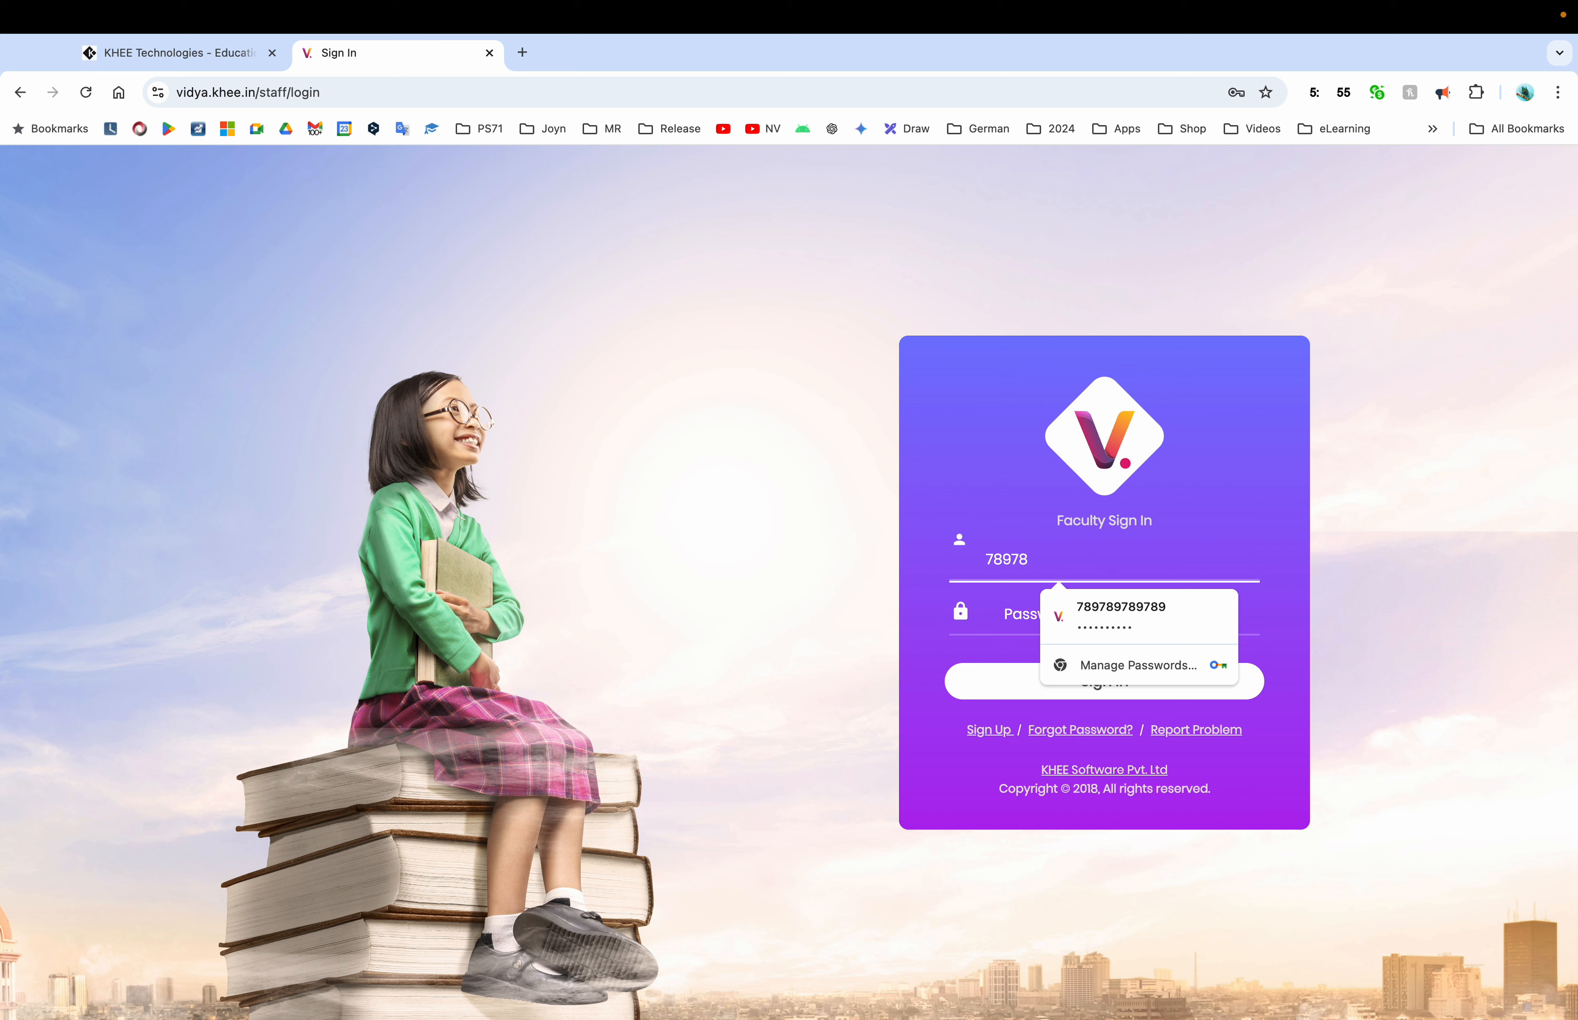
Enter the staff username, fixing mistyped digits and declining the saved-credentials prompt
{"action": "type", "text": "978978978"}
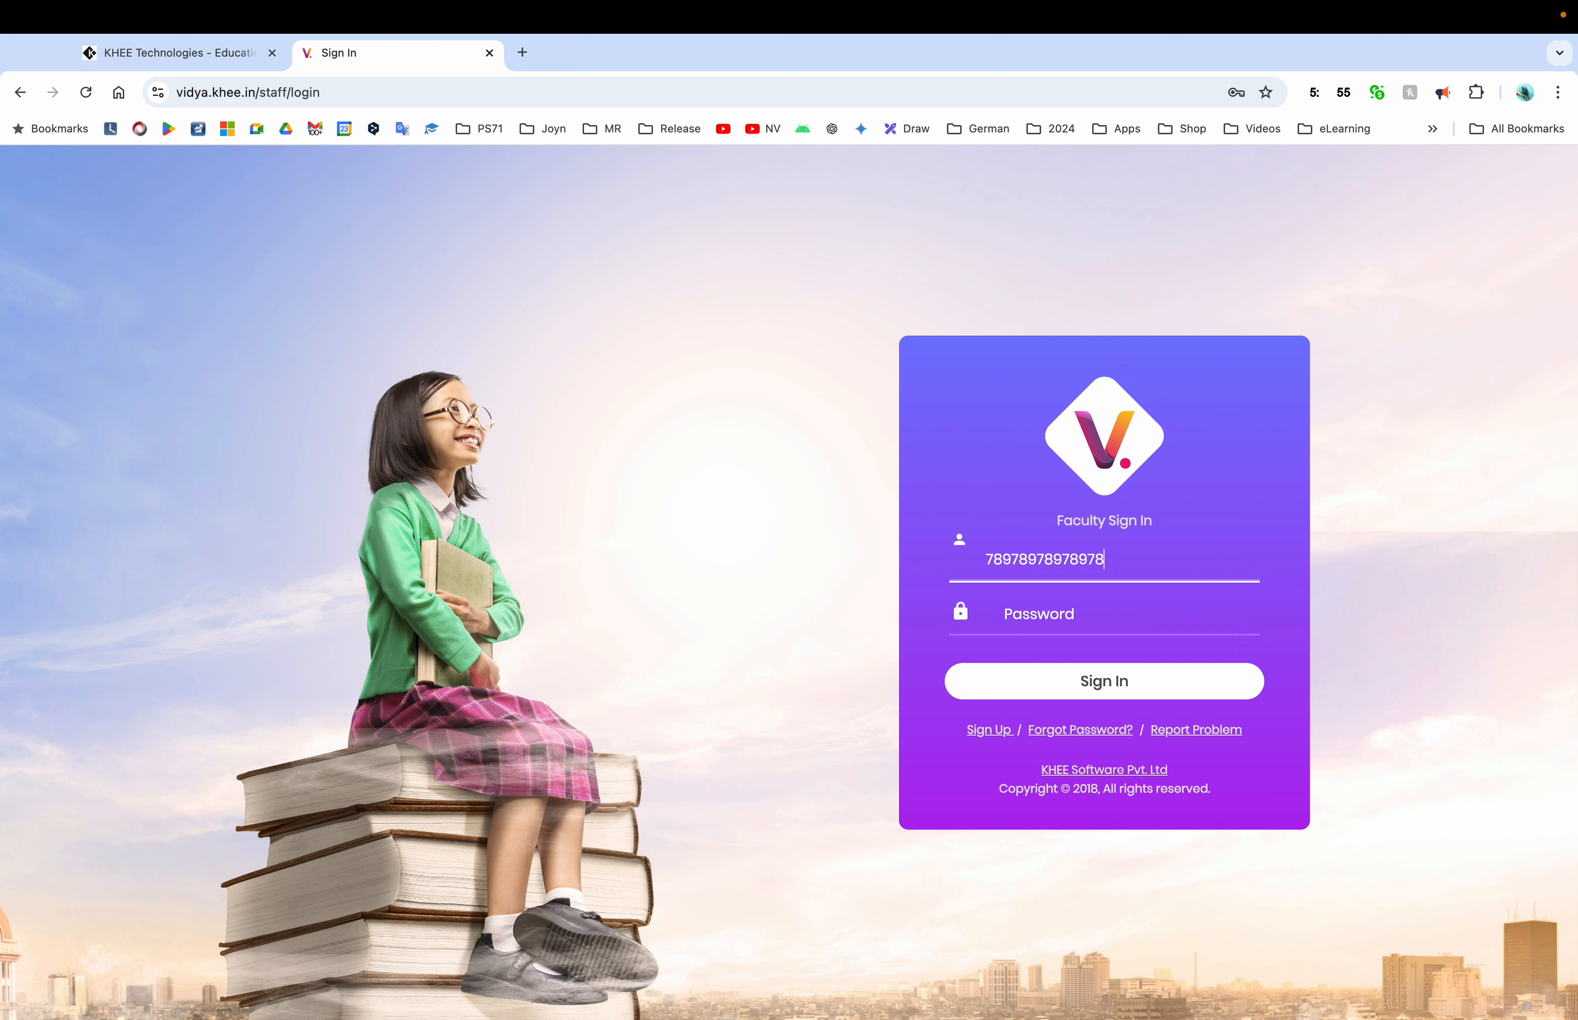
{"action": "type", "text": "9"}
{"action": "left_click", "coordinate": [1074, 618]}
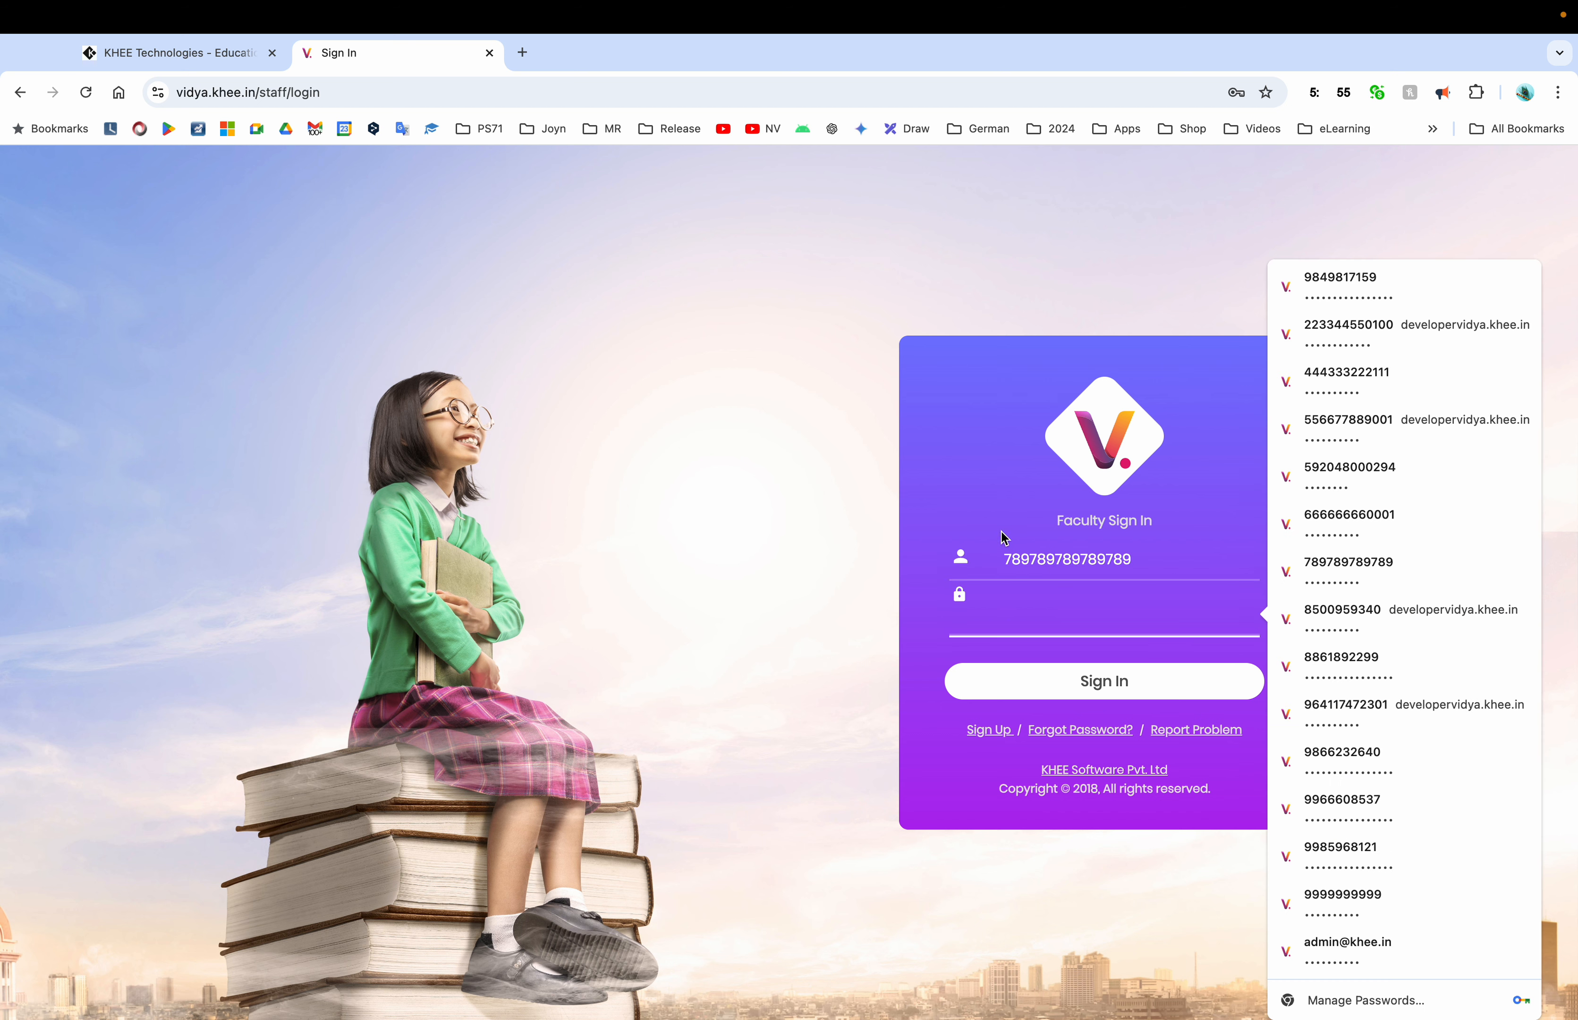
{"action": "left_click", "coordinate": [1140, 556]}
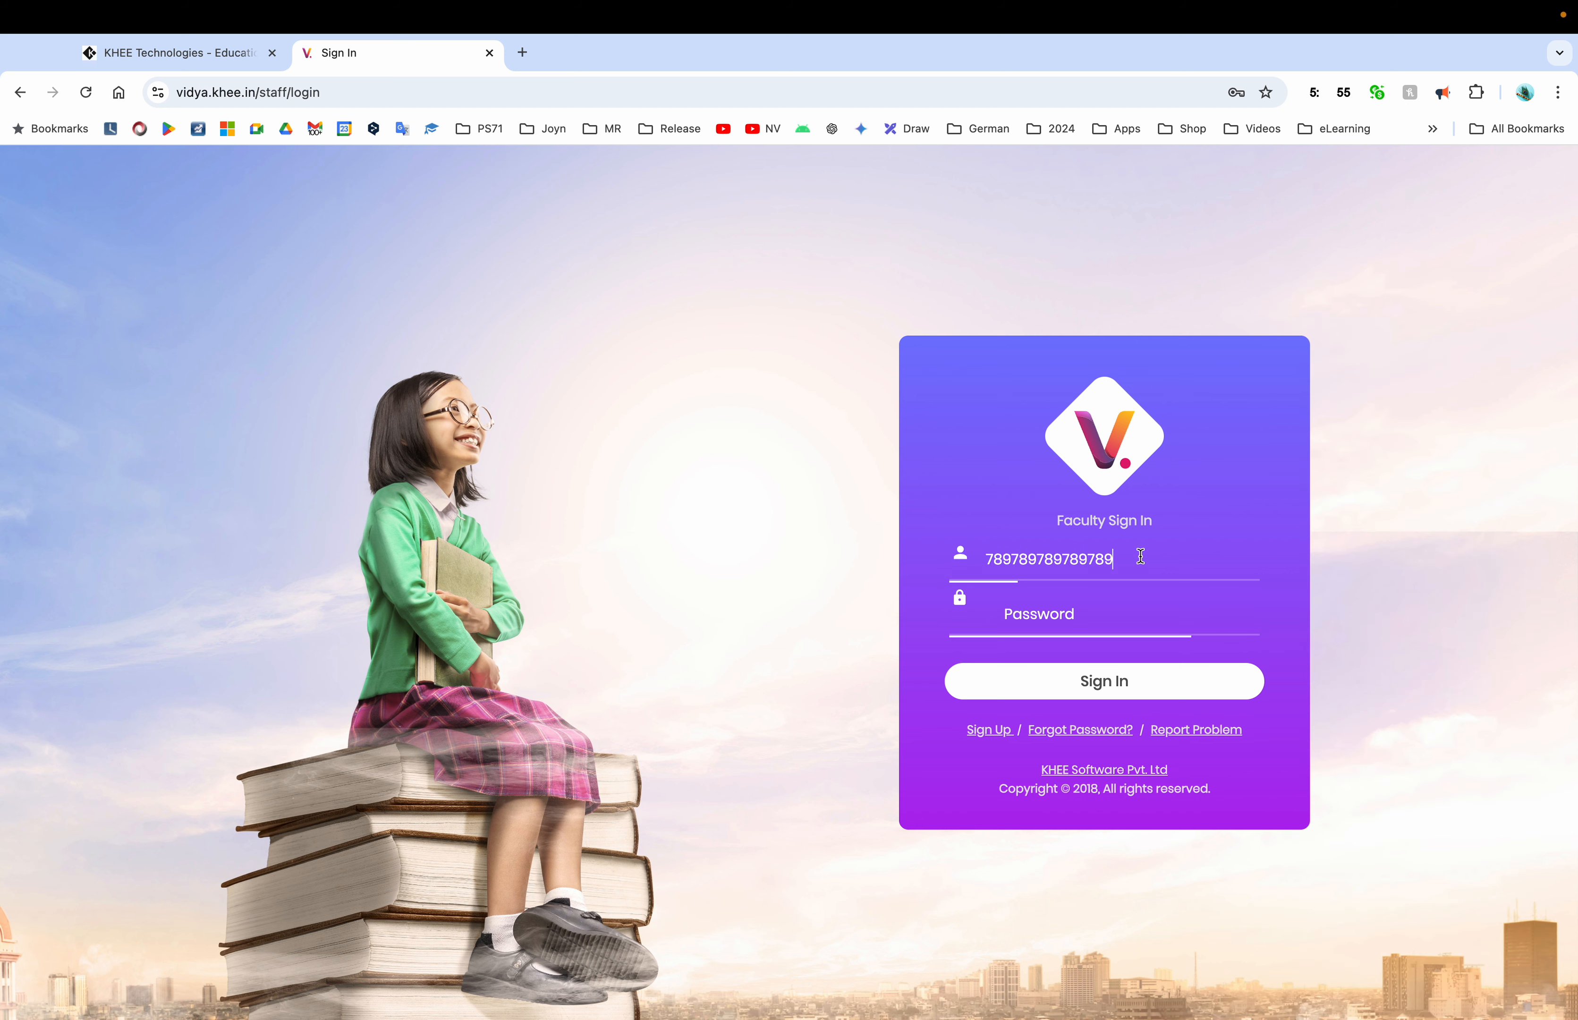
{"action": "key", "text": "BackSpace"}
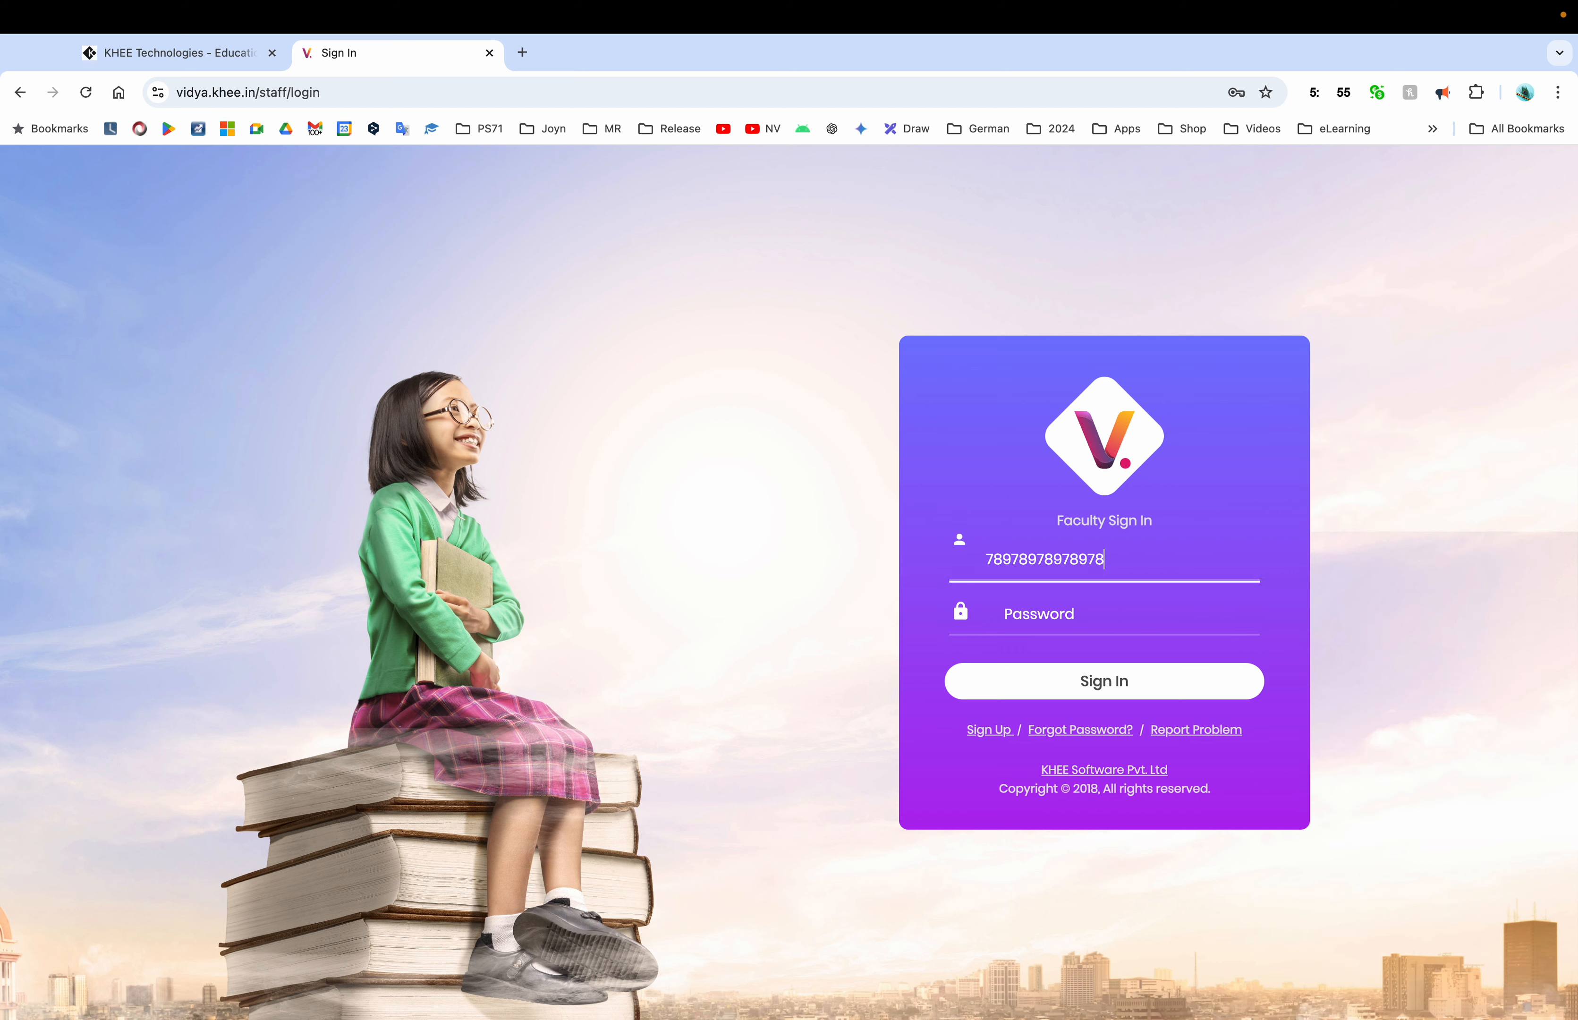
{"action": "key", "text": "super+a"}
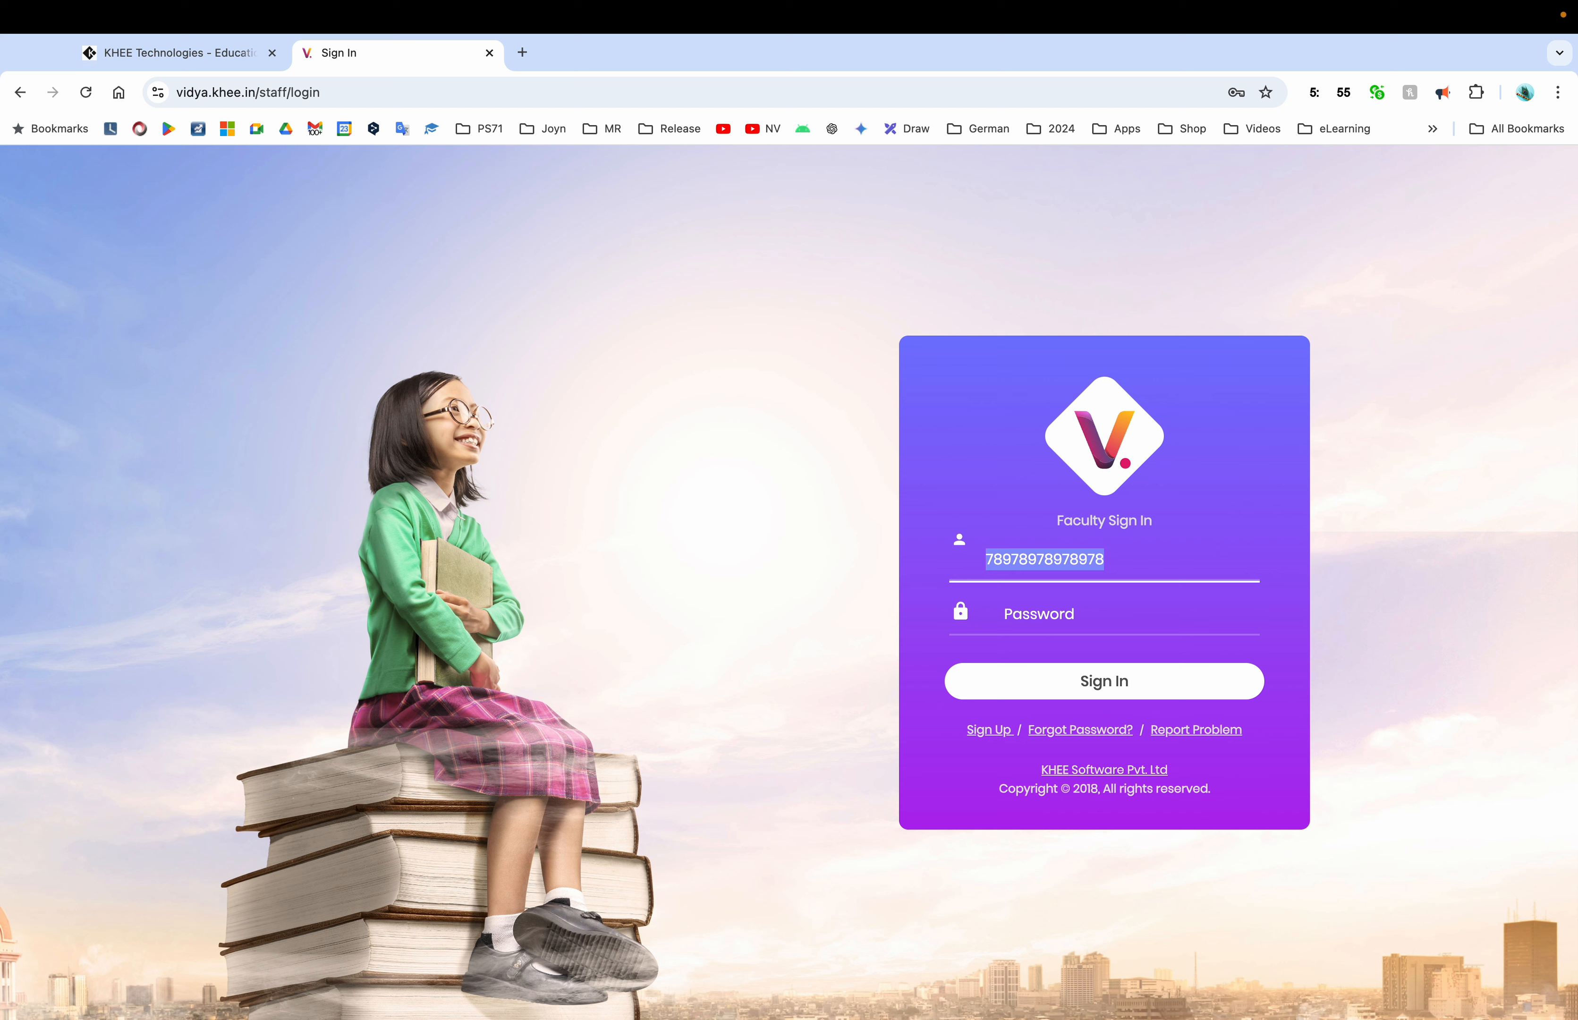
{"action": "type", "text": "789"}
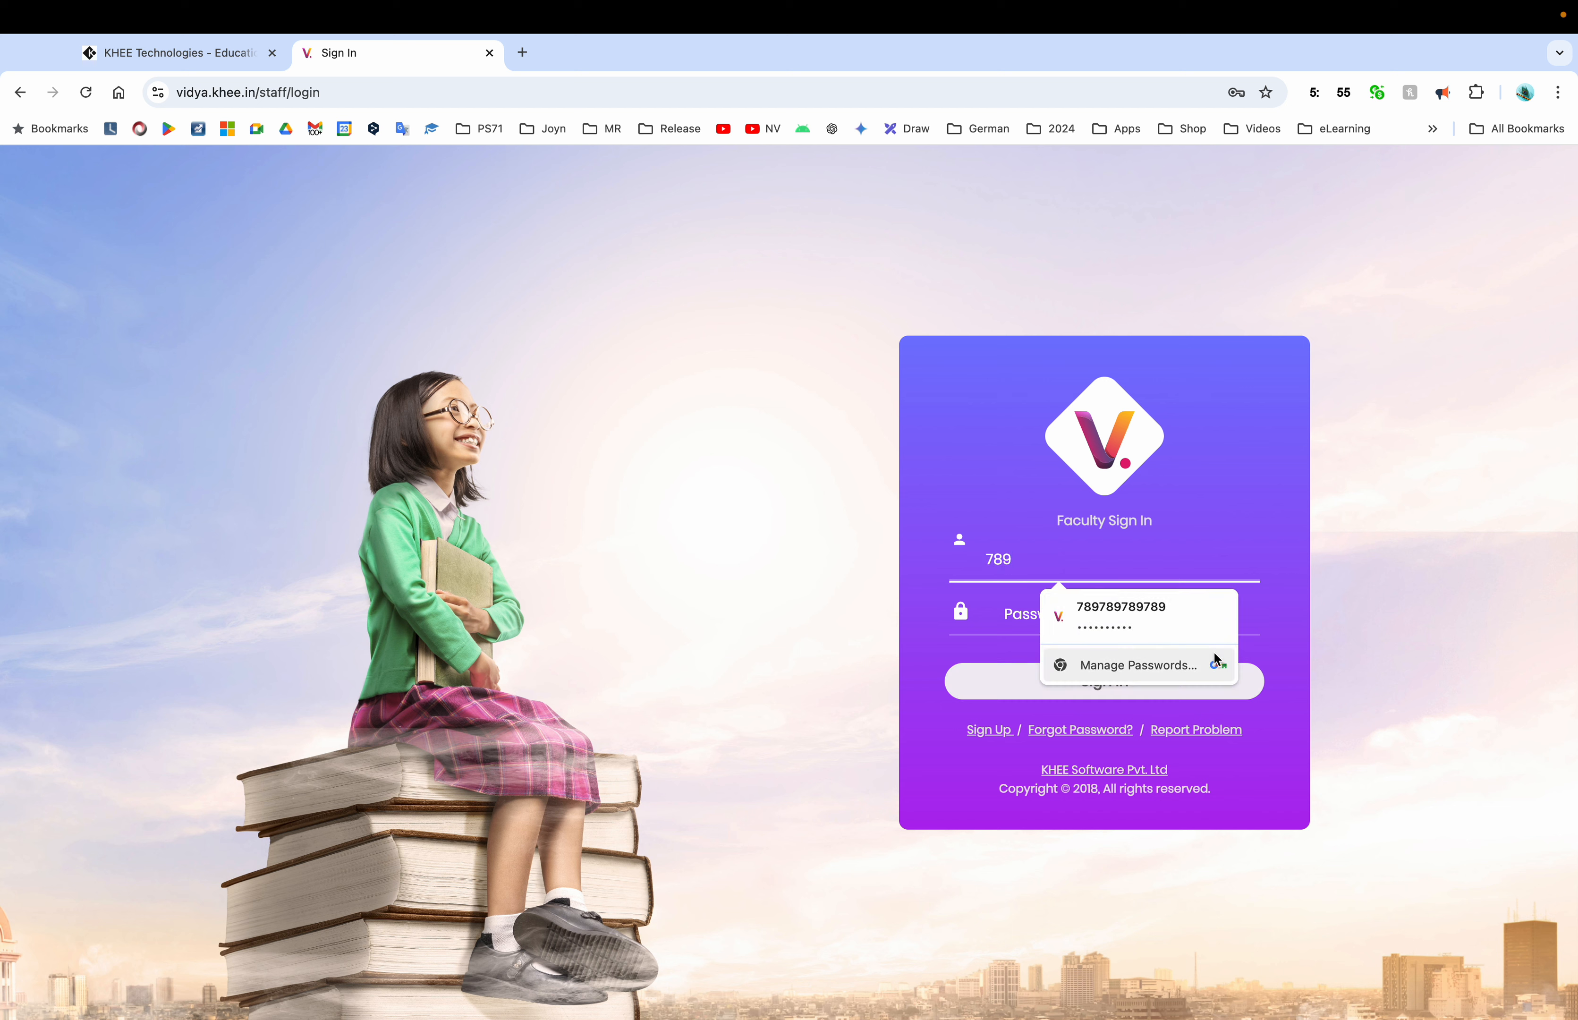
{"action": "left_click", "coordinate": [1165, 634]}
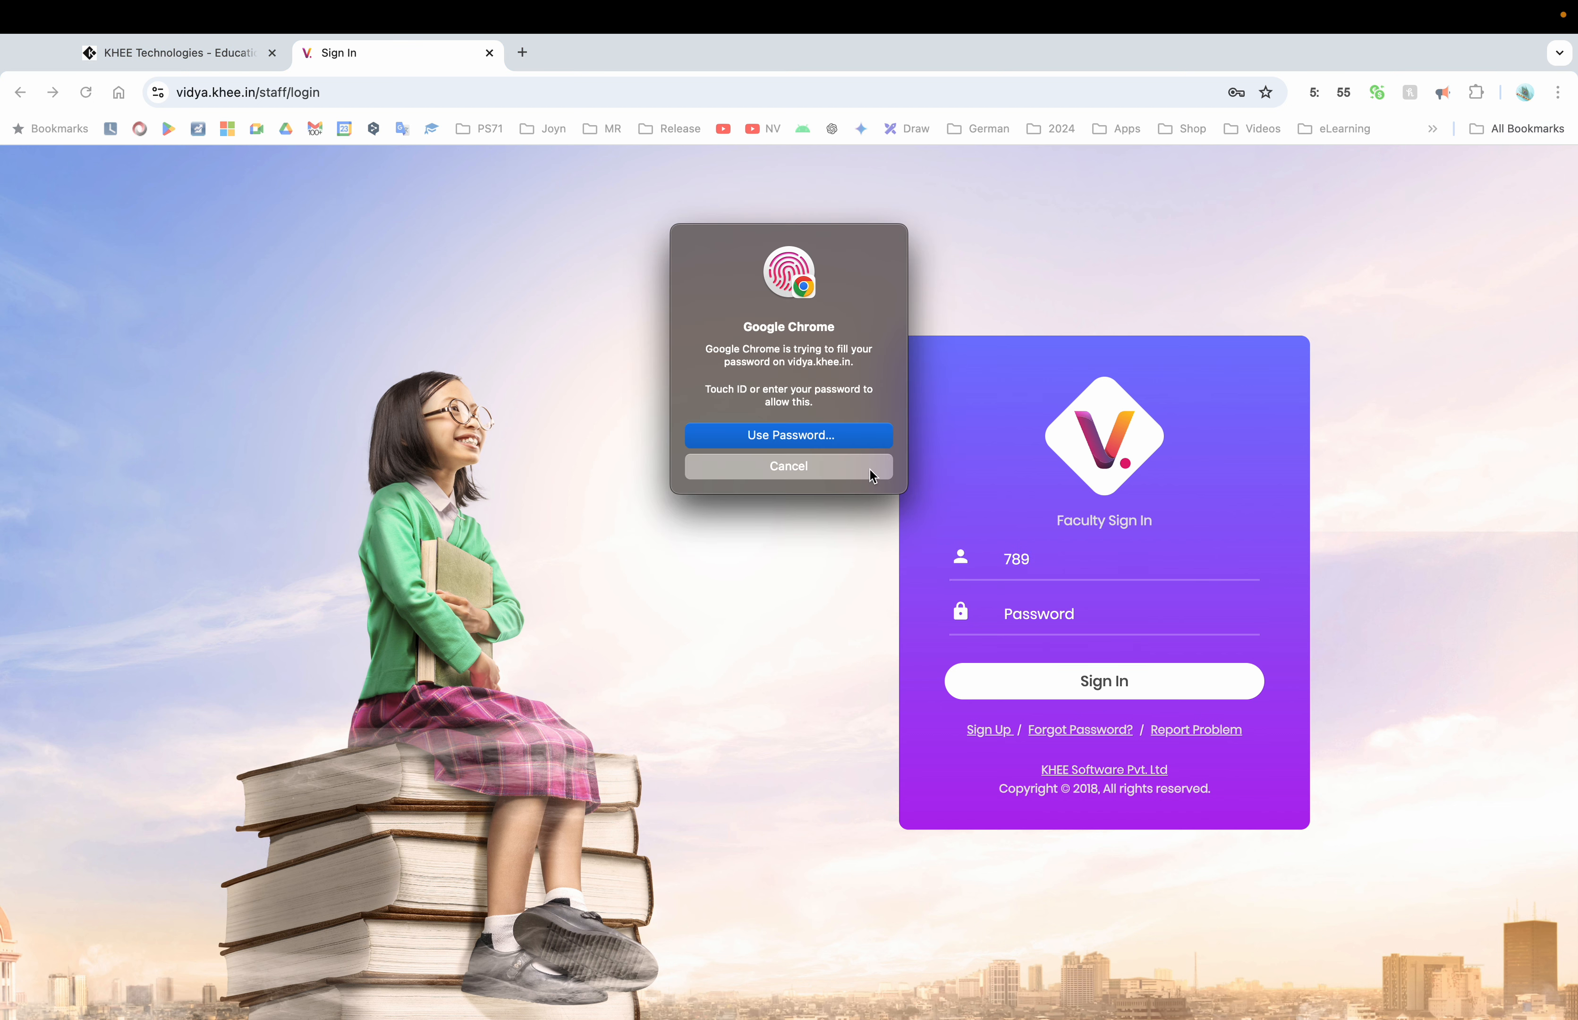
{"action": "left_click", "coordinate": [839, 435]}
{"action": "left_click", "coordinate": [779, 463]}
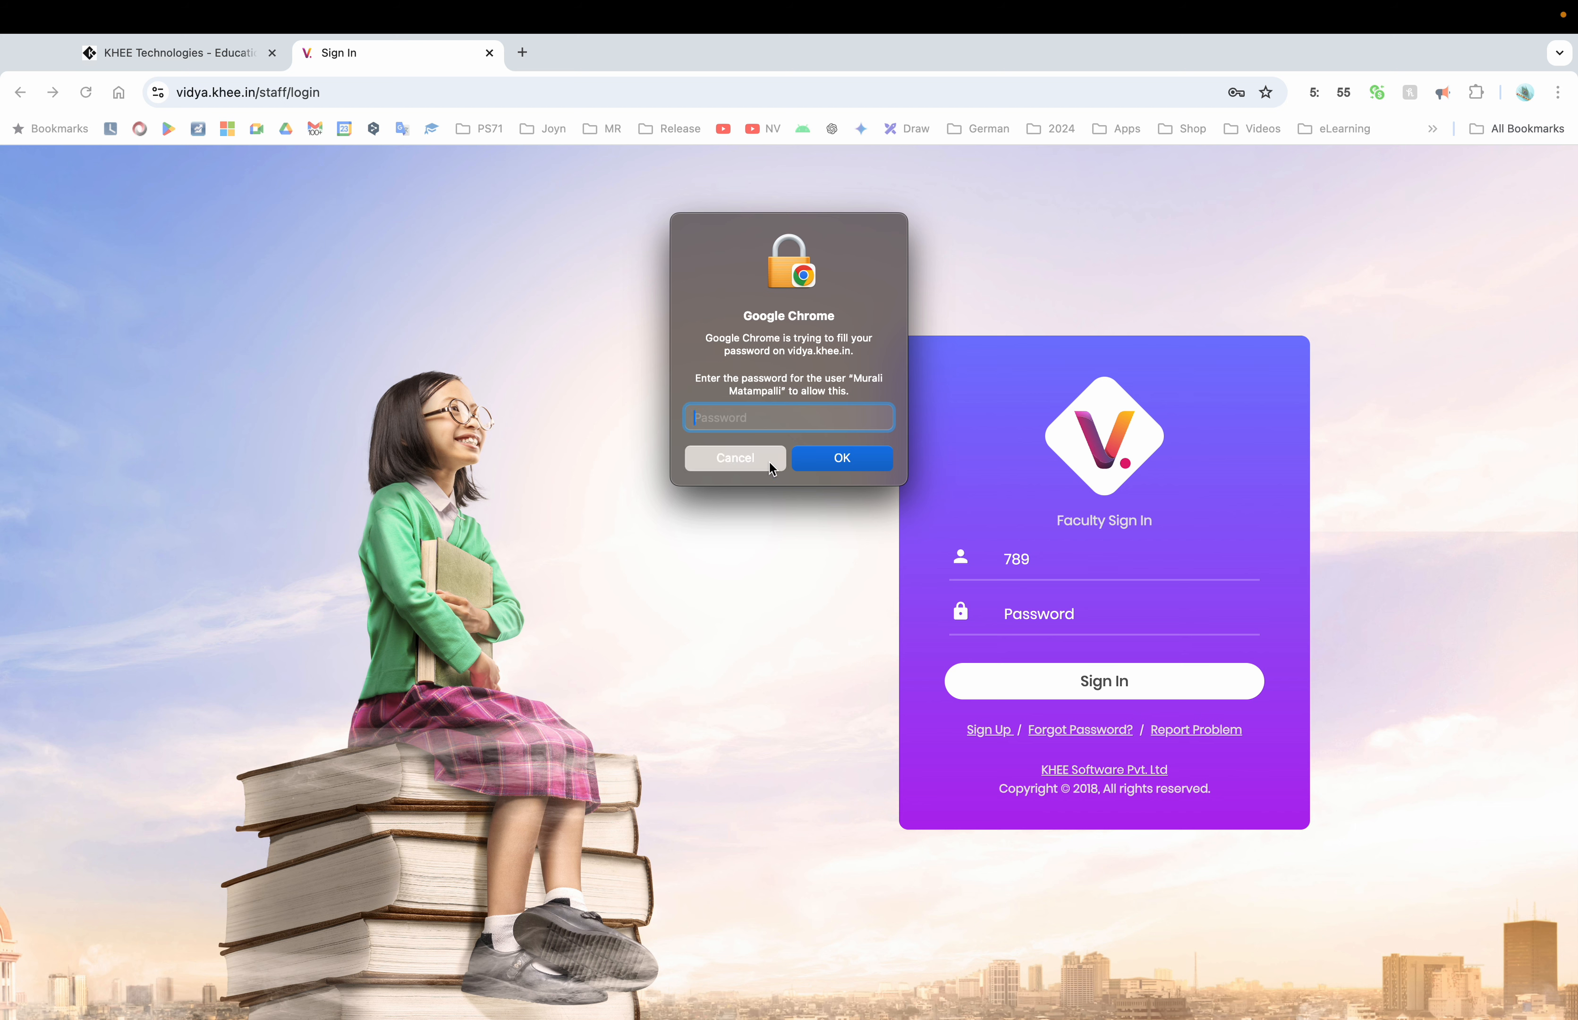
{"action": "type", "text": "78978"}
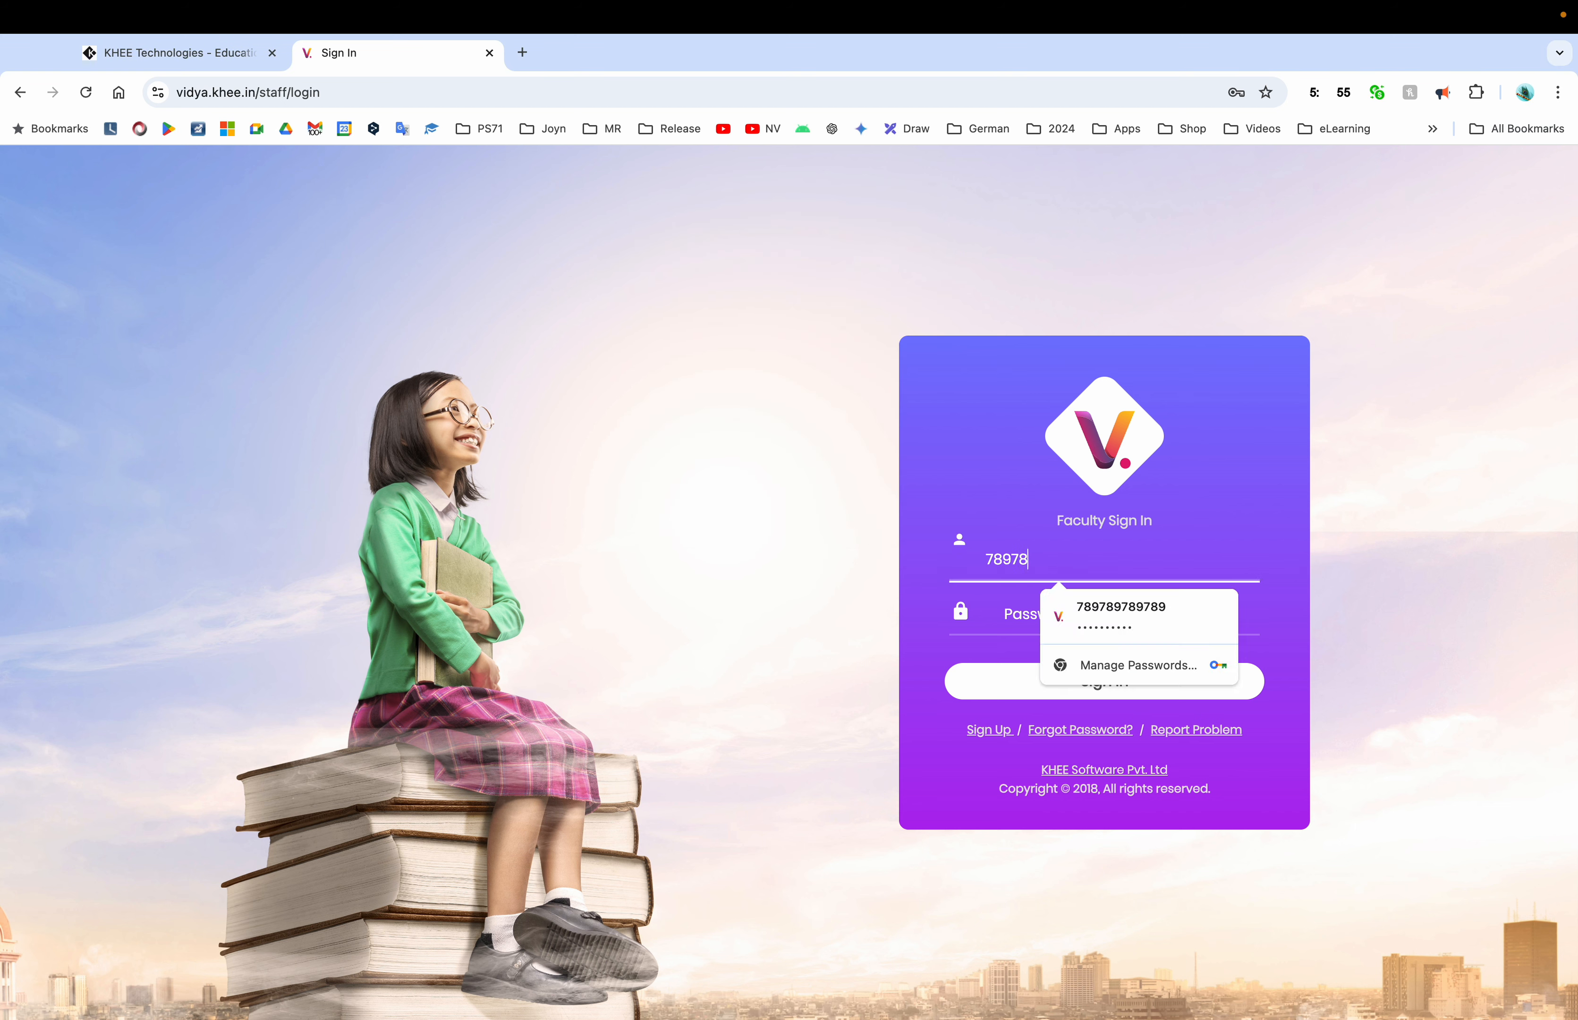
{"action": "type", "text": "9789"}
Enter the account password and submit the form to sign in
{"action": "key", "text": "Tab"}
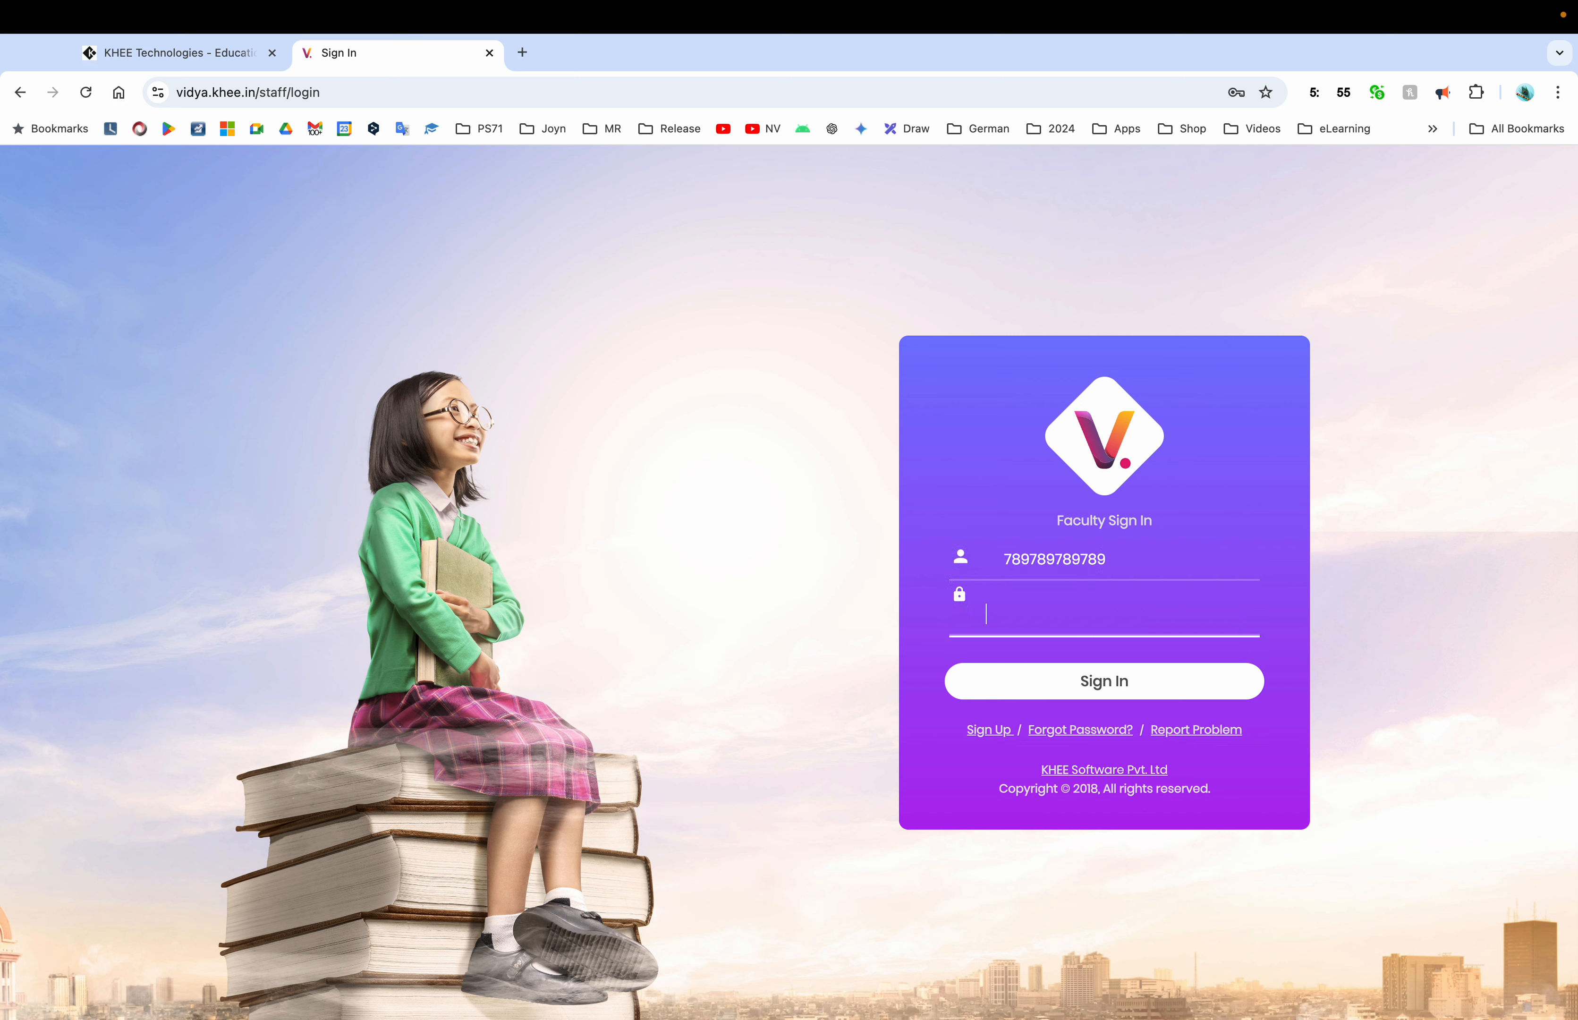
{"action": "type", "text": "••••••••••"}
{"action": "key", "text": "Return"}
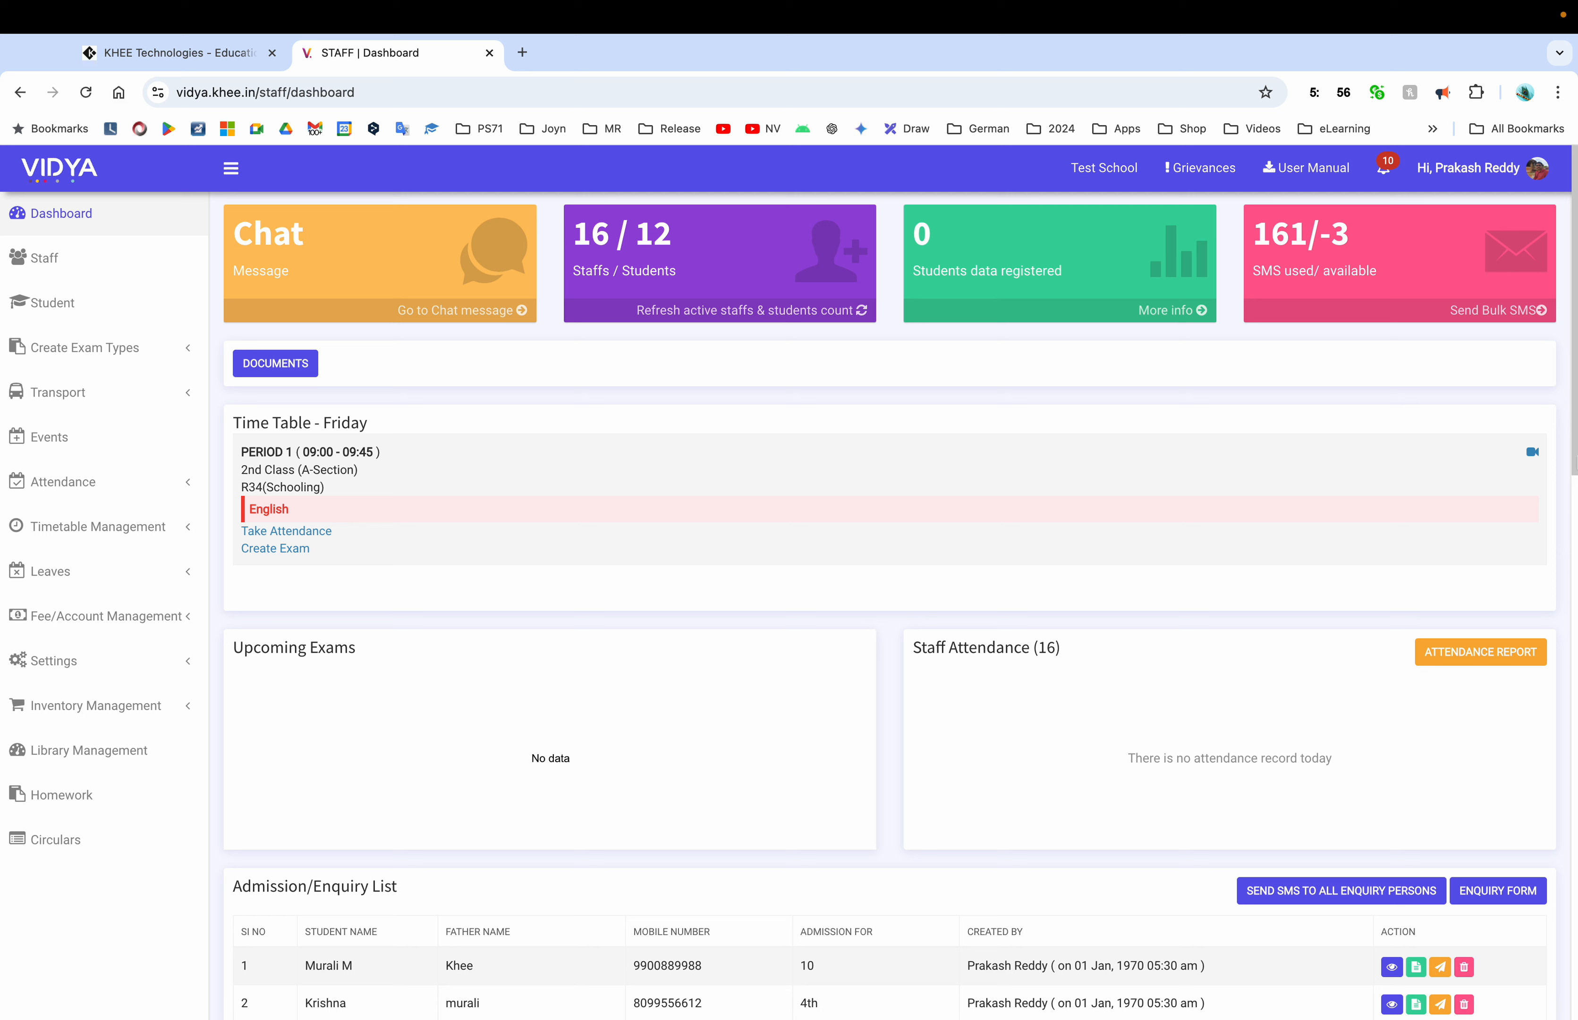
Open the signed-in user's account dropdown at the top right, then close it
{"action": "left_click", "coordinate": [1487, 181]}
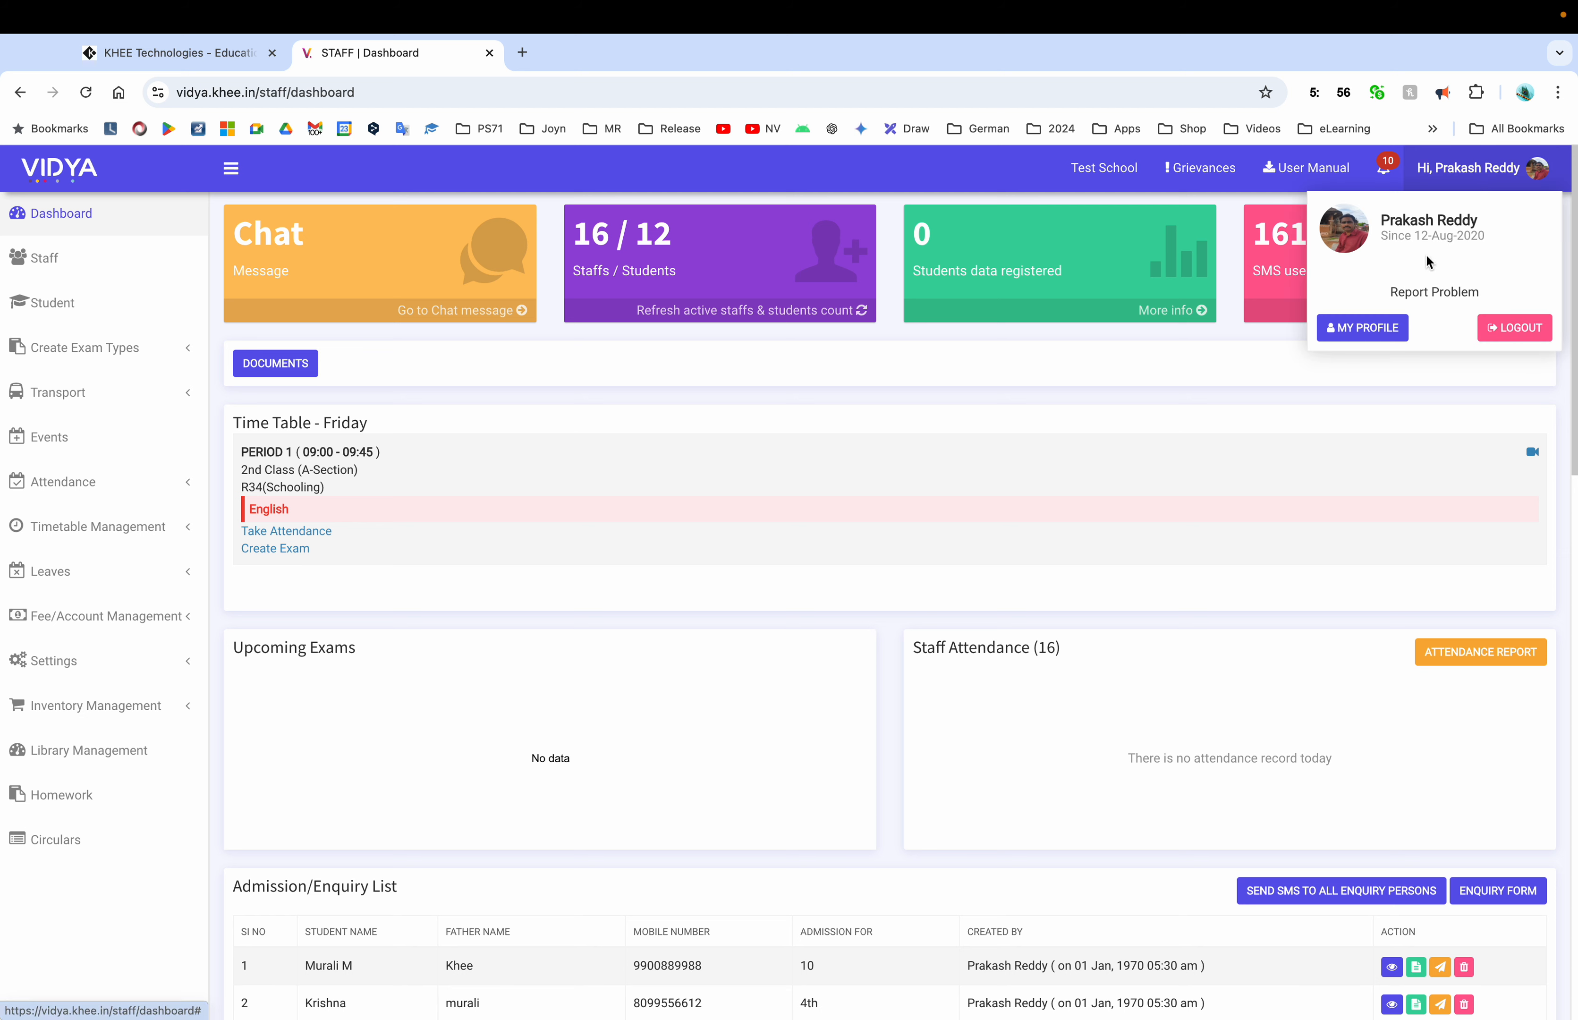
{"action": "left_click", "coordinate": [1021, 168]}
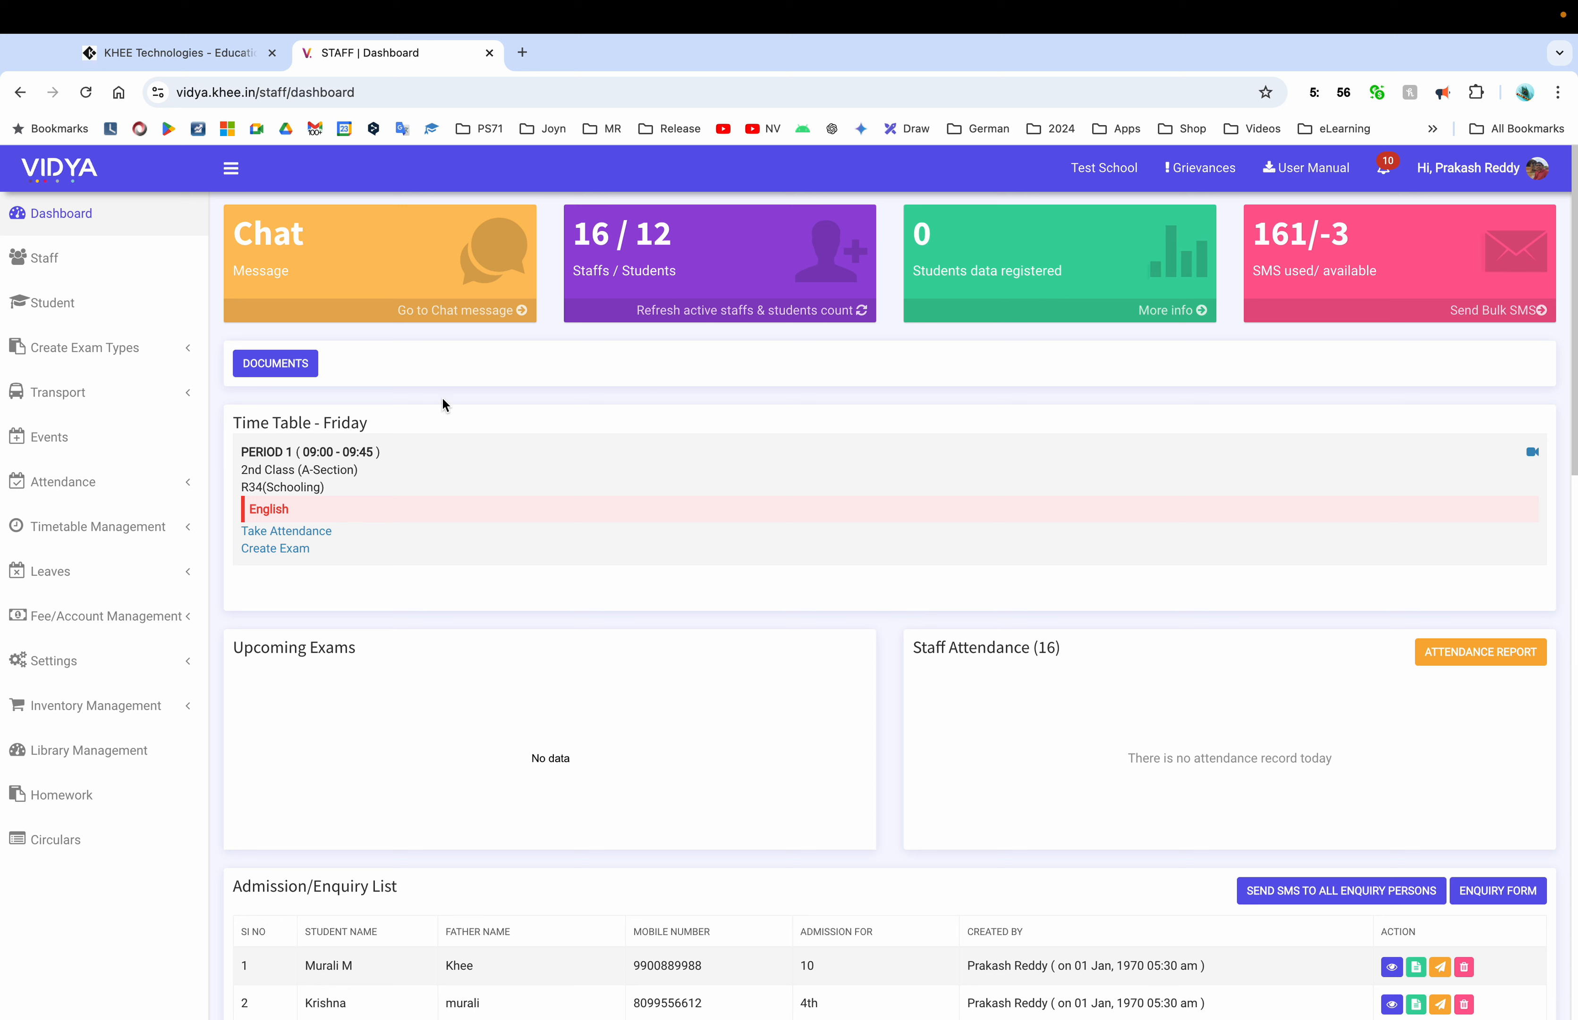
Create a new folder named 'Demo' in Institute Documents
{"action": "left_click", "coordinate": [278, 367]}
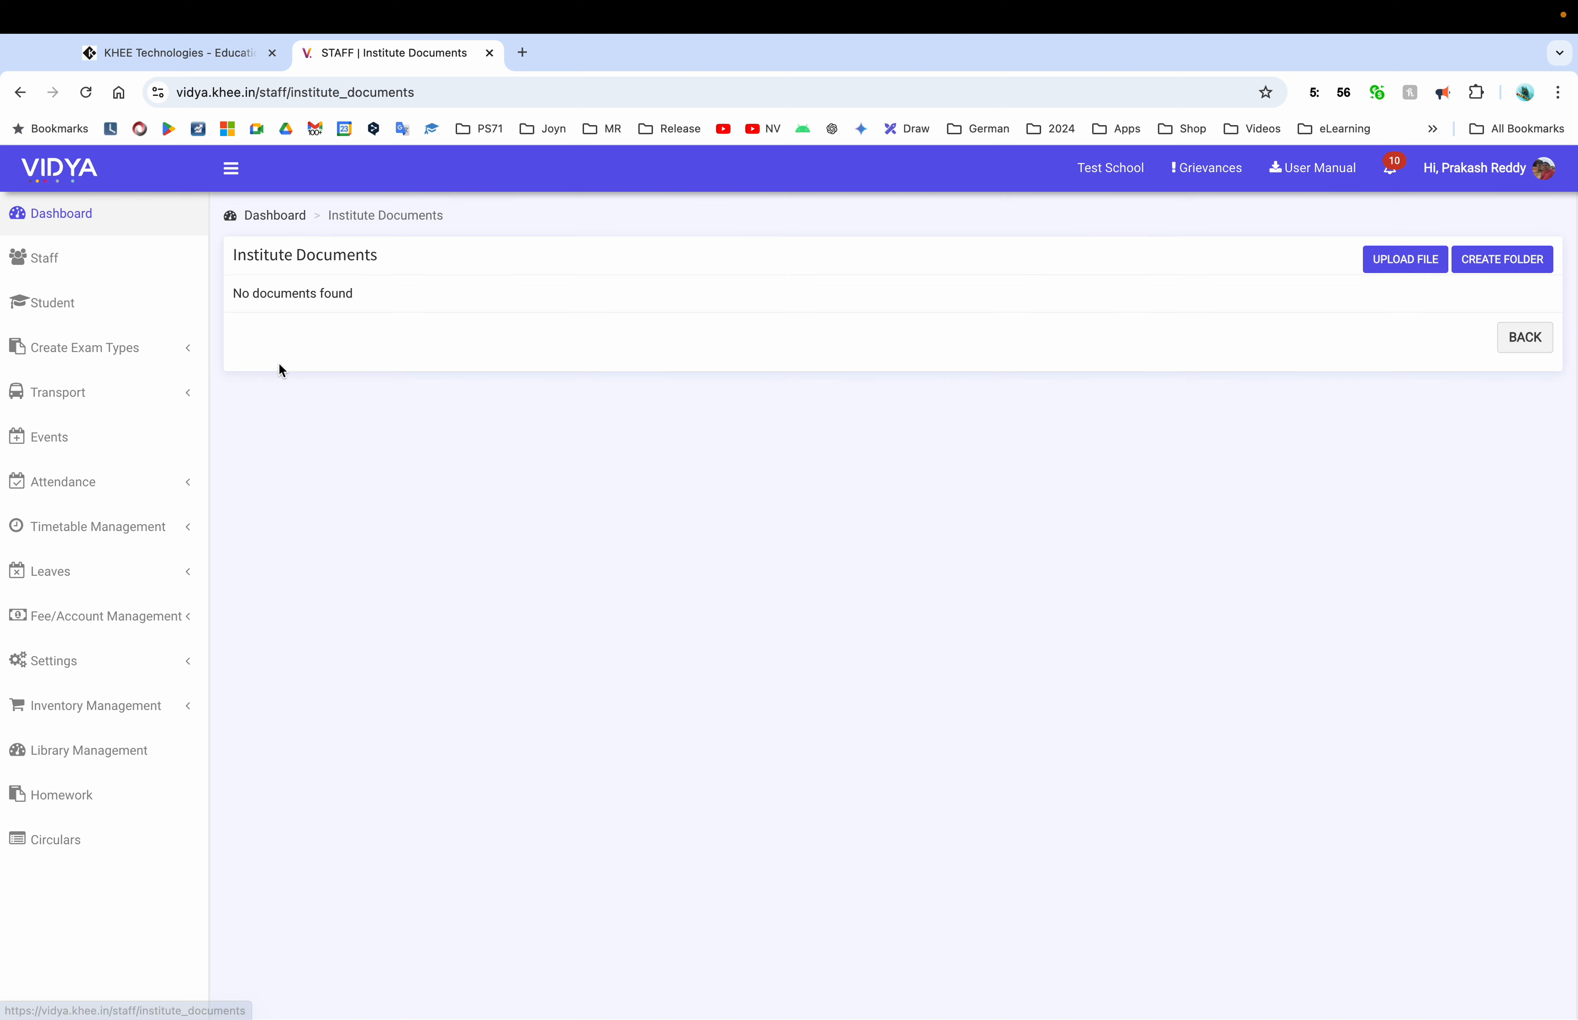
{"action": "left_click", "coordinate": [1499, 269]}
{"action": "left_click", "coordinate": [649, 325]}
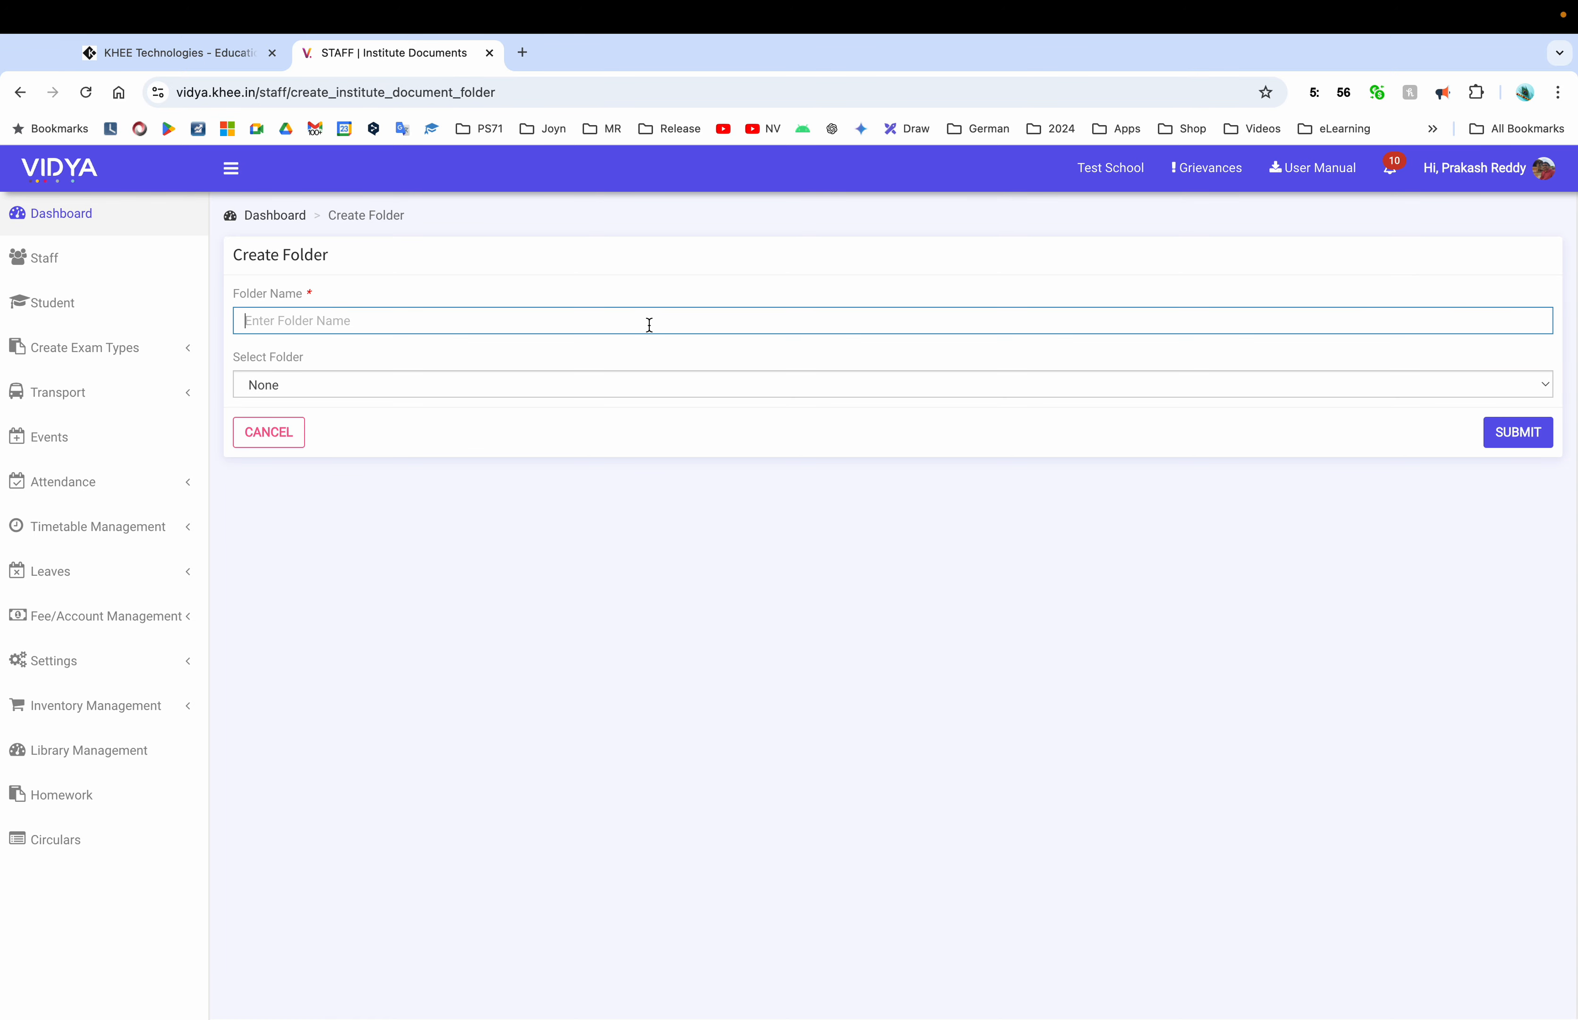
{"action": "type", "text": "Demo"}
{"action": "left_click", "coordinate": [1537, 447]}
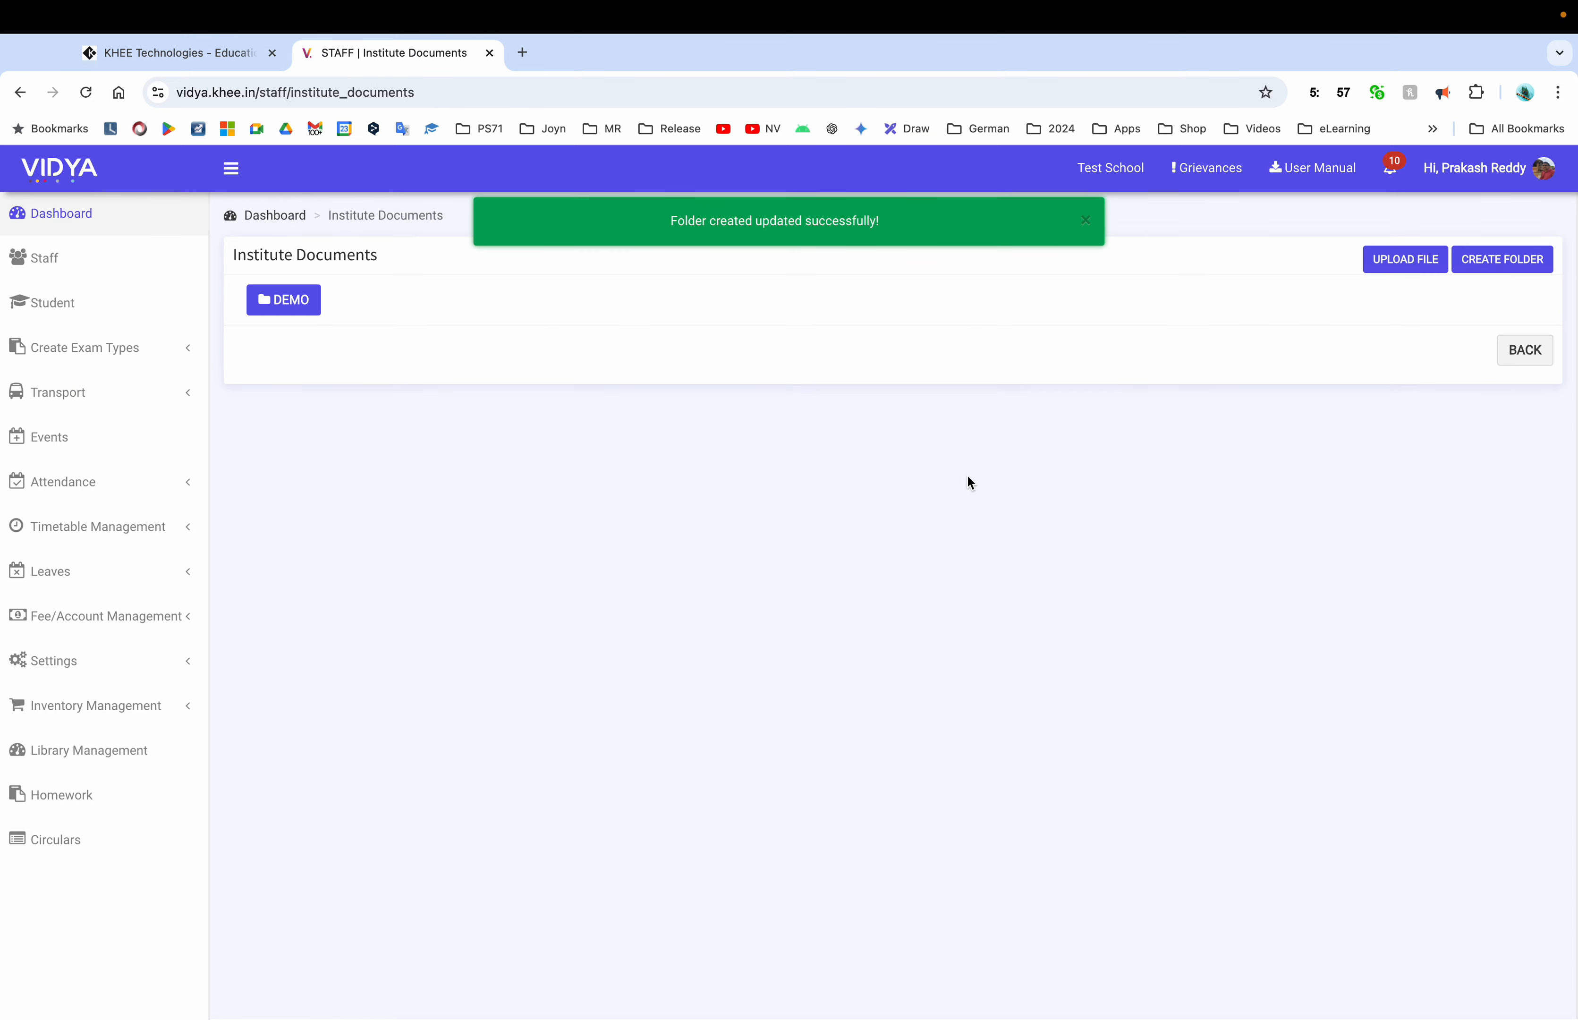
Upload the wallpaper picture from Pictures into Demo as 'demo image' and check it
{"action": "left_click", "coordinate": [313, 305]}
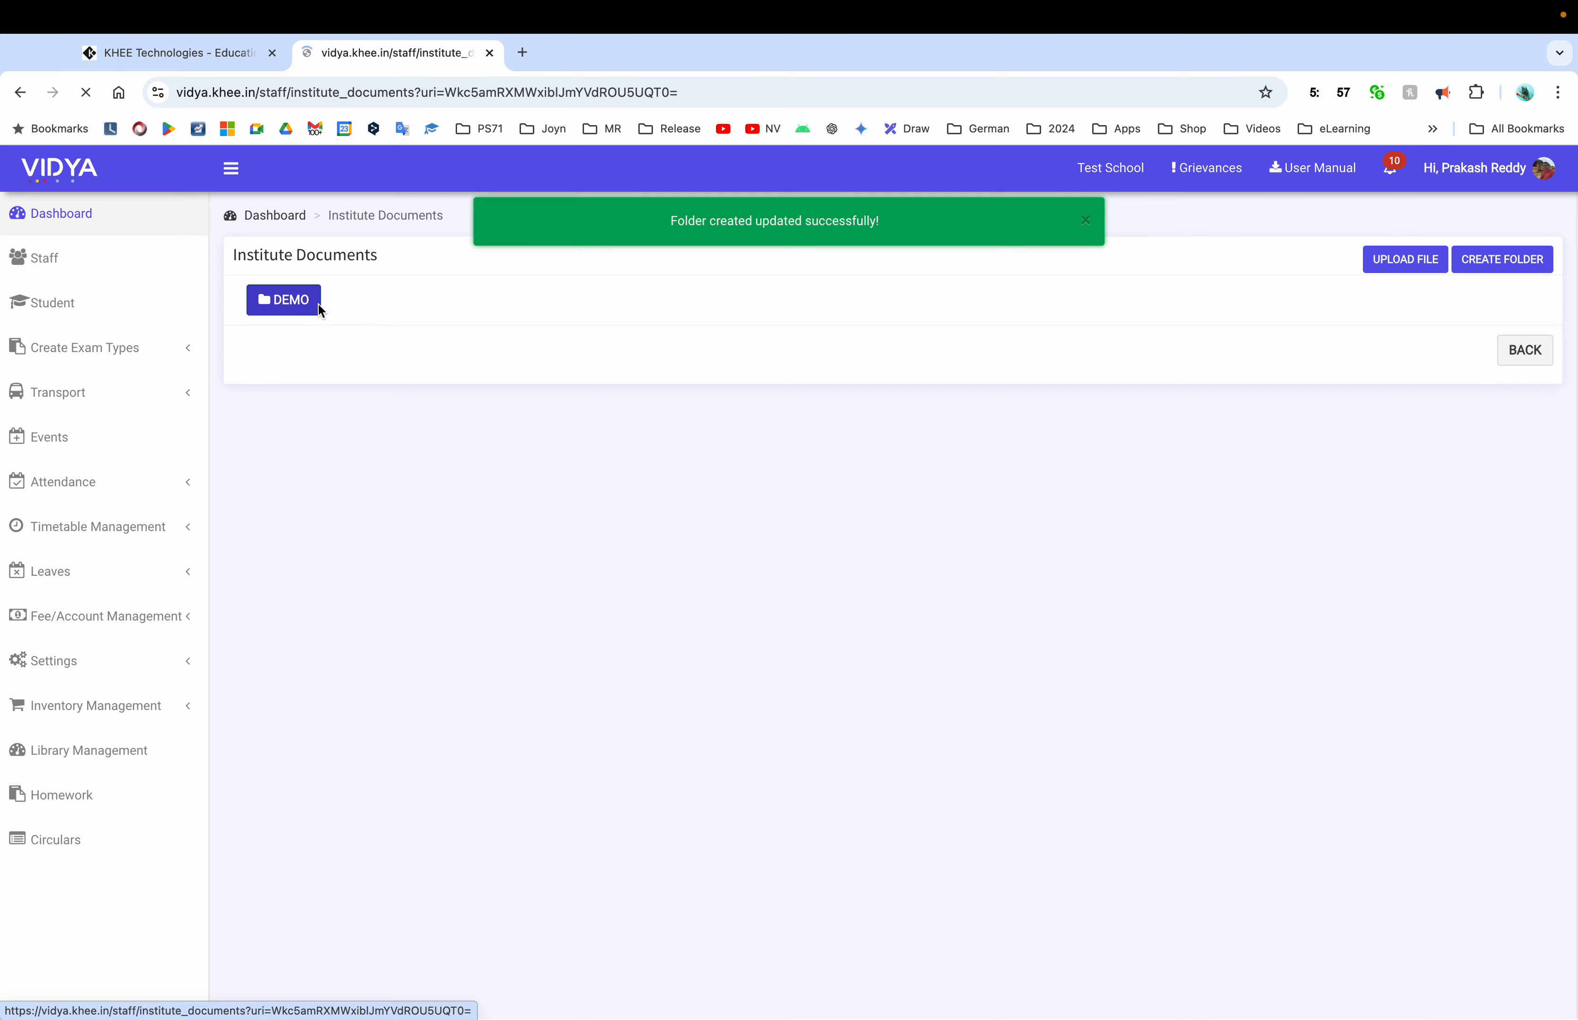
{"action": "left_click", "coordinate": [1413, 265]}
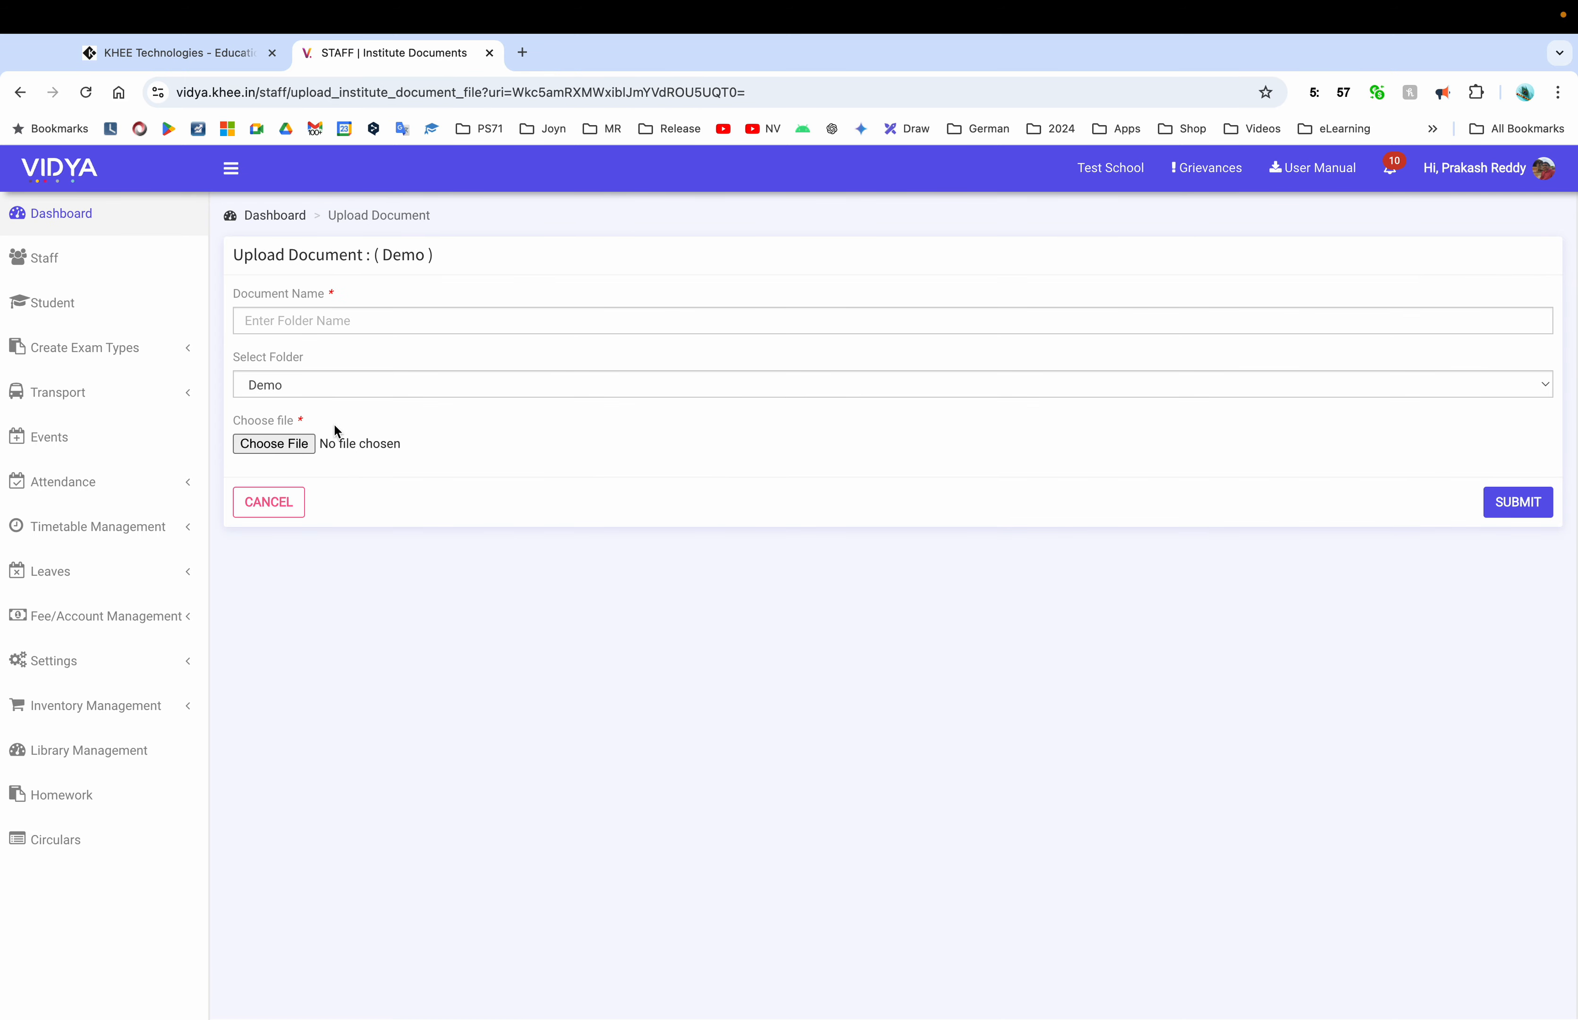
{"action": "left_click", "coordinate": [297, 452]}
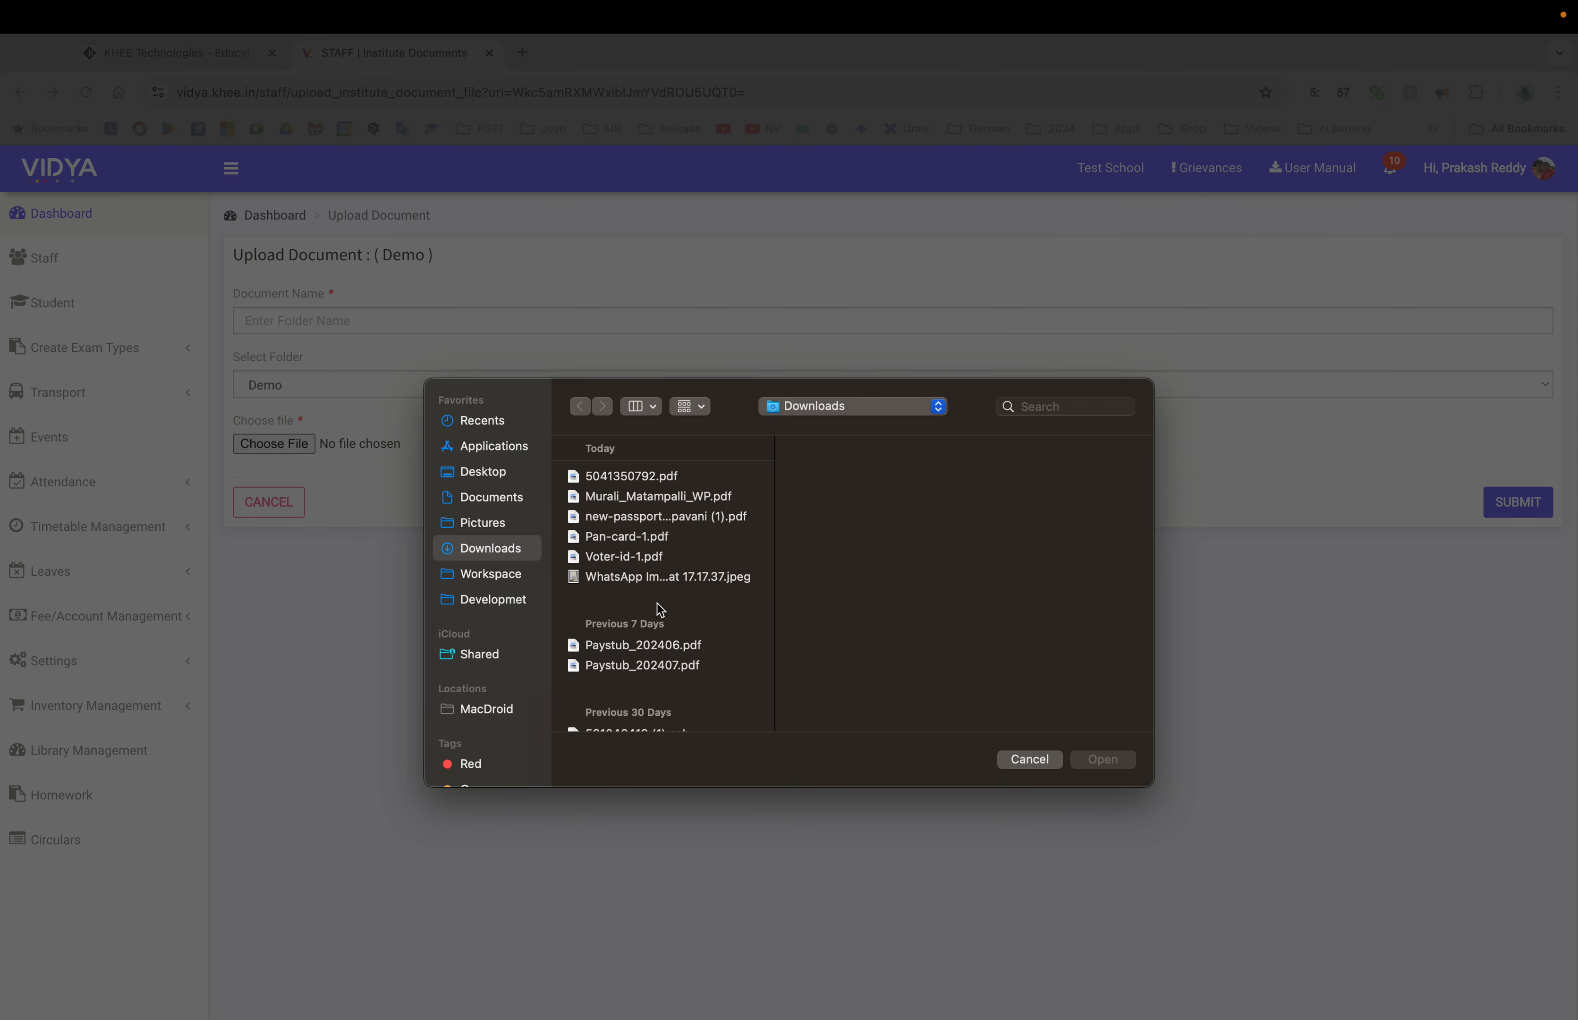
{"action": "scroll", "coordinate": [657, 608], "scroll_direction": "down", "scroll_amount": 5}
{"action": "scroll", "coordinate": [661, 609], "scroll_direction": "down", "scroll_amount": 3}
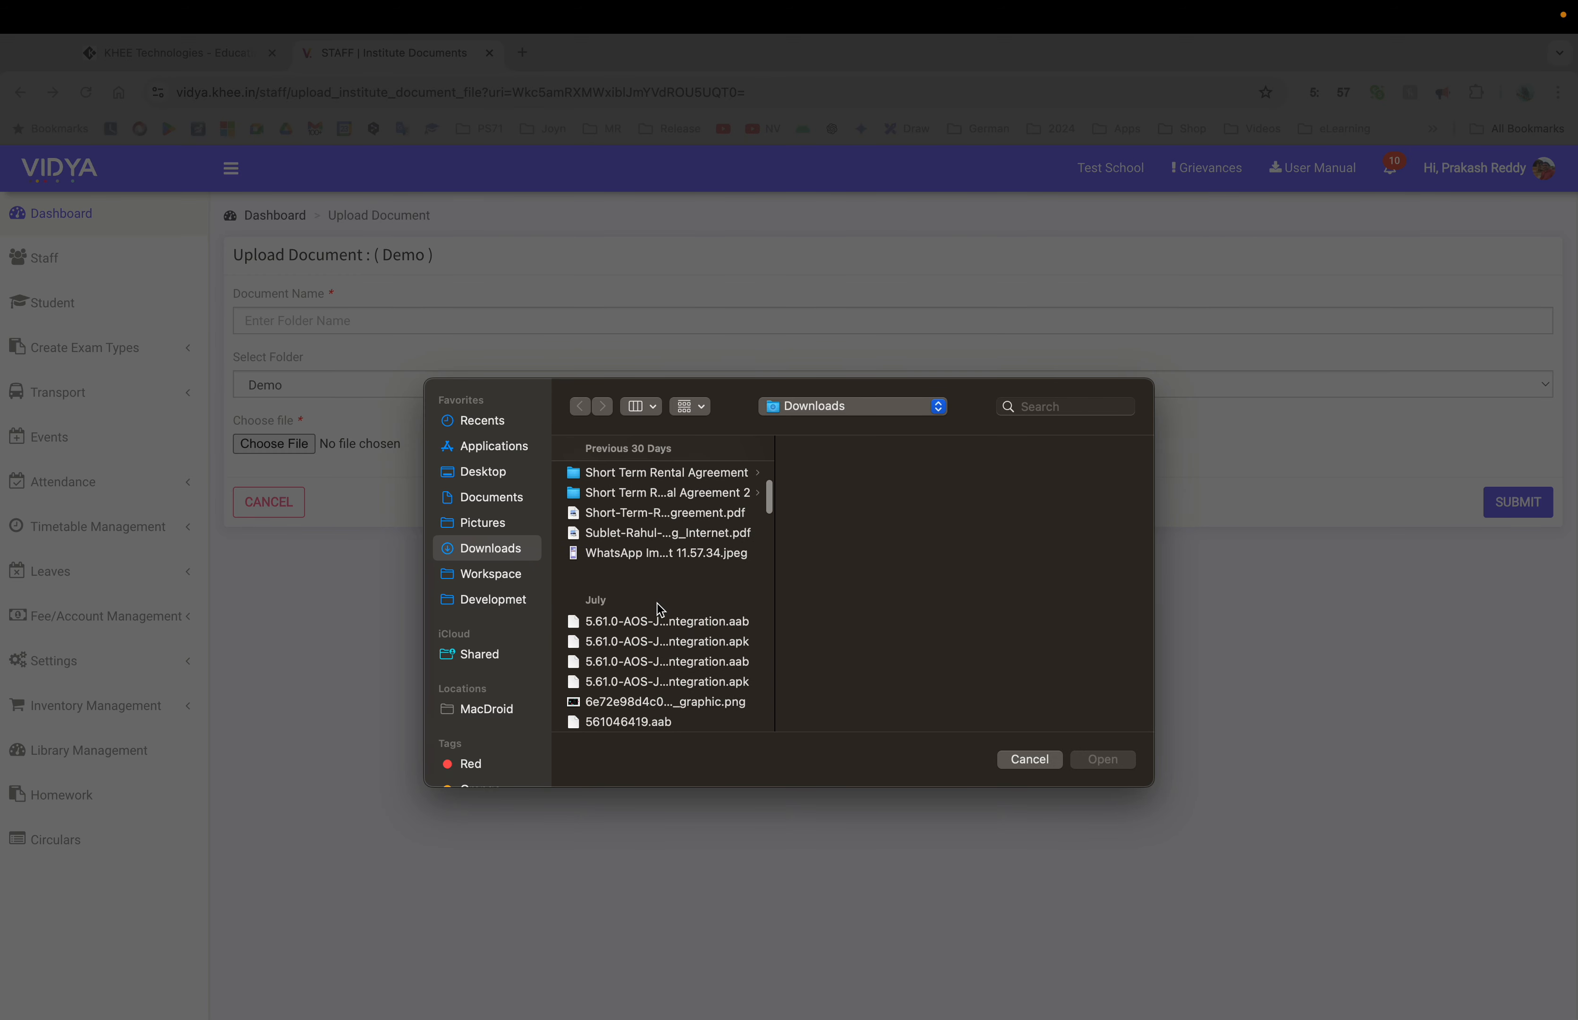
{"action": "left_click", "coordinate": [488, 527]}
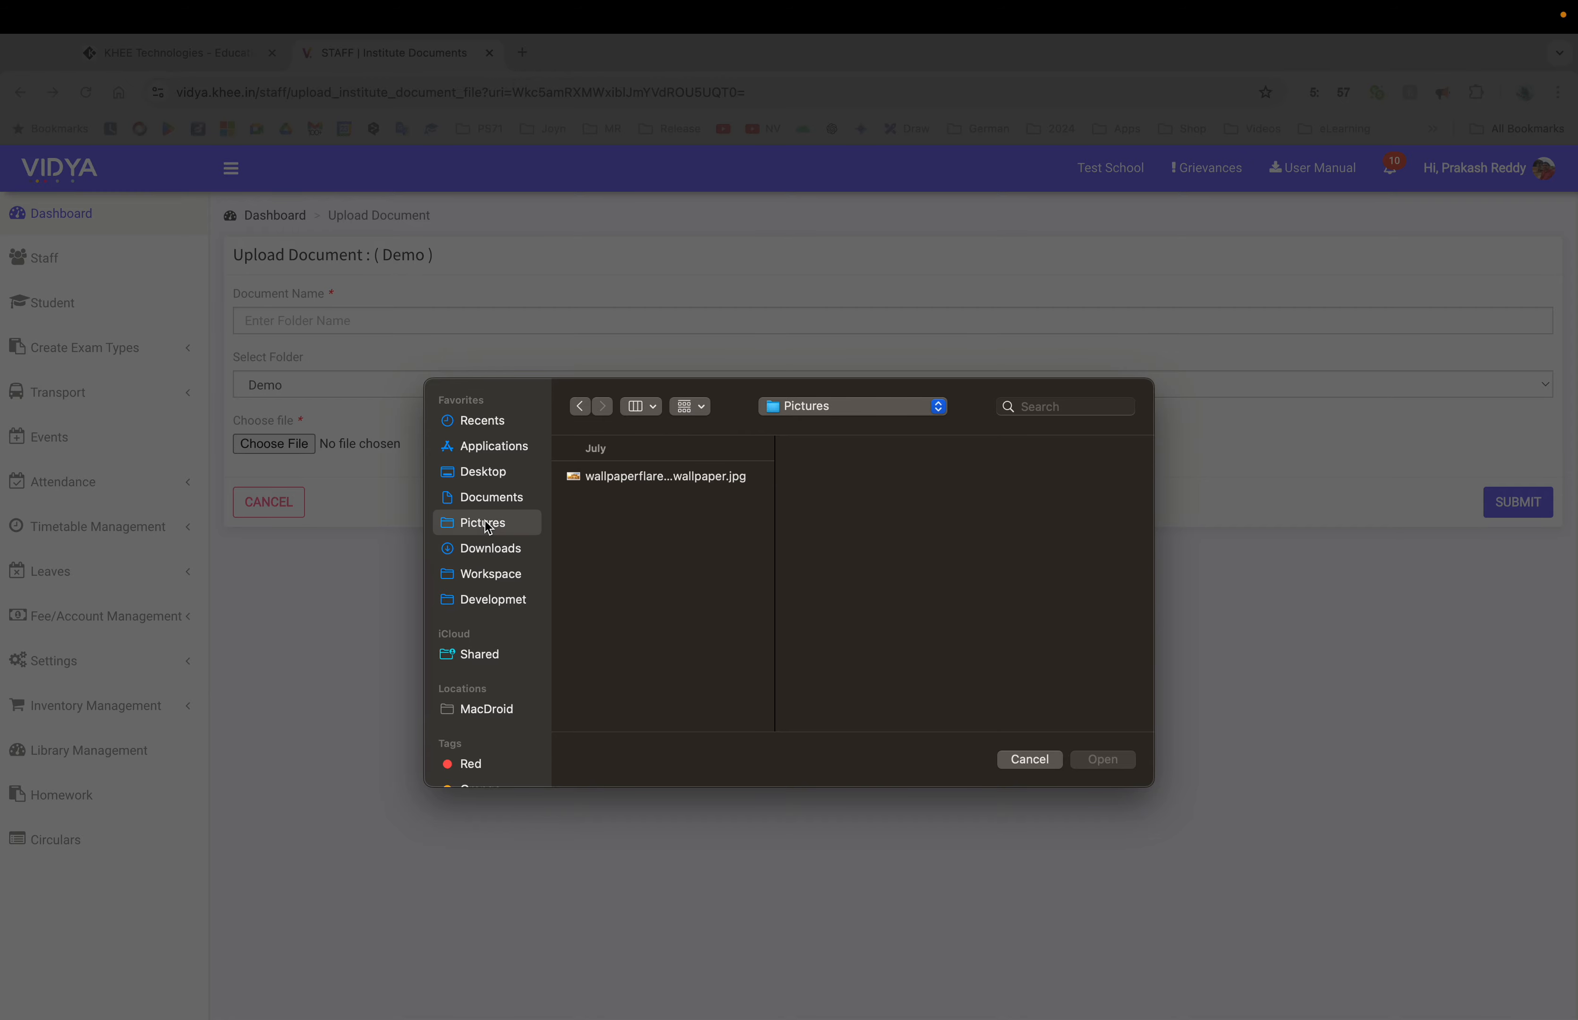
{"action": "left_click", "coordinate": [657, 488]}
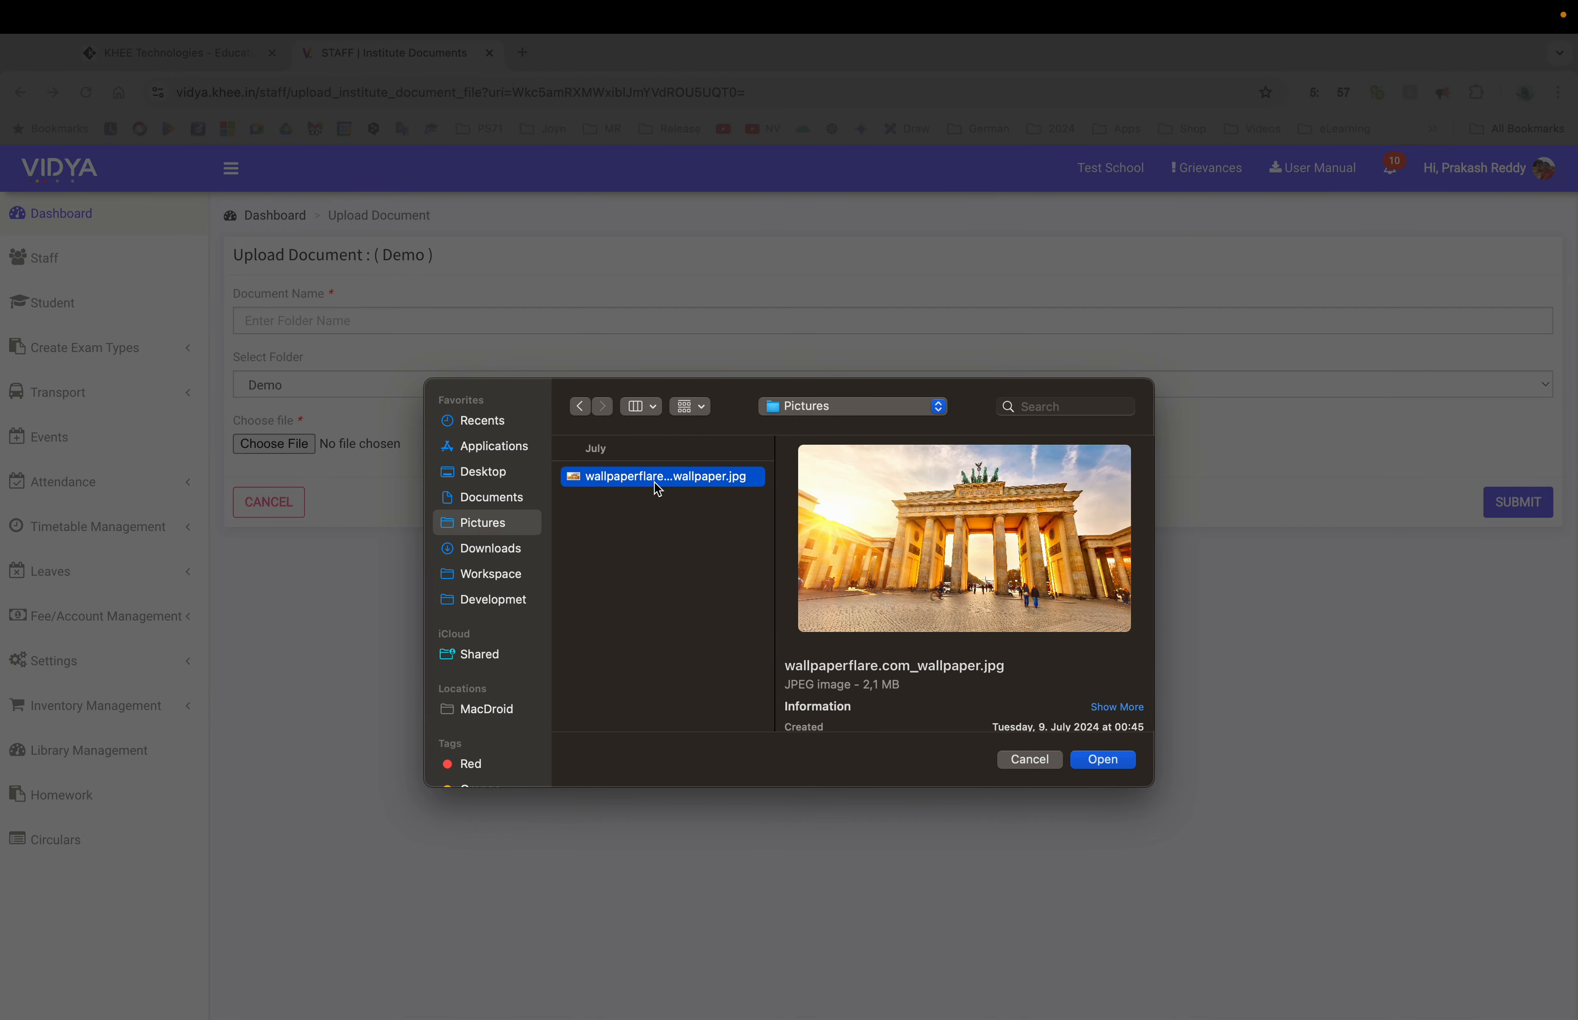
{"action": "left_click", "coordinate": [1124, 764]}
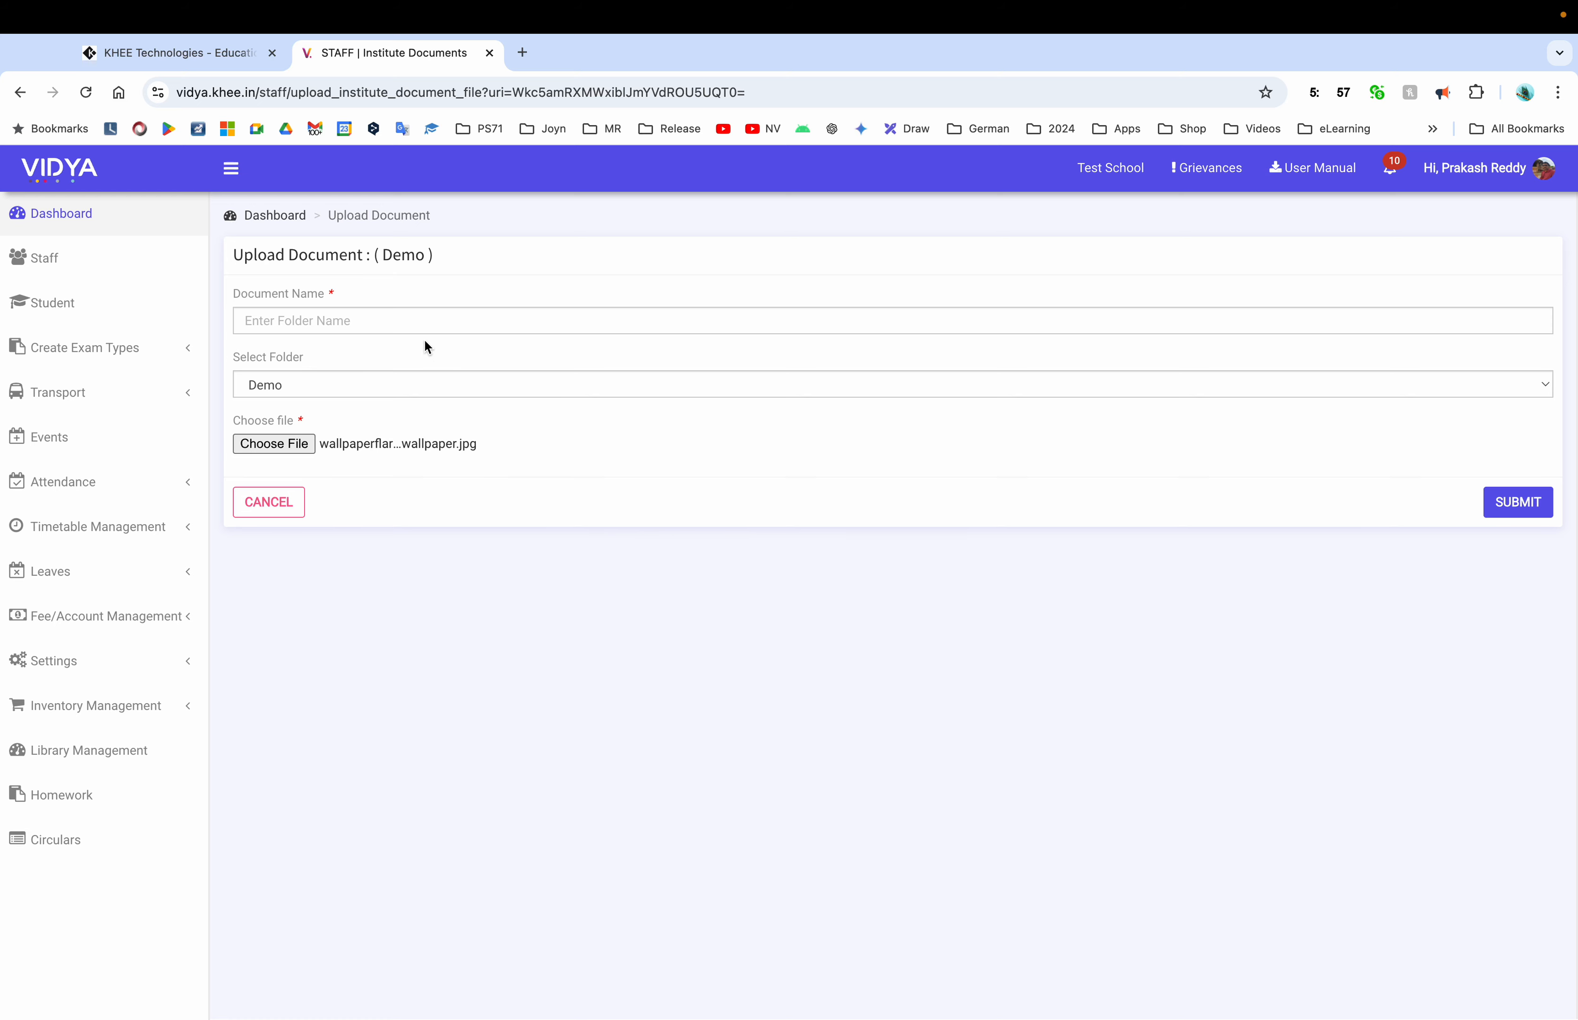
{"action": "left_click", "coordinate": [418, 327]}
{"action": "type", "text": "demo image"}
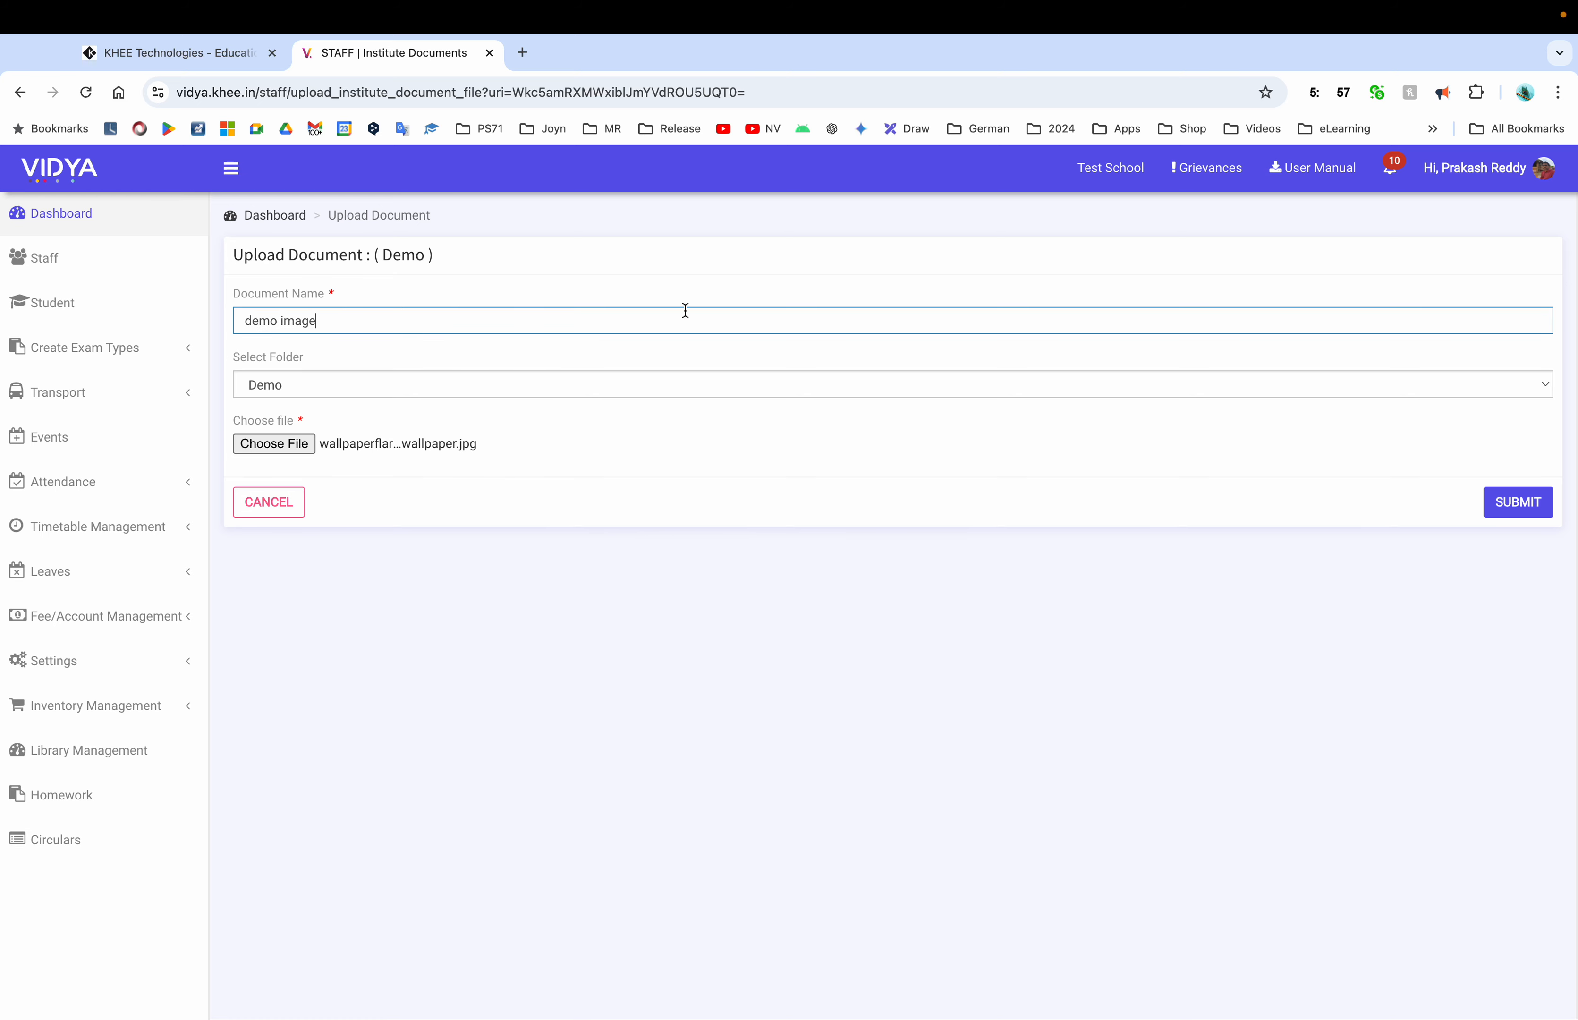
{"action": "left_click", "coordinate": [1523, 515]}
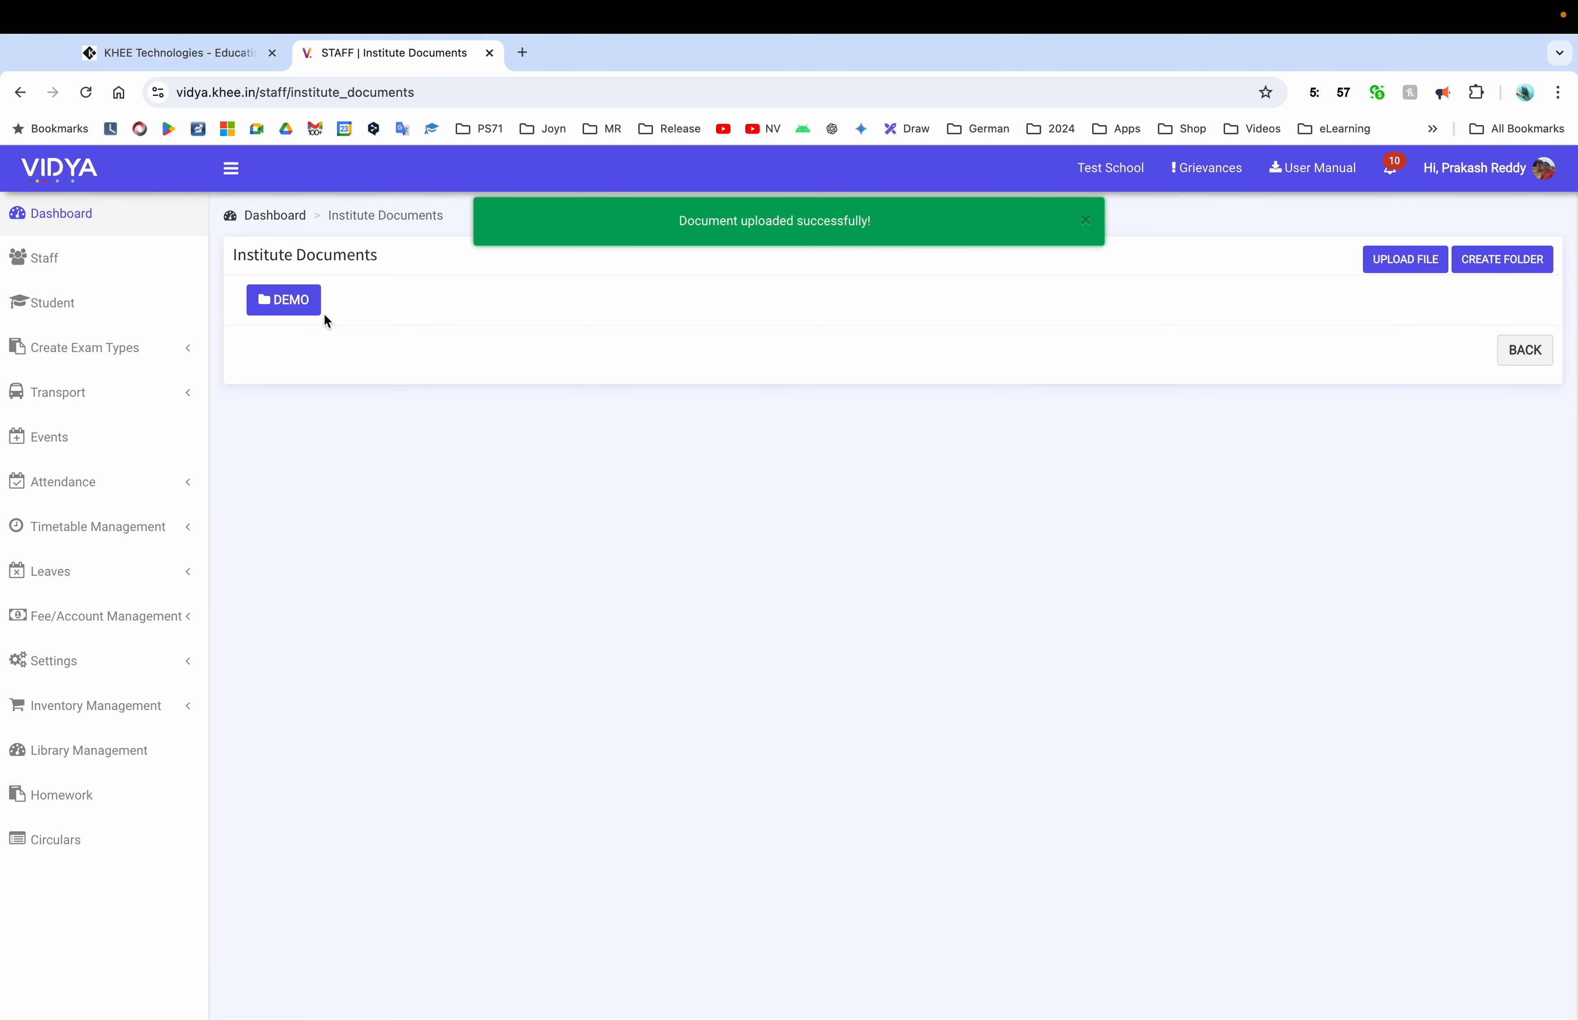
{"action": "left_click", "coordinate": [287, 302]}
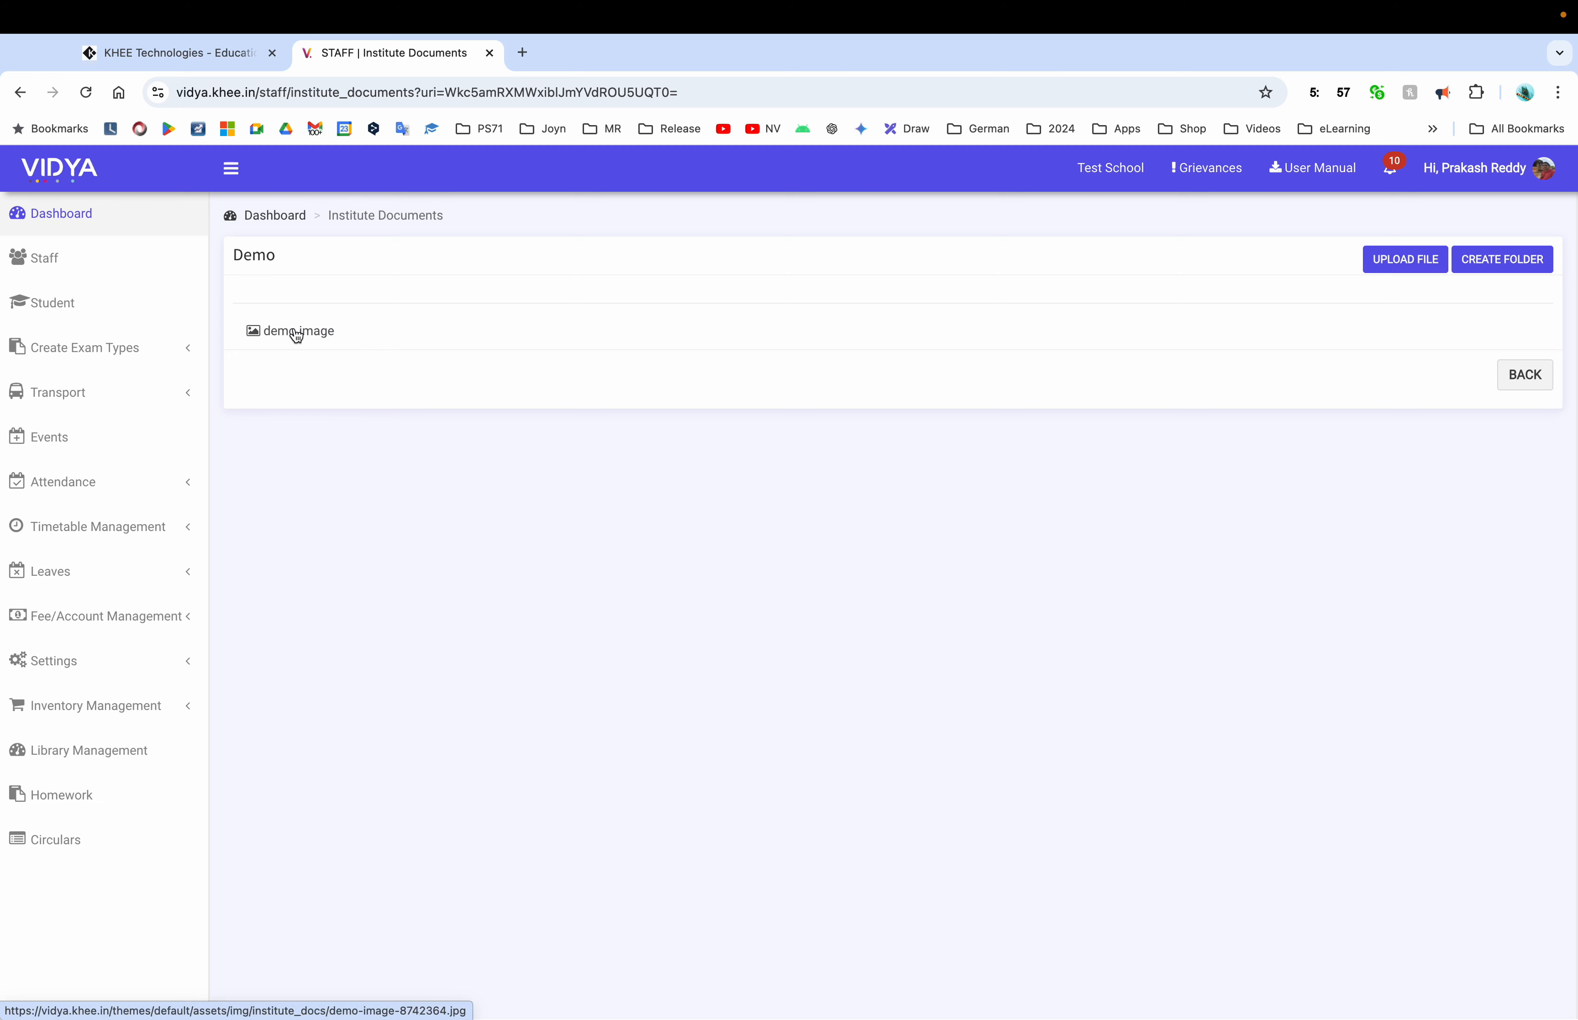
Go back from the Demo folder to the dashboard, revisit Documents, and return again
{"action": "left_click", "coordinate": [1534, 386]}
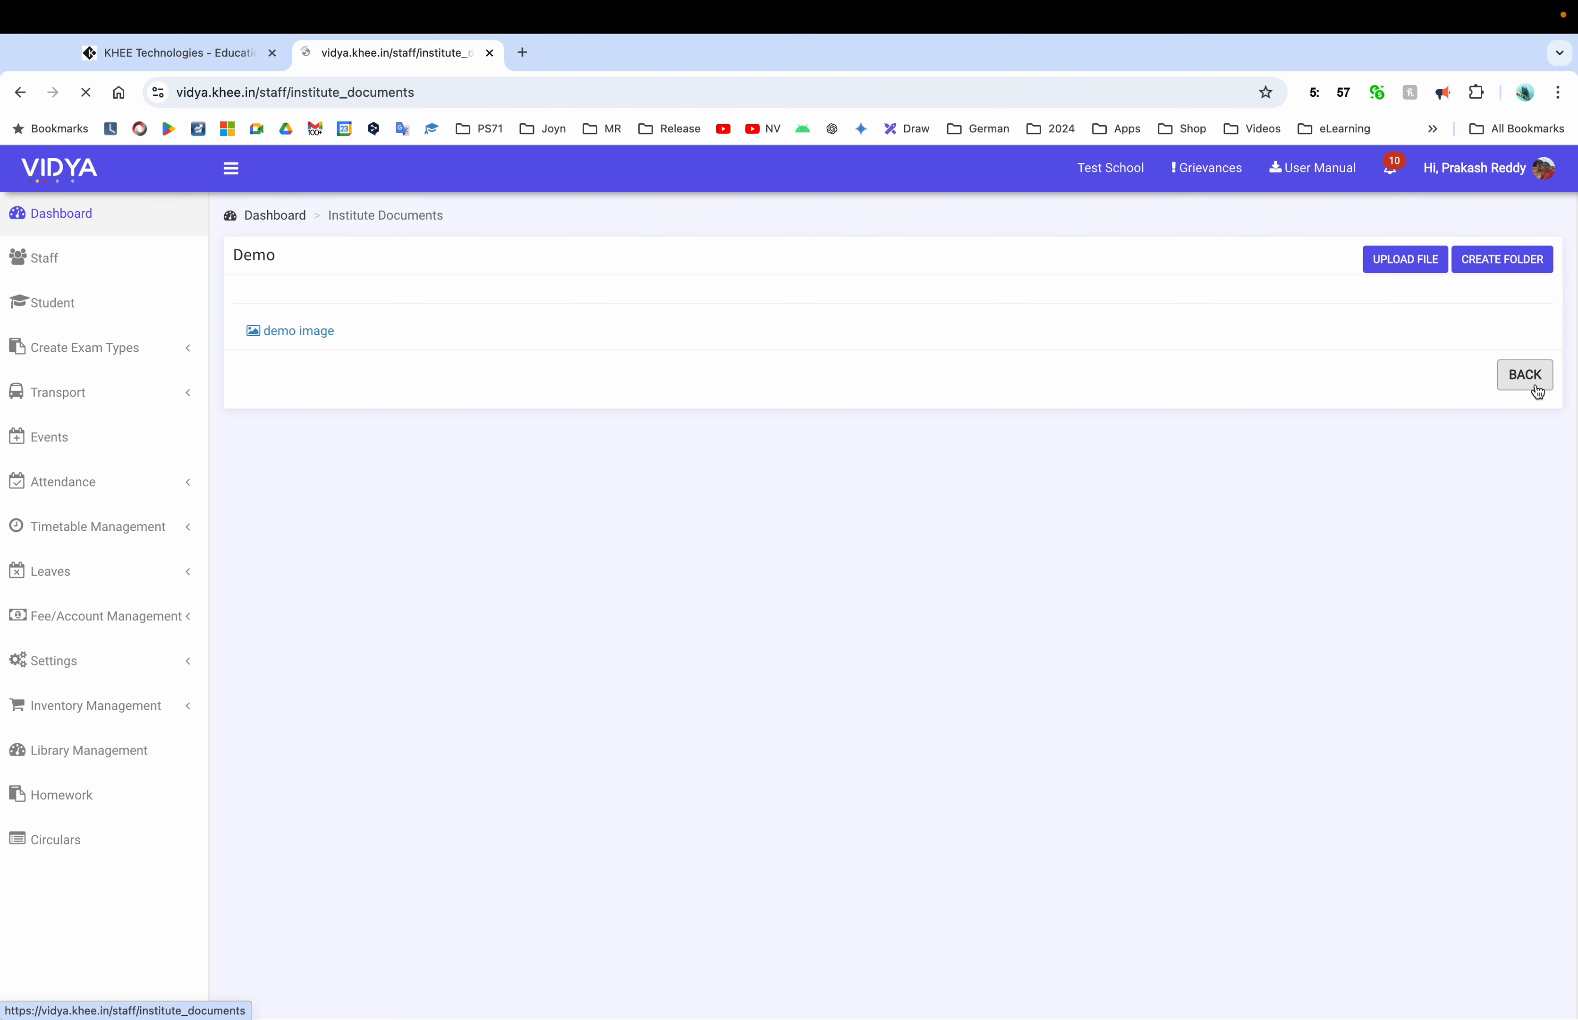
{"action": "left_click", "coordinate": [1521, 351]}
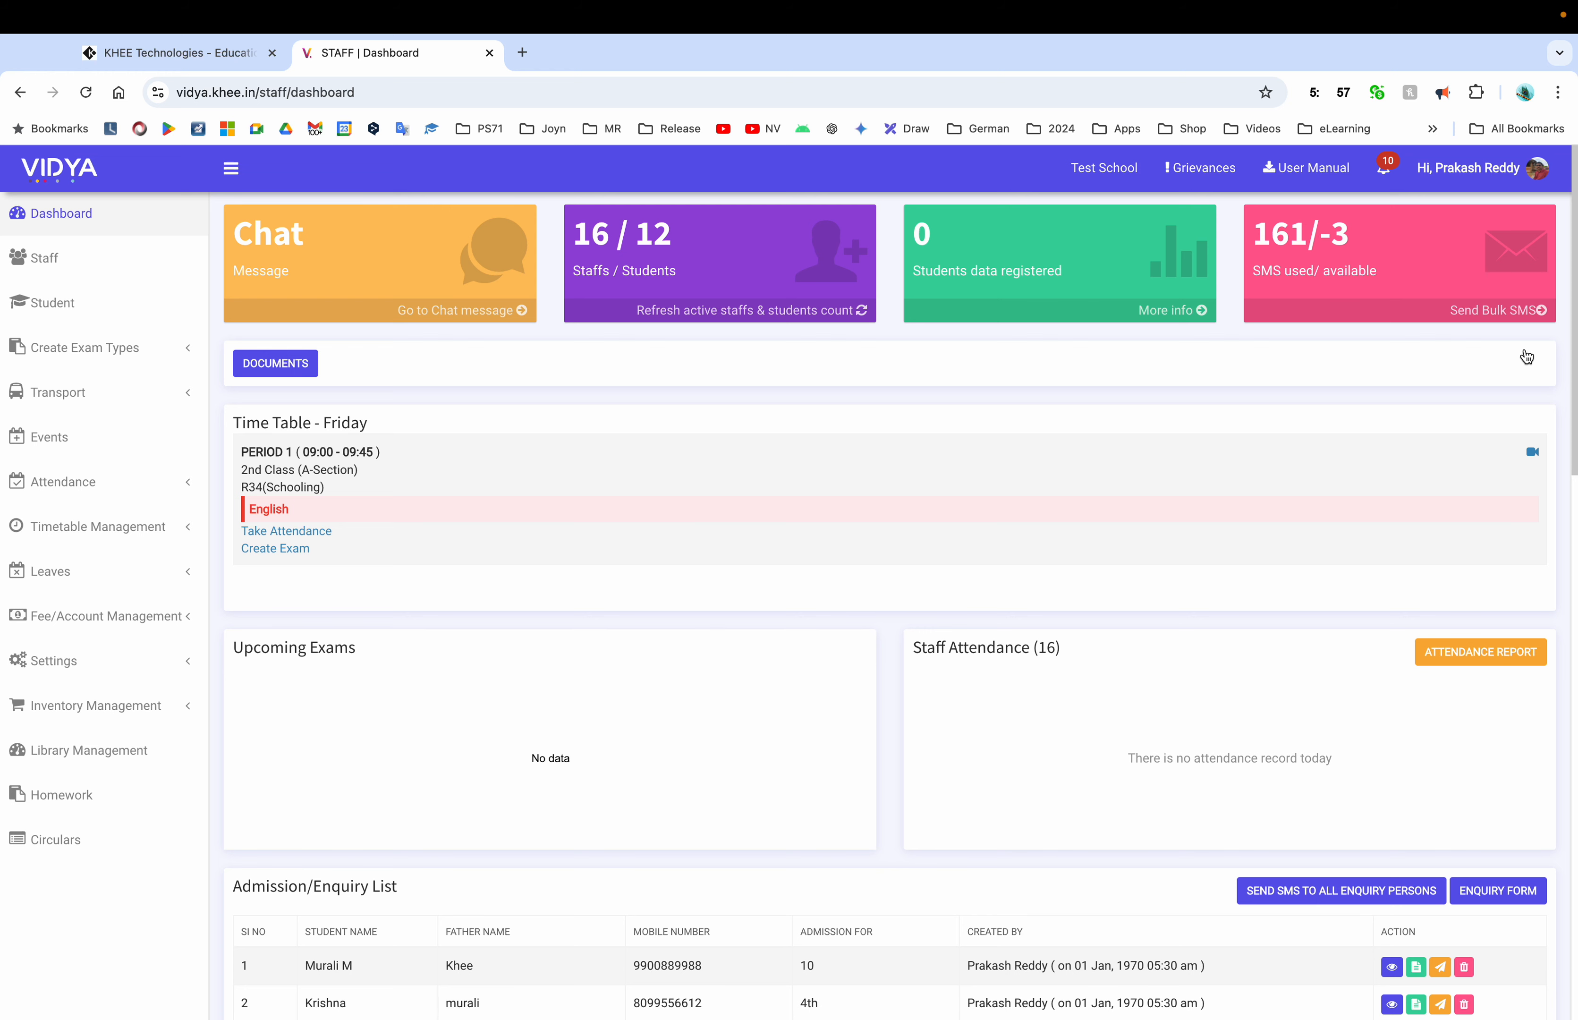
{"action": "left_click", "coordinate": [315, 365]}
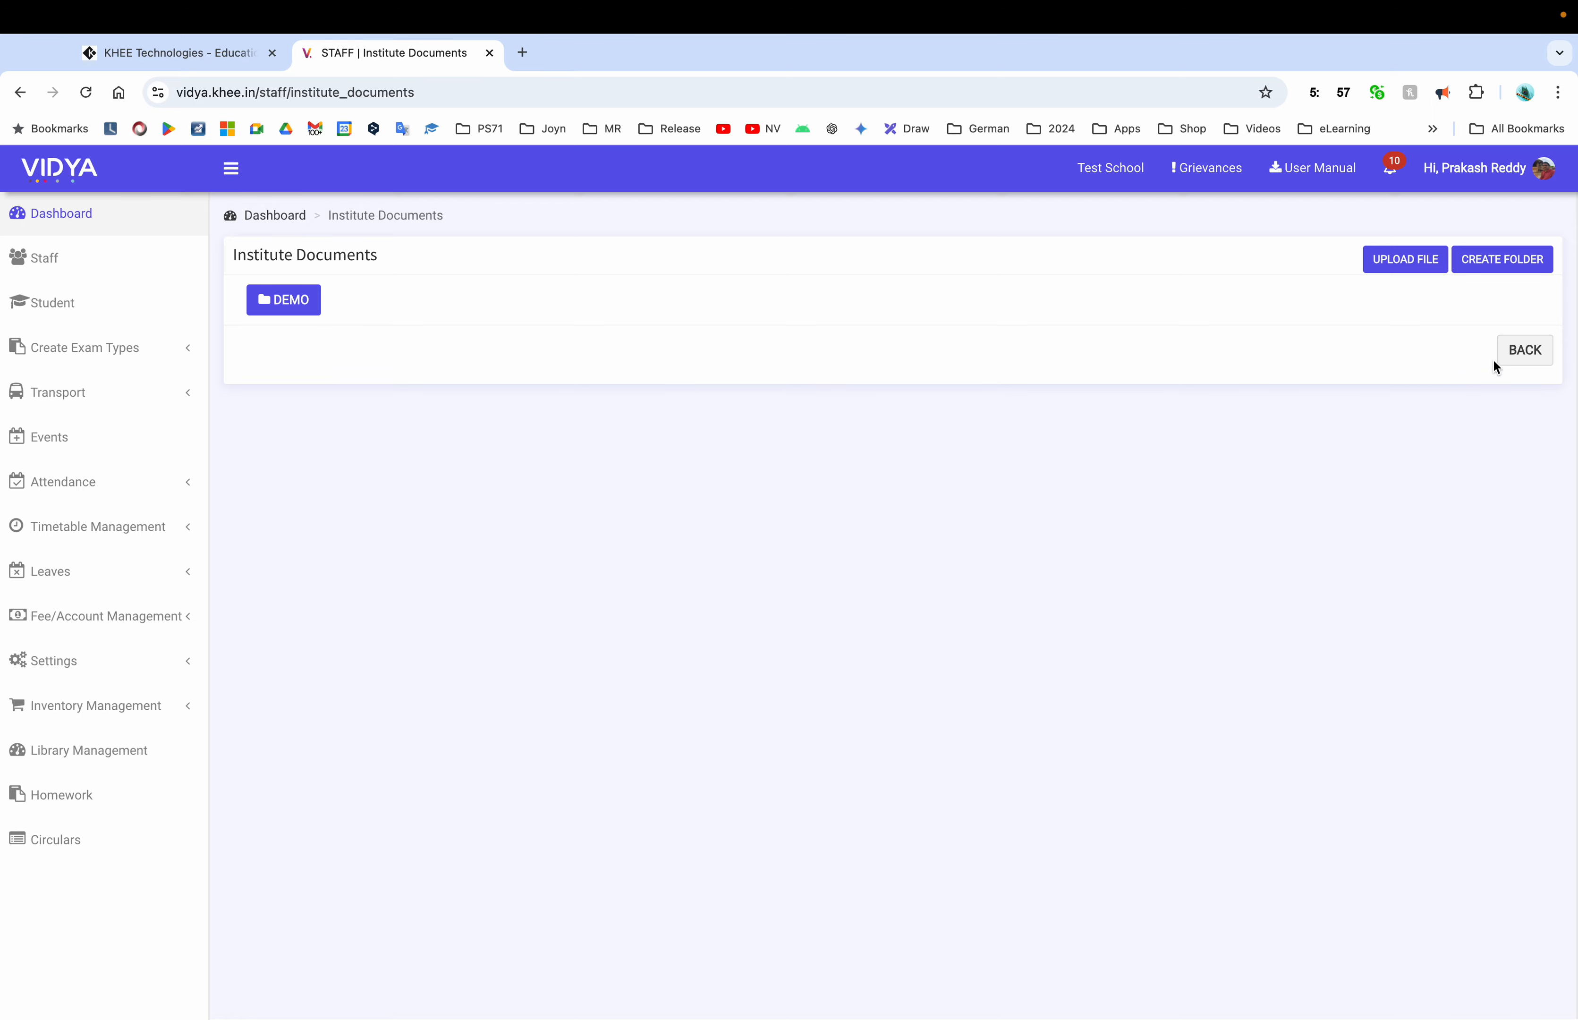
{"action": "left_click", "coordinate": [1510, 355]}
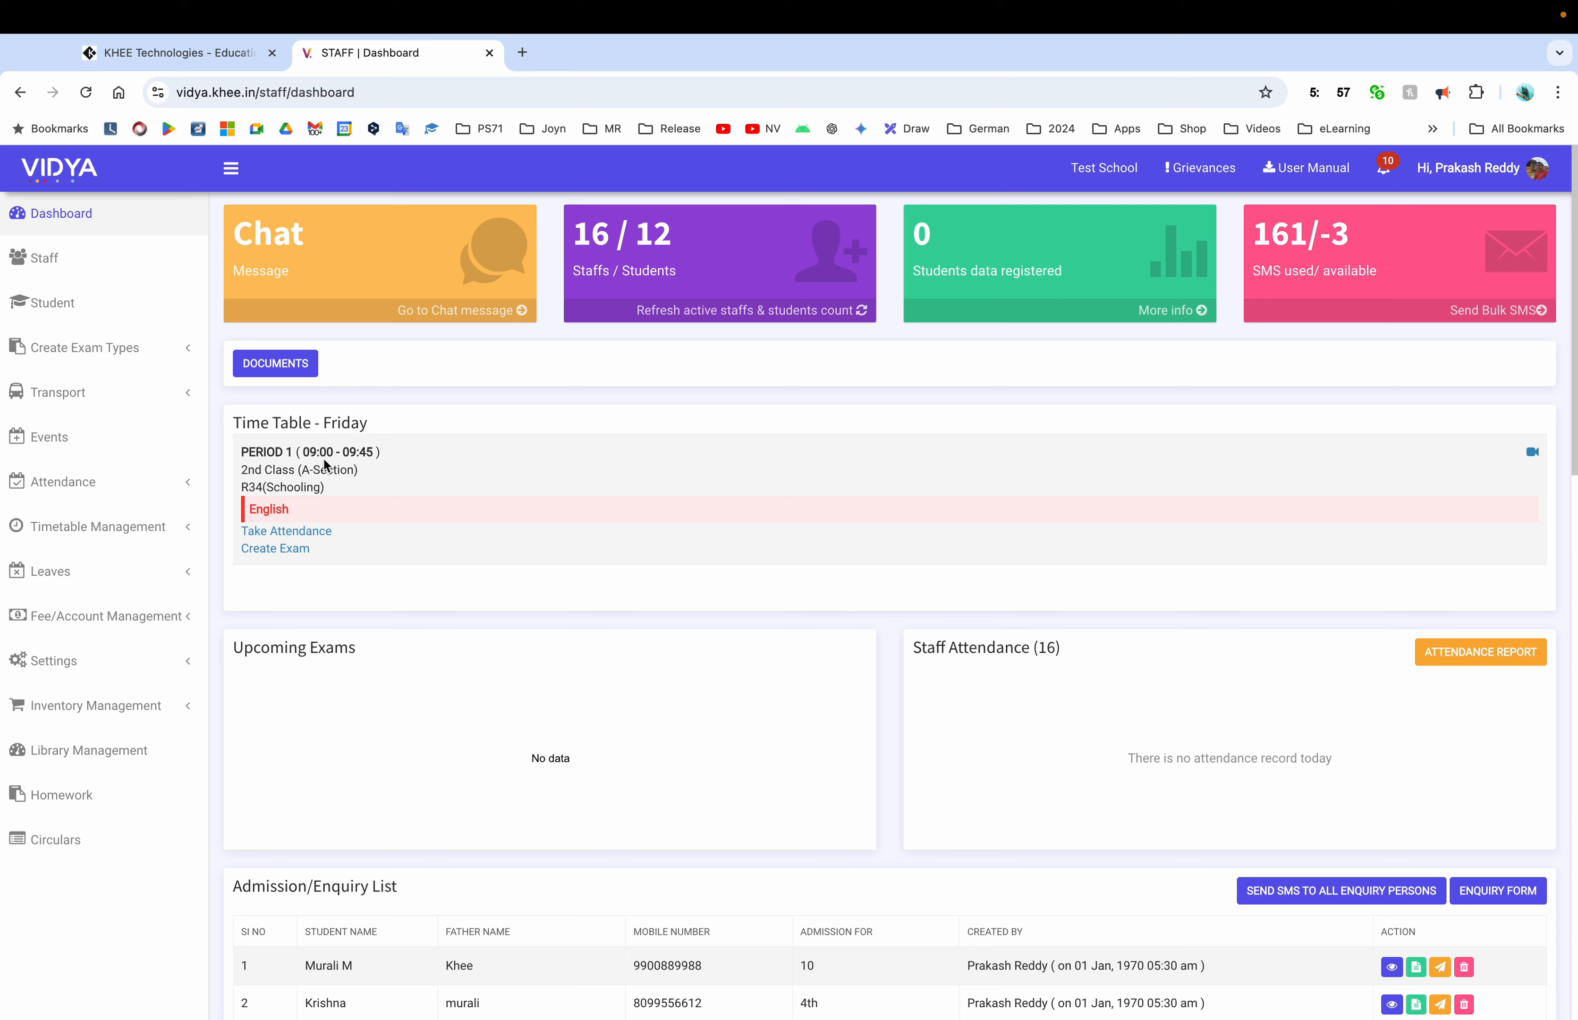
{"action": "triple_click", "coordinate": [265, 472]}
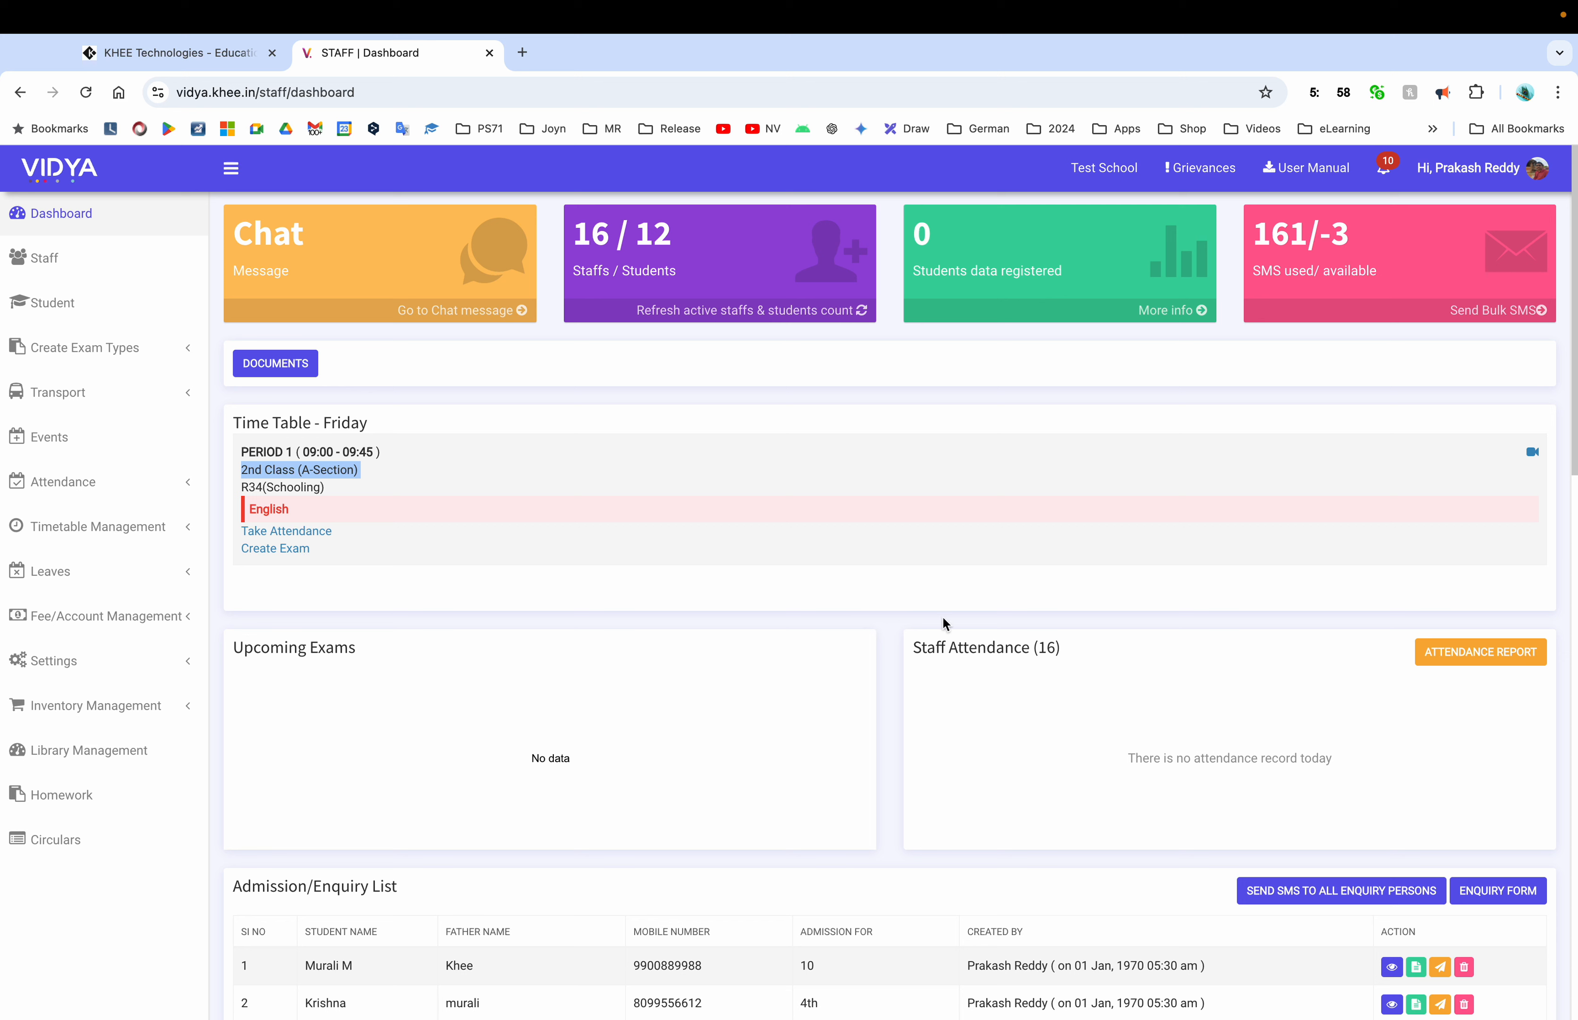
{"action": "left_click", "coordinate": [344, 425]}
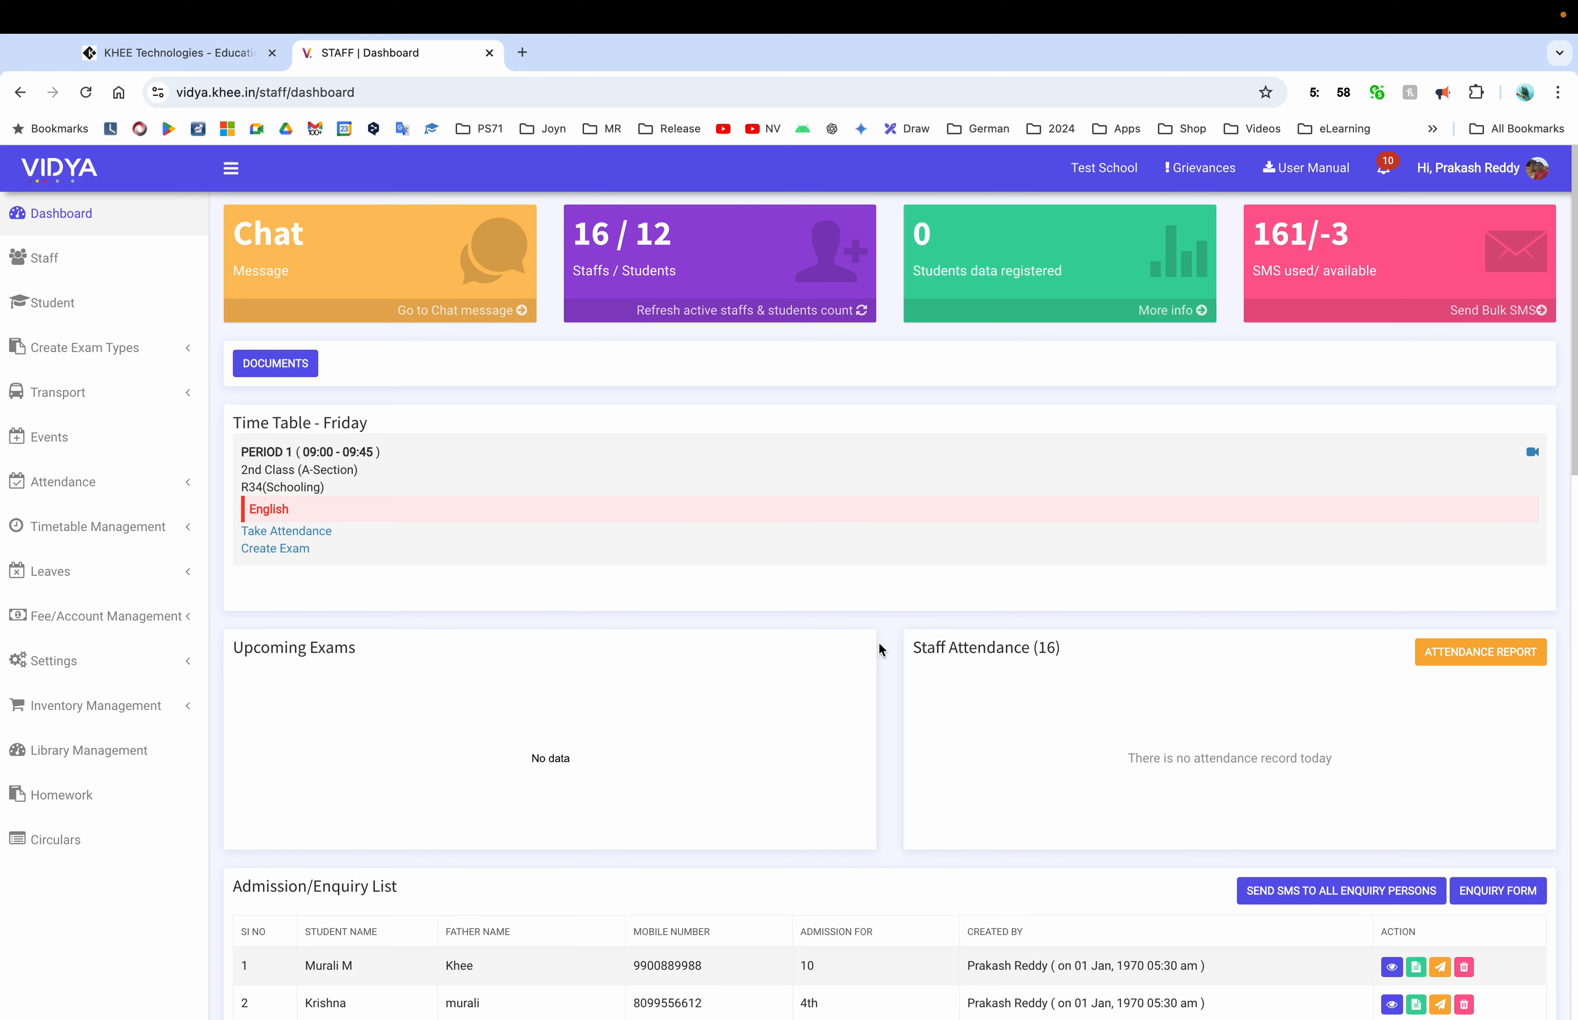
{"action": "scroll", "coordinate": [879, 690], "scroll_direction": "down", "scroll_amount": 2}
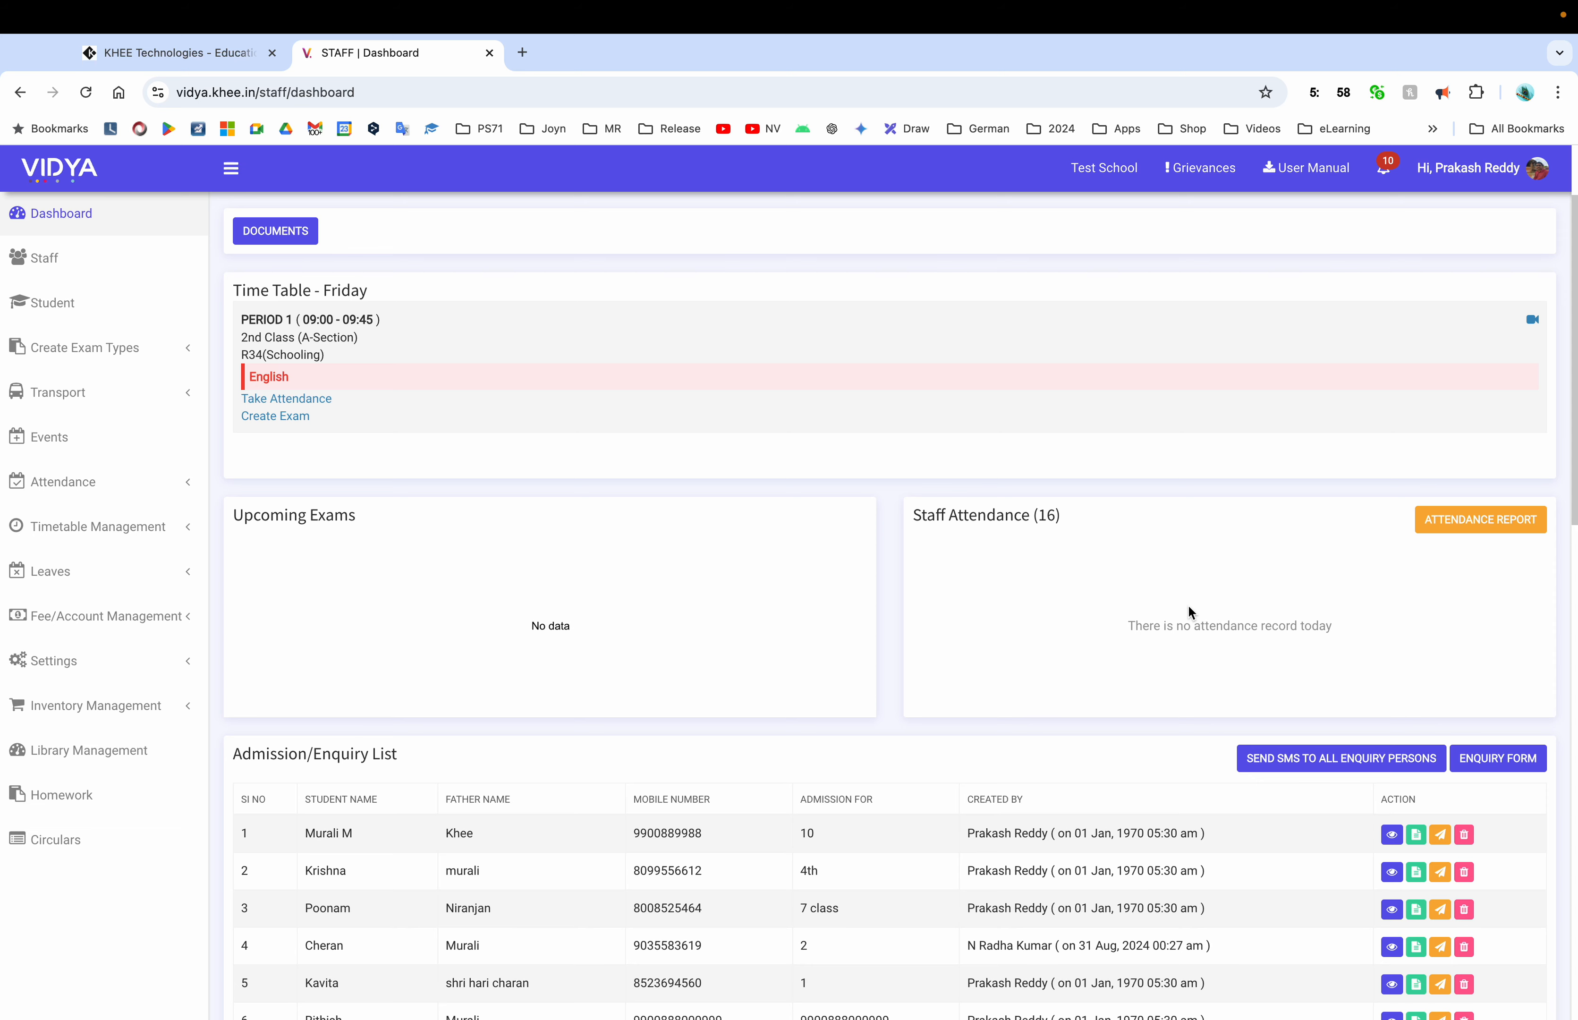
{"action": "scroll", "coordinate": [758, 785], "scroll_direction": "down", "scroll_amount": 8}
{"action": "scroll", "coordinate": [648, 730], "scroll_direction": "up", "scroll_amount": 2}
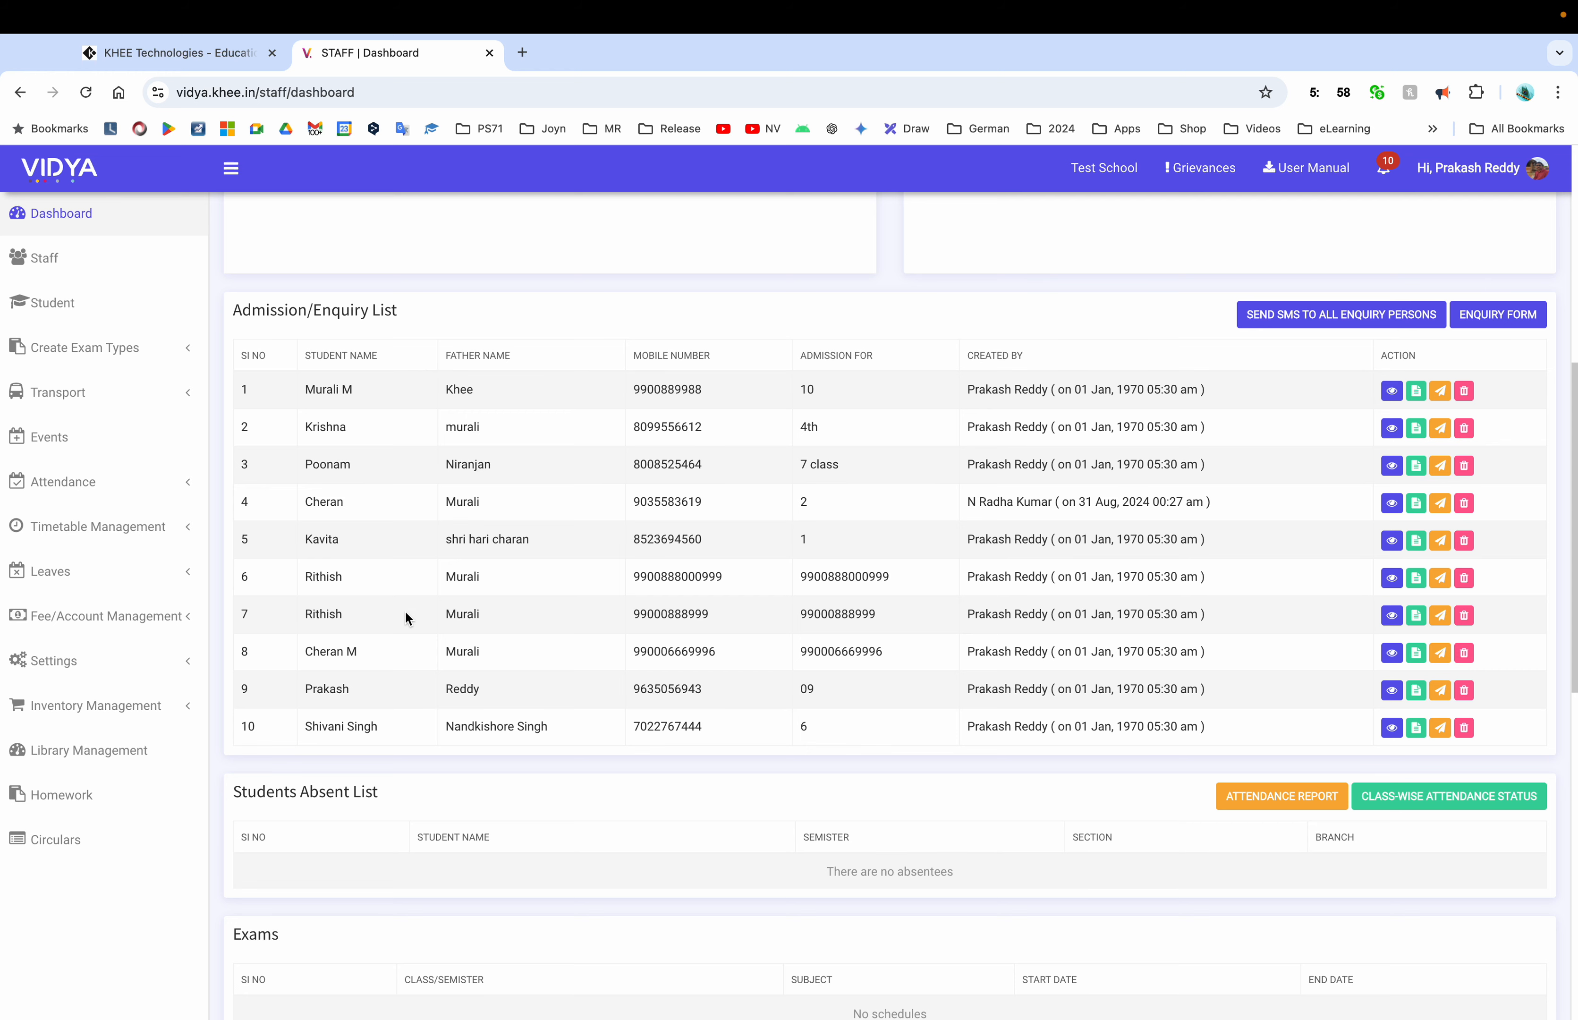
{"action": "scroll", "coordinate": [553, 680], "scroll_direction": "down", "scroll_amount": 5}
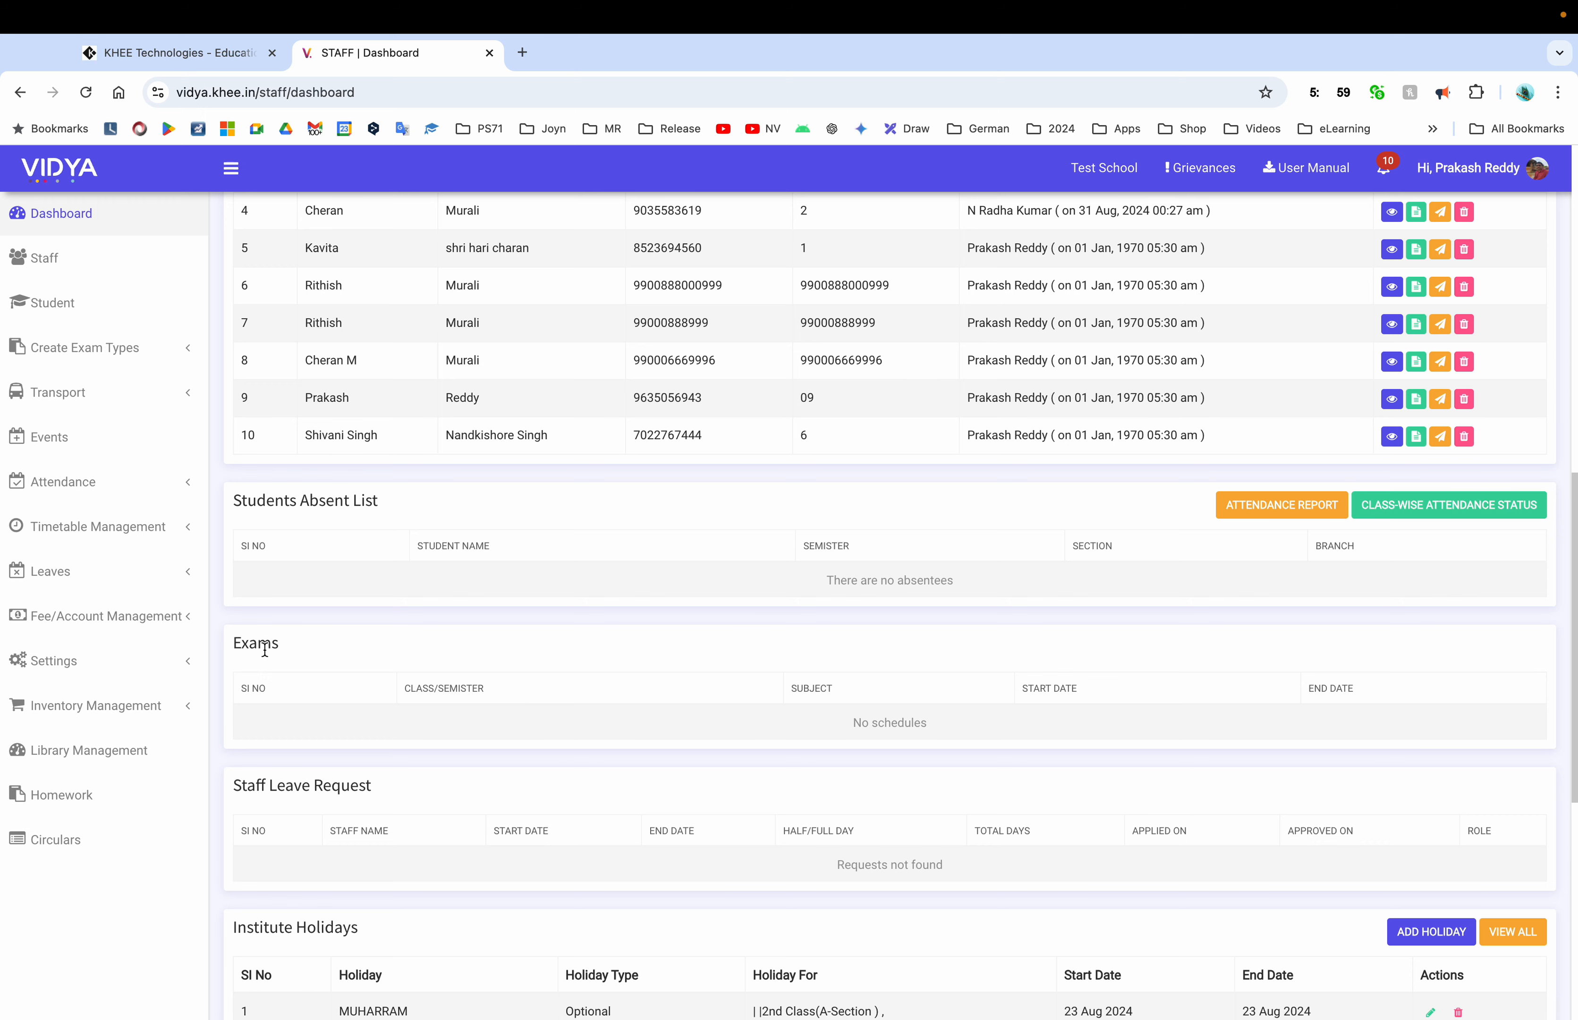
{"action": "scroll", "coordinate": [437, 690], "scroll_direction": "down", "scroll_amount": 9}
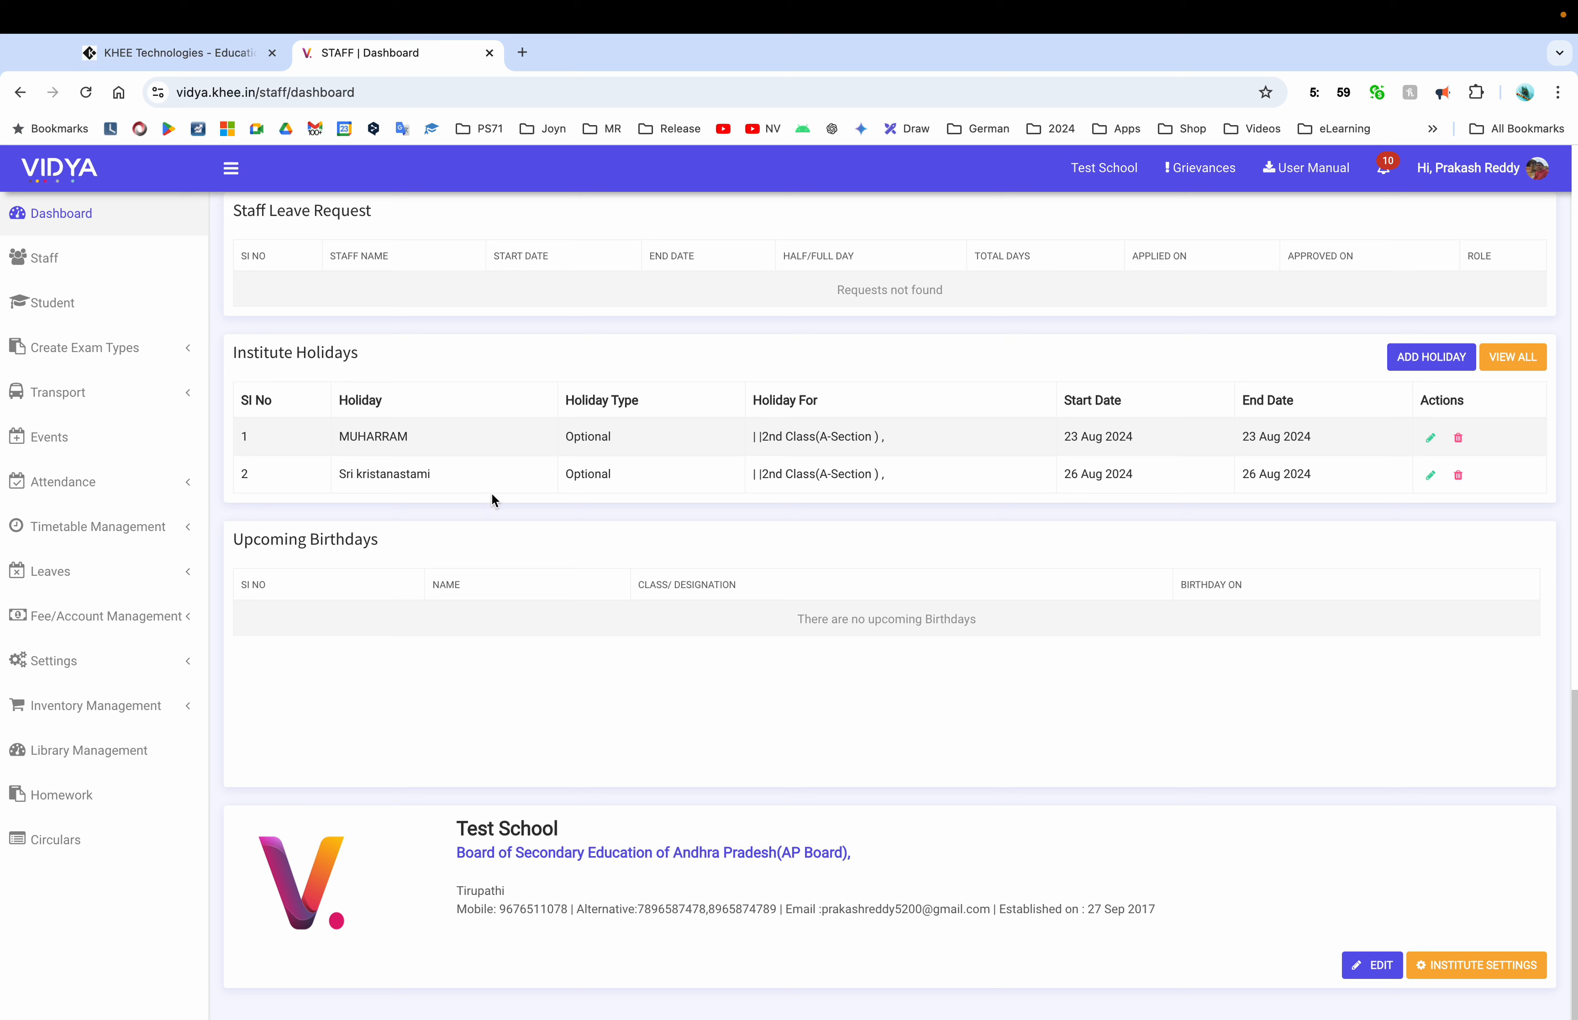
{"action": "scroll", "coordinate": [563, 616], "scroll_direction": "up", "scroll_amount": 1}
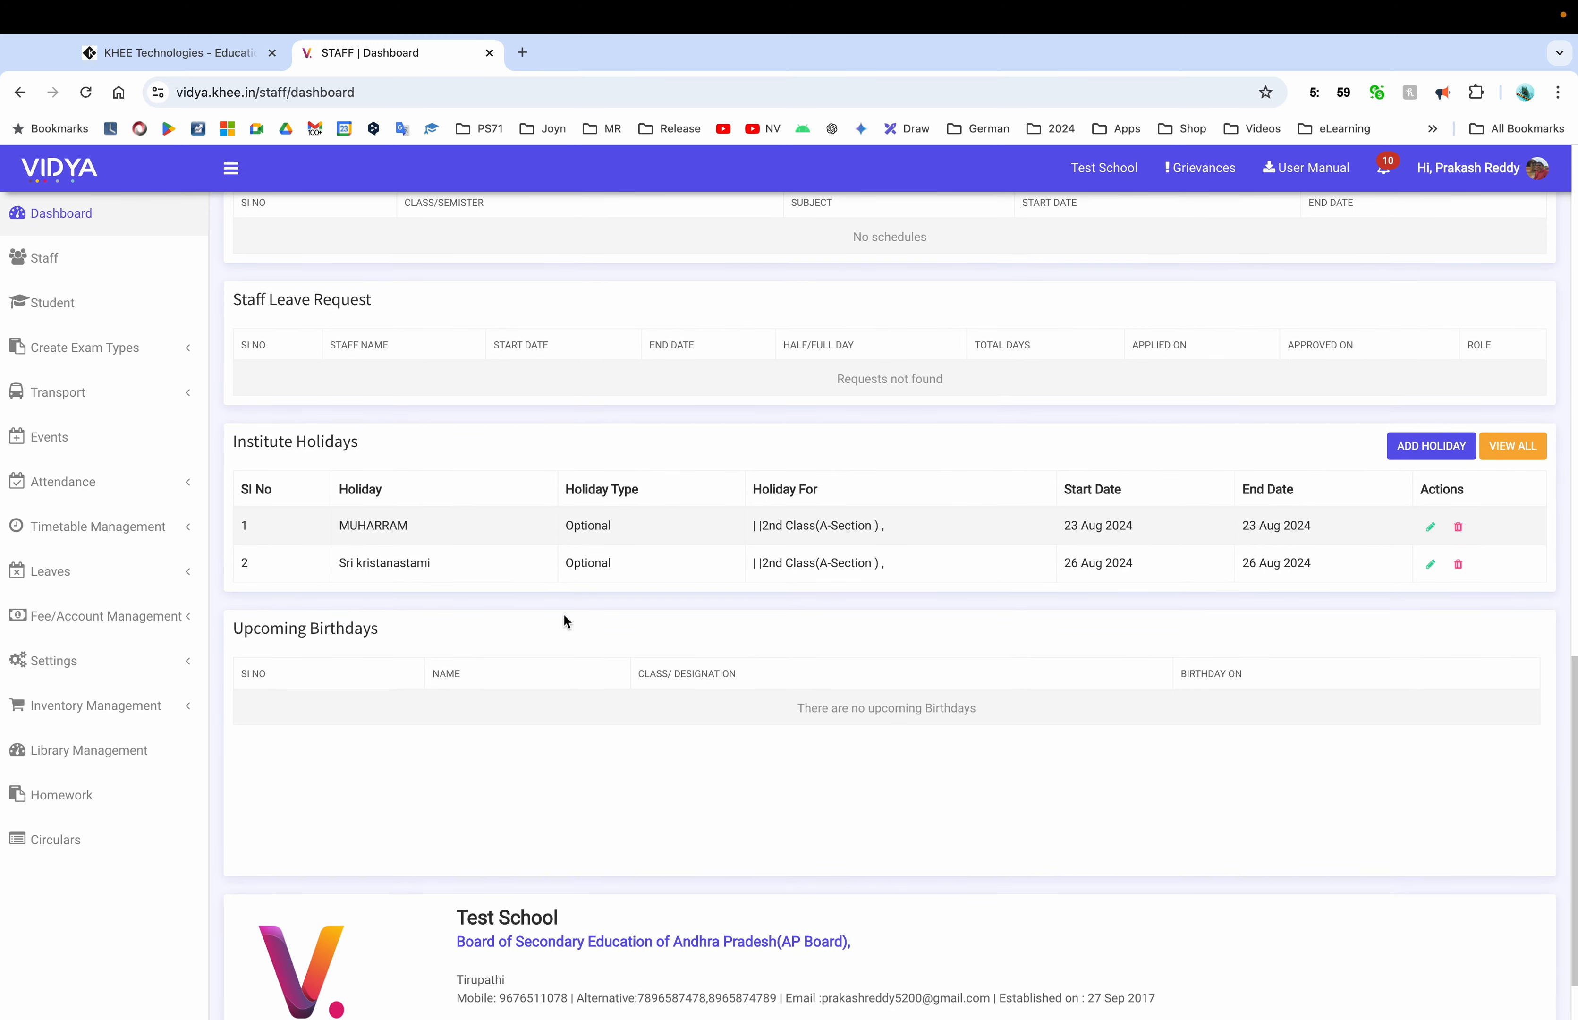
Add a holiday named 'New year holiday' running from 01-01-2025 to 01-01-2025
{"action": "left_click", "coordinate": [1415, 449]}
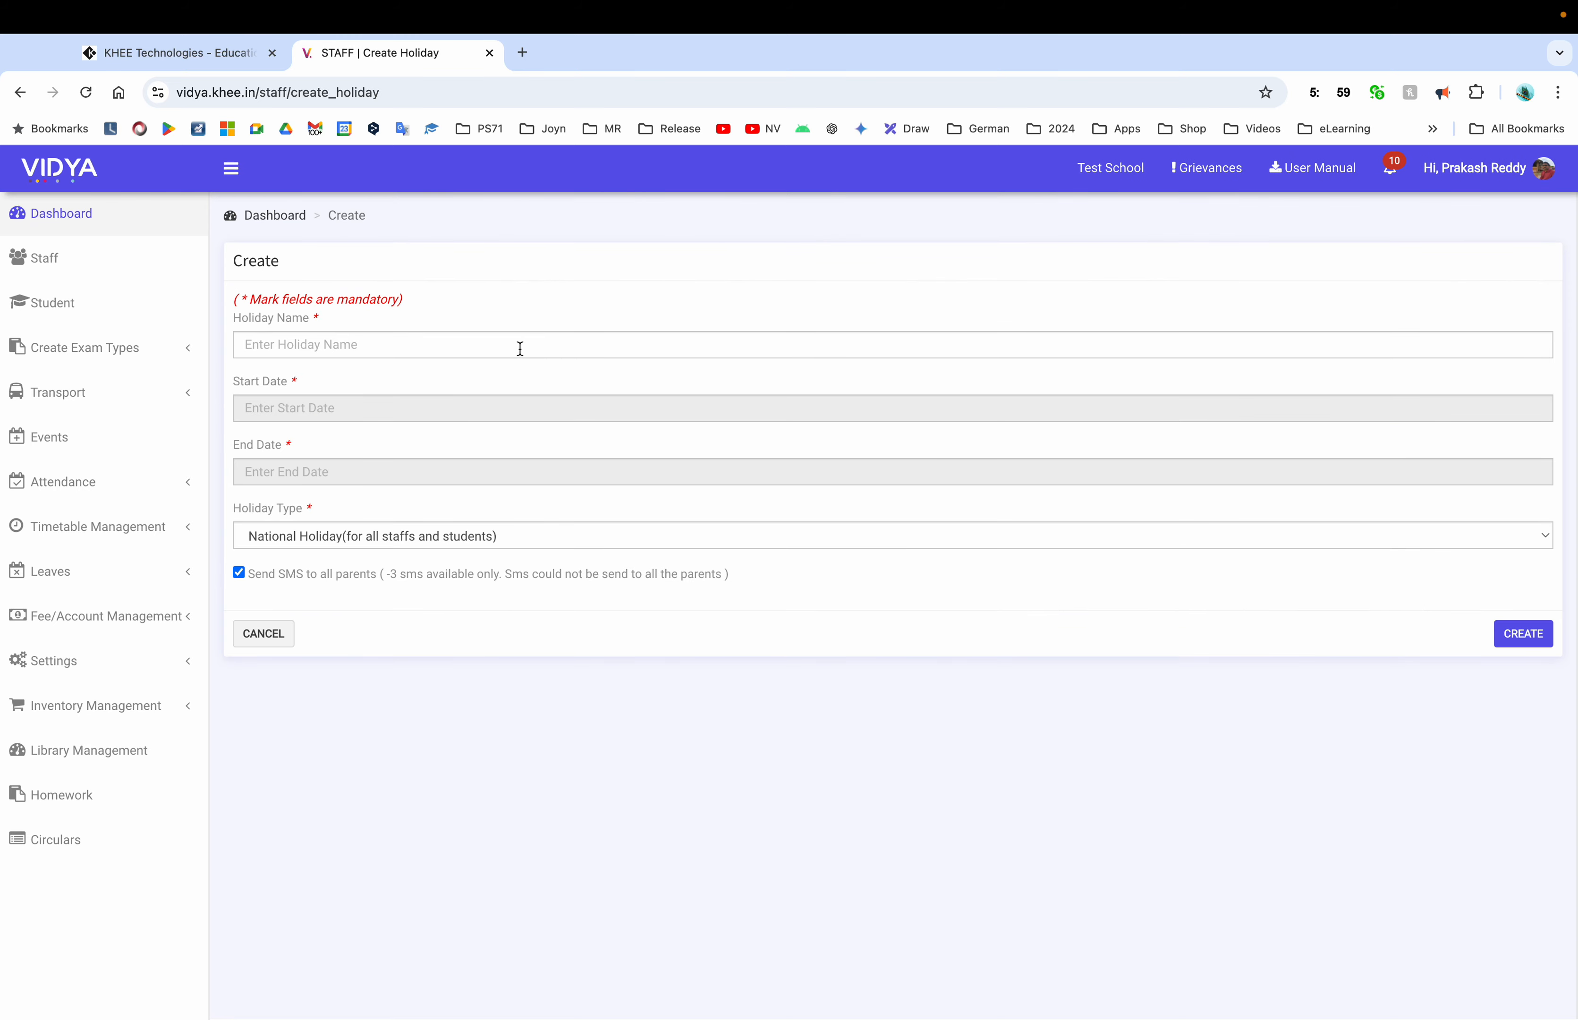
{"action": "left_click", "coordinate": [516, 347]}
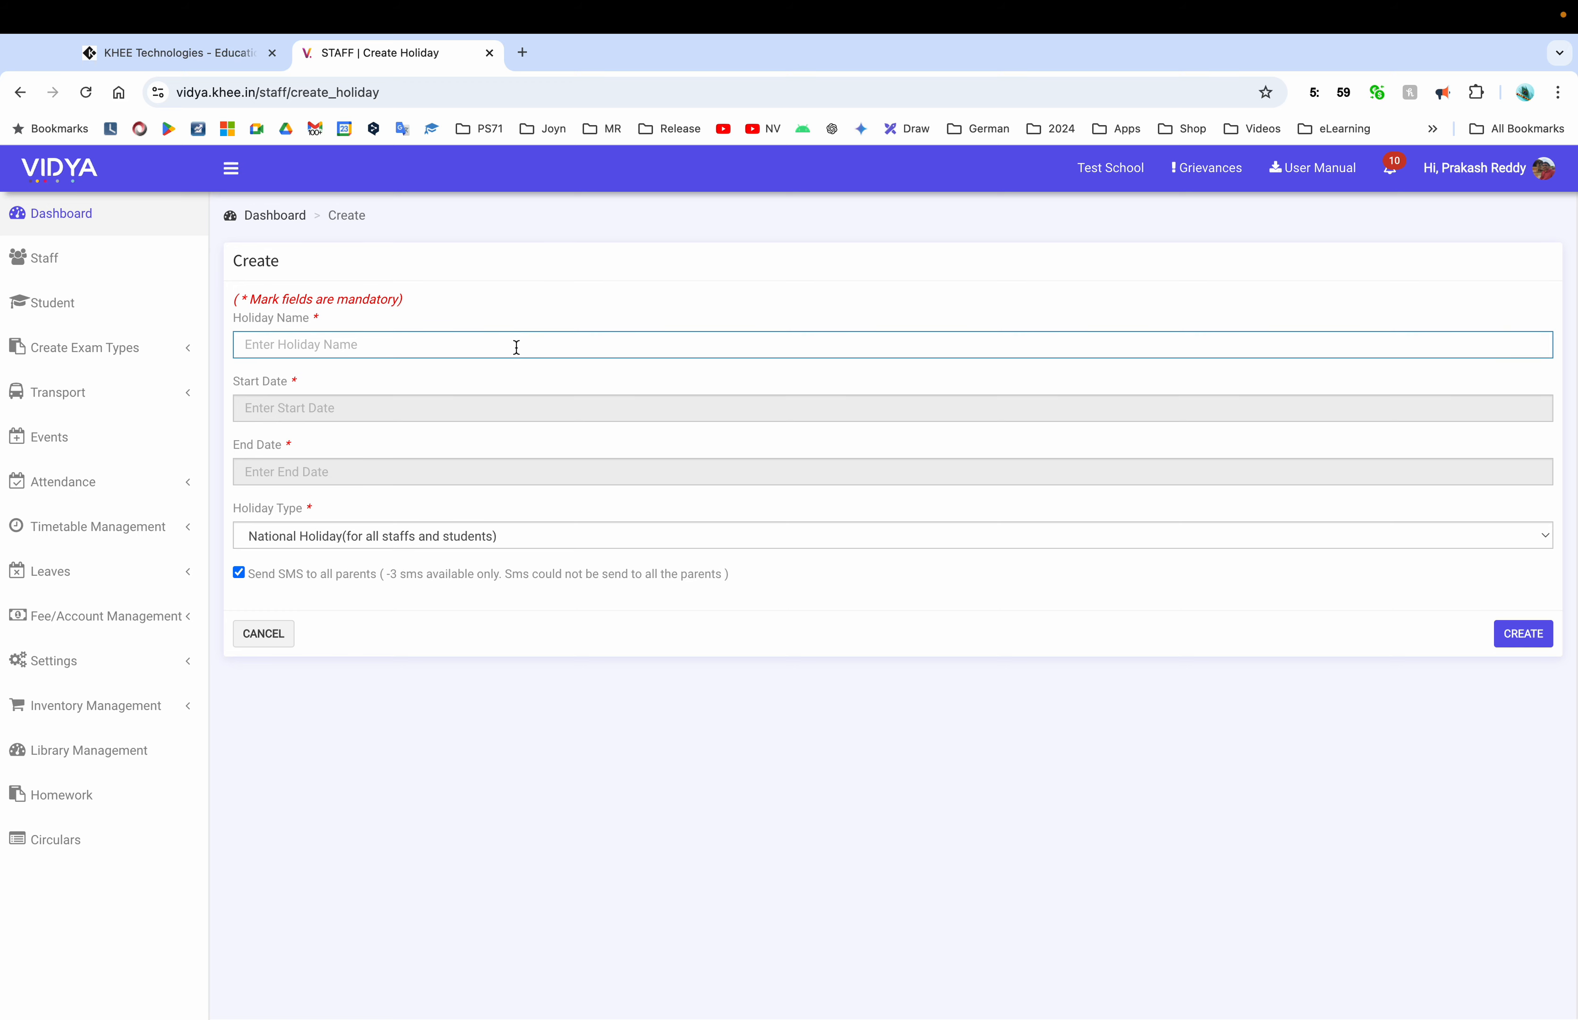
{"action": "type", "text": "New year holiday"}
{"action": "key", "text": "Tab"}
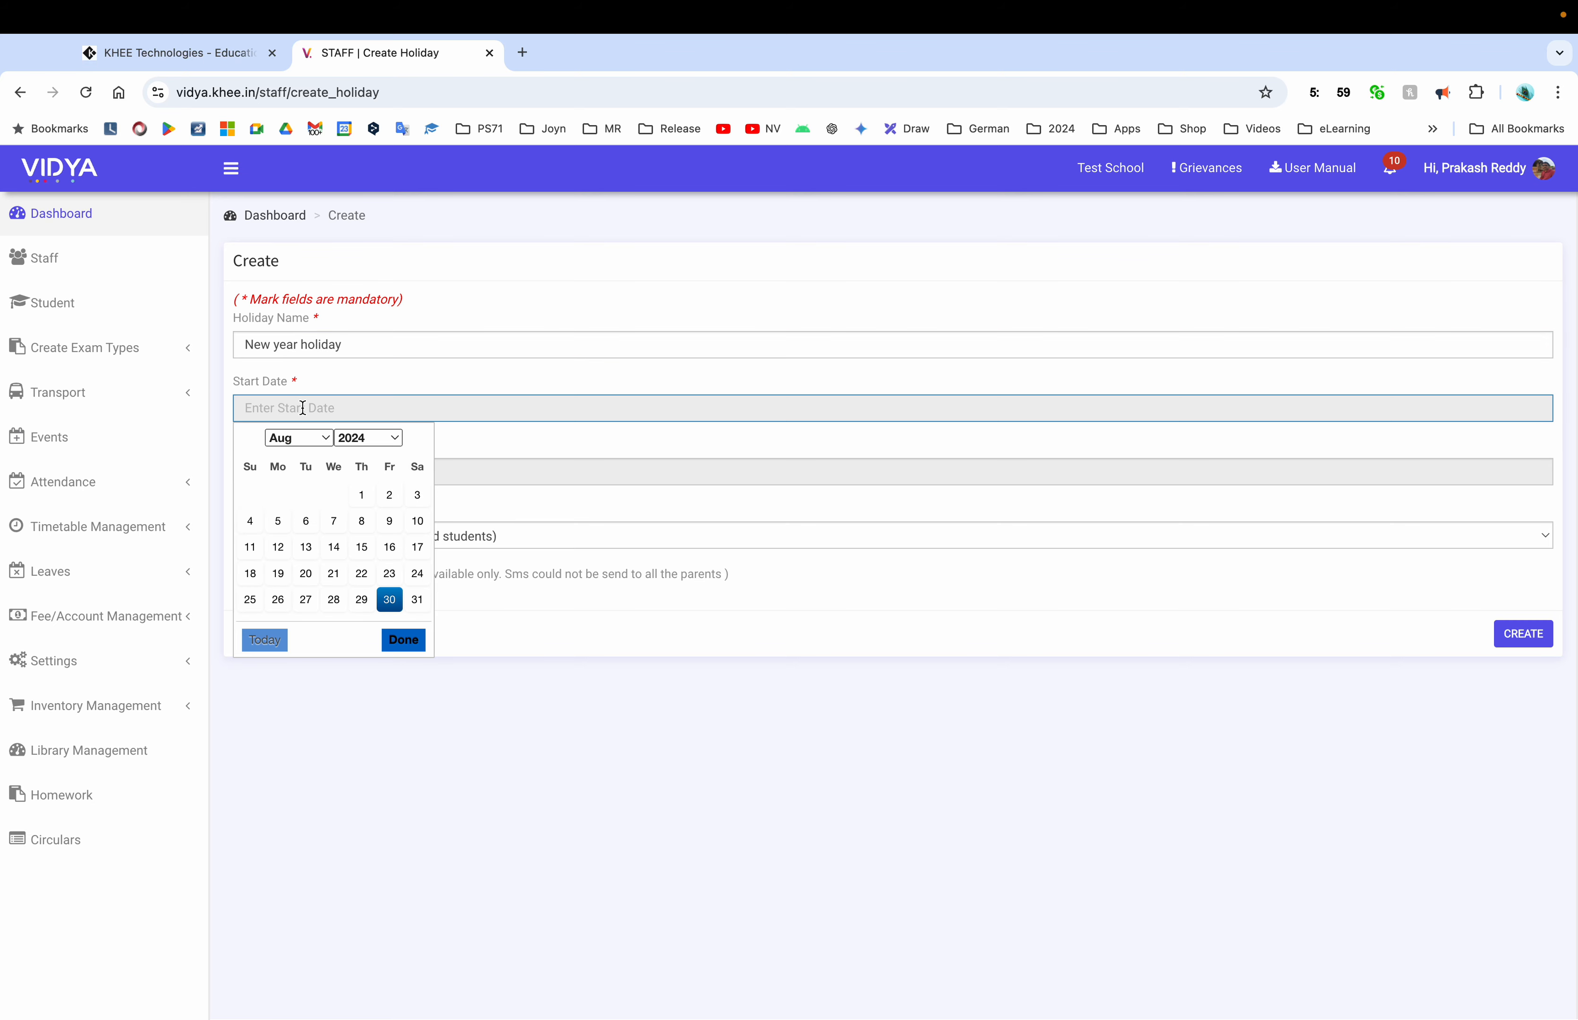
{"action": "left_click", "coordinate": [387, 443]}
{"action": "left_click", "coordinate": [350, 456]}
{"action": "left_click", "coordinate": [324, 439]}
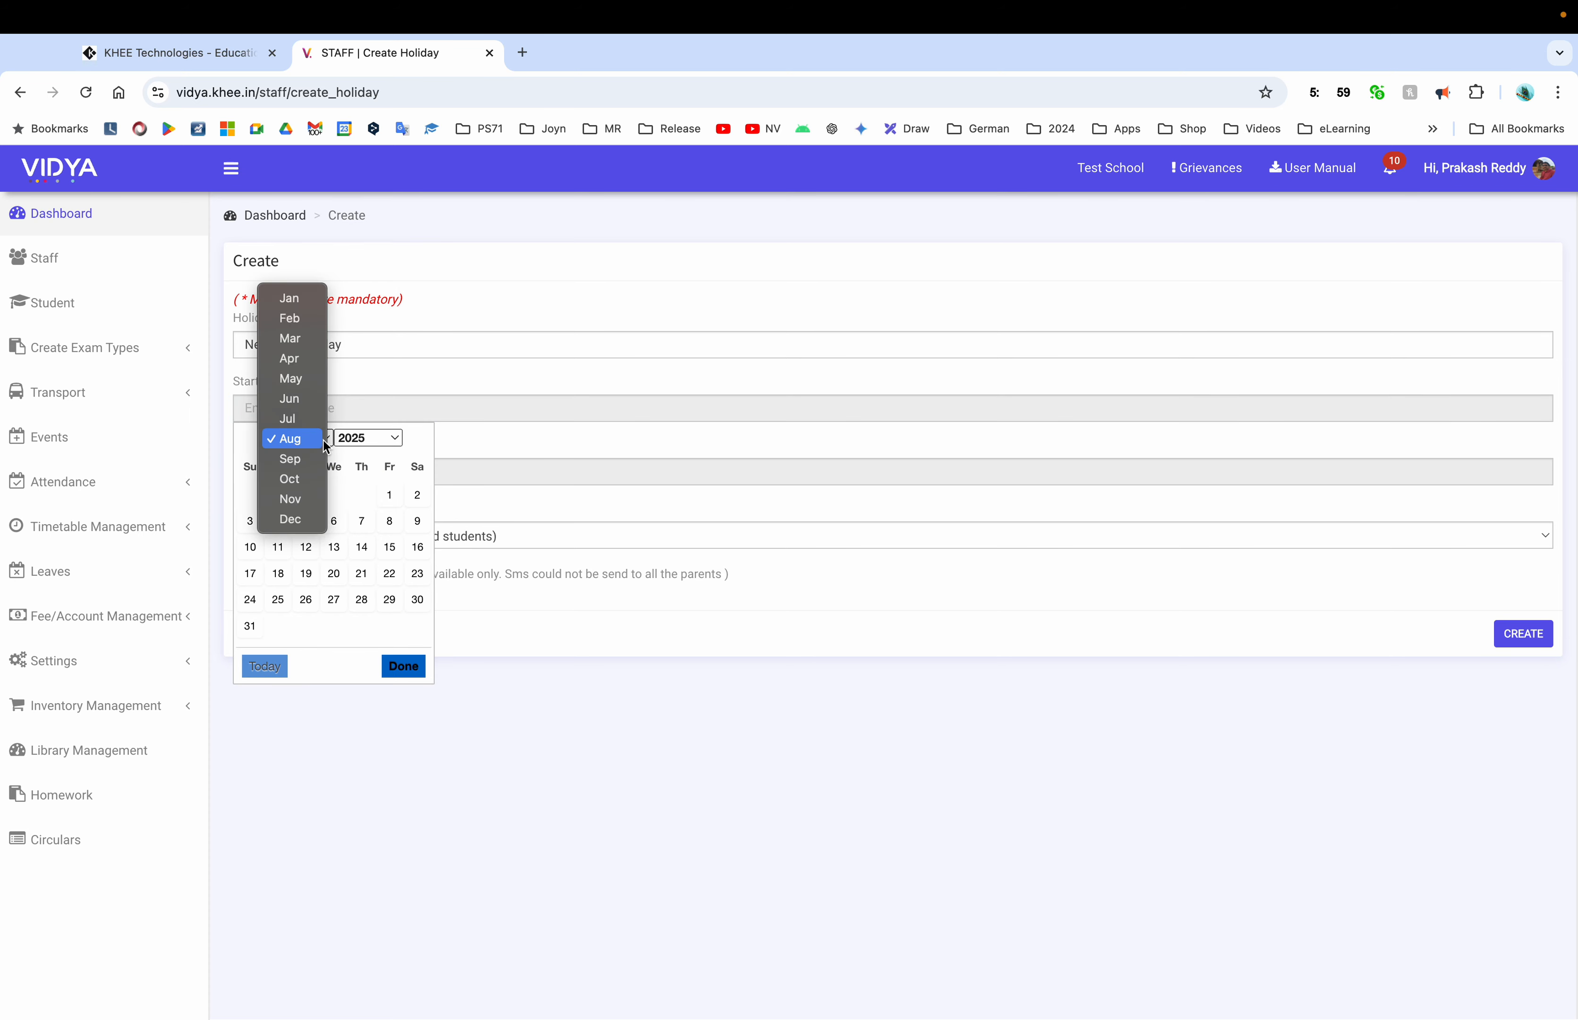
{"action": "left_click", "coordinate": [299, 296]}
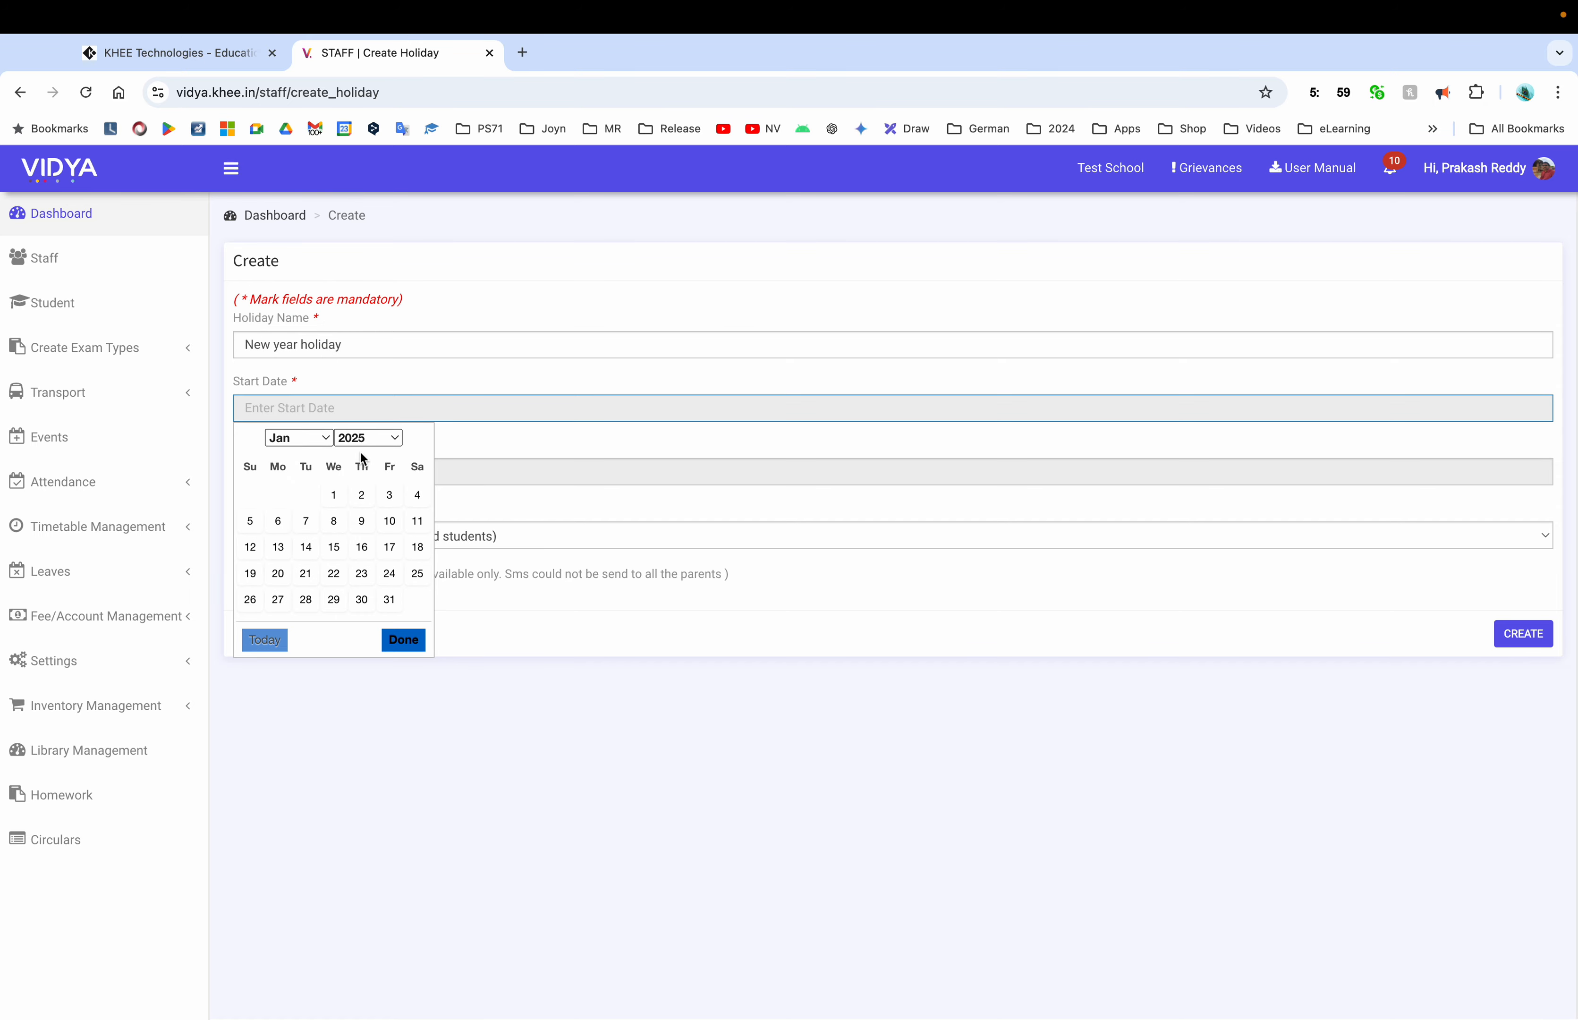
{"action": "left_click", "coordinate": [339, 495]}
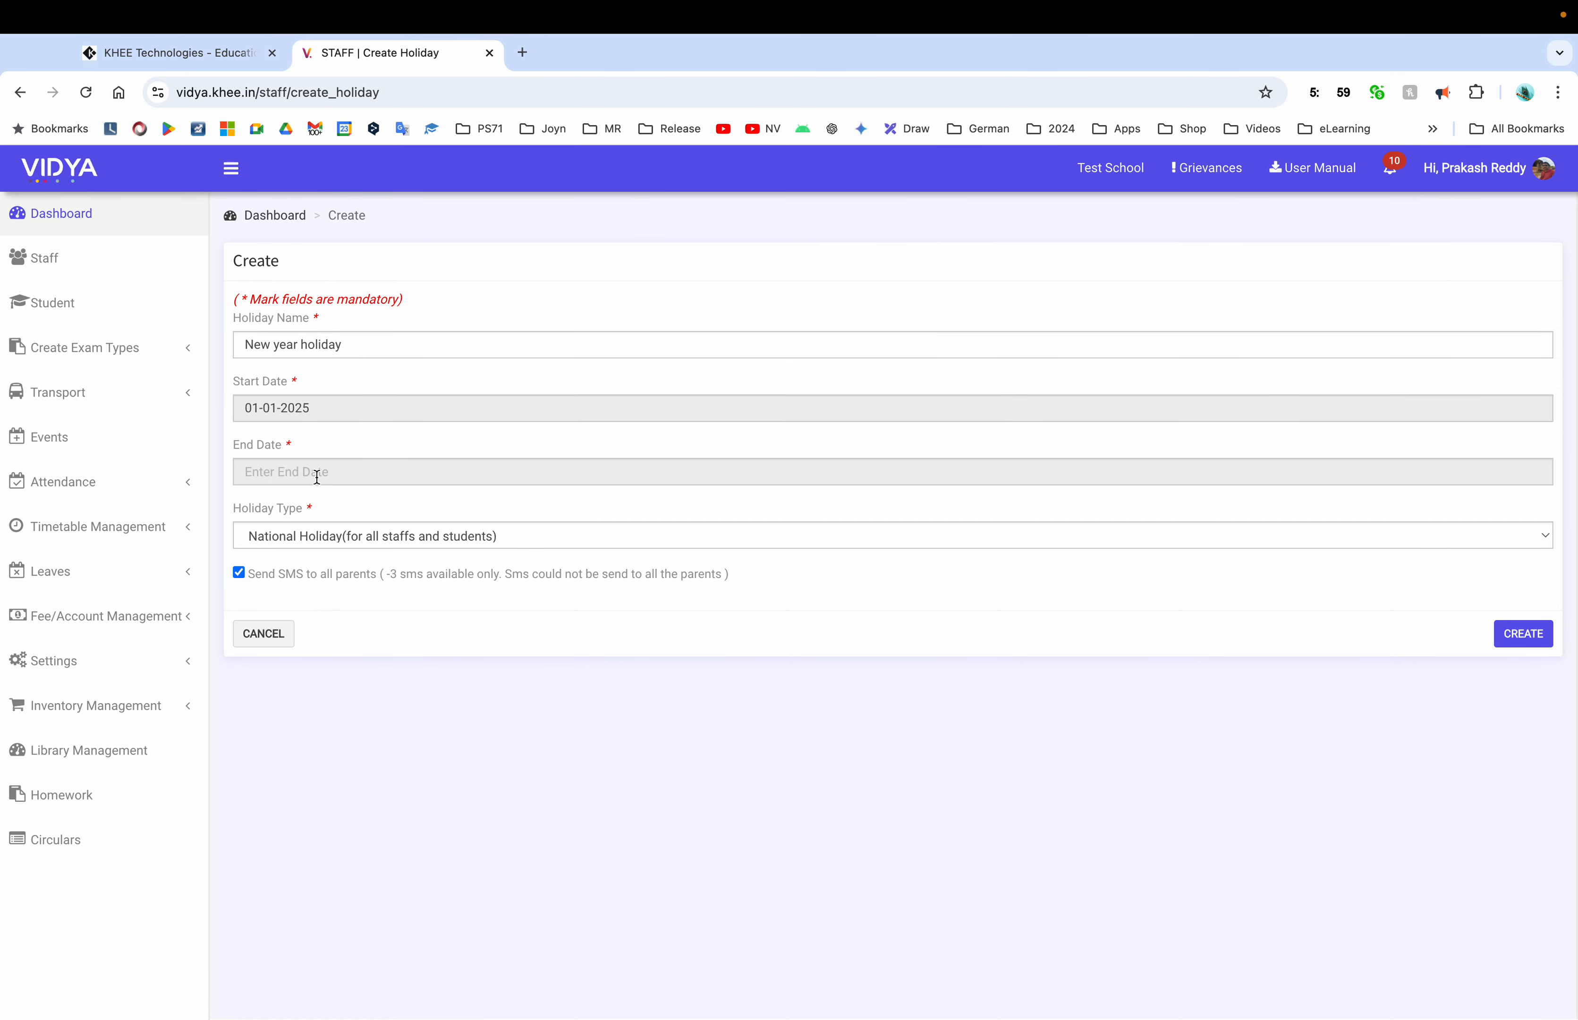
{"action": "left_click", "coordinate": [316, 472]}
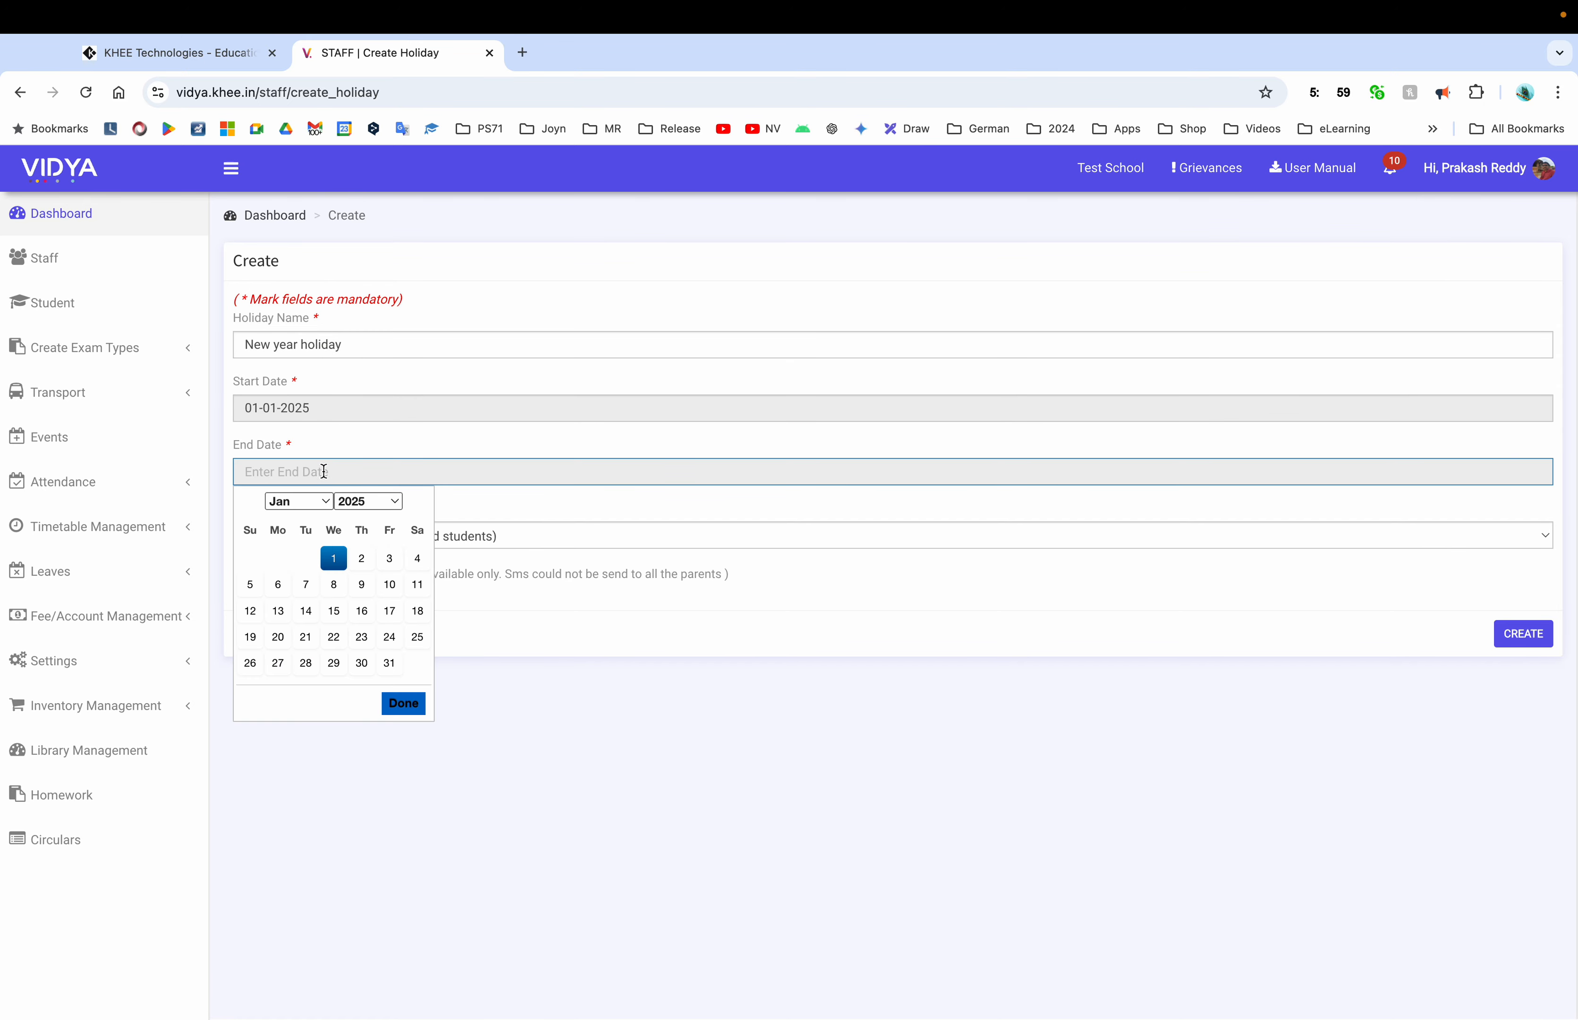
{"action": "left_click", "coordinate": [331, 556]}
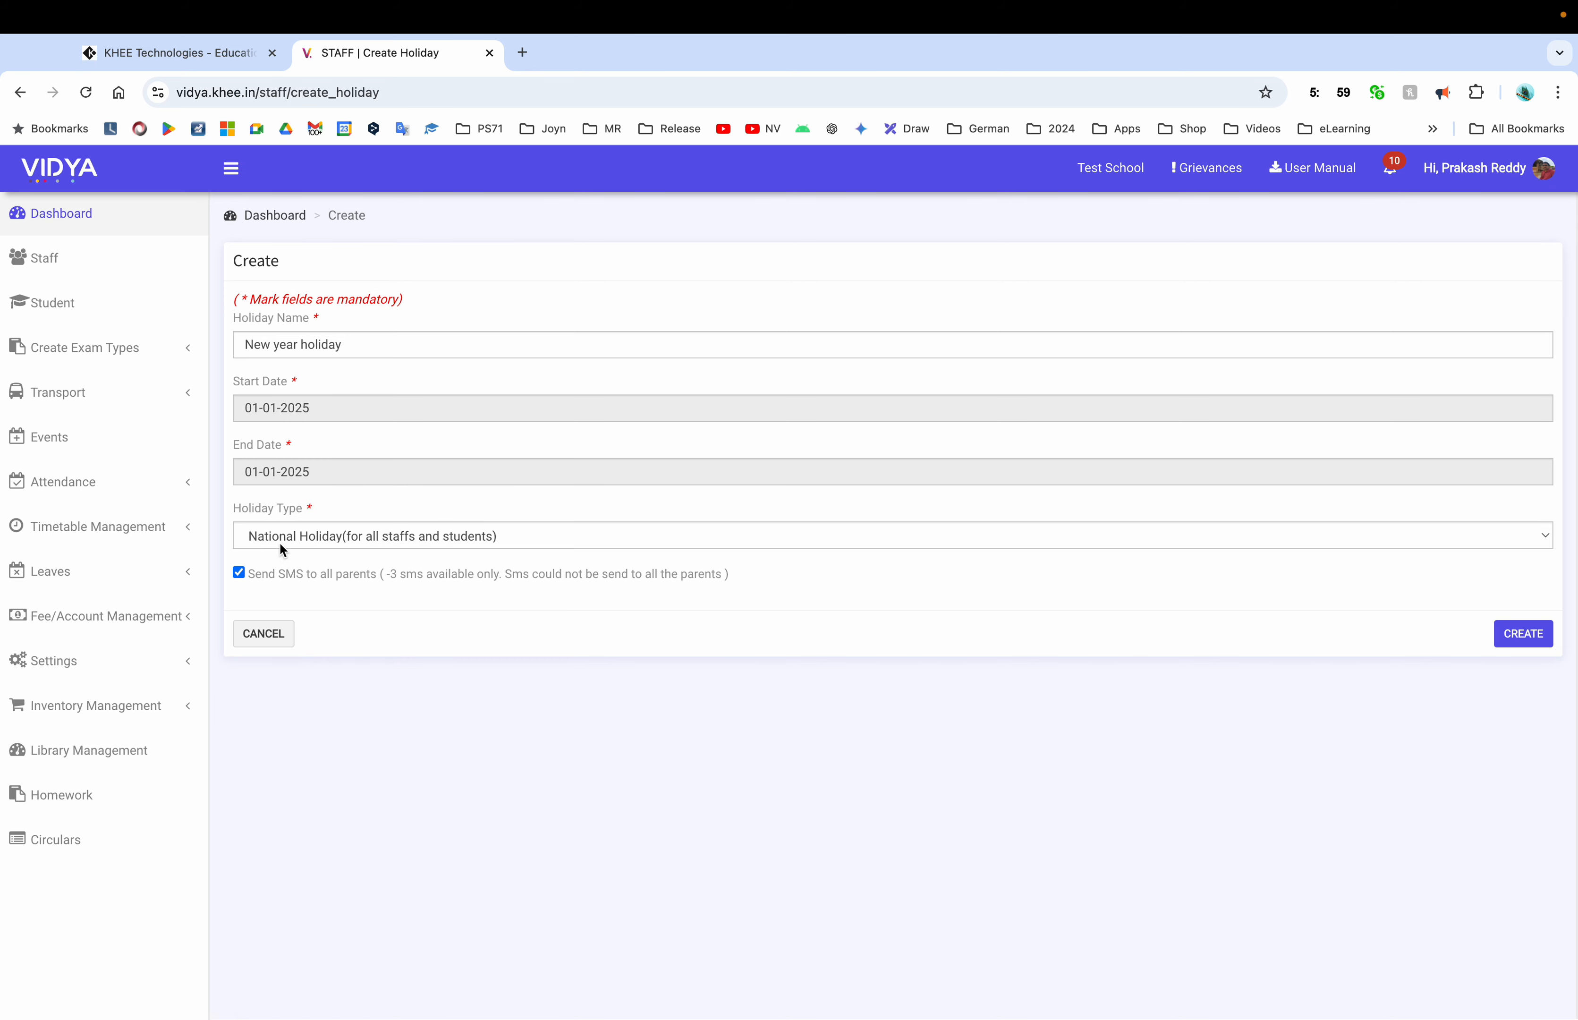
Keep it a National Holiday, turn off parent SMS, and create it
{"action": "left_click", "coordinate": [517, 543]}
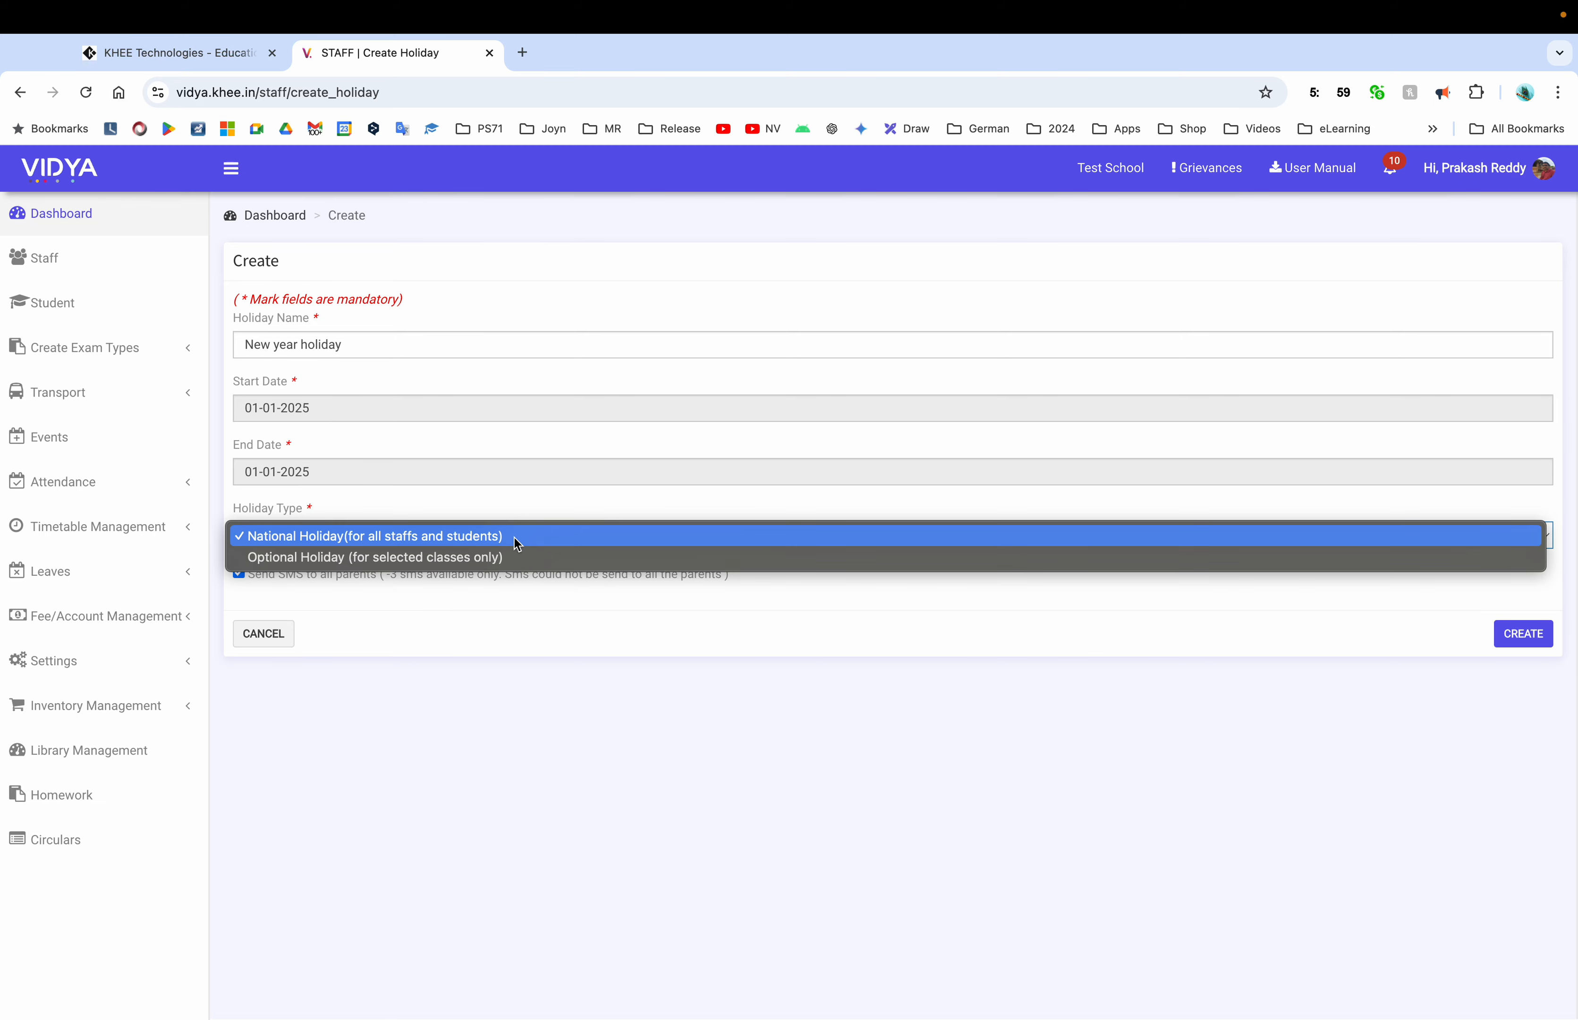
{"action": "left_click", "coordinate": [492, 558]}
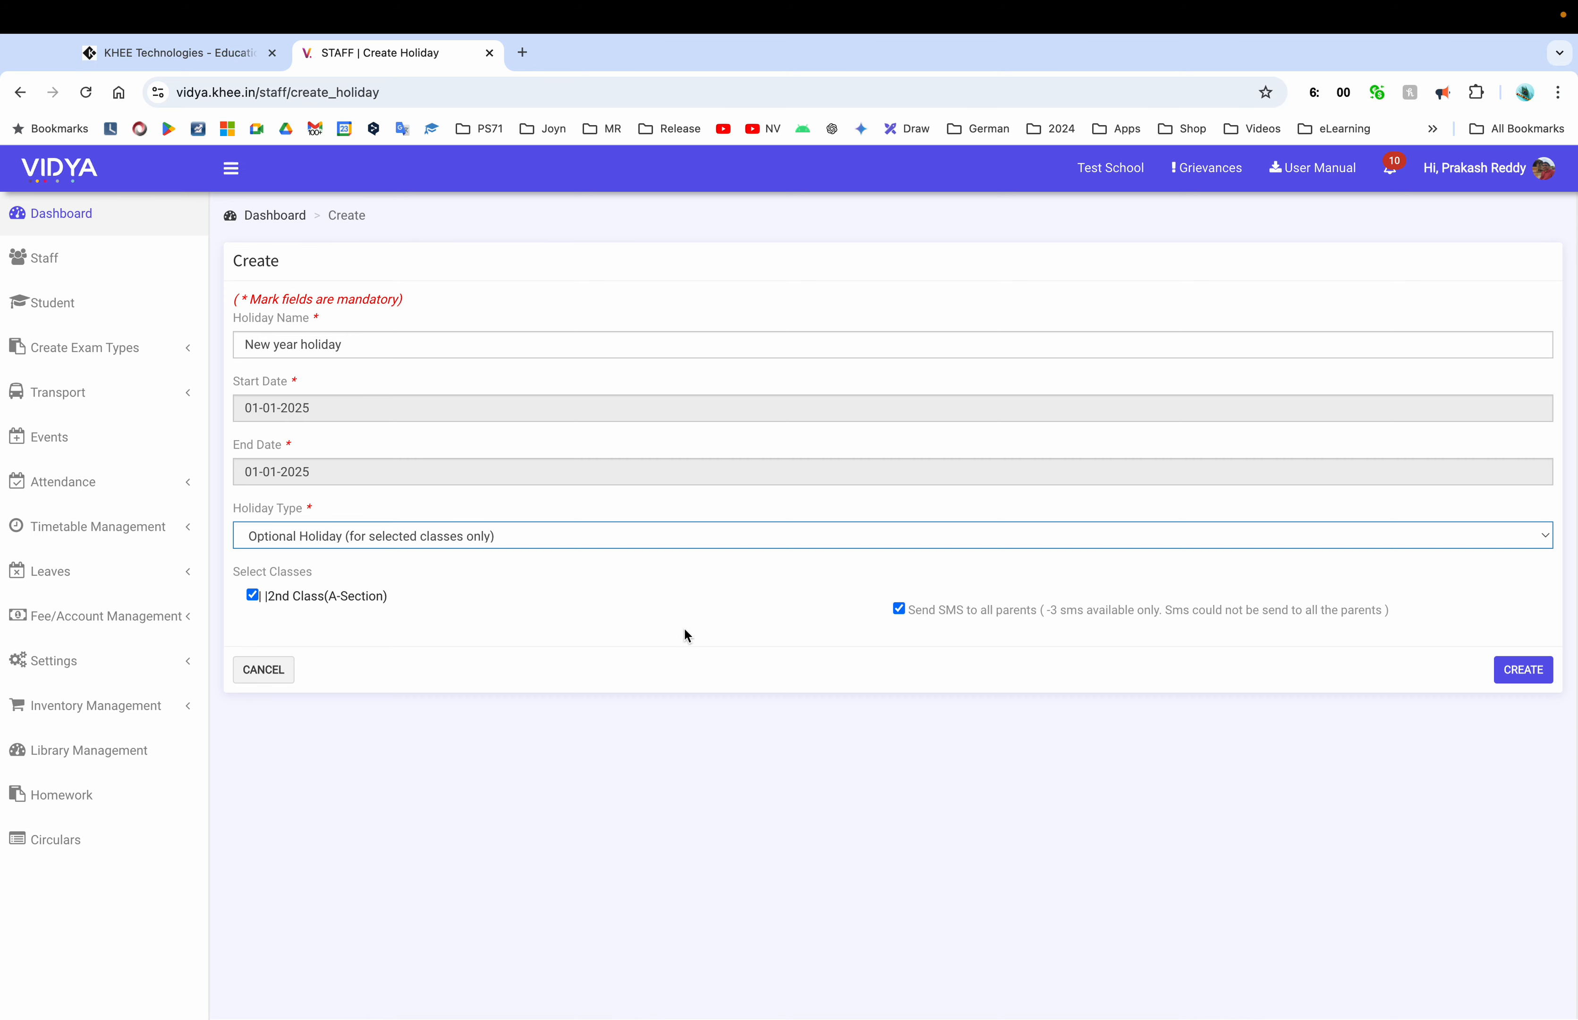
{"action": "left_click", "coordinate": [488, 538]}
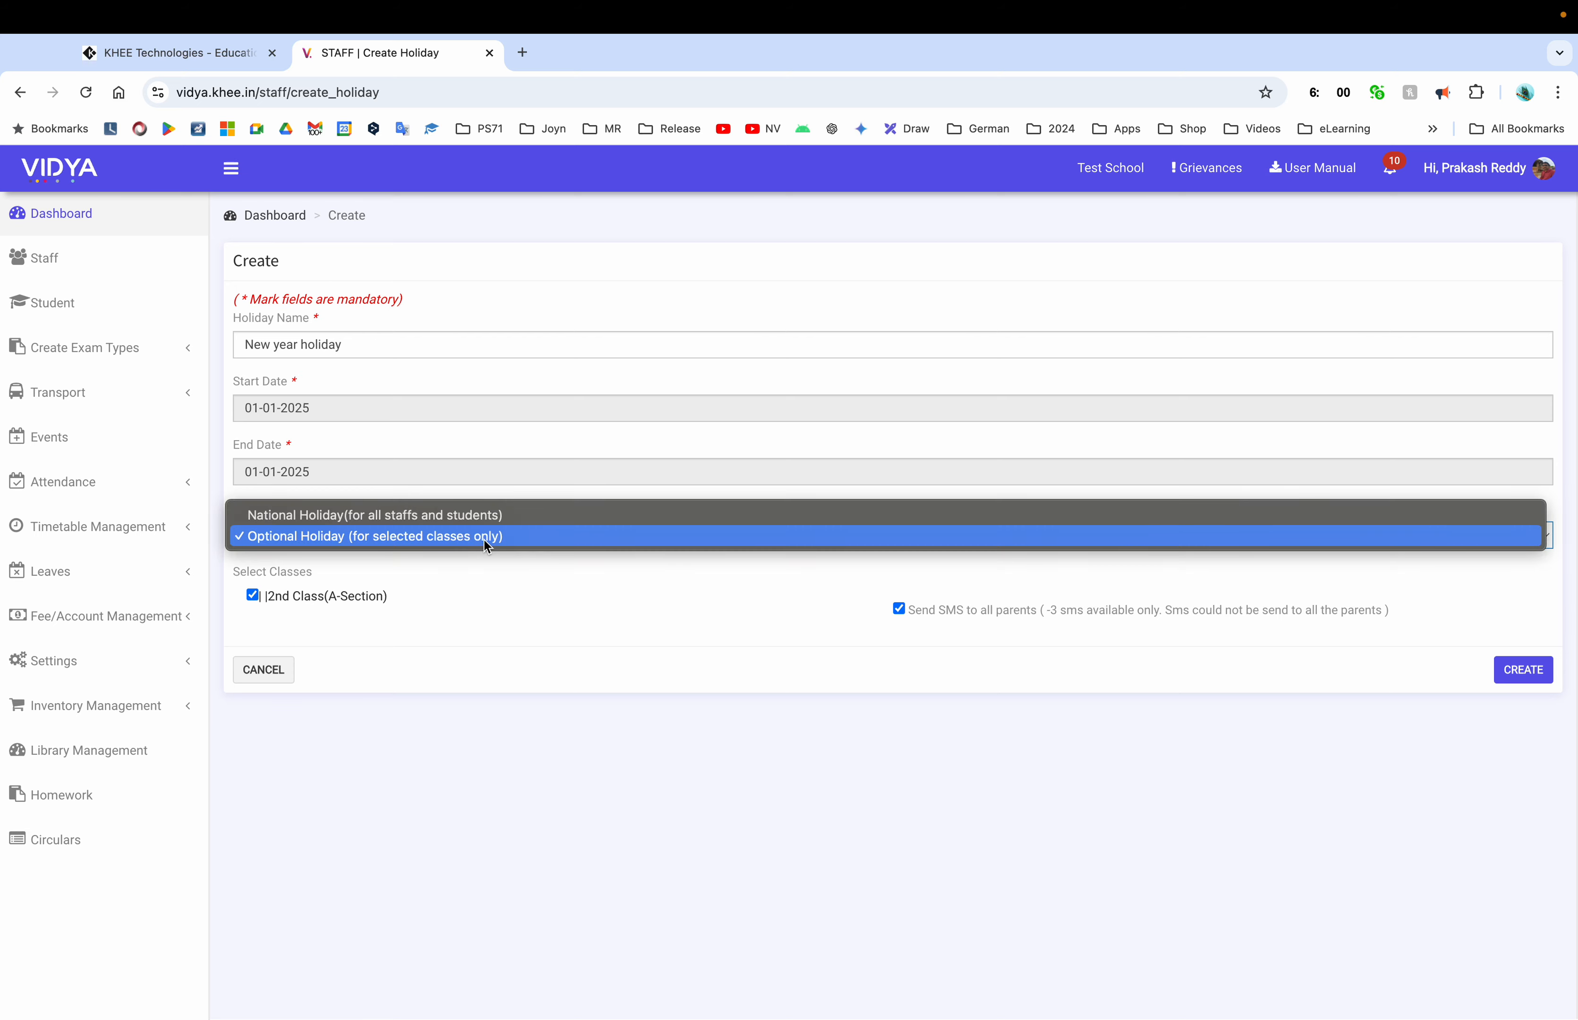
{"action": "left_click", "coordinate": [415, 516]}
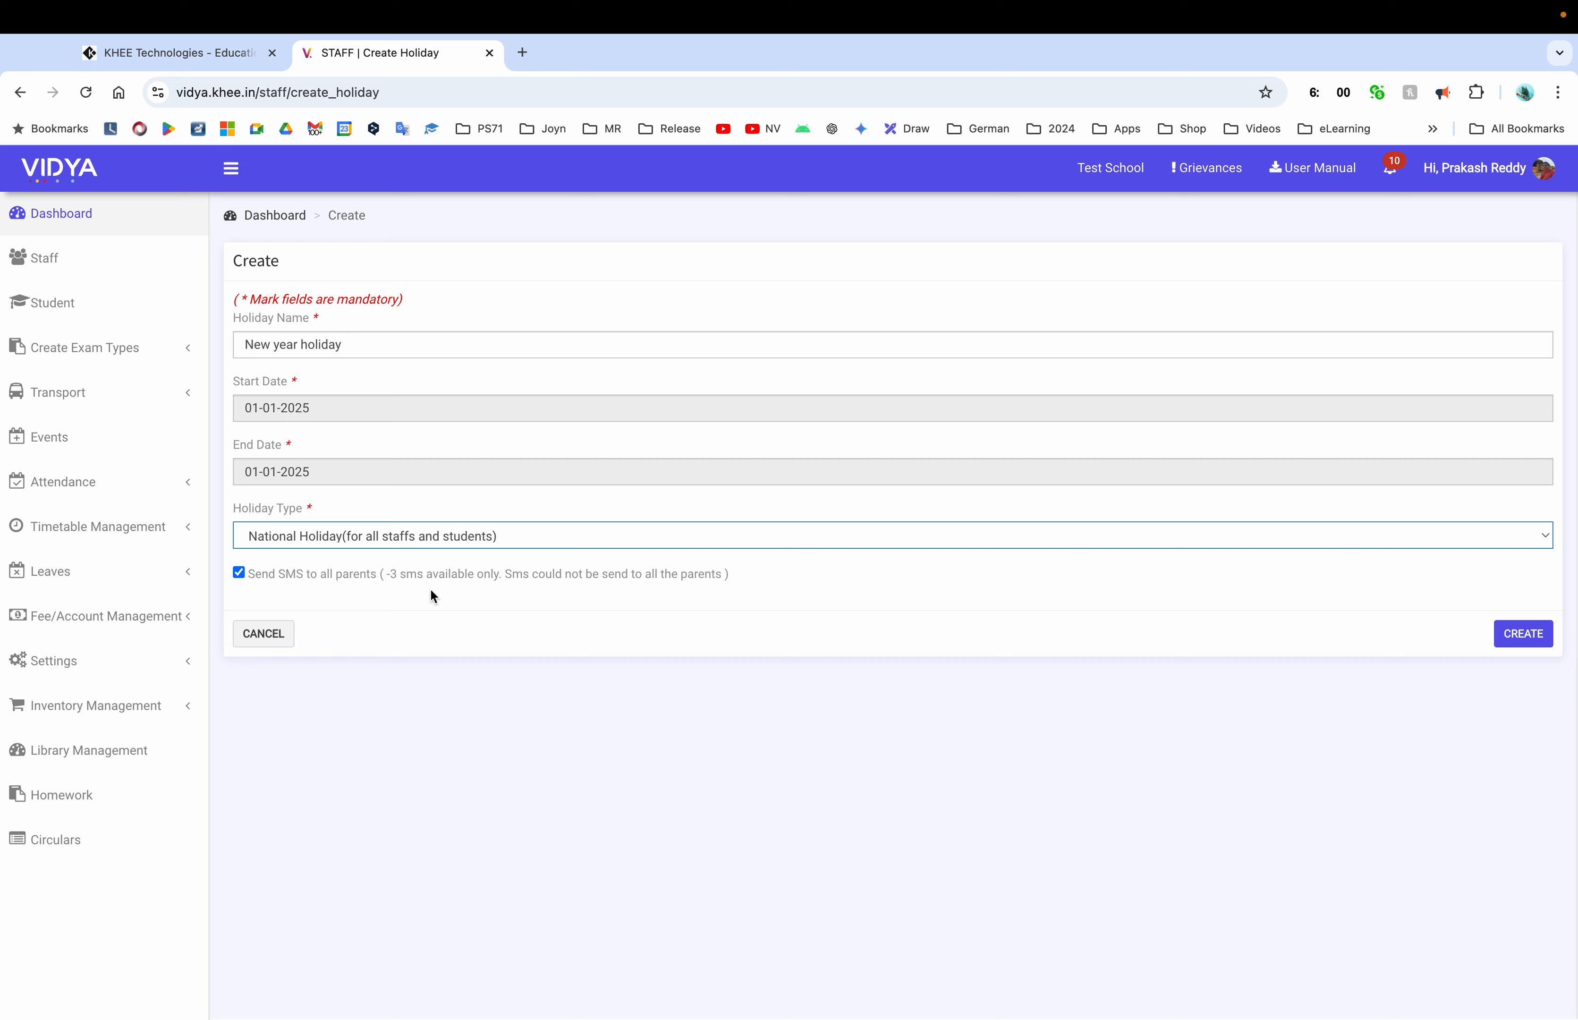
{"action": "left_click", "coordinate": [238, 572]}
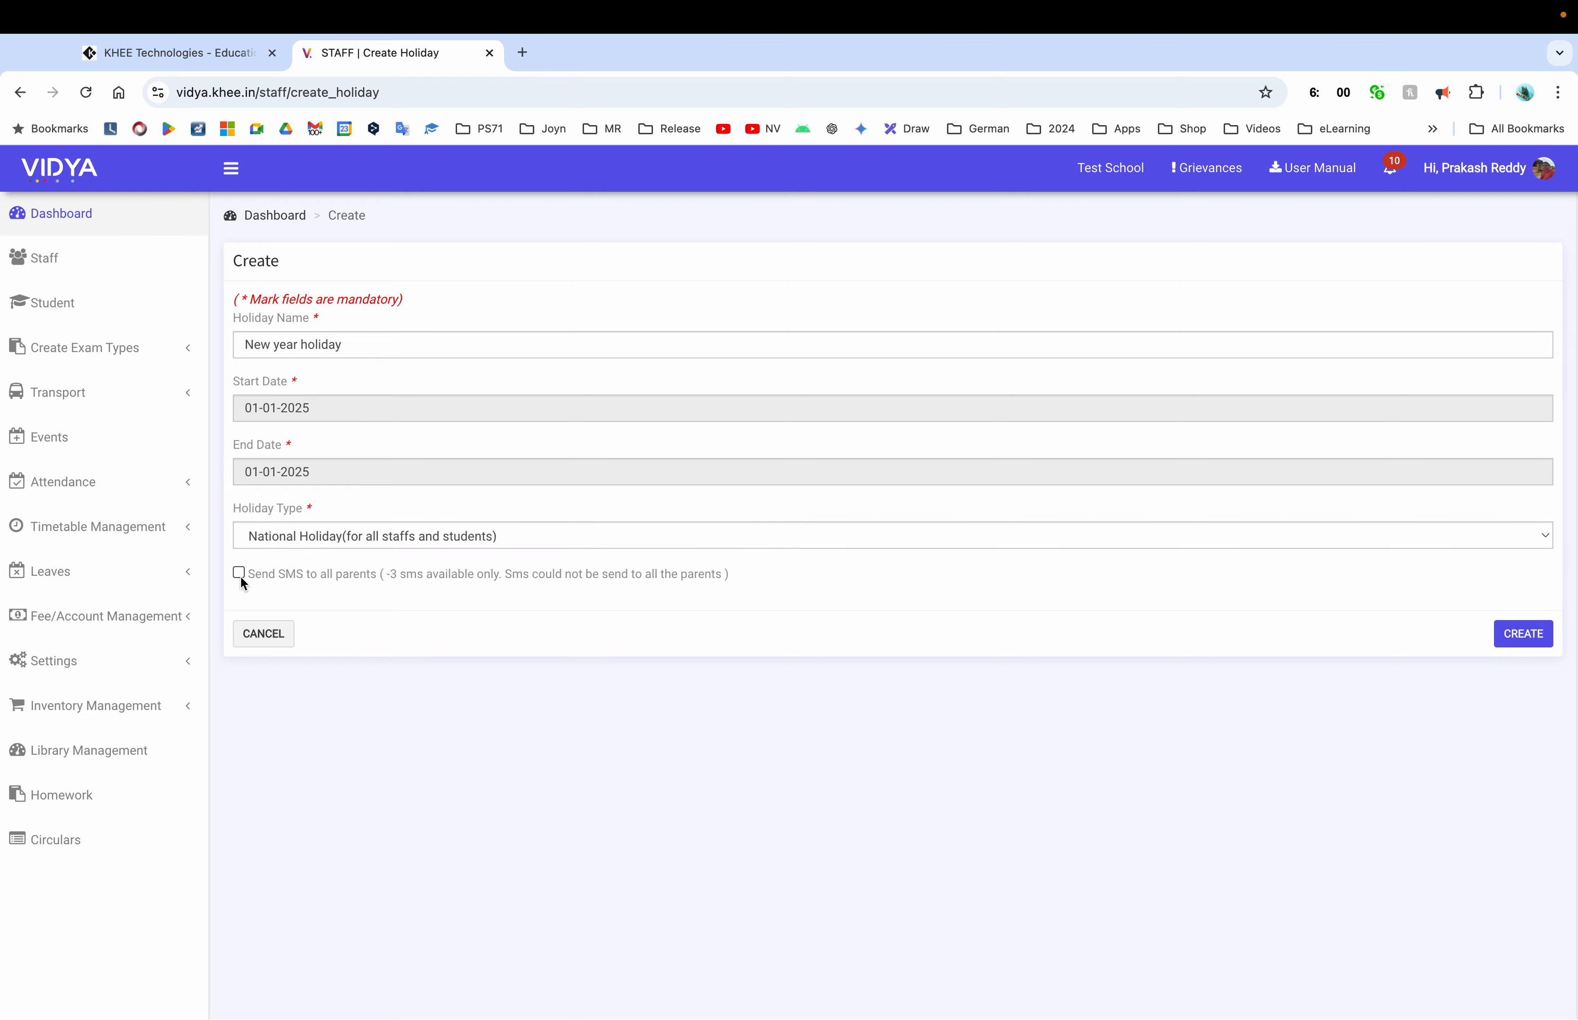
{"action": "left_click", "coordinate": [1523, 634]}
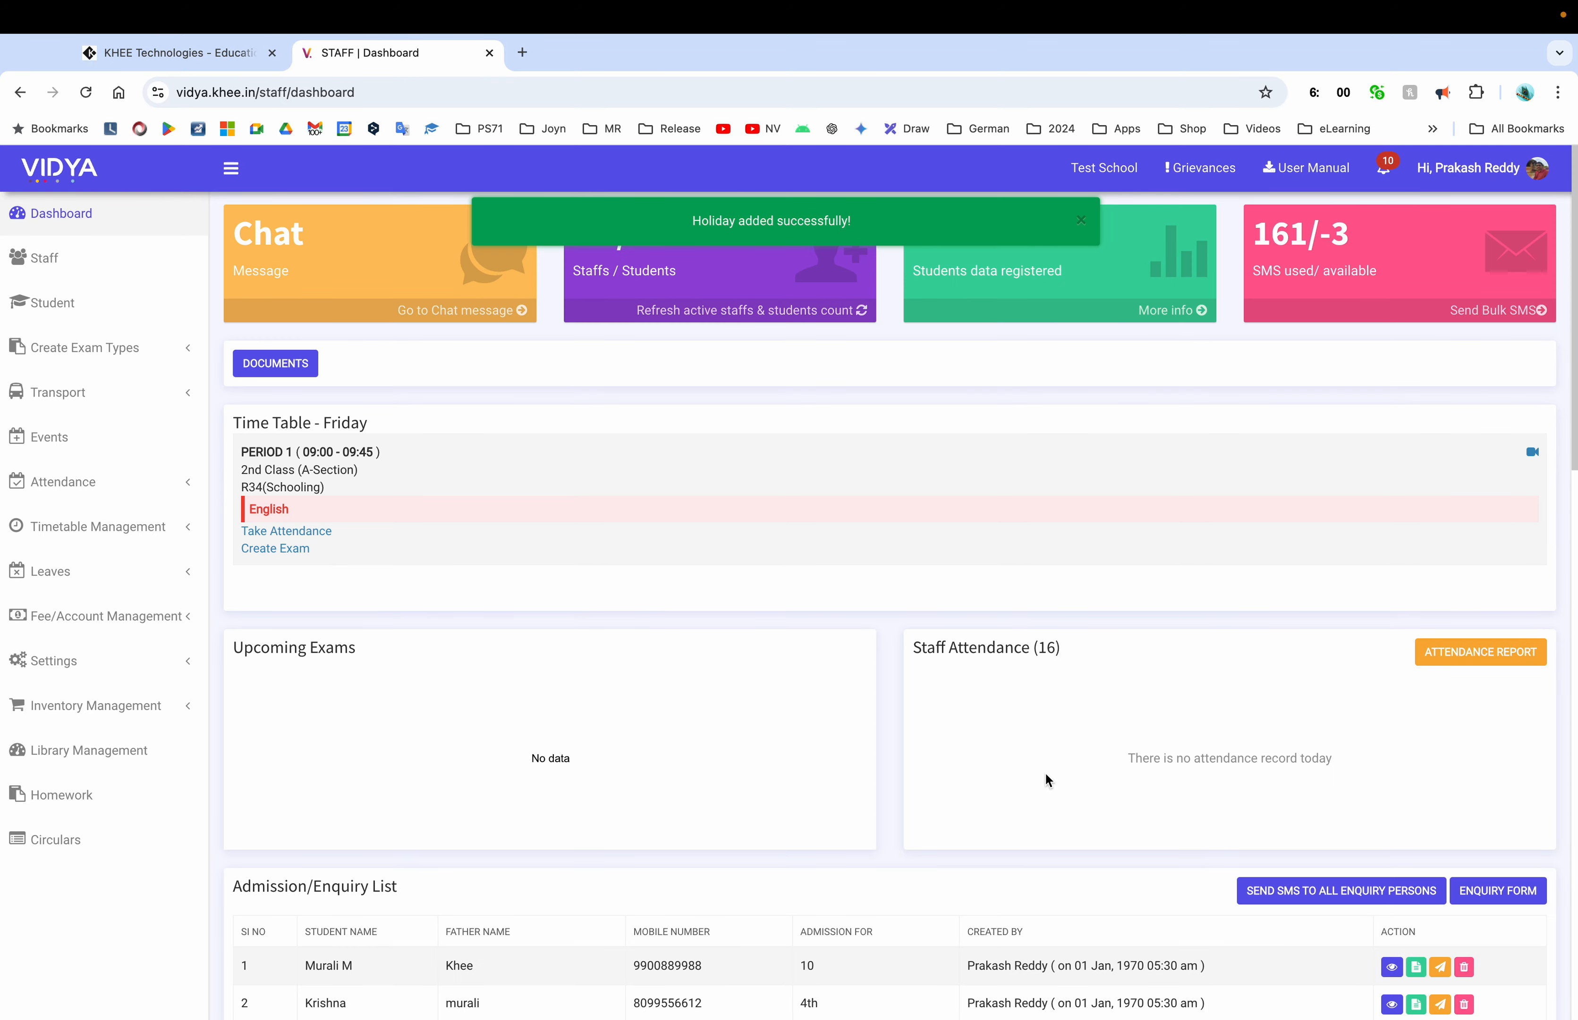
Find the New year holiday row in the dashboard's Institute Holidays table
{"action": "scroll", "coordinate": [1045, 772], "scroll_direction": "down", "scroll_amount": 5}
{"action": "scroll", "coordinate": [1045, 771], "scroll_direction": "down", "scroll_amount": 10}
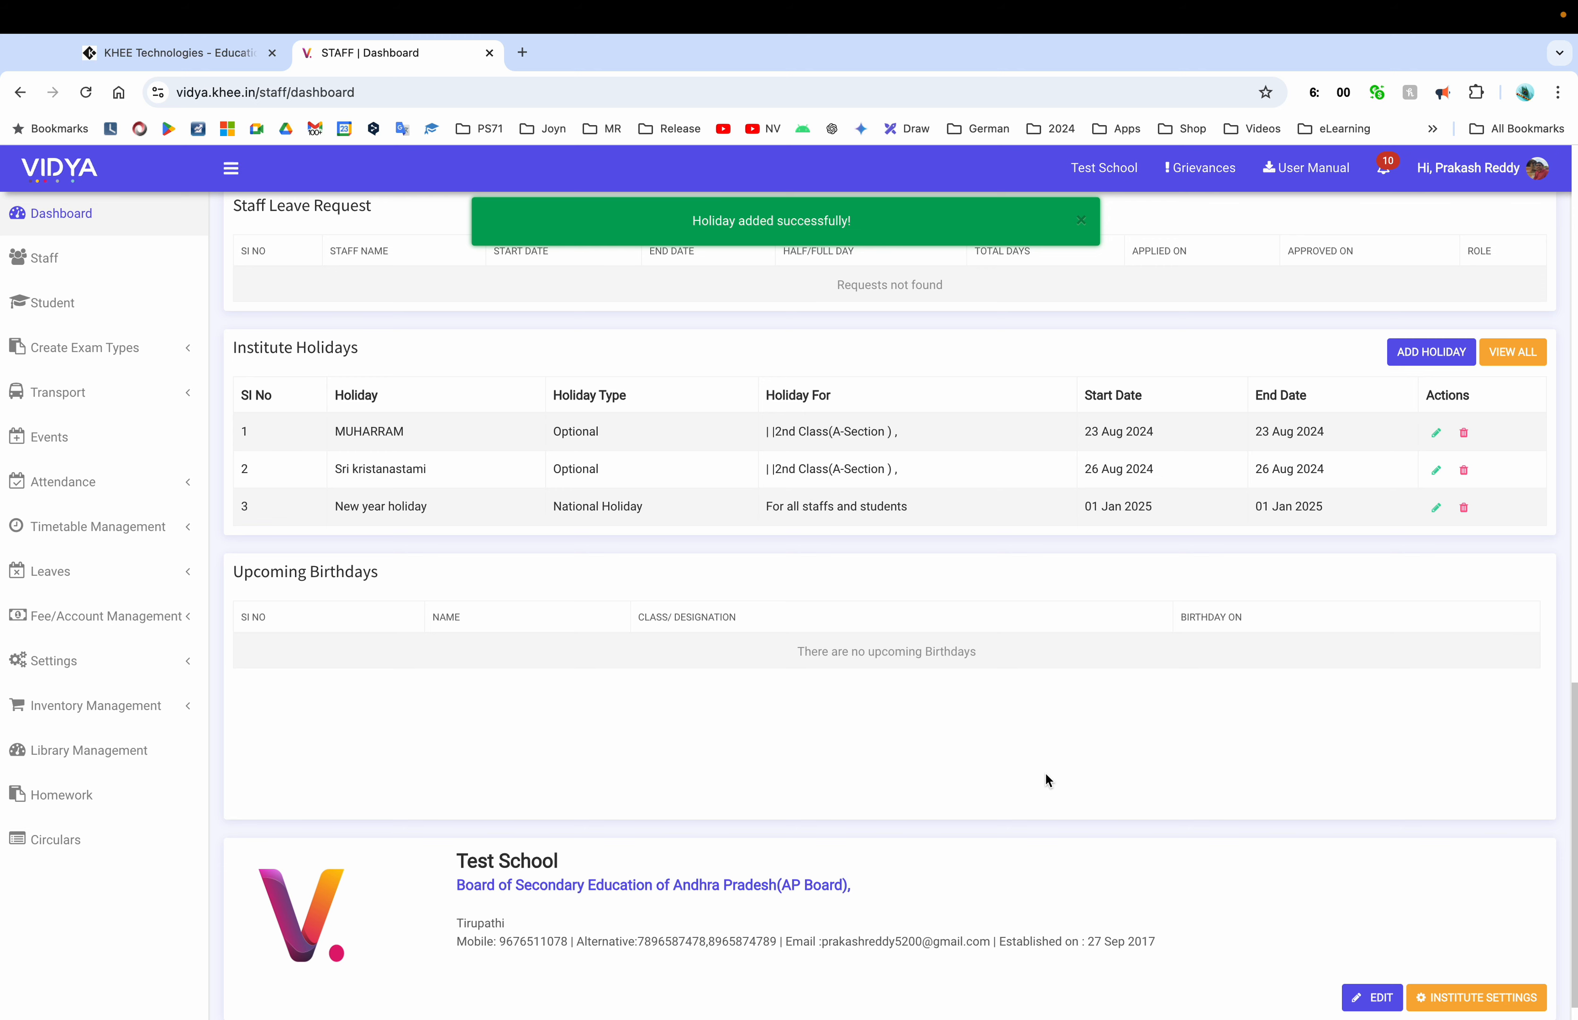
{"action": "scroll", "coordinate": [594, 731], "scroll_direction": "up", "scroll_amount": 2}
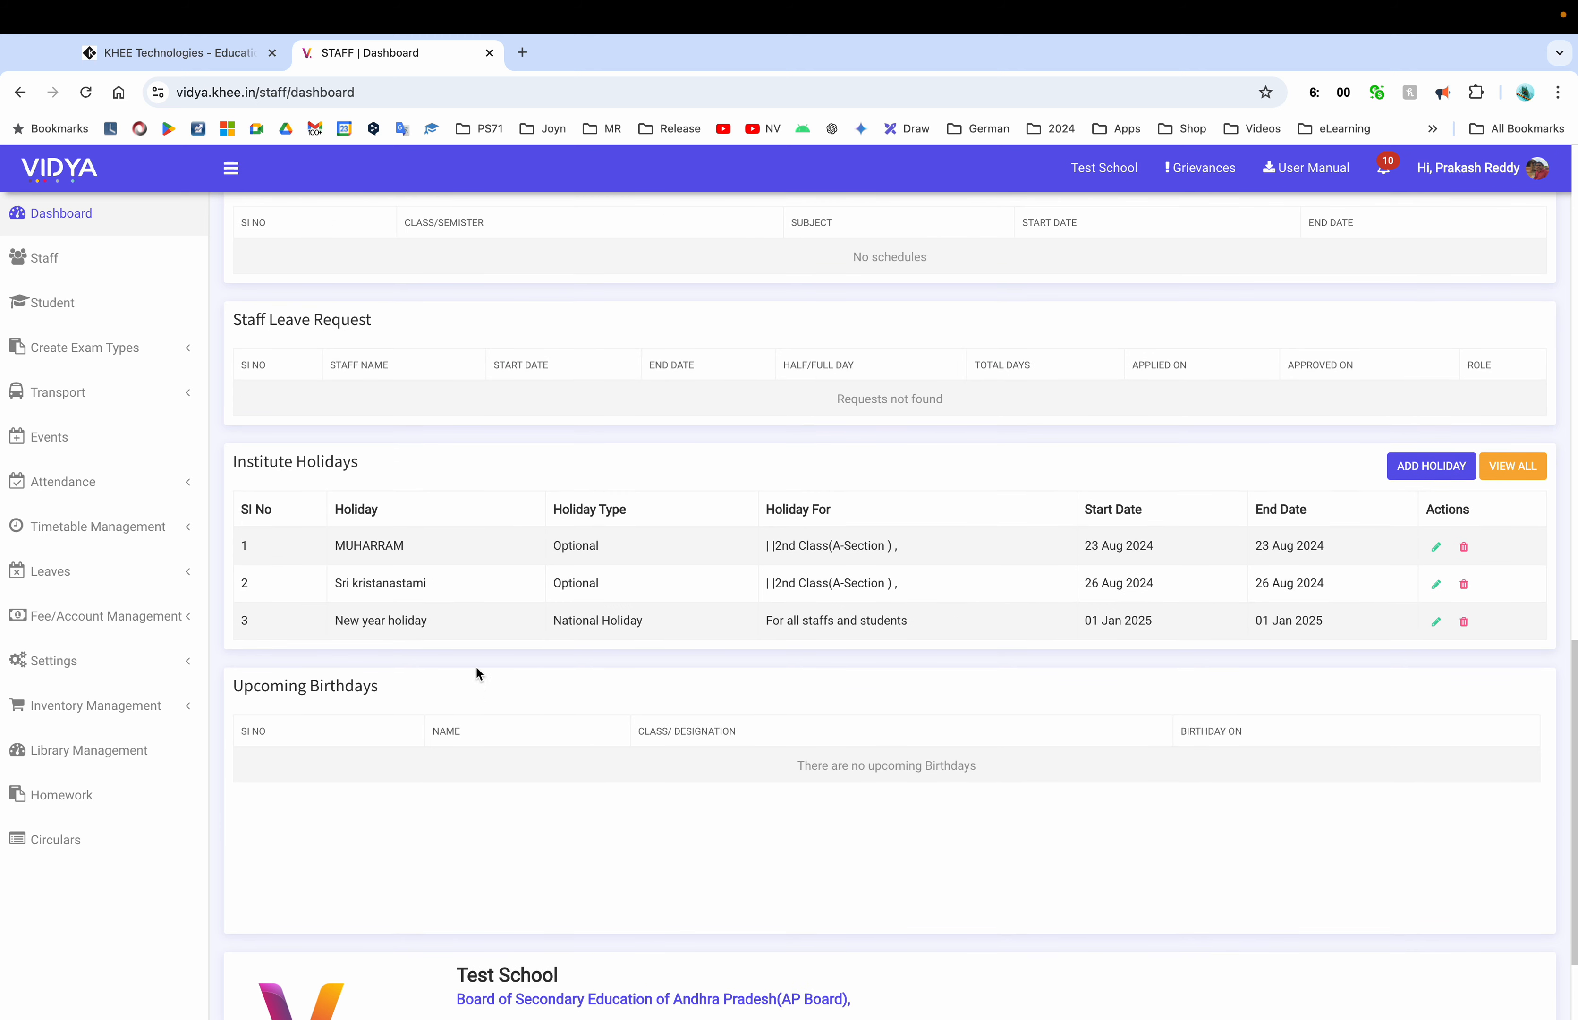
{"action": "triple_click", "coordinate": [428, 625]}
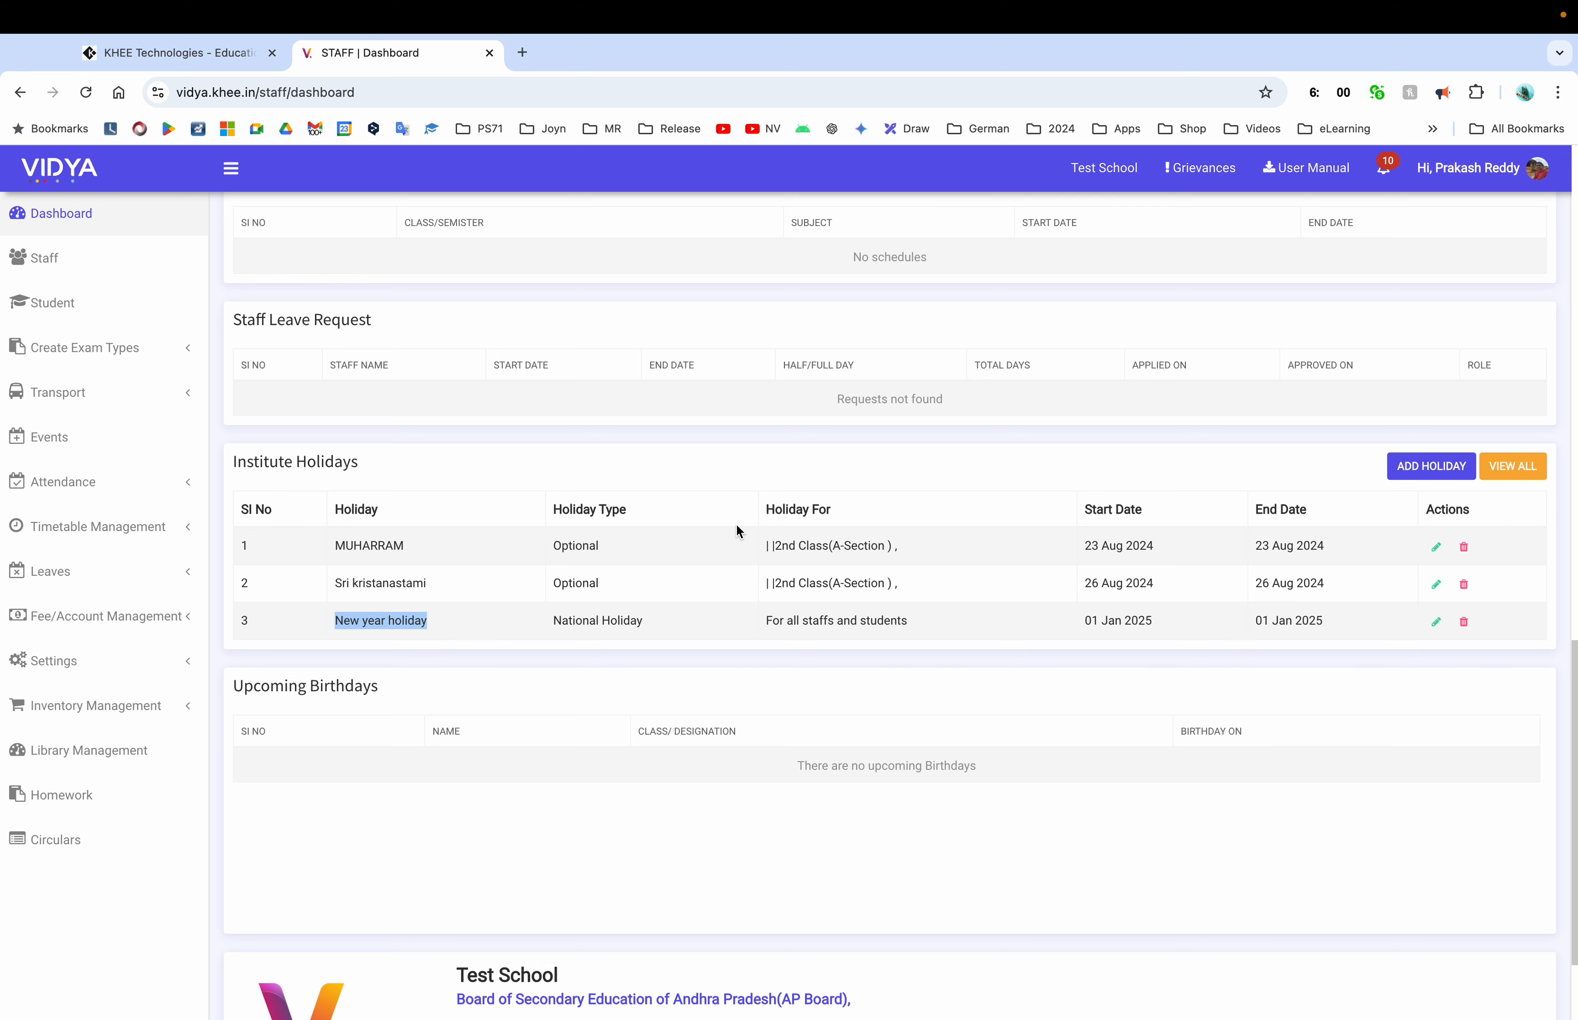
{"action": "scroll", "coordinate": [737, 525], "scroll_direction": "down", "scroll_amount": 2}
{"action": "scroll", "coordinate": [736, 524], "scroll_direction": "up", "scroll_amount": 20}
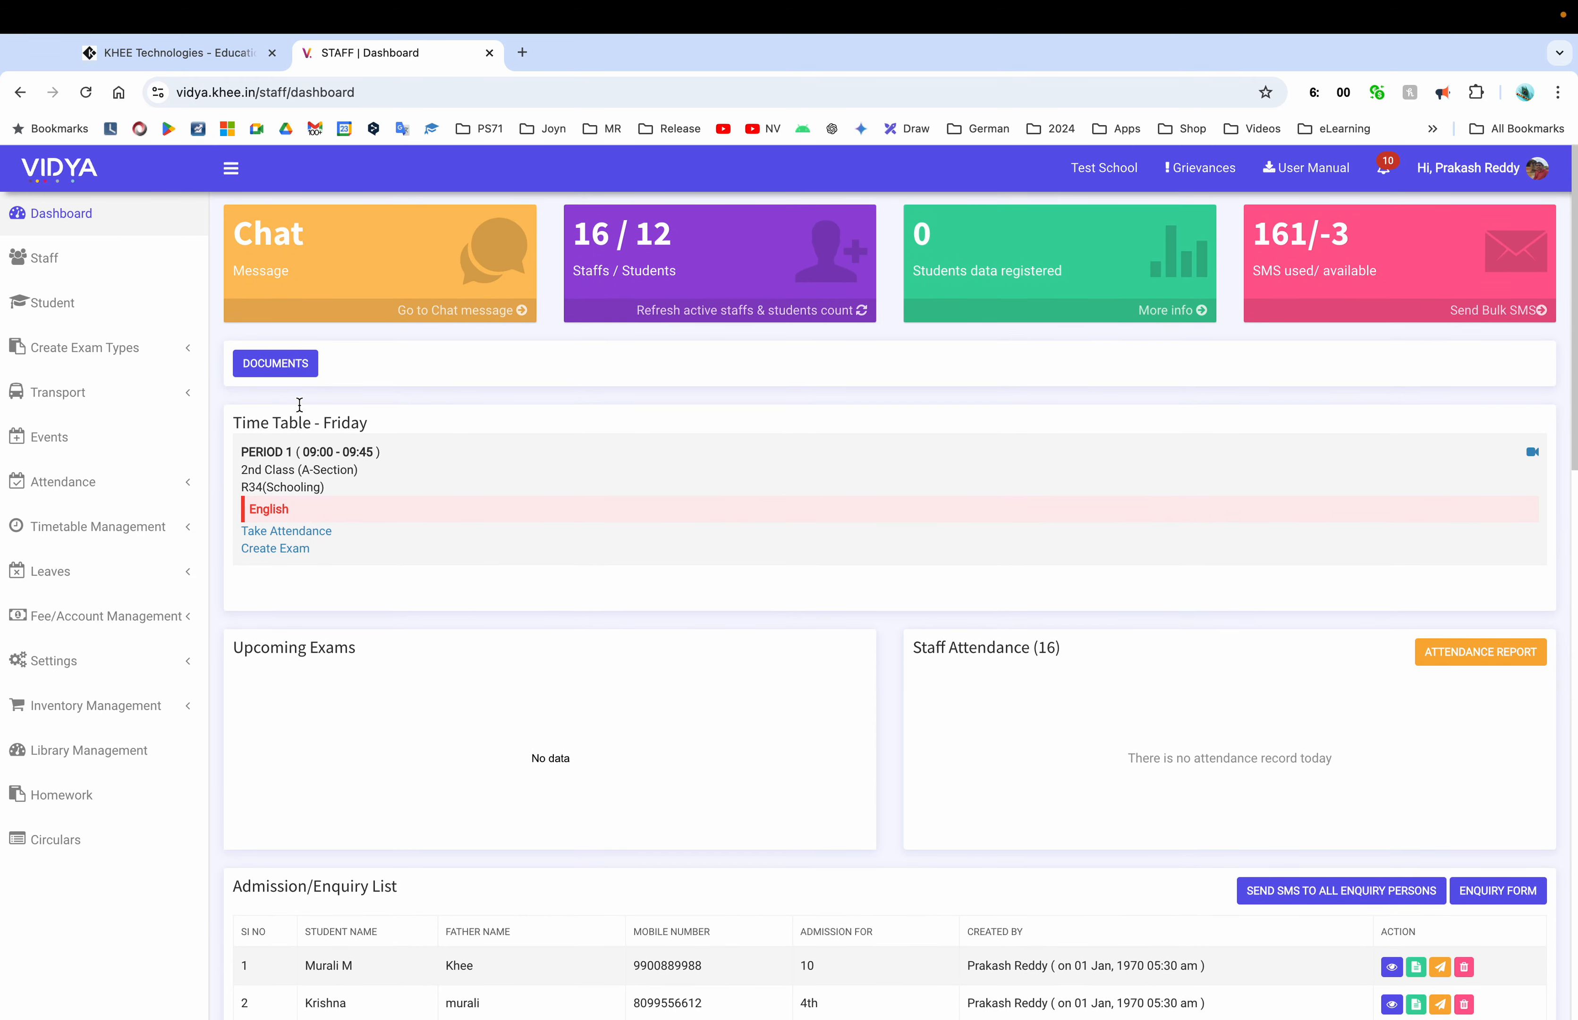
Open the Staff page and scroll through the 16 staff members listed
{"action": "left_click", "coordinate": [44, 269]}
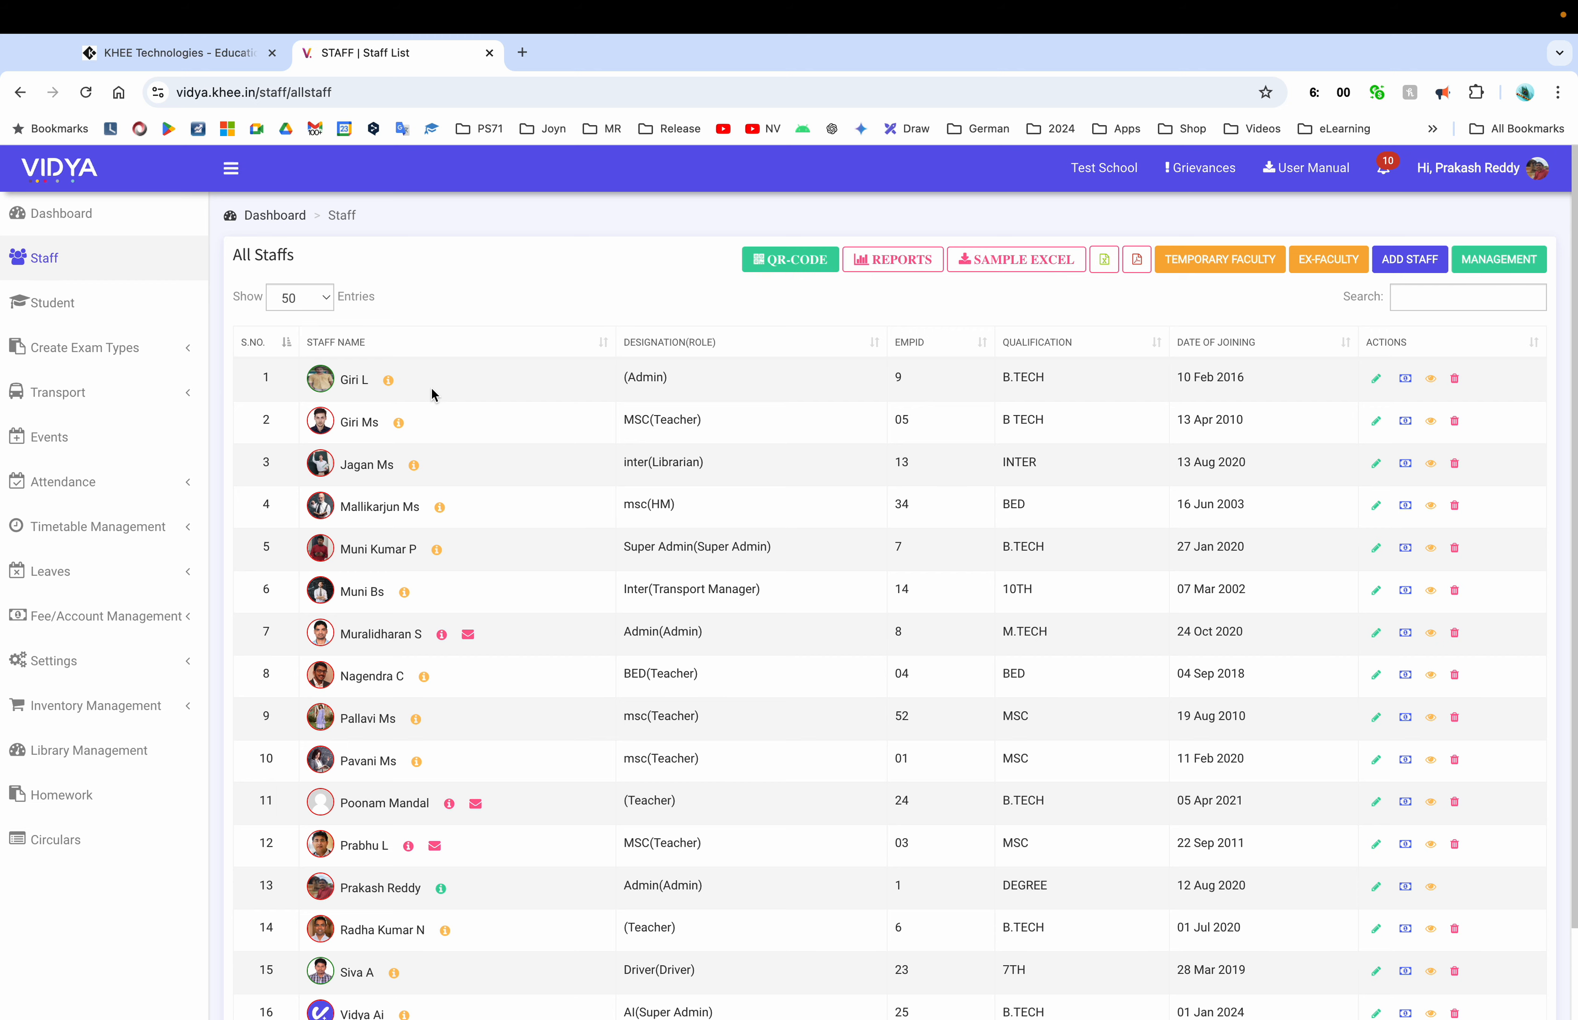
{"action": "scroll", "coordinate": [458, 624], "scroll_direction": "down", "scroll_amount": 2}
{"action": "scroll", "coordinate": [457, 625], "scroll_direction": "up", "scroll_amount": 2}
{"action": "scroll", "coordinate": [723, 777], "scroll_direction": "down", "scroll_amount": 2}
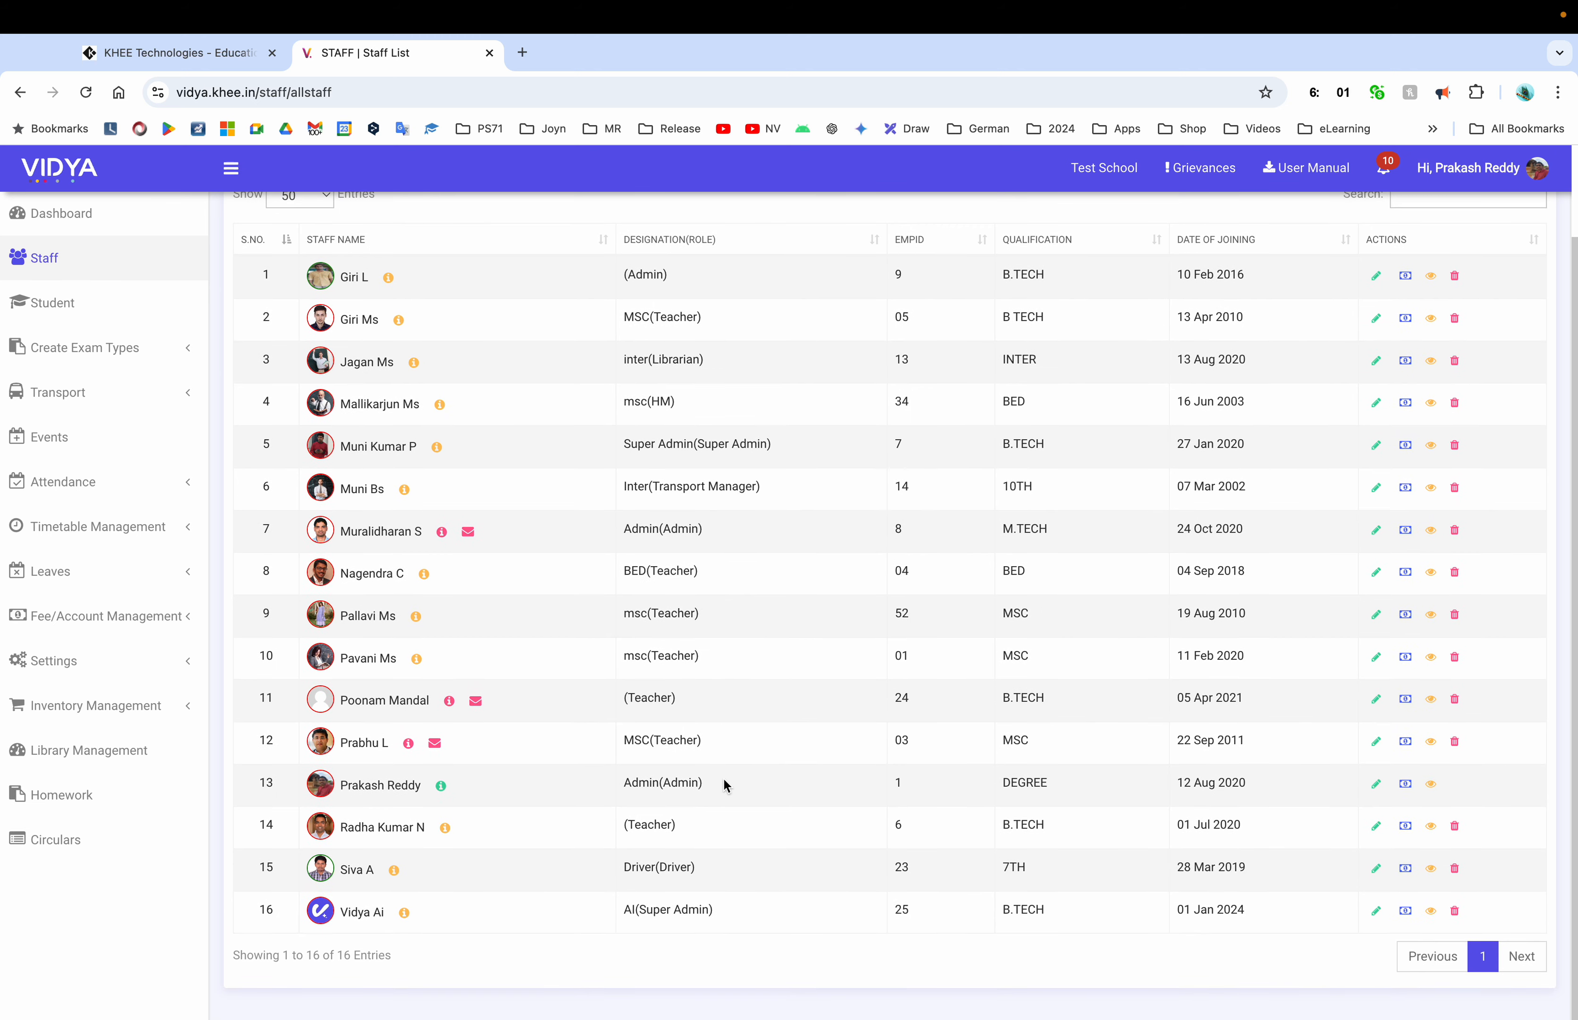
{"action": "scroll", "coordinate": [723, 777], "scroll_direction": "up", "scroll_amount": 3}
{"action": "scroll", "coordinate": [723, 777], "scroll_direction": "down", "scroll_amount": 1}
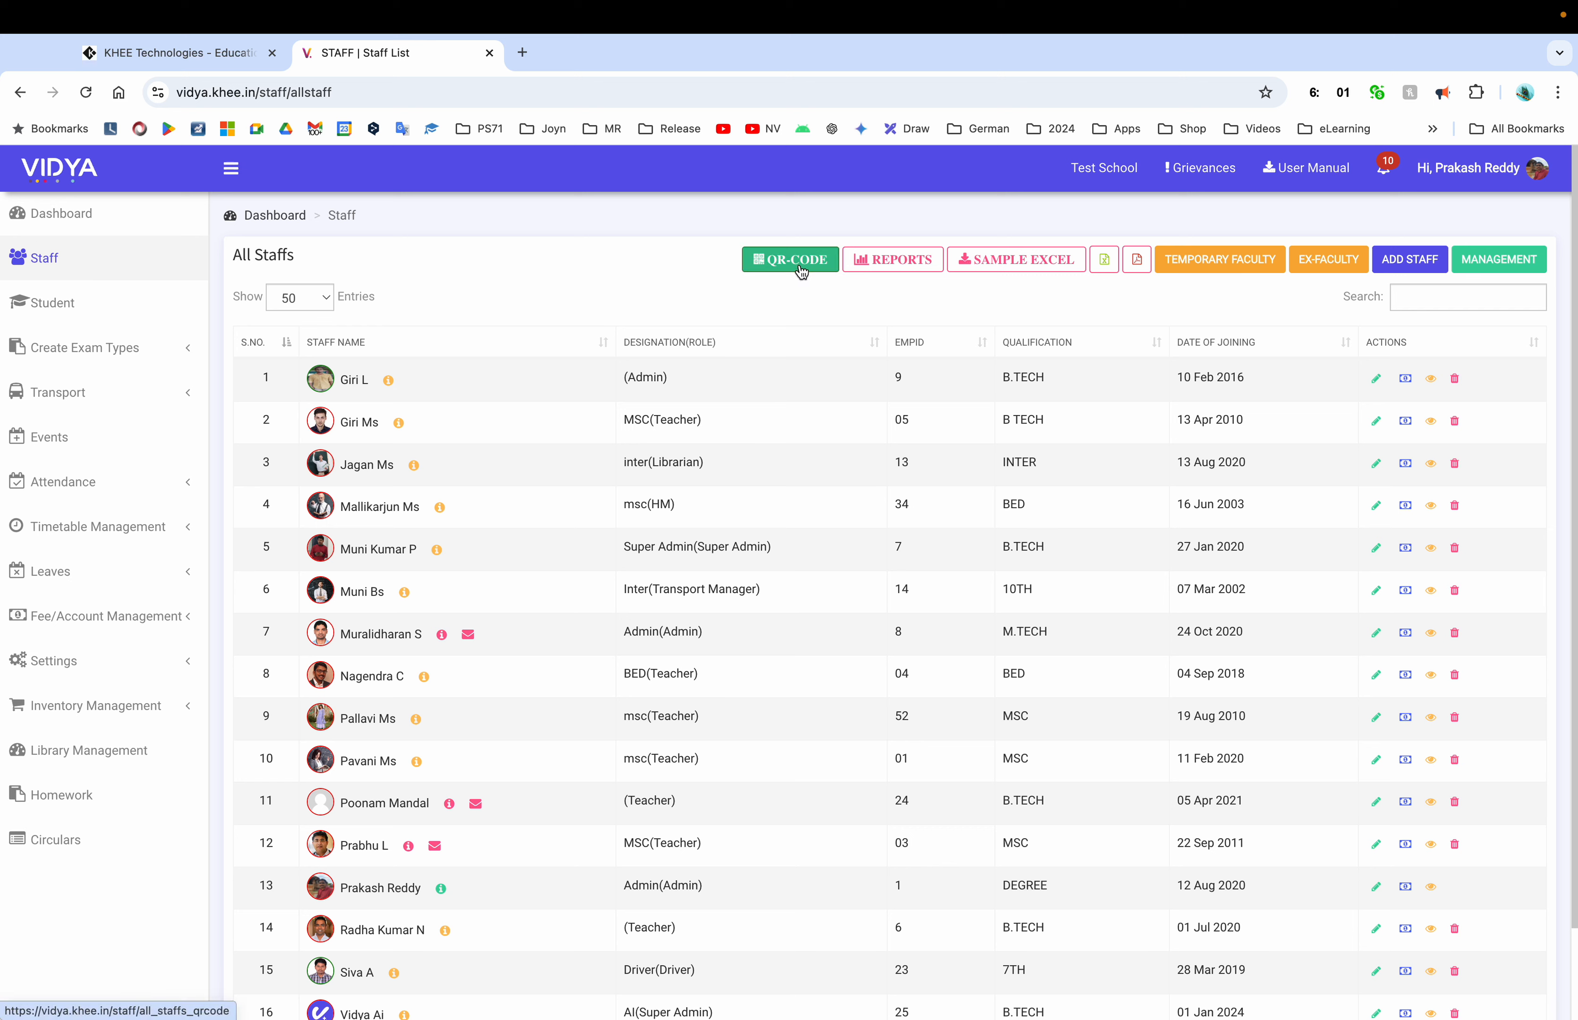
View the staff attendance reports and Ex-Permanent Staffs, returning to All Staffs each time
{"action": "left_click", "coordinate": [864, 269]}
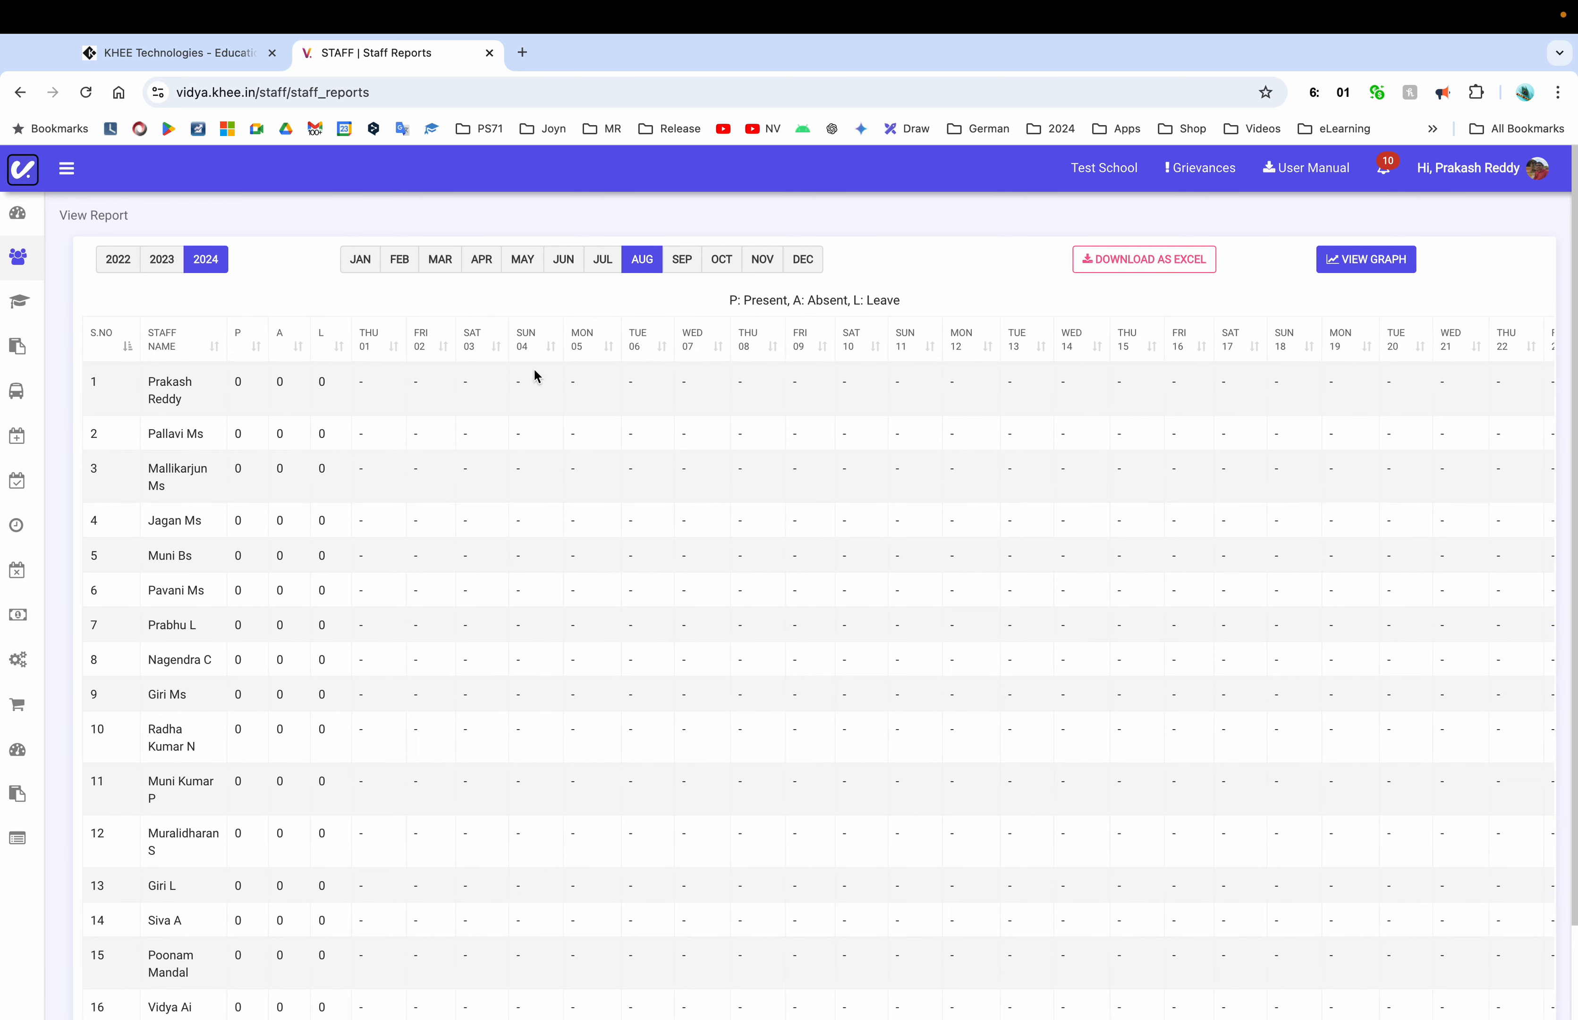
{"action": "left_click", "coordinate": [20, 92]}
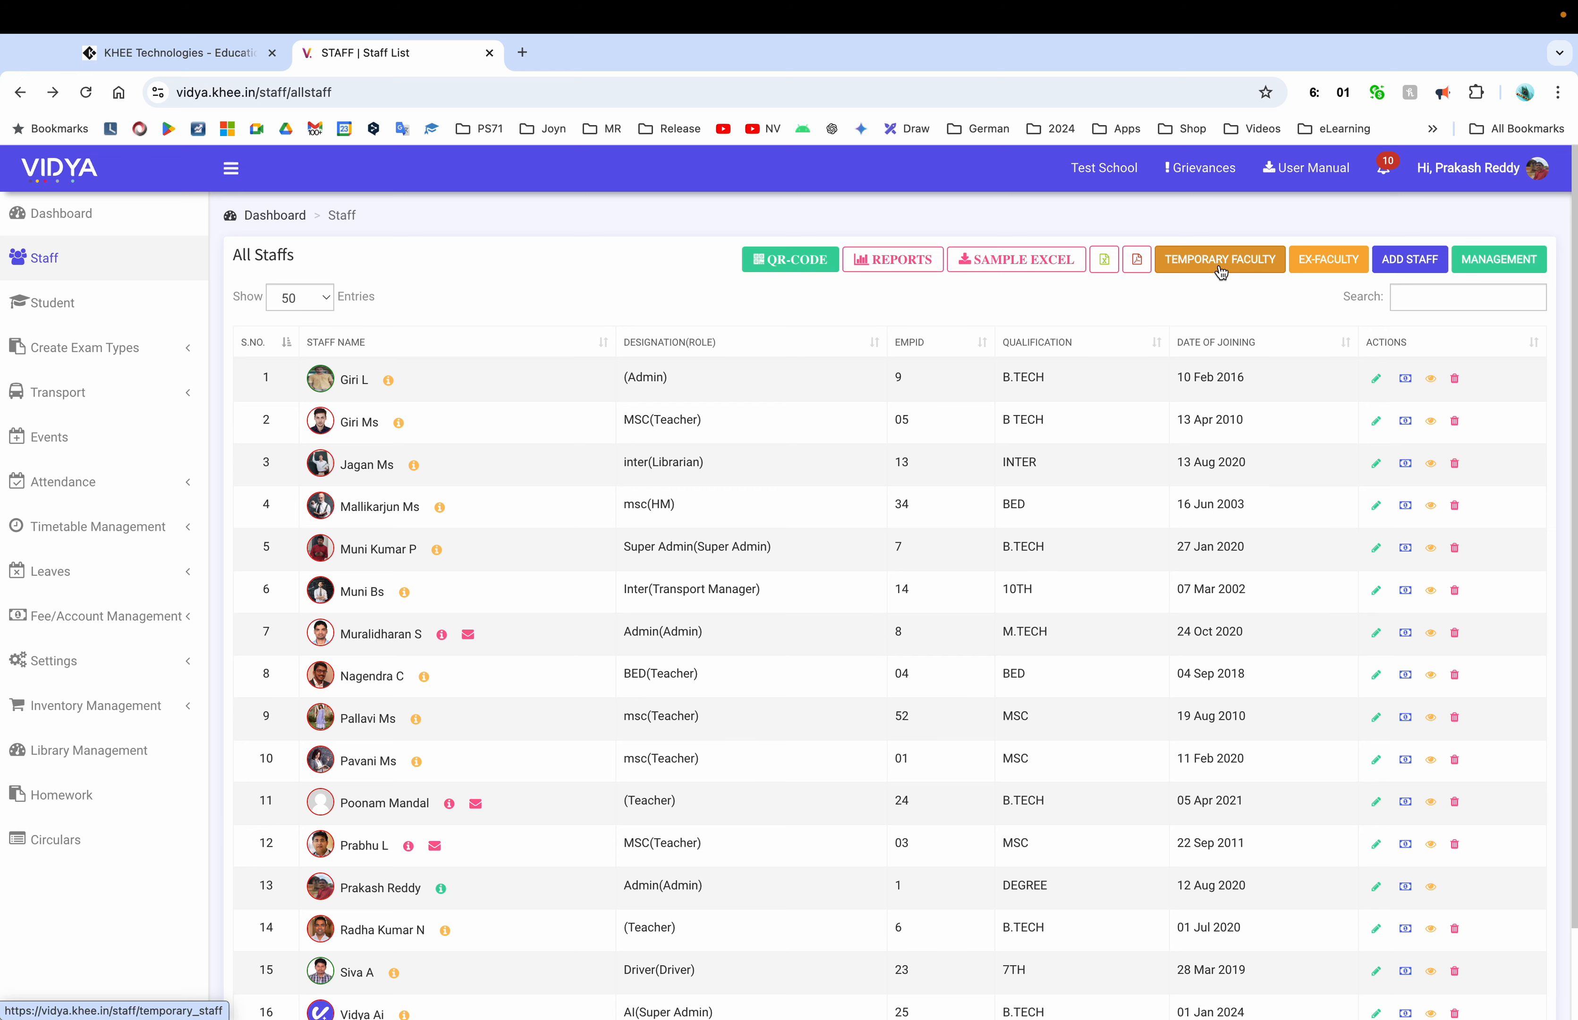
{"action": "left_click", "coordinate": [1344, 260]}
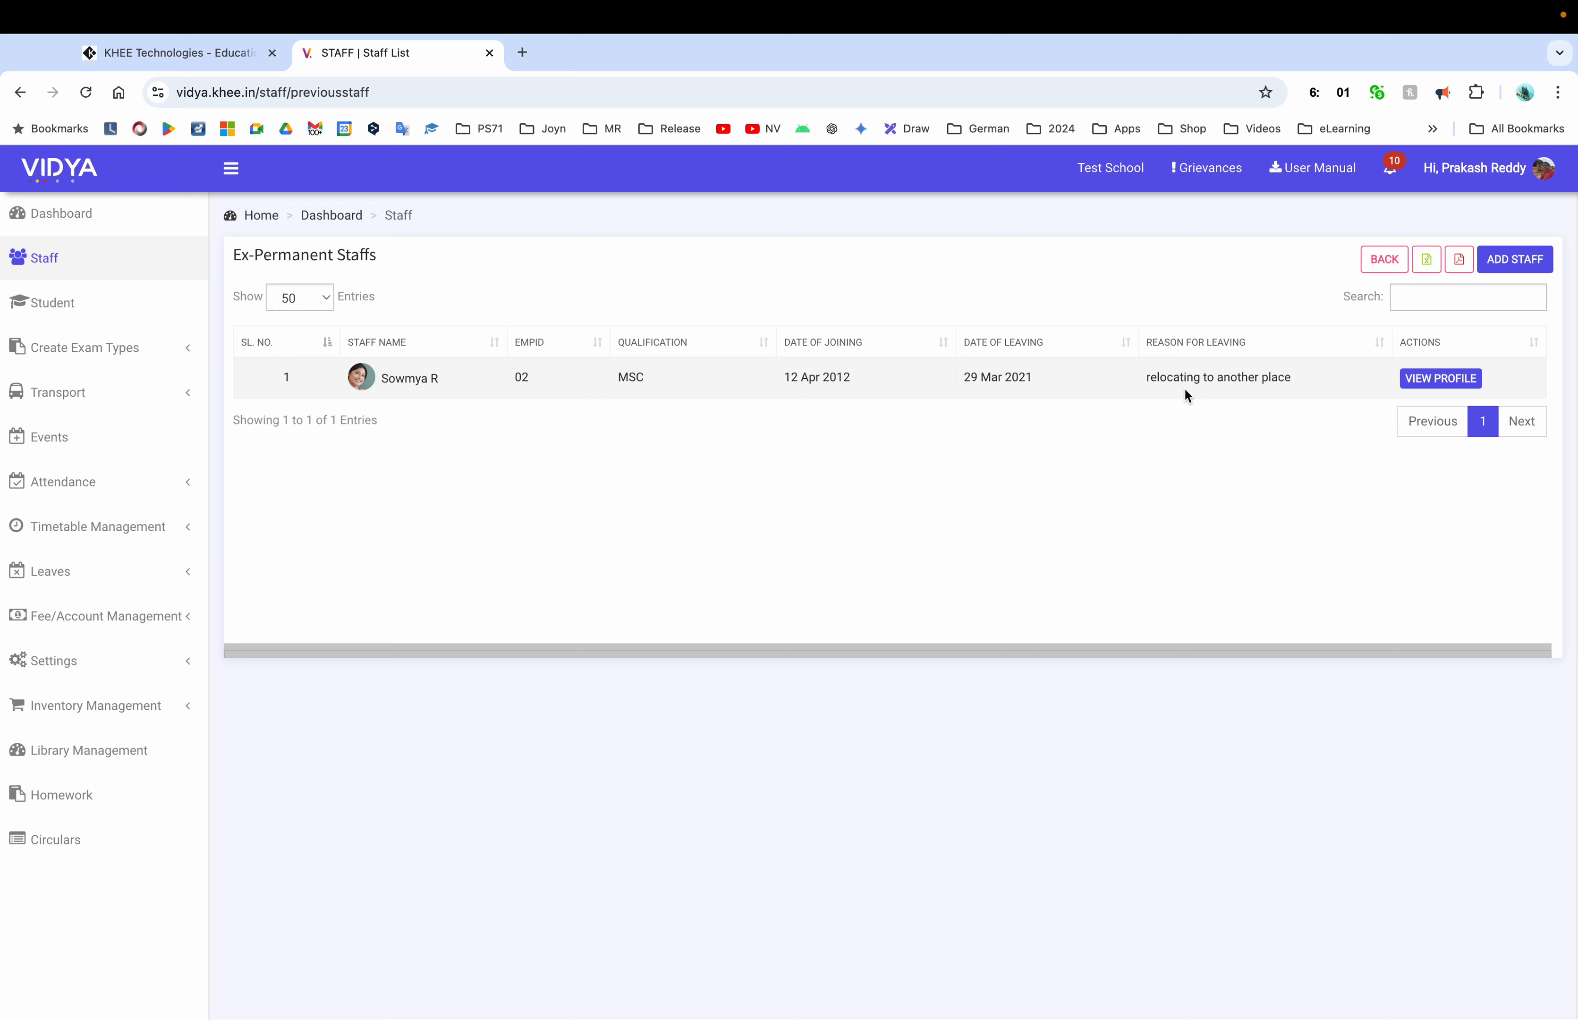
{"action": "left_click", "coordinate": [1383, 265]}
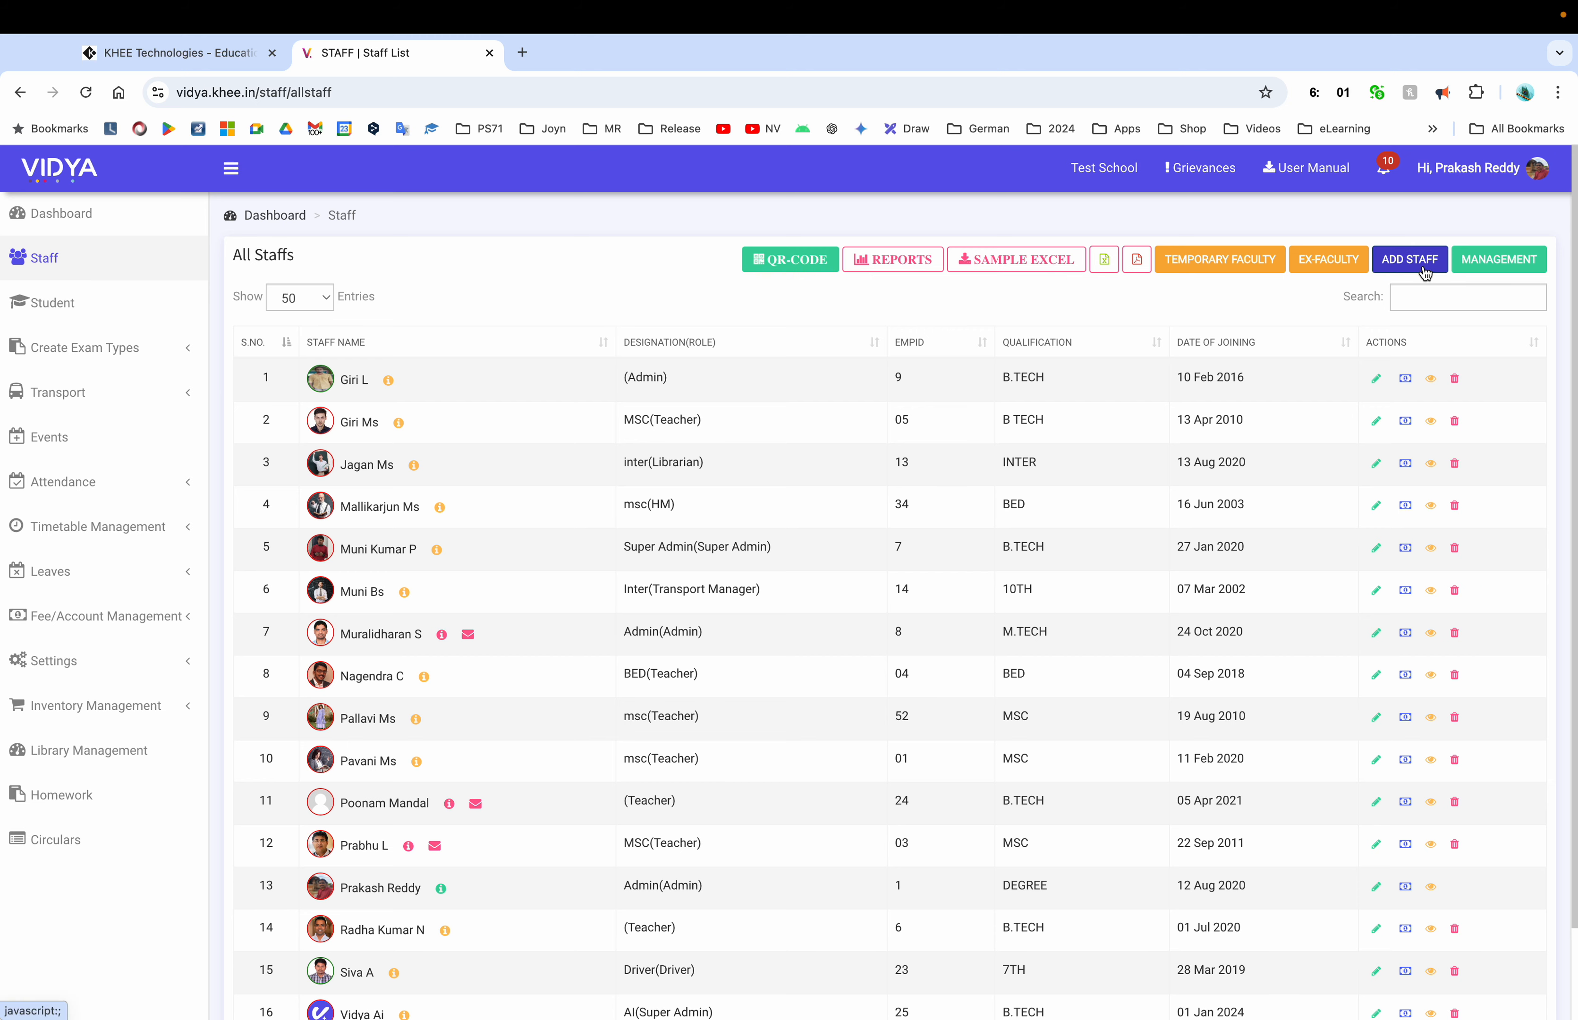
Start adding a staff member and search for them by the staff mobile number
{"action": "left_click", "coordinate": [1415, 268]}
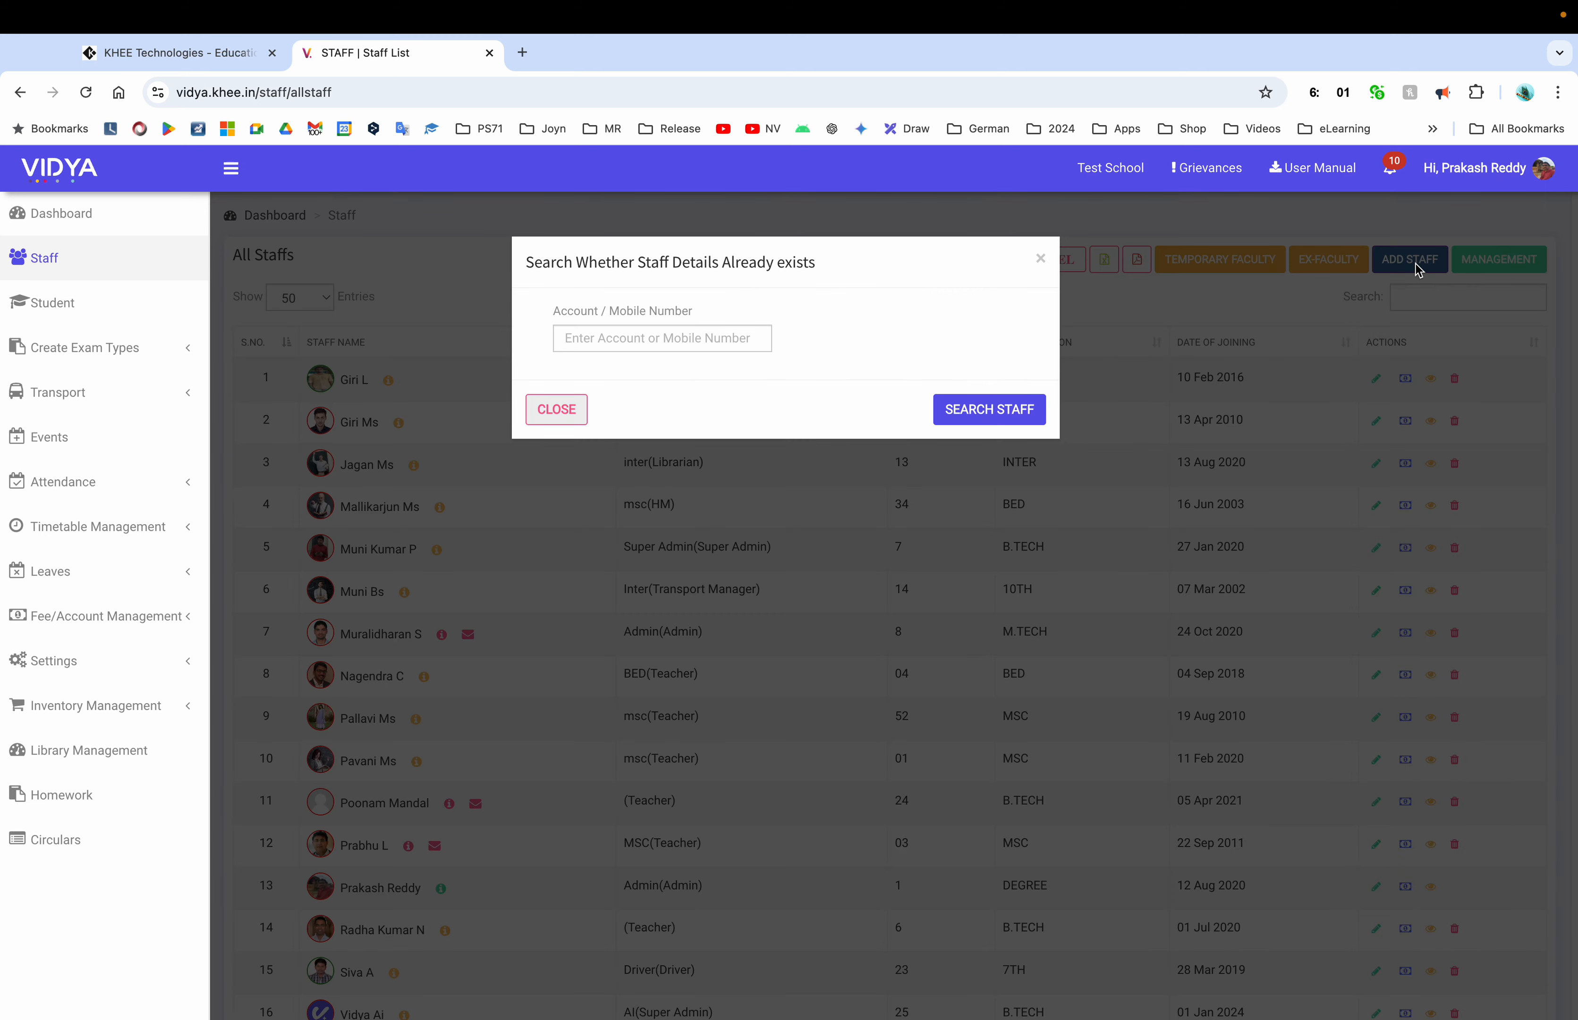
{"action": "left_click", "coordinate": [722, 341]}
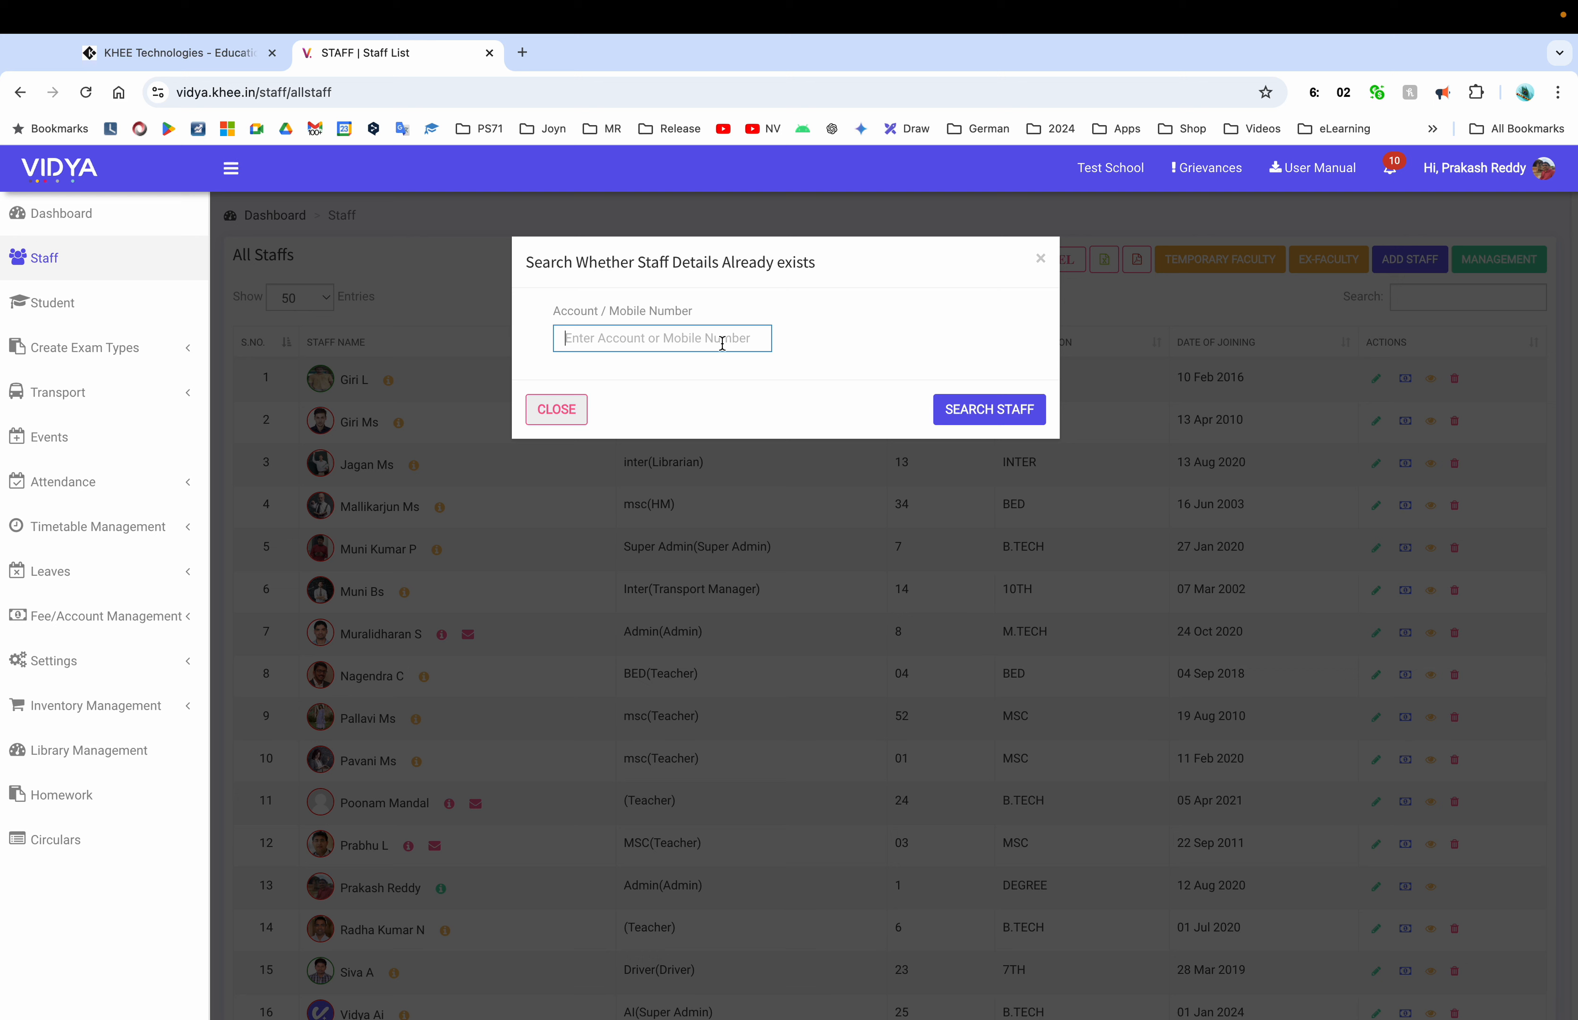
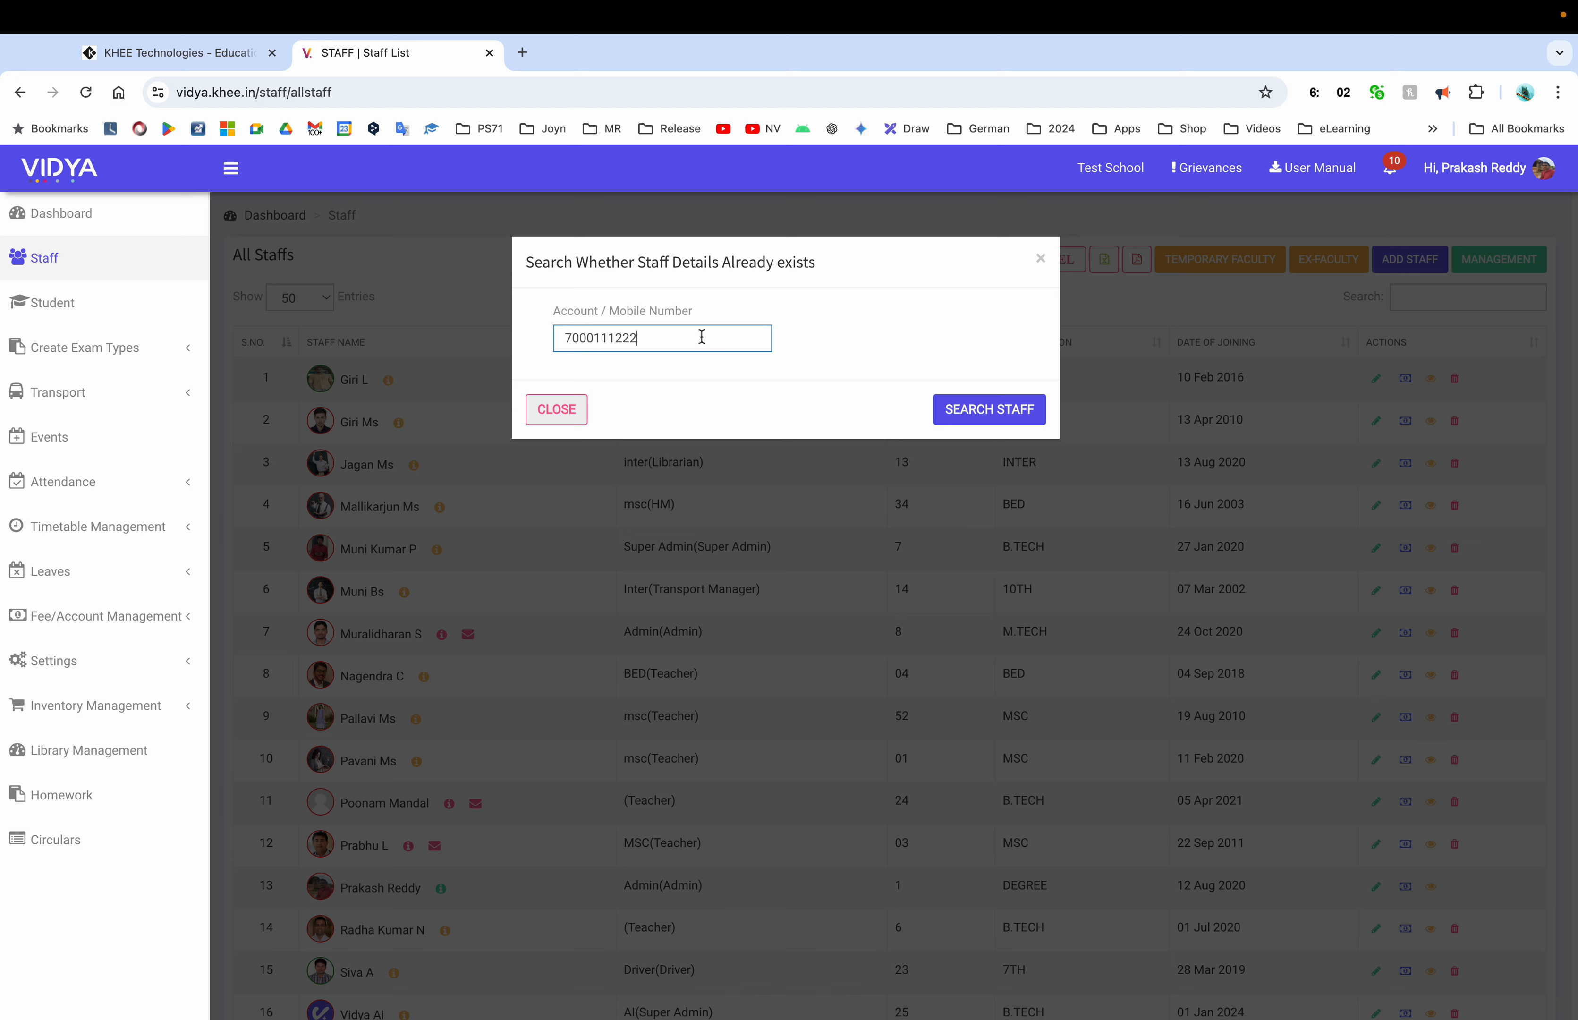
{"action": "left_click", "coordinate": [986, 415]}
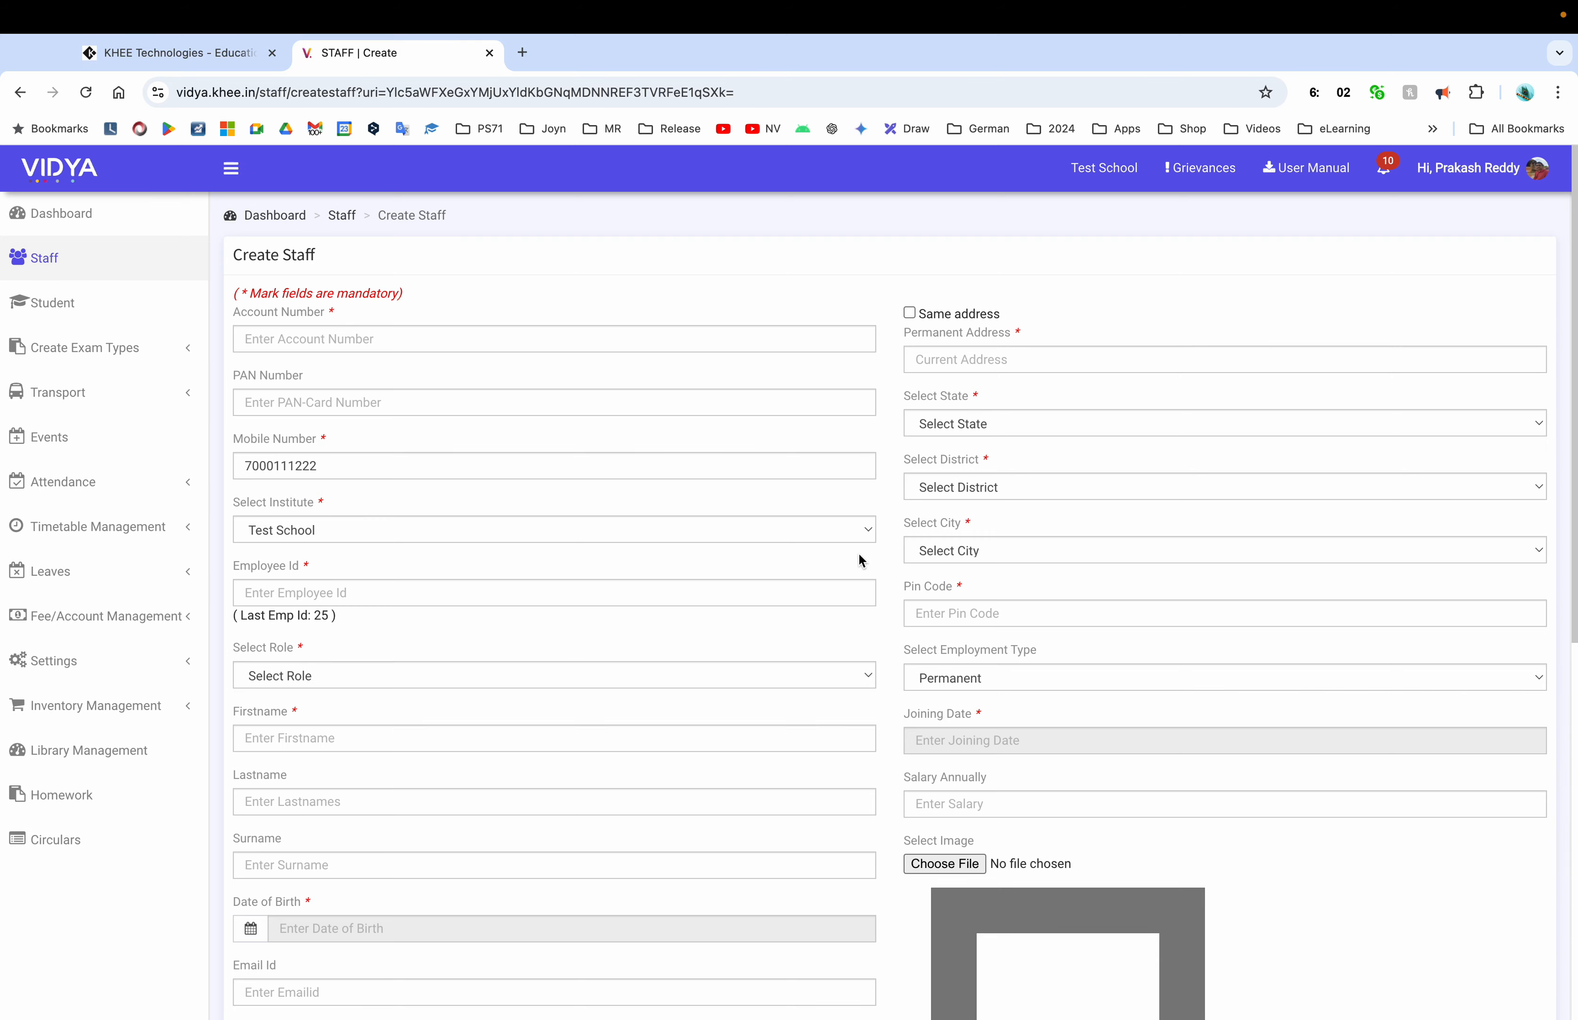
Fill in the 12-digit account number and Employee Id 26 on the Create Staff form
{"action": "scroll", "coordinate": [865, 742], "scroll_direction": "down", "scroll_amount": 10}
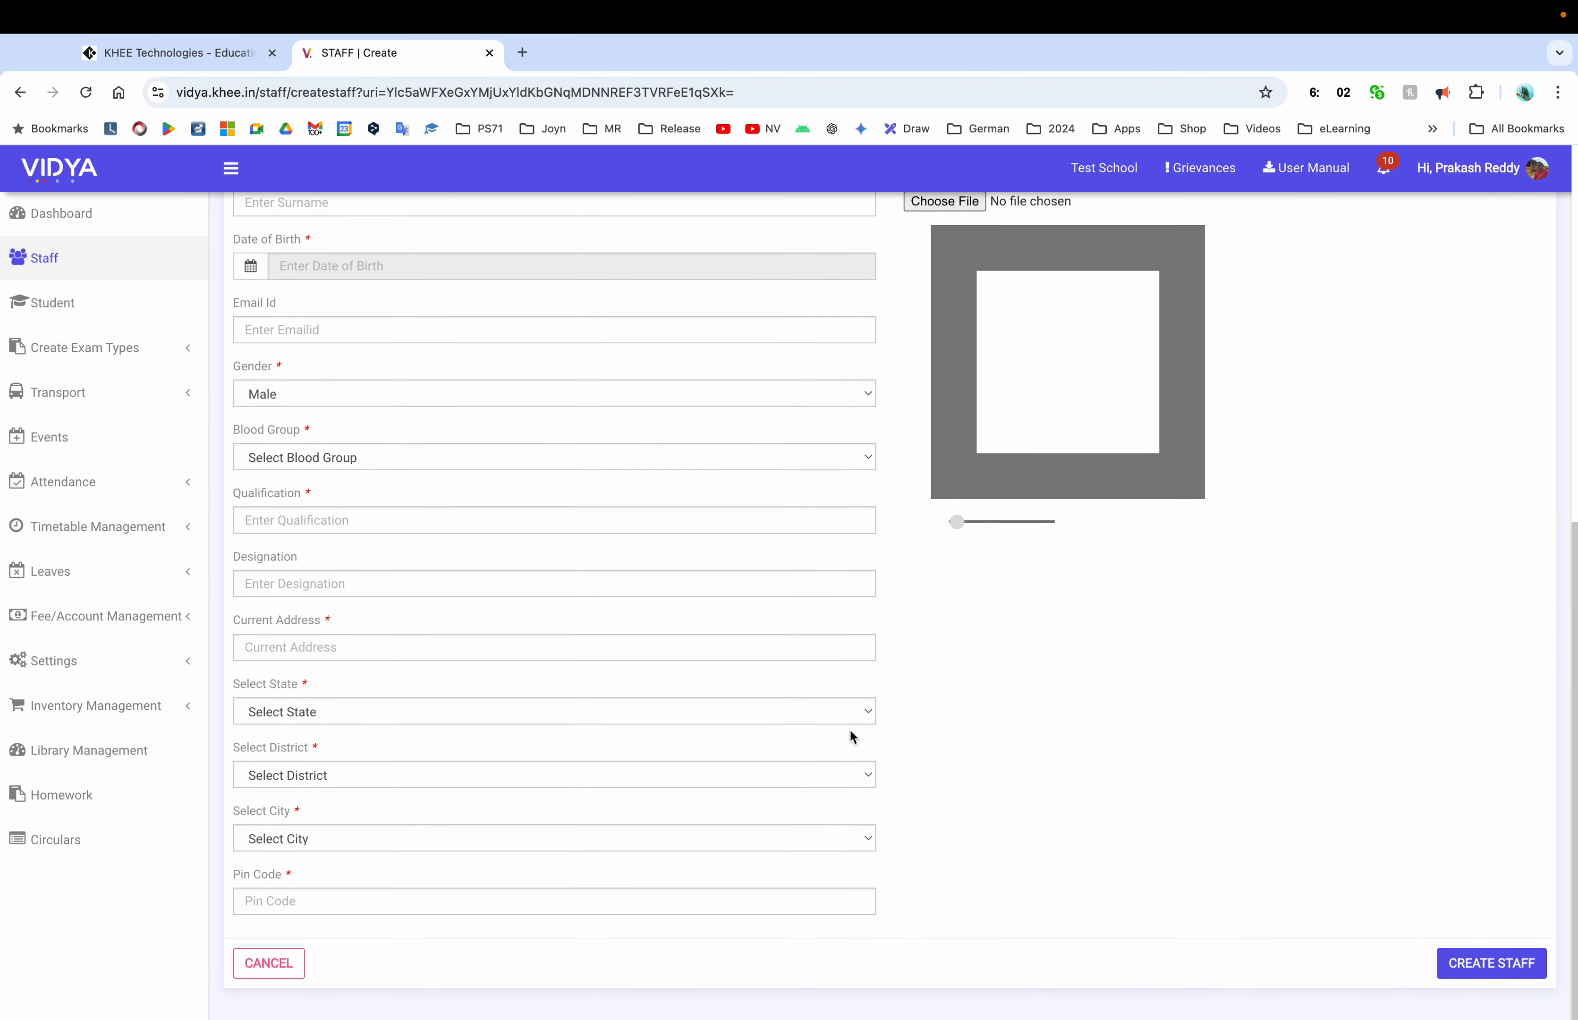
{"action": "scroll", "coordinate": [859, 728], "scroll_direction": "up", "scroll_amount": 10}
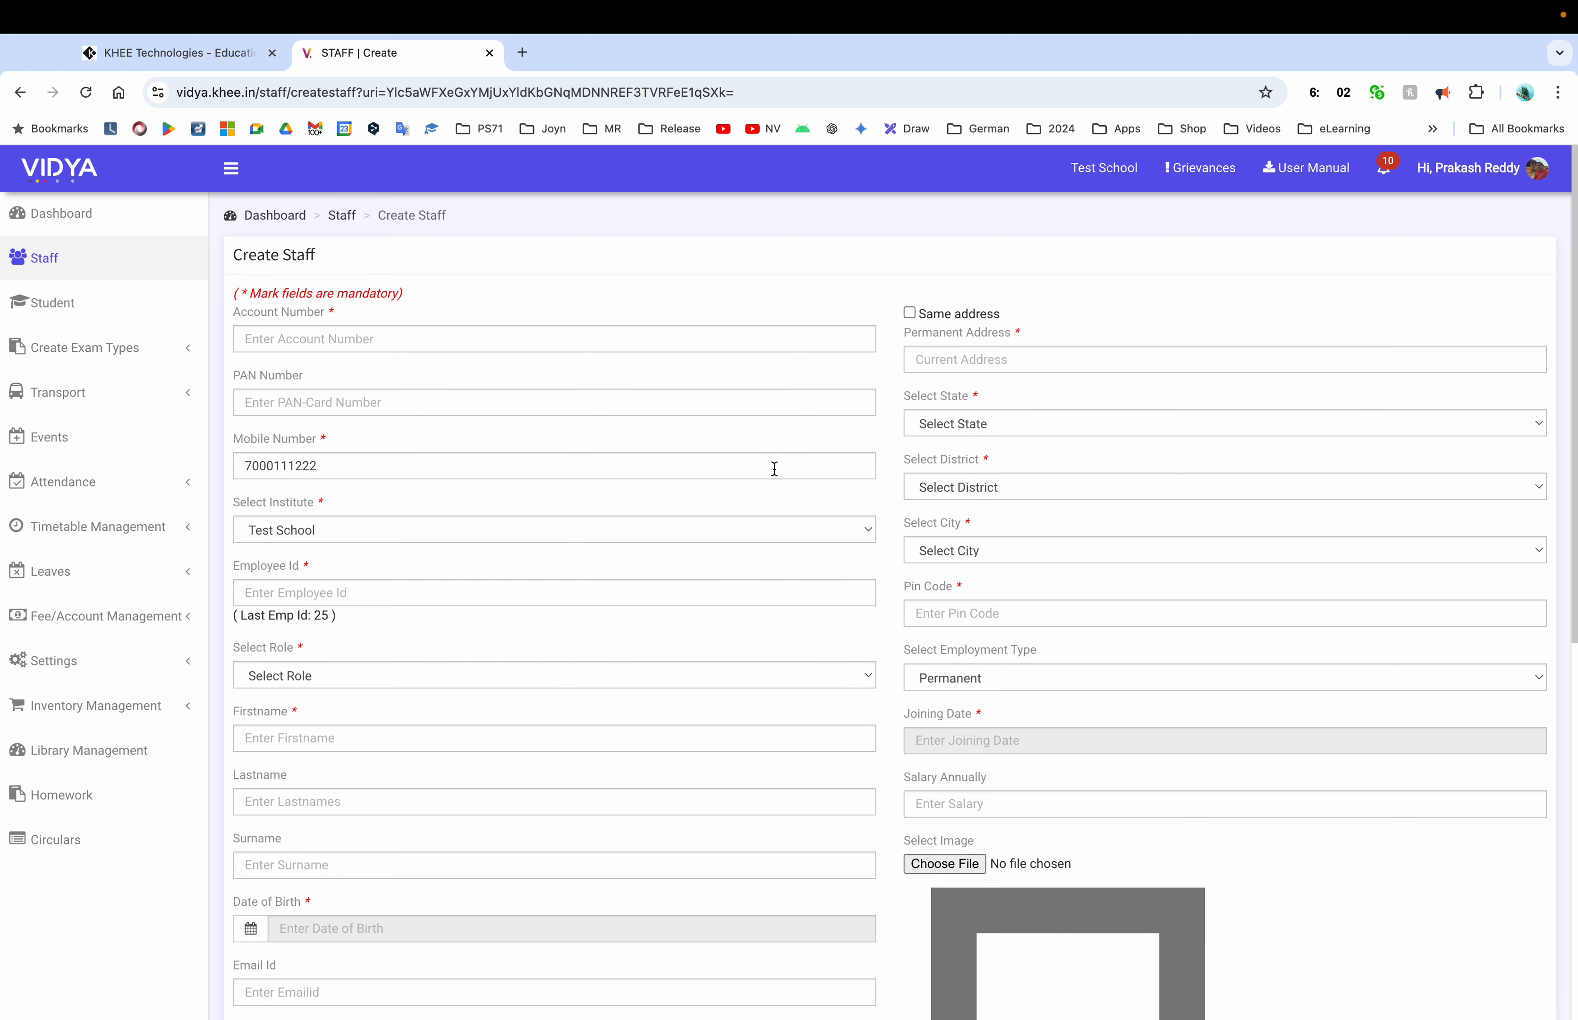
{"action": "left_click", "coordinate": [515, 339]}
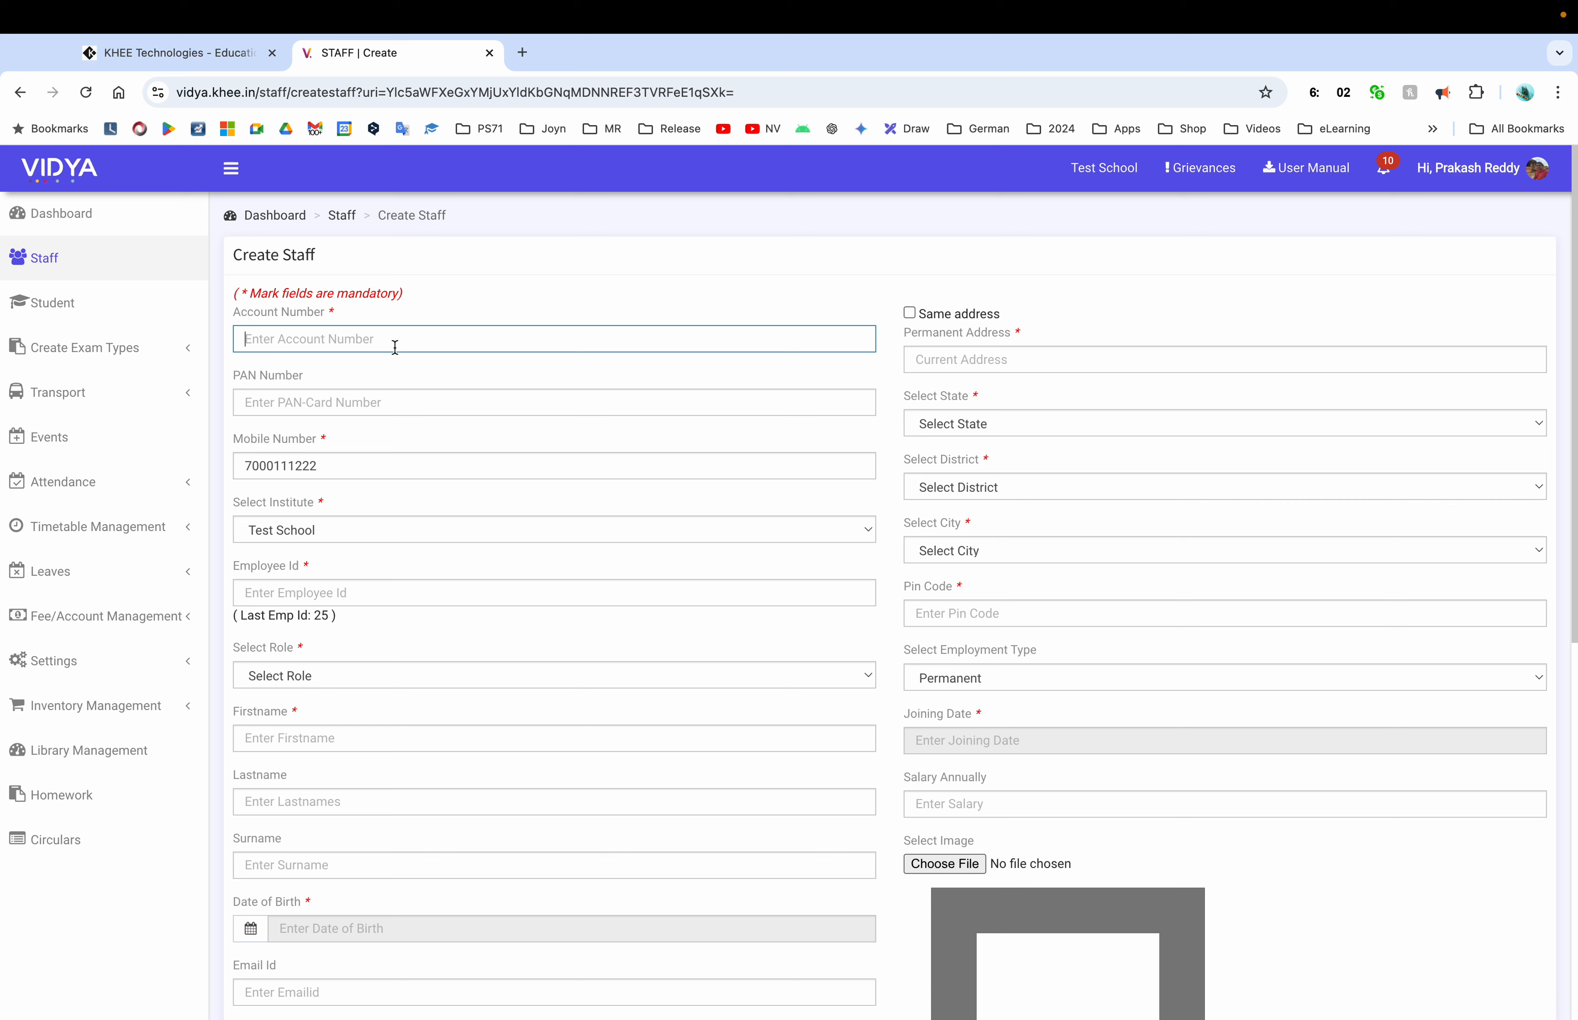
{"action": "double_click", "coordinate": [289, 467]}
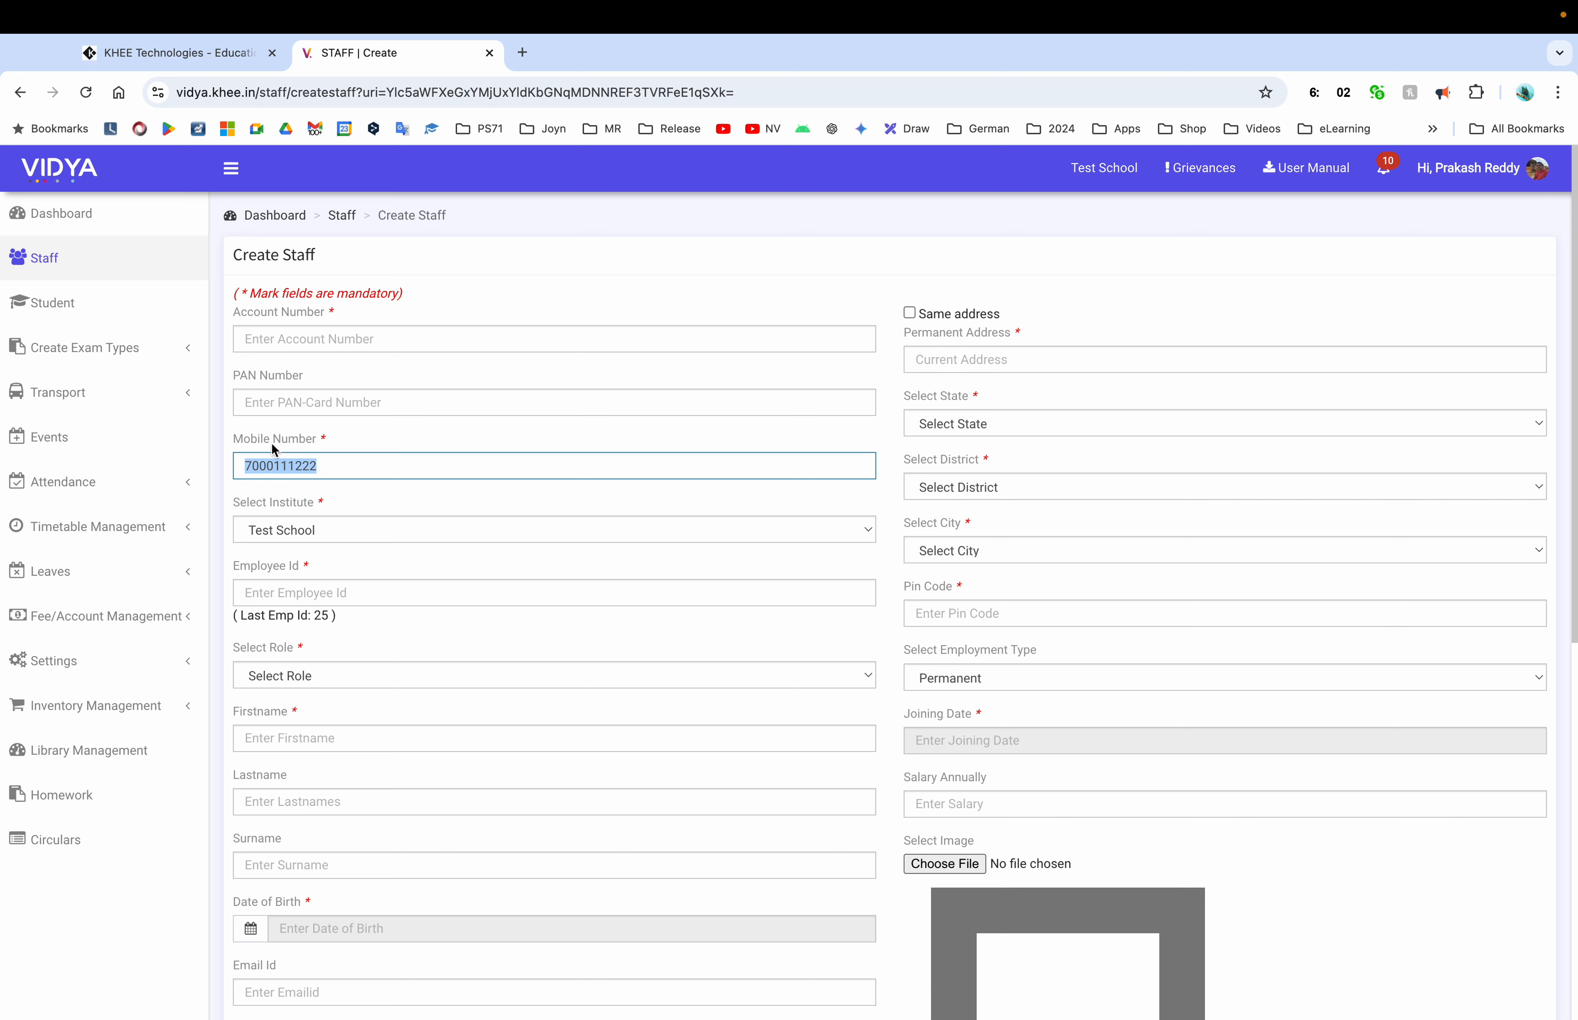
{"action": "left_click", "coordinate": [286, 342]}
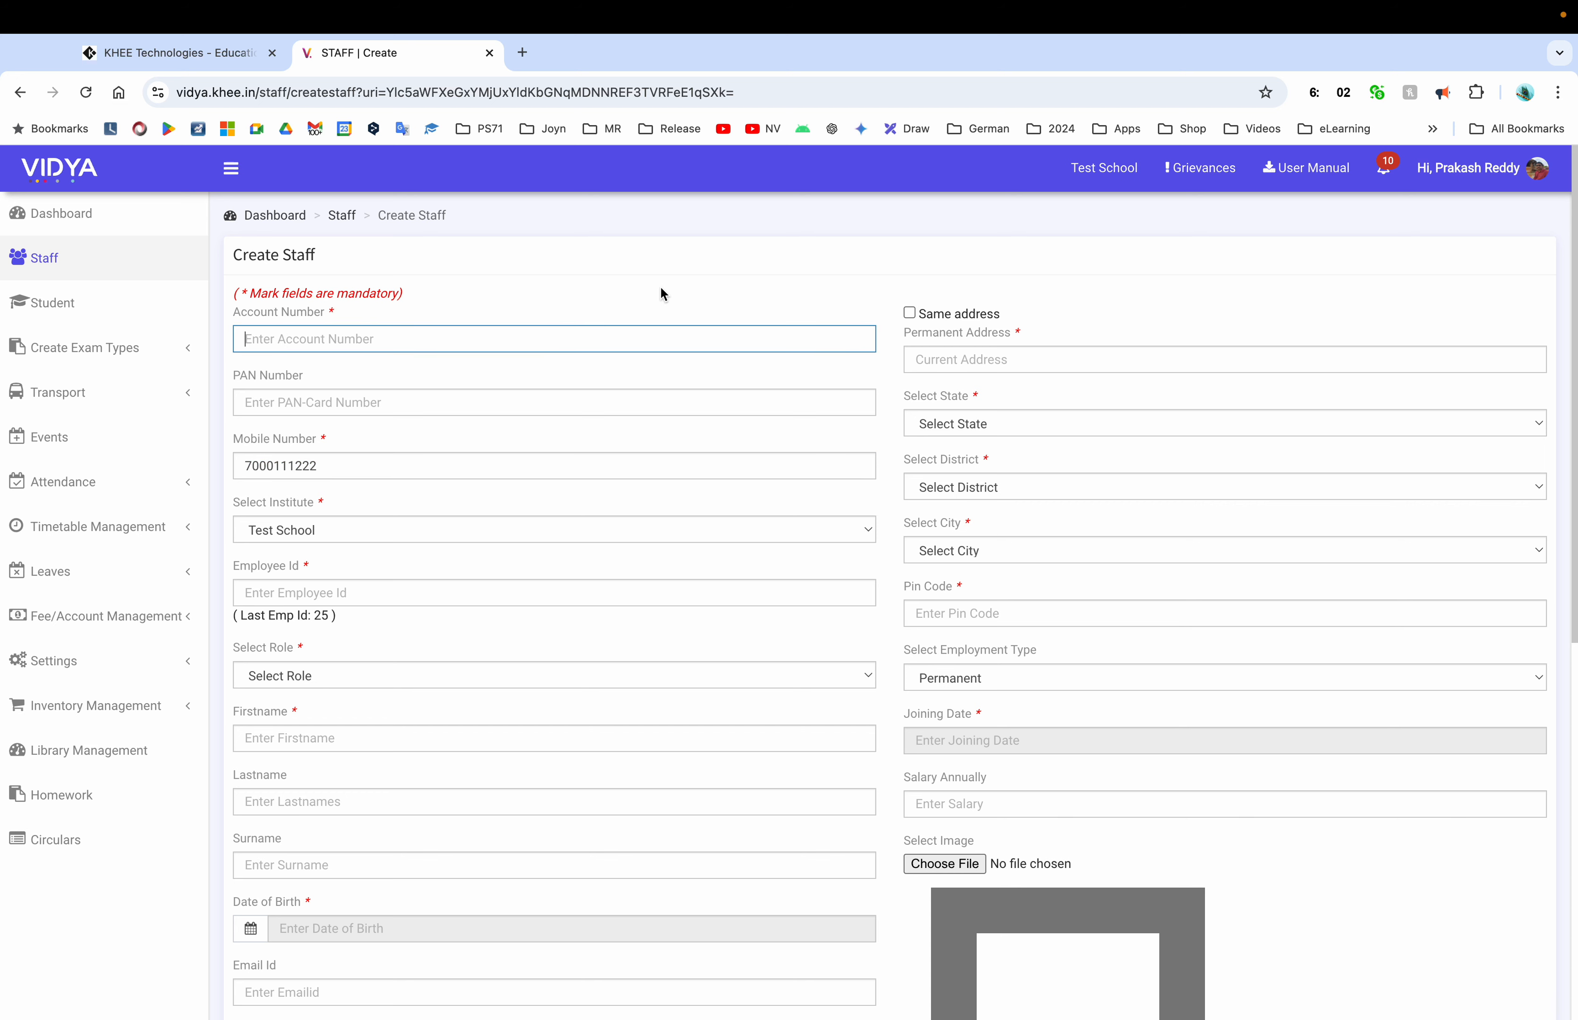
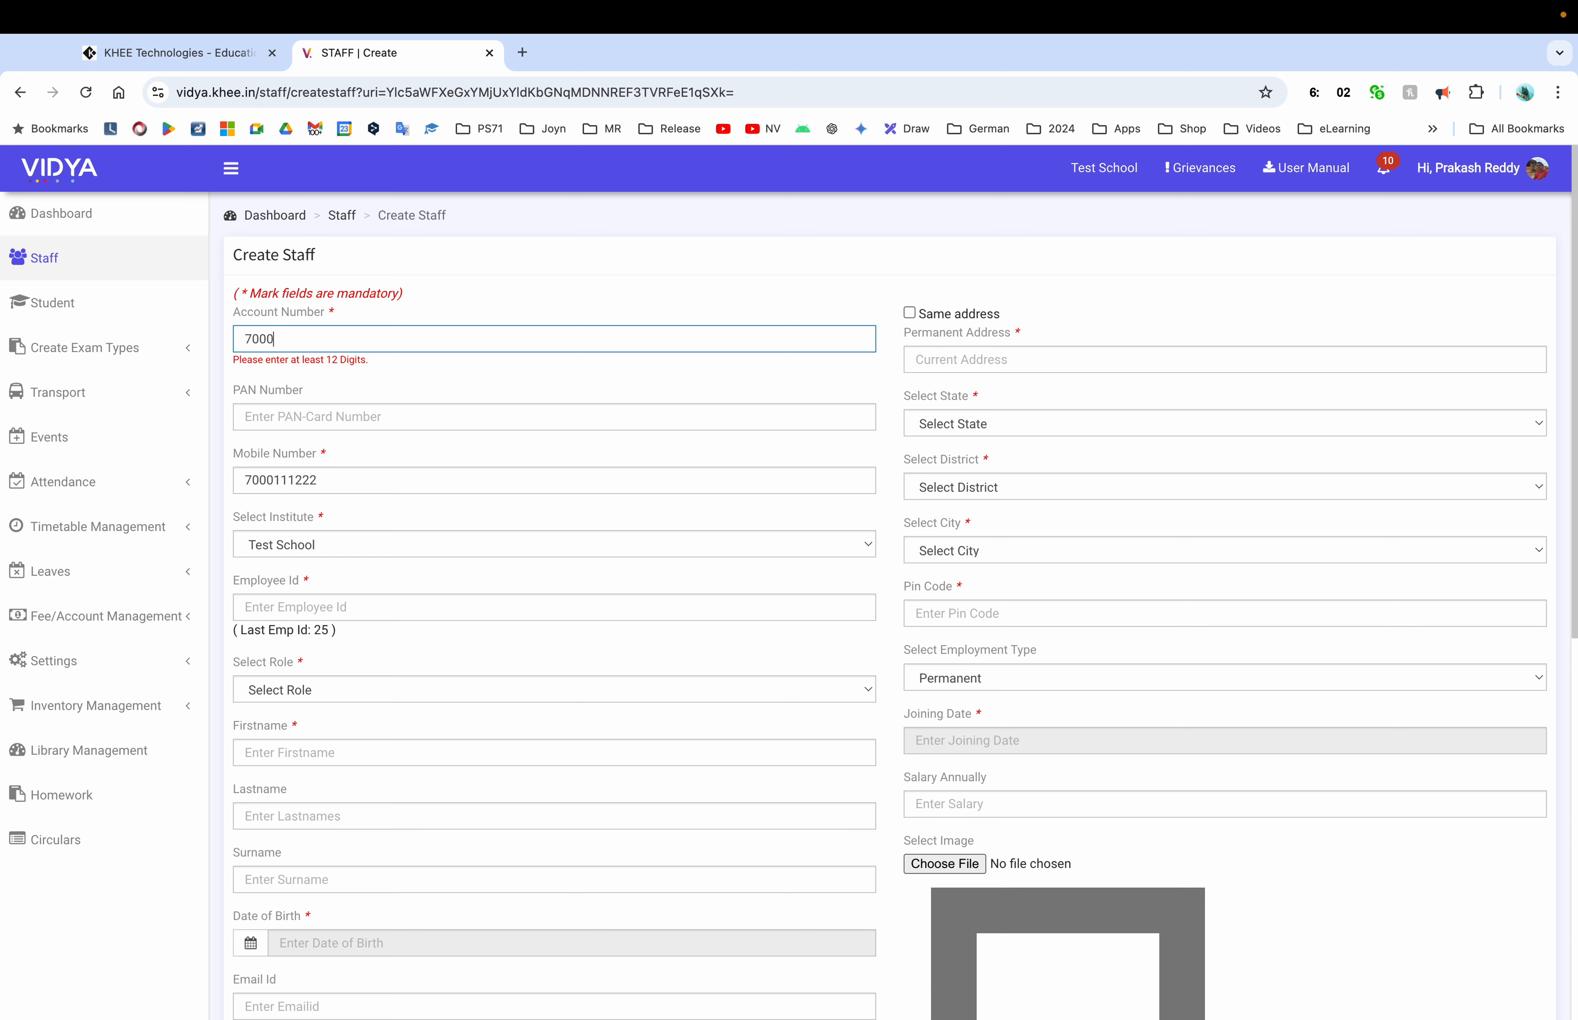
{"action": "key", "text": "BackSpace"}
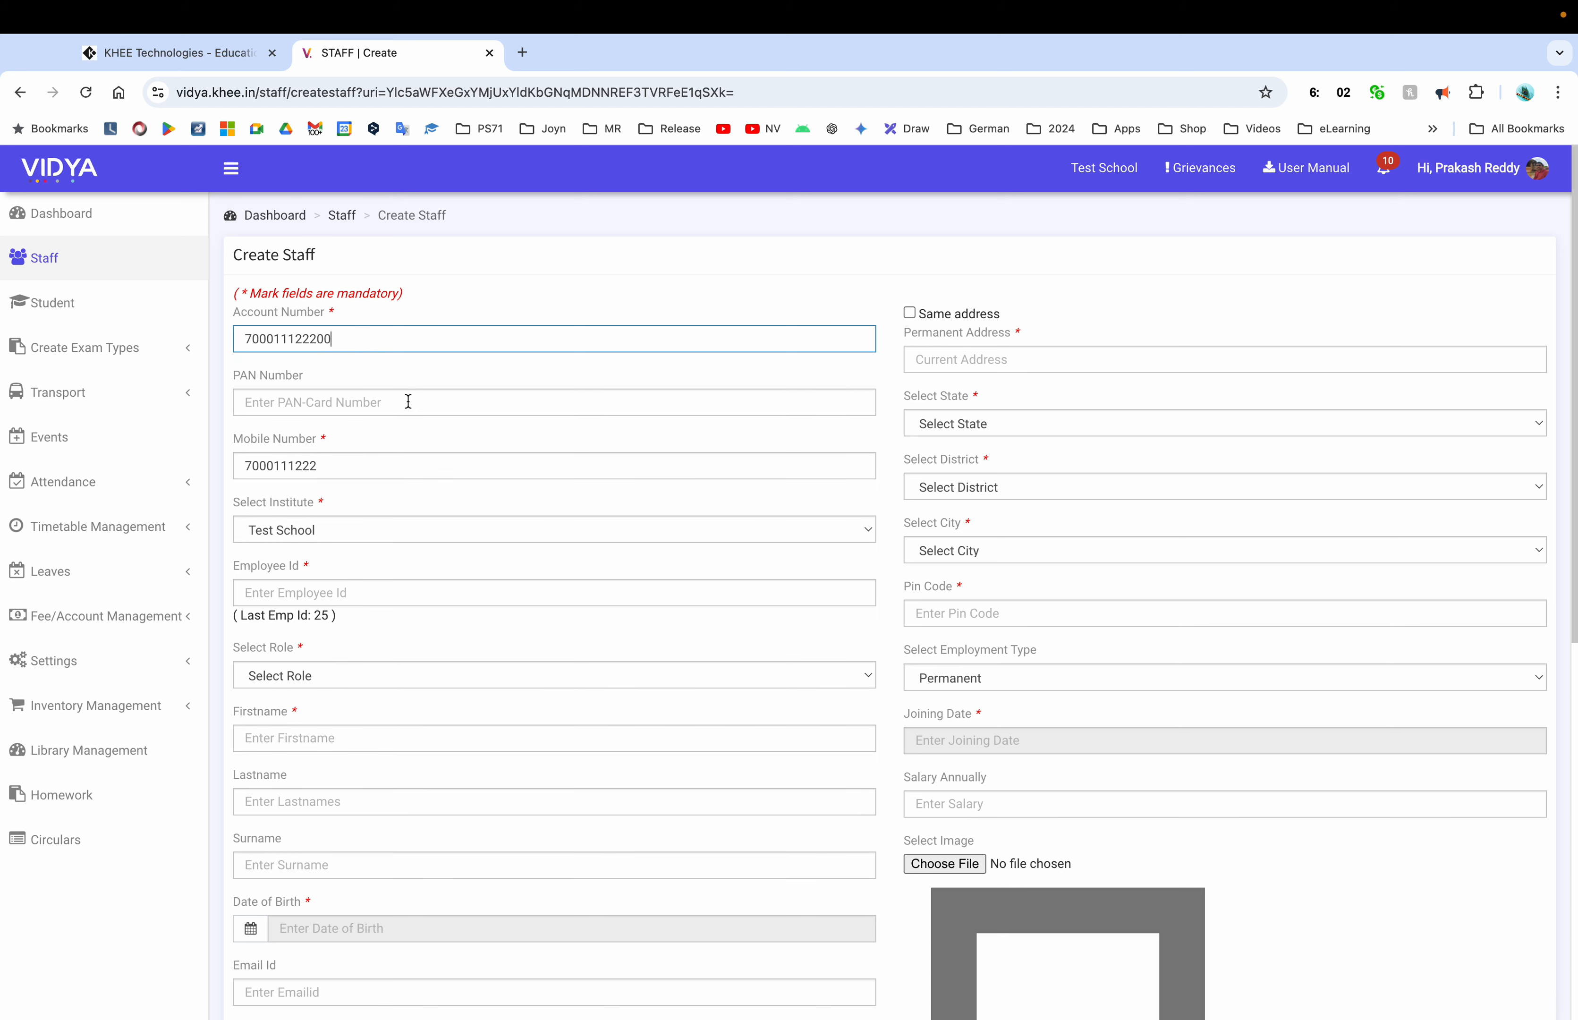
{"action": "left_click", "coordinate": [338, 595]}
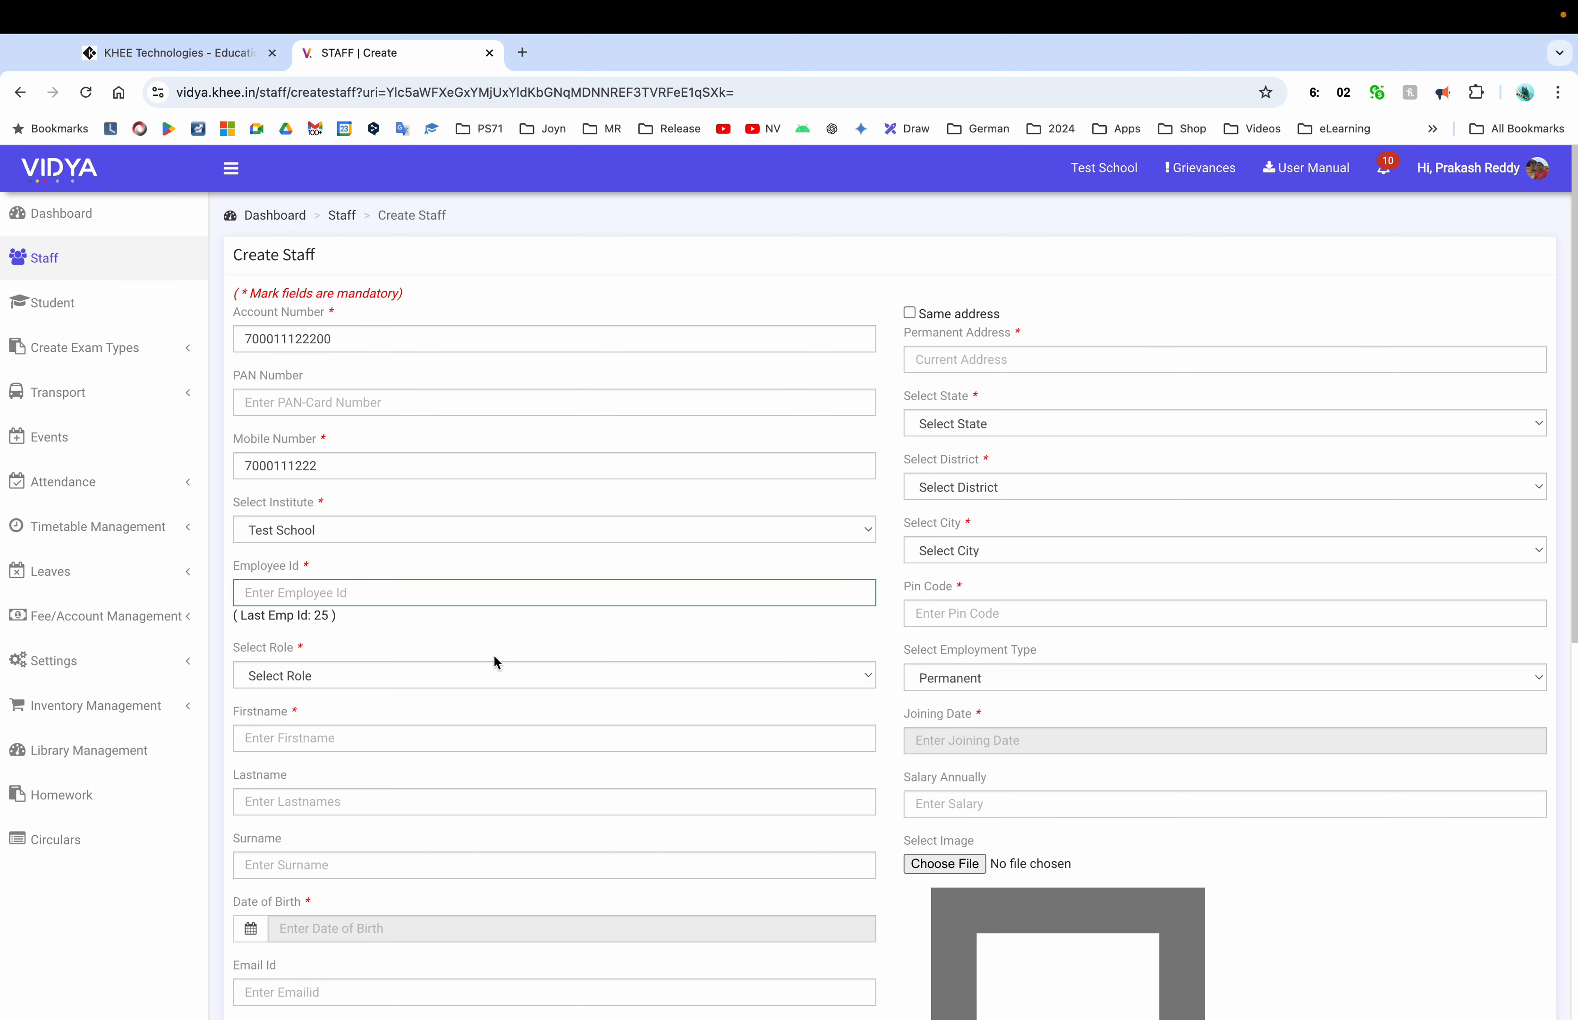
{"action": "type", "text": "26"}
{"action": "scroll", "coordinate": [493, 661], "scroll_direction": "down", "scroll_amount": 1}
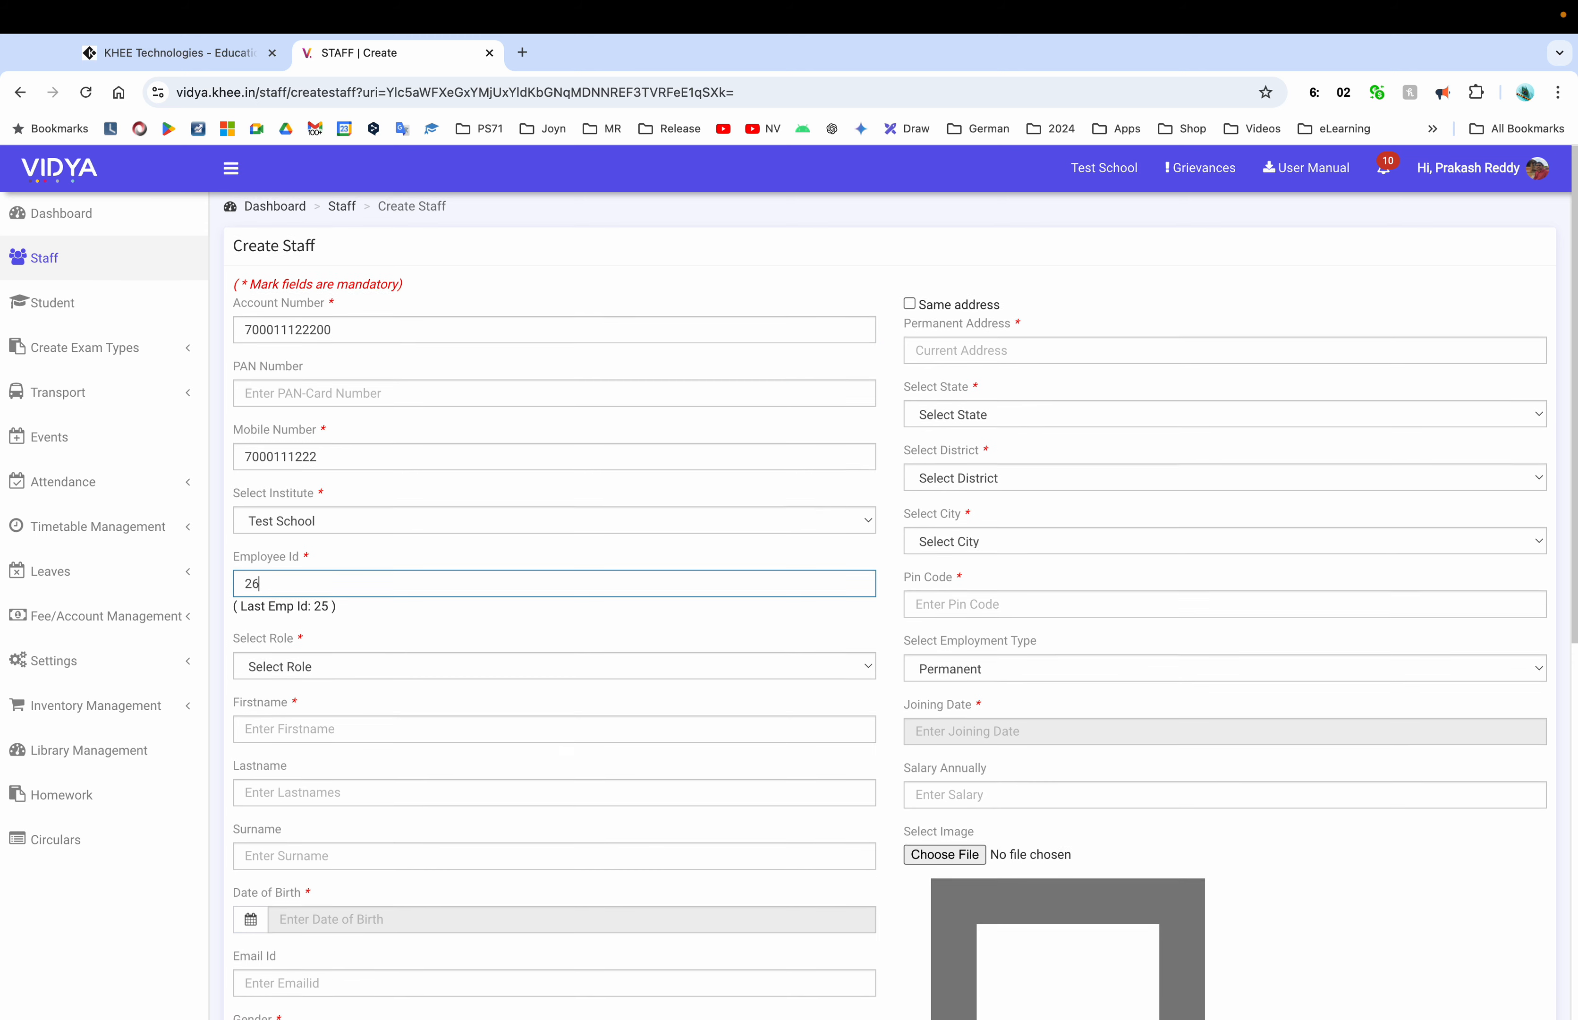
{"action": "scroll", "coordinate": [231, 490], "scroll_direction": "down", "scroll_amount": 5}
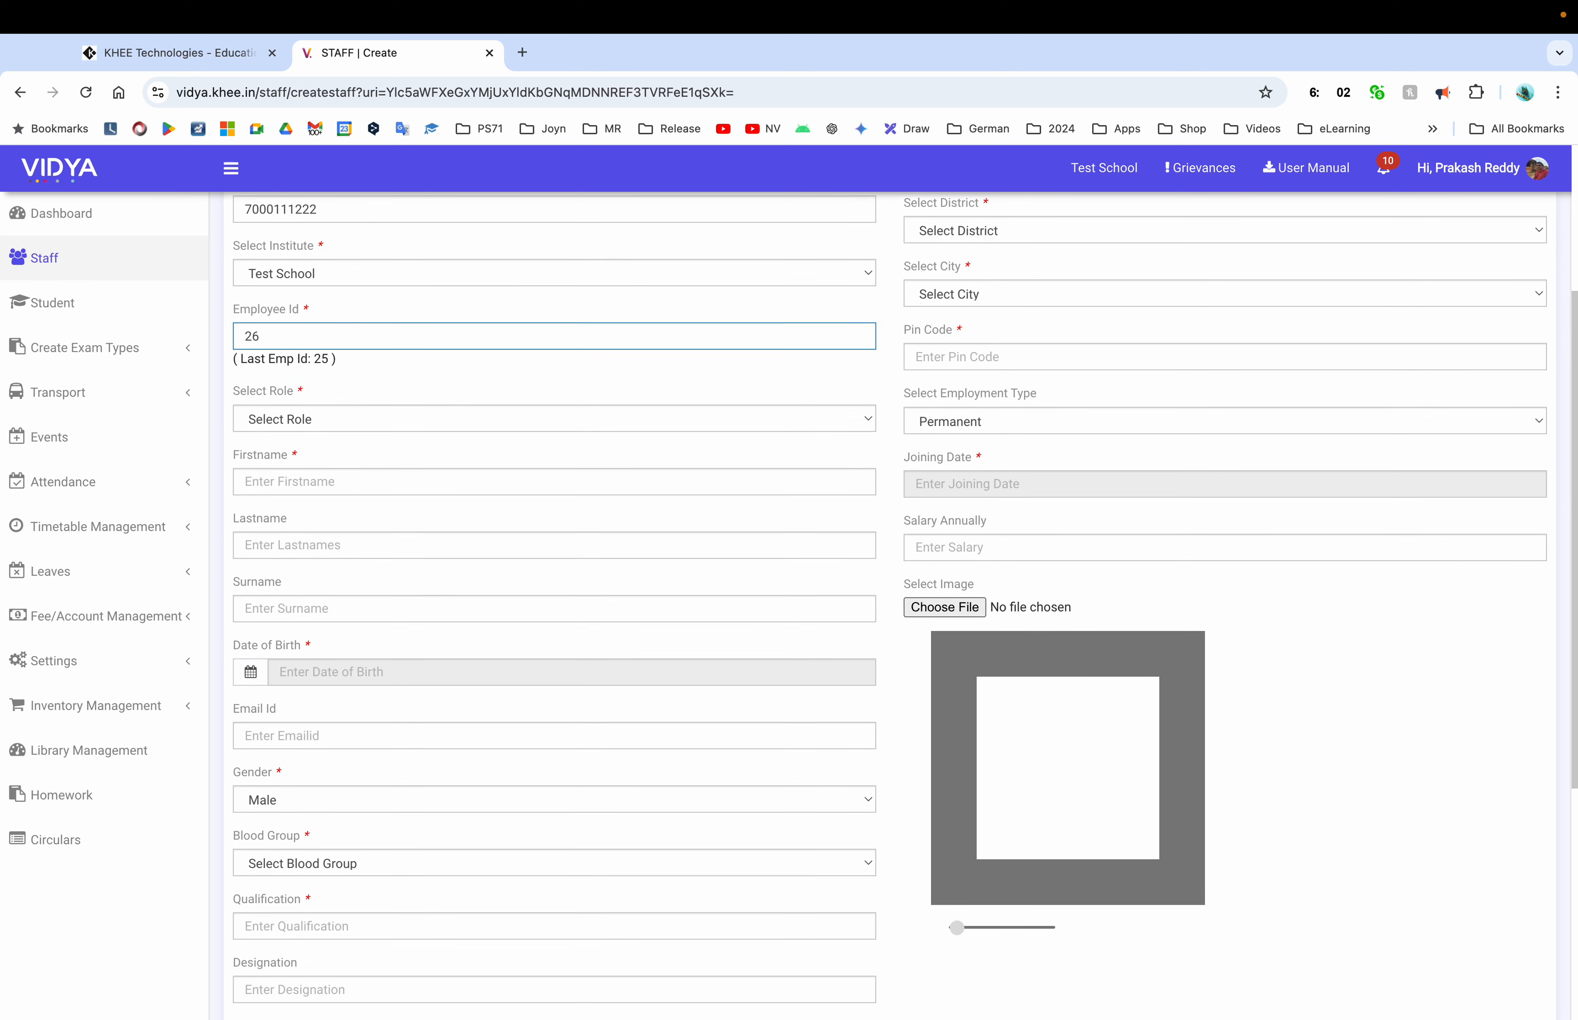
Make the new staff member a Teacher with first name Teacher1 and surname D
{"action": "left_click", "coordinate": [352, 423]}
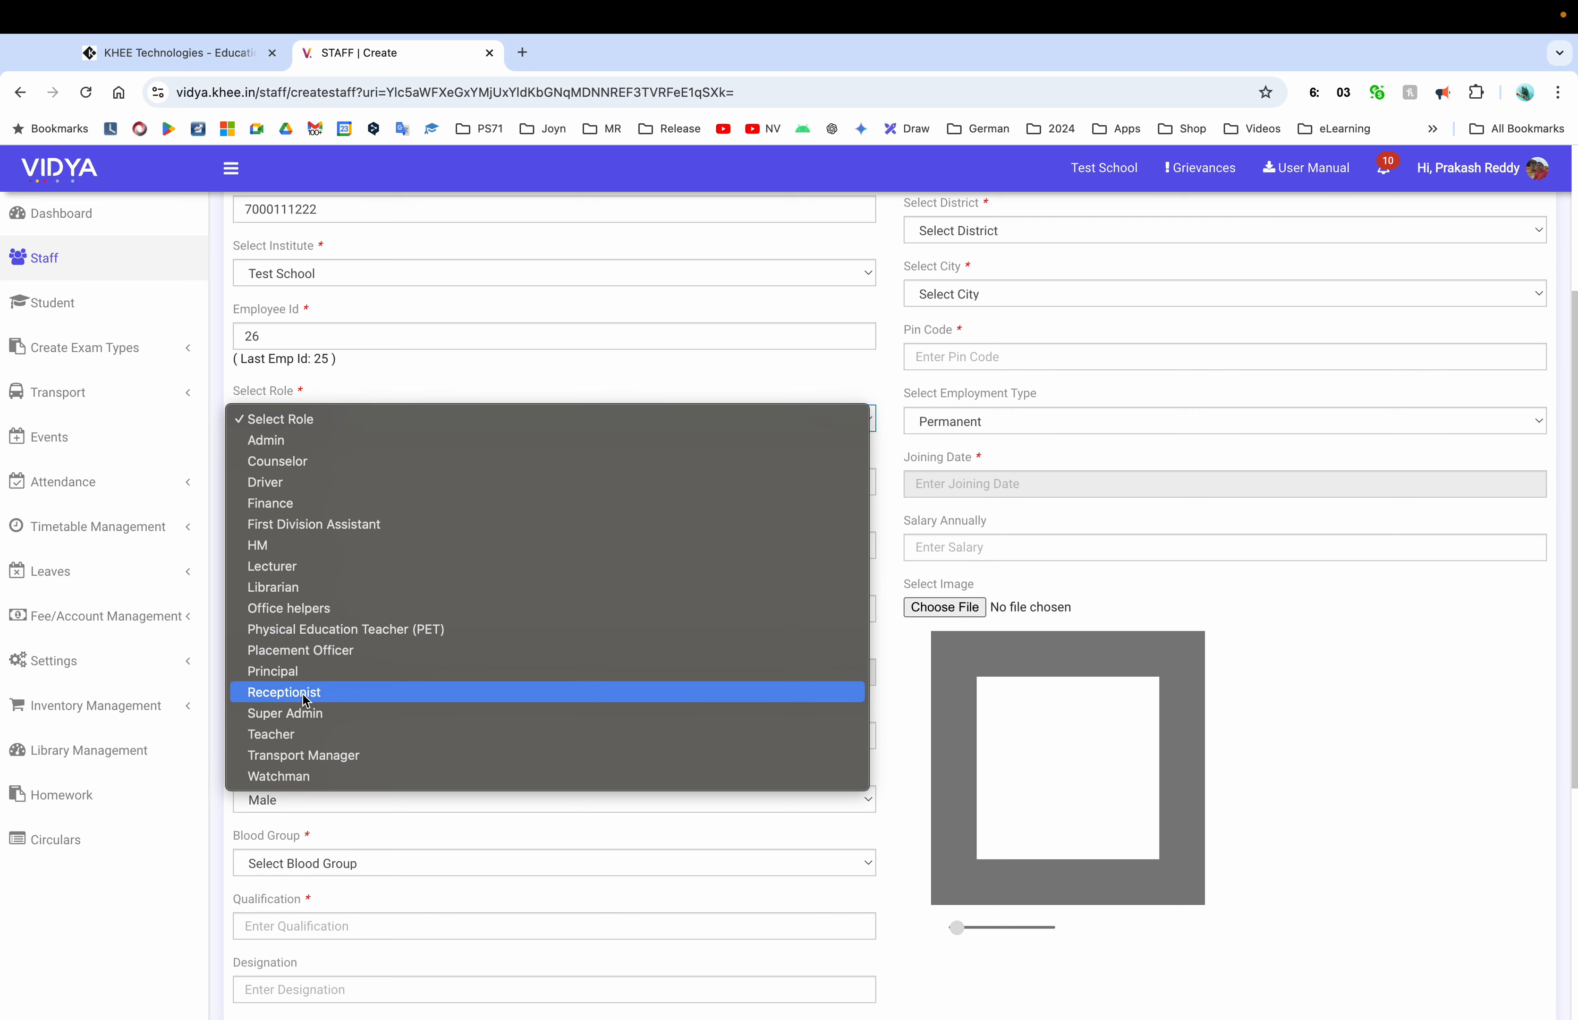
{"action": "left_click", "coordinate": [290, 734]}
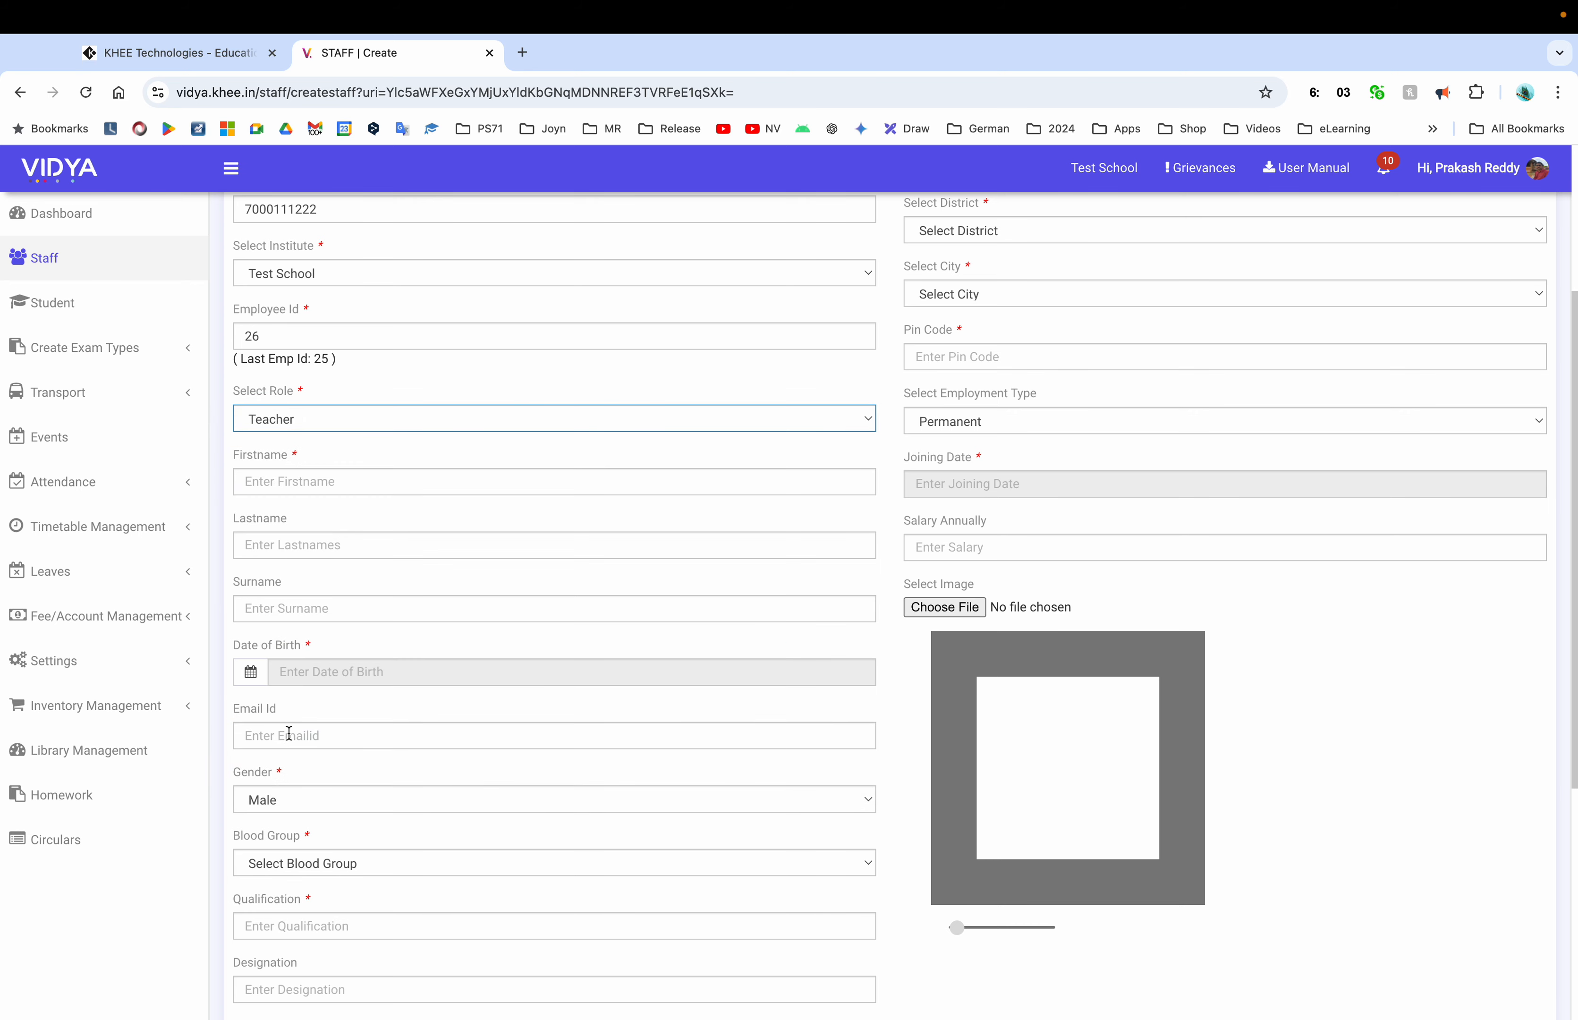
{"action": "left_click", "coordinate": [308, 483]}
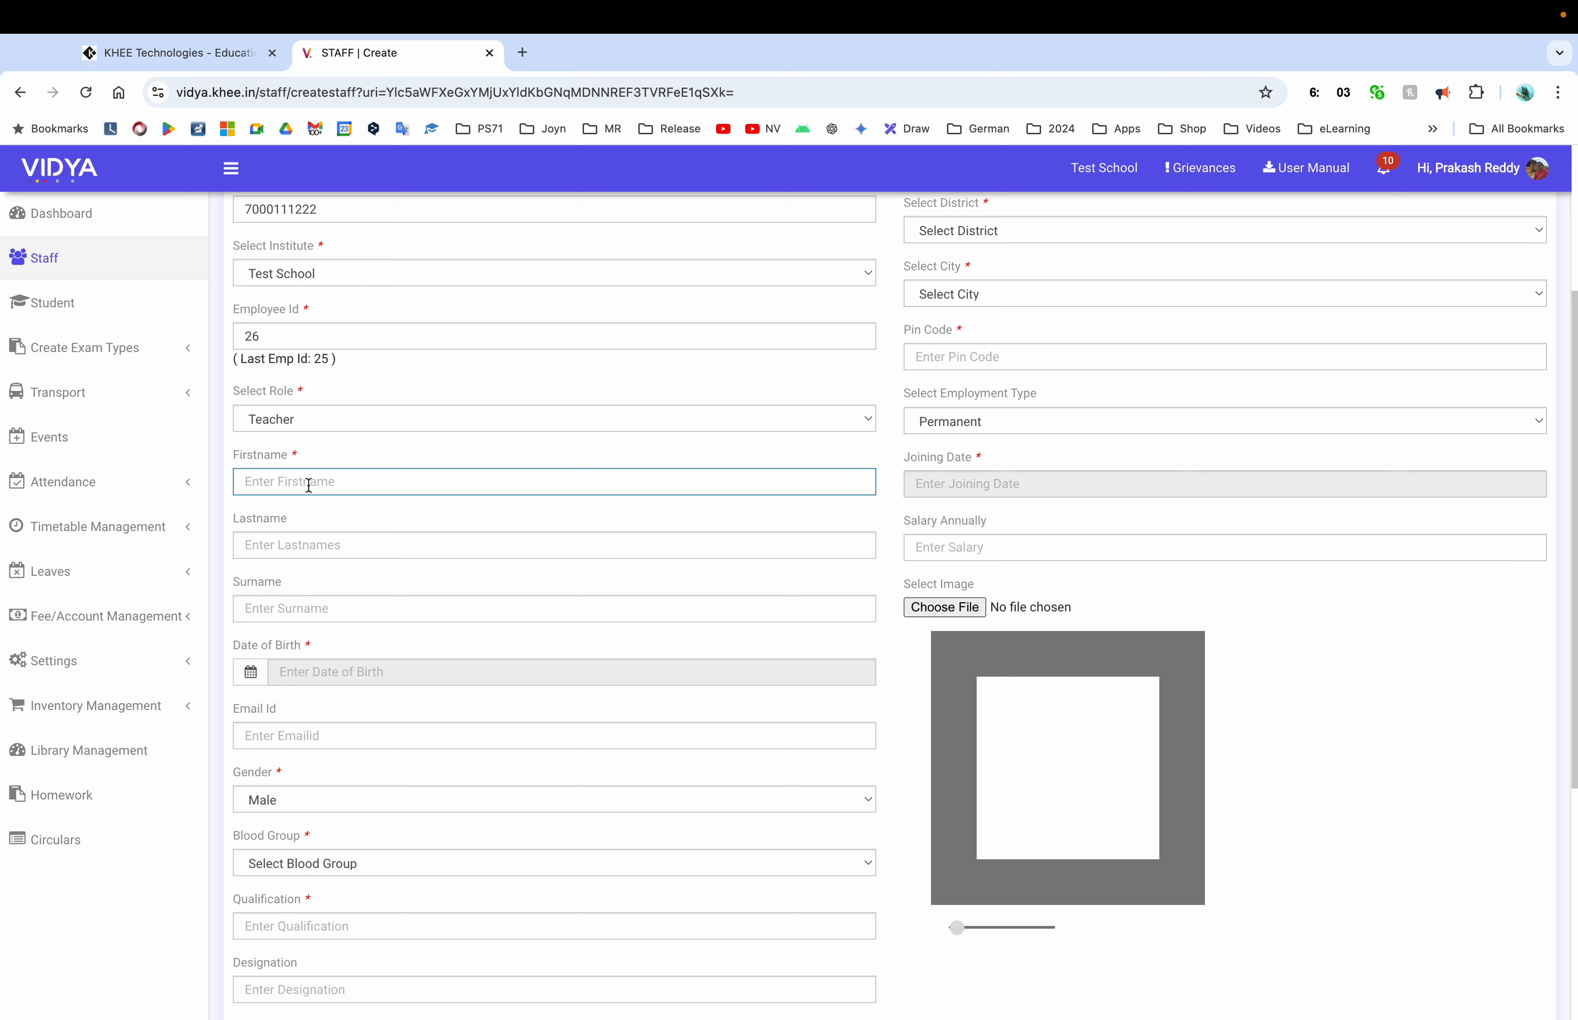
{"action": "type", "text": "Demo"}
{"action": "key", "text": "super+a"}
{"action": "type", "text": "Teacher1"}
{"action": "key", "text": "Tab"}
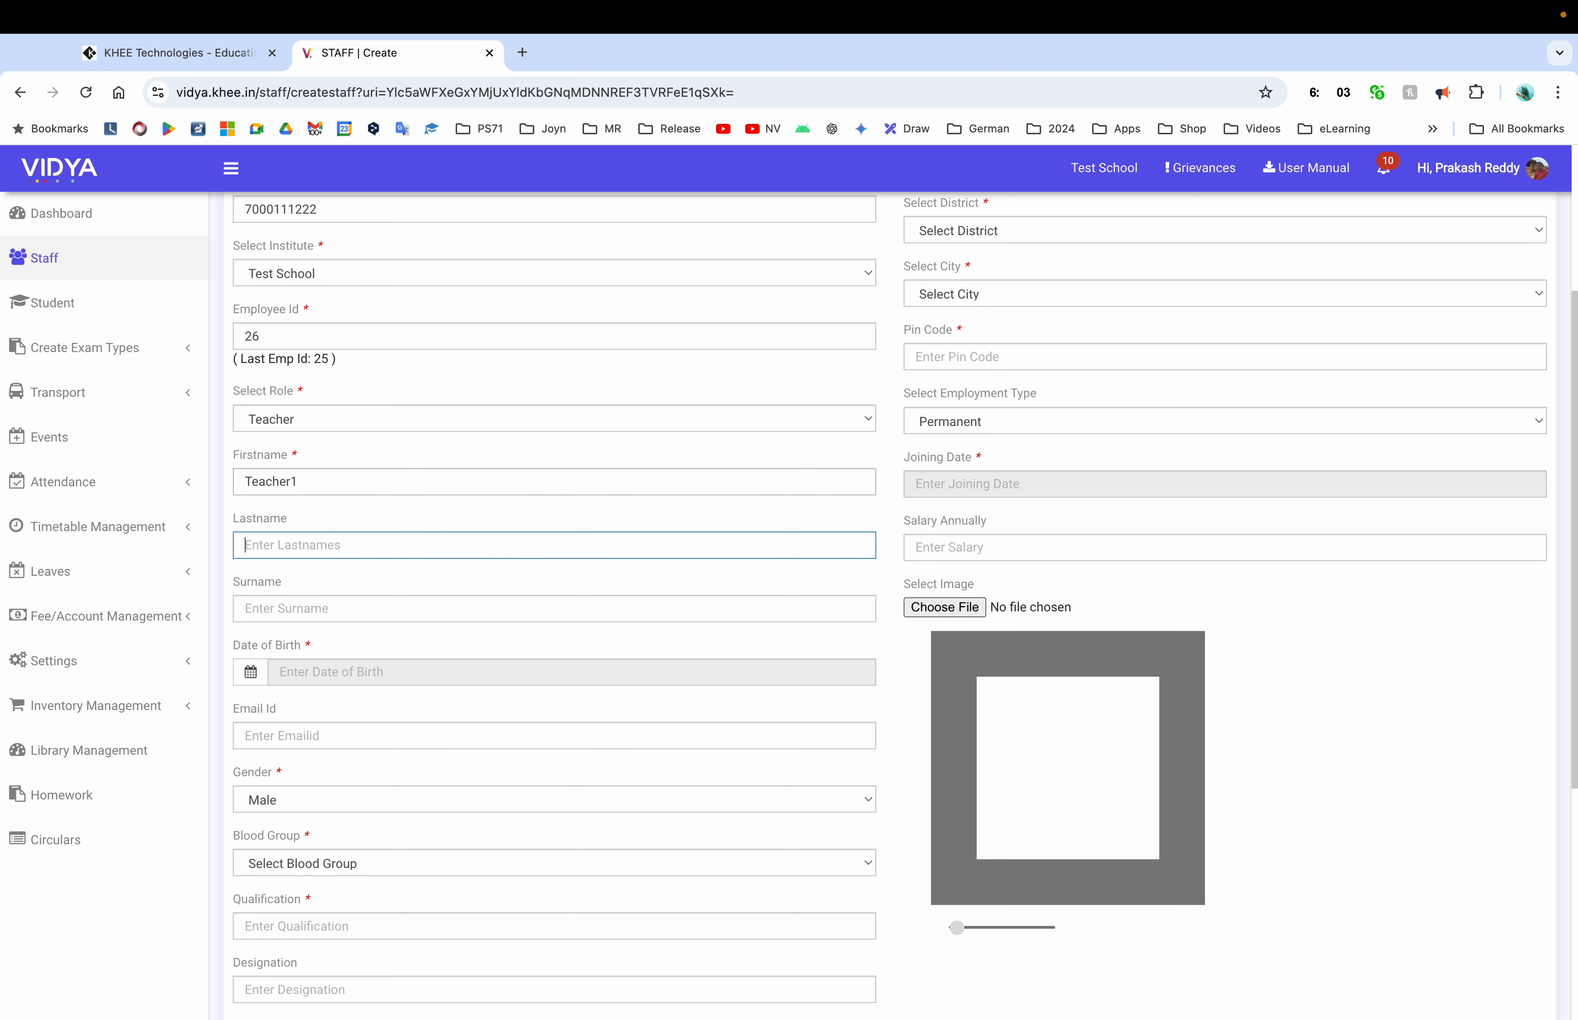
{"action": "key", "text": "Tab"}
{"action": "type", "text": "Demo"}
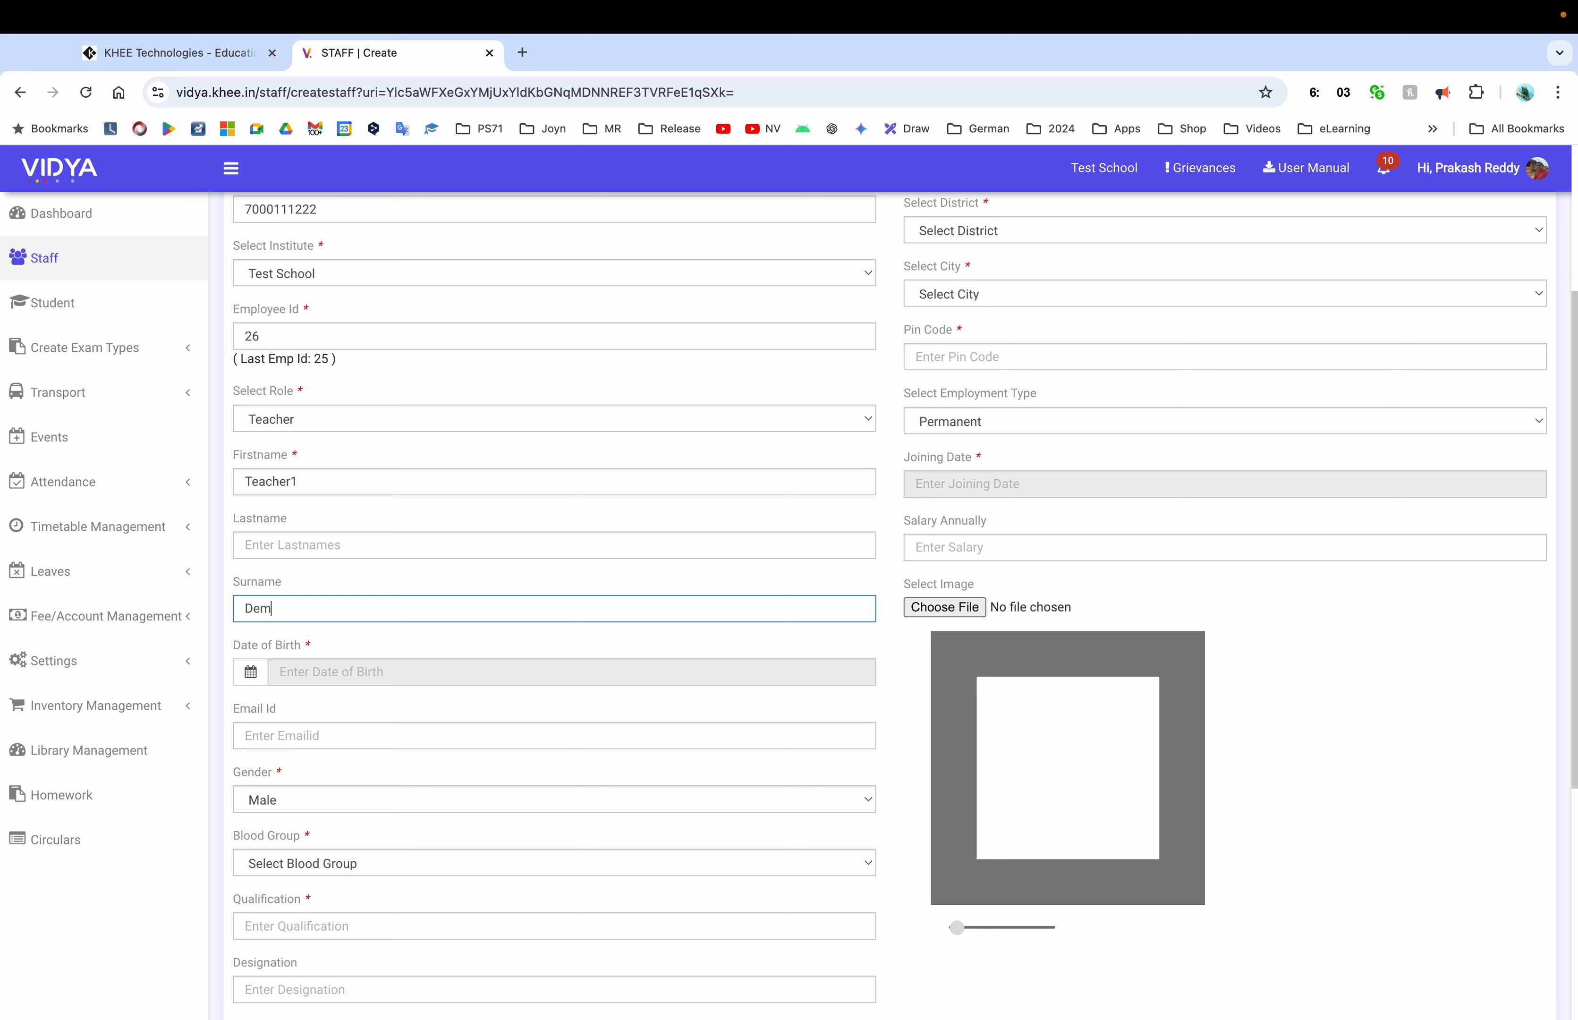
{"action": "key", "text": "BackSpace"}
{"action": "key", "text": "BackSpace"}
{"action": "key", "text": "BackSpace"}
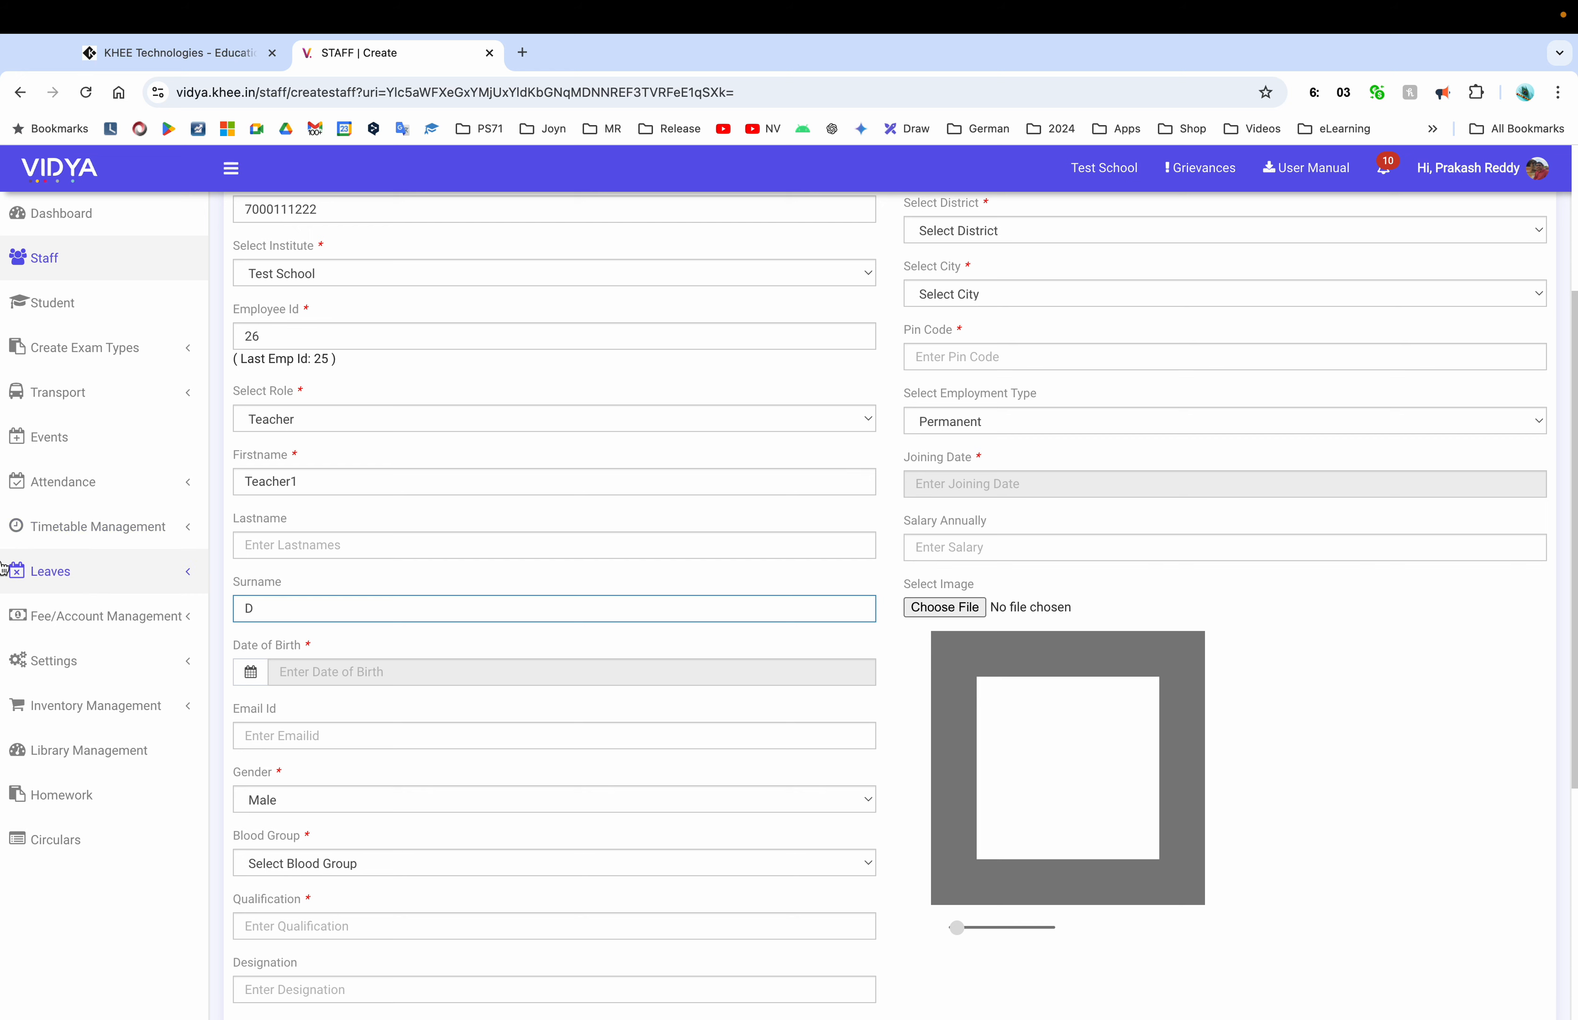
Set the birth date to 01-08-1990 and the blood group to O Positive
{"action": "left_click", "coordinate": [410, 662]}
{"action": "left_click", "coordinate": [403, 702]}
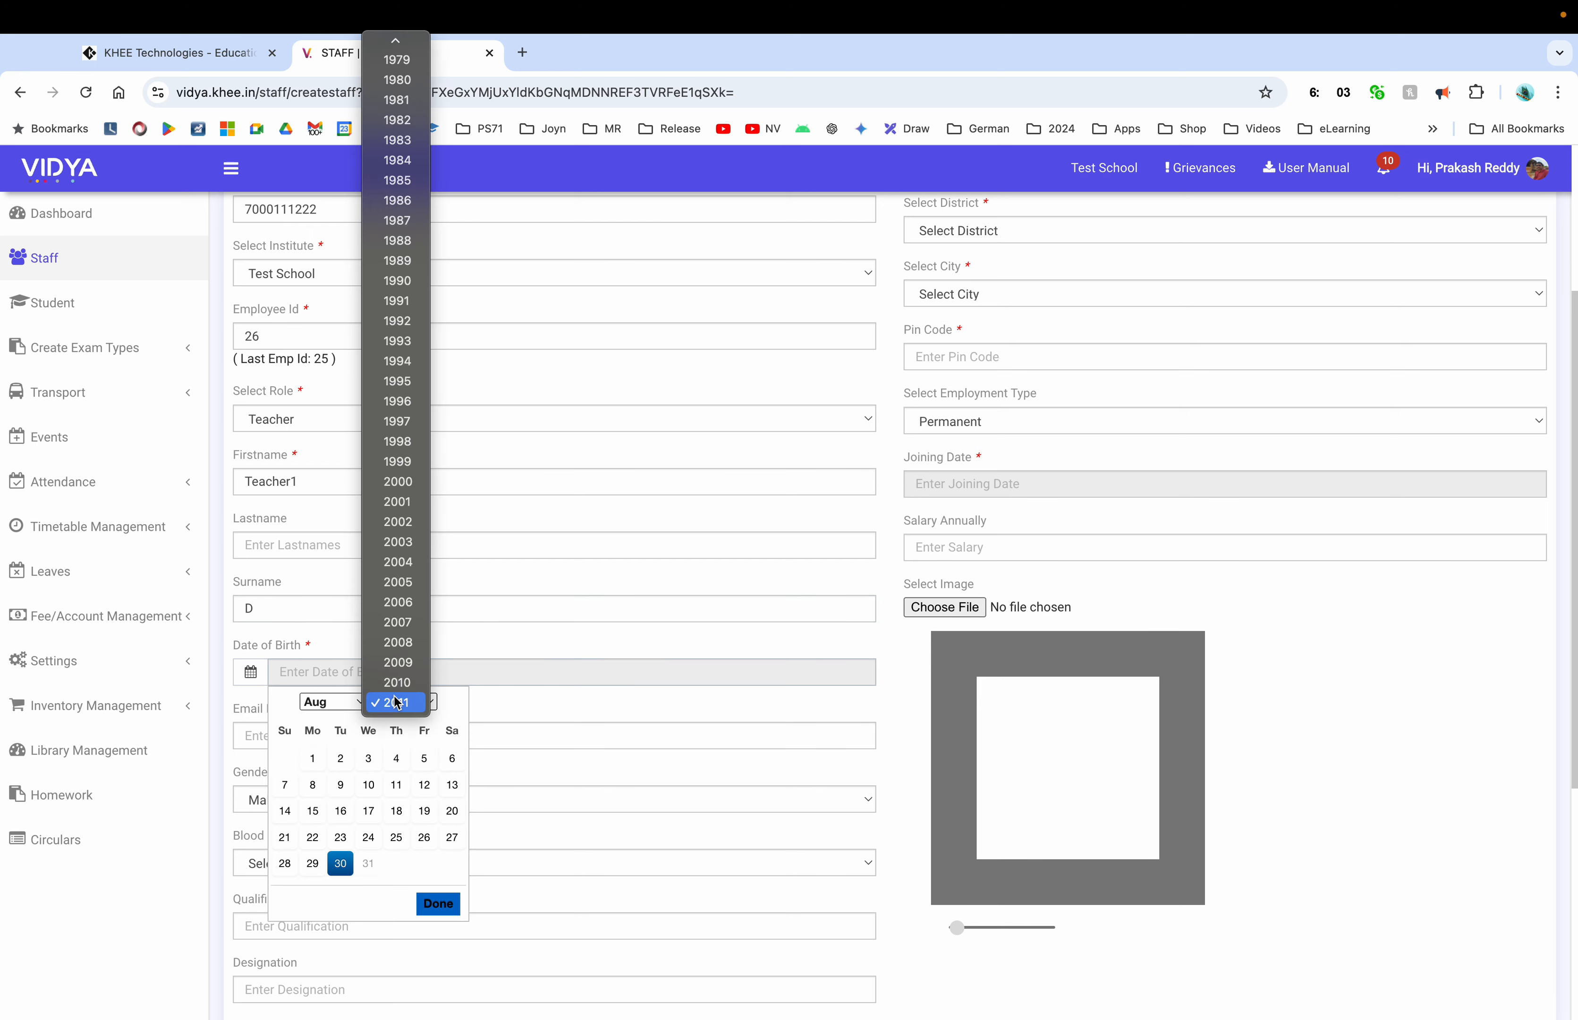
{"action": "left_click", "coordinate": [392, 281]}
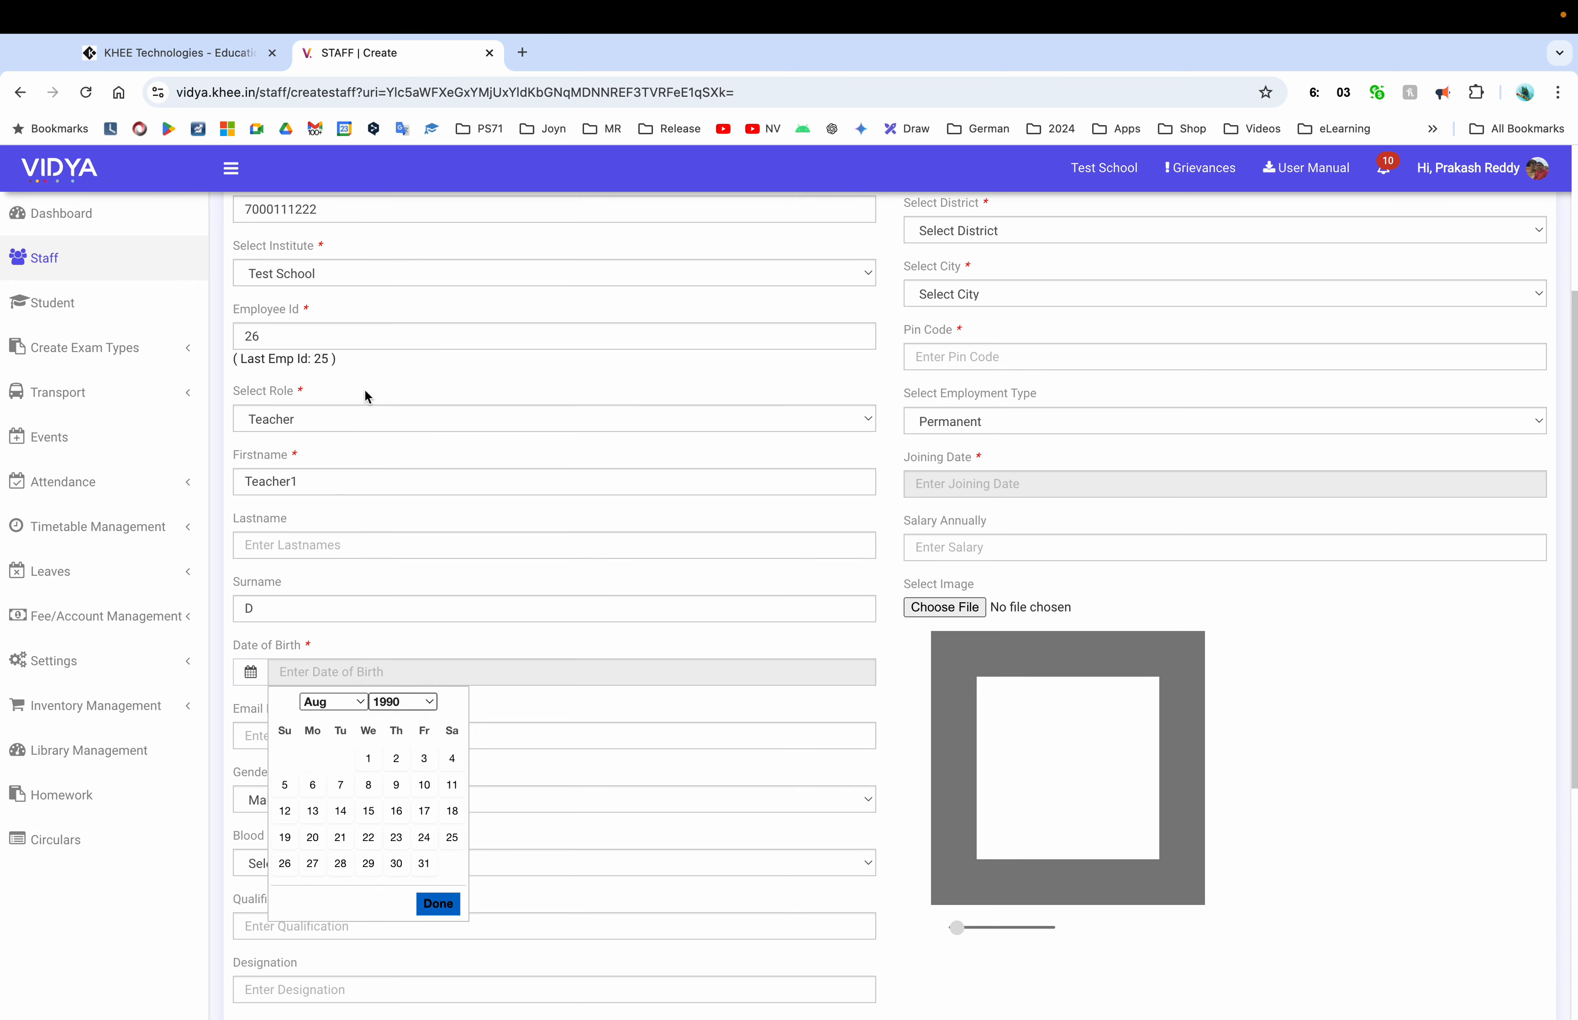
{"action": "left_click", "coordinate": [368, 758]}
{"action": "scroll", "coordinate": [484, 711], "scroll_direction": "down", "scroll_amount": 6}
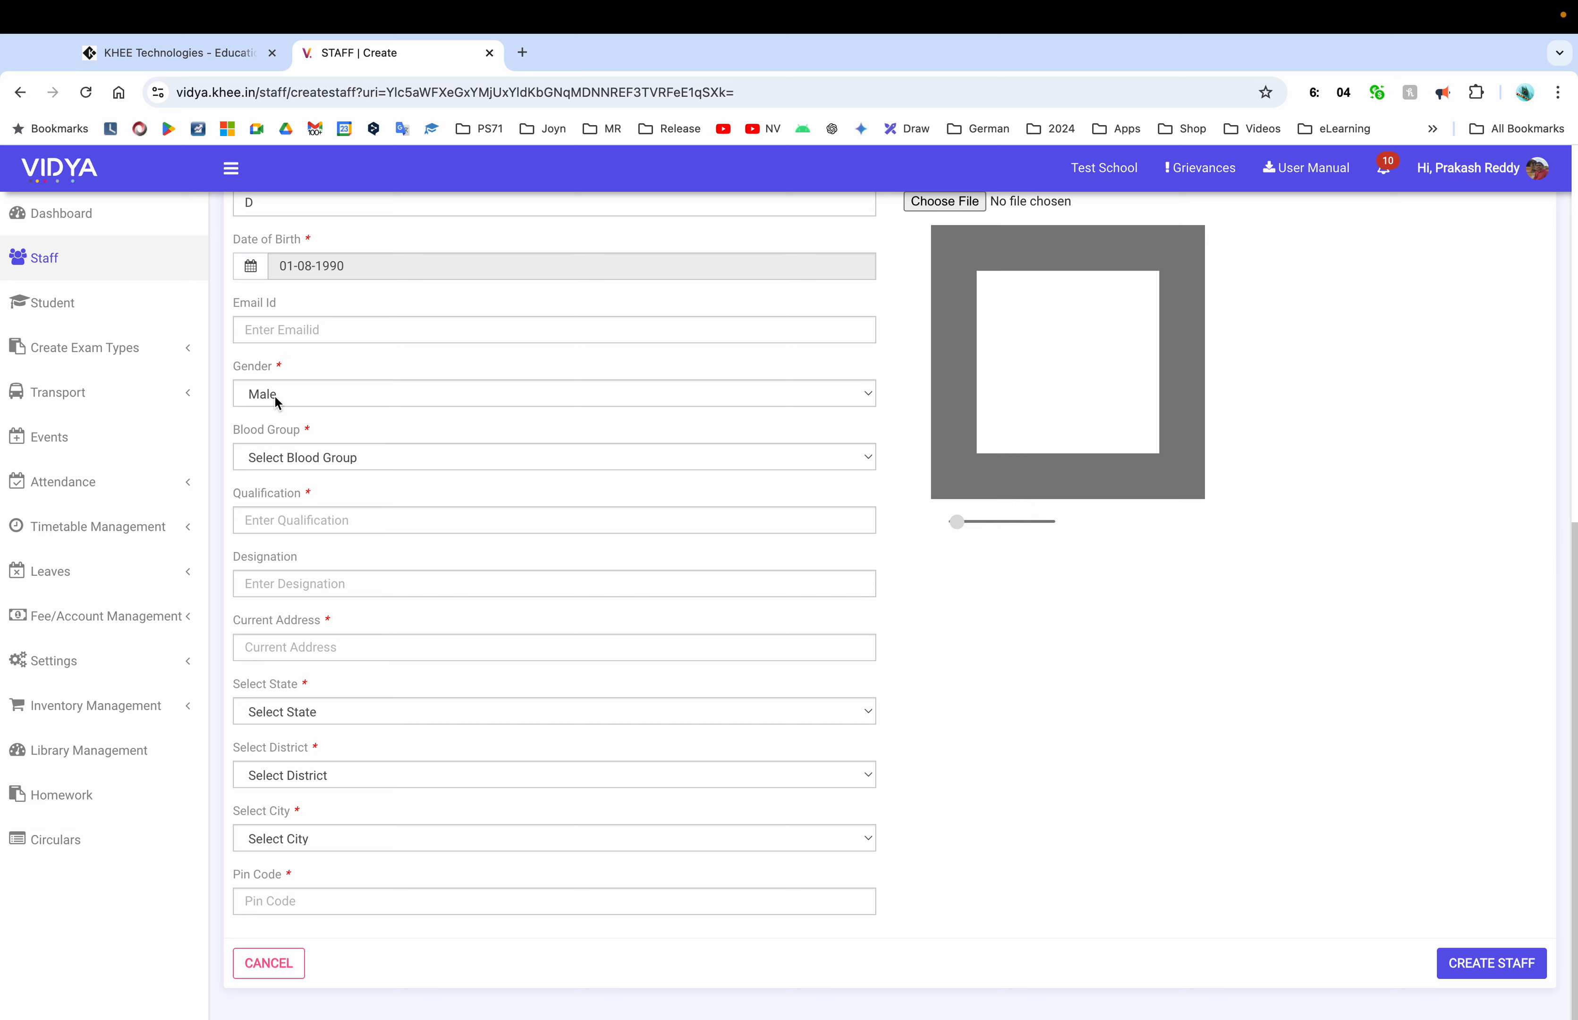
{"action": "left_click", "coordinate": [306, 456]}
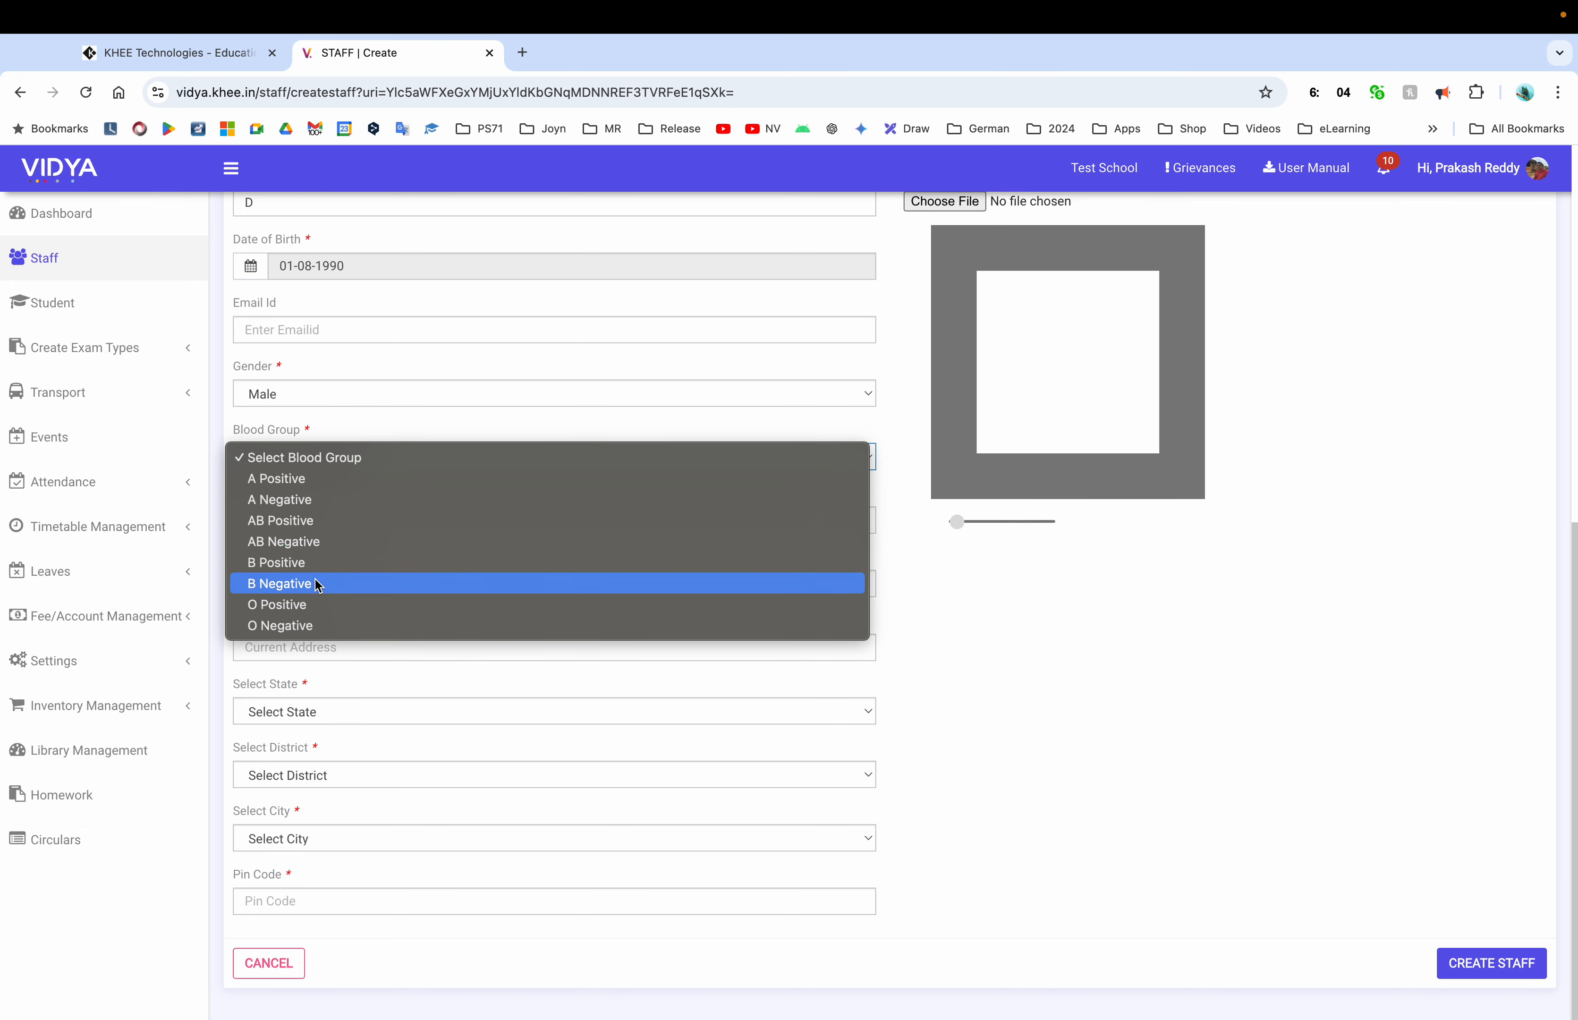
{"action": "left_click", "coordinate": [310, 604]}
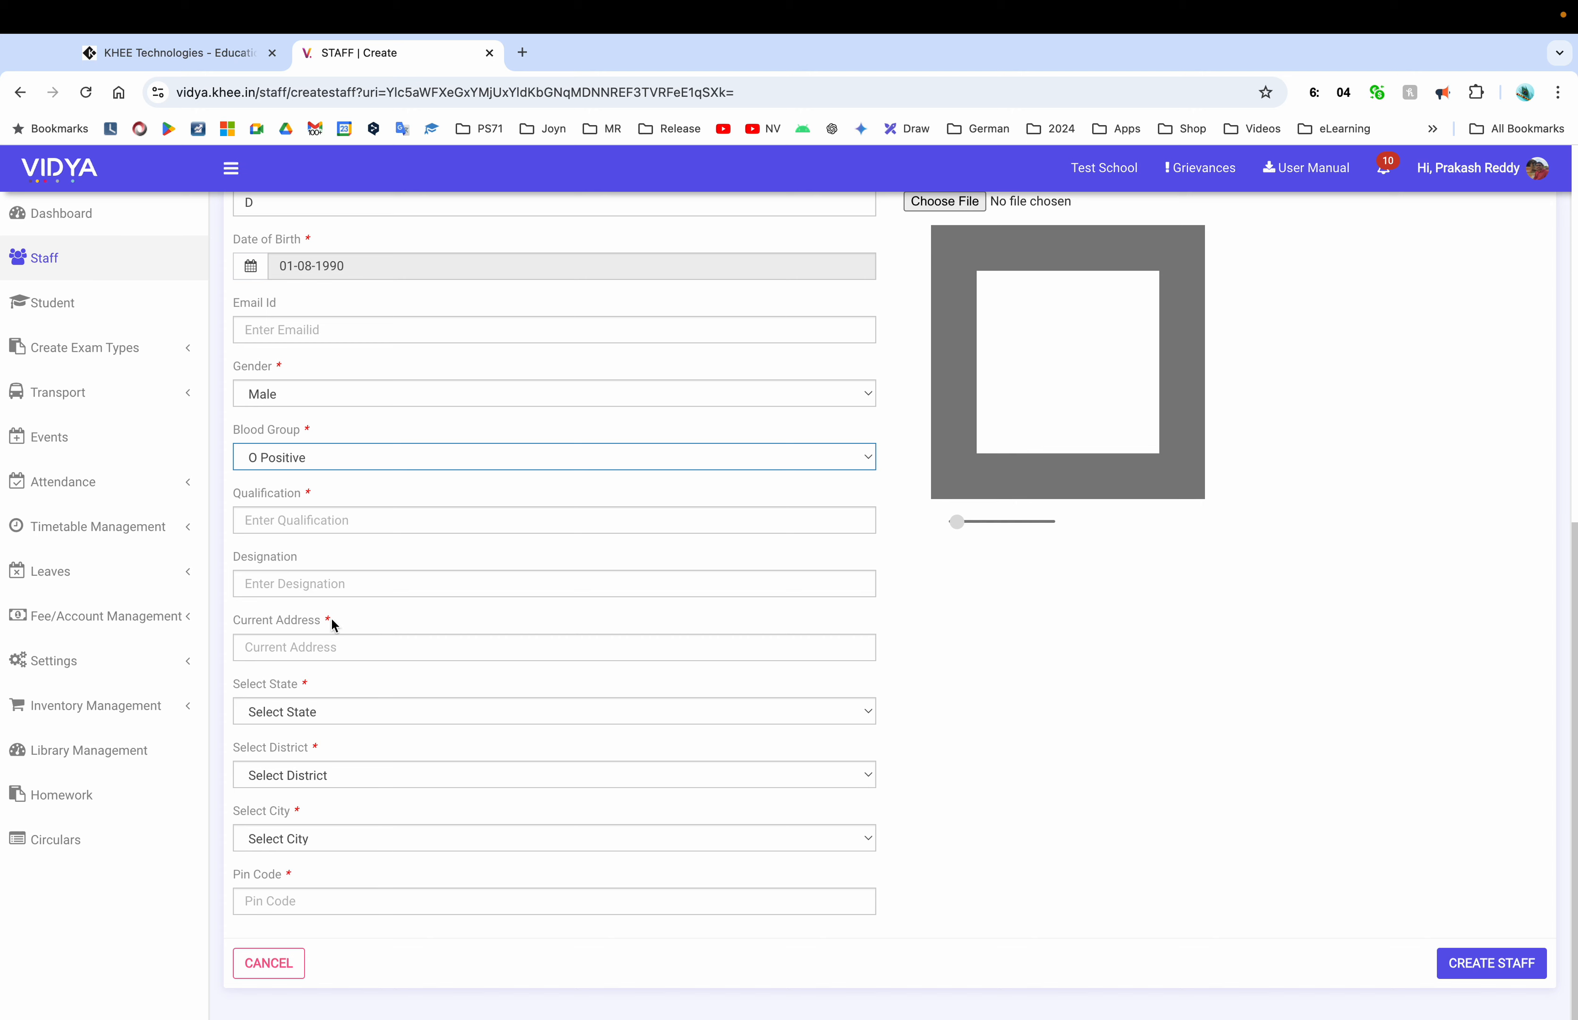
Enter qualification B.Ed and designation Teacher
{"action": "left_click", "coordinate": [284, 524]}
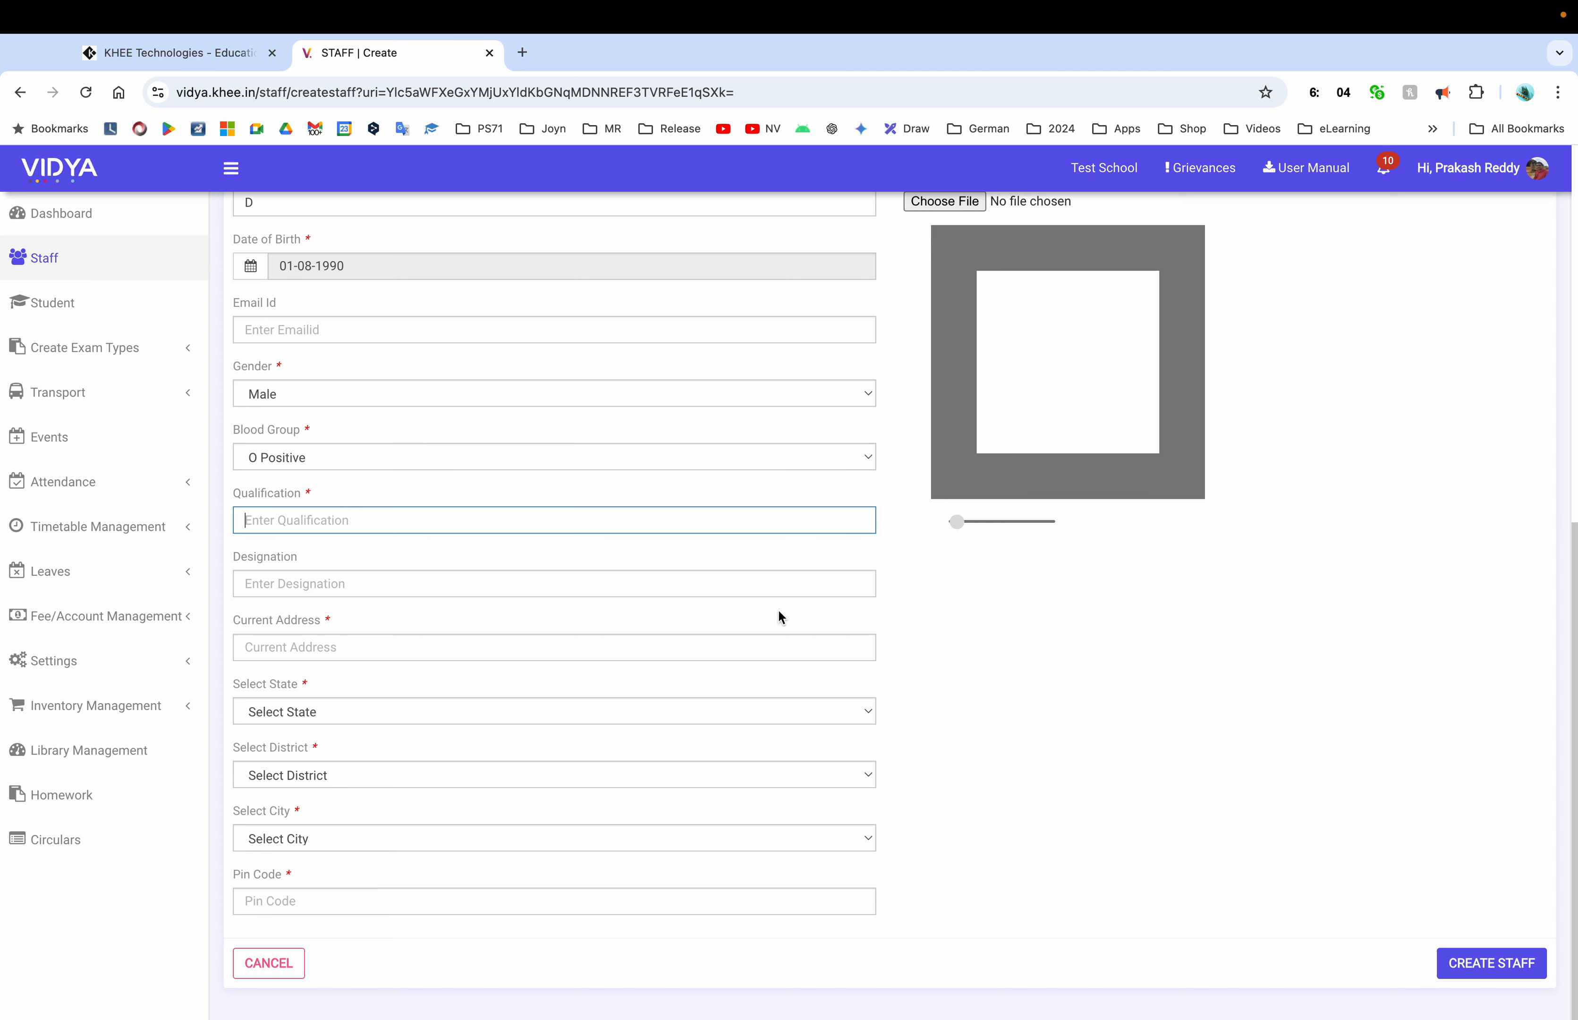
{"action": "type", "text": "B."}
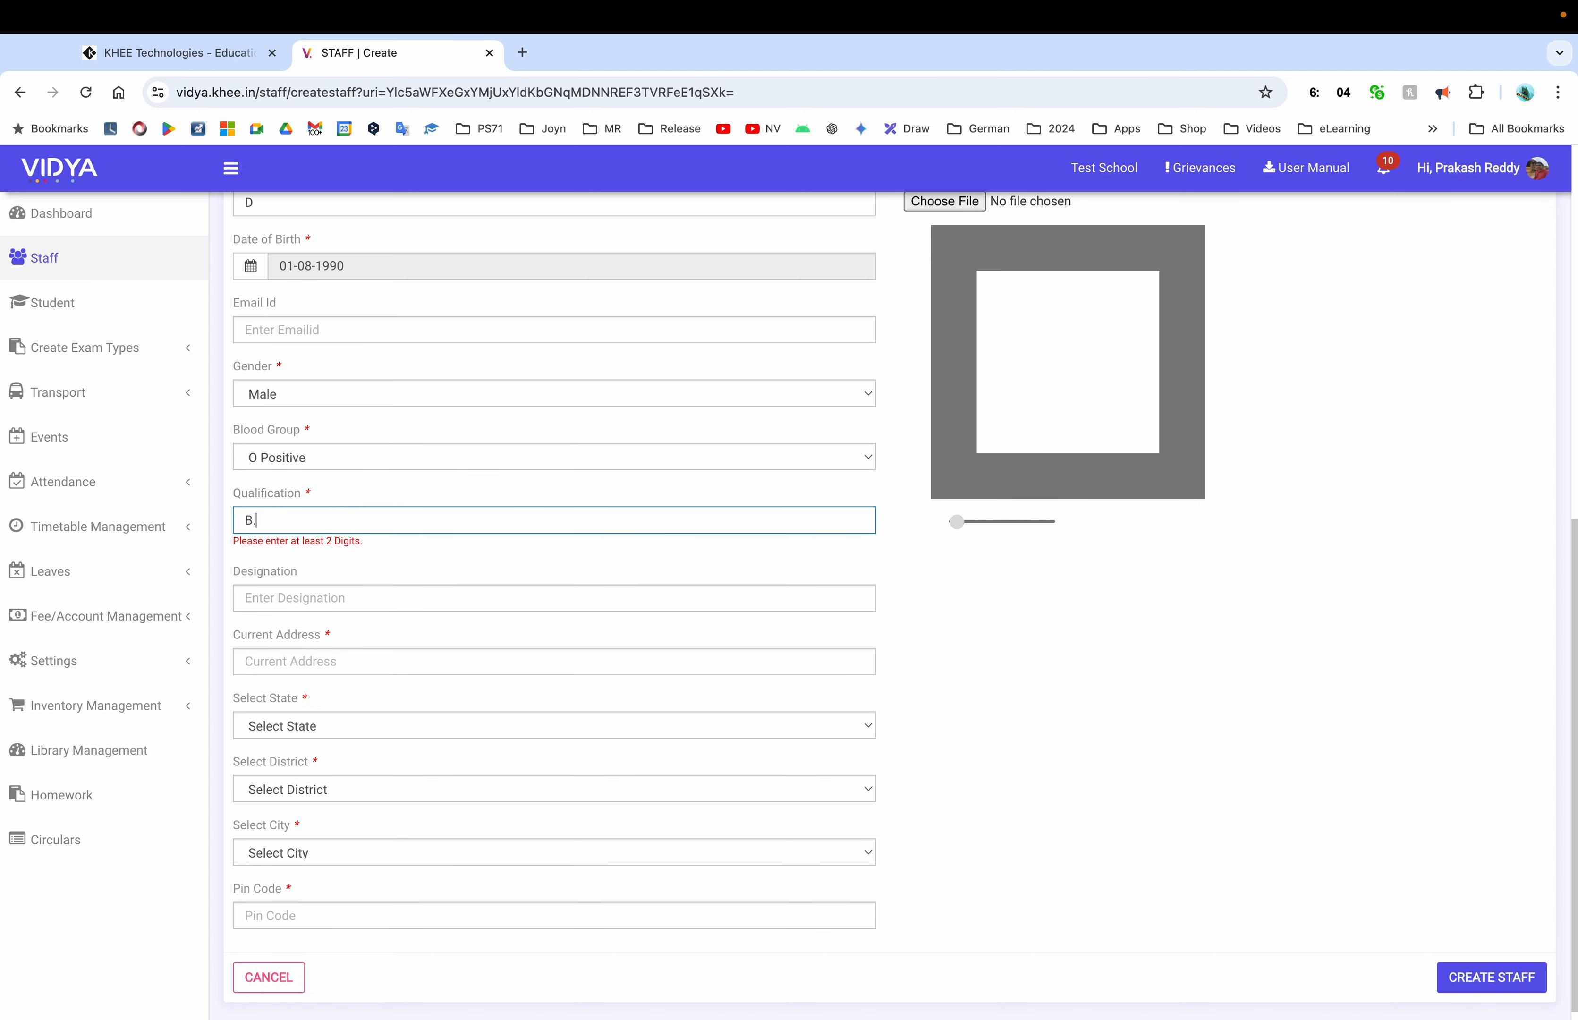
{"action": "type", "text": "Ed"}
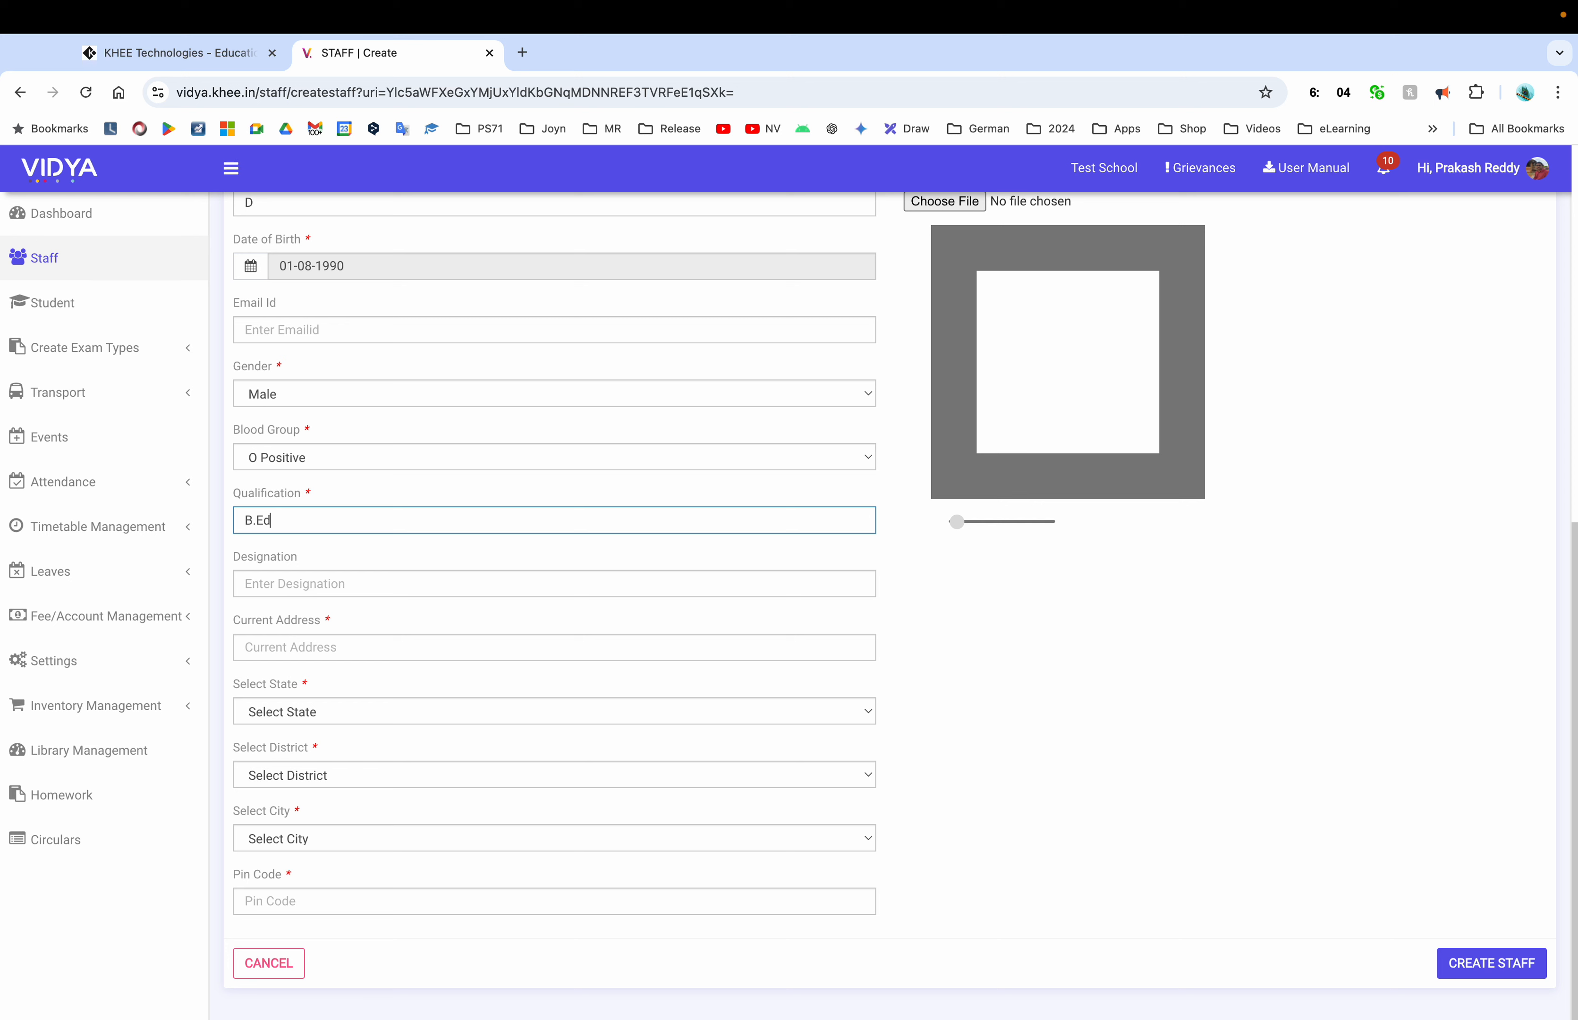
{"action": "key", "text": "Tab"}
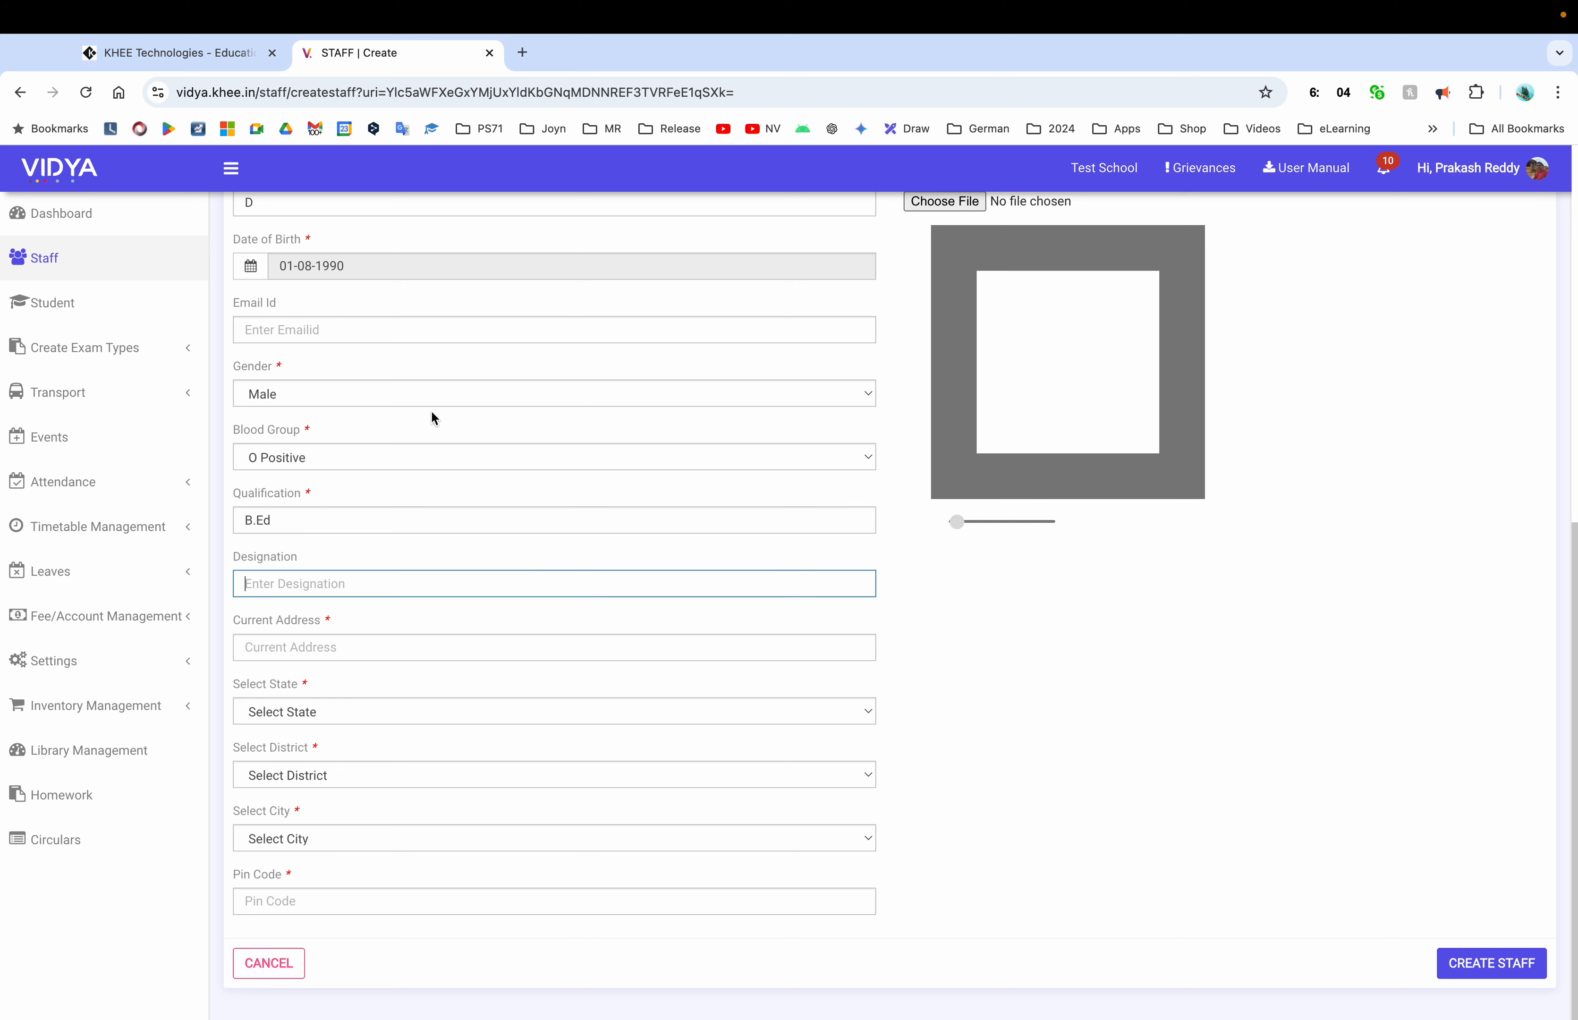
{"action": "scroll", "coordinate": [430, 409], "scroll_direction": "up", "scroll_amount": 5}
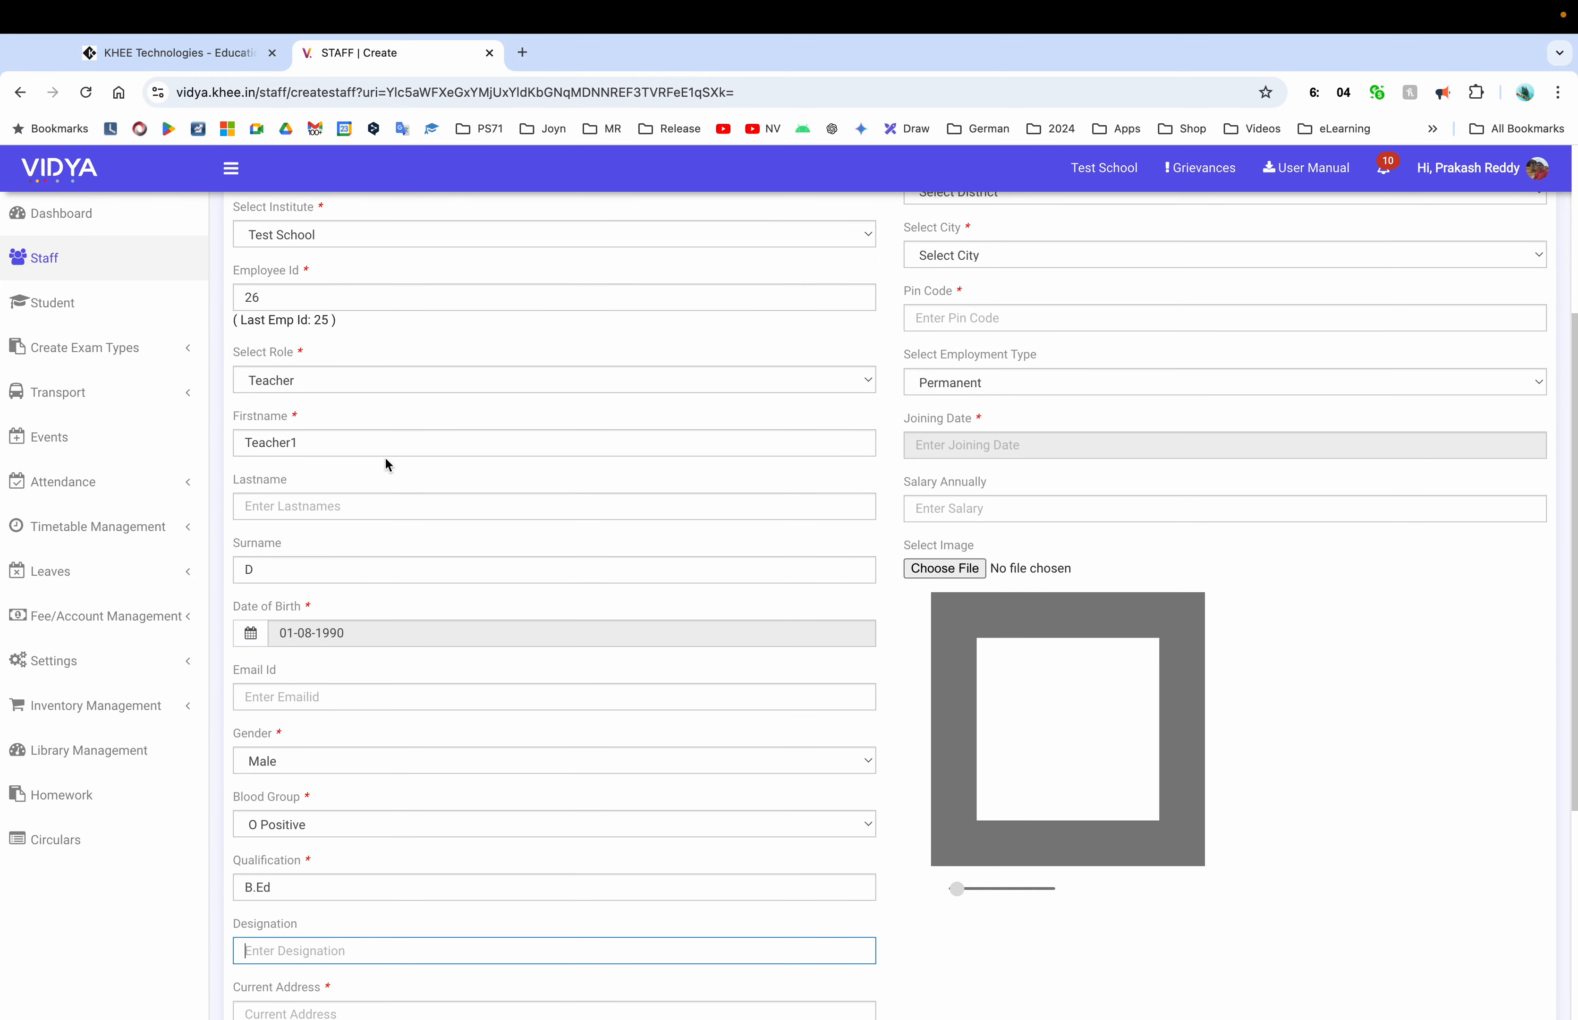
{"action": "scroll", "coordinate": [389, 464], "scroll_direction": "down", "scroll_amount": 5}
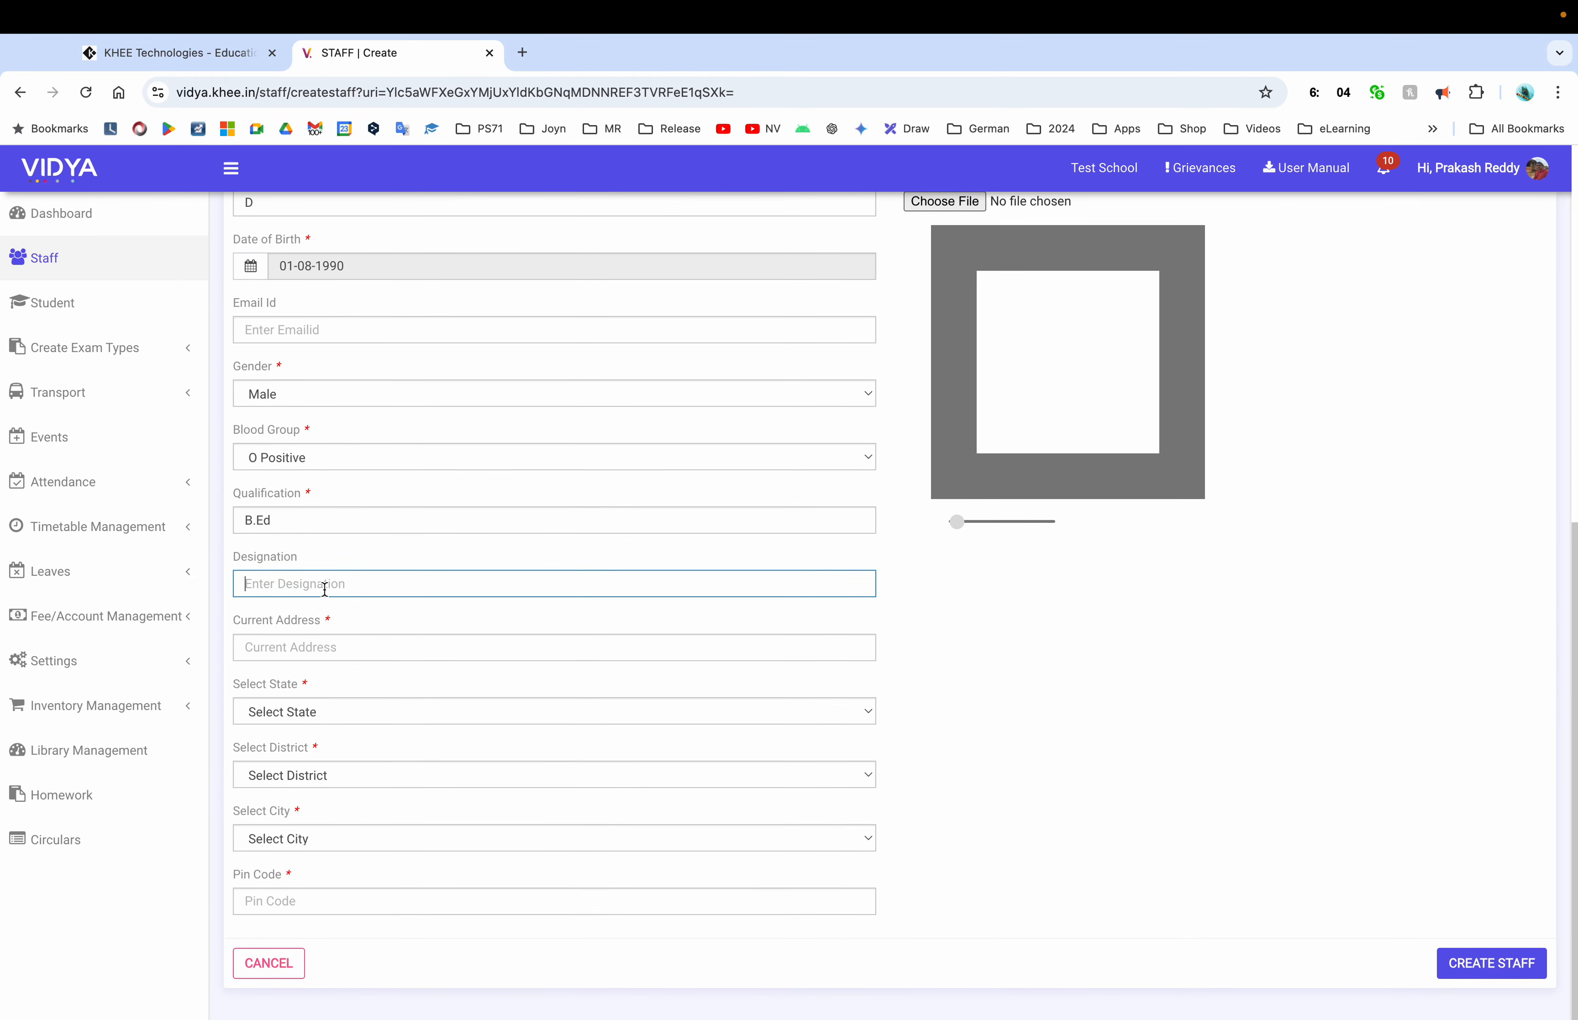
{"action": "type", "text": "Teacher"}
Enter WhiteField as the current address, correcting the typo
{"action": "key", "text": "Tab"}
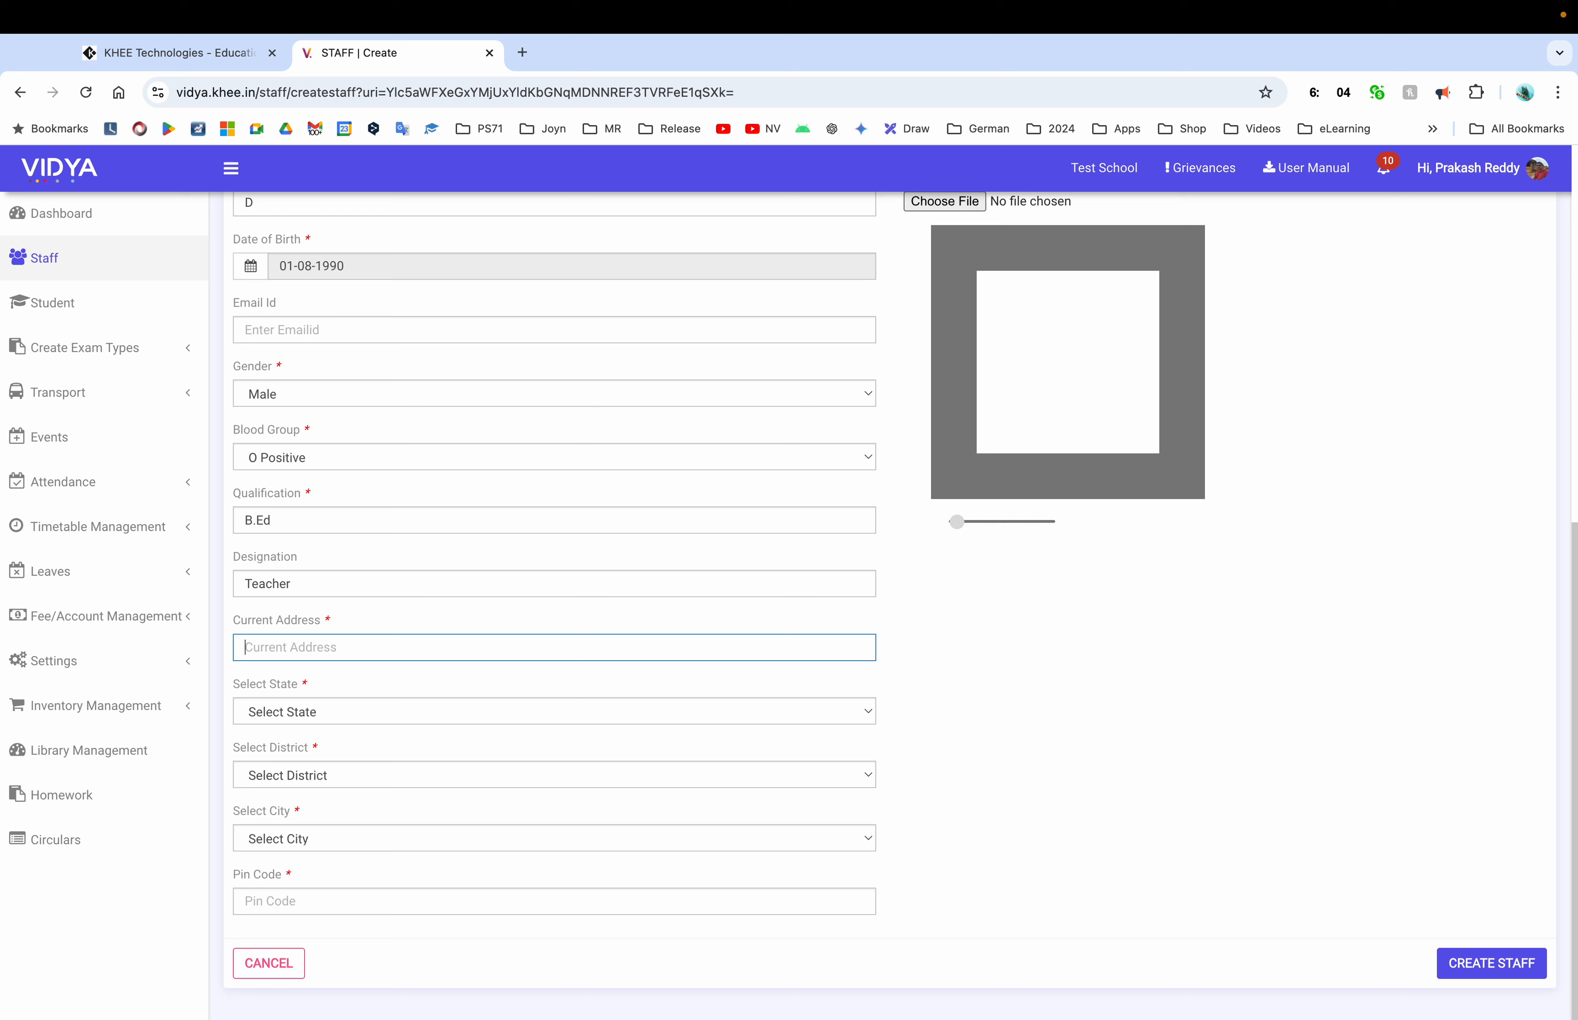
{"action": "type", "text": "White"}
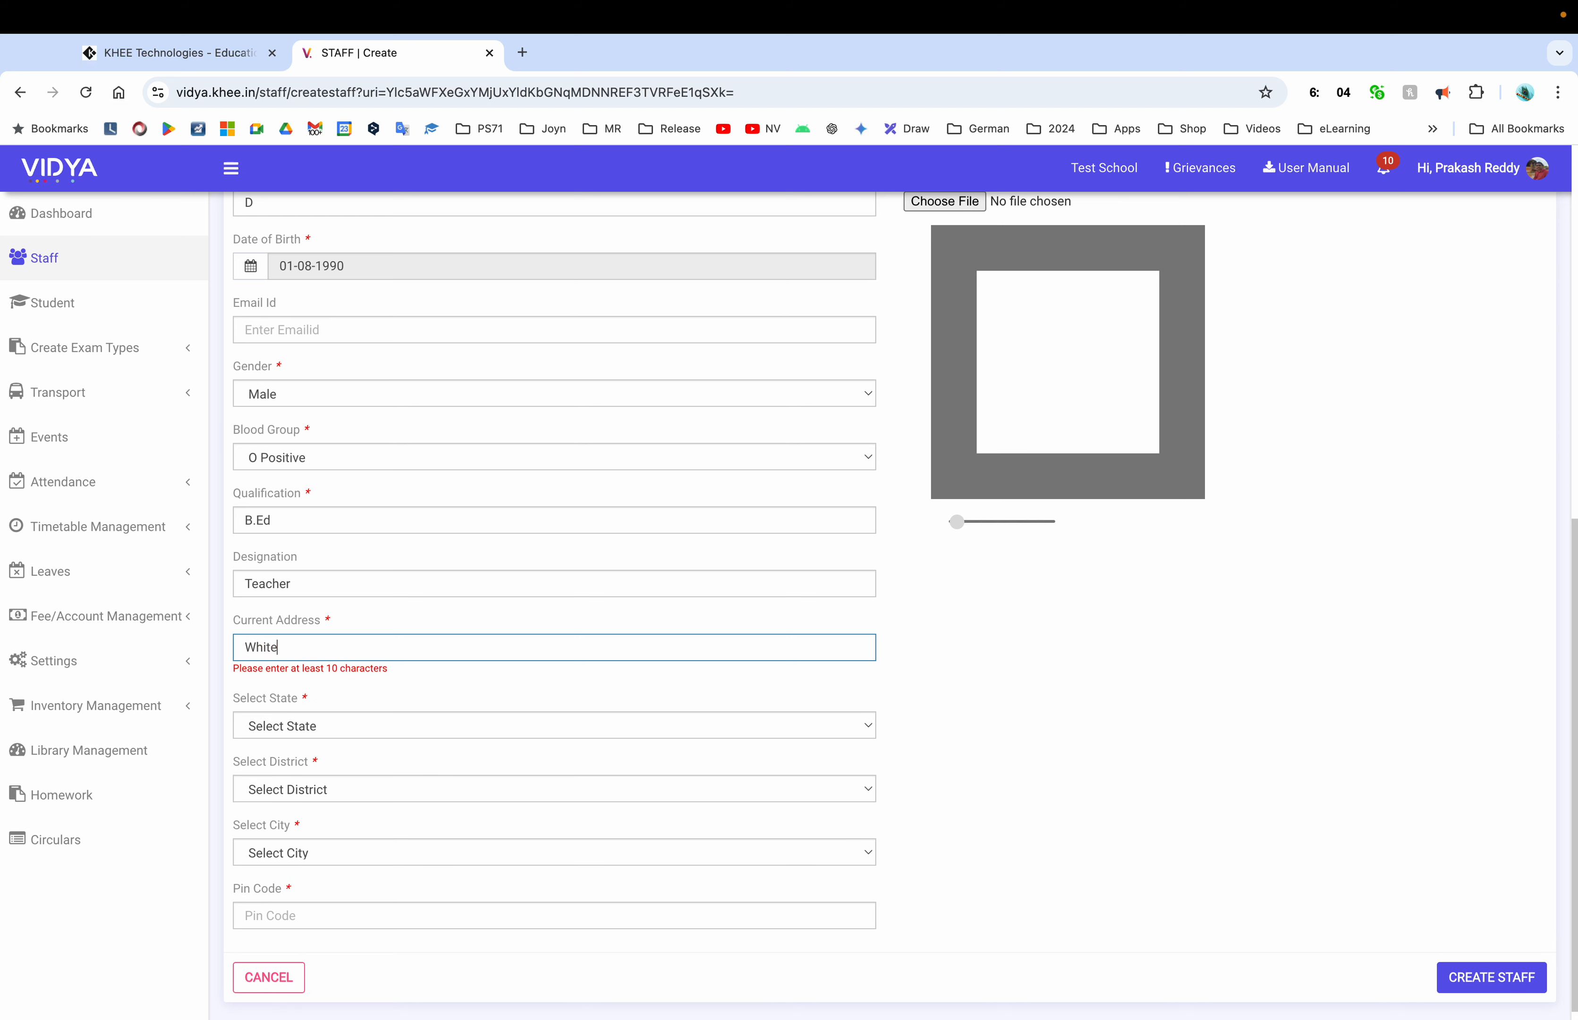
{"action": "type", "text": "Field"}
{"action": "key", "text": "BackSpace"}
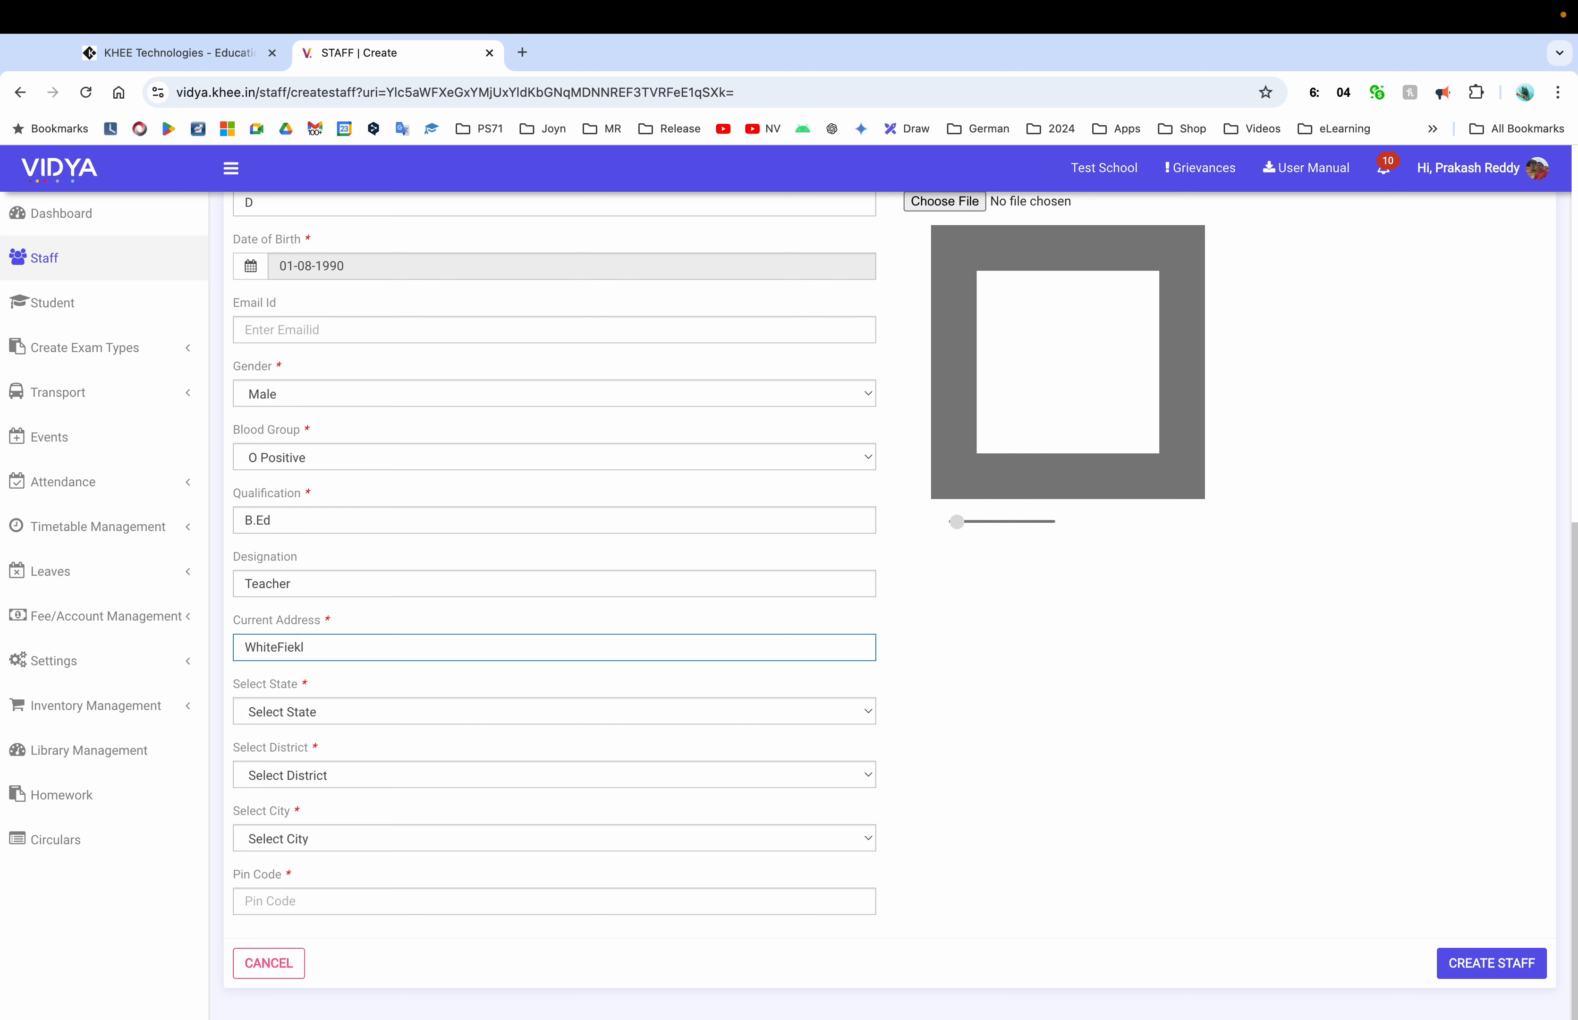
Finish the WhiteField address and set the state to Karnataka and the district to Bengaluru urban
{"action": "type", "text": "d"}
{"action": "left_click", "coordinate": [385, 710]}
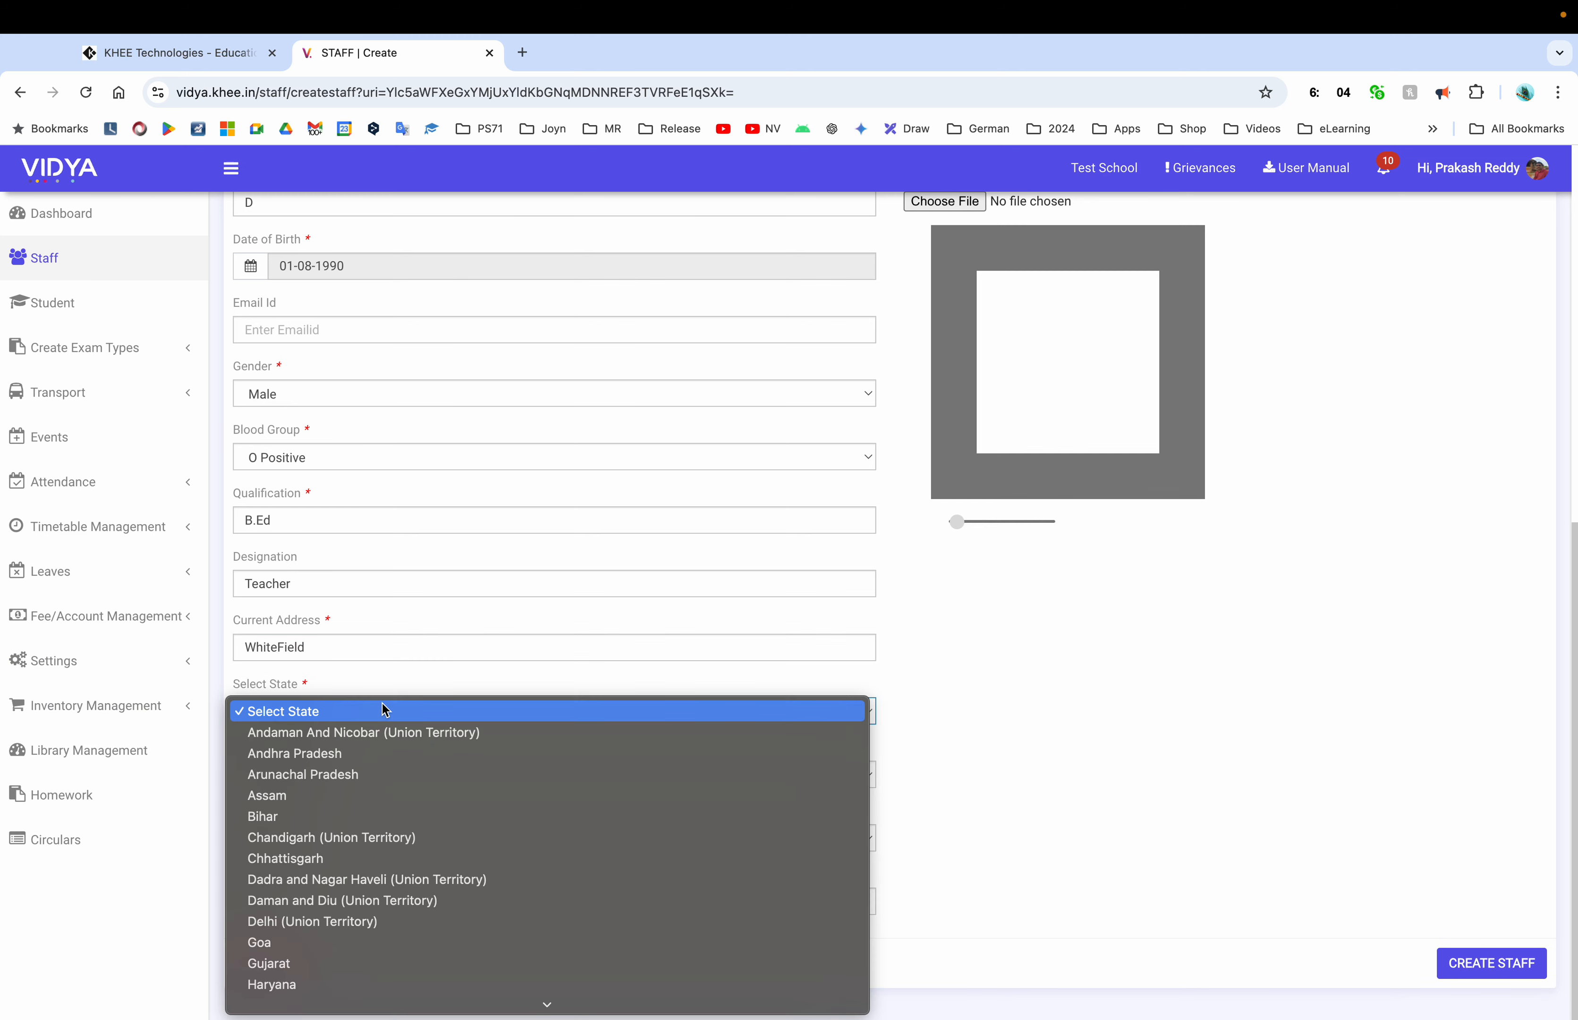
{"action": "scroll", "coordinate": [374, 857], "scroll_direction": "down", "scroll_amount": 5}
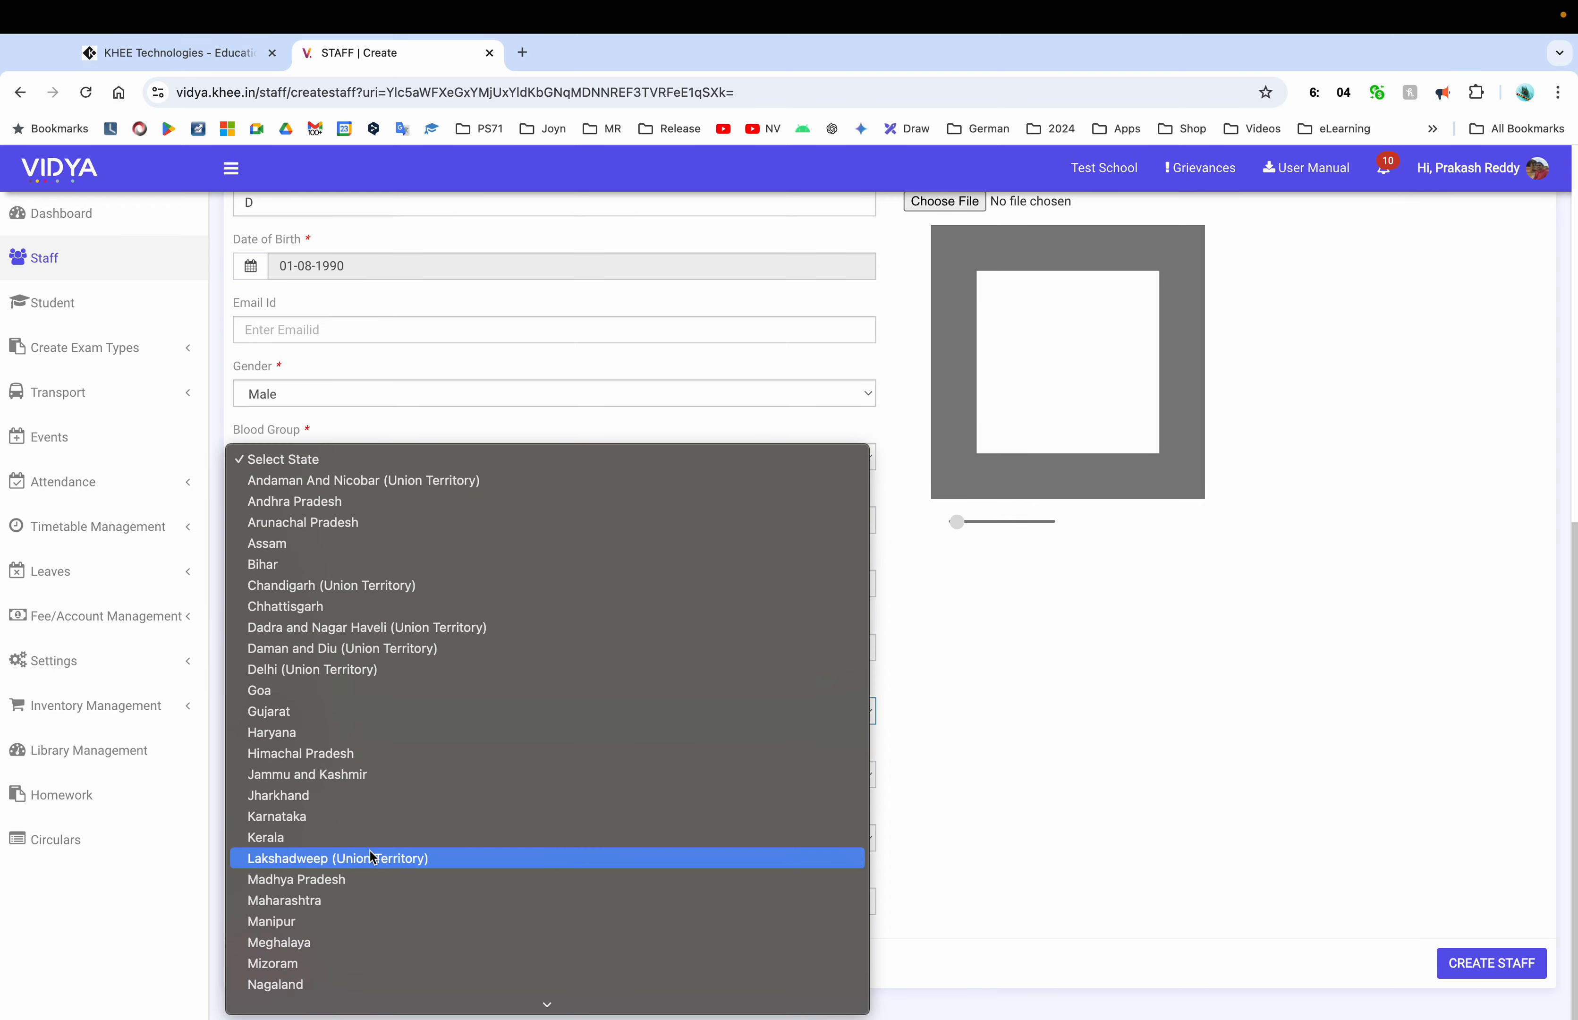
{"action": "left_click", "coordinate": [328, 817]}
{"action": "left_click", "coordinate": [312, 789]}
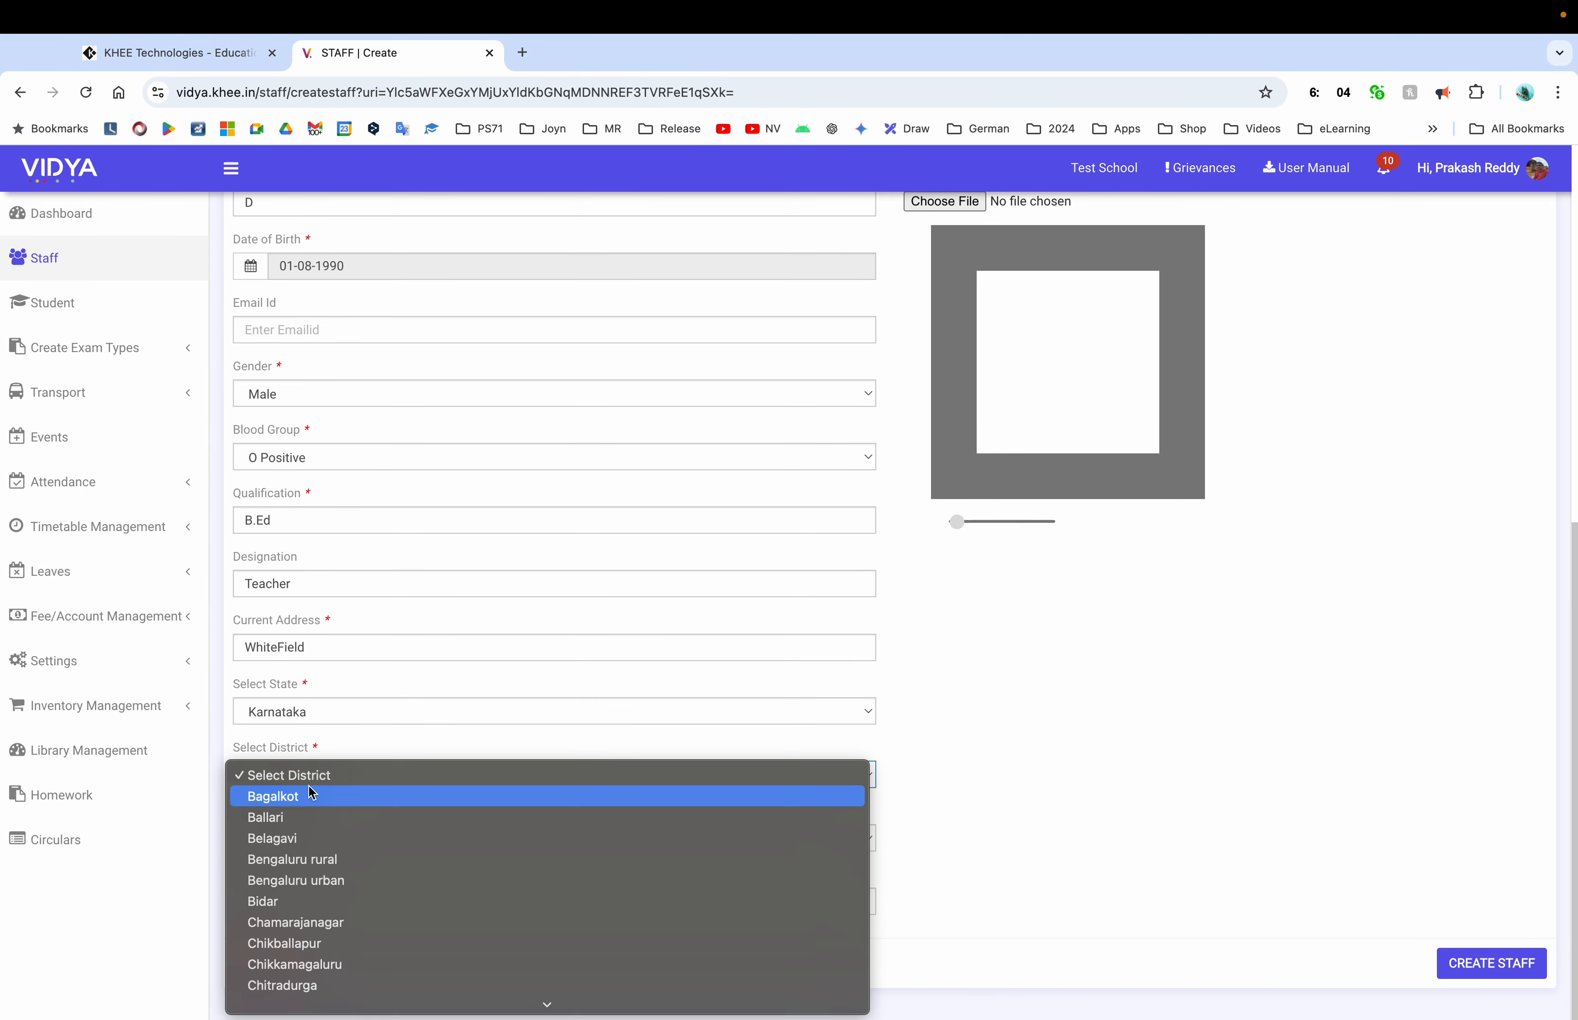
{"action": "left_click", "coordinate": [325, 859]}
{"action": "left_click", "coordinate": [301, 838]}
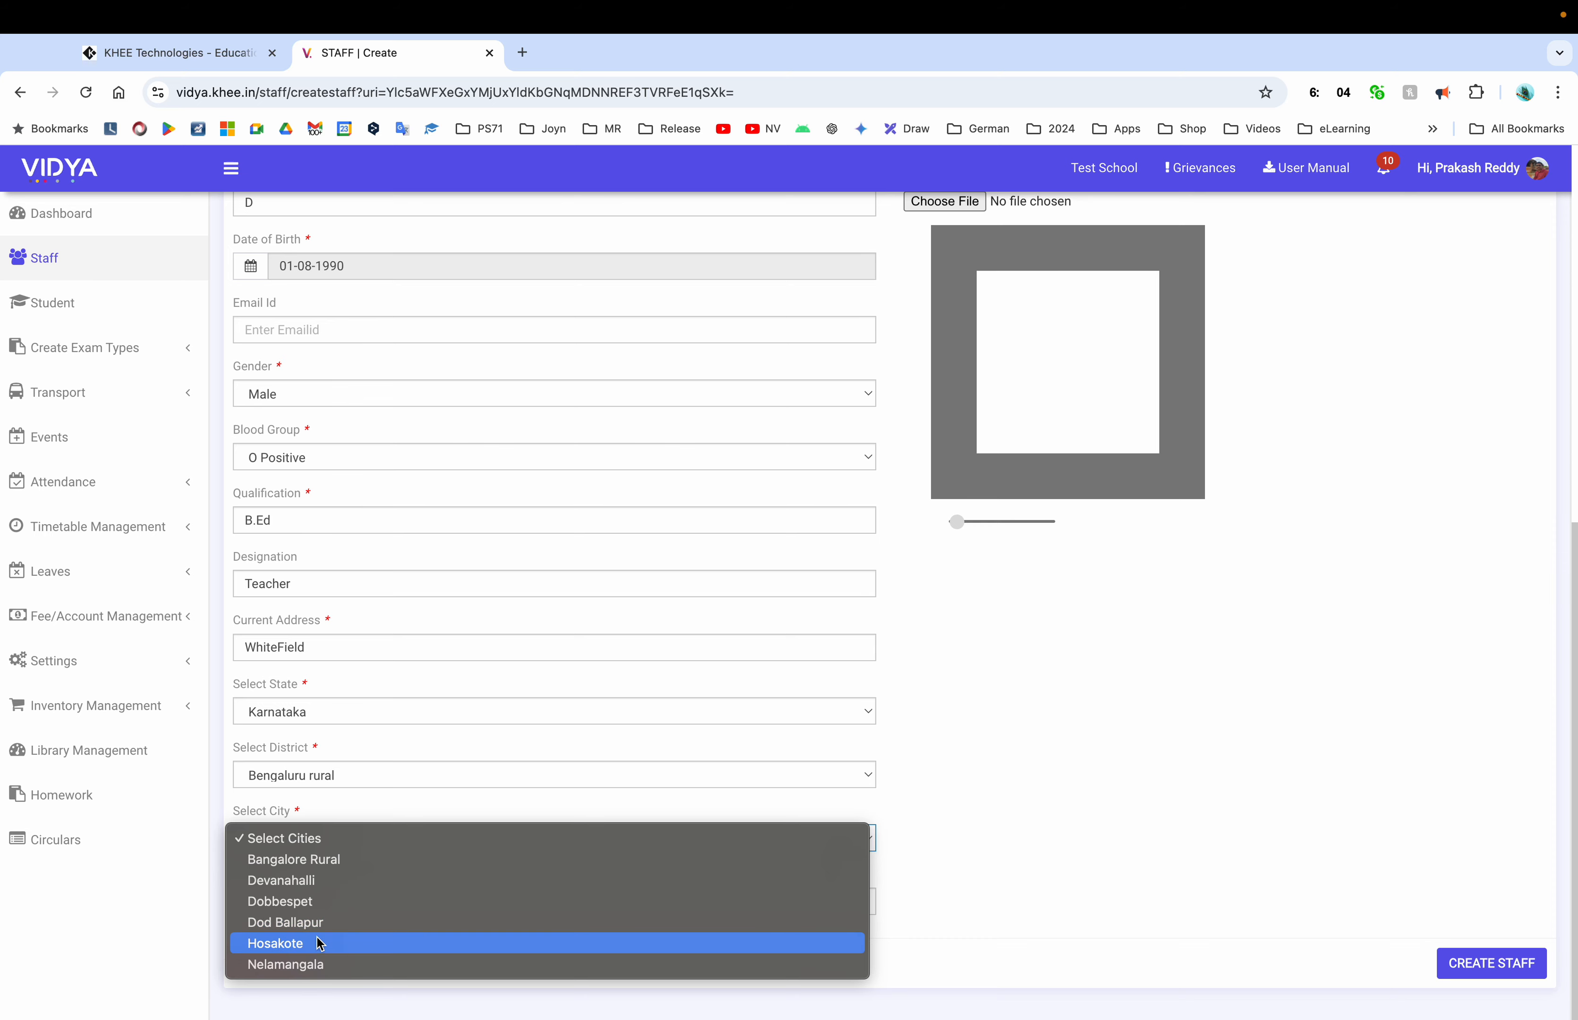
{"action": "left_click", "coordinate": [365, 782]}
{"action": "left_click", "coordinate": [367, 784]}
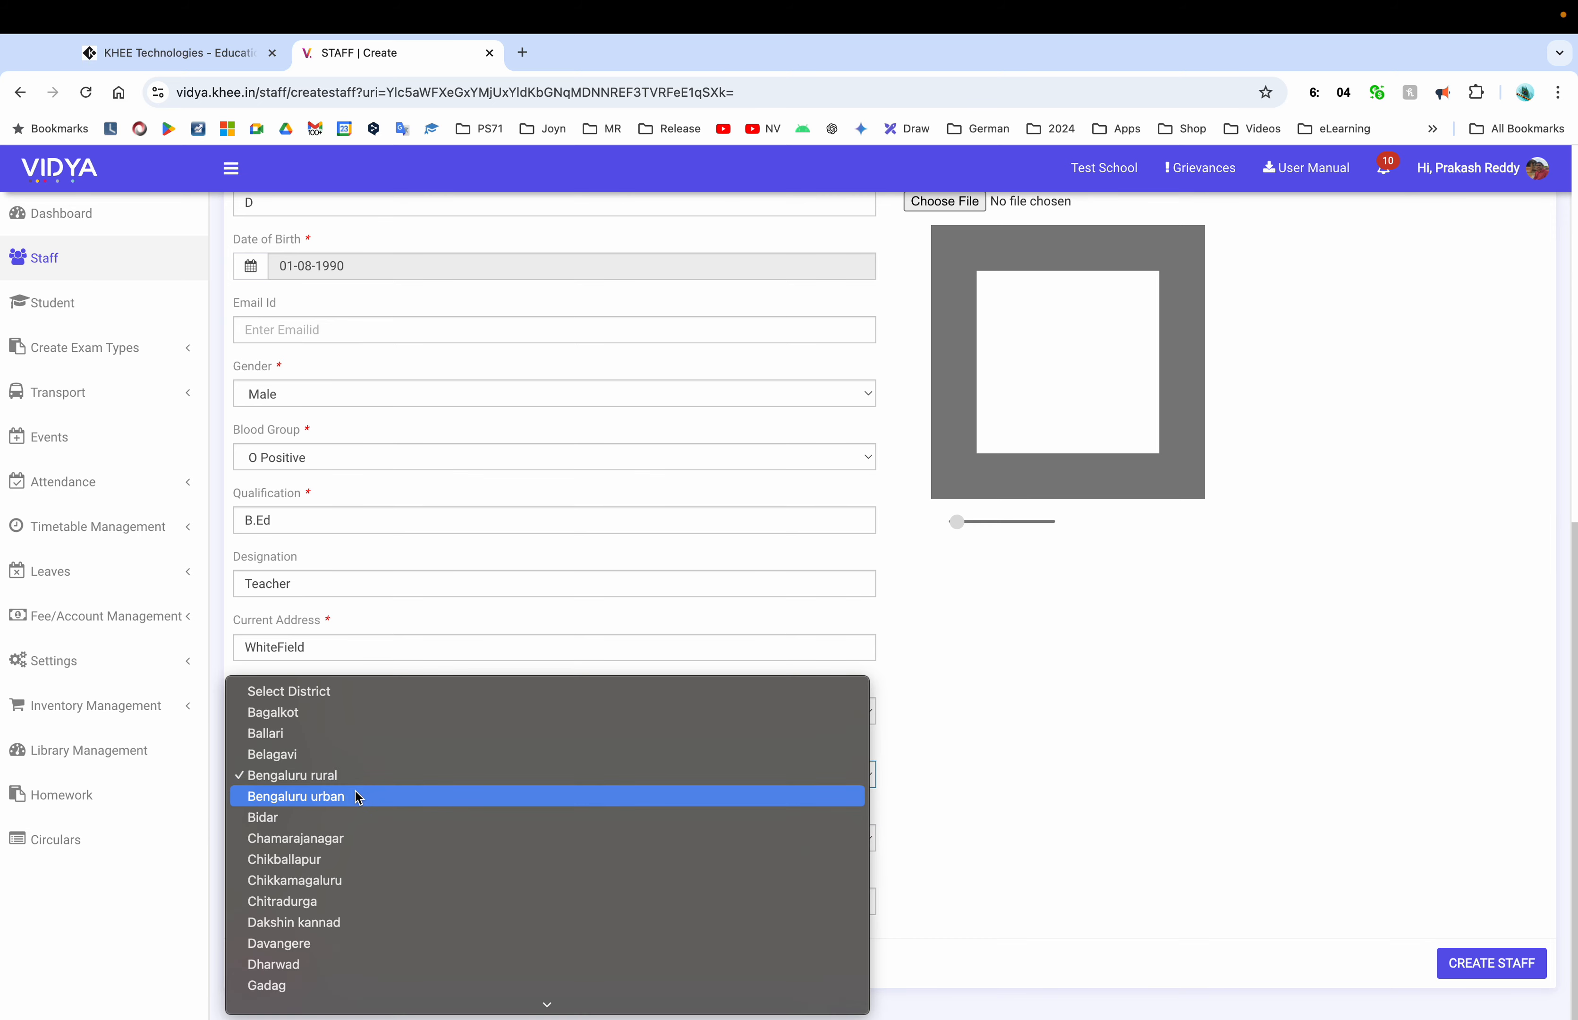
{"action": "left_click", "coordinate": [357, 798]}
Choose Bangalore as the city and enter pin code 560036
{"action": "left_click", "coordinate": [344, 850]}
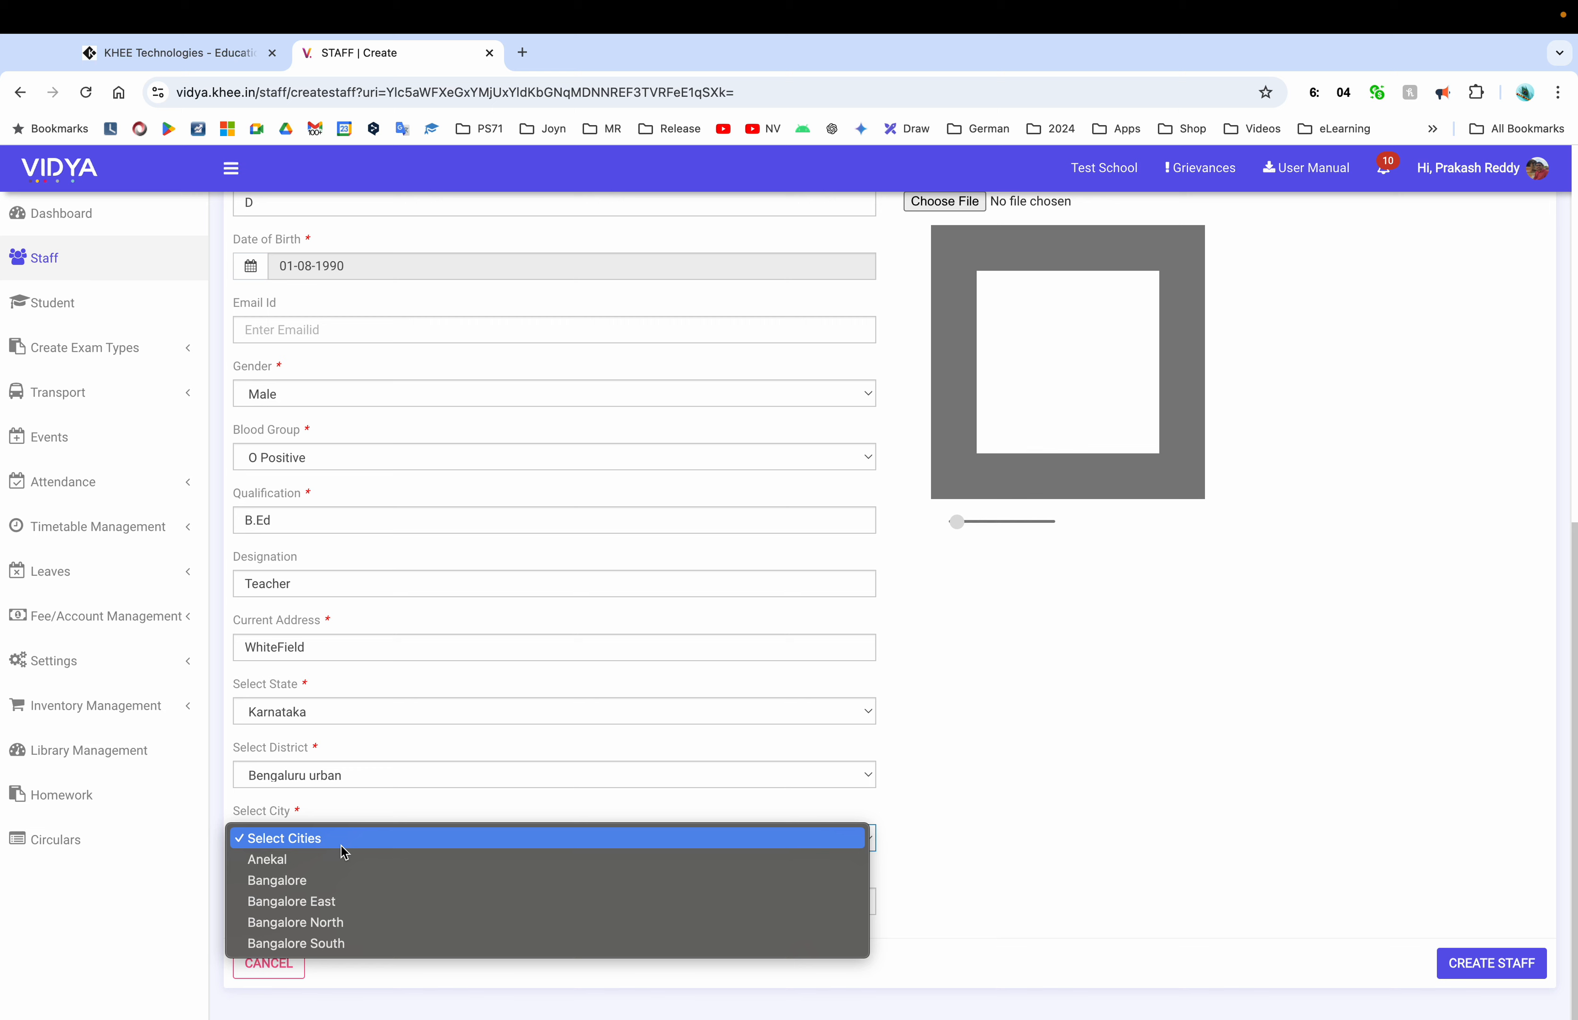
{"action": "left_click", "coordinate": [353, 882]}
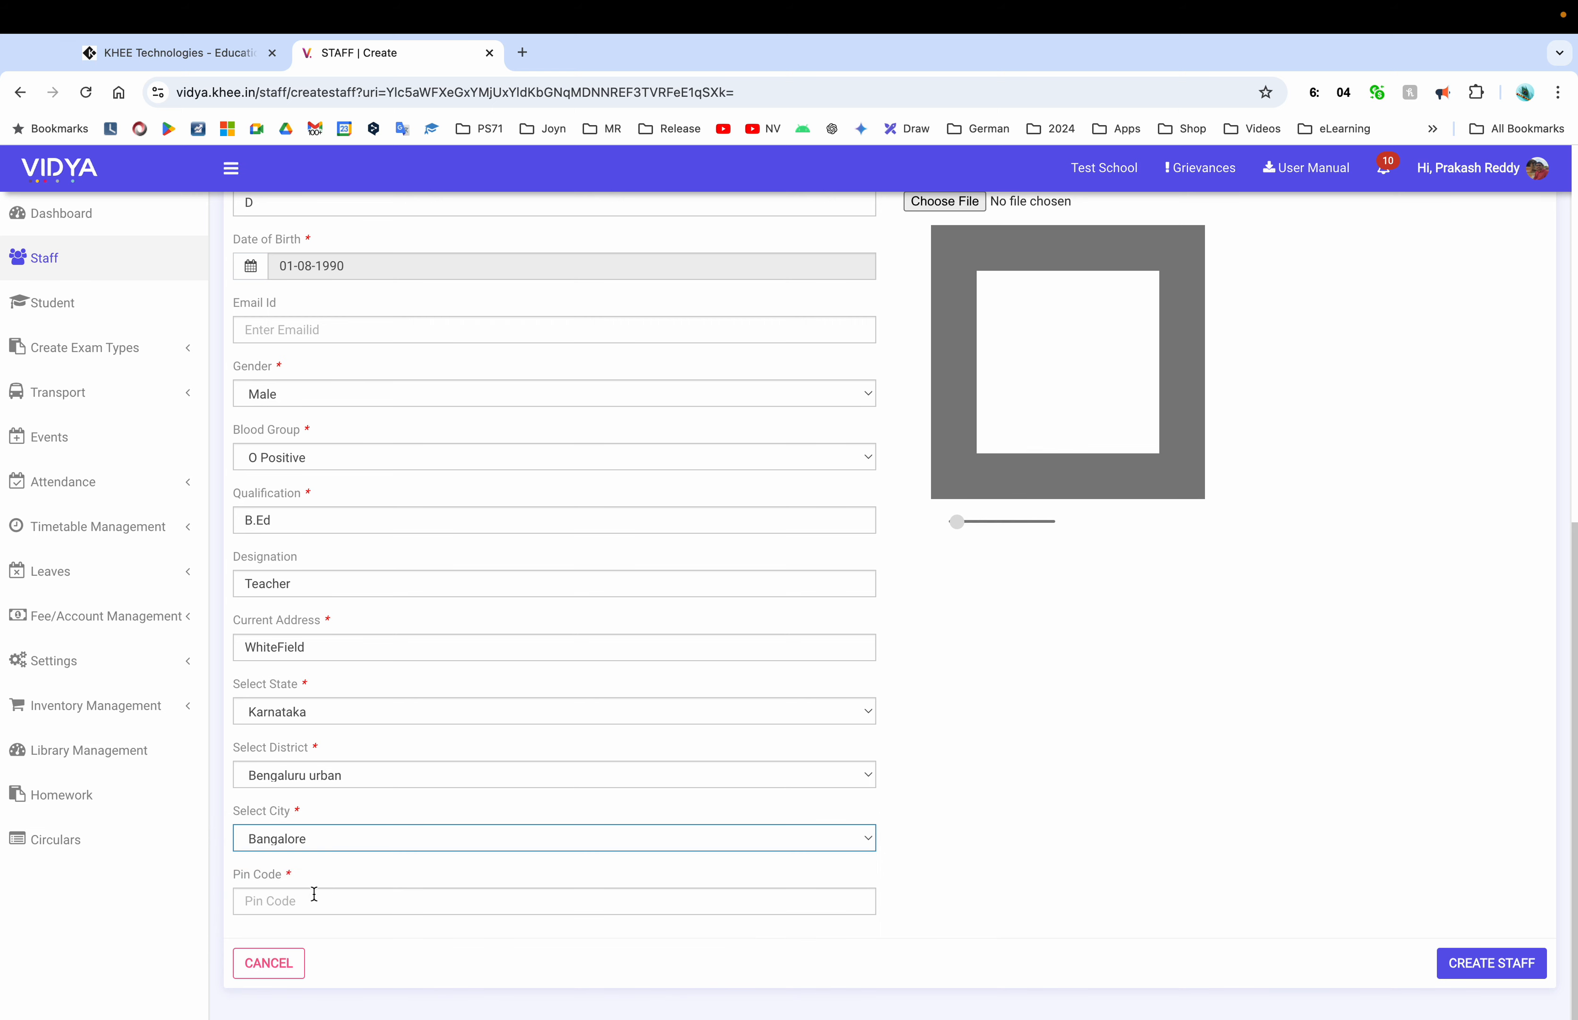
{"action": "left_click", "coordinate": [314, 894]}
{"action": "type", "text": "560036"}
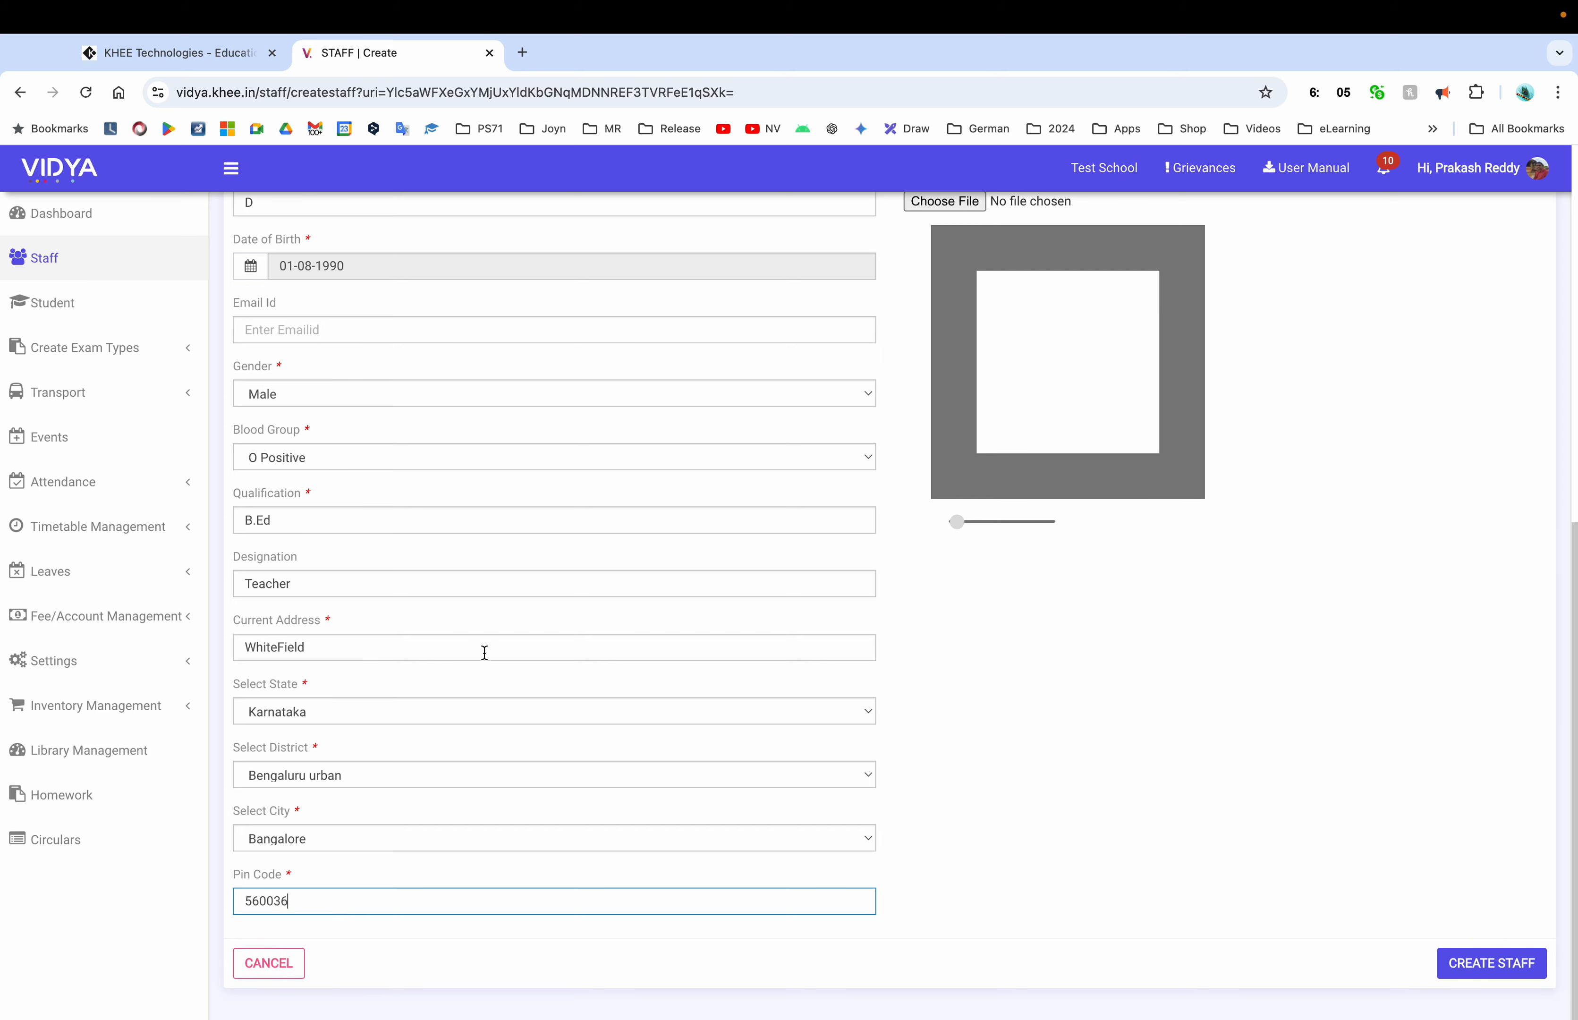
Copy the current address to permanent, set joining date 30-08-2024 and annual salary 360000
{"action": "scroll", "coordinate": [678, 731], "scroll_direction": "up", "scroll_amount": 10}
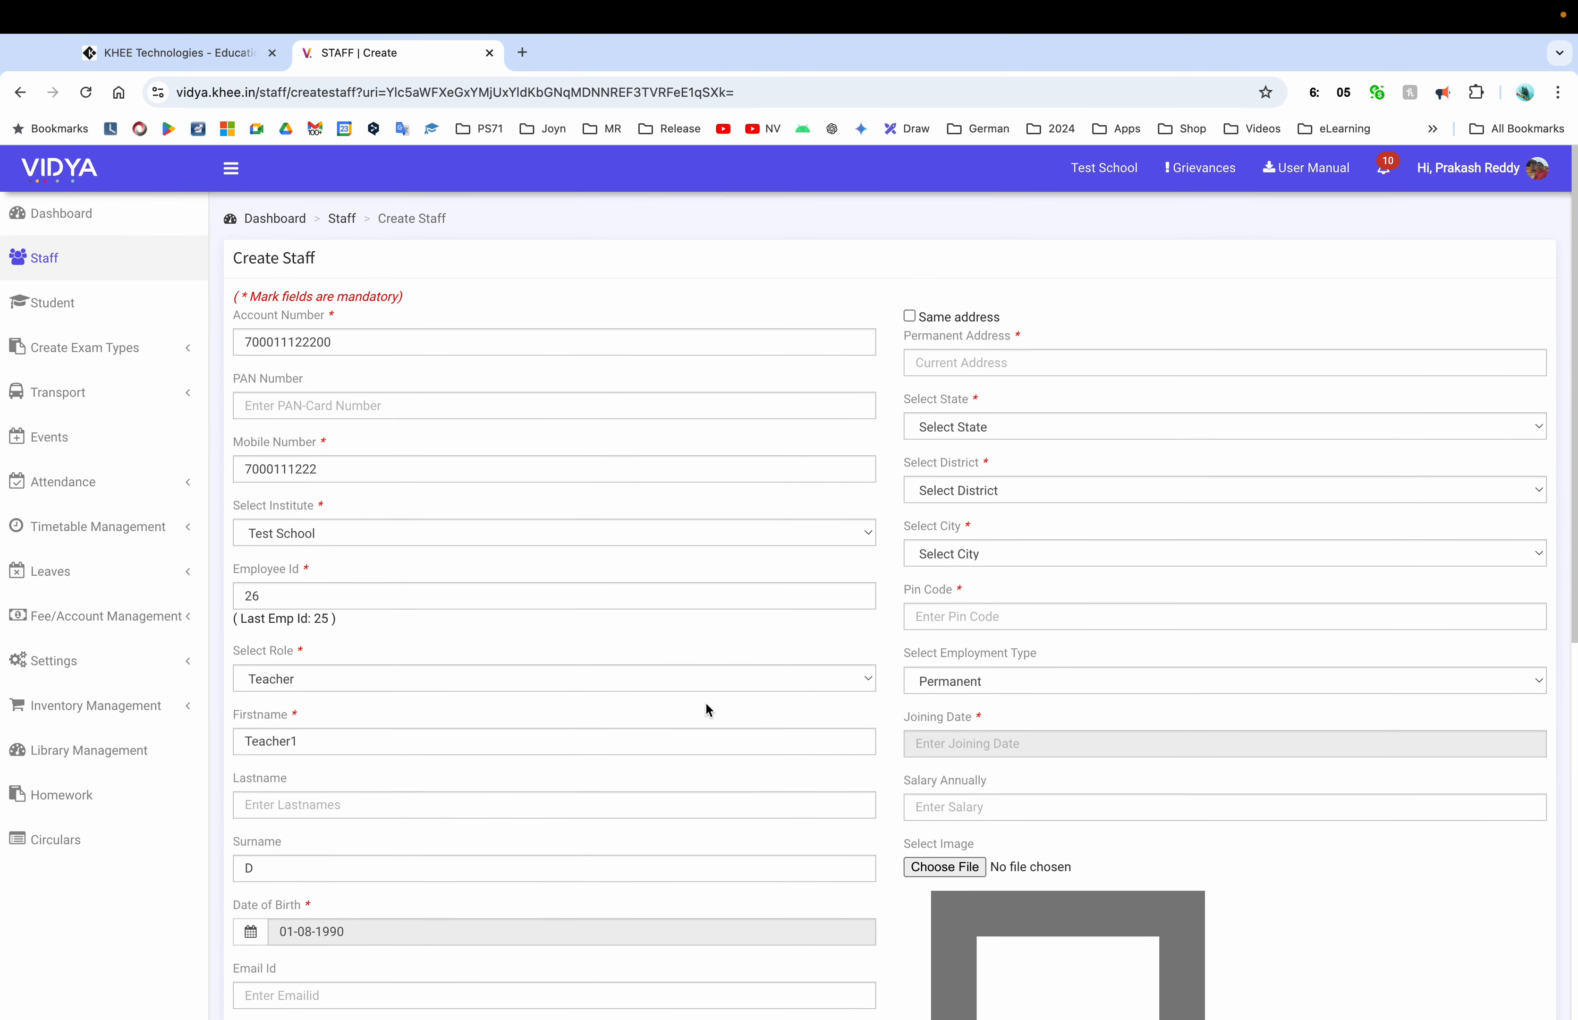
{"action": "left_click", "coordinate": [909, 312]}
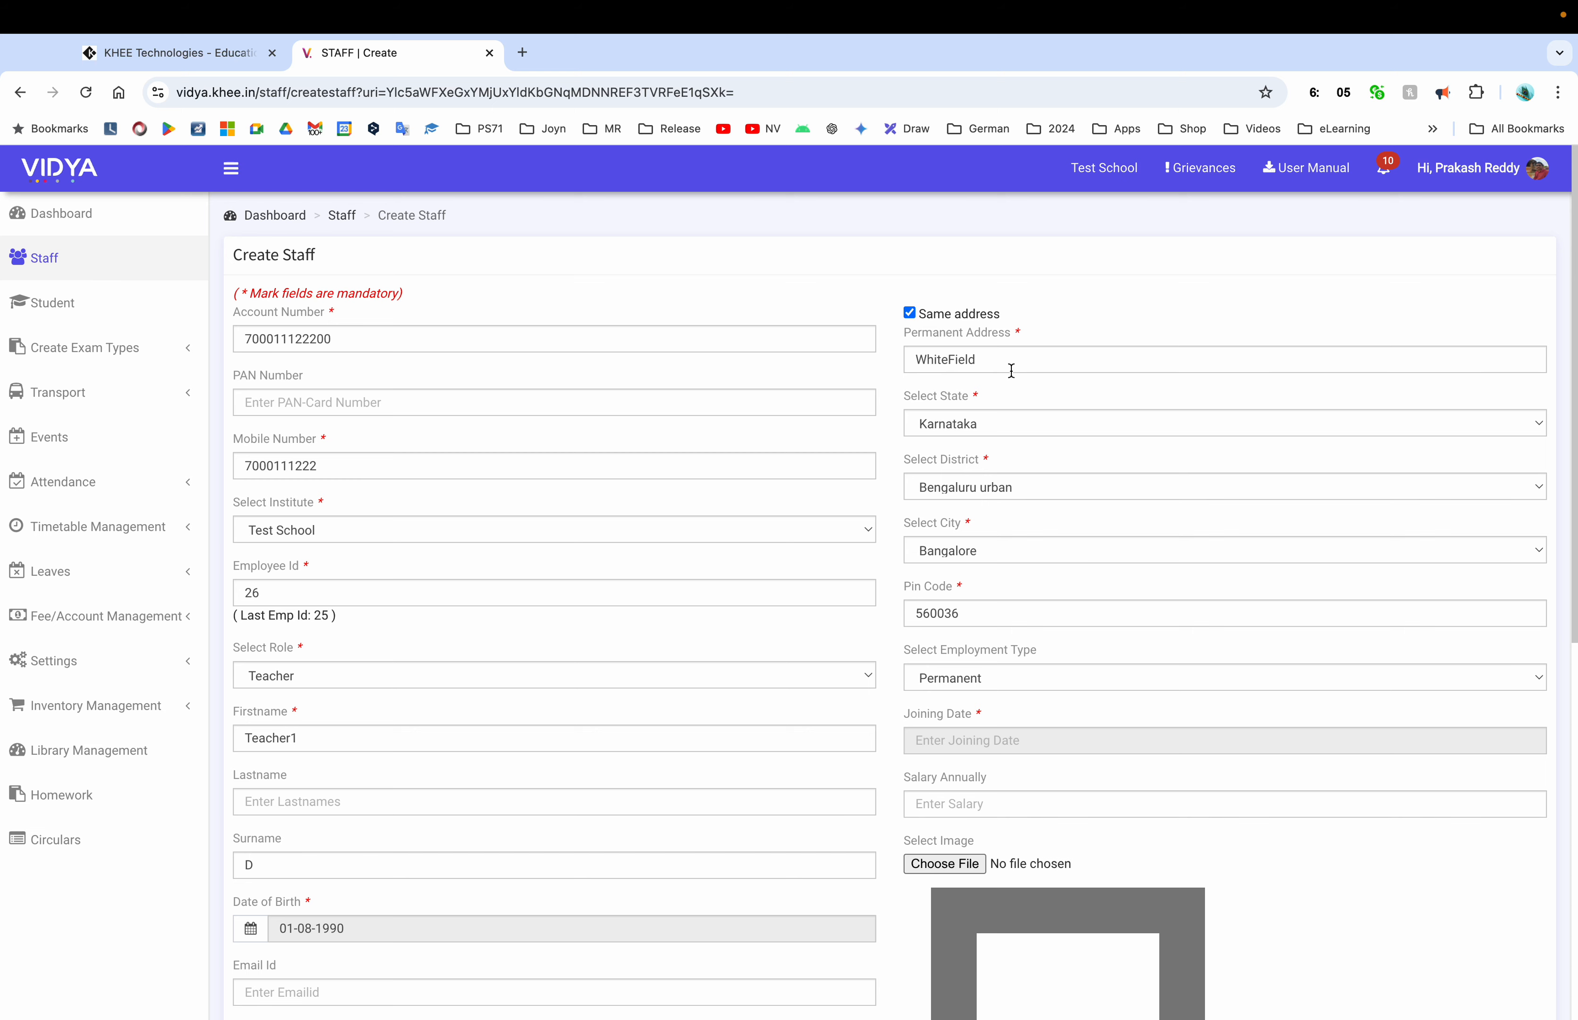
{"action": "scroll", "coordinate": [1027, 510], "scroll_direction": "down", "scroll_amount": 3}
{"action": "left_click", "coordinate": [999, 516]}
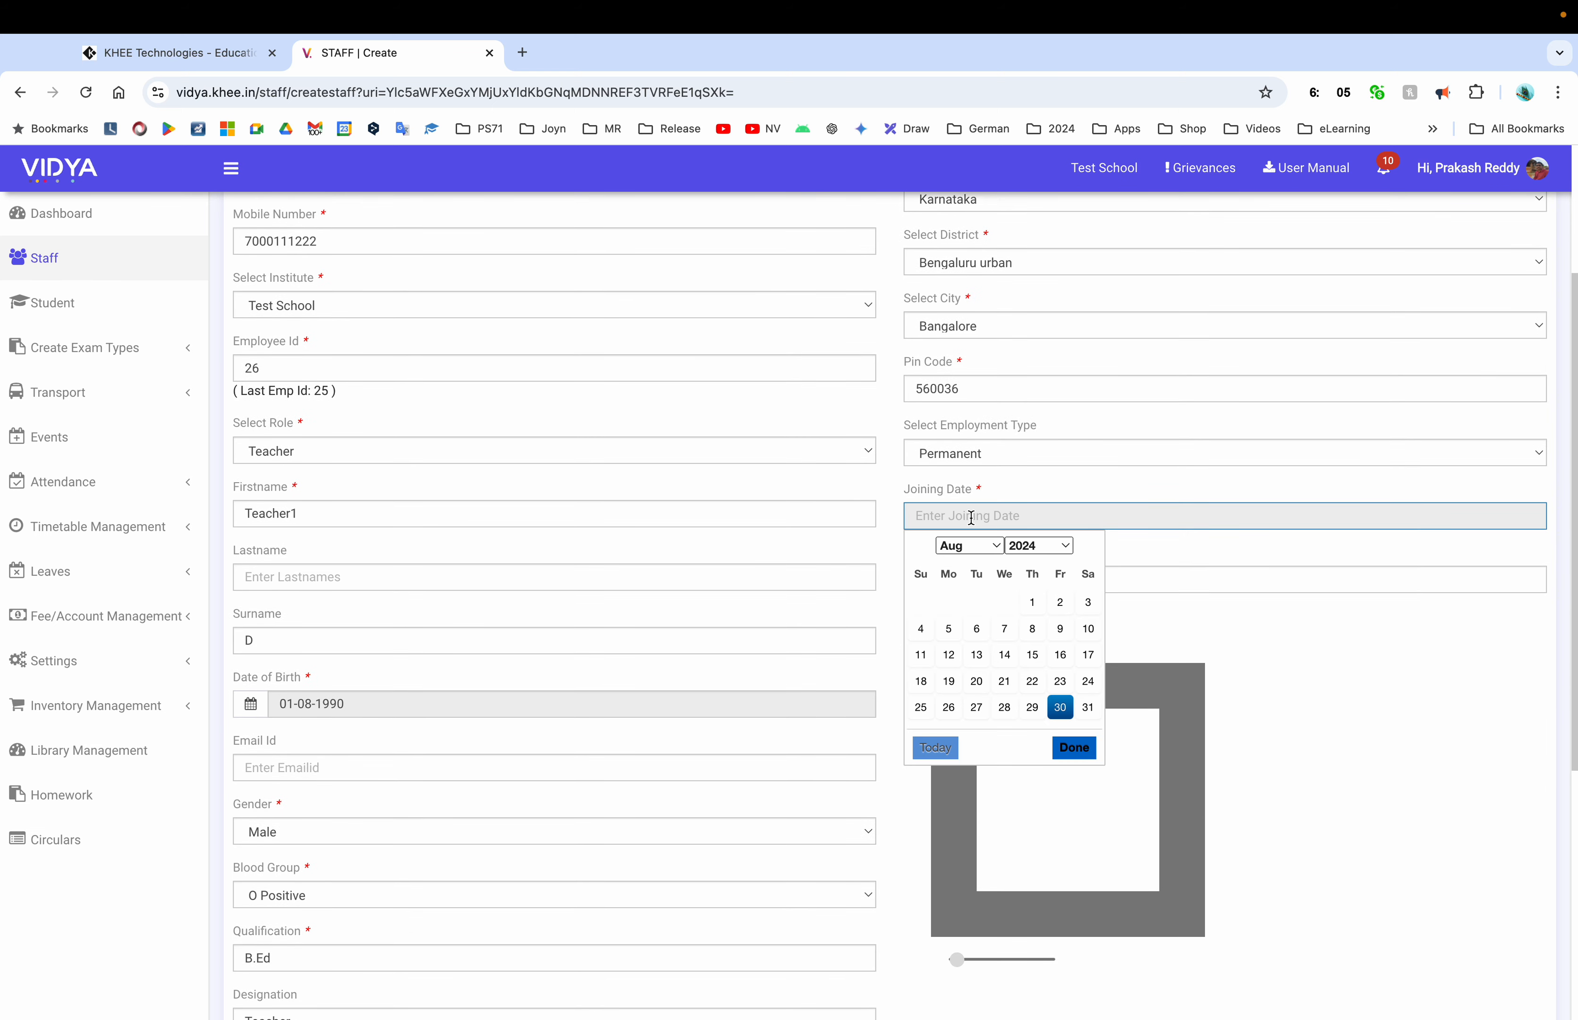
{"action": "left_click", "coordinate": [1060, 706]}
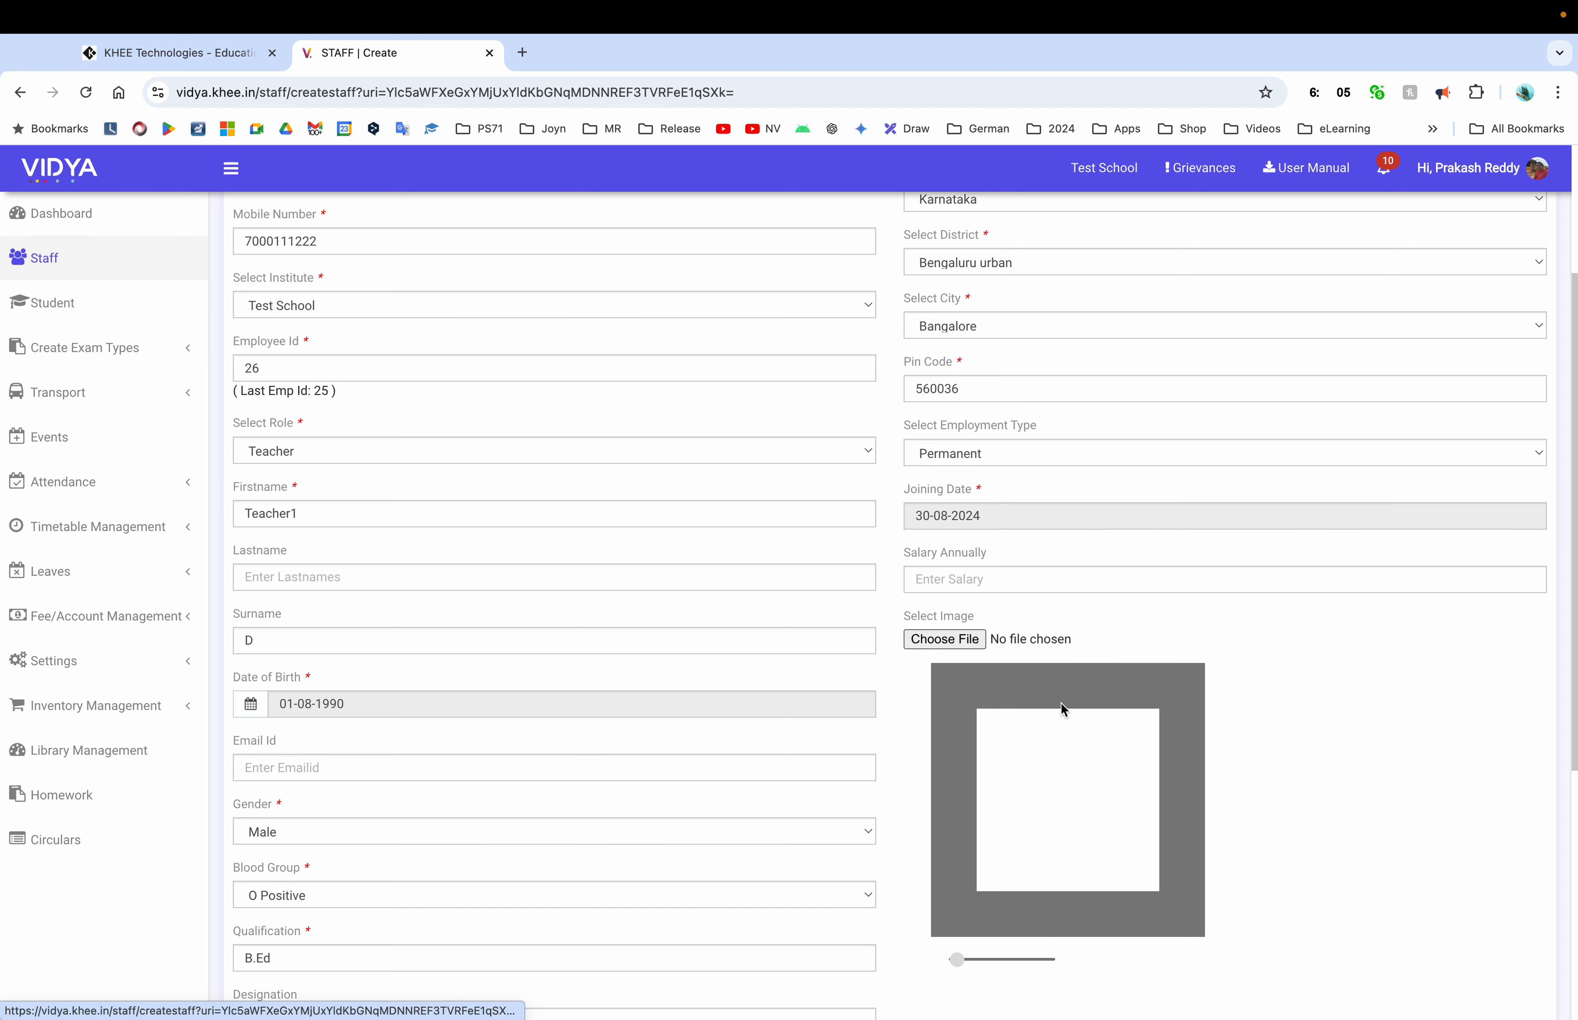
{"action": "left_click", "coordinate": [1063, 577]}
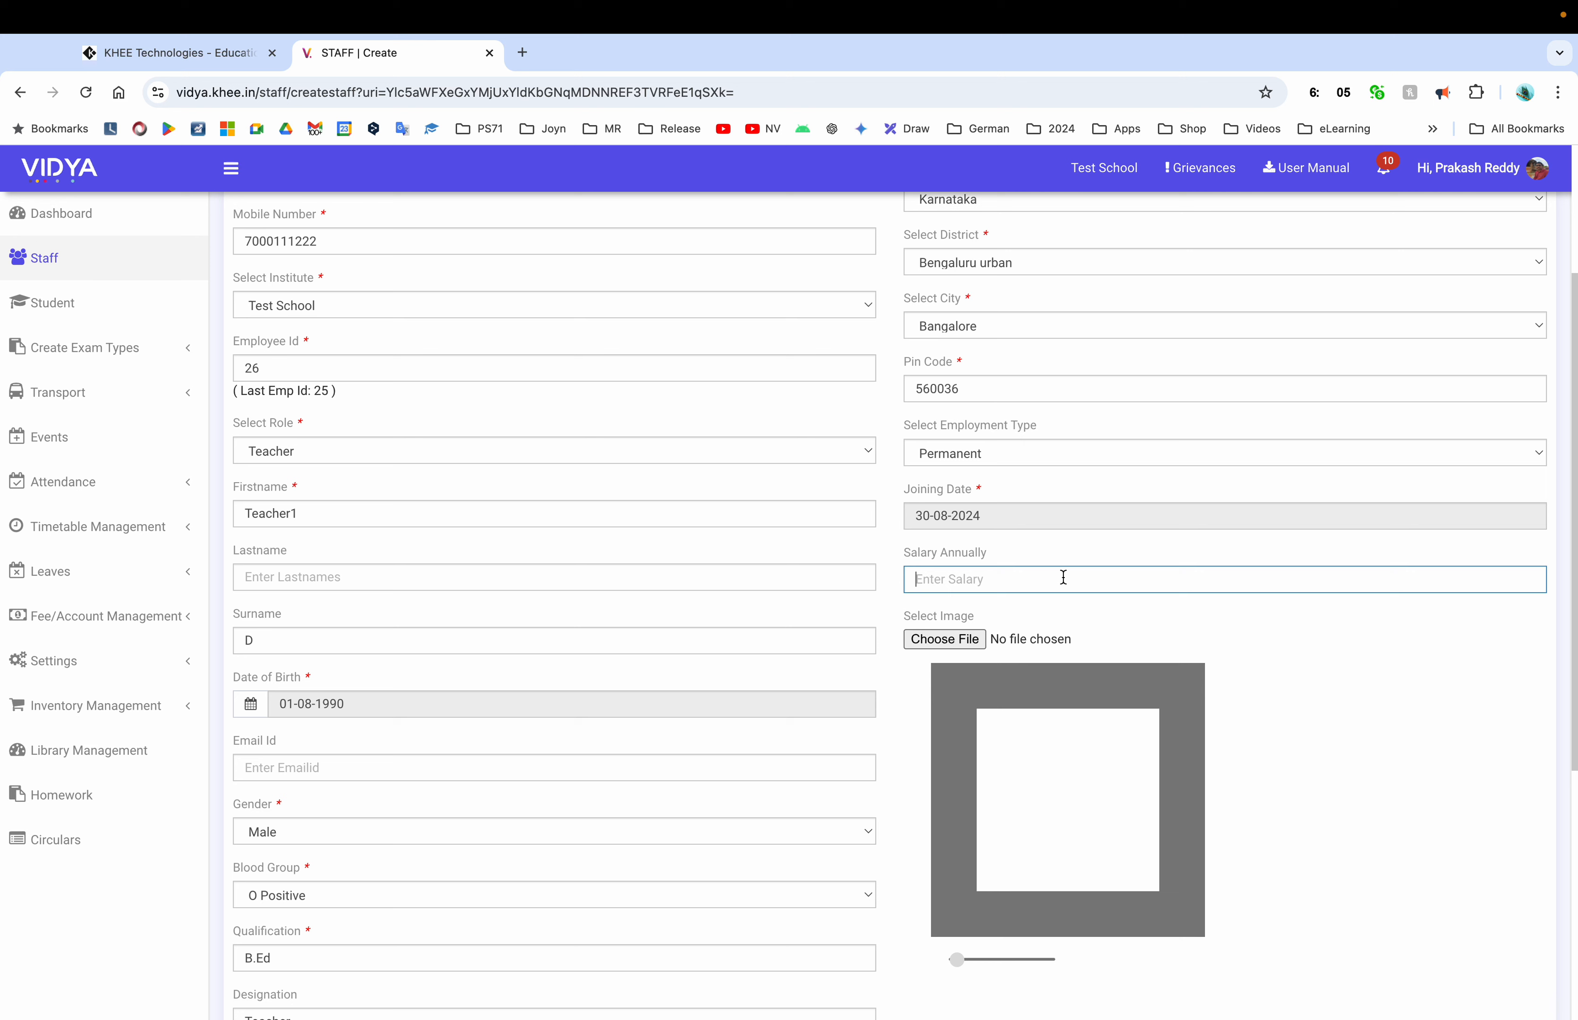
{"action": "type", "text": "360000"}
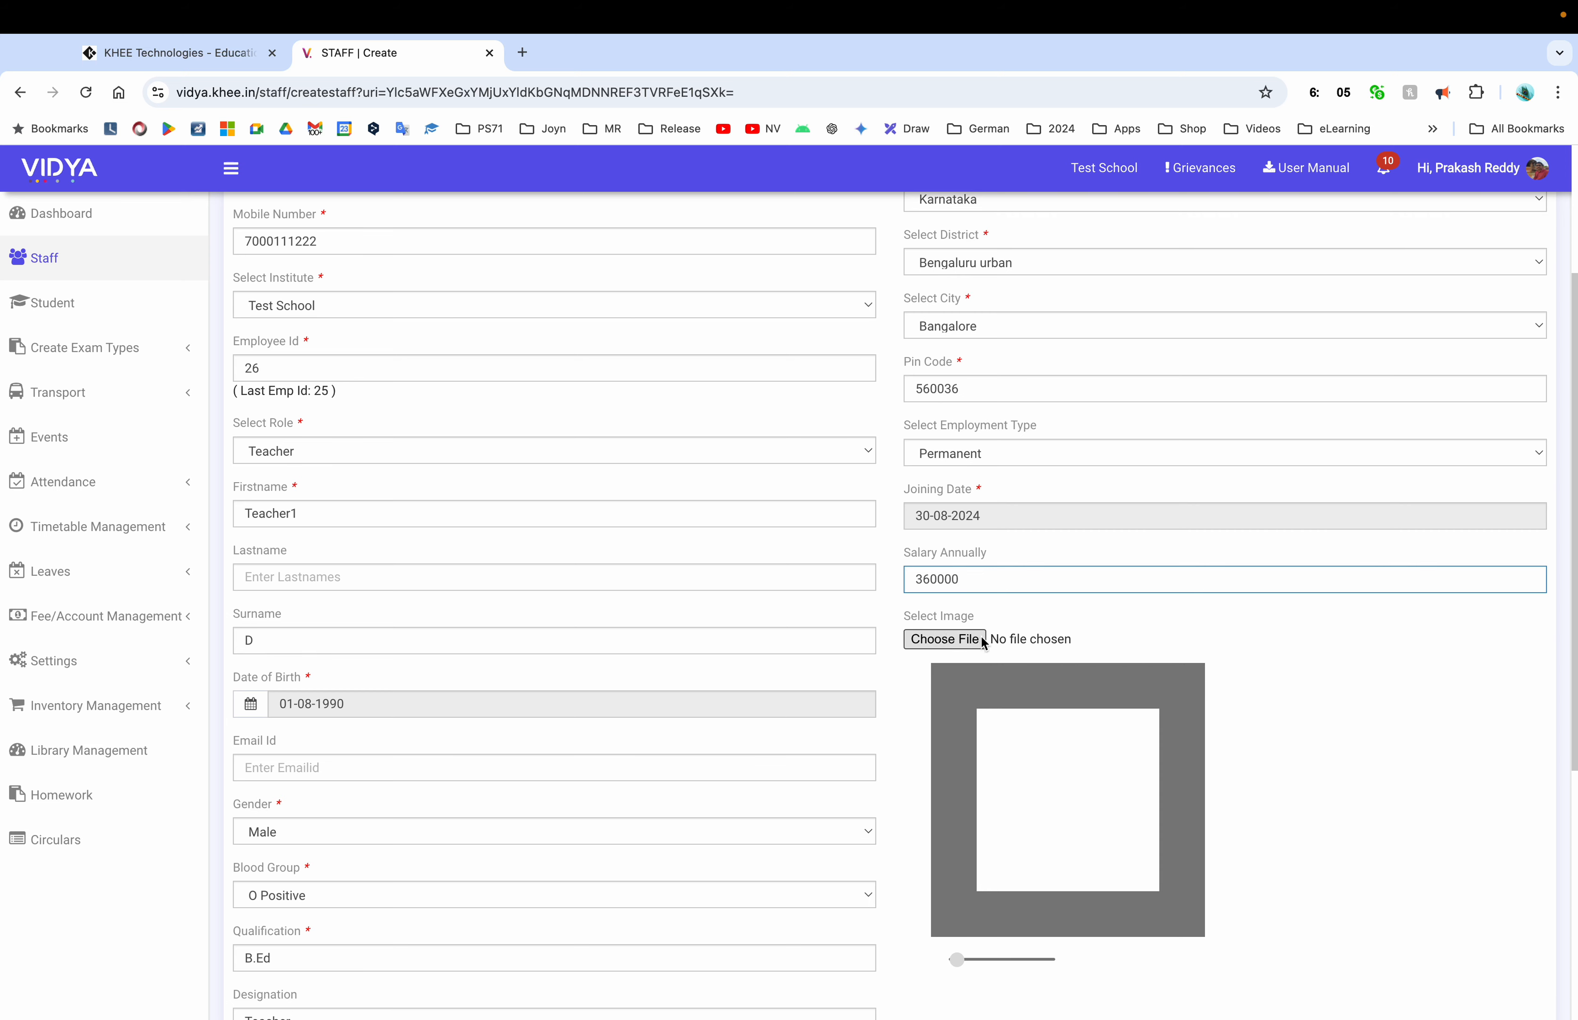
{"action": "scroll", "coordinate": [1161, 649], "scroll_direction": "down", "scroll_amount": 7}
{"action": "scroll", "coordinate": [1161, 649], "scroll_direction": "up", "scroll_amount": 10}
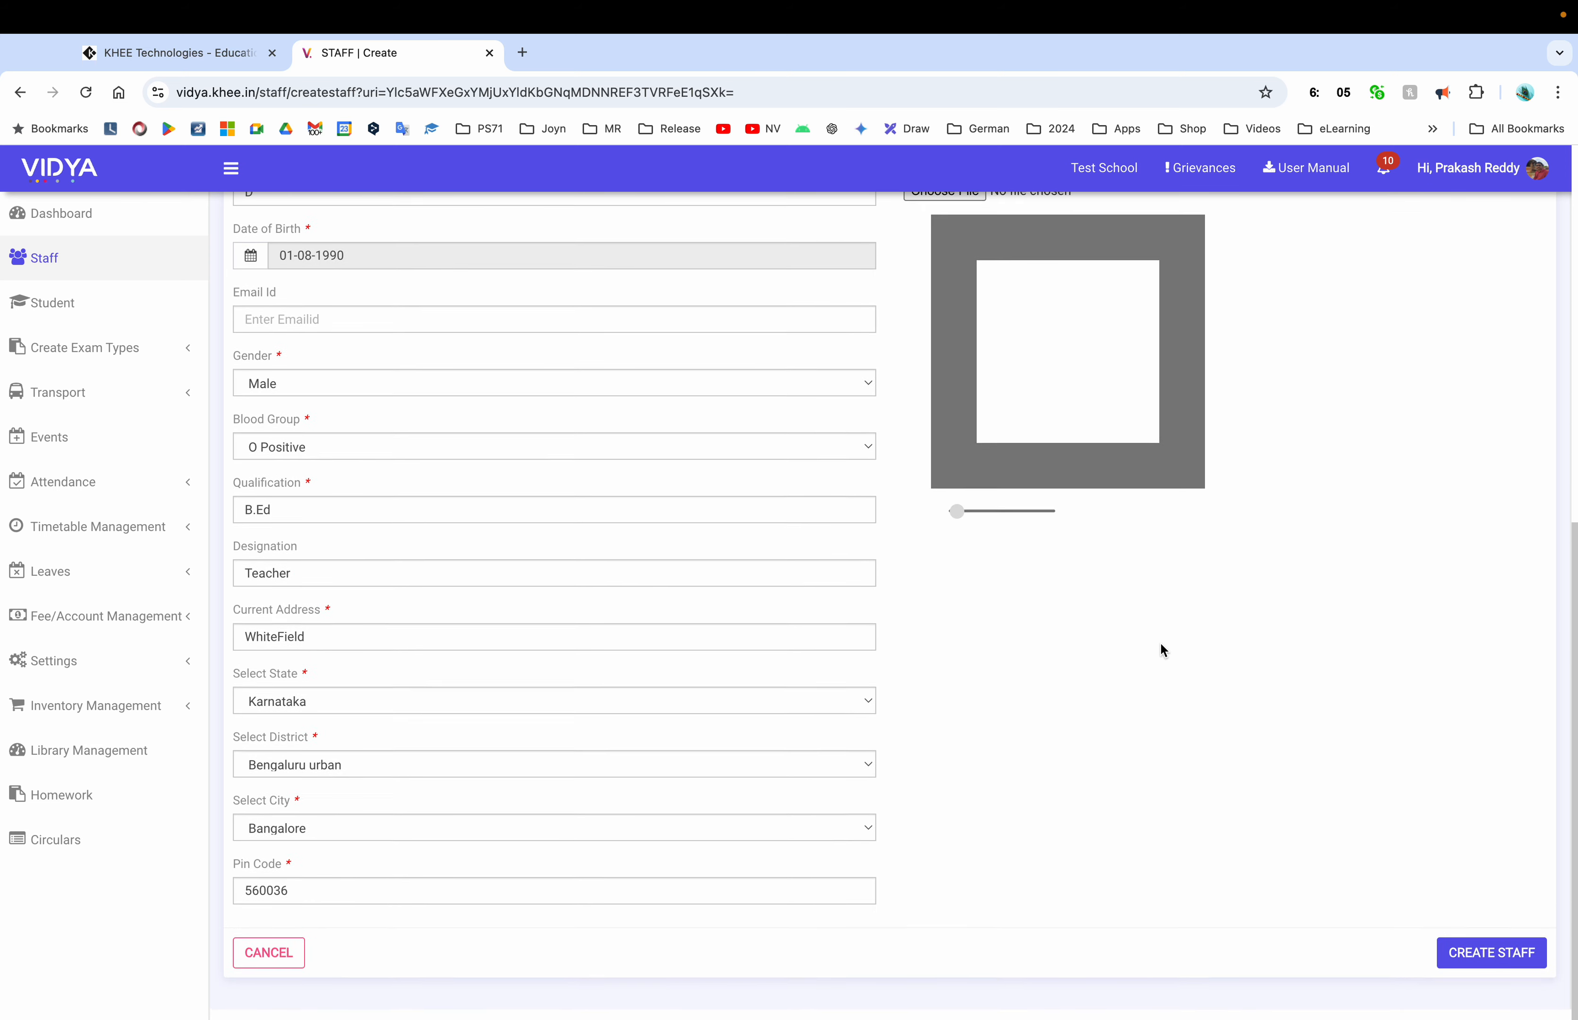
Attach the wallpaper jpg from Pictures as the staff photo and frame it in the cropper
{"action": "scroll", "coordinate": [1127, 696], "scroll_direction": "down", "scroll_amount": 8}
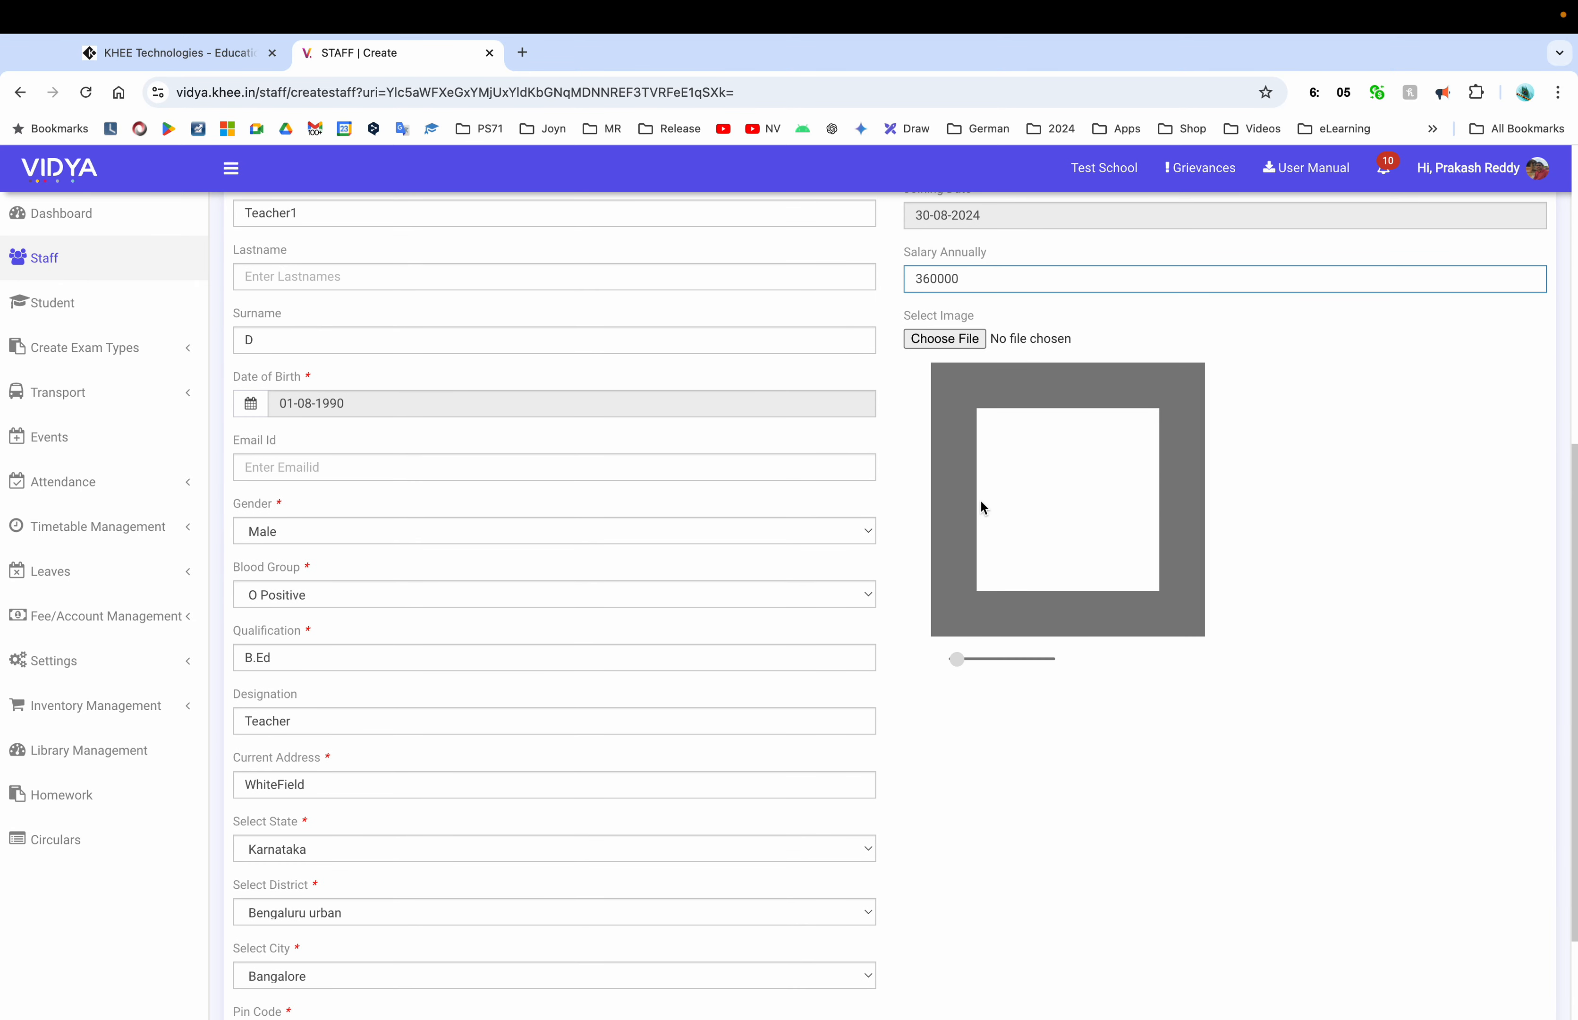
{"action": "left_click", "coordinate": [944, 341]}
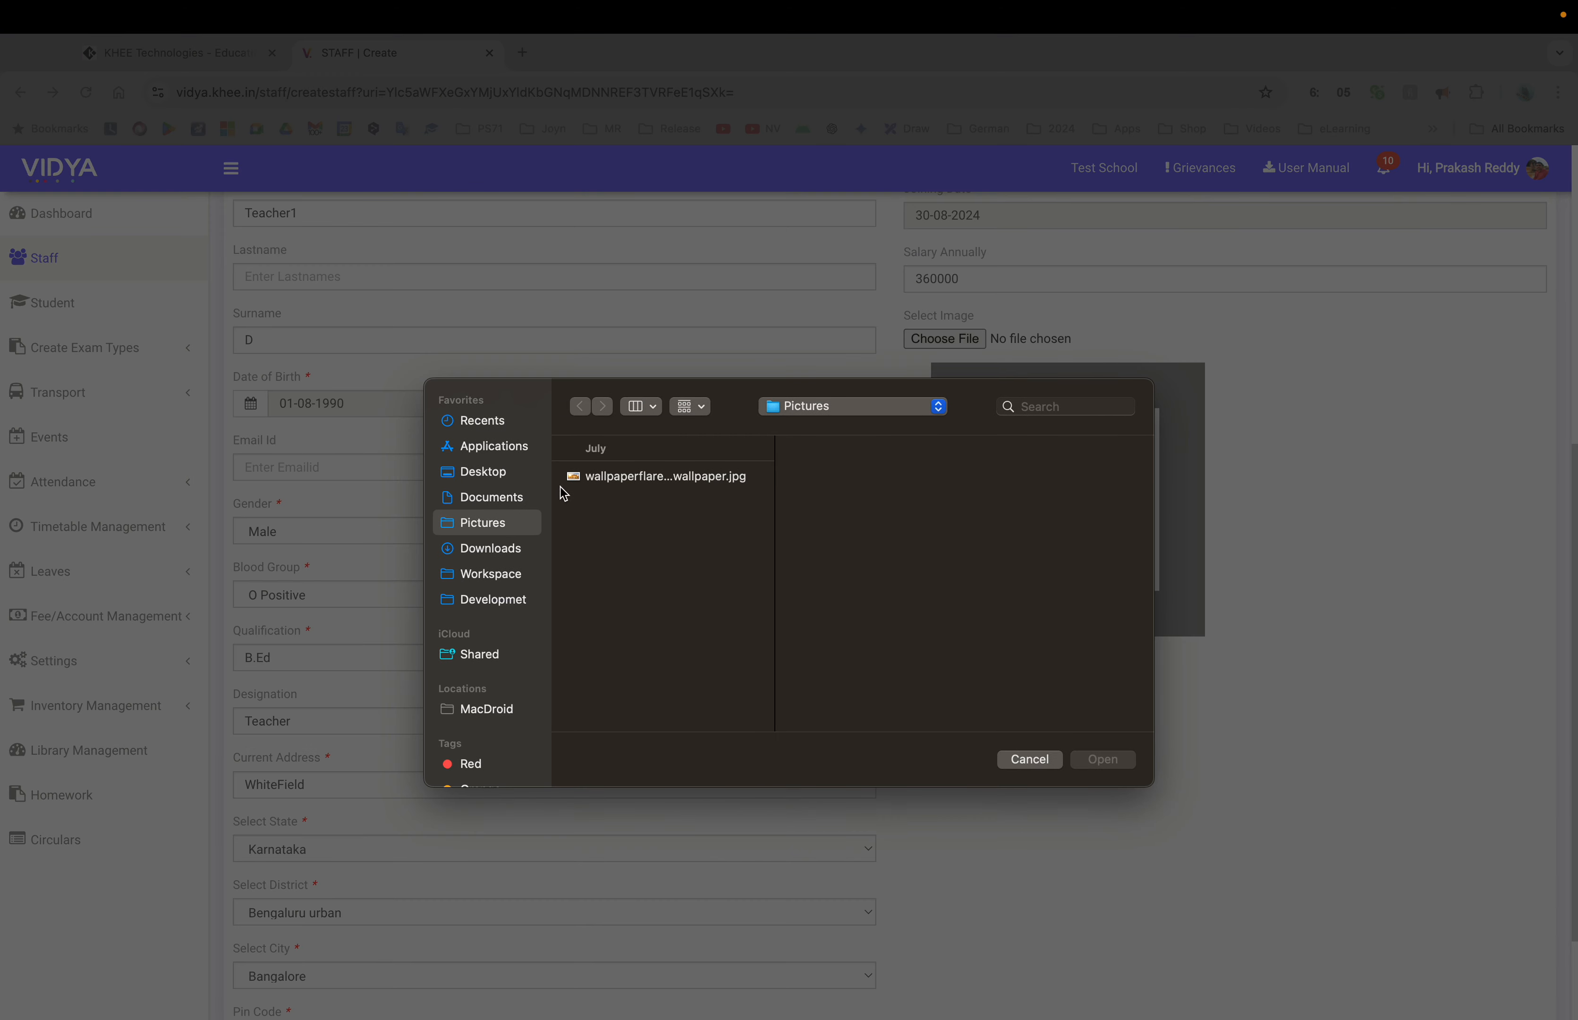
{"action": "double_click", "coordinate": [652, 477]}
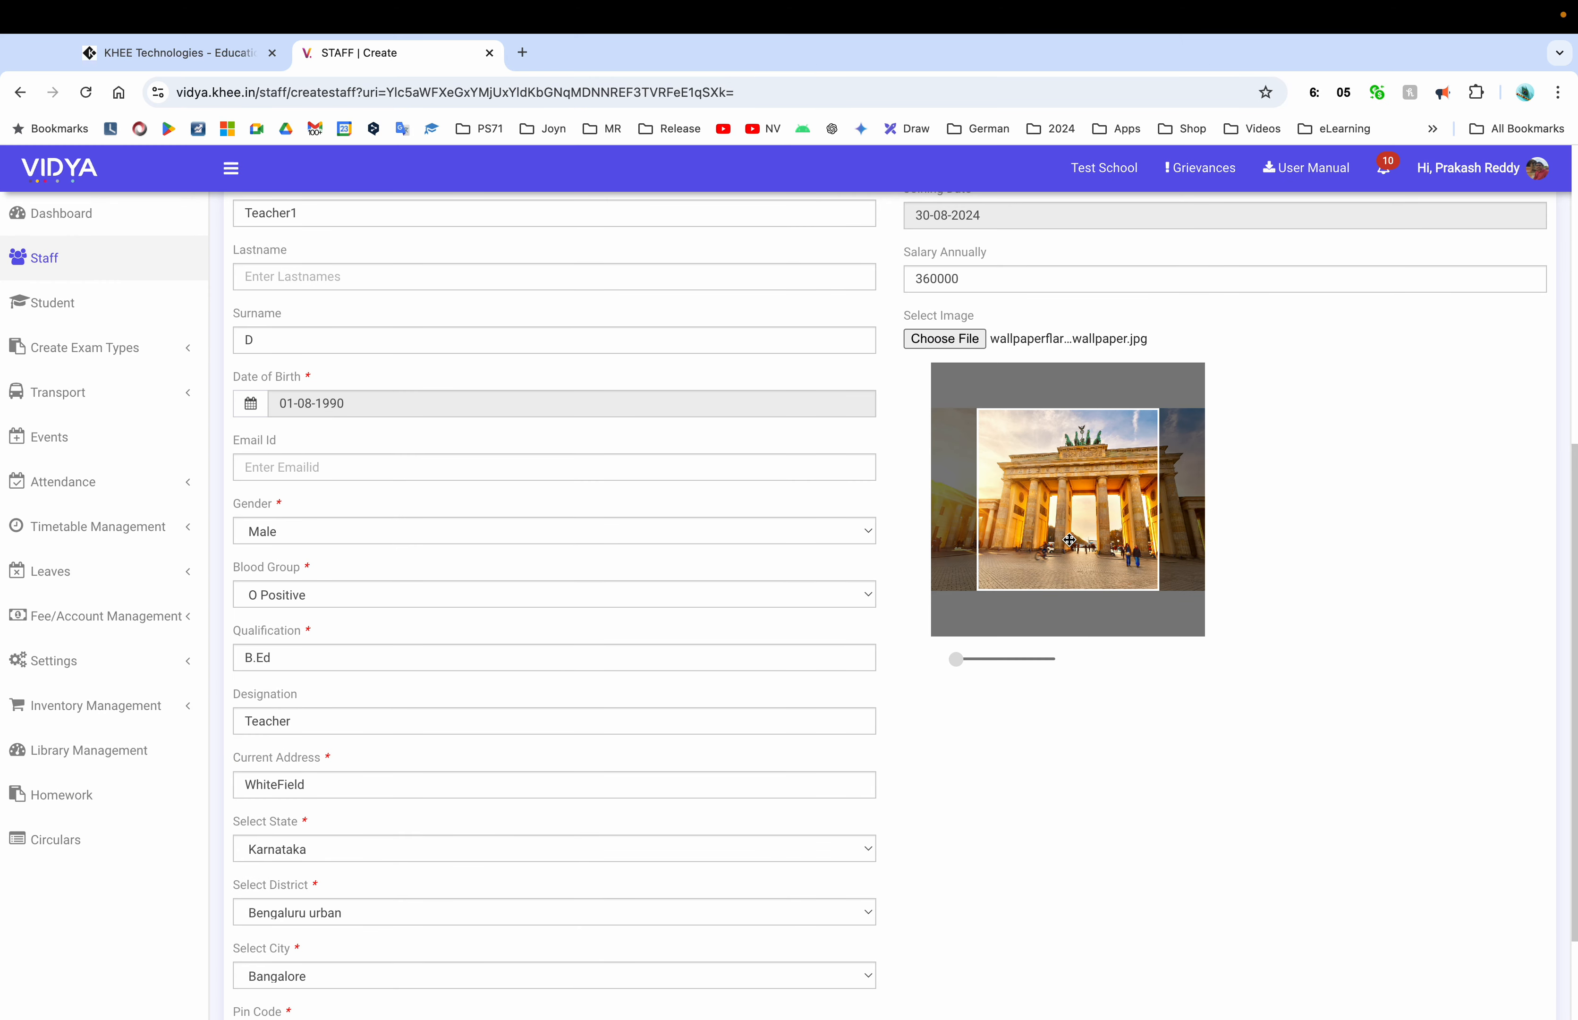
{"action": "left_click_drag", "start_coordinate": [1092, 541], "coordinate": [1067, 545]}
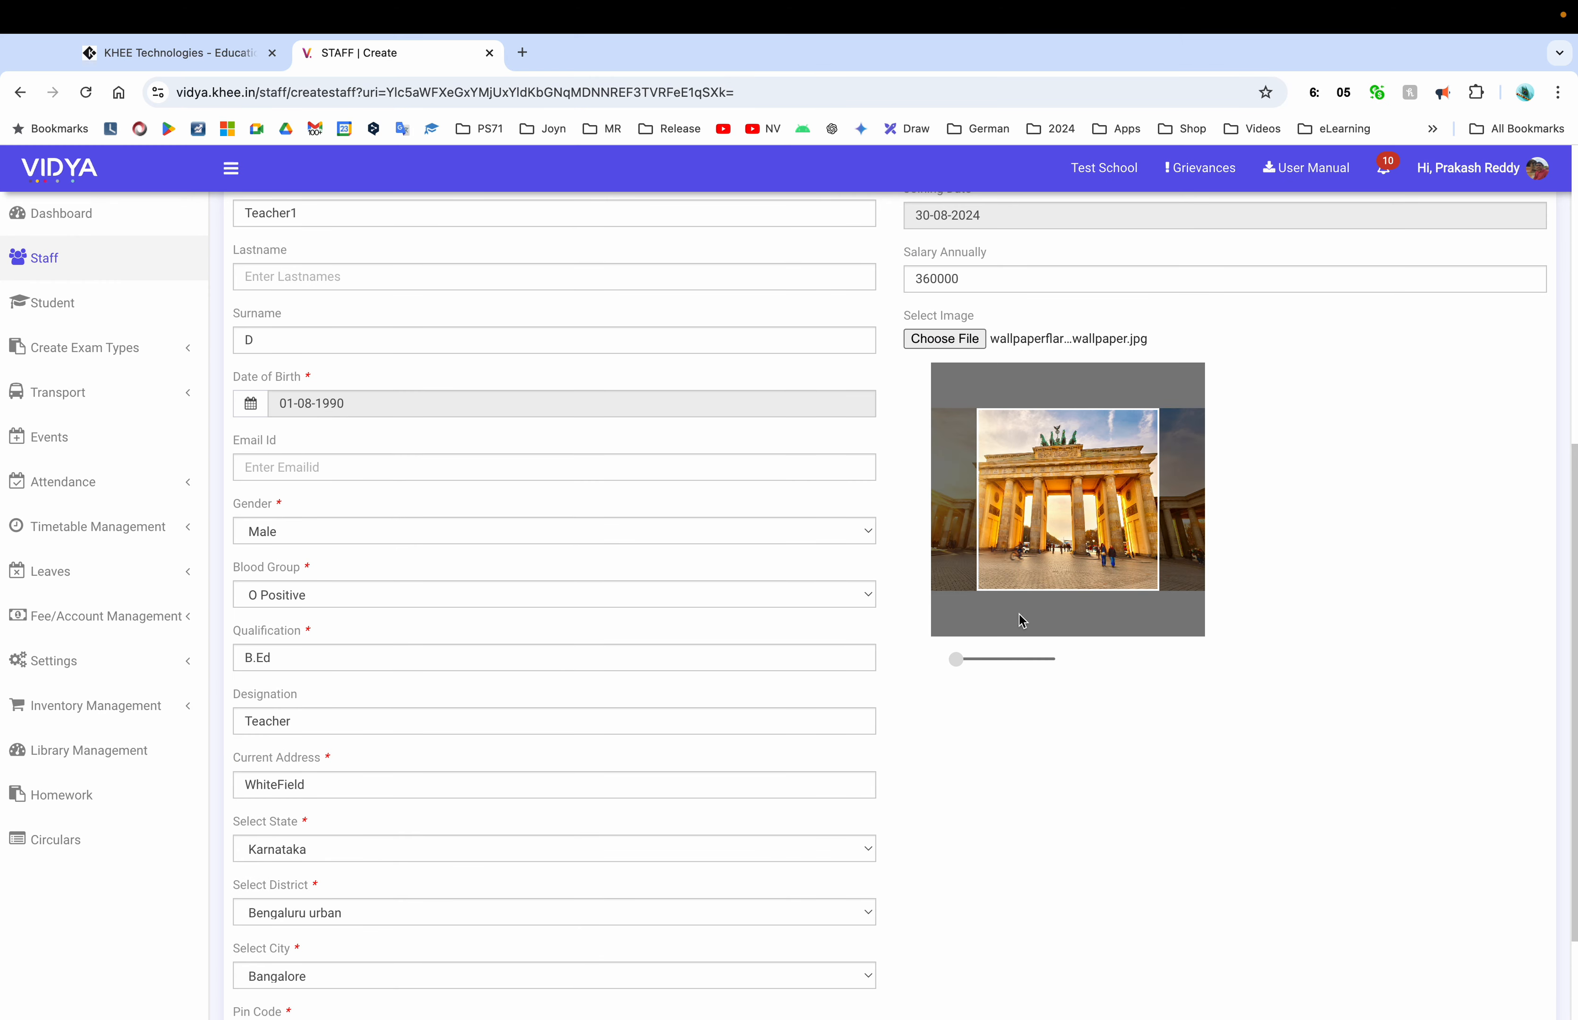
{"action": "mouse_move", "coordinate": [958, 653]}
{"action": "left_mouse_down"}
{"action": "mouse_move", "coordinate": [973, 656]}
{"action": "mouse_move", "coordinate": [944, 656]}
{"action": "left_mouse_up"}
{"action": "left_click_drag", "start_coordinate": [1073, 522], "coordinate": [1074, 527]}
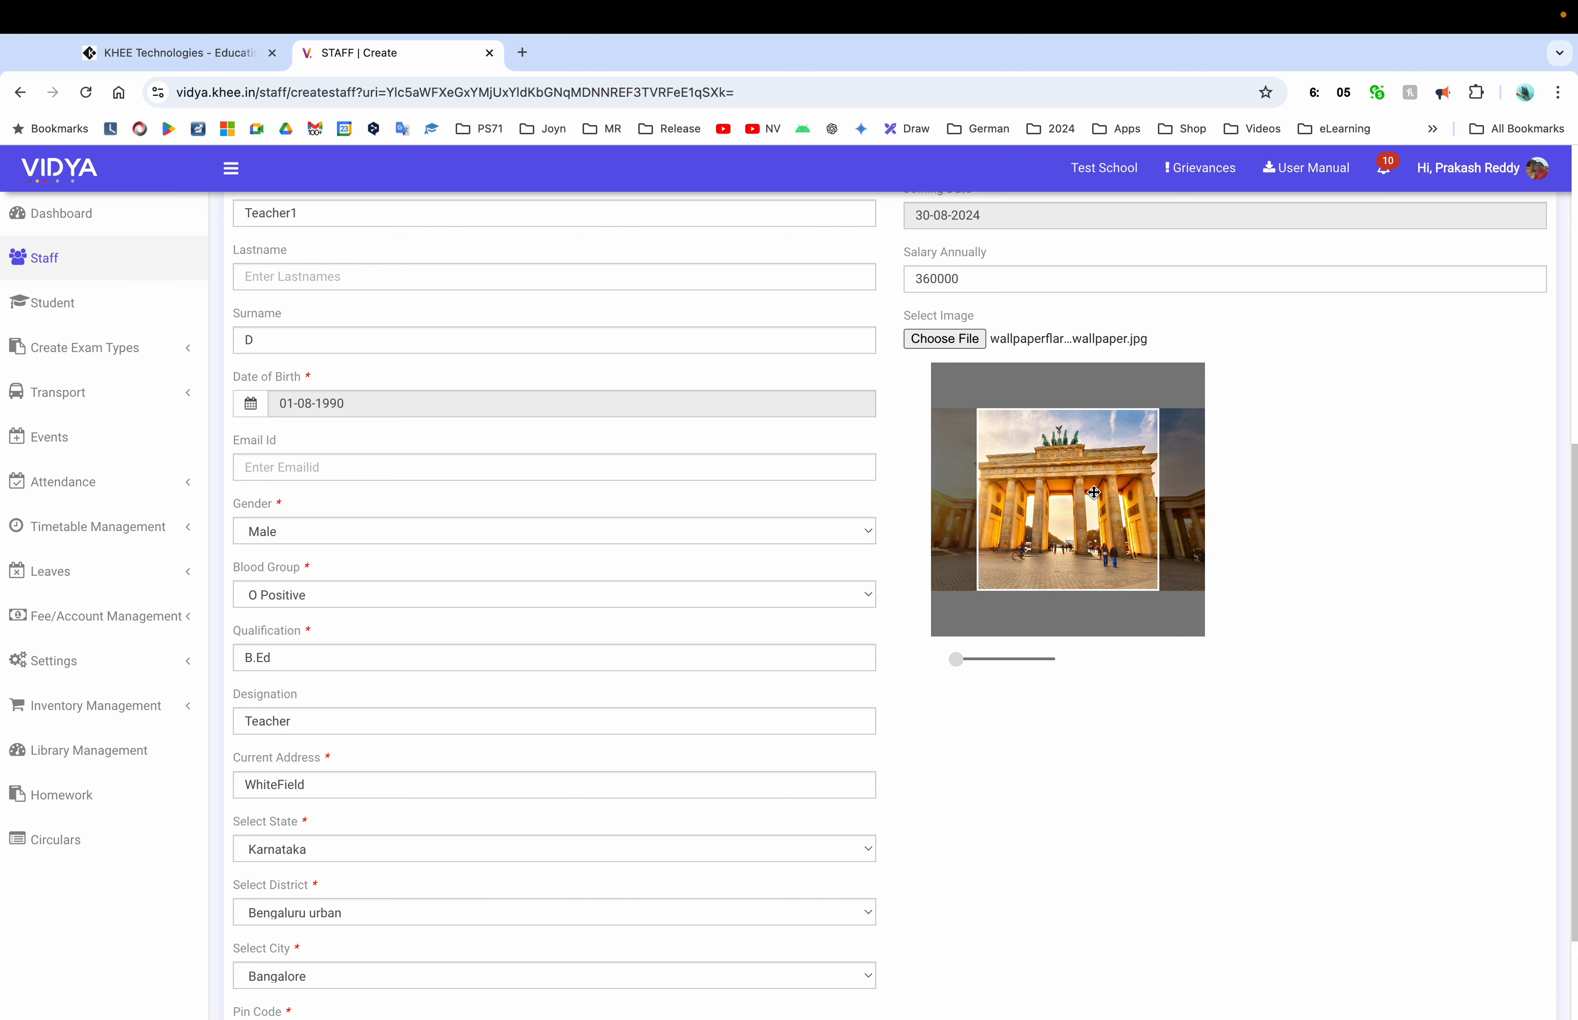
Submit the new staff record with CREATE STAFF
{"action": "scroll", "coordinate": [1307, 634], "scroll_direction": "down", "scroll_amount": 1}
{"action": "scroll", "coordinate": [1304, 633], "scroll_direction": "down", "scroll_amount": 2}
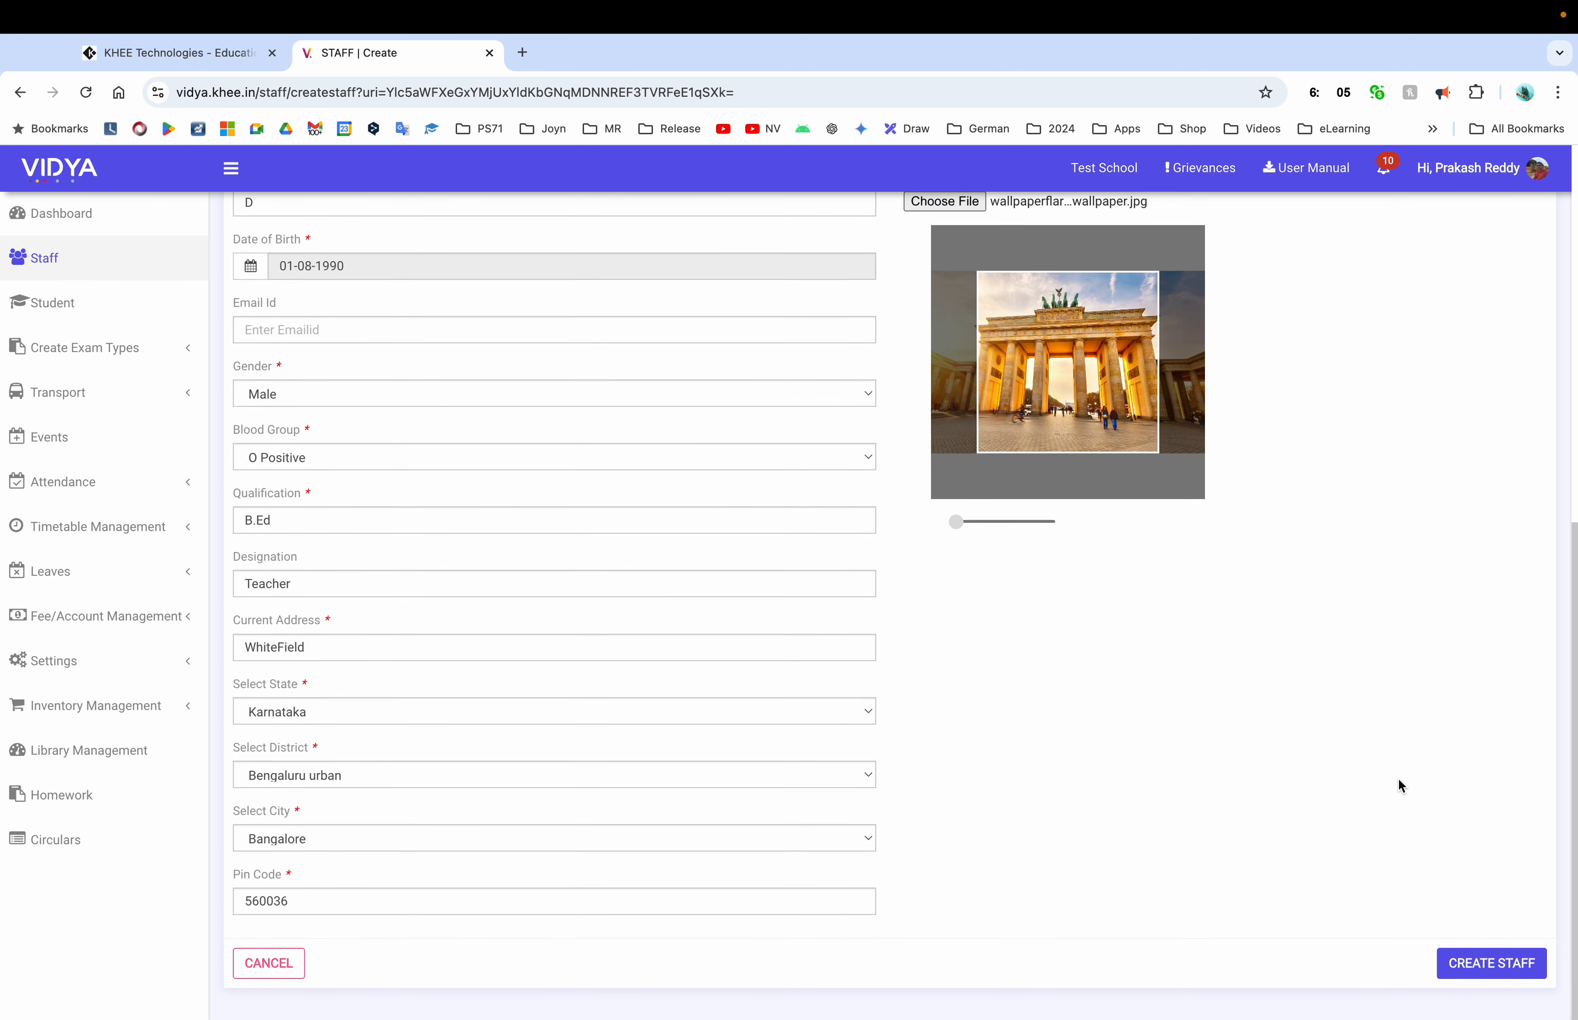
{"action": "left_click", "coordinate": [1460, 960]}
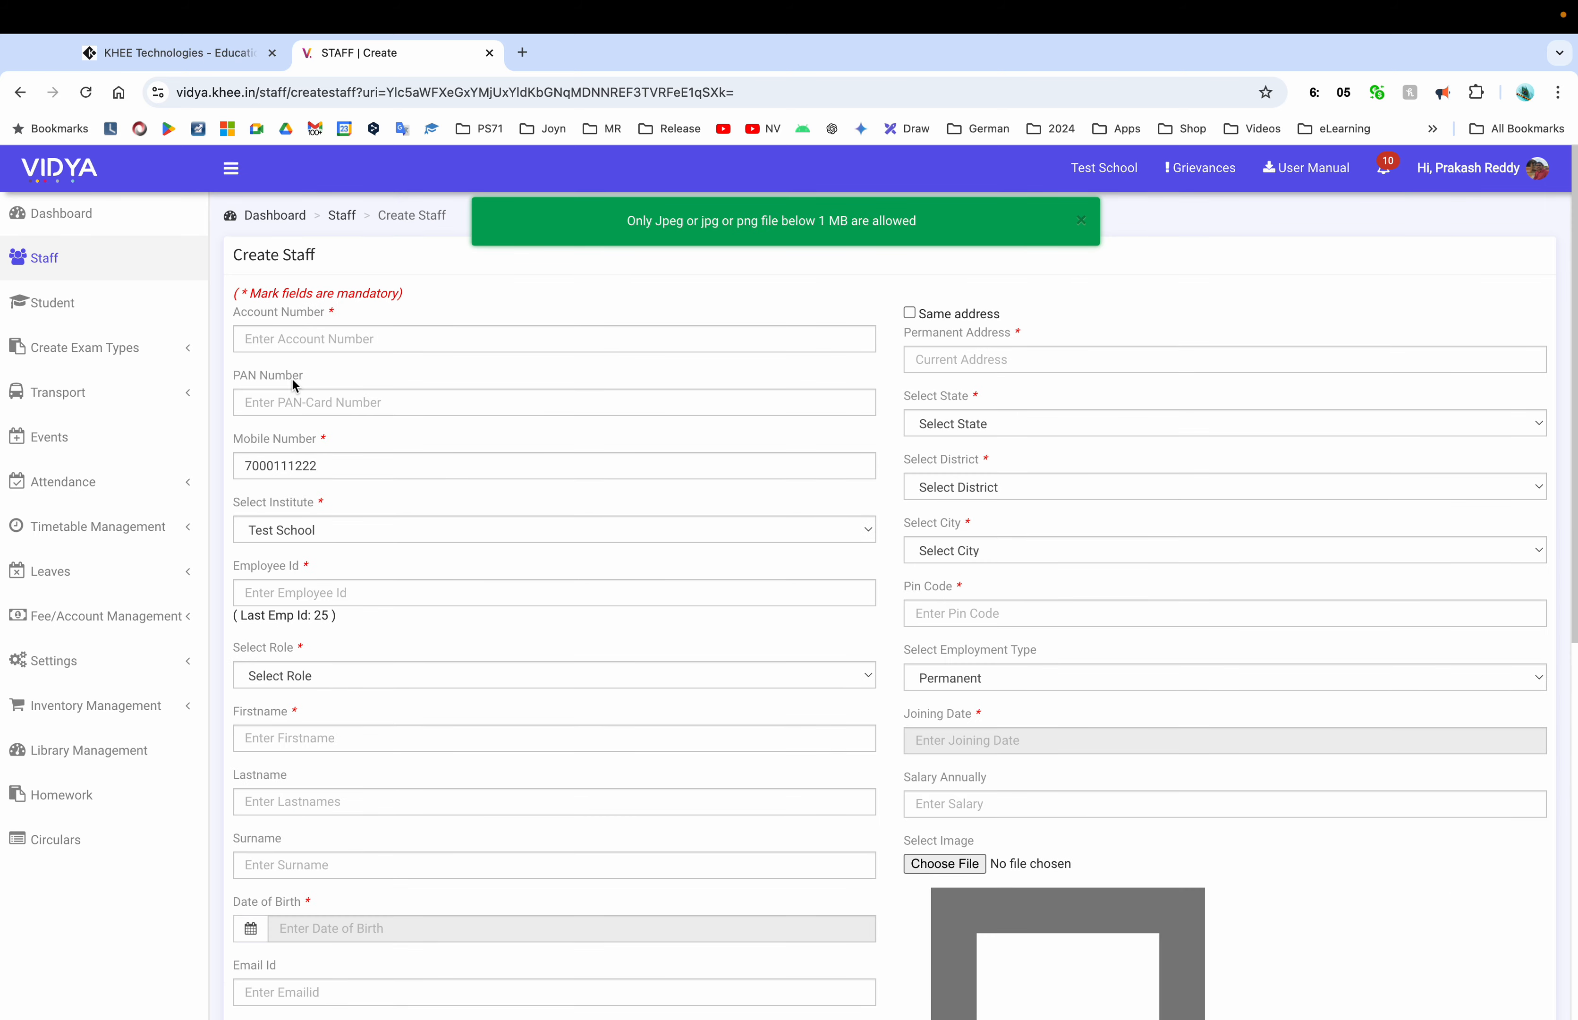
{"action": "scroll", "coordinate": [790, 444], "scroll_direction": "down", "scroll_amount": 10}
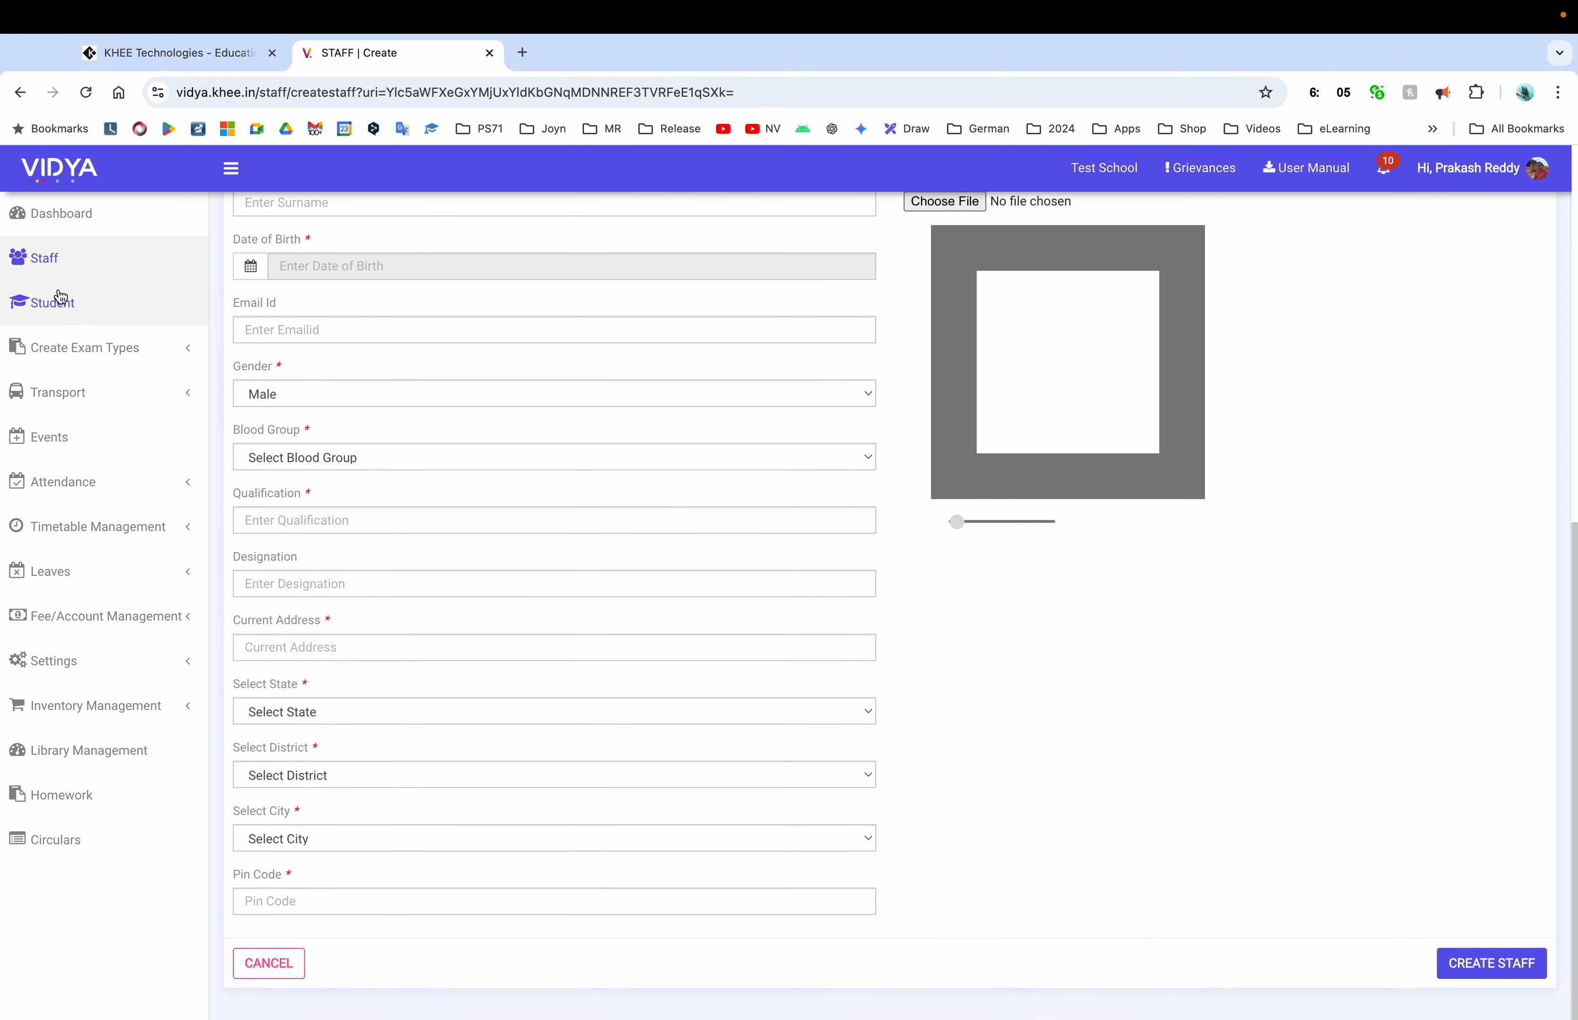
{"action": "left_click", "coordinate": [44, 262]}
{"action": "scroll", "coordinate": [556, 422], "scroll_direction": "down", "scroll_amount": 2}
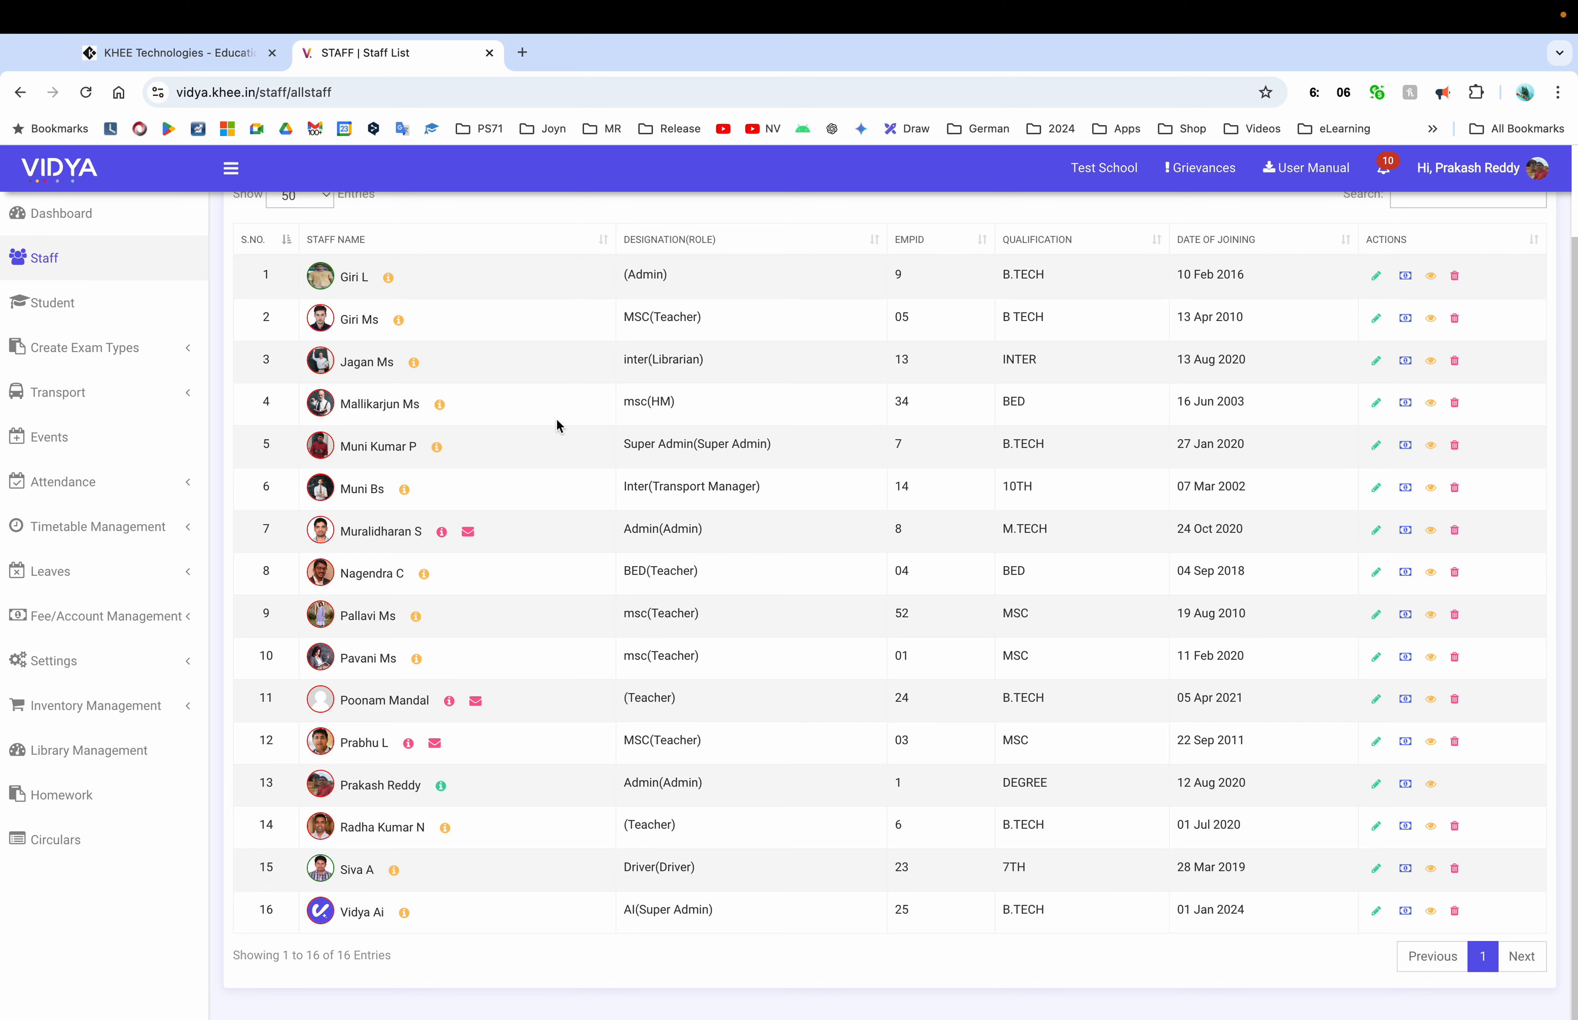
{"action": "scroll", "coordinate": [557, 420], "scroll_direction": "up", "scroll_amount": 2}
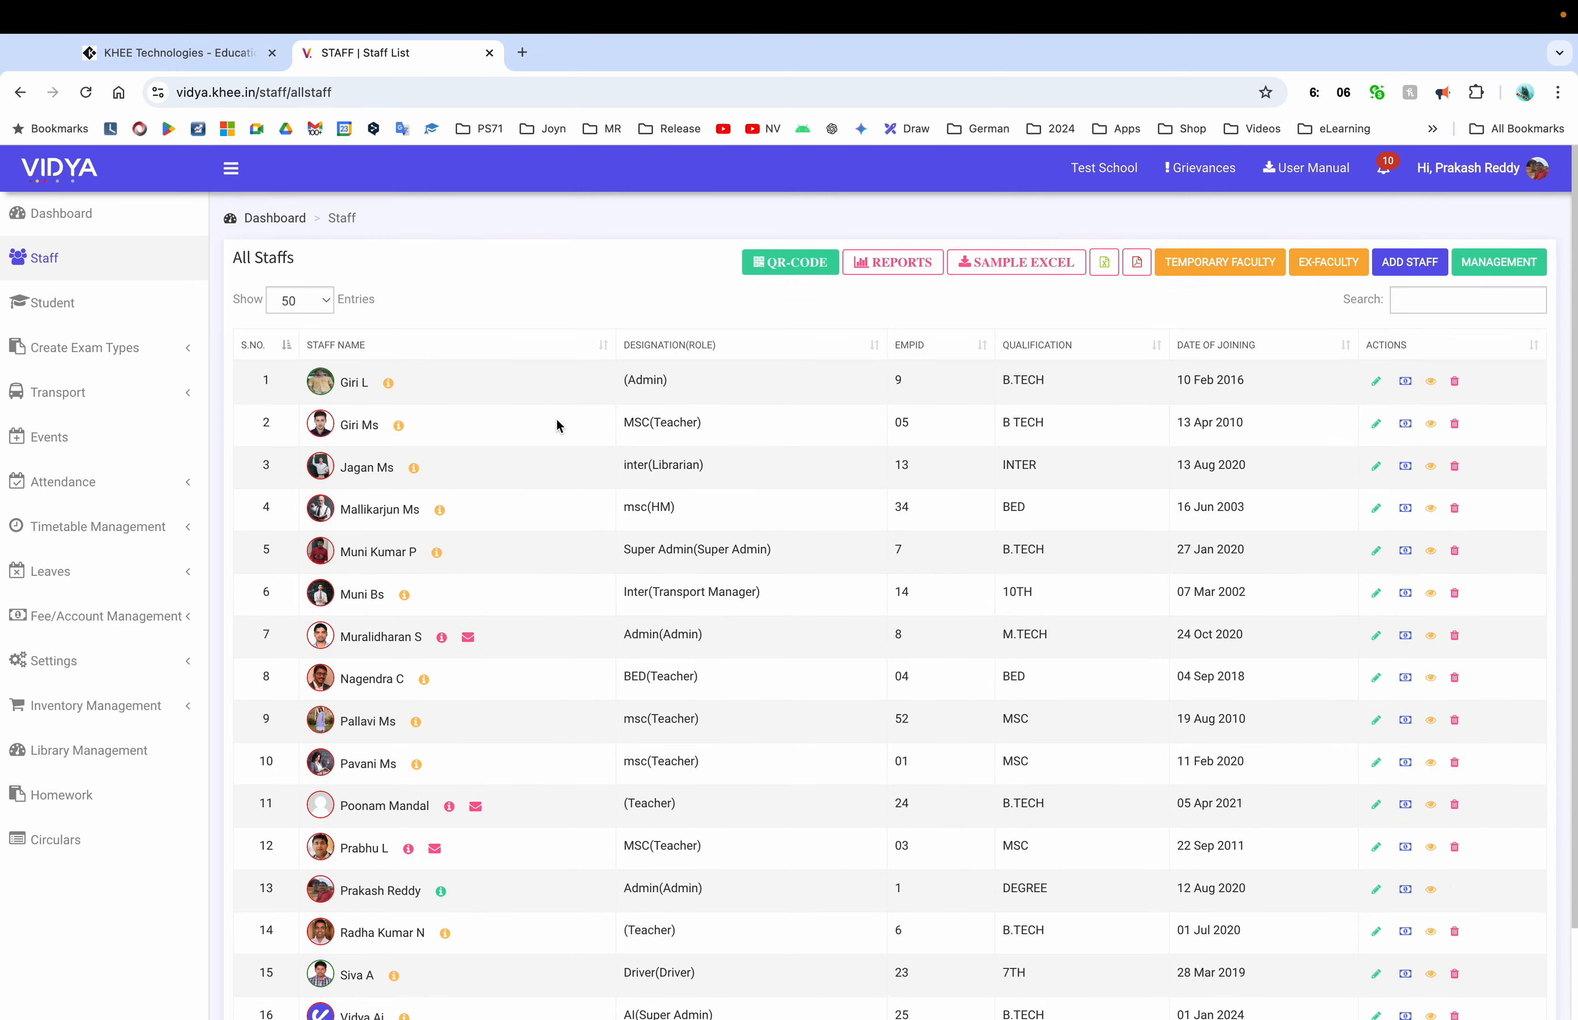
{"action": "scroll", "coordinate": [556, 425], "scroll_direction": "down", "scroll_amount": 2}
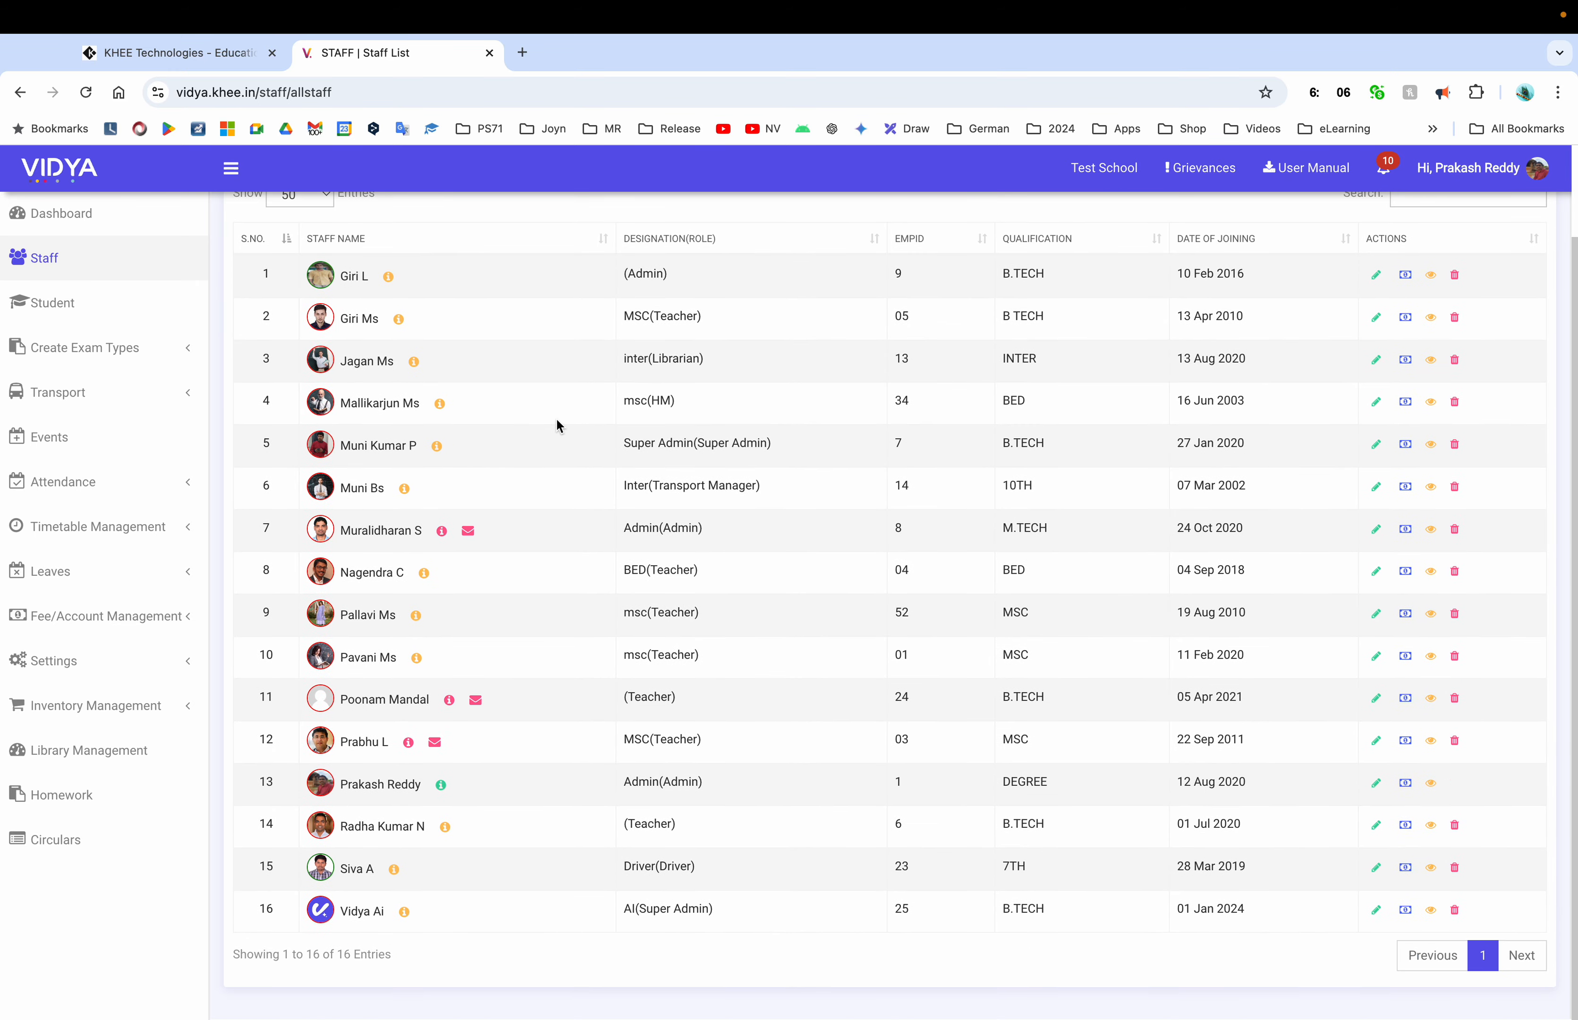
{"action": "scroll", "coordinate": [556, 426], "scroll_direction": "up", "scroll_amount": 2}
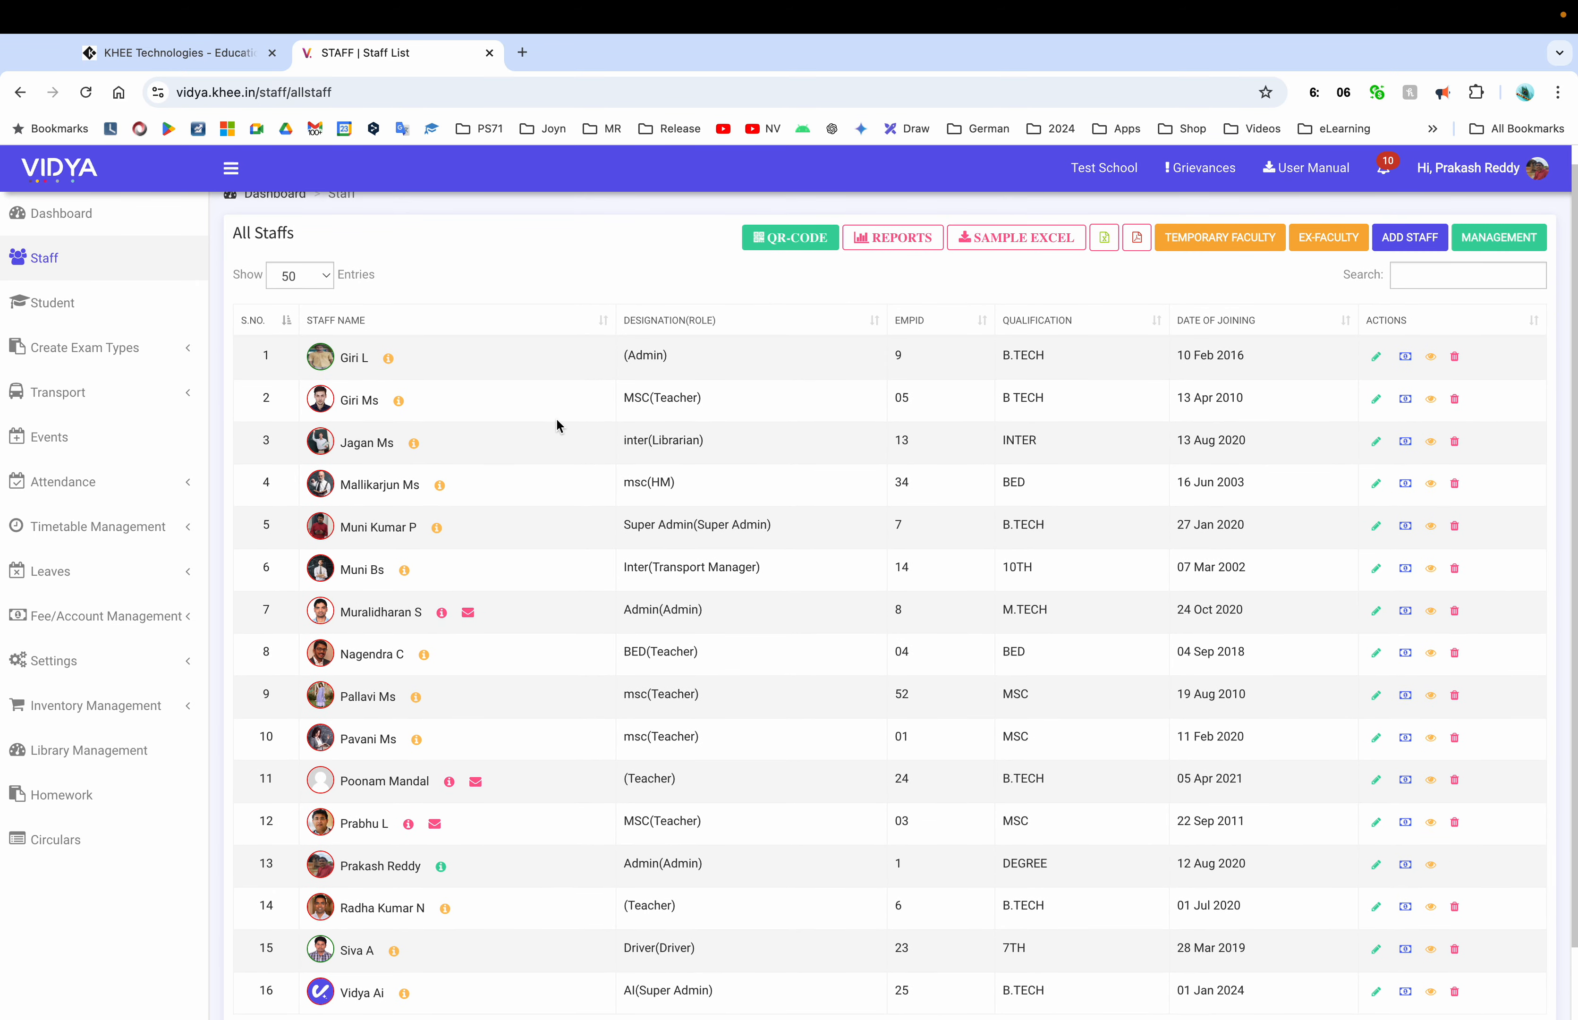
{"action": "scroll", "coordinate": [556, 426], "scroll_direction": "down", "scroll_amount": 1}
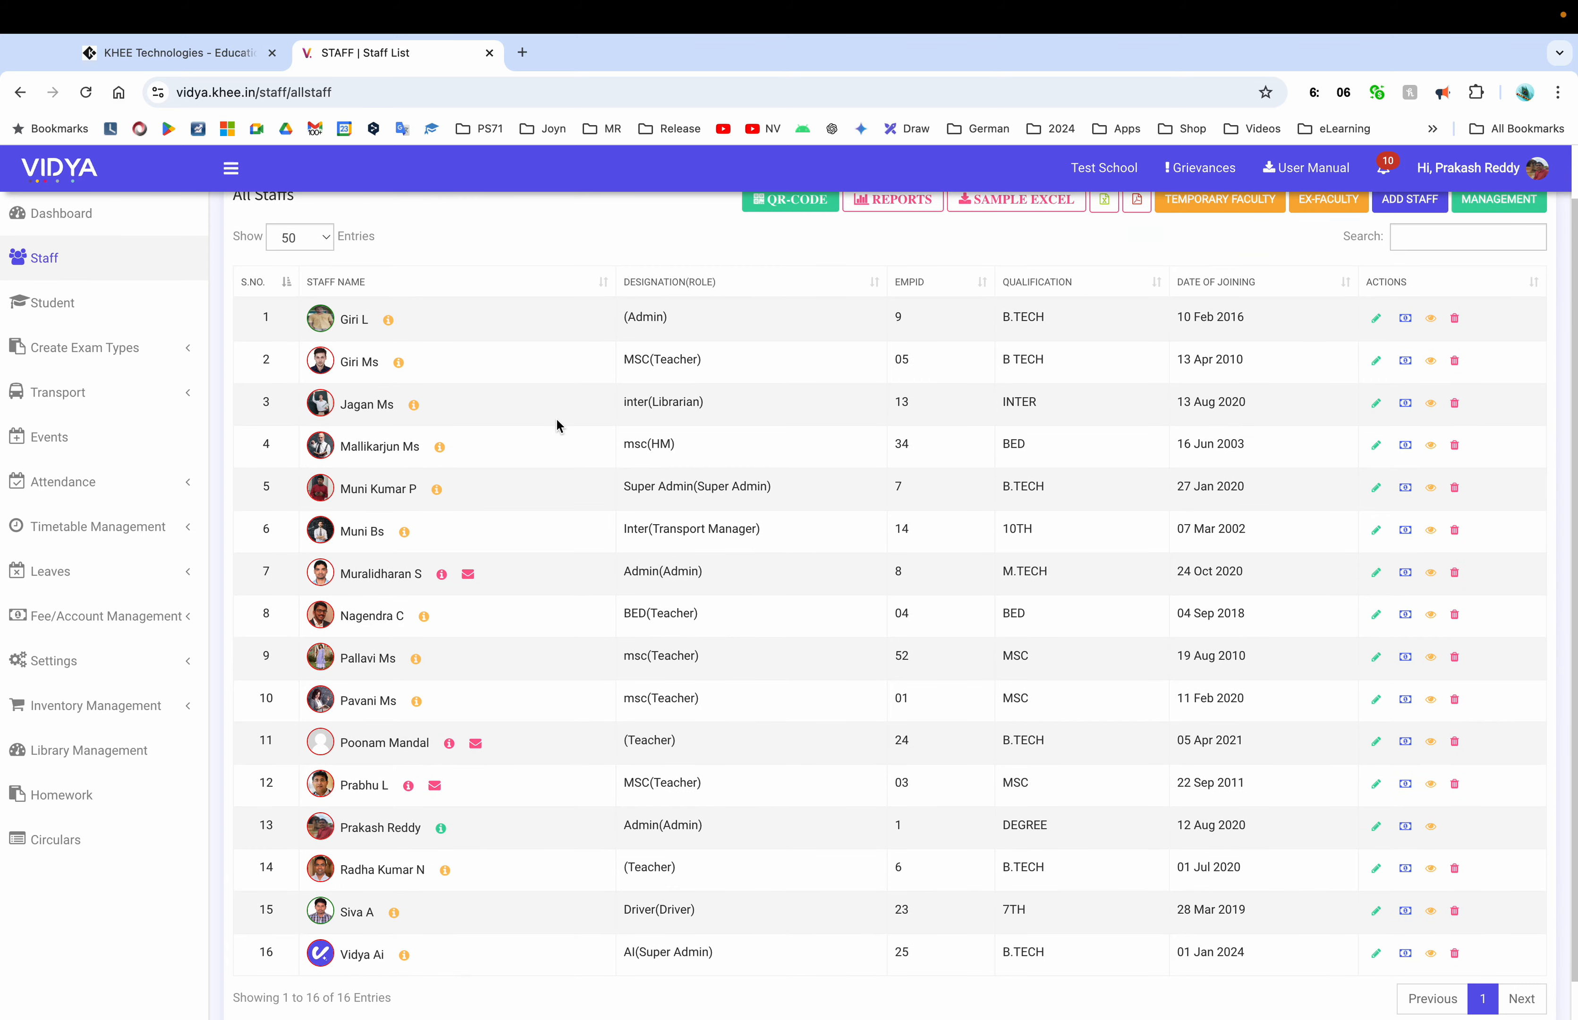
{"action": "scroll", "coordinate": [557, 420], "scroll_direction": "up", "scroll_amount": 1}
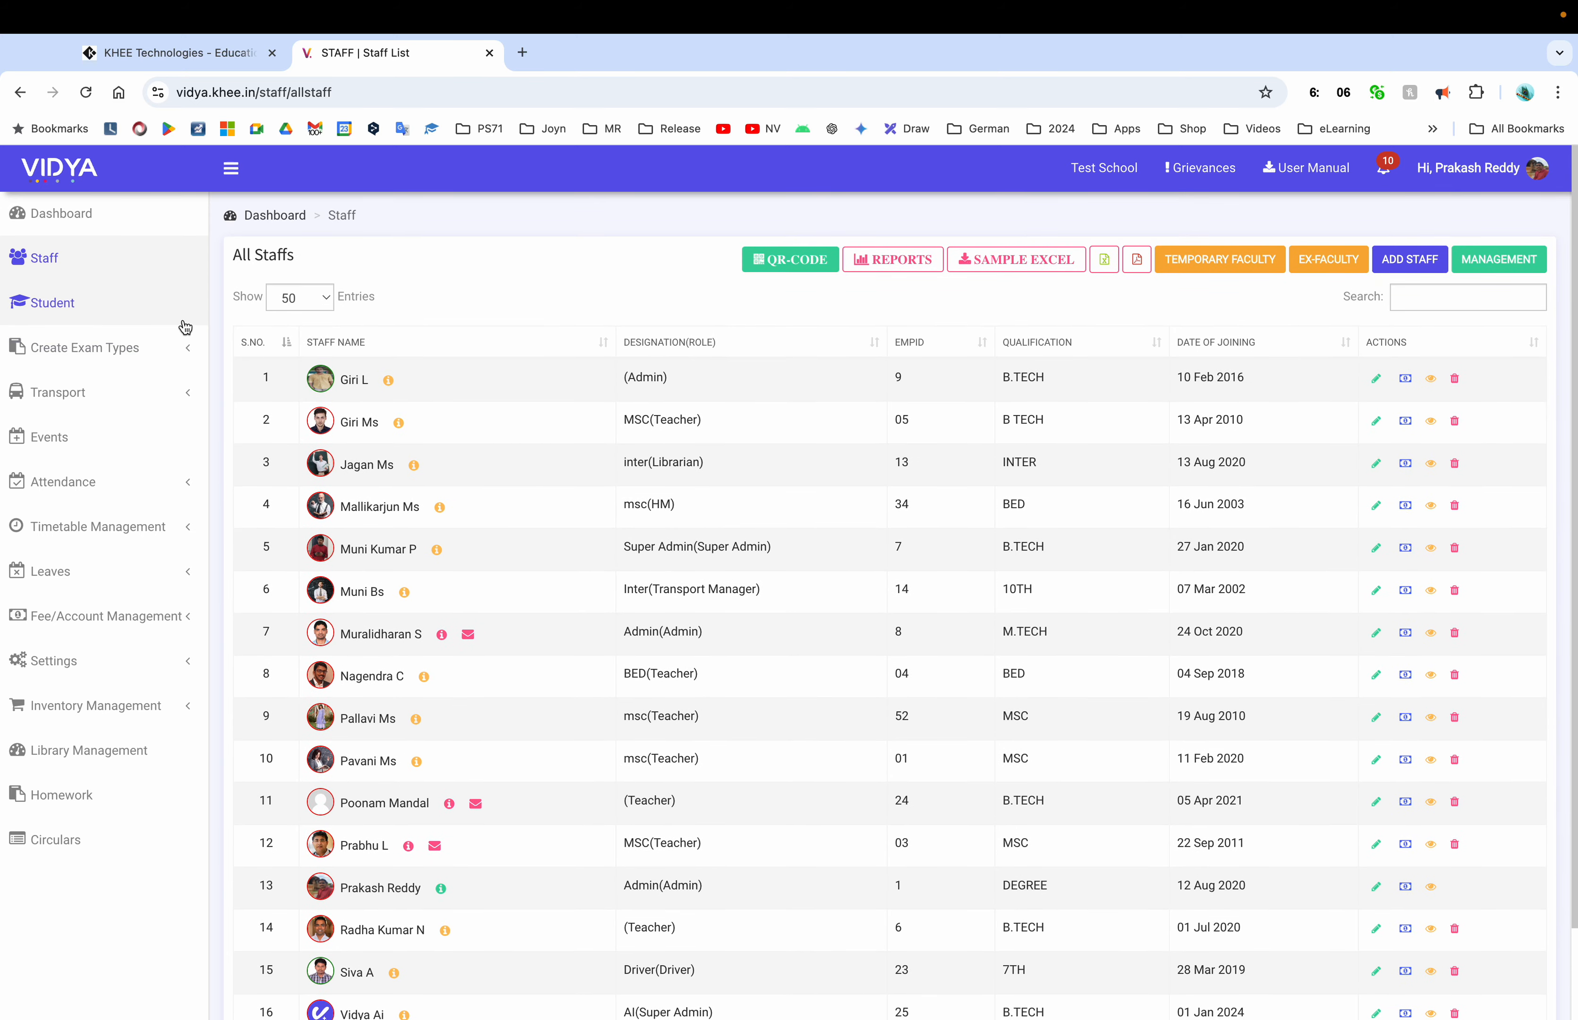
{"action": "left_click", "coordinate": [113, 323]}
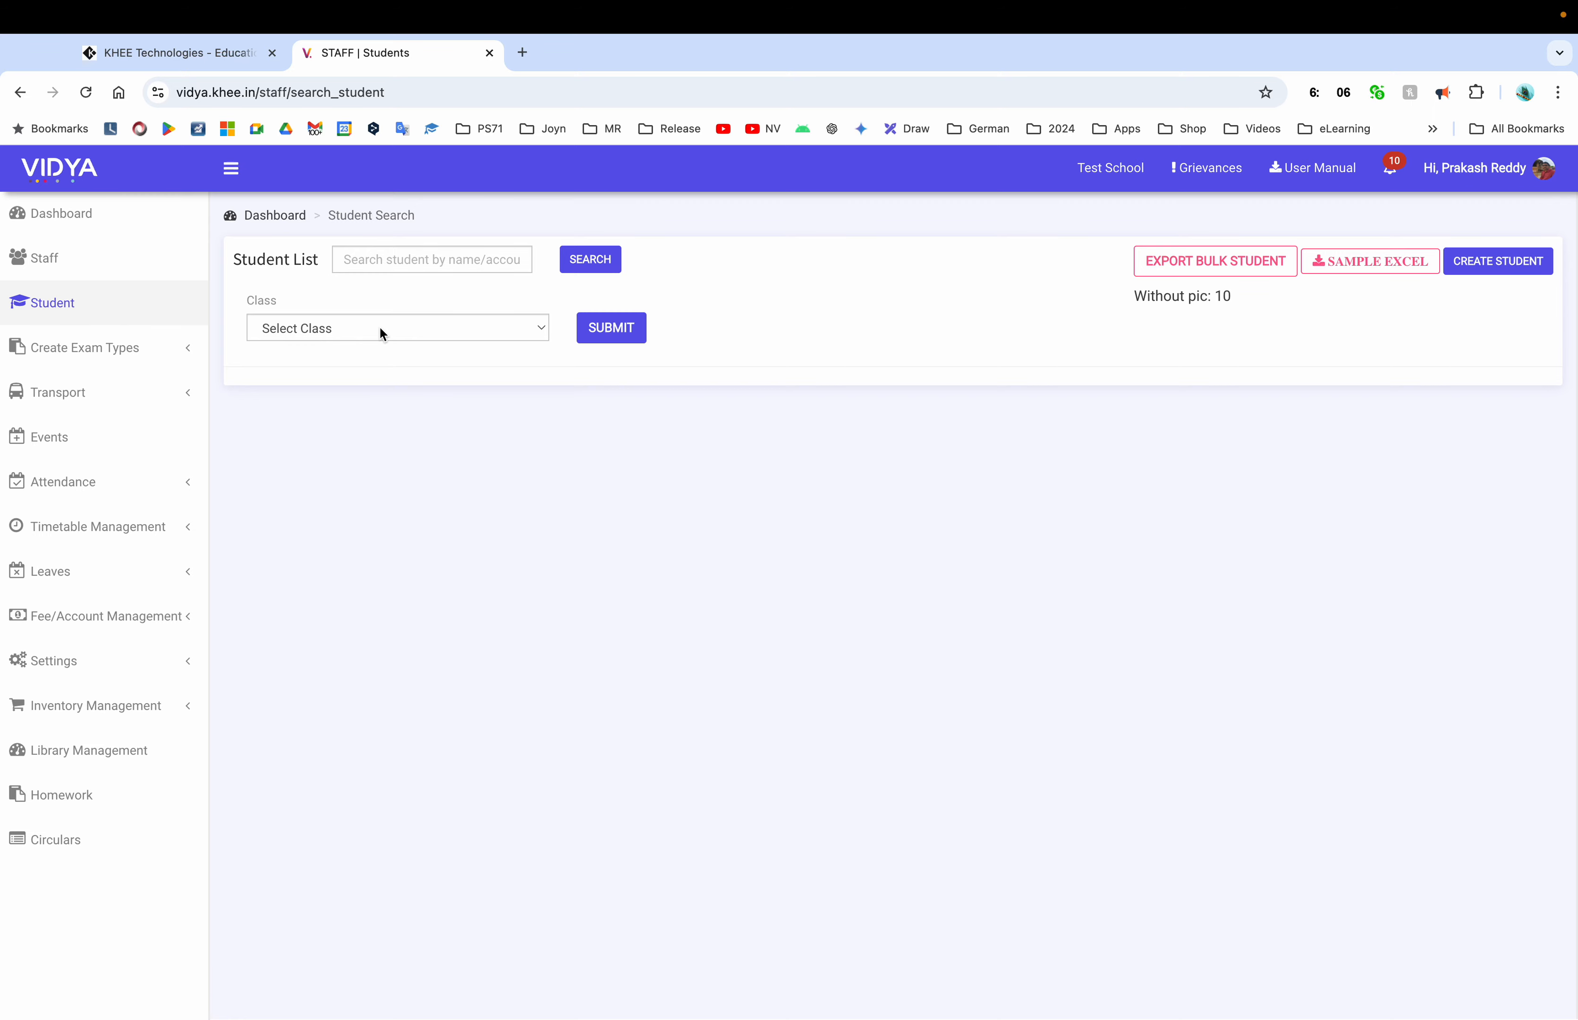
{"action": "left_click", "coordinate": [65, 259]}
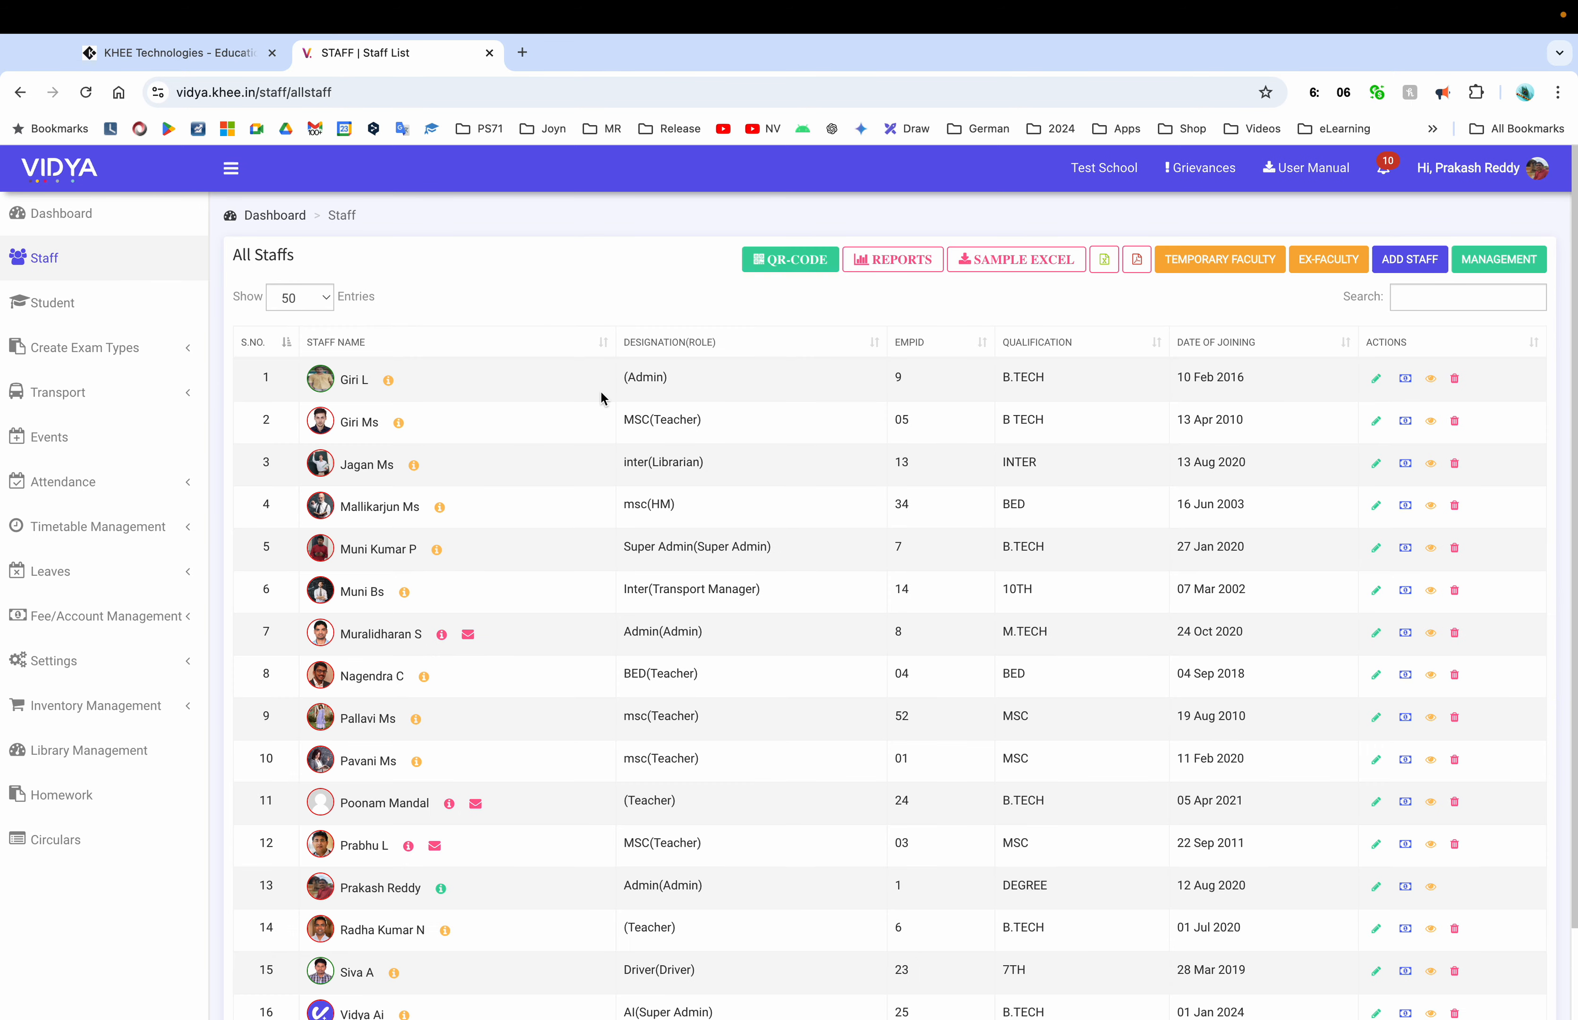
{"action": "mouse_move", "coordinate": [390, 383]}
{"action": "left_click", "coordinate": [1376, 379]}
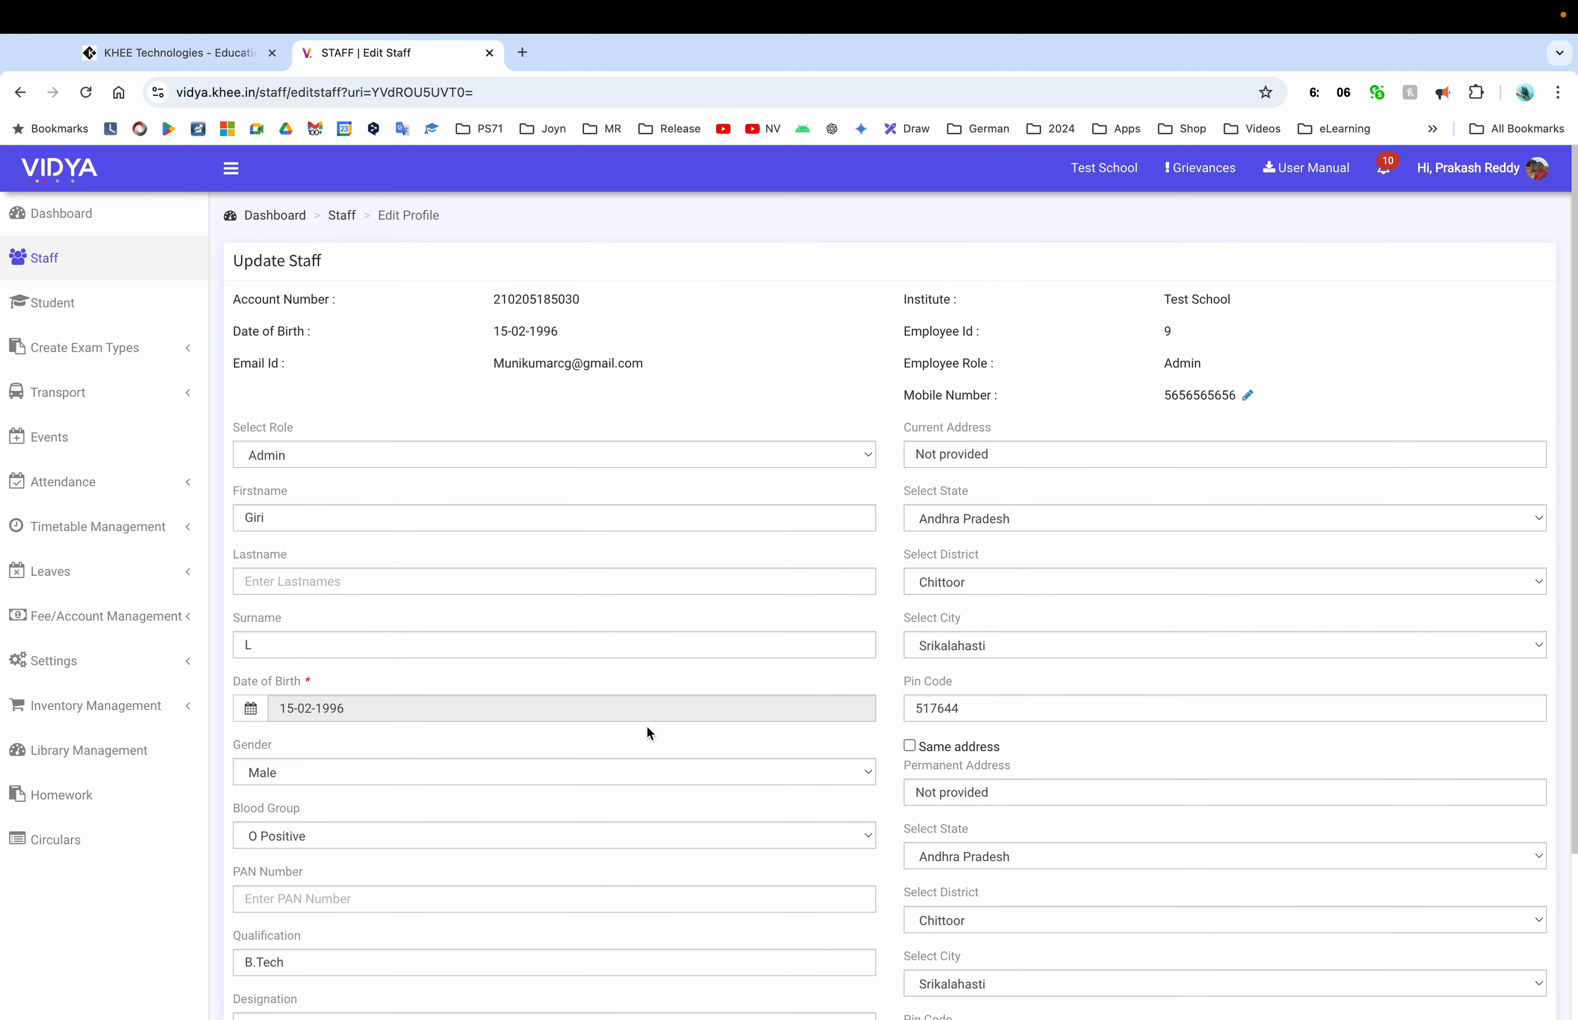
{"action": "scroll", "coordinate": [647, 729], "scroll_direction": "down", "scroll_amount": 3}
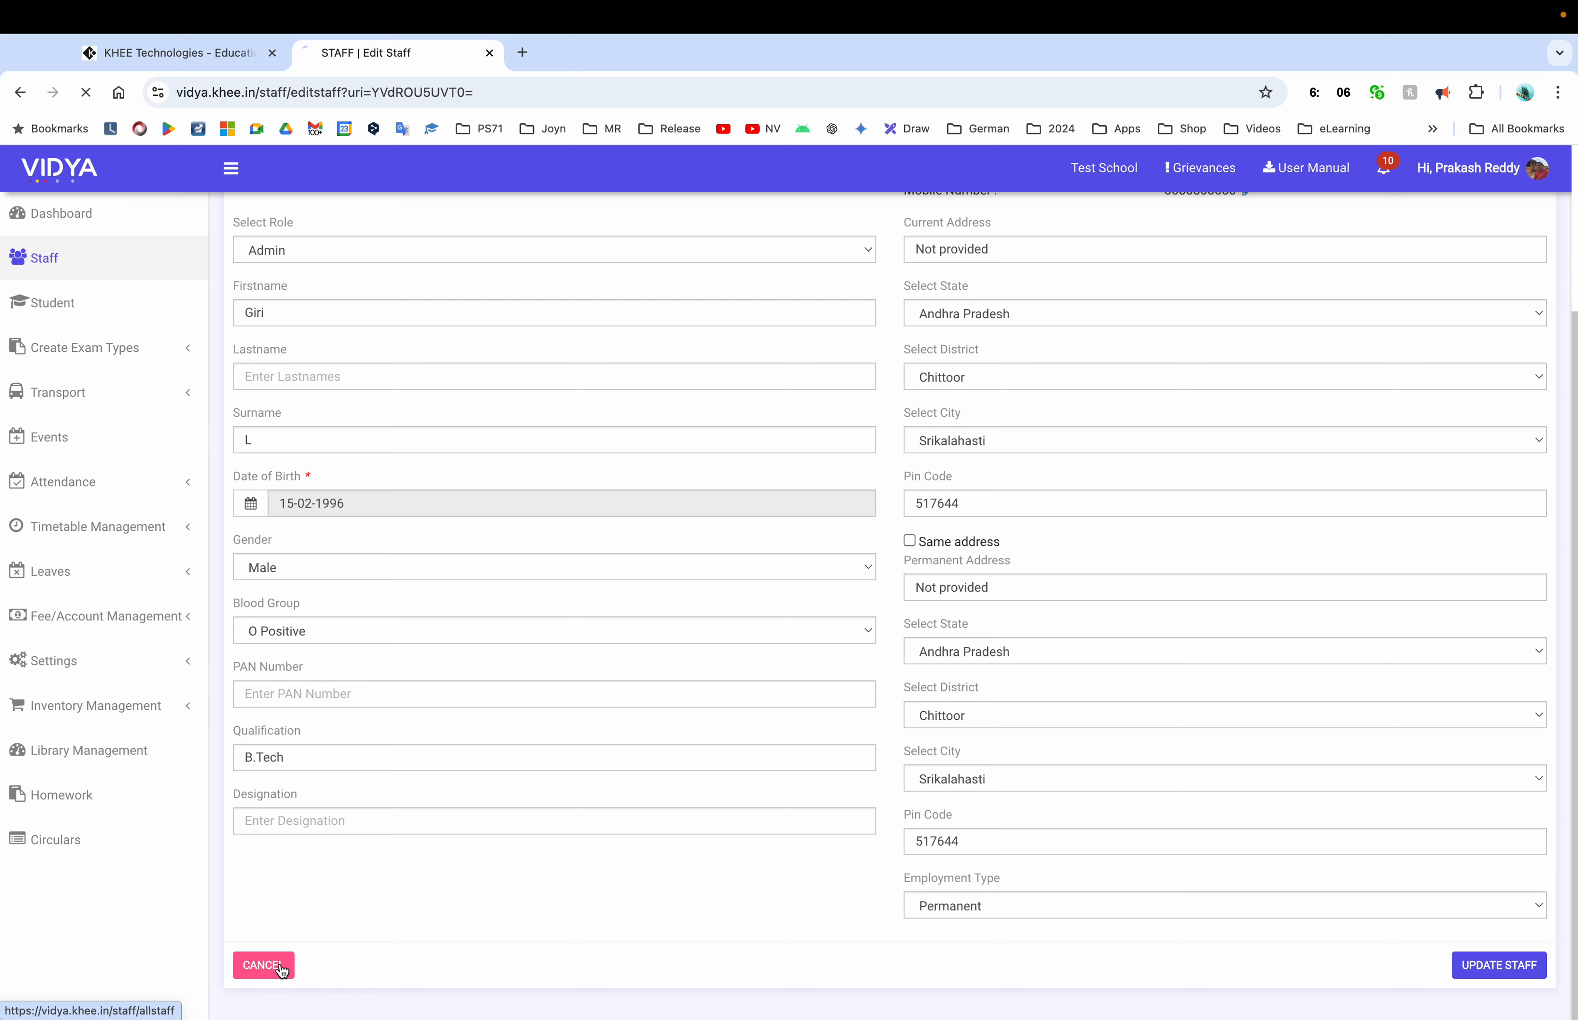
{"action": "left_click", "coordinate": [275, 965]}
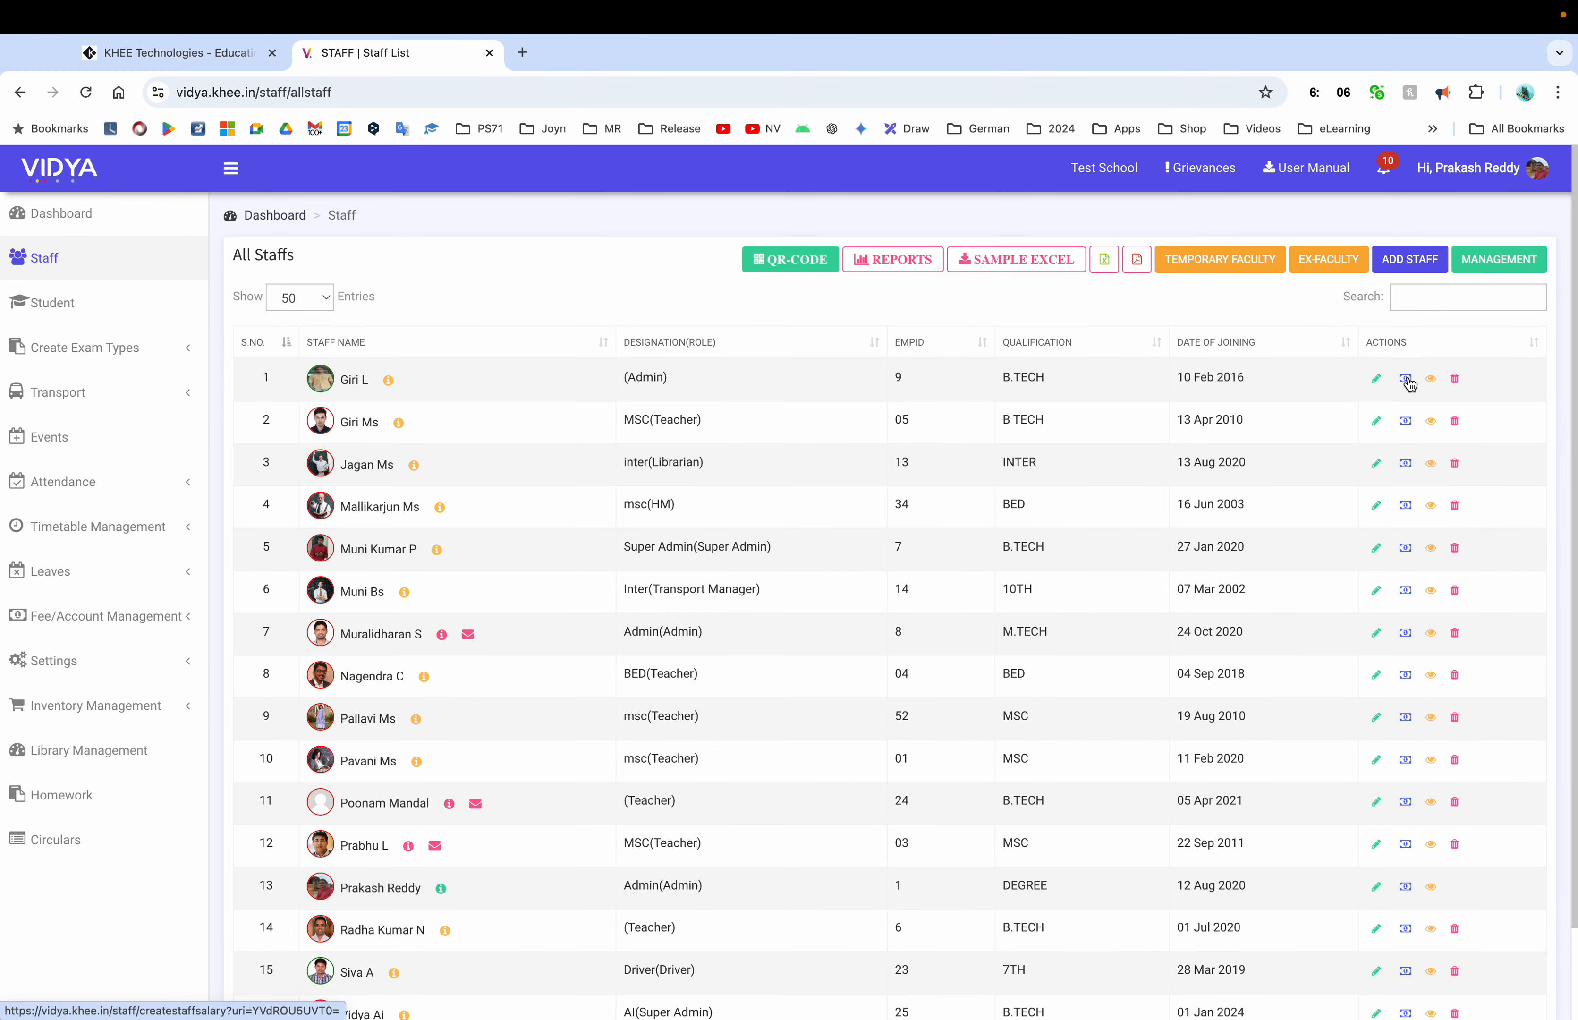
{"action": "left_click", "coordinate": [1430, 379]}
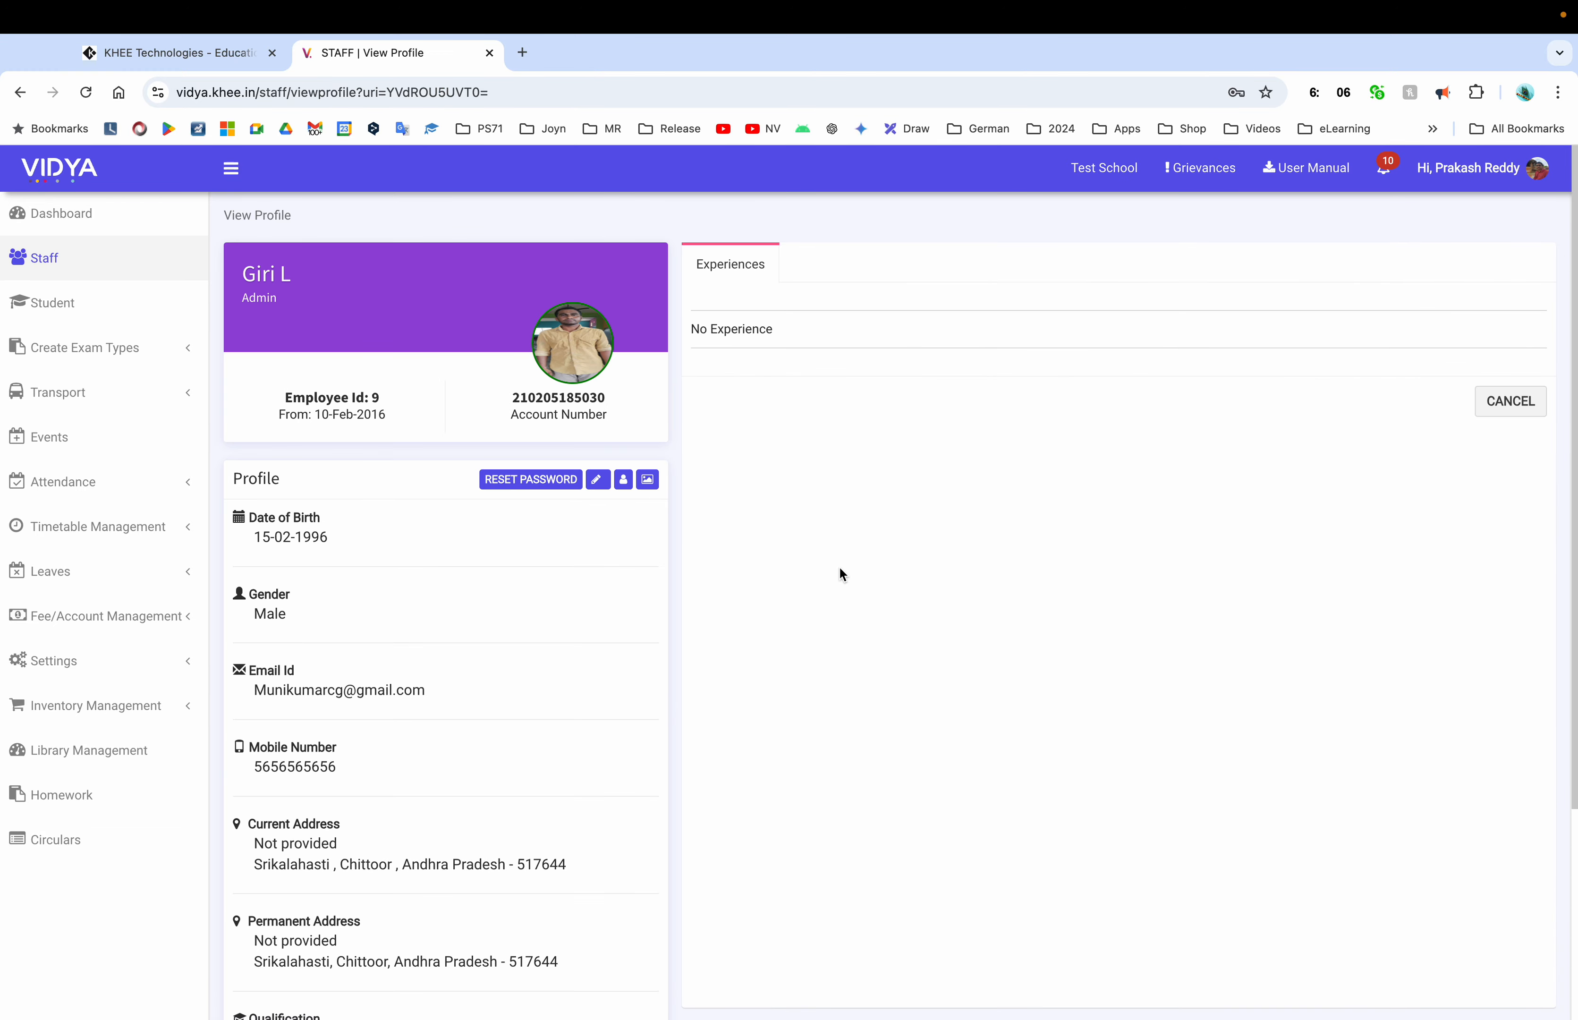
{"action": "scroll", "coordinate": [574, 718], "scroll_direction": "down", "scroll_amount": 4}
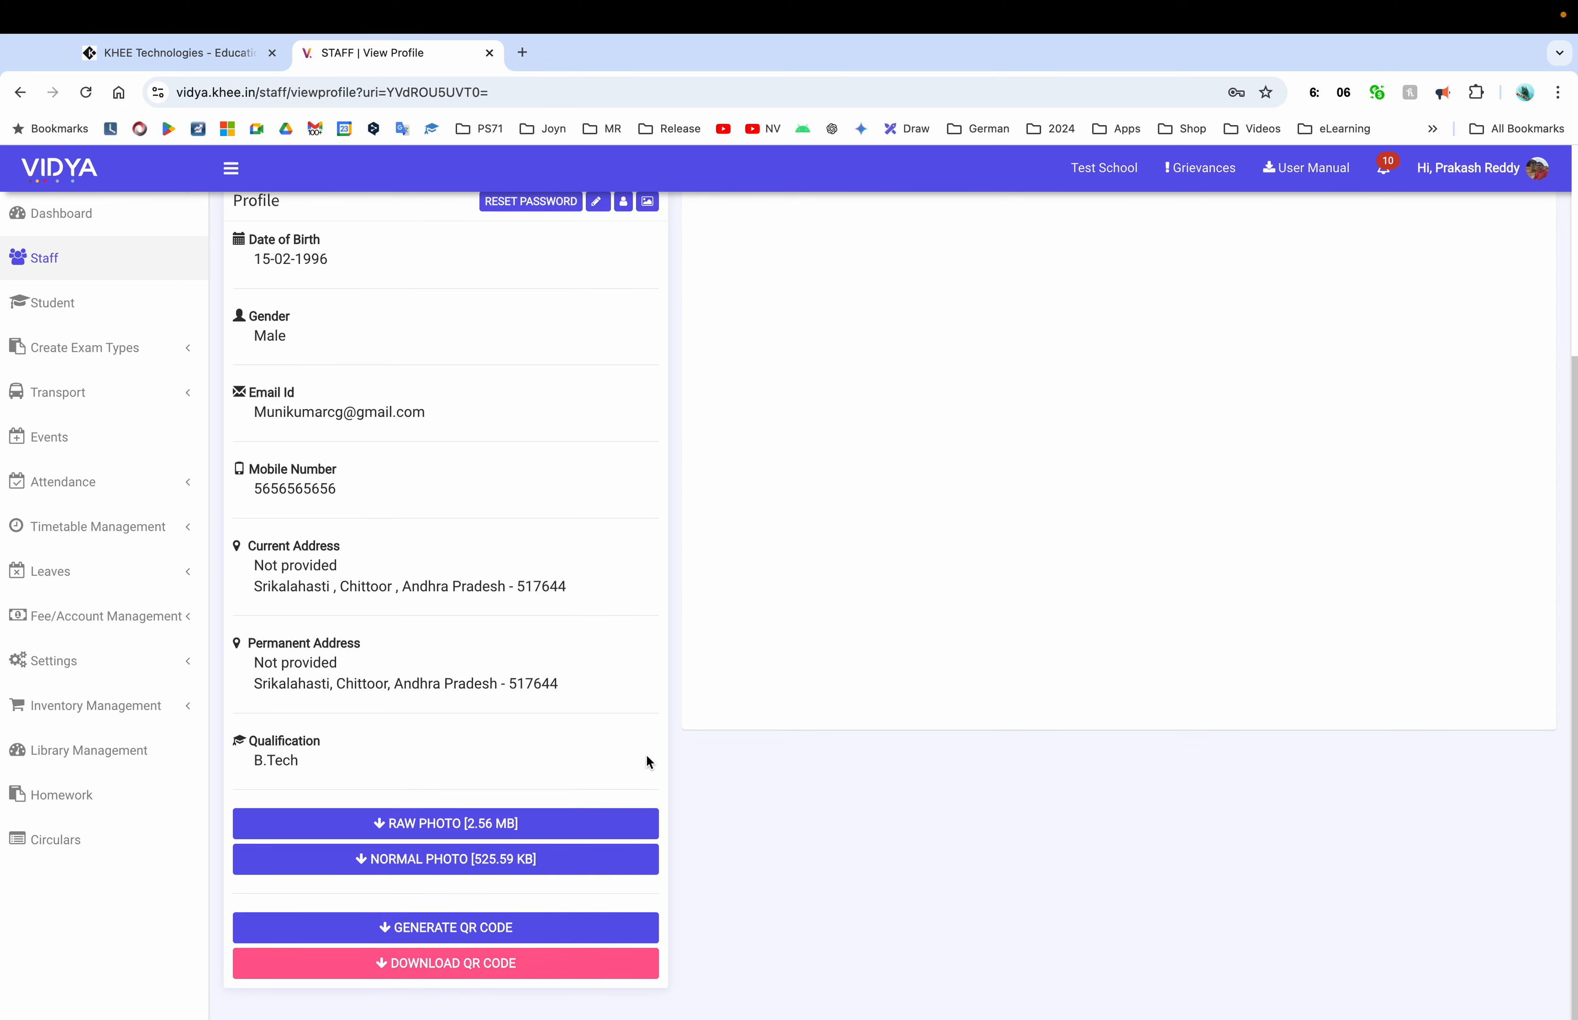
{"action": "scroll", "coordinate": [740, 740], "scroll_direction": "up", "scroll_amount": 4}
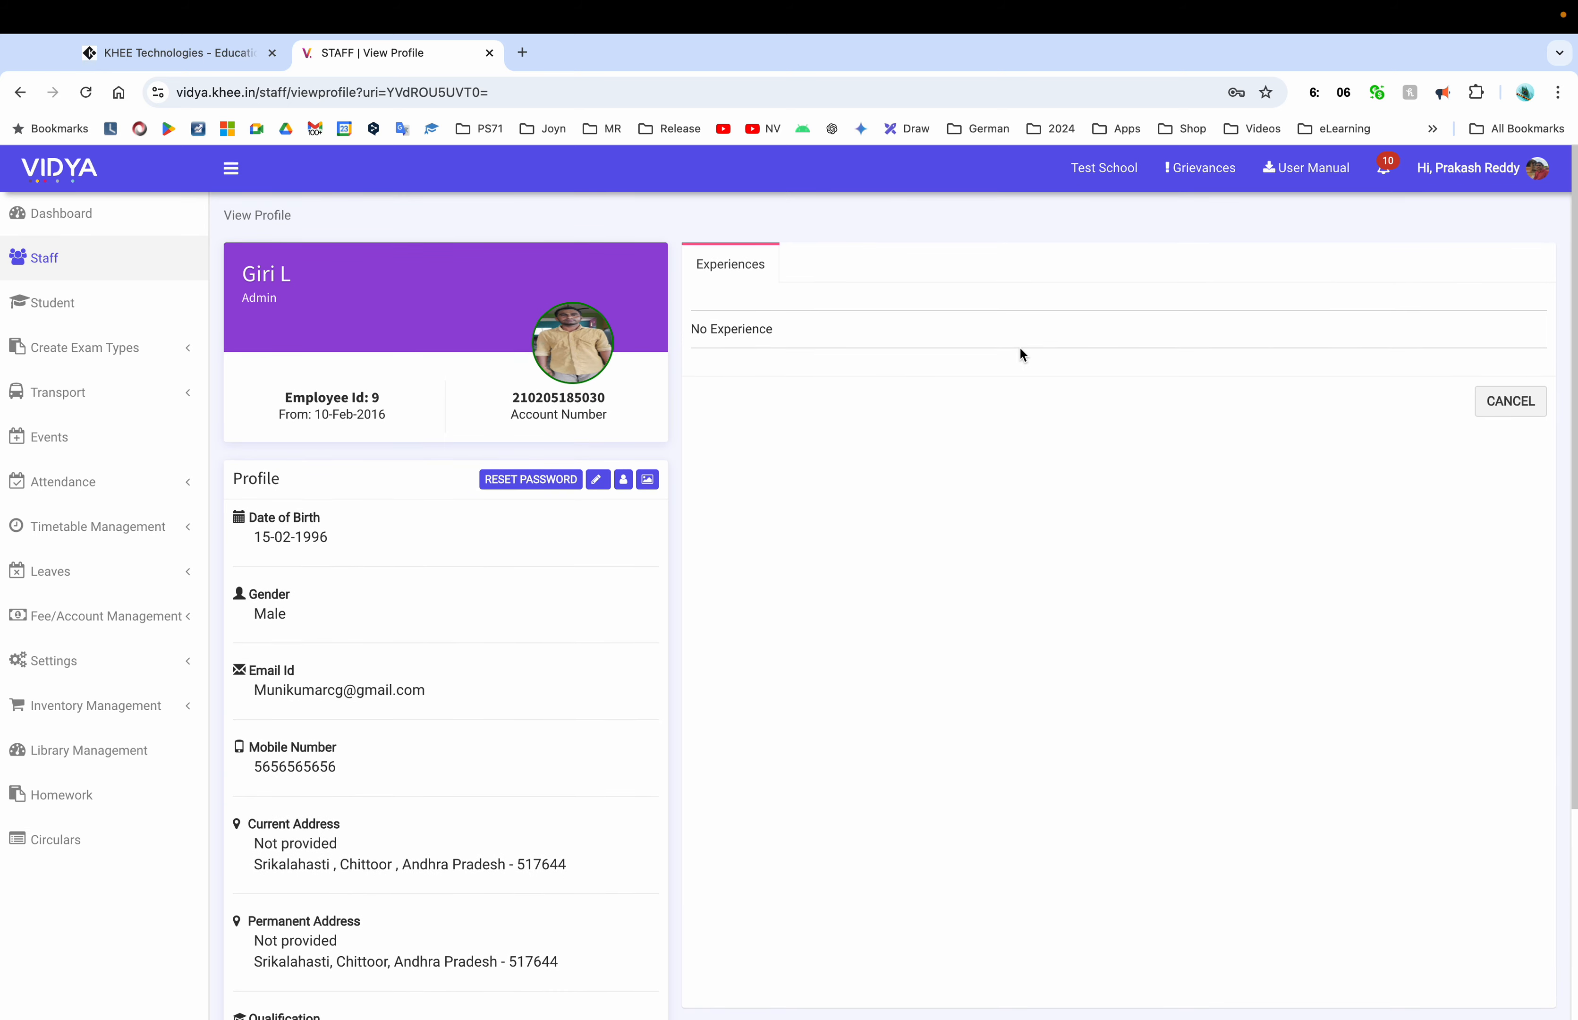
{"action": "left_click", "coordinate": [1515, 406]}
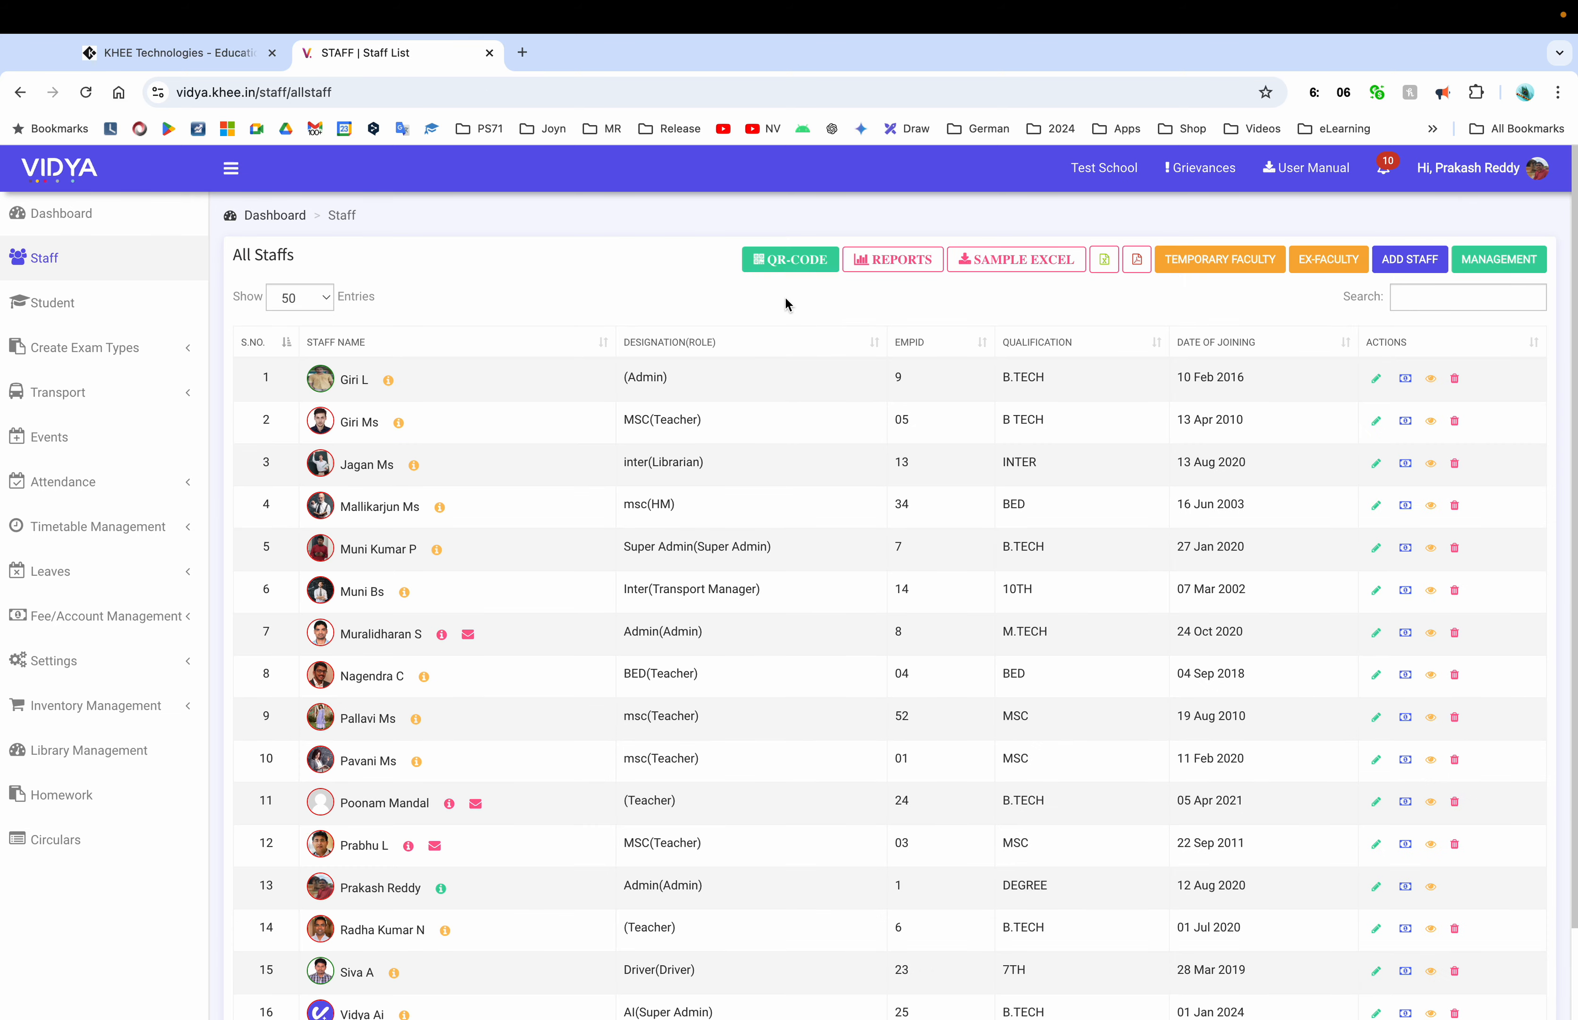
Report the problem 'Check the staff creation' saying SMS isn't received, then return to All Staffs
{"action": "left_click", "coordinate": [1465, 177]}
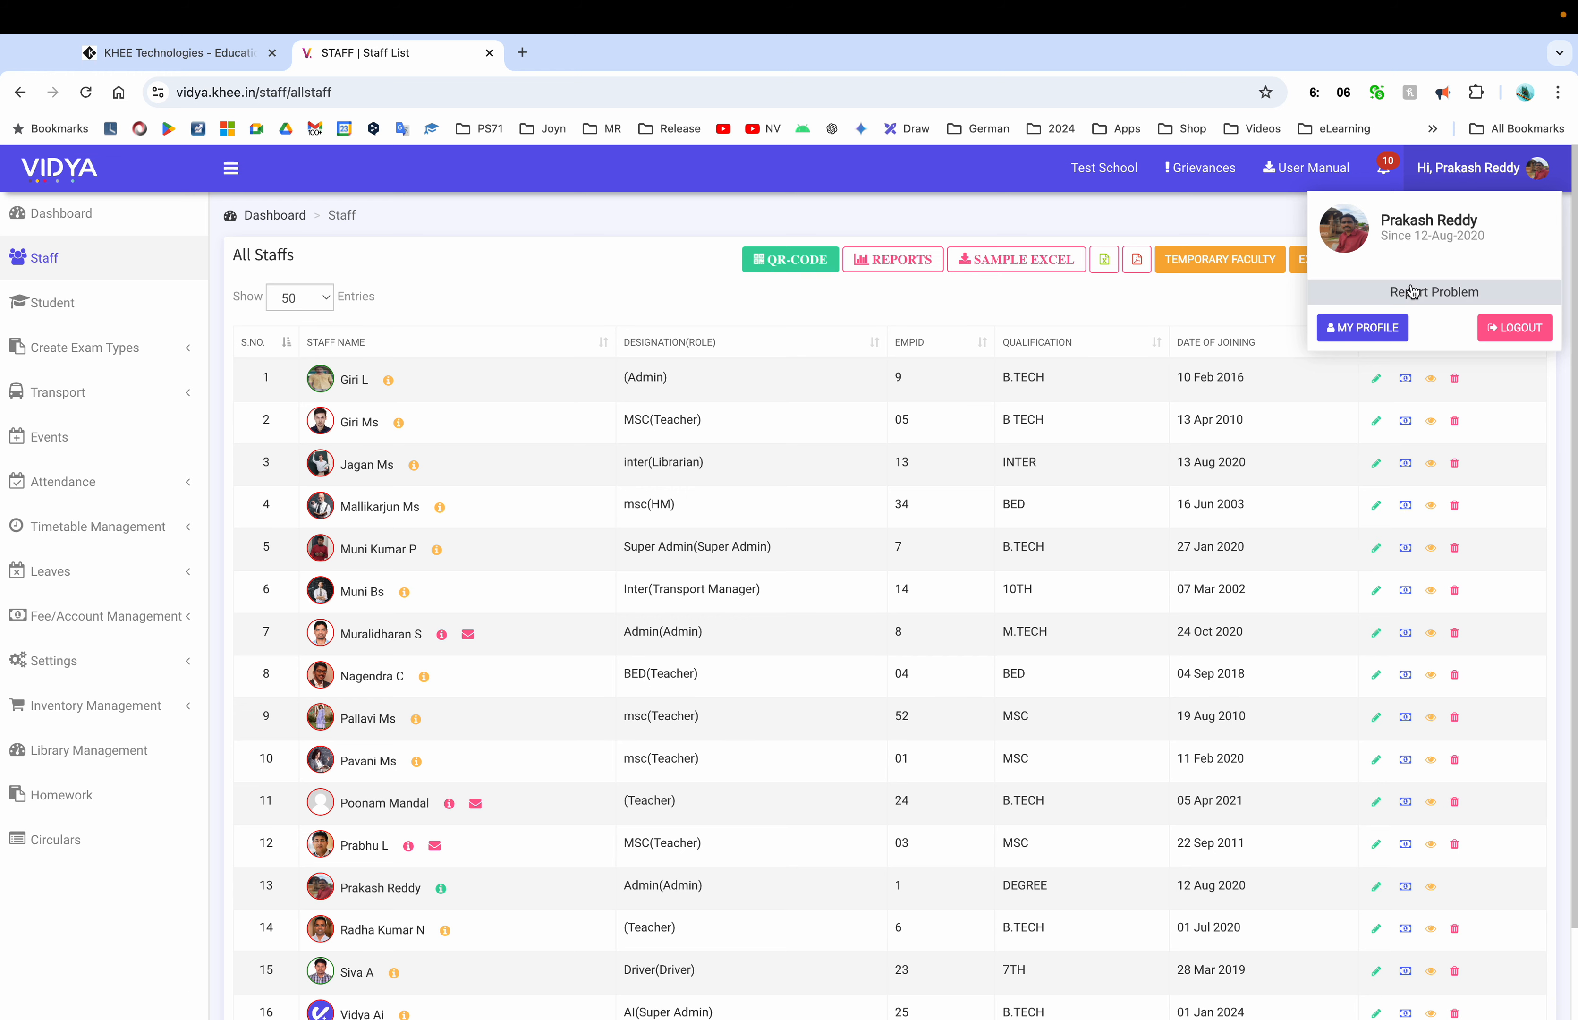
{"action": "left_click", "coordinate": [1468, 296]}
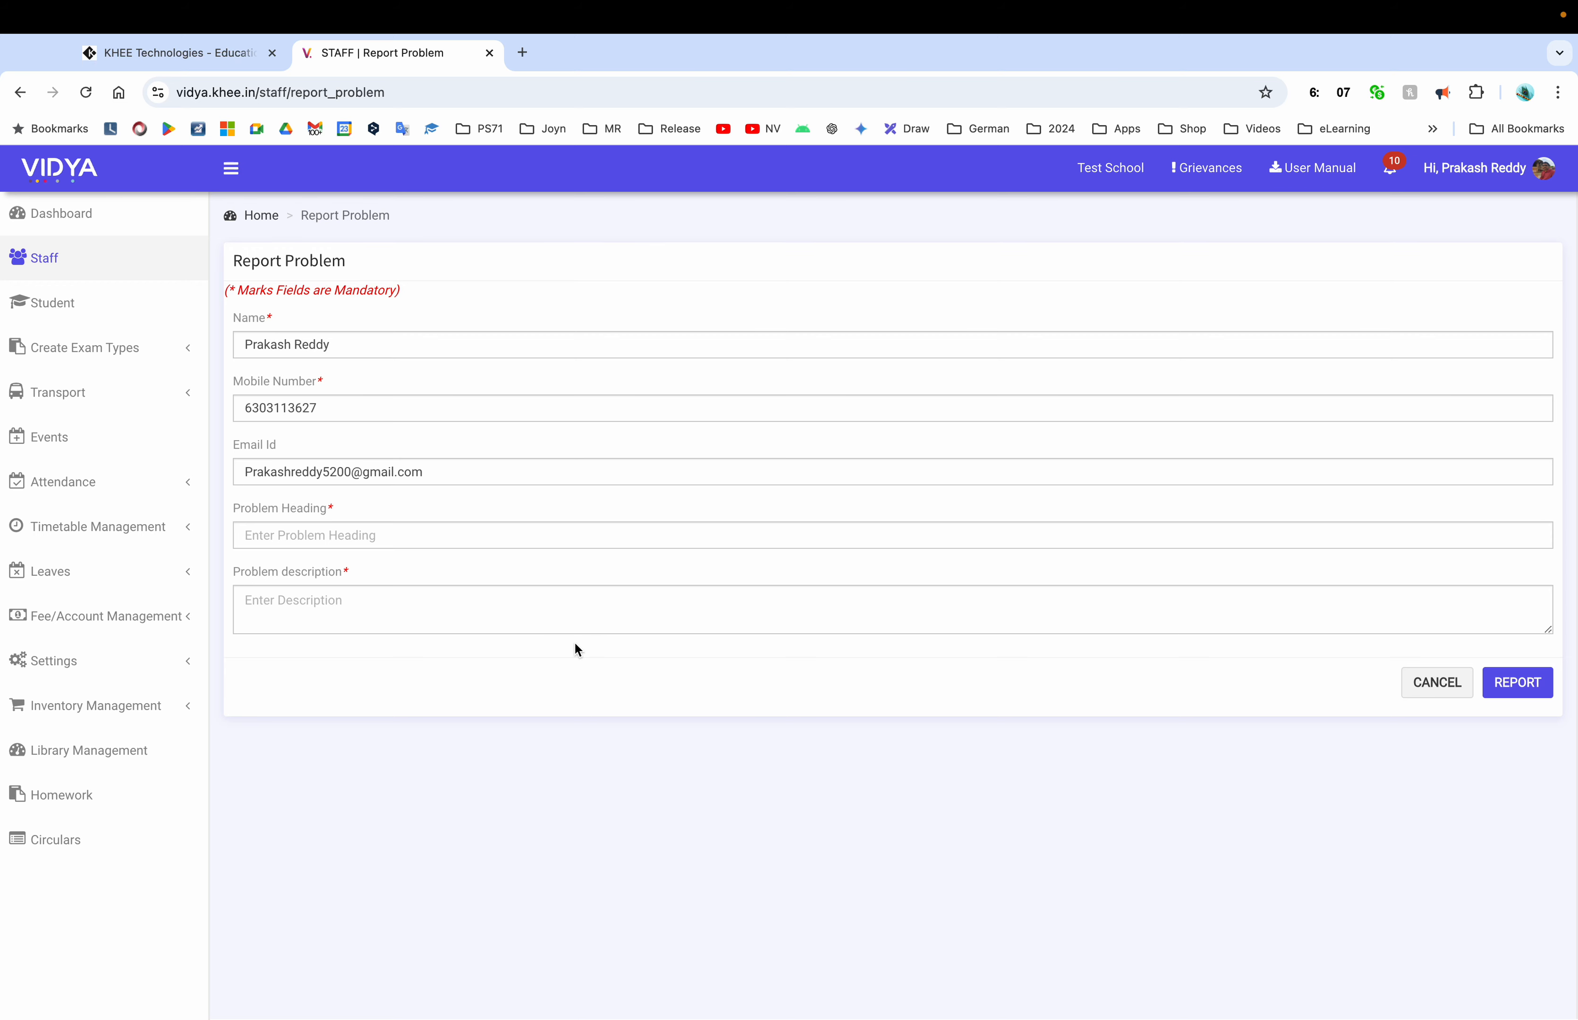
{"action": "left_click", "coordinate": [406, 543]}
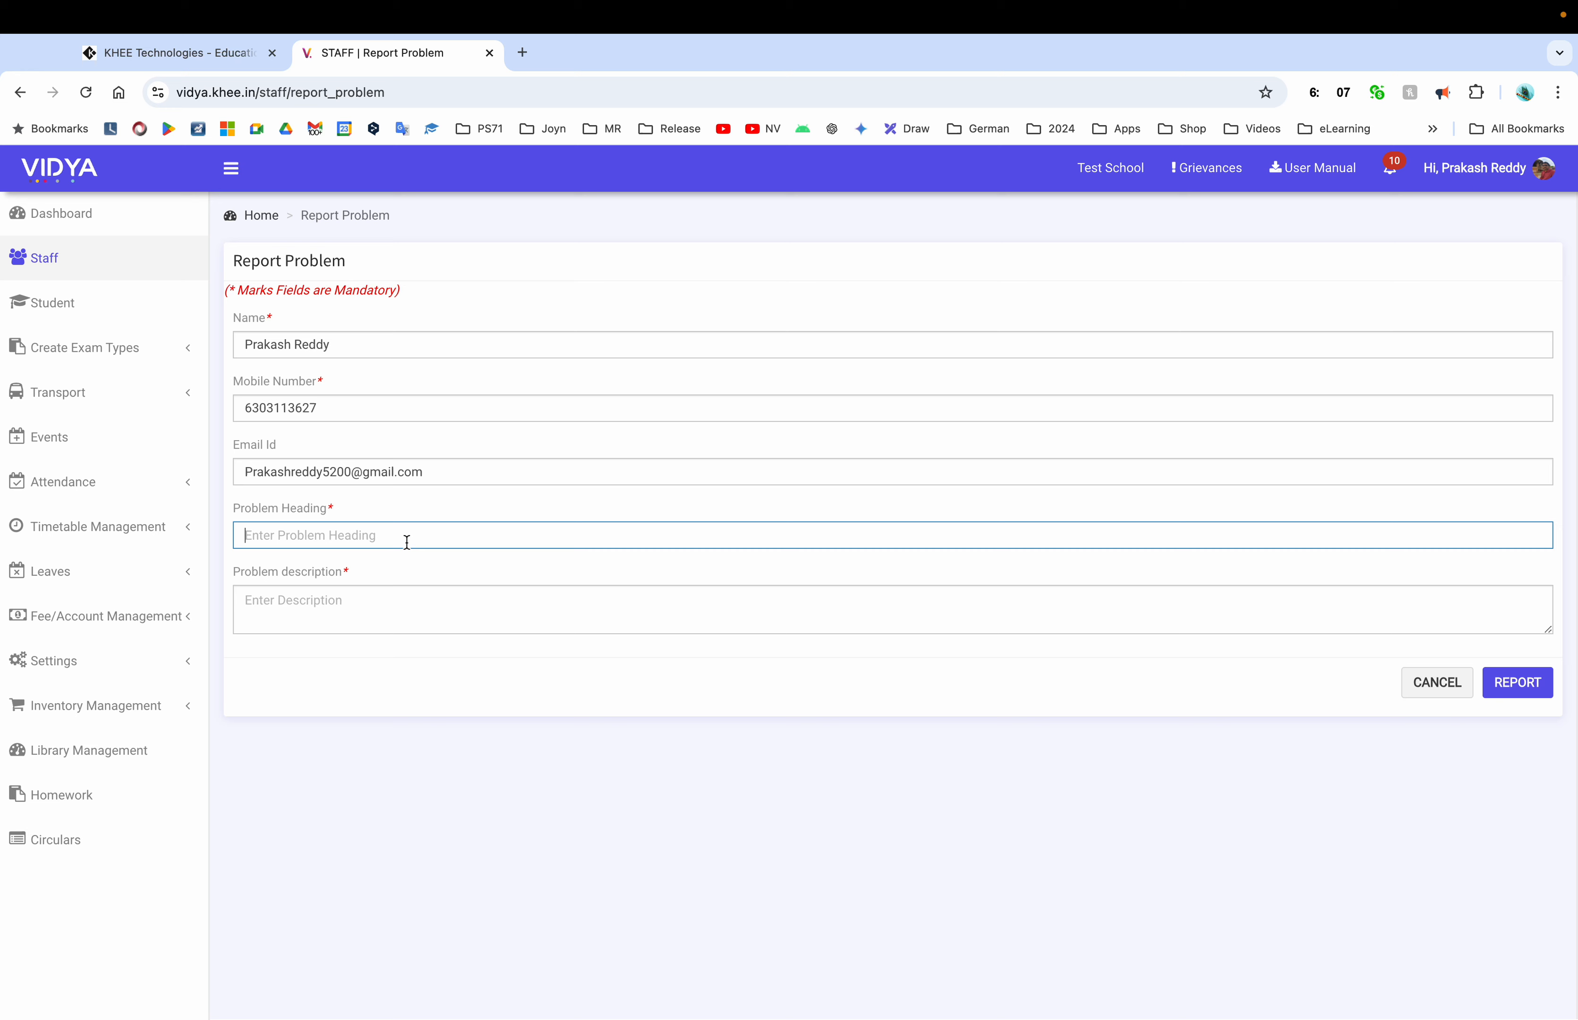
{"action": "type", "text": "Check the staff creation"}
{"action": "key", "text": "Tab"}
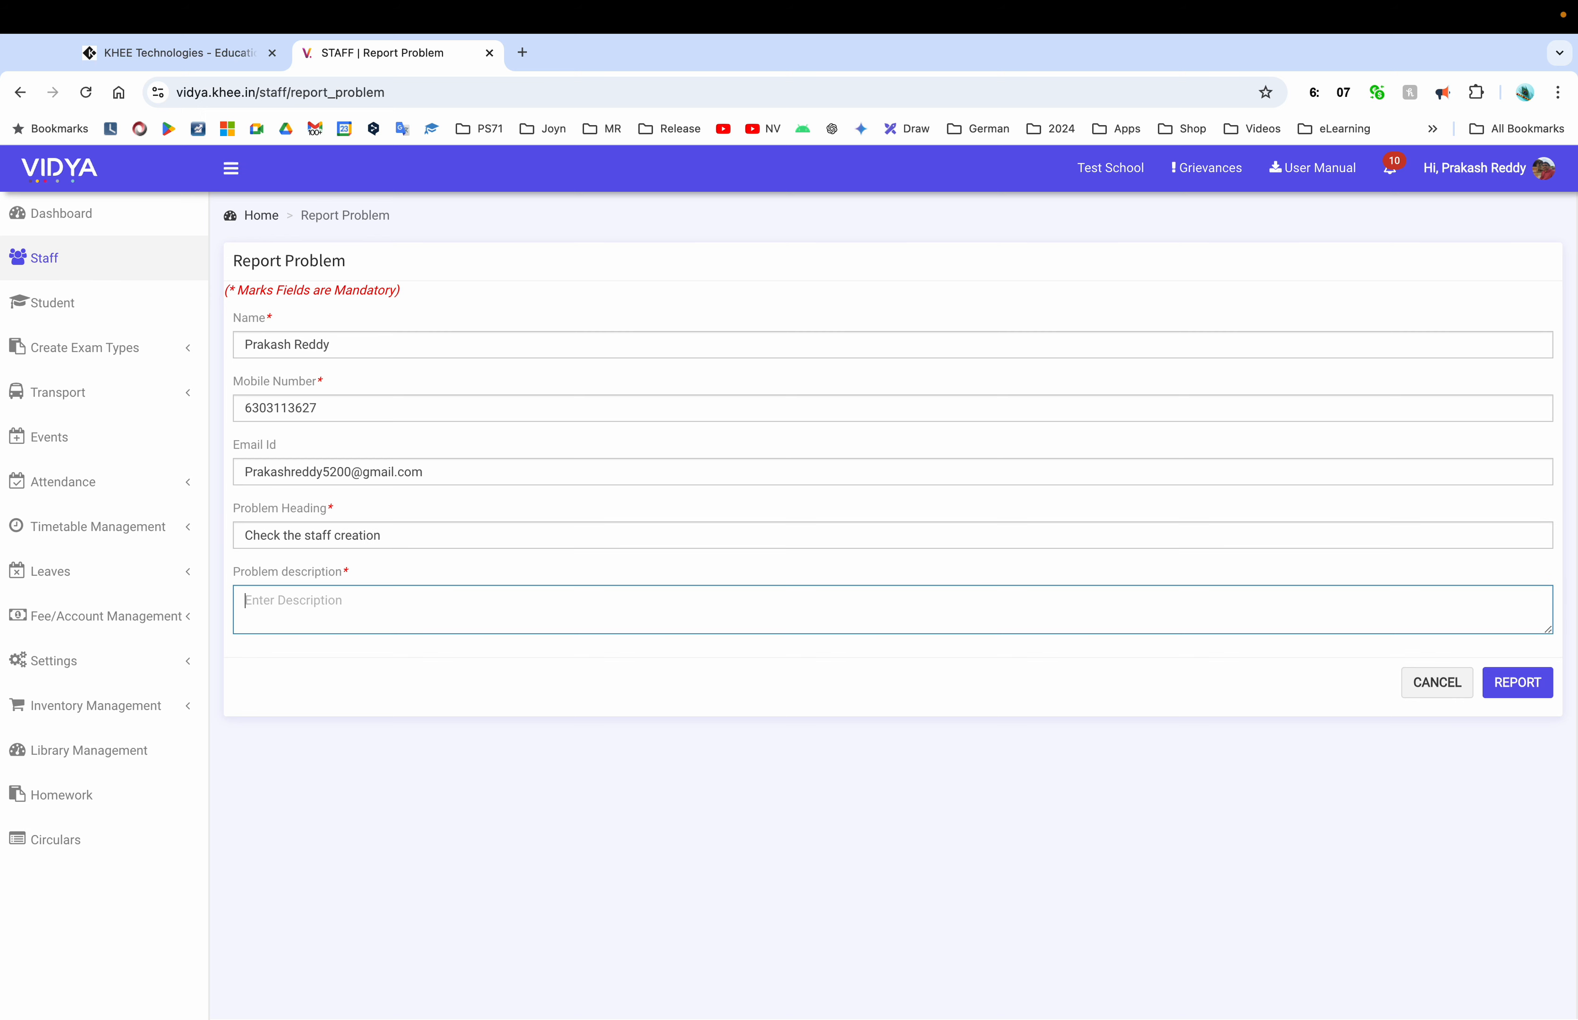
{"action": "type", "text": "We are unable to receive the sms"}
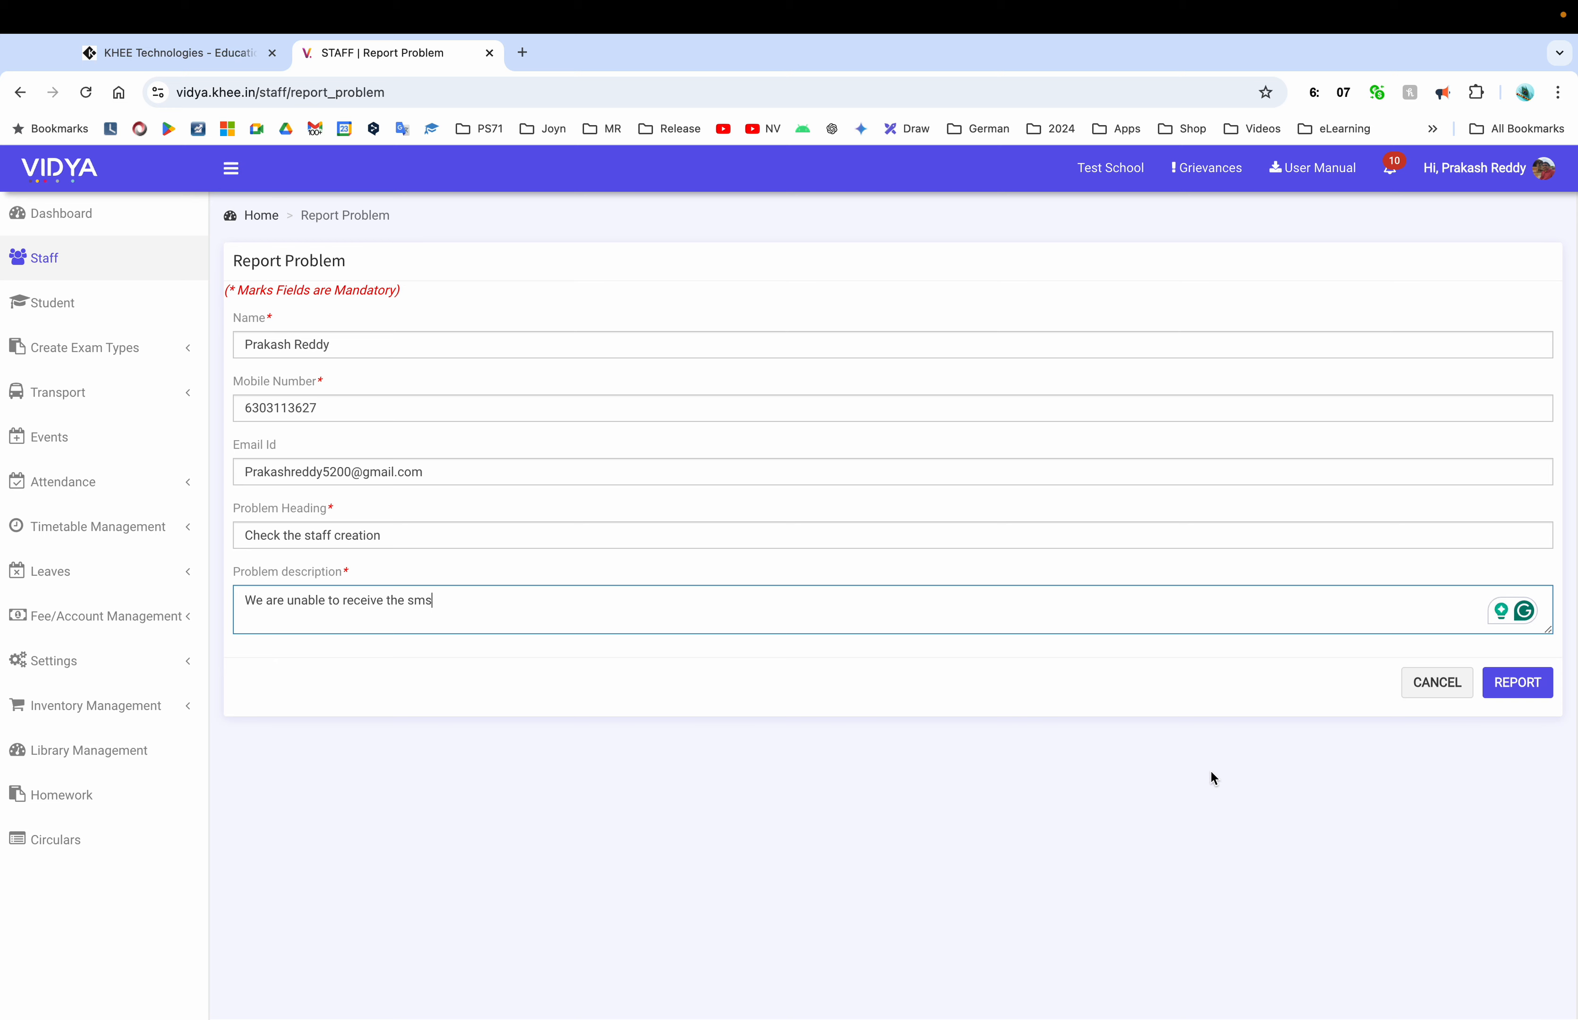
{"action": "left_click", "coordinate": [1510, 702]}
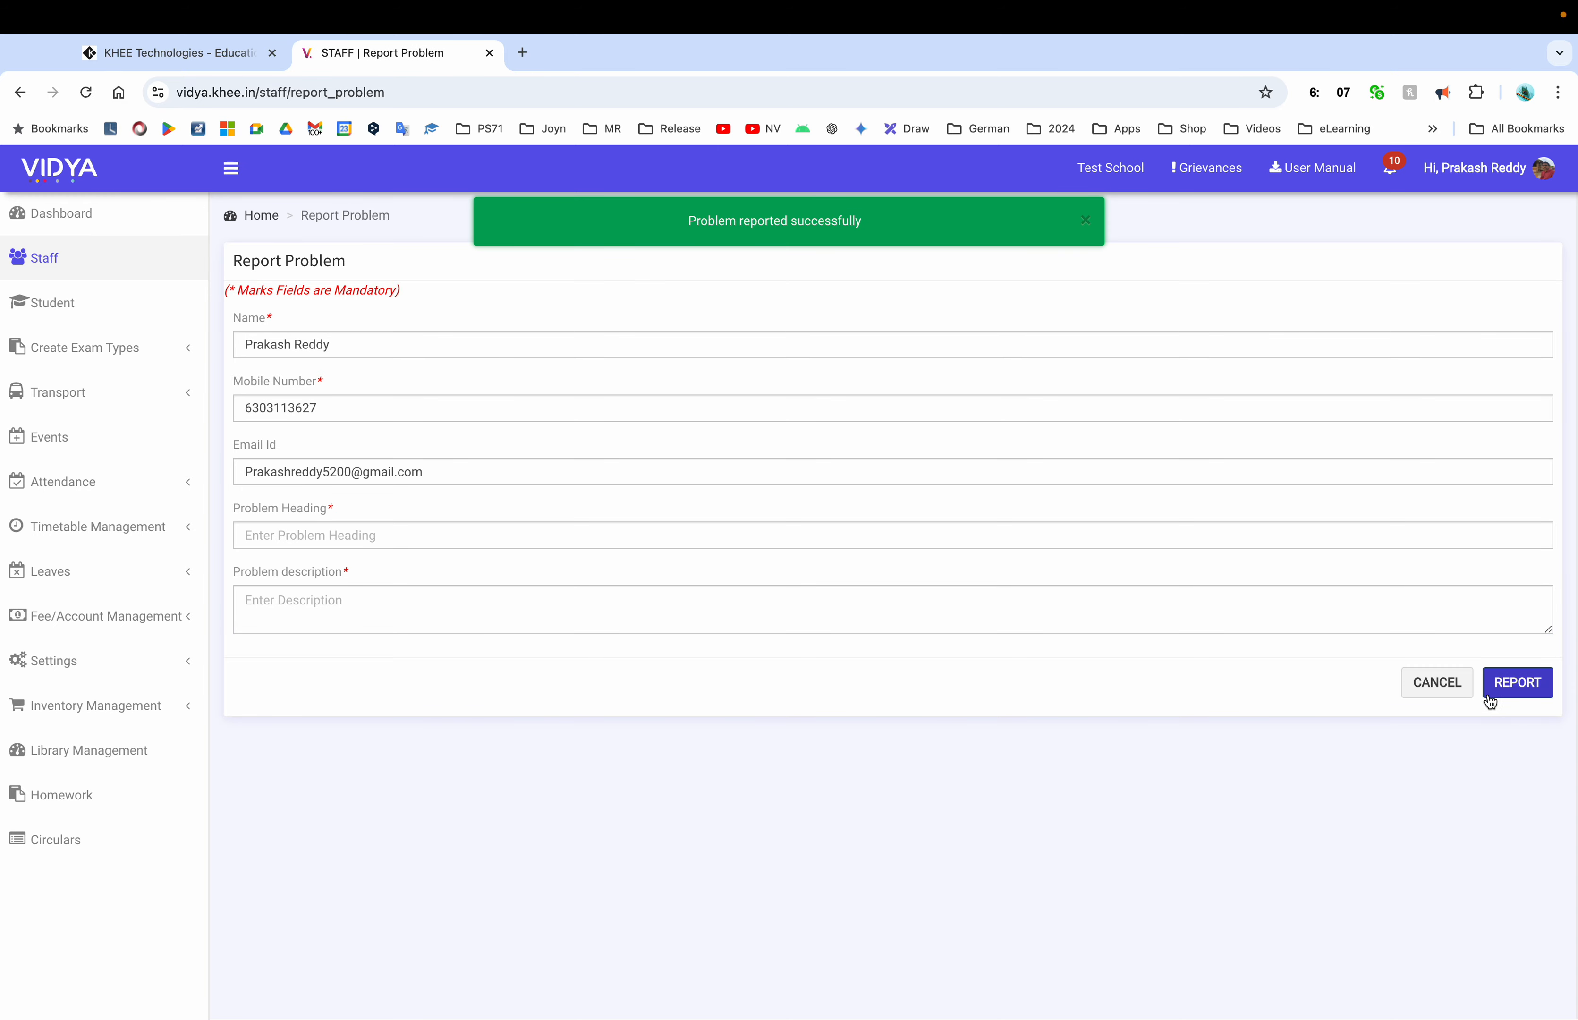
{"action": "left_click", "coordinate": [80, 273]}
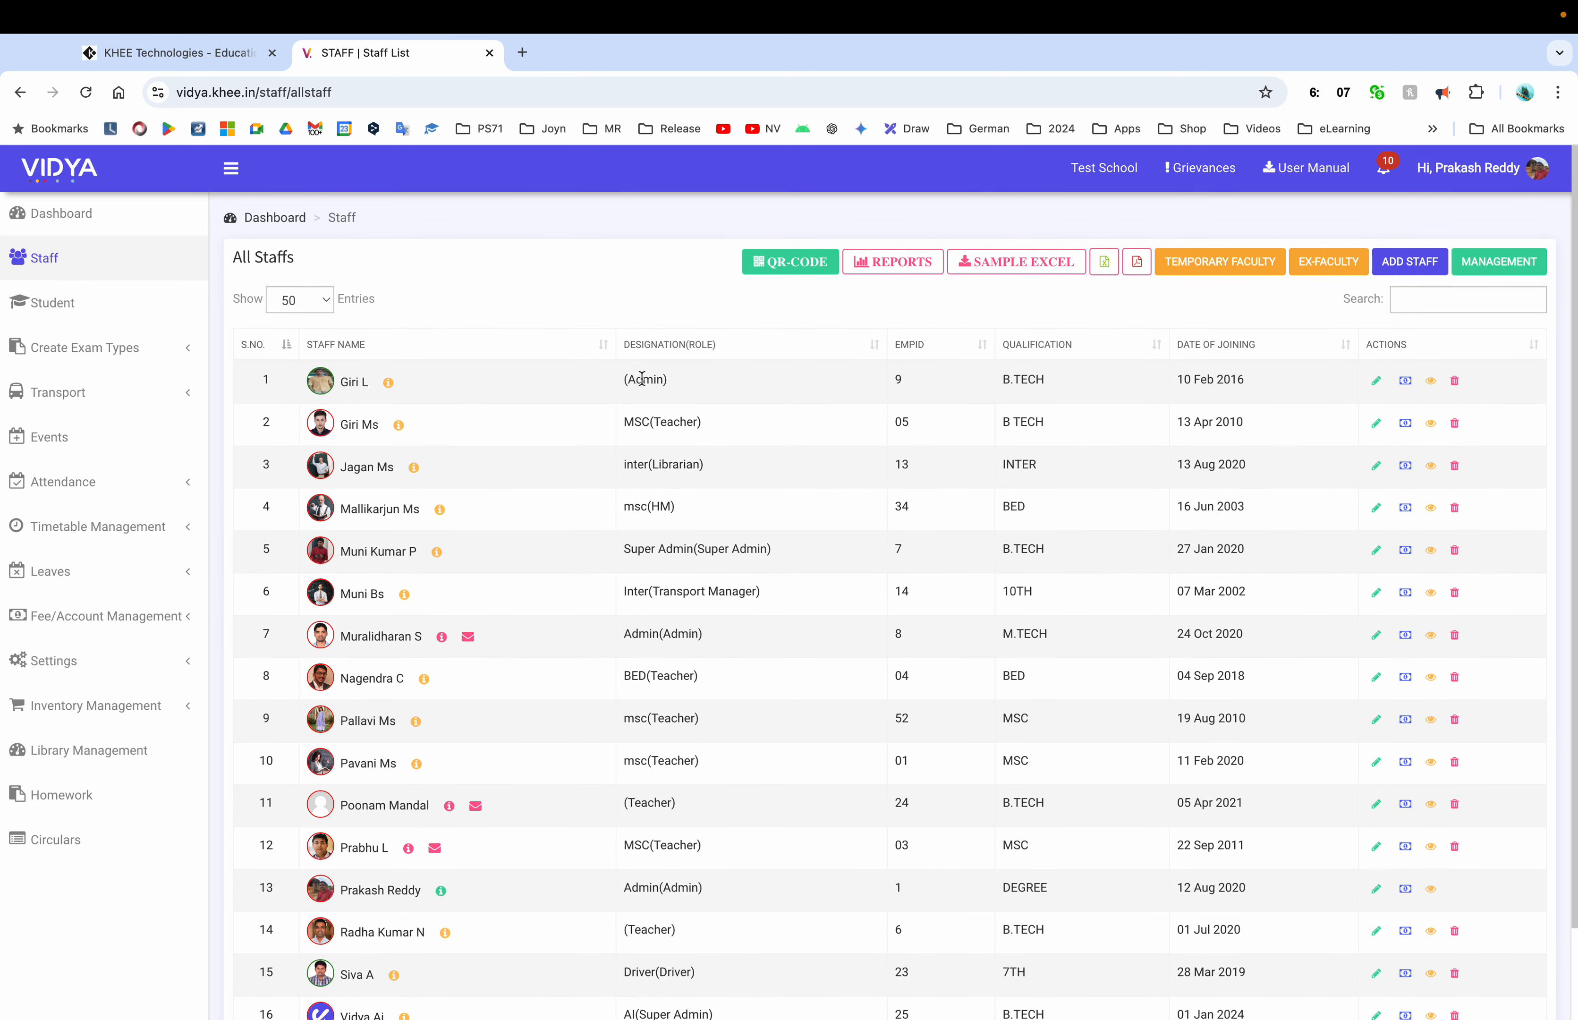
List the 12 students of 2nd Class - A-Section ( R34 ), then return to the dashboard
{"action": "left_click", "coordinate": [106, 316]}
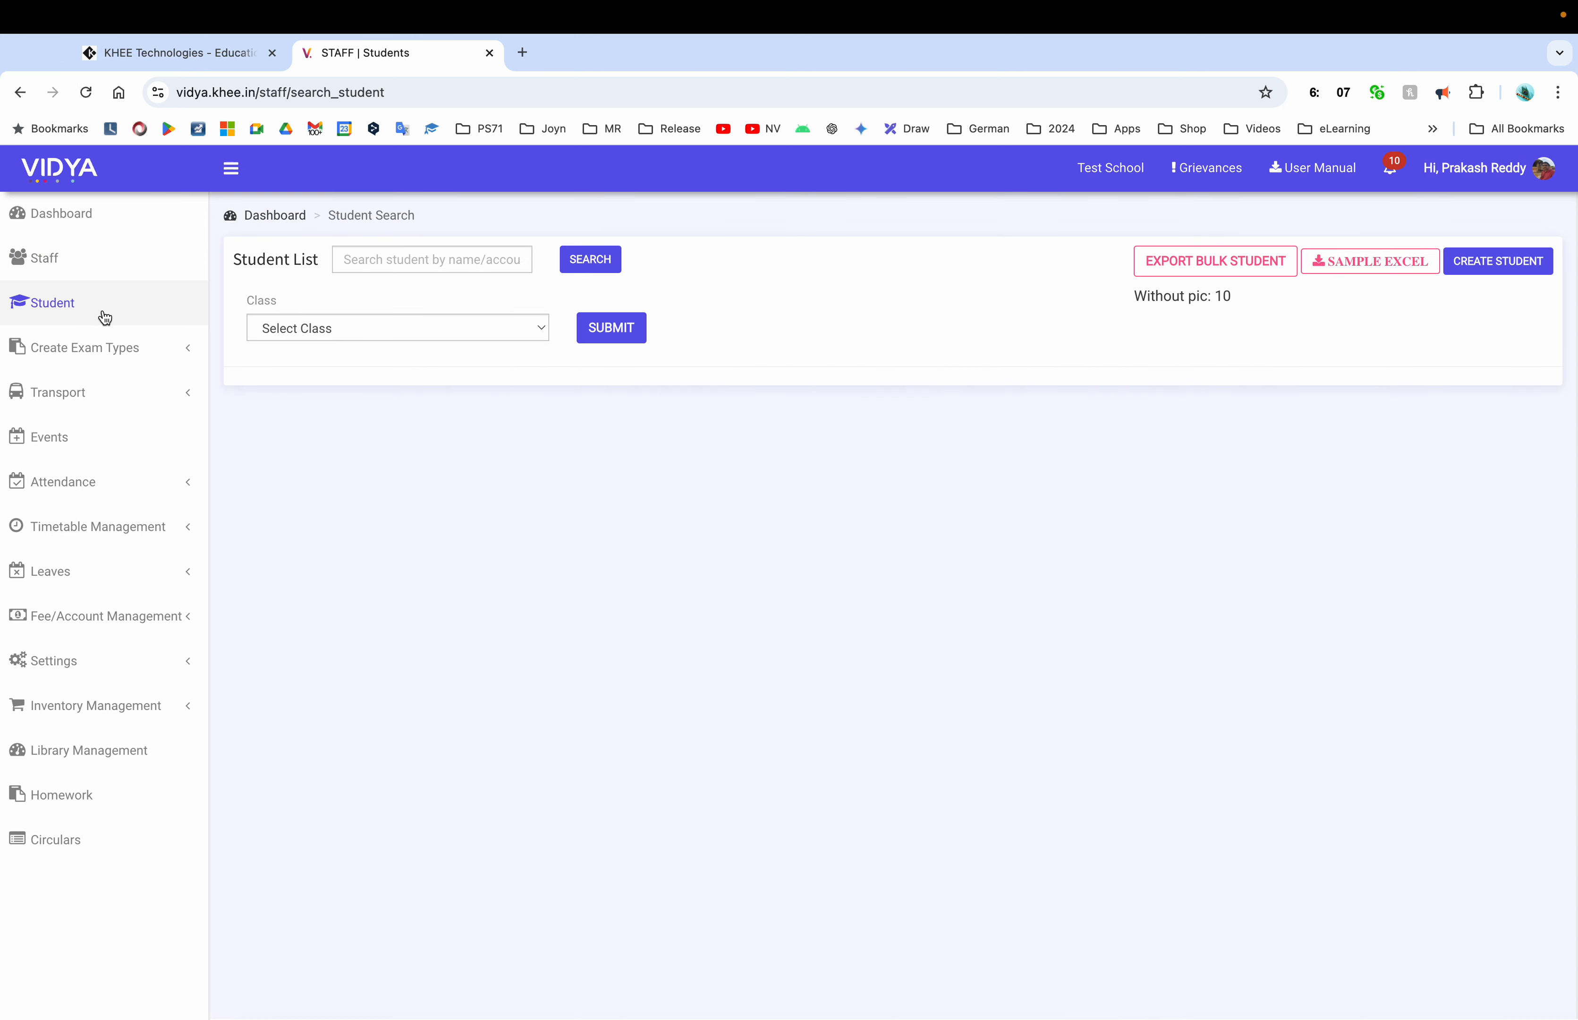
{"action": "left_click", "coordinate": [447, 326]}
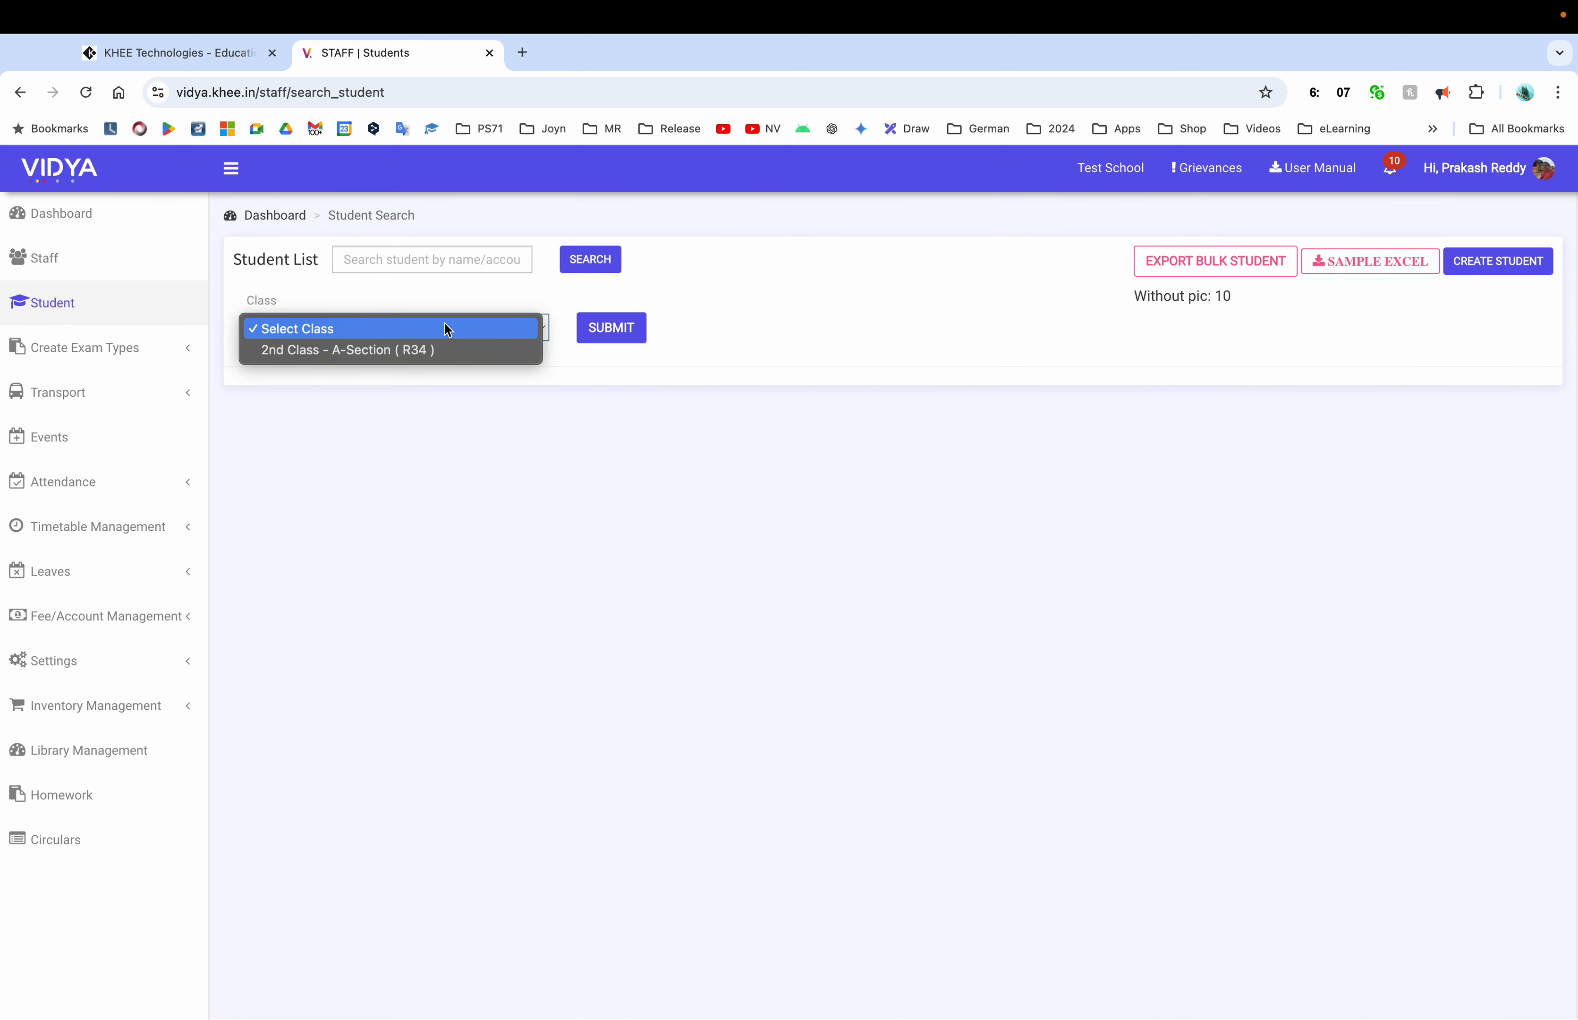
{"action": "left_click", "coordinate": [397, 350]}
{"action": "left_click", "coordinate": [608, 329]}
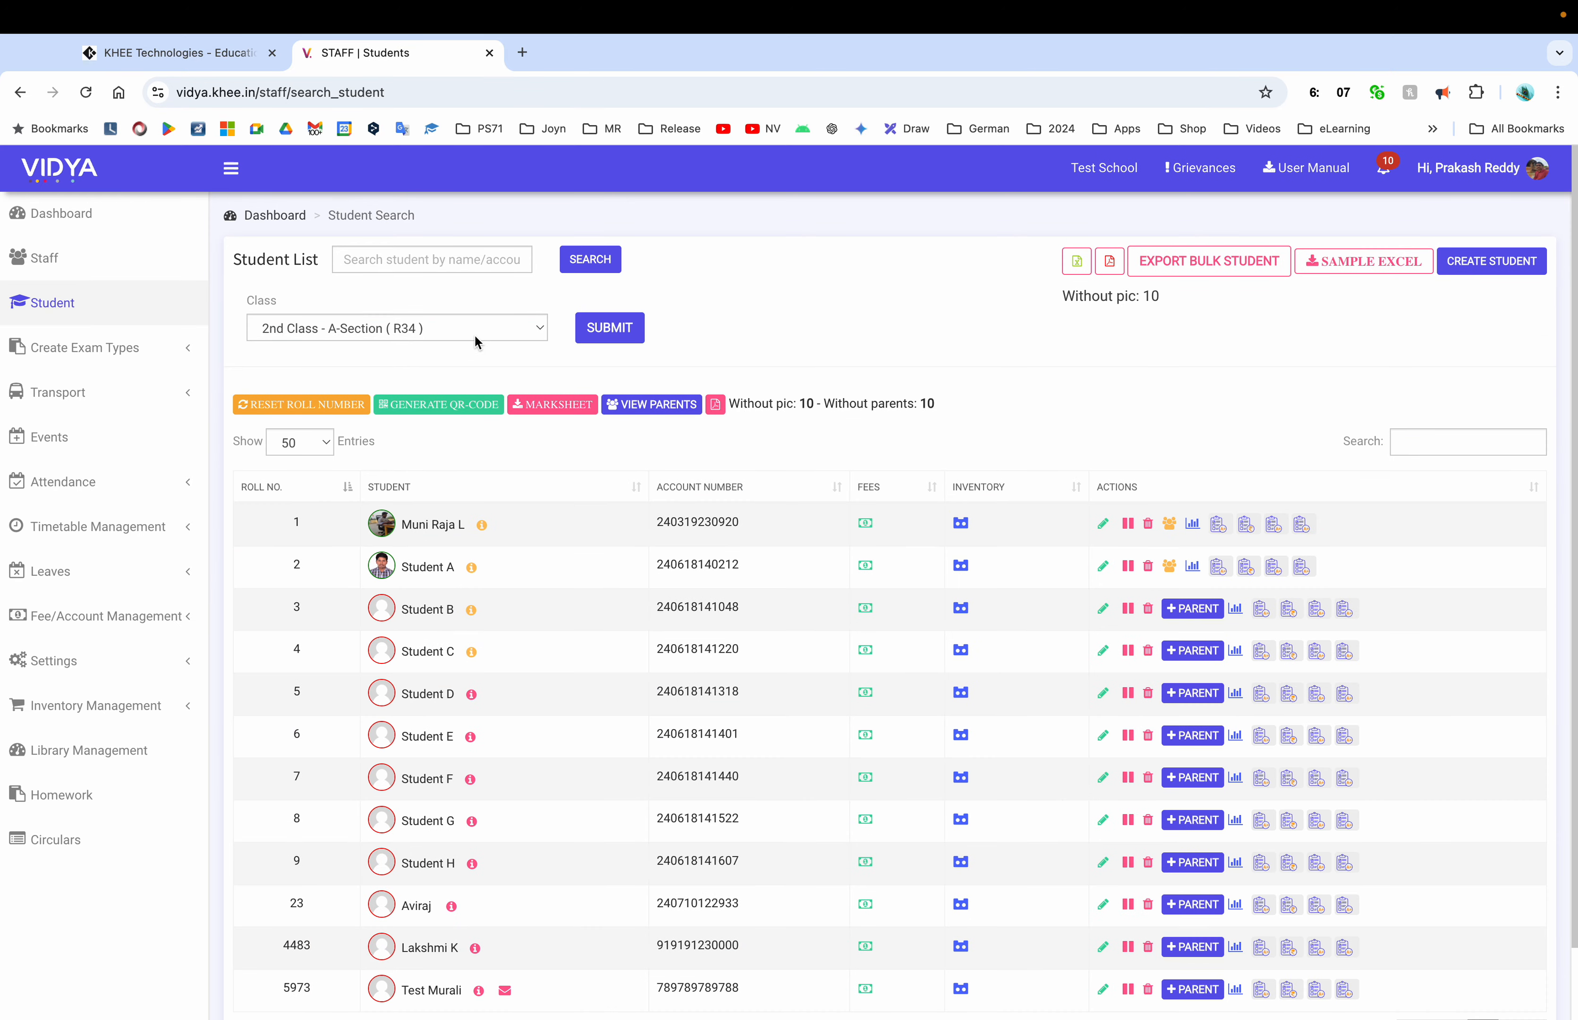
{"action": "scroll", "coordinate": [789, 713], "scroll_direction": "down", "scroll_amount": 2}
{"action": "scroll", "coordinate": [787, 705], "scroll_direction": "up", "scroll_amount": 1}
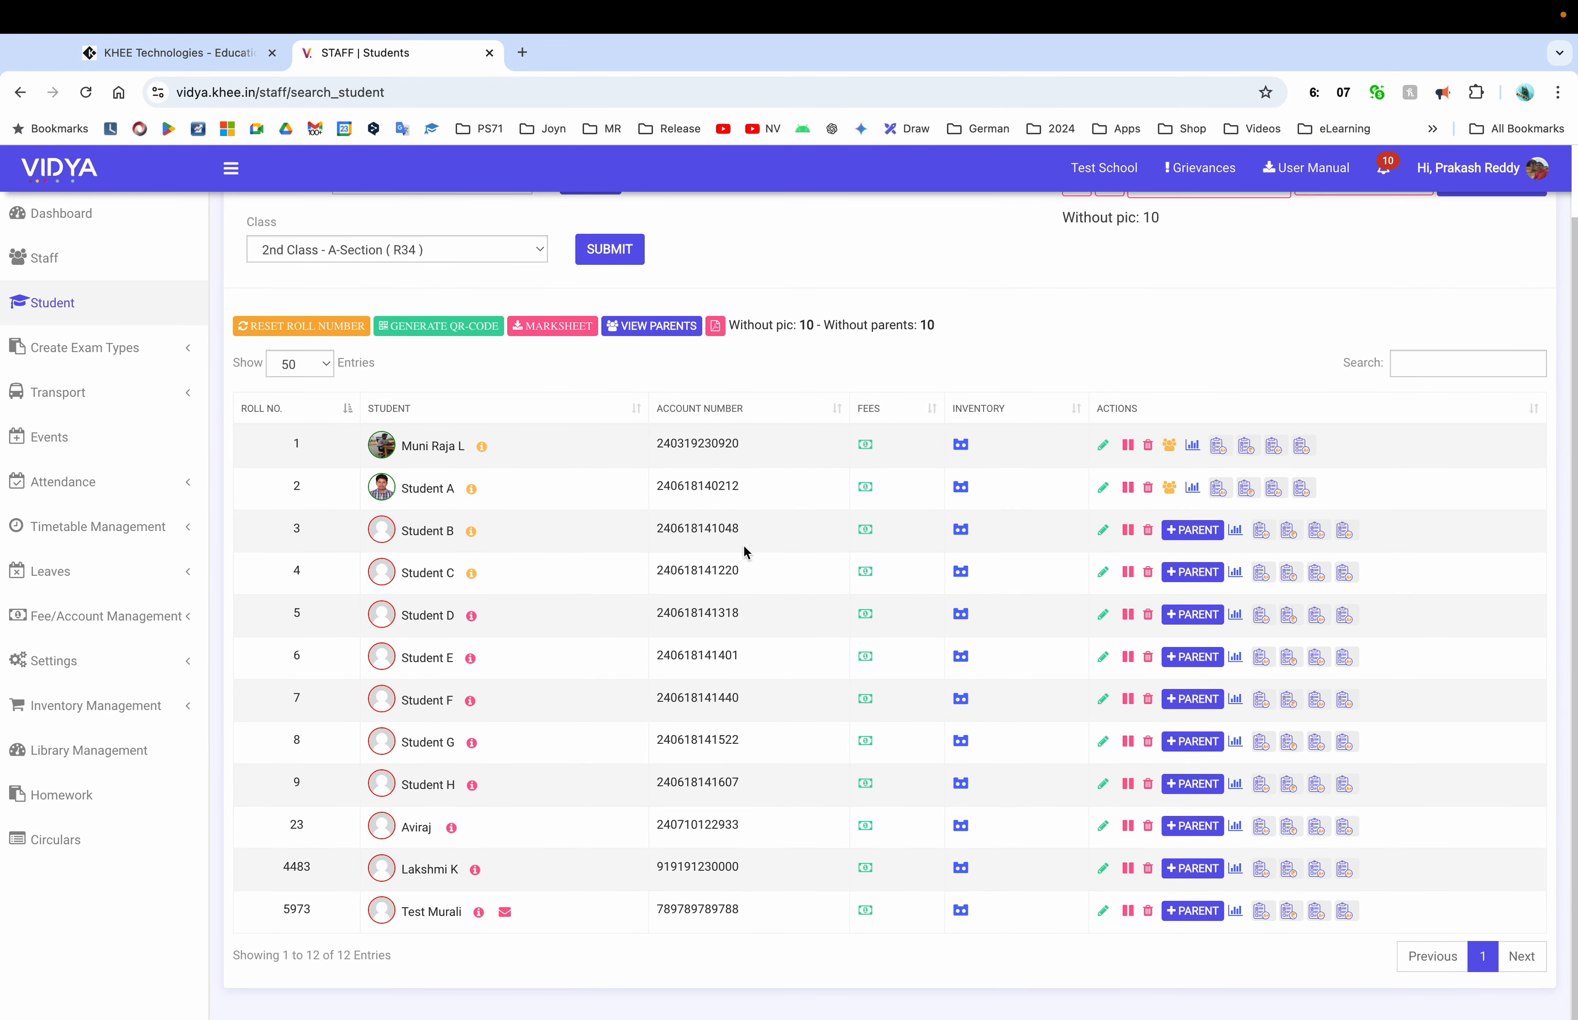
{"action": "scroll", "coordinate": [925, 517], "scroll_direction": "up", "scroll_amount": 1}
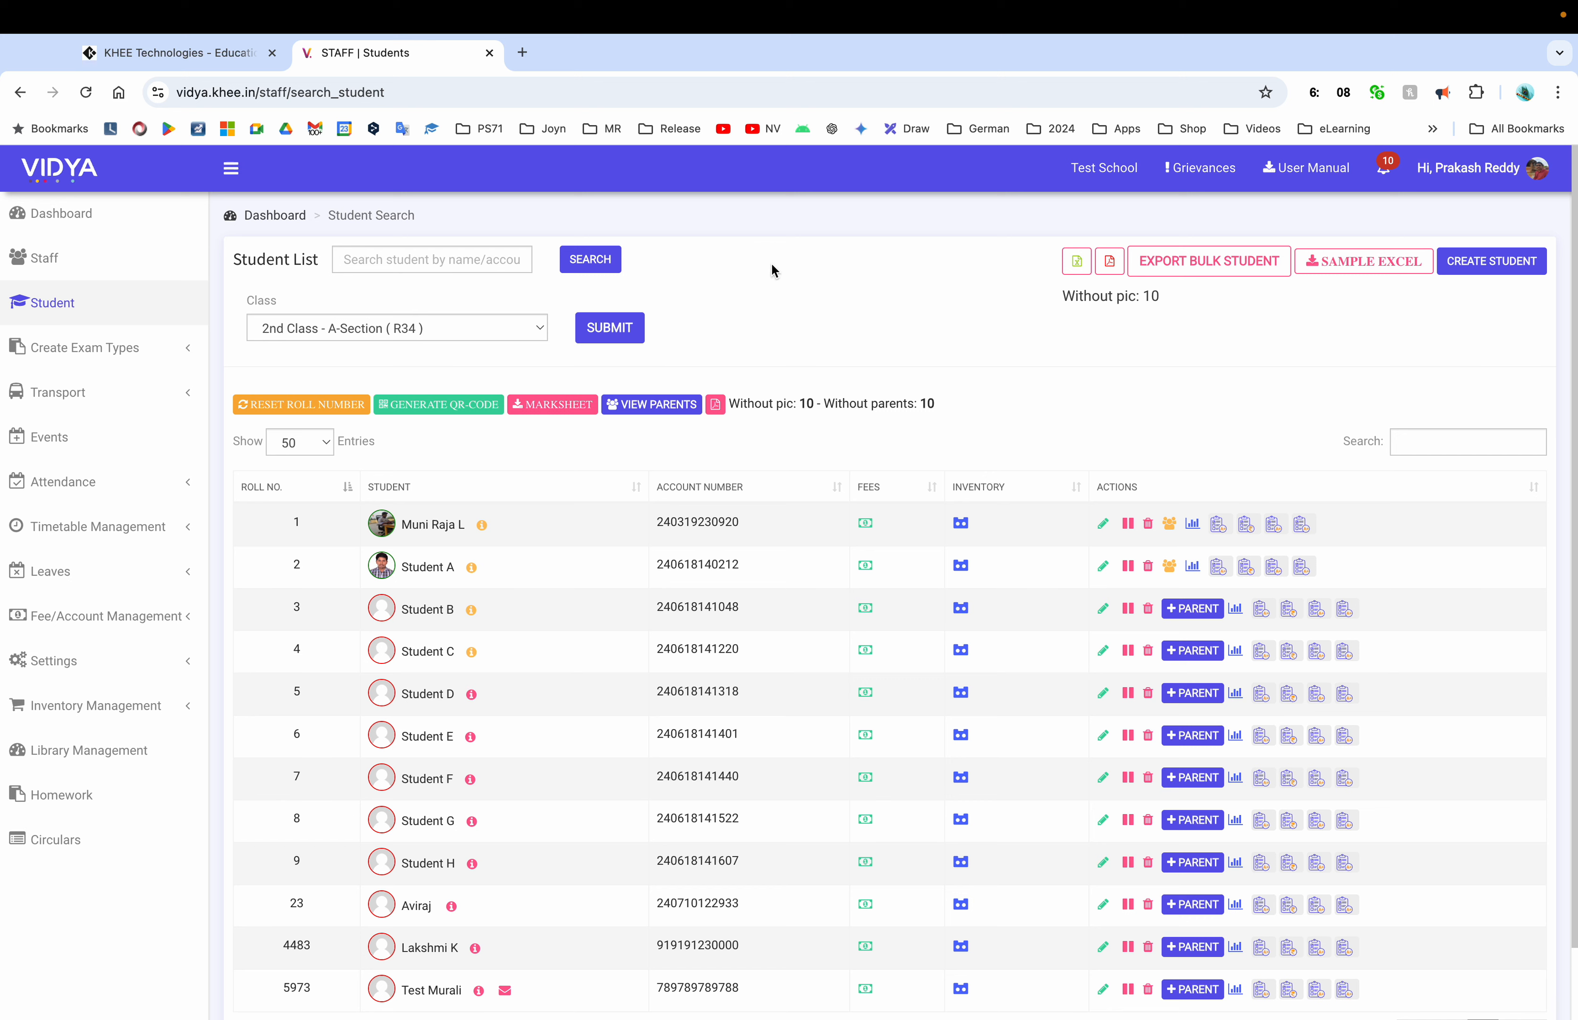
{"action": "left_click", "coordinate": [90, 218]}
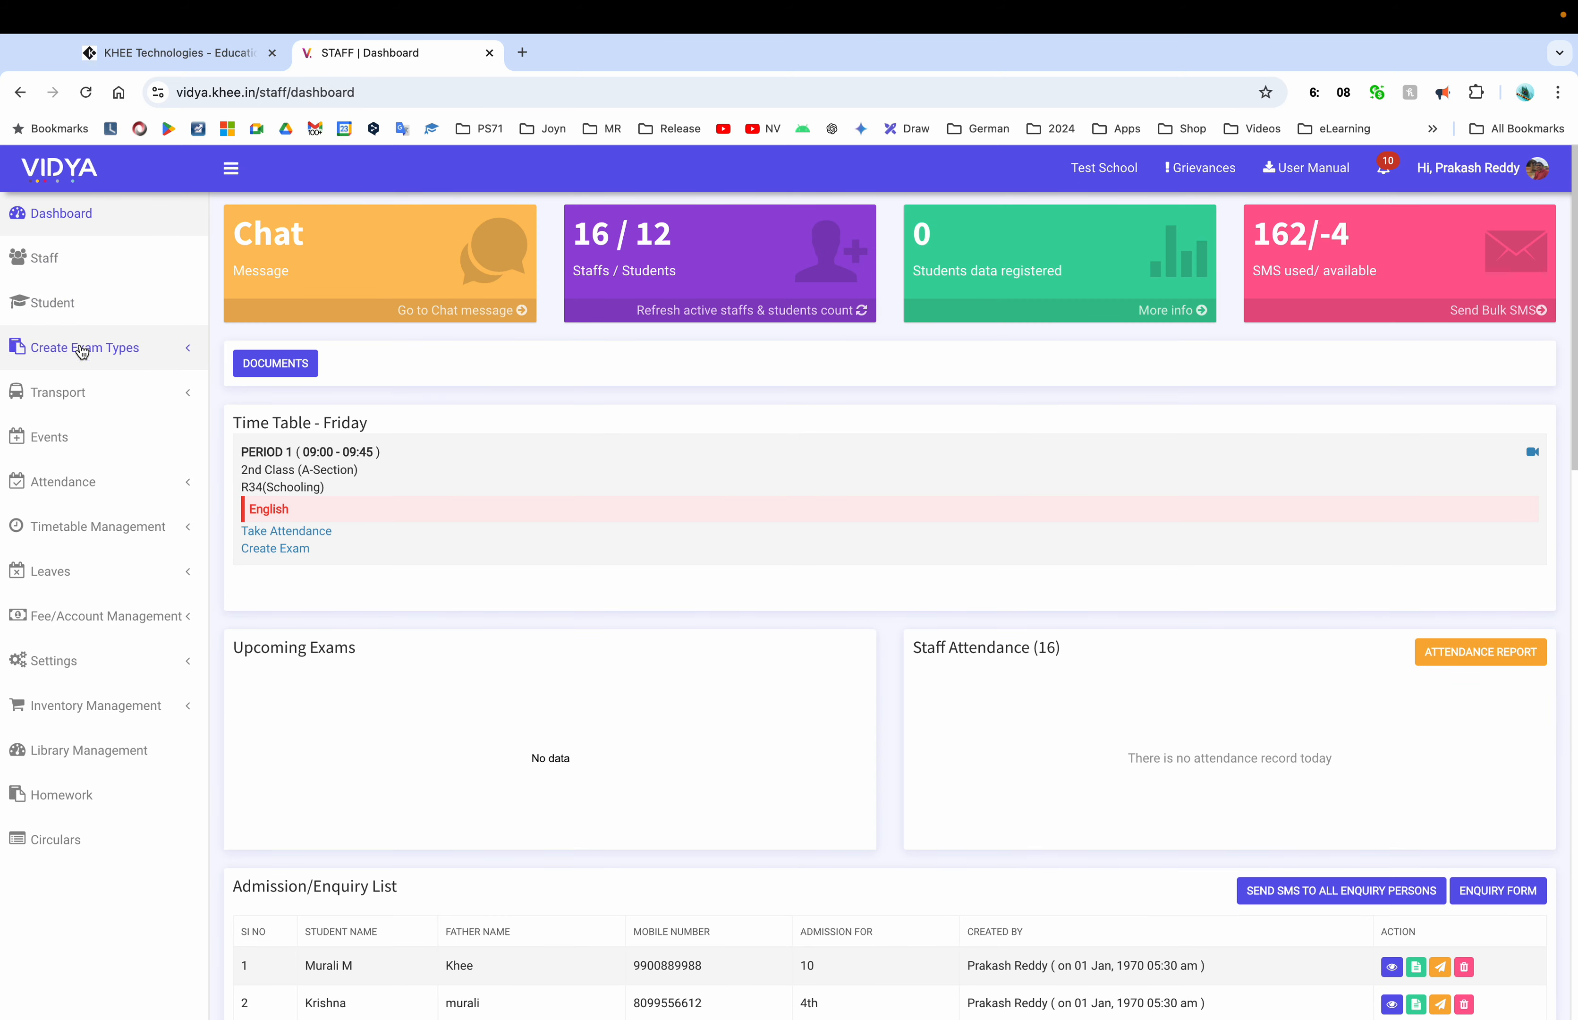
Start a new exam type FA1 with 25 marks and a 30-minute duration
{"action": "left_click", "coordinate": [99, 348]}
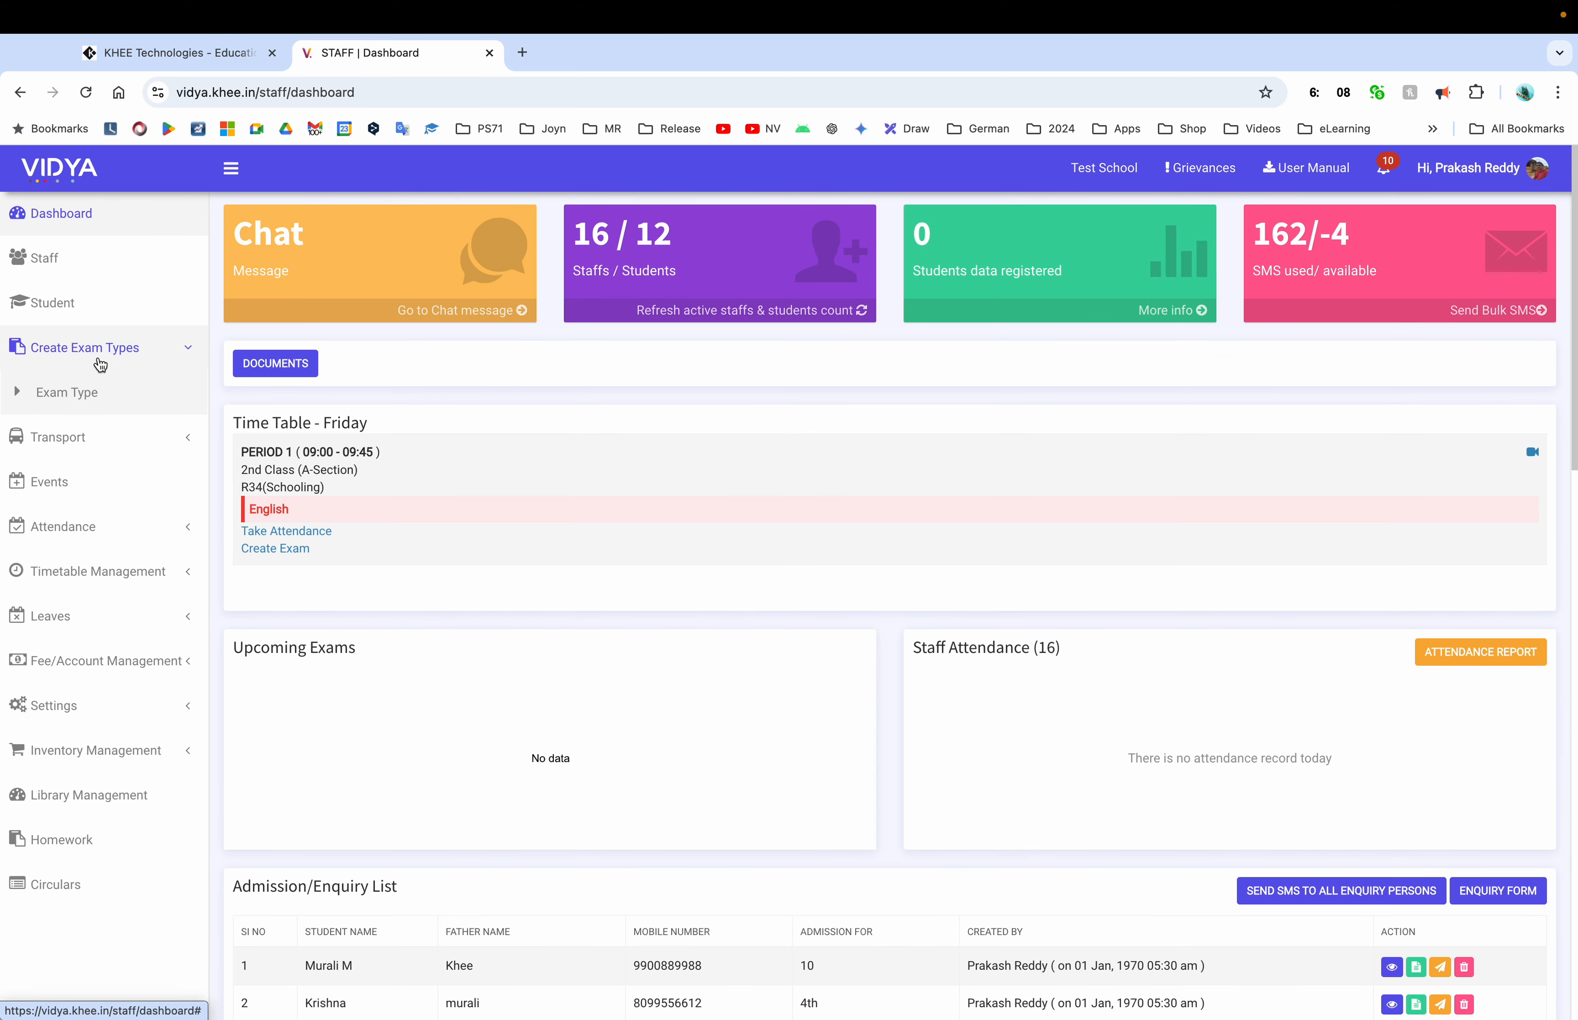
{"action": "left_click", "coordinate": [100, 403]}
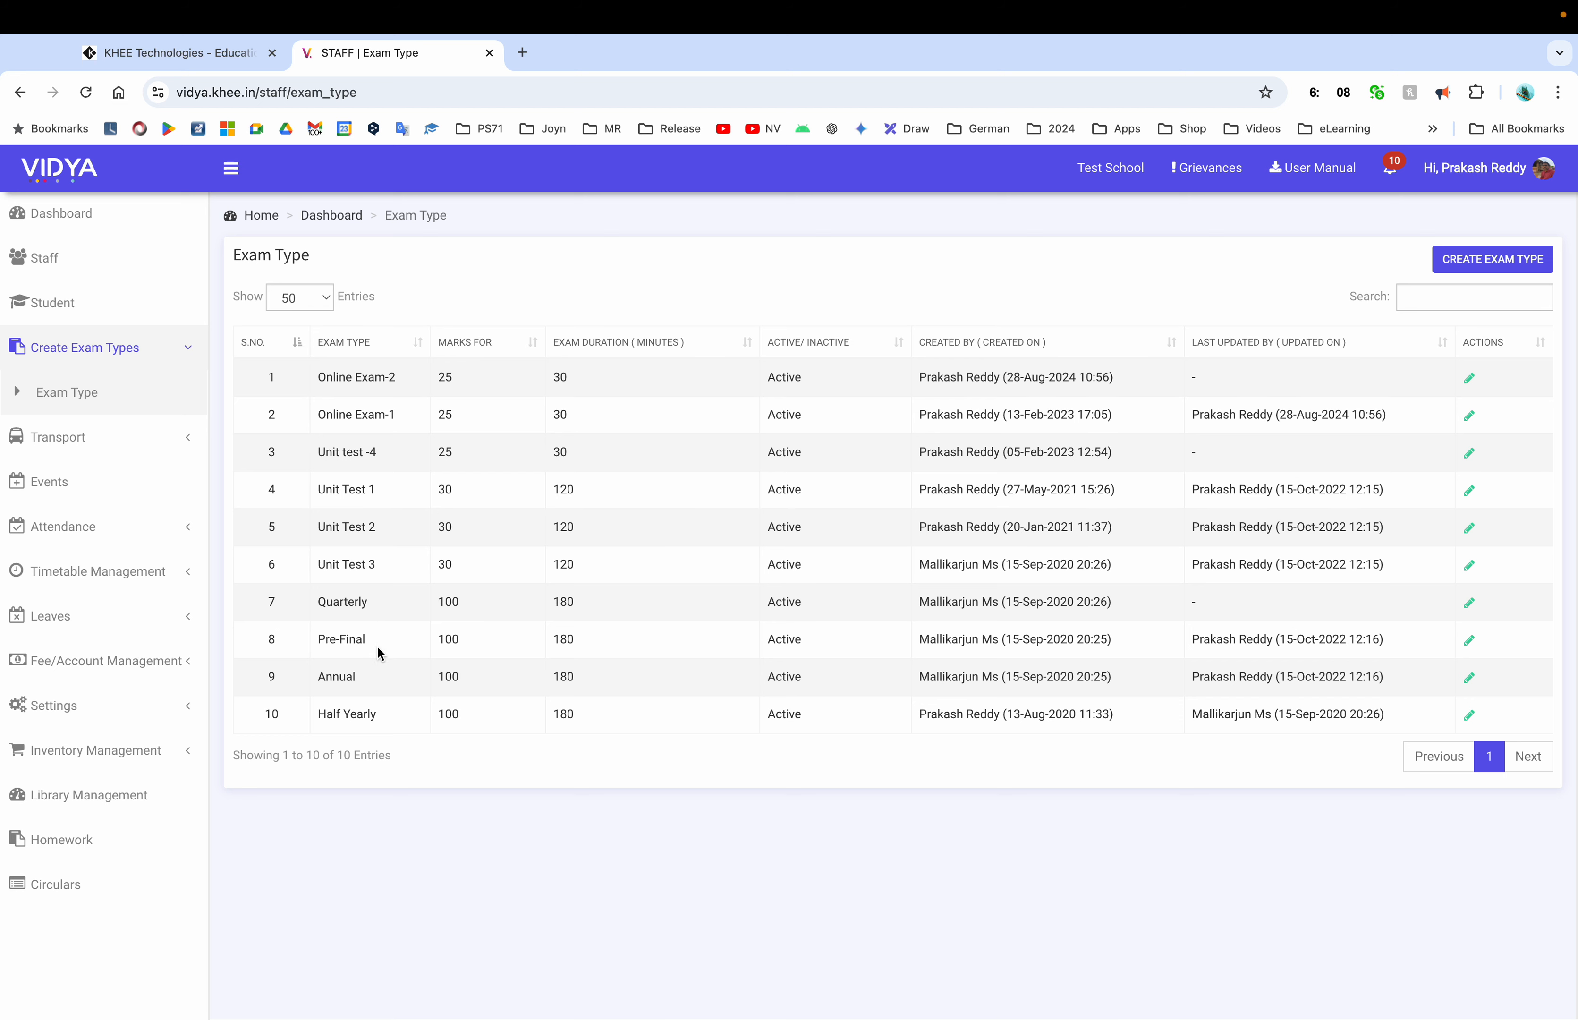
{"action": "left_click", "coordinate": [1479, 262]}
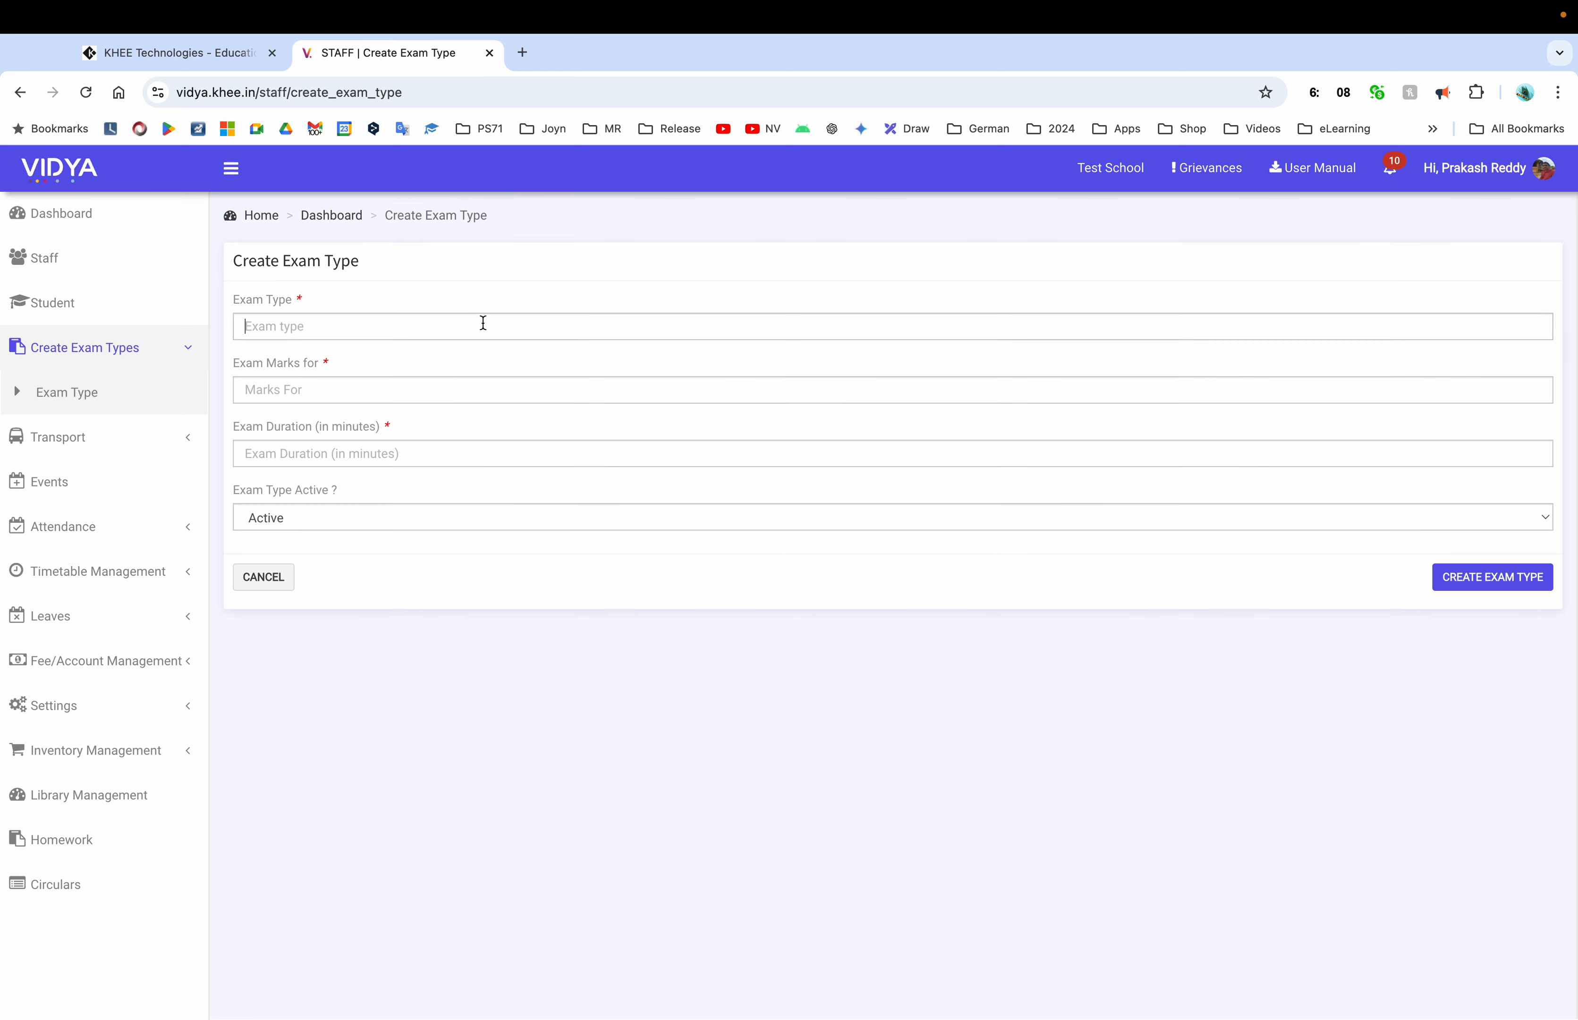
{"action": "type", "text": "FA"}
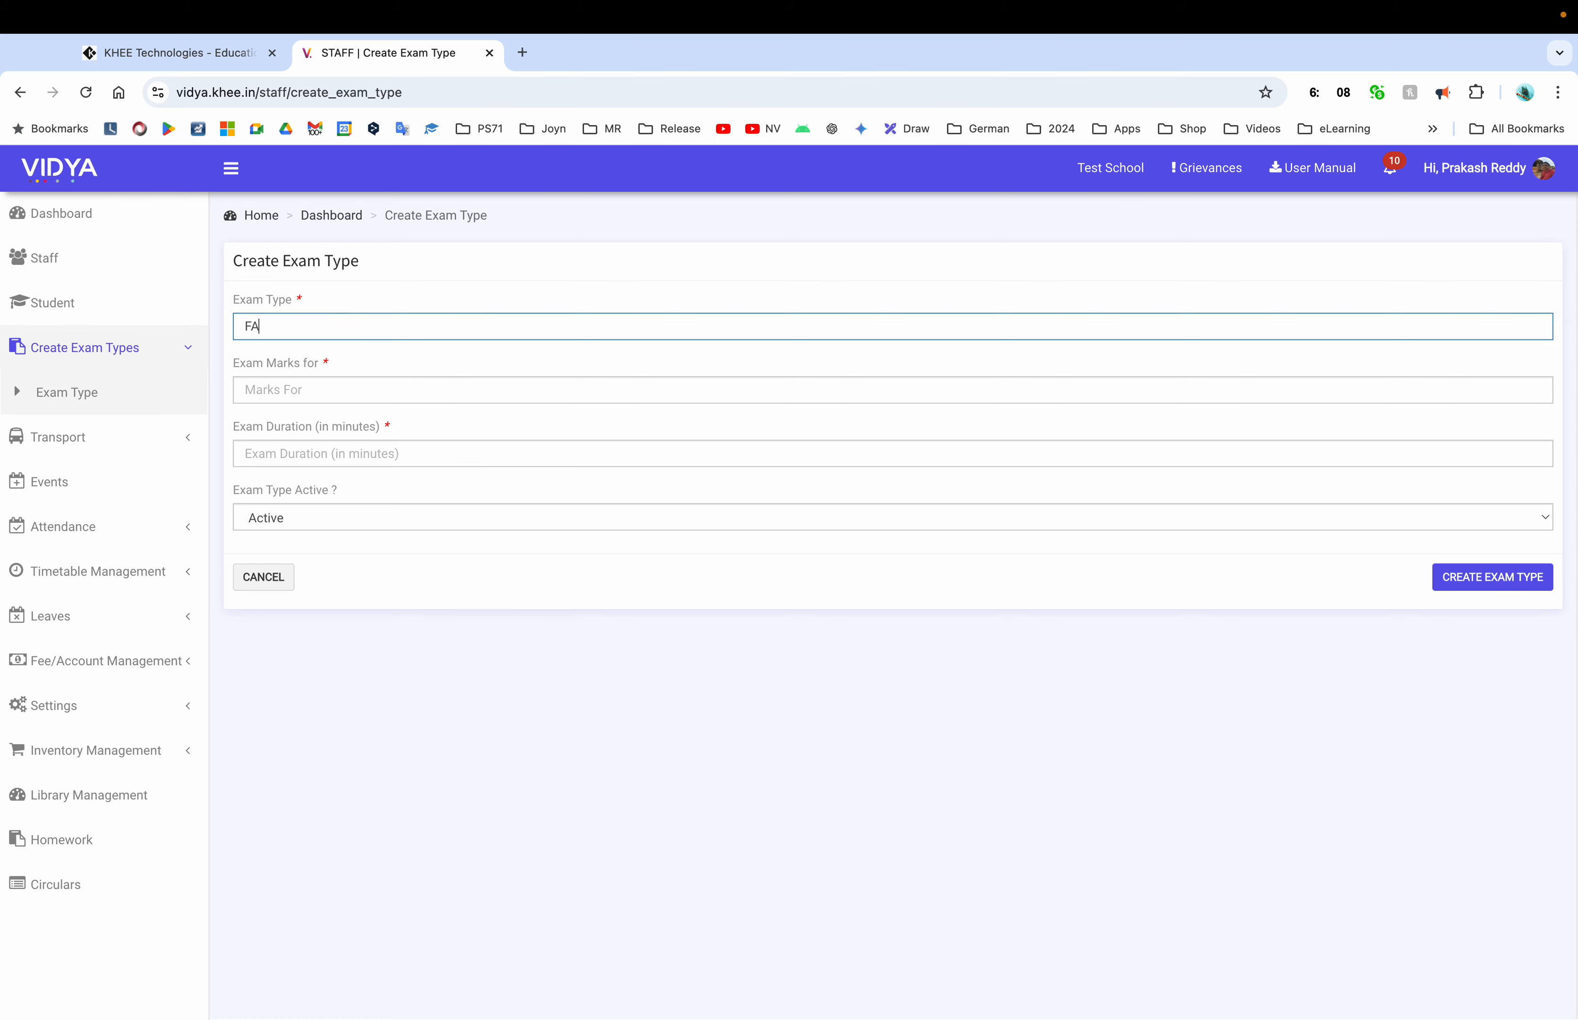
{"action": "type", "text": "1"}
{"action": "key", "text": "Tab"}
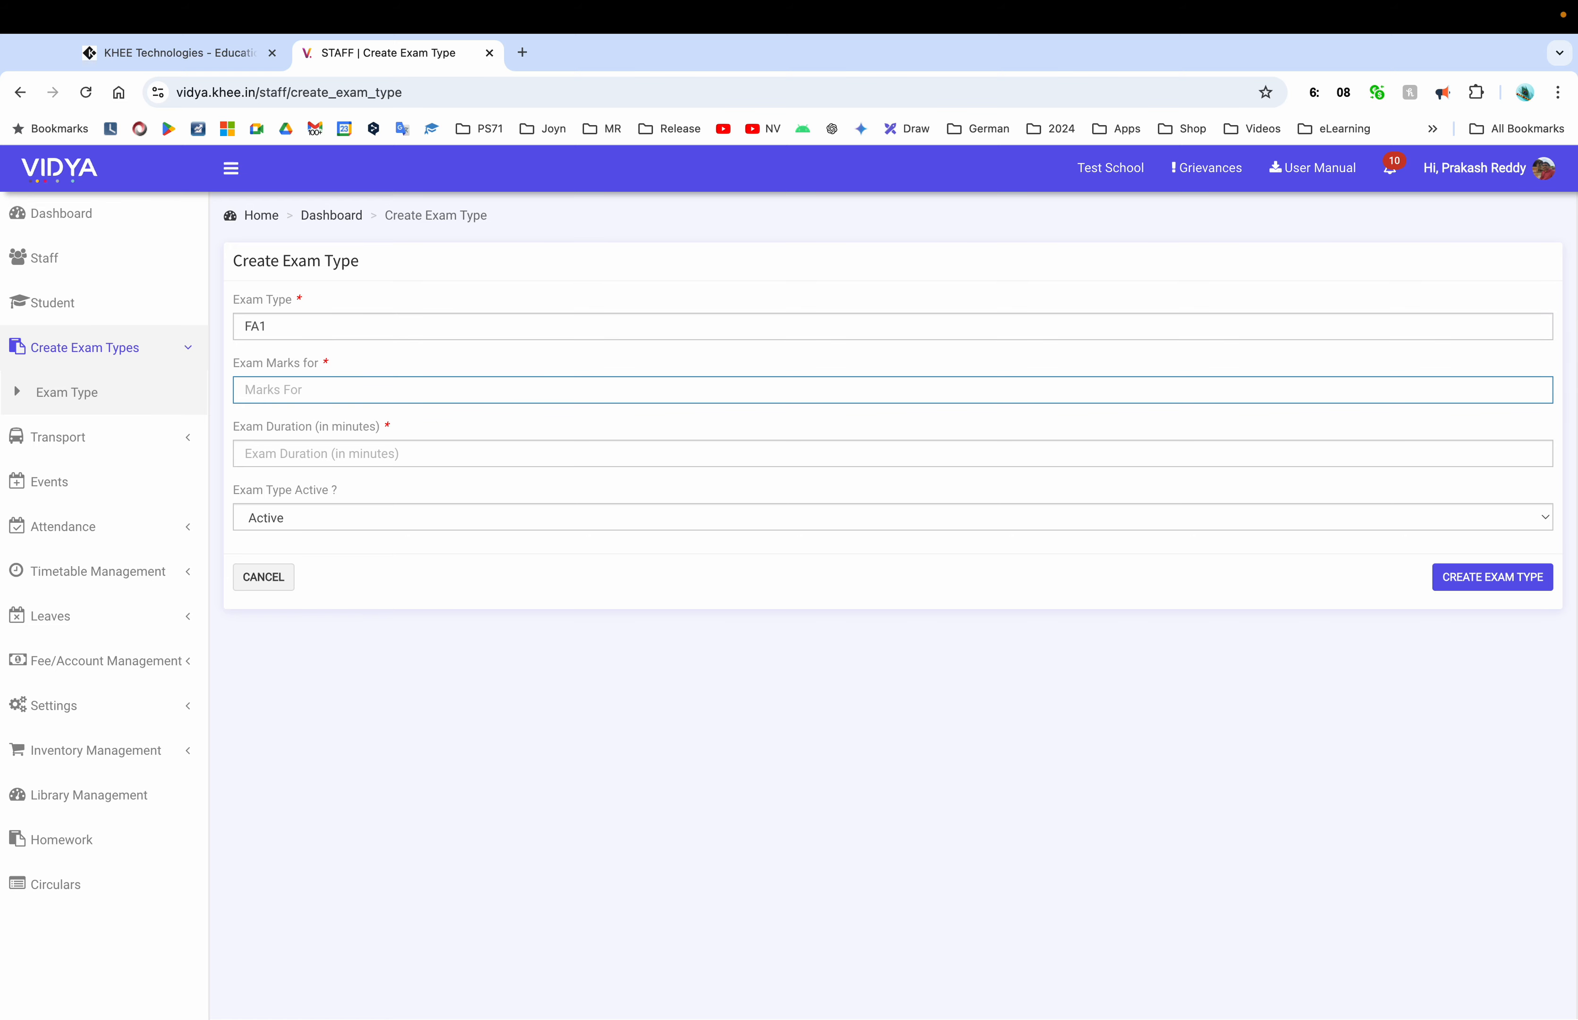
{"action": "type", "text": "25"}
{"action": "key", "text": "Tab"}
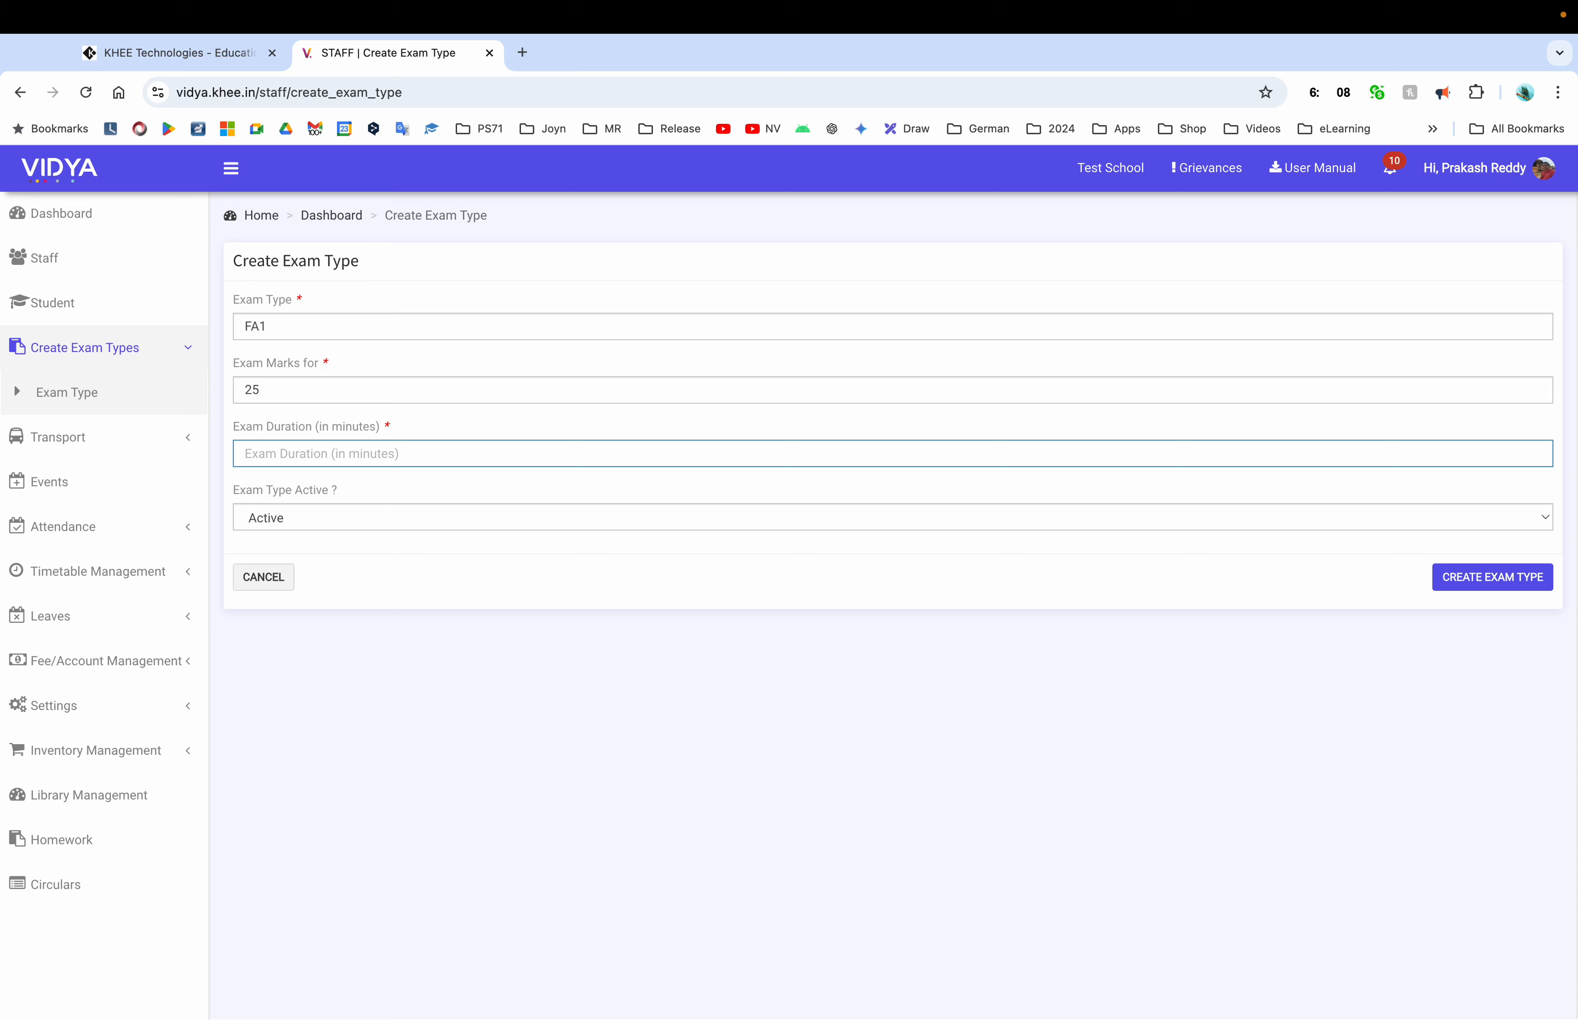
{"action": "type", "text": "30"}
Save the FA1 exam type and expand the Transport section
{"action": "left_click", "coordinate": [282, 390]}
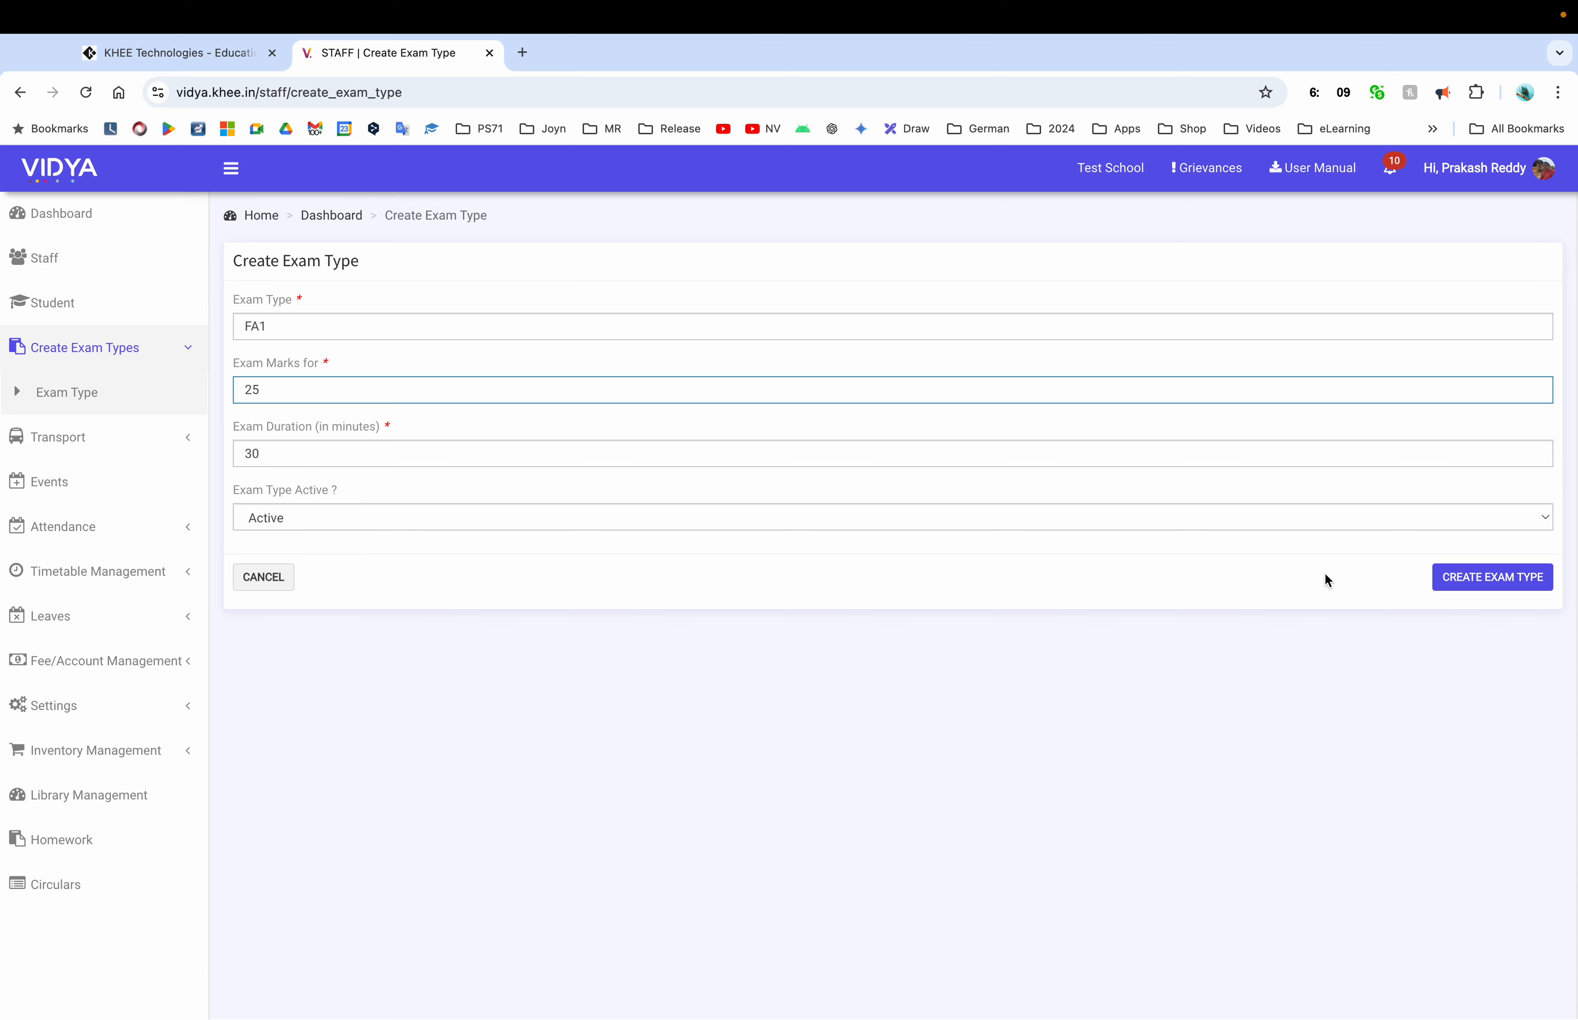
{"action": "left_click", "coordinate": [1513, 590]}
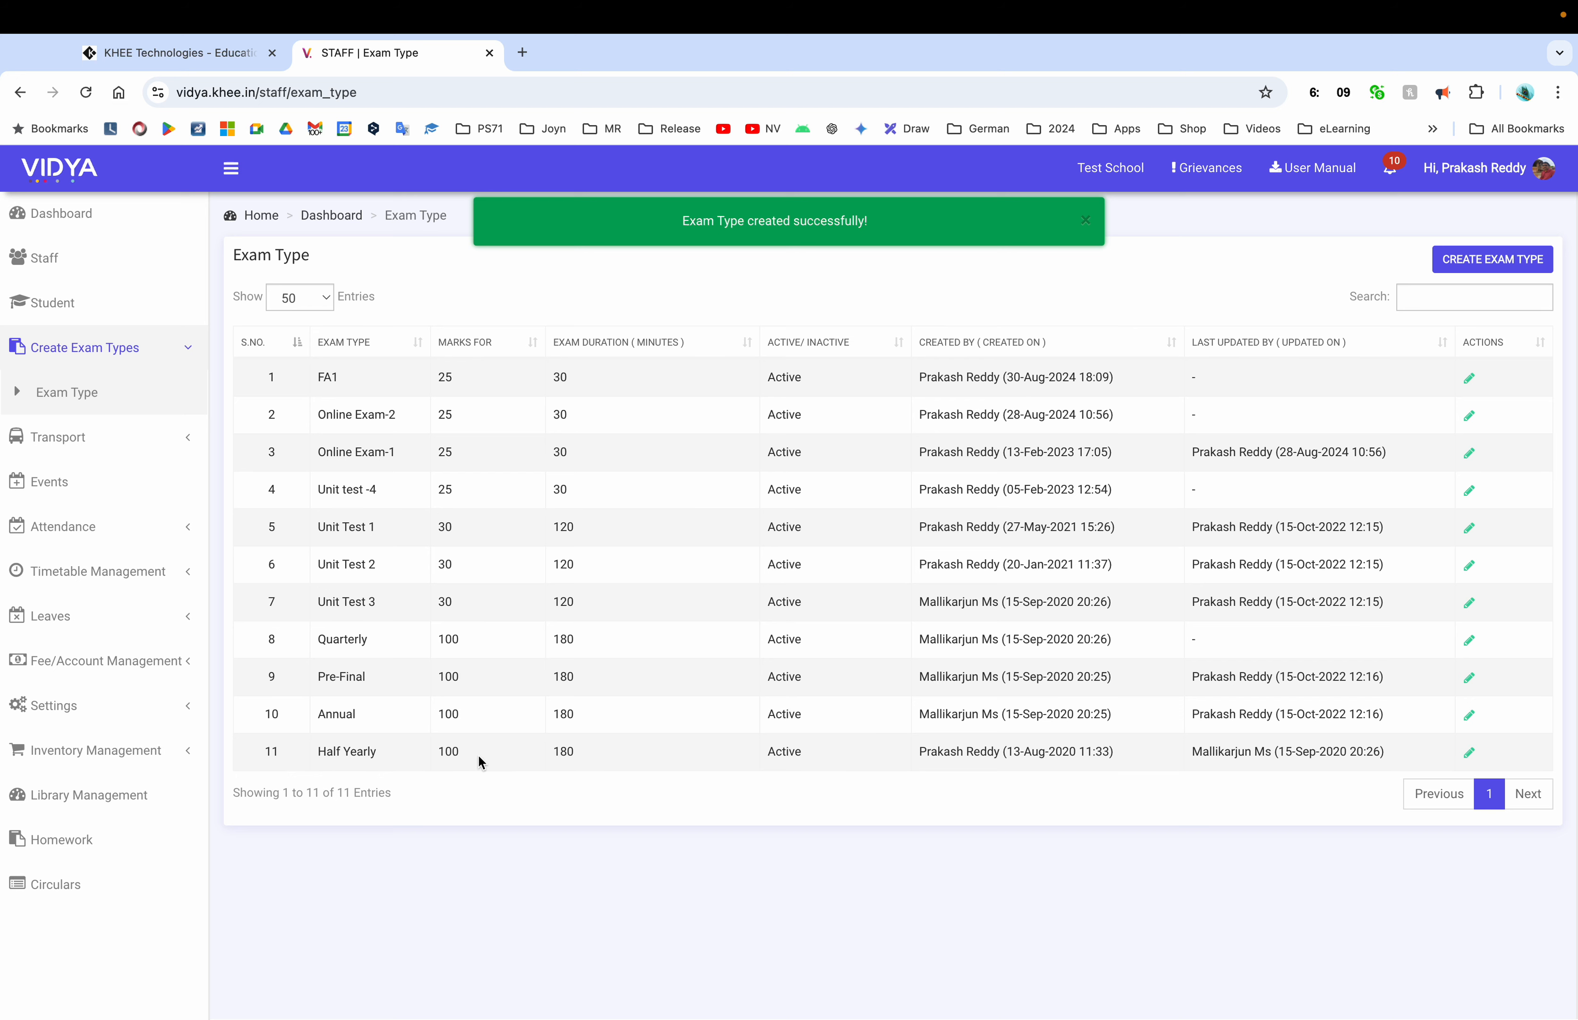
{"action": "double_click", "coordinate": [559, 751]}
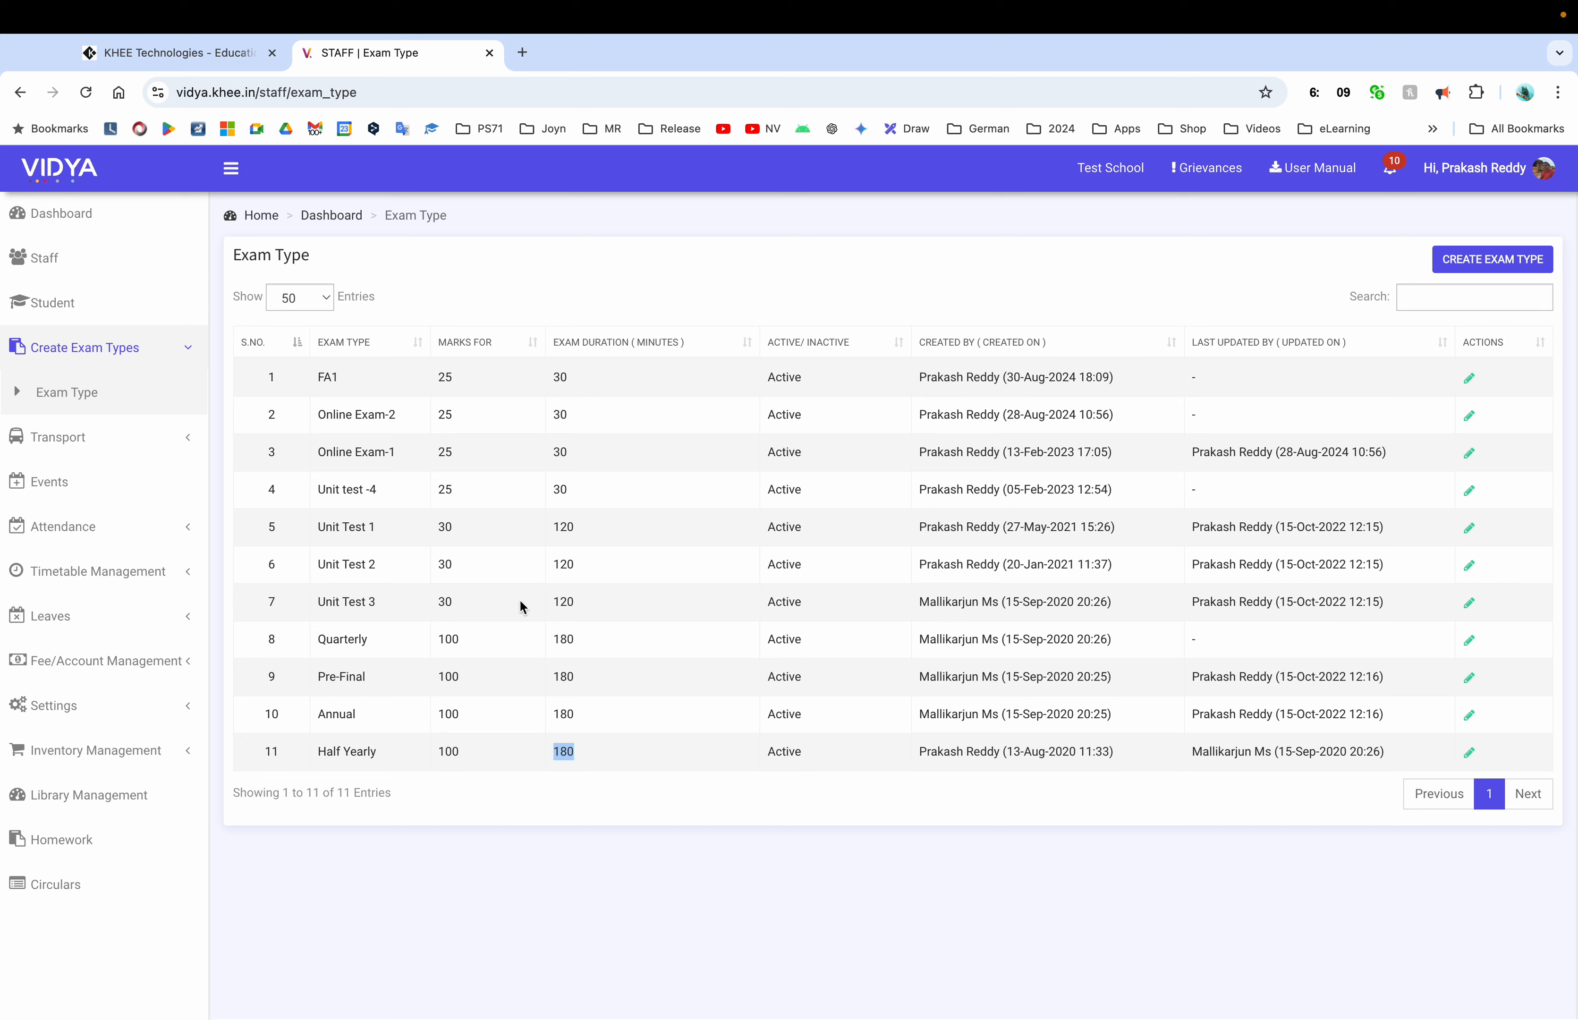
{"action": "left_click", "coordinate": [106, 451]}
Begin adding a vehicle under Transport > Vehicles, cancel it, and go to the Events list
{"action": "left_click", "coordinate": [76, 443]}
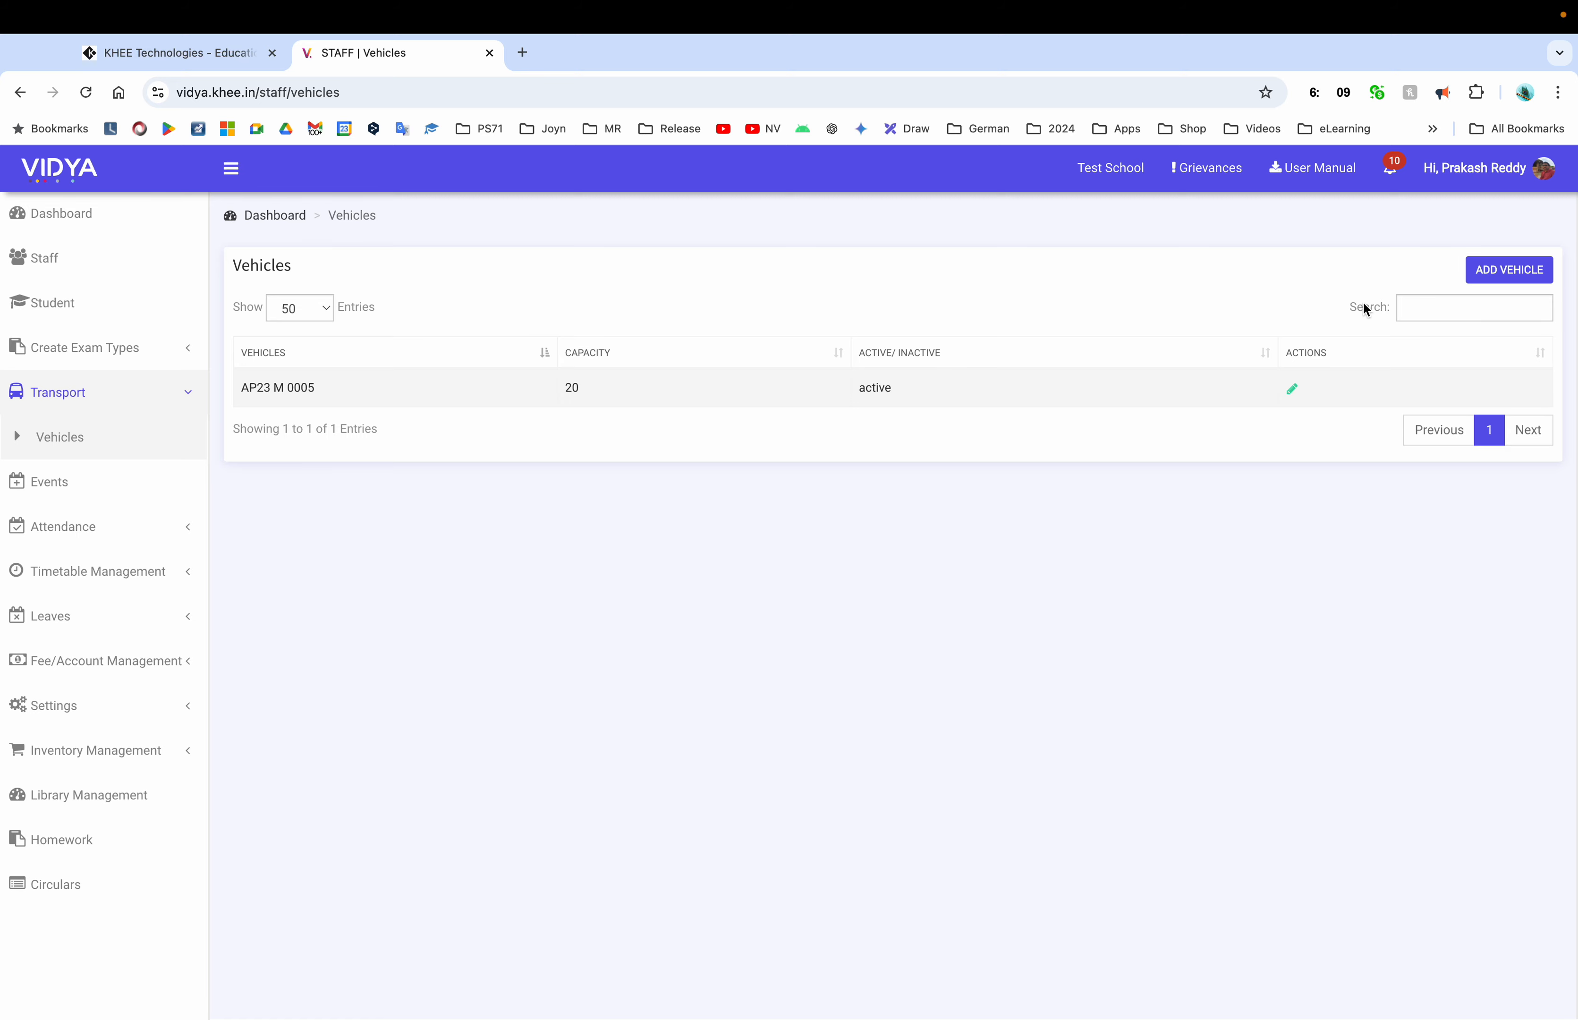
{"action": "left_click", "coordinate": [1505, 274]}
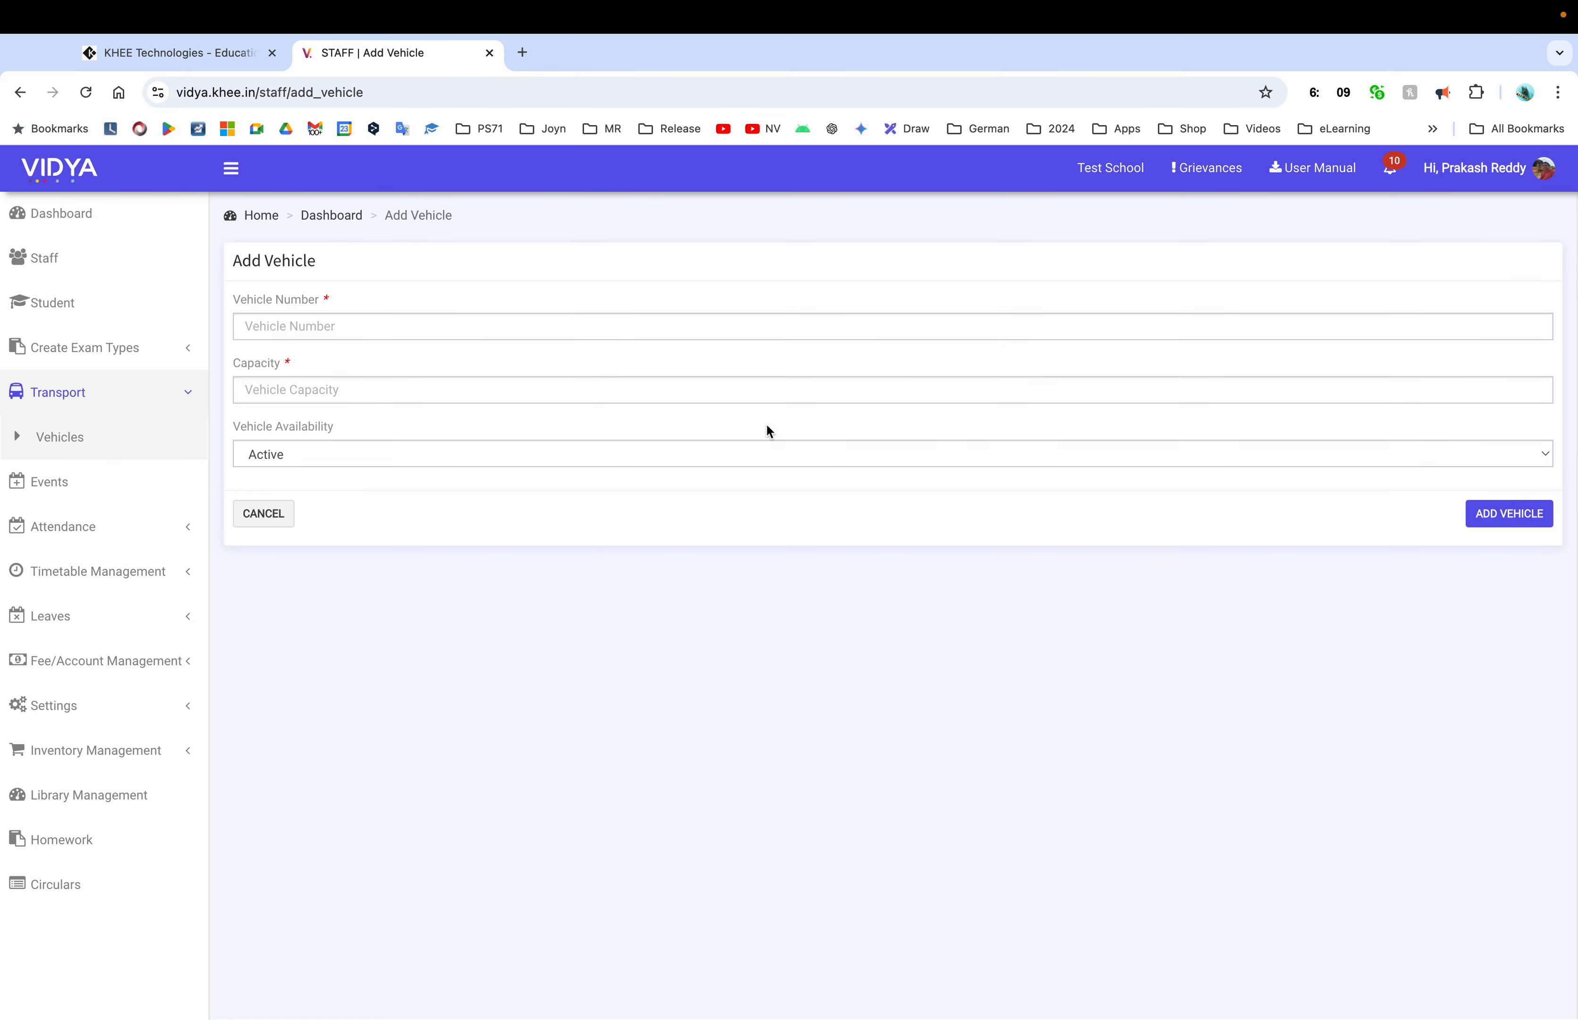
{"action": "left_click", "coordinate": [333, 336]}
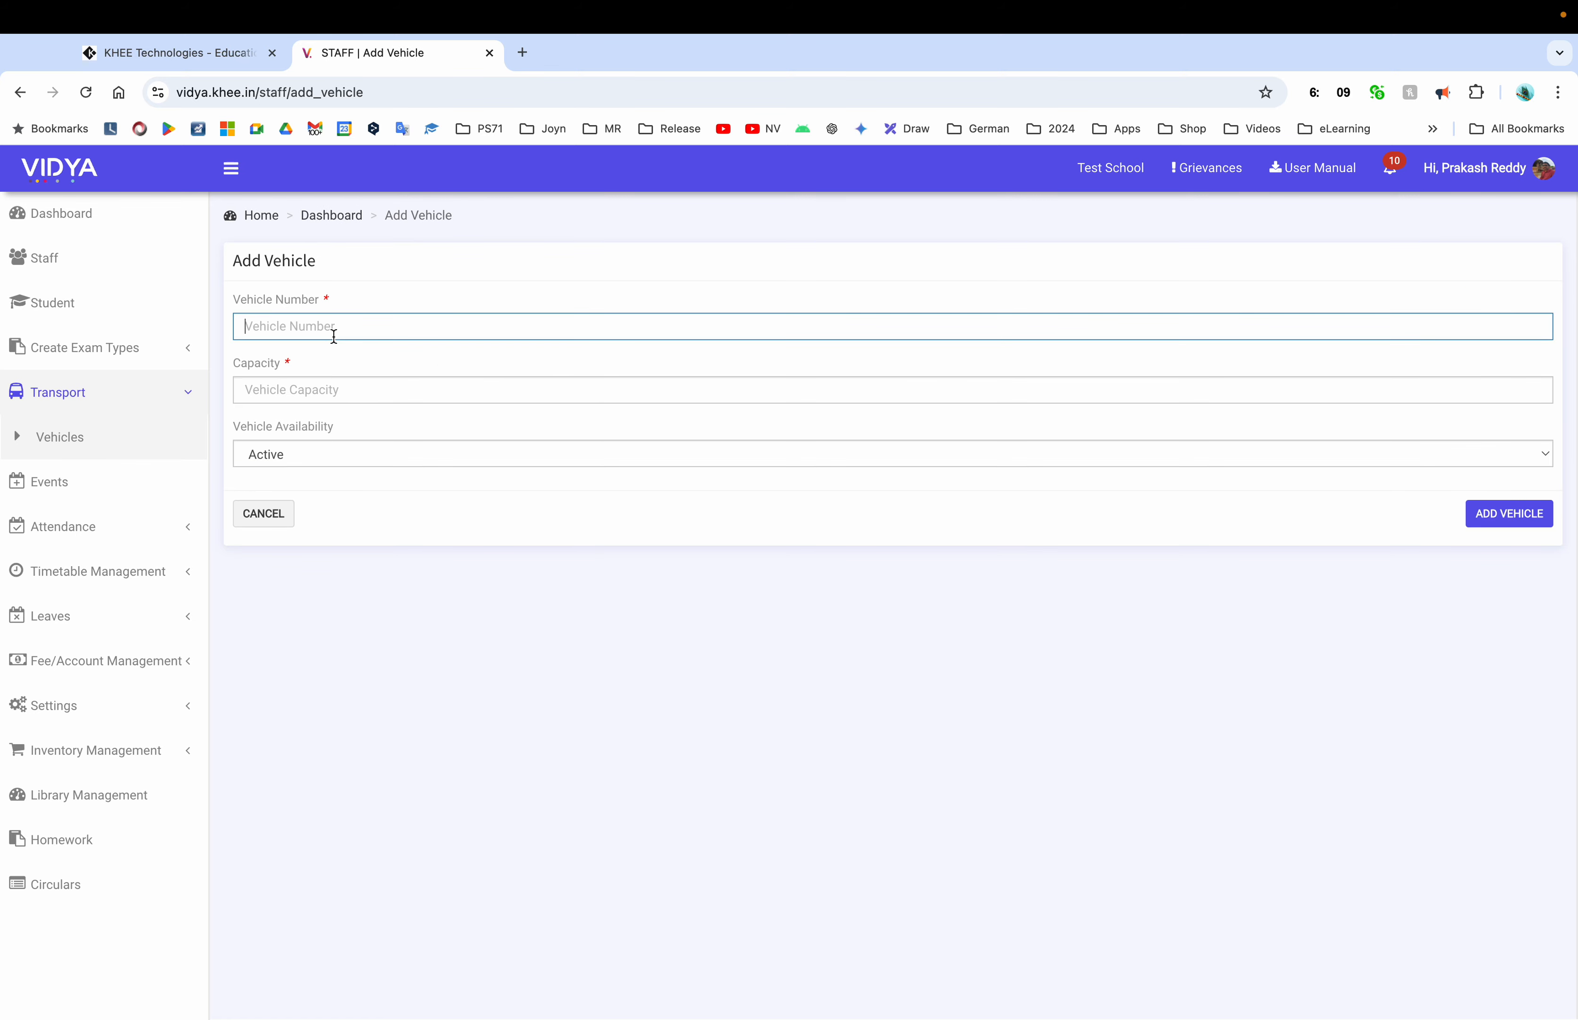
{"action": "left_click", "coordinate": [340, 385]}
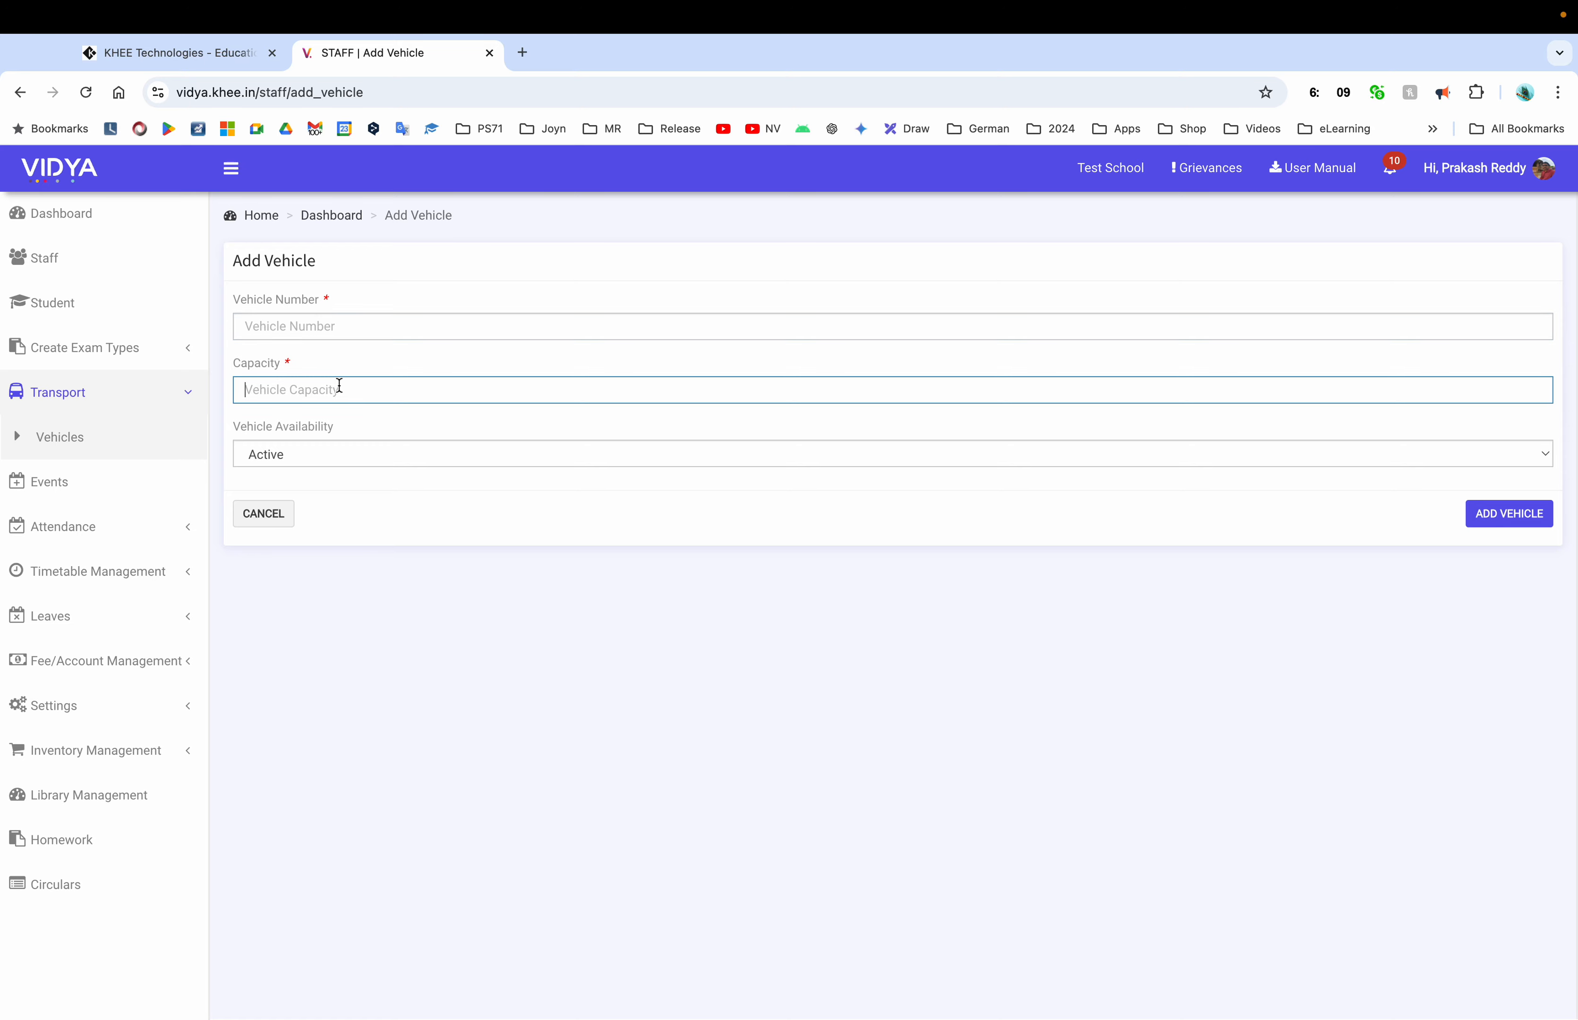
{"action": "left_click", "coordinate": [290, 510]}
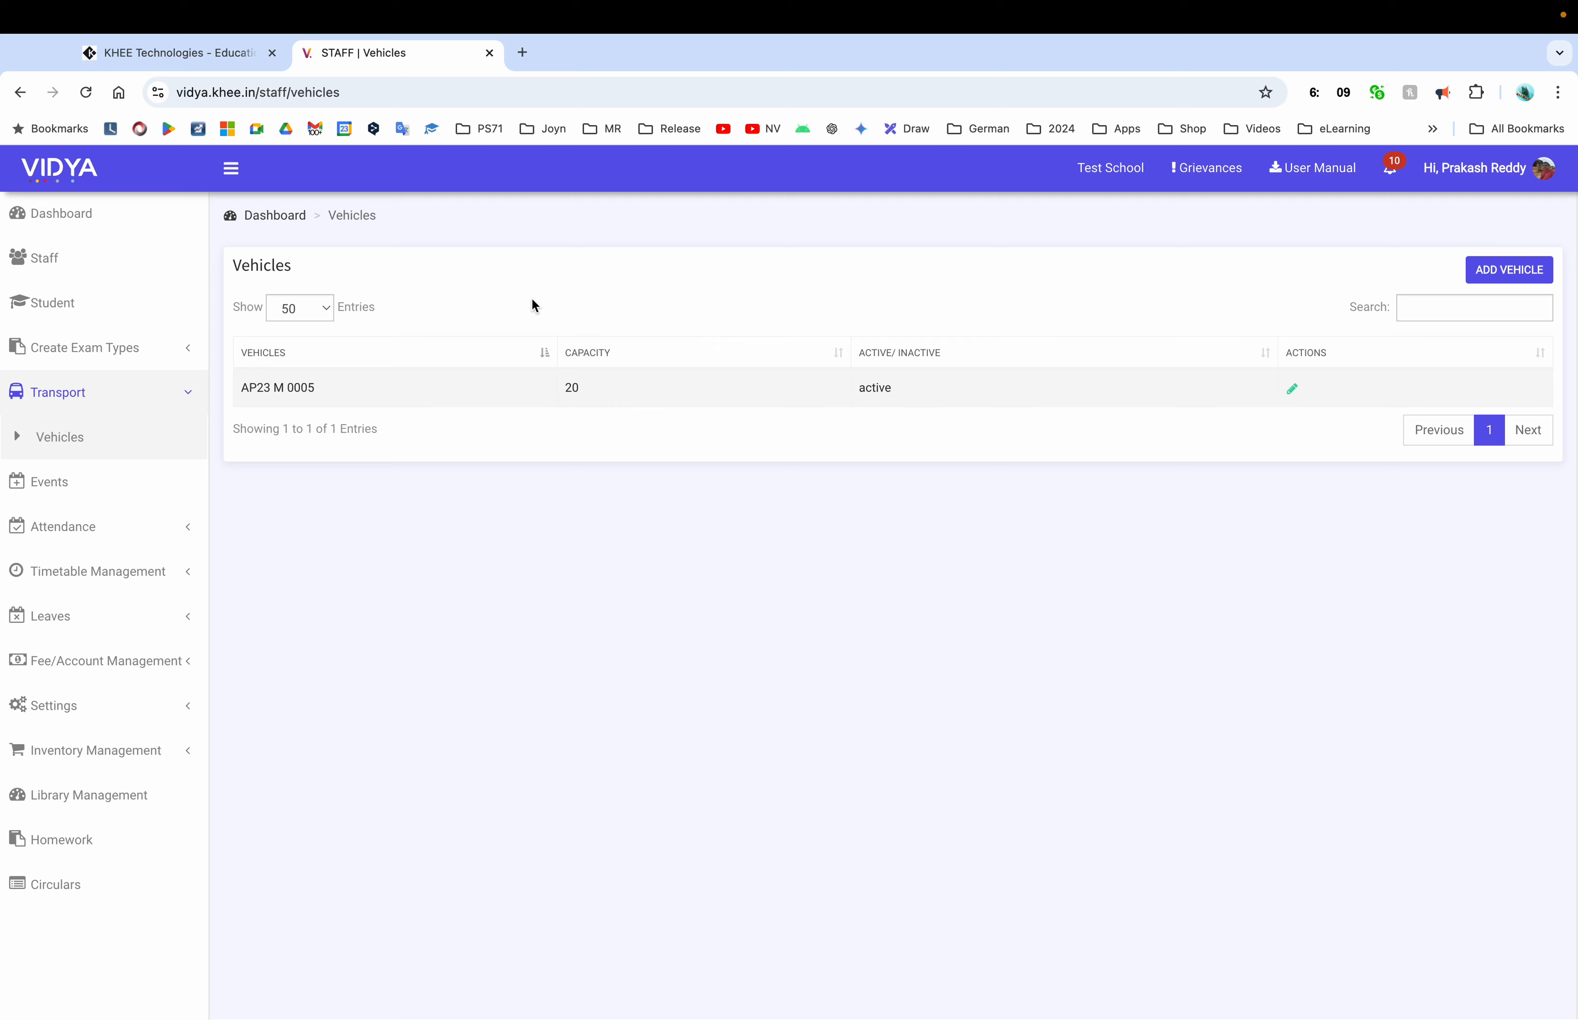
{"action": "left_click", "coordinate": [99, 498]}
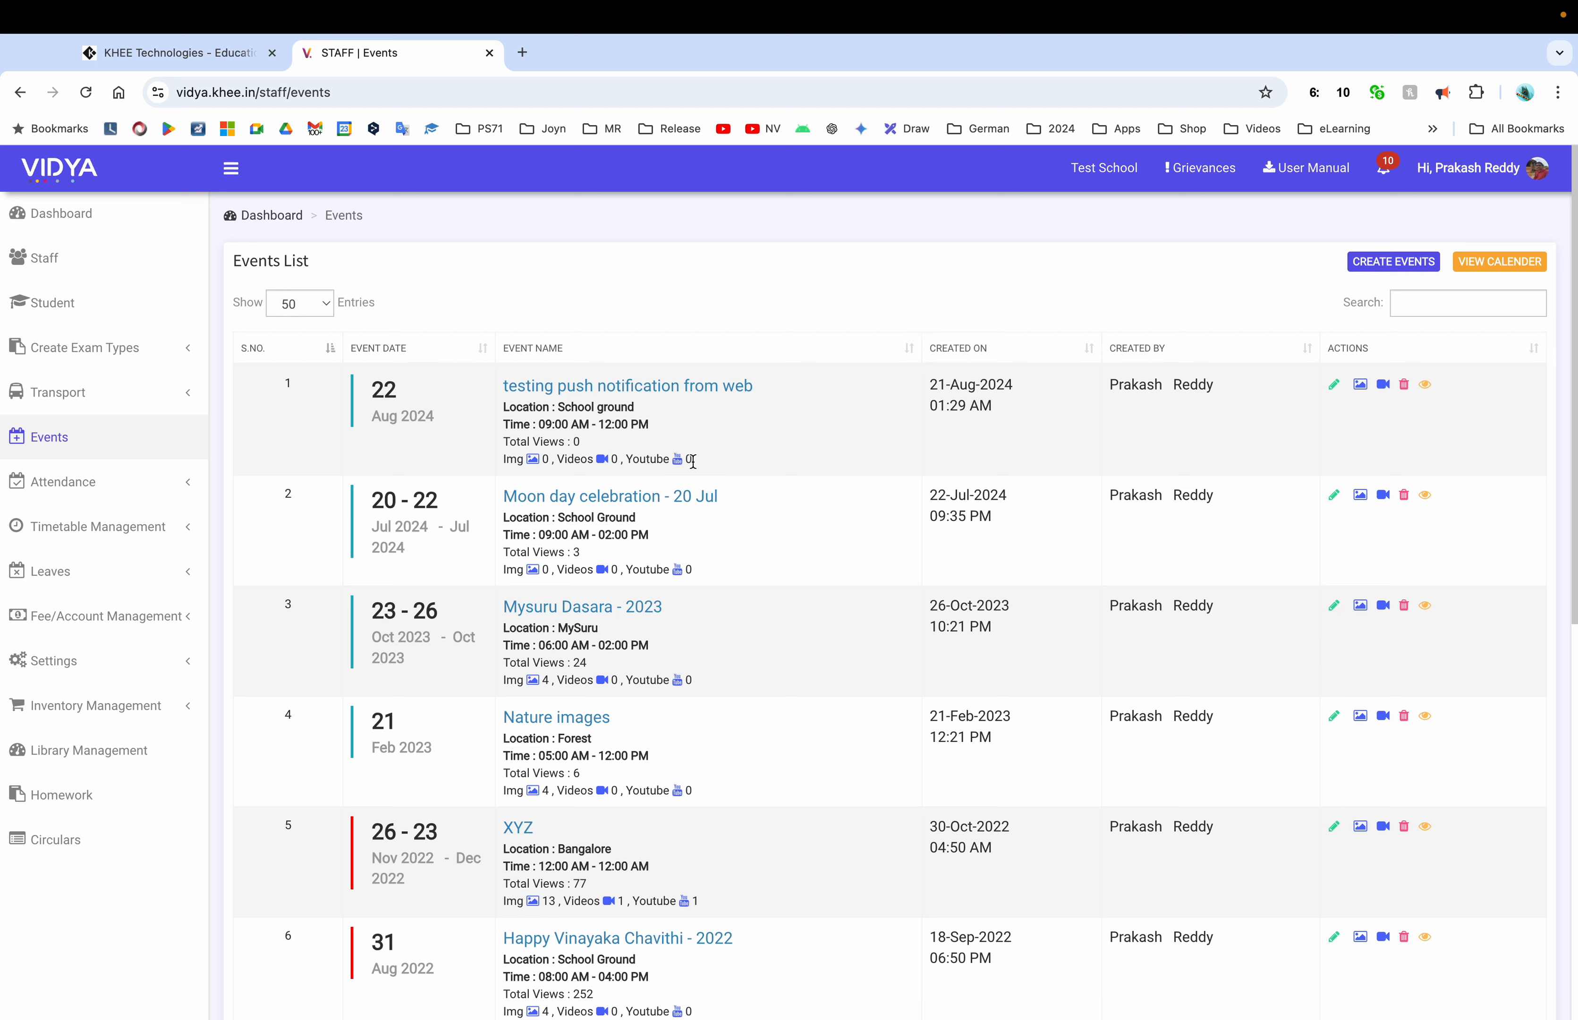
Start a new event and begin its title as 'Diwali Celebrations at school'
{"action": "scroll", "coordinate": [734, 597], "scroll_direction": "down", "scroll_amount": 10}
{"action": "scroll", "coordinate": [735, 598], "scroll_direction": "up", "scroll_amount": 10}
{"action": "left_click", "coordinate": [1394, 261]}
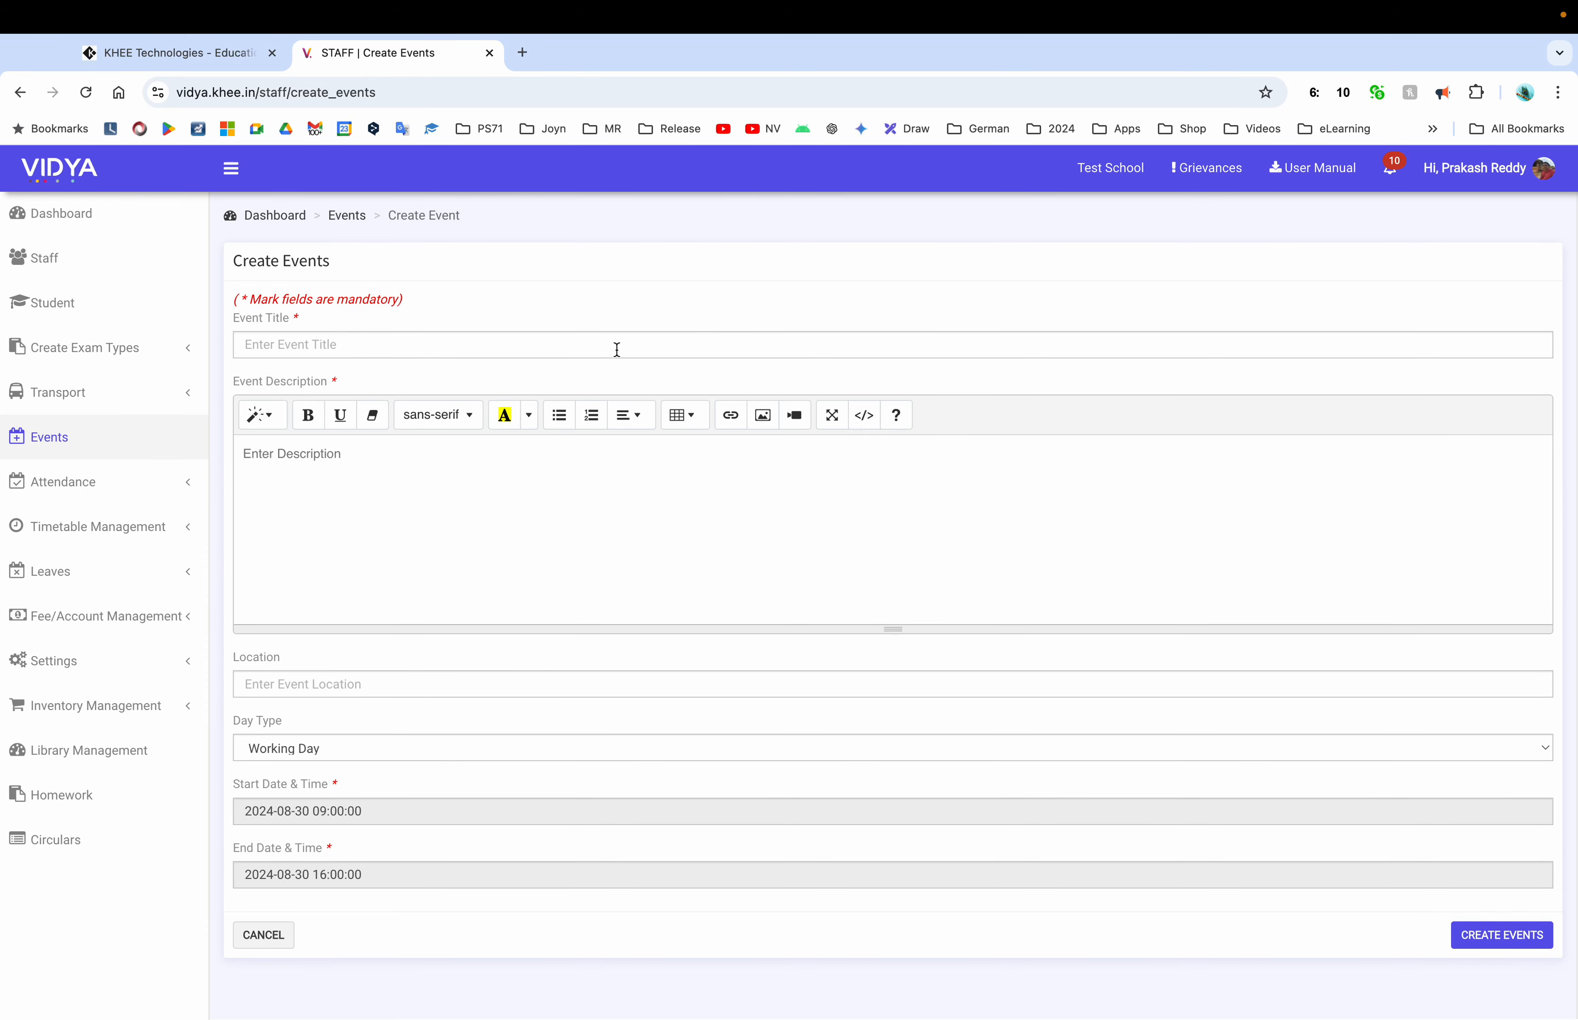
{"action": "left_click", "coordinate": [616, 348]}
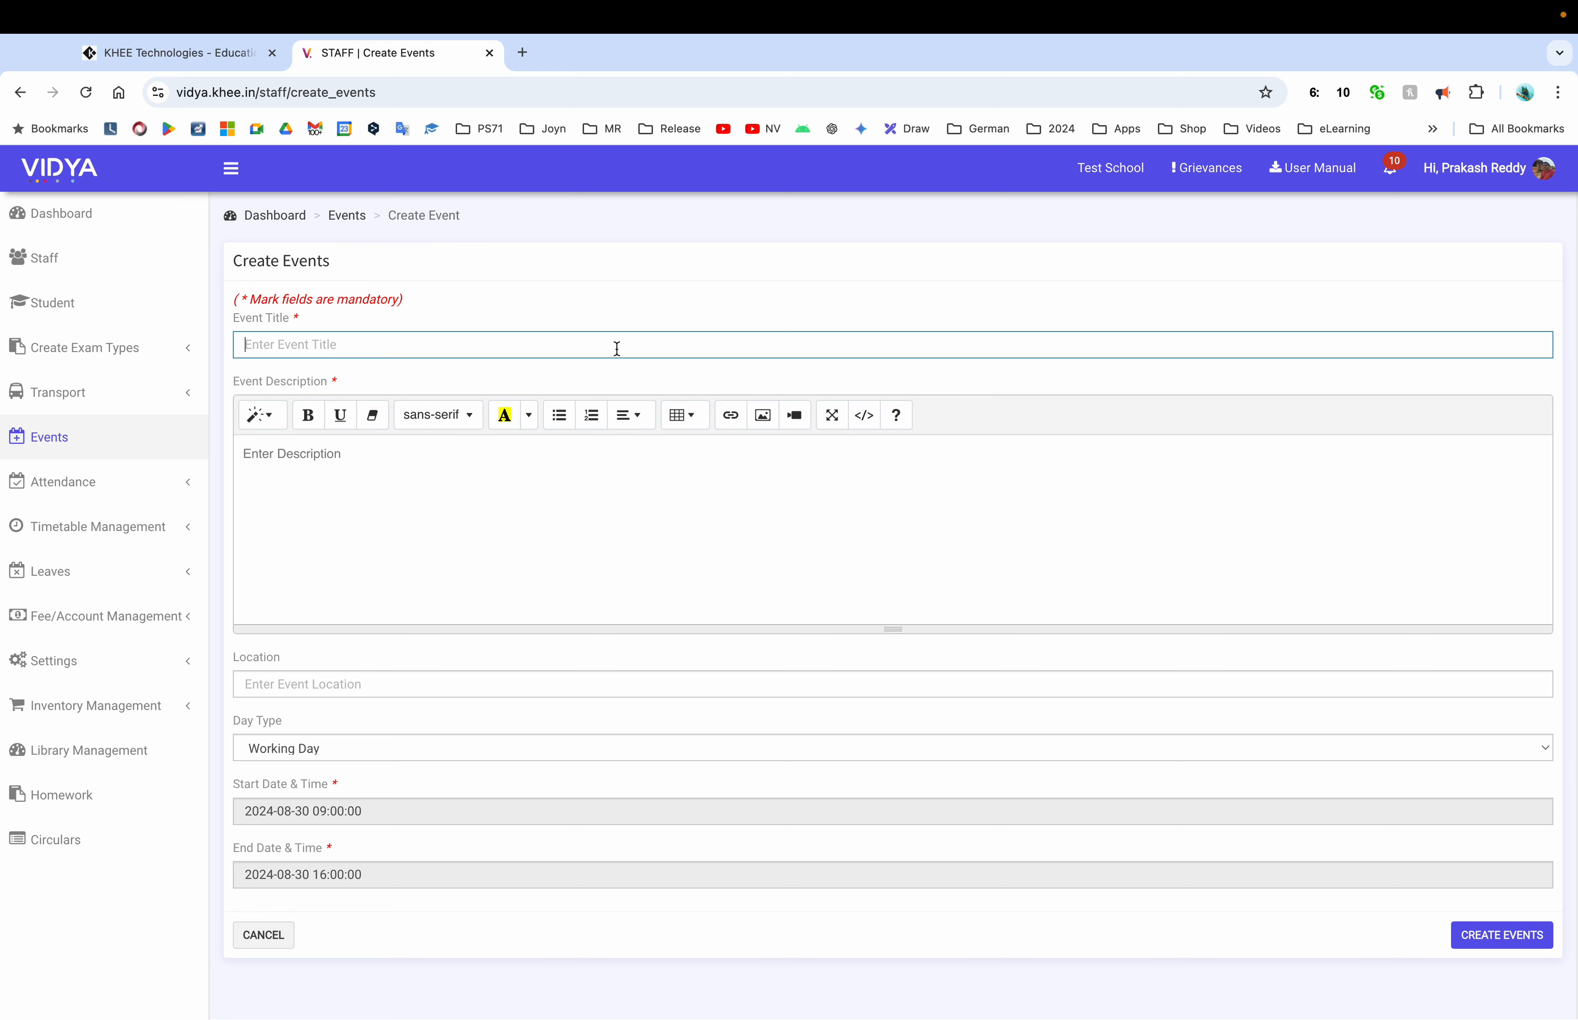
{"action": "type", "text": "Diwali Celebrations at school - 2024"}
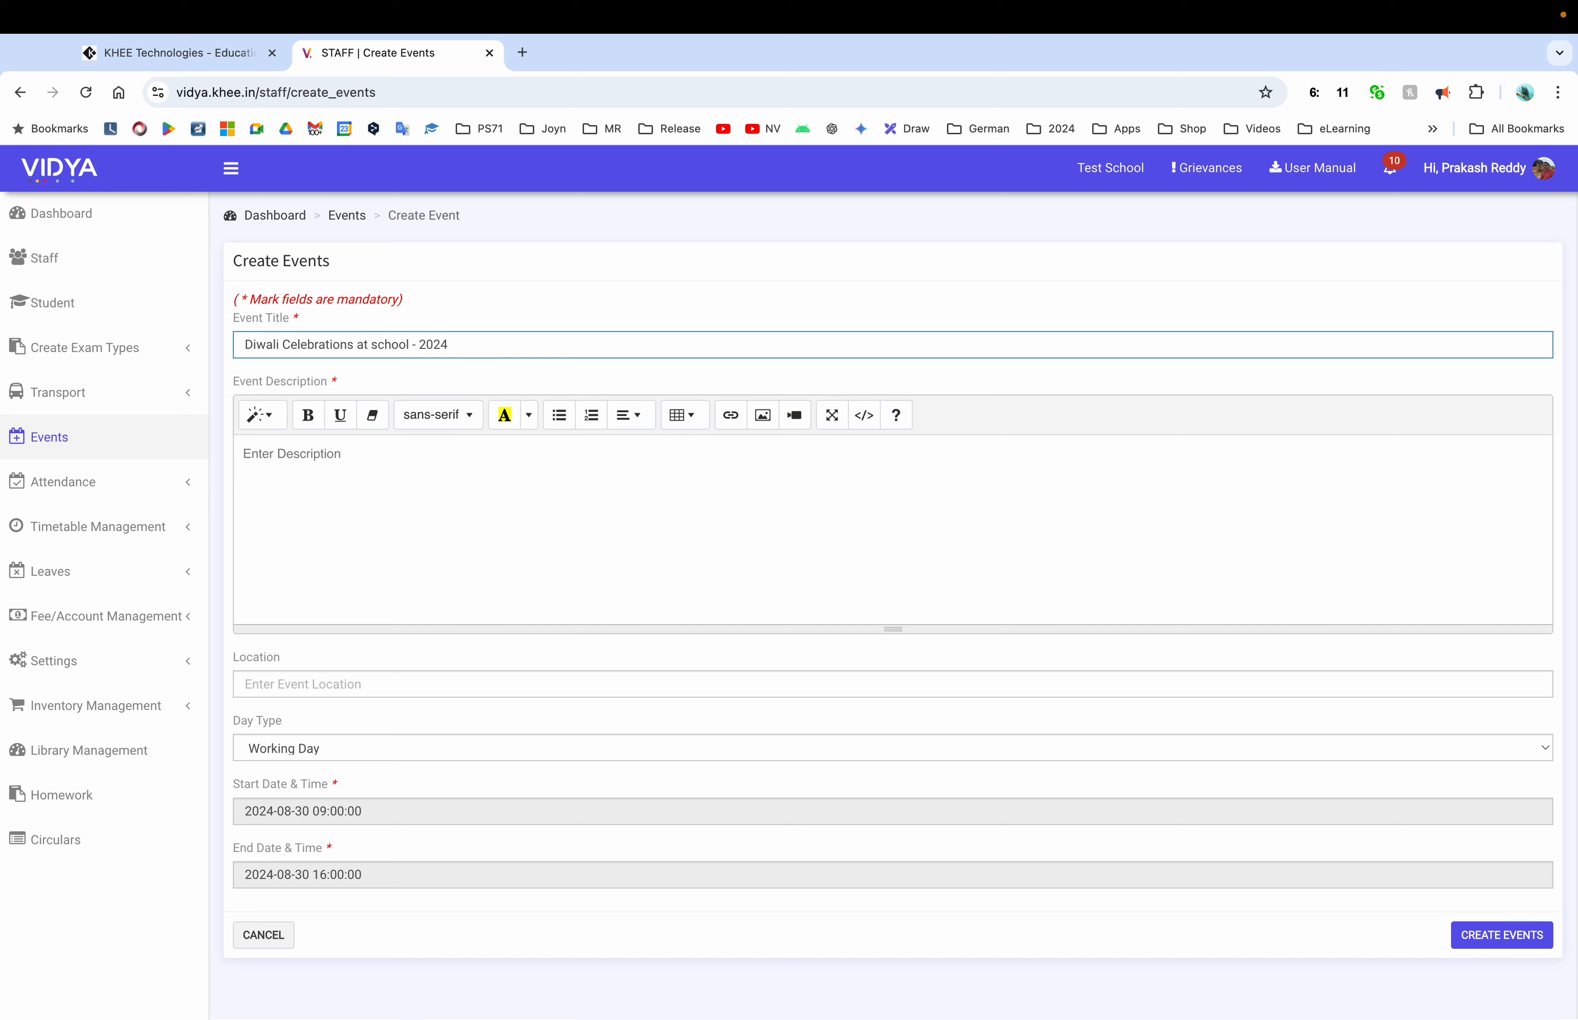
End the title with '- 2024' and write the description 'Hi Everyone, We kindly invite all the well-wishers to join our Diwali celebrations at school'
{"action": "left_click", "coordinate": [422, 508]}
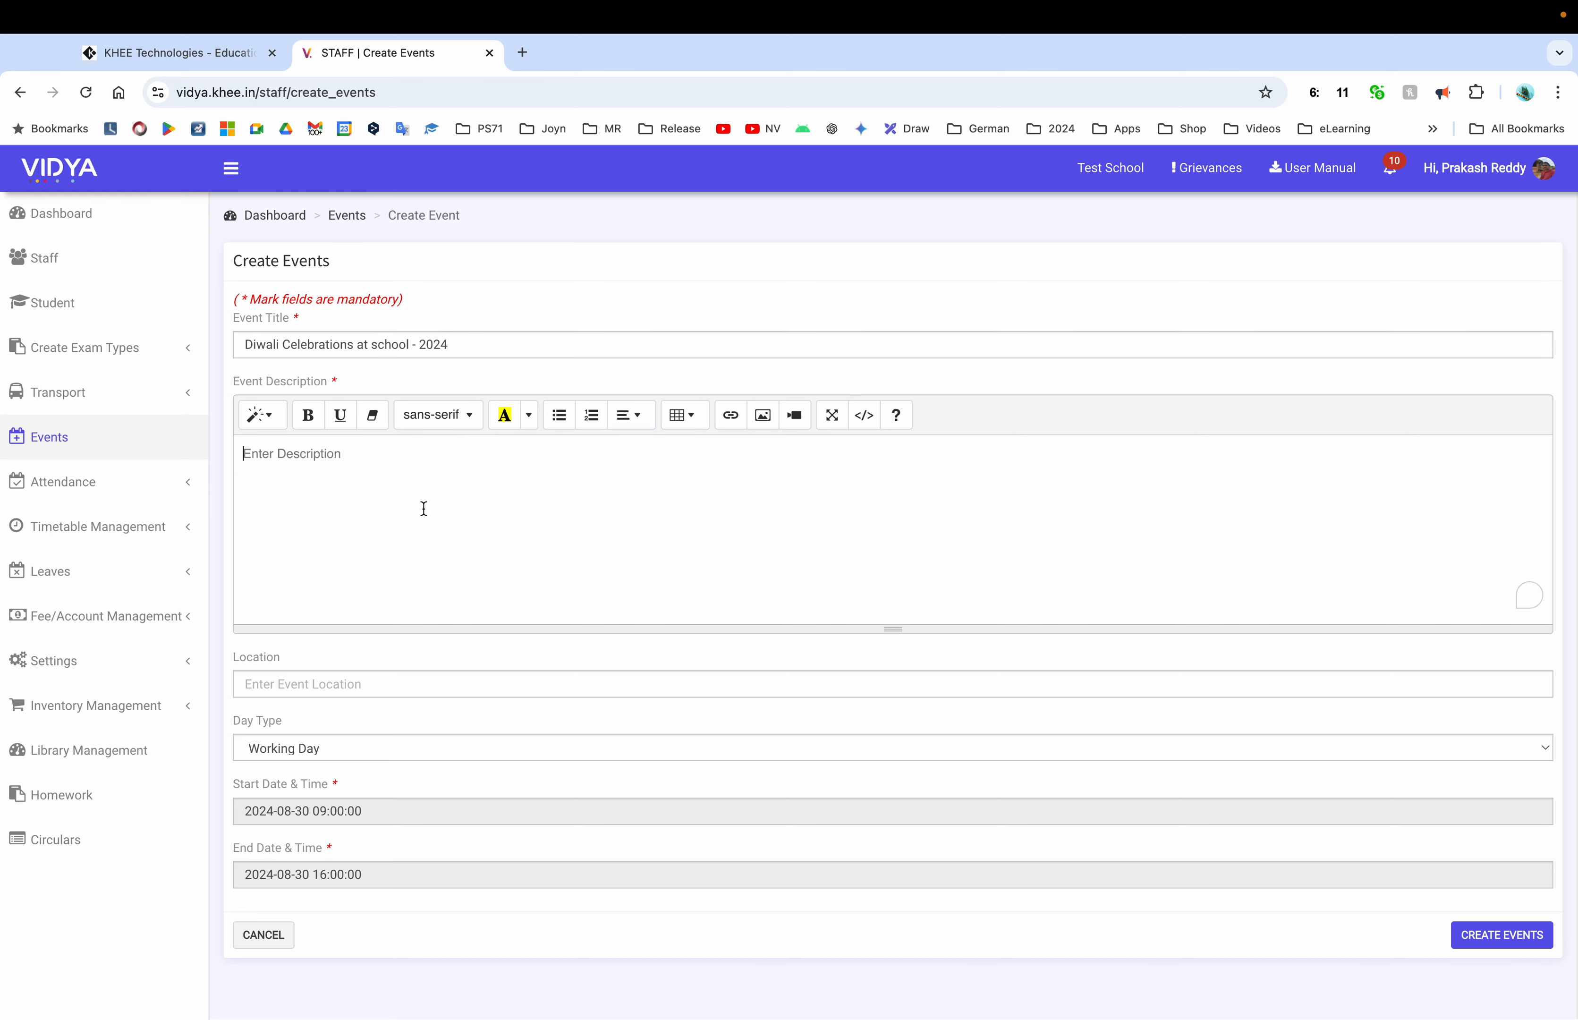
{"action": "type", "text": "Hi Everyone,"}
{"action": "key", "text": "Return"}
{"action": "key", "text": "Return"}
{"action": "type", "text": "We k"}
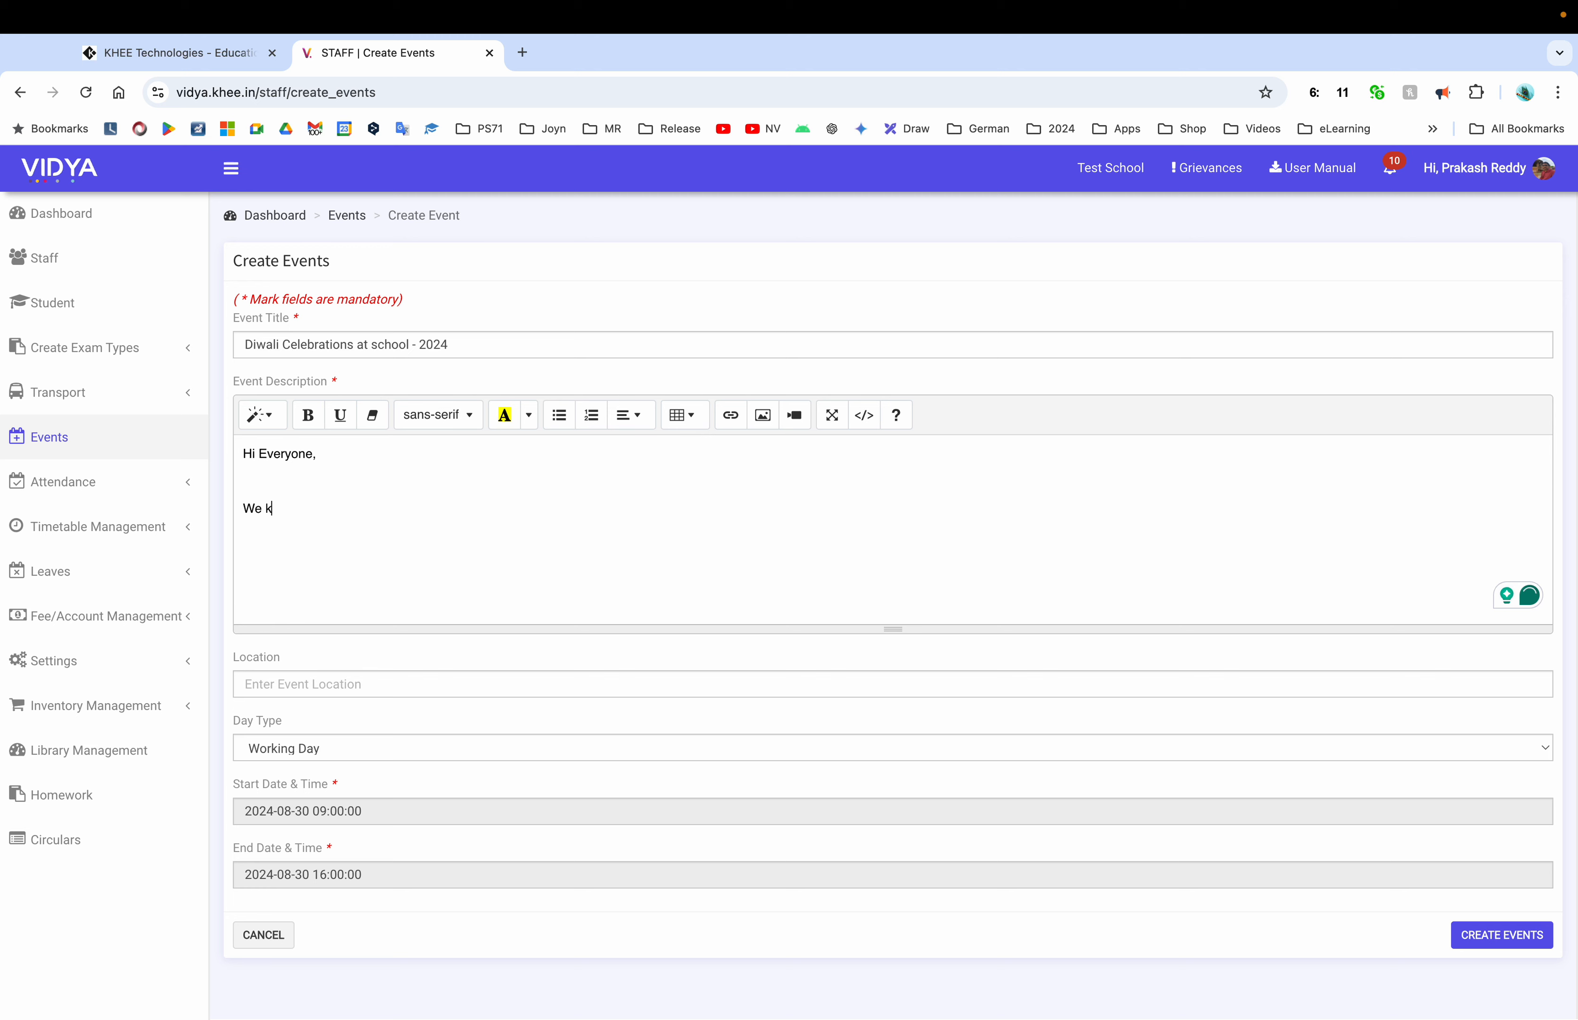
{"action": "type", "text": "indly invite all the "}
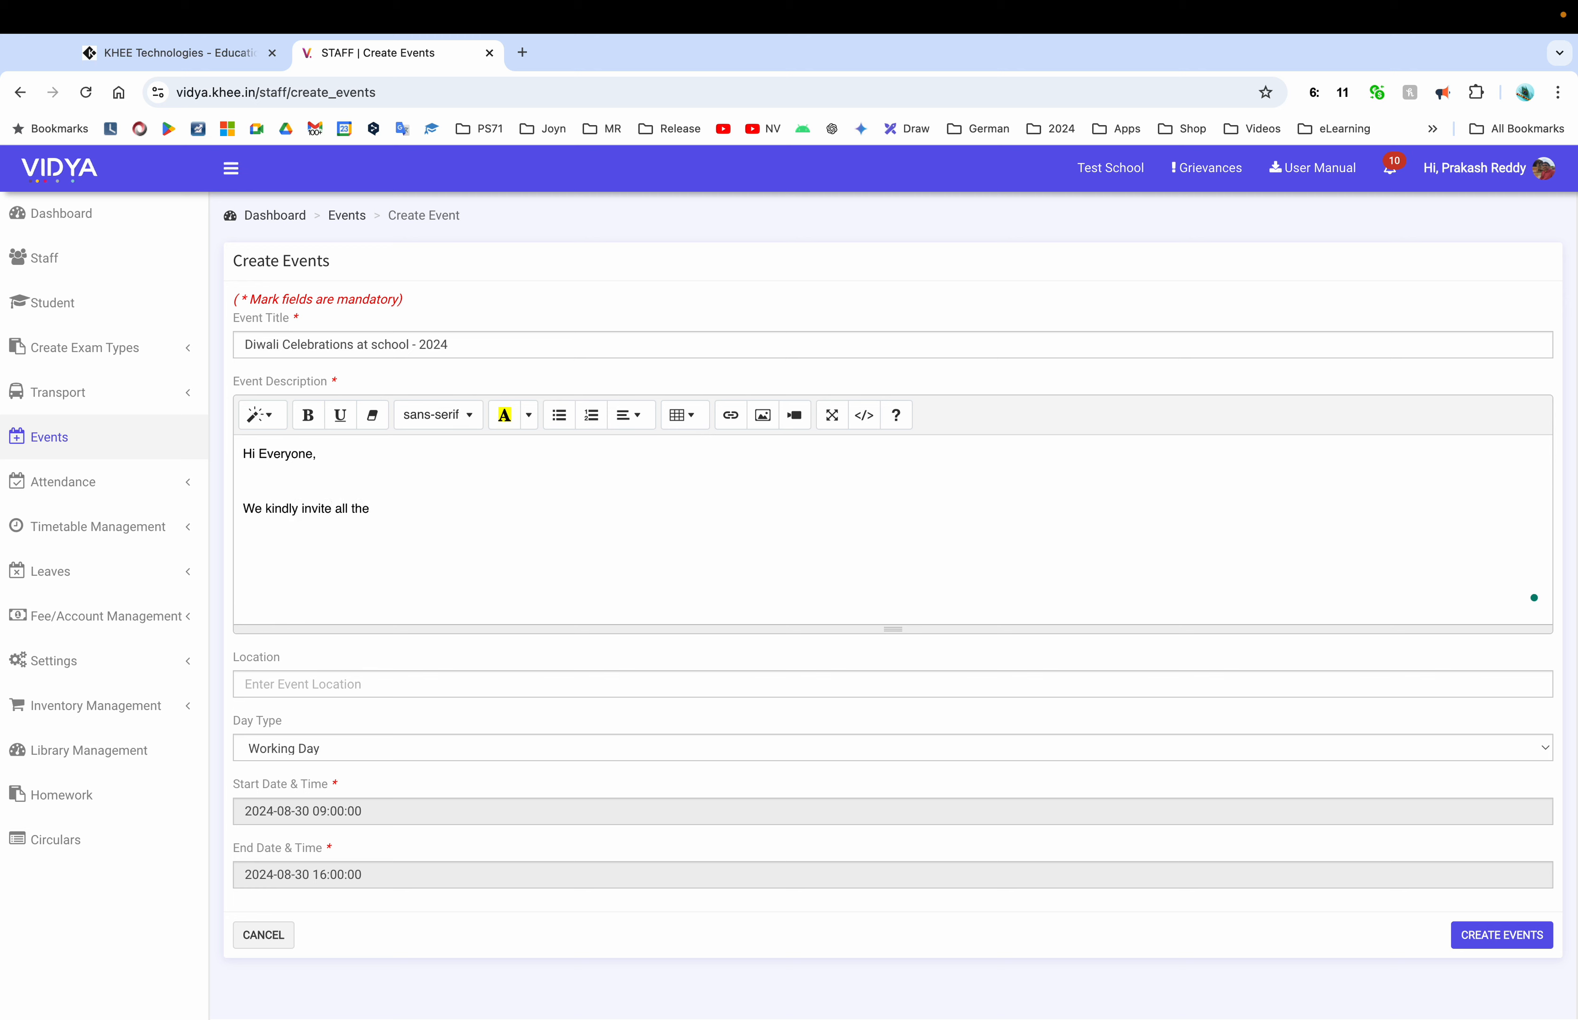
{"action": "type", "text": "well wishers to join our diwali"}
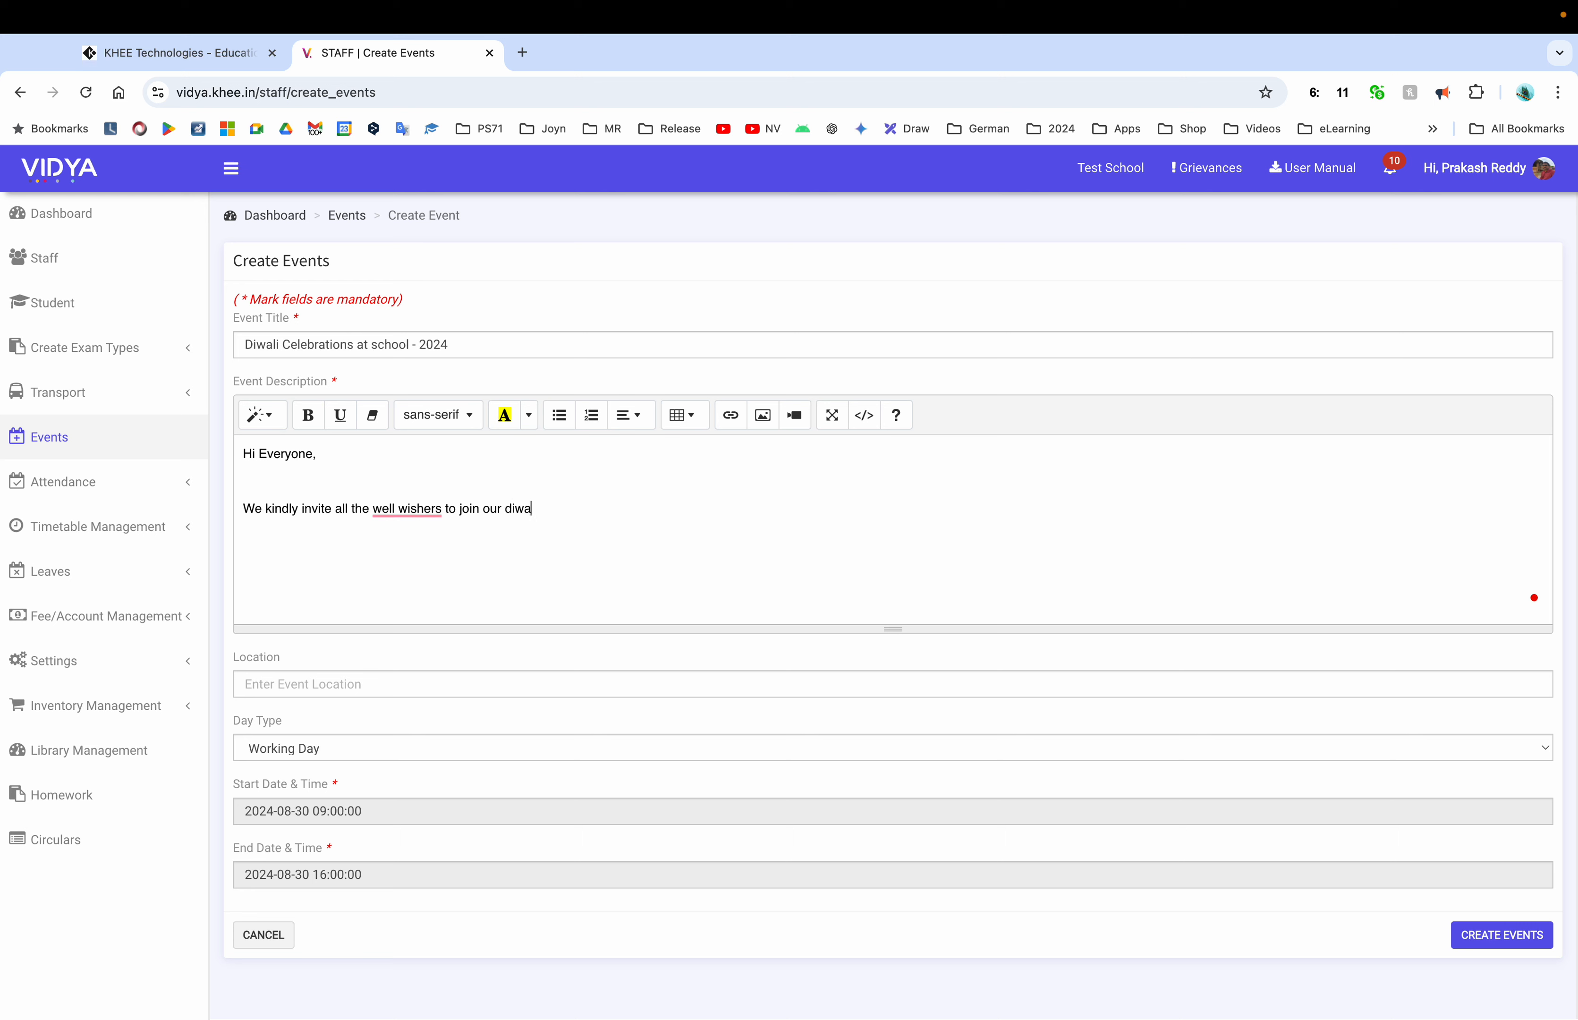
{"action": "key", "text": "BackSpace"}
{"action": "key", "text": "BackSpace"}
{"action": "key", "text": "BackSpace"}
{"action": "key", "text": "BackSpace"}
{"action": "key", "text": "BackSpace"}
{"action": "type", "text": "Diwali celebrations at school"}
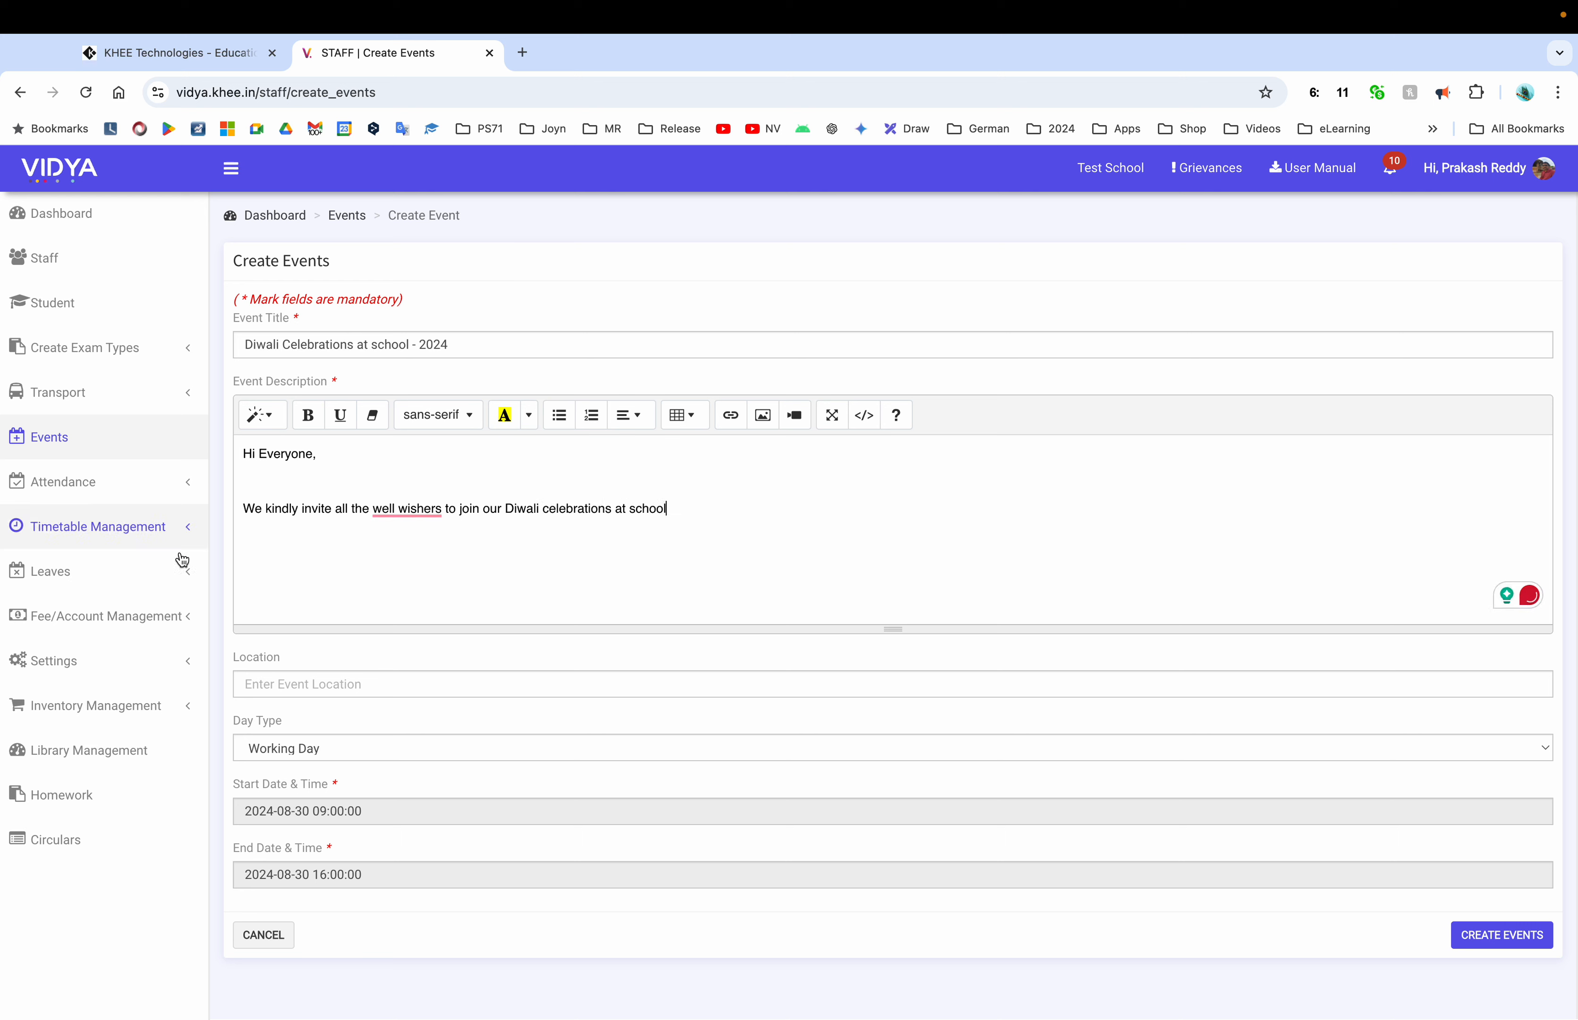
{"action": "mouse_move", "coordinate": [413, 513]}
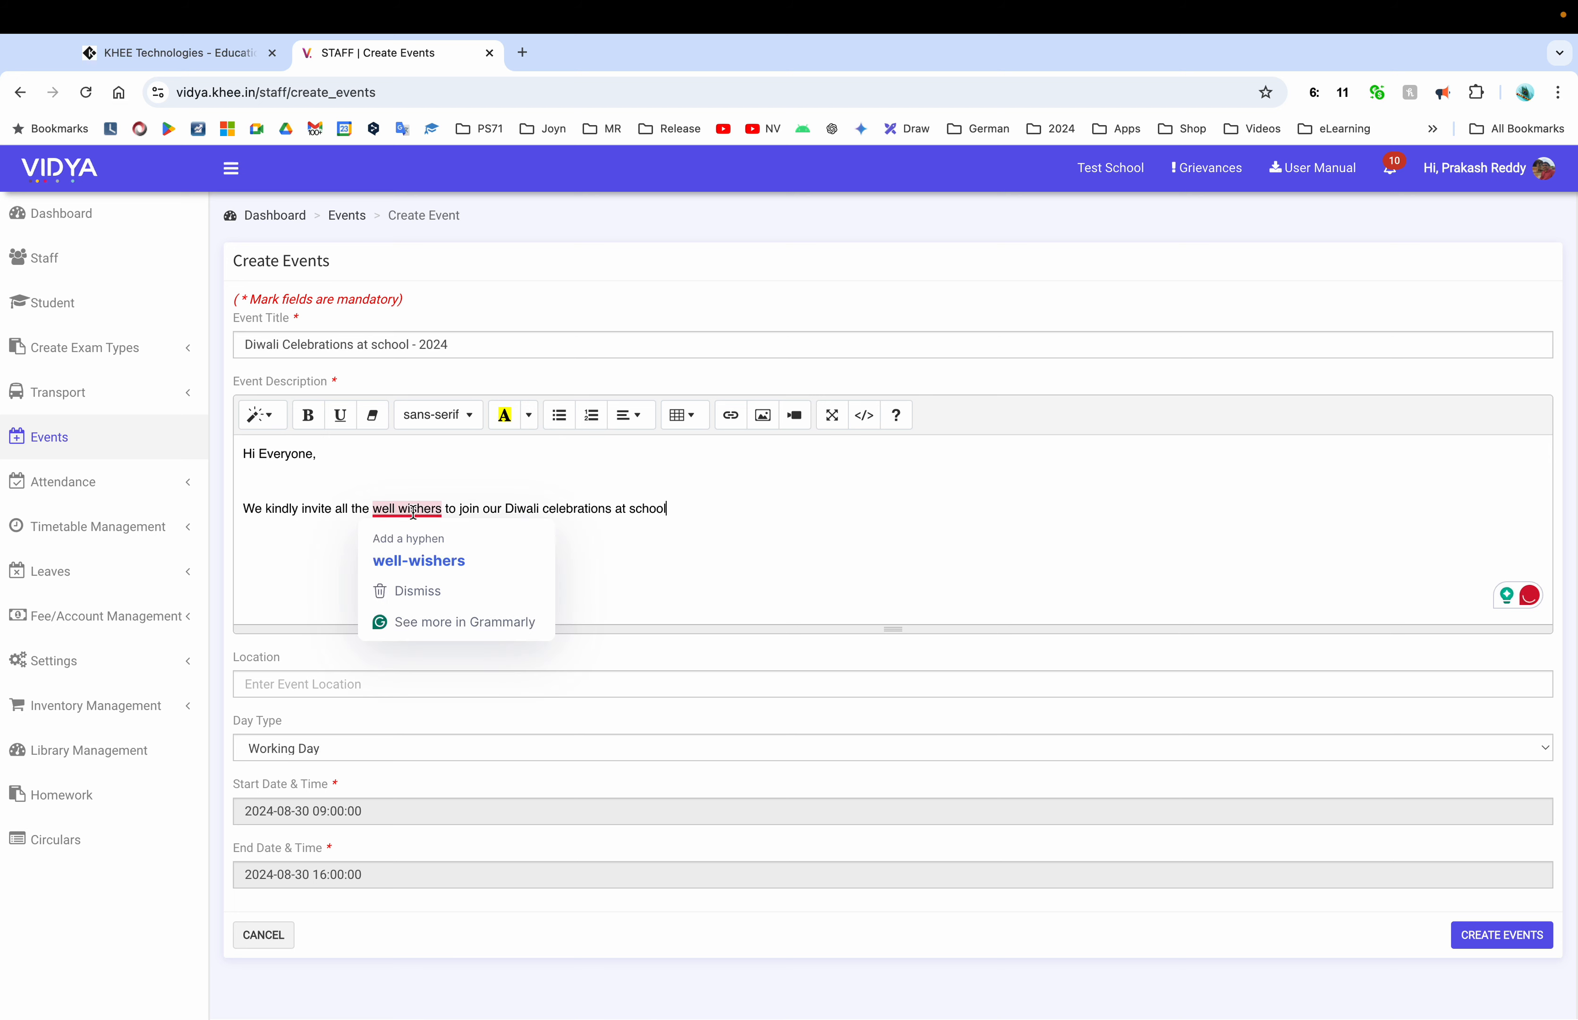
{"action": "left_click", "coordinate": [450, 562]}
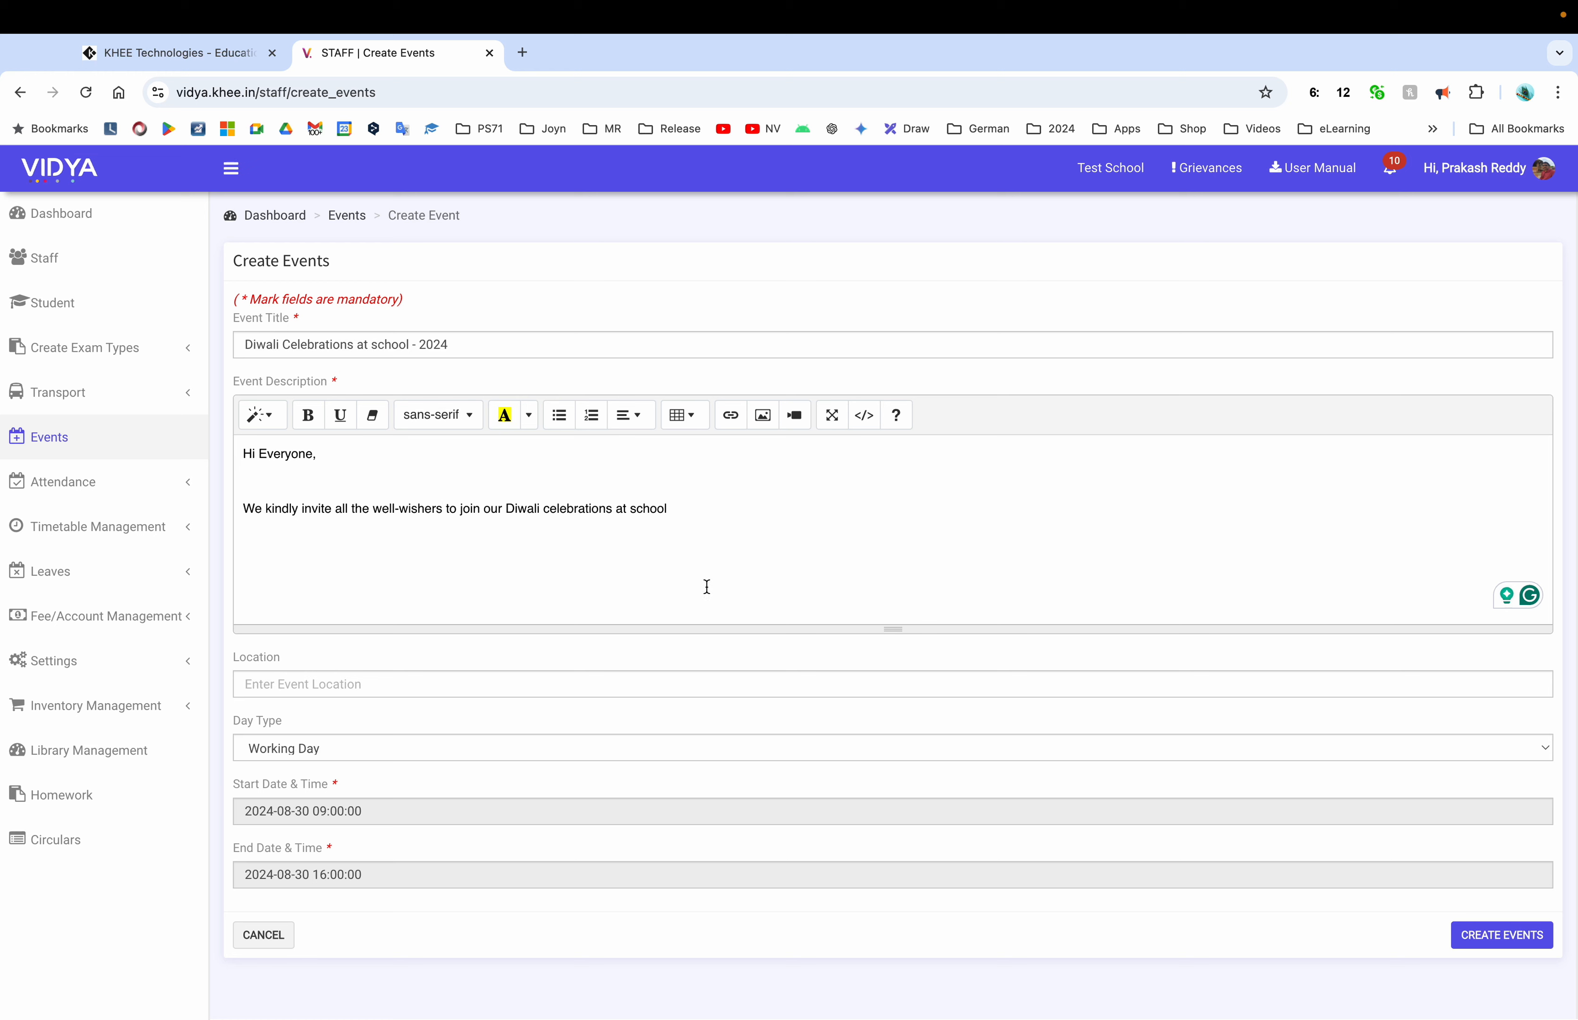
{"action": "left_click", "coordinate": [556, 689]}
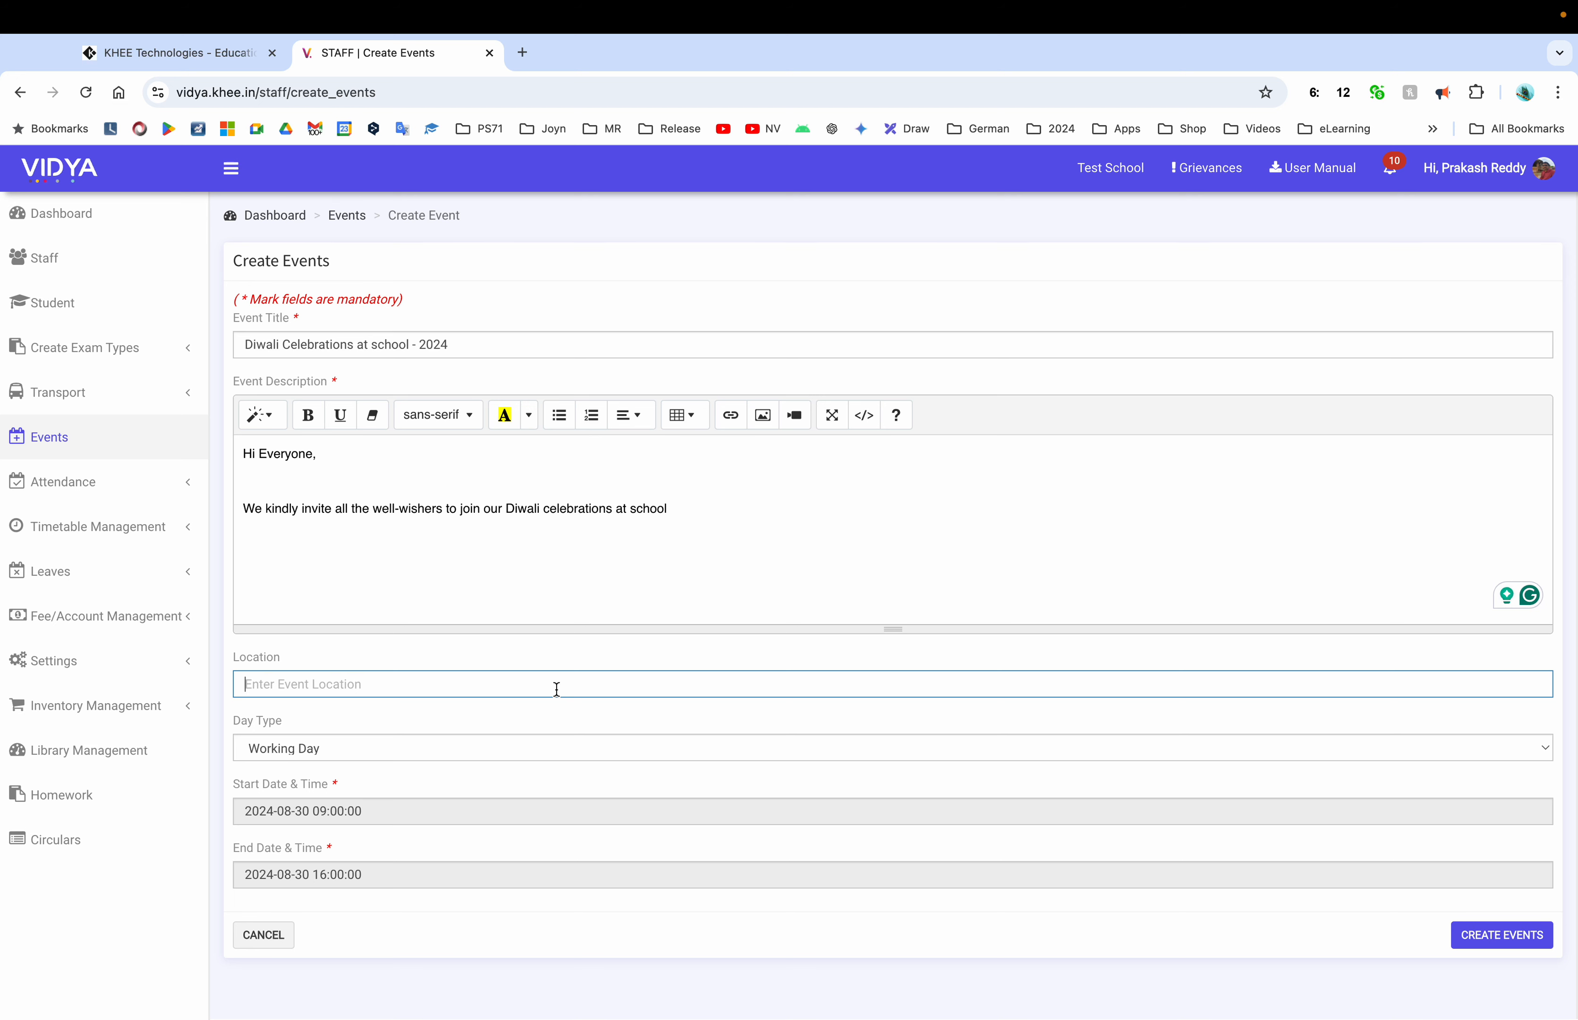
Enter 'School Ground' as the location and choose Holiday as the day type
{"action": "type", "text": "School Ground"}
{"action": "left_click", "coordinate": [409, 754]}
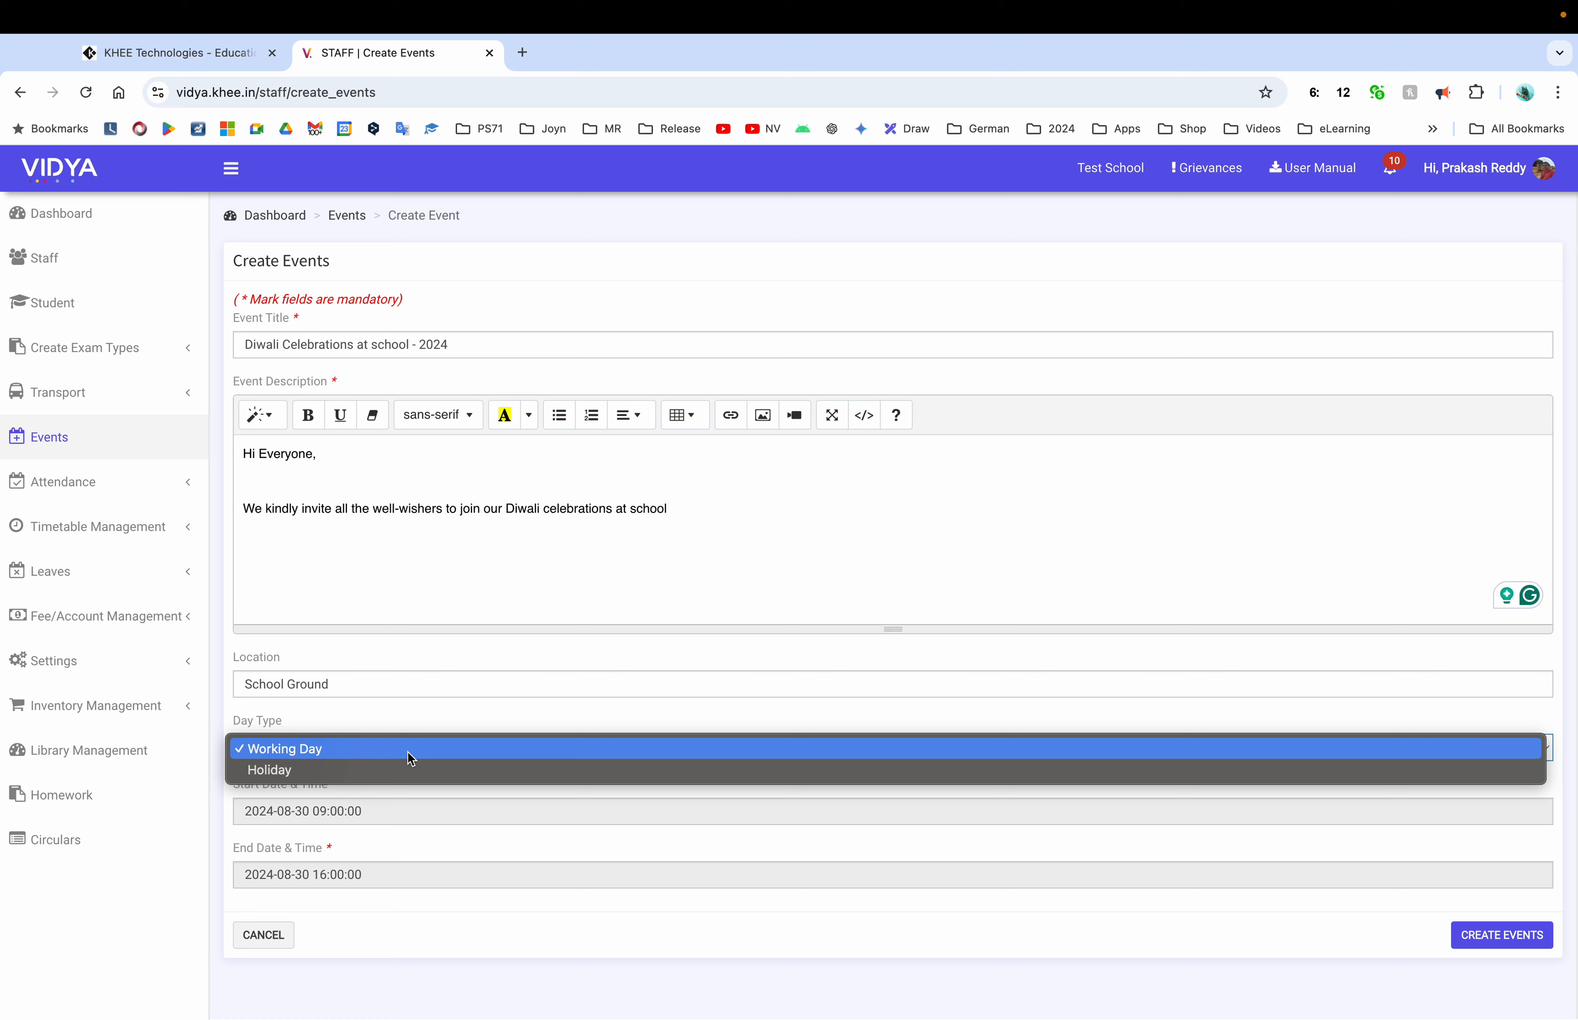
{"action": "left_click", "coordinate": [347, 769]}
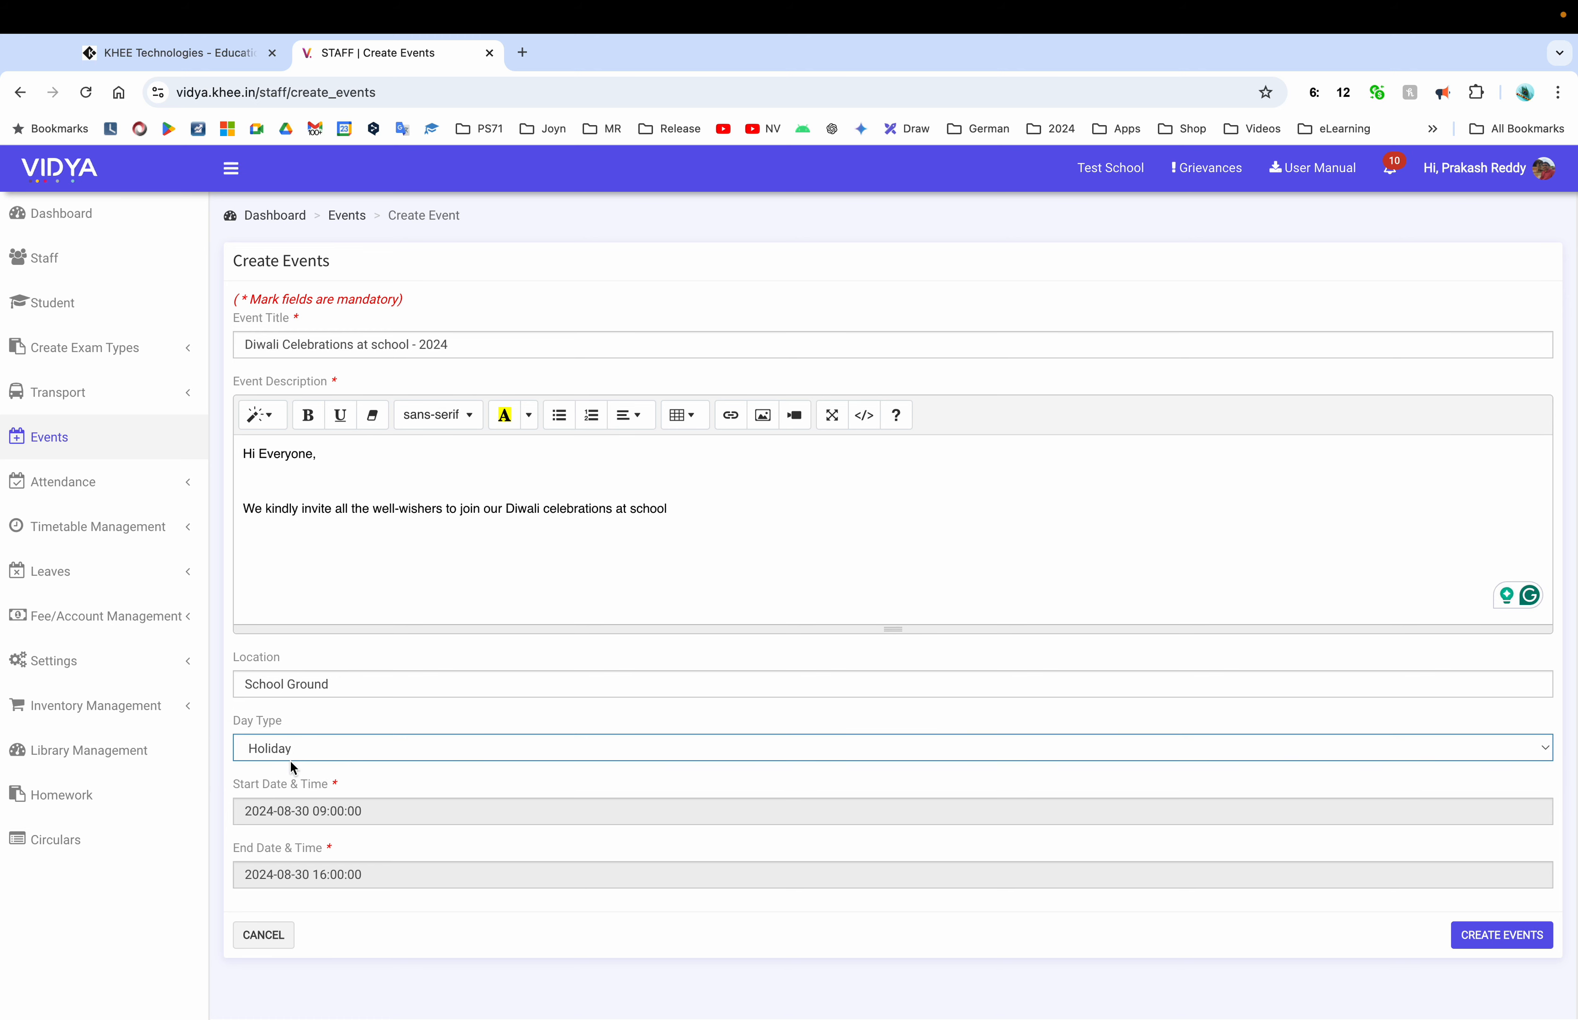
Set the event start to 31 October 2024 at 09:00
{"action": "left_click", "coordinate": [414, 820]}
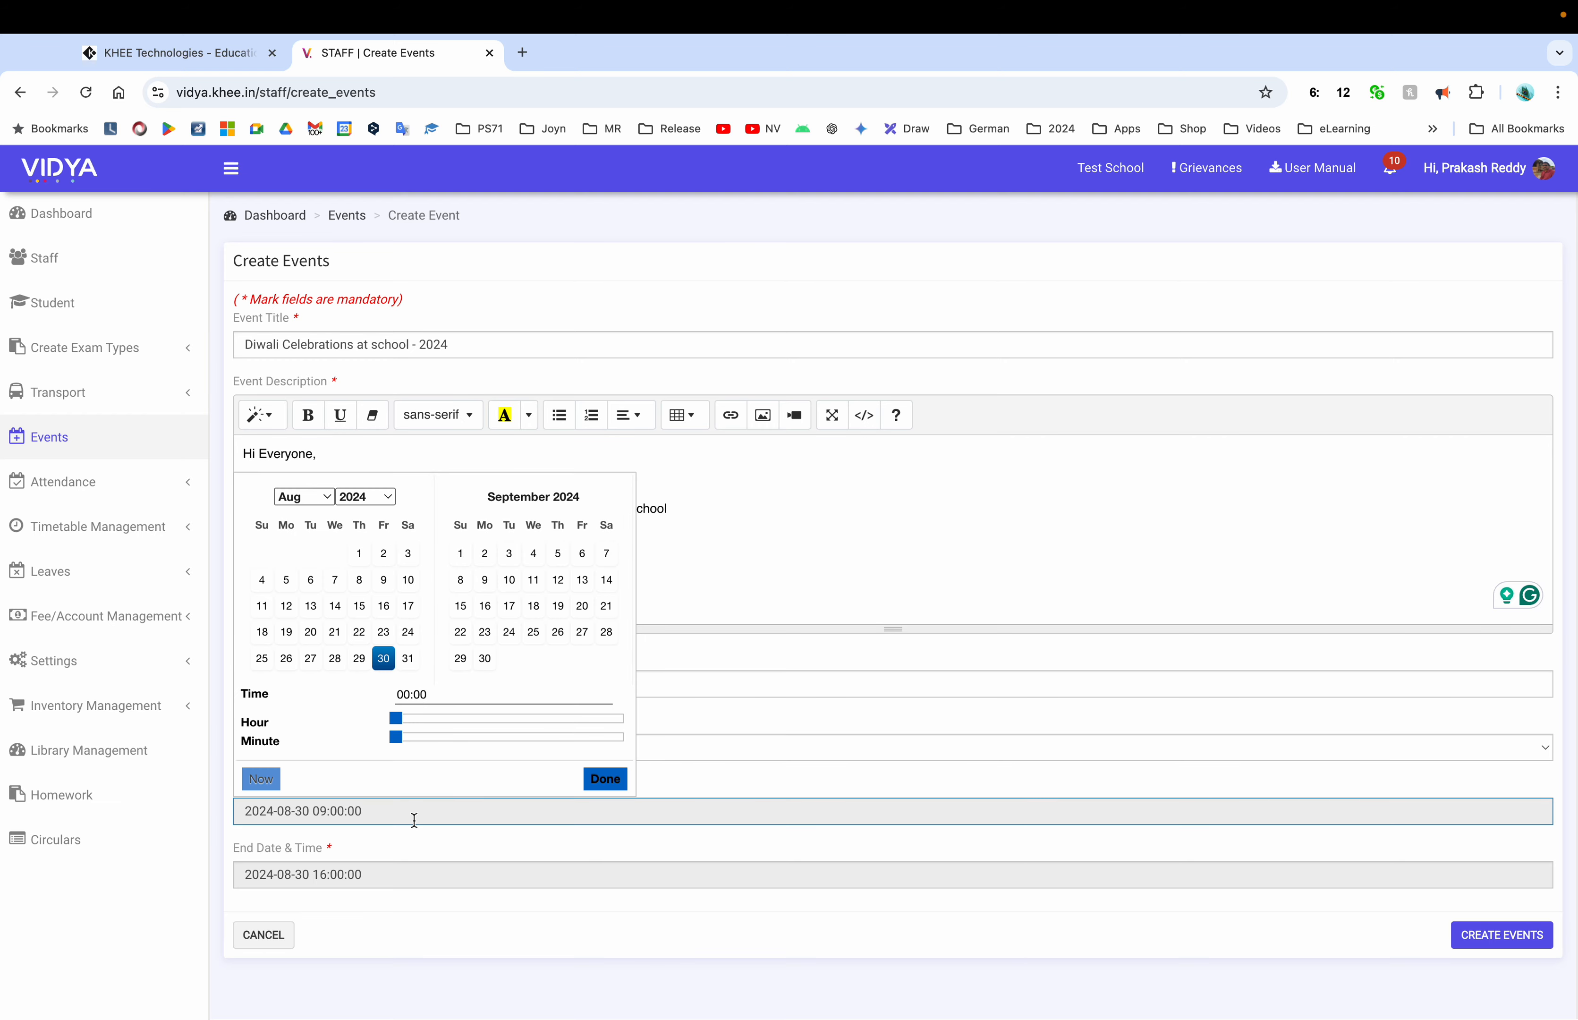
{"action": "left_click", "coordinate": [325, 506]}
{"action": "left_click", "coordinate": [317, 536]}
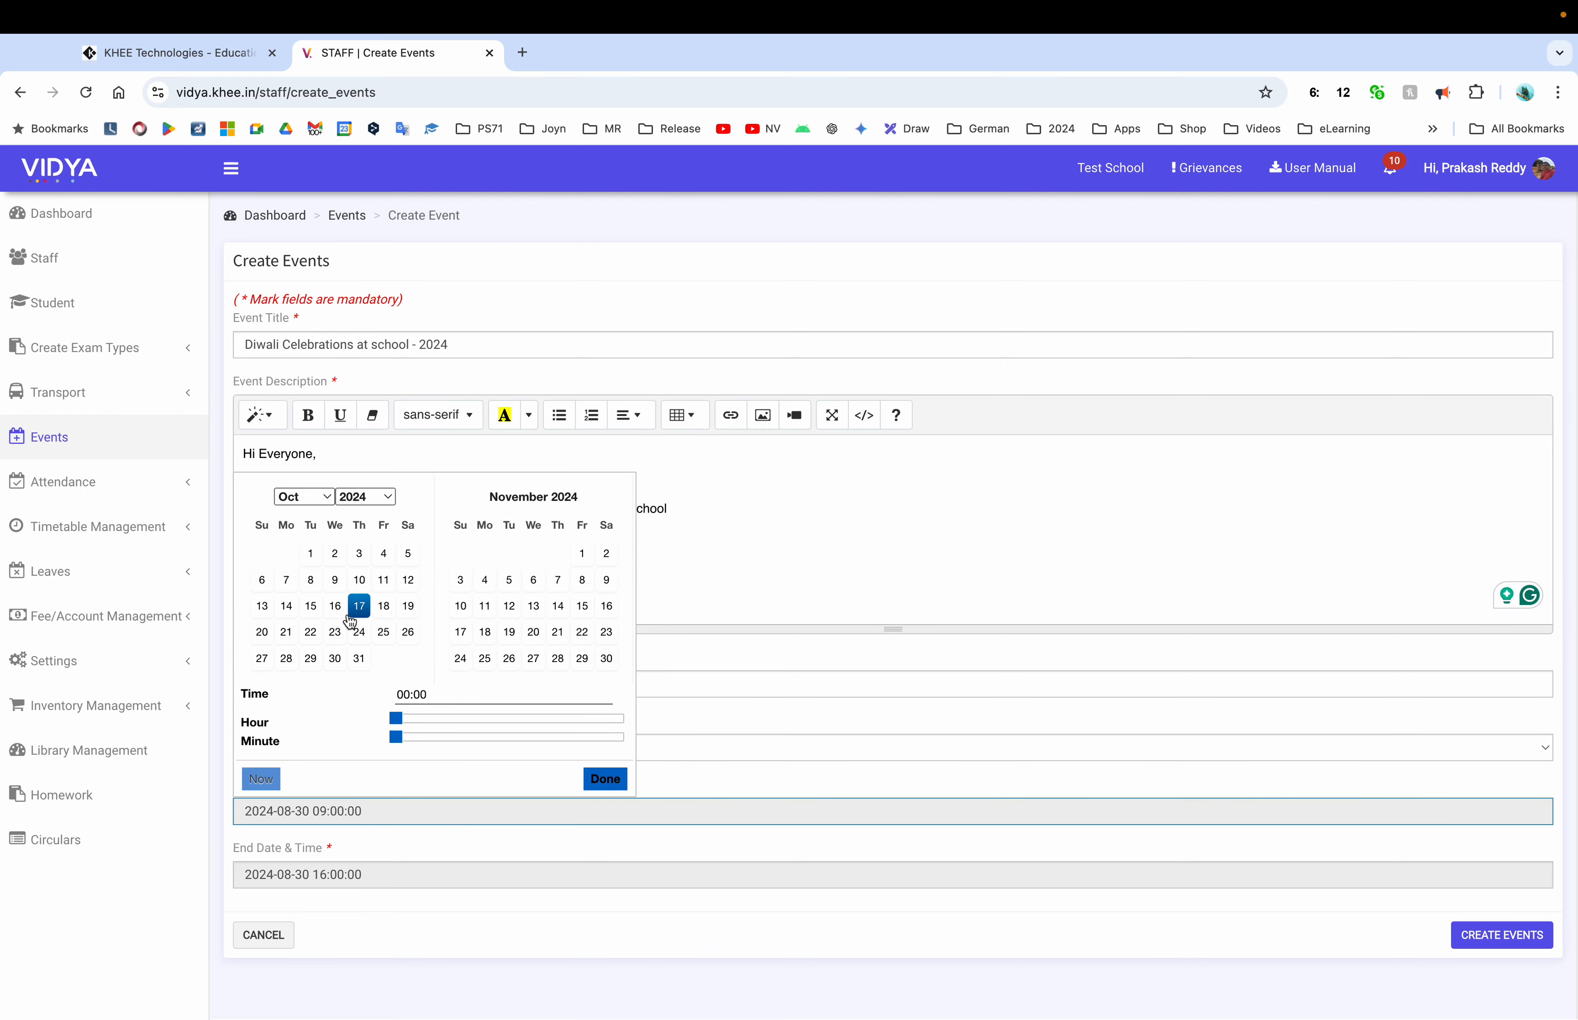
{"action": "left_click", "coordinate": [359, 661]}
{"action": "left_click", "coordinate": [466, 719]}
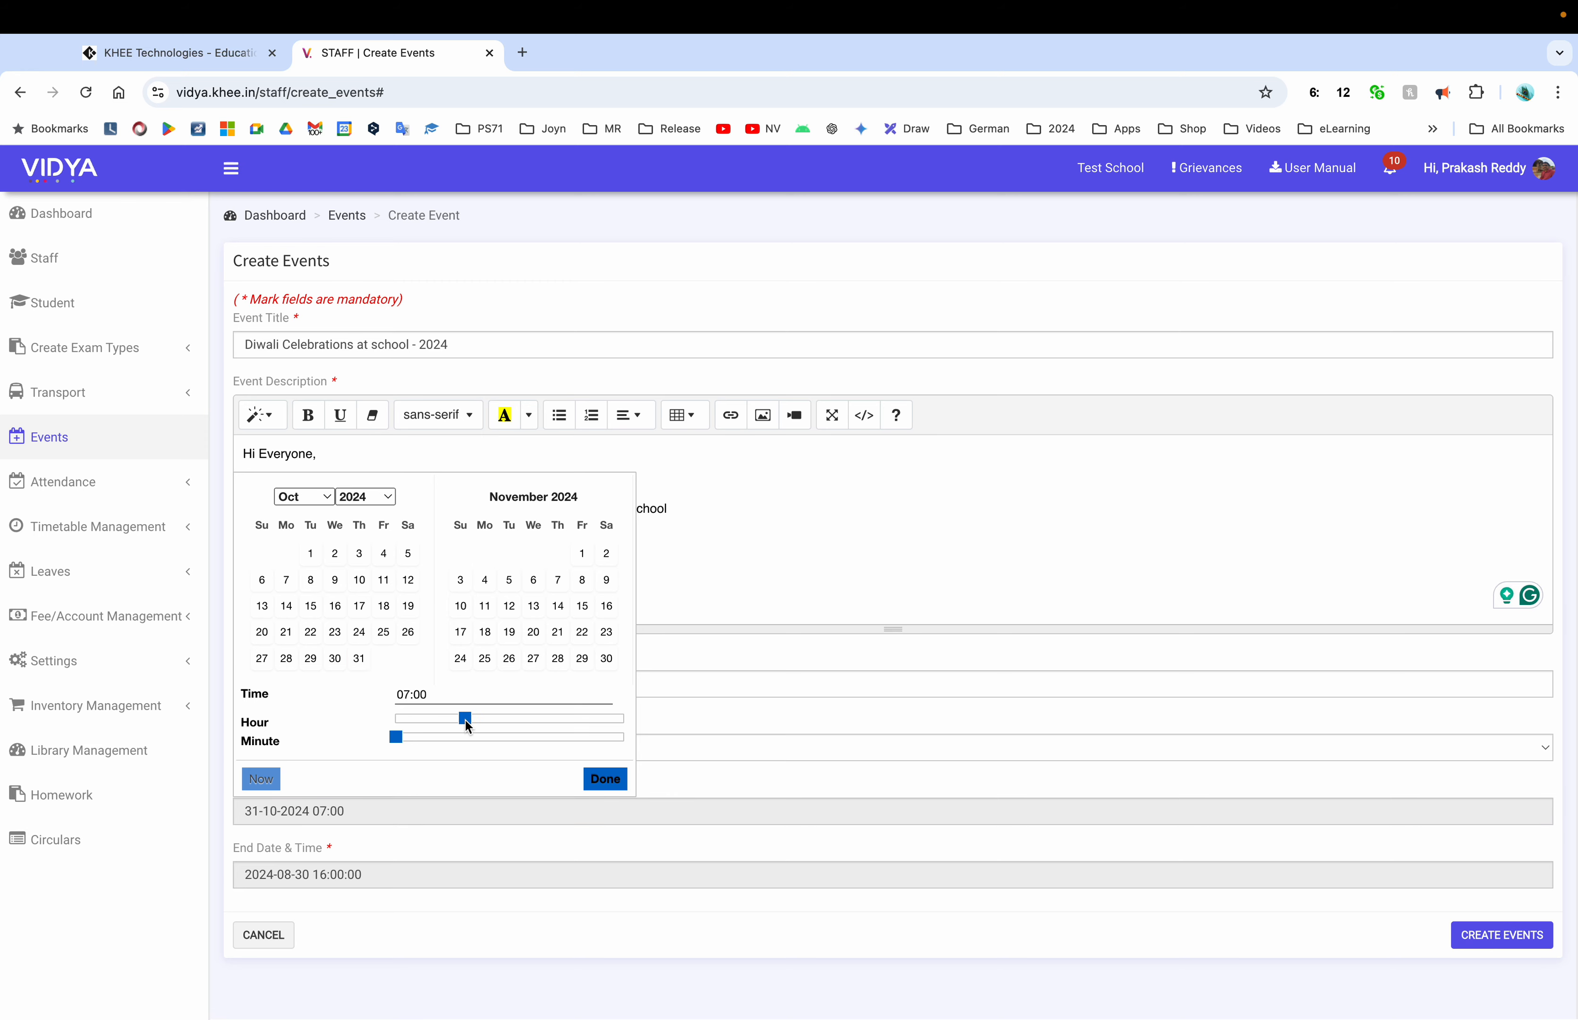
{"action": "left_click_drag", "start_coordinate": [466, 719], "coordinate": [487, 721]}
{"action": "left_click", "coordinate": [594, 779]}
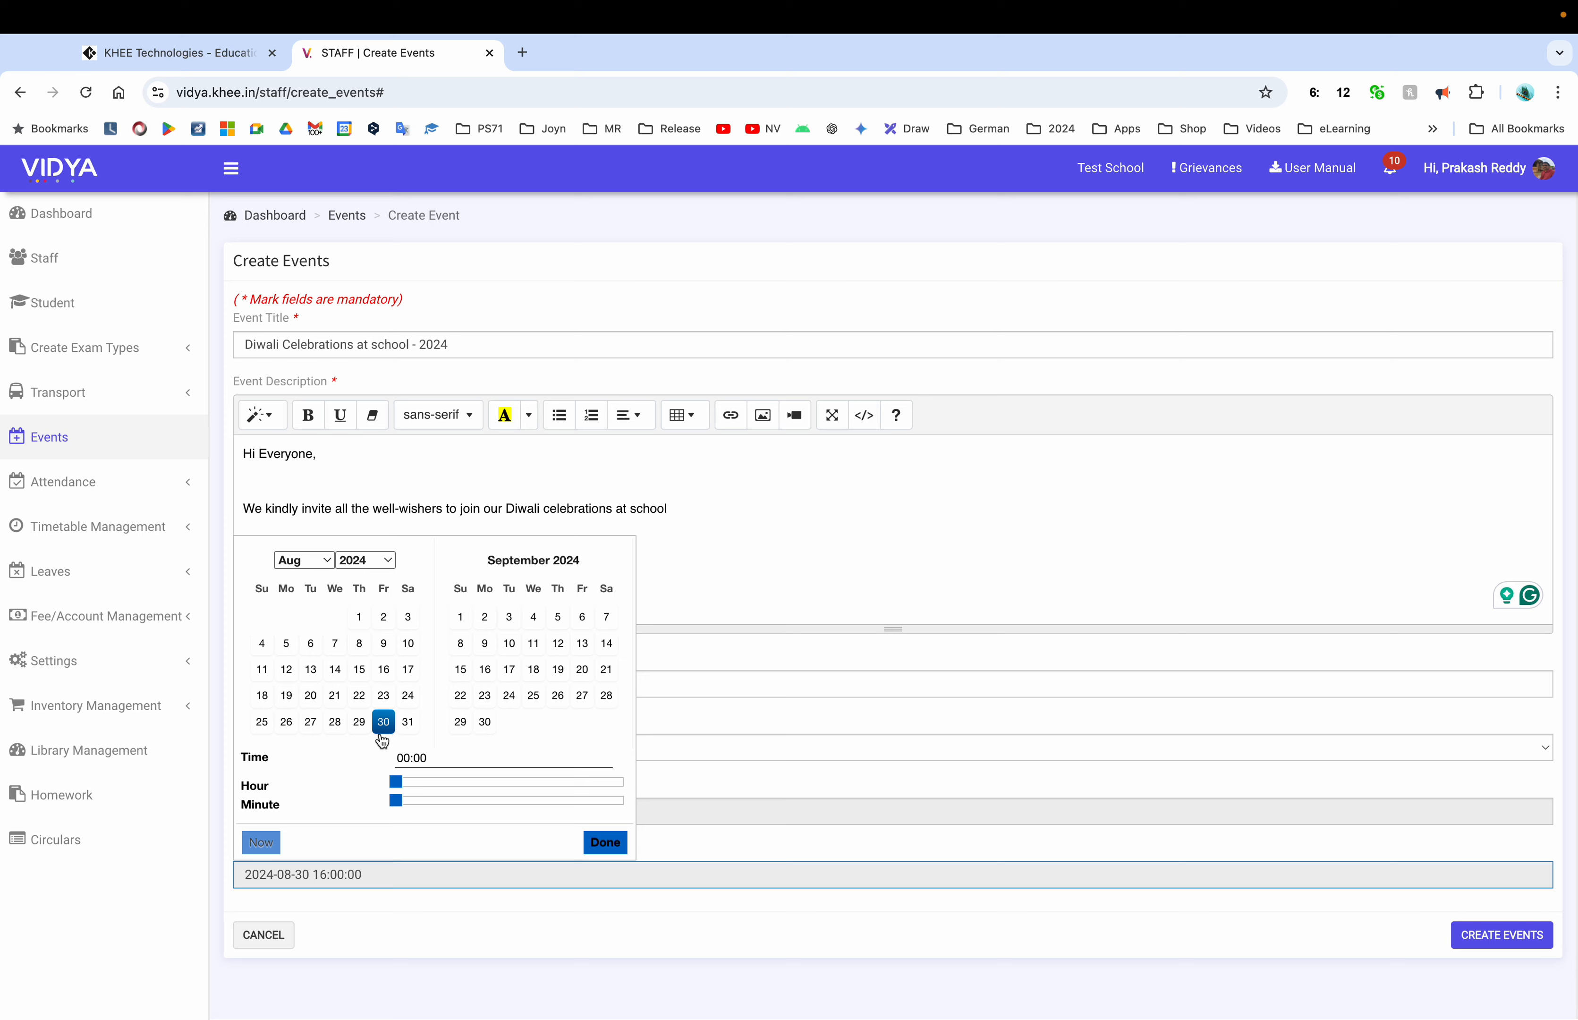
Set the end to 31 October 2024 at 12:00 and create the event
{"action": "left_click", "coordinate": [435, 915]}
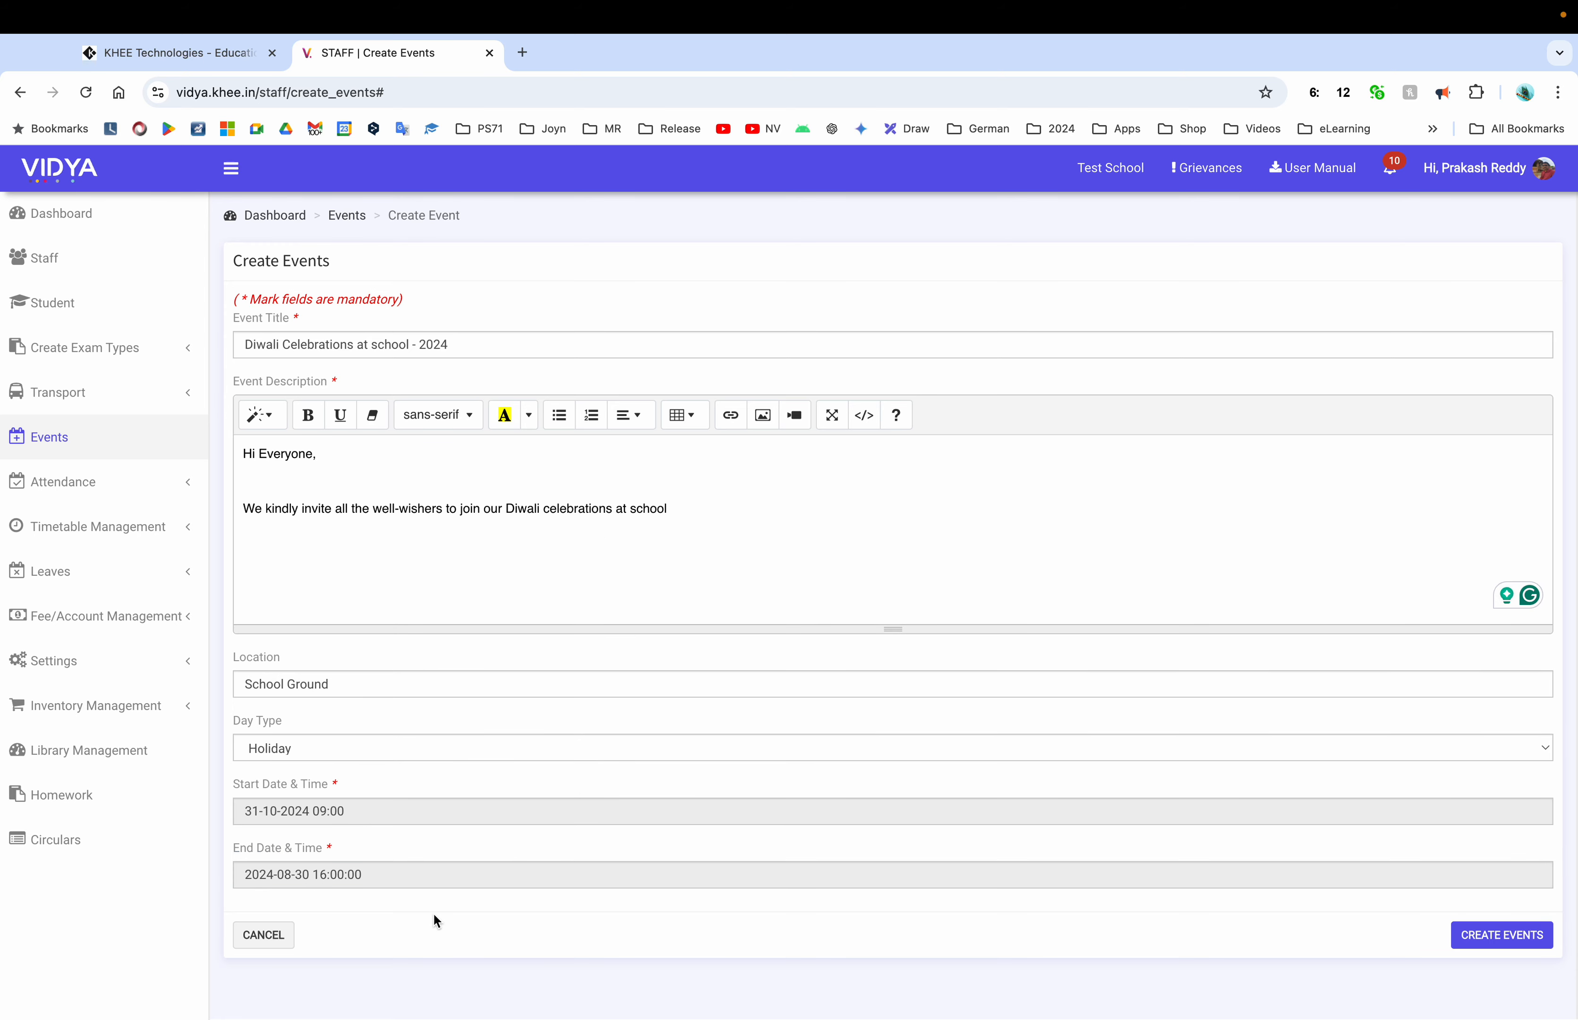
{"action": "left_click", "coordinate": [339, 875]}
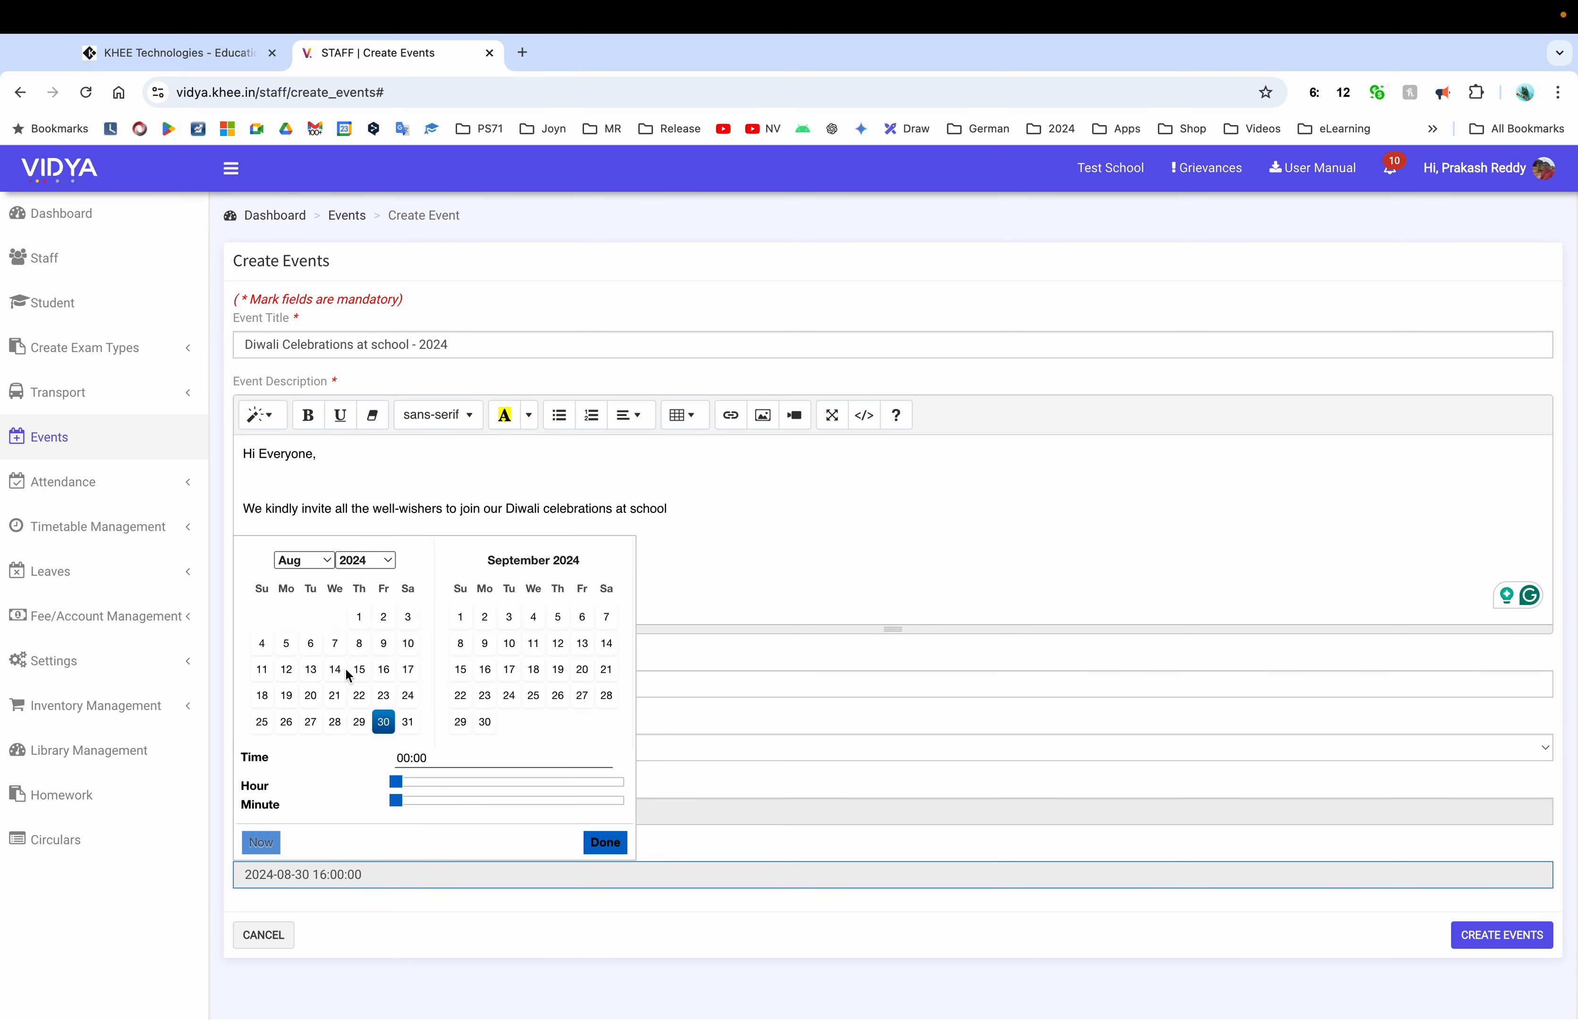
{"action": "left_click", "coordinate": [328, 561]}
{"action": "left_click", "coordinate": [317, 598]}
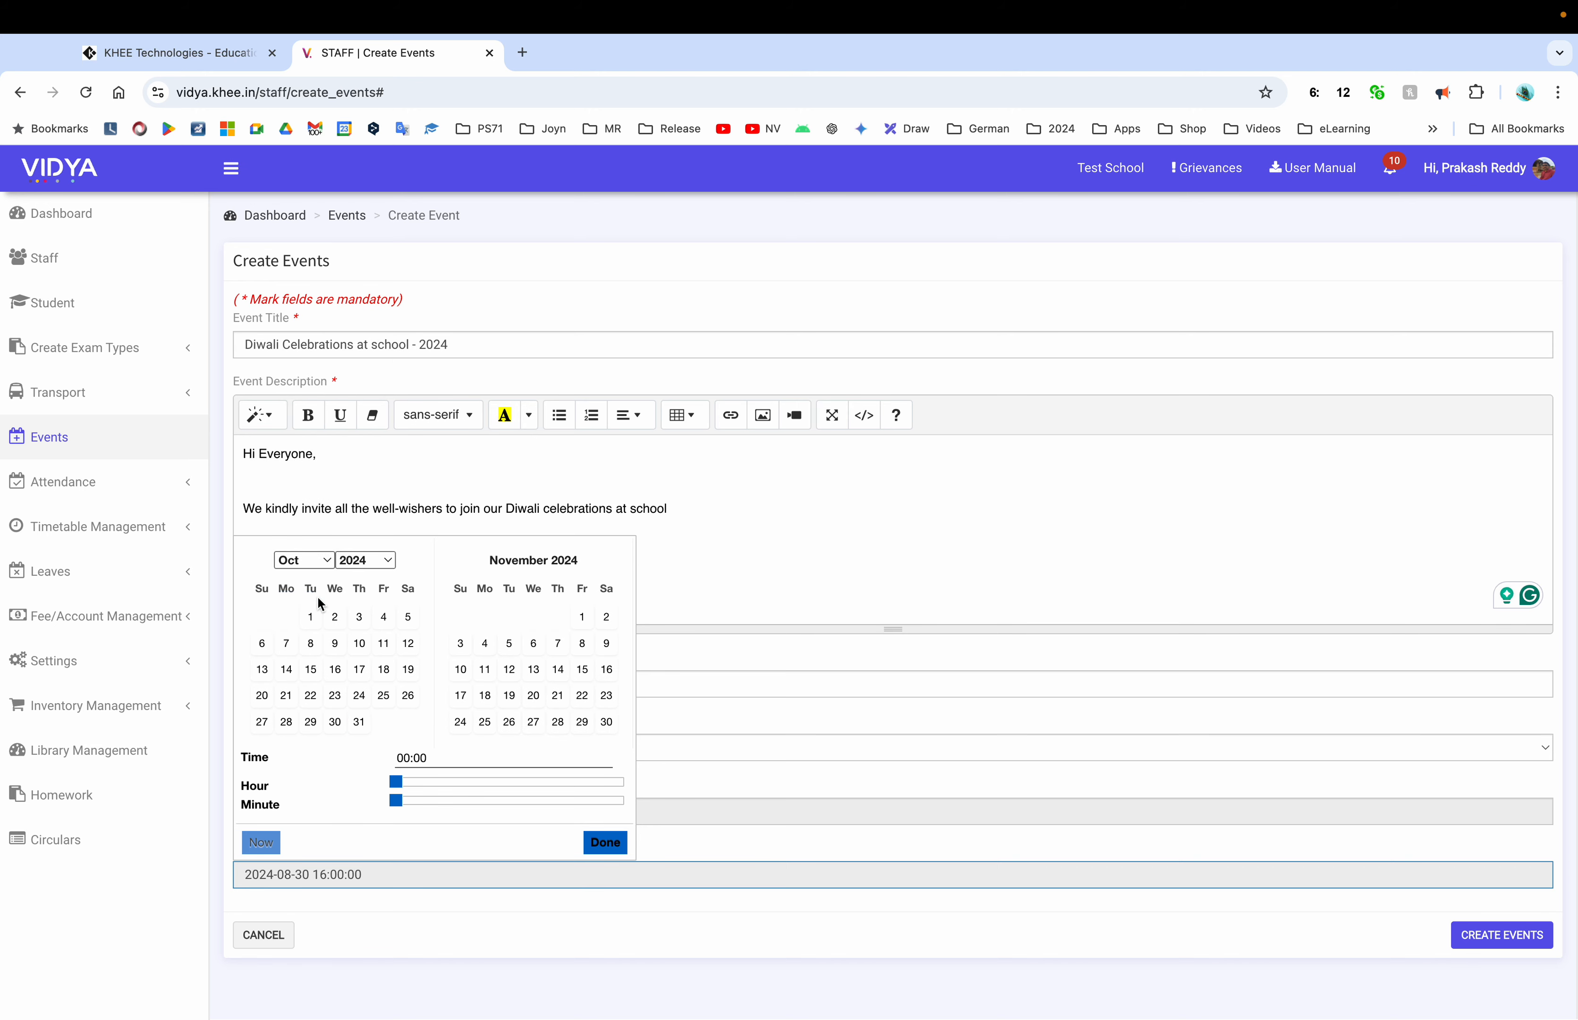
{"action": "left_click", "coordinate": [358, 721]}
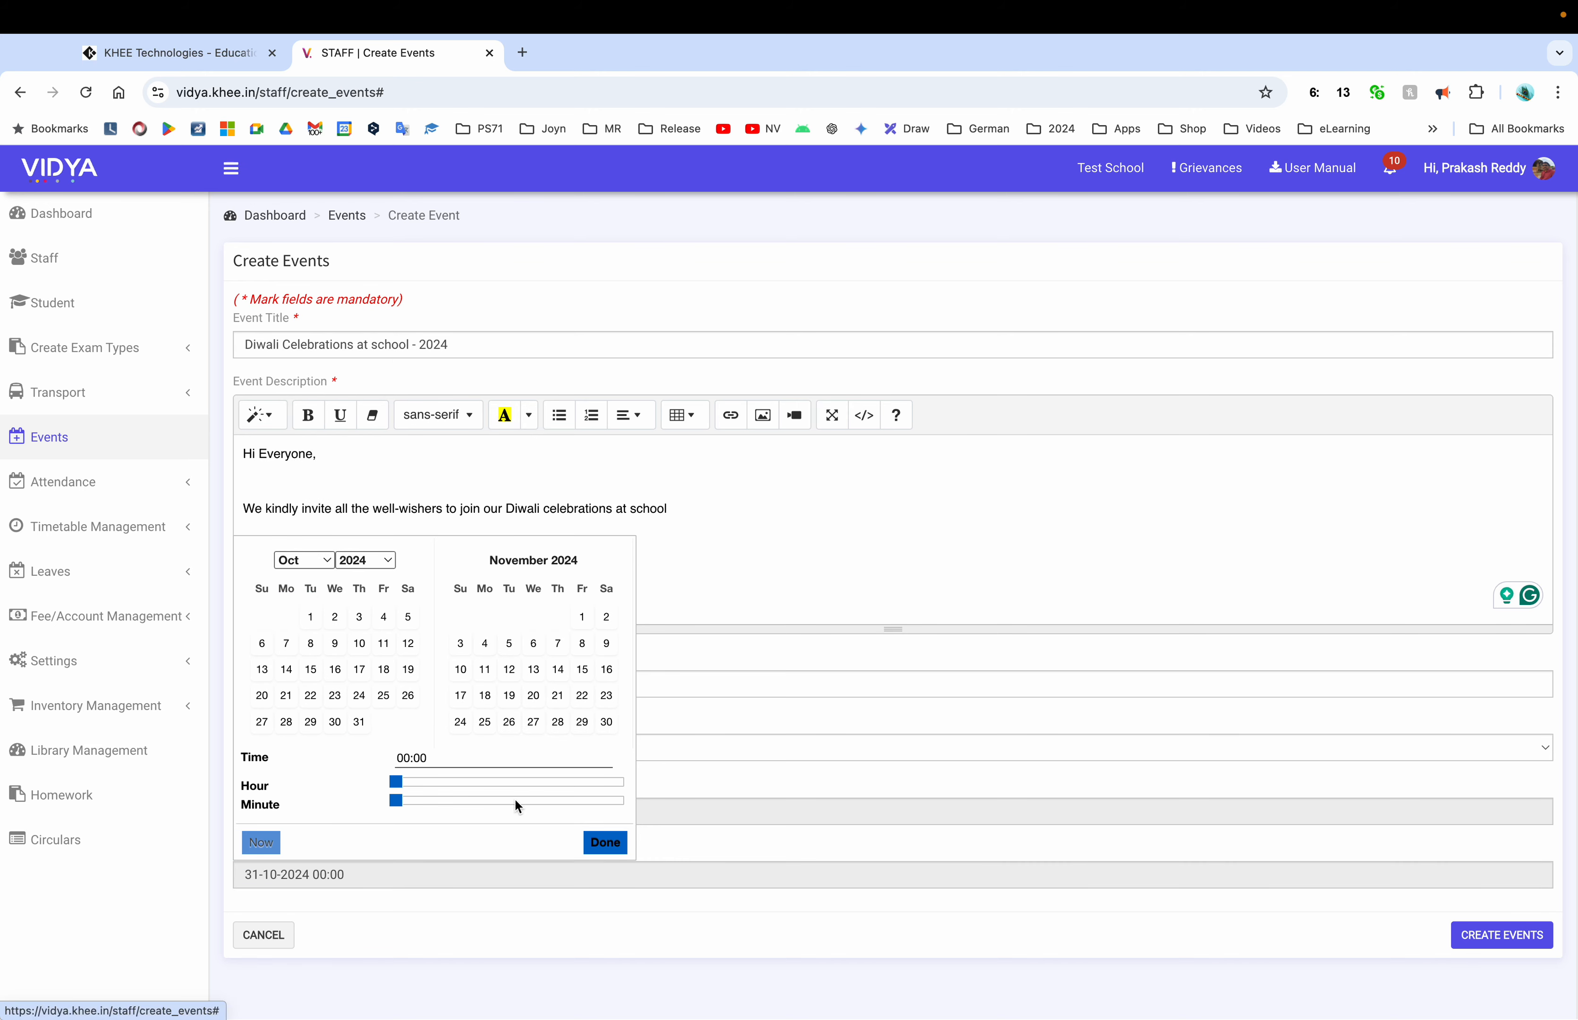
{"action": "left_click", "coordinate": [525, 782]}
{"action": "left_click_drag", "start_coordinate": [527, 783], "coordinate": [518, 783]}
{"action": "left_click", "coordinate": [601, 842]}
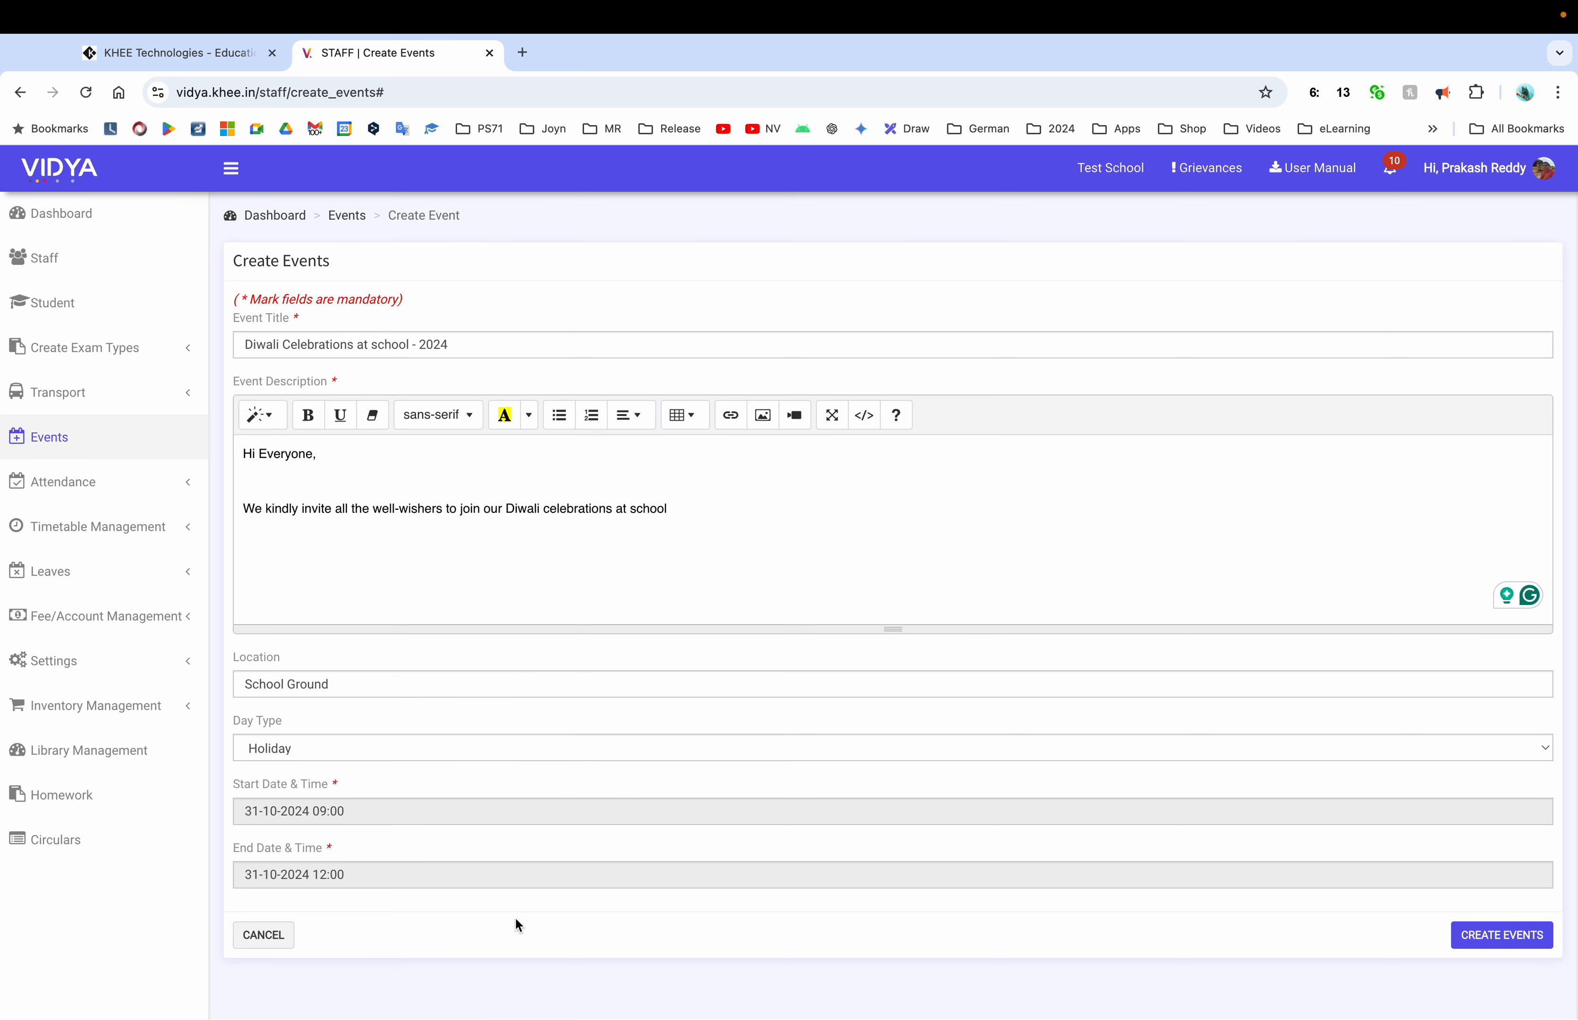
{"action": "left_click", "coordinate": [1502, 935]}
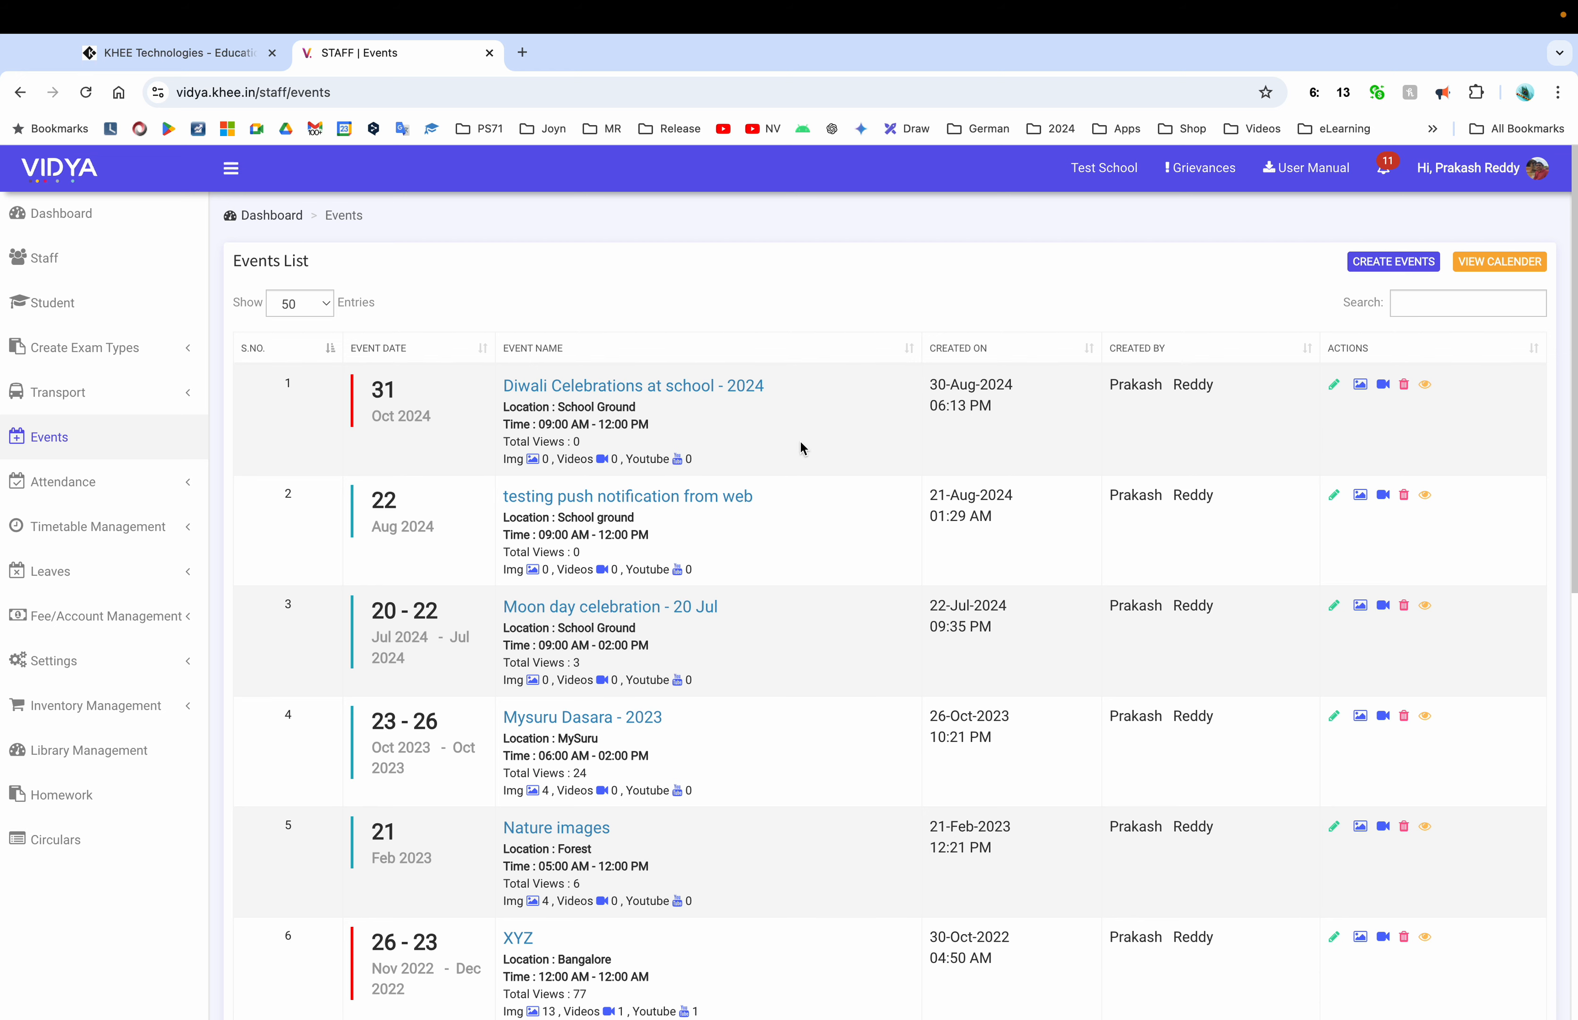
Edit the Diwali event, delete 'at school' from its title, and save the update
{"action": "left_click", "coordinate": [1333, 385]}
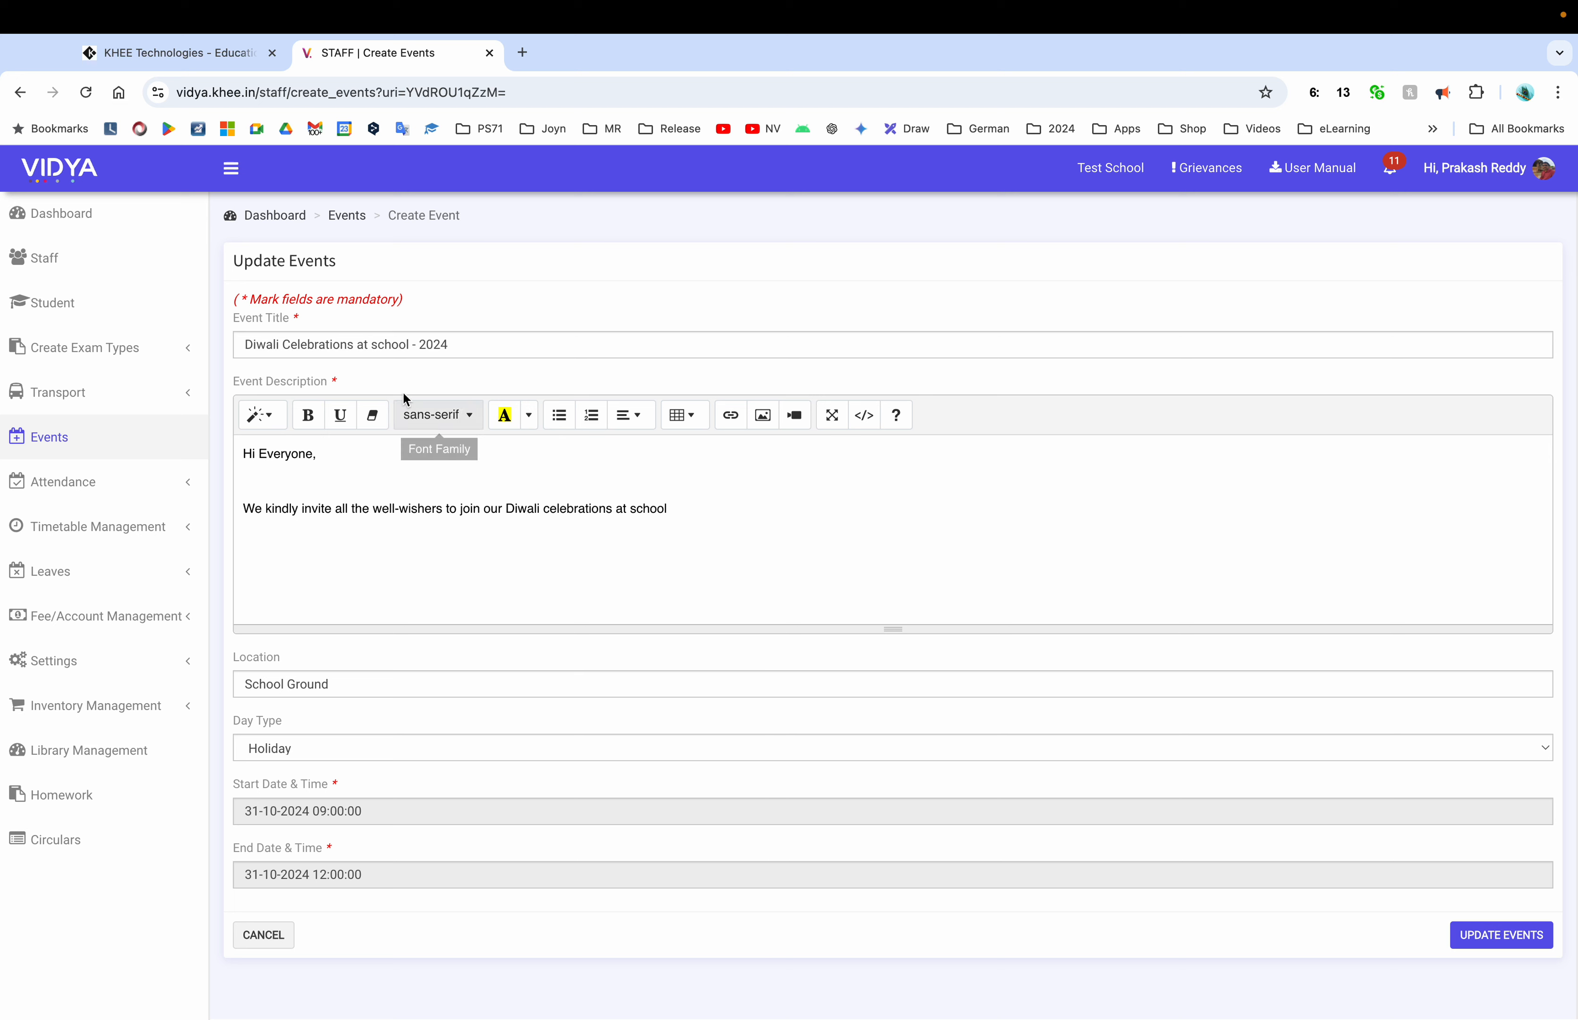
{"action": "left_click", "coordinate": [412, 348]}
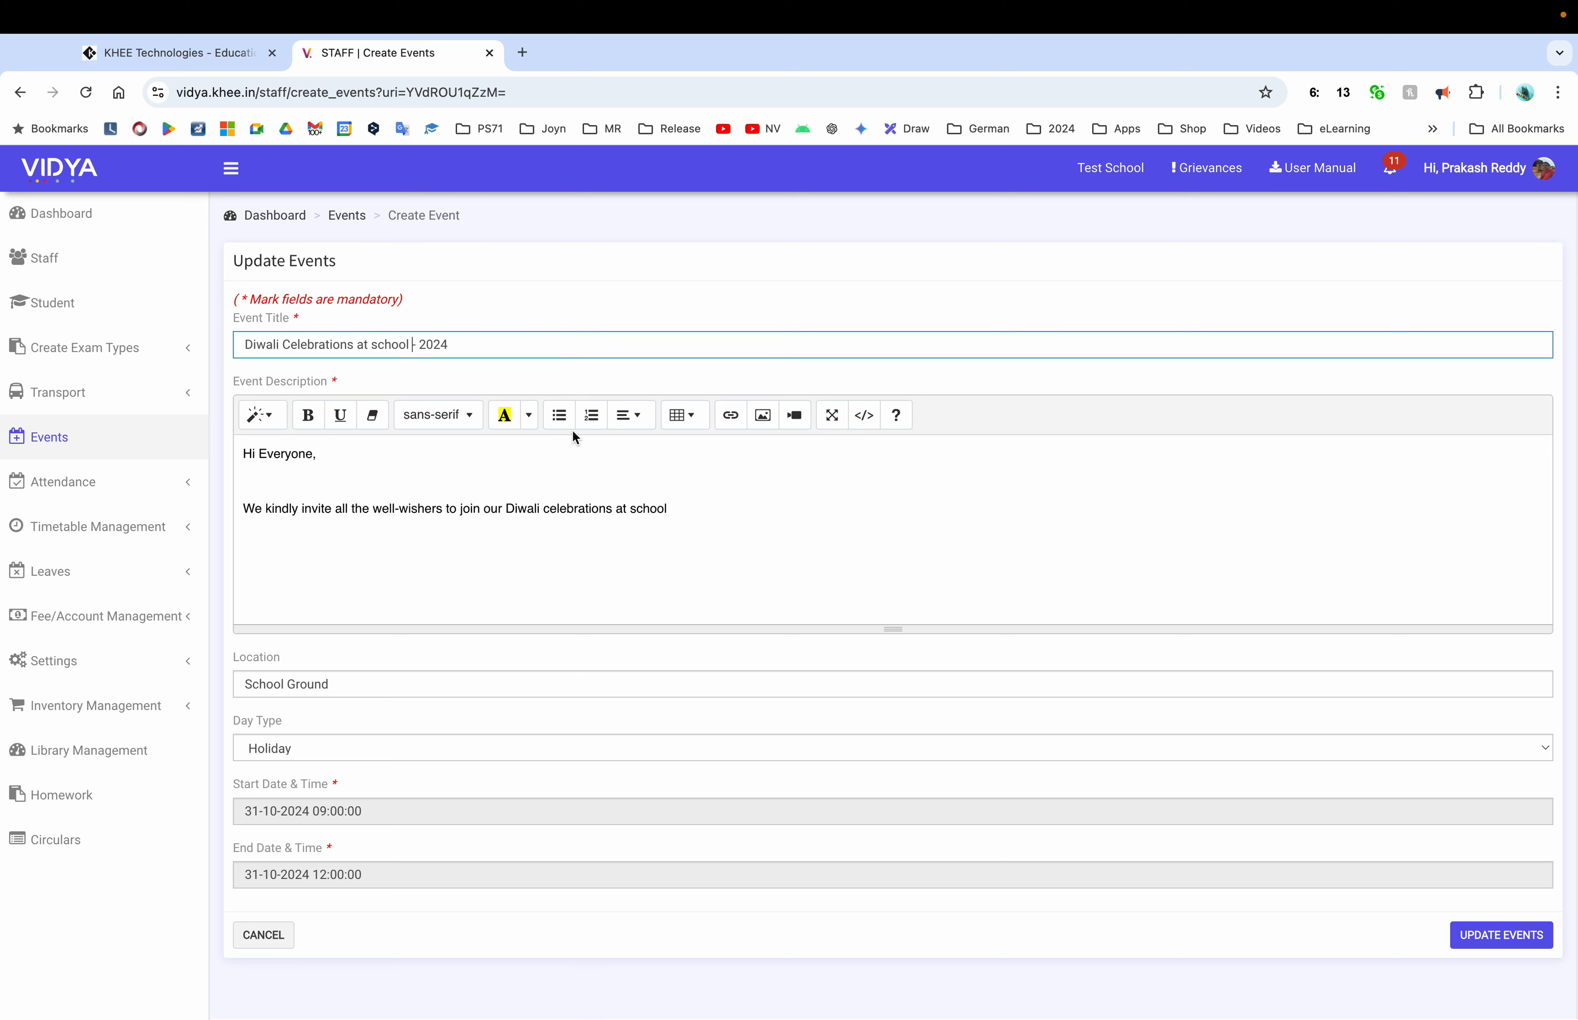
{"action": "key", "text": "BackSpace"}
{"action": "key", "text": "BackSpace"}
{"action": "key", "text": "BackSpace"}
{"action": "key", "text": "BackSpace"}
{"action": "key", "text": "BackSpace"}
{"action": "key", "text": "BackSpace"}
{"action": "key", "text": "BackSpace"}
{"action": "key", "text": "BackSpace"}
{"action": "key", "text": "BackSpace"}
{"action": "key", "text": "BackSpace"}
{"action": "left_click", "coordinate": [1518, 944]}
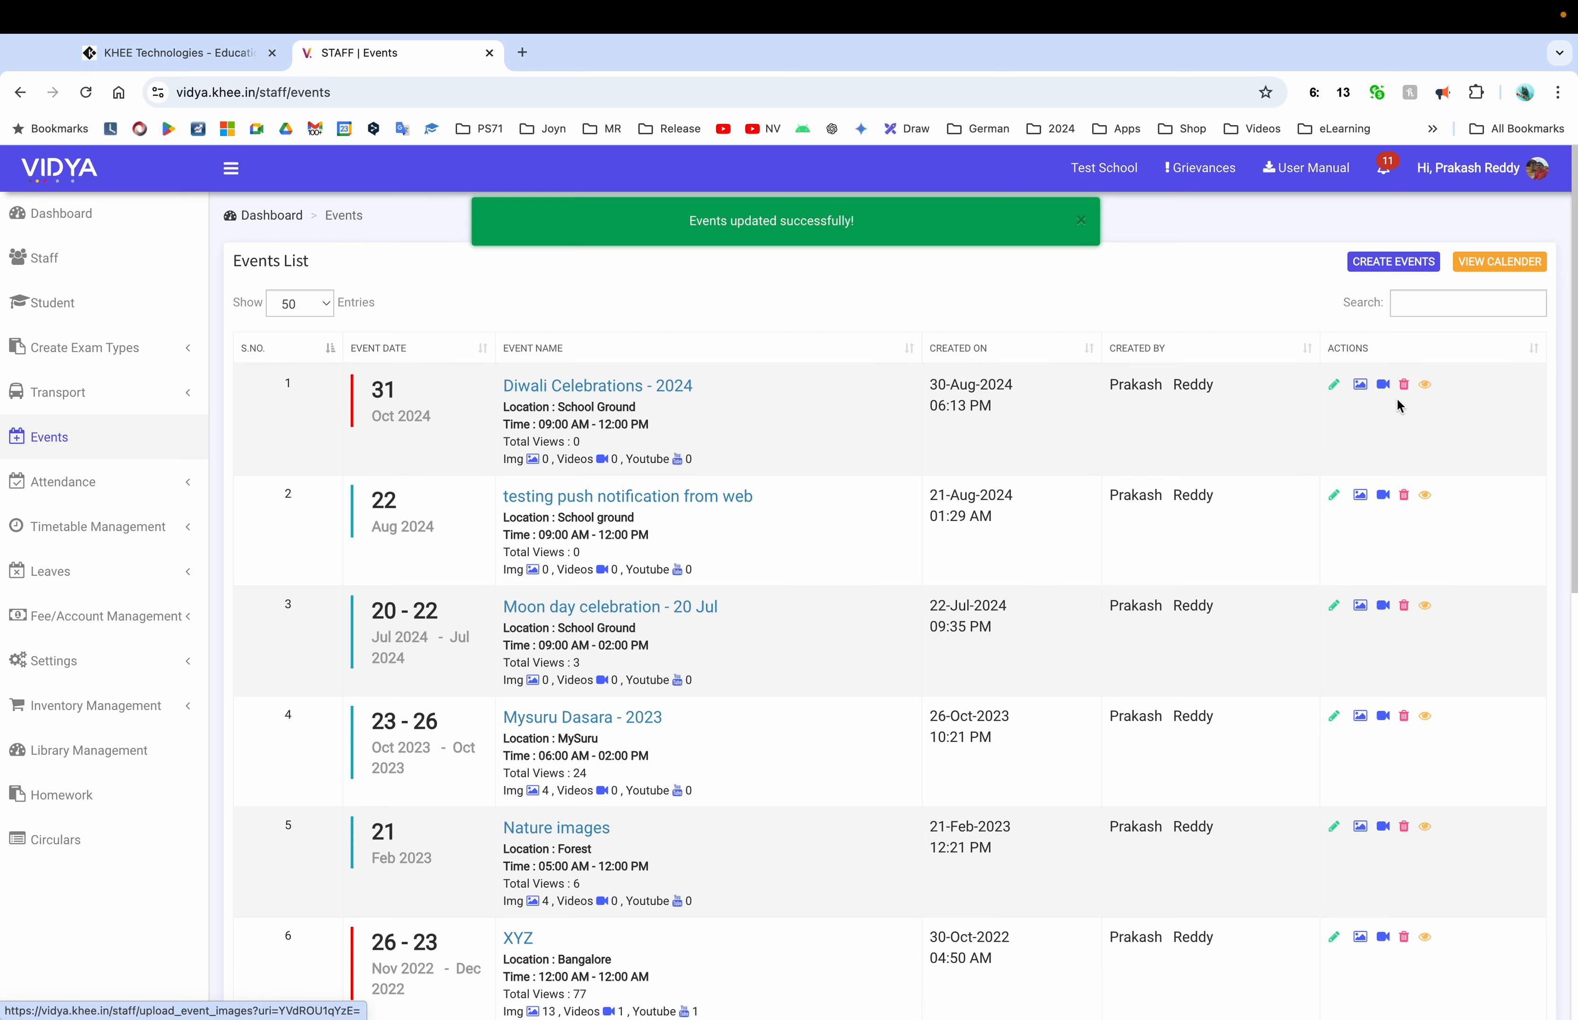
Upload the wallpaper JPG from Pictures as the Diwali event's photo and return to the list
{"action": "left_click", "coordinate": [1364, 388]}
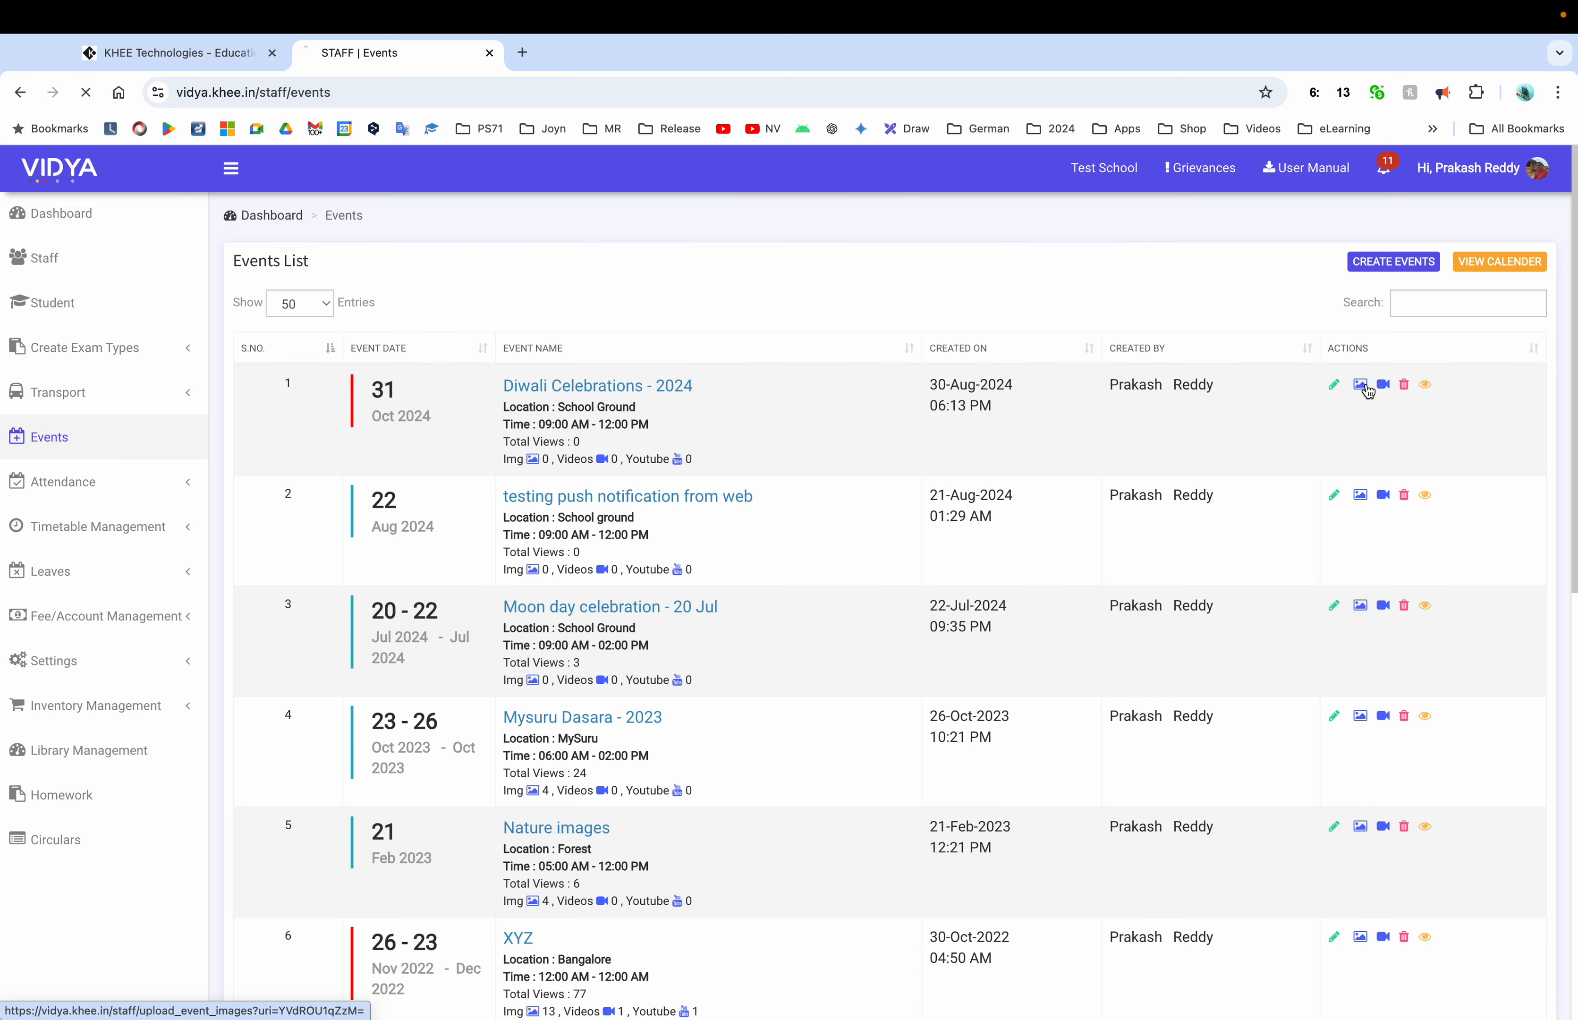
{"action": "left_click", "coordinate": [351, 354]}
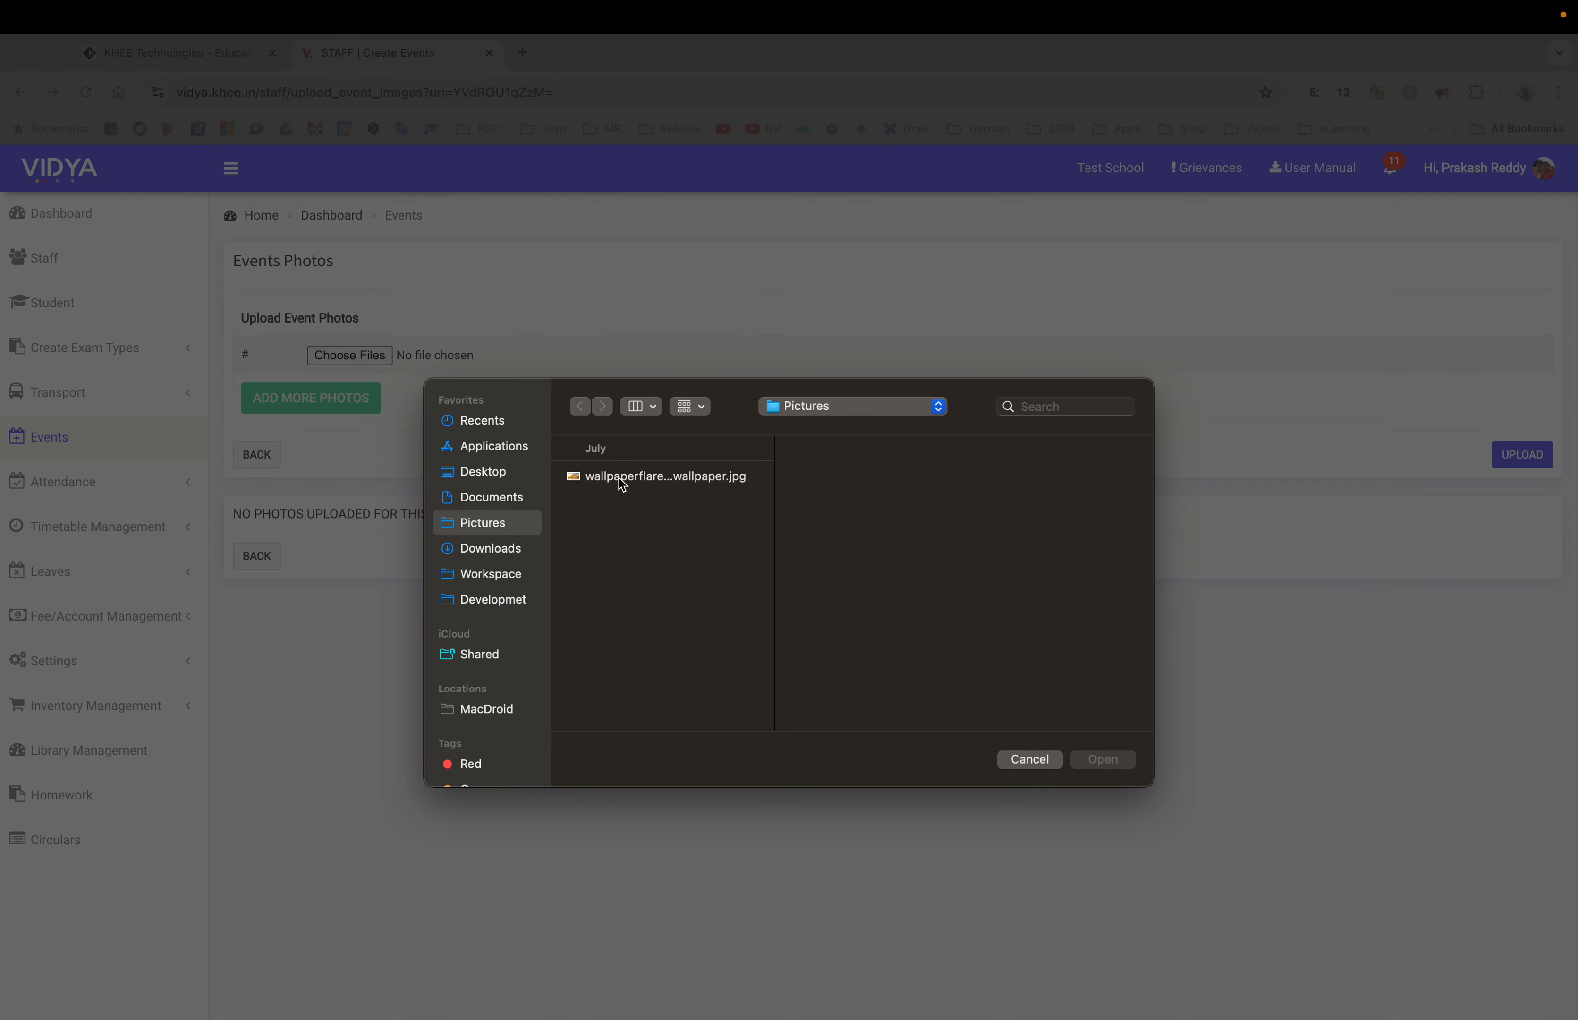
{"action": "double_click", "coordinate": [618, 477]}
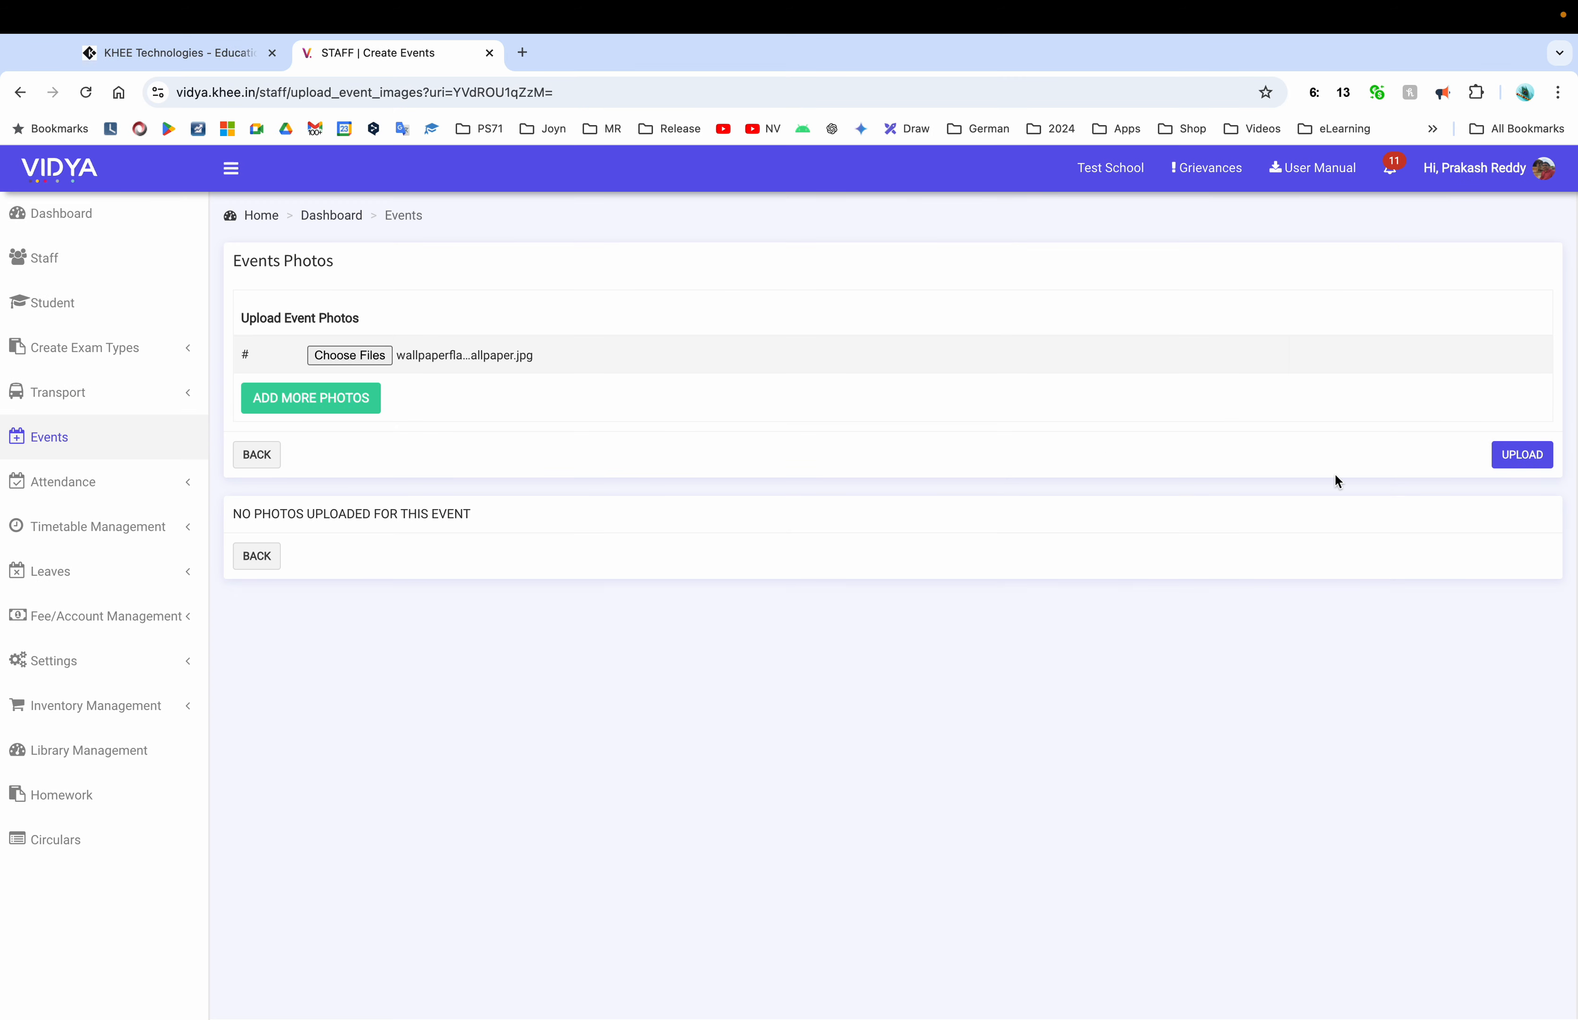
{"action": "left_click", "coordinate": [1536, 467]}
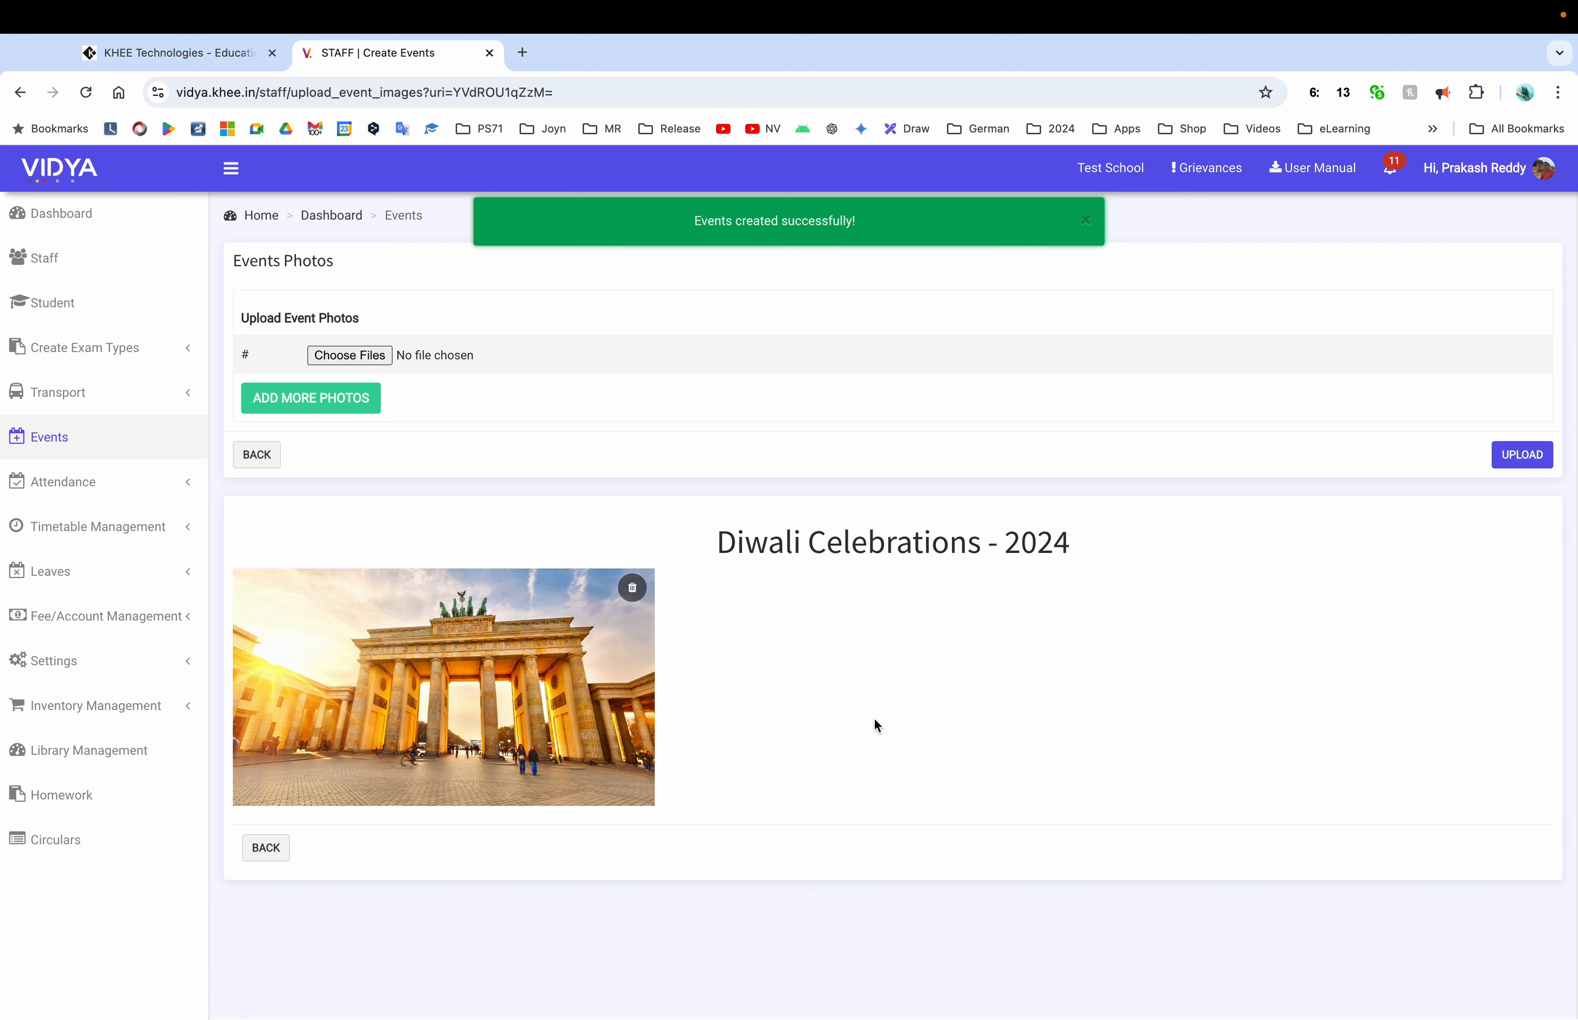
{"action": "left_click", "coordinate": [265, 848]}
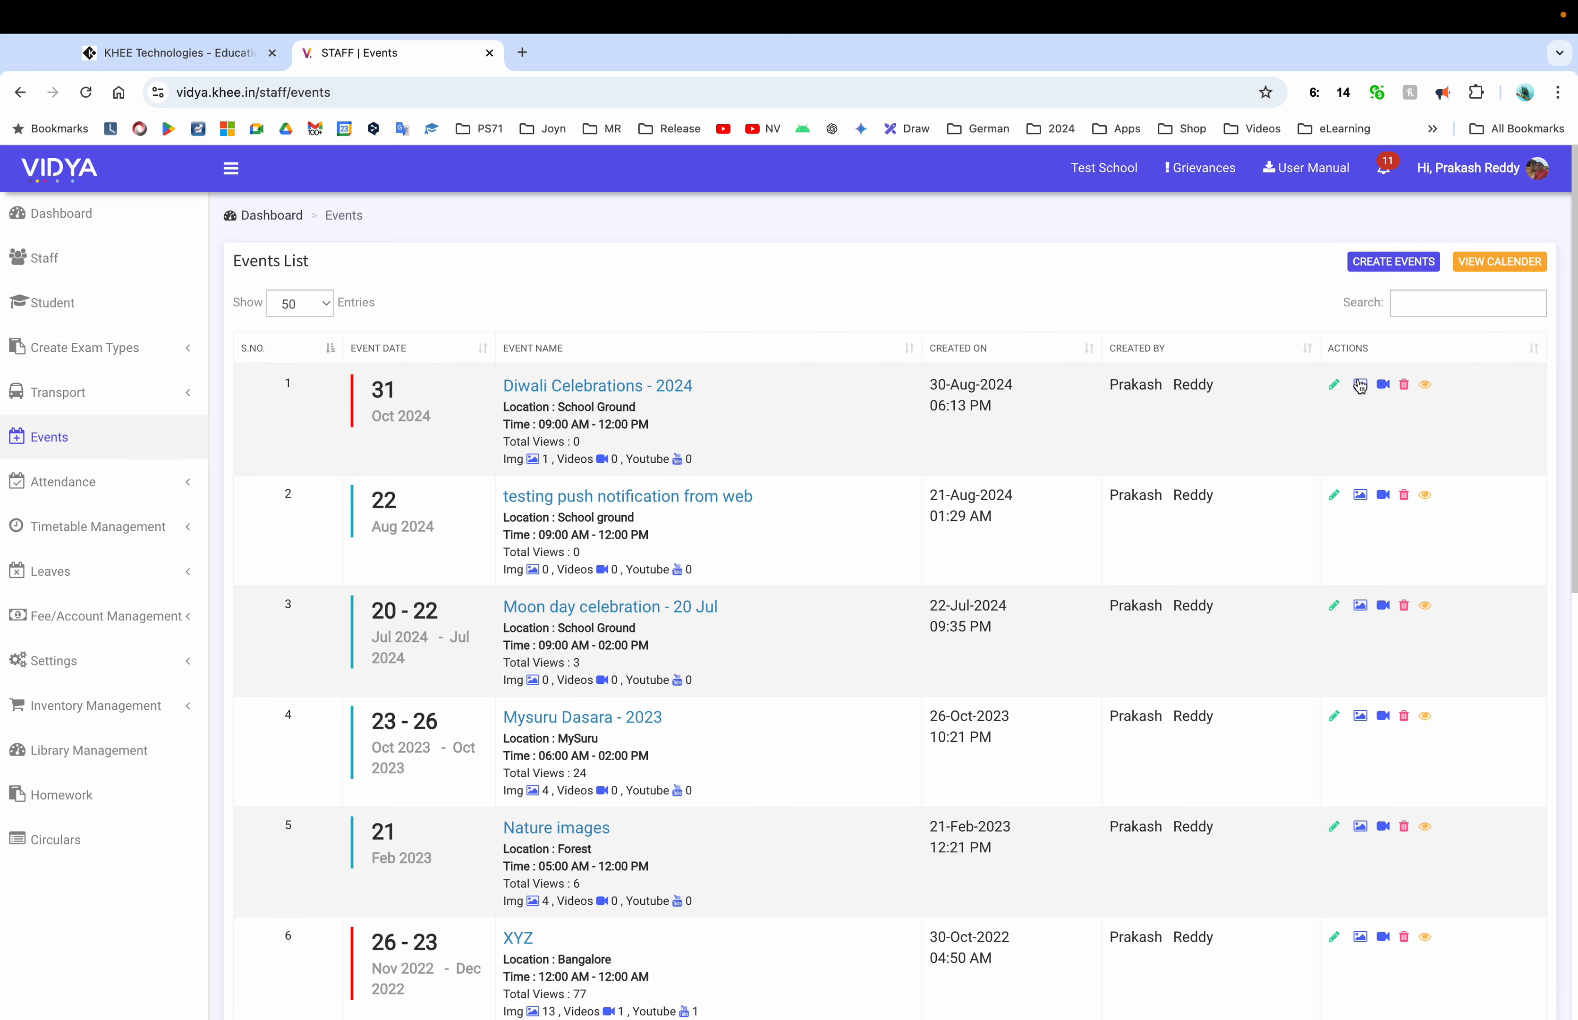
{"action": "left_click", "coordinate": [1382, 385]}
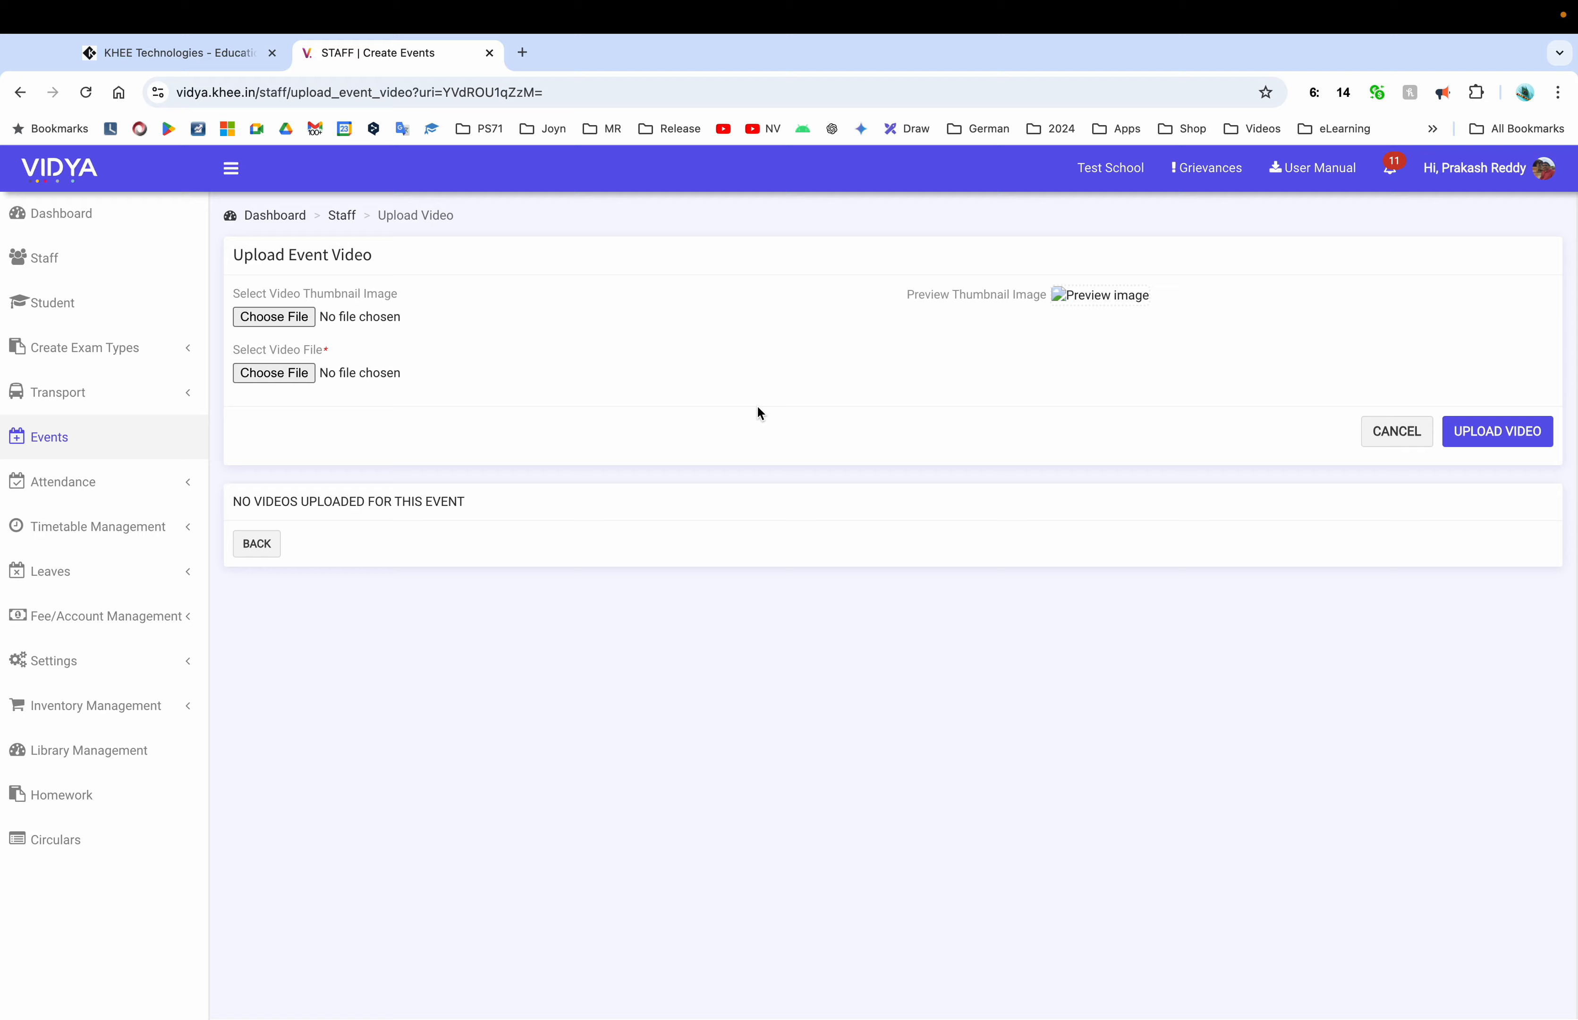
{"action": "left_click", "coordinate": [312, 374]}
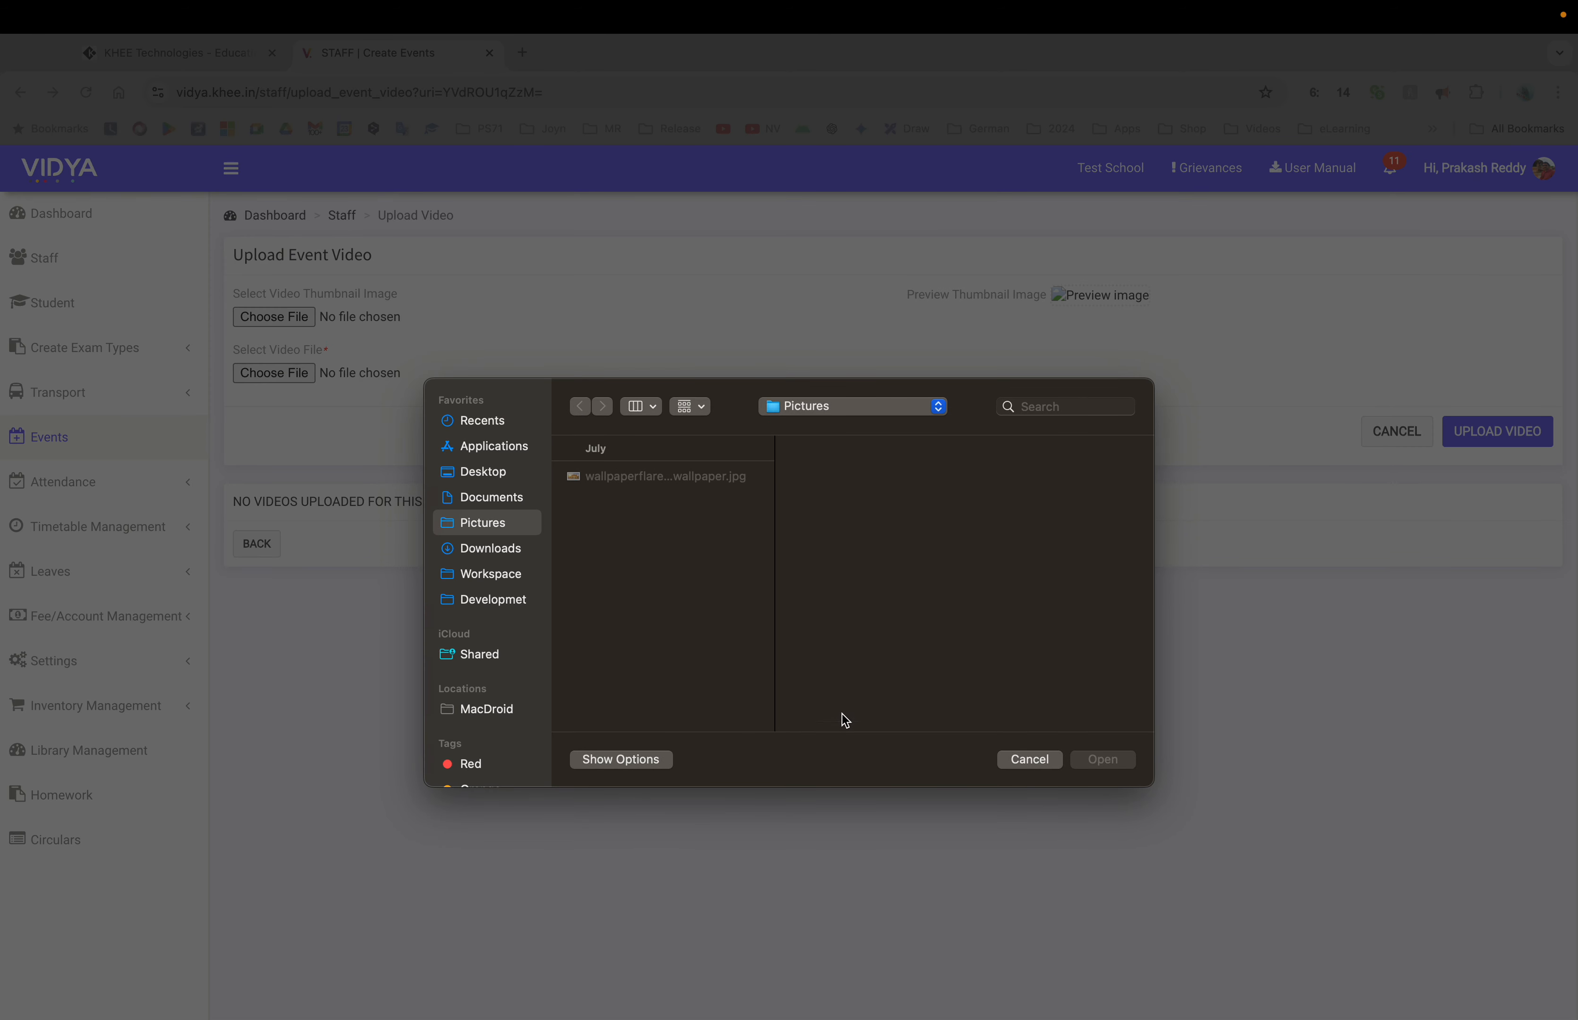
{"action": "left_click", "coordinate": [1035, 761]}
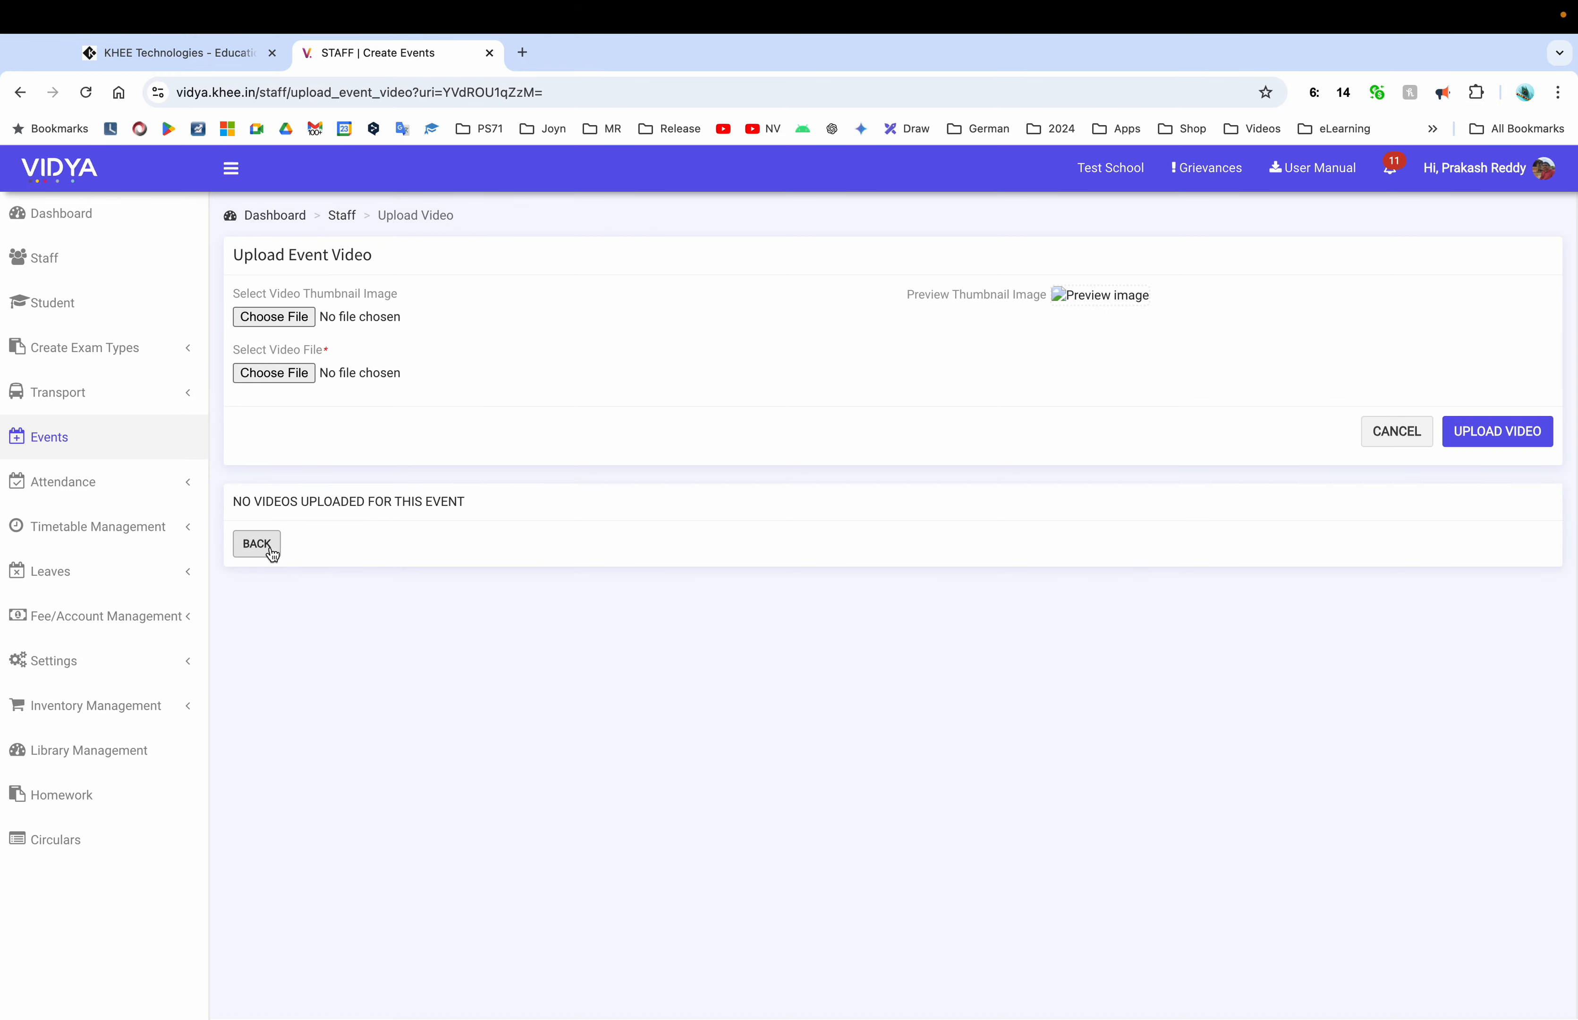
{"action": "left_click", "coordinate": [257, 543]}
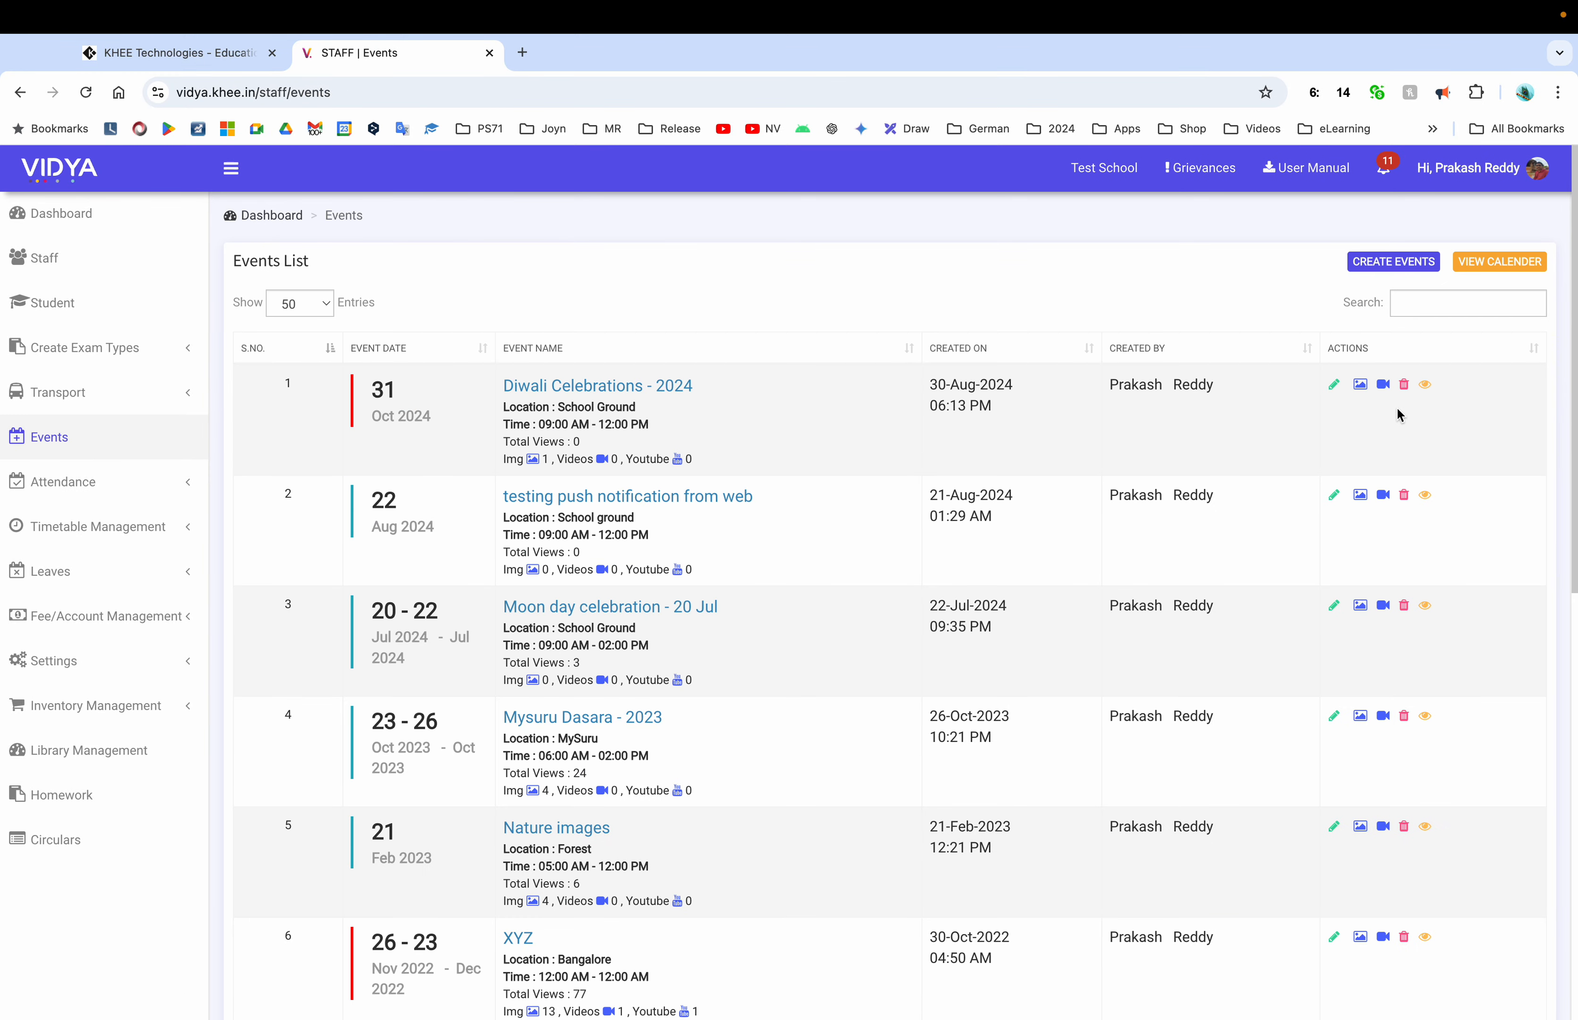
{"action": "left_click", "coordinate": [1384, 386]}
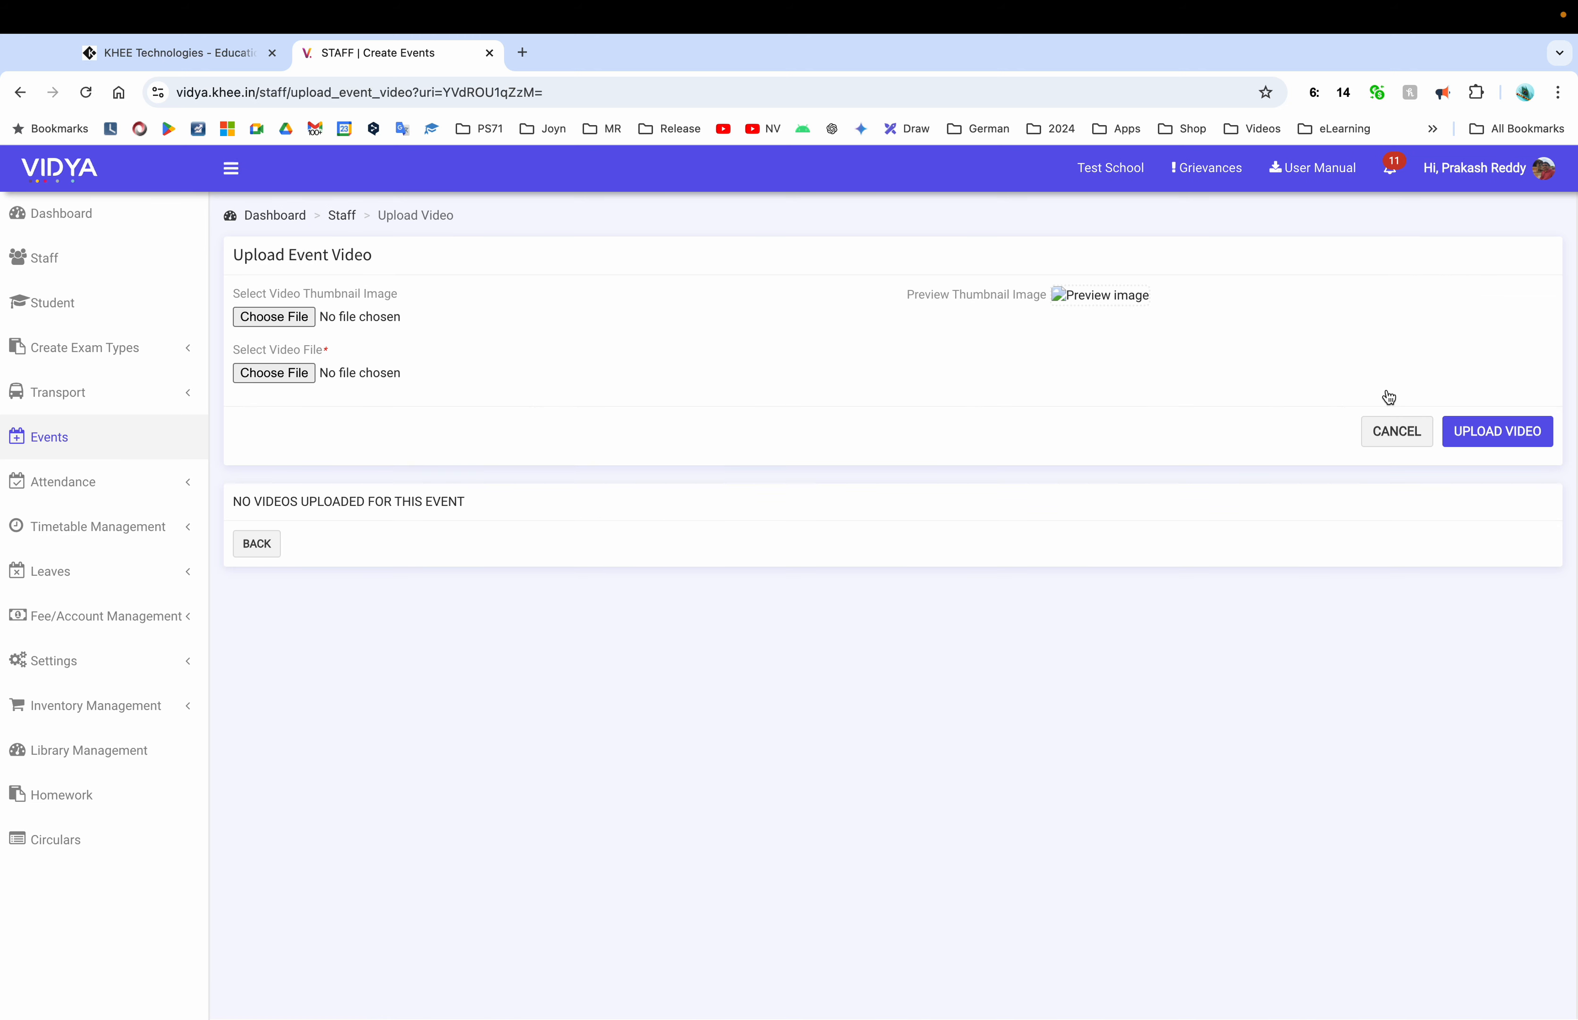
{"action": "left_click", "coordinate": [262, 548]}
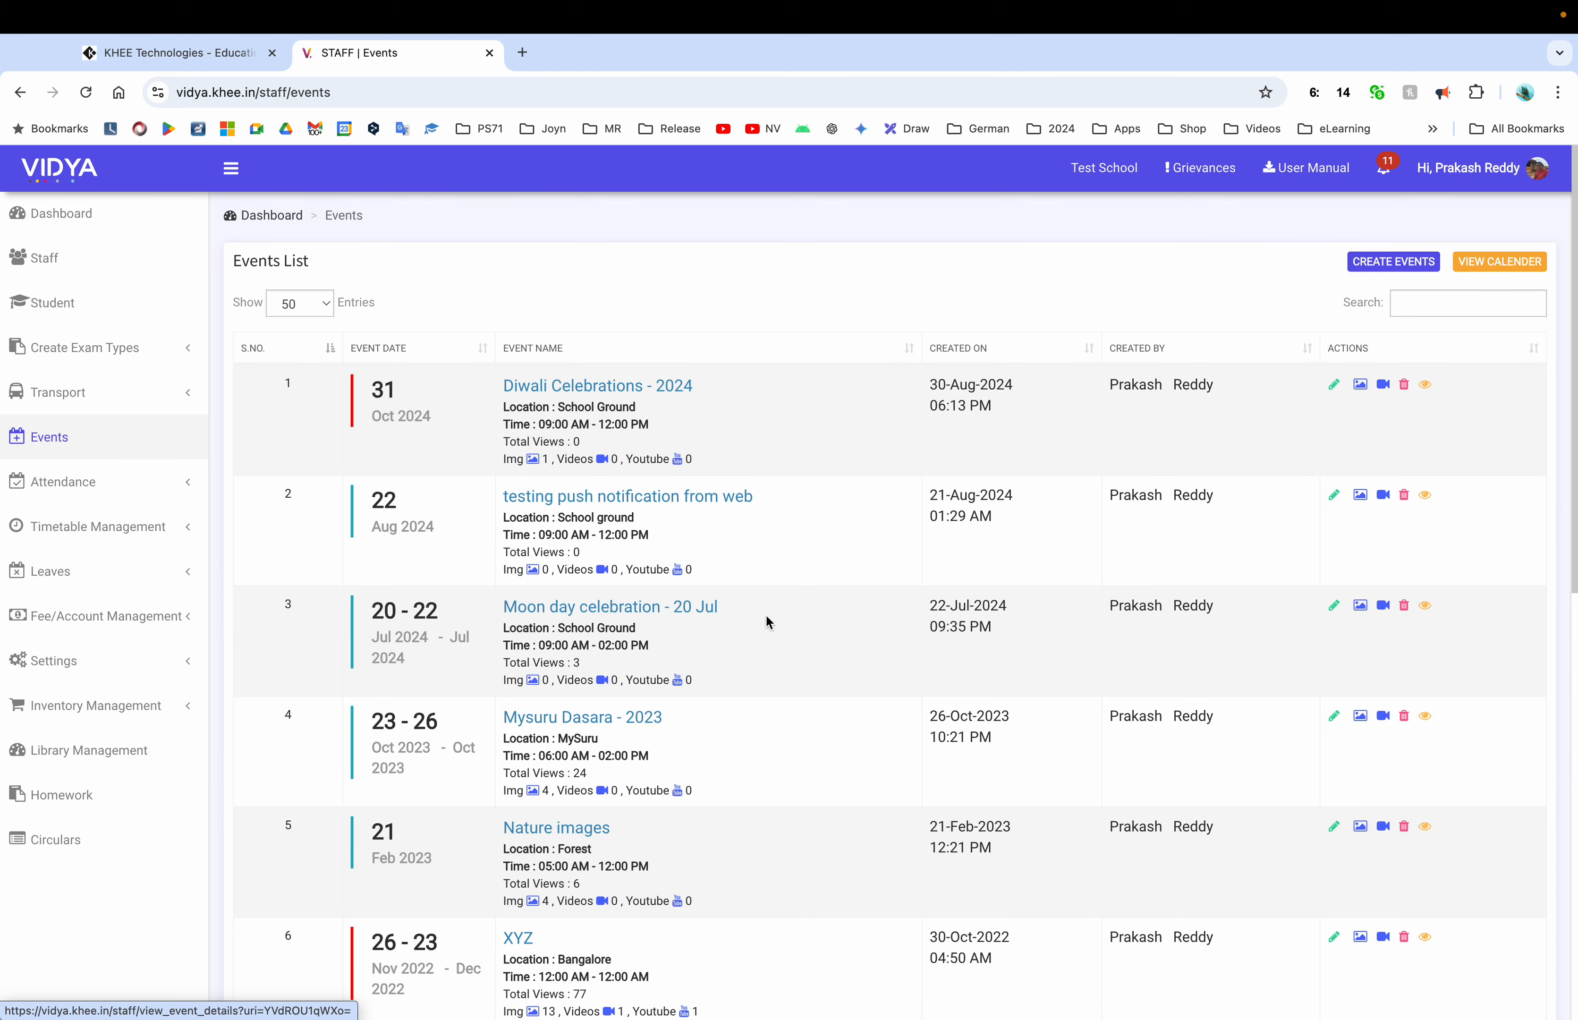
View the Diwali Celebrations - 2024 event details, then return to the Events List
{"action": "left_click", "coordinate": [1425, 389]}
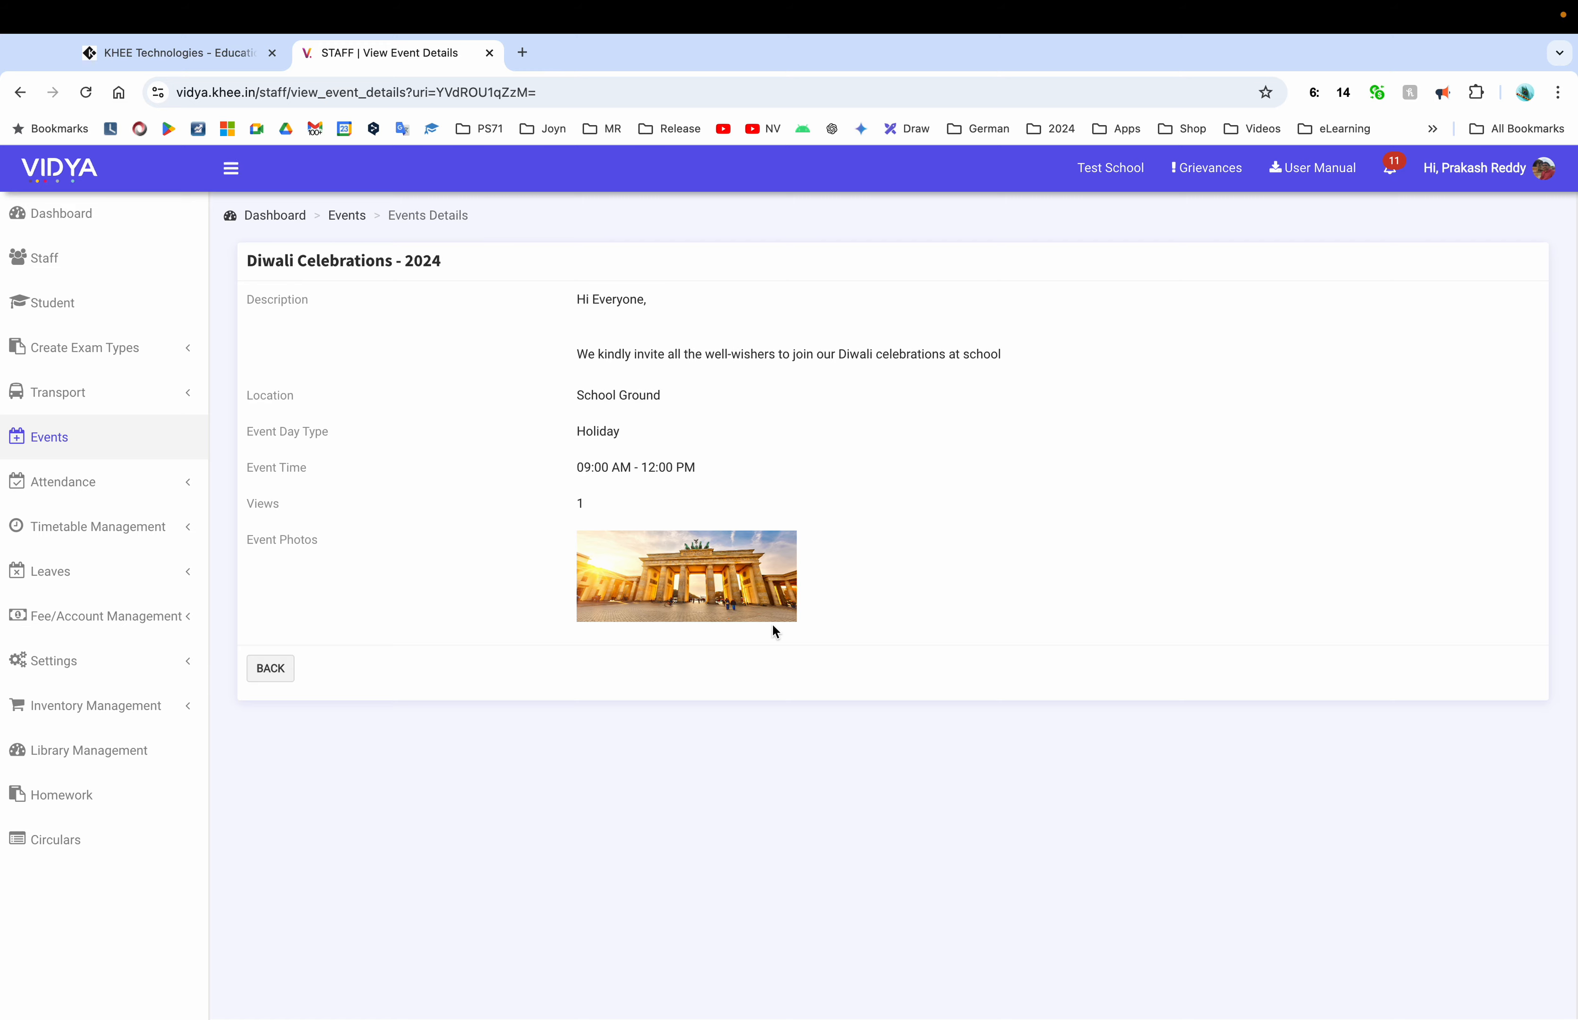
{"action": "left_click", "coordinate": [270, 667]}
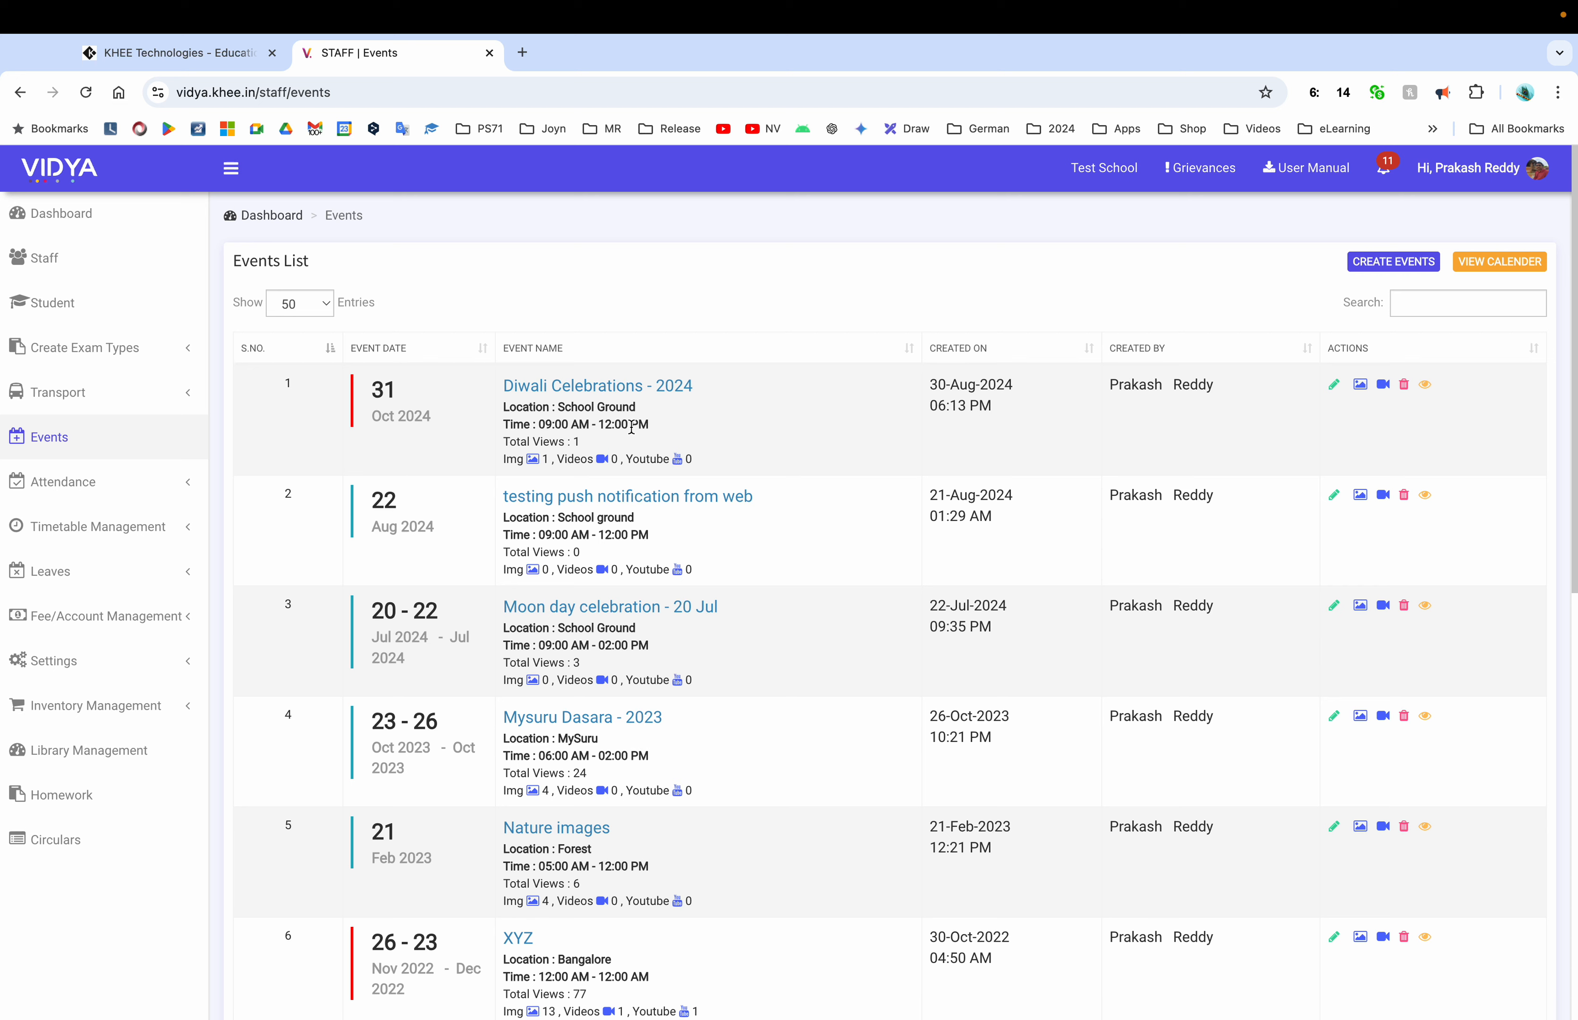
Expand and collapse Attendance in the sidebar, then open Settings > Regulation
{"action": "left_click", "coordinate": [146, 480]}
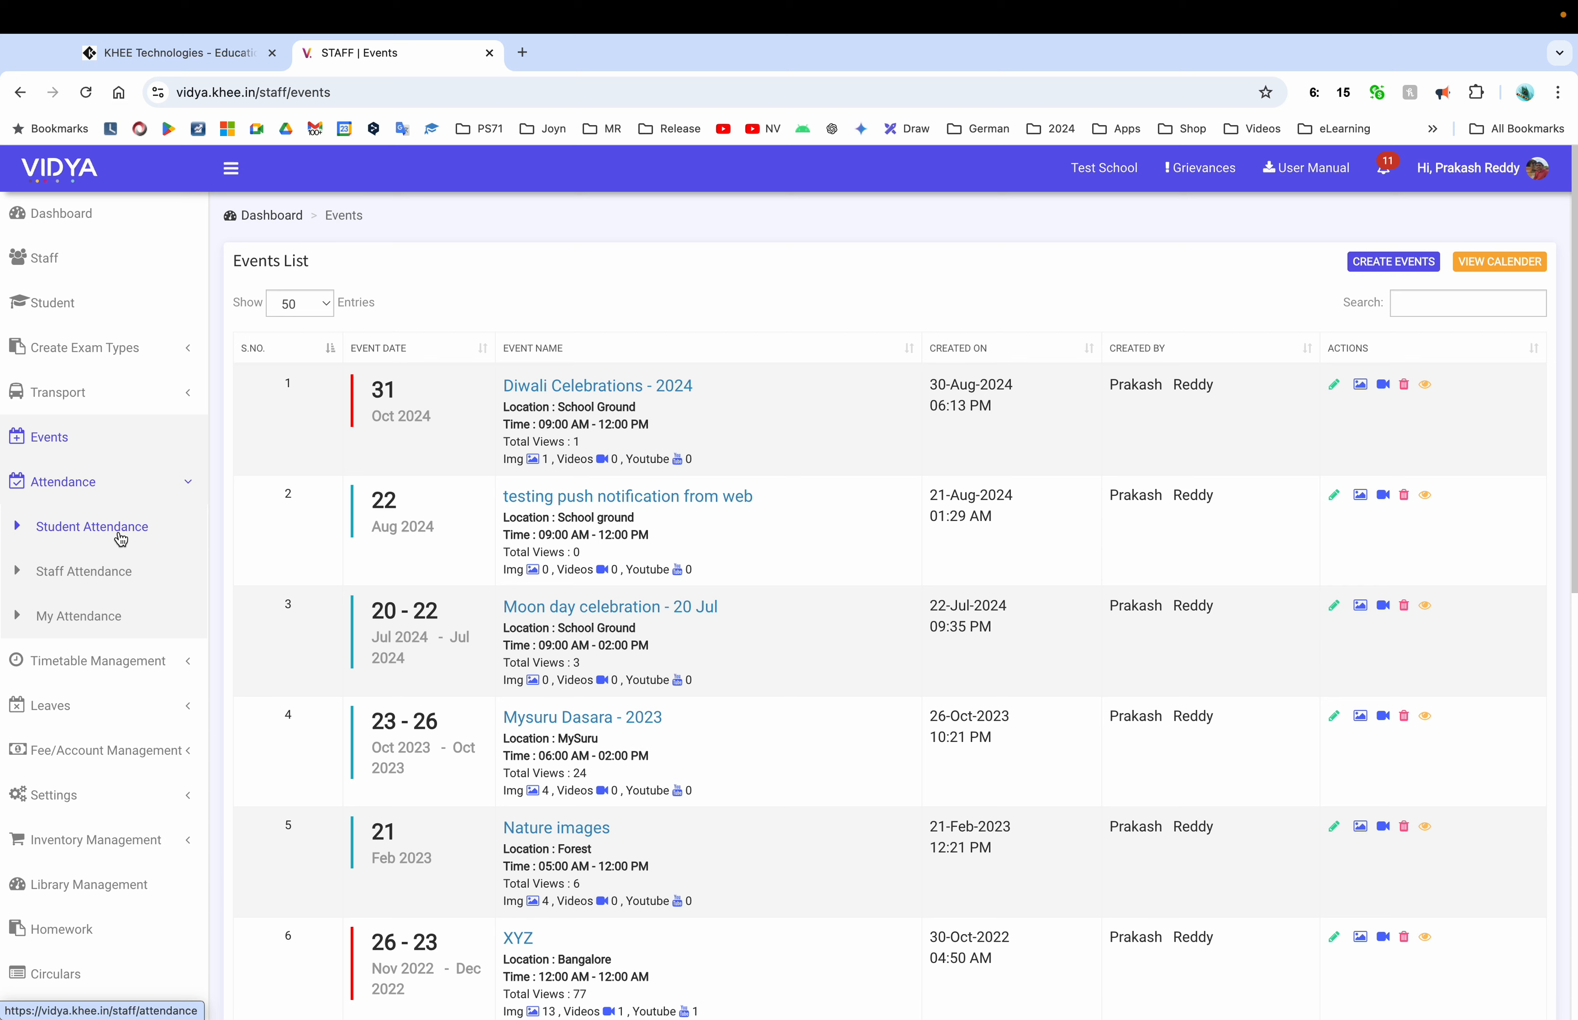
{"action": "left_click", "coordinate": [97, 483]}
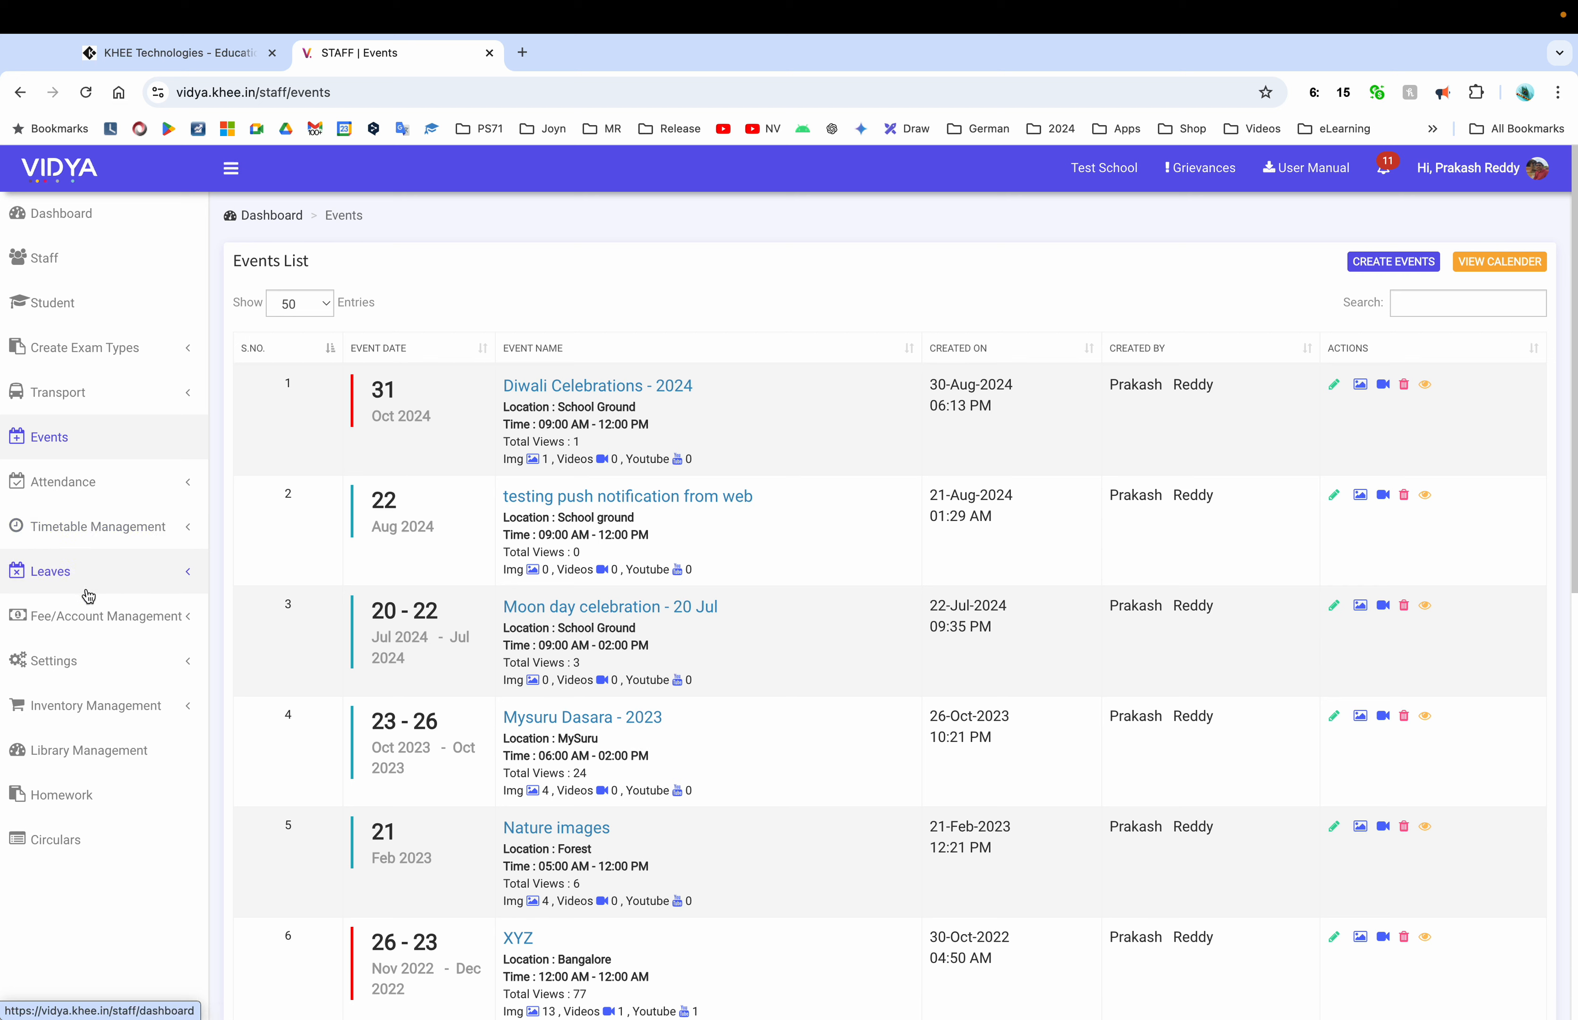
{"action": "left_click", "coordinate": [92, 661]}
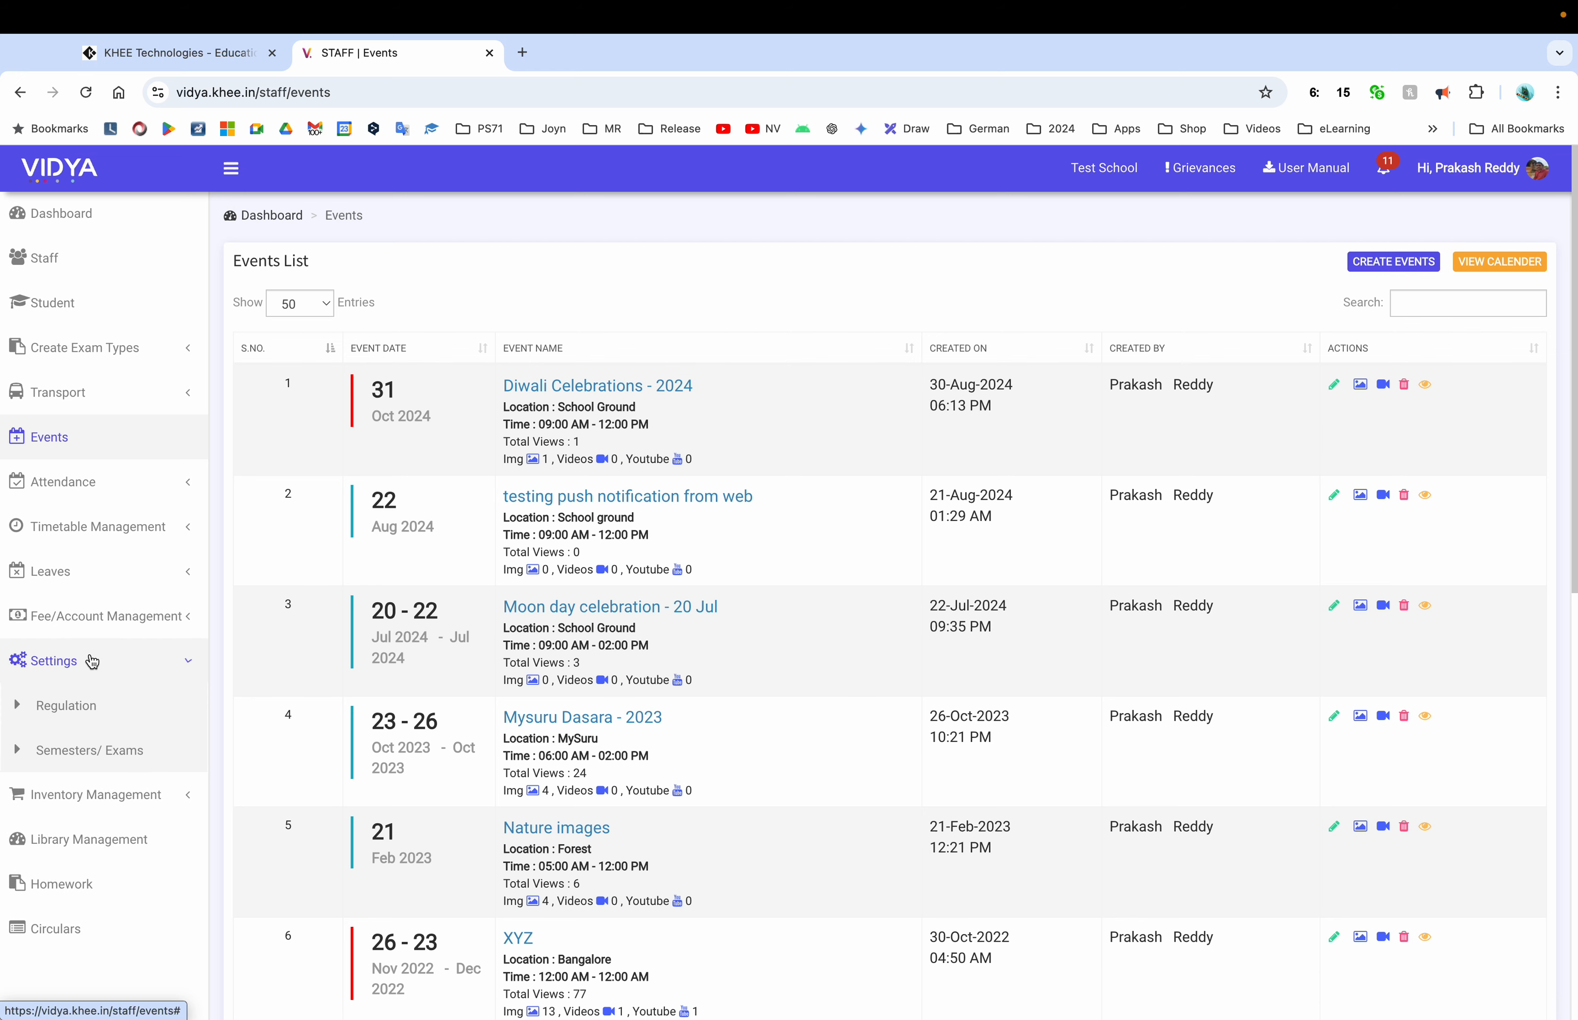
{"action": "left_click", "coordinate": [72, 722]}
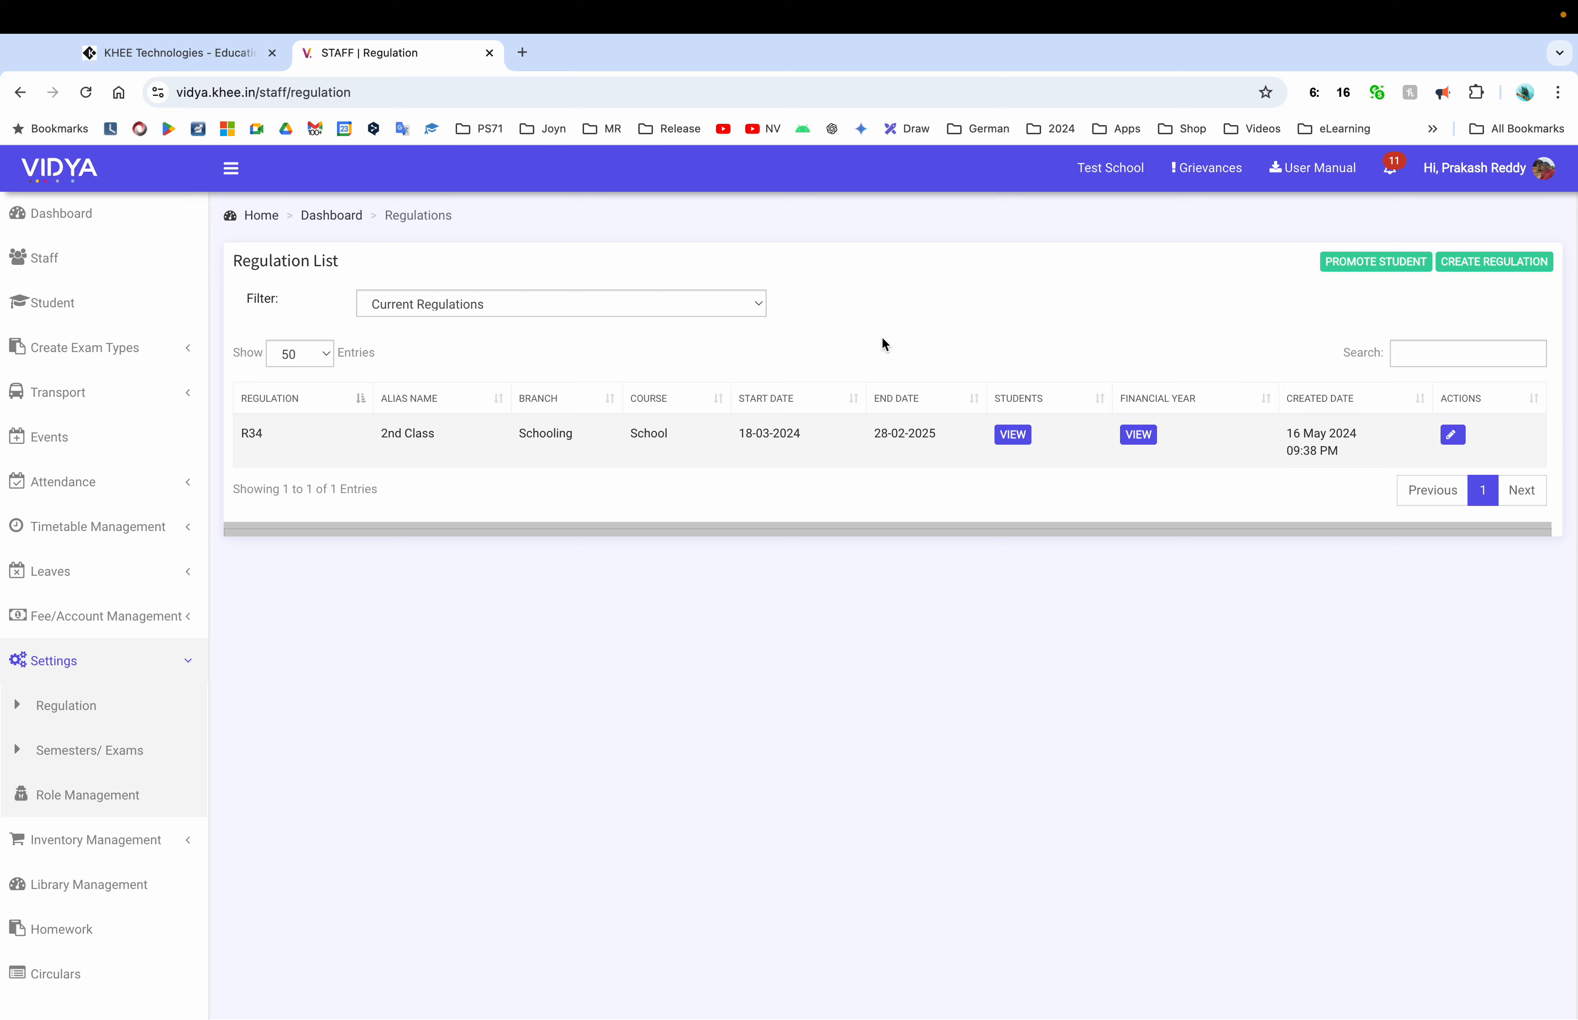
Open the Create Regulation form, cancel back to the list, then reopen the empty form
{"action": "left_click", "coordinate": [1487, 265]}
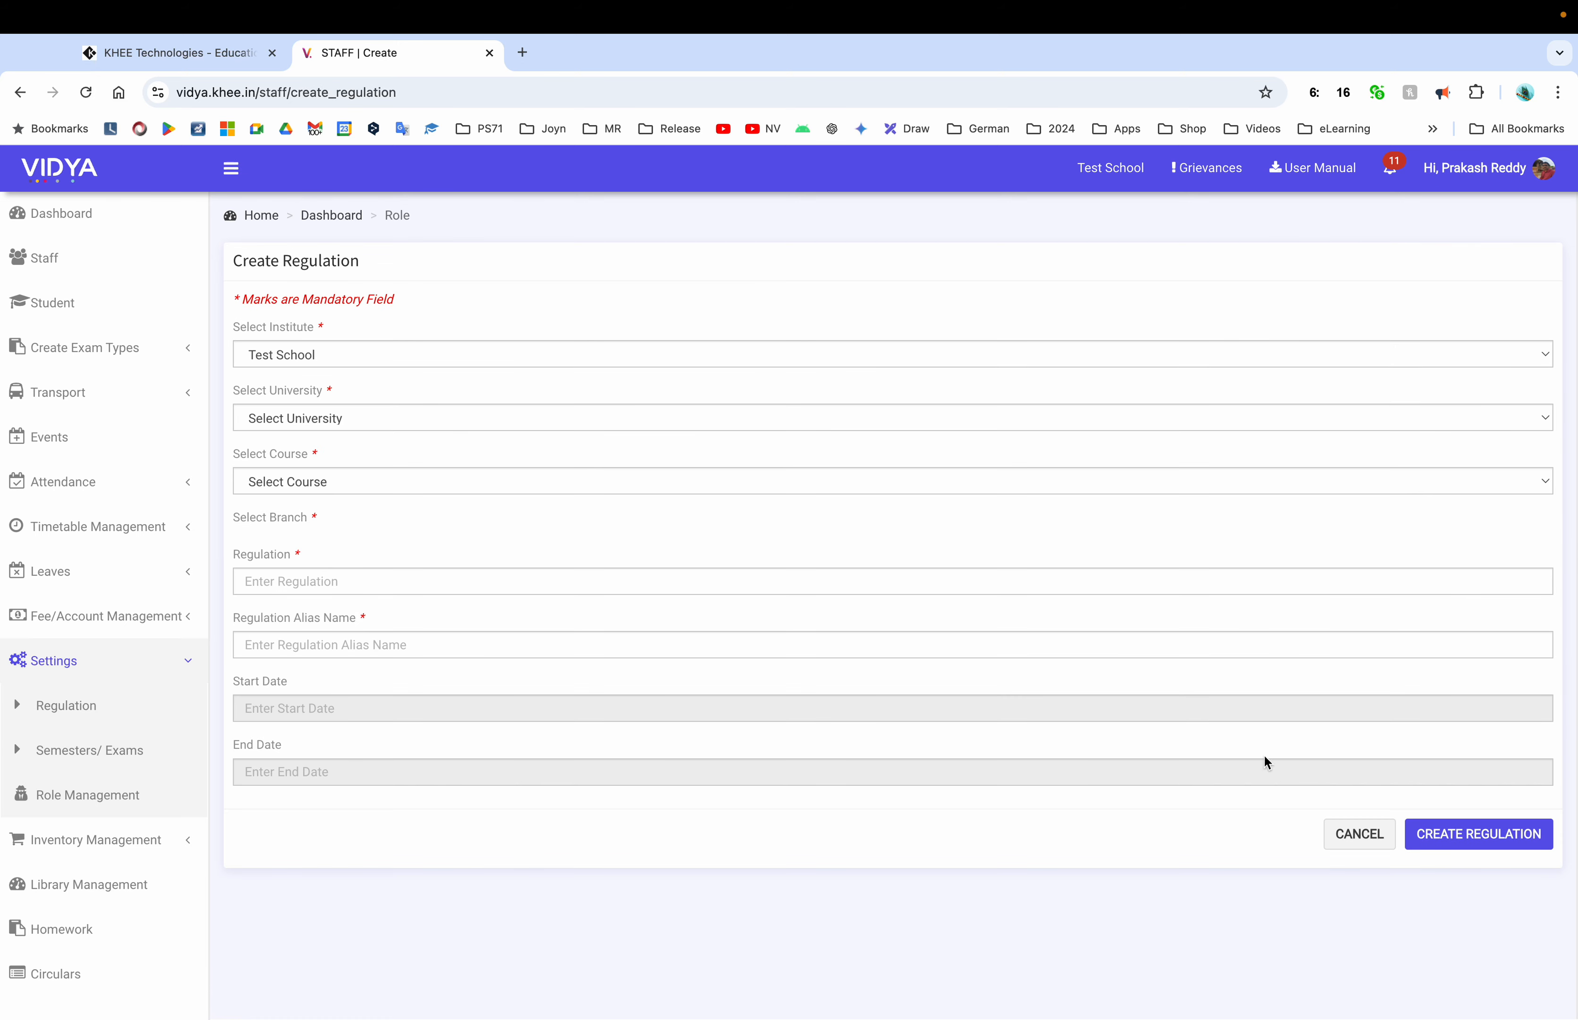
{"action": "left_click", "coordinate": [1367, 830]}
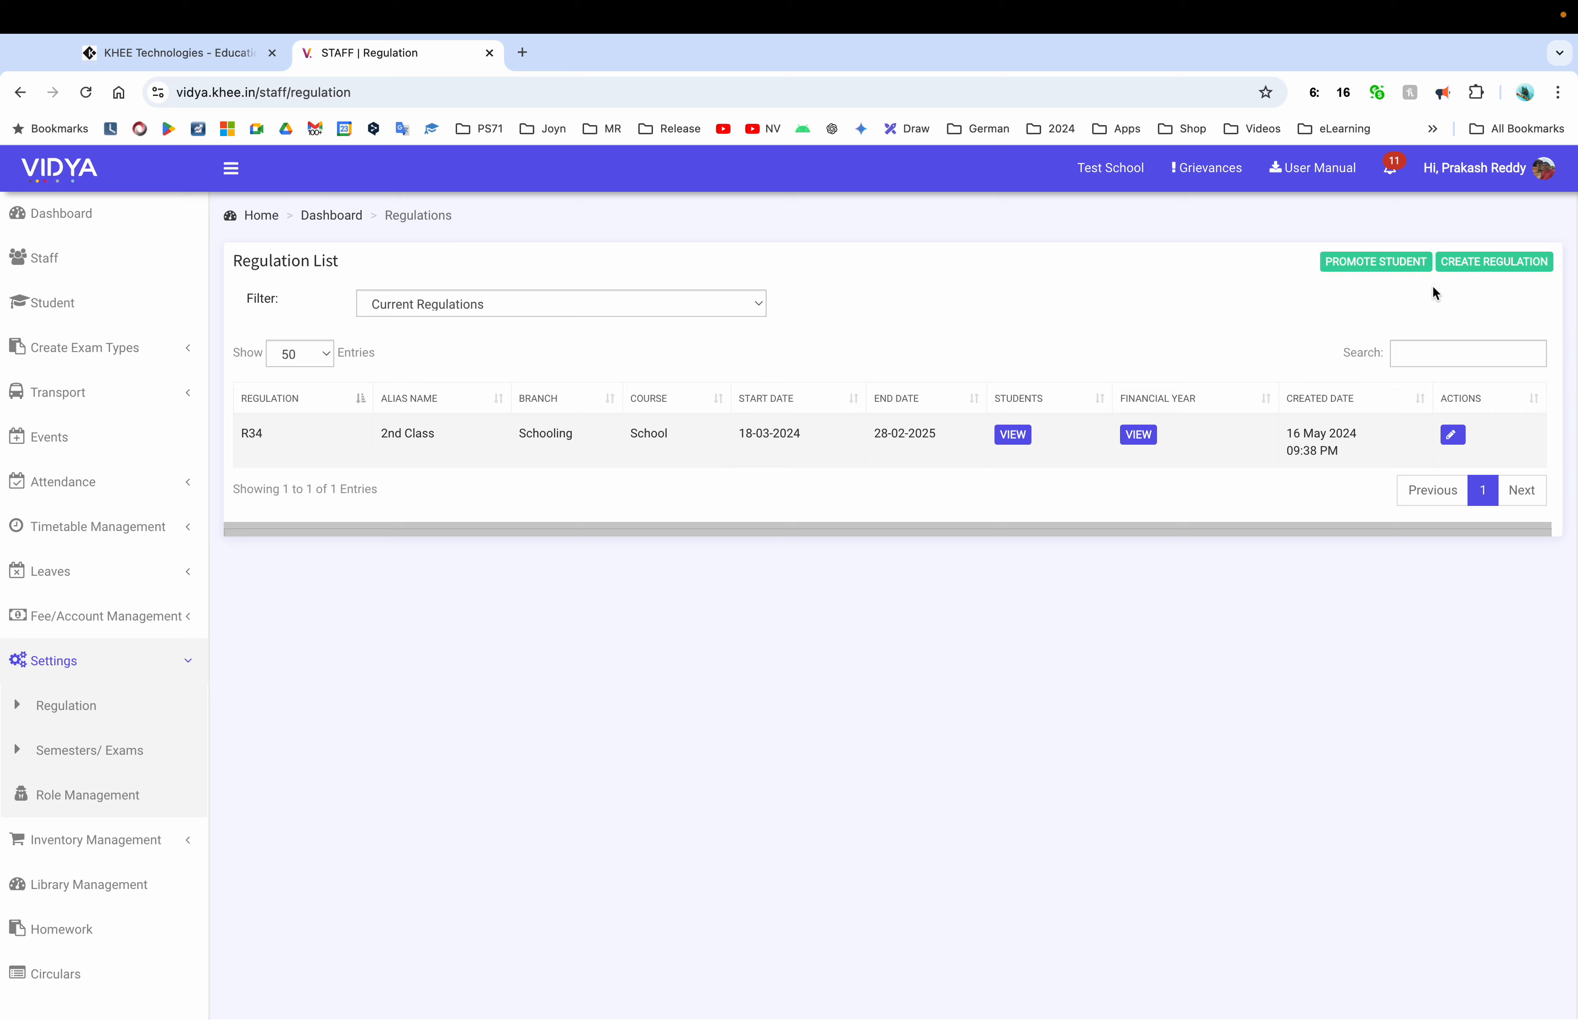
{"action": "left_click", "coordinate": [1485, 275]}
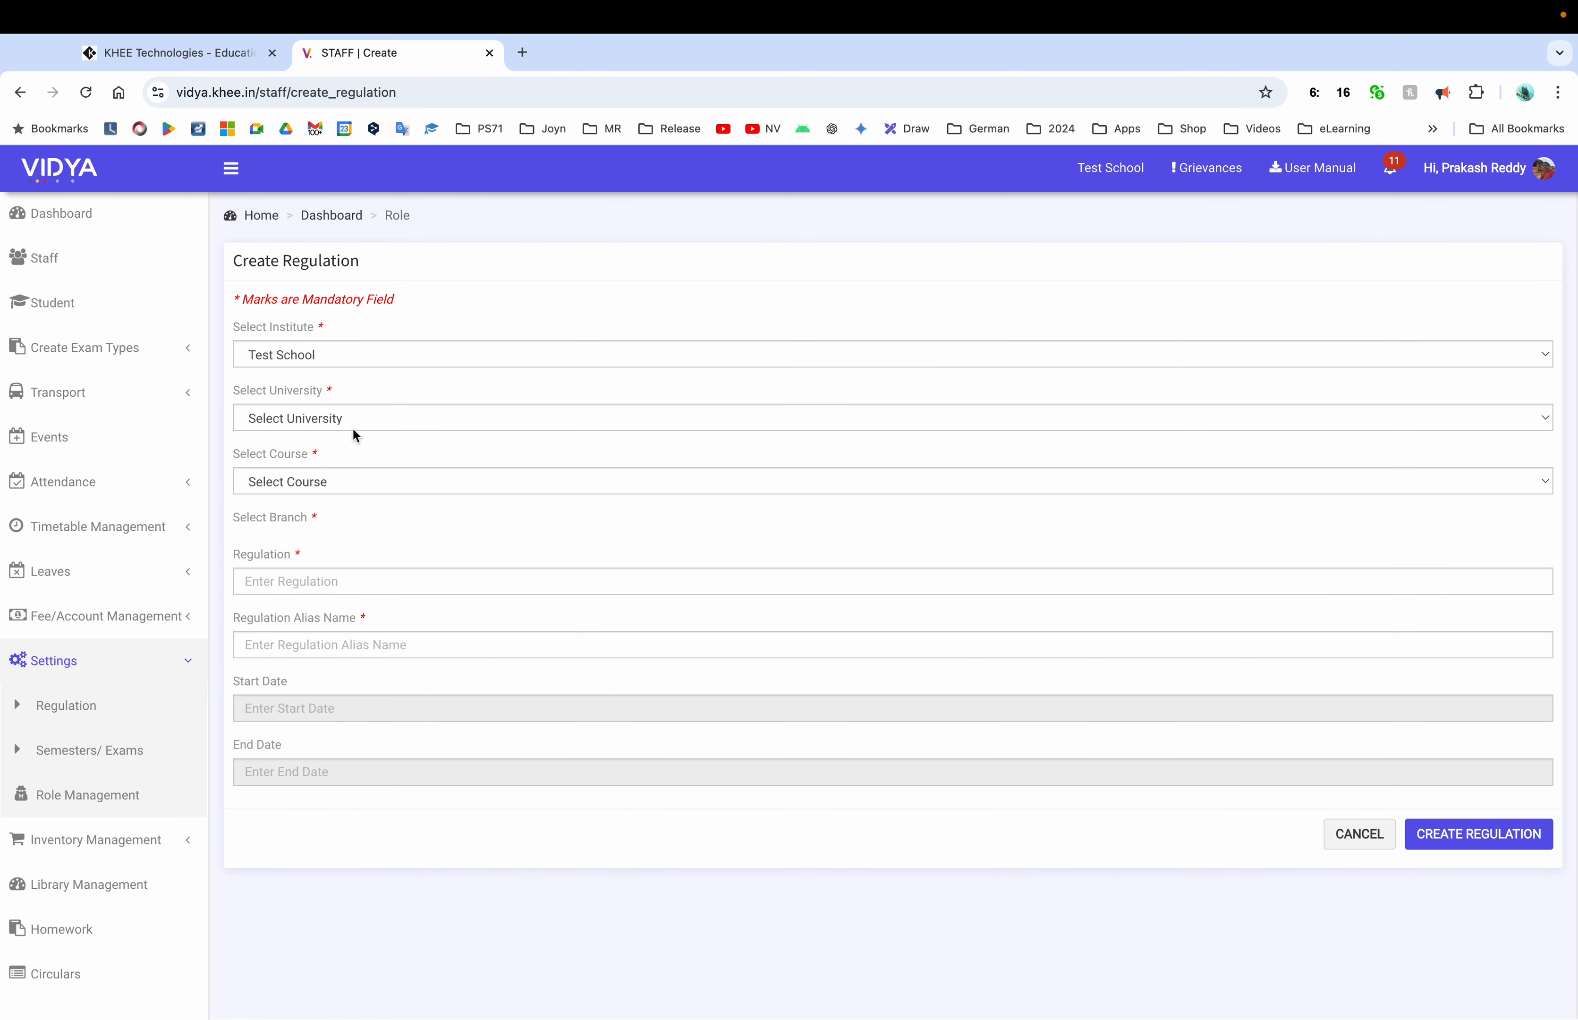
Choose the Andhra Pradesh secondary education board and the Schooling course
{"action": "left_click", "coordinate": [355, 424]}
{"action": "left_click", "coordinate": [353, 446]}
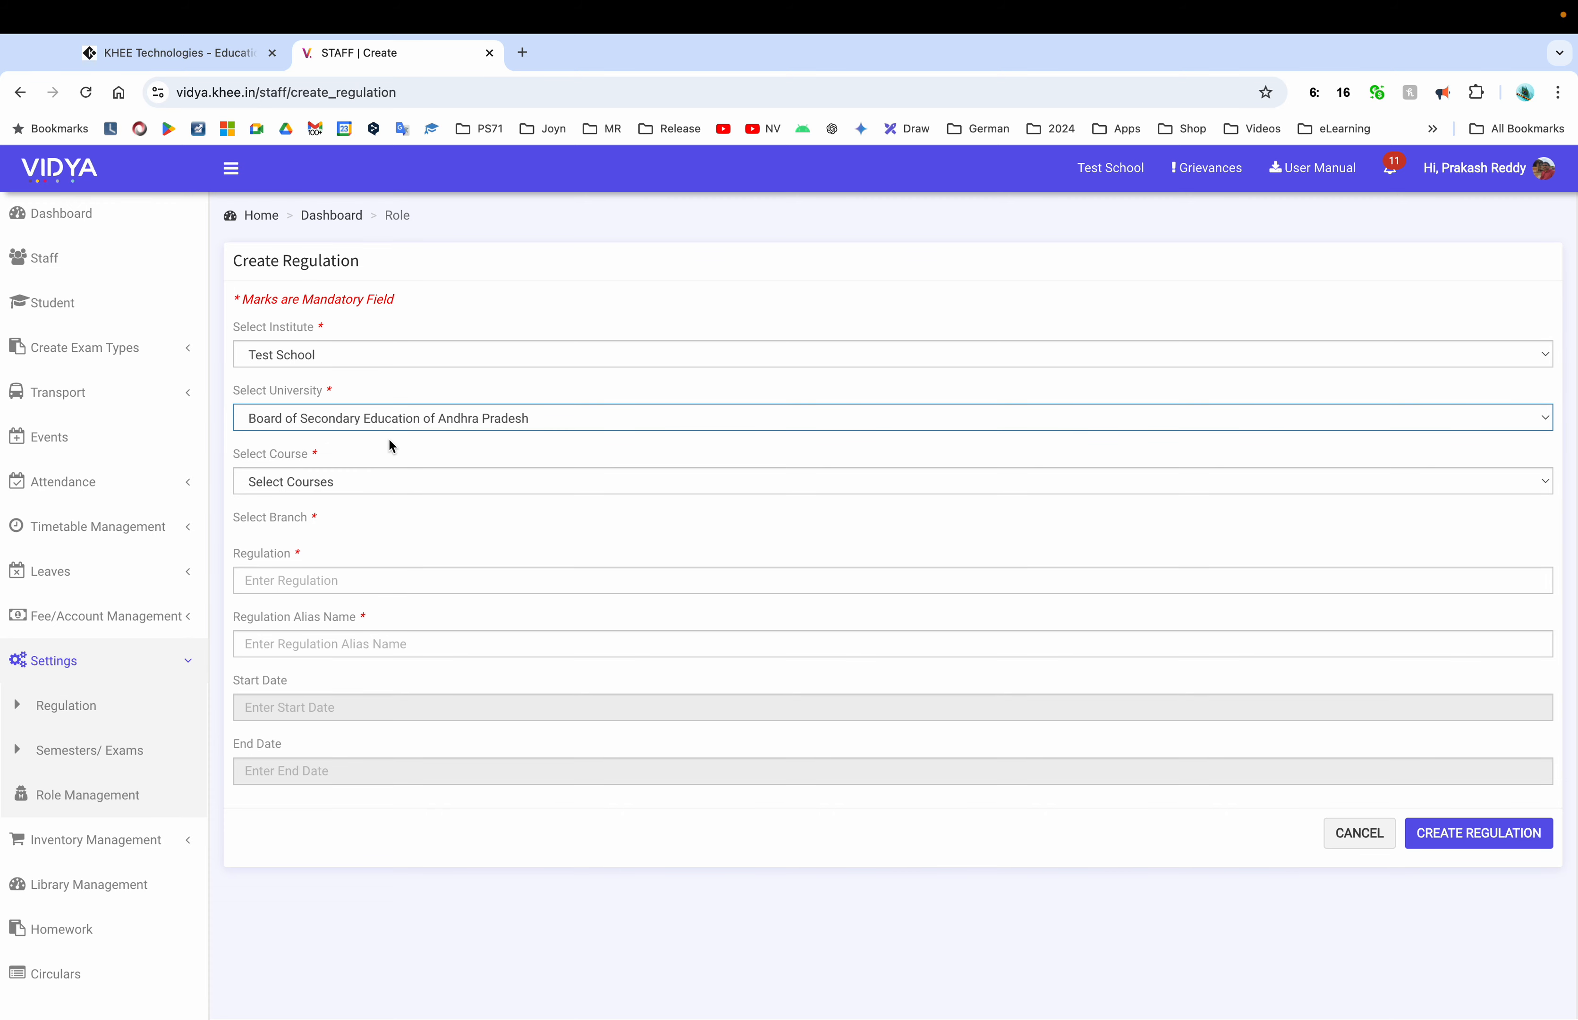
{"action": "left_click", "coordinate": [399, 496]}
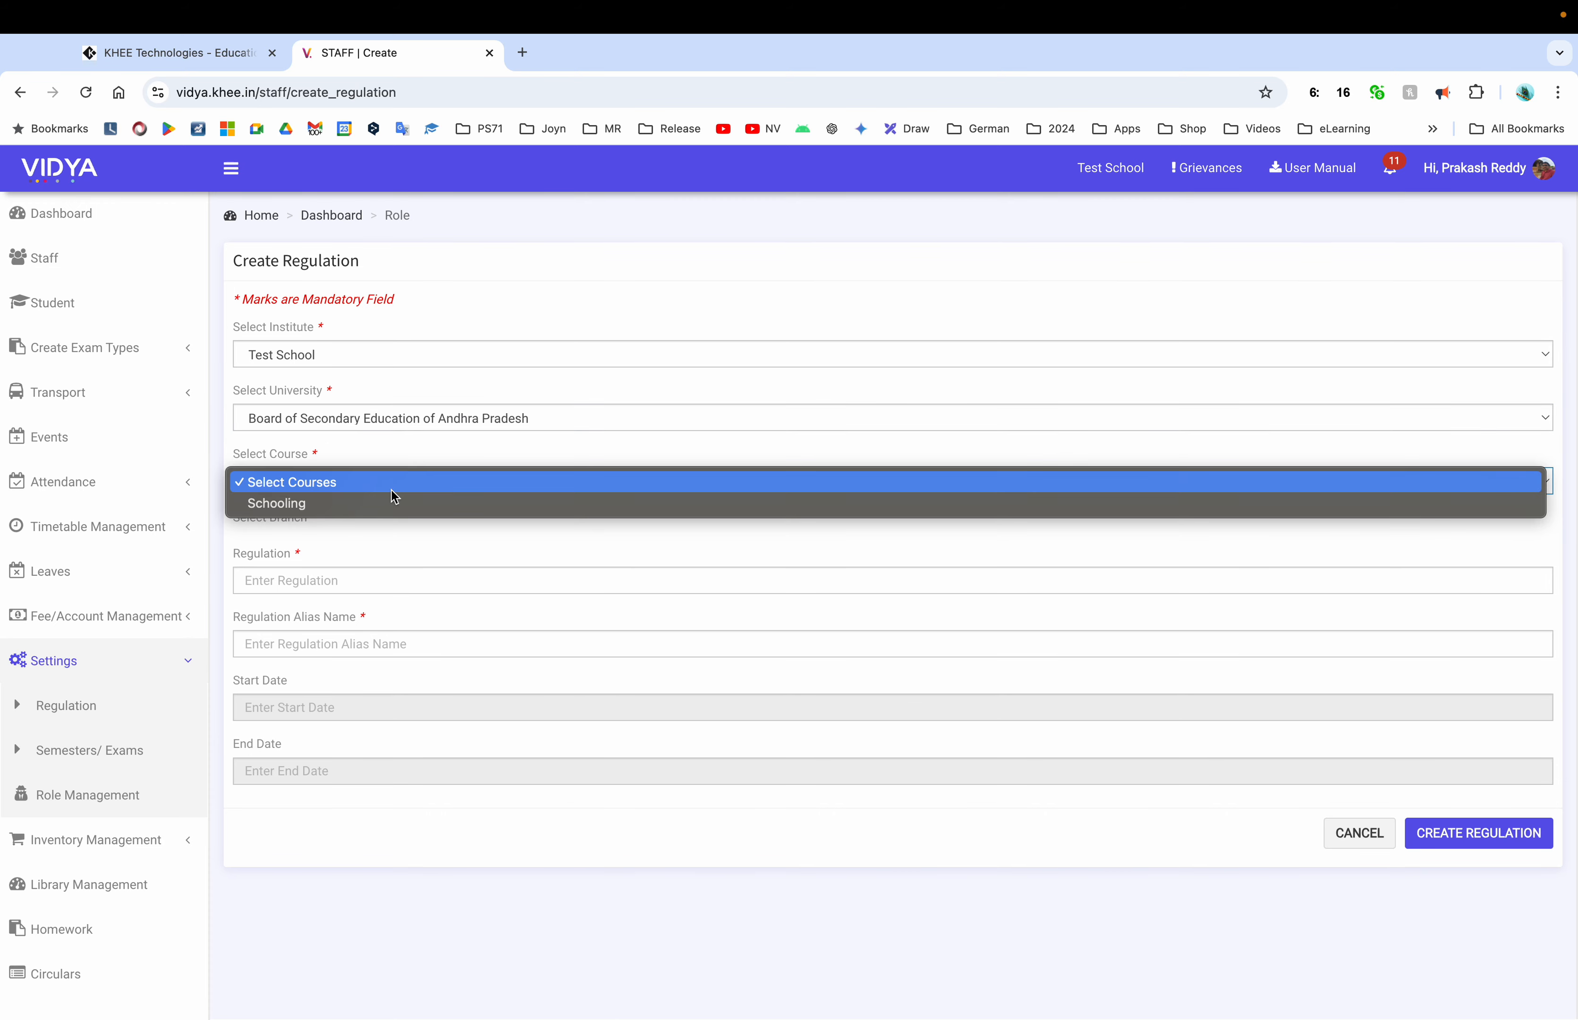
{"action": "left_click", "coordinate": [352, 505]}
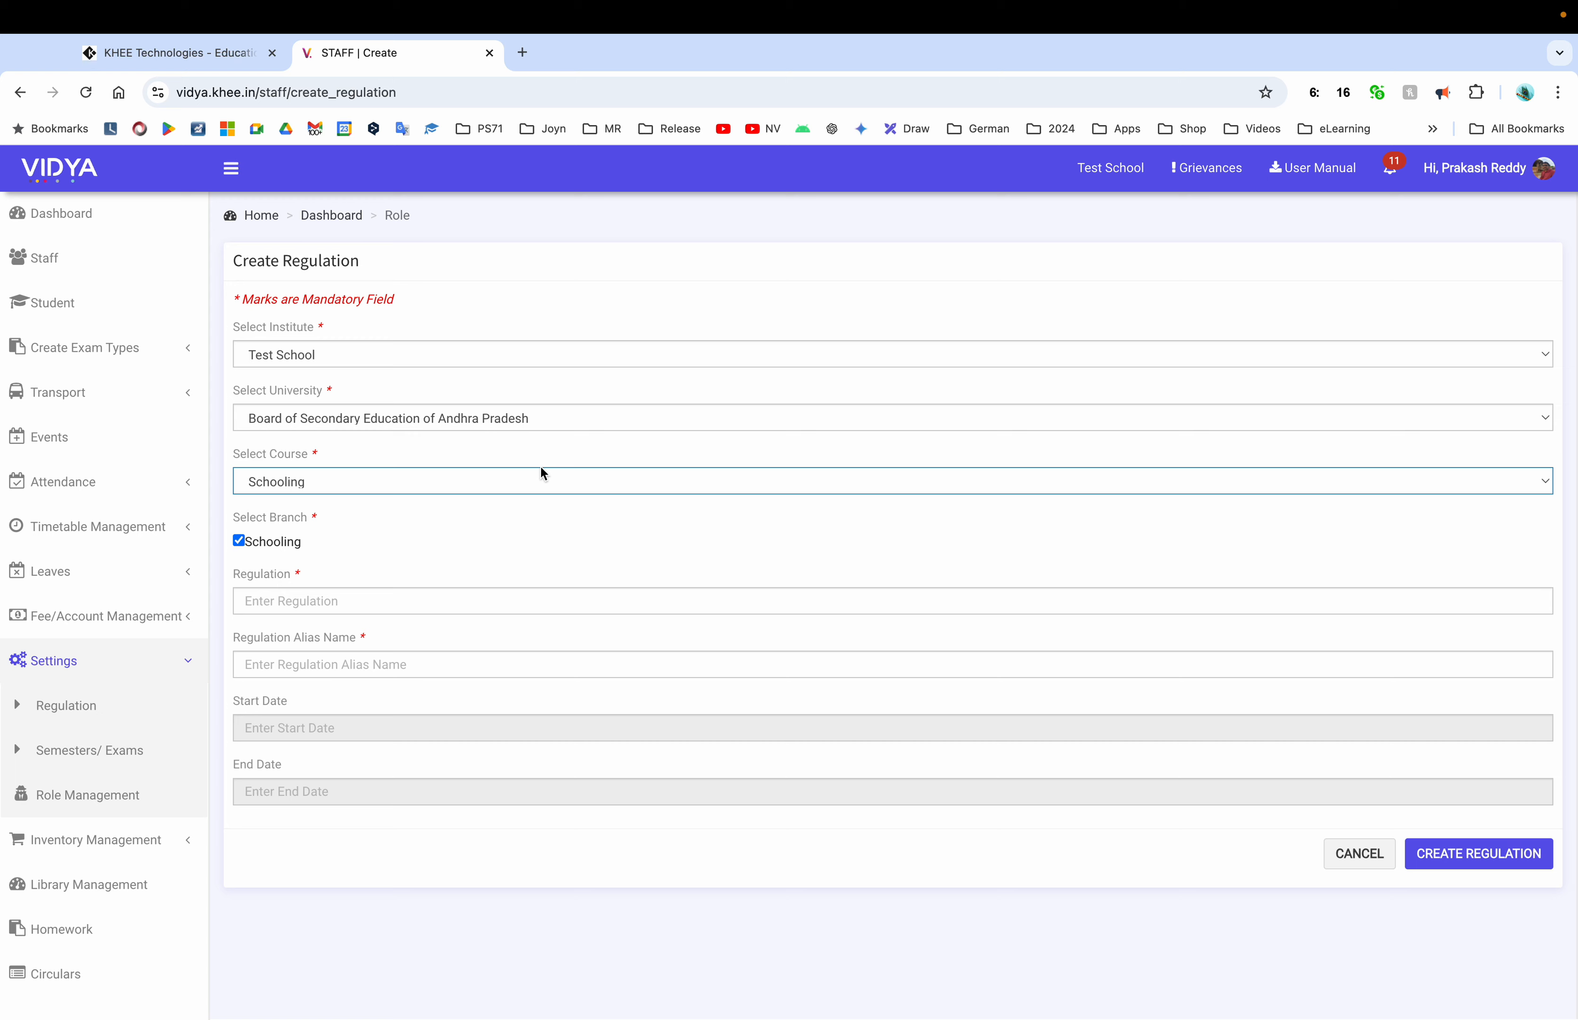
Enter regulation code R35 with alias name 1st Class
{"action": "left_click", "coordinate": [384, 600]}
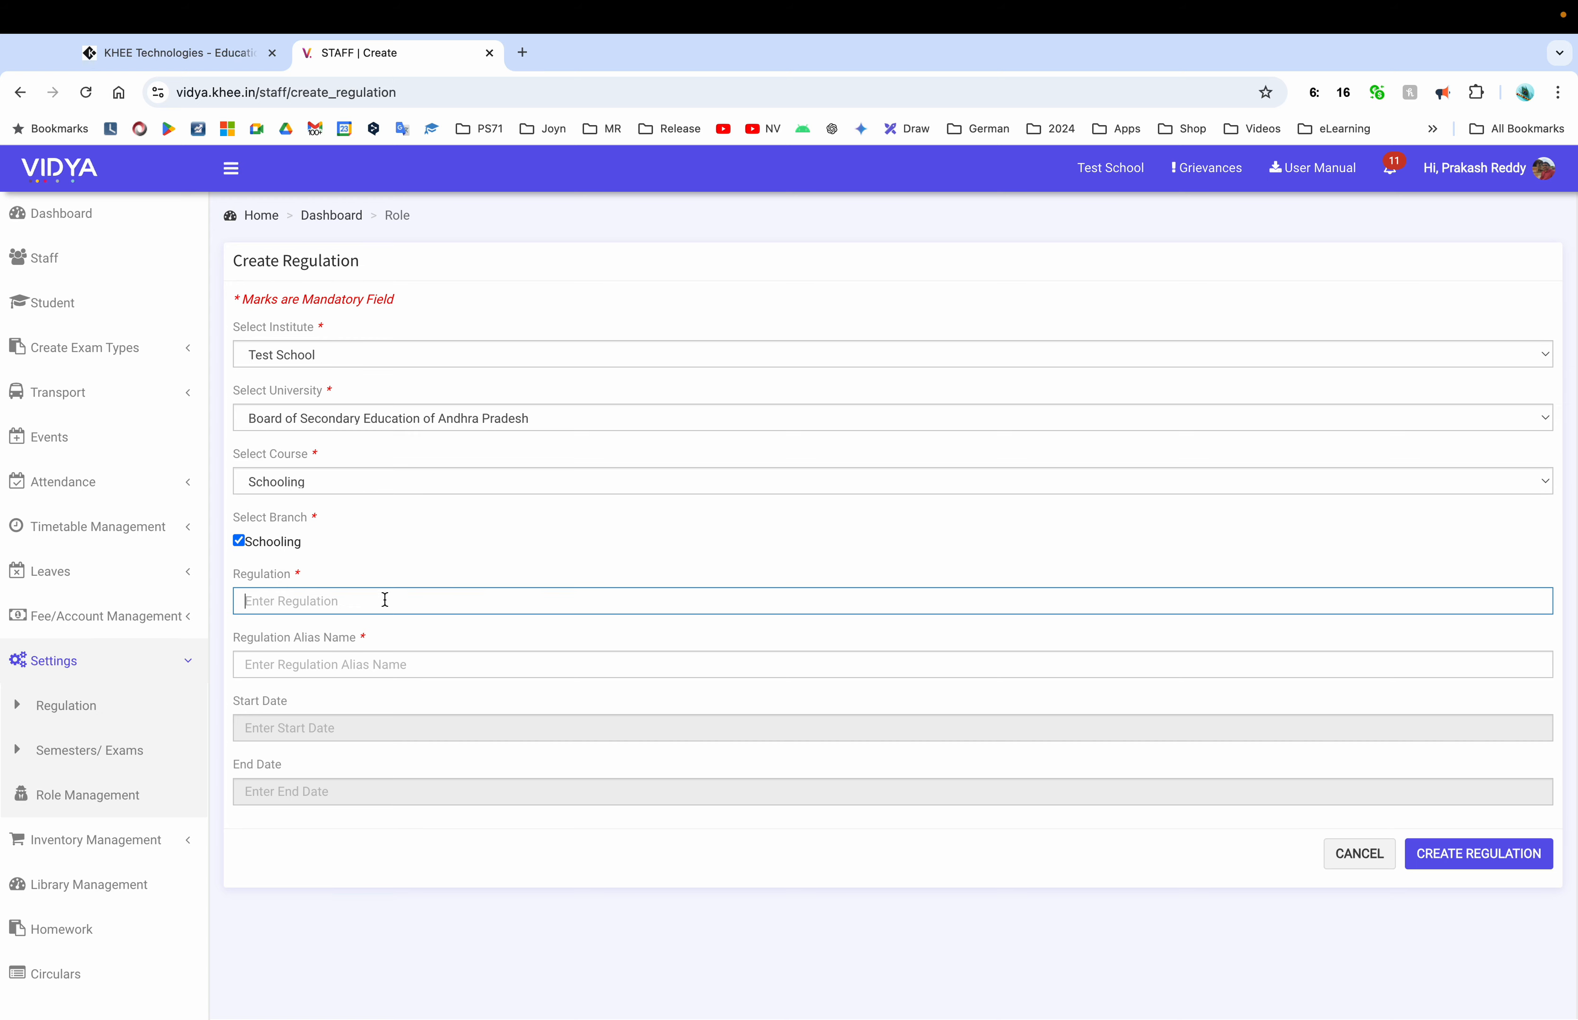
{"action": "type", "text": "R35"}
{"action": "left_click", "coordinate": [384, 664]}
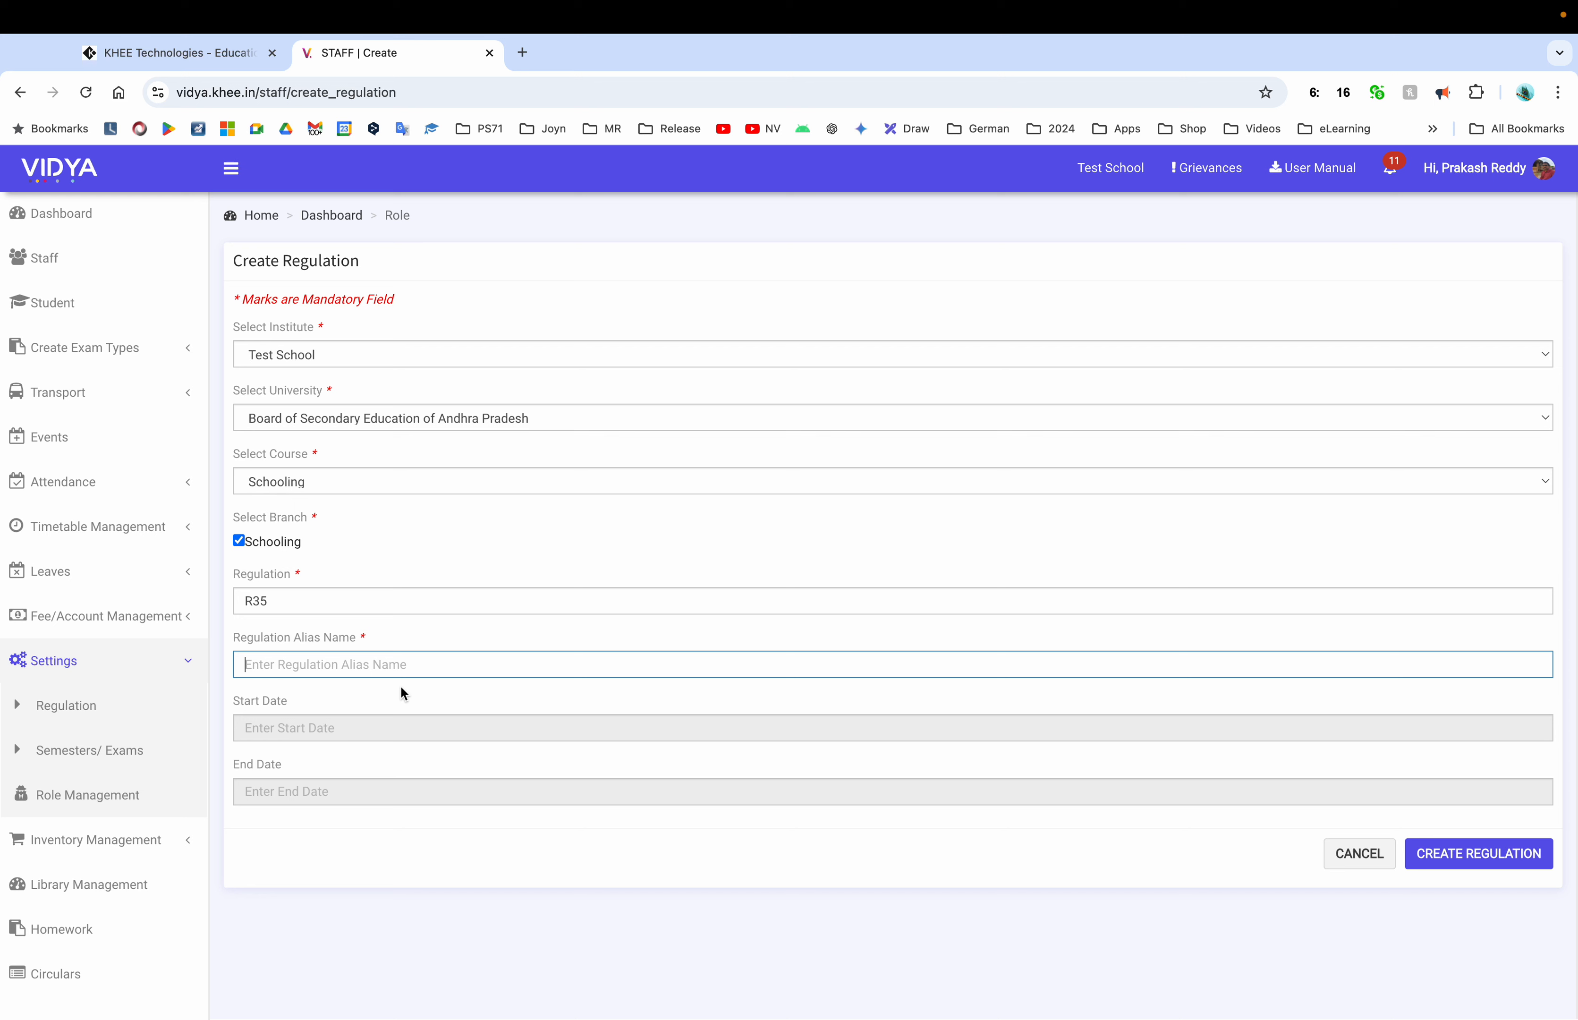
{"action": "type", "text": "1st Class"}
{"action": "left_click", "coordinate": [338, 732]}
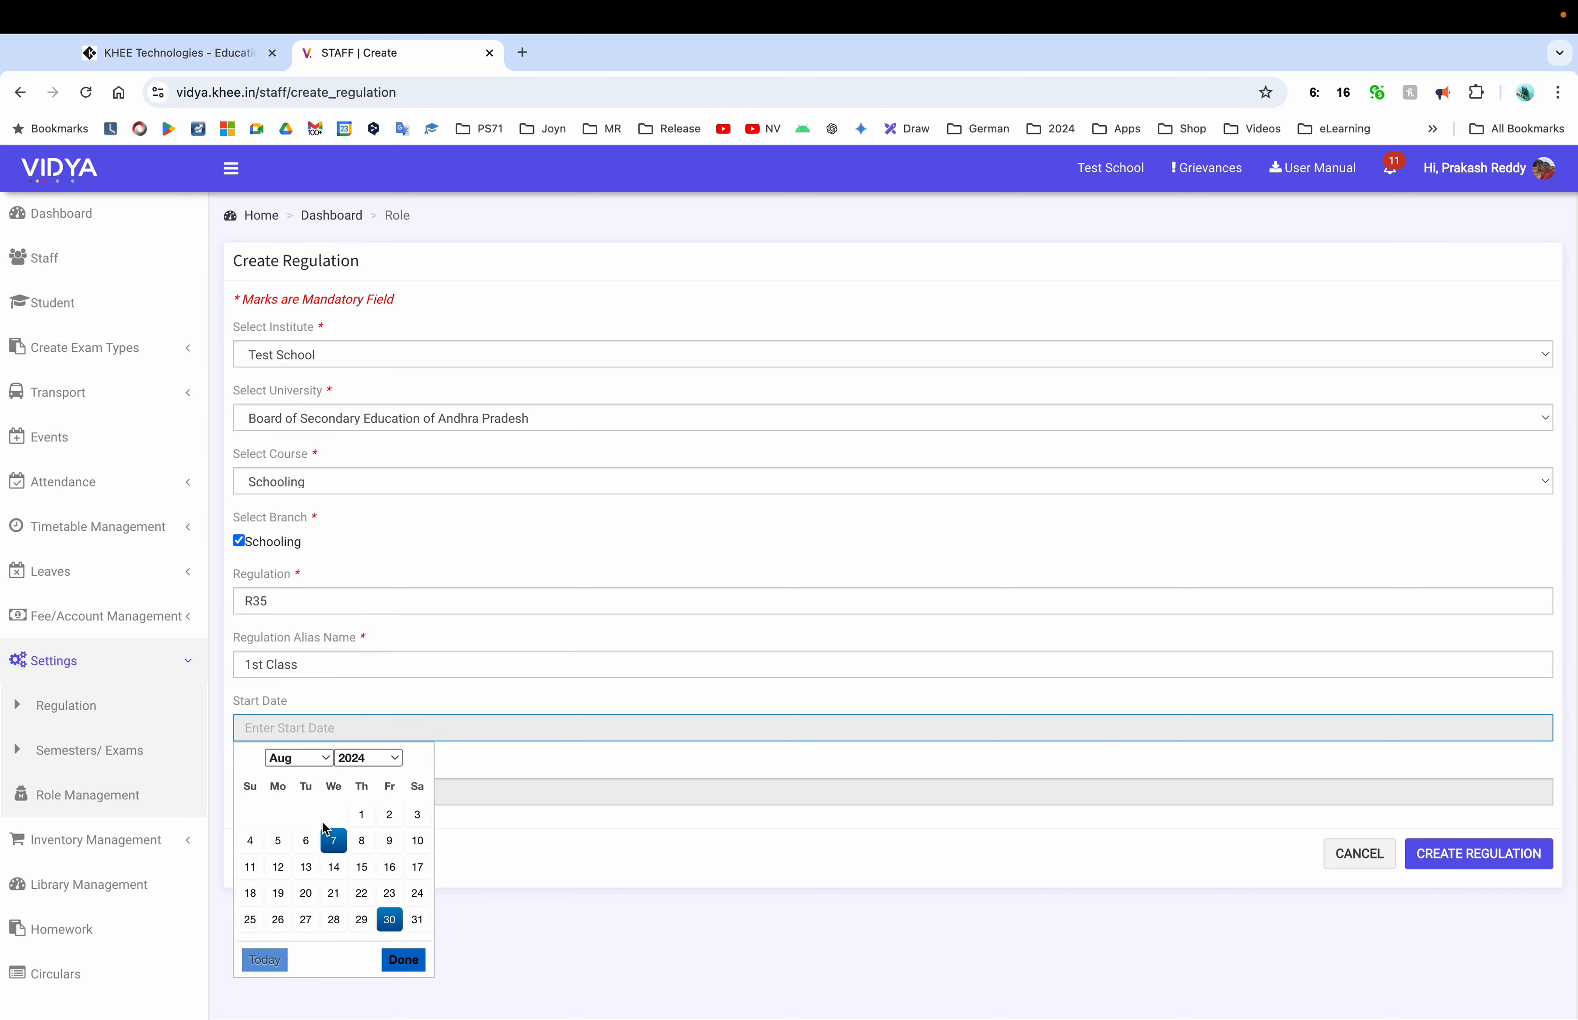
Set the regulation start date to 01-07-2024
{"action": "left_click", "coordinate": [279, 758]}
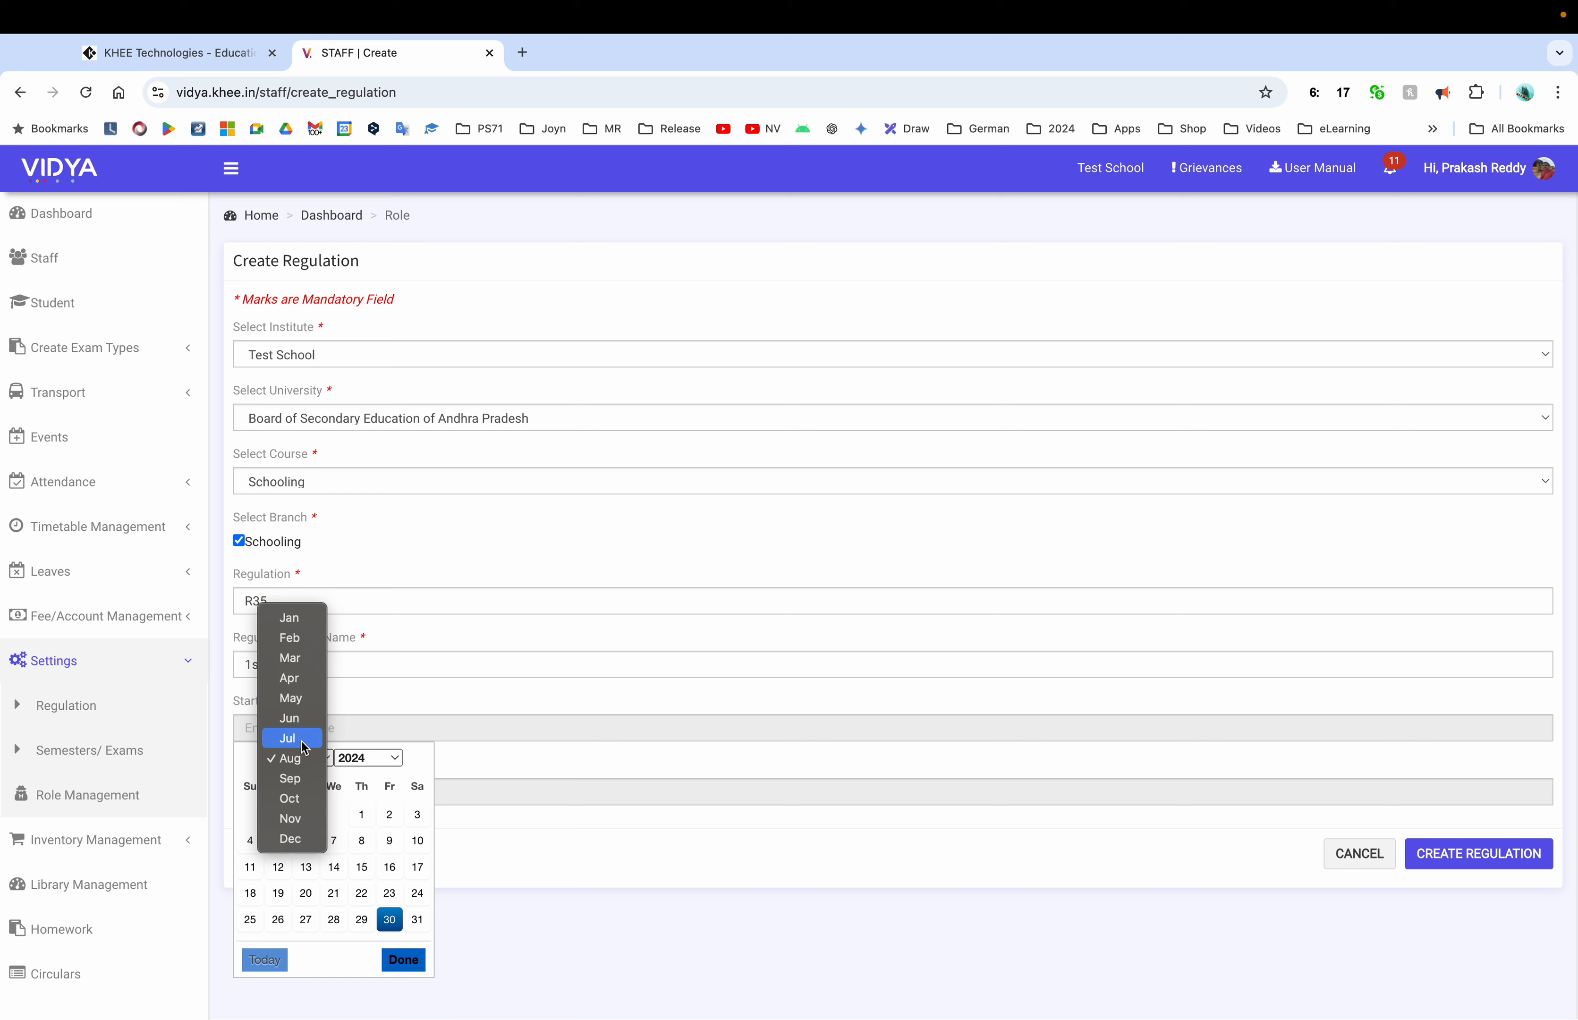
{"action": "left_click", "coordinate": [300, 739]}
{"action": "left_click", "coordinate": [284, 819]}
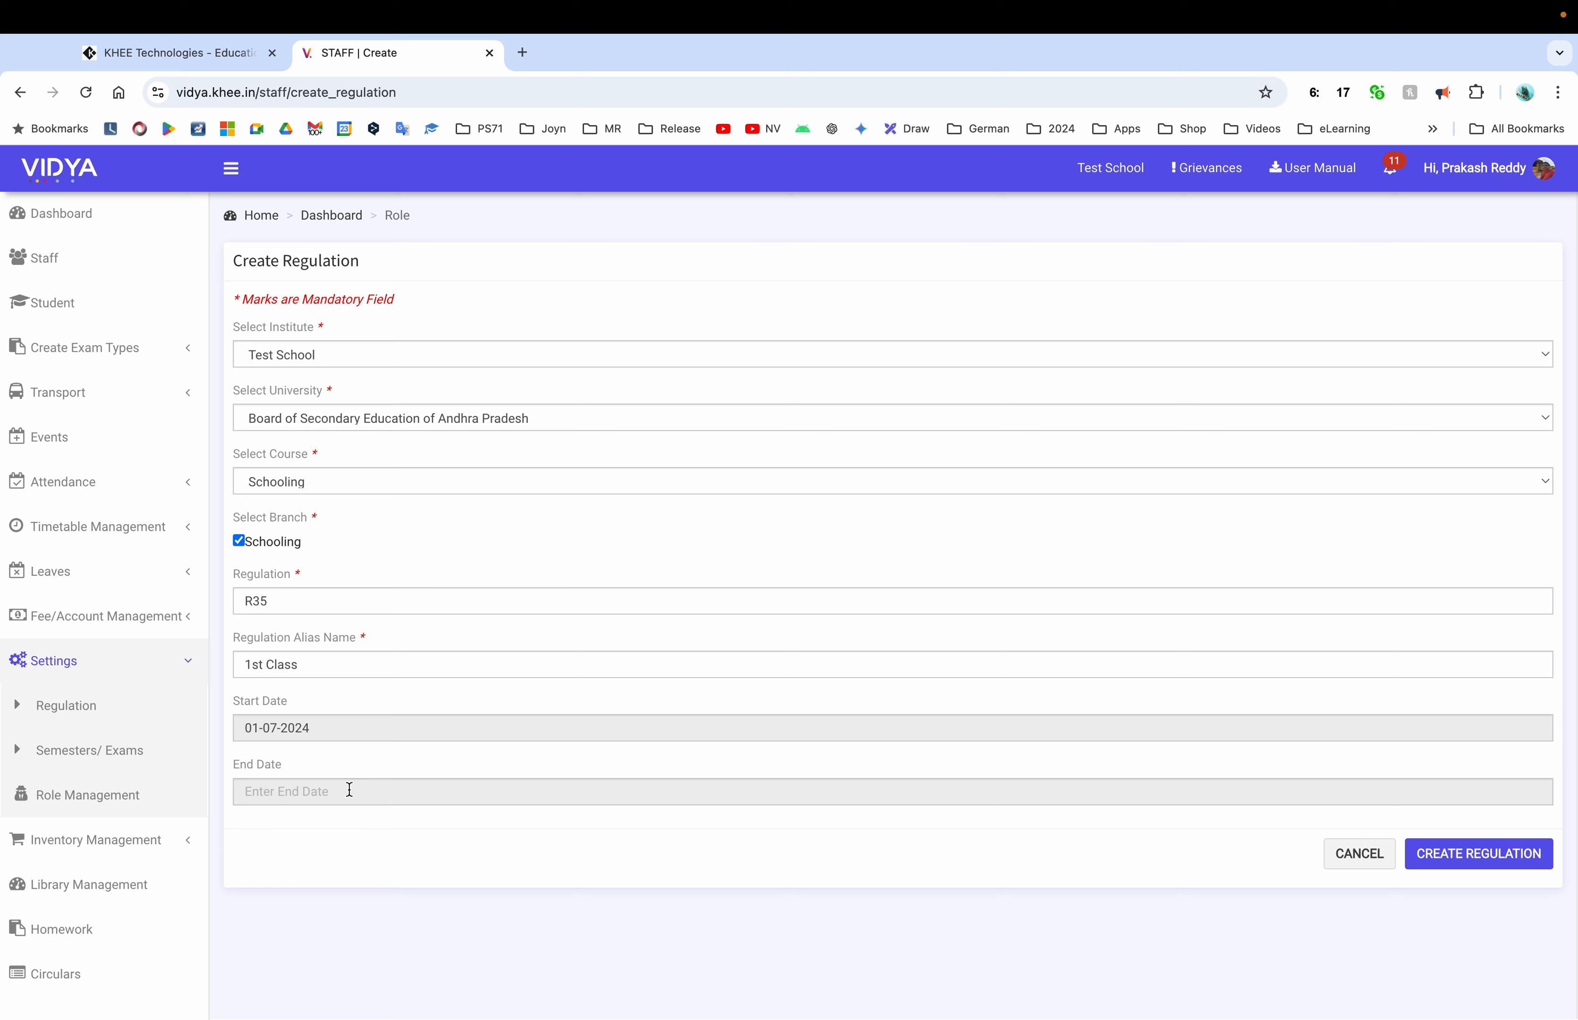
Set the end date to 30-04-2034 and save regulation R35
{"action": "left_click", "coordinate": [349, 790]}
{"action": "left_click", "coordinate": [389, 558]}
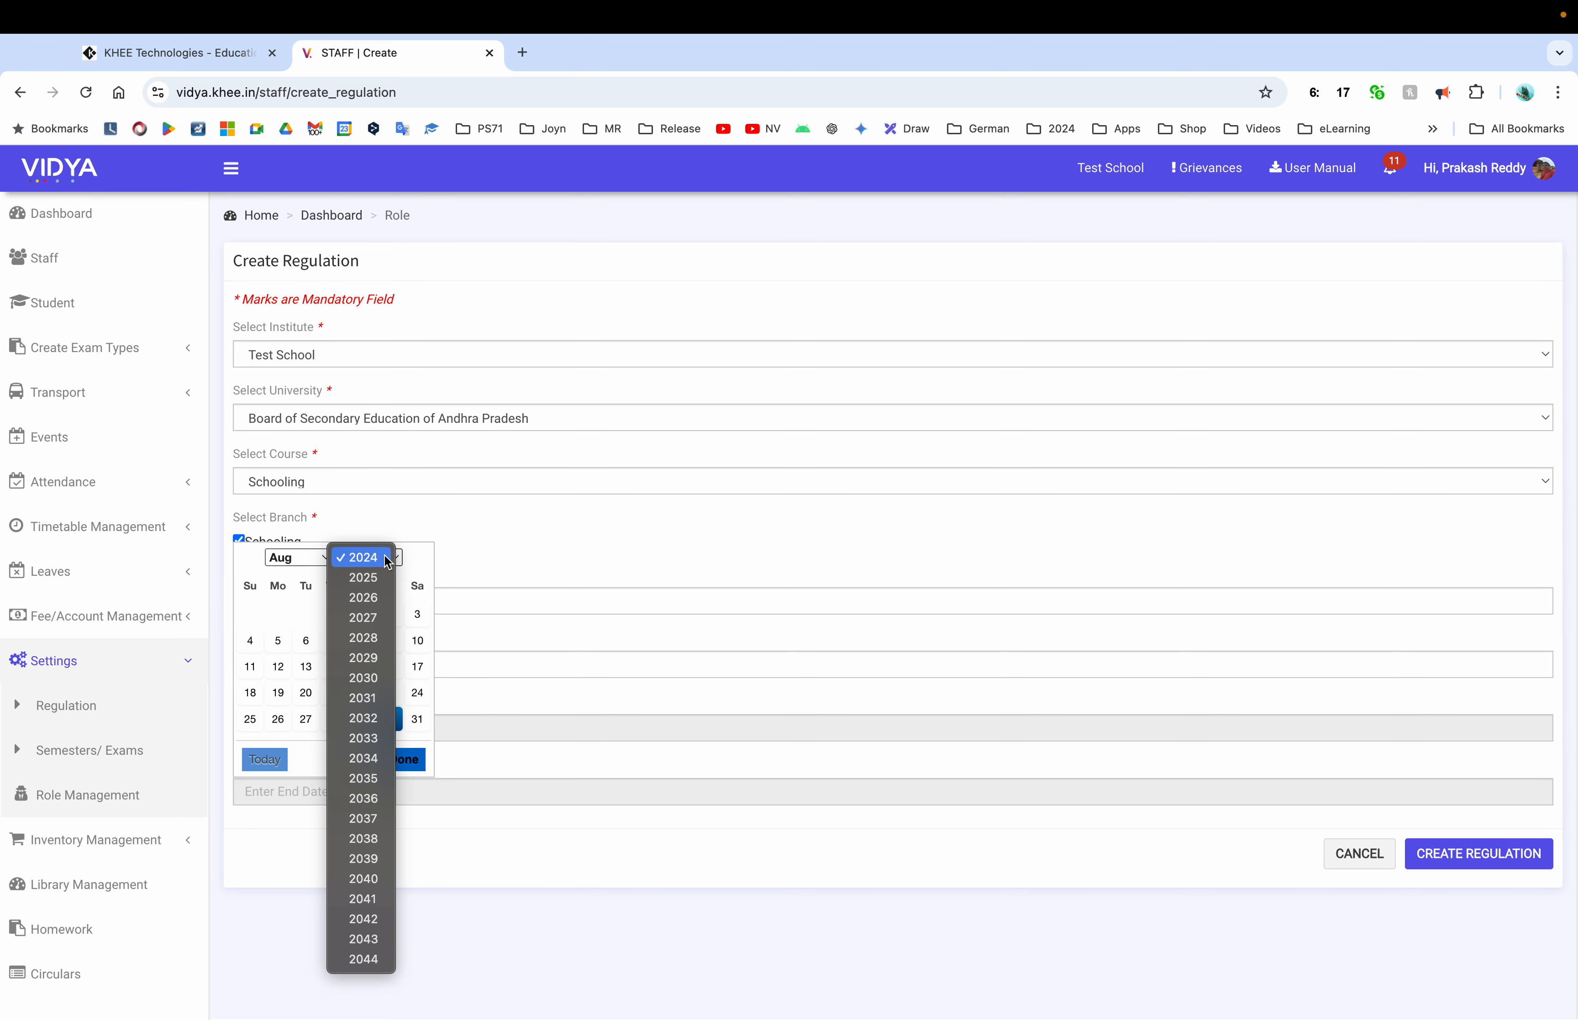
{"action": "left_click", "coordinate": [364, 758]}
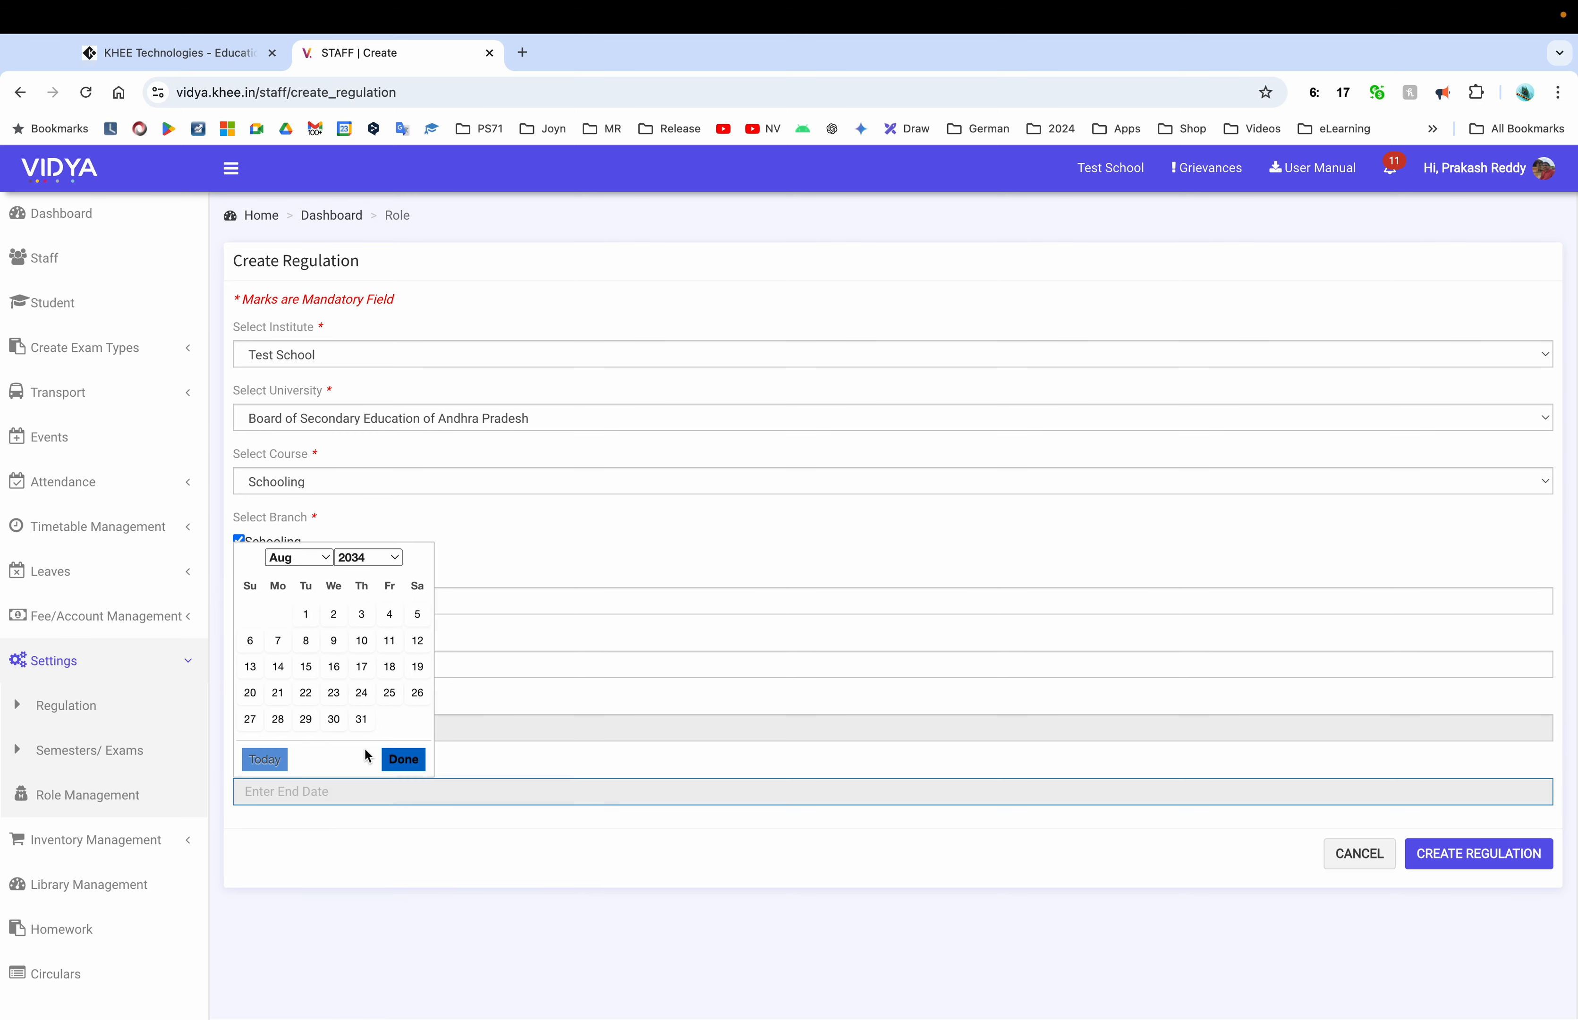
{"action": "left_click", "coordinate": [316, 563]}
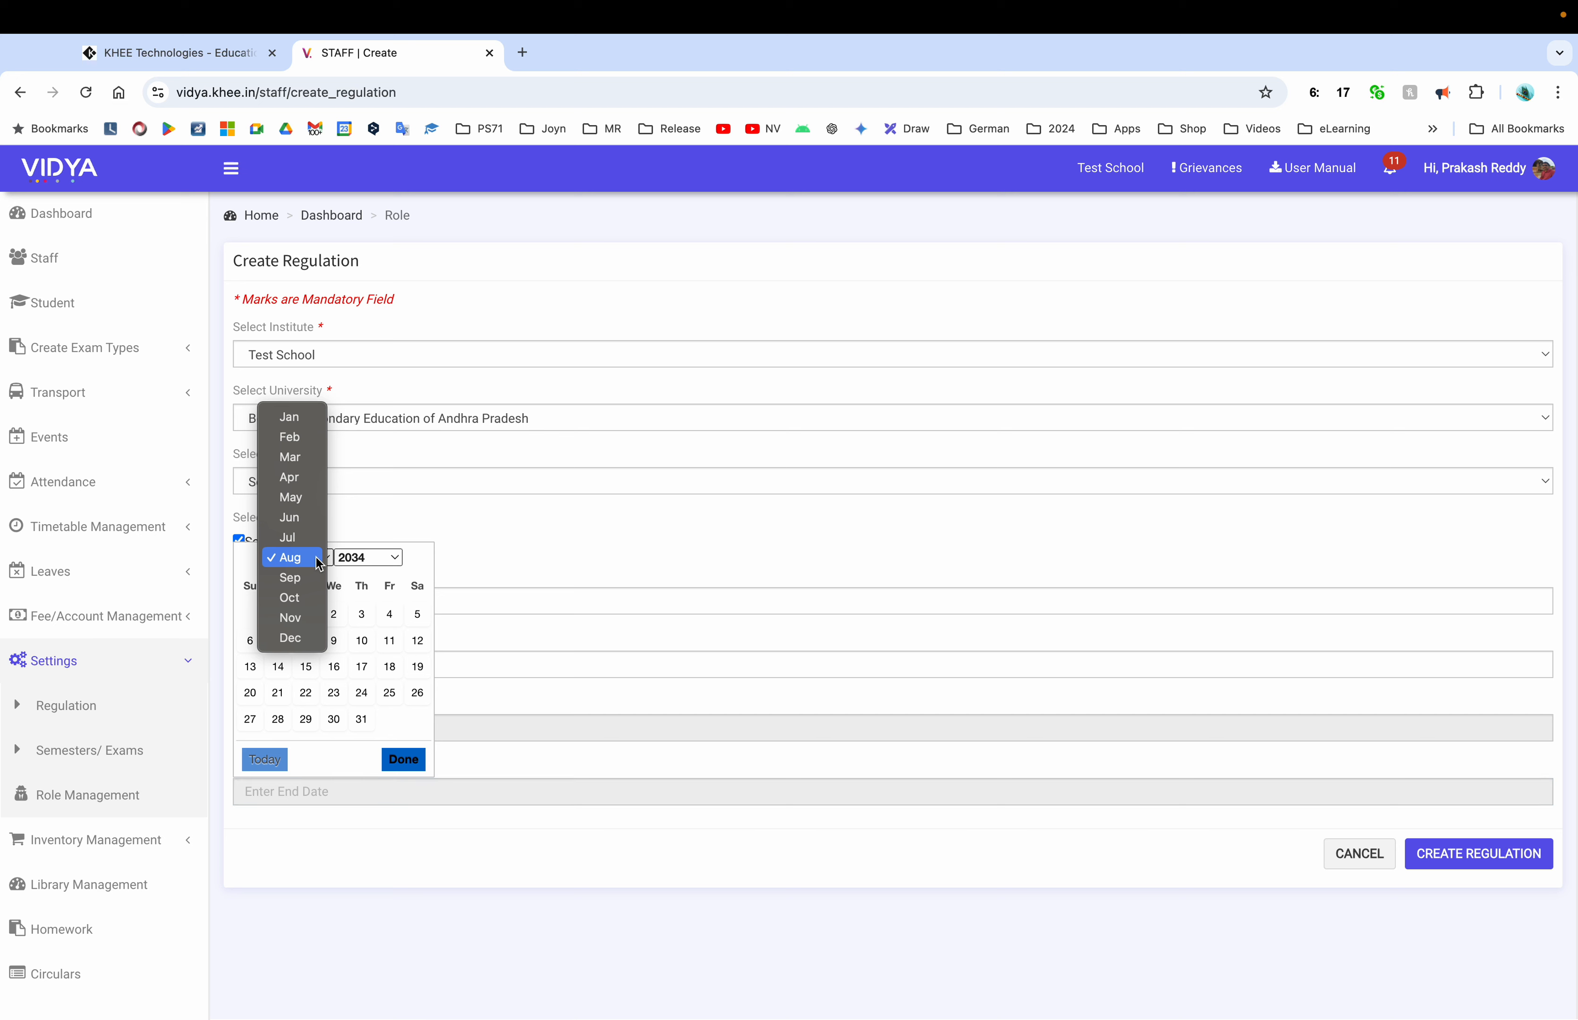
{"action": "left_click", "coordinate": [312, 484]}
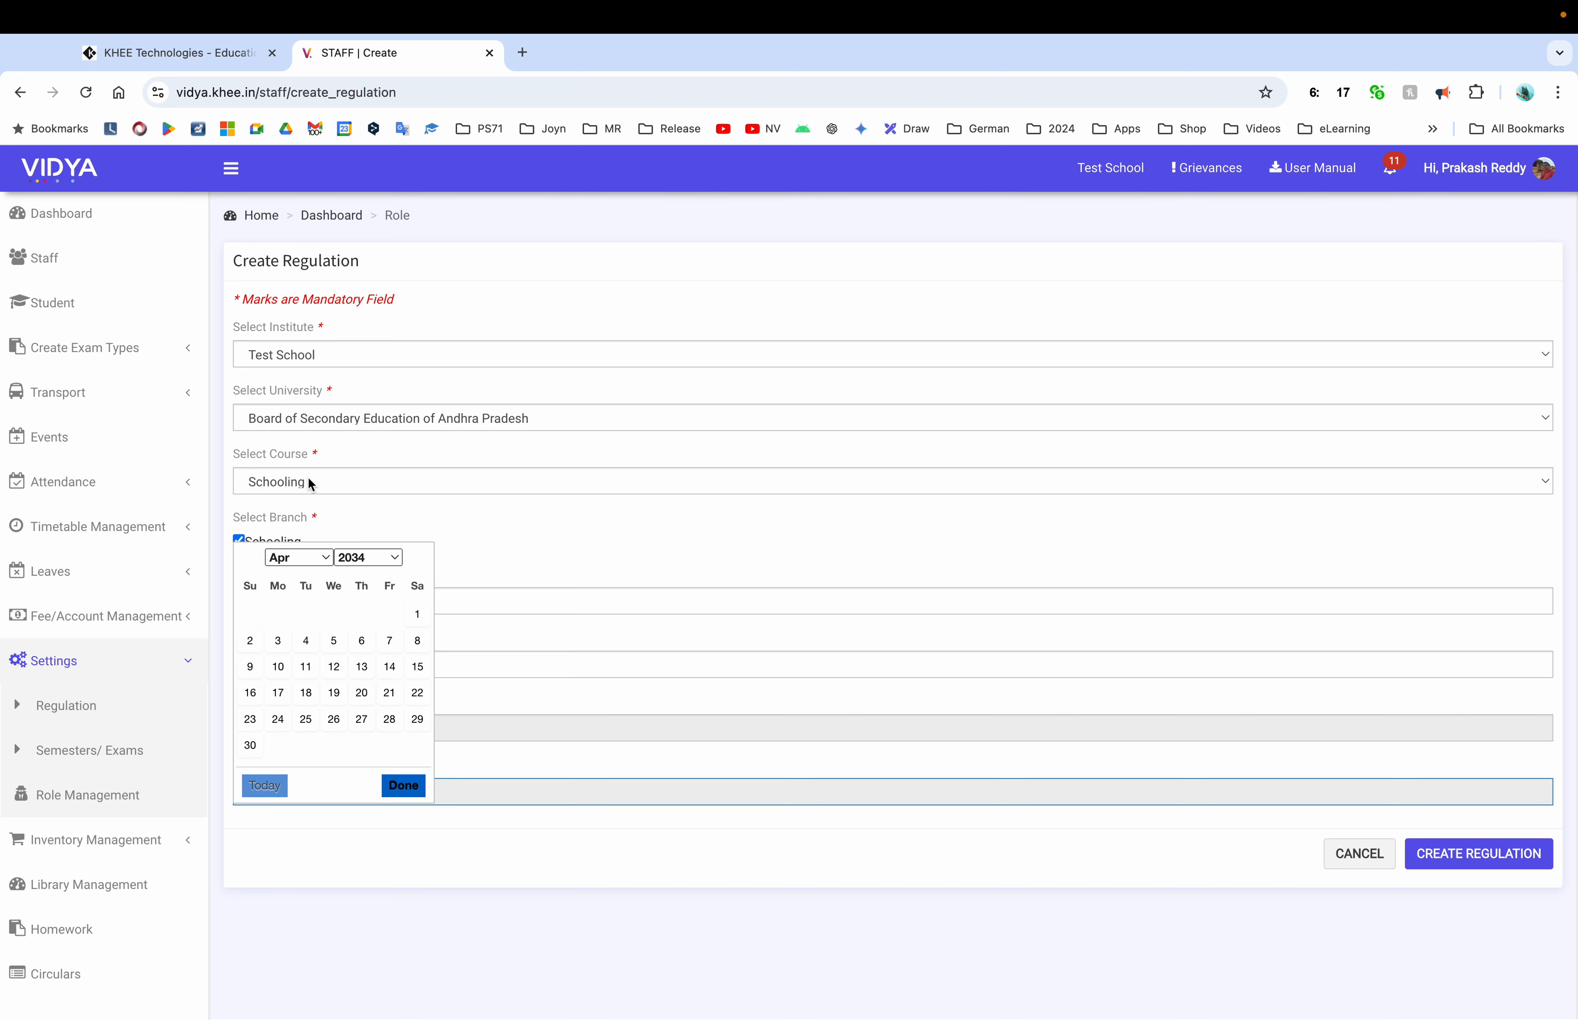
{"action": "left_click", "coordinate": [257, 744]}
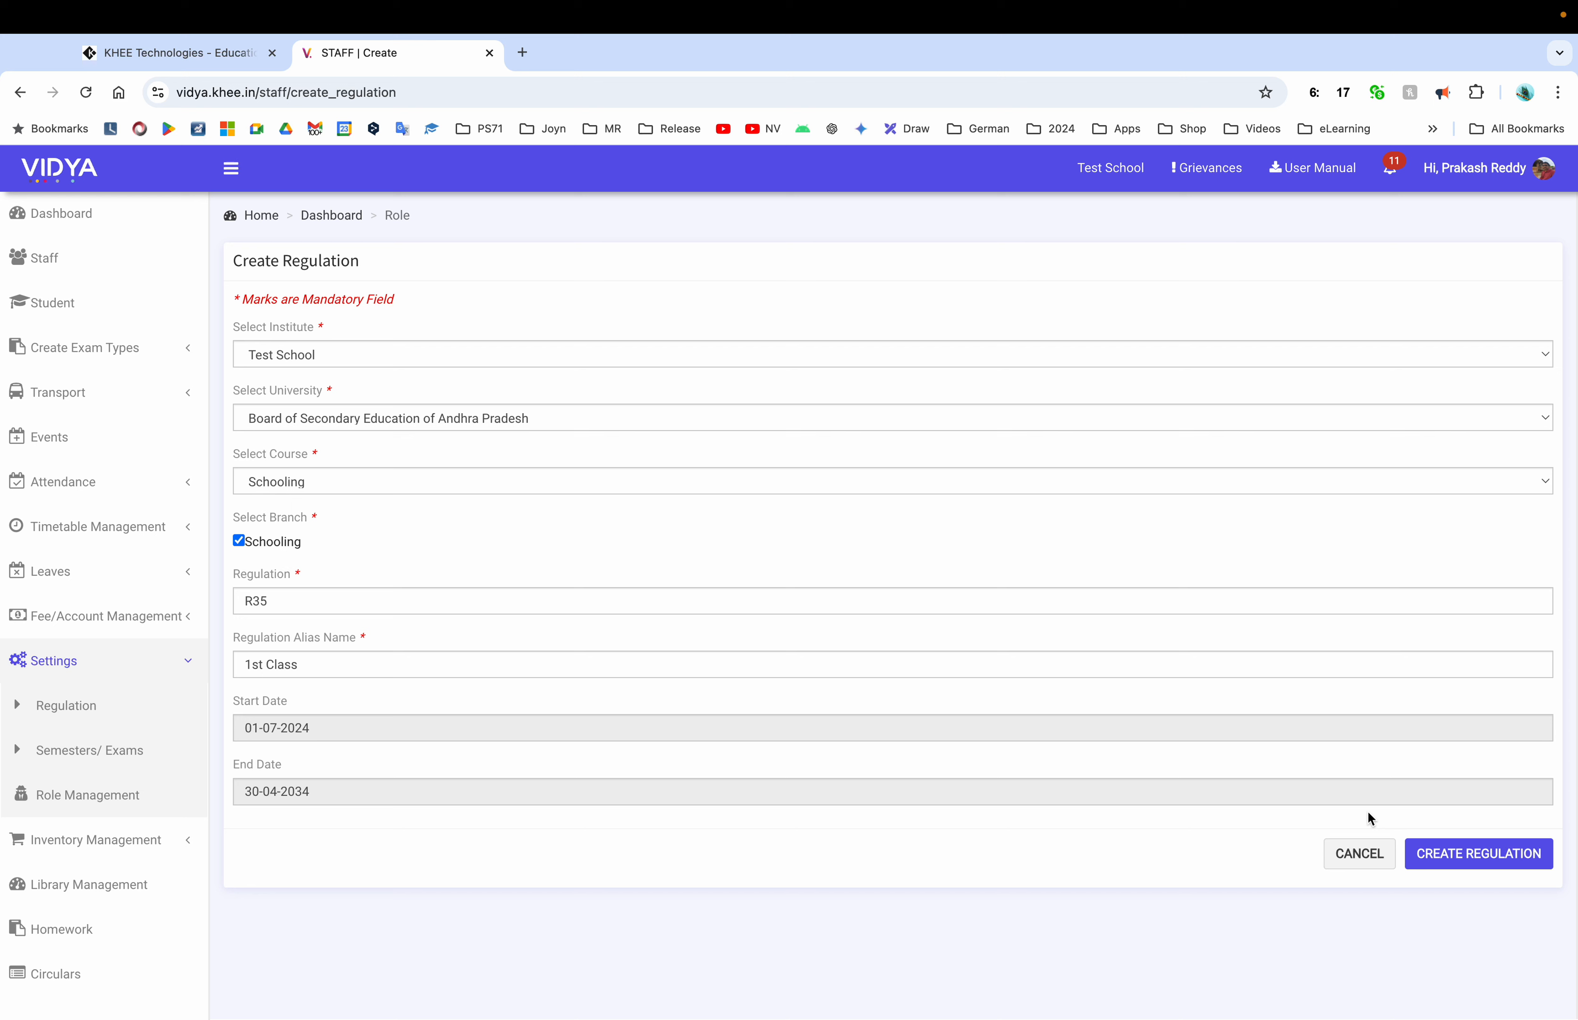
{"action": "left_click", "coordinate": [1477, 854]}
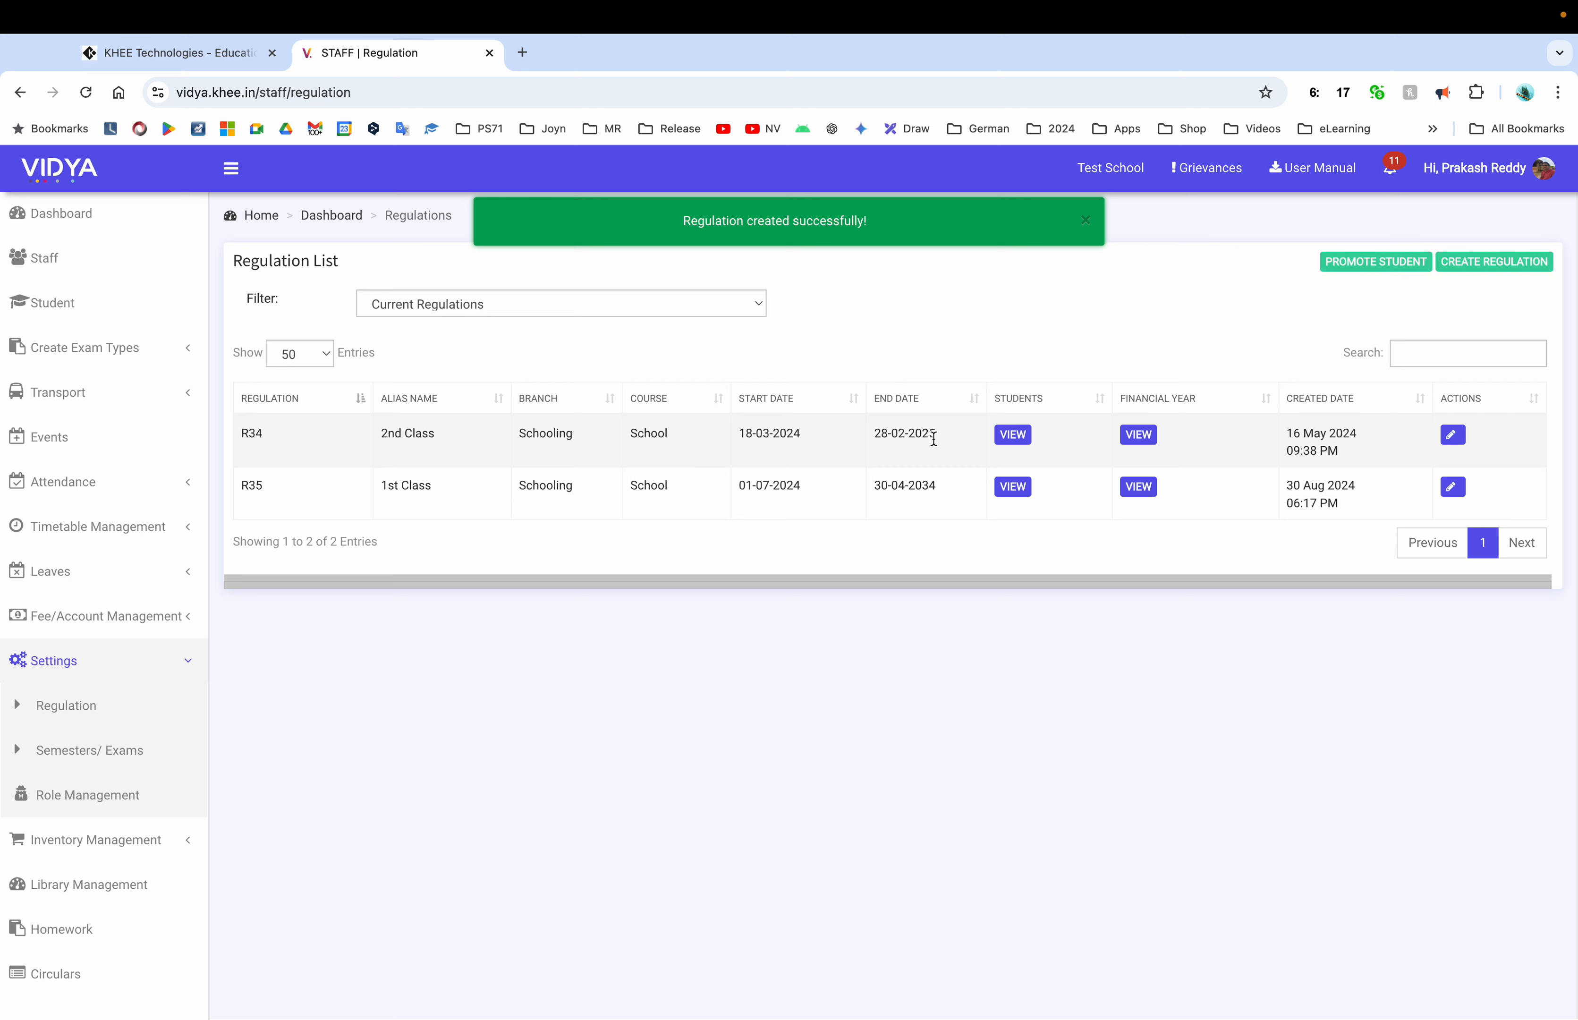
Check the new R35 row's dates in the Regulation List, then go to Semesters/Exams
{"action": "left_click_drag", "start_coordinate": [898, 434], "coordinate": [745, 486]}
{"action": "left_click", "coordinate": [941, 488]}
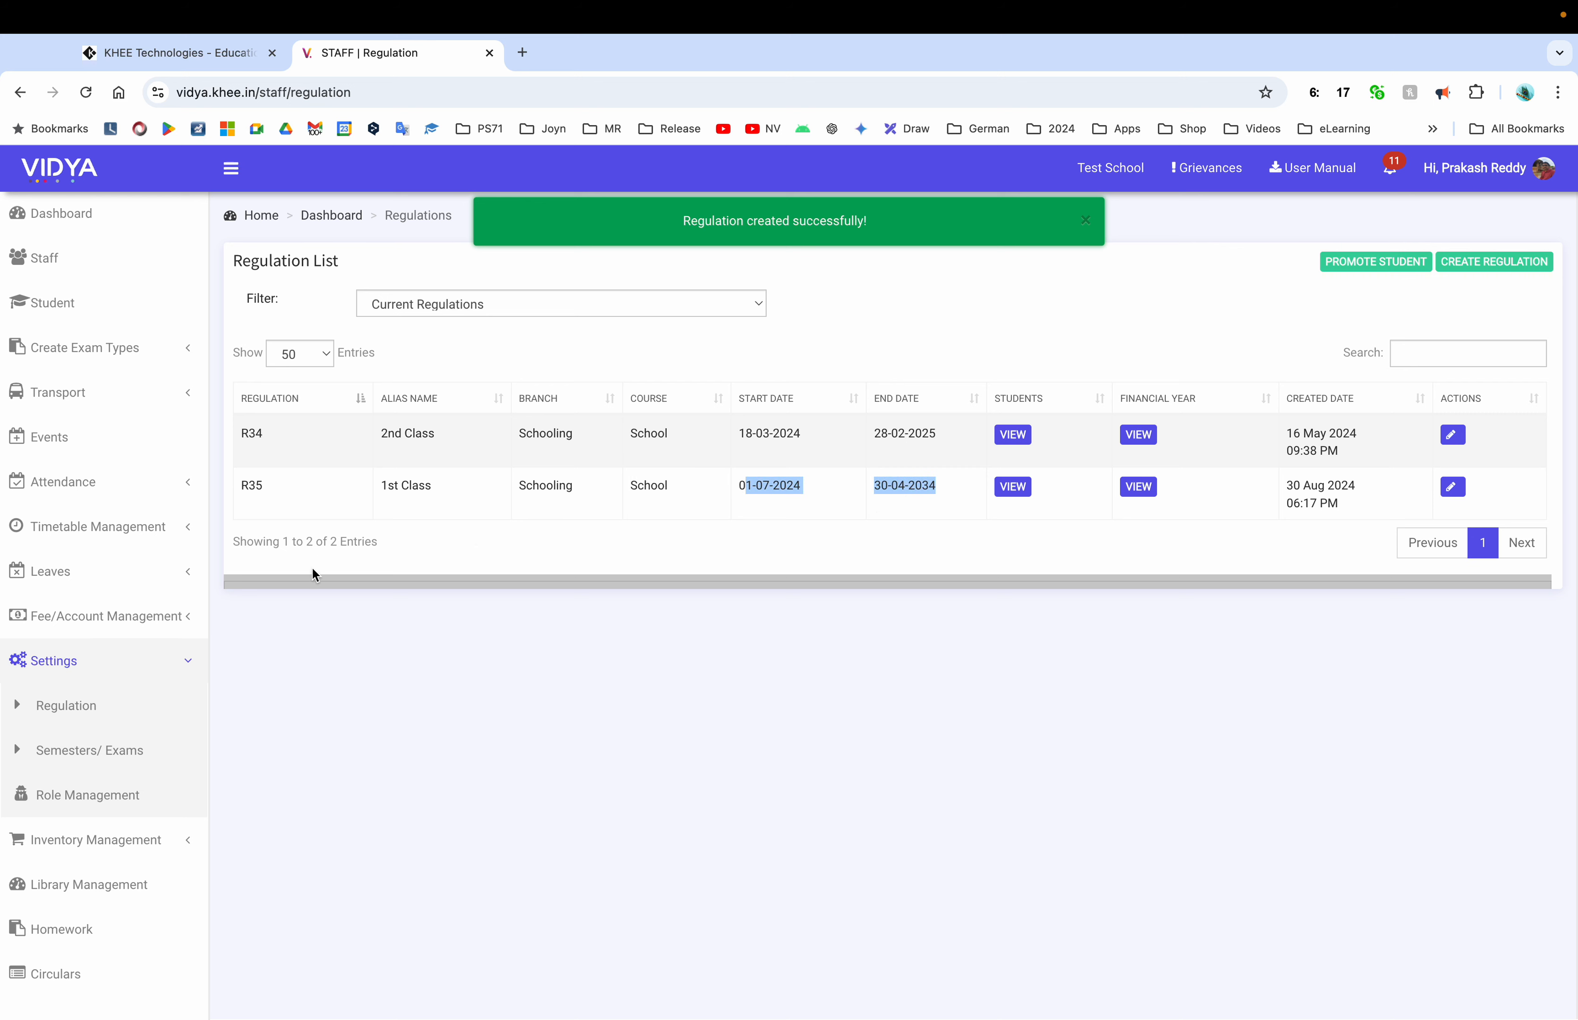
{"action": "left_click", "coordinate": [131, 750]}
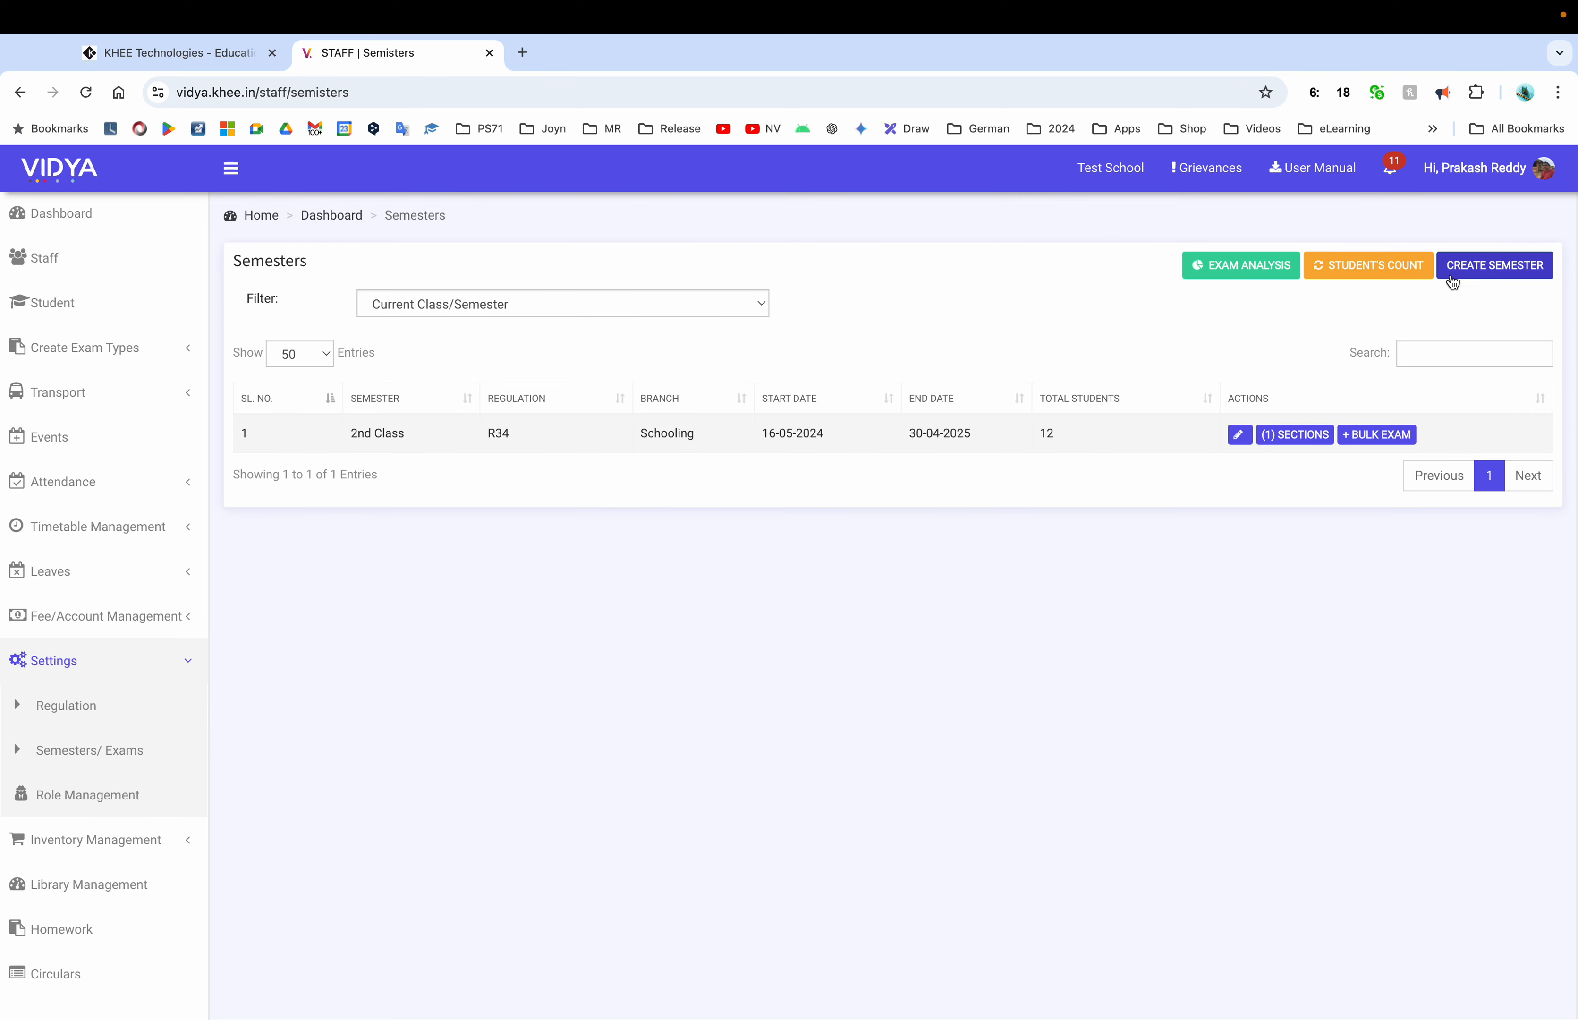
Start a 1st Class semester with Schooling course and branch under regulation R35
{"action": "left_click", "coordinate": [1493, 279]}
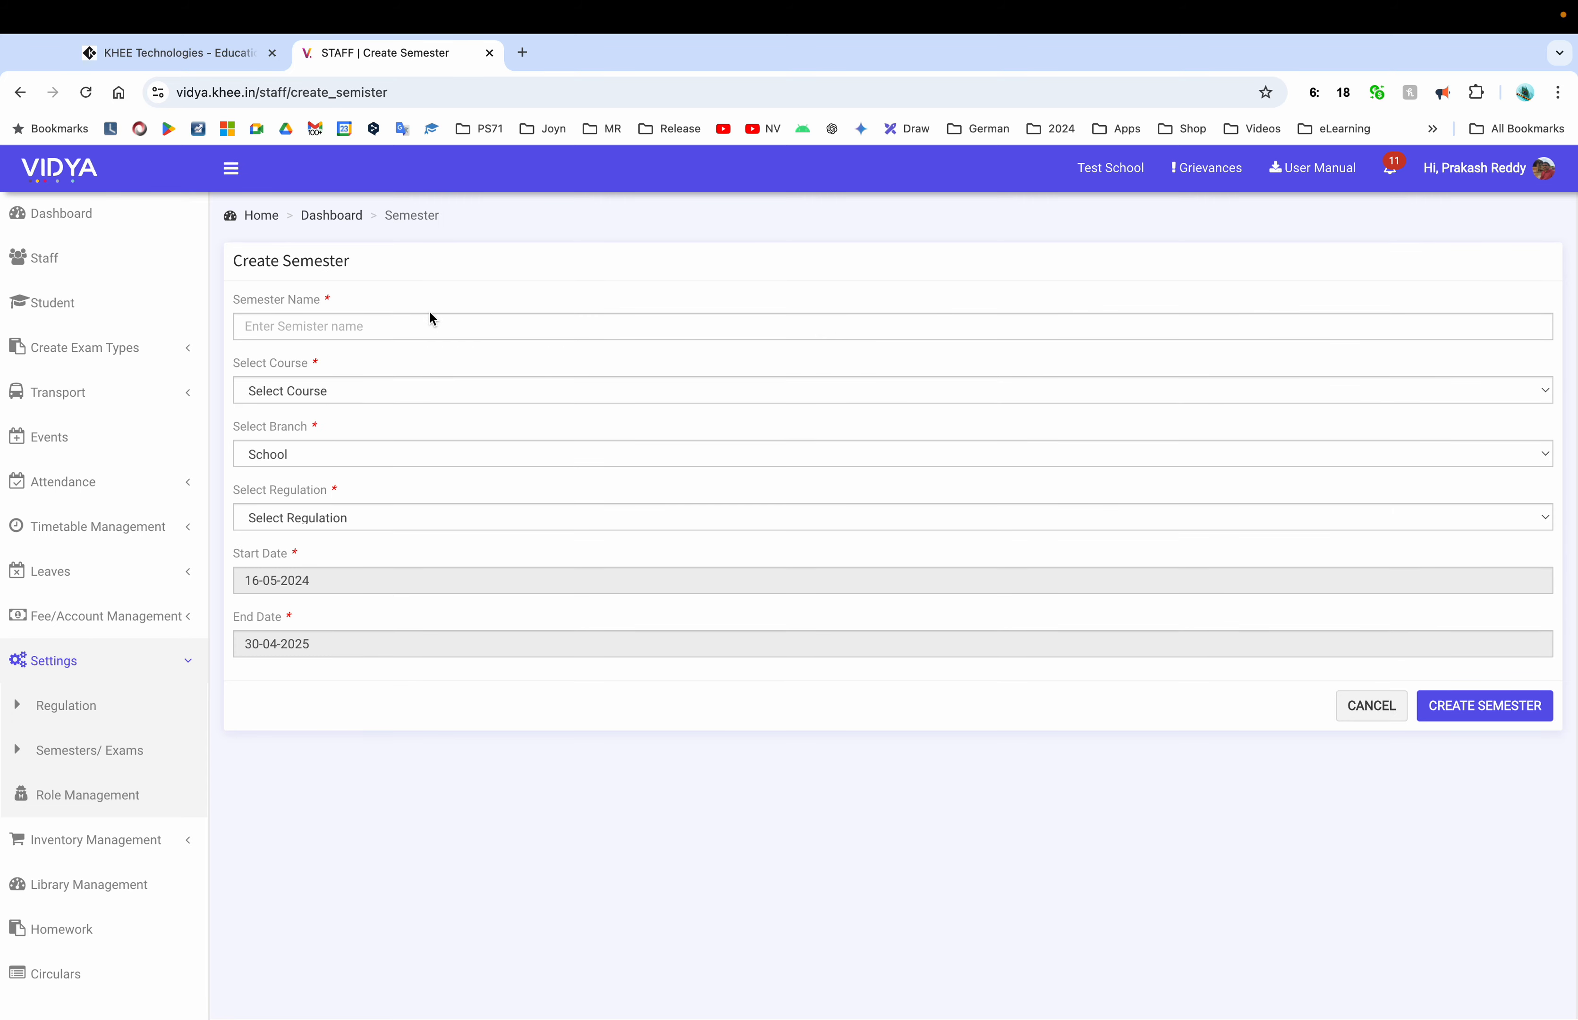
{"action": "left_click", "coordinate": [449, 326]}
{"action": "type", "text": "1s"}
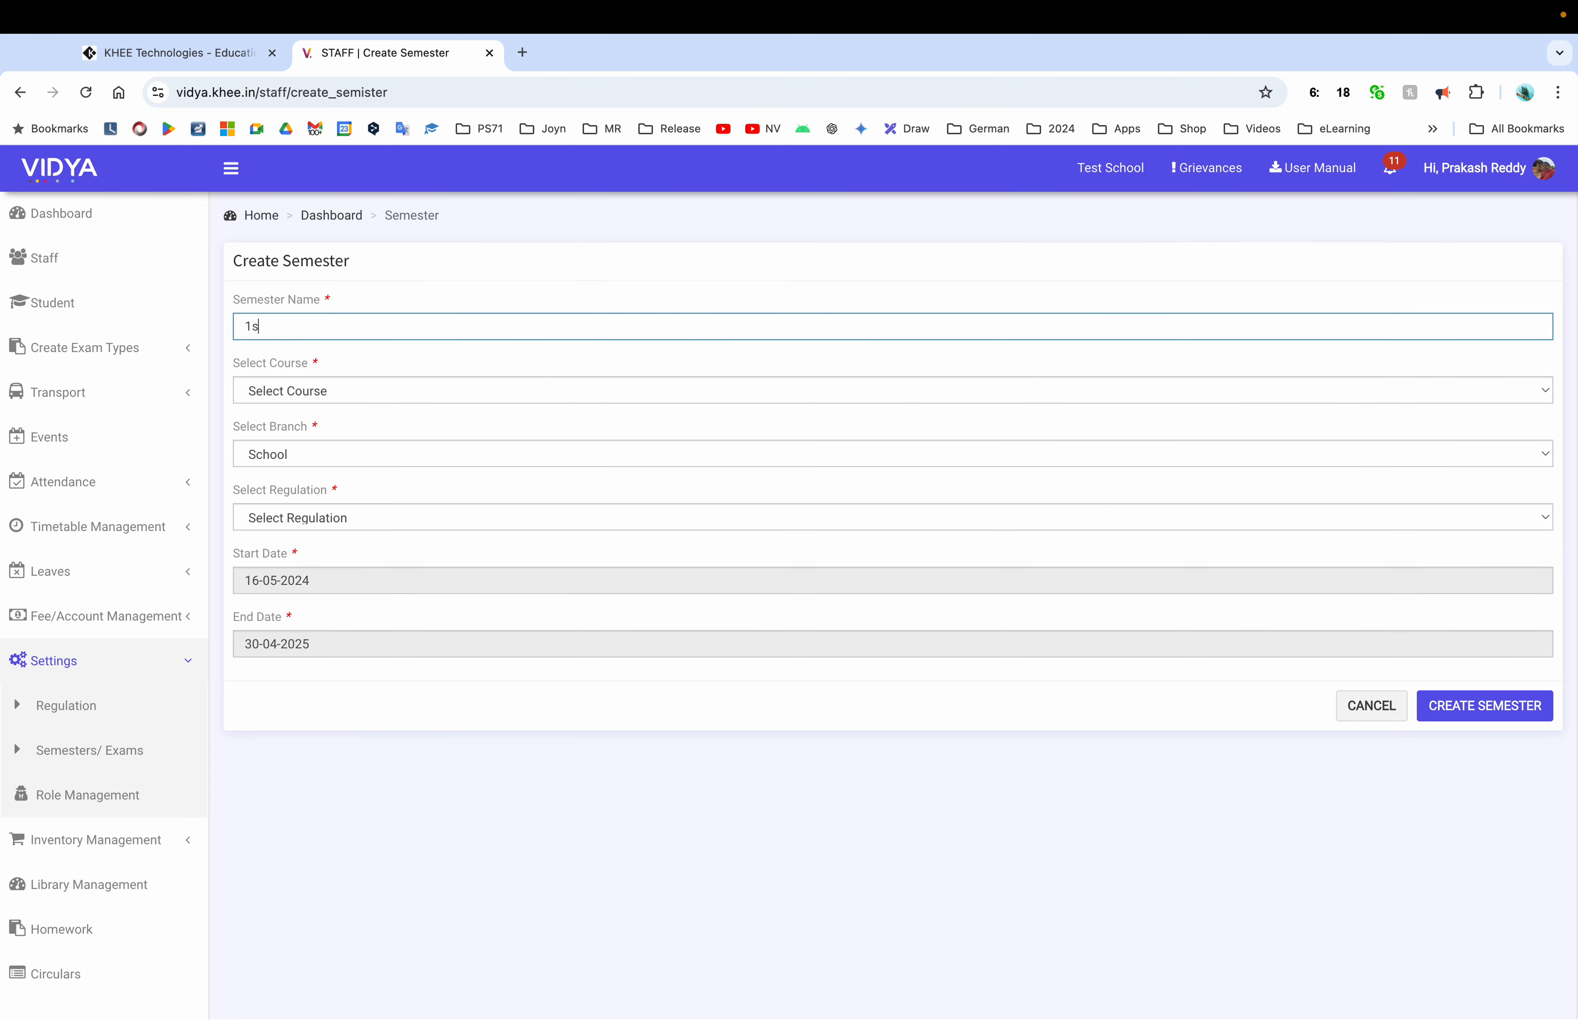
{"action": "type", "text": "t Class"}
{"action": "left_click", "coordinate": [324, 390]}
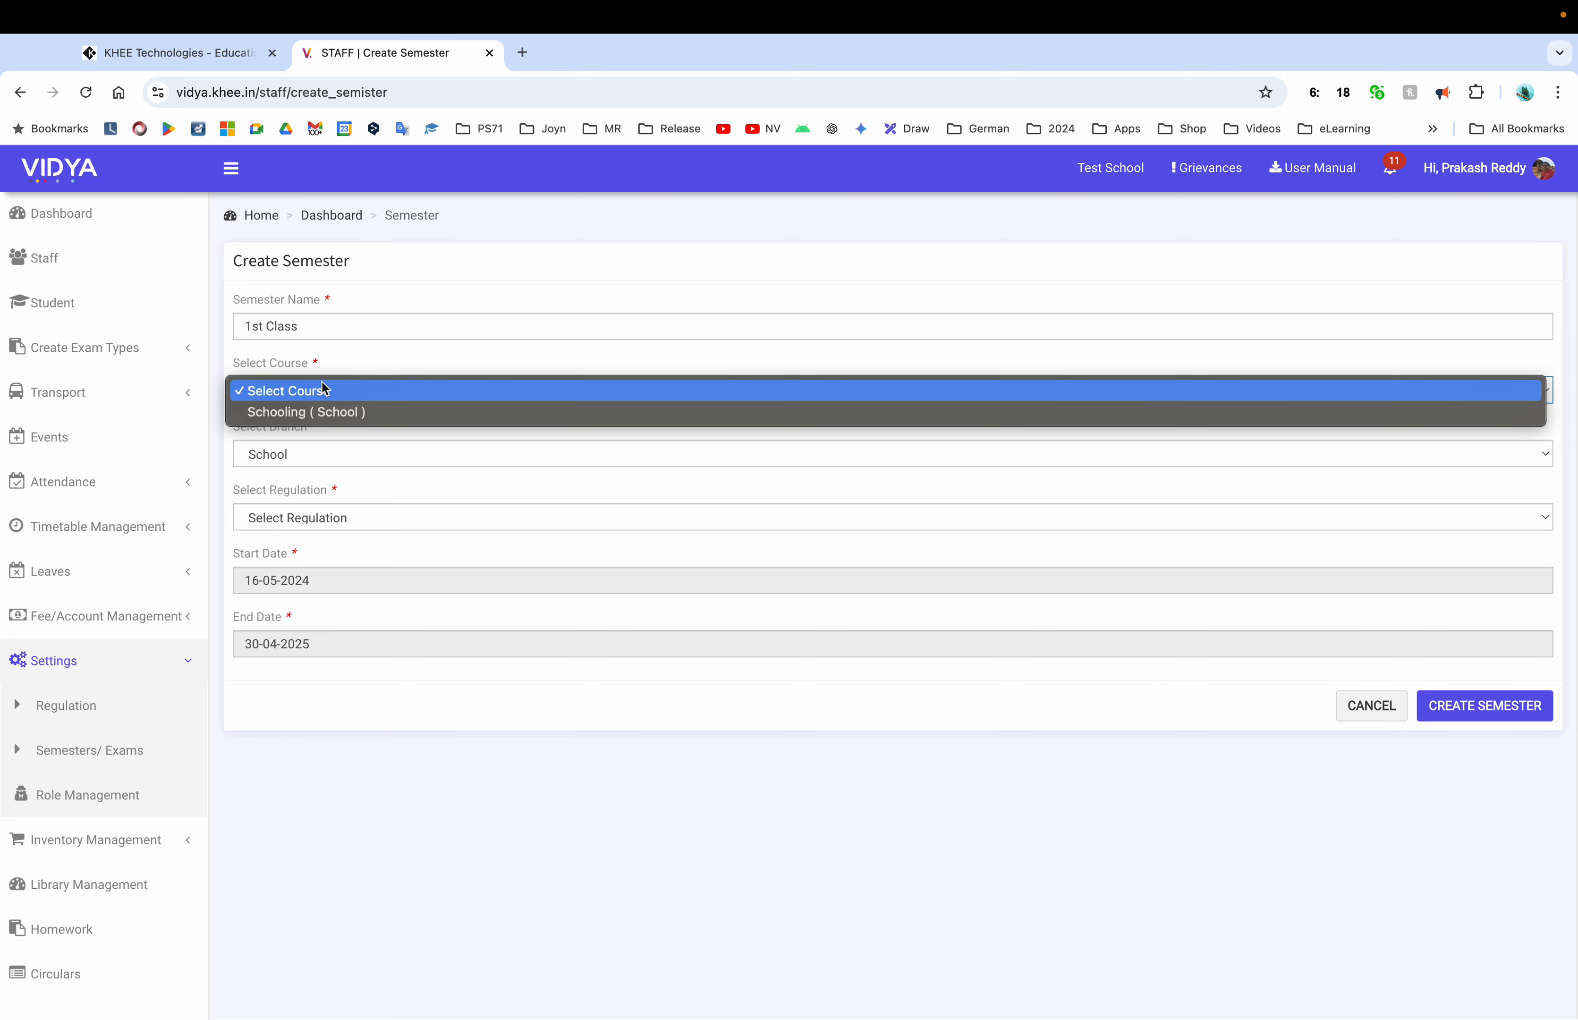
{"action": "left_click", "coordinate": [323, 417]}
{"action": "left_click", "coordinate": [323, 452]}
{"action": "left_click", "coordinate": [324, 475]}
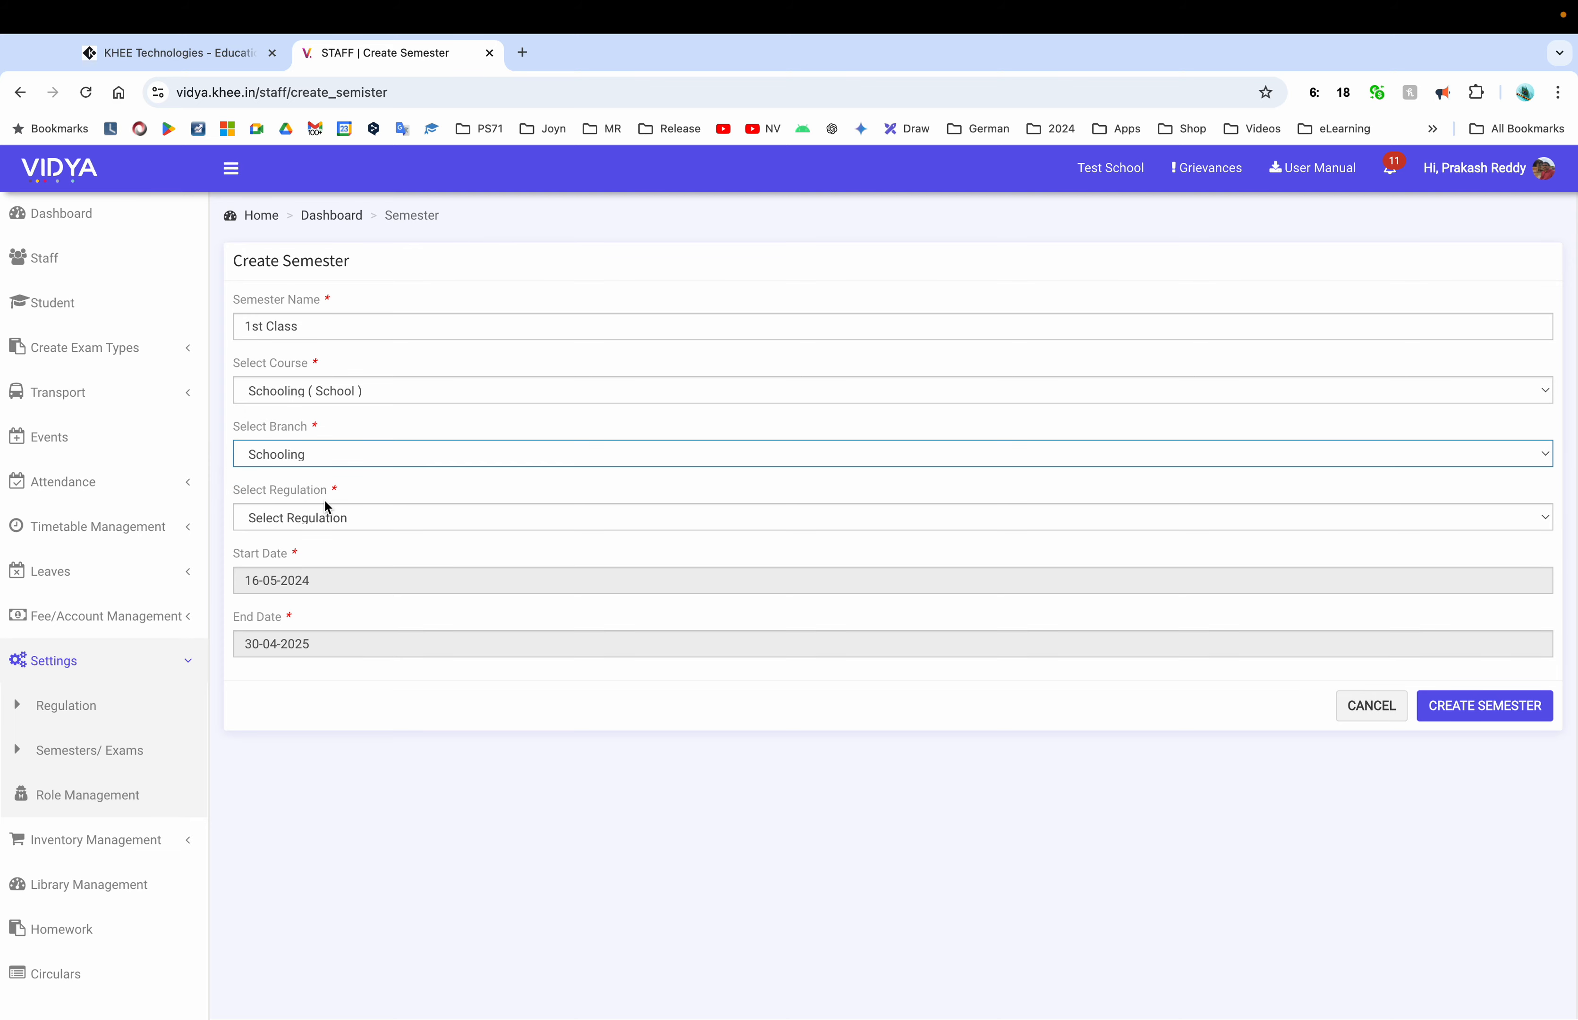
{"action": "left_click", "coordinate": [325, 516]}
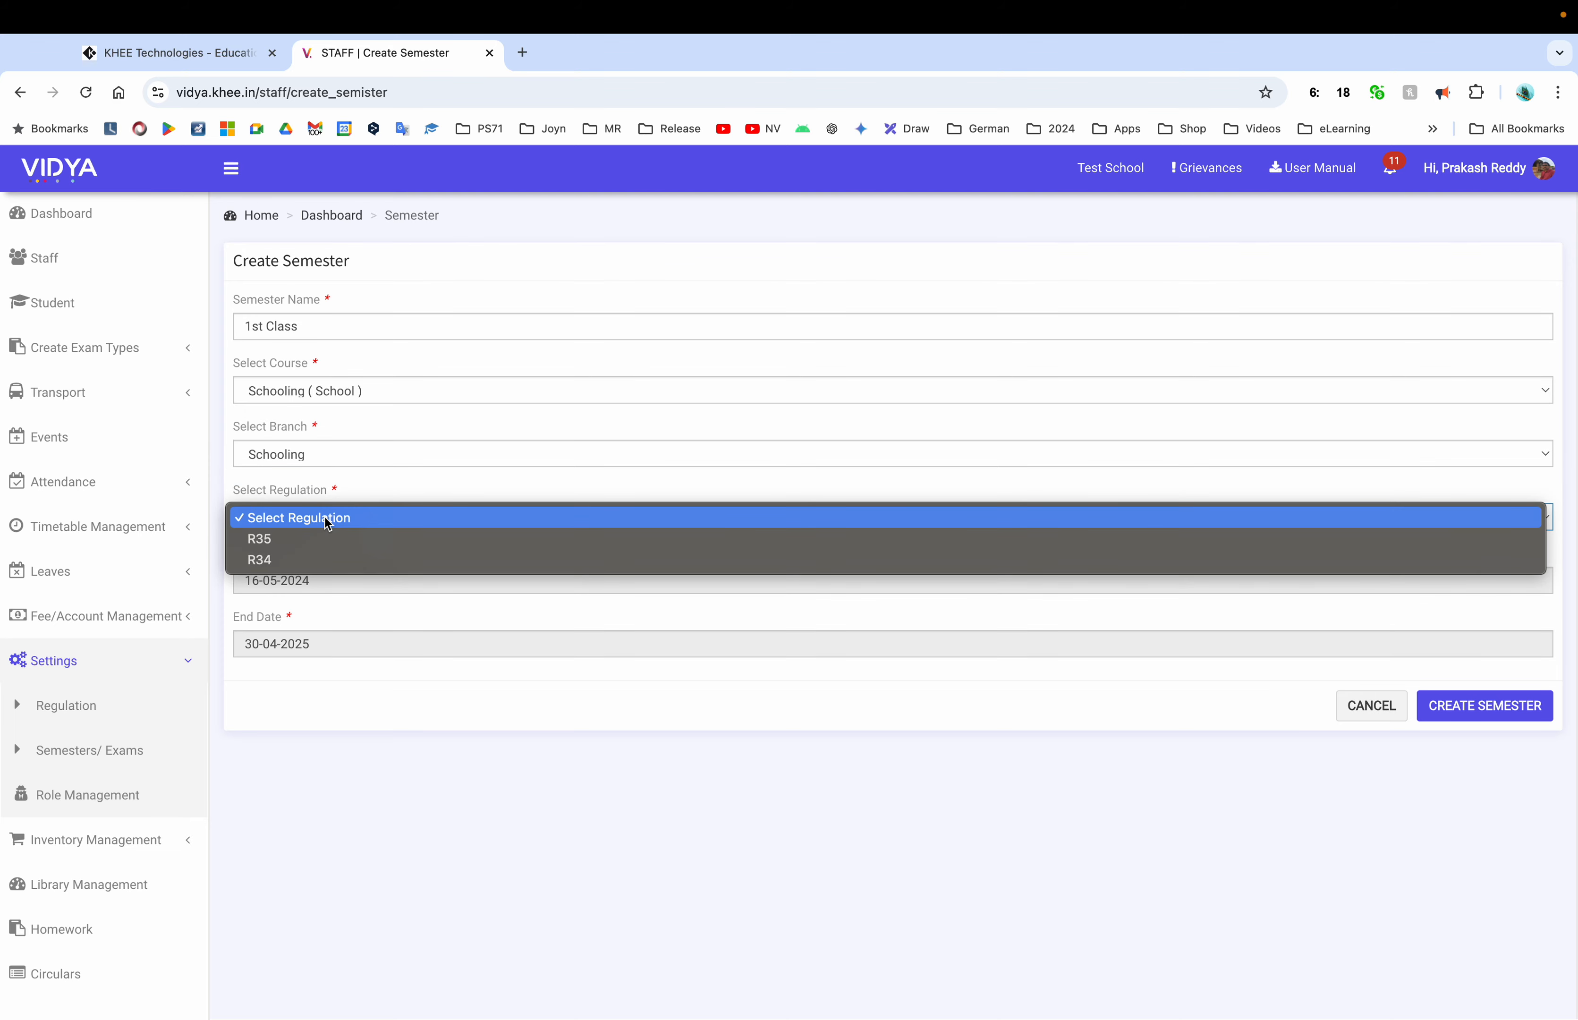
{"action": "left_click", "coordinate": [304, 545]}
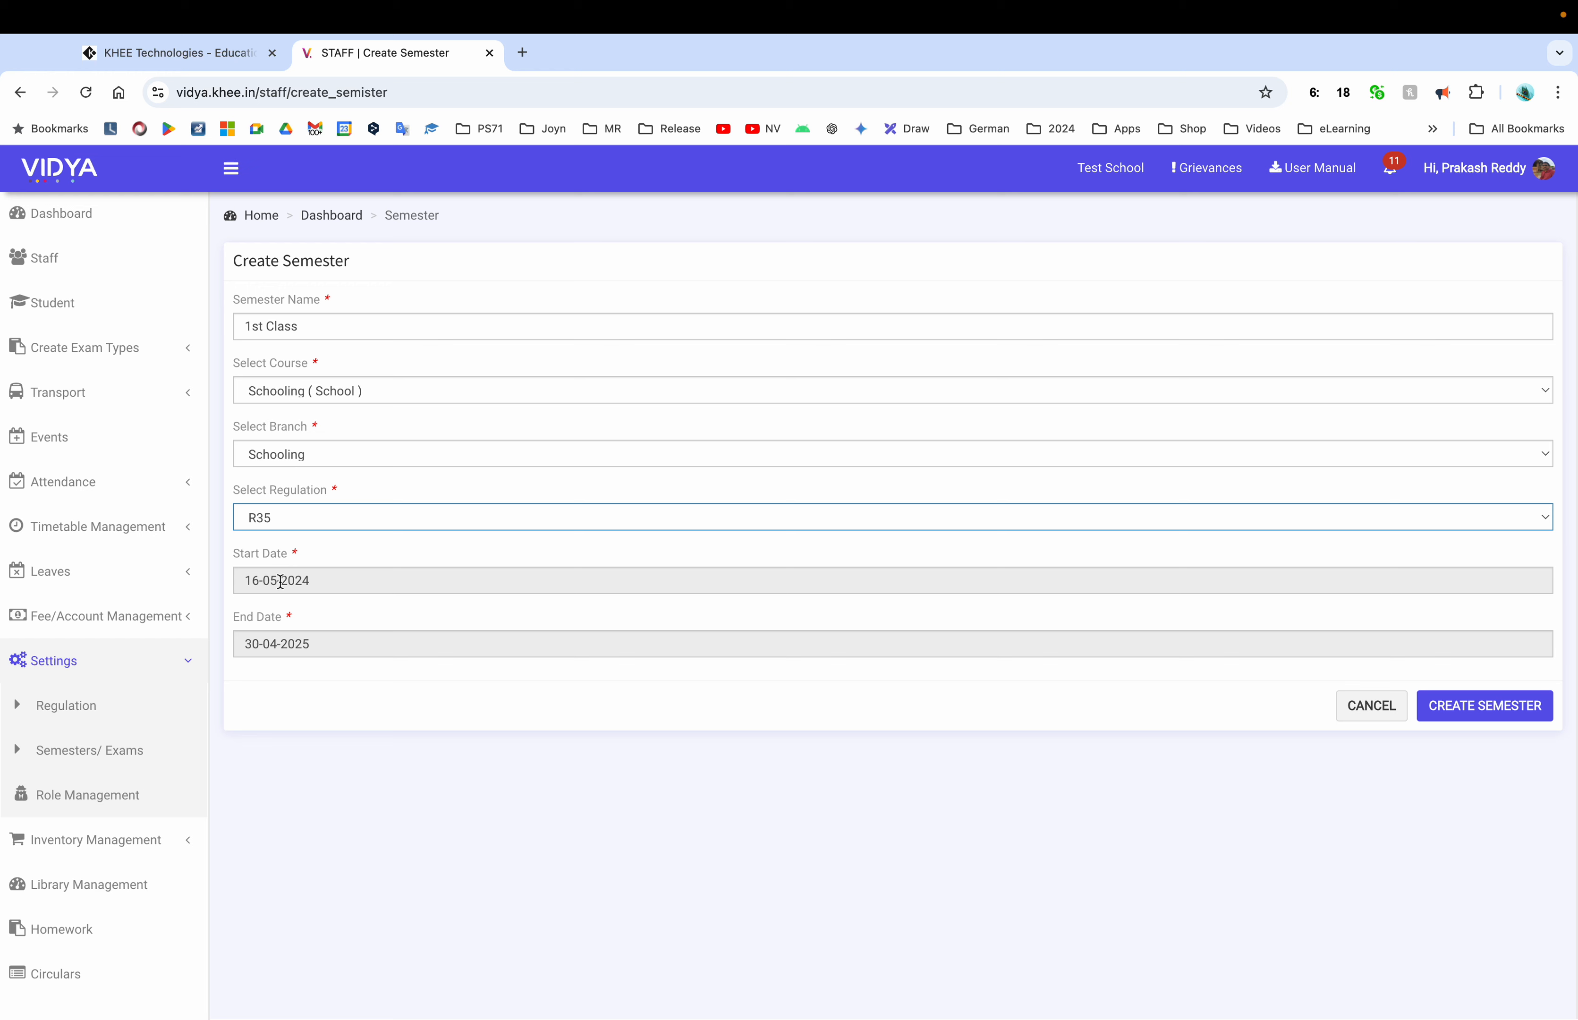
Keep the 16-05-2024 to 30-04-2025 dates and save the 1st Class semester
{"action": "left_click", "coordinate": [354, 581]}
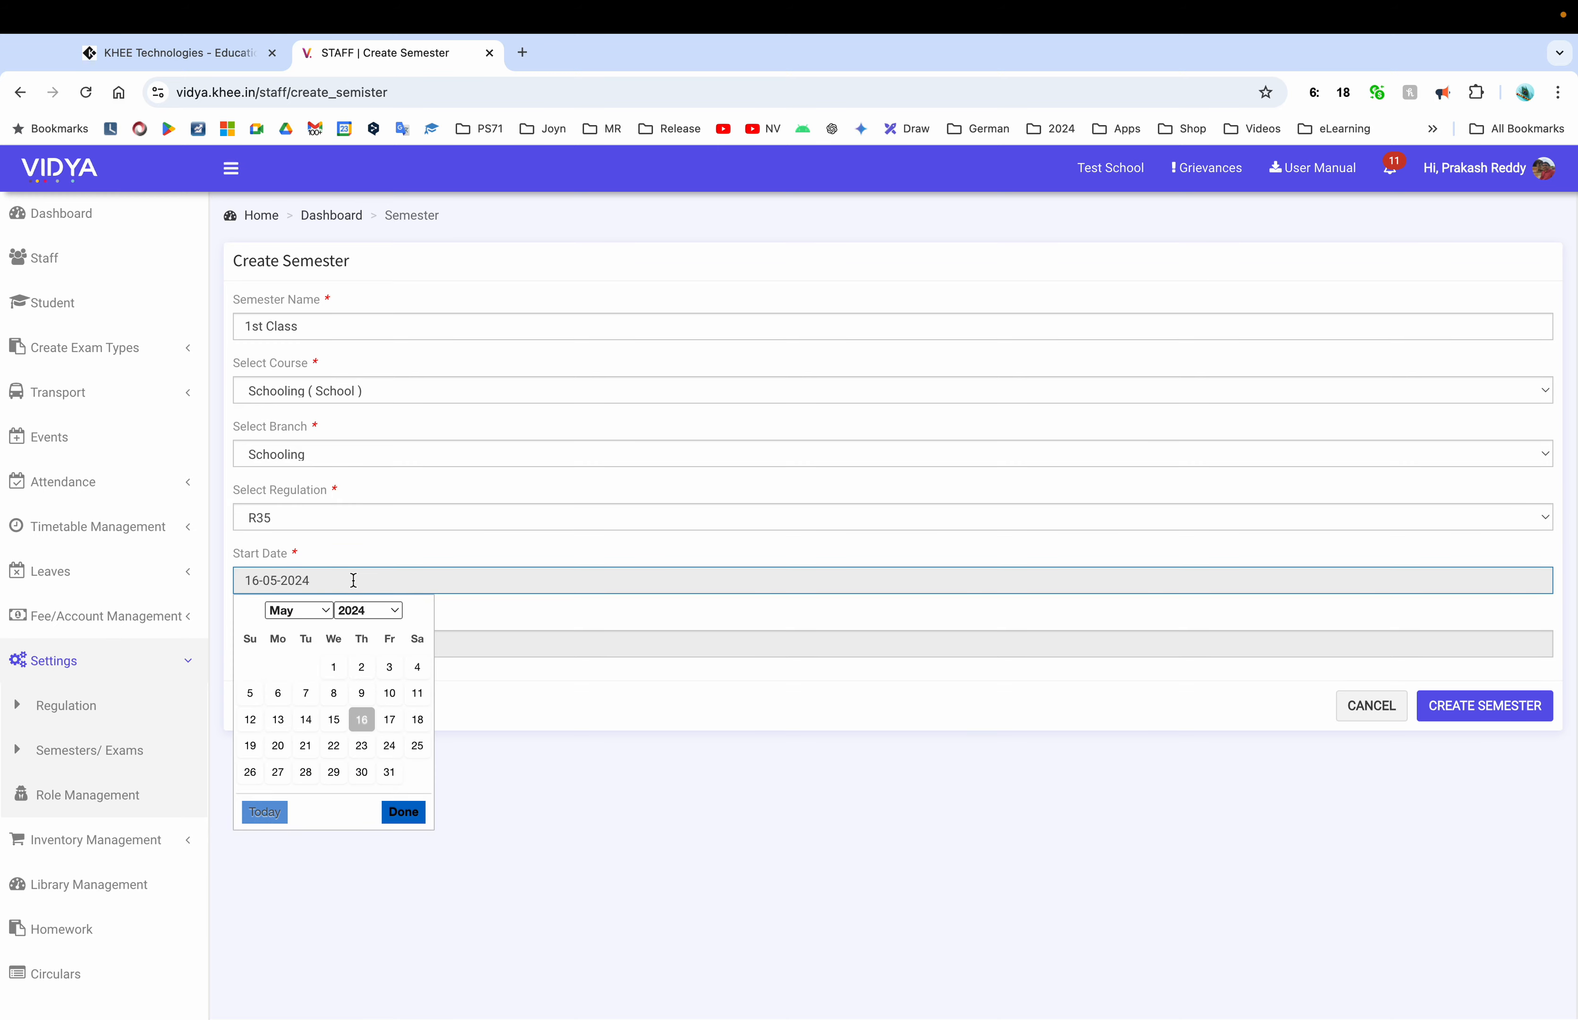
{"action": "left_click", "coordinate": [561, 698]}
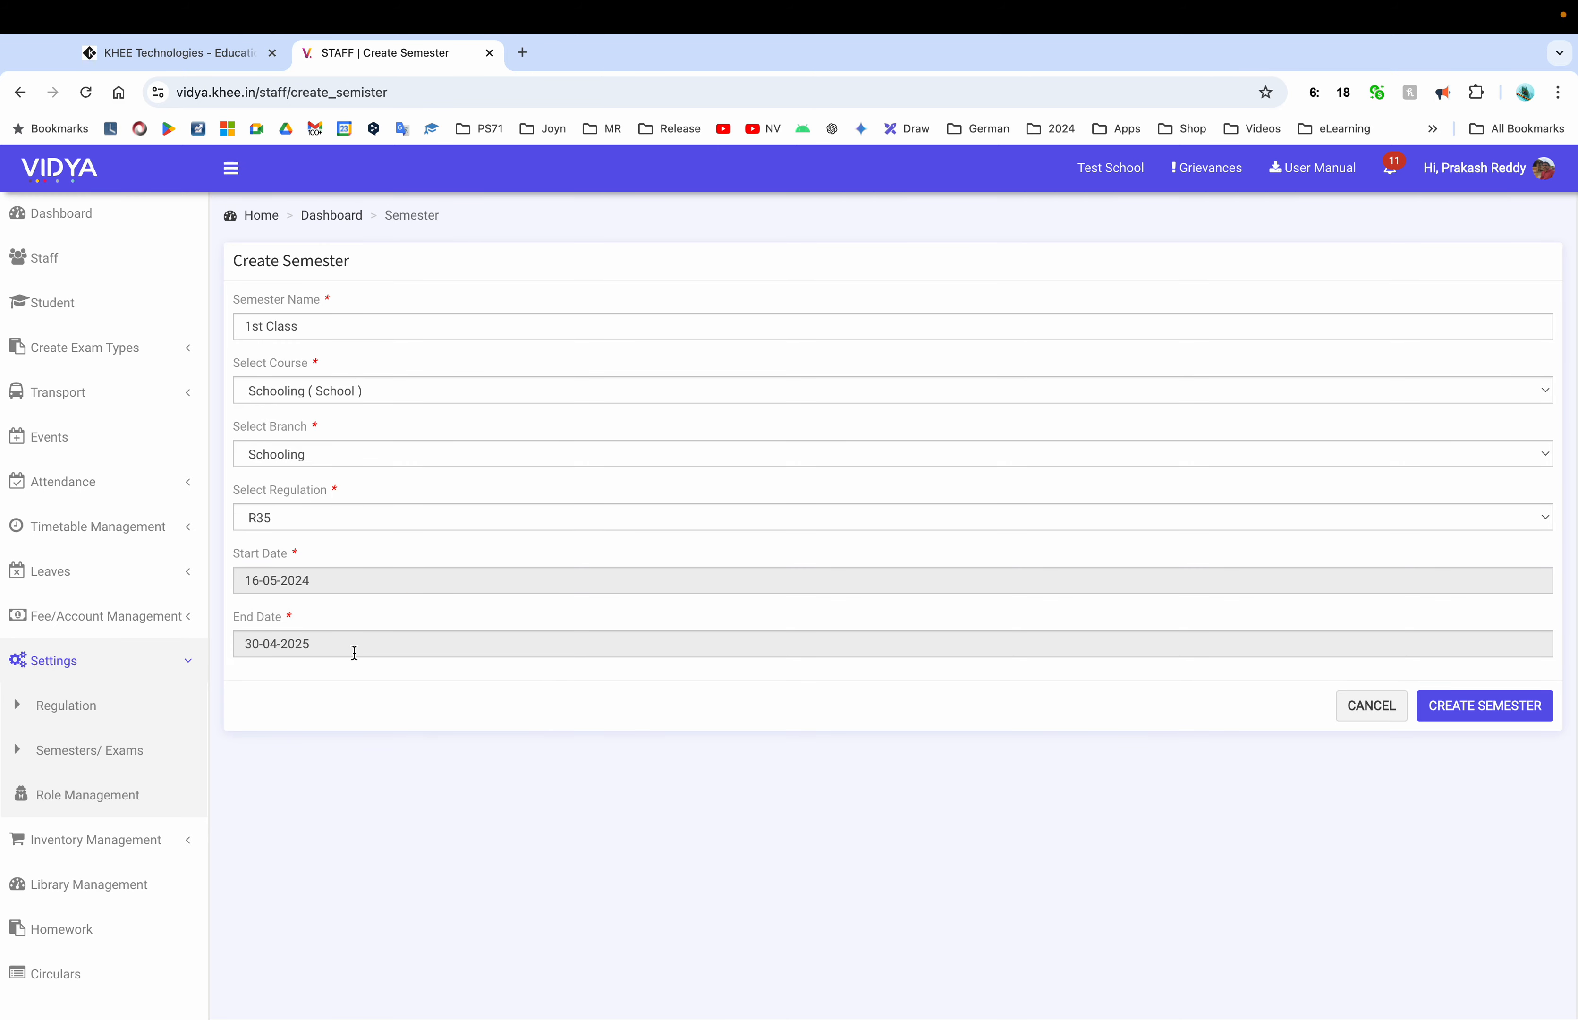
{"action": "left_click", "coordinate": [313, 648]}
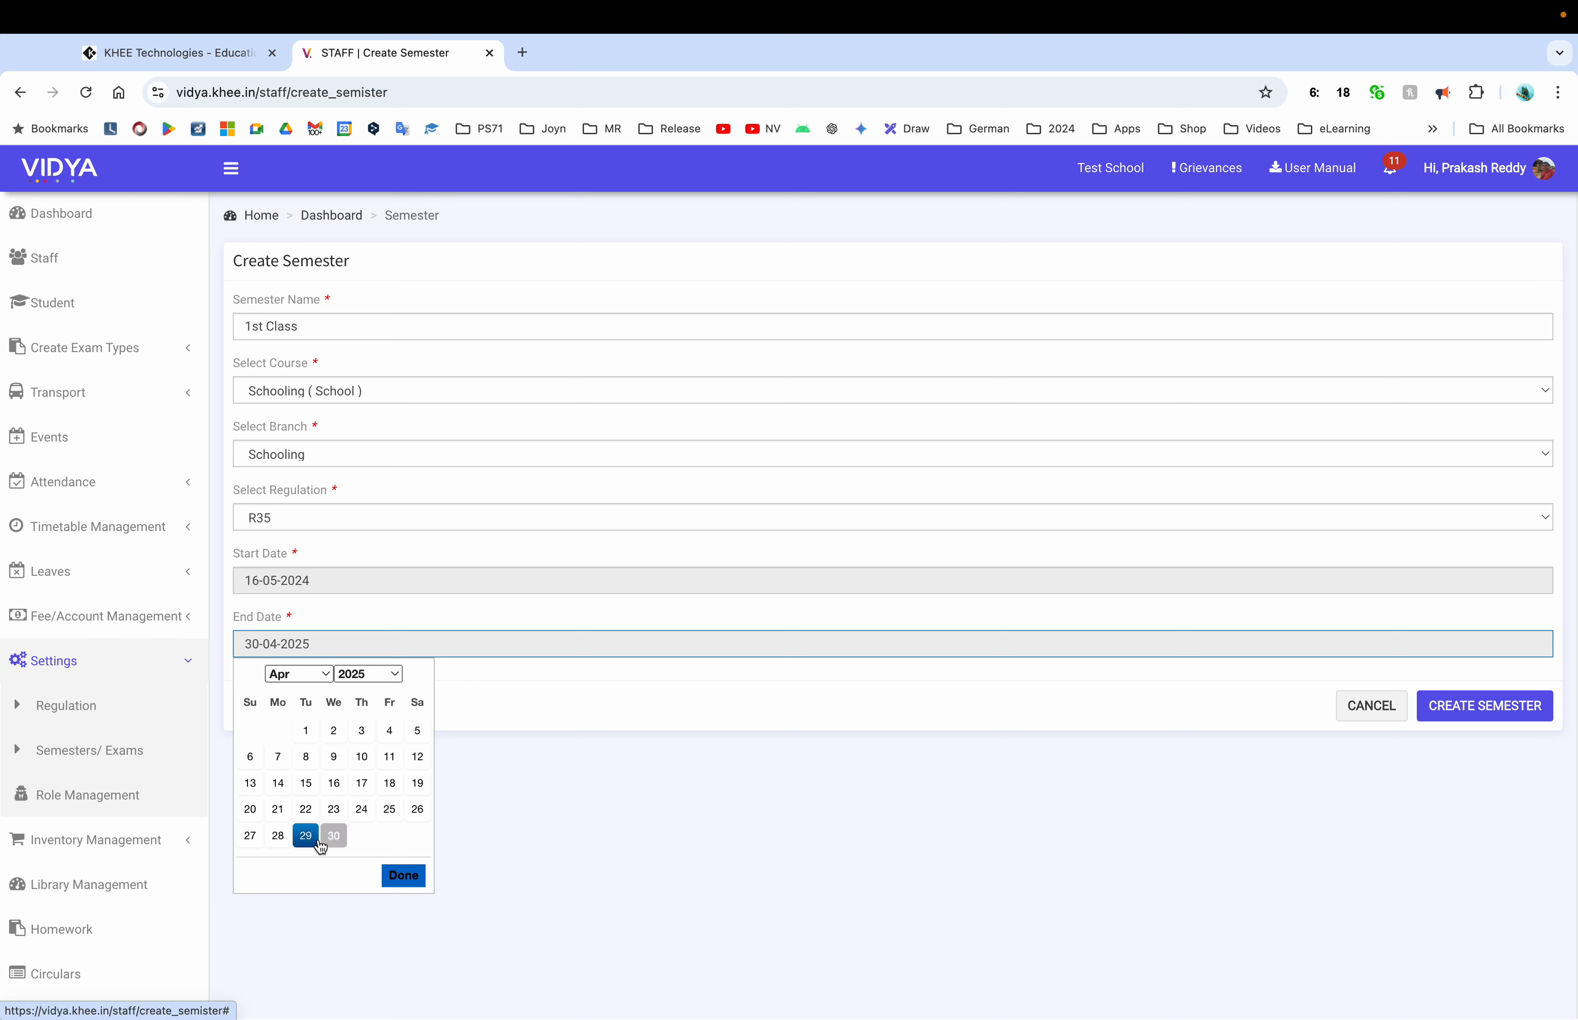
{"action": "left_click", "coordinate": [744, 684]}
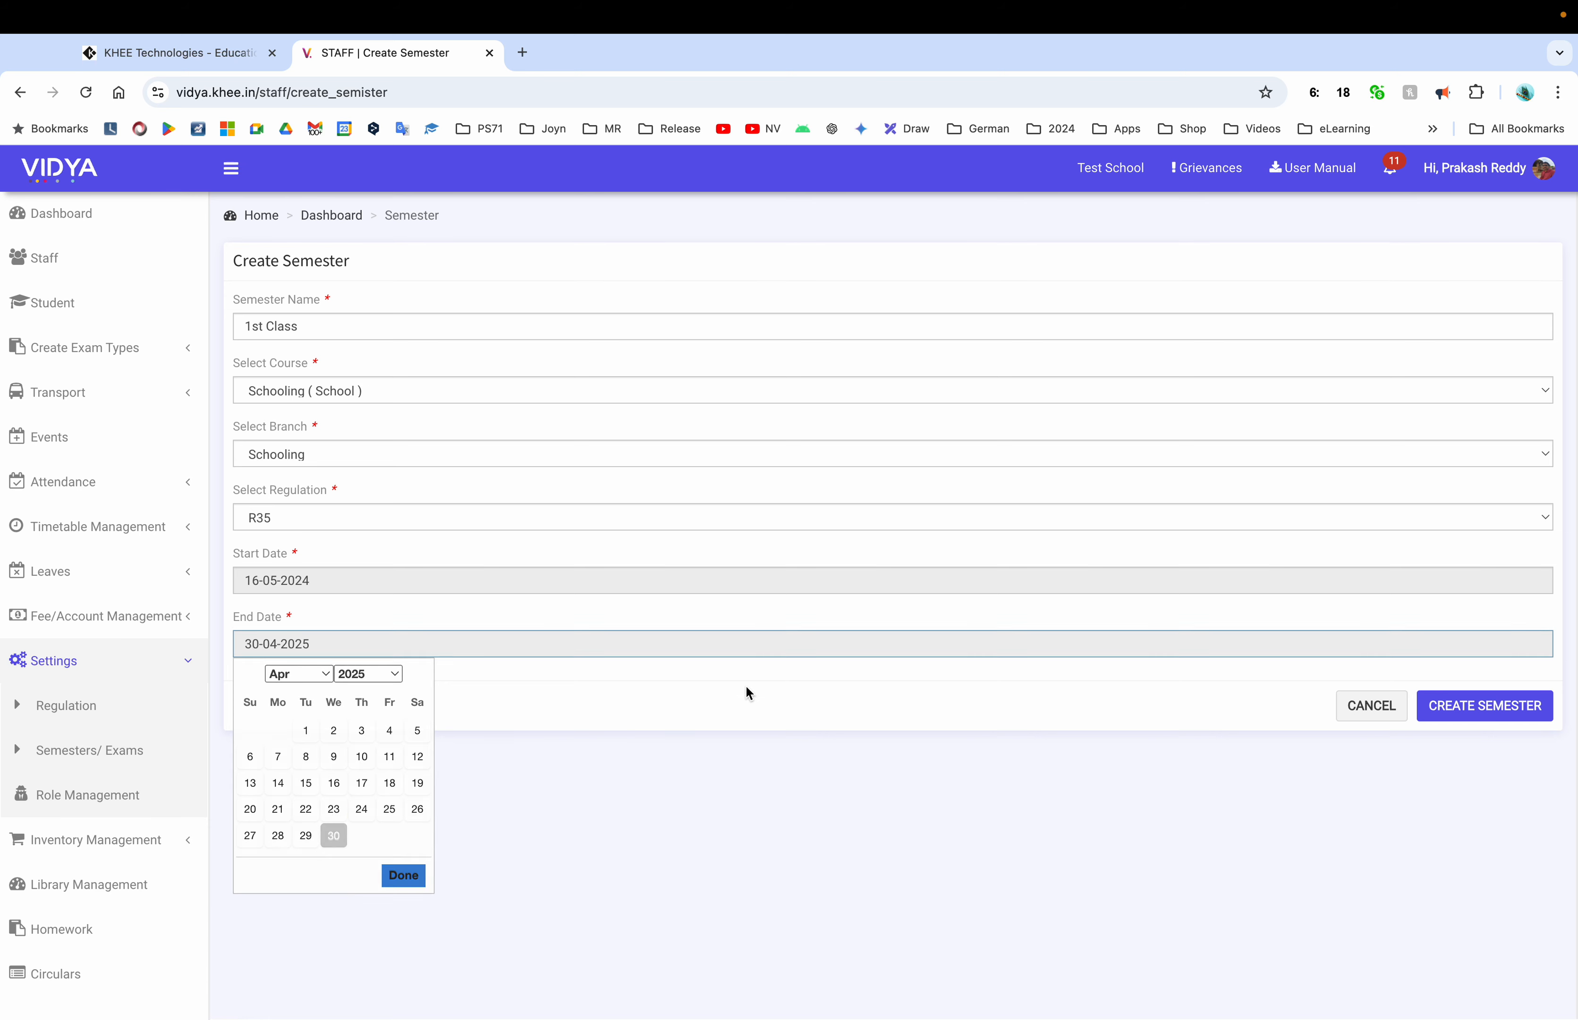
{"action": "left_click", "coordinate": [1485, 705]}
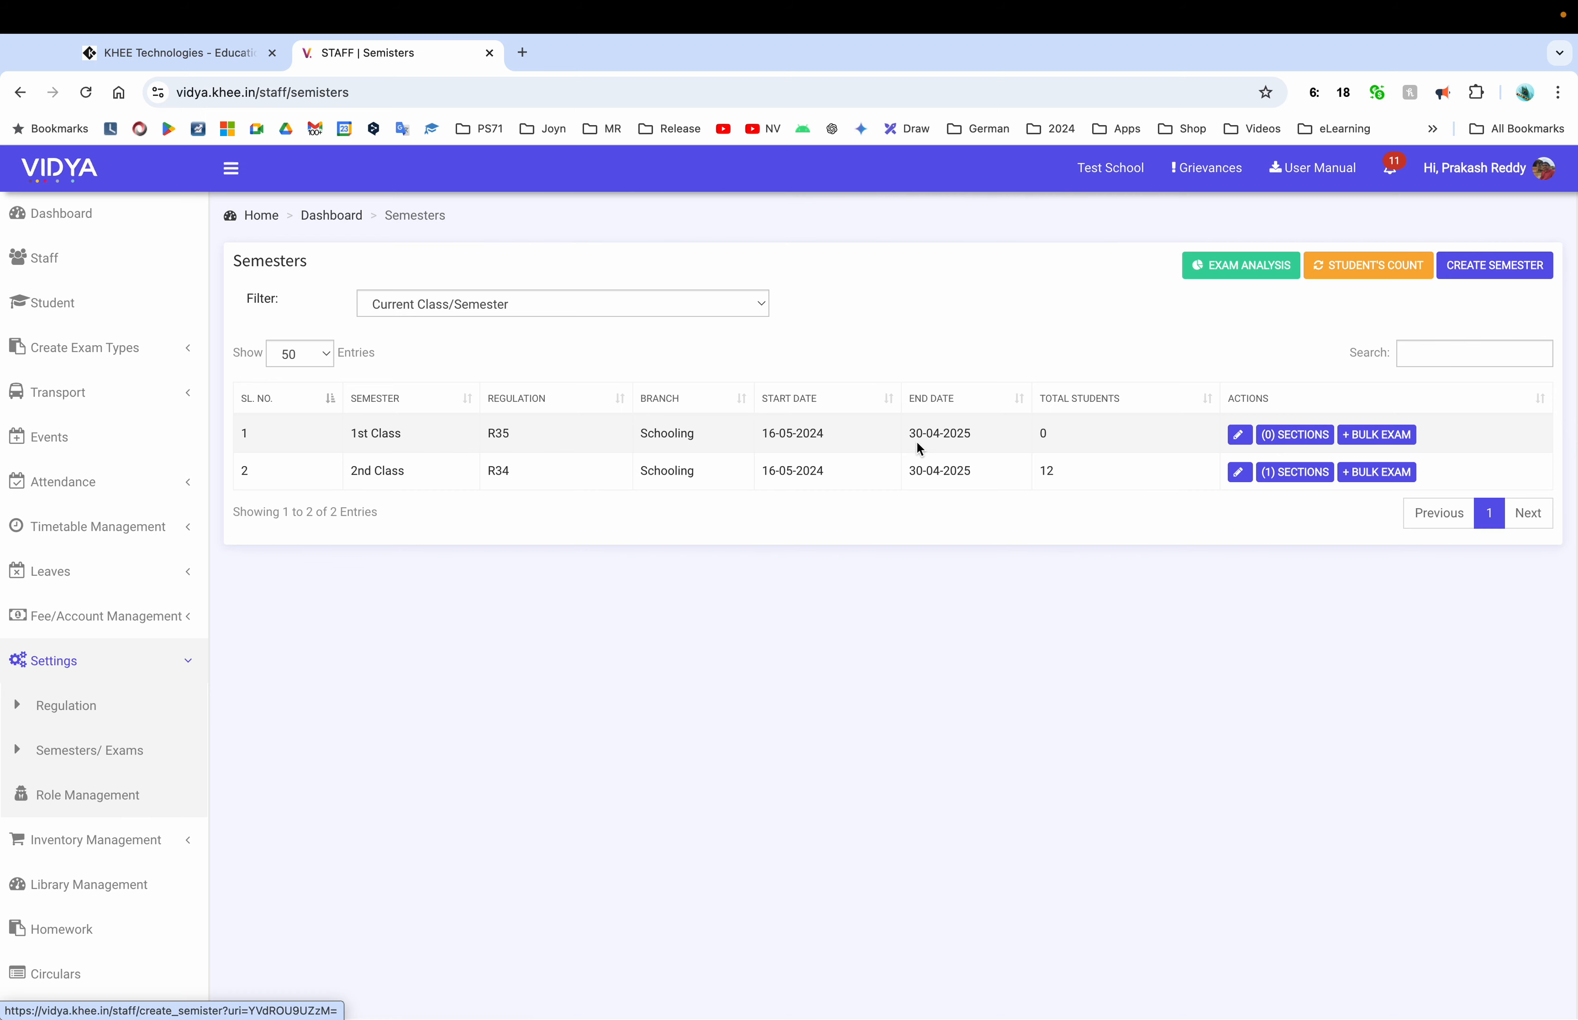
Create a 1st Class section as A-Section with alias '1st - A sec'
{"action": "left_click", "coordinate": [1286, 449]}
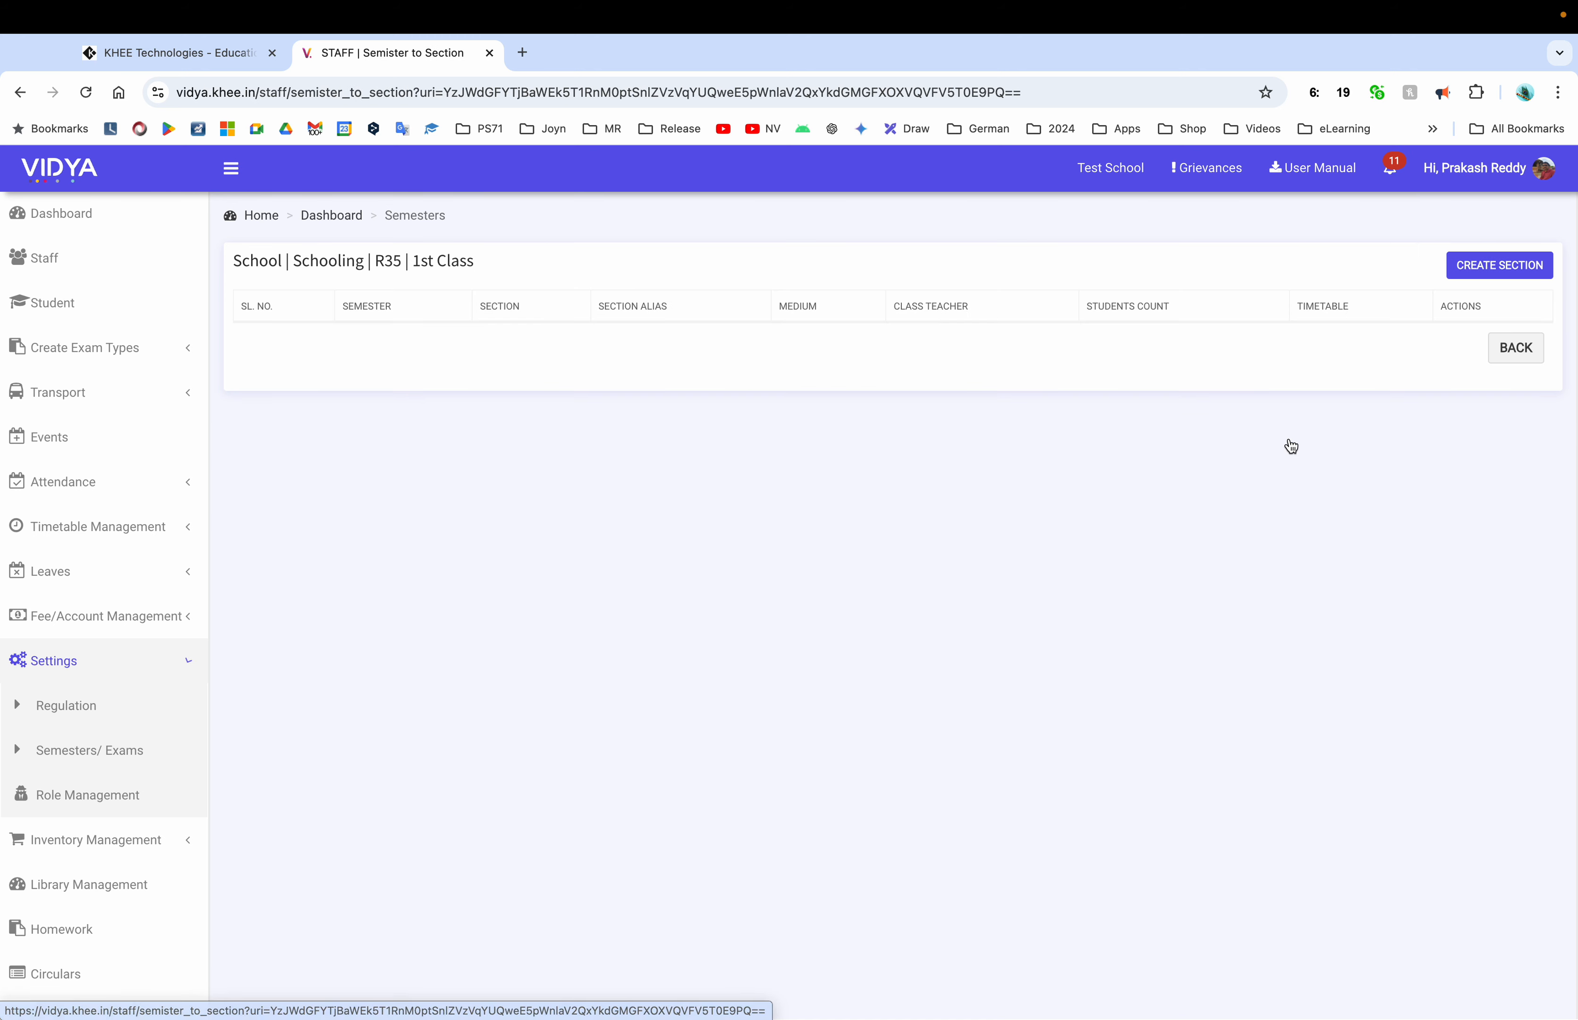
{"action": "left_click", "coordinate": [1518, 271]}
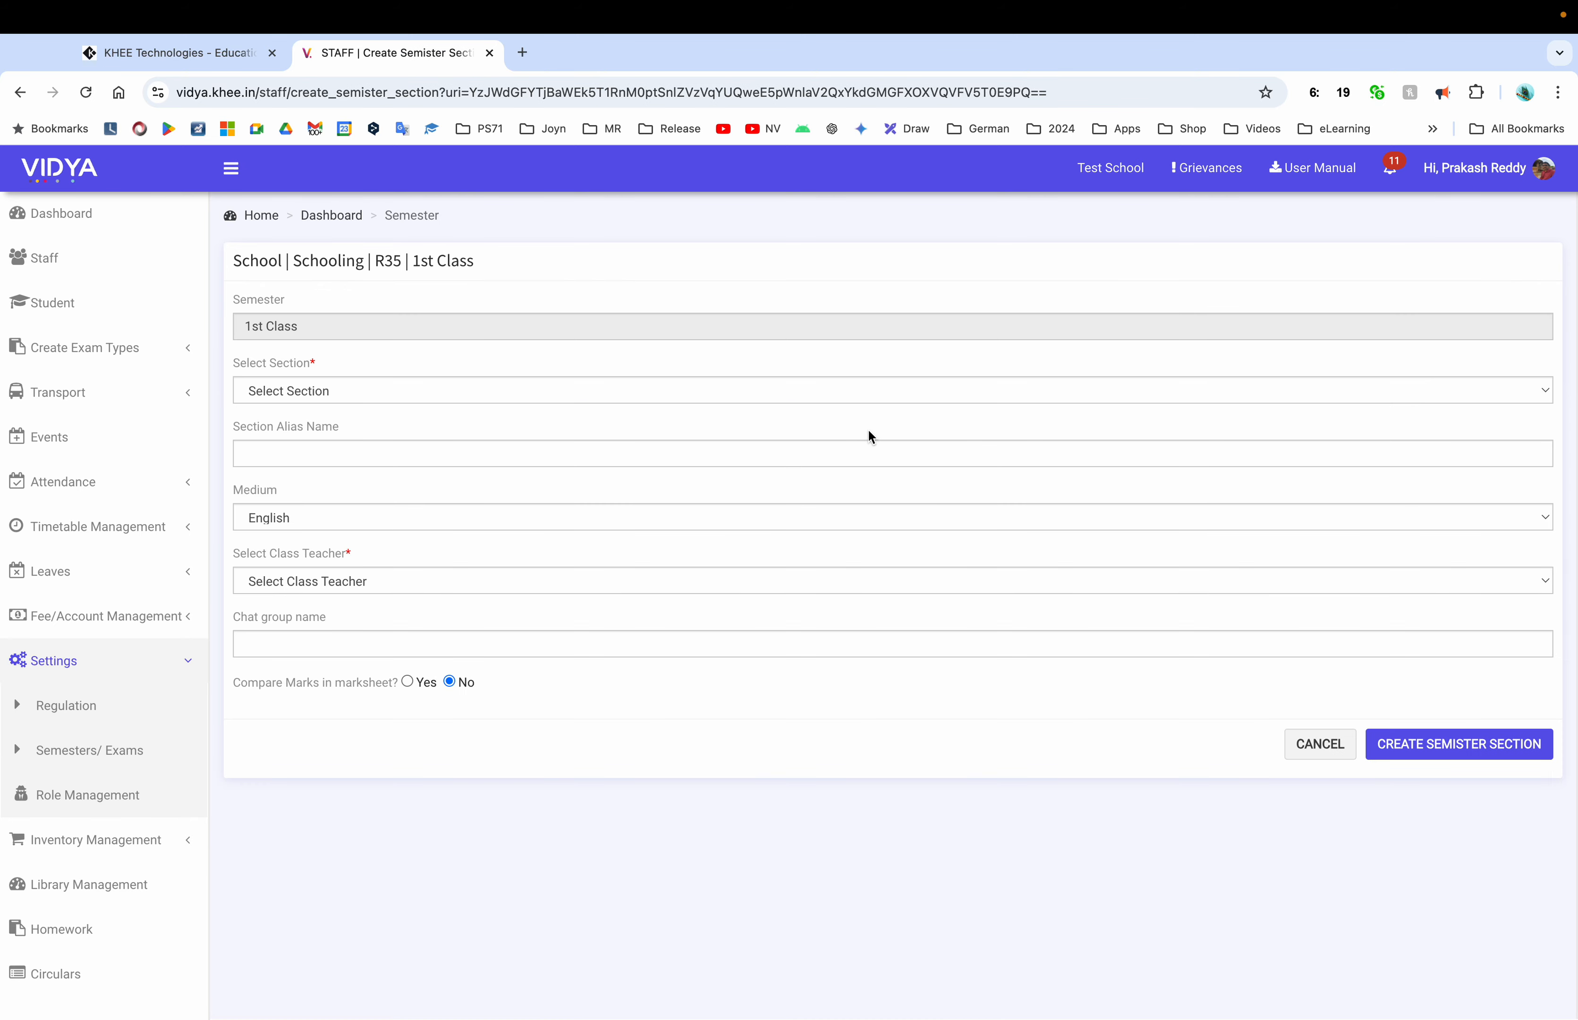
{"action": "left_click", "coordinate": [486, 389]}
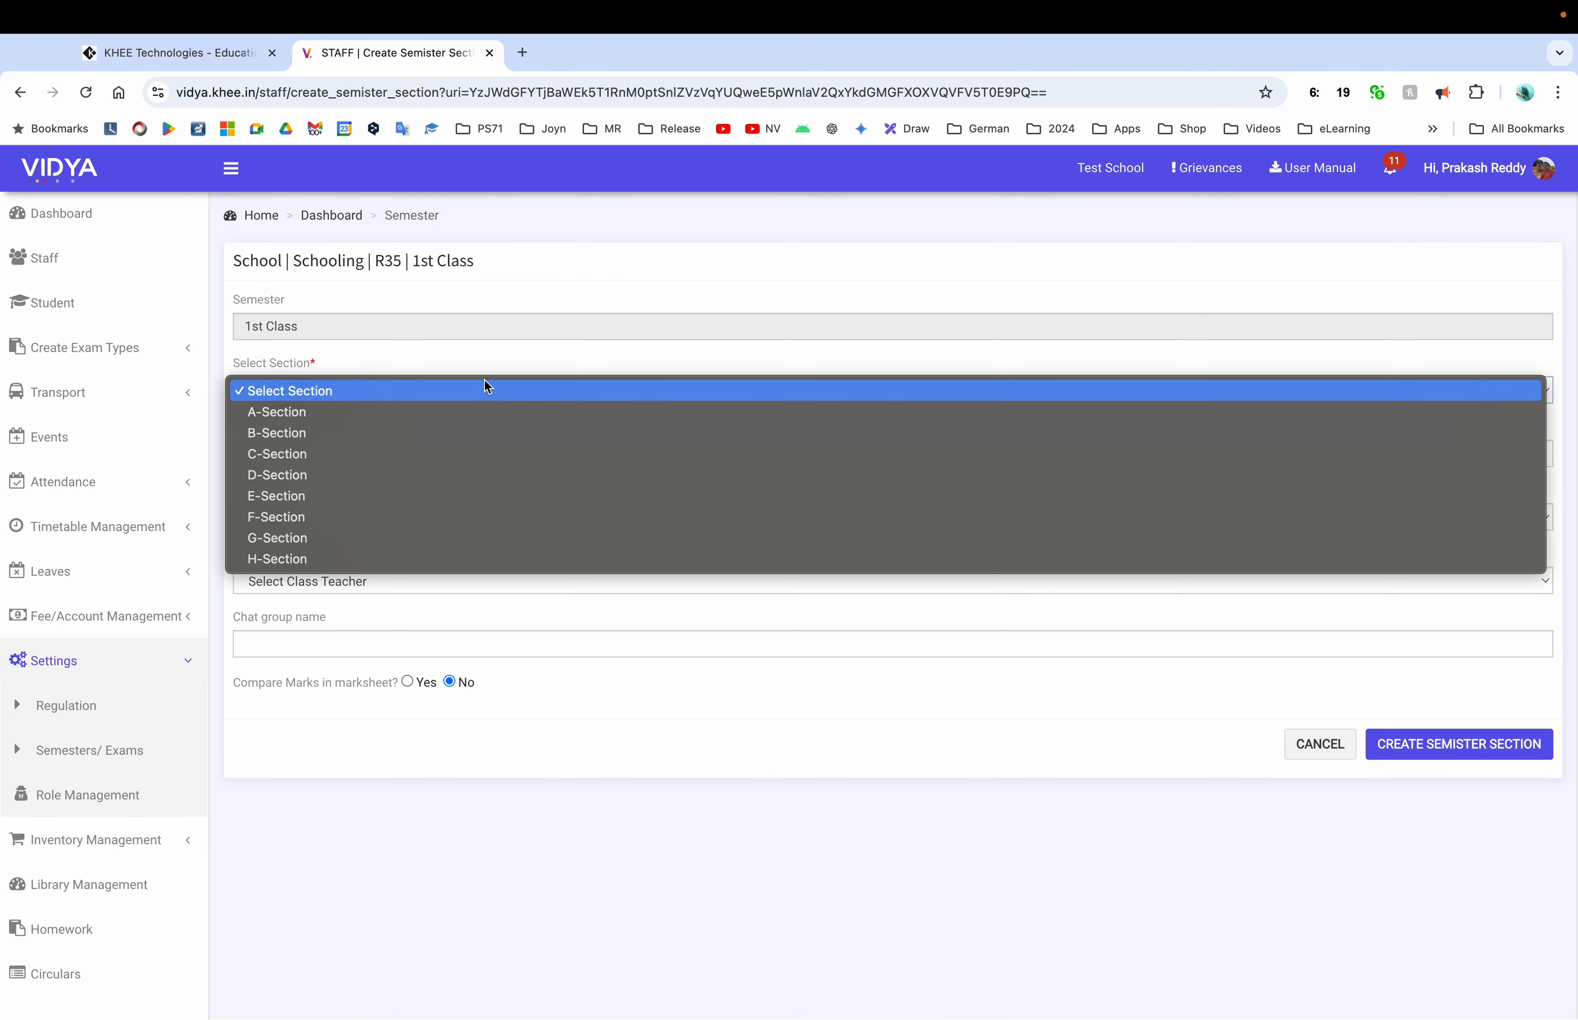
{"action": "left_click", "coordinate": [415, 414]}
{"action": "left_click", "coordinate": [387, 458]}
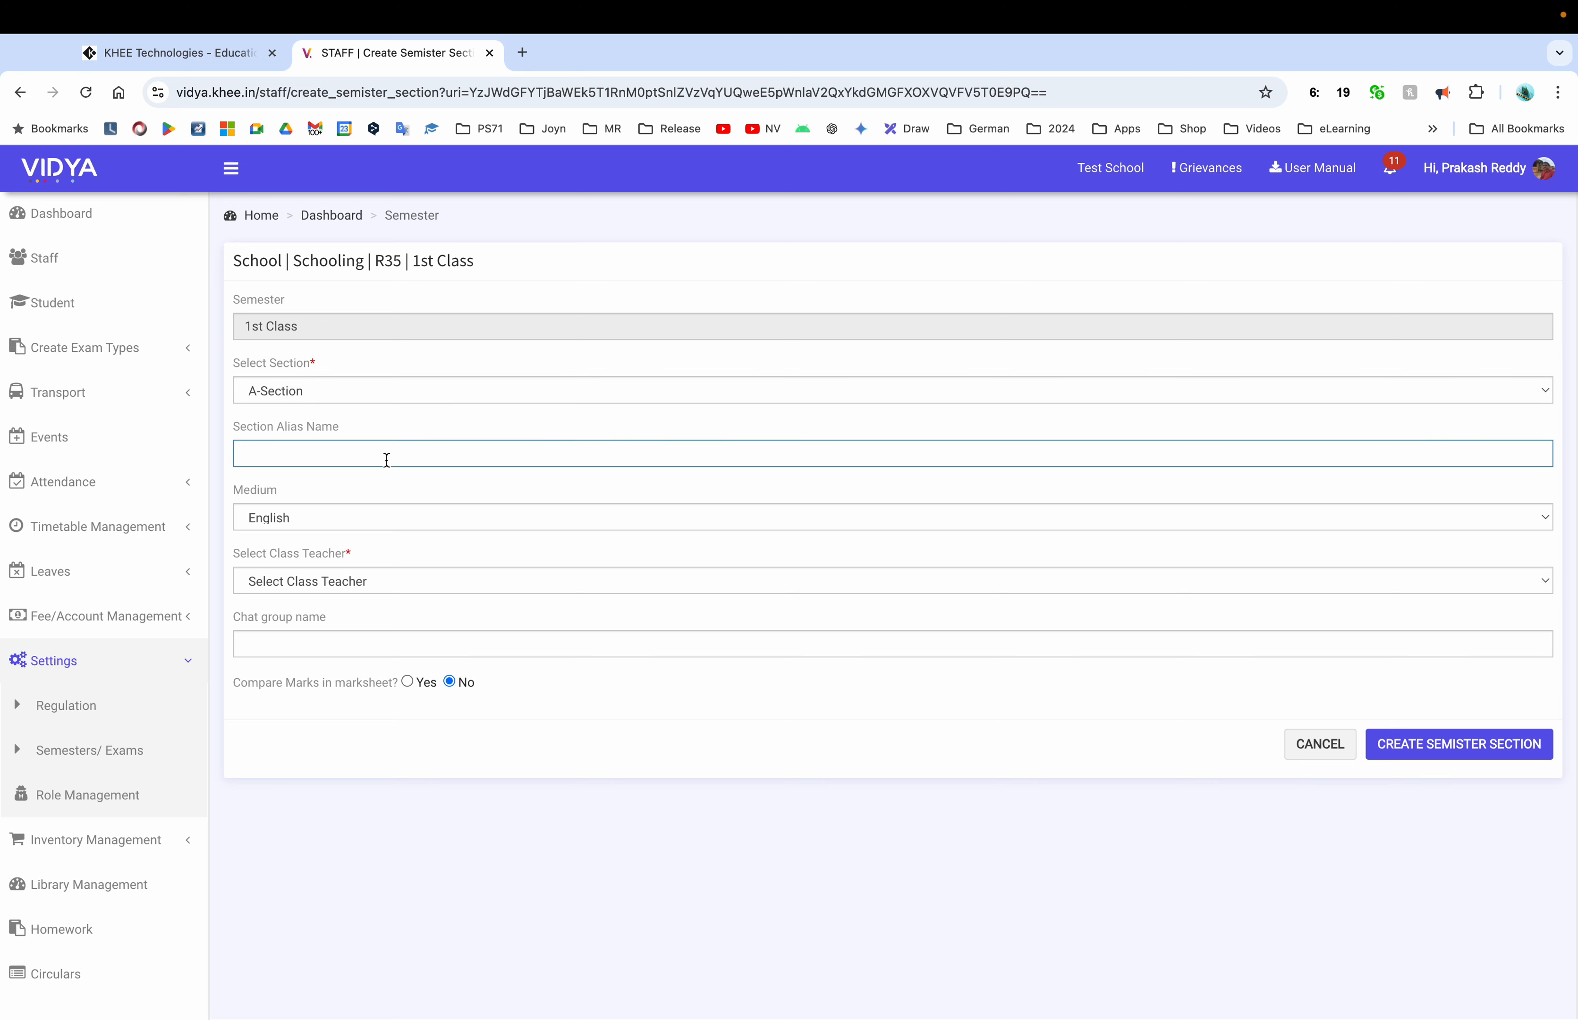
{"action": "type", "text": "1st - A sec"}
Keep English as the medium and assign a class teacher
{"action": "left_click", "coordinate": [329, 518]}
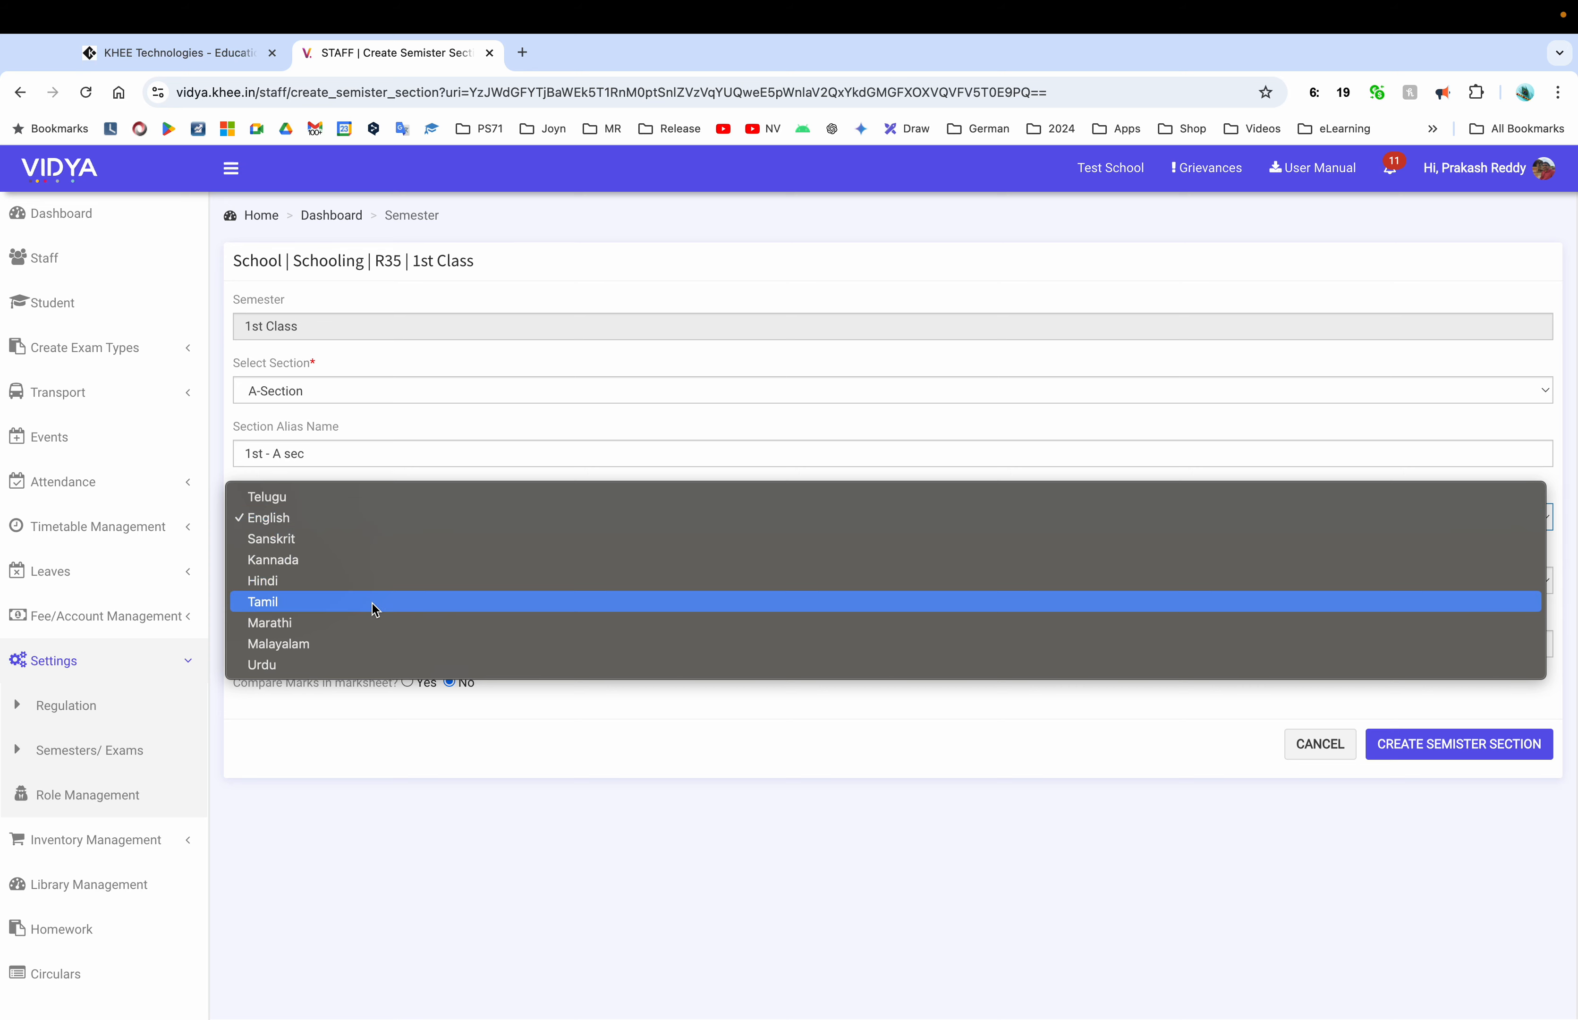
{"action": "left_click", "coordinate": [430, 514]}
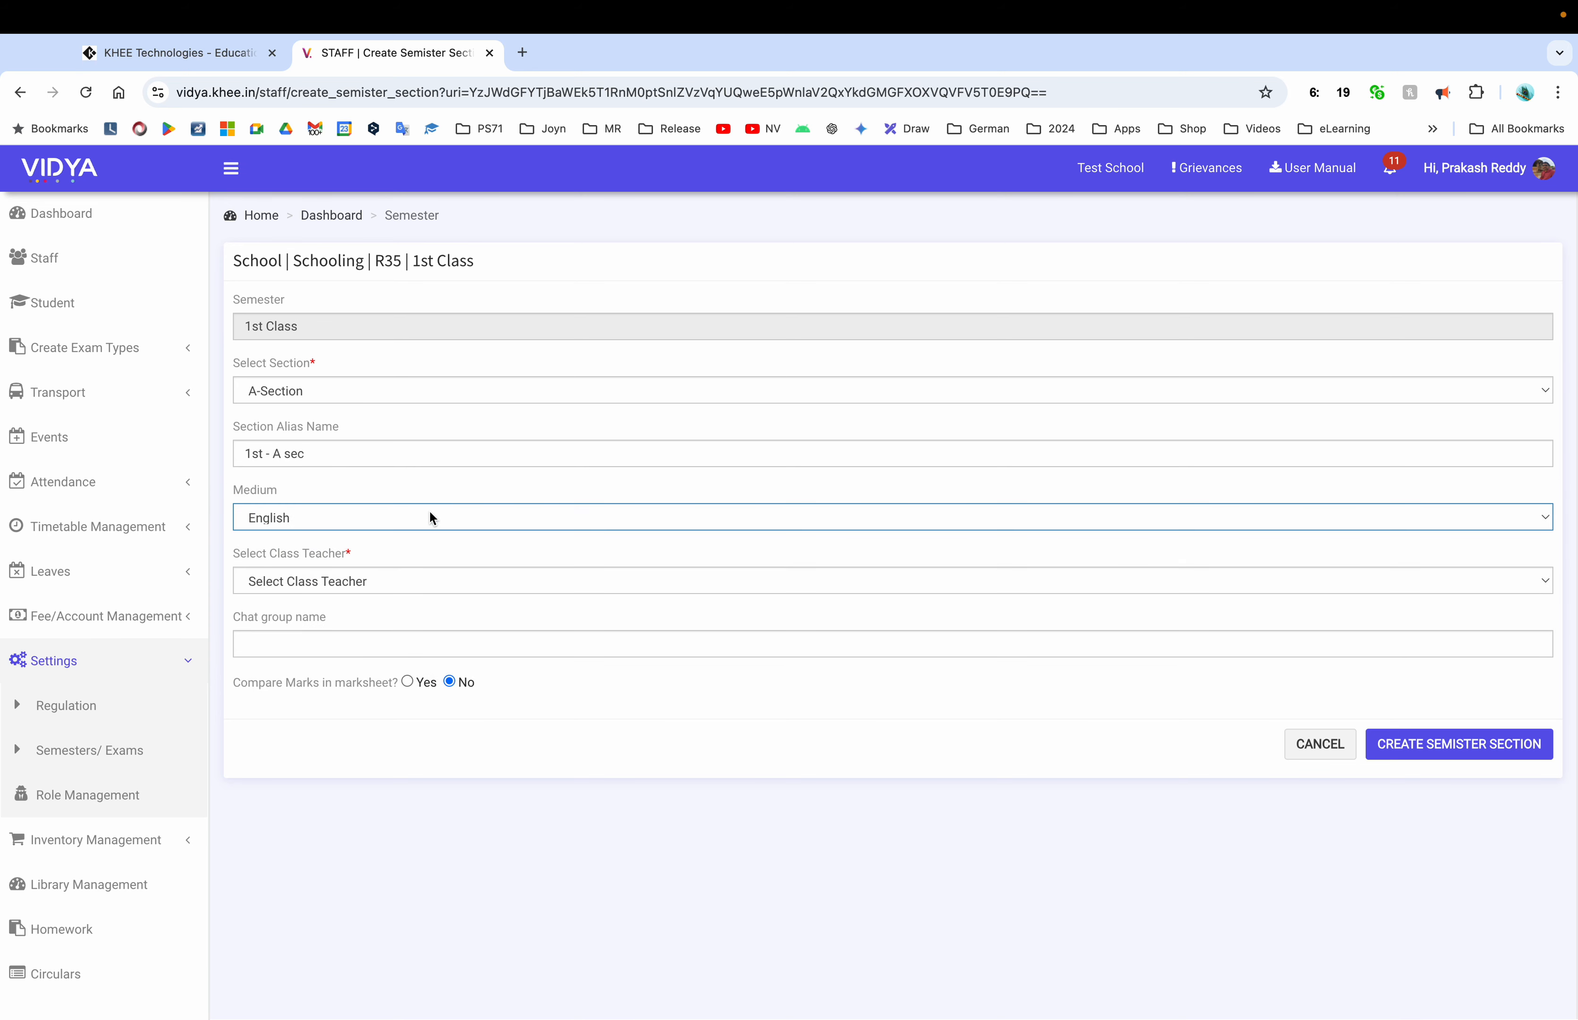
{"action": "left_click", "coordinate": [363, 589]}
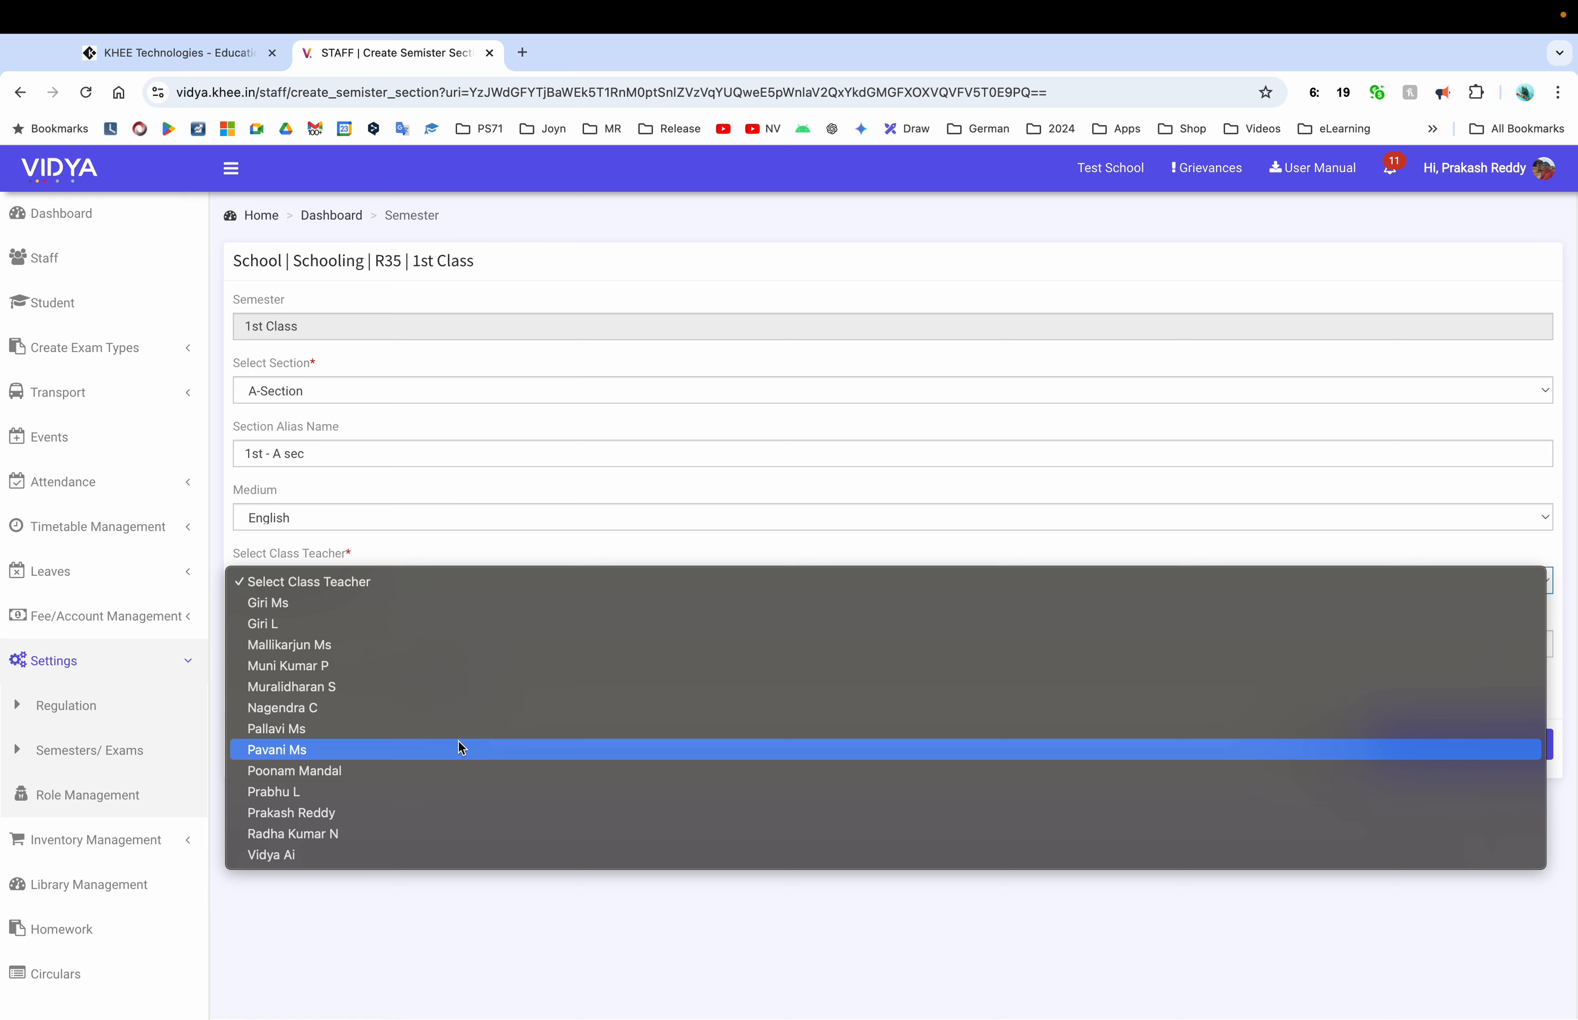
{"action": "left_click", "coordinate": [381, 727]}
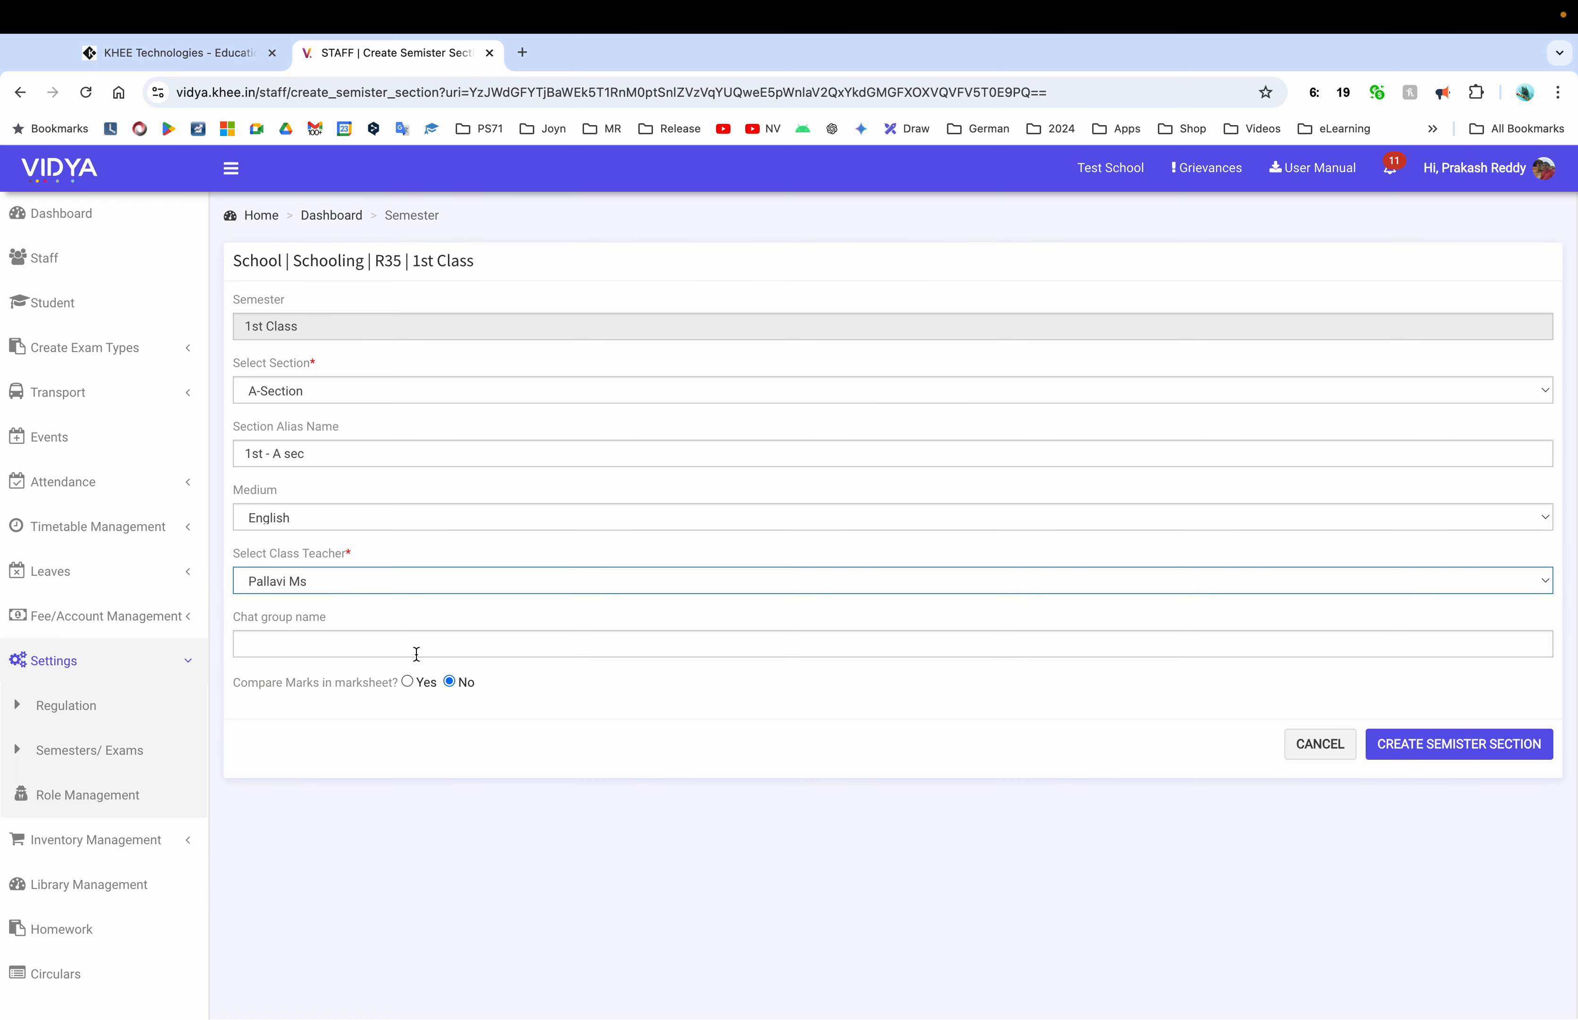
Copy the alias '1st - A sec' into the Chat group name field
{"action": "left_click", "coordinate": [386, 645]}
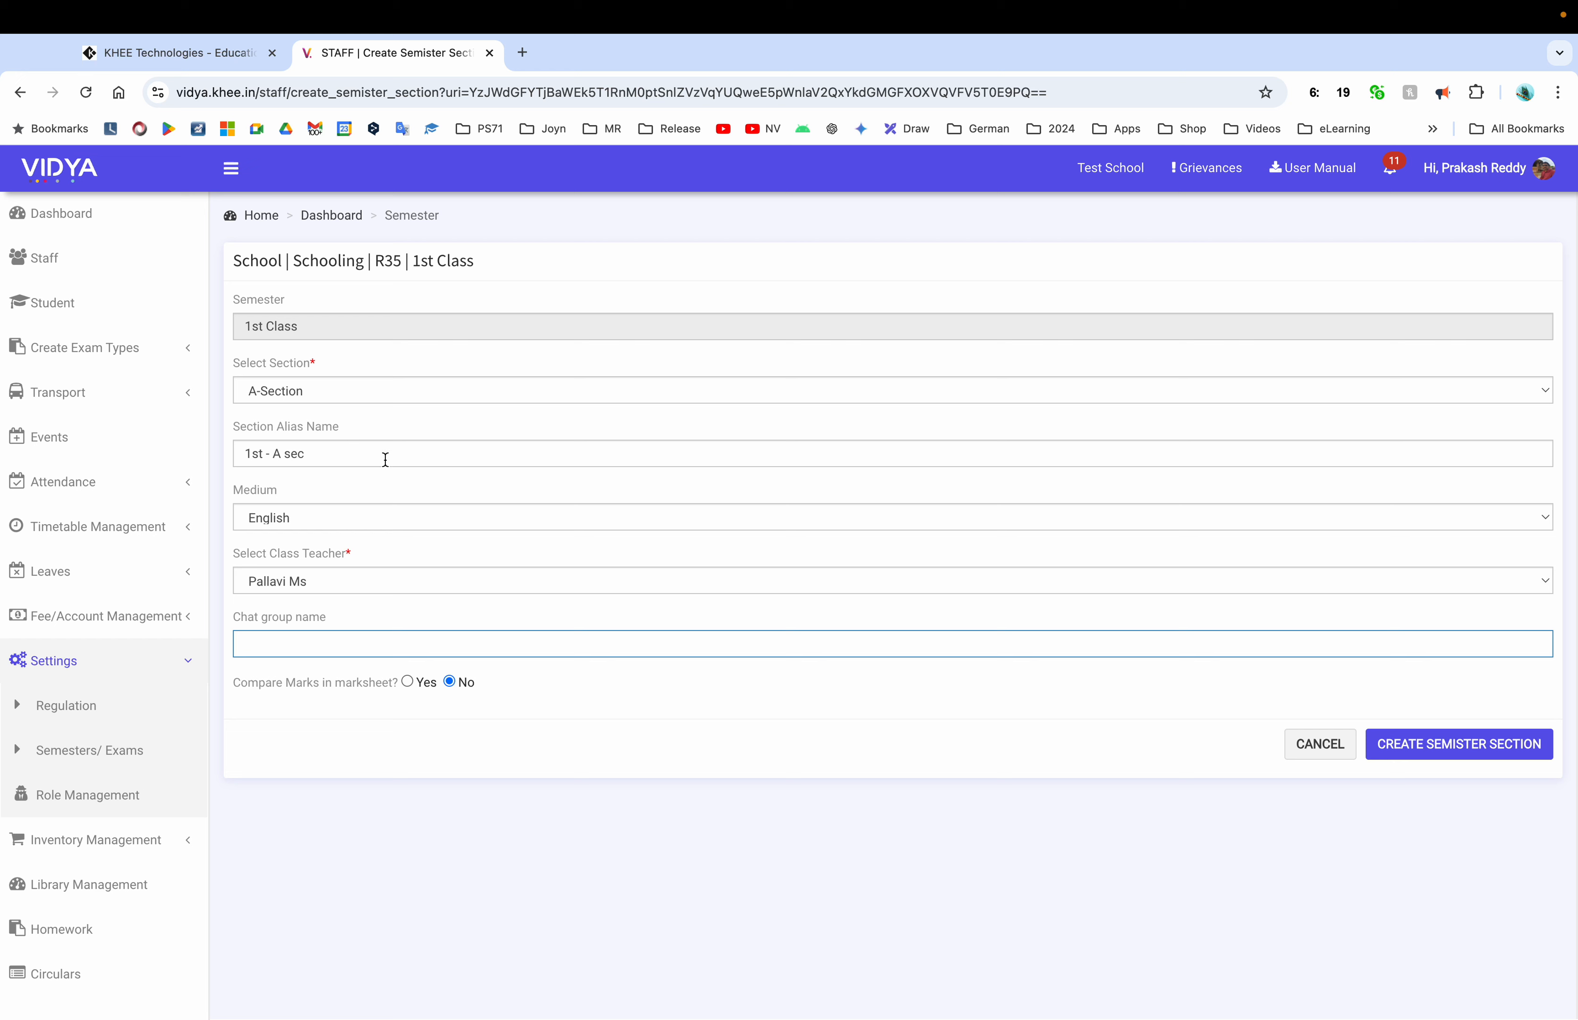
{"action": "left_click_drag", "start_coordinate": [380, 458], "coordinate": [242, 451]}
{"action": "key", "text": "super+c"}
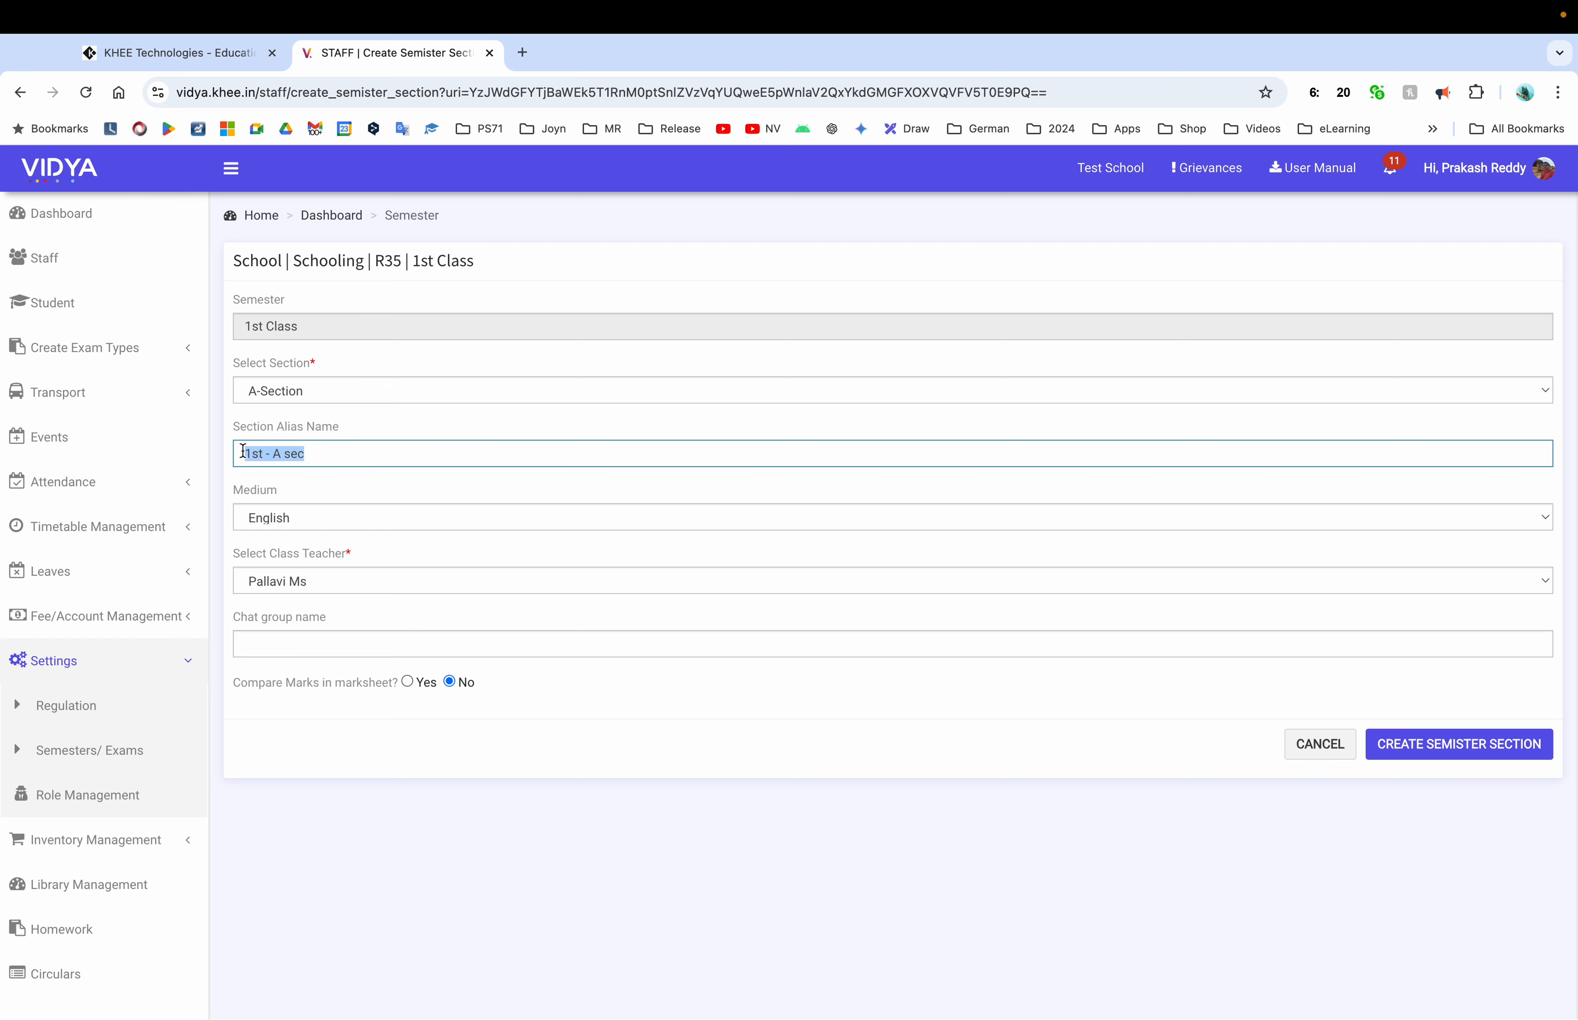
{"action": "left_click", "coordinate": [361, 645]}
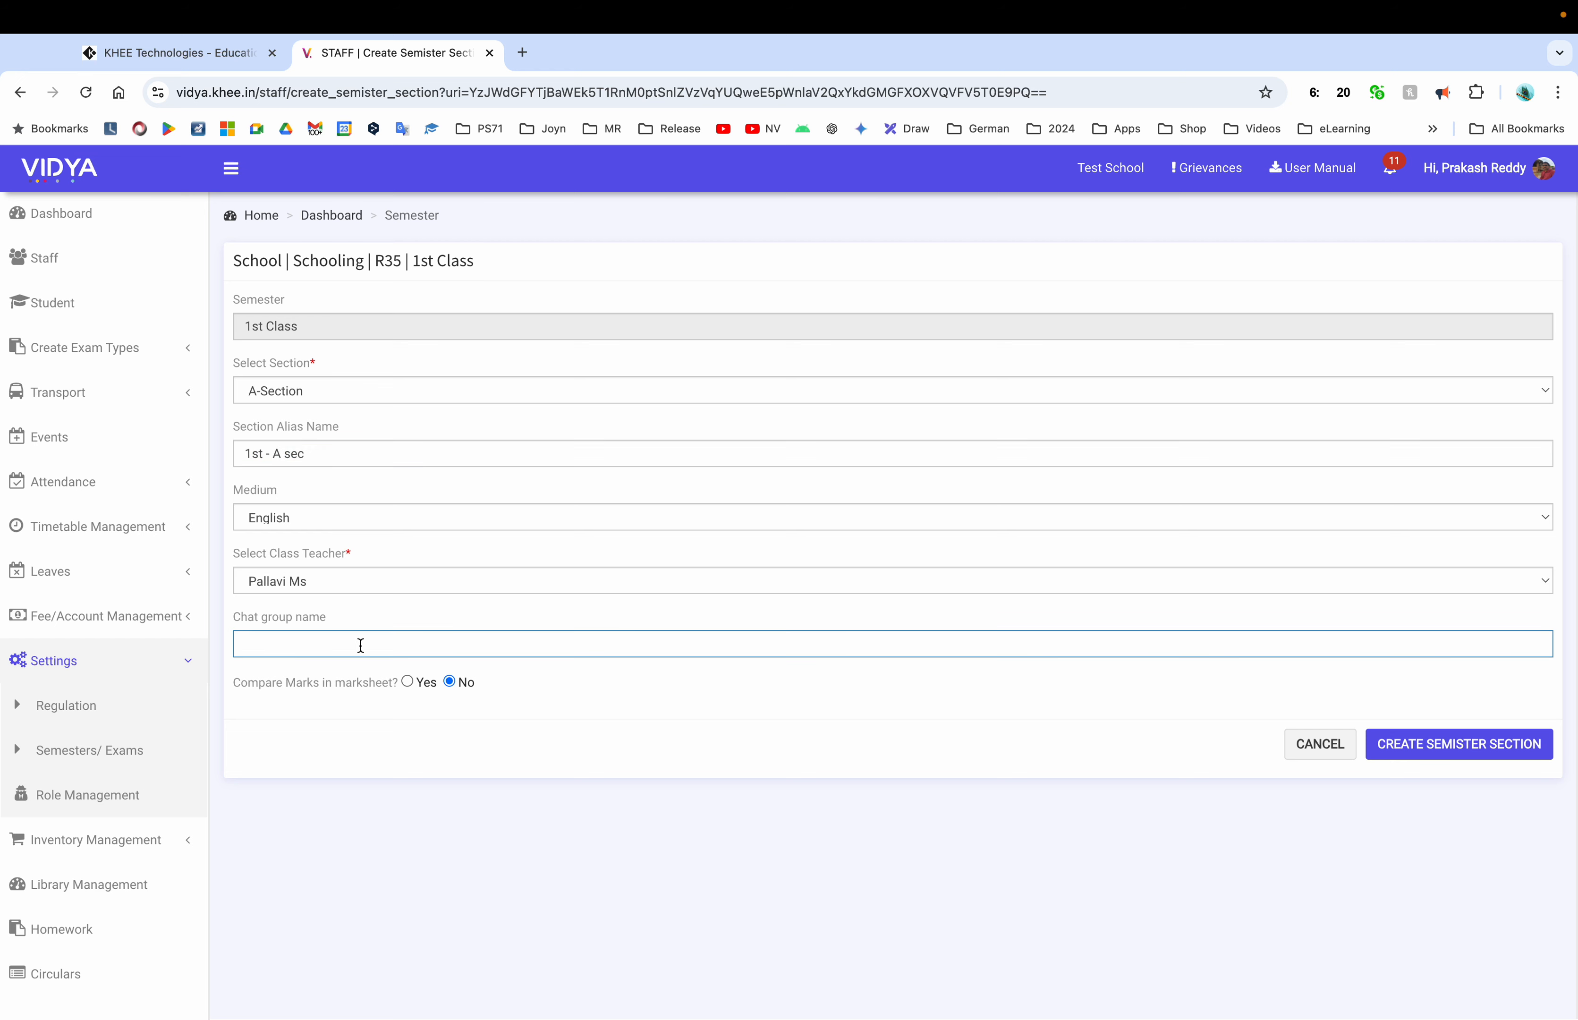
{"action": "key", "text": "super+v"}
Save the A-Section for 1st Class and go to the Student List
{"action": "left_click", "coordinate": [1450, 751]}
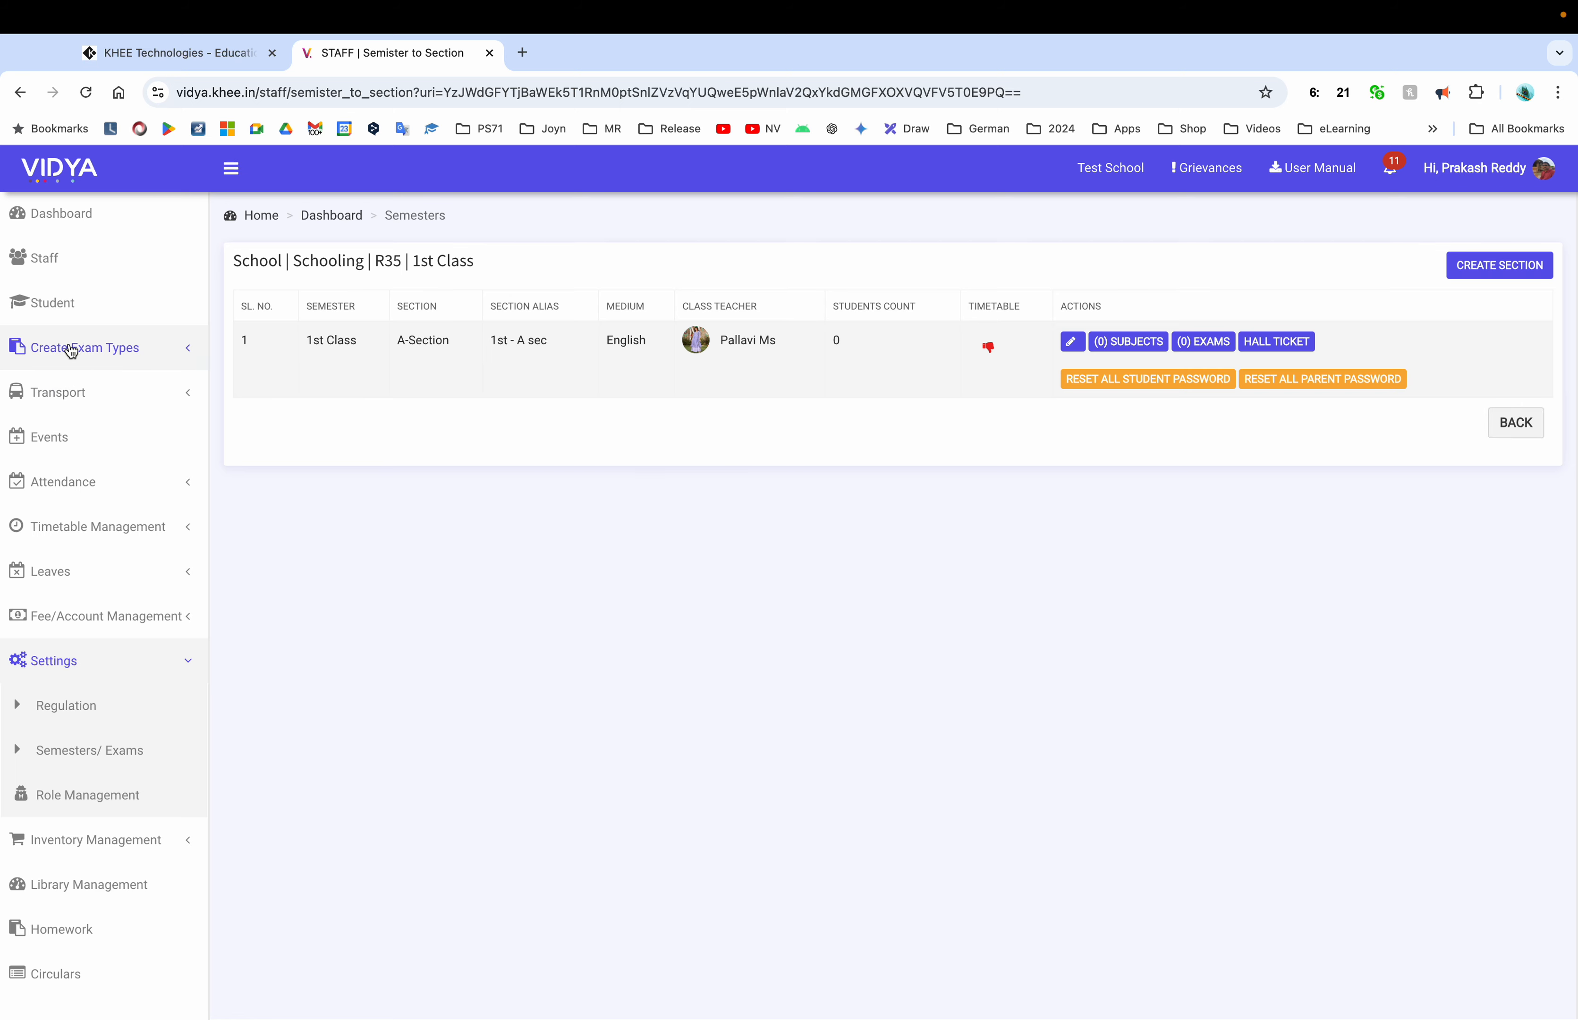
{"action": "left_click", "coordinate": [80, 316]}
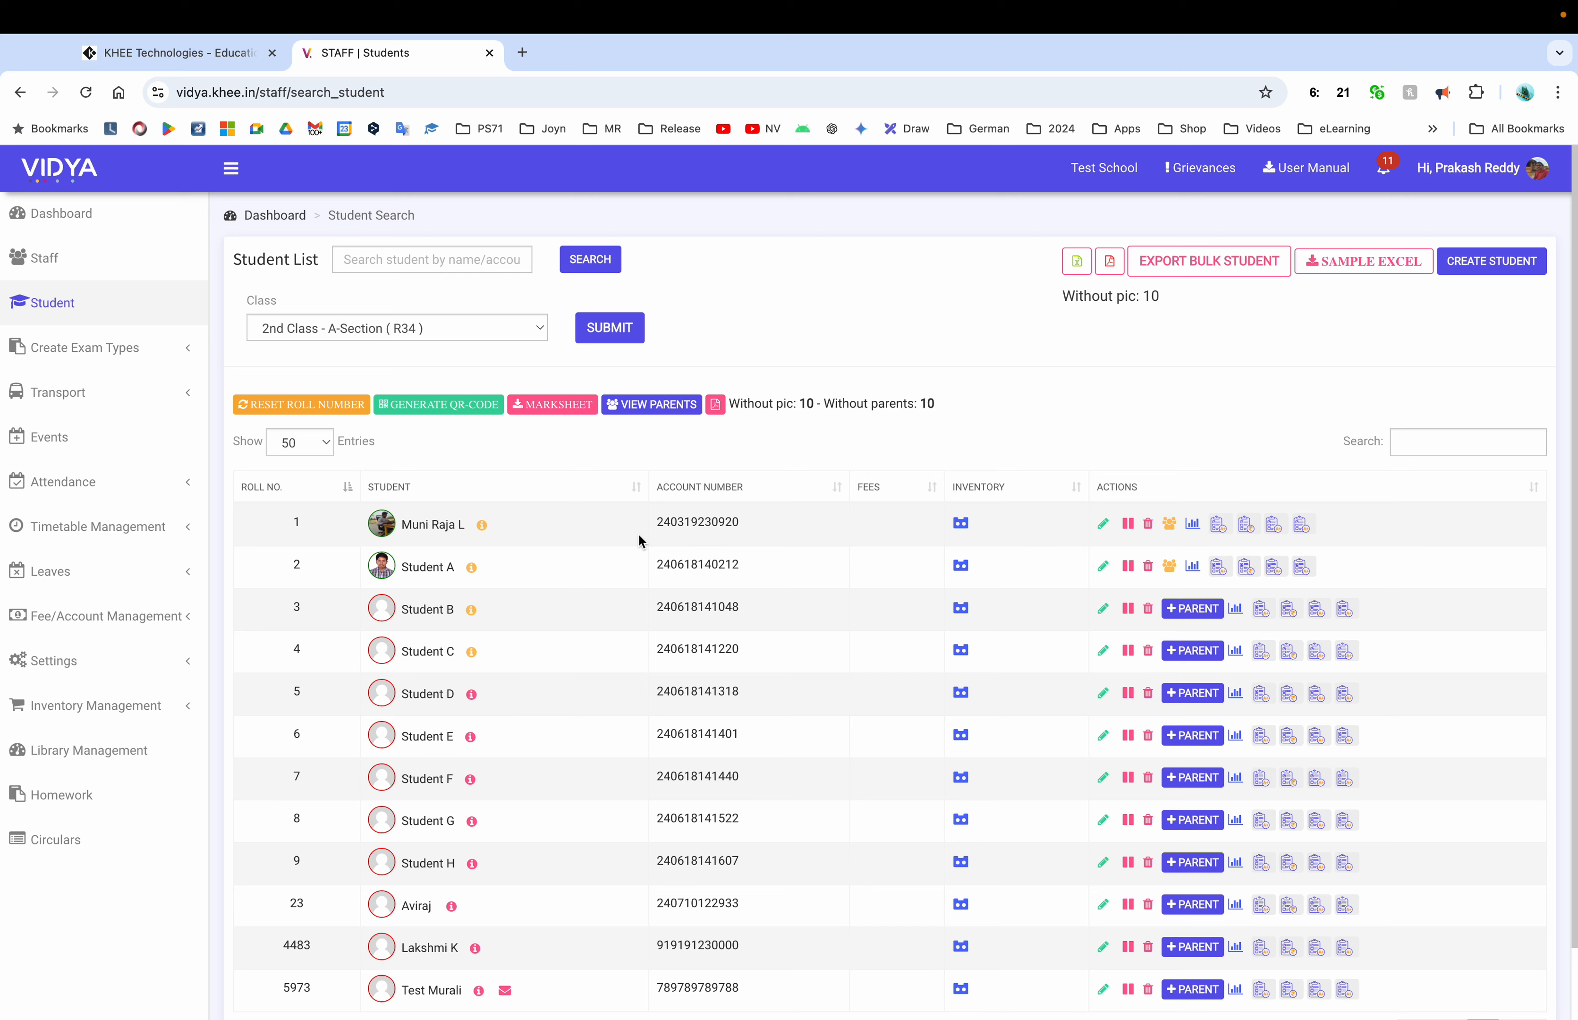
Start a new student with an auto-generated account number and Day Scholar residence
{"action": "left_click", "coordinate": [486, 328]}
{"action": "left_click", "coordinate": [850, 357]}
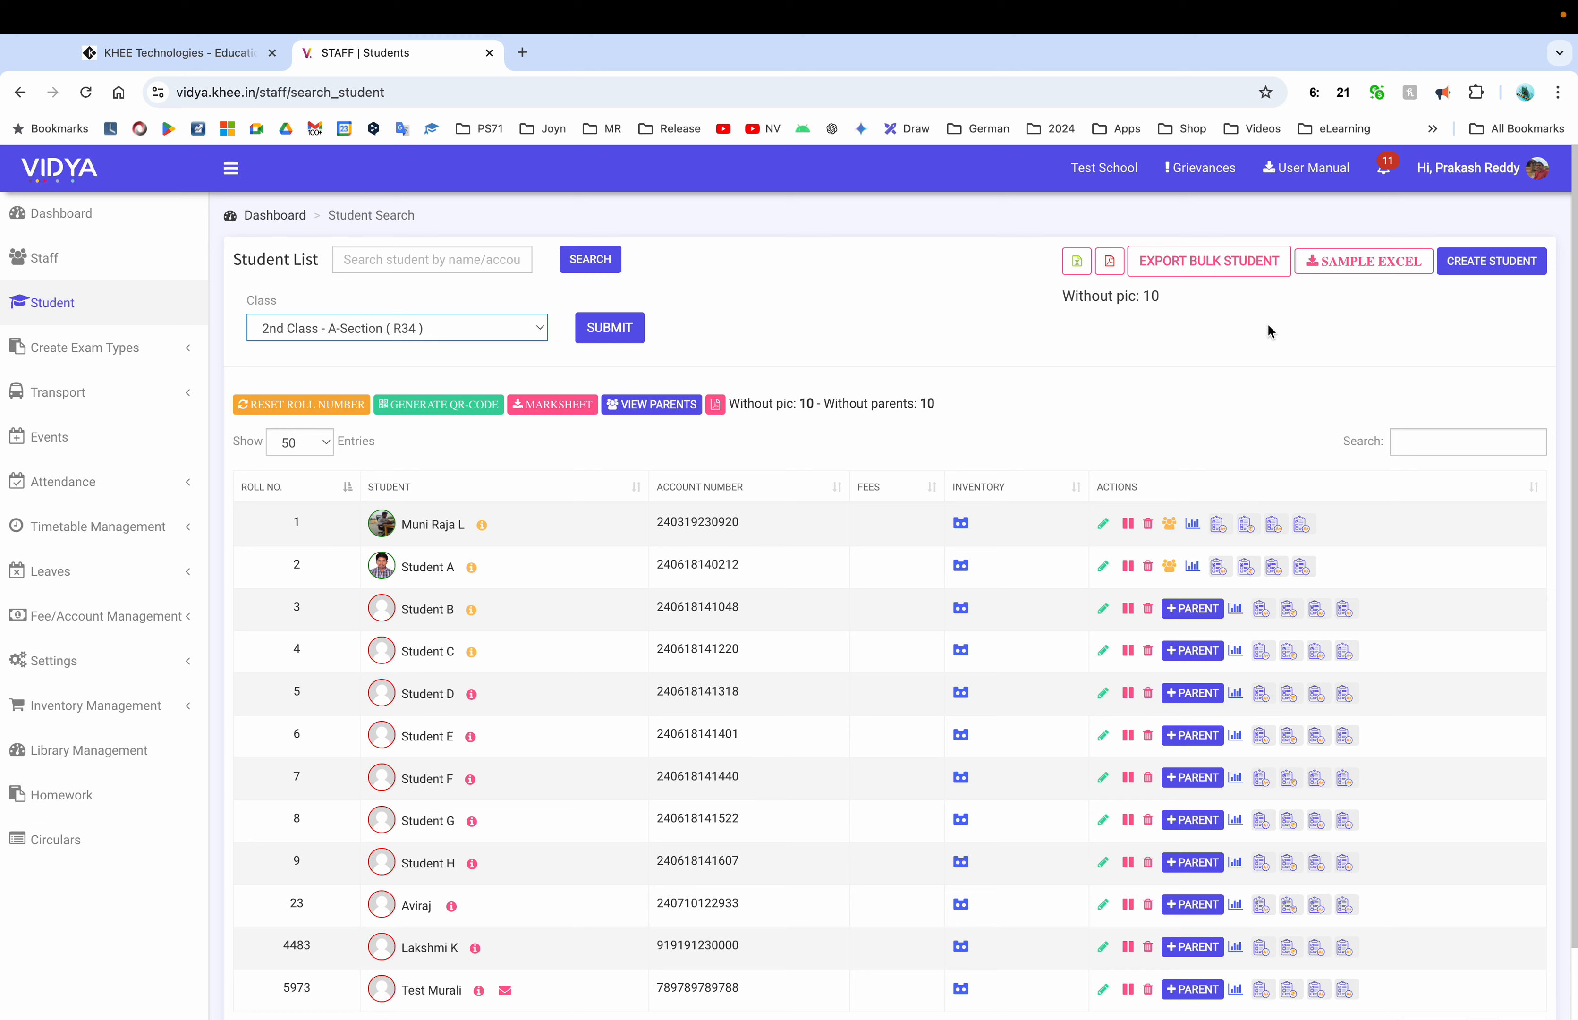
{"action": "left_click", "coordinate": [1512, 266]}
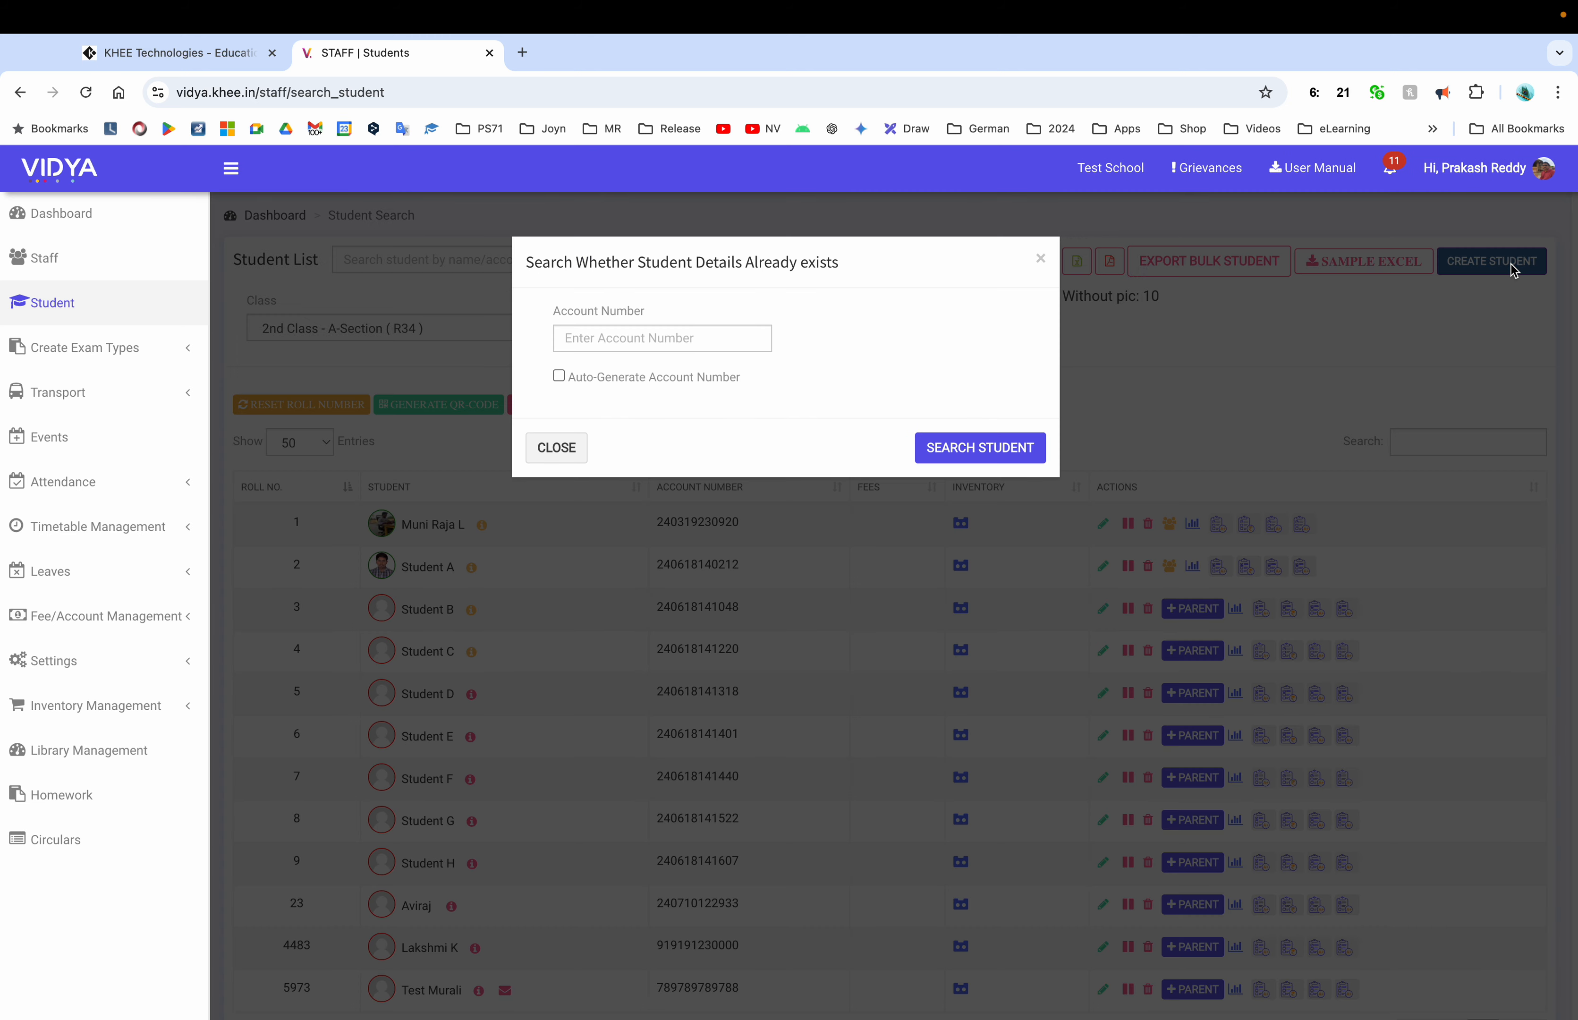
{"action": "left_click", "coordinate": [661, 337]}
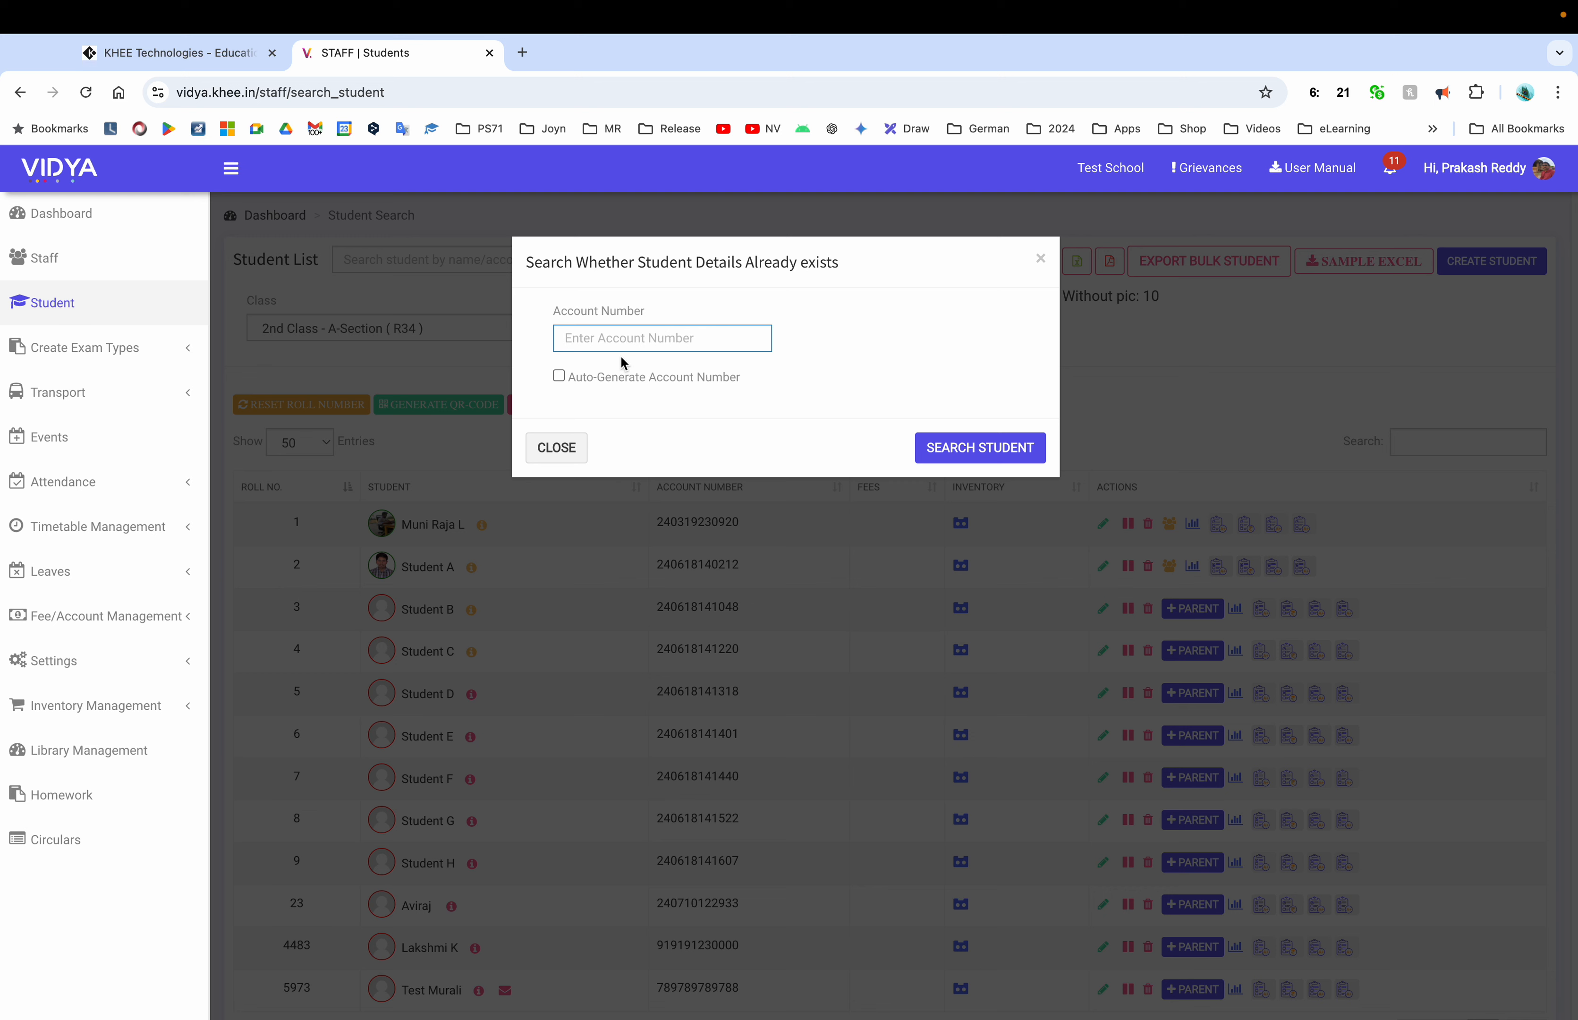
{"action": "left_click", "coordinate": [559, 376]}
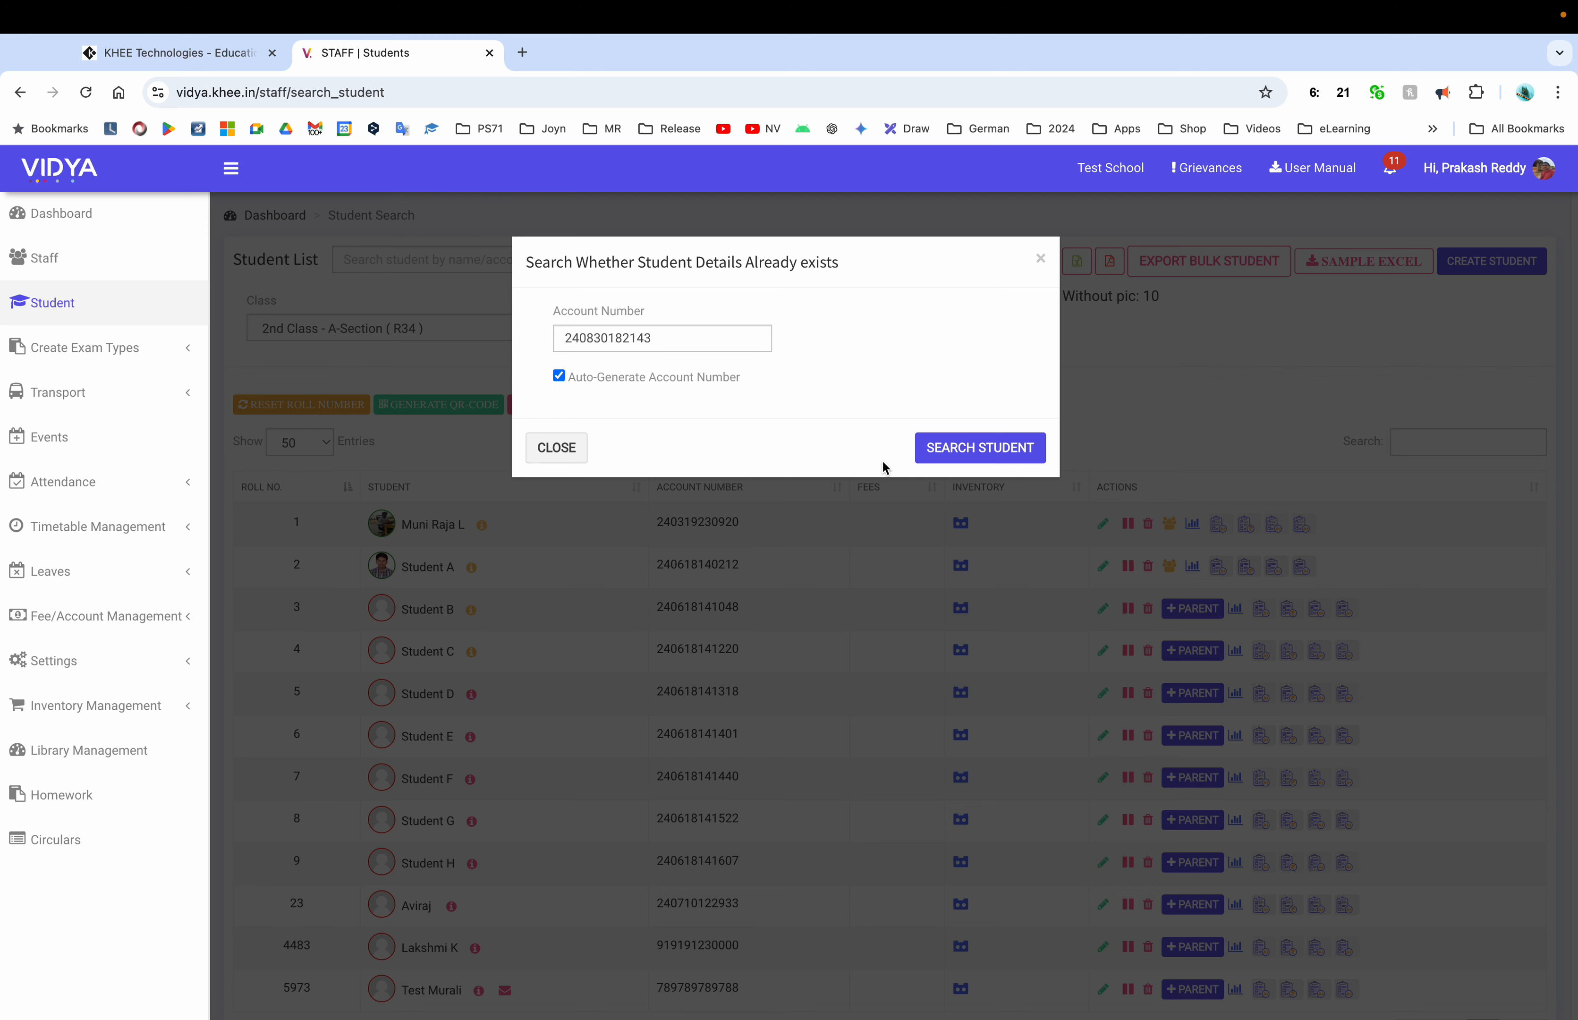
{"action": "left_click", "coordinate": [986, 447]}
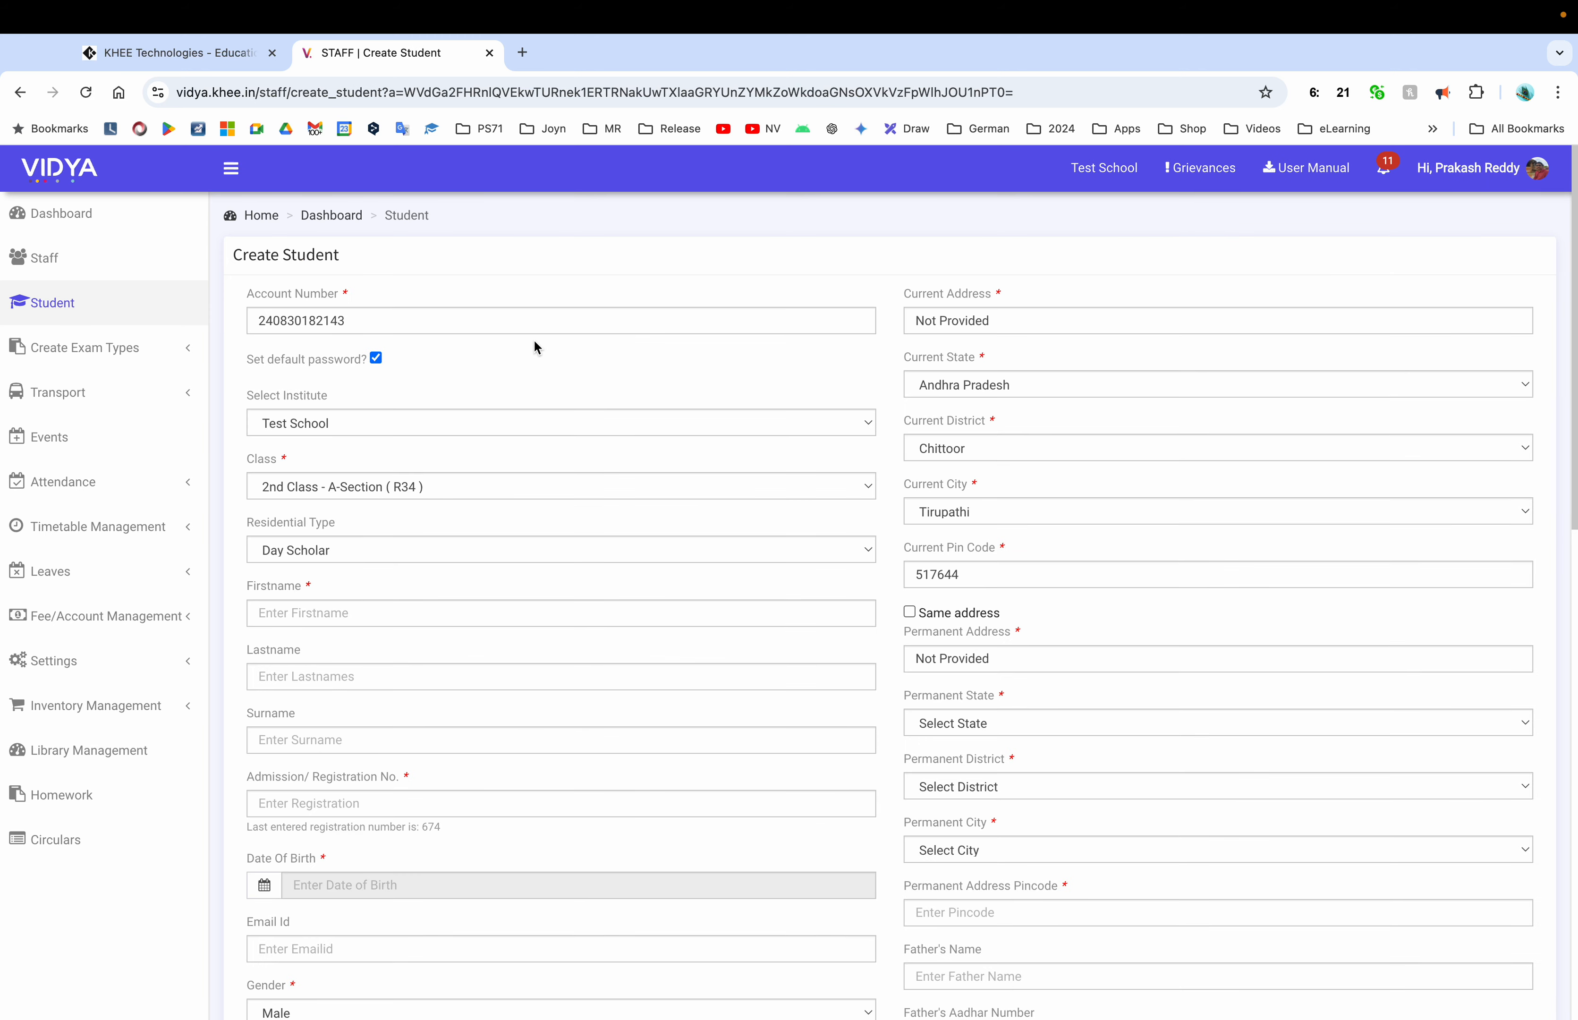
{"action": "scroll", "coordinate": [443, 556], "scroll_direction": "down", "scroll_amount": 1}
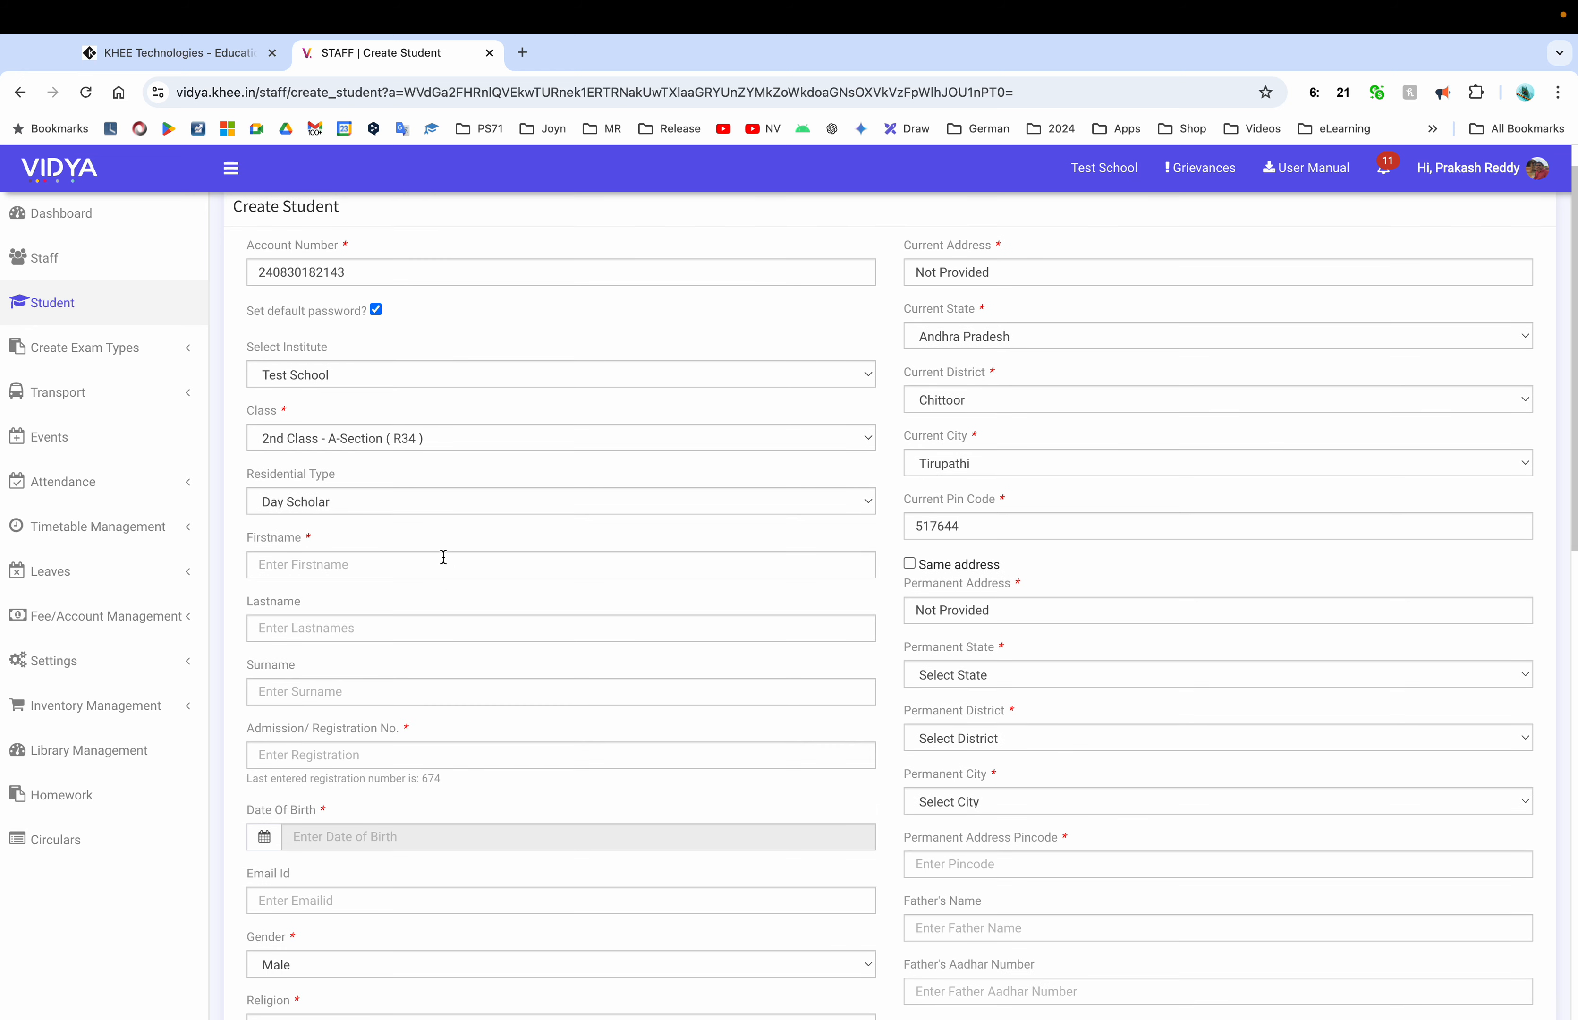
{"action": "left_click", "coordinate": [420, 509]}
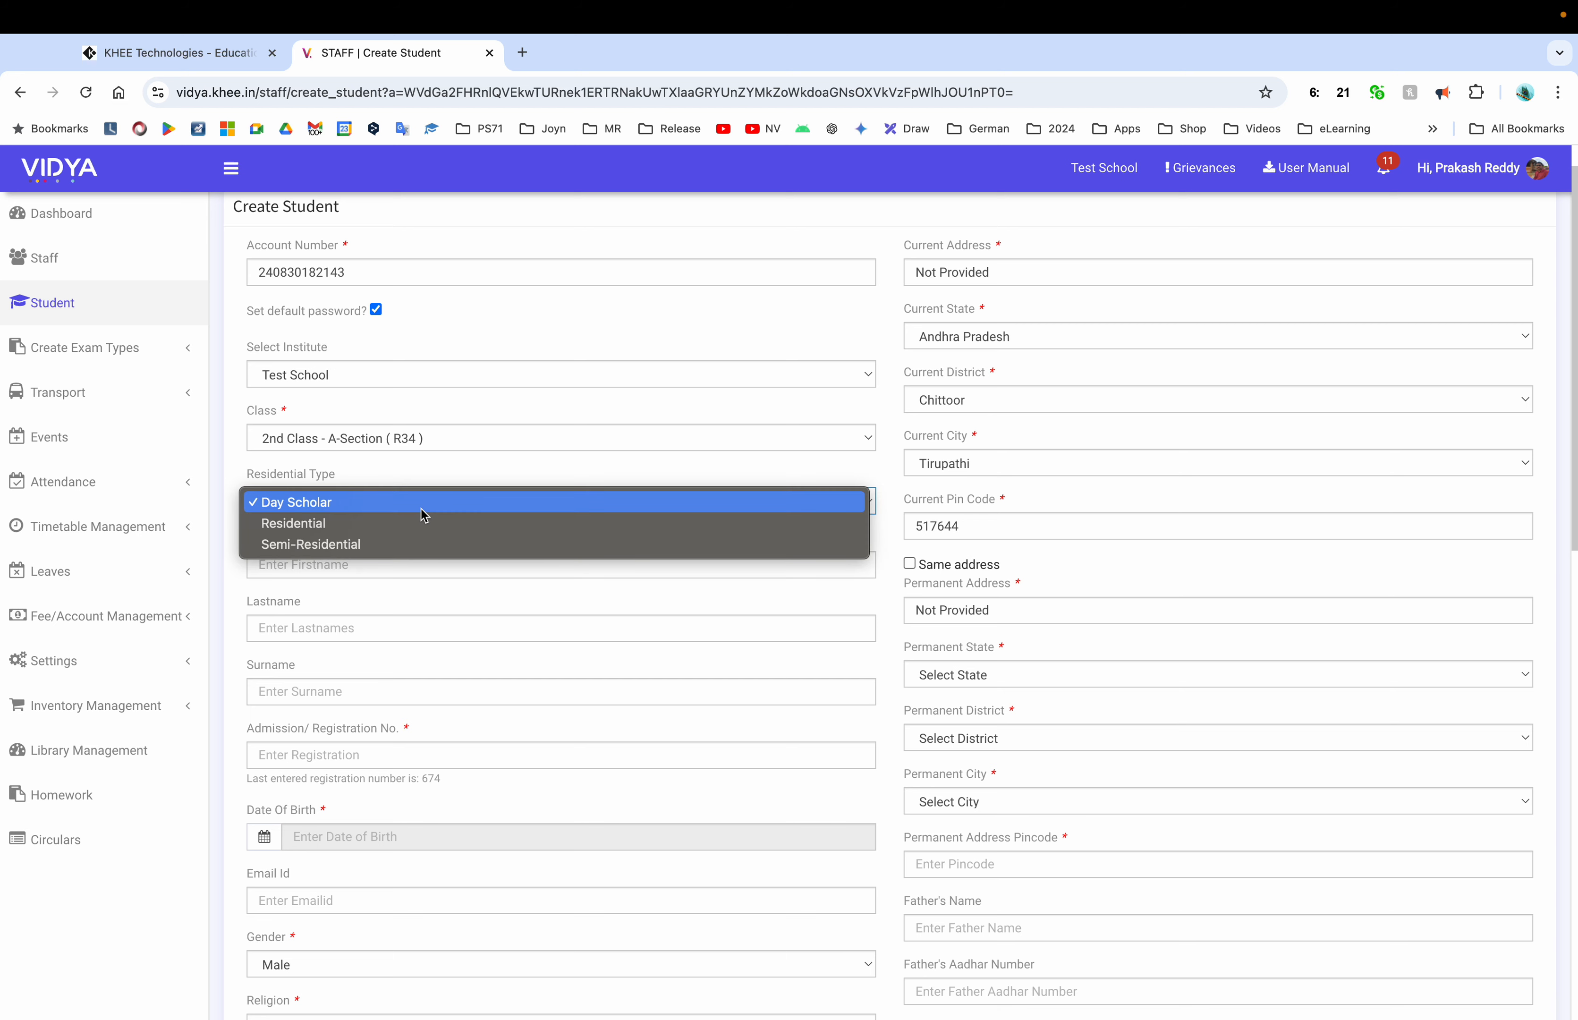
{"action": "left_click", "coordinate": [589, 472]}
Enter the new student's first name and surname
{"action": "left_click", "coordinate": [405, 569]}
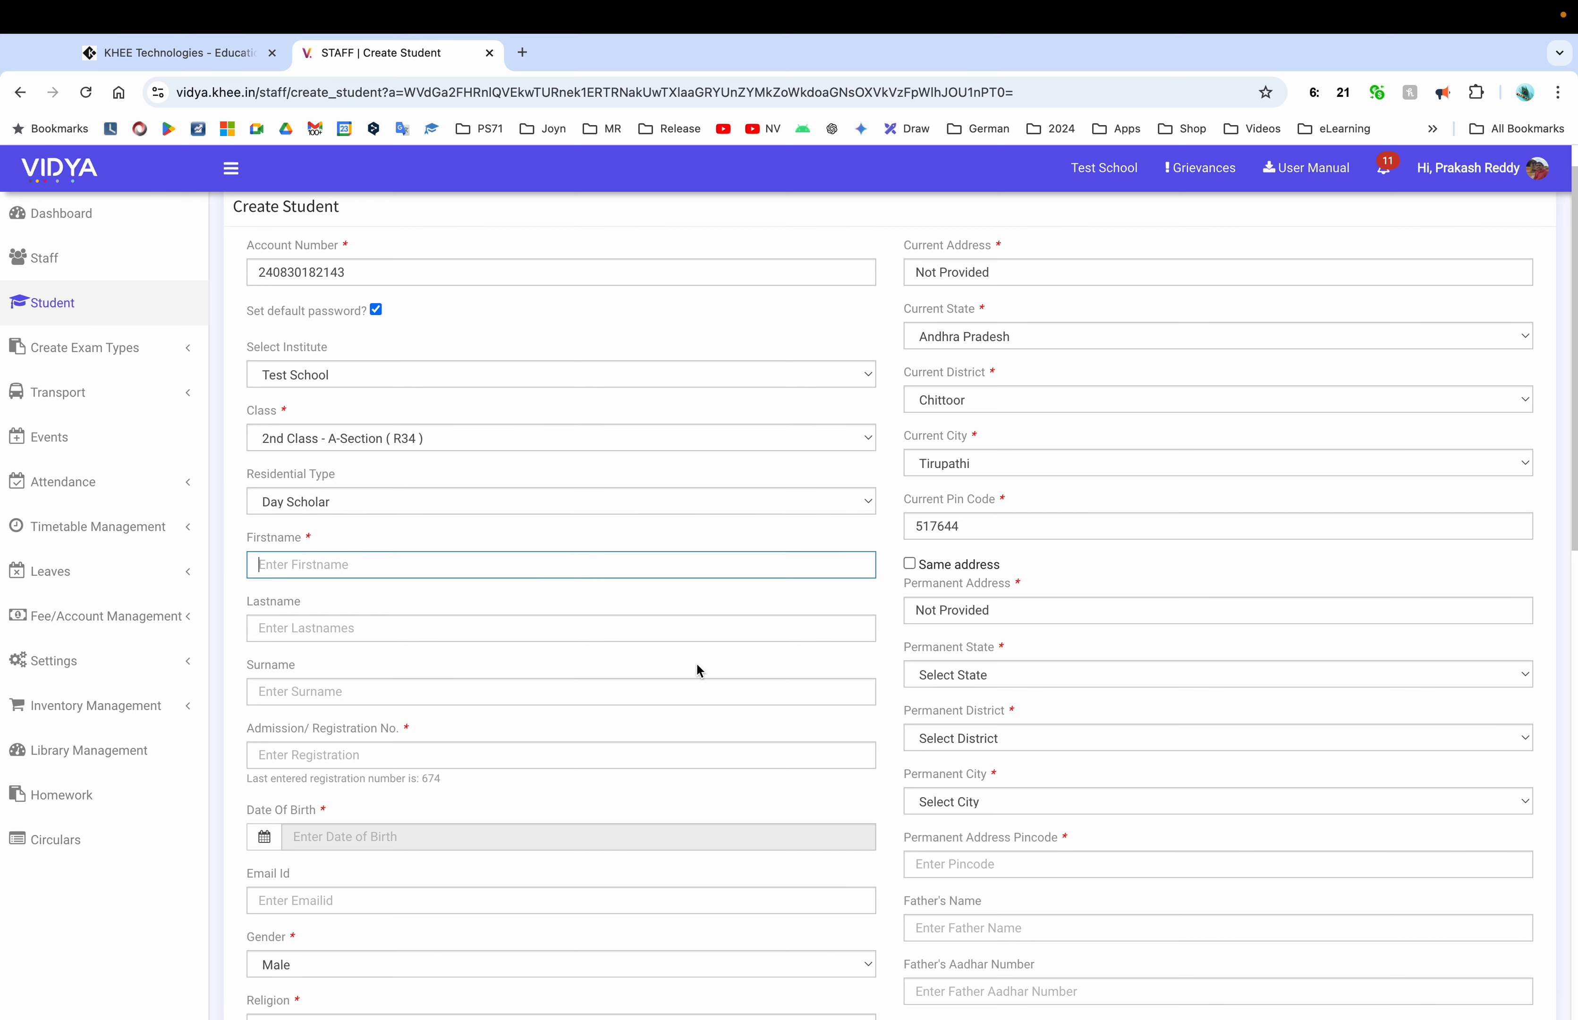
{"action": "type", "text": "Student"}
{"action": "type", "text": "X"}
{"action": "key", "text": "BackSpace"}
{"action": "type", "text": "S"}
{"action": "key", "text": "Tab"}
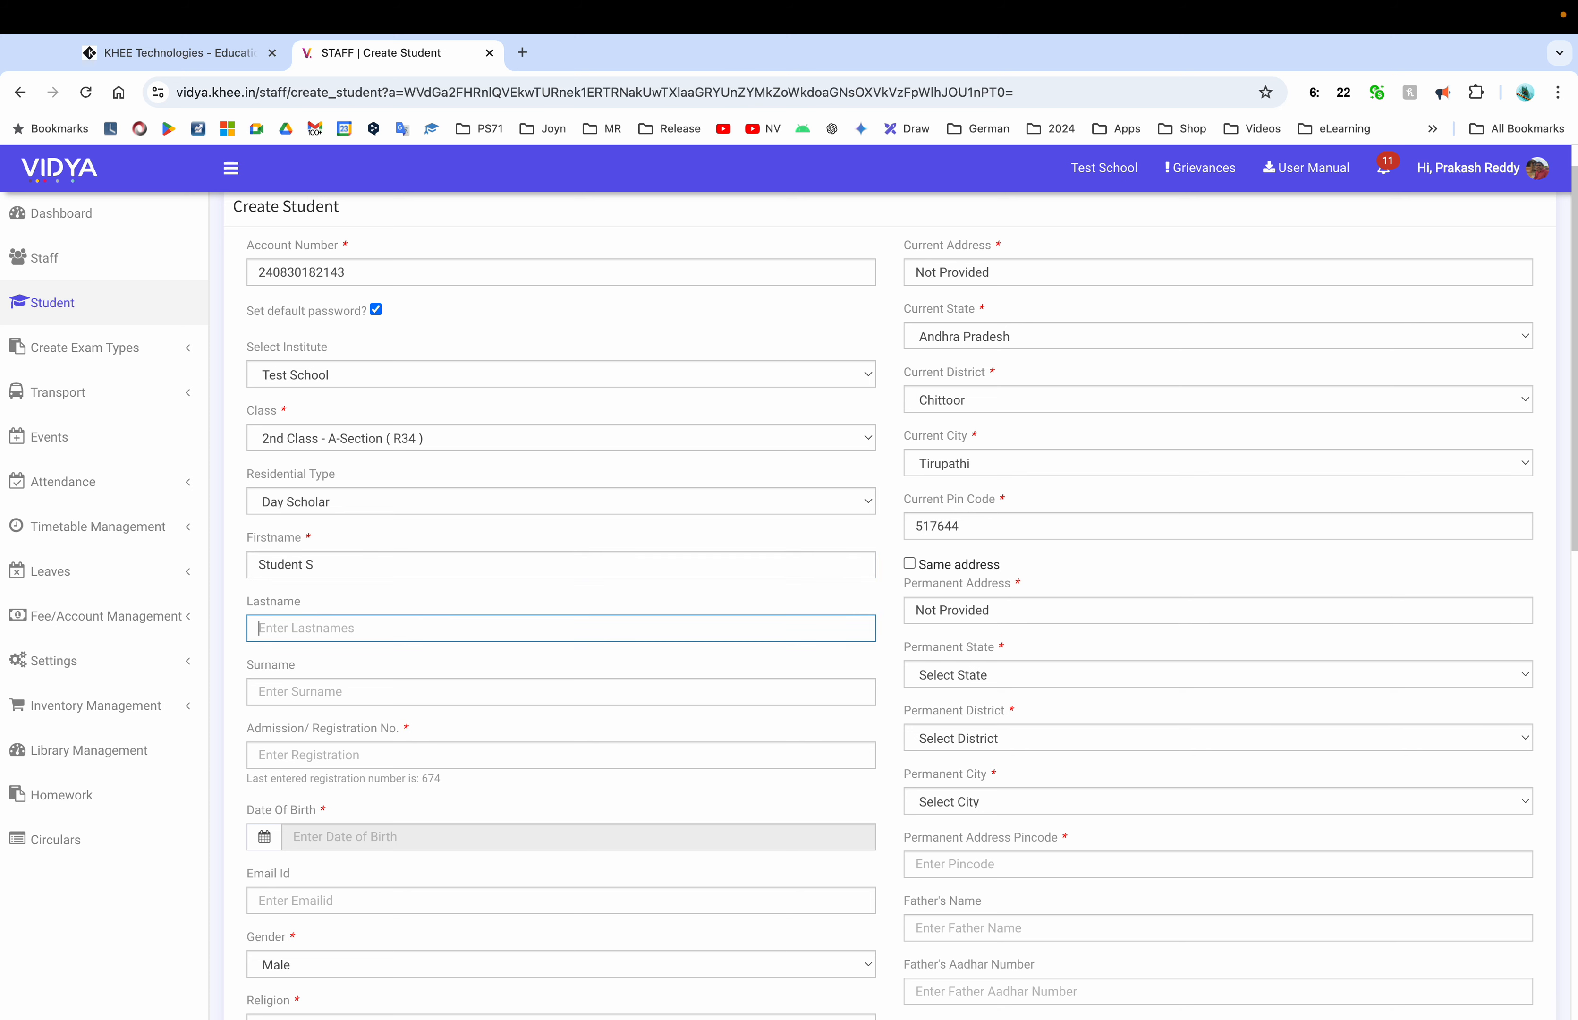
{"action": "key", "text": "shift+Tab"}
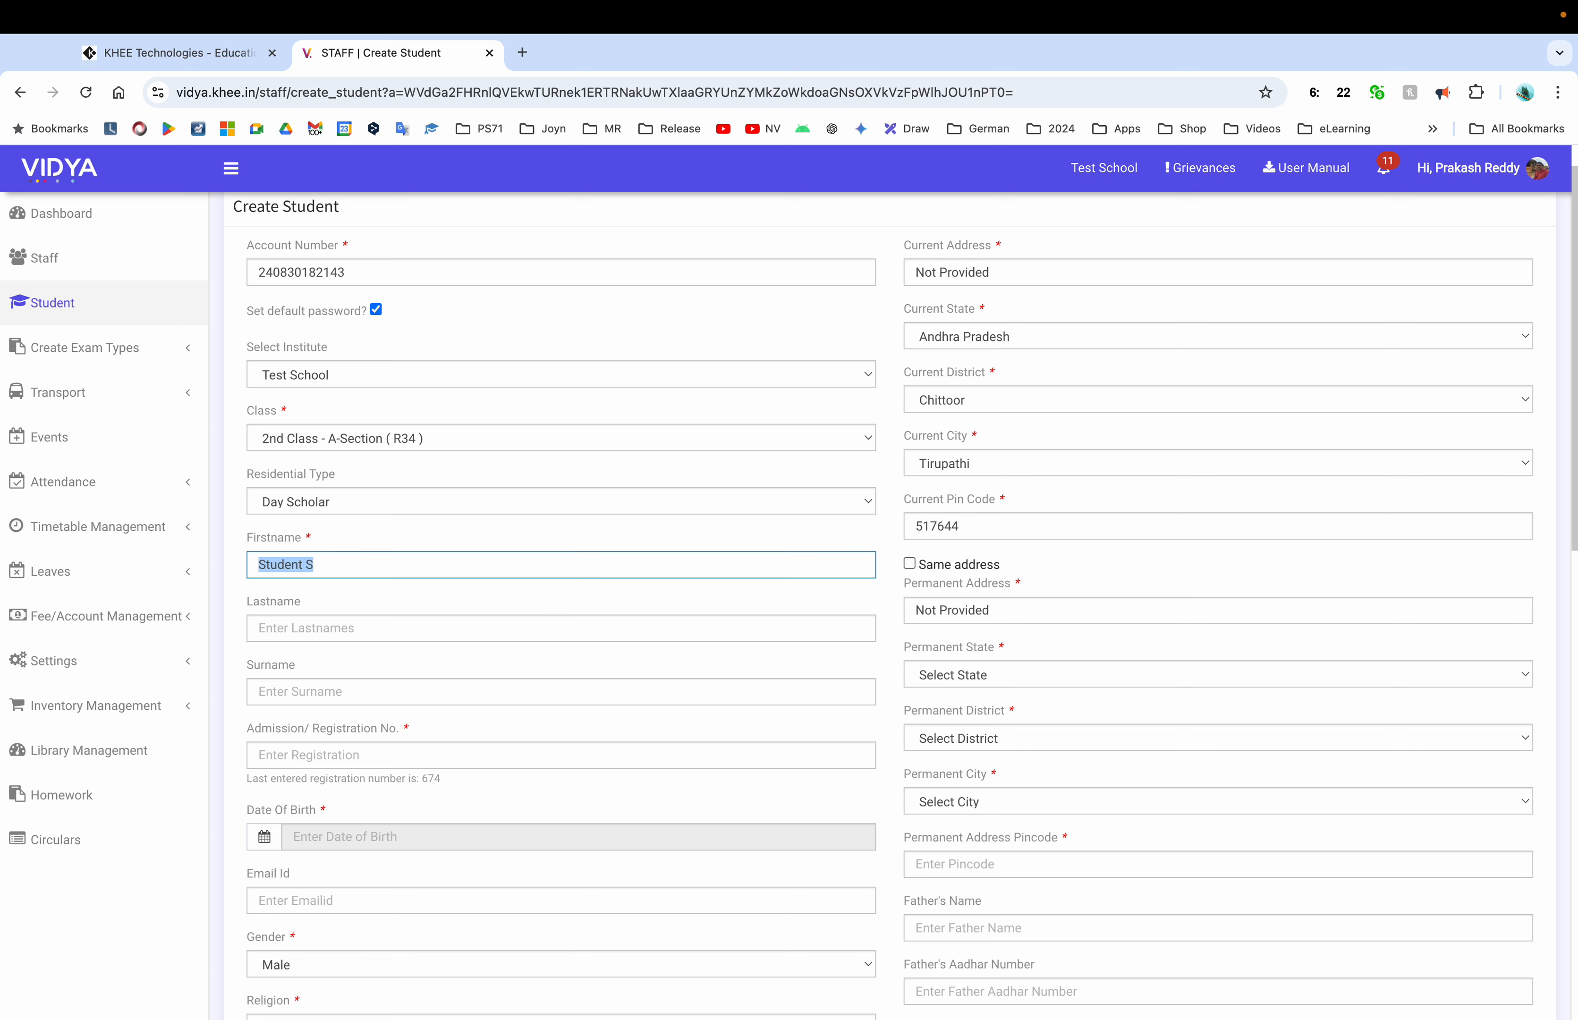
{"action": "type", "text": "Ram"}
{"action": "key", "text": "Tab"}
{"action": "key", "text": "Tab"}
{"action": "type", "text": "K"}
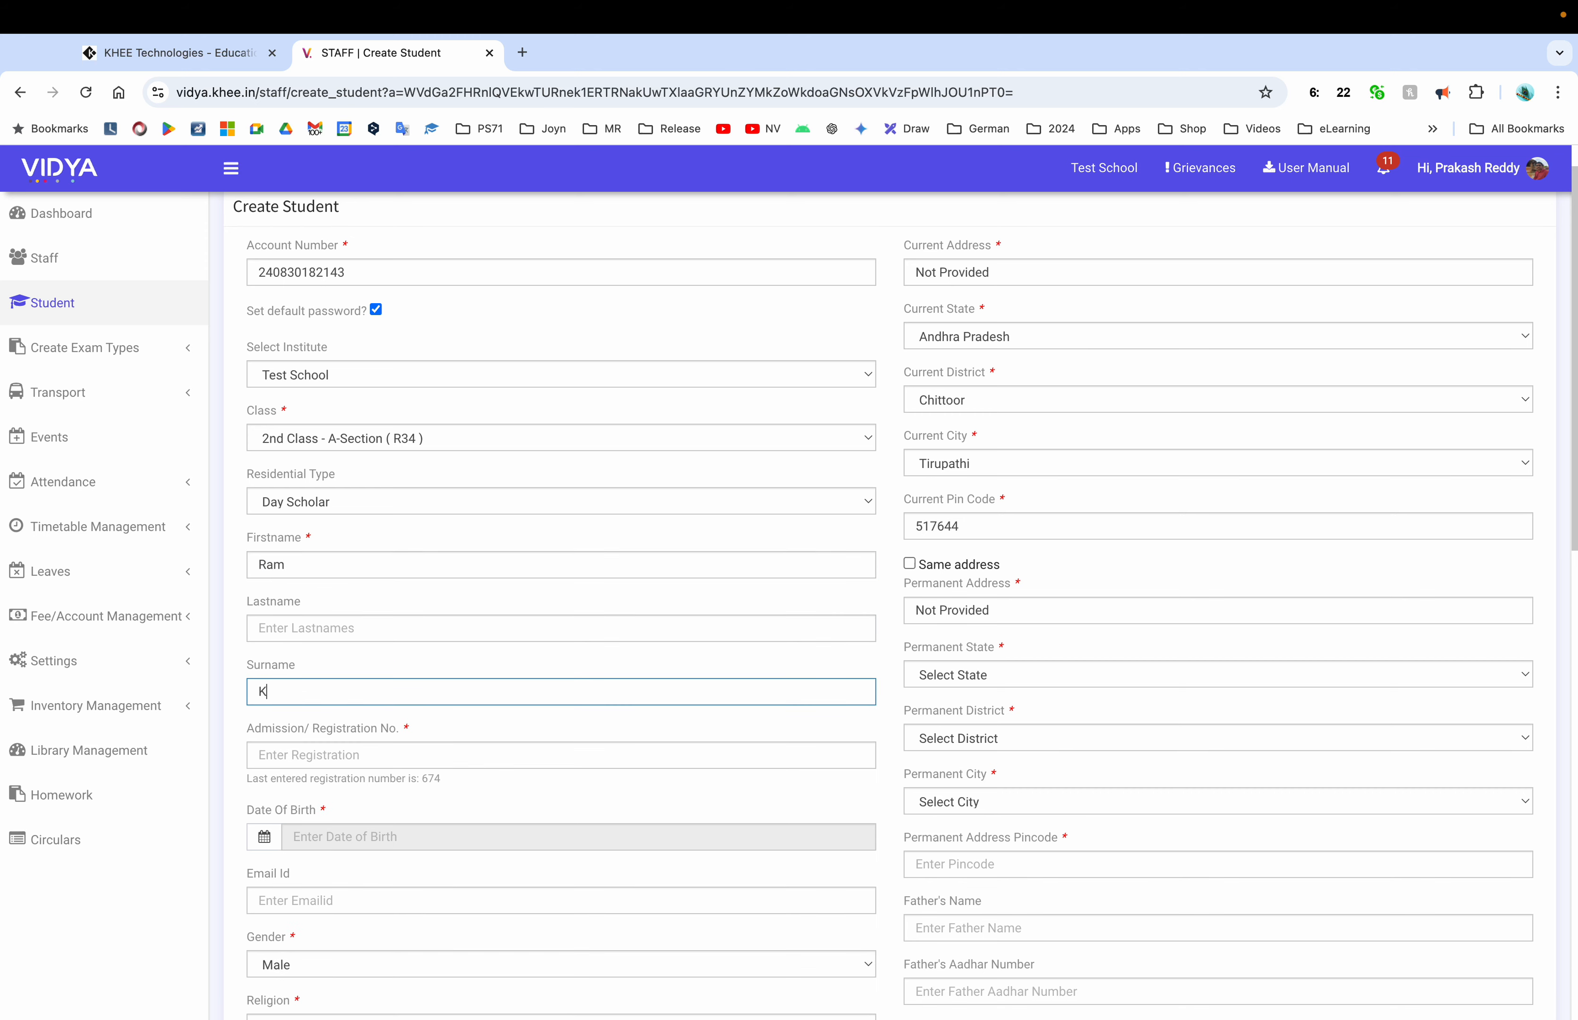
{"action": "key", "text": "Tab"}
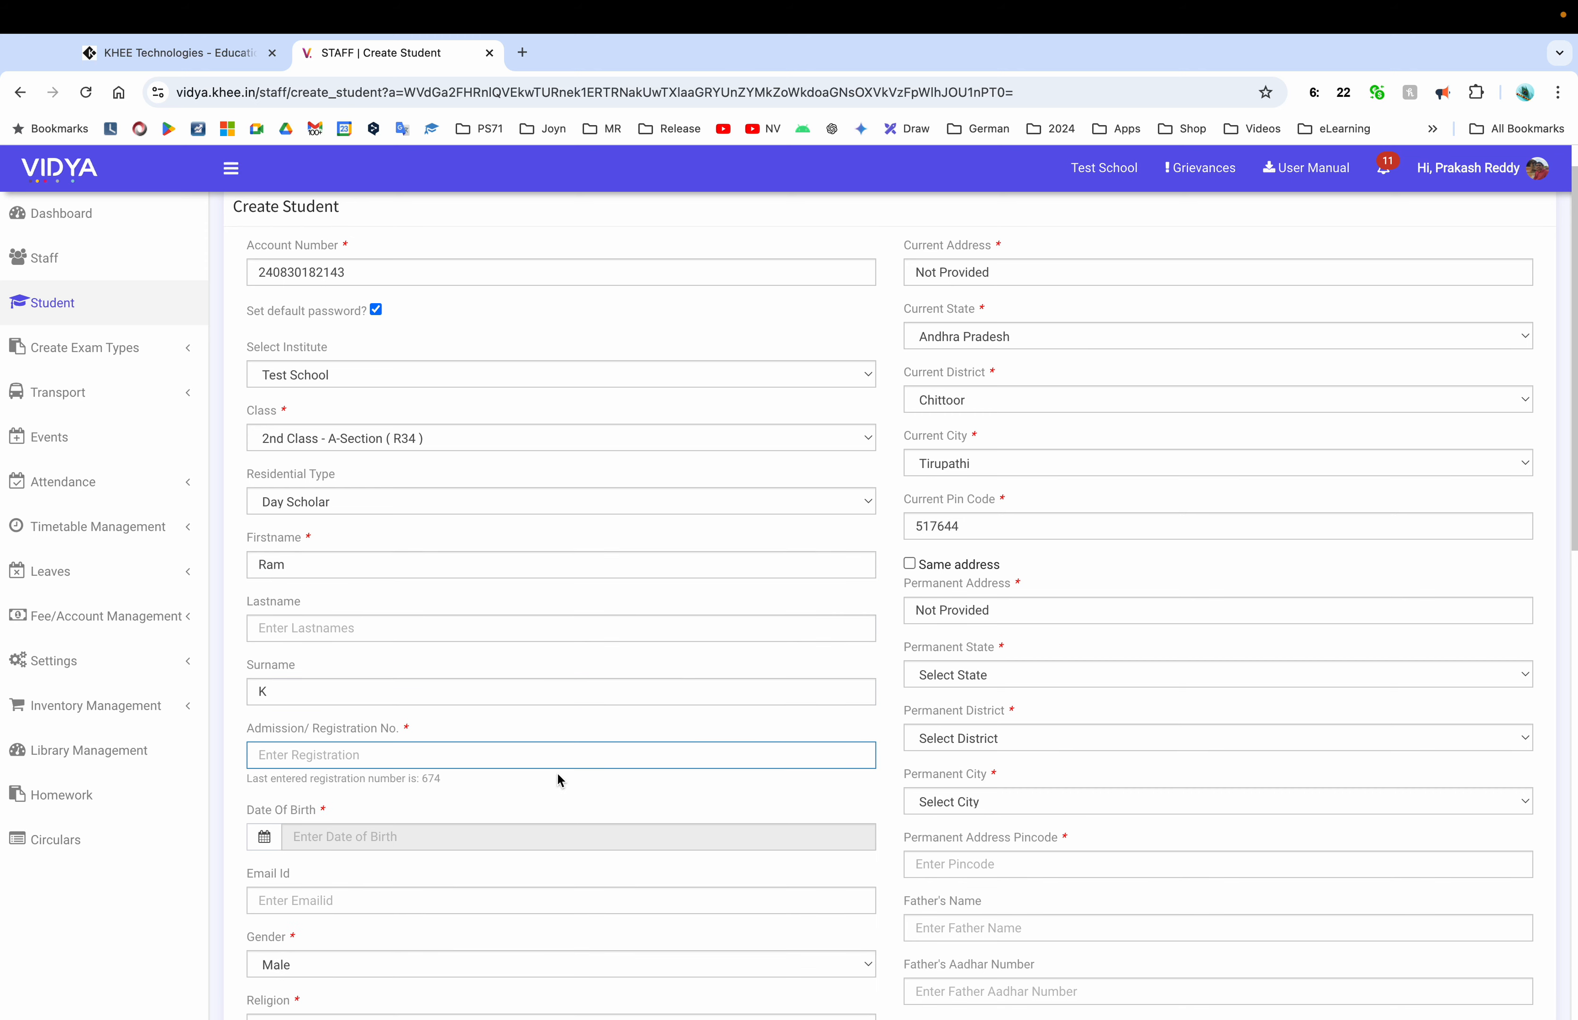
{"action": "scroll", "coordinate": [557, 772], "scroll_direction": "down", "scroll_amount": 3}
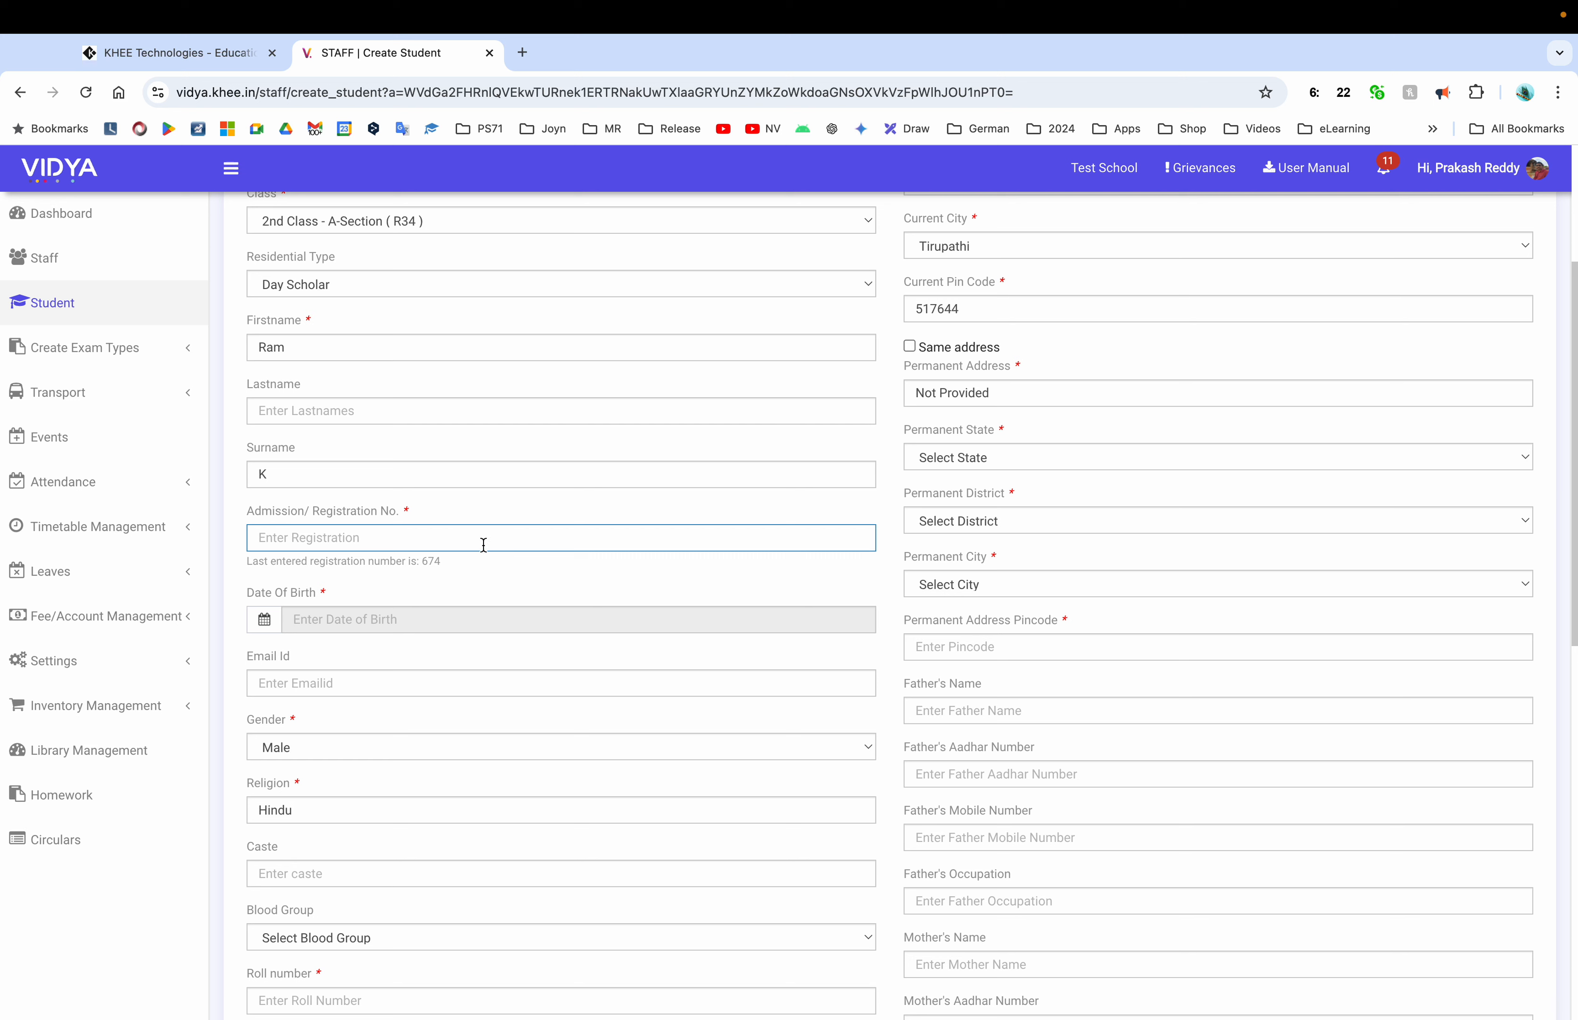
{"action": "type", "text": "675"}
{"action": "left_click", "coordinate": [418, 618]}
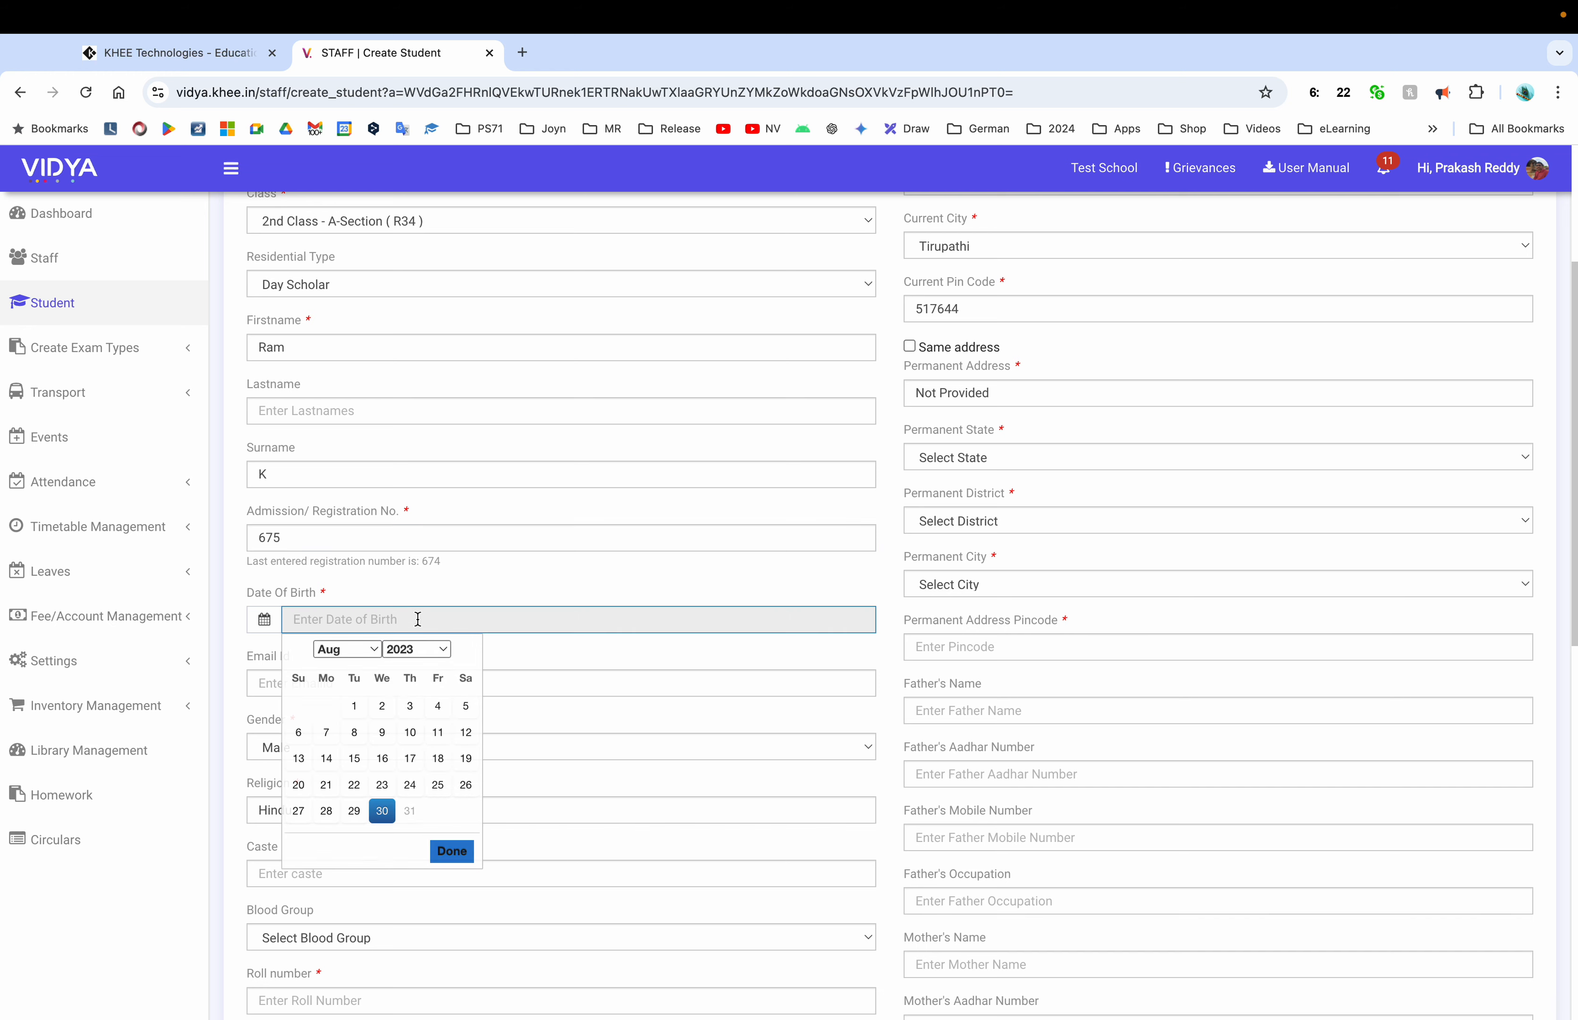
{"action": "left_click", "coordinate": [417, 649]}
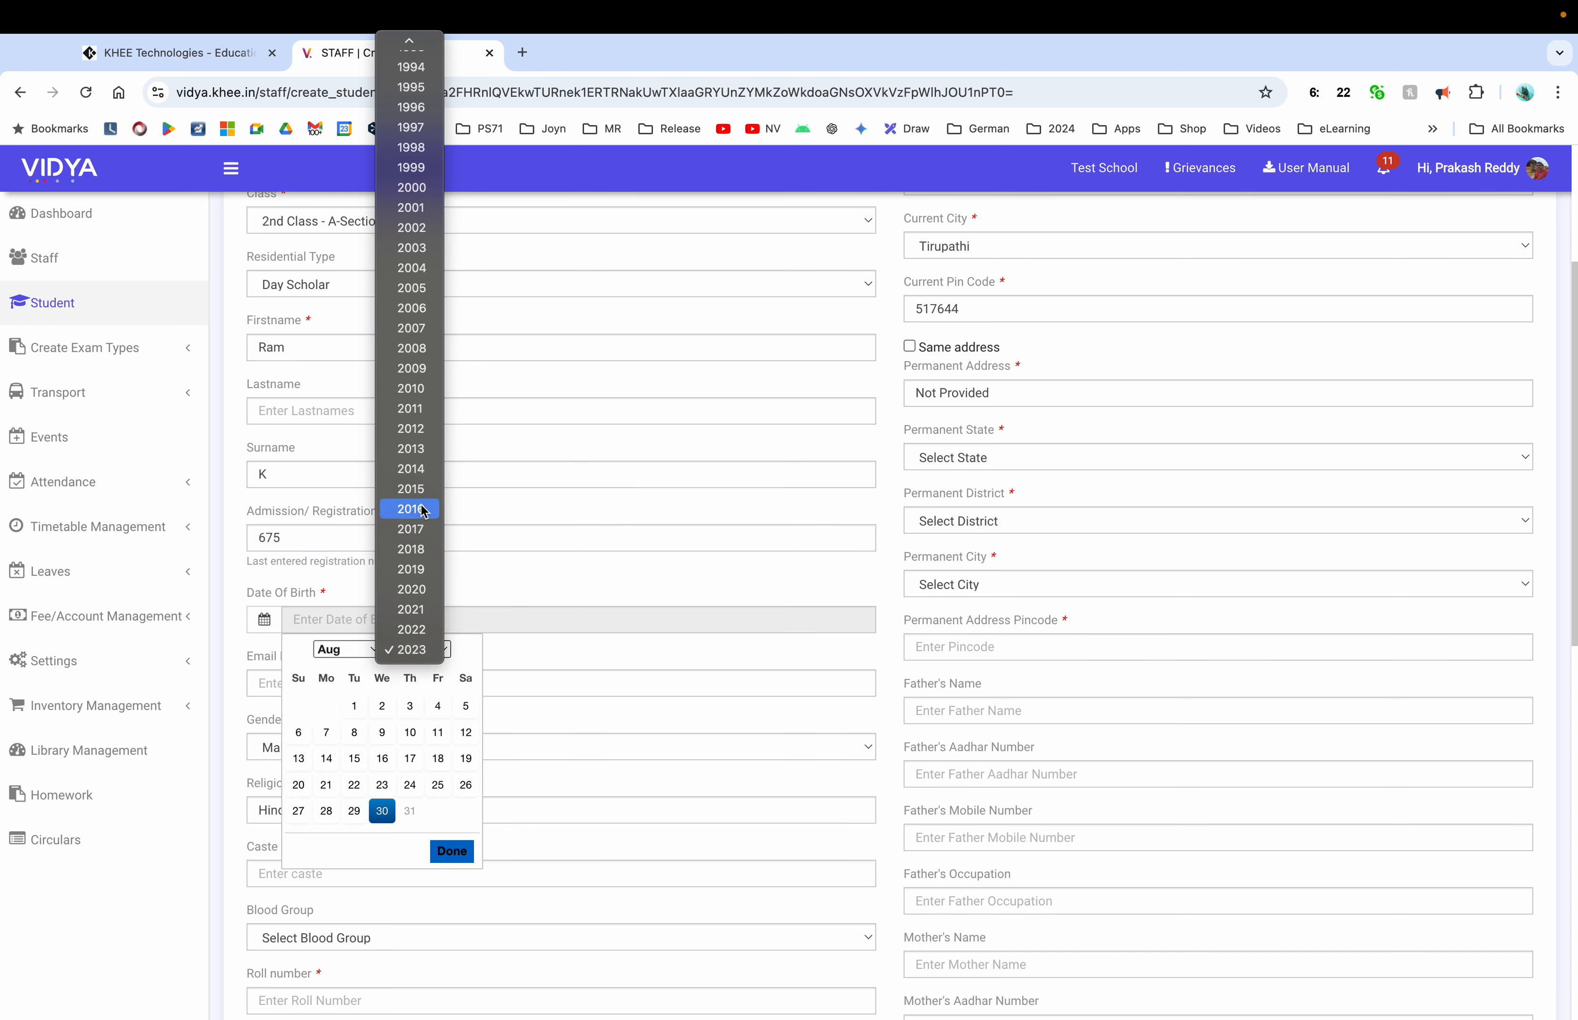
{"action": "left_click", "coordinate": [411, 489]}
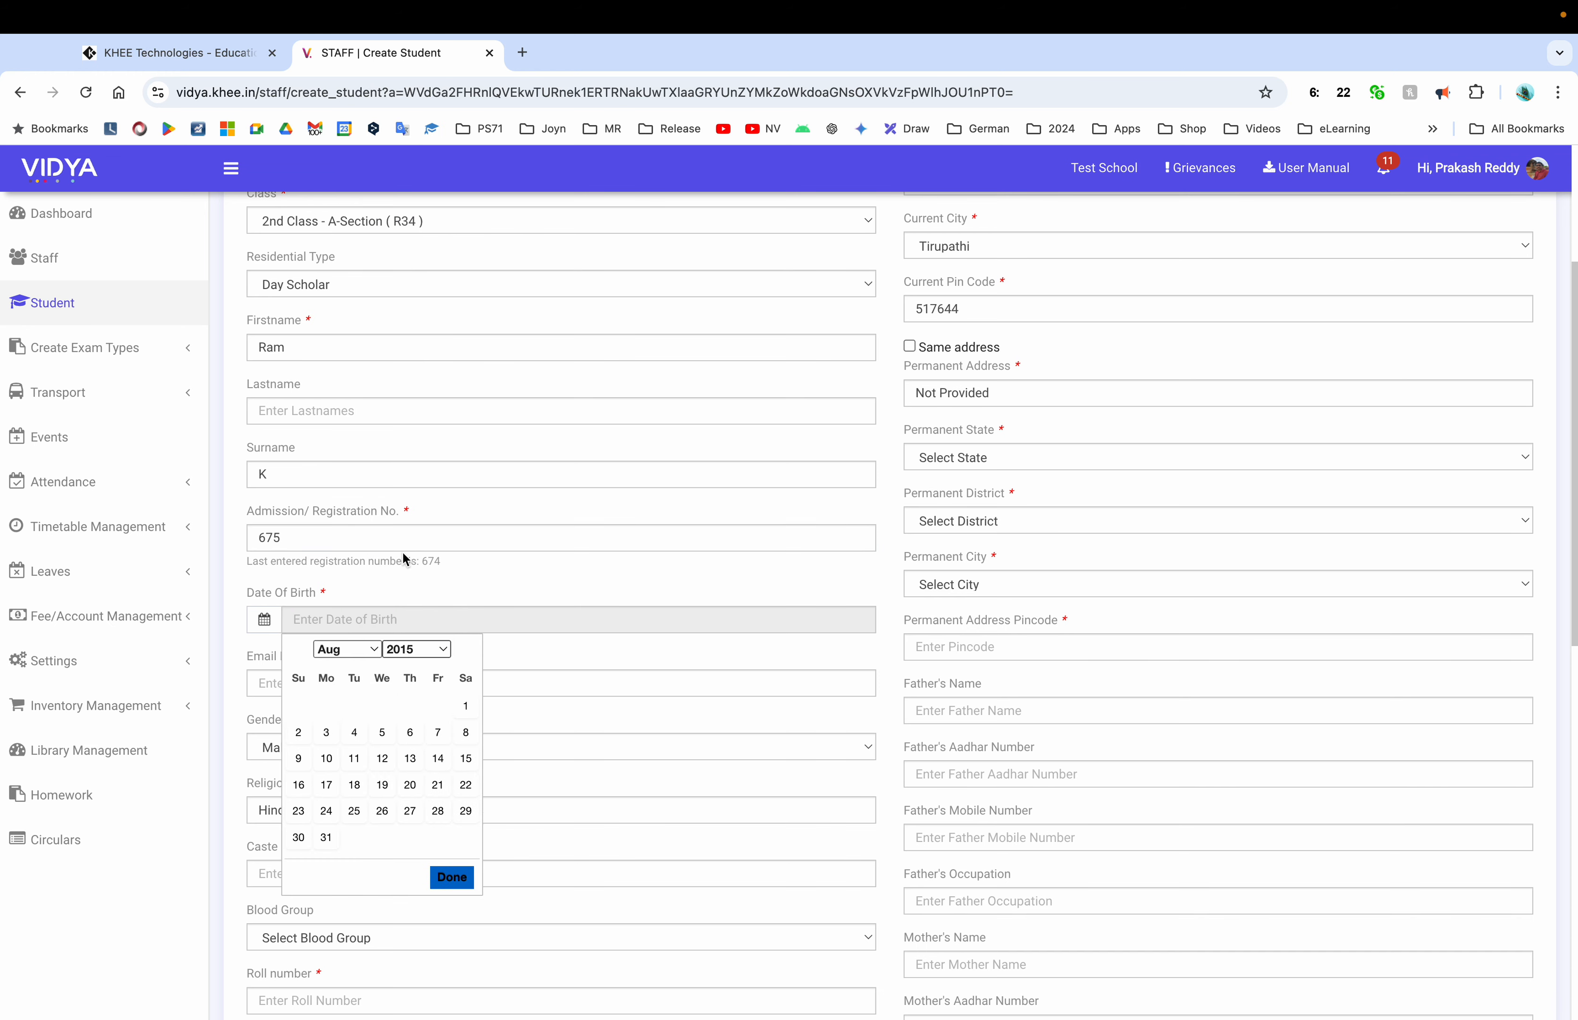
{"action": "left_click", "coordinate": [466, 705]}
Try roll number 1, then clear it because it is already assigned
{"action": "scroll", "coordinate": [411, 733], "scroll_direction": "down", "scroll_amount": 3}
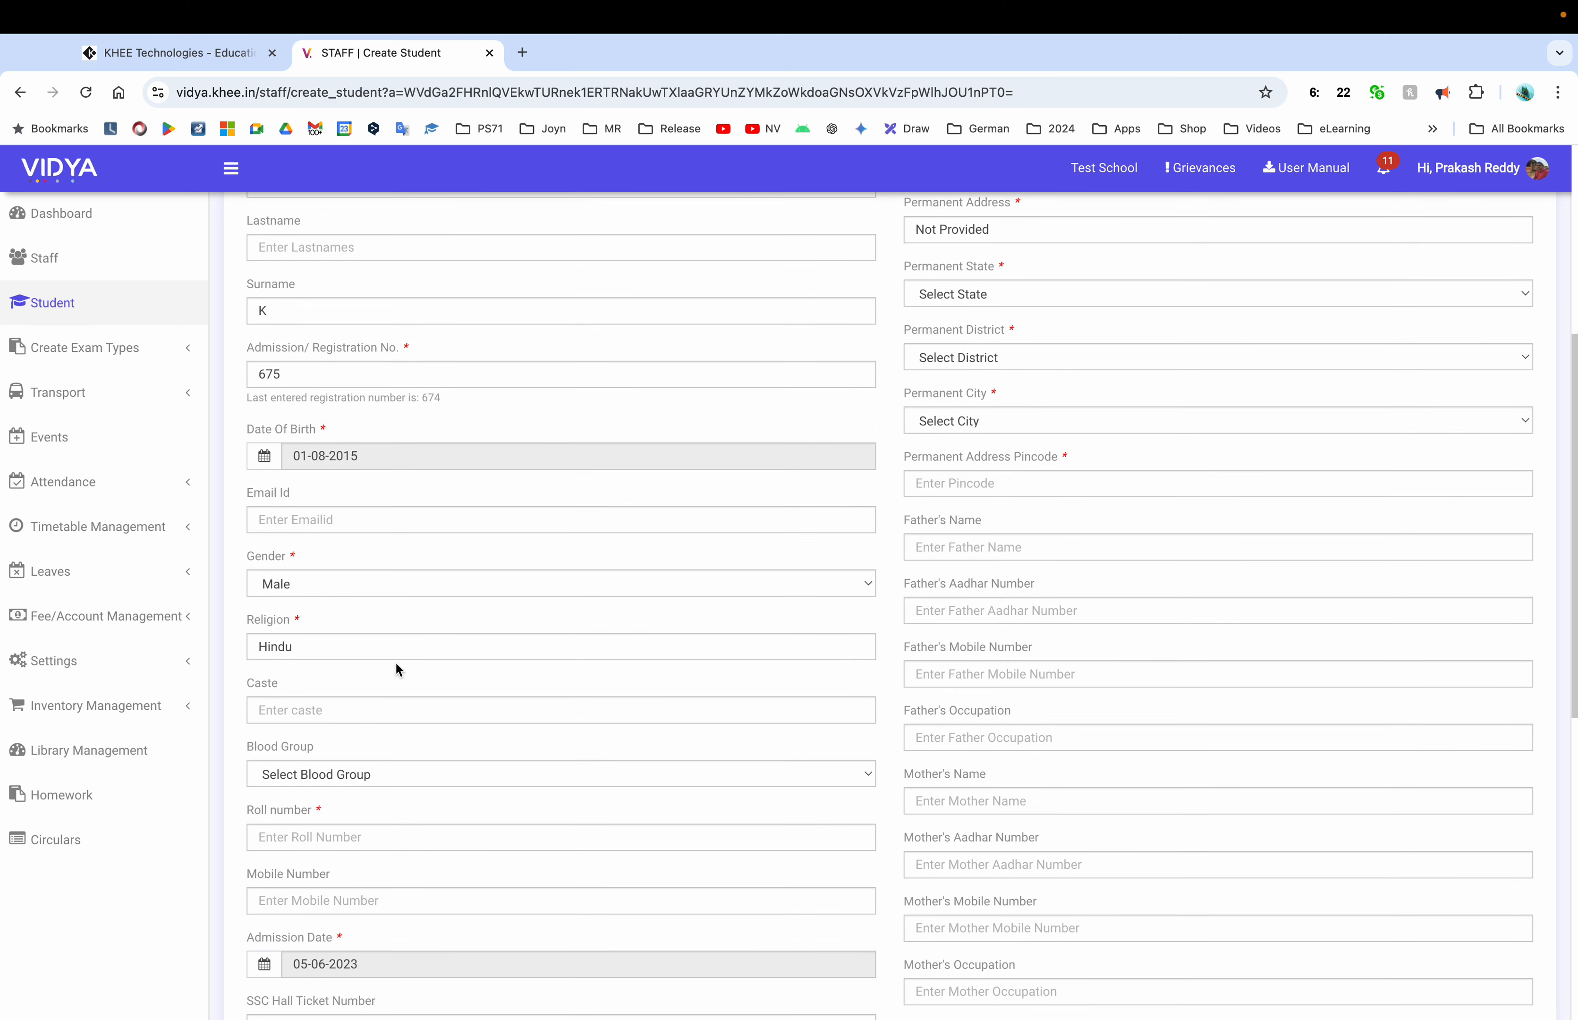
{"action": "scroll", "coordinate": [405, 680], "scroll_direction": "down", "scroll_amount": 5}
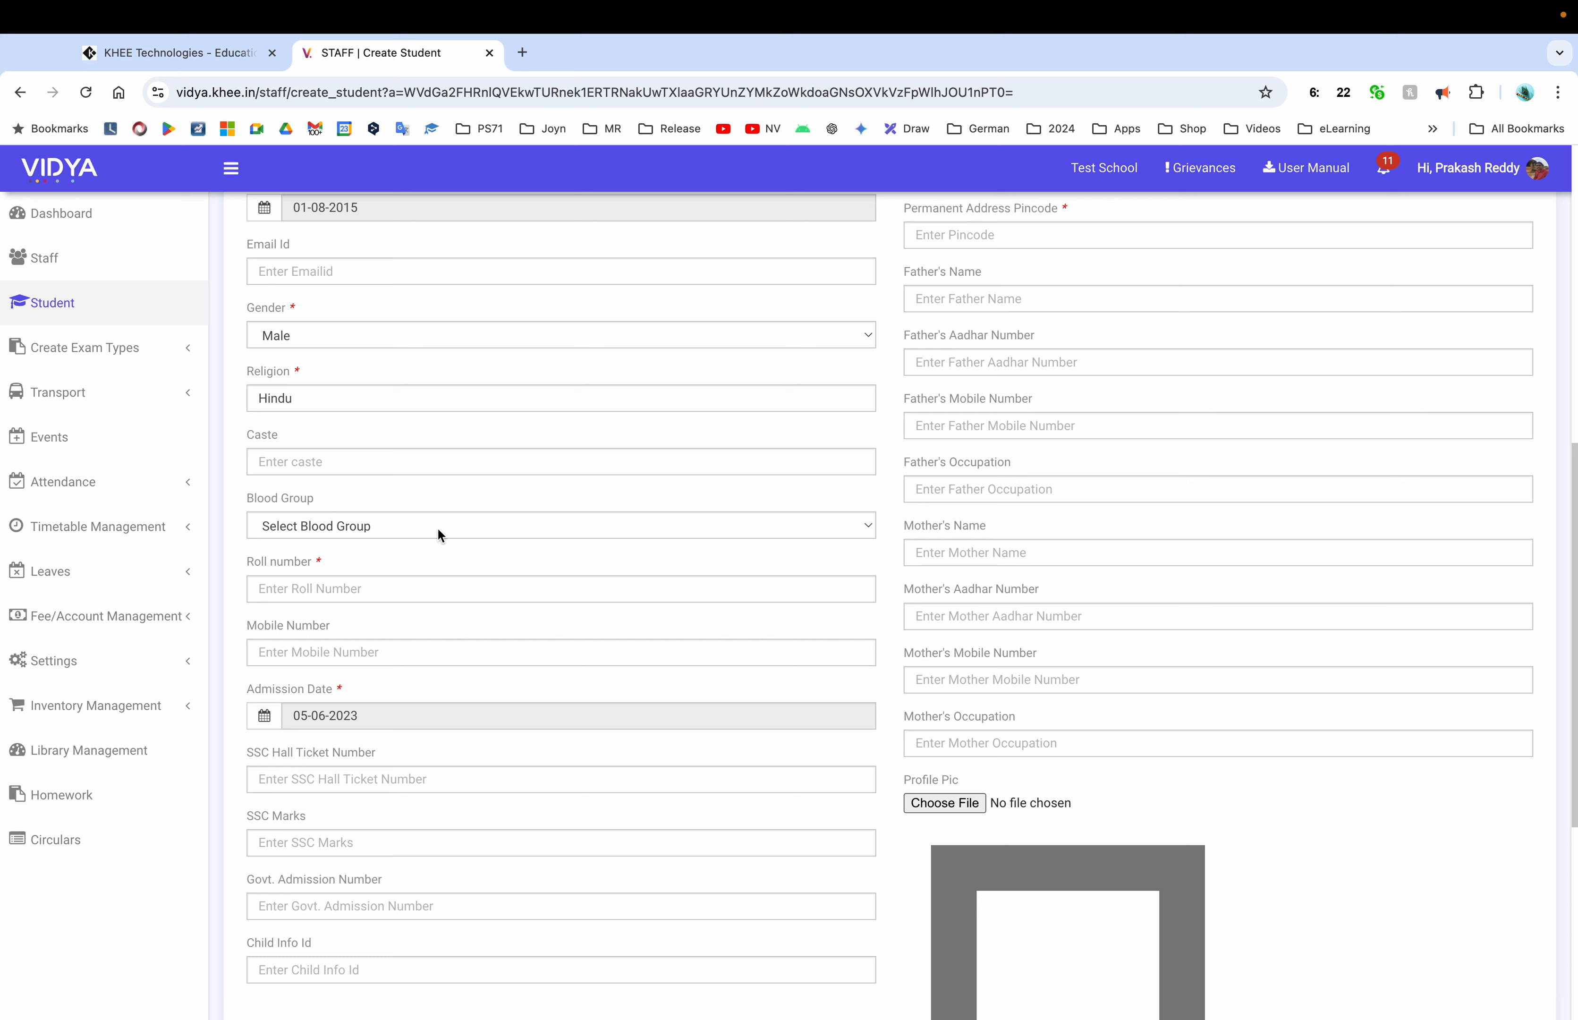
{"action": "left_click", "coordinate": [372, 581]}
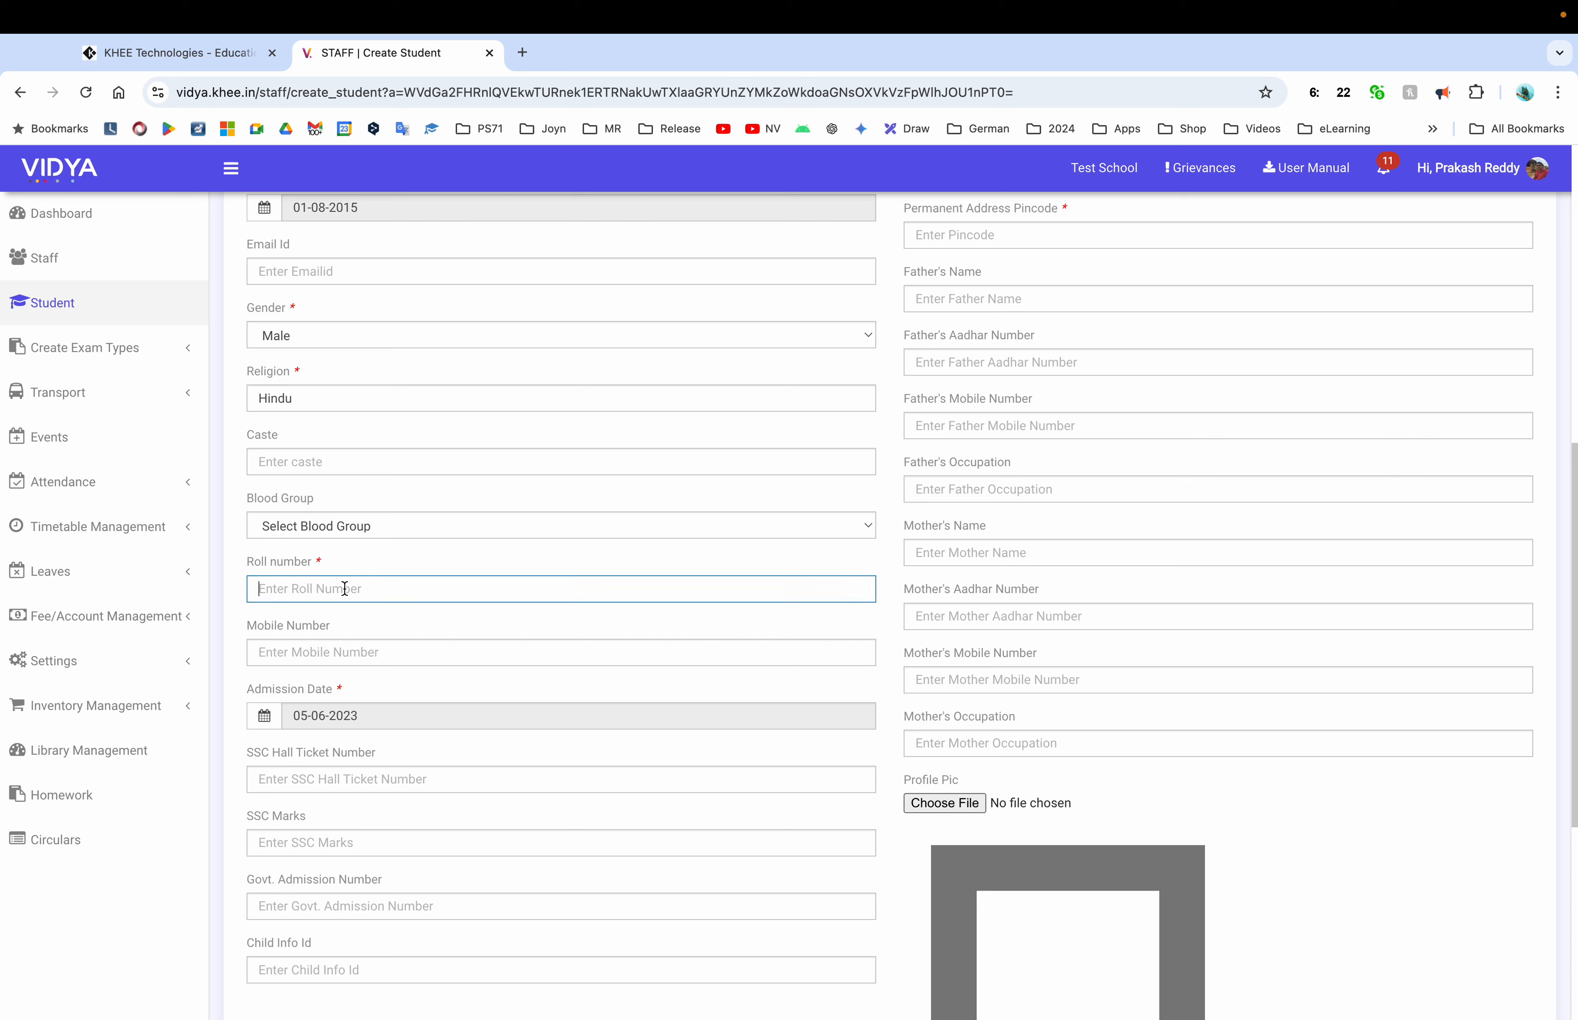
{"action": "type", "text": "1"}
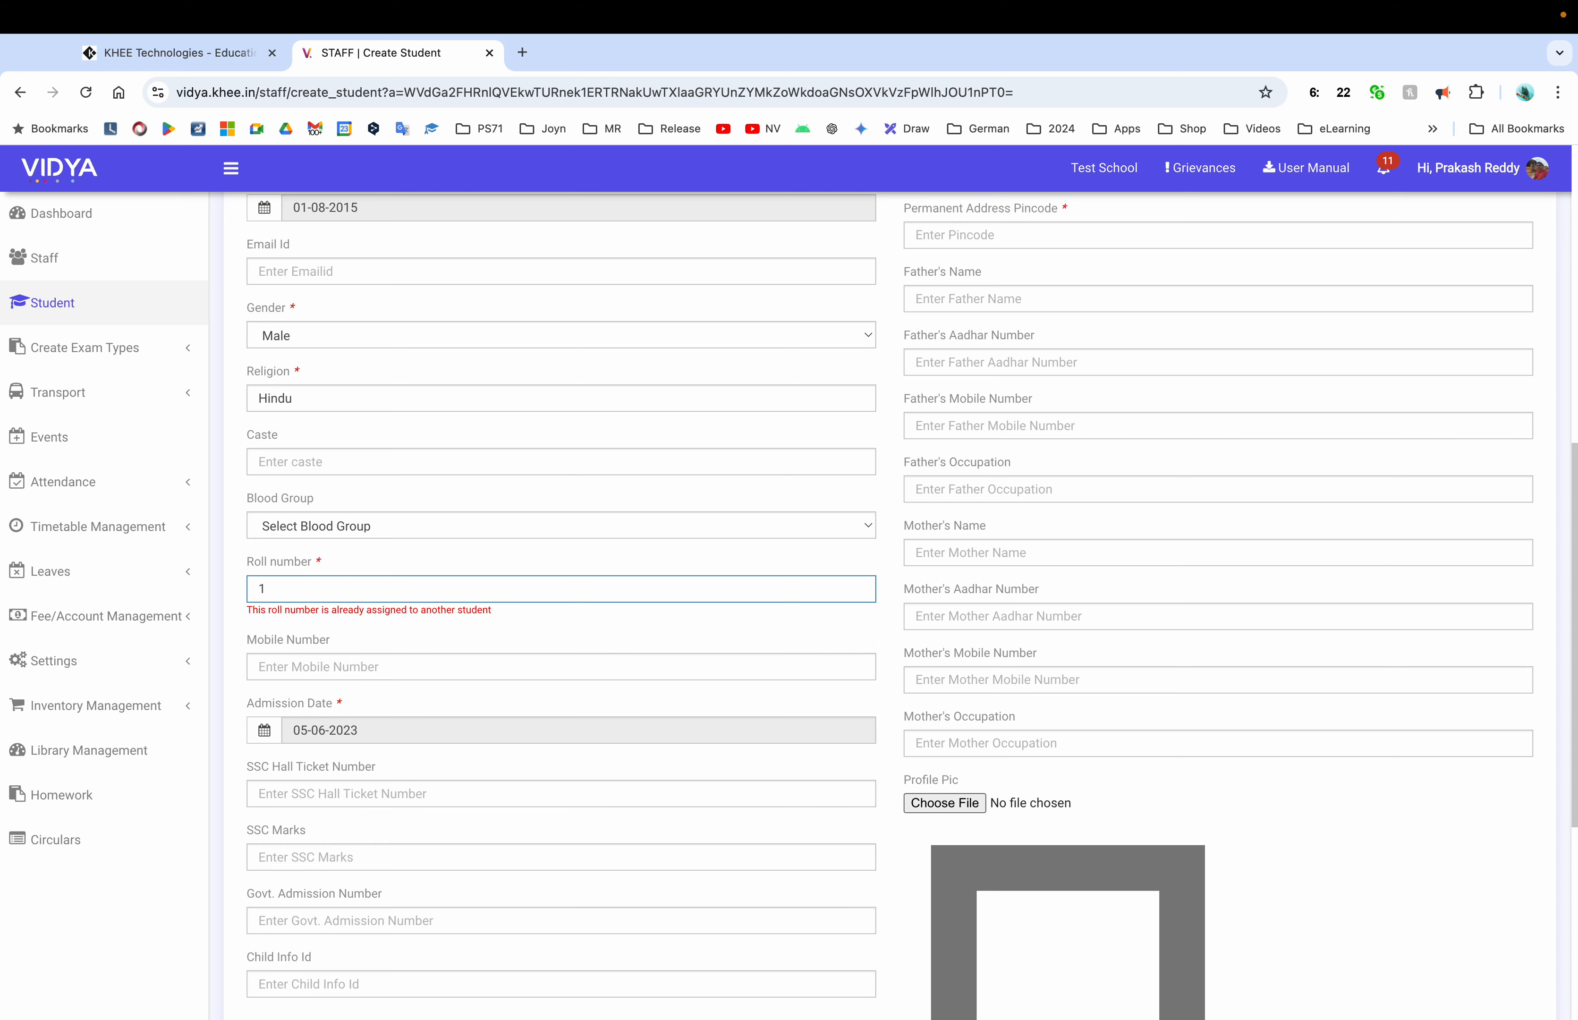
{"action": "key", "text": "BackSpace"}
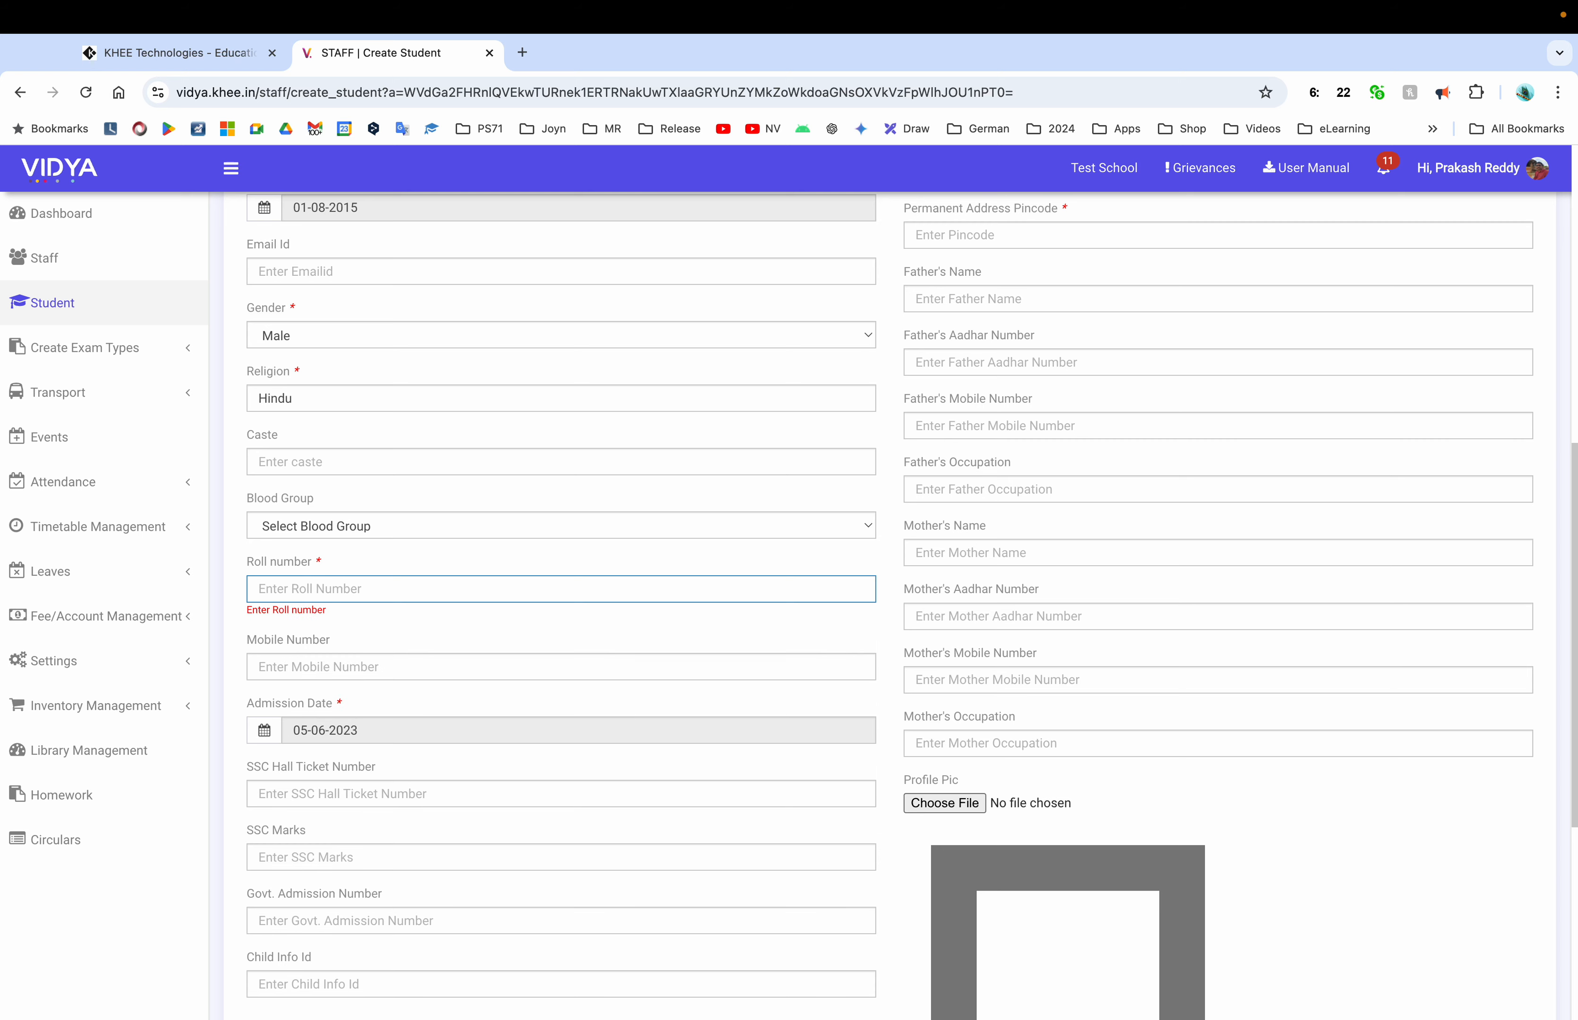
Assign the student to 1st Class - A-Section ( R35 ) in the Class dropdown
{"action": "scroll", "coordinate": [383, 502], "scroll_direction": "up", "scroll_amount": 10}
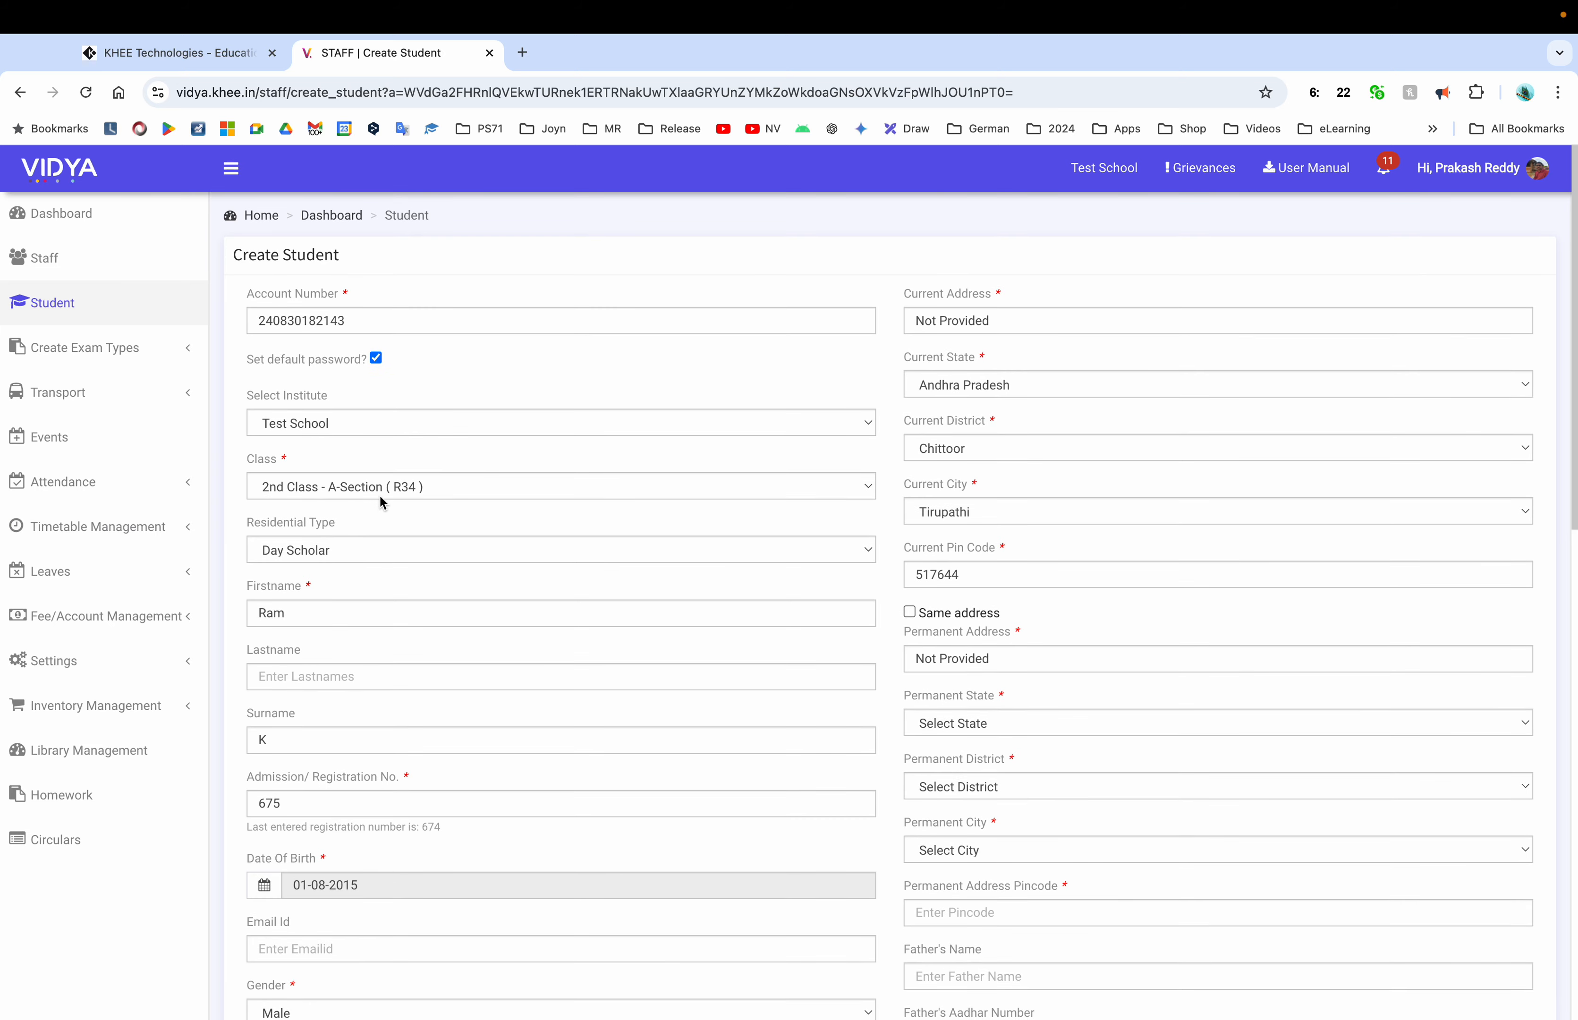
{"action": "left_click", "coordinate": [357, 487]}
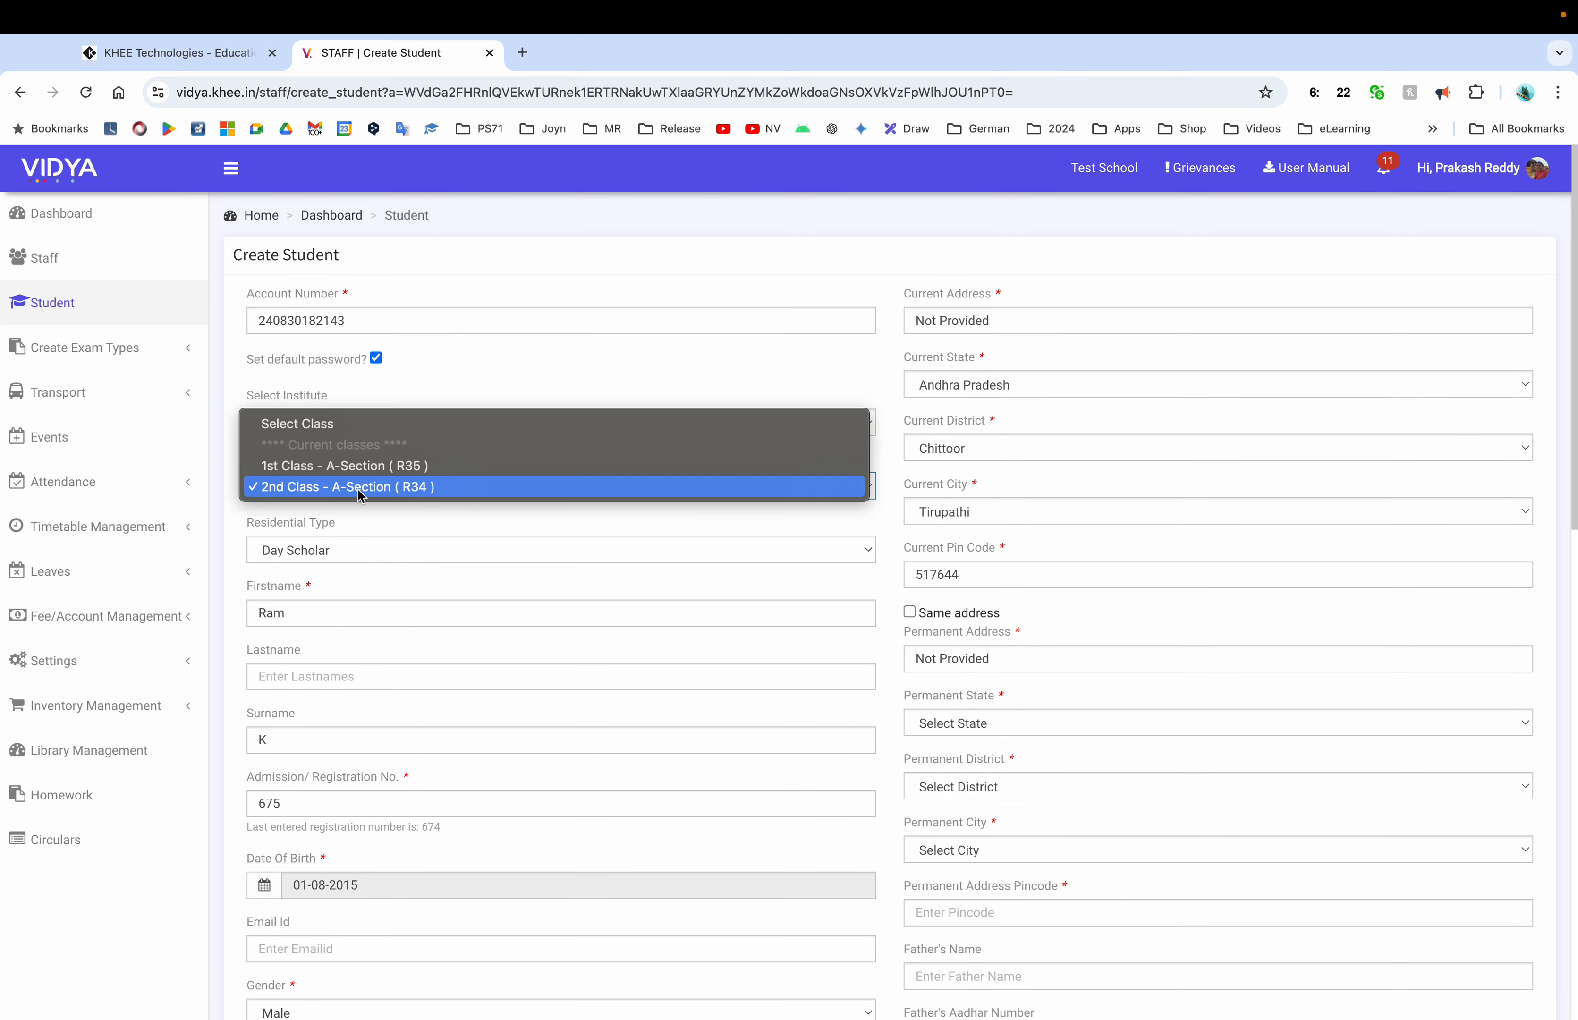
{"action": "left_click", "coordinate": [331, 467]}
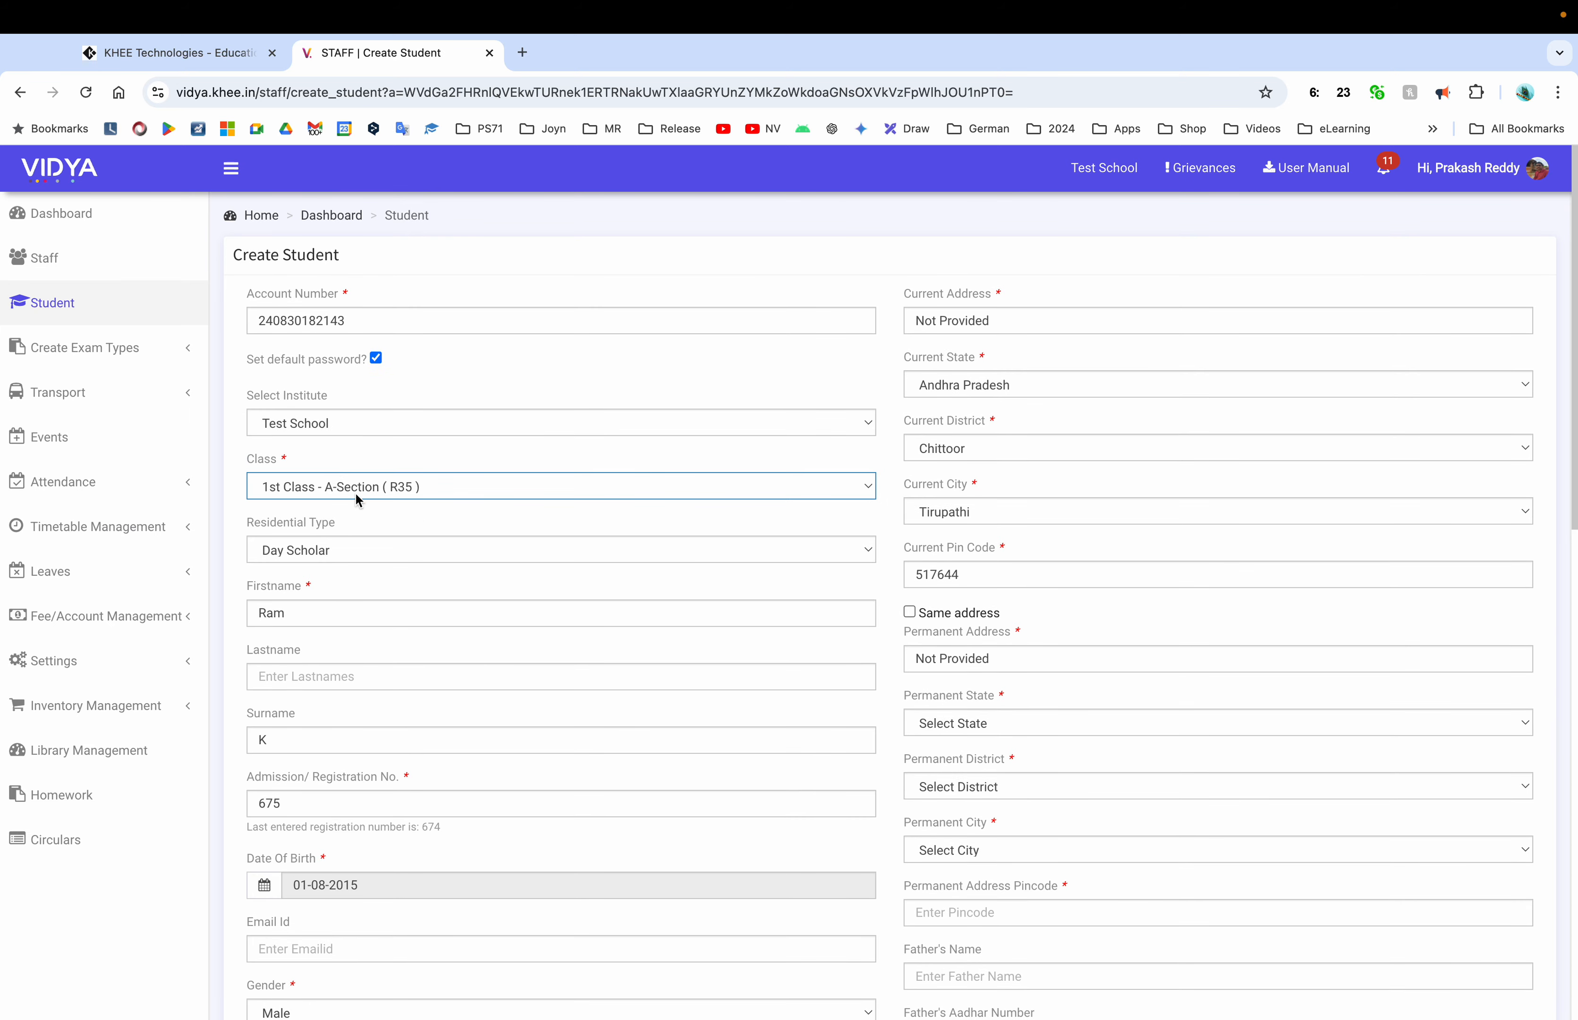
Enter 1 as the student's roll number
{"action": "scroll", "coordinate": [472, 542], "scroll_direction": "down", "scroll_amount": 10}
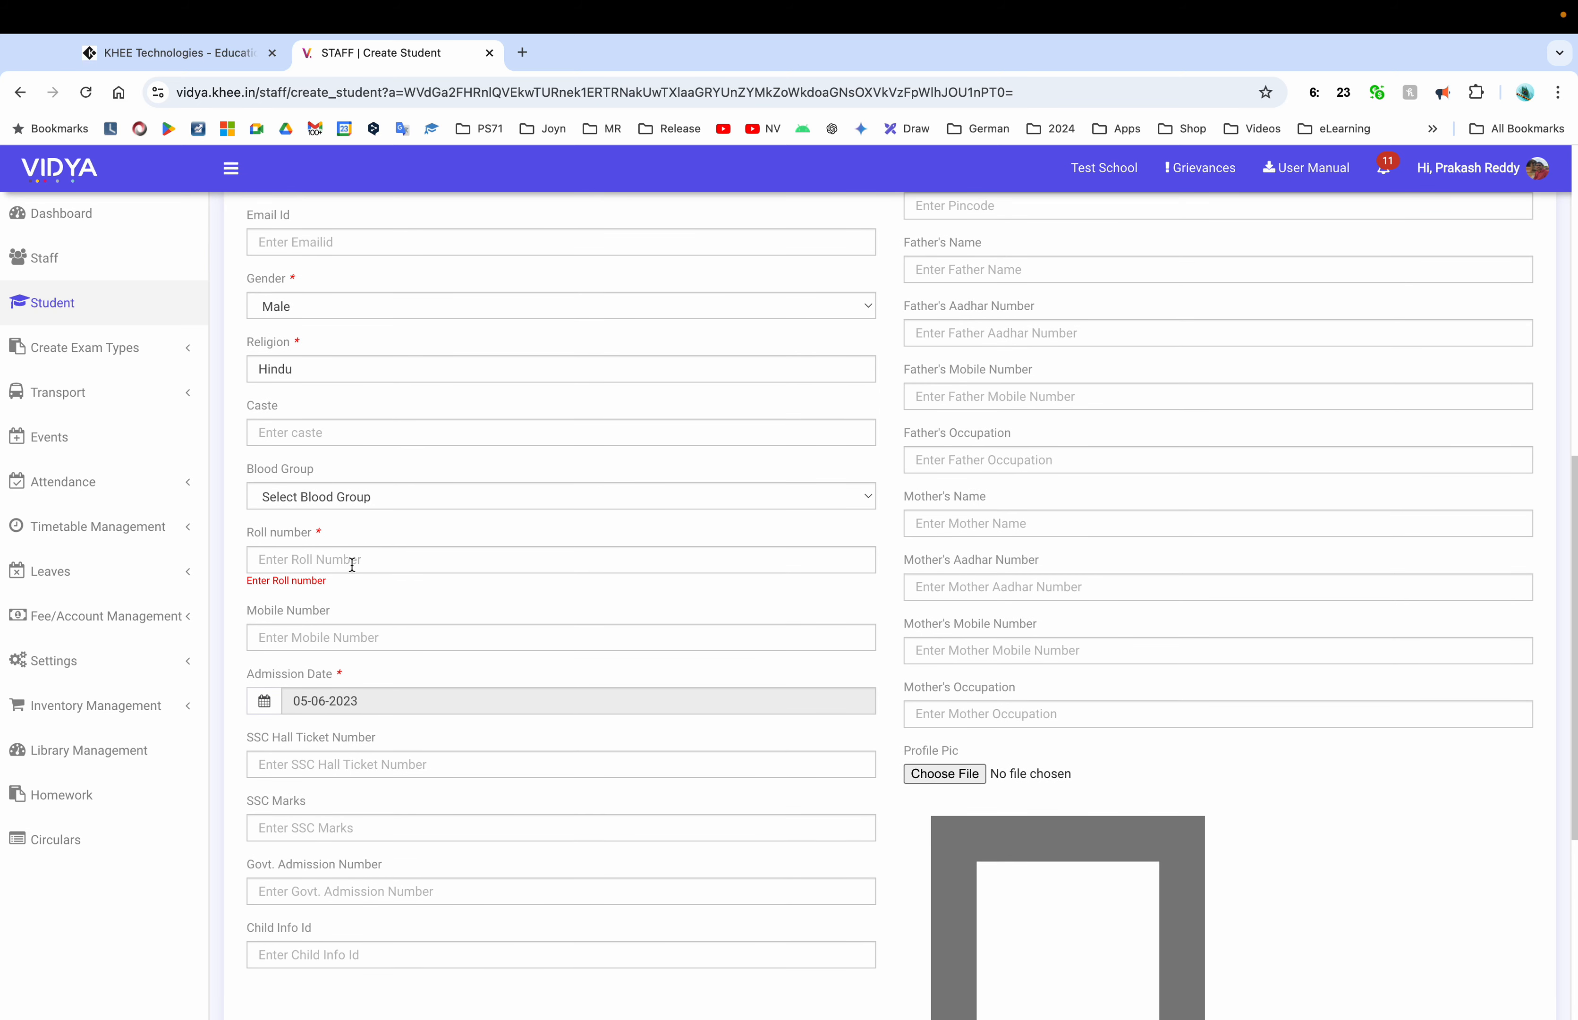
{"action": "left_click", "coordinate": [350, 565]}
{"action": "type", "text": "1"}
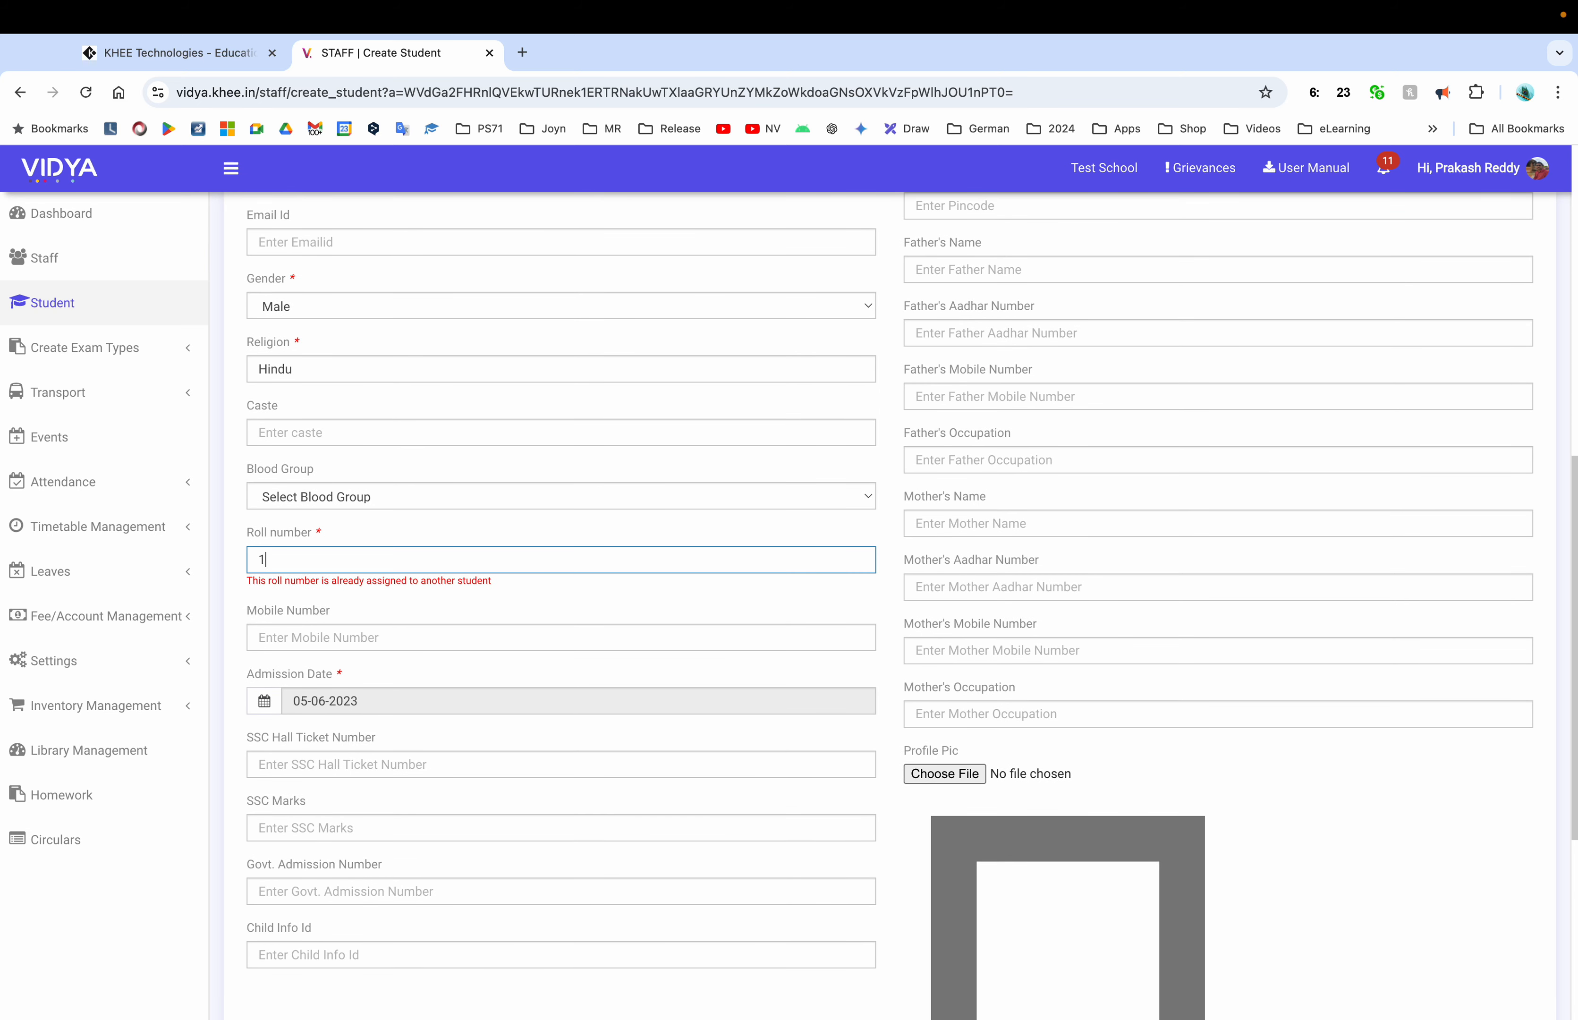
{"action": "key", "text": "BackSpace"}
{"action": "key", "text": "Tab"}
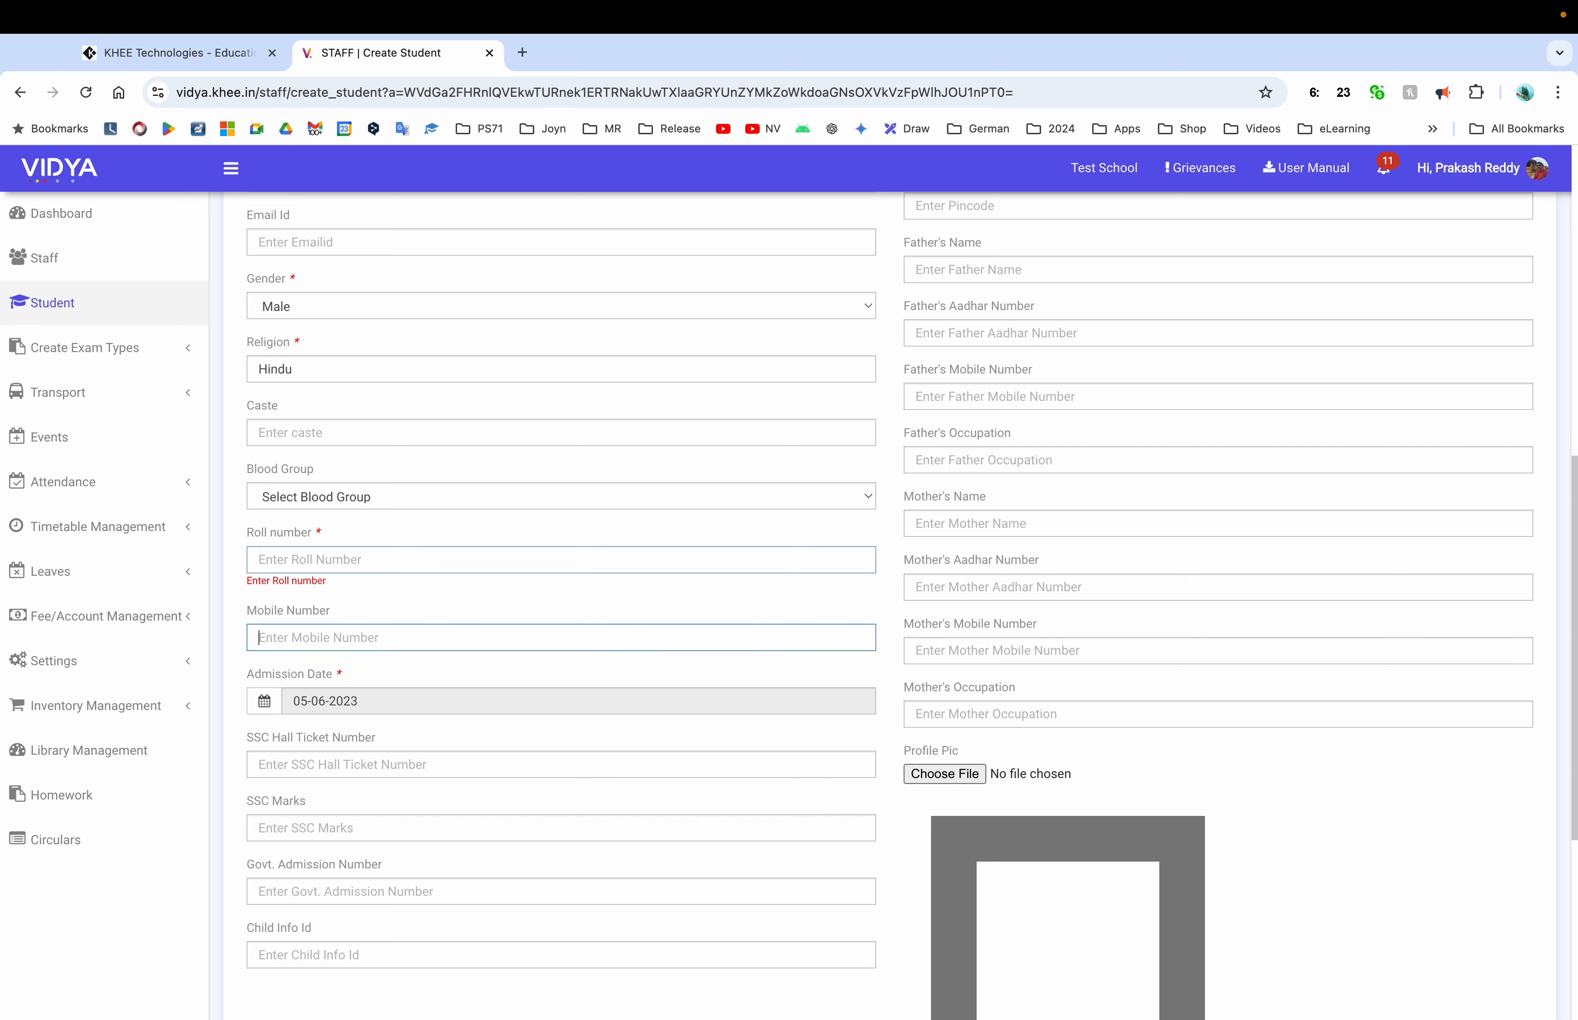
{"action": "left_click", "coordinate": [315, 557]}
{"action": "type", "text": "2"}
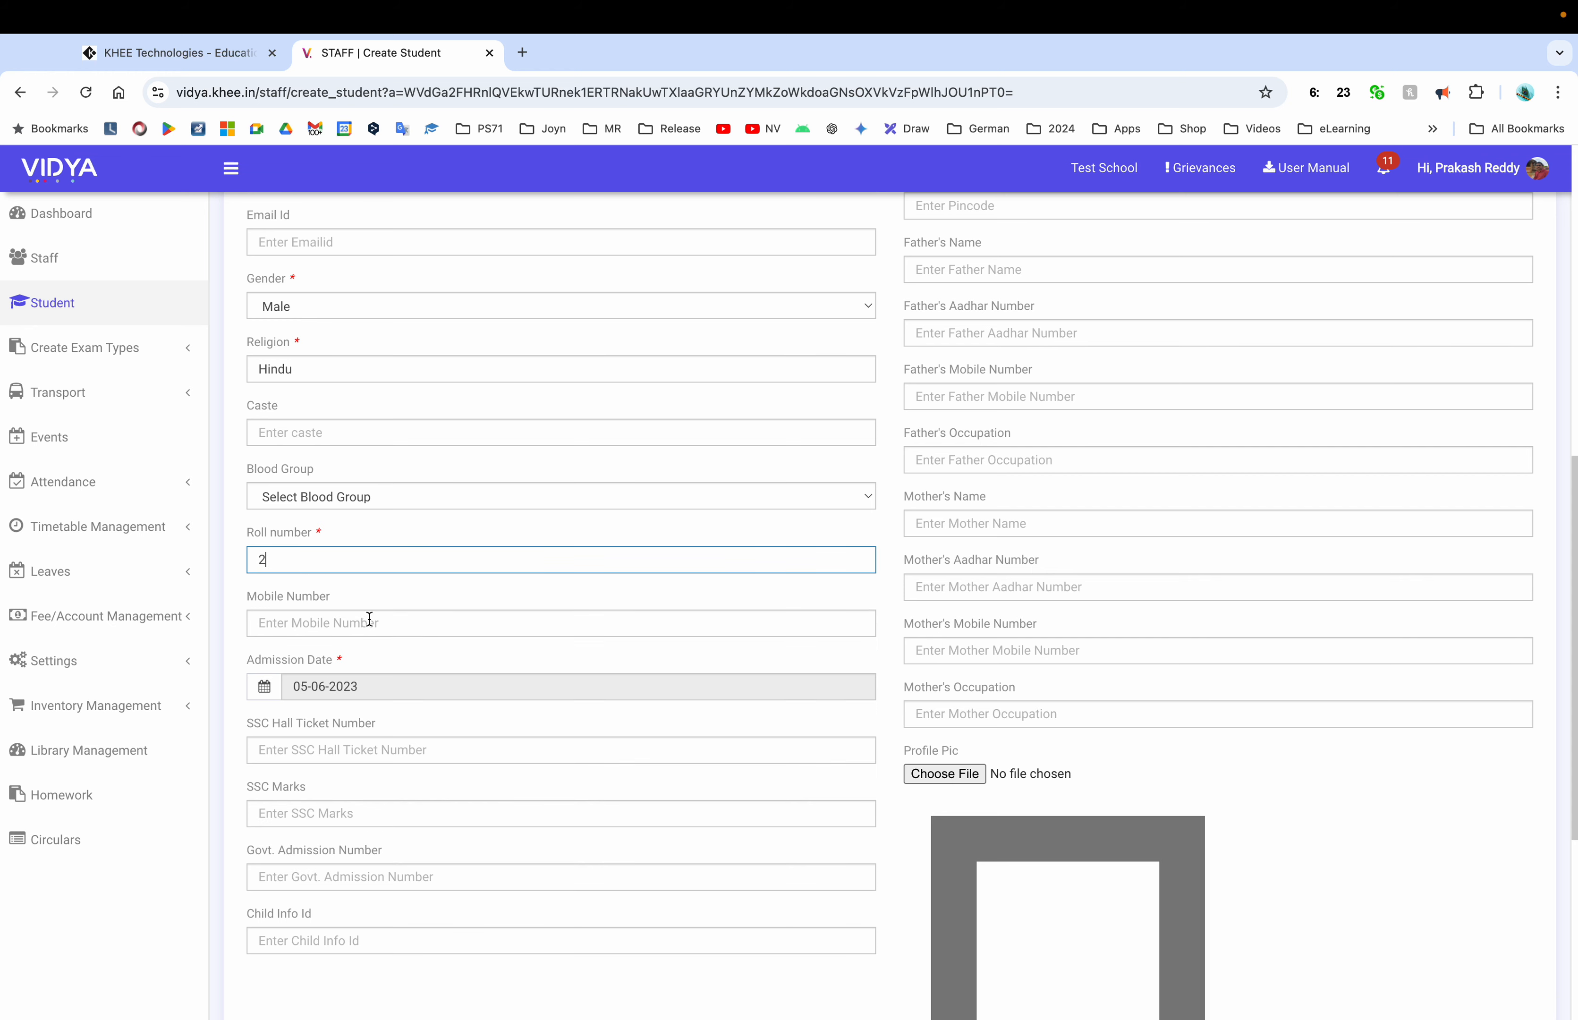
{"action": "key", "text": "BackSpace"}
{"action": "type", "text": "1"}
{"action": "left_click", "coordinate": [444, 601]}
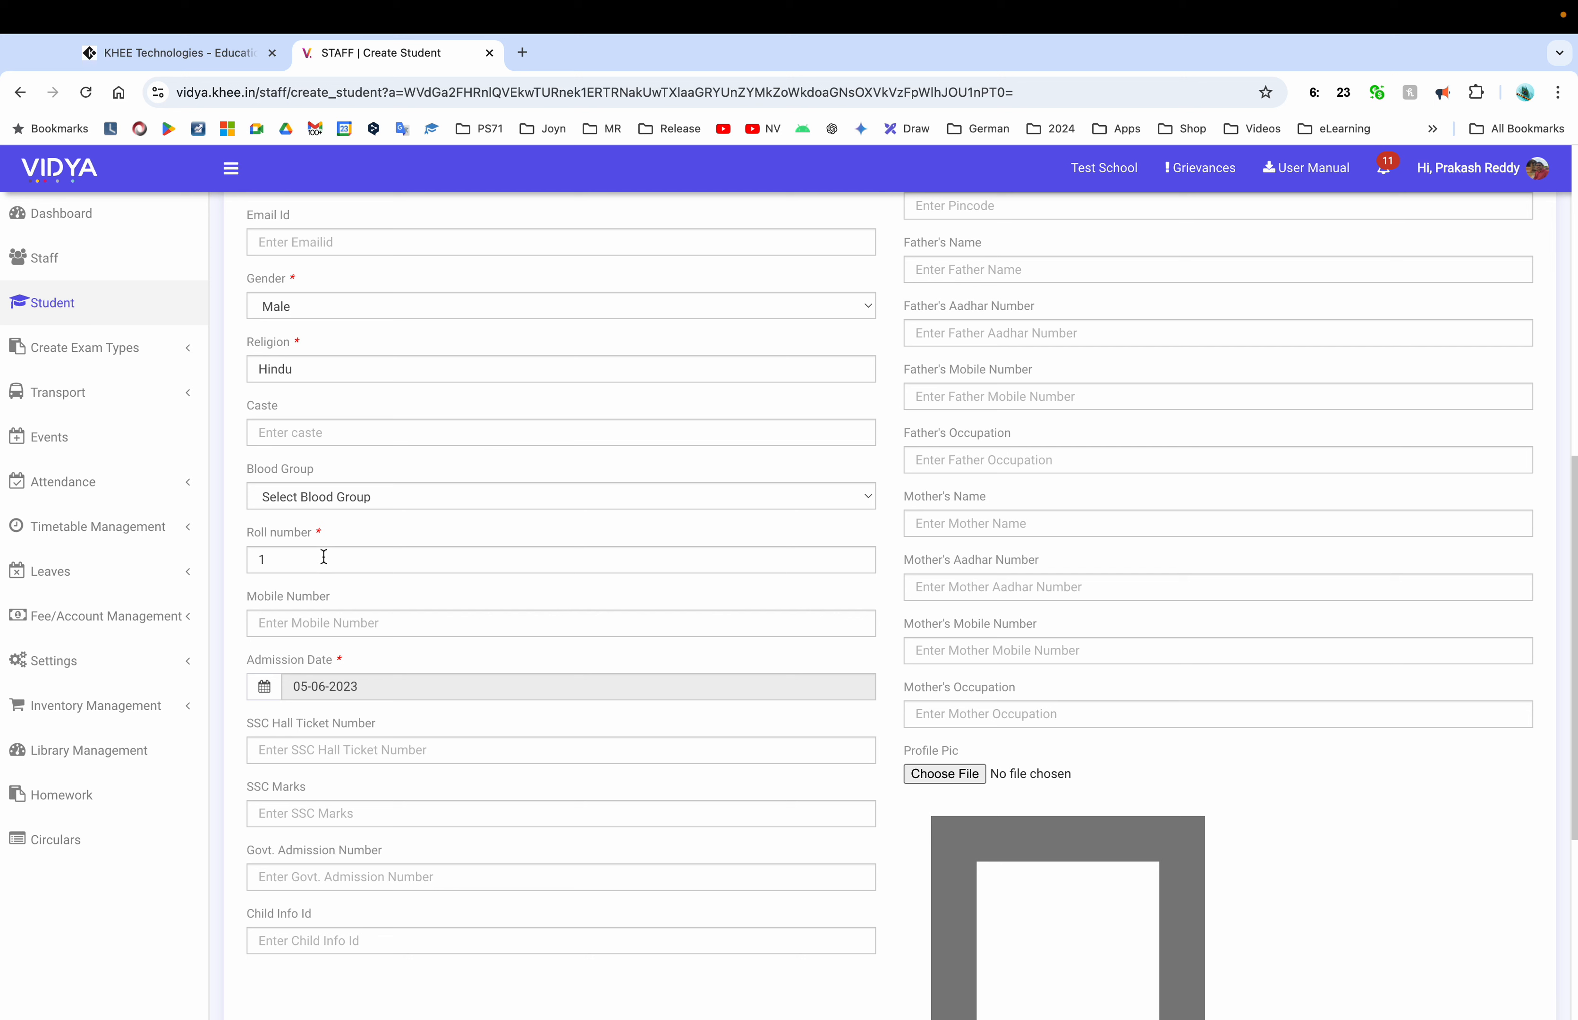
{"action": "left_click", "coordinate": [323, 627]}
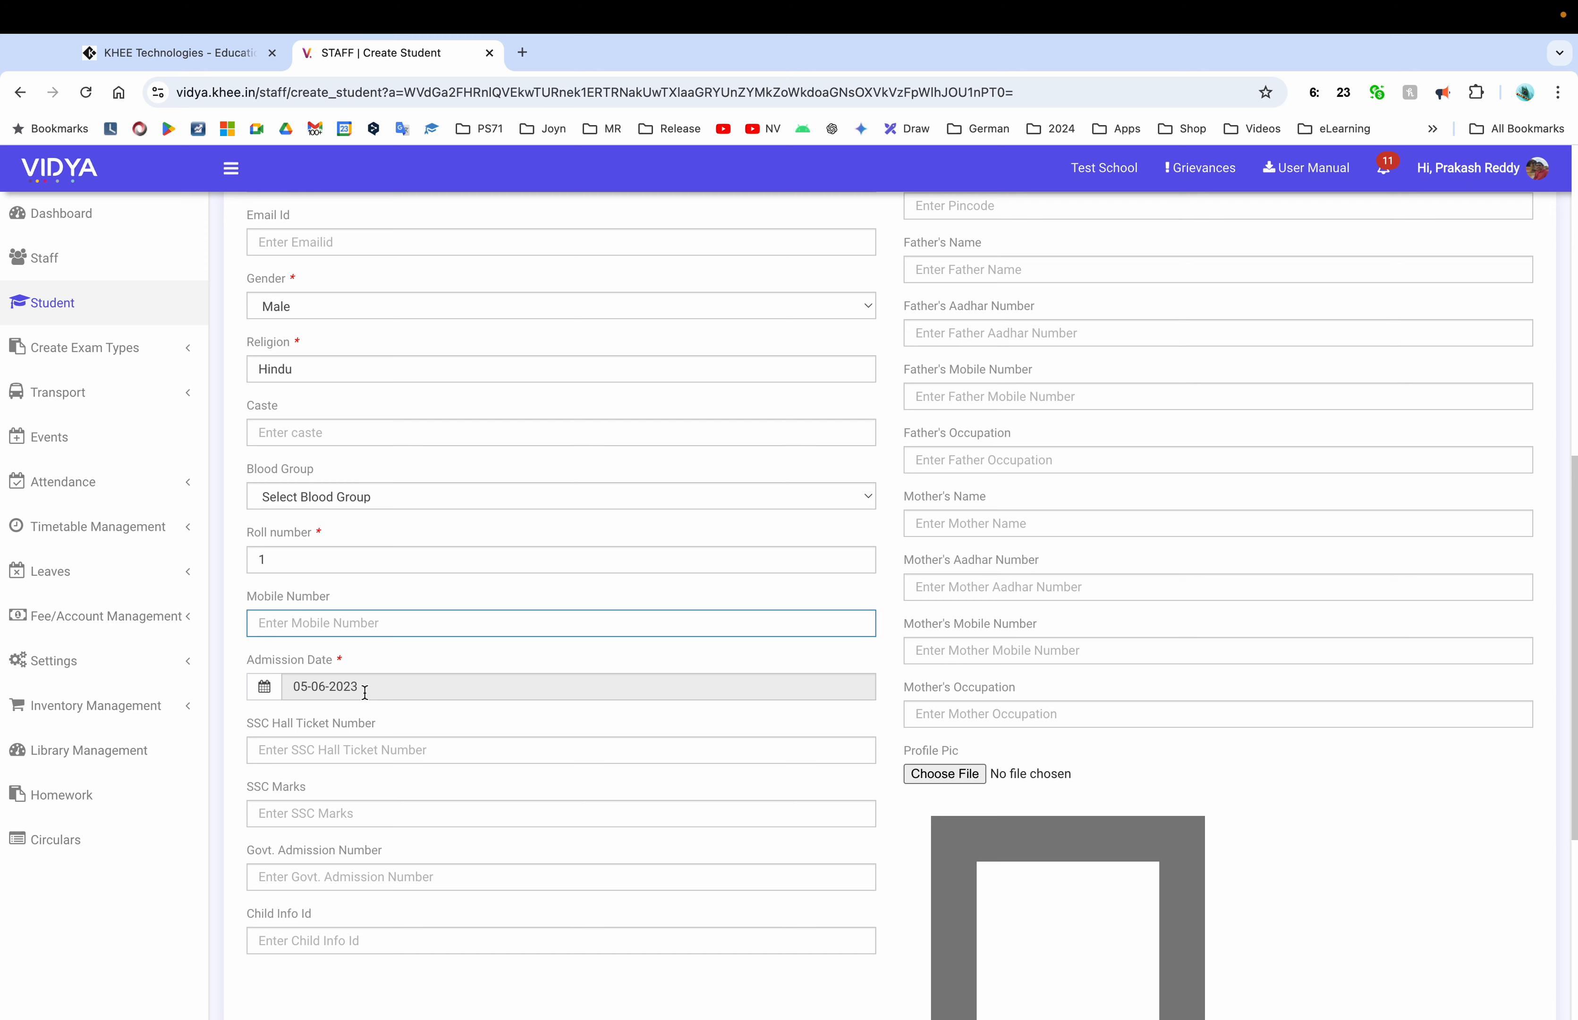
{"action": "scroll", "coordinate": [364, 691], "scroll_direction": "down", "scroll_amount": 2}
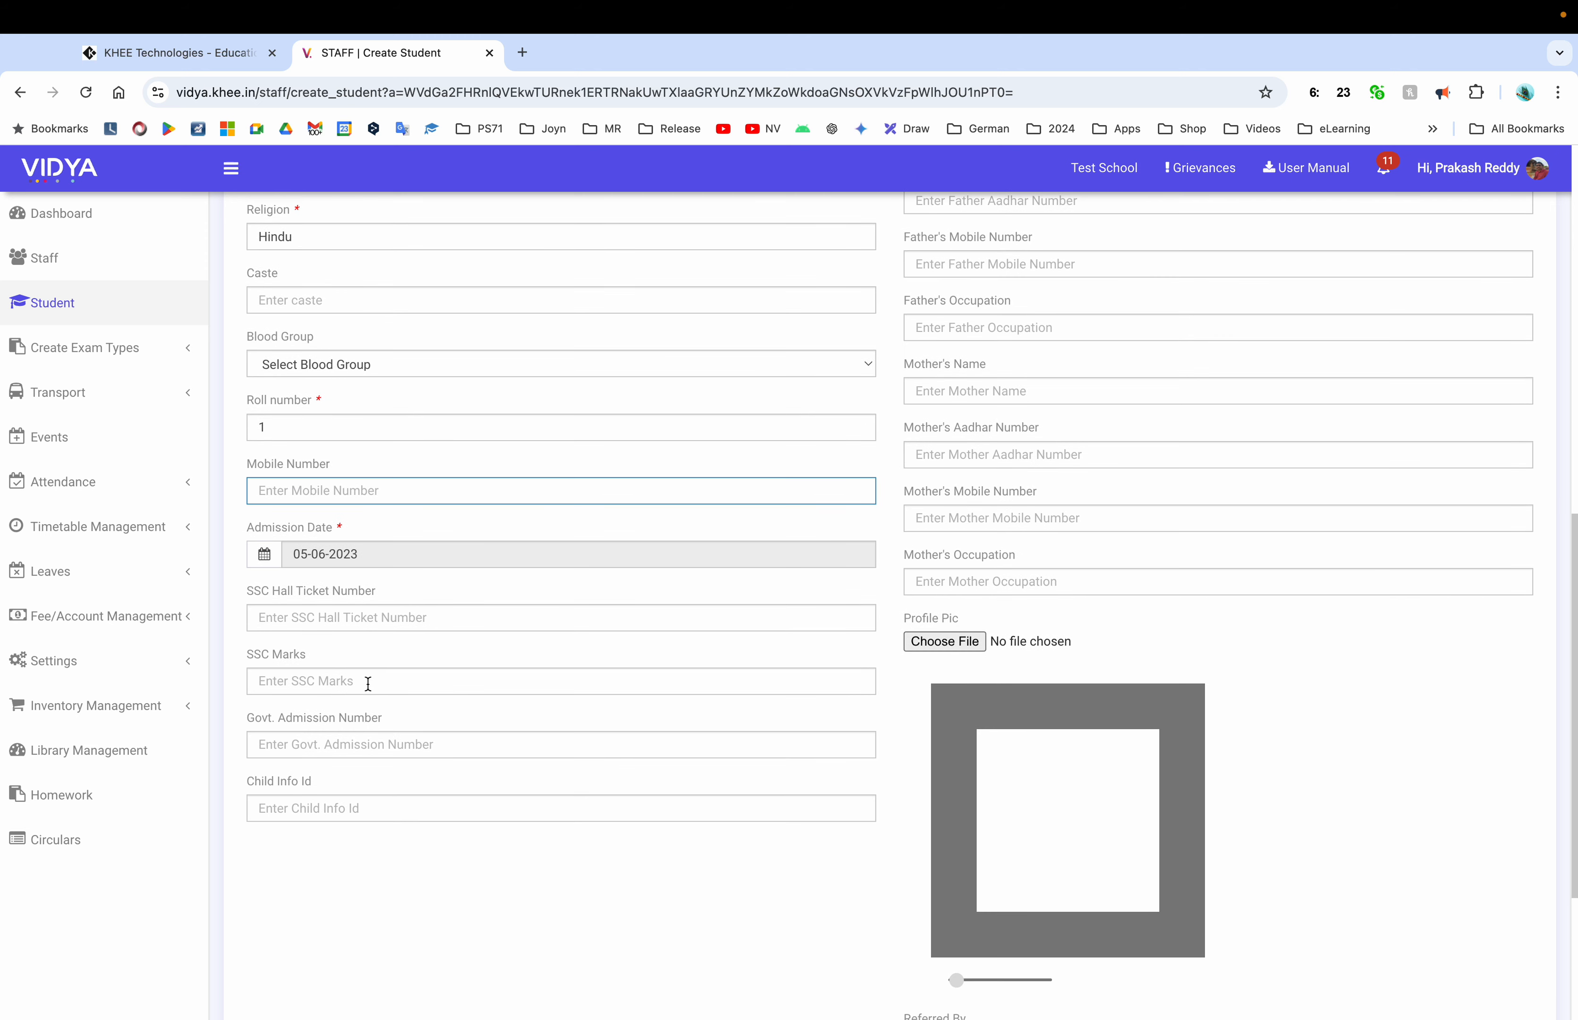
Change the admission date to 30-08-2024 via the date picker's Today shortcut
{"action": "left_click", "coordinate": [402, 561]}
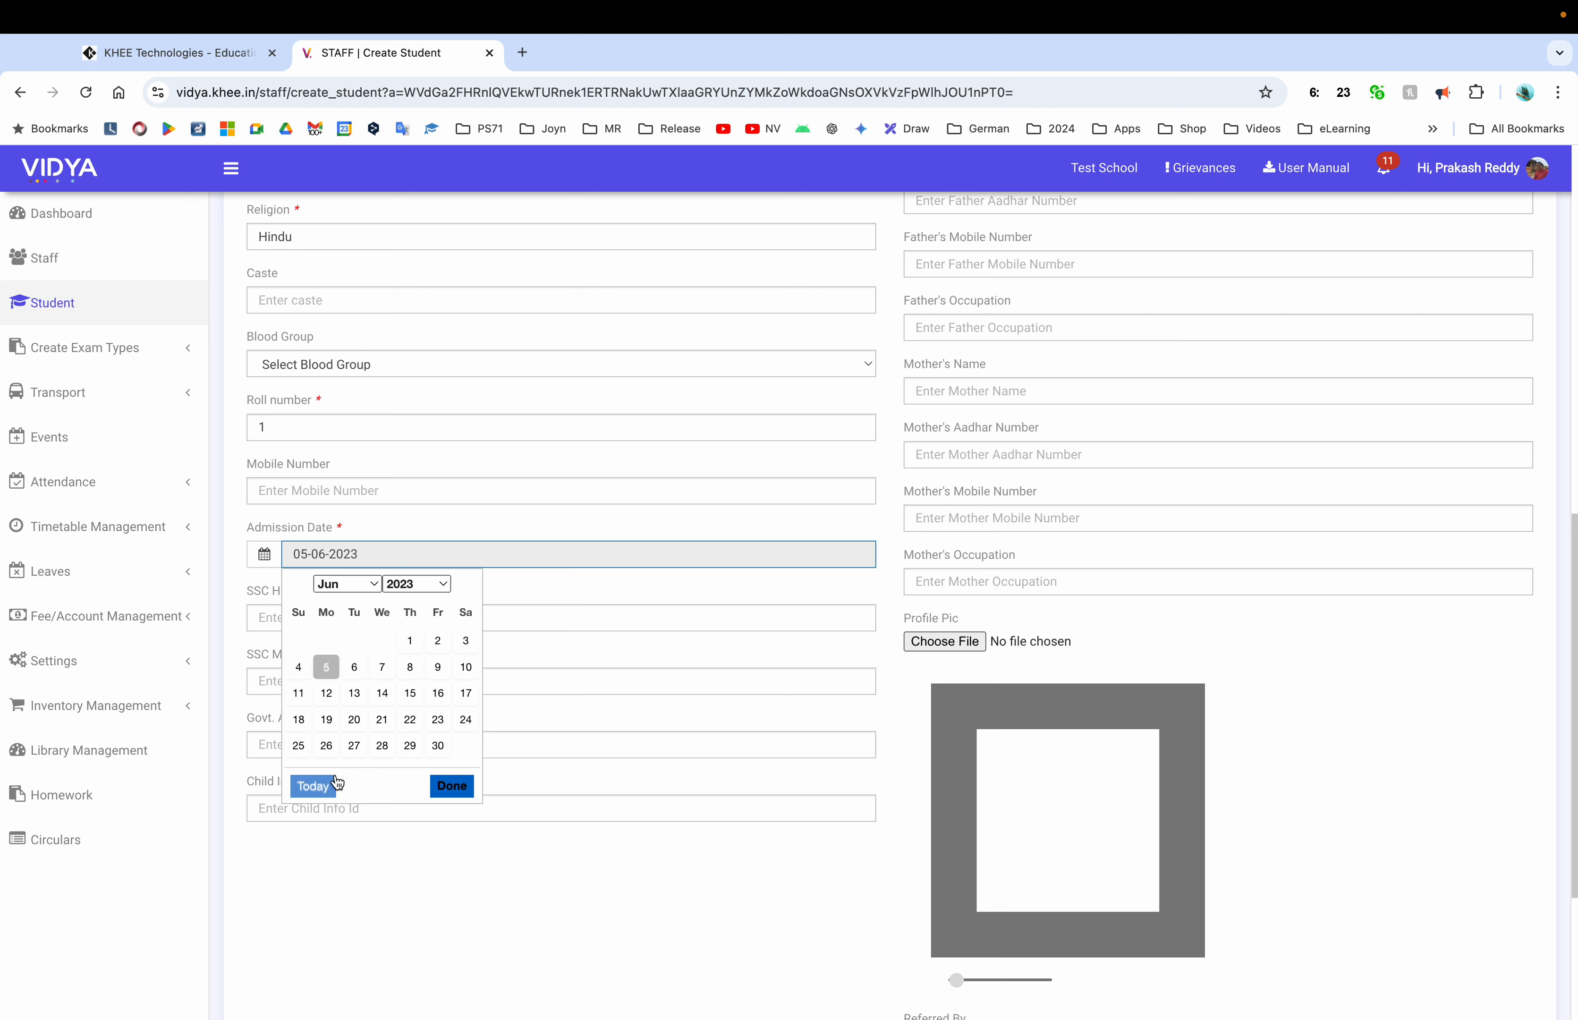
{"action": "left_click", "coordinate": [316, 786]}
{"action": "left_click", "coordinate": [451, 756]}
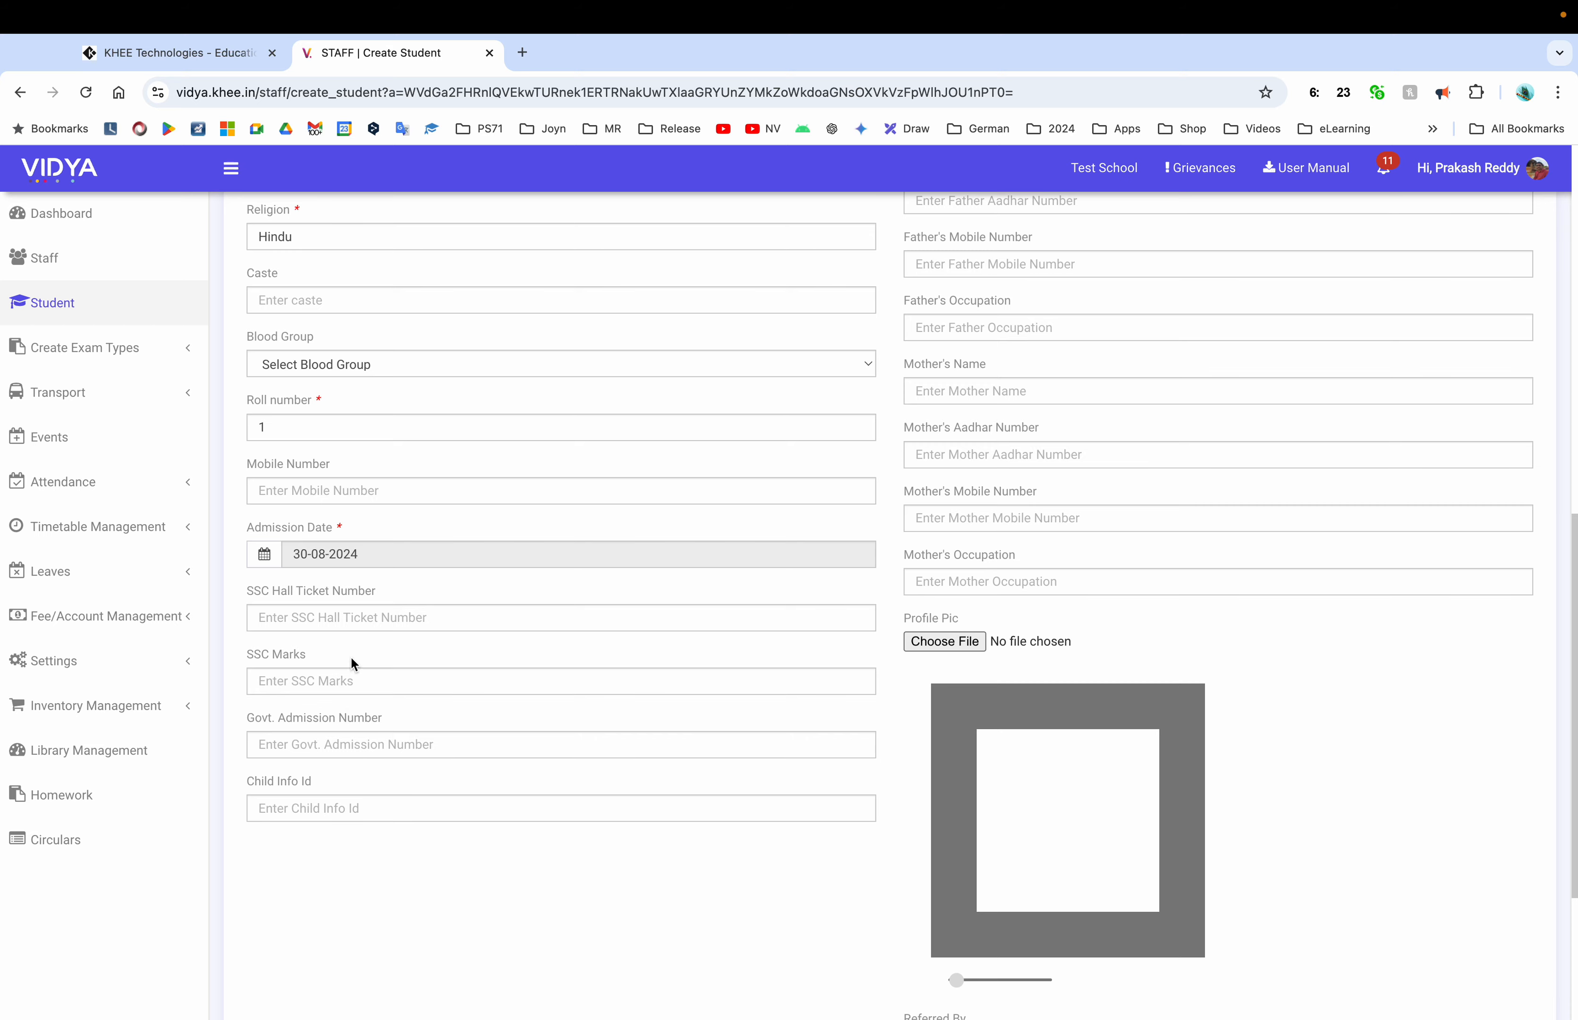
{"action": "scroll", "coordinate": [846, 572], "scroll_direction": "up", "scroll_amount": 10}
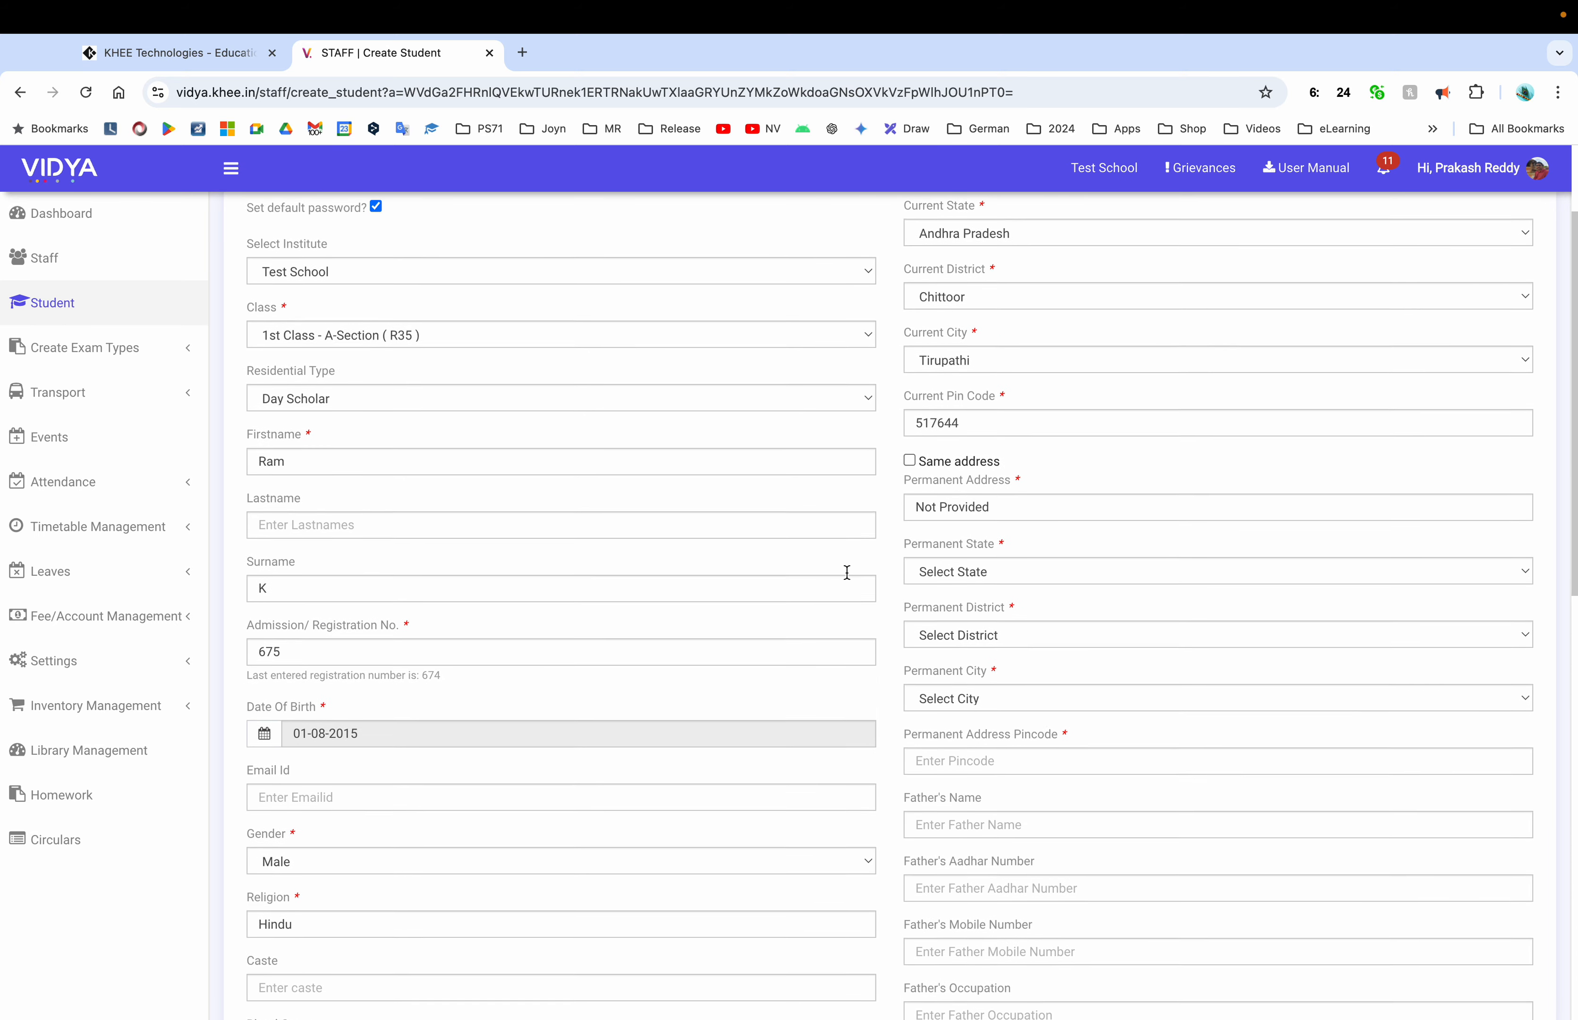
Replace the current address with 'A-12, Ground floor' and copy it to the permanent address
{"action": "triple_click", "coordinate": [1001, 325]}
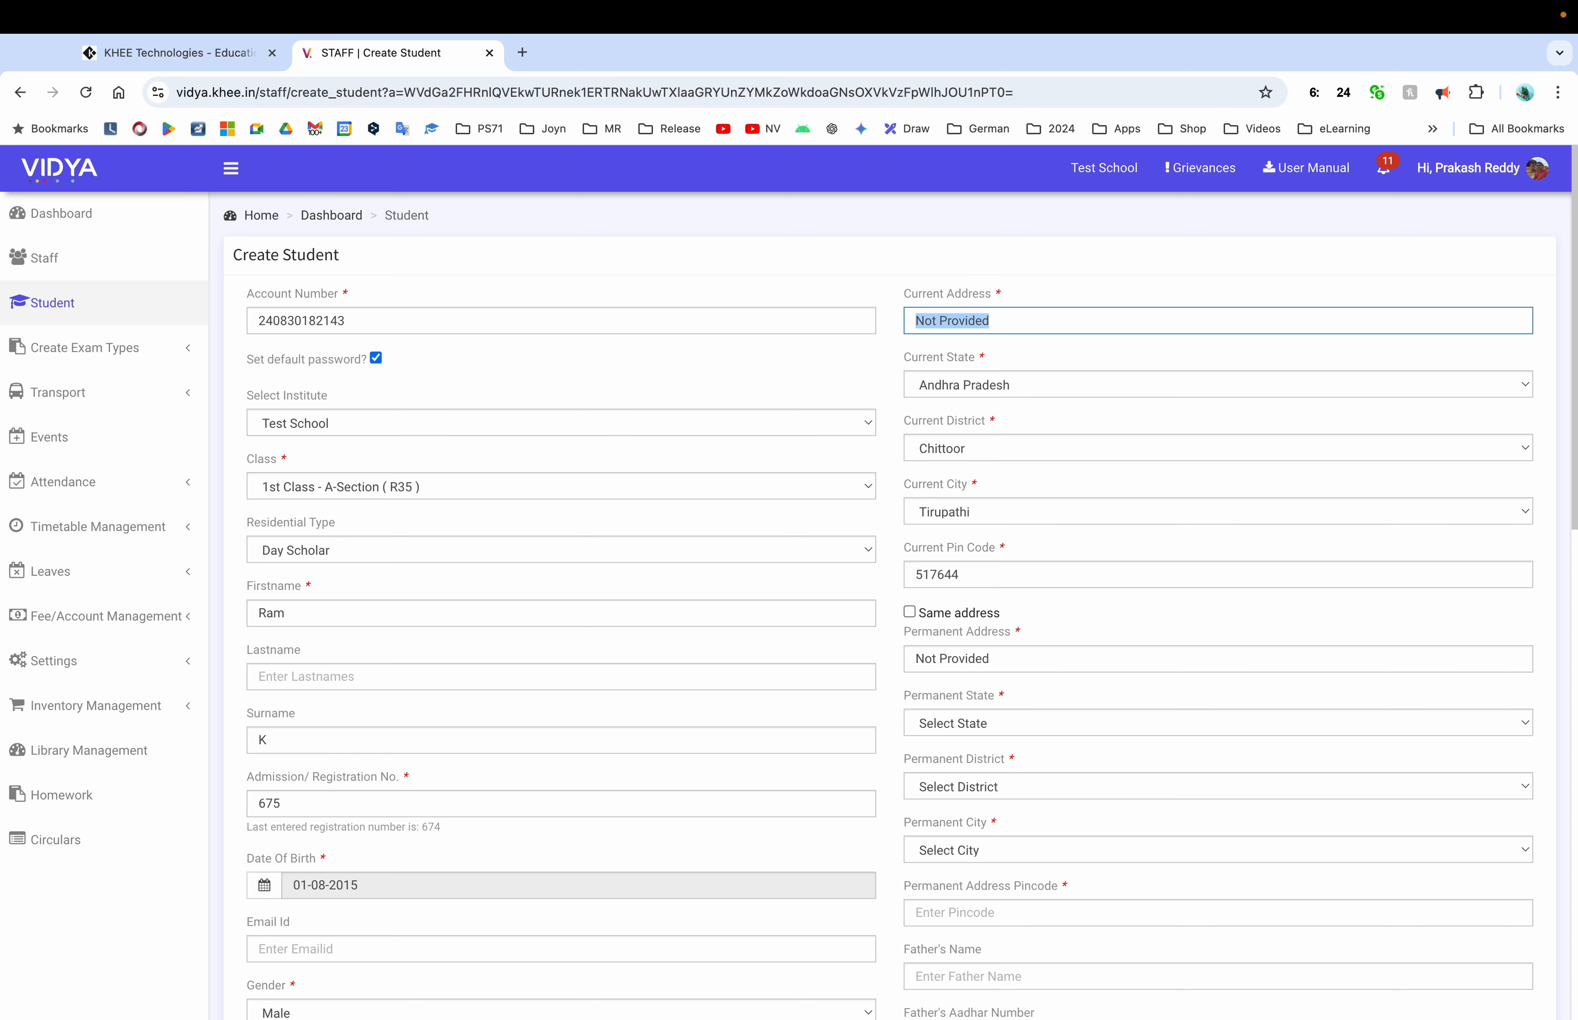
{"action": "type", "text": "A-12"}
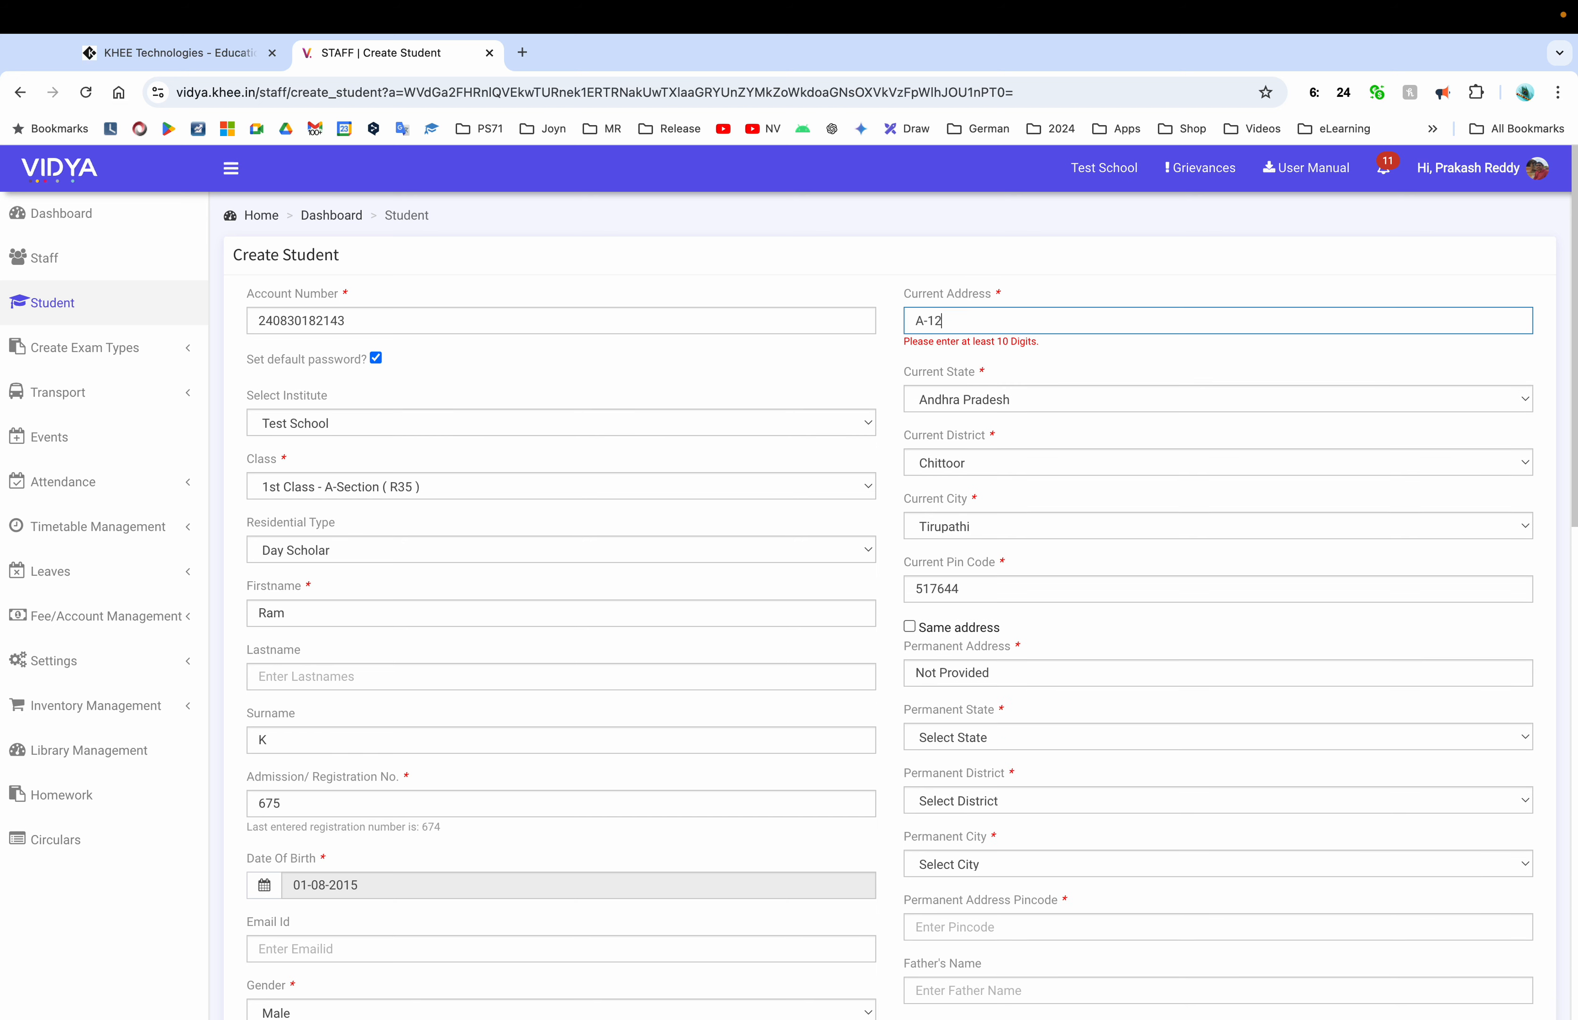
{"action": "type", "text": ", Ground floor"}
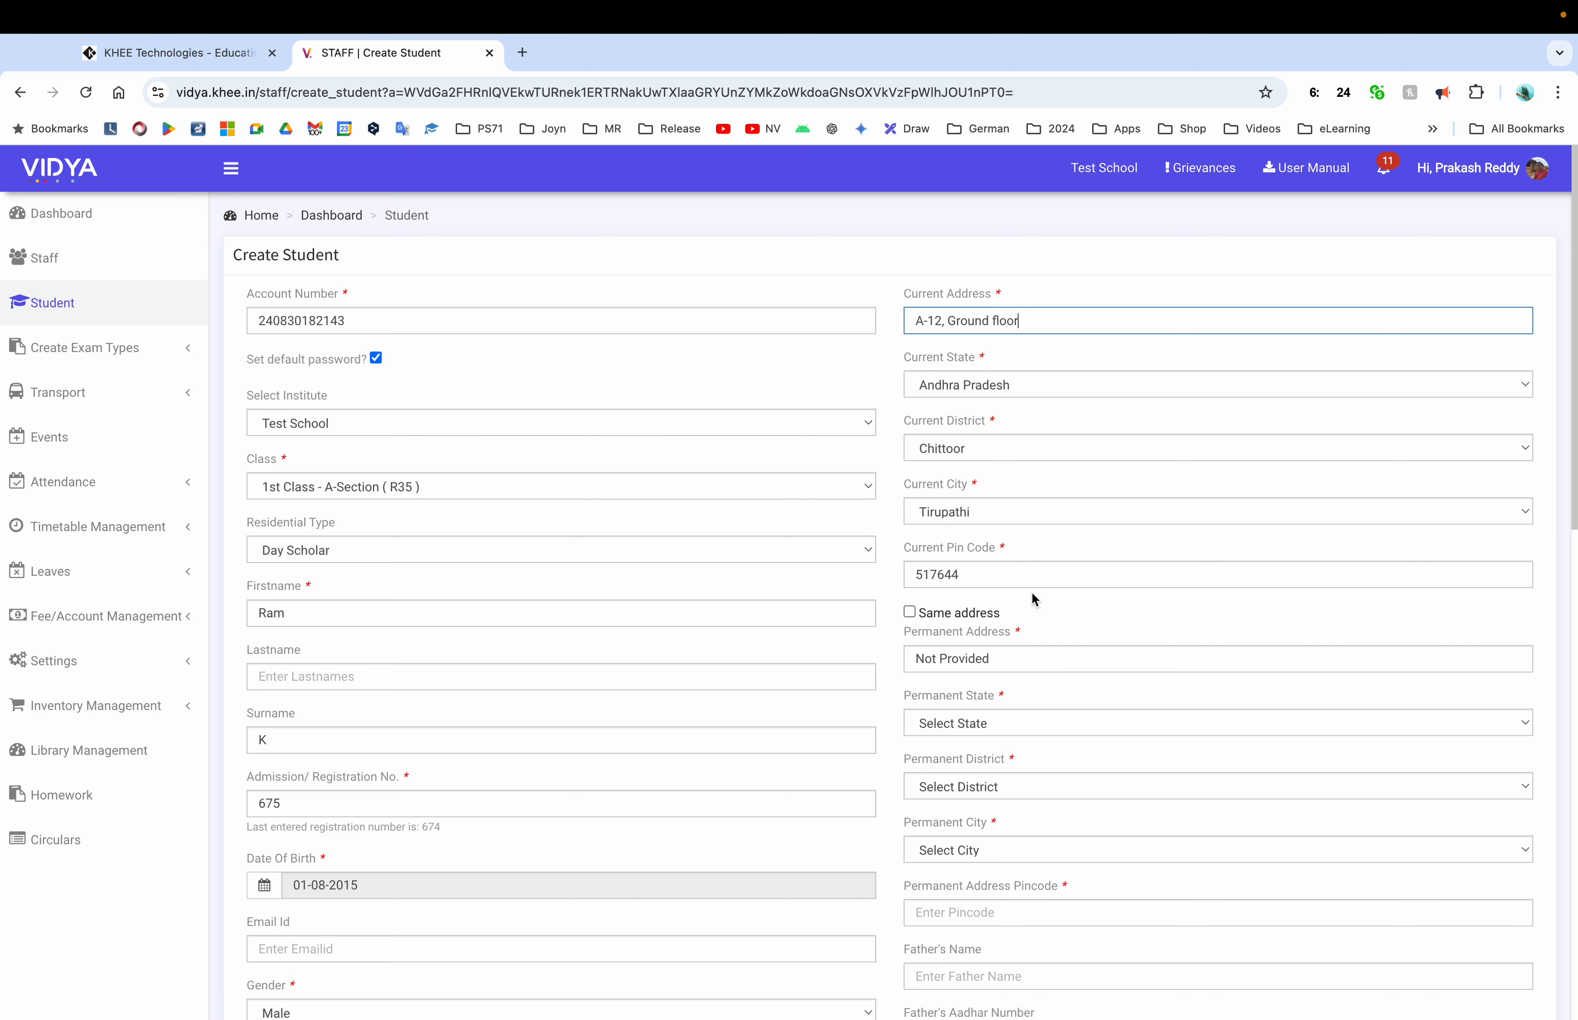
{"action": "left_click", "coordinate": [909, 613]}
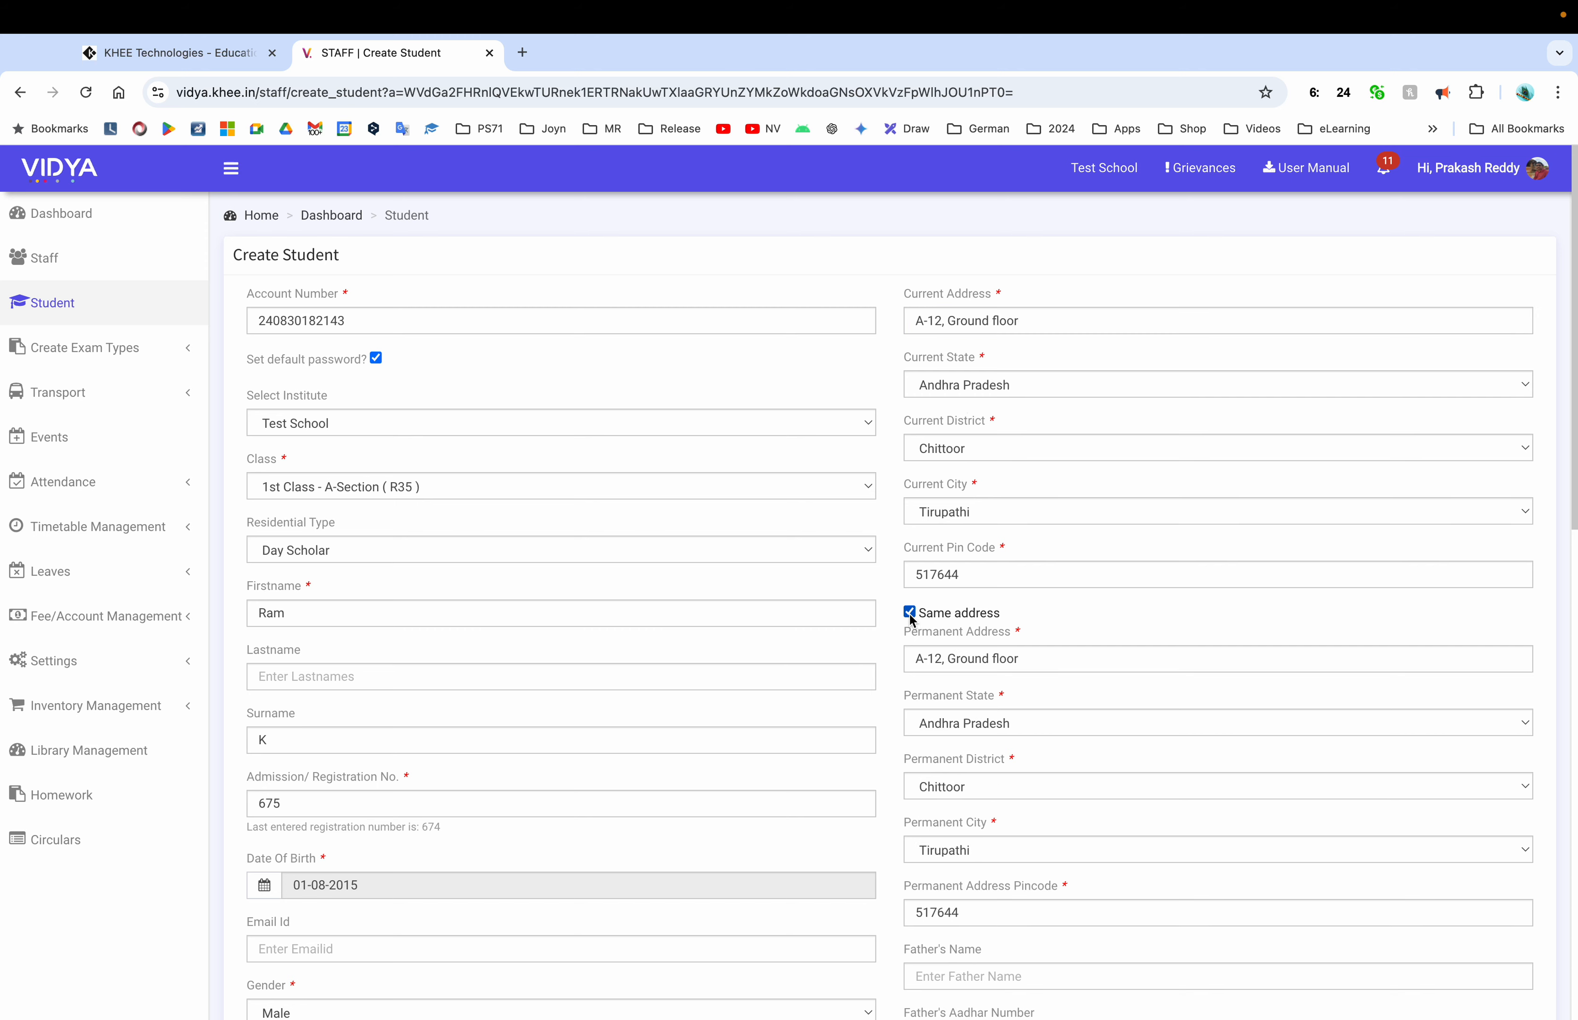
{"action": "scroll", "coordinate": [1100, 643], "scroll_direction": "down", "scroll_amount": 6}
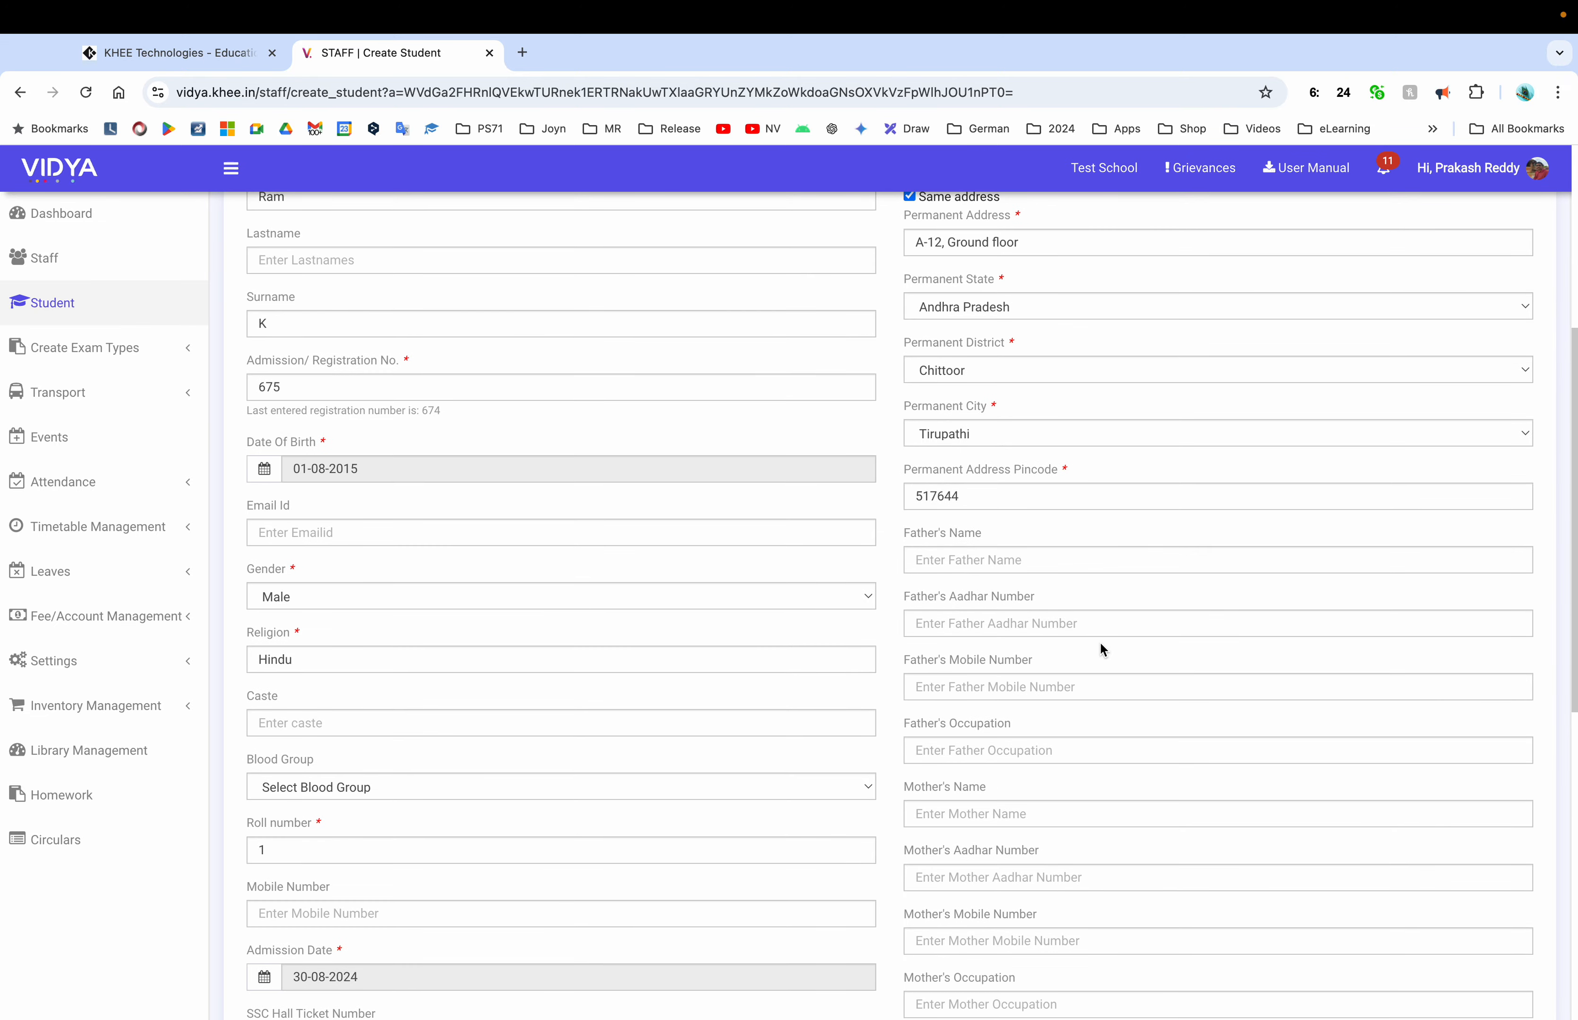
{"action": "scroll", "coordinate": [1100, 641], "scroll_direction": "down", "scroll_amount": 3}
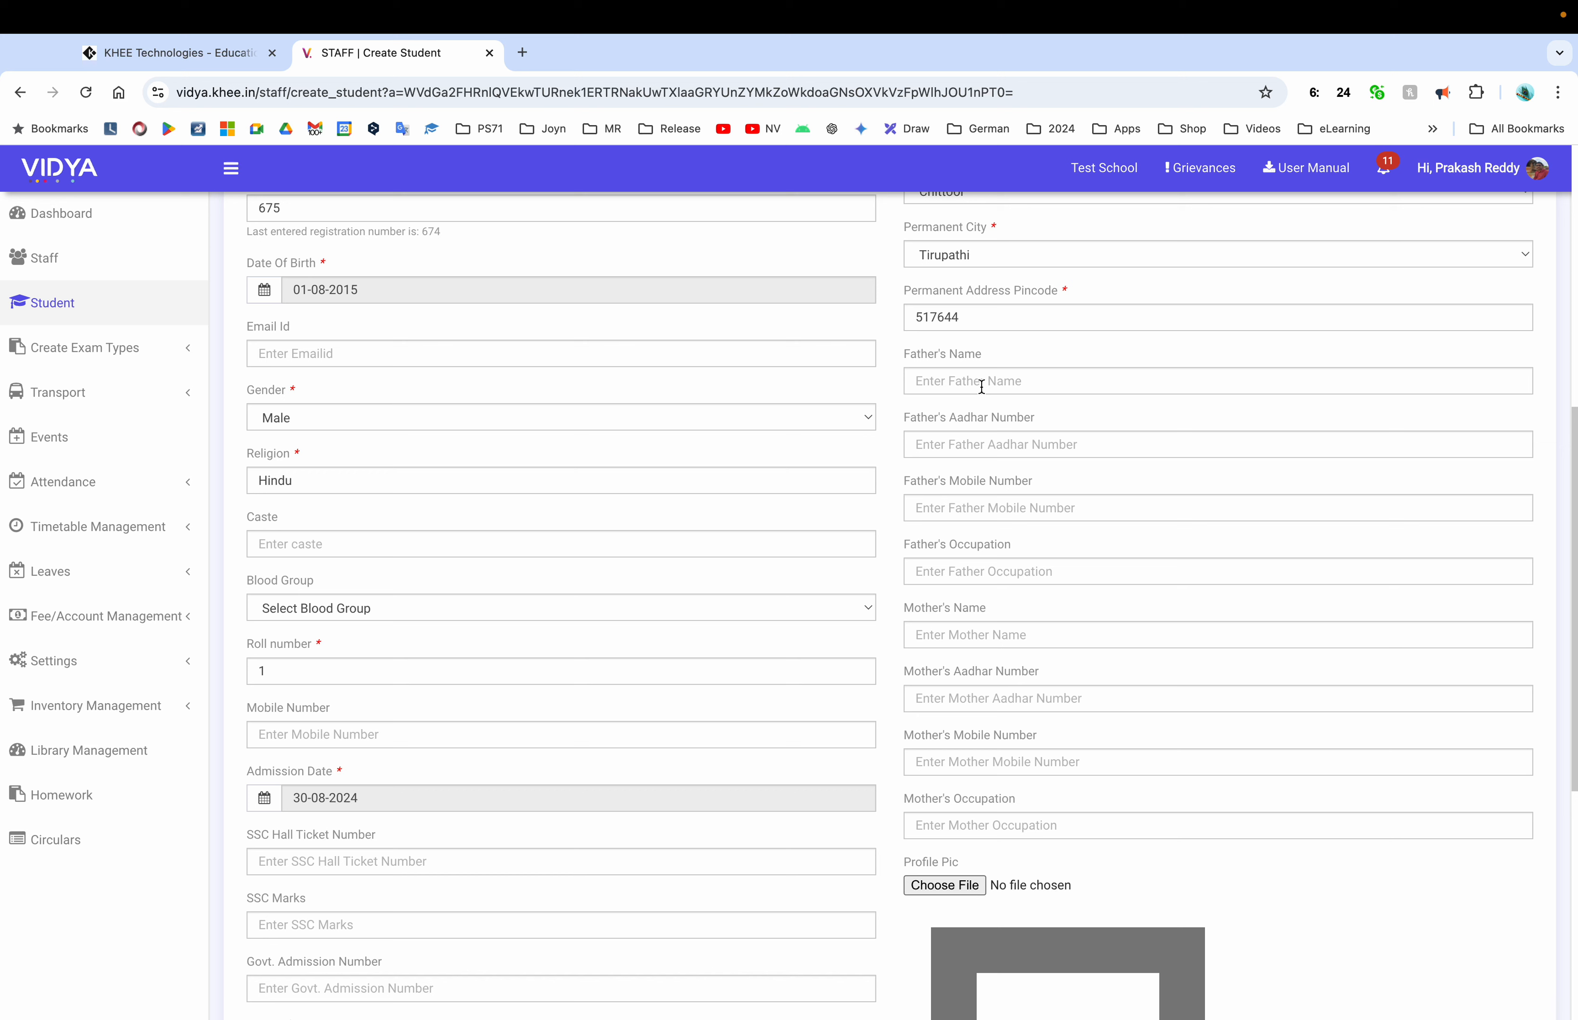
Enter the father's name and Aadhaar number
{"action": "left_click", "coordinate": [981, 385]}
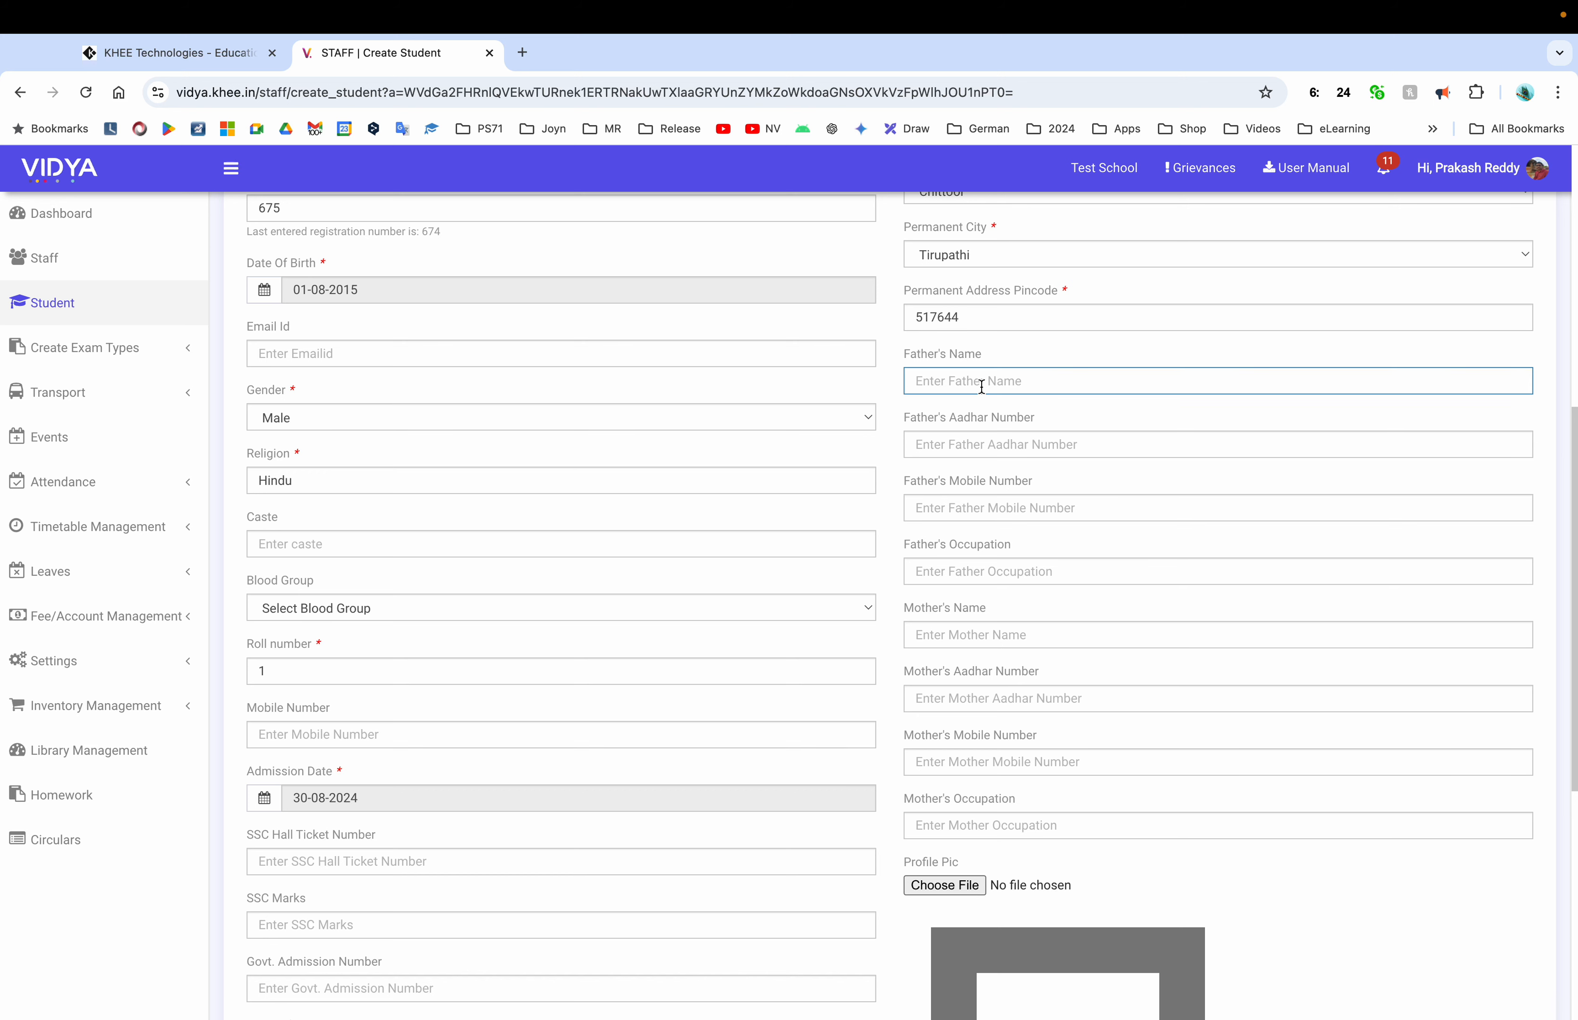
{"action": "type", "text": "Srinivasulu"}
{"action": "key", "text": "Tab"}
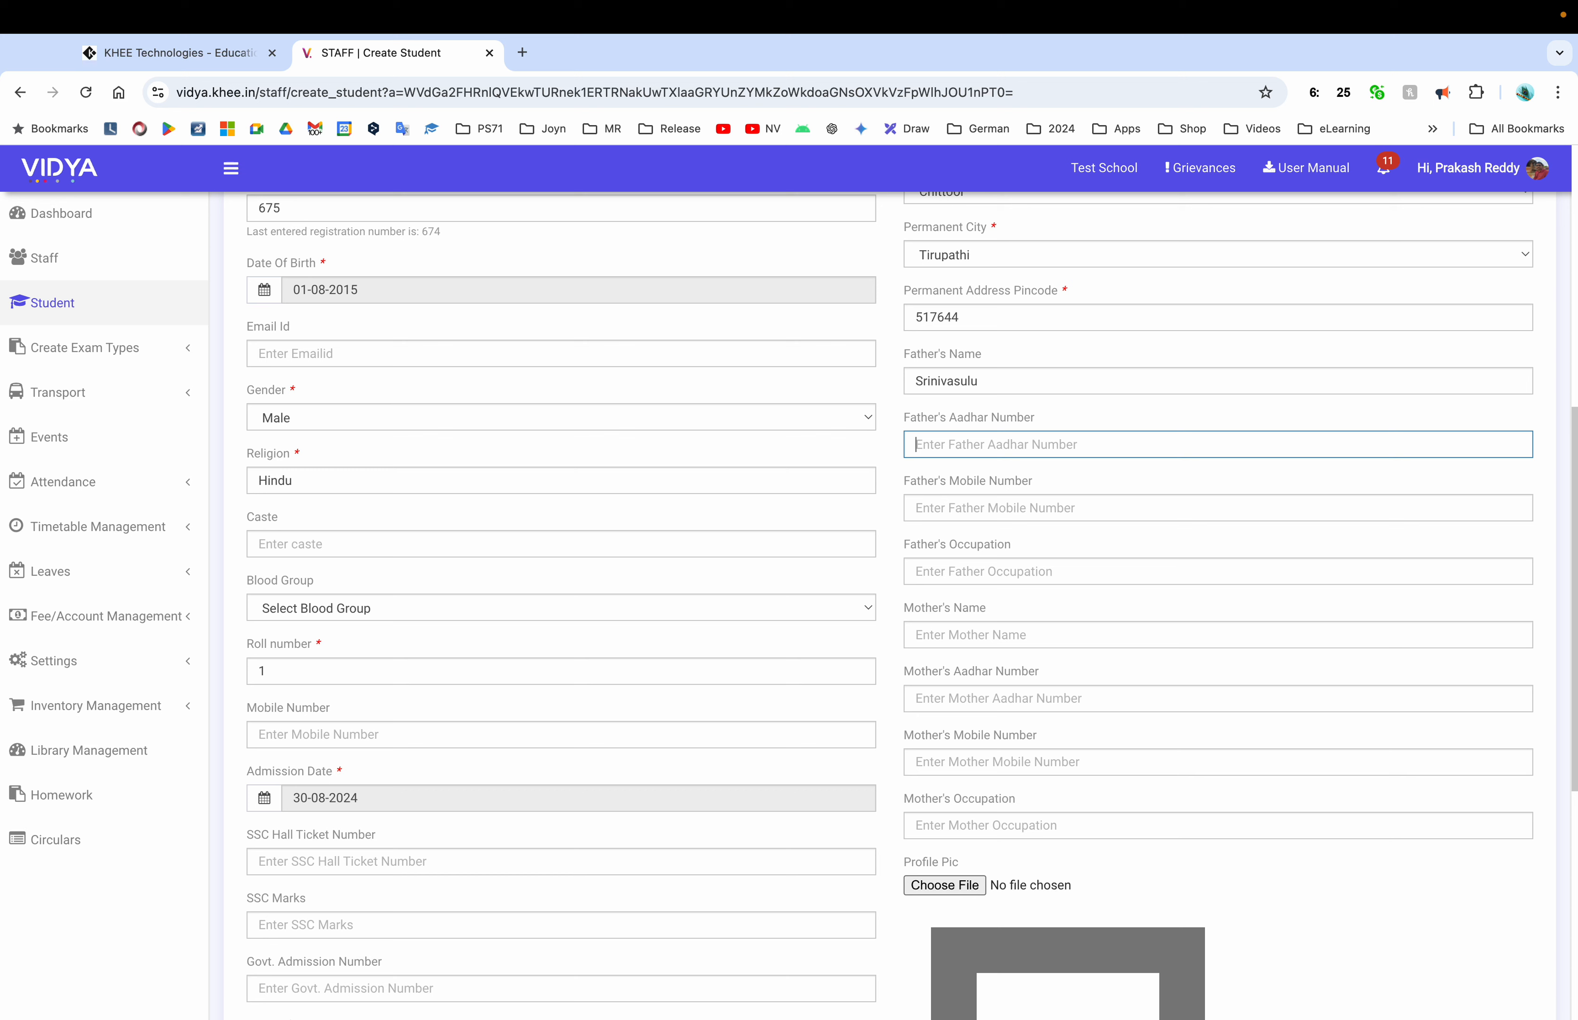
{"action": "type", "text": "33300"}
Paste the Aadhaar digits trimmed to ten as father's mobile; set occupation Govt Employee
{"action": "key", "text": "super+a"}
{"action": "key", "text": "super+c"}
{"action": "key", "text": "Tab"}
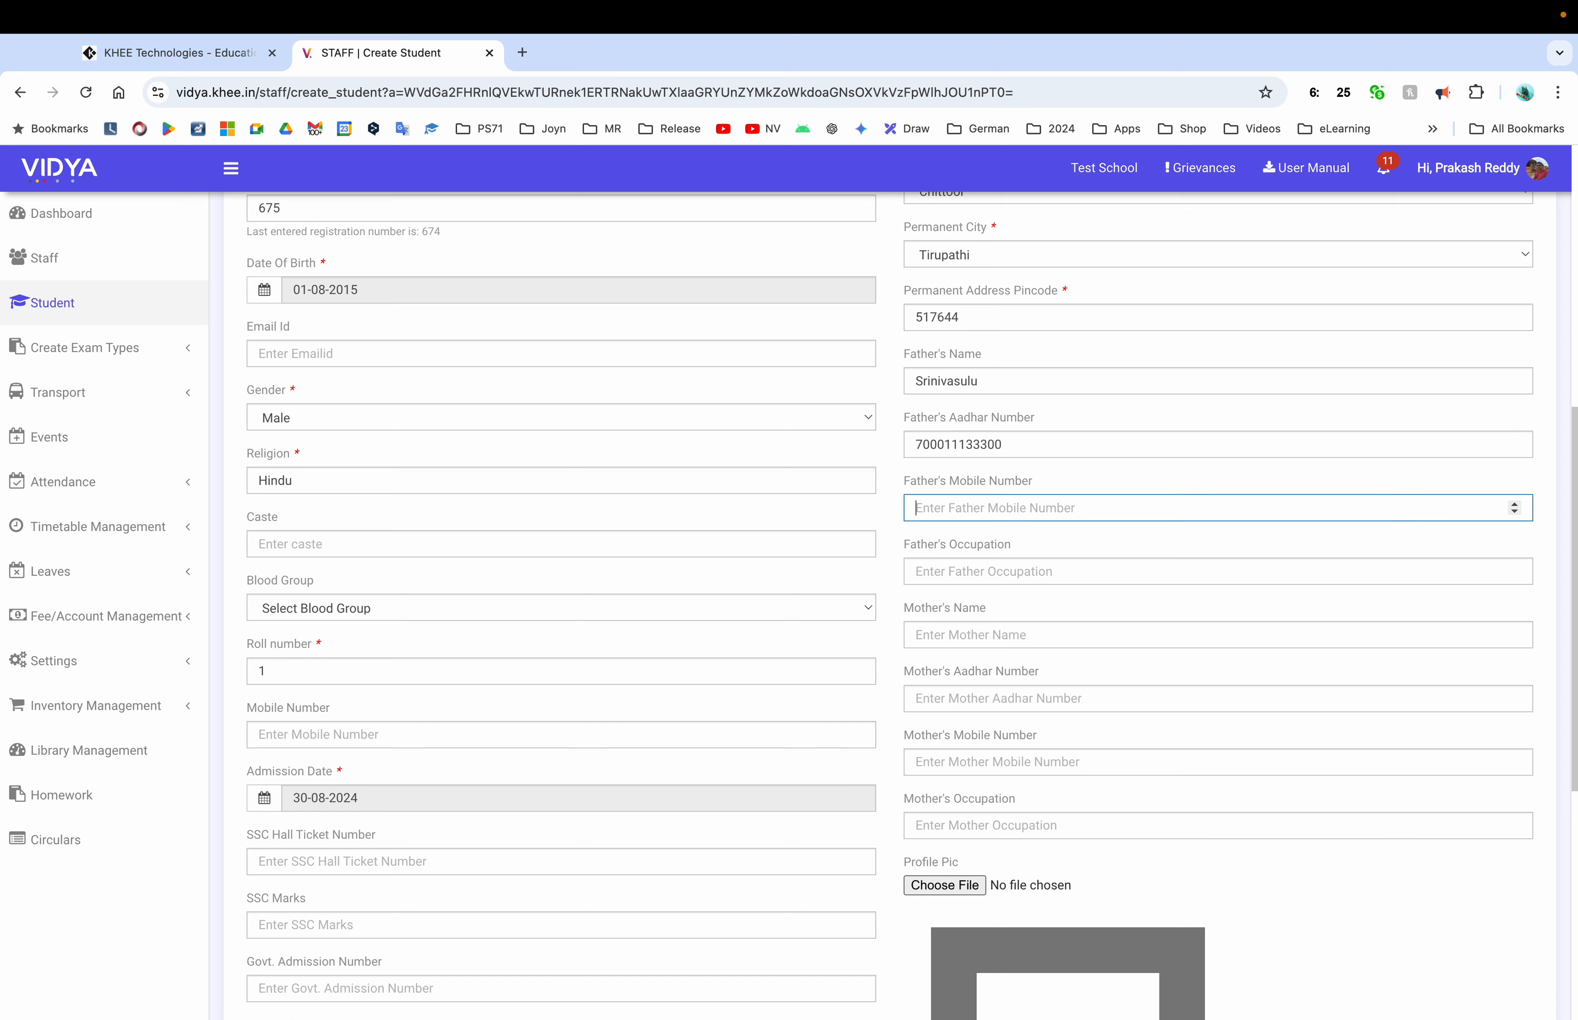
{"action": "type", "text": "1"}
{"action": "key", "text": "BackSpace"}
{"action": "key", "text": "super+v"}
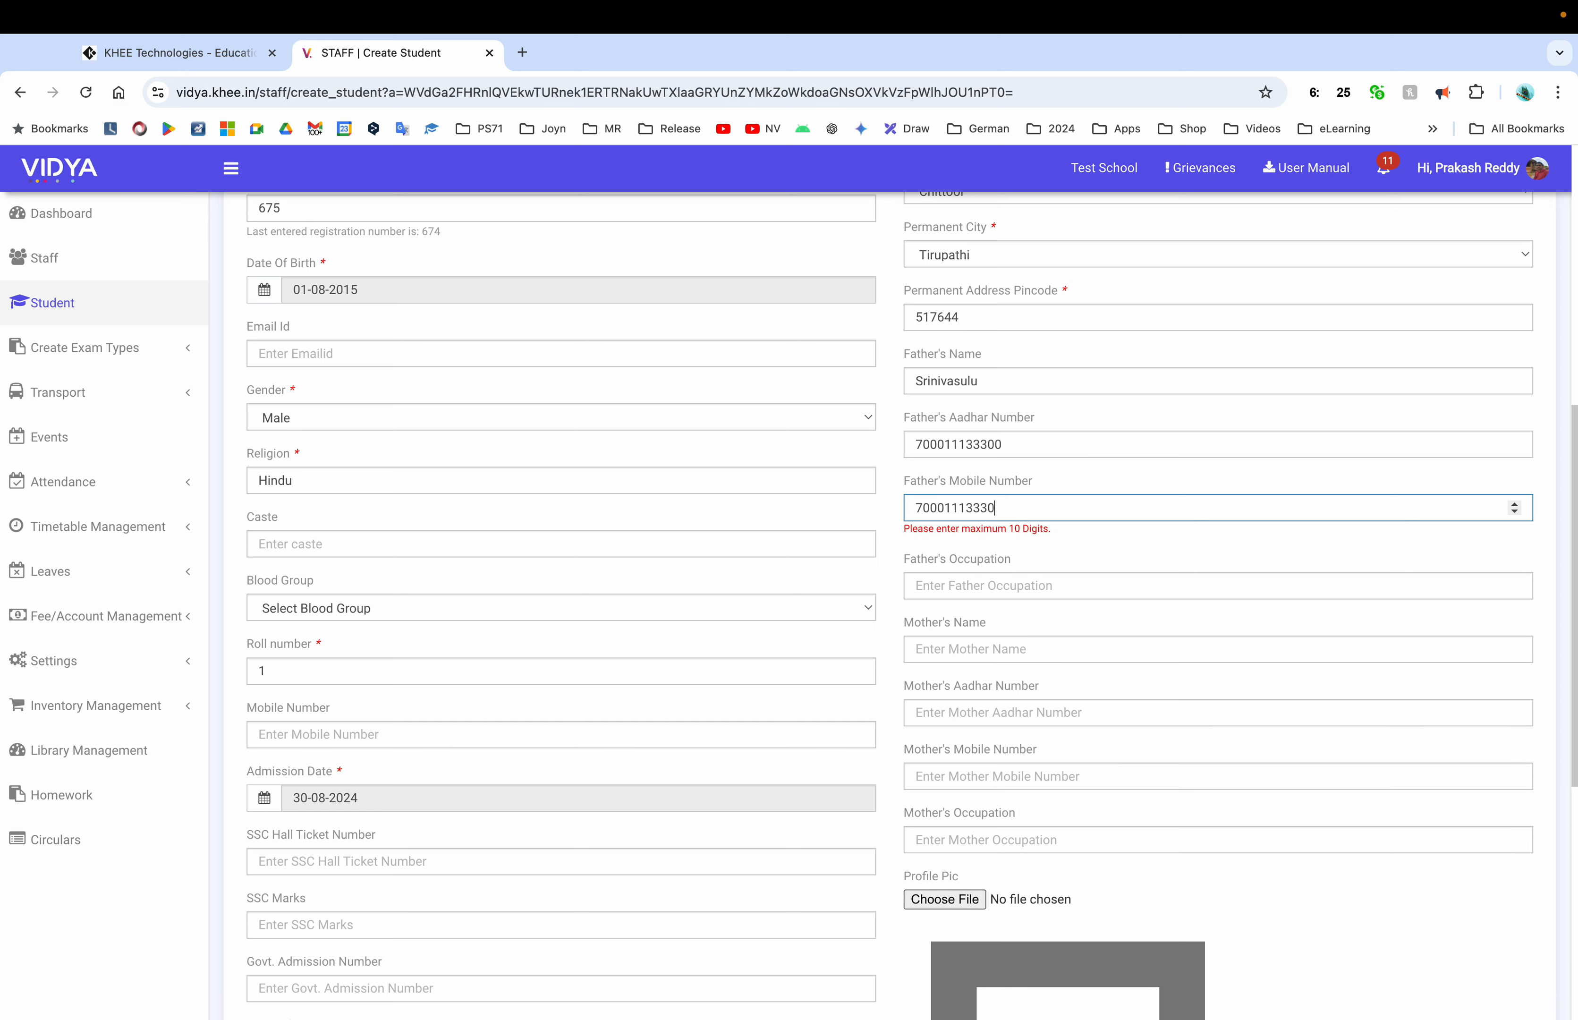
{"action": "key", "text": "BackSpace"}
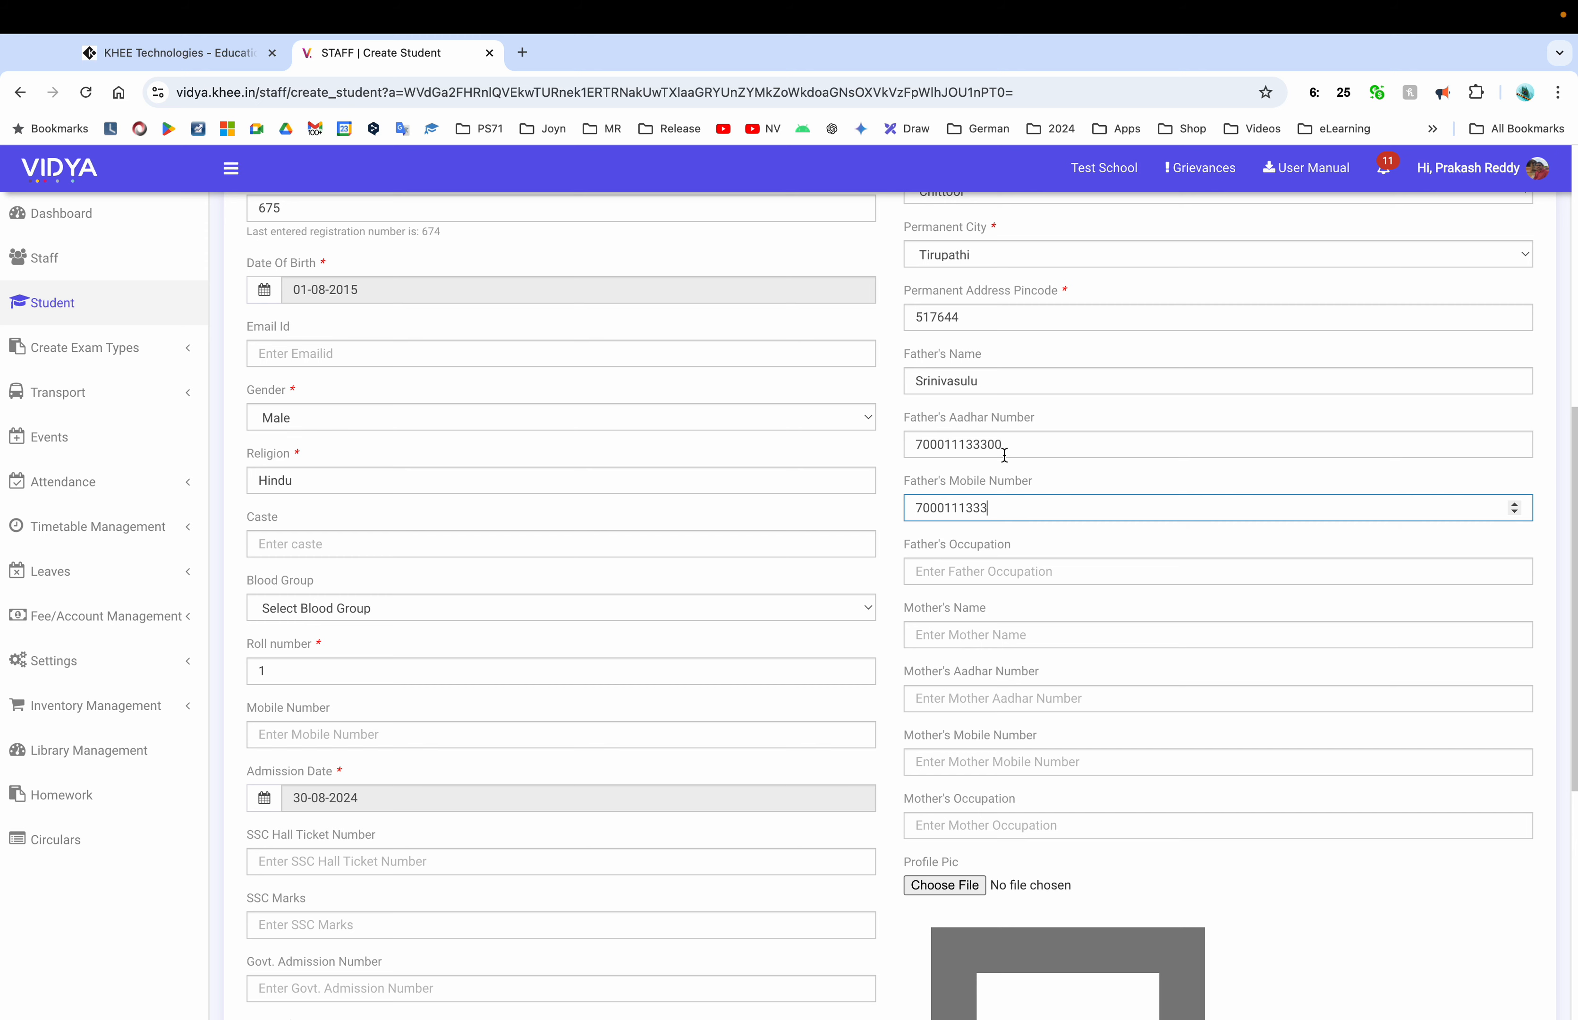
{"action": "scroll", "coordinate": [1004, 455], "scroll_direction": "up", "scroll_amount": 2}
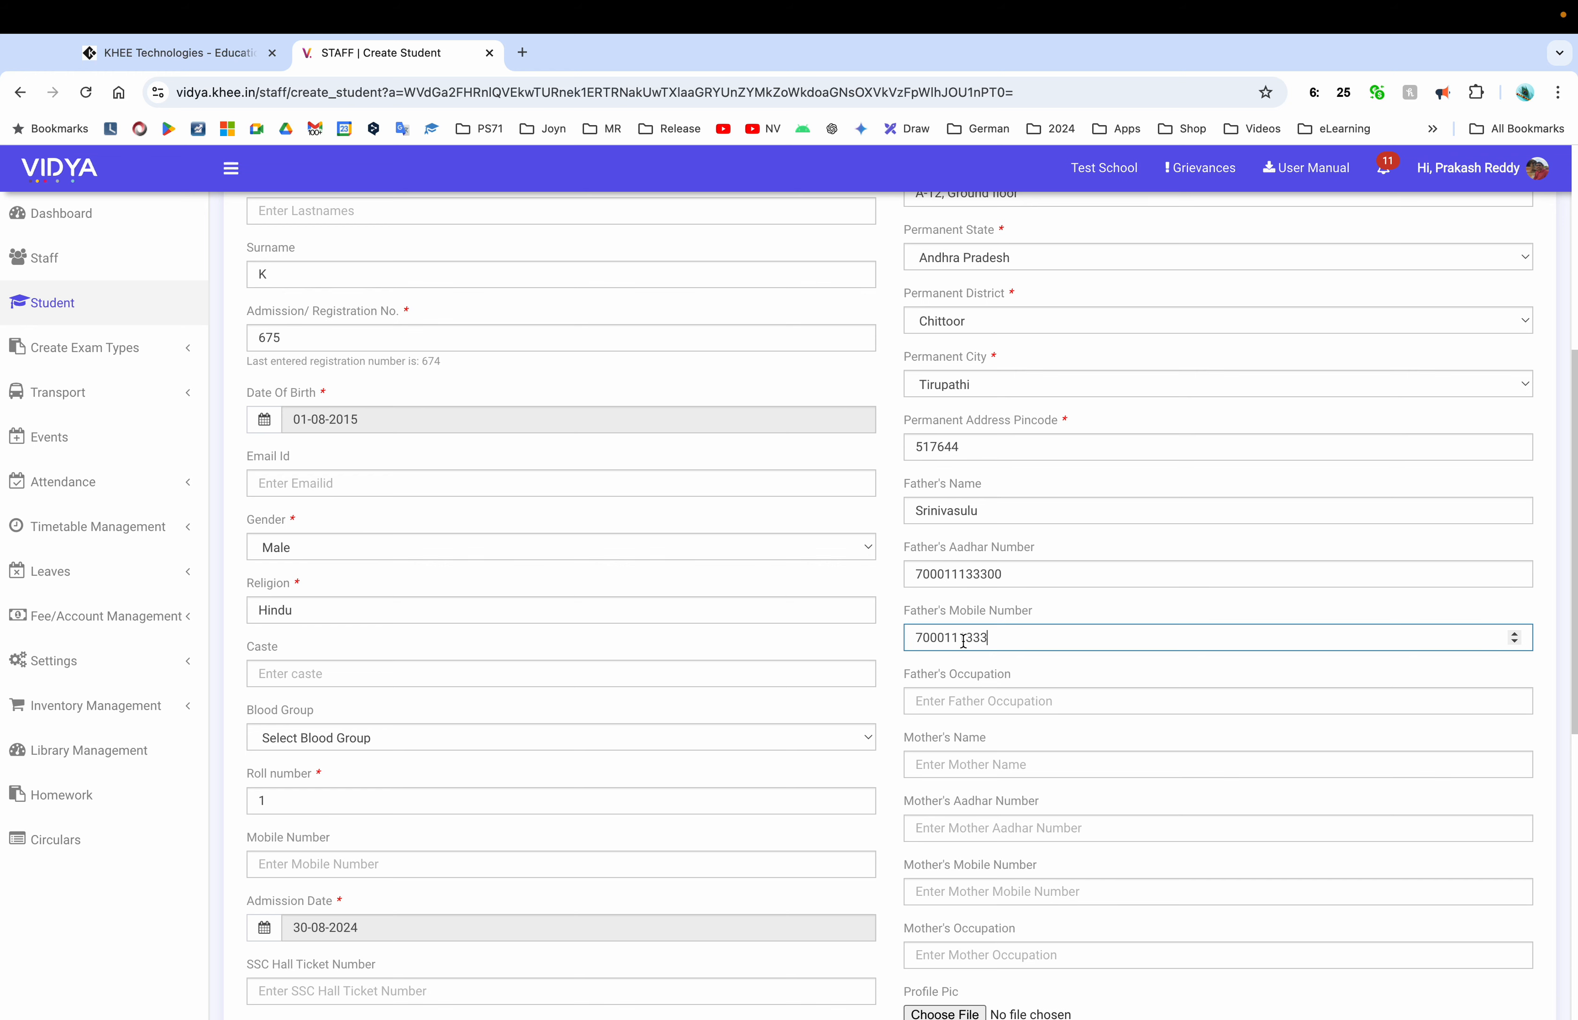
{"action": "scroll", "coordinate": [969, 709], "scroll_direction": "down", "scroll_amount": 2}
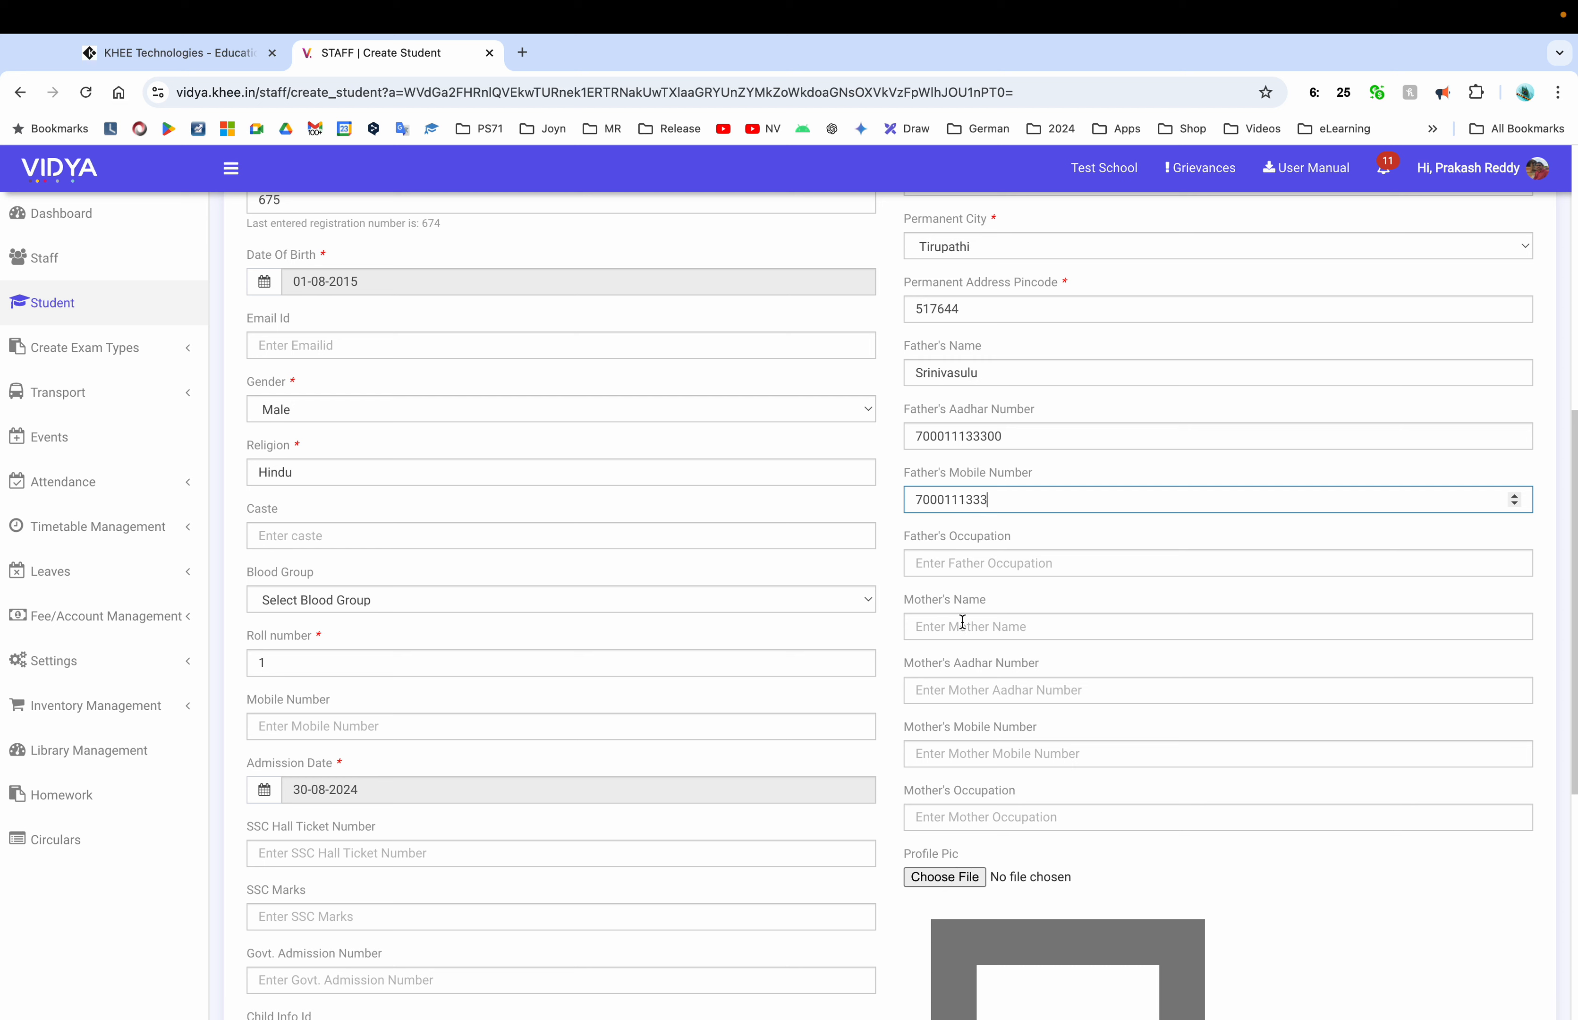
{"action": "left_click", "coordinate": [935, 566]}
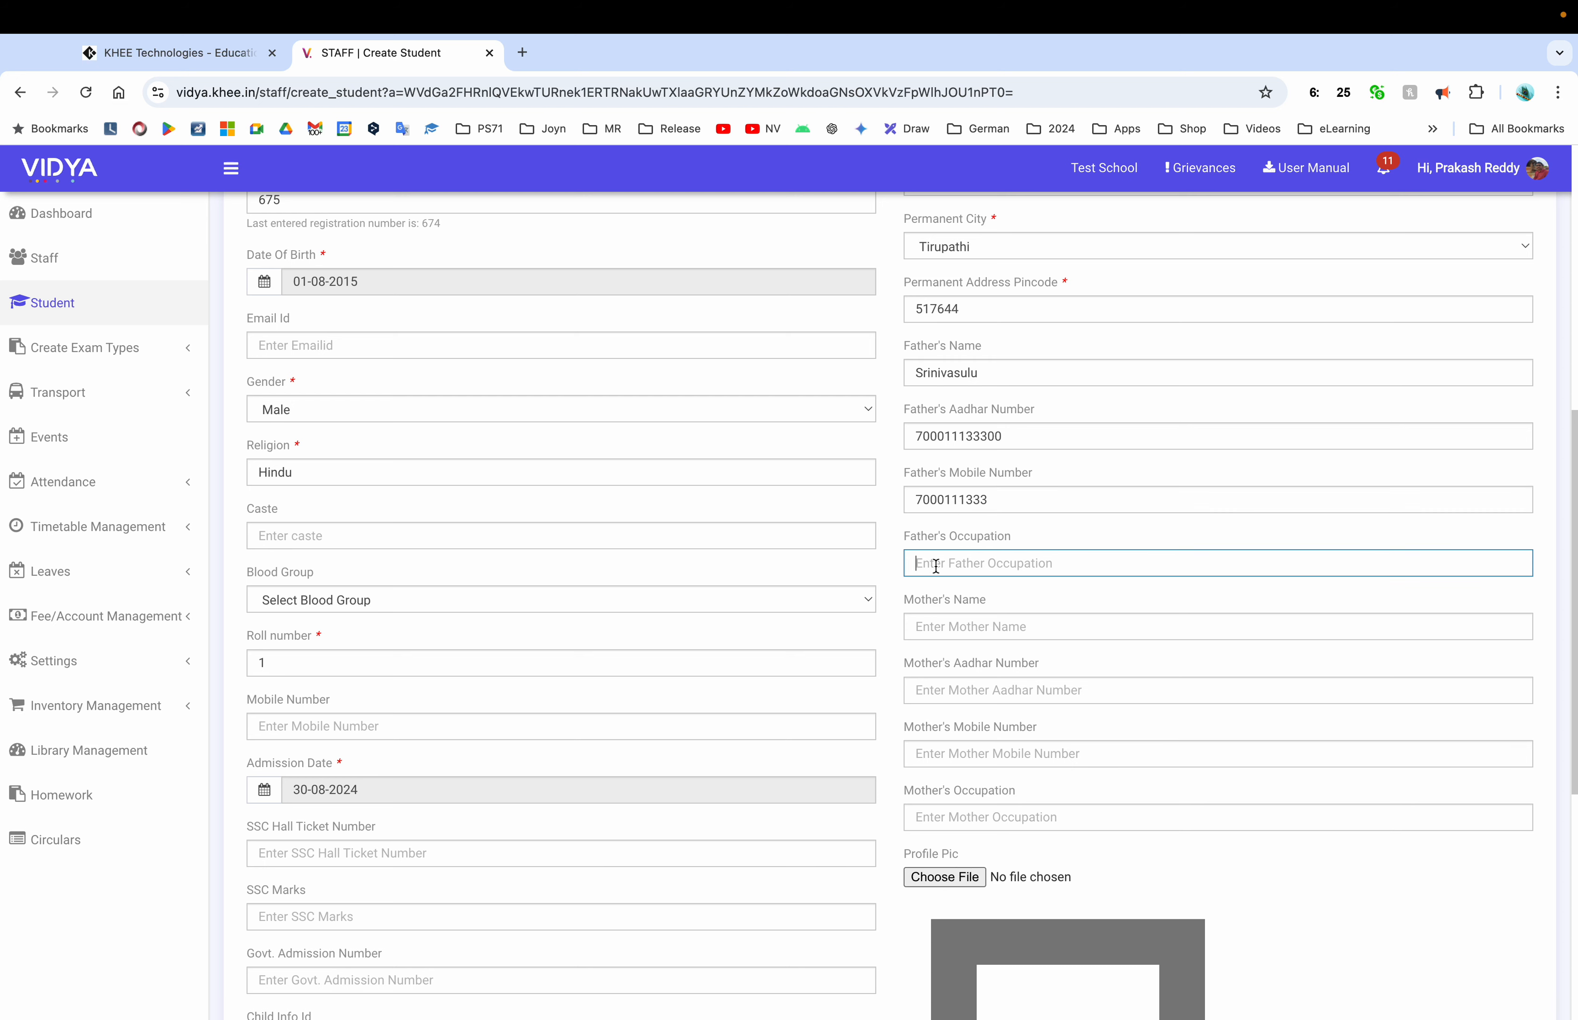
{"action": "type", "text": "Govt Employee"}
Keep Parent as the referral type and submit the form with CREATE STUDENT
{"action": "scroll", "coordinate": [1166, 735], "scroll_direction": "down", "scroll_amount": 5}
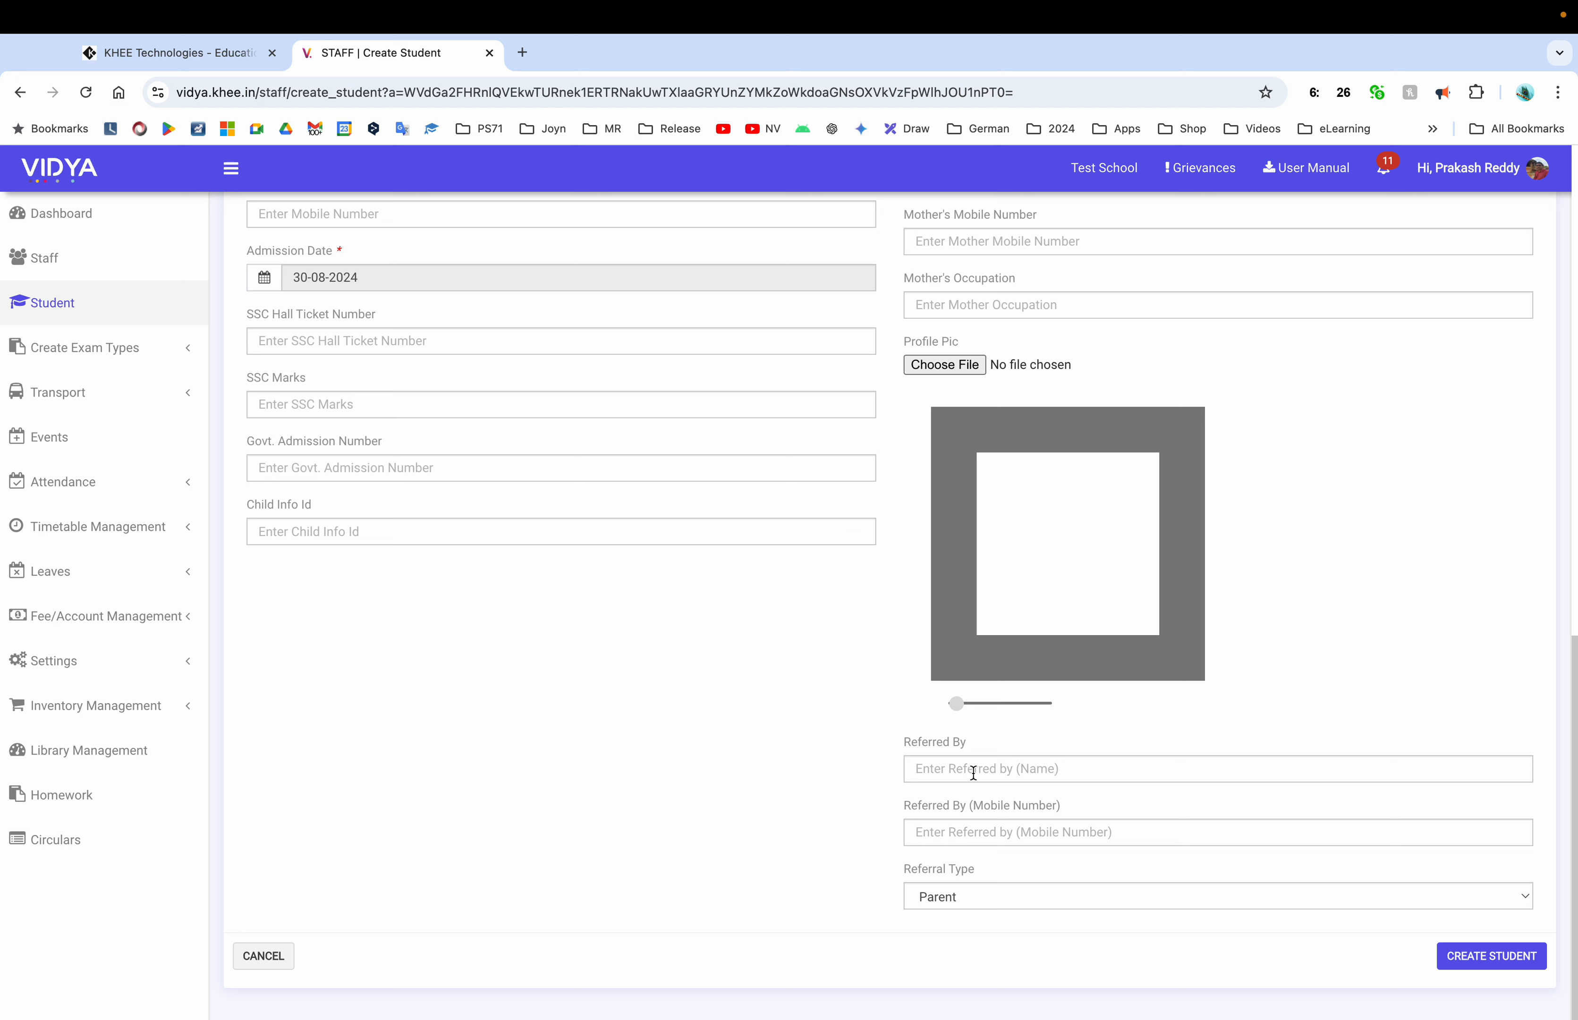
{"action": "left_click", "coordinate": [994, 905]}
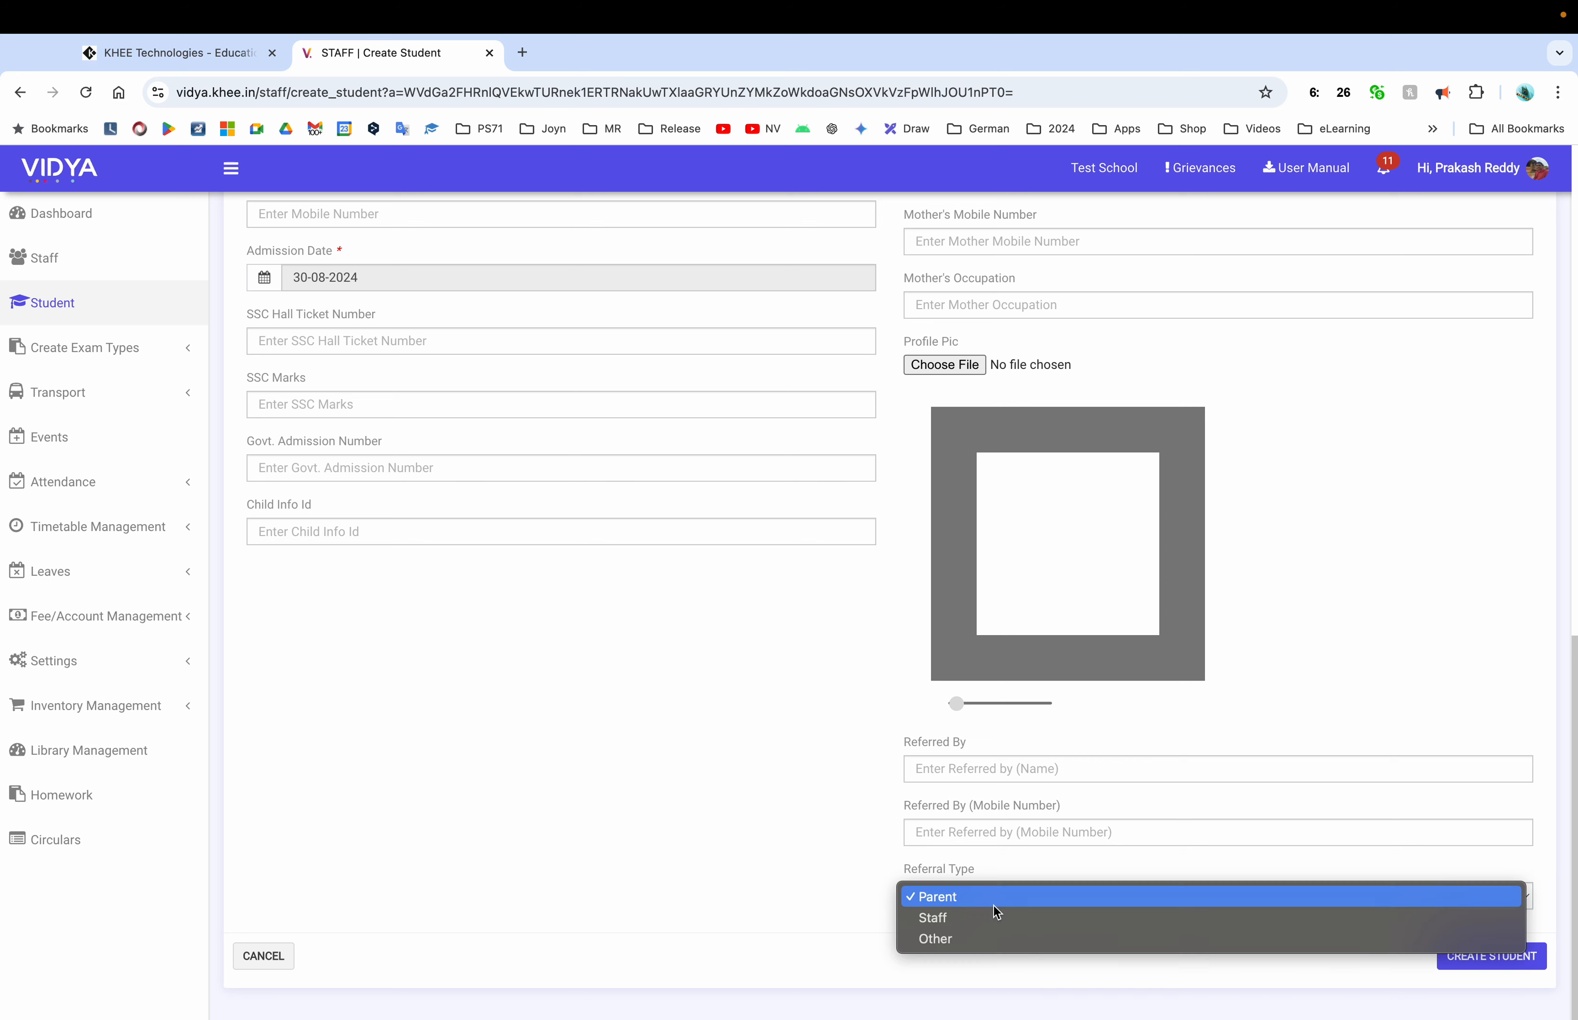
{"action": "left_click", "coordinate": [818, 849]}
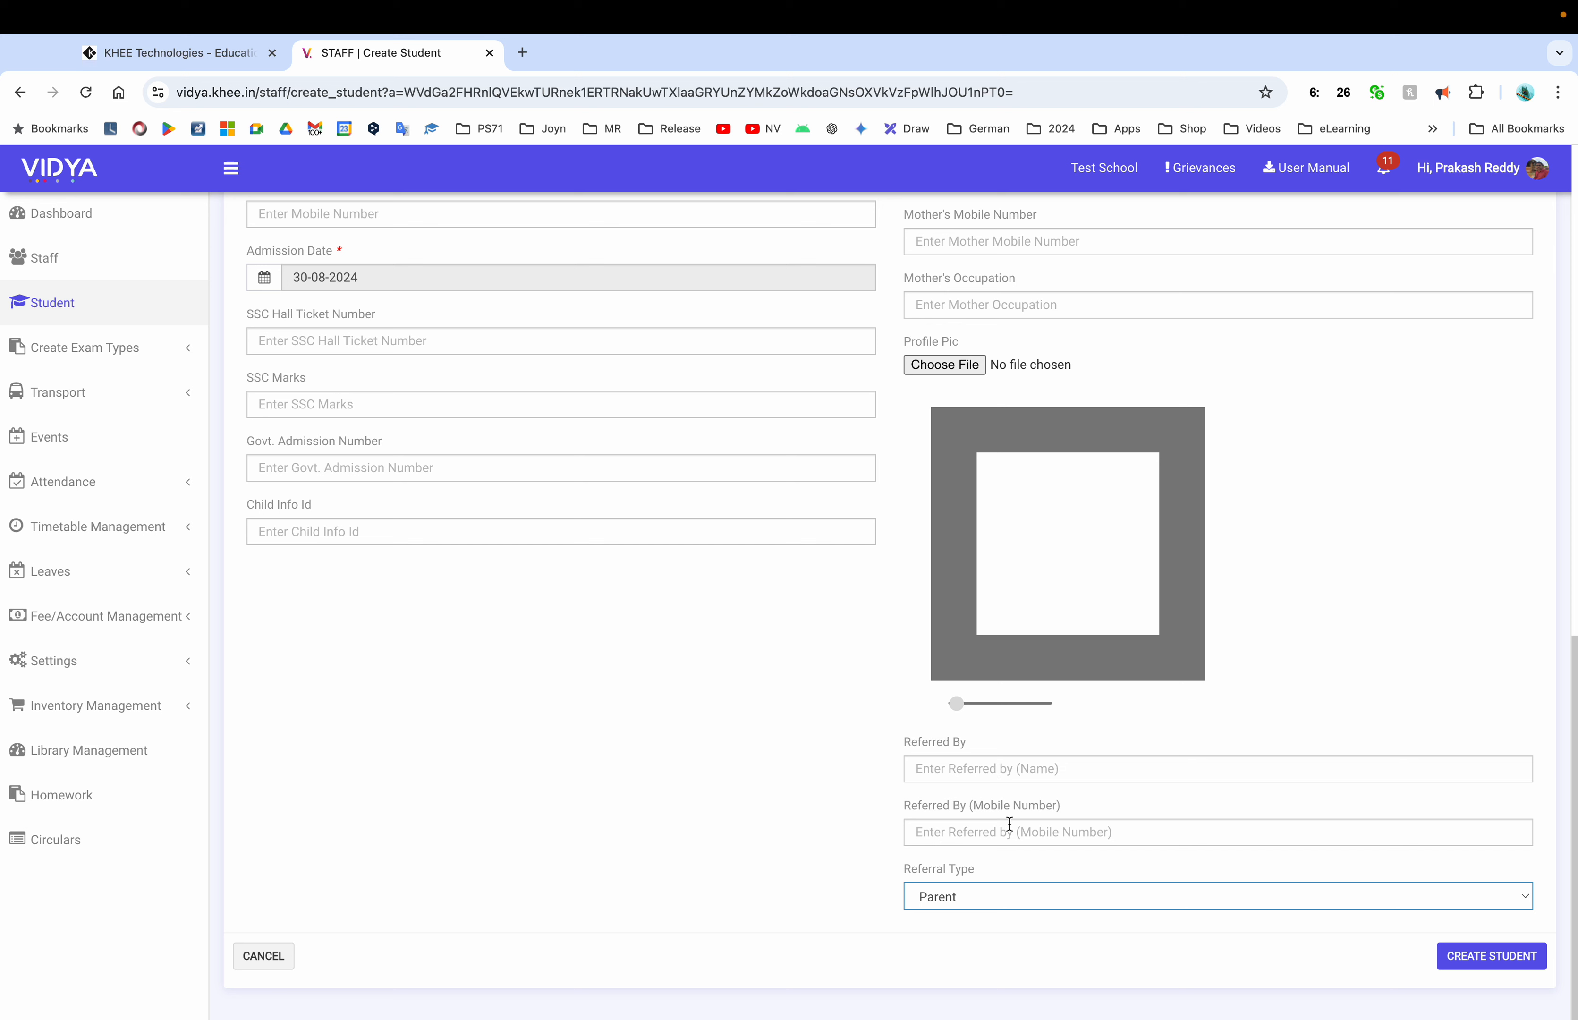
{"action": "scroll", "coordinate": [1318, 634], "scroll_direction": "up", "scroll_amount": 9}
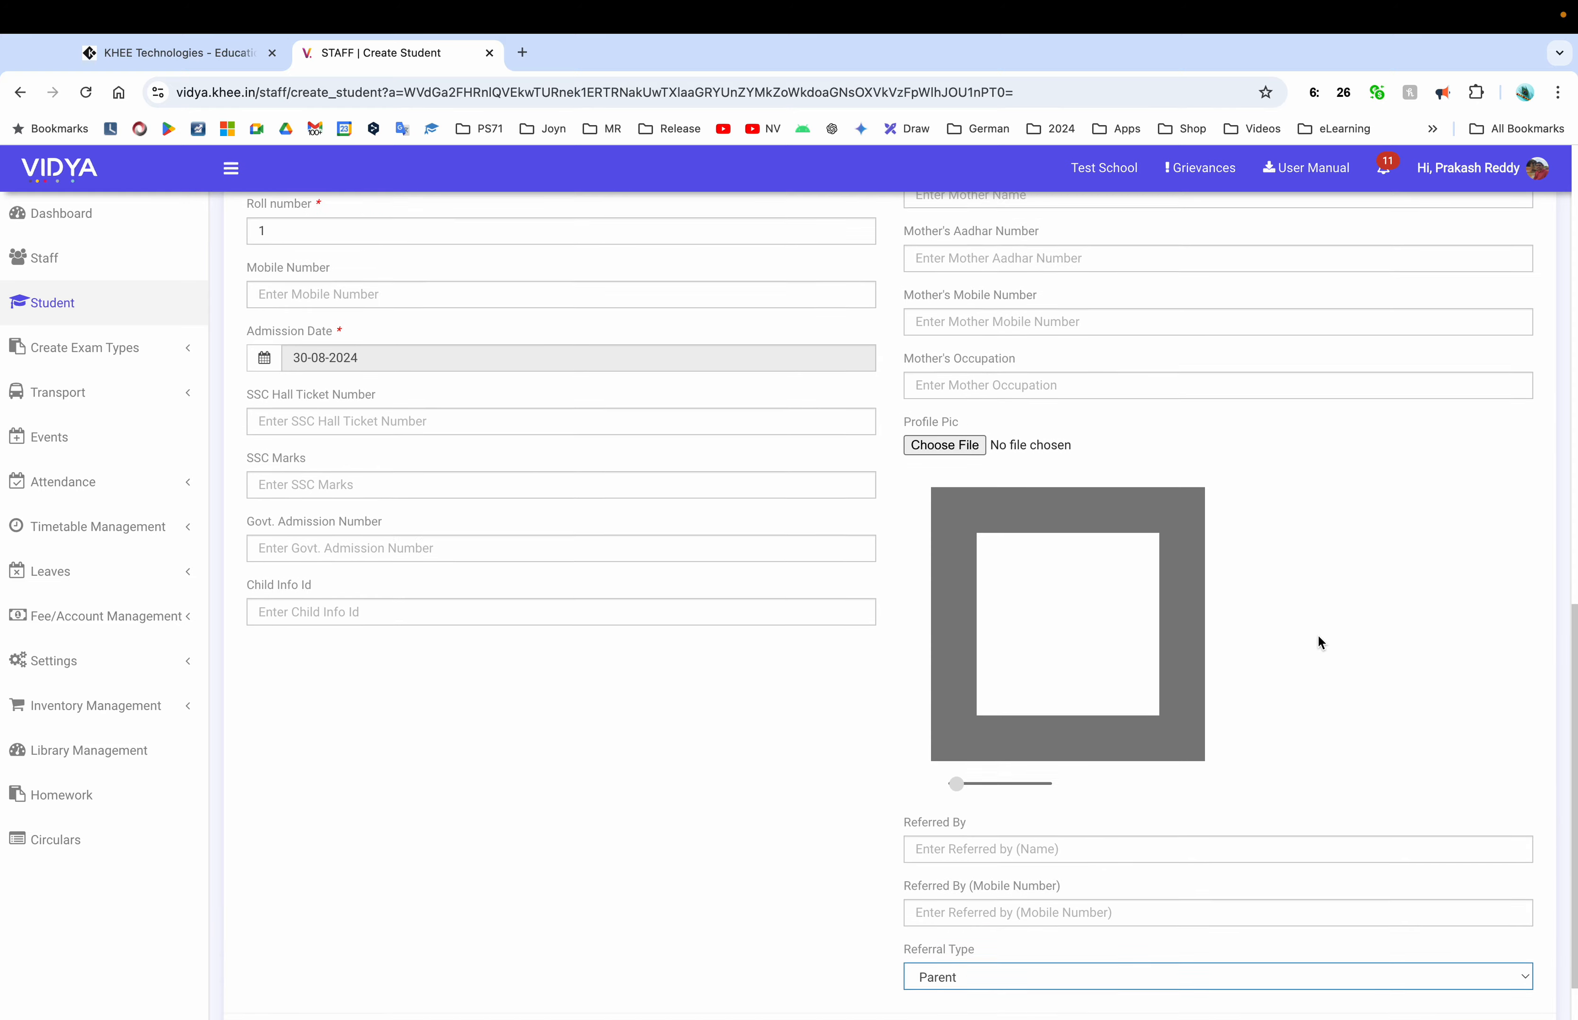
{"action": "scroll", "coordinate": [1318, 634], "scroll_direction": "up", "scroll_amount": 7}
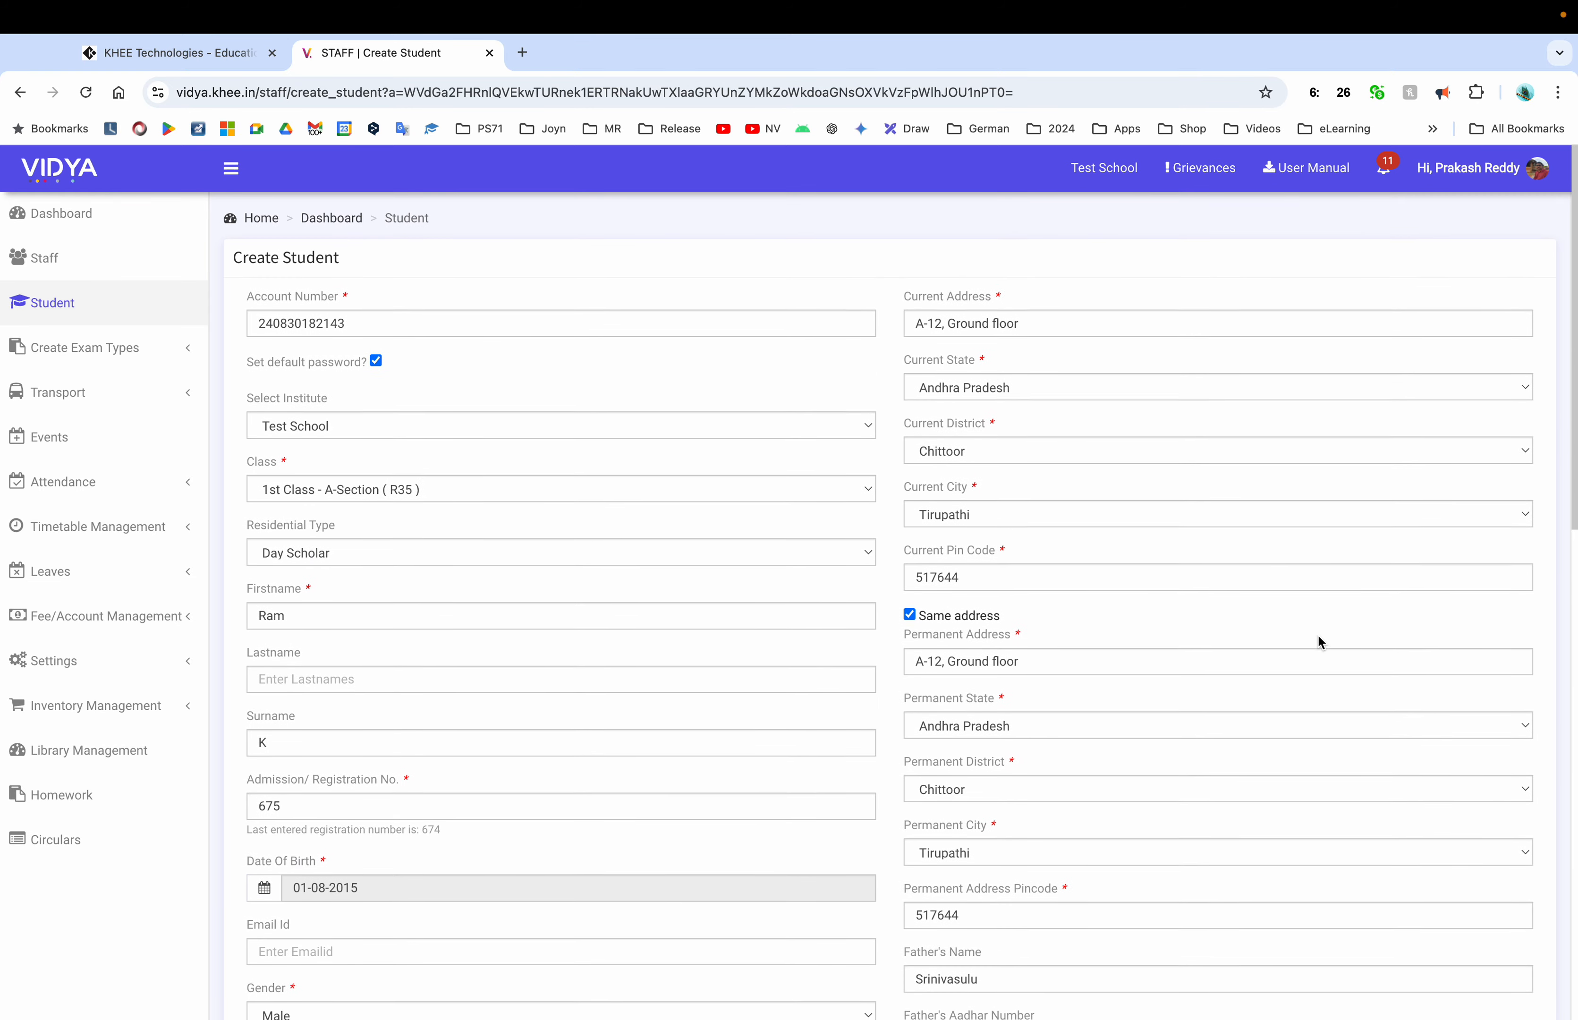
{"action": "scroll", "coordinate": [1318, 634], "scroll_direction": "down", "scroll_amount": 16}
{"action": "left_click", "coordinate": [1492, 972]}
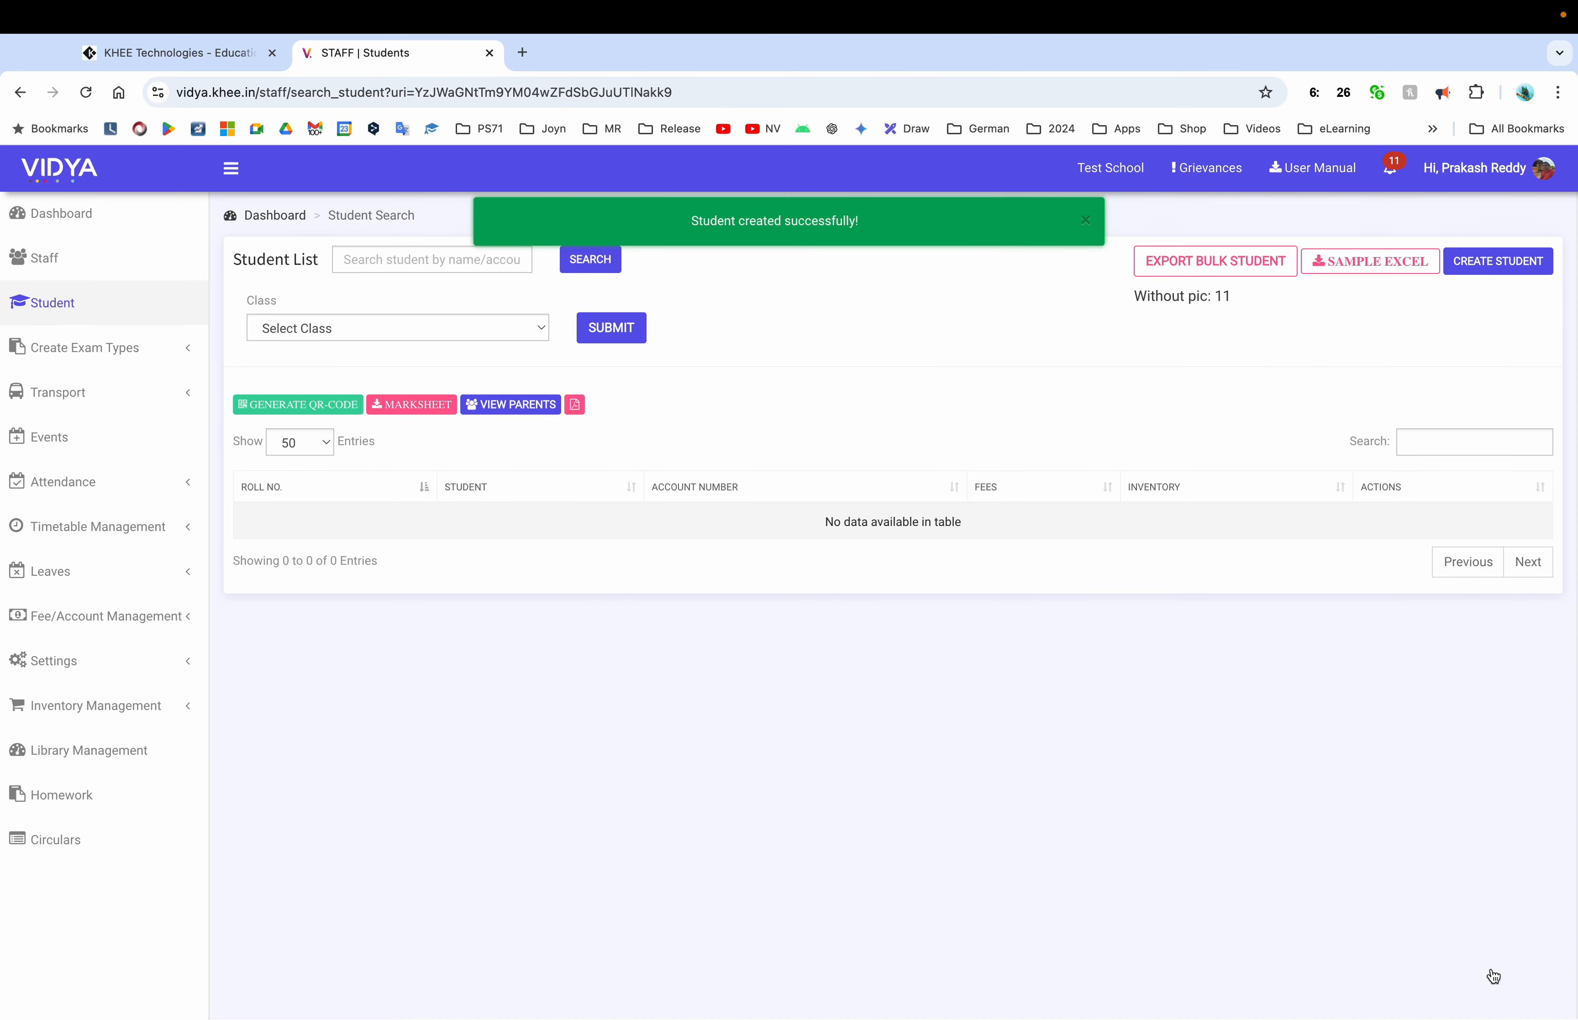
List 1st Class - A-Section ( R35 ) students and open the new student's report
{"action": "left_click", "coordinate": [483, 326]}
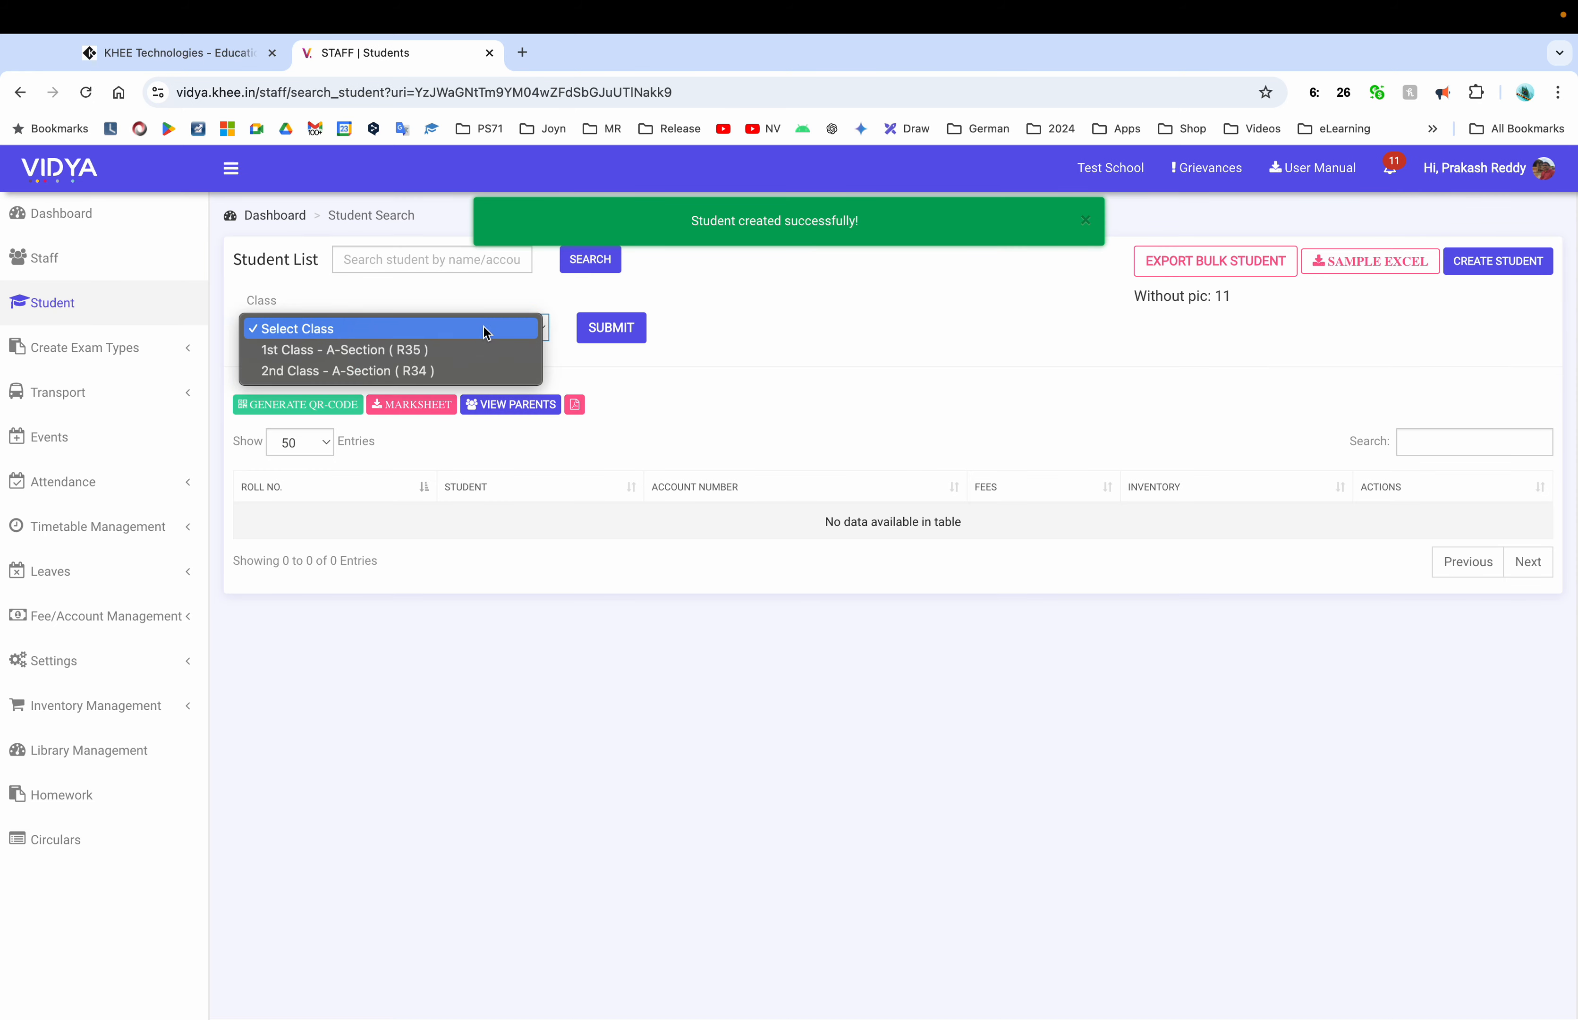
{"action": "left_click", "coordinate": [430, 353]}
{"action": "left_click", "coordinate": [613, 340]}
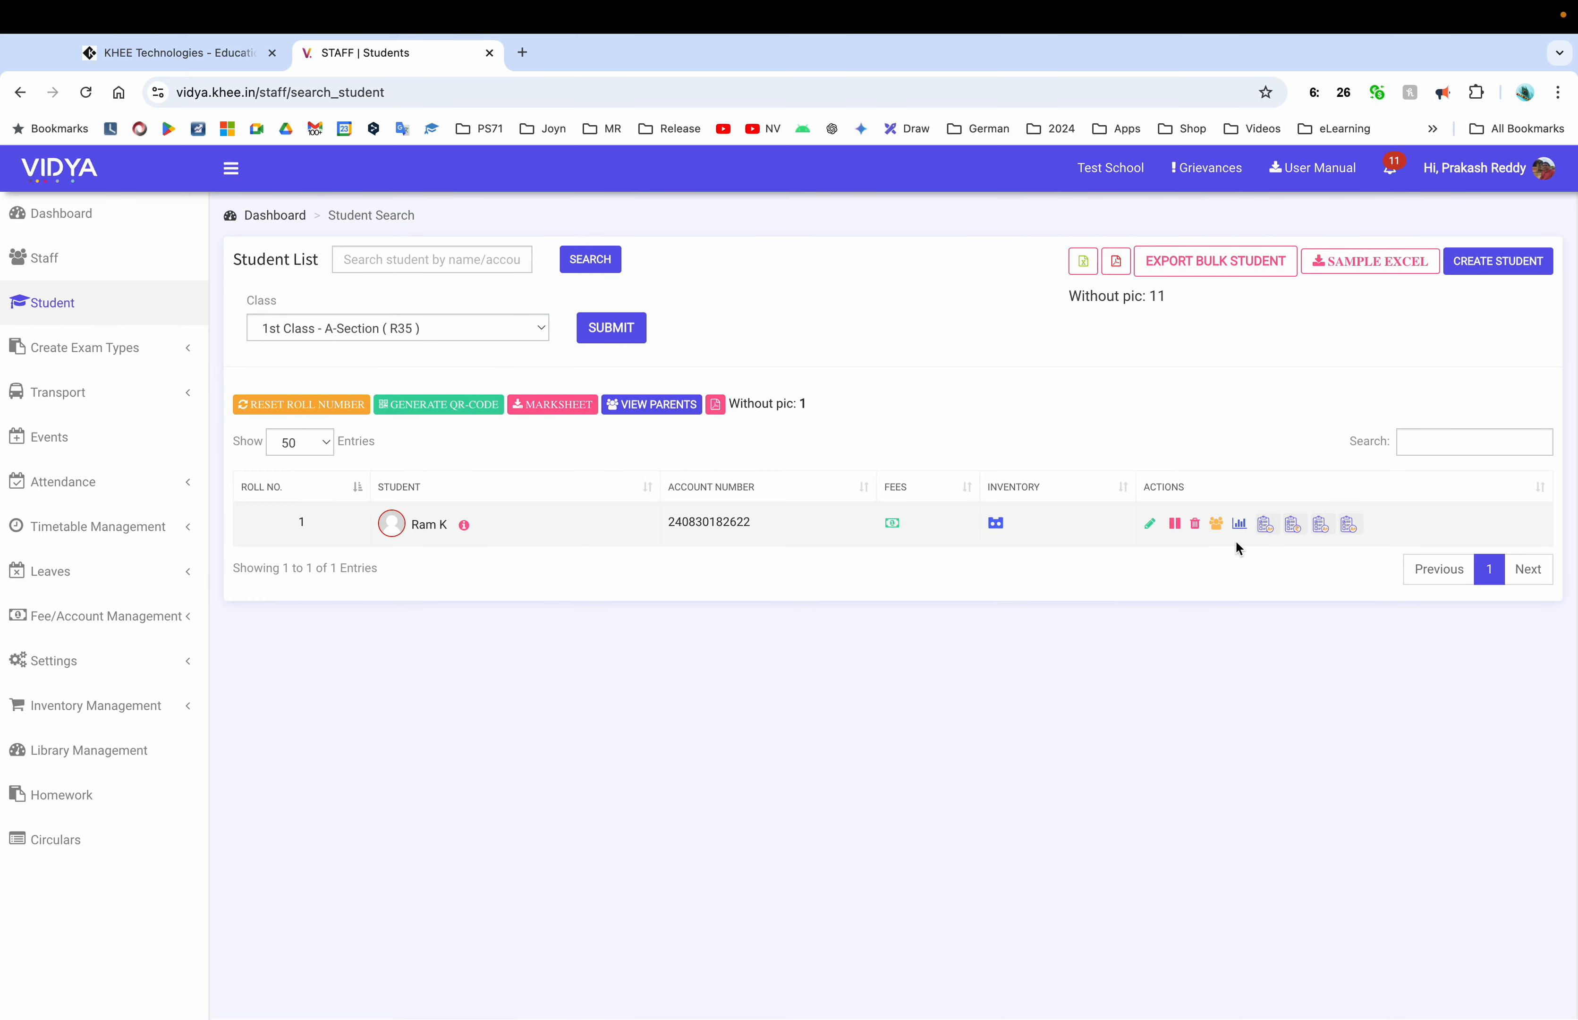
{"action": "left_click", "coordinate": [426, 530]}
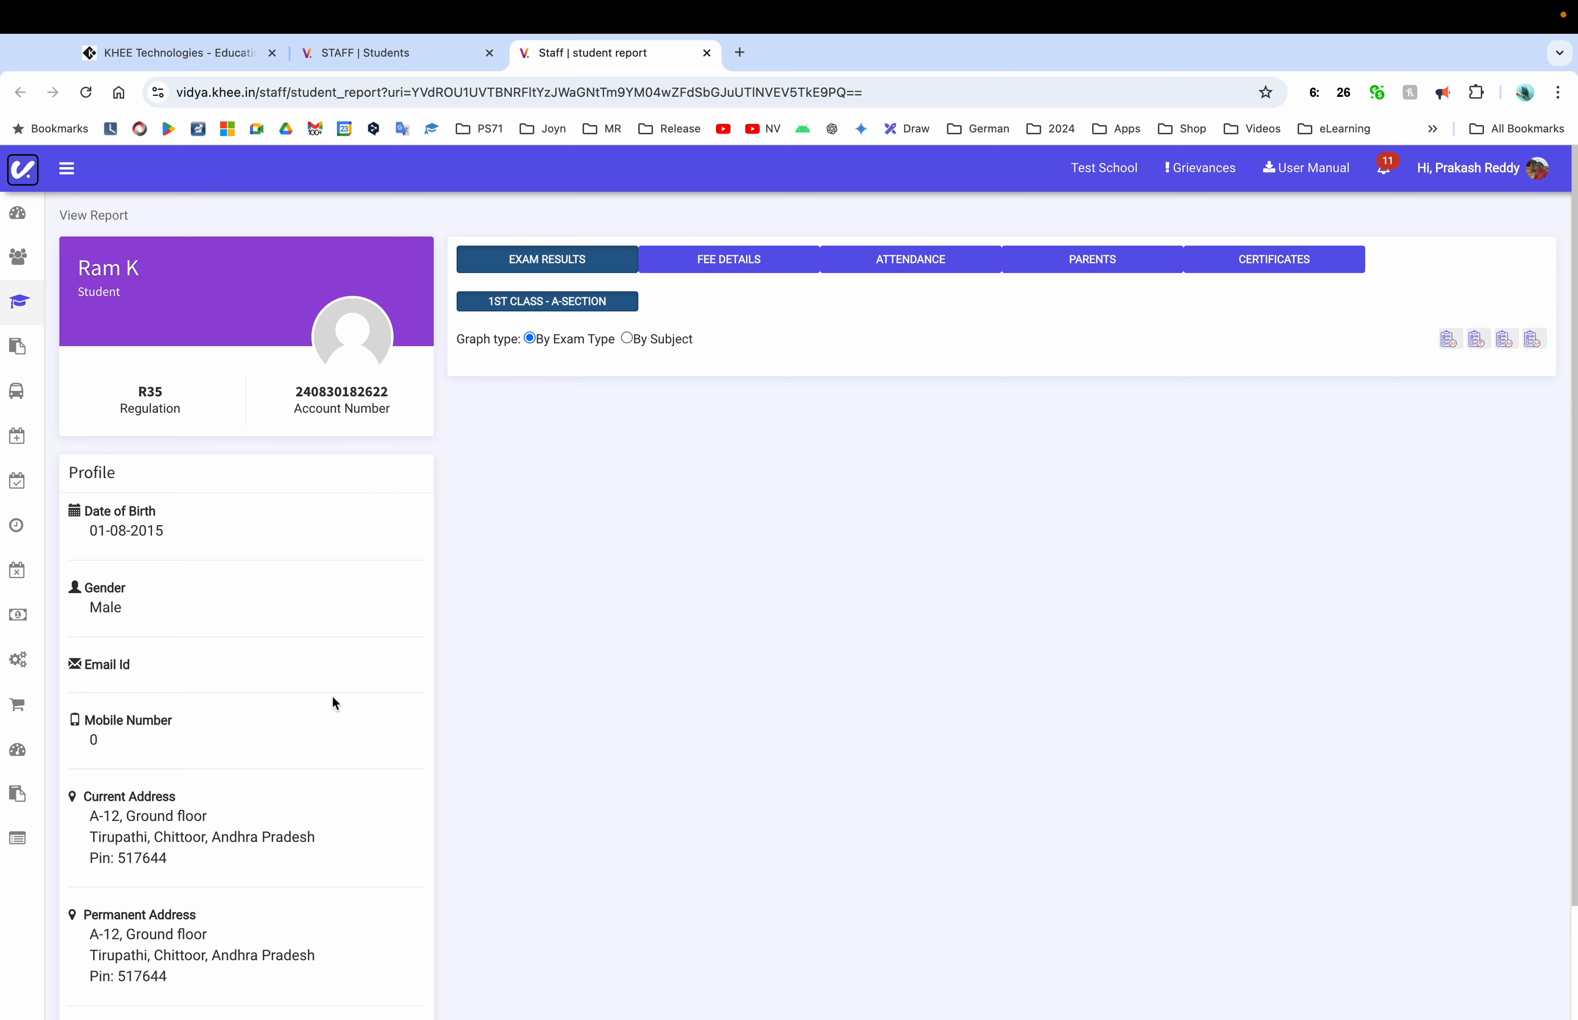
Browse the report's fee details, exam results, attendance calendar and parent details
{"action": "scroll", "coordinate": [334, 703], "scroll_direction": "down", "scroll_amount": 2}
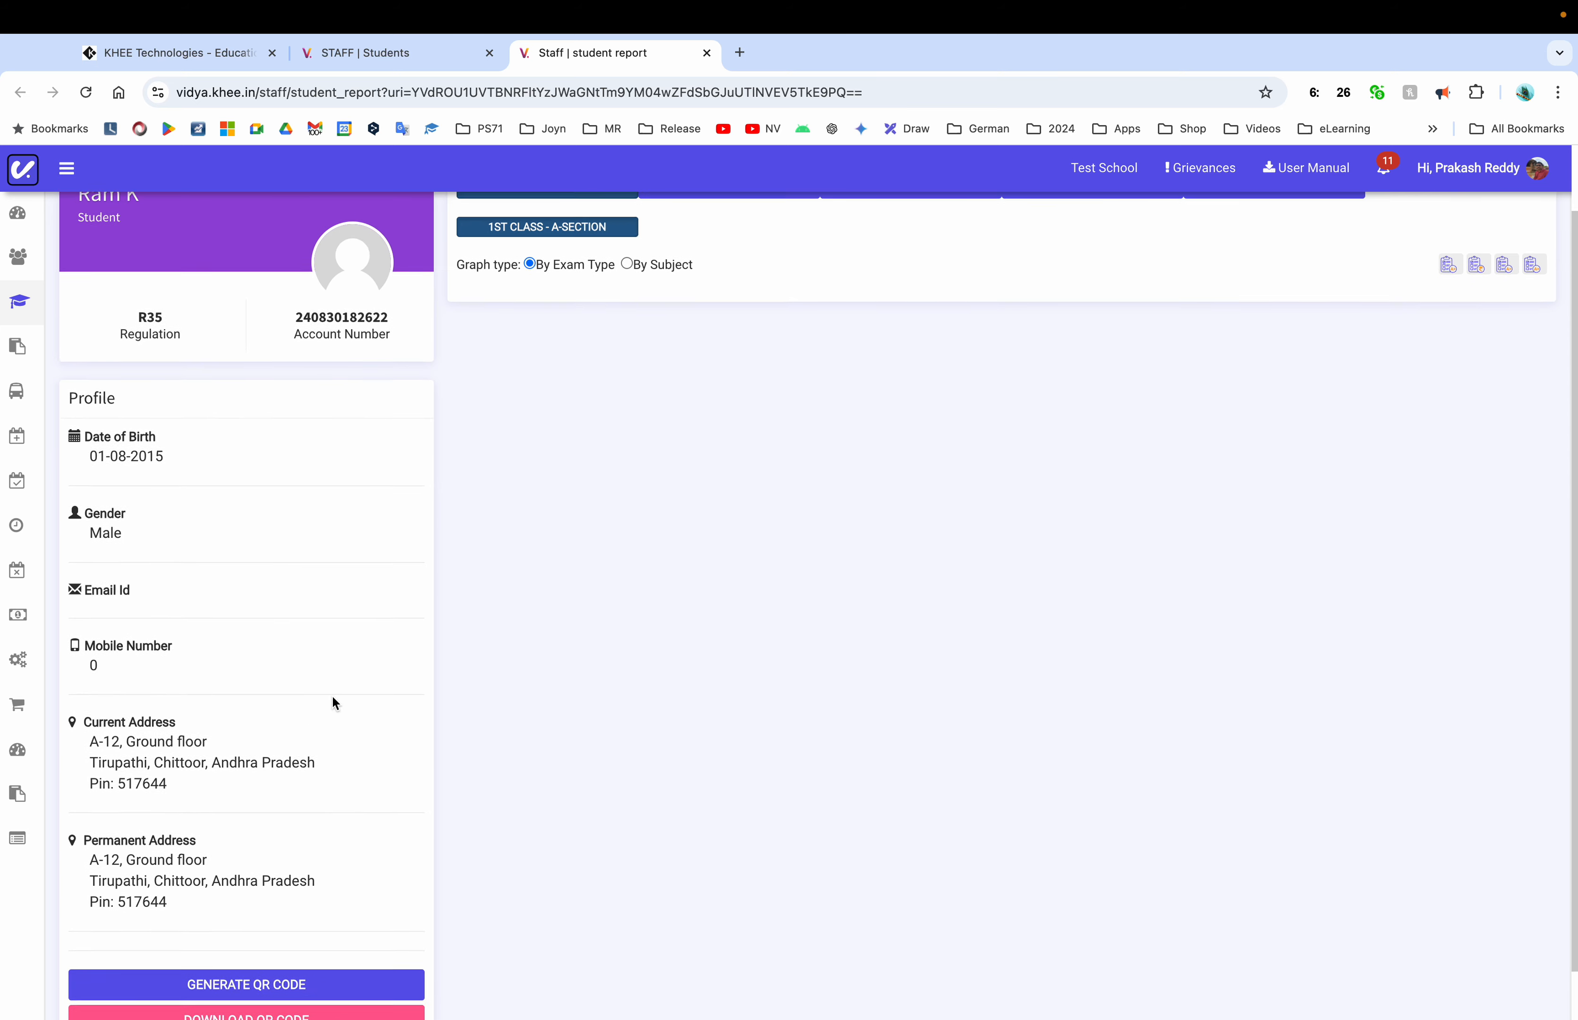
{"action": "scroll", "coordinate": [333, 696], "scroll_direction": "up", "scroll_amount": 2}
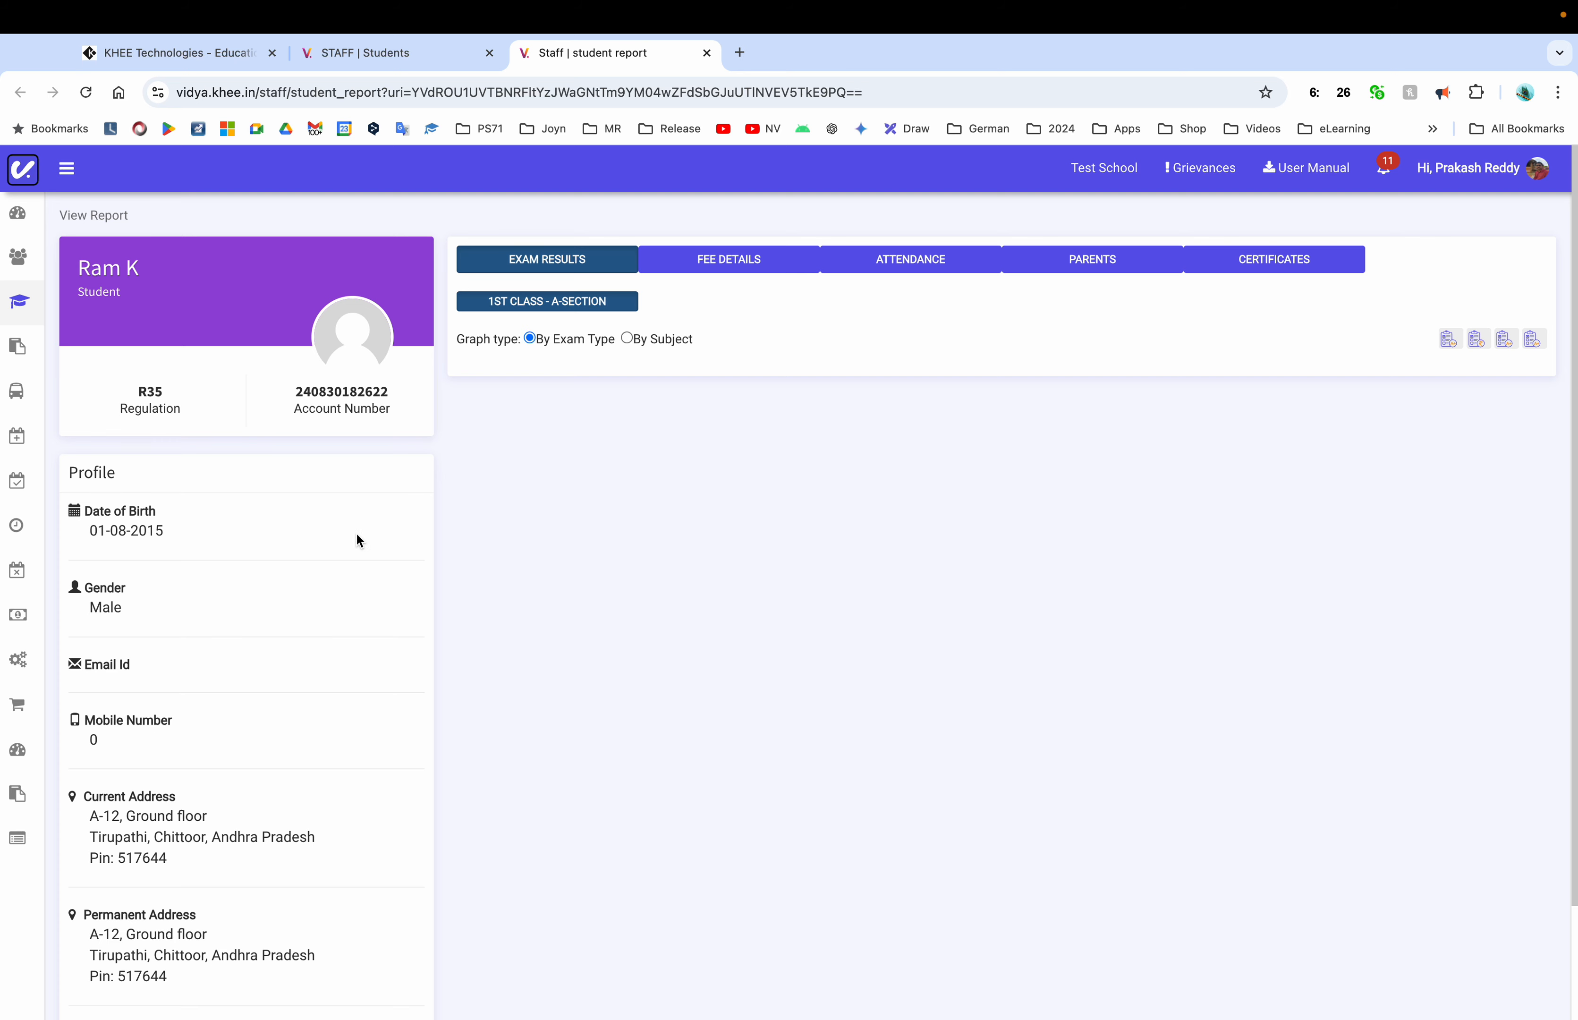
{"action": "scroll", "coordinate": [357, 541], "scroll_direction": "up", "scroll_amount": 1}
{"action": "left_click", "coordinate": [736, 261]}
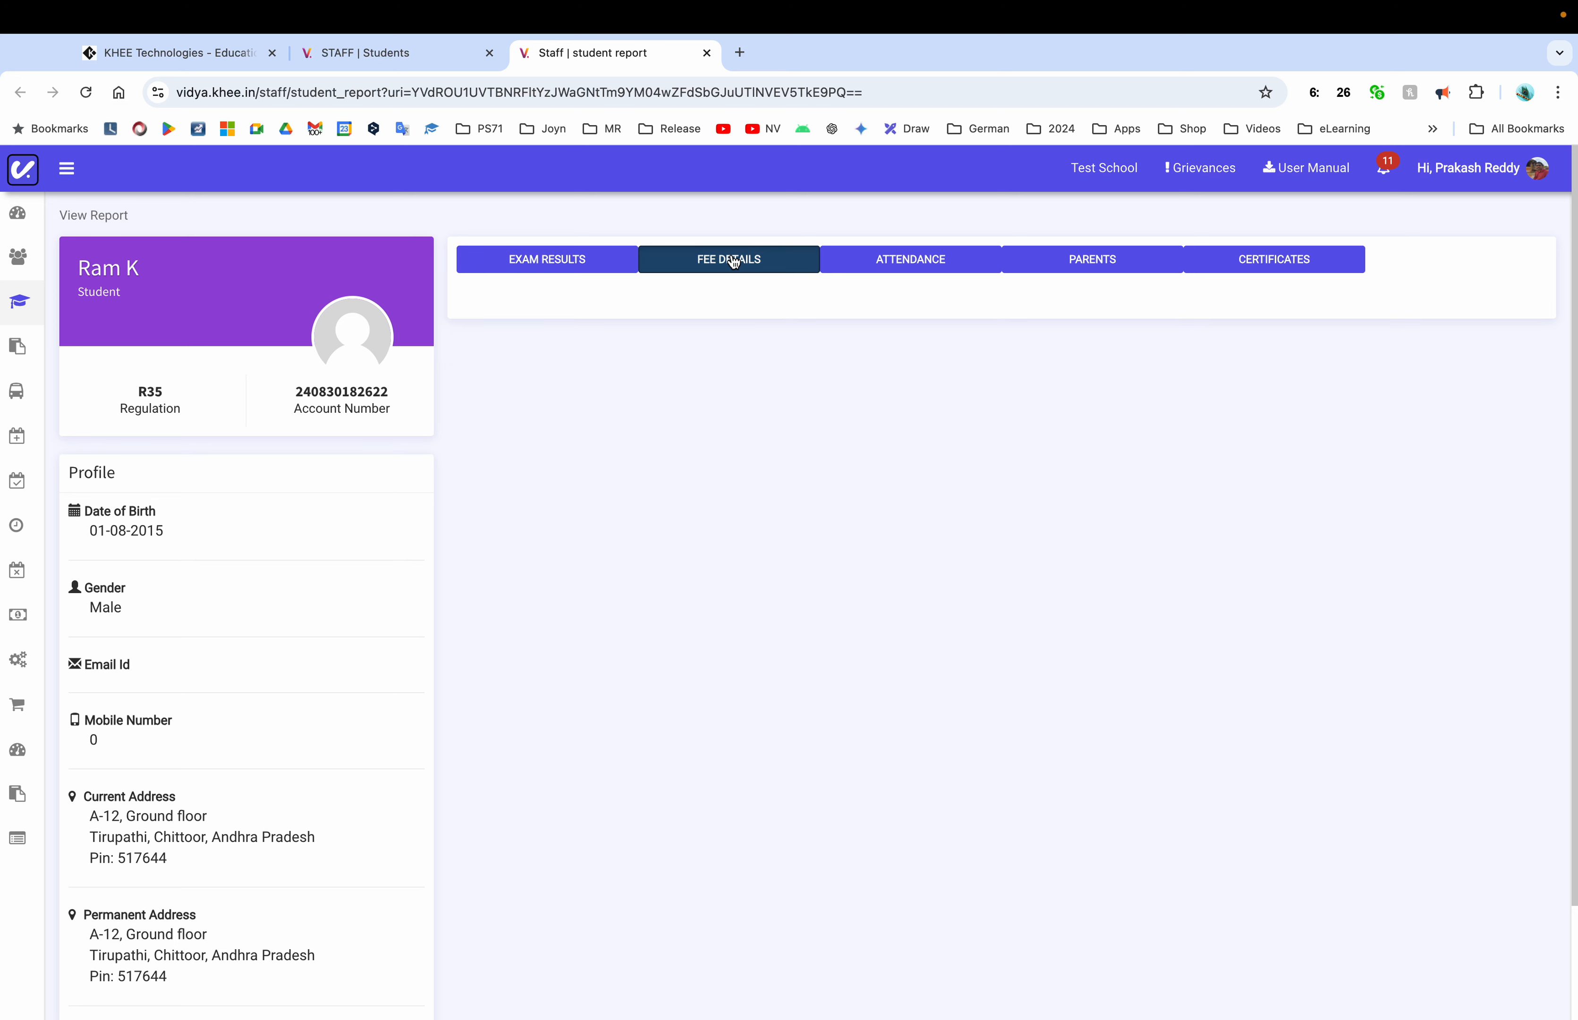
{"action": "left_click", "coordinate": [600, 259]}
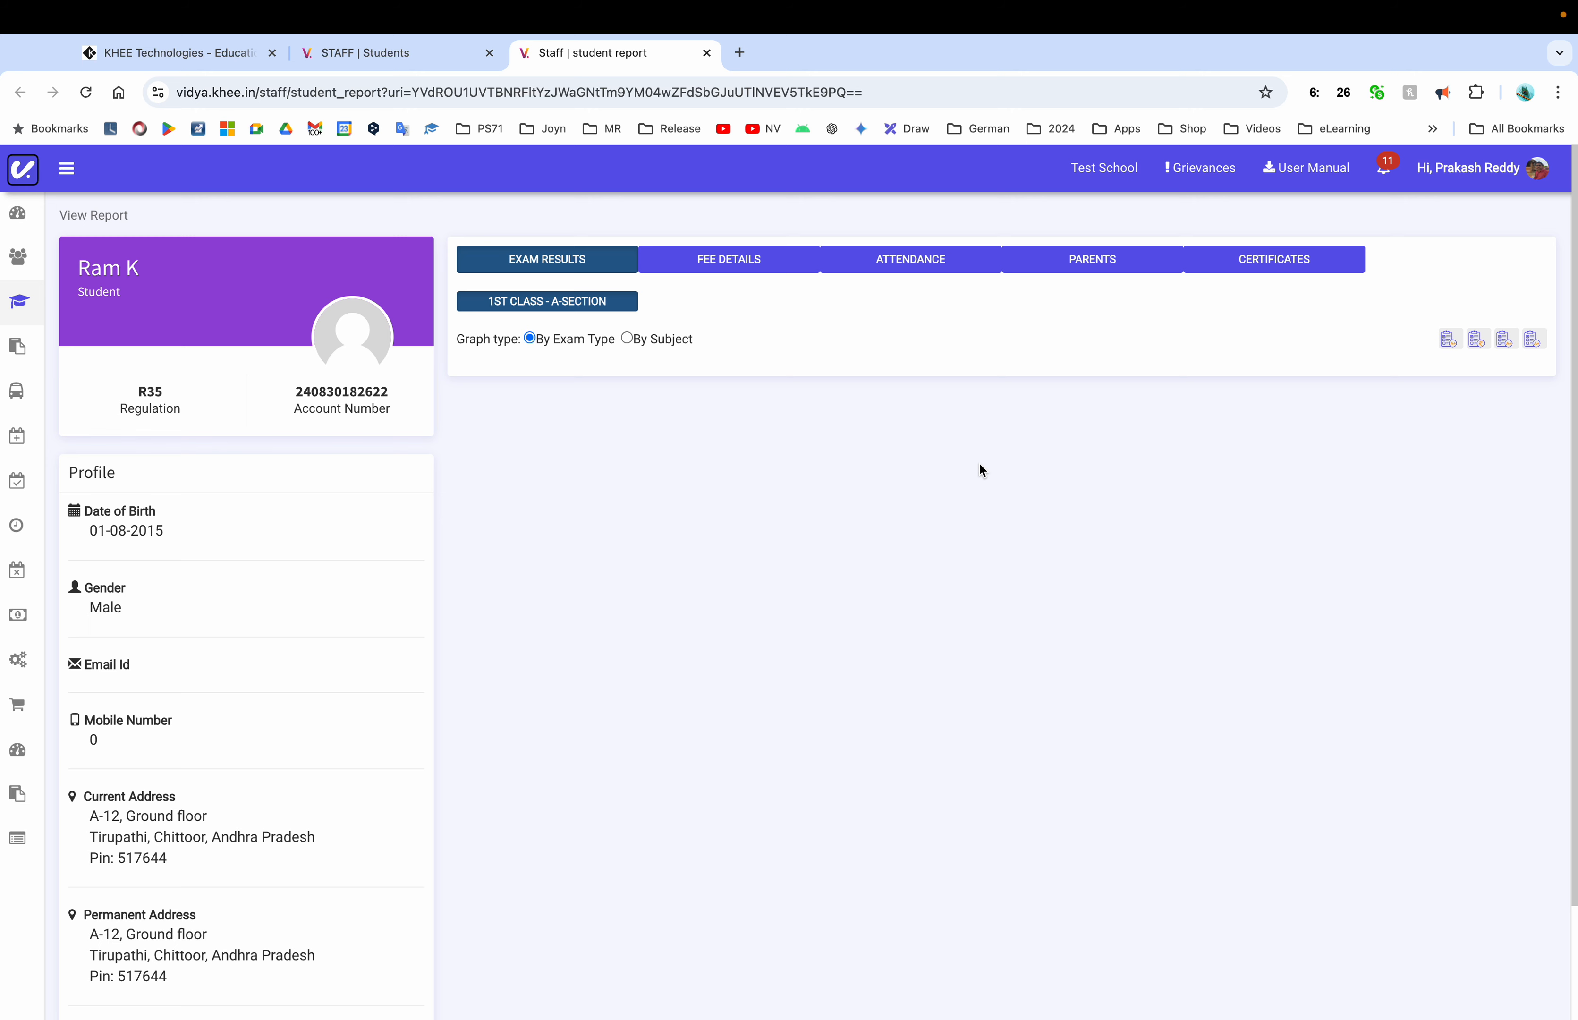
{"action": "left_click", "coordinate": [742, 253]}
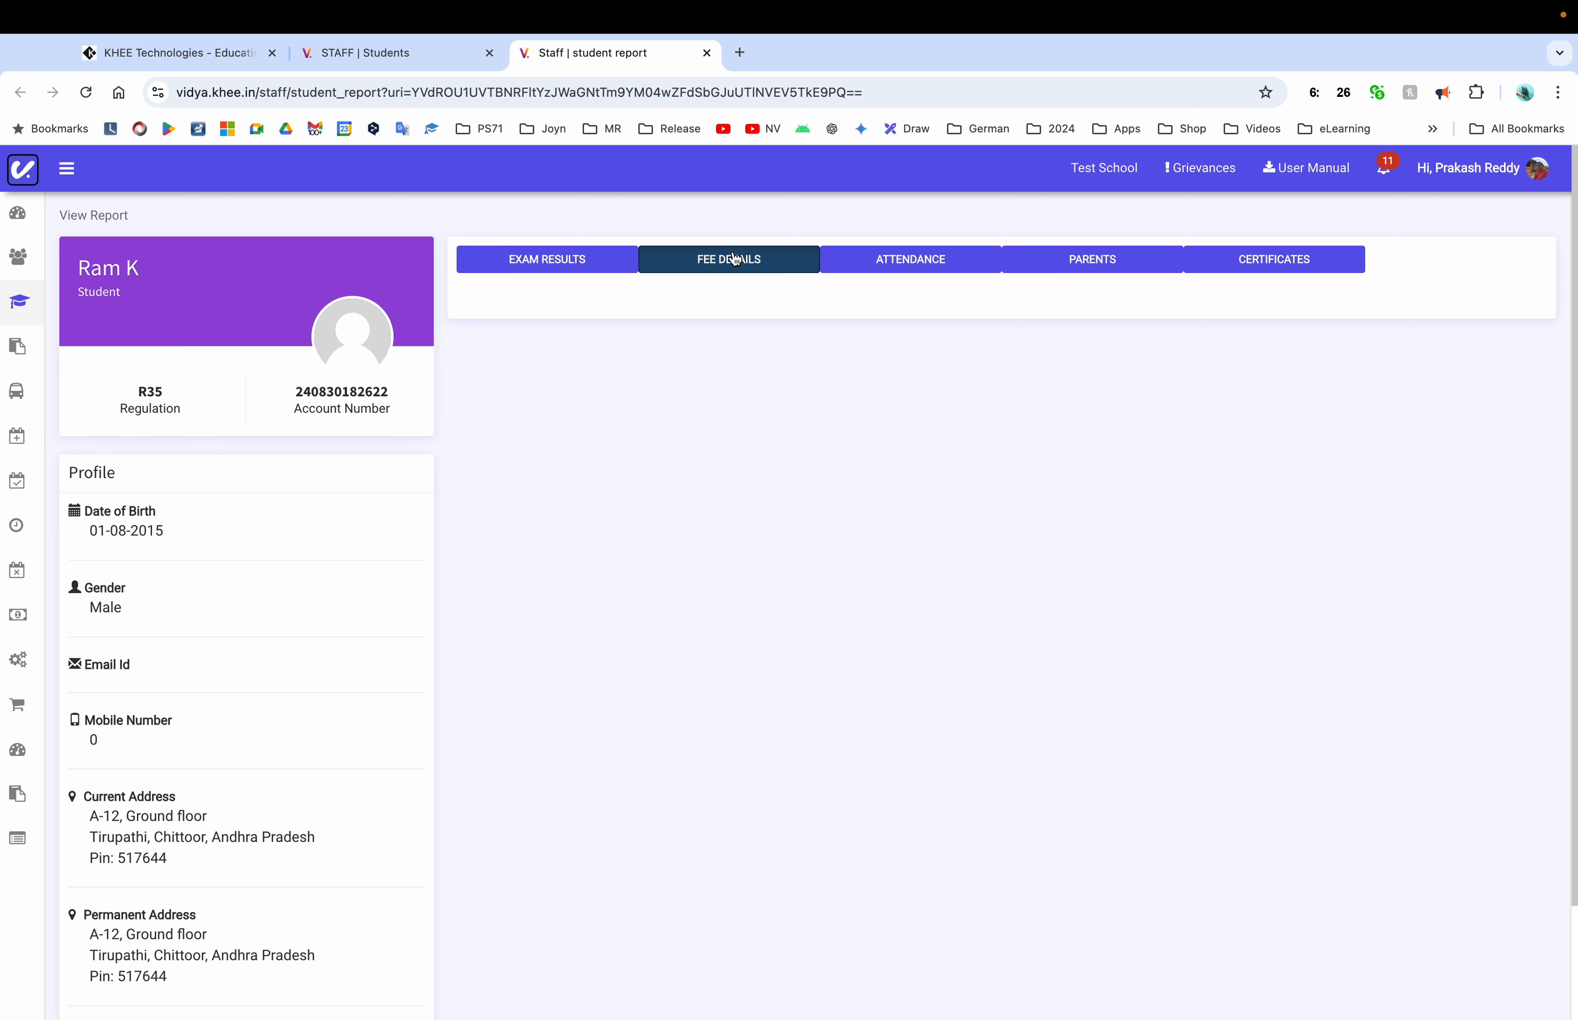
{"action": "left_click", "coordinate": [919, 259]}
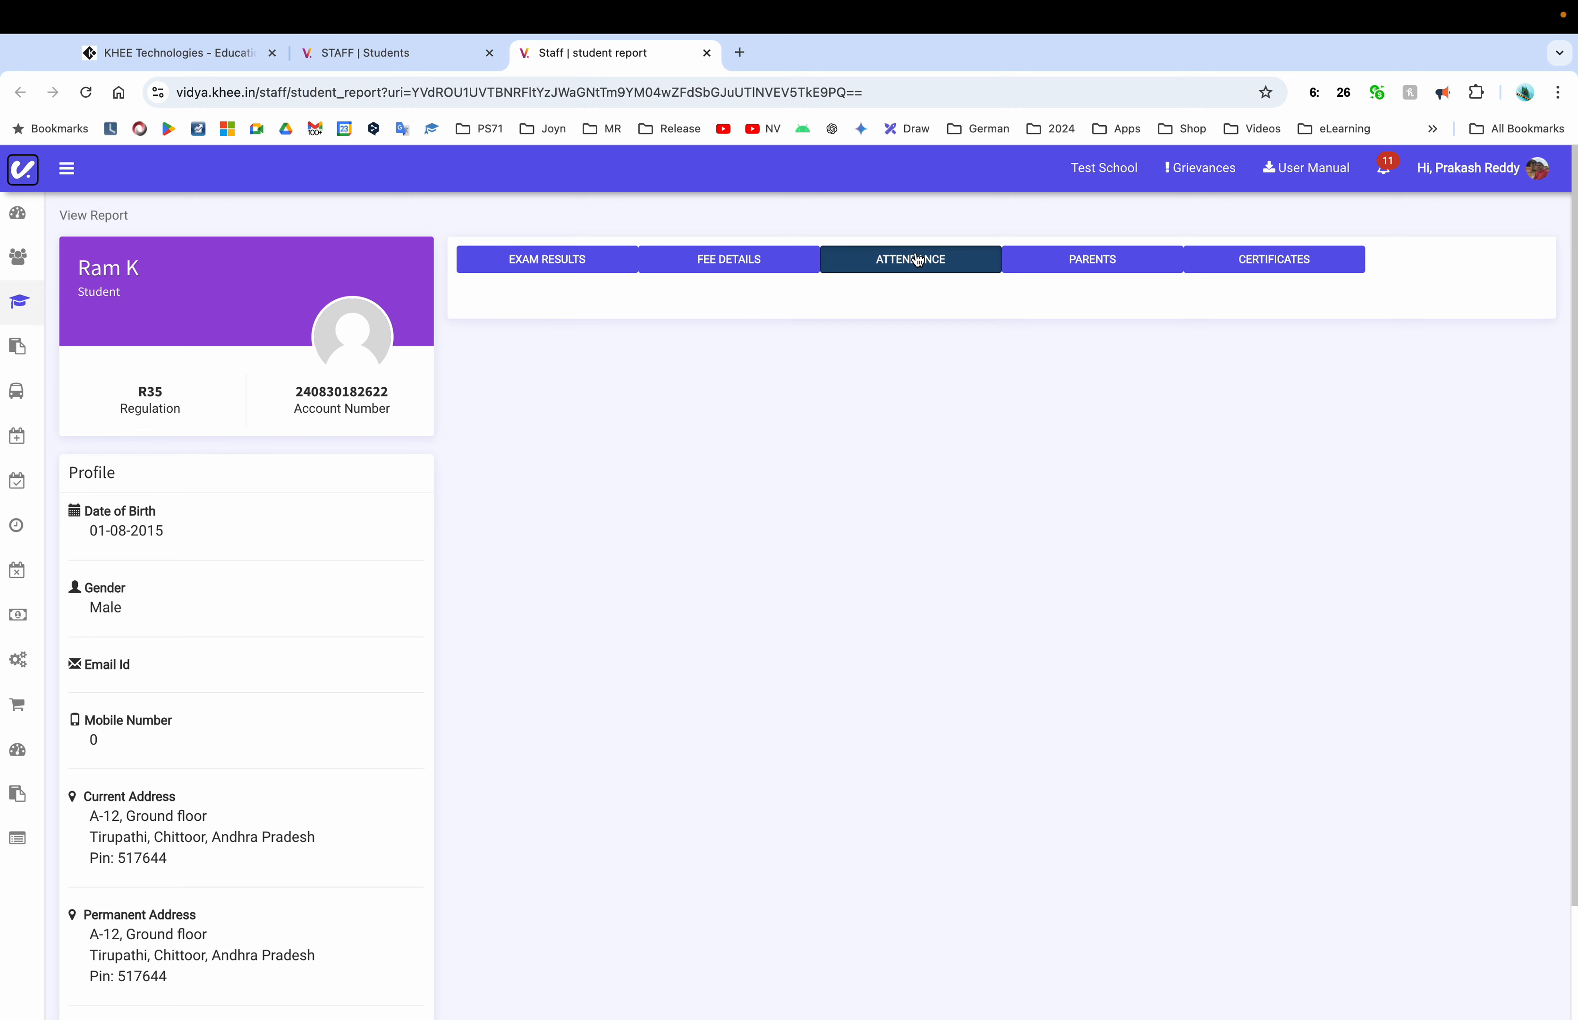
{"action": "left_click", "coordinate": [1132, 264]}
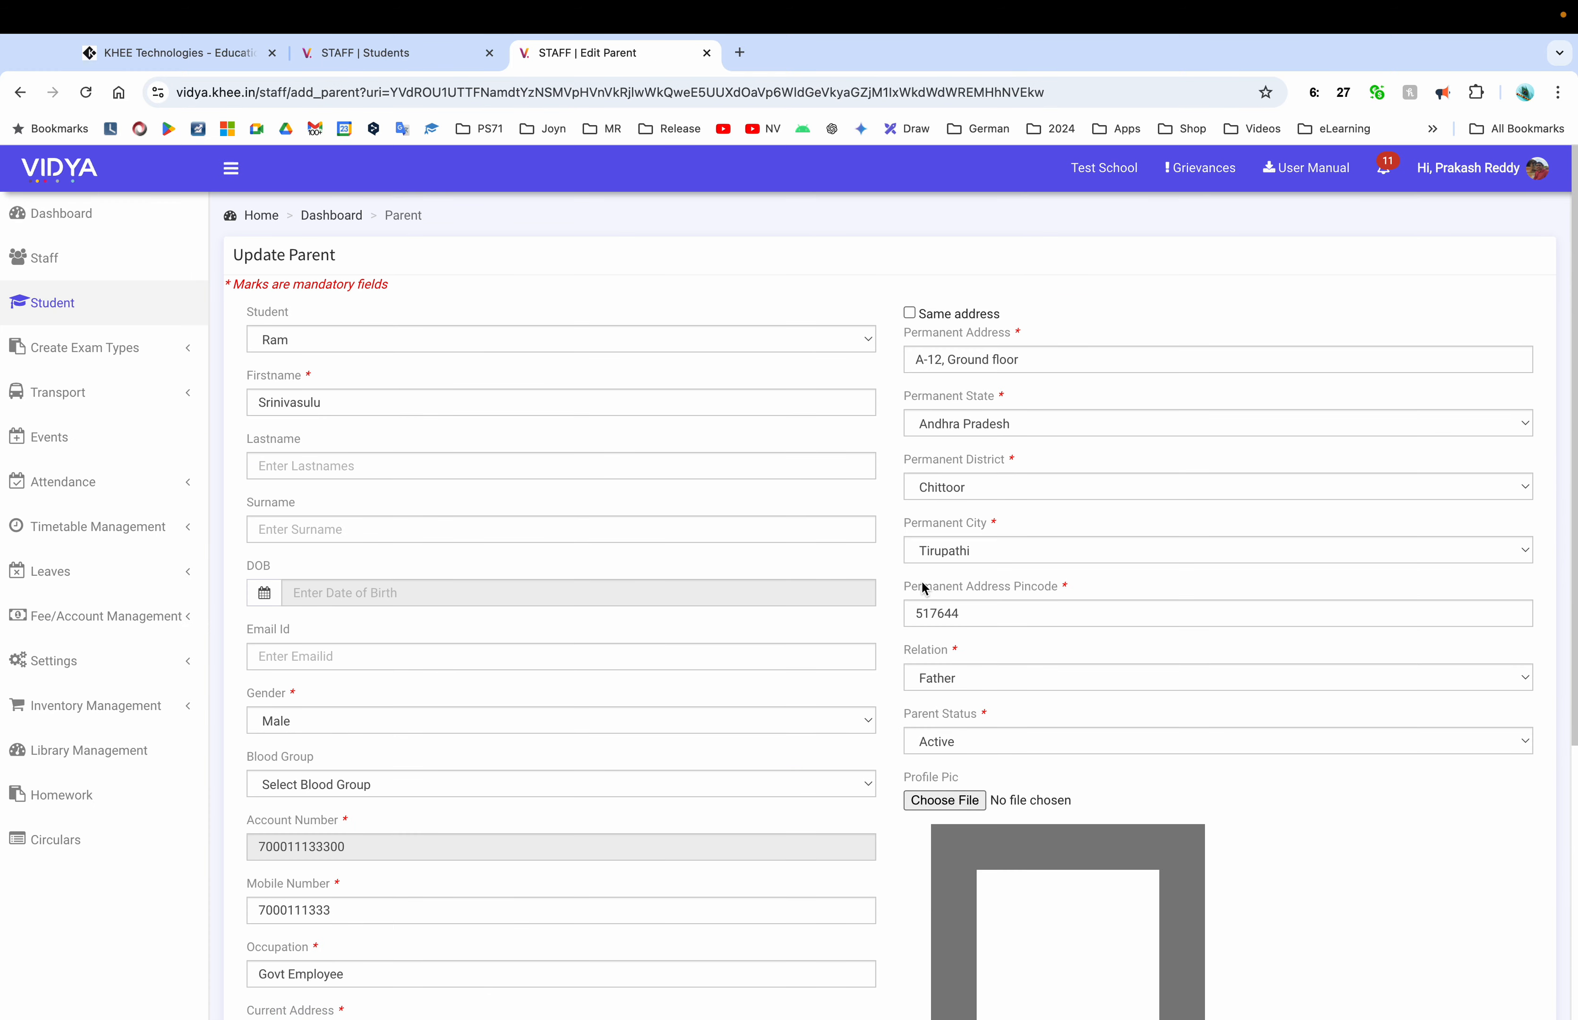
Close the Update Parent browser tab to return to the student list
{"action": "left_click", "coordinate": [707, 53]}
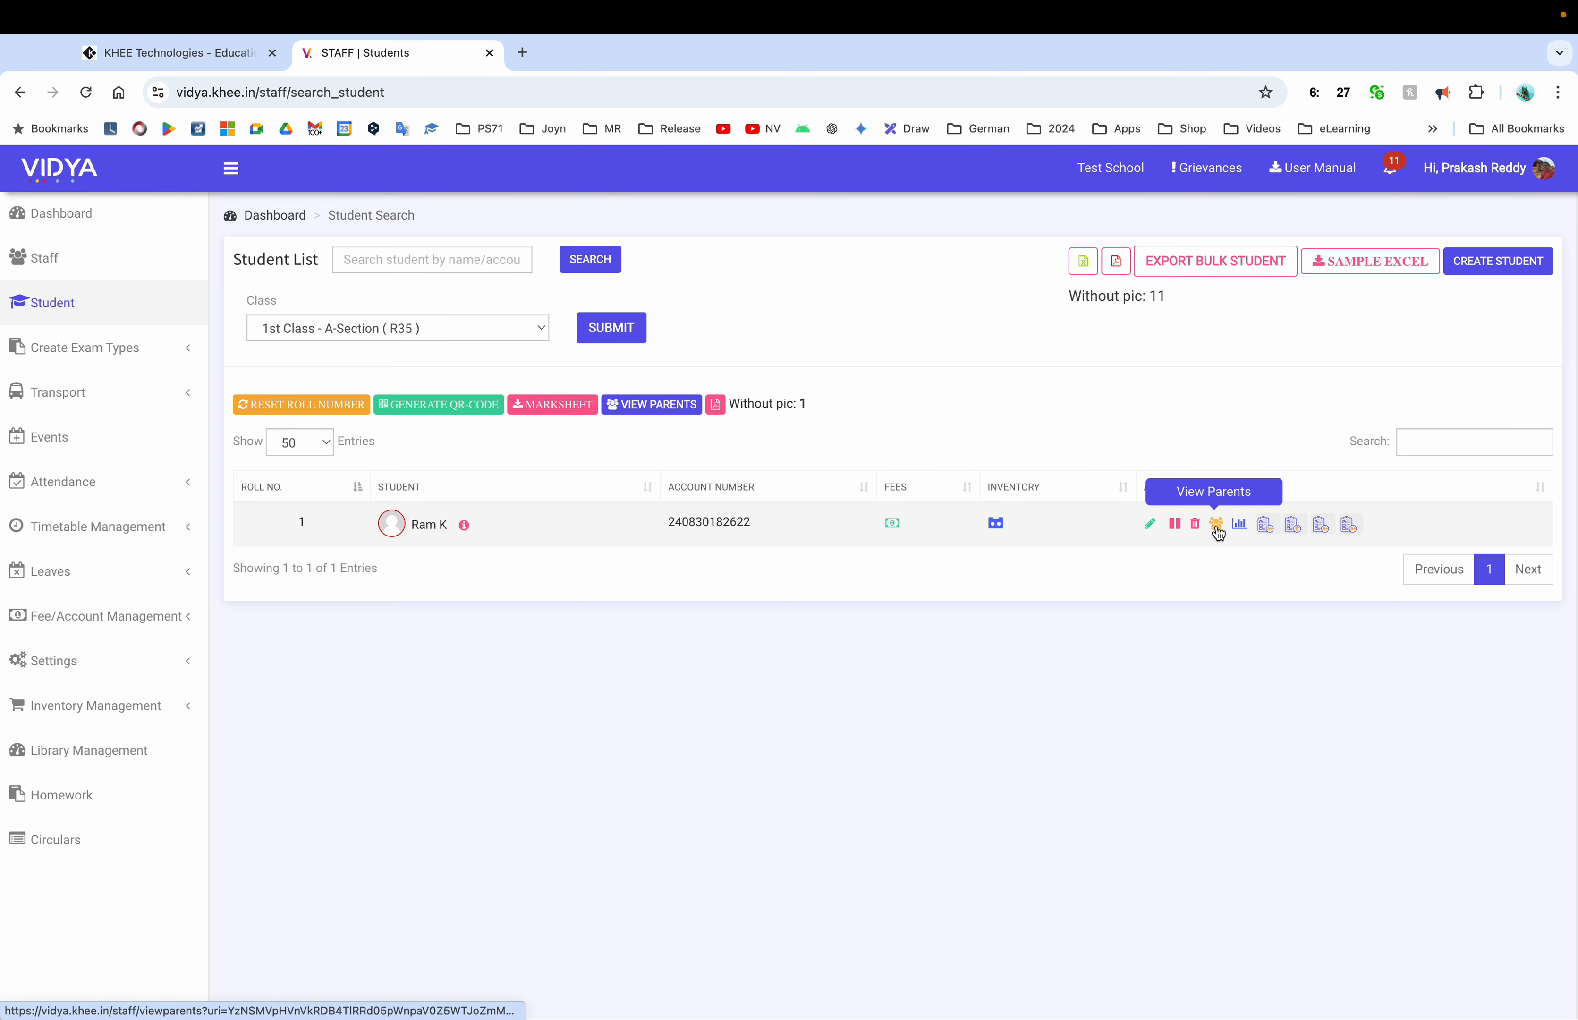
{"action": "left_click", "coordinate": [417, 527]}
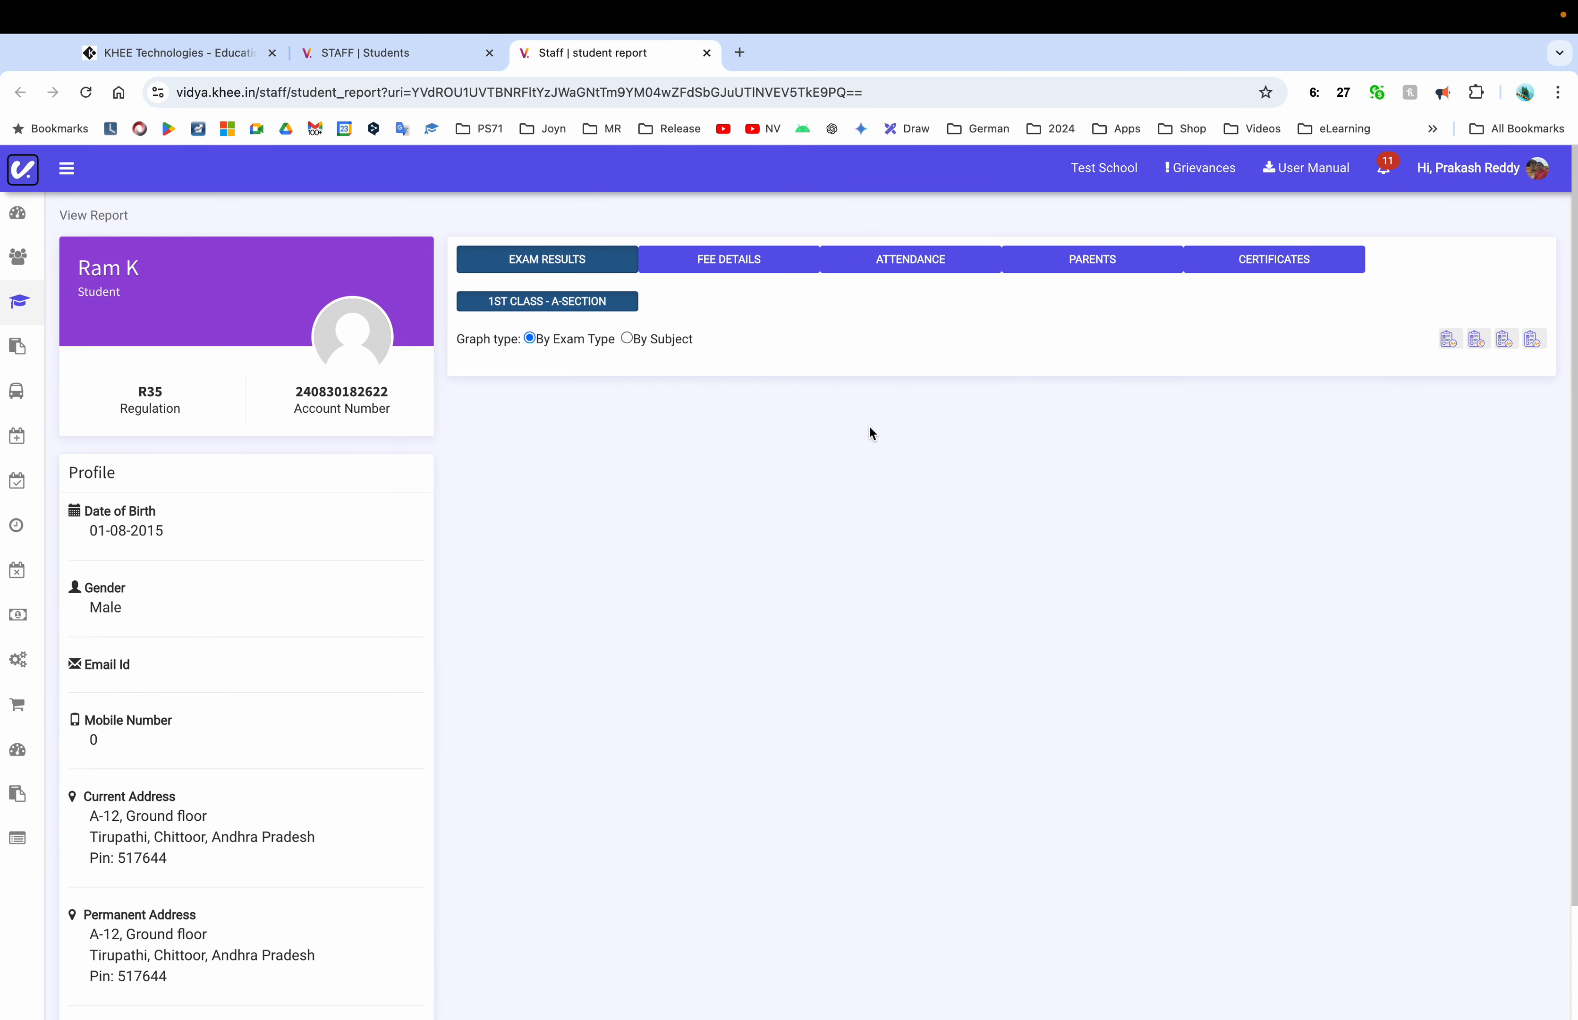
{"action": "left_click", "coordinate": [1164, 265]}
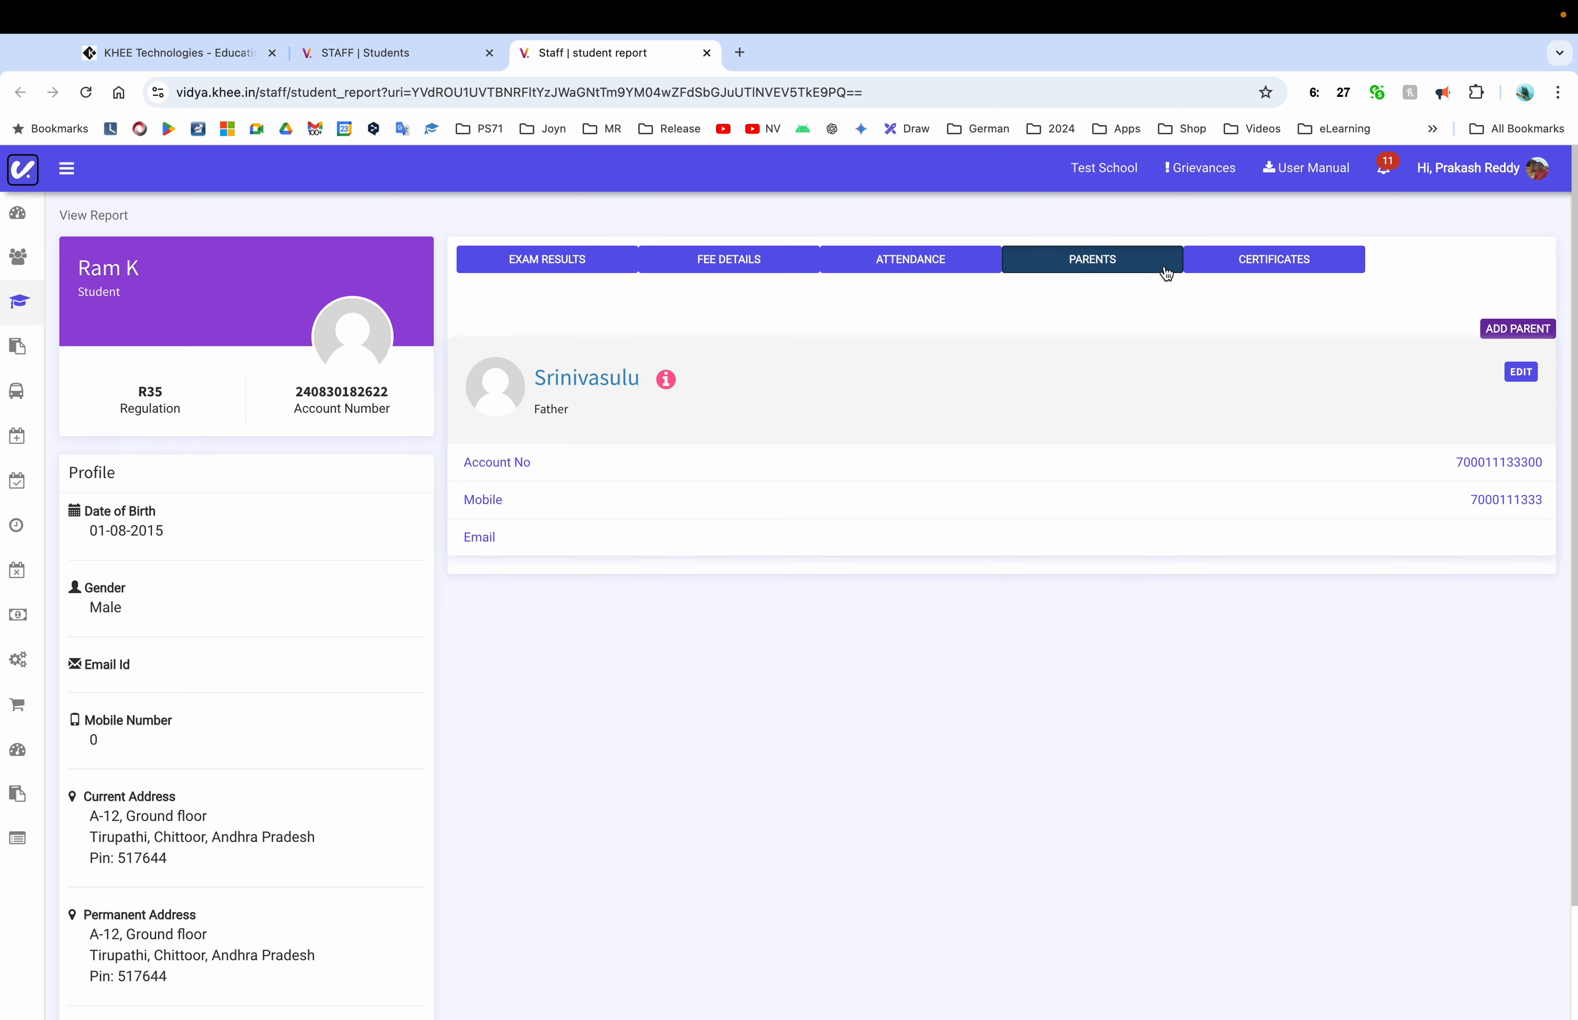
{"action": "left_click", "coordinate": [1260, 274]}
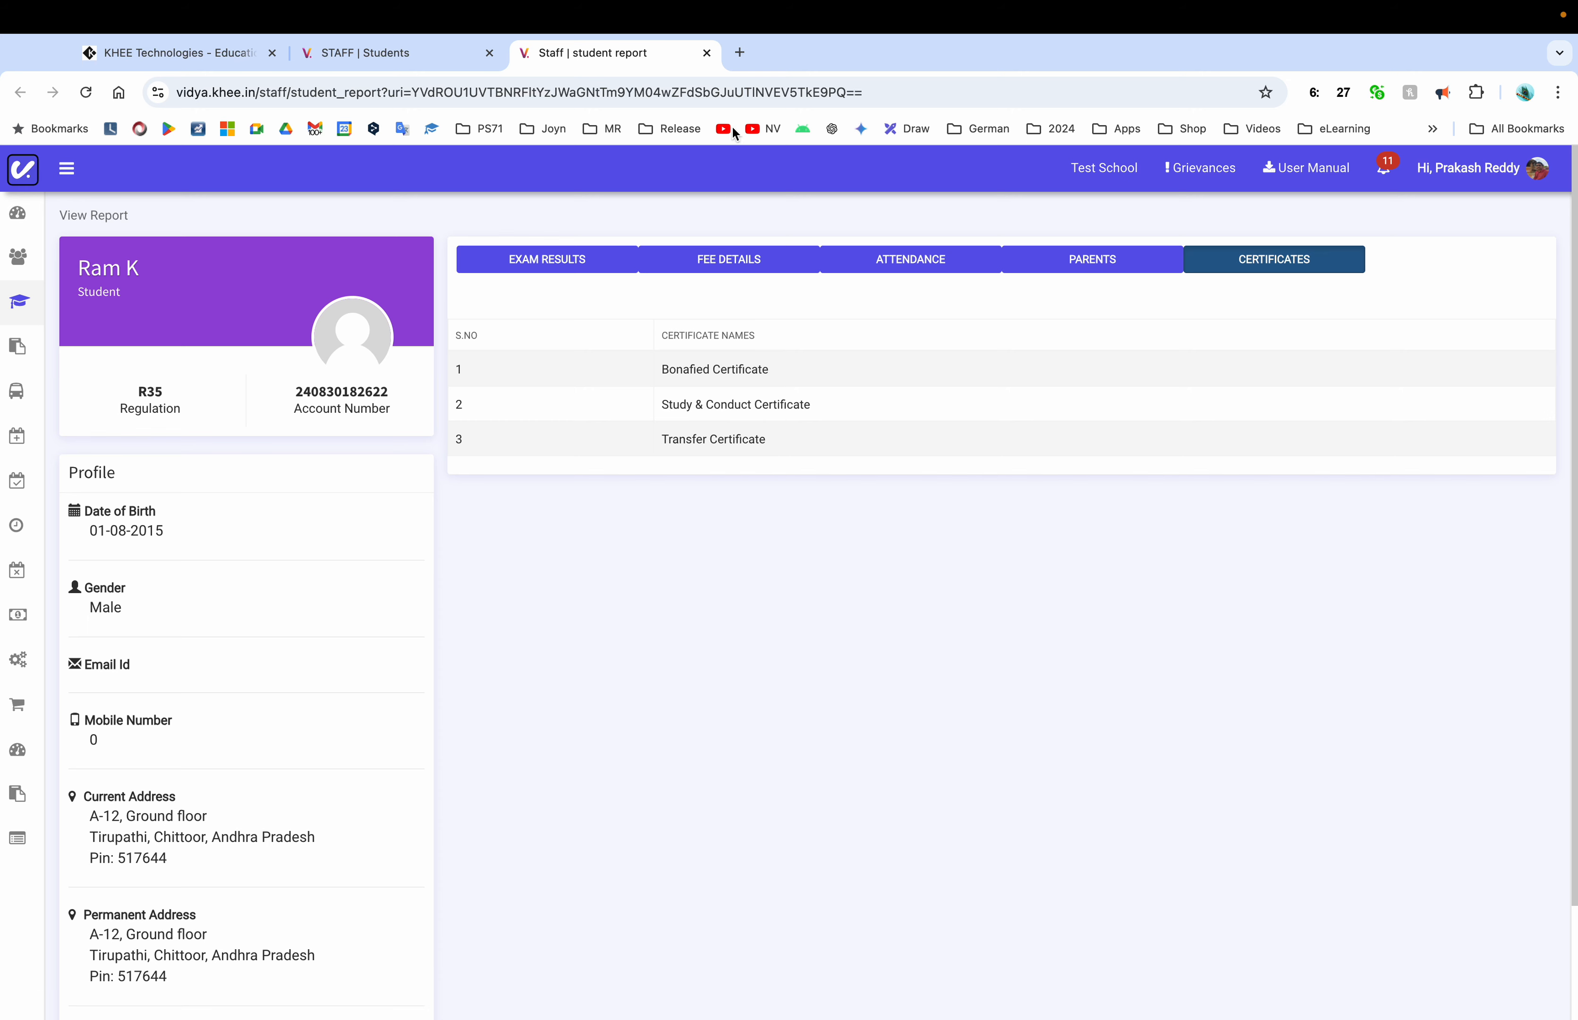
{"action": "left_click", "coordinate": [706, 53]}
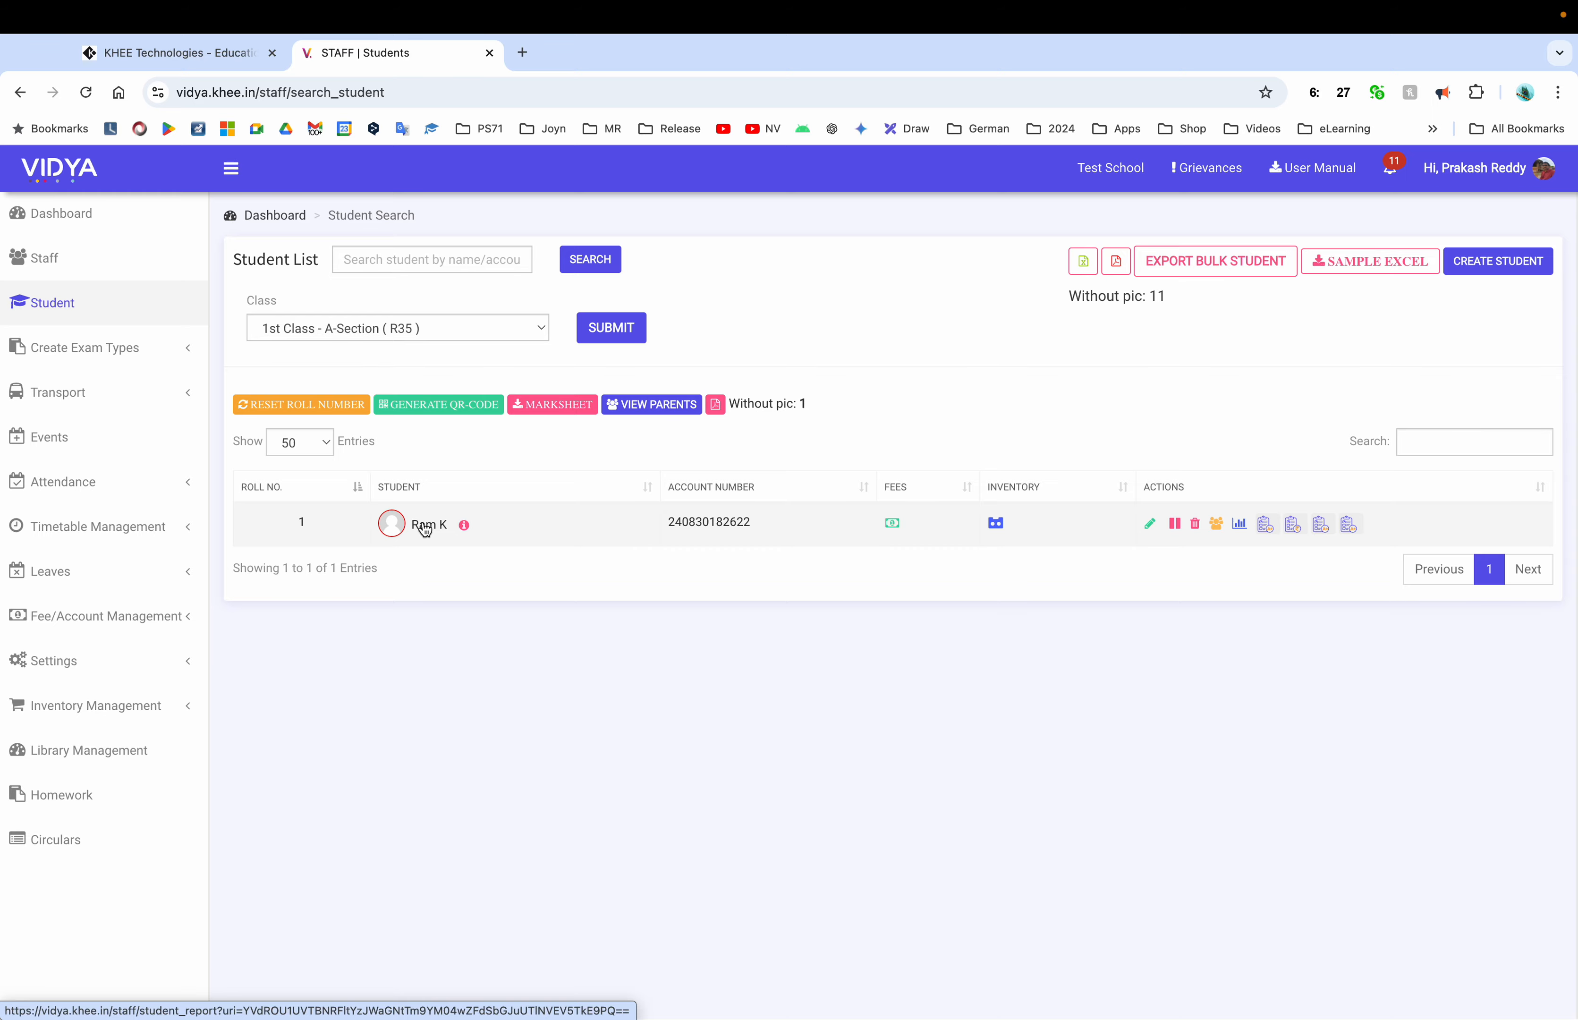
Go from the staff dashboard to Institute Settings
{"action": "left_click", "coordinate": [81, 235]}
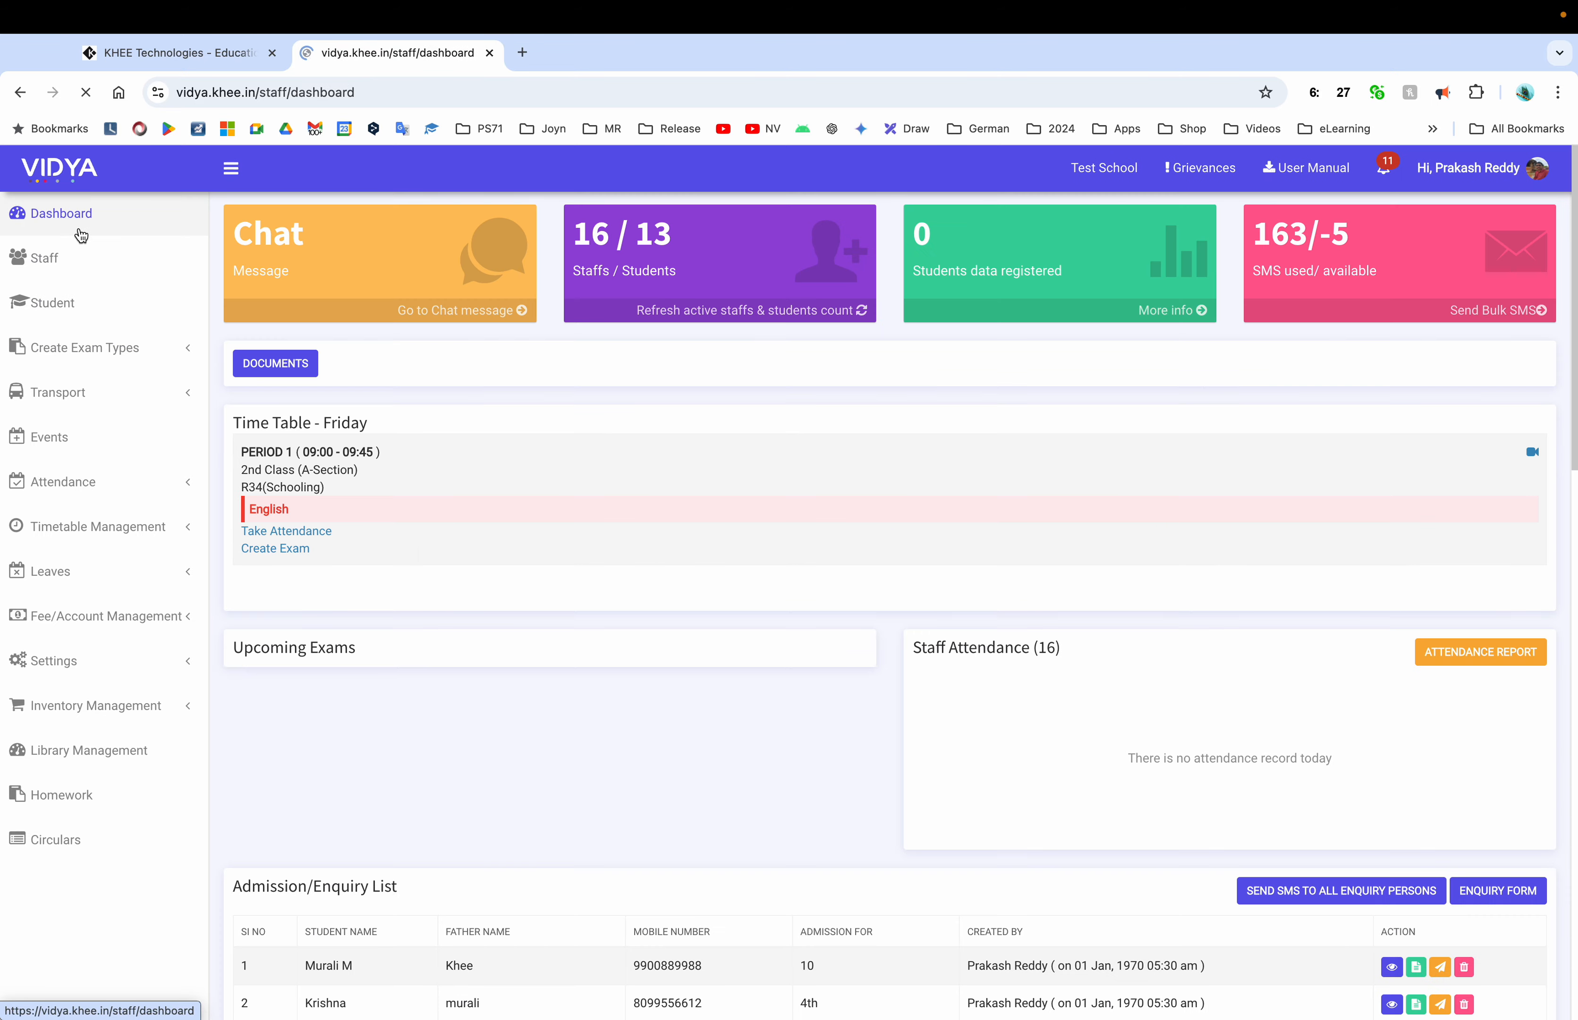
{"action": "scroll", "coordinate": [681, 522], "scroll_direction": "down", "scroll_amount": 20}
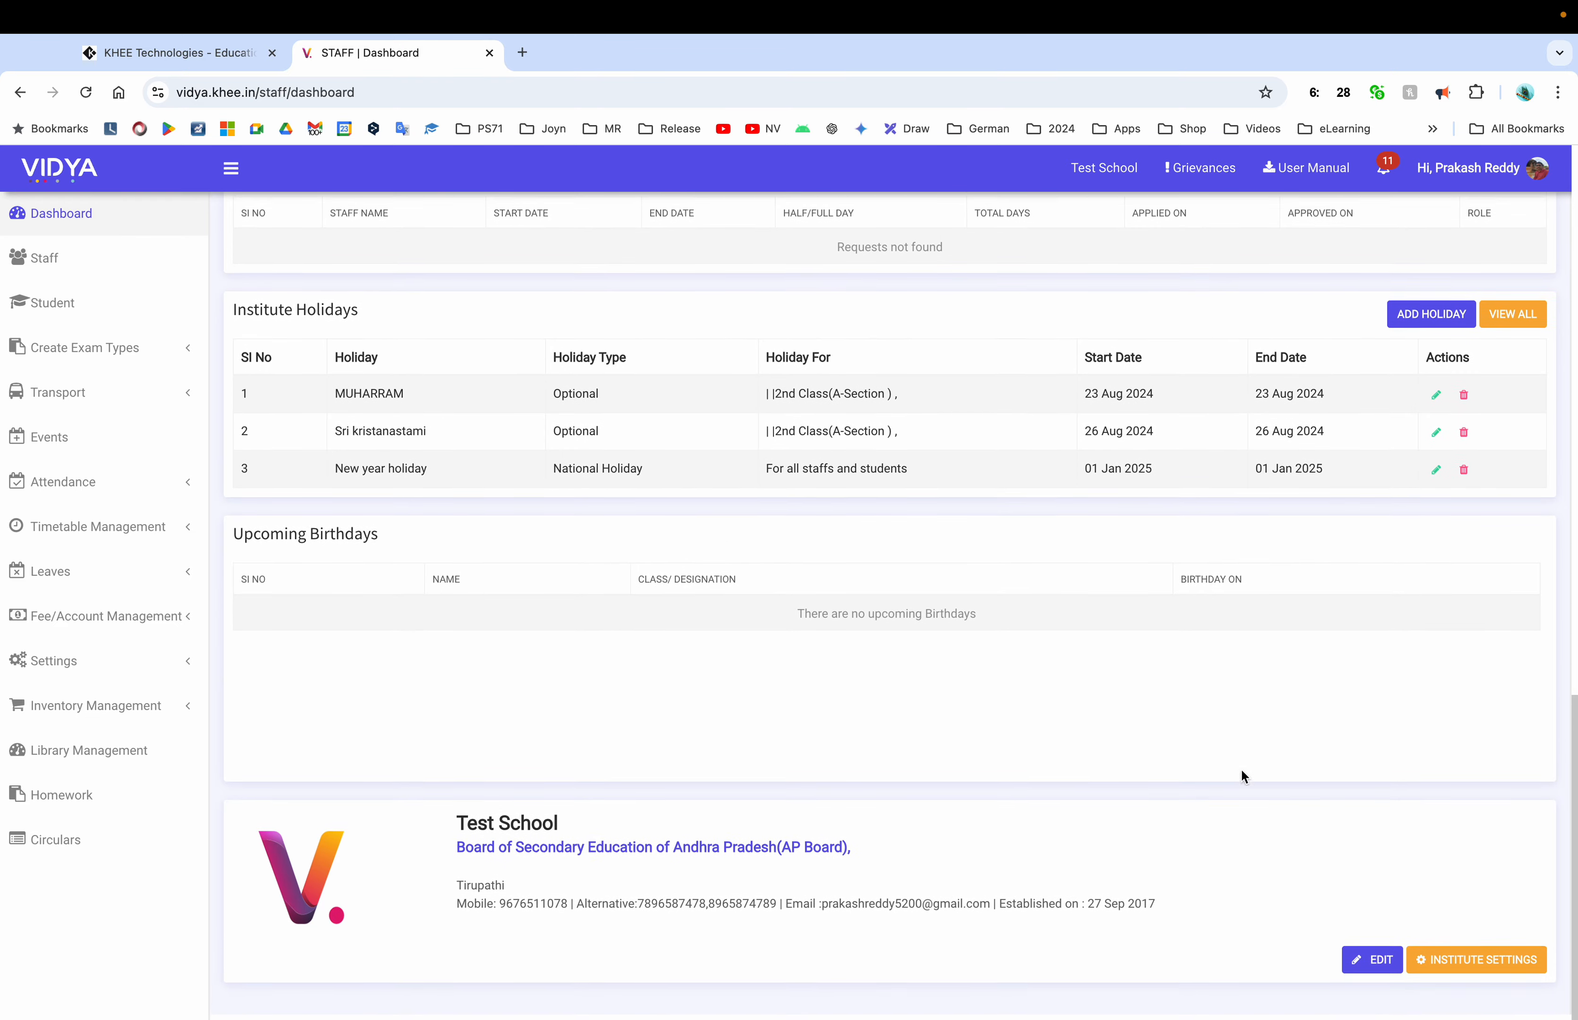
{"action": "left_click", "coordinate": [1485, 961]}
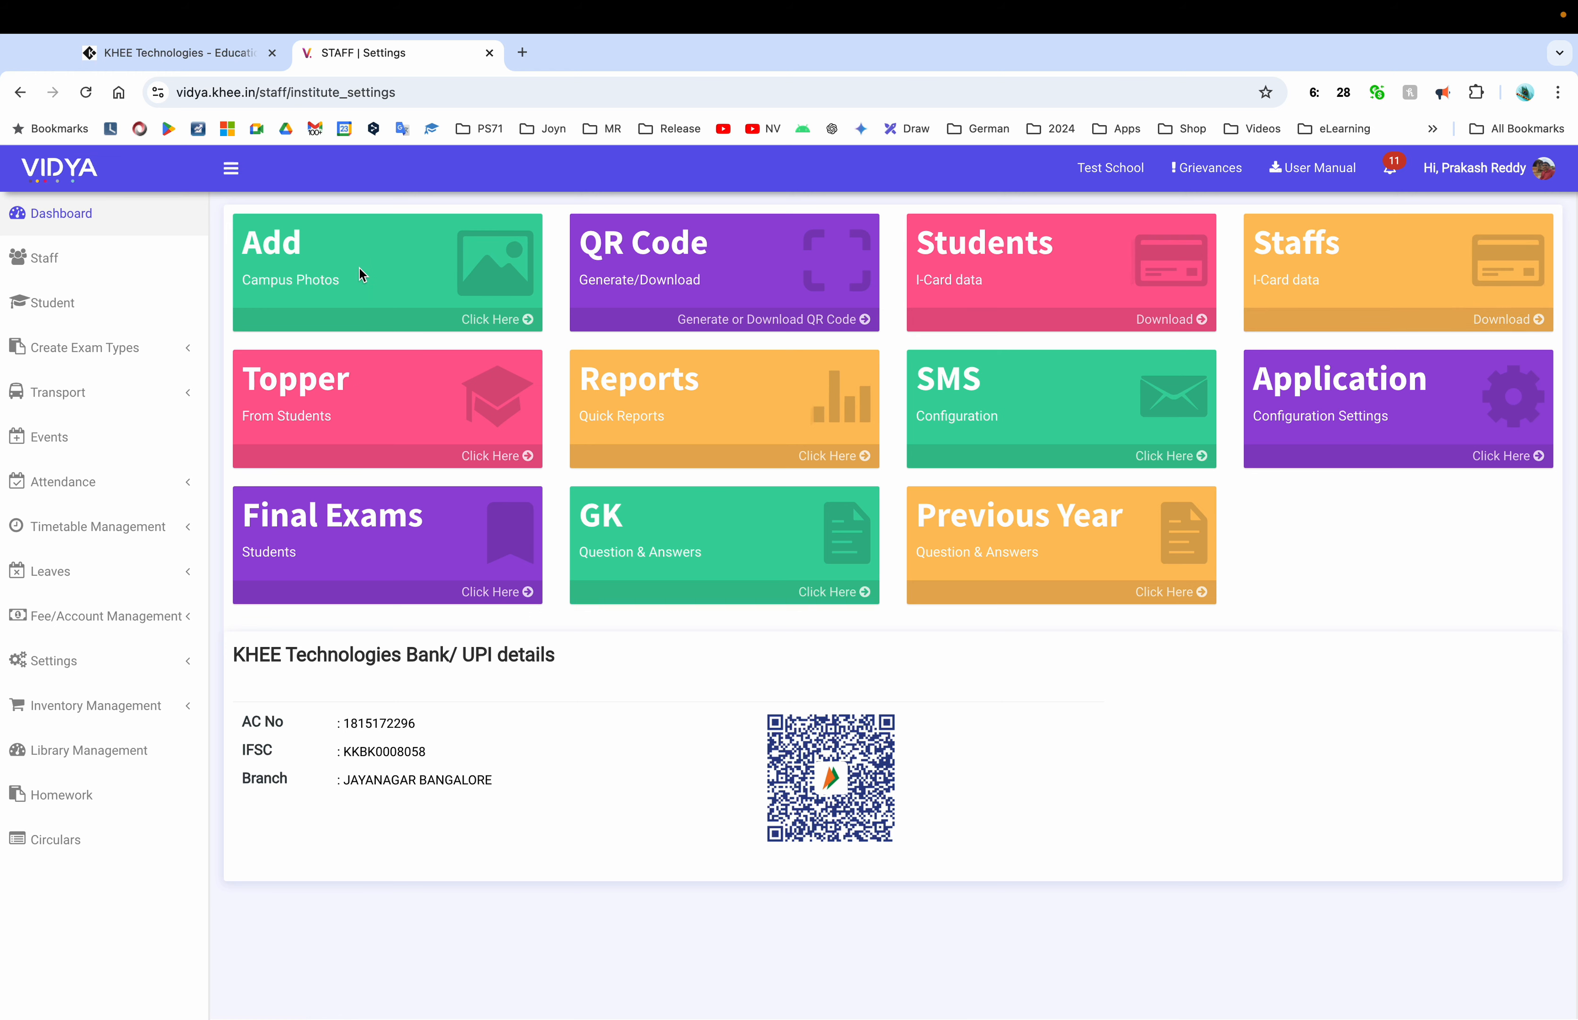
Look at the campus photo gallery and Quick Reports, returning to Institute Settings each time
{"action": "left_click", "coordinate": [465, 325]}
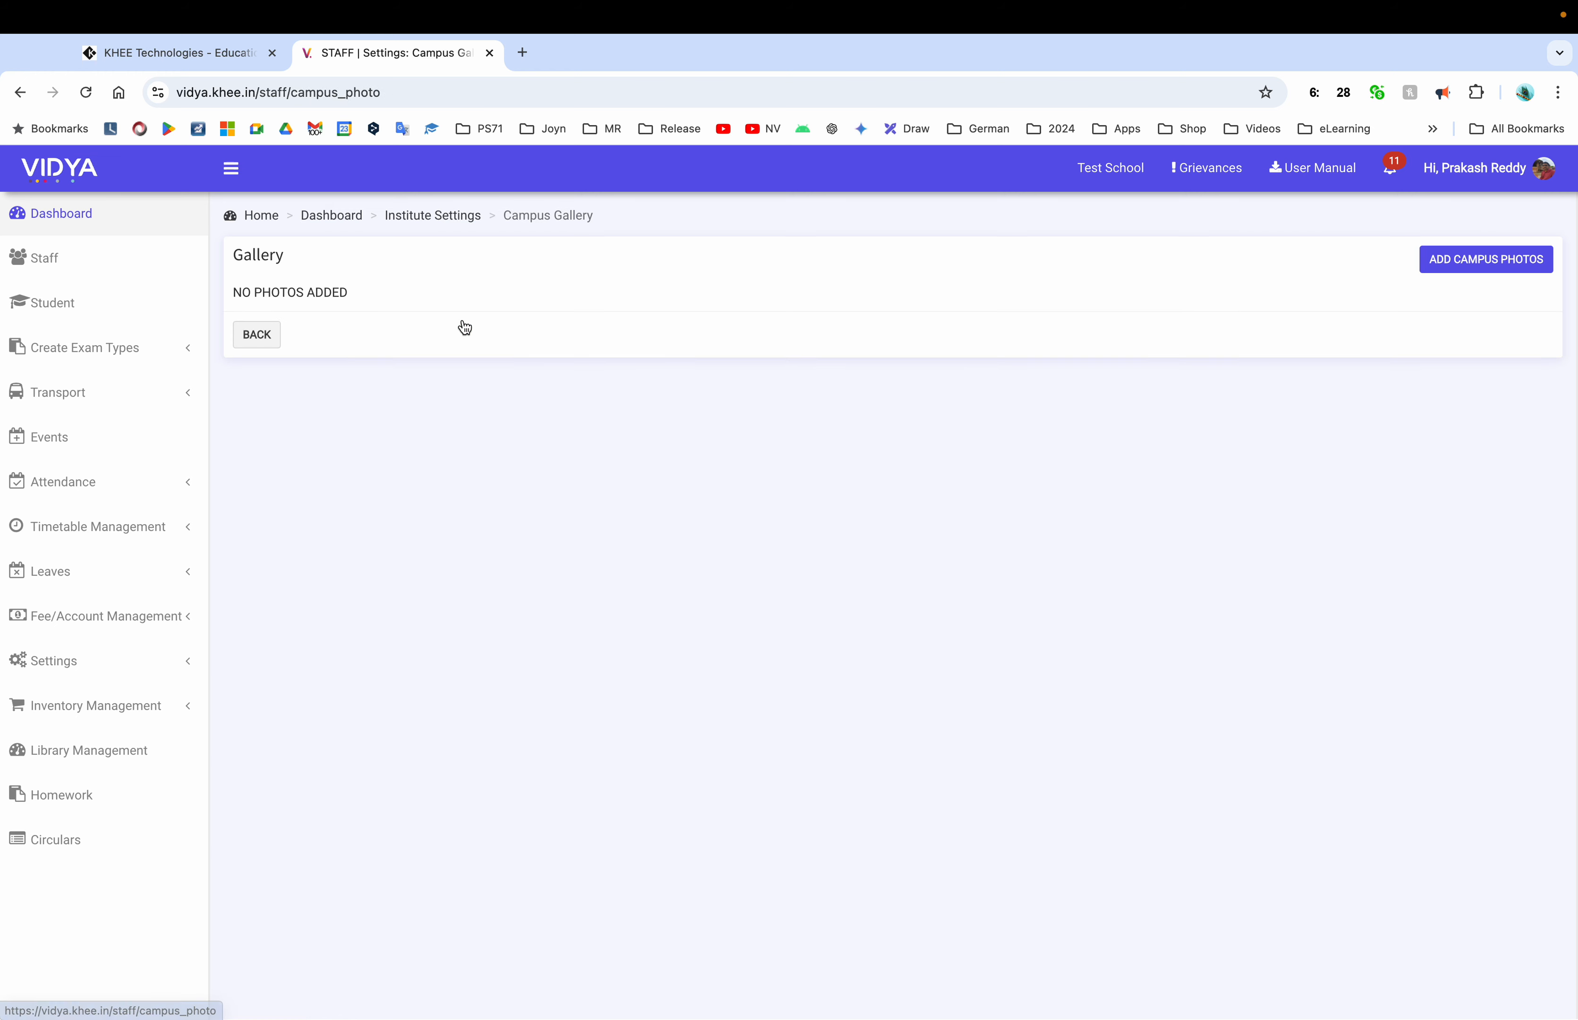
{"action": "left_click", "coordinate": [257, 335]}
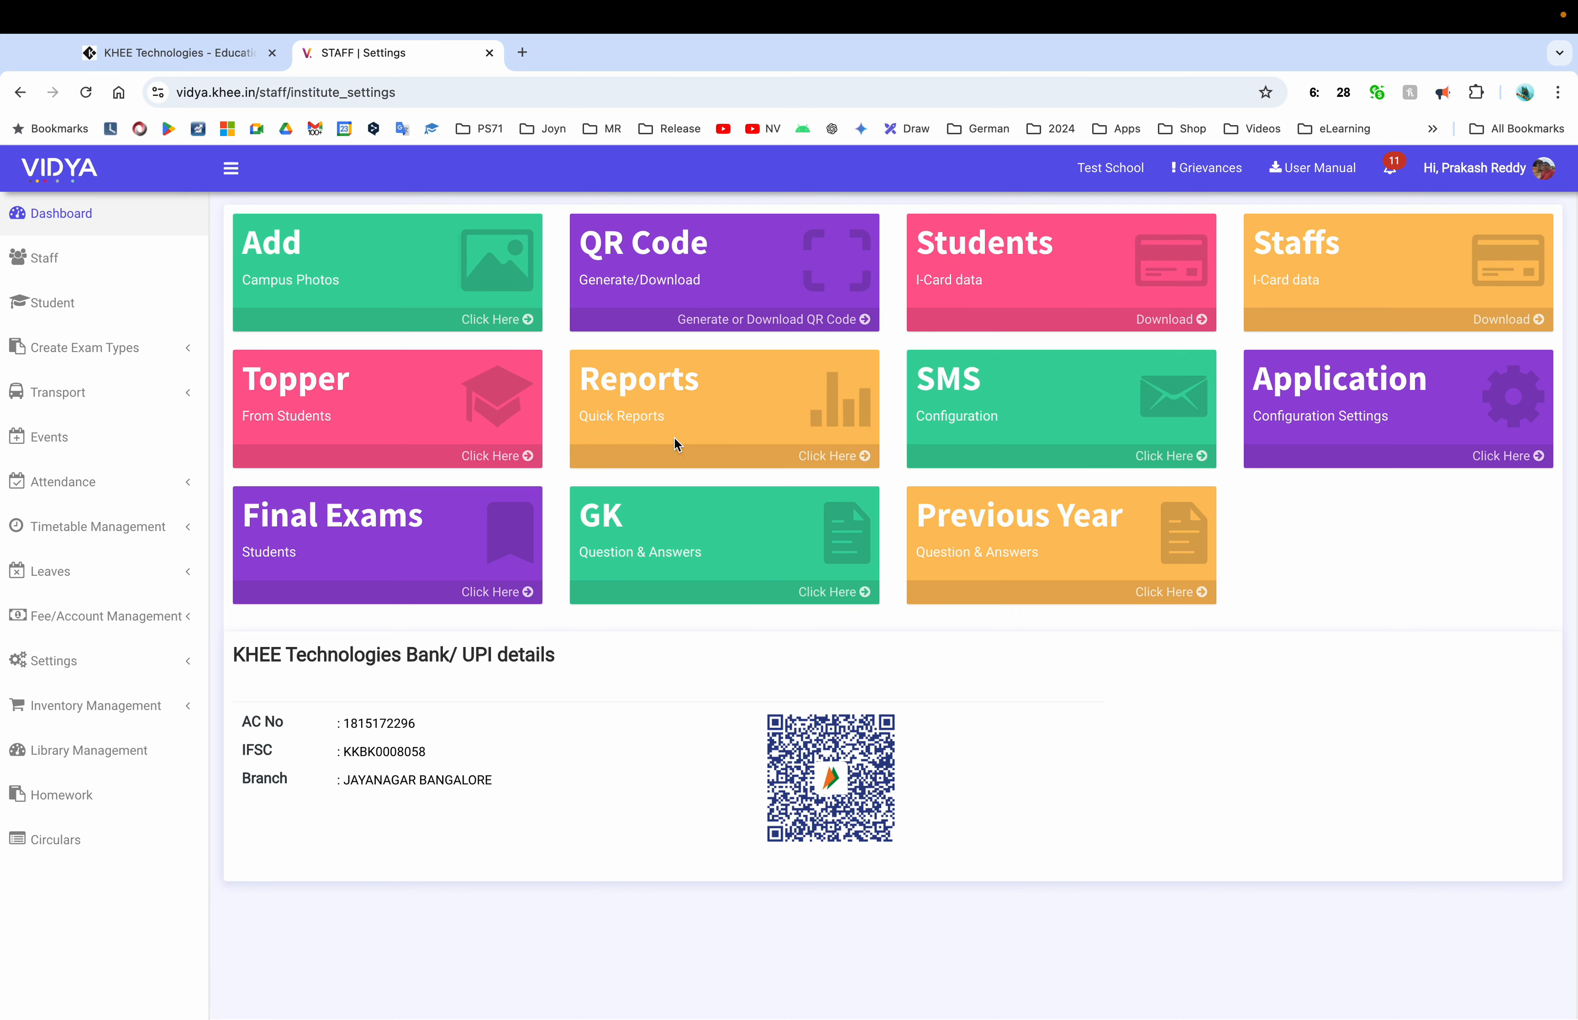
{"action": "left_click", "coordinate": [821, 458]}
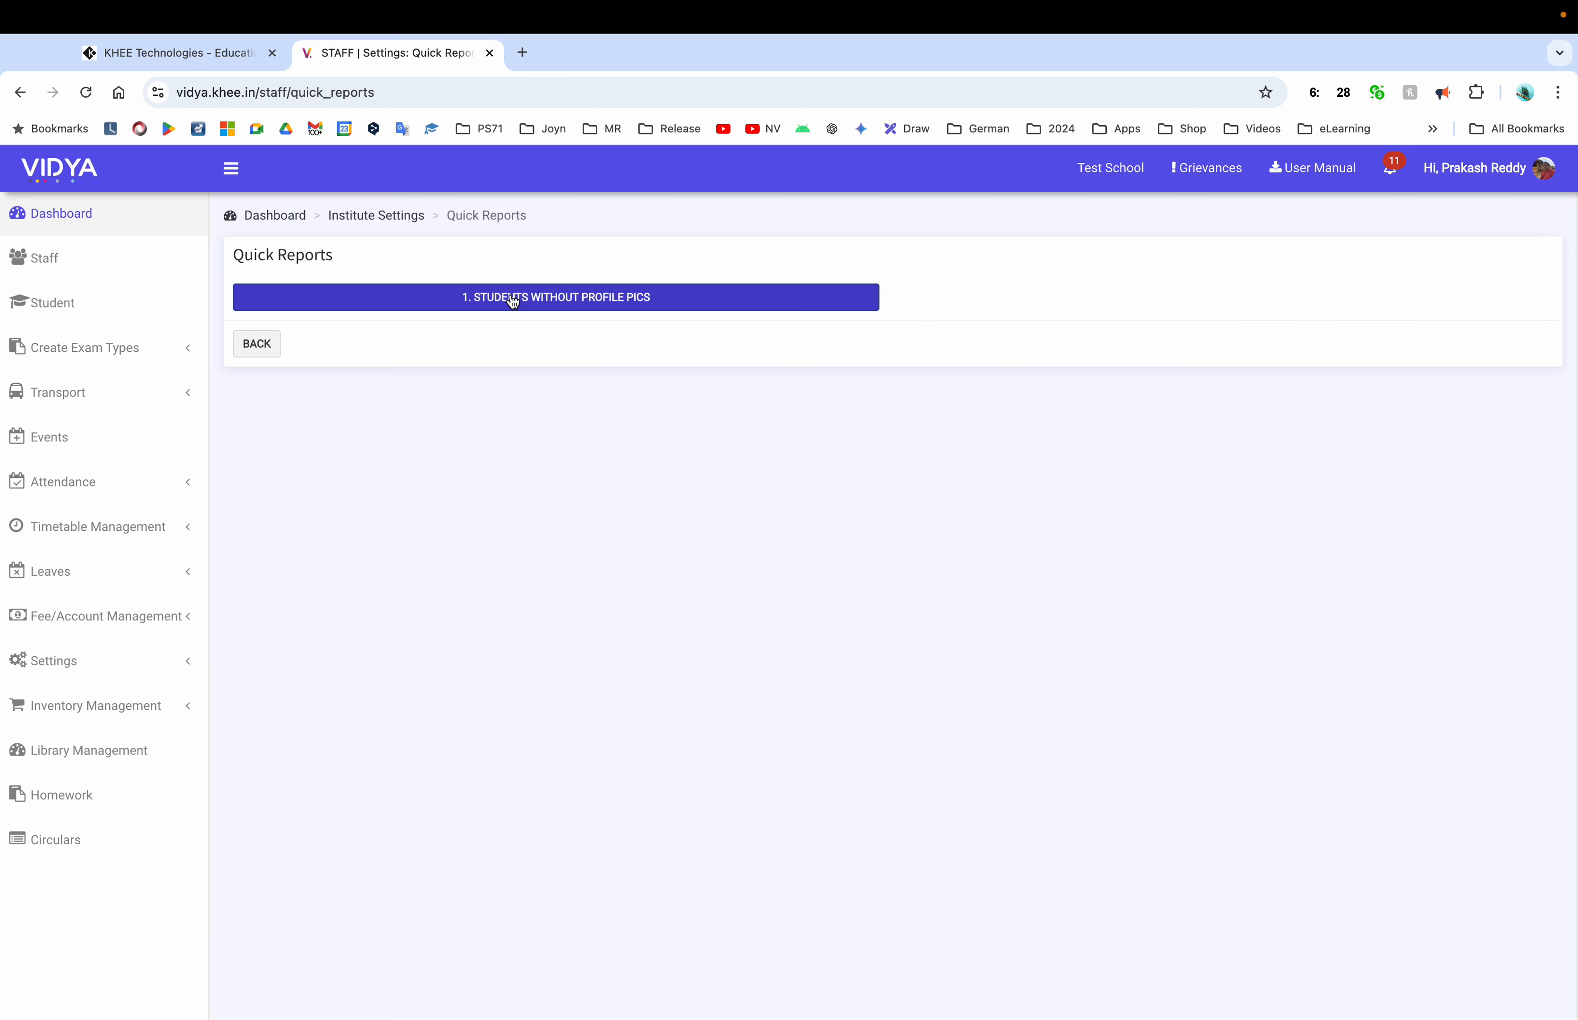
{"action": "left_click", "coordinate": [270, 344]}
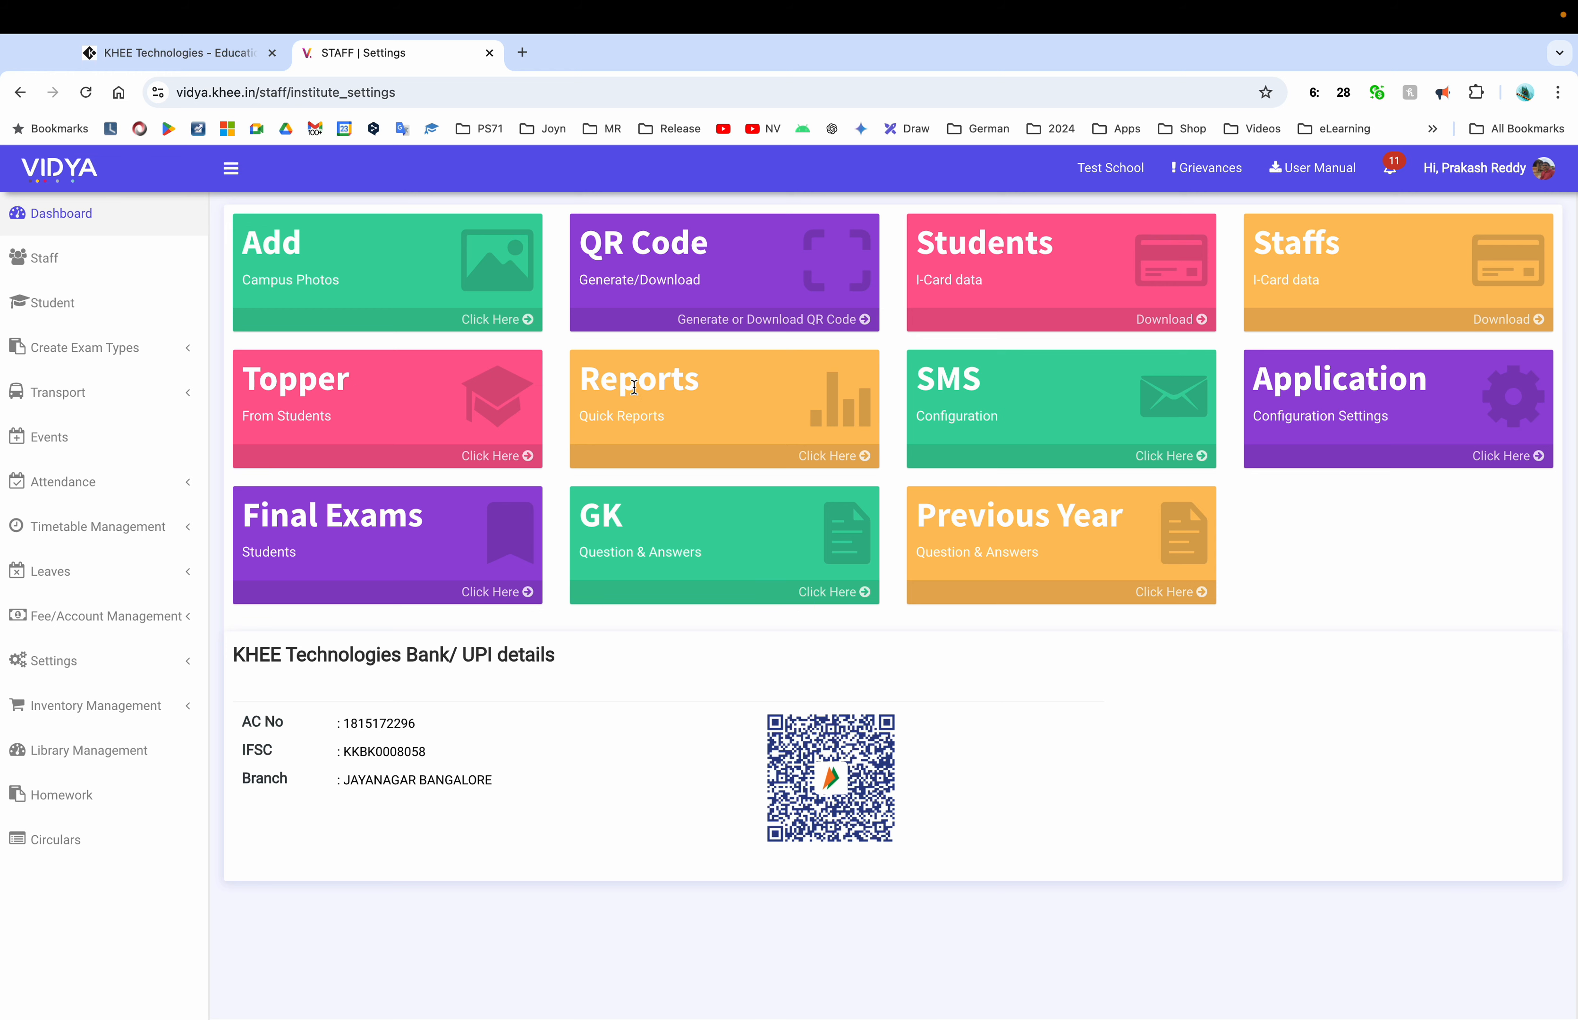
{"action": "double_click", "coordinate": [299, 385]}
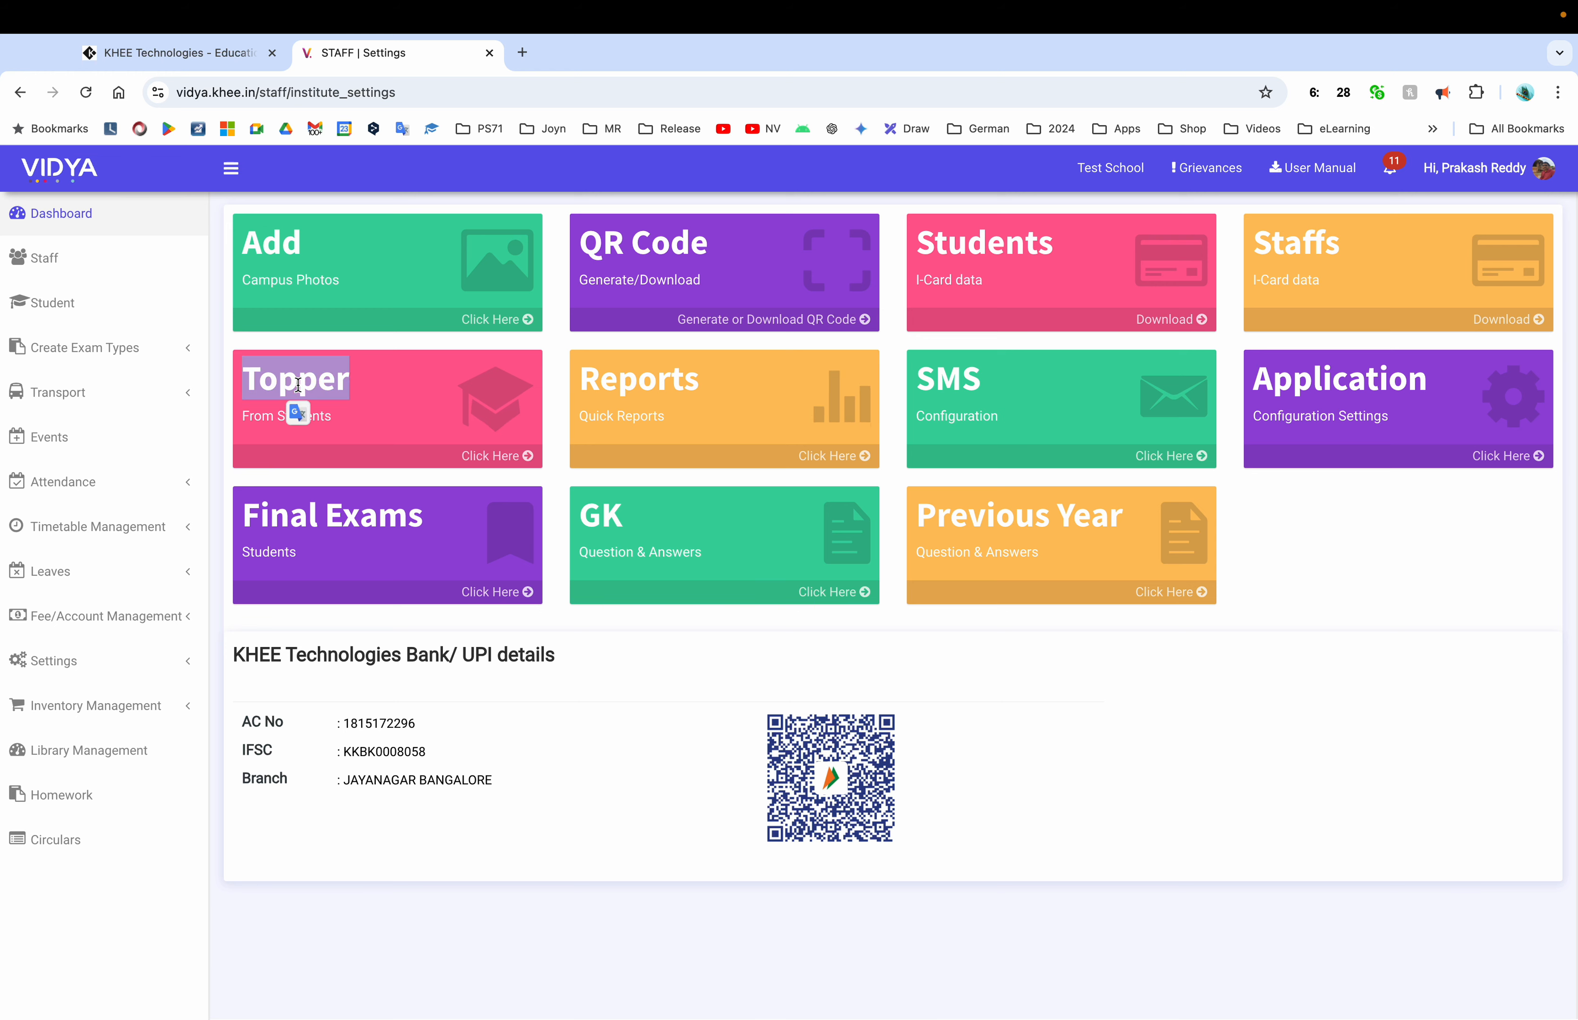
{"action": "left_click", "coordinate": [493, 454]}
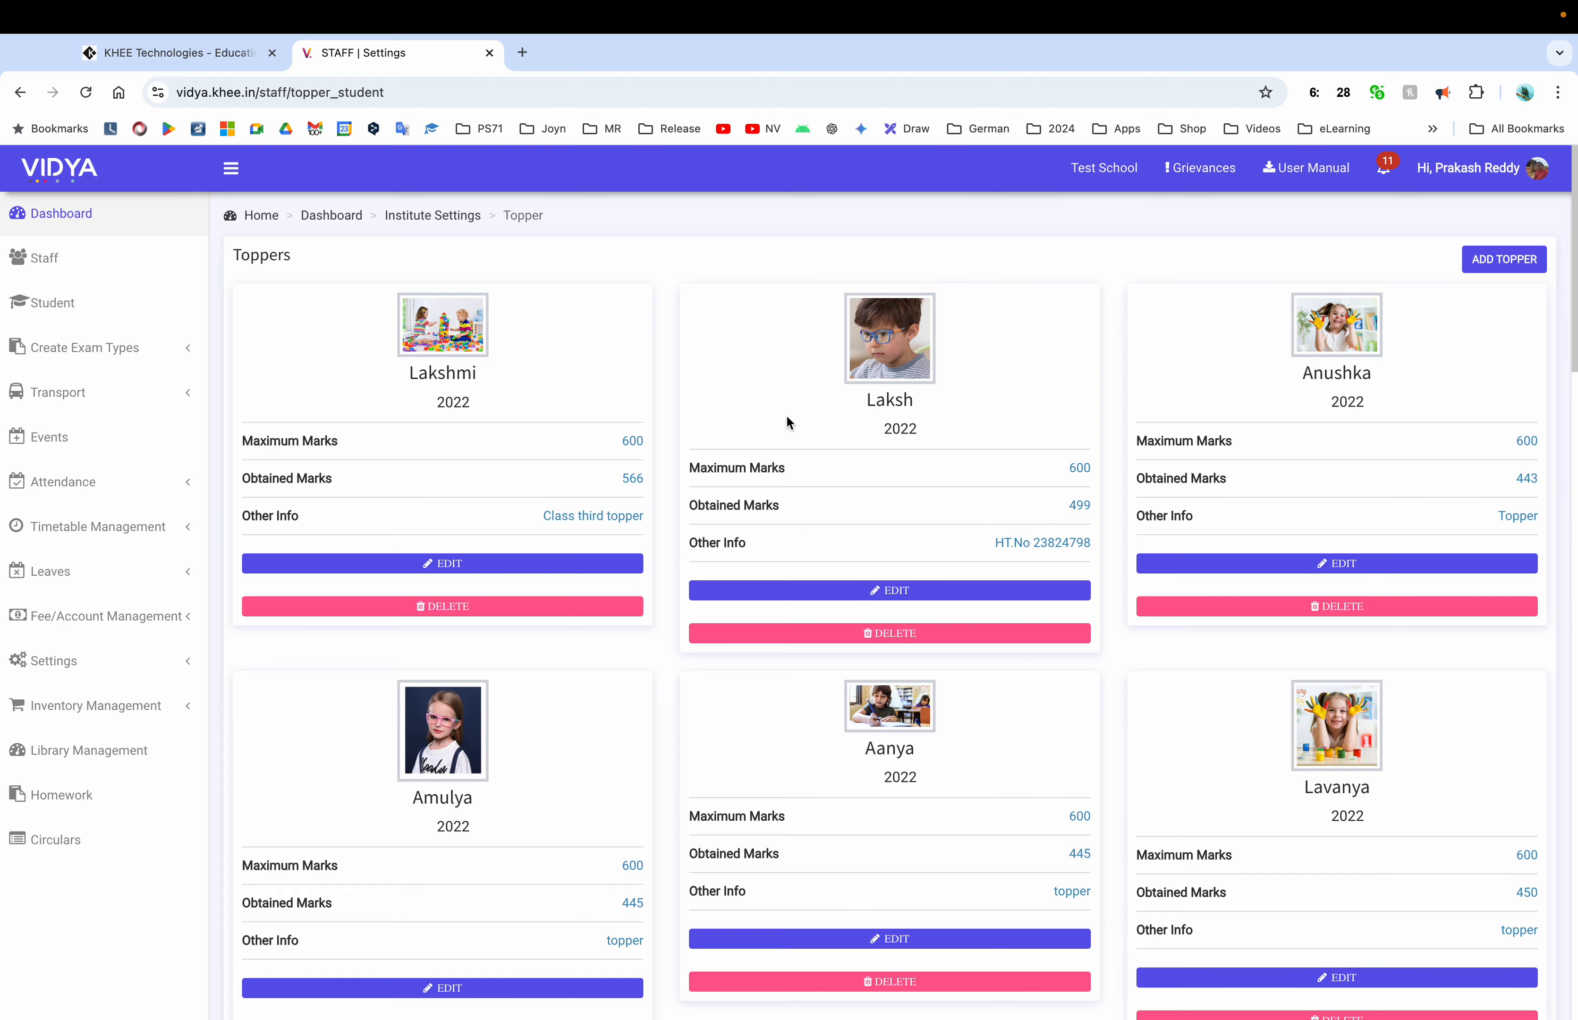
{"action": "scroll", "coordinate": [787, 422], "scroll_direction": "down", "scroll_amount": 20}
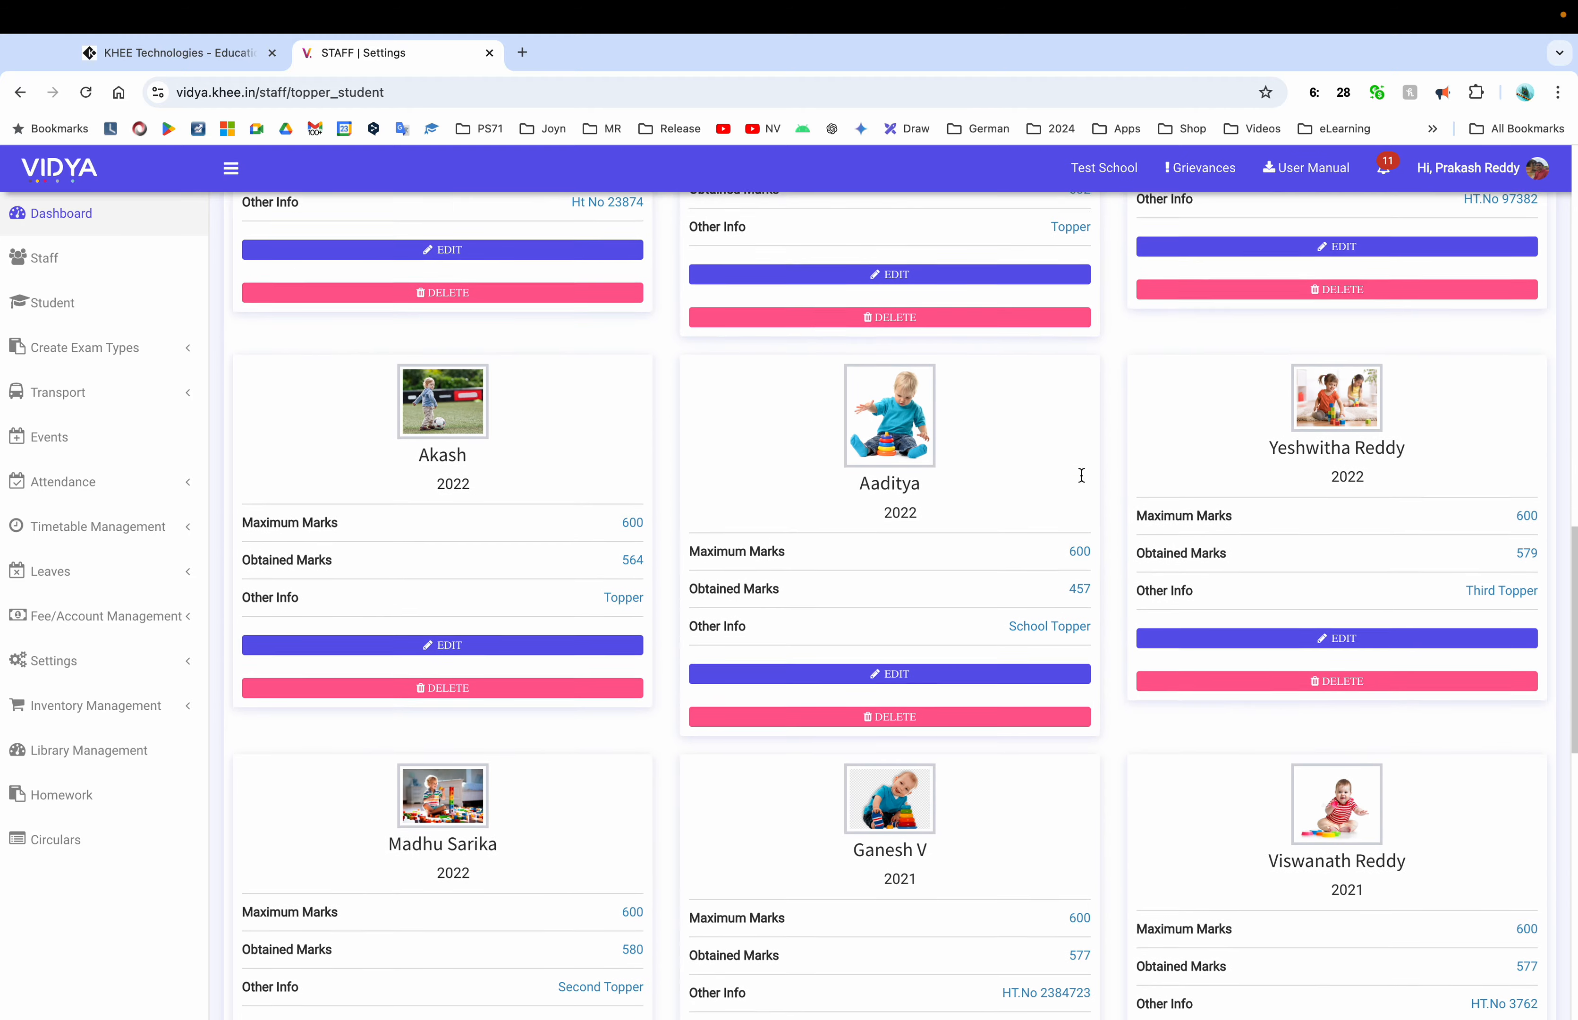
{"action": "scroll", "coordinate": [1081, 480], "scroll_direction": "up", "scroll_amount": 20}
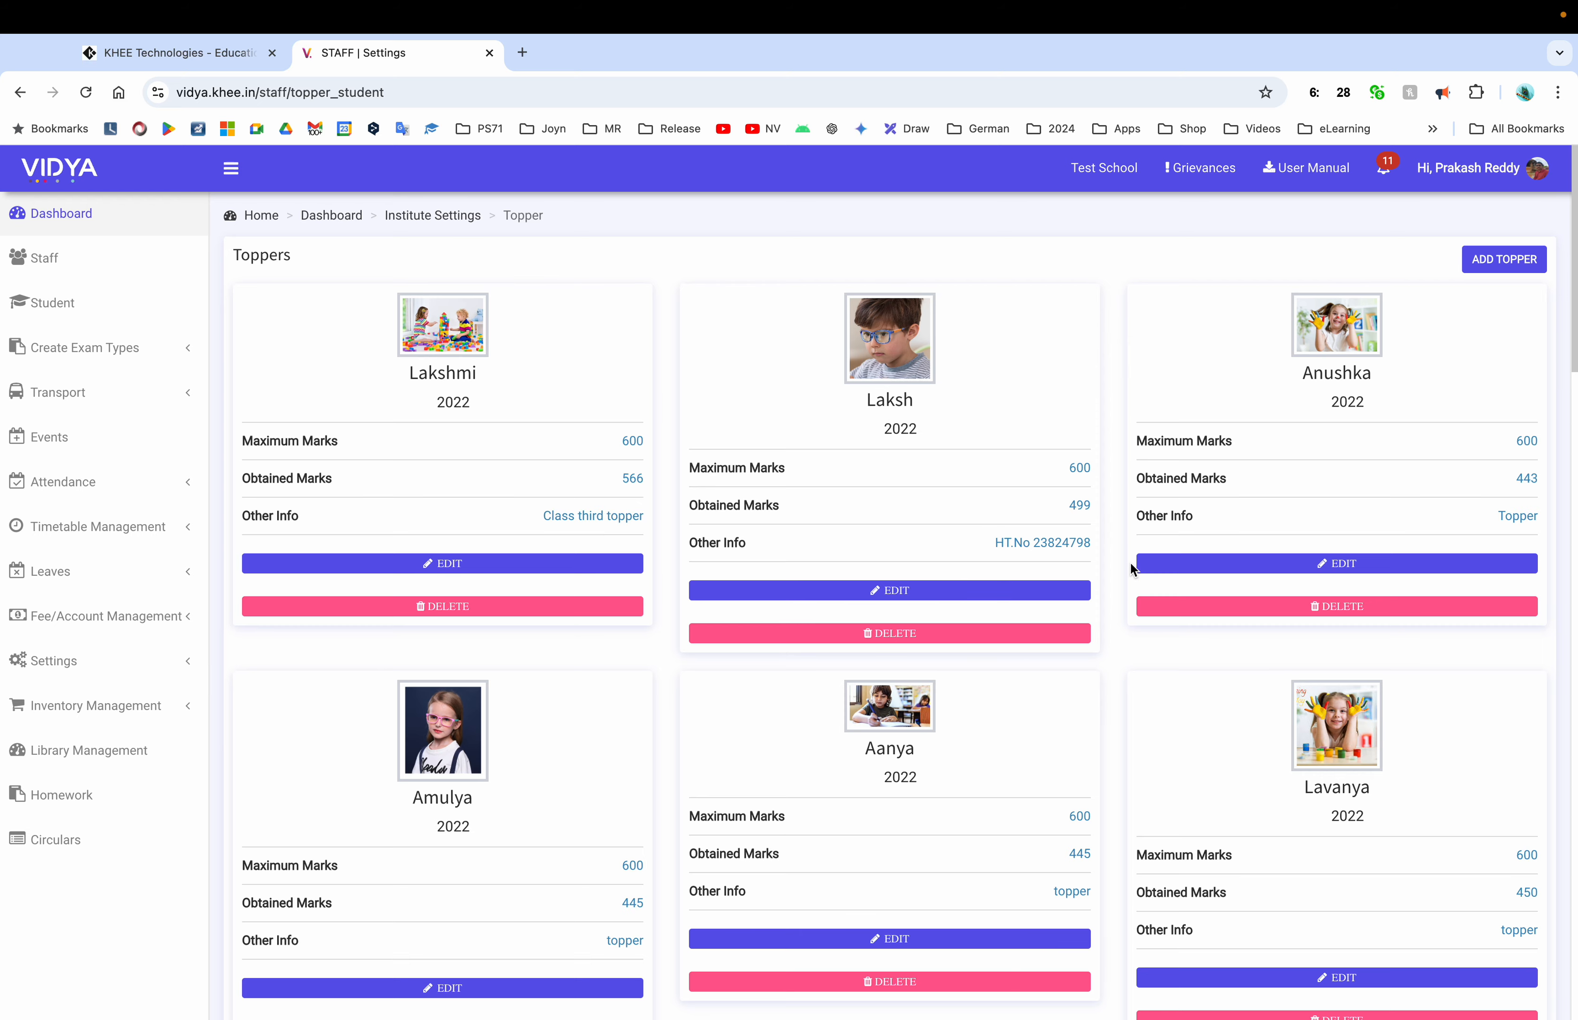
{"action": "scroll", "coordinate": [1131, 567], "scroll_direction": "down", "scroll_amount": 6}
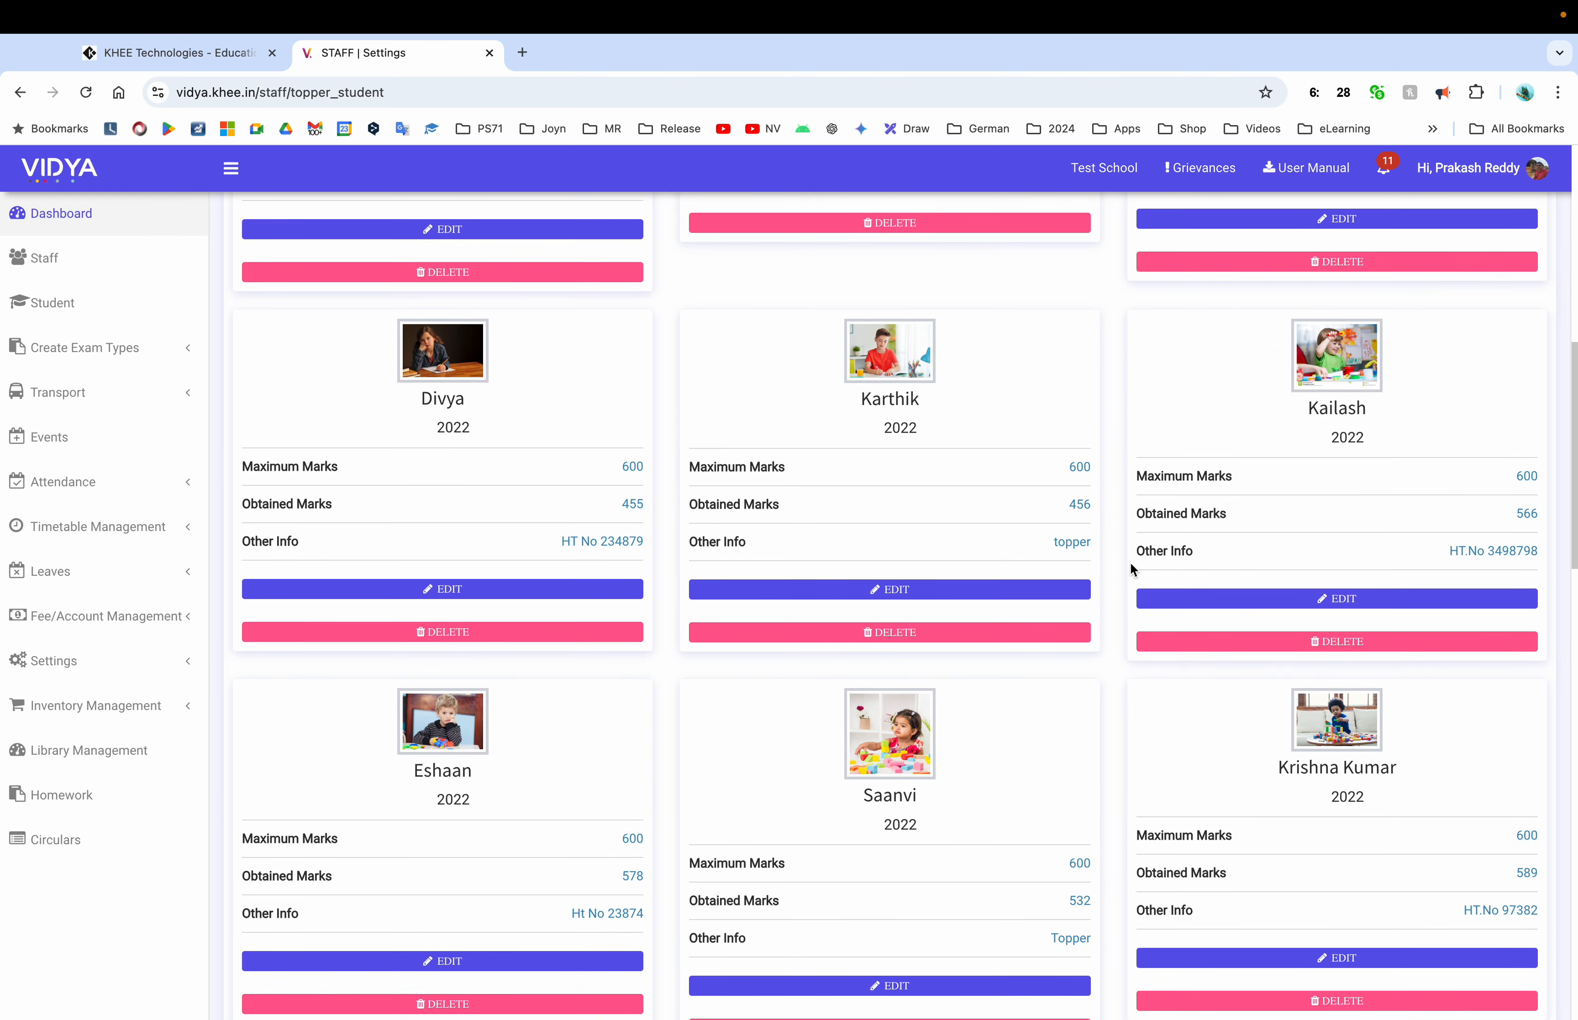
{"action": "scroll", "coordinate": [1129, 561], "scroll_direction": "down", "scroll_amount": 11}
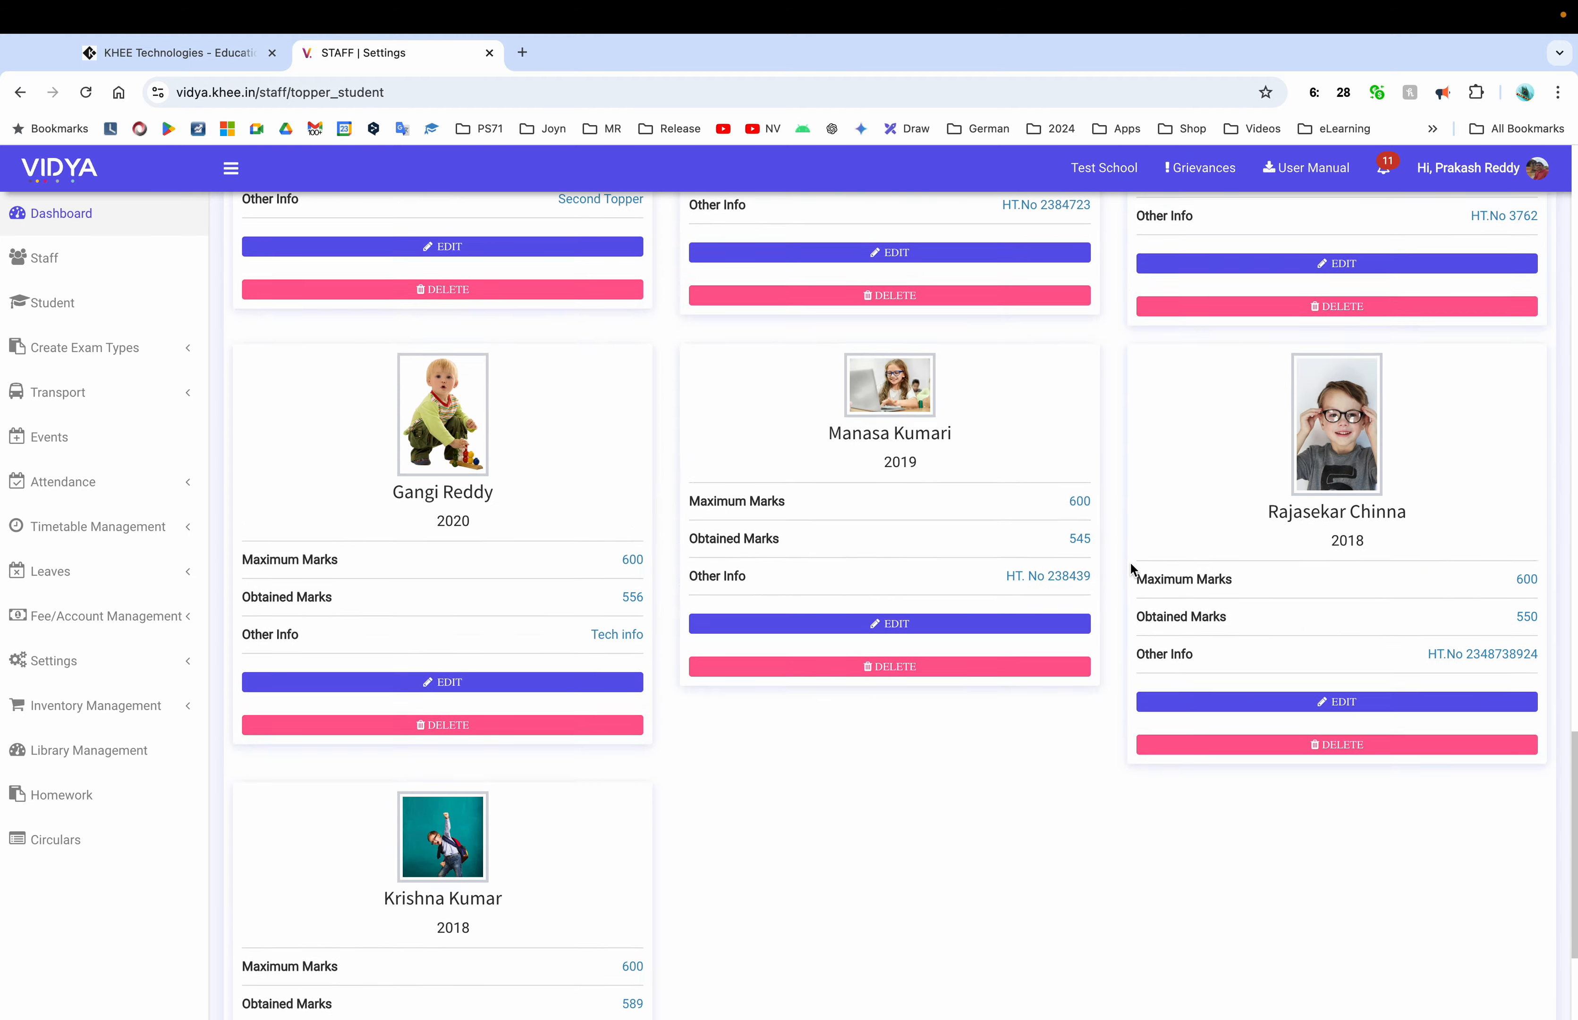
{"action": "scroll", "coordinate": [1131, 567], "scroll_direction": "down", "scroll_amount": 2}
{"action": "scroll", "coordinate": [1131, 567], "scroll_direction": "up", "scroll_amount": 14}
{"action": "scroll", "coordinate": [1131, 567], "scroll_direction": "down", "scroll_amount": 14}
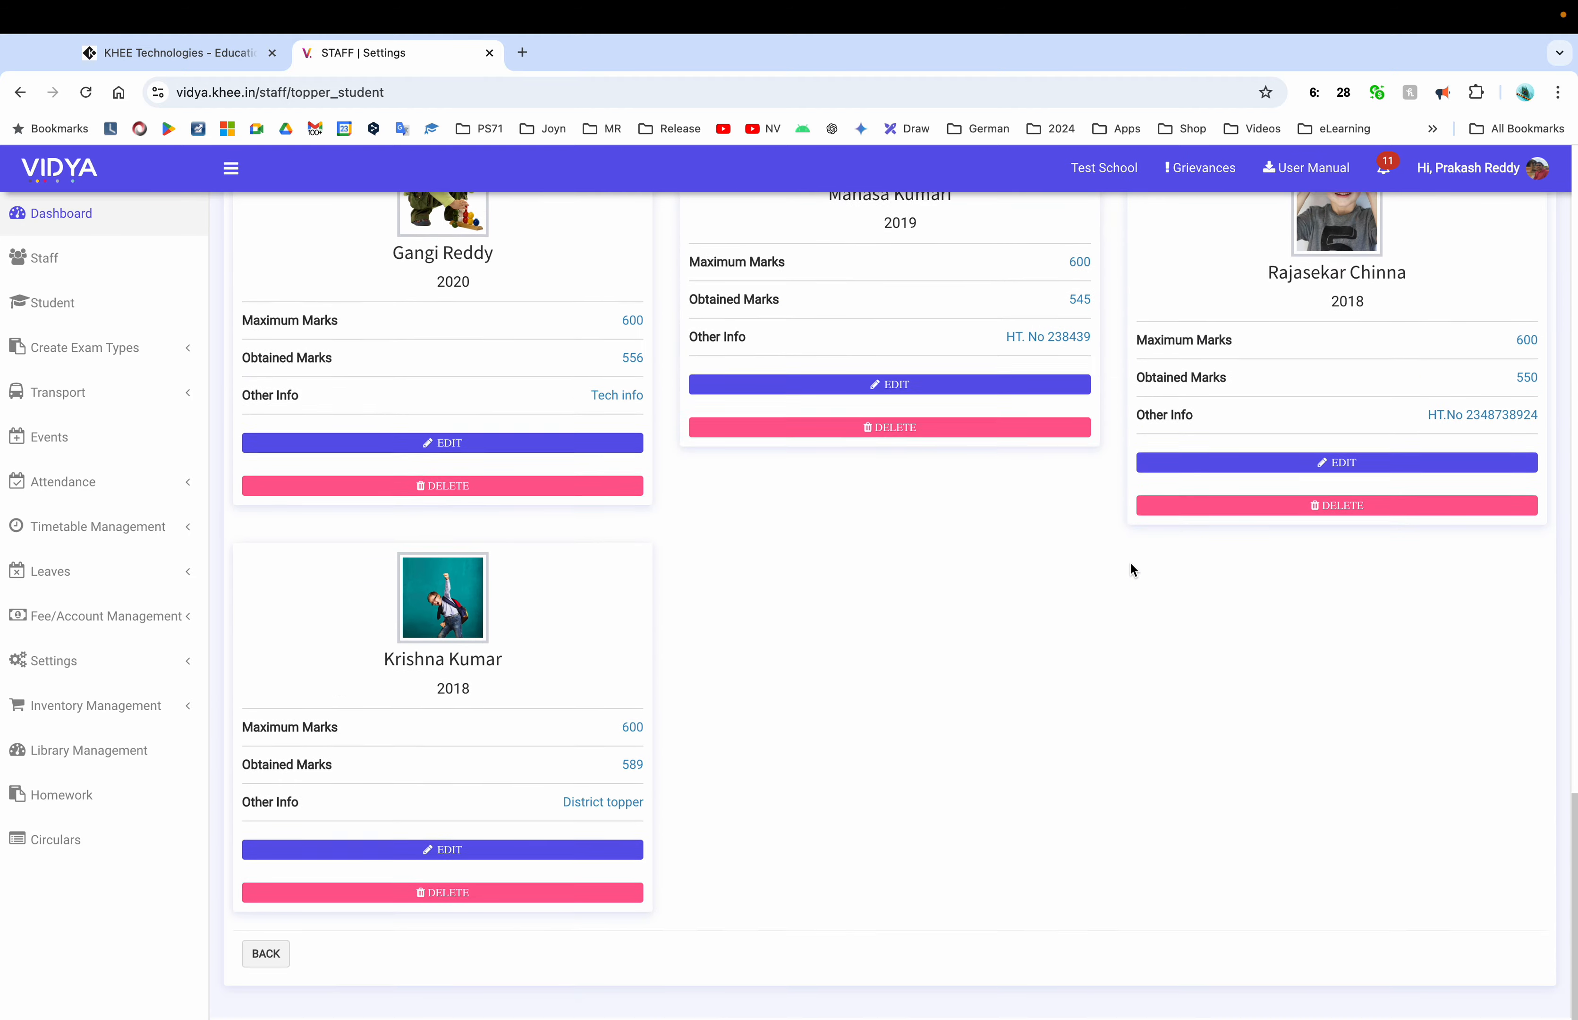
{"action": "scroll", "coordinate": [967, 683], "scroll_direction": "up", "scroll_amount": 1}
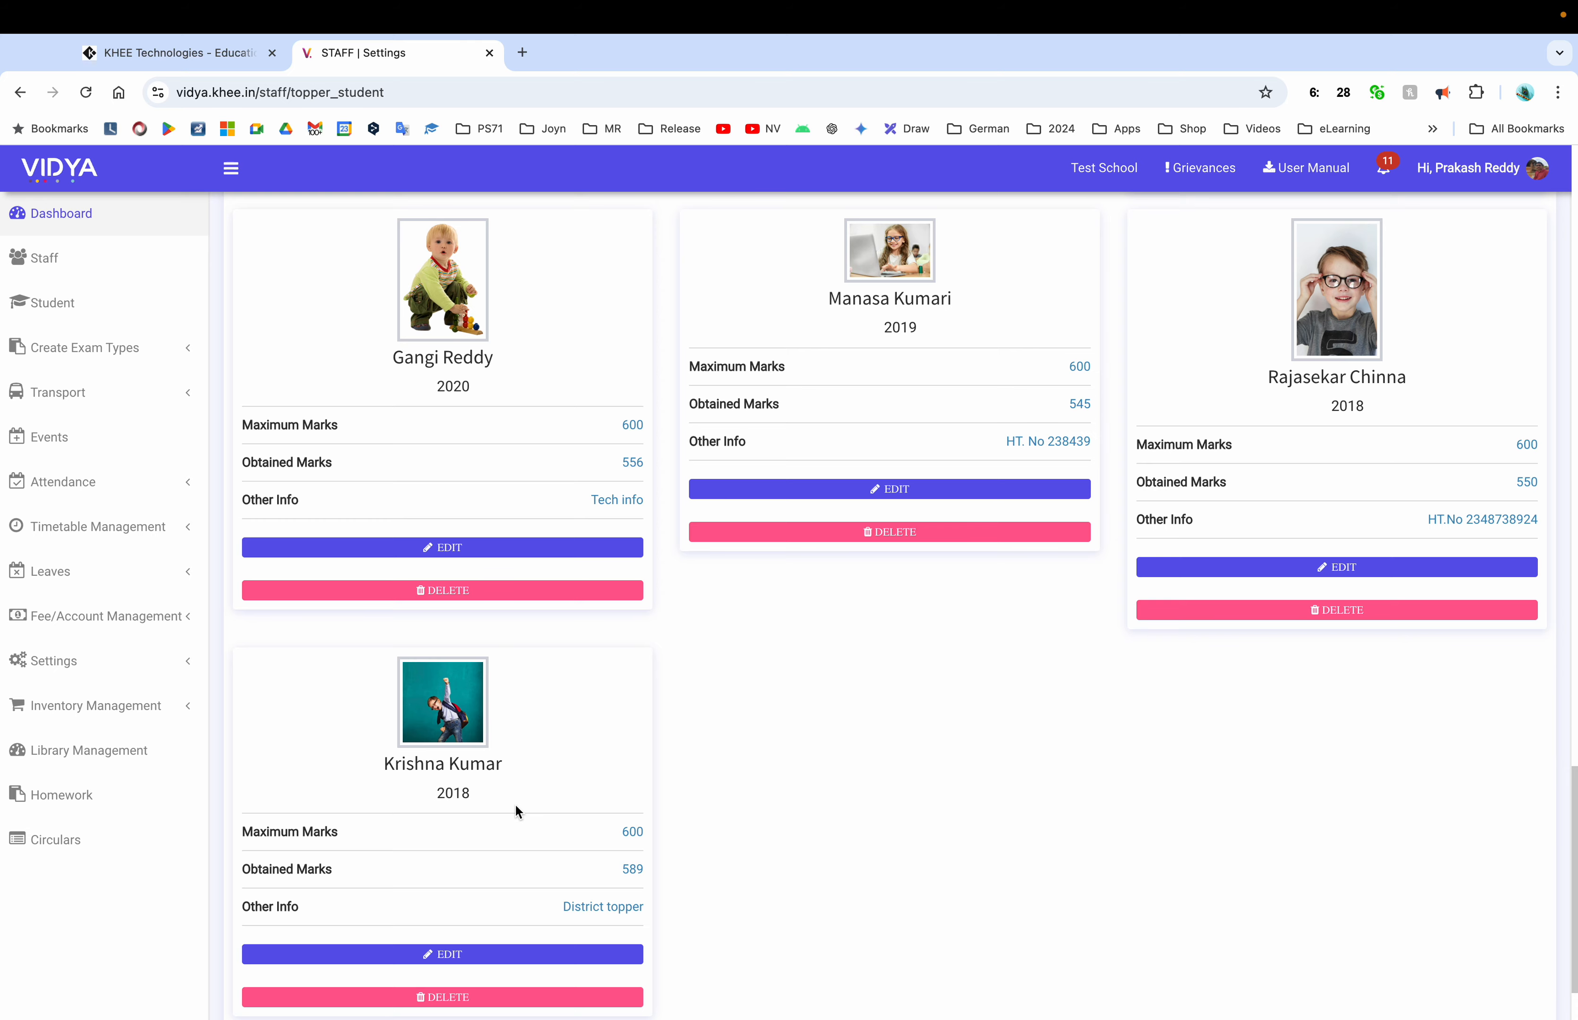
{"action": "scroll", "coordinate": [1251, 443], "scroll_direction": "up", "scroll_amount": 2}
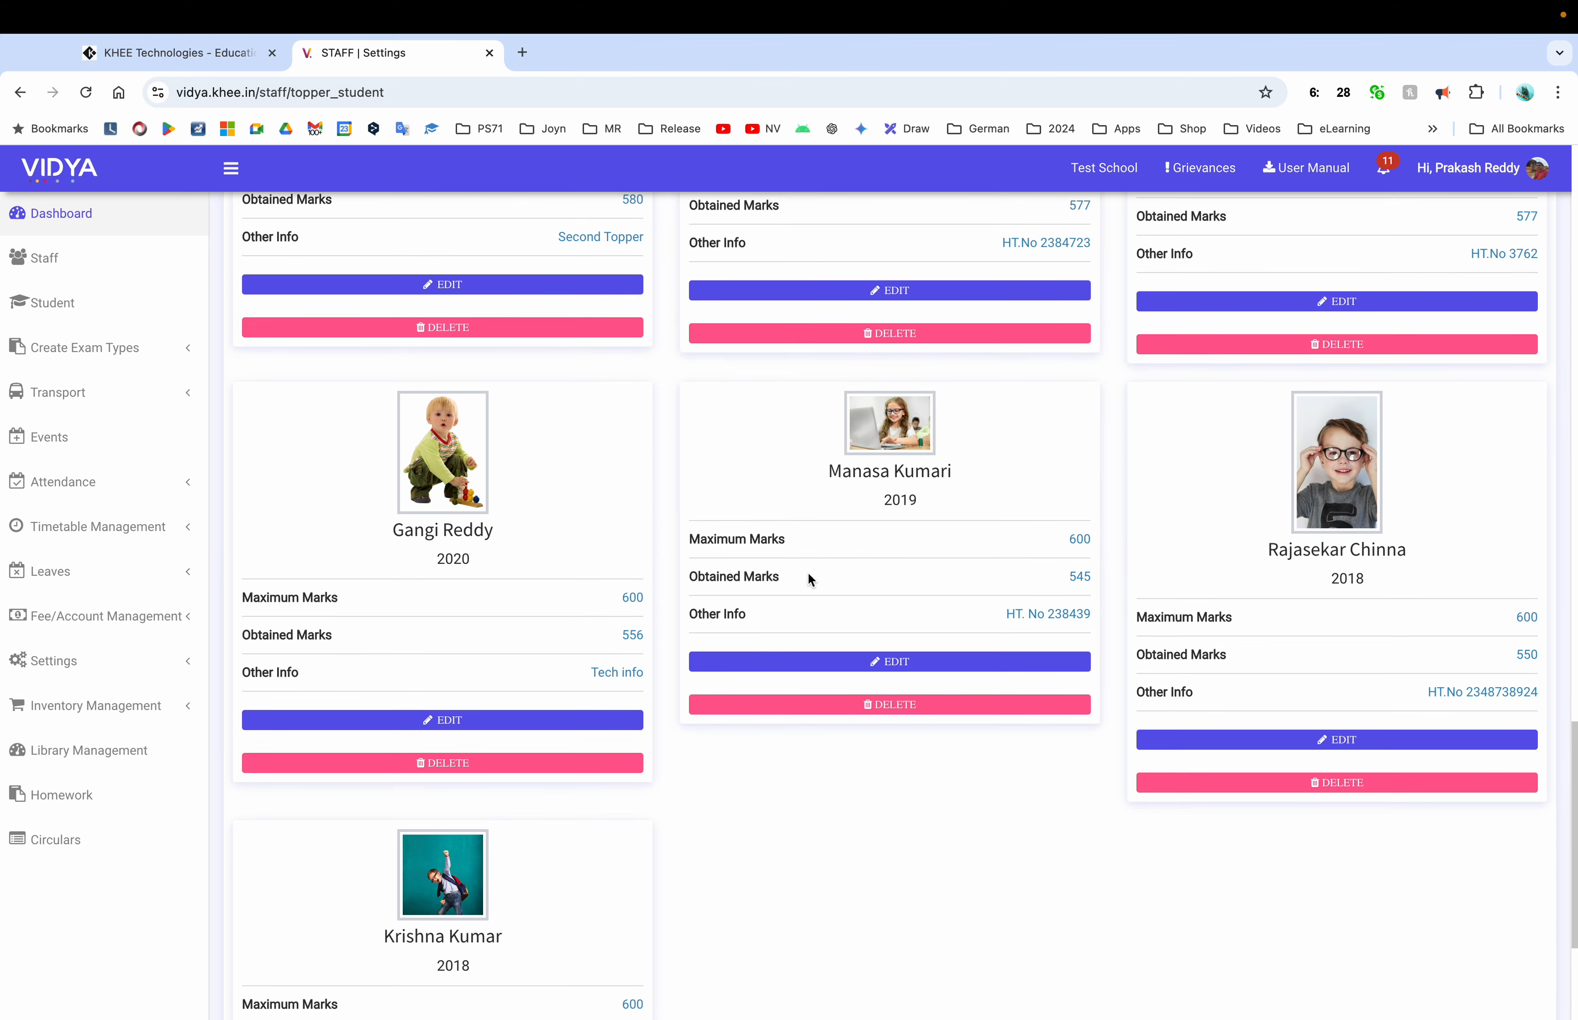
{"action": "scroll", "coordinate": [862, 540], "scroll_direction": "up", "scroll_amount": 10}
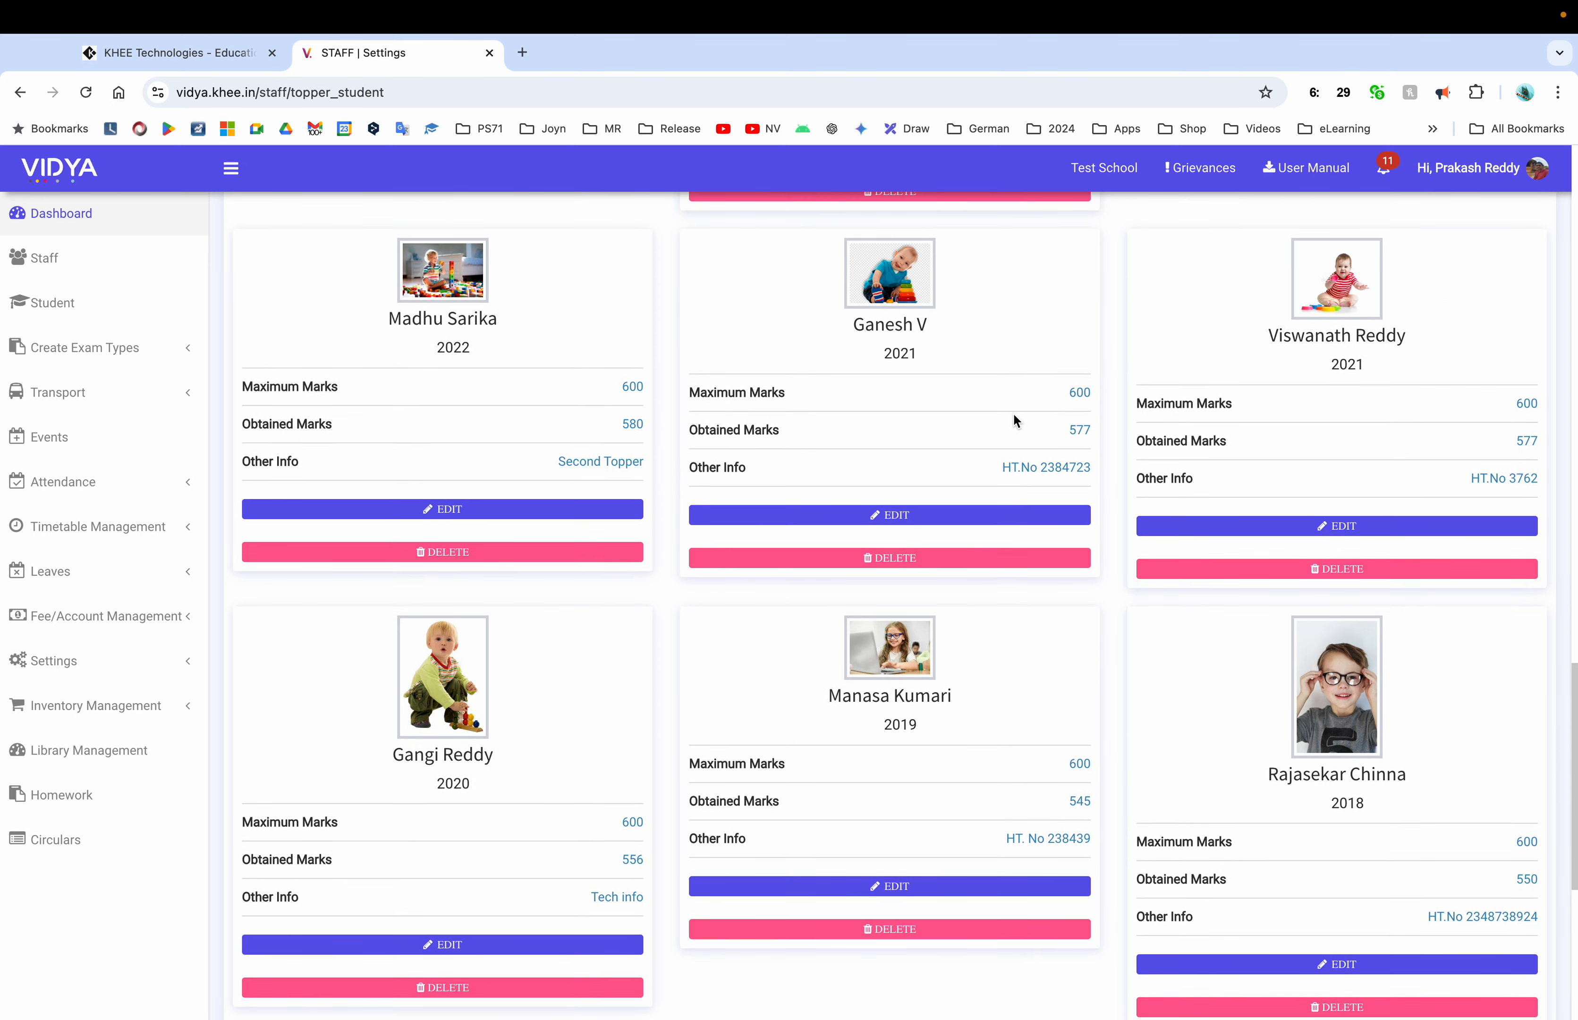
{"action": "scroll", "coordinate": [1014, 415], "scroll_direction": "up", "scroll_amount": 10}
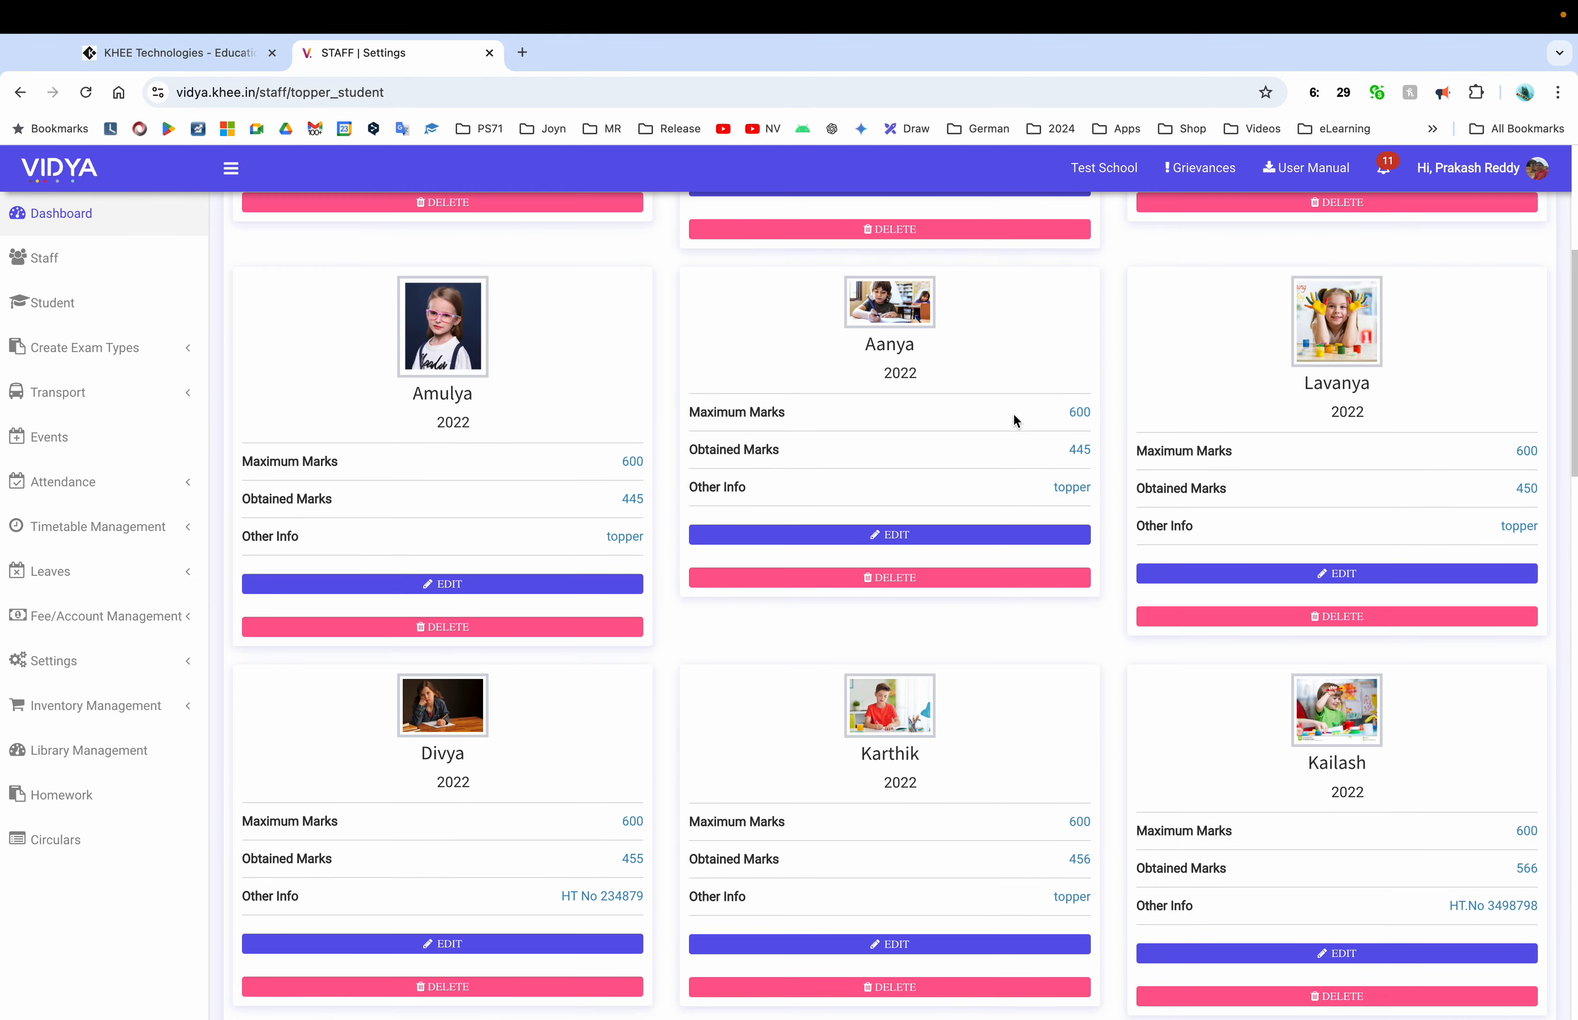
{"action": "scroll", "coordinate": [1013, 412], "scroll_direction": "up", "scroll_amount": 5}
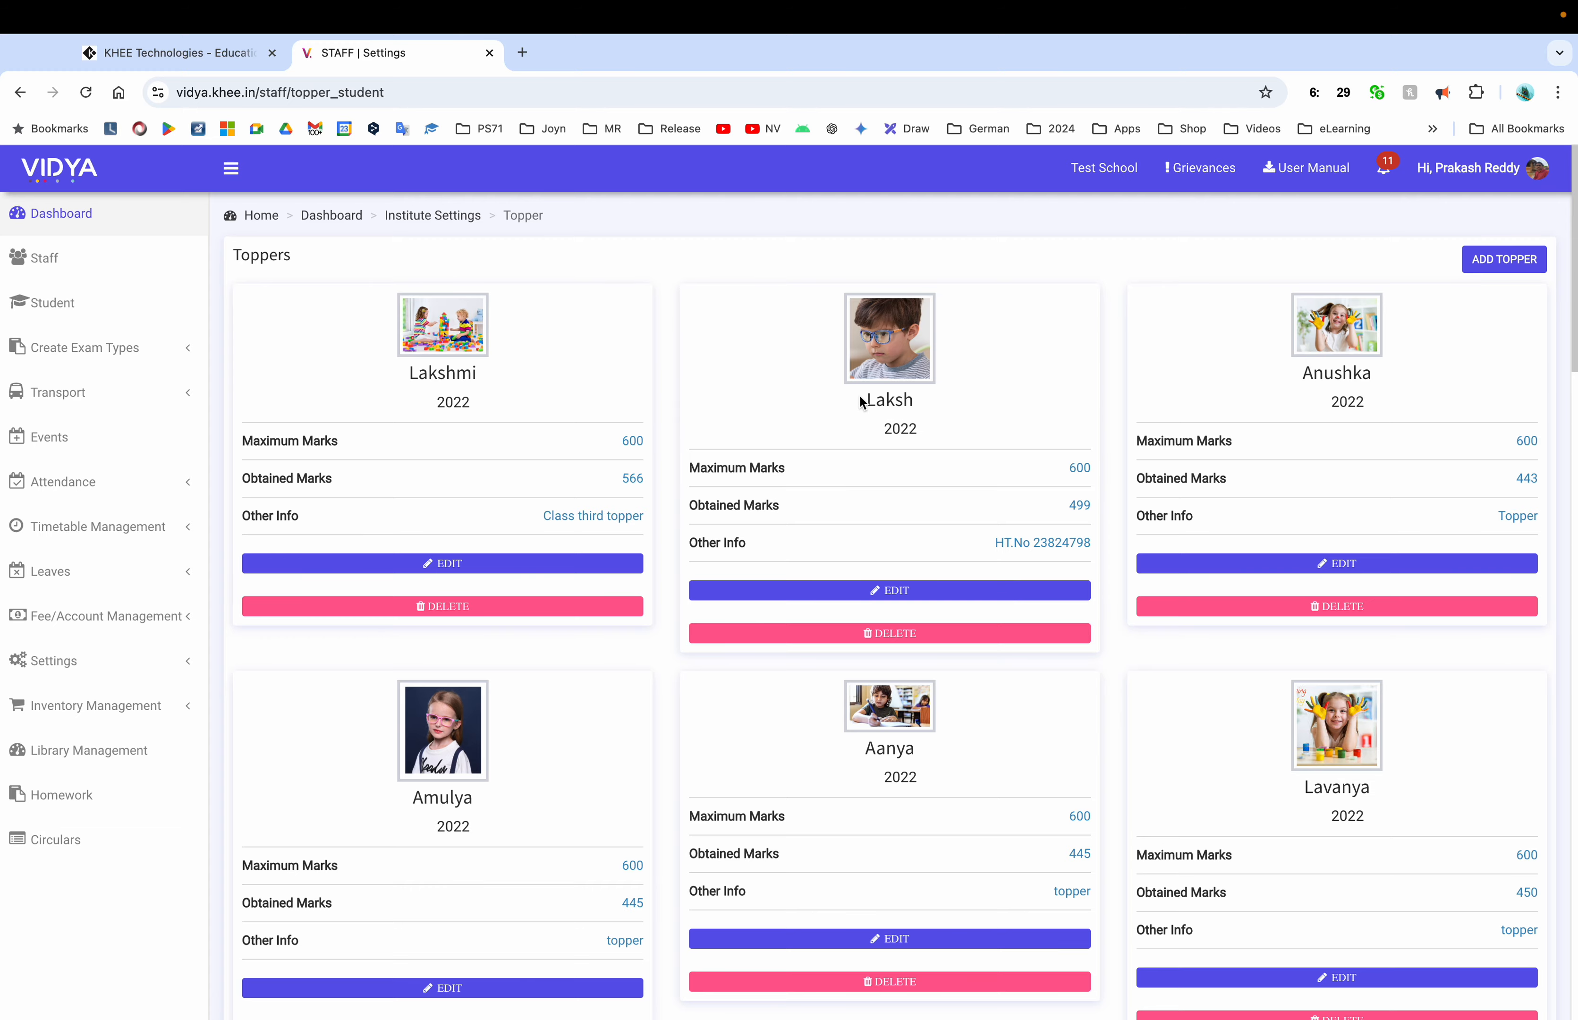
{"action": "scroll", "coordinate": [880, 569], "scroll_direction": "down", "scroll_amount": 15}
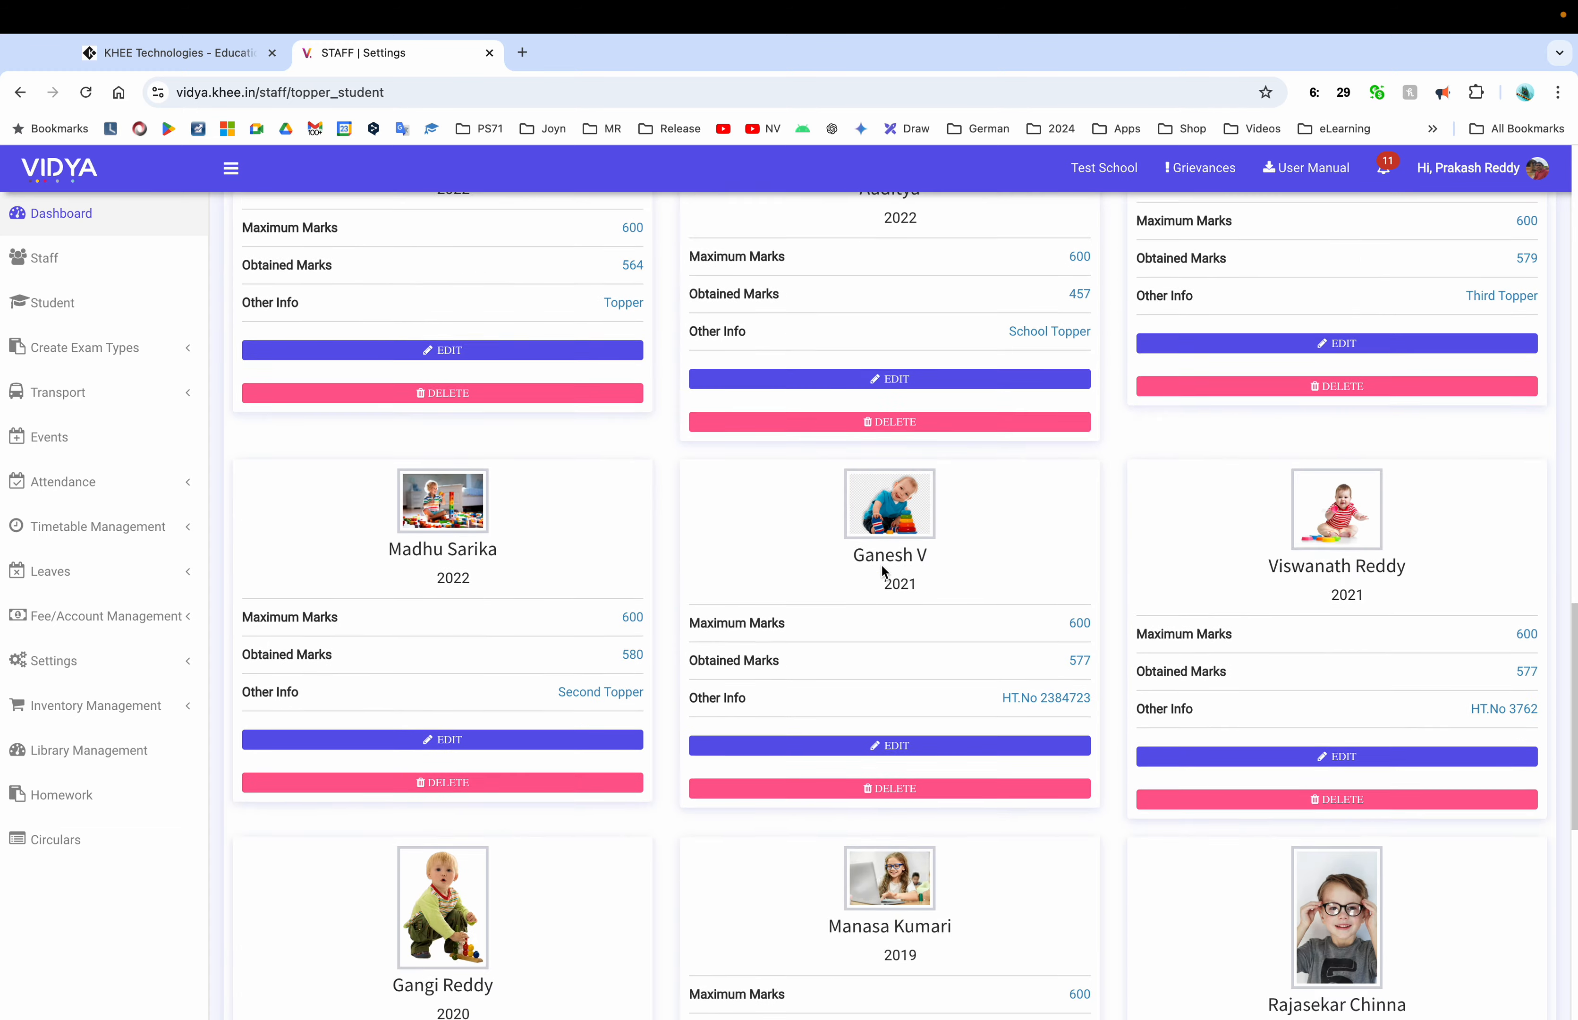
{"action": "scroll", "coordinate": [881, 568], "scroll_direction": "down", "scroll_amount": 4}
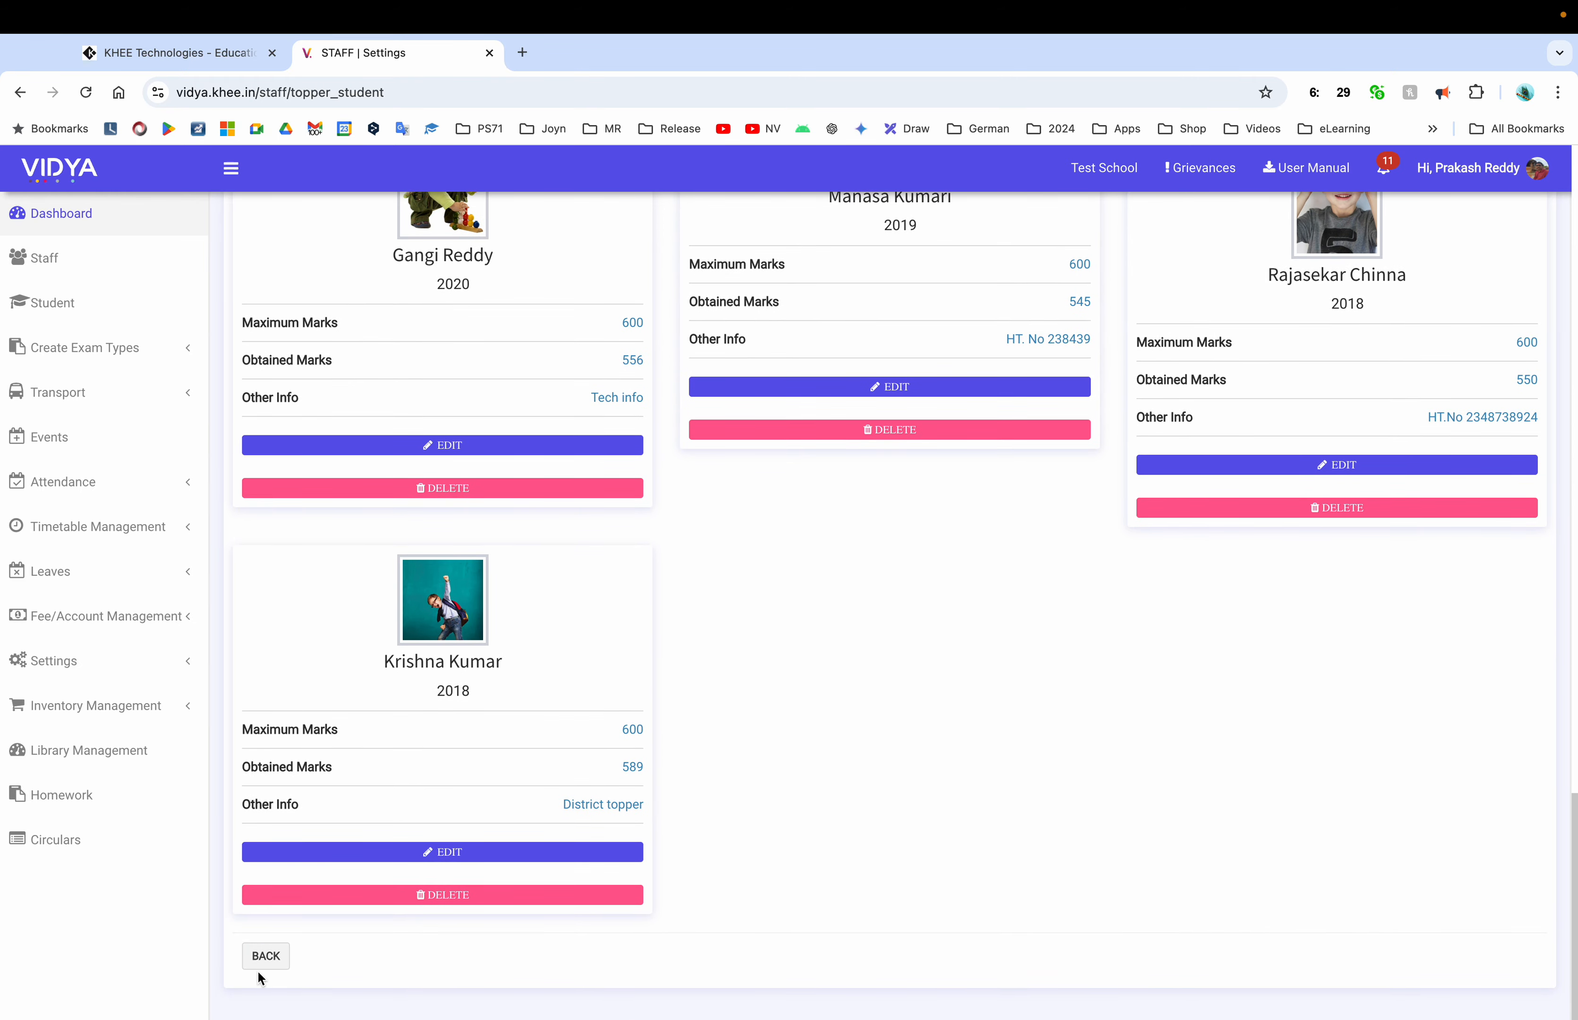
{"action": "left_click", "coordinate": [261, 961]}
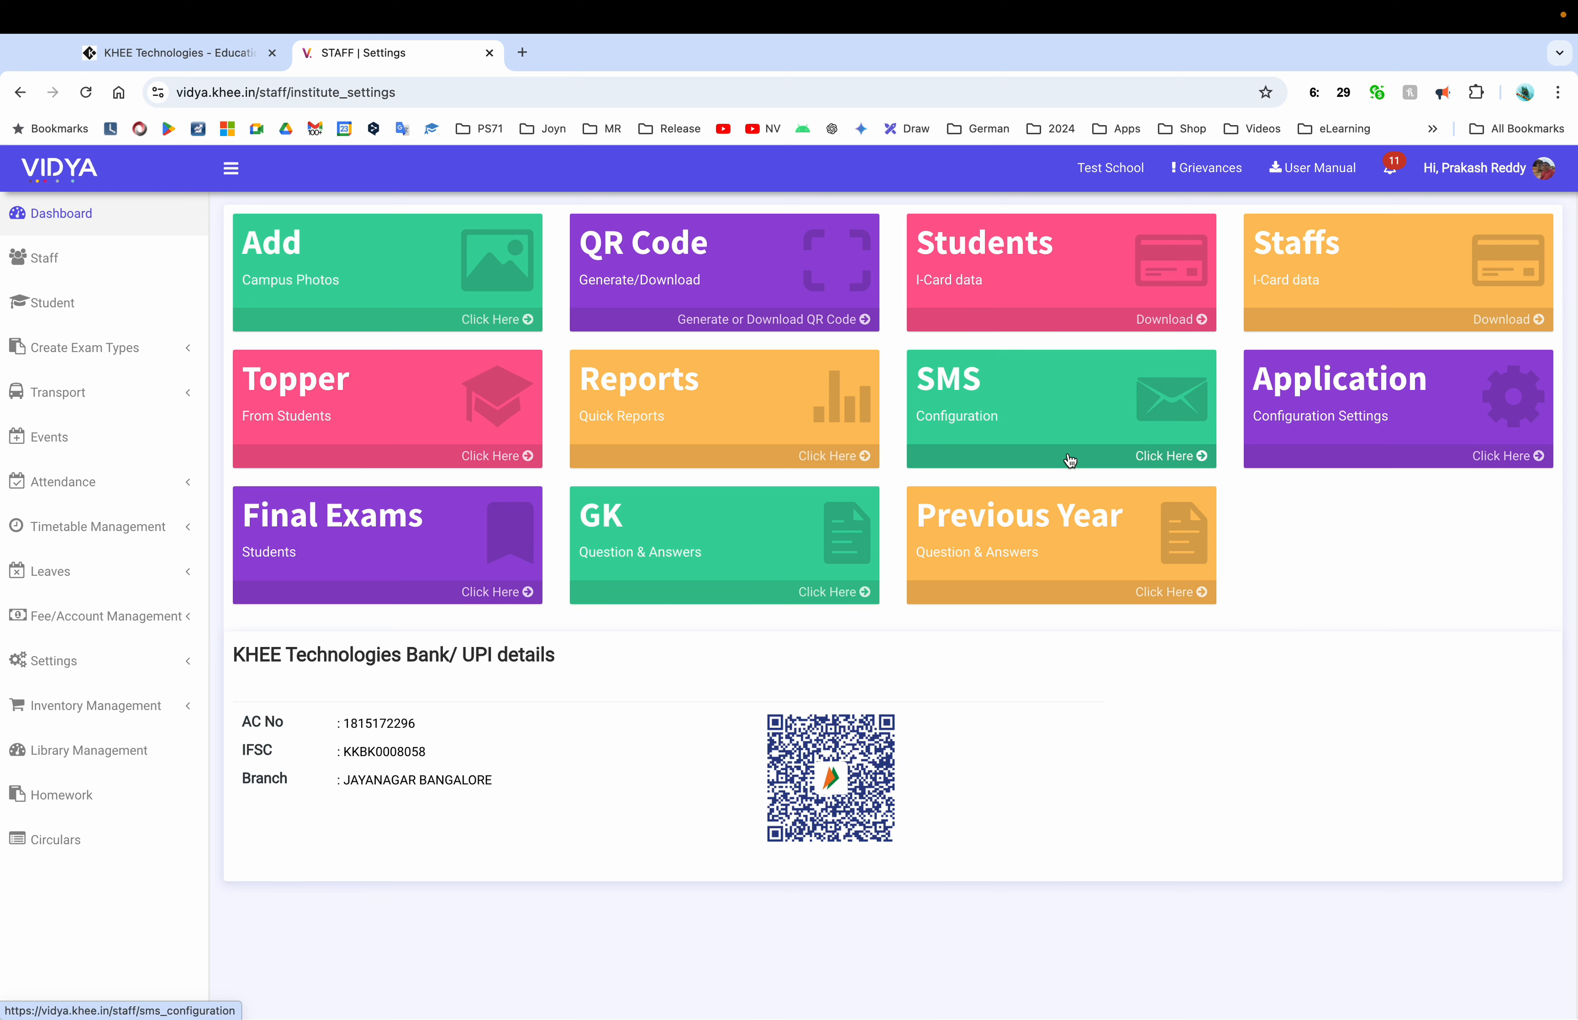
Schedule fee alerts monthly on the 1st, exam alerts weekly on Monday, birthday and absent SMS daily
{"action": "left_click", "coordinate": [1044, 462]}
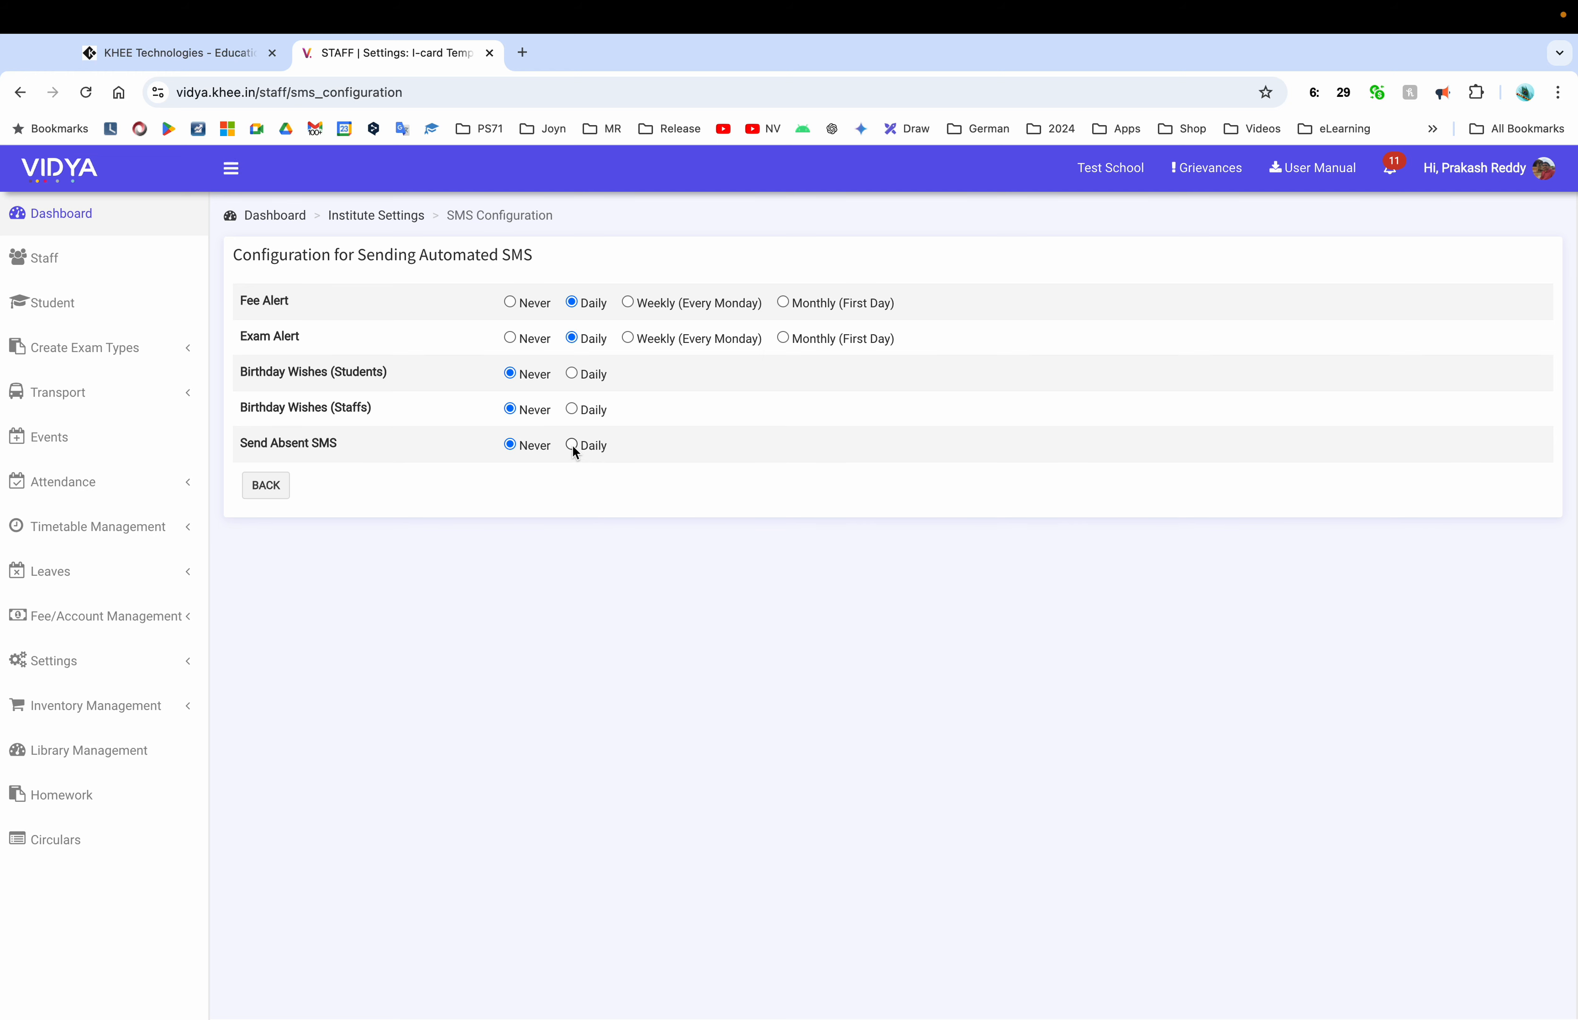
{"action": "left_click", "coordinate": [513, 303]}
{"action": "left_click", "coordinate": [510, 338]}
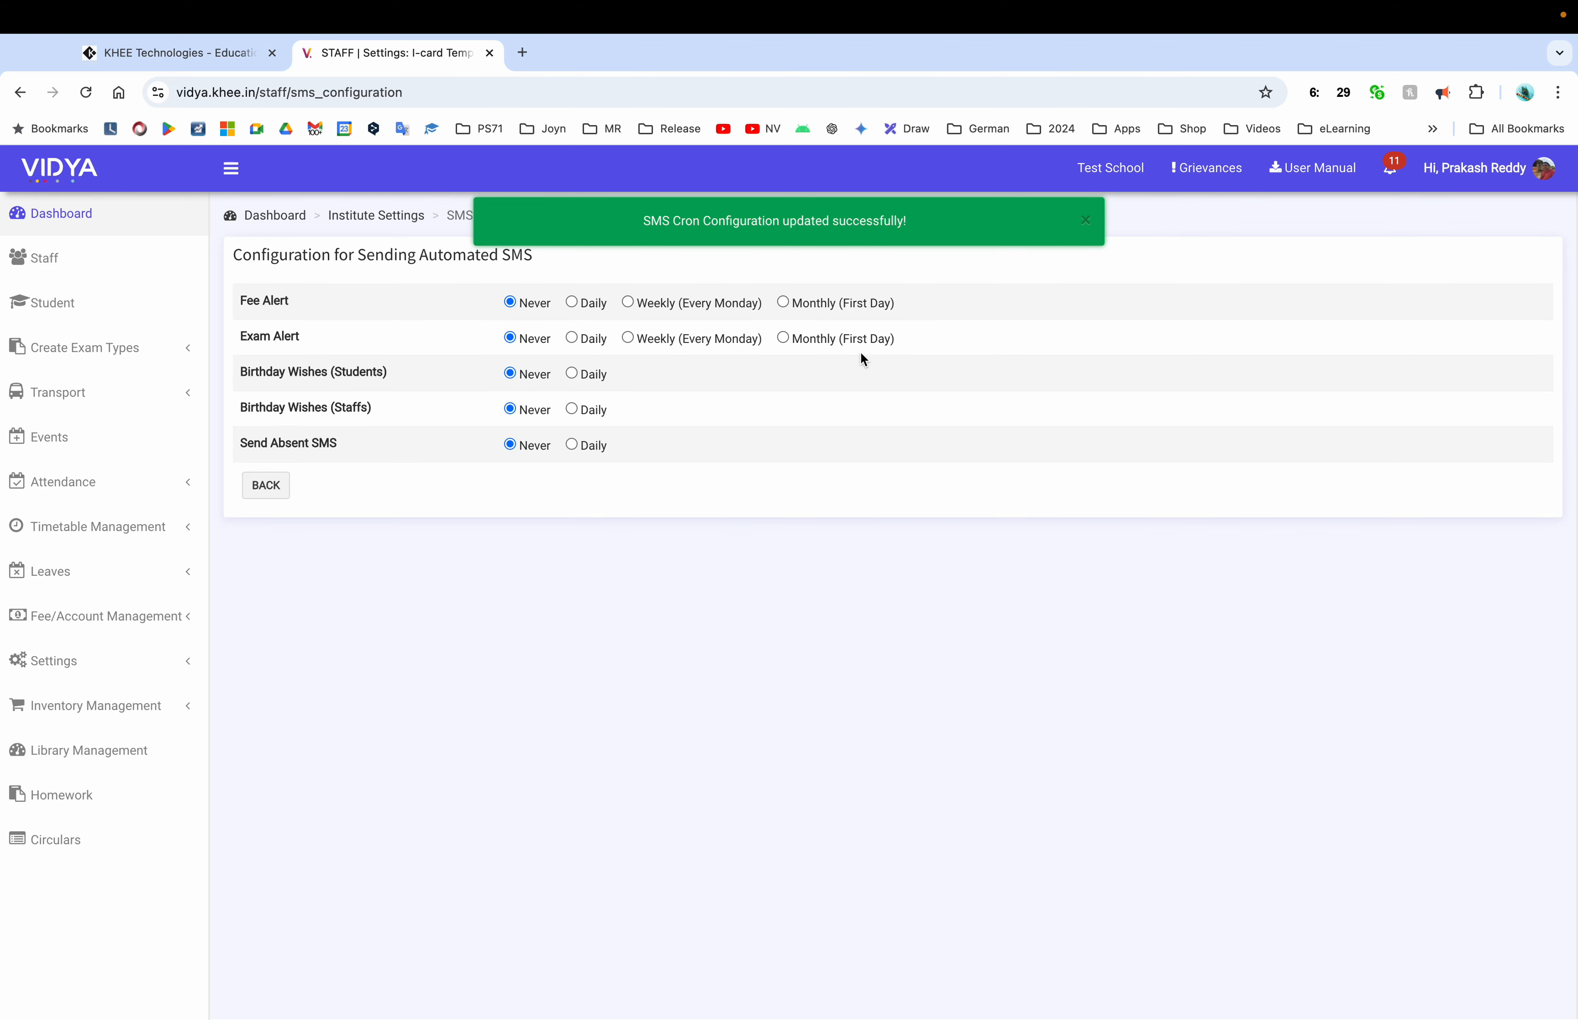
{"action": "left_click", "coordinate": [783, 303]}
{"action": "left_click", "coordinate": [627, 338]}
{"action": "left_click", "coordinate": [574, 374]}
{"action": "left_click", "coordinate": [574, 410]}
{"action": "left_click", "coordinate": [573, 445]}
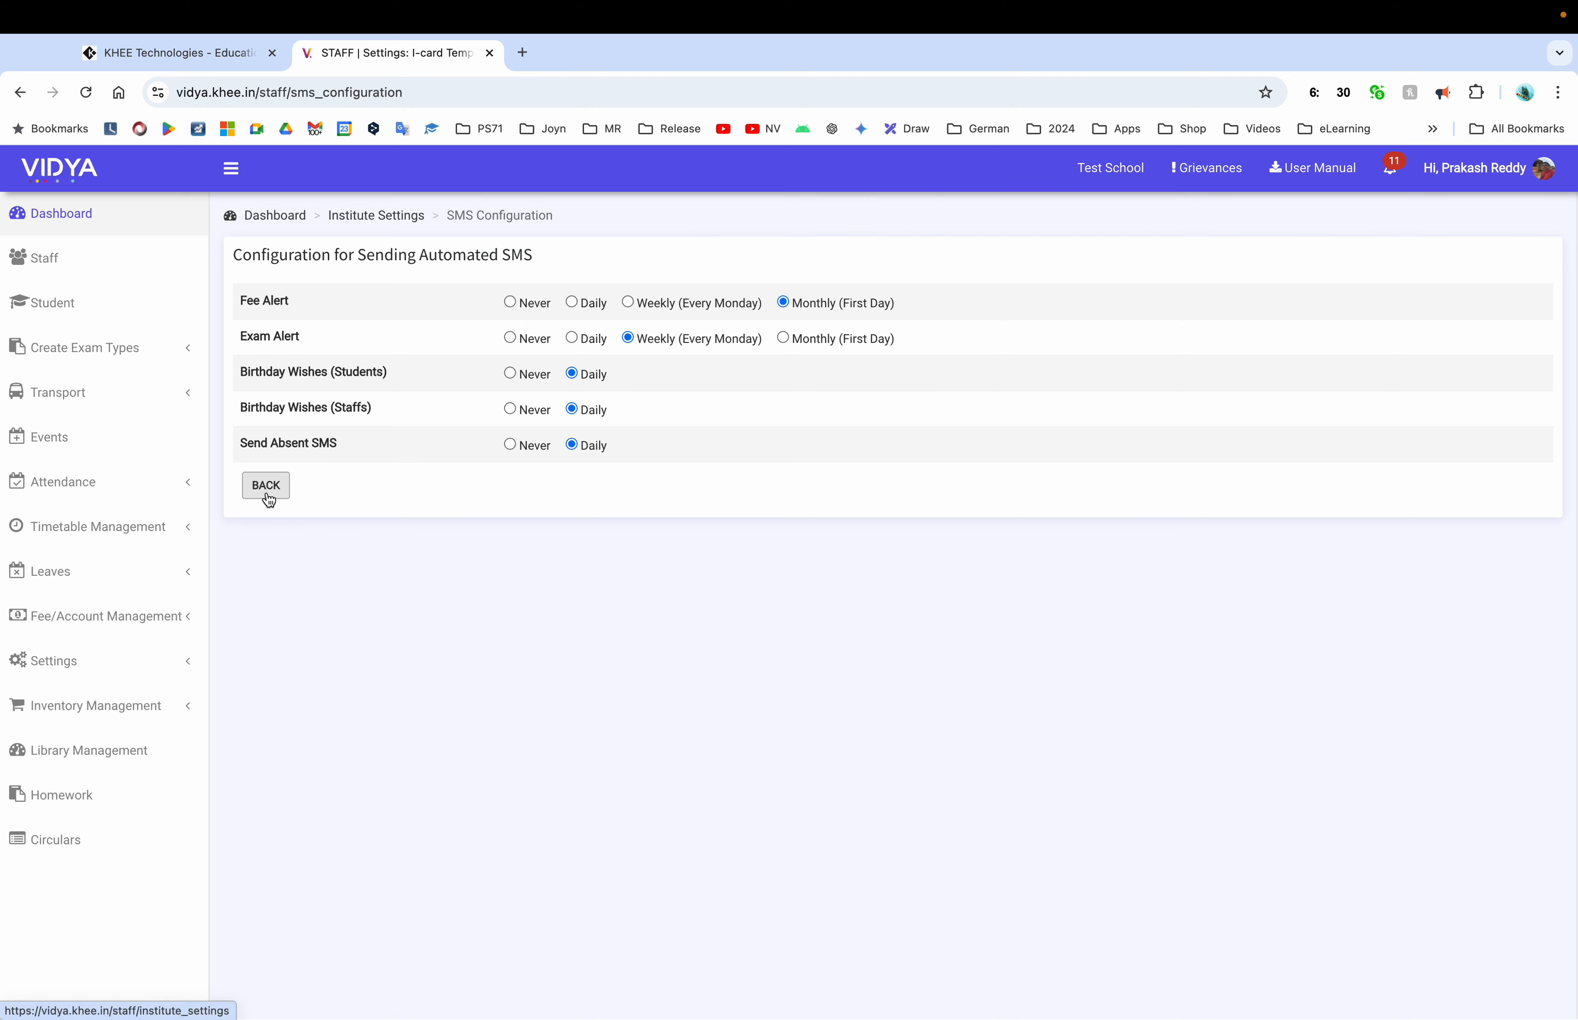
{"action": "left_click", "coordinate": [292, 486]}
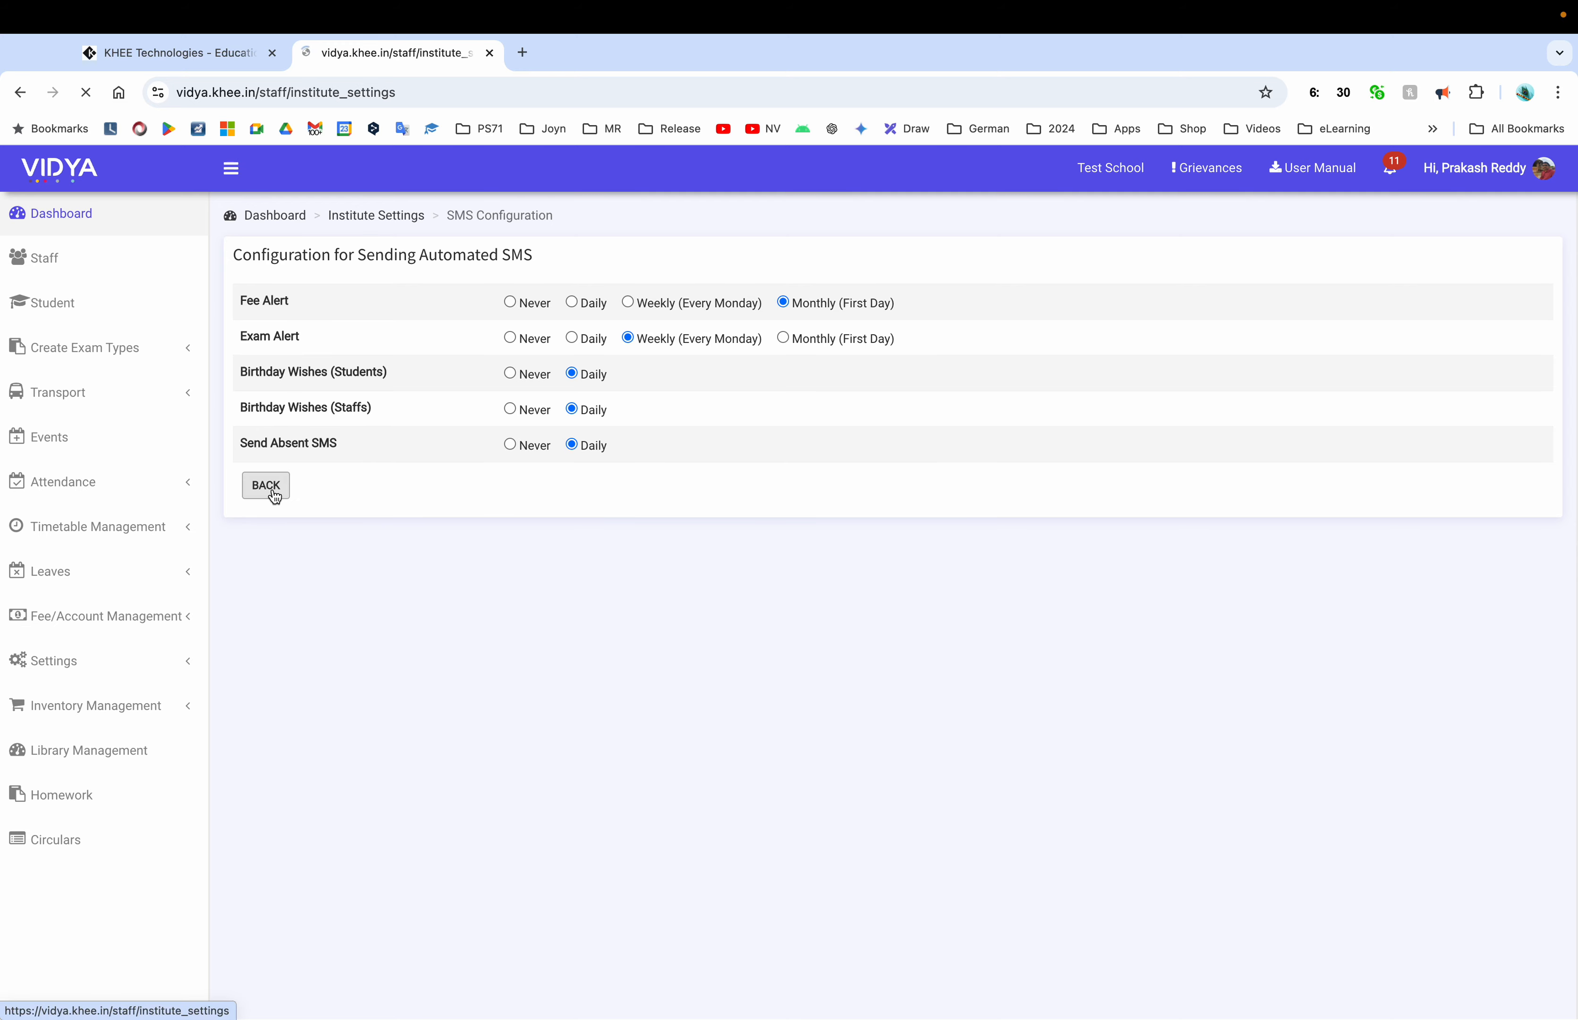
Check the staff access settings under Application, then return to the 1st Class A-Section student list
{"action": "left_click", "coordinate": [1467, 463]}
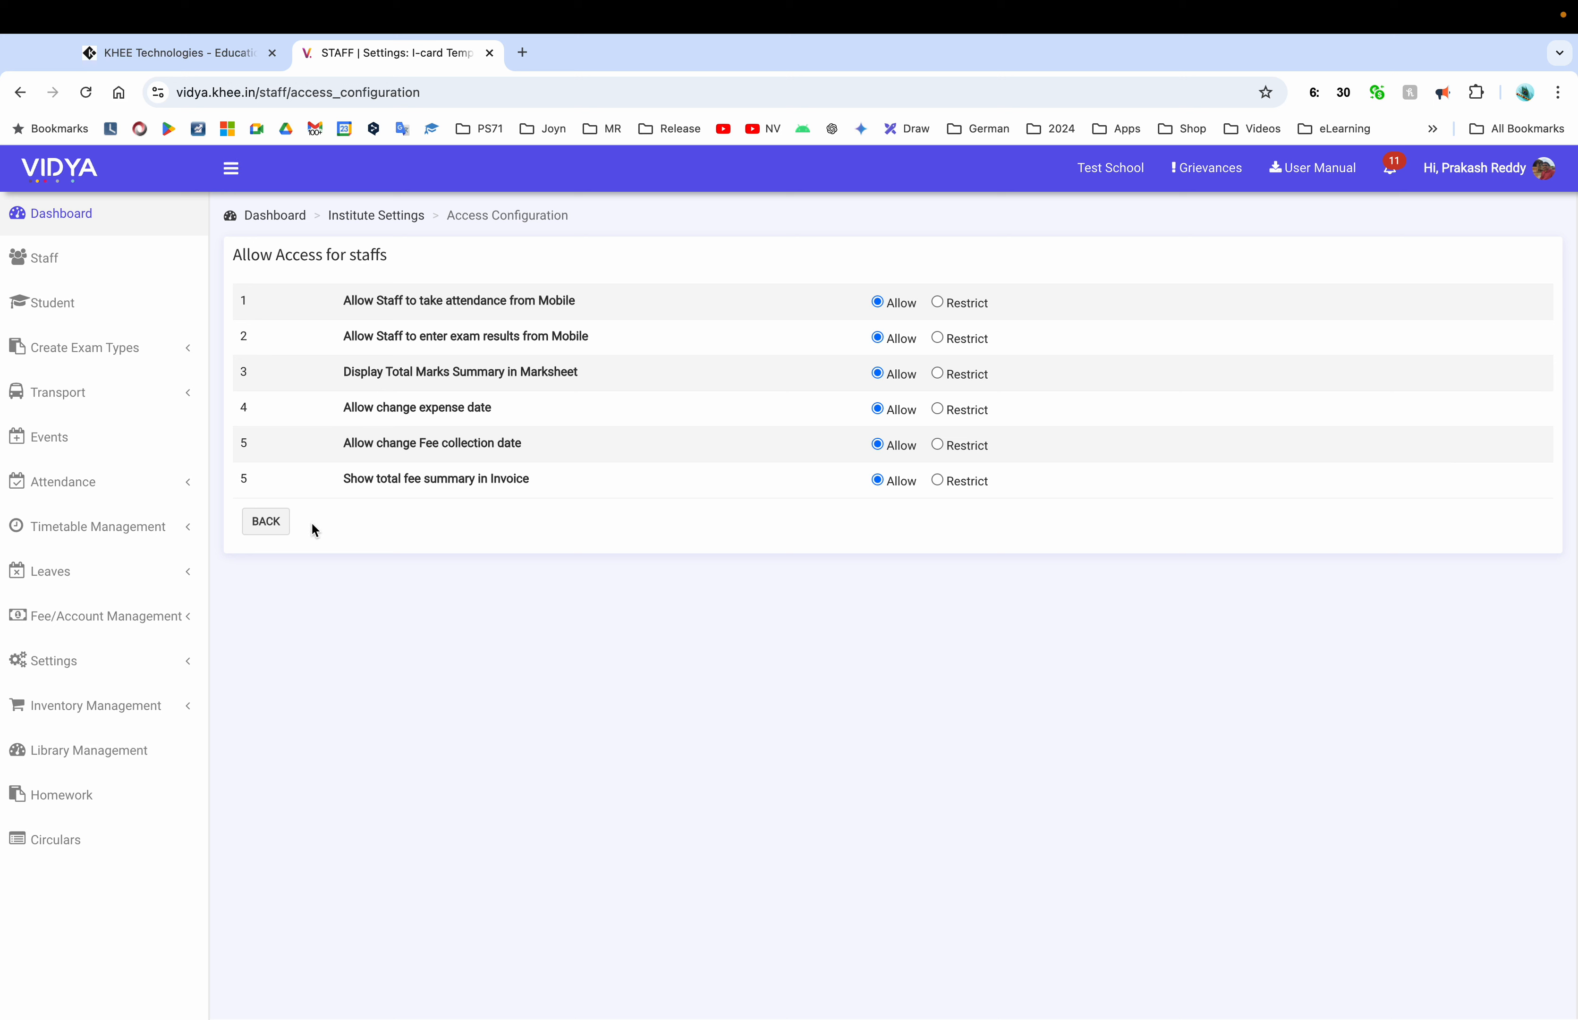
{"action": "left_click", "coordinate": [283, 528]}
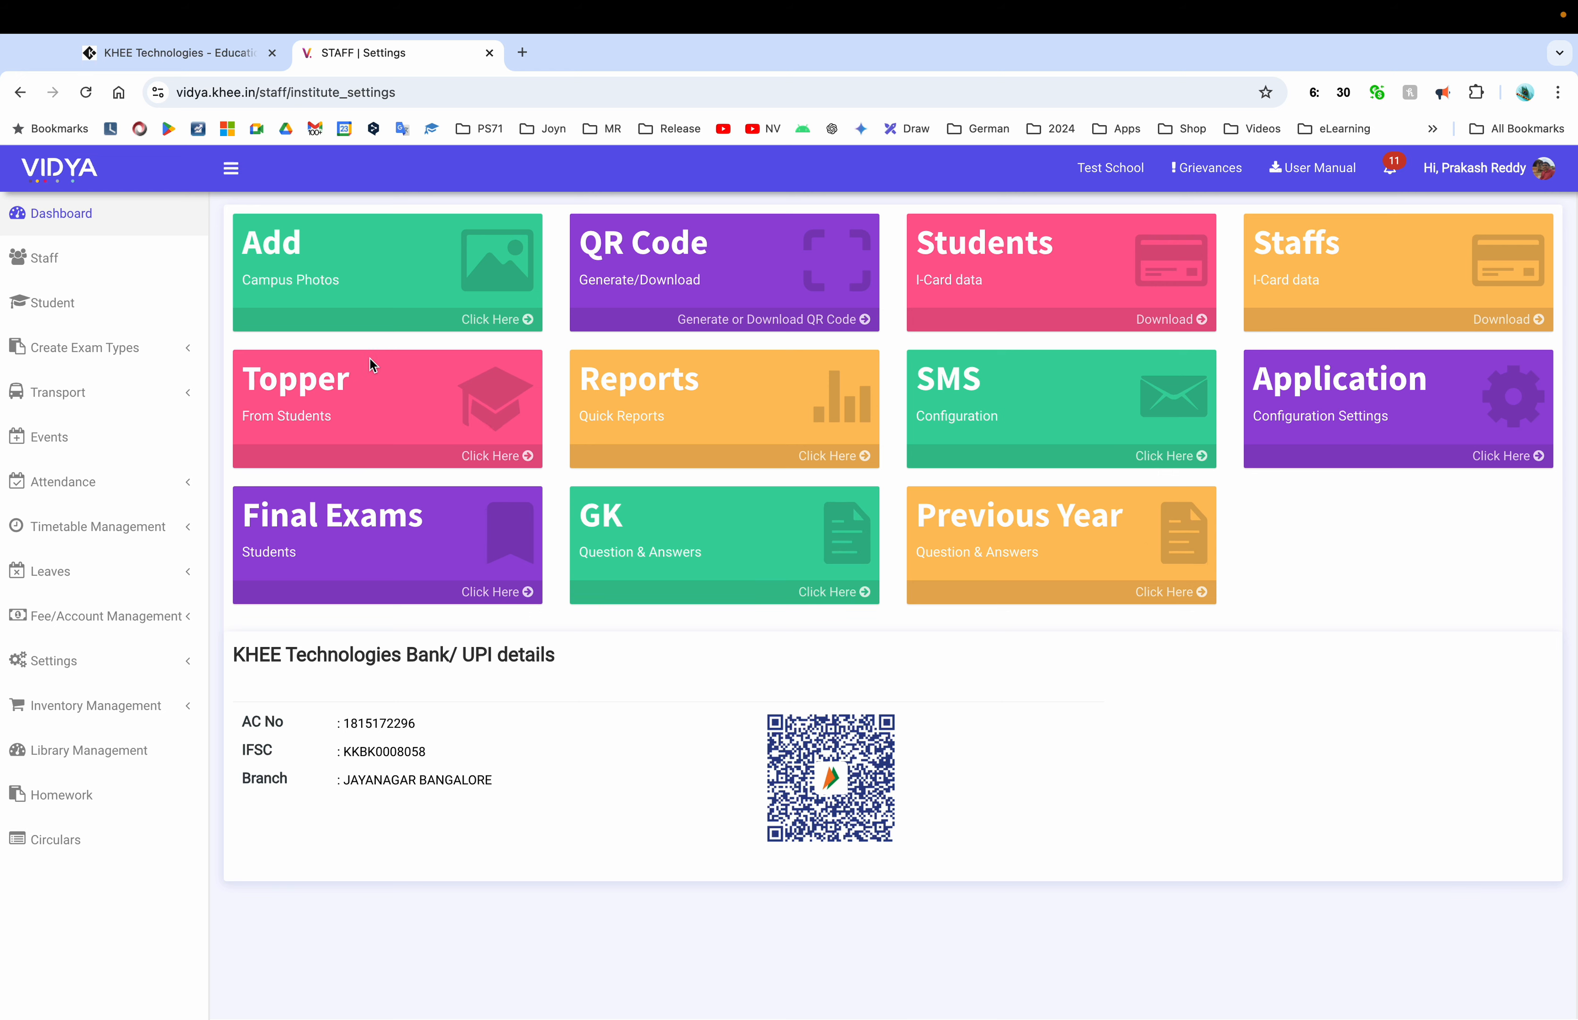
{"action": "left_click", "coordinate": [90, 306]}
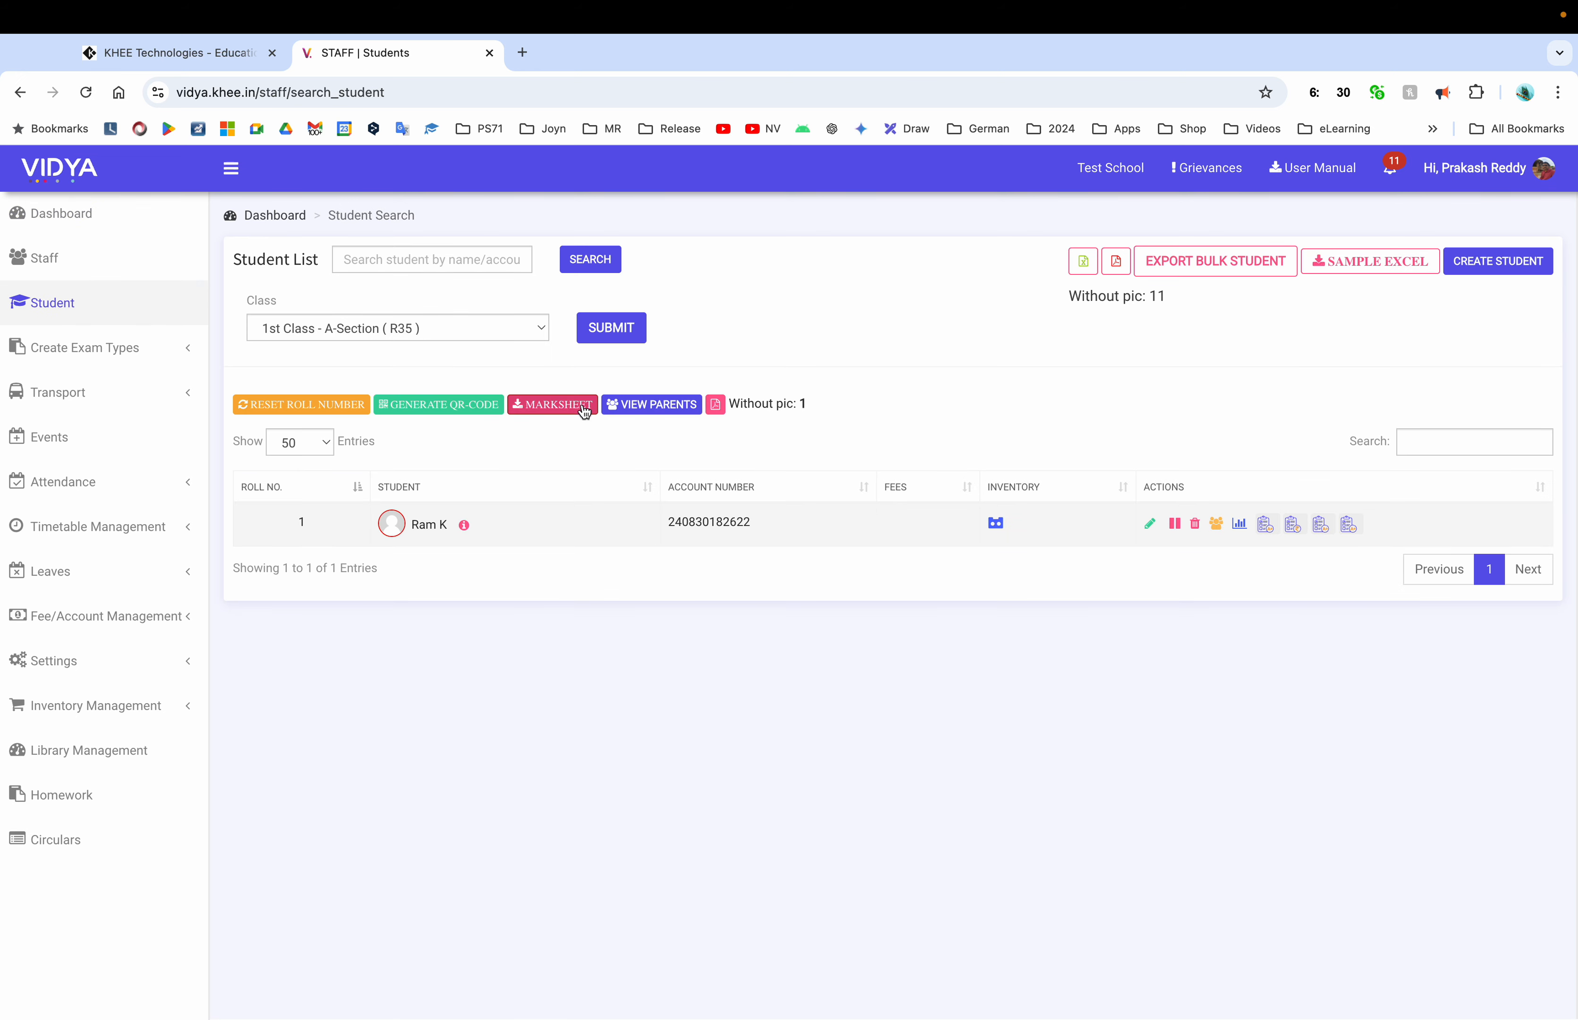
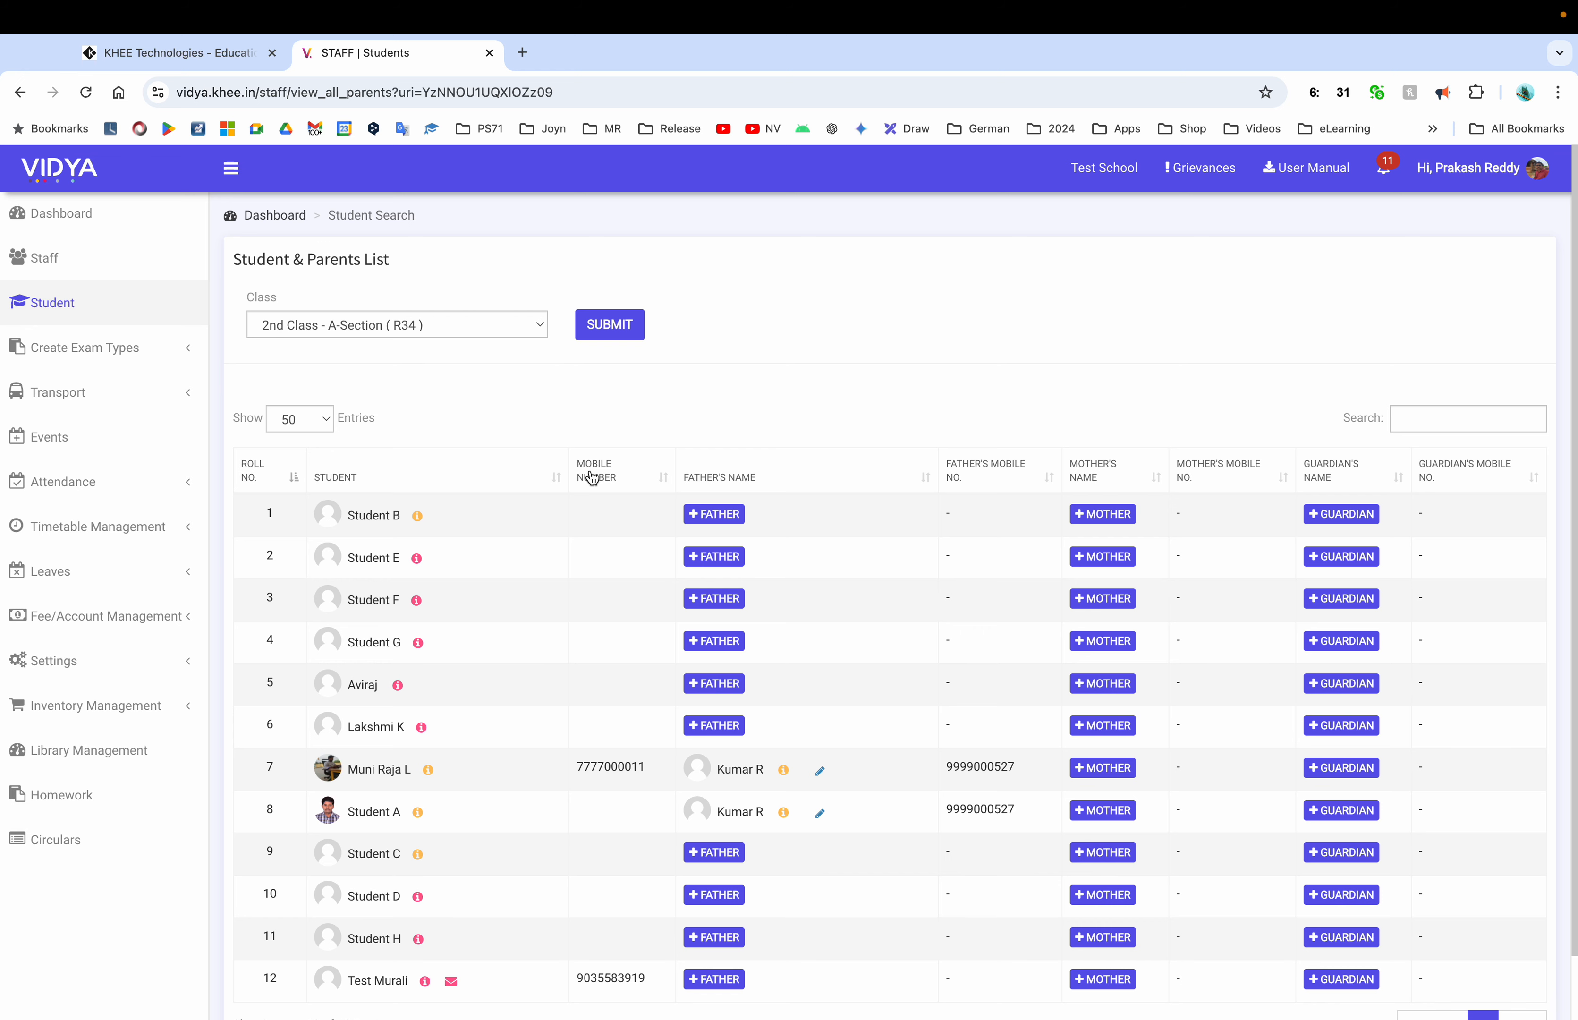
{"action": "scroll", "coordinate": [621, 541], "scroll_direction": "down", "scroll_amount": 2}
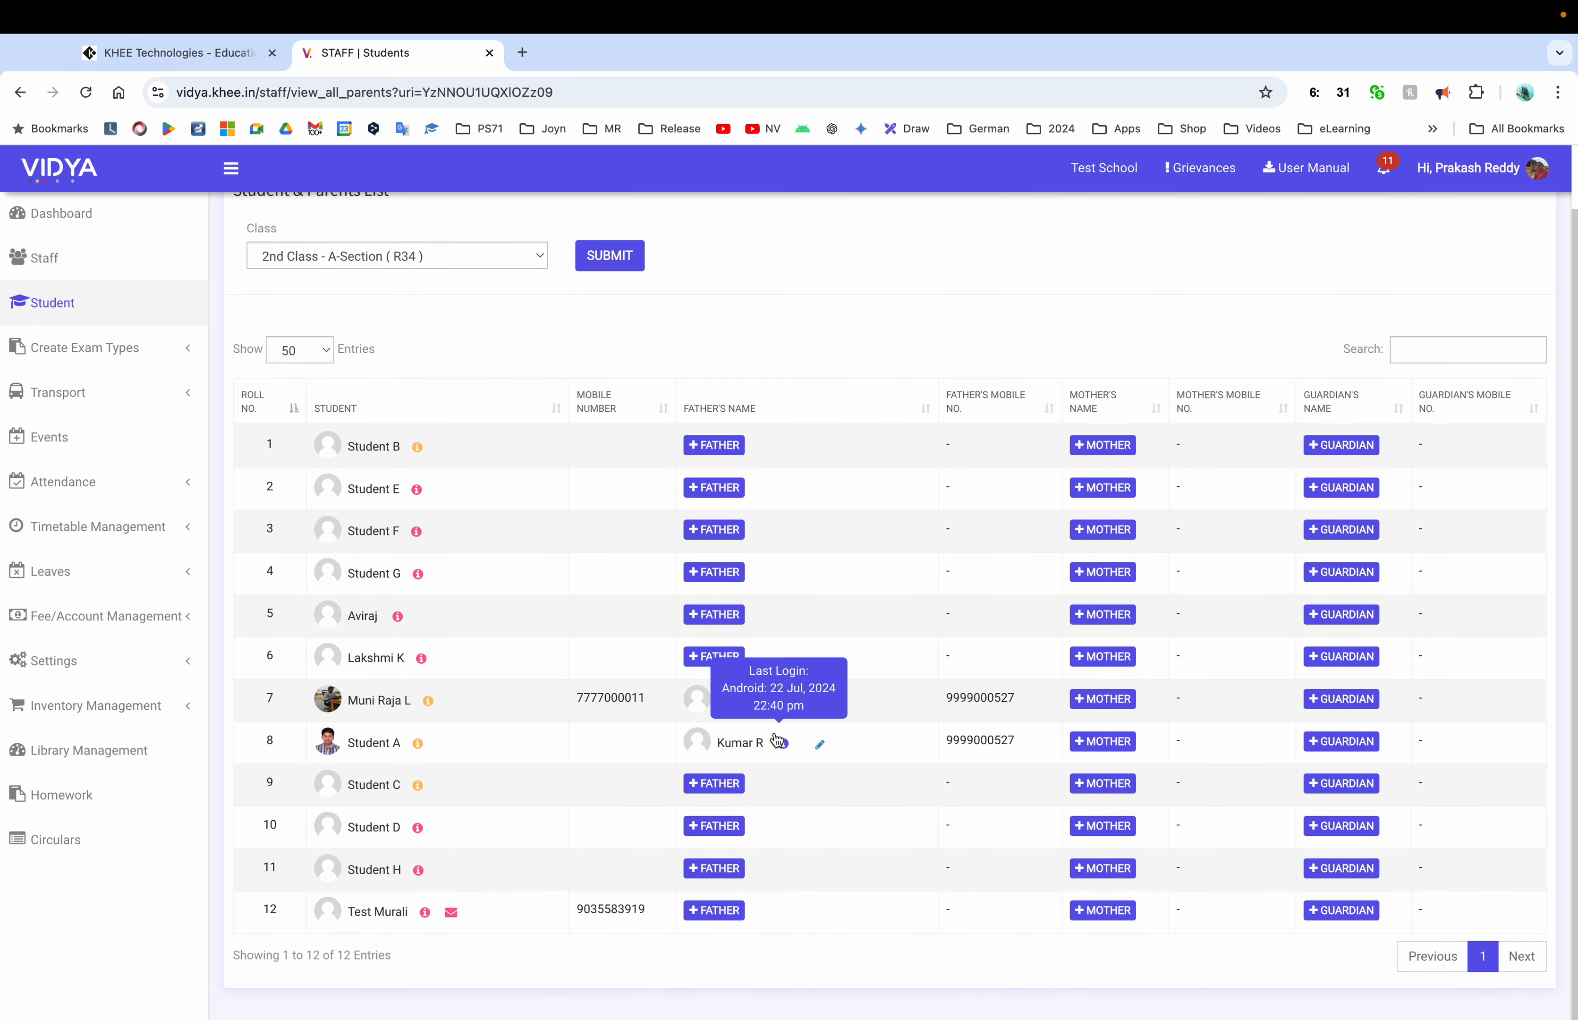
{"action": "left_click", "coordinate": [714, 783]}
{"action": "left_click", "coordinate": [662, 338]}
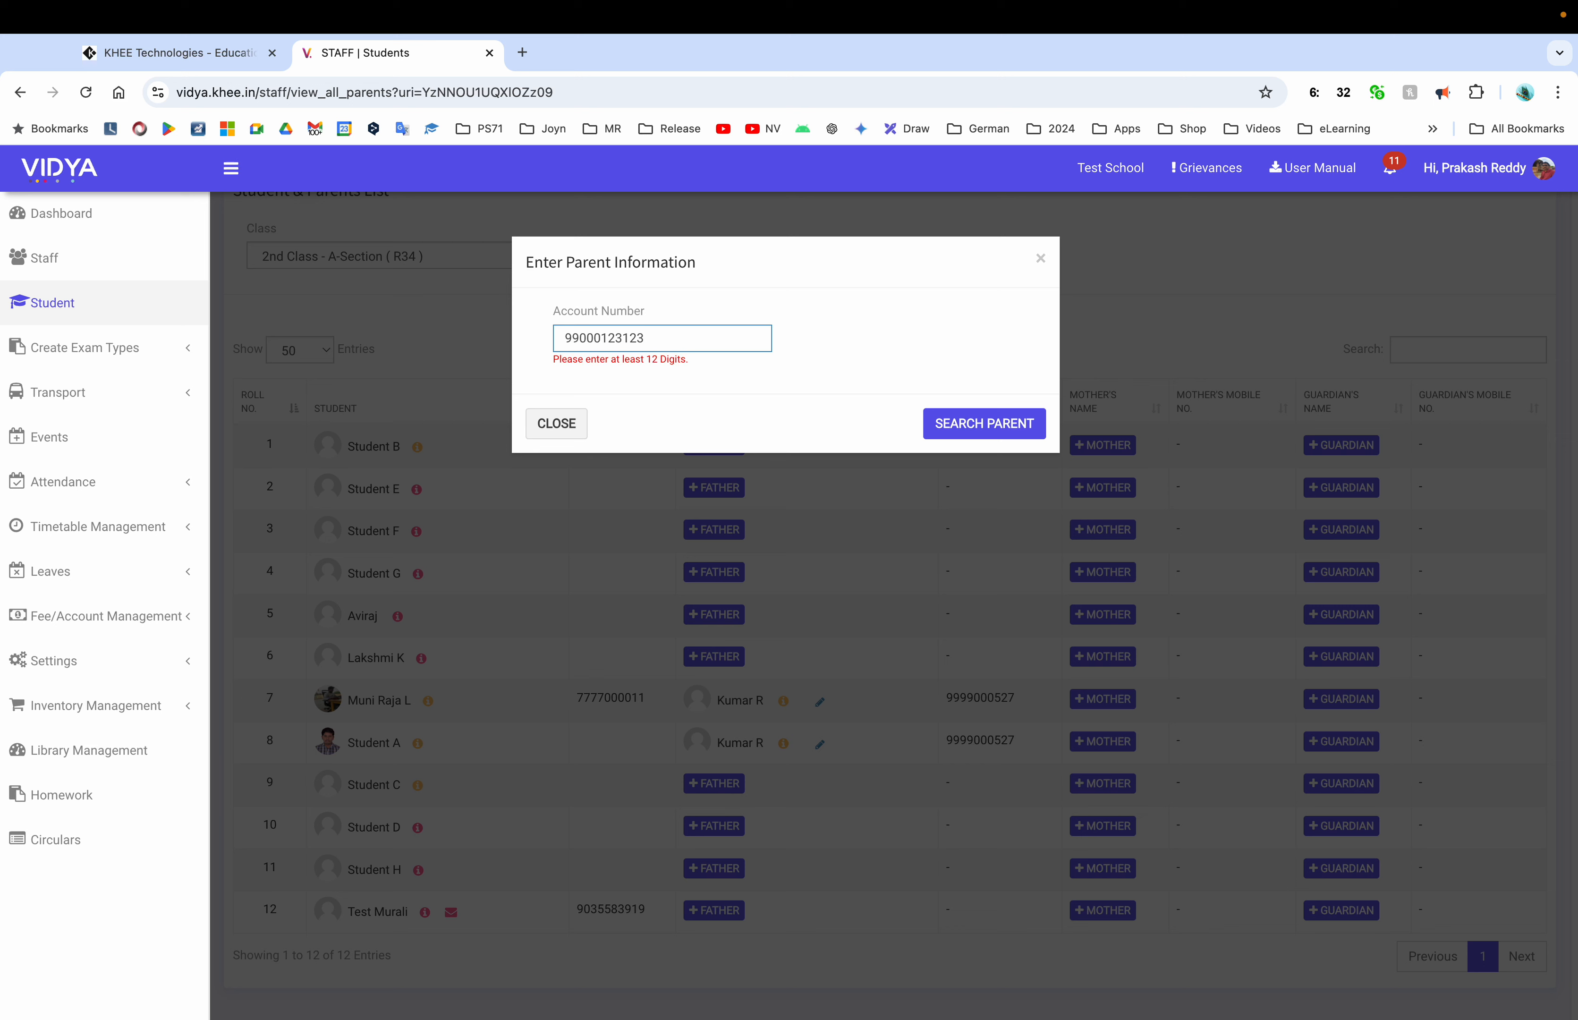
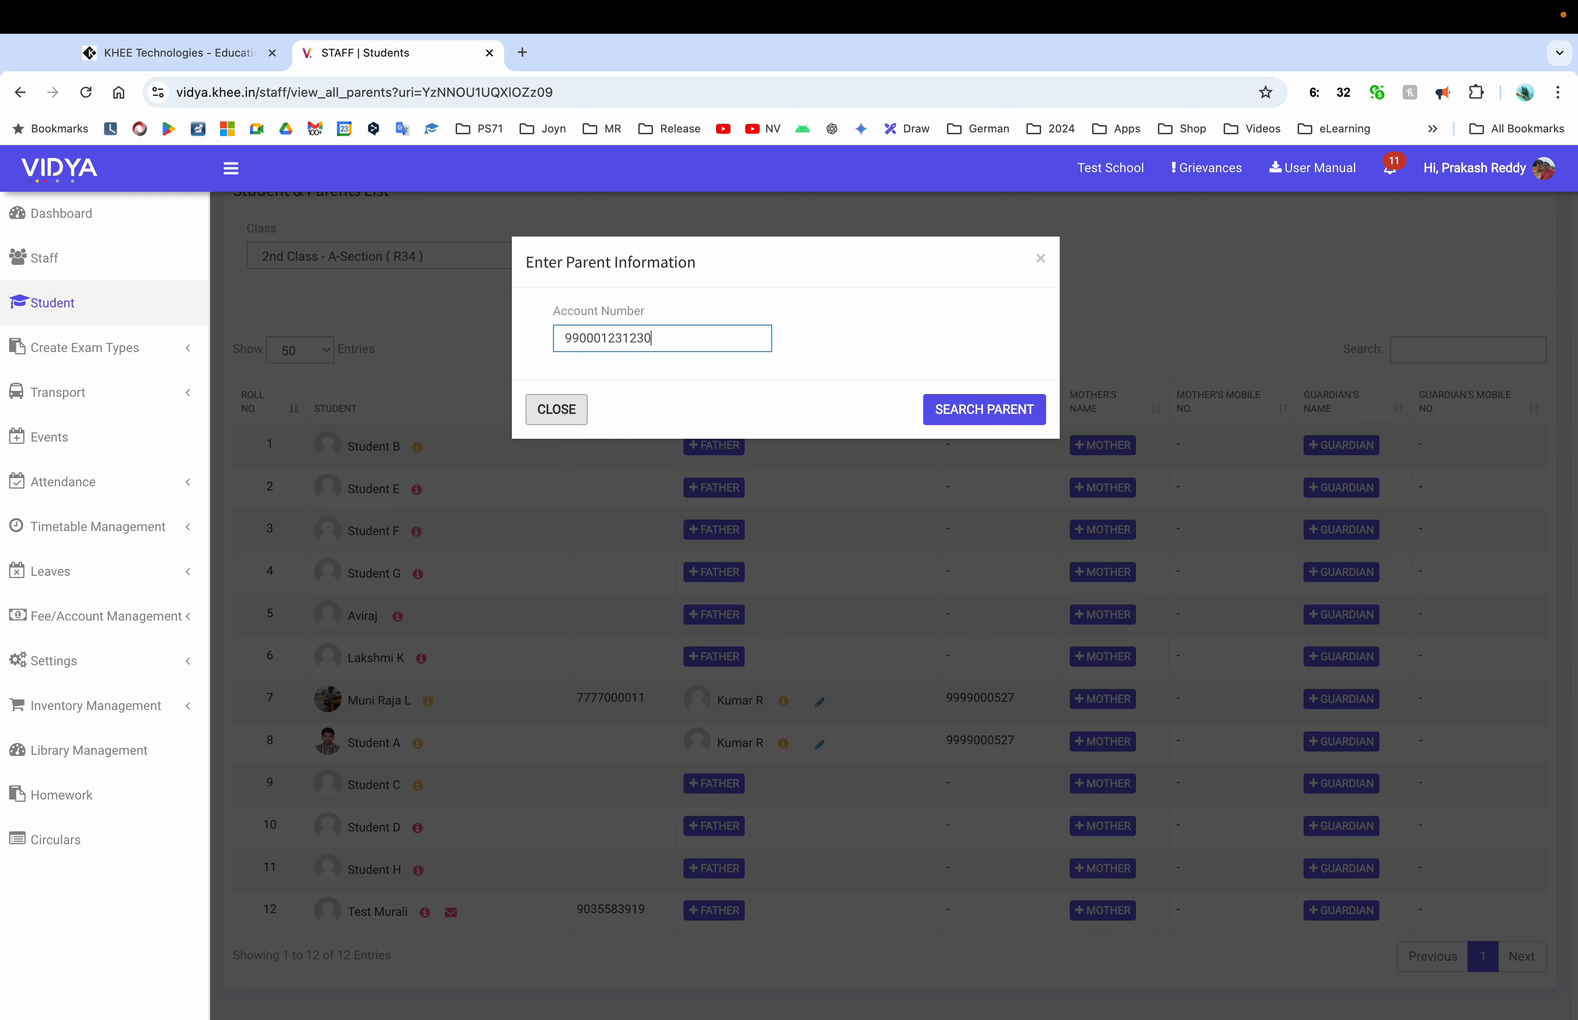
{"action": "left_click", "coordinate": [984, 409]}
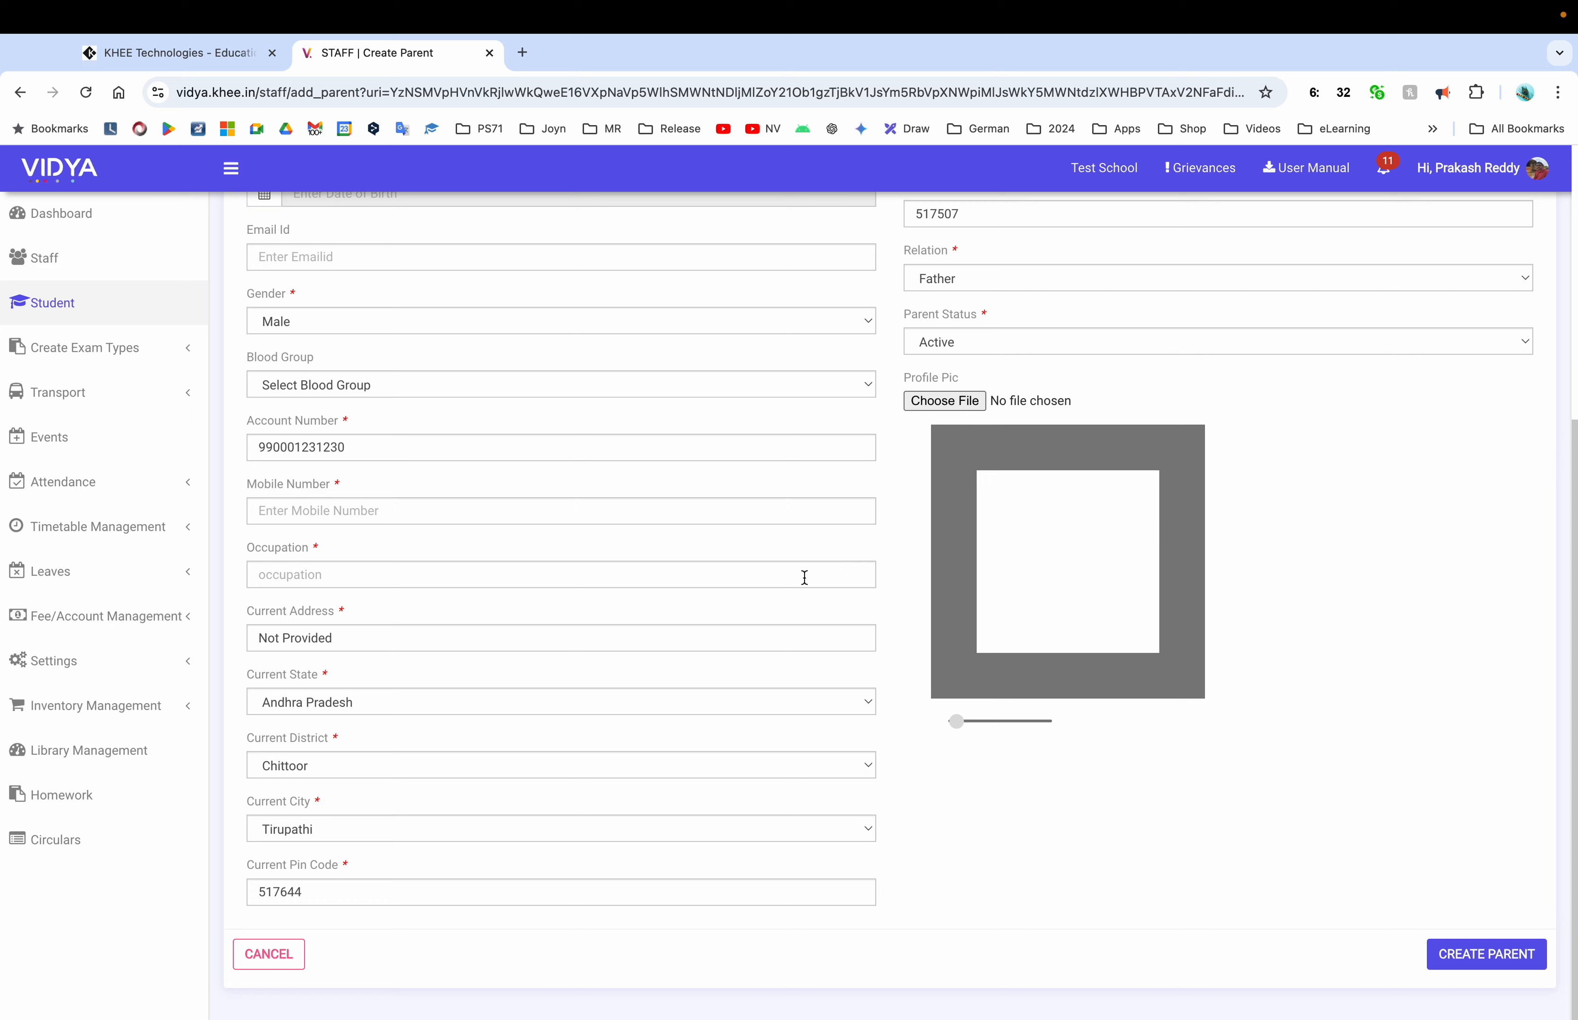
{"action": "left_click", "coordinate": [282, 950]}
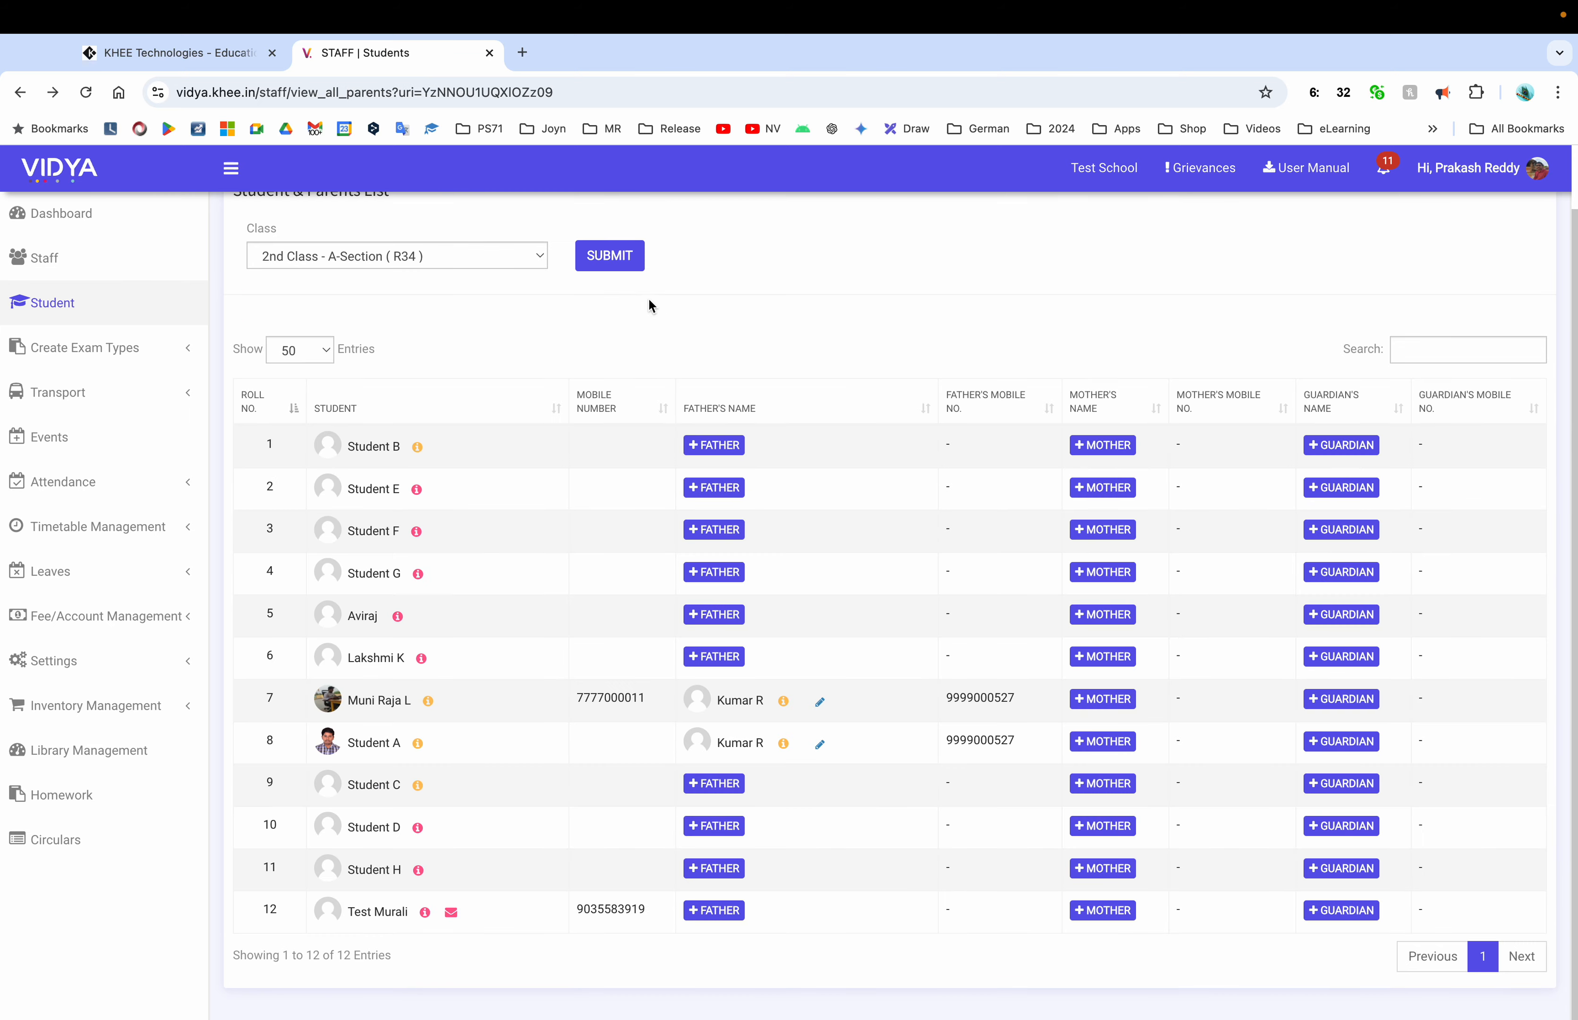
Keep 2nd Class selected, download its I-card sample data PDF and open the download
{"action": "left_click", "coordinate": [467, 259]}
{"action": "left_click", "coordinate": [466, 262]}
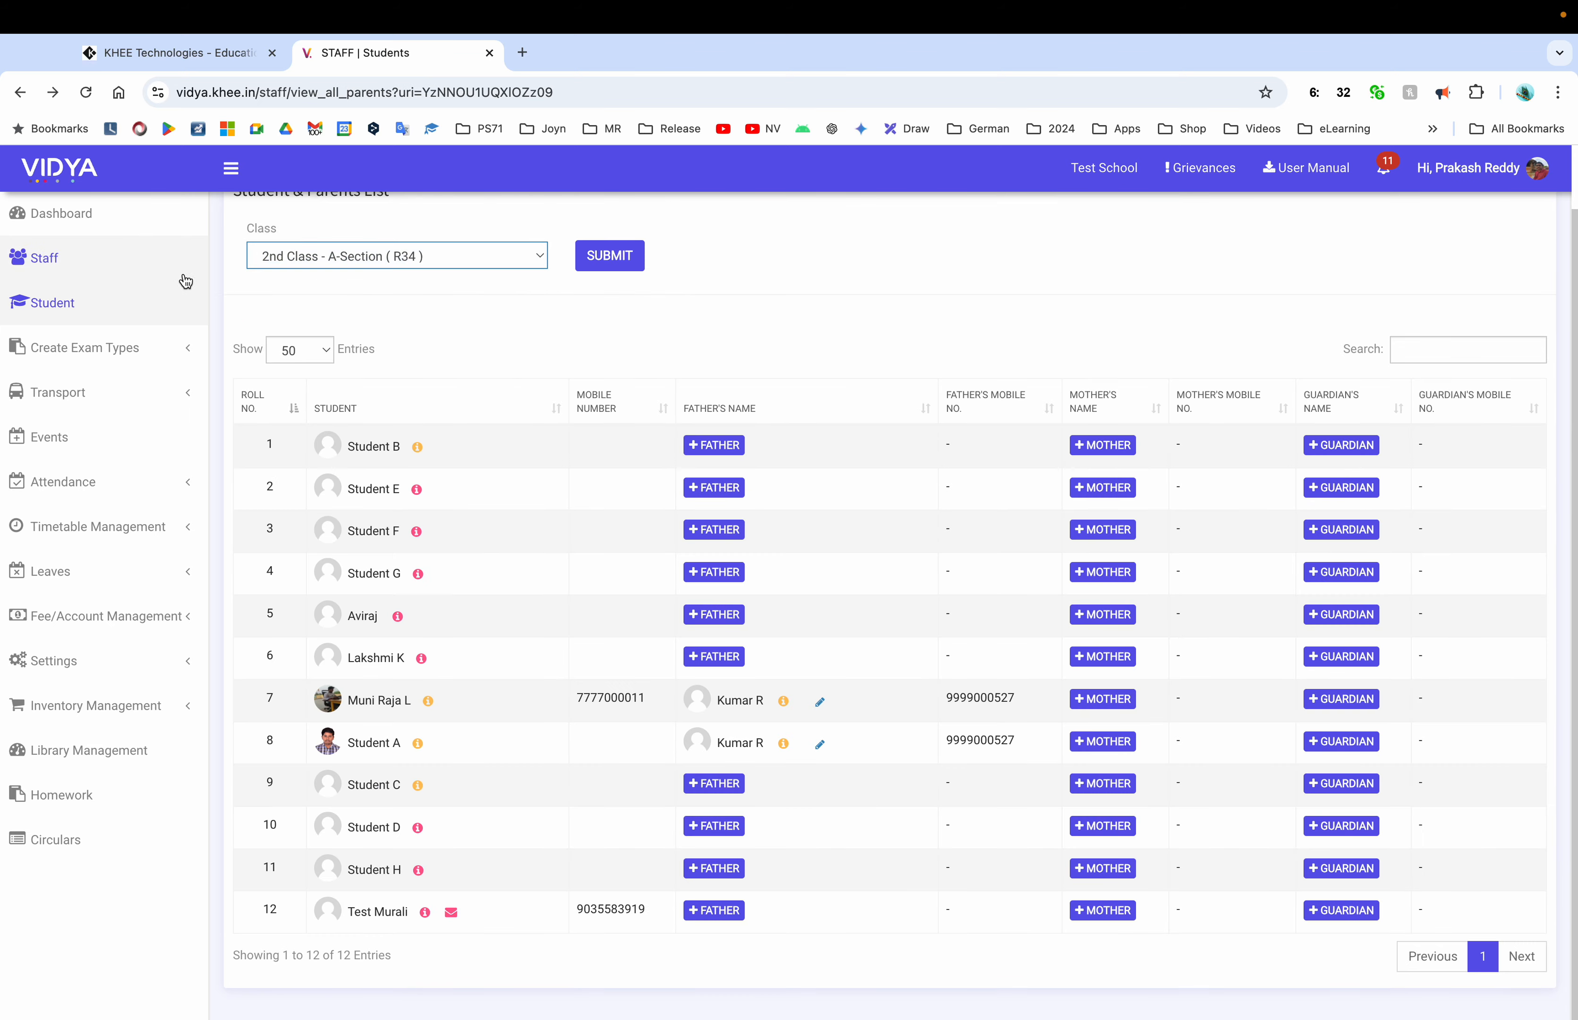
{"action": "left_click", "coordinate": [91, 304]}
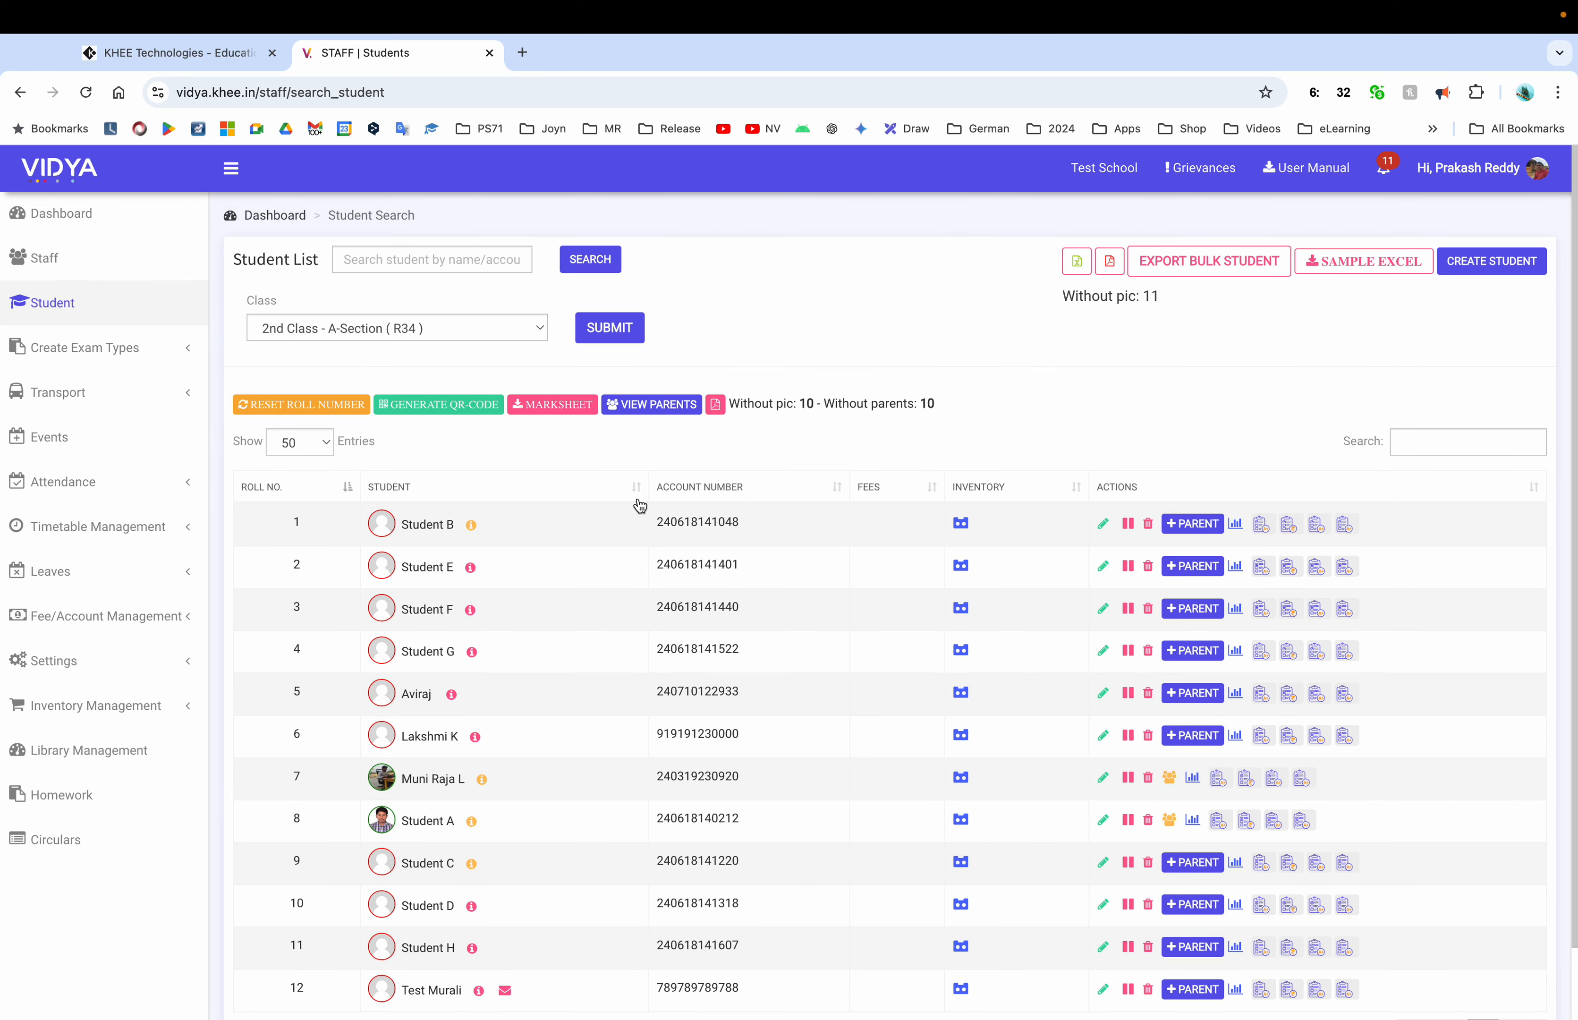
{"action": "left_click", "coordinate": [715, 404]}
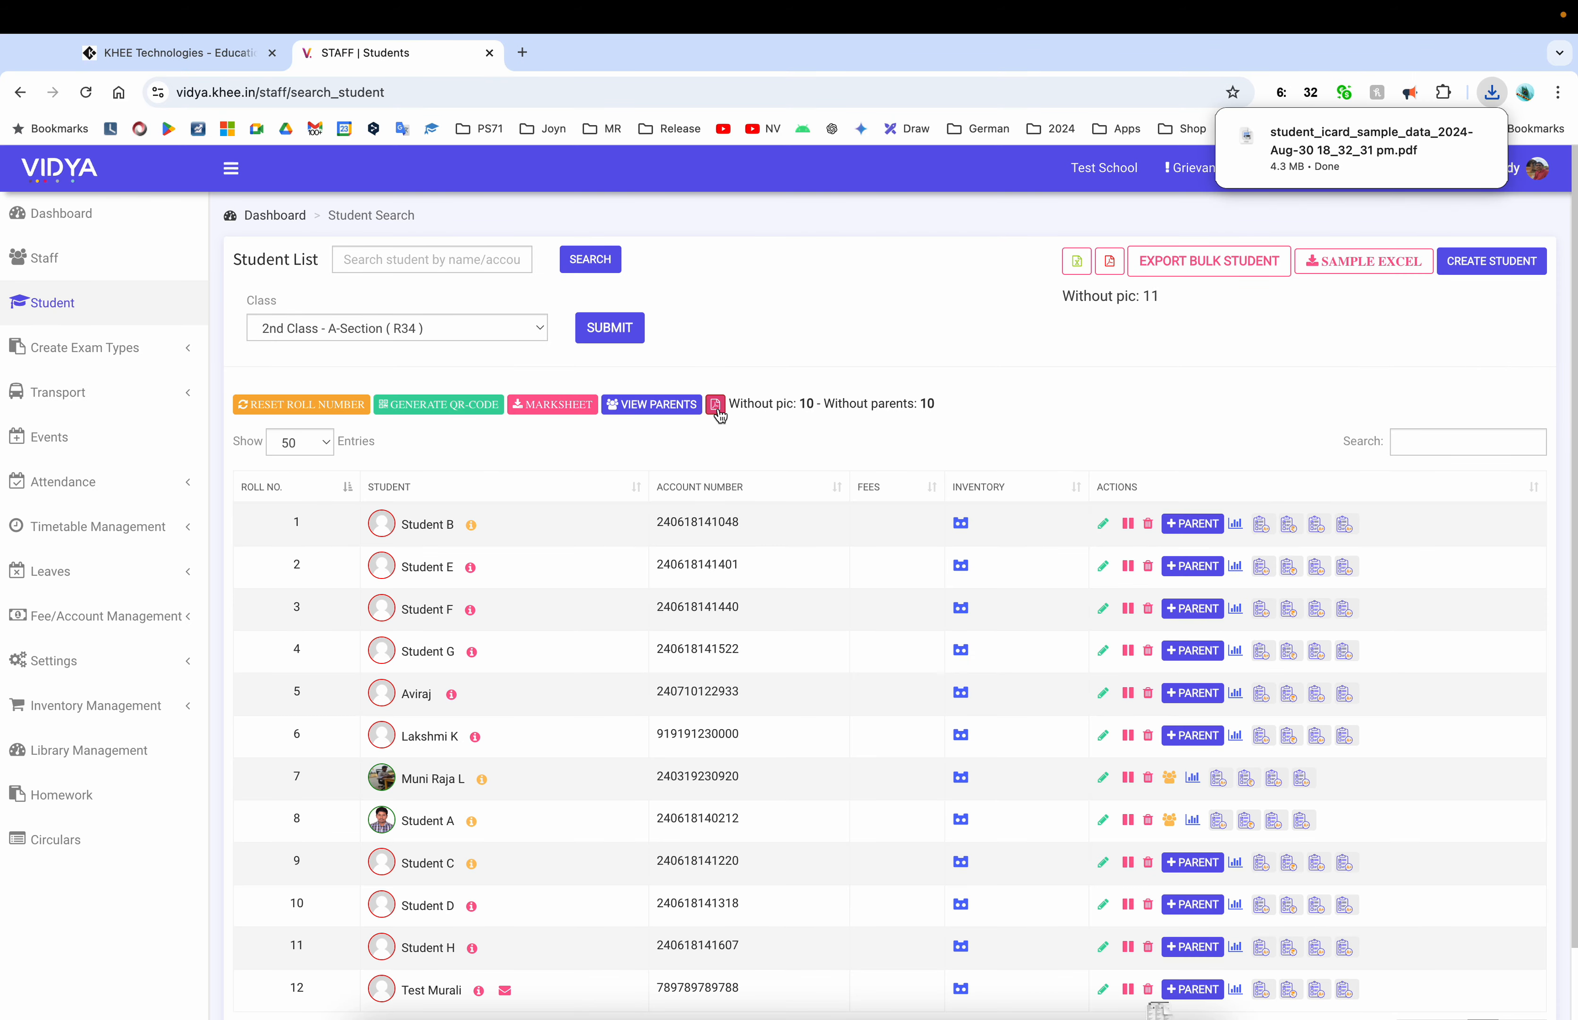
{"action": "left_click", "coordinate": [1364, 142]}
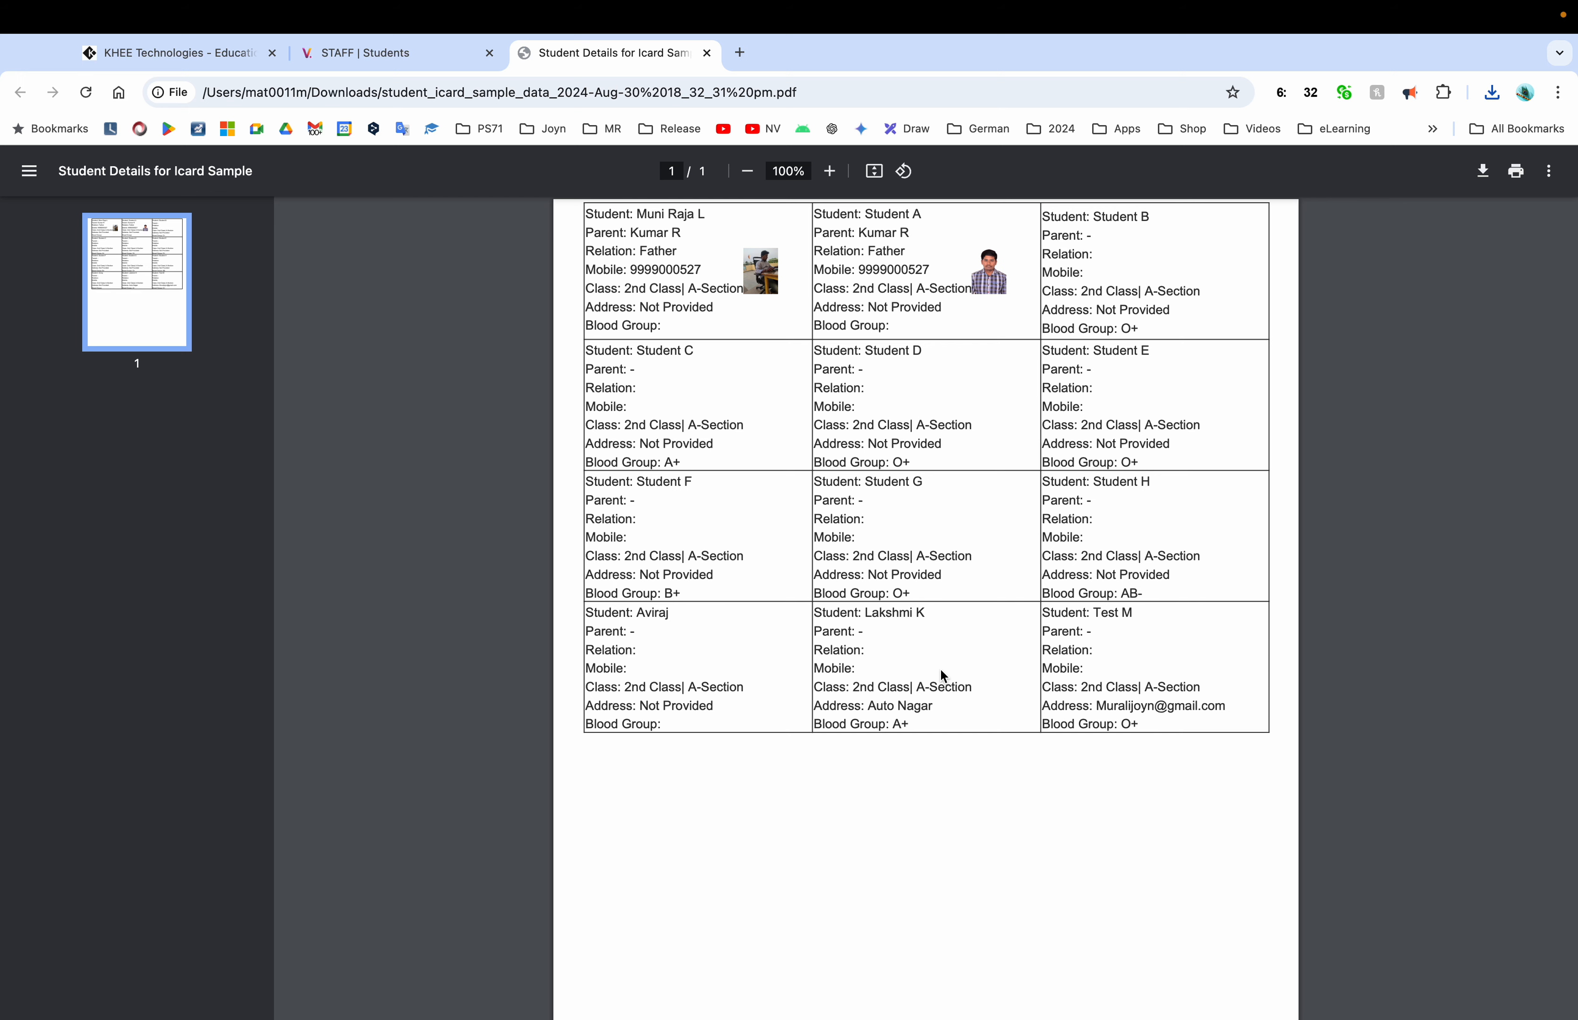
Scroll through the I-card table of parents, mobiles, addresses and blood groups, then close the PDF
{"action": "scroll", "coordinate": [941, 669], "scroll_direction": "down", "scroll_amount": 3}
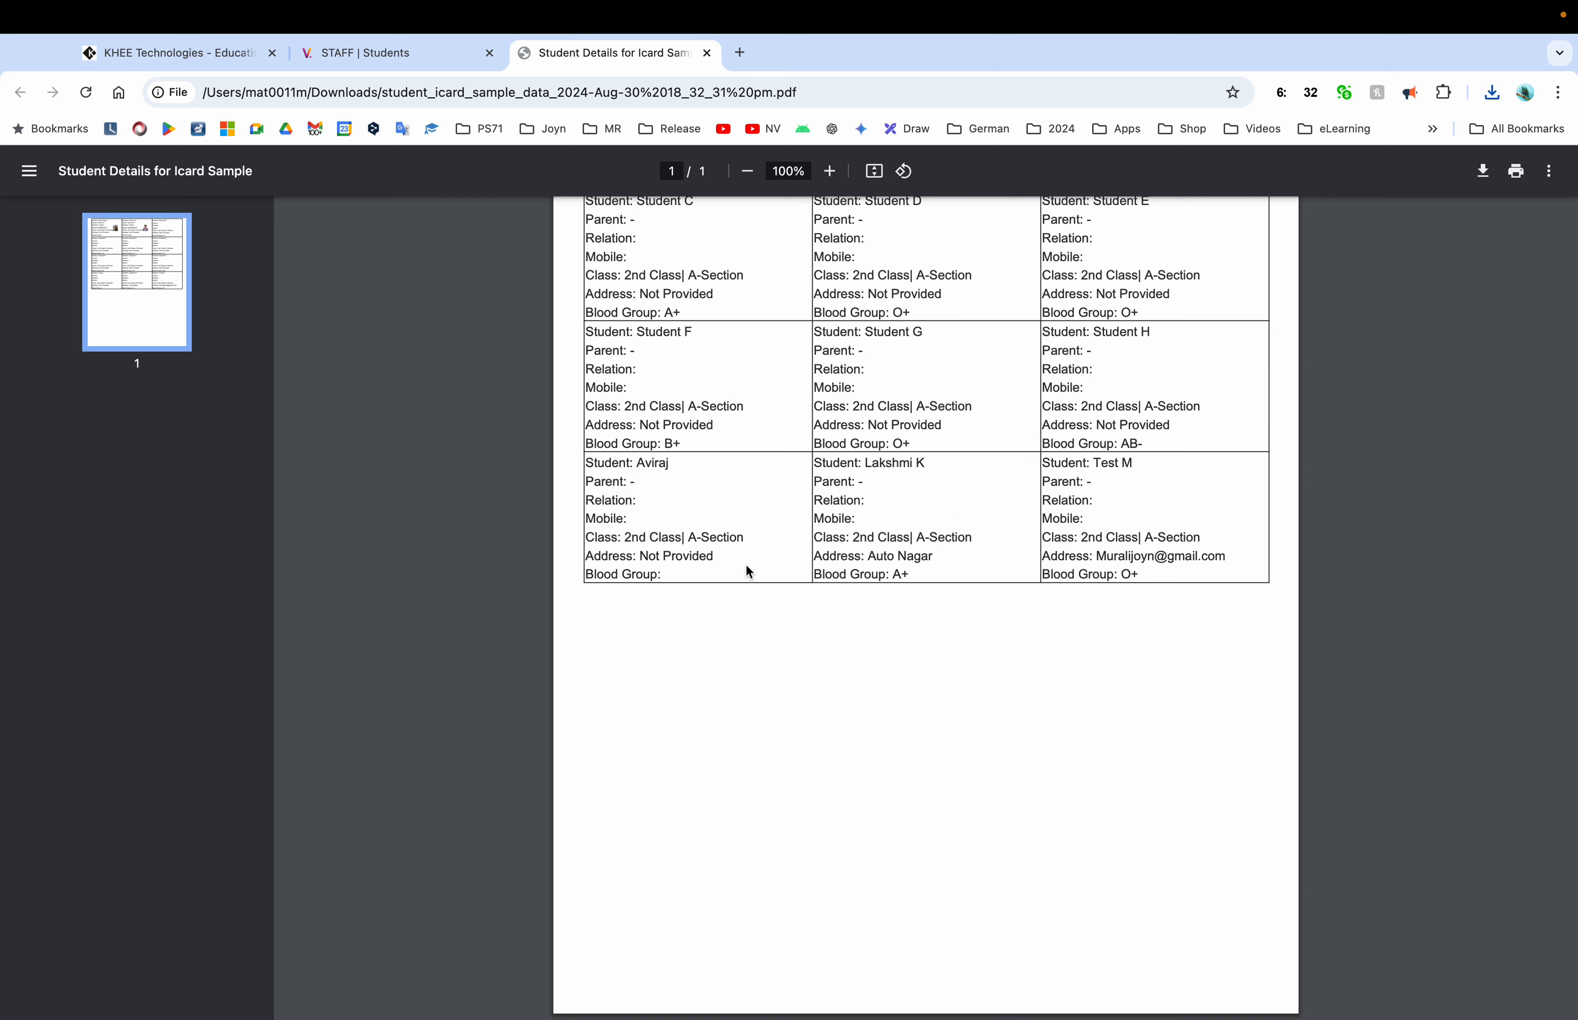
{"action": "scroll", "coordinate": [746, 569], "scroll_direction": "up", "scroll_amount": 3}
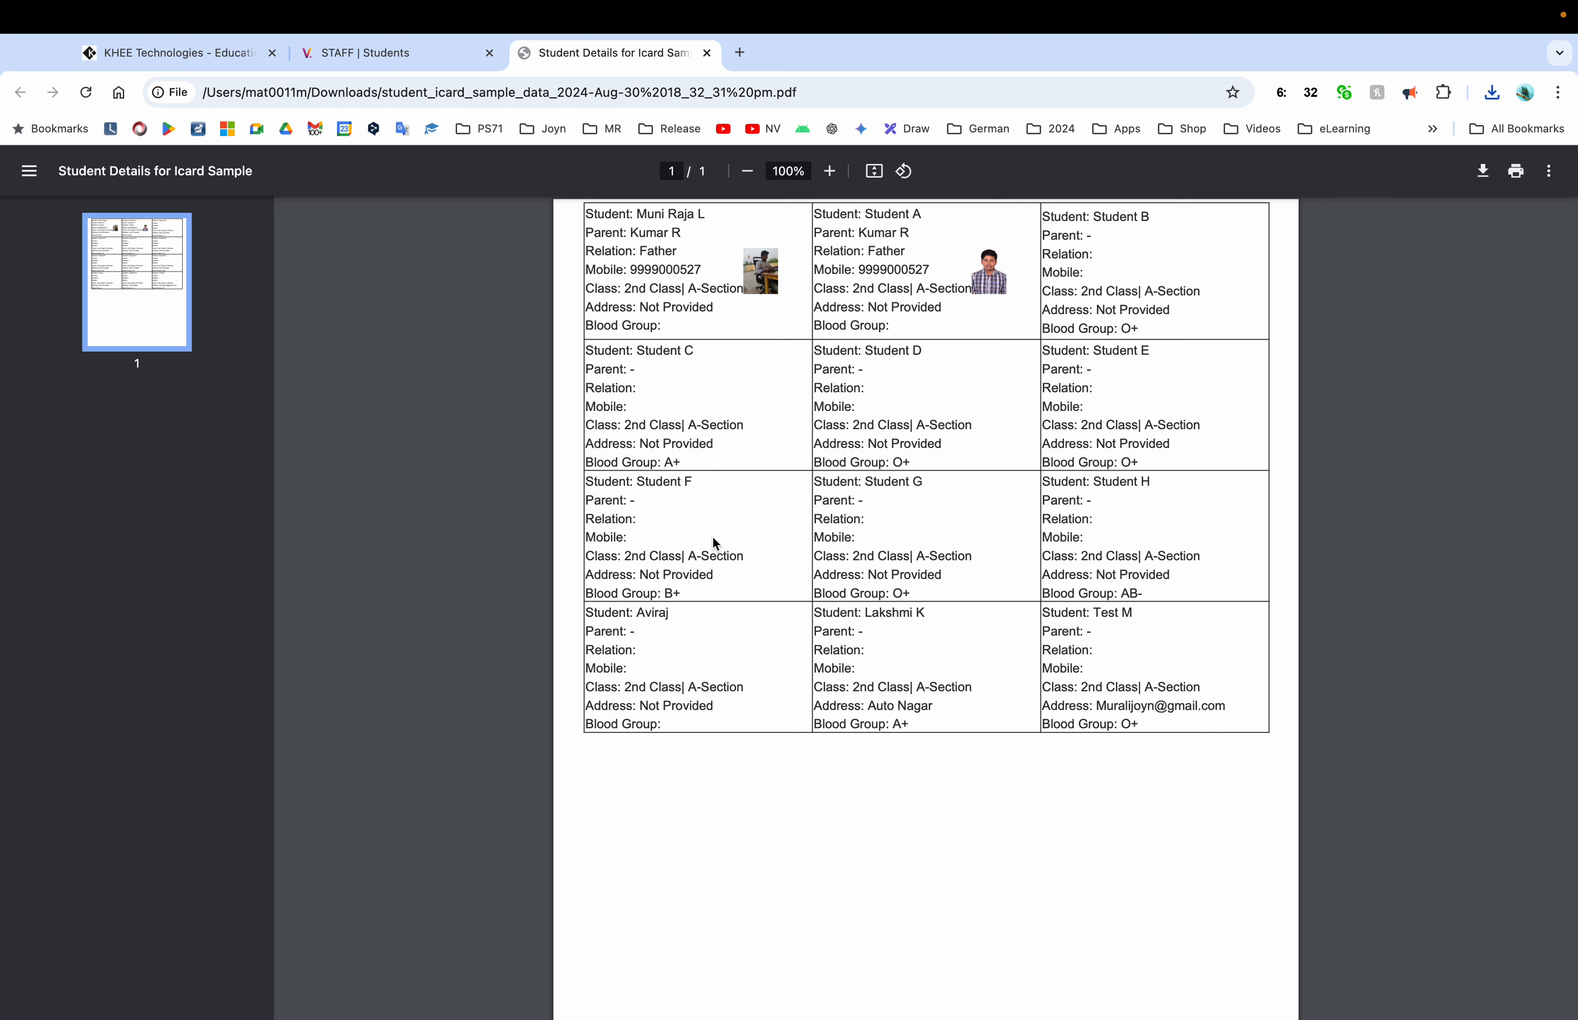
{"action": "left_click", "coordinate": [706, 53]}
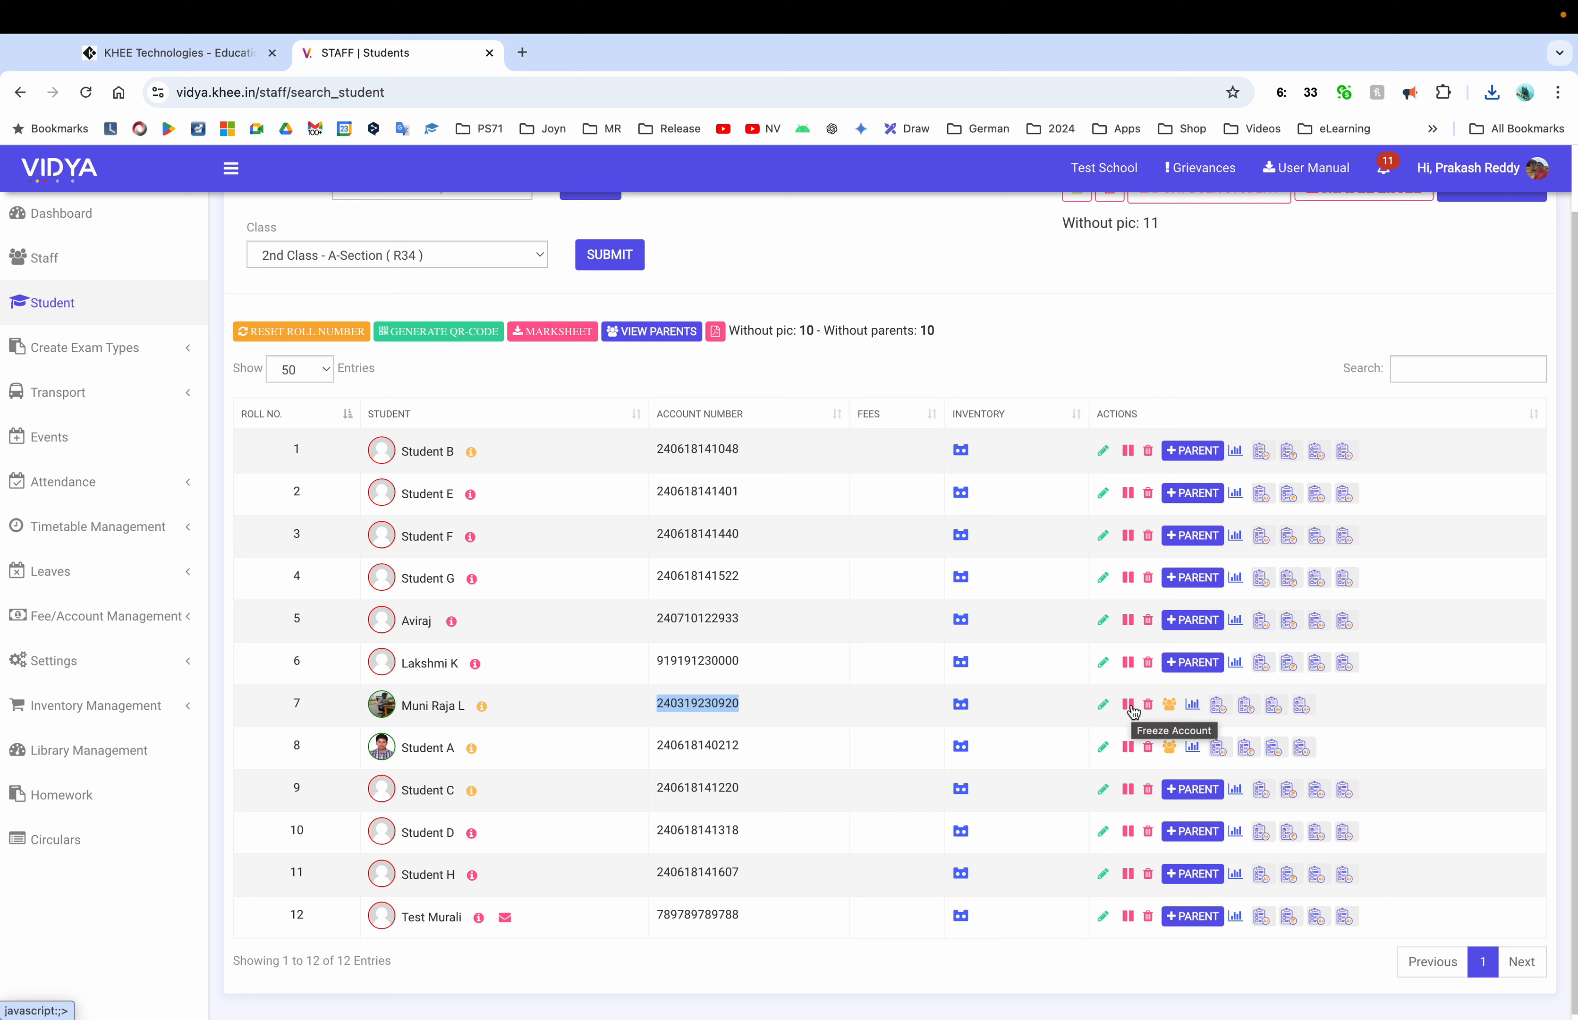
Open the roll-7 student's Parent Profile and cancel the Add Parent lookup without adding anyone
{"action": "left_click", "coordinate": [1169, 704]}
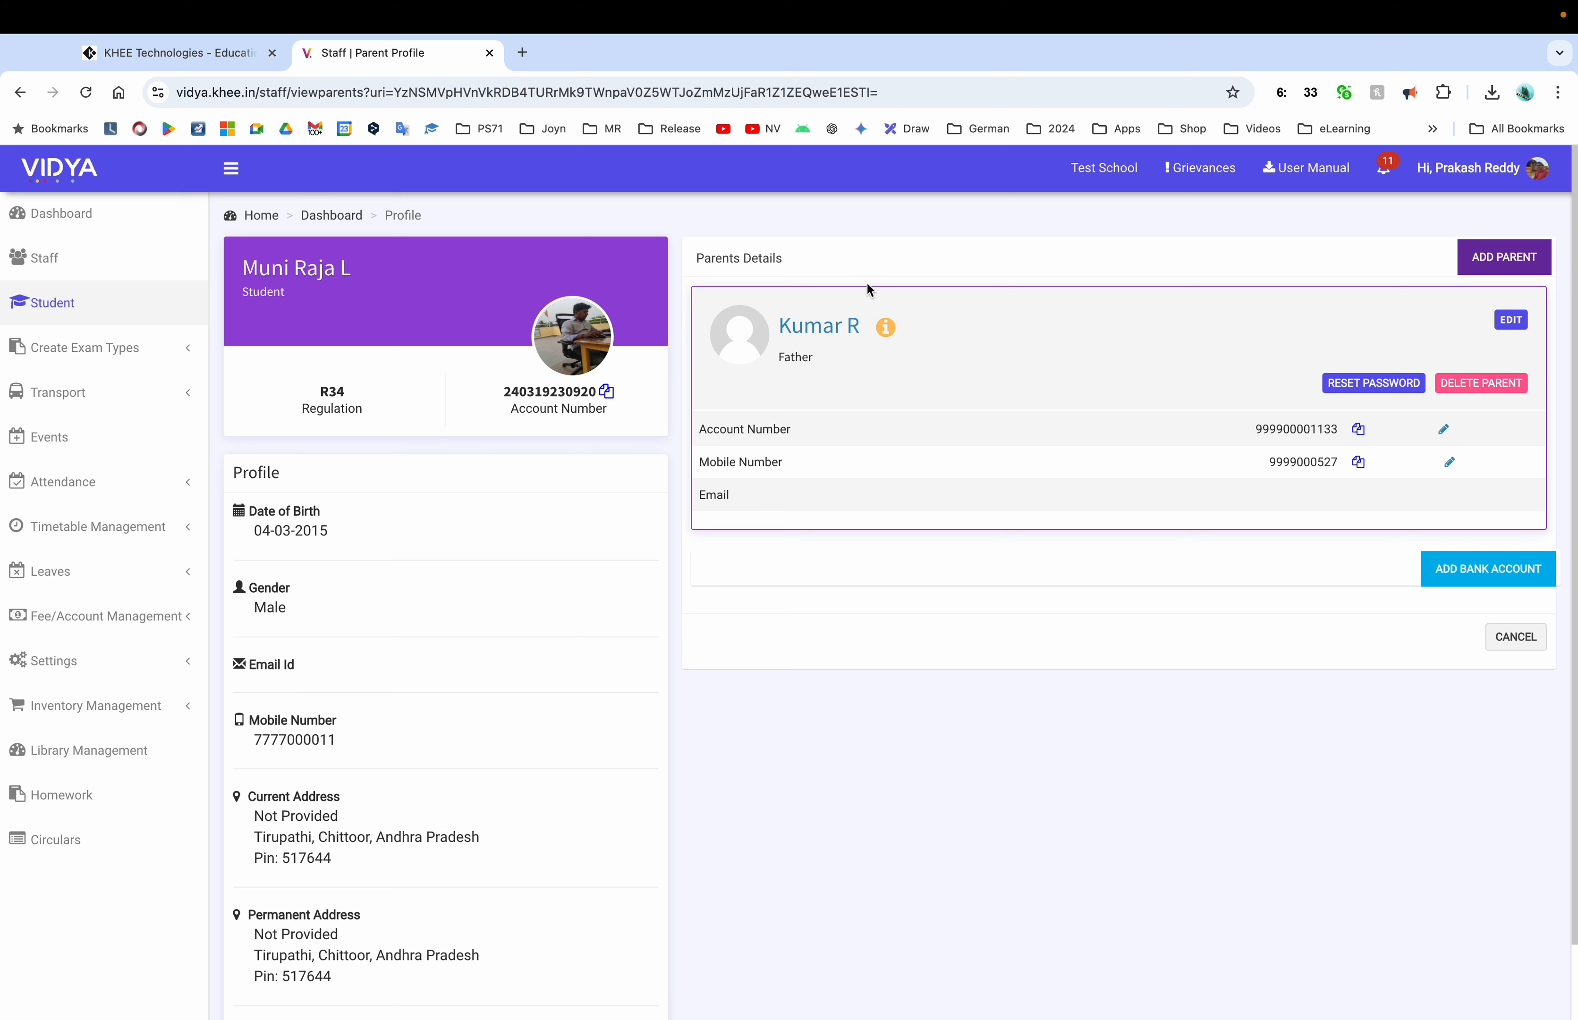
{"action": "left_click", "coordinate": [1504, 257]}
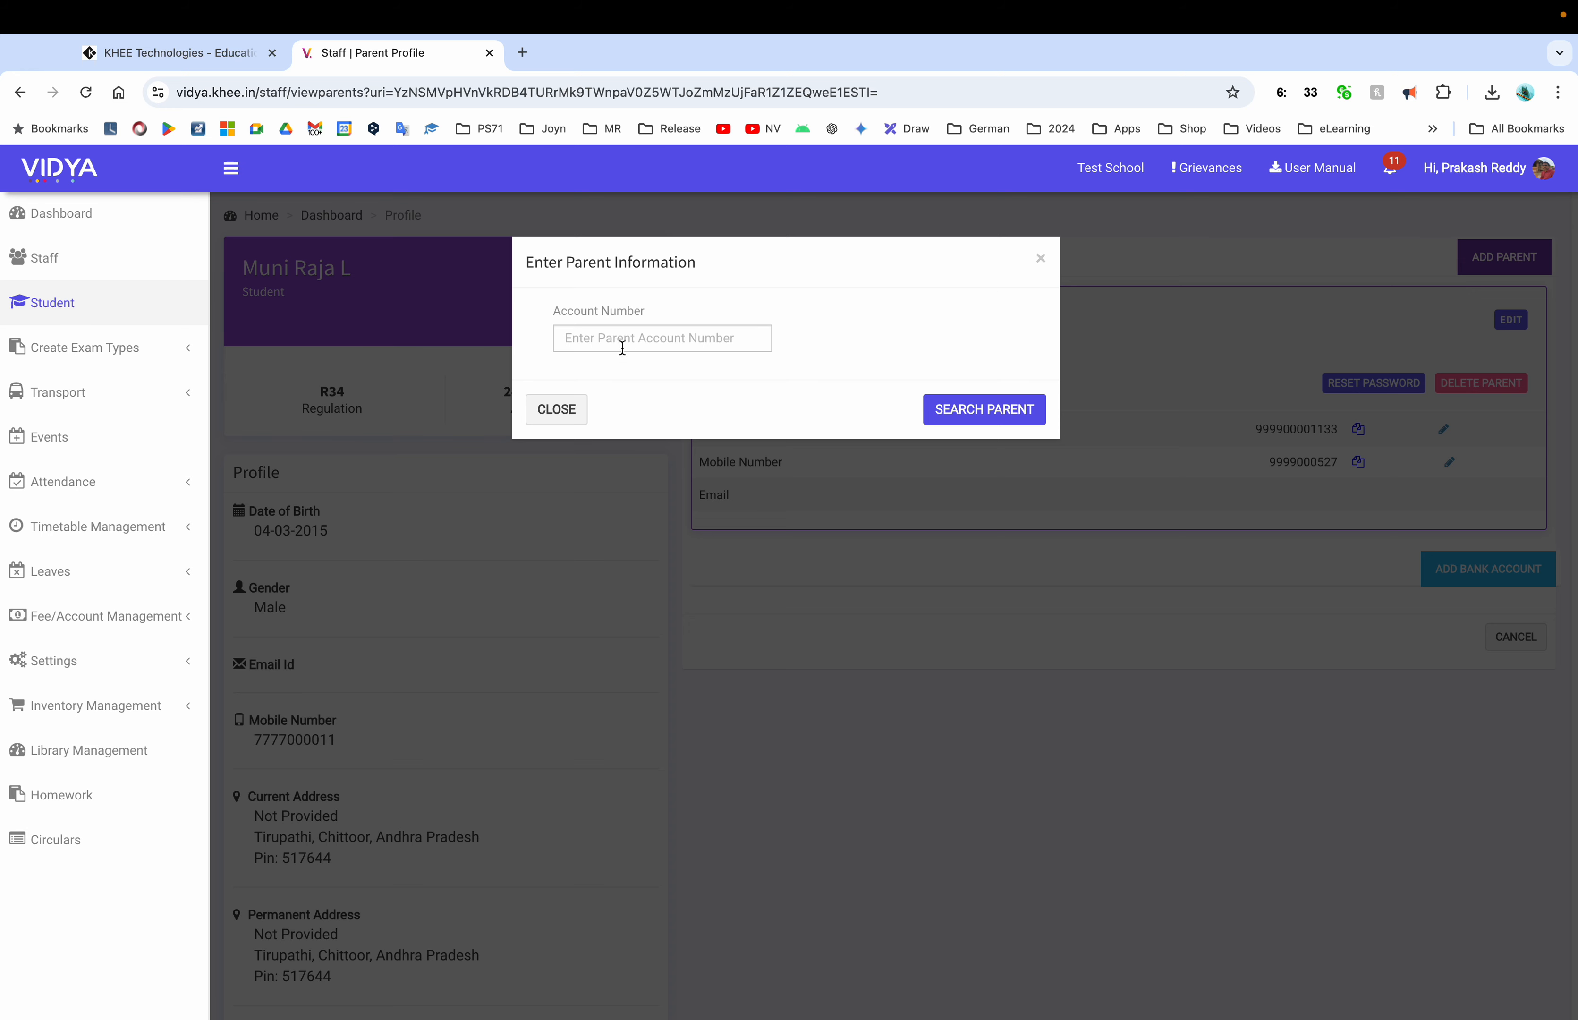
{"action": "left_click", "coordinate": [534, 408]}
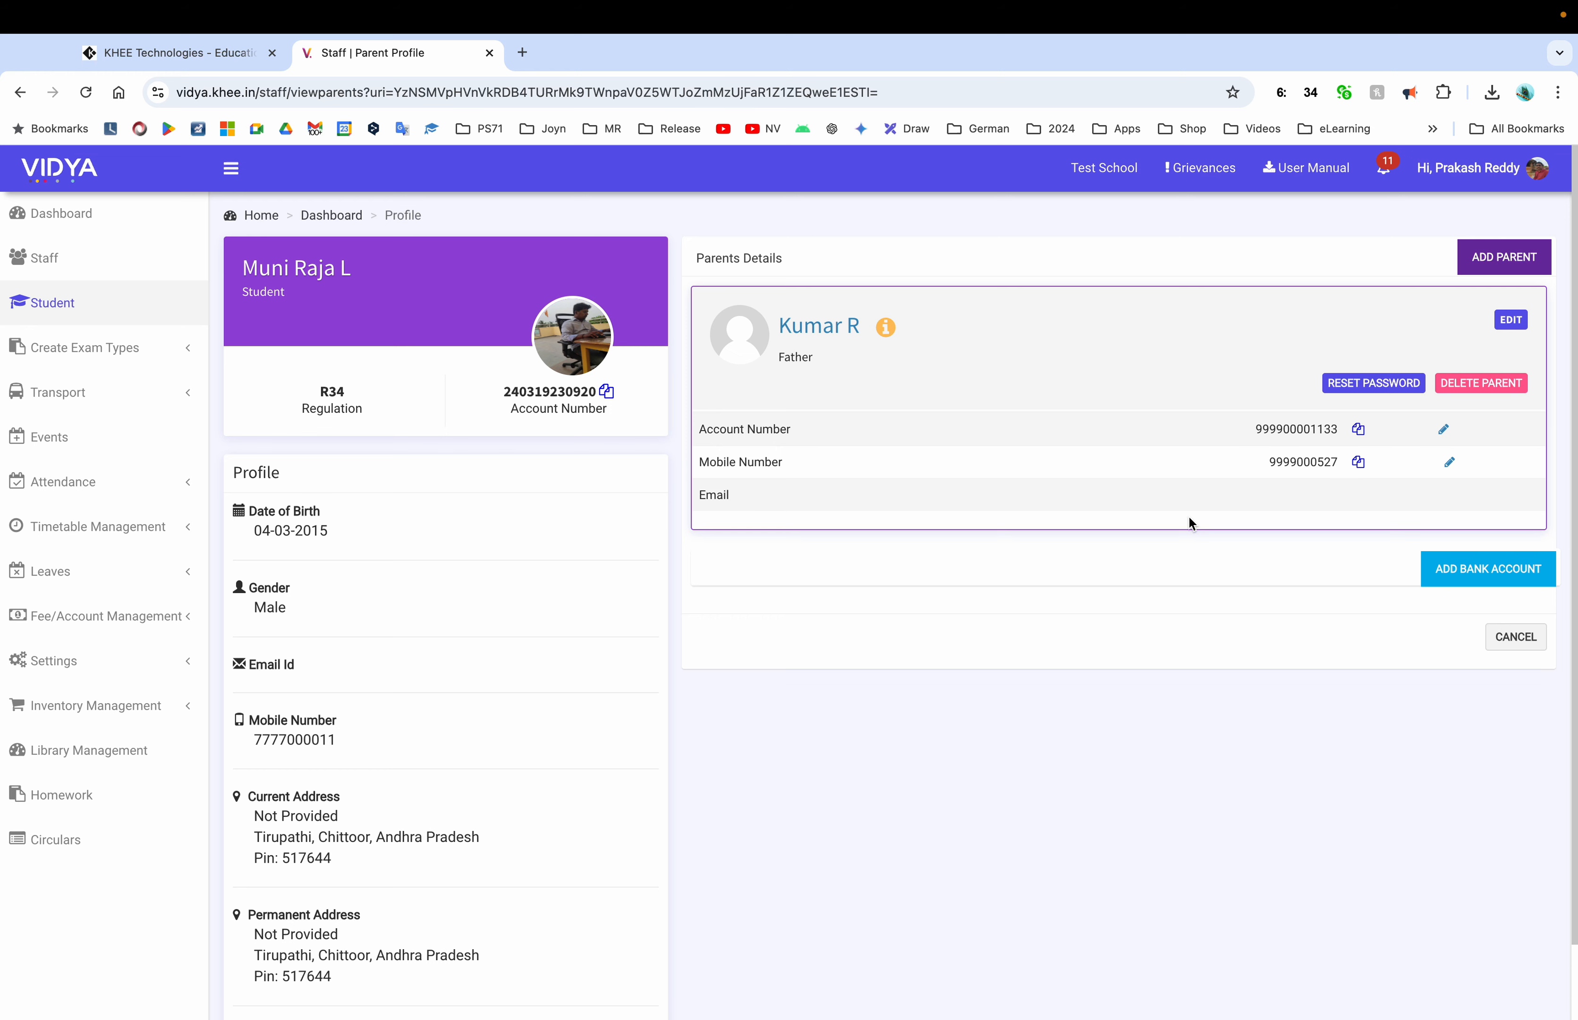
{"action": "scroll", "coordinate": [744, 586], "scroll_direction": "down", "scroll_amount": 3}
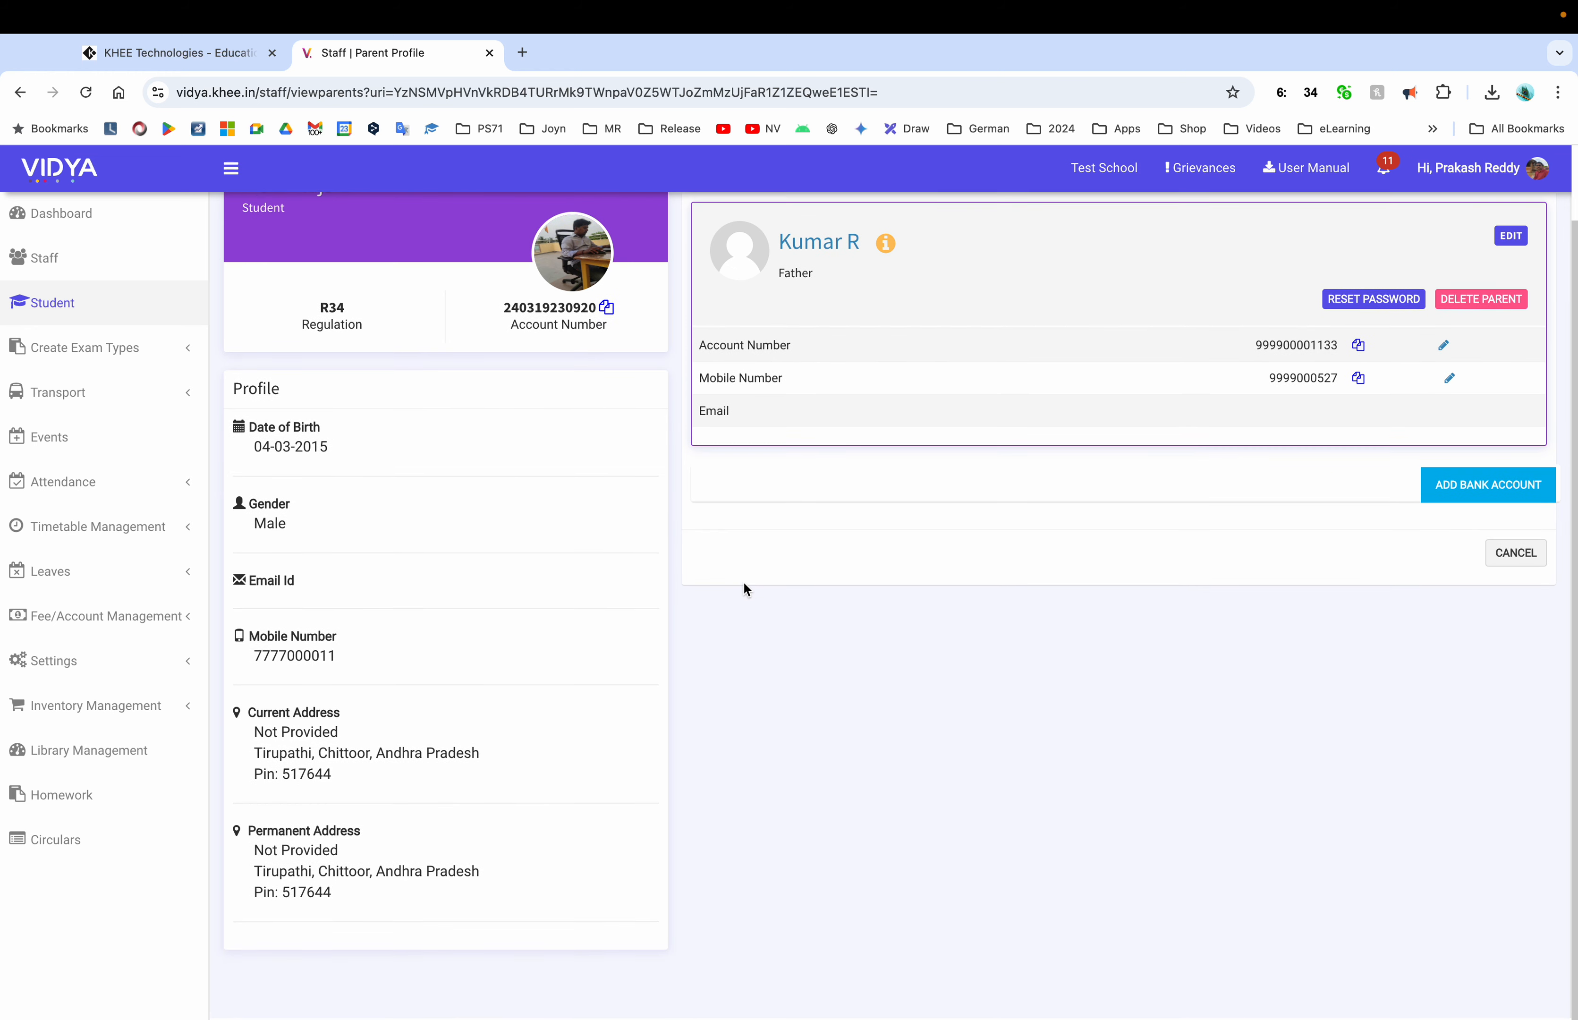
{"action": "scroll", "coordinate": [572, 653], "scroll_direction": "up", "scroll_amount": 3}
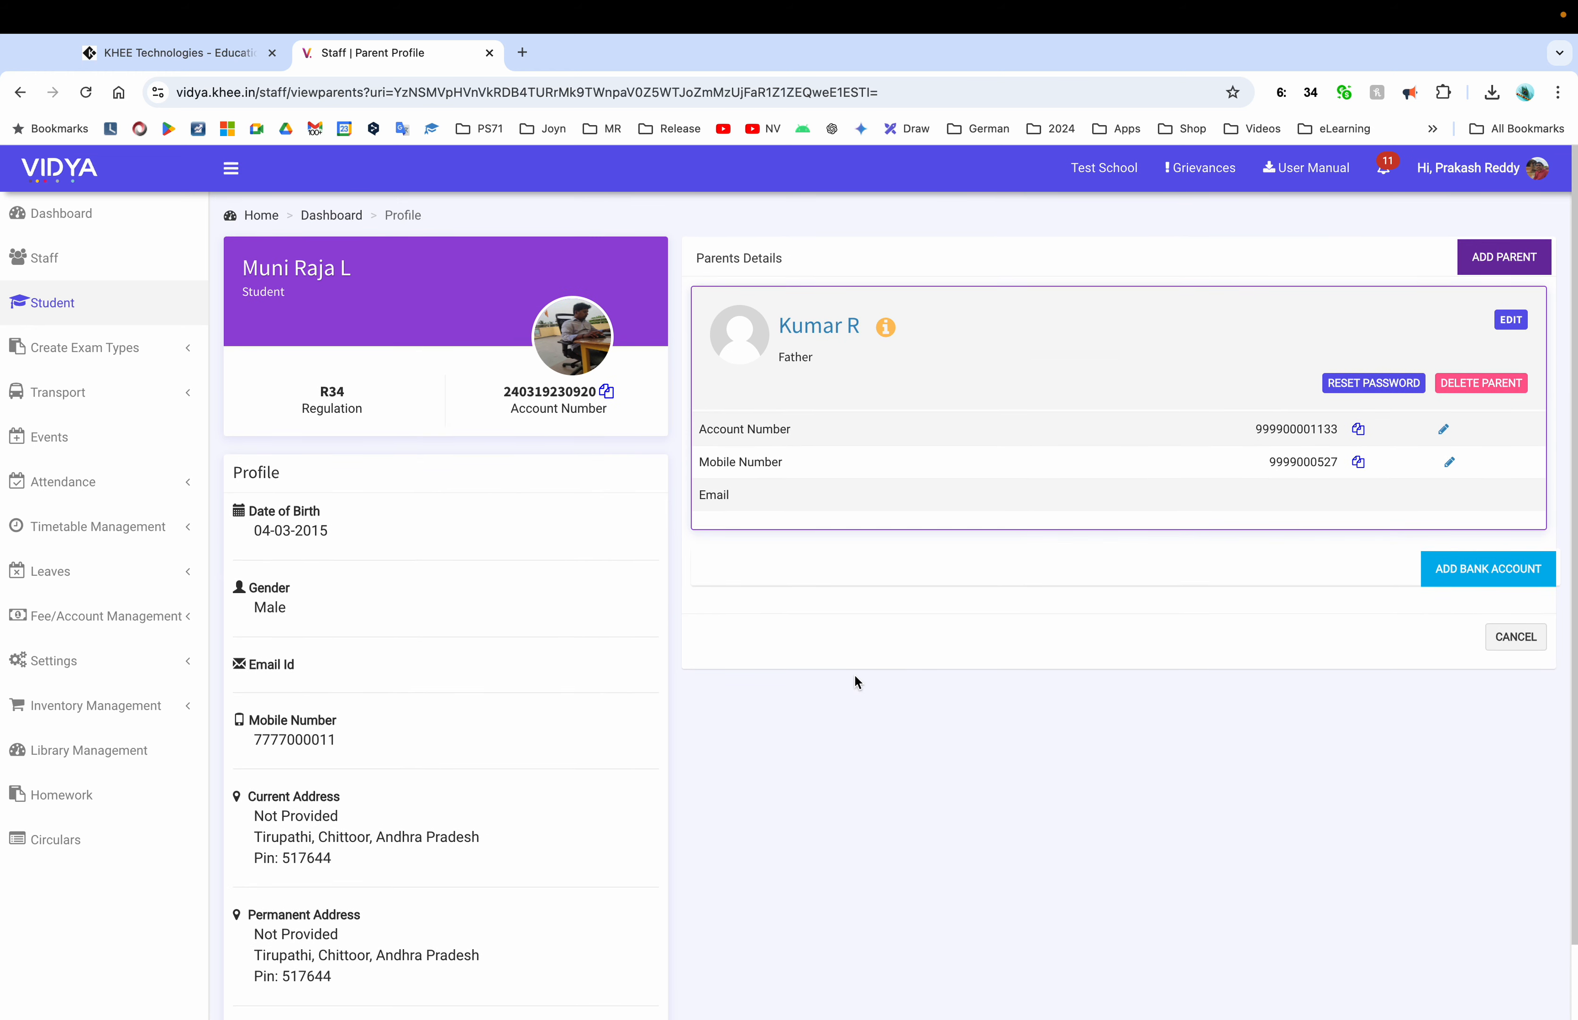
Look at the Add Bank Account form's bank list, then return to the 2nd Class A-Section student list
{"action": "left_click", "coordinate": [1463, 579]}
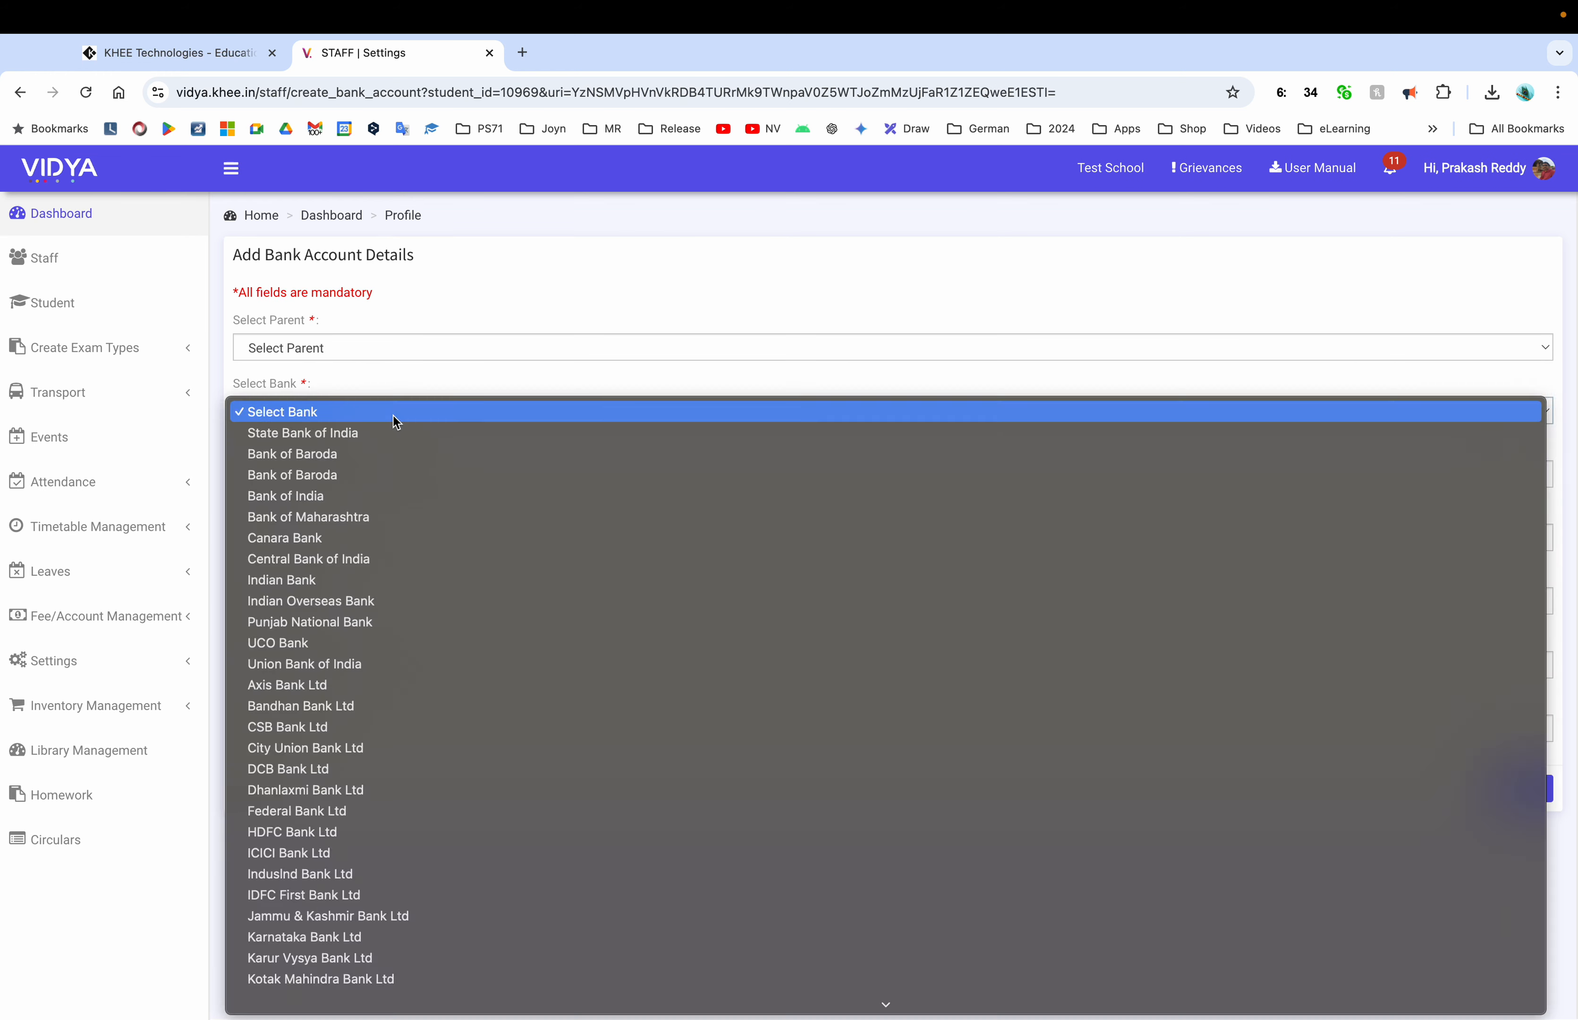
{"action": "left_click", "coordinate": [395, 417]}
{"action": "left_click", "coordinate": [267, 790]}
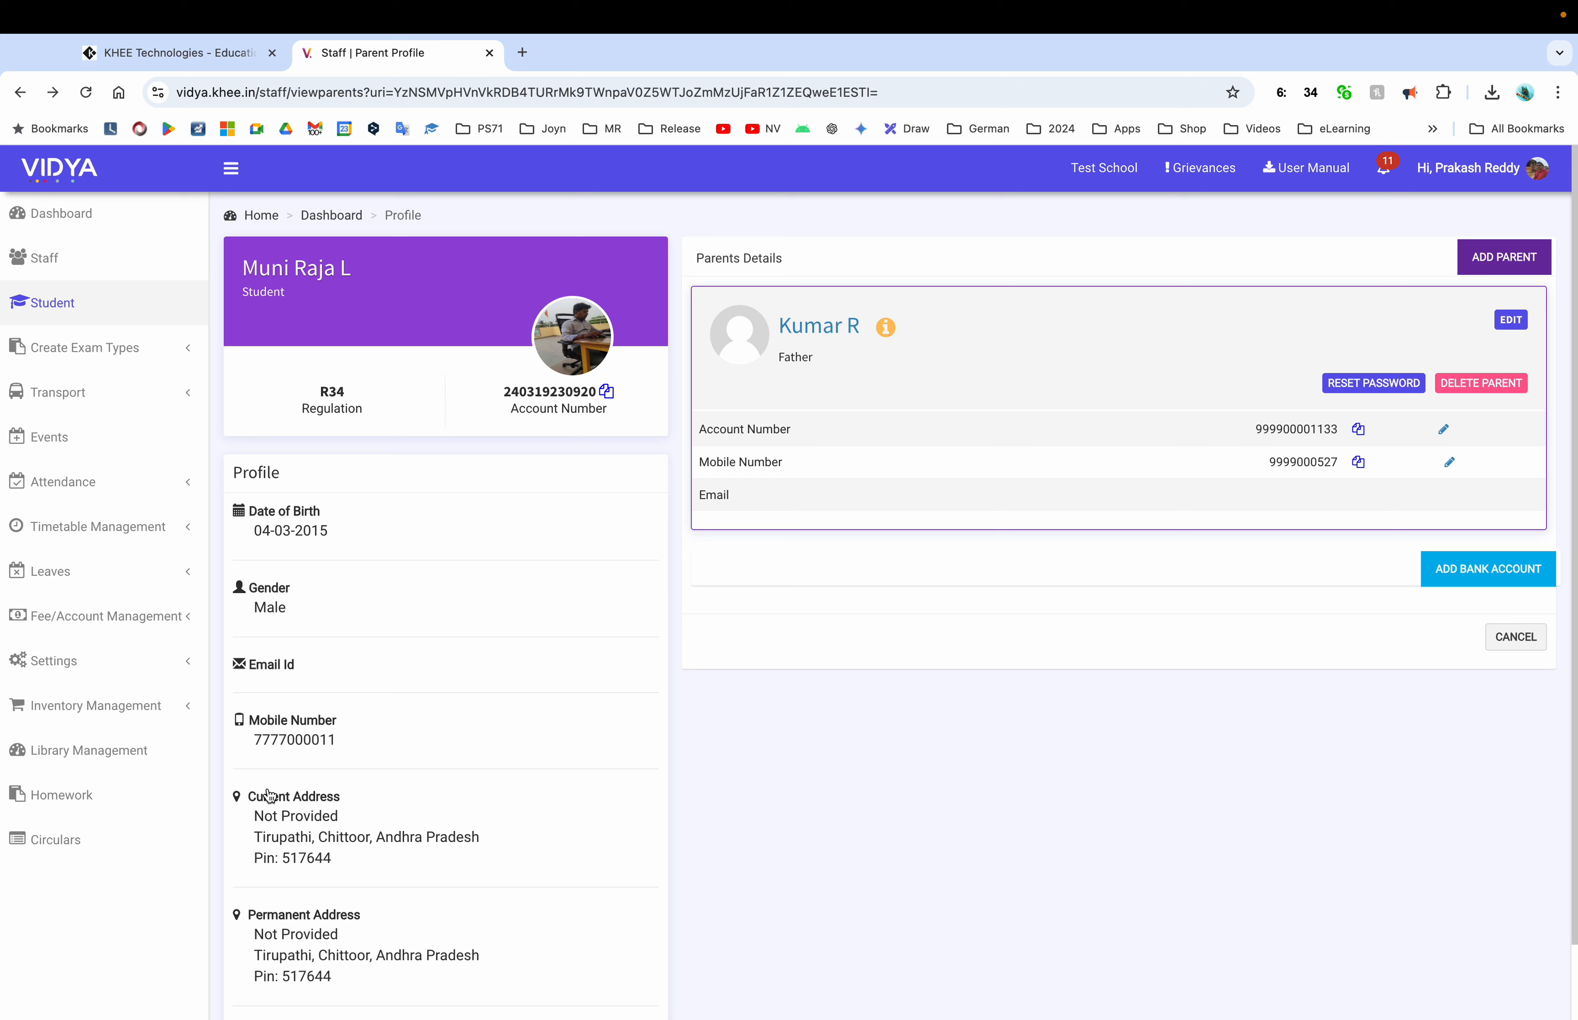
{"action": "left_click", "coordinate": [1515, 636]}
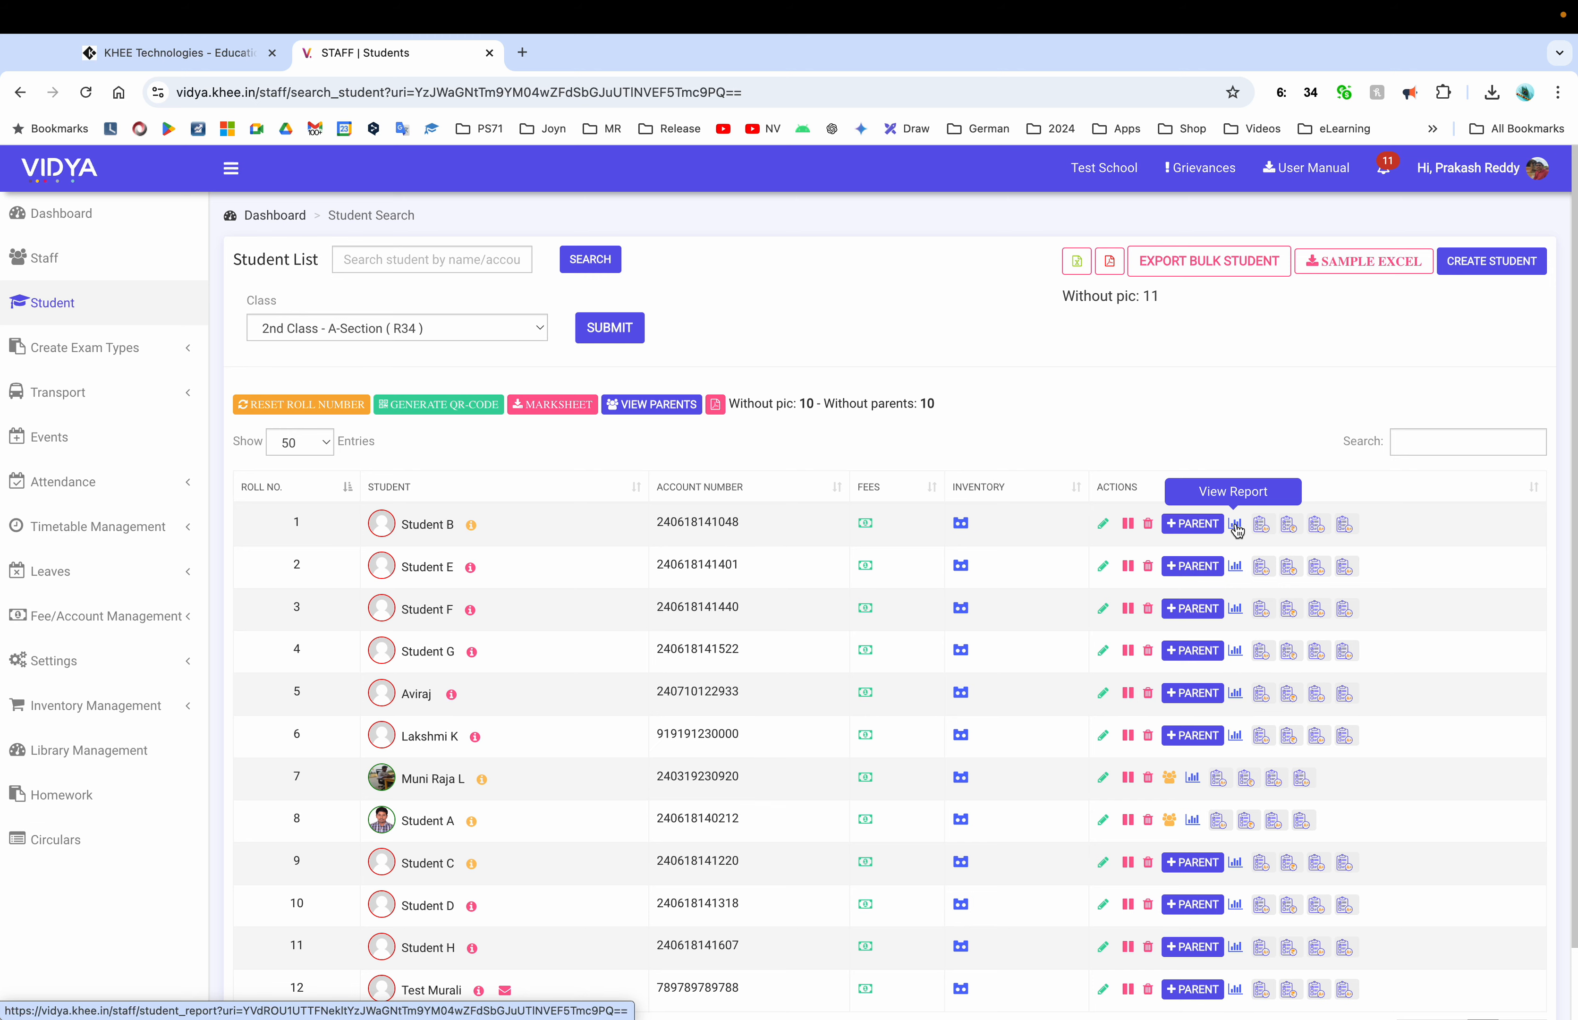
Open the roll-7 student's report in a new tab and check exam results for 1st, then 2nd Class A-Section
{"action": "left_click", "coordinate": [1192, 779]}
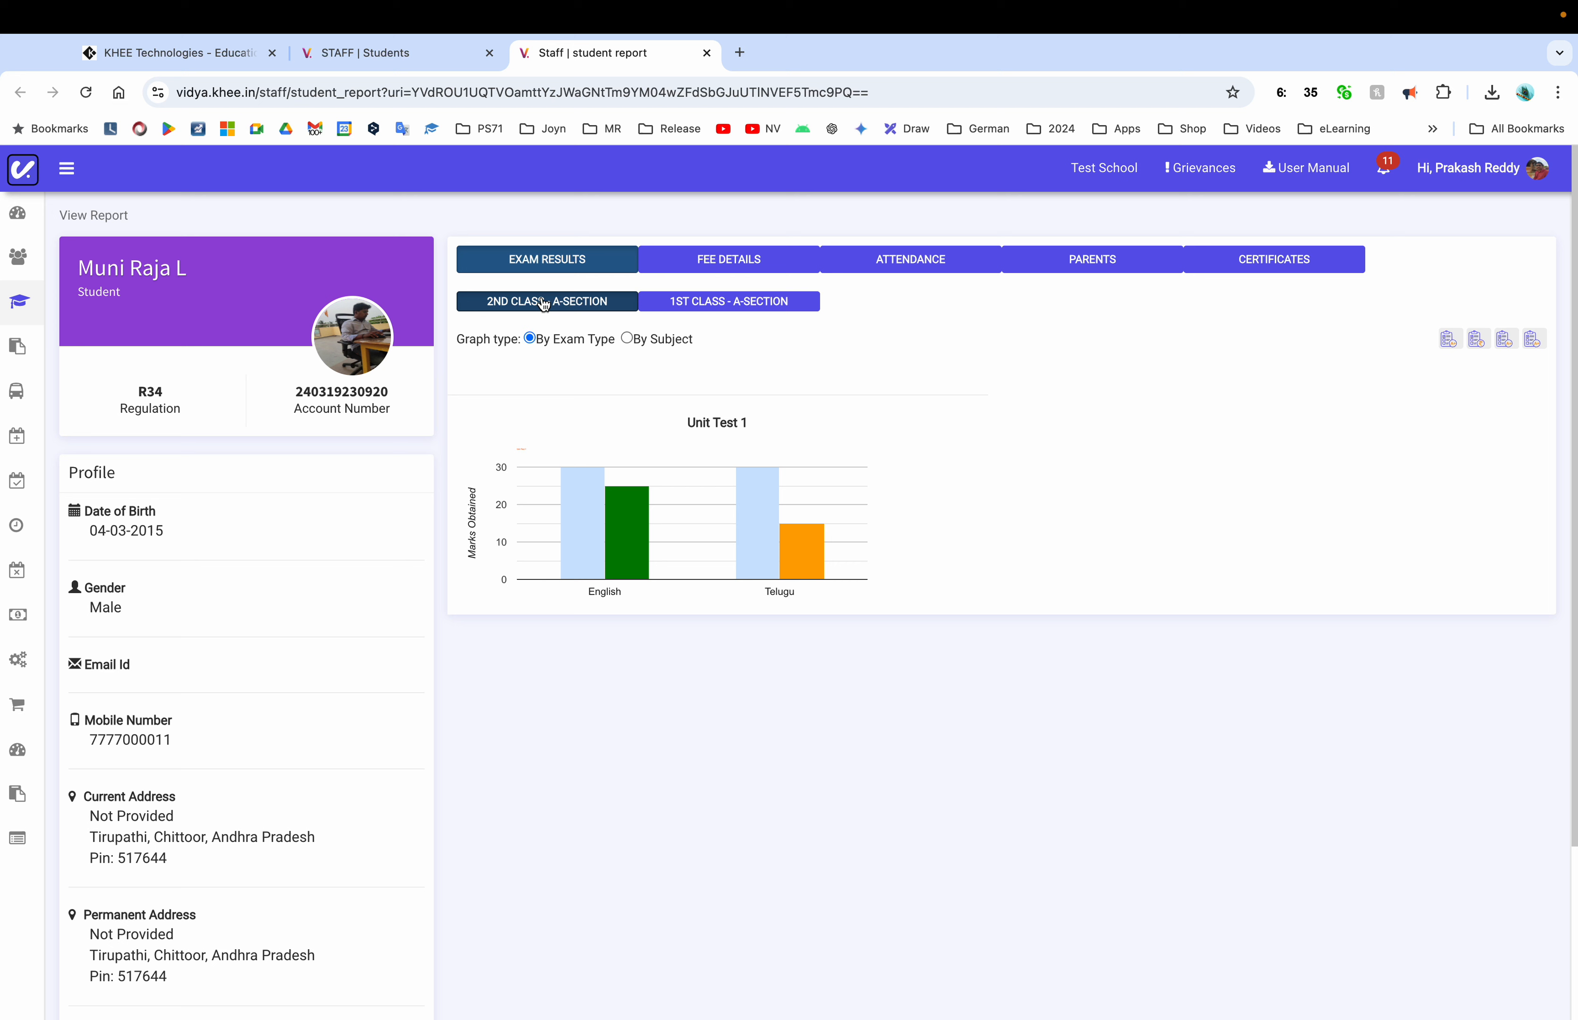
{"action": "left_click", "coordinate": [732, 302]}
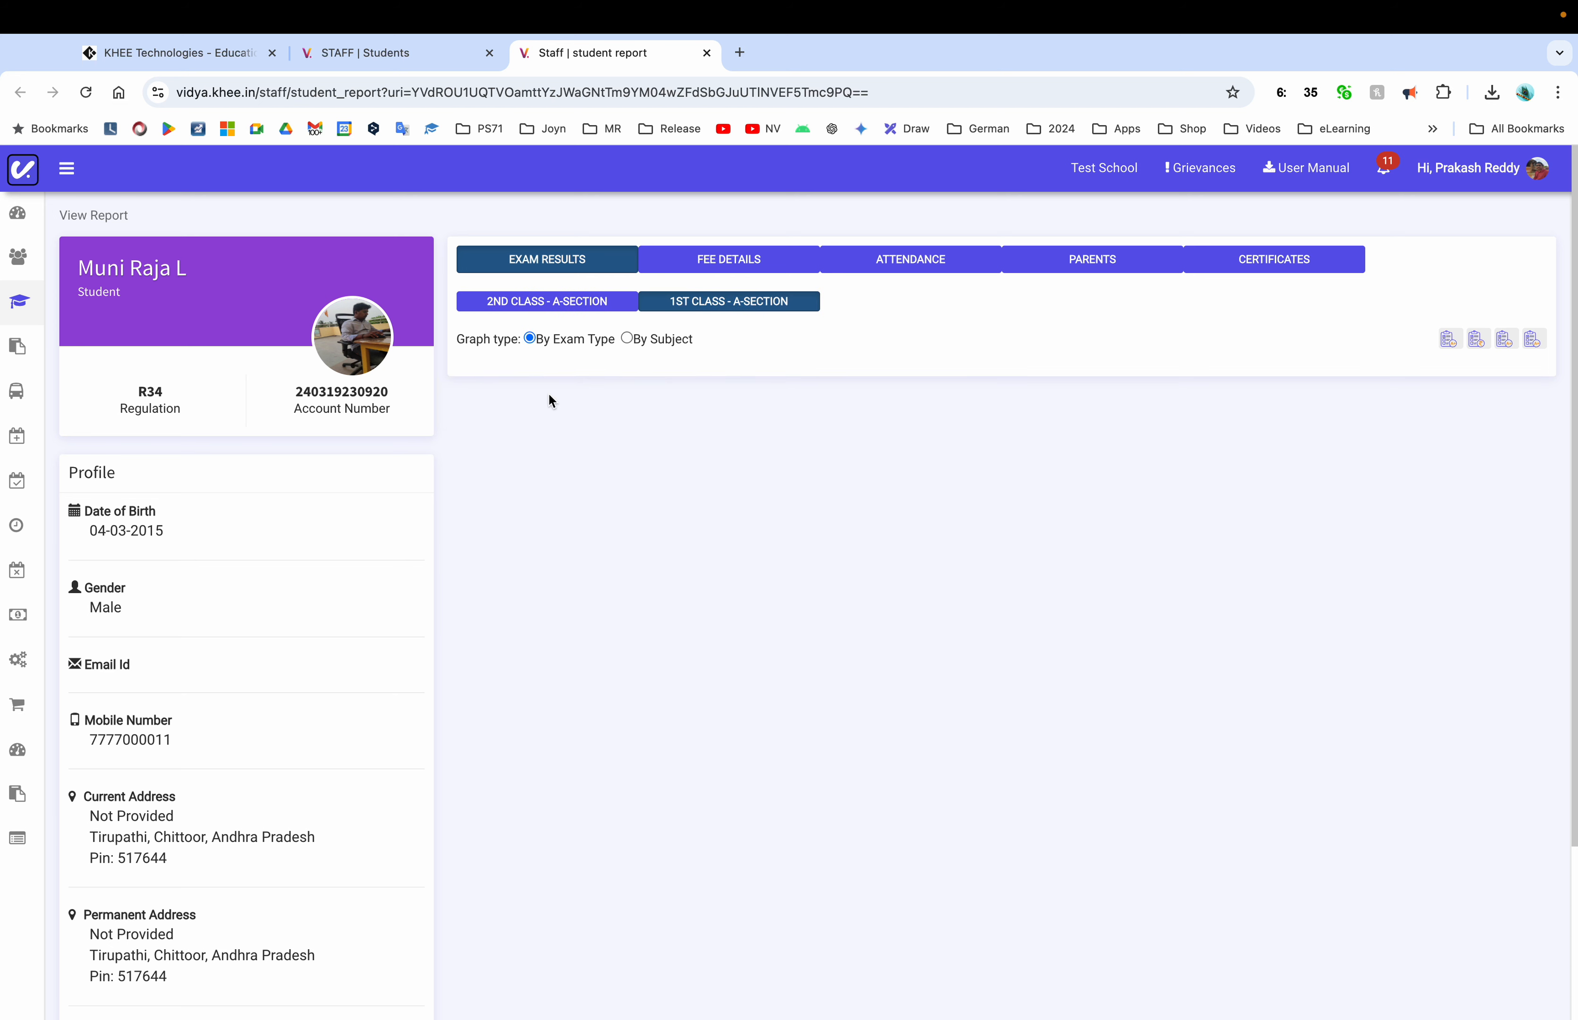
{"action": "left_click", "coordinate": [546, 301]}
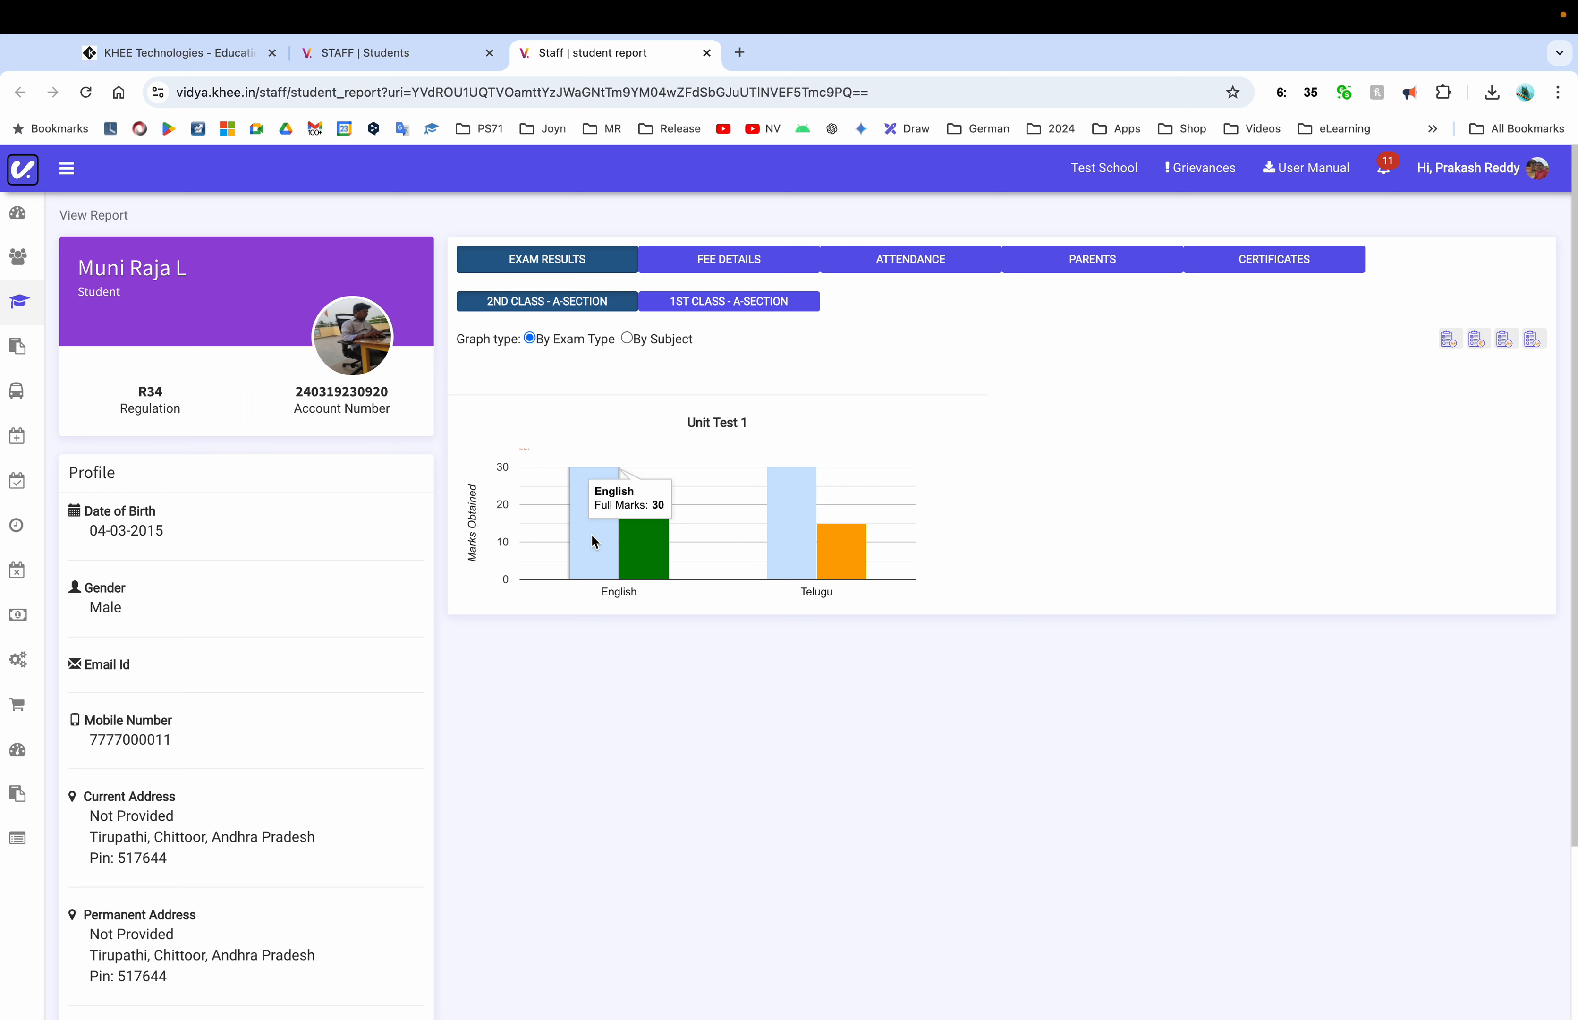
Show fee details: ₹29000 total, ₹0 discount, ₹2500 paid, ₹26500 due for FY24-25
{"action": "mouse_move", "coordinate": [650, 548]}
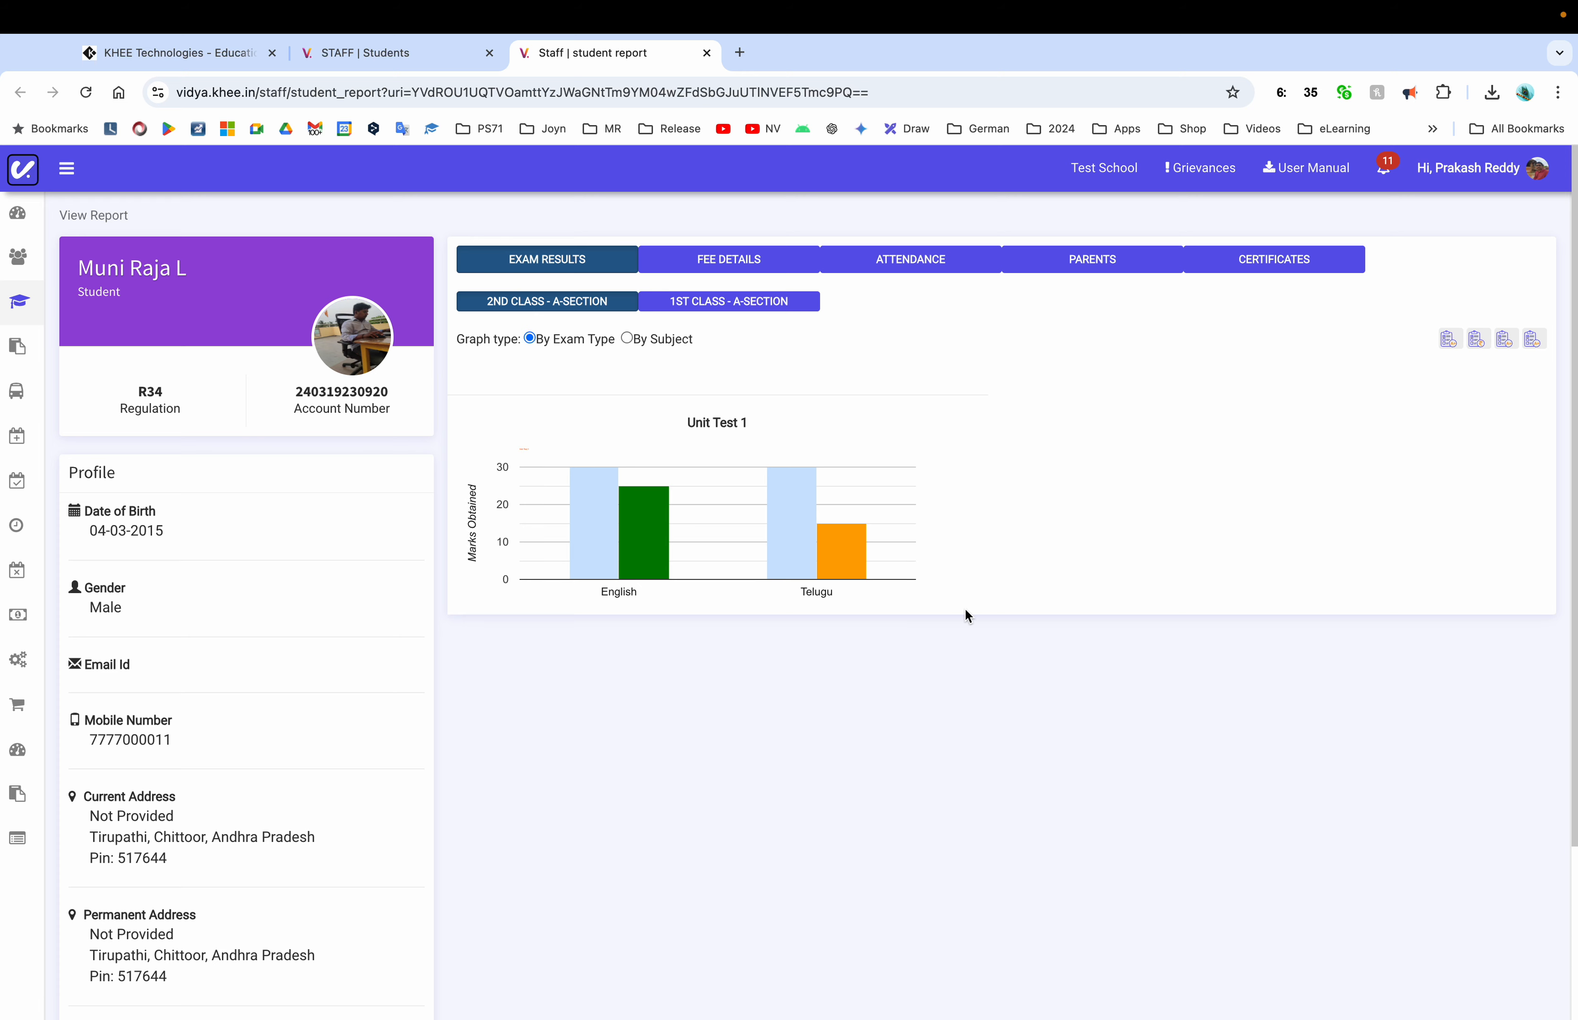
{"action": "scroll", "coordinate": [965, 609], "scroll_direction": "down", "scroll_amount": 3}
{"action": "scroll", "coordinate": [965, 610], "scroll_direction": "up", "scroll_amount": 3}
{"action": "left_click", "coordinate": [763, 271]}
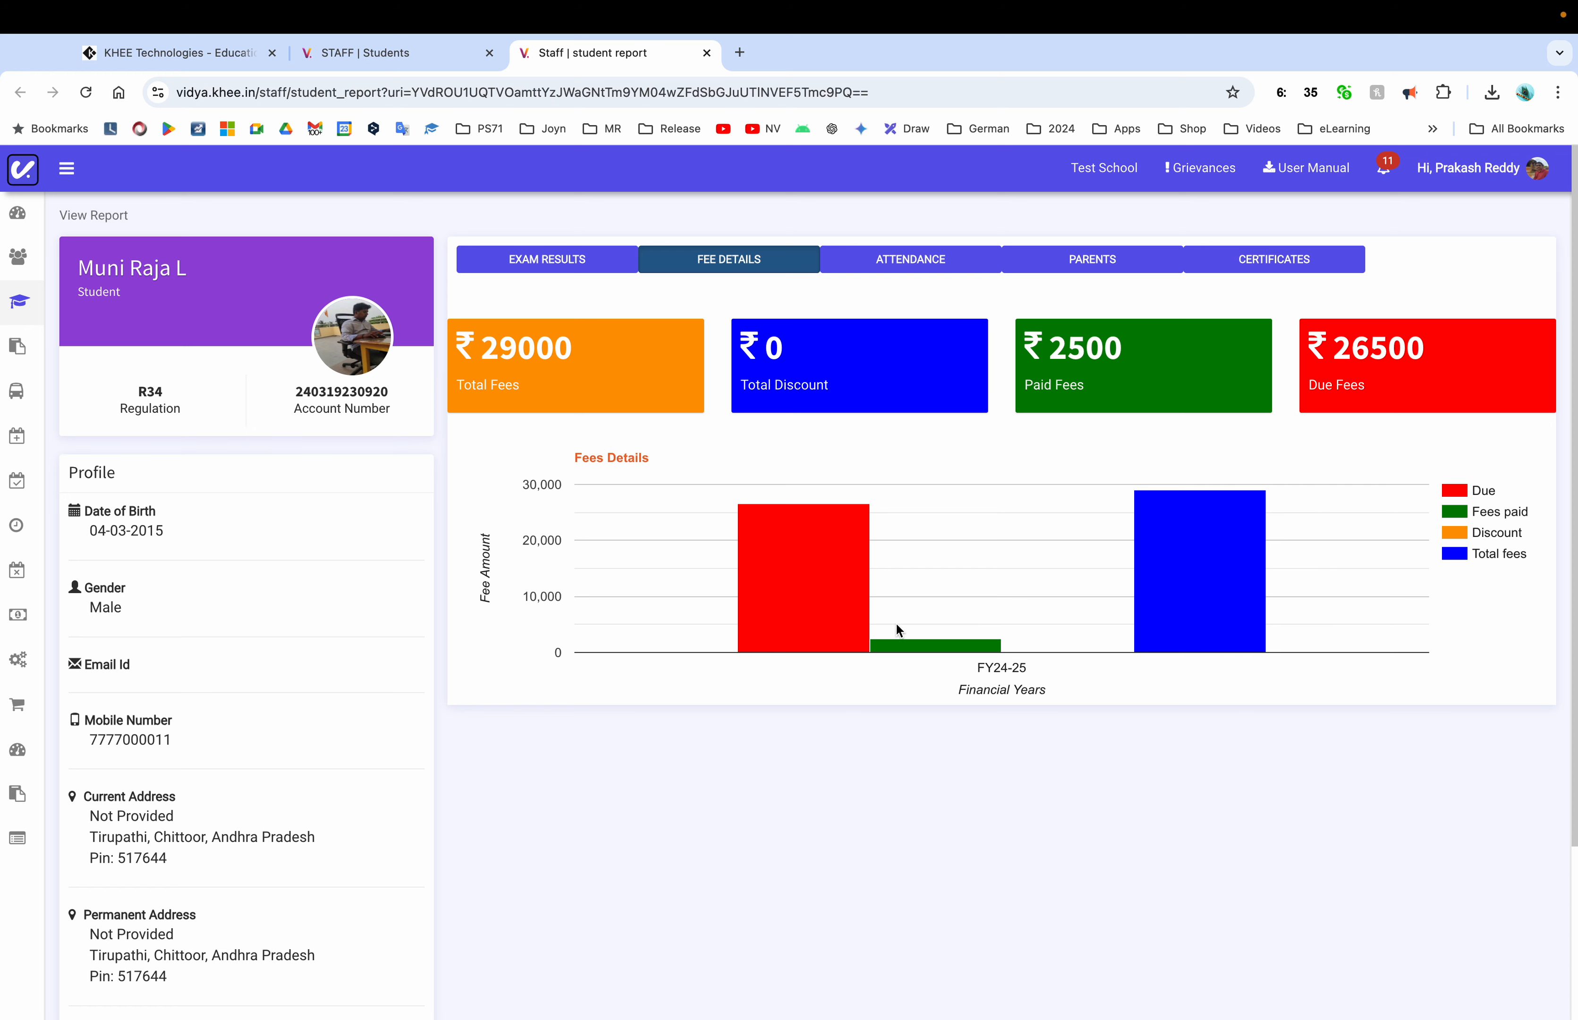
View the student's attendance, then close the report tab
{"action": "left_click", "coordinate": [913, 265]}
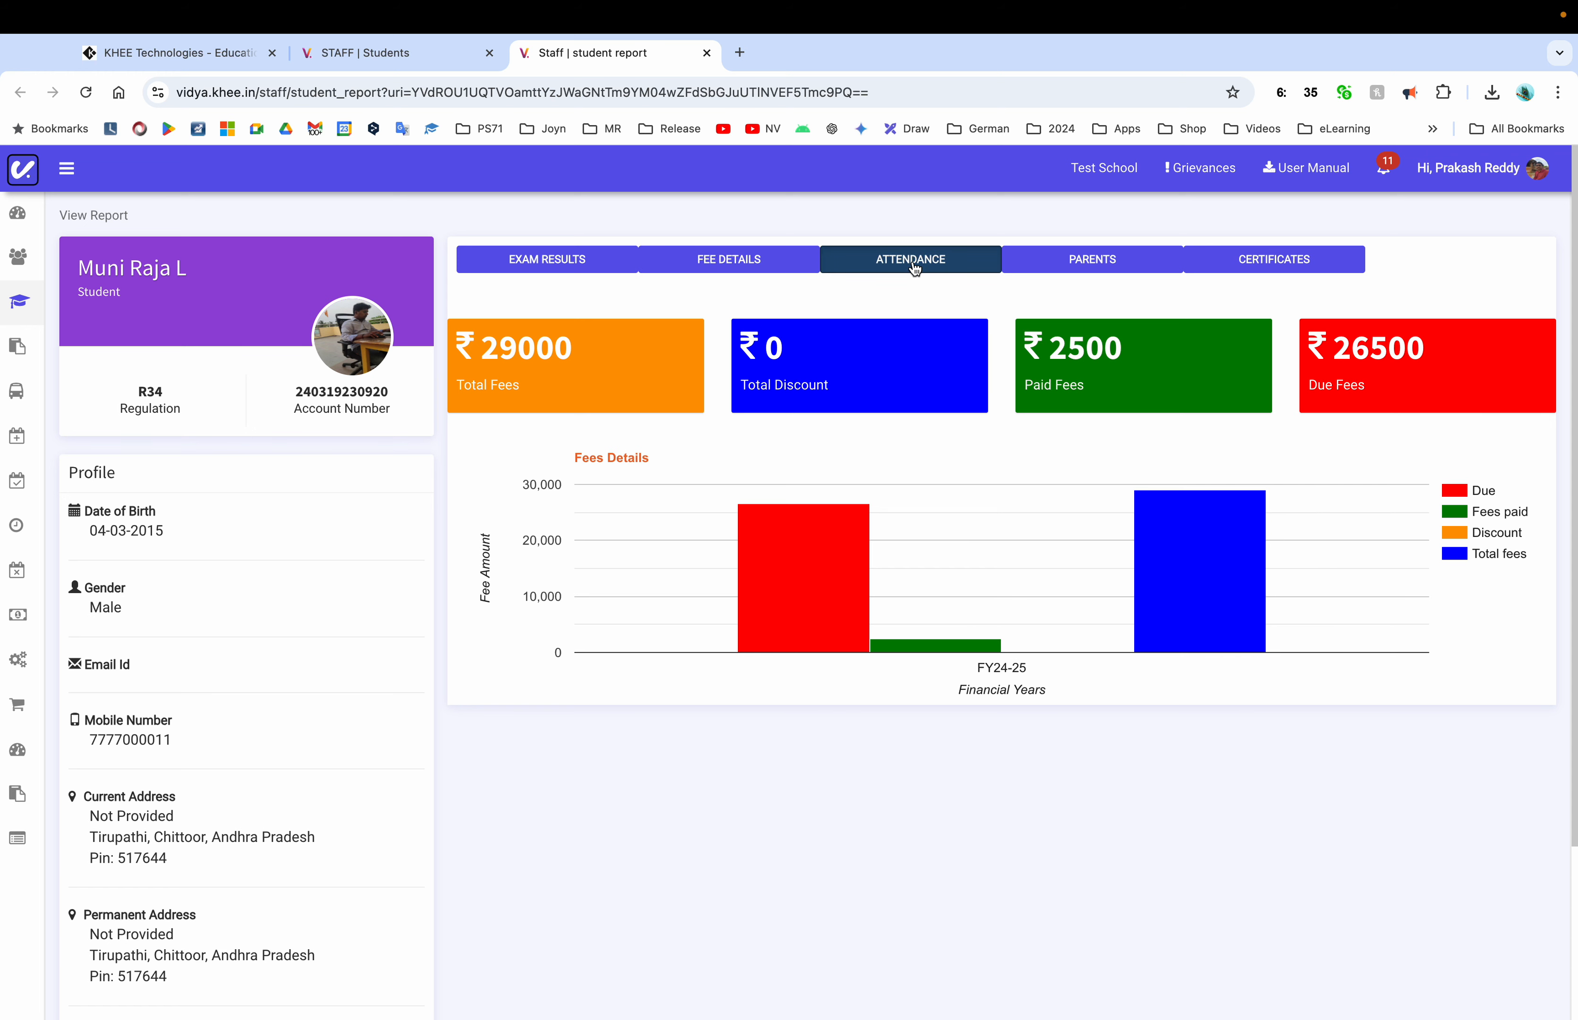
{"action": "key", "text": "super+w"}
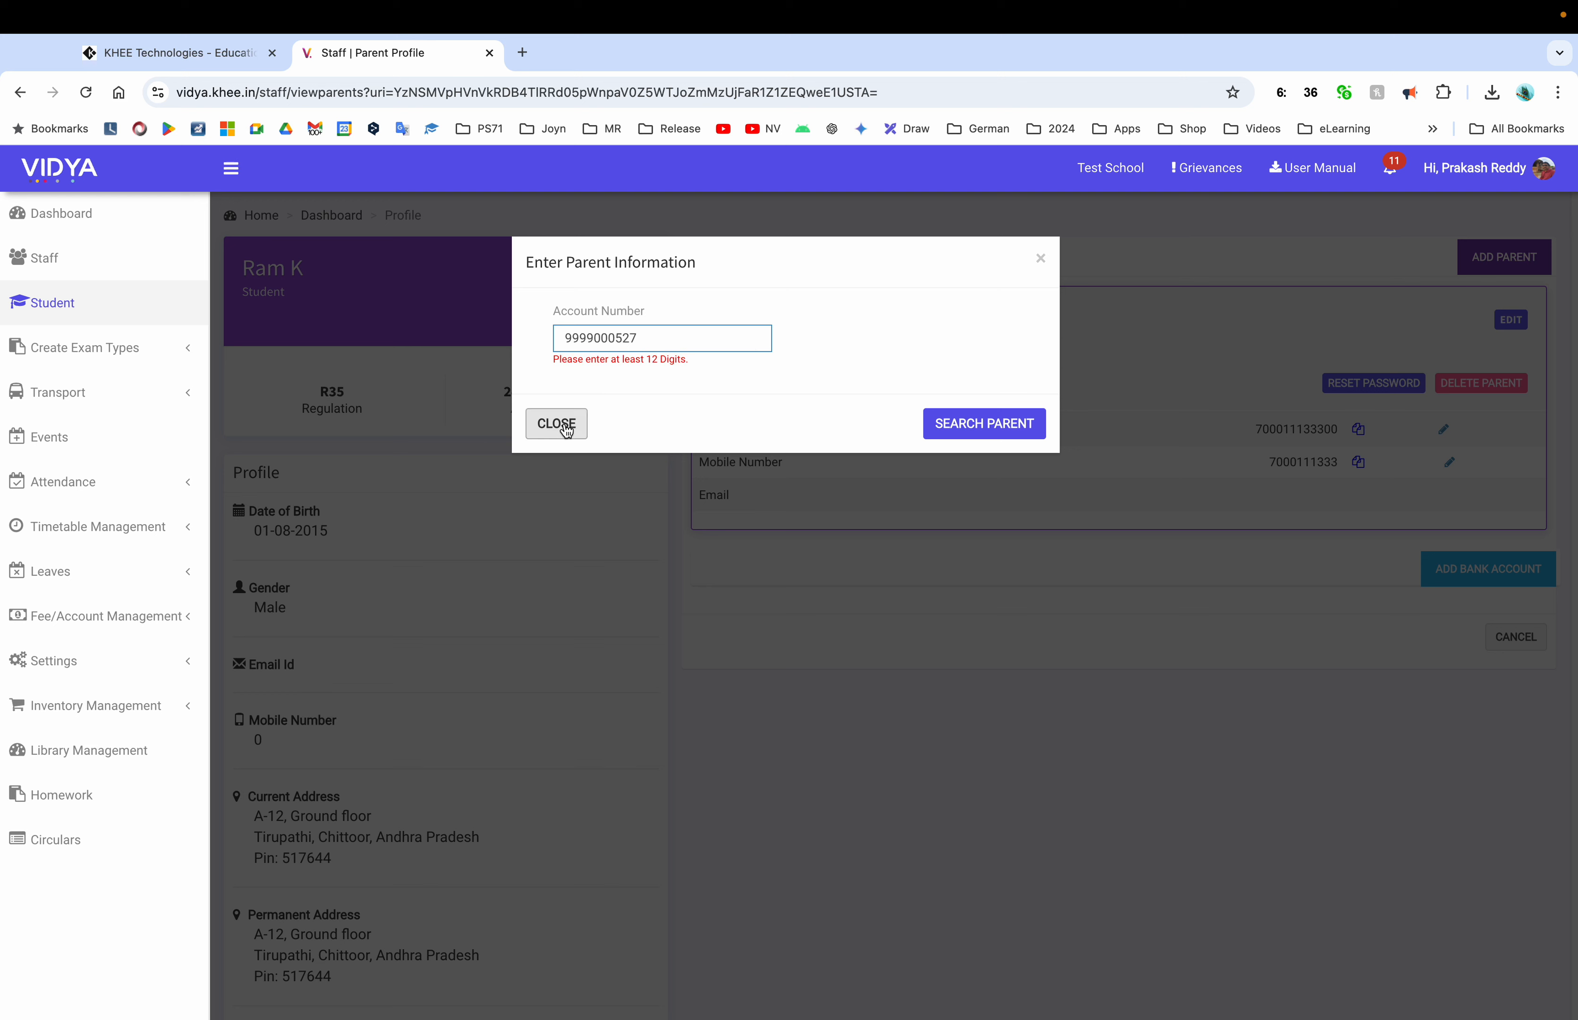
Finish the parent account number, search it, dismiss the not-found alert, and return to the student list
{"action": "type", "text": "00"}
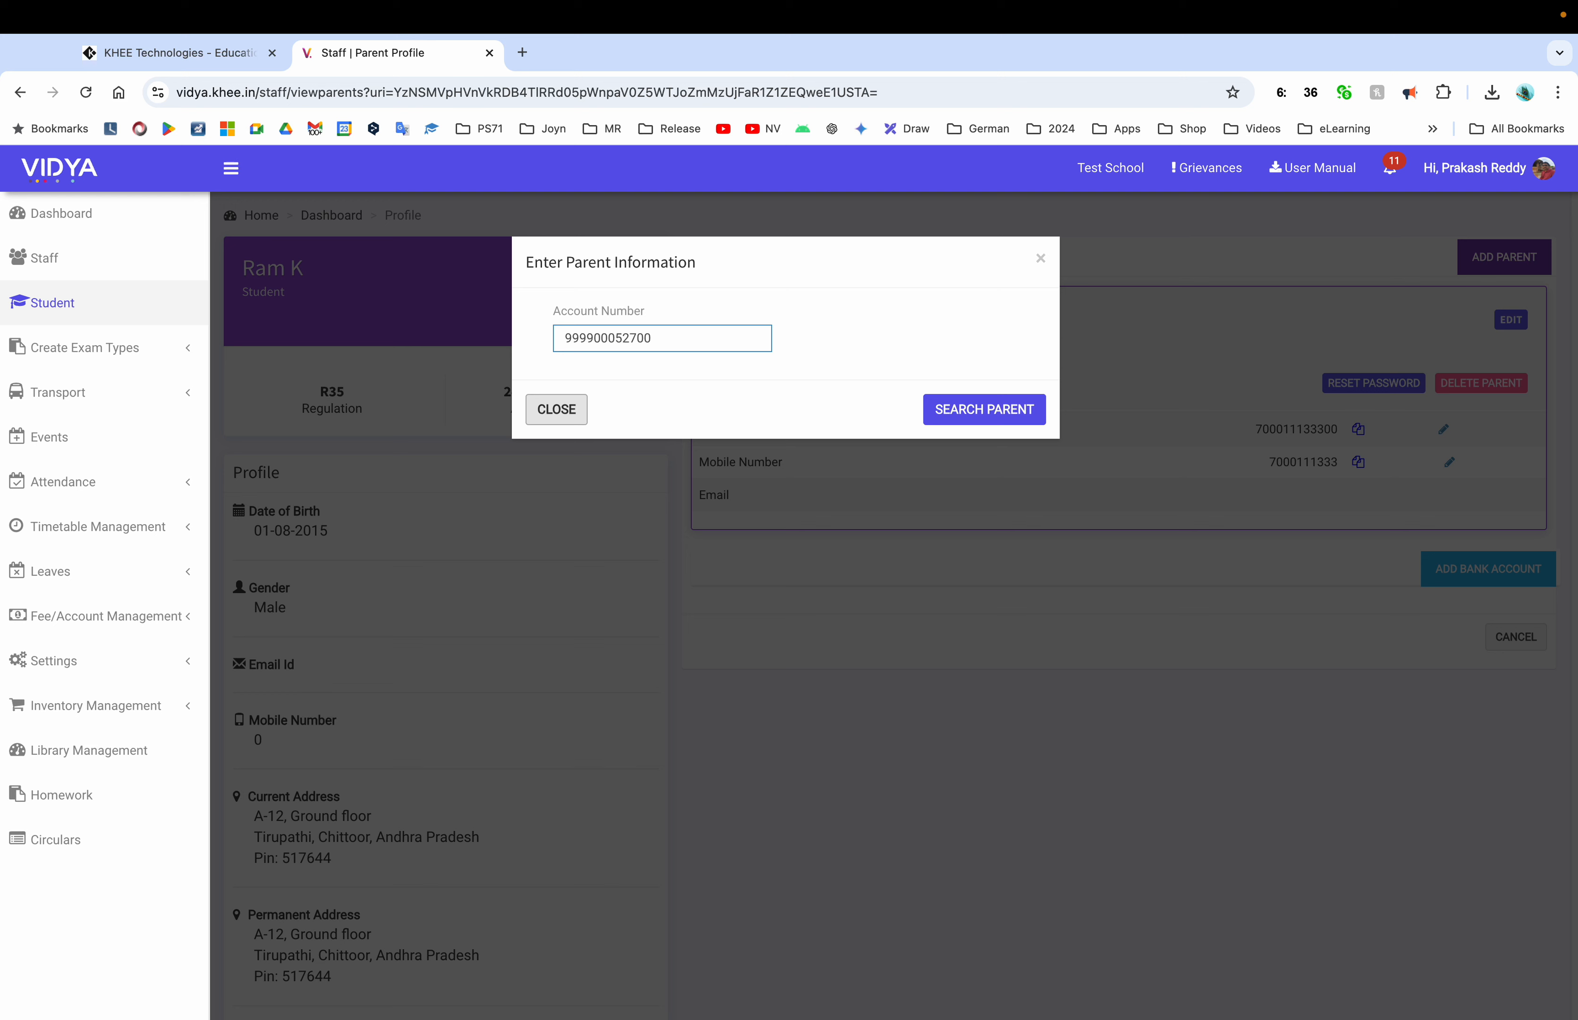
{"action": "left_click", "coordinate": [944, 425]}
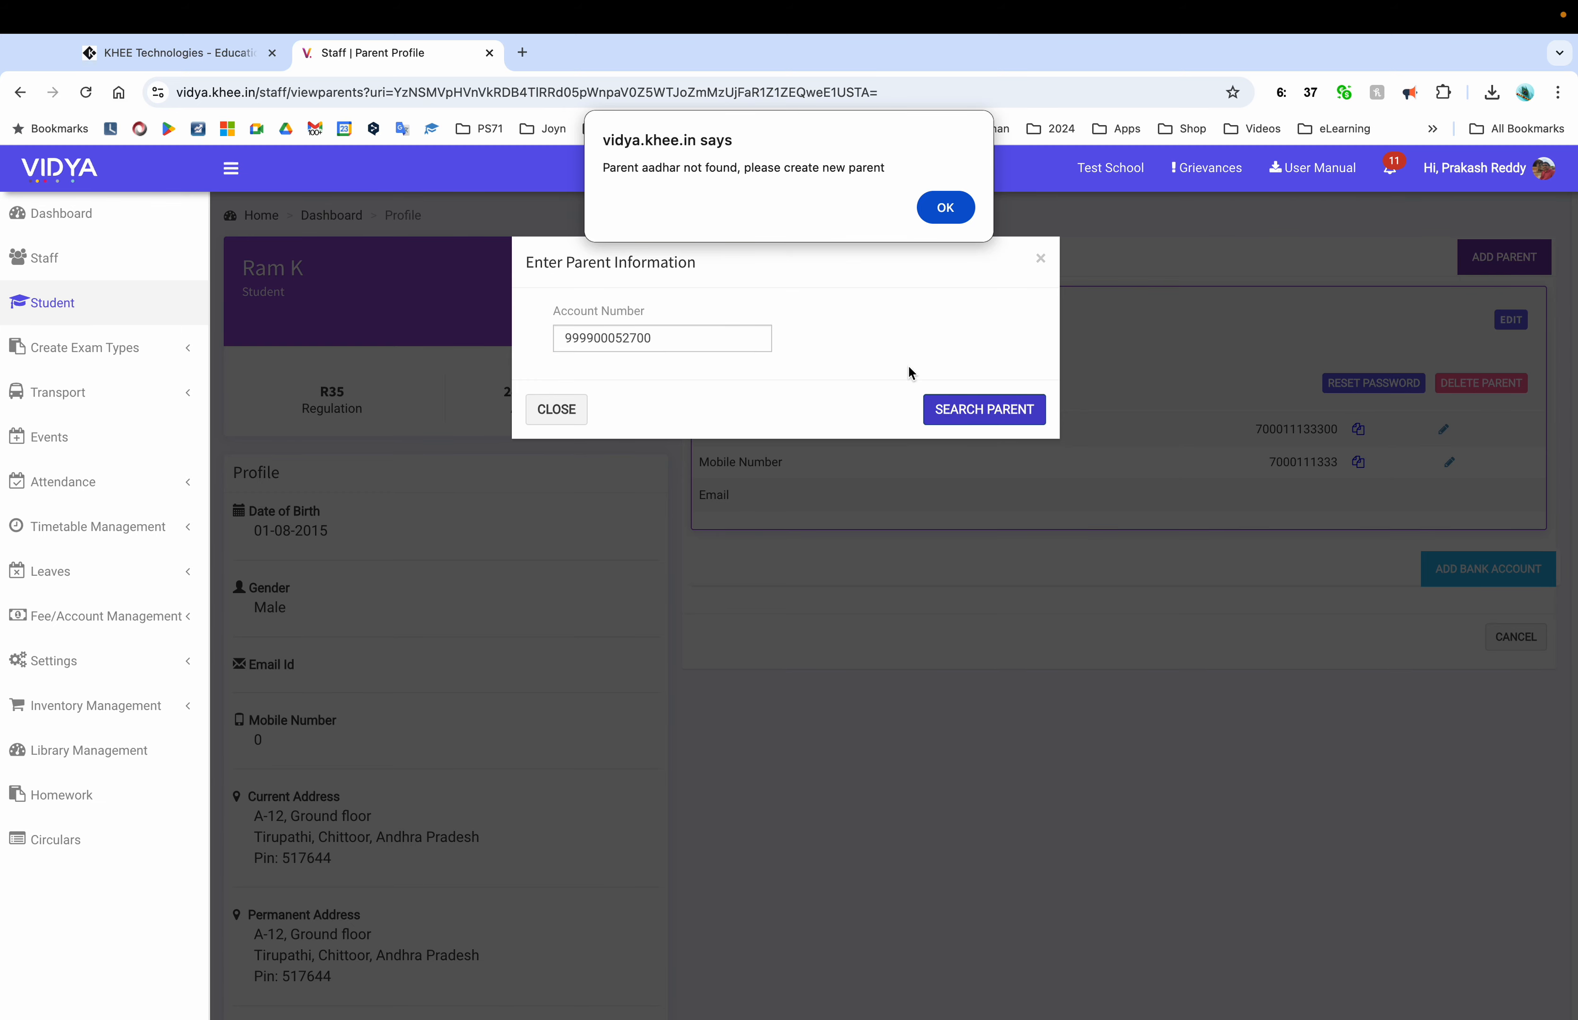
{"action": "key", "text": "Return"}
{"action": "left_click", "coordinate": [53, 303]}
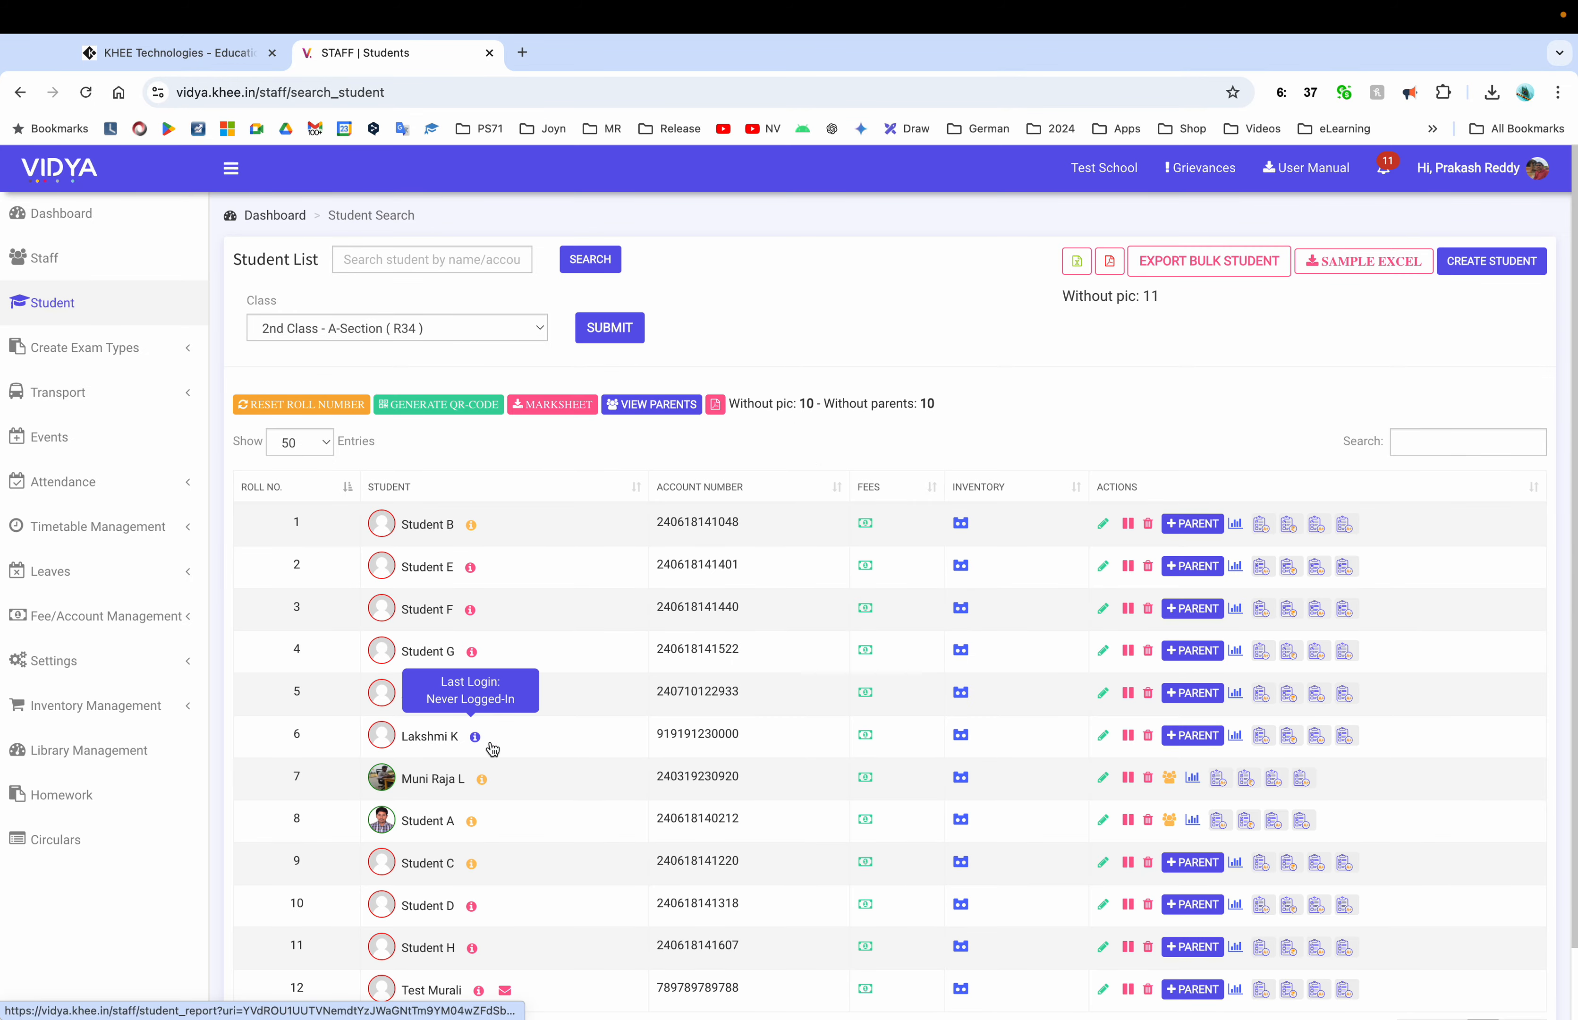
Copy the father's account number from the roll-7 student's parent profile
{"action": "left_click", "coordinate": [1170, 780]}
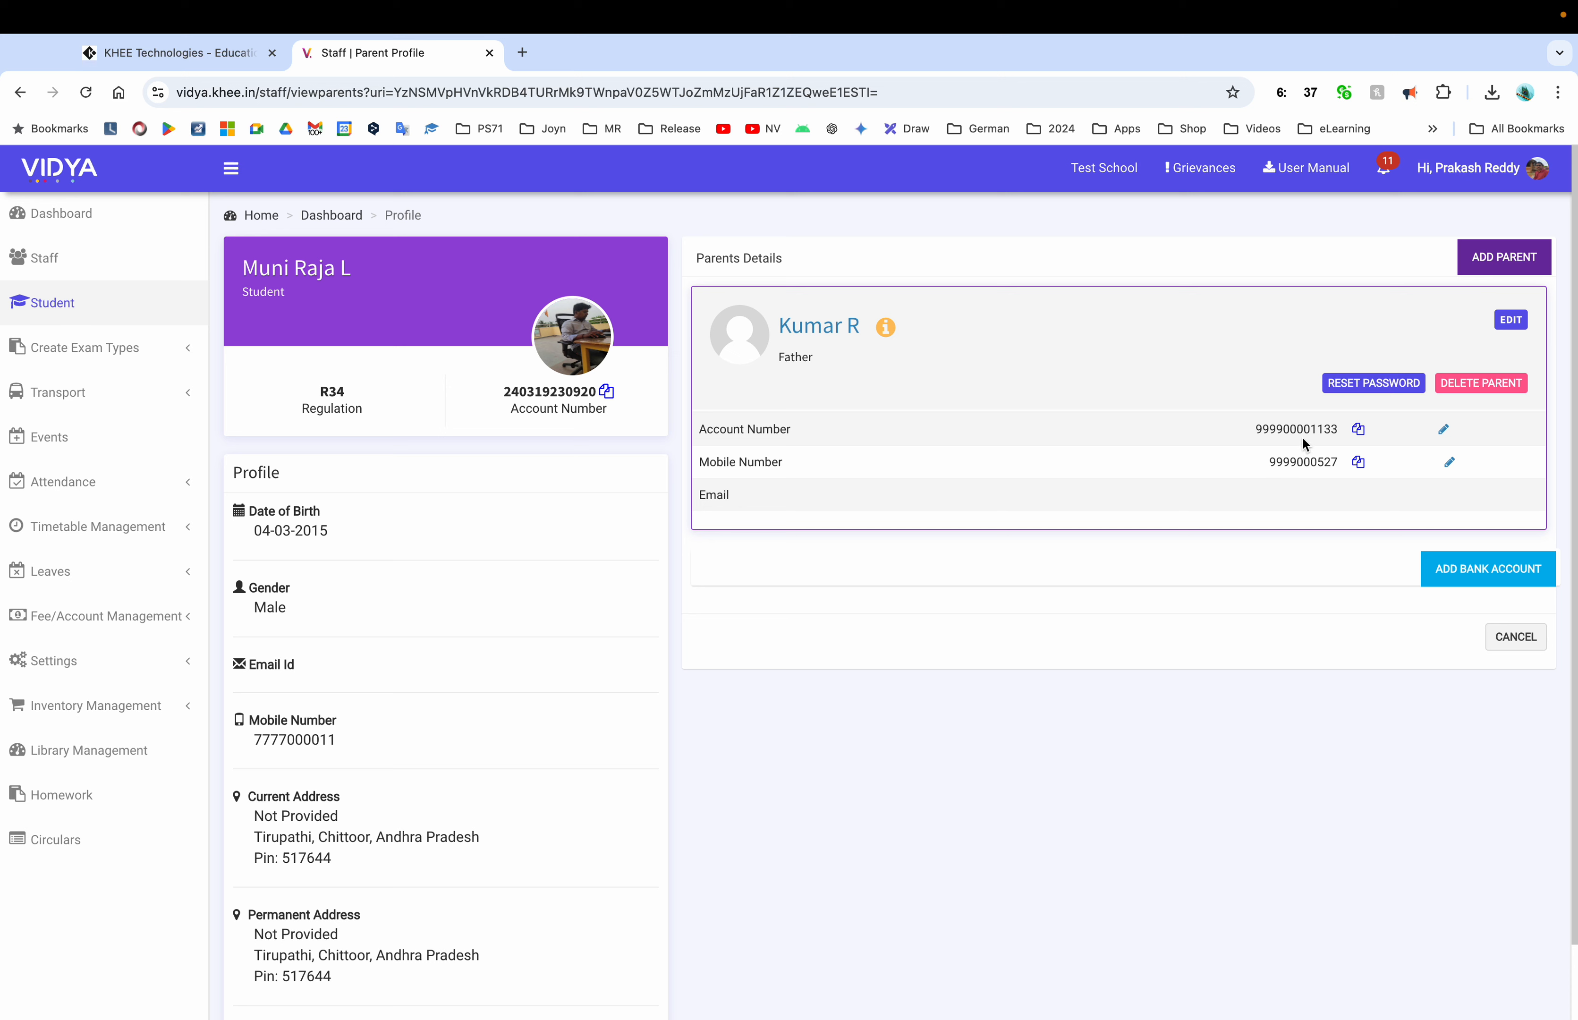
{"action": "double_click", "coordinate": [1284, 464]}
{"action": "double_click", "coordinate": [1280, 431]}
{"action": "left_click", "coordinate": [1358, 431]}
Return to the student list and load 1st Class - A-Section (R35)
{"action": "left_click", "coordinate": [114, 316]}
{"action": "left_click", "coordinate": [403, 327]}
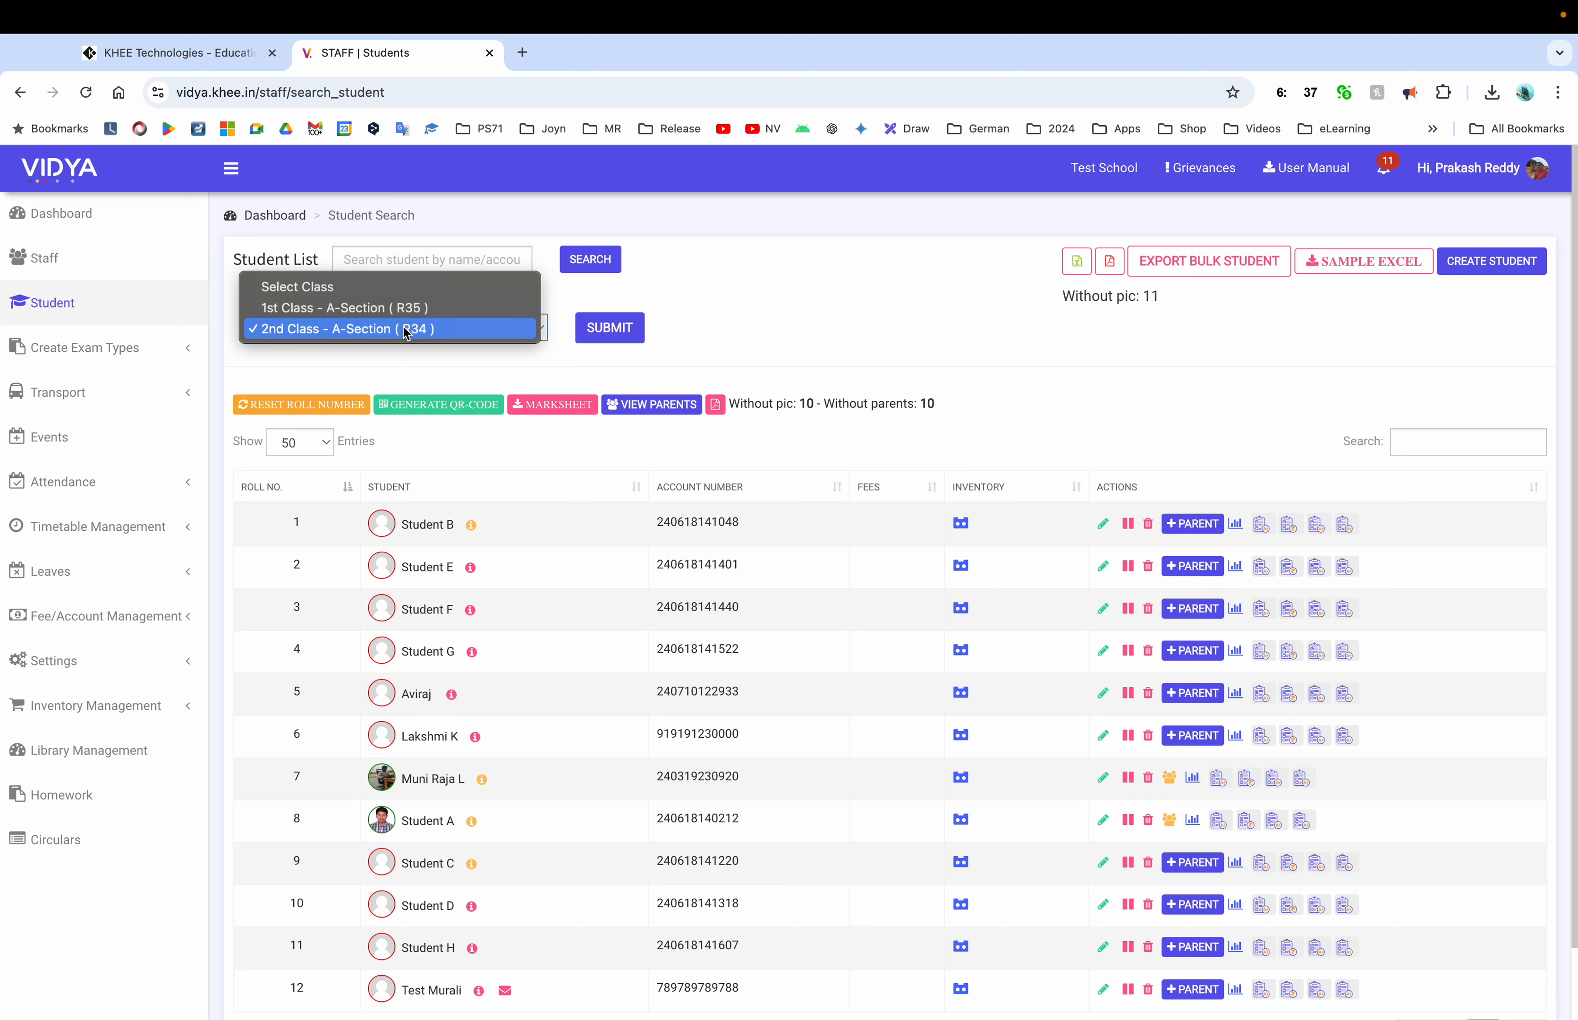
{"action": "left_click", "coordinate": [359, 309]}
{"action": "left_click", "coordinate": [609, 328]}
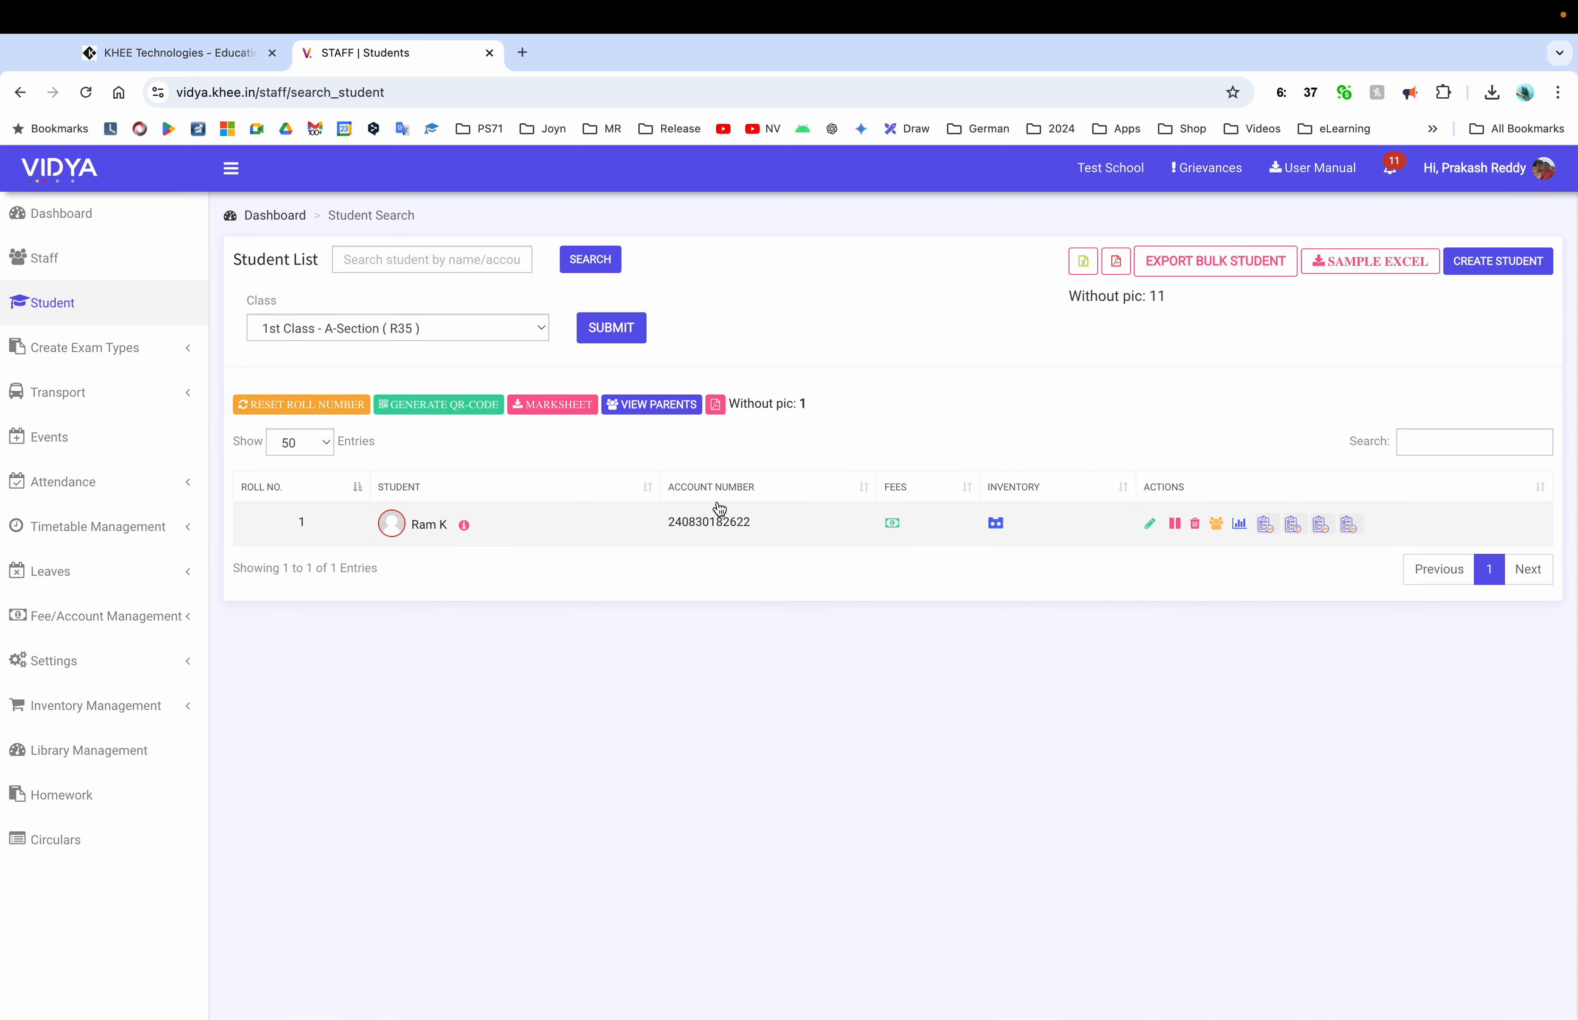
Open the 1st Class student's parents, then the roll-7 2nd Class student's parent profile in a new tab
{"action": "left_click", "coordinate": [1215, 523]}
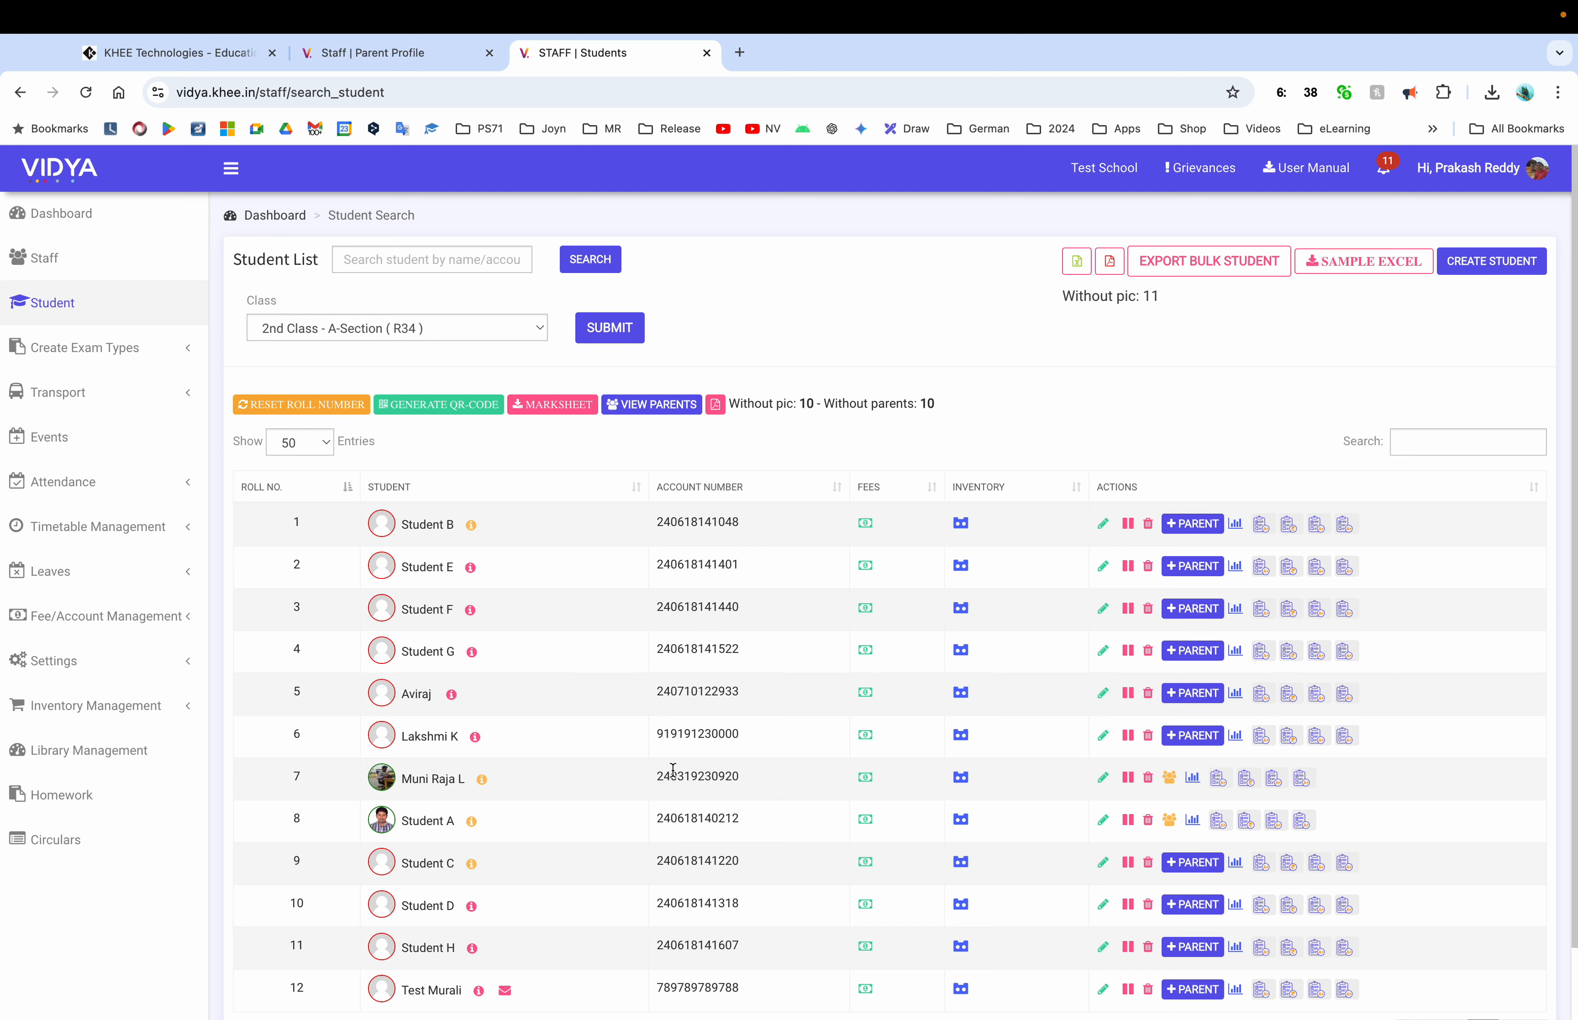
{"action": "scroll", "coordinate": [671, 766], "scroll_direction": "down", "scroll_amount": 2}
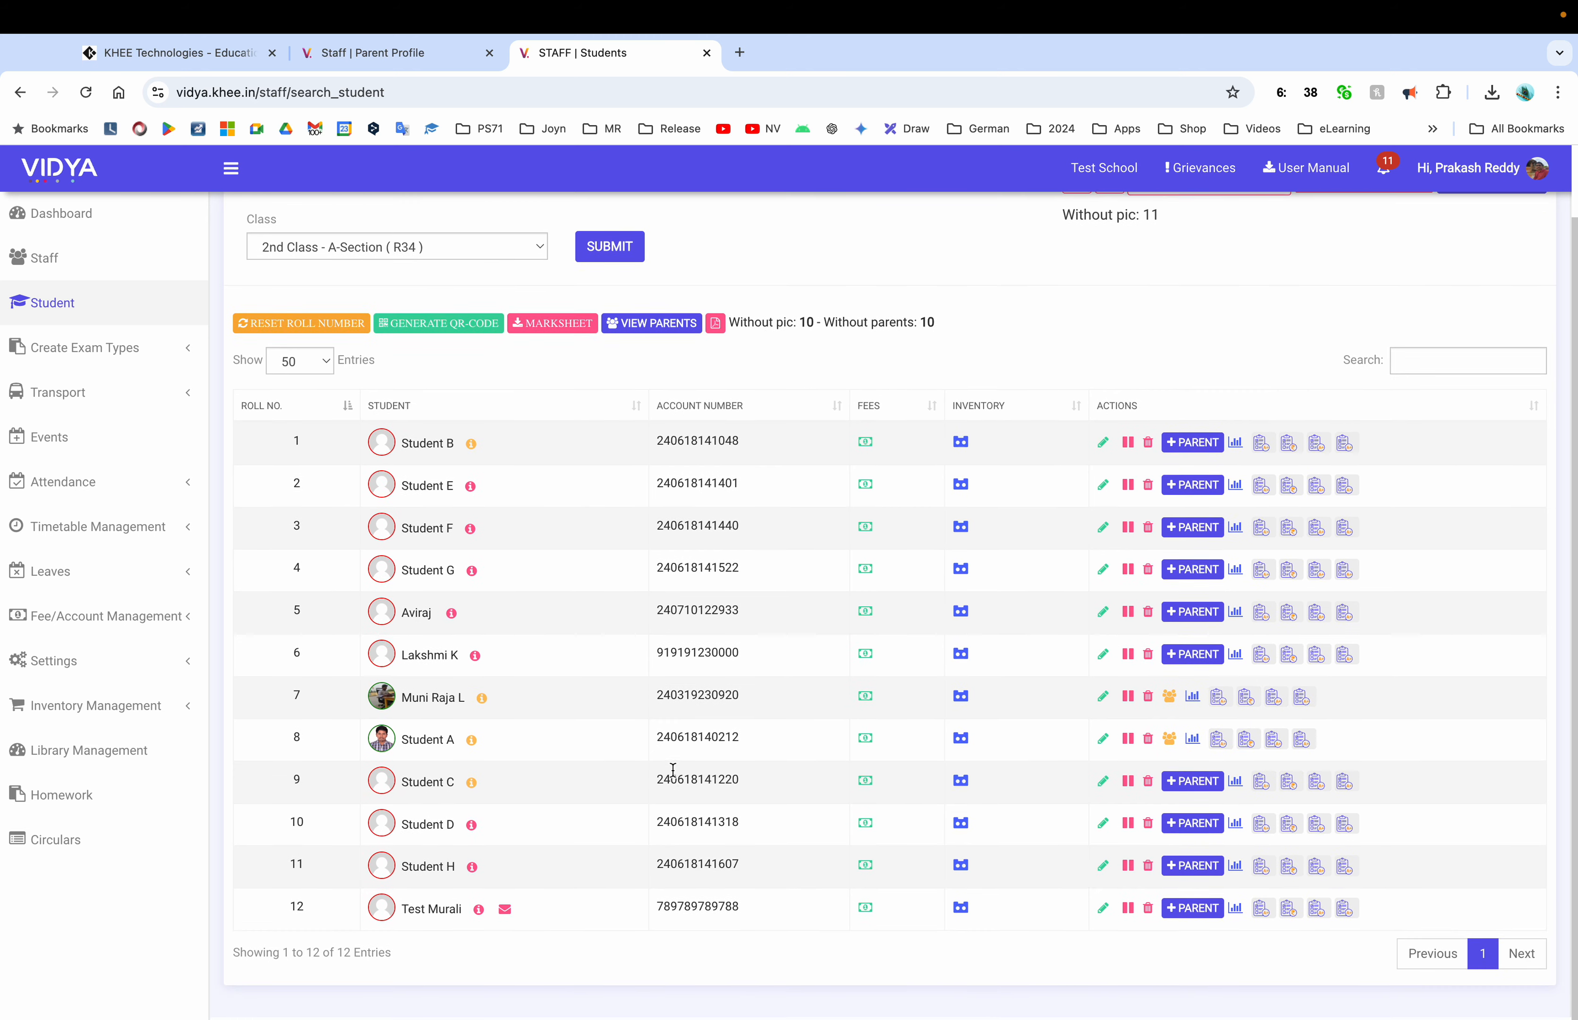
{"action": "left_click", "coordinate": [1169, 698]}
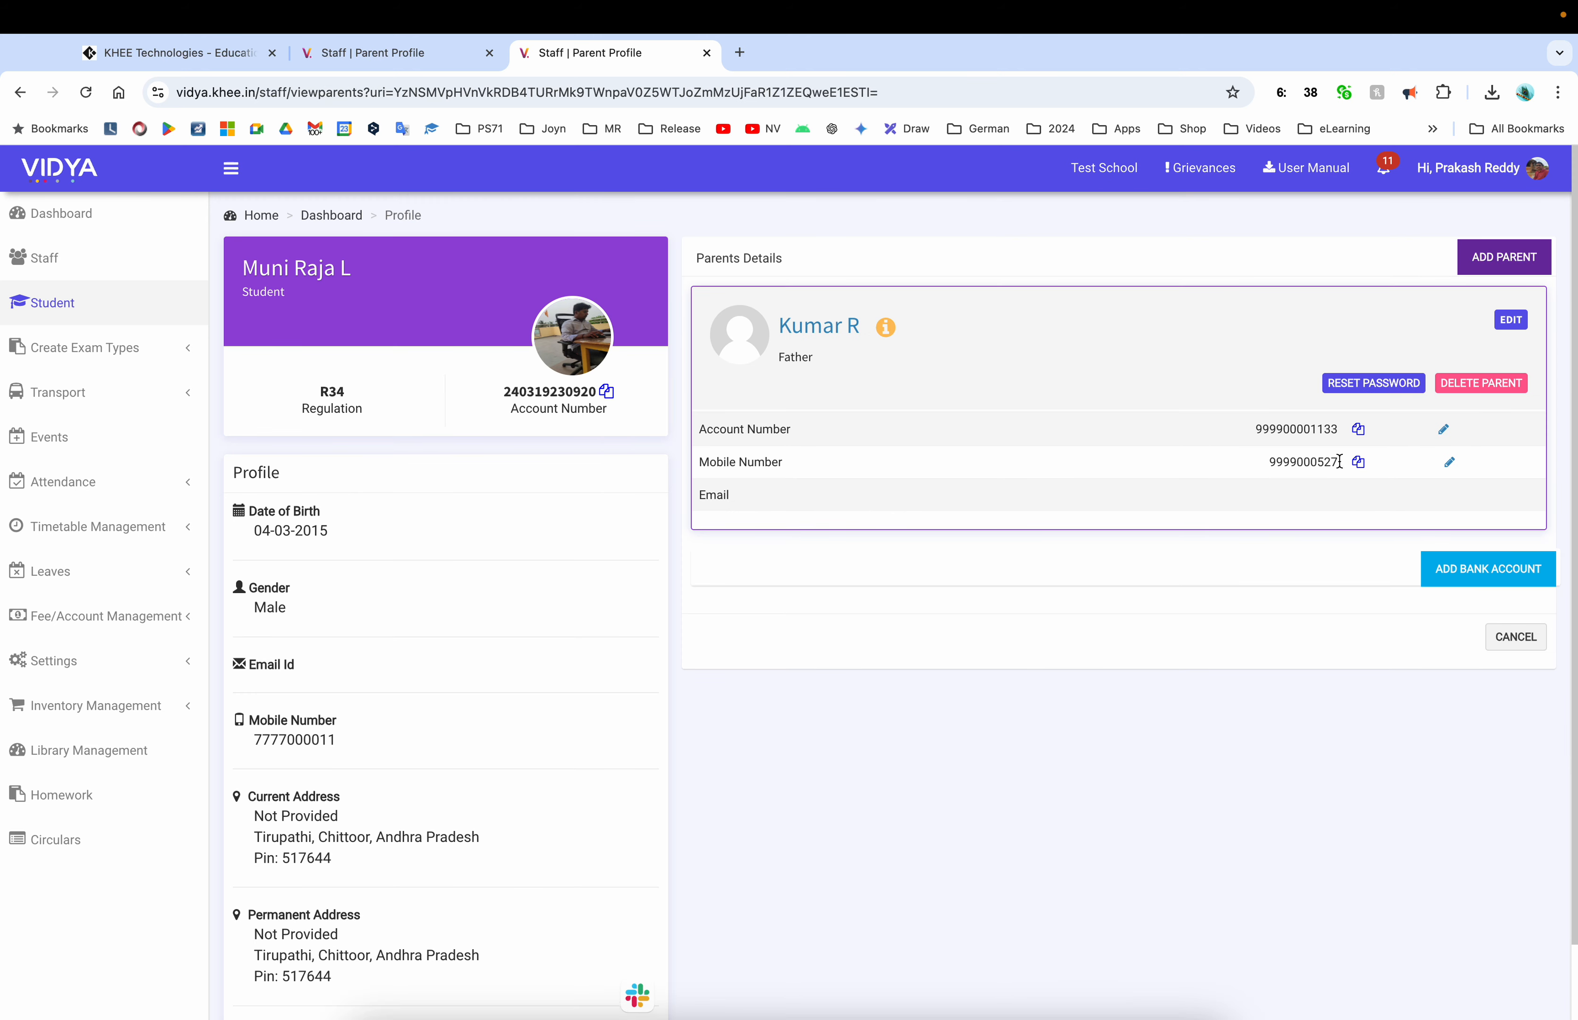
Back on the 1st Class student's profile, enter the parent's mobile number and search for the parent
{"action": "left_click", "coordinate": [345, 17]}
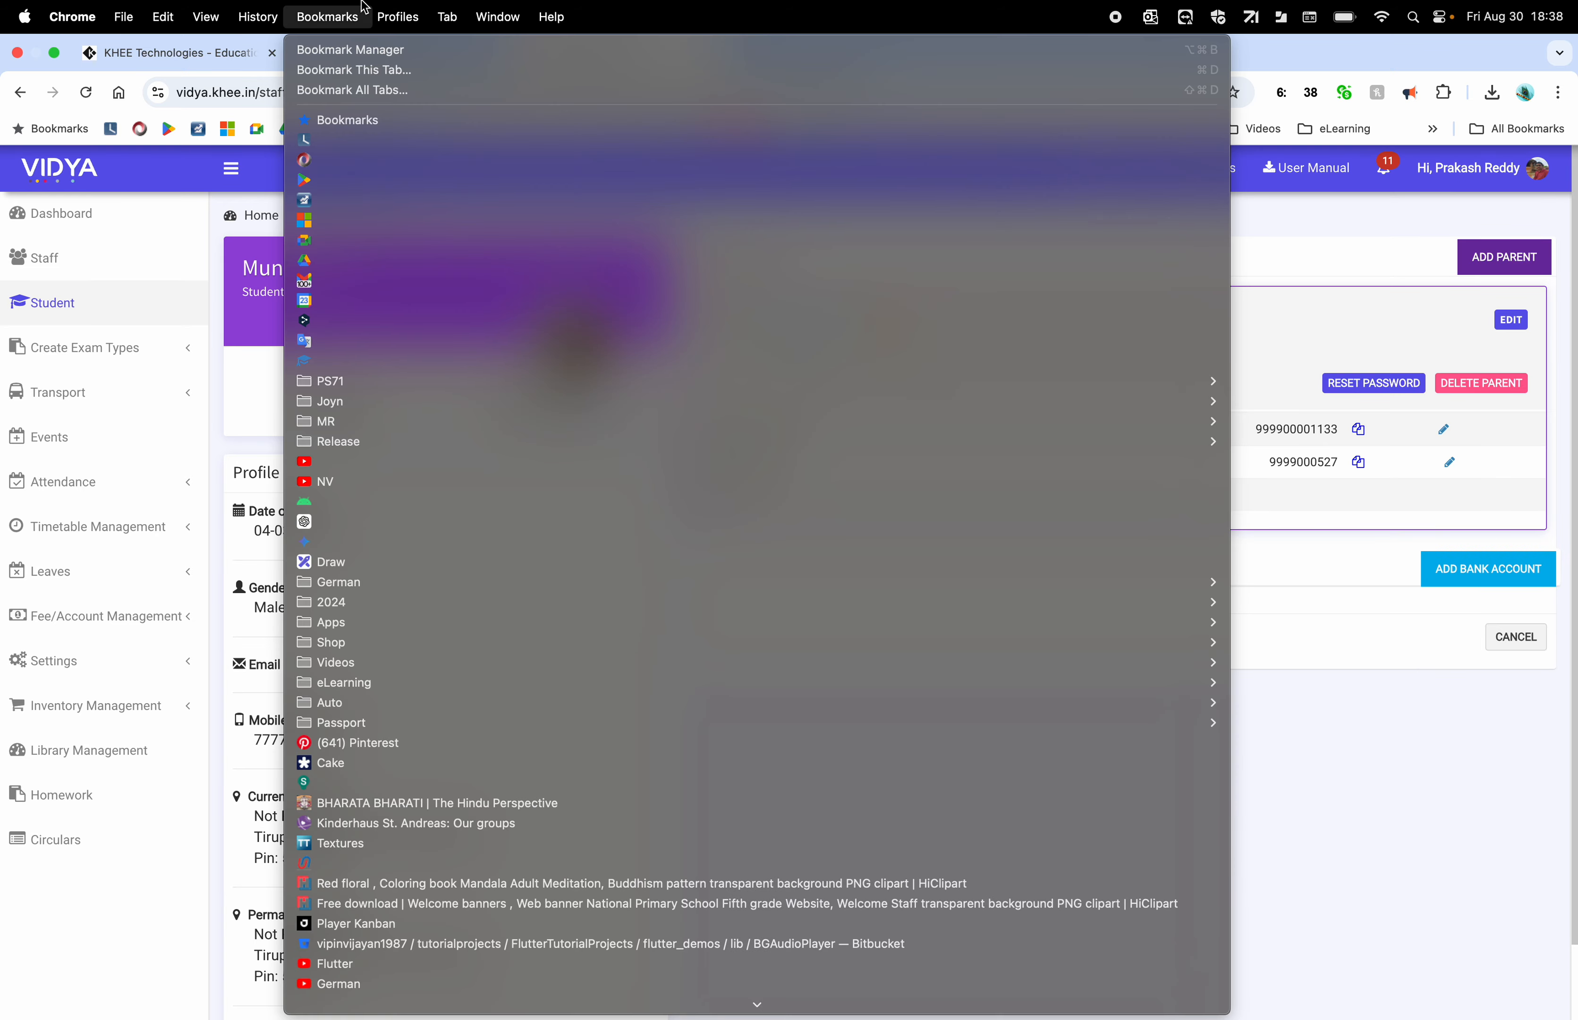
{"action": "left_click", "coordinate": [398, 53]}
{"action": "left_click", "coordinate": [405, 53]}
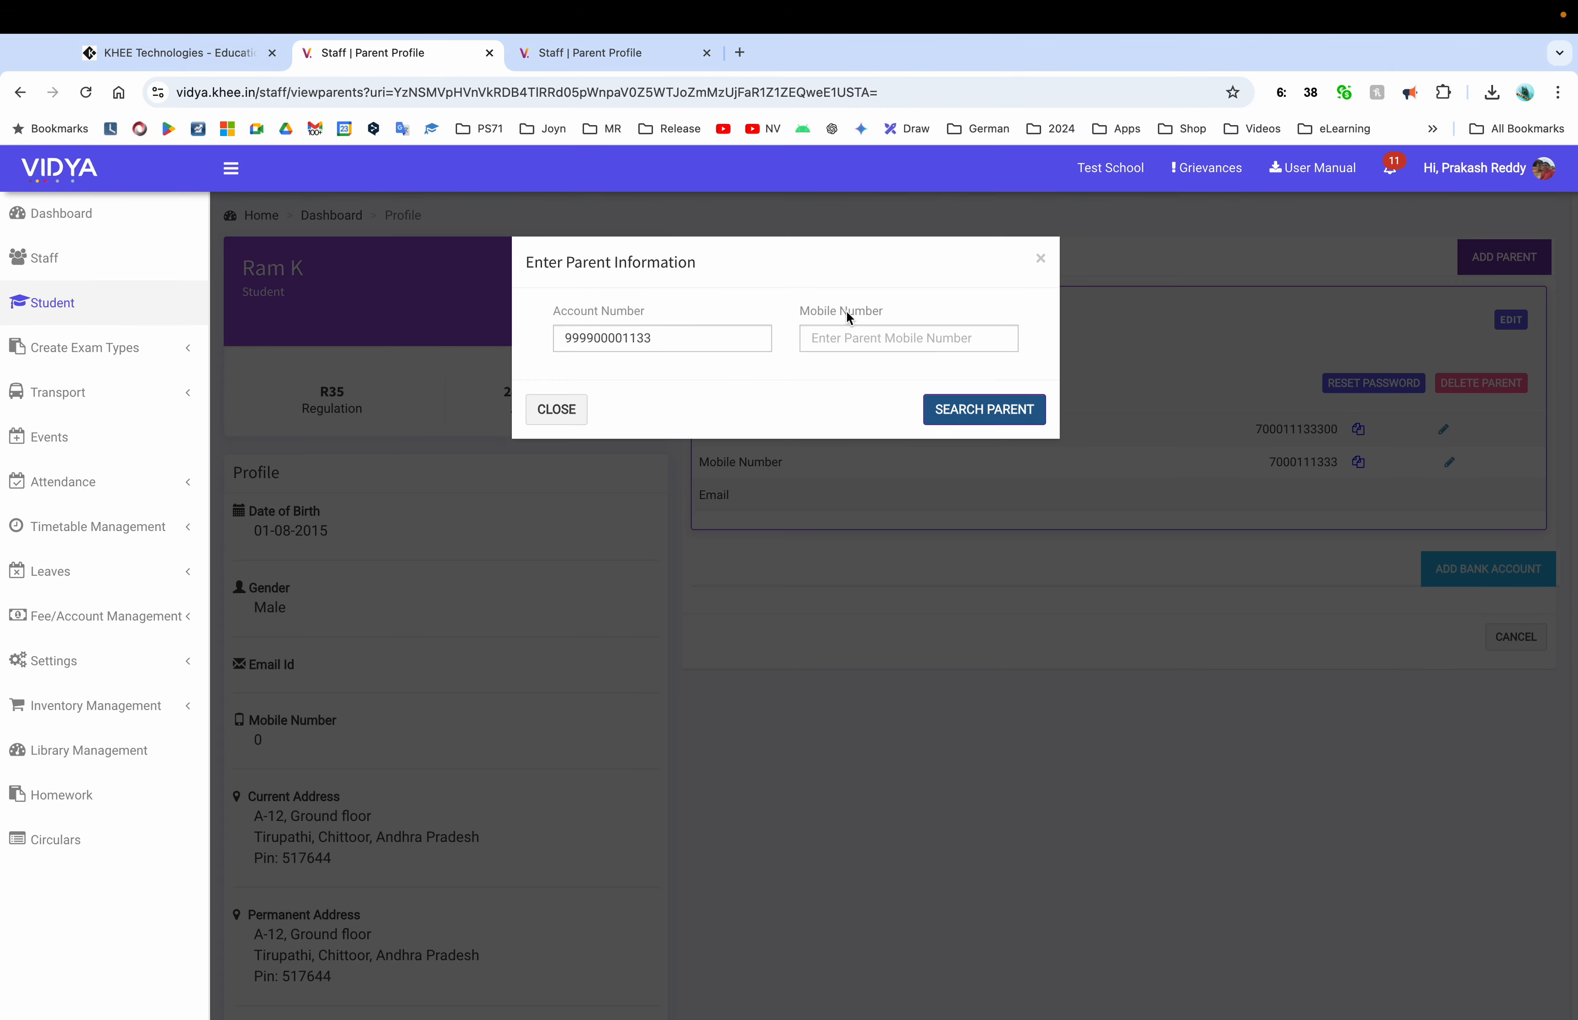
{"action": "left_click", "coordinate": [874, 329]}
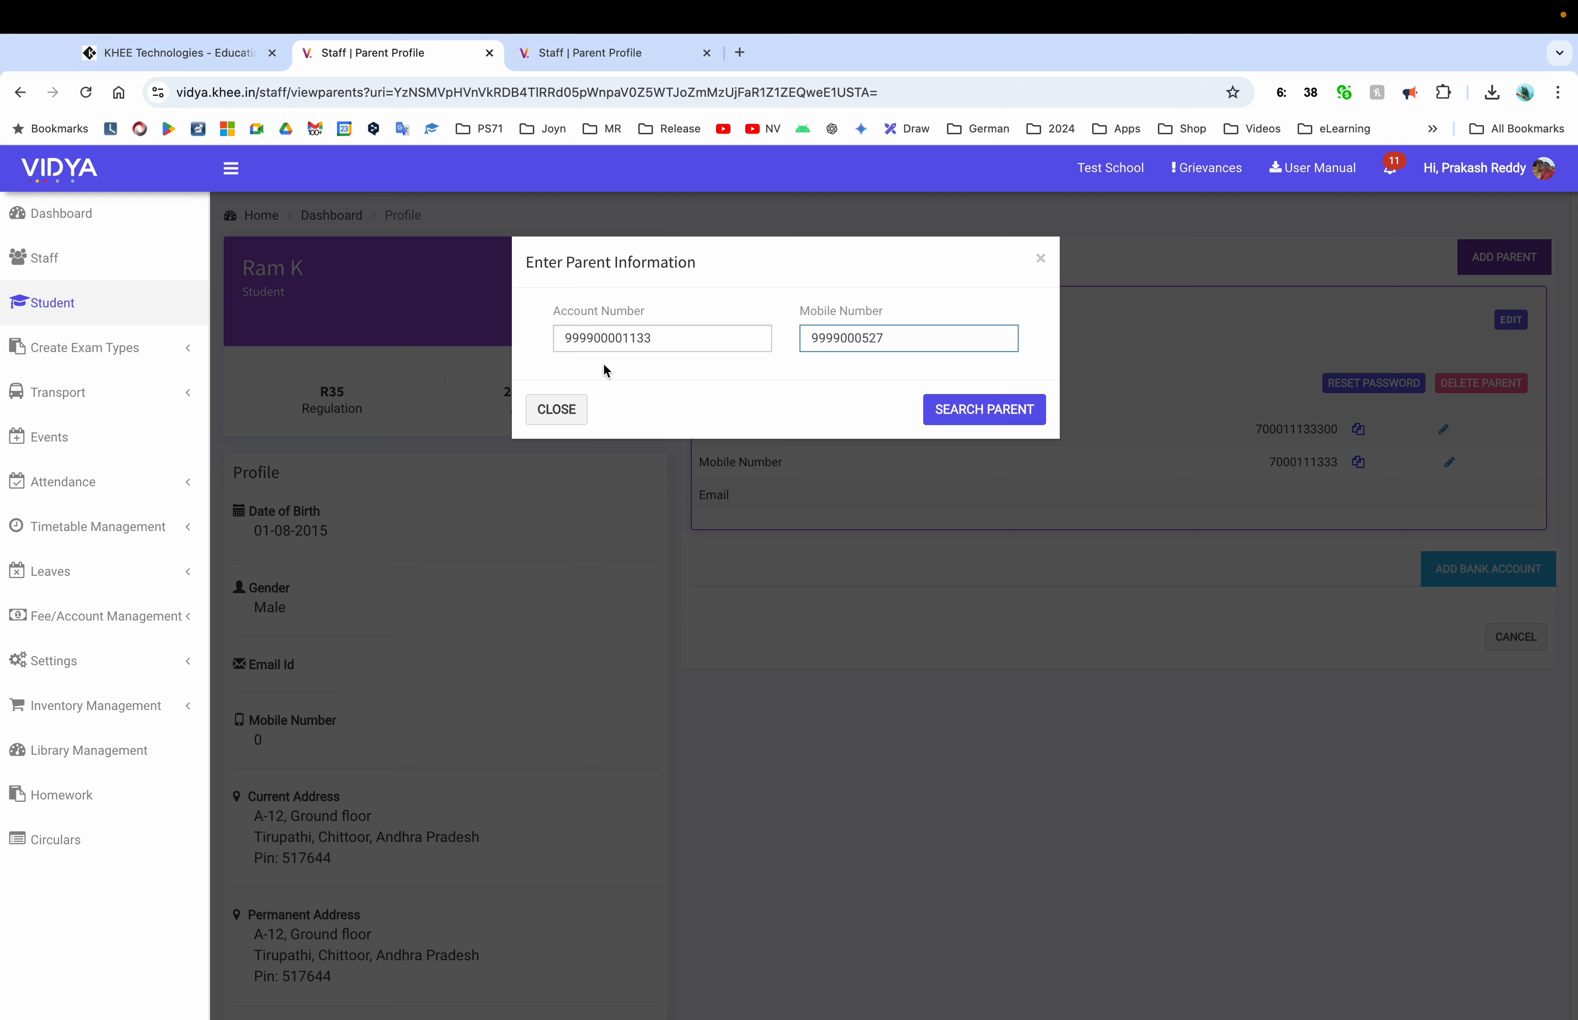
{"action": "left_click", "coordinate": [984, 409]}
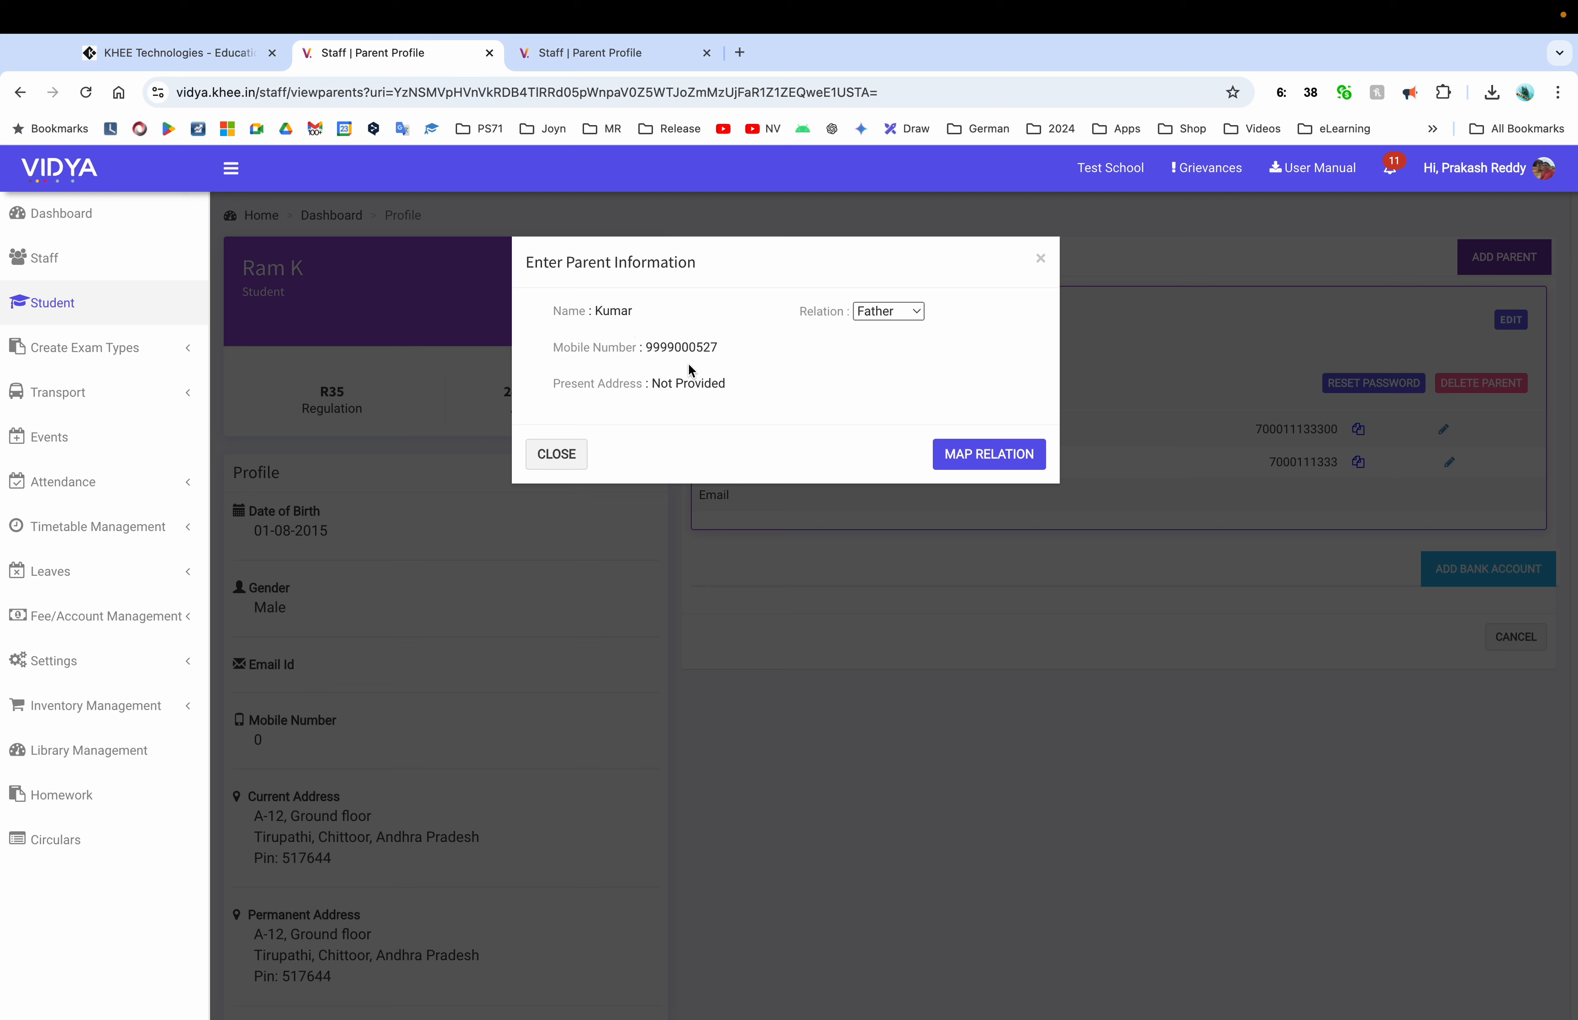
Map the found parent to the 1st Class student with relation Mother
{"action": "left_click", "coordinate": [900, 319]}
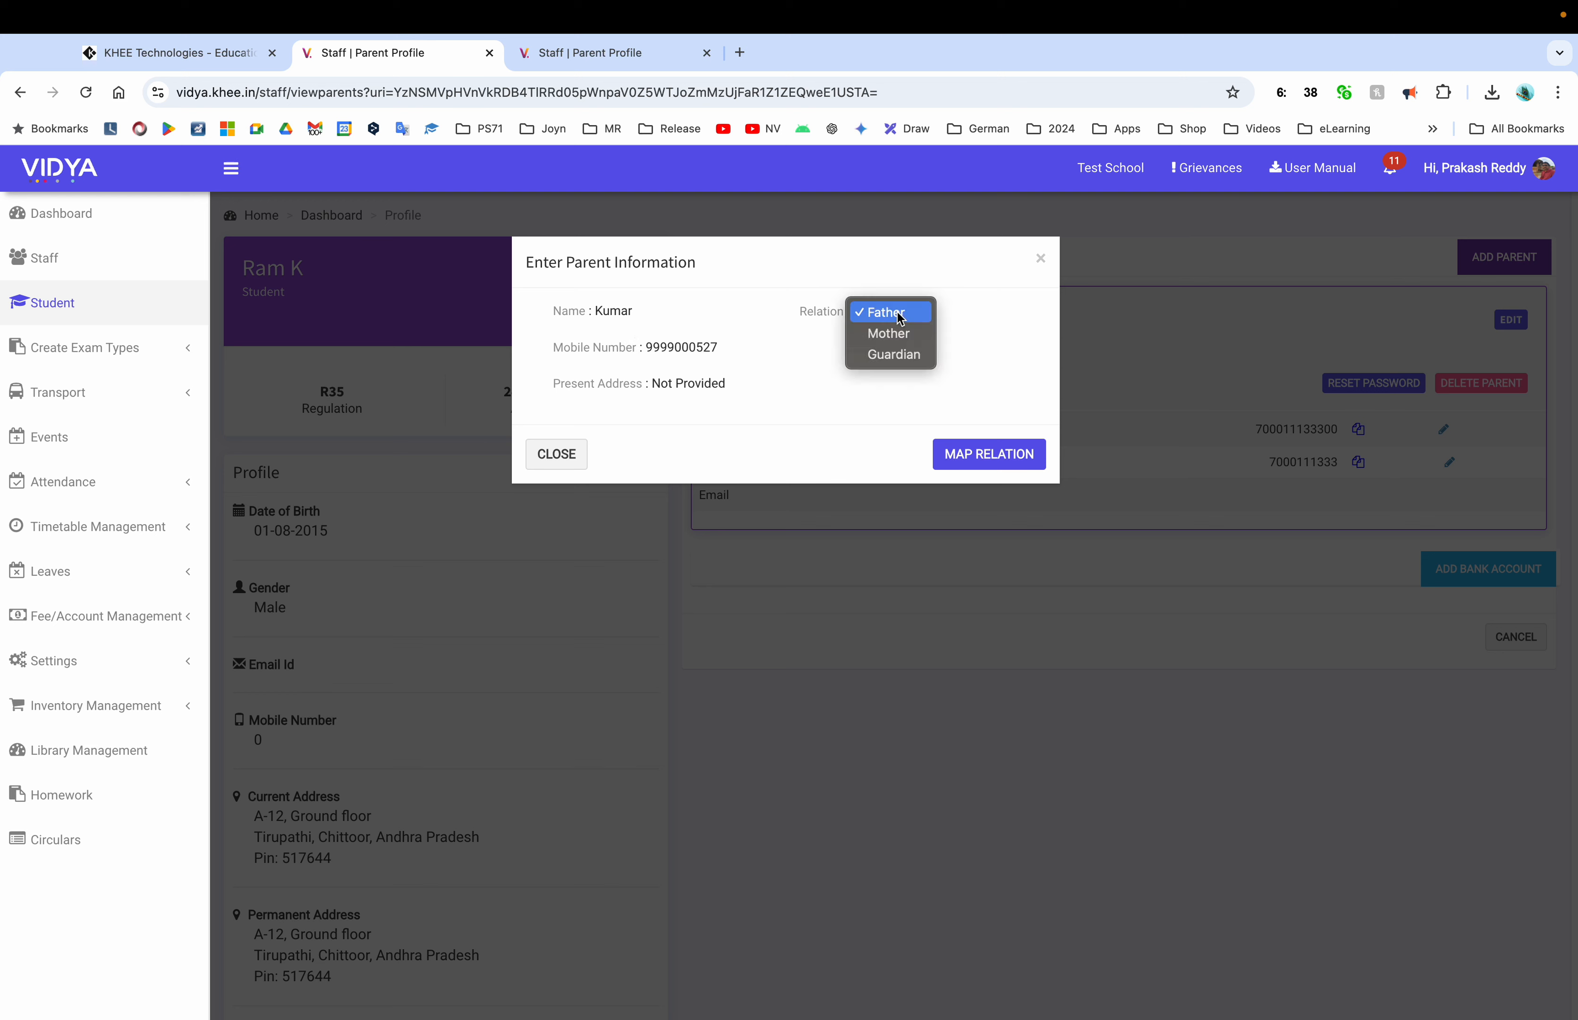
{"action": "left_click", "coordinate": [899, 343]}
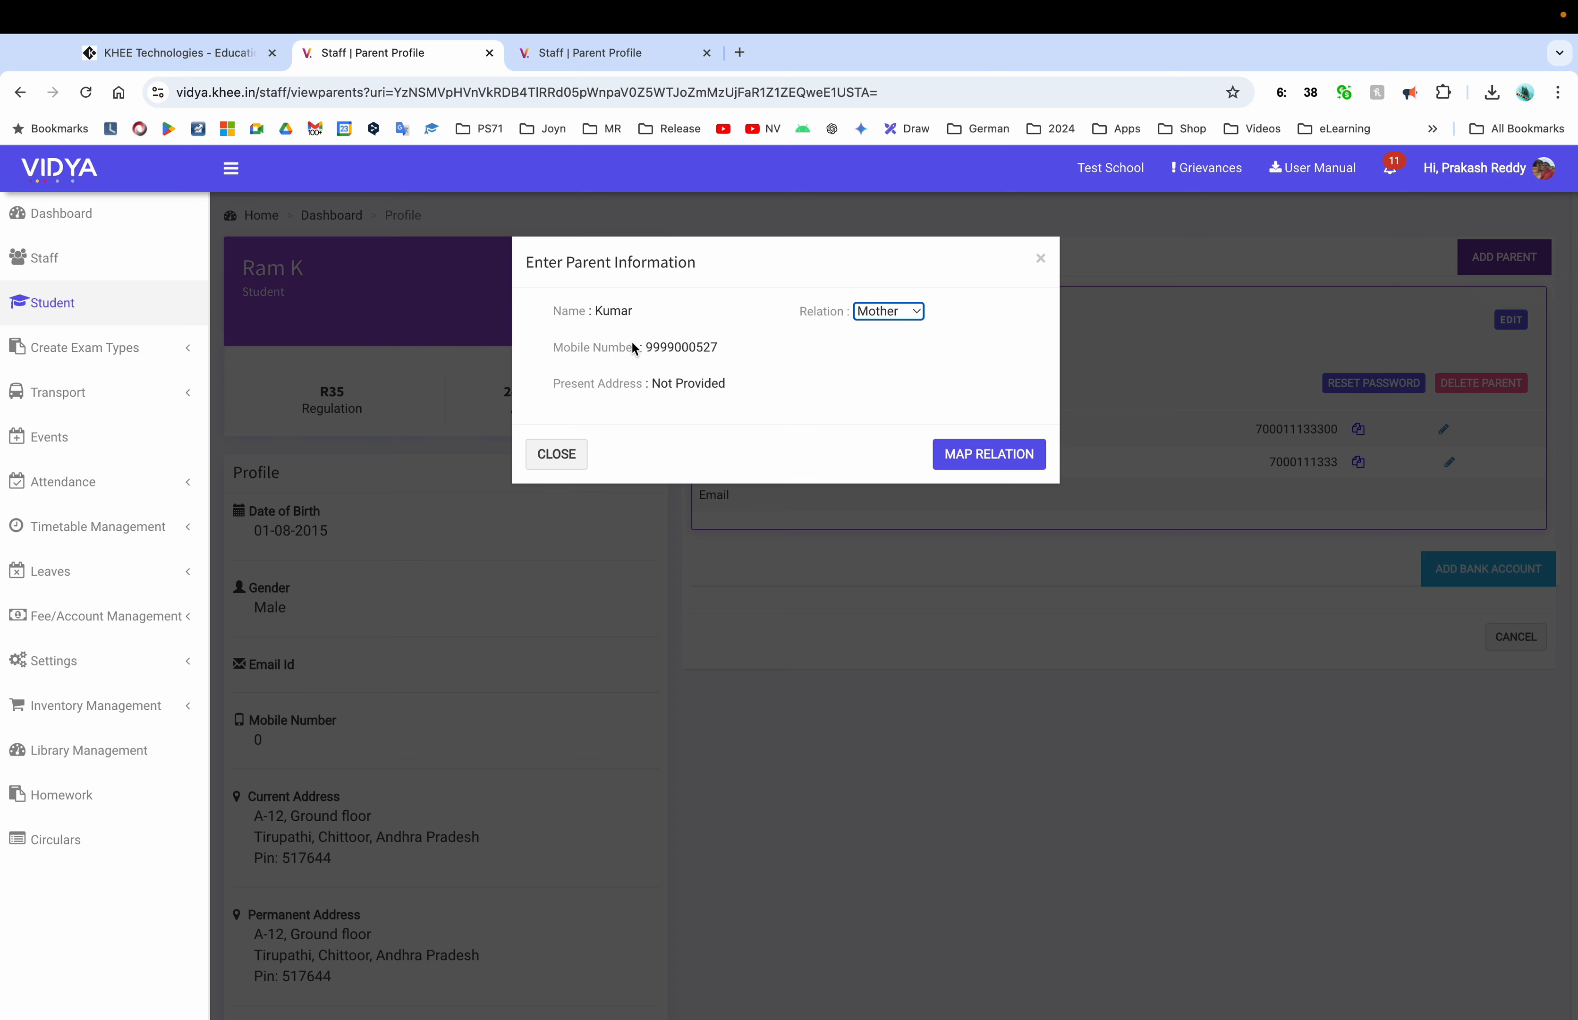
{"action": "left_click", "coordinate": [1025, 456]}
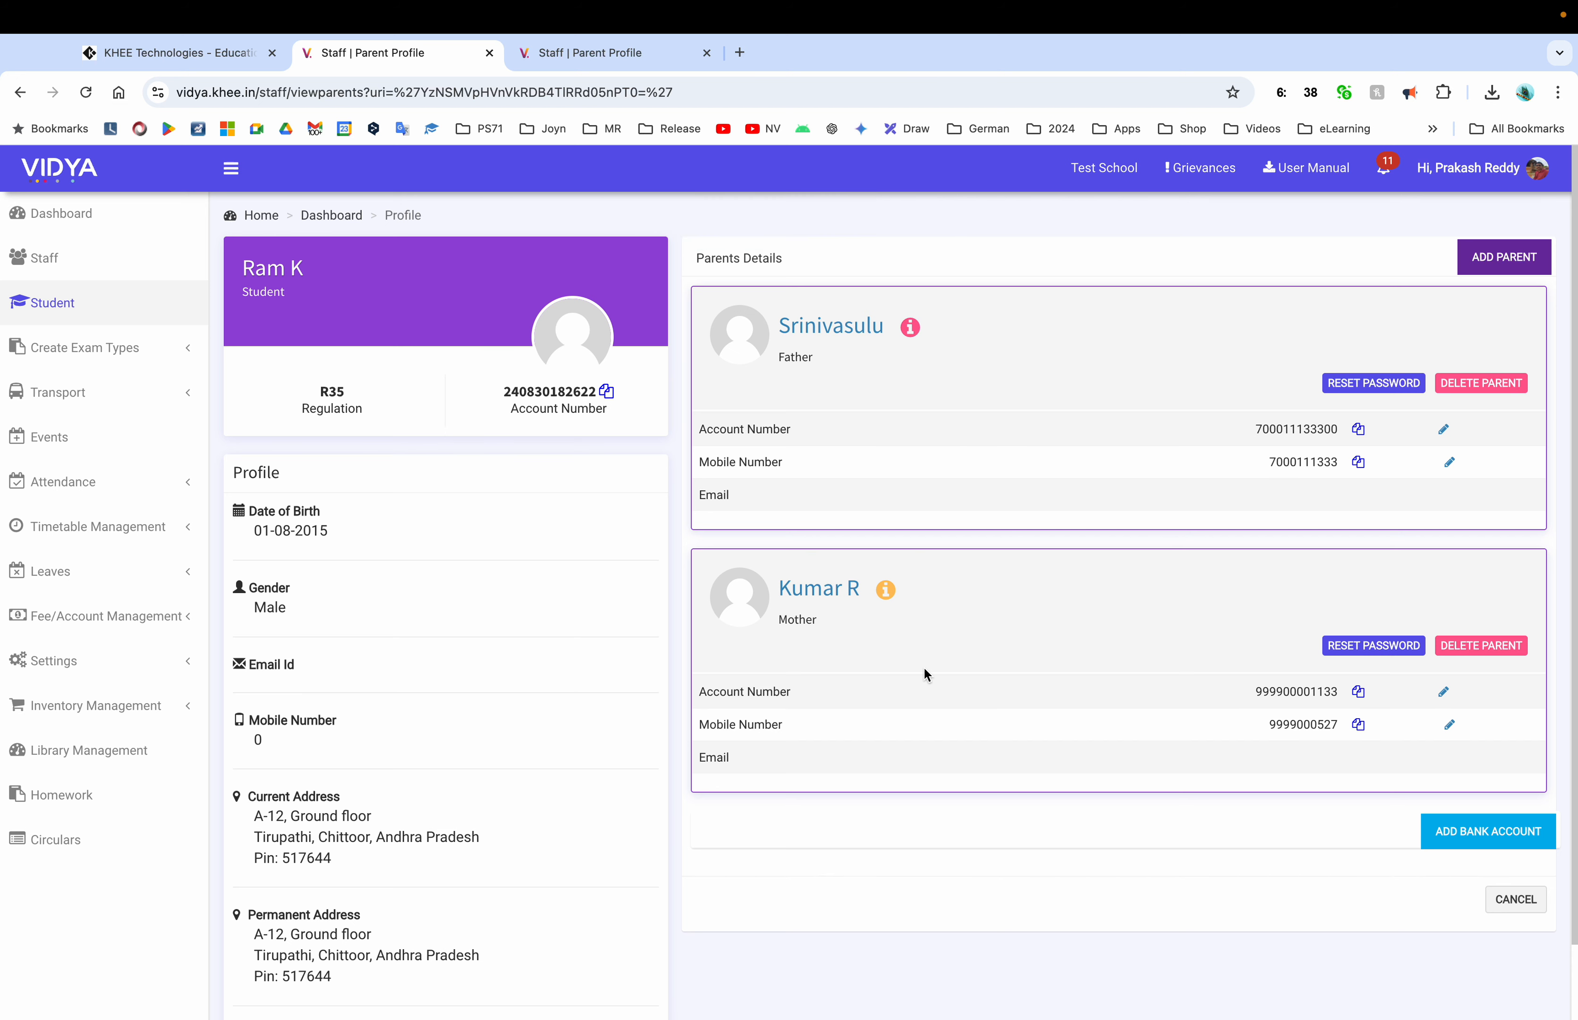
Copy the R35 student's father's mobile number, then start ADD PARENT on the R34 student's profile
{"action": "double_click", "coordinate": [1303, 463]}
{"action": "left_click", "coordinate": [594, 54]}
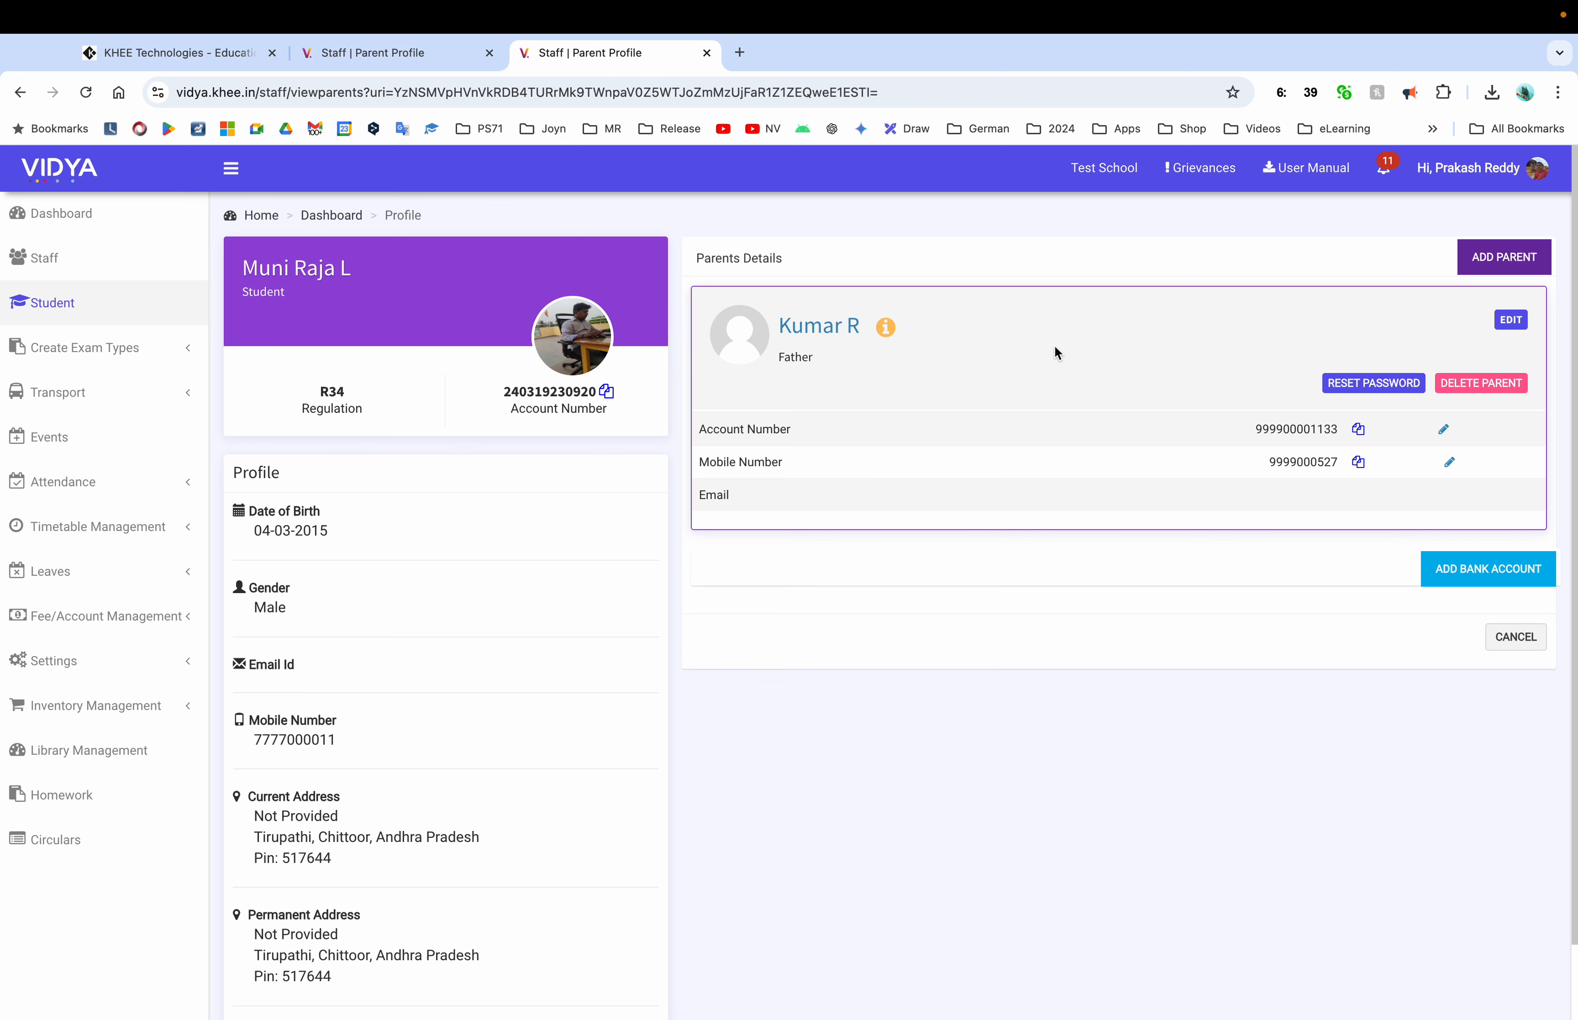
{"action": "mouse_move", "coordinate": [492, 5]}
{"action": "left_click", "coordinate": [367, 69]}
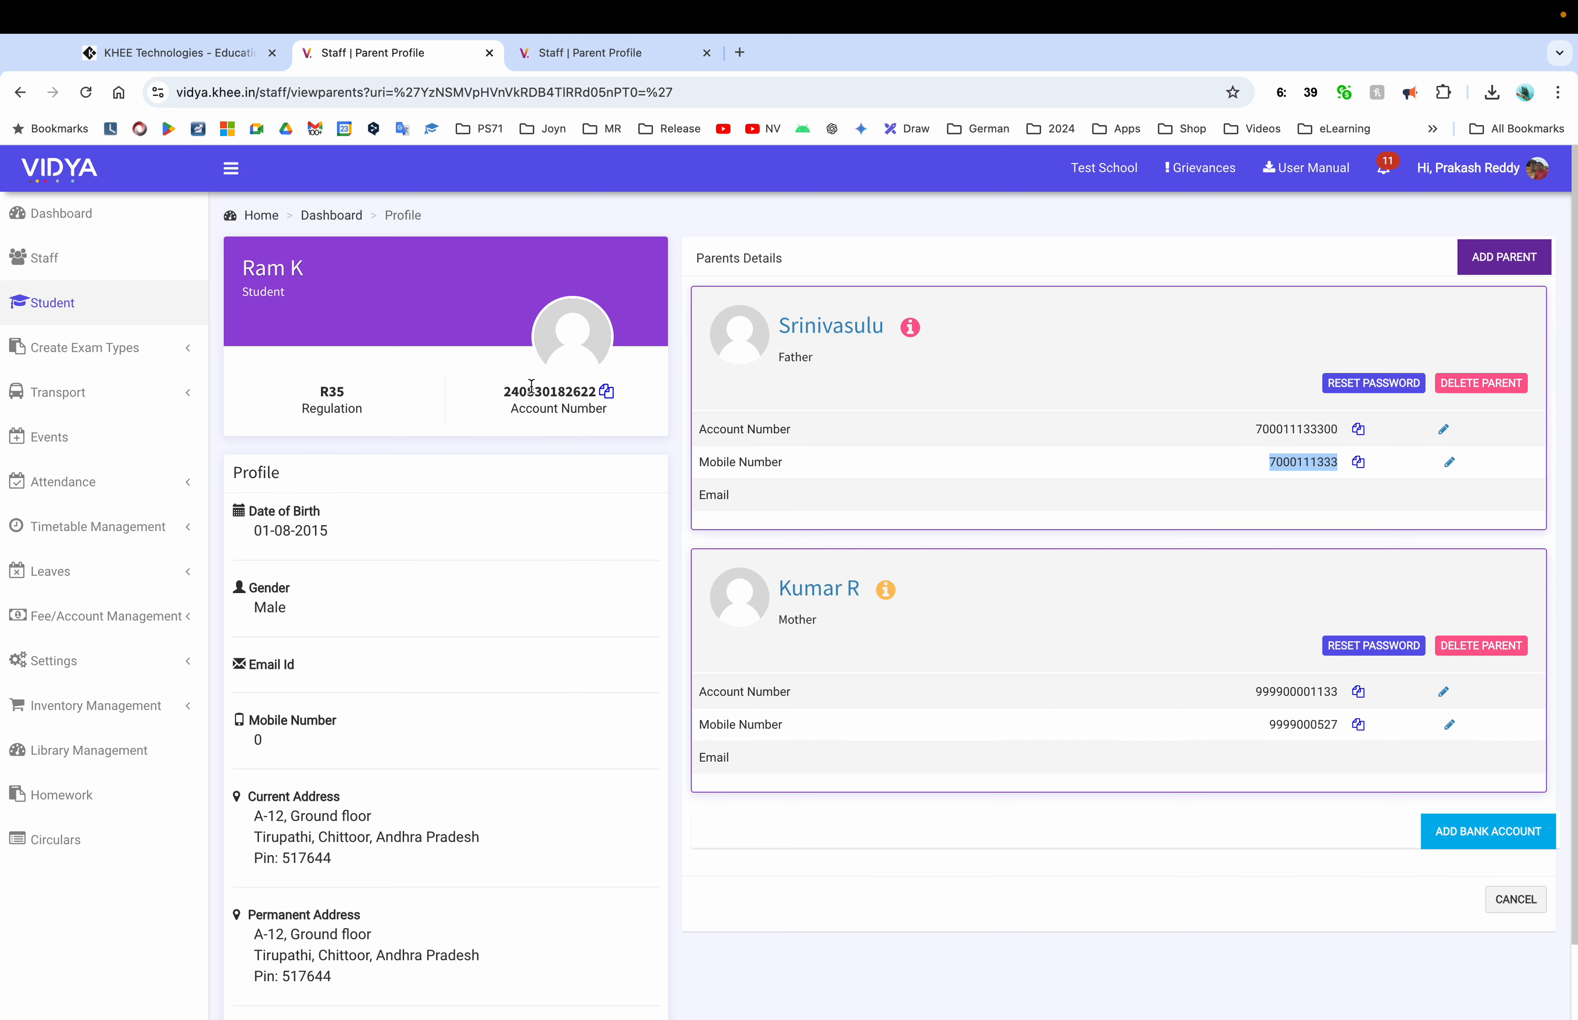
{"action": "left_click", "coordinate": [602, 62]}
{"action": "left_click", "coordinate": [1504, 256]}
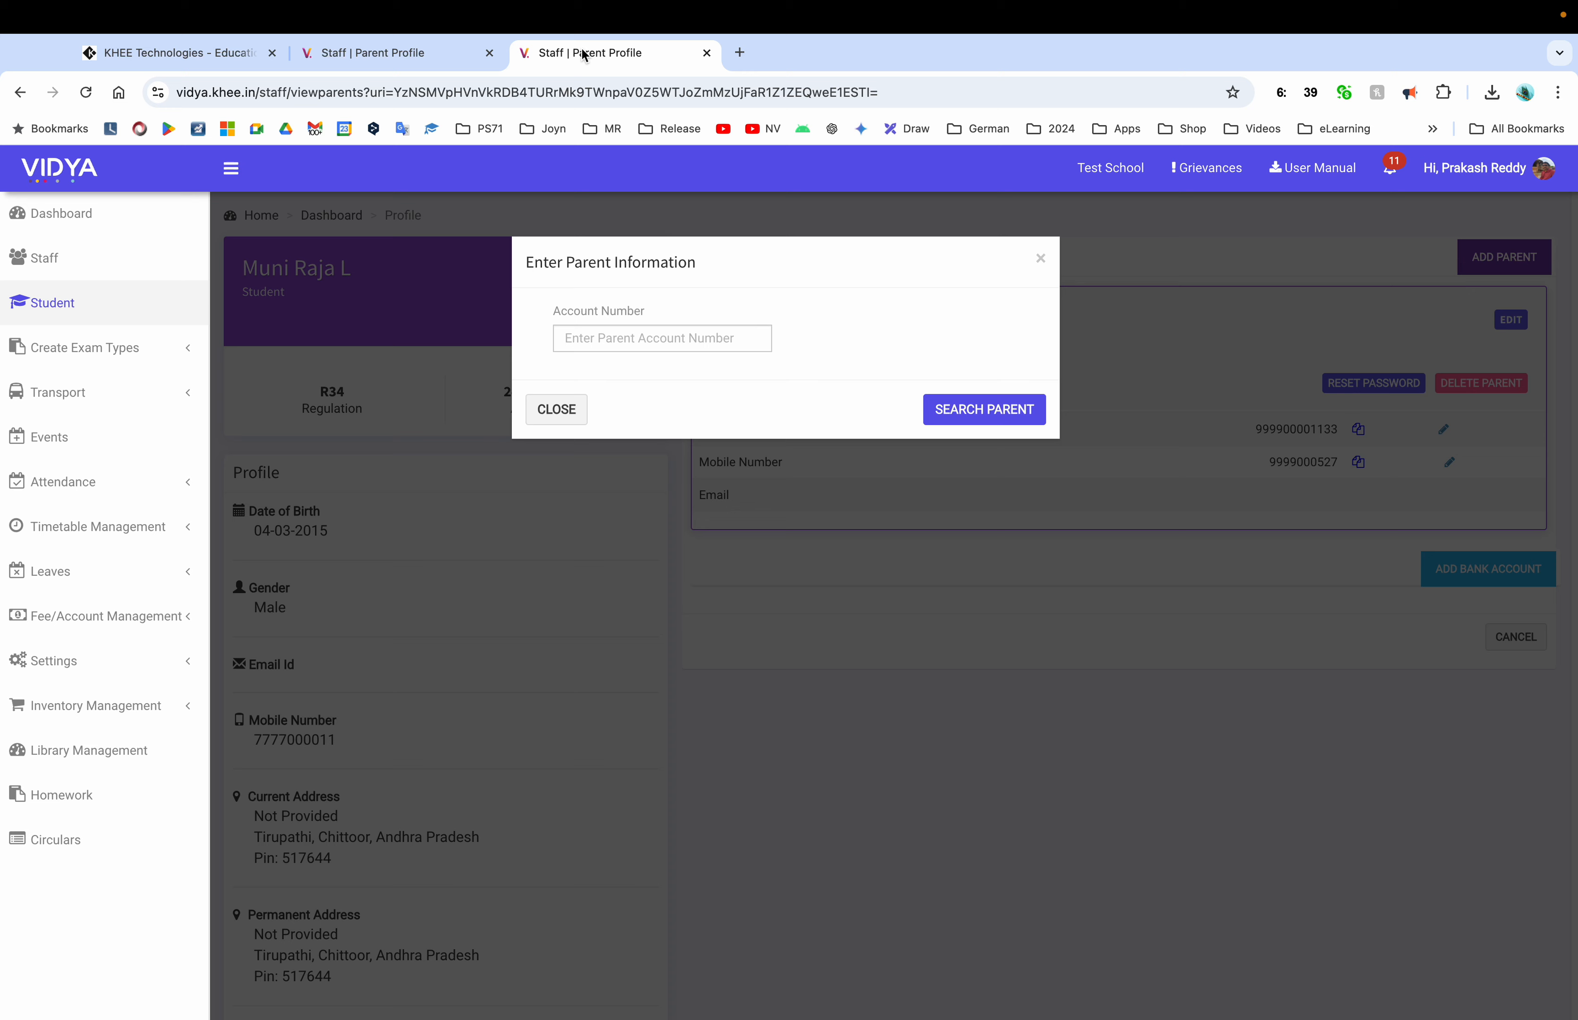
Paste the father's account number, search for that parent, and paste his mobile number
{"action": "left_click", "coordinate": [652, 338]}
{"action": "key", "text": "super+v"}
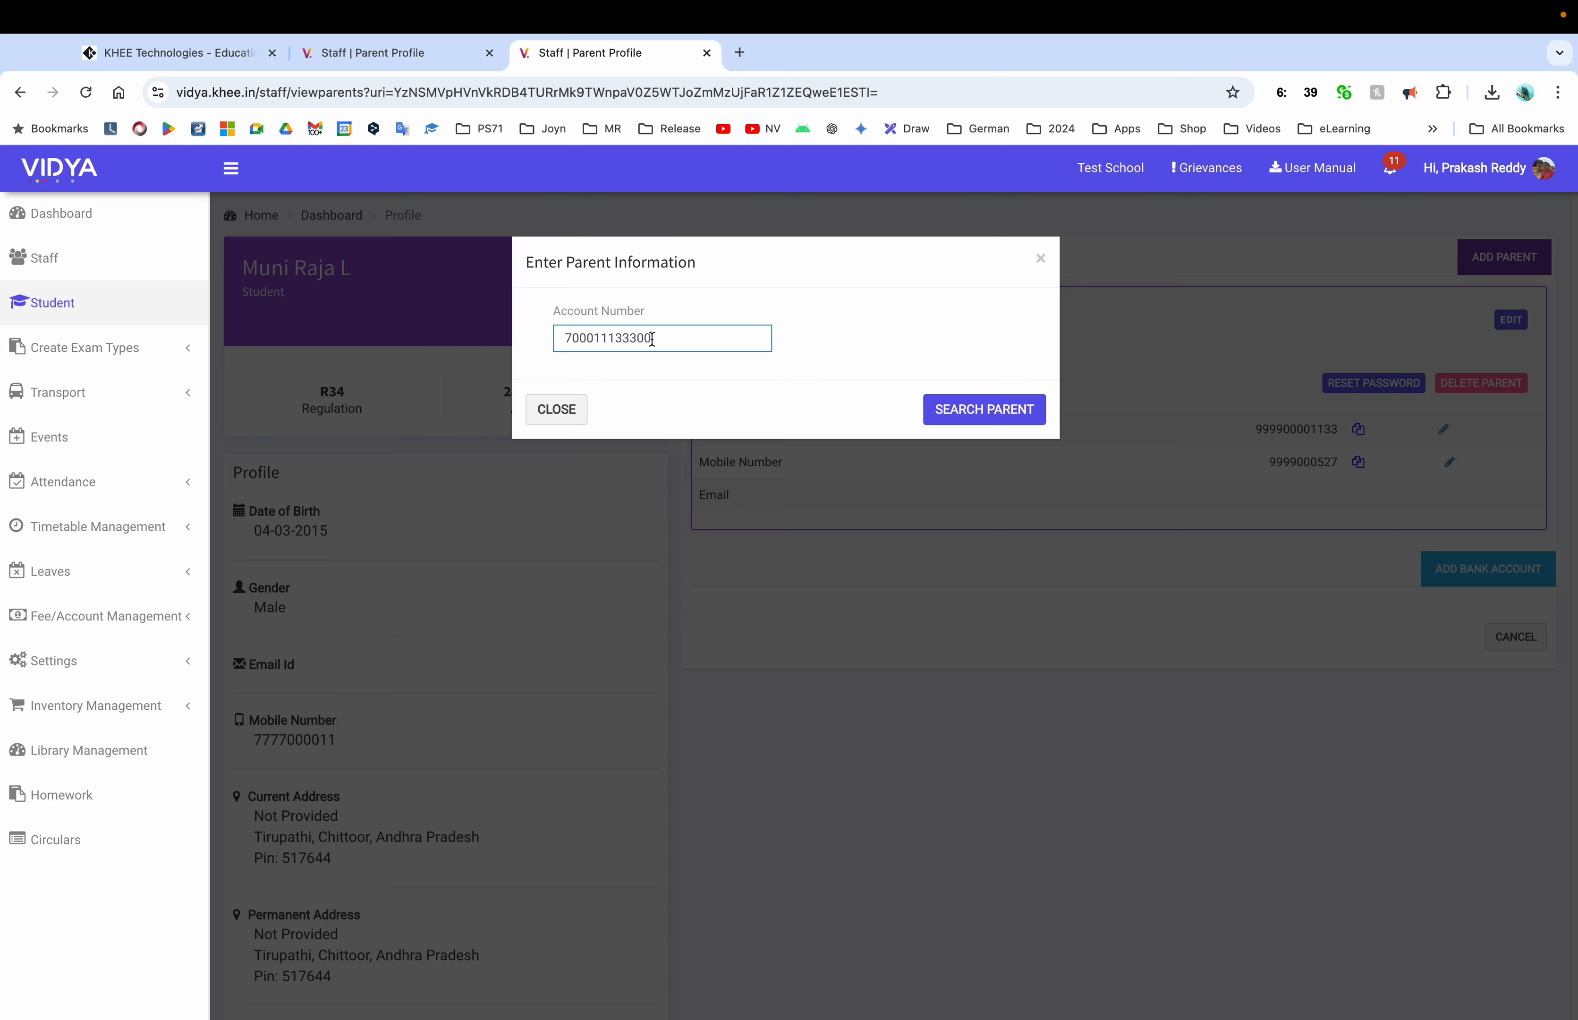
{"action": "left_click", "coordinate": [990, 422]}
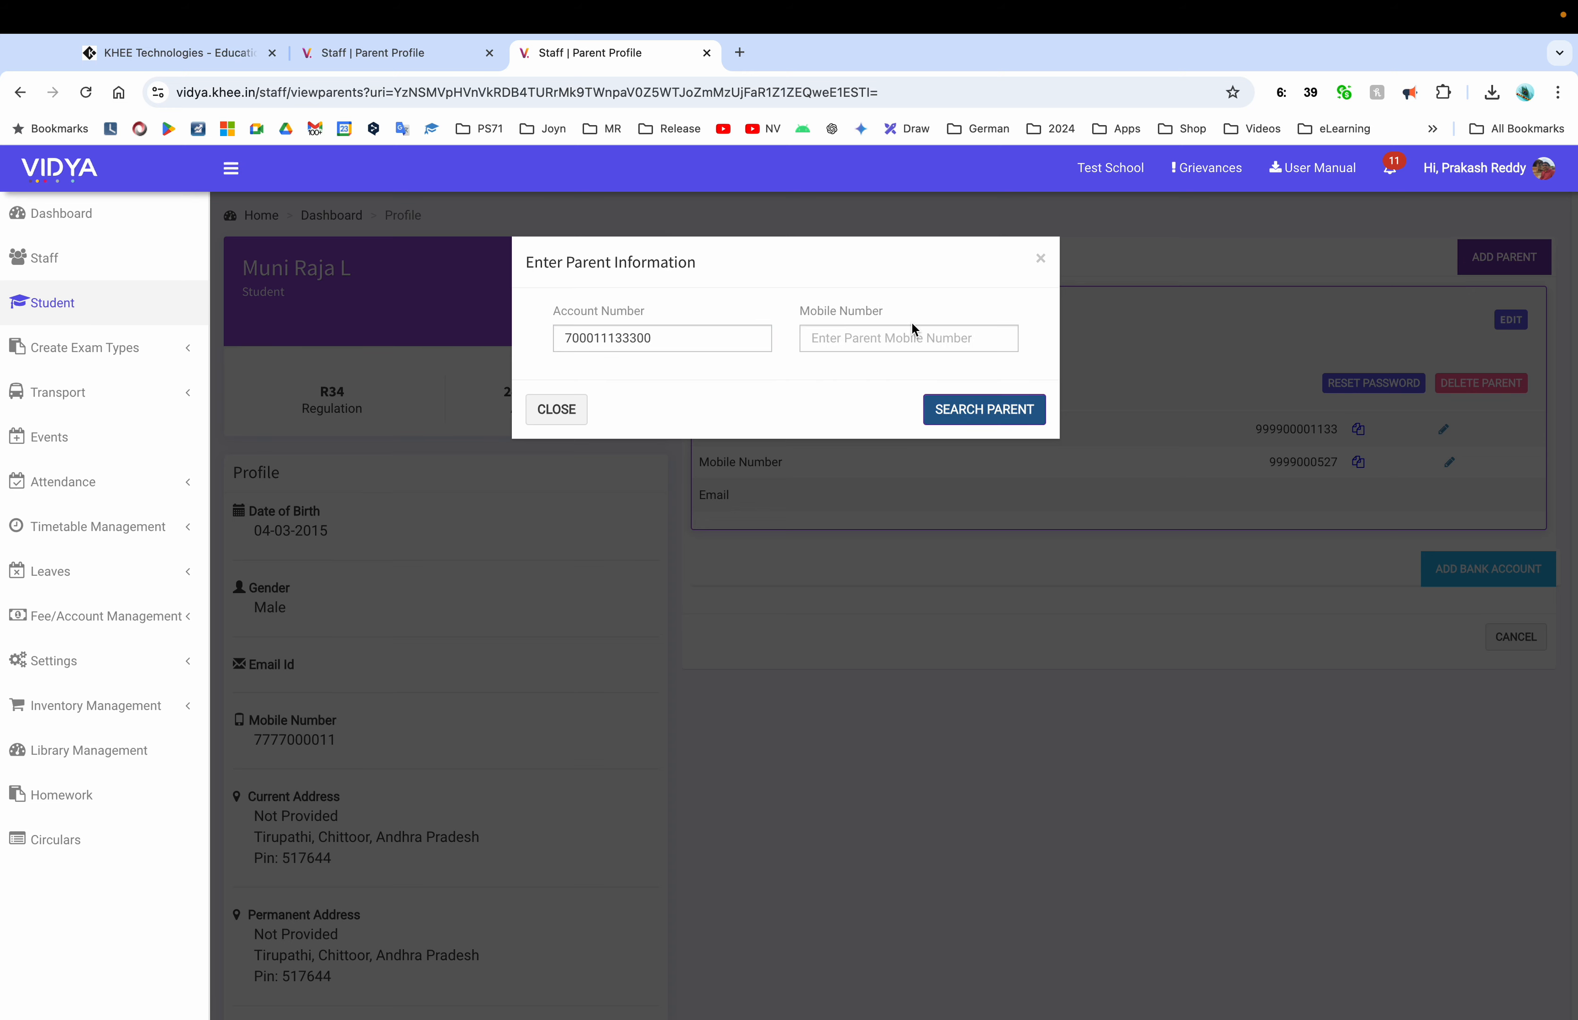
{"action": "left_click", "coordinate": [393, 59]}
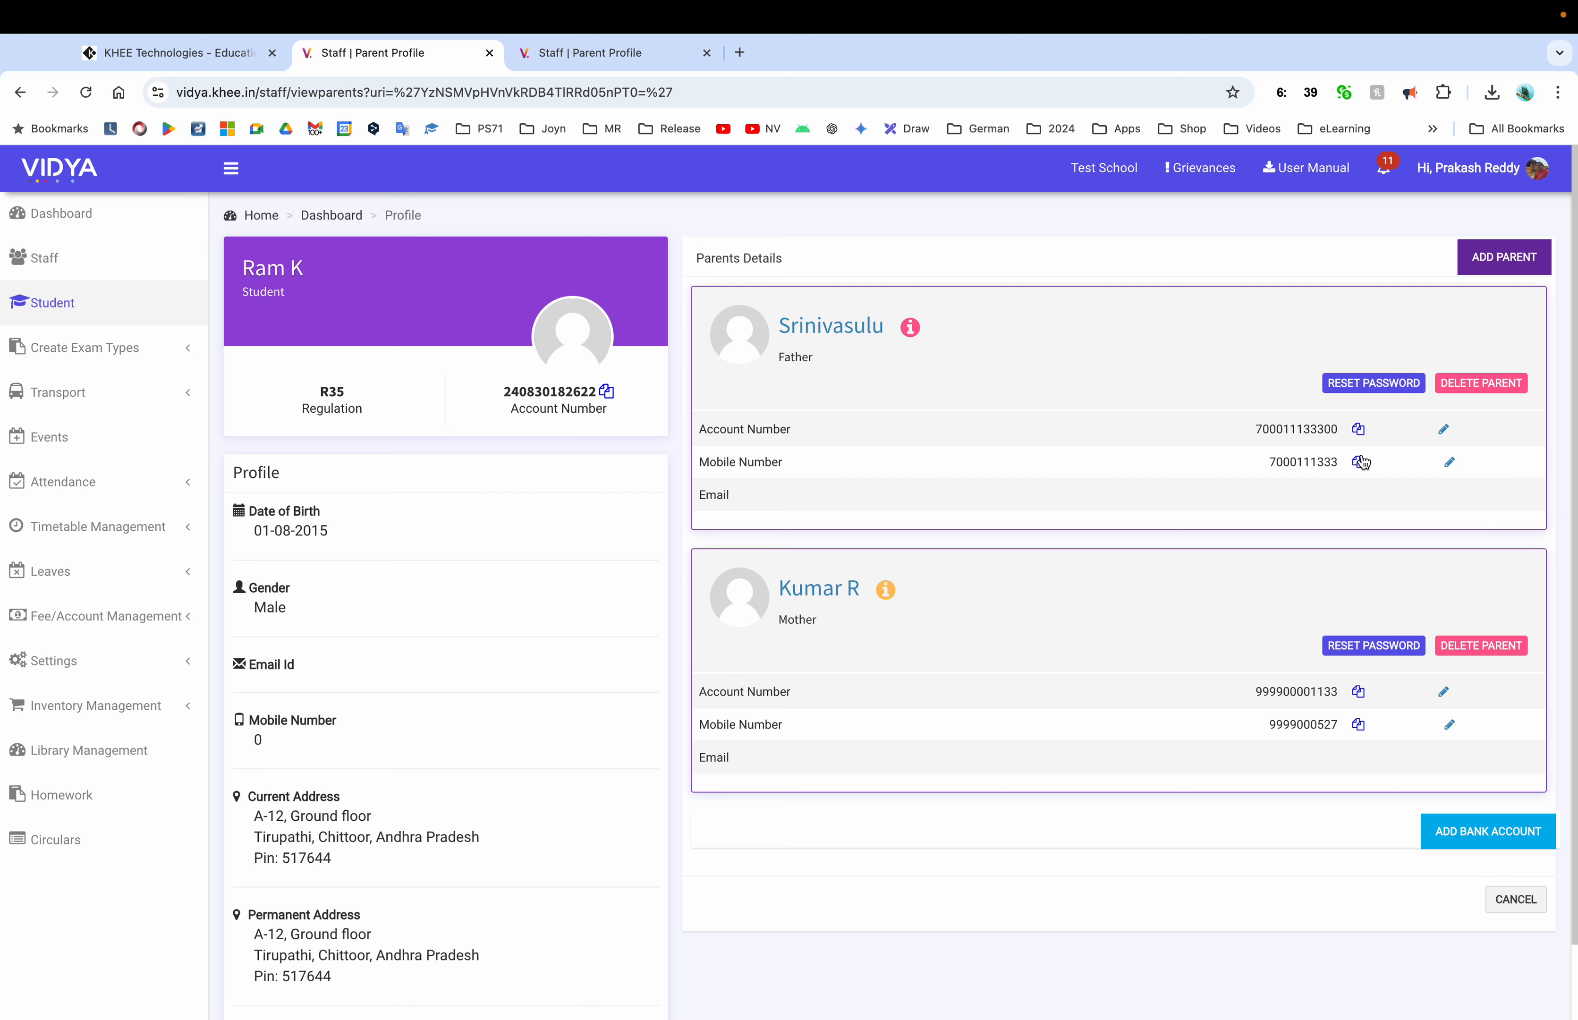
{"action": "left_click", "coordinate": [576, 52]}
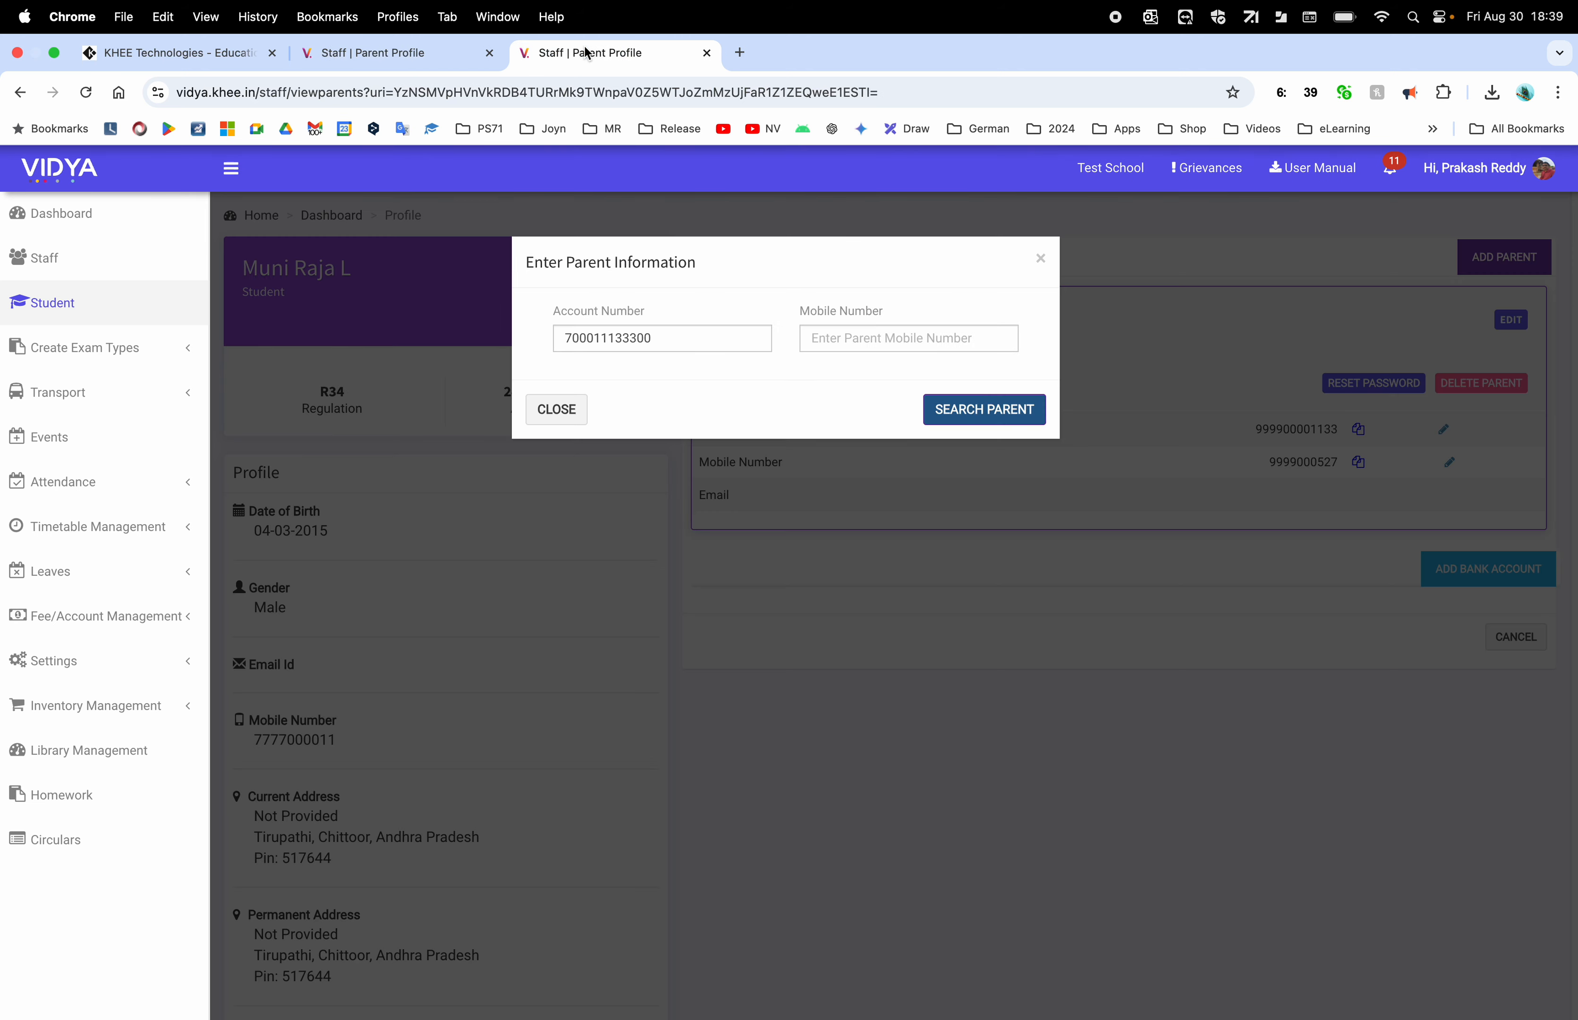
{"action": "left_click", "coordinate": [847, 327]}
{"action": "key", "text": "super+v"}
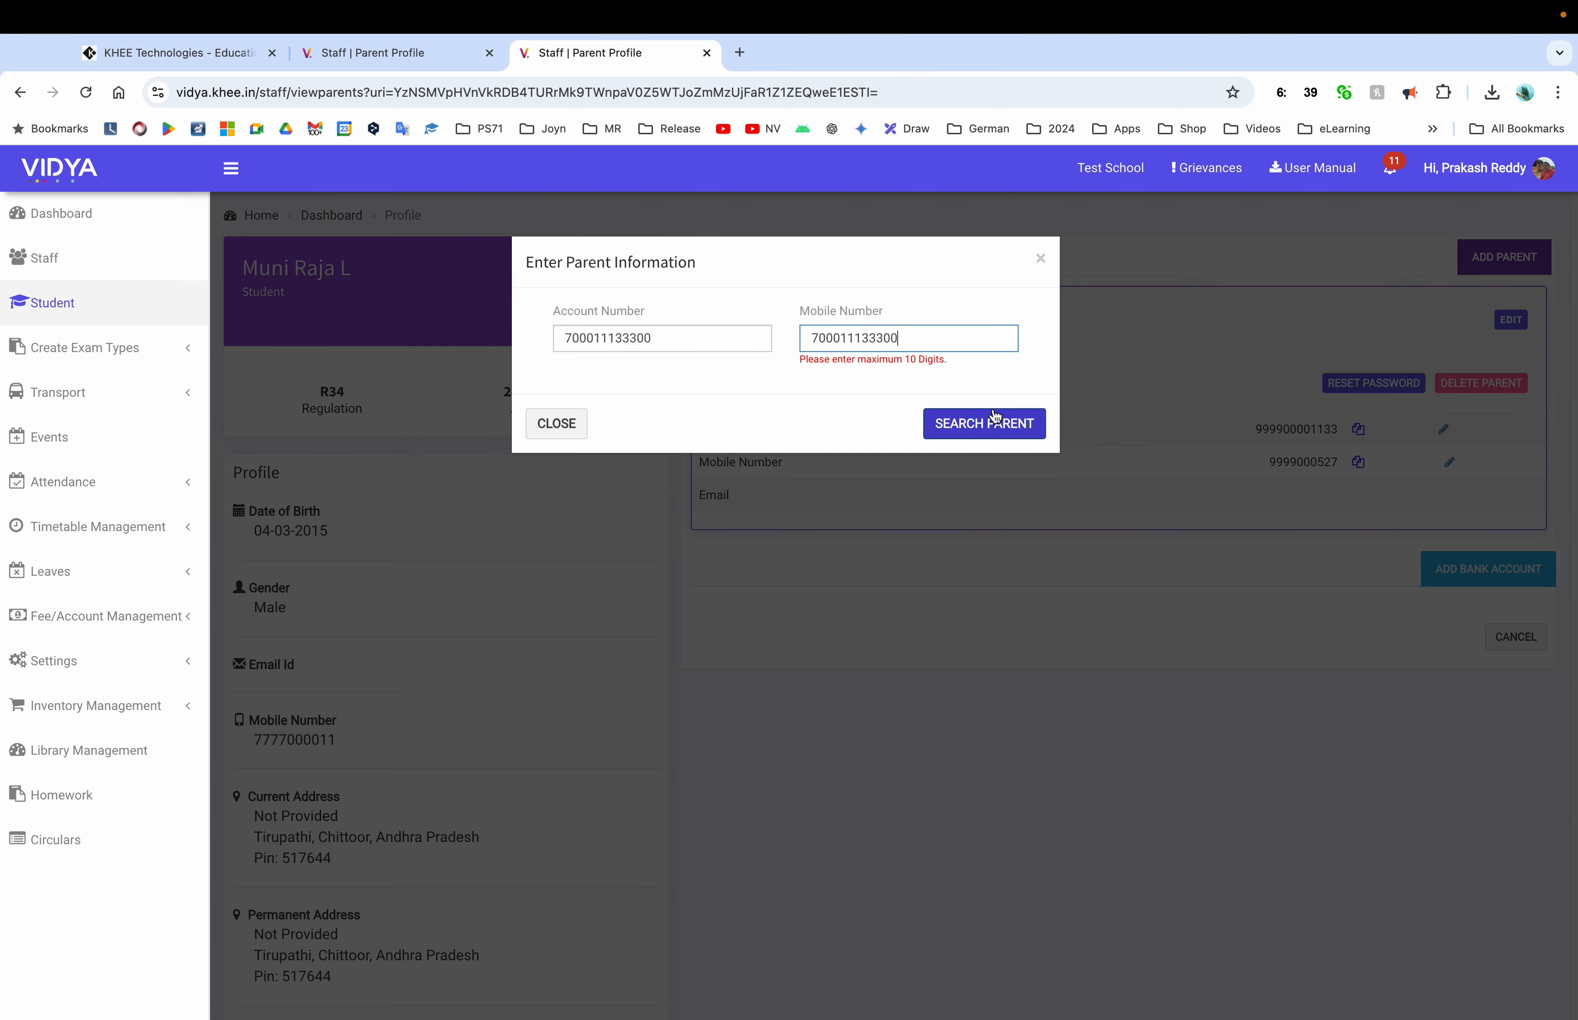
Map the found parent to the R34 student with relation set to Mother
{"action": "left_click", "coordinate": [402, 53]}
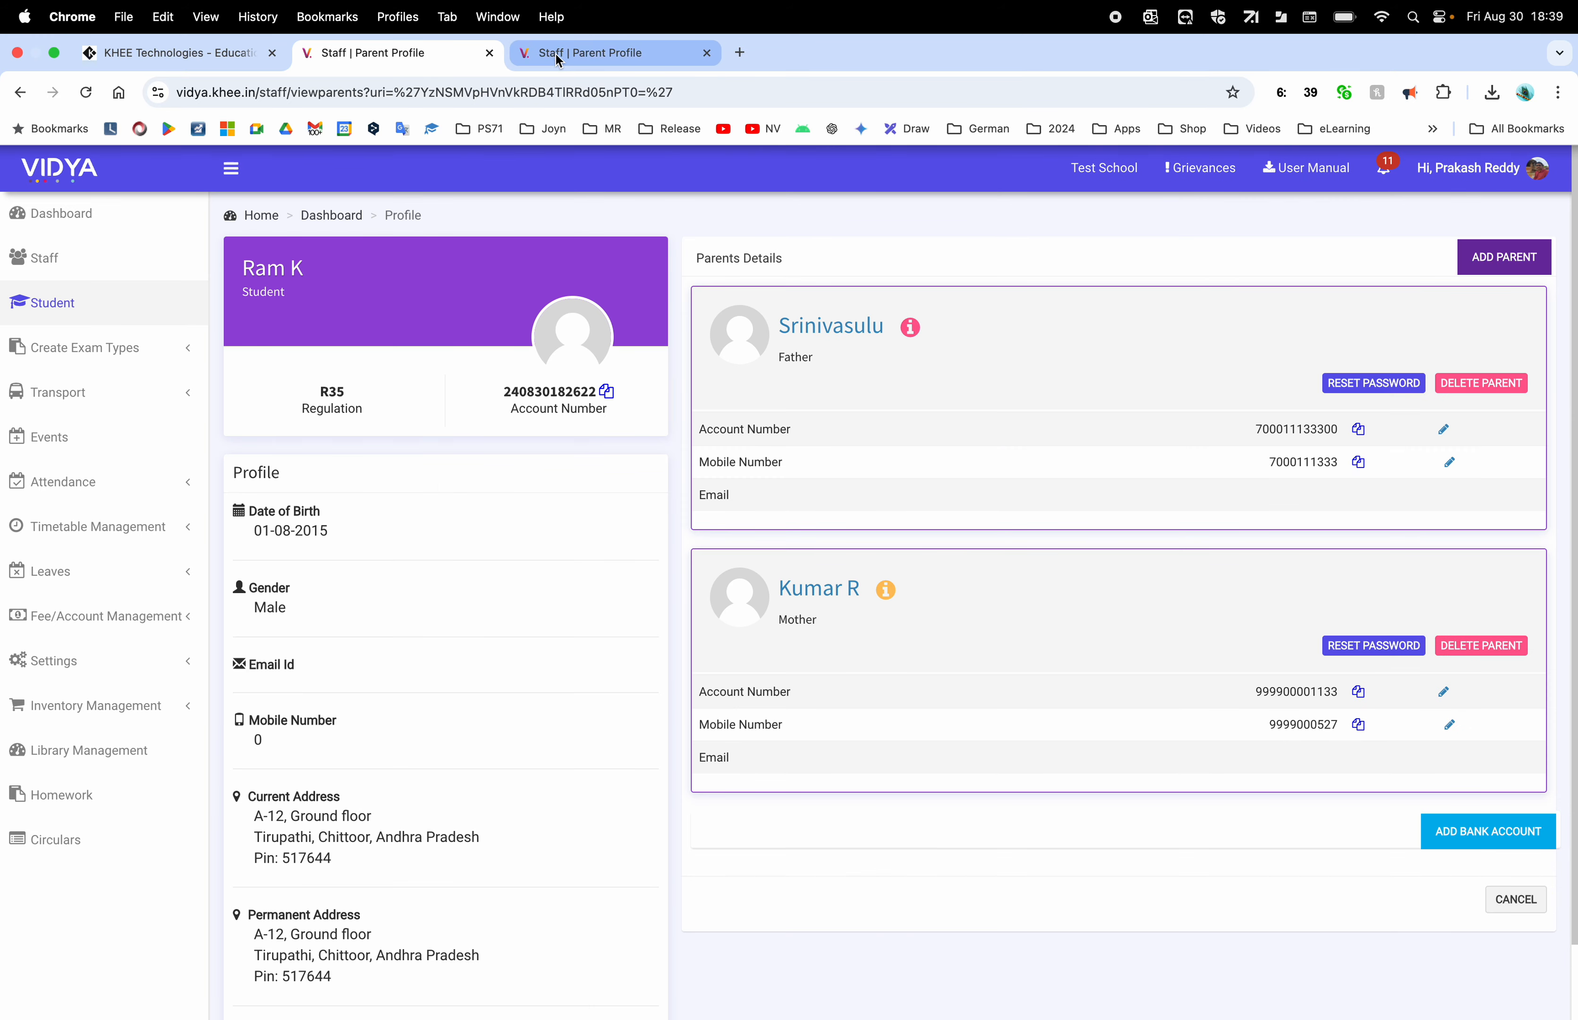
{"action": "left_click", "coordinate": [554, 52]}
{"action": "left_click", "coordinate": [395, 53]}
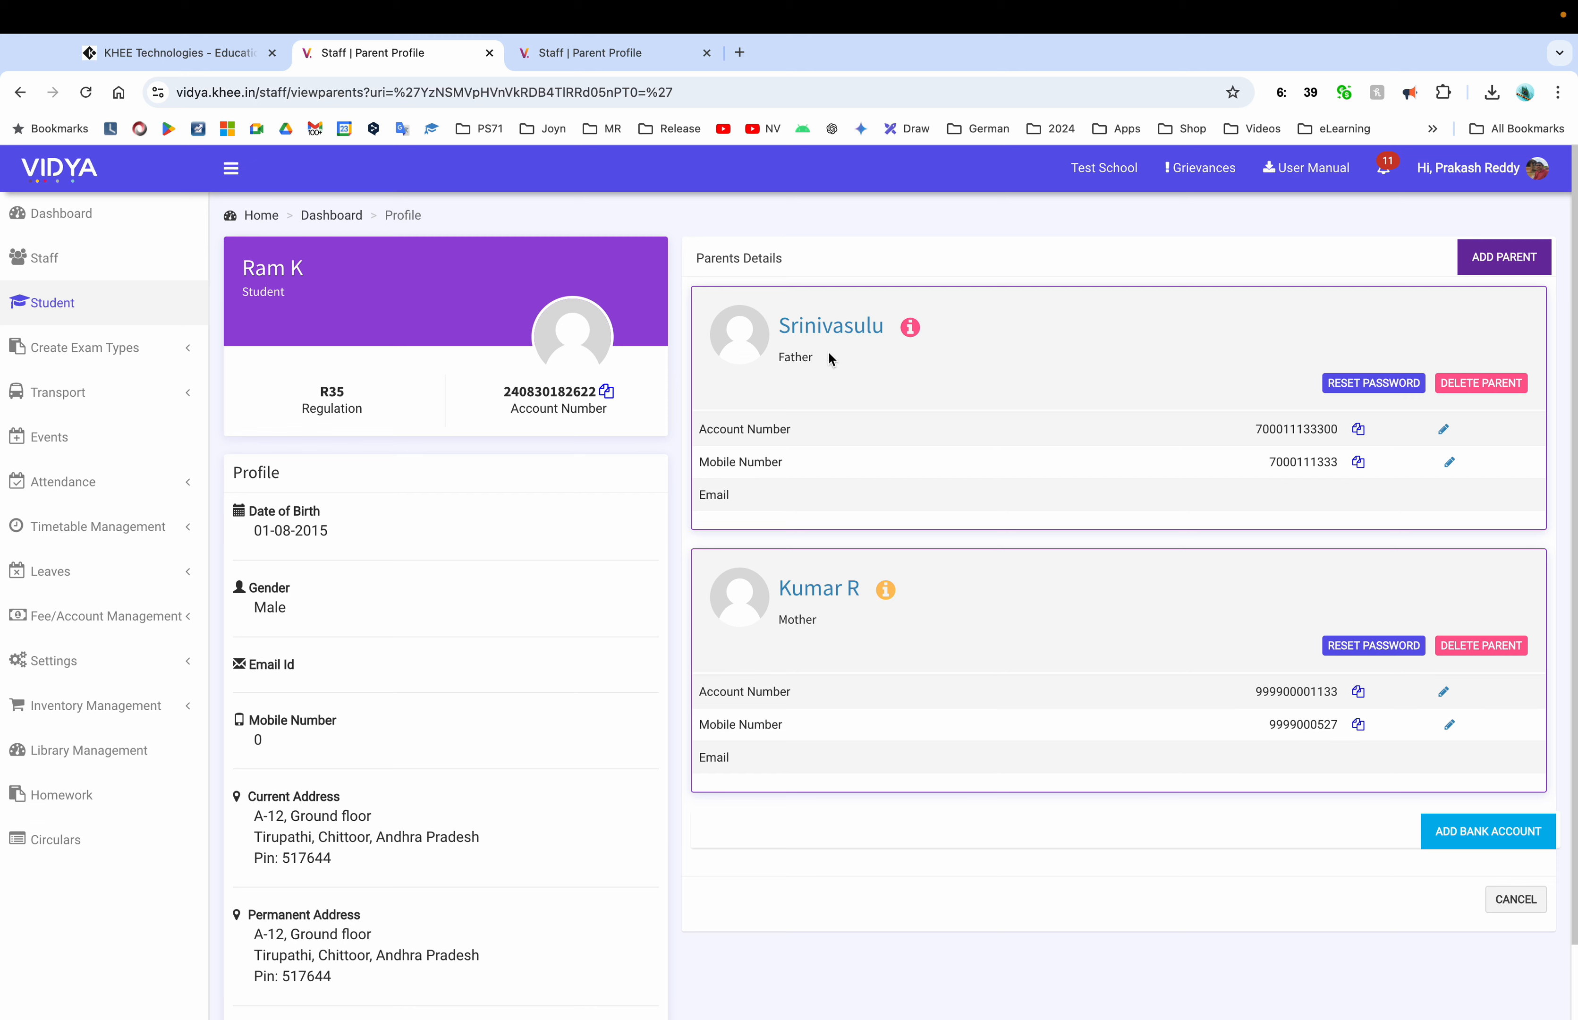
{"action": "left_click", "coordinate": [584, 59]}
{"action": "left_click", "coordinate": [876, 316]}
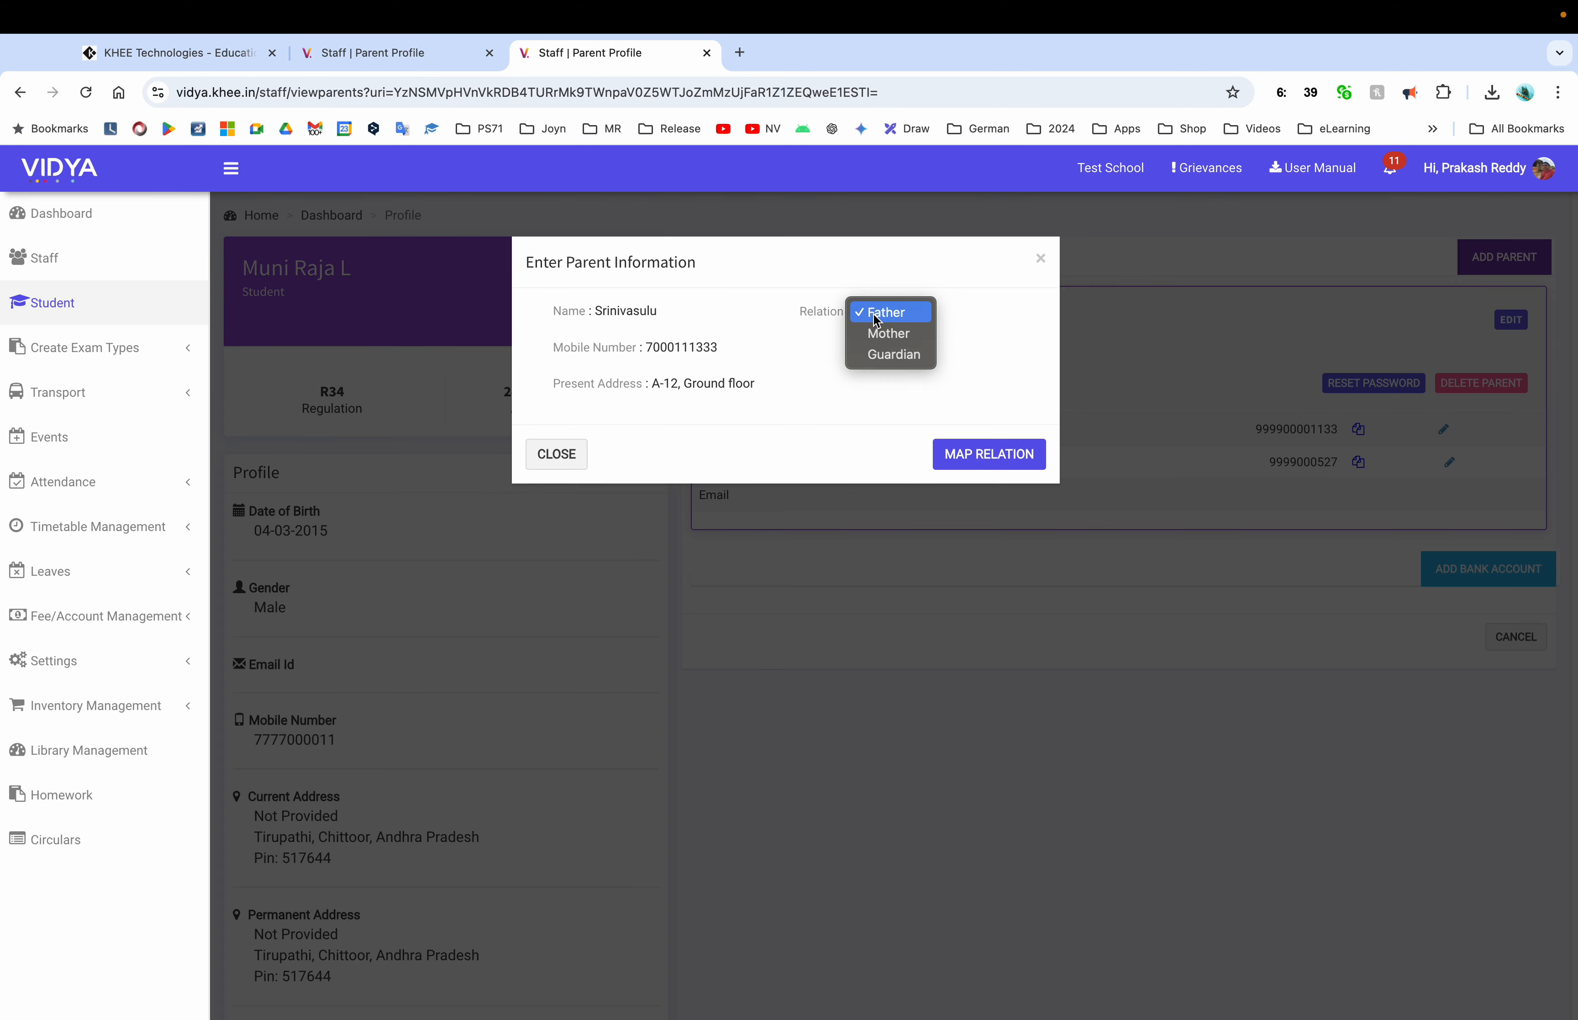
{"action": "left_click", "coordinate": [889, 333]}
{"action": "left_click", "coordinate": [989, 454]}
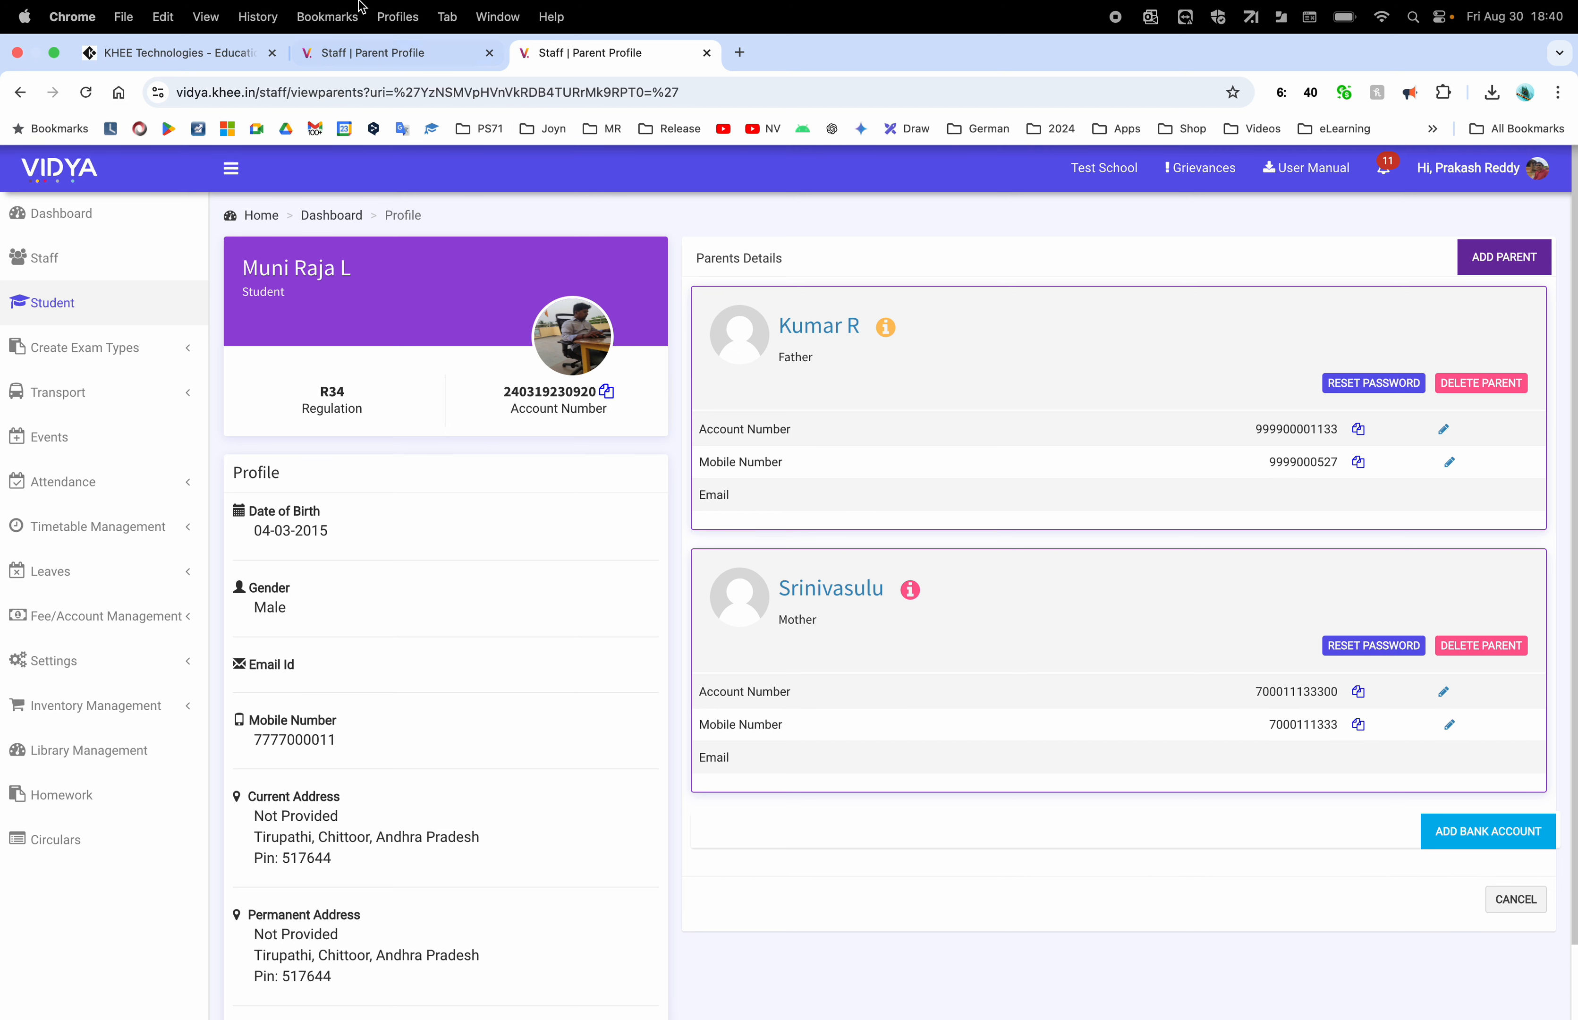
{"action": "left_click", "coordinate": [371, 53]}
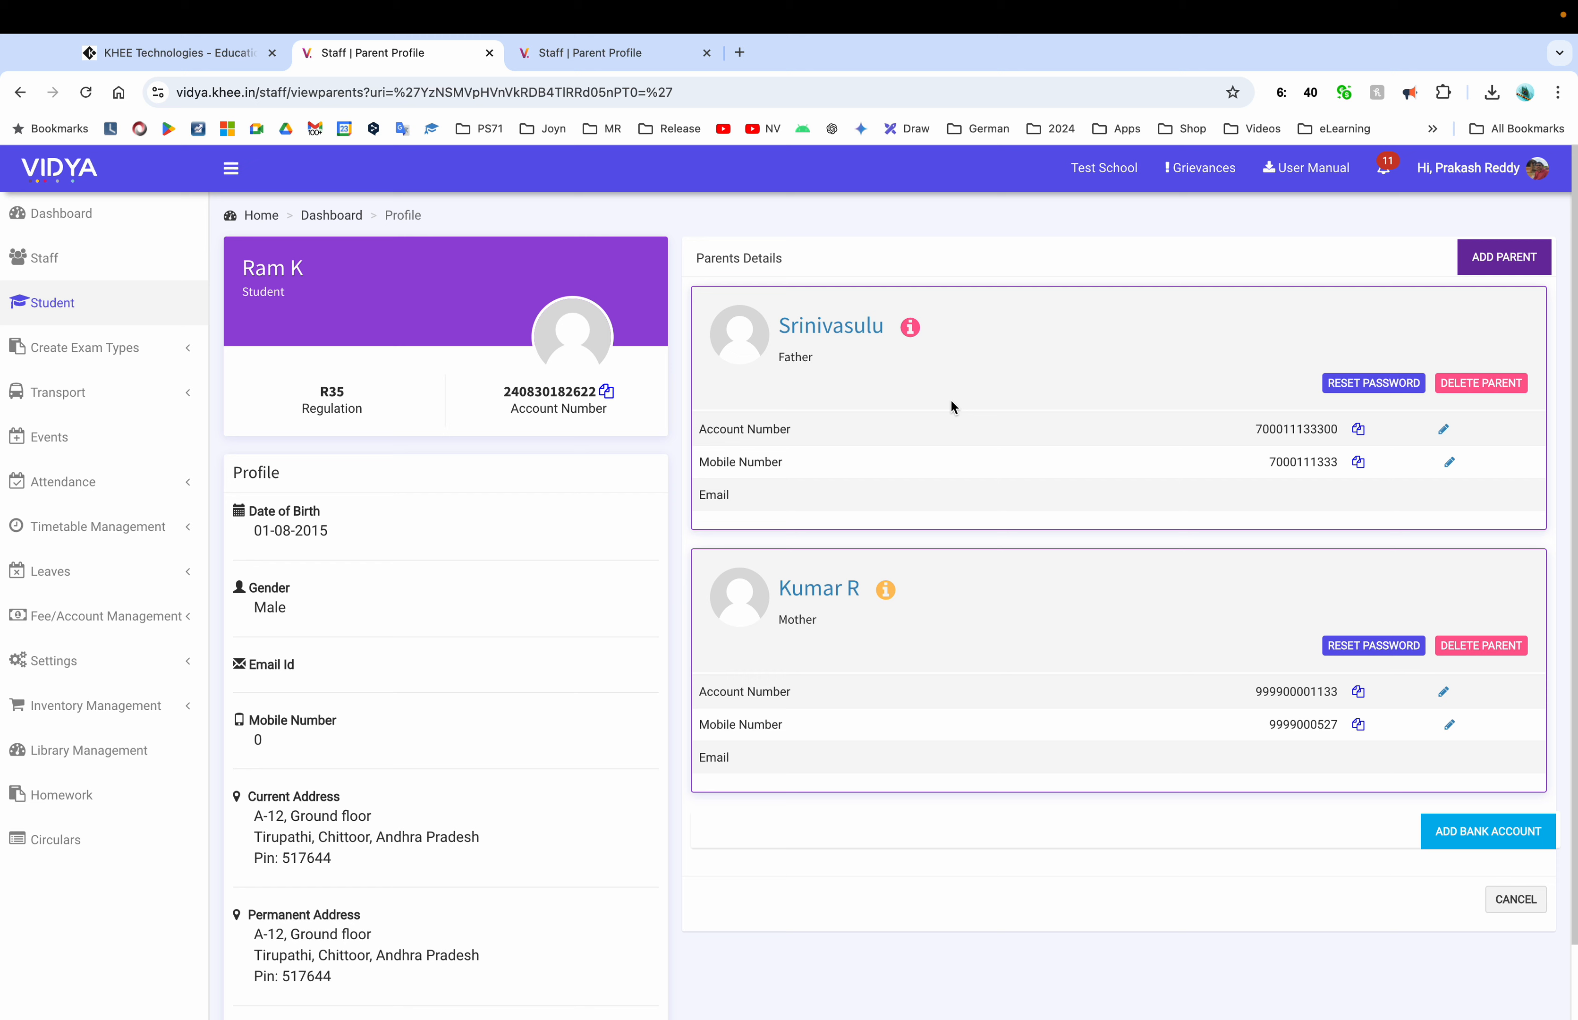
Close the extra parent tab and open roll number 7's report card from the Student list
{"action": "left_click", "coordinate": [706, 53]}
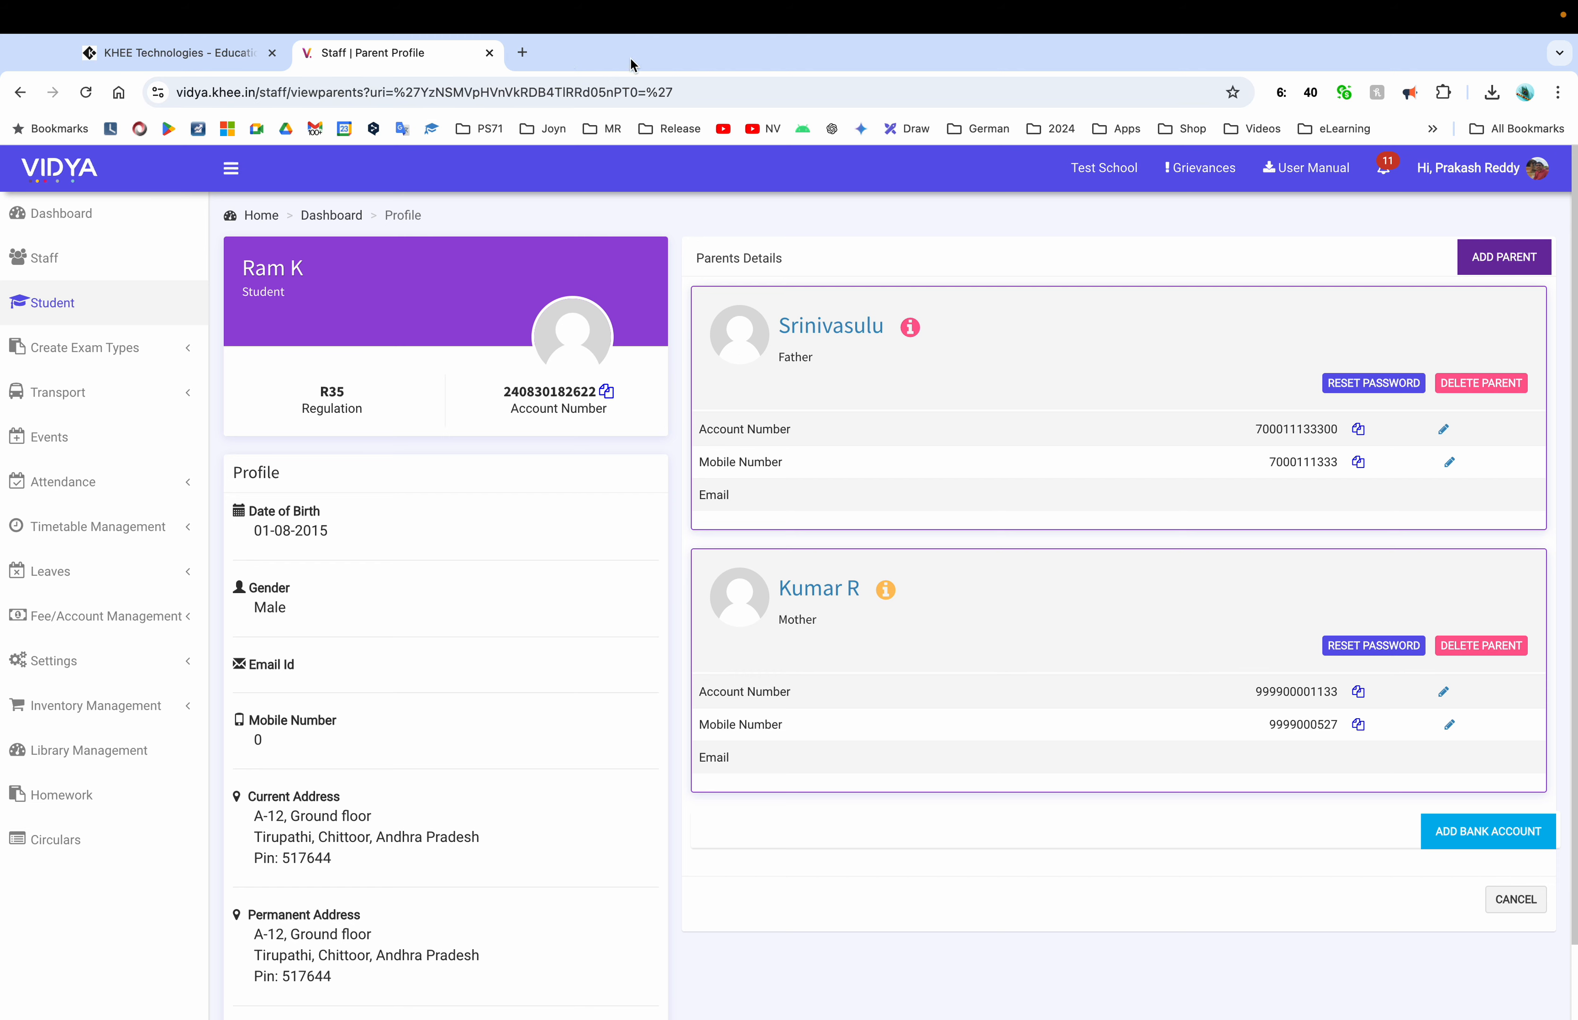
{"action": "left_click", "coordinate": [95, 310]}
{"action": "left_click", "coordinate": [651, 405]}
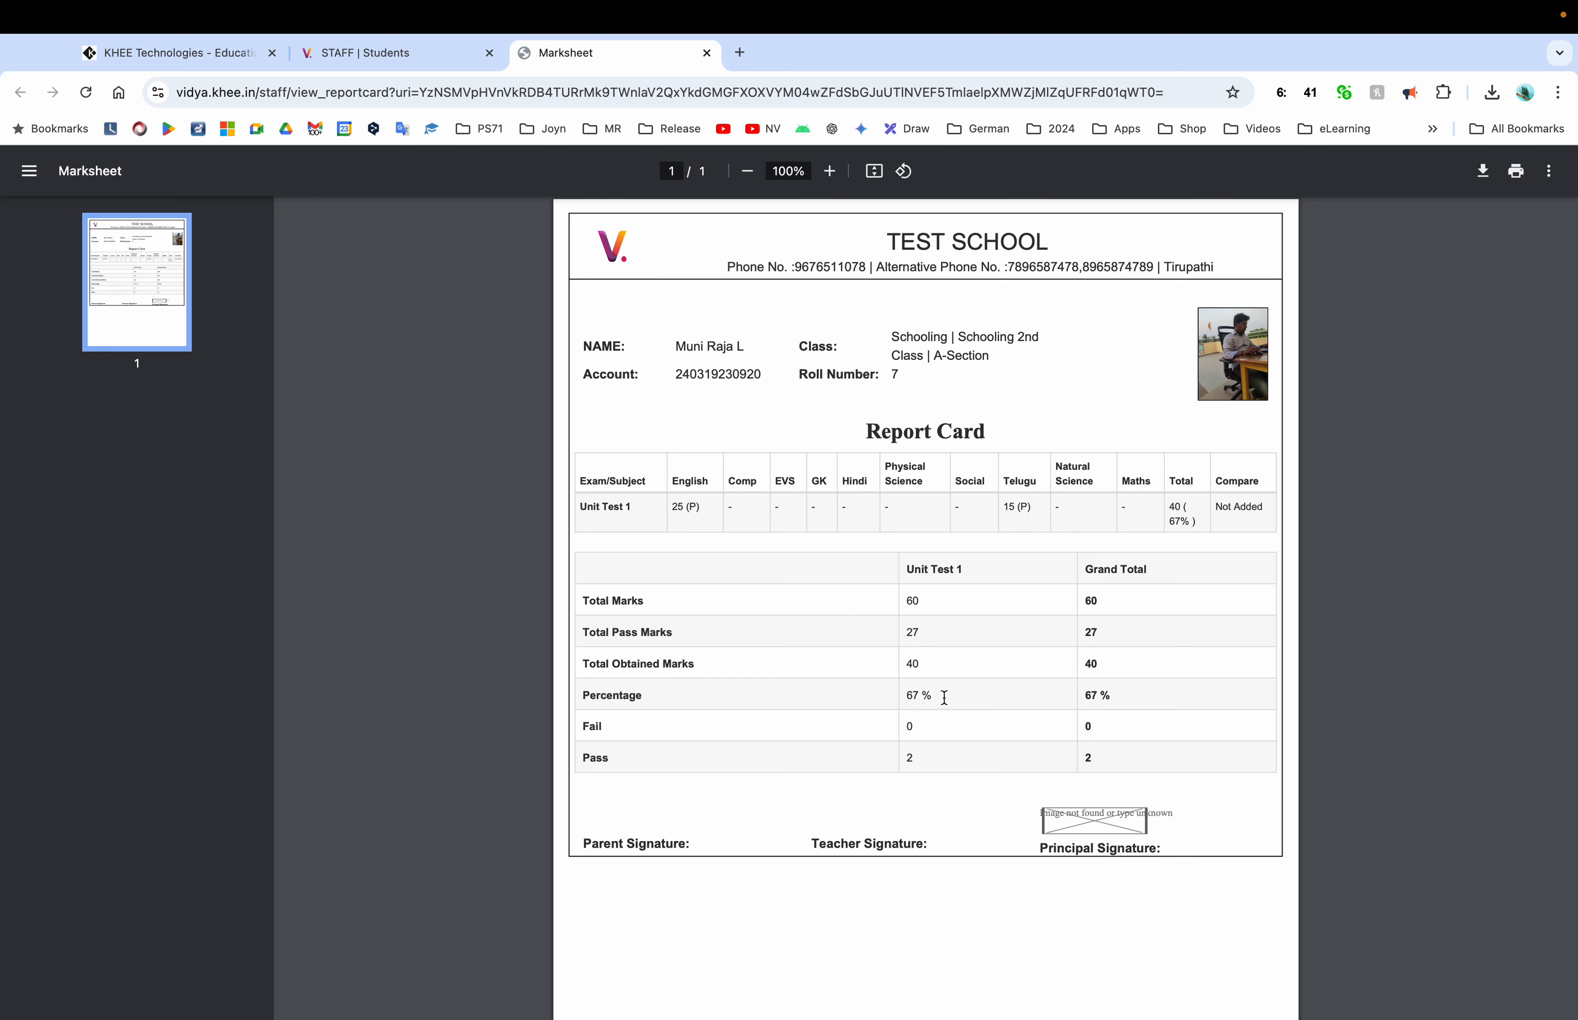
Close the roll-7 Marksheet tab to get back to the STAFF | Students list
{"action": "left_click", "coordinate": [706, 53]}
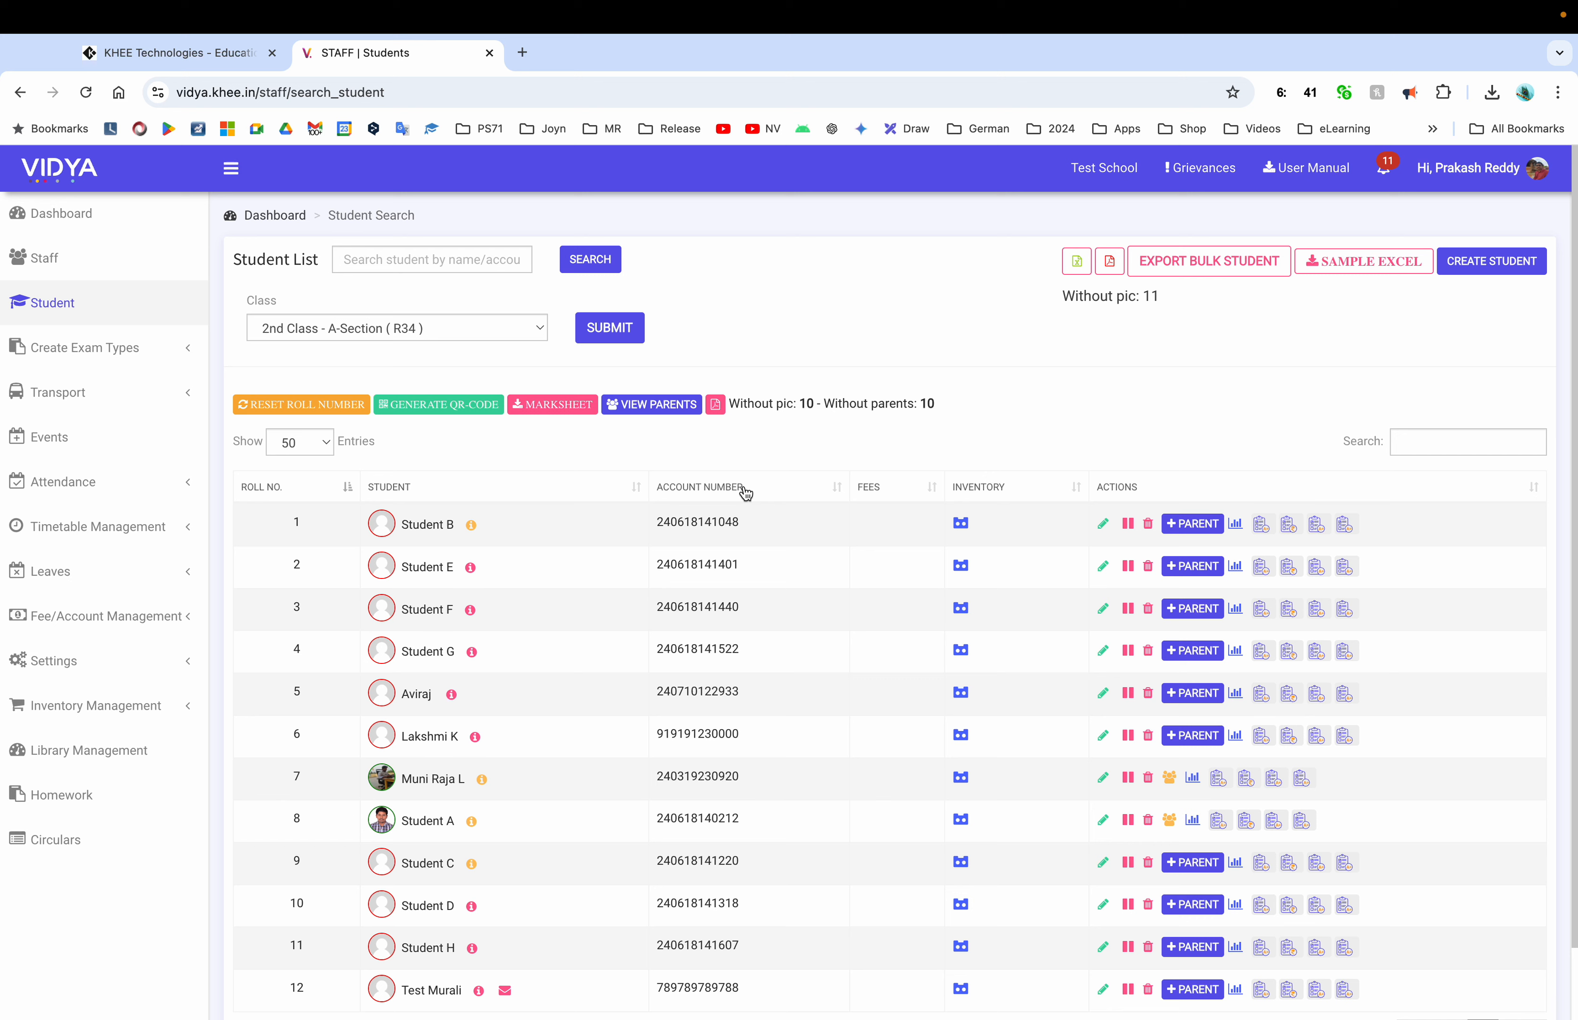
Load the 2nd Class | A-Section timetable and collapse the sidebar to view the whole week
{"action": "left_click", "coordinate": [104, 672]}
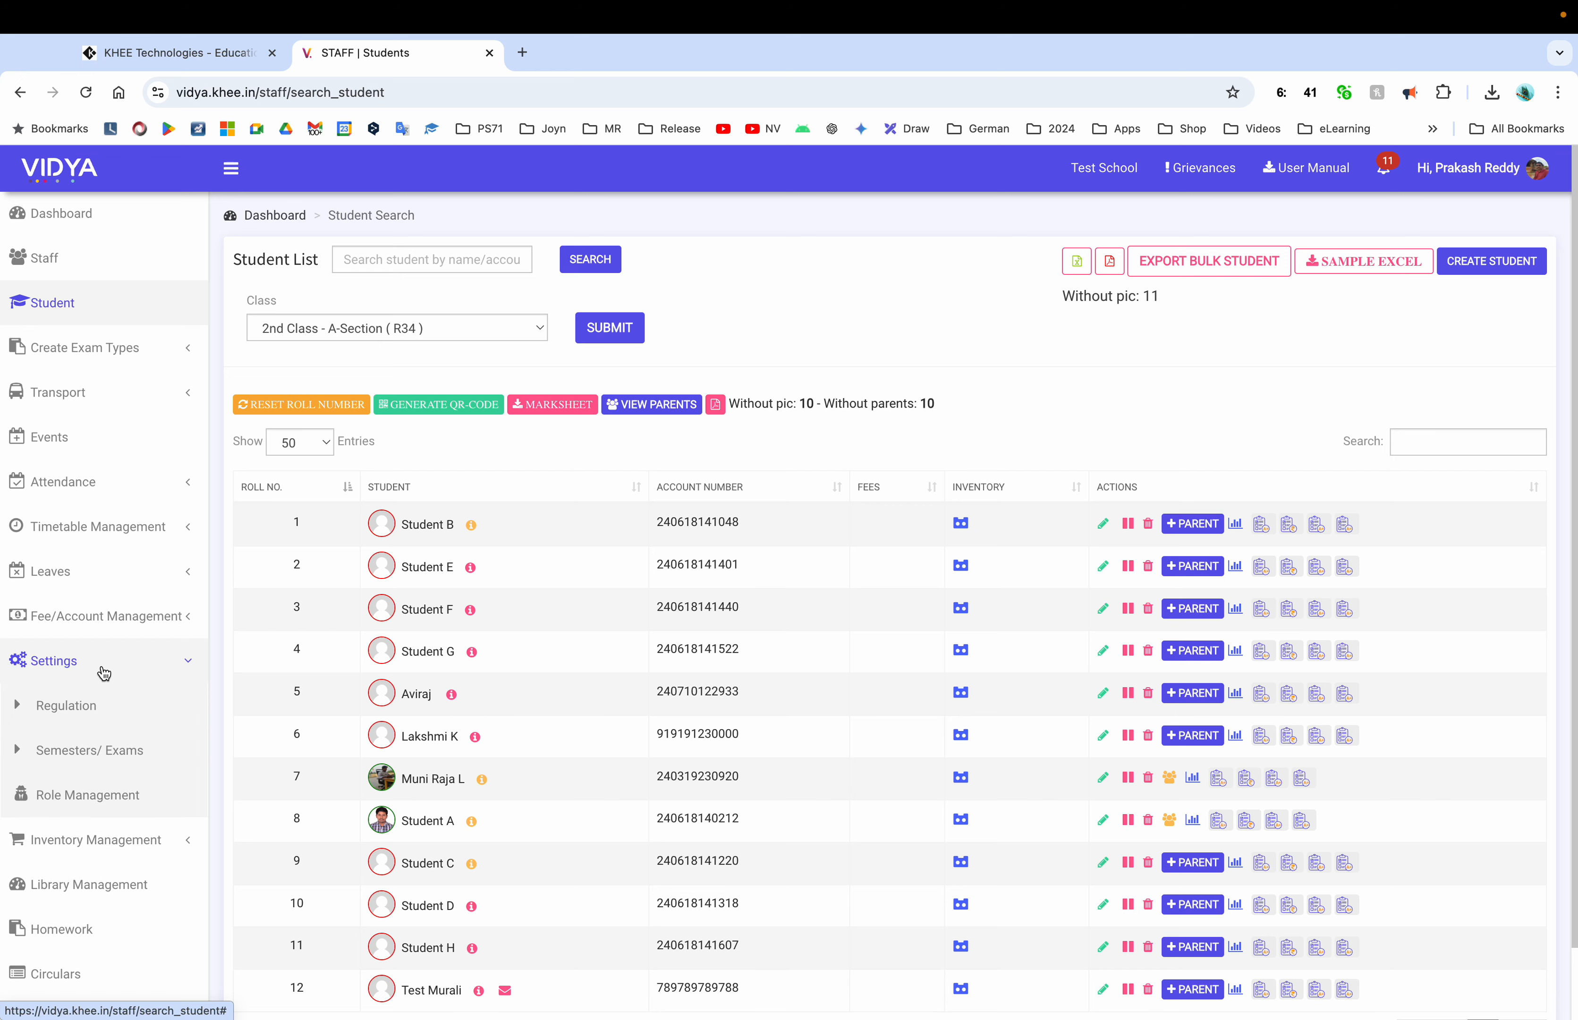
{"action": "left_click", "coordinate": [104, 673]}
{"action": "left_click", "coordinate": [109, 531]}
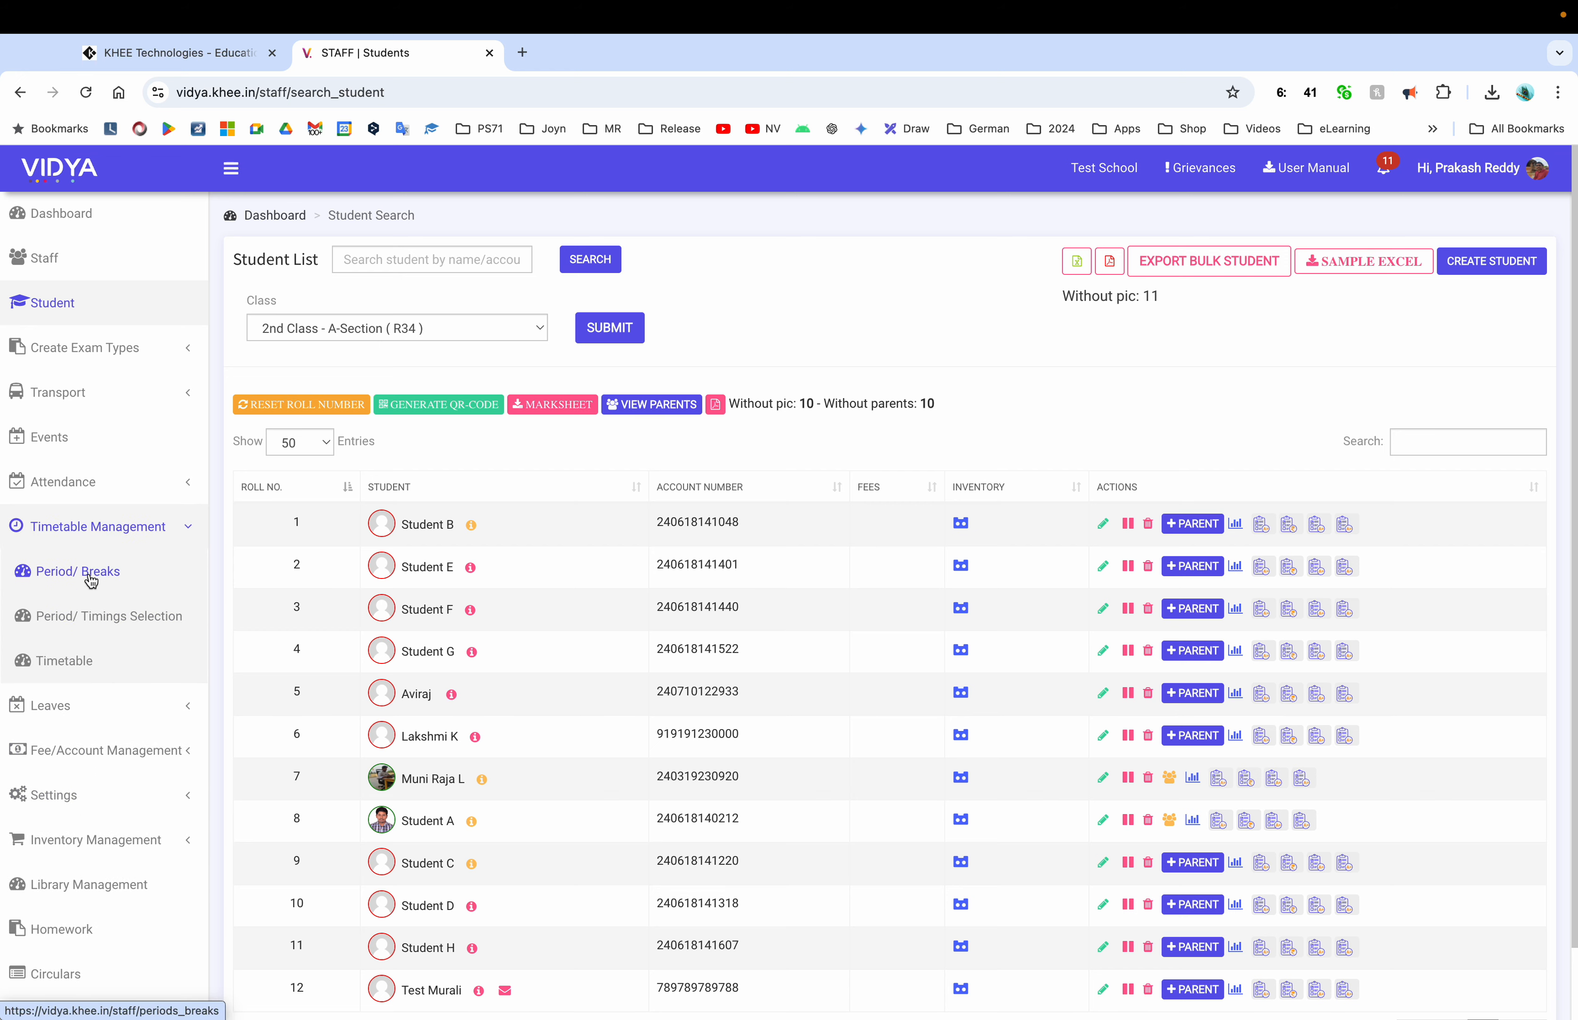
{"action": "left_click", "coordinate": [79, 659]}
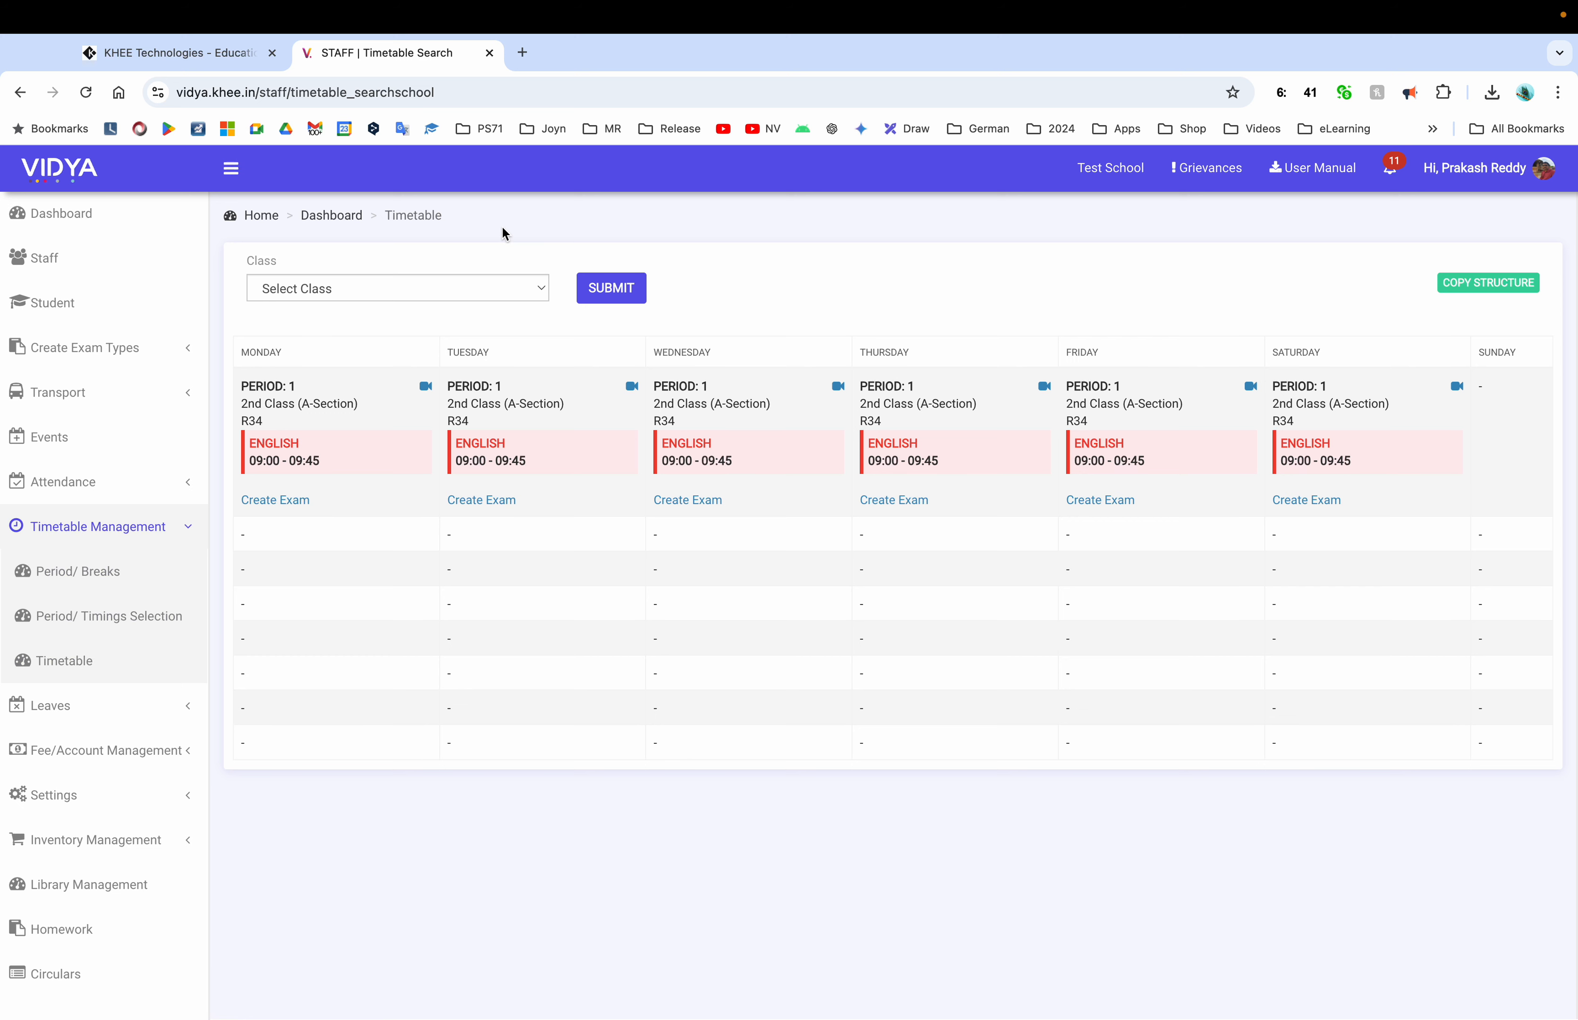
{"action": "left_click", "coordinate": [405, 292]}
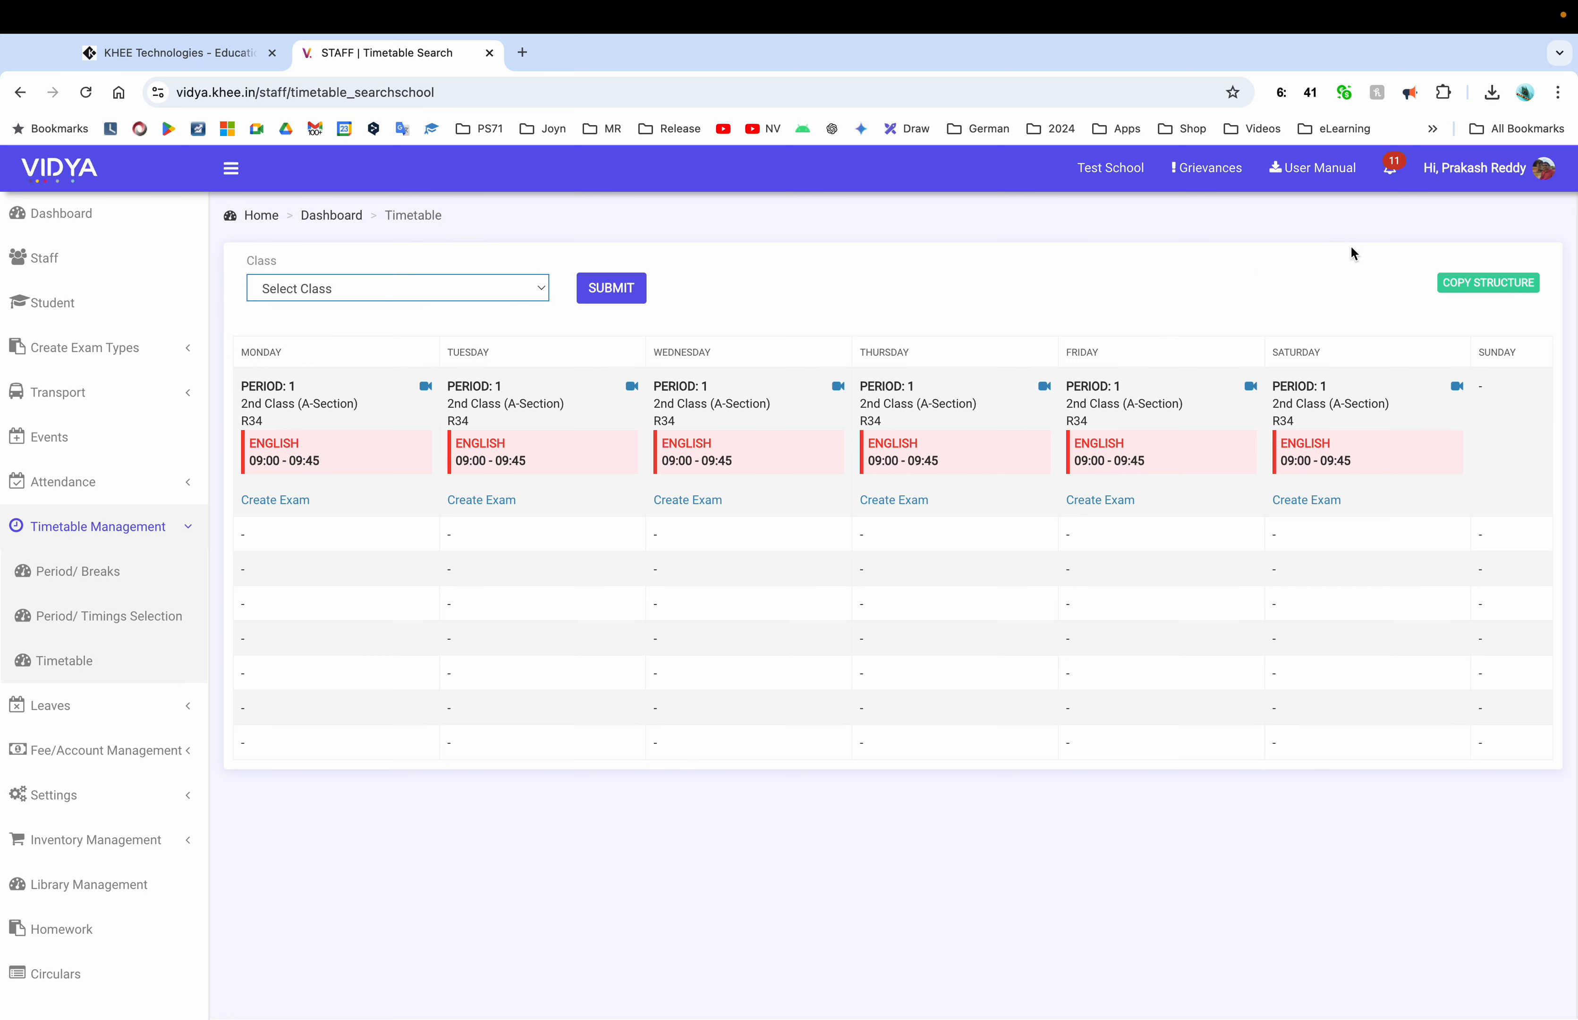
{"action": "left_click", "coordinate": [398, 288]}
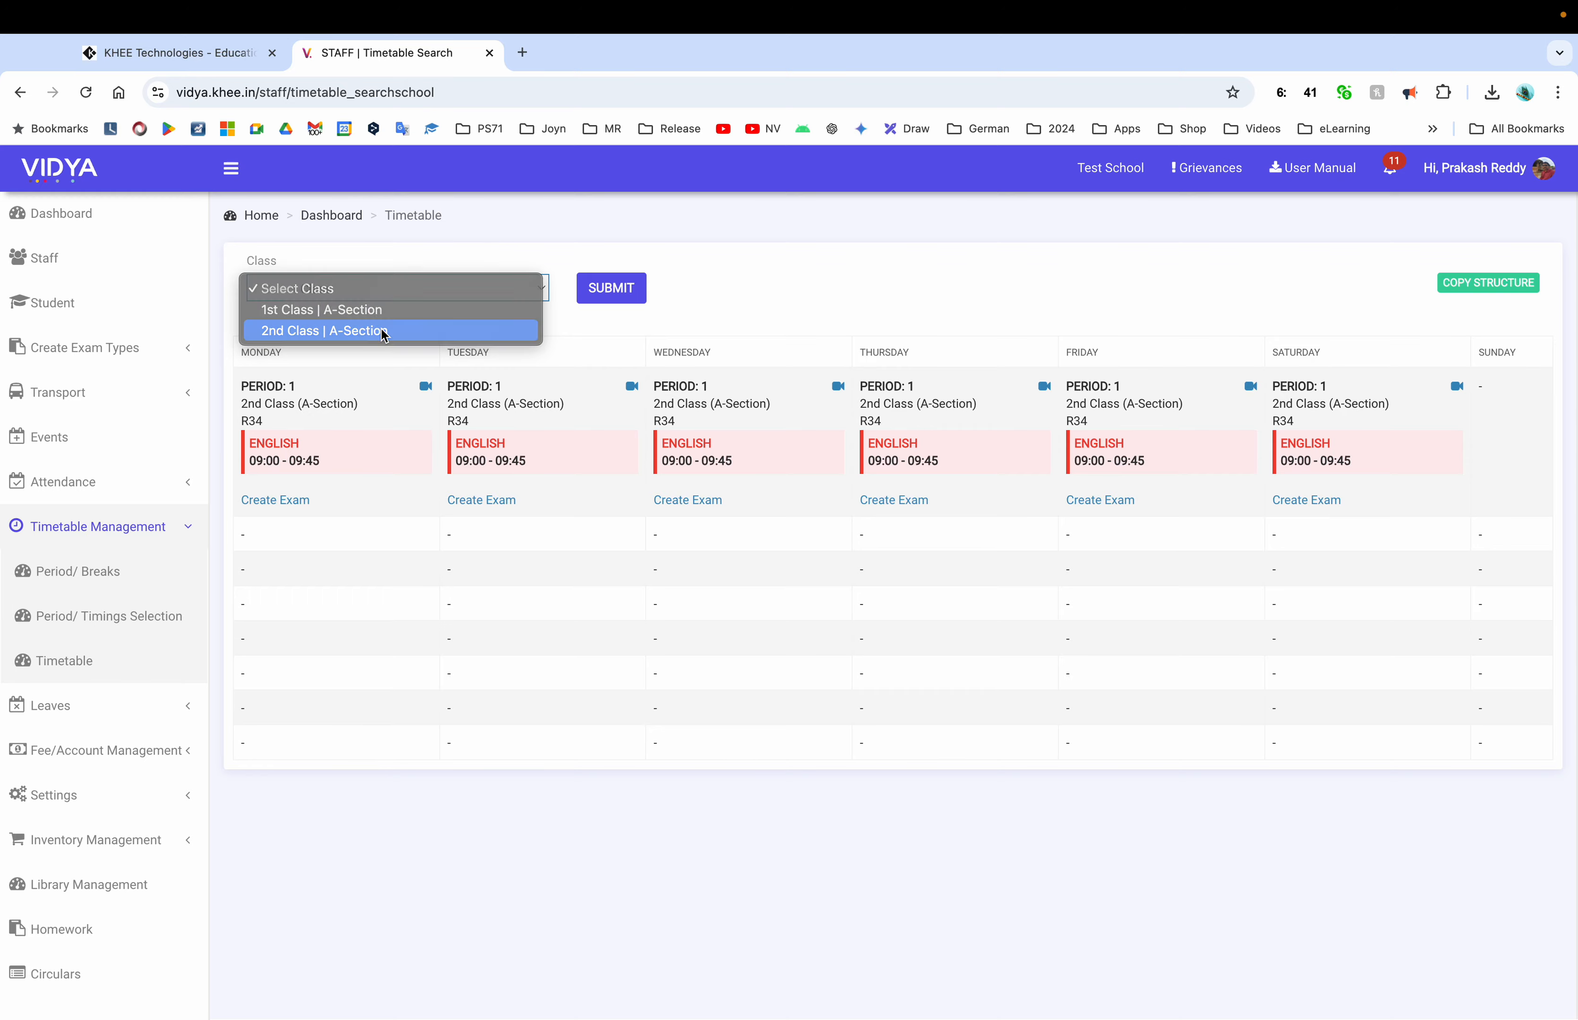
{"action": "left_click", "coordinate": [374, 331]}
{"action": "left_click", "coordinate": [598, 289]}
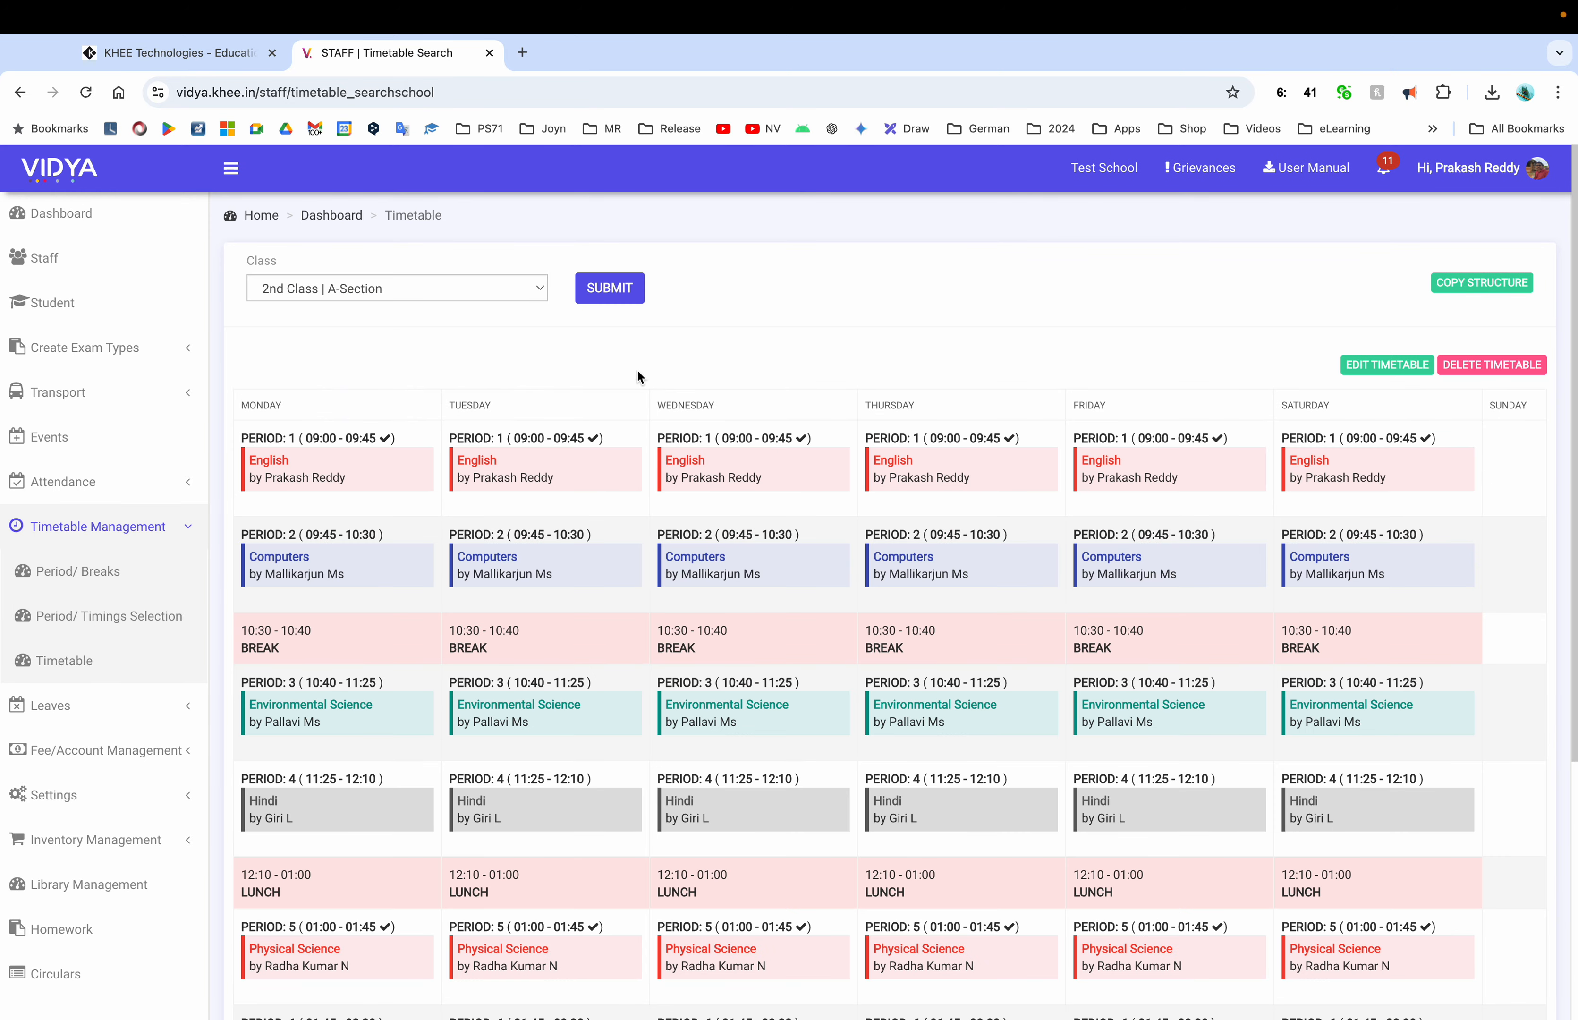
{"action": "left_click", "coordinate": [231, 167]}
{"action": "scroll", "coordinate": [689, 464], "scroll_direction": "down", "scroll_amount": 5}
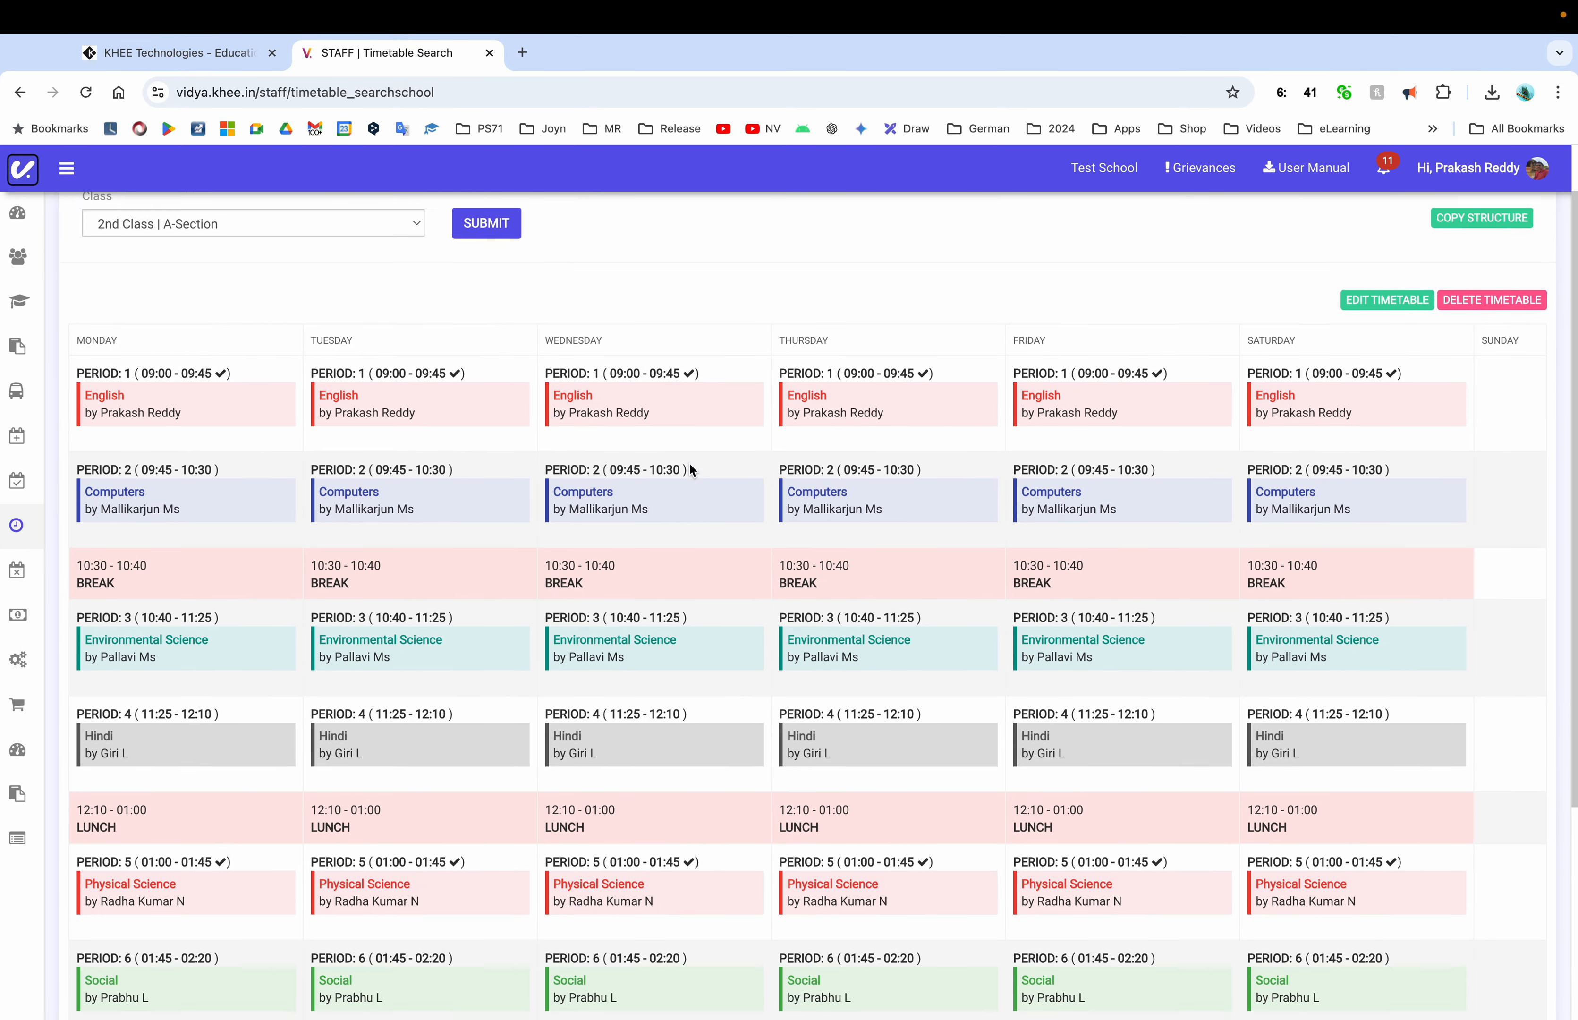
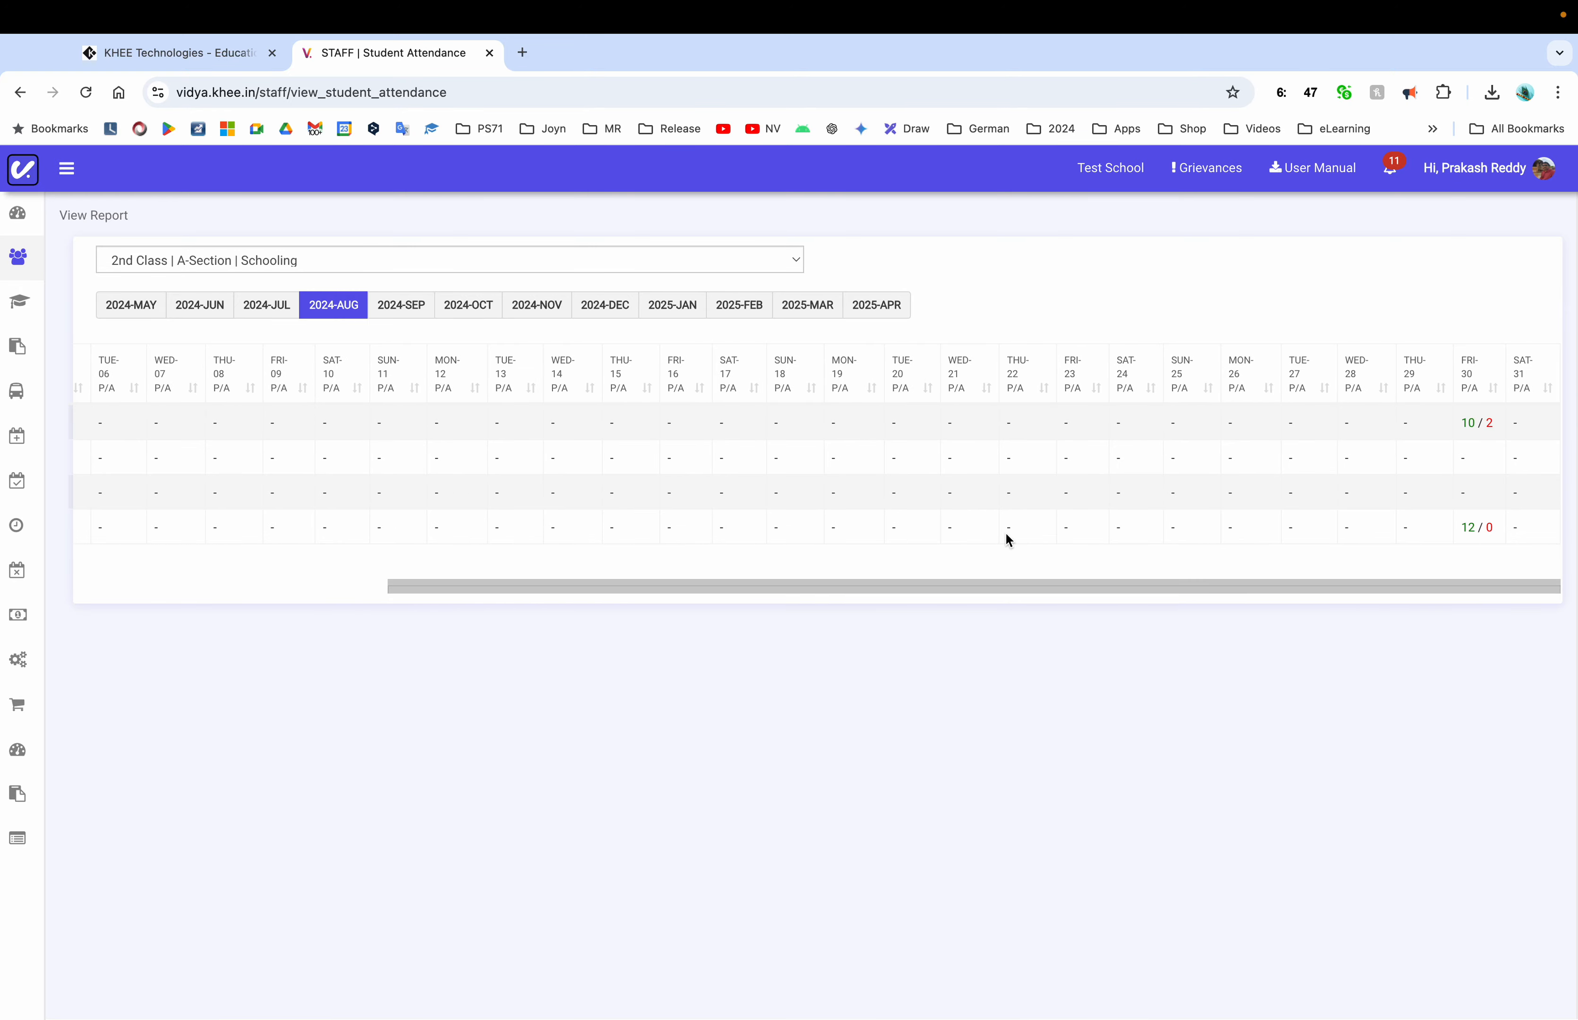
Switch the attendance report to 1st Class | A-Section, then go to the class timetable page
{"action": "left_click", "coordinate": [516, 269]}
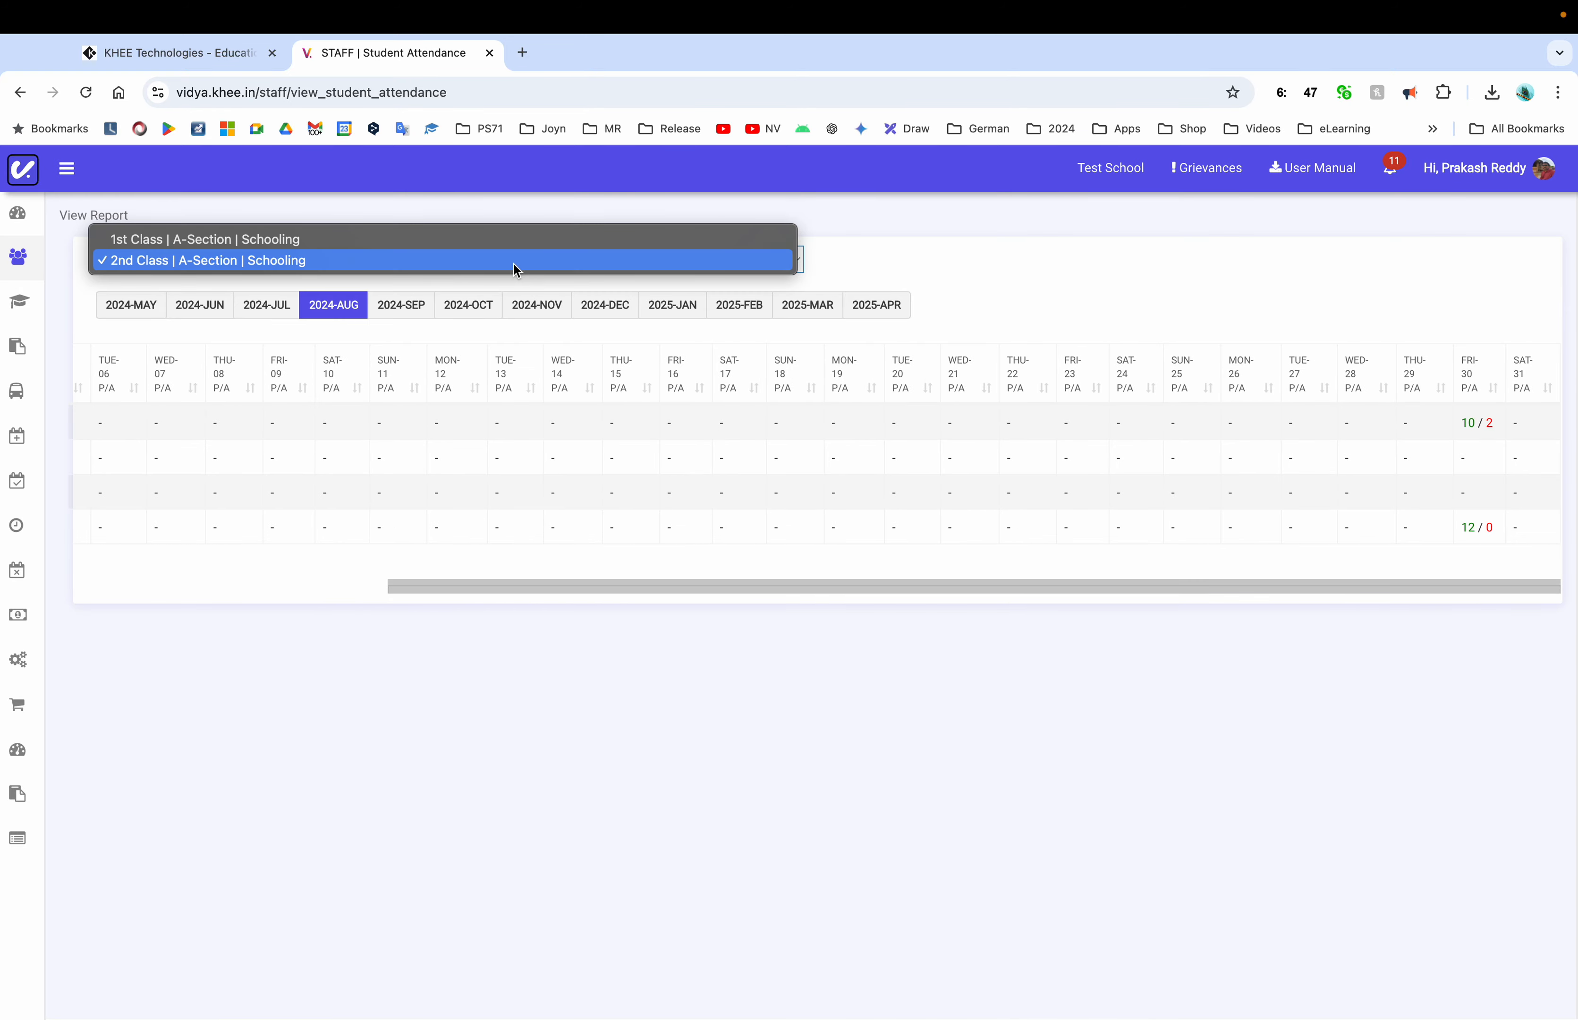
{"action": "left_click", "coordinate": [398, 241]}
{"action": "left_click", "coordinate": [66, 167]}
{"action": "left_click", "coordinate": [98, 526]}
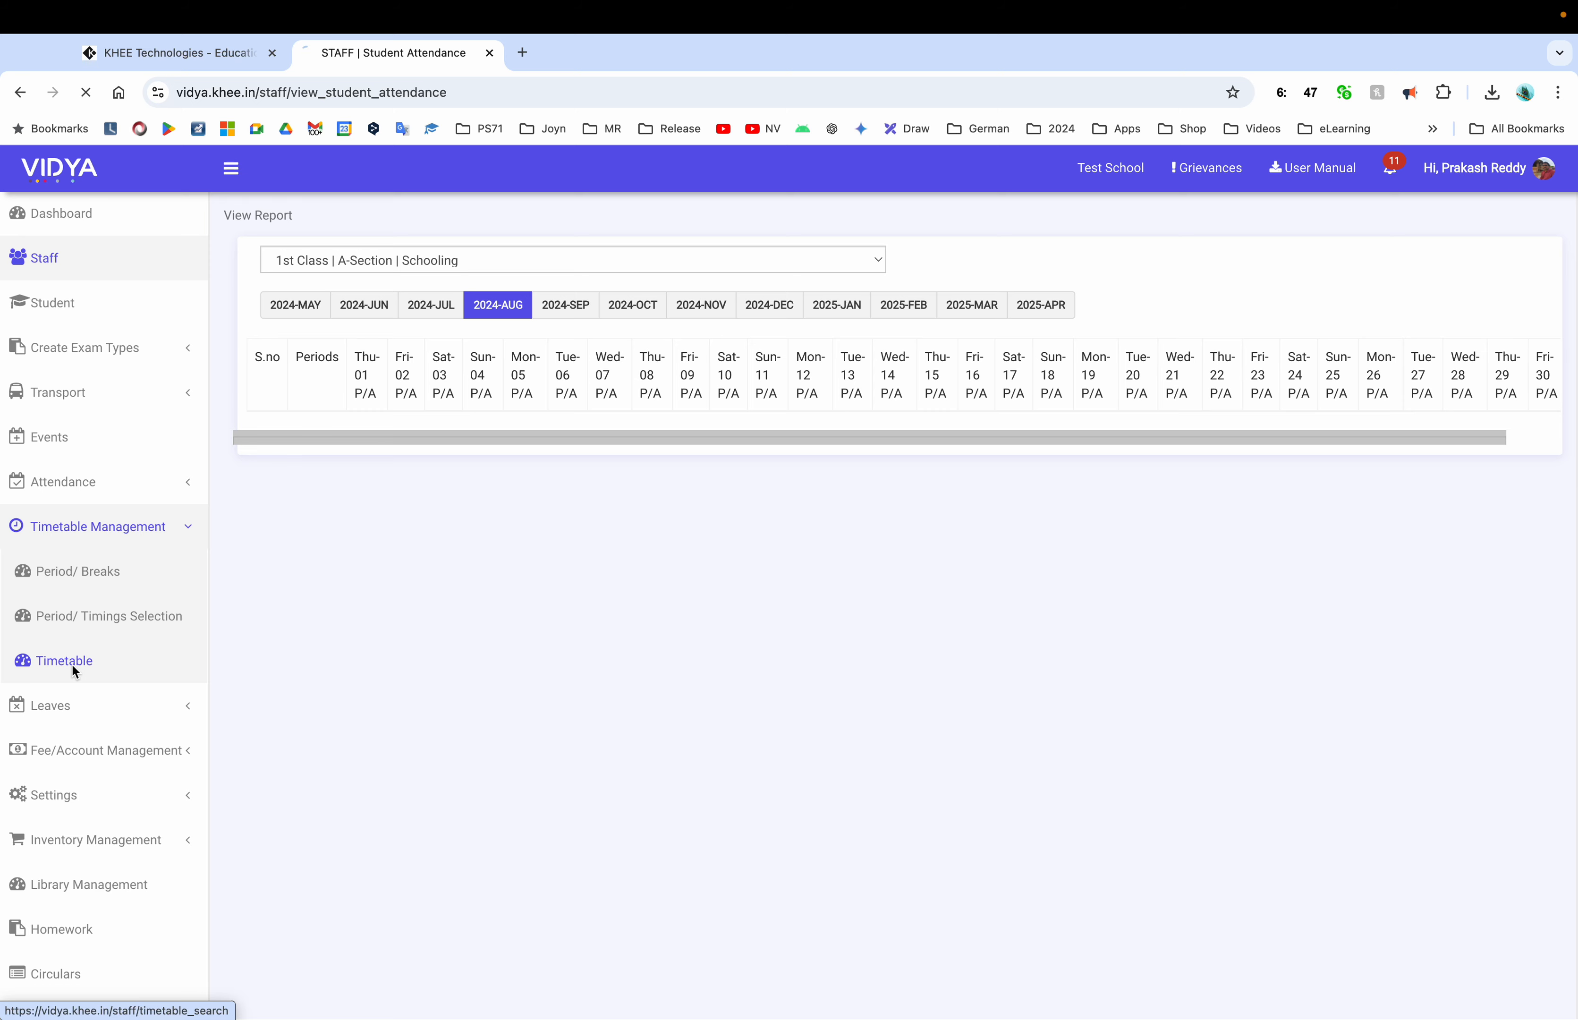
{"action": "left_click", "coordinate": [72, 662]}
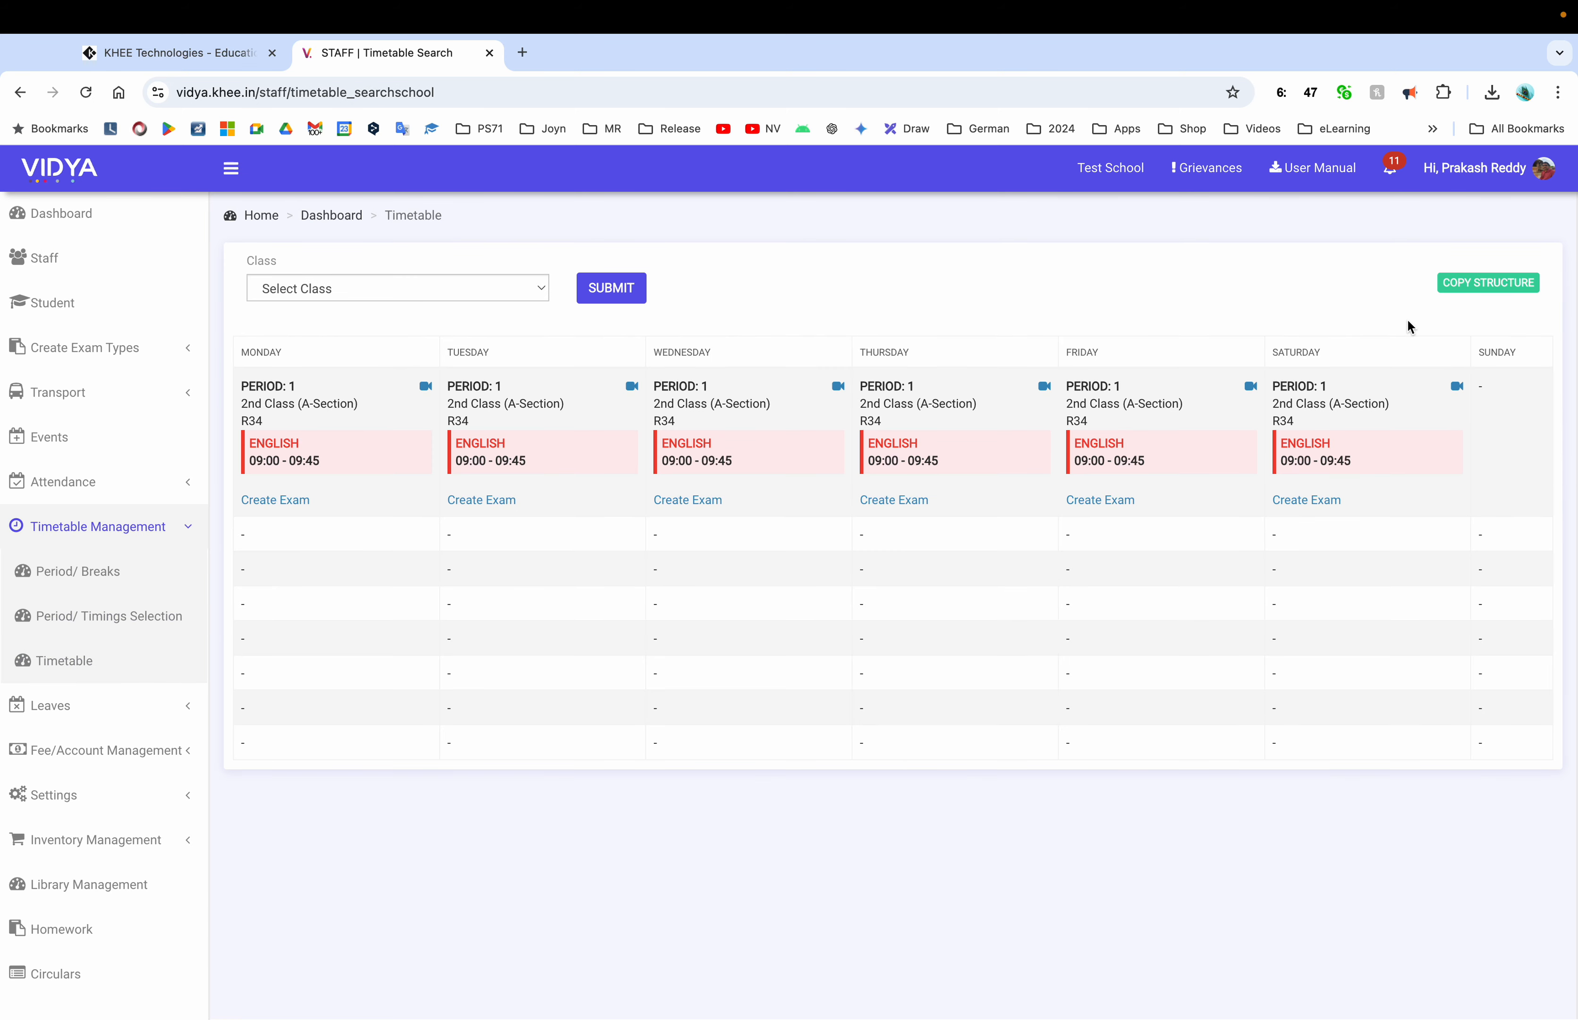
Search for 1st Class A-Section's timetable and find that none exists yet
{"action": "left_click", "coordinate": [468, 289]}
{"action": "left_click", "coordinate": [462, 309]}
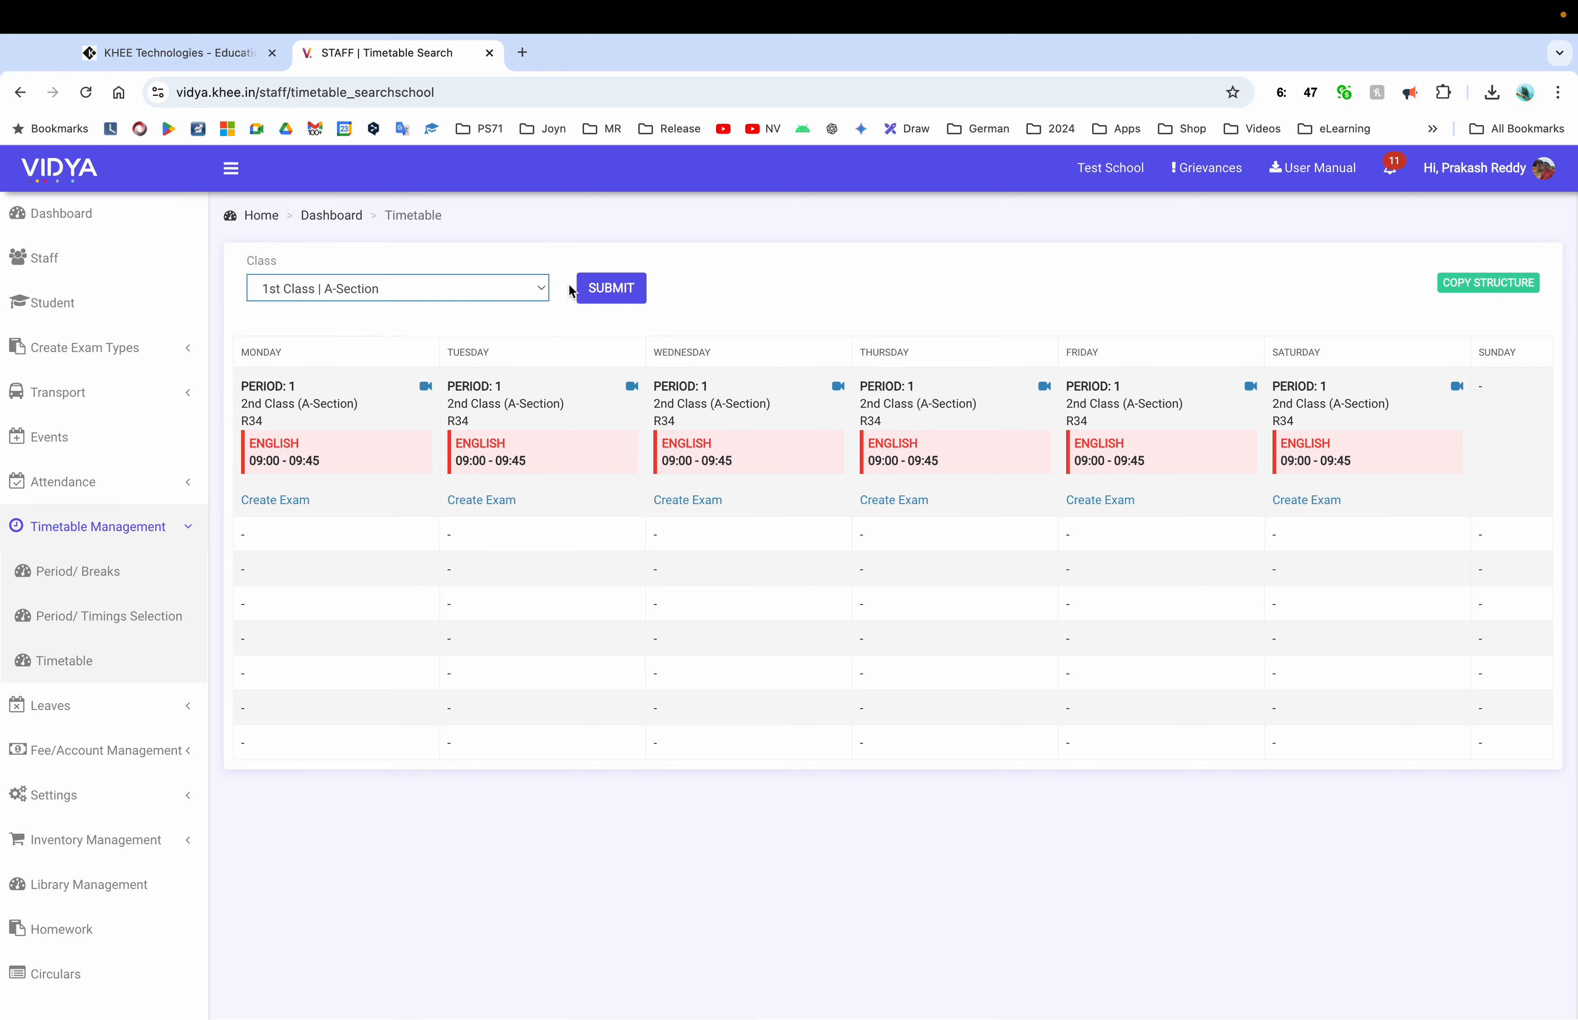
{"action": "left_click", "coordinate": [598, 291]}
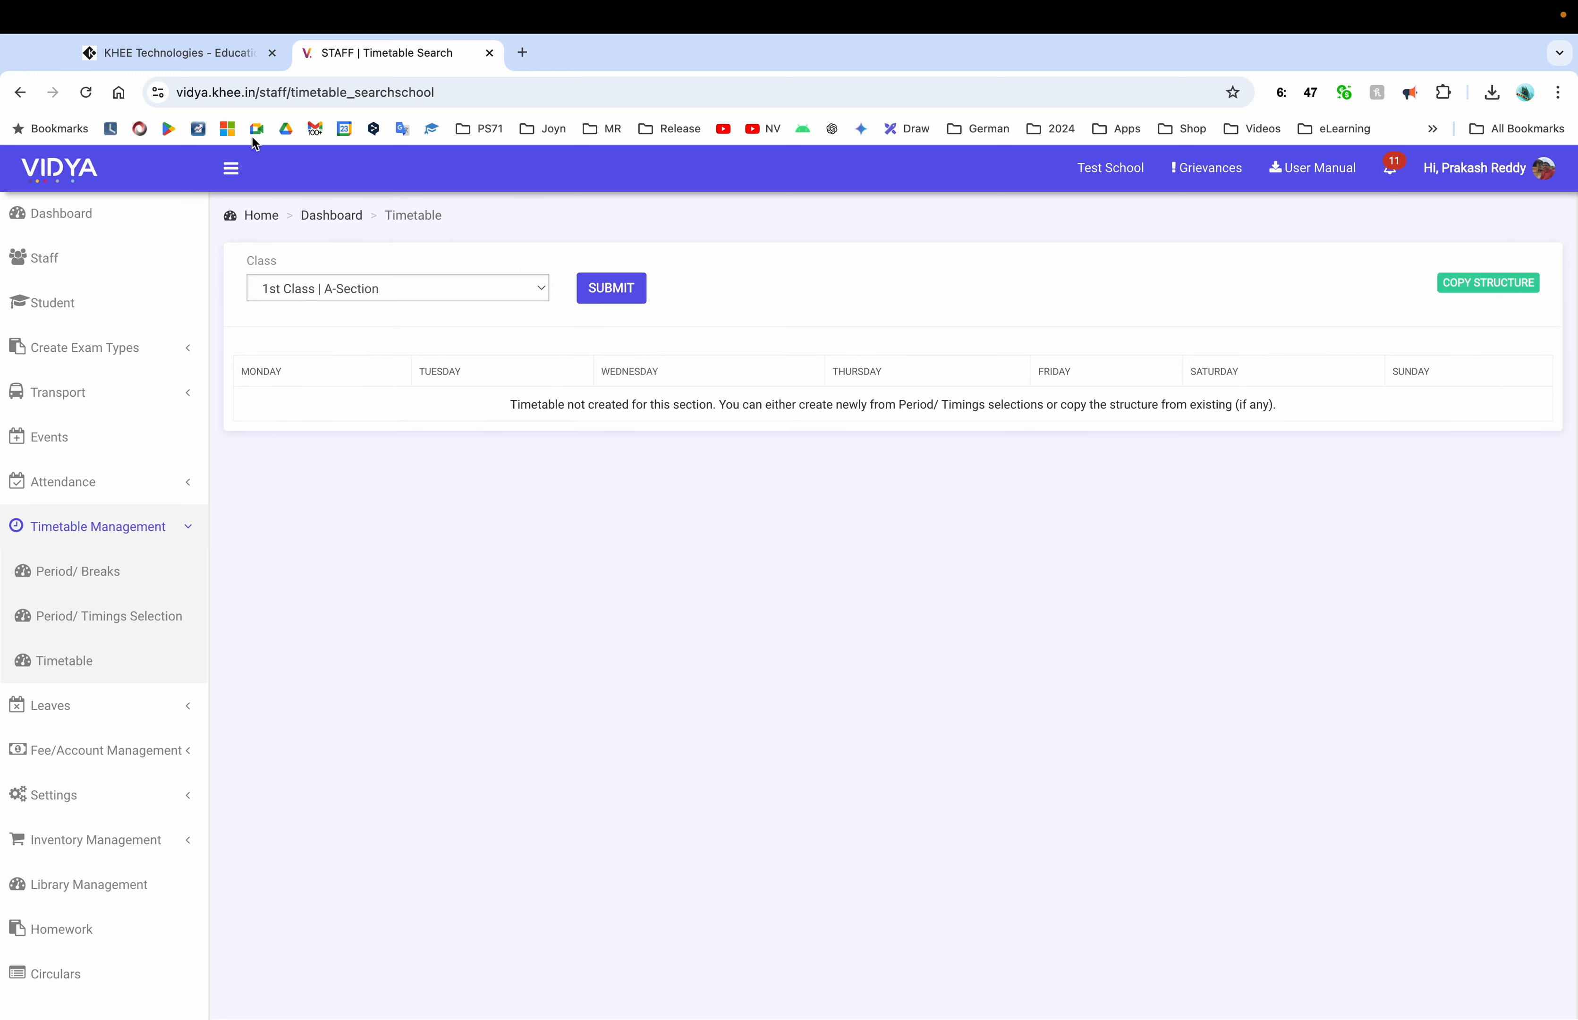
{"action": "left_click", "coordinate": [272, 53]}
{"action": "left_click", "coordinate": [1487, 283]}
{"action": "left_click", "coordinate": [1463, 379]}
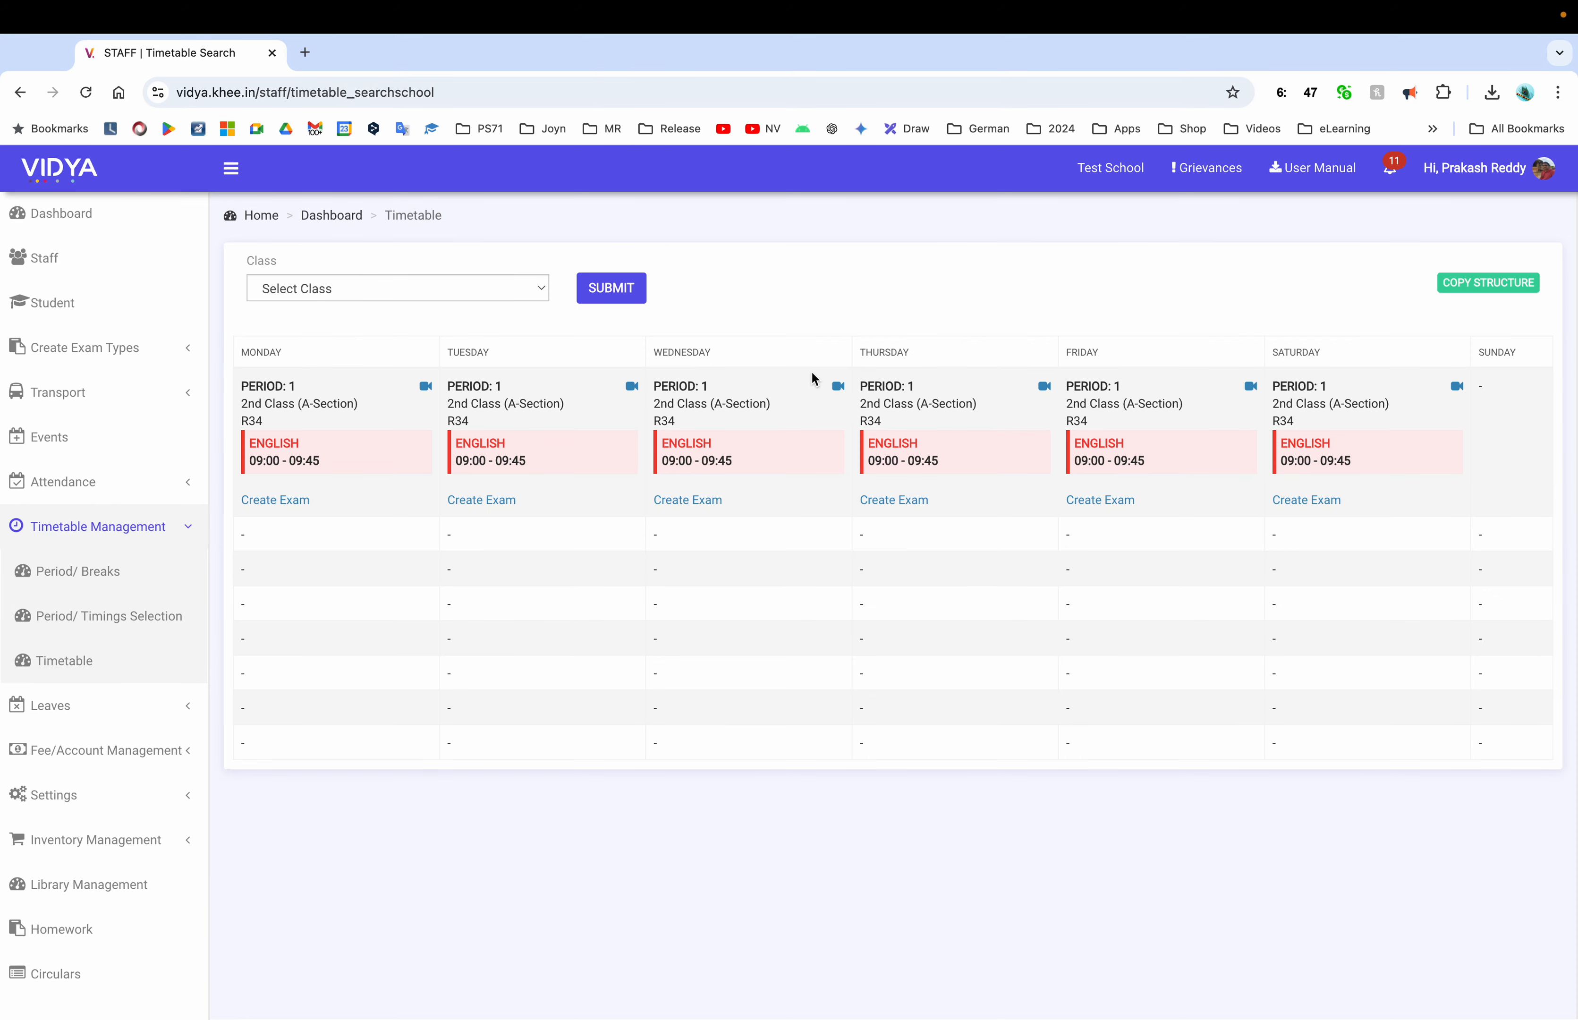
Load and review 2nd Class A-Section's timetable, then open Copy Timetable Structure
{"action": "left_click", "coordinate": [492, 296]}
{"action": "left_click", "coordinate": [423, 324]}
{"action": "left_click", "coordinate": [608, 285]}
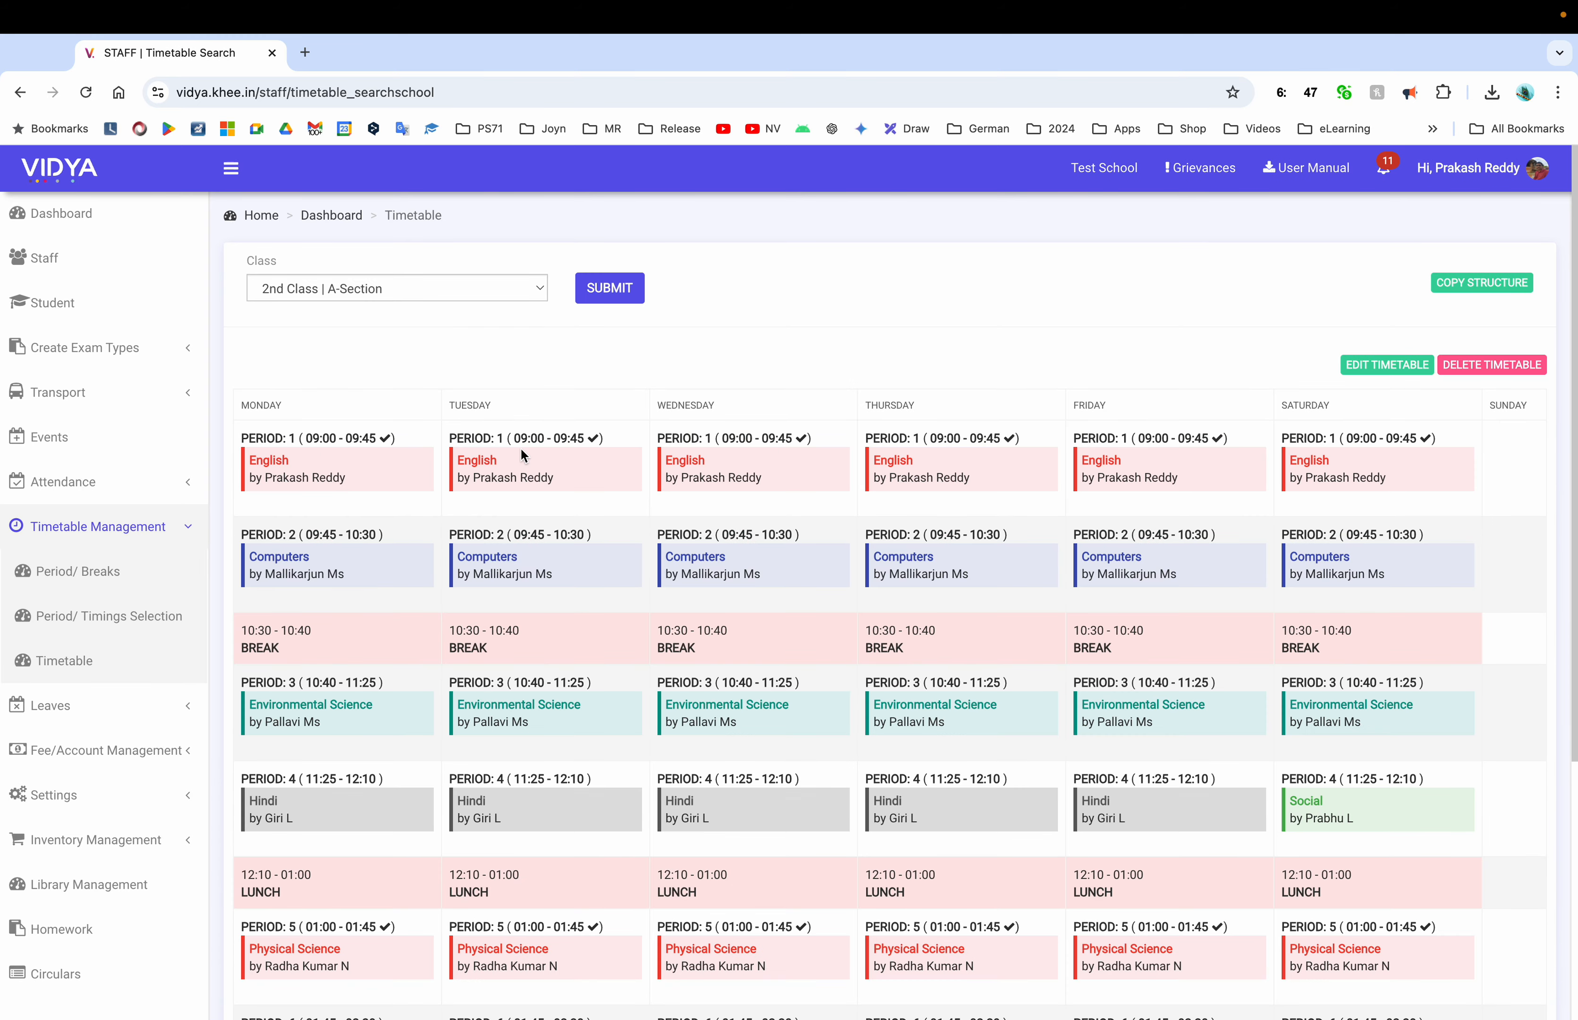
{"action": "scroll", "coordinate": [329, 539], "scroll_direction": "down", "scroll_amount": 5}
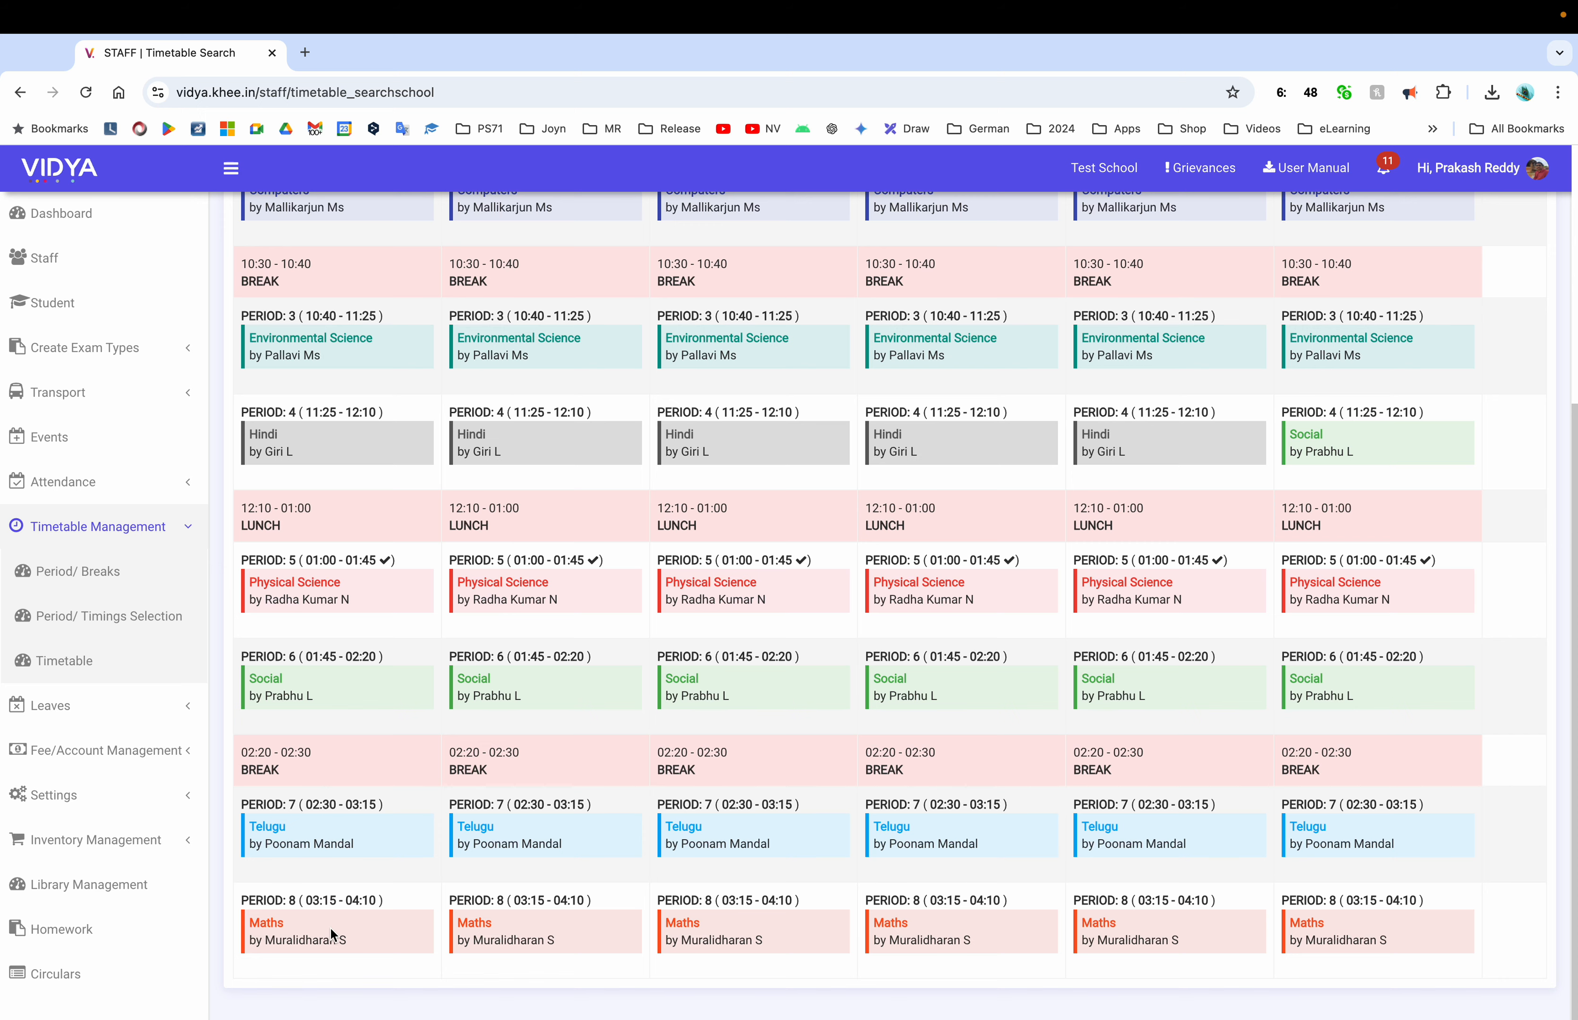
{"action": "scroll", "coordinate": [330, 926], "scroll_direction": "up", "scroll_amount": 5}
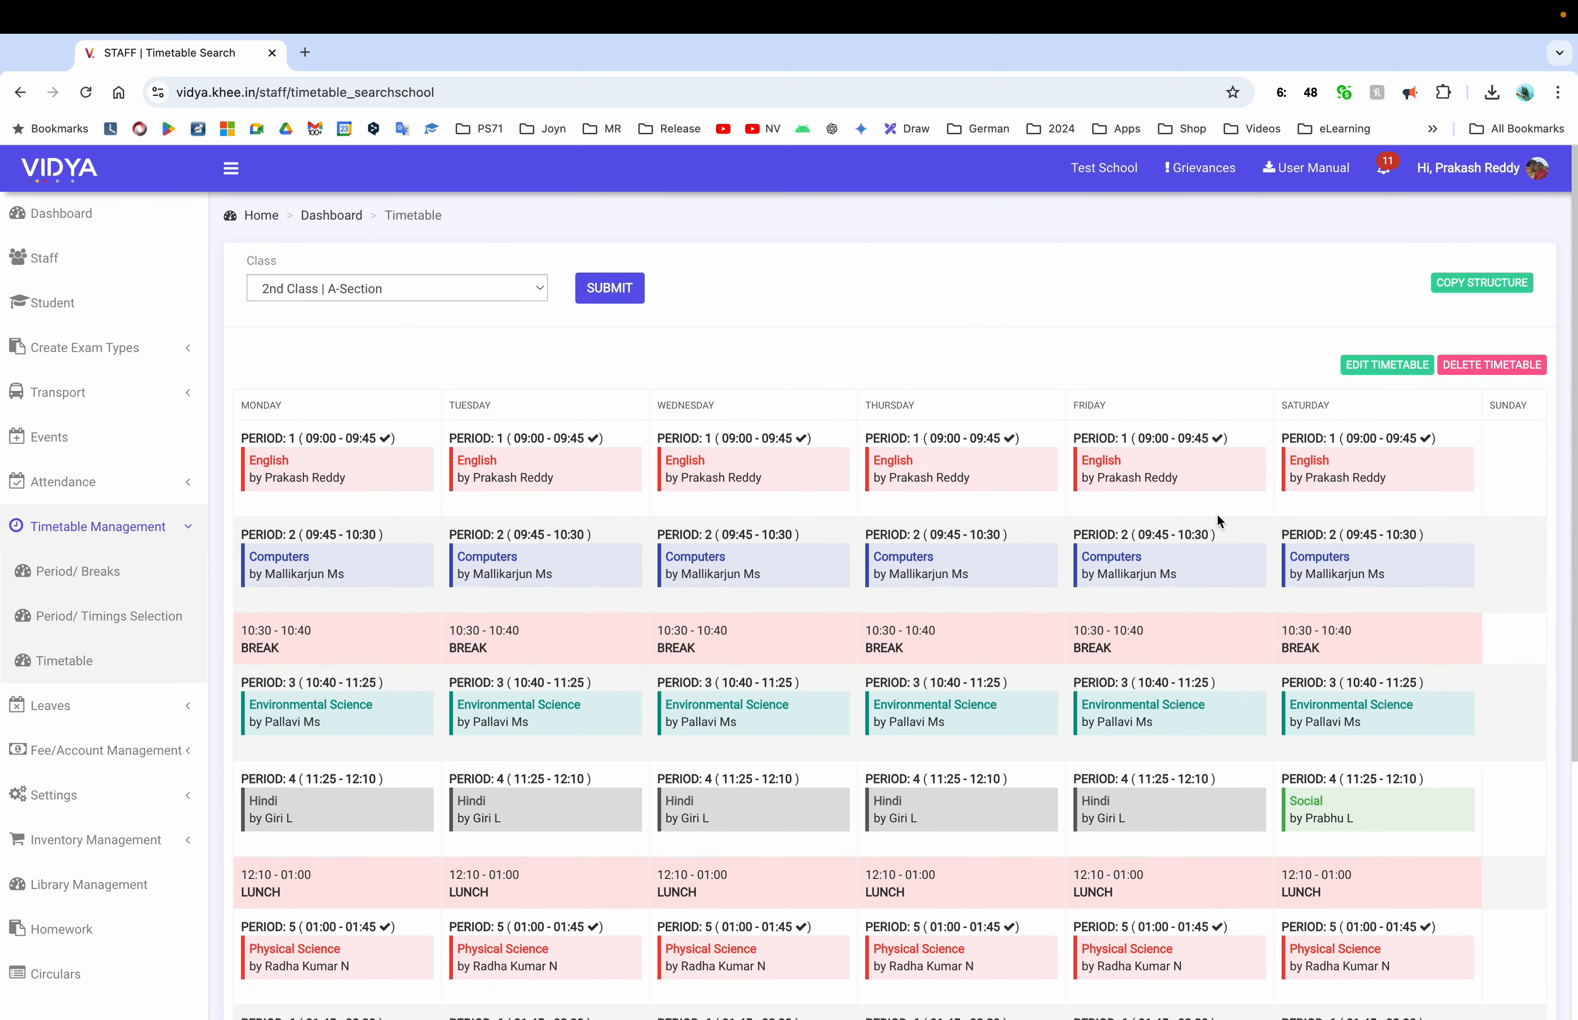
{"action": "left_click", "coordinate": [1482, 282]}
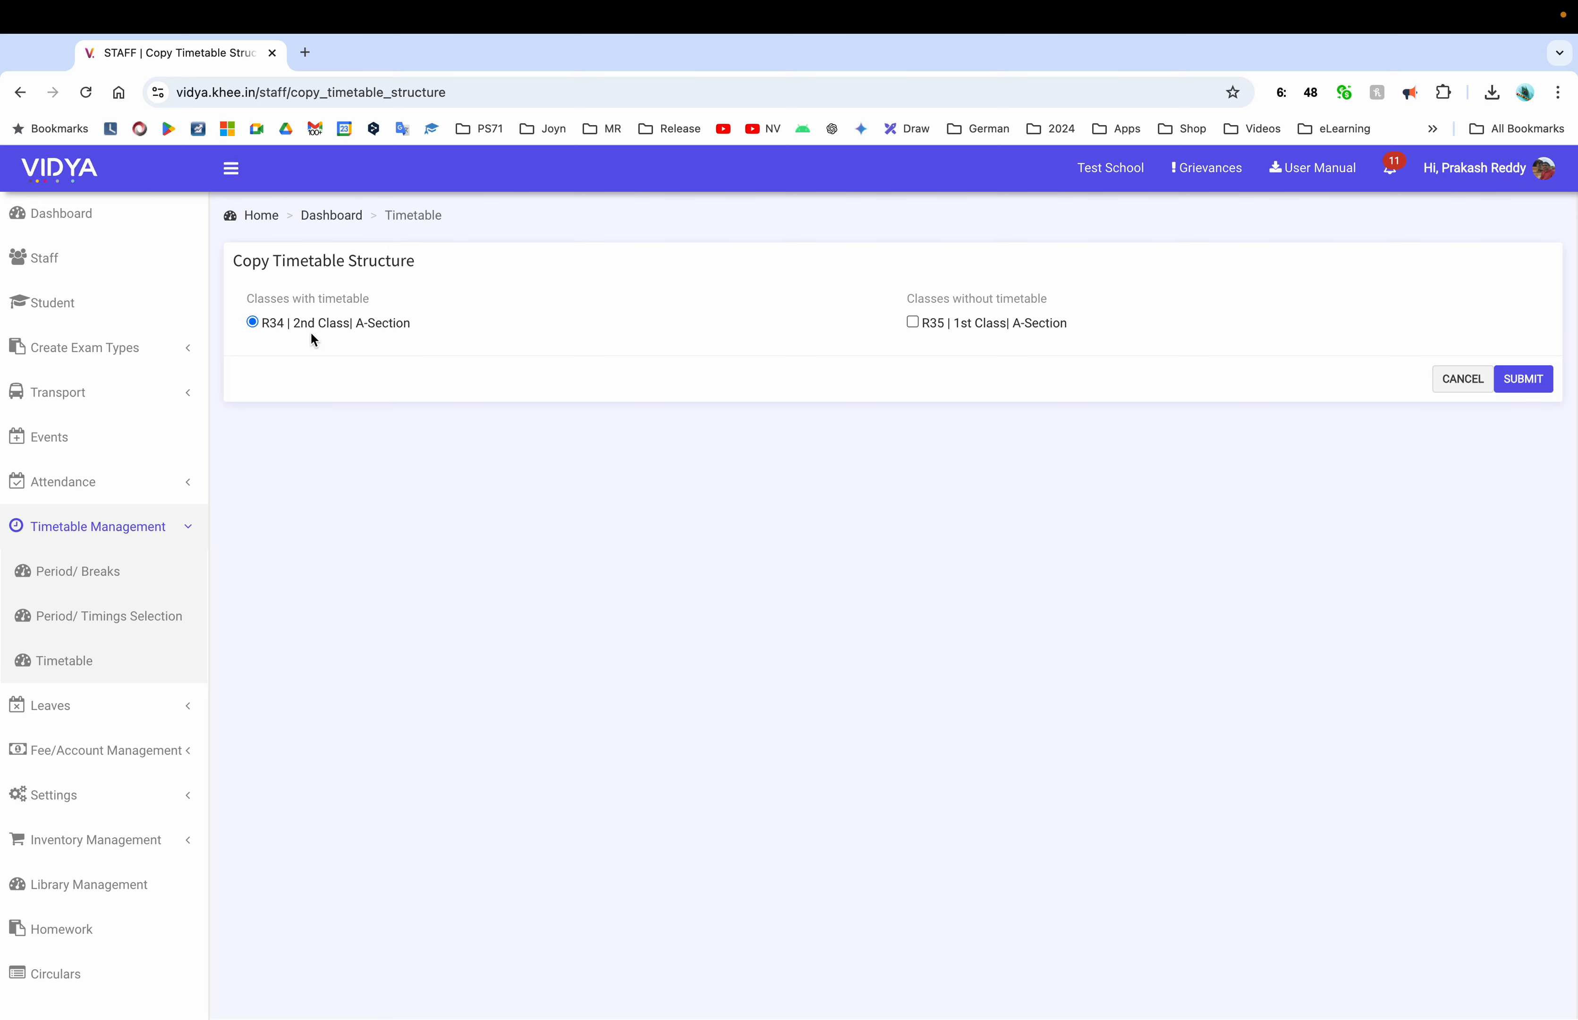
Copy 2nd Class's timetable structure to 1st Class (R35) and confirm
{"action": "left_click", "coordinate": [912, 322]}
{"action": "left_click", "coordinate": [1522, 379]}
{"action": "left_click", "coordinate": [948, 210]}
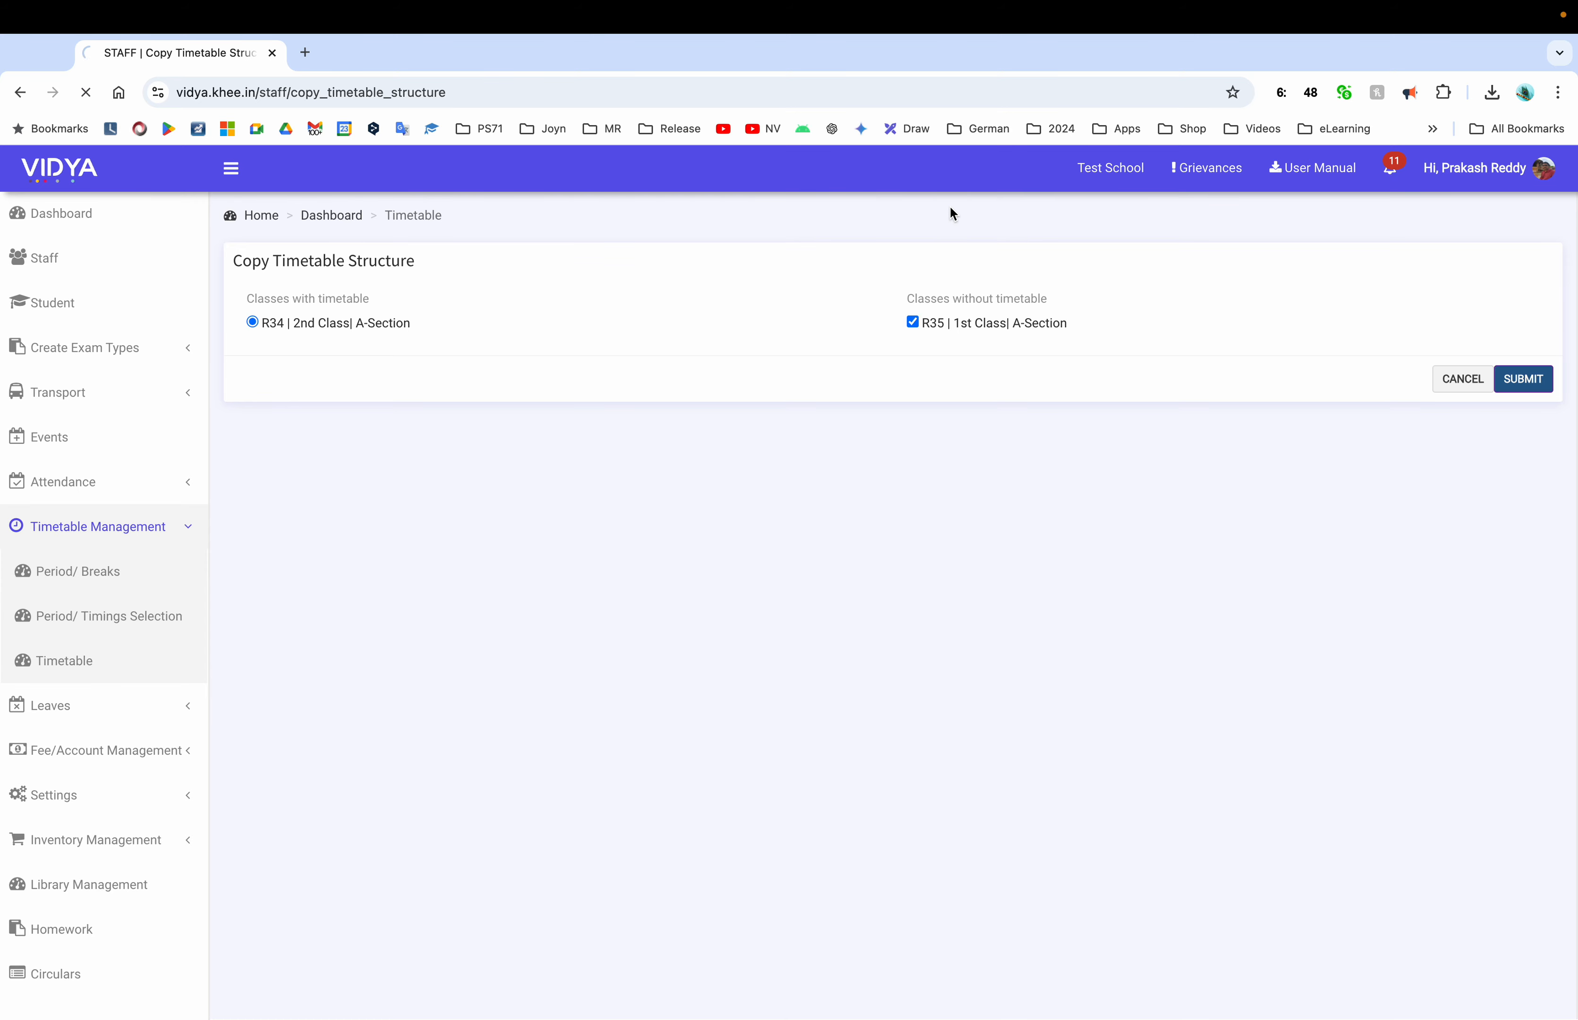
Load 1st Class A-Section's copied timetable, then go to Period/Timings Selection
{"action": "left_click", "coordinate": [386, 289]}
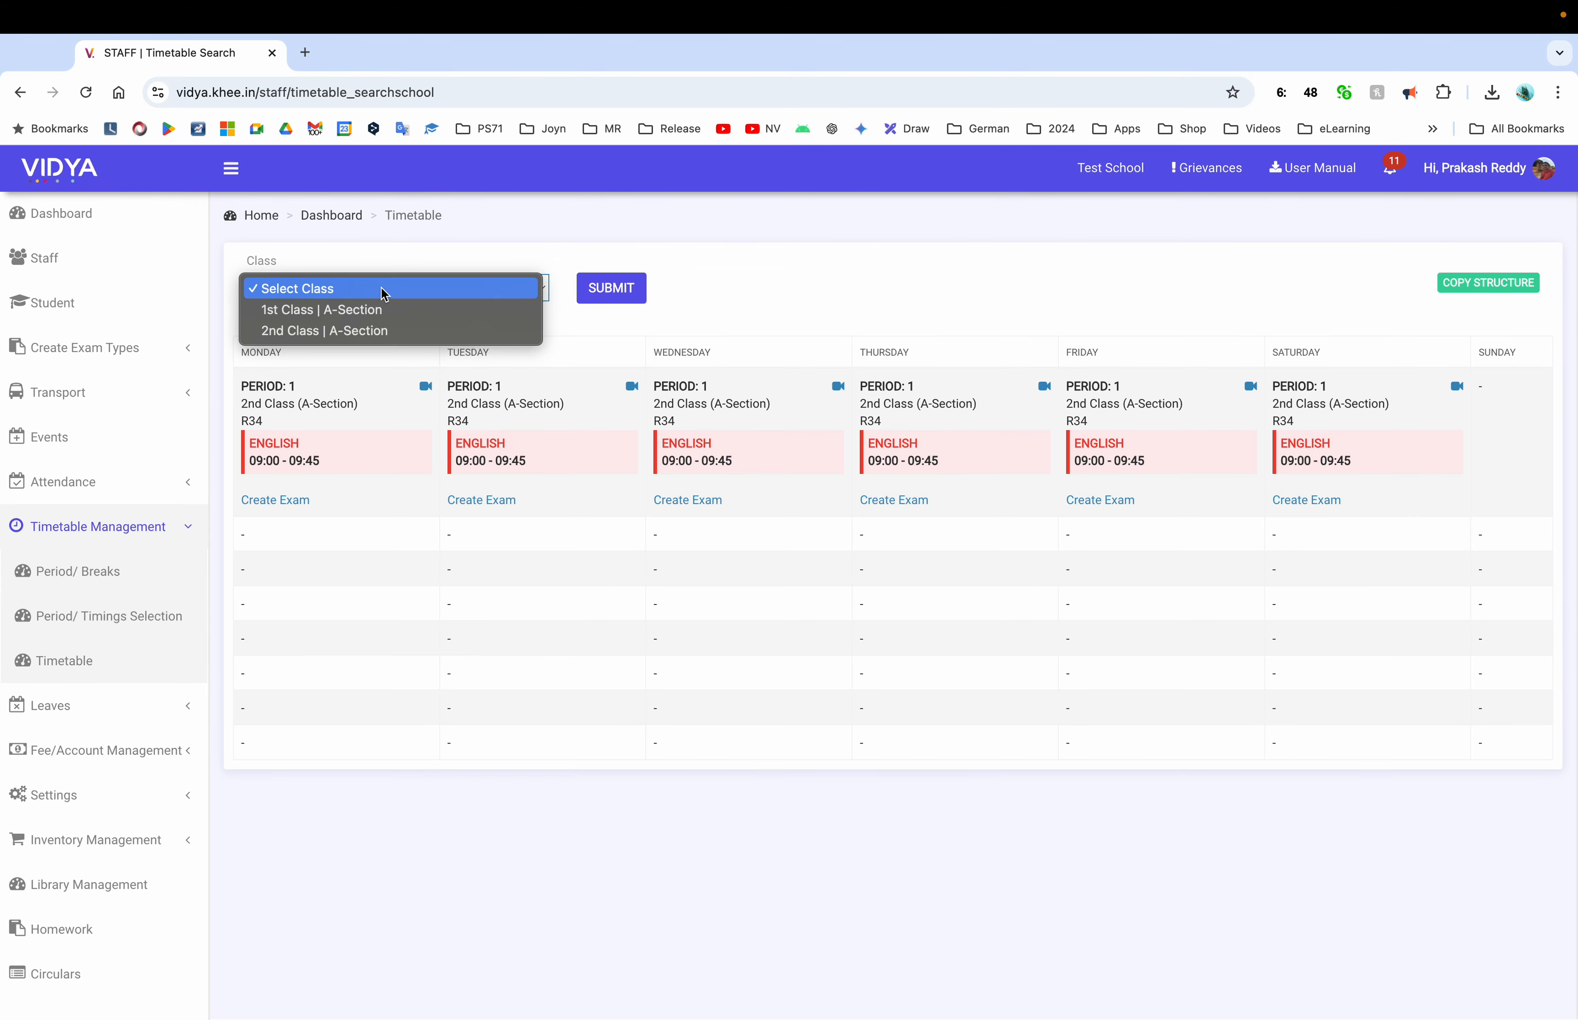
{"action": "left_click", "coordinate": [354, 310]}
{"action": "left_click", "coordinate": [623, 300]}
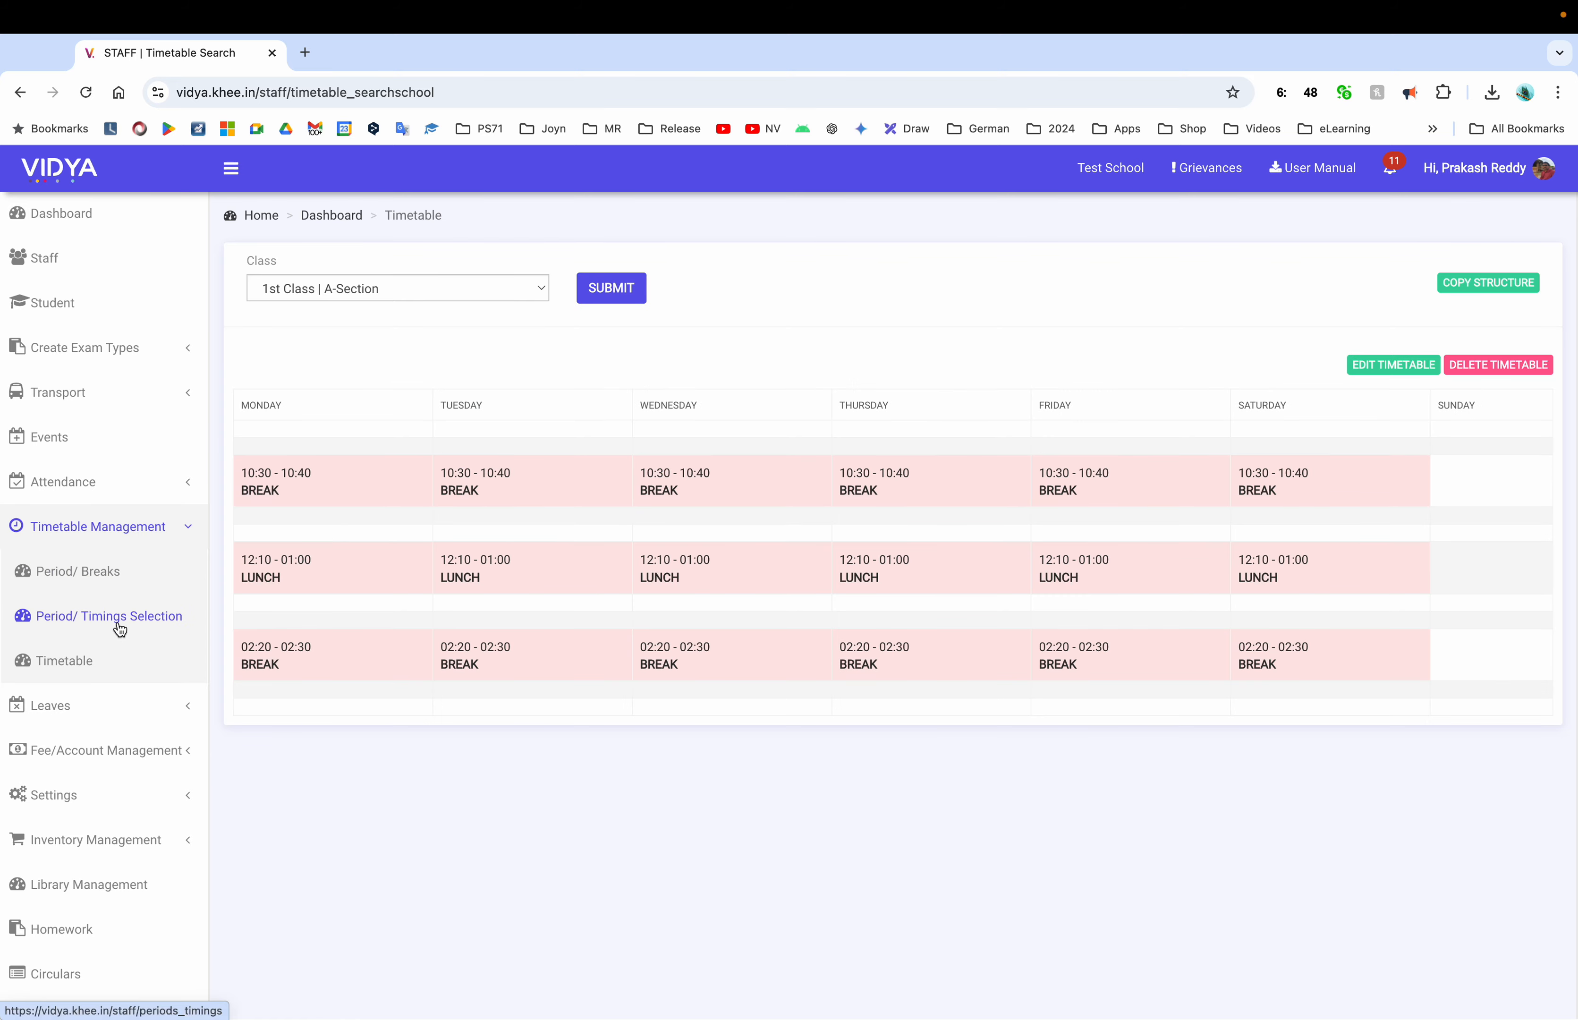
{"action": "left_click", "coordinate": [164, 542]}
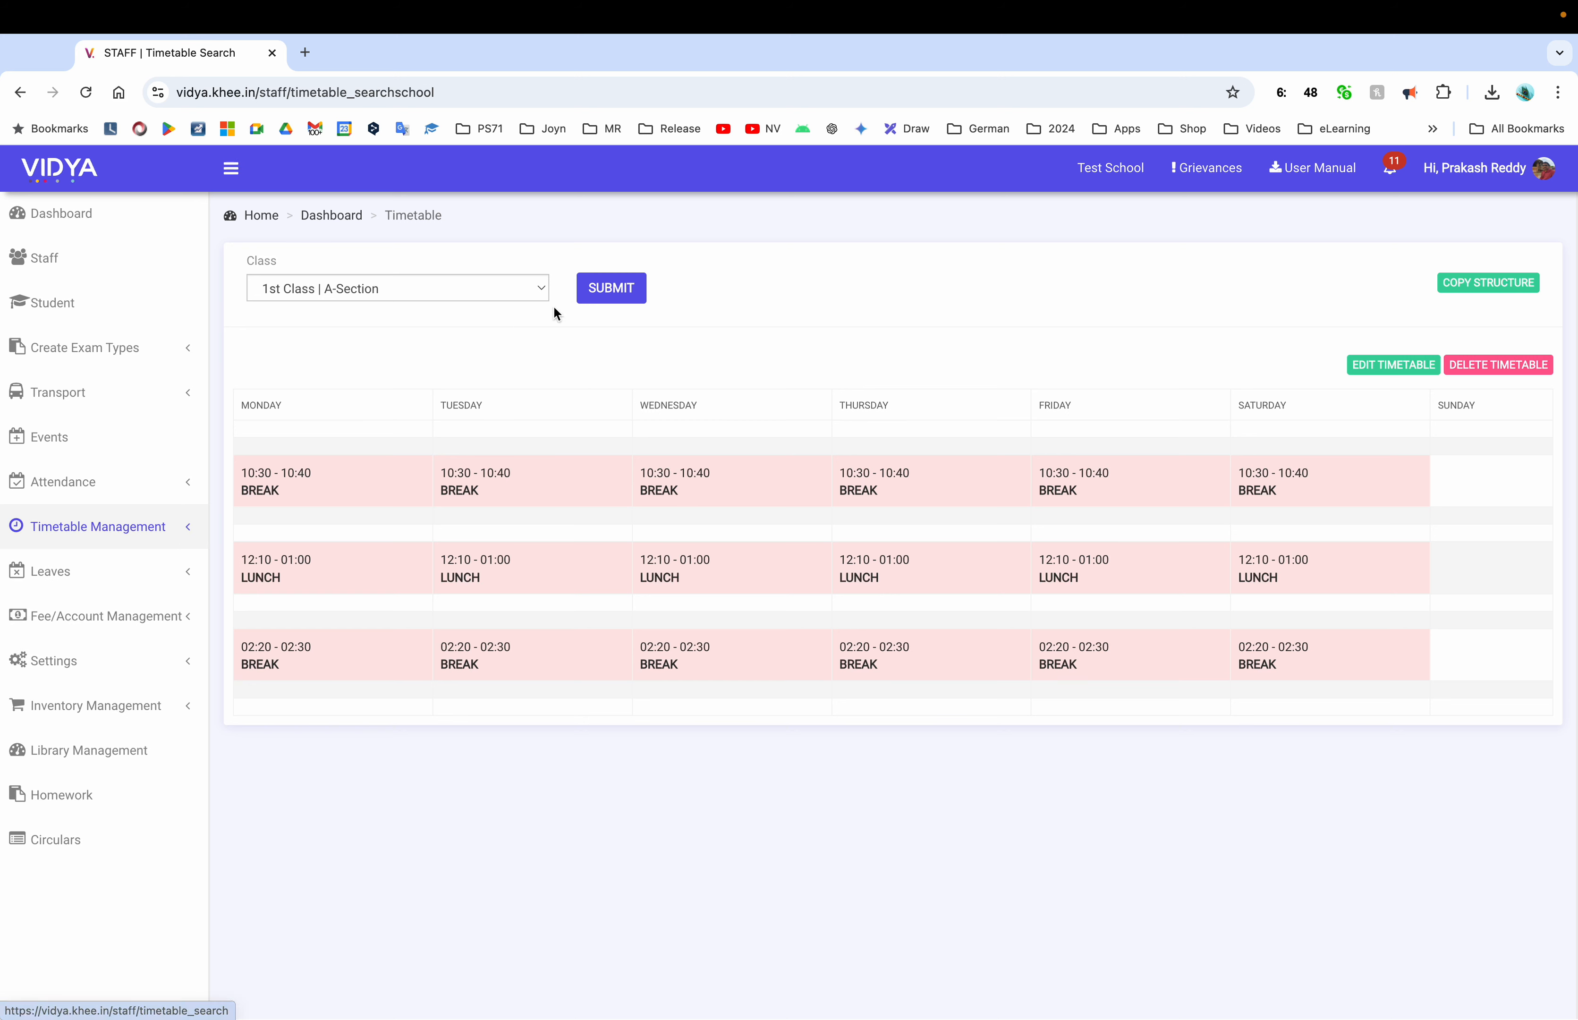
{"action": "left_click", "coordinate": [112, 528]}
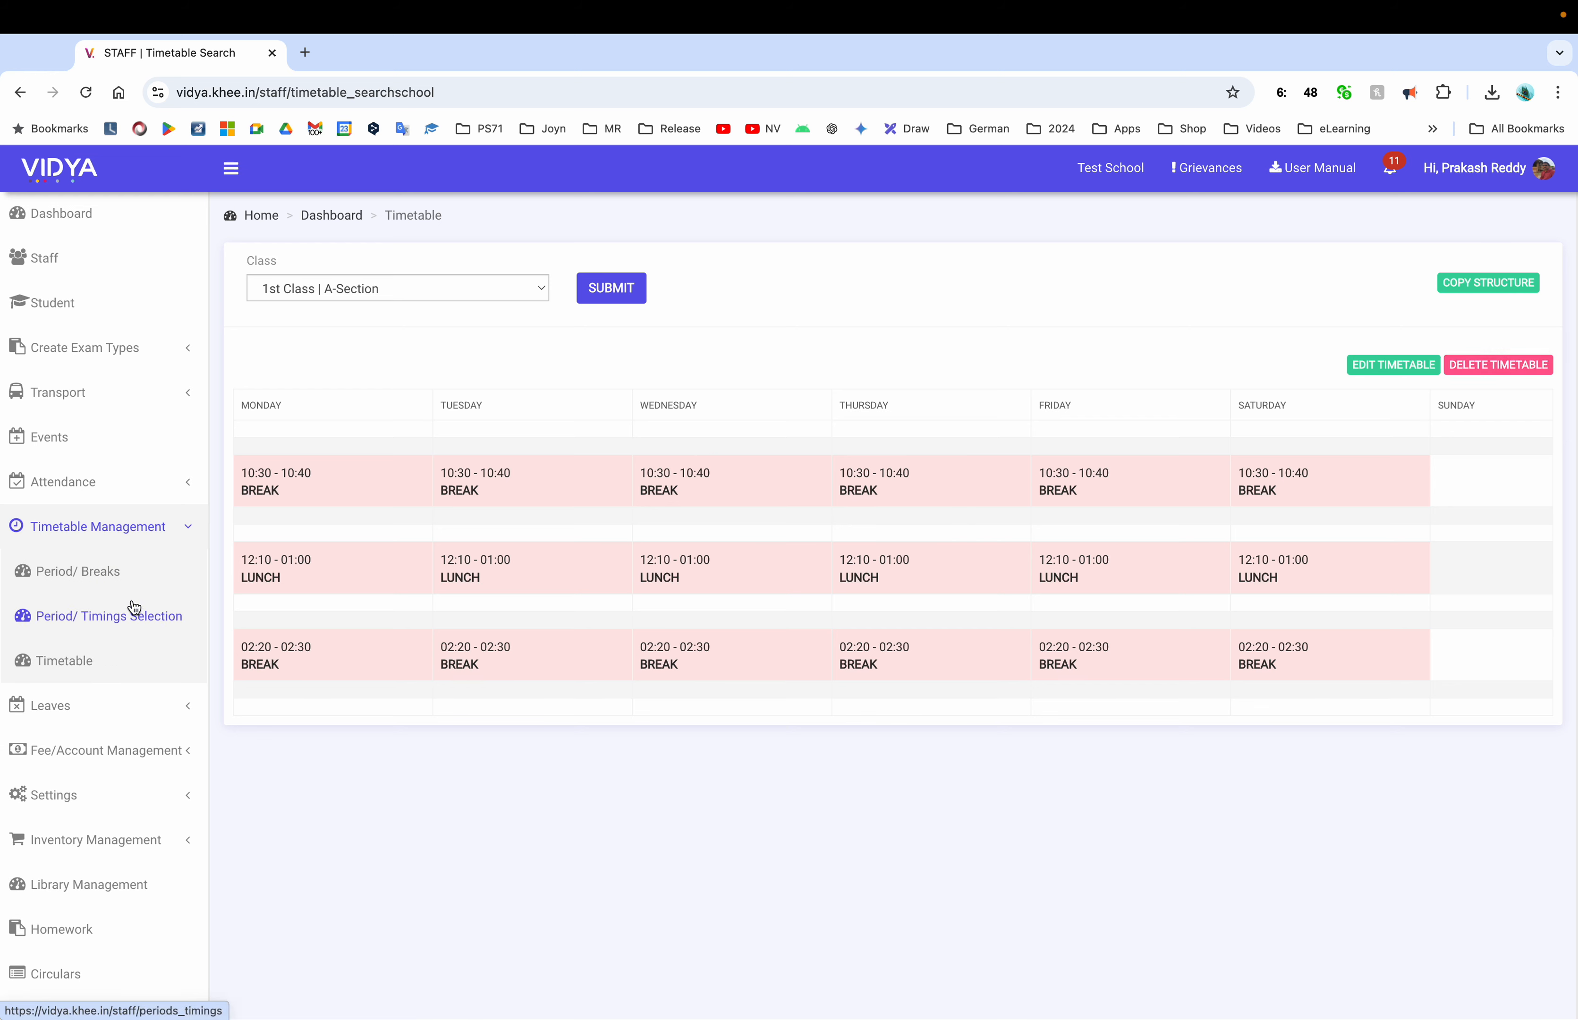
{"action": "left_click", "coordinate": [88, 619]}
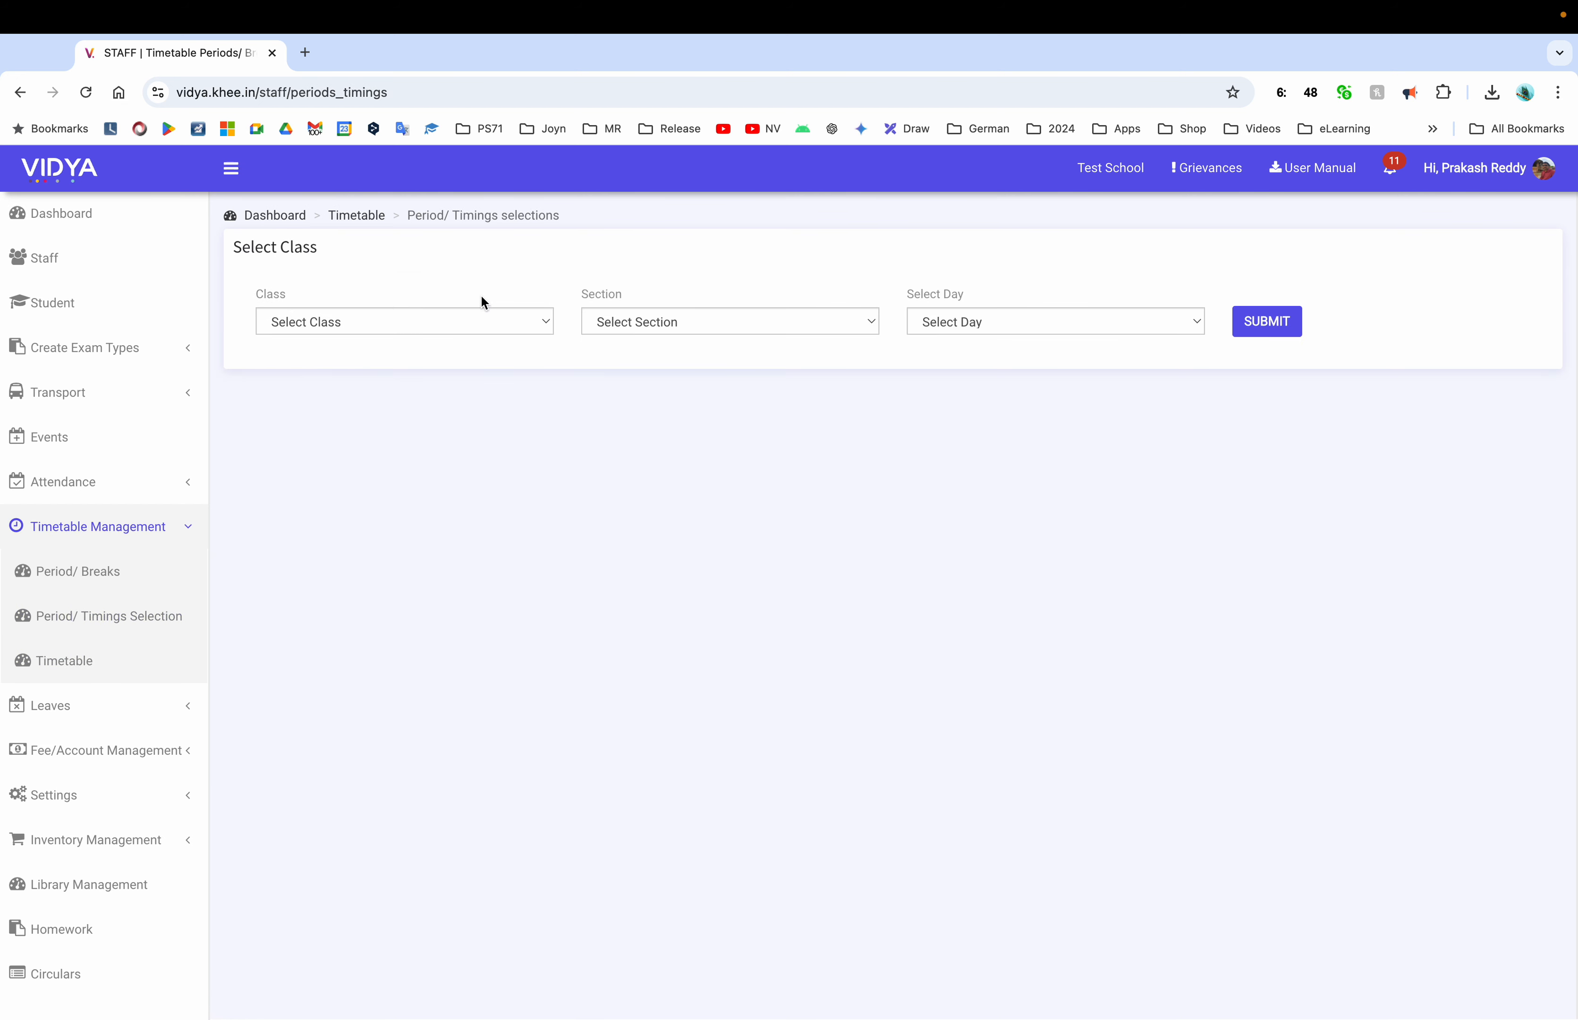
Load the Monday period timings for 1st Class A-Section
{"action": "left_click", "coordinate": [453, 317]}
{"action": "key", "text": "Escape"}
{"action": "left_click", "coordinate": [651, 328]}
{"action": "left_click", "coordinate": [644, 347]}
{"action": "left_click", "coordinate": [967, 323]}
{"action": "left_click", "coordinate": [963, 347]}
{"action": "left_click", "coordinate": [1266, 322]}
{"action": "scroll", "coordinate": [398, 641], "scroll_direction": "down", "scroll_amount": 5}
{"action": "scroll", "coordinate": [916, 648], "scroll_direction": "down", "scroll_amount": 1}
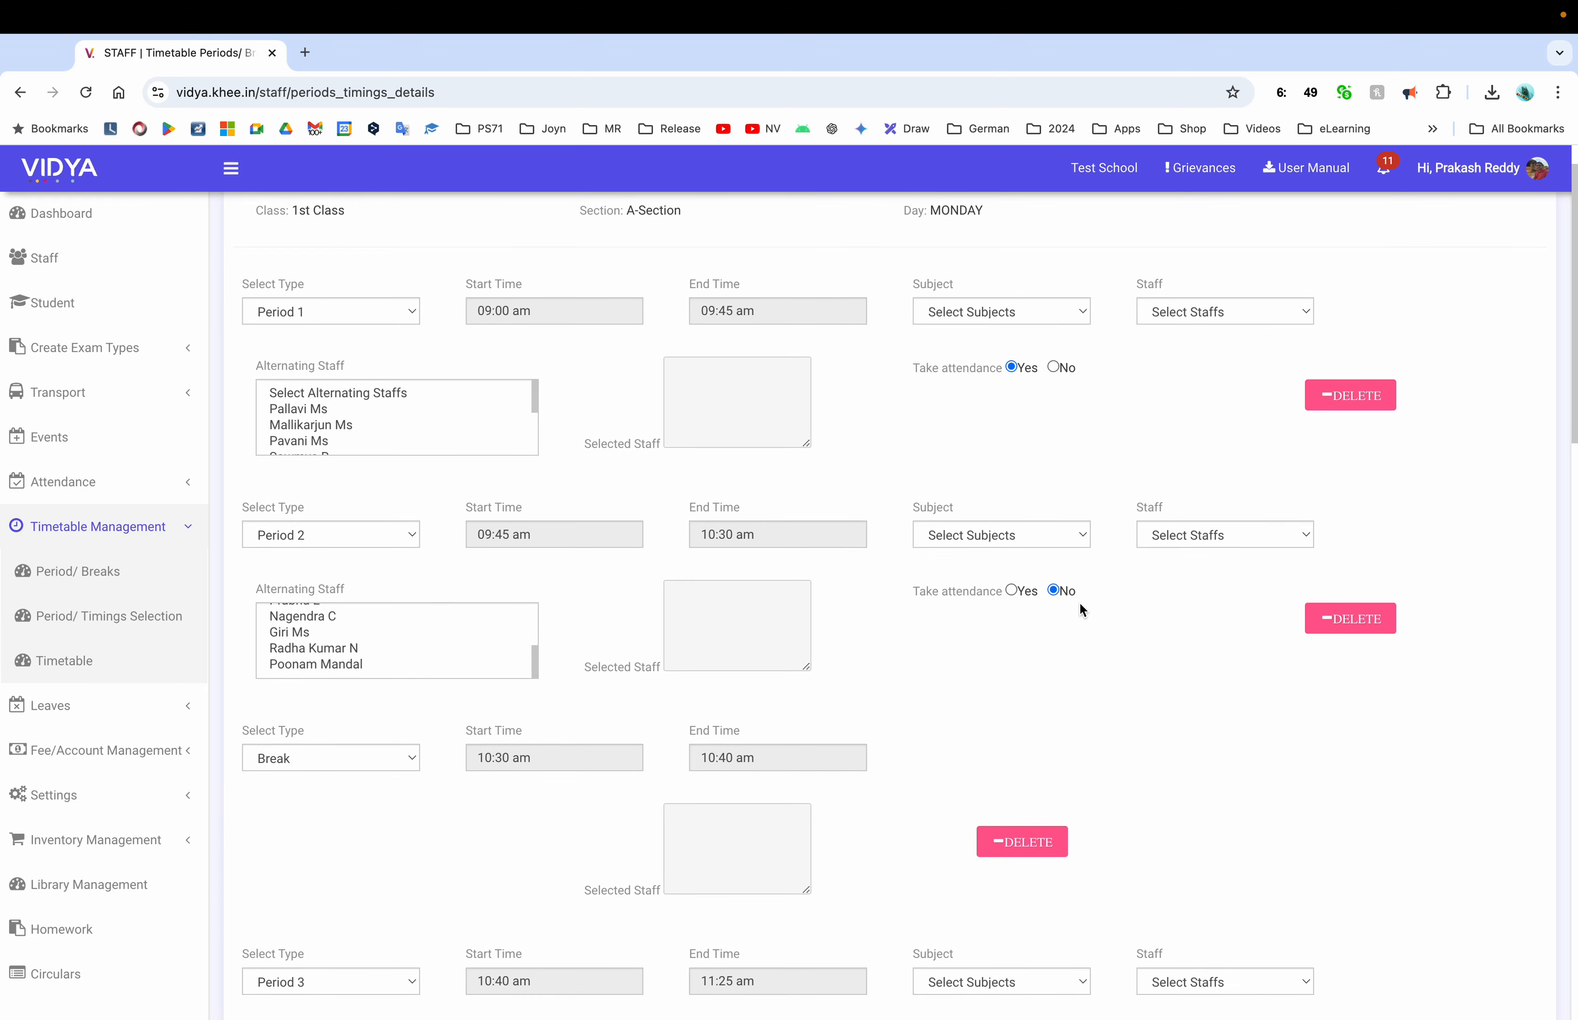
Add Period 9 from 04:10 pm to 05:00 pm with attendance set to No
{"action": "scroll", "coordinate": [1078, 603], "scroll_direction": "down", "scroll_amount": 20}
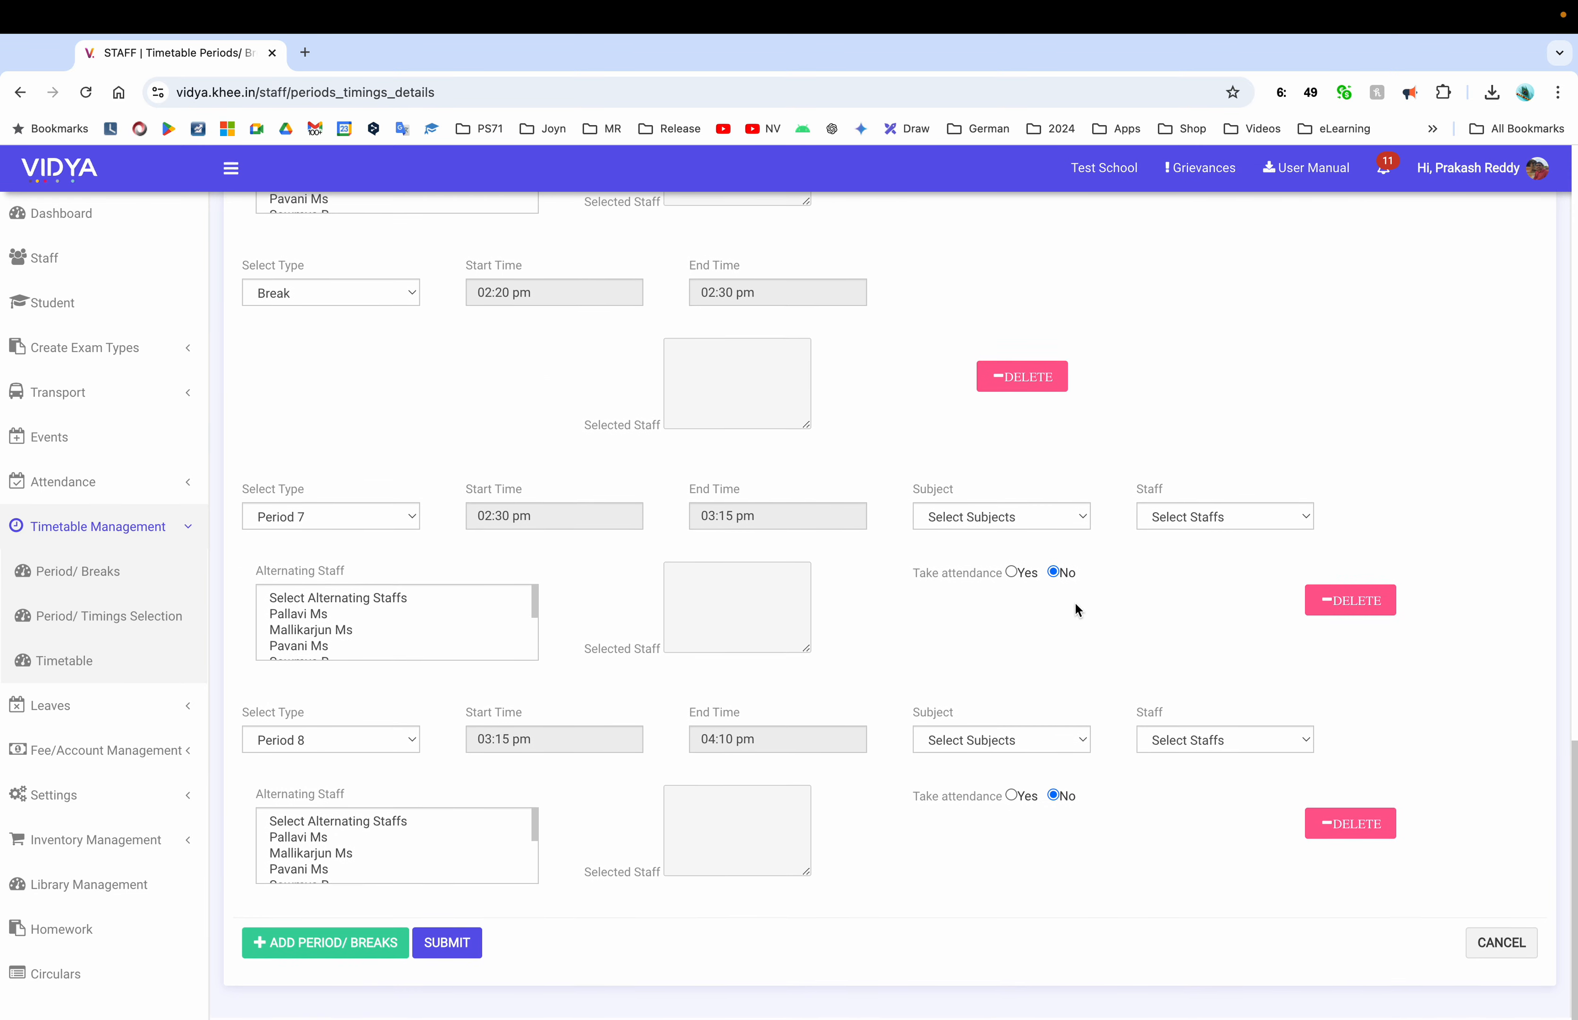
{"action": "left_click", "coordinate": [325, 945]}
{"action": "scroll", "coordinate": [398, 849], "scroll_direction": "down", "scroll_amount": 10}
{"action": "left_click", "coordinate": [330, 742]}
{"action": "left_click", "coordinate": [312, 928]}
{"action": "left_click", "coordinate": [554, 741]}
{"action": "left_click", "coordinate": [621, 821]}
{"action": "left_click", "coordinate": [604, 840]}
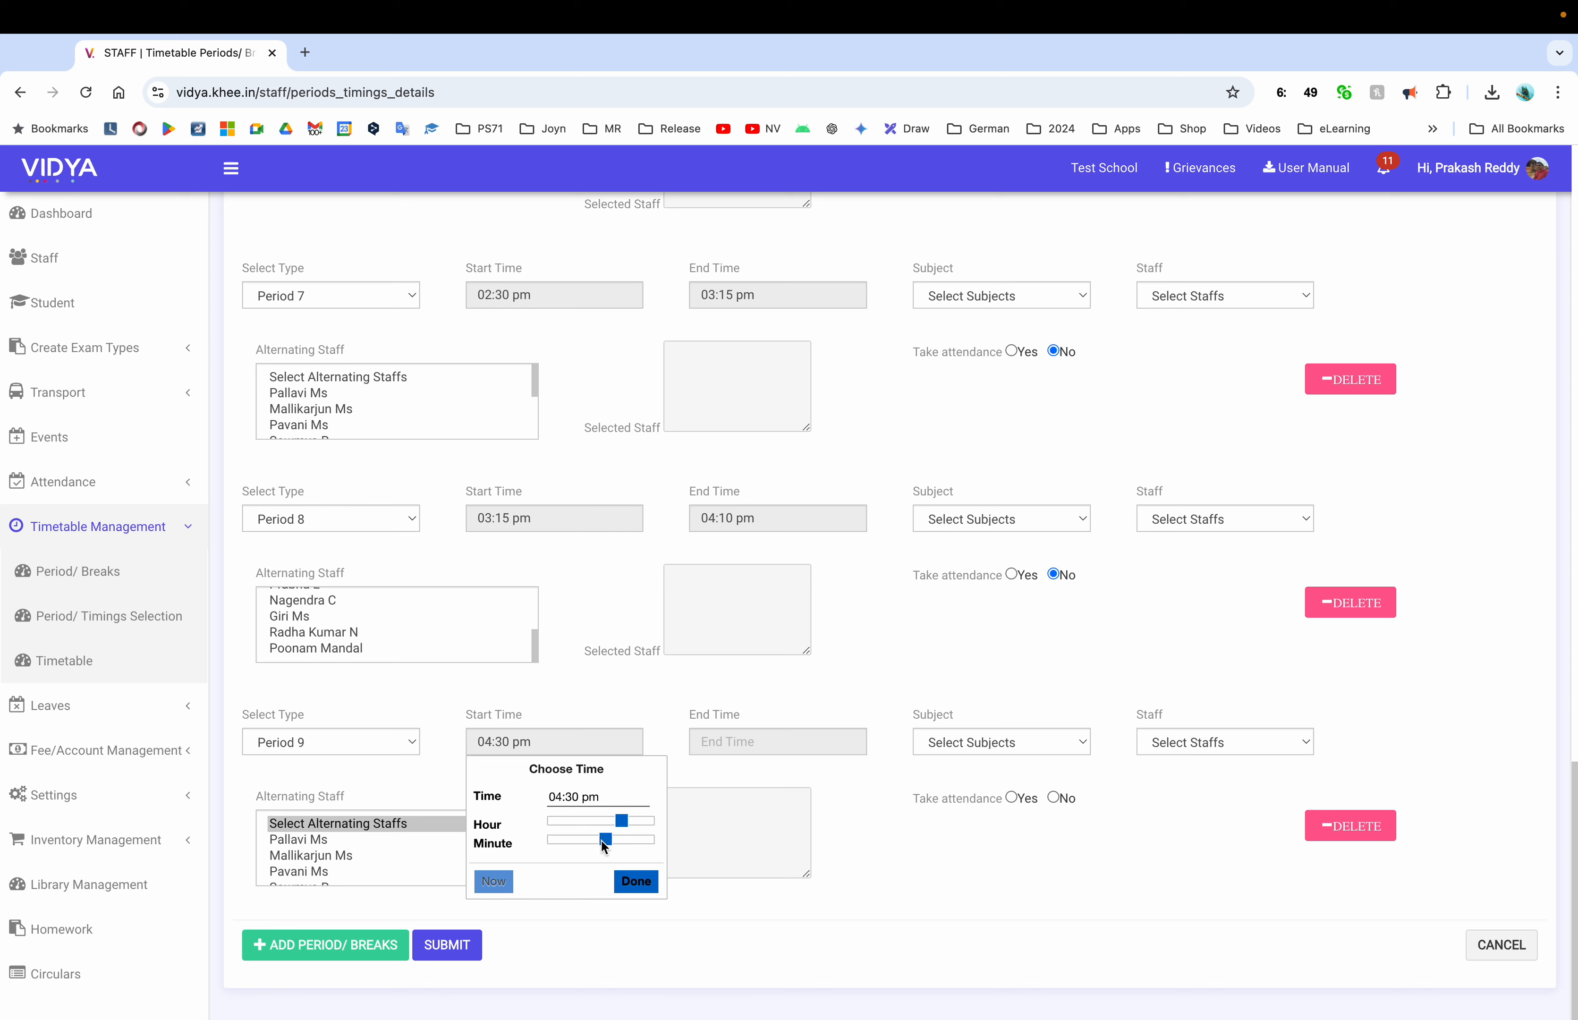
{"action": "left_click", "coordinate": [576, 839]}
{"action": "left_click", "coordinate": [644, 879]}
{"action": "left_click", "coordinate": [777, 741]}
{"action": "left_click", "coordinate": [851, 821]}
{"action": "left_click", "coordinate": [867, 879]}
{"action": "left_click", "coordinate": [1053, 798]}
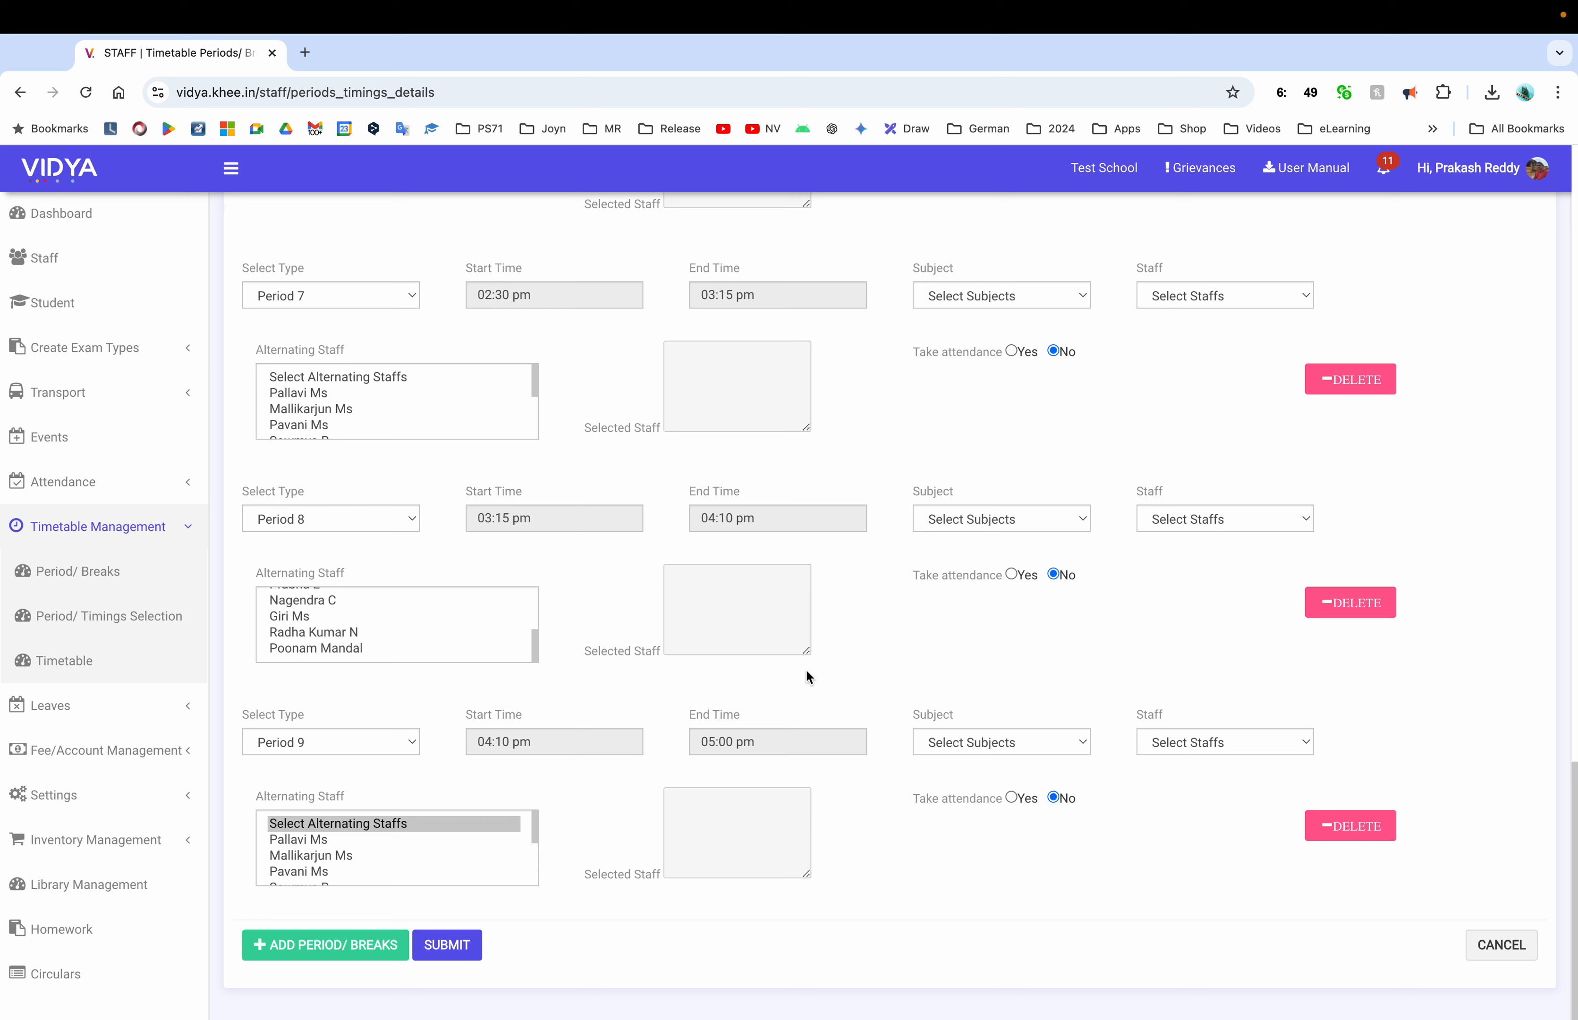
Return to the class timetable page from Timetable Management
{"action": "left_click", "coordinate": [127, 536]}
{"action": "left_click", "coordinate": [127, 536]}
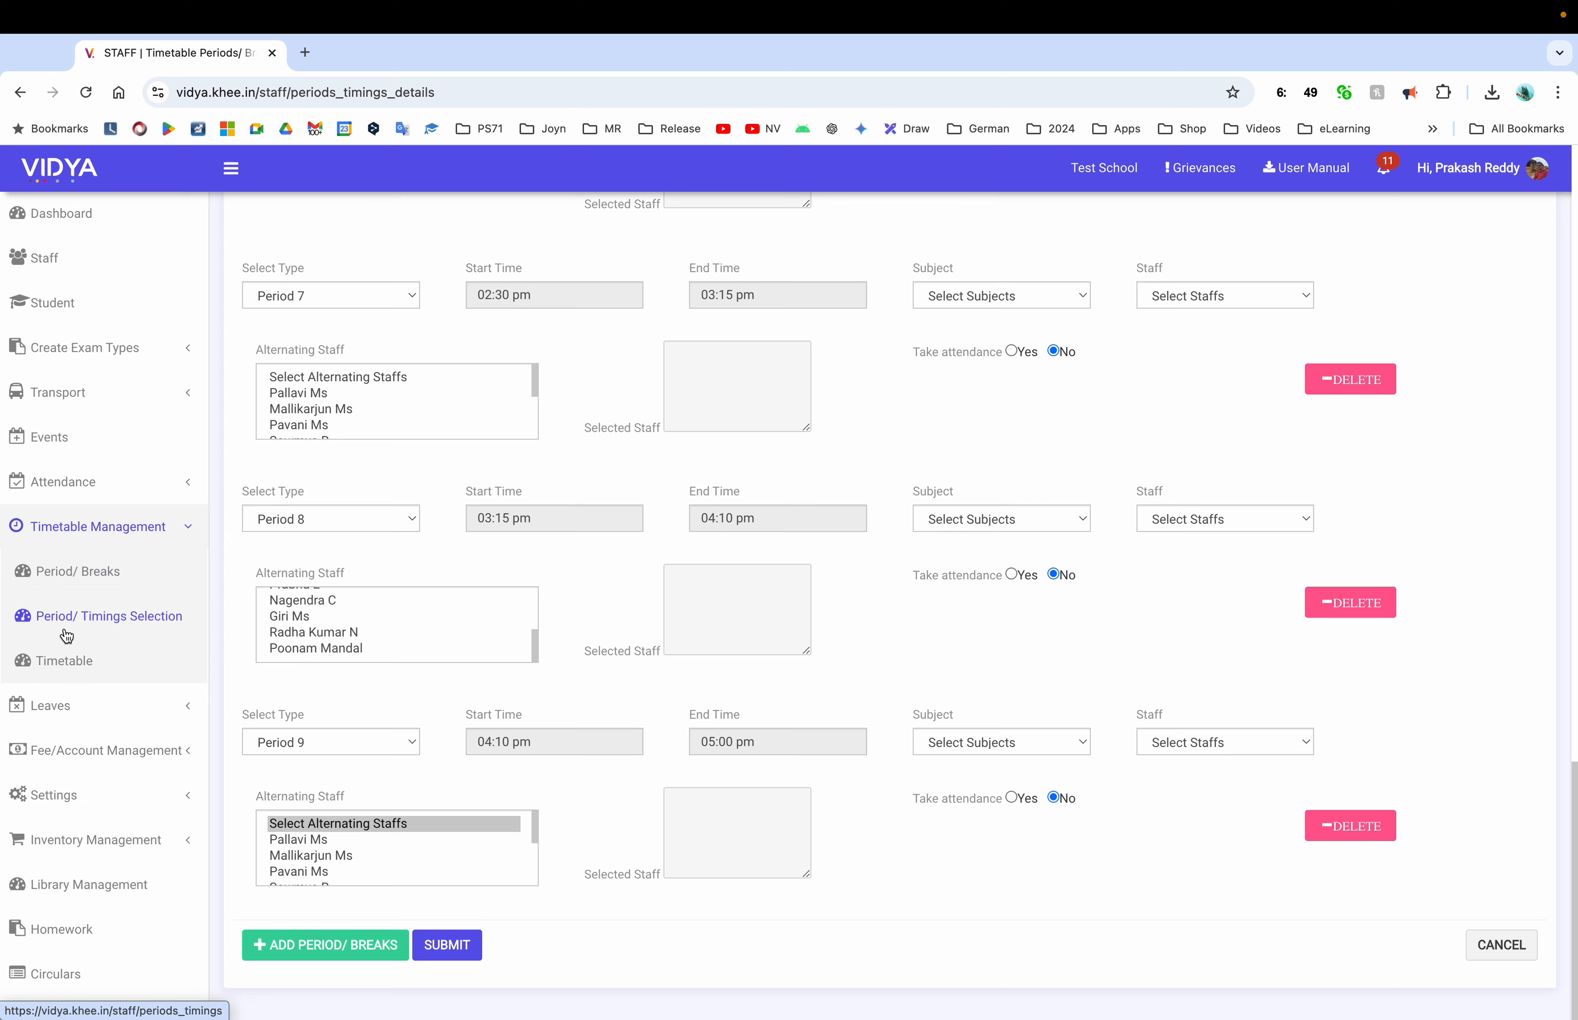
{"action": "left_click", "coordinate": [71, 657]}
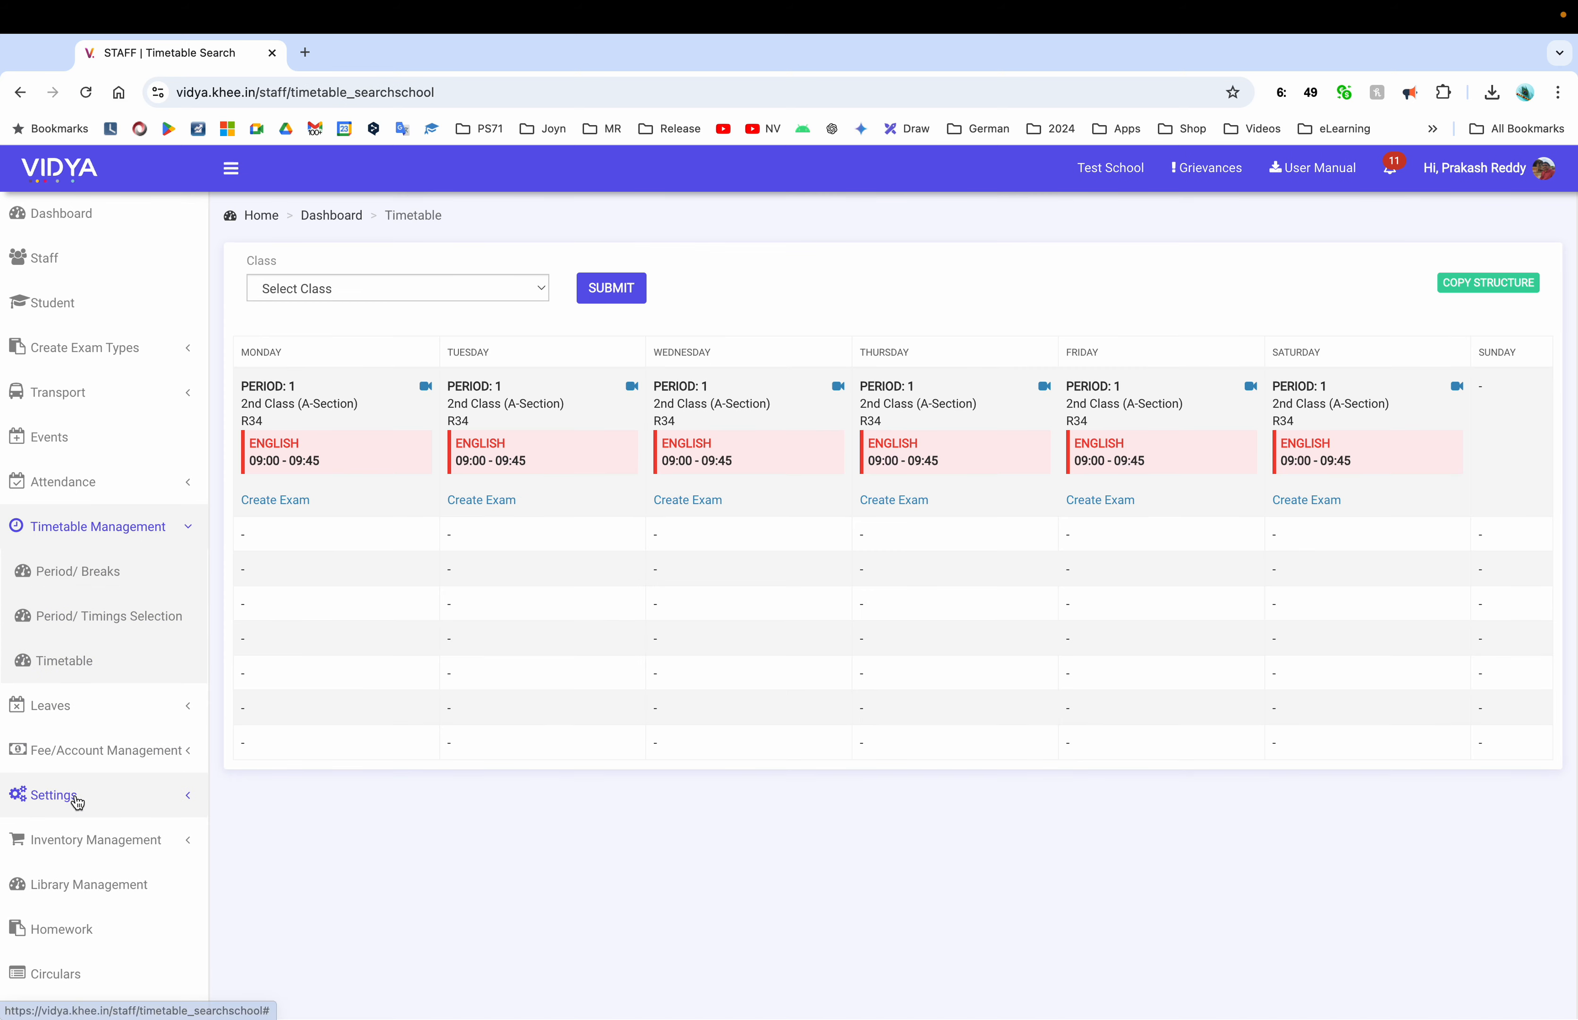
Go to 1st Class's subjects page from Settings > Semesters/Exams
{"action": "left_click", "coordinate": [80, 796]}
{"action": "left_click", "coordinate": [84, 749]}
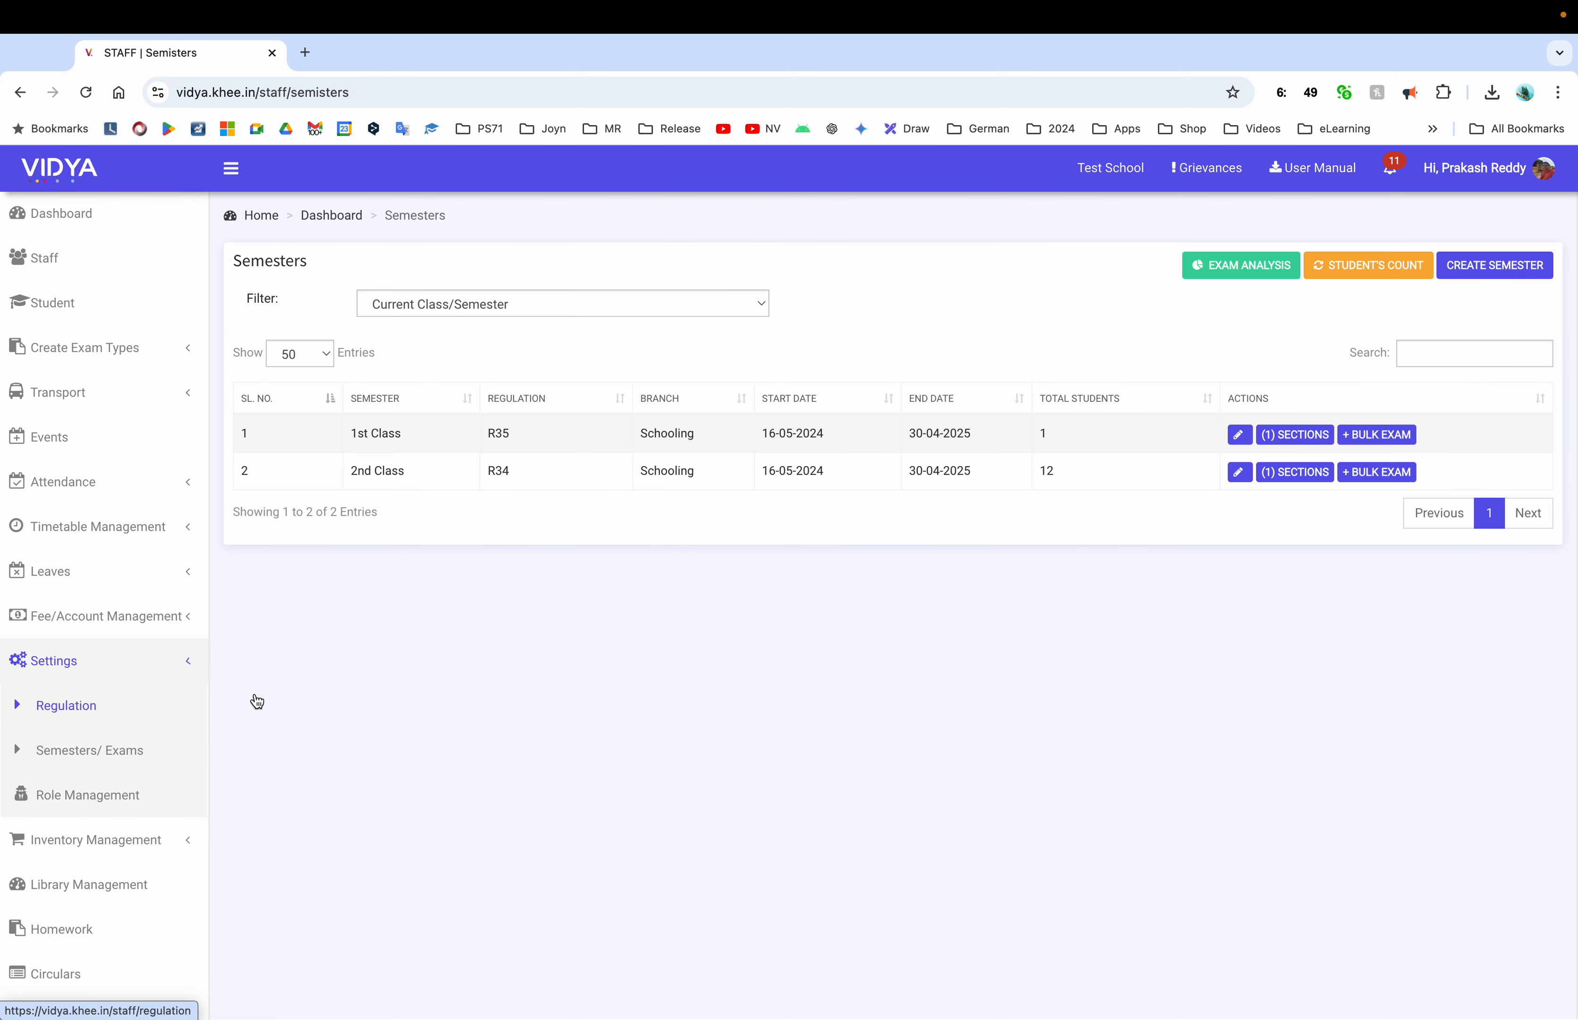
{"action": "left_click", "coordinate": [1294, 434]}
Create English as a 1st Class subject and assign it a teacher
{"action": "left_click", "coordinate": [1506, 263]}
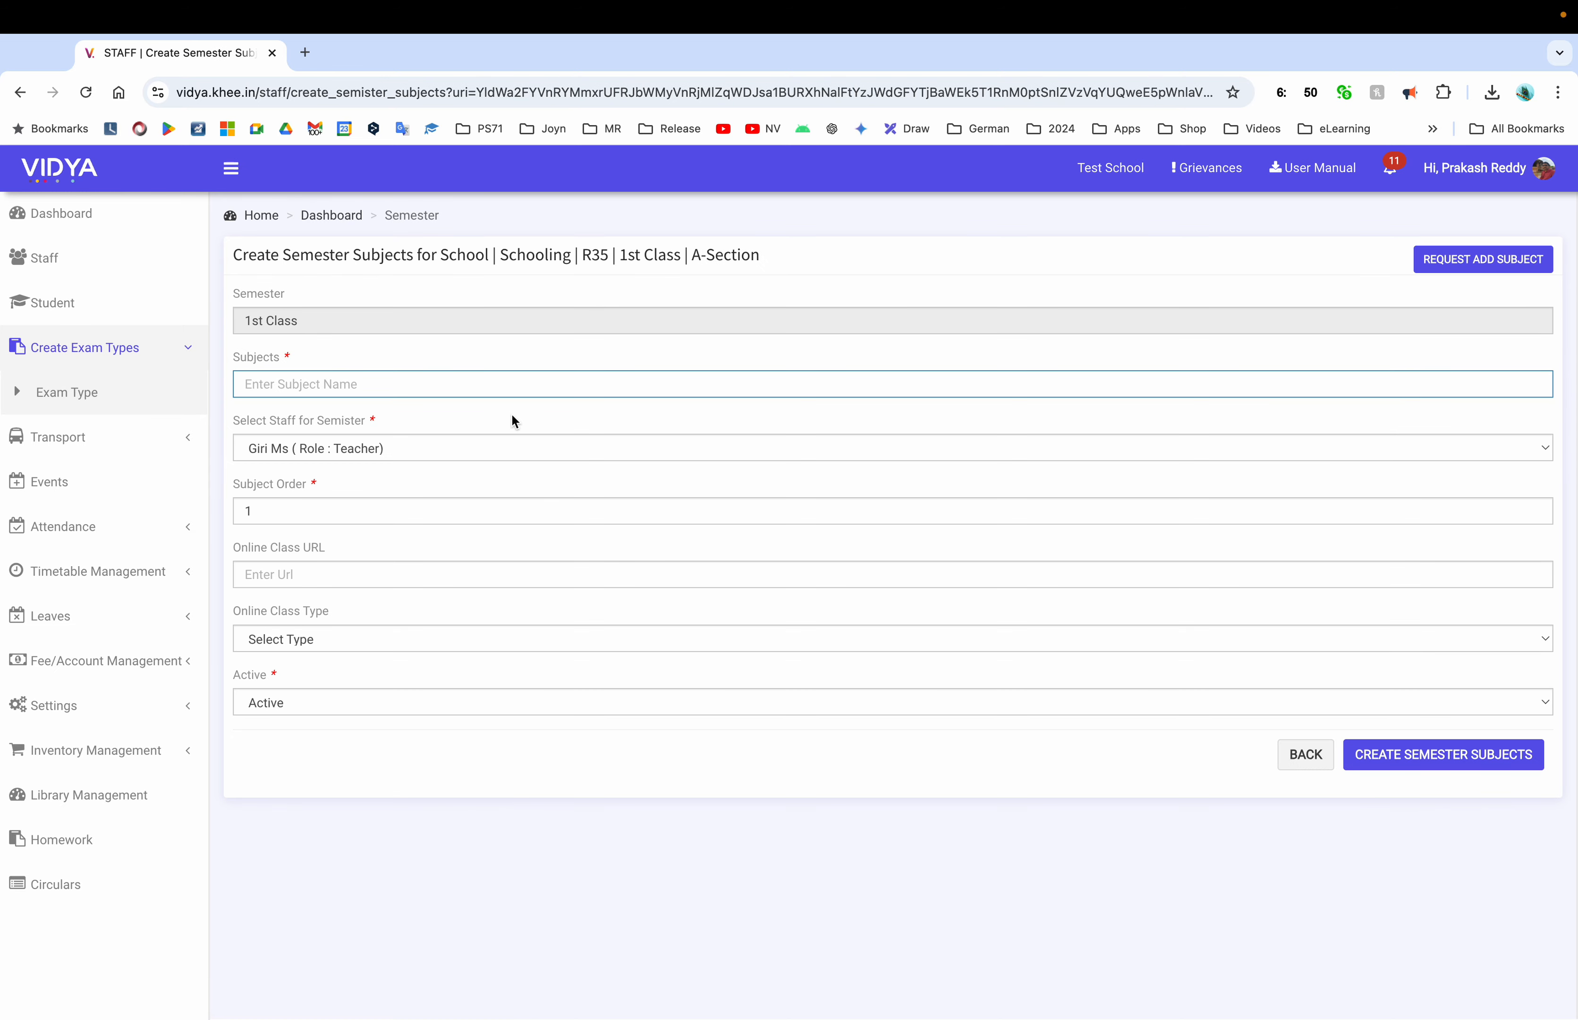
{"action": "type", "text": "en"}
{"action": "left_click", "coordinate": [254, 408]}
{"action": "left_click", "coordinate": [320, 447]}
{"action": "left_click", "coordinate": [320, 574]}
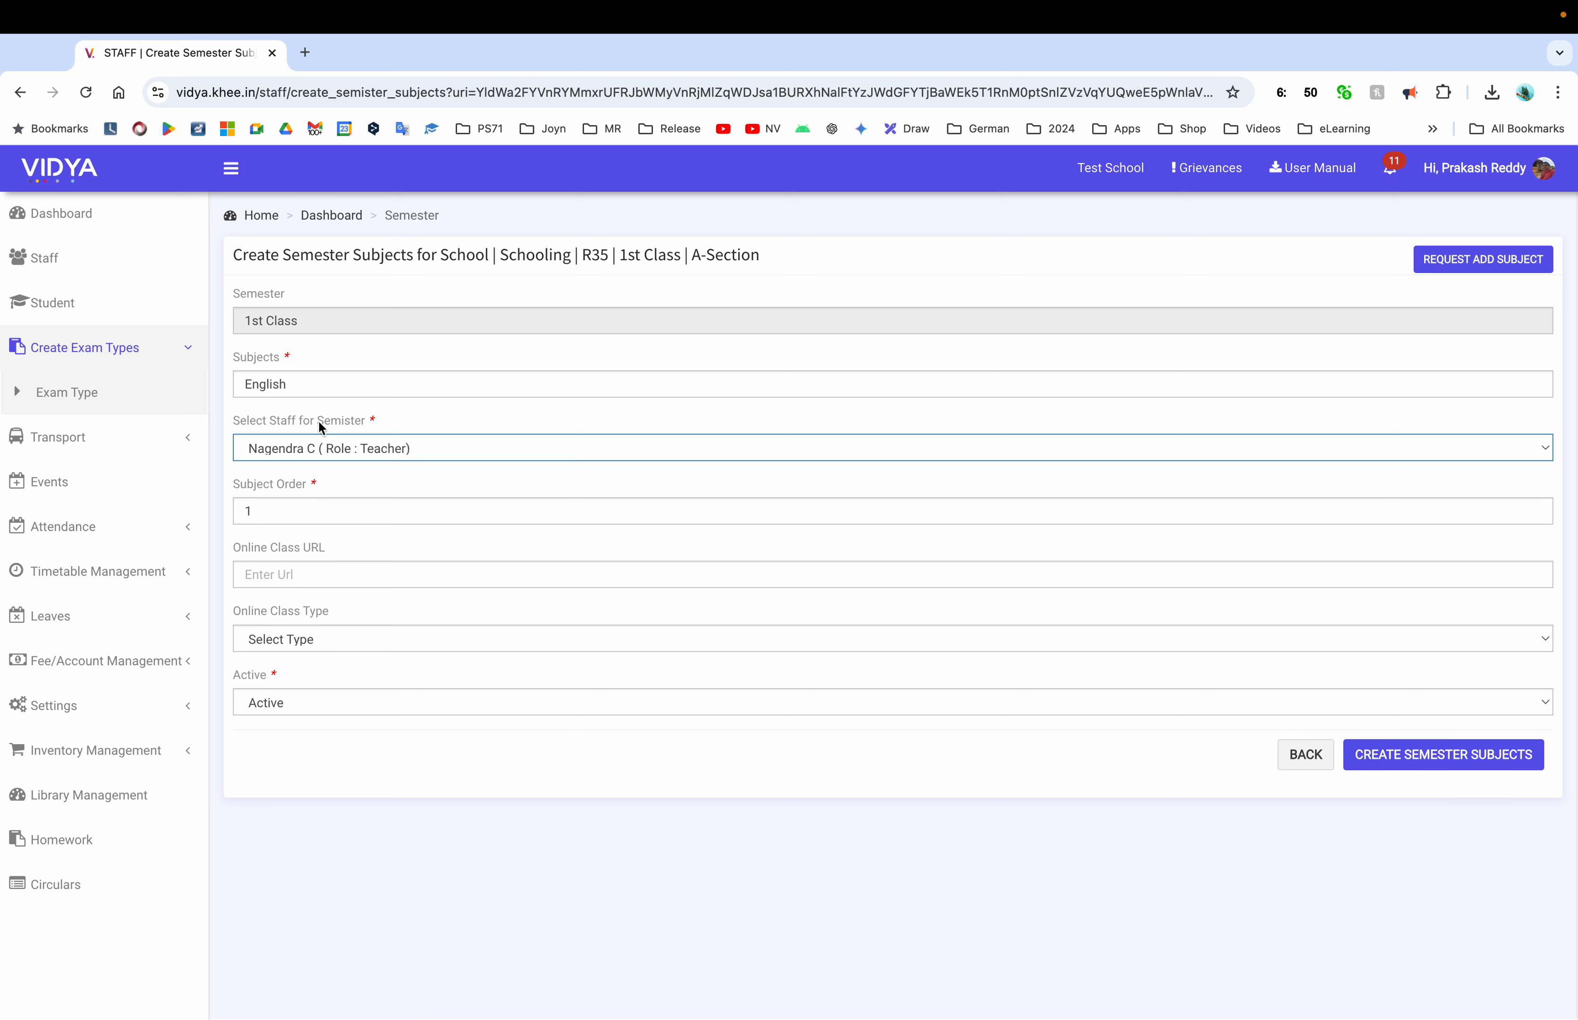
{"action": "left_click", "coordinate": [1463, 762]}
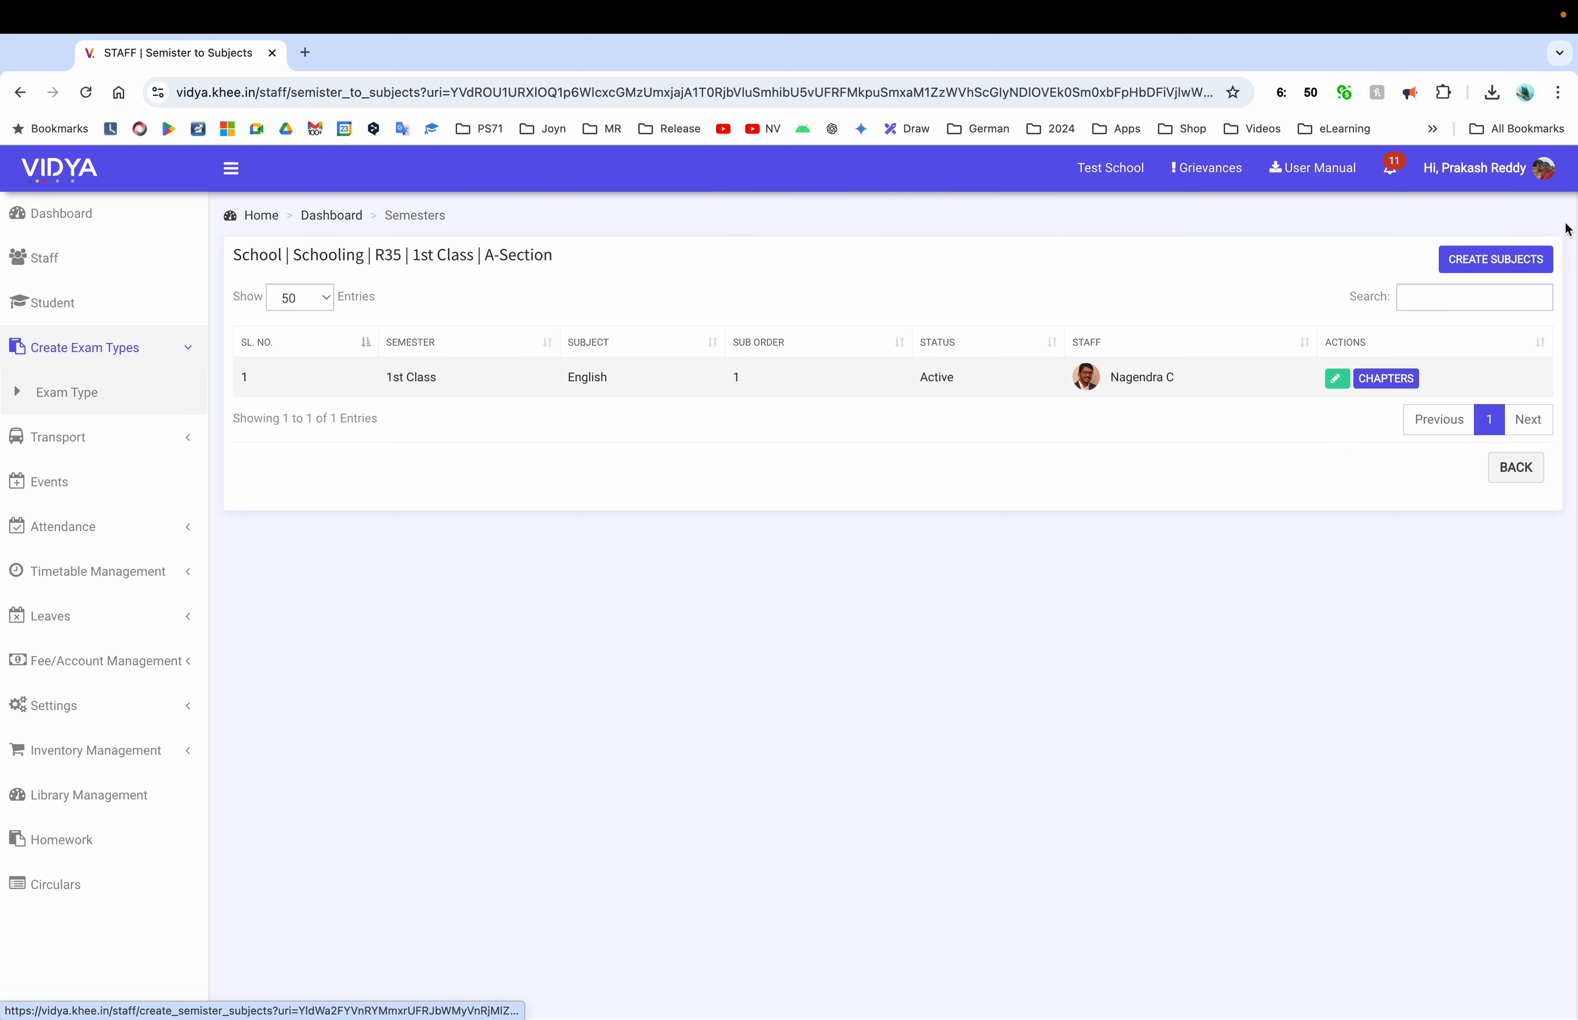
Add Maths to 1st Class with a different staff member assigned
{"action": "left_click", "coordinate": [1493, 260]}
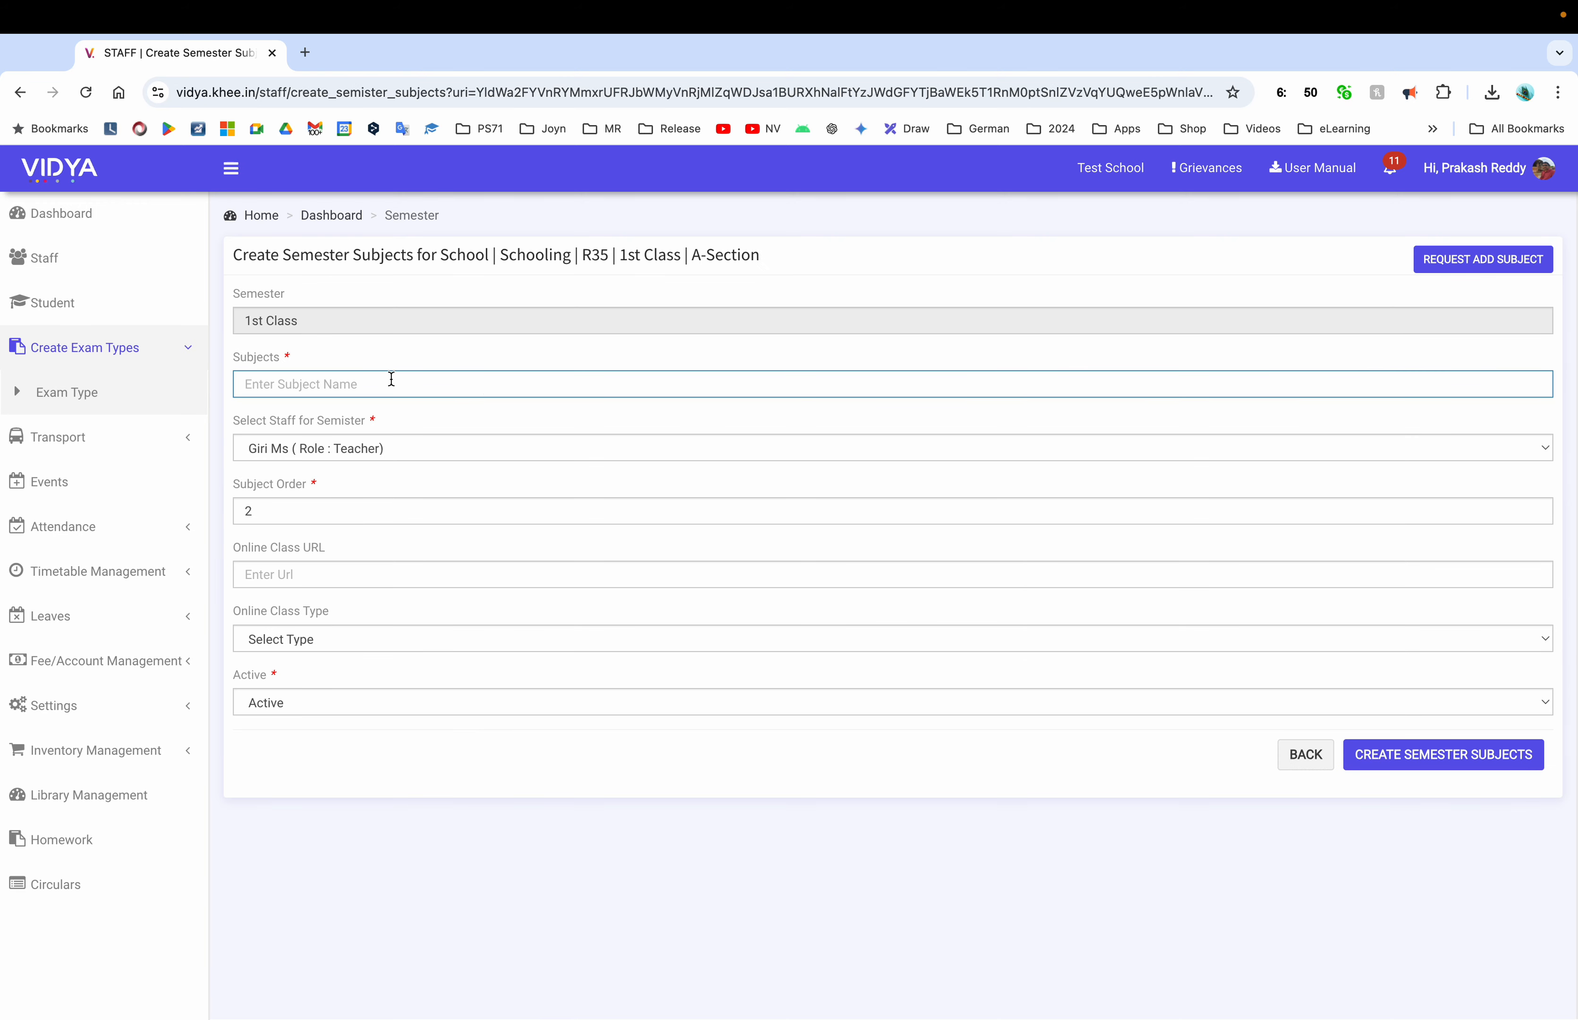
{"action": "type", "text": "math"}
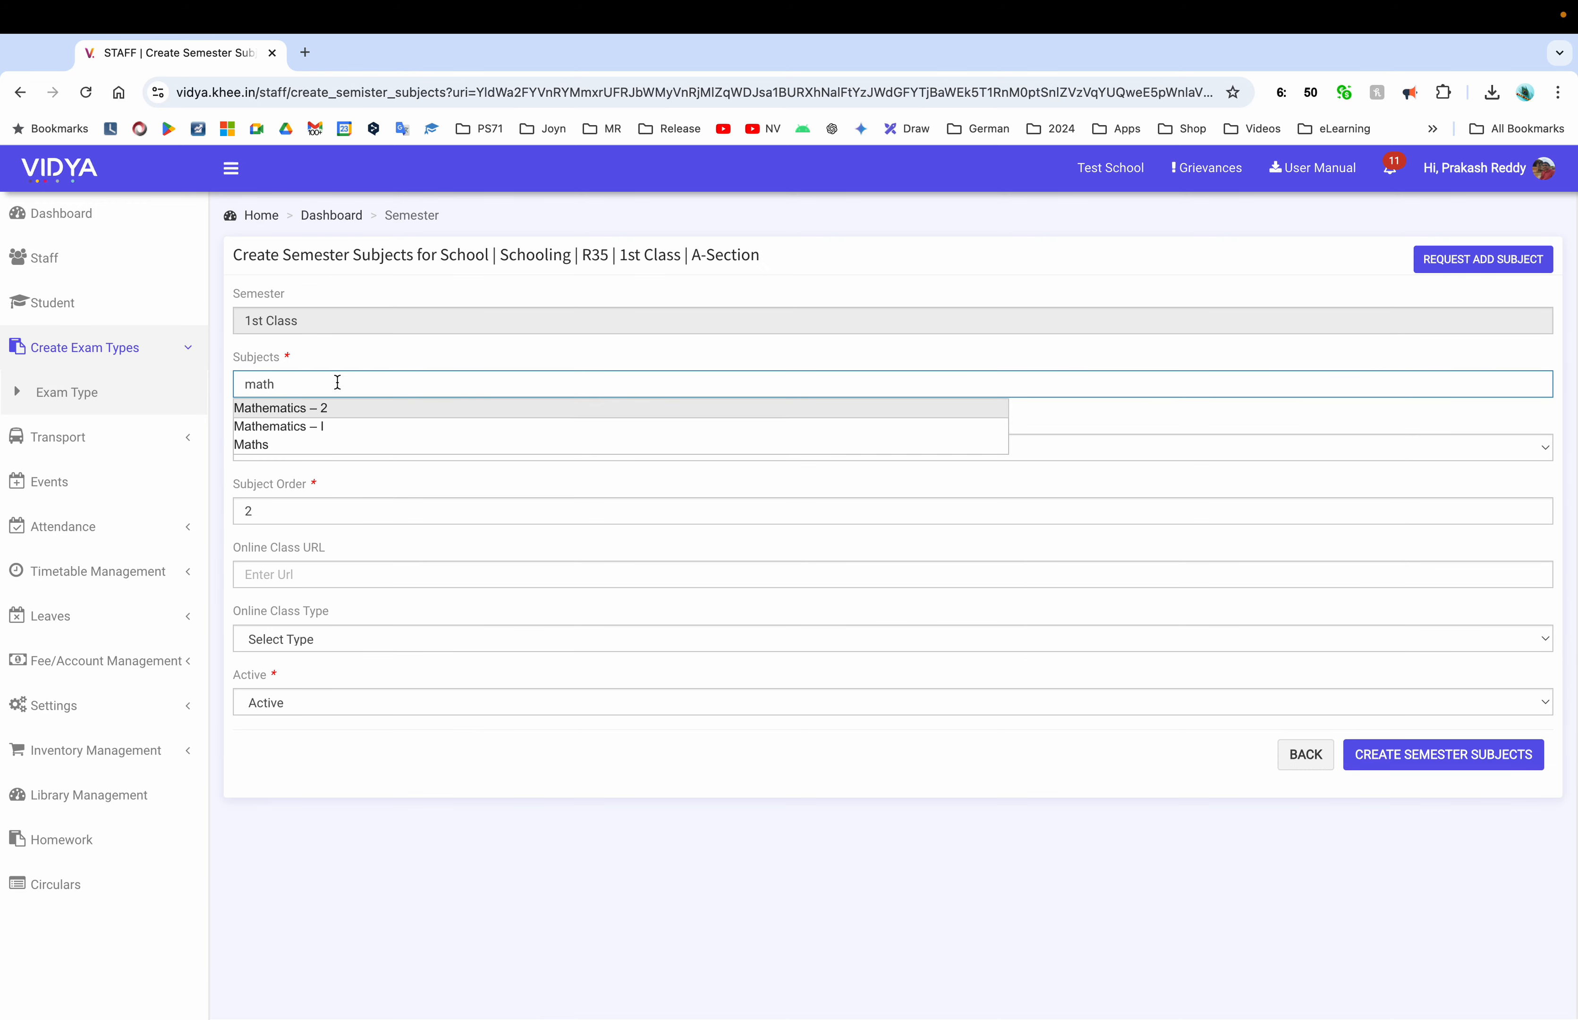
{"action": "left_click", "coordinate": [285, 445]}
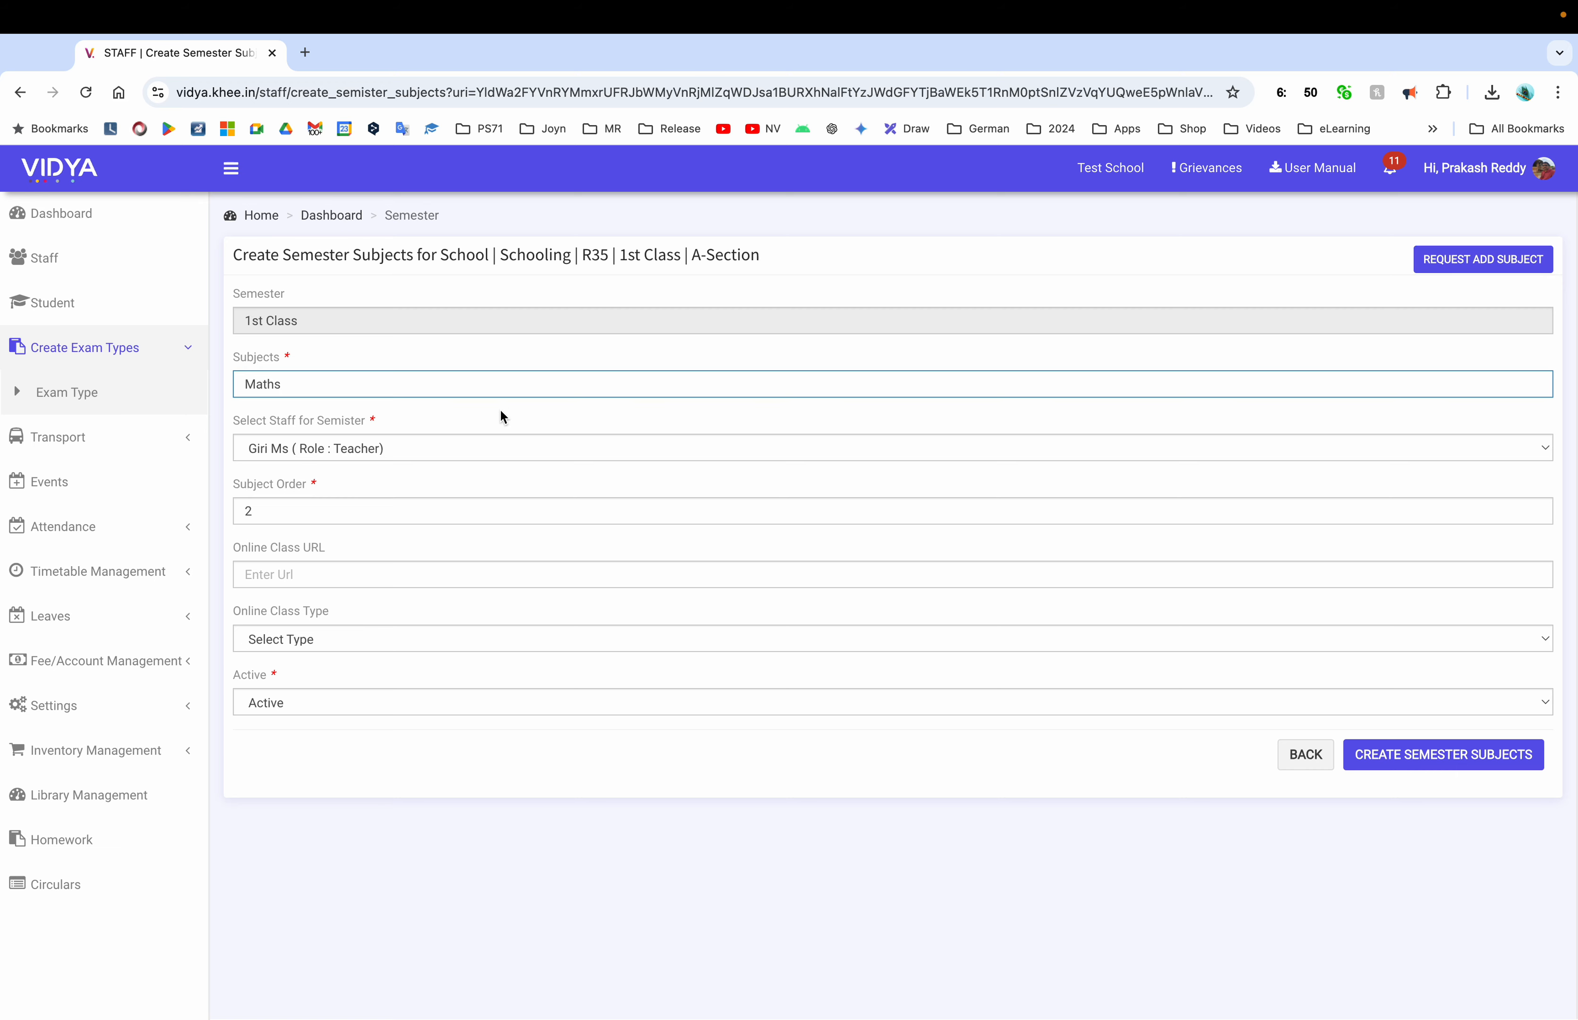
{"action": "left_click", "coordinate": [457, 450]}
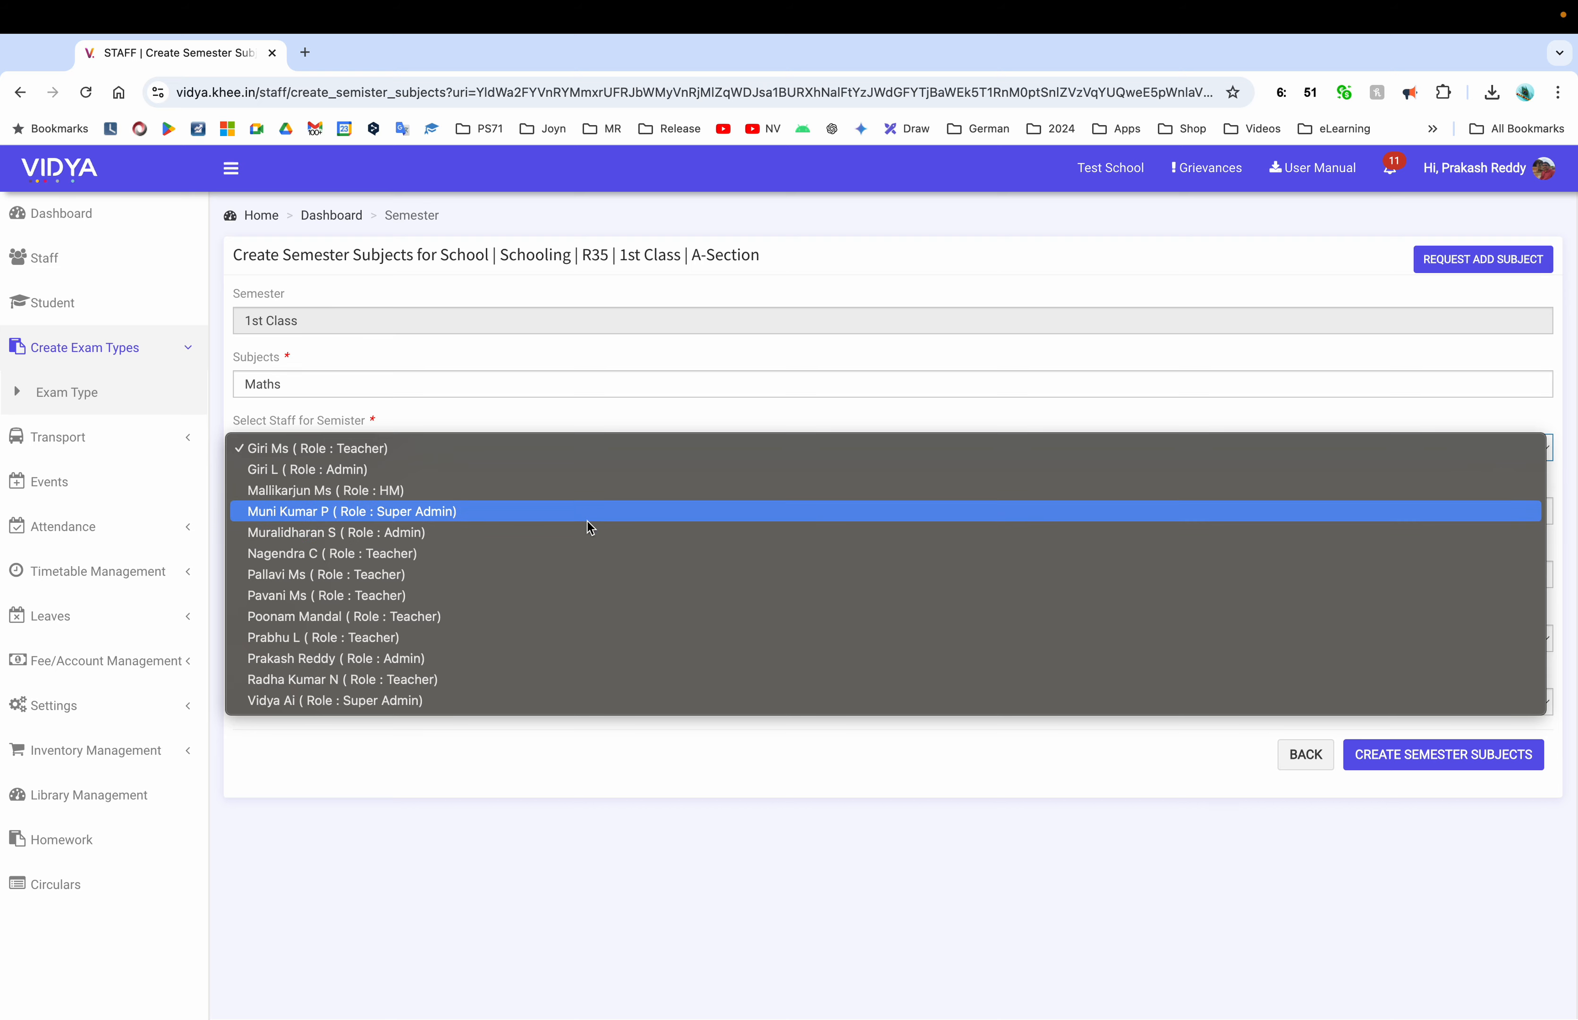
{"action": "left_click", "coordinate": [587, 517]}
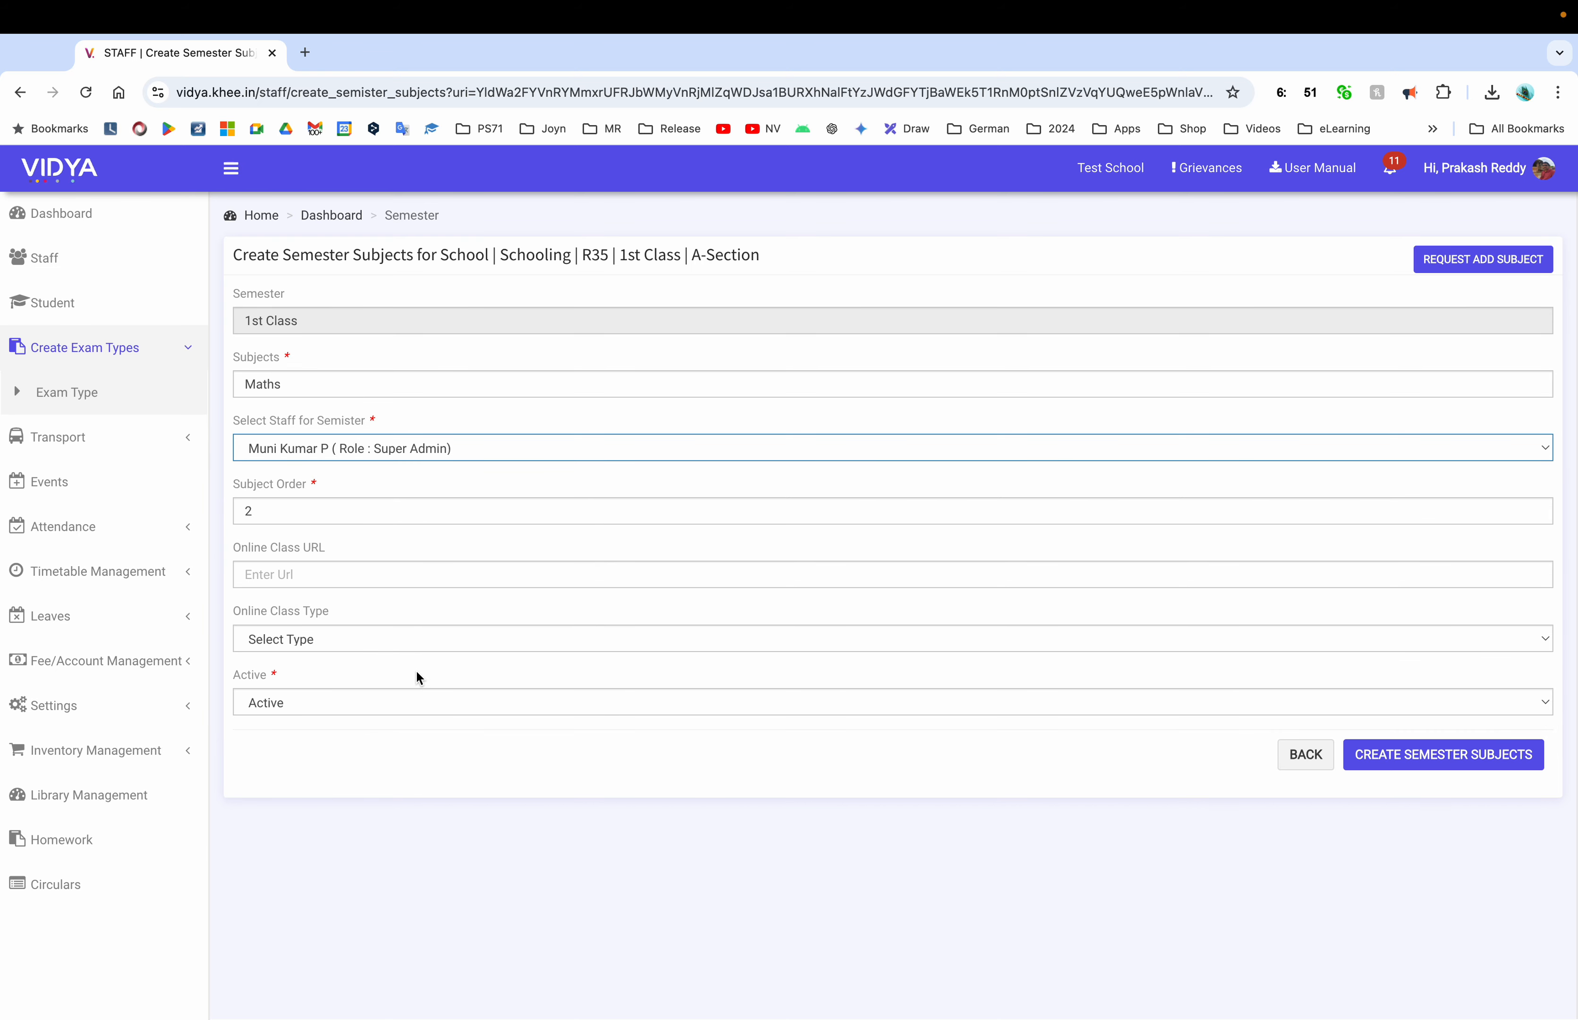
{"action": "left_click", "coordinate": [1449, 765]}
Add Telugu to 1st Class with a staff member assigned
{"action": "left_click", "coordinate": [554, 389]}
{"action": "type", "text": "S"}
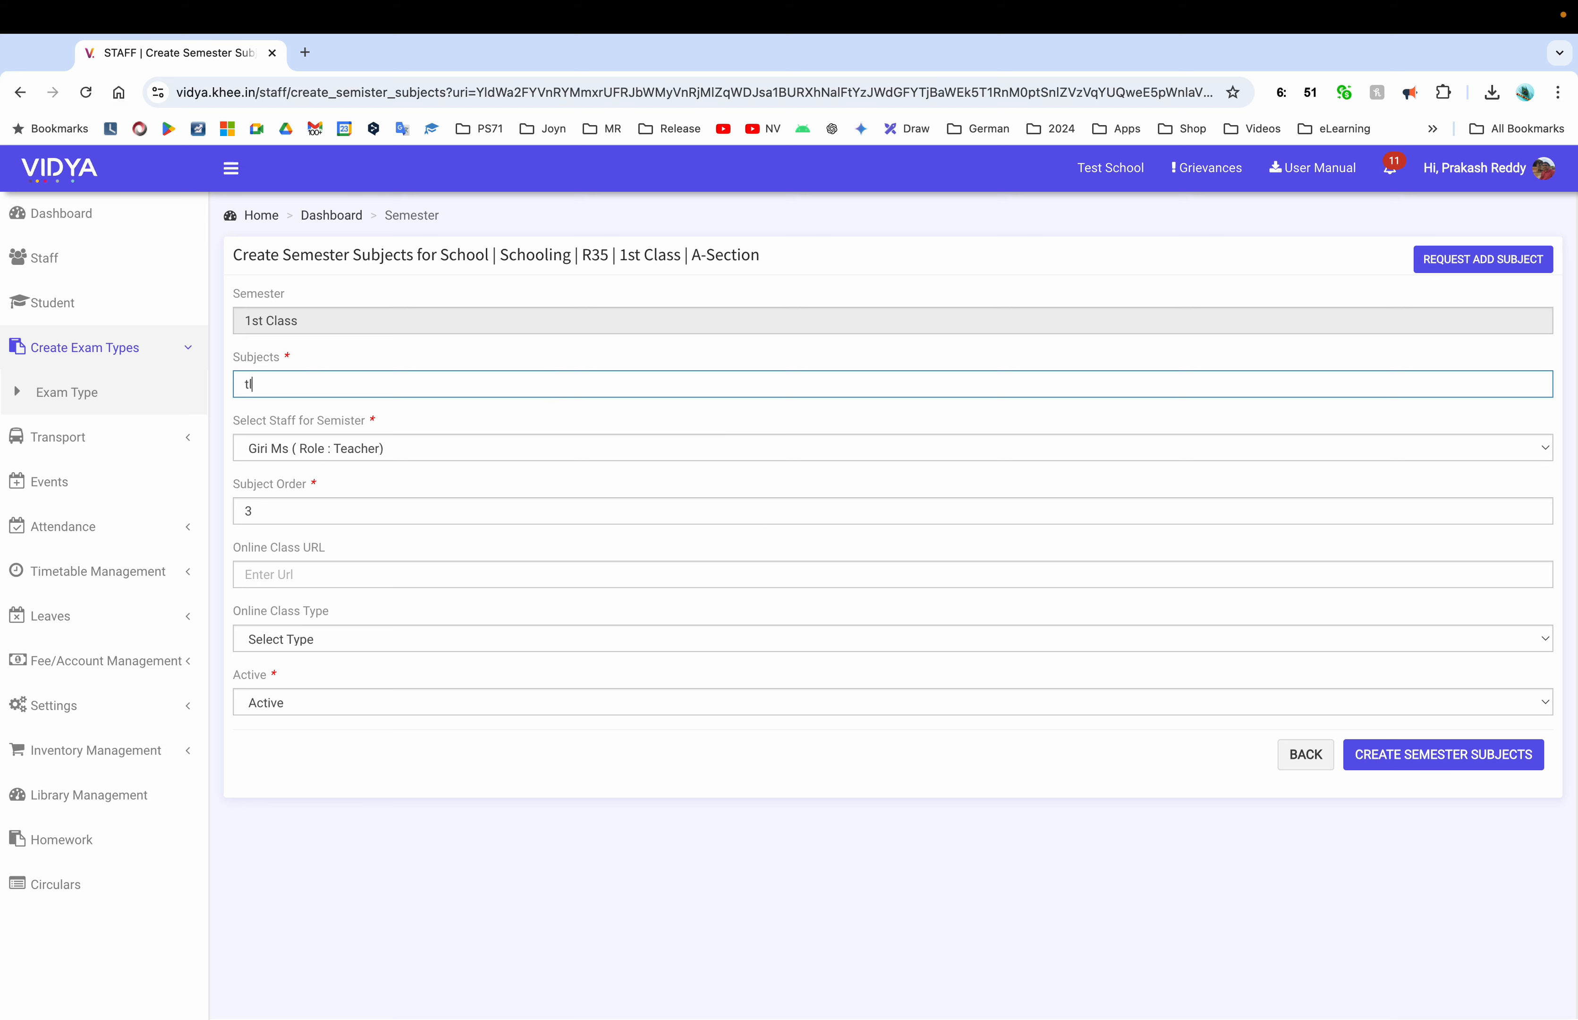
{"action": "key", "text": "BackSpace"}
{"action": "type", "text": "telu"}
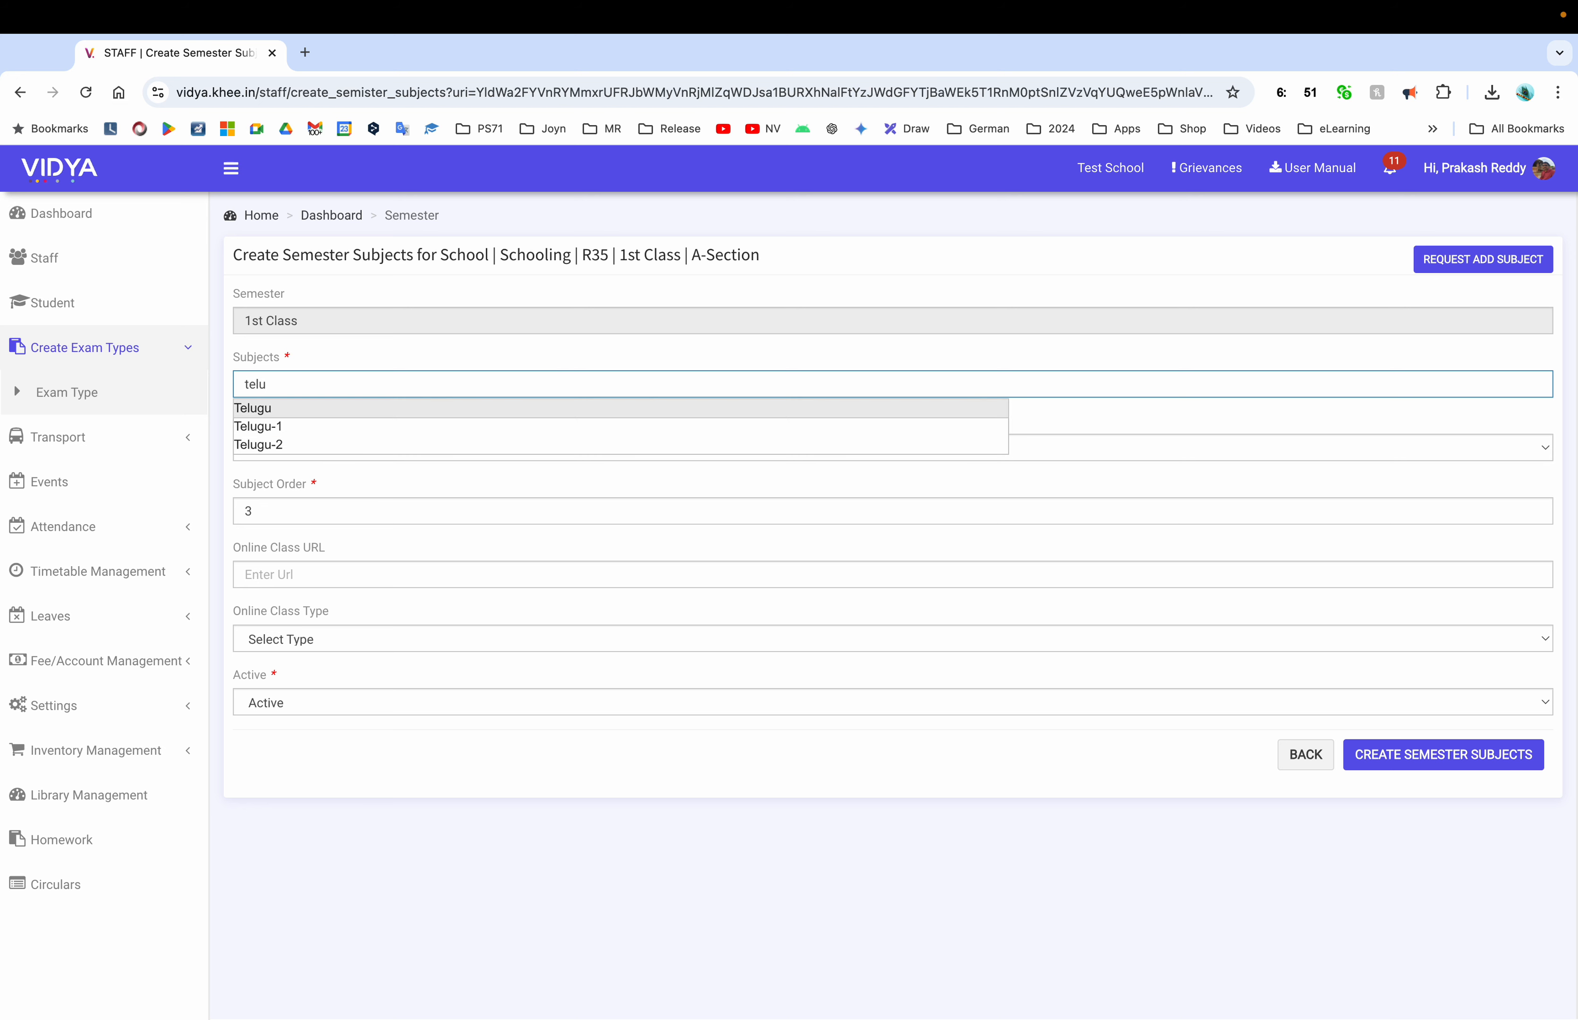
{"action": "left_click", "coordinate": [304, 410]}
{"action": "left_click", "coordinate": [330, 447]}
{"action": "left_click", "coordinate": [330, 478]}
{"action": "left_click", "coordinate": [1437, 755]}
Add Science as a 1st Class subject
{"action": "left_click", "coordinate": [1510, 259]}
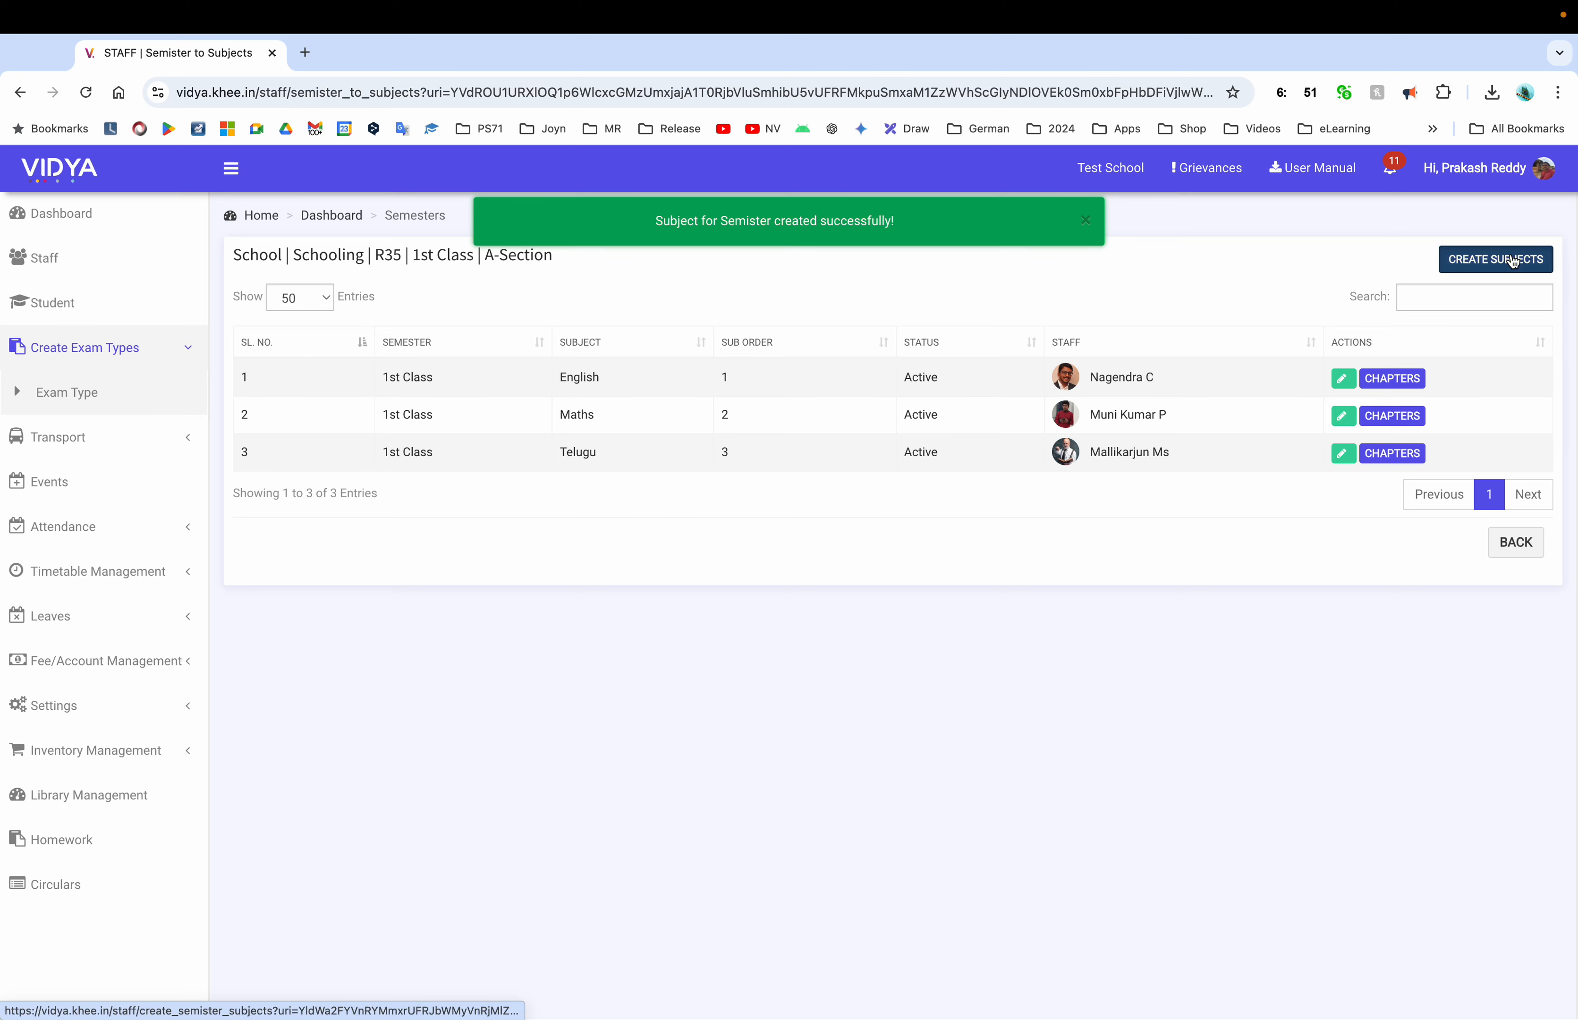
{"action": "type", "text": "sci"}
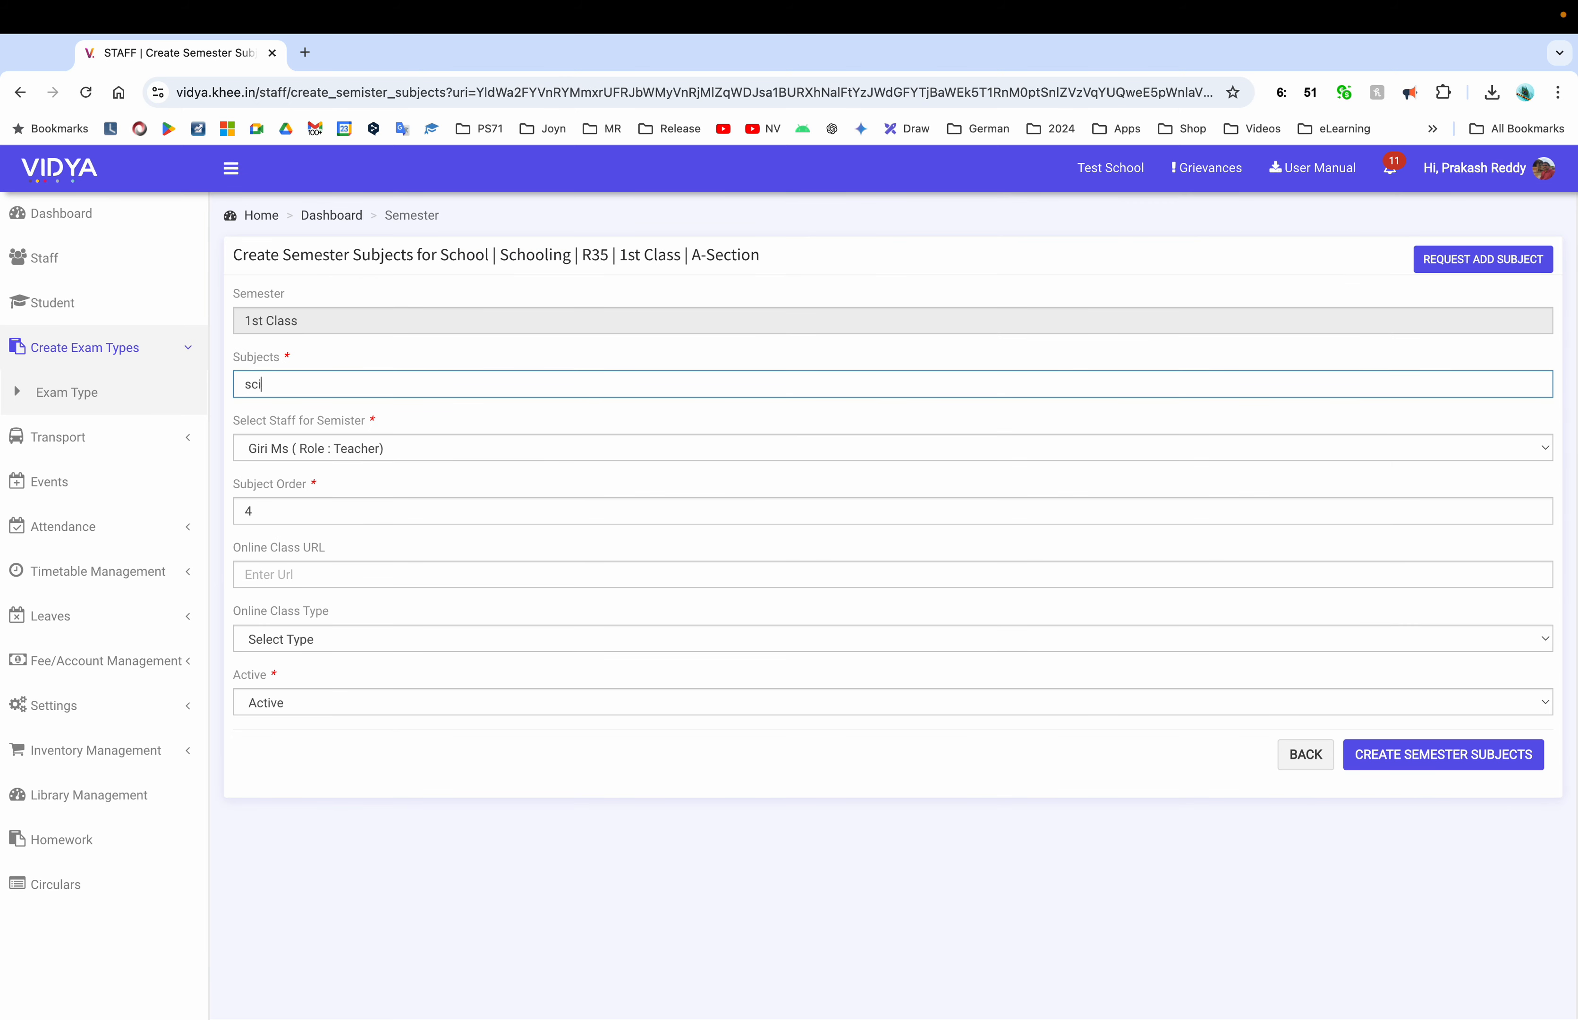
{"action": "type", "text": "e"}
{"action": "left_click", "coordinate": [313, 463]}
{"action": "left_click", "coordinate": [1443, 755]}
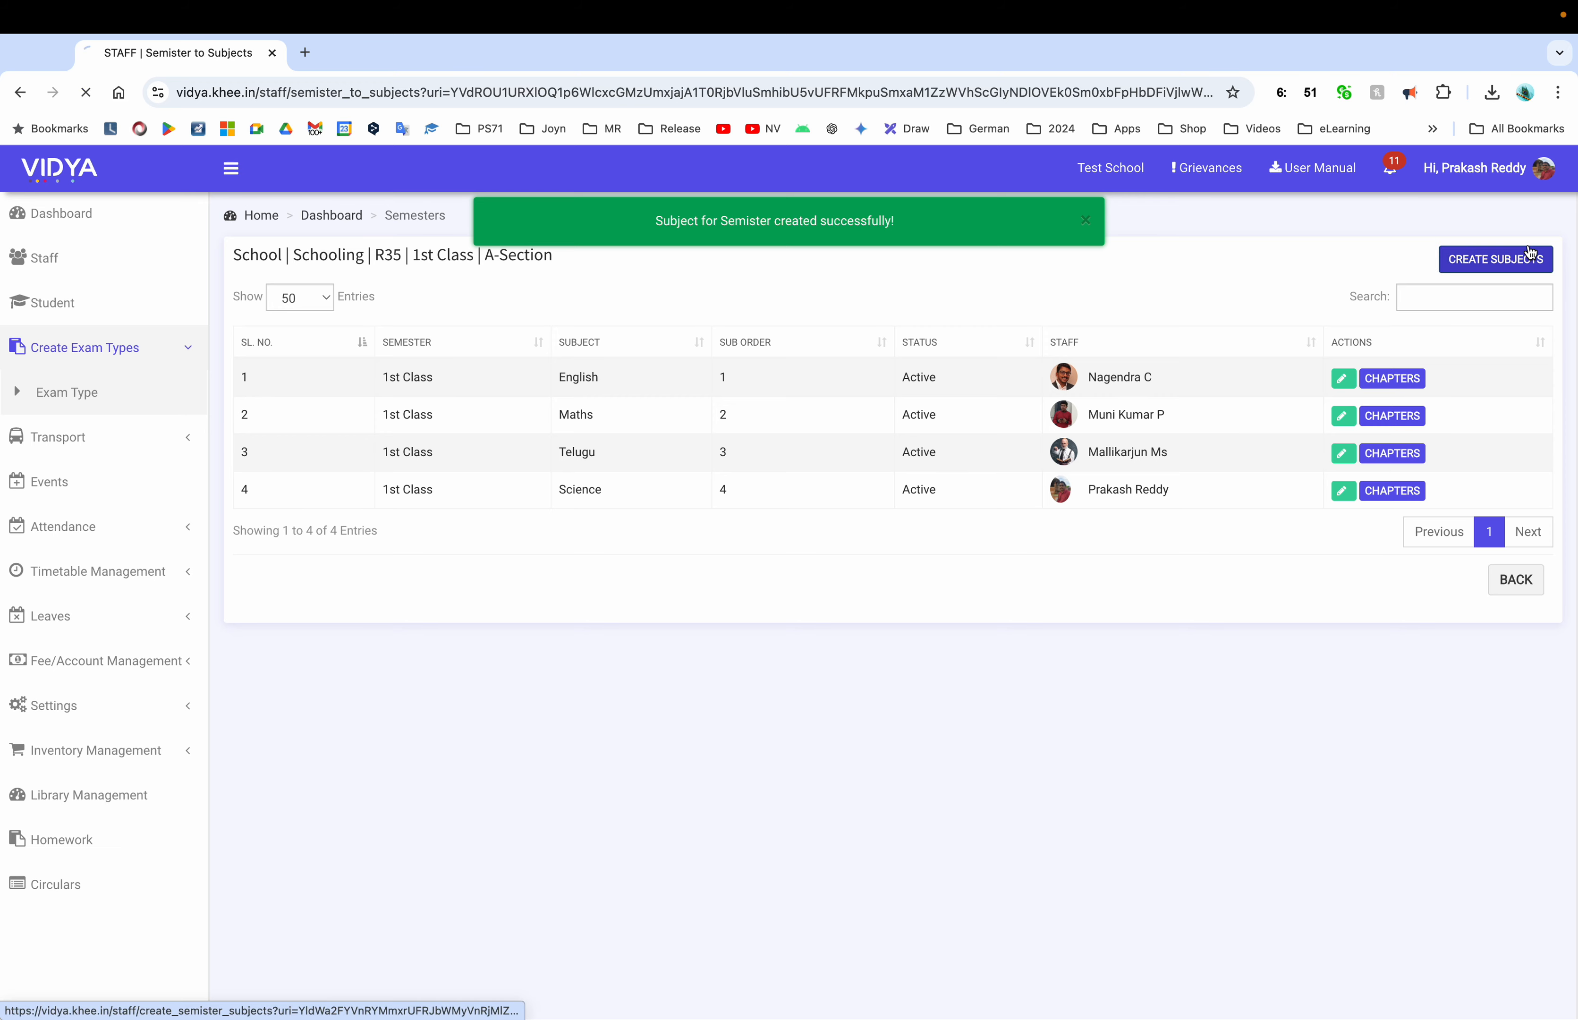
Add Social as a 1st Class subject
{"action": "left_click", "coordinate": [1498, 260]}
{"action": "type", "text": "soci"}
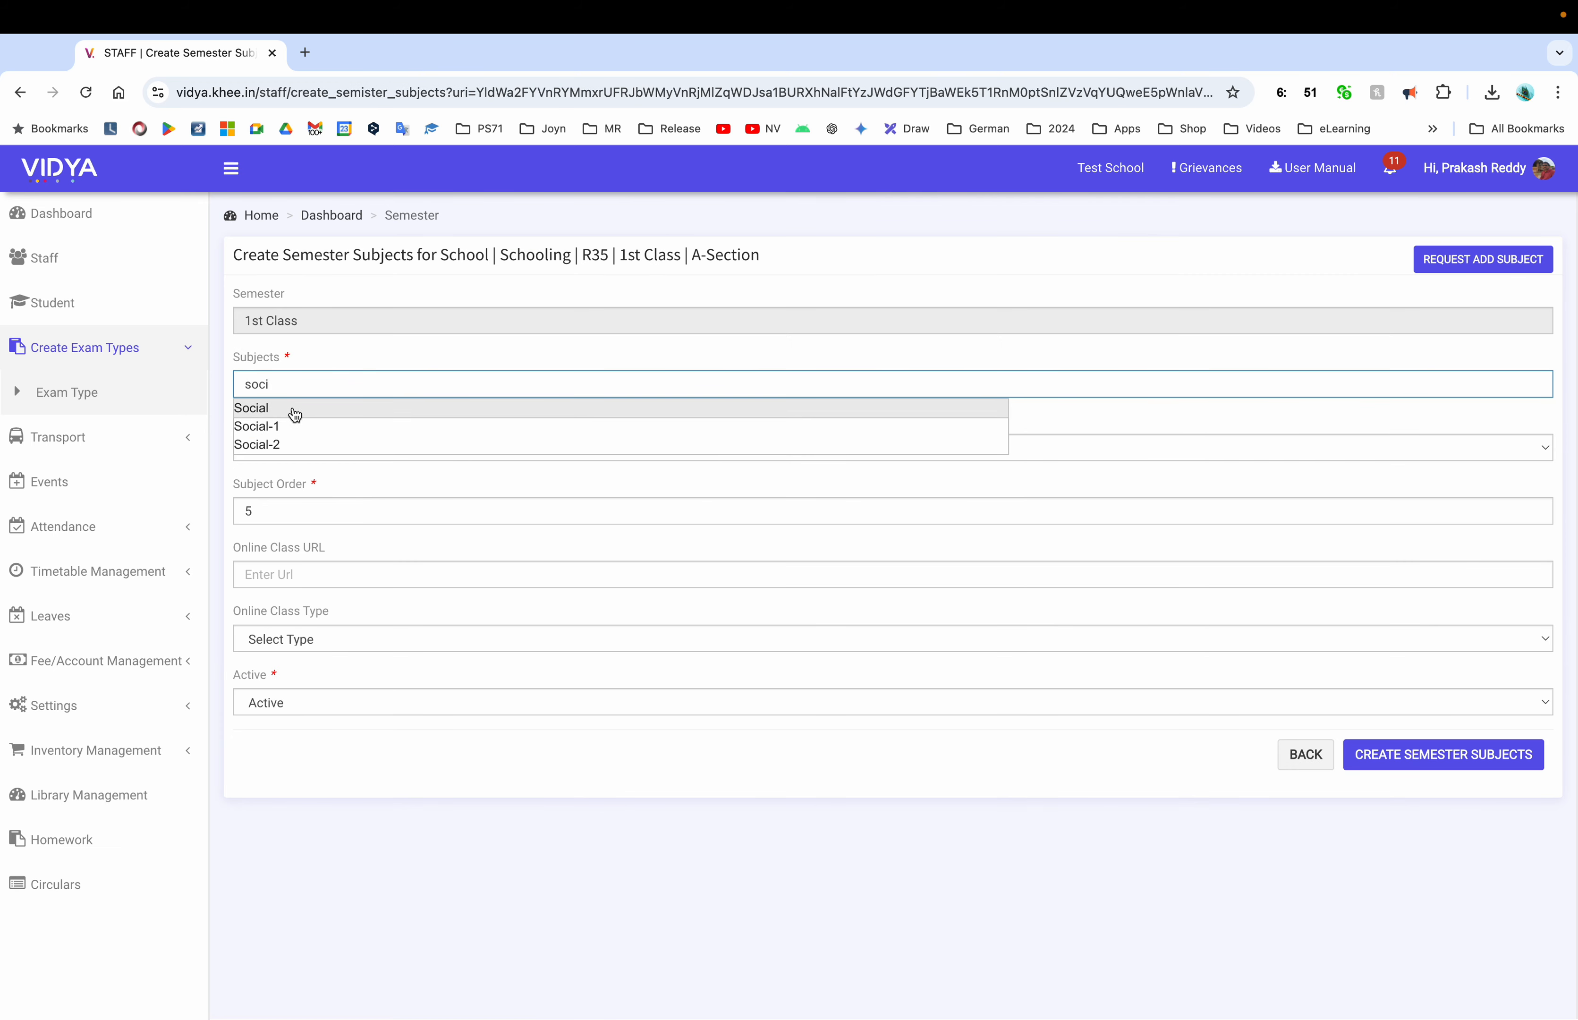
{"action": "left_click", "coordinate": [295, 415]}
{"action": "left_click", "coordinate": [1430, 757]}
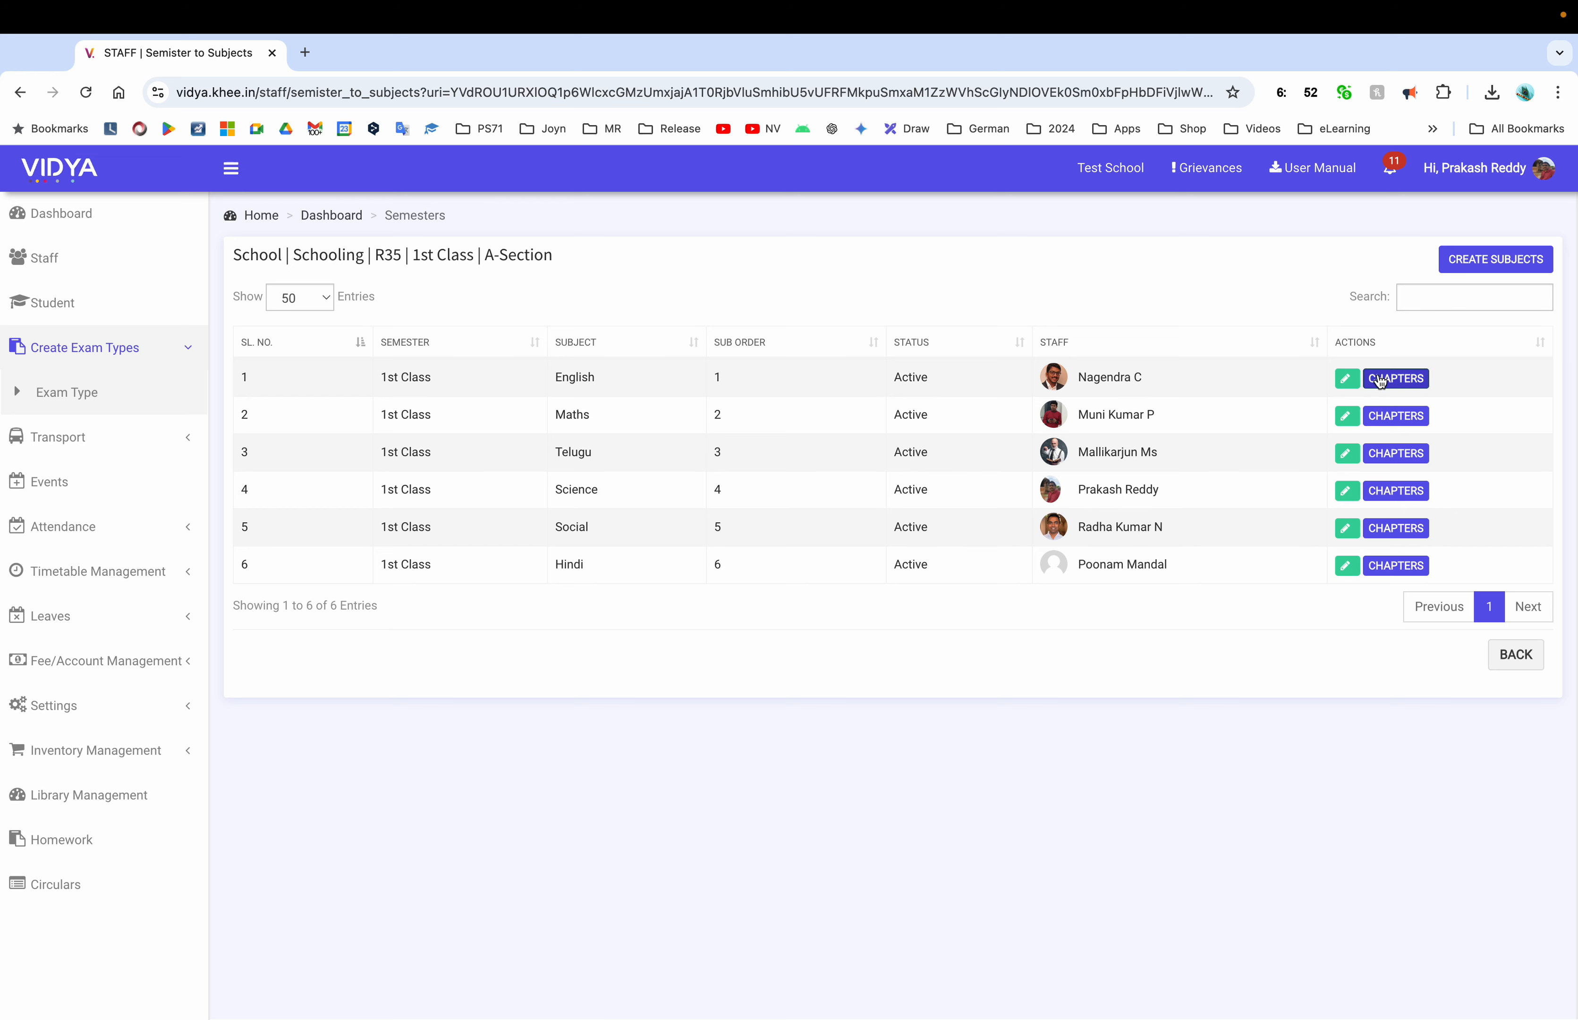
Open a new chapter form for English, then back out to the 1st Class subject list
{"action": "left_click", "coordinate": [1397, 379]}
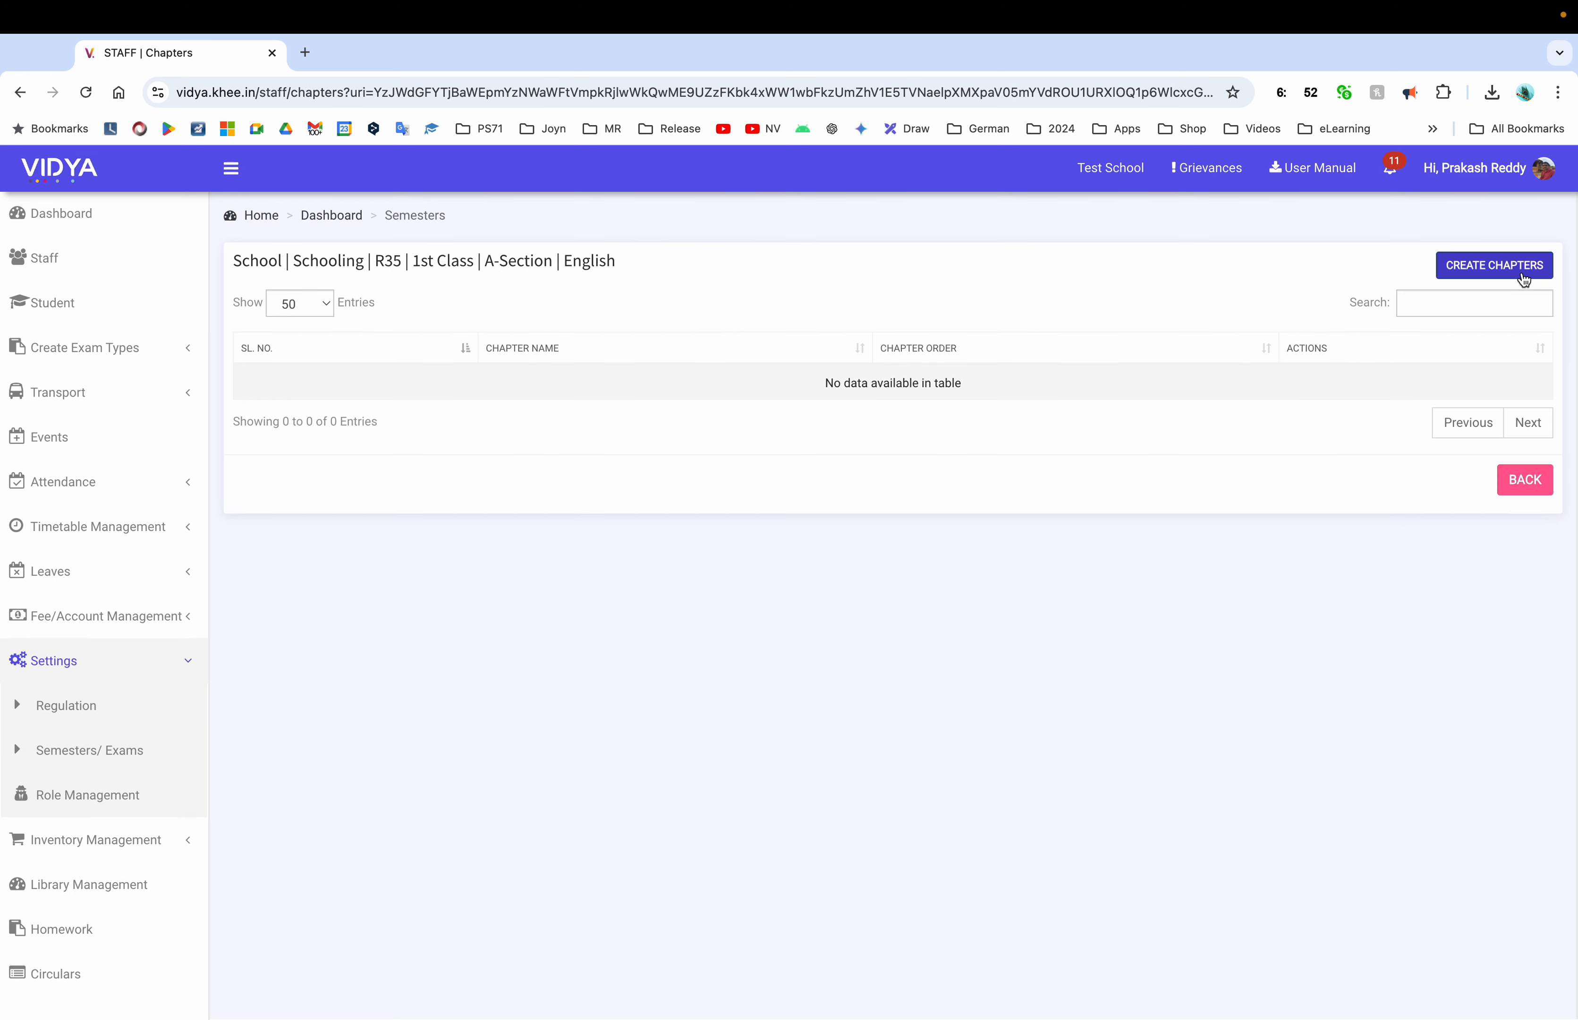
{"action": "left_click", "coordinate": [1504, 275]}
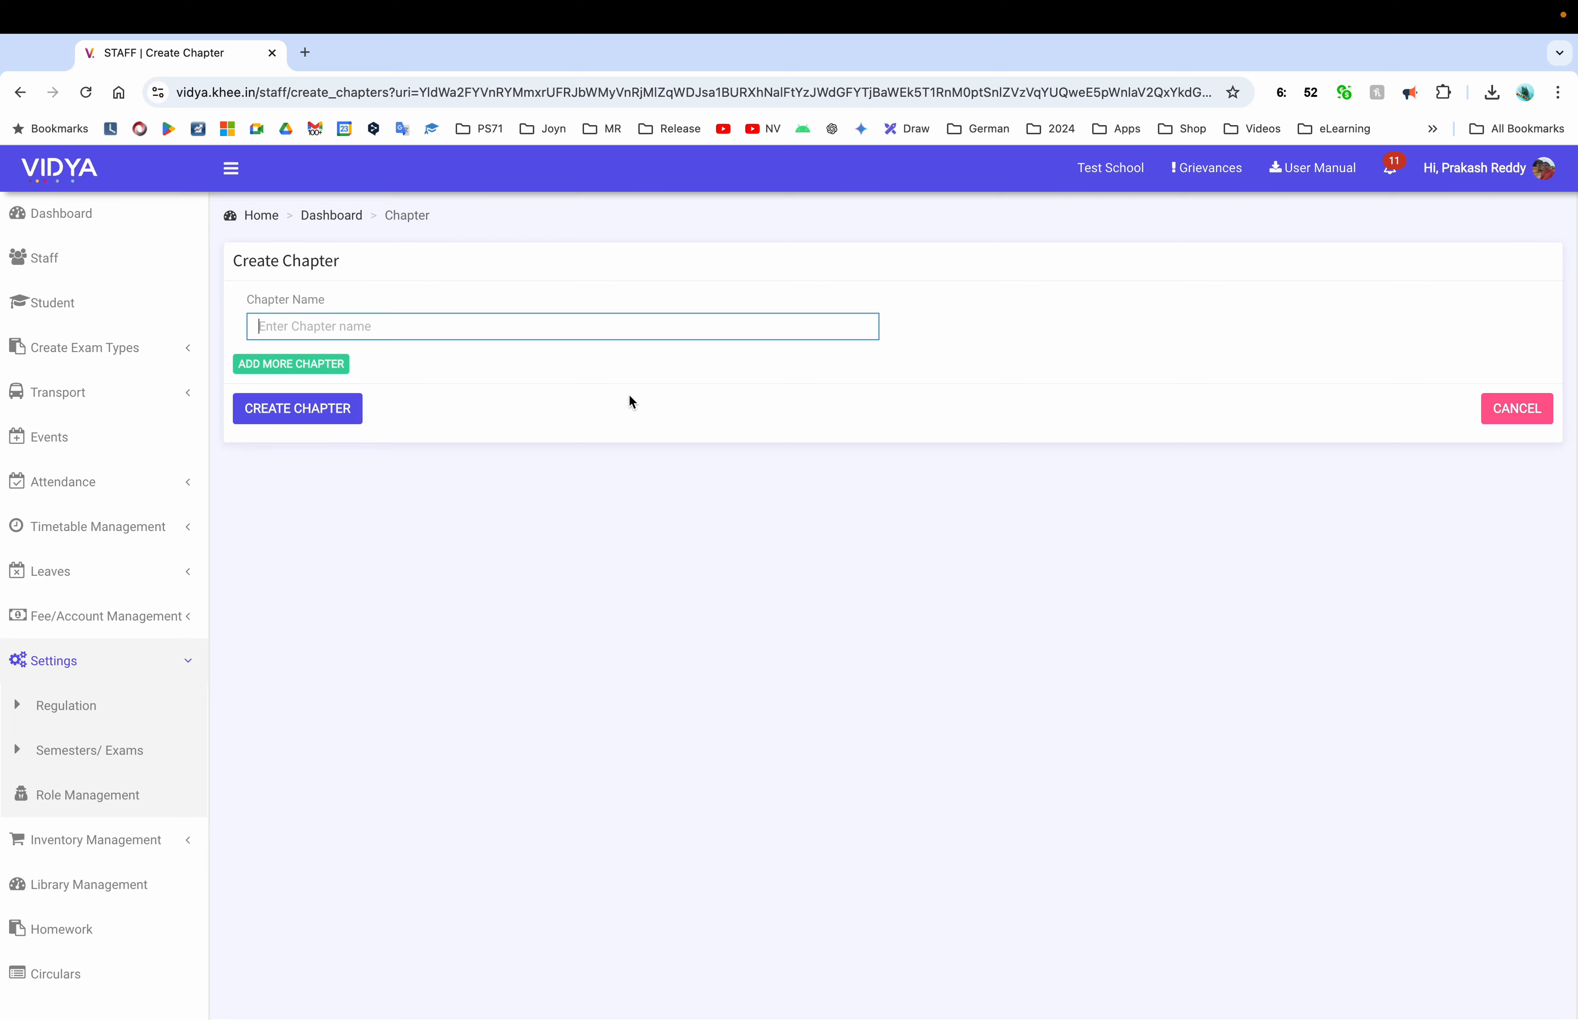
{"action": "left_click", "coordinate": [1522, 409]}
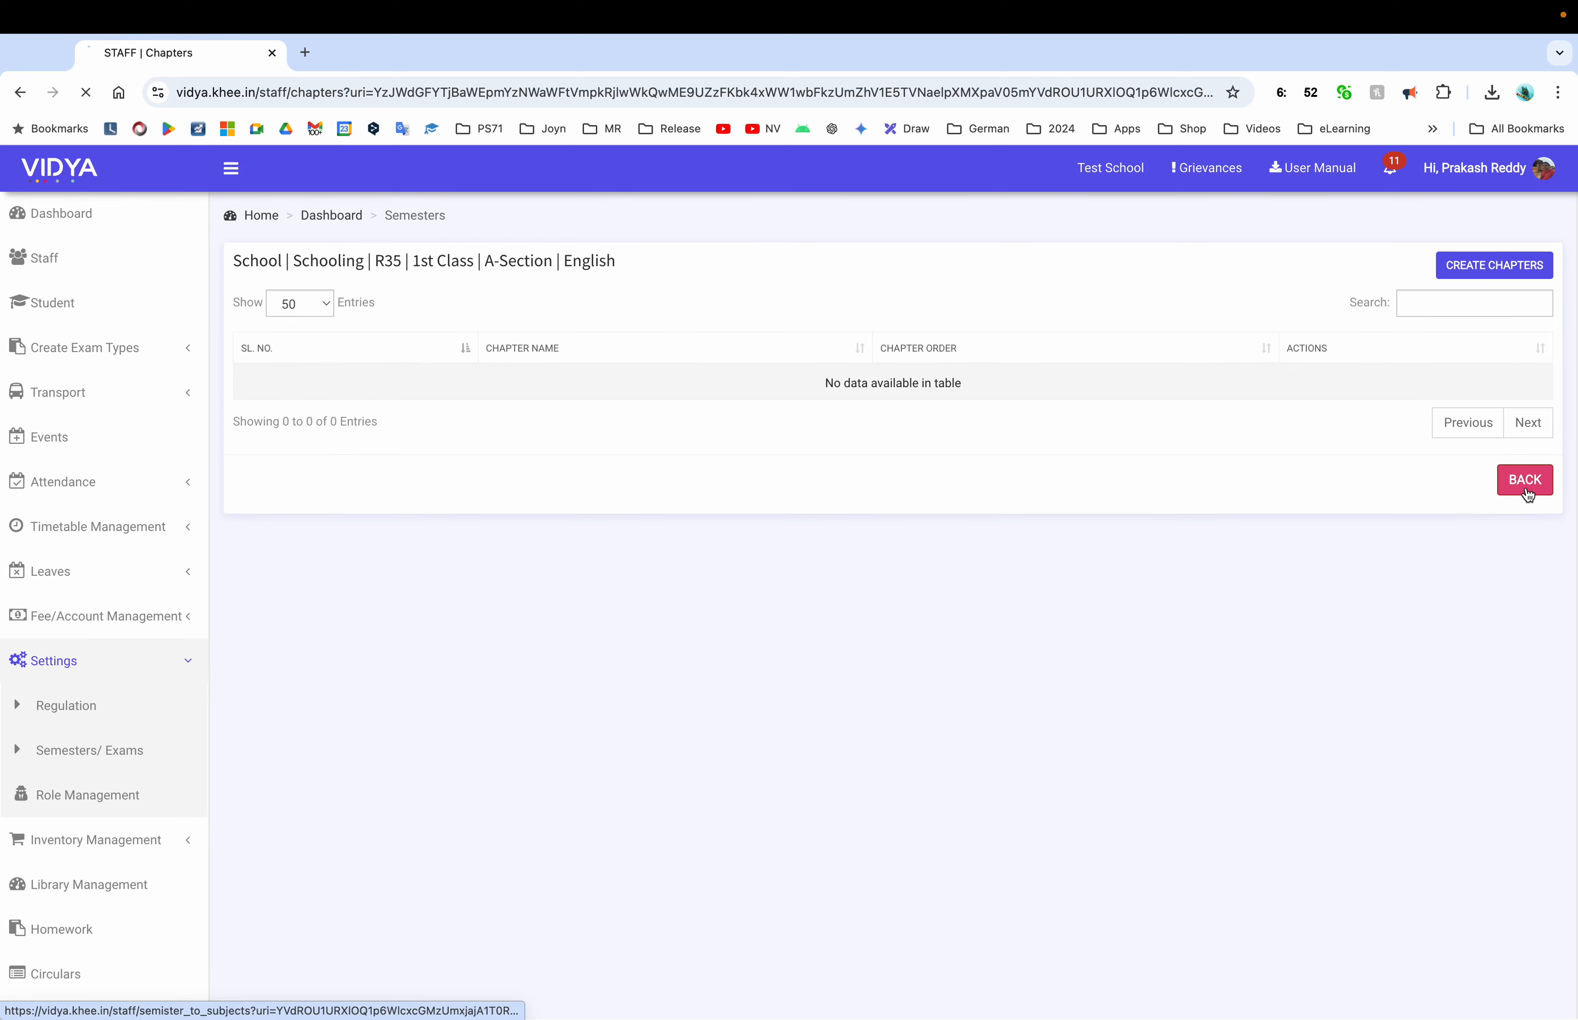
{"action": "left_click", "coordinate": [1526, 490]}
Enter Chapter-1 for English, start a second chapter row, then go to the Semesters list
{"action": "left_click", "coordinate": [1394, 378]}
{"action": "left_click", "coordinate": [1505, 274]}
{"action": "left_click", "coordinate": [643, 316]}
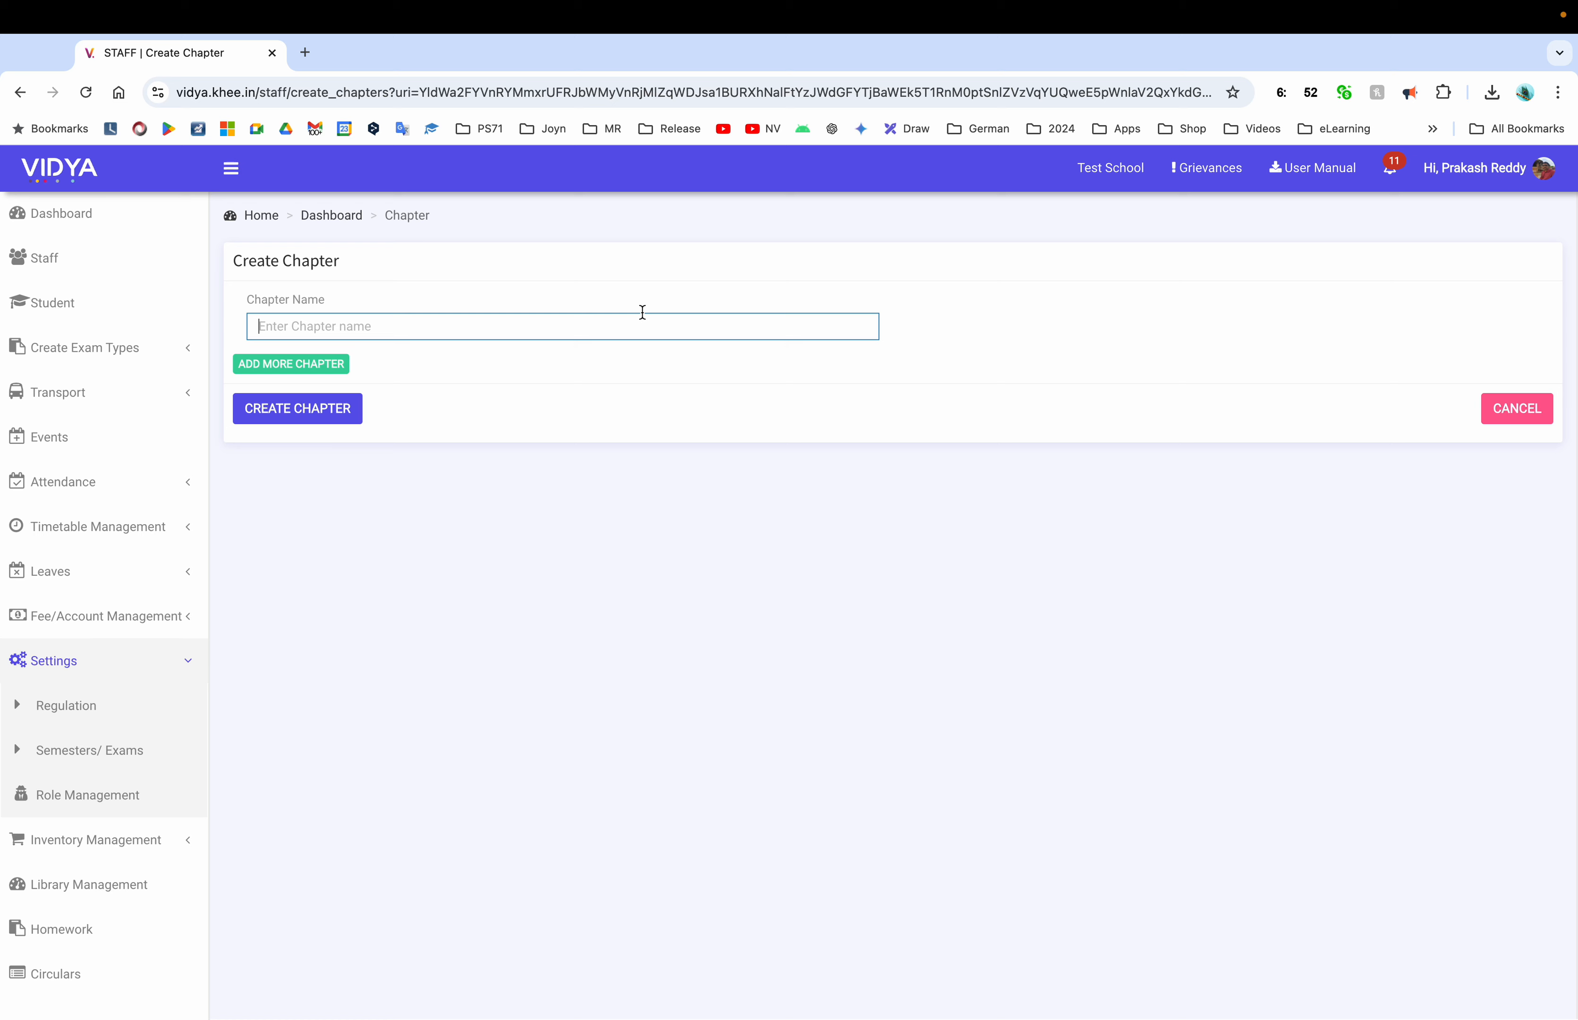
{"action": "type", "text": "Chapter-1"}
{"action": "left_click", "coordinate": [324, 367]}
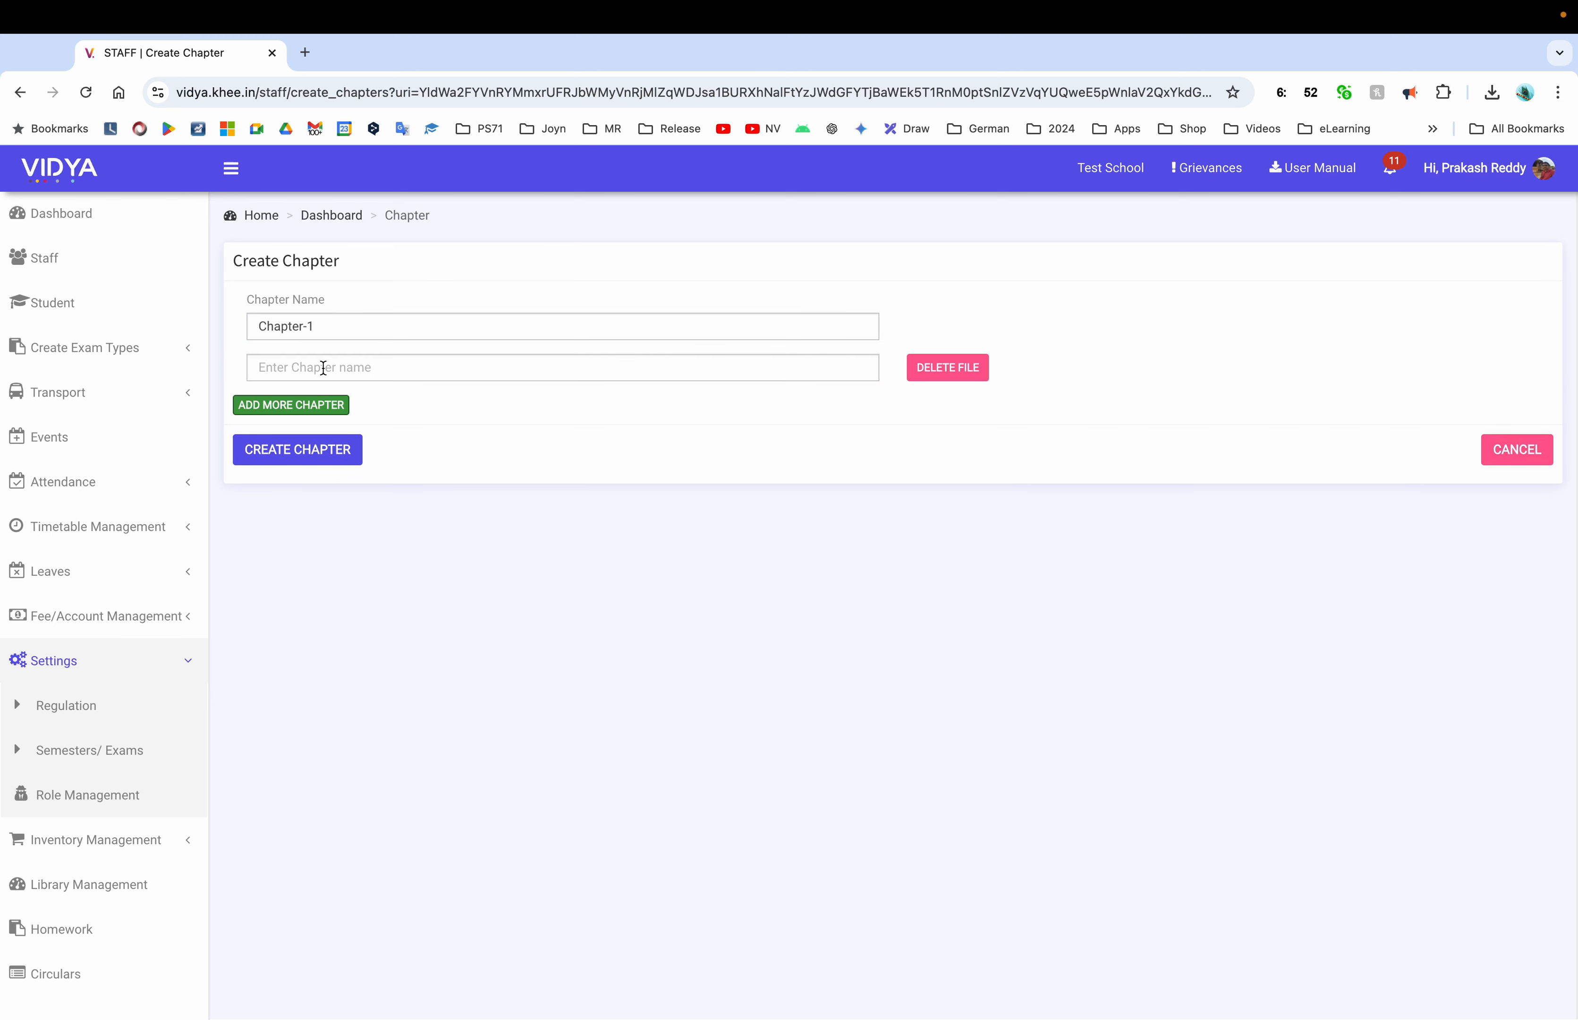
{"action": "left_click", "coordinate": [349, 375]}
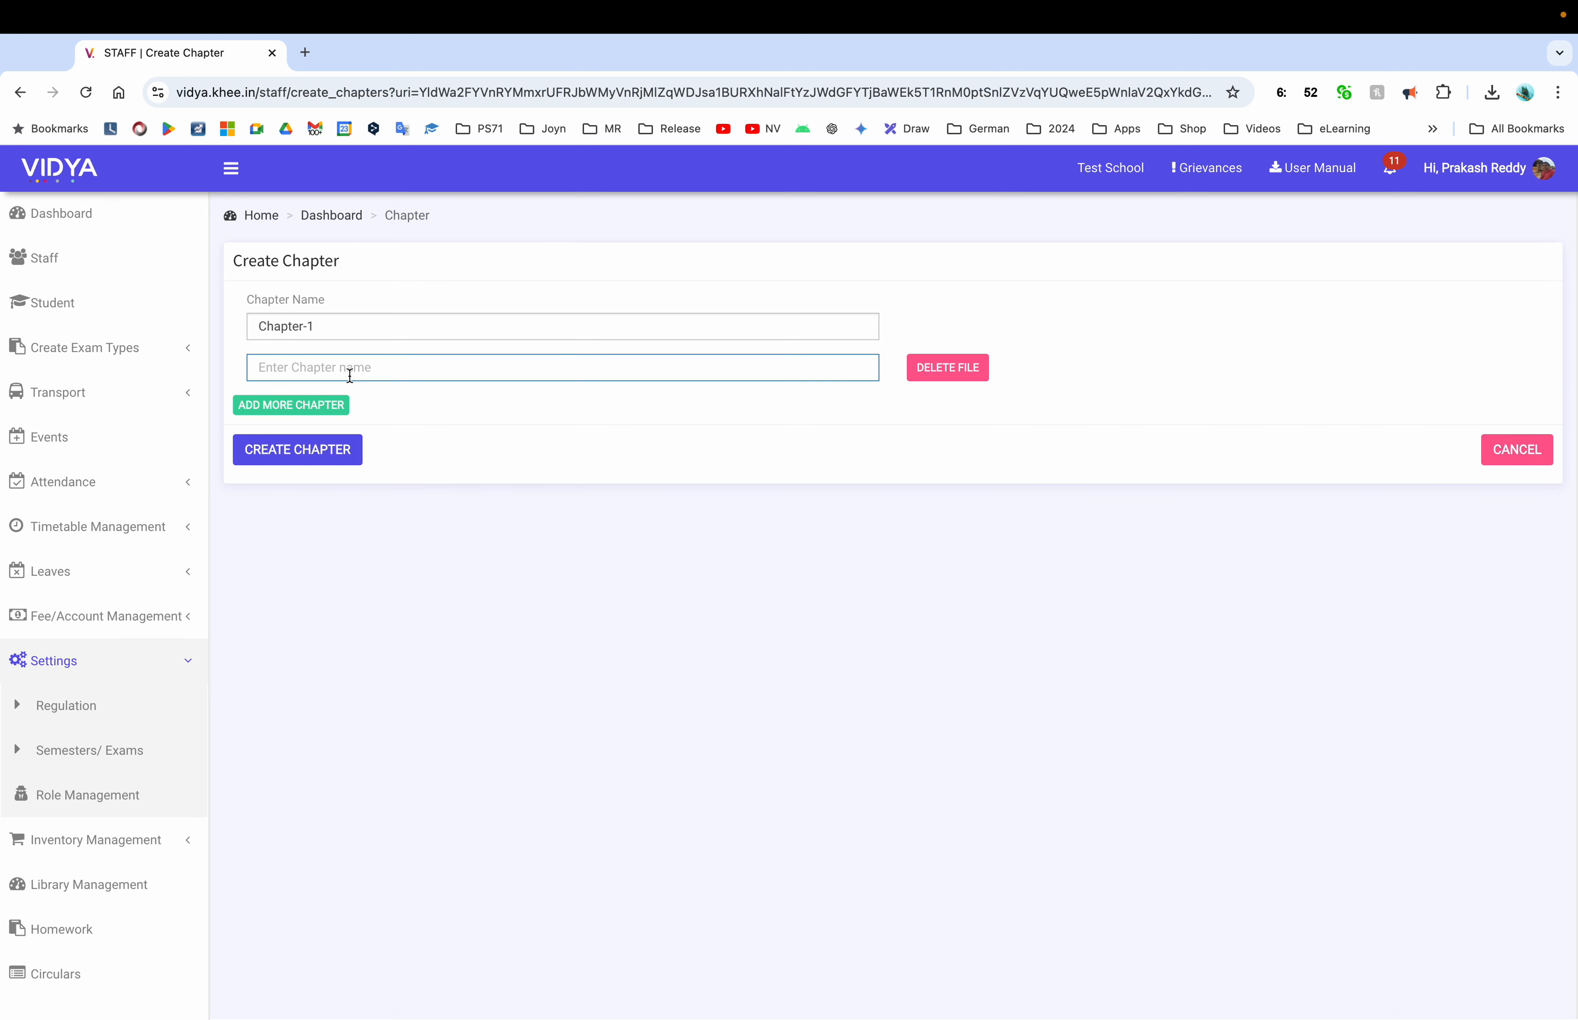
{"action": "type", "text": "Cha"}
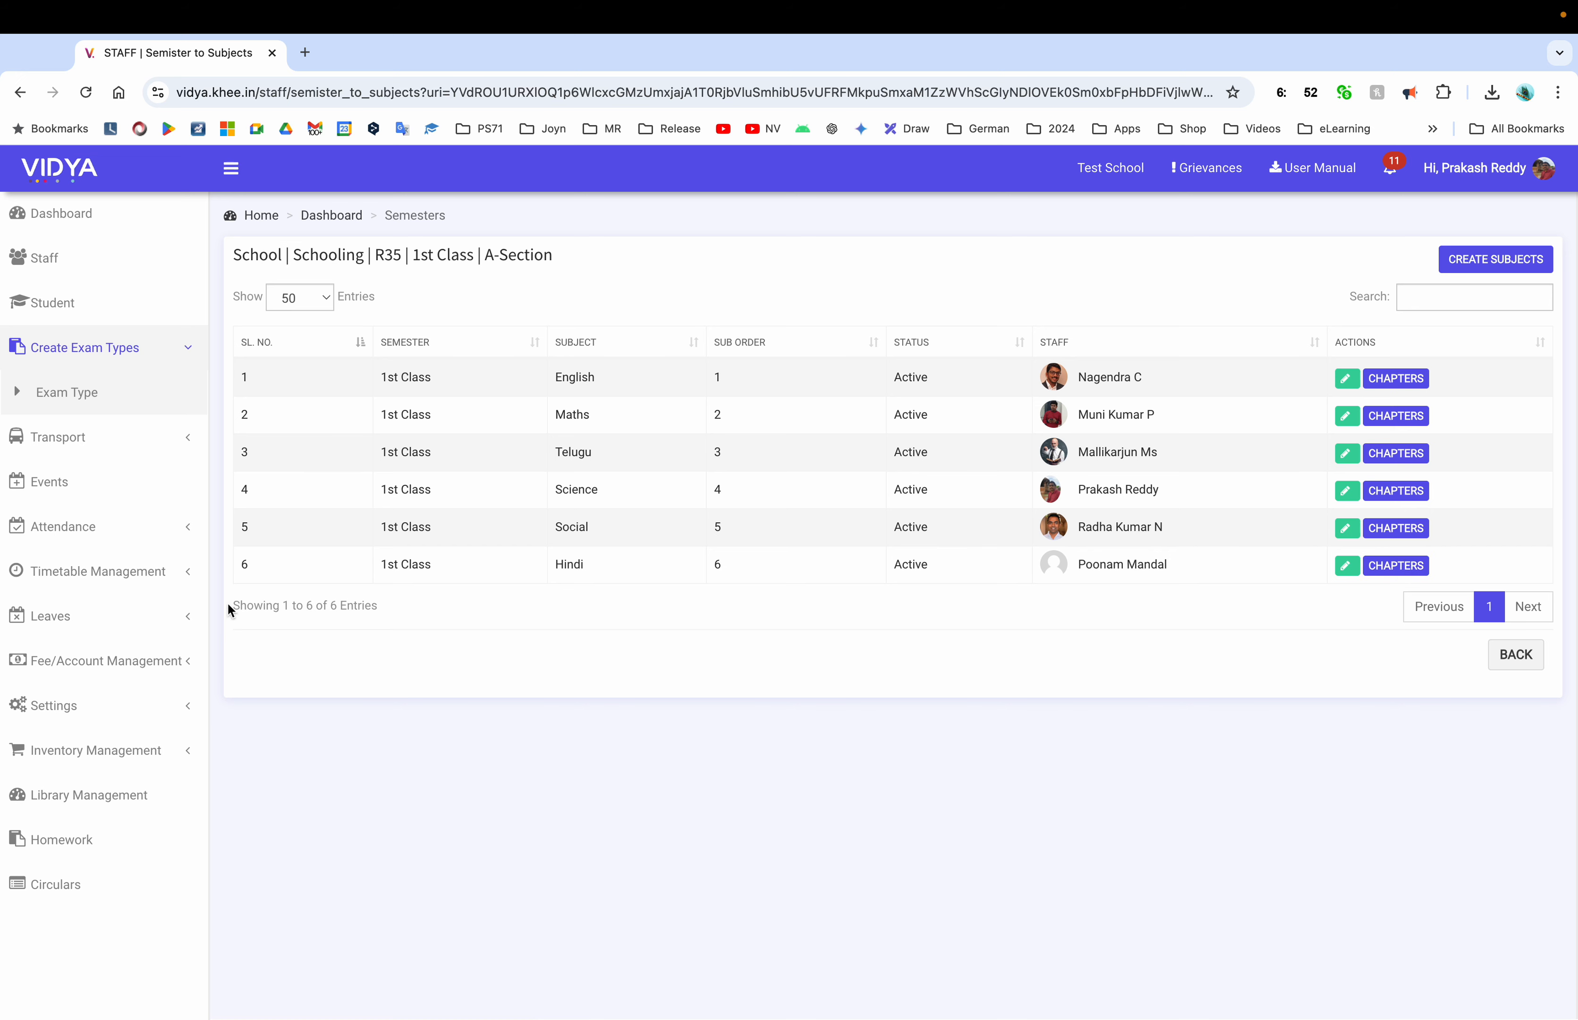
{"action": "left_click", "coordinate": [104, 706]}
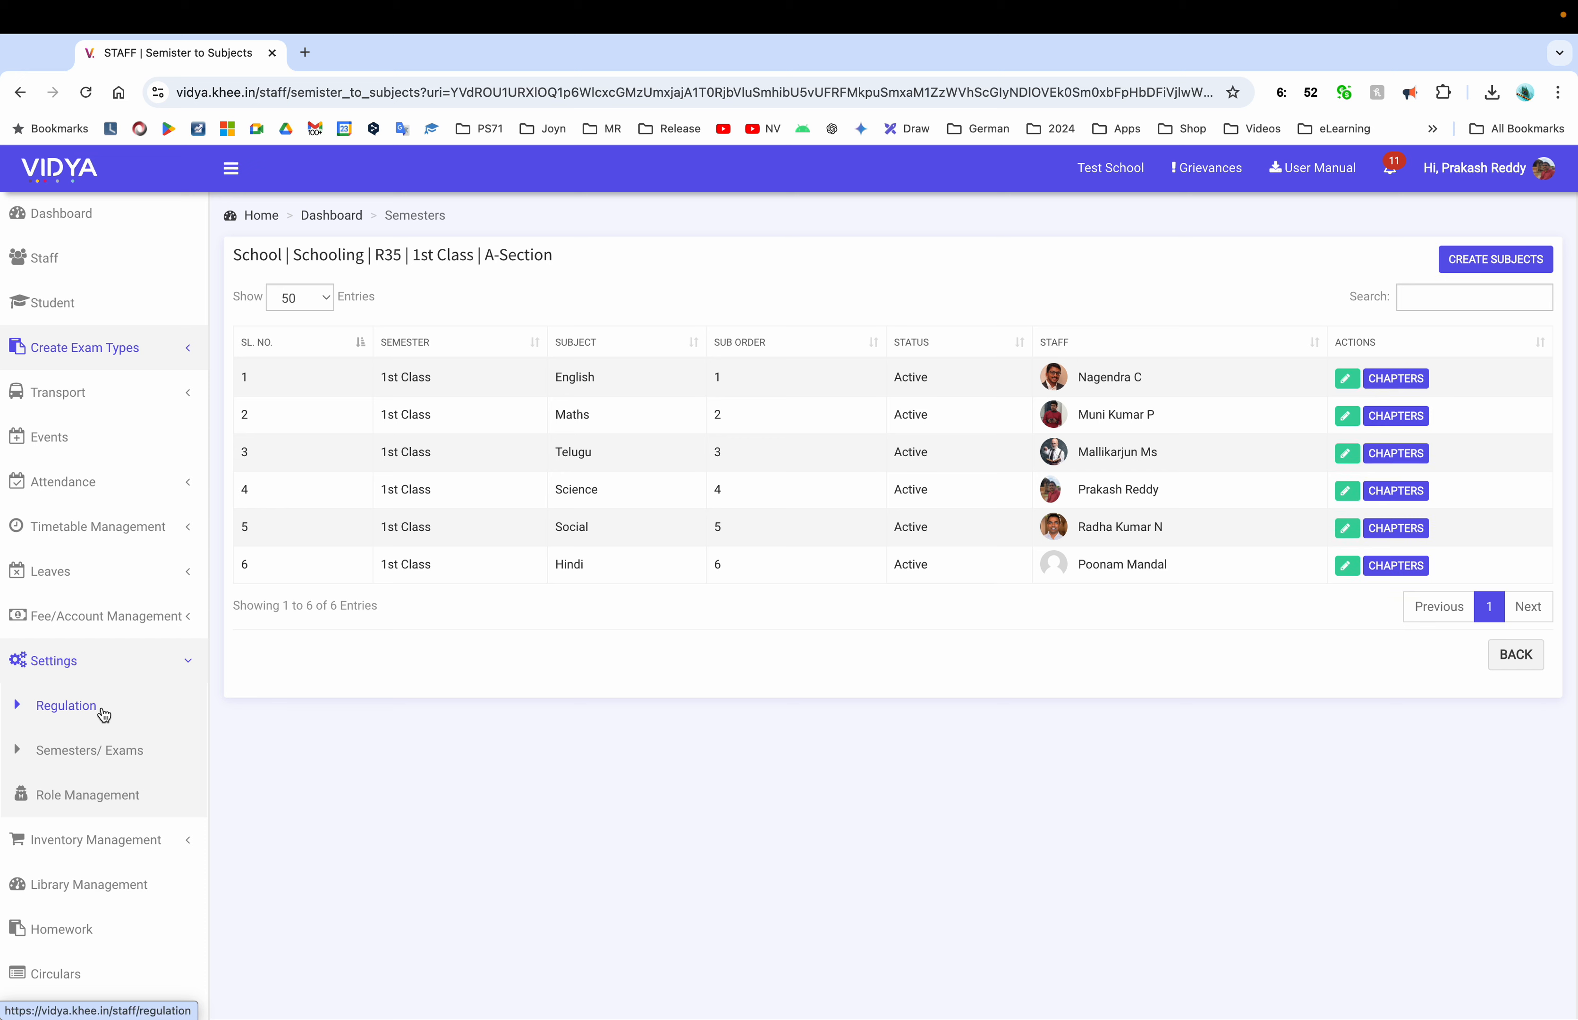
{"action": "left_click", "coordinate": [95, 751]}
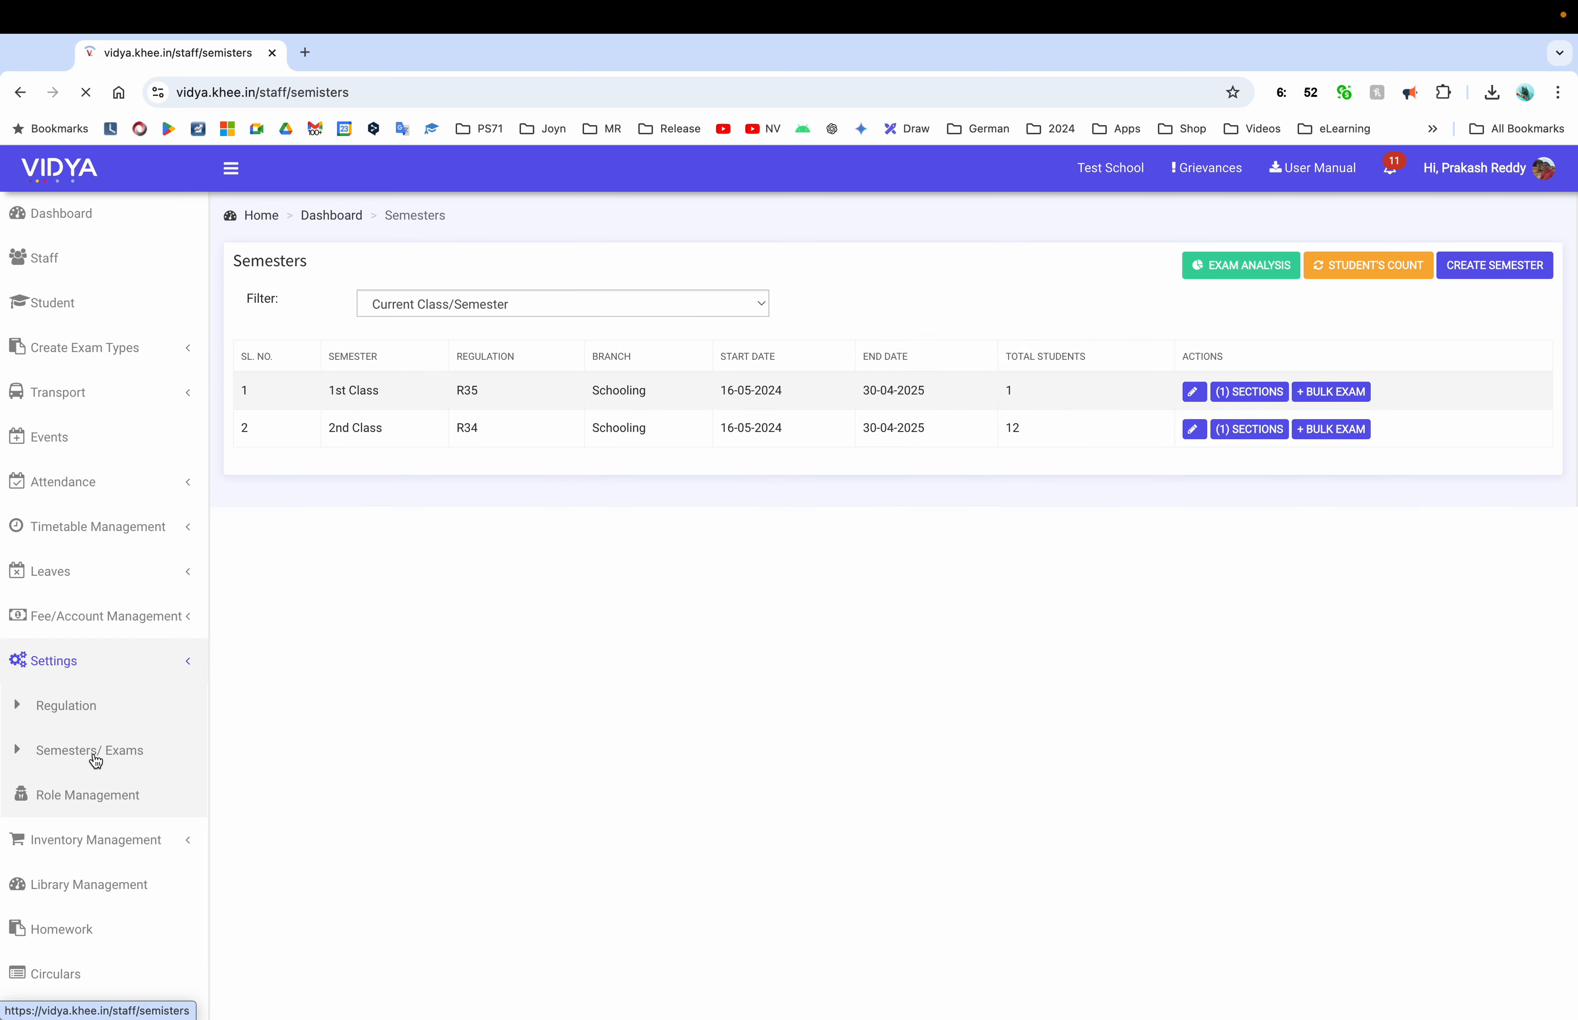
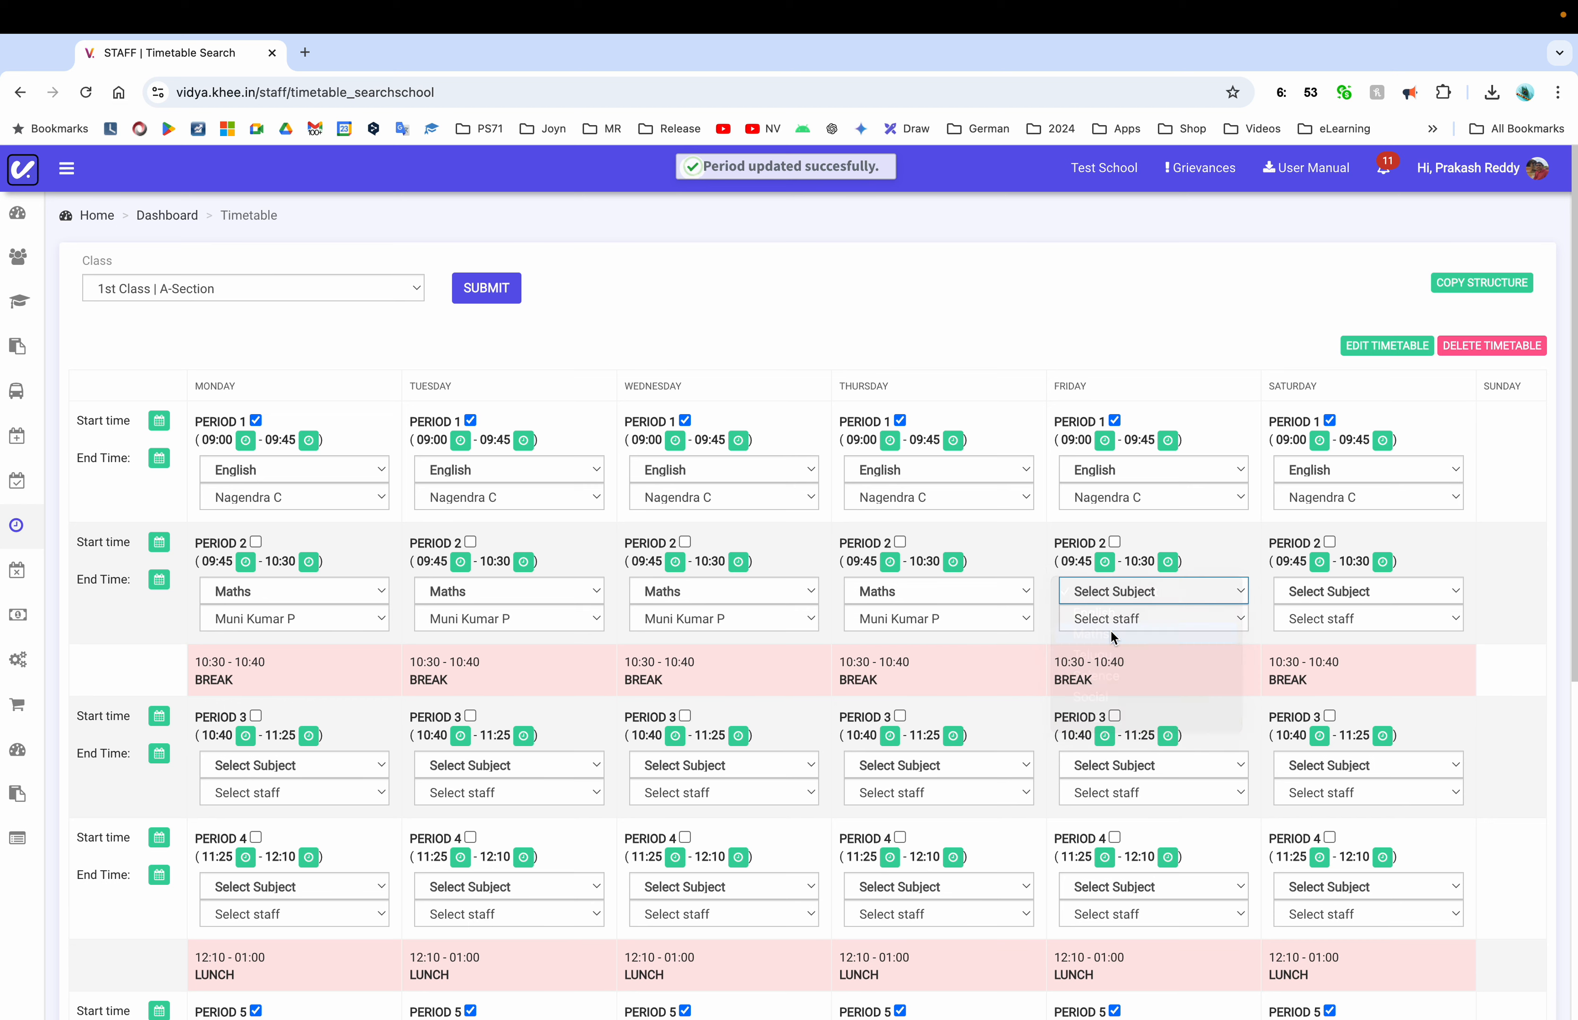
Set Saturday Period 2 to Maths and submit the 1st Class timetable
{"action": "left_click", "coordinate": [1354, 587]}
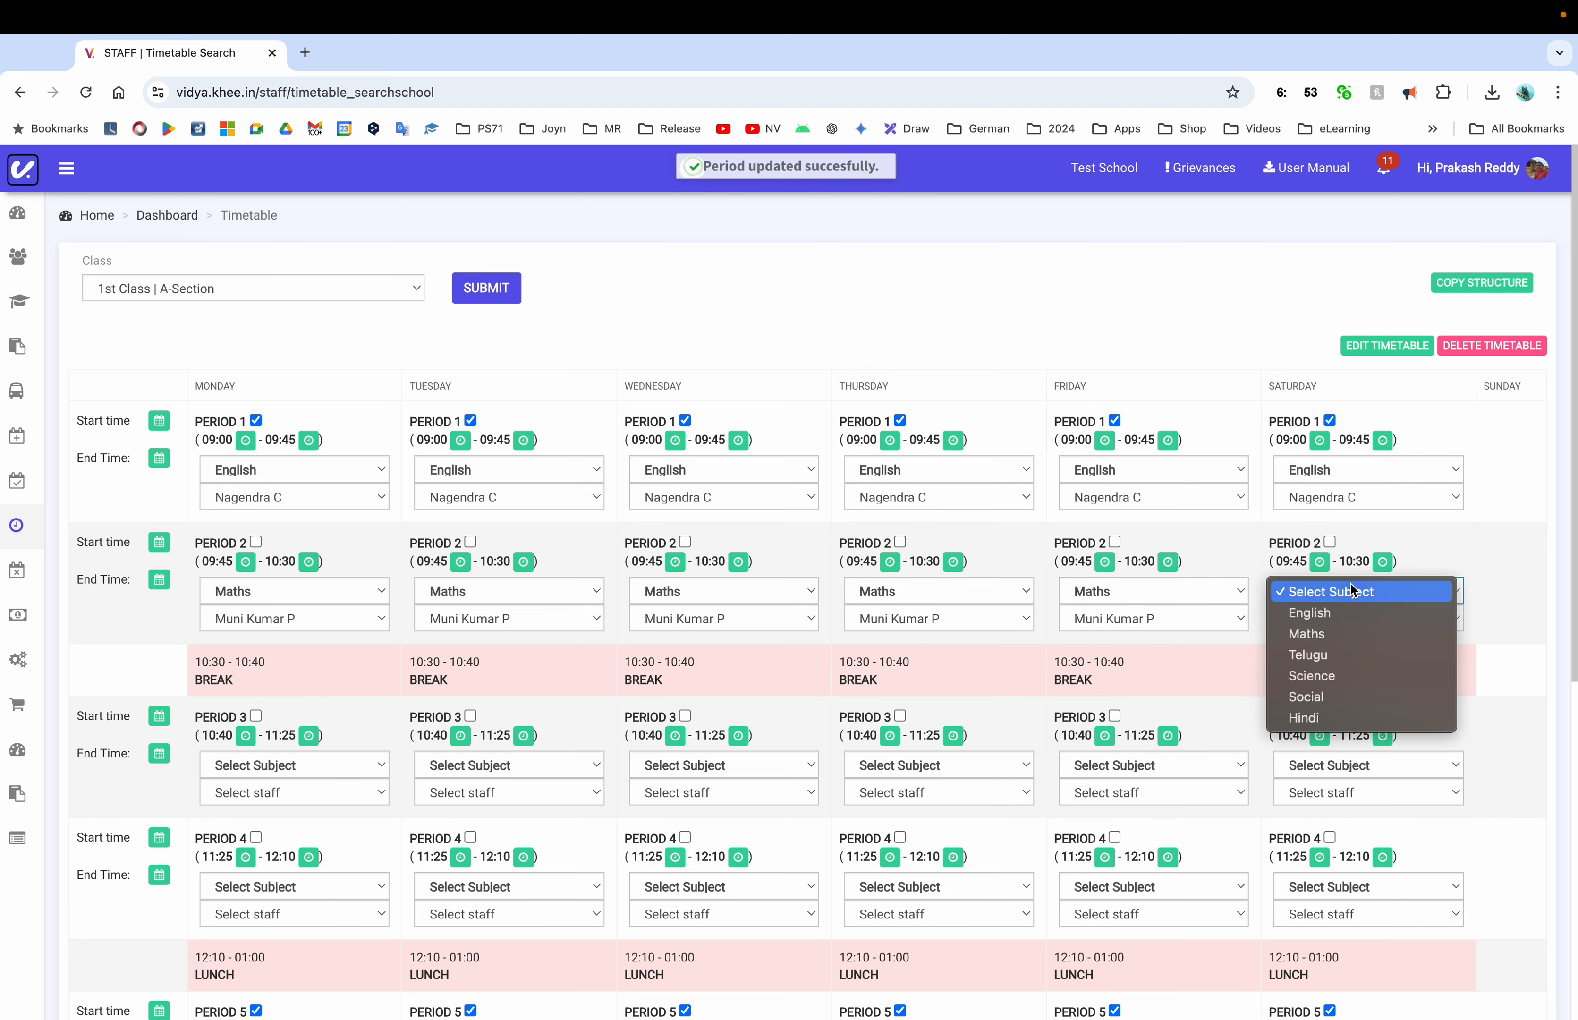
{"action": "left_click", "coordinate": [1310, 633]}
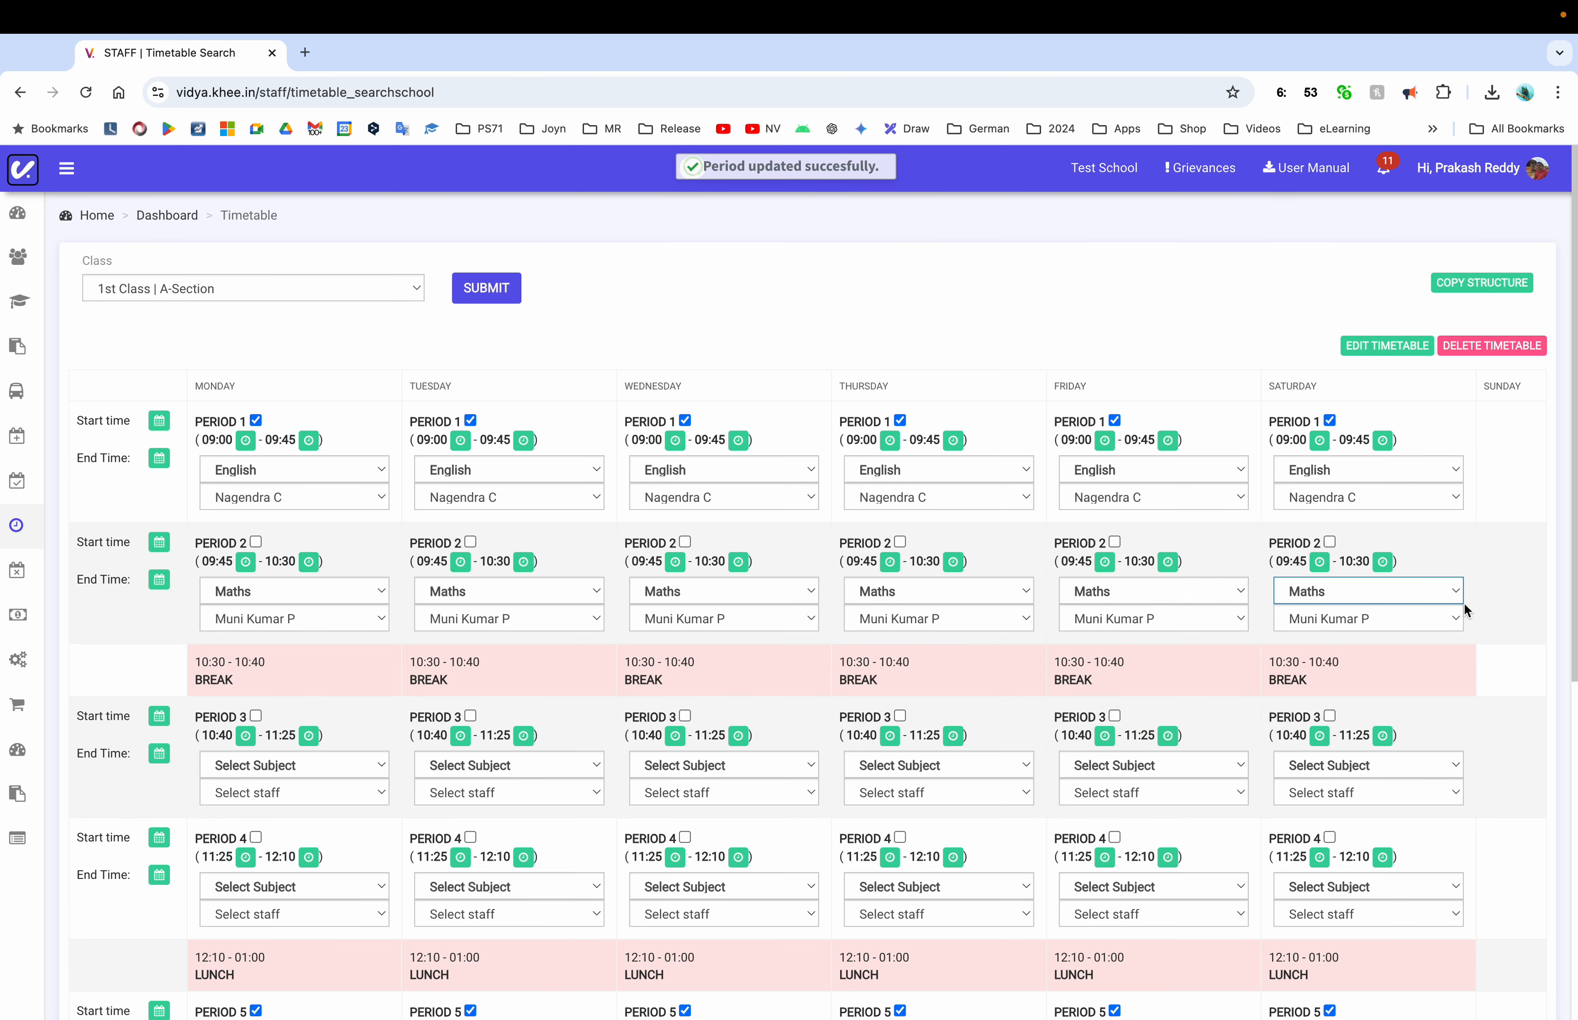
{"action": "scroll", "coordinate": [1404, 692], "scroll_direction": "down", "scroll_amount": 8}
{"action": "scroll", "coordinate": [1127, 597], "scroll_direction": "up", "scroll_amount": 8}
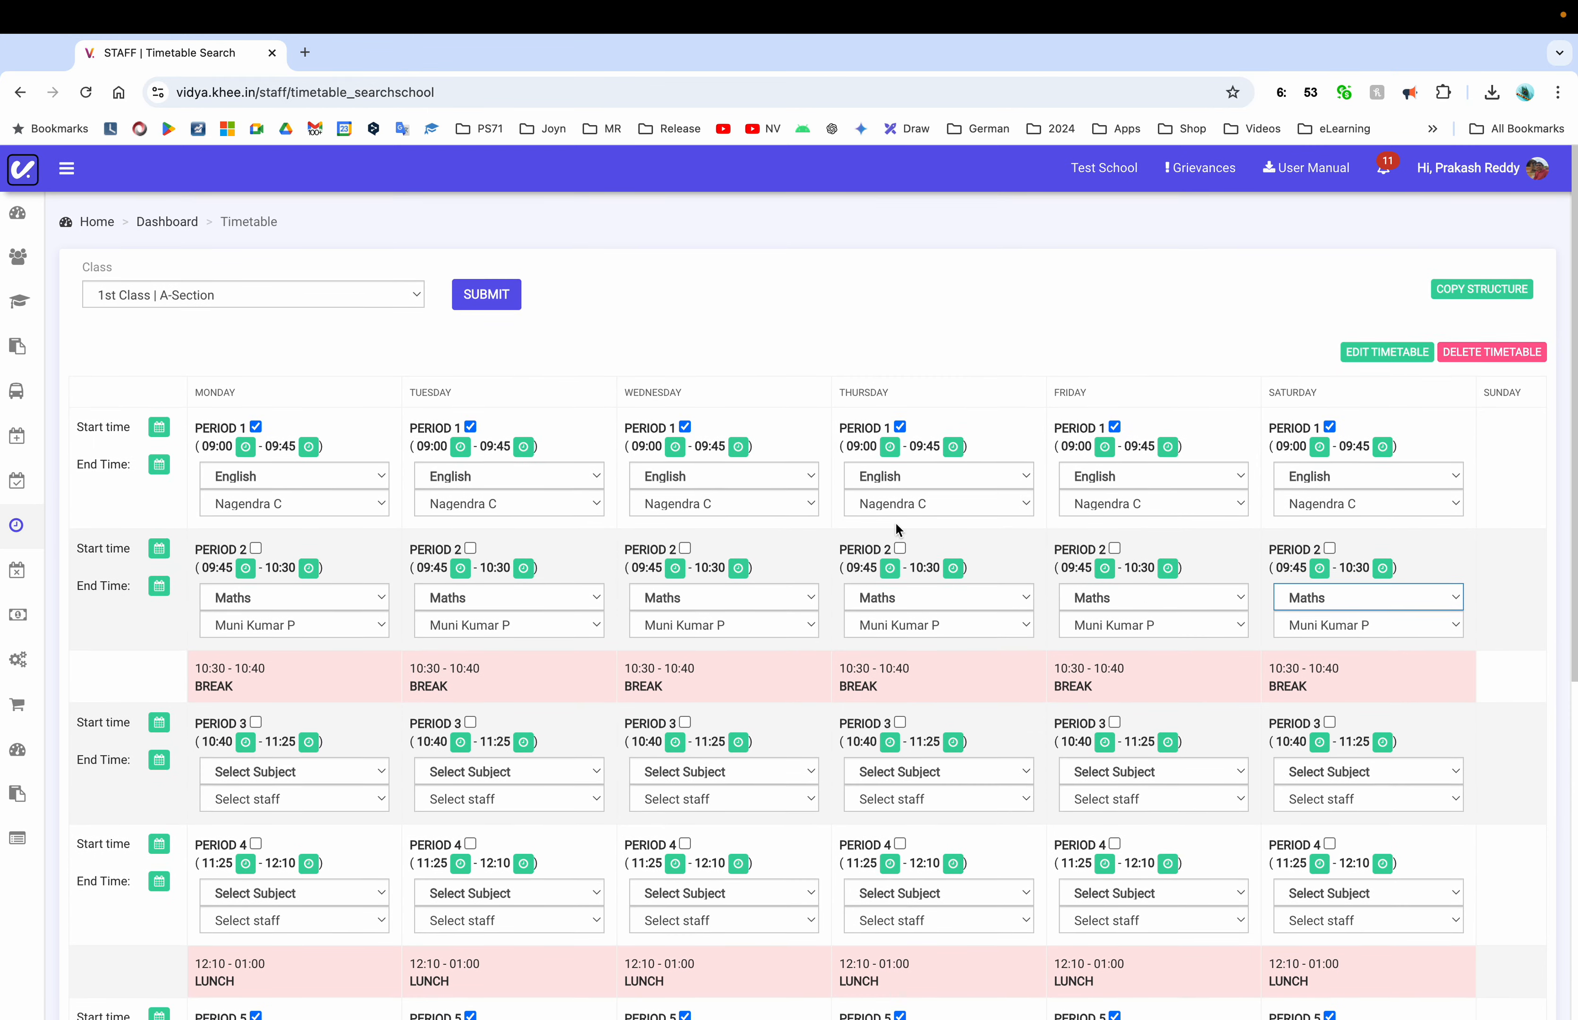
{"action": "left_click", "coordinate": [478, 292]}
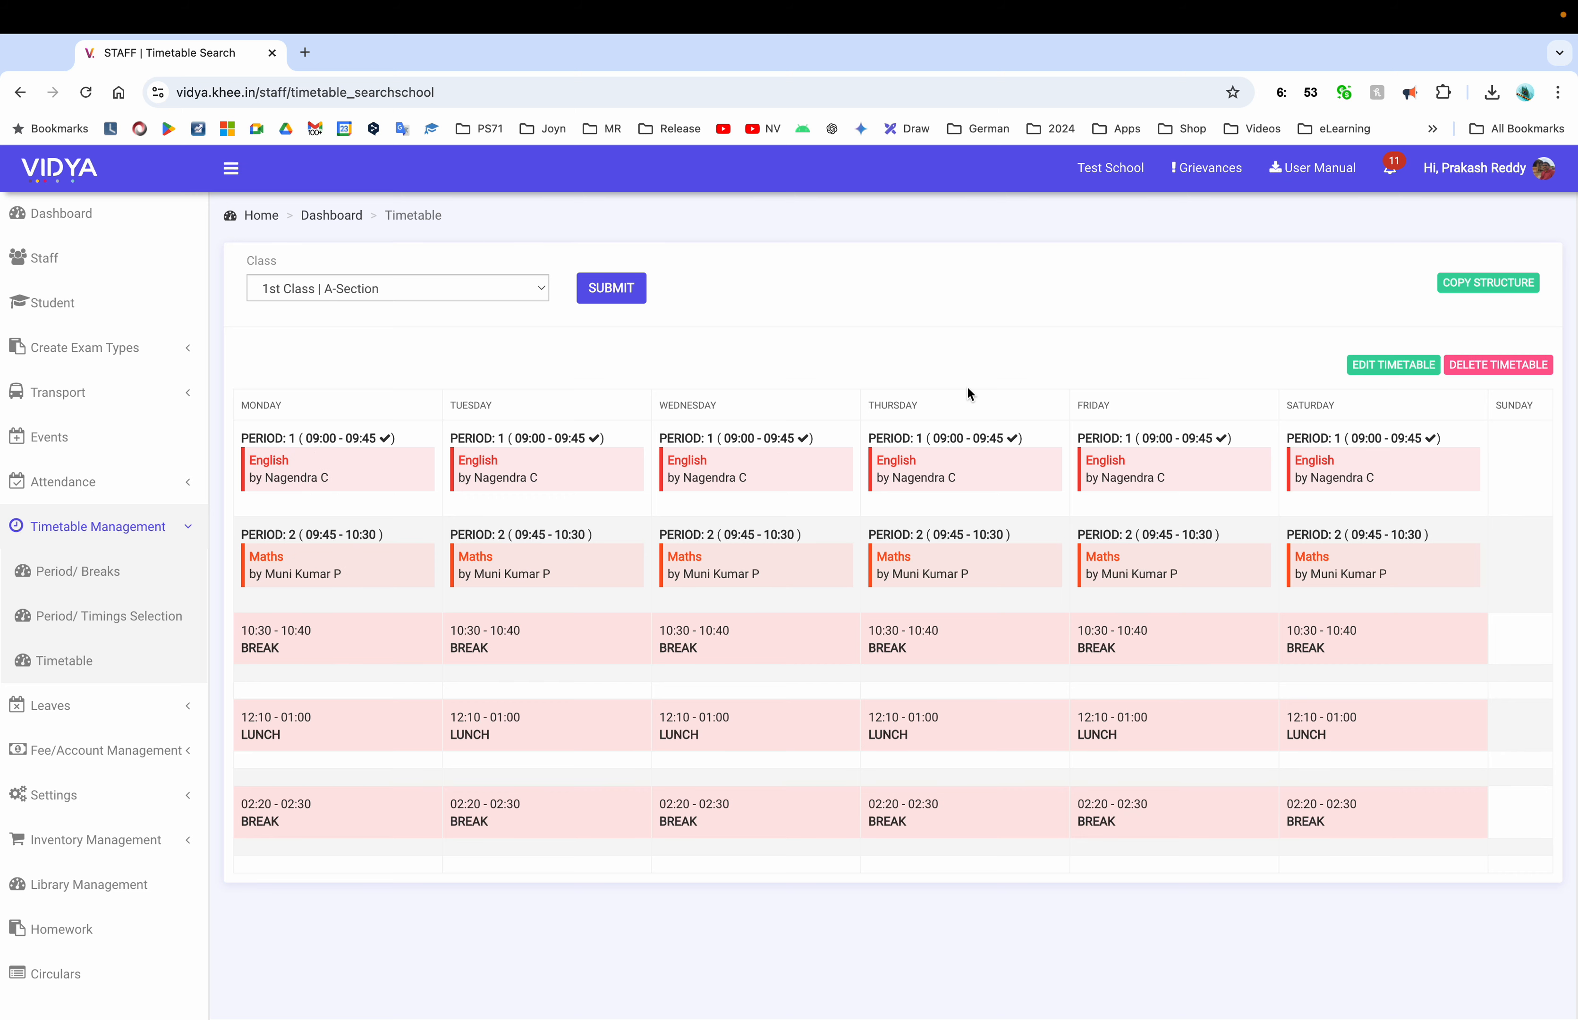
Reopen the timetable and set Period 5 to Telugu for Monday, Tuesday and Wednesday
{"action": "left_click", "coordinate": [1373, 376]}
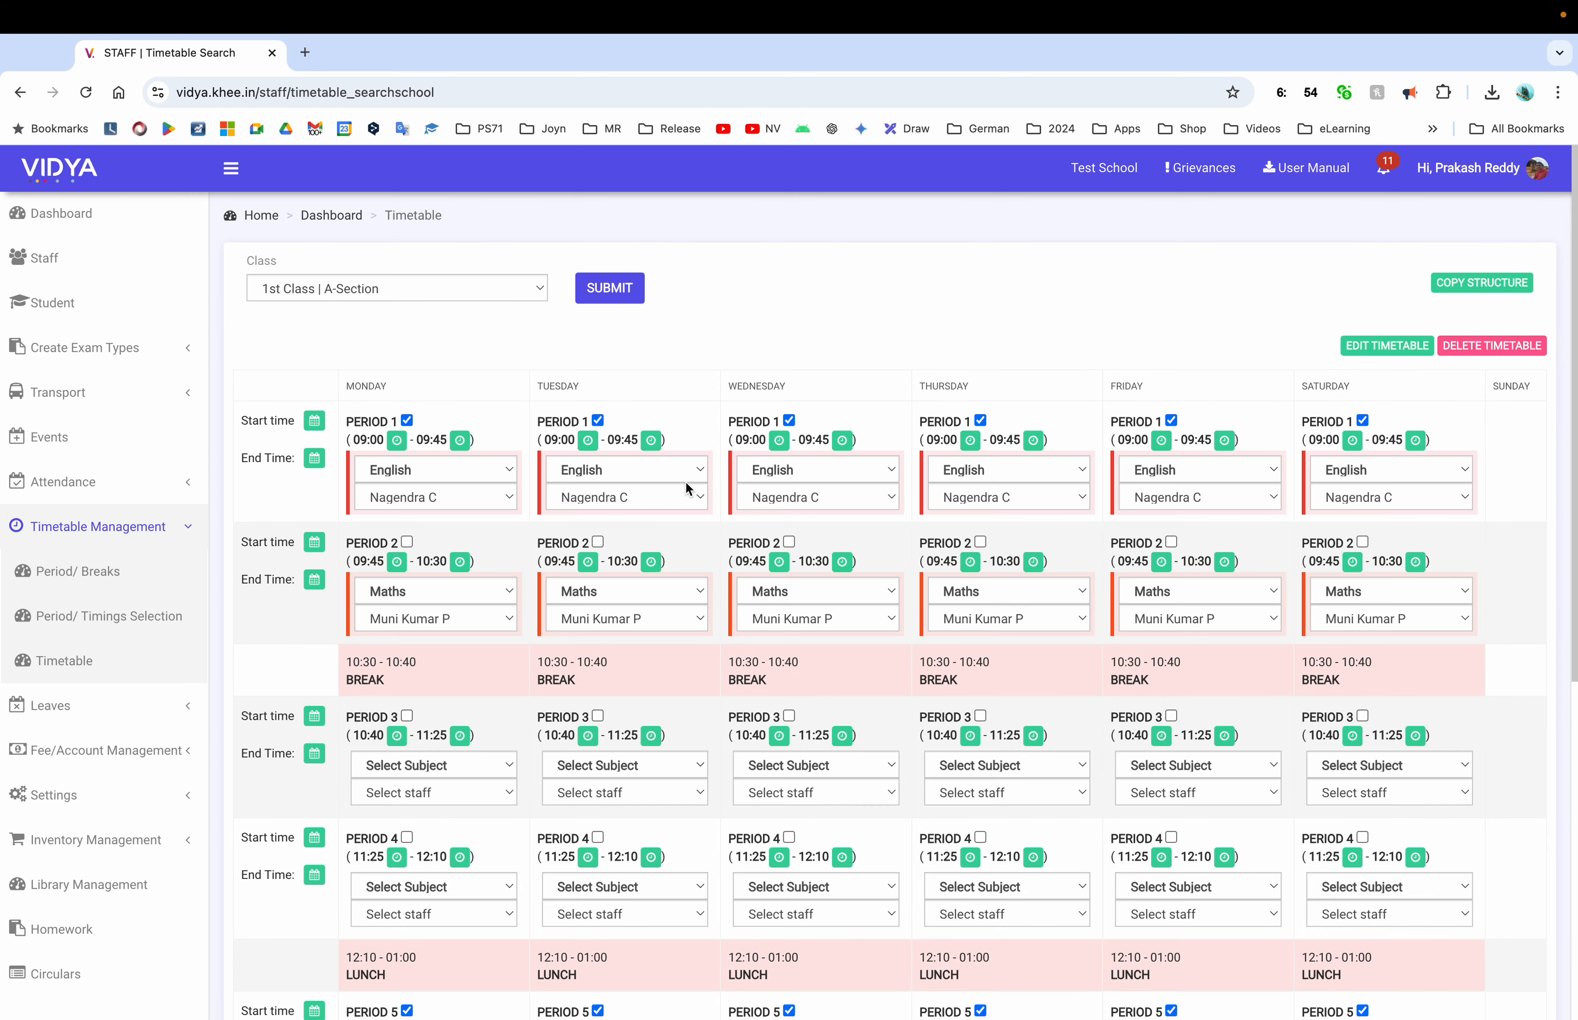
{"action": "scroll", "coordinate": [476, 719], "scroll_direction": "down", "scroll_amount": 8}
{"action": "scroll", "coordinate": [475, 725], "scroll_direction": "up", "scroll_amount": 2}
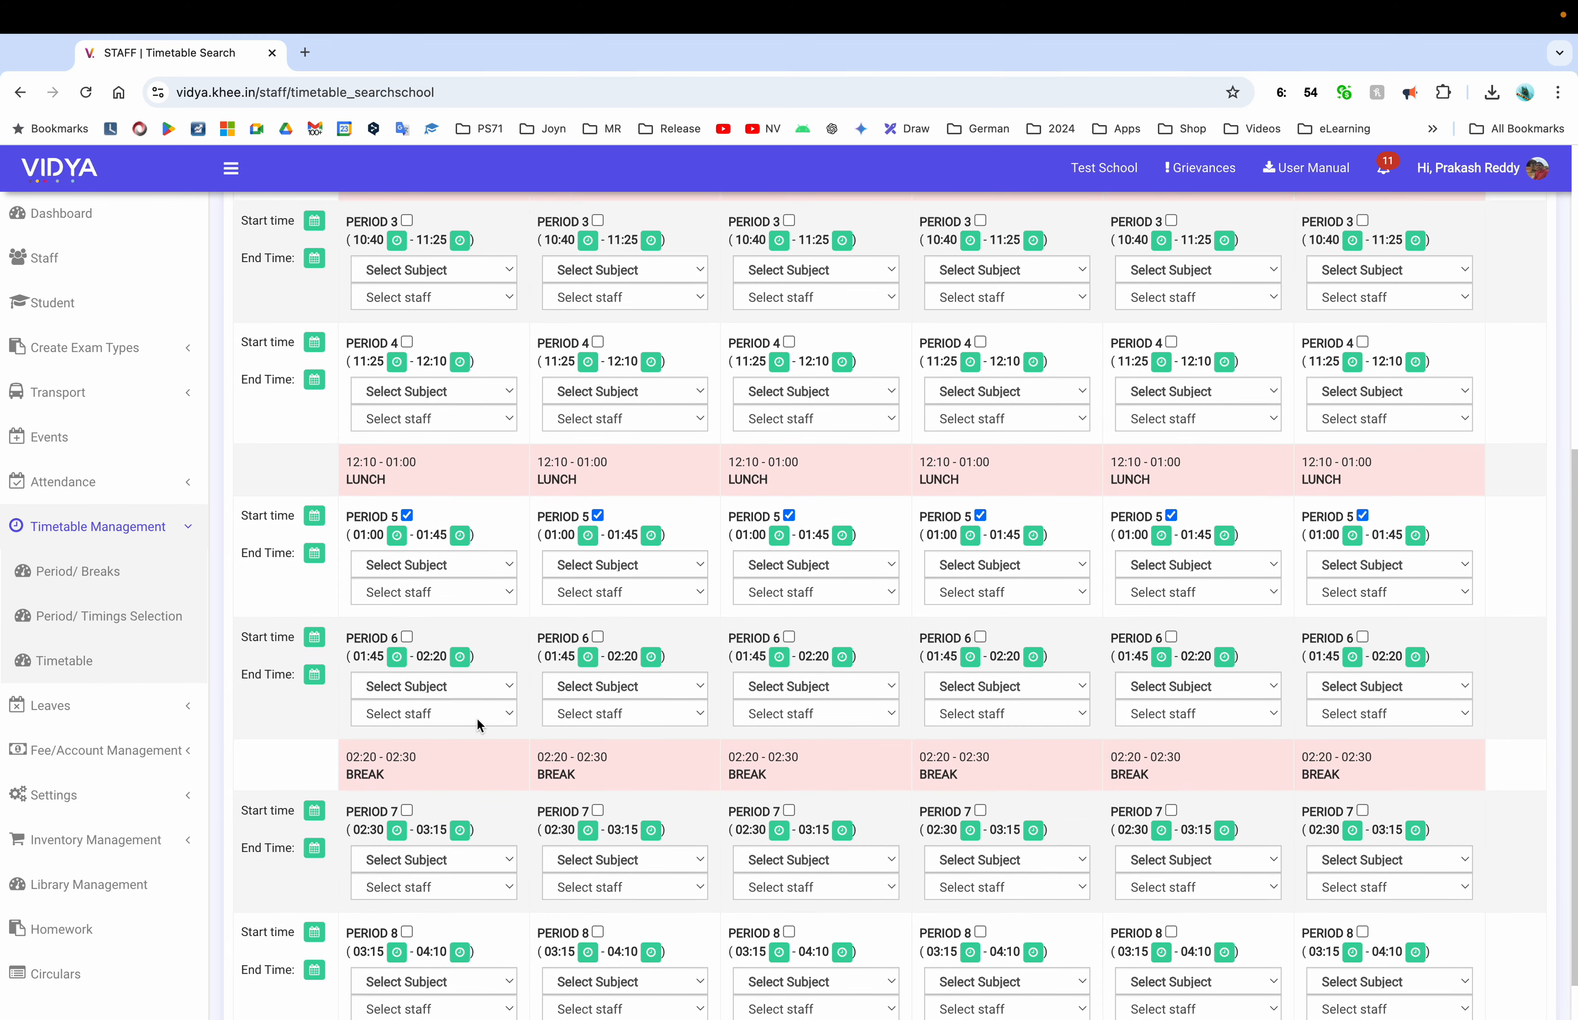
{"action": "left_click", "coordinate": [424, 569]}
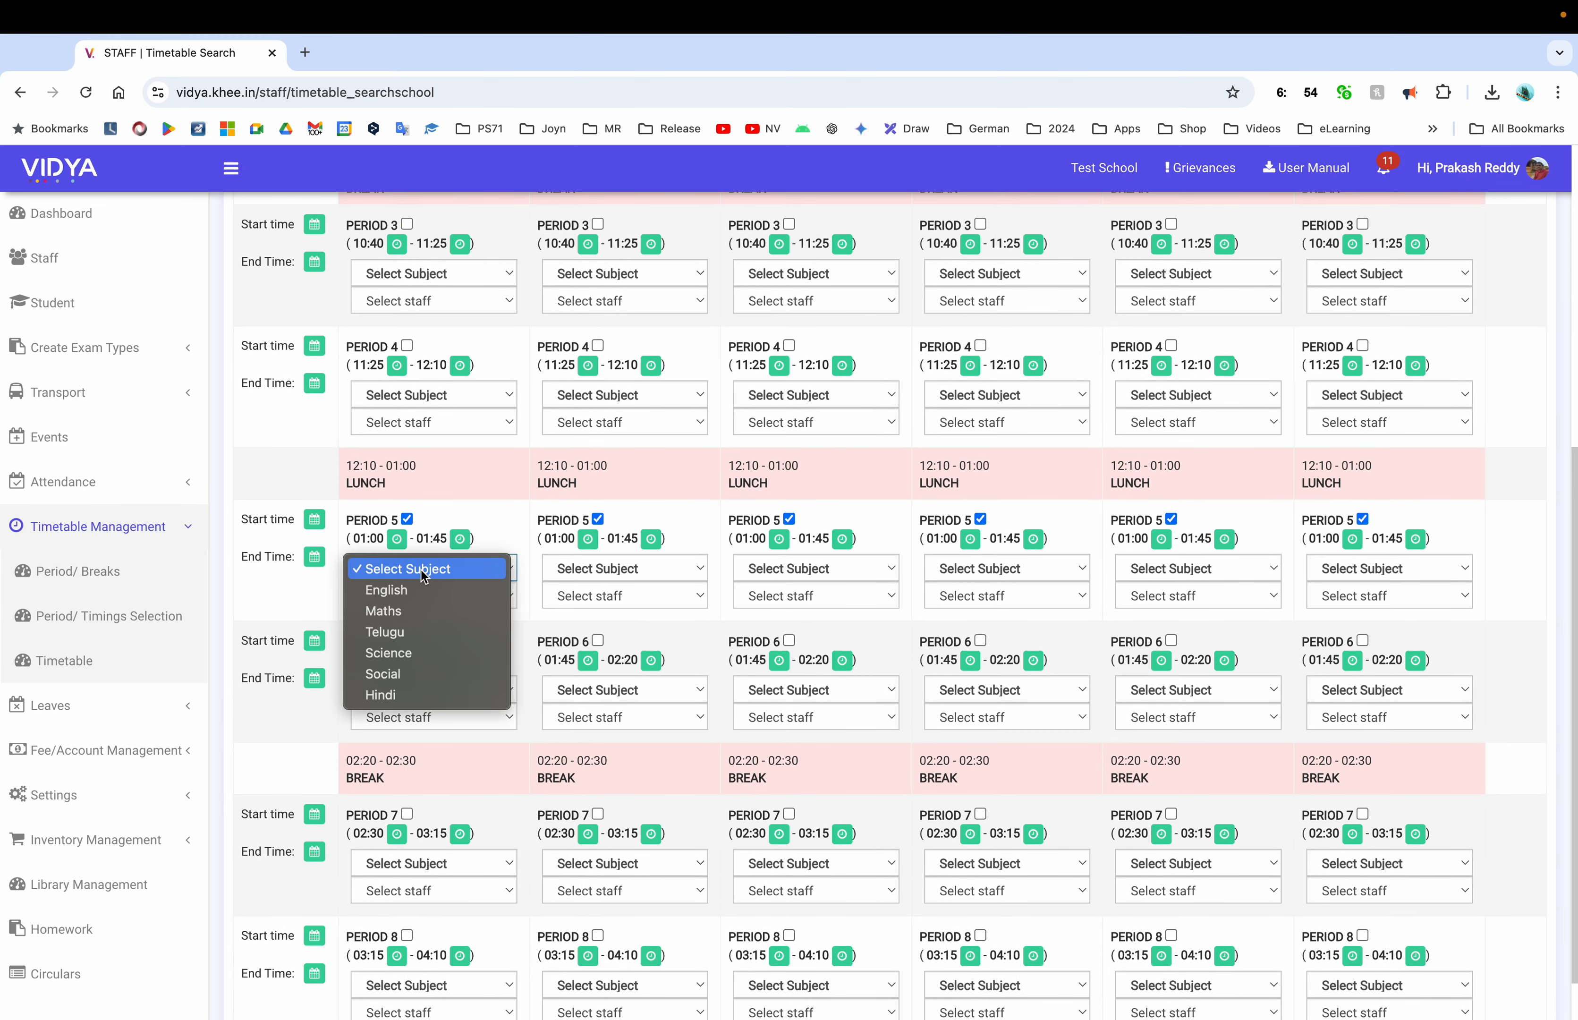
{"action": "left_click", "coordinate": [414, 631]}
{"action": "left_click", "coordinate": [666, 569]}
{"action": "left_click", "coordinate": [625, 630]}
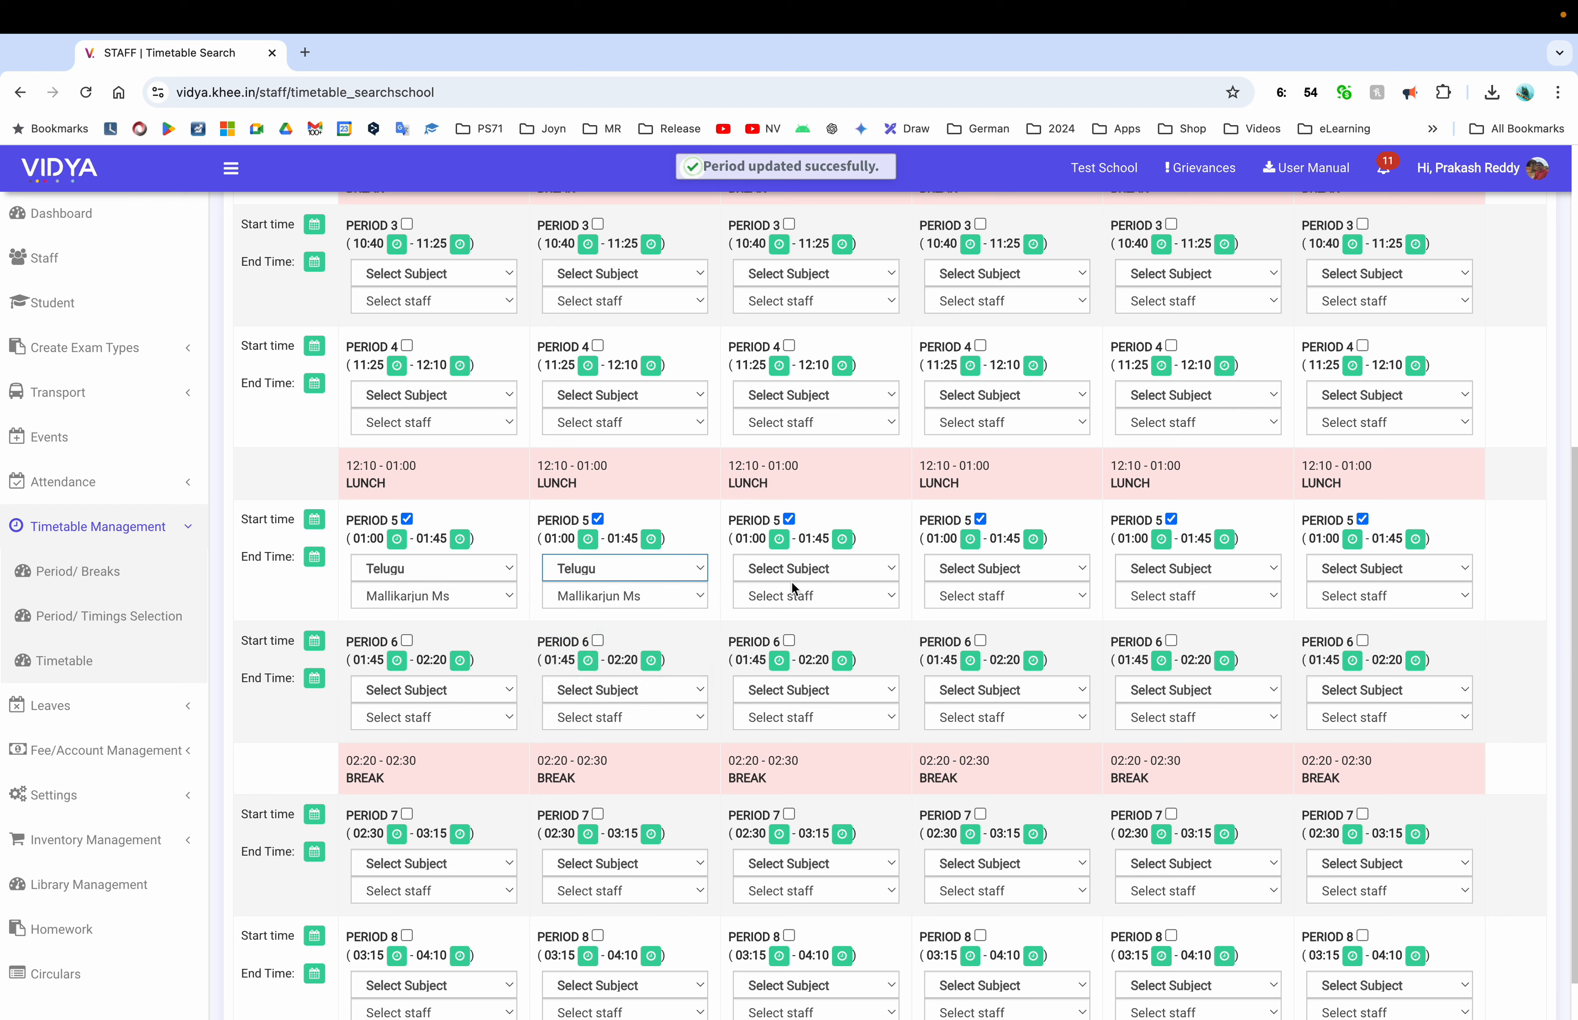
{"action": "left_click", "coordinate": [796, 568]}
{"action": "left_click", "coordinate": [796, 631]}
Set Period 5 to Telugu for Thursday, Friday and Saturday, and save the timetable
{"action": "left_click", "coordinate": [971, 568]}
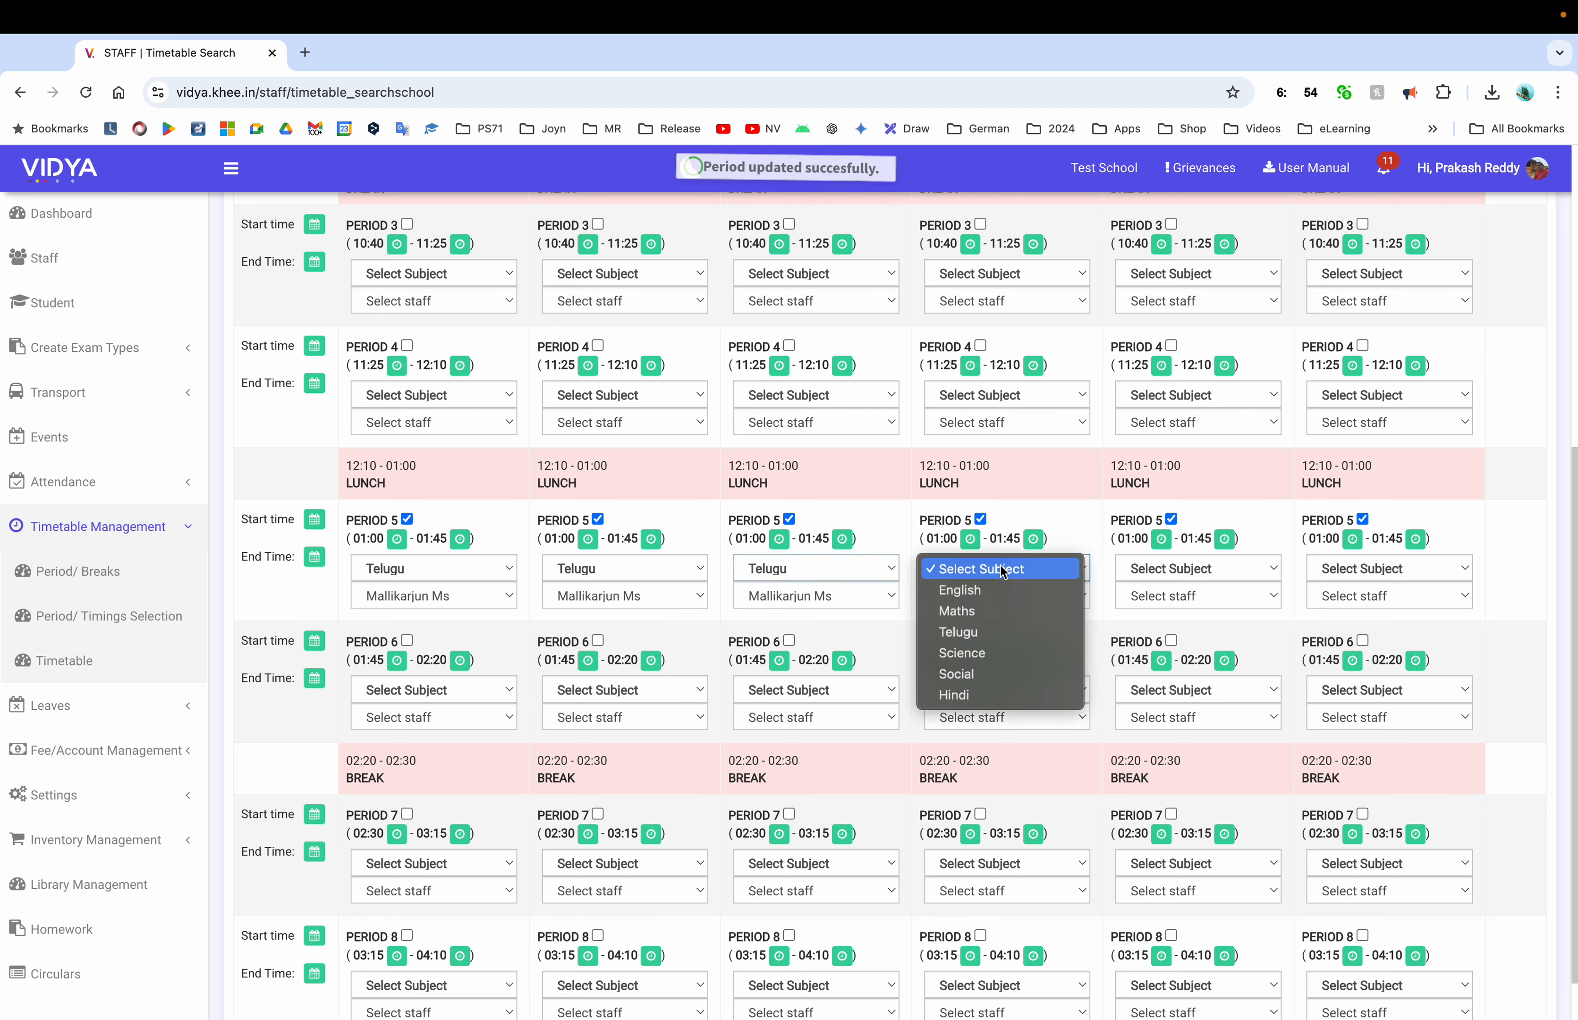
{"action": "left_click", "coordinate": [989, 629]}
{"action": "left_click", "coordinate": [1181, 569]}
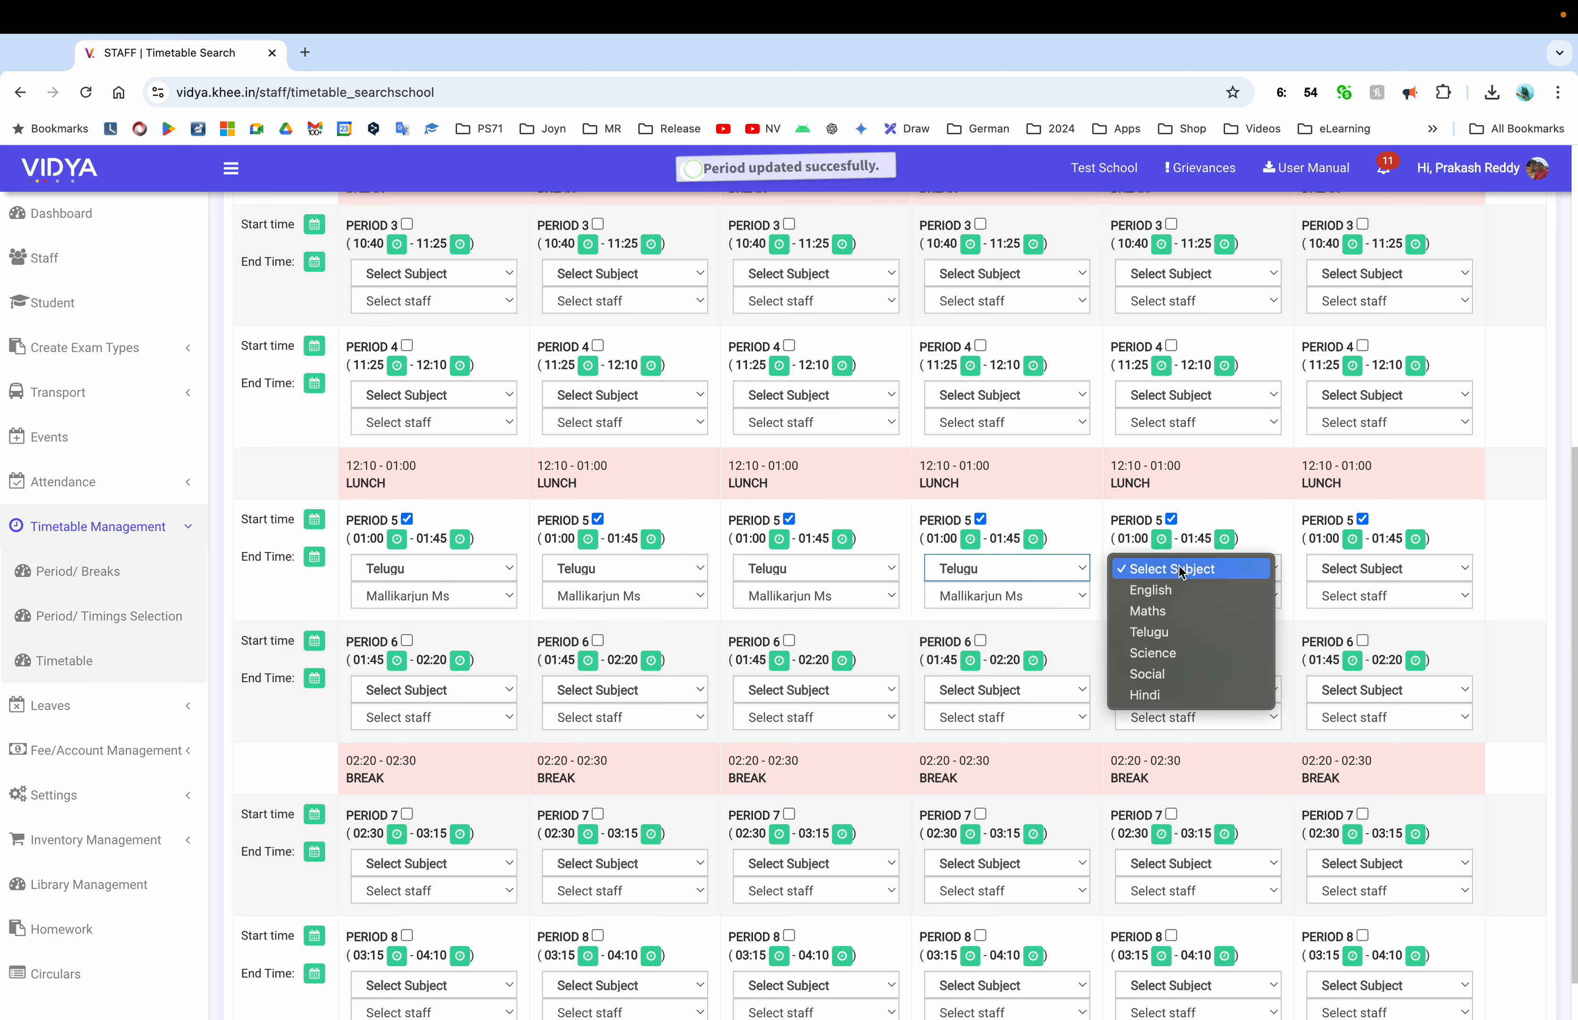
{"action": "left_click", "coordinate": [1176, 630]}
{"action": "left_click", "coordinate": [1359, 568]}
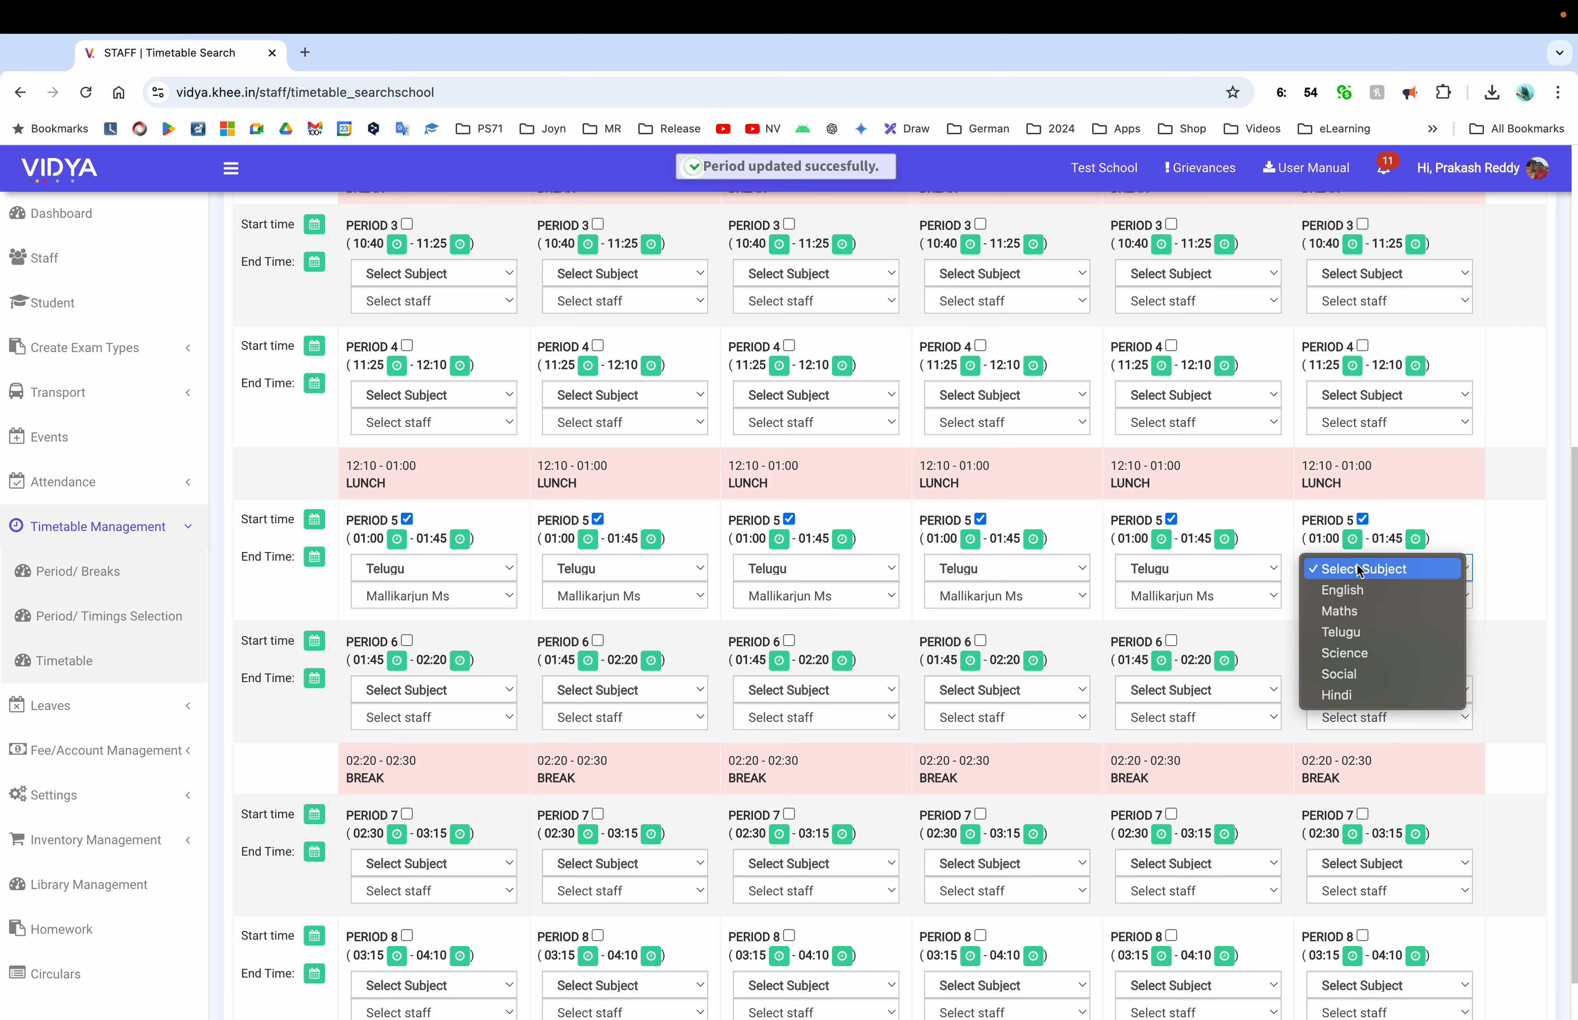
{"action": "left_click", "coordinate": [1362, 635]}
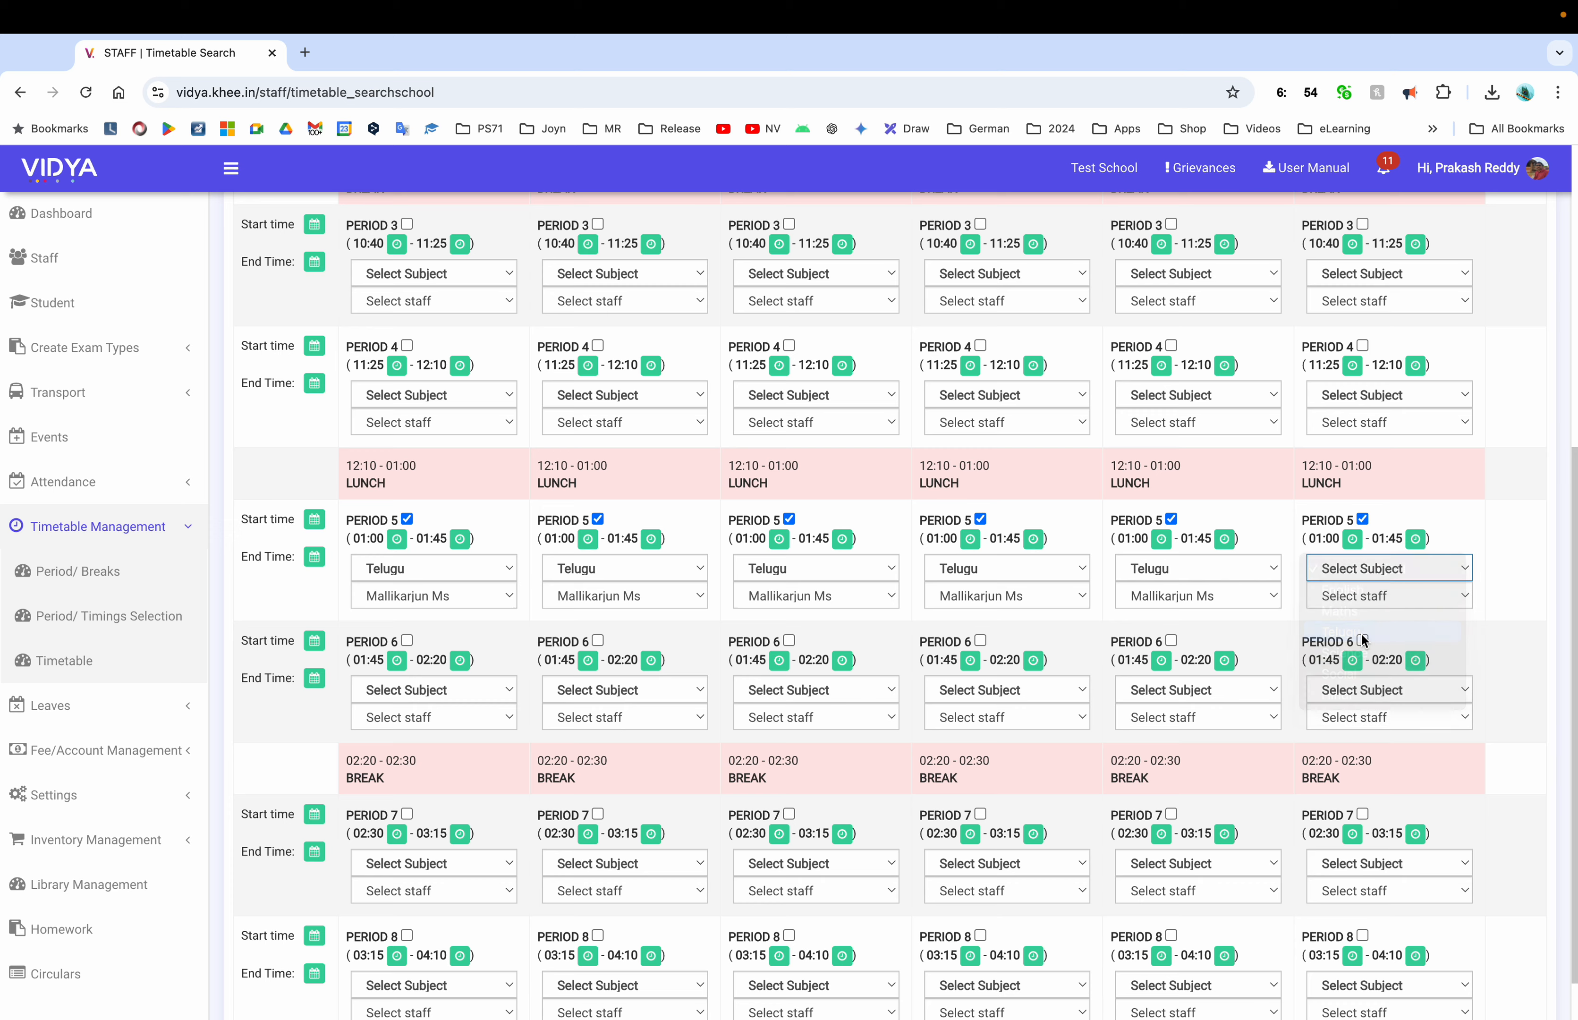
{"action": "scroll", "coordinate": [782, 546], "scroll_direction": "up", "scroll_amount": 7}
{"action": "left_click", "coordinate": [620, 290]}
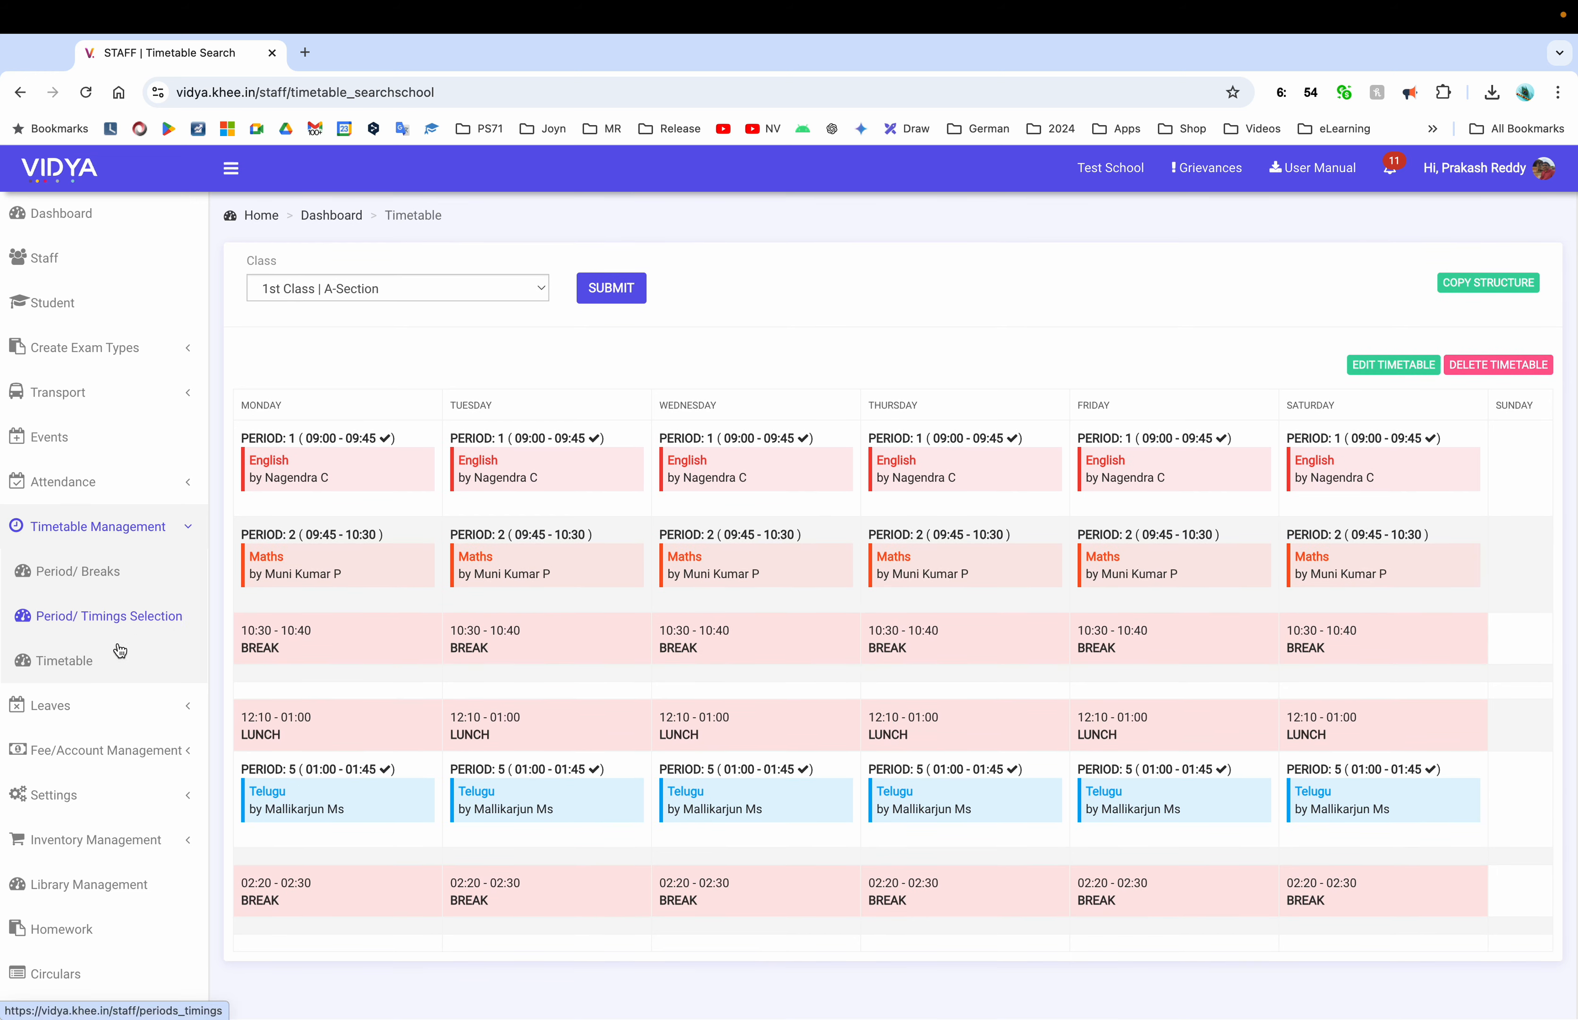
Show the six subjects assigned to 1st Class A-Section from Settings > Semesters
{"action": "left_click", "coordinate": [54, 795]}
{"action": "left_click", "coordinate": [89, 750]}
{"action": "left_click", "coordinate": [1300, 439]}
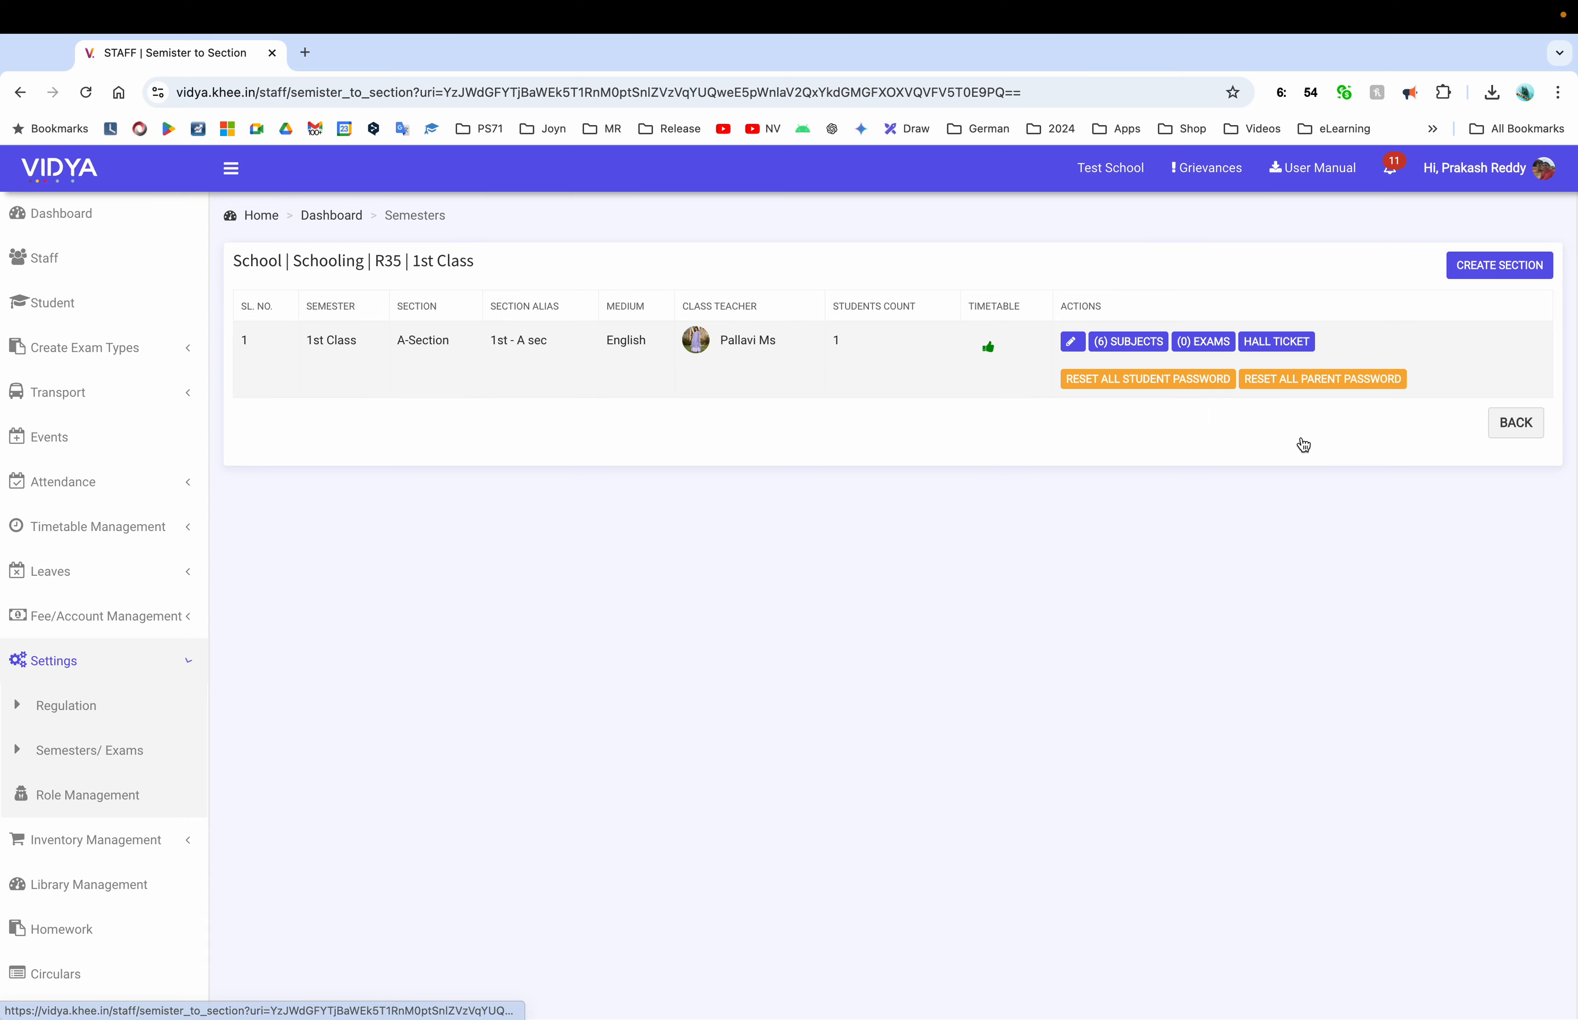
{"action": "left_click", "coordinate": [1142, 346]}
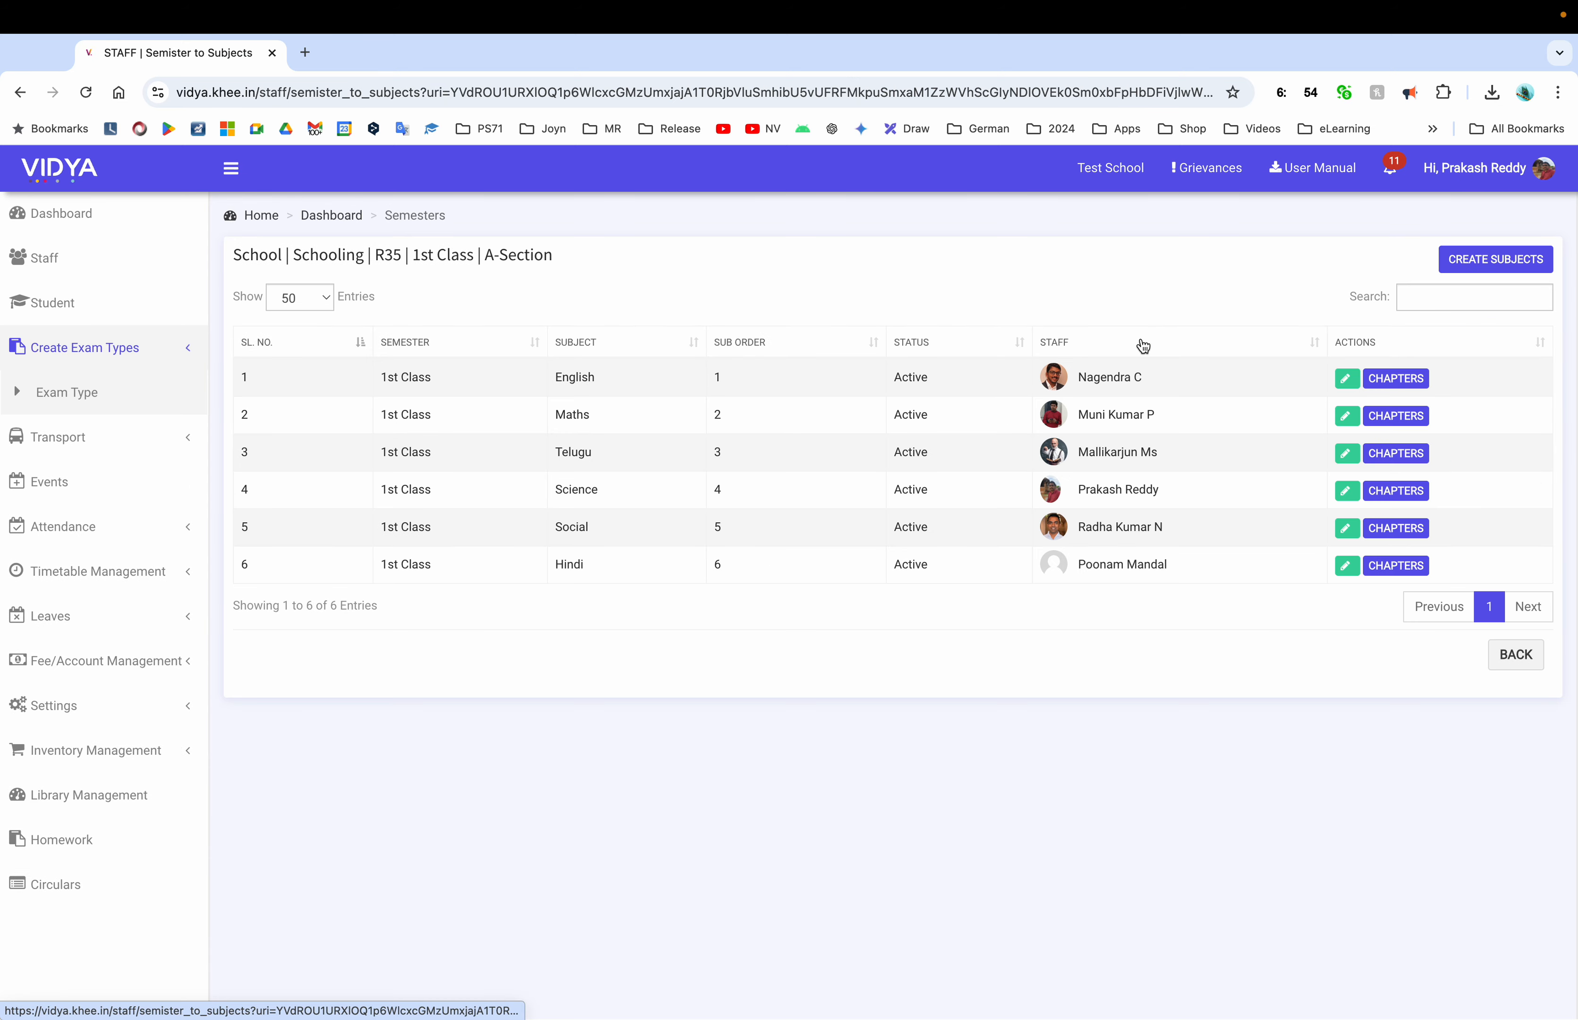
Check the English teacher's name, then return to the staff Dashboard
{"action": "triple_click", "coordinate": [1112, 379]}
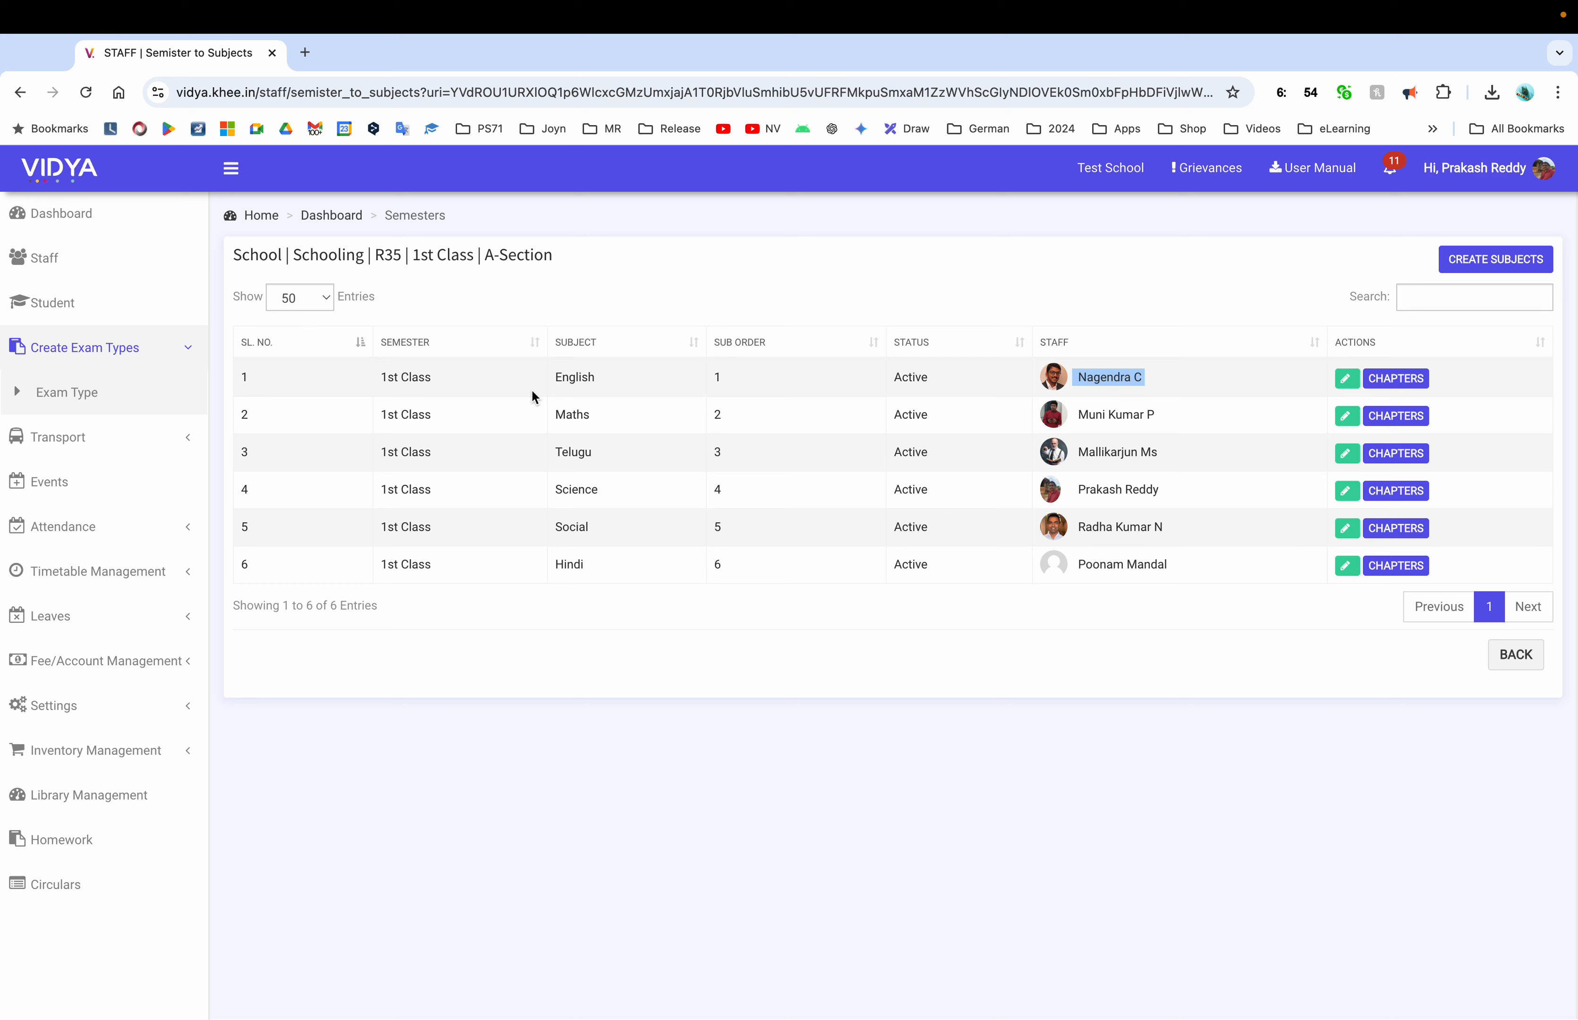
{"action": "left_click", "coordinate": [795, 299]}
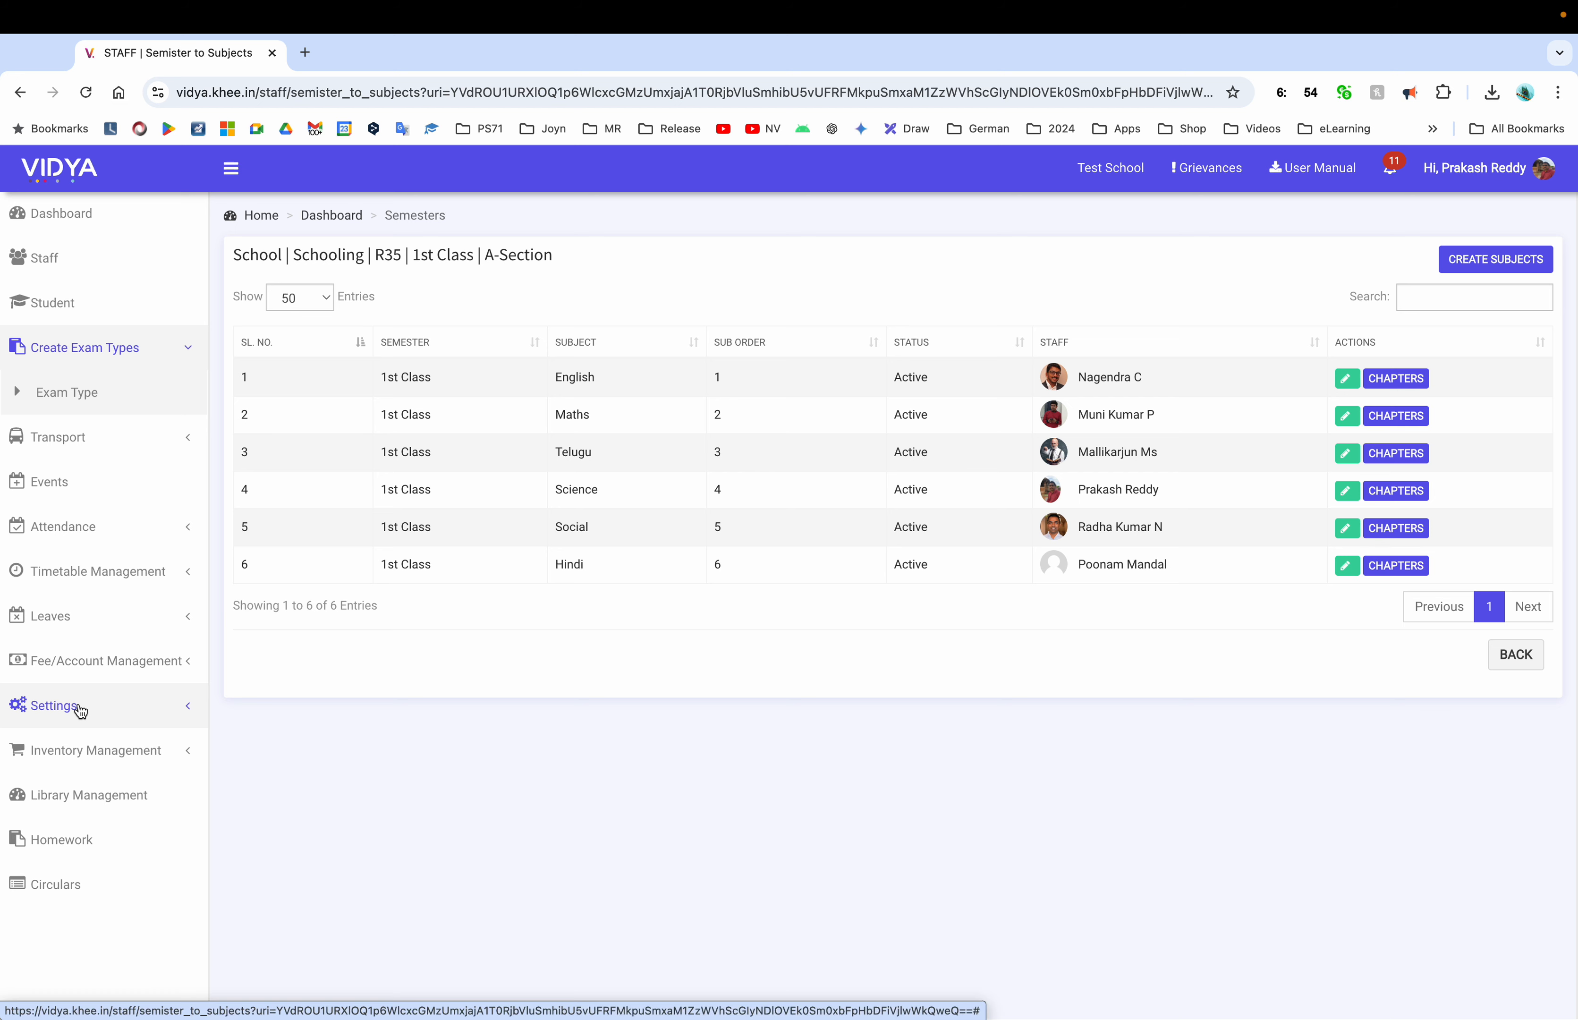
{"action": "left_click", "coordinate": [99, 526]}
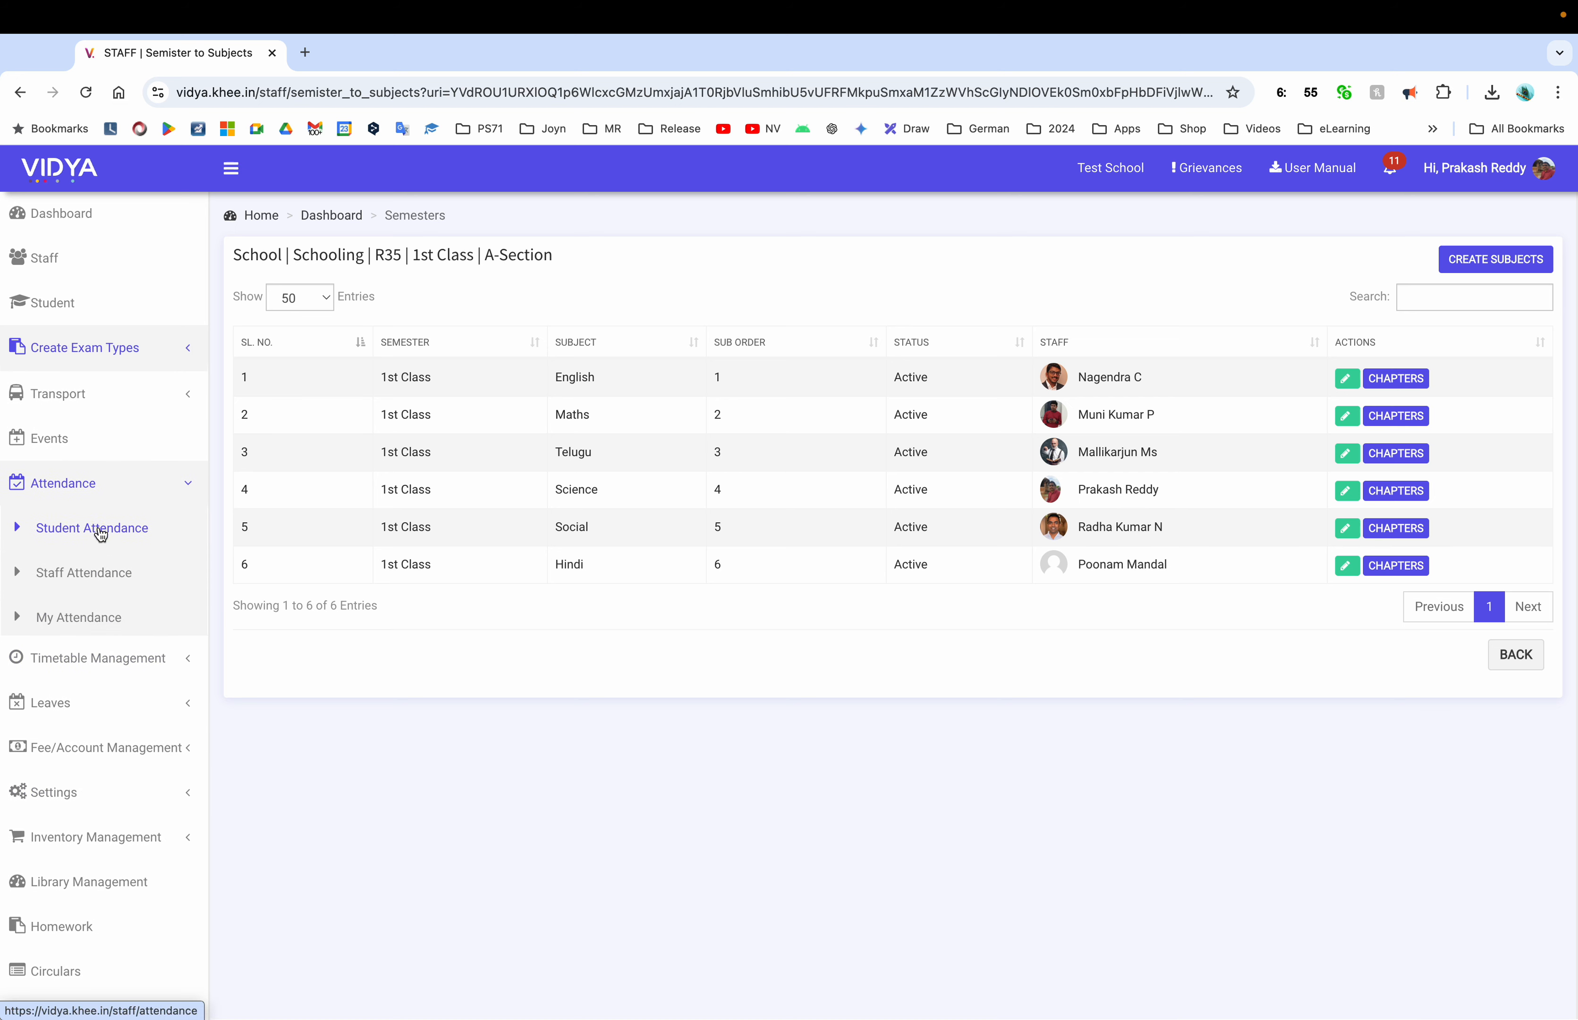
{"action": "left_click", "coordinate": [100, 218]}
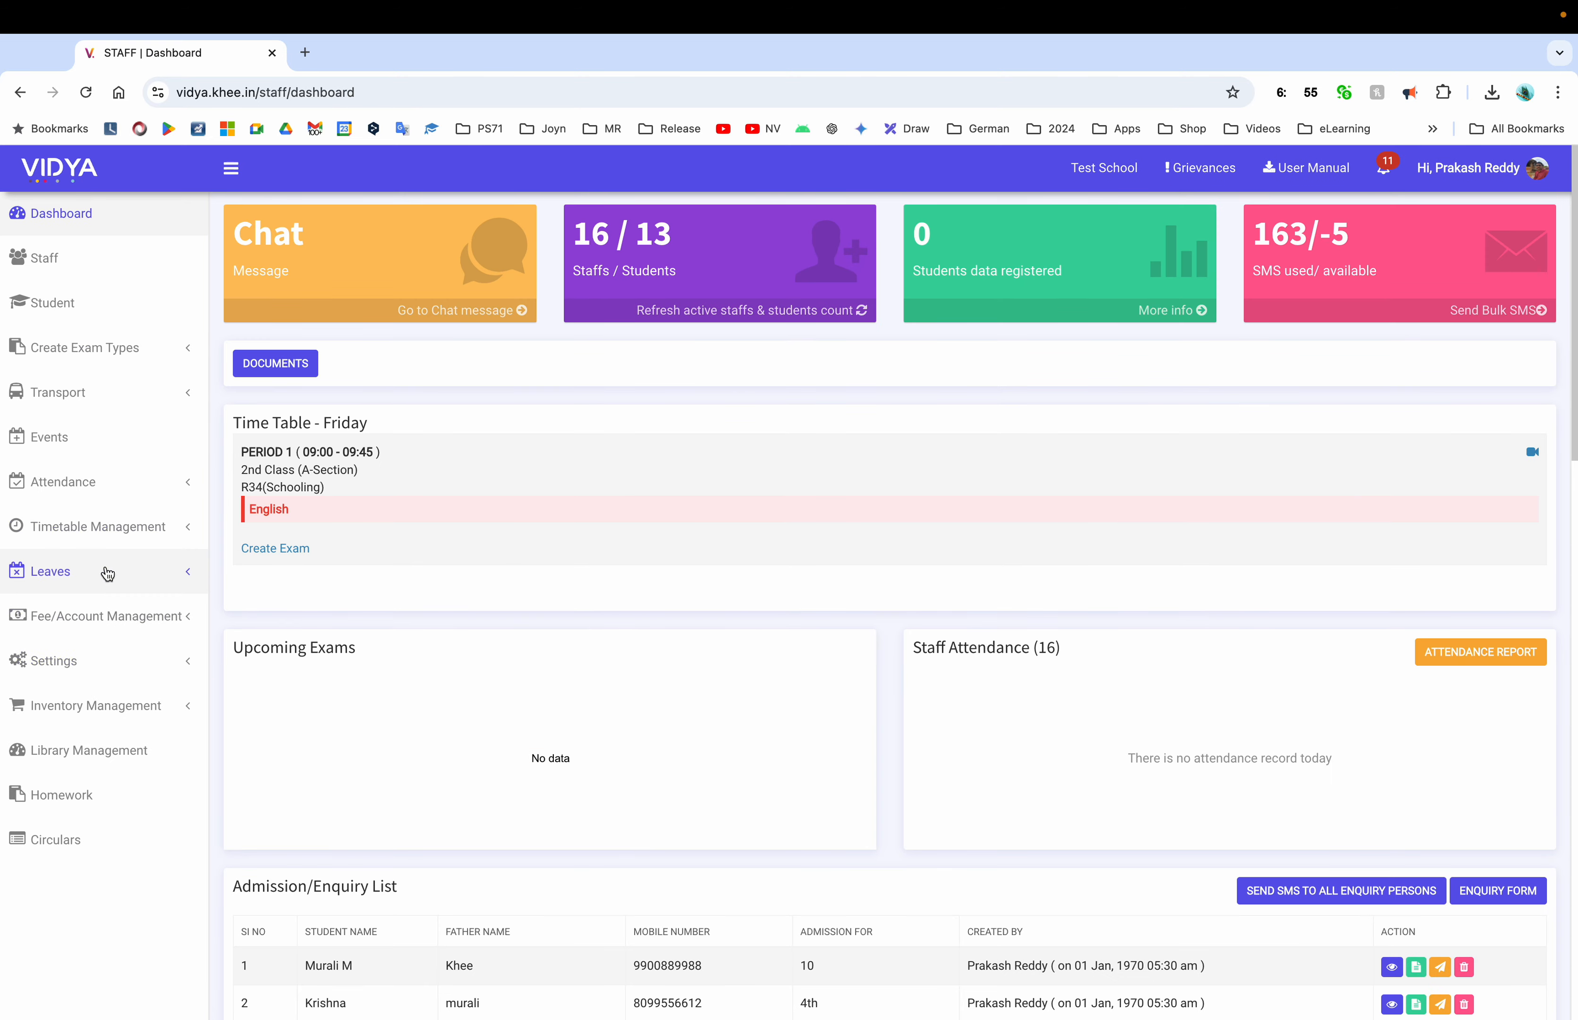
Check the class-wise attendance status for 30-08-2024 and try viewing its attendance report
{"action": "scroll", "coordinate": [629, 662], "scroll_direction": "down", "scroll_amount": 10}
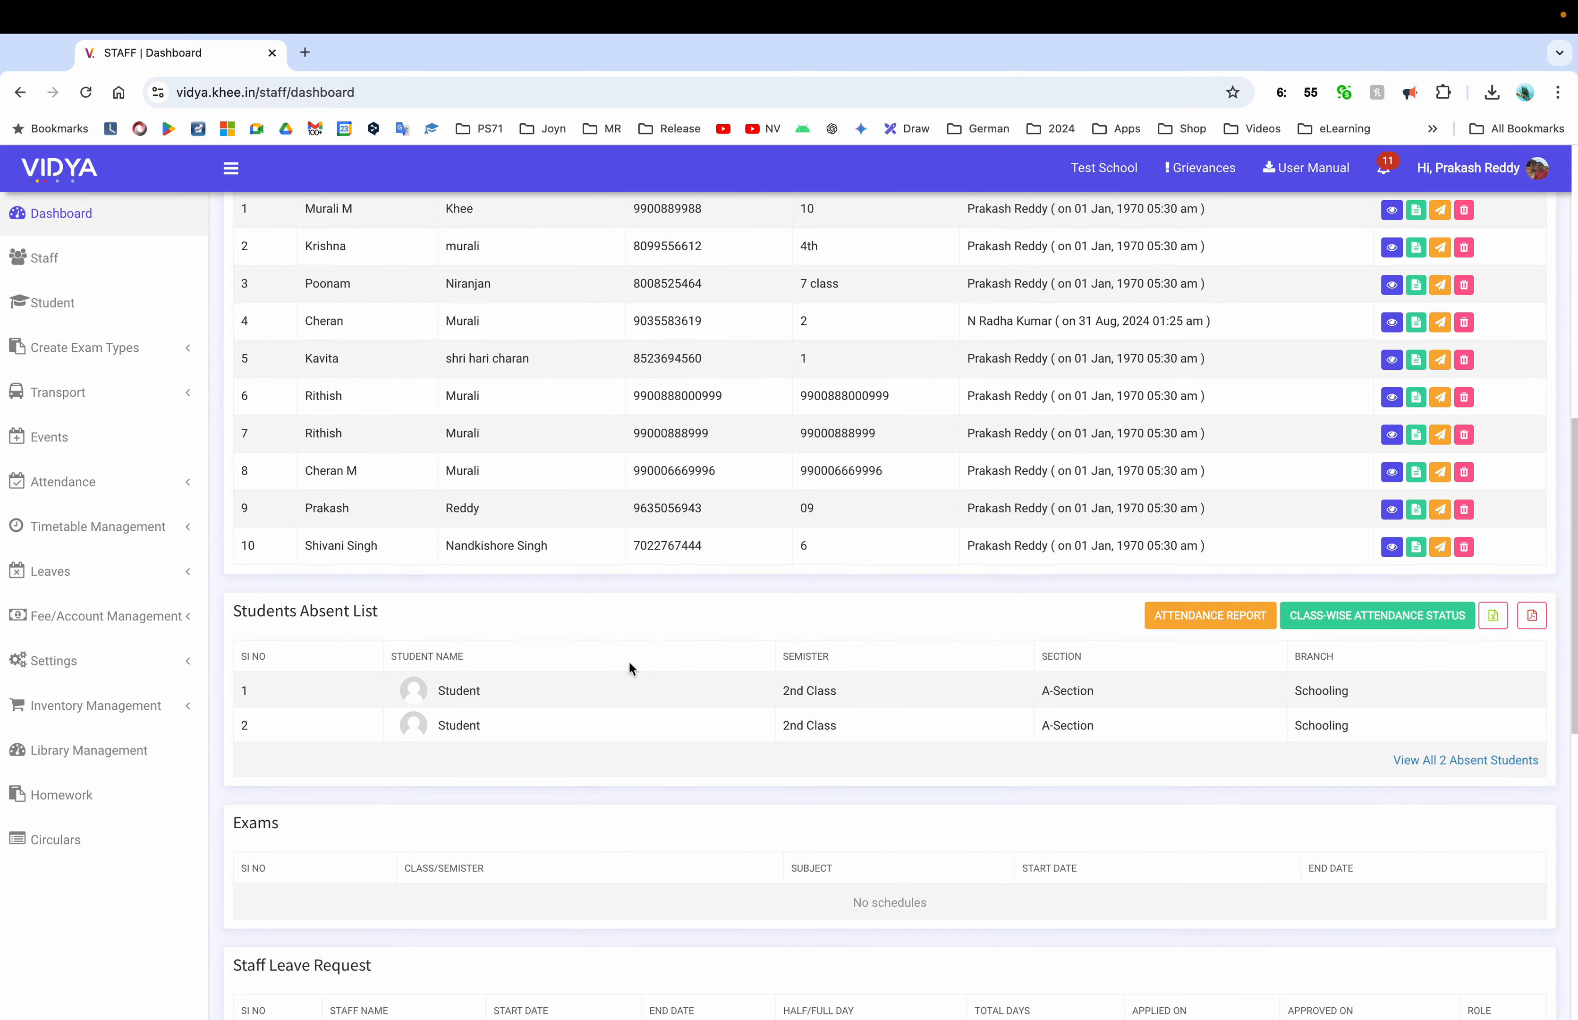
{"action": "scroll", "coordinate": [629, 659], "scroll_direction": "up", "scroll_amount": 5}
{"action": "scroll", "coordinate": [629, 660], "scroll_direction": "down", "scroll_amount": 3}
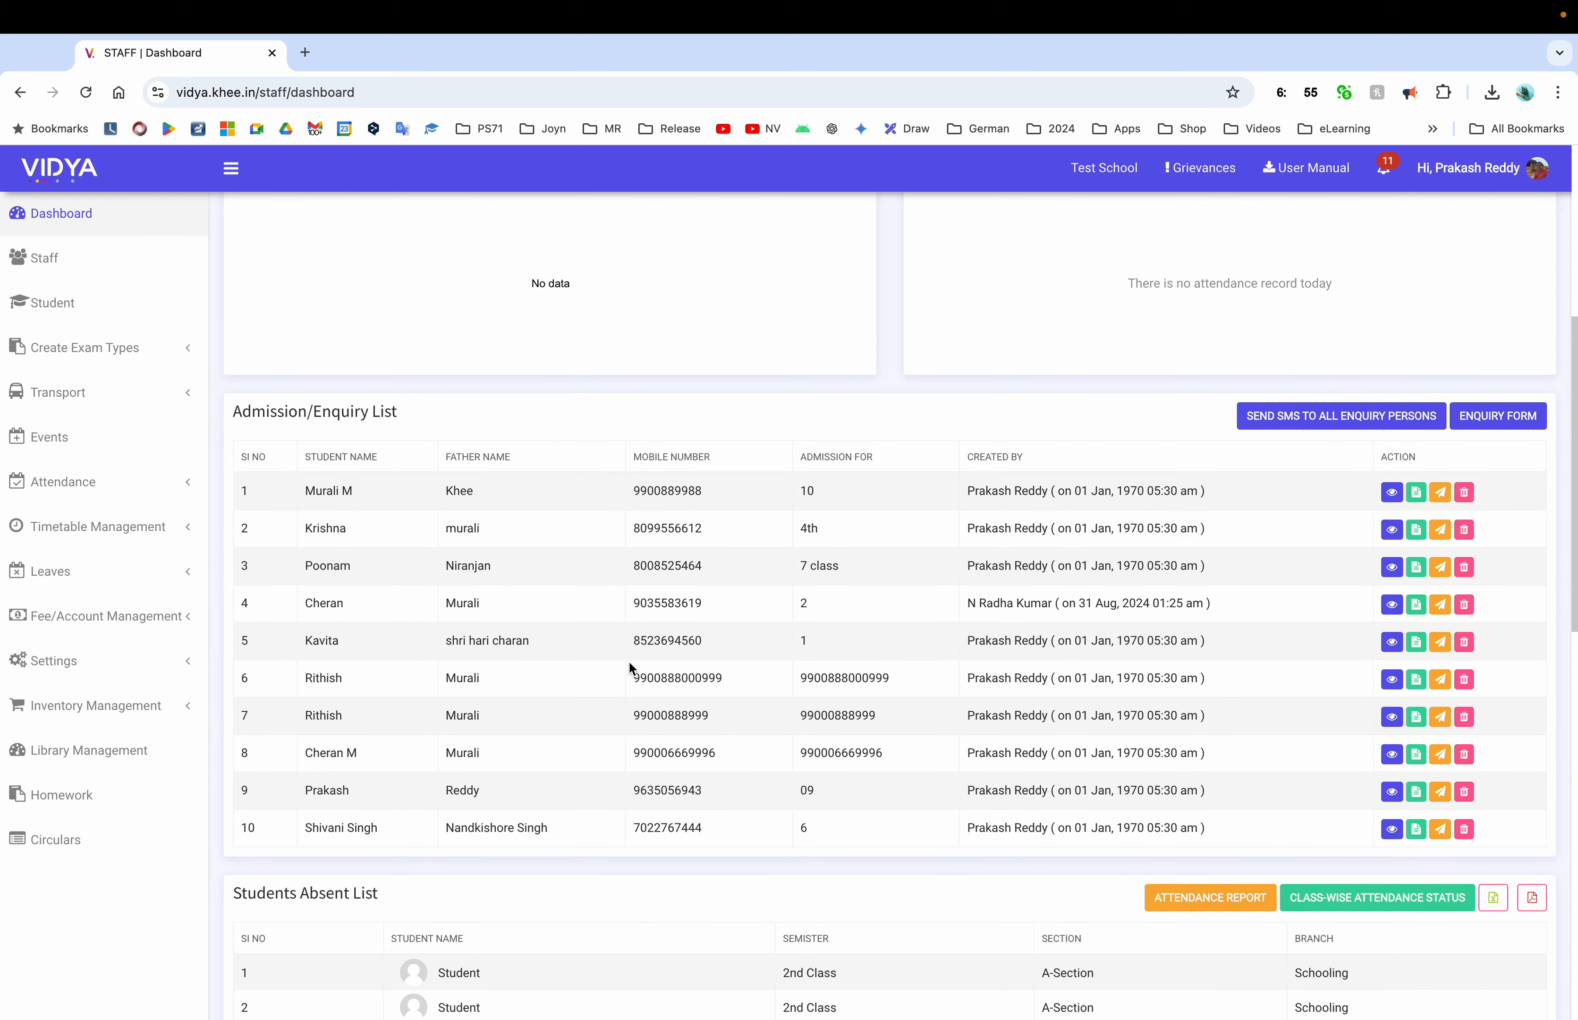
{"action": "scroll", "coordinate": [628, 666], "scroll_direction": "down", "scroll_amount": 2}
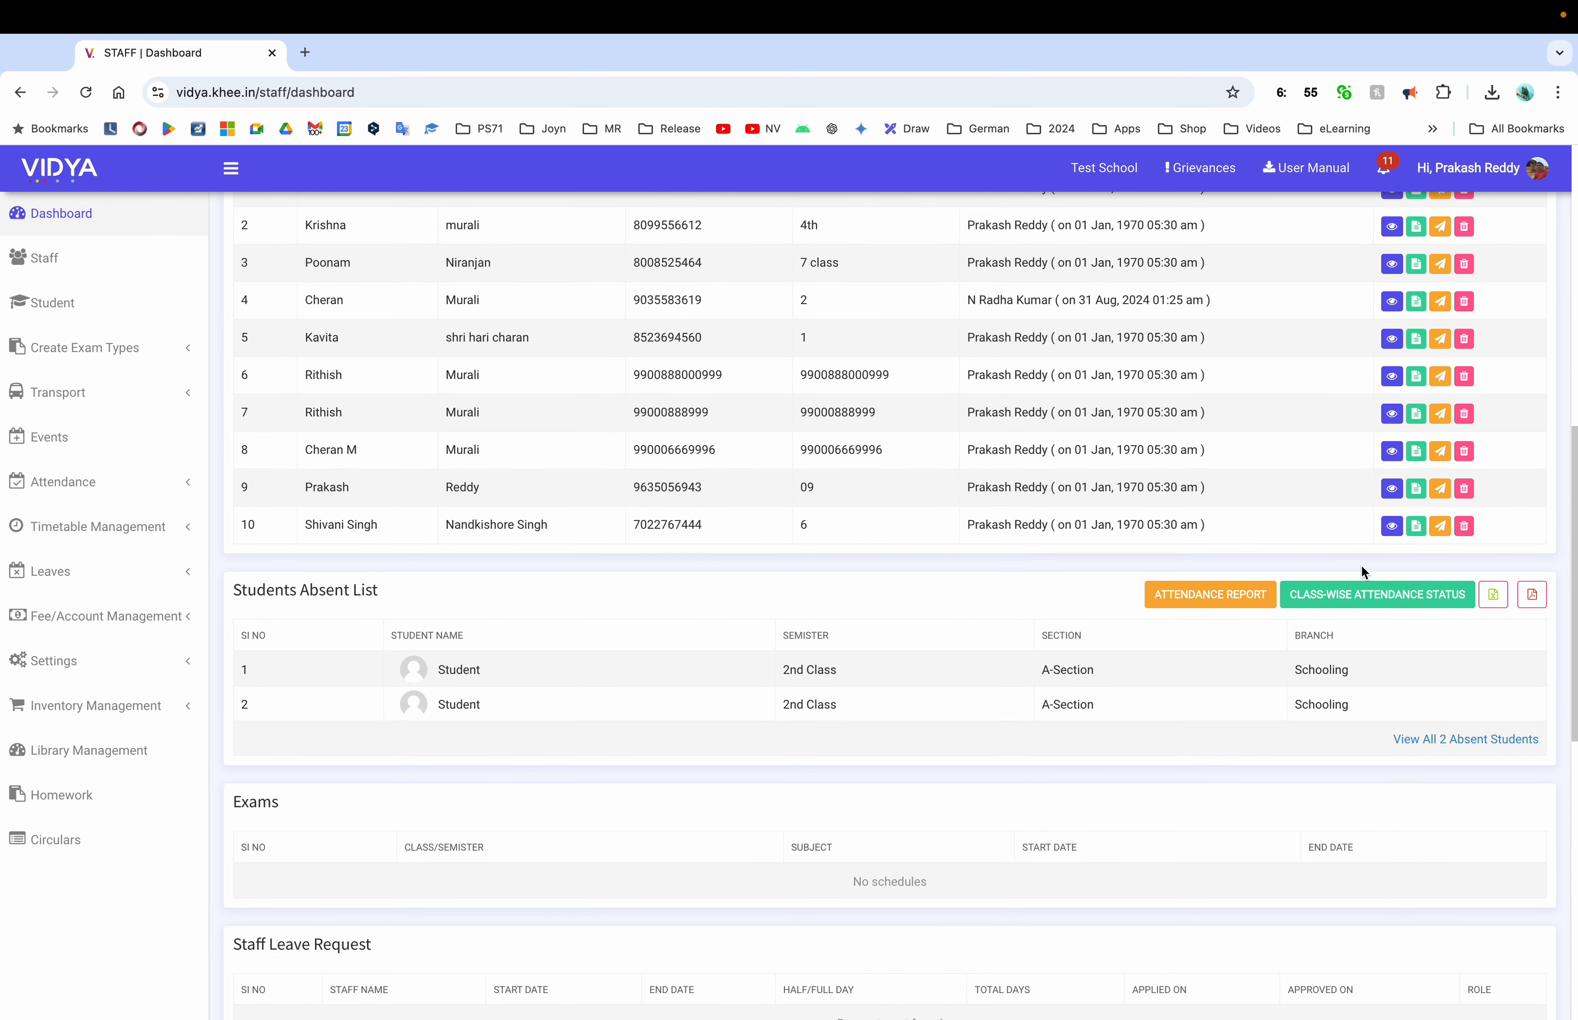
{"action": "left_click", "coordinate": [1367, 599]}
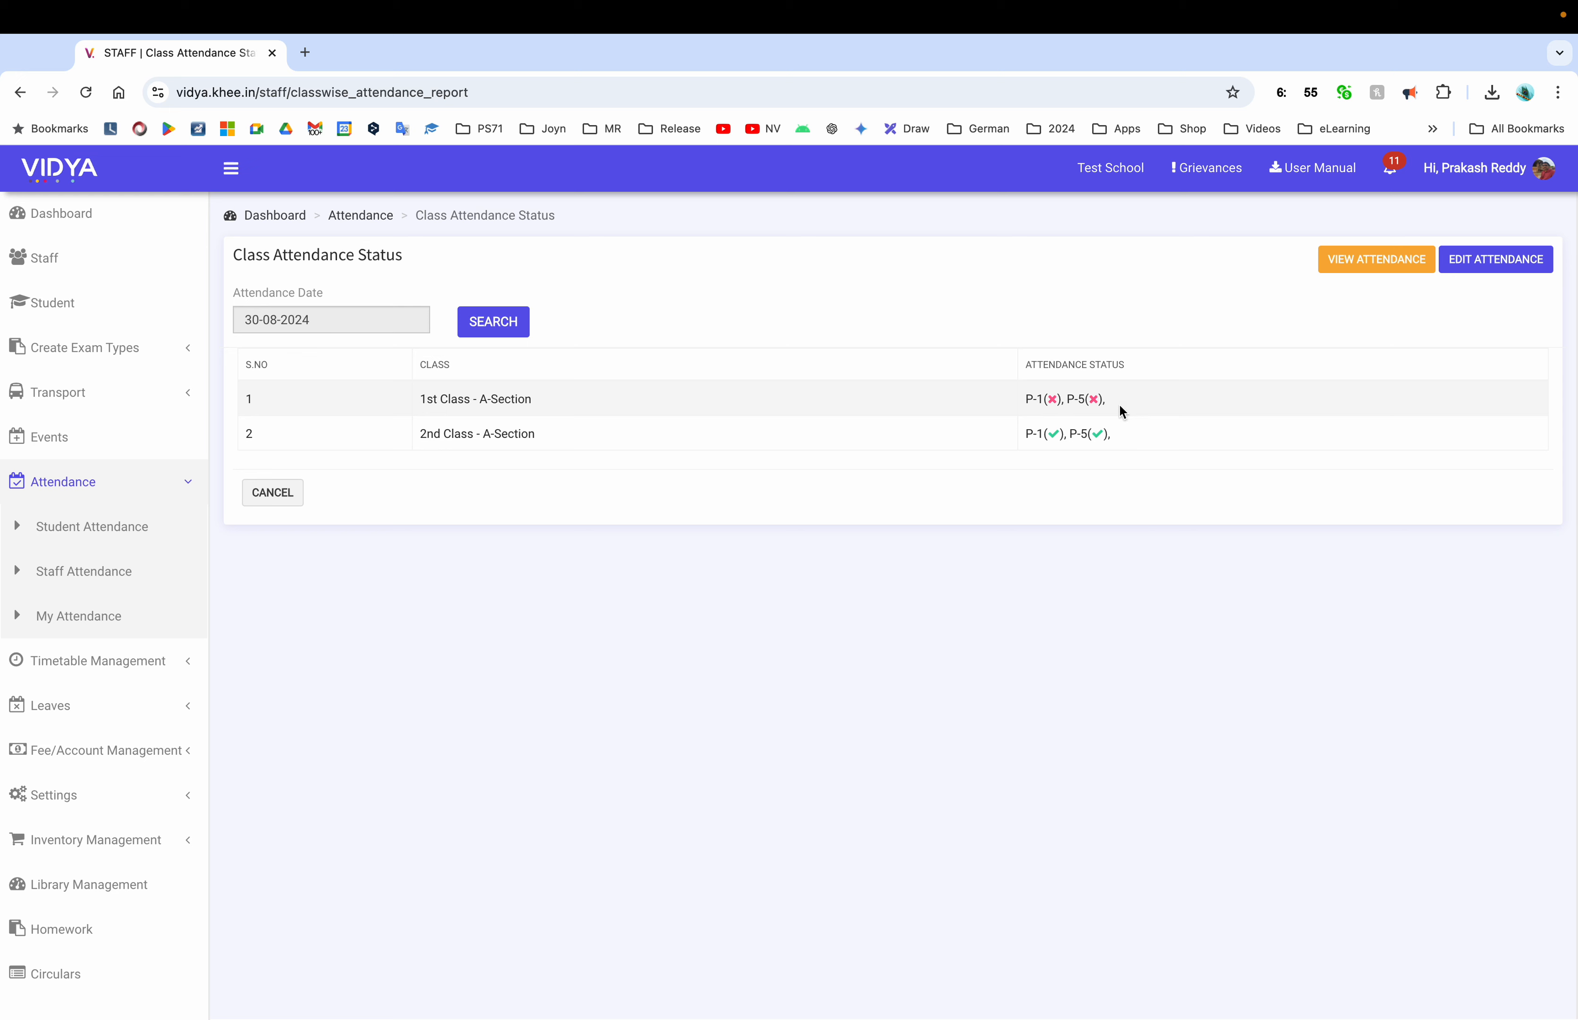
{"action": "left_click", "coordinate": [1379, 264]}
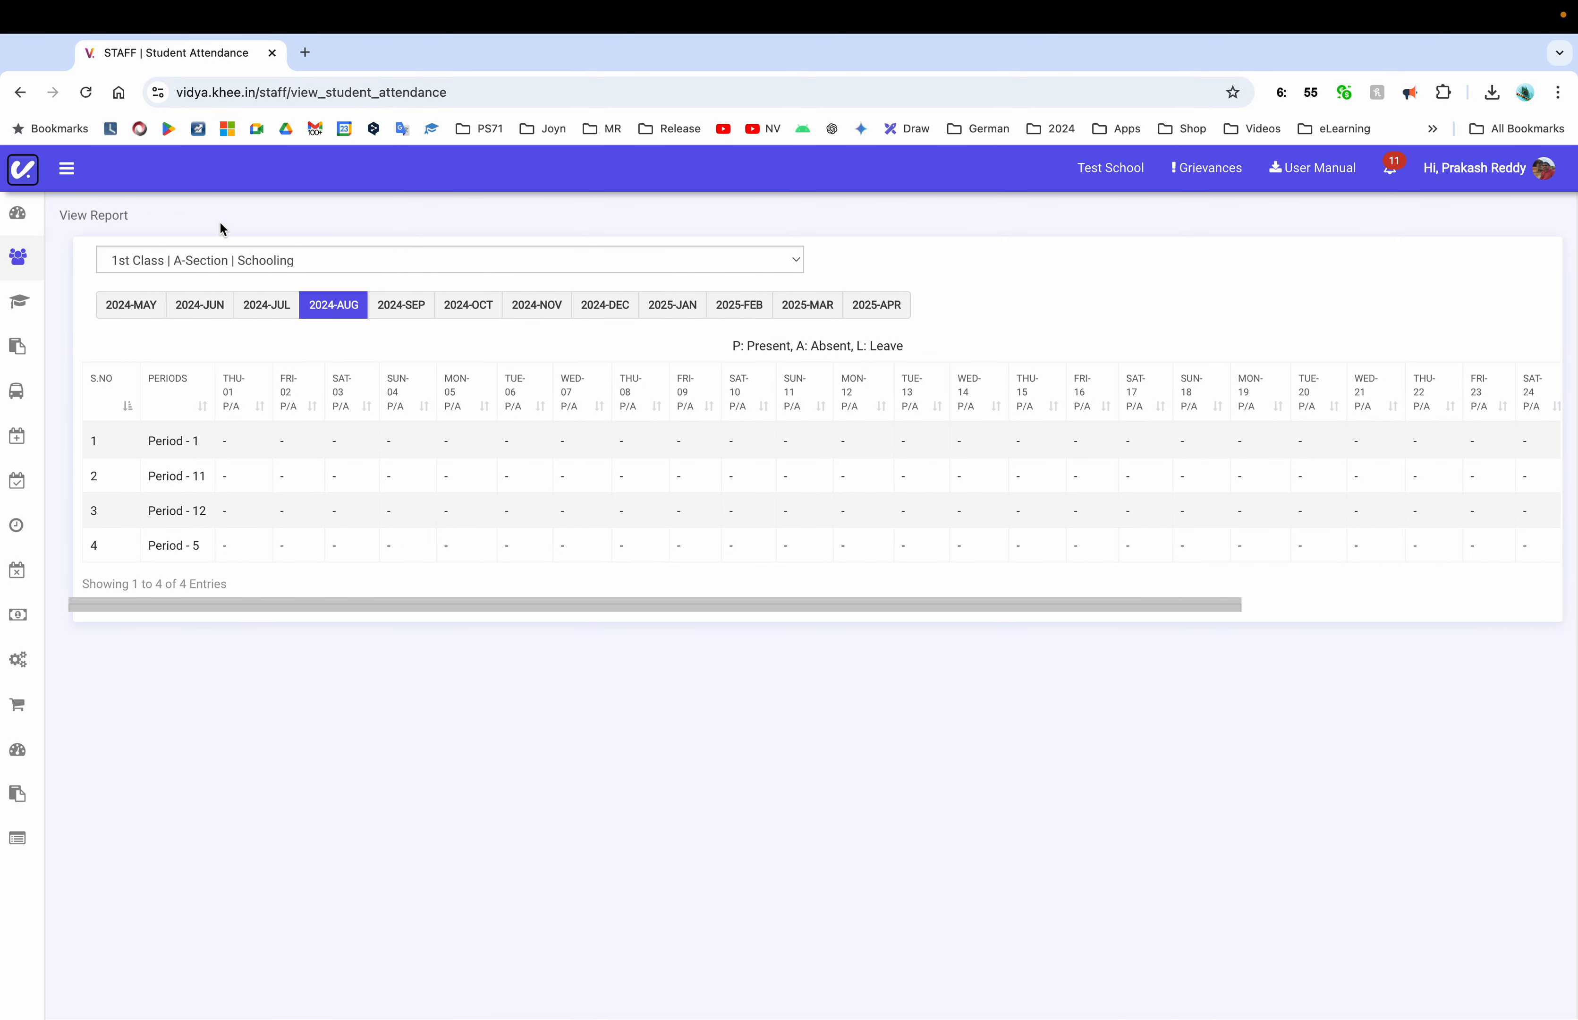
Go back and start Student Attendance, bringing up the Class choices
{"action": "left_click", "coordinate": [18, 93]}
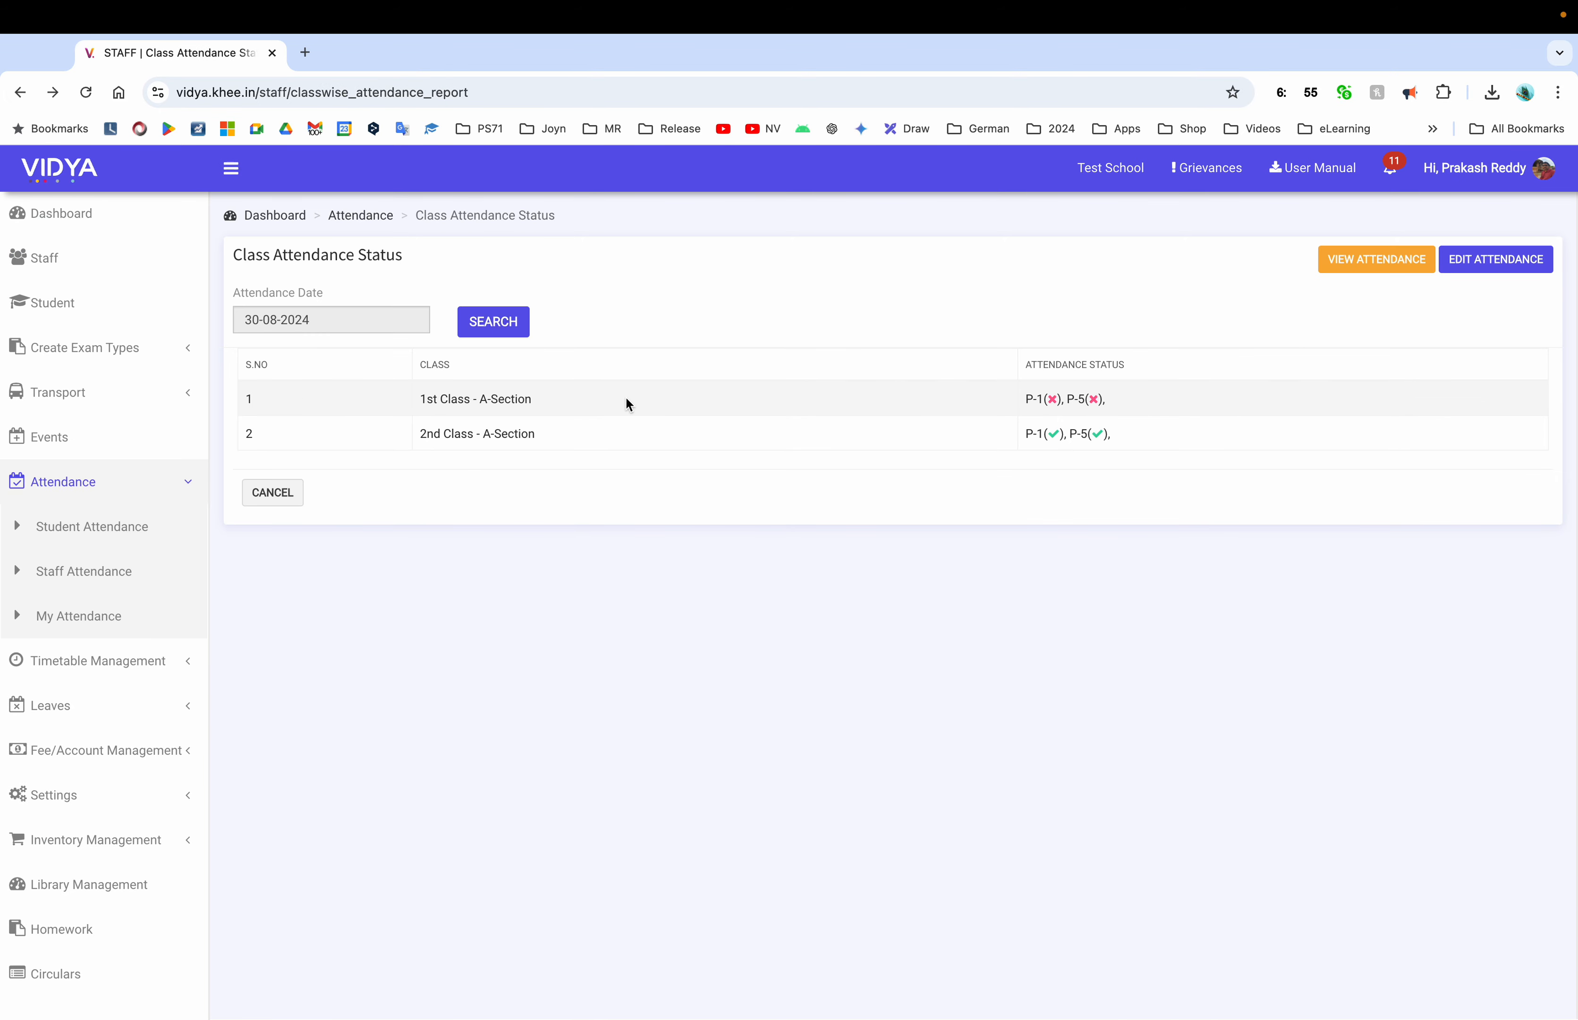
{"action": "left_click", "coordinate": [101, 536]}
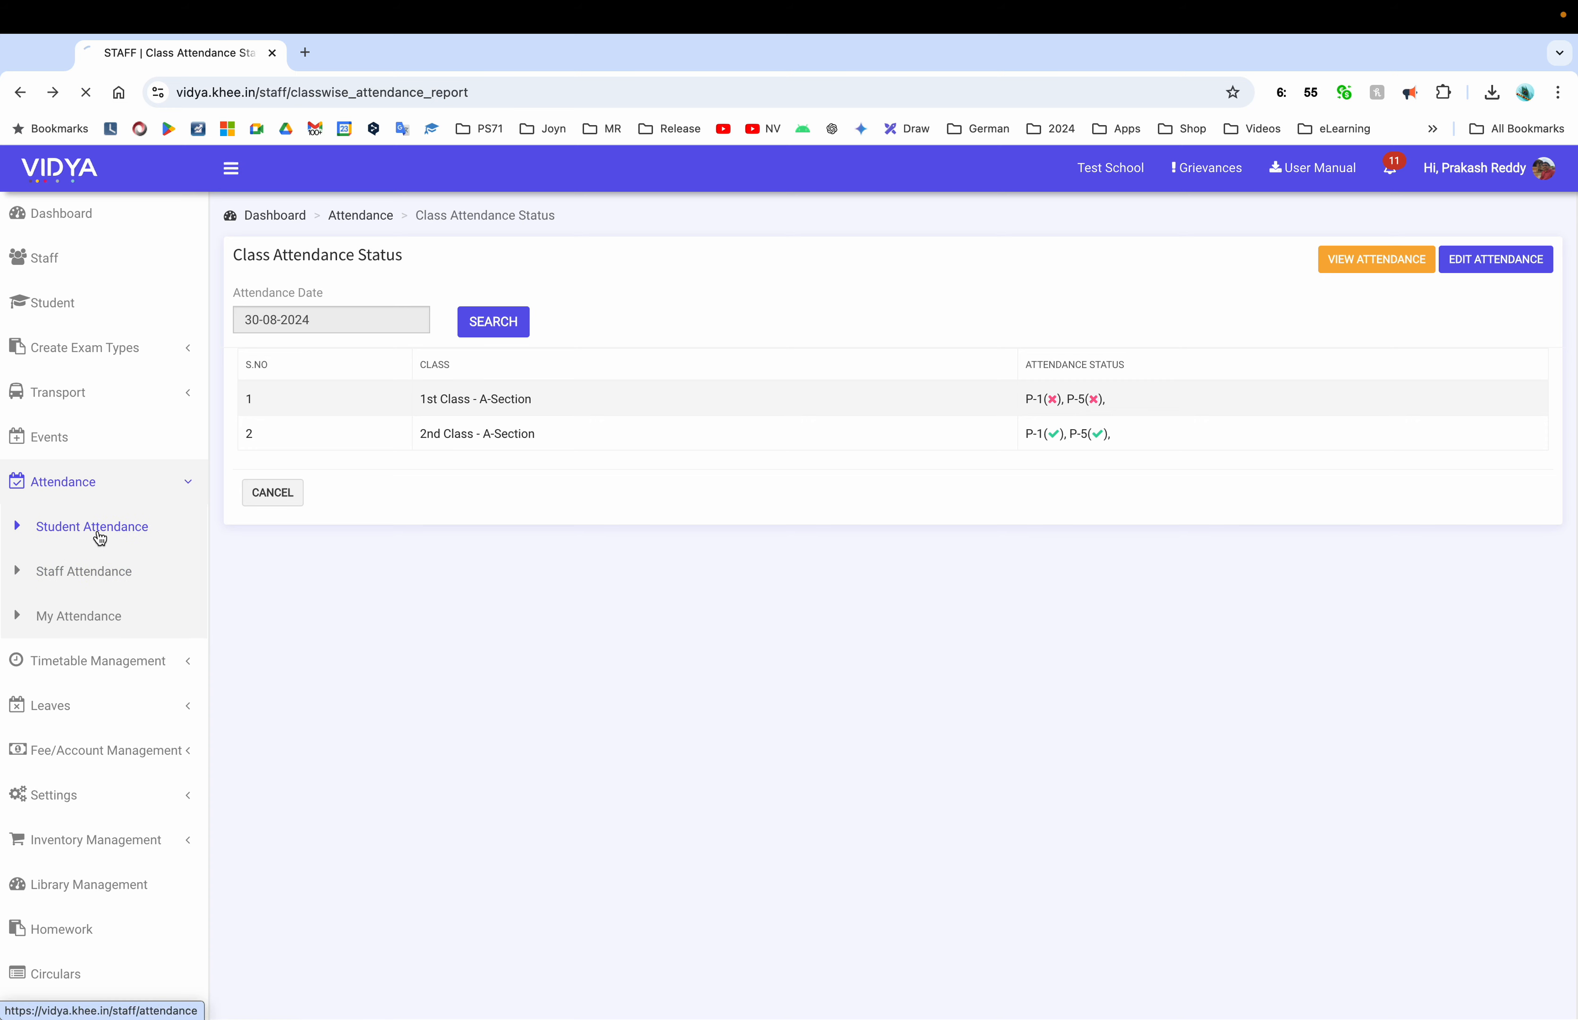
{"action": "left_click", "coordinate": [521, 326]}
Take and submit attendance for 1st Class A-Section, Period 1 English, with its teacher
{"action": "left_click", "coordinate": [534, 355]}
{"action": "left_click", "coordinate": [779, 326]}
{"action": "left_click", "coordinate": [756, 348]}
{"action": "left_click", "coordinate": [1004, 326]}
{"action": "left_click", "coordinate": [981, 348]}
{"action": "left_click", "coordinate": [1229, 326]}
{"action": "left_click", "coordinate": [1206, 348]}
{"action": "left_click", "coordinate": [1391, 327]}
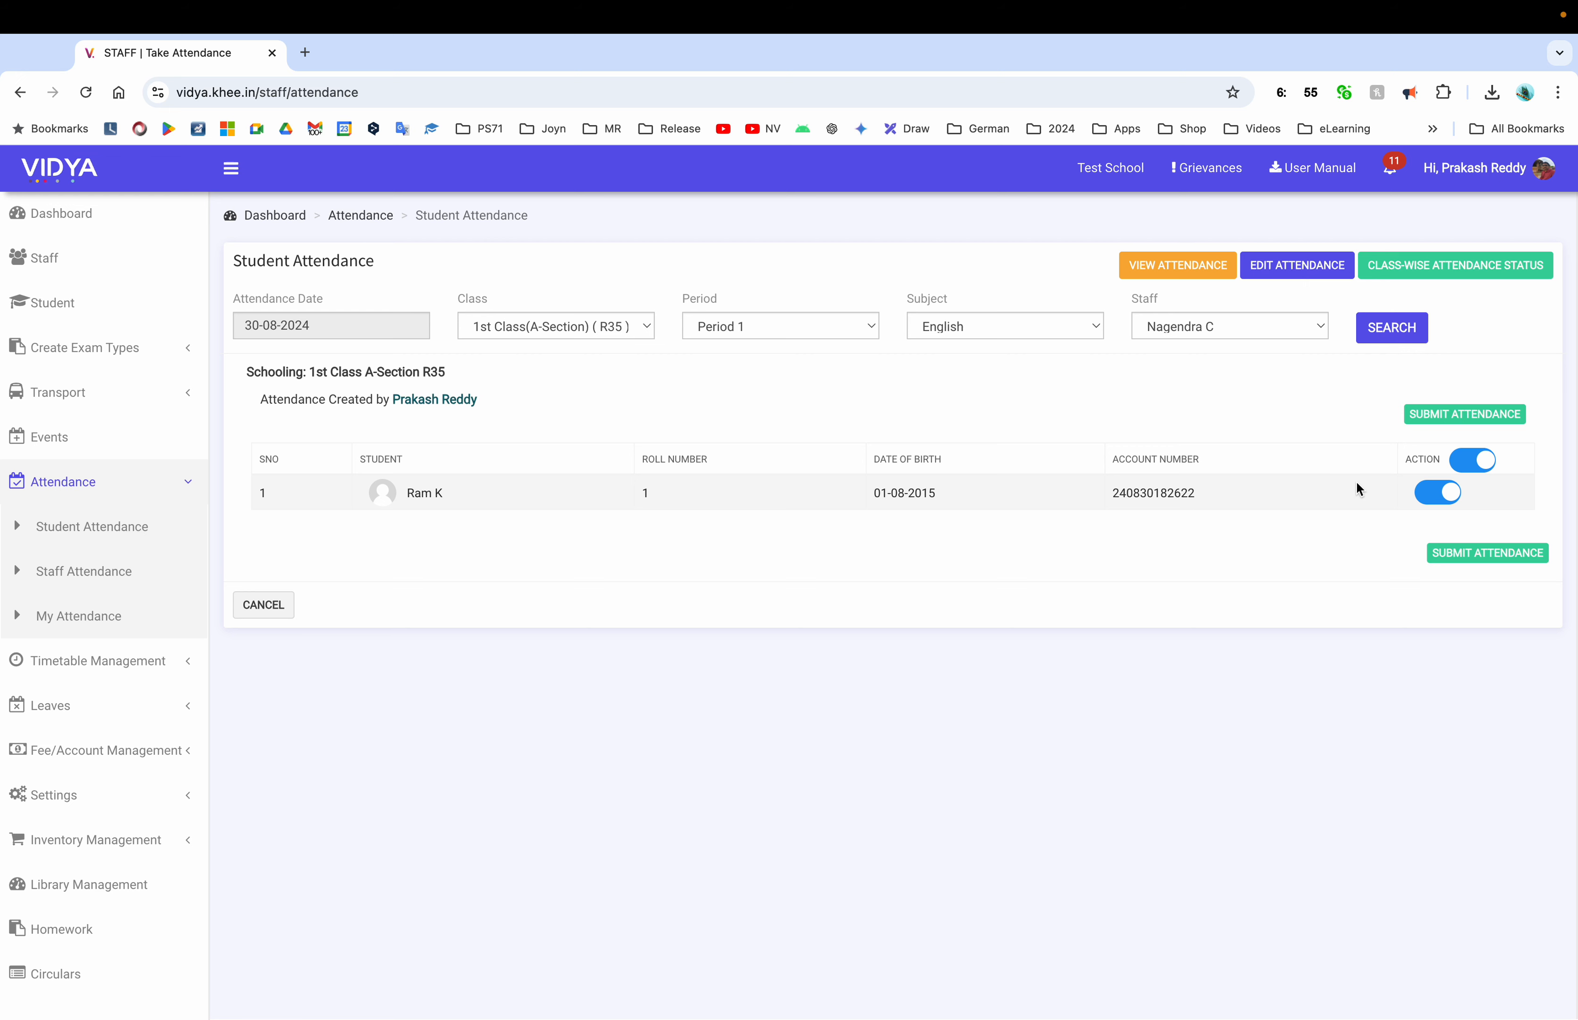
{"action": "left_click", "coordinate": [1476, 555]}
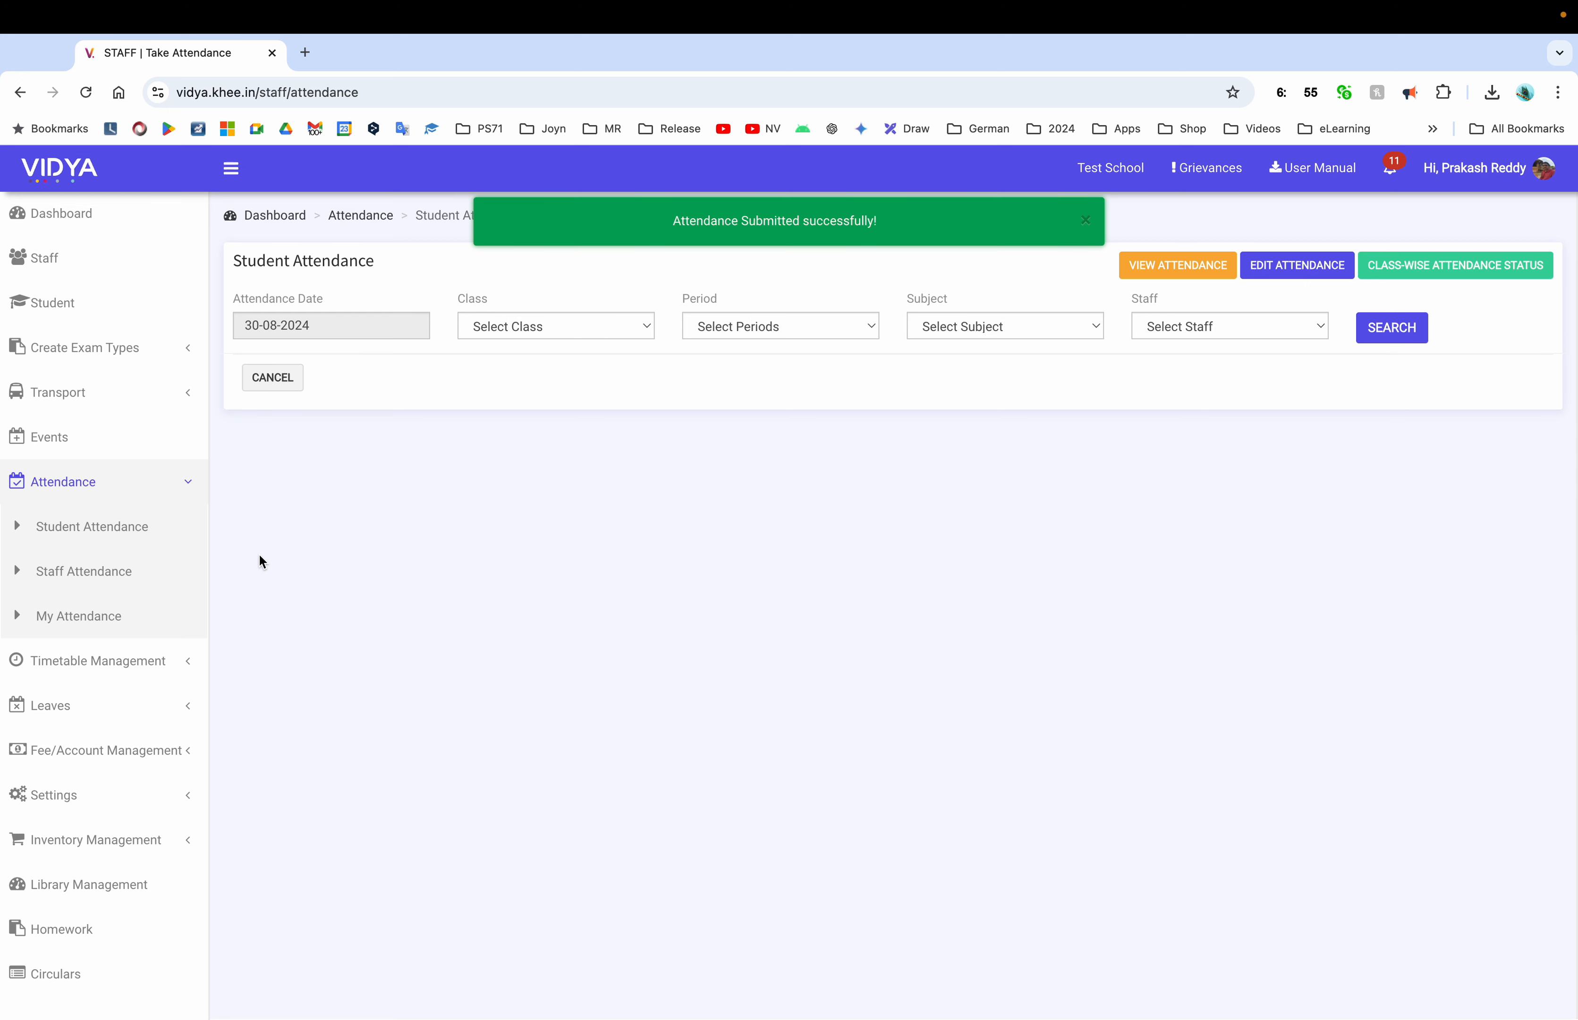
From the Dashboard's class-wise status, open the 1st Class August 2024 attendance report
{"action": "left_click", "coordinate": [61, 214]}
{"action": "scroll", "coordinate": [918, 668], "scroll_direction": "down", "scroll_amount": 16}
{"action": "scroll", "coordinate": [919, 669], "scroll_direction": "up", "scroll_amount": 5}
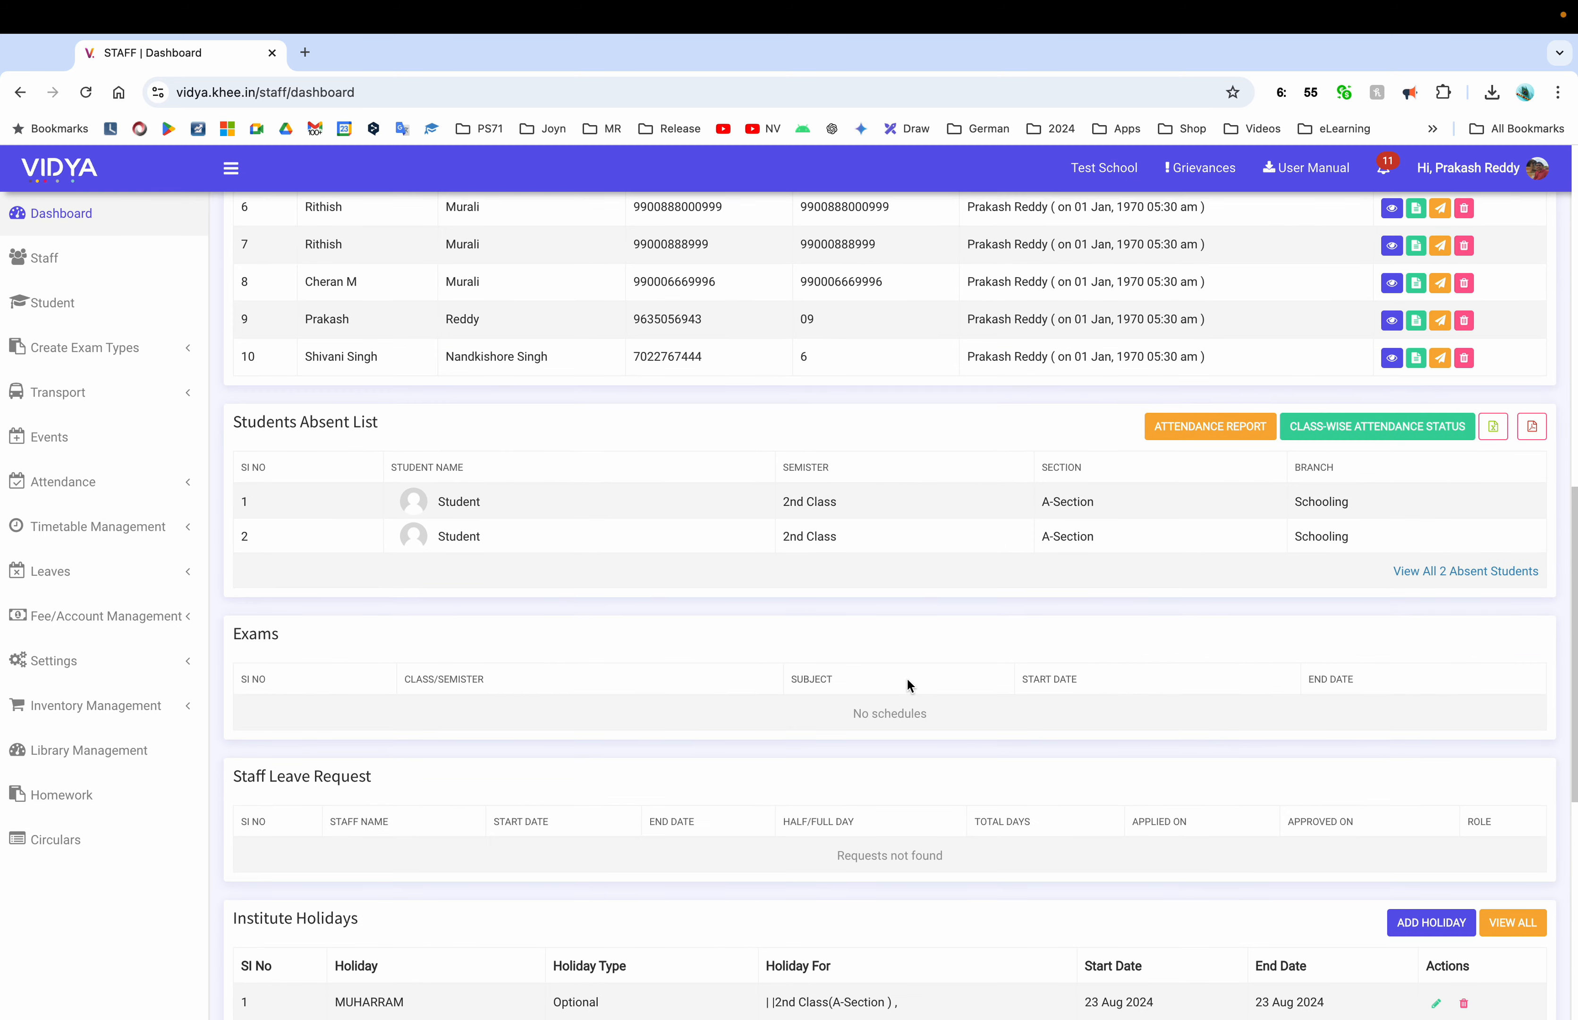
{"action": "left_click", "coordinate": [1297, 509]}
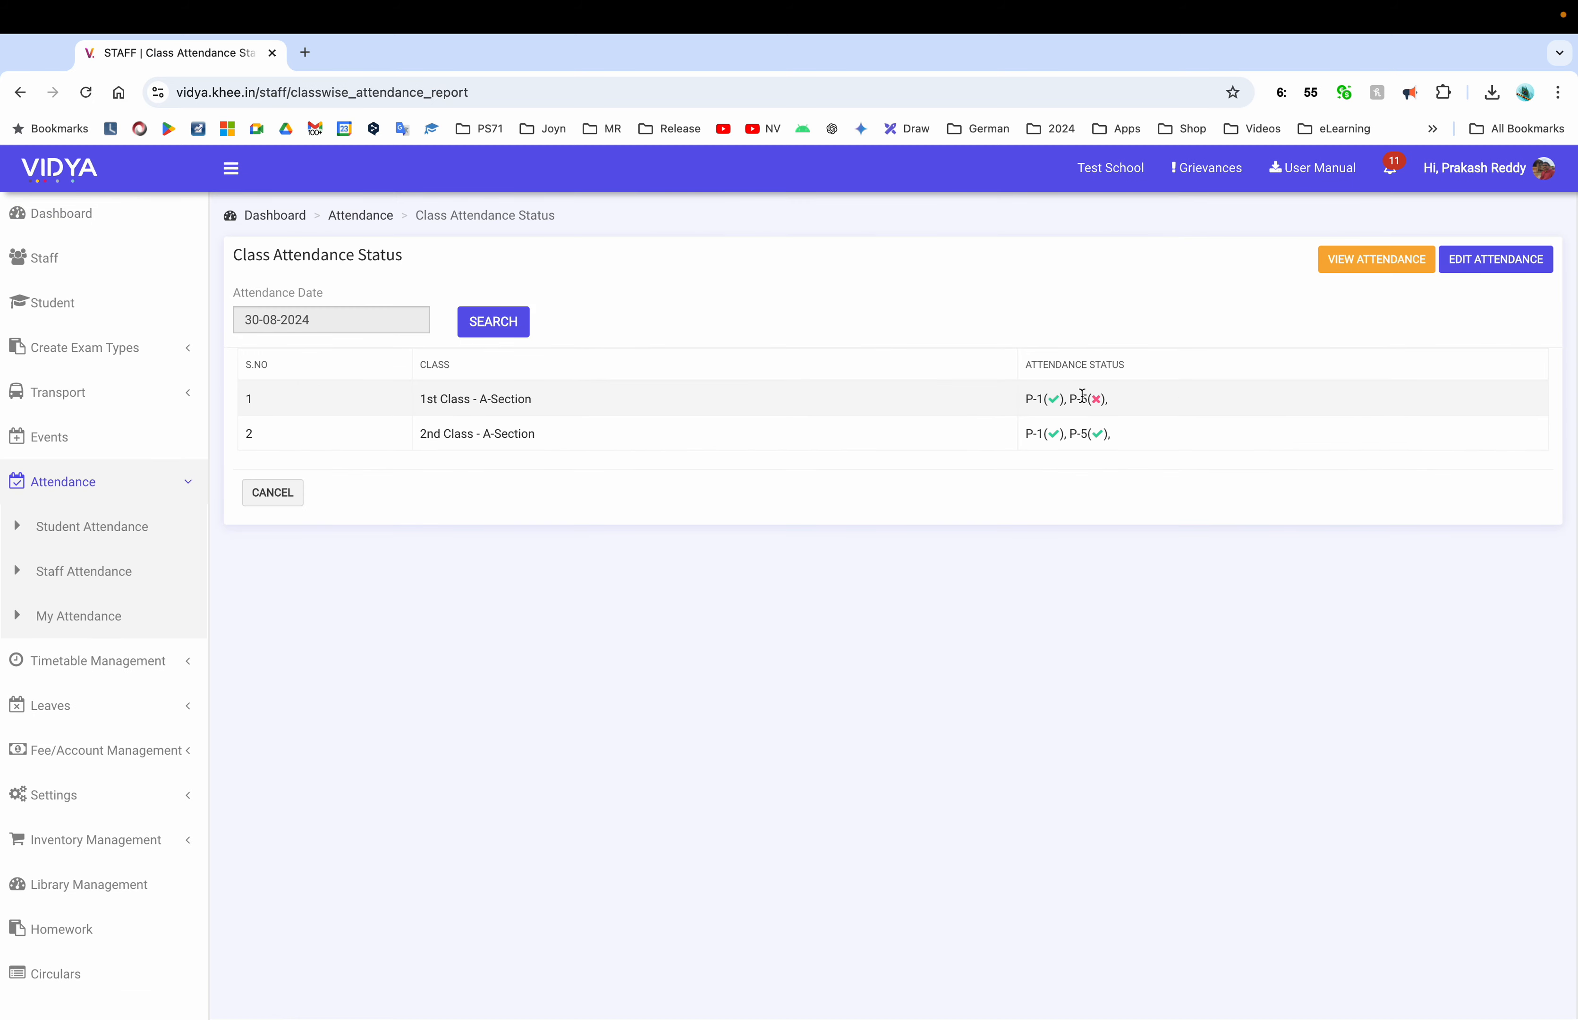
{"action": "left_click", "coordinate": [1051, 398]}
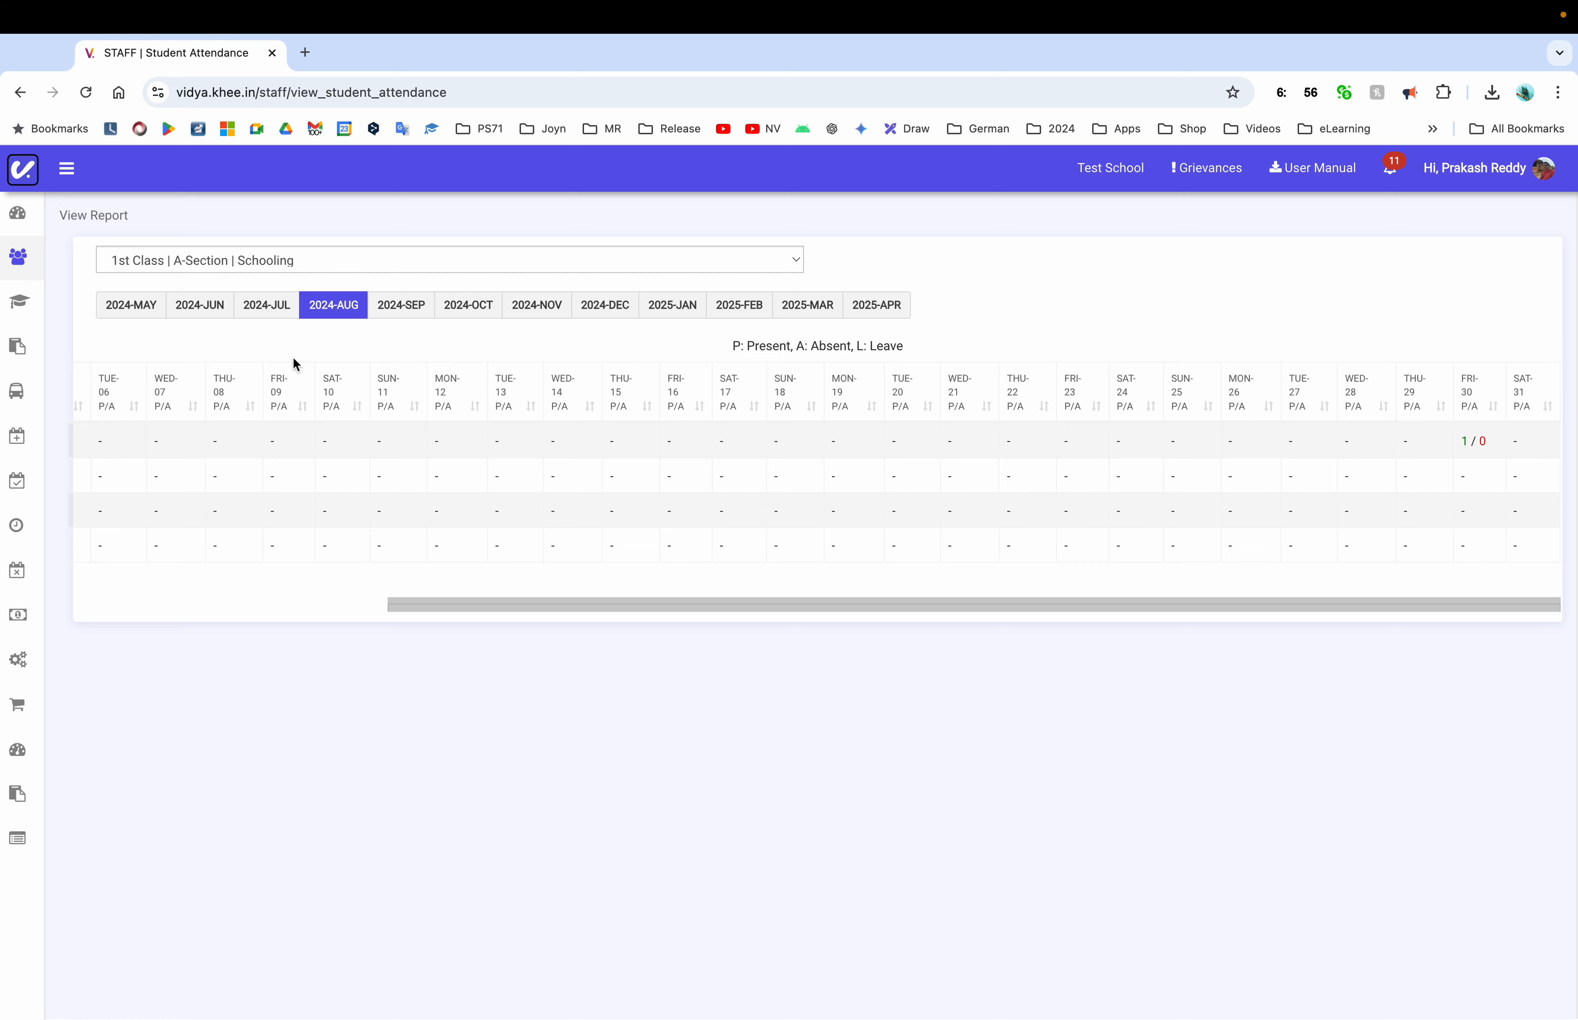
{"action": "left_click", "coordinate": [69, 185]}
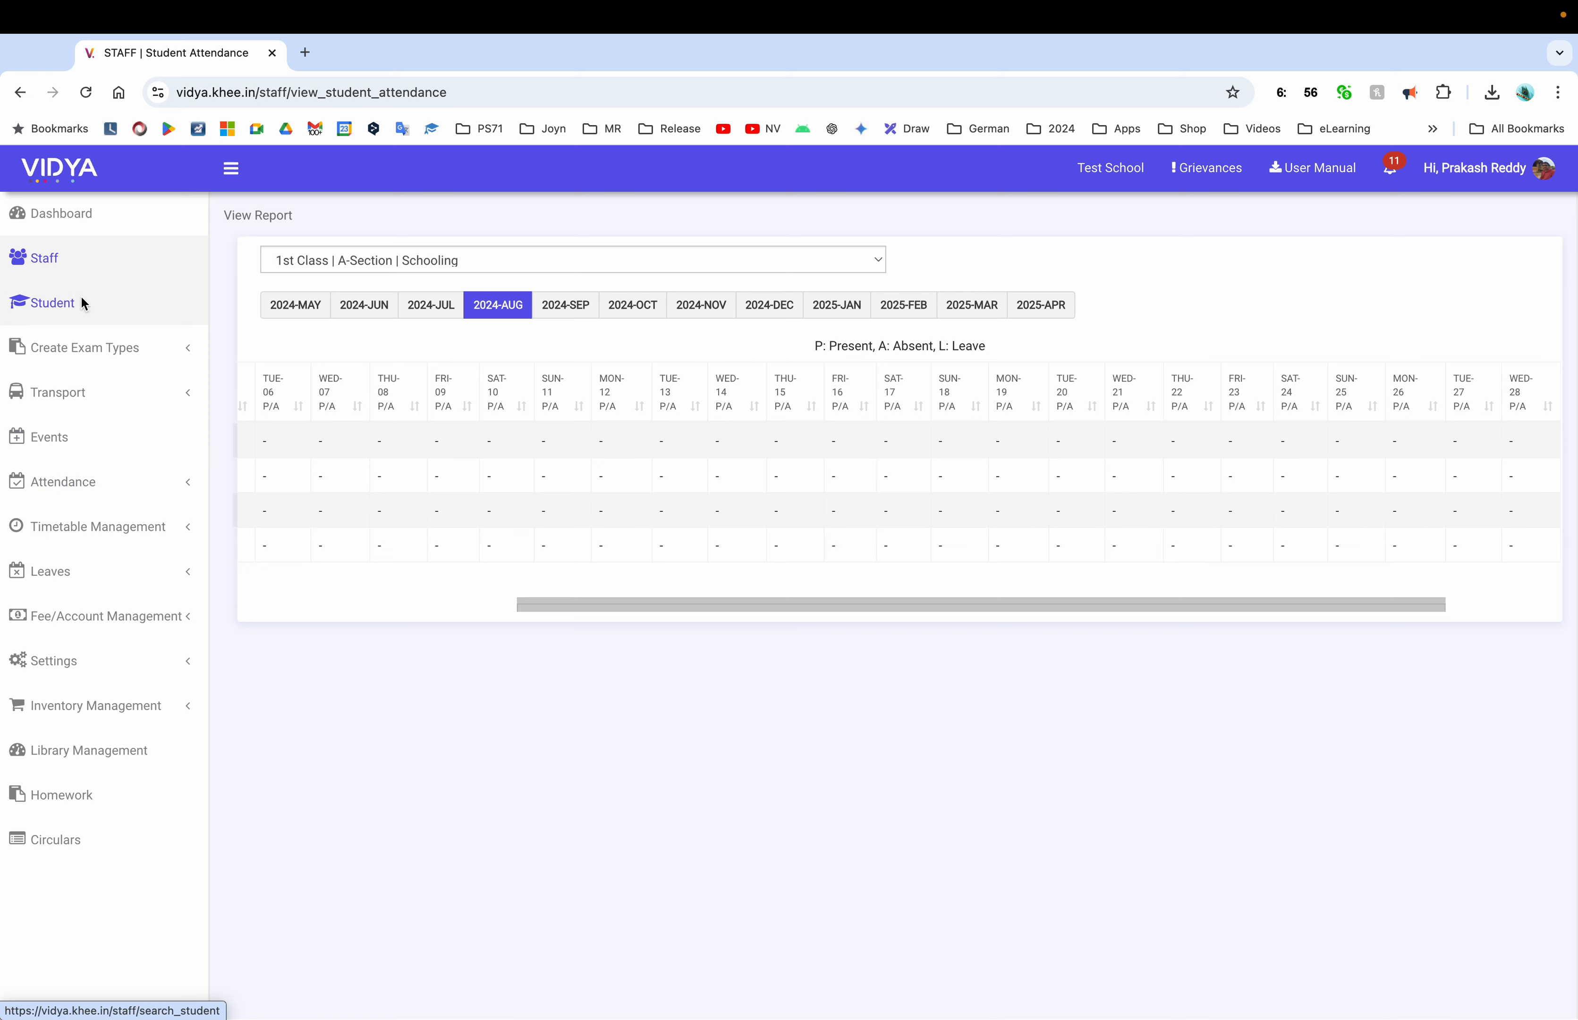
Send 'Hi Everyone, Good evening !!' to the All Staffs group chat
{"action": "left_click", "coordinate": [112, 219]}
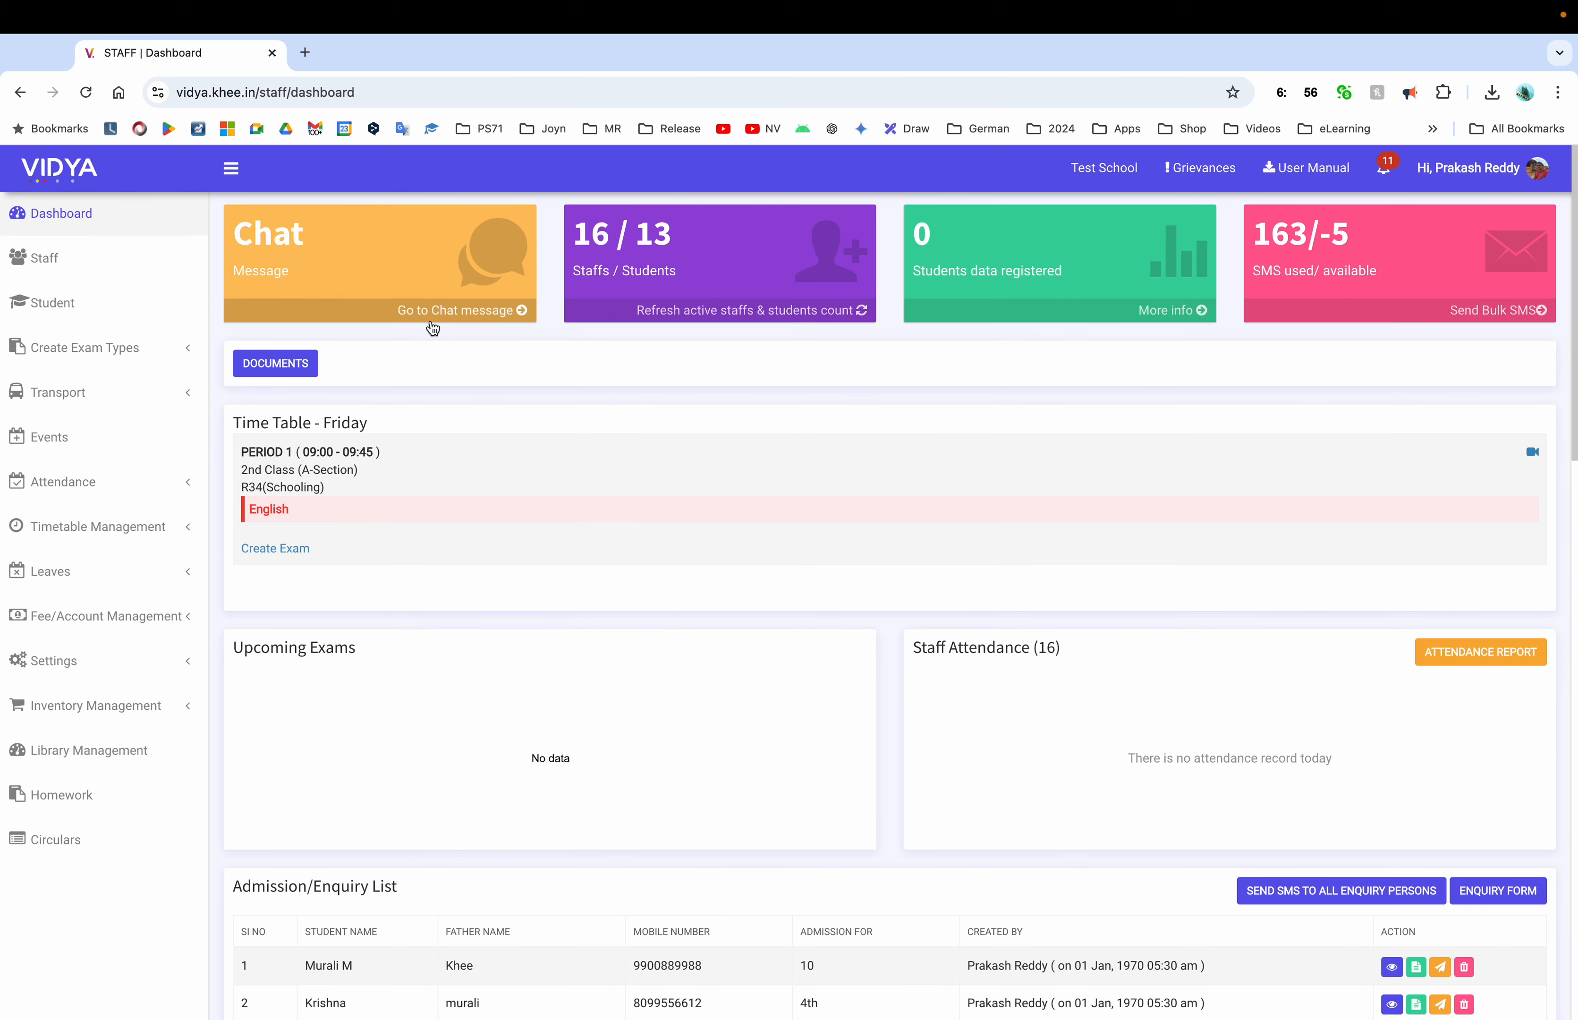
{"action": "left_click", "coordinate": [432, 328]}
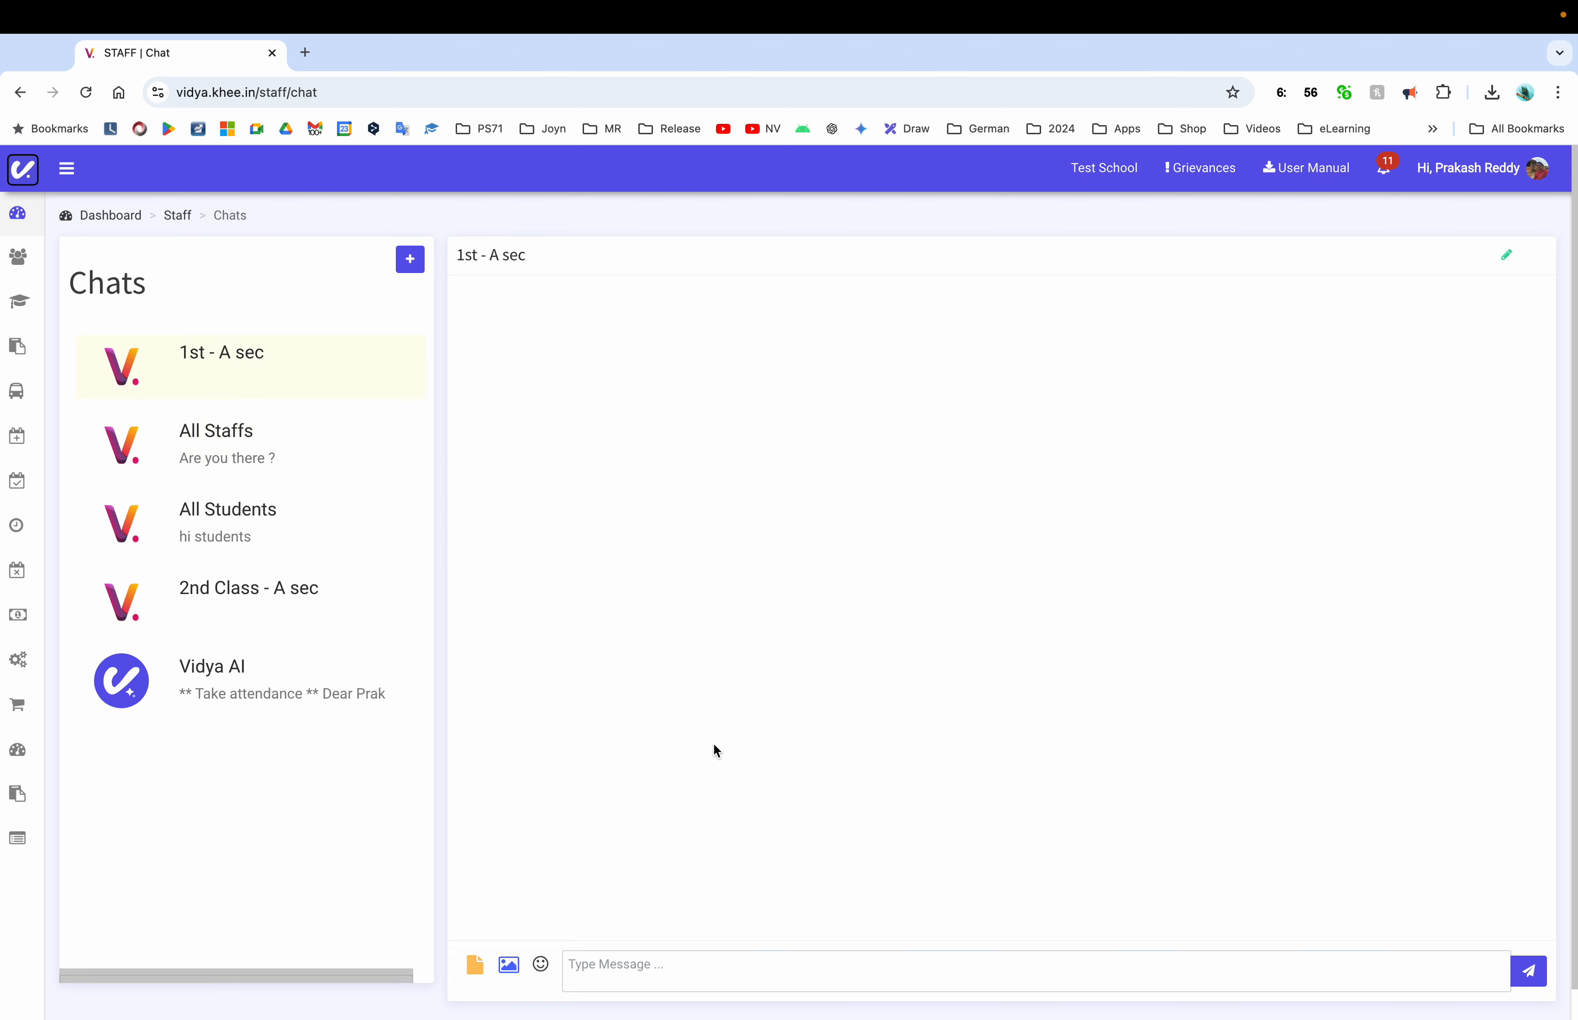
{"action": "left_click", "coordinate": [226, 444]}
{"action": "left_click", "coordinate": [994, 969]}
{"action": "type", "text": "Hi Everyone, "}
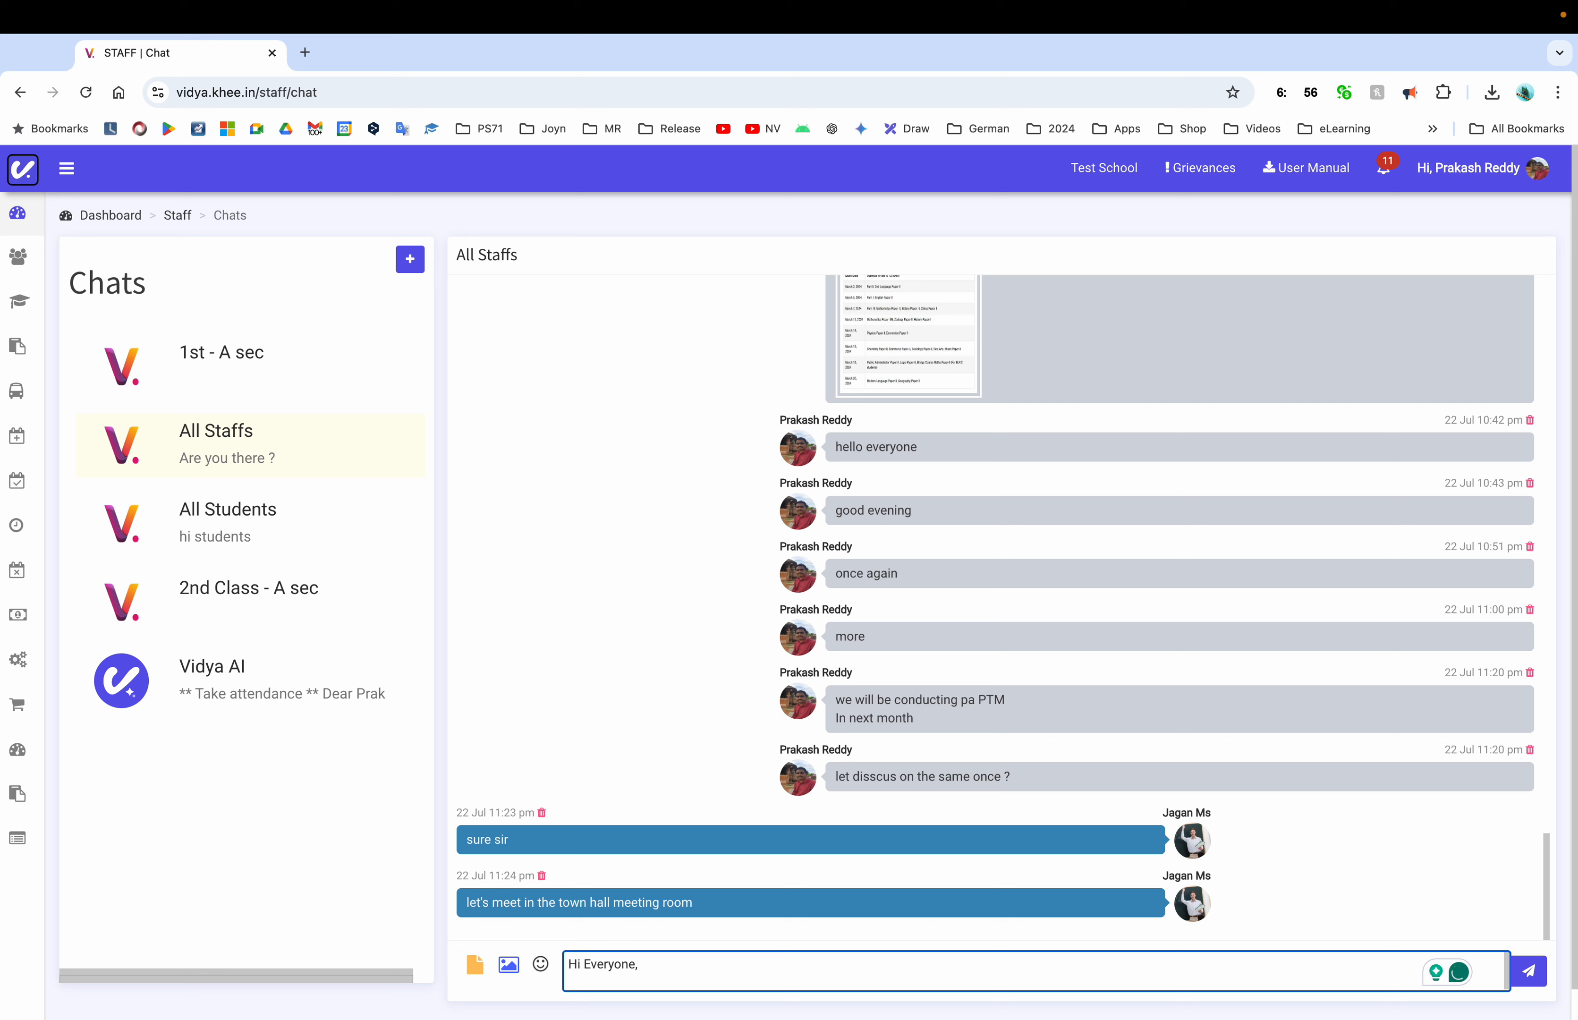
{"action": "type", "text": "Good evening !!"}
{"action": "key", "text": "Return"}
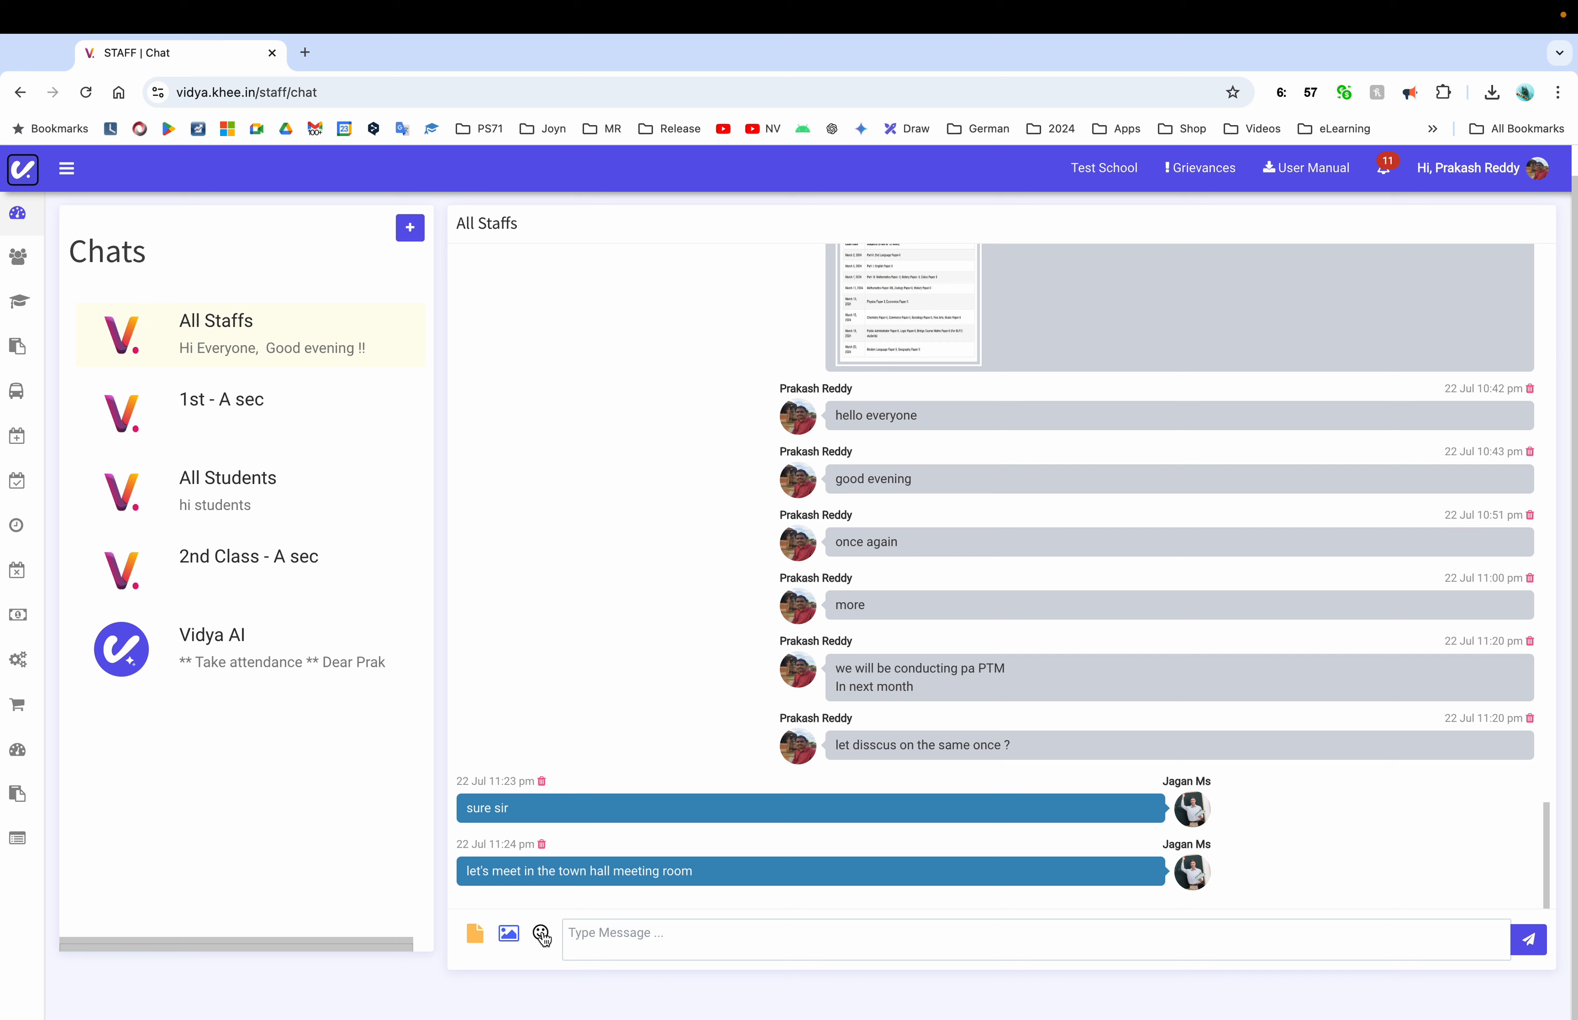
Look into the 1st - A sec chat, then return to All Staffs
{"action": "left_click", "coordinate": [252, 412]}
{"action": "left_click", "coordinate": [640, 932]}
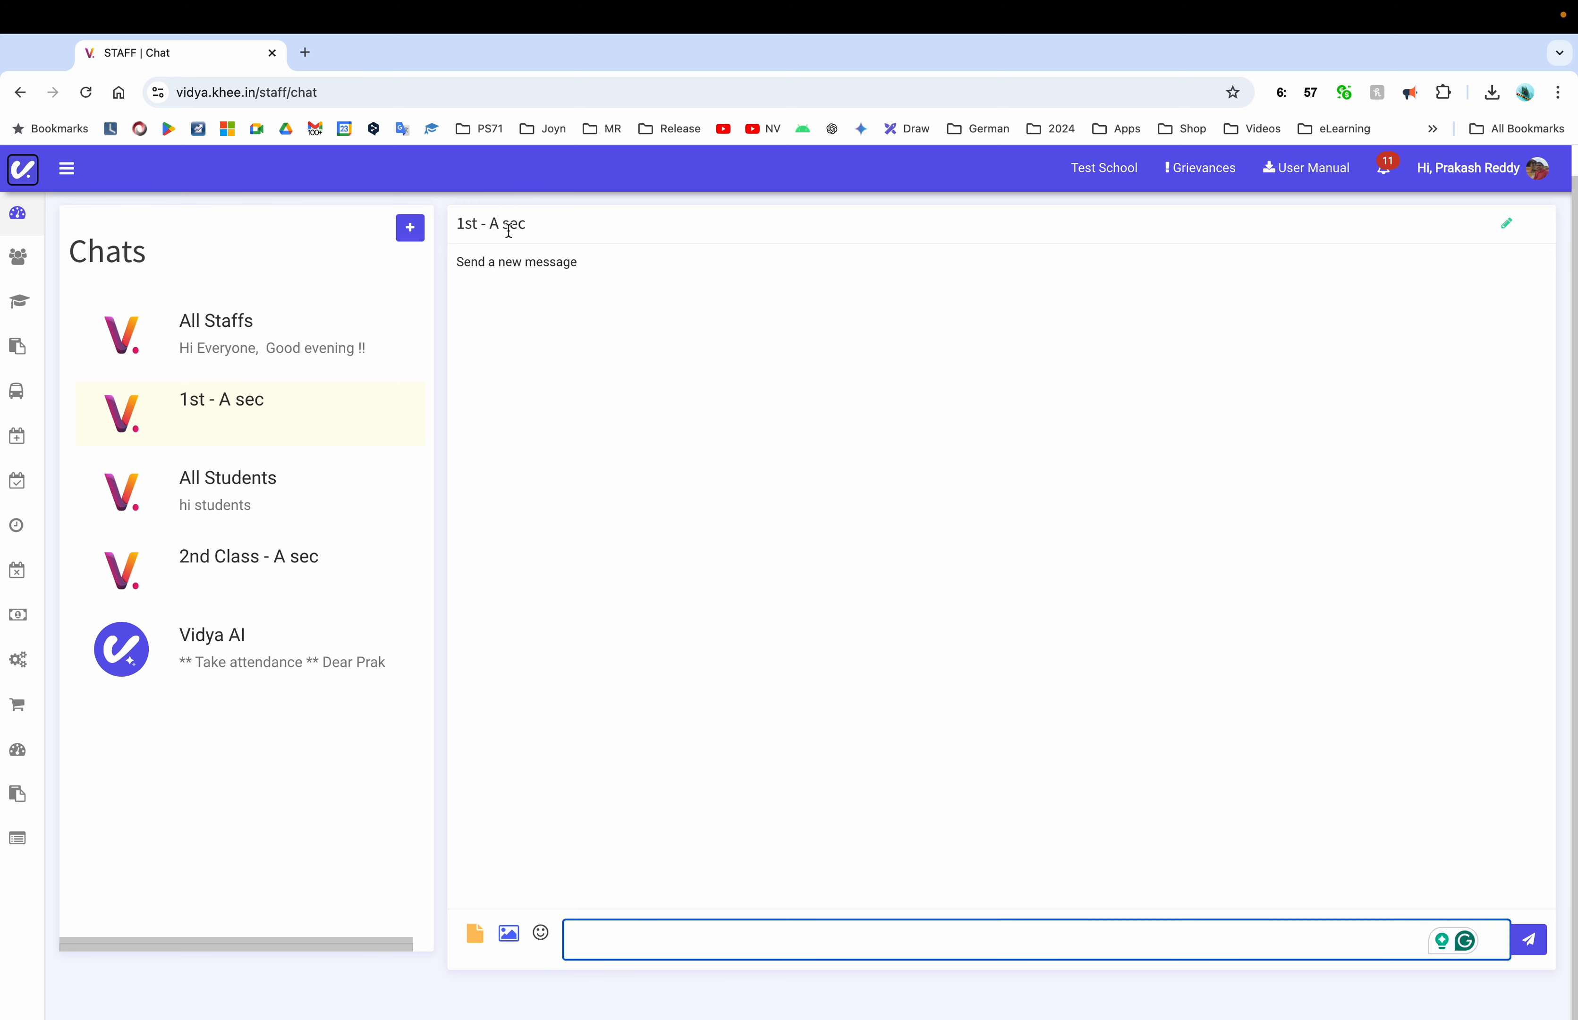
{"action": "left_click", "coordinate": [440, 318]}
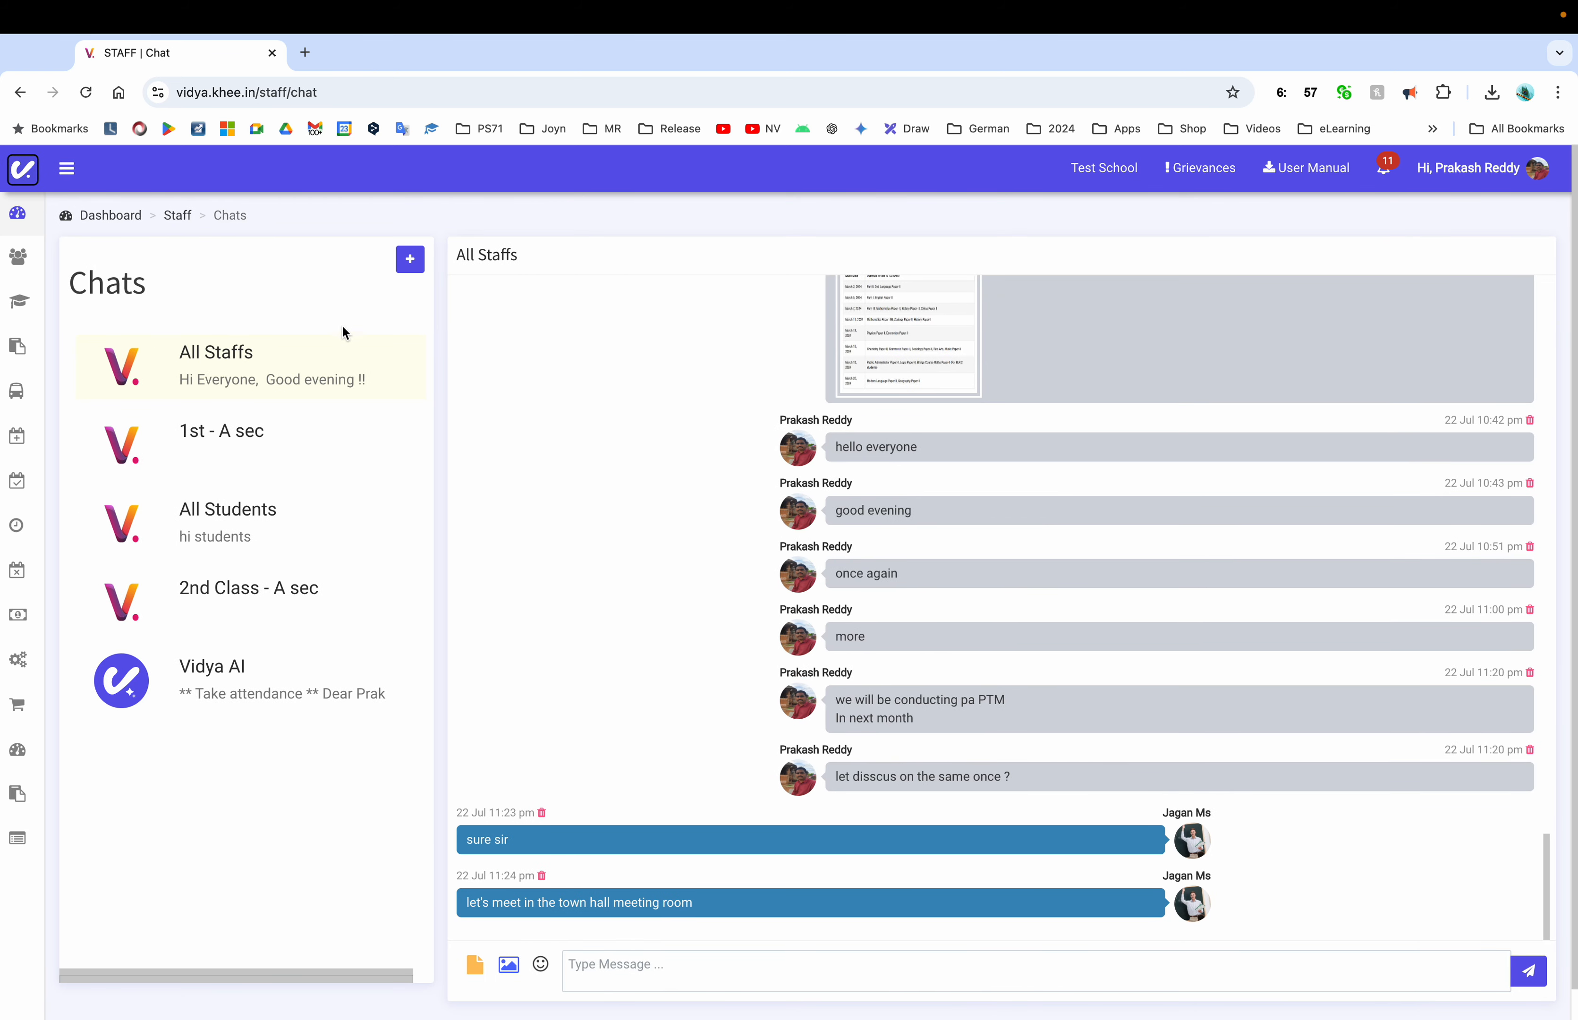
{"action": "left_click", "coordinate": [88, 172]}
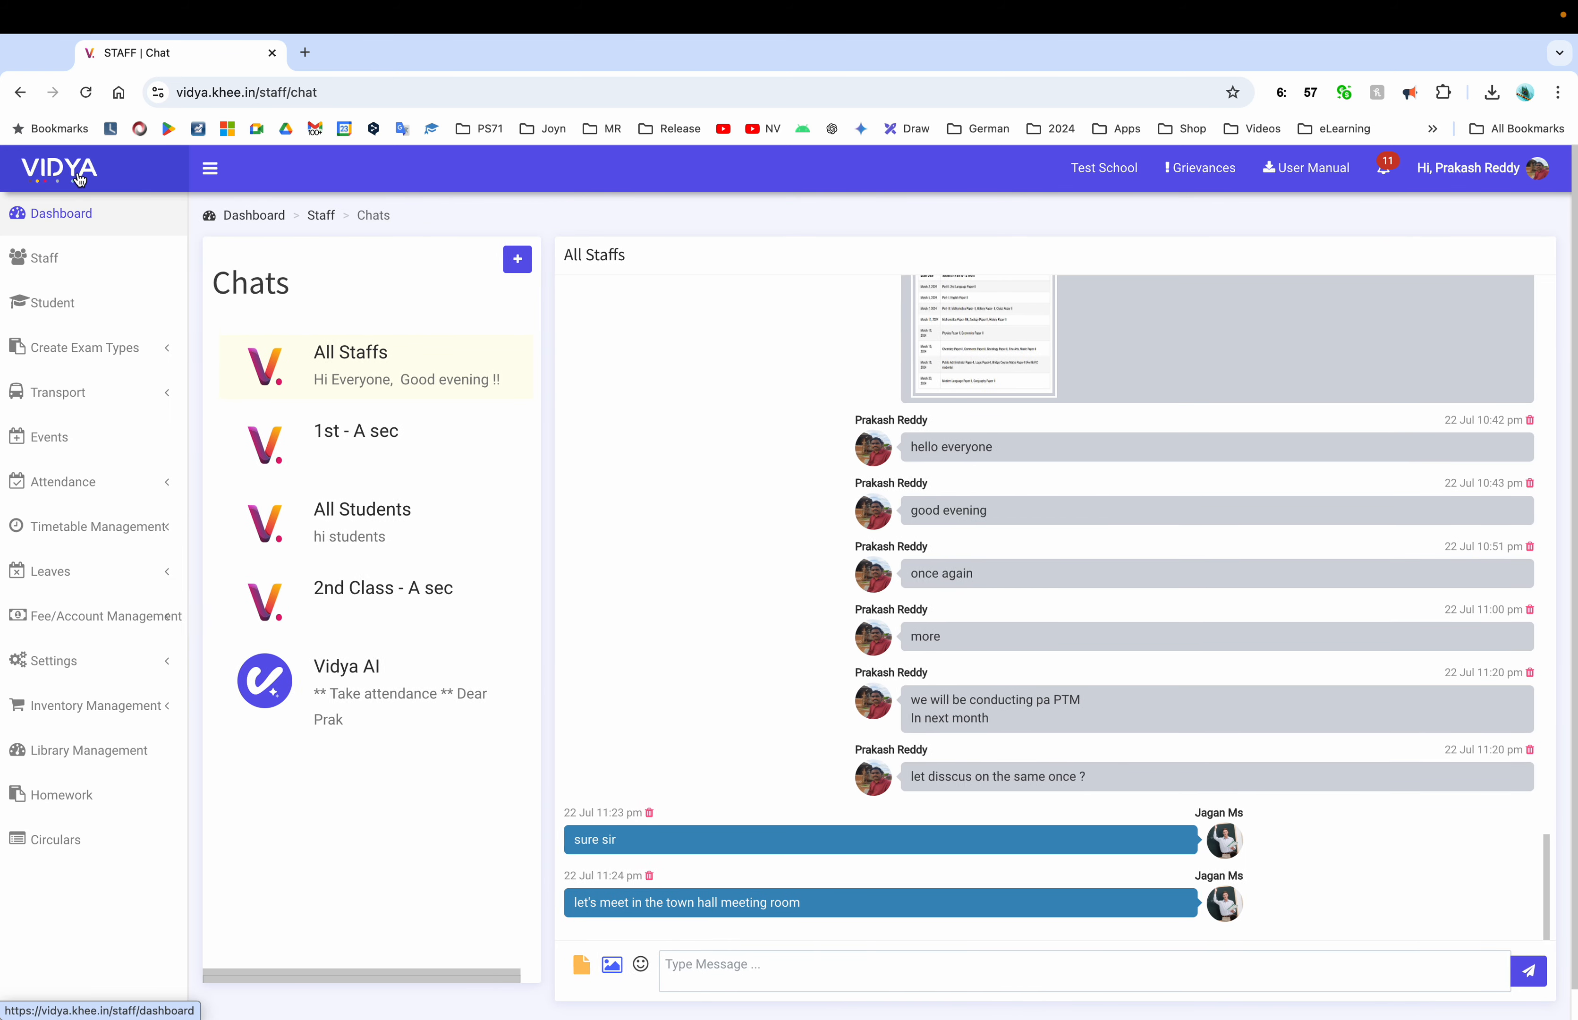
Open Staff Attendance from the sidebar and start taking attendance
{"action": "left_click", "coordinate": [66, 214]}
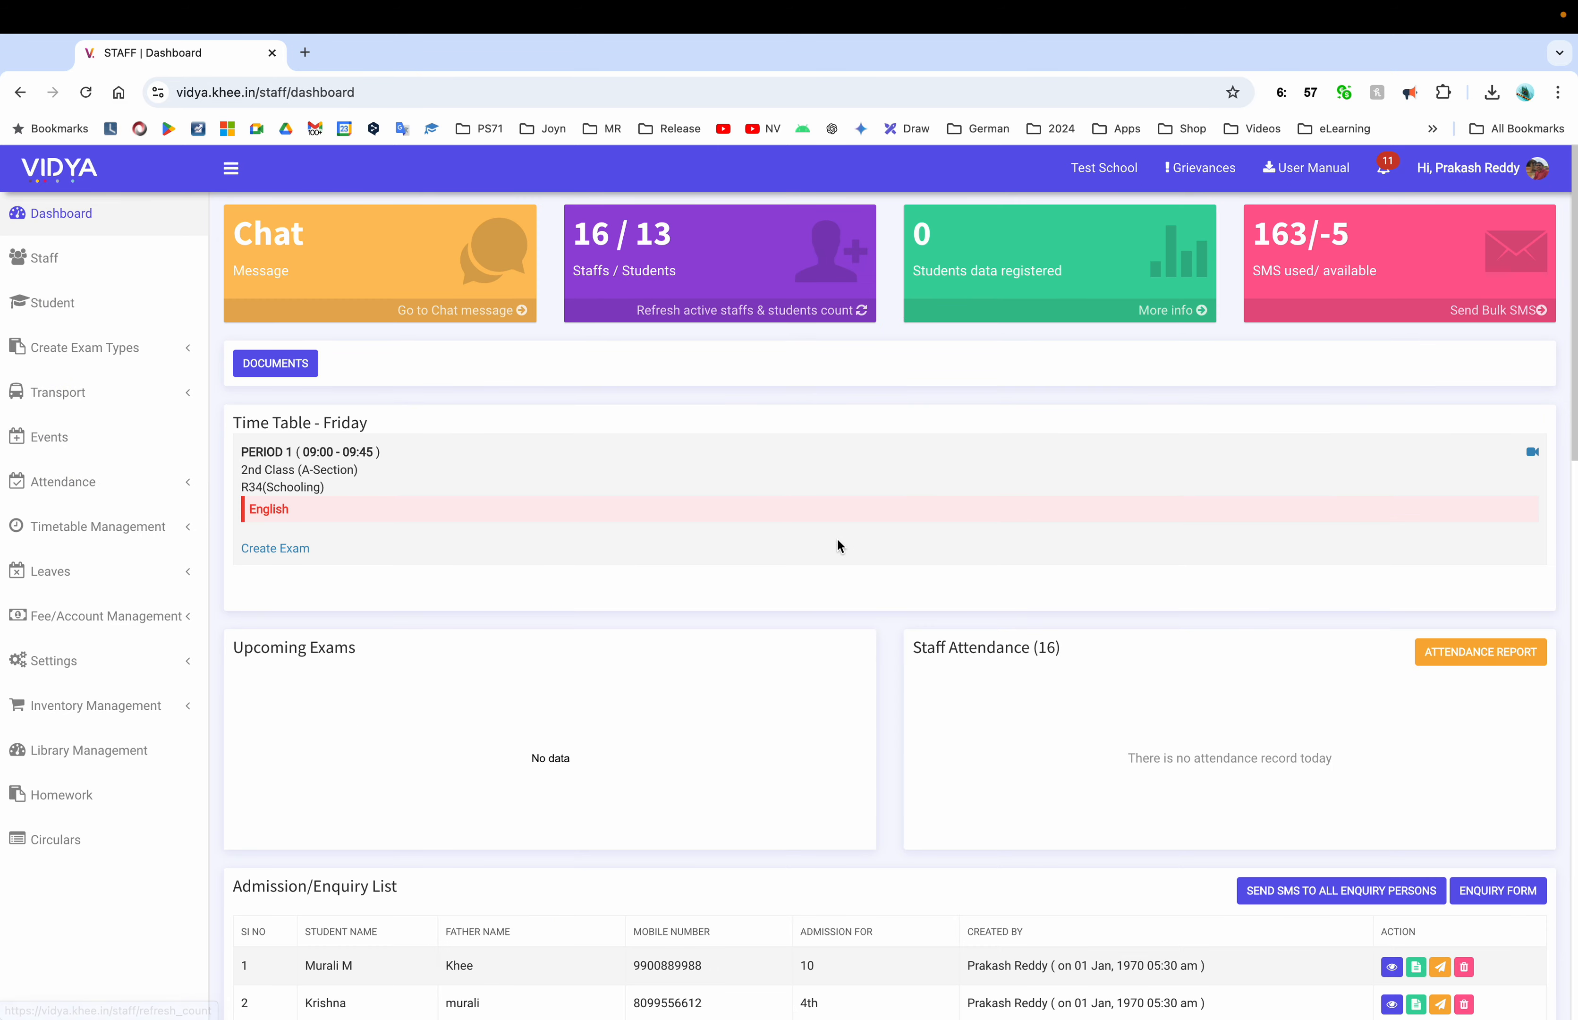
{"action": "scroll", "coordinate": [838, 545], "scroll_direction": "down", "scroll_amount": 10}
{"action": "scroll", "coordinate": [837, 544], "scroll_direction": "up", "scroll_amount": 8}
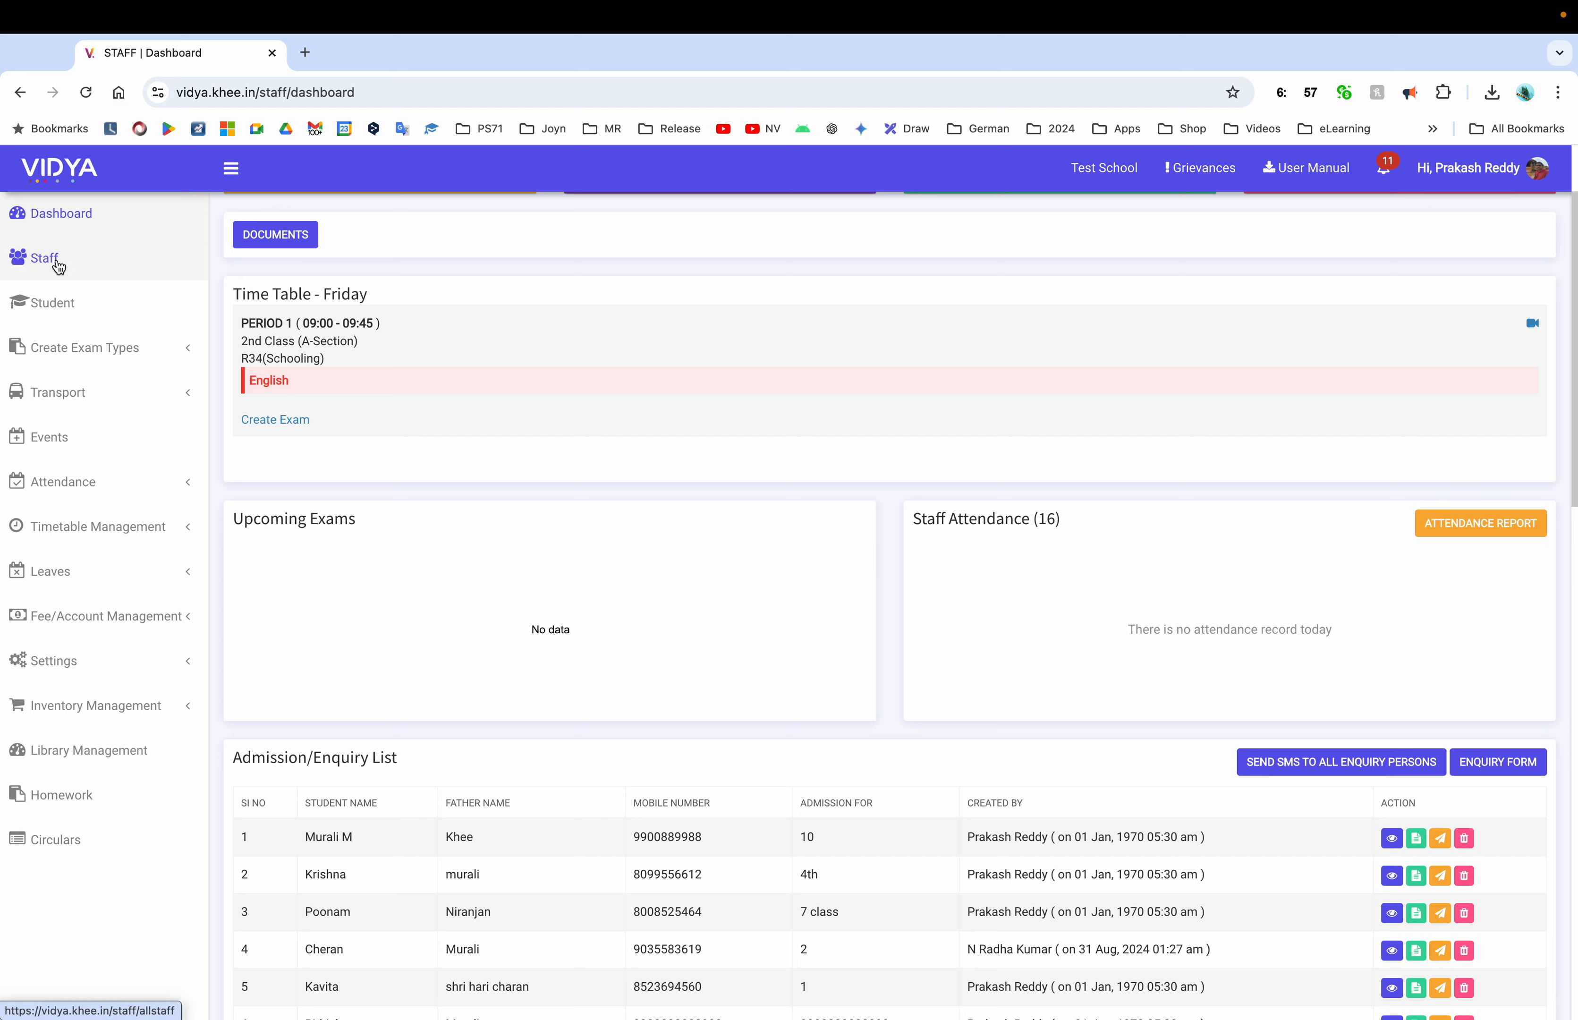
{"action": "left_click", "coordinate": [133, 348]}
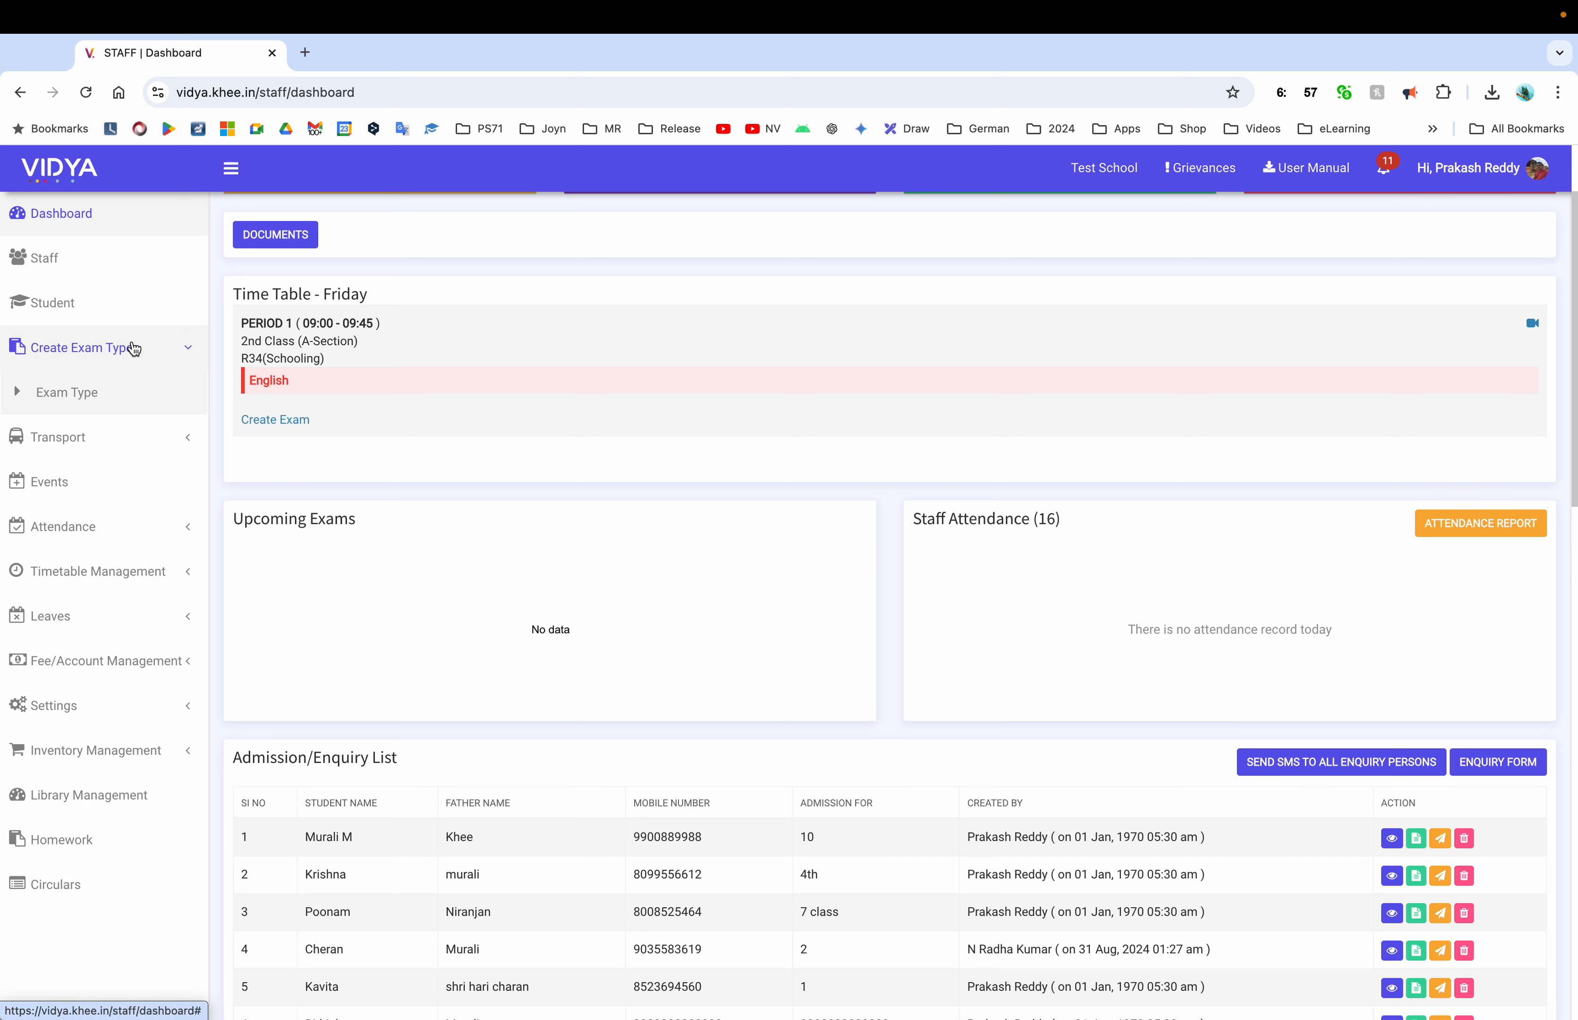
{"action": "left_click", "coordinate": [132, 348]}
{"action": "left_click", "coordinate": [93, 487]}
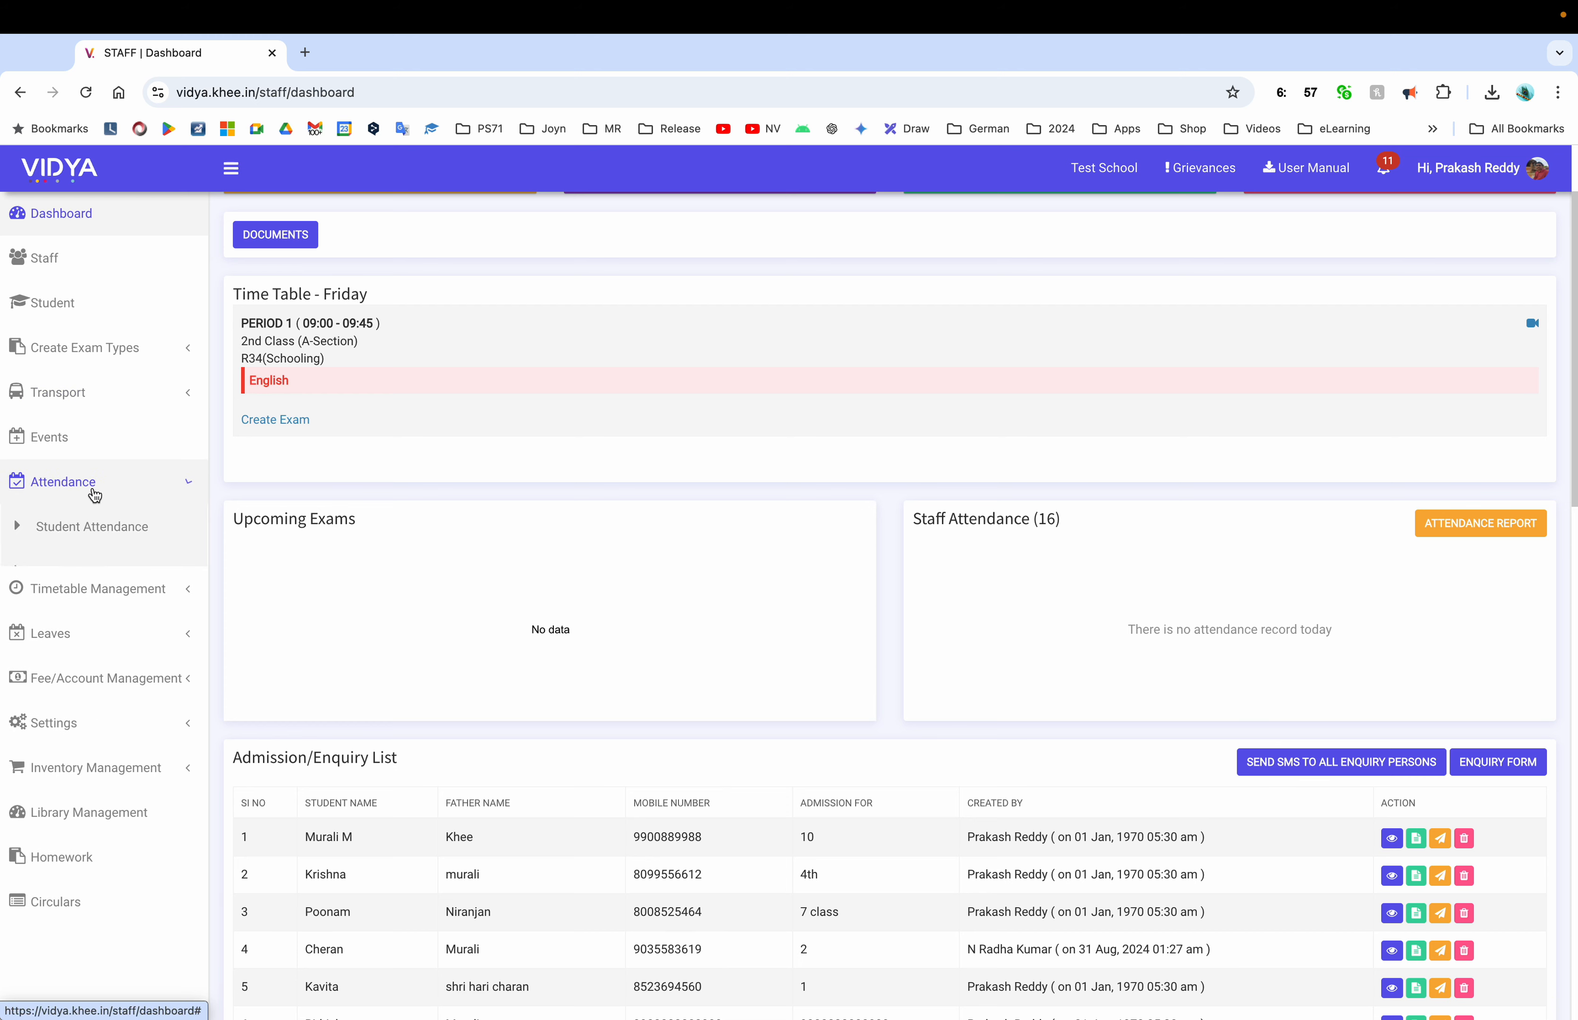
{"action": "left_click", "coordinate": [84, 573]}
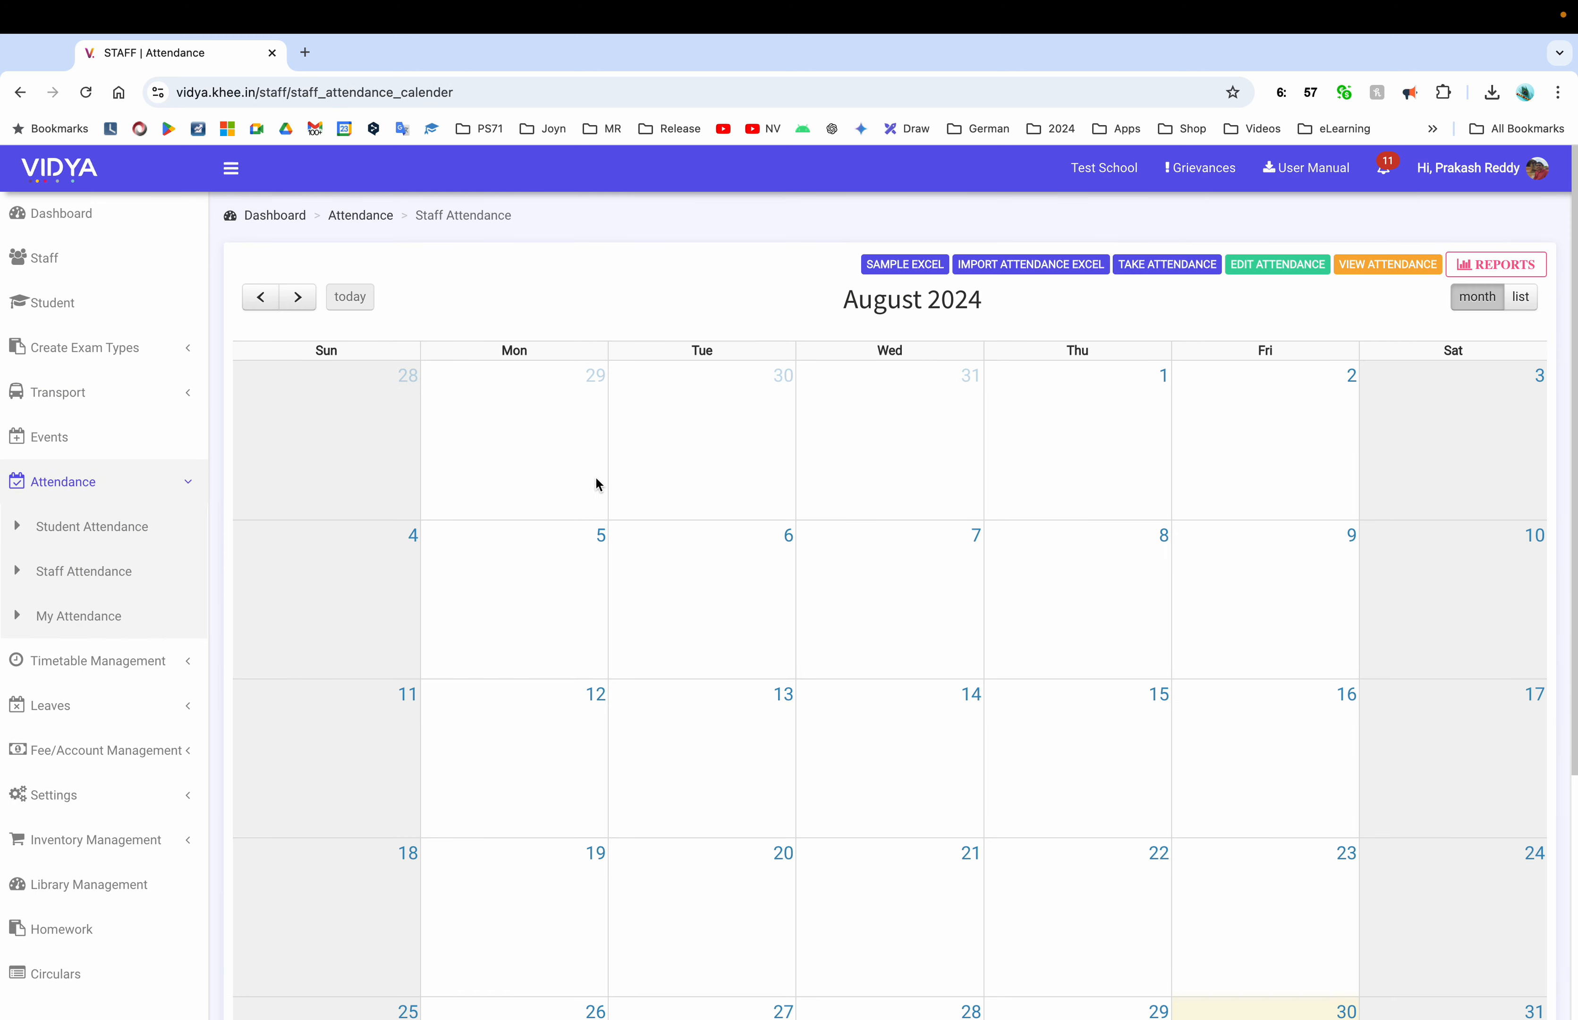
{"action": "scroll", "coordinate": [967, 626], "scroll_direction": "down", "scroll_amount": 4}
{"action": "left_click", "coordinate": [966, 626]}
Submit 30 August staff attendance with the driver and one teacher absent
{"action": "left_click", "coordinate": [381, 295]}
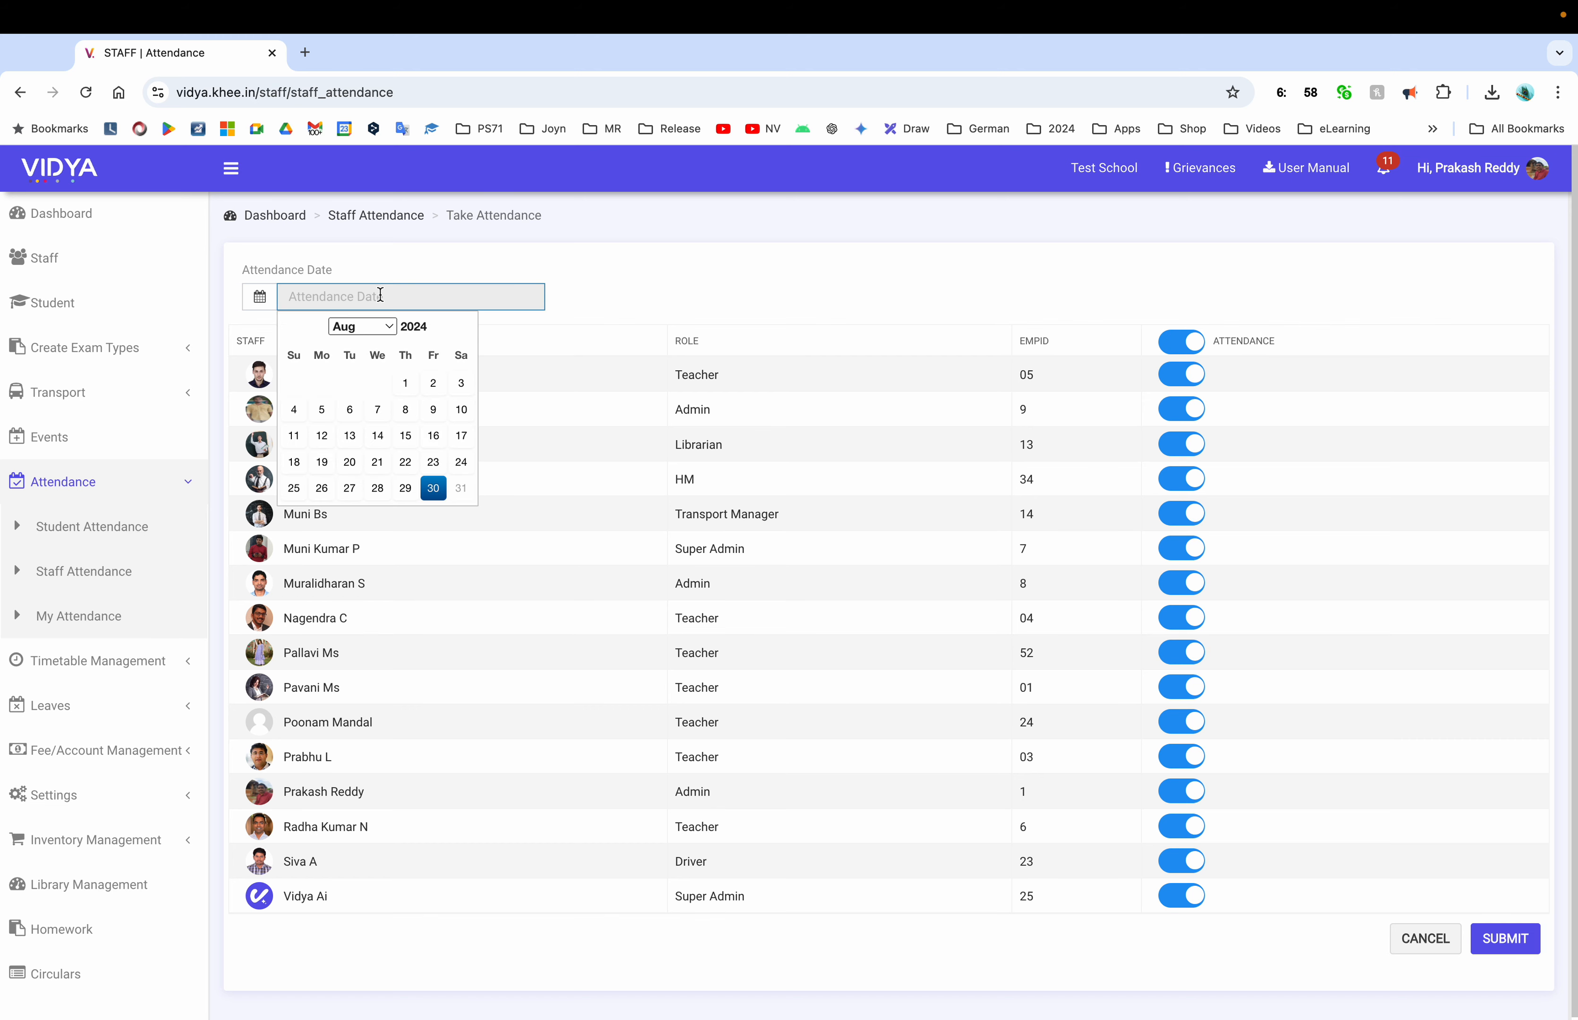
{"action": "left_click", "coordinate": [433, 488]}
{"action": "scroll", "coordinate": [1179, 620], "scroll_direction": "down", "scroll_amount": 1}
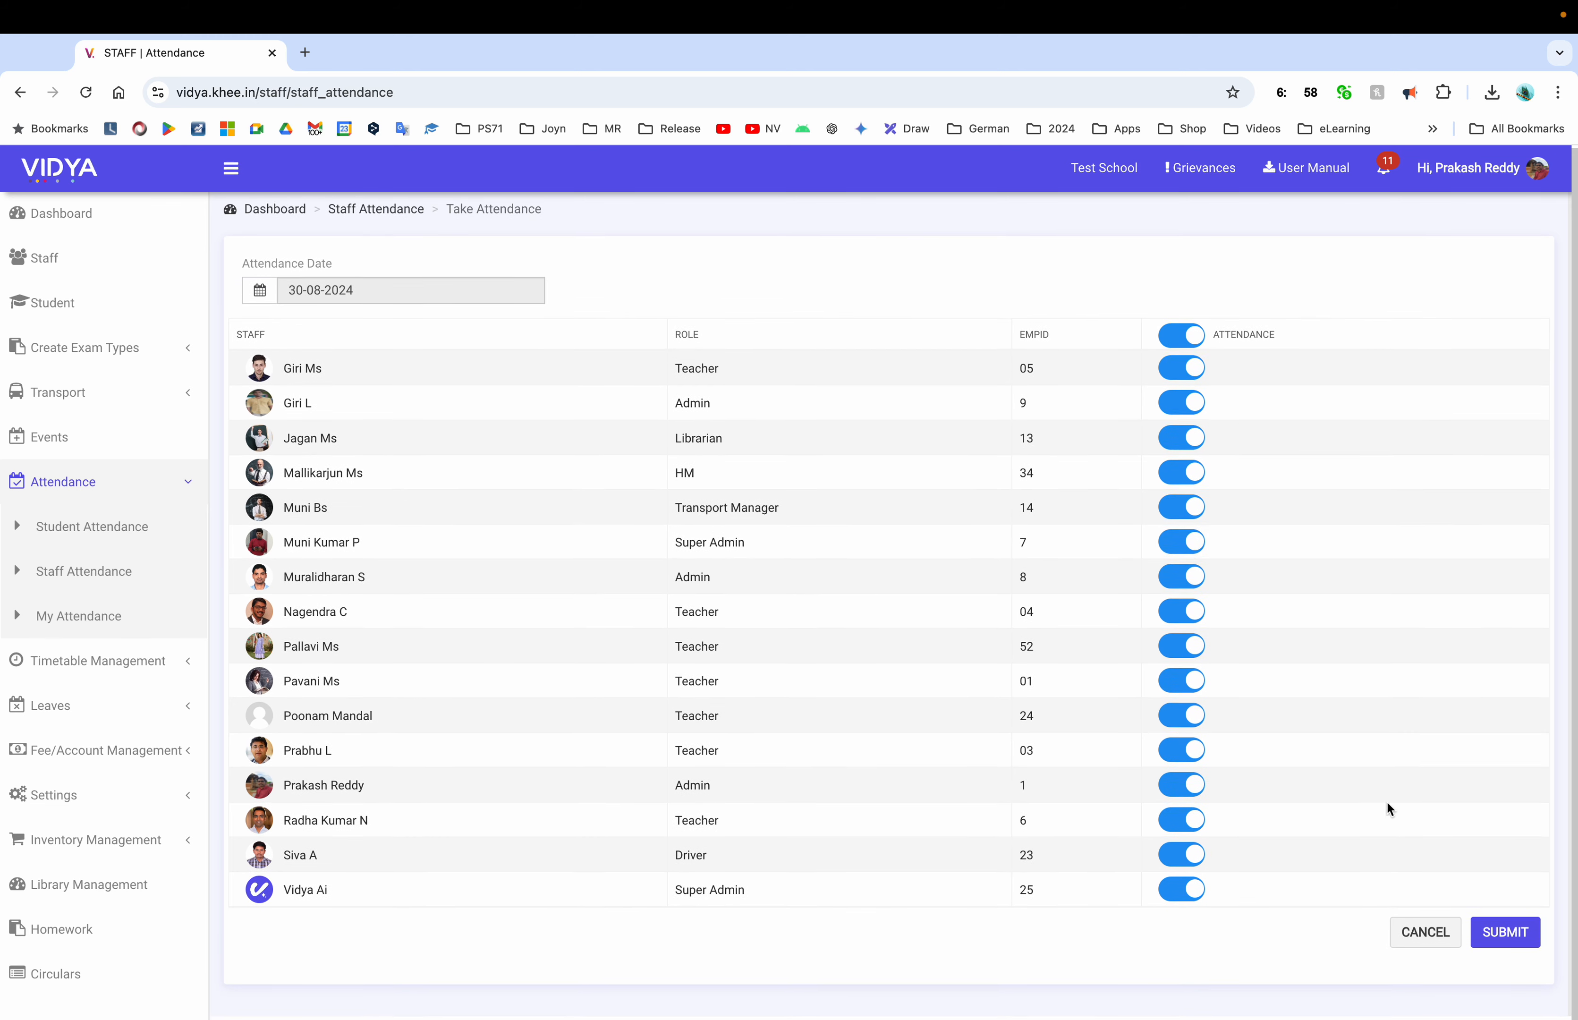
{"action": "left_click", "coordinate": [1183, 859]}
{"action": "left_click", "coordinate": [1182, 827]}
{"action": "left_click", "coordinate": [1506, 936]}
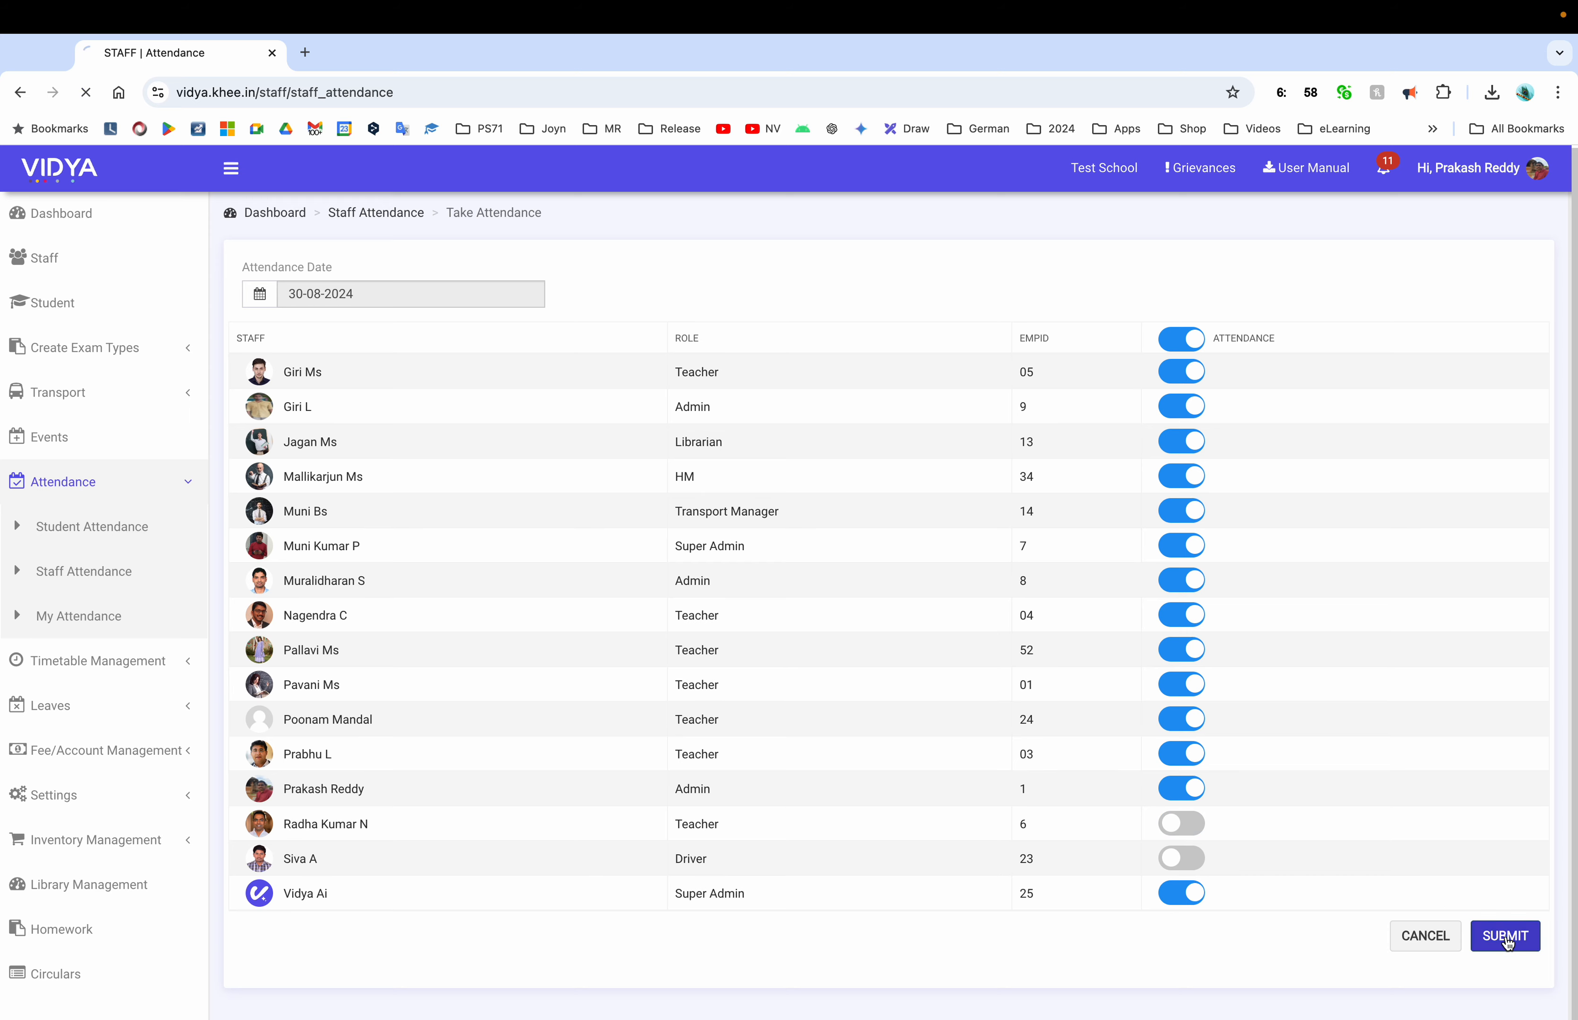
Submit 29 August staff attendance with everyone present, back on the calendar
{"action": "left_click", "coordinate": [493, 297]}
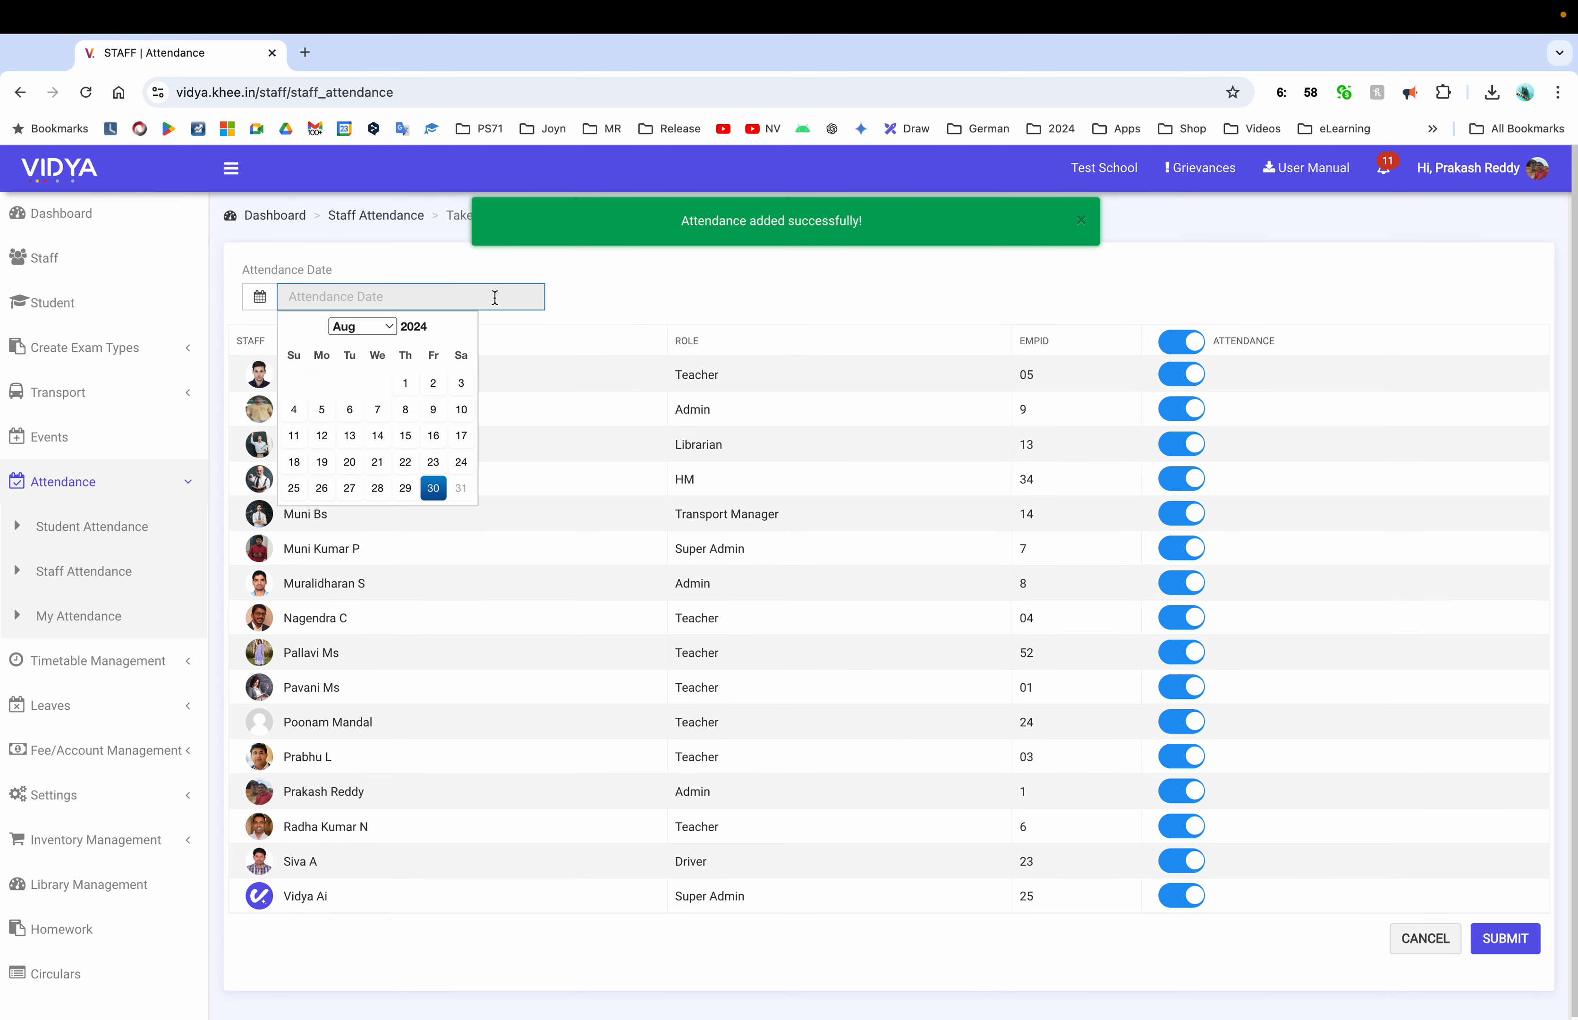
{"action": "left_click", "coordinate": [407, 491]}
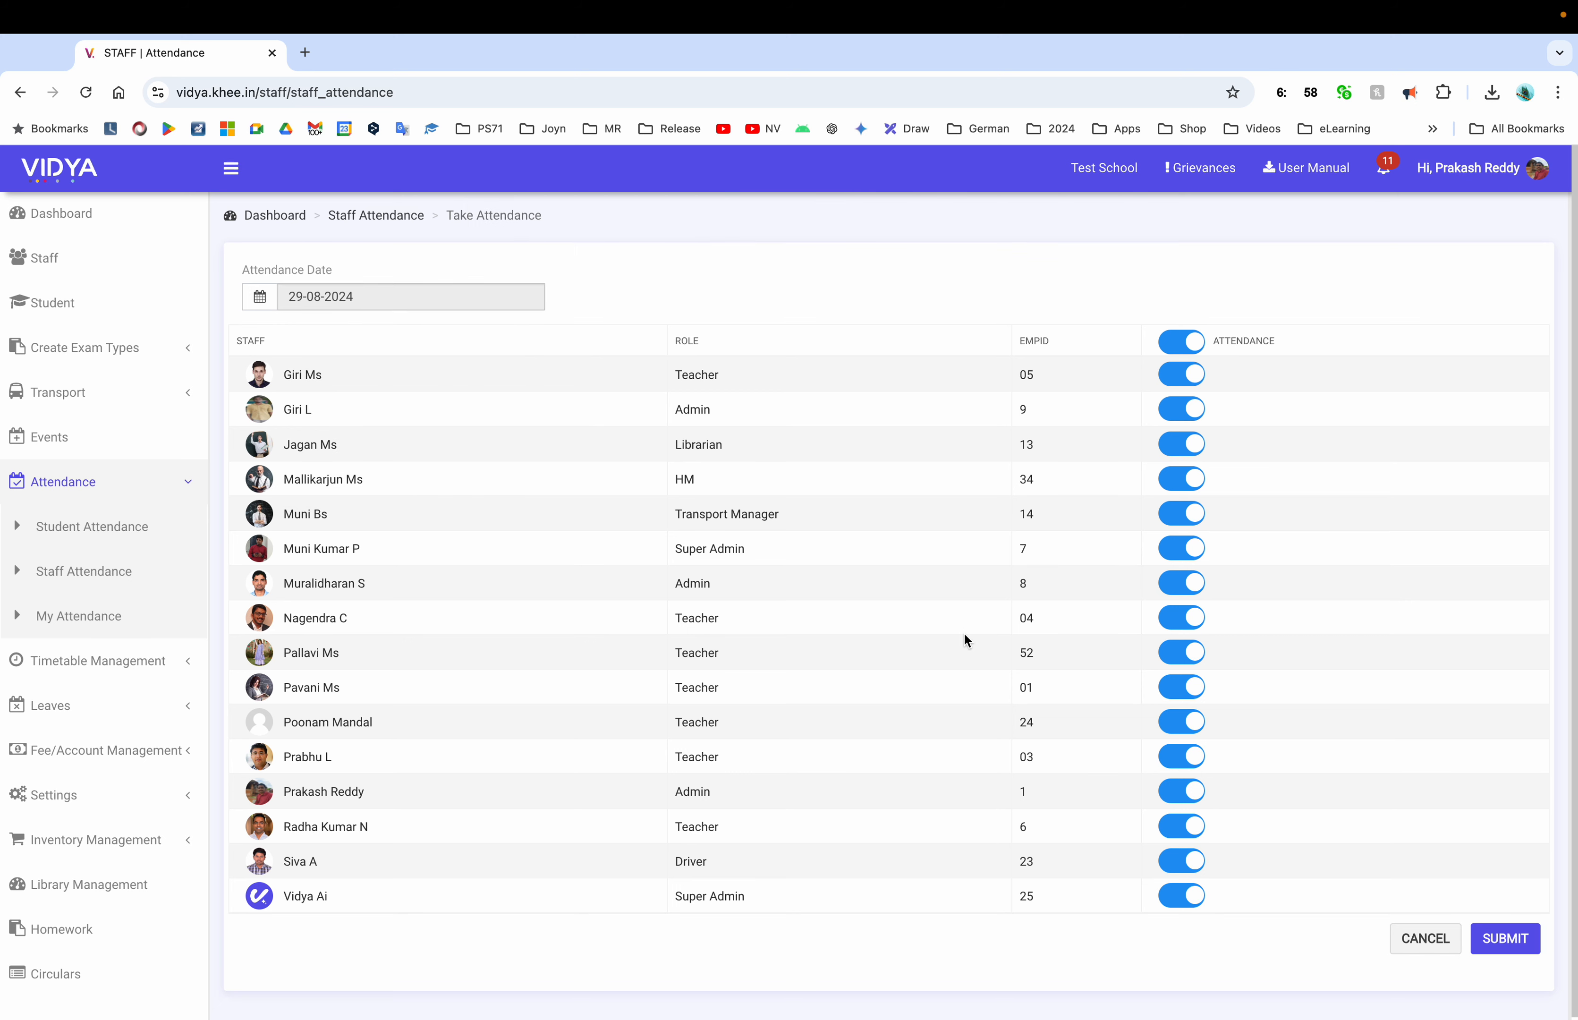
{"action": "scroll", "coordinate": [964, 631], "scroll_direction": "down", "scroll_amount": 1}
{"action": "left_click", "coordinate": [1508, 933]}
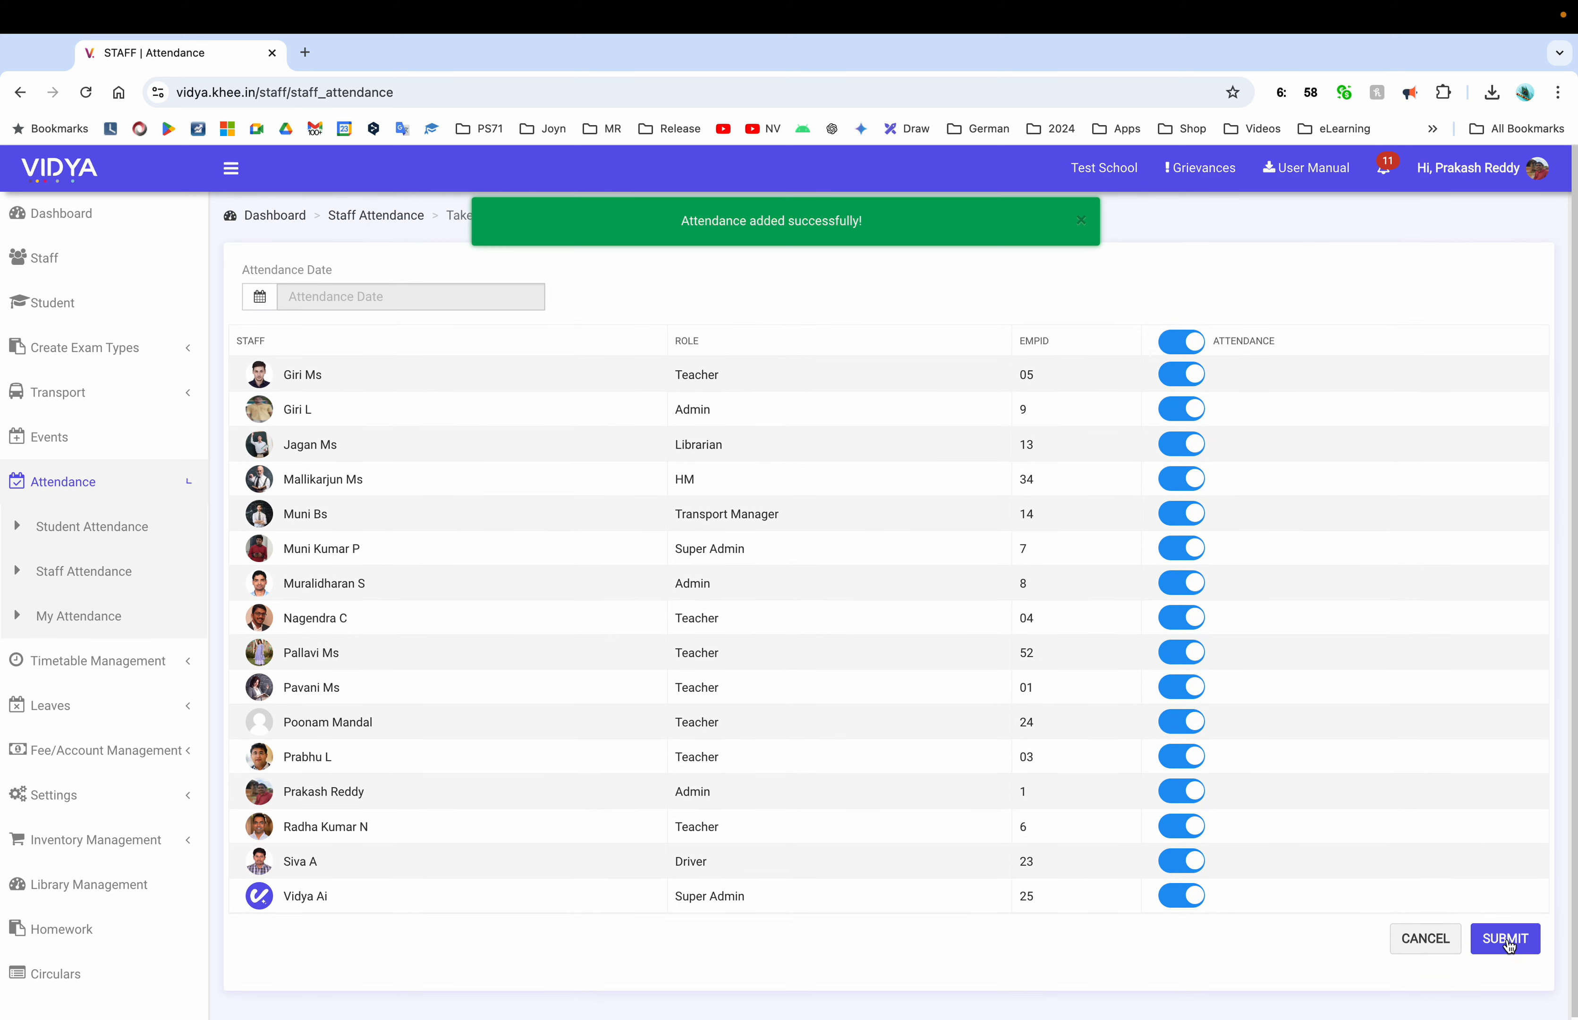
{"action": "left_click", "coordinate": [128, 573]}
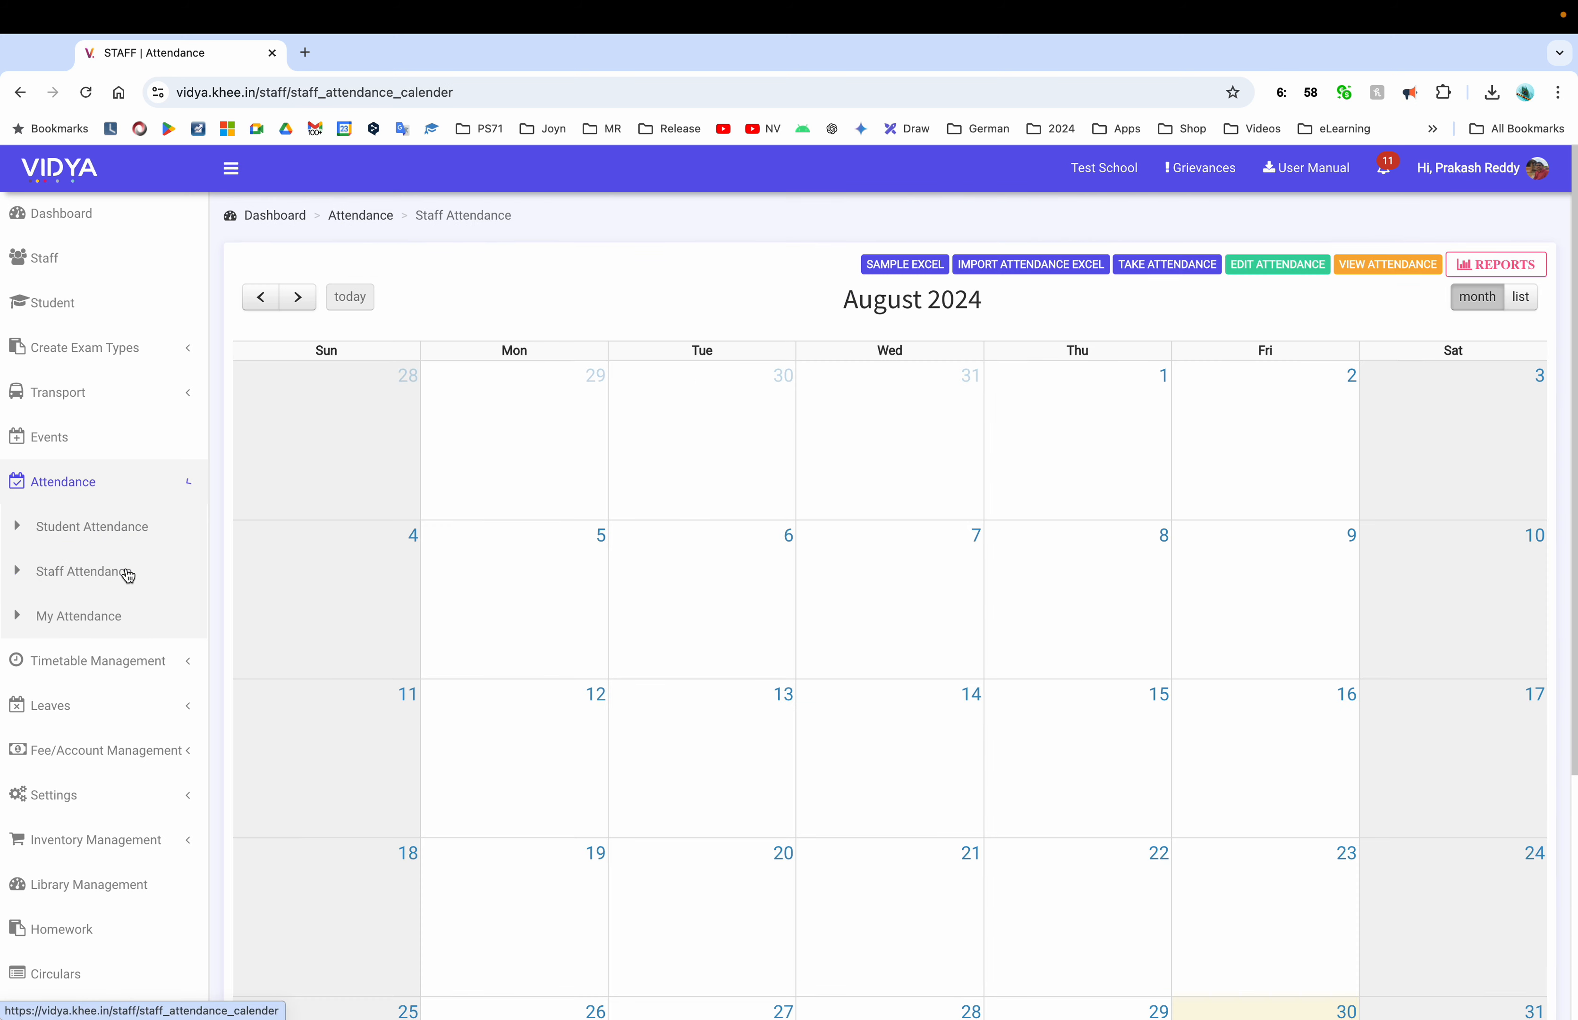
{"action": "left_click", "coordinate": [1388, 263]}
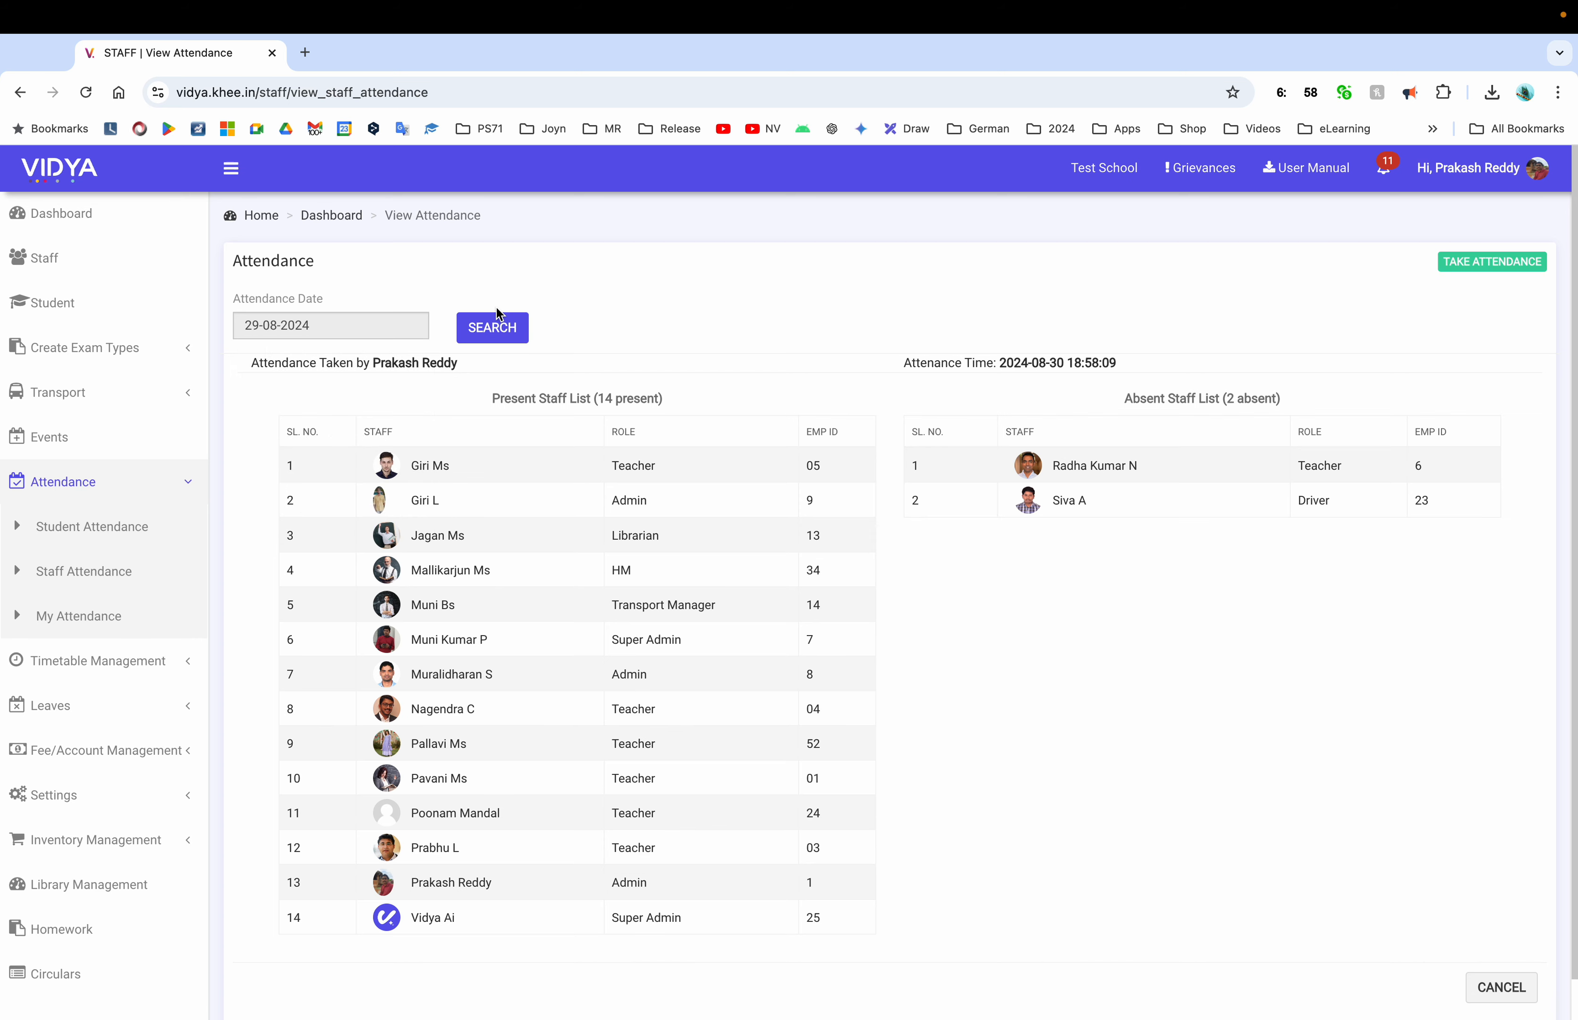
{"action": "left_click", "coordinate": [496, 325]}
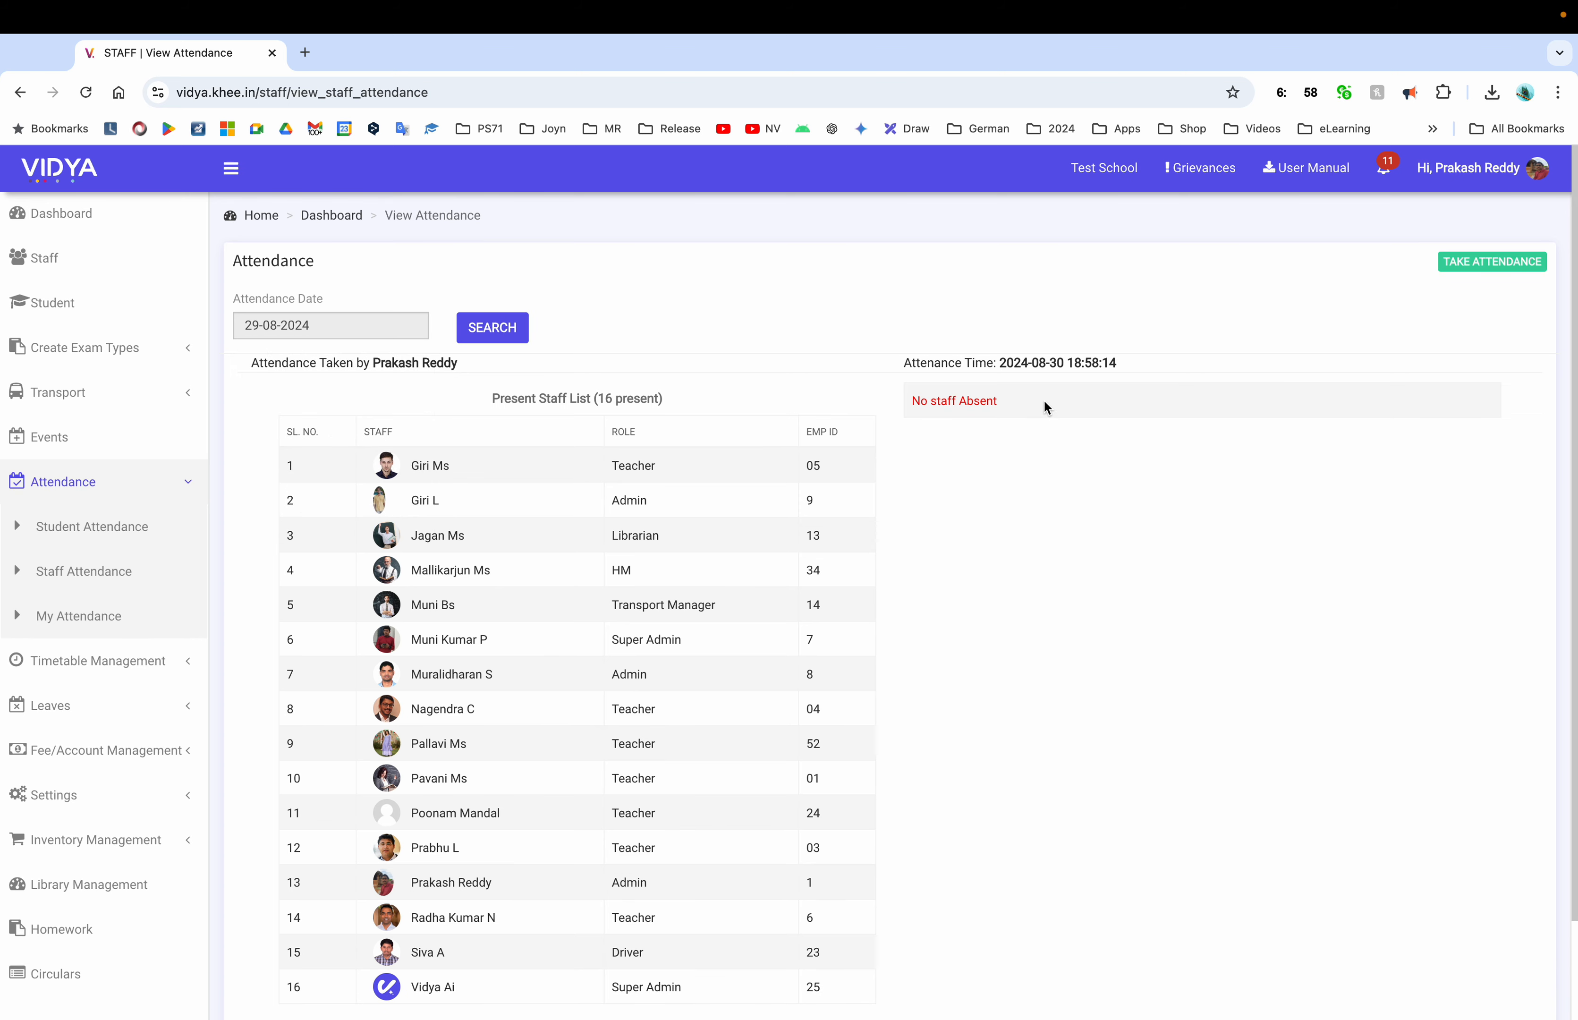
{"action": "scroll", "coordinate": [626, 676], "scroll_direction": "down", "scroll_amount": 3}
{"action": "scroll", "coordinate": [626, 677], "scroll_direction": "up", "scroll_amount": 3}
{"action": "scroll", "coordinate": [1432, 557], "scroll_direction": "down", "scroll_amount": 2}
{"action": "left_click", "coordinate": [1494, 947]}
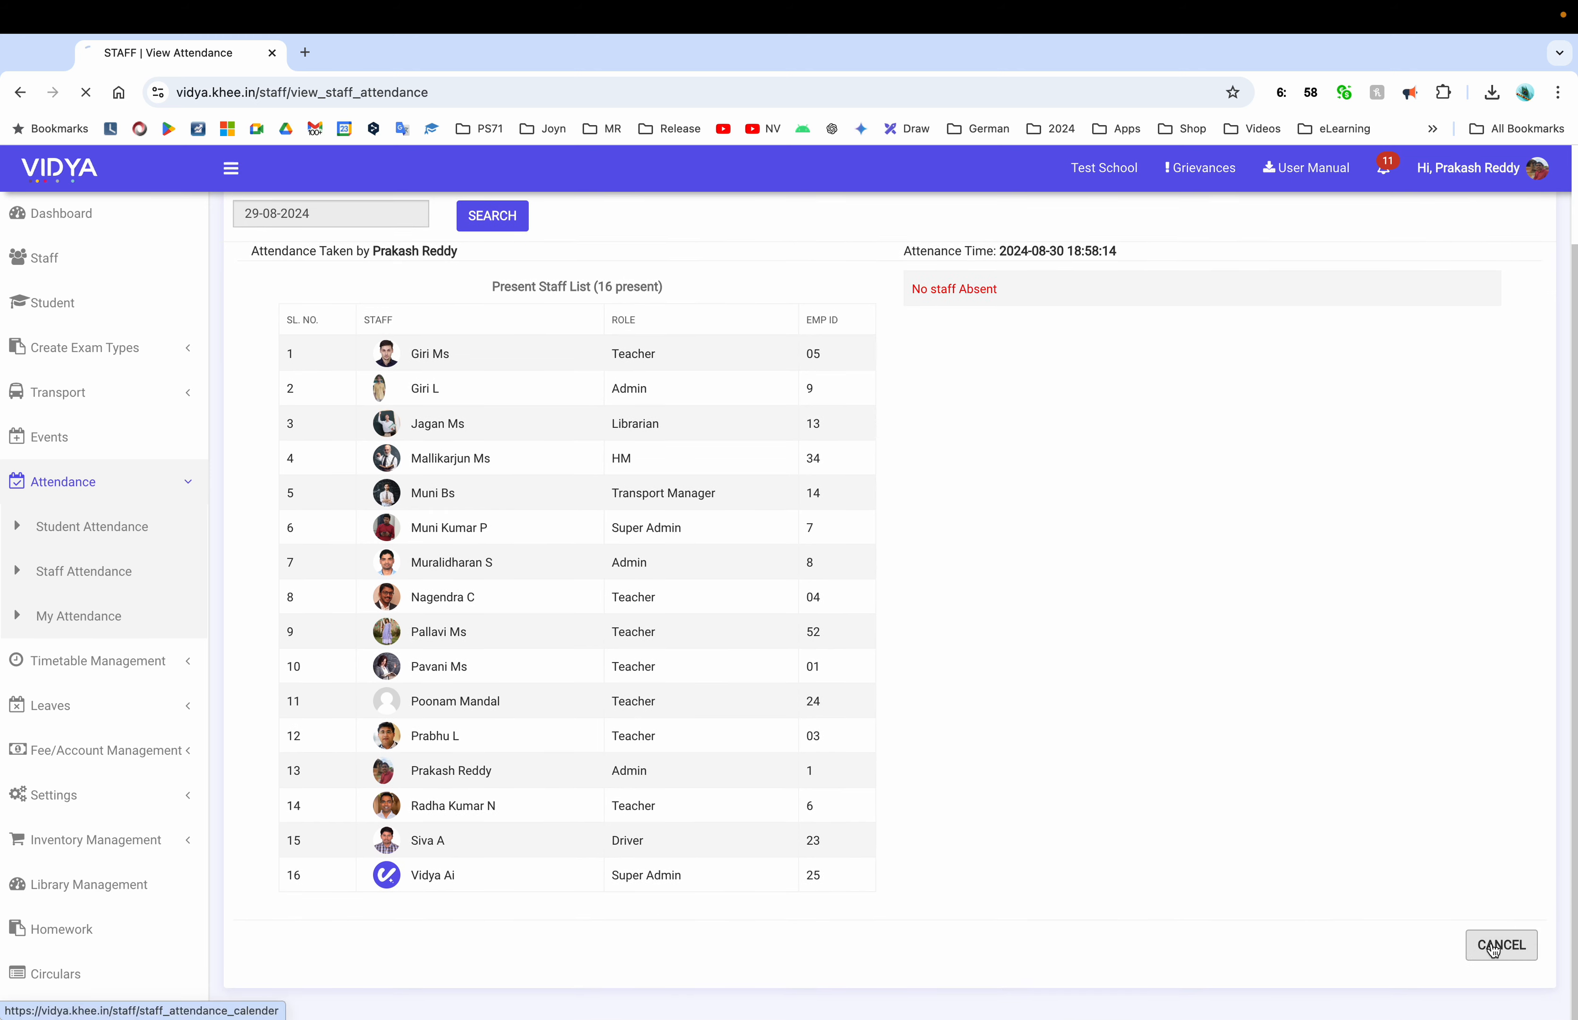
{"action": "left_click", "coordinate": [1481, 262]}
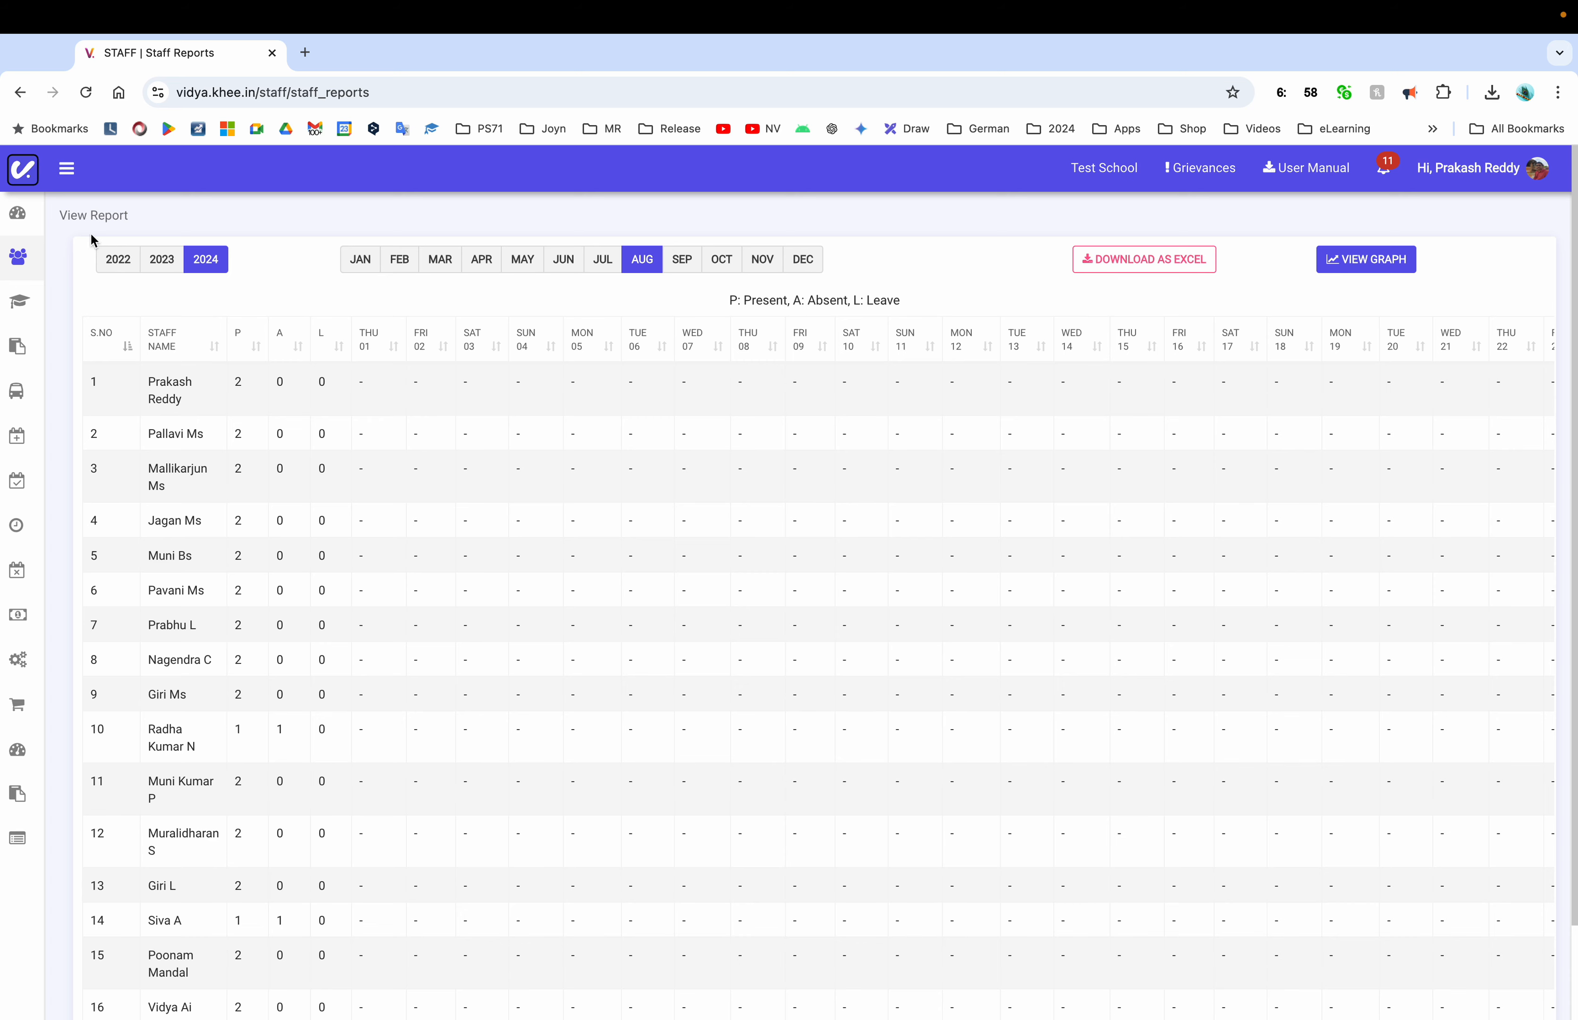
{"action": "left_click", "coordinate": [21, 93]}
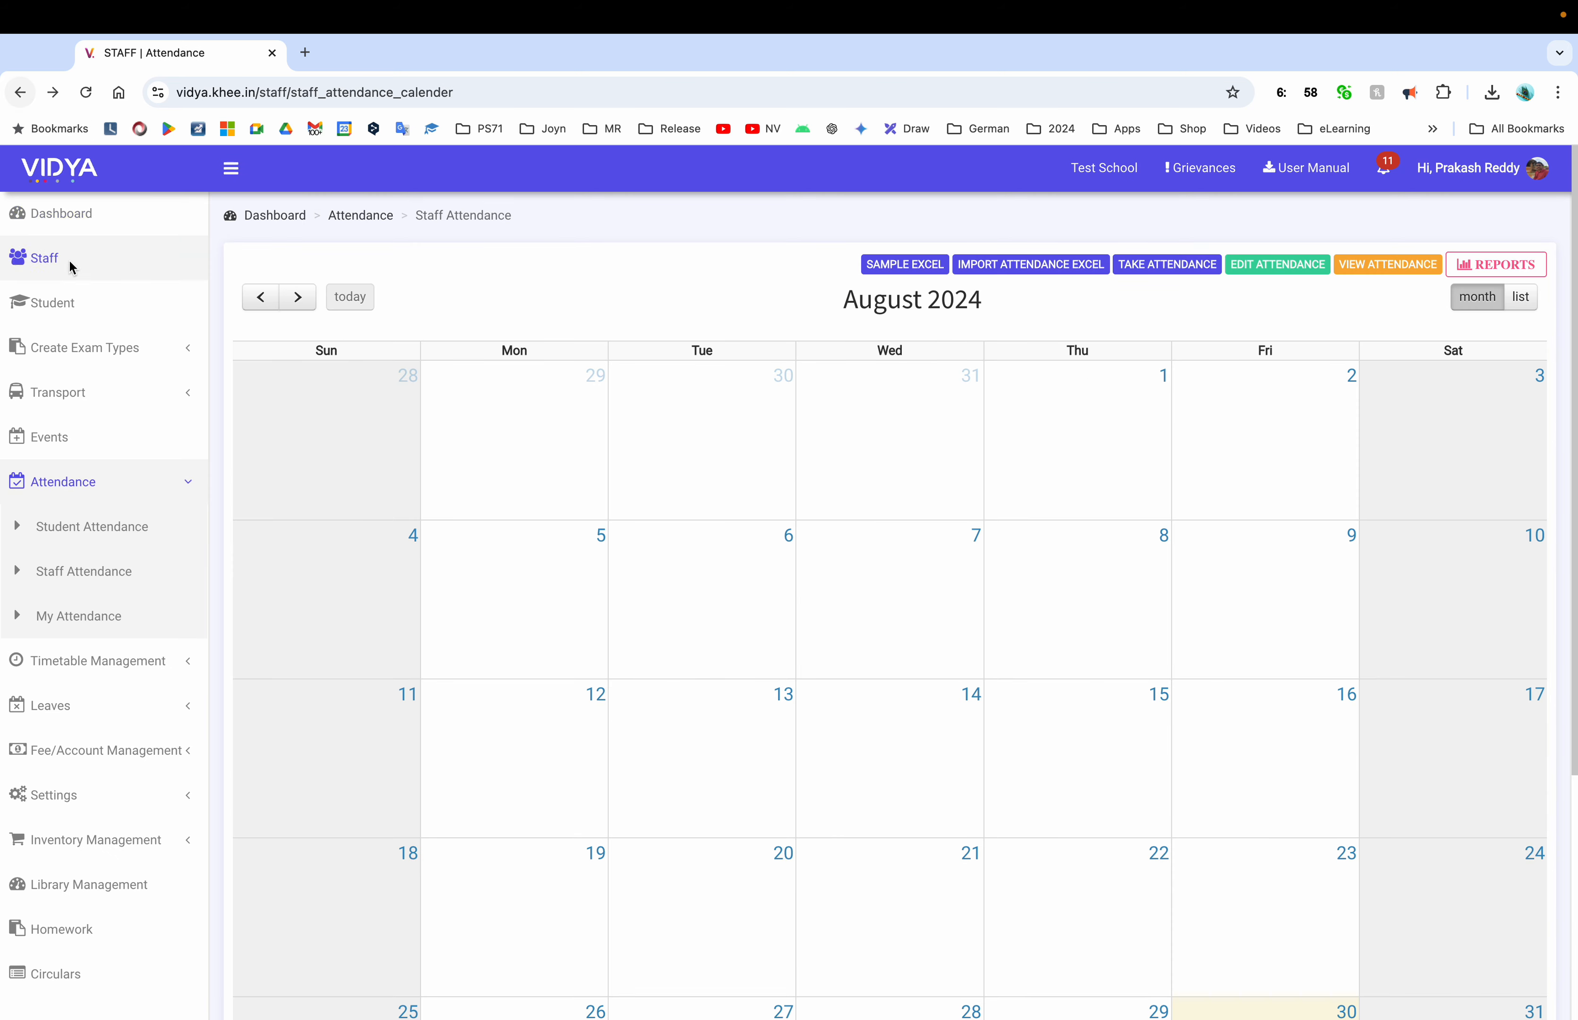
Review my attendance calendar, then start a new staff attendance entry
{"action": "left_click", "coordinate": [91, 611]}
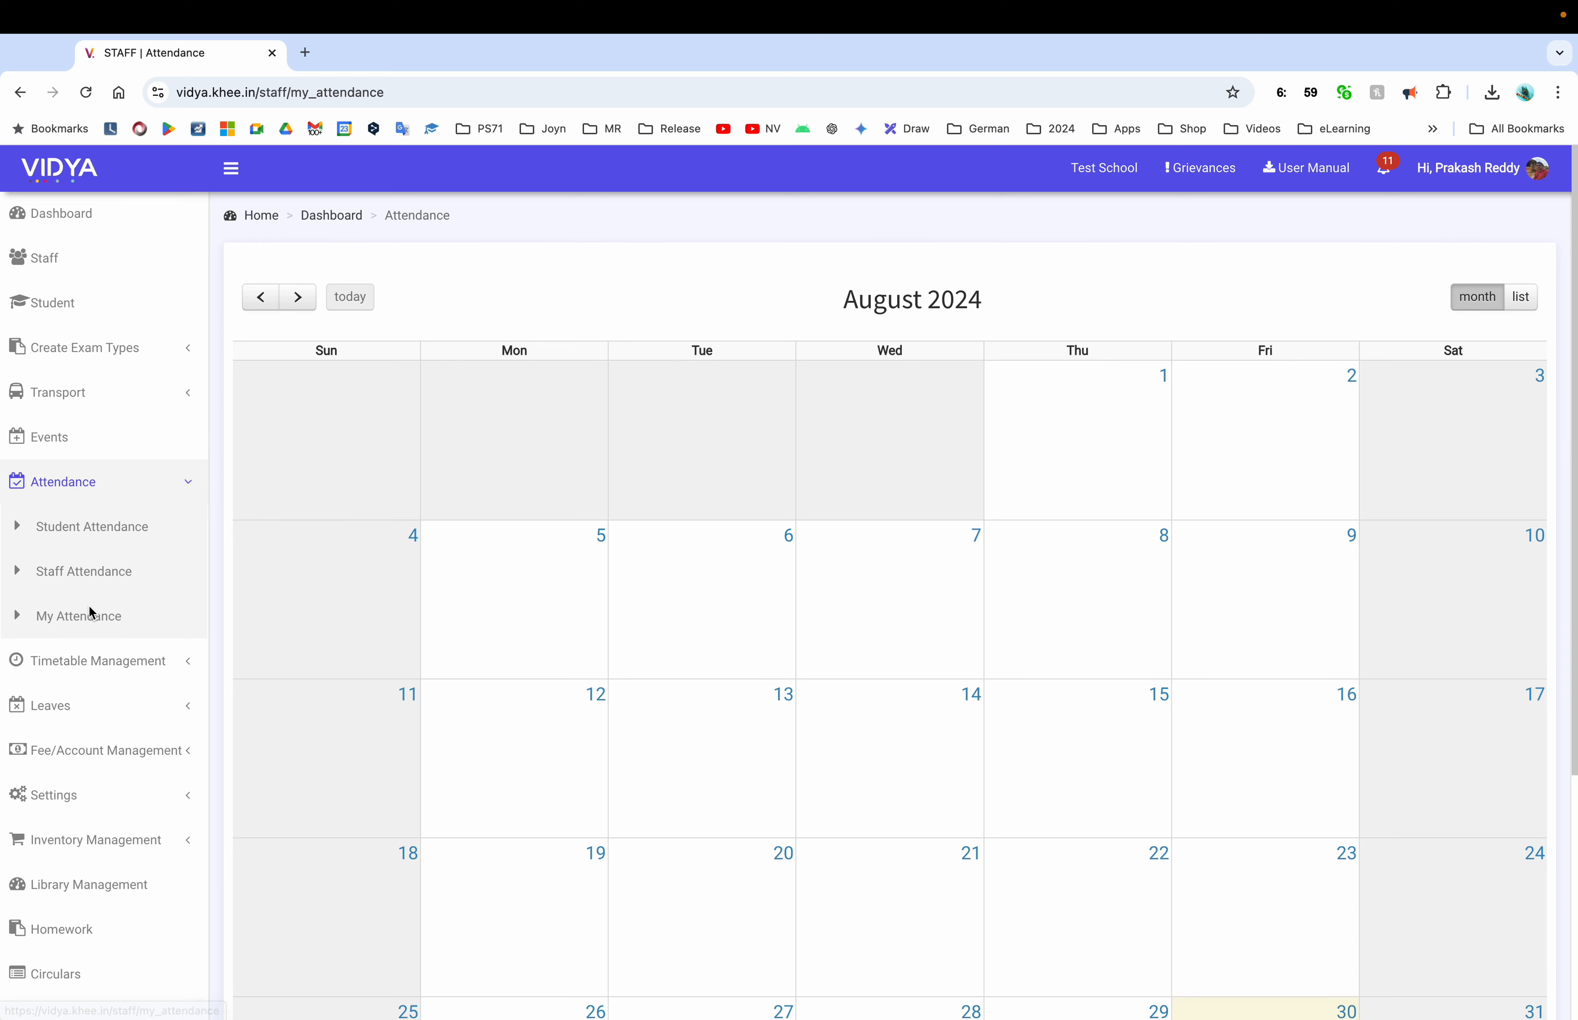
{"action": "scroll", "coordinate": [800, 682], "scroll_direction": "down", "scroll_amount": 4}
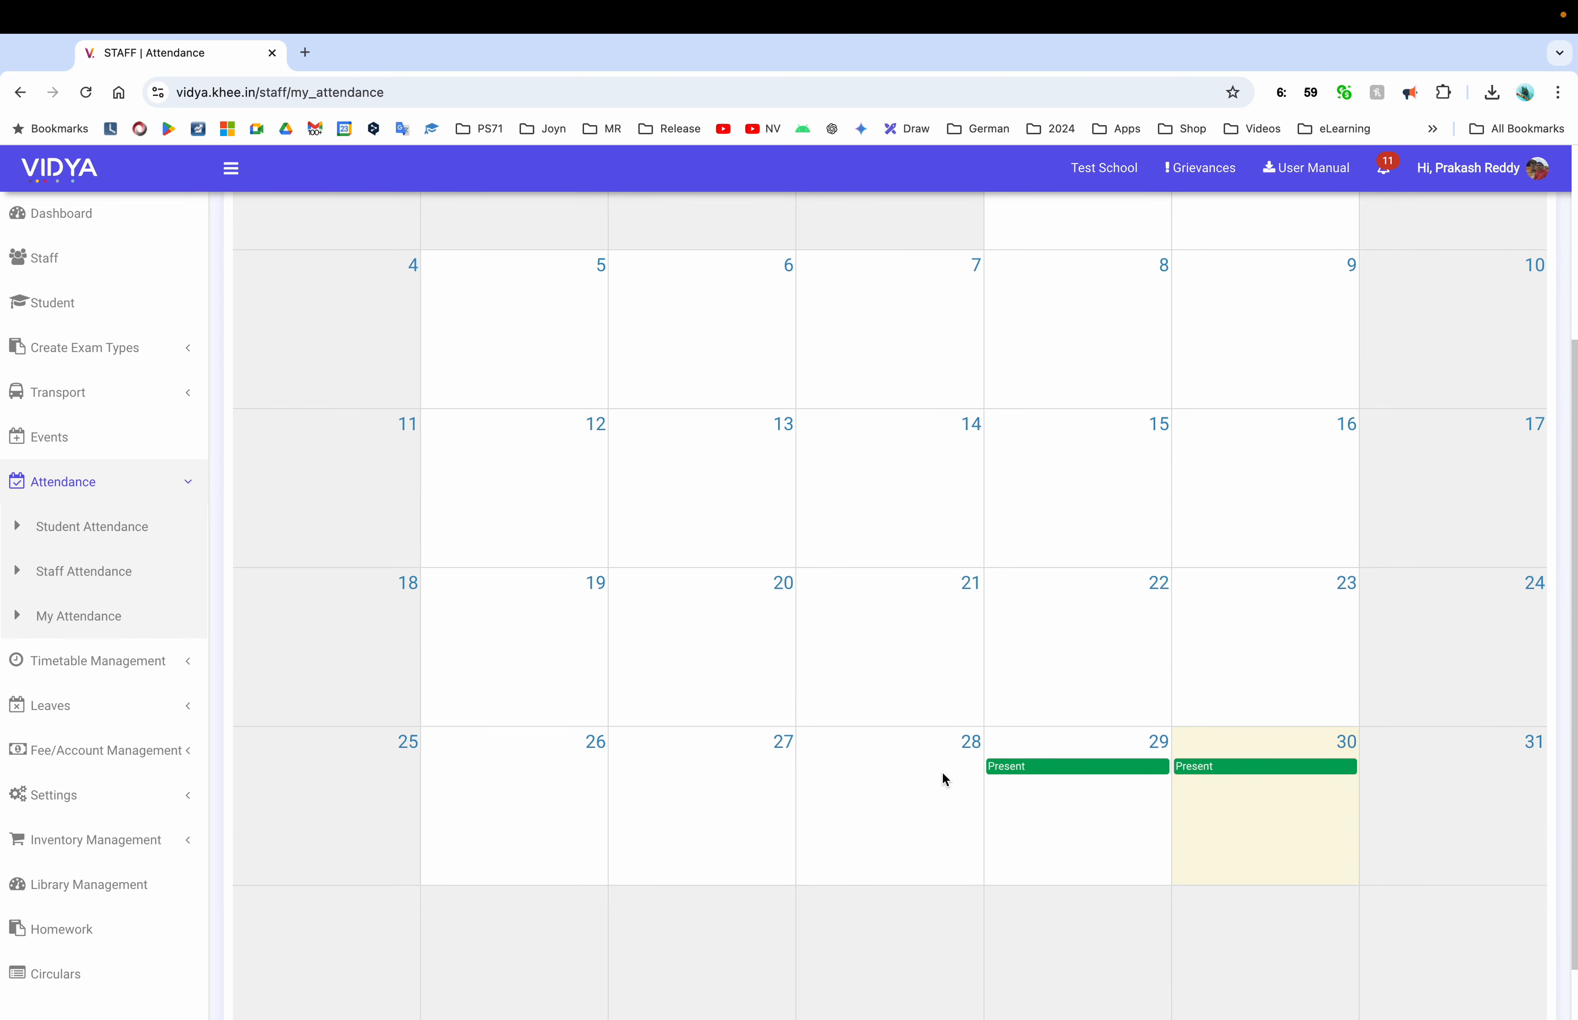
{"action": "scroll", "coordinate": [944, 774], "scroll_direction": "up", "scroll_amount": 4}
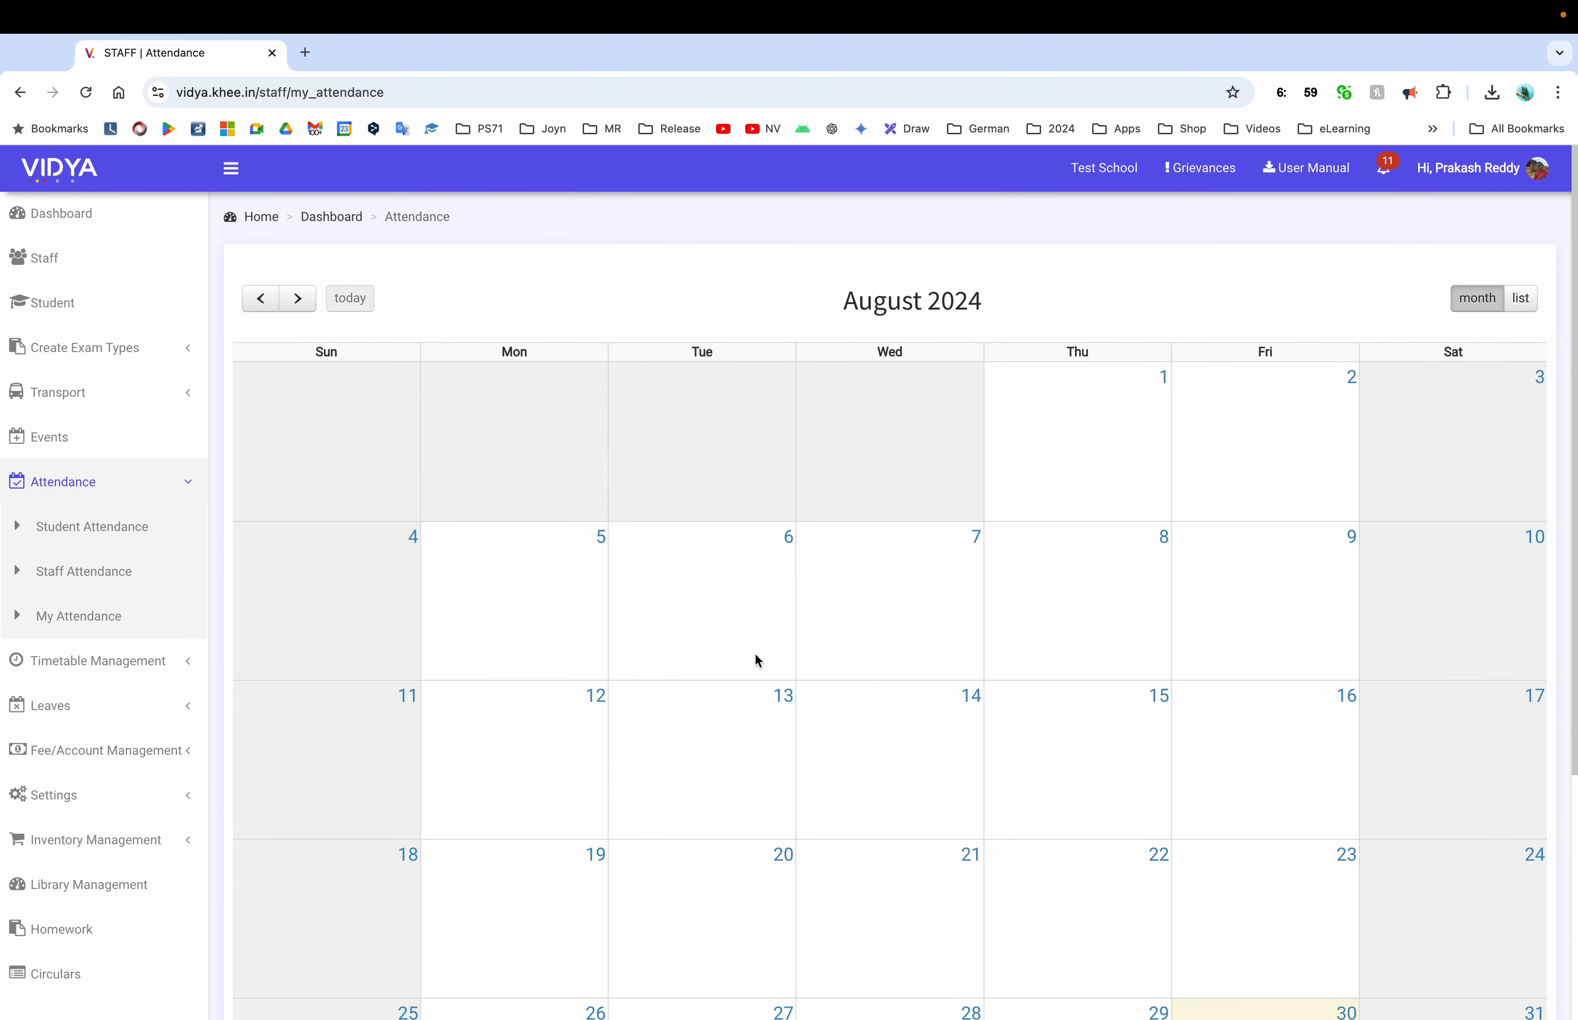
{"action": "left_click", "coordinate": [94, 573]}
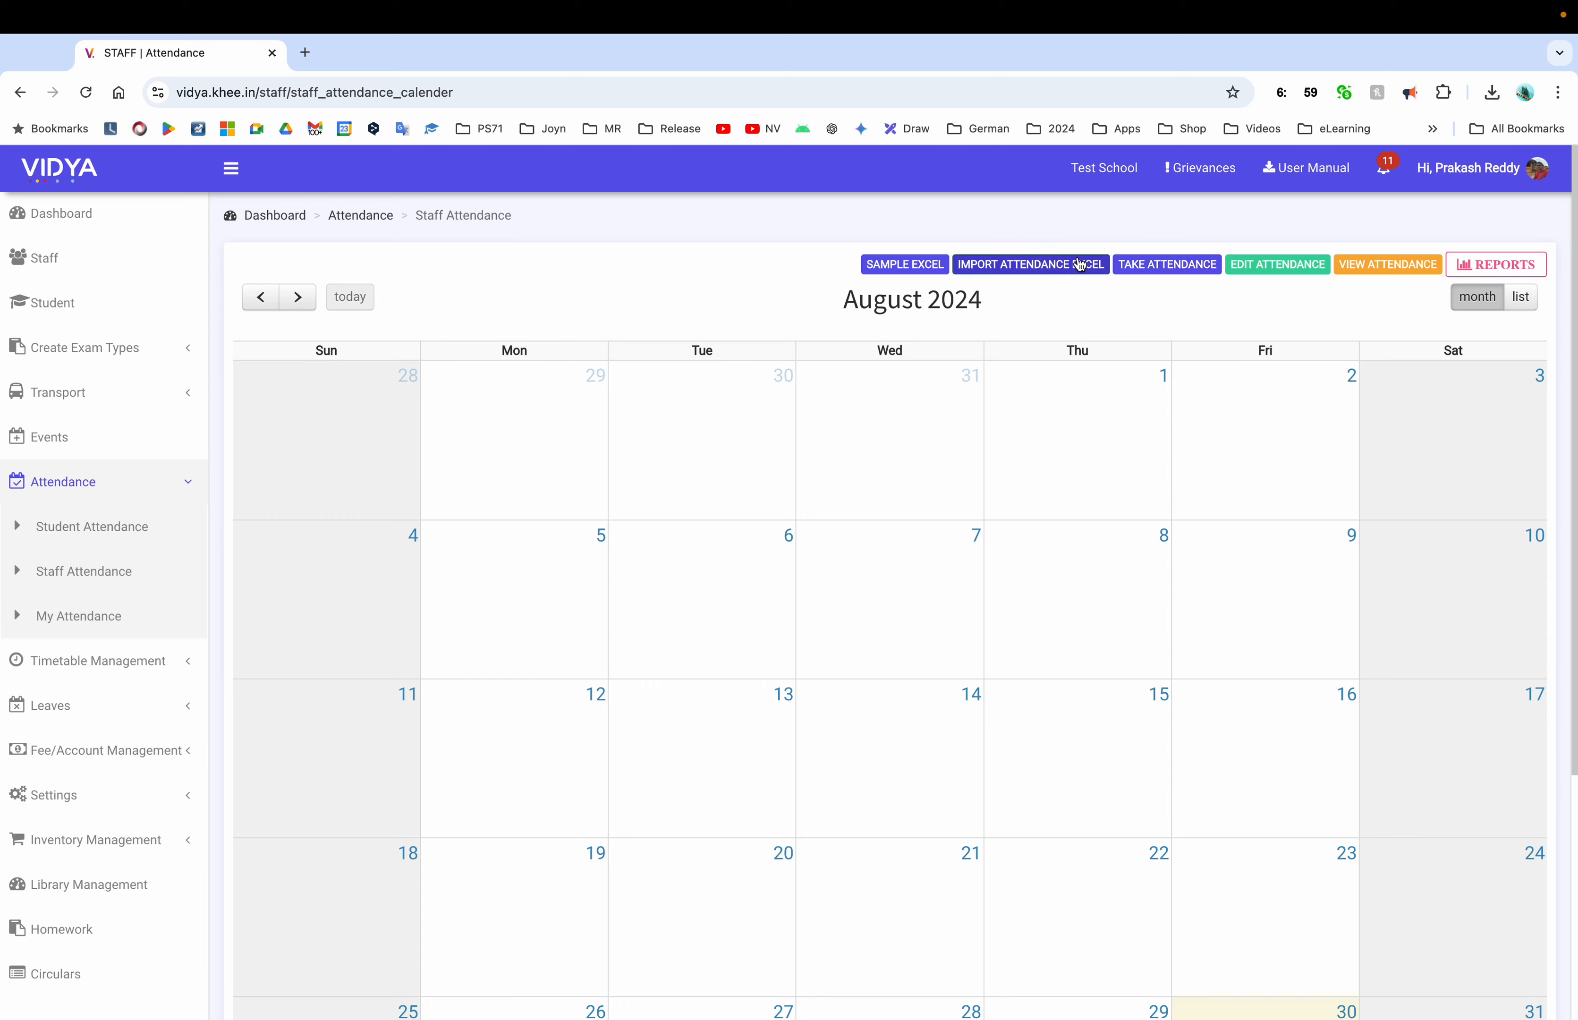
{"action": "left_click", "coordinate": [1167, 264]}
Submit 28 August 2024 attendance with one staff member absent and verify it
{"action": "left_click", "coordinate": [441, 292]}
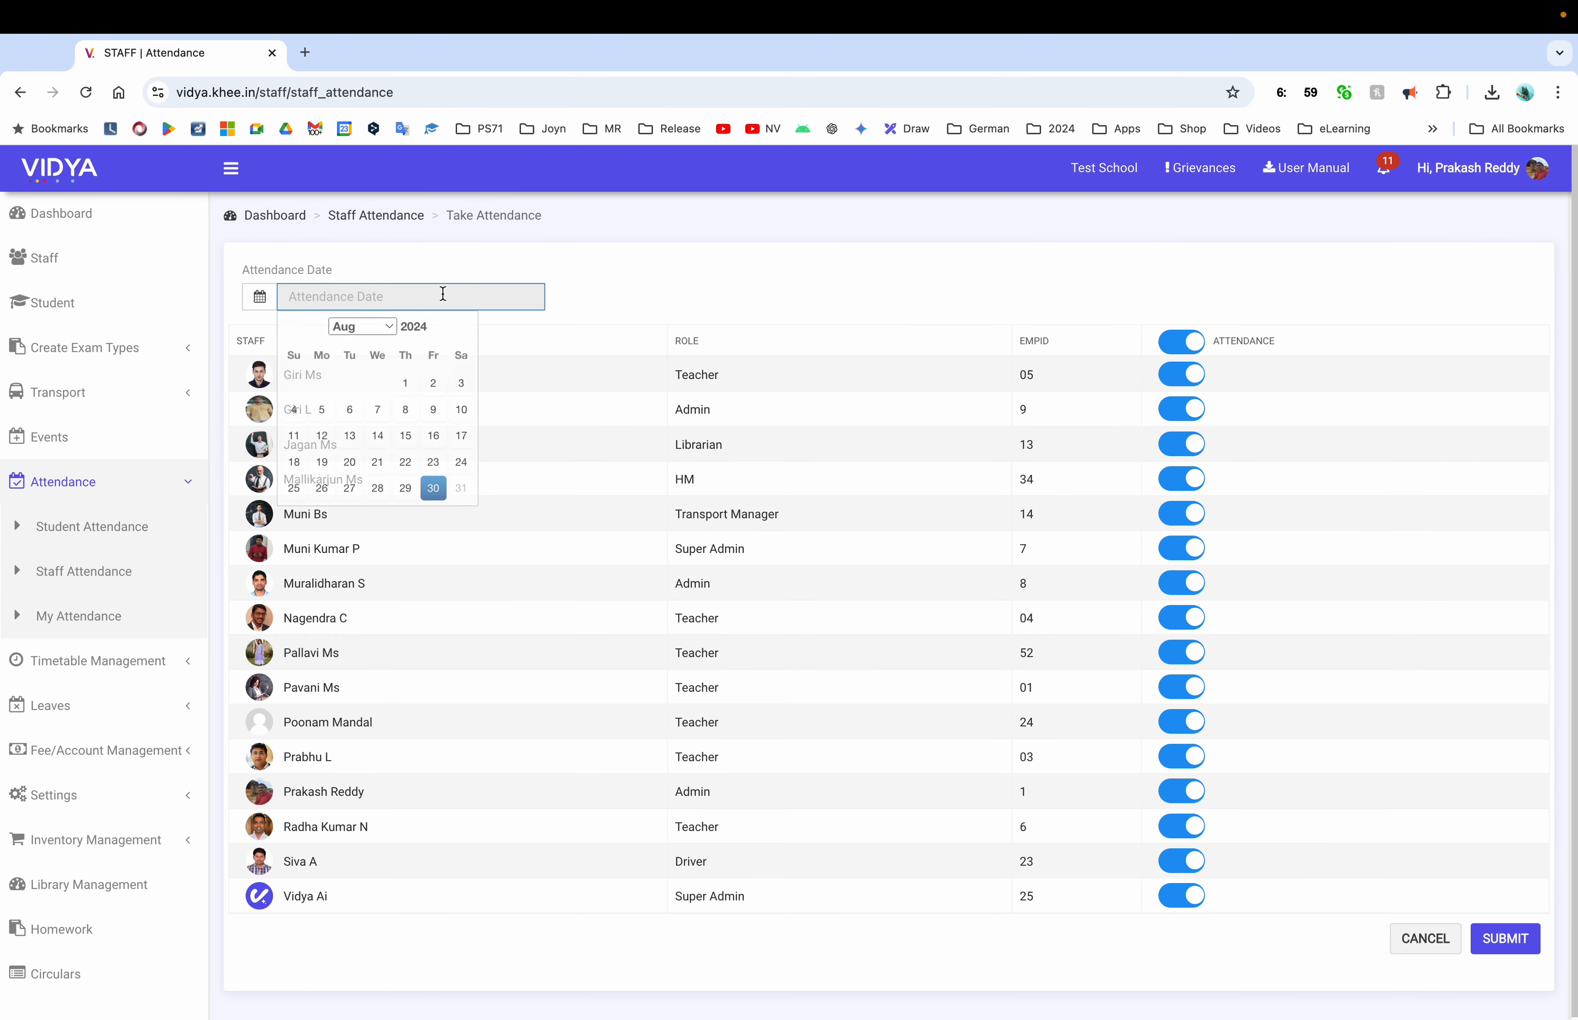
{"action": "left_click", "coordinate": [379, 492]}
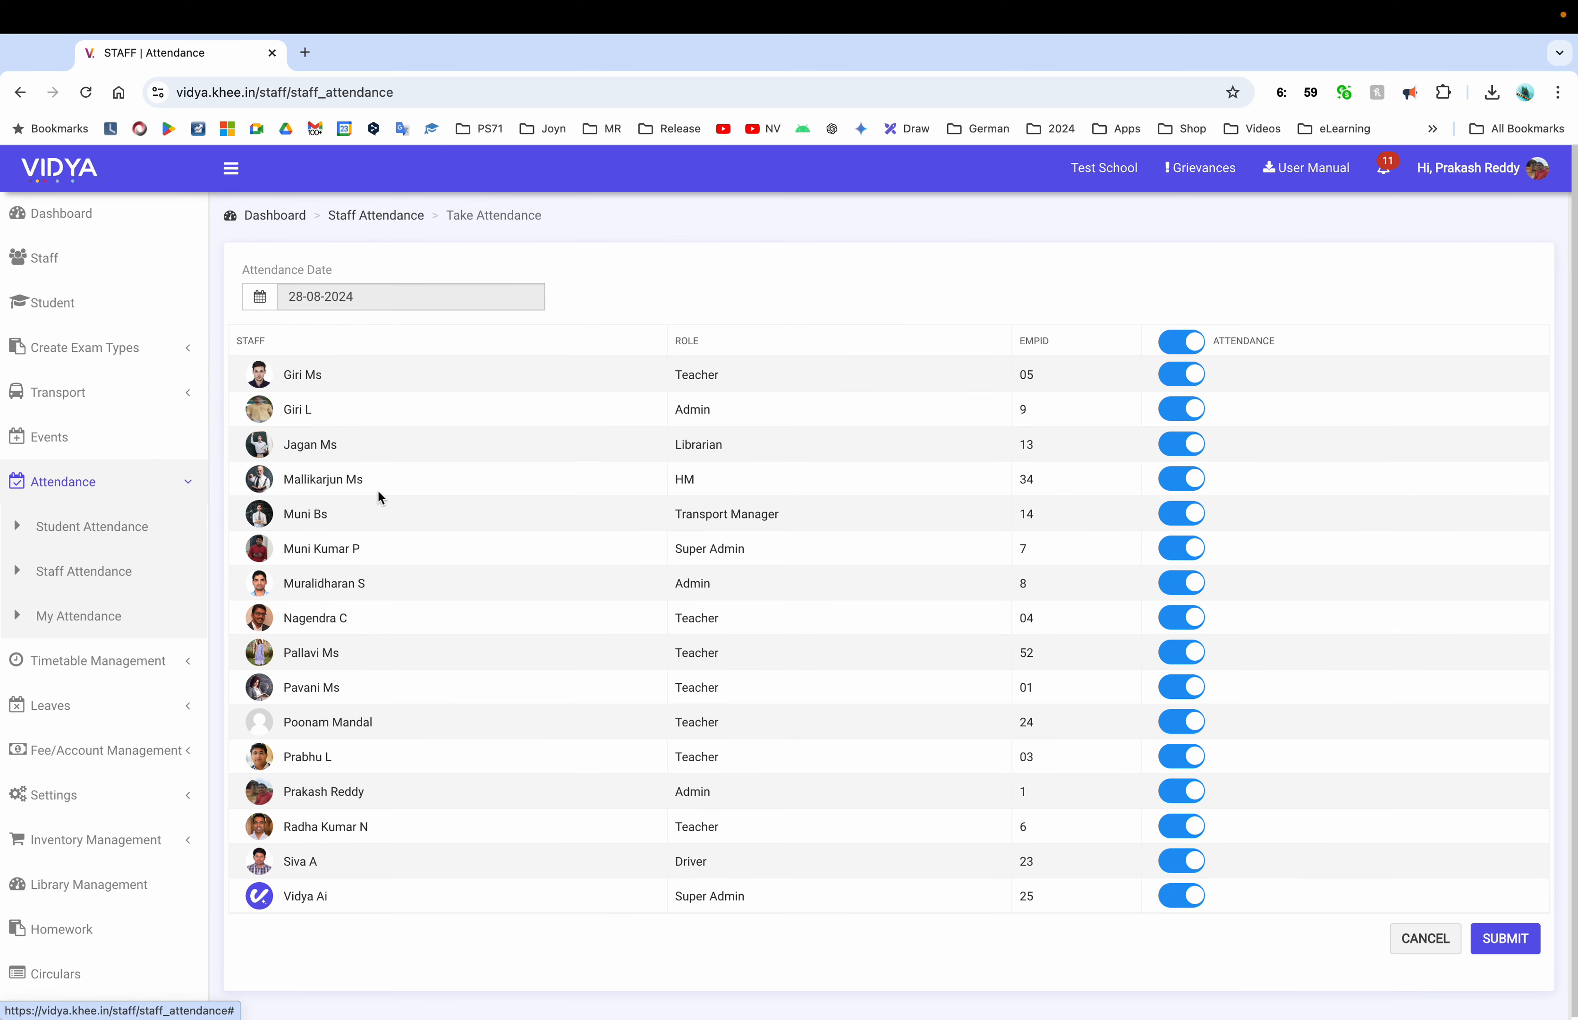
{"action": "left_click", "coordinate": [1181, 791]}
{"action": "left_click", "coordinate": [1505, 938]}
{"action": "left_click", "coordinate": [78, 616]}
{"action": "scroll", "coordinate": [689, 755], "scroll_direction": "down", "scroll_amount": 5}
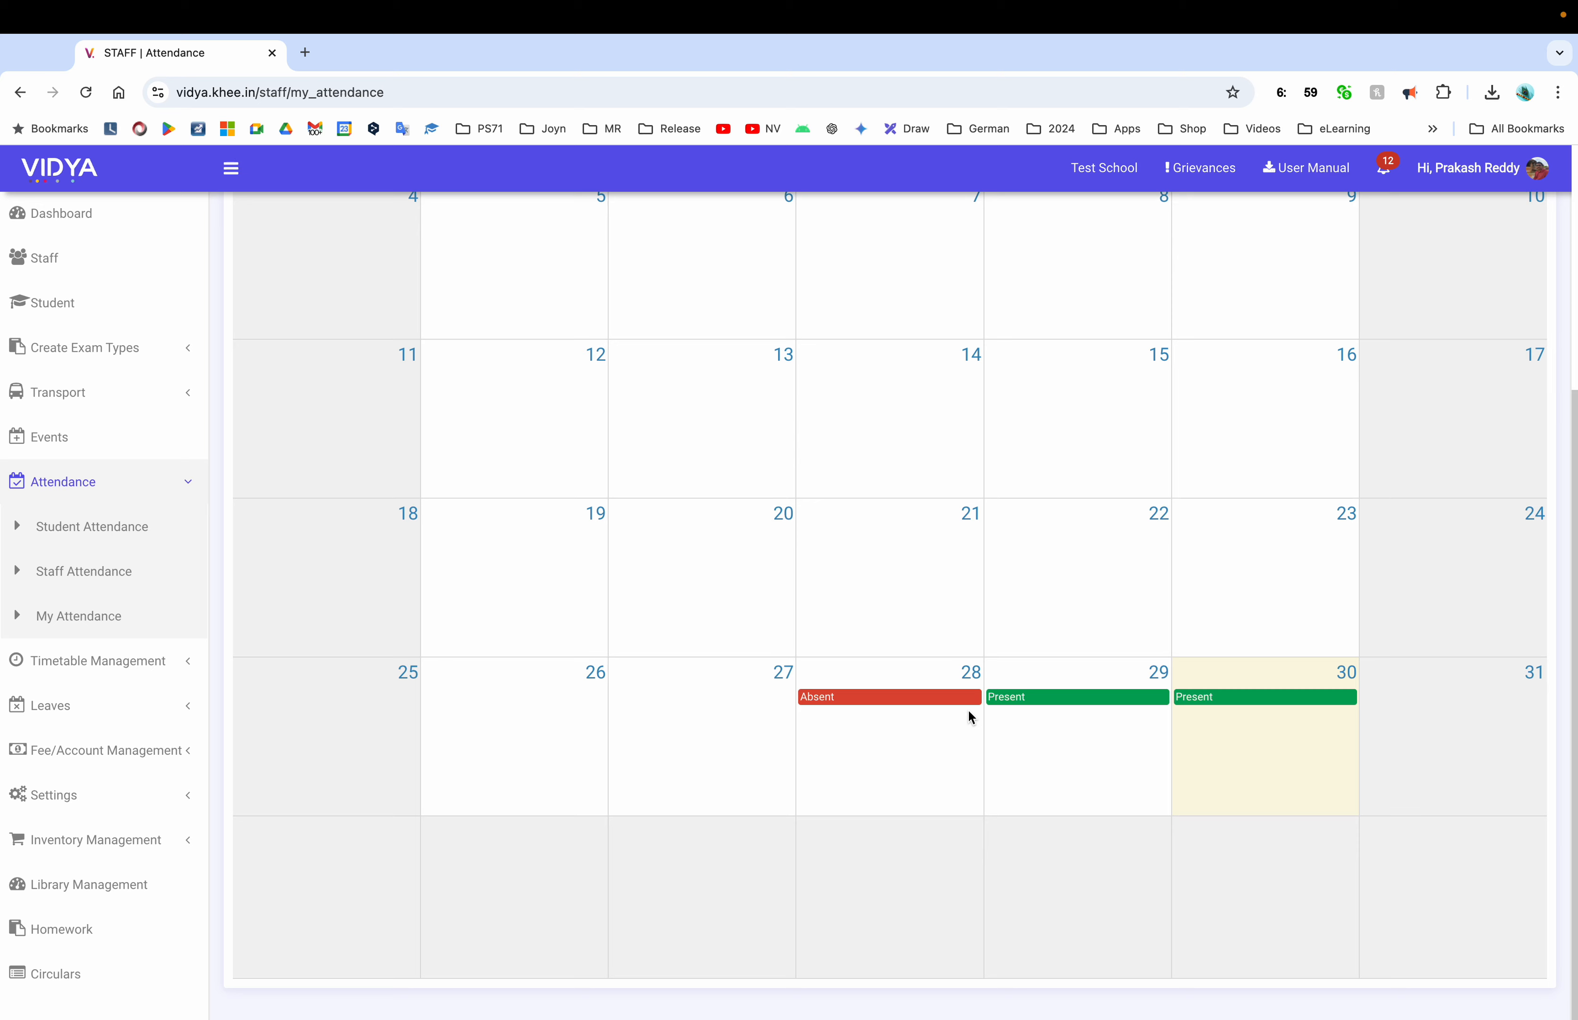
Go to Leaves > Staff Leaves and open My Leaves
{"action": "left_click", "coordinate": [130, 660]}
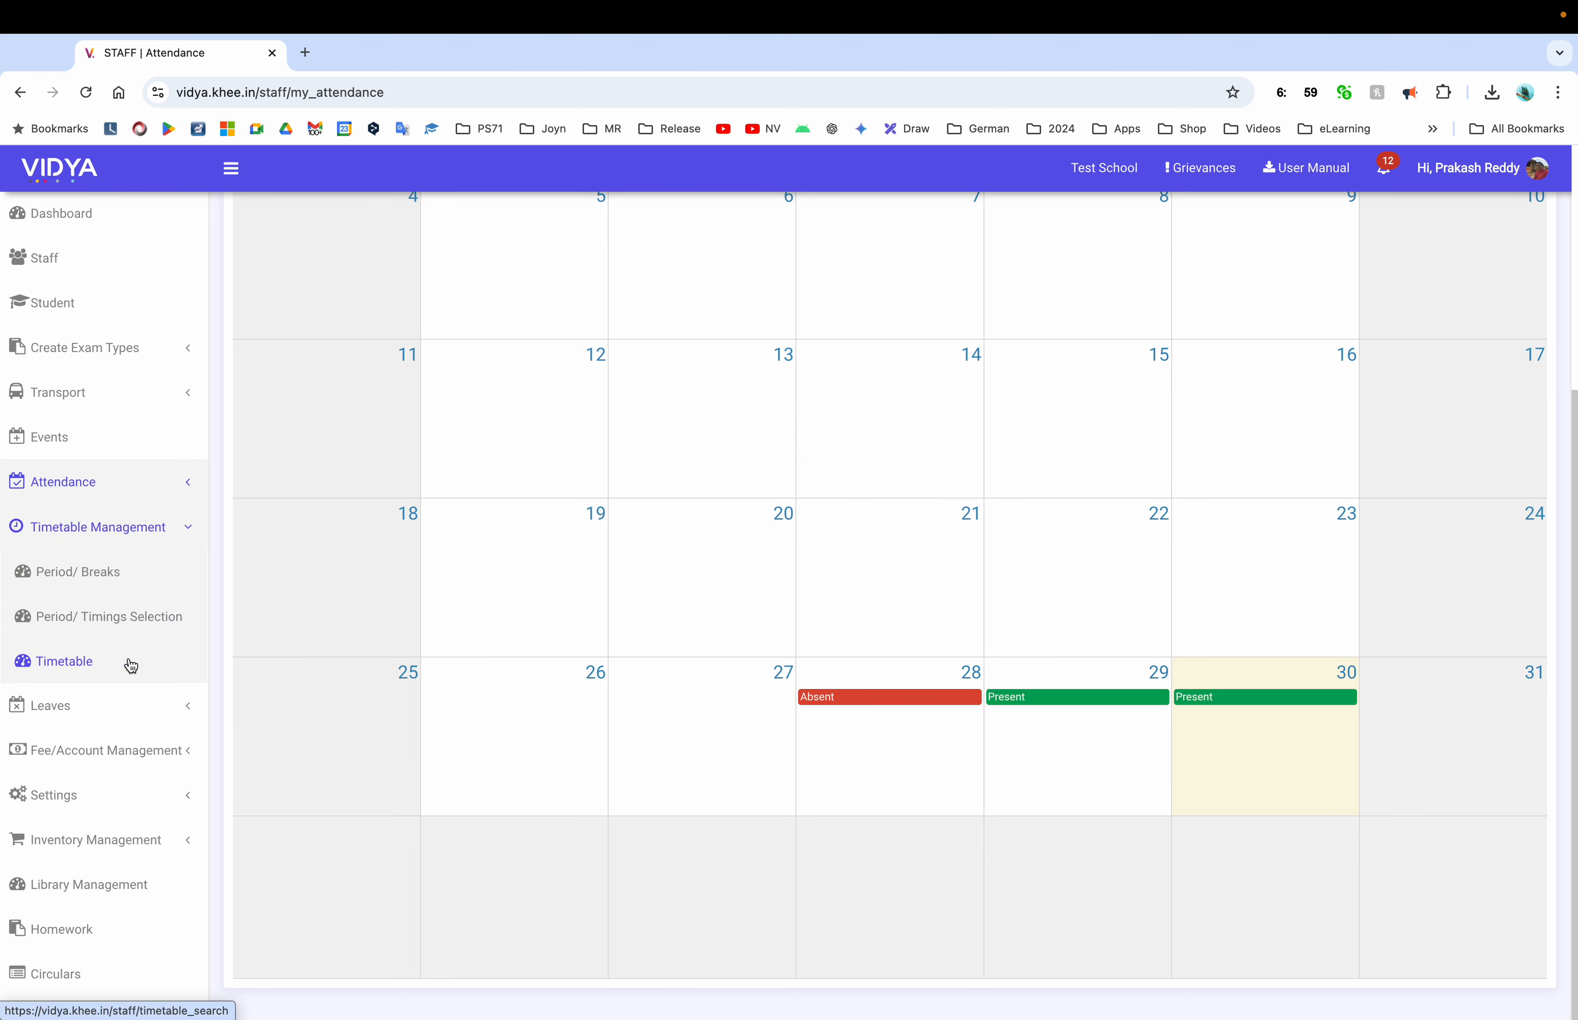
{"action": "left_click", "coordinate": [102, 703]}
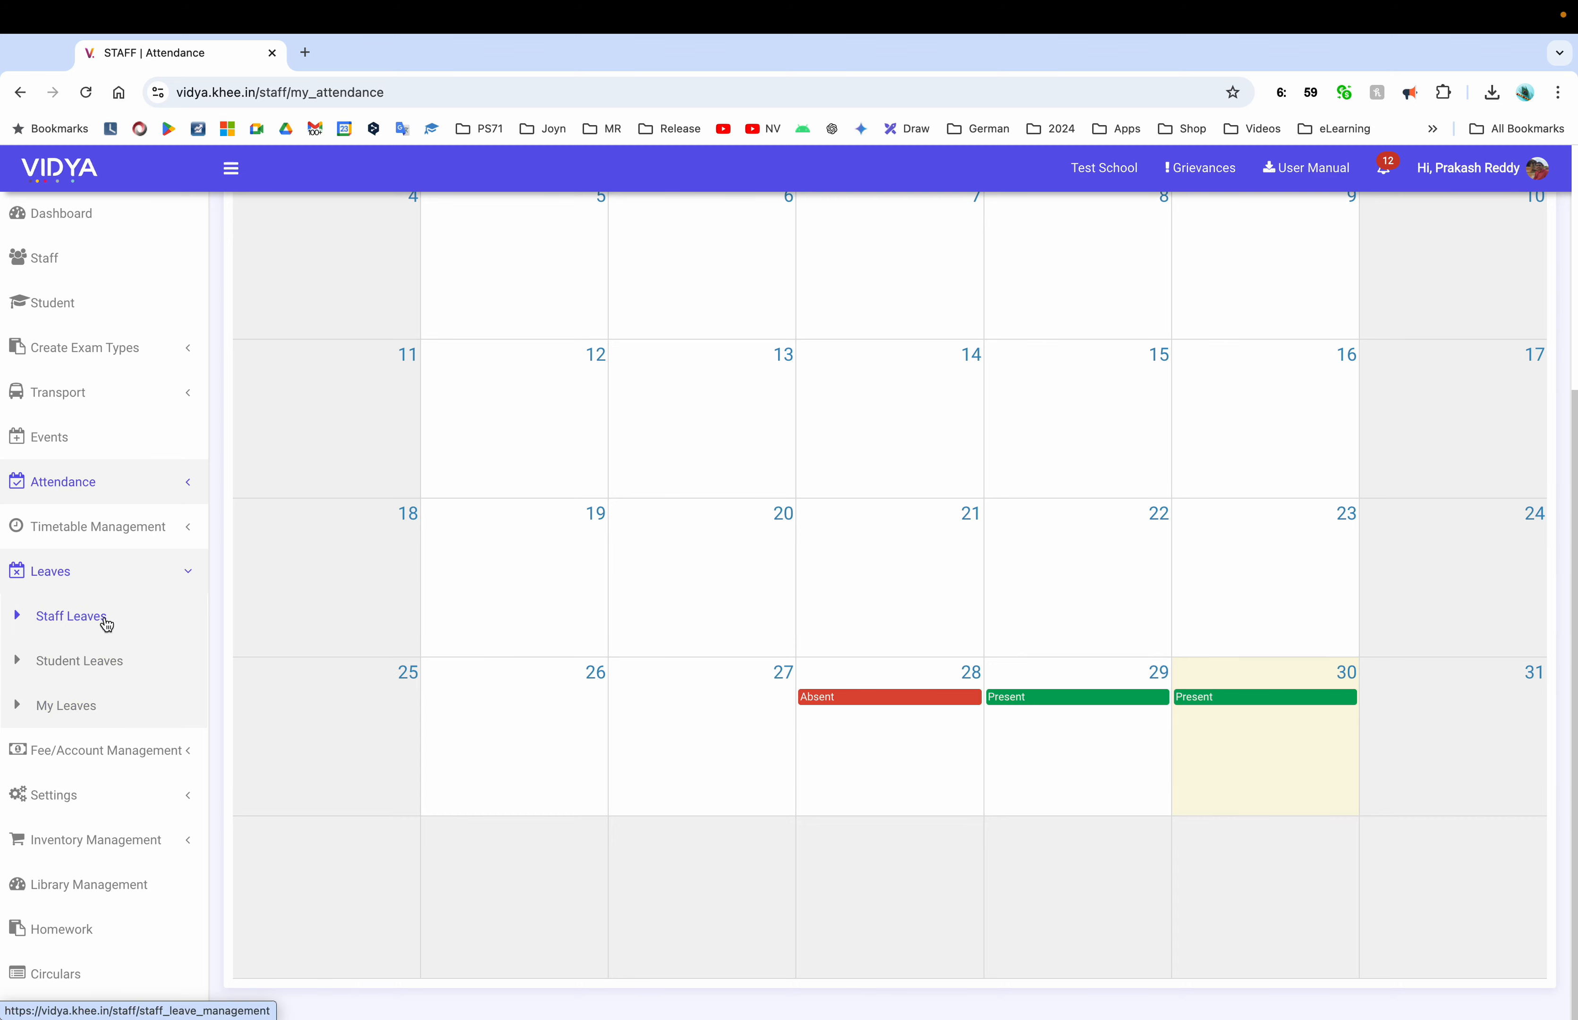
{"action": "left_click", "coordinate": [104, 617]}
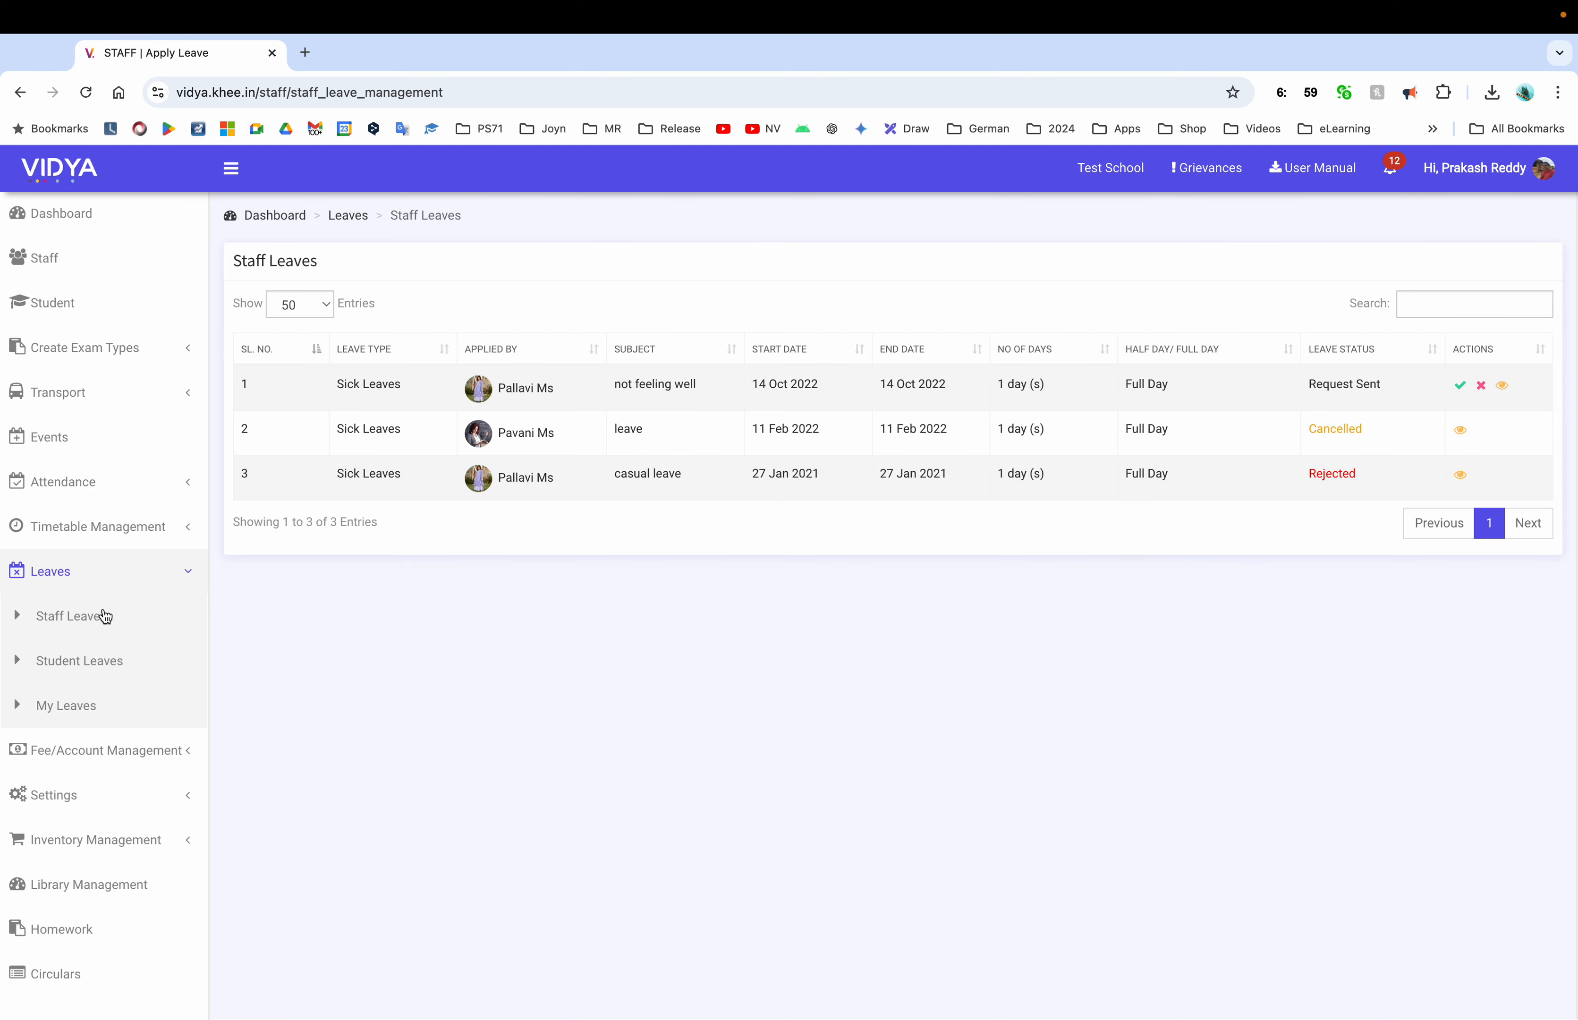
{"action": "left_click", "coordinate": [66, 706]}
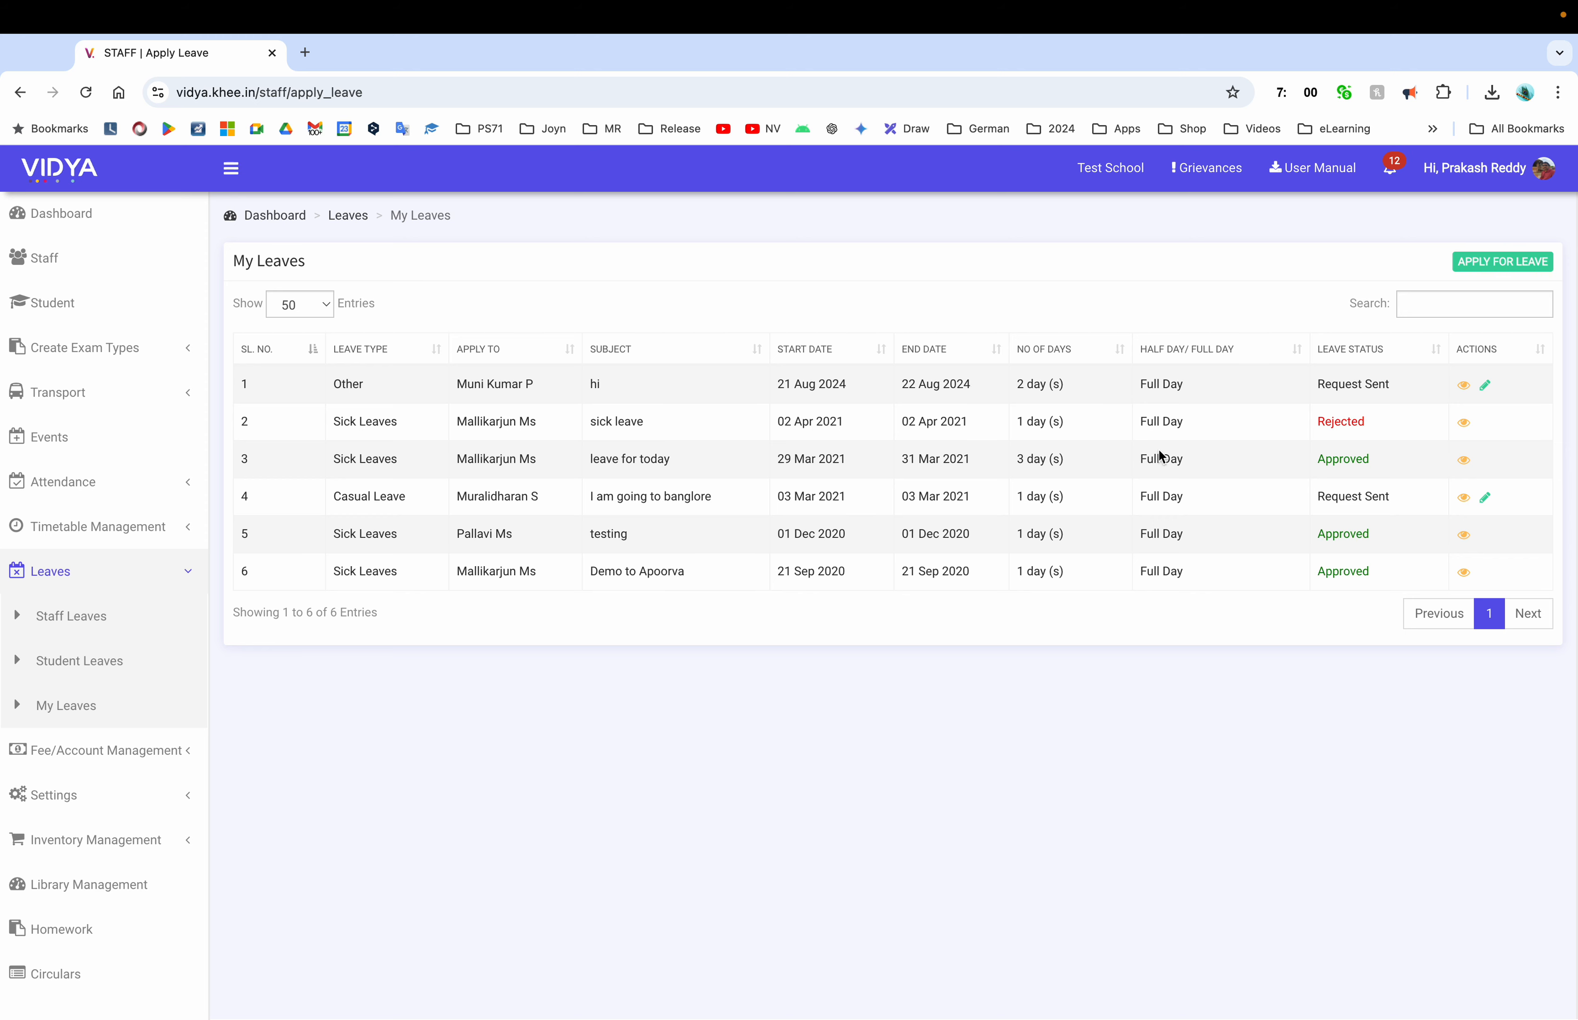
Start a Casual Leave application addressed to a teacher
{"action": "left_click", "coordinate": [1502, 261]}
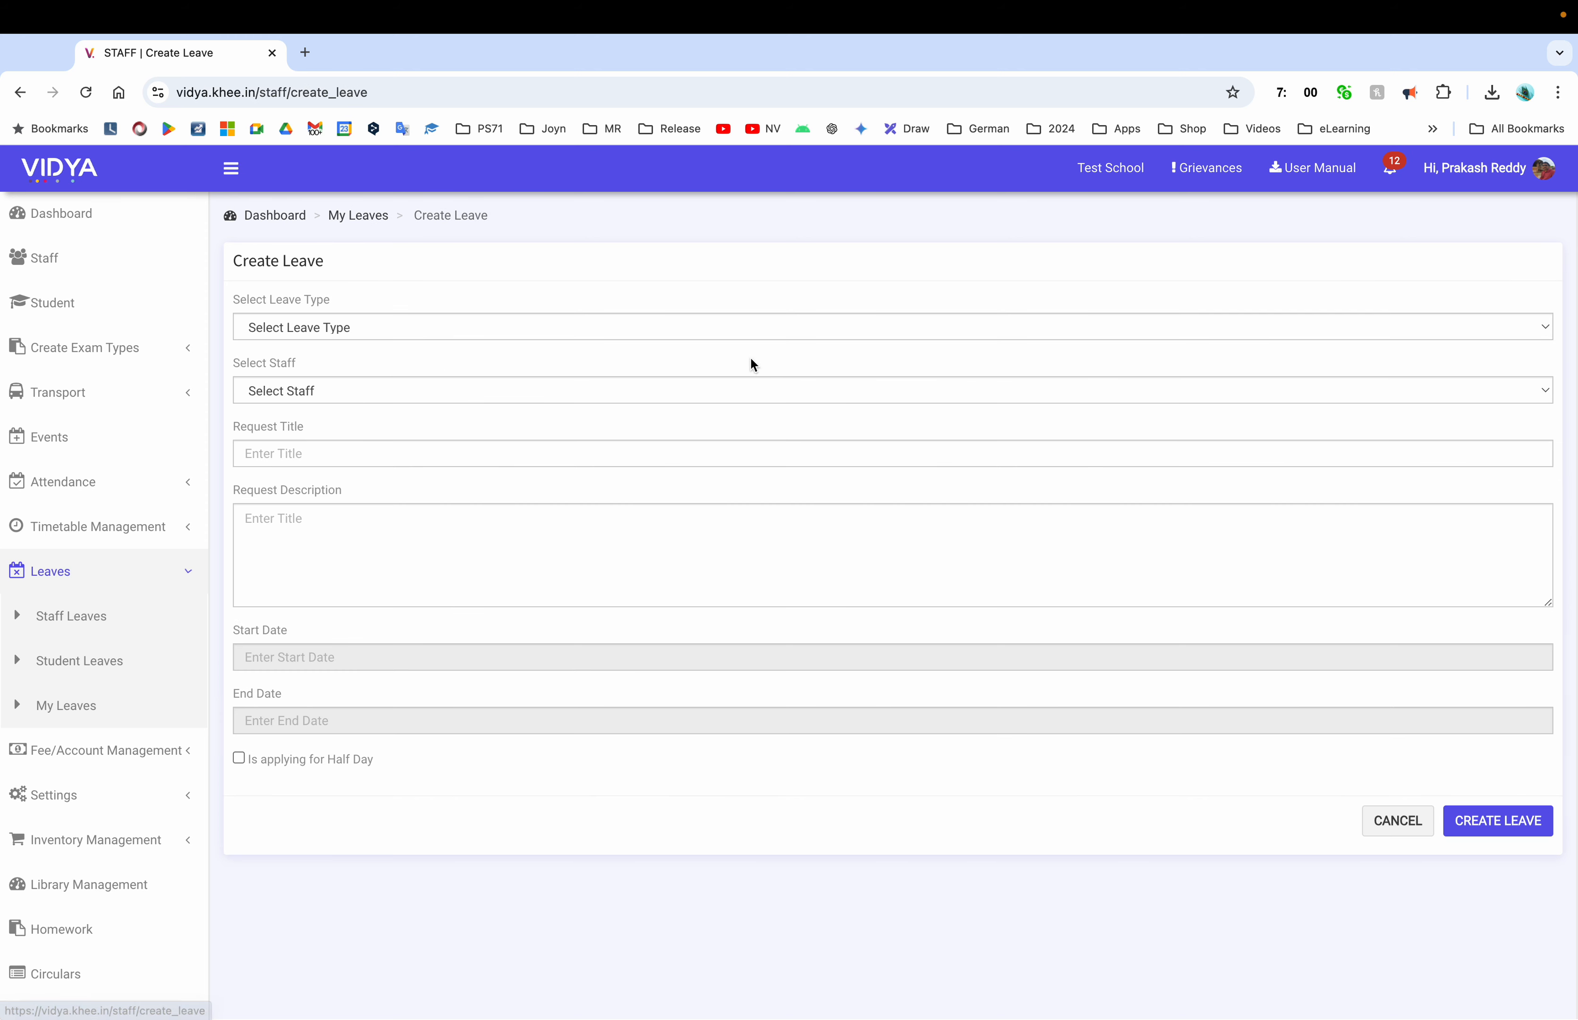
{"action": "left_click", "coordinate": [478, 327]}
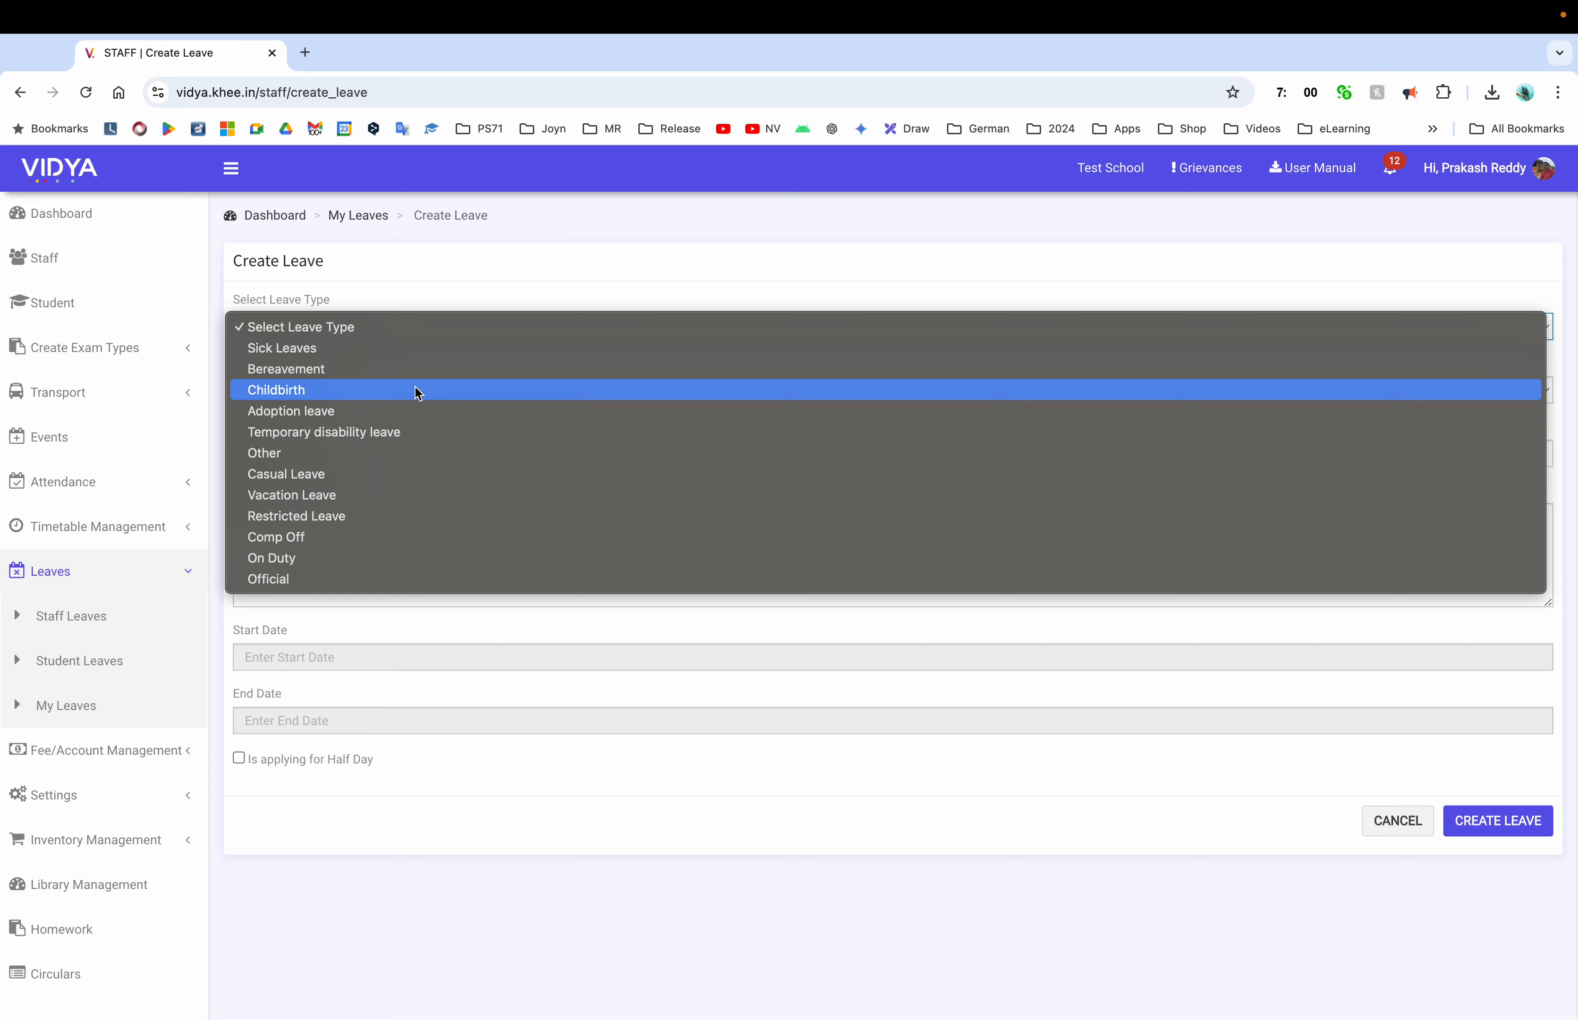
{"action": "left_click", "coordinate": [371, 475]}
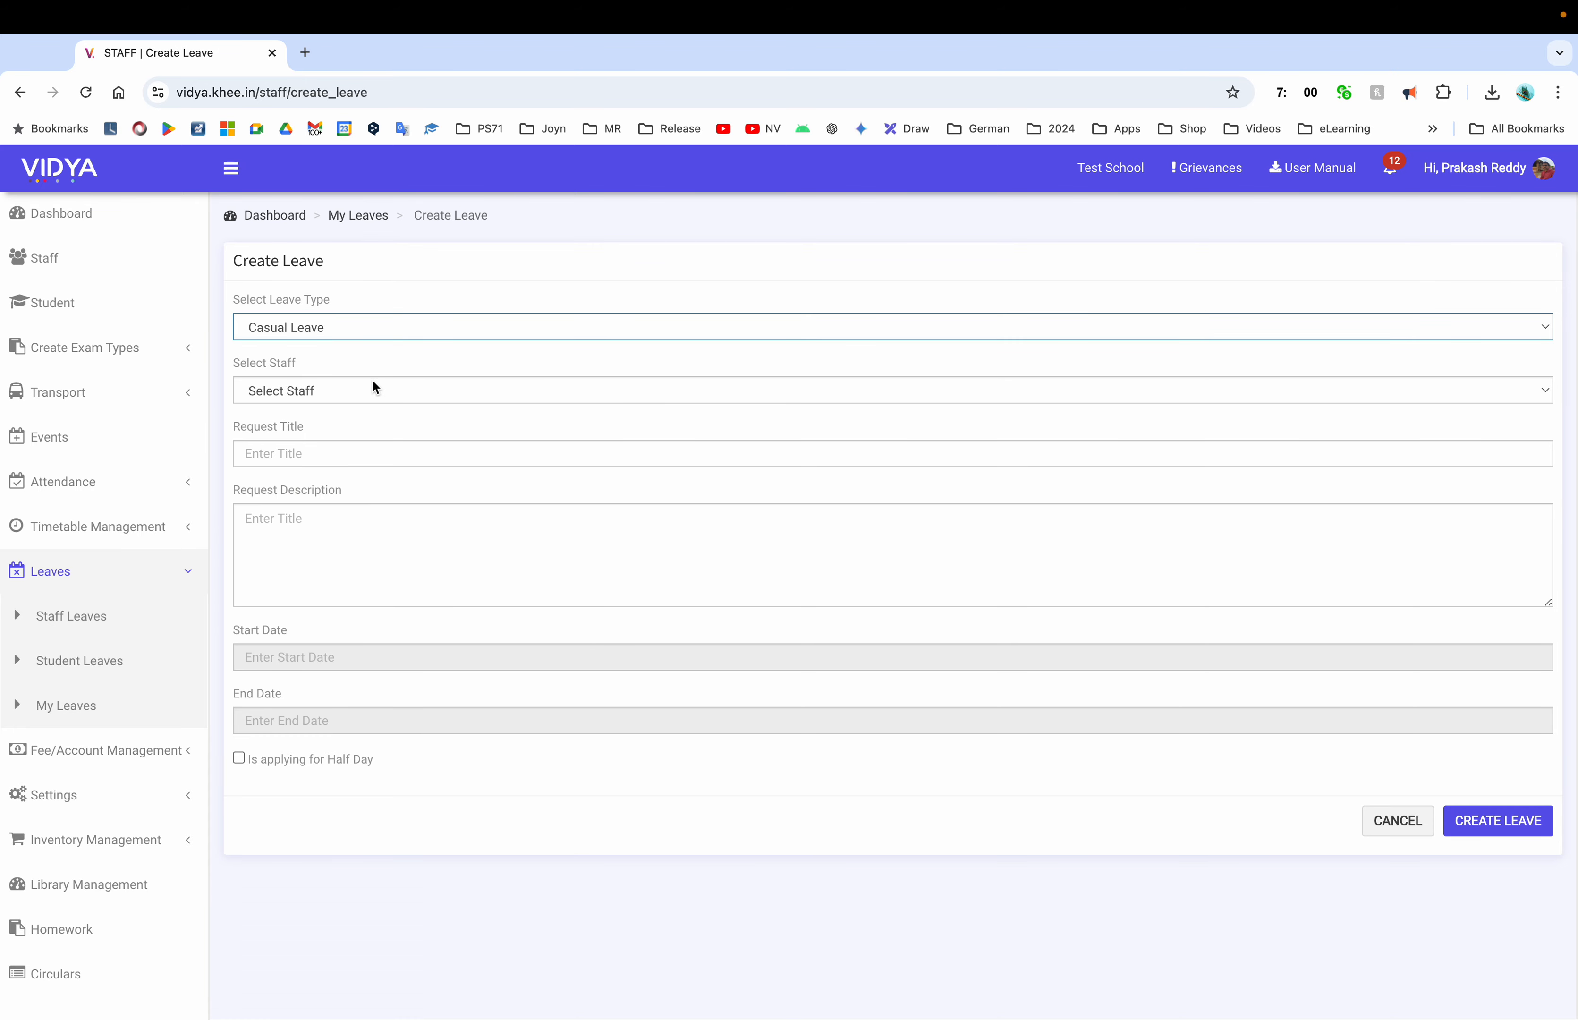
{"action": "left_click", "coordinate": [374, 382]}
{"action": "left_click", "coordinate": [366, 384]}
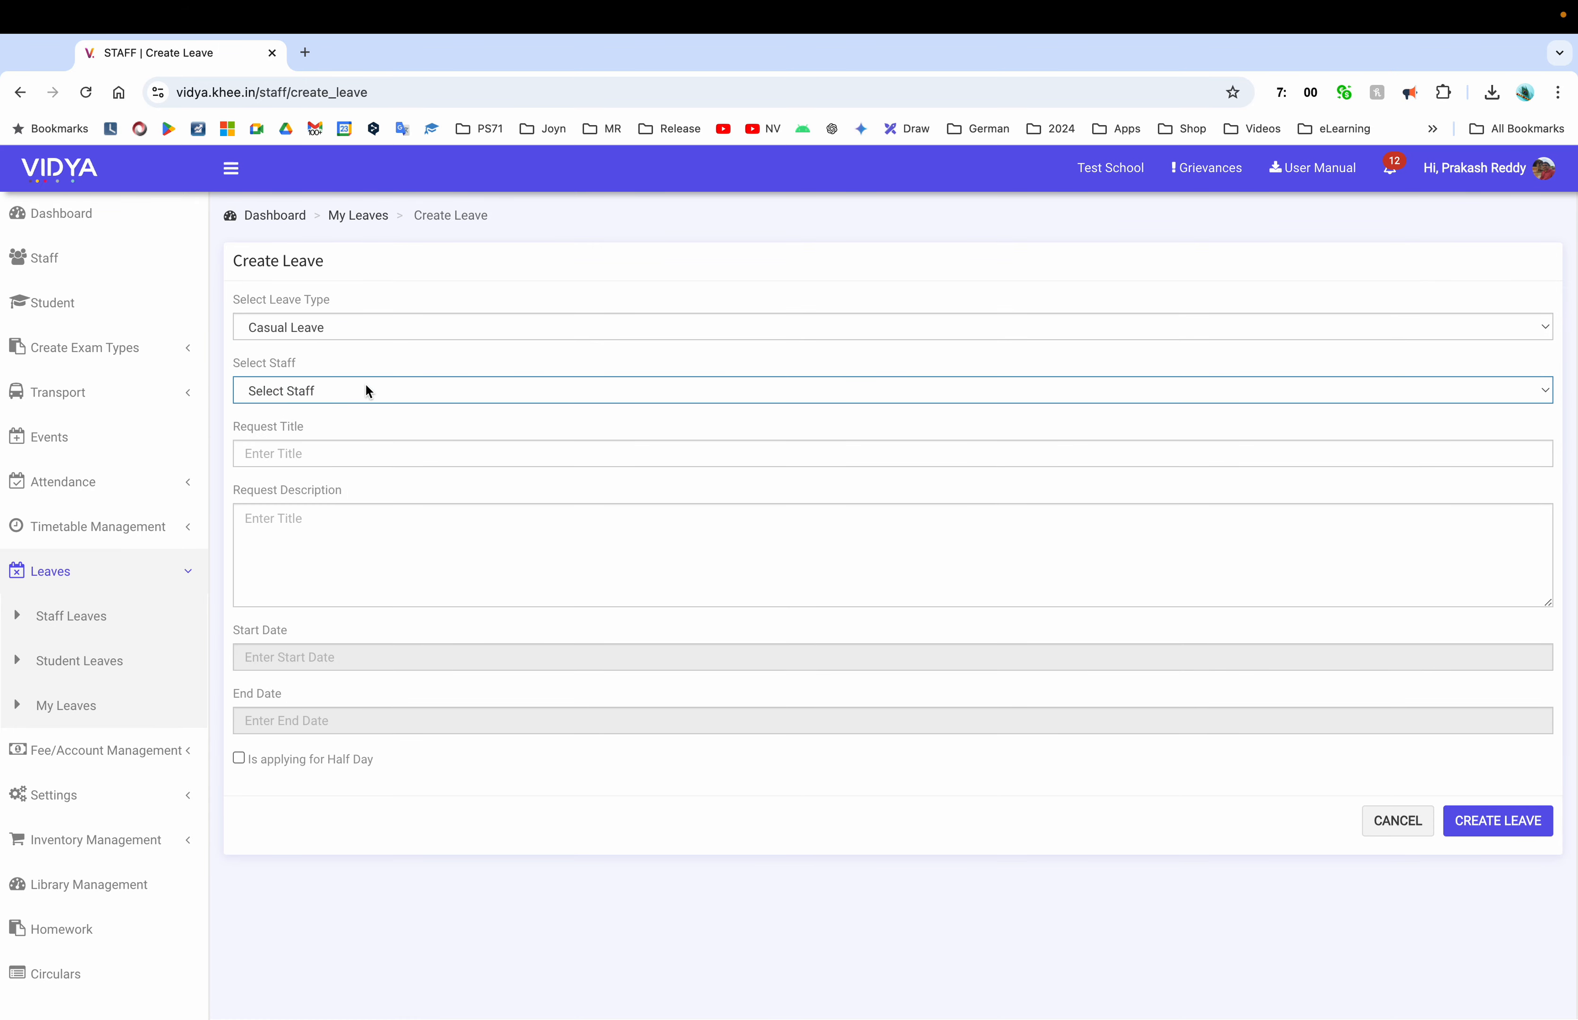
{"action": "left_click", "coordinate": [318, 431]}
Title it 'Going to home town' and describe going home for the Diwali festival
{"action": "left_click", "coordinate": [364, 454]}
{"action": "type", "text": "Going to home"}
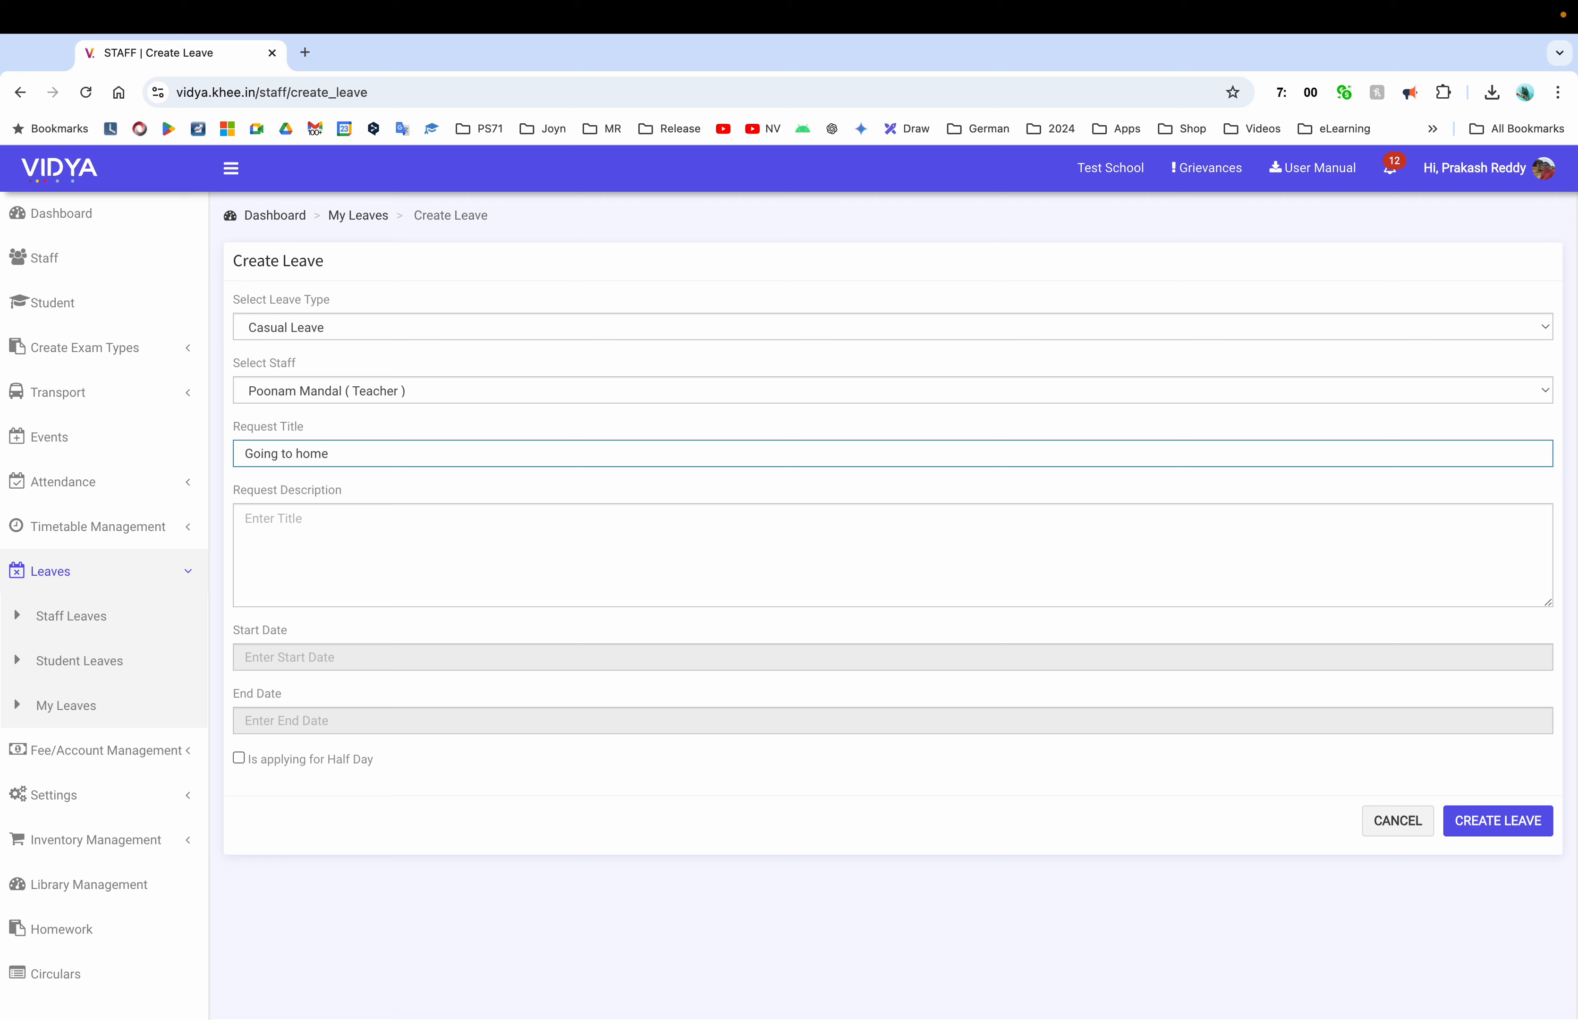
{"action": "type", "text": " town"}
{"action": "left_click", "coordinate": [335, 542]}
{"action": "type", "text": "Hi "}
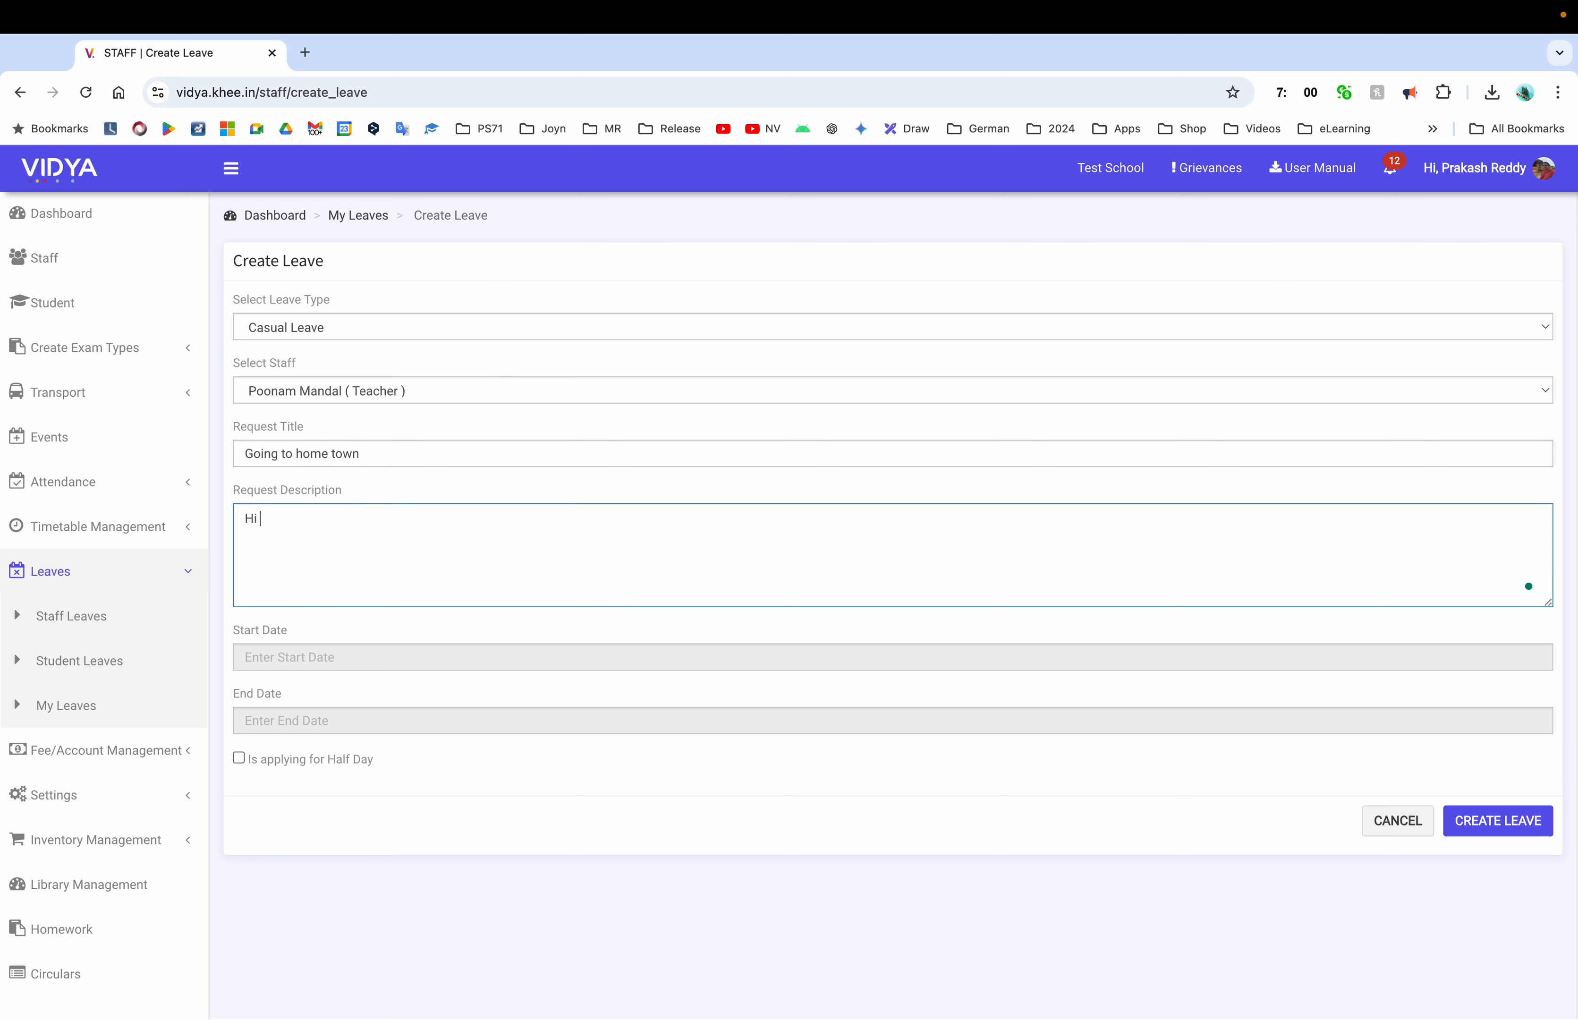
{"action": "type", "text": "Sir,\\\\"}
{"action": "key", "text": "BackSpace"}
{"action": "key", "text": "BackSpace"}
{"action": "type", "text": "Wea"}
{"action": "type", "text": " are"}
{"action": "key", "text": "BackSpace"}
{"action": "key", "text": "BackSpace"}
{"action": "key", "text": "BackSpace"}
{"action": "type", "text": "are planning to "}
{"action": "type", "text": "h"}
{"action": "type", "text": "go home town "}
{"action": "type", "text": "to cele"}
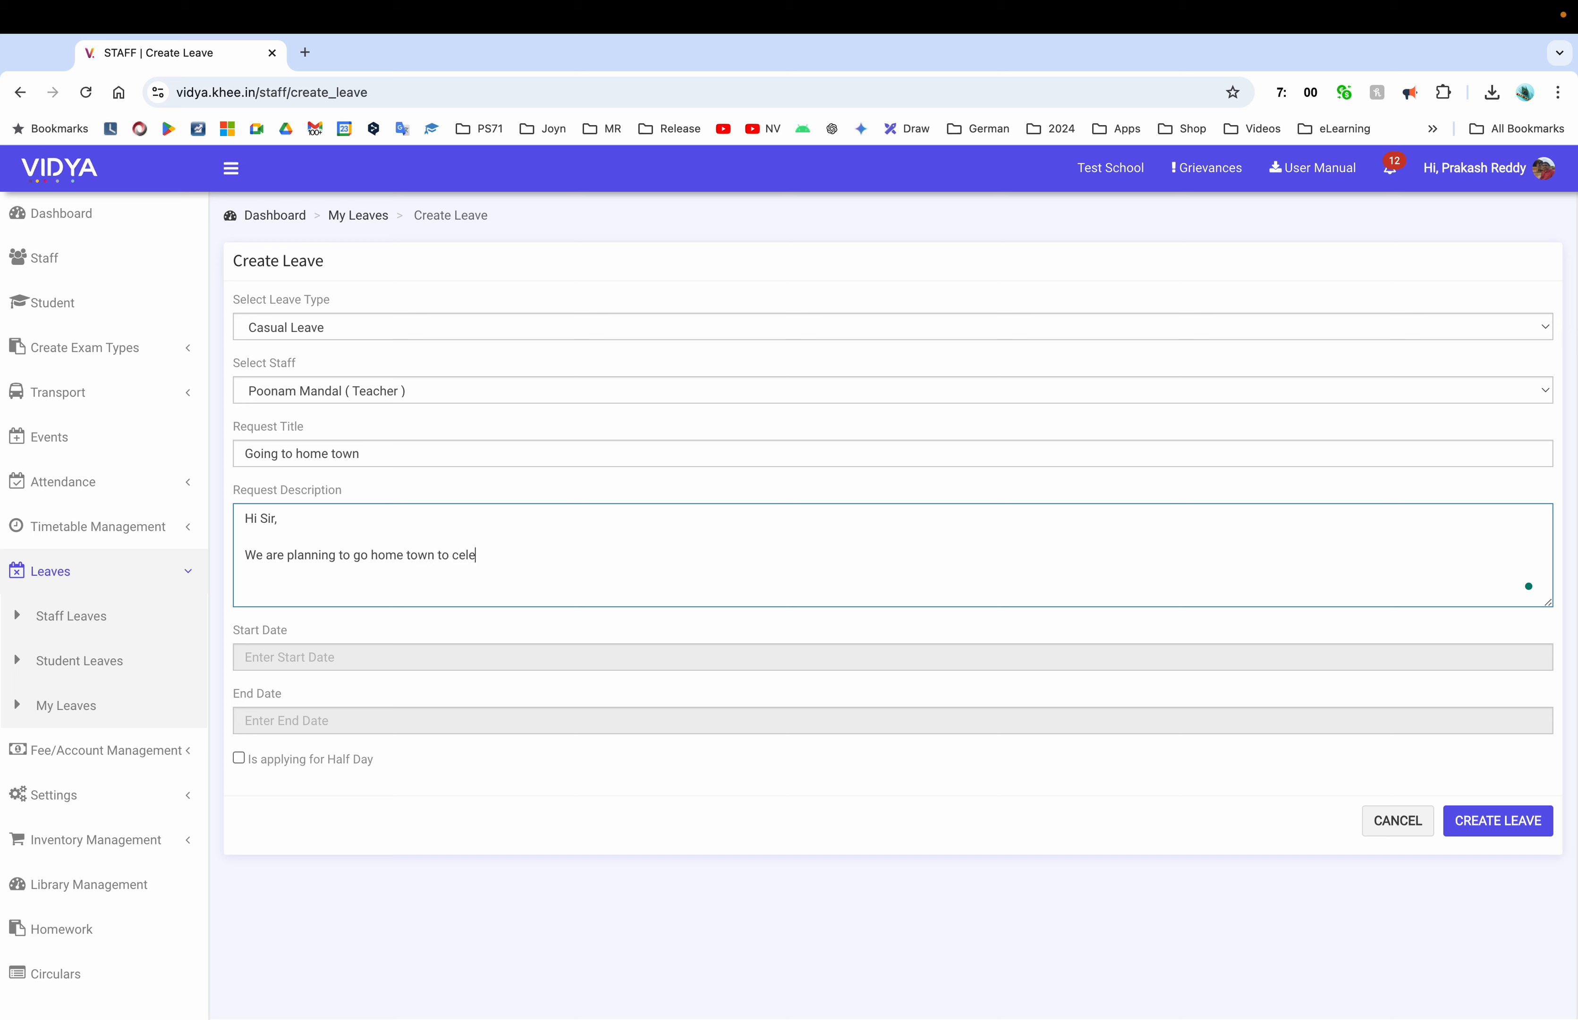
{"action": "type", "text": "bration the Diwali festival, please grant me leave for couple of days"}
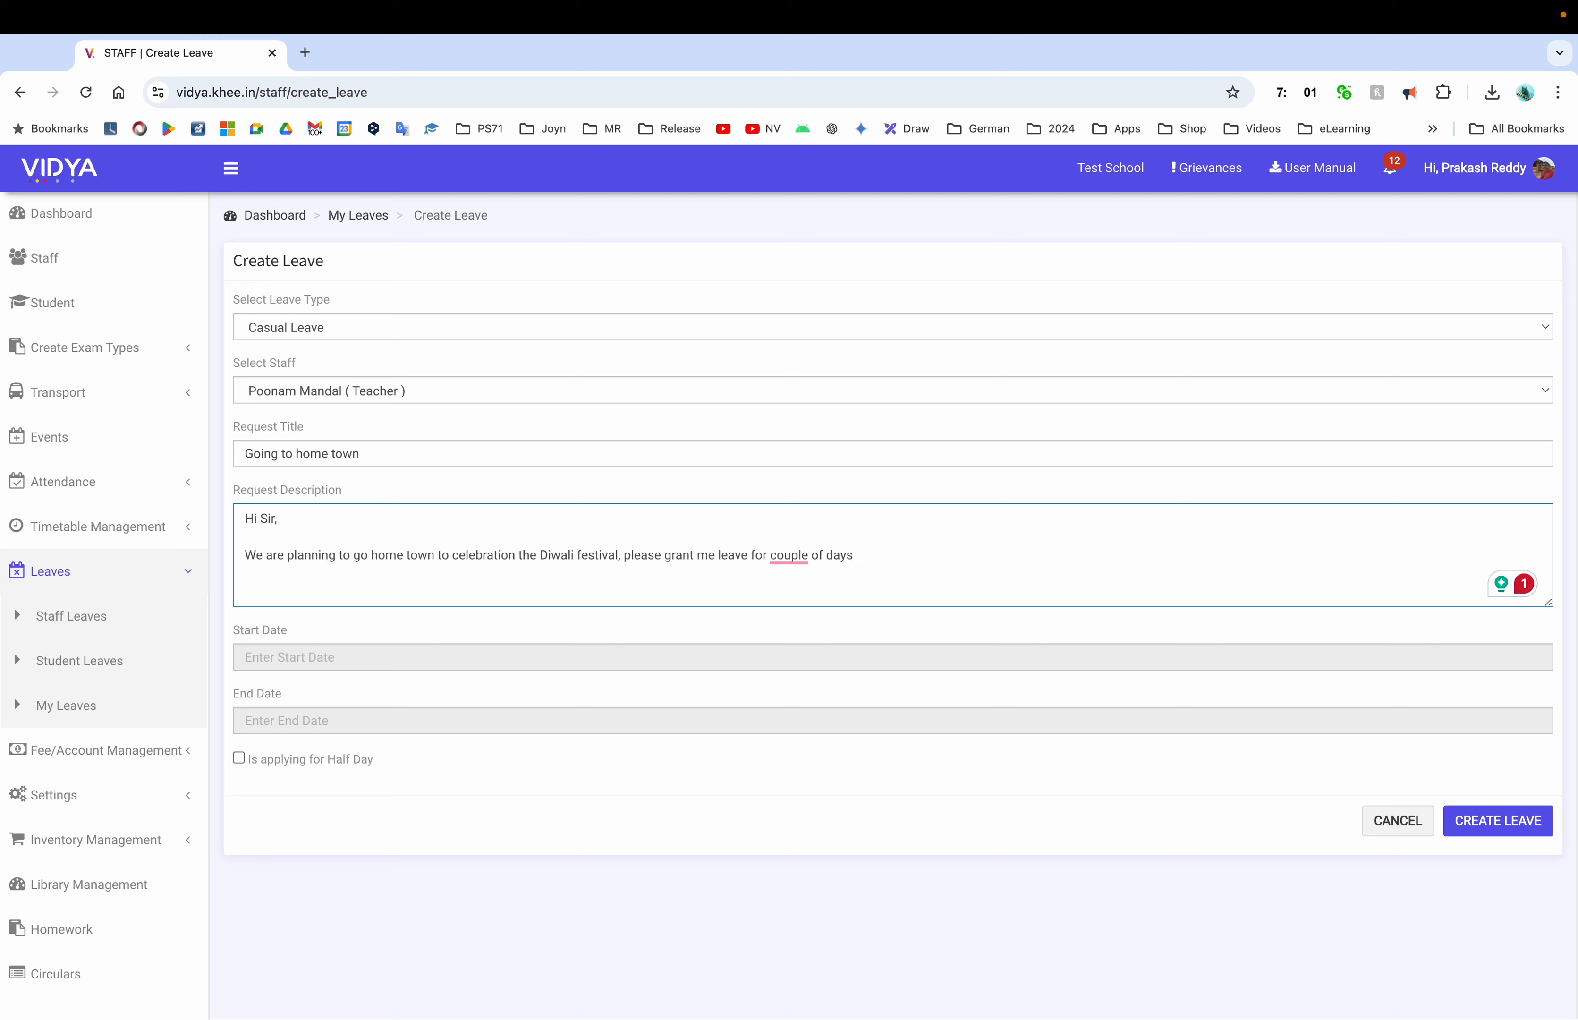
{"action": "left_click", "coordinate": [358, 657]}
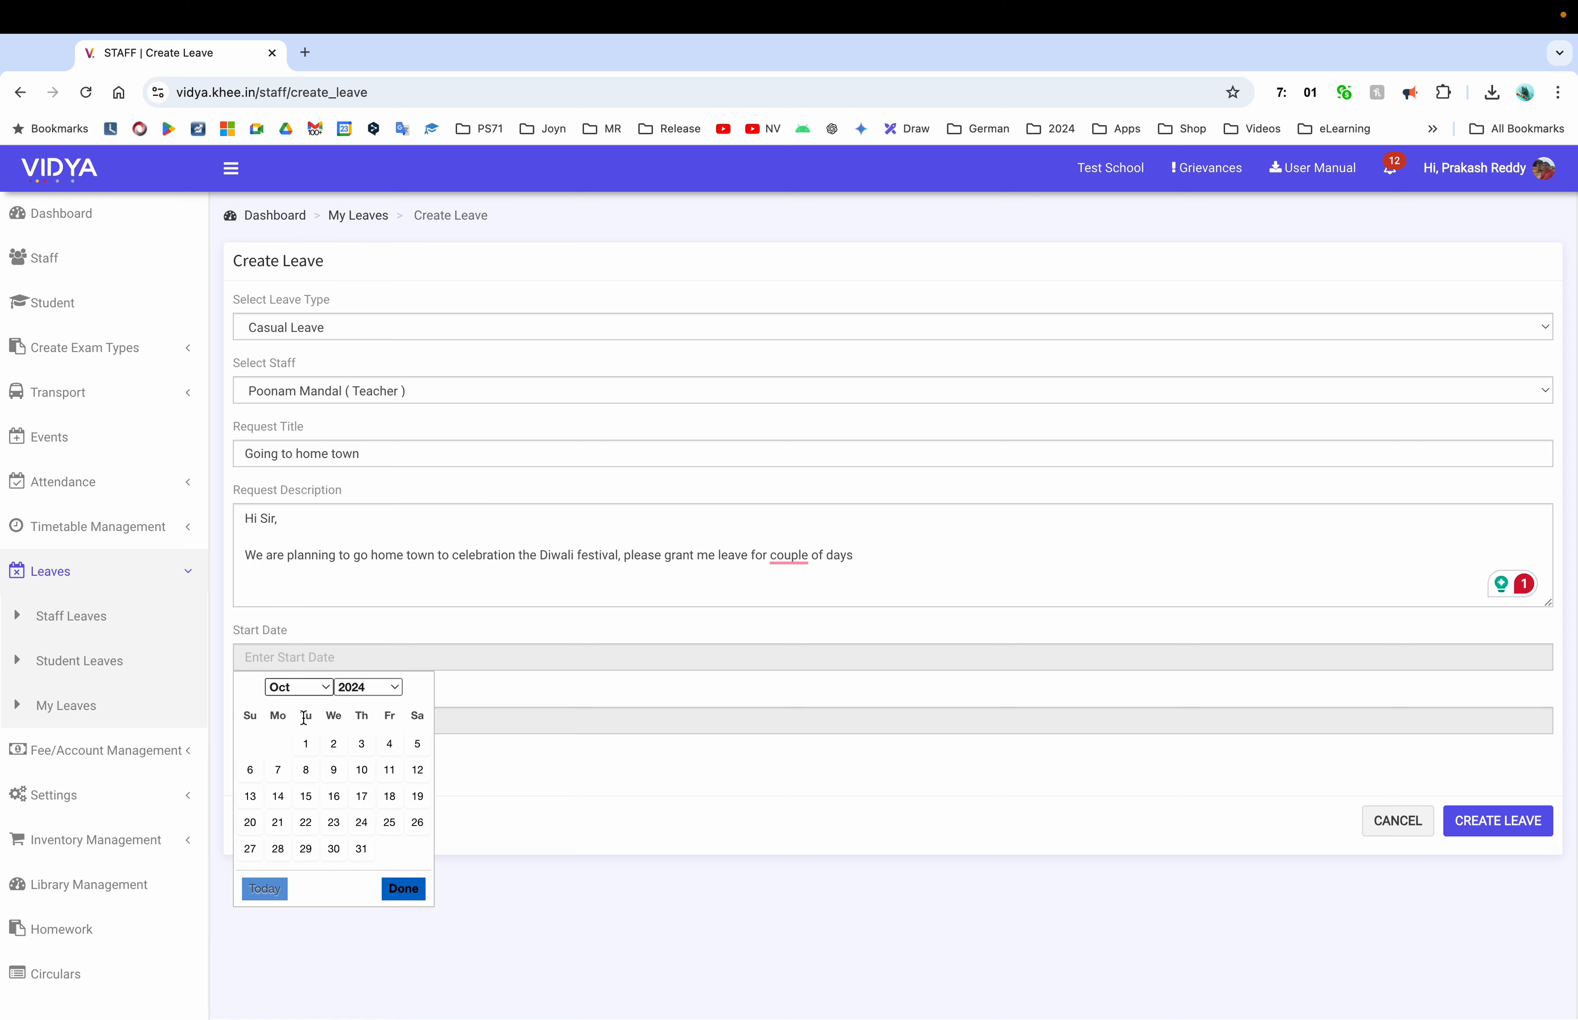
Set the leave dates to 29 October through 30 October 2024
{"action": "left_click", "coordinate": [306, 849]}
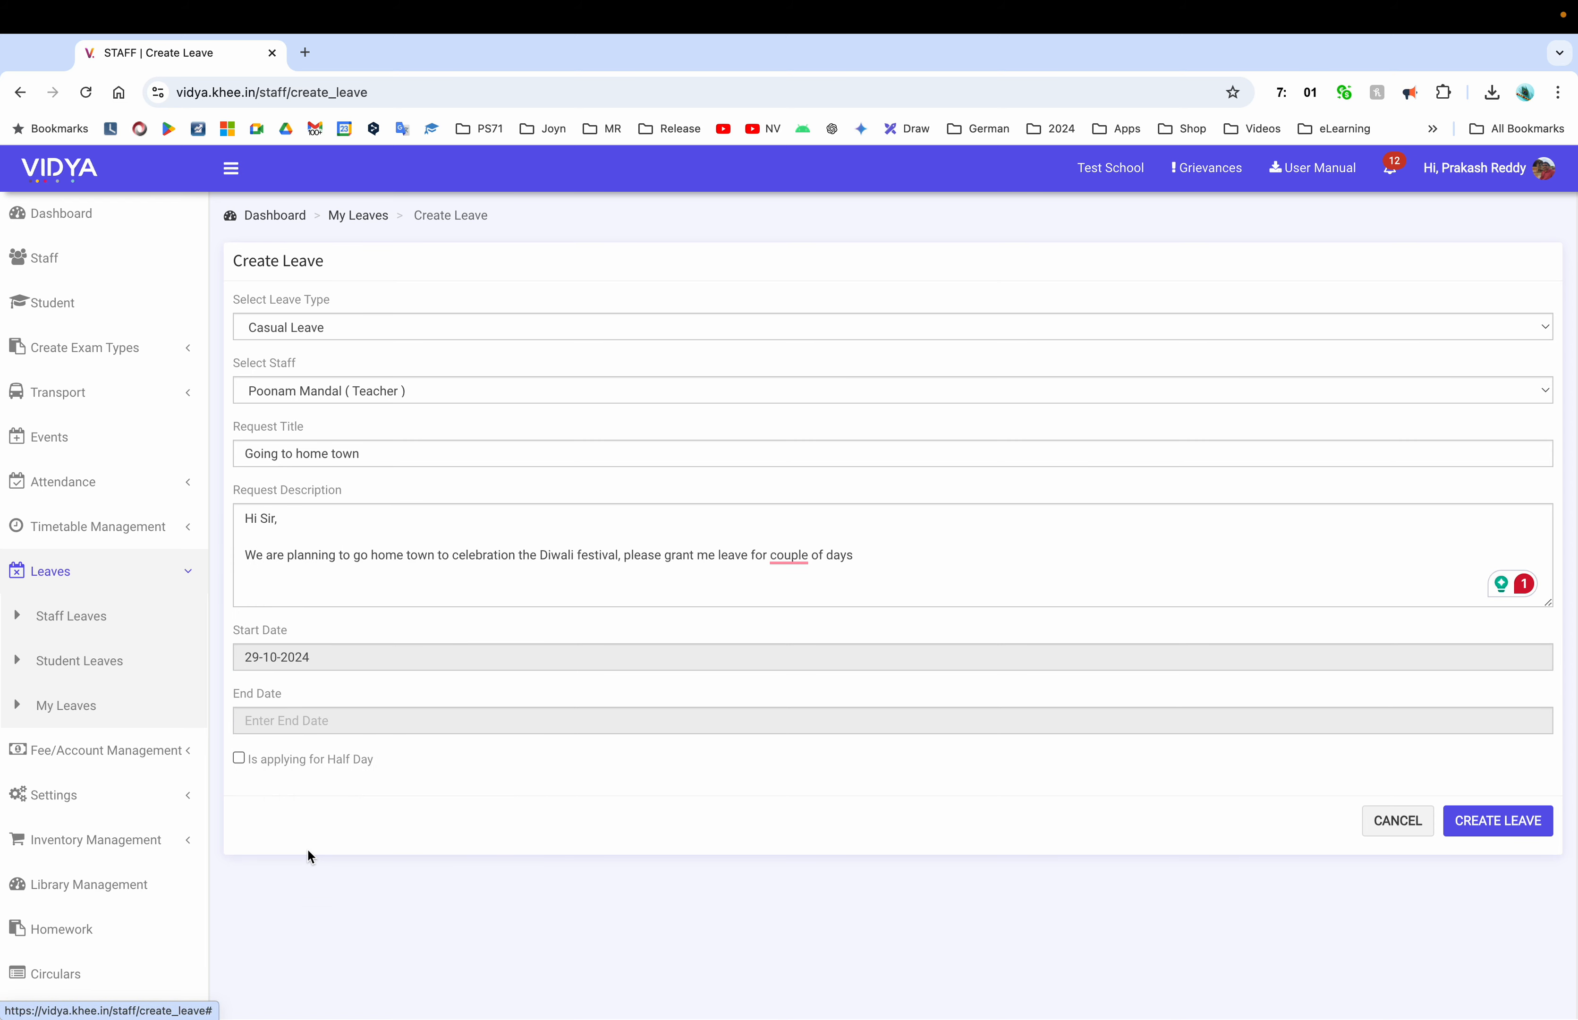
{"action": "left_click", "coordinate": [311, 728]}
{"action": "left_click", "coordinate": [361, 912]}
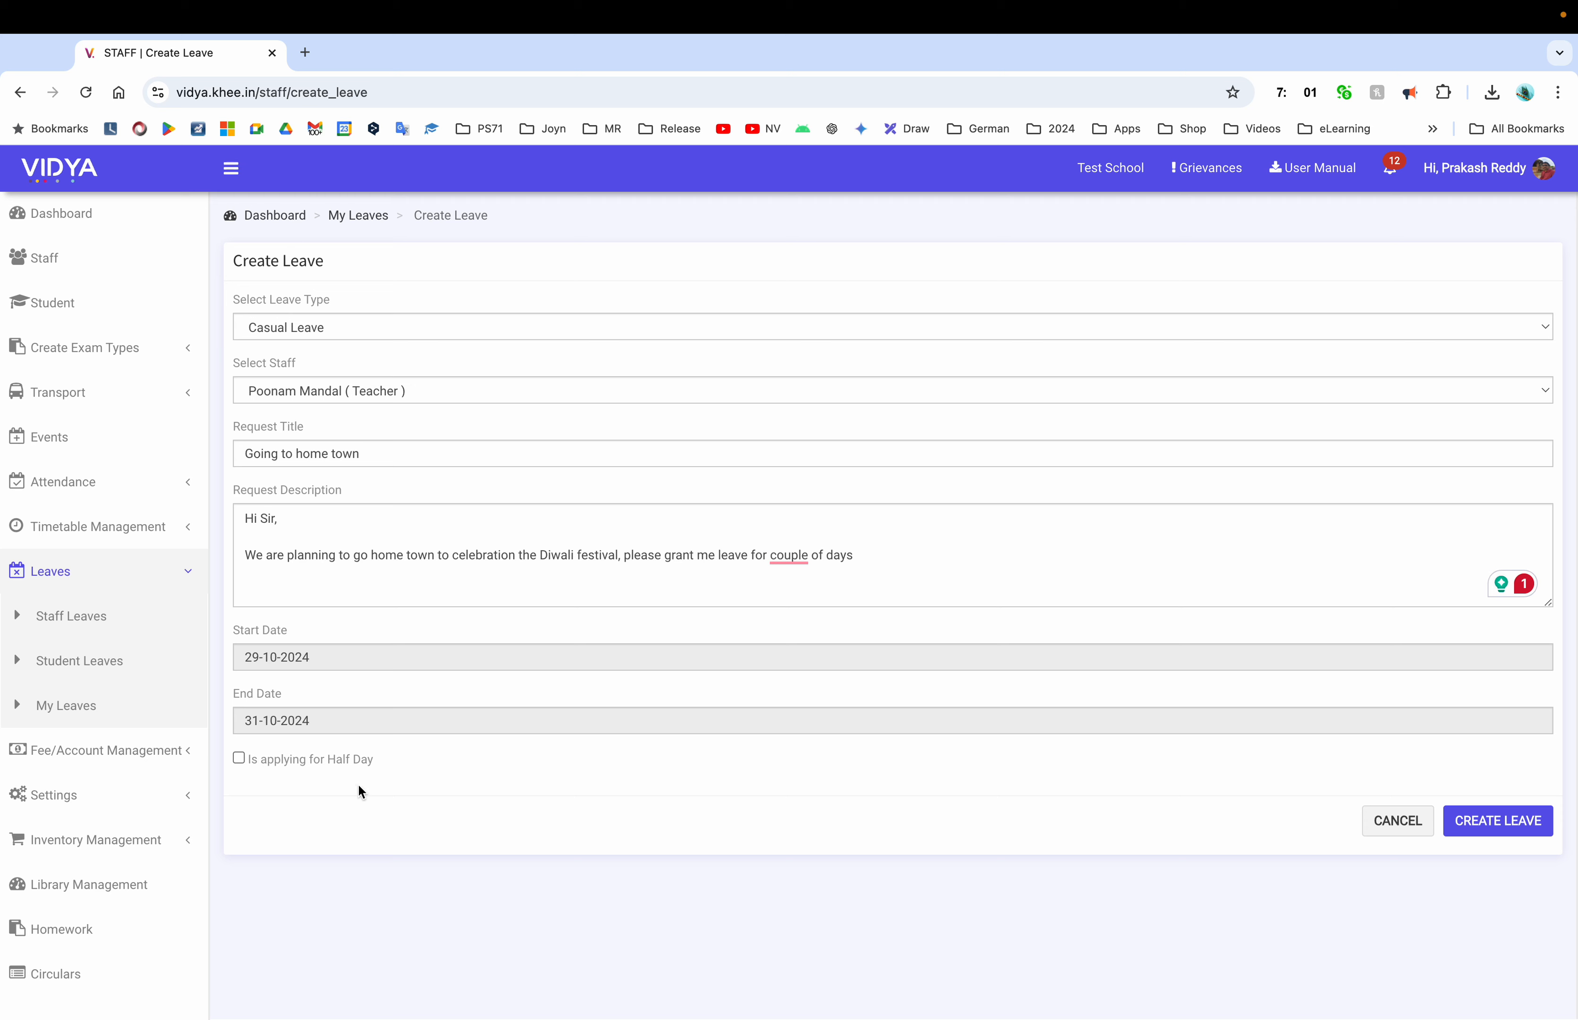
{"action": "left_click", "coordinate": [320, 726]}
{"action": "left_click", "coordinate": [335, 913]}
Create and apply the leave, then check its new Request Sent row
{"action": "left_click", "coordinate": [1494, 830]}
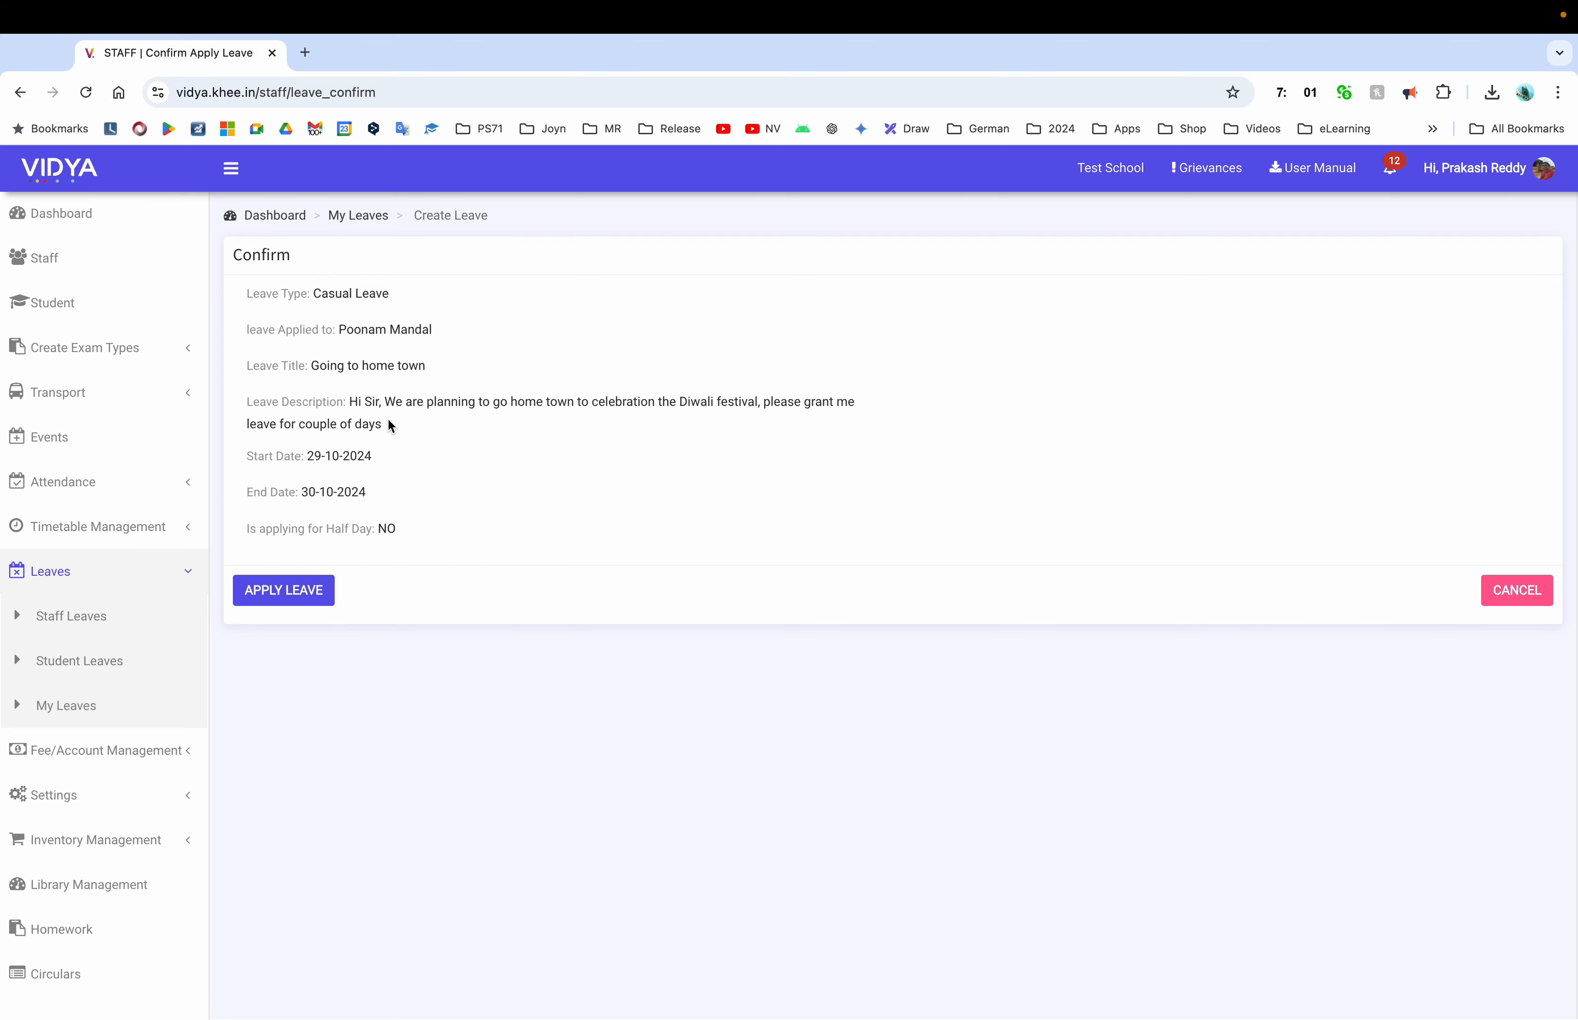
{"action": "left_click", "coordinate": [317, 603]}
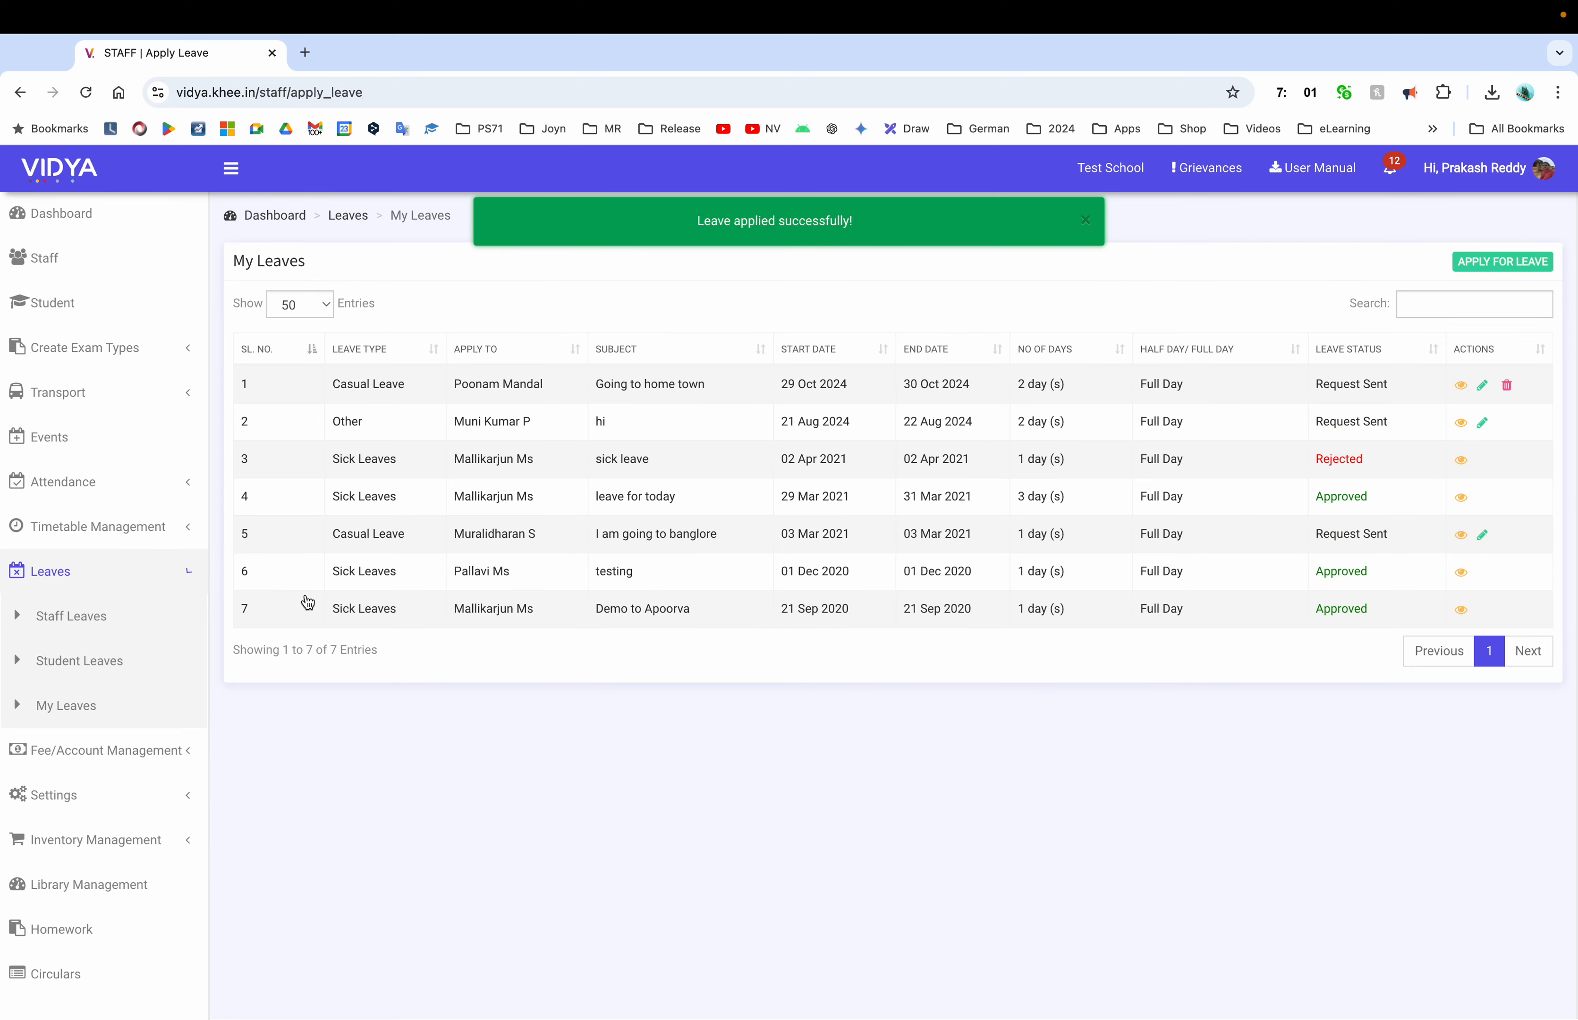
{"action": "triple_click", "coordinate": [518, 384]}
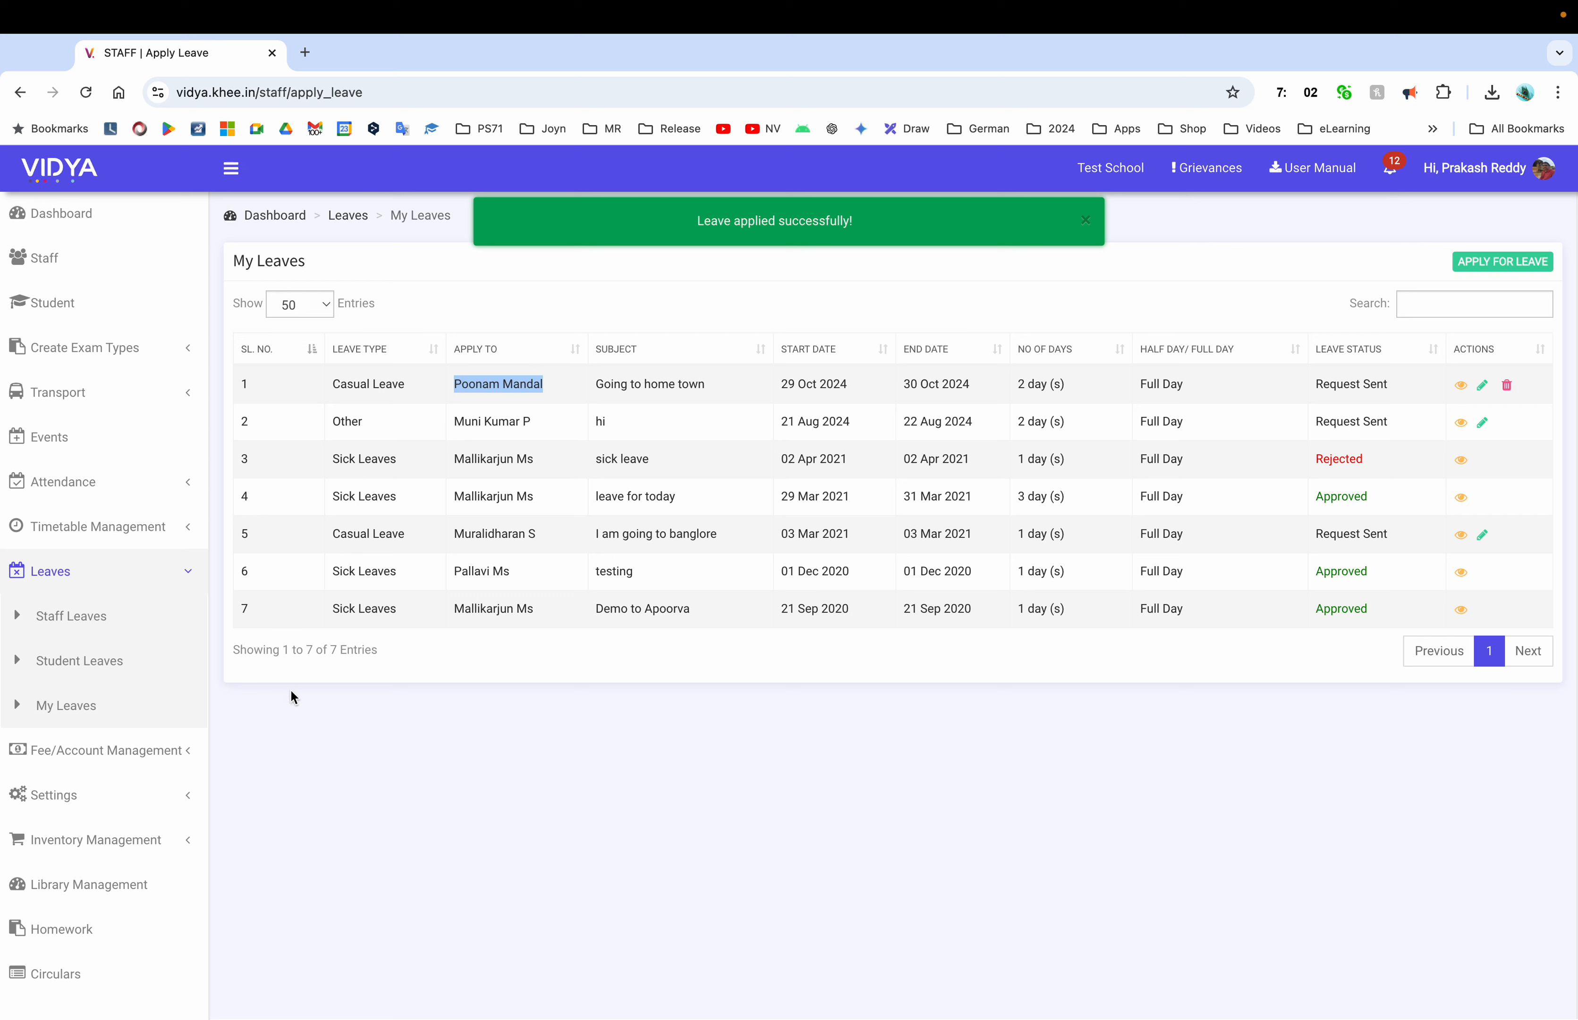
{"action": "left_click", "coordinate": [103, 761]}
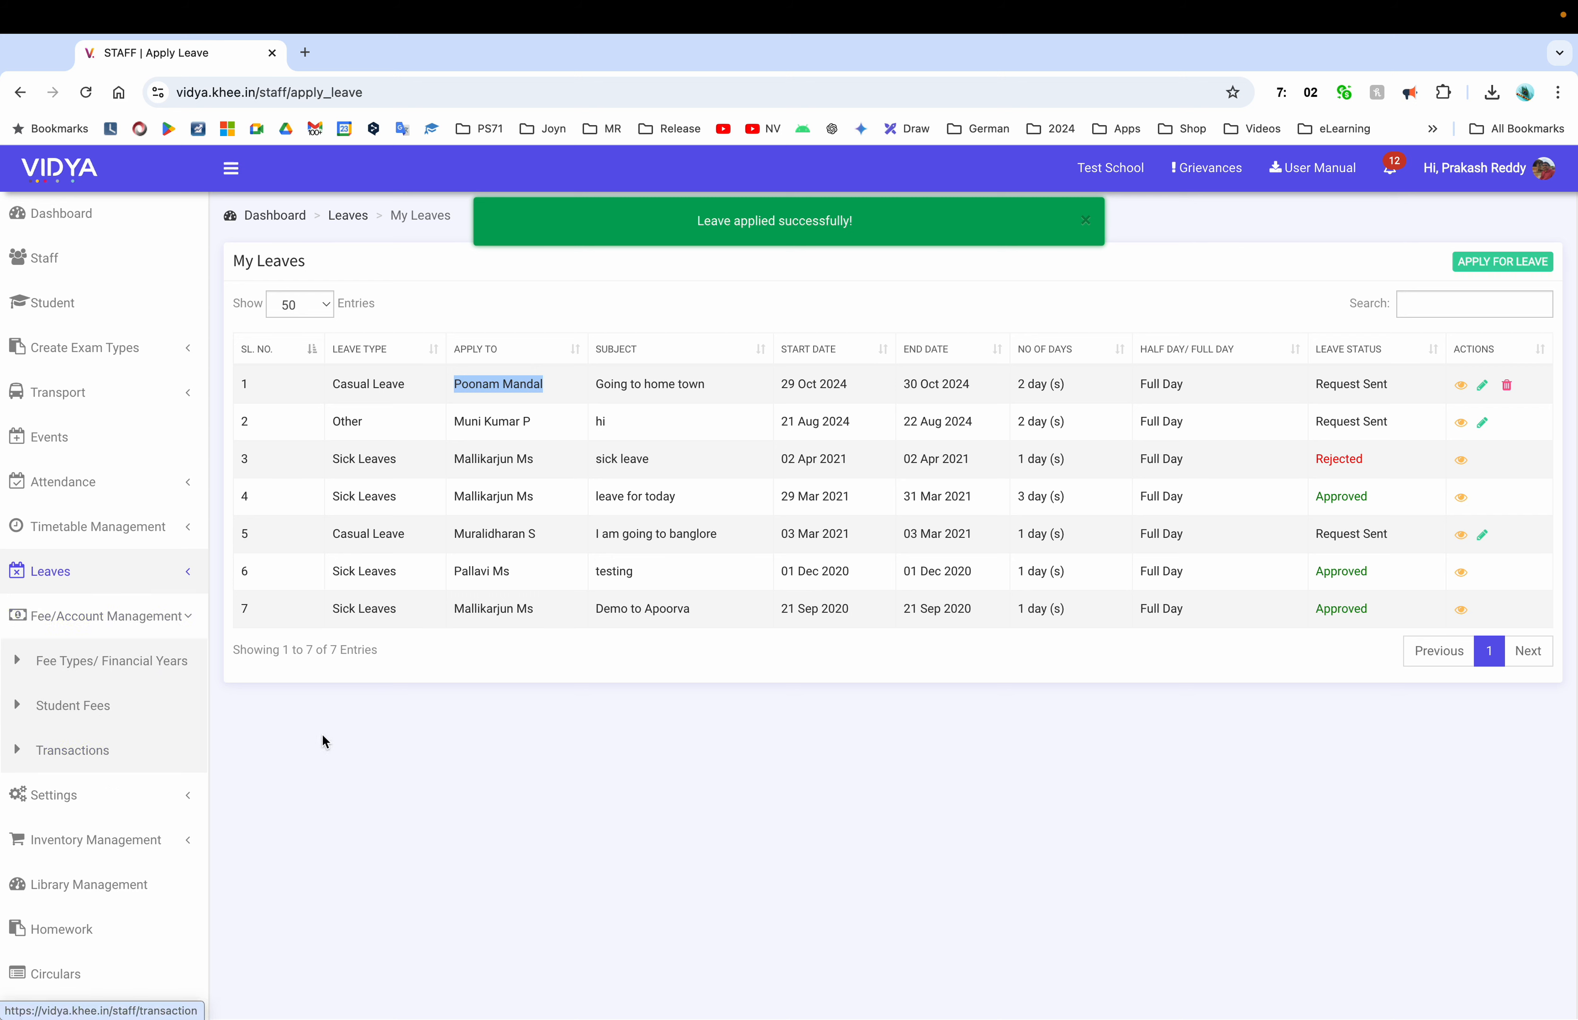
Open Fee Types/ Financial Years and cancel the Create Fee Type form without saving
{"action": "left_click", "coordinate": [138, 672]}
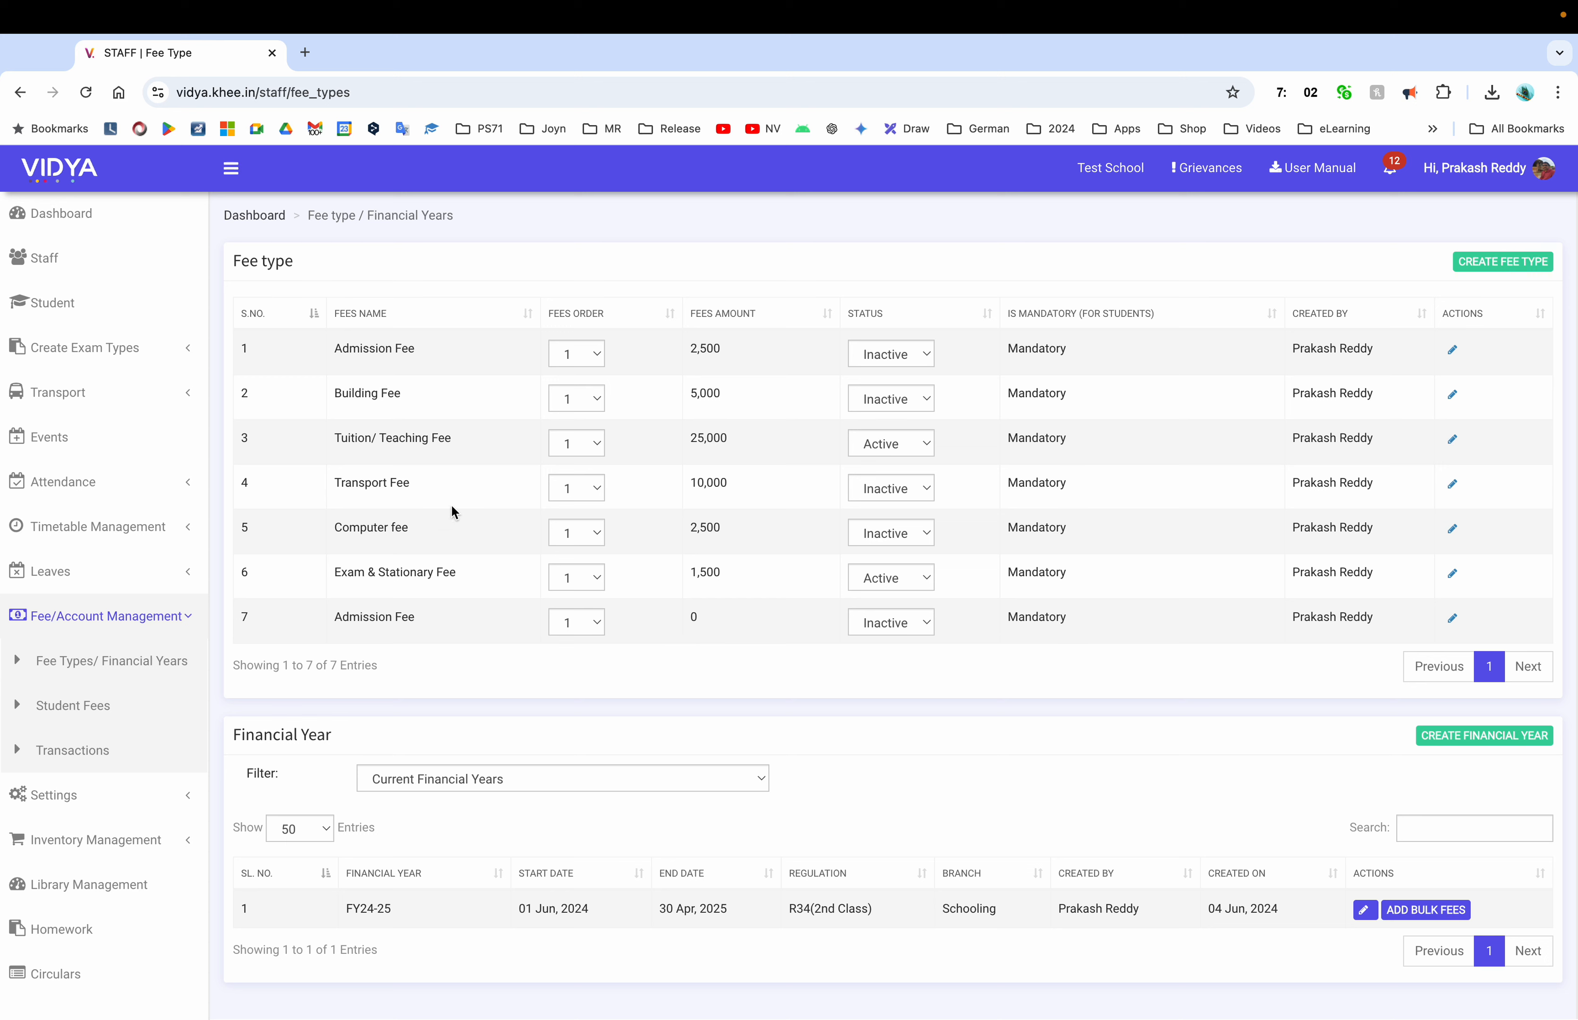
{"action": "left_click", "coordinate": [1503, 261]}
{"action": "left_click", "coordinate": [308, 392]}
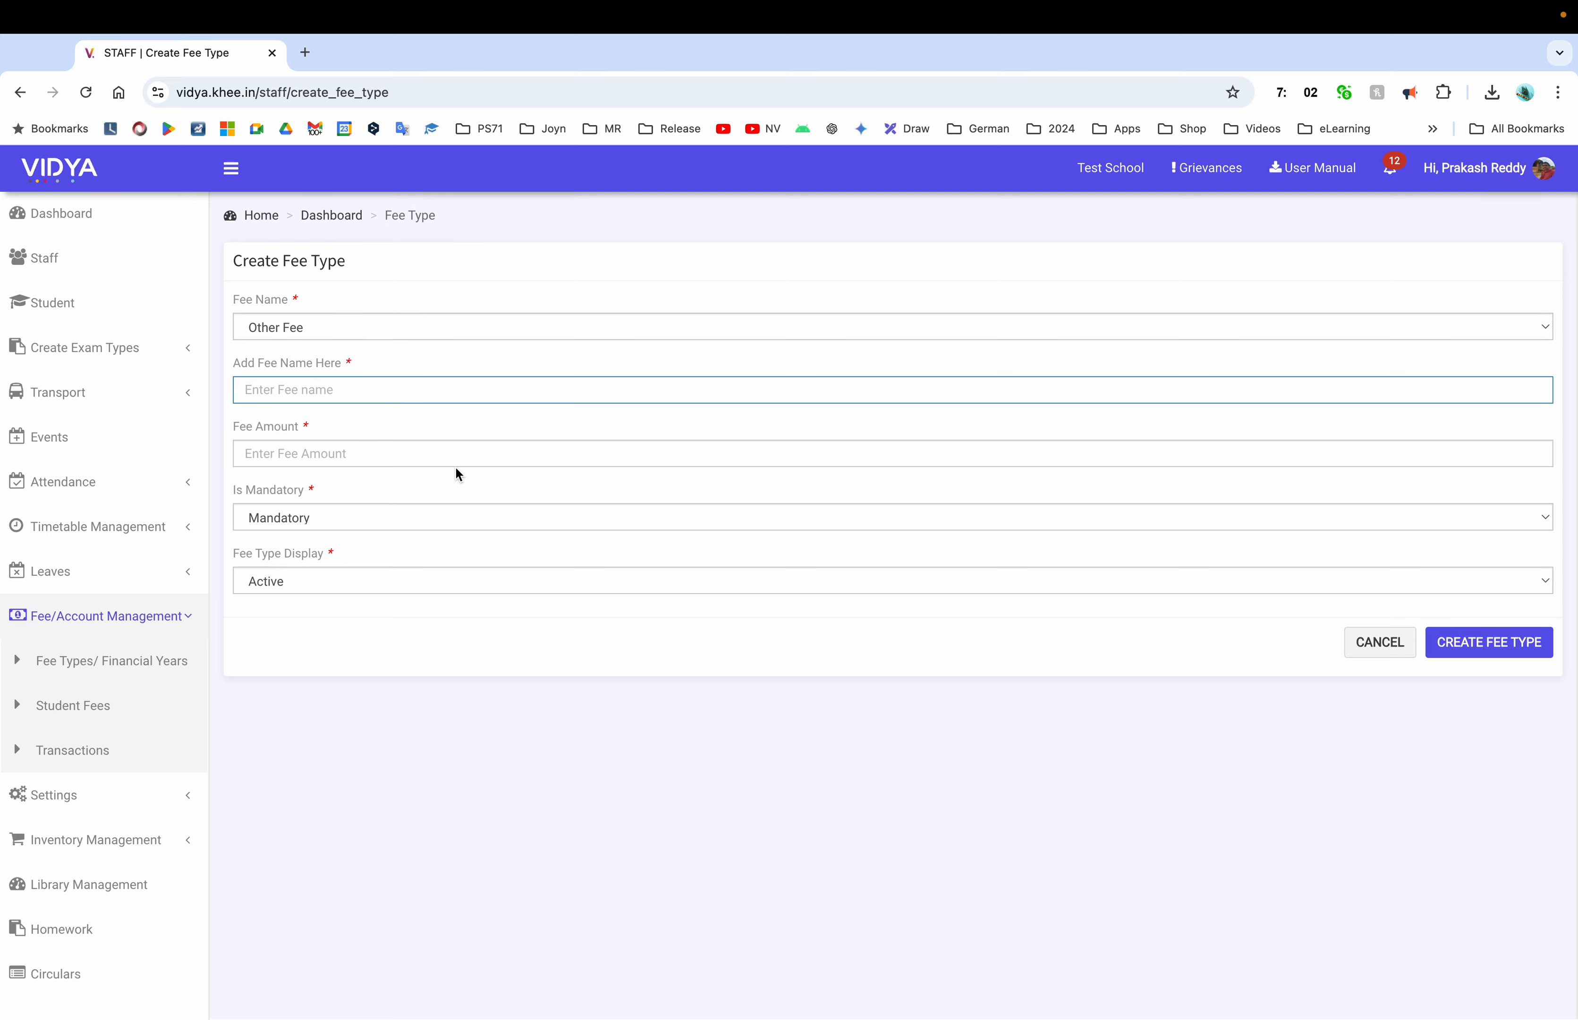
{"action": "left_click", "coordinate": [1379, 648]}
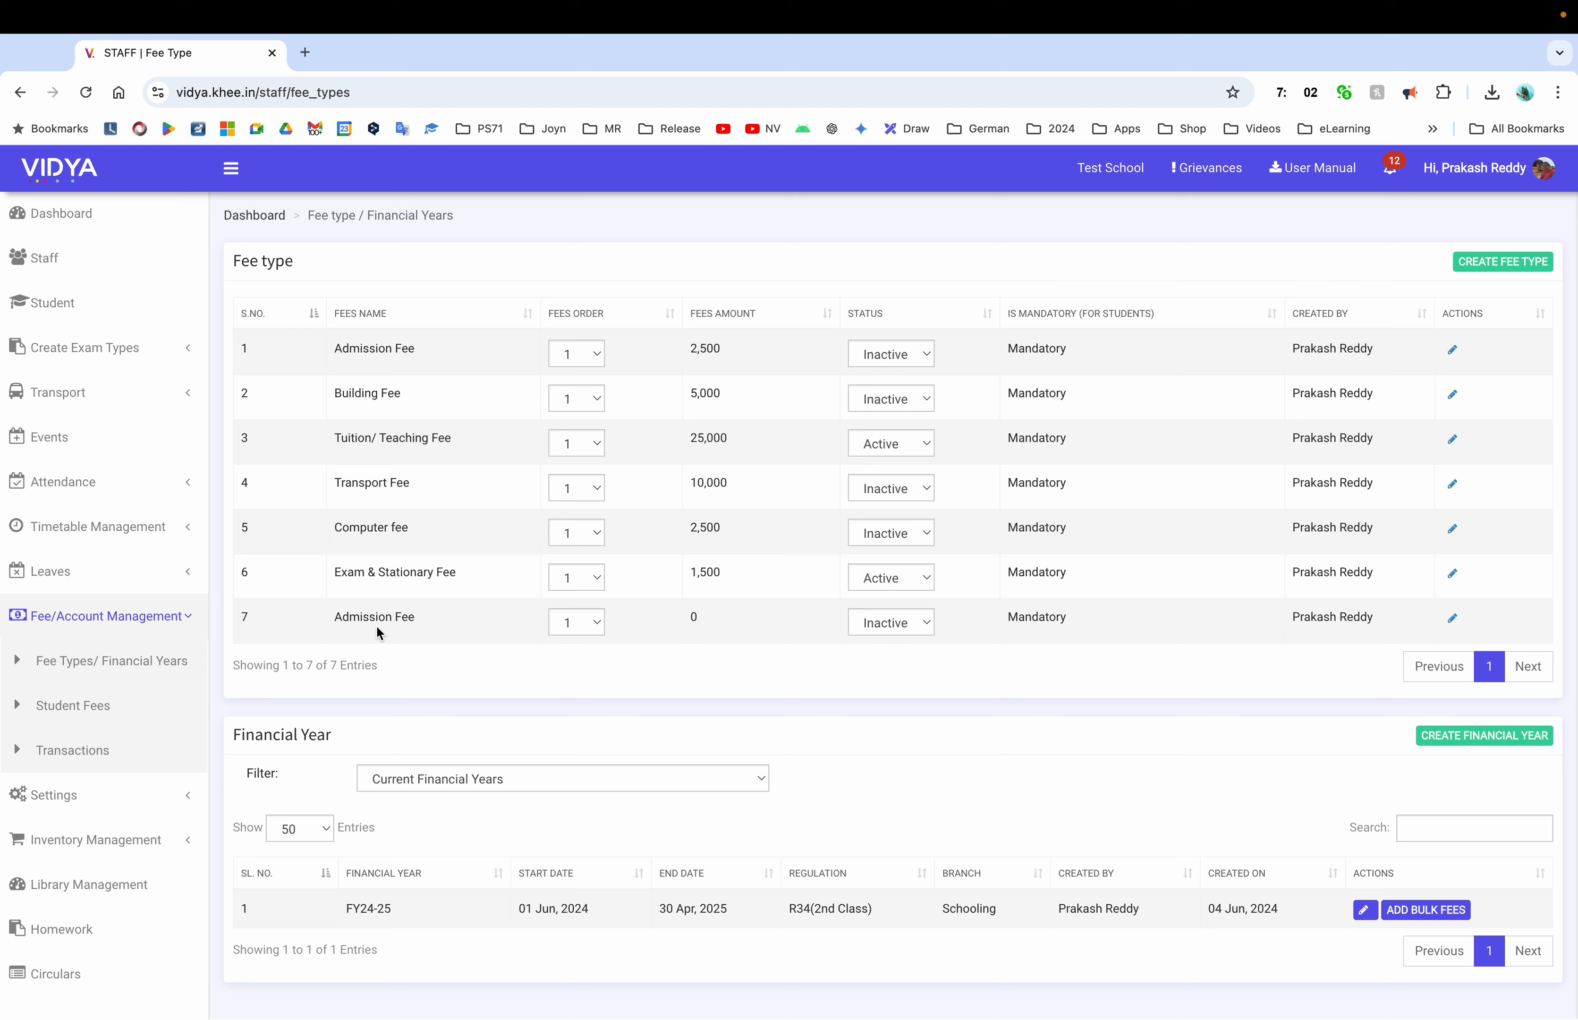
Set fees order 2–7 for Building, Tuition, Transport, Computer, Exam & Stationary, and the last Admission Fee
{"action": "left_click", "coordinate": [580, 392]}
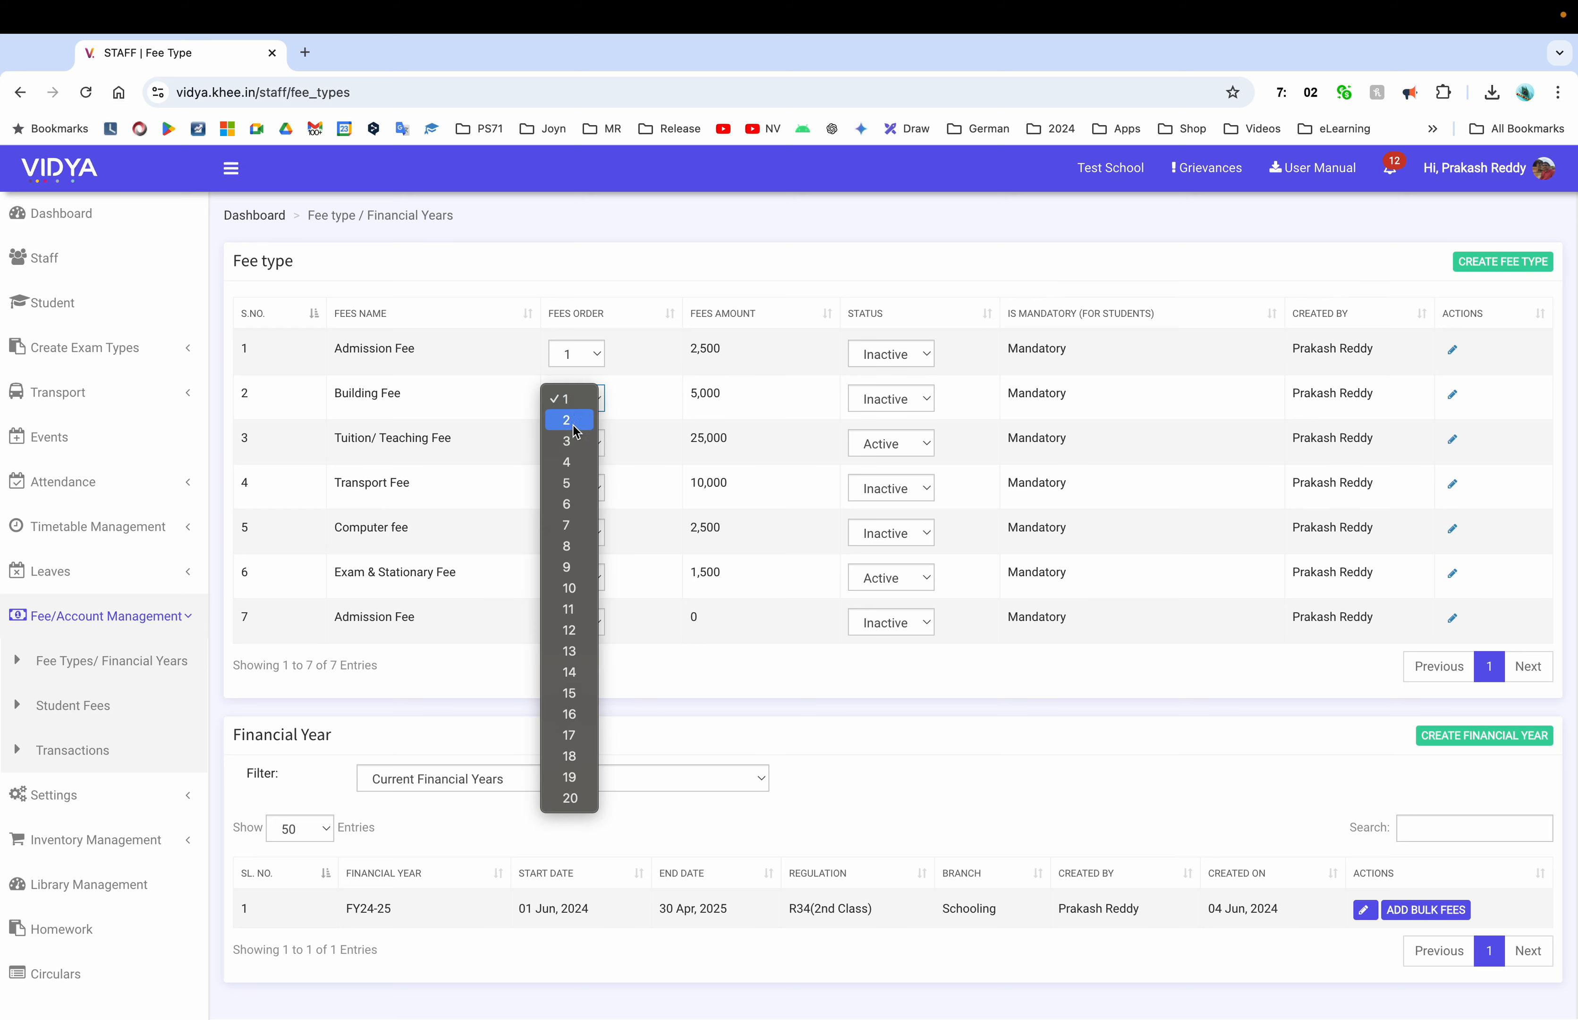
{"action": "key", "text": "Escape"}
{"action": "left_click", "coordinate": [578, 439]}
{"action": "left_click", "coordinate": [572, 485]}
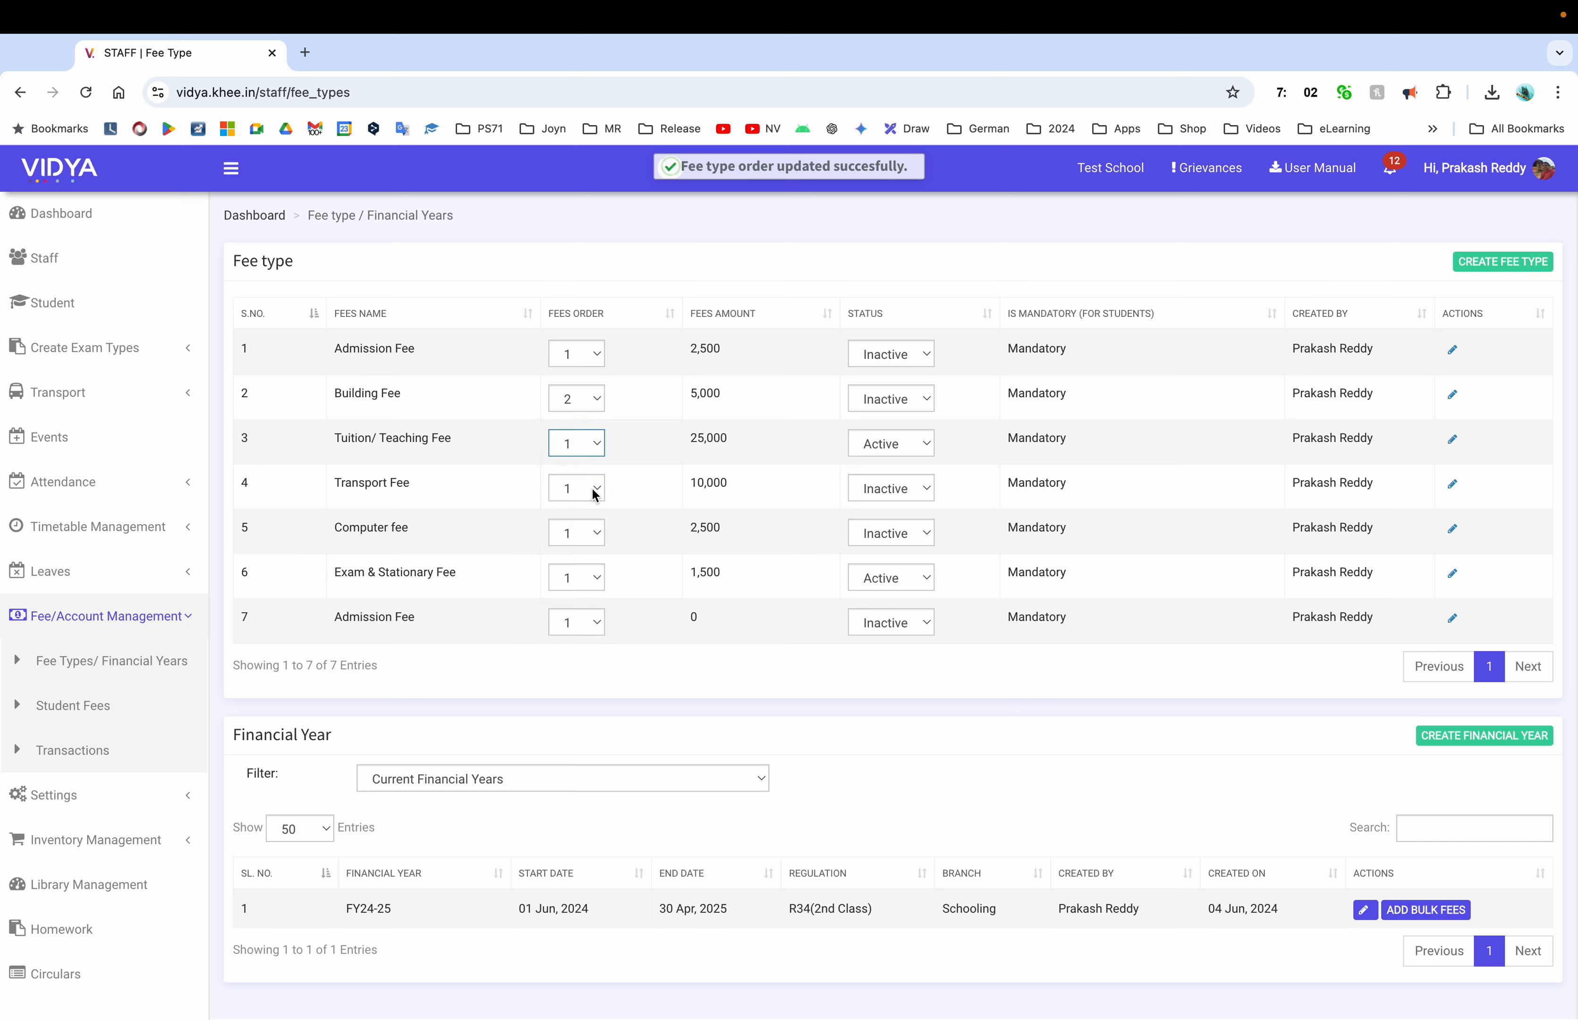
{"action": "left_click", "coordinate": [595, 494]}
{"action": "left_click", "coordinate": [567, 551]}
{"action": "left_click", "coordinate": [572, 541]}
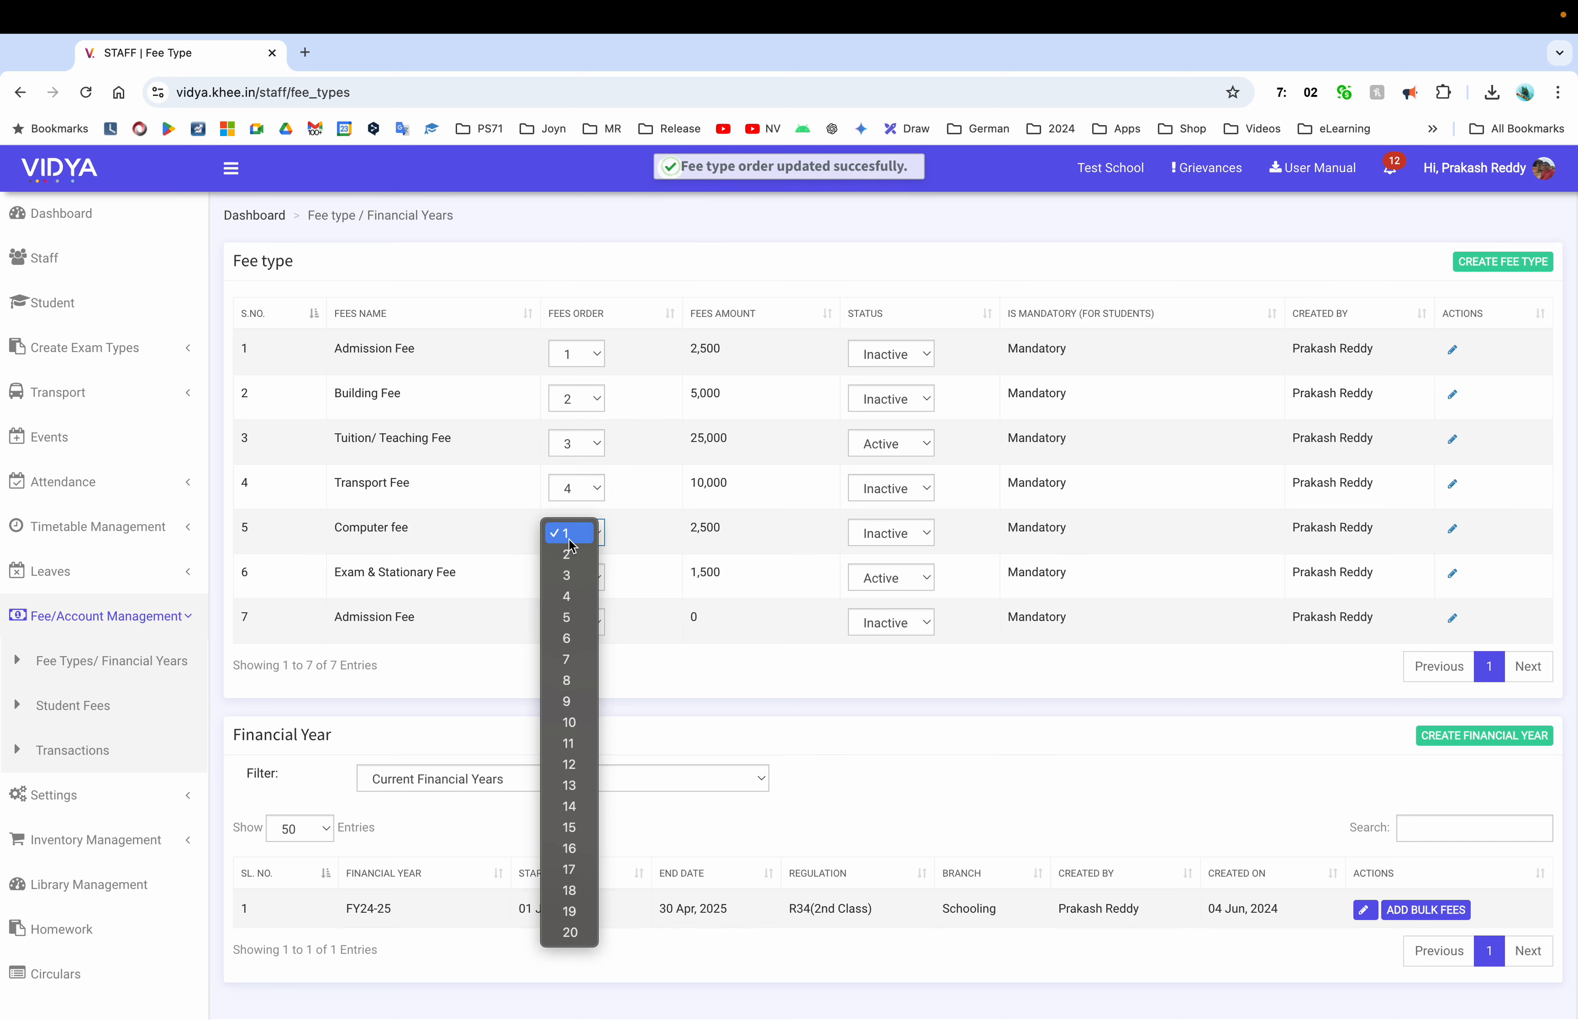
{"action": "left_click", "coordinate": [575, 629]}
{"action": "left_click", "coordinate": [576, 577]}
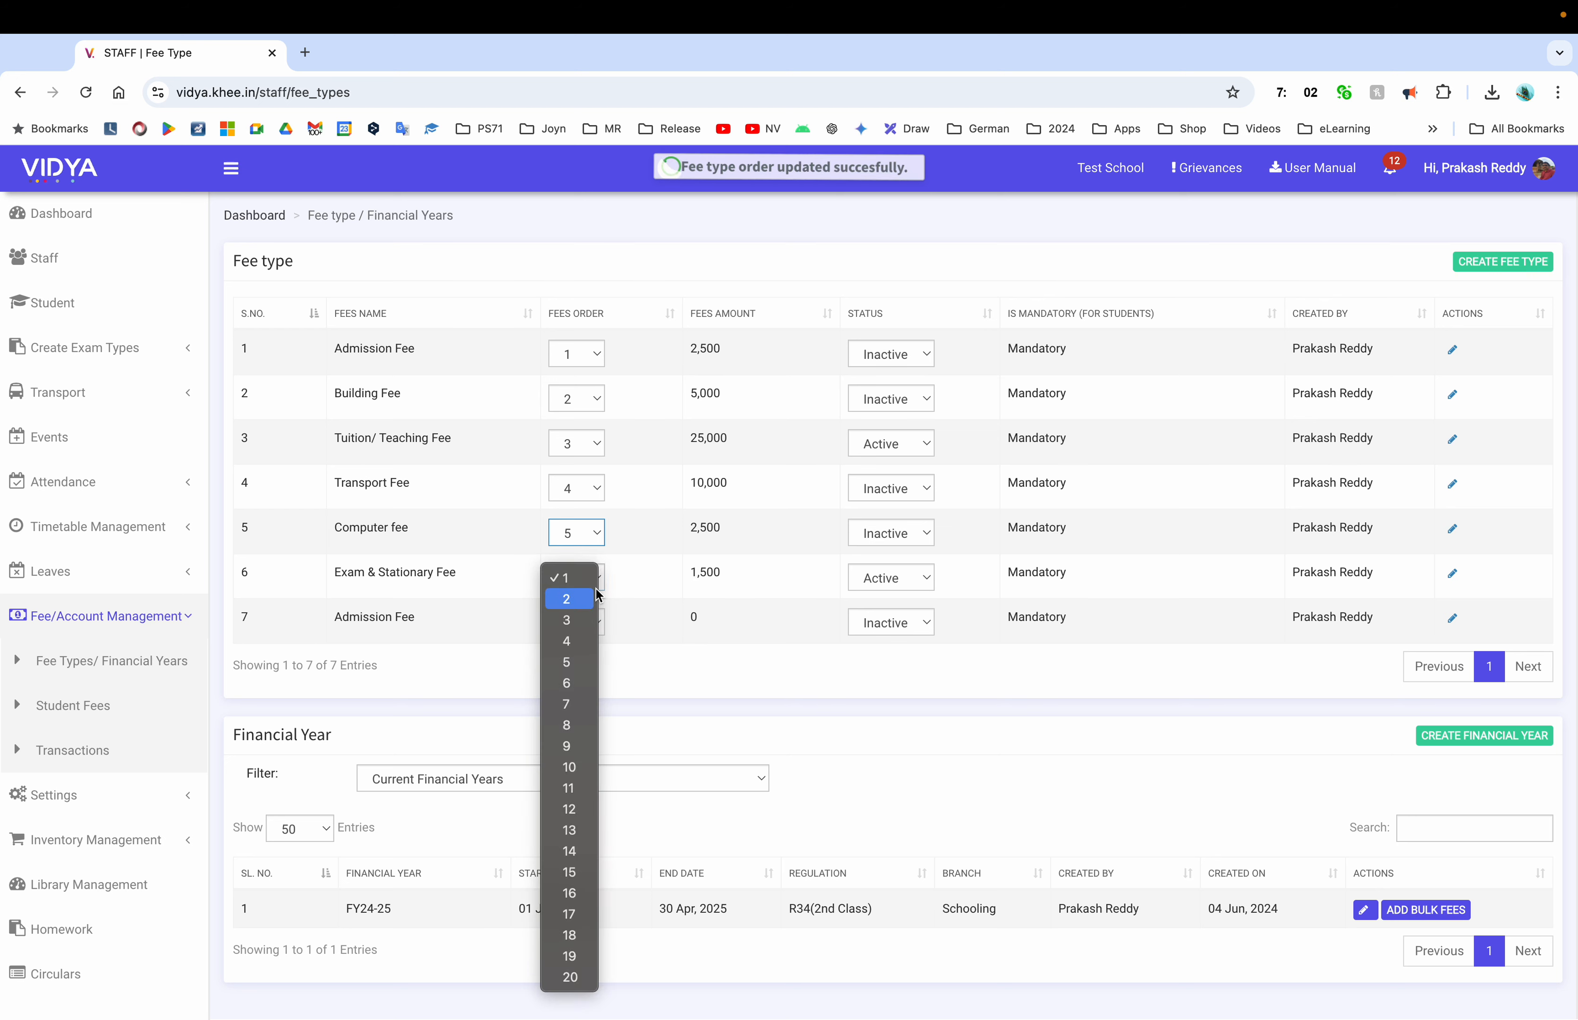
{"action": "left_click", "coordinate": [581, 693]}
{"action": "left_click", "coordinate": [579, 626]}
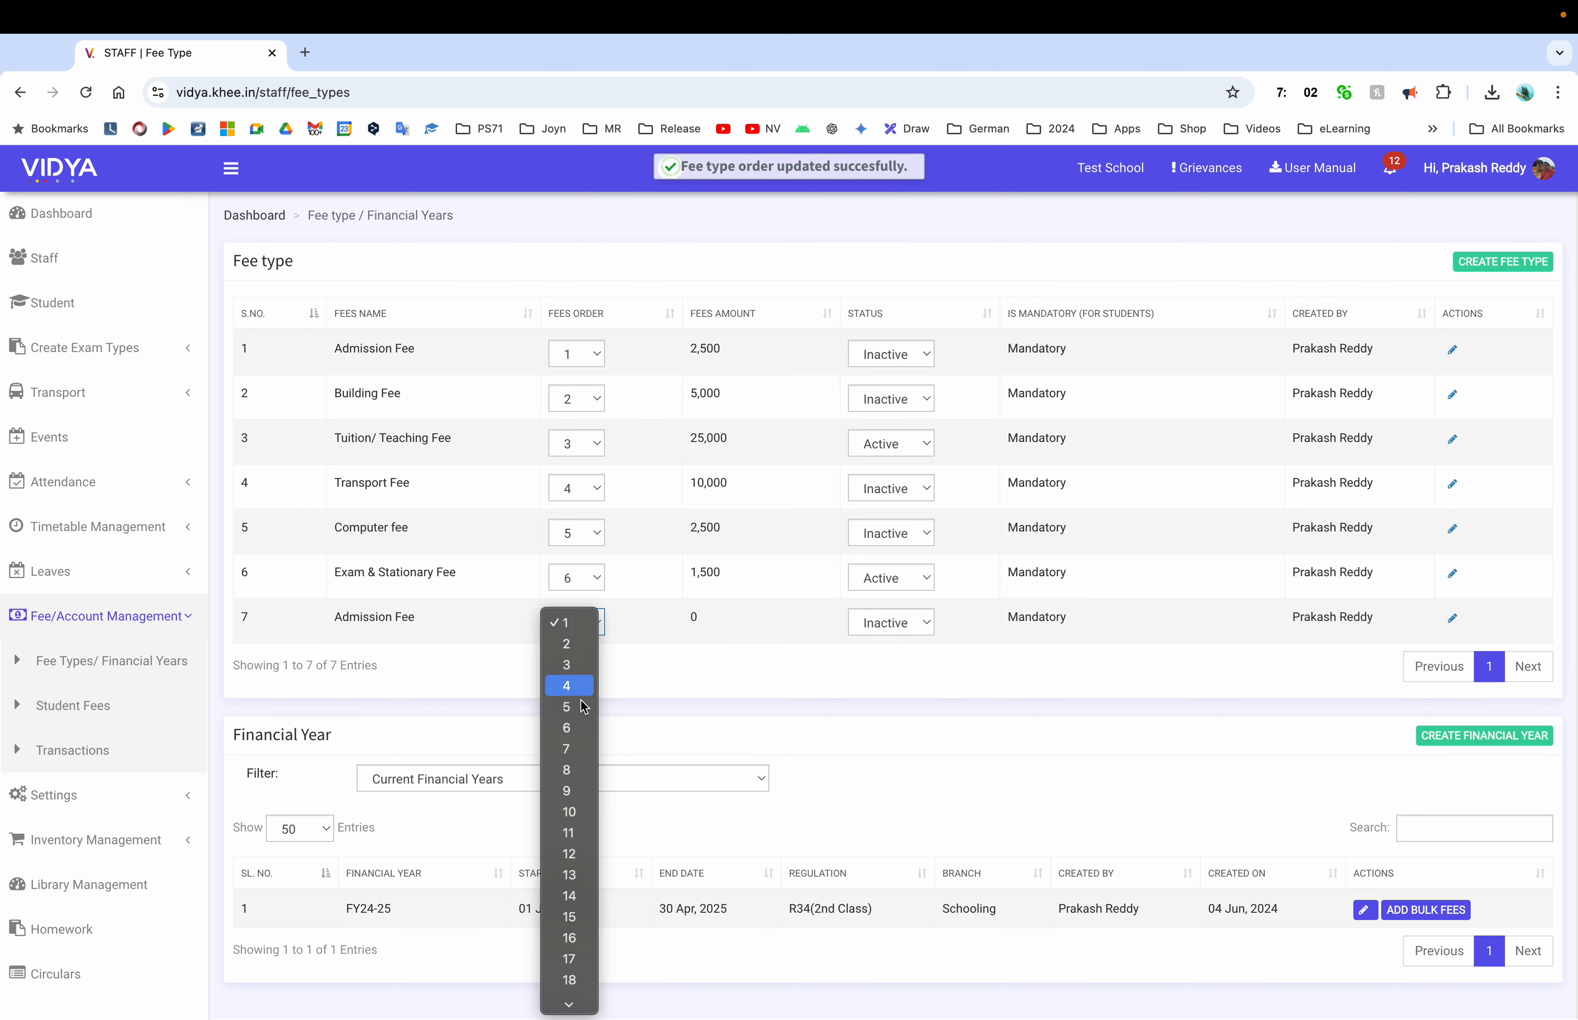
{"action": "left_click", "coordinate": [581, 749]}
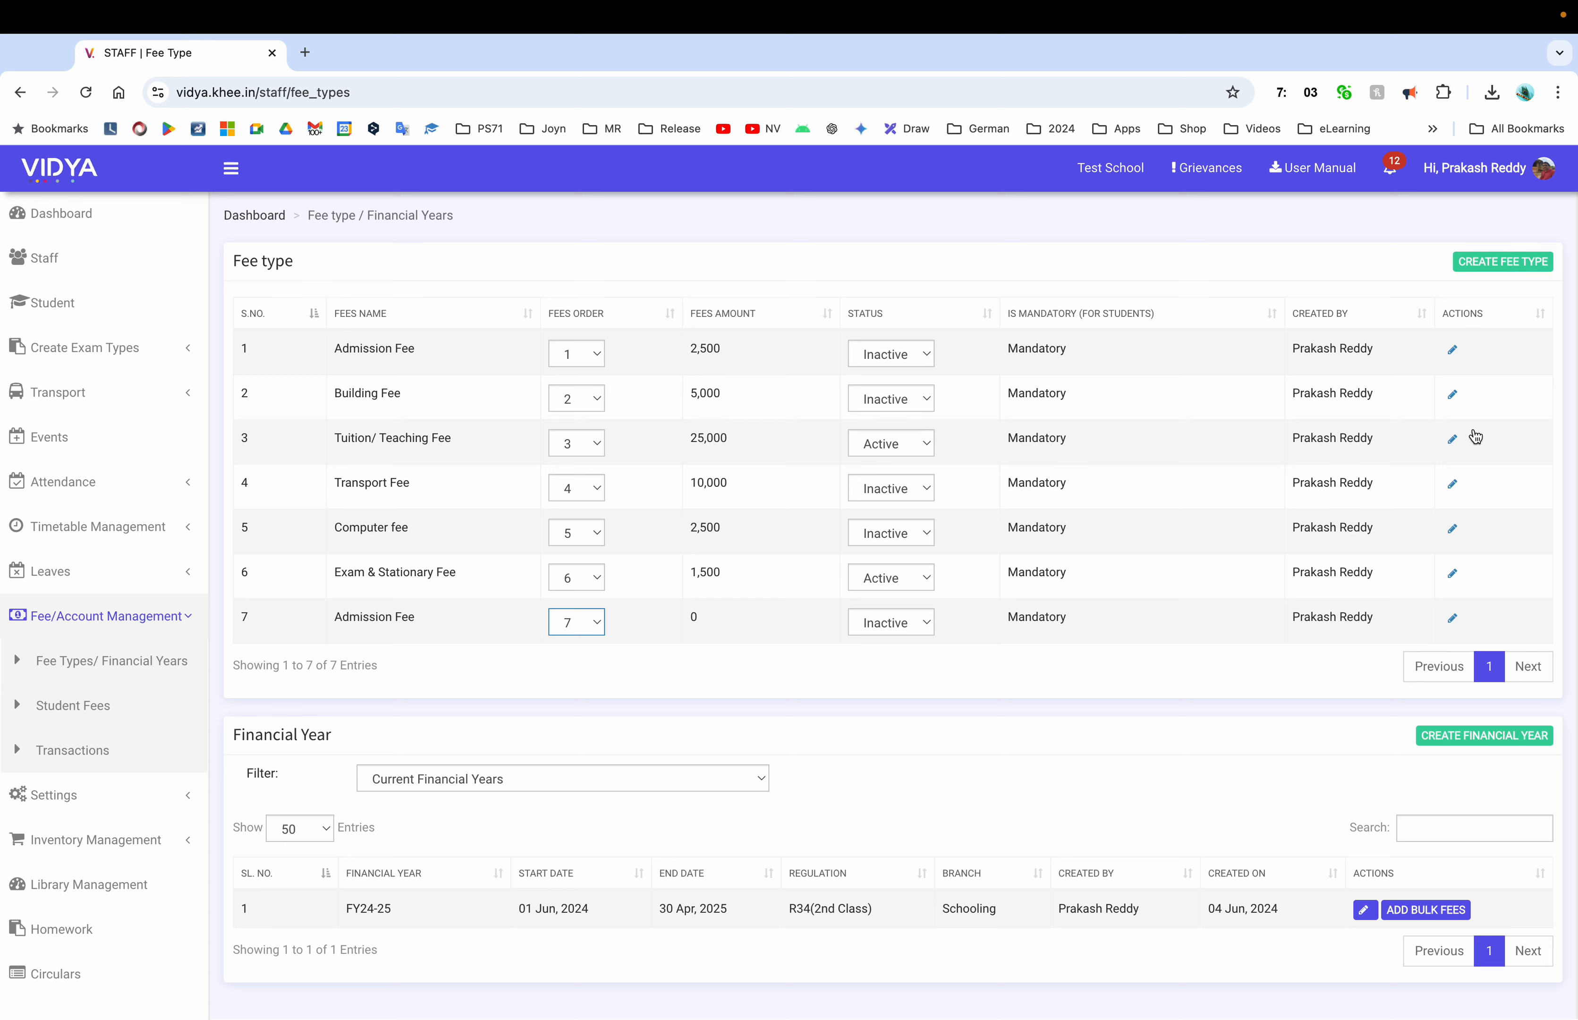
{"action": "left_click", "coordinate": [1452, 351]}
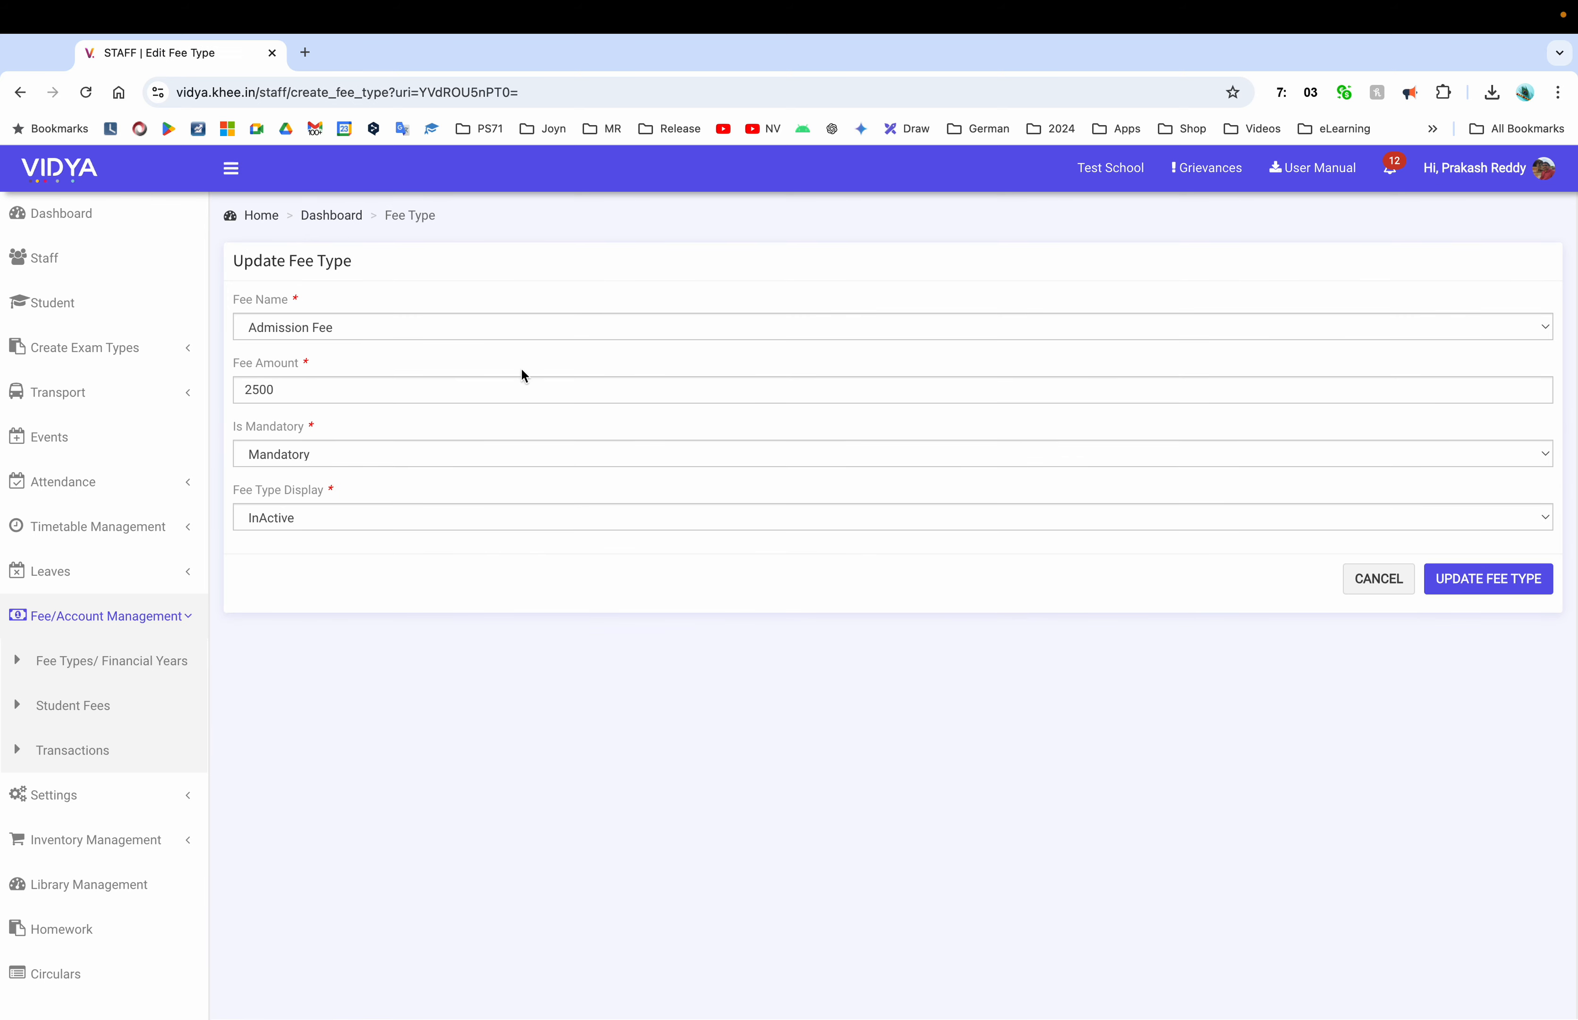
{"action": "left_click", "coordinate": [489, 325]}
{"action": "left_click", "coordinate": [491, 295]}
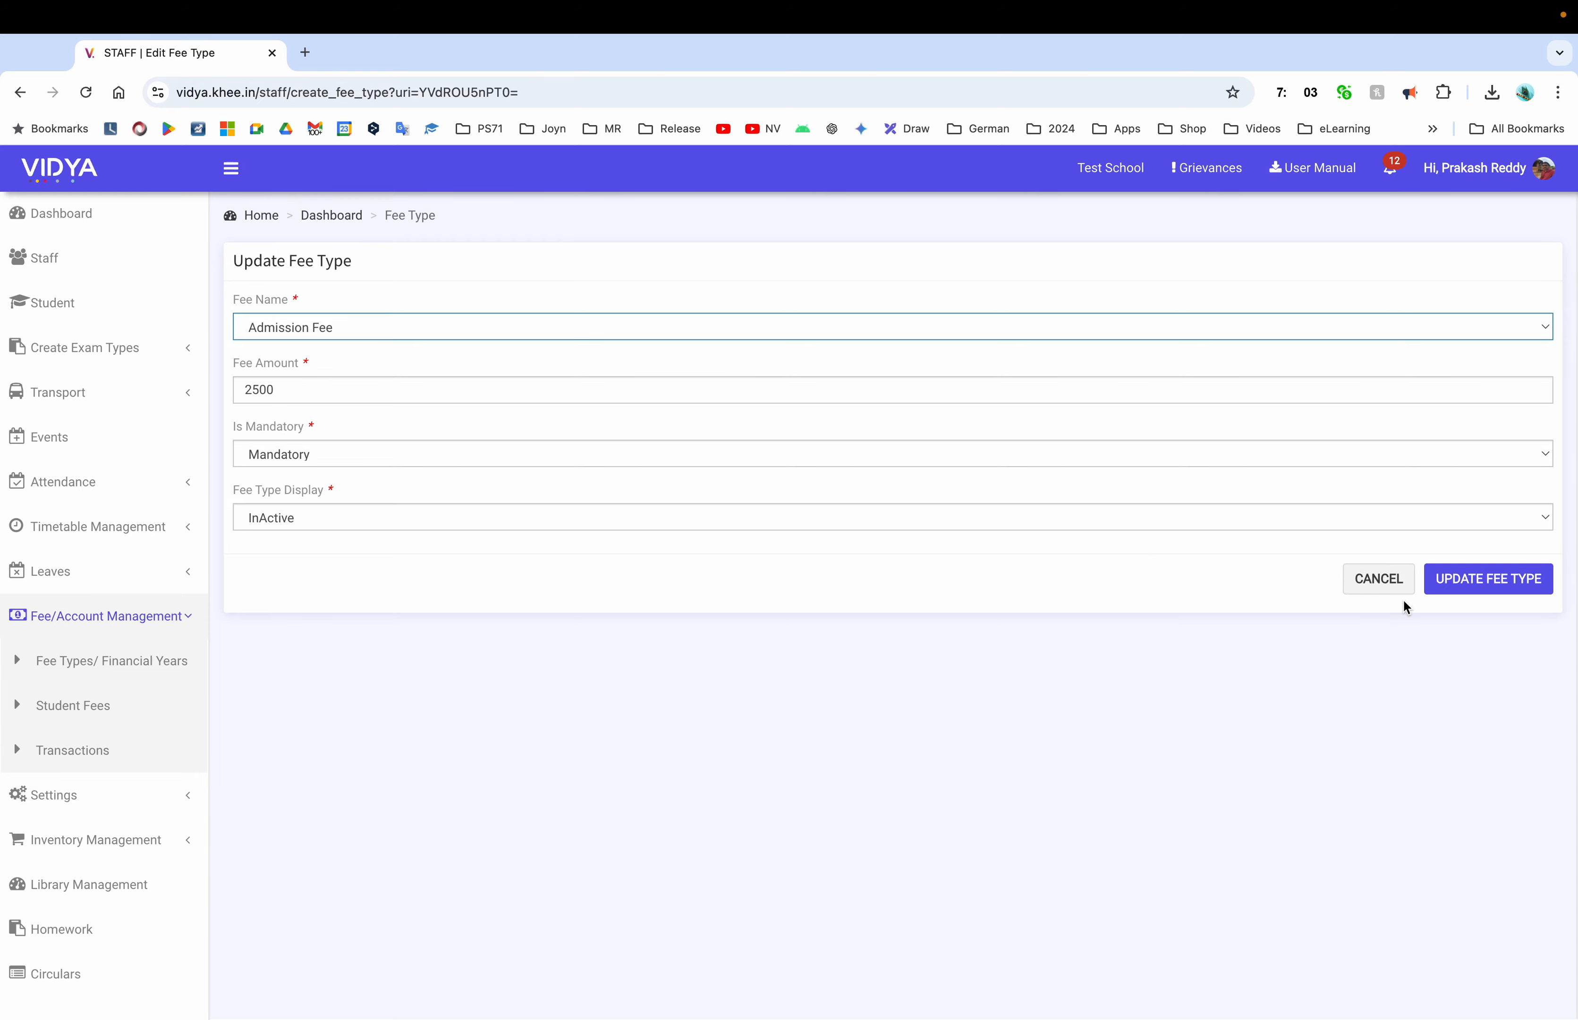
{"action": "left_click", "coordinate": [1378, 590]}
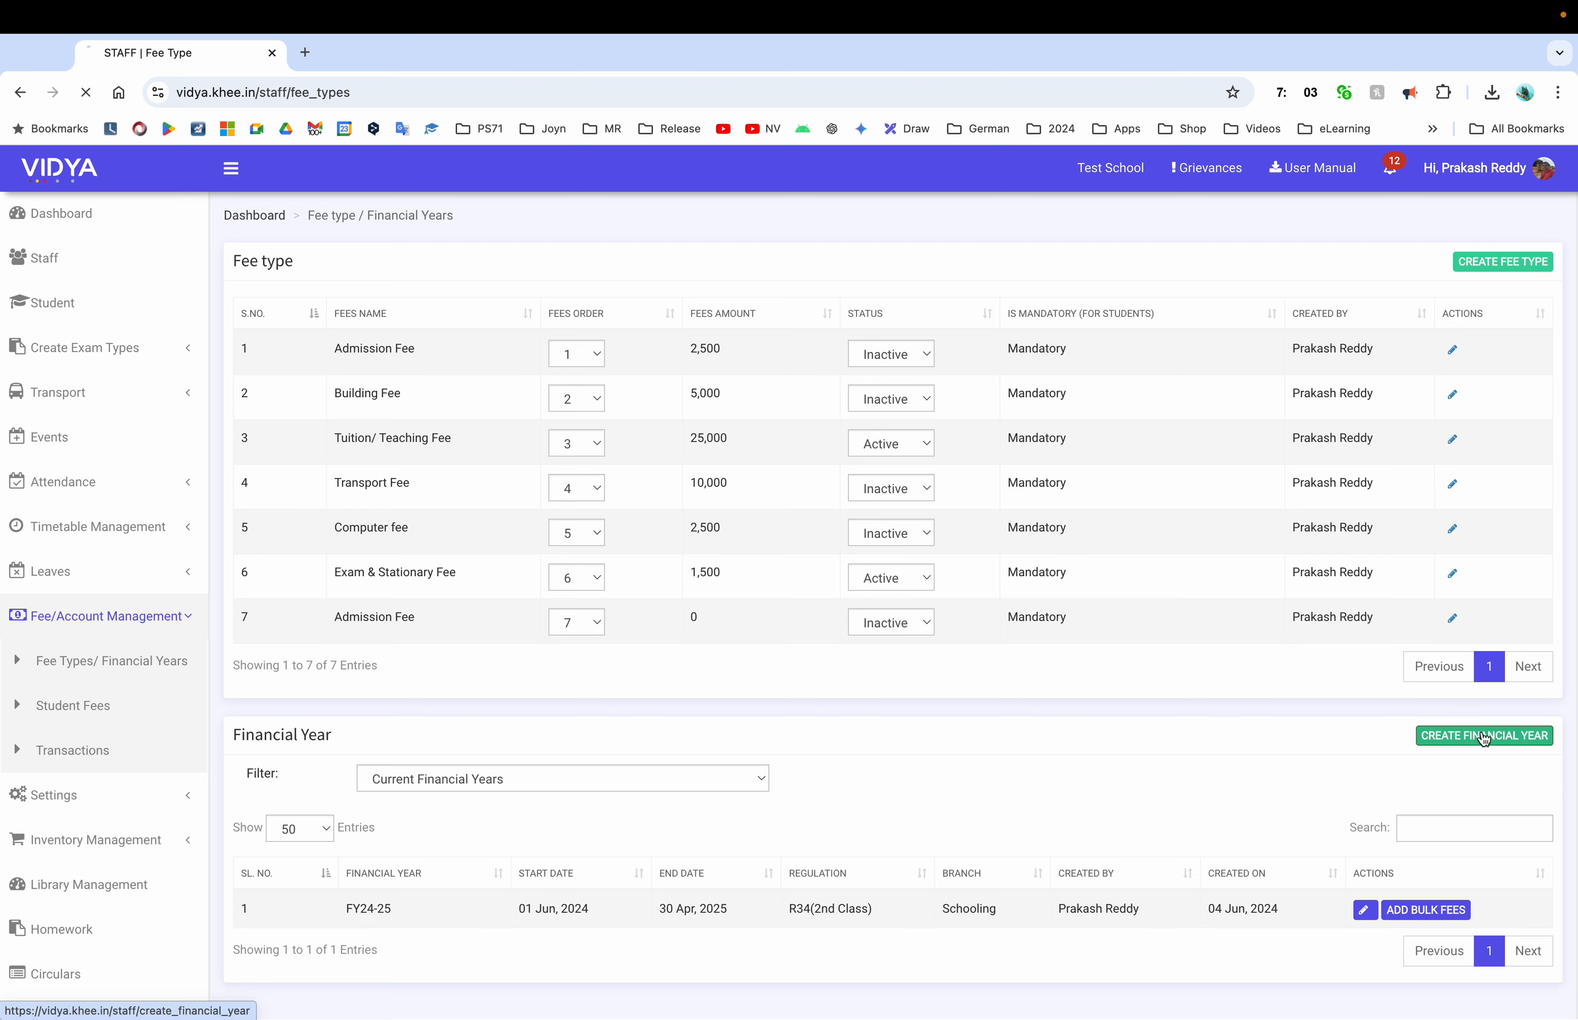
Create financial year FY24-25 for regulation R35
{"action": "left_click", "coordinate": [1435, 734]}
{"action": "double_click", "coordinate": [526, 384]}
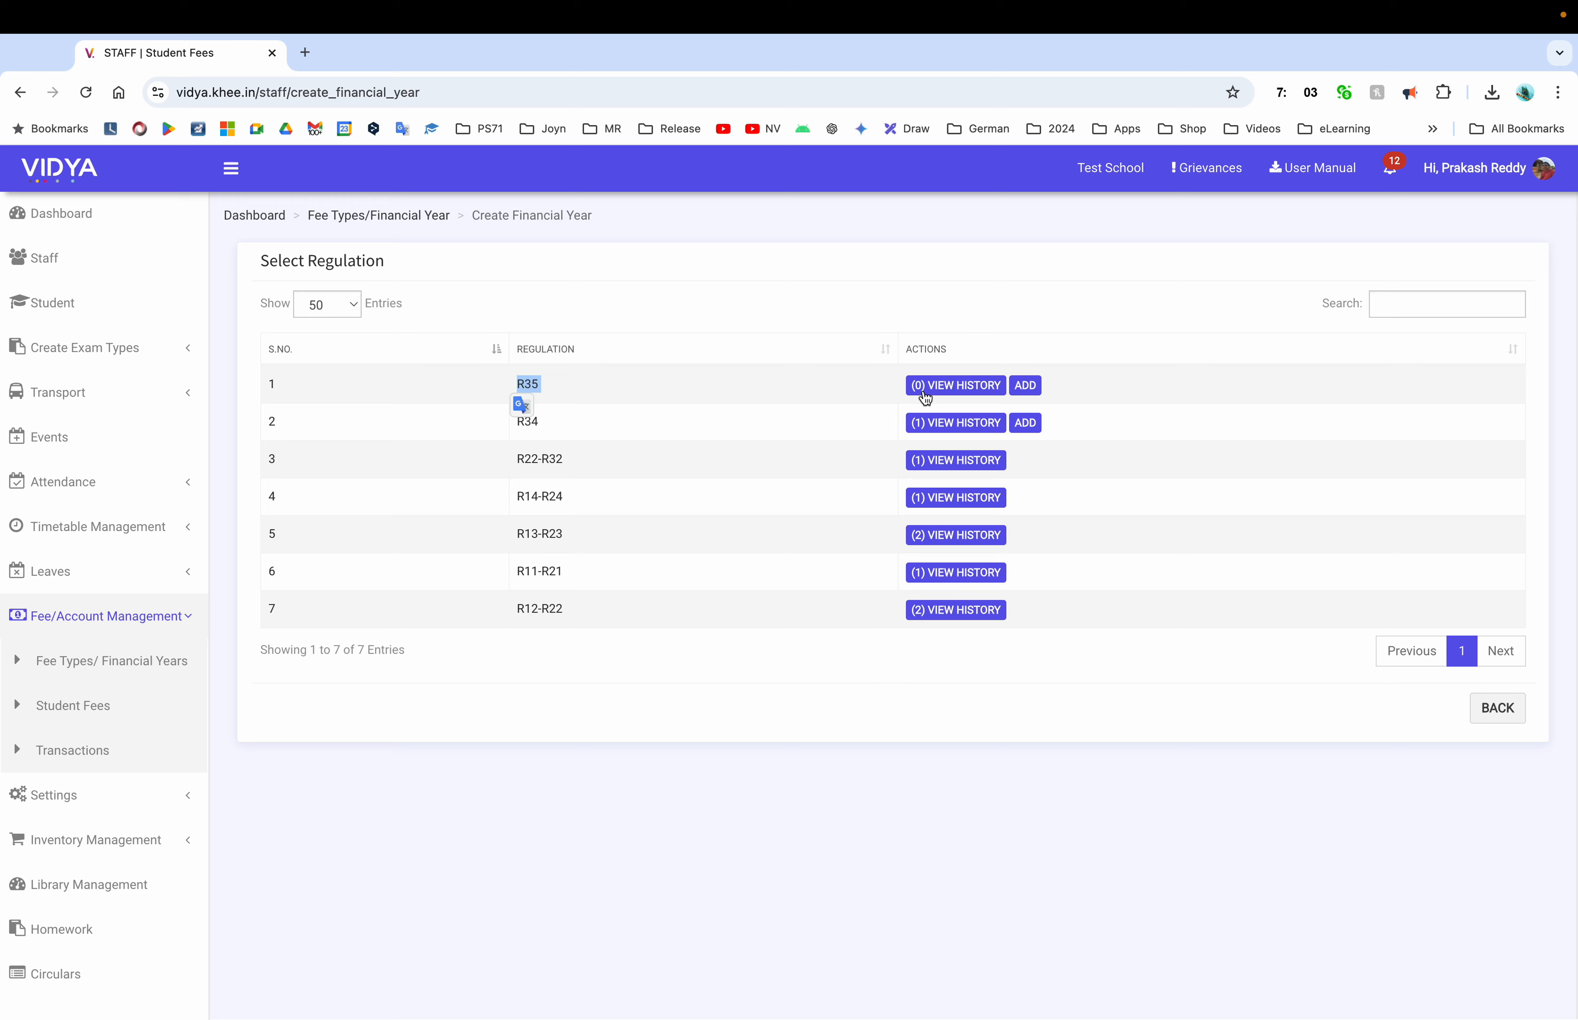
{"action": "left_click", "coordinate": [1027, 391]}
{"action": "left_click", "coordinate": [553, 326]}
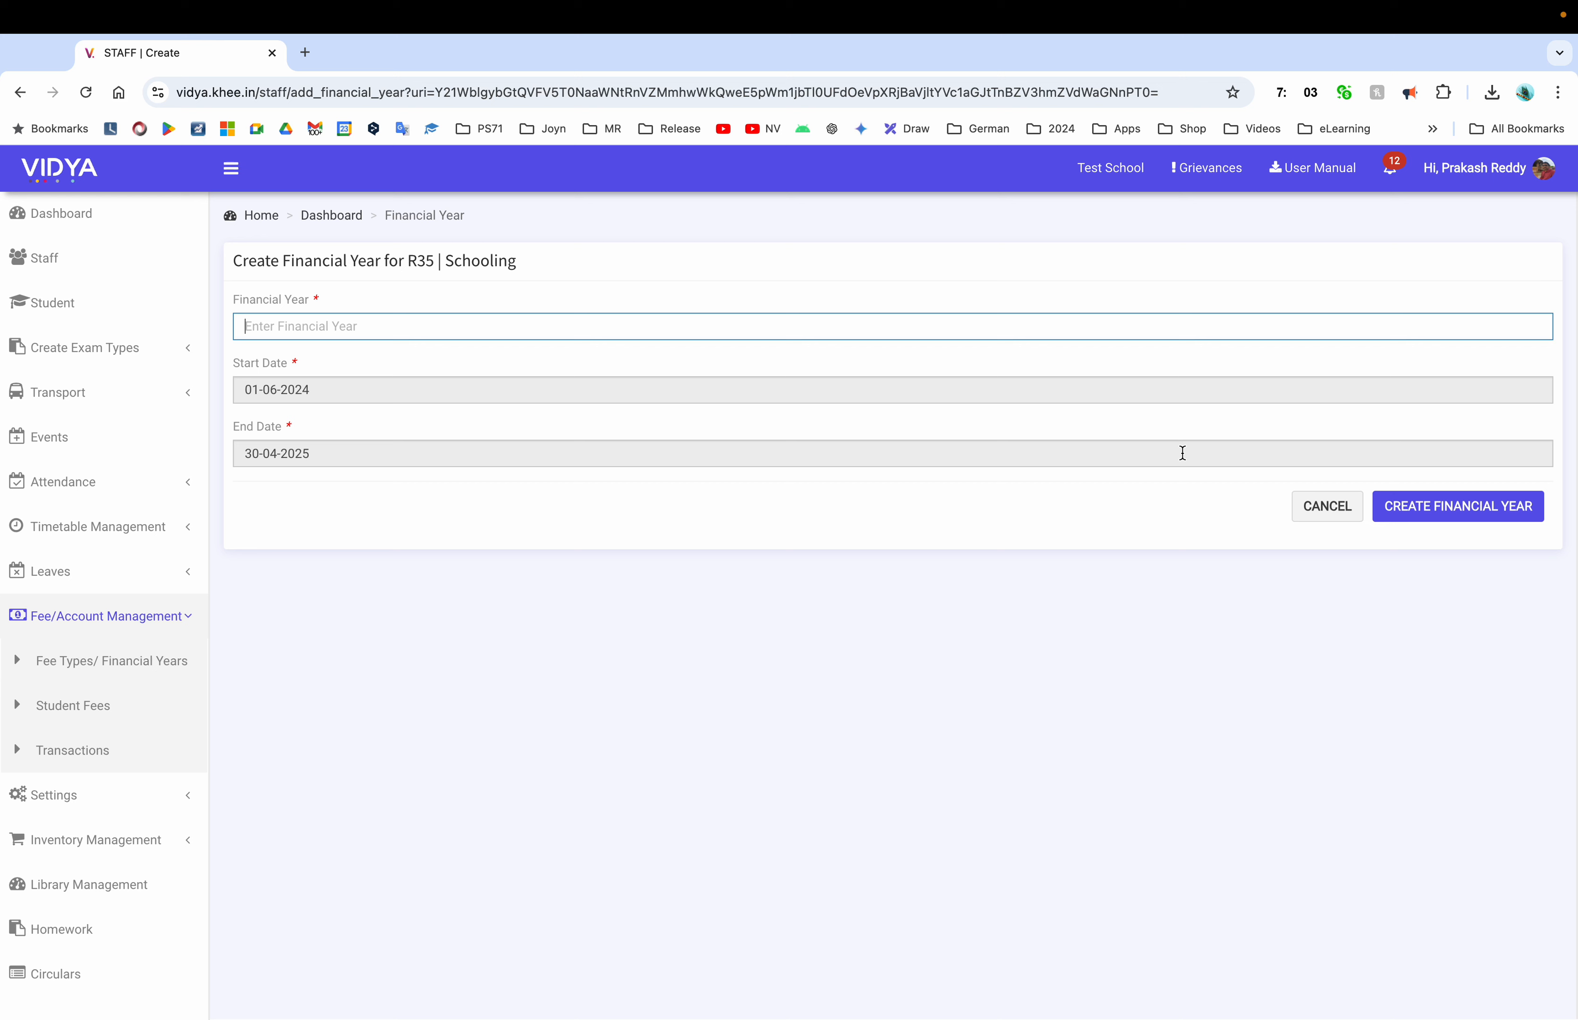
{"action": "type", "text": "F"}
{"action": "type", "text": "Y24-25"}
{"action": "left_click", "coordinate": [1463, 512]}
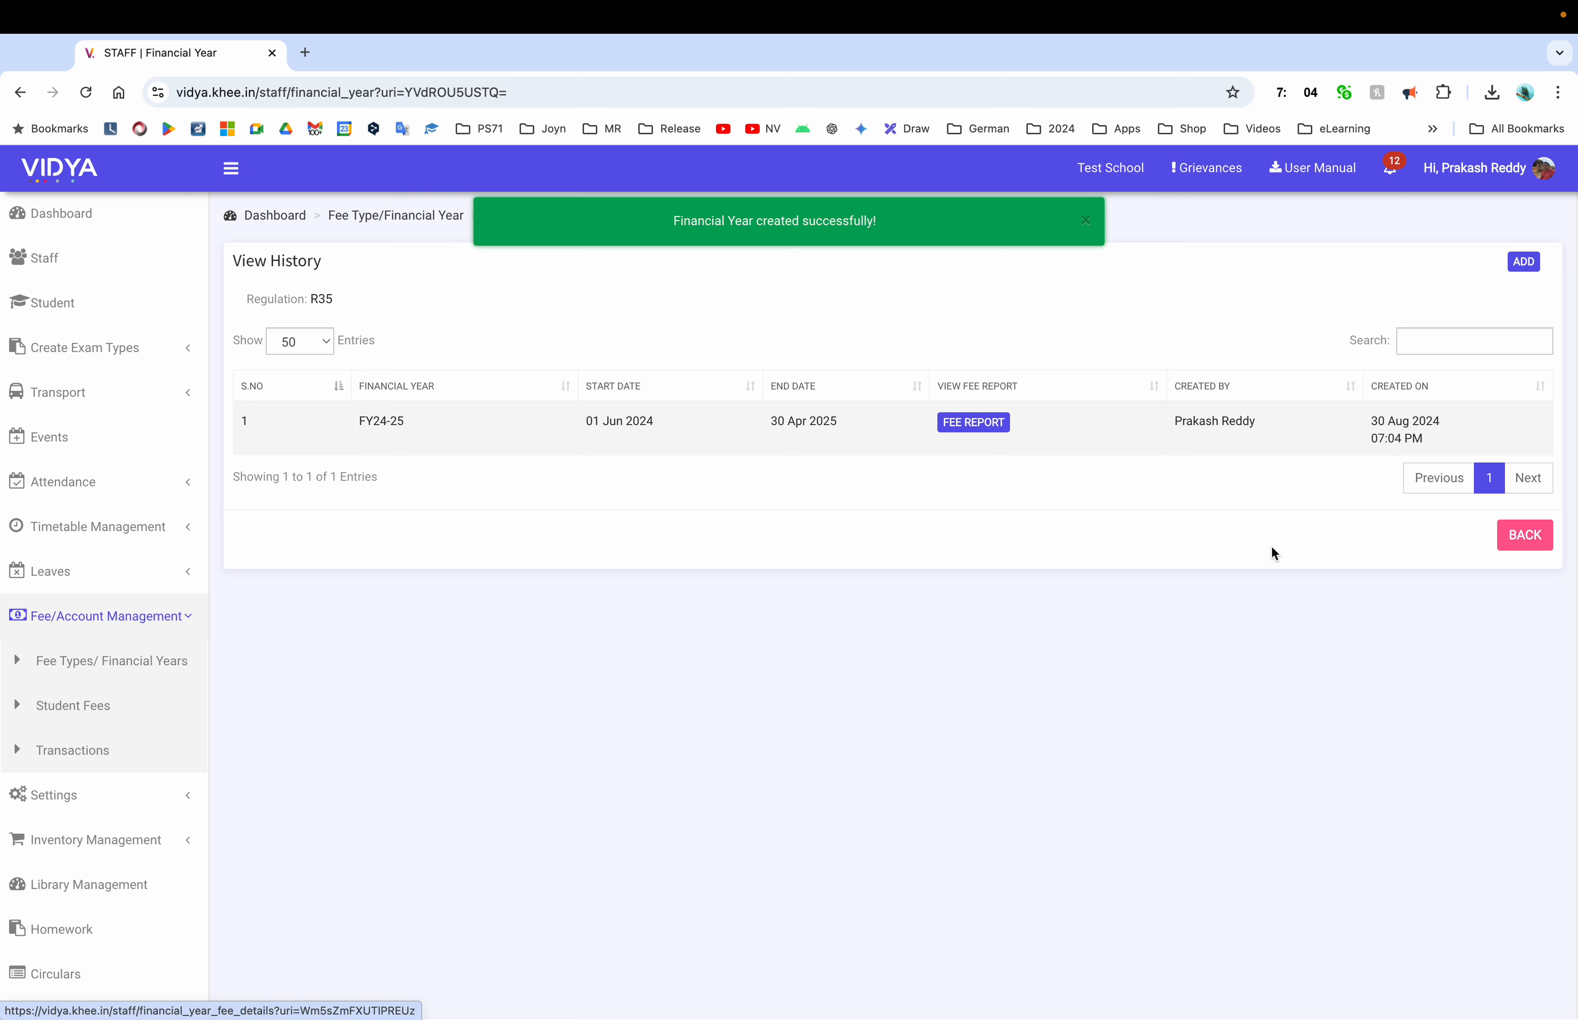
Go back from the regulation list to the Fee Types/ Financial Years page
{"action": "left_click", "coordinate": [1512, 537]}
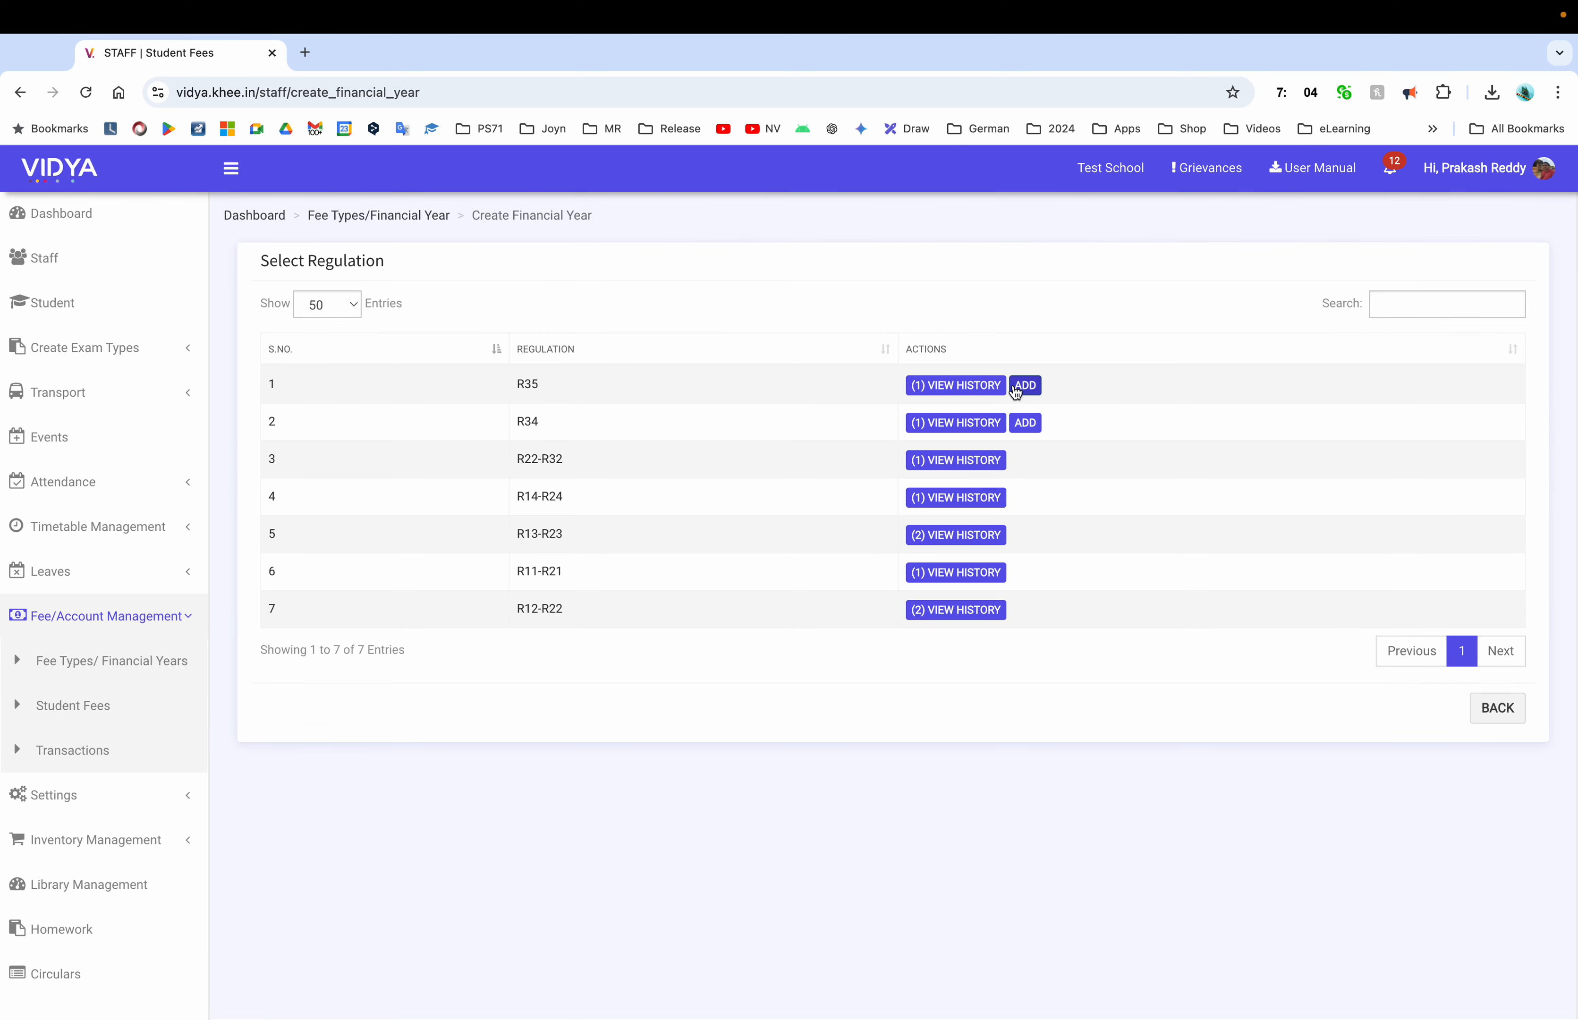
{"action": "double_click", "coordinate": [527, 421]}
{"action": "left_click", "coordinate": [952, 404]}
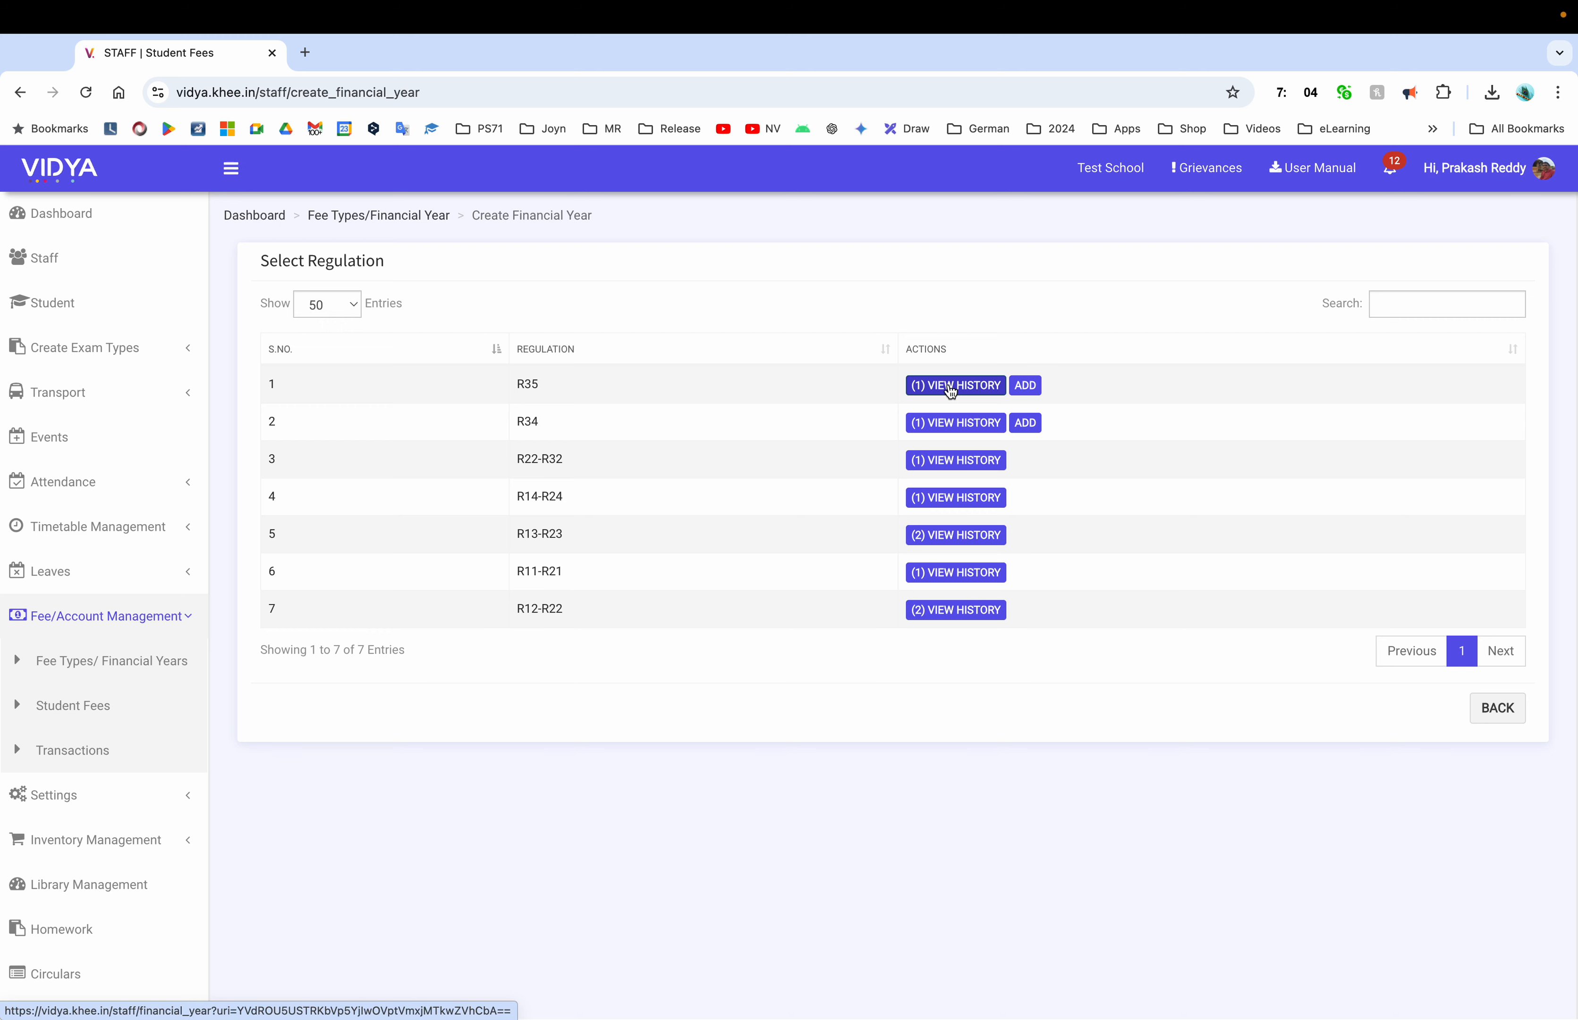
{"action": "left_click", "coordinate": [122, 669]}
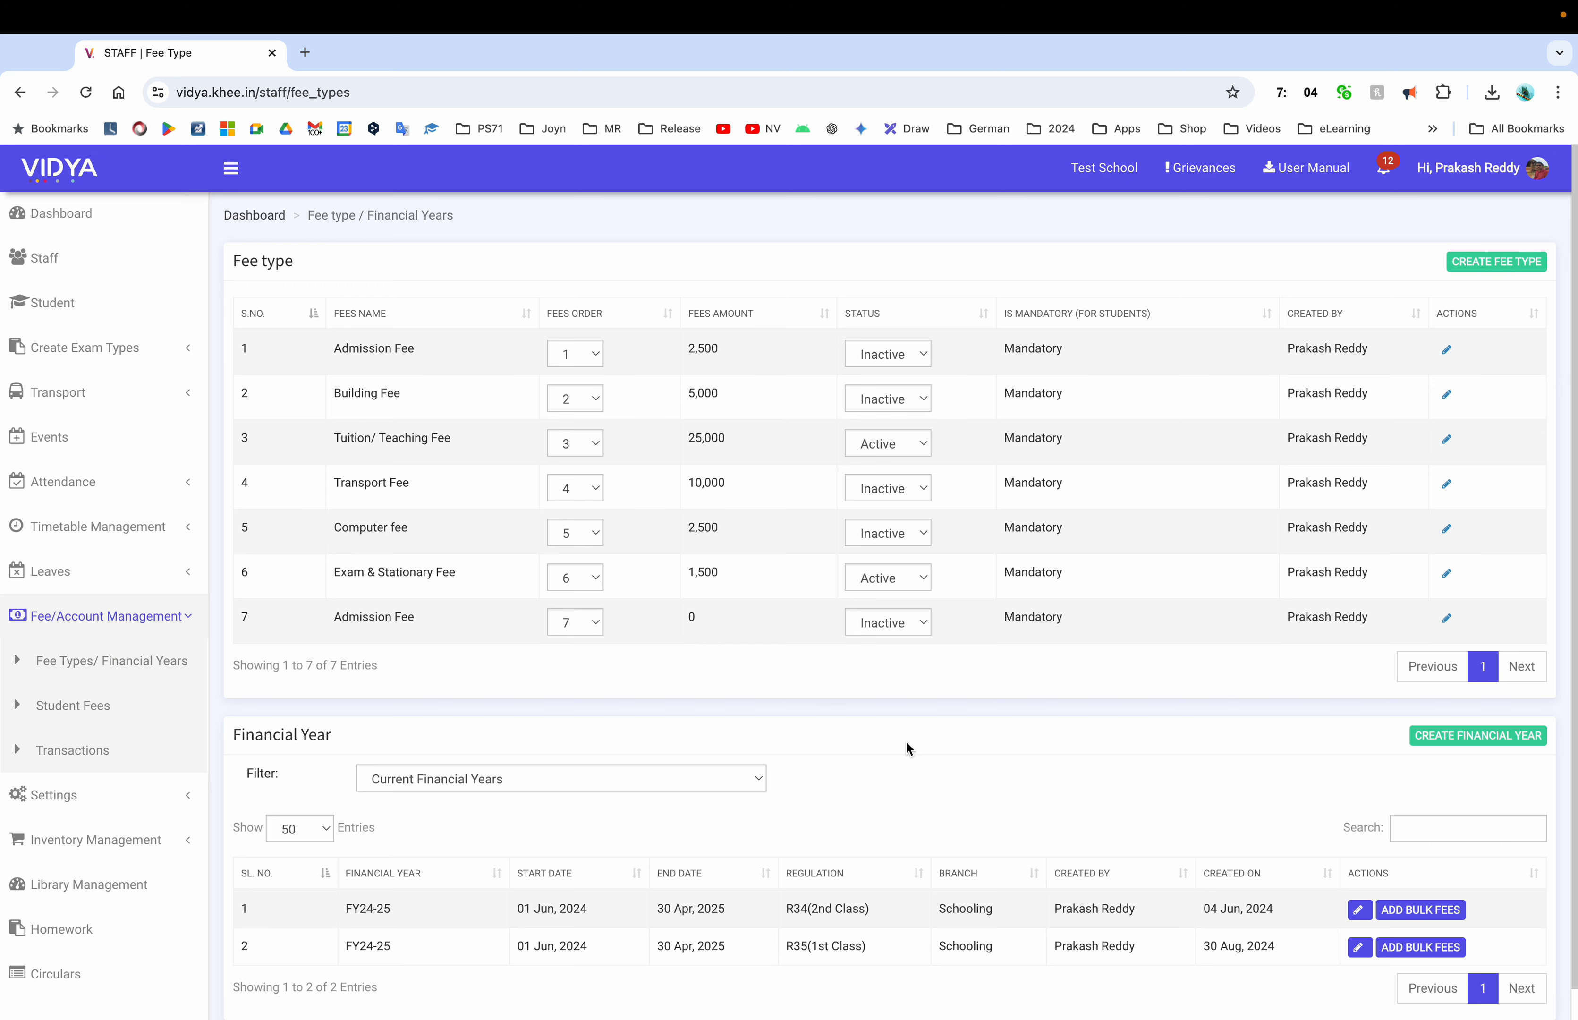
Open ADD BULK FEES for R35 and edit the student's individual tuition amount
{"action": "scroll", "coordinate": [907, 740], "scroll_direction": "down", "scroll_amount": 2}
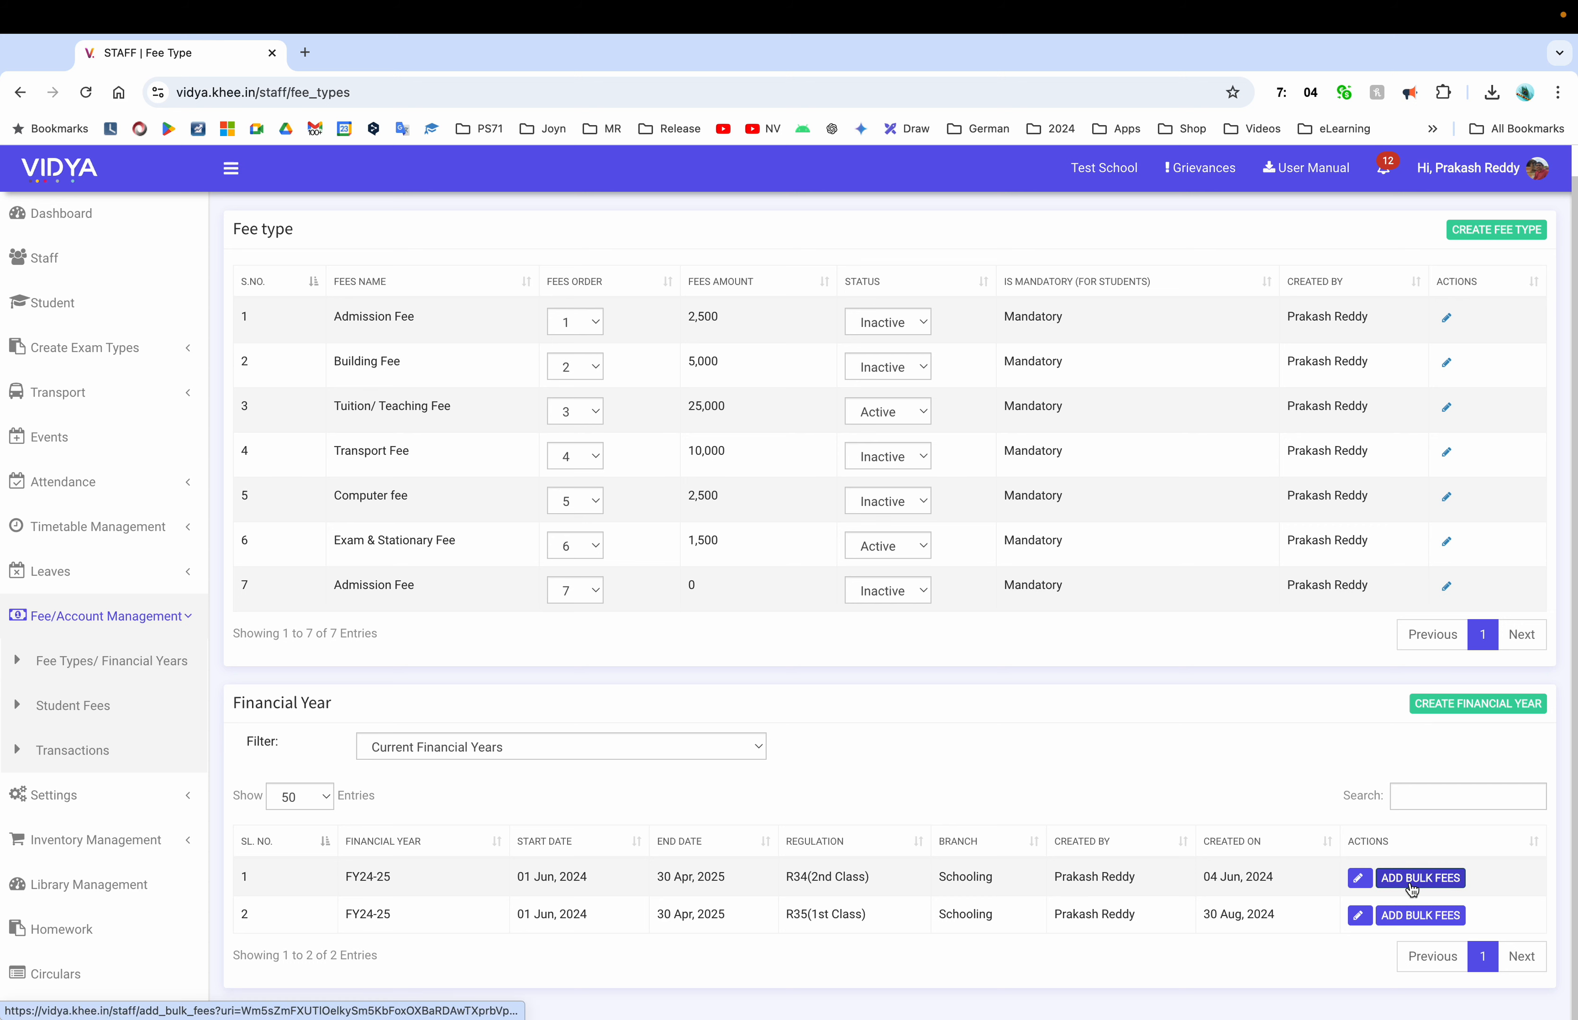
{"action": "scroll", "coordinate": [1412, 889], "scroll_direction": "up", "scroll_amount": 1}
{"action": "left_click", "coordinate": [1418, 952]}
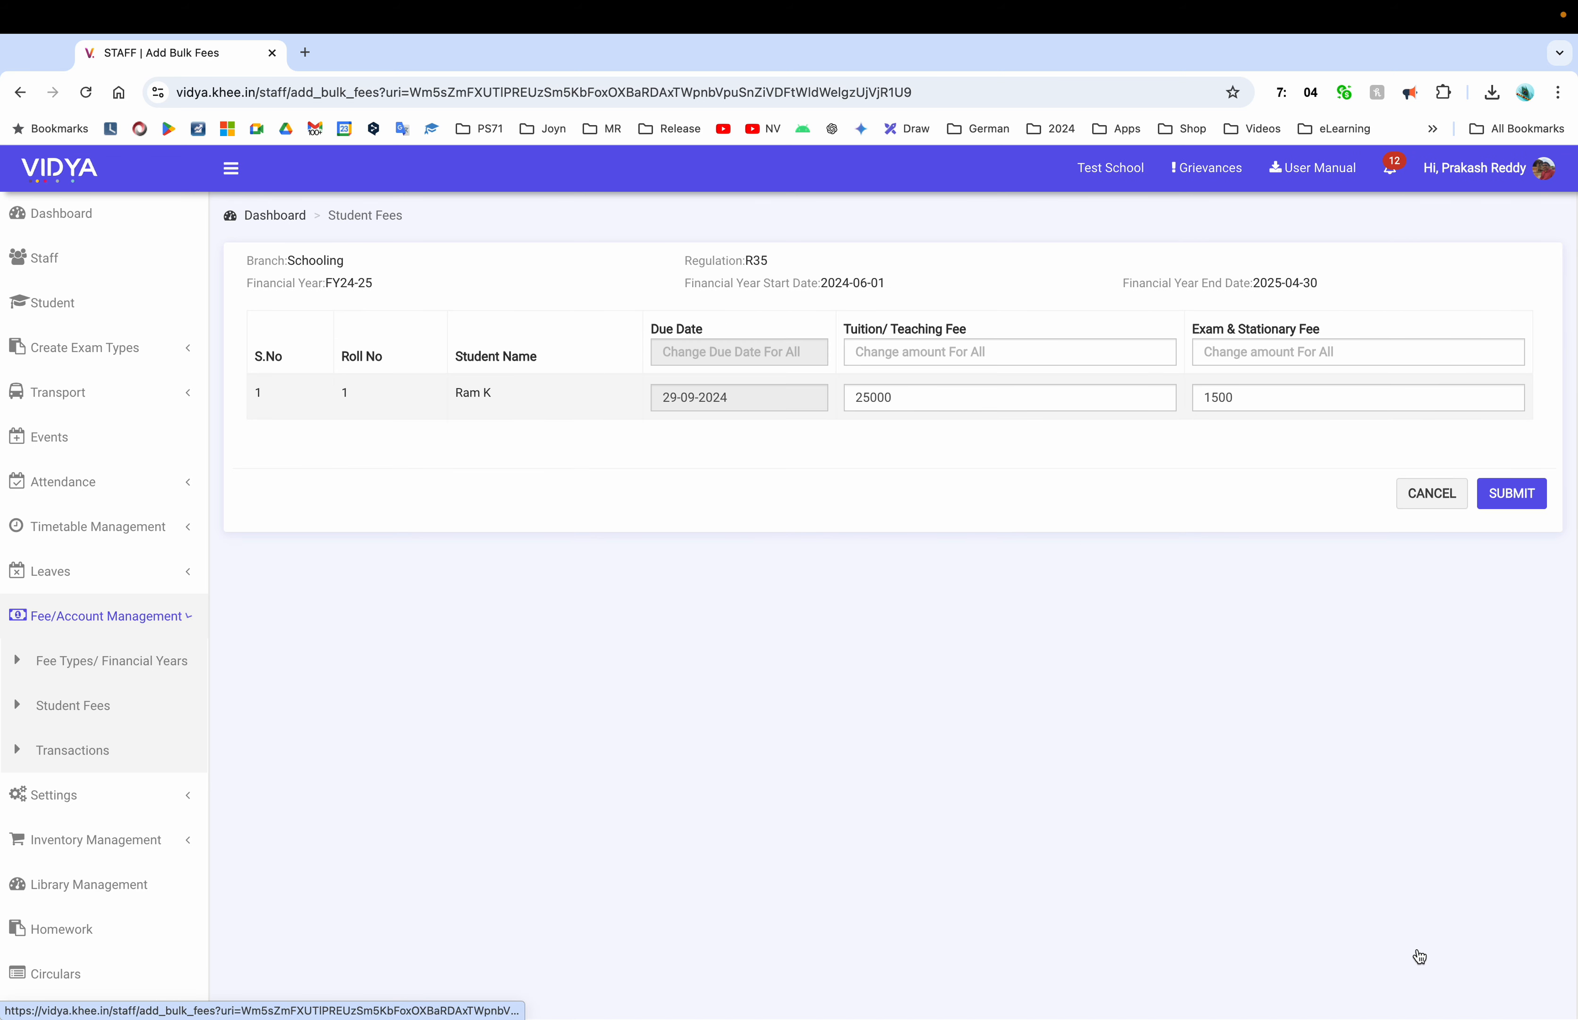
{"action": "left_click", "coordinate": [1019, 403]}
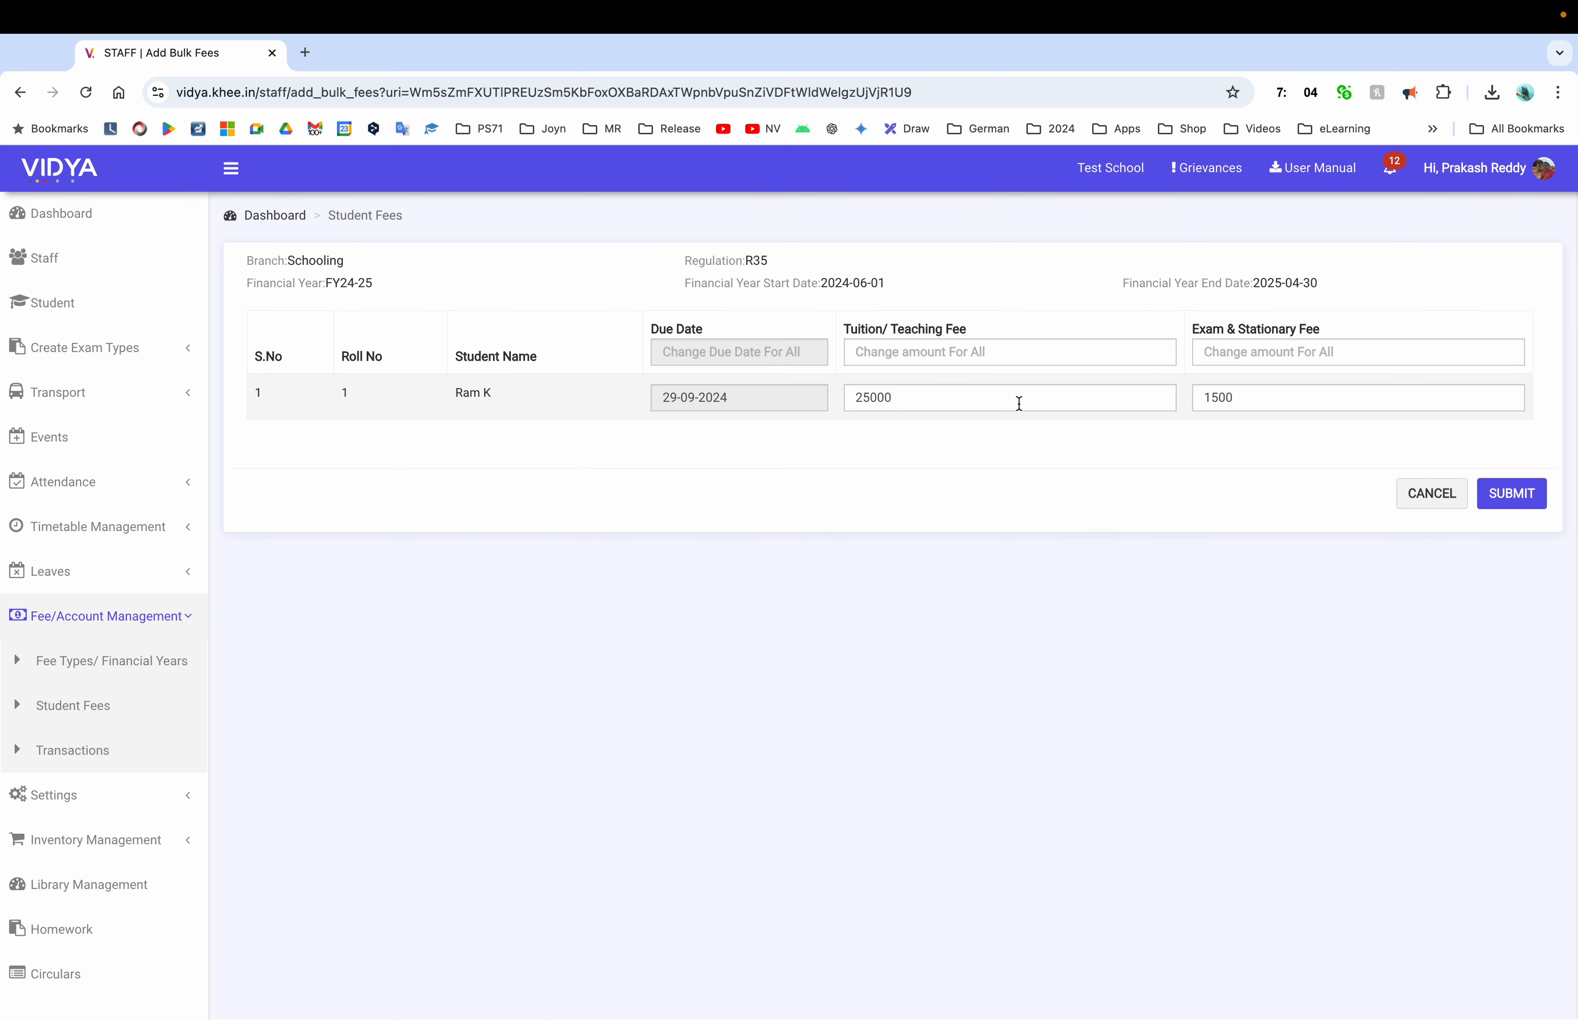
{"action": "left_click", "coordinate": [1019, 404]}
{"action": "key", "text": "Left"}
{"action": "key", "text": "Left"}
{"action": "key", "text": "Left"}
{"action": "key", "text": "BackSpace"}
{"action": "type", "text": "0"}
{"action": "left_click", "coordinate": [1319, 400]}
{"action": "key", "text": "Left"}
{"action": "key", "text": "Left"}
{"action": "key", "text": "BackSpace"}
{"action": "type", "text": "0"}
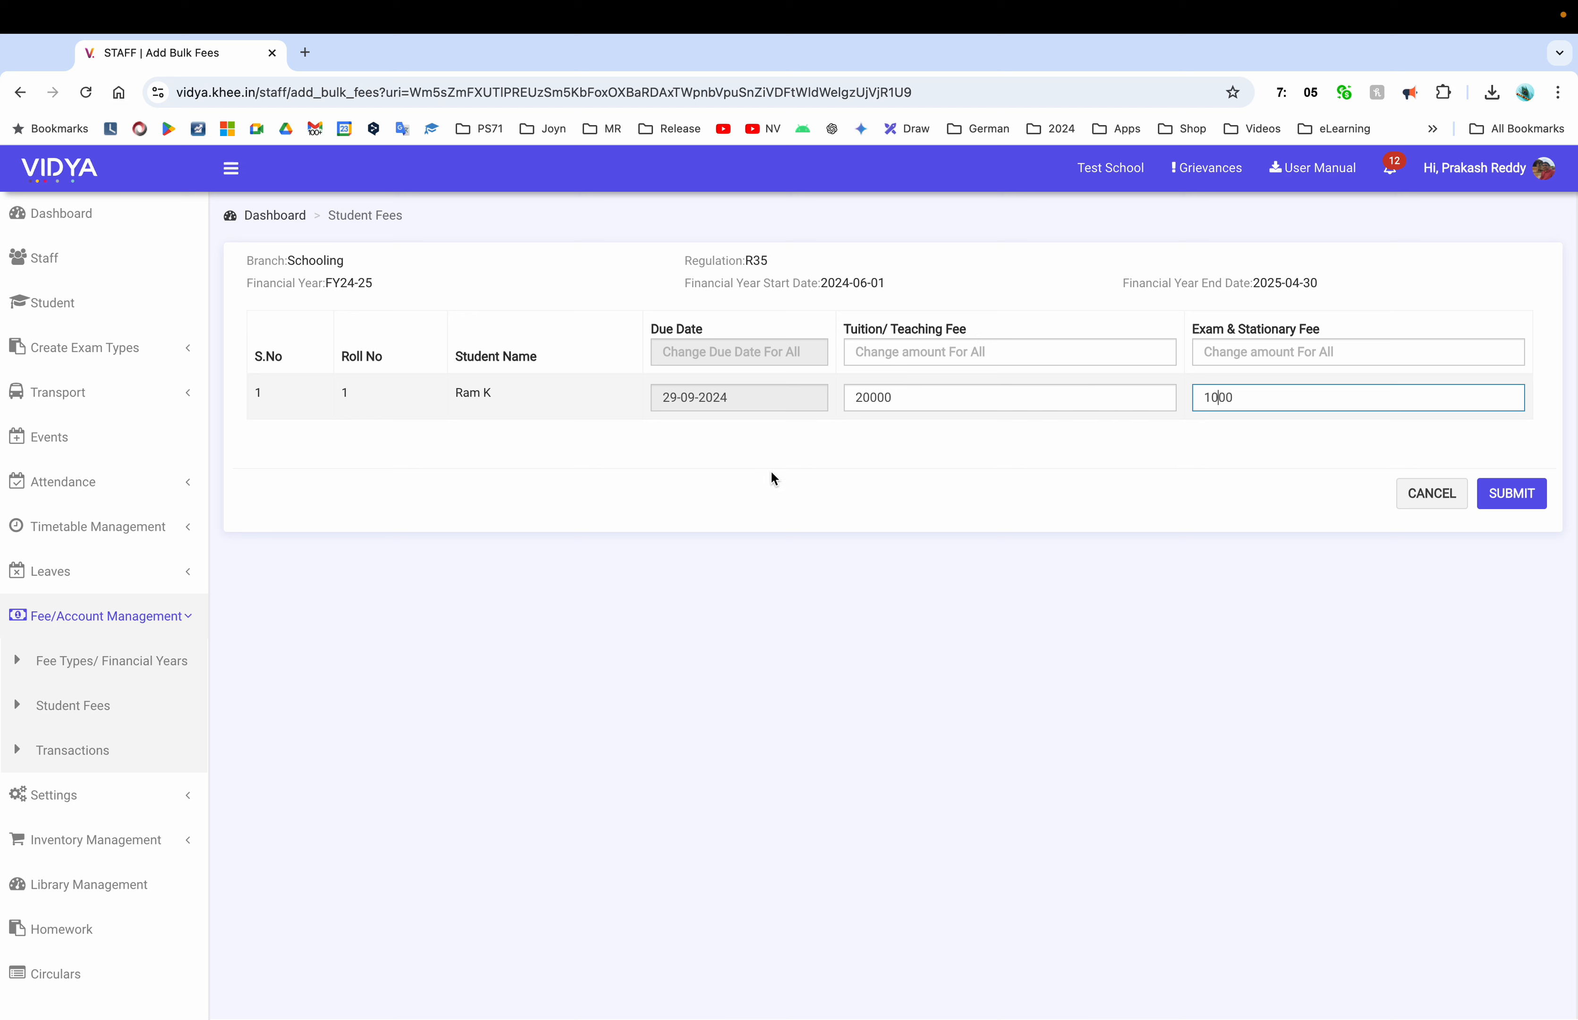
Set 15000 tuition and 1200 exam & stationary for all students, submit, then open Student Fees
{"action": "left_click", "coordinate": [908, 352]}
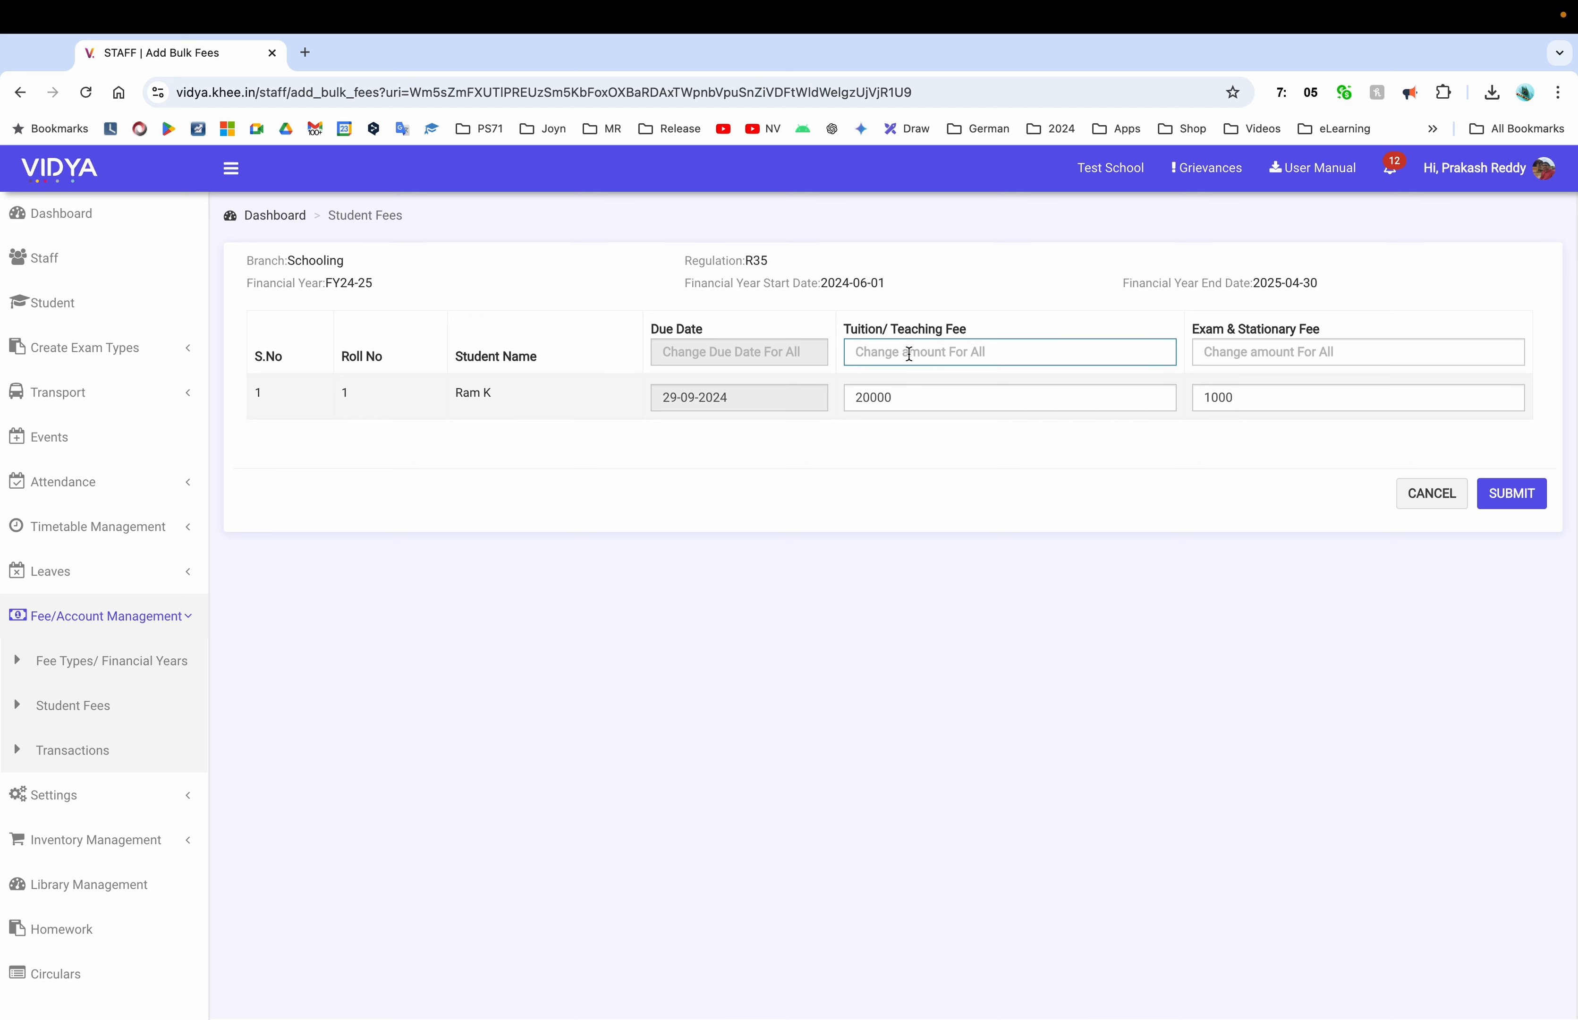
{"action": "type", "text": "15000"}
{"action": "left_click", "coordinate": [1329, 346]}
{"action": "type", "text": "1200"}
{"action": "left_click", "coordinate": [479, 394]}
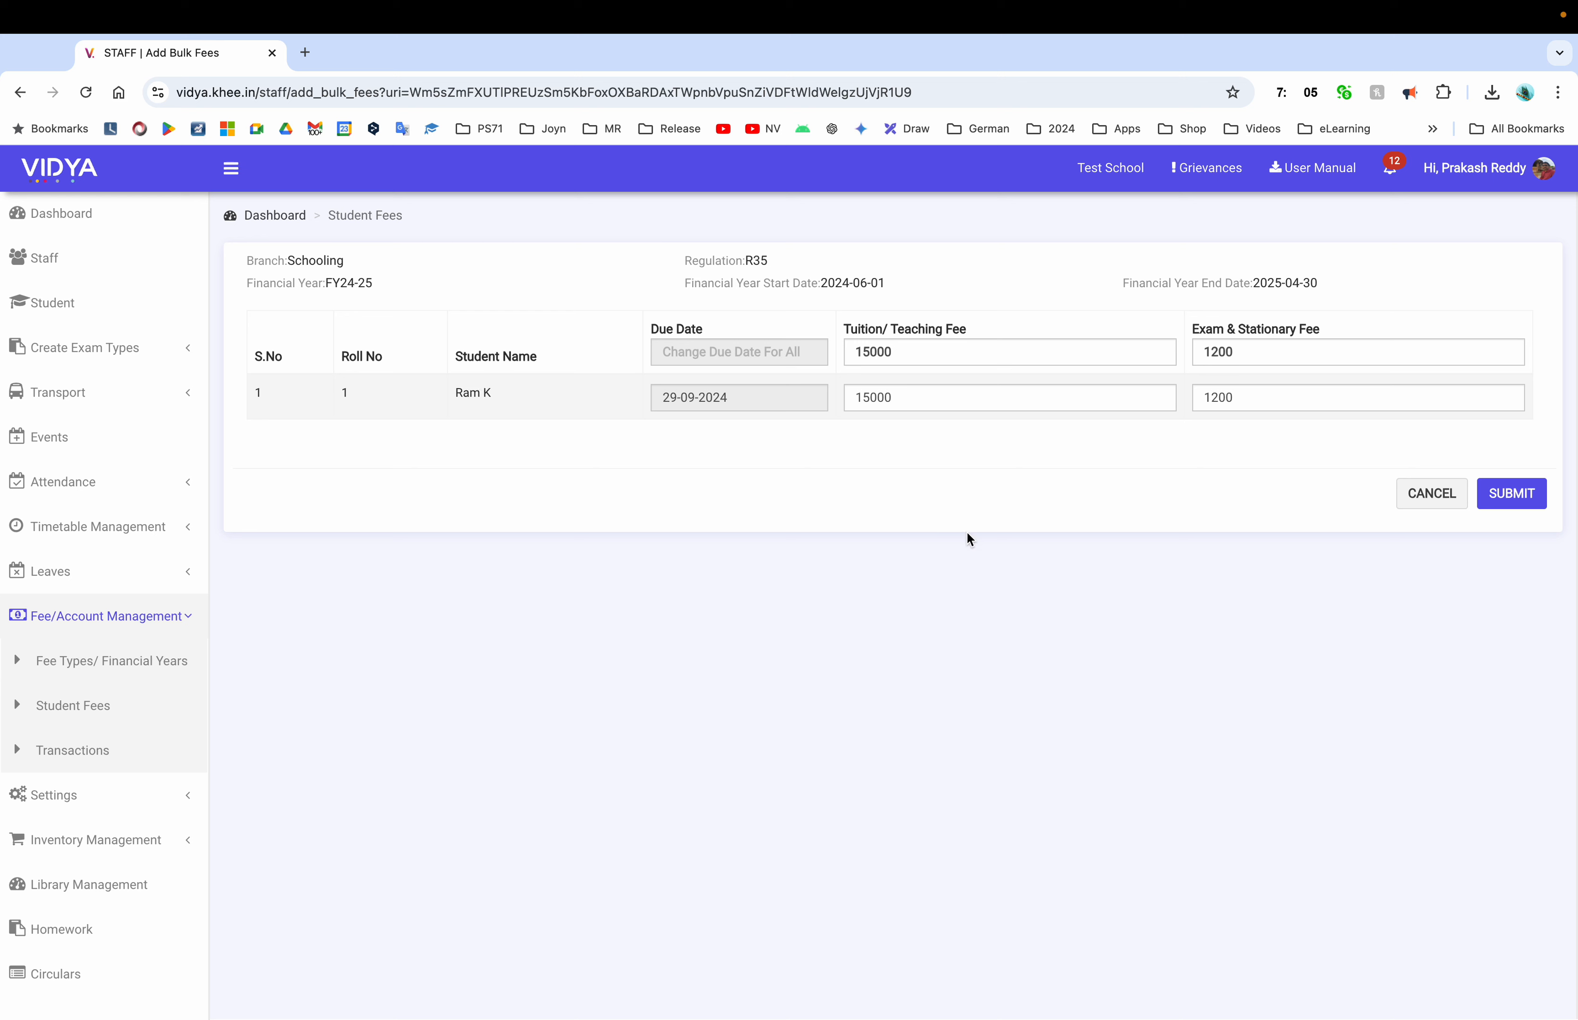
{"action": "left_click", "coordinate": [1512, 492]}
{"action": "left_click", "coordinate": [69, 718]}
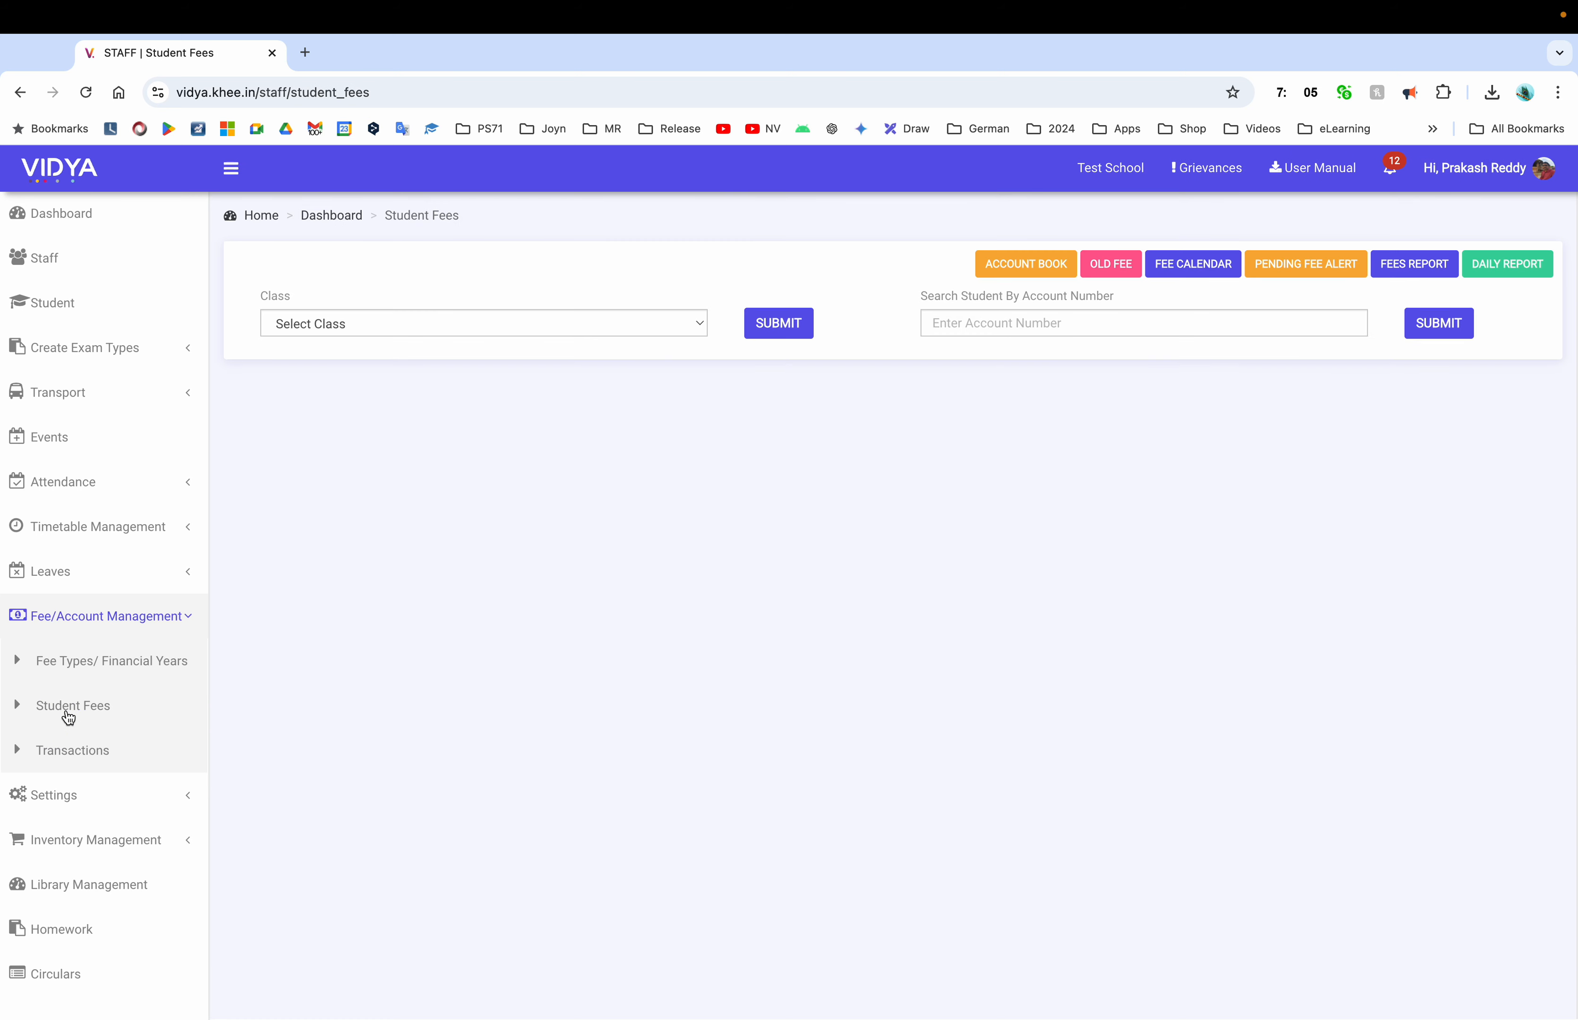
Review the R34 and R35 bulk fees pages from Fee Types/ Financial Years, cancelling both
{"action": "left_click", "coordinate": [110, 675]}
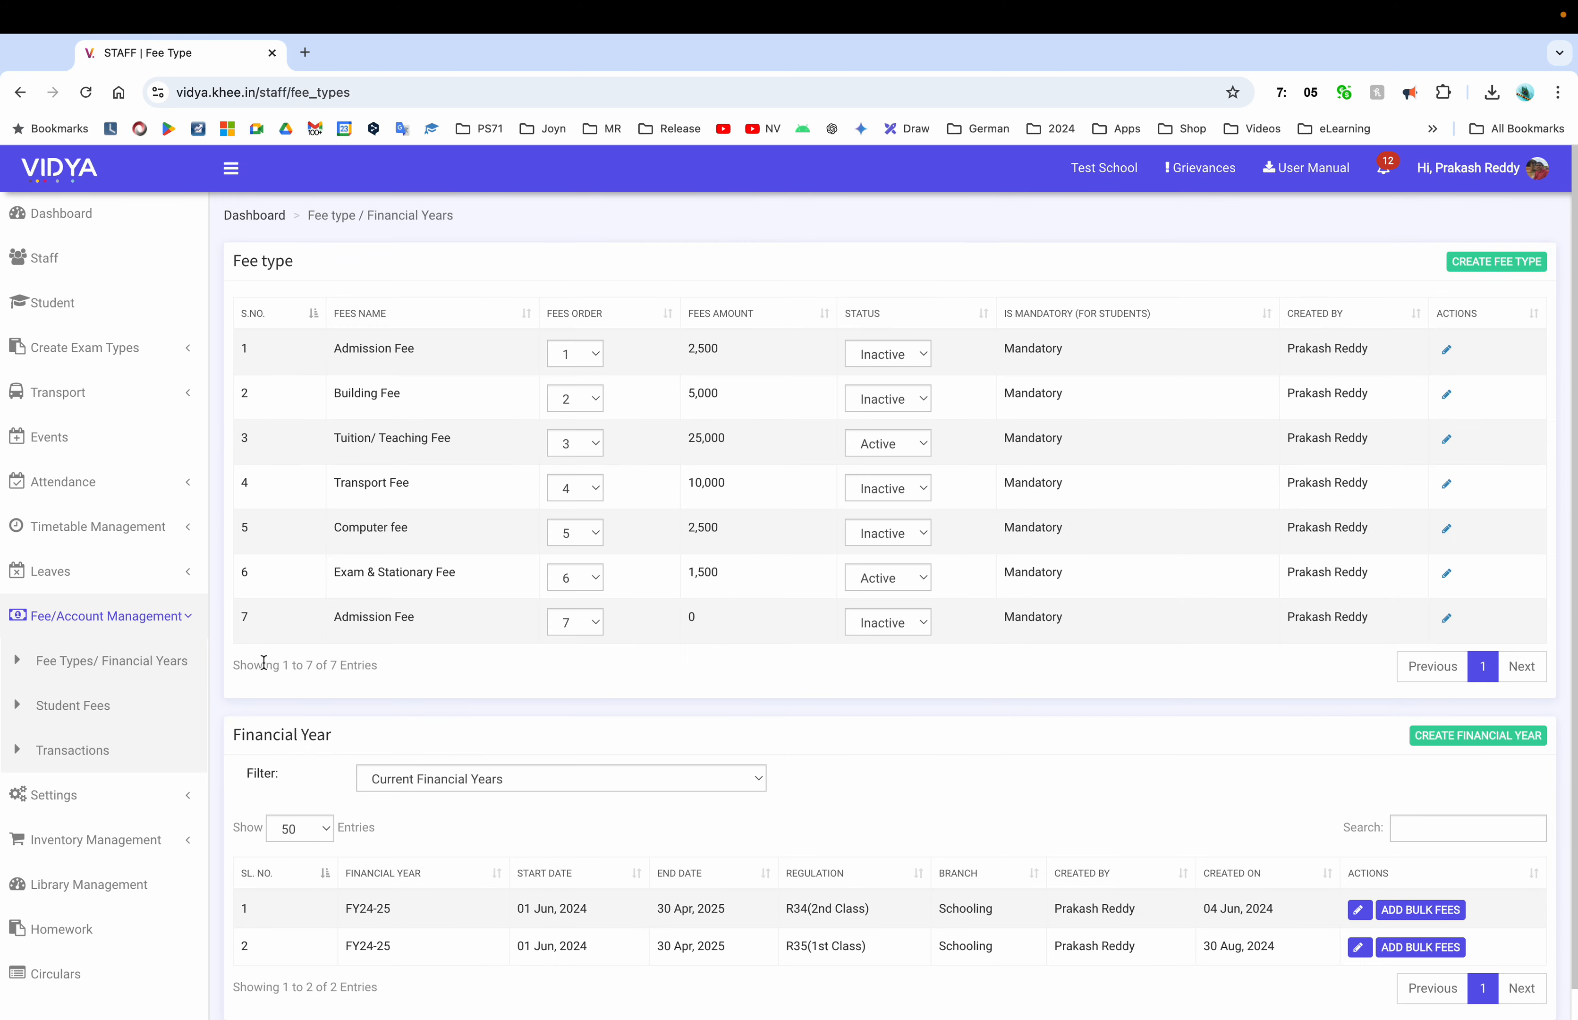
{"action": "scroll", "coordinate": [535, 802], "scroll_direction": "down", "scroll_amount": 1}
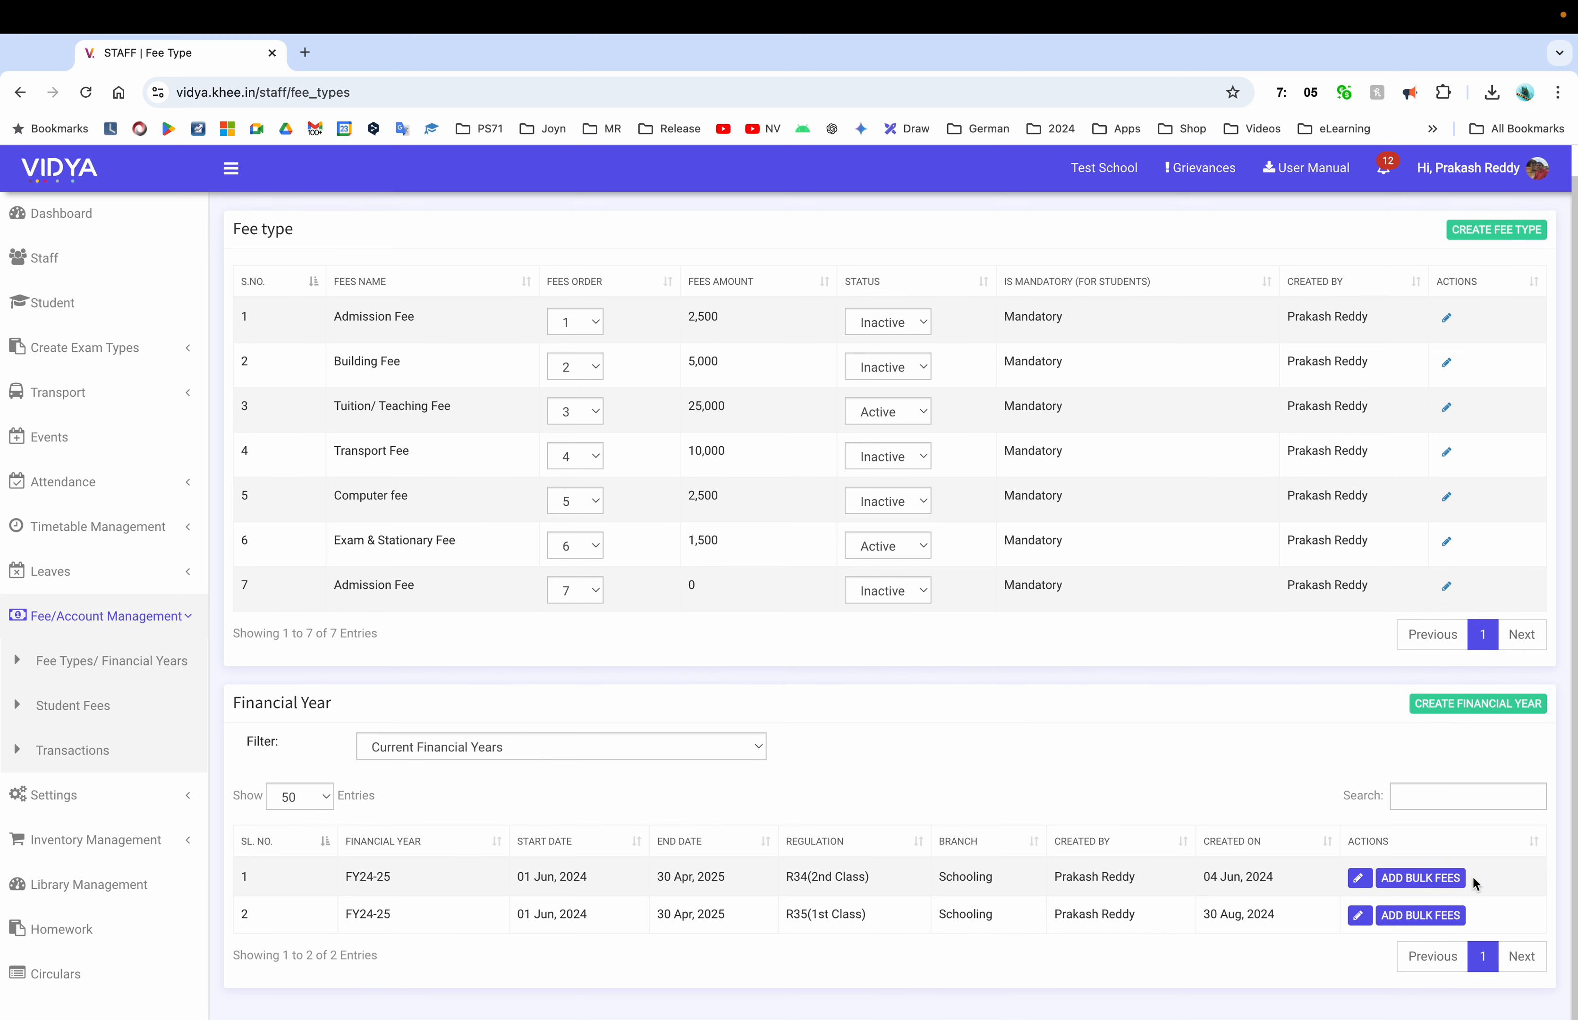
{"action": "left_click", "coordinate": [1435, 878]}
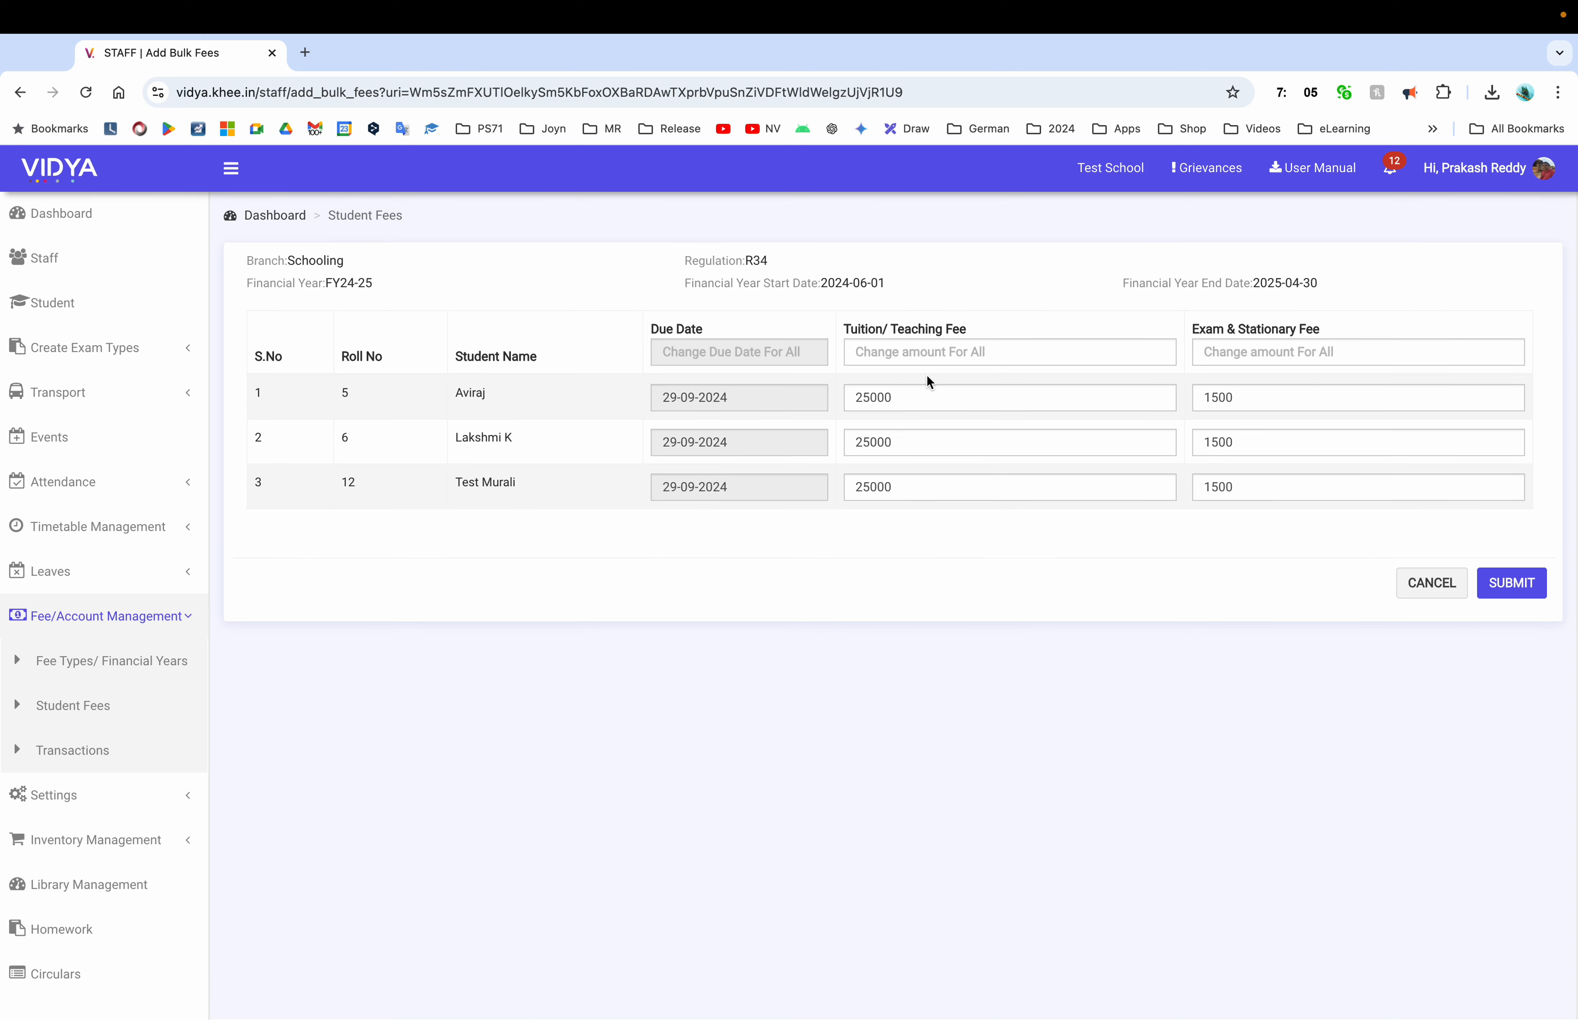
{"action": "left_click", "coordinate": [1412, 588]}
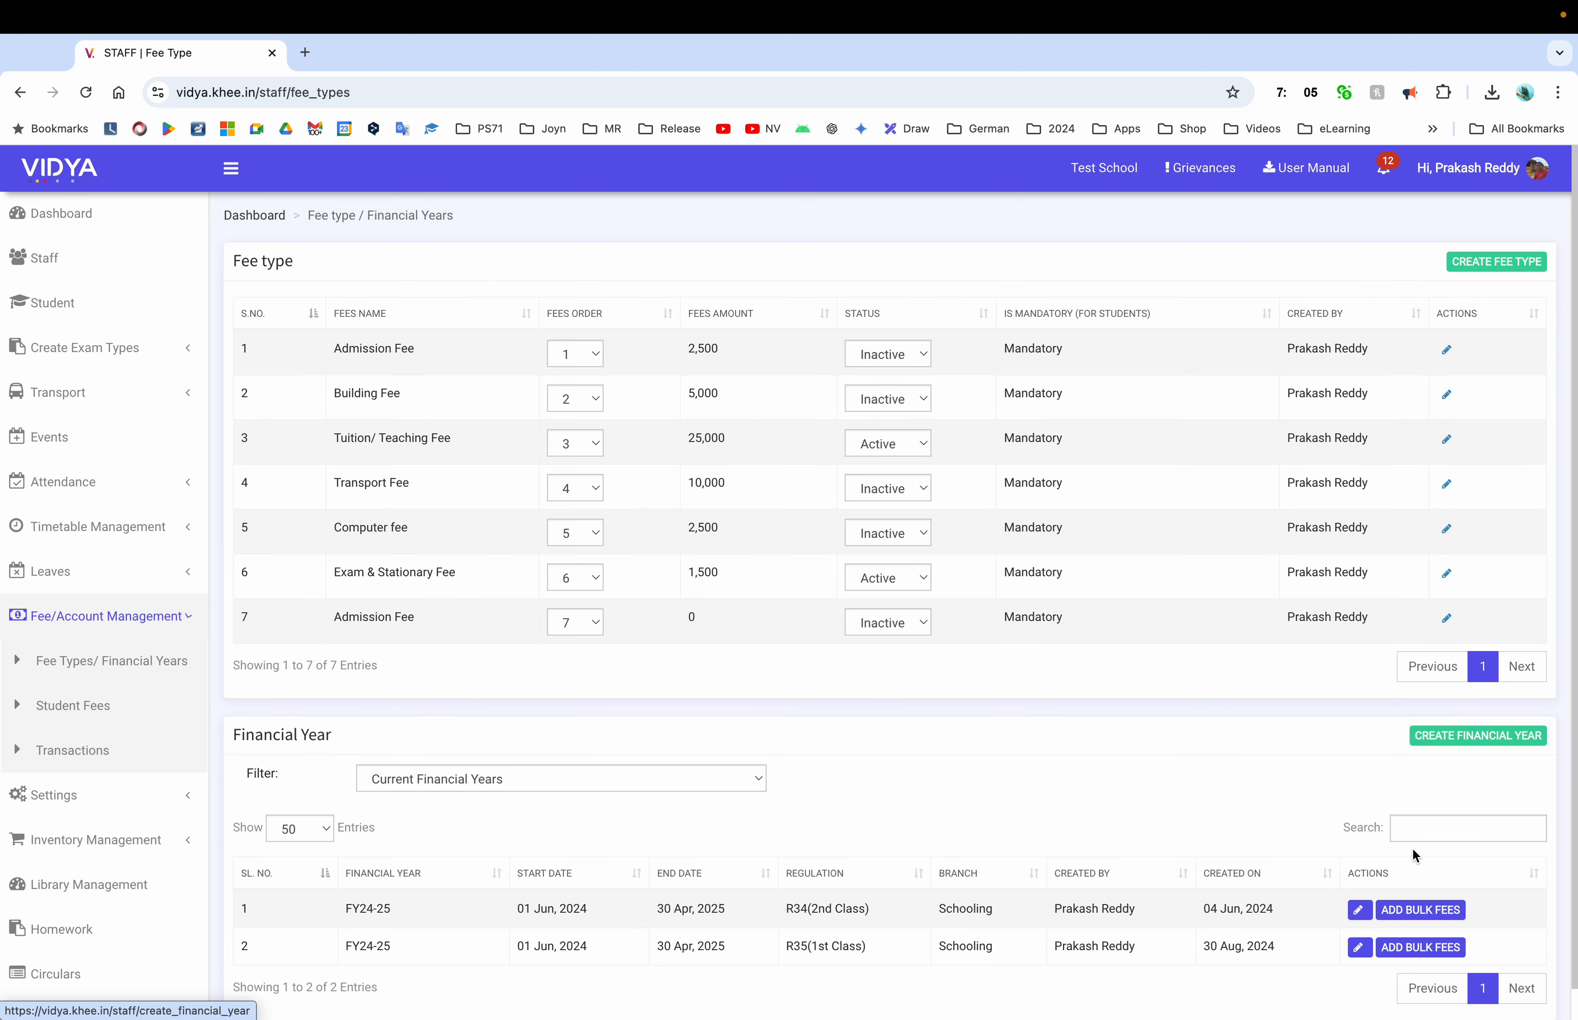
{"action": "left_click", "coordinate": [1412, 948]}
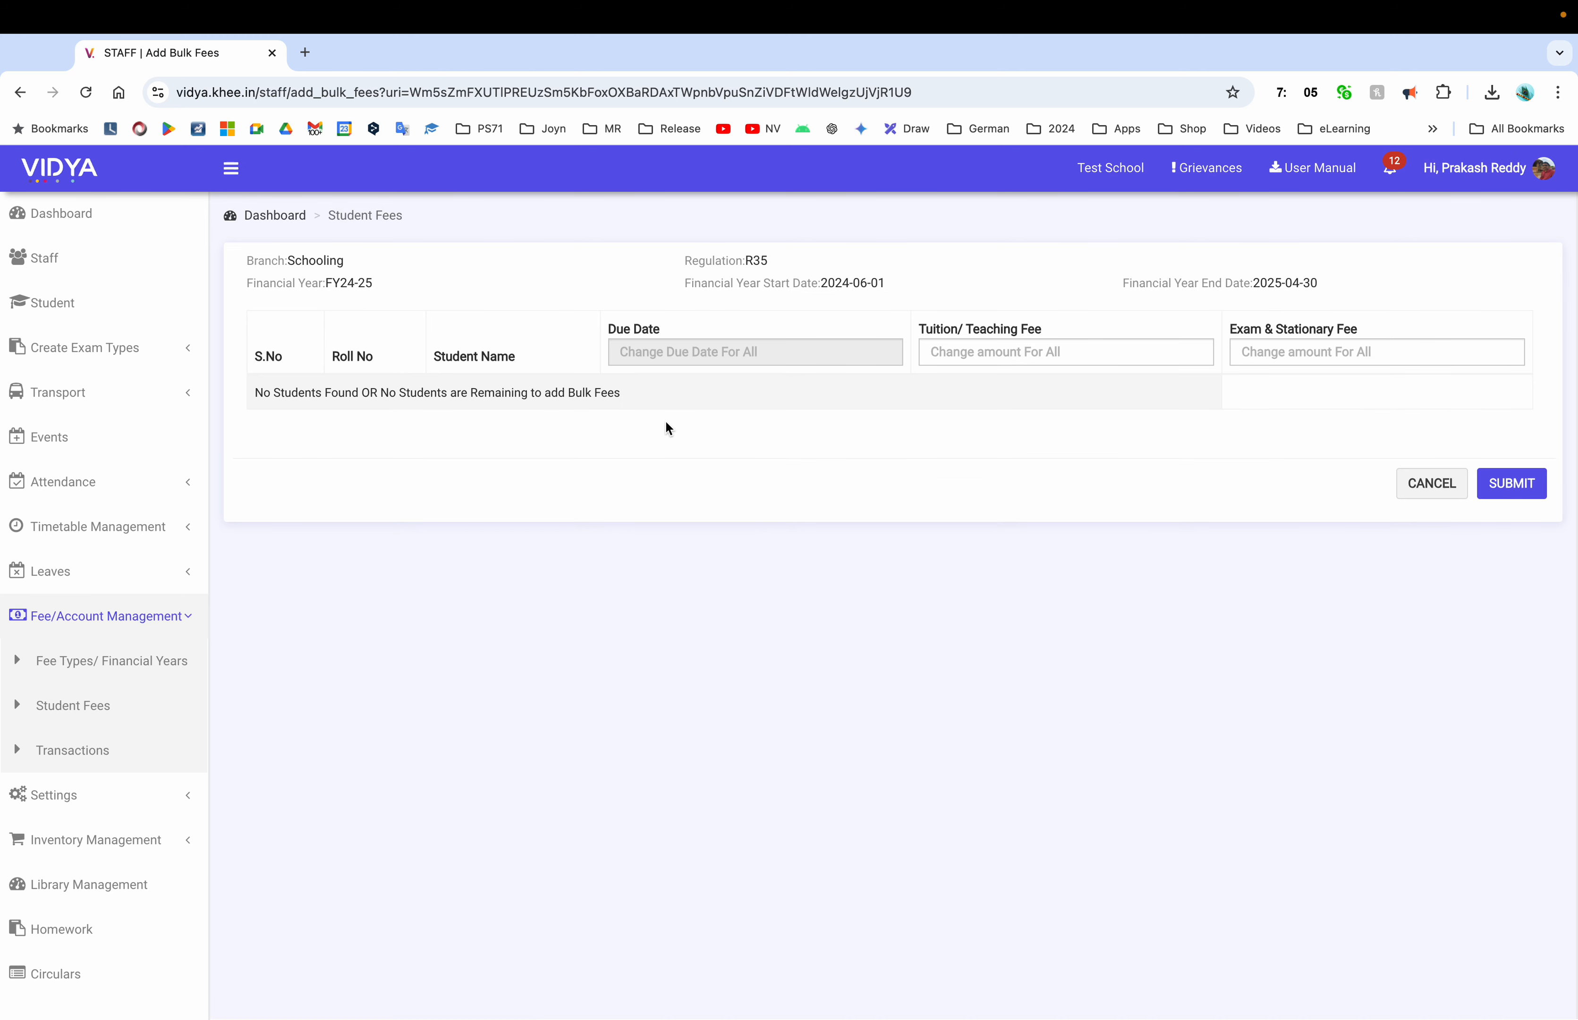
{"action": "left_click", "coordinate": [1416, 489]}
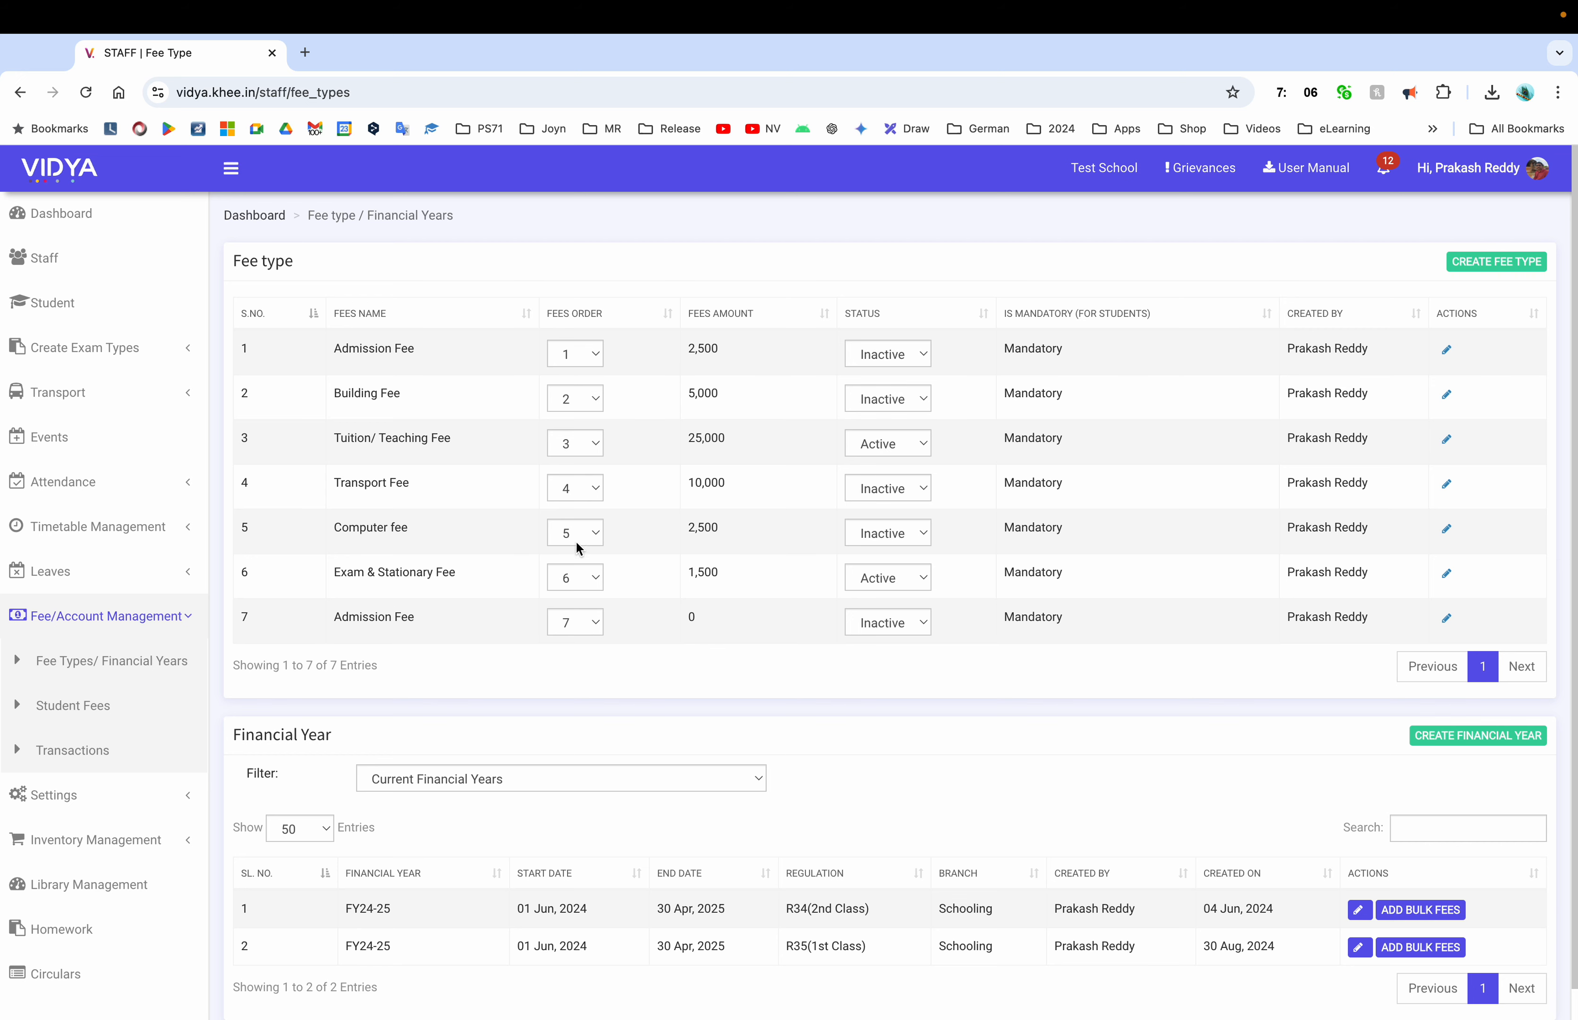
Set the Computer fee type to Active, review R35 bulk fee amounts, then open Student Fees
{"action": "left_click", "coordinate": [921, 531]}
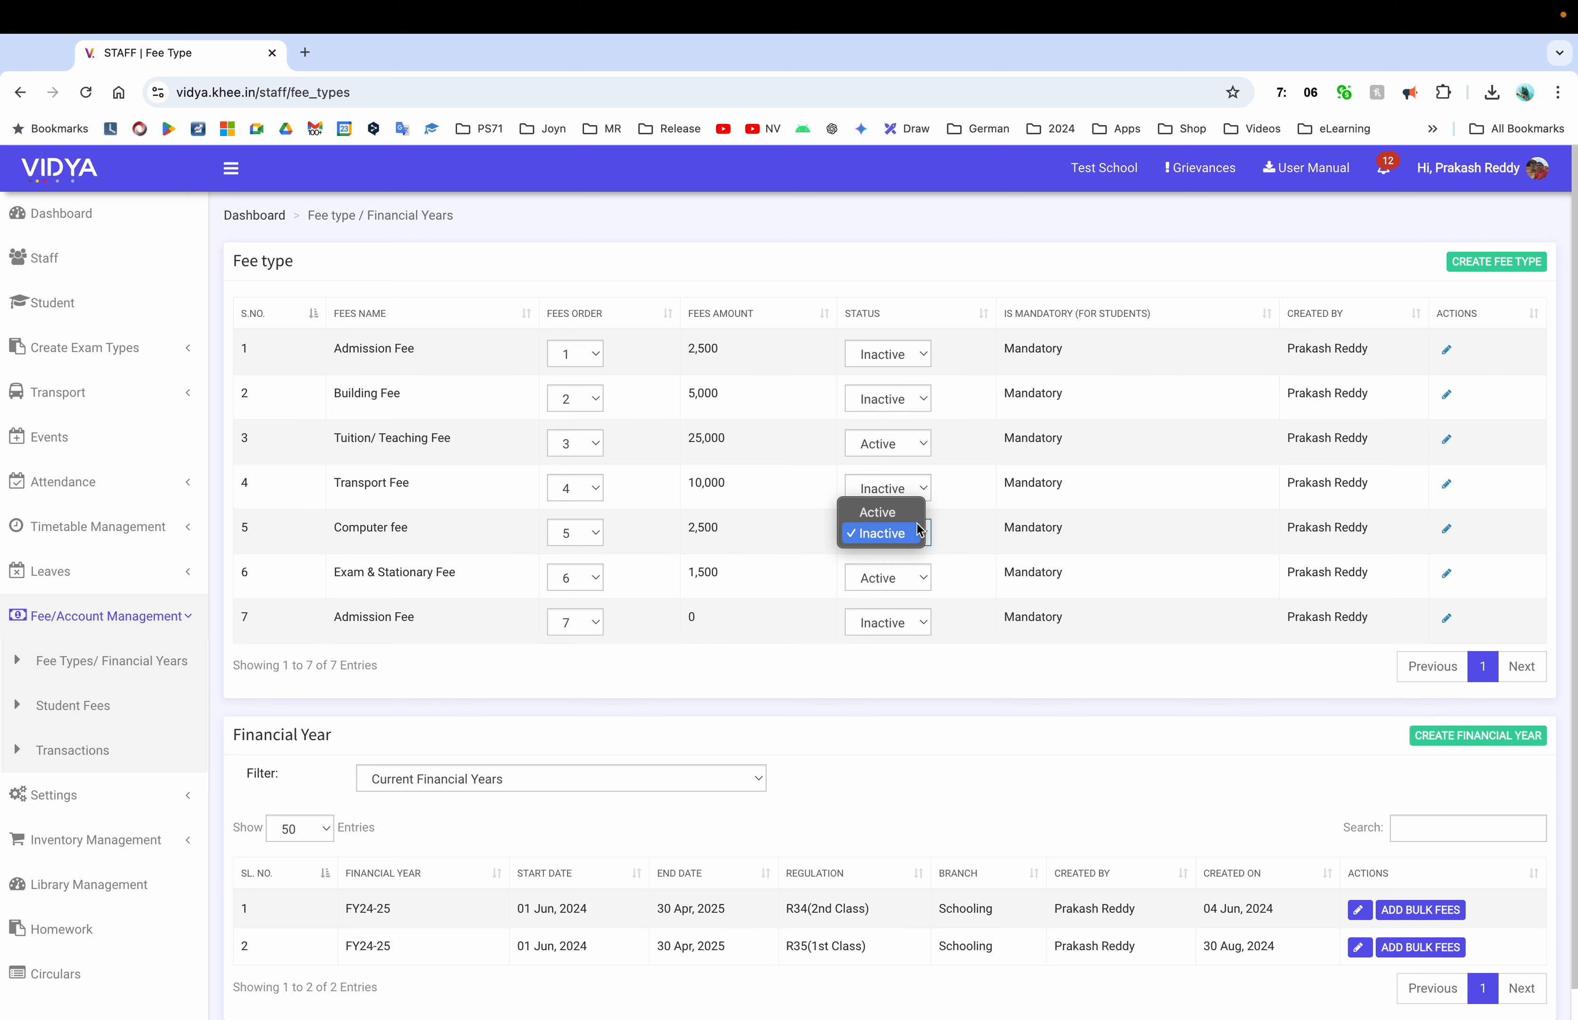
{"action": "left_click", "coordinate": [880, 512]}
{"action": "scroll", "coordinate": [1178, 604], "scroll_direction": "down", "scroll_amount": 1}
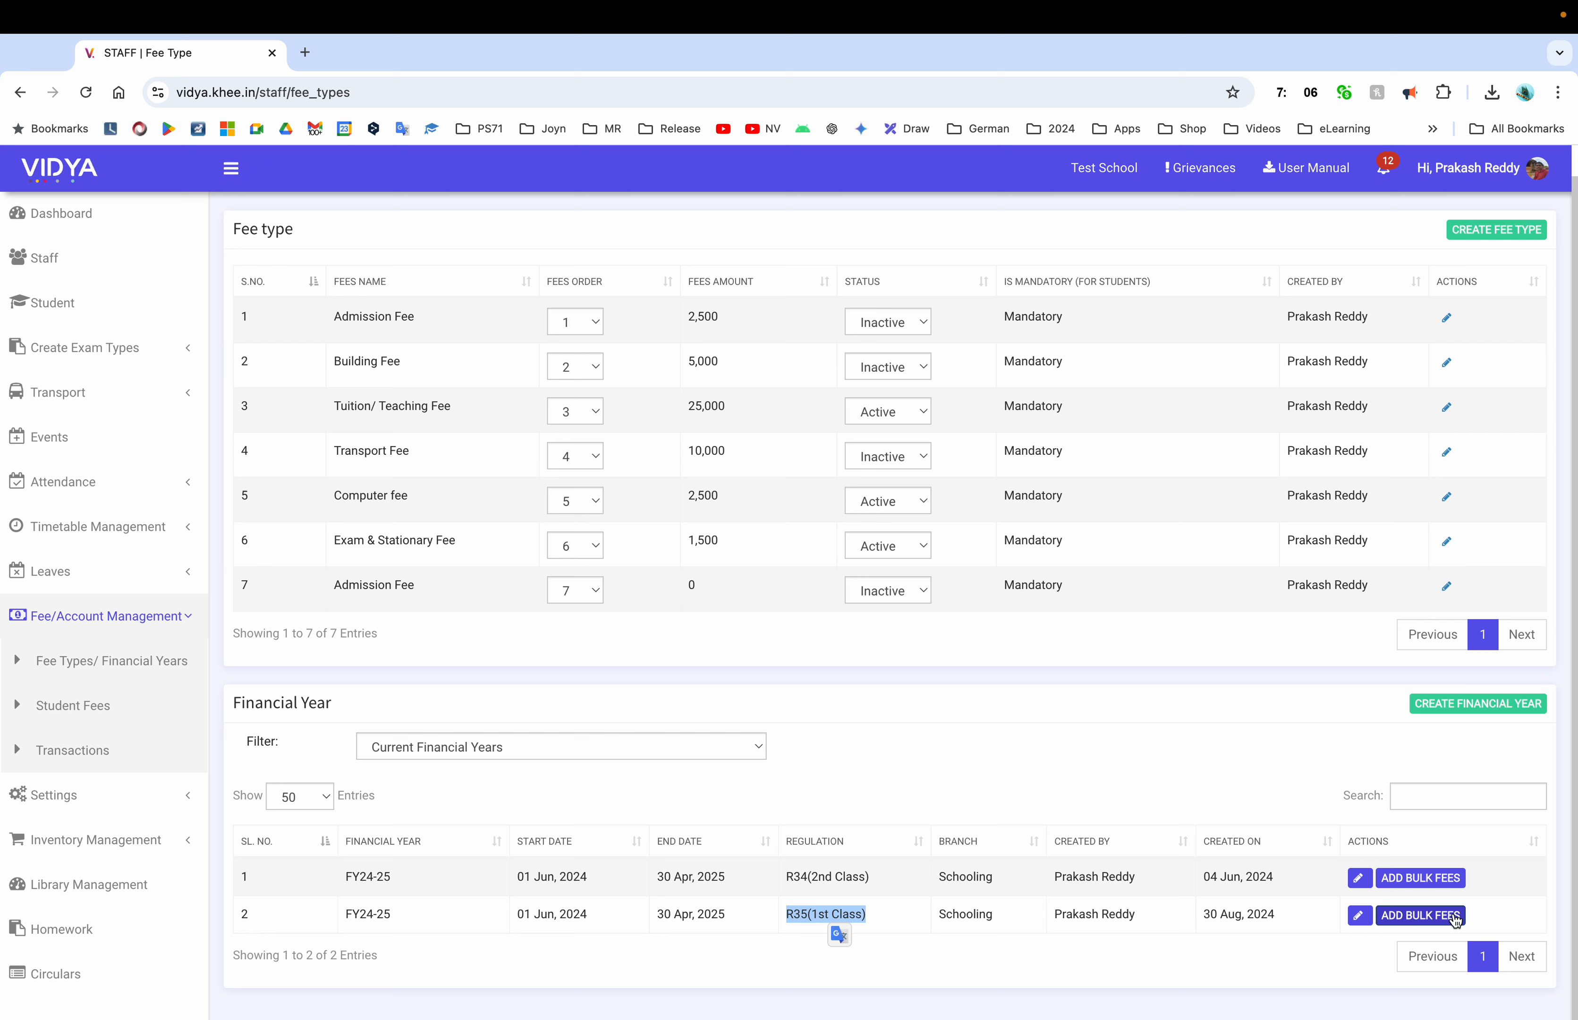
{"action": "left_click", "coordinate": [1432, 903]}
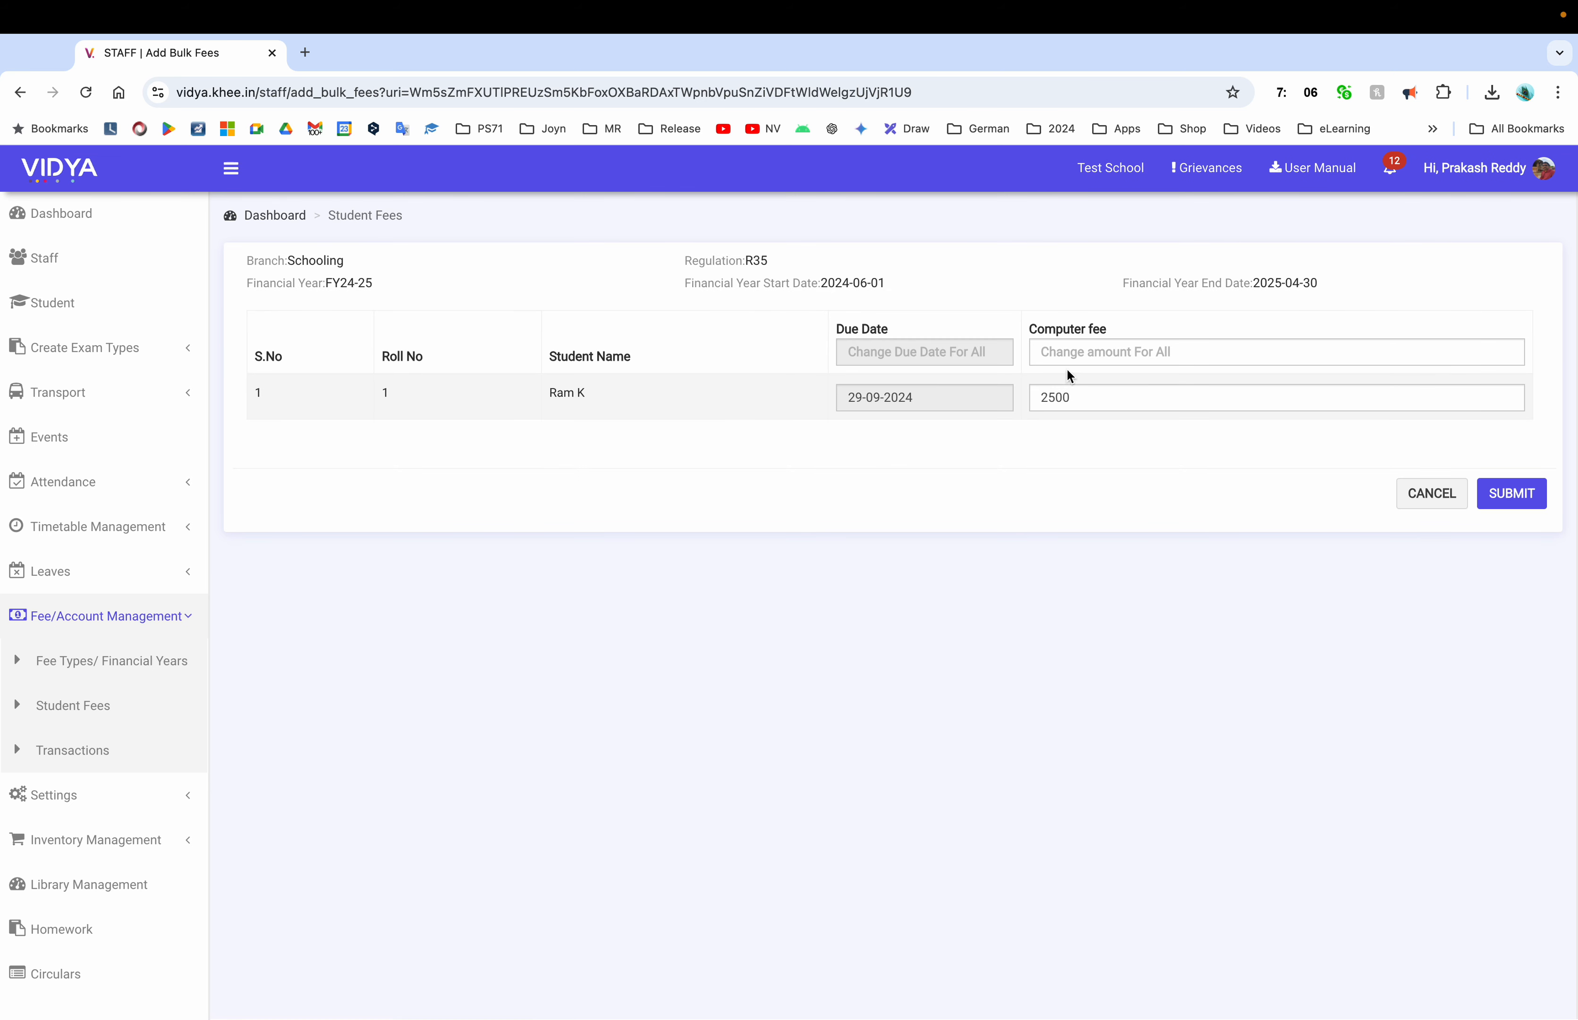
{"action": "left_click", "coordinate": [1104, 345]}
{"action": "left_click", "coordinate": [122, 715]}
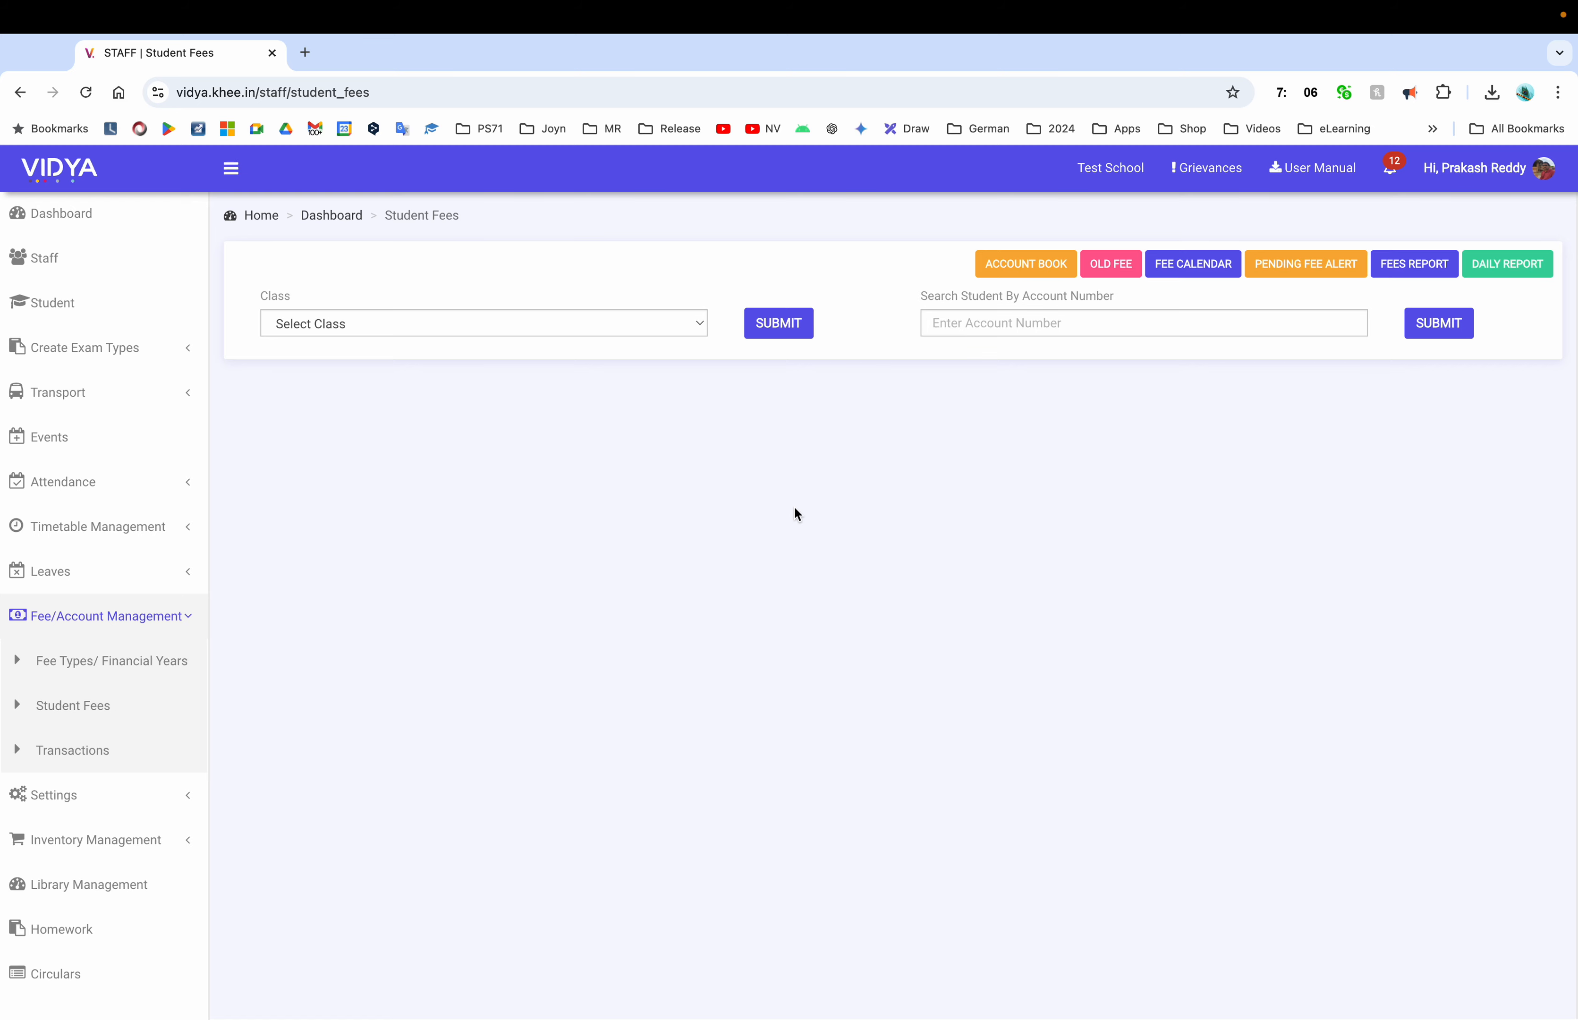
For 1st Class - A-Section (R35), set the Exam & Stationary Fee due date to 11-09-2024
{"action": "left_click", "coordinate": [529, 323]}
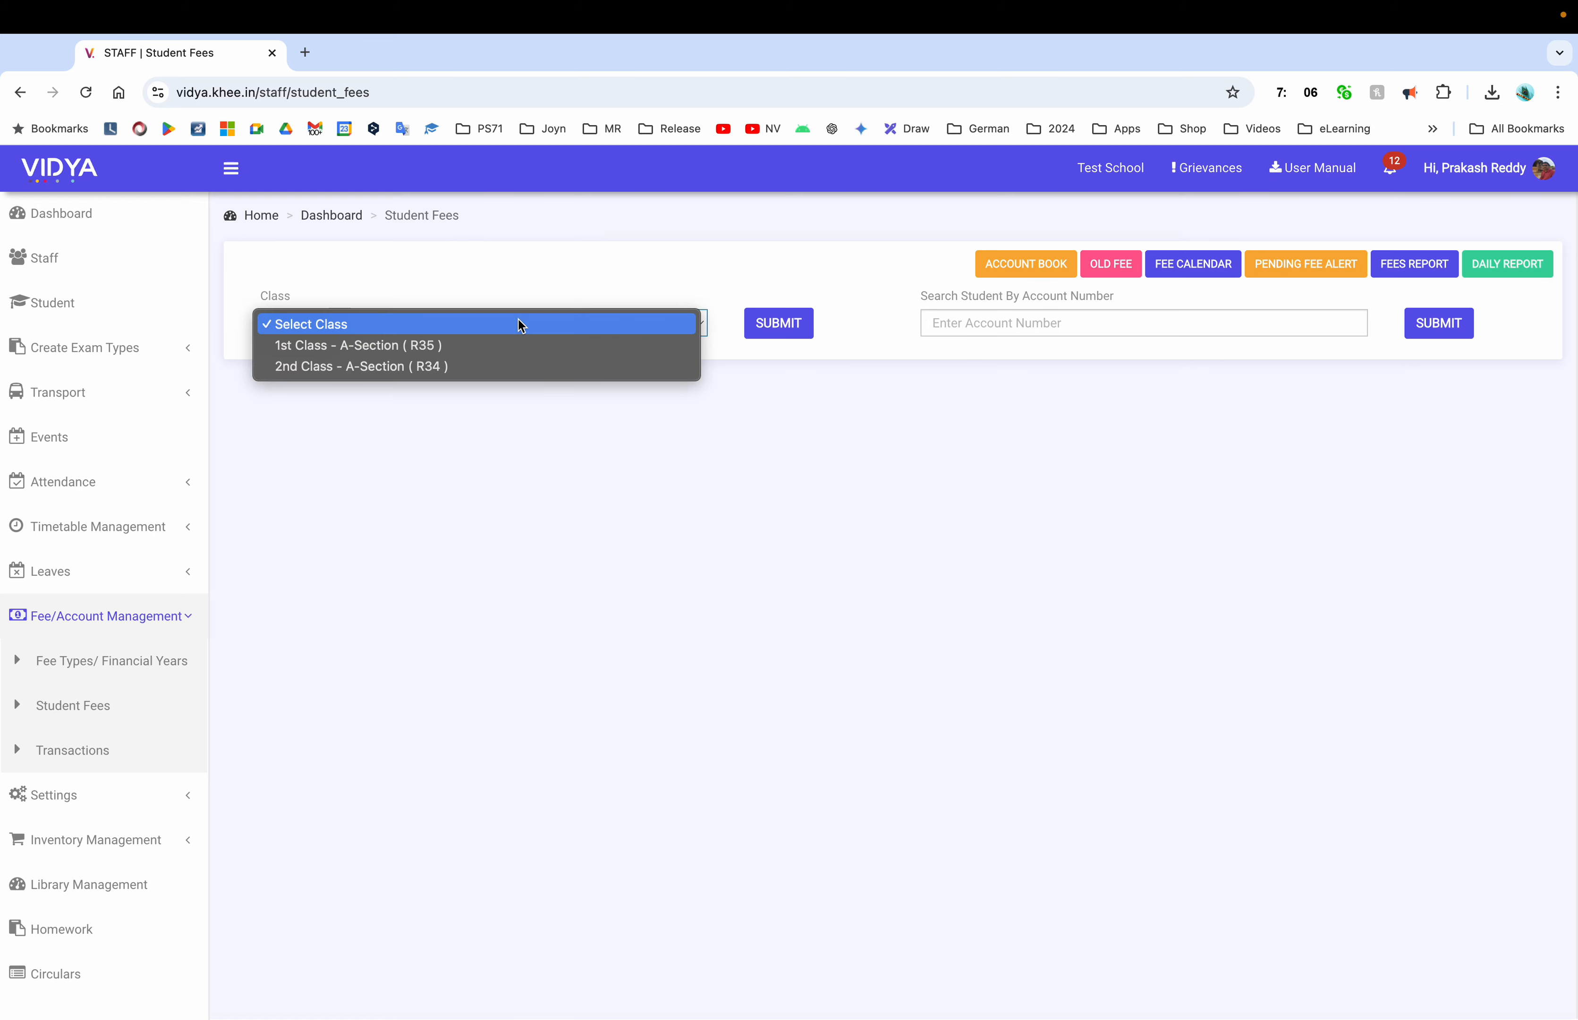
{"action": "left_click", "coordinate": [430, 350]}
{"action": "left_click", "coordinate": [786, 322]}
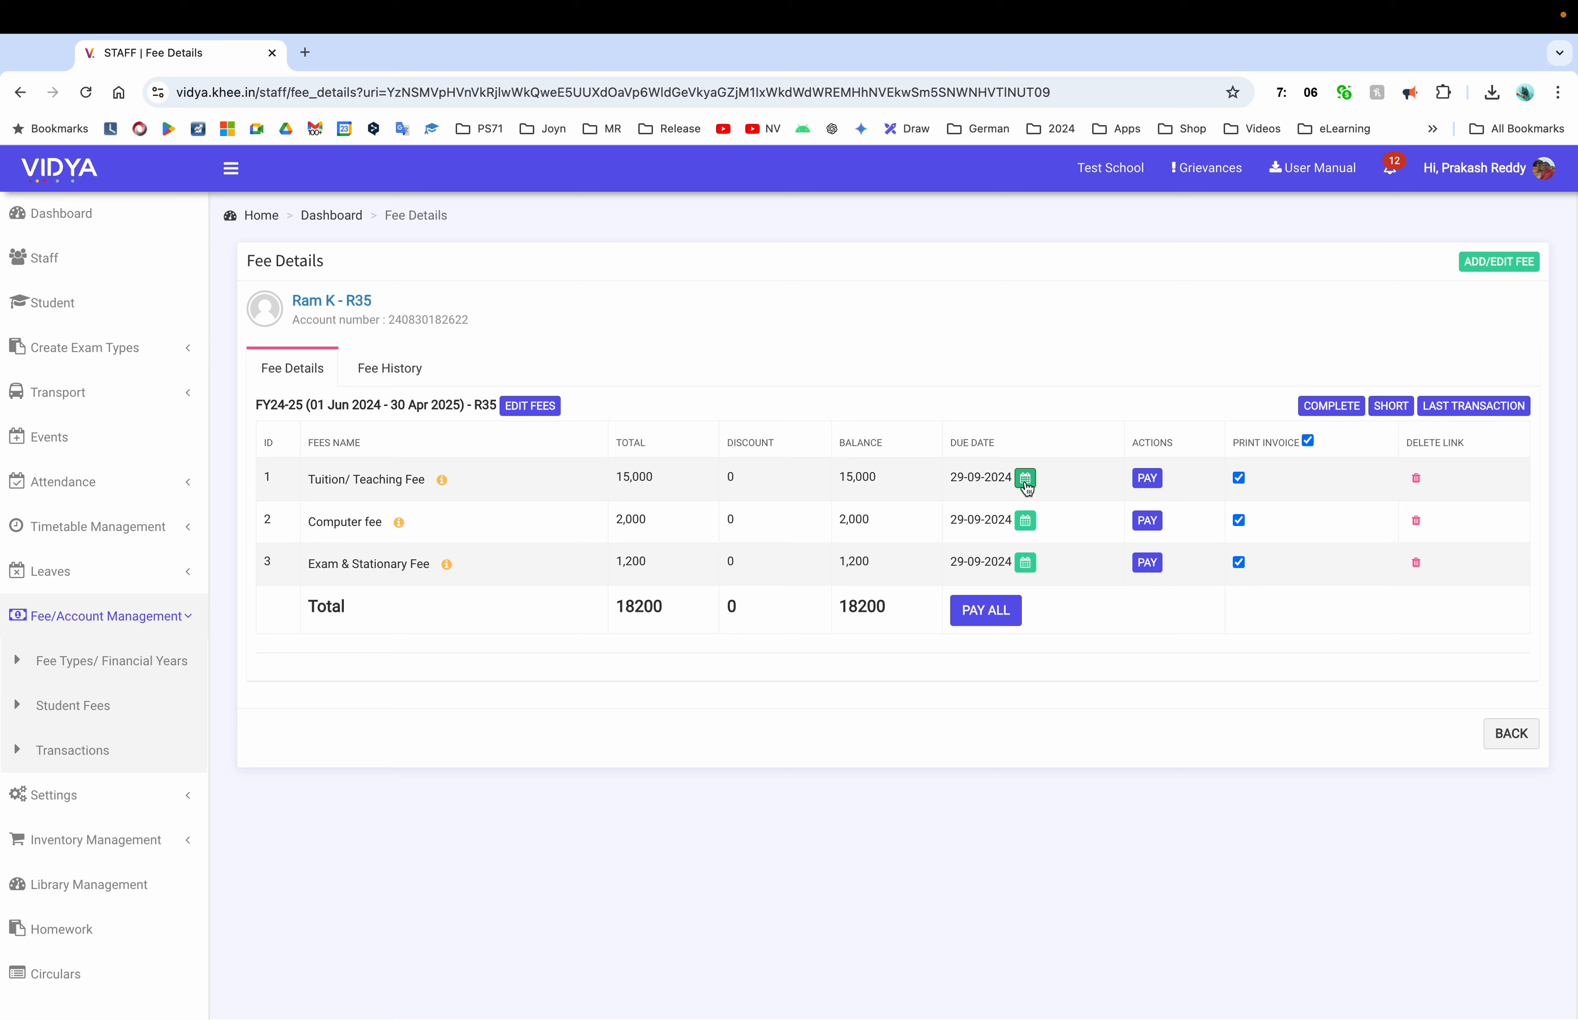
{"action": "left_click", "coordinate": [1025, 564]}
{"action": "left_click", "coordinate": [1199, 569]}
{"action": "left_click", "coordinate": [1116, 650]}
Check the student's Fee History, then return to Fee Types/ Financial Years
{"action": "left_click", "coordinate": [418, 374]}
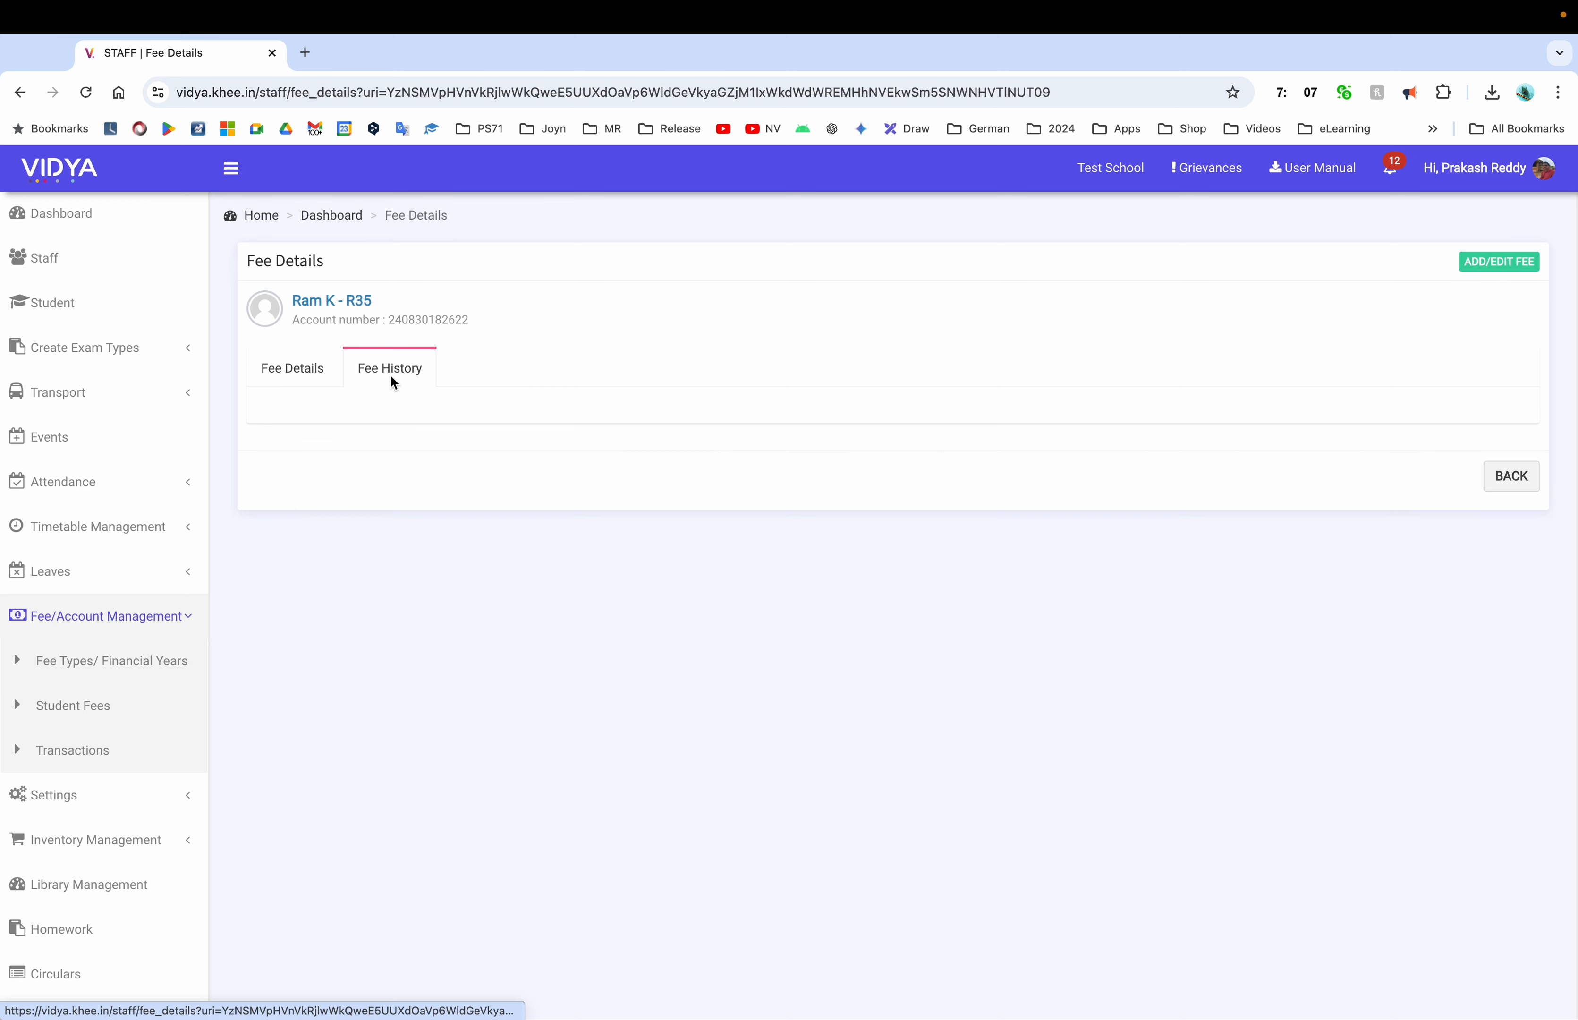
{"action": "left_click", "coordinate": [293, 368]}
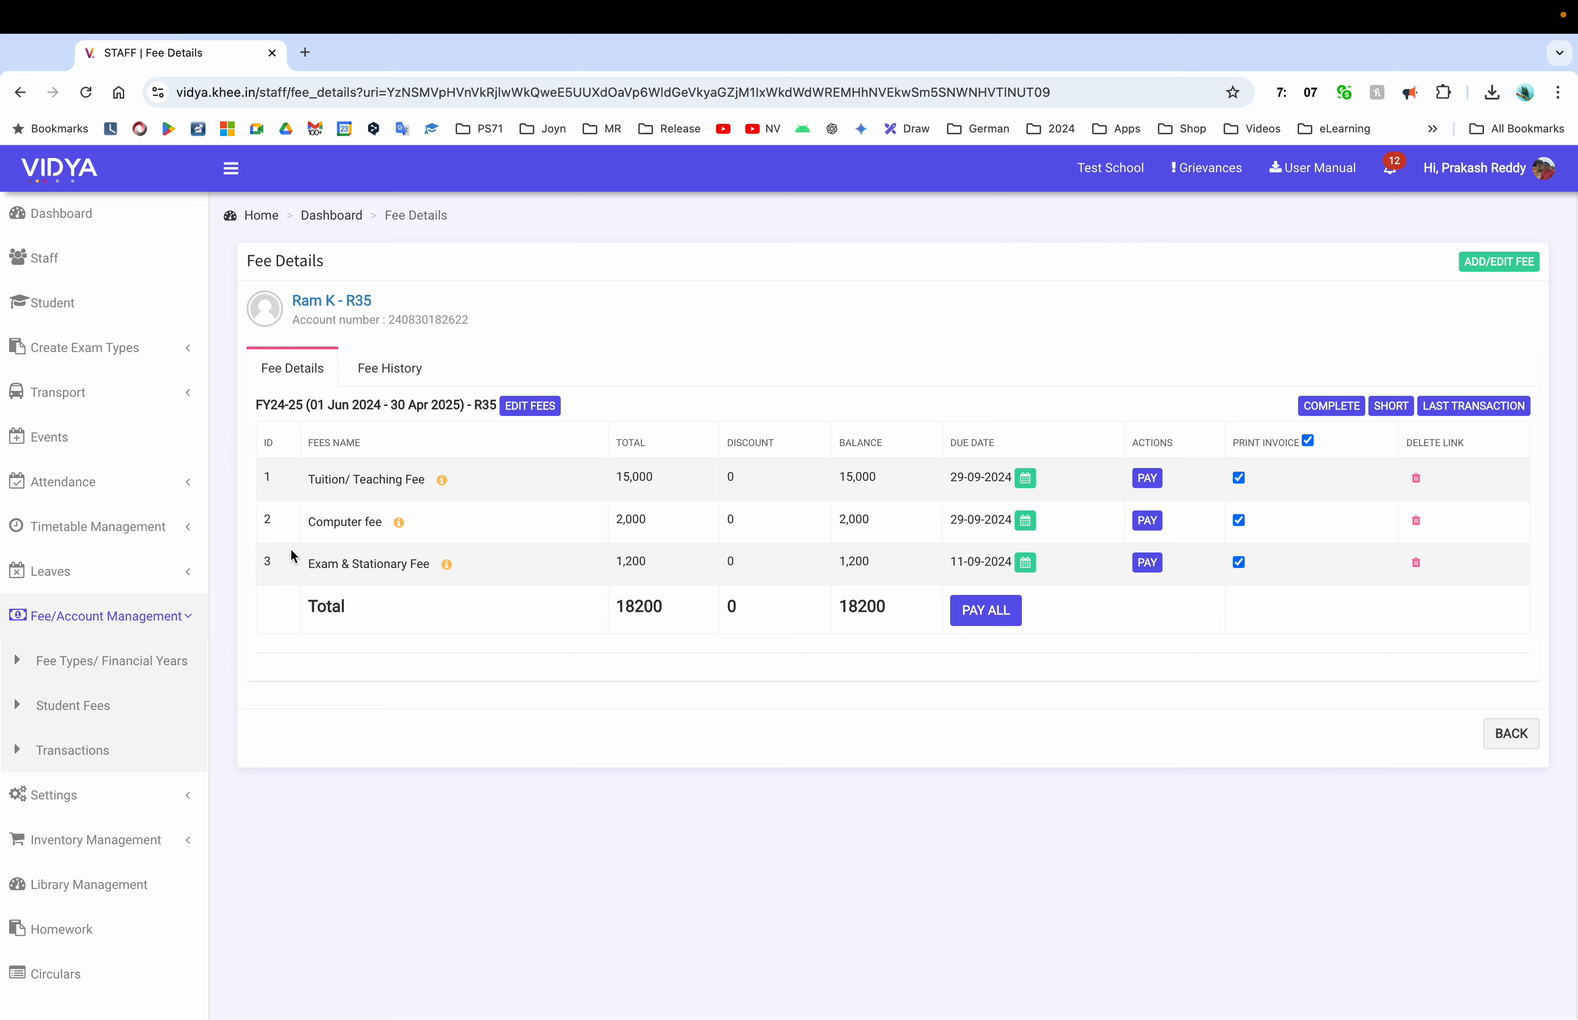
{"action": "left_click", "coordinate": [136, 673]}
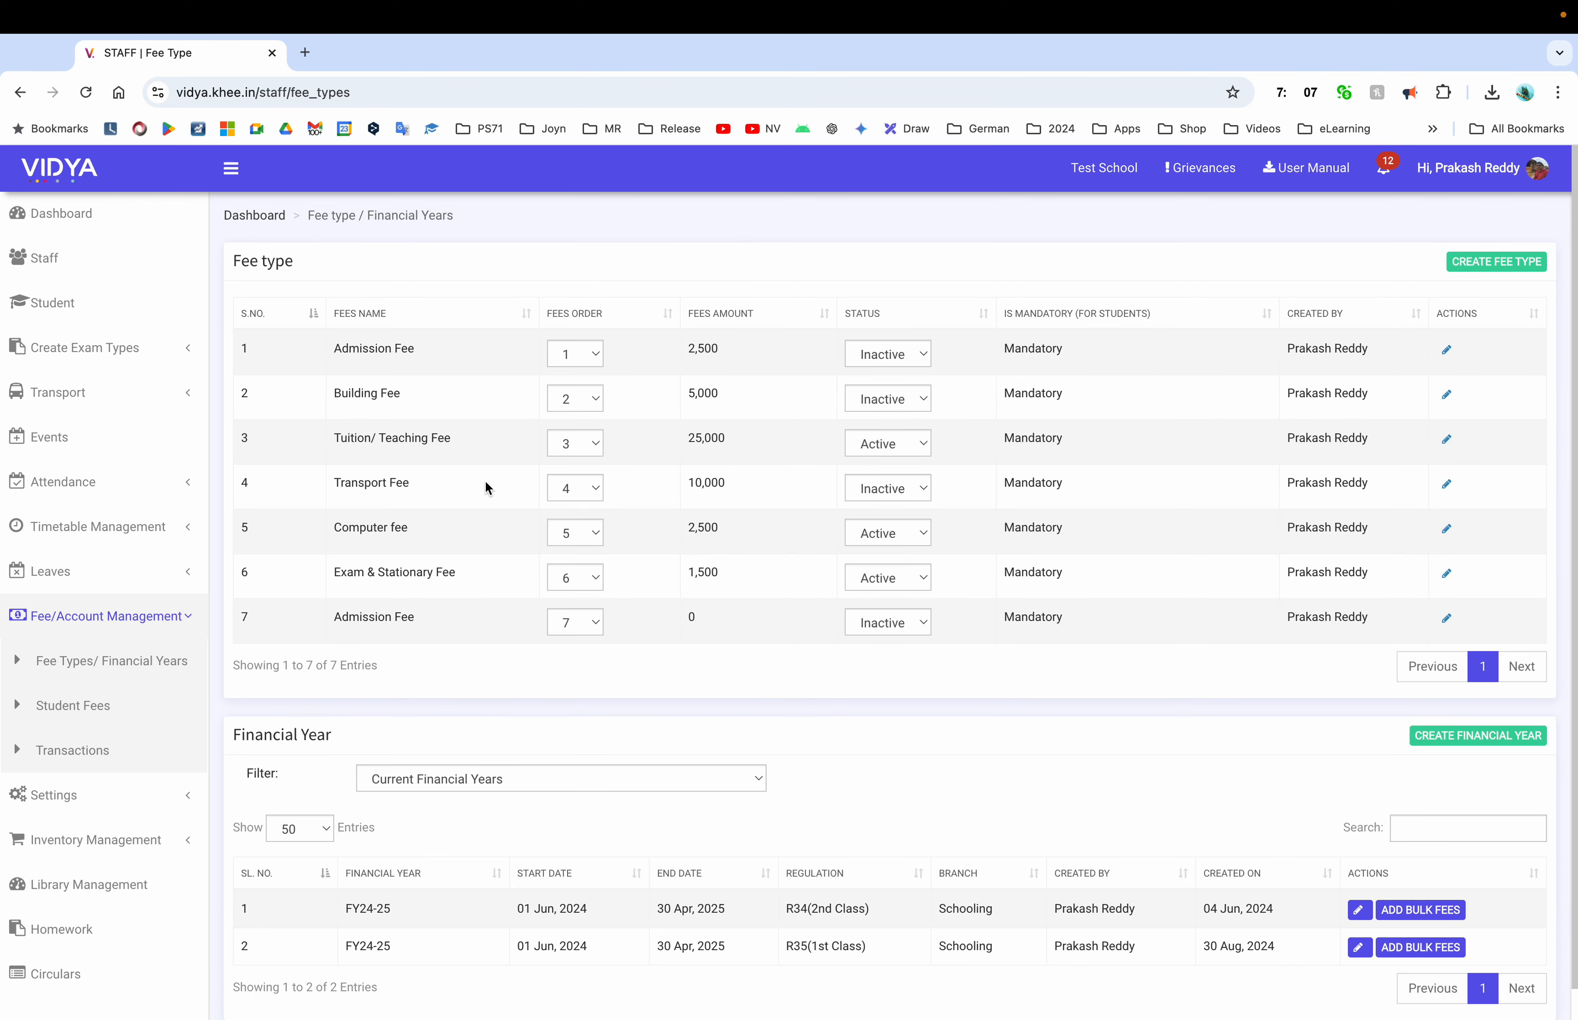
Activate the Transport Fee type, then list 1st Class - A-Section (R35) students and view the student's fee collection
{"action": "left_click", "coordinate": [928, 488]}
{"action": "left_click", "coordinate": [877, 469]}
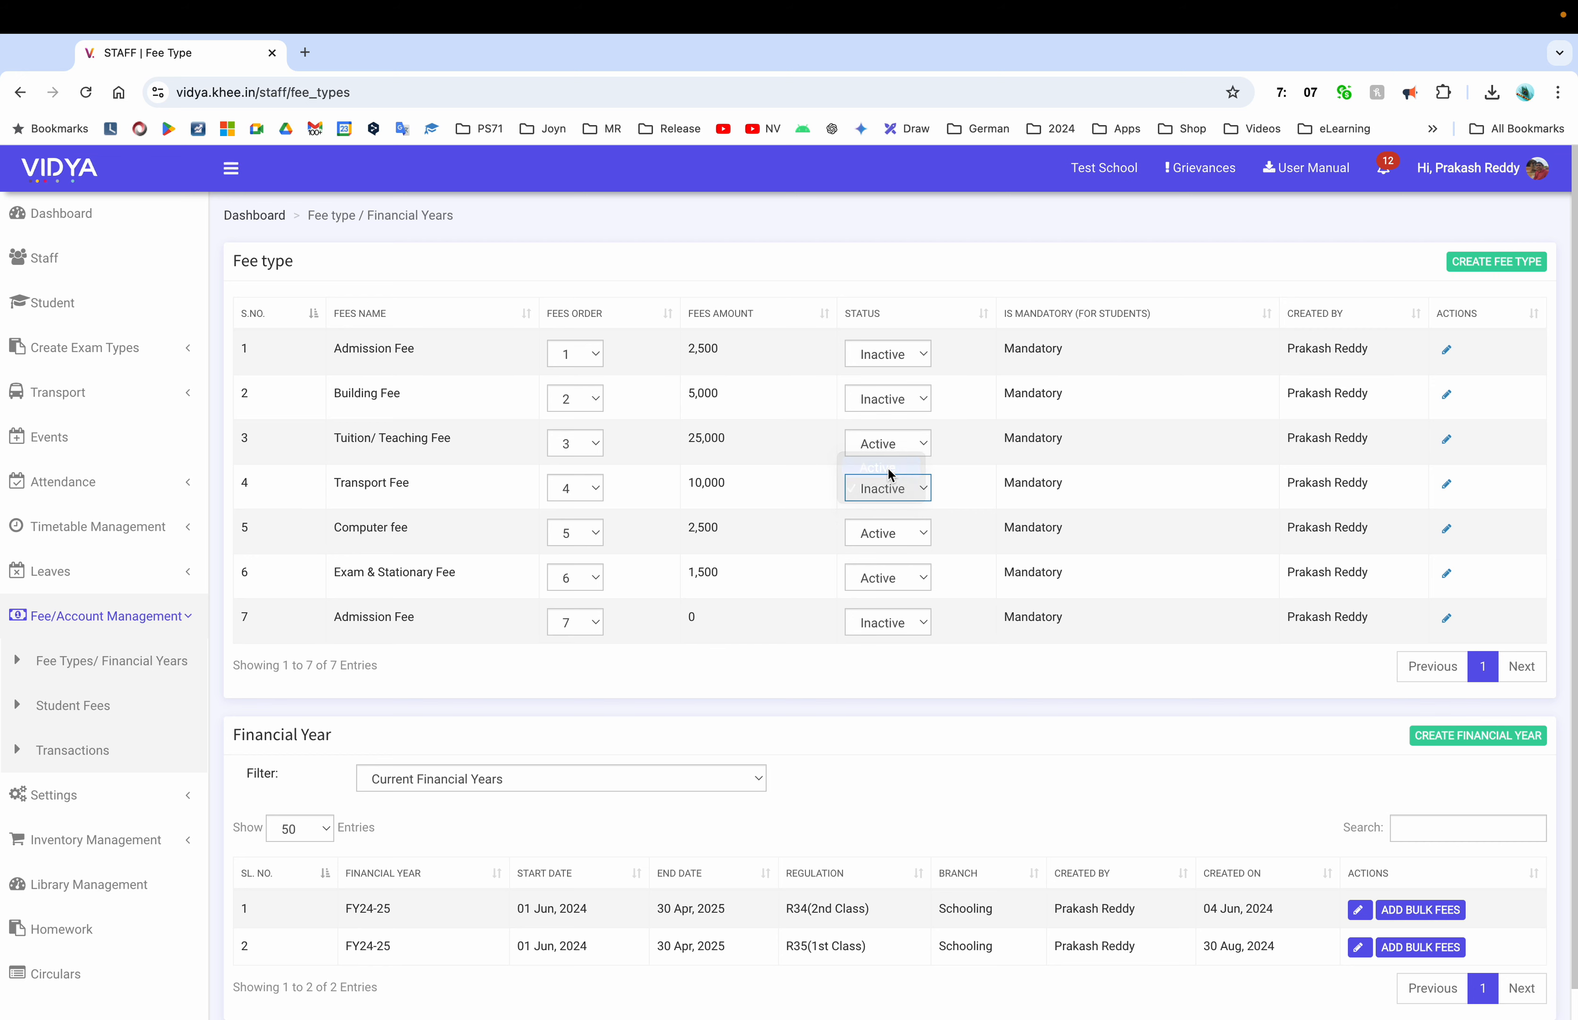
{"action": "left_click", "coordinate": [105, 706]}
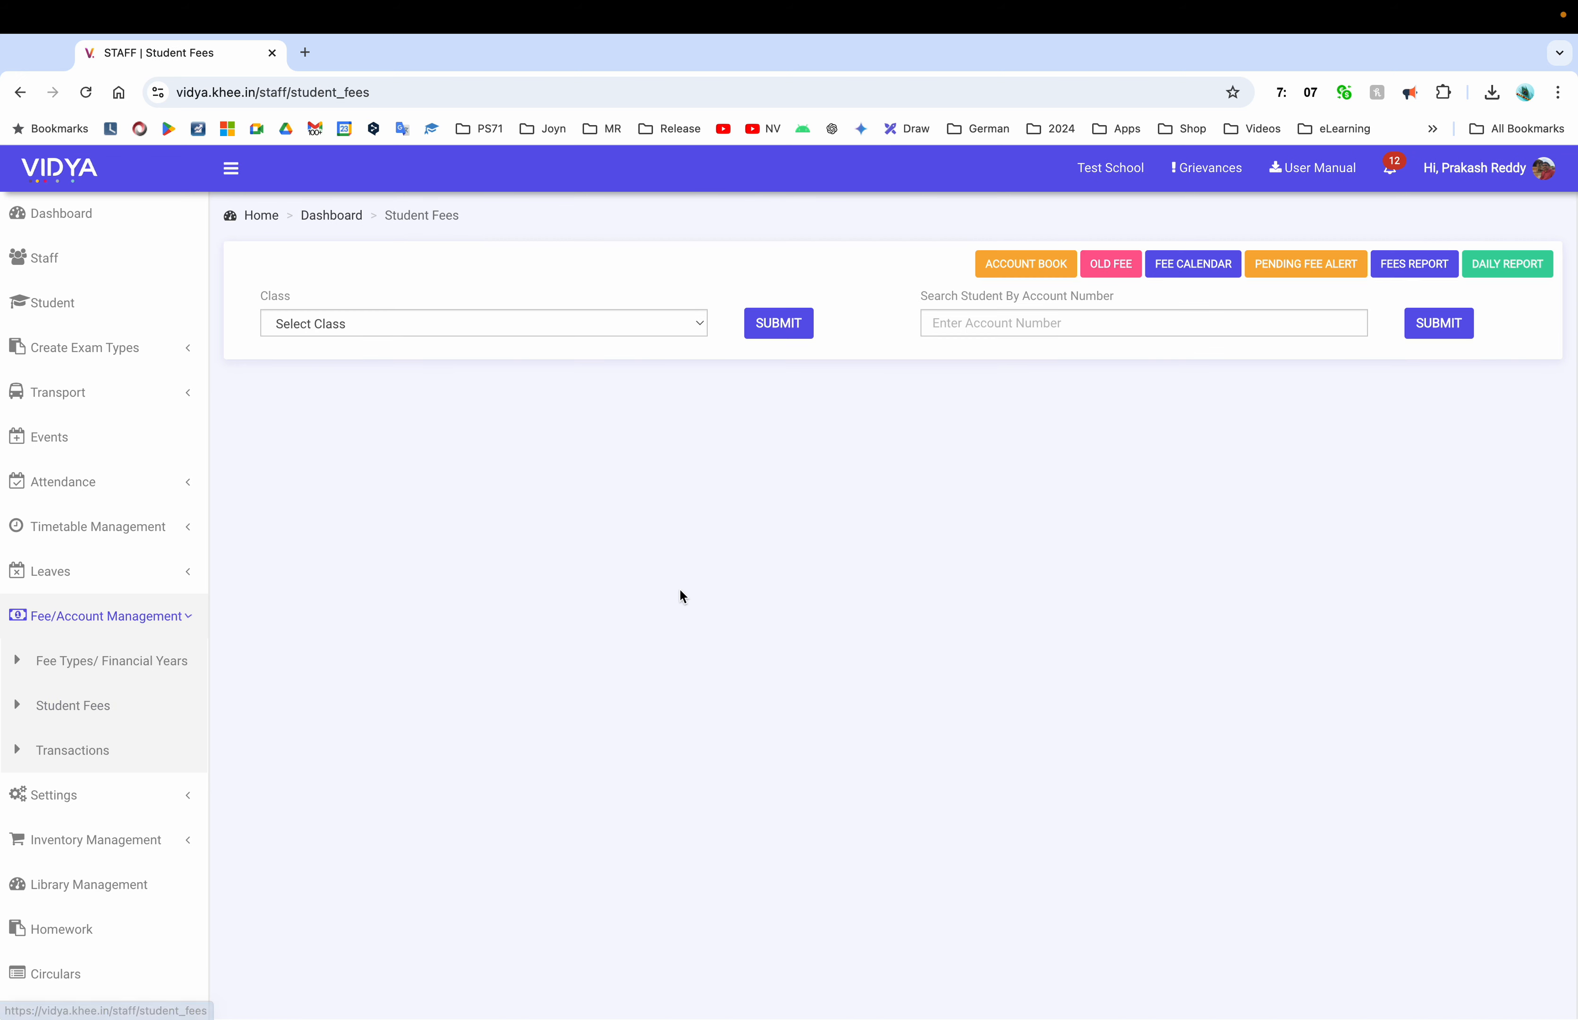
{"action": "left_click", "coordinate": [578, 325]}
{"action": "left_click", "coordinate": [453, 348]}
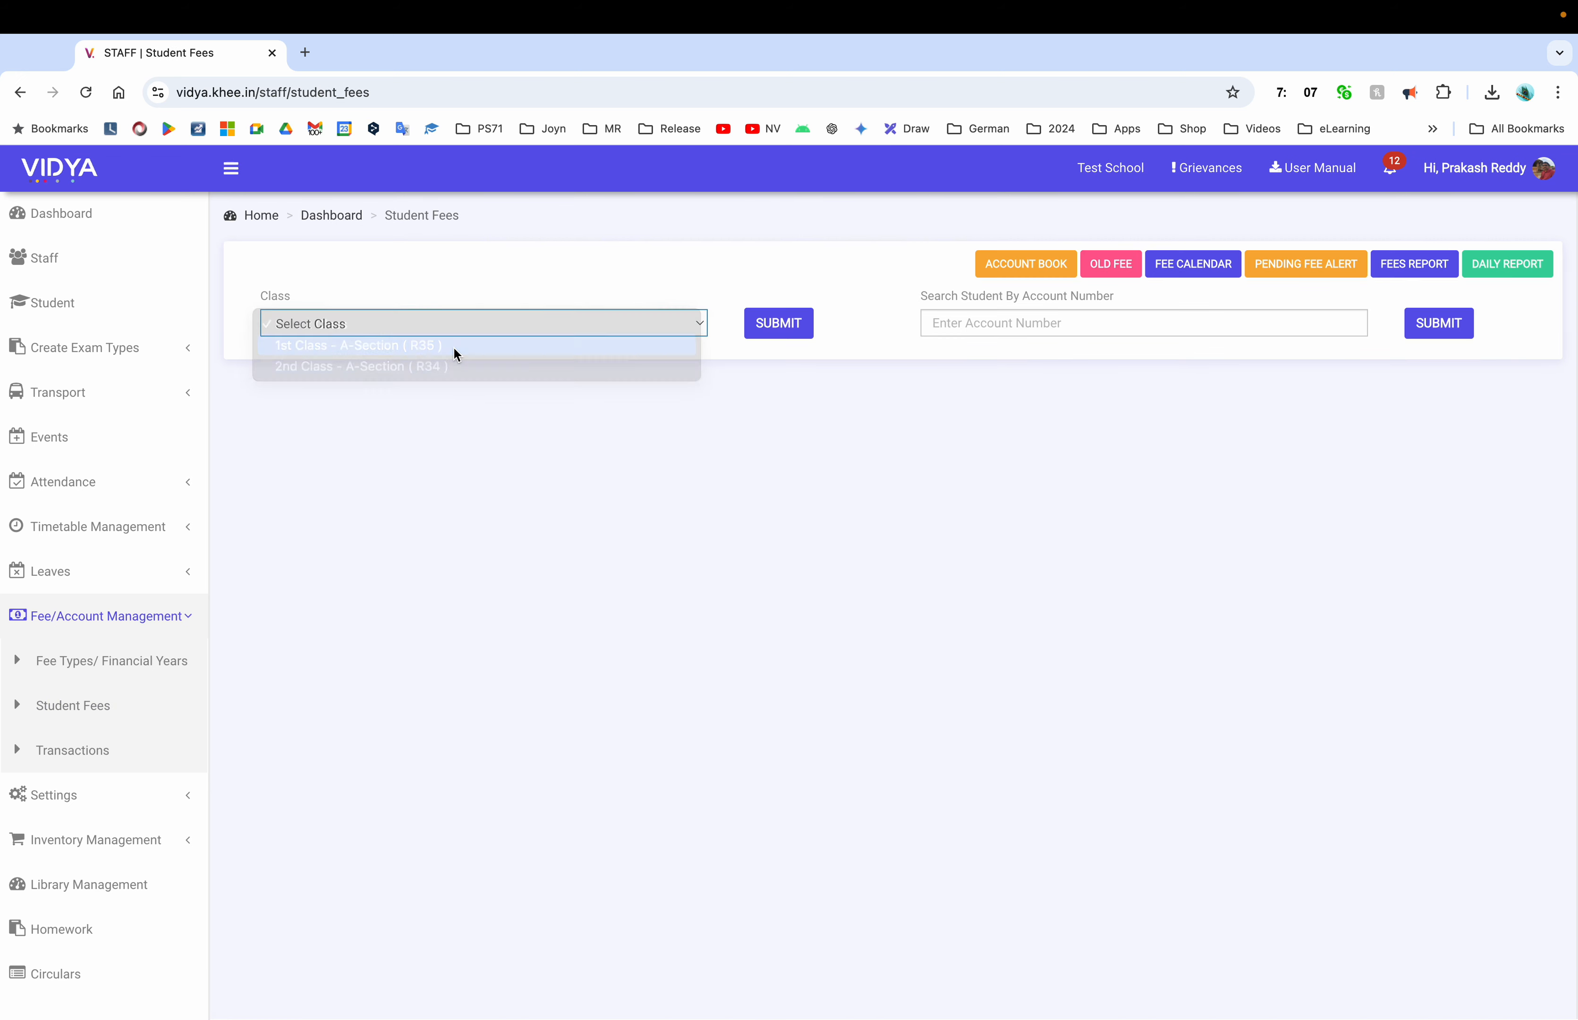
{"action": "left_click", "coordinate": [777, 324]}
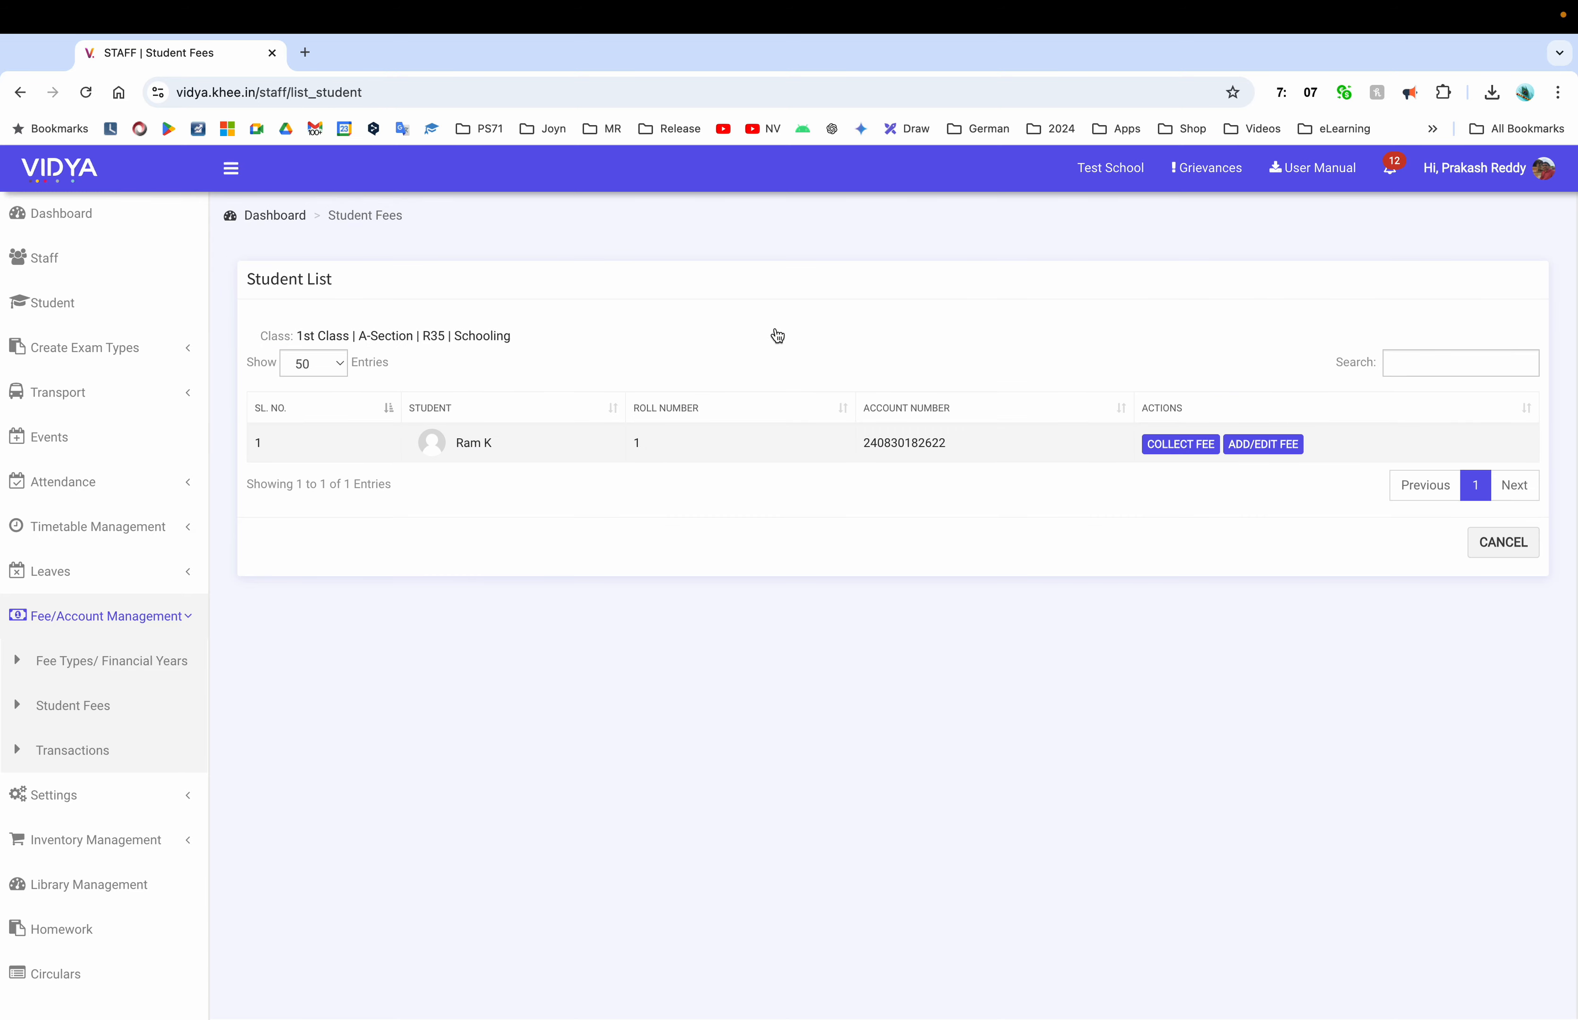
{"action": "left_click", "coordinate": [1196, 449]}
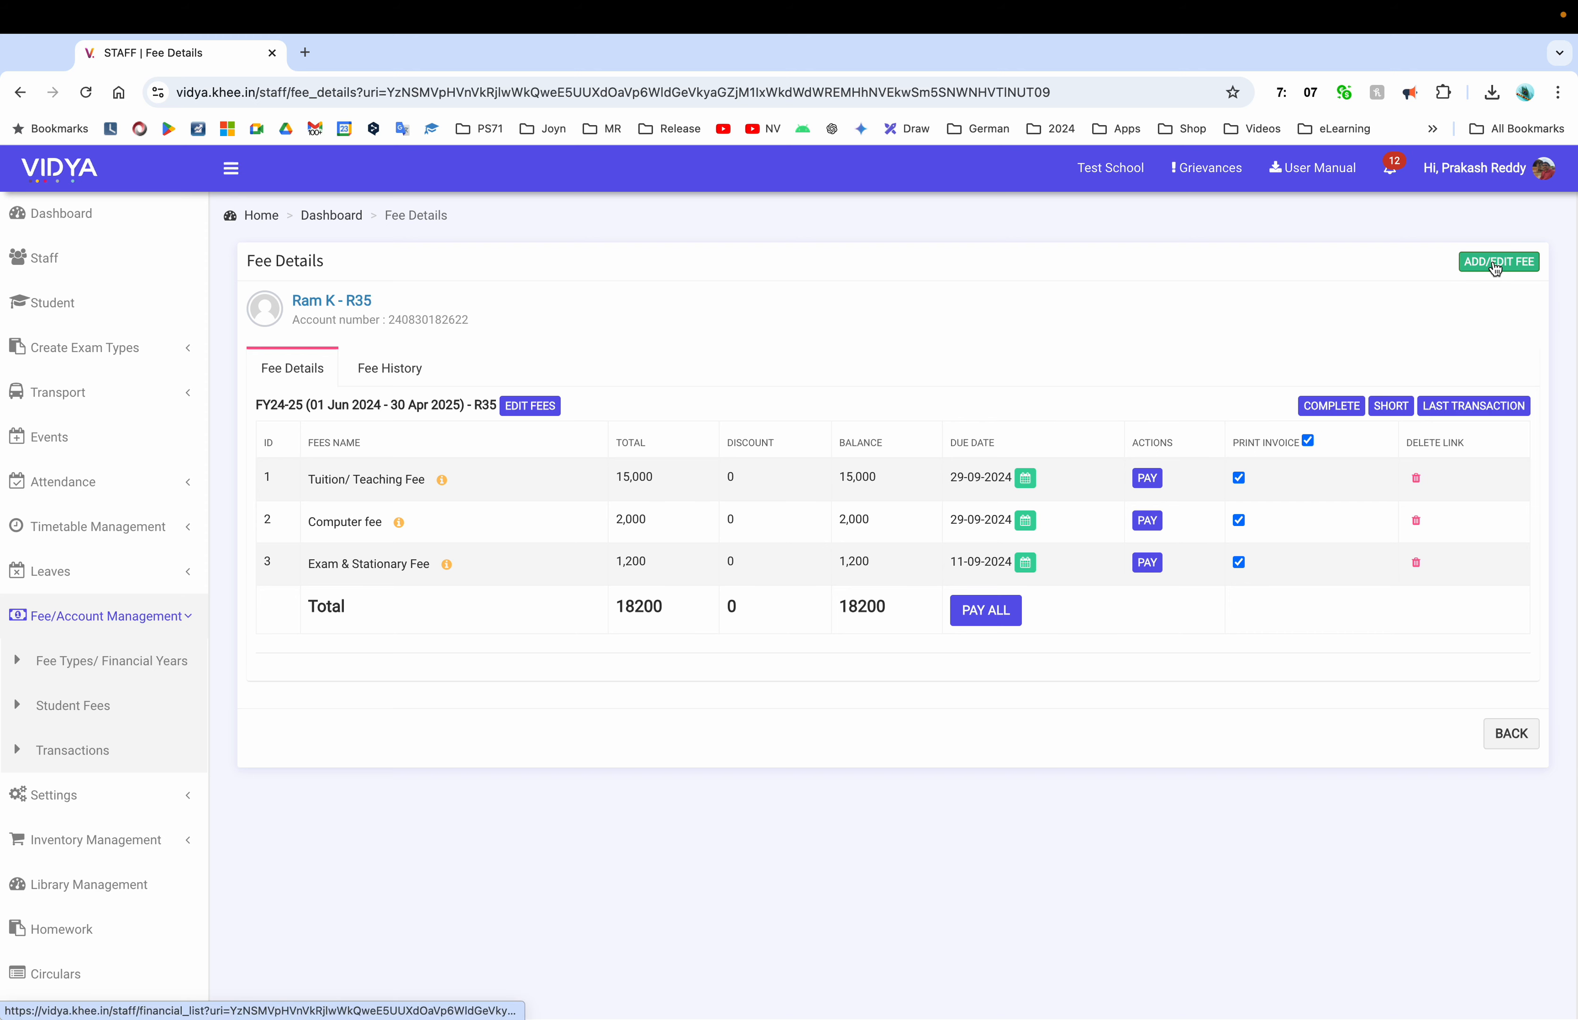
{"action": "left_click", "coordinate": [1488, 734]}
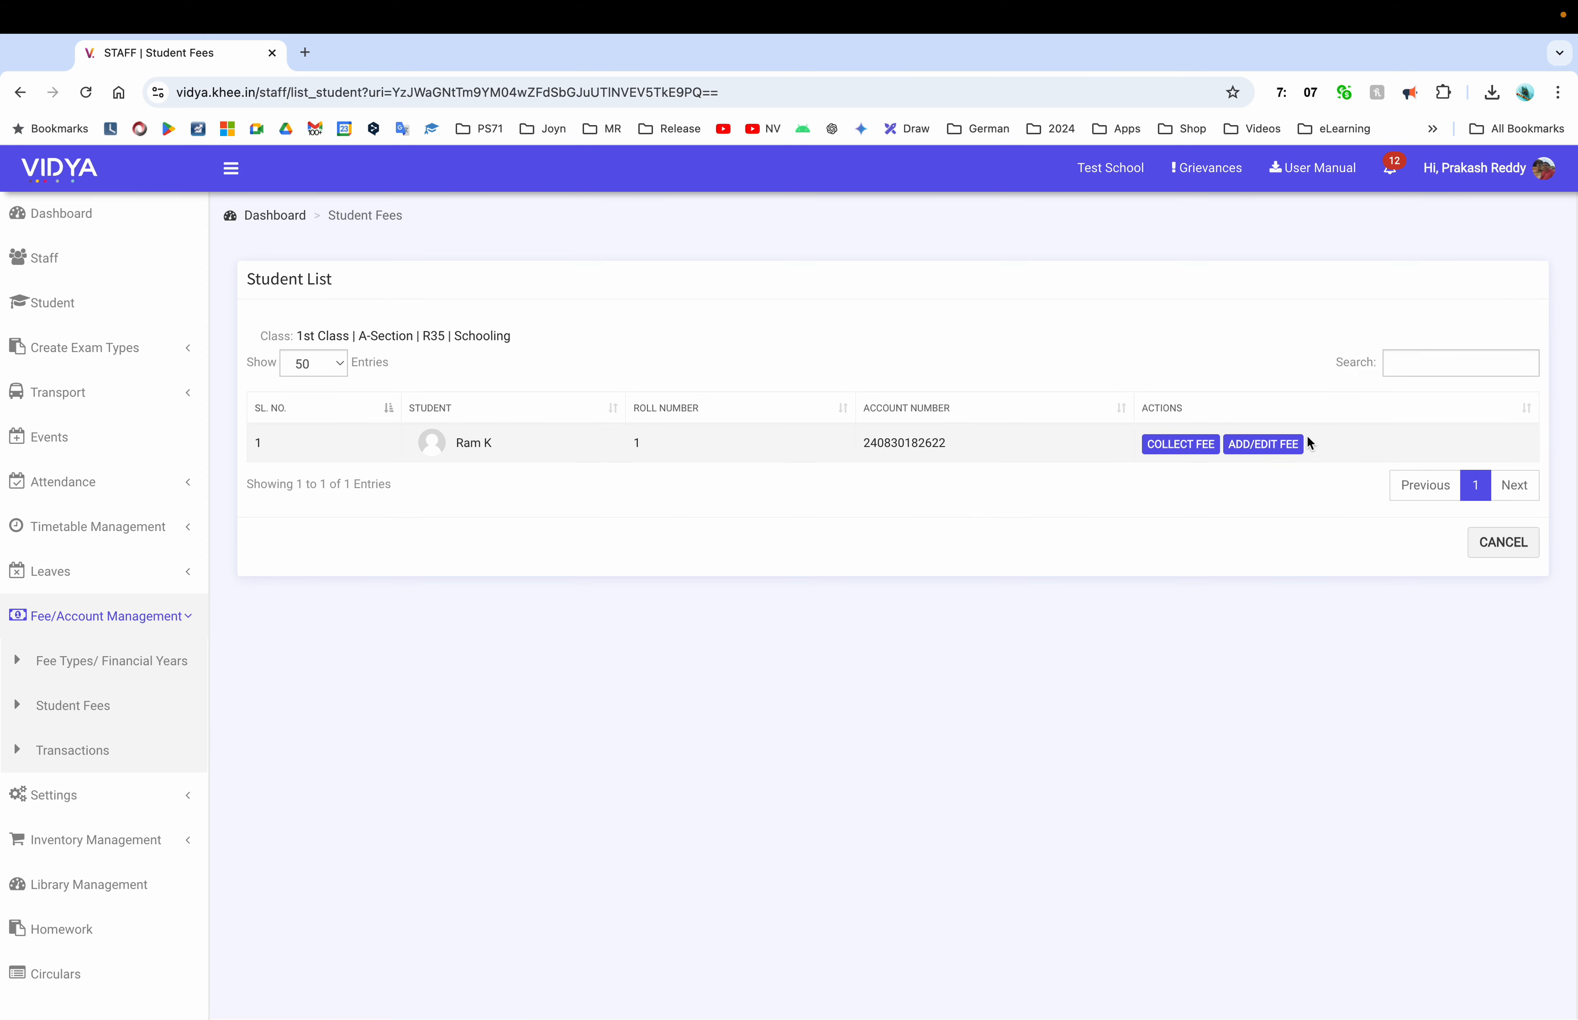
Add FY24-25 fees for the student with Transport Fee 10000 and a 2000 discount
{"action": "left_click", "coordinate": [1257, 448]}
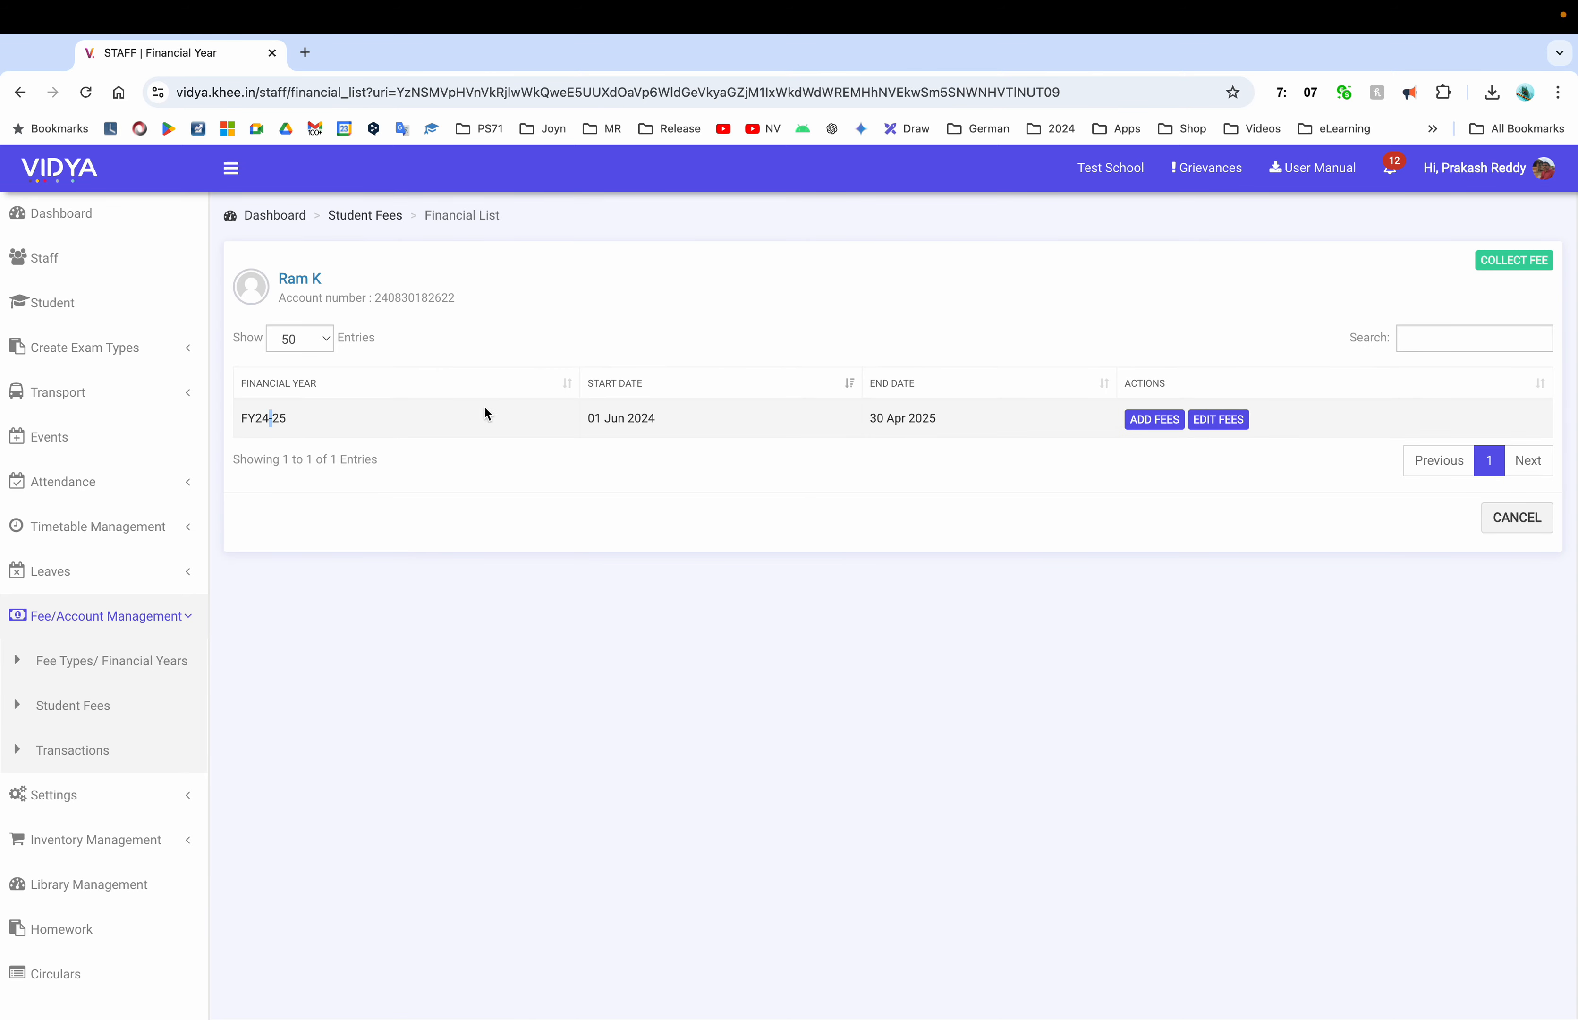
{"action": "left_click", "coordinate": [1165, 420]}
{"action": "double_click", "coordinate": [543, 400]}
{"action": "type", "text": "8000"}
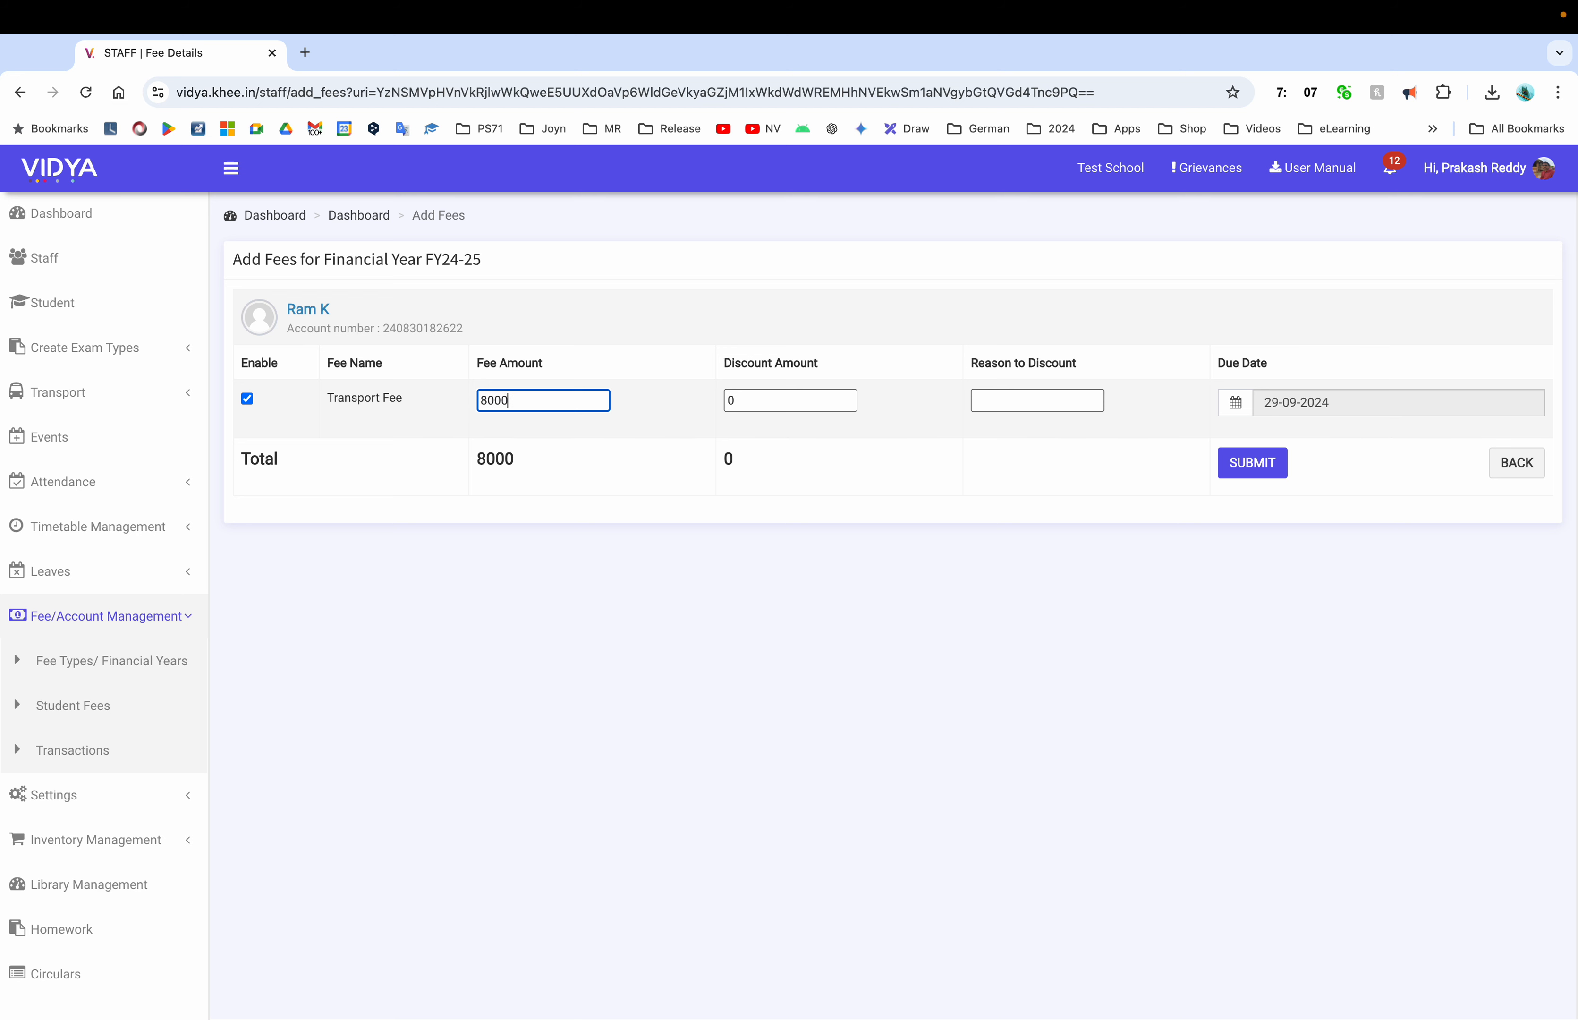
{"action": "double_click", "coordinate": [488, 406]}
{"action": "type", "text": "10000"}
{"action": "key", "text": "Tab"}
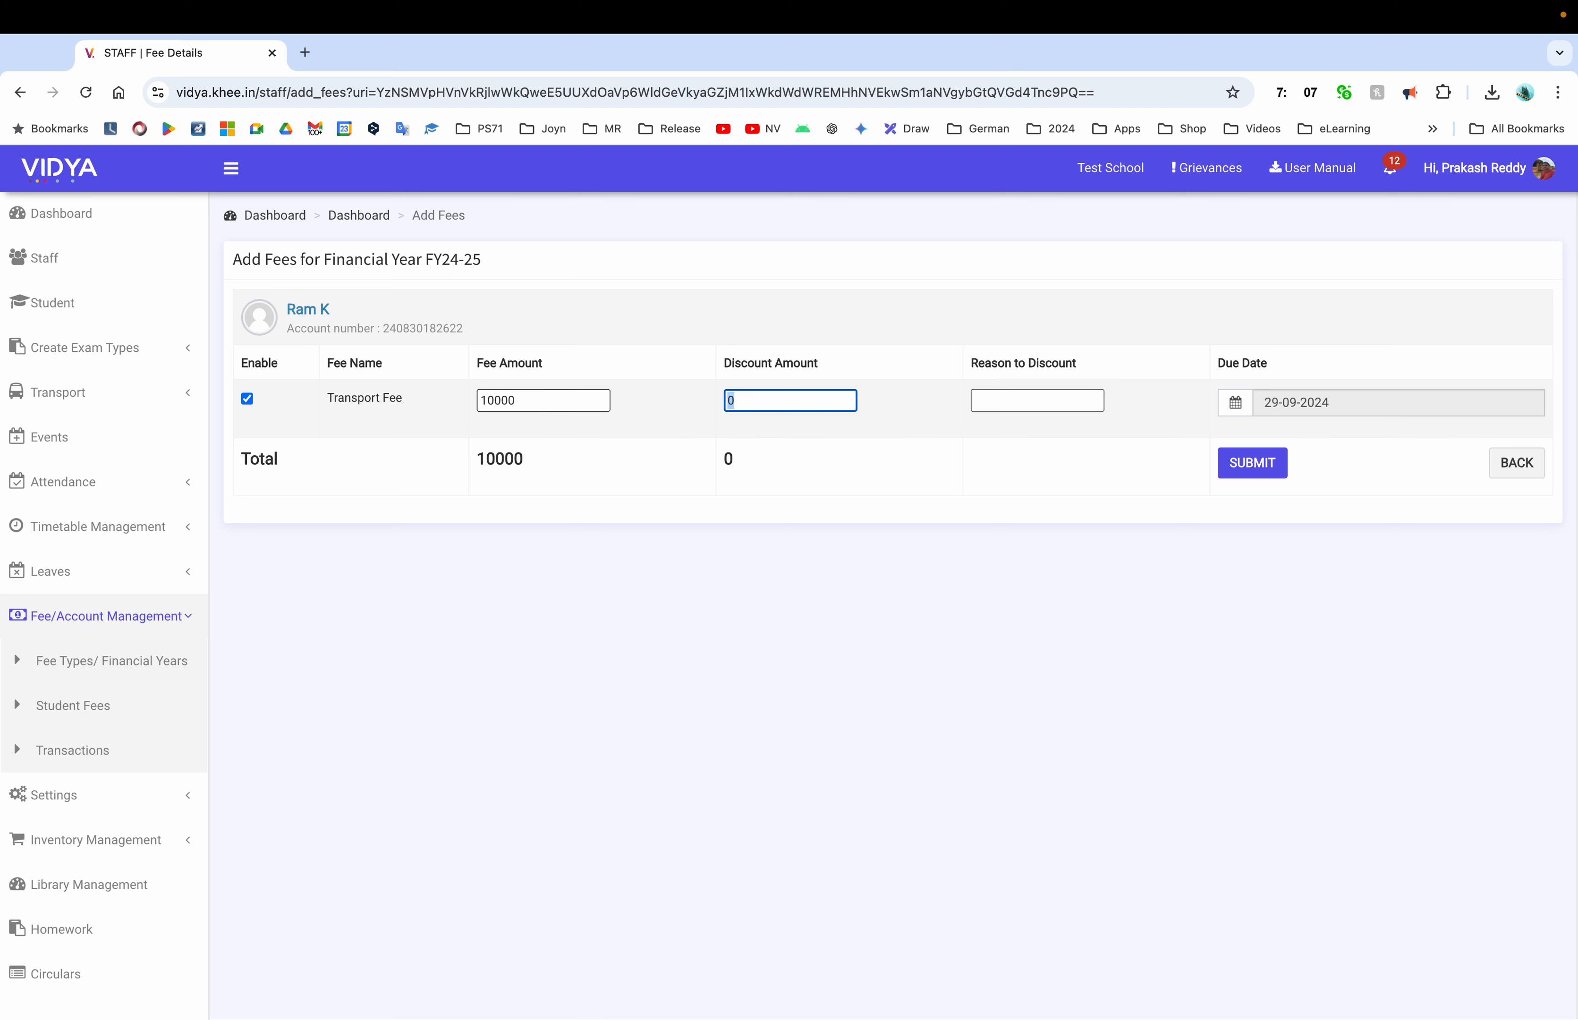
{"action": "type", "text": "2000"}
Enter discount reason 'near by', set the due date to 11-09-2024, and open Fee Types in a new tab
{"action": "left_click", "coordinate": [1007, 394]}
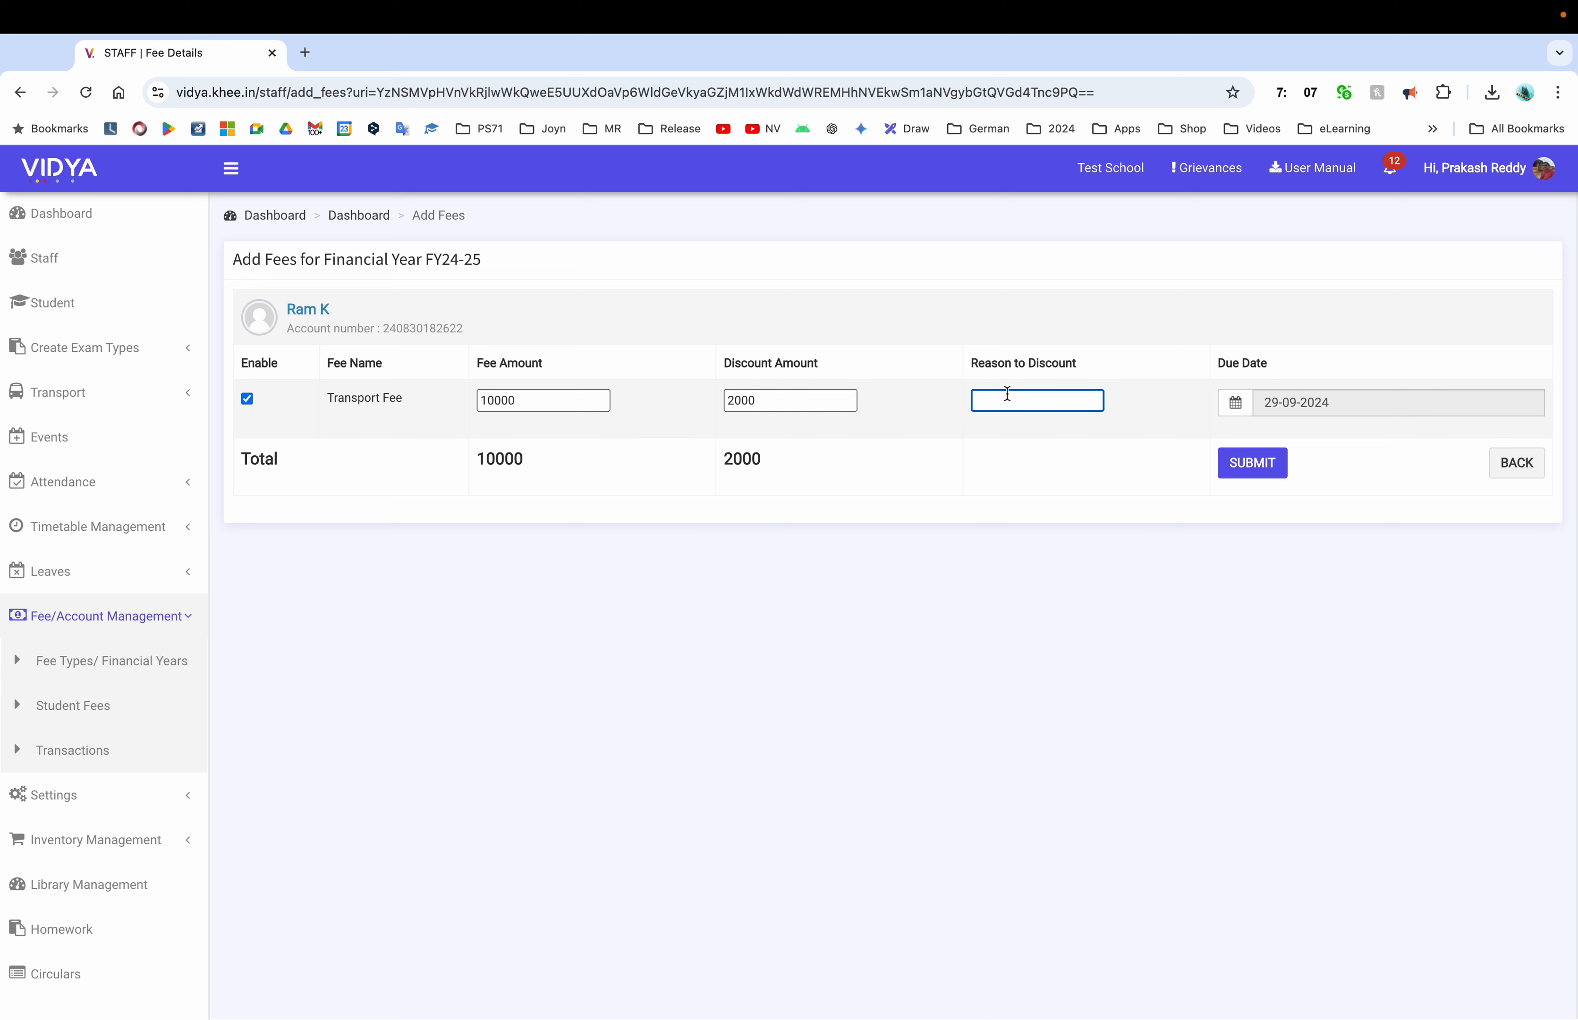
{"action": "type", "text": "near by"}
{"action": "left_click", "coordinate": [1322, 391]}
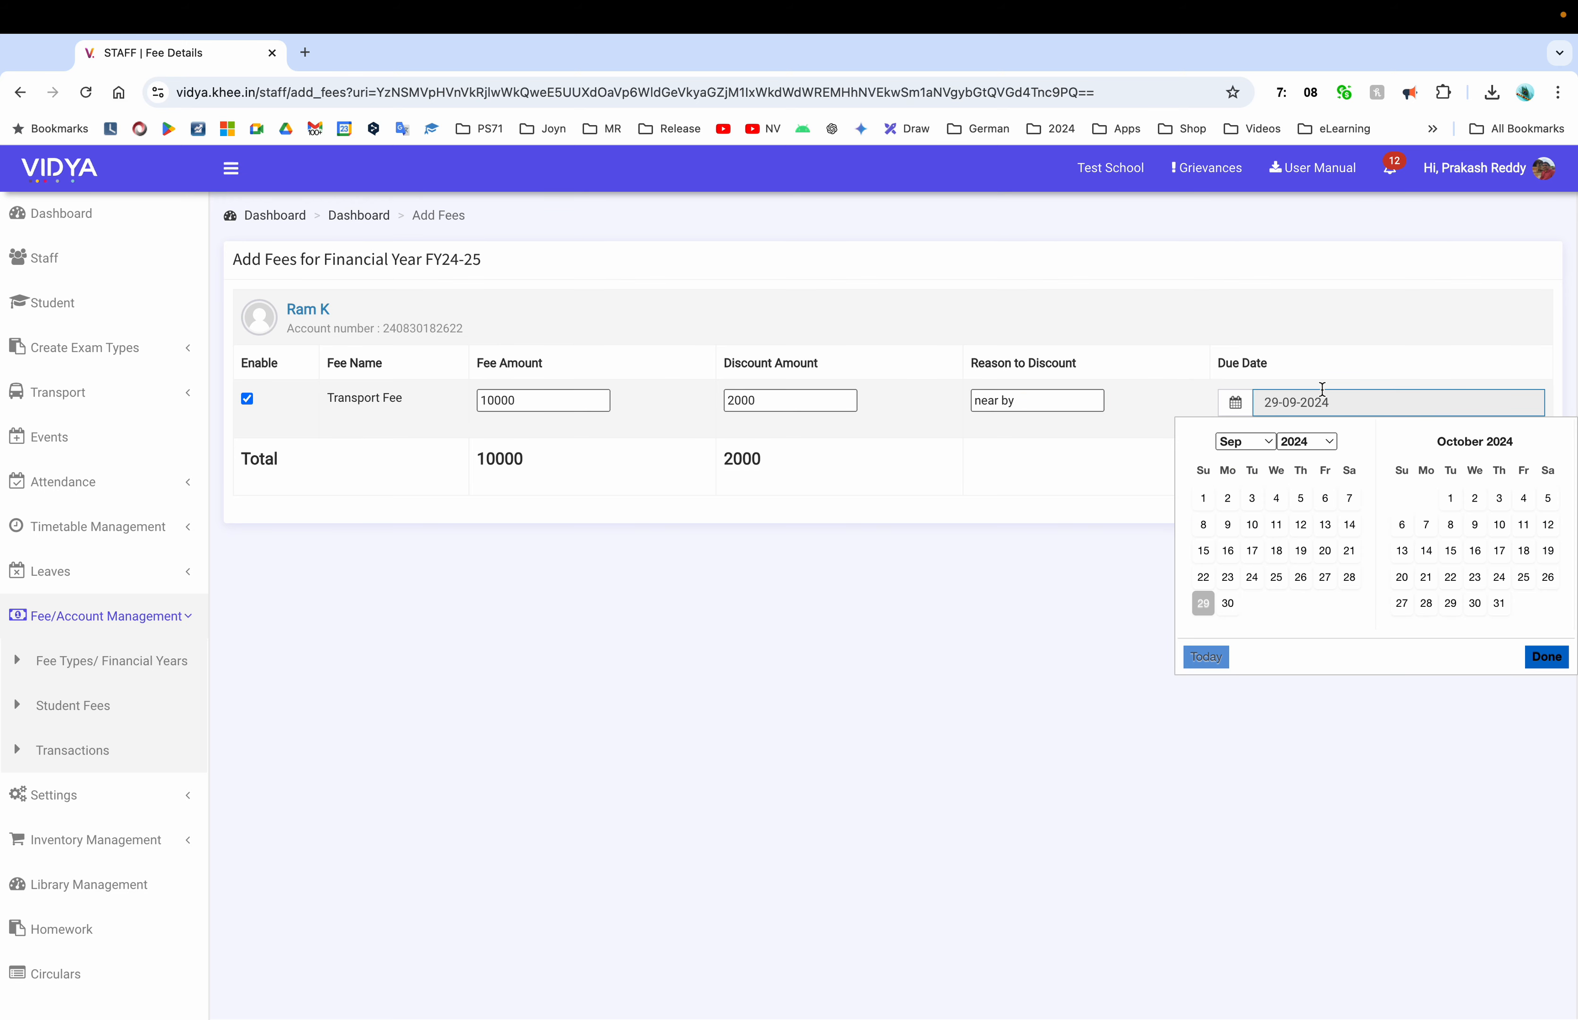
{"action": "left_click", "coordinate": [1276, 524]}
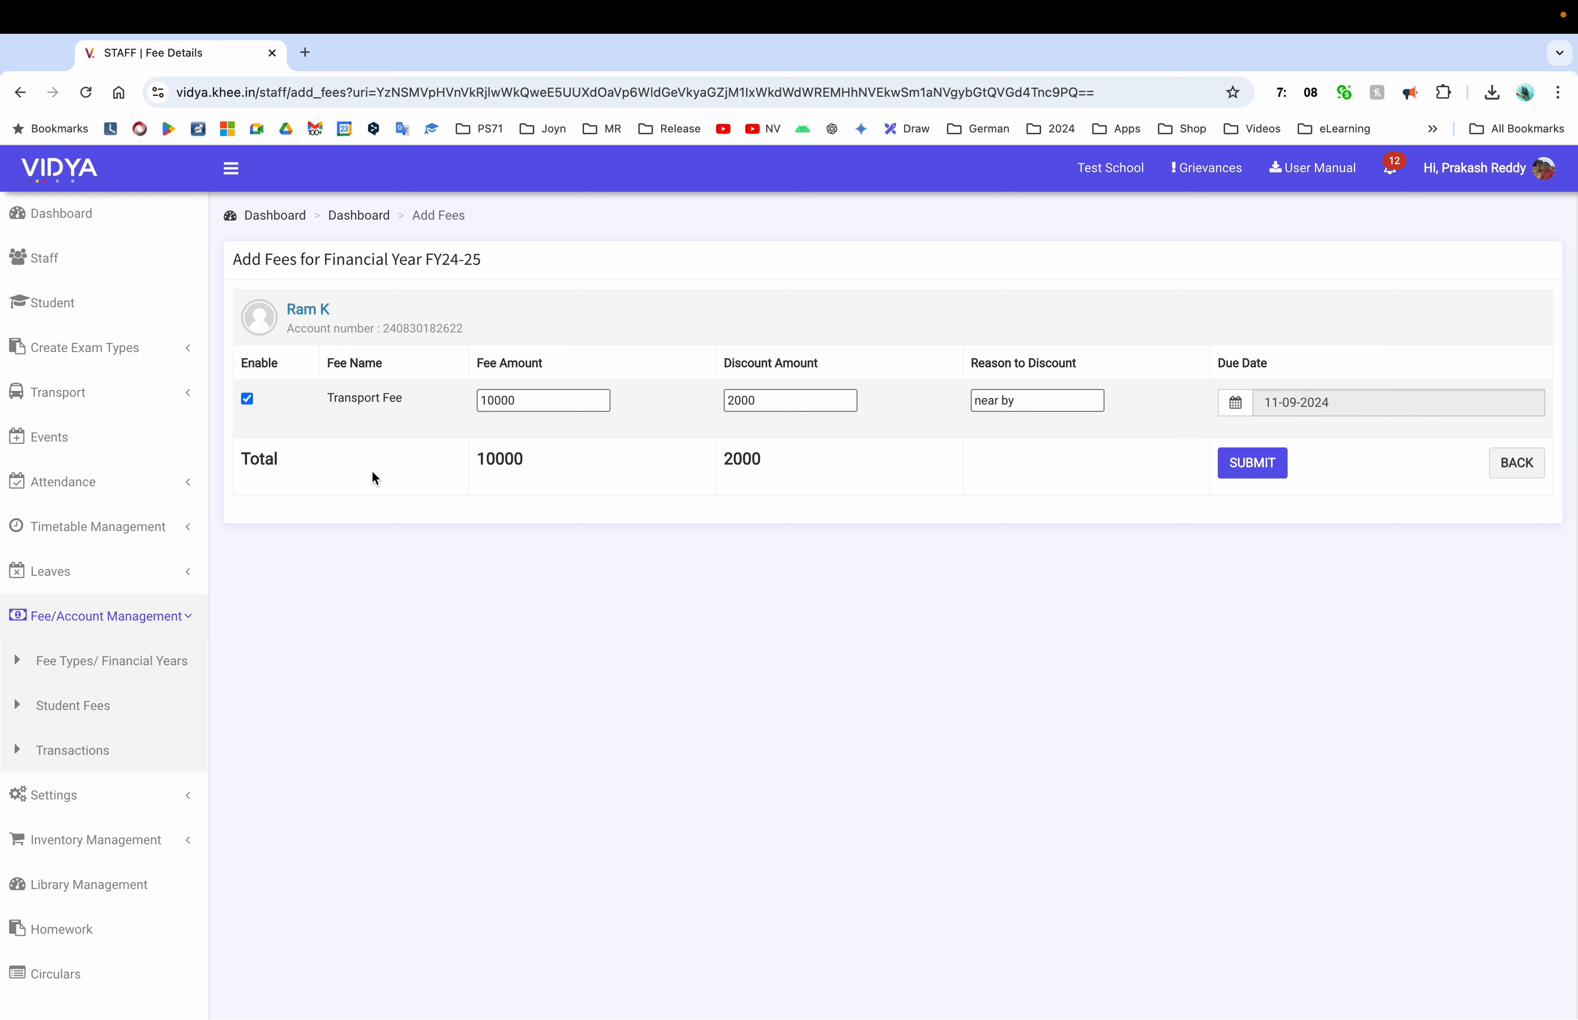
{"action": "left_click", "coordinate": [112, 660]}
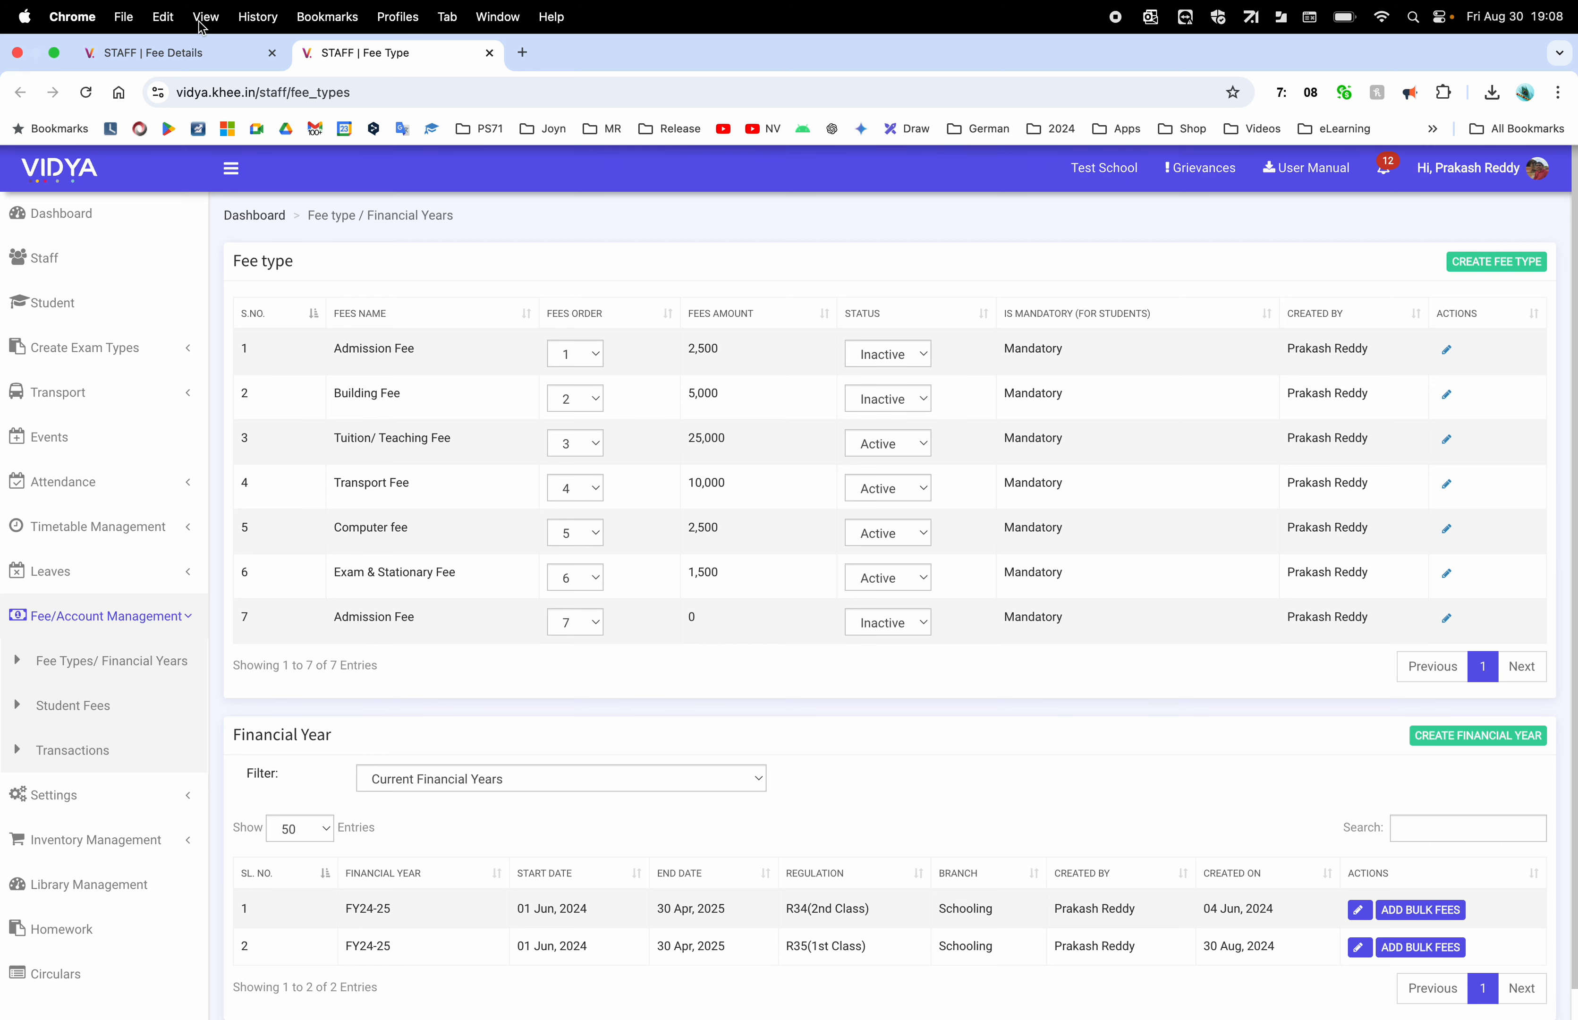
{"action": "left_click", "coordinate": [174, 52]}
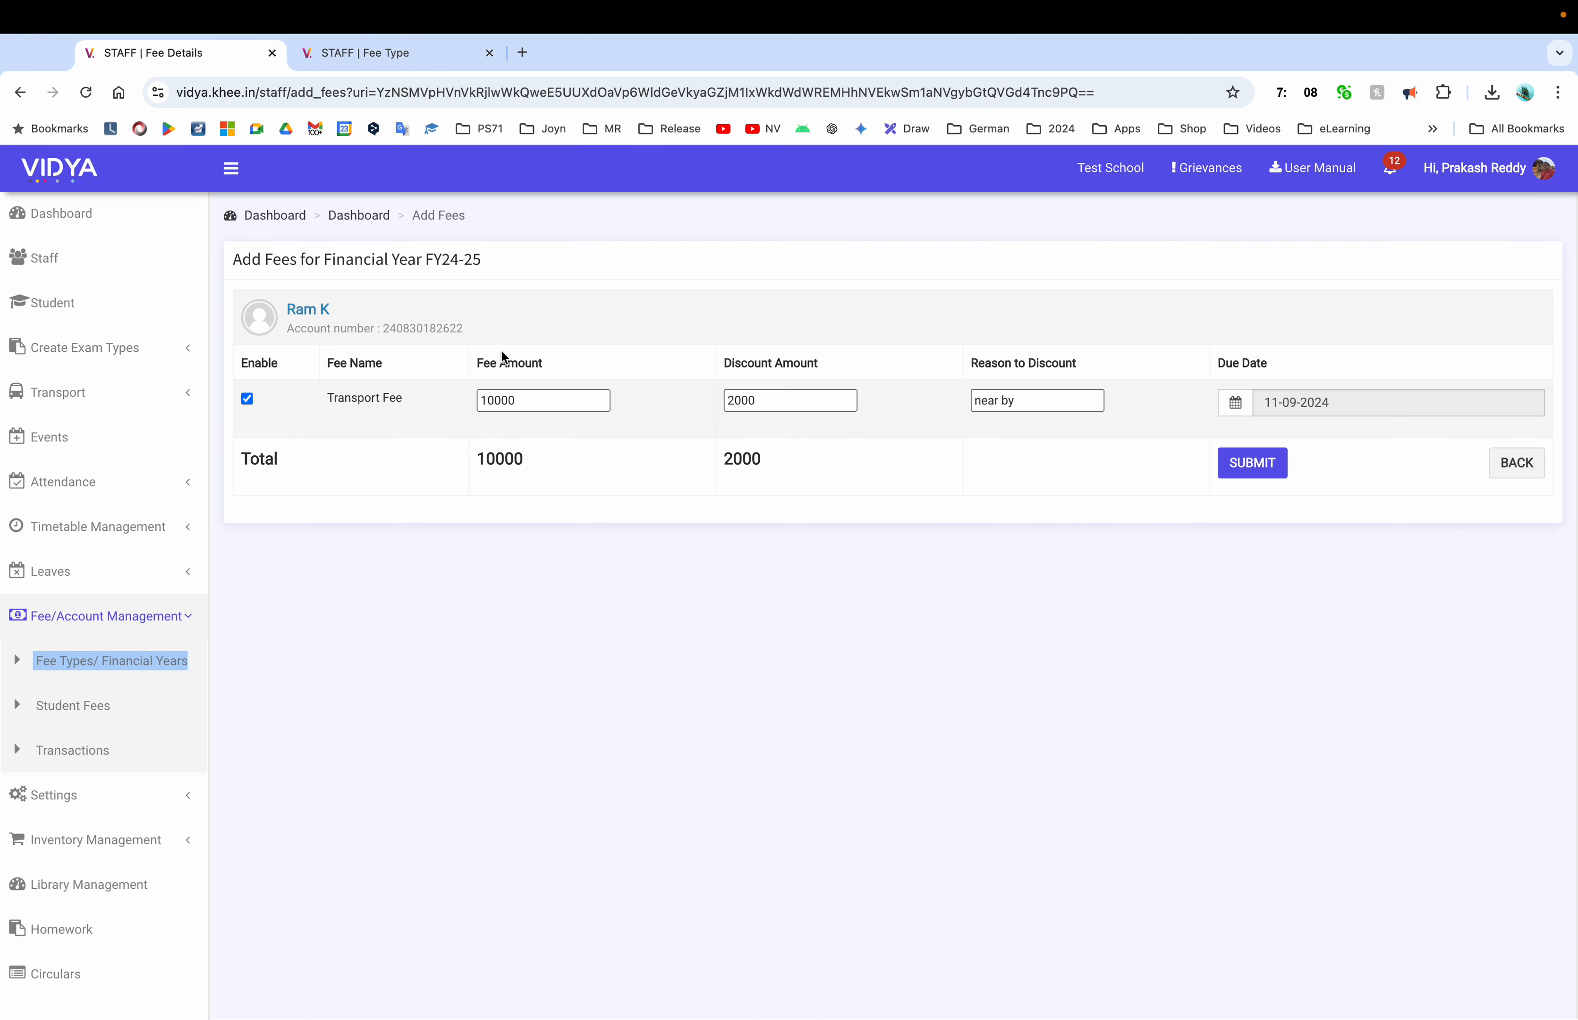
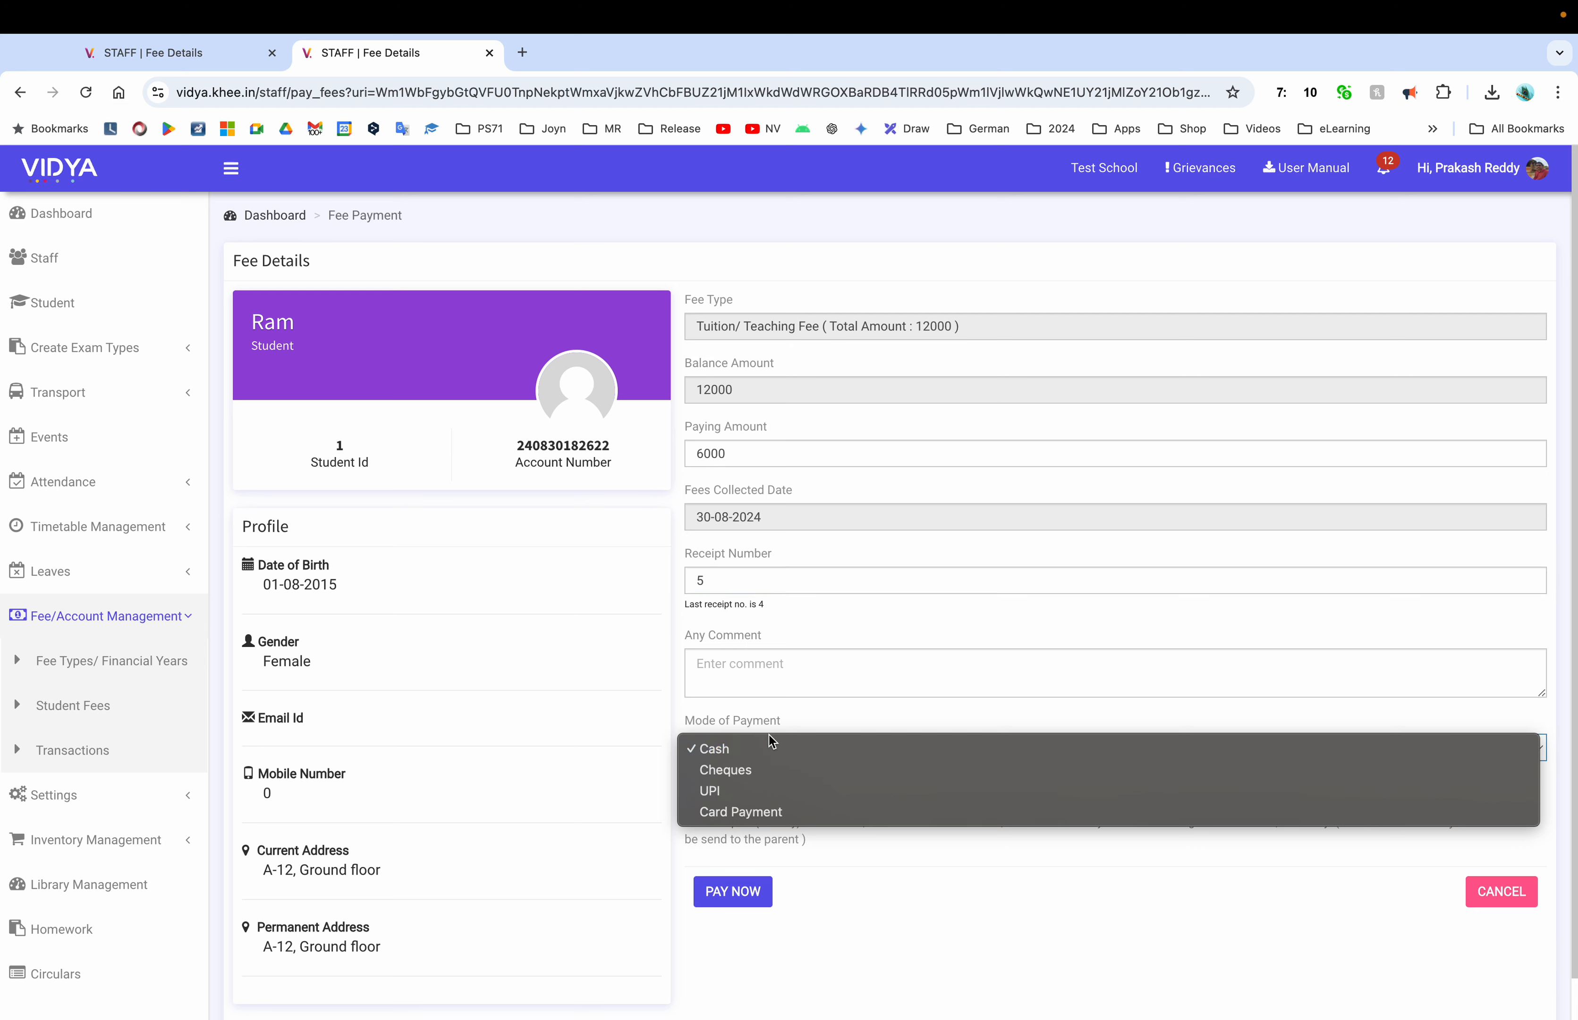
Try UPI with G-pay as the payment mode, then switch back to Cash
{"action": "left_click", "coordinate": [741, 795]}
{"action": "left_click", "coordinate": [738, 813]}
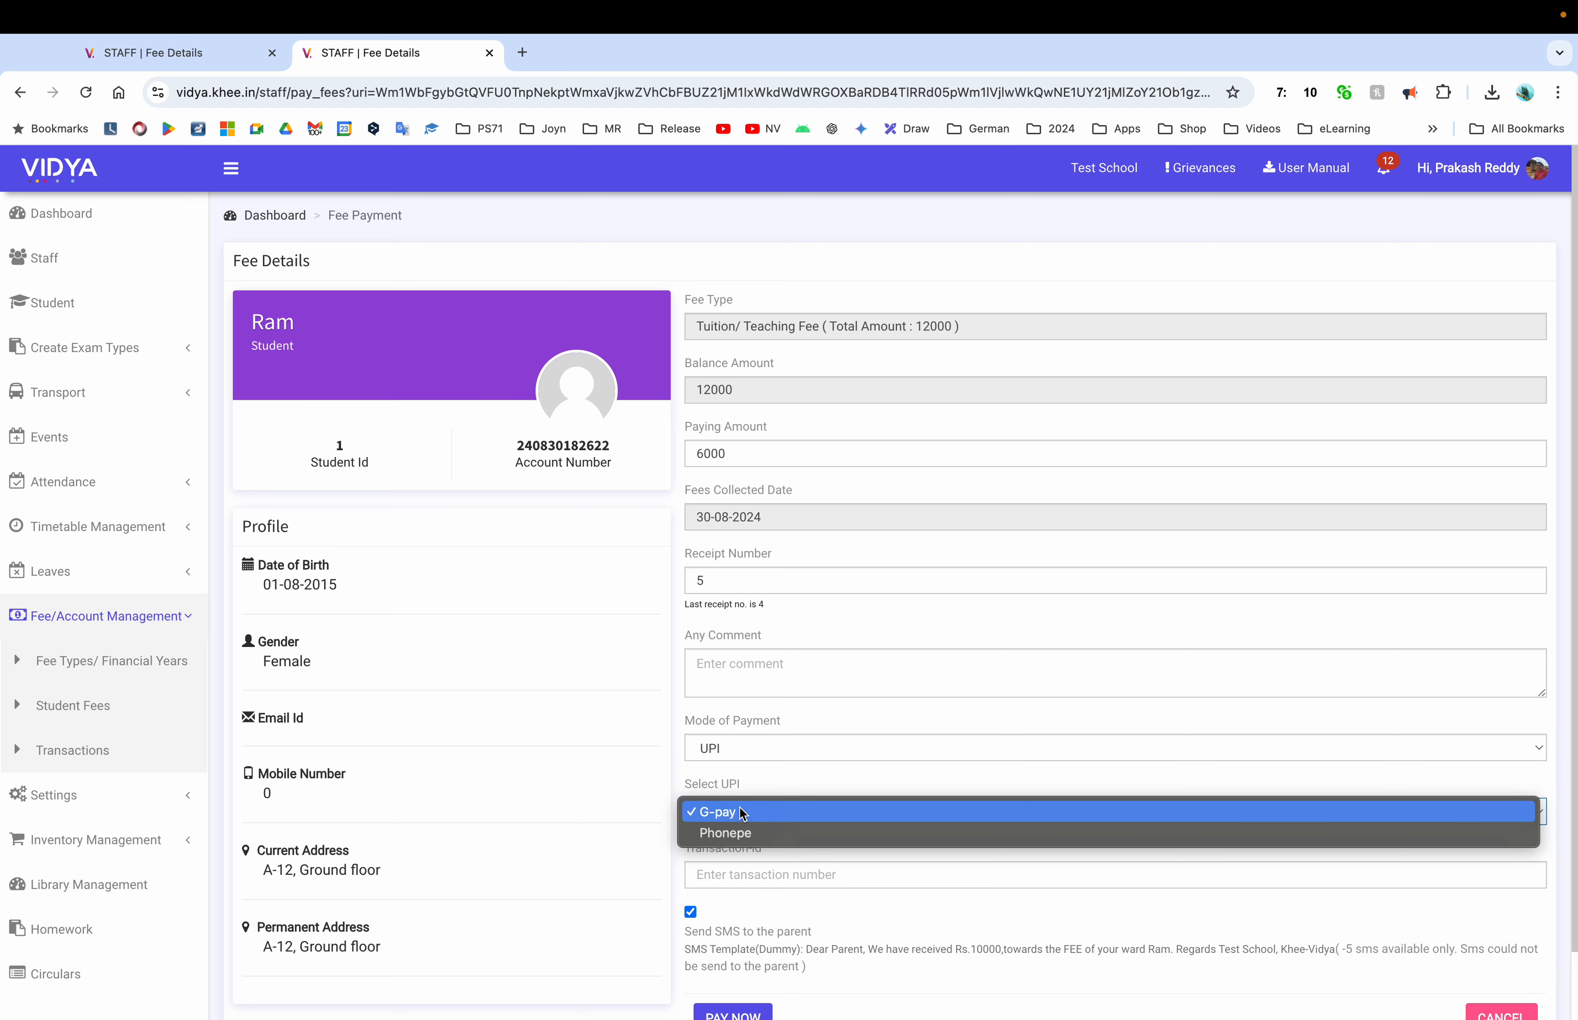
{"action": "left_click", "coordinate": [768, 881]}
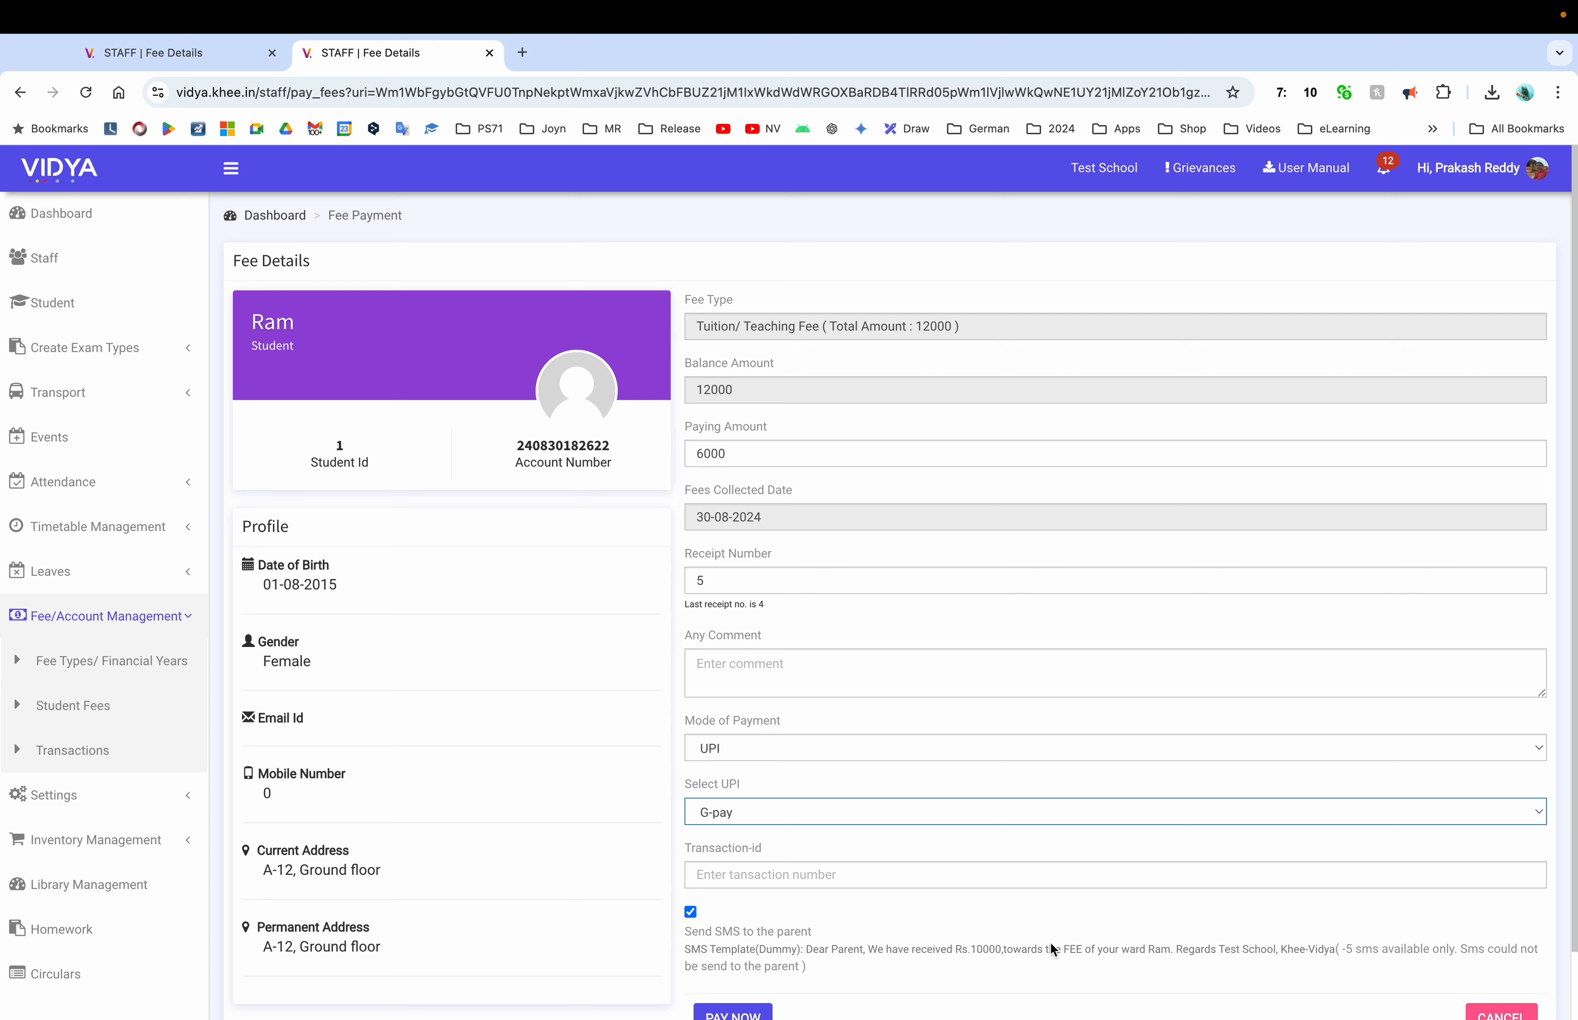
{"action": "scroll", "coordinate": [756, 531], "scroll_direction": "down", "scroll_amount": 1}
{"action": "left_click", "coordinate": [736, 697]}
{"action": "left_click", "coordinate": [729, 657]}
Add the comment 'initial payment' and submit the 6000 tuition payment
{"action": "left_click", "coordinate": [783, 637]}
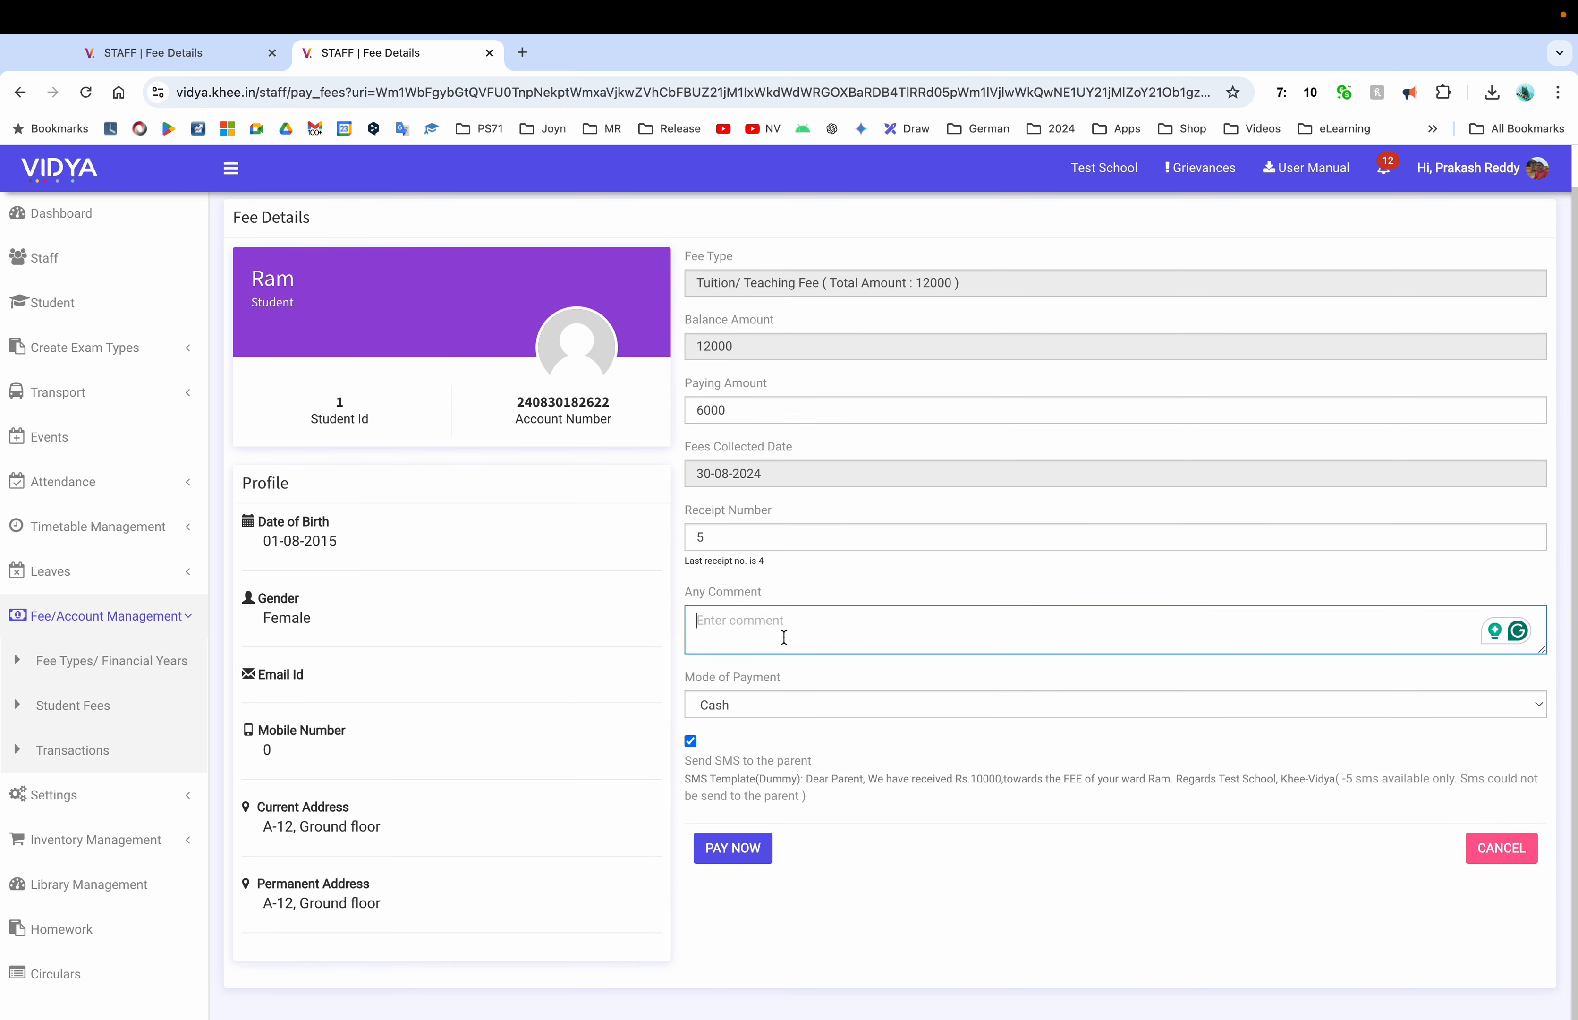
{"action": "type", "text": "initial payment"}
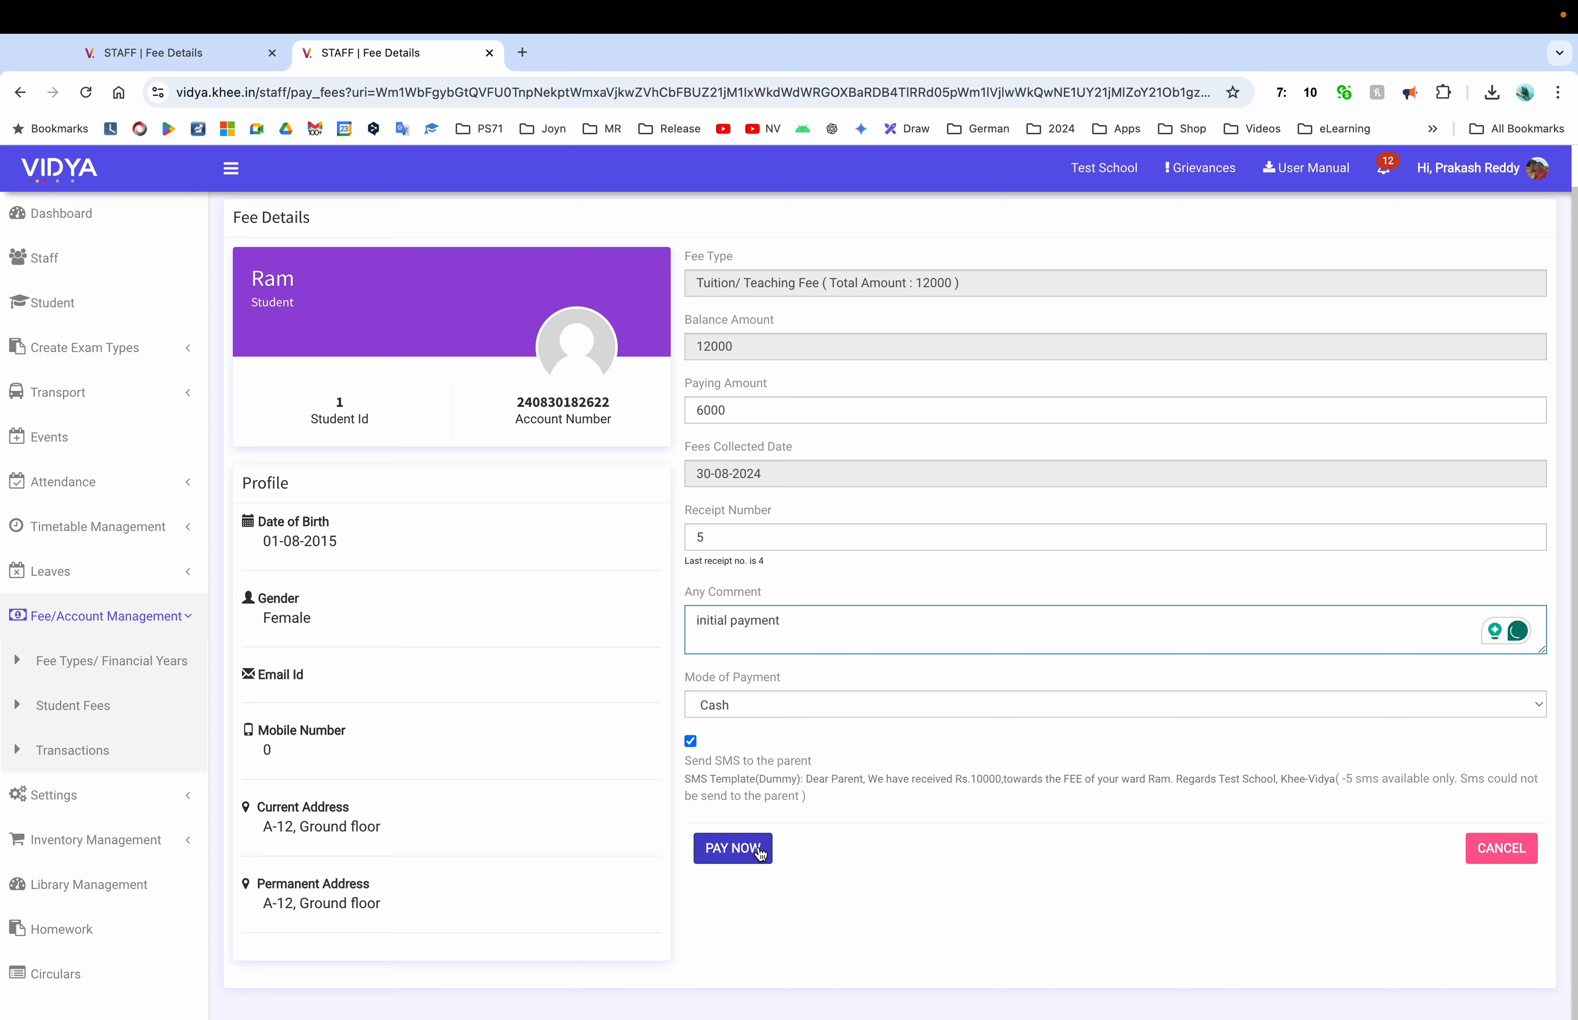
{"action": "left_click", "coordinate": [741, 852]}
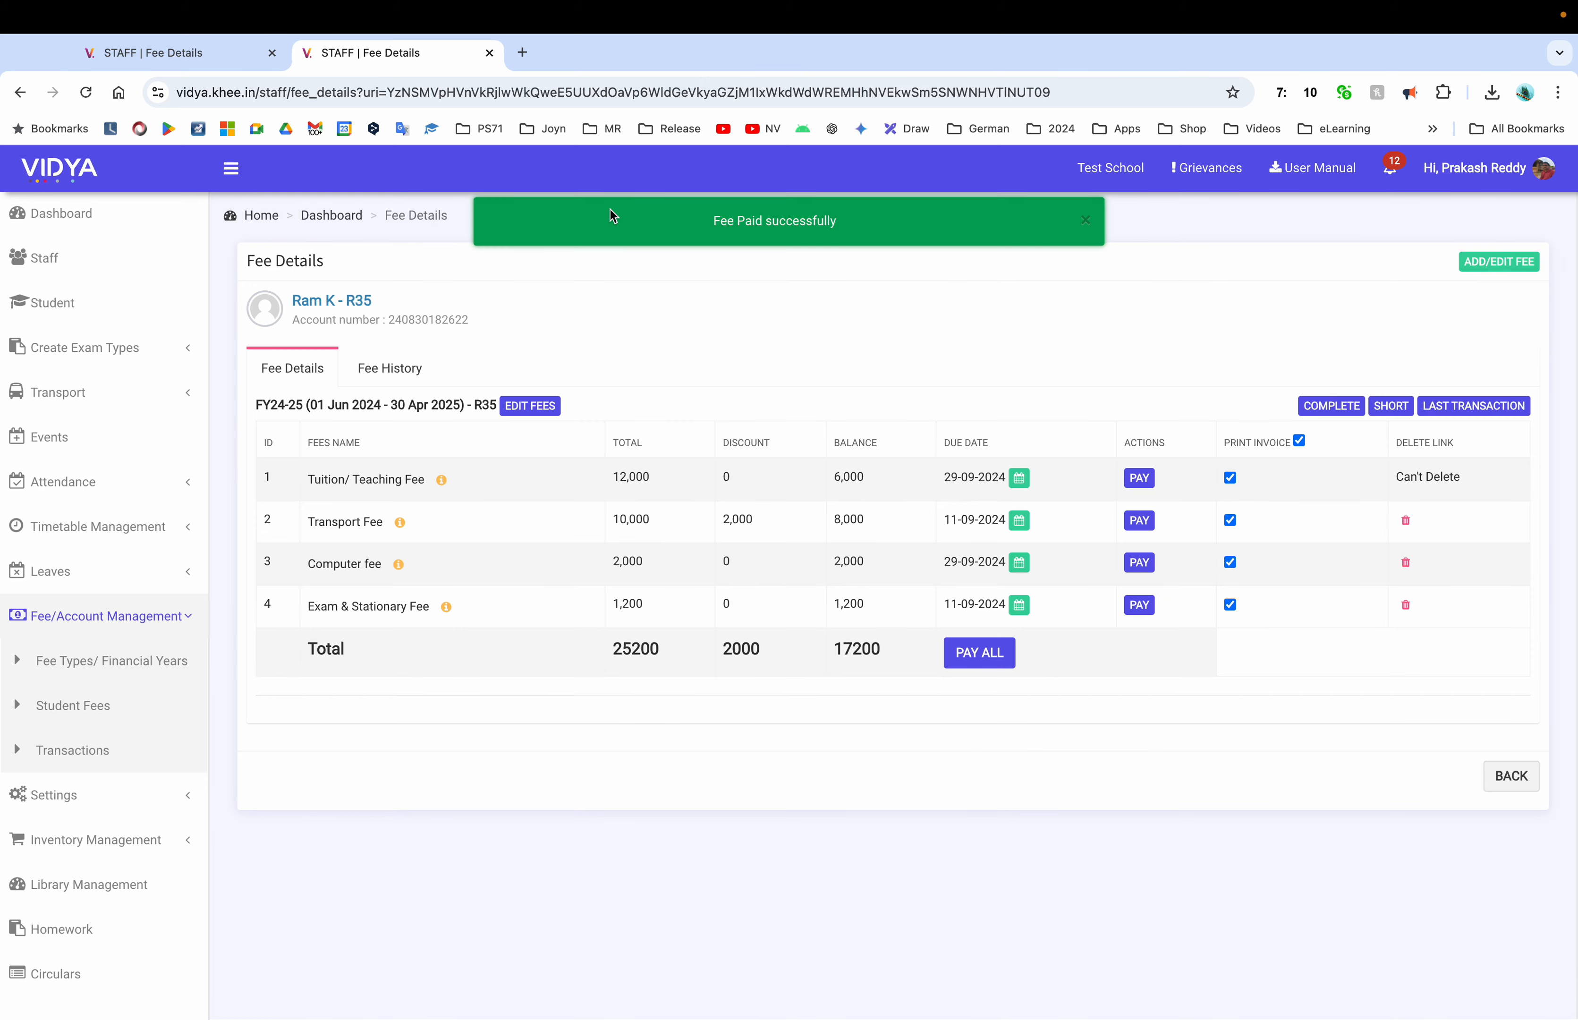
Close the old fee tab, check the 12,000 tuition total and 6,000 balance, and review the fee history
{"action": "left_click", "coordinate": [272, 53]}
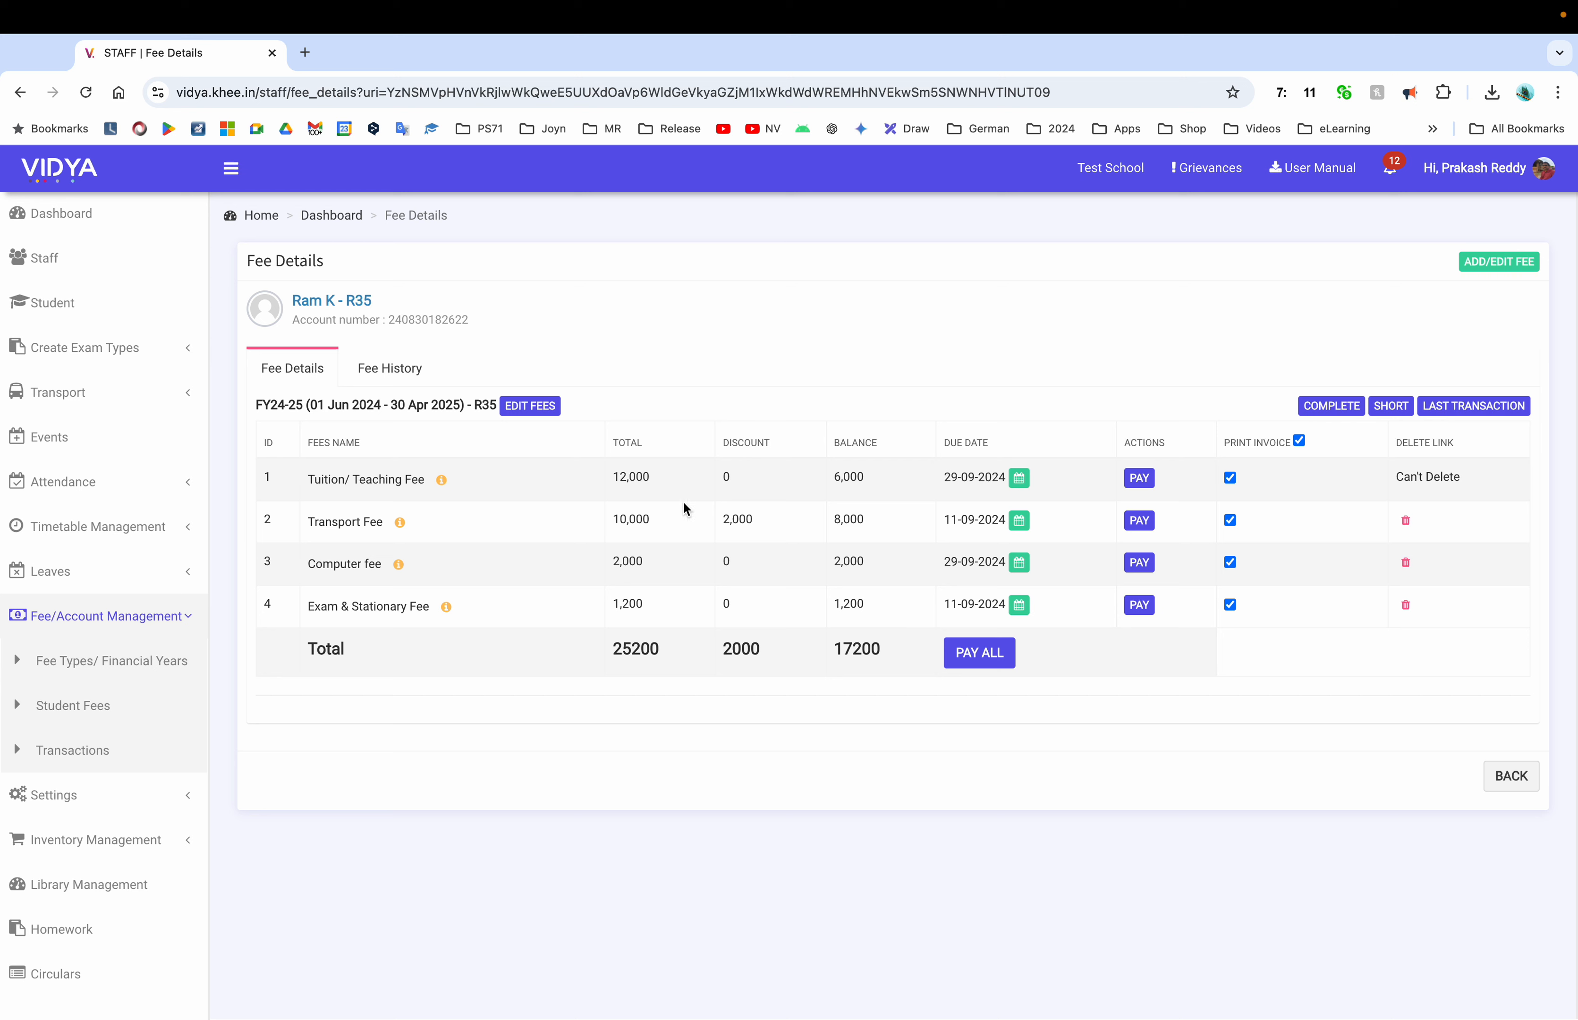
{"action": "double_click", "coordinate": [633, 477]}
{"action": "double_click", "coordinate": [846, 478]}
{"action": "left_click", "coordinate": [398, 367]}
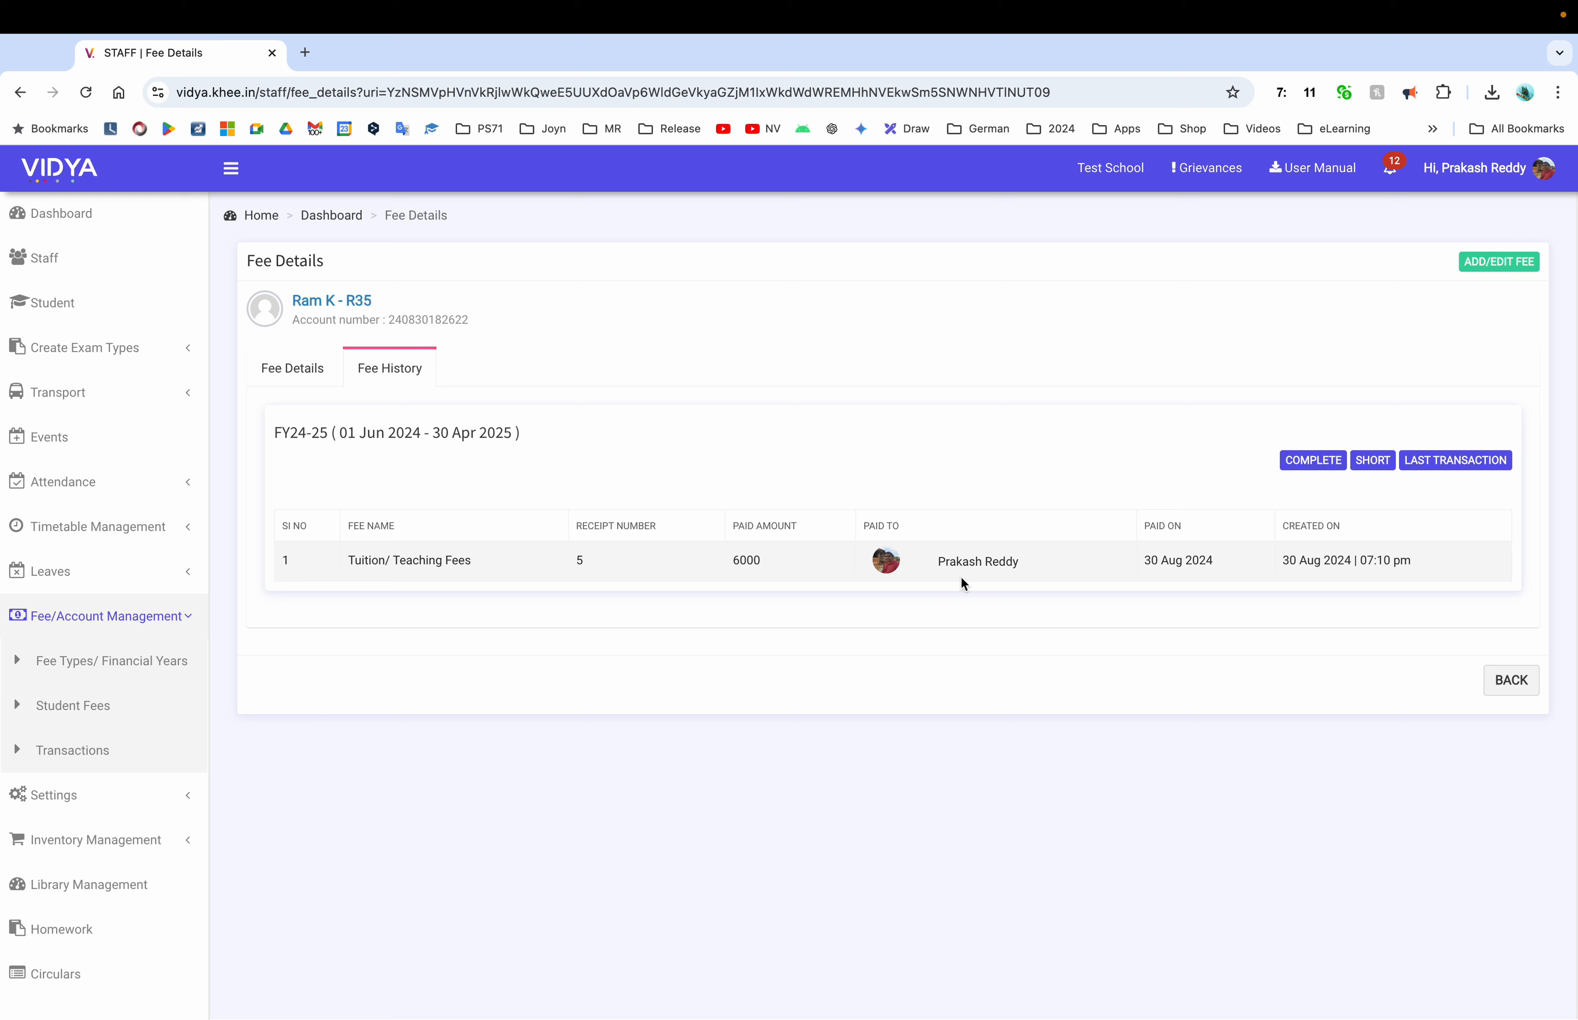
{"action": "left_click", "coordinate": [293, 368]}
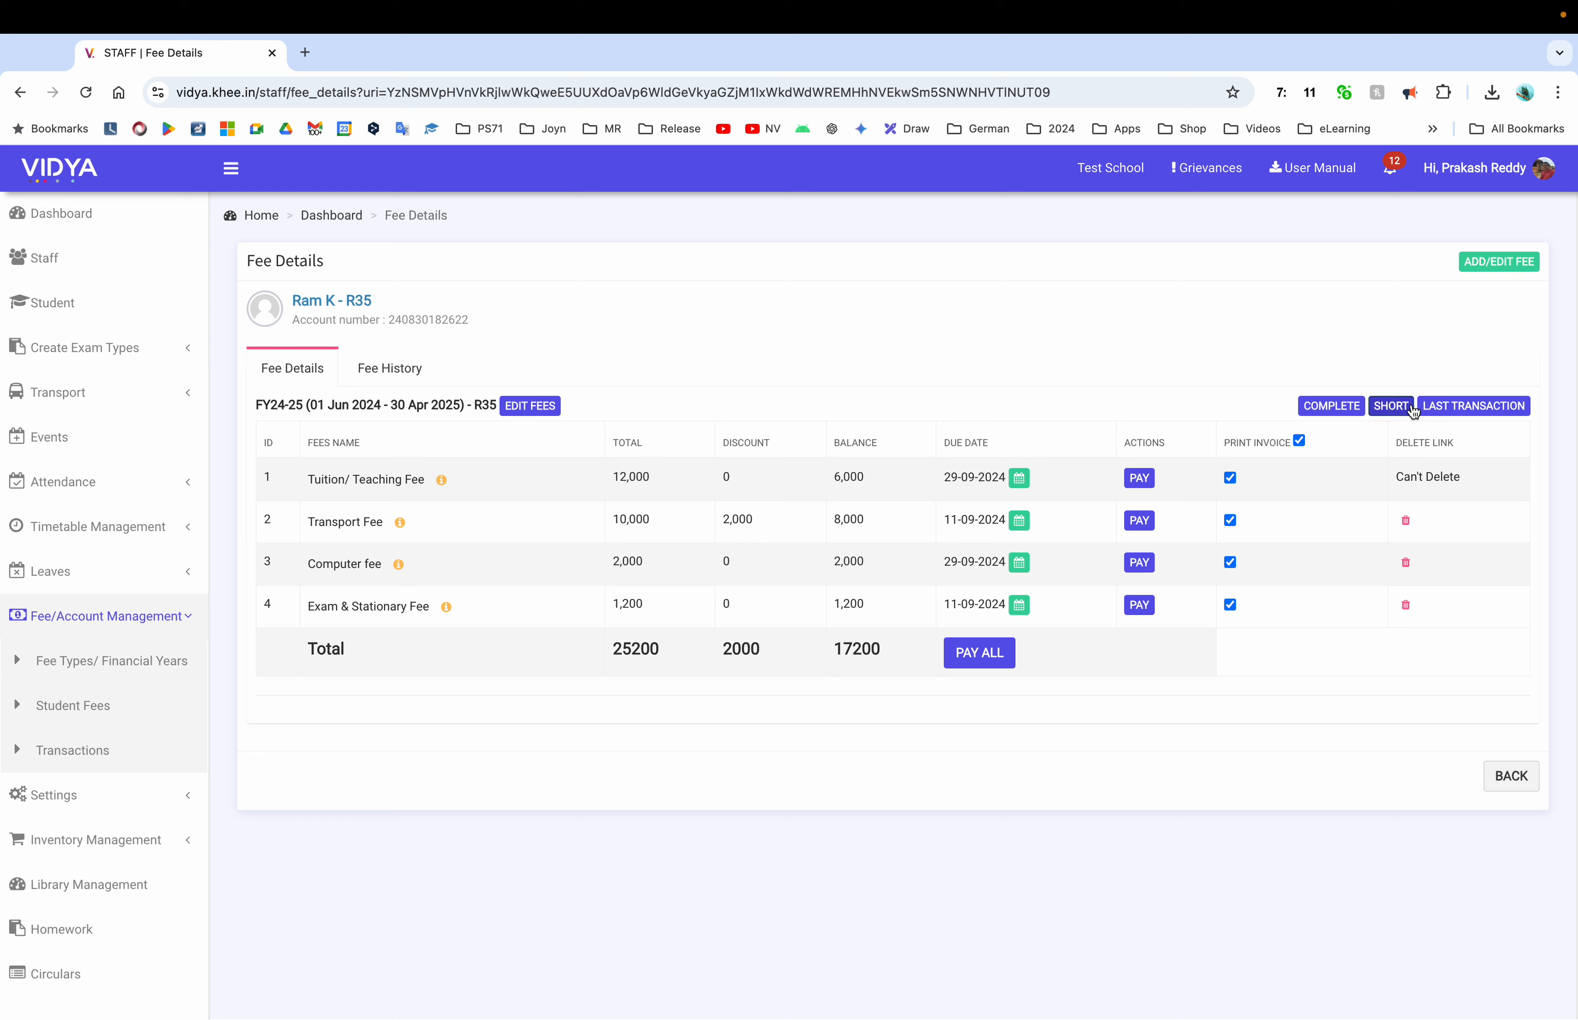
Generate the complete invoice PDF two per page, cancel printing, and close both tabs
{"action": "left_click", "coordinate": [1336, 405]}
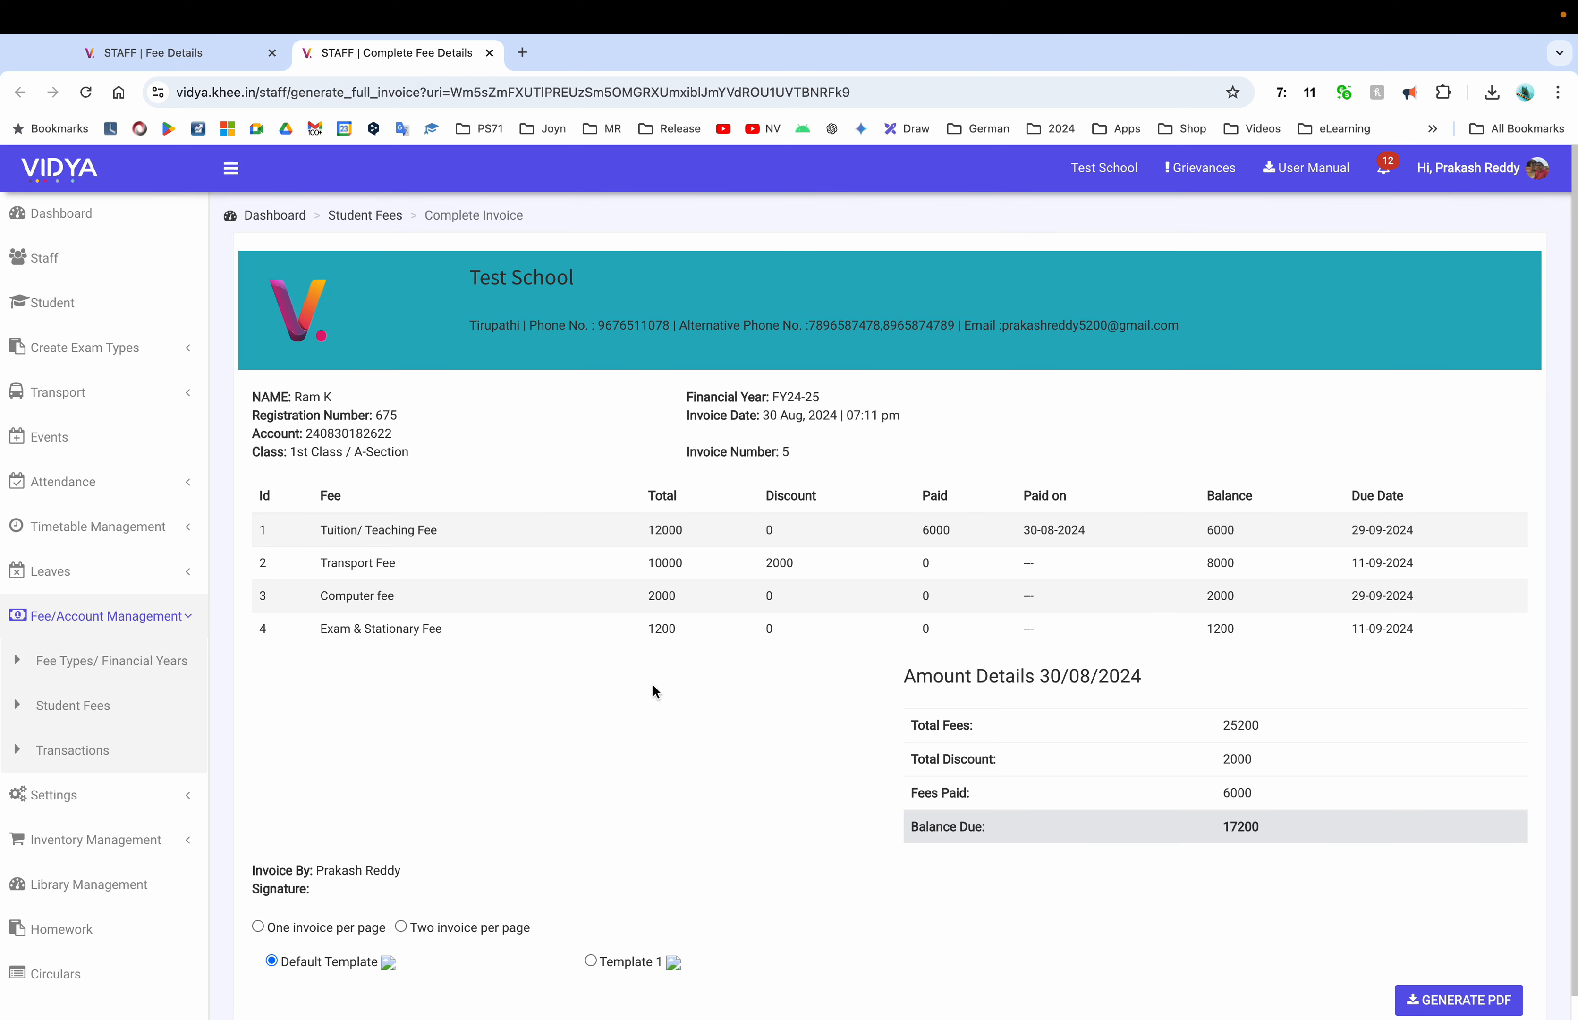
{"action": "scroll", "coordinate": [653, 692], "scroll_direction": "down", "scroll_amount": 1}
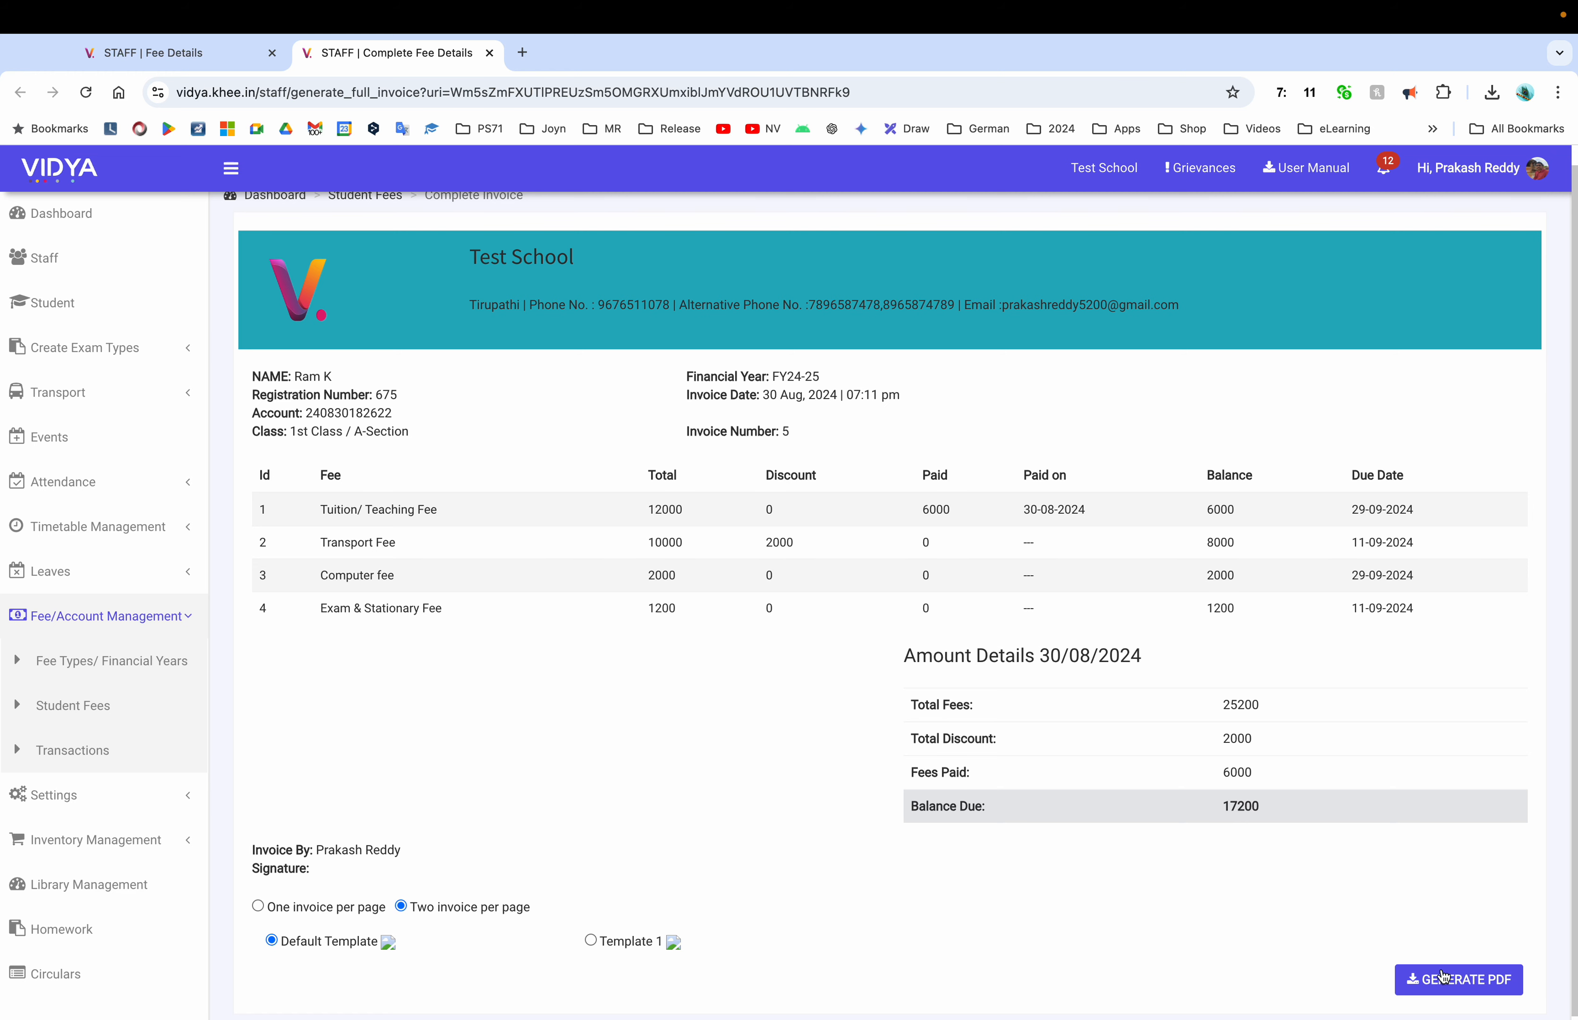
{"action": "left_click", "coordinate": [1456, 978]}
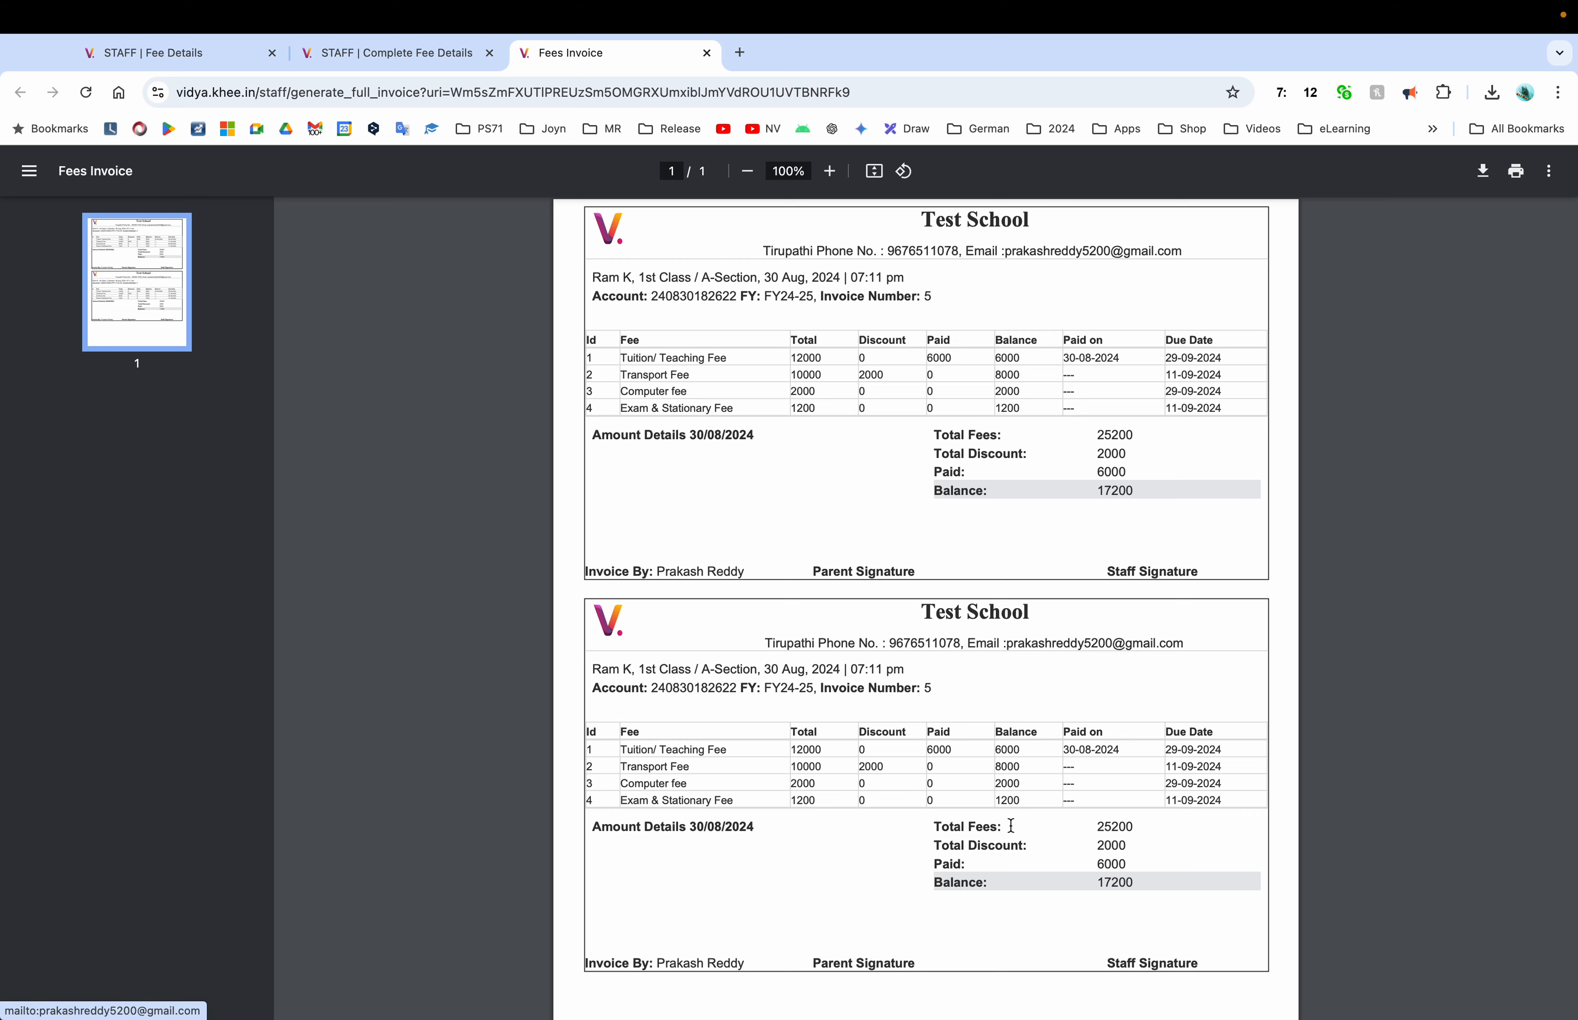
{"action": "scroll", "coordinate": [1010, 825], "scroll_direction": "down", "scroll_amount": 3}
{"action": "scroll", "coordinate": [1011, 825], "scroll_direction": "up", "scroll_amount": 3}
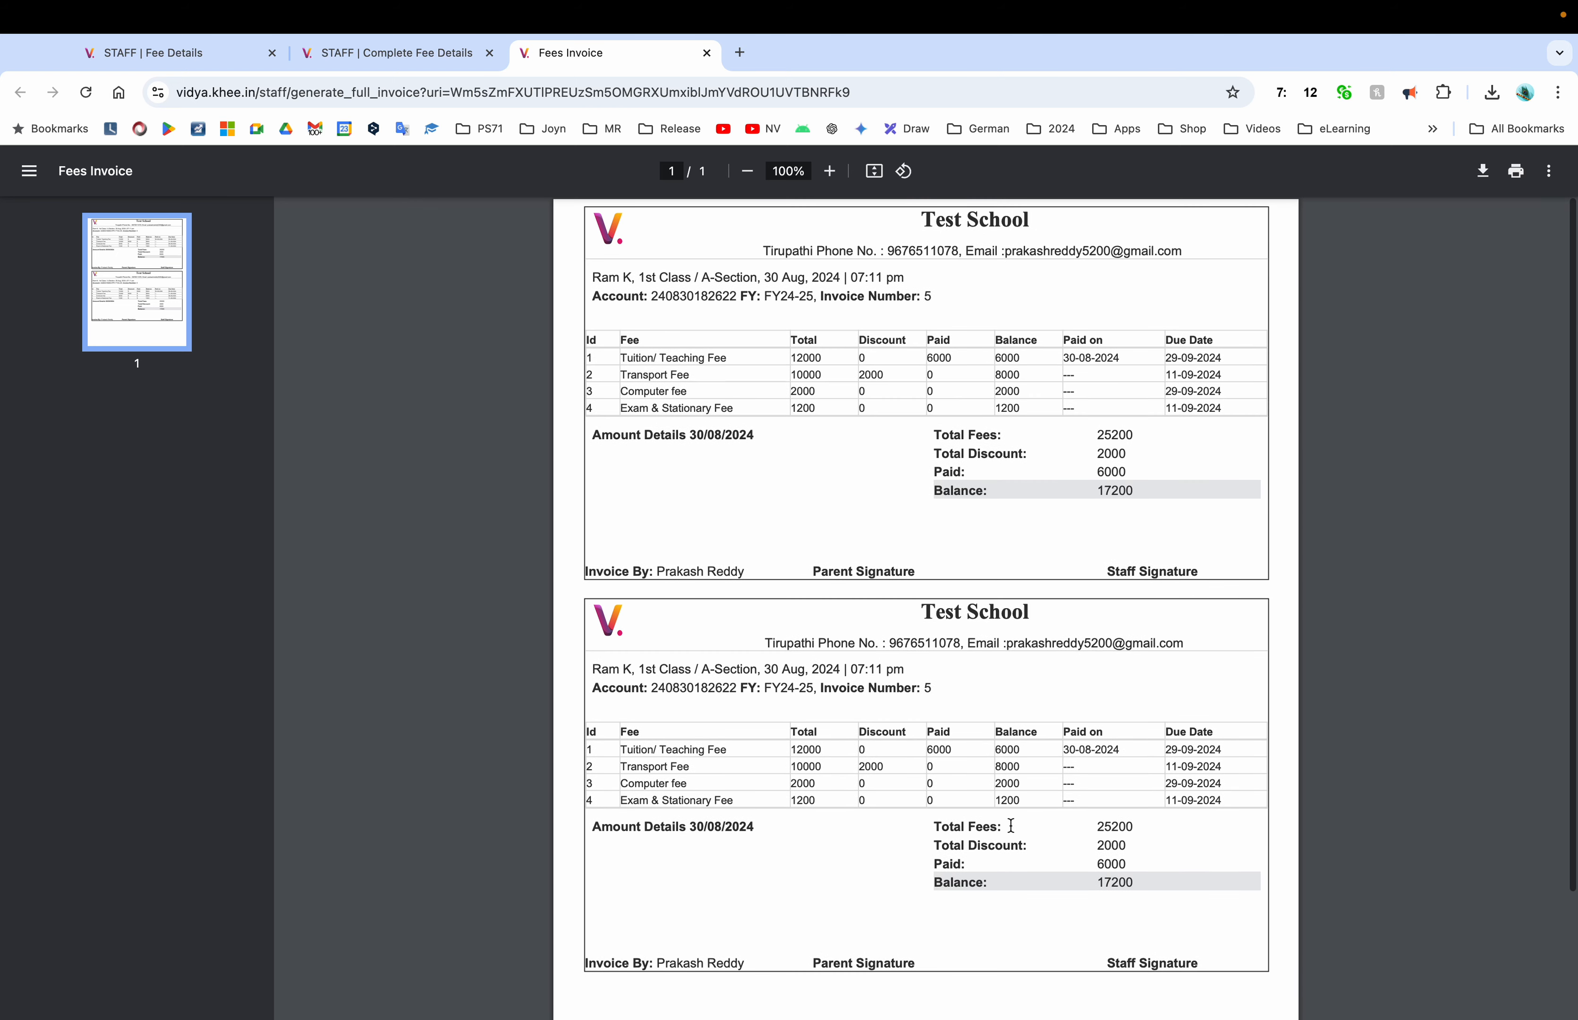
{"action": "left_click", "coordinate": [1514, 175]}
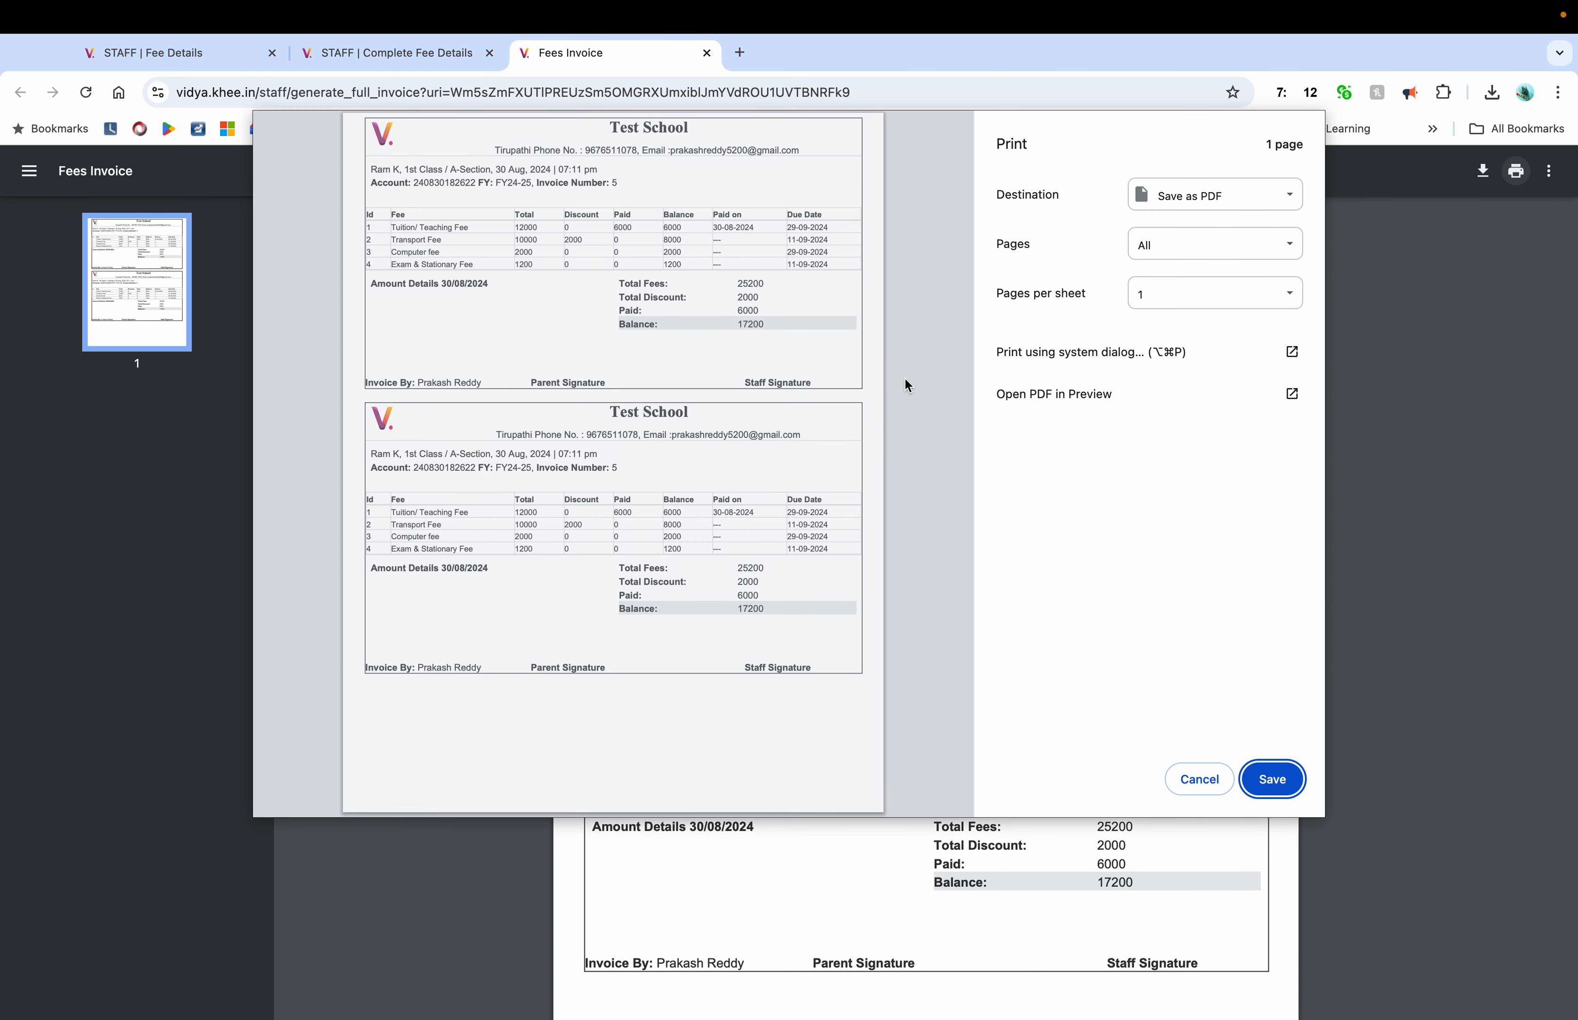
{"action": "left_click", "coordinate": [1170, 782]}
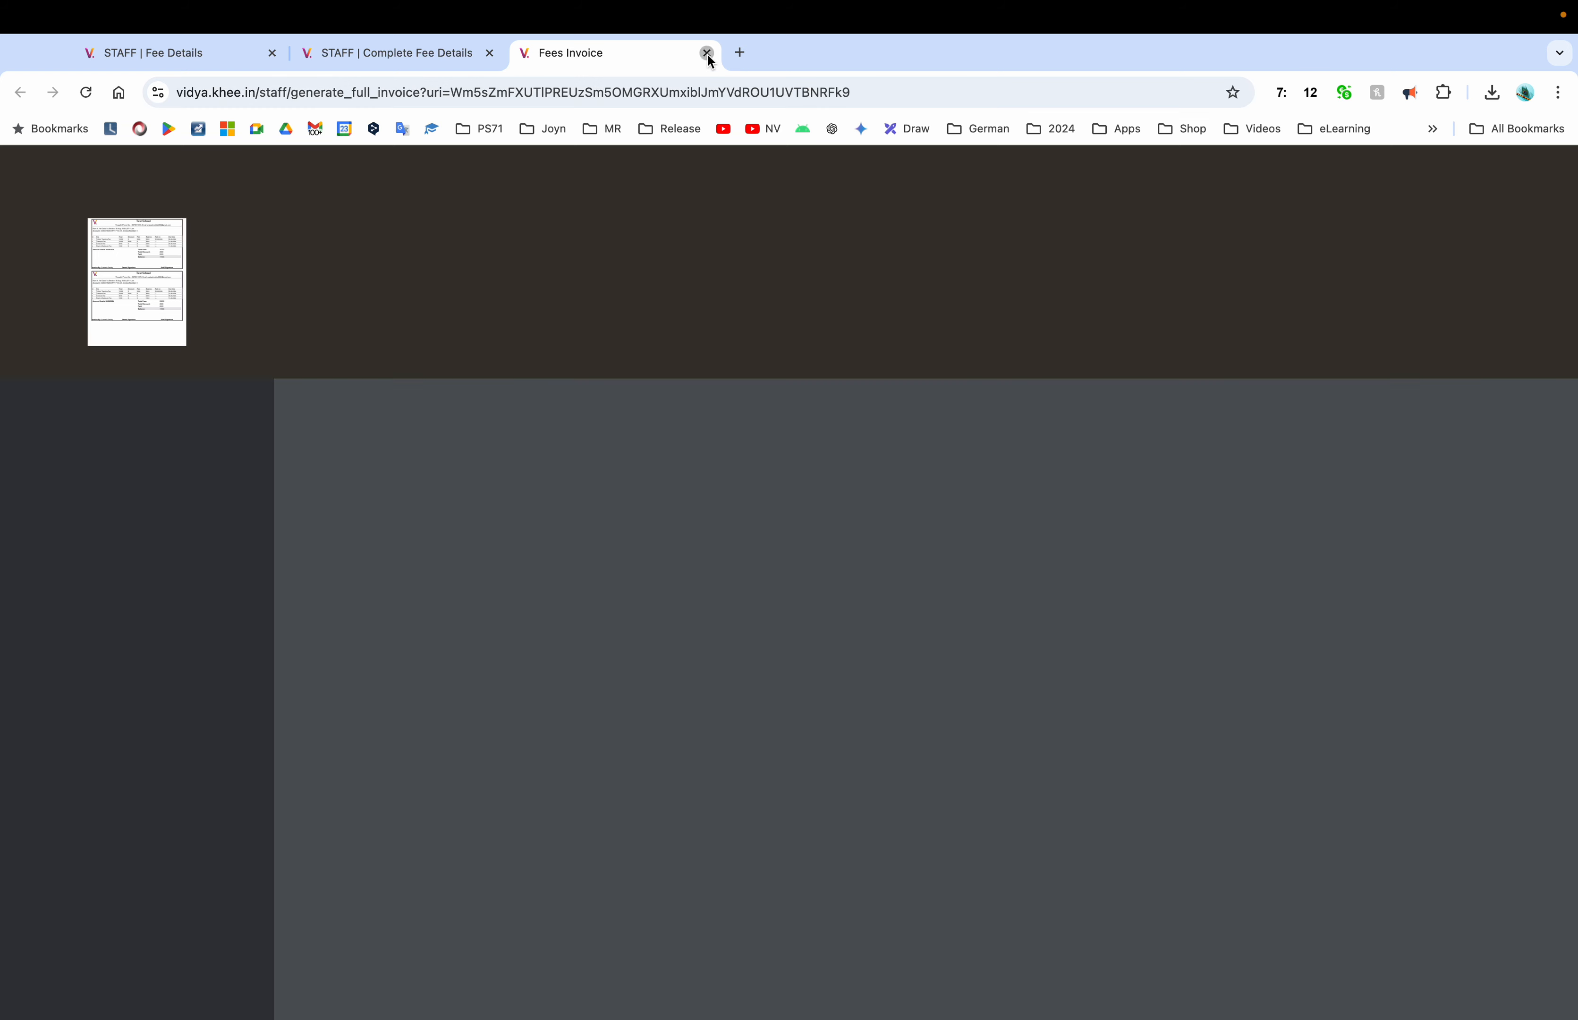
{"action": "left_click", "coordinate": [707, 53]}
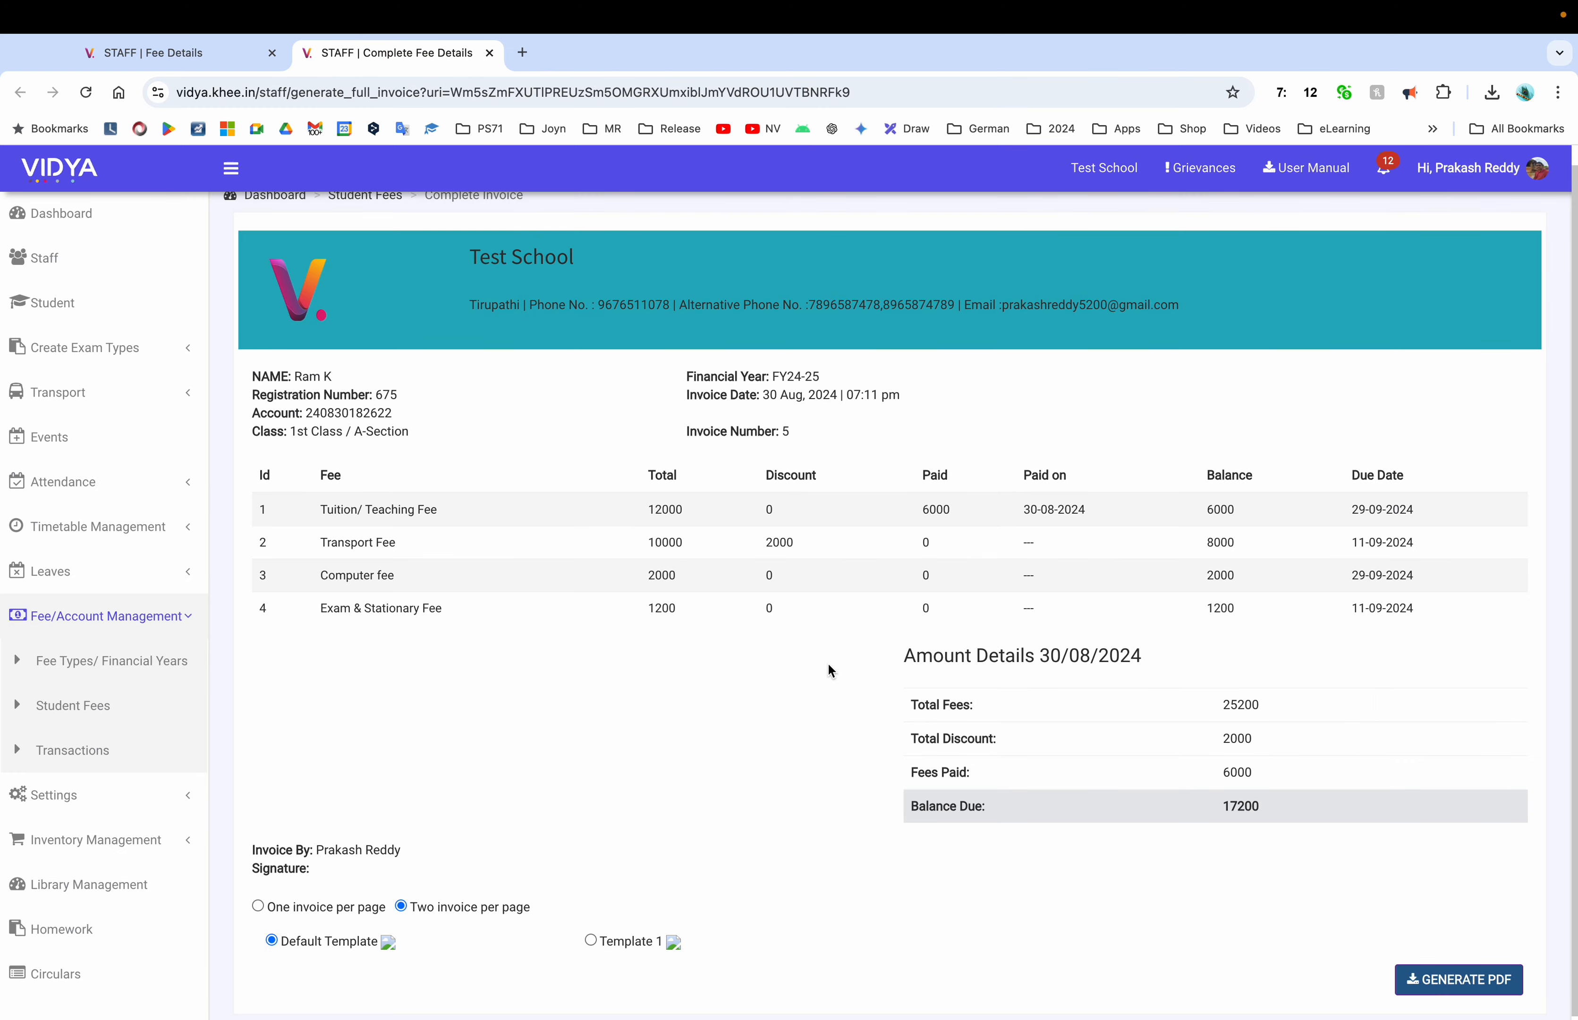
{"action": "scroll", "coordinate": [830, 669], "scroll_direction": "up", "scroll_amount": 1}
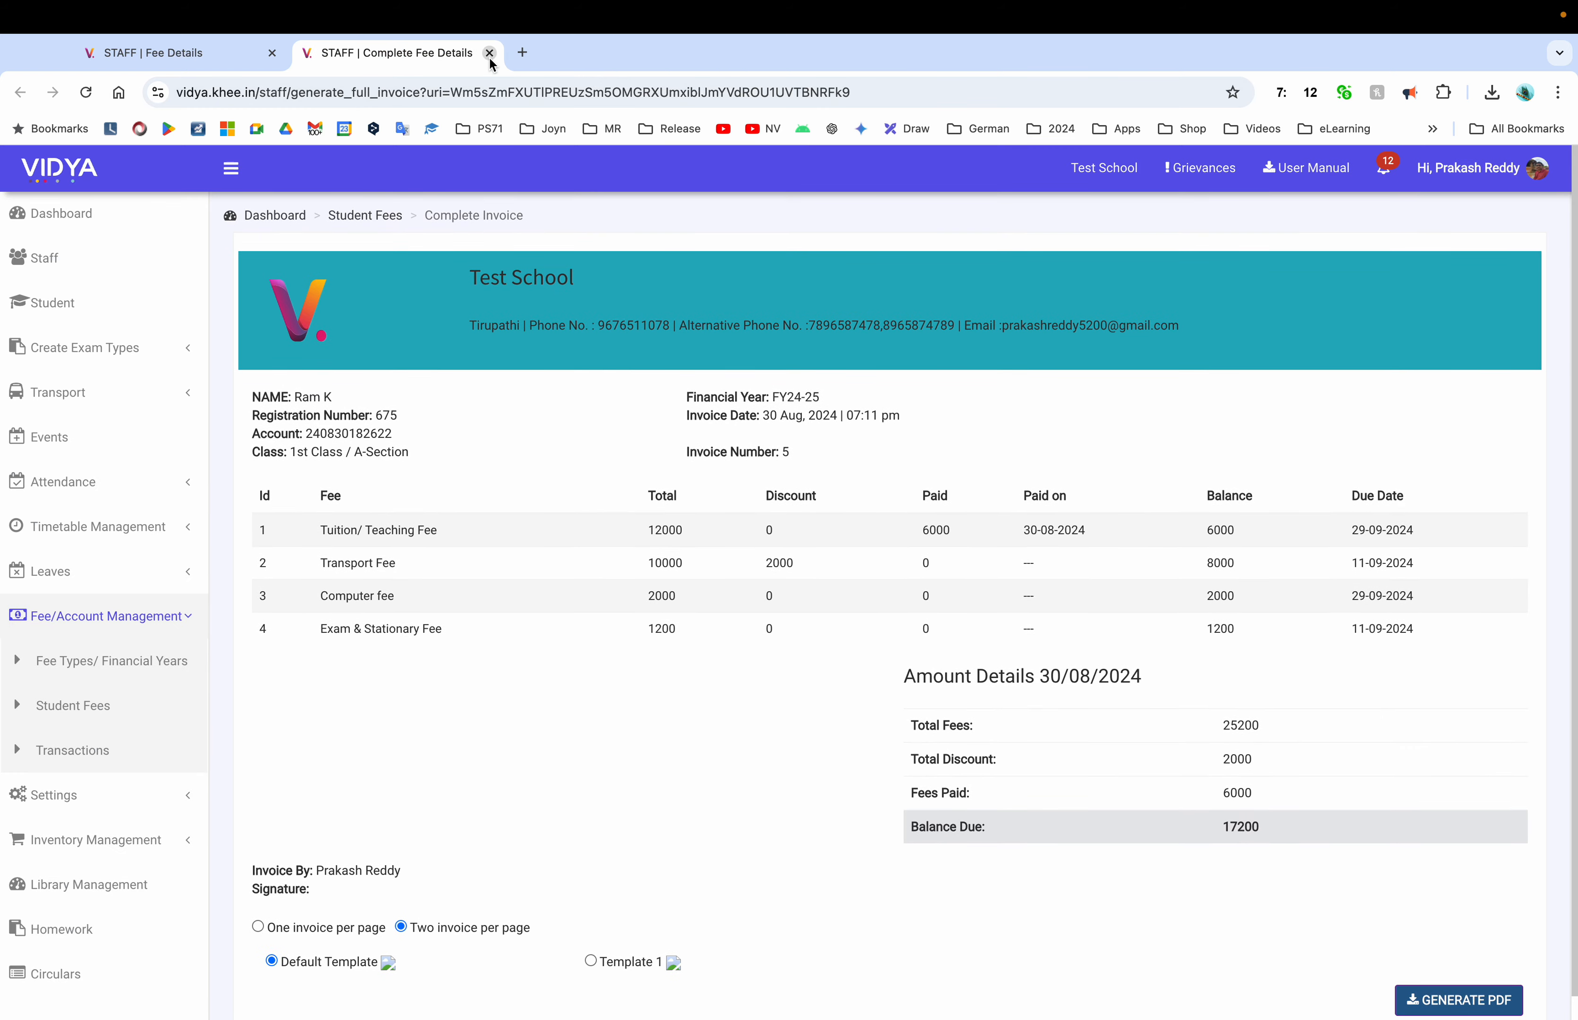
{"action": "left_click", "coordinate": [489, 53]}
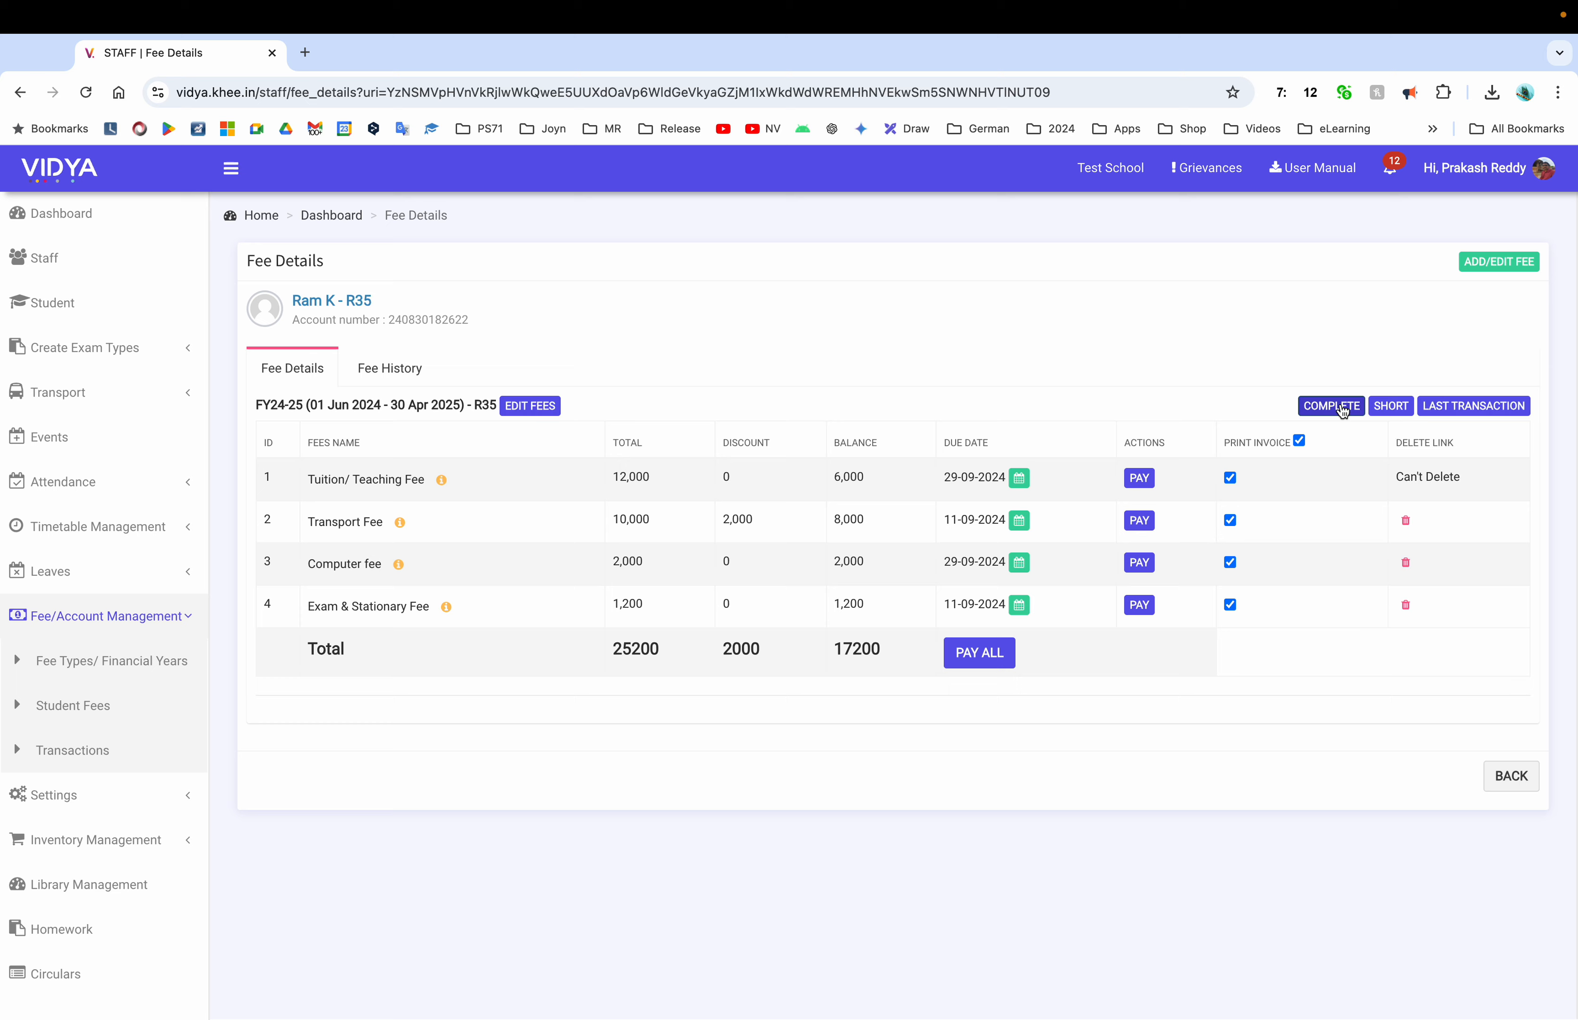
Reopen the complete invoice page, select one invoice per page, and close it
{"action": "left_click", "coordinate": [1332, 405]}
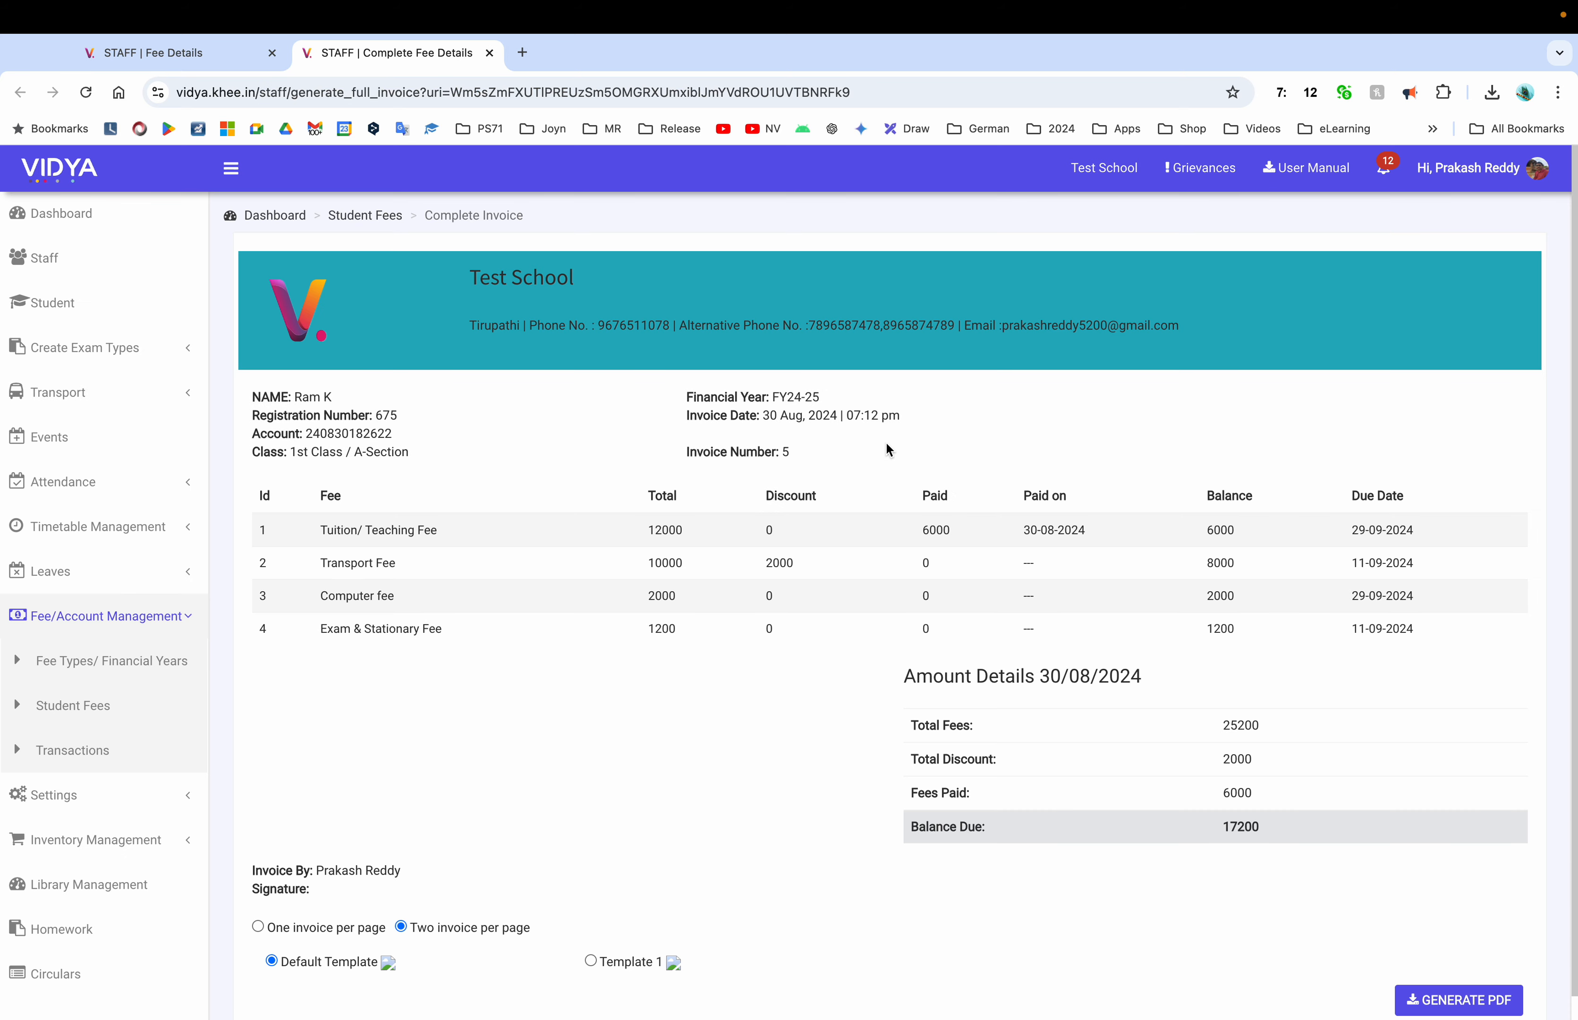
{"action": "scroll", "coordinate": [611, 720], "scroll_direction": "down", "scroll_amount": 1}
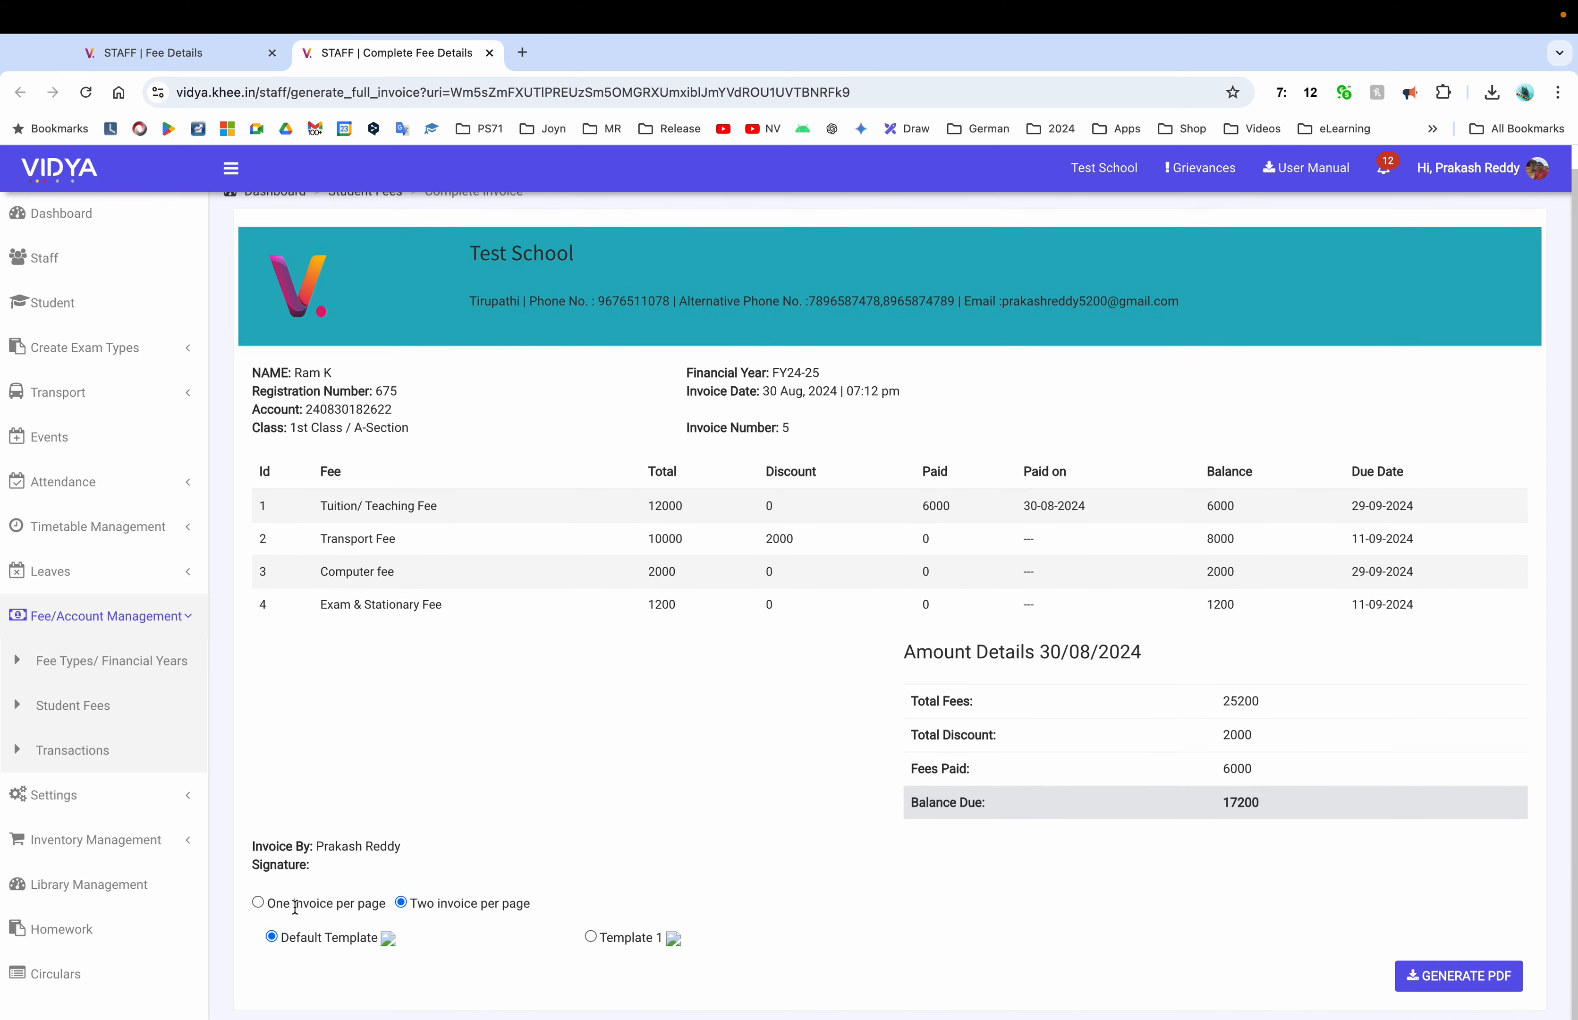
{"action": "left_click", "coordinate": [258, 903]}
{"action": "left_click", "coordinate": [489, 53]}
Start a new tuition payment of 1000 with receipt number 6
{"action": "left_click", "coordinate": [1446, 505]}
{"action": "left_click", "coordinate": [861, 453]}
{"action": "type", "text": "1000"}
{"action": "left_click", "coordinate": [829, 580]}
{"action": "type", "text": "6"}
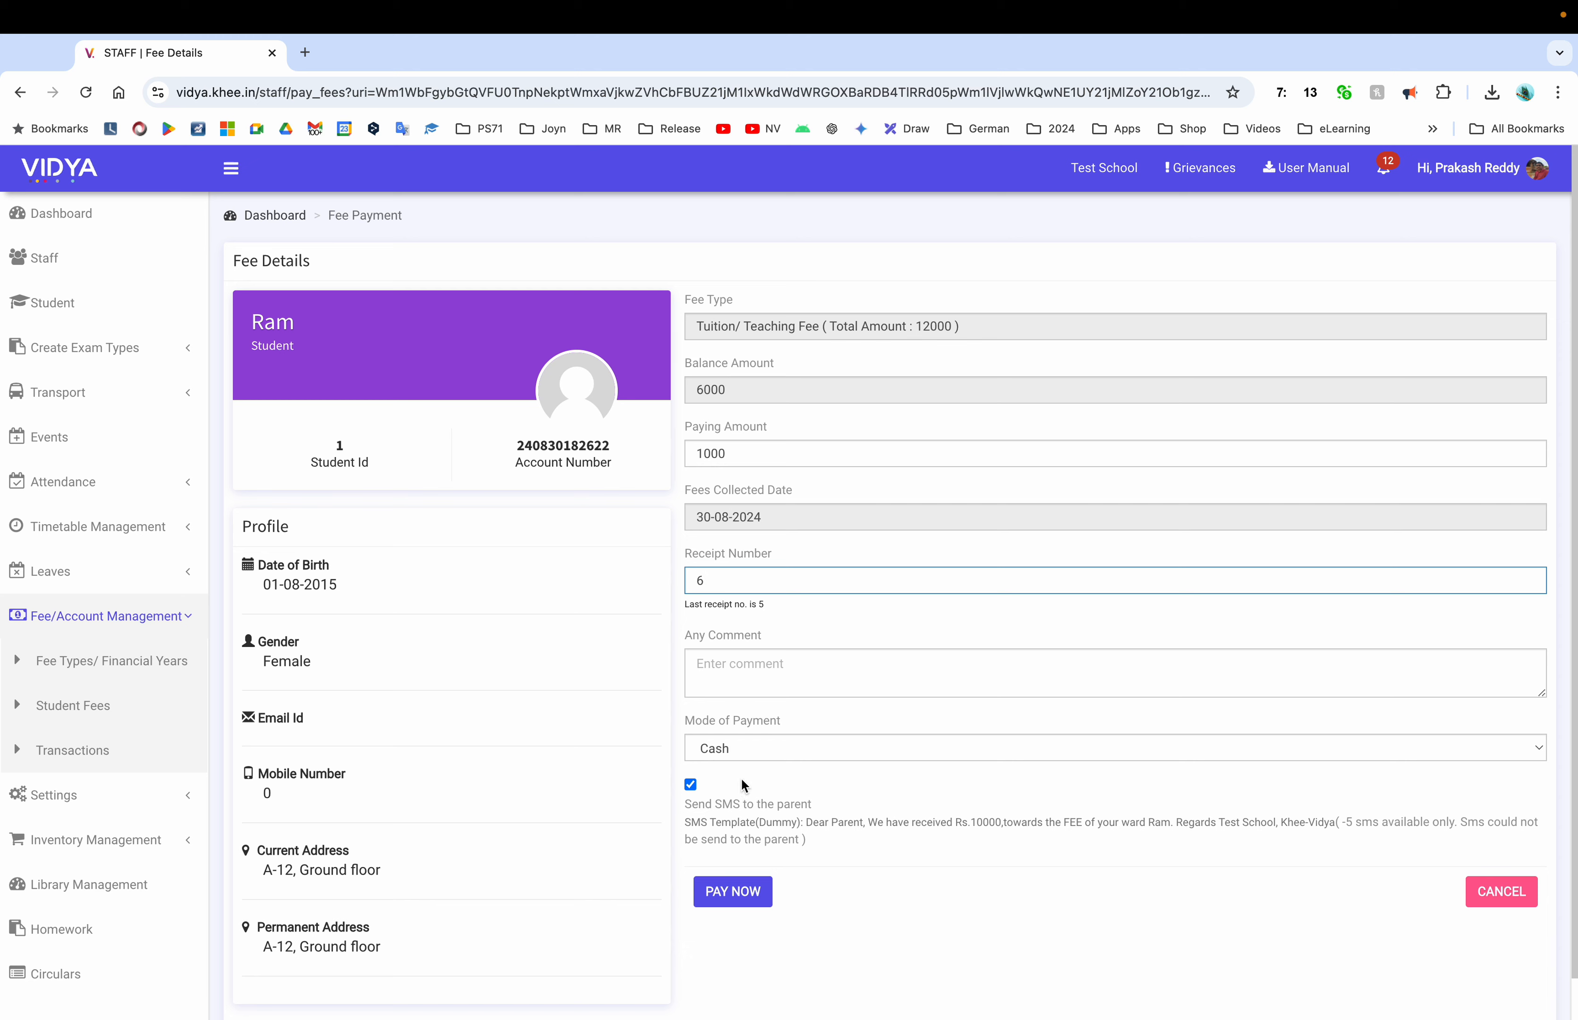
{"action": "left_click", "coordinate": [733, 889]}
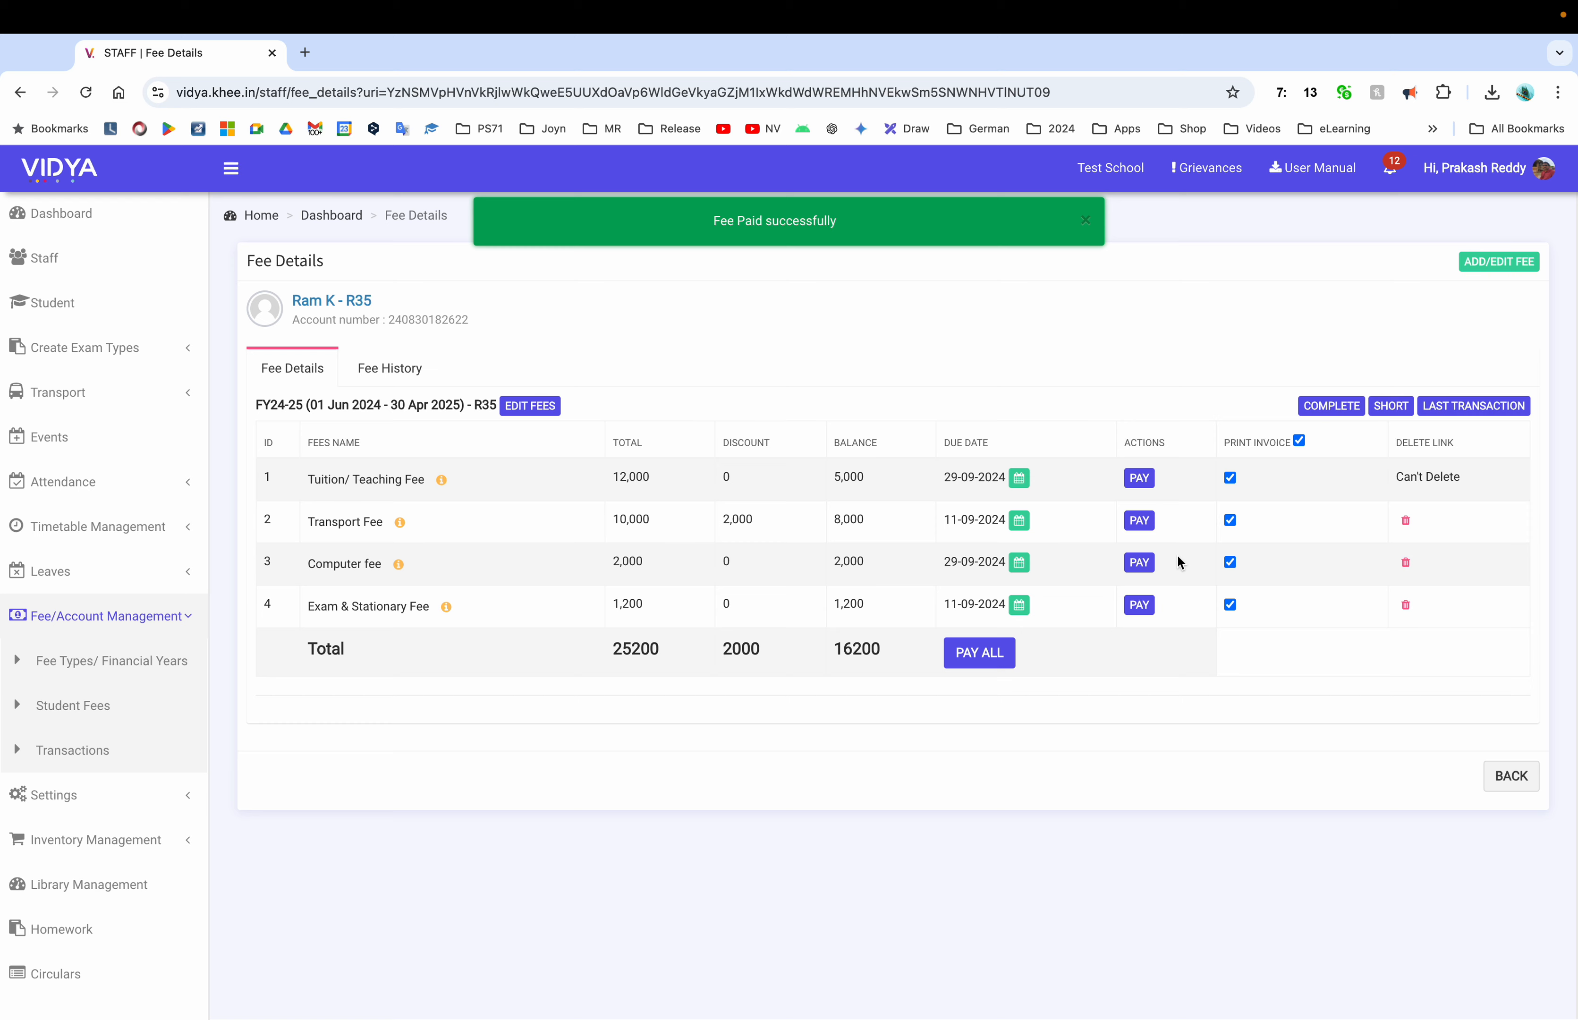
{"action": "left_click", "coordinate": [1333, 403]}
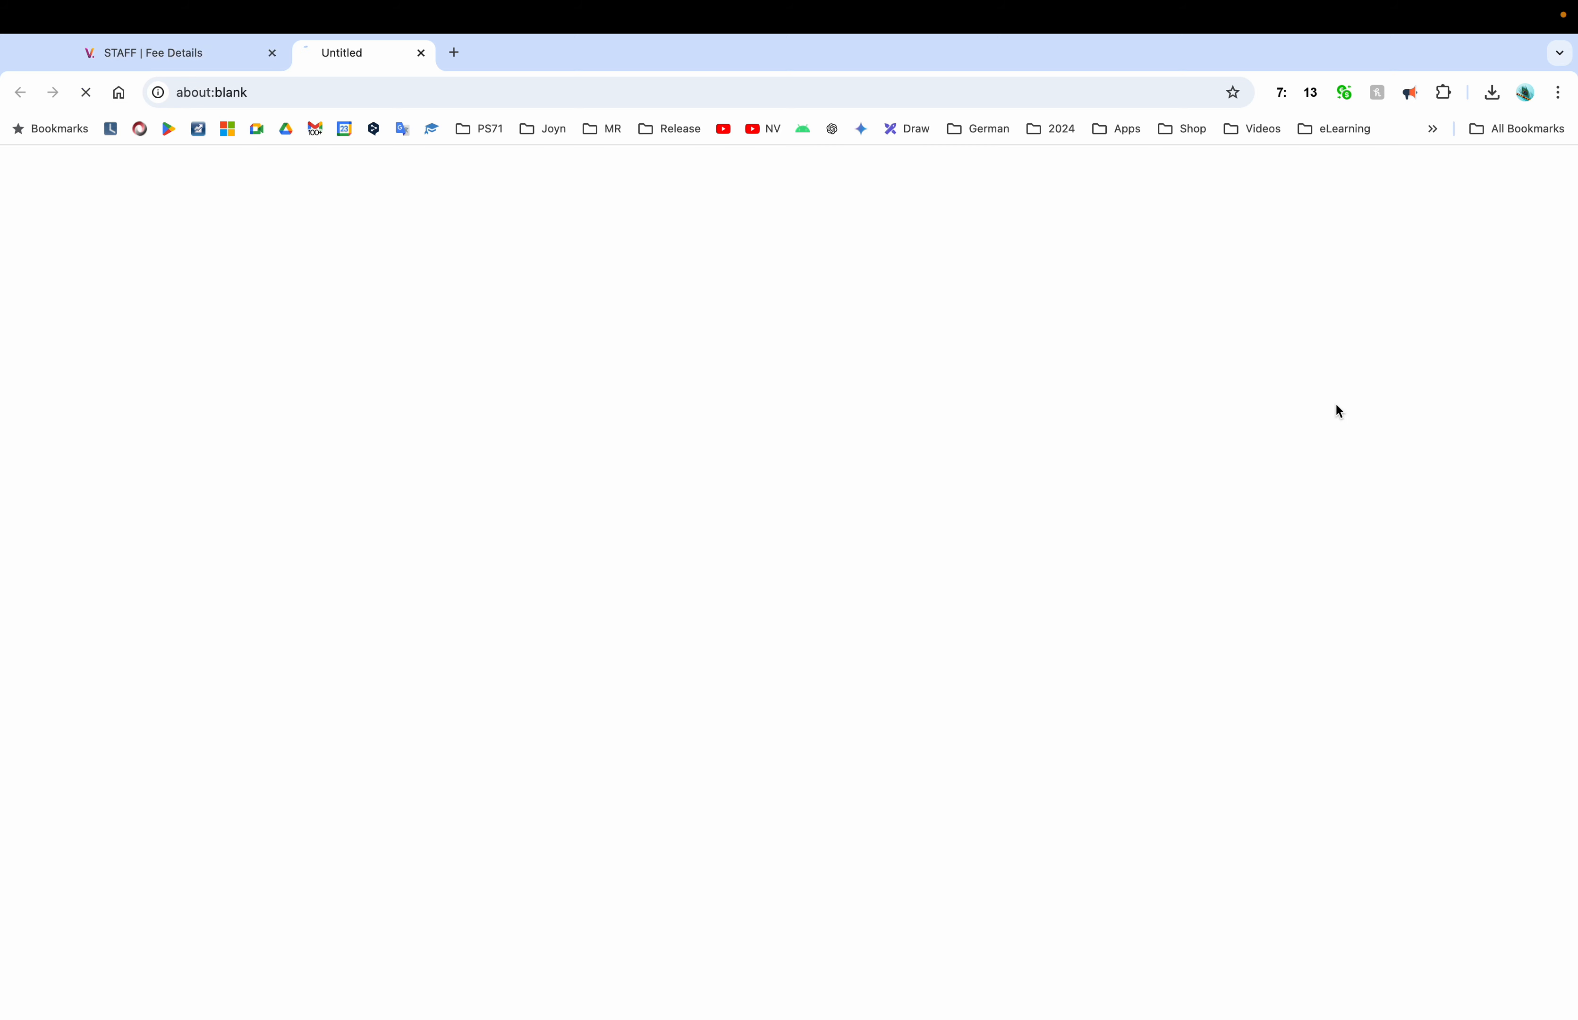
Generate the one-per-page complete invoice PDF showing the 6000 and 1000 tuition payments, then close it
{"action": "scroll", "coordinate": [409, 747], "scroll_direction": "down", "scroll_amount": 2}
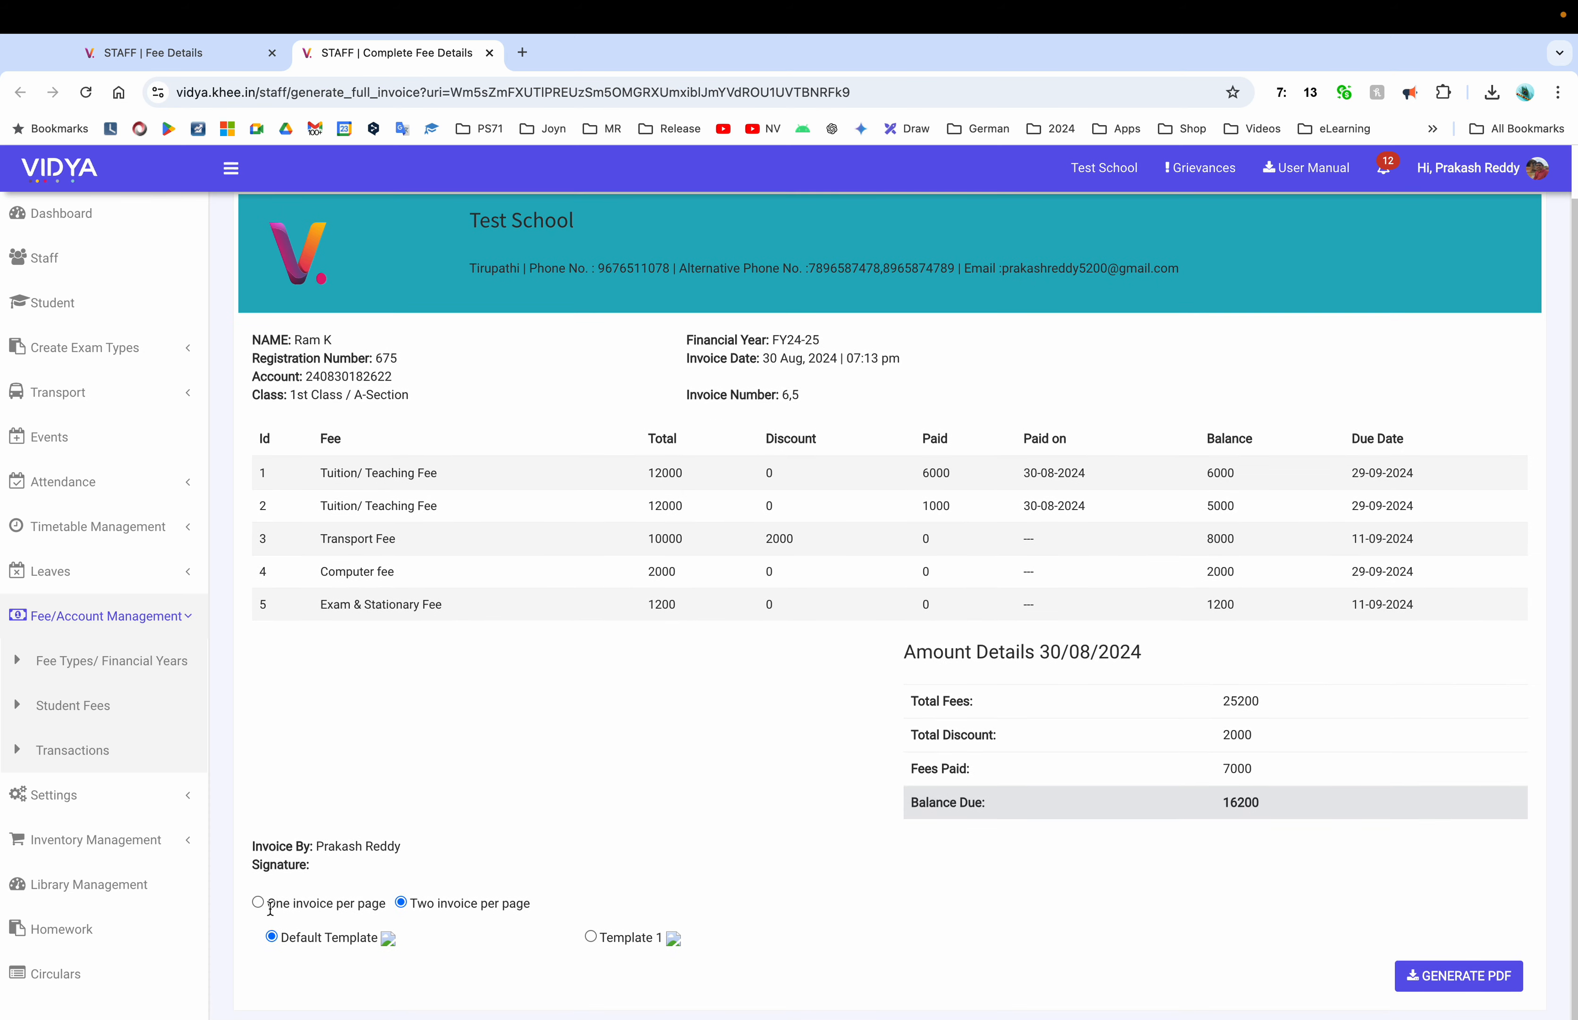
{"action": "left_click", "coordinate": [256, 903]}
{"action": "left_click", "coordinate": [1459, 975]}
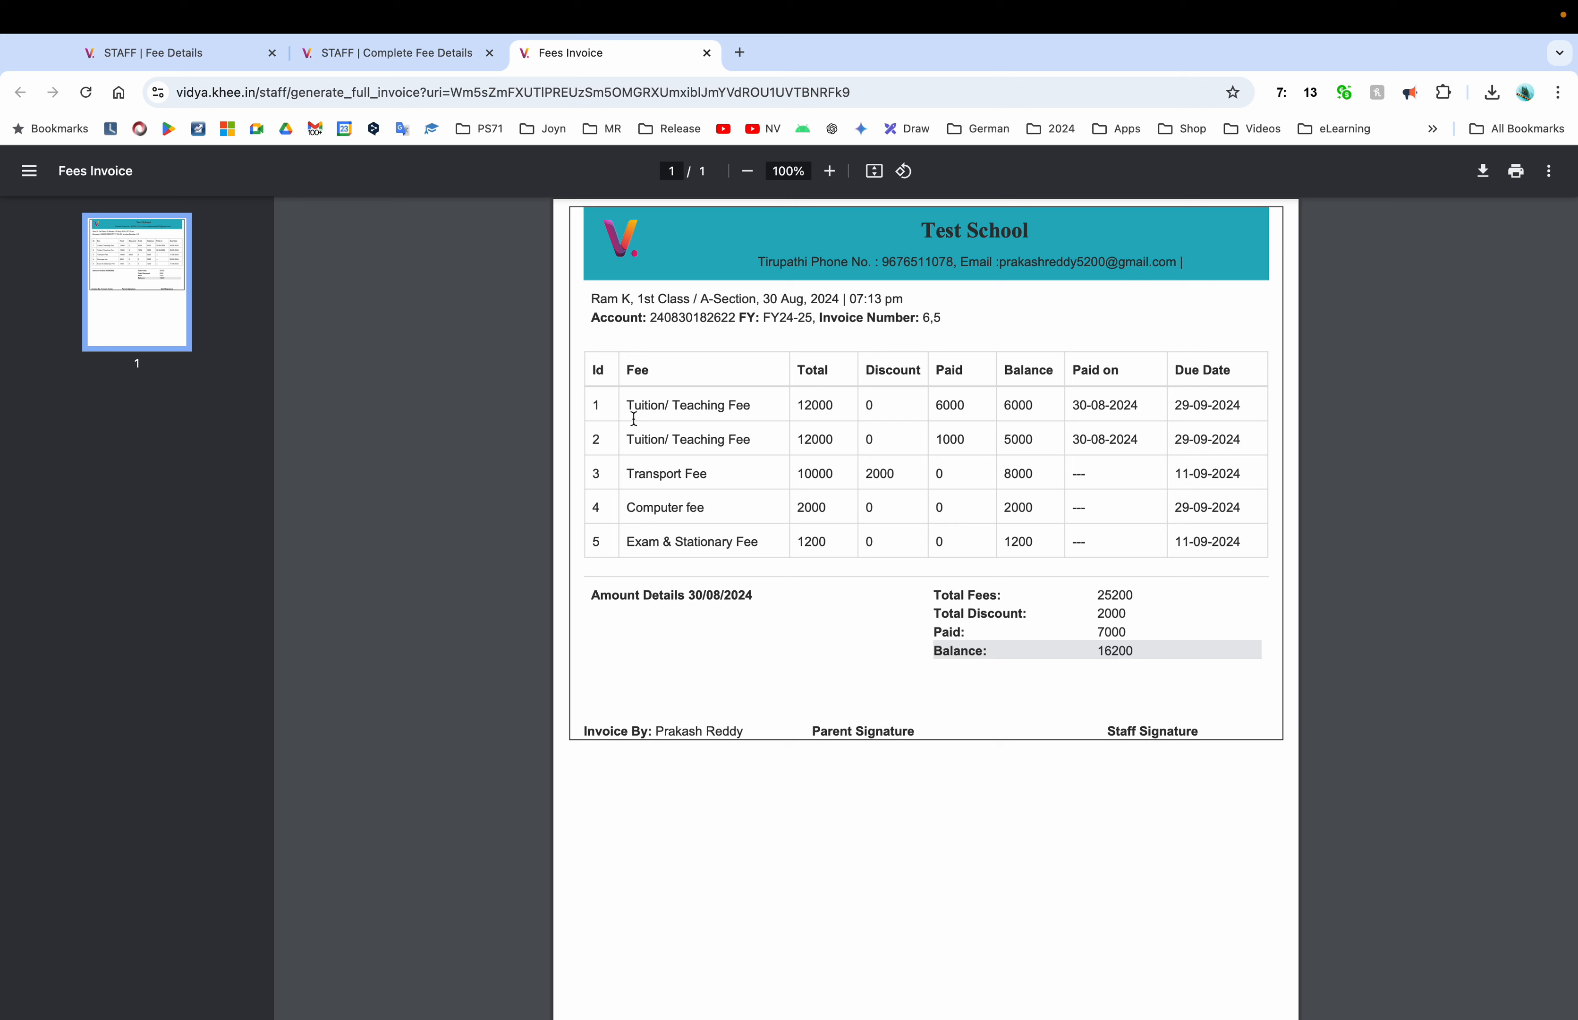
{"action": "left_click_drag", "start_coordinate": [626, 402], "coordinate": [785, 451]}
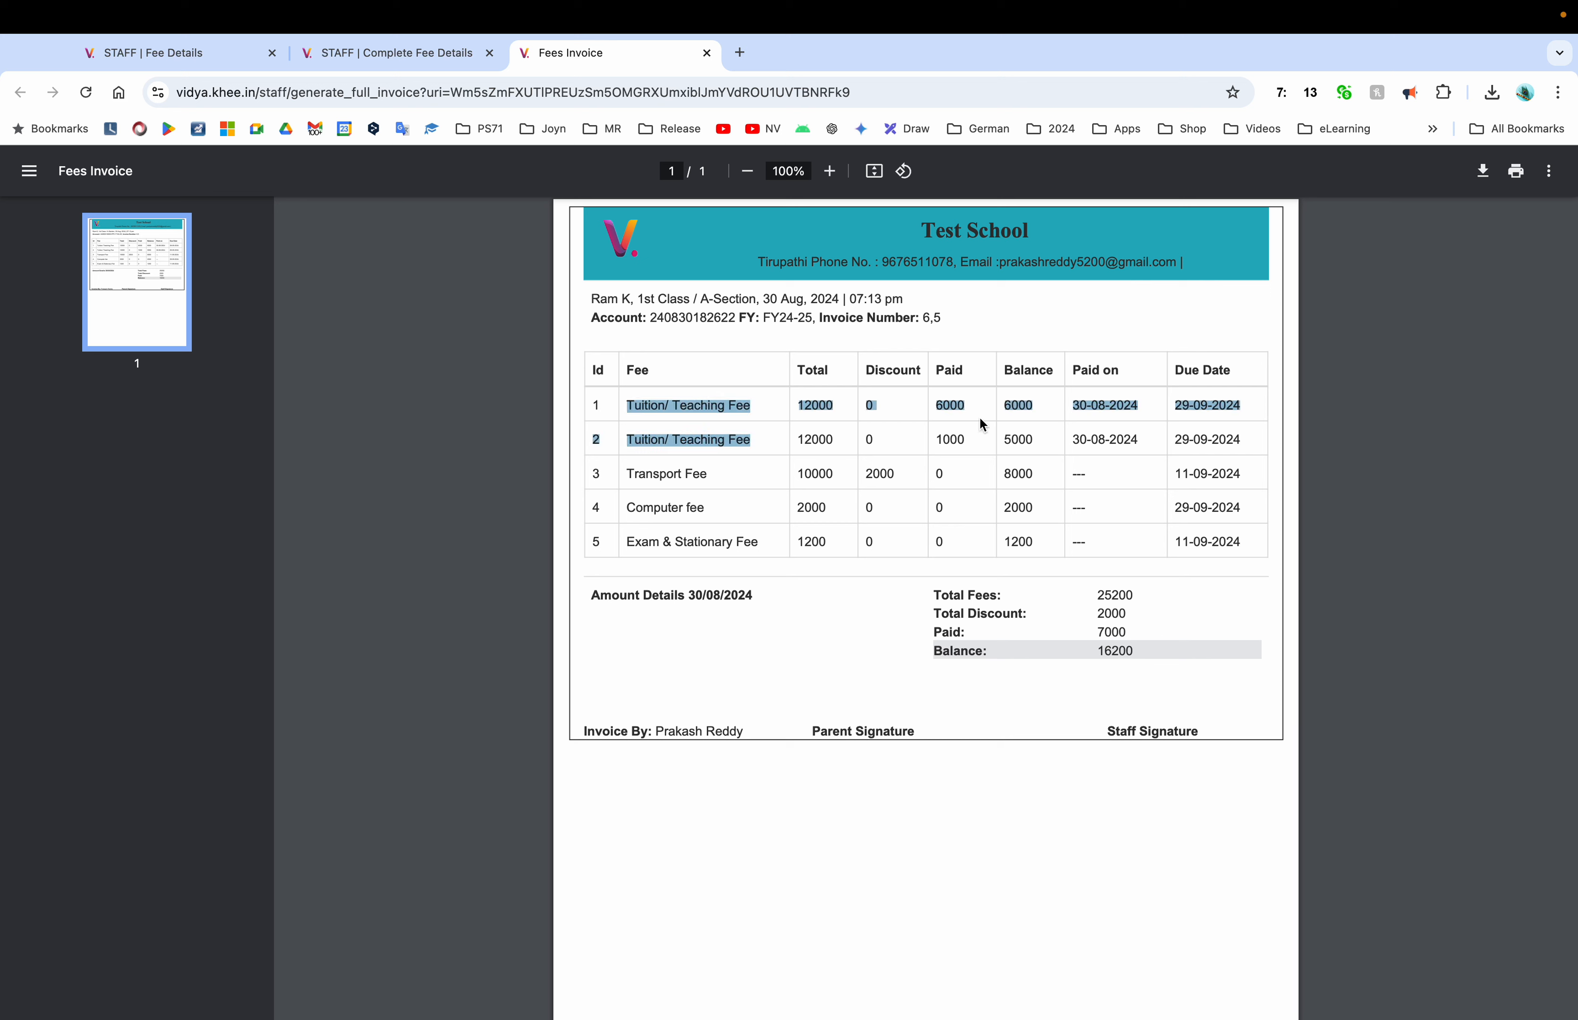
{"action": "left_click", "coordinate": [955, 413]}
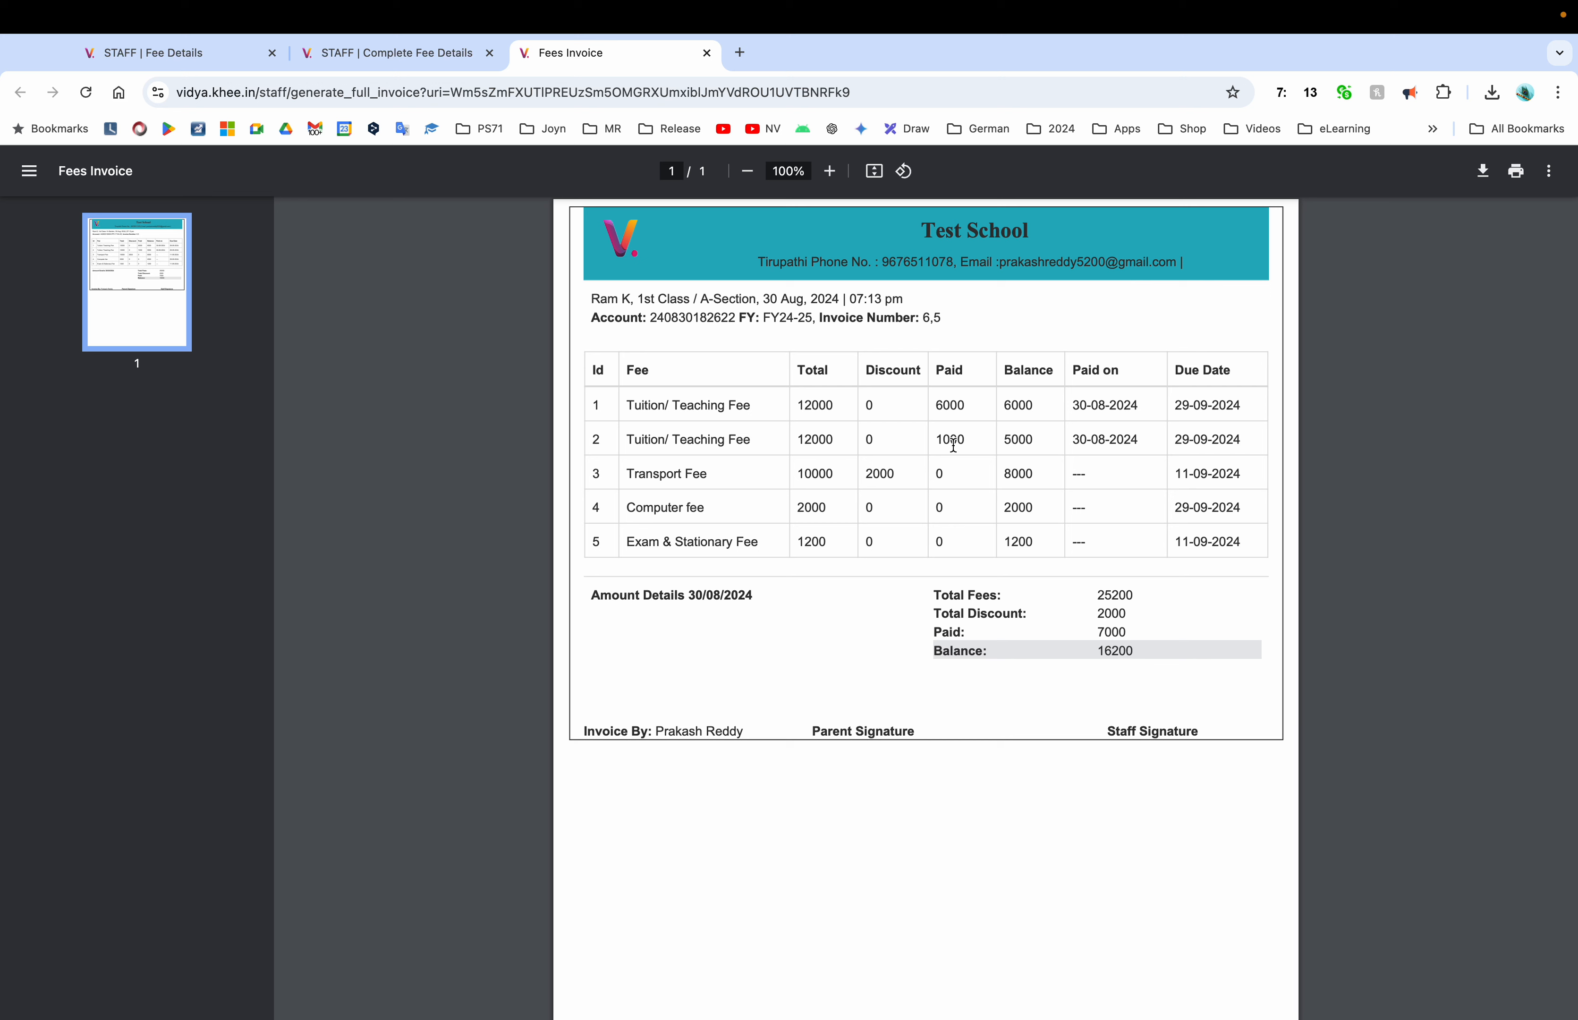
{"action": "key", "text": "super+w"}
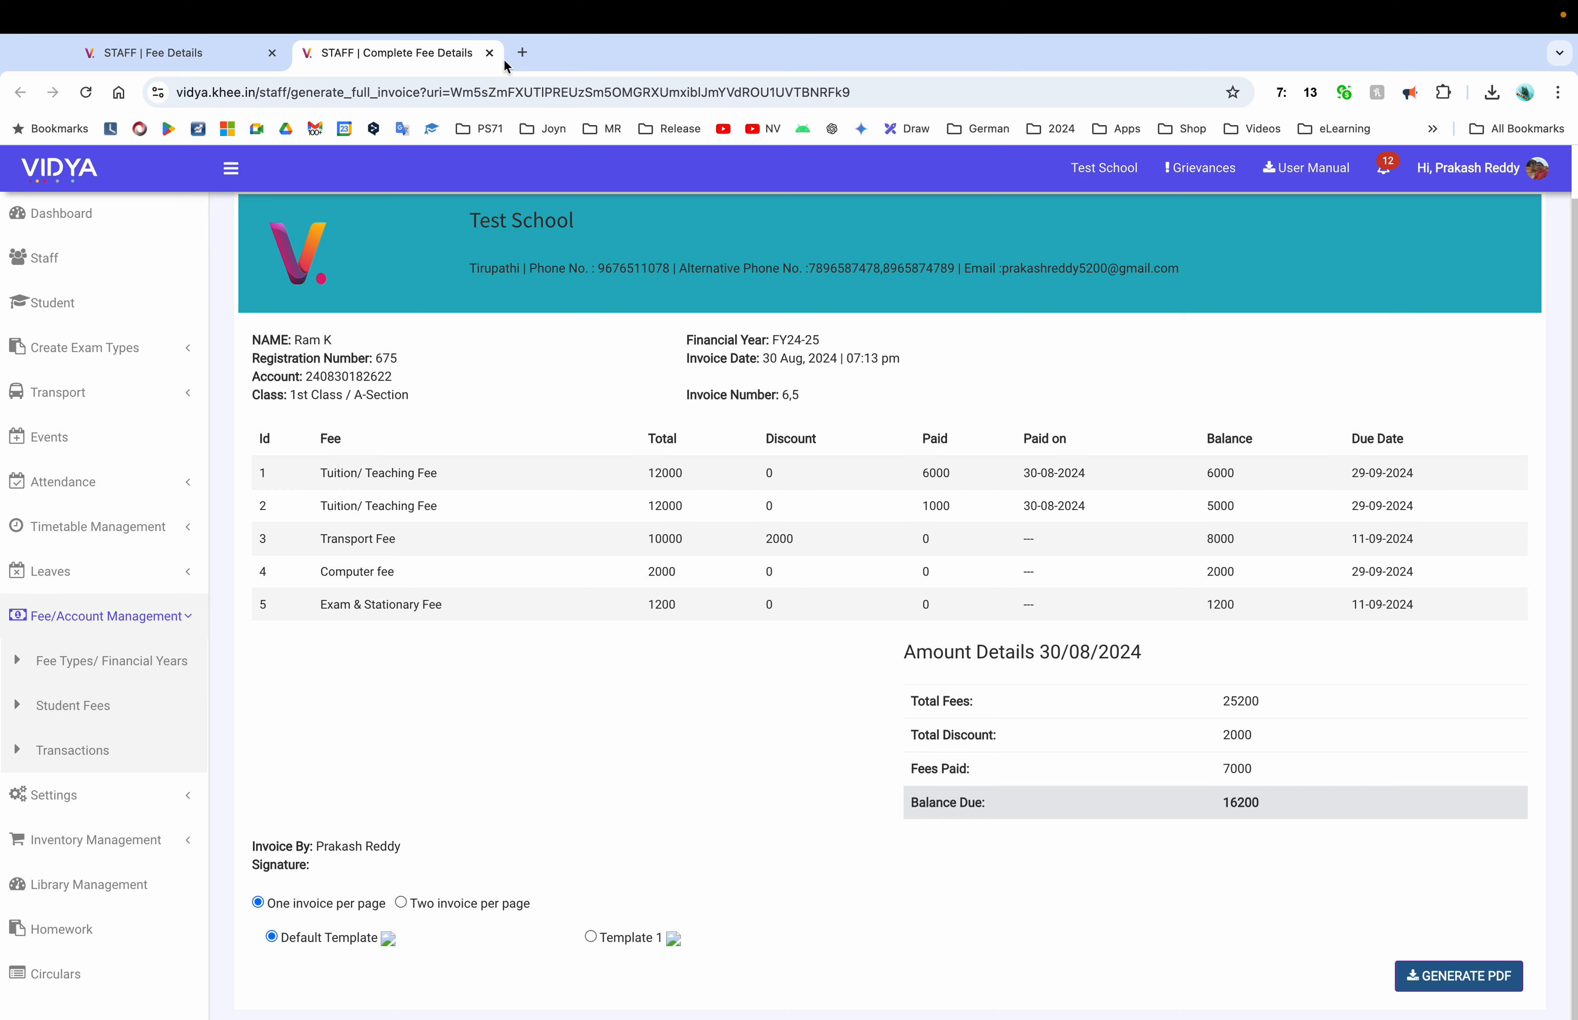
{"action": "left_click", "coordinate": [489, 53]}
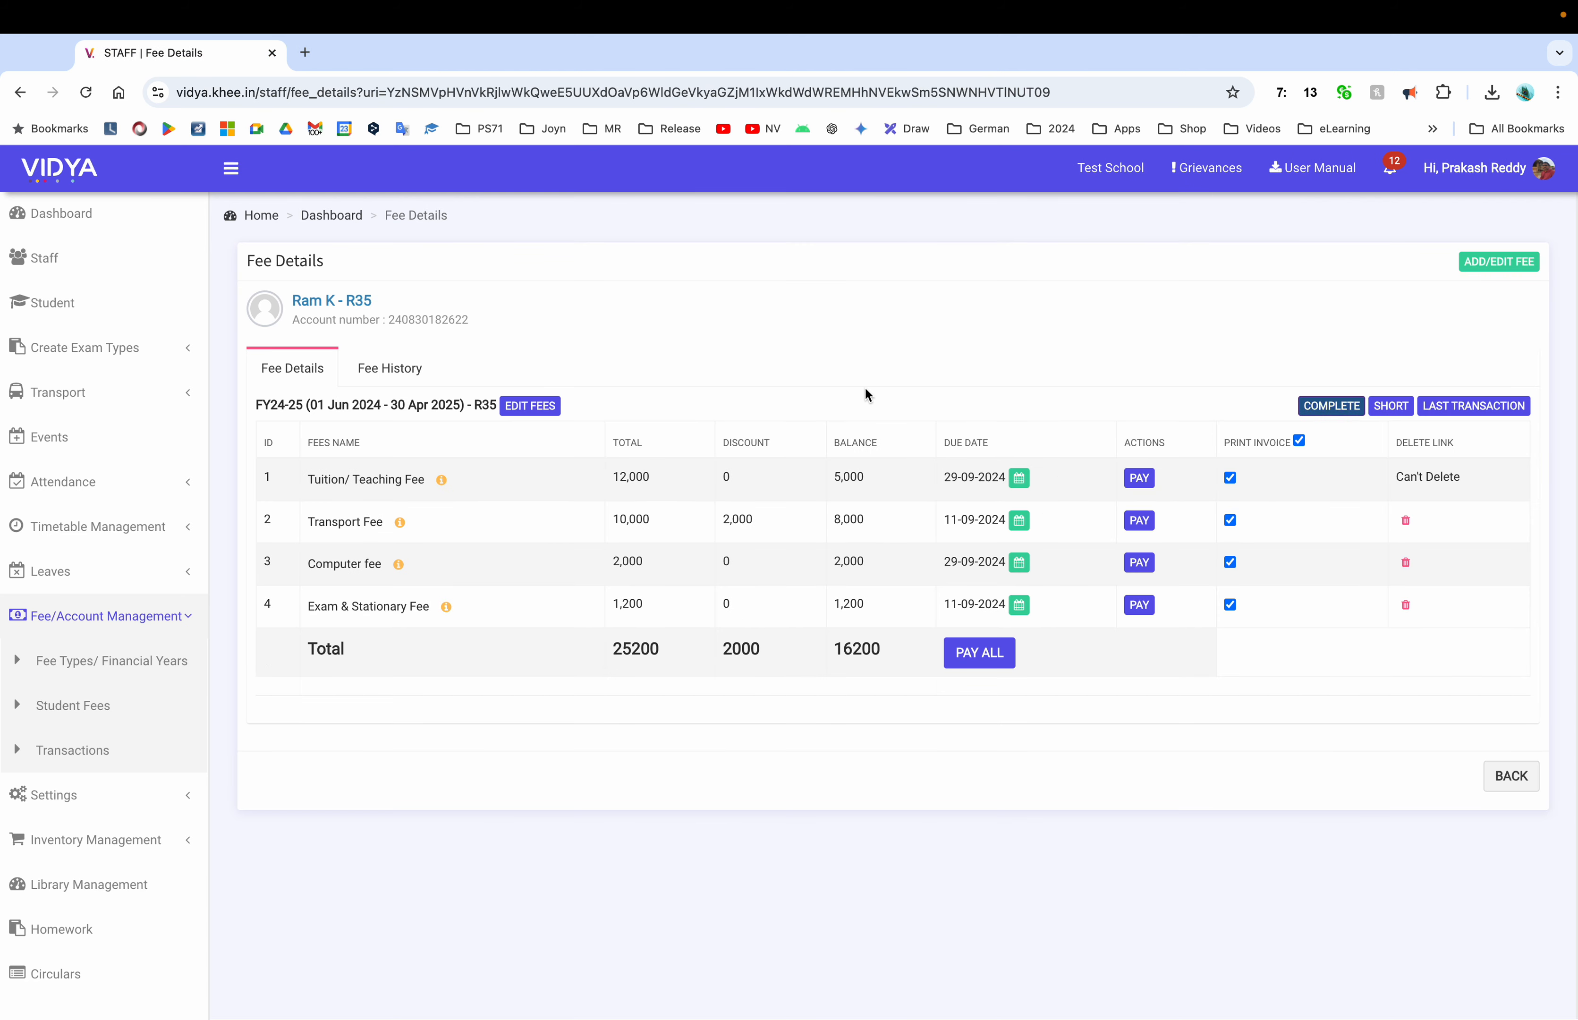
Generate and review the short invoice PDF, then close it
{"action": "left_click", "coordinate": [1391, 405]}
{"action": "left_click", "coordinate": [1458, 1005]}
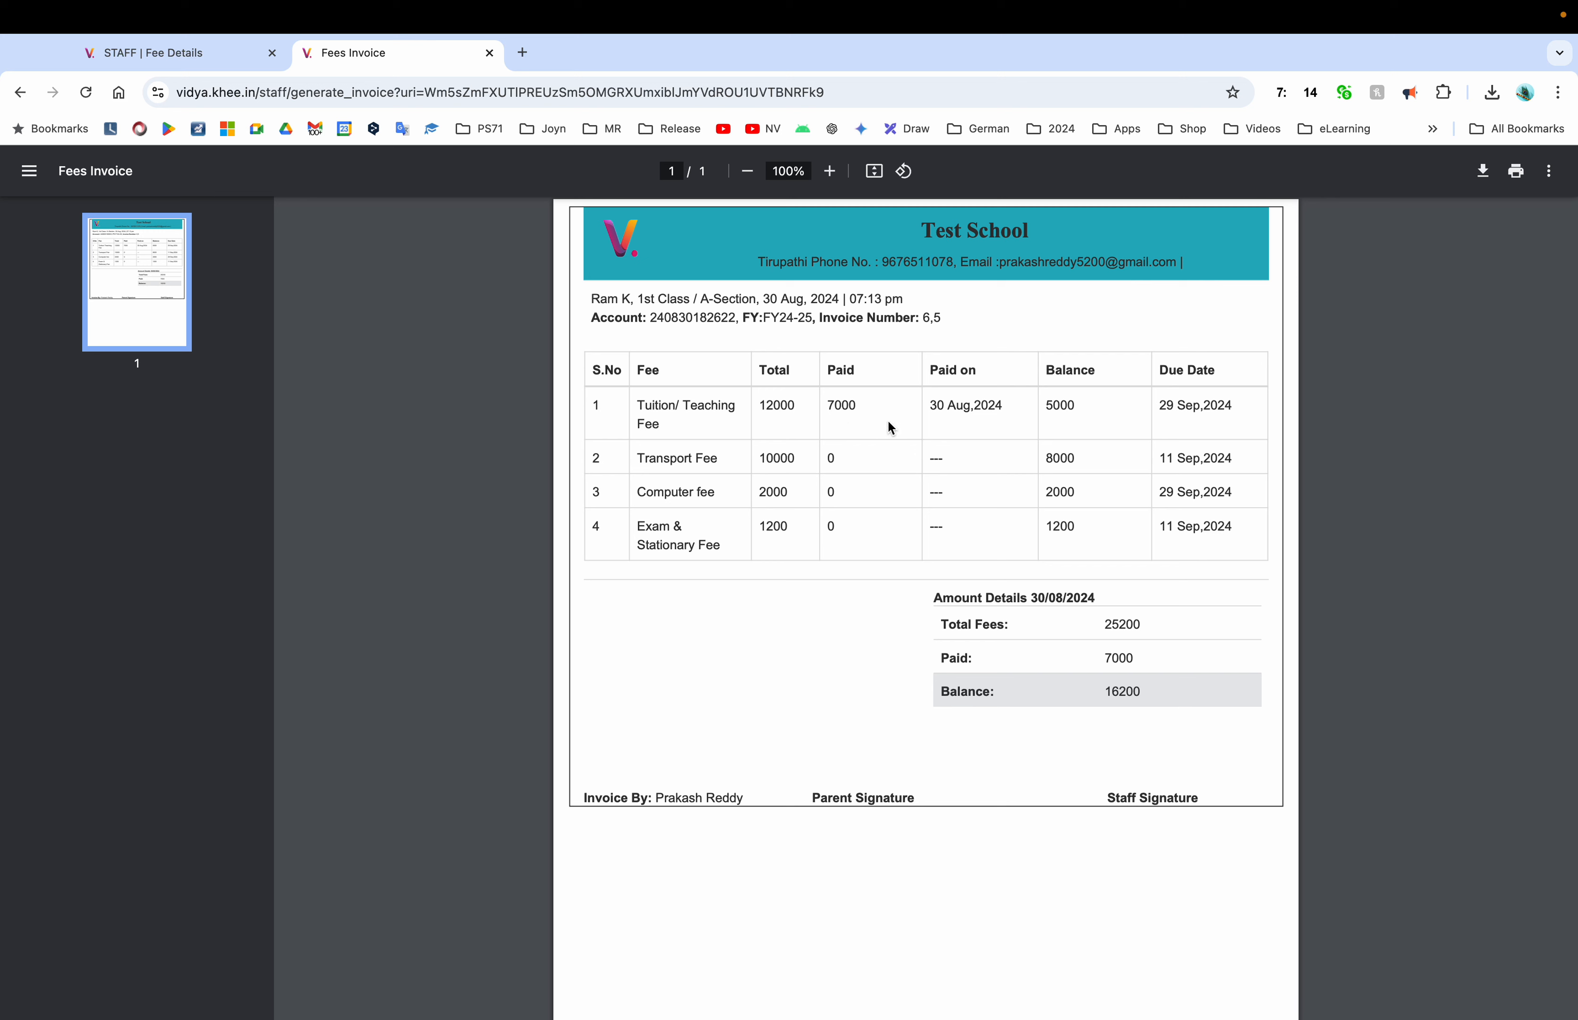
{"action": "left_click_drag", "start_coordinate": [653, 404], "coordinate": [690, 407]}
{"action": "left_click", "coordinate": [489, 53]}
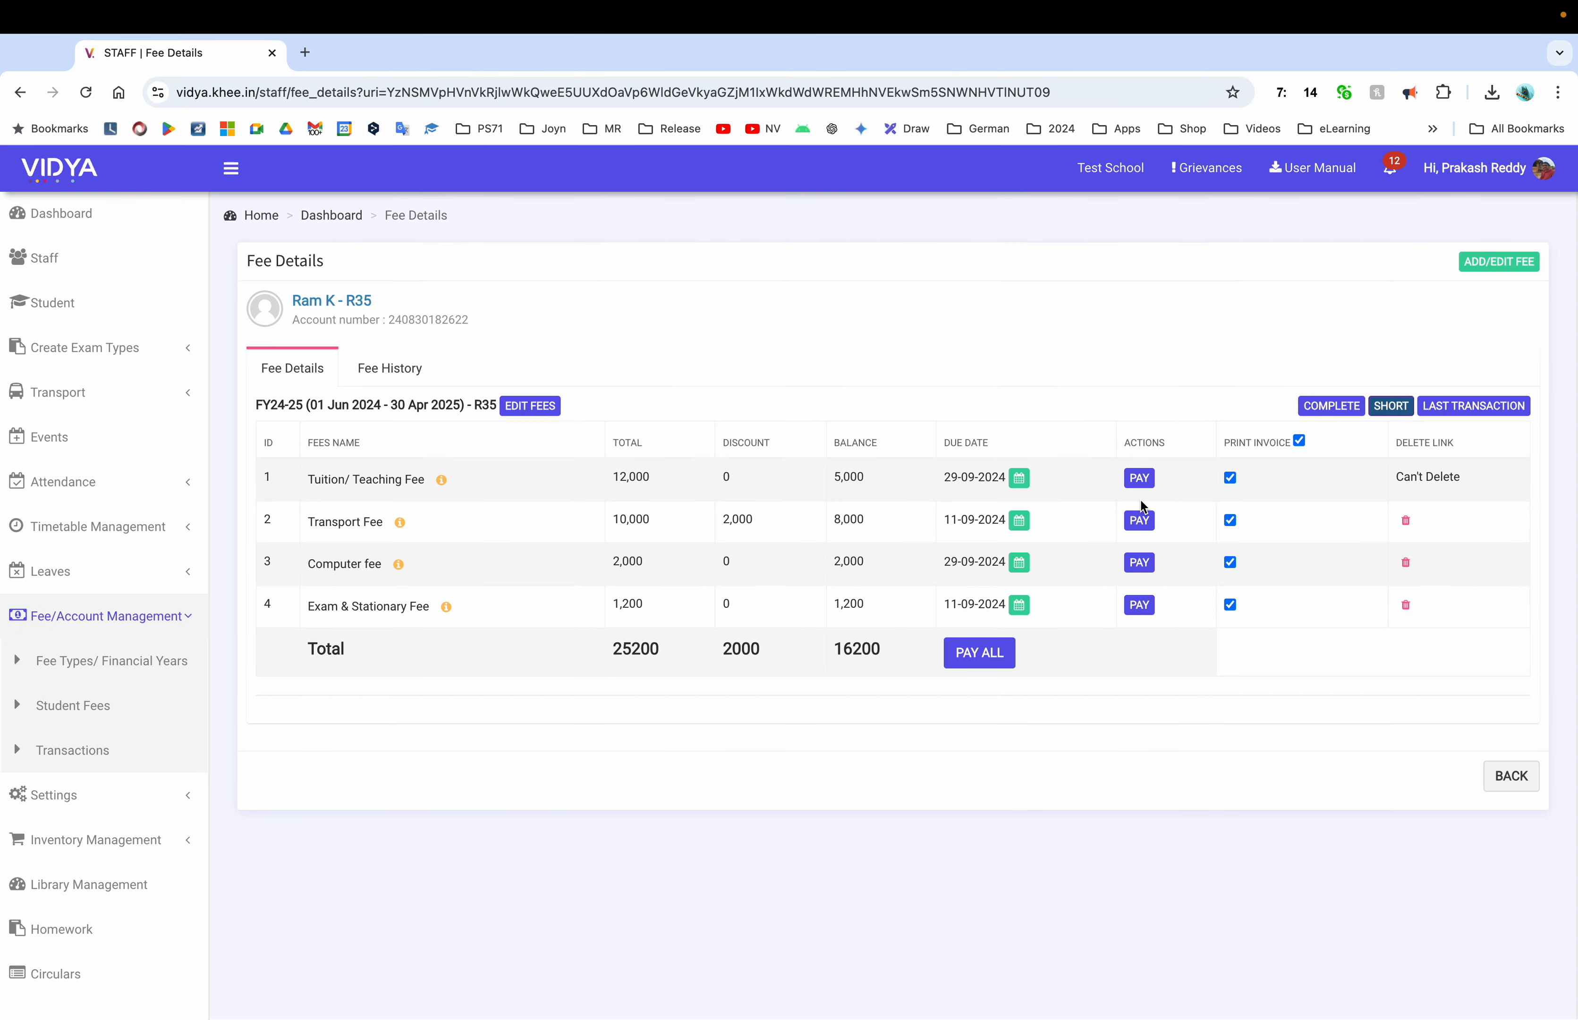
Exclude Transport Fee, Computer fee and Exam & Stationary Fee from invoice printing
{"action": "left_click", "coordinate": [1230, 520]}
{"action": "left_click", "coordinate": [1230, 562]}
{"action": "left_click", "coordinate": [1229, 604]}
Generate the last-transaction invoice PDF with two invoices per page, then close it
{"action": "left_click", "coordinate": [1492, 405]}
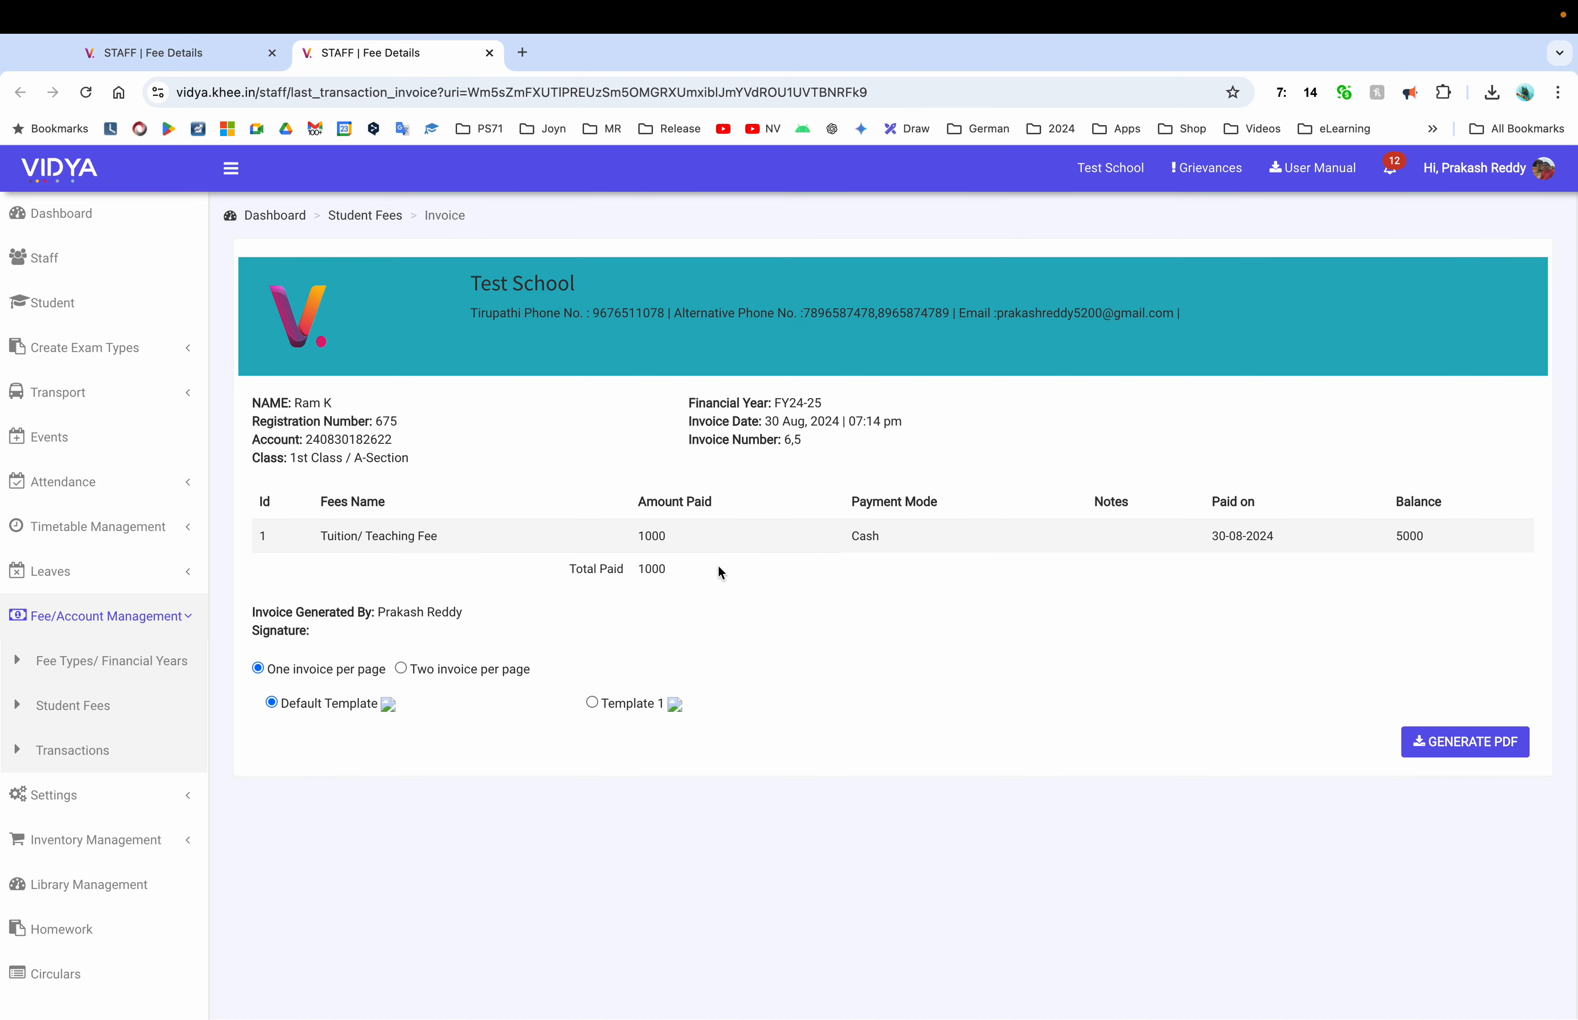
{"action": "left_click", "coordinate": [401, 669]}
{"action": "left_click", "coordinate": [1445, 737]}
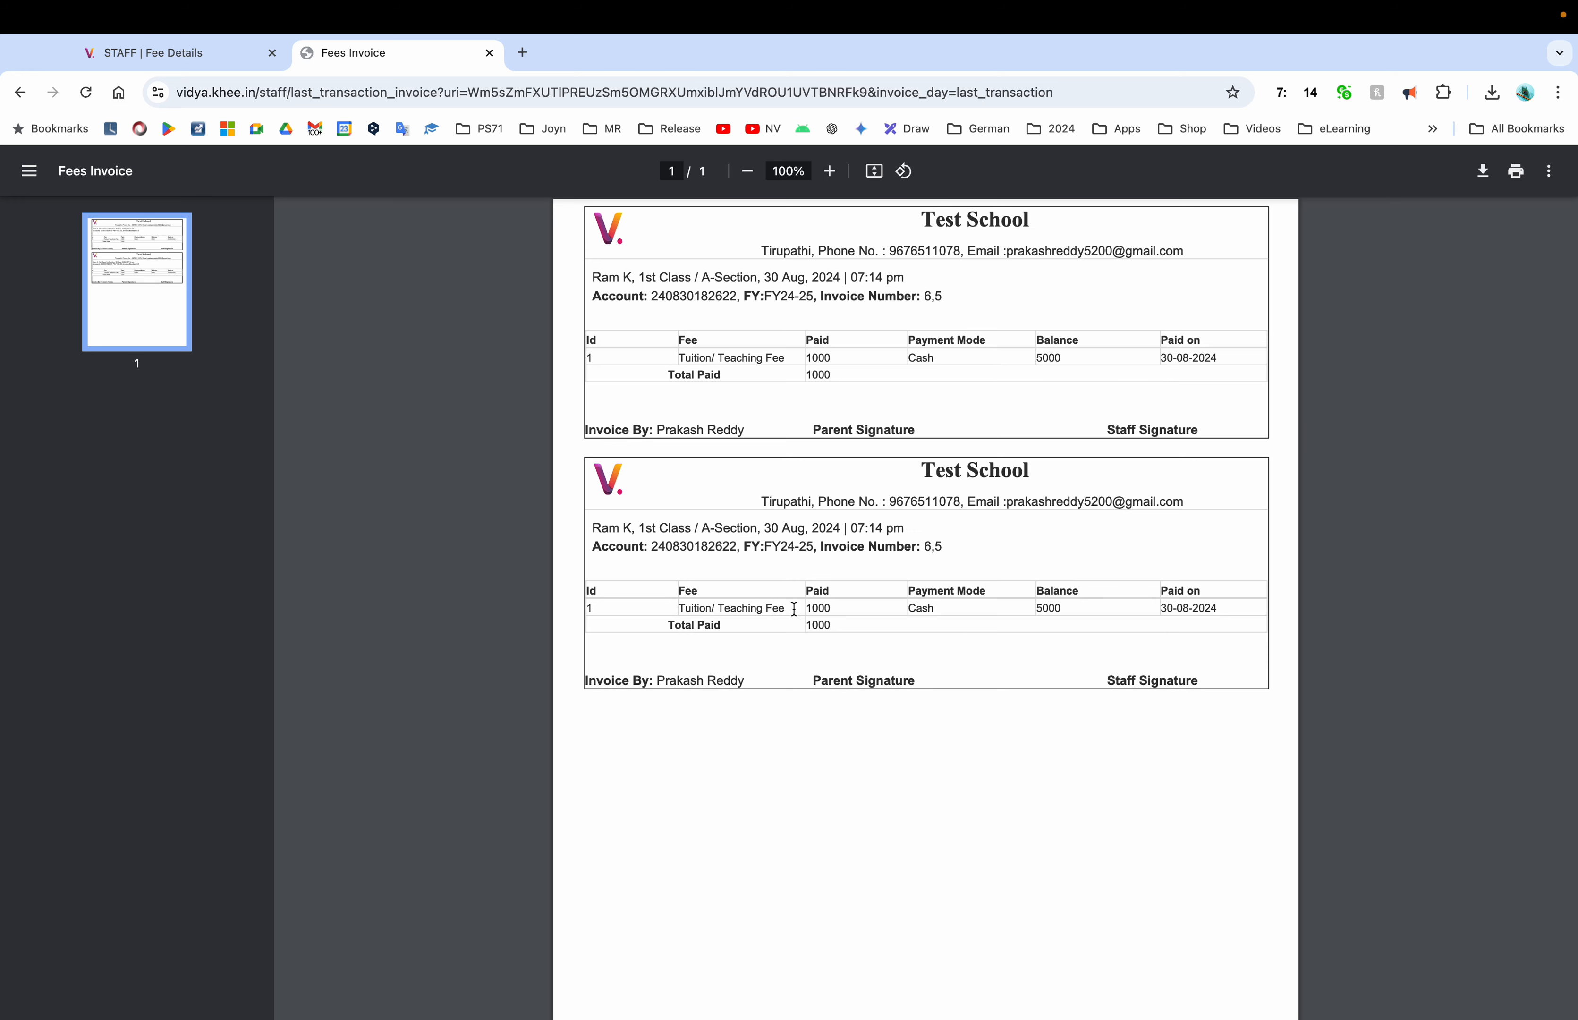
{"action": "left_click", "coordinate": [489, 53]}
Re-include Transport Fee and Computer fee for printing and regenerate the last-transaction invoice PDF
{"action": "left_click", "coordinate": [1230, 519]}
{"action": "left_click", "coordinate": [1230, 562]}
{"action": "left_click", "coordinate": [1474, 403]}
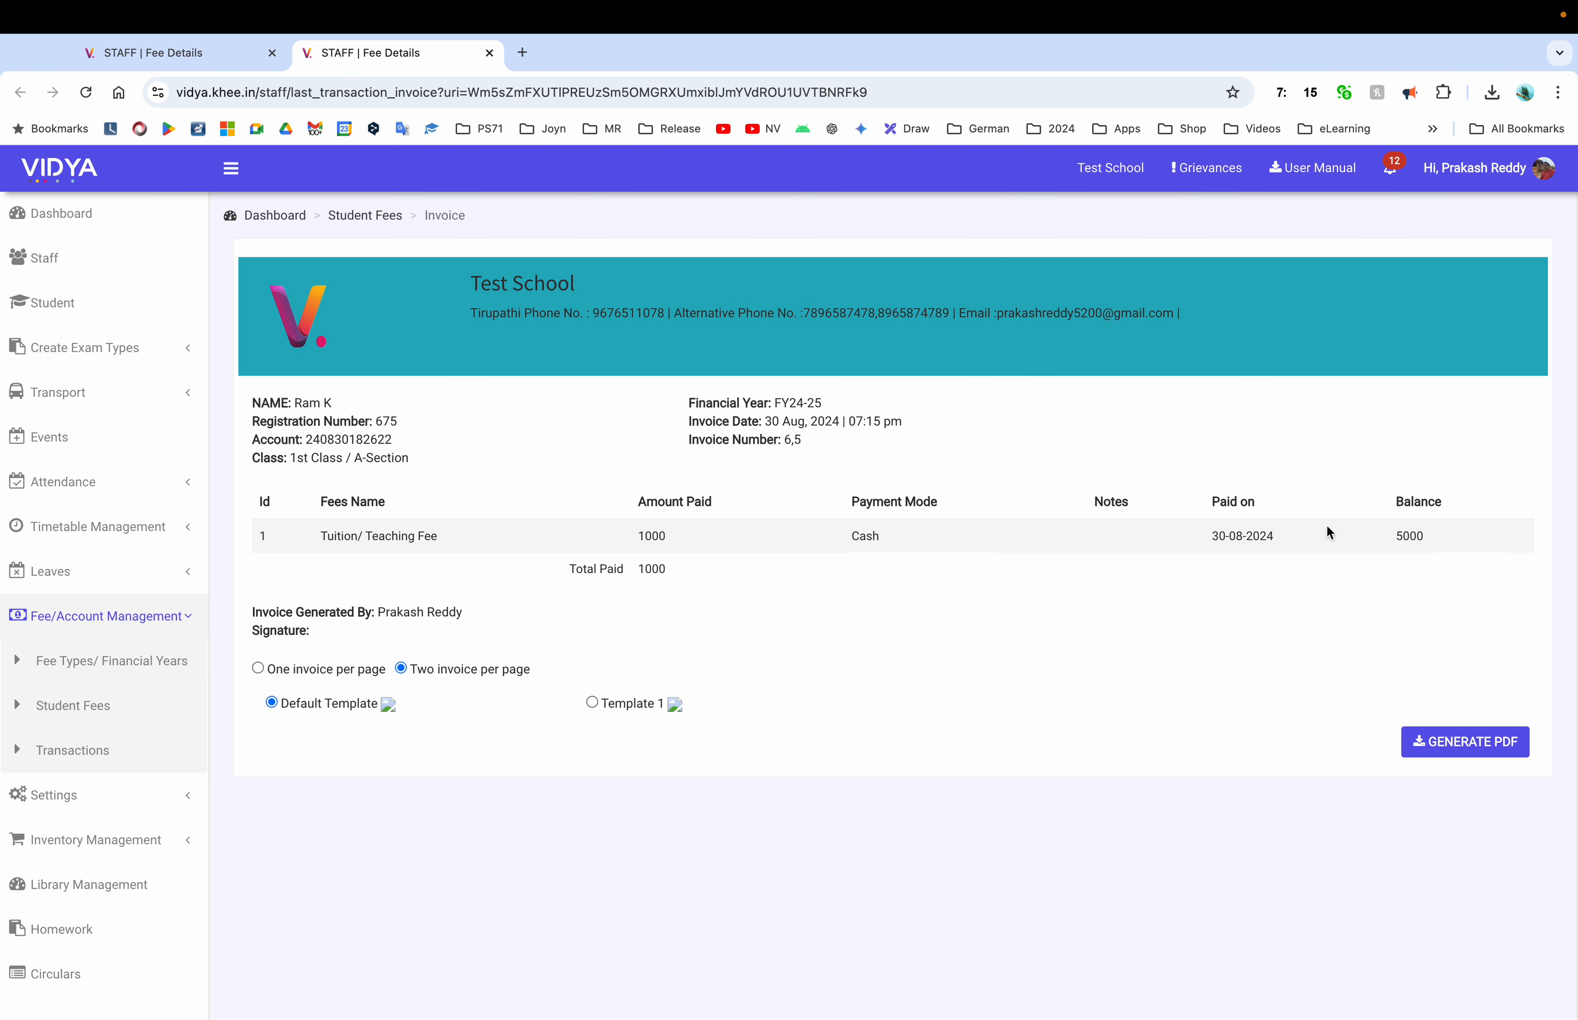
{"action": "left_click", "coordinate": [1454, 743]}
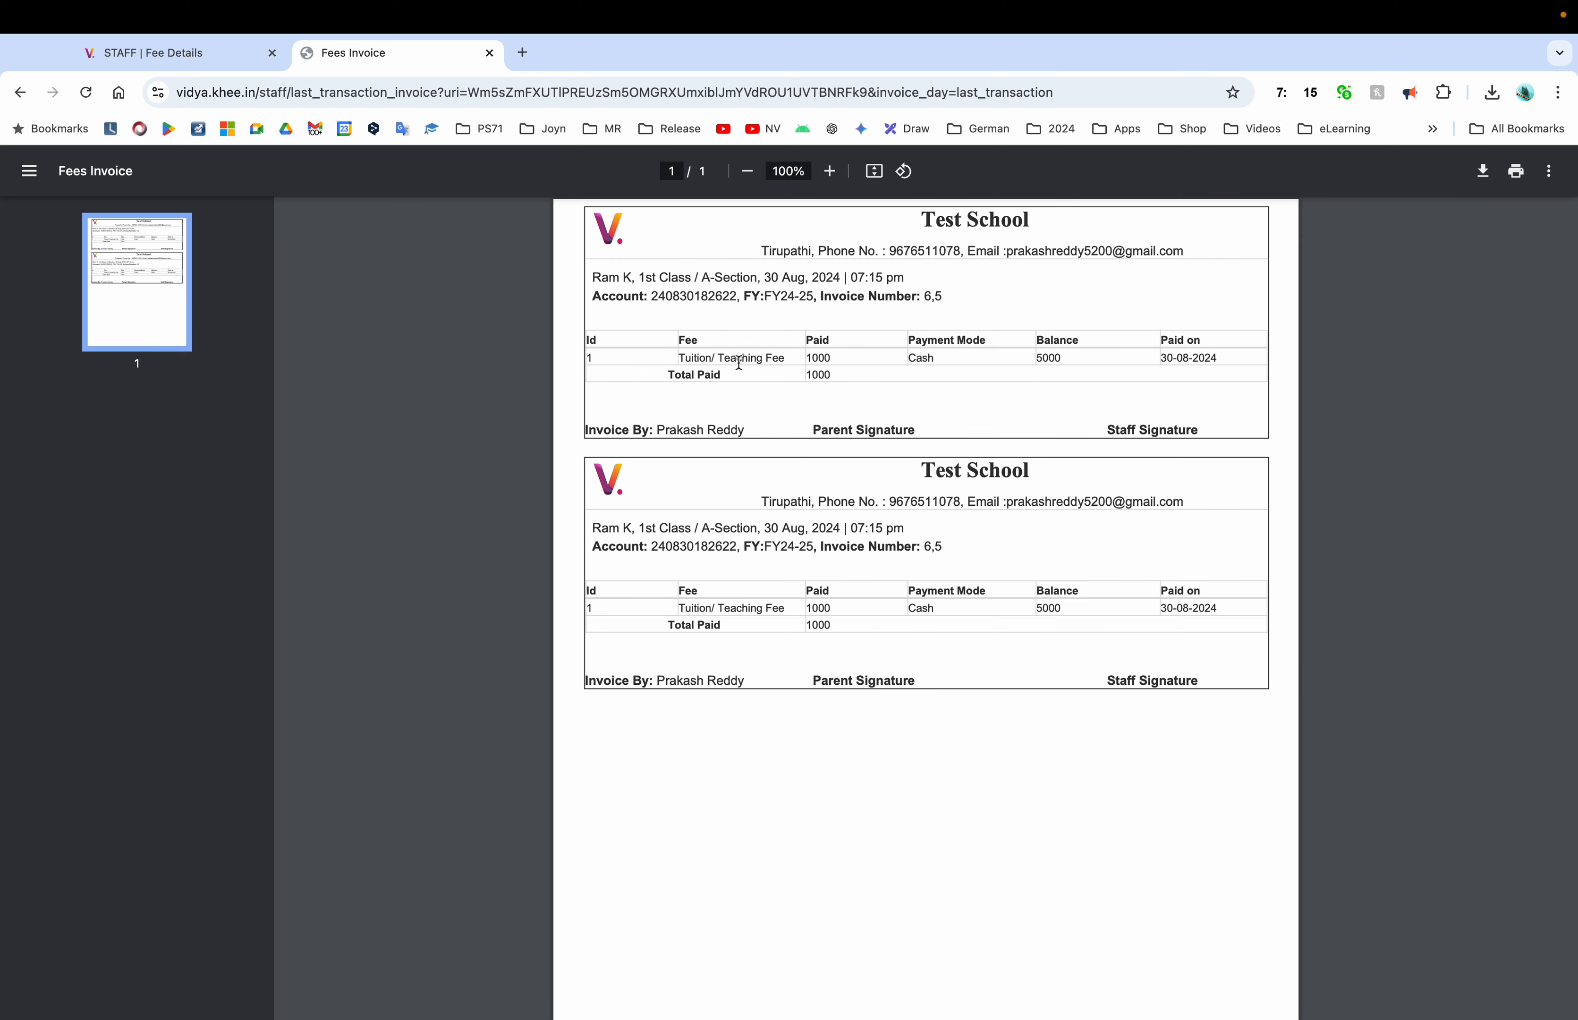
{"action": "left_click", "coordinate": [490, 54]}
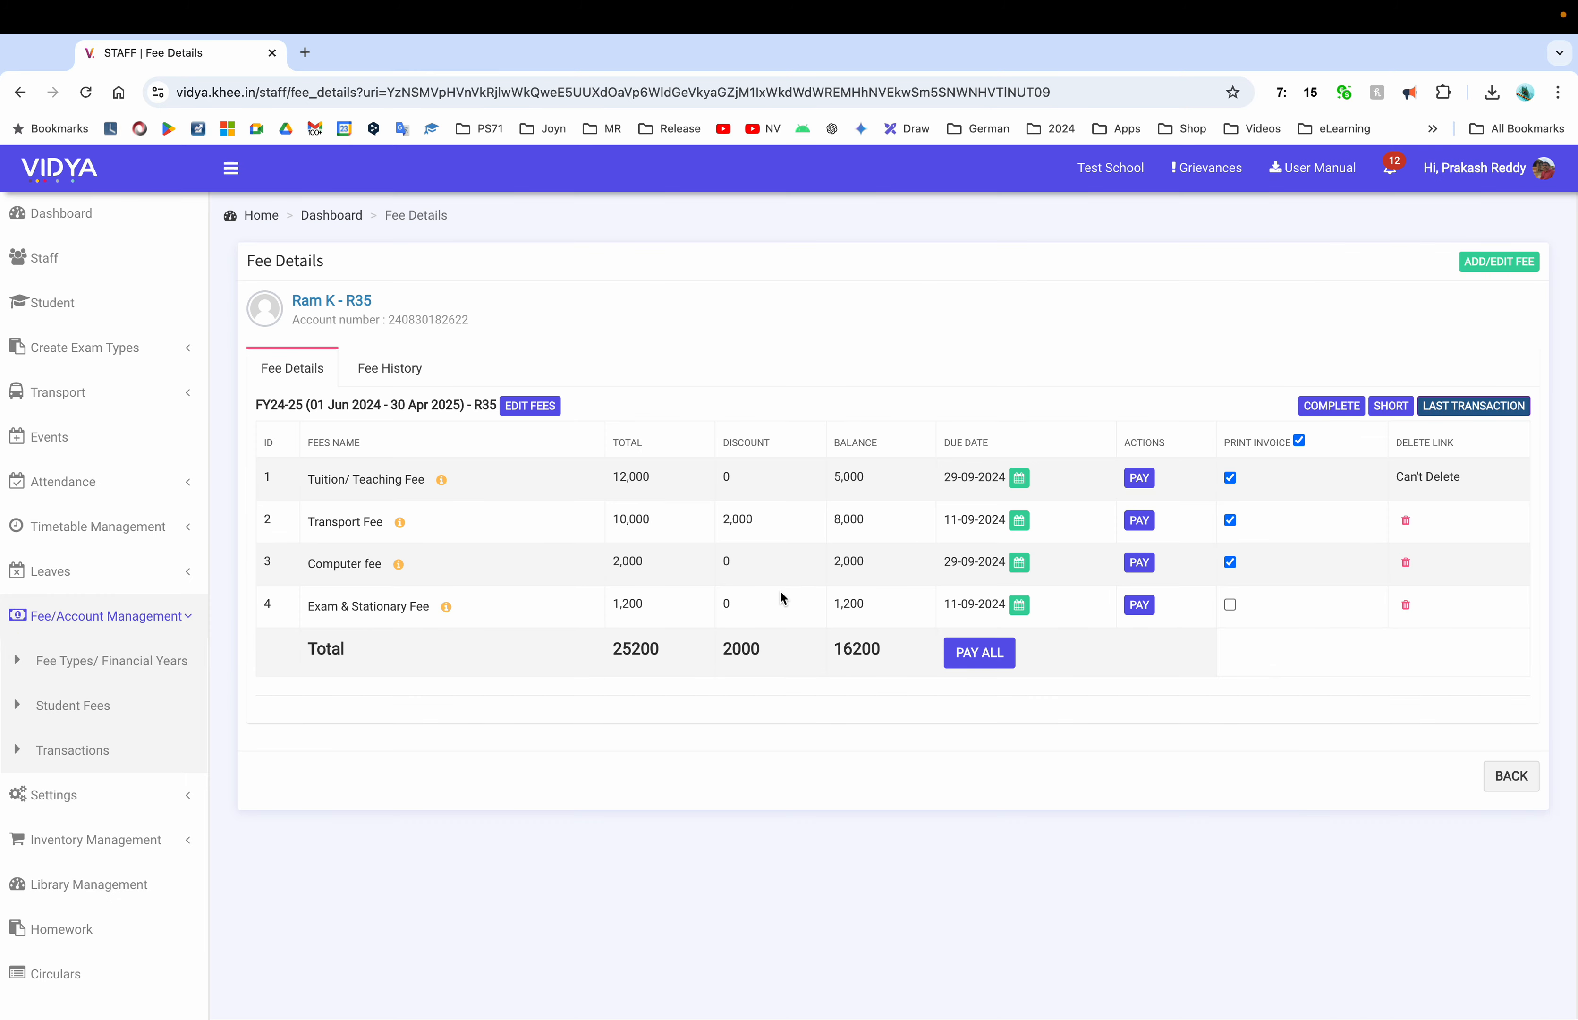
Include Exam & Stationary Fee for printing, check the fee history, then go to Student Fees
{"action": "left_click", "coordinate": [1230, 605]}
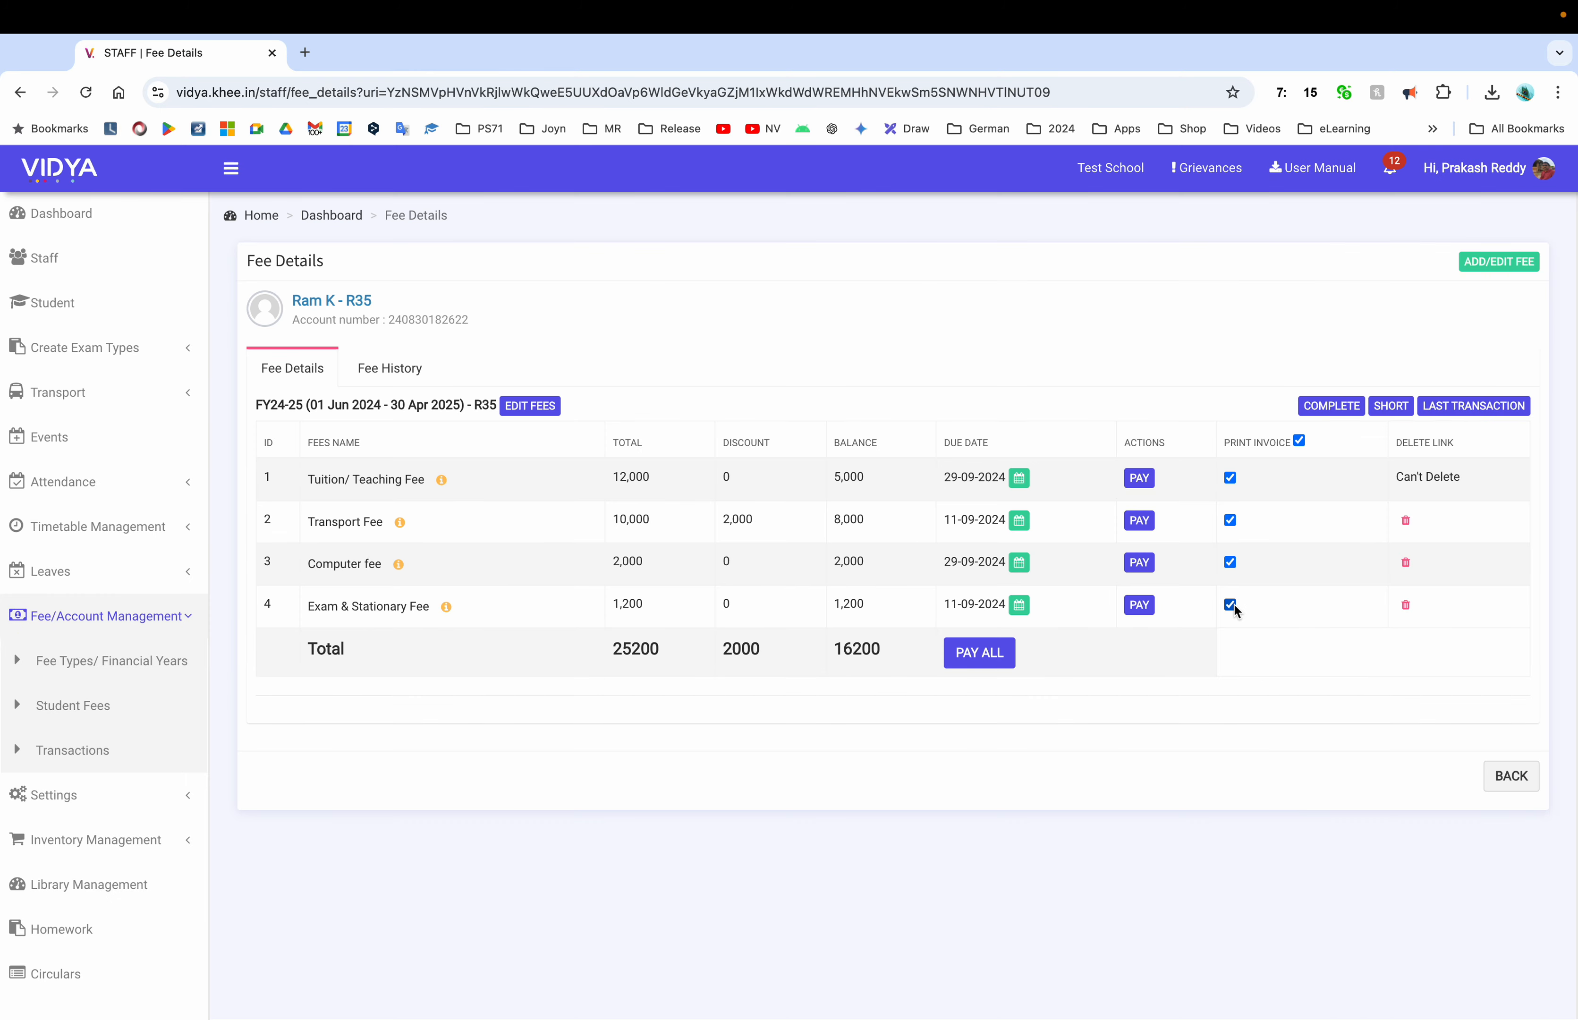
{"action": "left_click", "coordinate": [390, 367]}
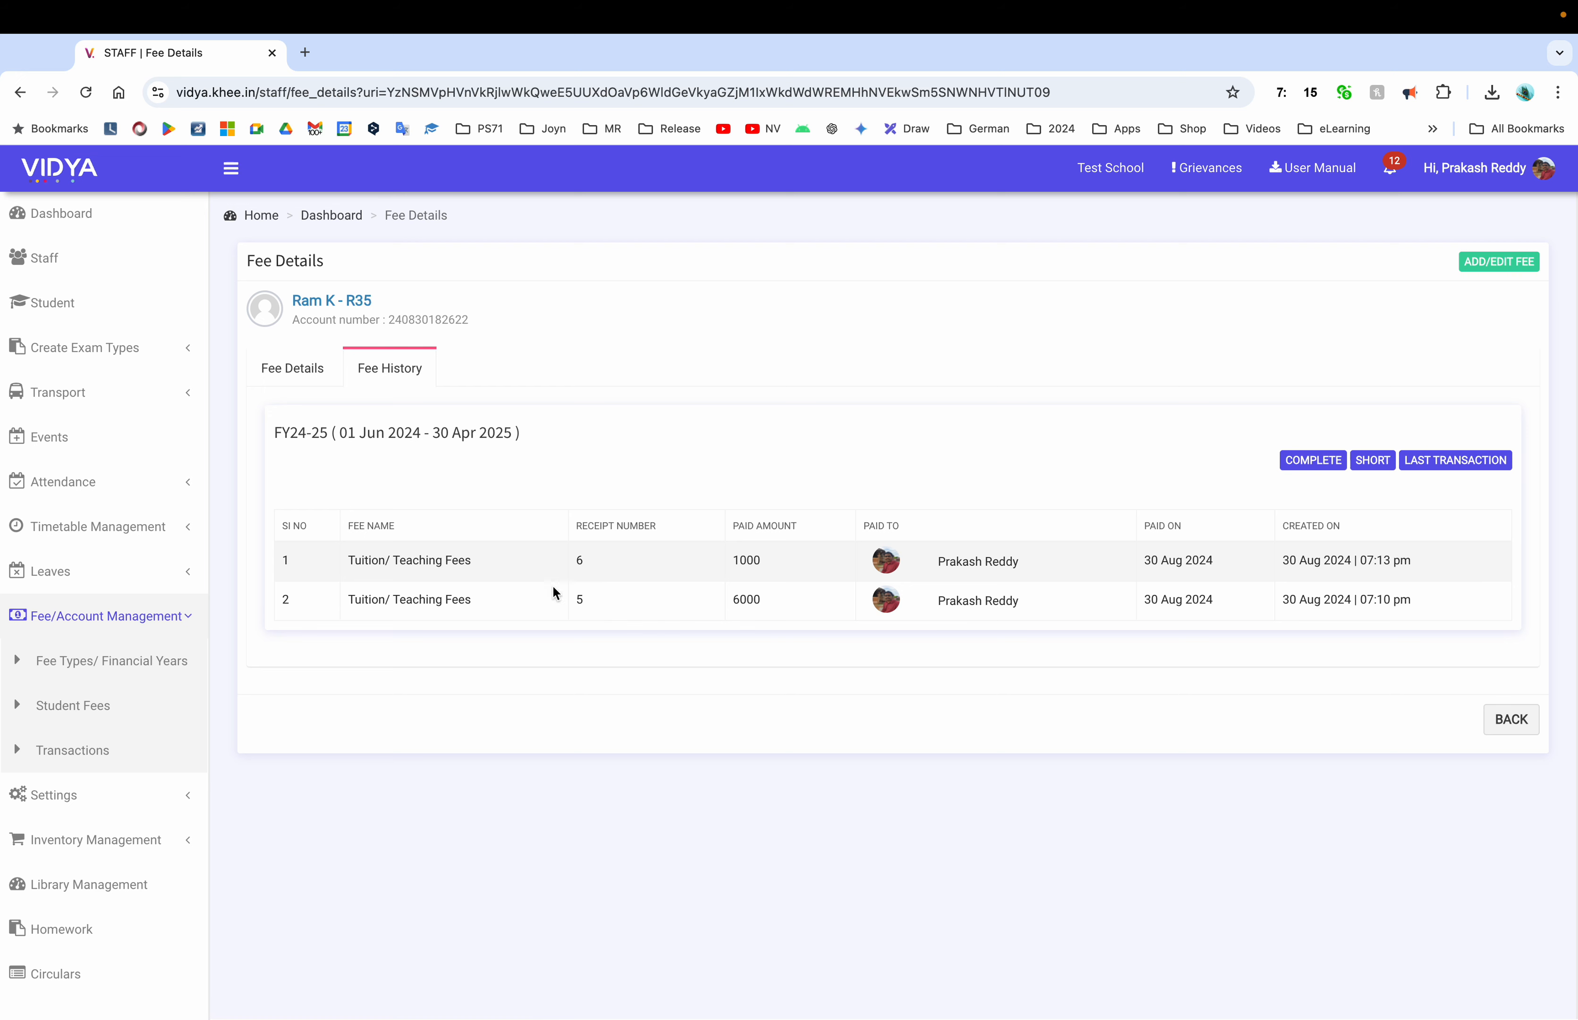
{"action": "left_click", "coordinate": [306, 373]}
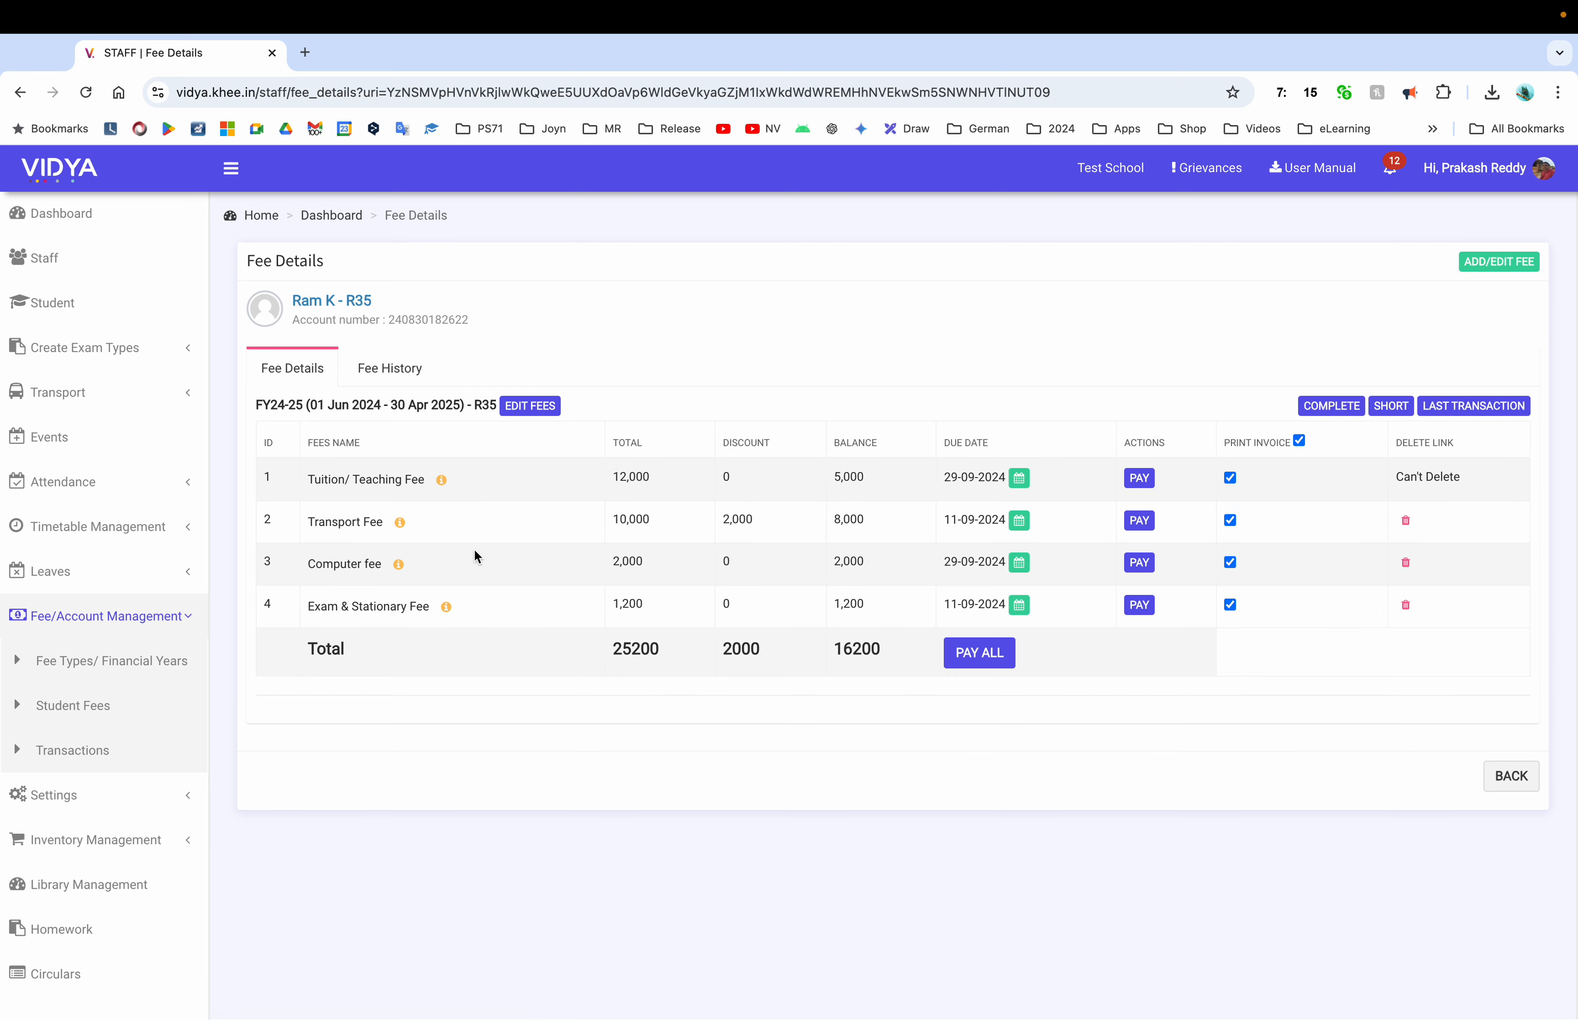
{"action": "left_click", "coordinate": [72, 705]}
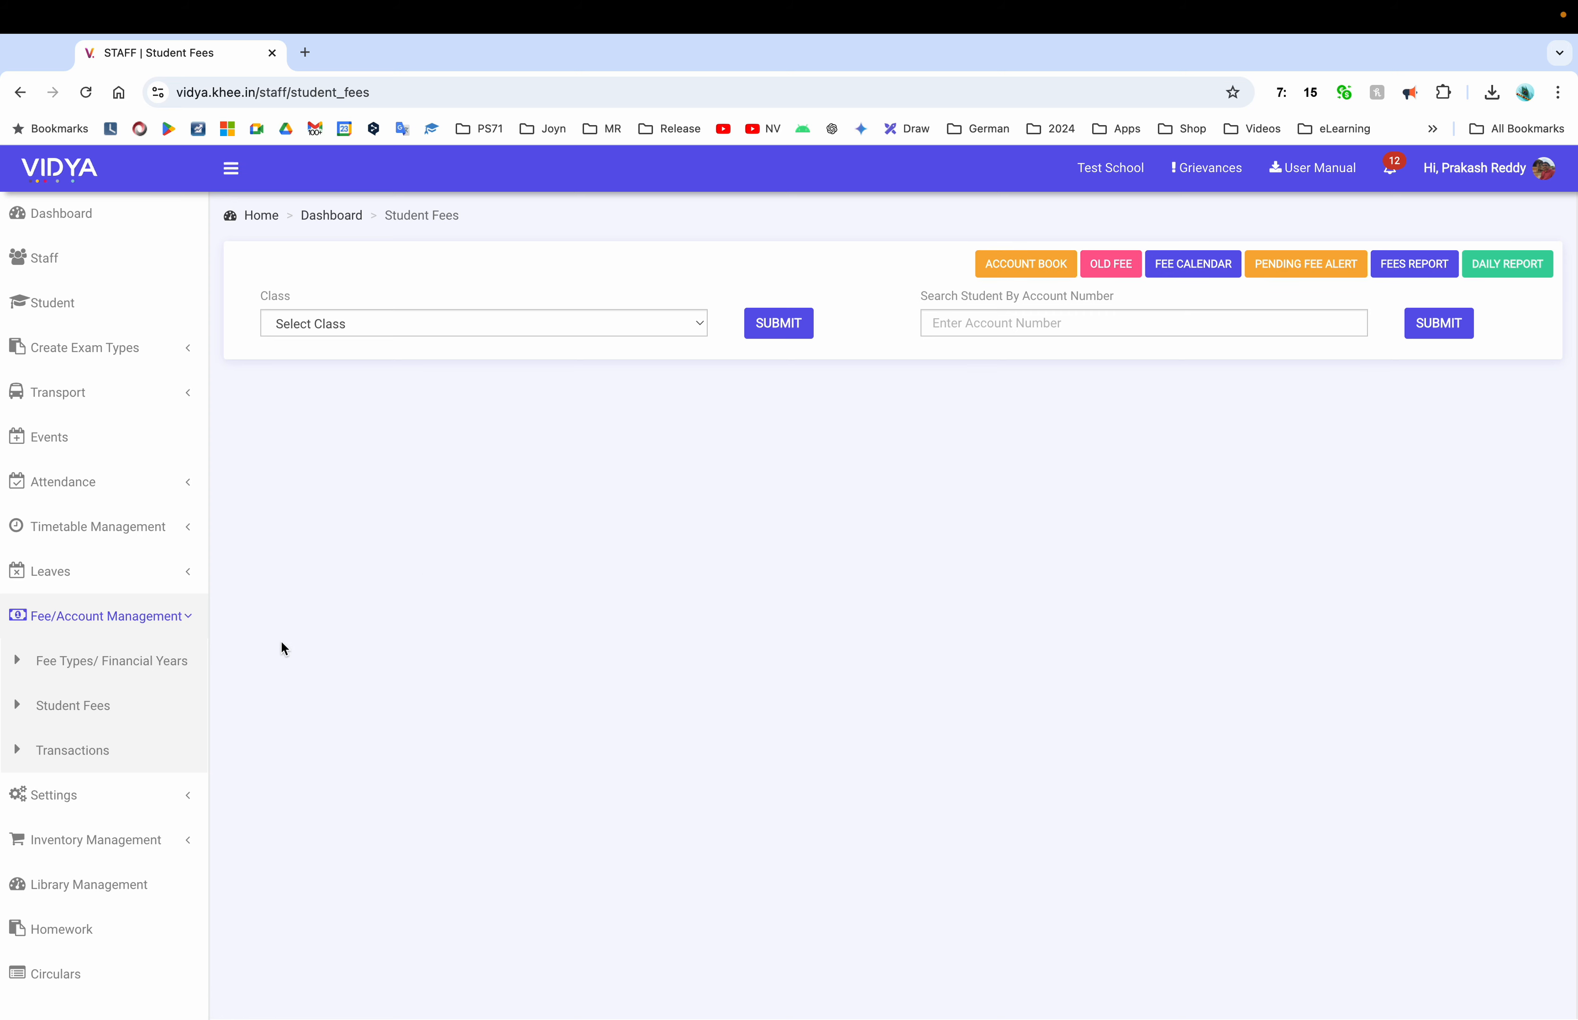
Open the Expense Types page from the Fee/Account Management sidebar
{"action": "left_click", "coordinate": [72, 749]}
{"action": "left_click", "coordinate": [1399, 261]}
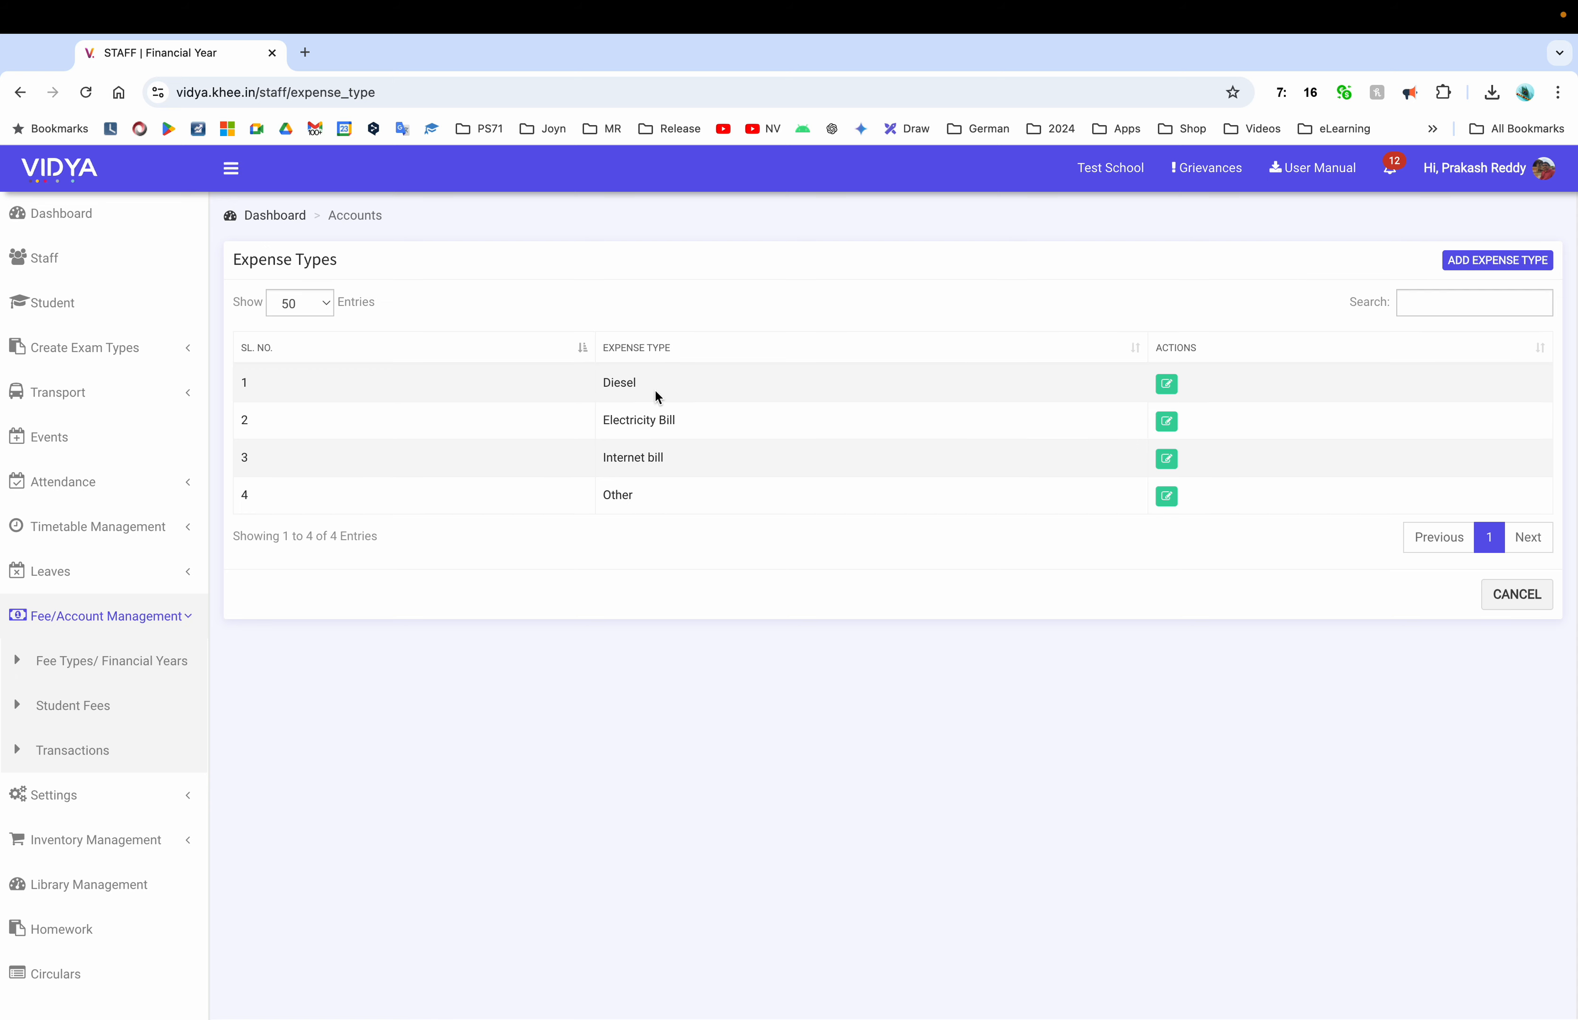
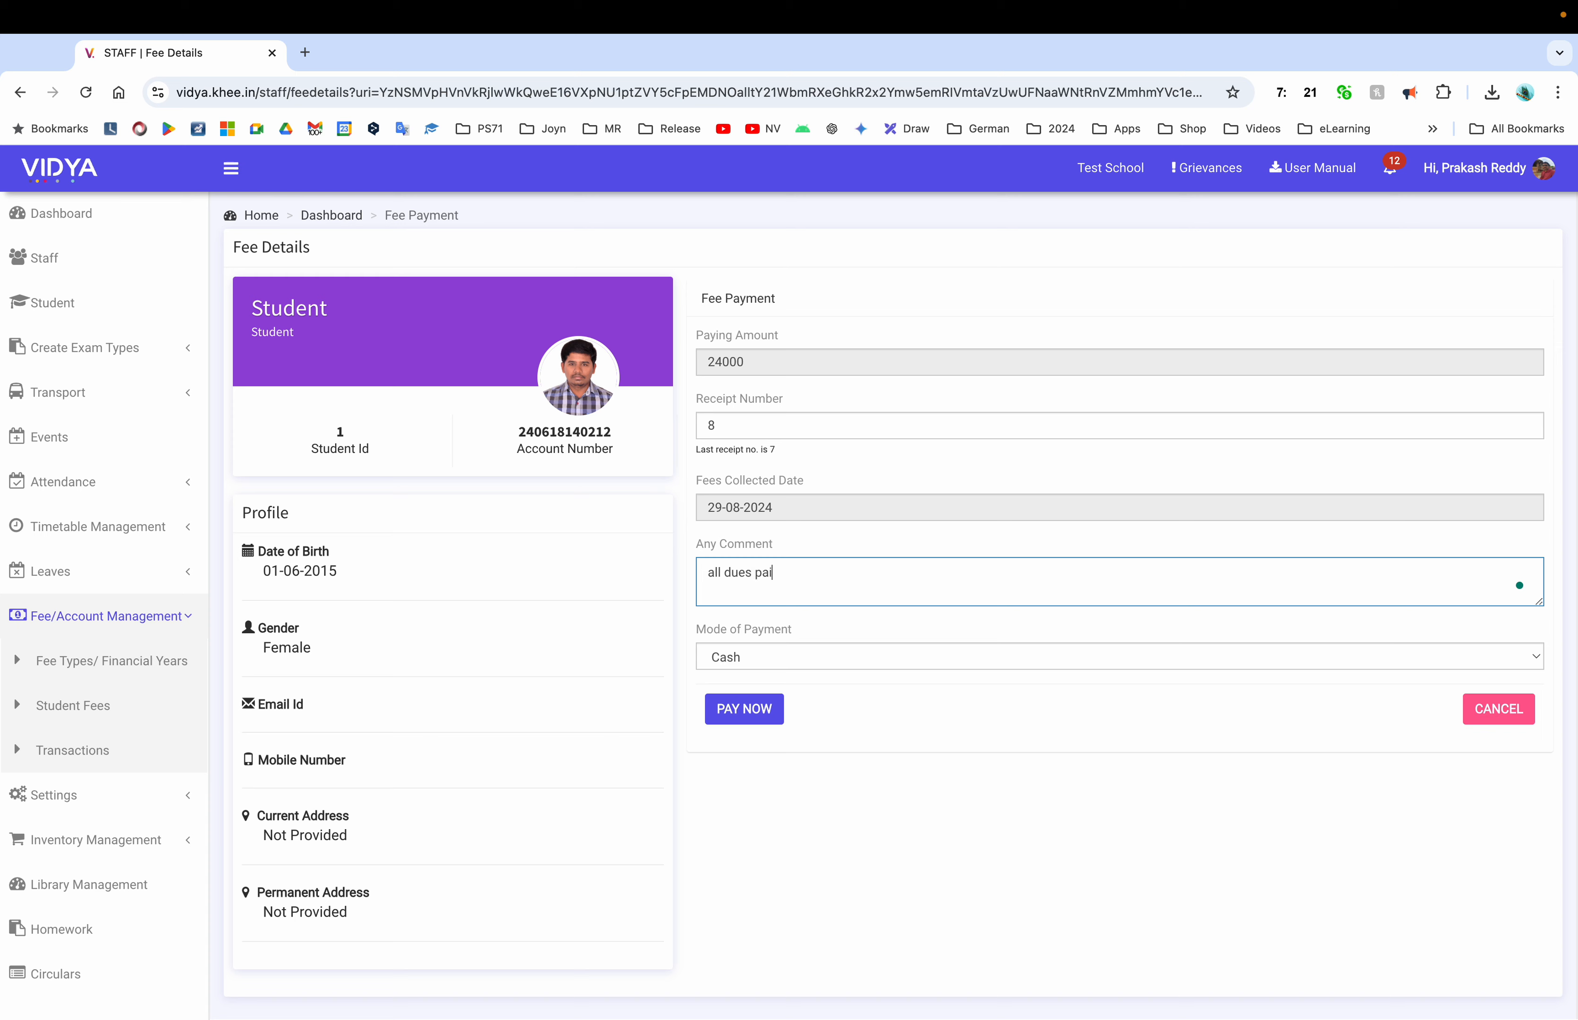
Pay the student's 24000 fee with the selected payment mode, then return to Student Fees
{"action": "left_click", "coordinate": [843, 653]}
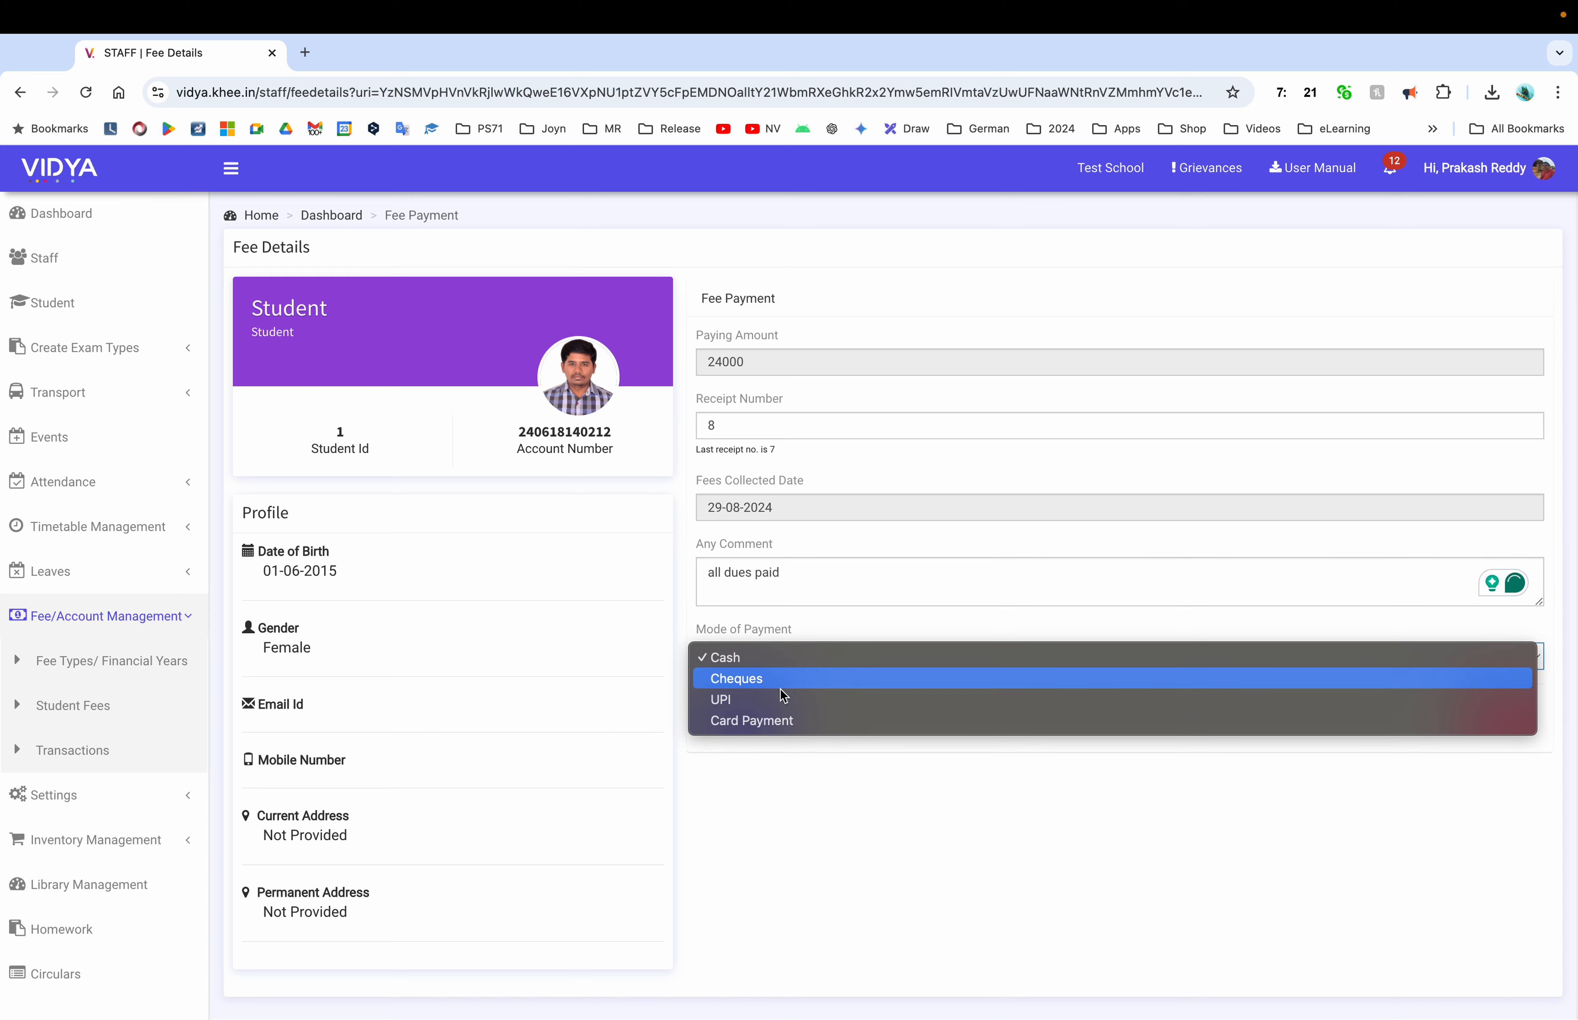
{"action": "left_click", "coordinate": [769, 704]}
{"action": "left_click", "coordinate": [732, 716]}
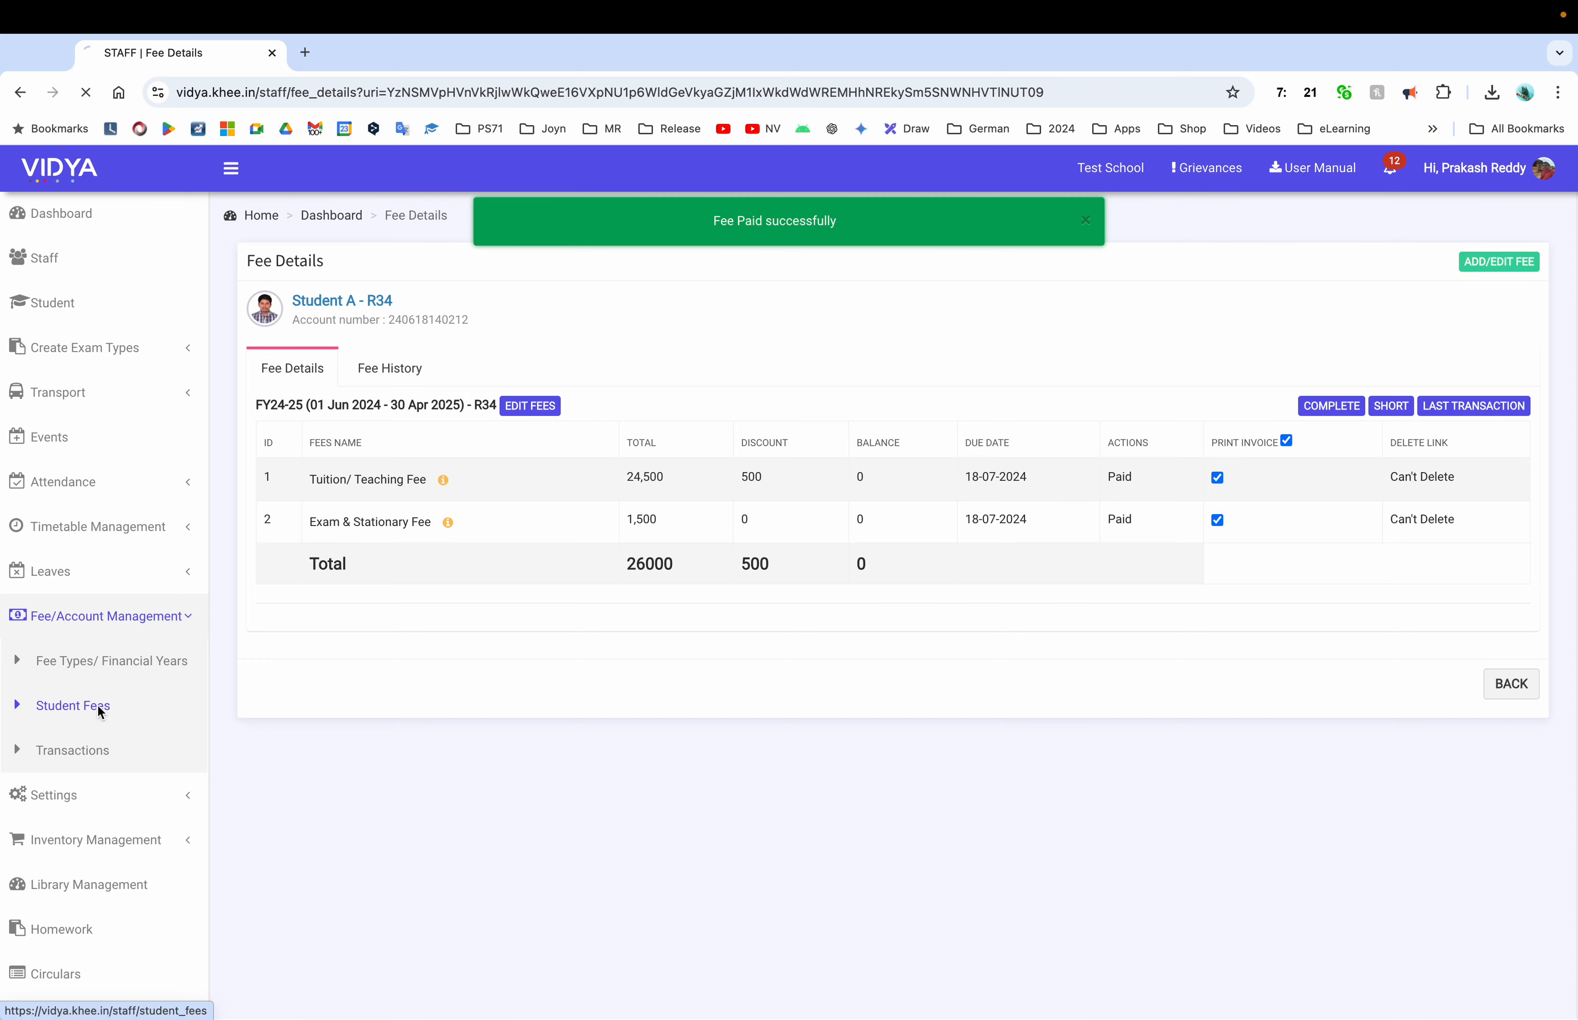
{"action": "left_click", "coordinate": [98, 708]}
Search the account book from 1 August 2024 through 30 August 2024, then open Old Fee
{"action": "left_click", "coordinate": [1040, 270]}
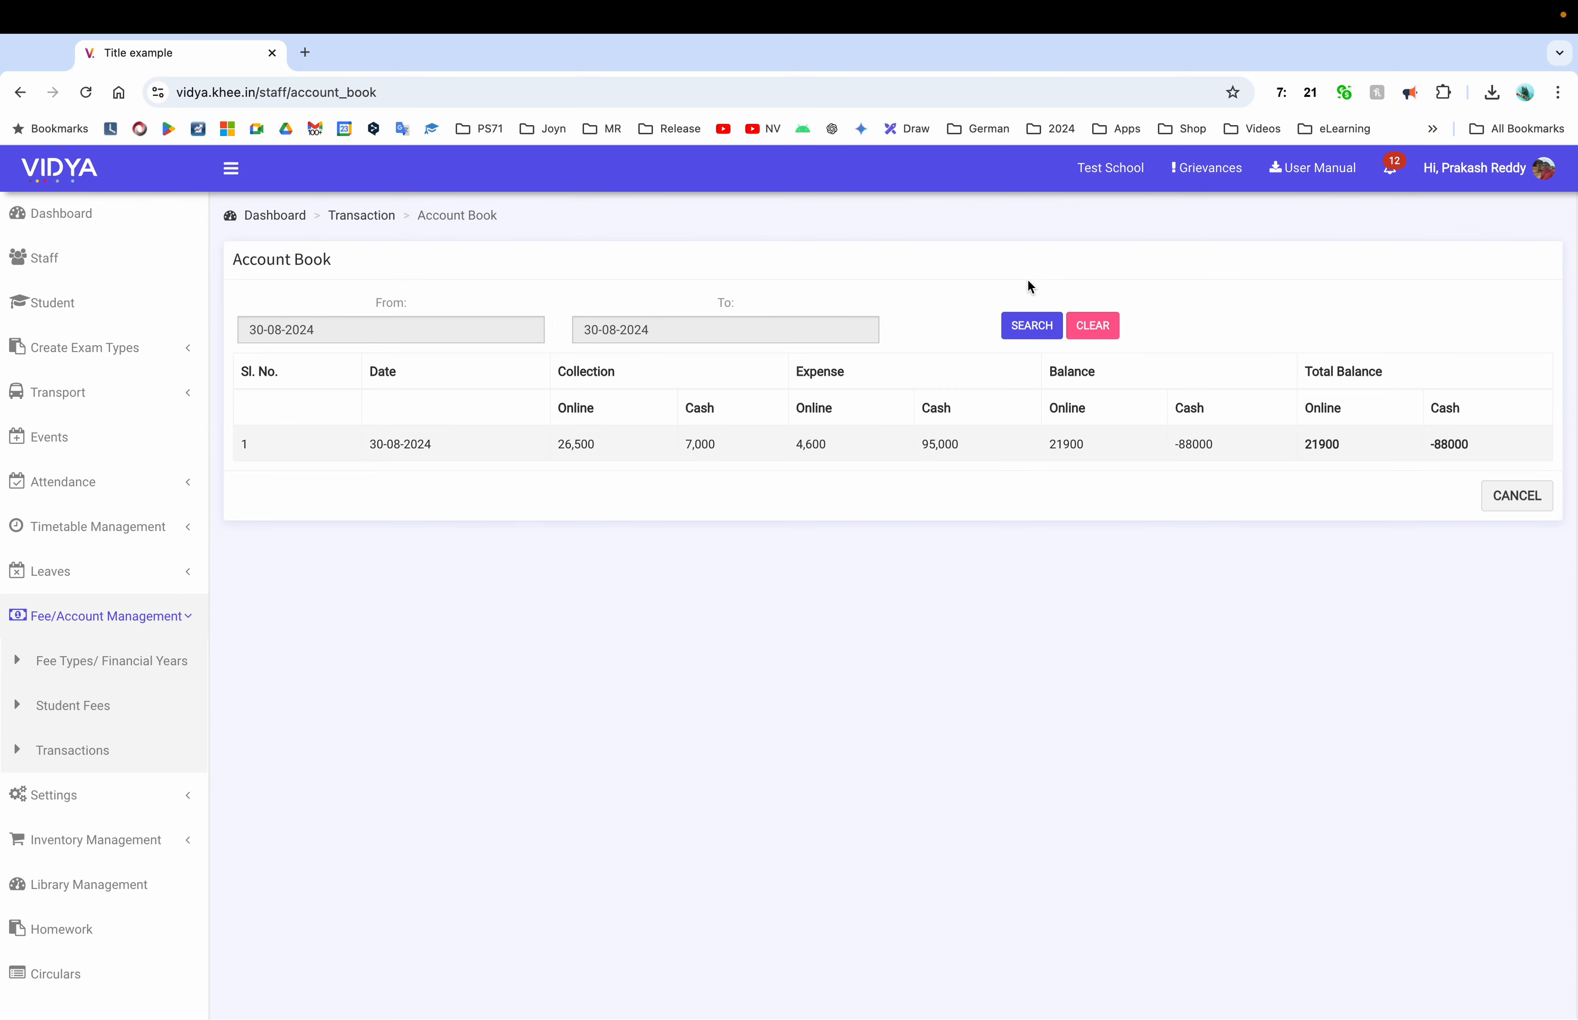
{"action": "left_click", "coordinate": [420, 328]}
{"action": "left_click", "coordinate": [366, 415]}
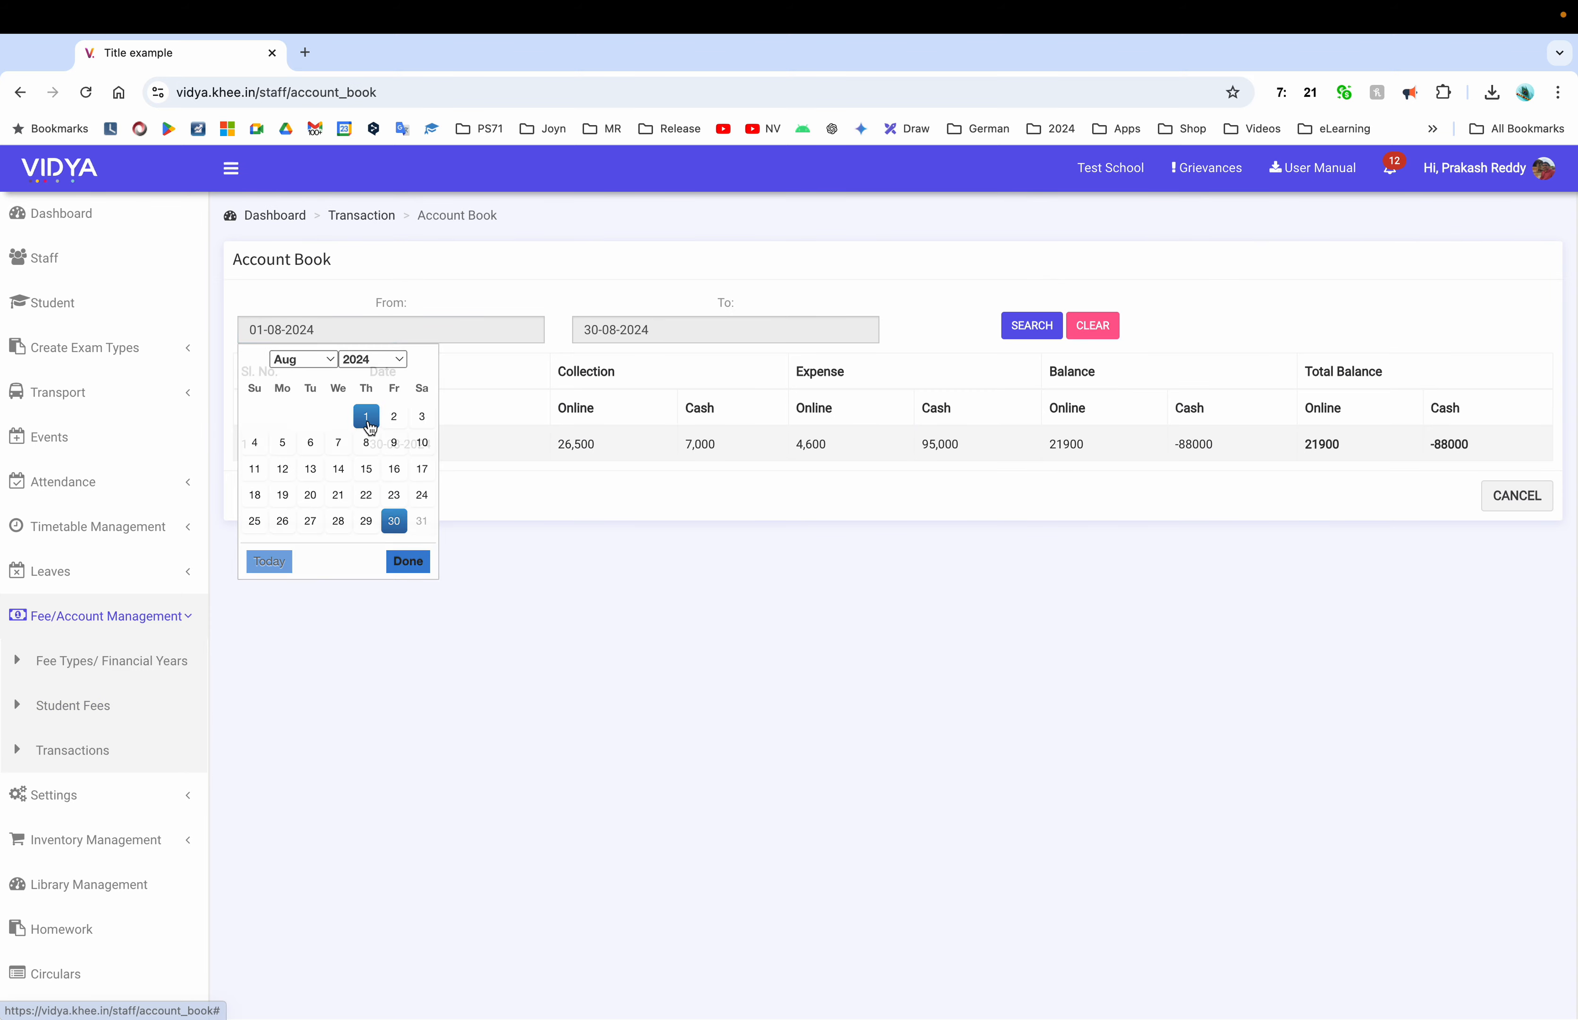
{"action": "left_click", "coordinate": [1031, 331]}
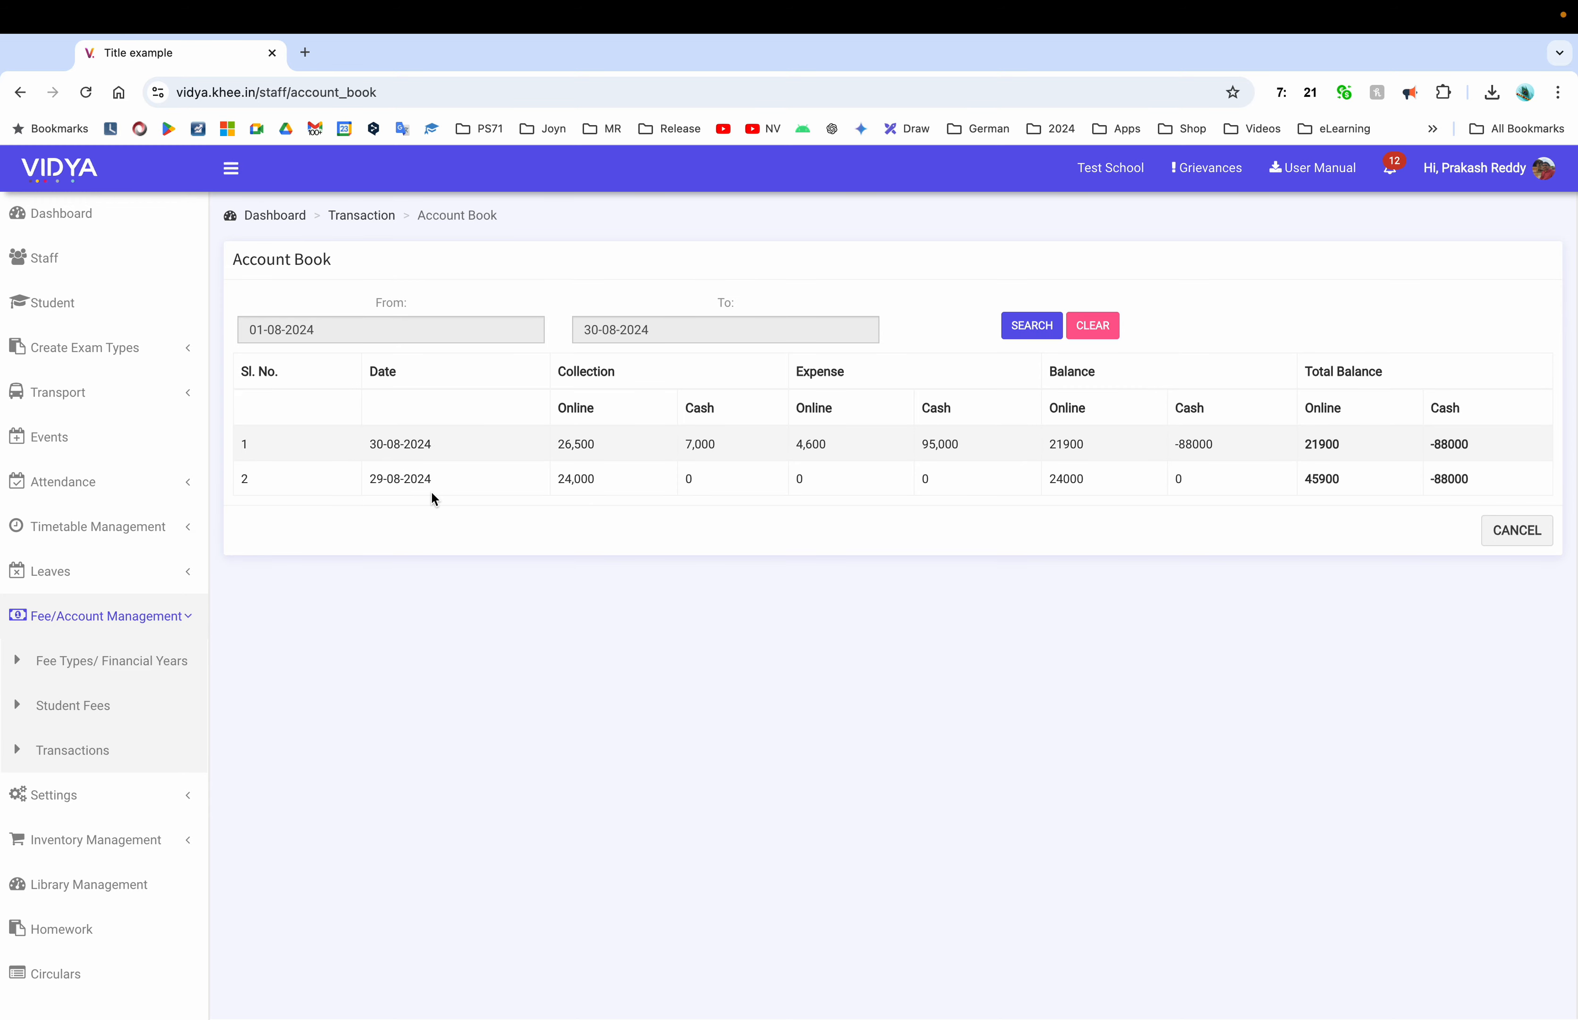
{"action": "left_click", "coordinate": [72, 706]}
{"action": "left_click", "coordinate": [528, 392]}
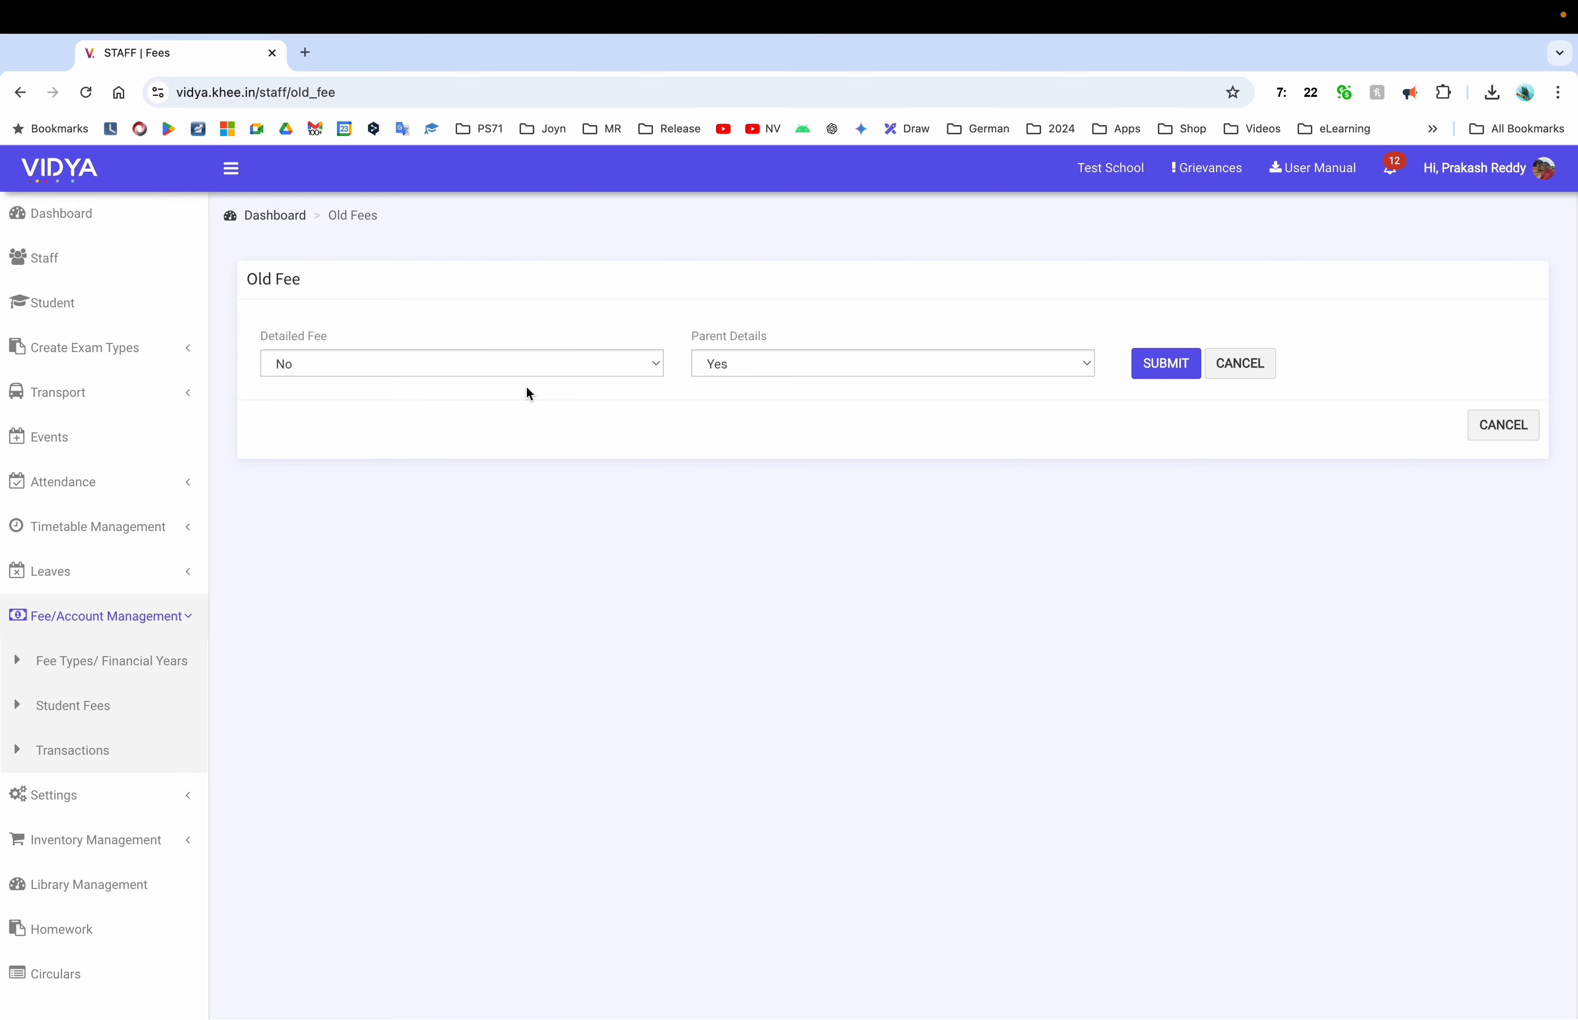
List old fee dues with Detailed Fee set to No and check the first student's 1500
{"action": "left_click", "coordinate": [446, 370]}
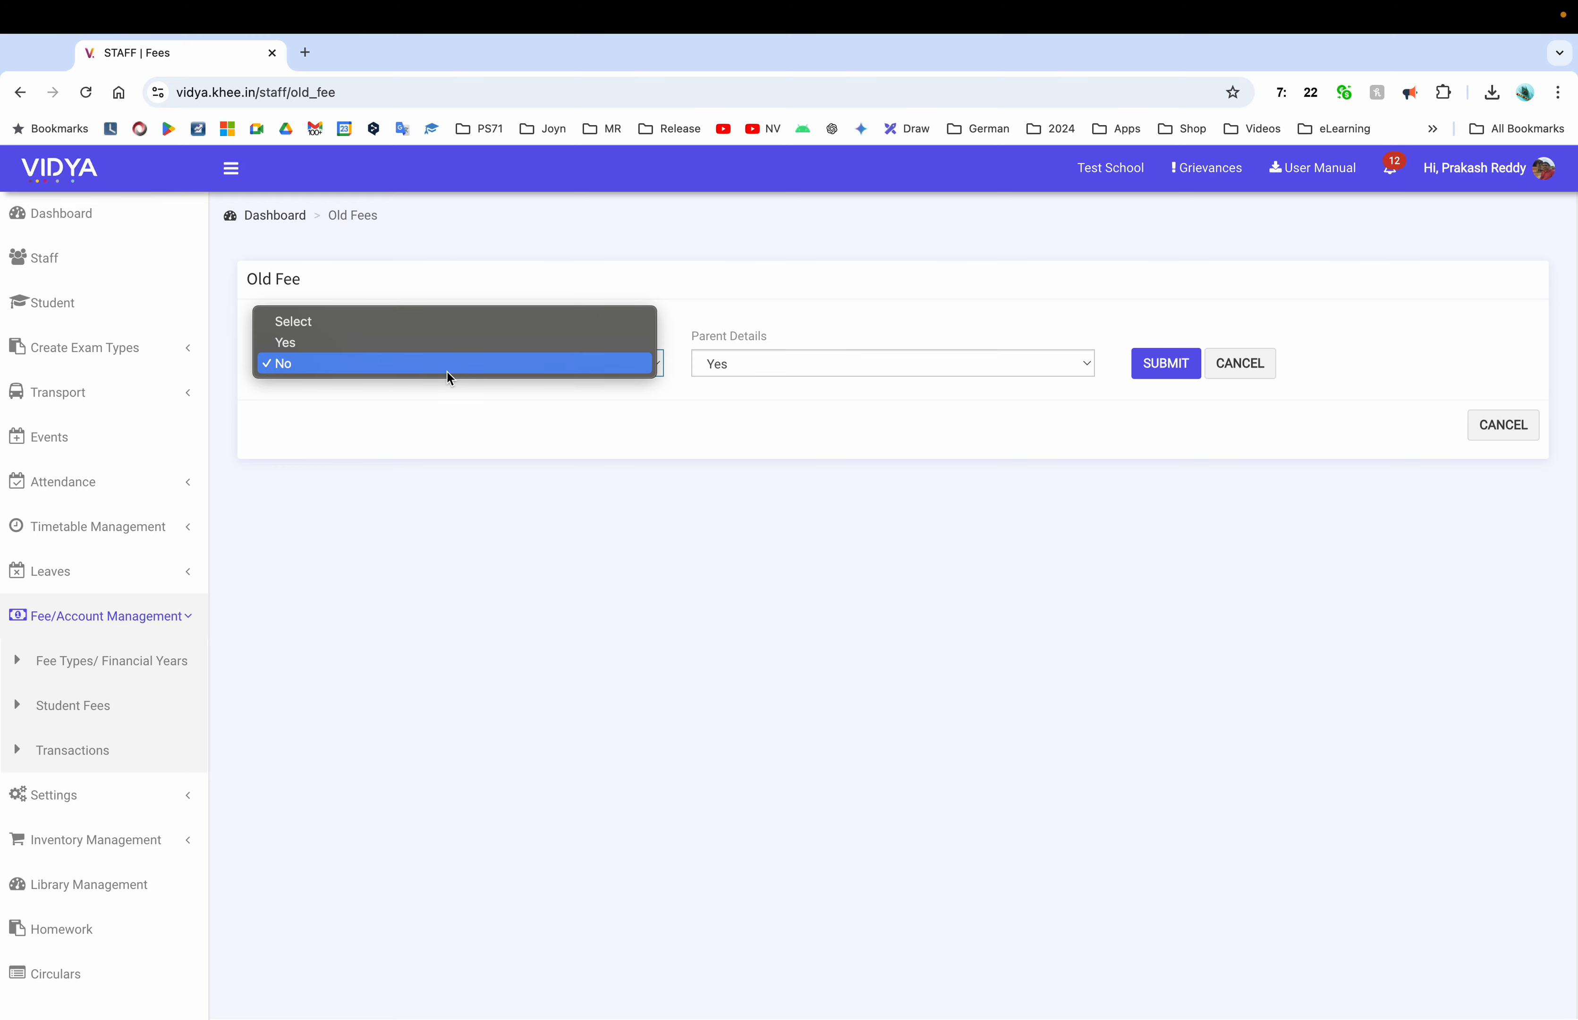
{"action": "left_click", "coordinate": [448, 371]}
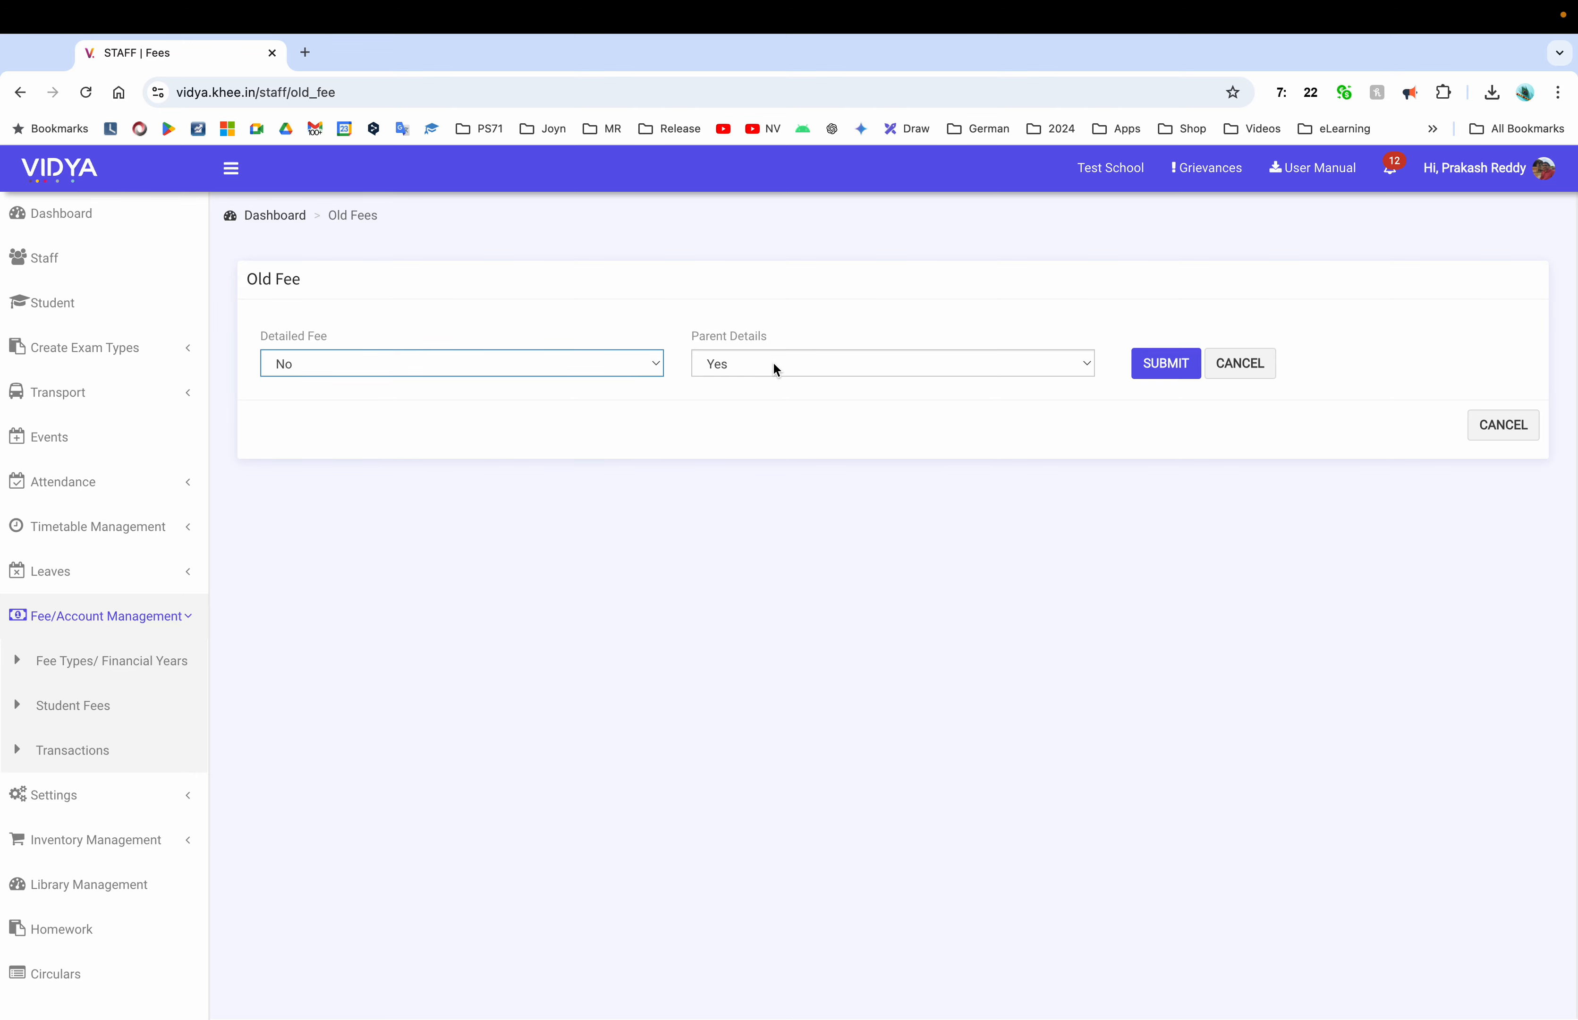
{"action": "left_click", "coordinate": [1187, 365]}
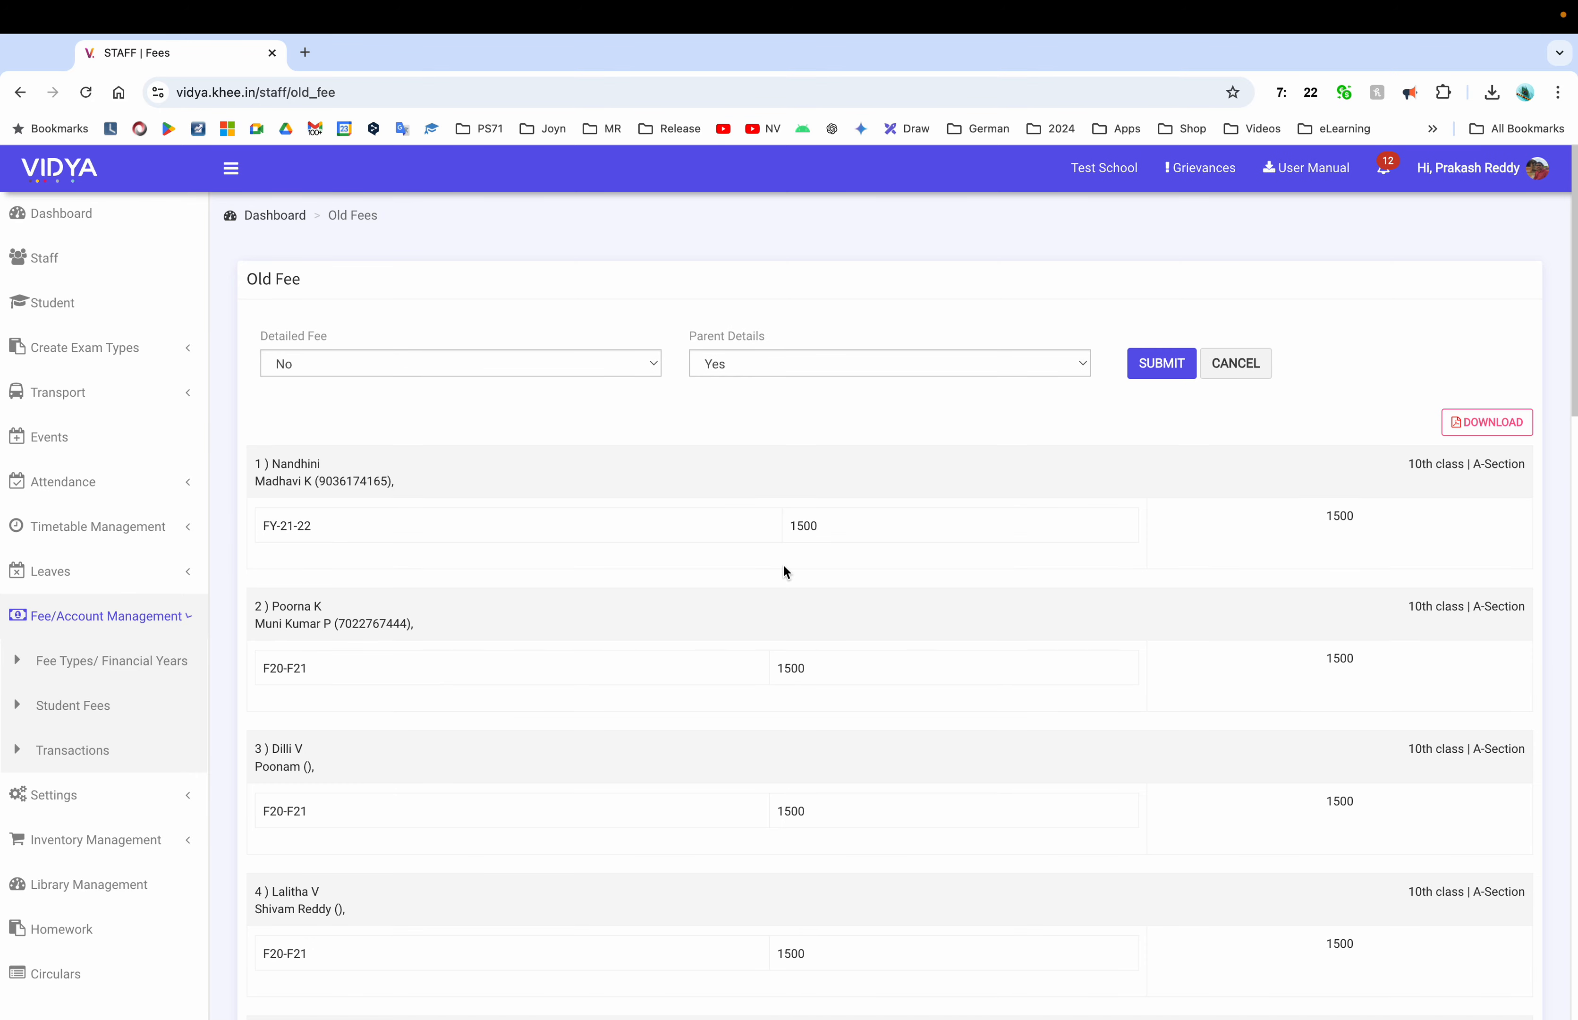
{"action": "double_click", "coordinate": [804, 525]}
Reload the old fee list with Parent Details set to No, review it, and return to Student Fees
{"action": "left_click", "coordinate": [899, 362]}
{"action": "left_click", "coordinate": [838, 386]}
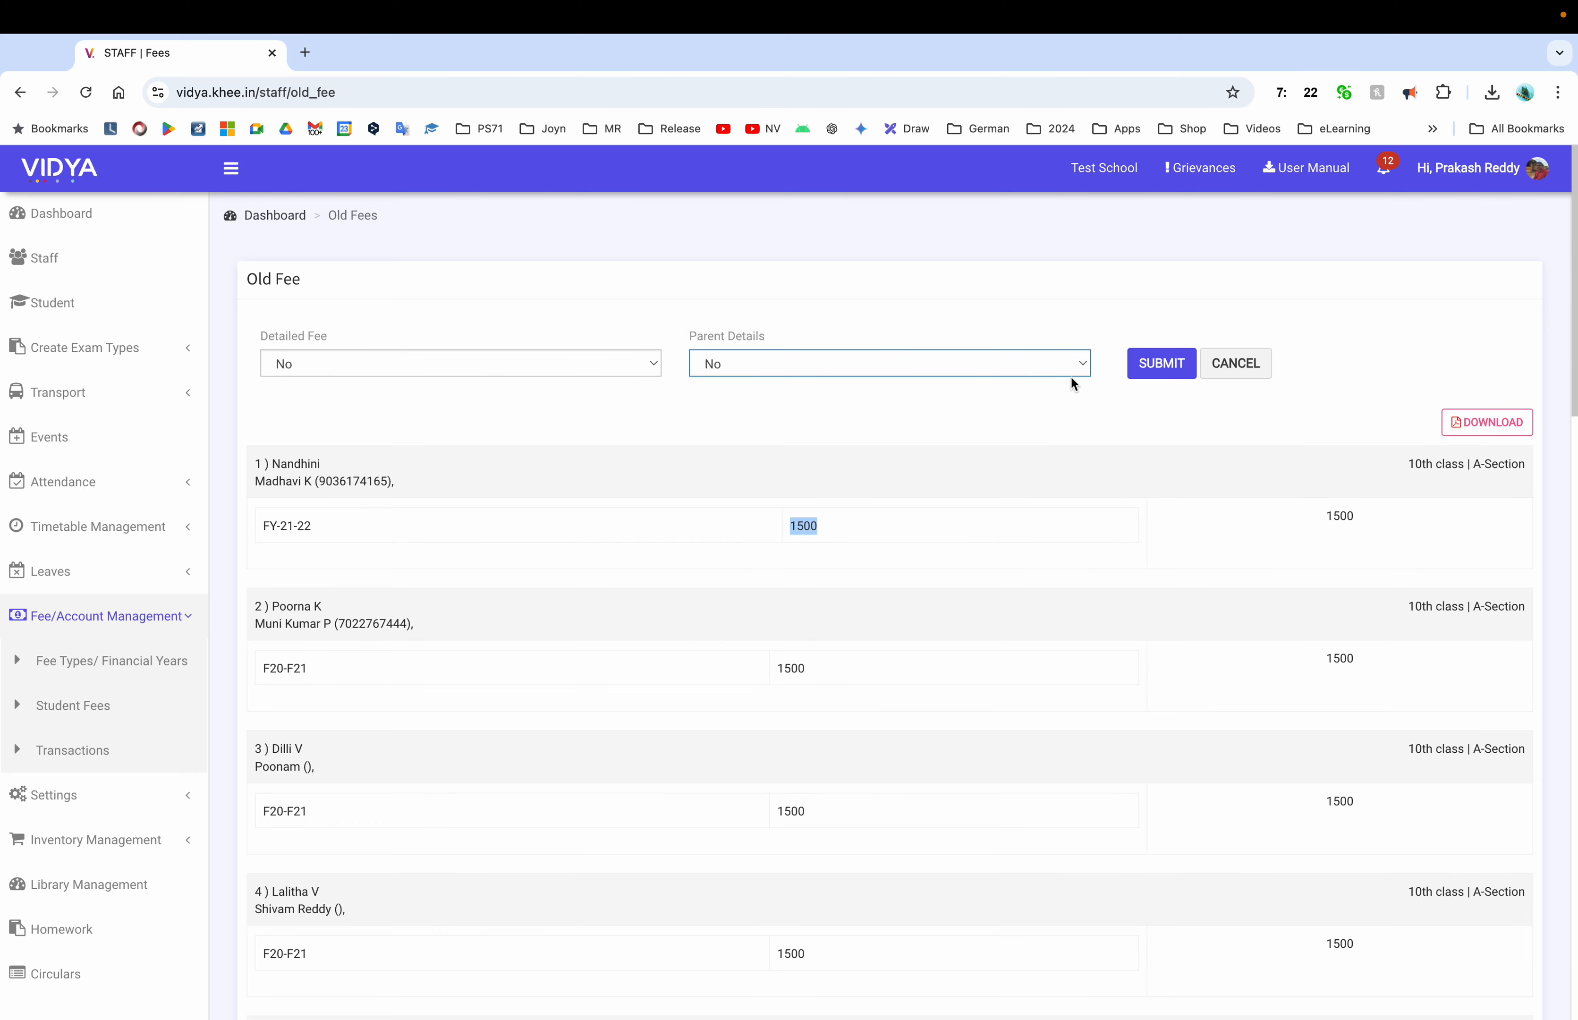
{"action": "left_click", "coordinate": [1145, 366]}
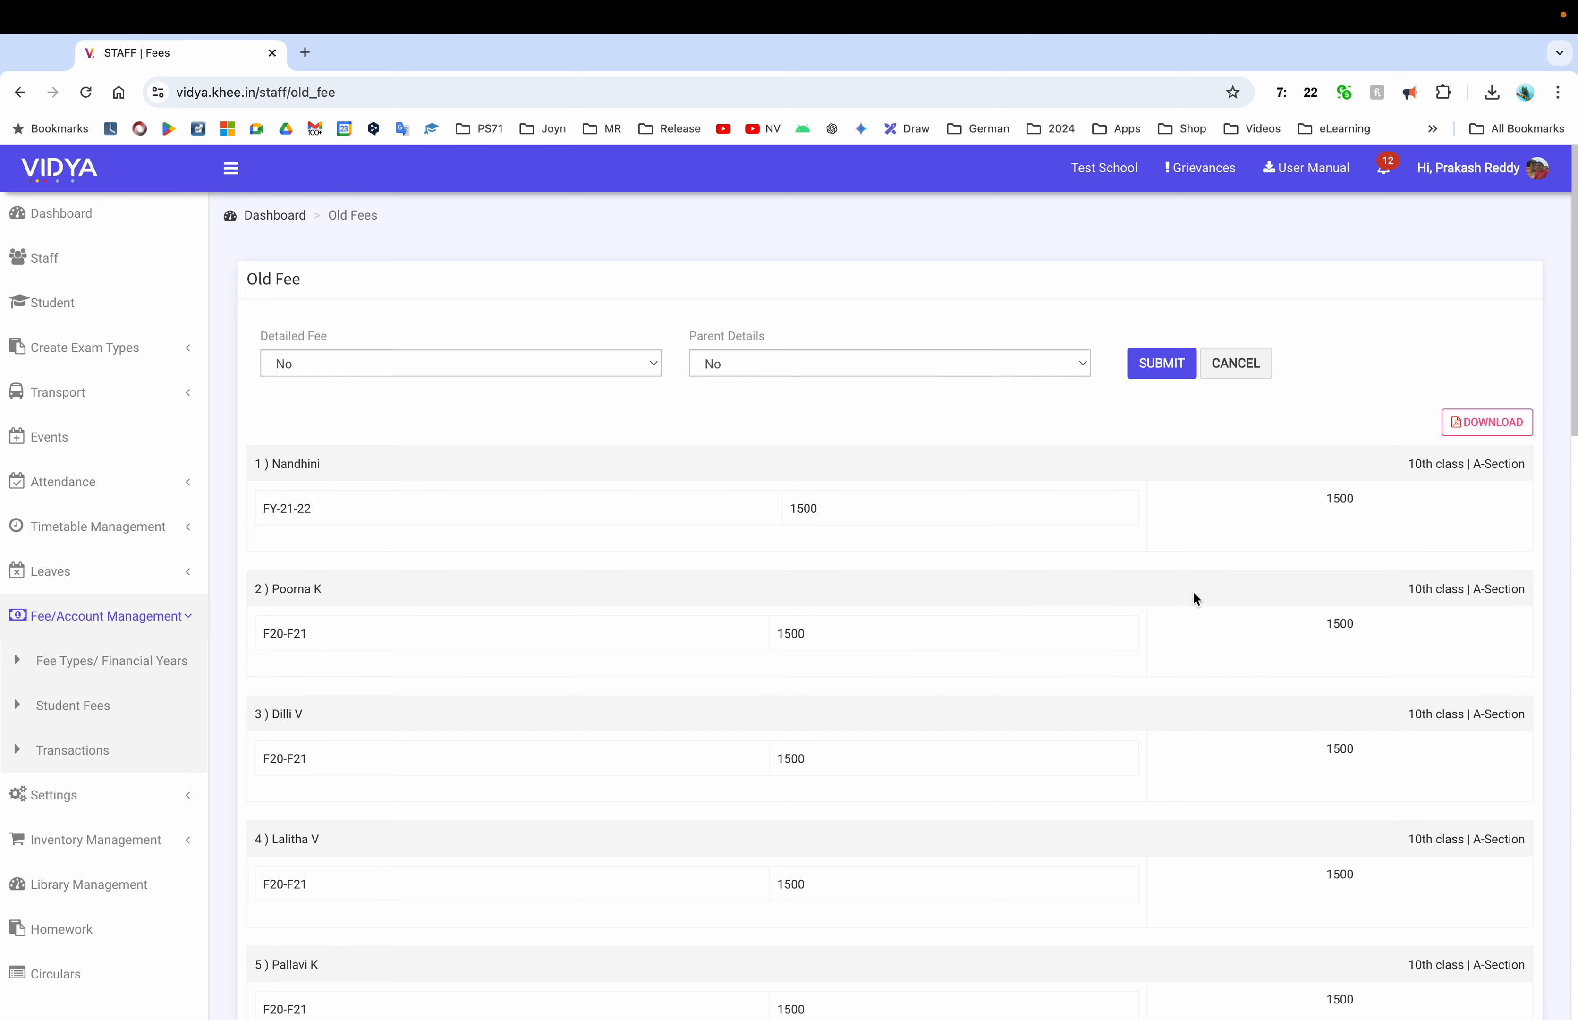
{"action": "scroll", "coordinate": [779, 751], "scroll_direction": "down", "scroll_amount": 10}
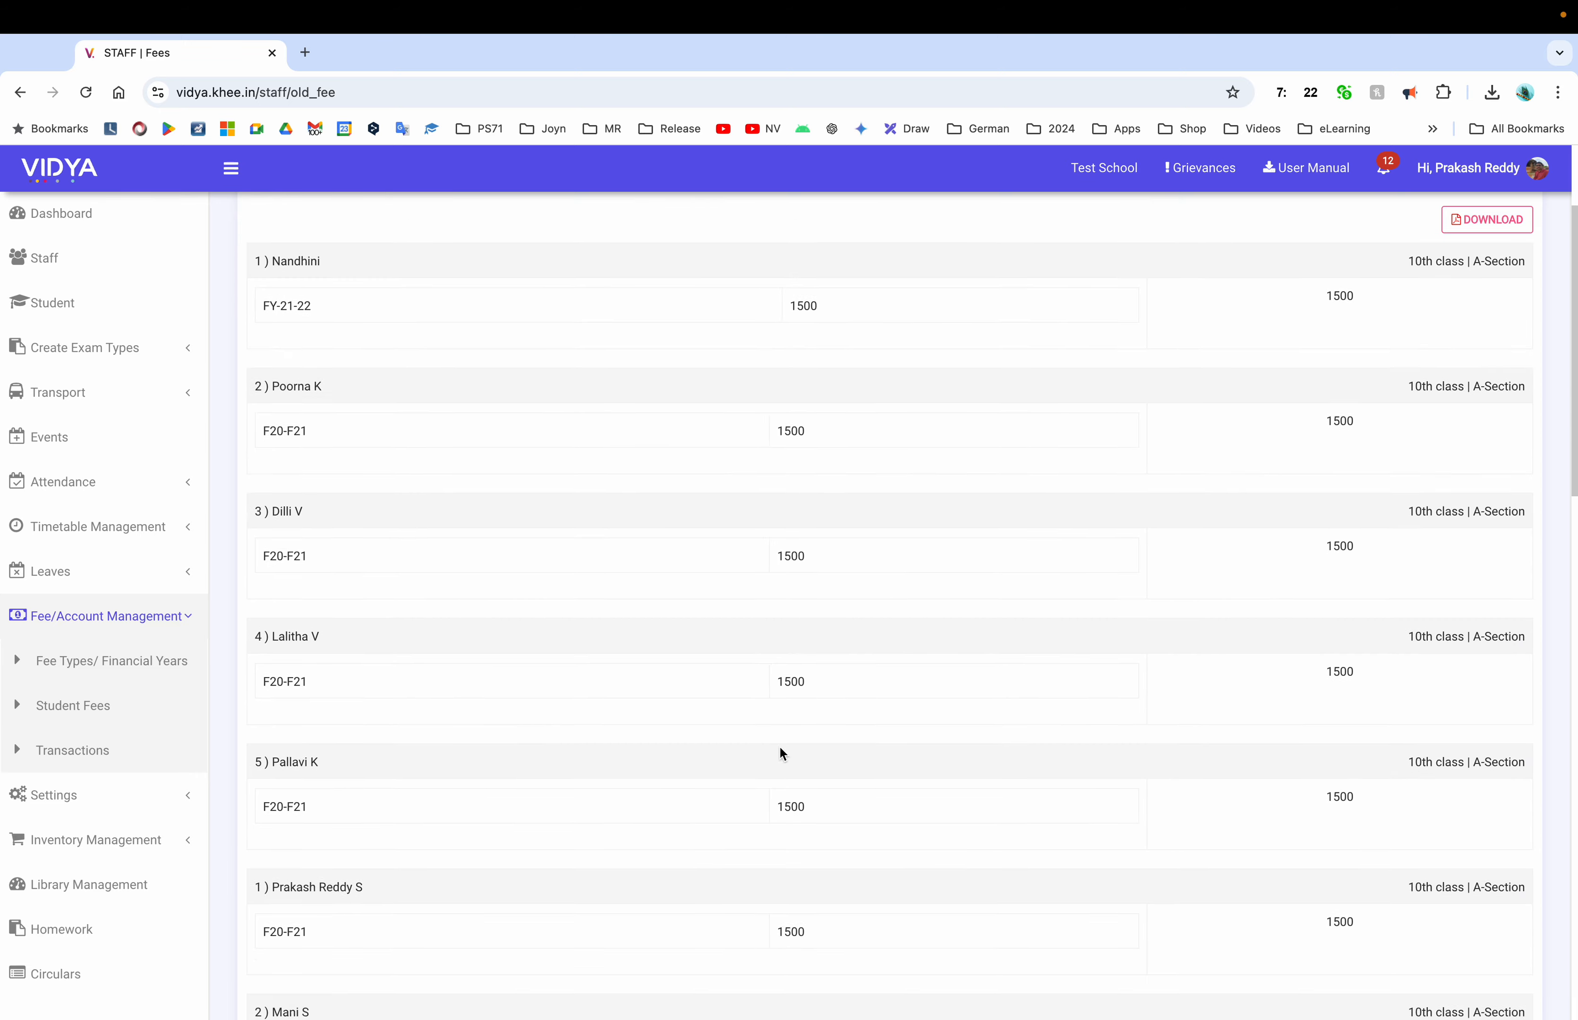
{"action": "scroll", "coordinate": [779, 751], "scroll_direction": "down", "scroll_amount": 10}
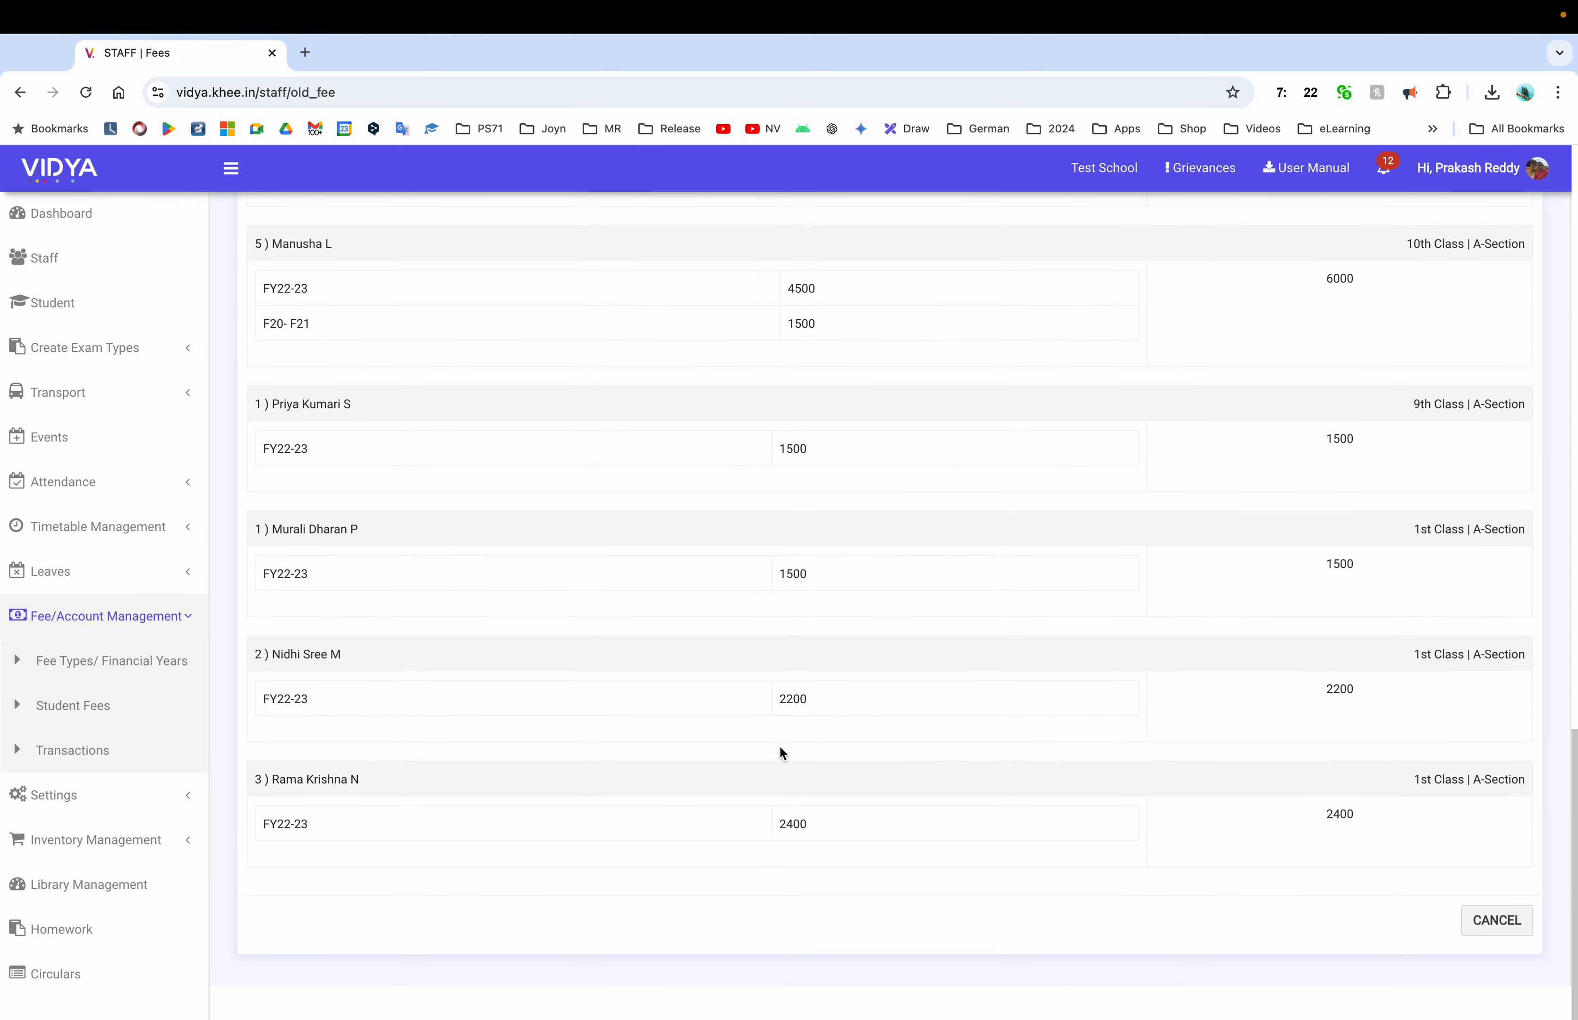
{"action": "scroll", "coordinate": [779, 751], "scroll_direction": "up", "scroll_amount": 5}
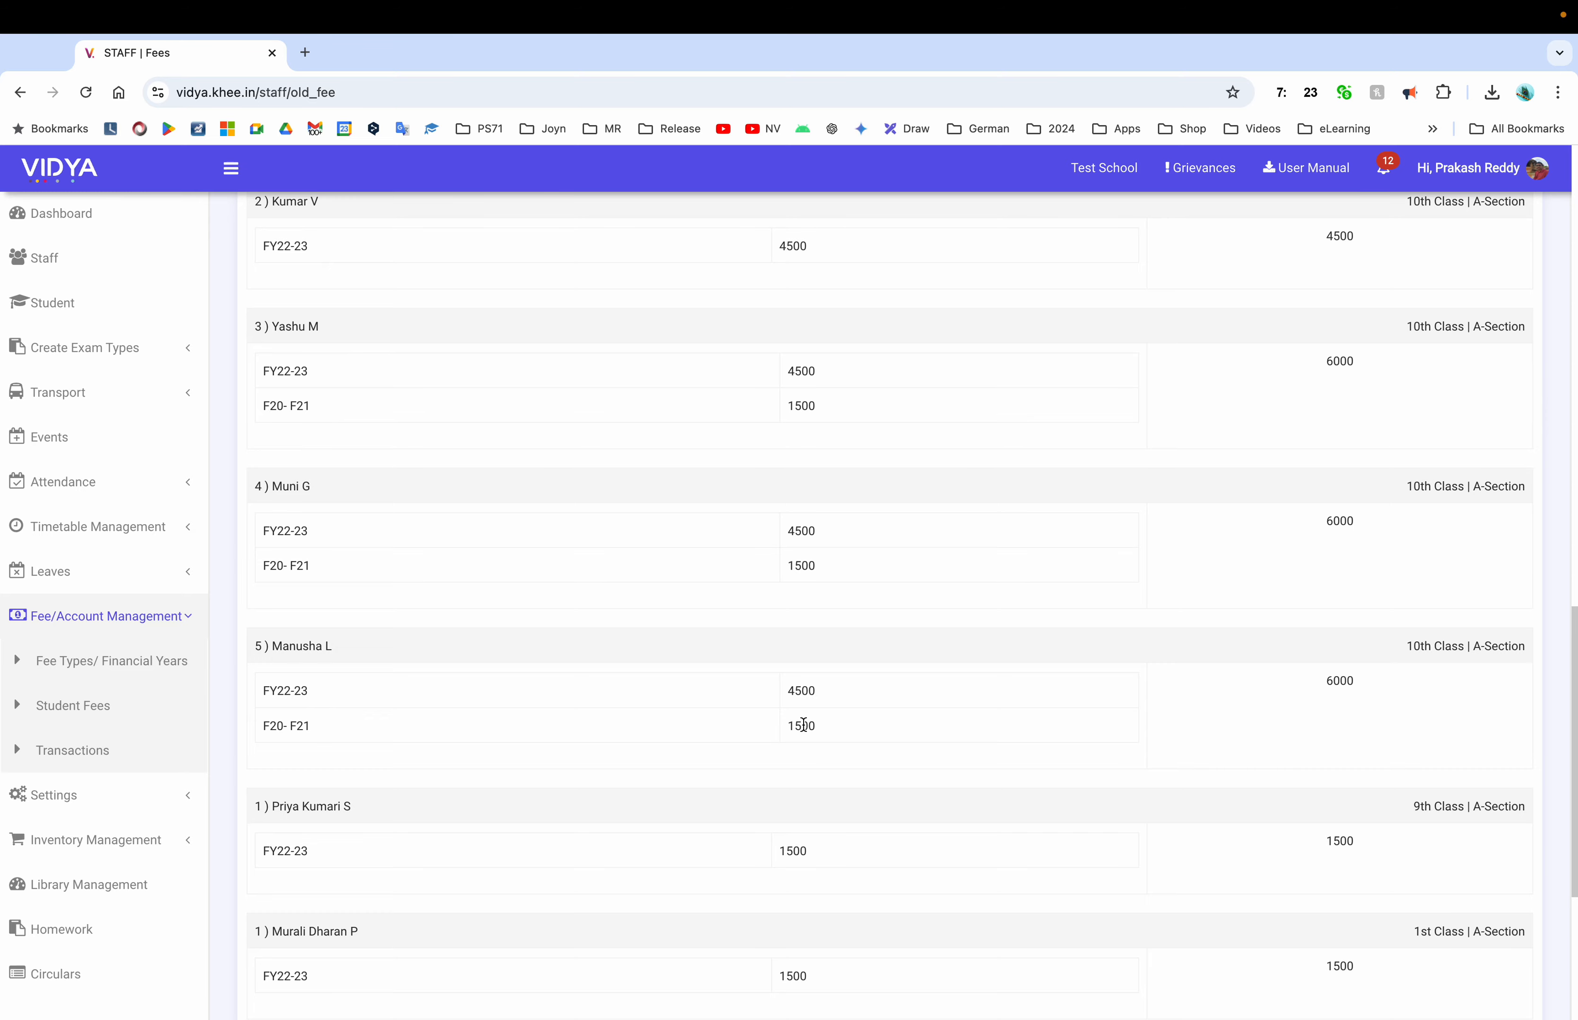
{"action": "scroll", "coordinate": [803, 724], "scroll_direction": "up", "scroll_amount": 15}
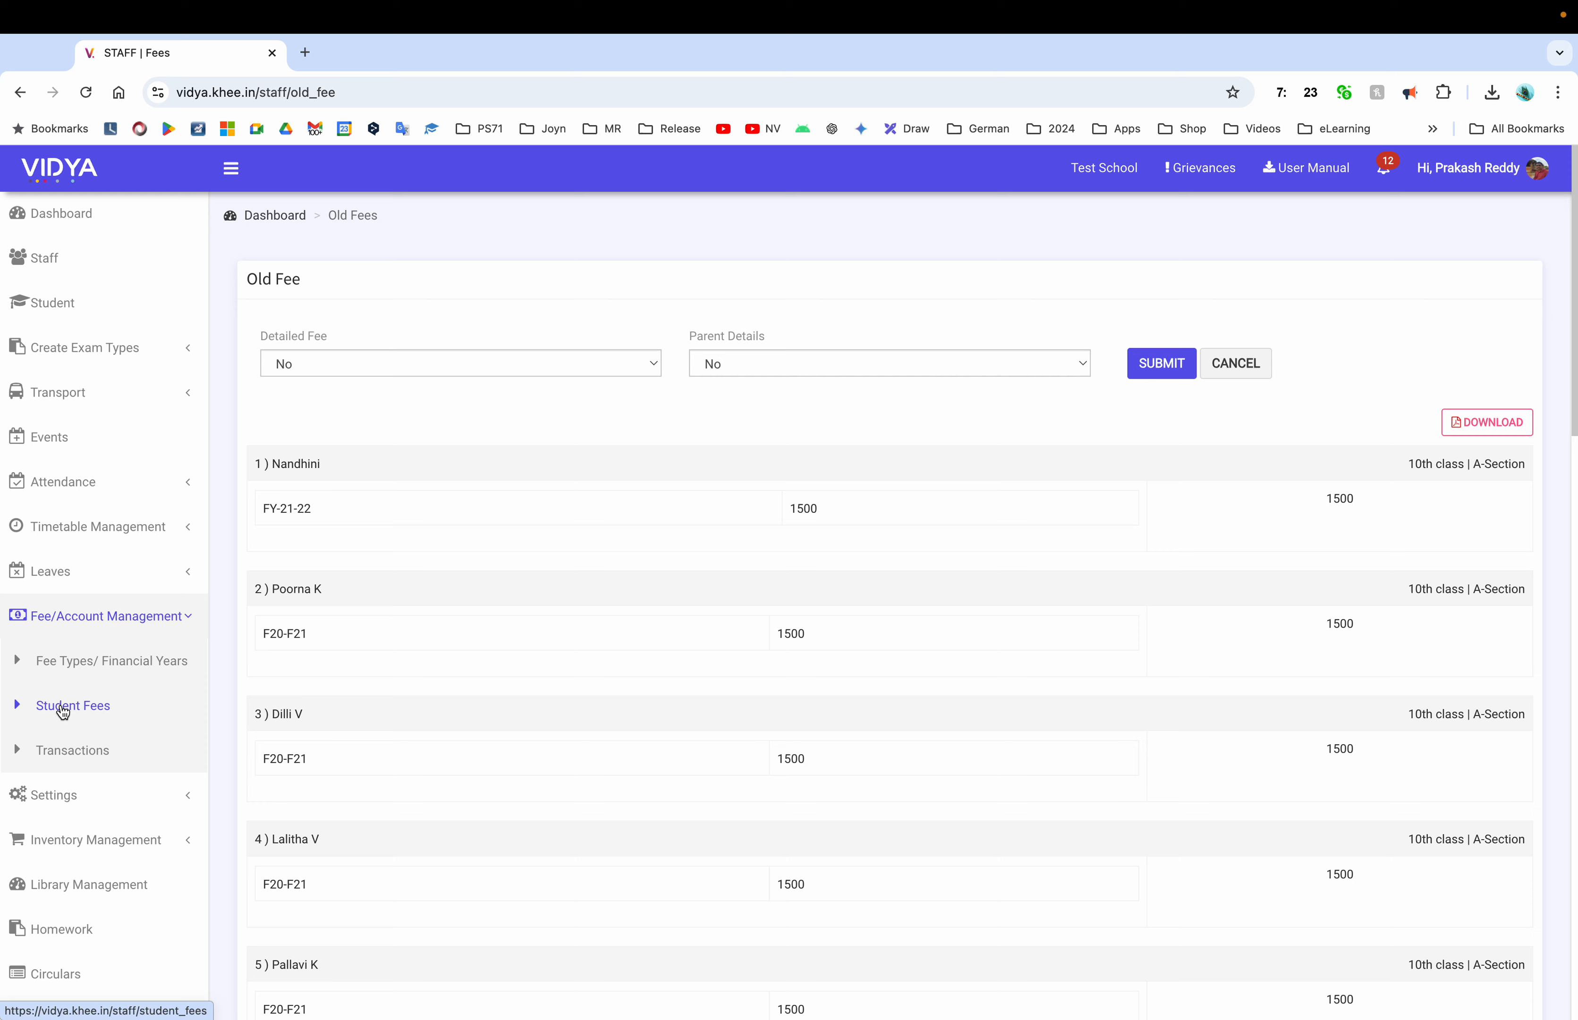
{"action": "left_click", "coordinate": [66, 706]}
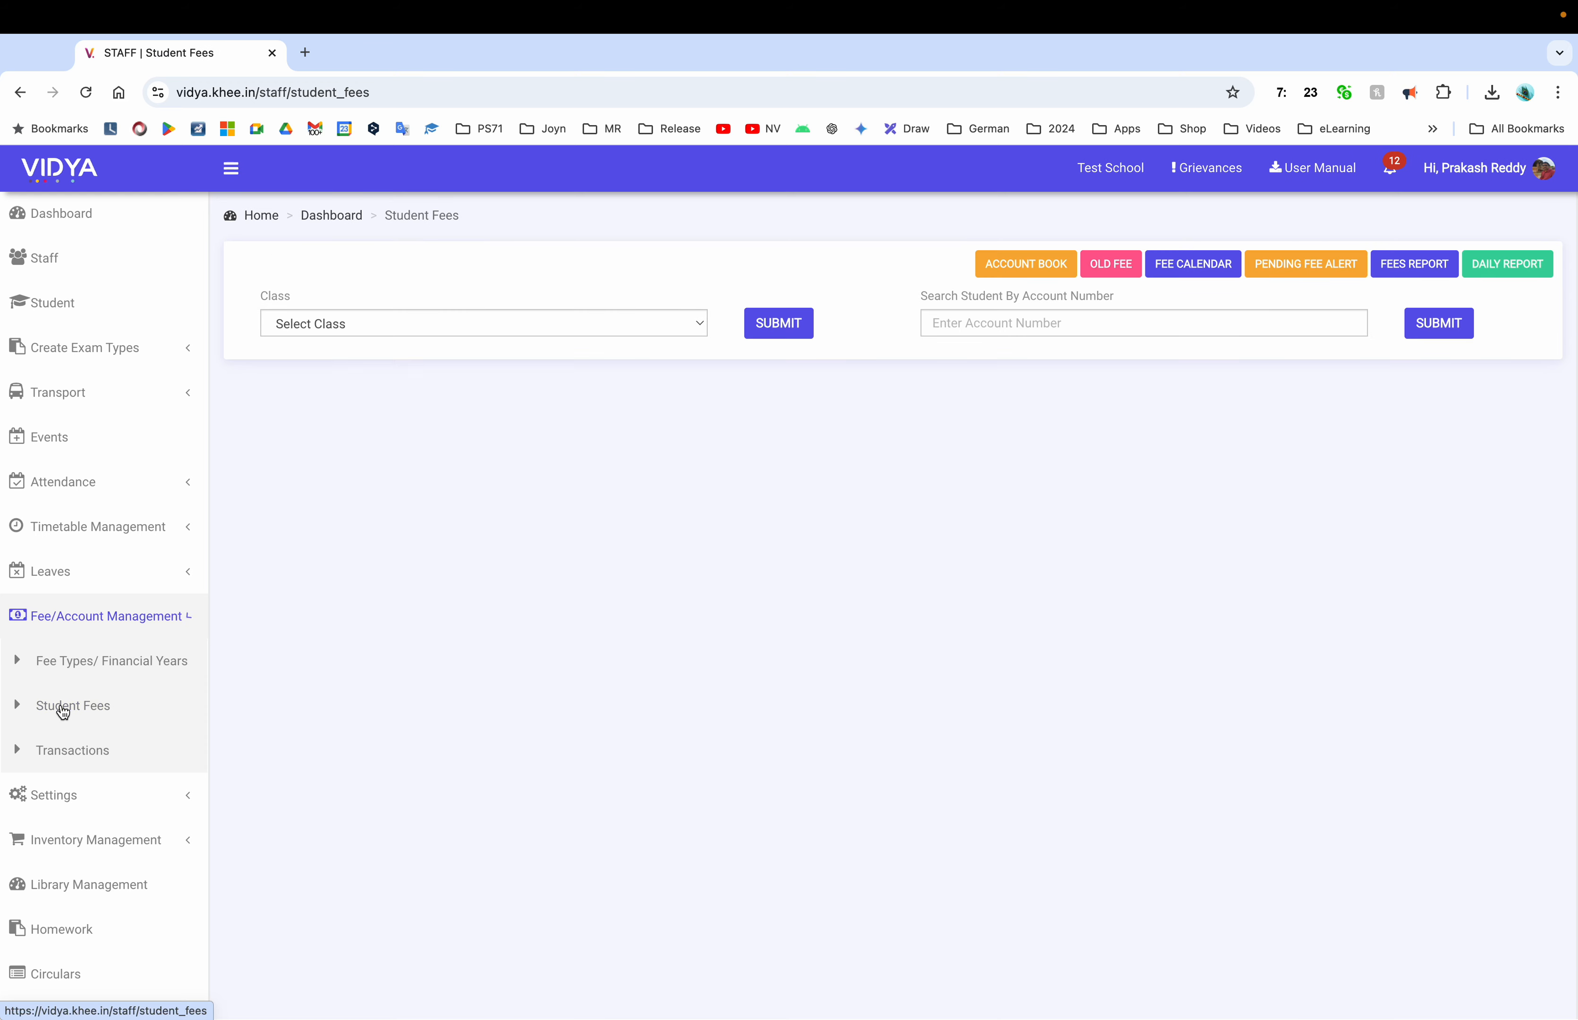
Open the fee collection calendar, switch to July 2024, then go back to Student Fees
{"action": "left_click", "coordinate": [1211, 268]}
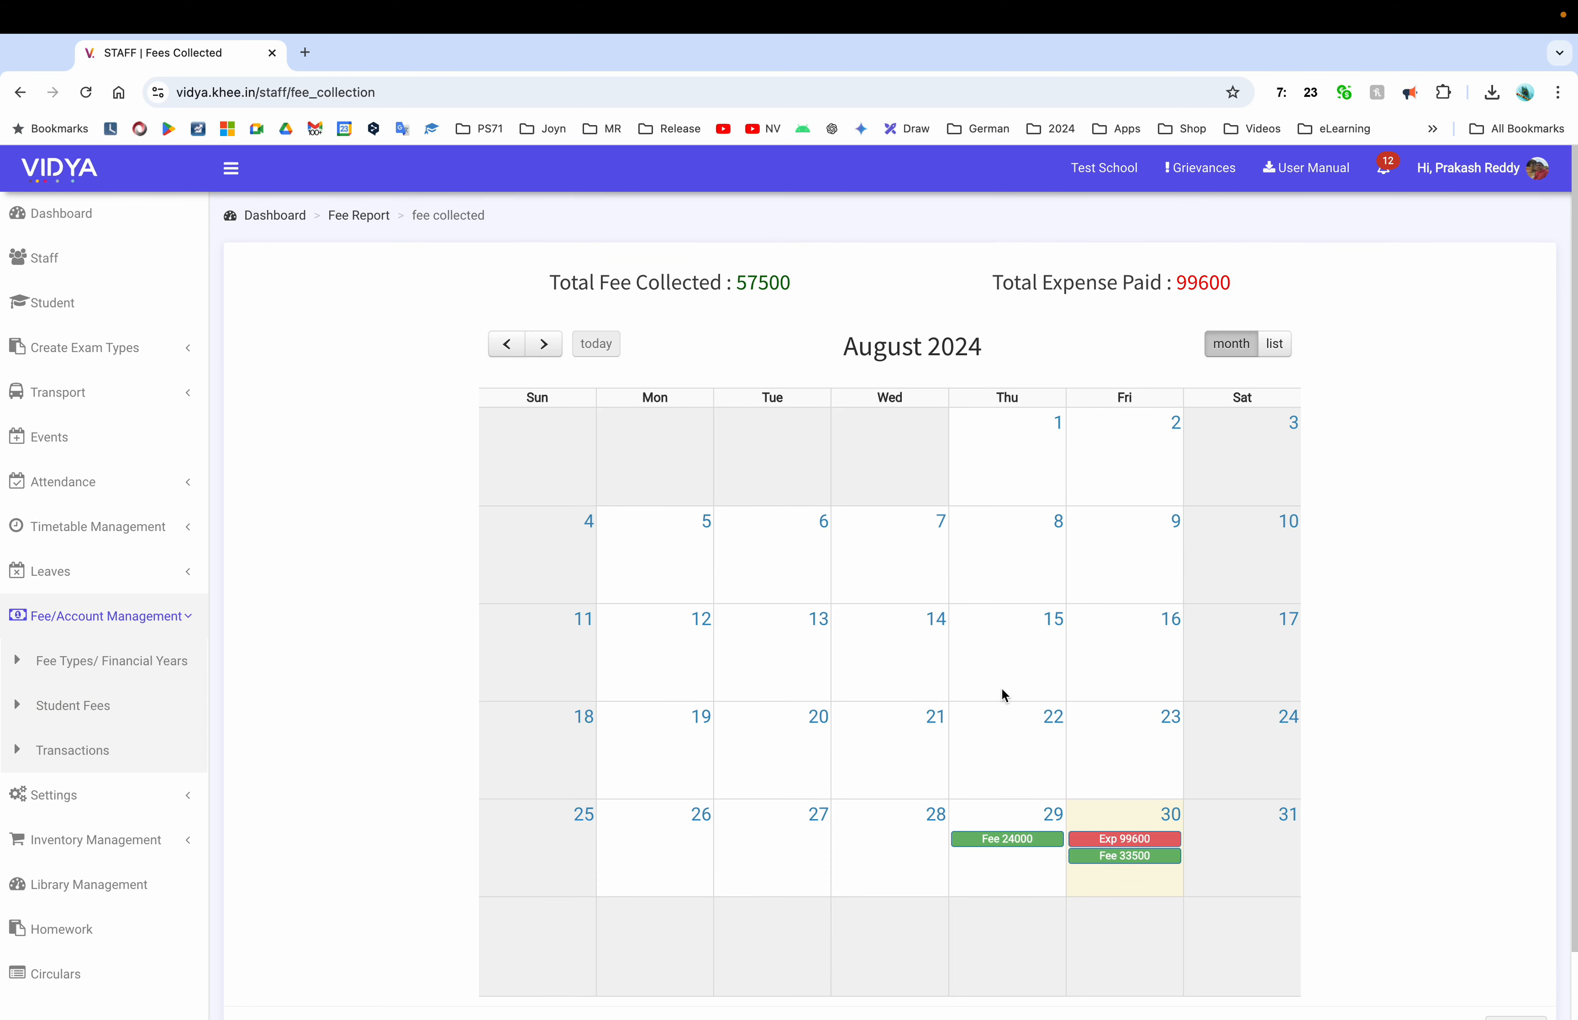
{"action": "scroll", "coordinate": [1344, 690], "scroll_direction": "down", "scroll_amount": 2}
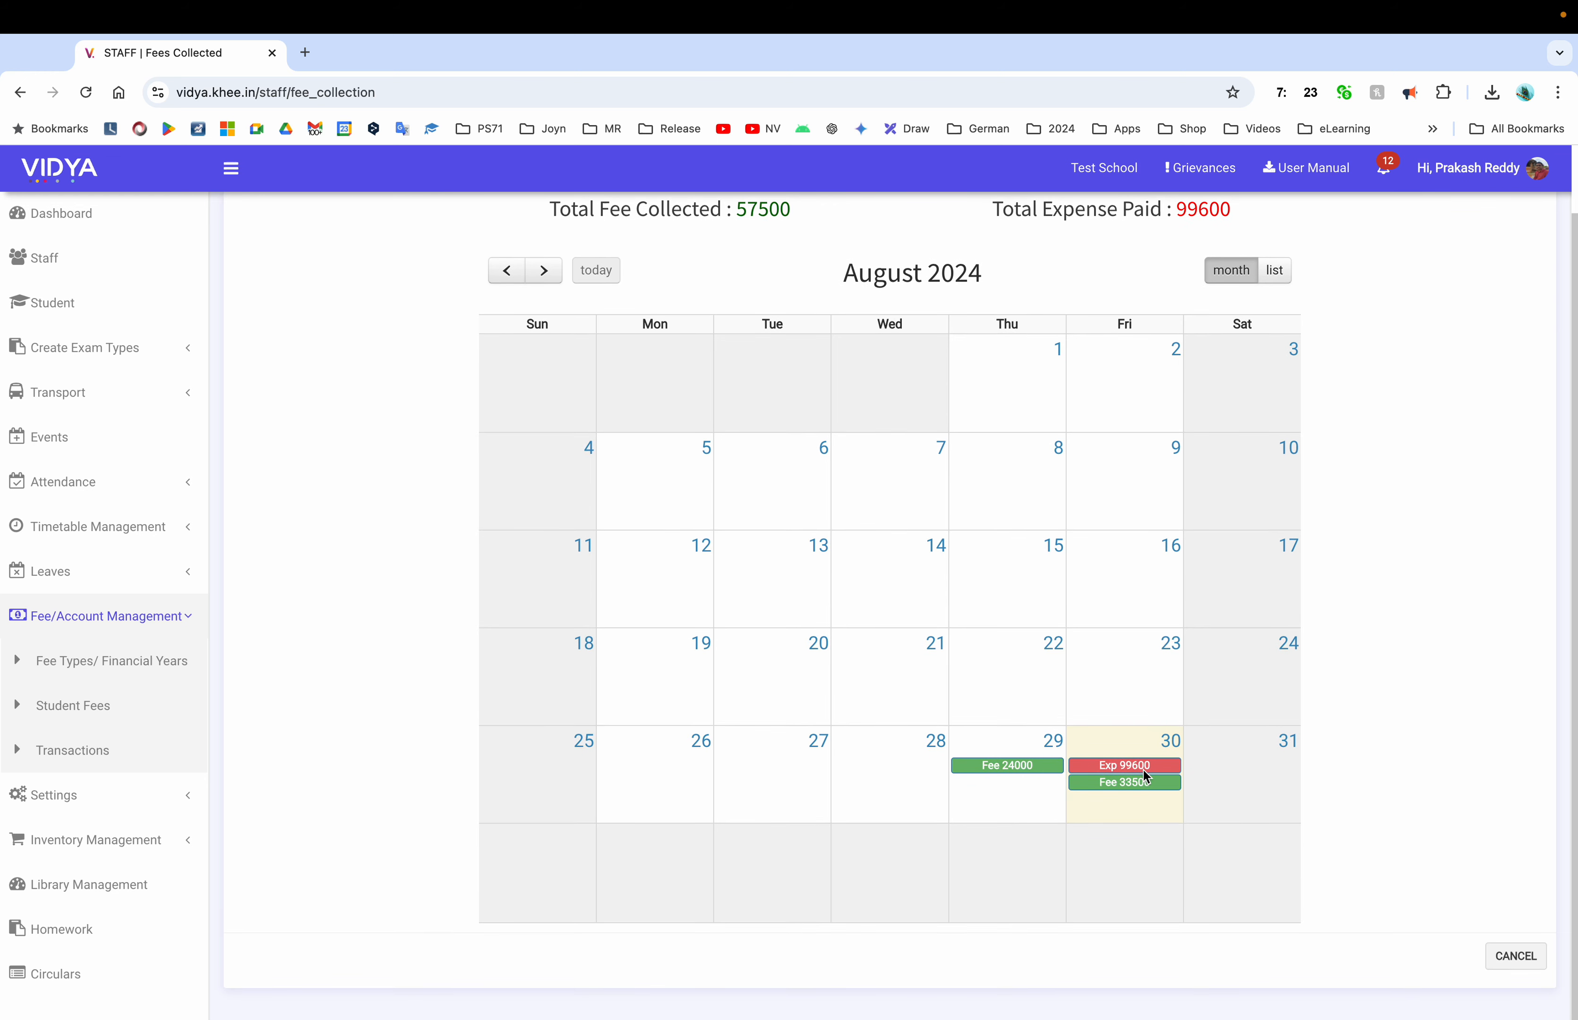
{"action": "left_click", "coordinate": [506, 270]}
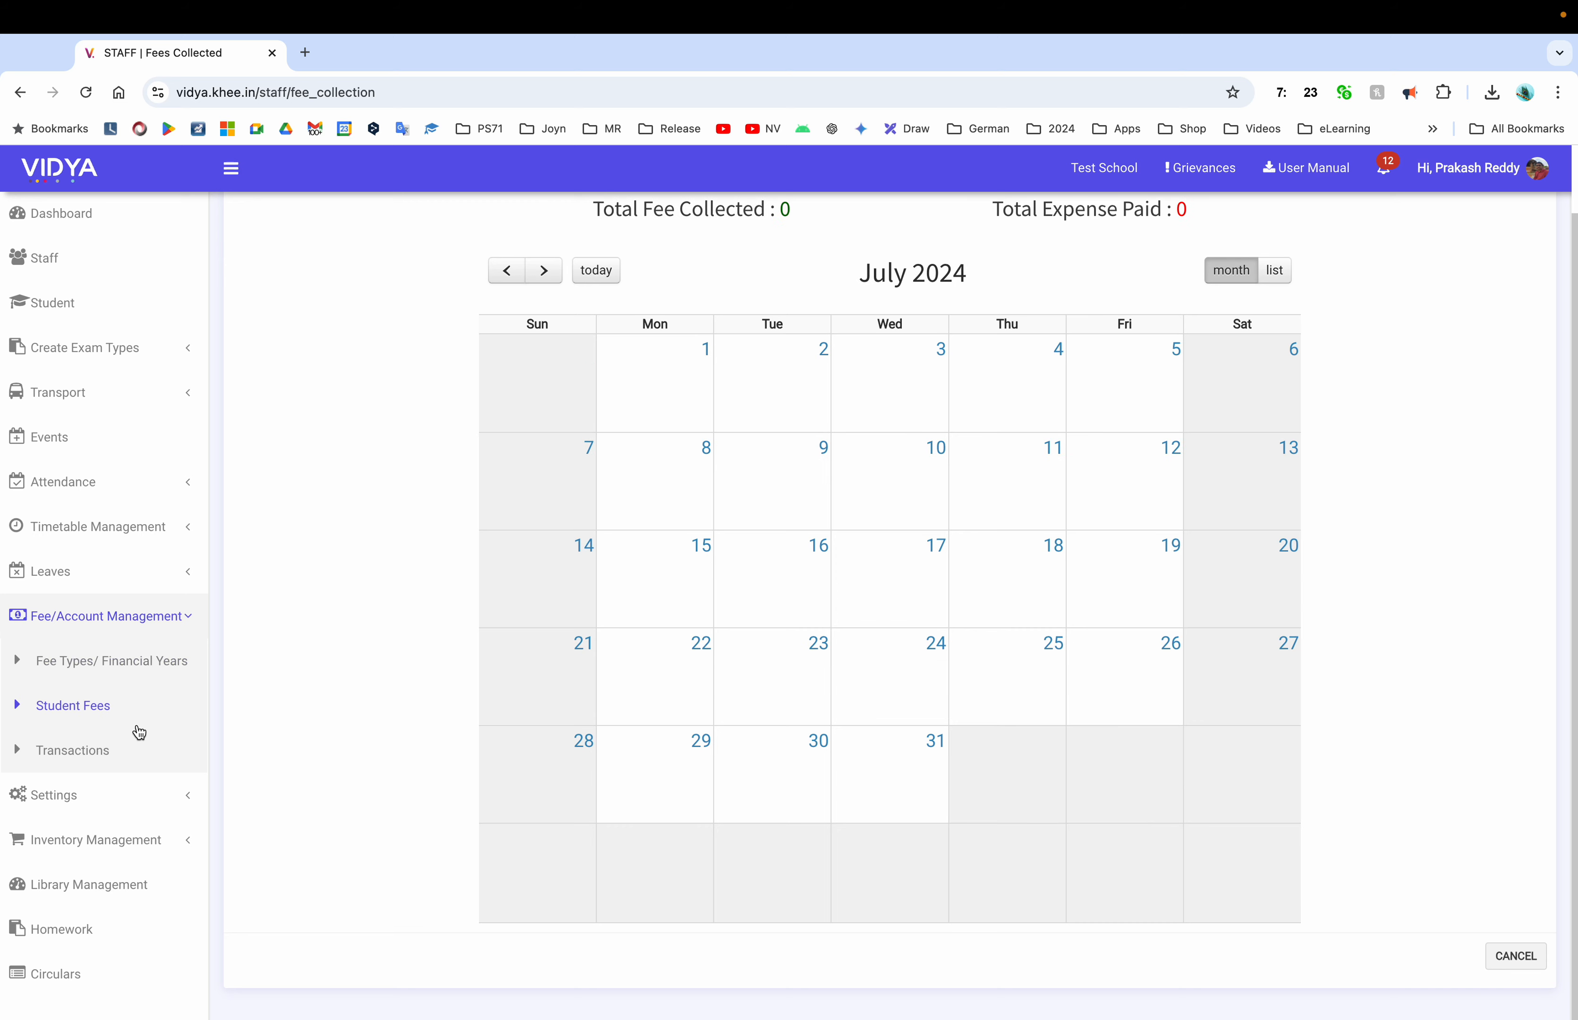
{"action": "left_click", "coordinate": [114, 720]}
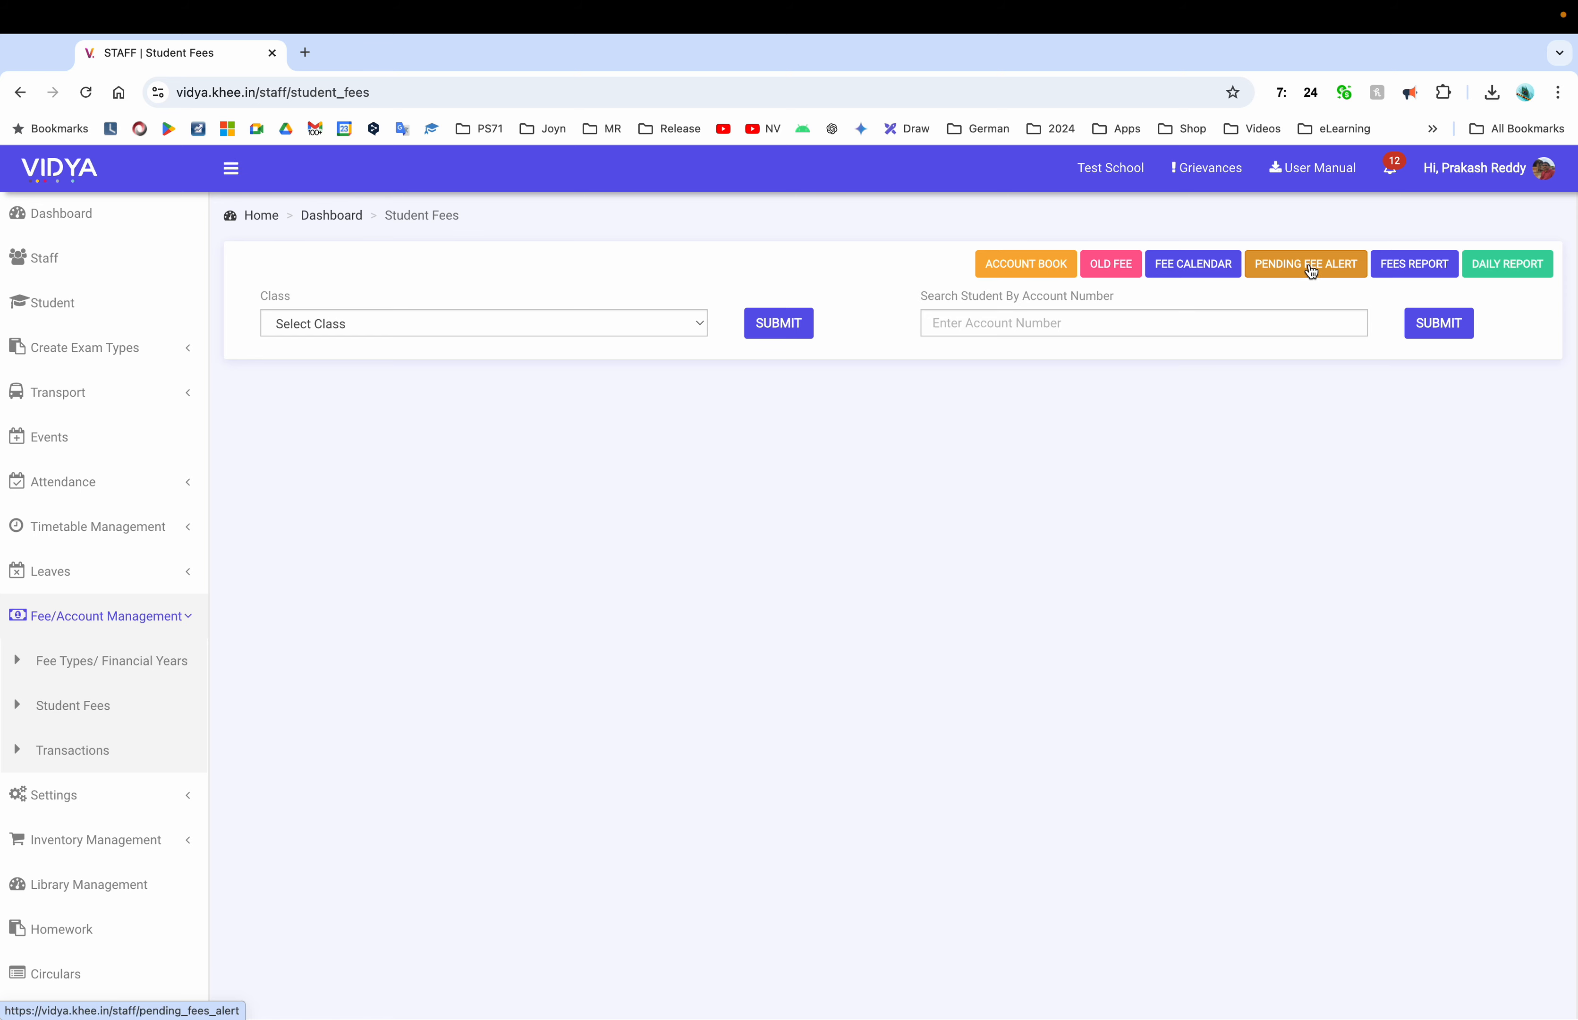
Cancel the Pending Fee Alert without sending, then open the class-wise Fees Report
{"action": "left_click", "coordinate": [1304, 269]}
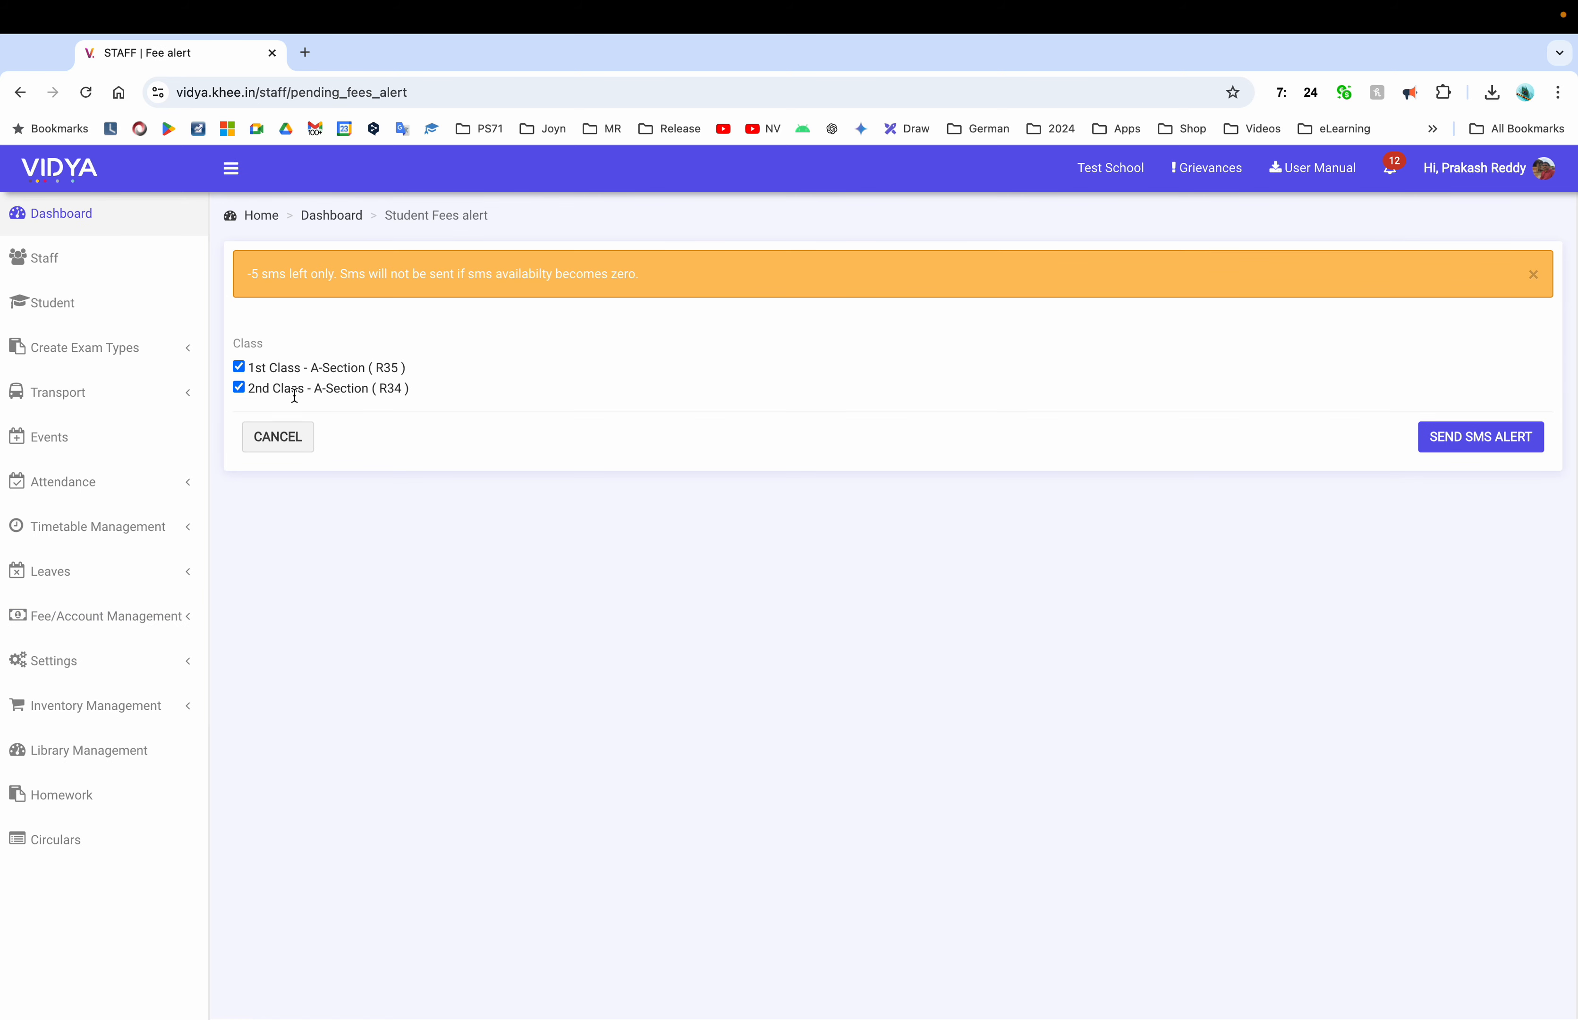
{"action": "left_click", "coordinate": [263, 439]}
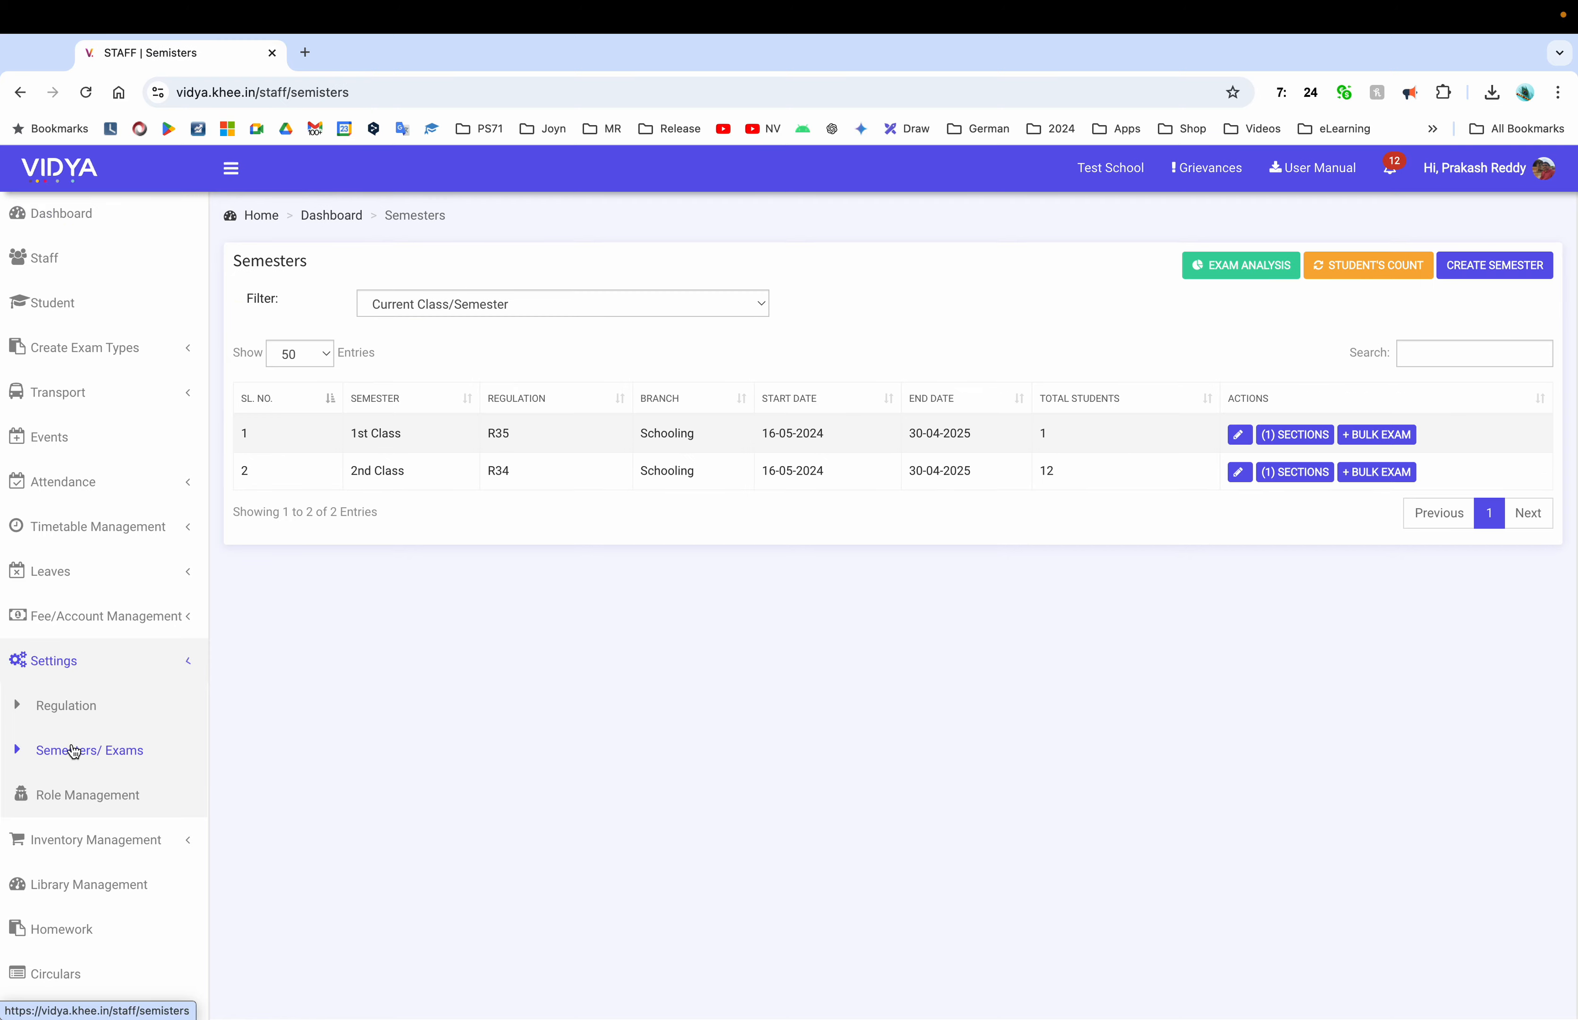
{"action": "left_click", "coordinate": [105, 616]}
{"action": "left_click", "coordinate": [80, 705]}
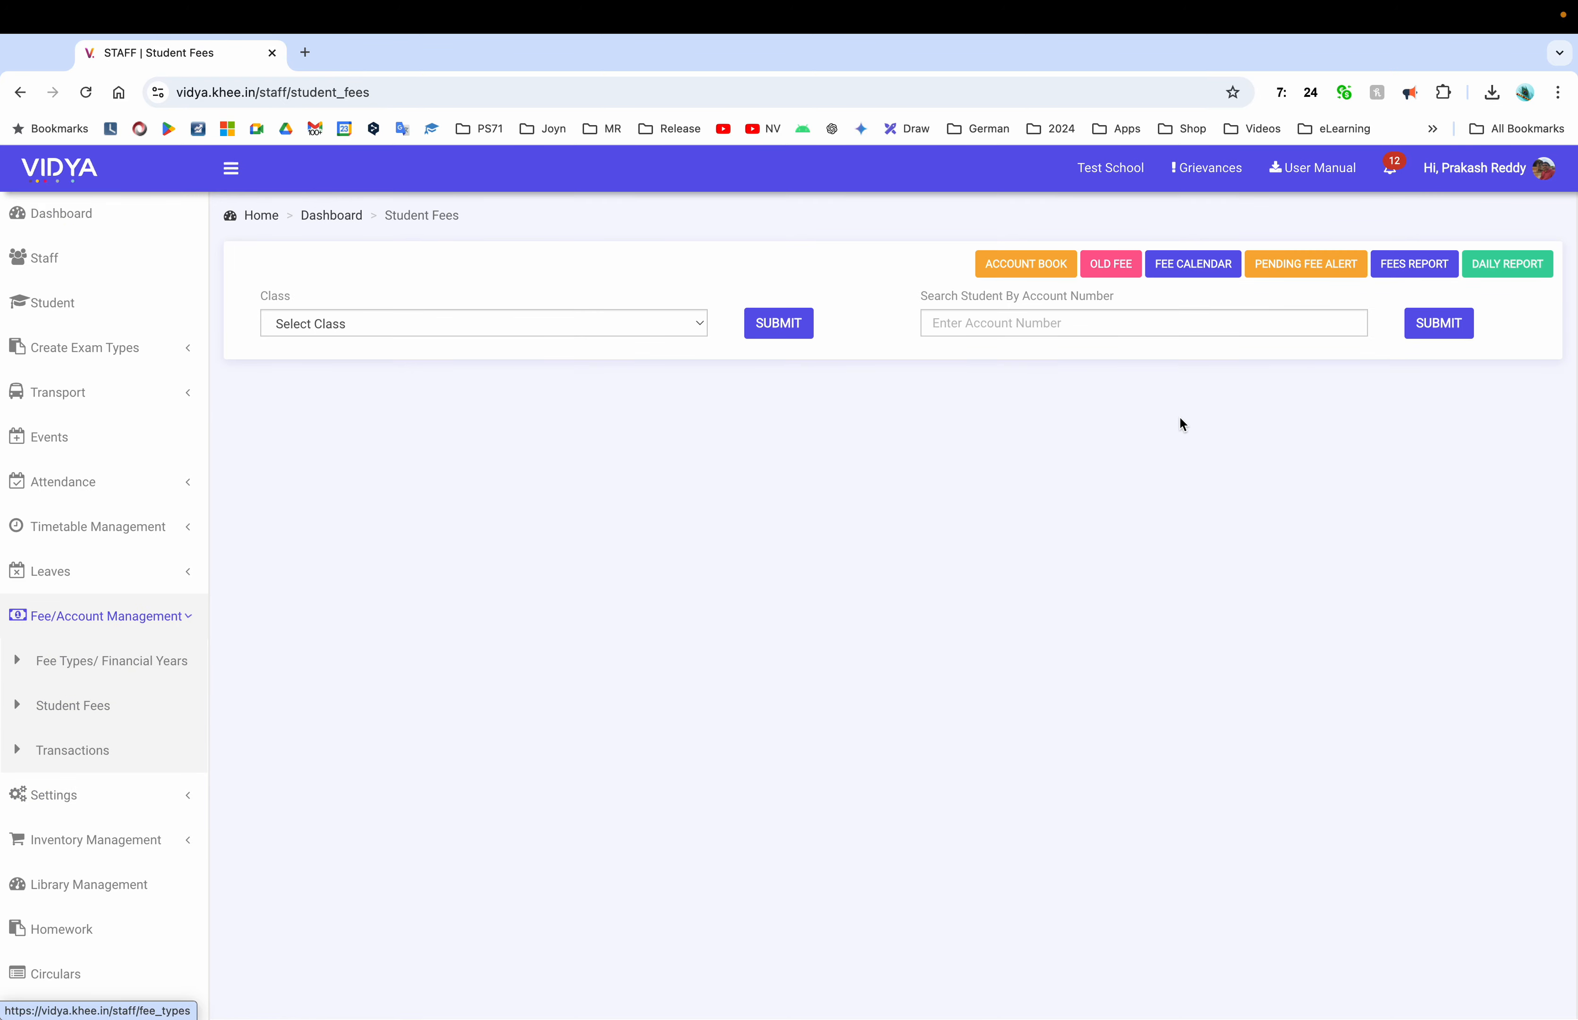
{"action": "left_click", "coordinate": [1401, 263]}
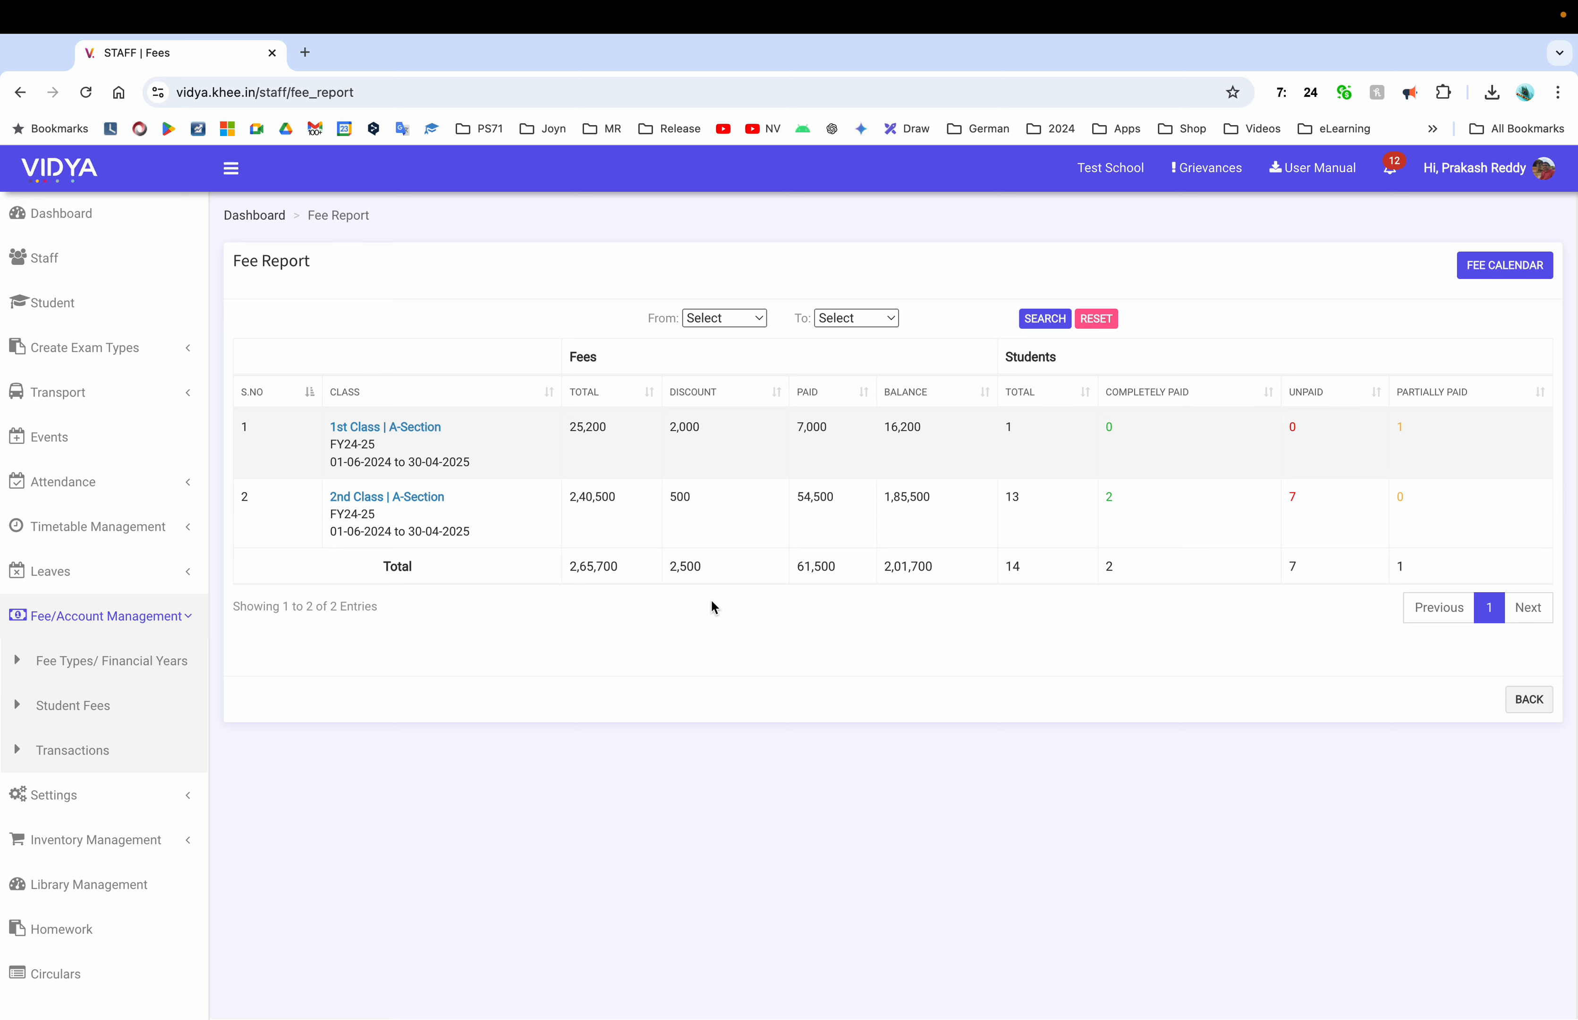
View the signed-in staff member's own profile, then go to Student Fees
{"action": "left_click", "coordinate": [1484, 187]}
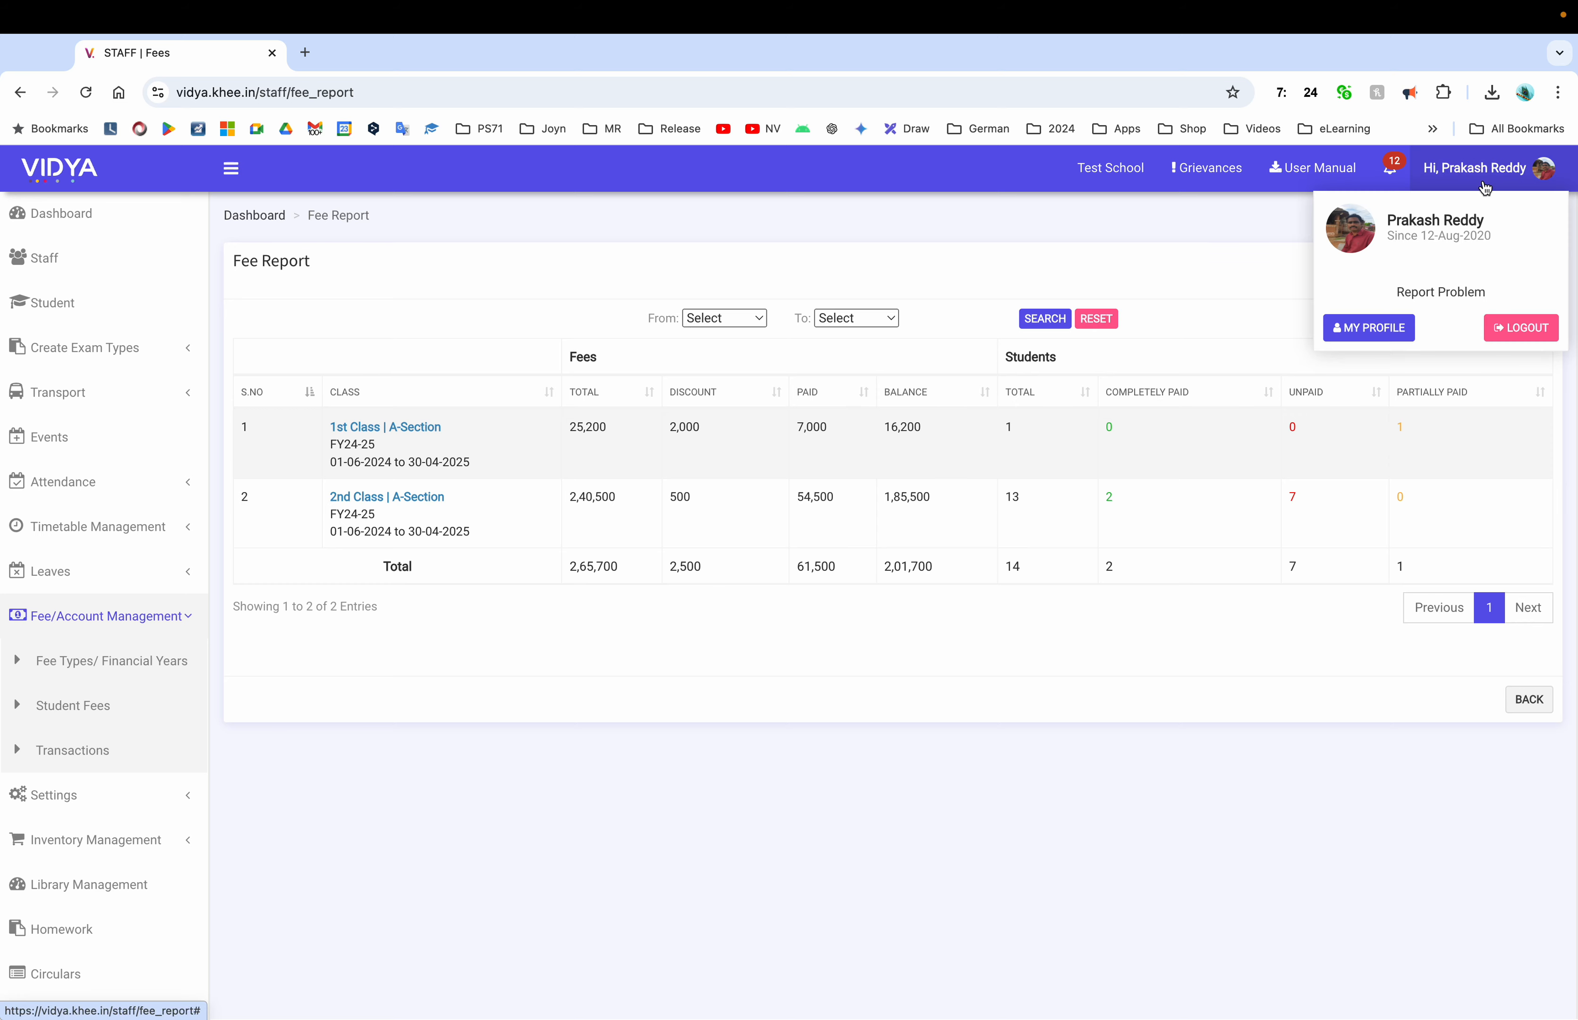
{"action": "left_click", "coordinate": [1378, 329]}
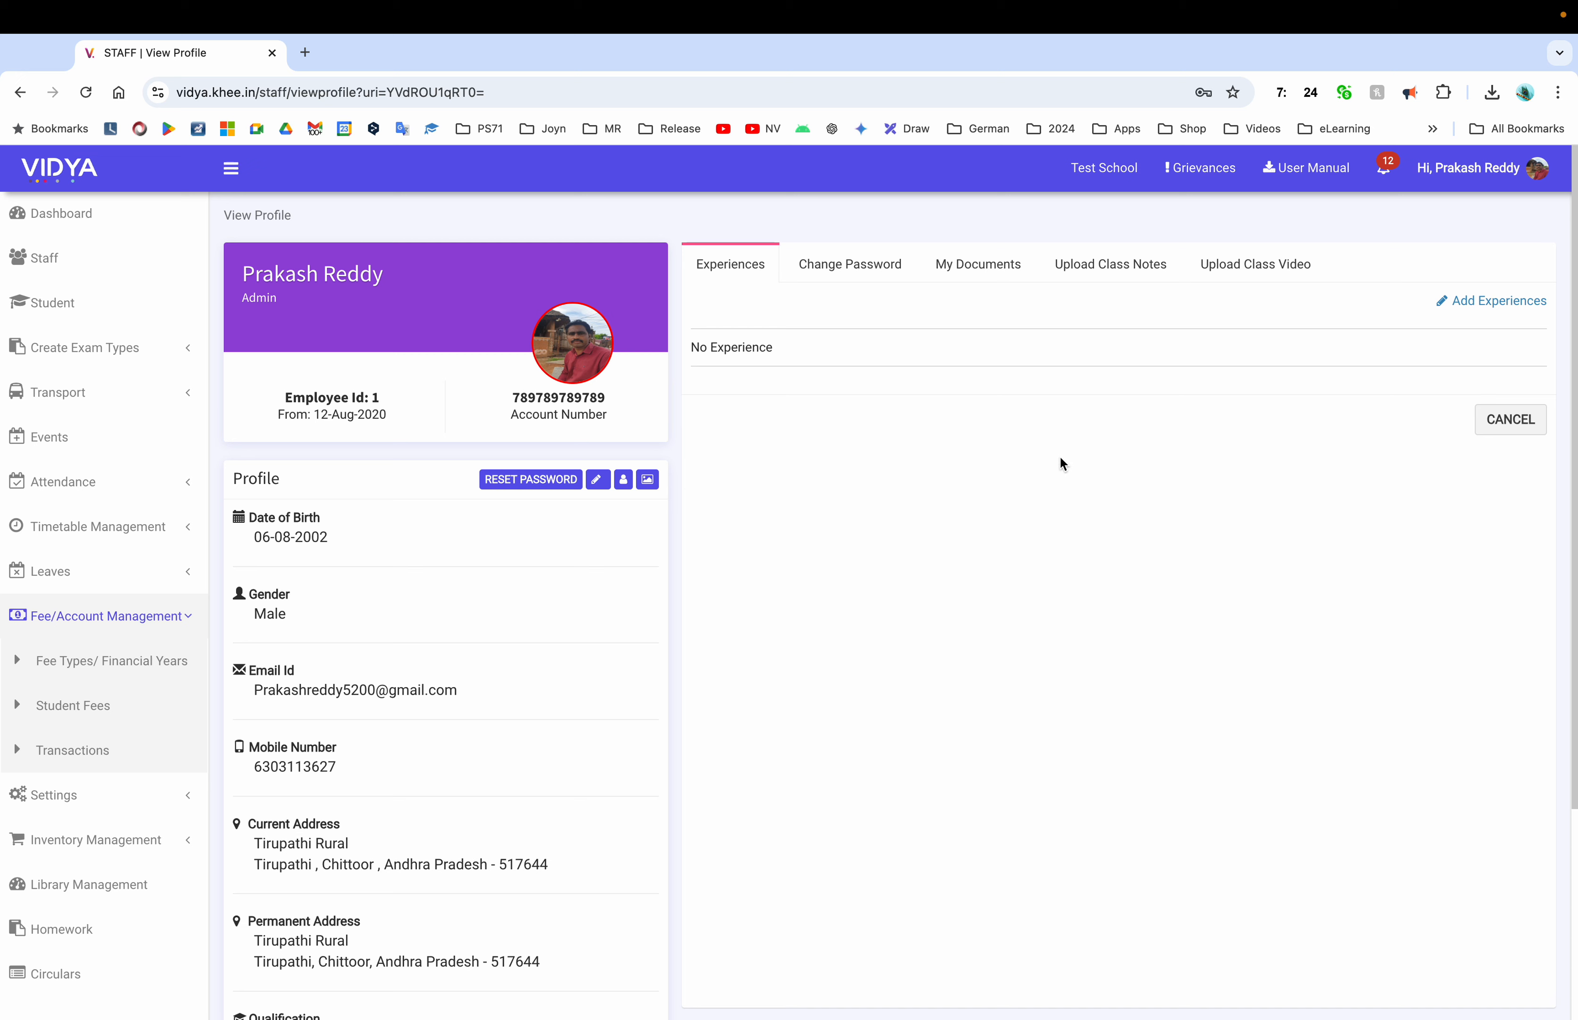
{"action": "scroll", "coordinate": [826, 620], "scroll_direction": "down", "scroll_amount": 1}
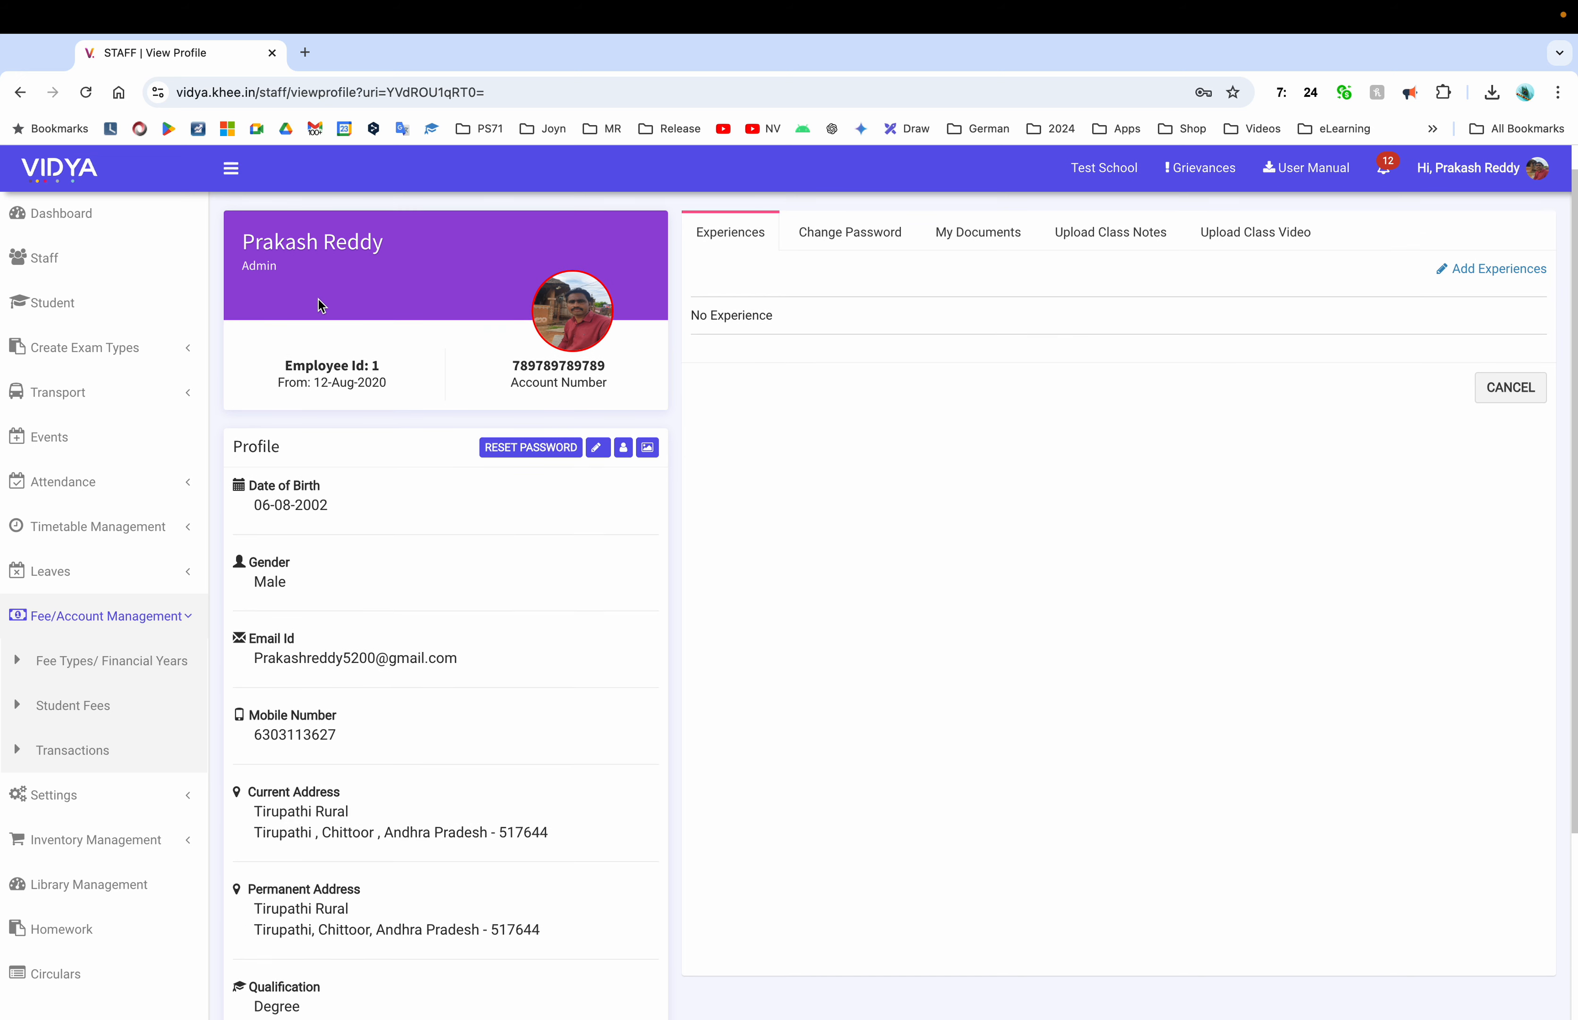
{"action": "left_click", "coordinate": [82, 718]}
Copy the Super Admin staff member's account number from the staff list
{"action": "left_click", "coordinate": [41, 257]}
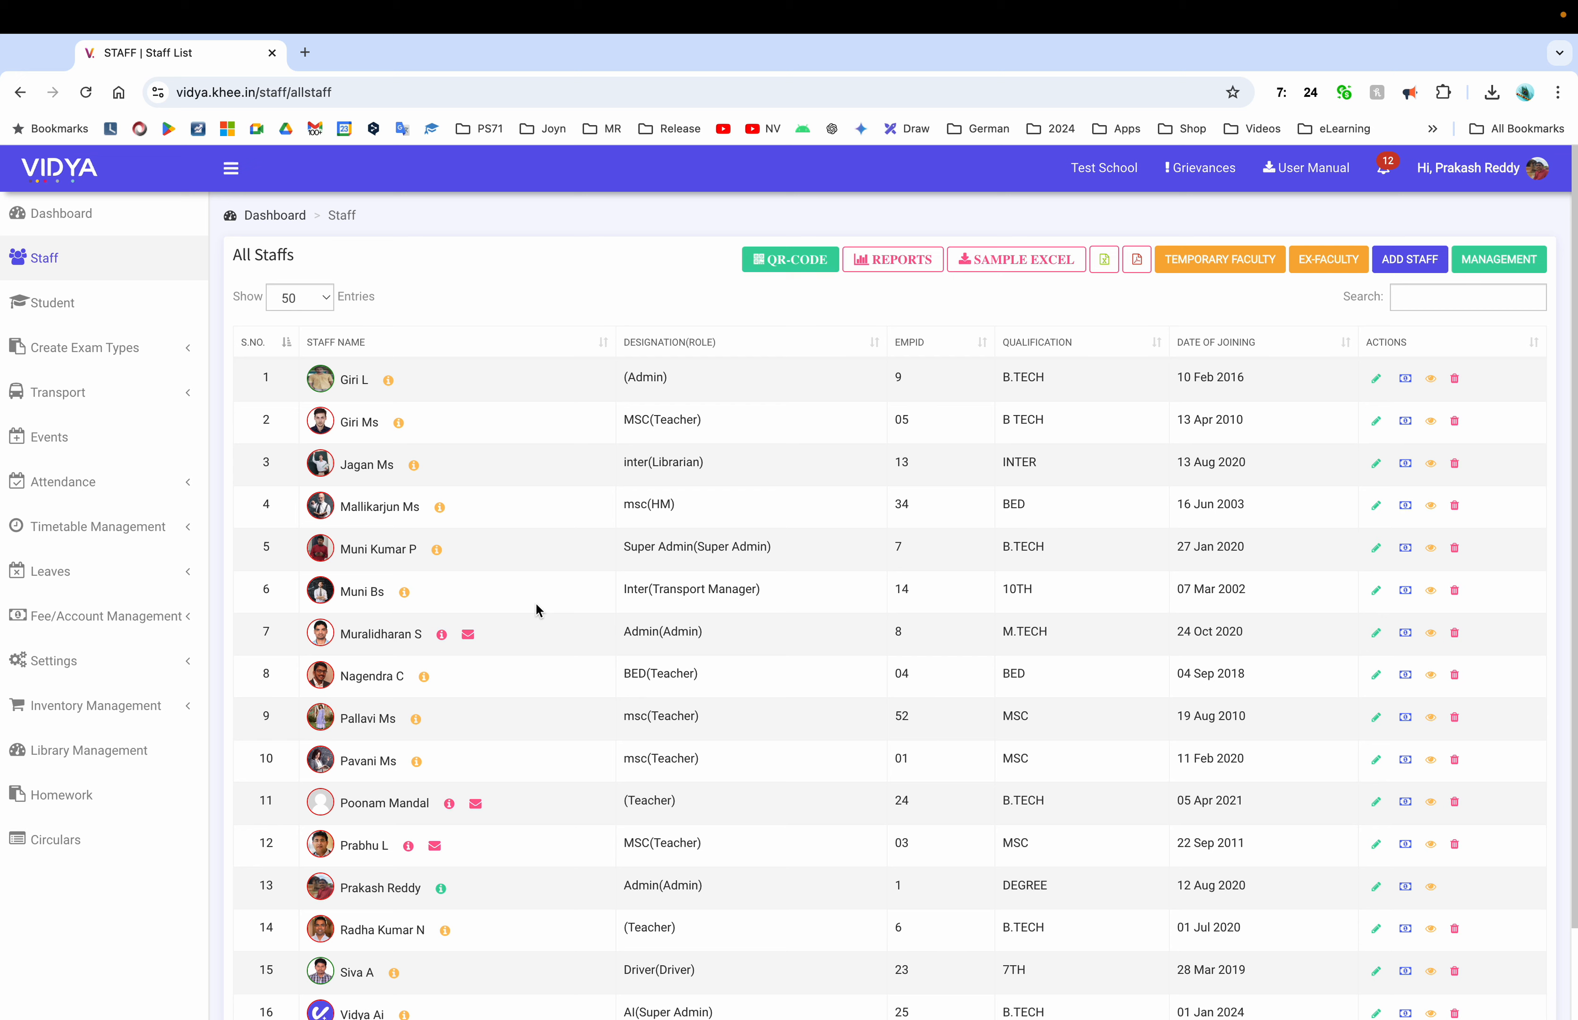
{"action": "left_click", "coordinate": [392, 549]}
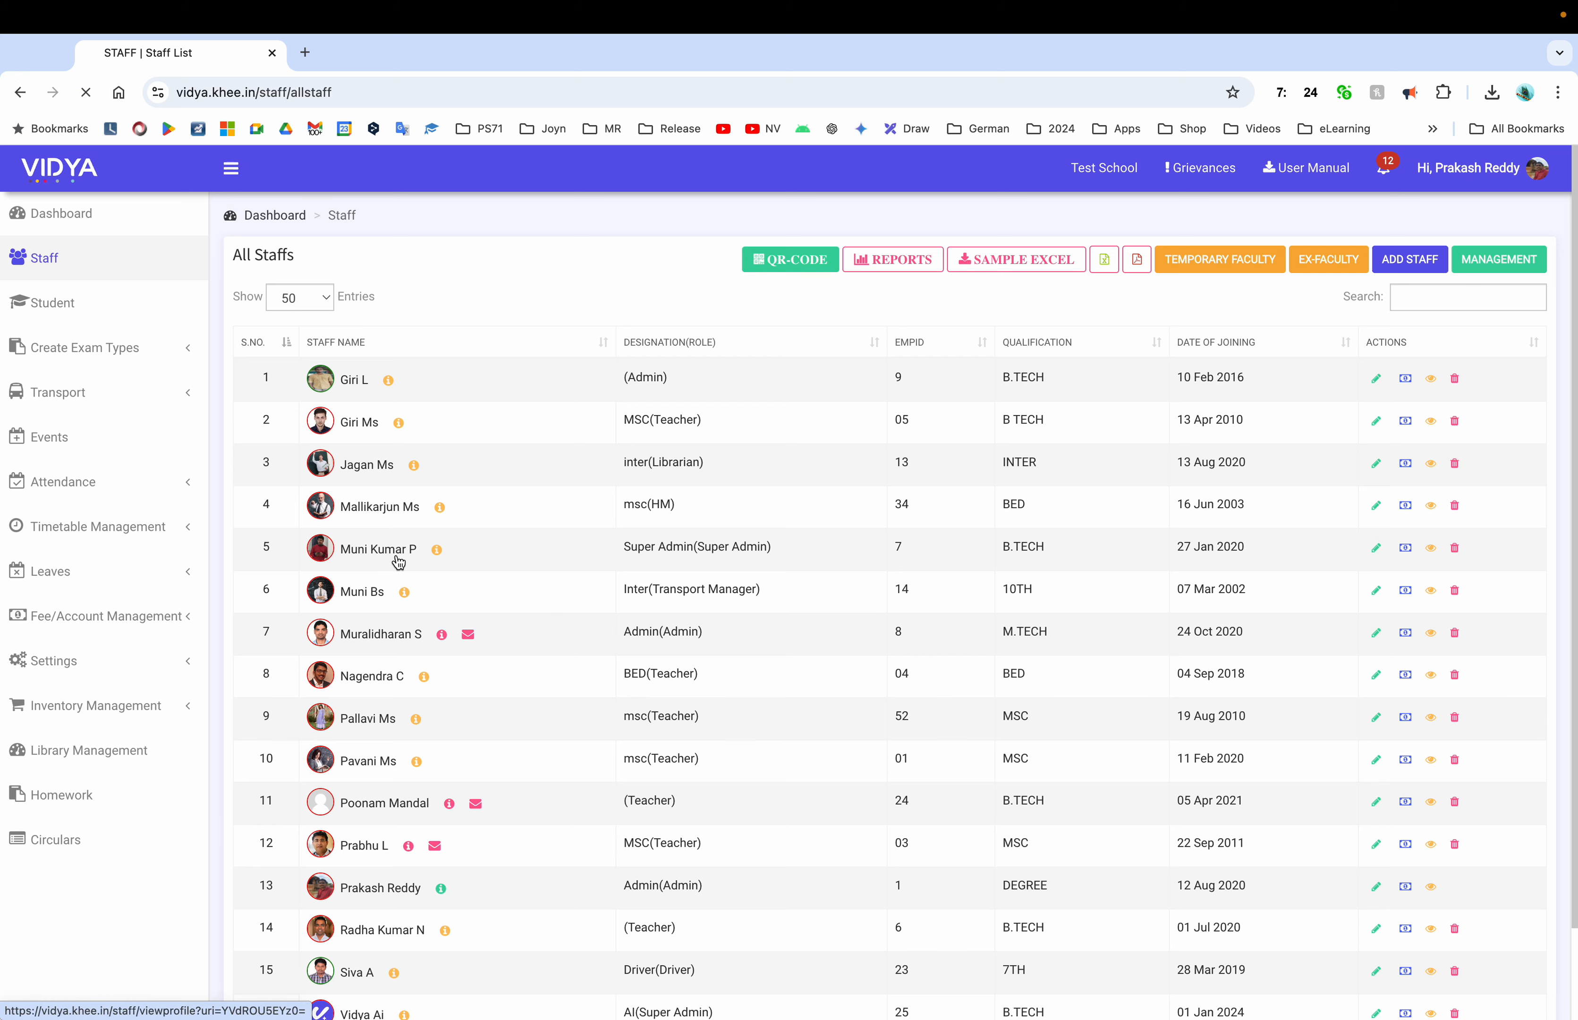
{"action": "double_click", "coordinate": [567, 398]}
{"action": "key", "text": "ctrl+c"}
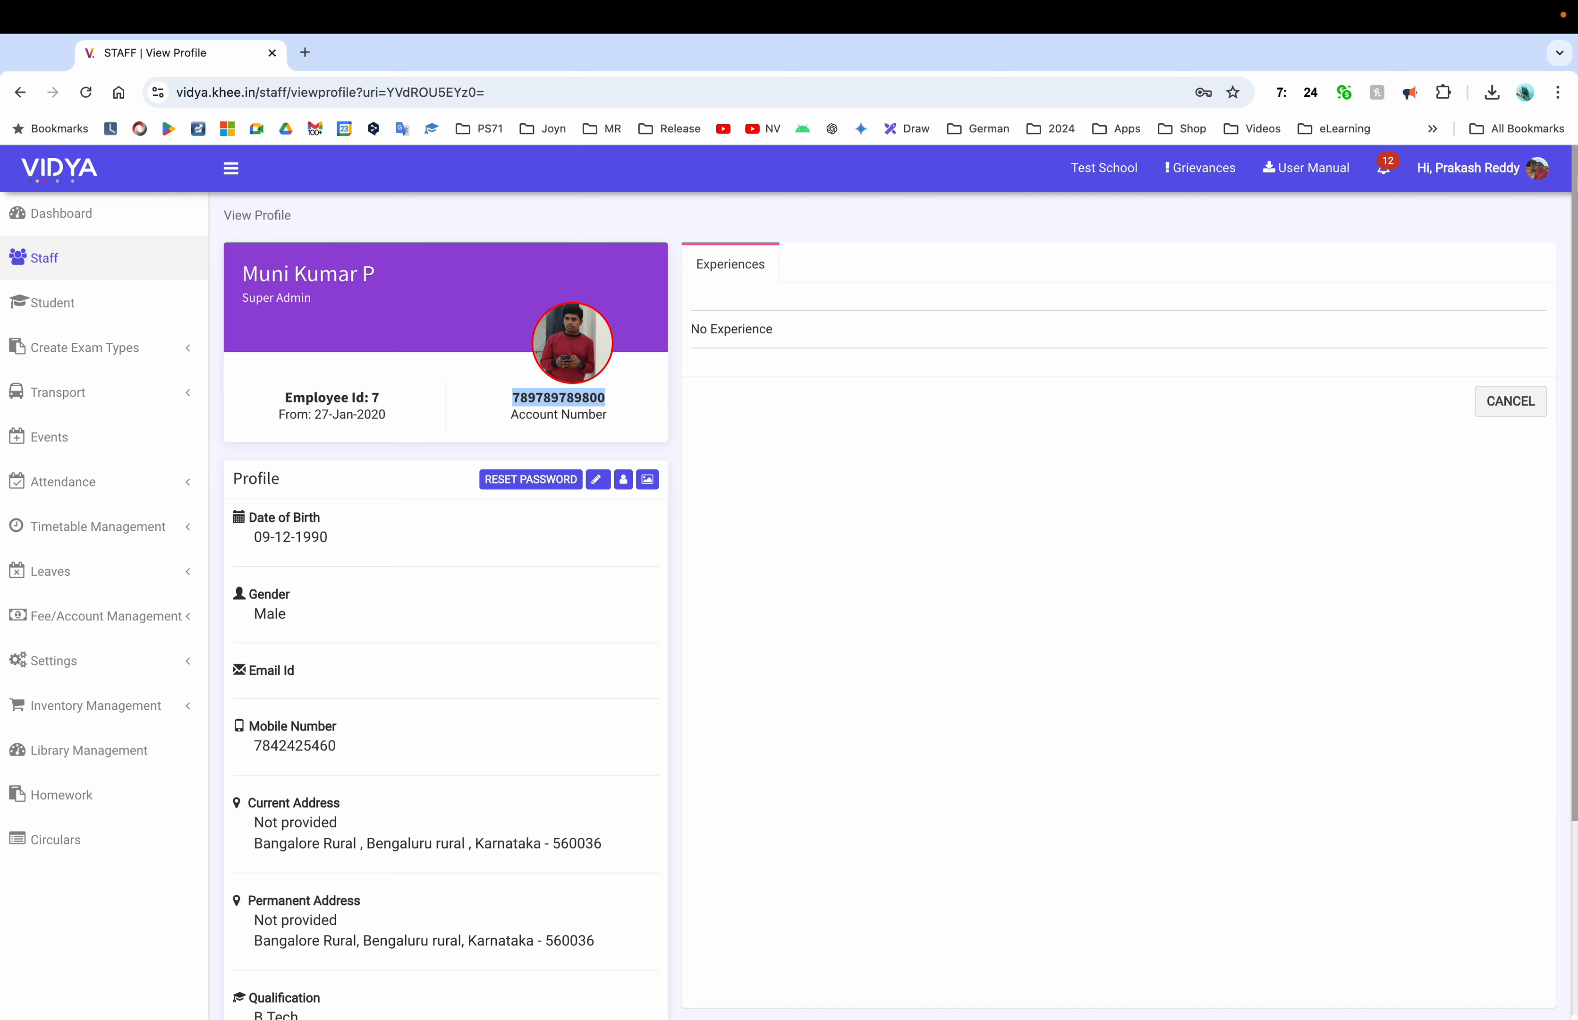
{"action": "left_click", "coordinate": [1468, 168]}
Log out and try signing in with the copied Super Admin account number and its password
{"action": "left_click", "coordinate": [1514, 327]}
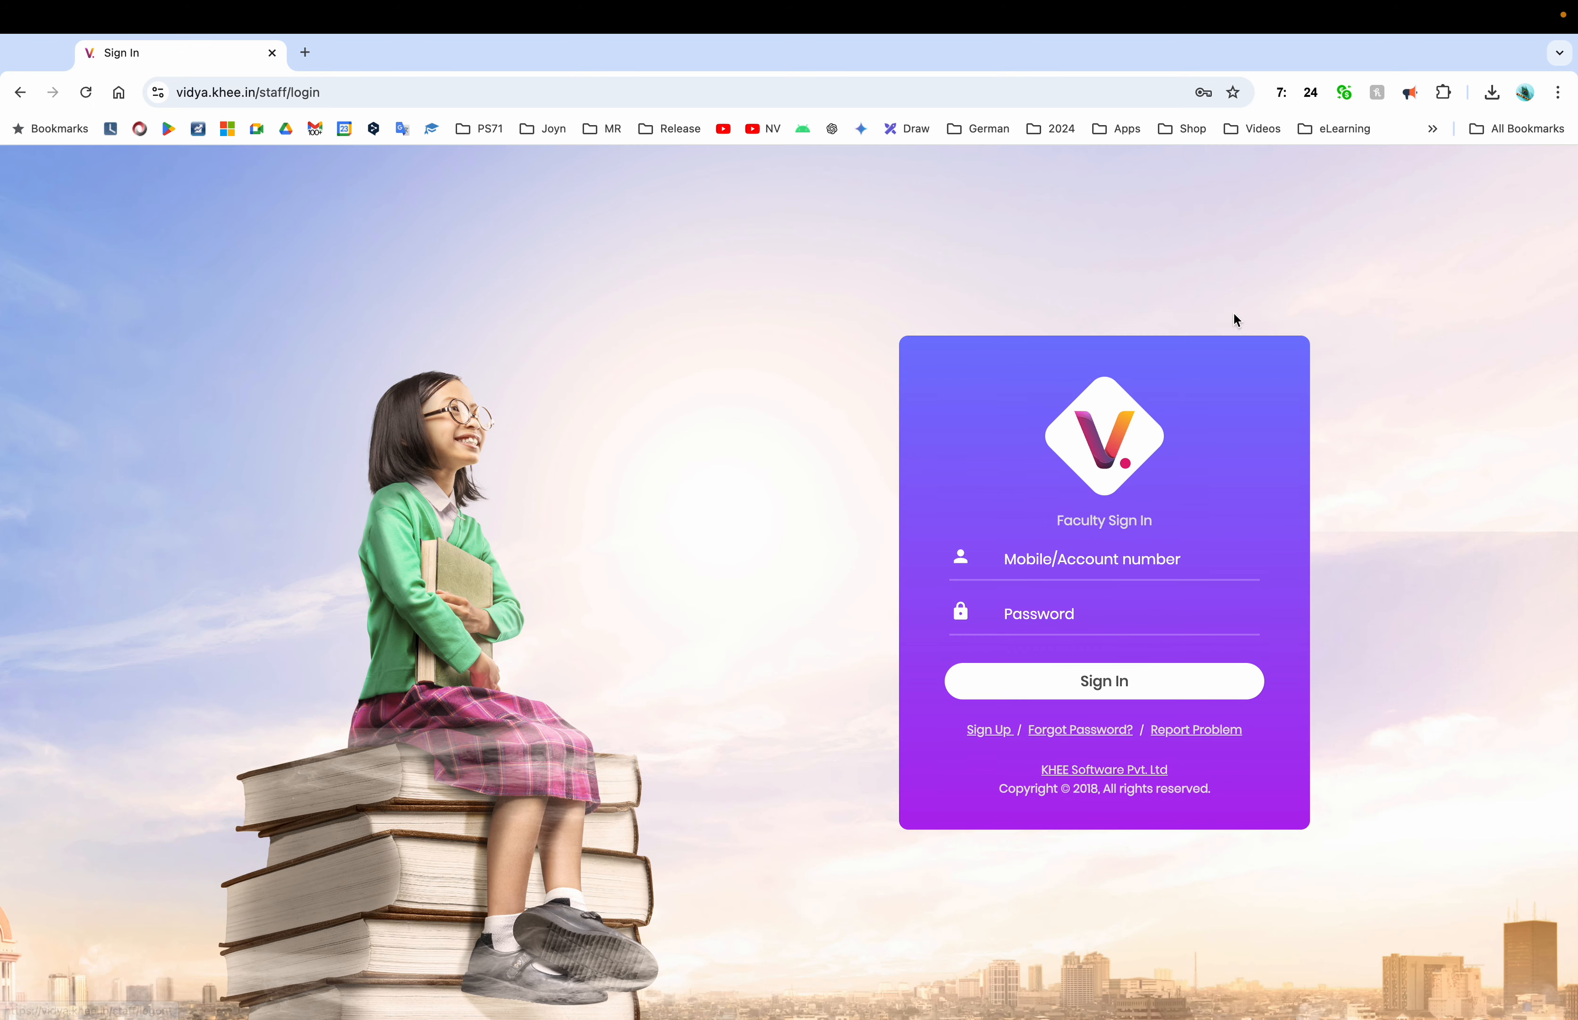
{"action": "left_click", "coordinate": [1097, 570]}
{"action": "key", "text": "ctrl+v"}
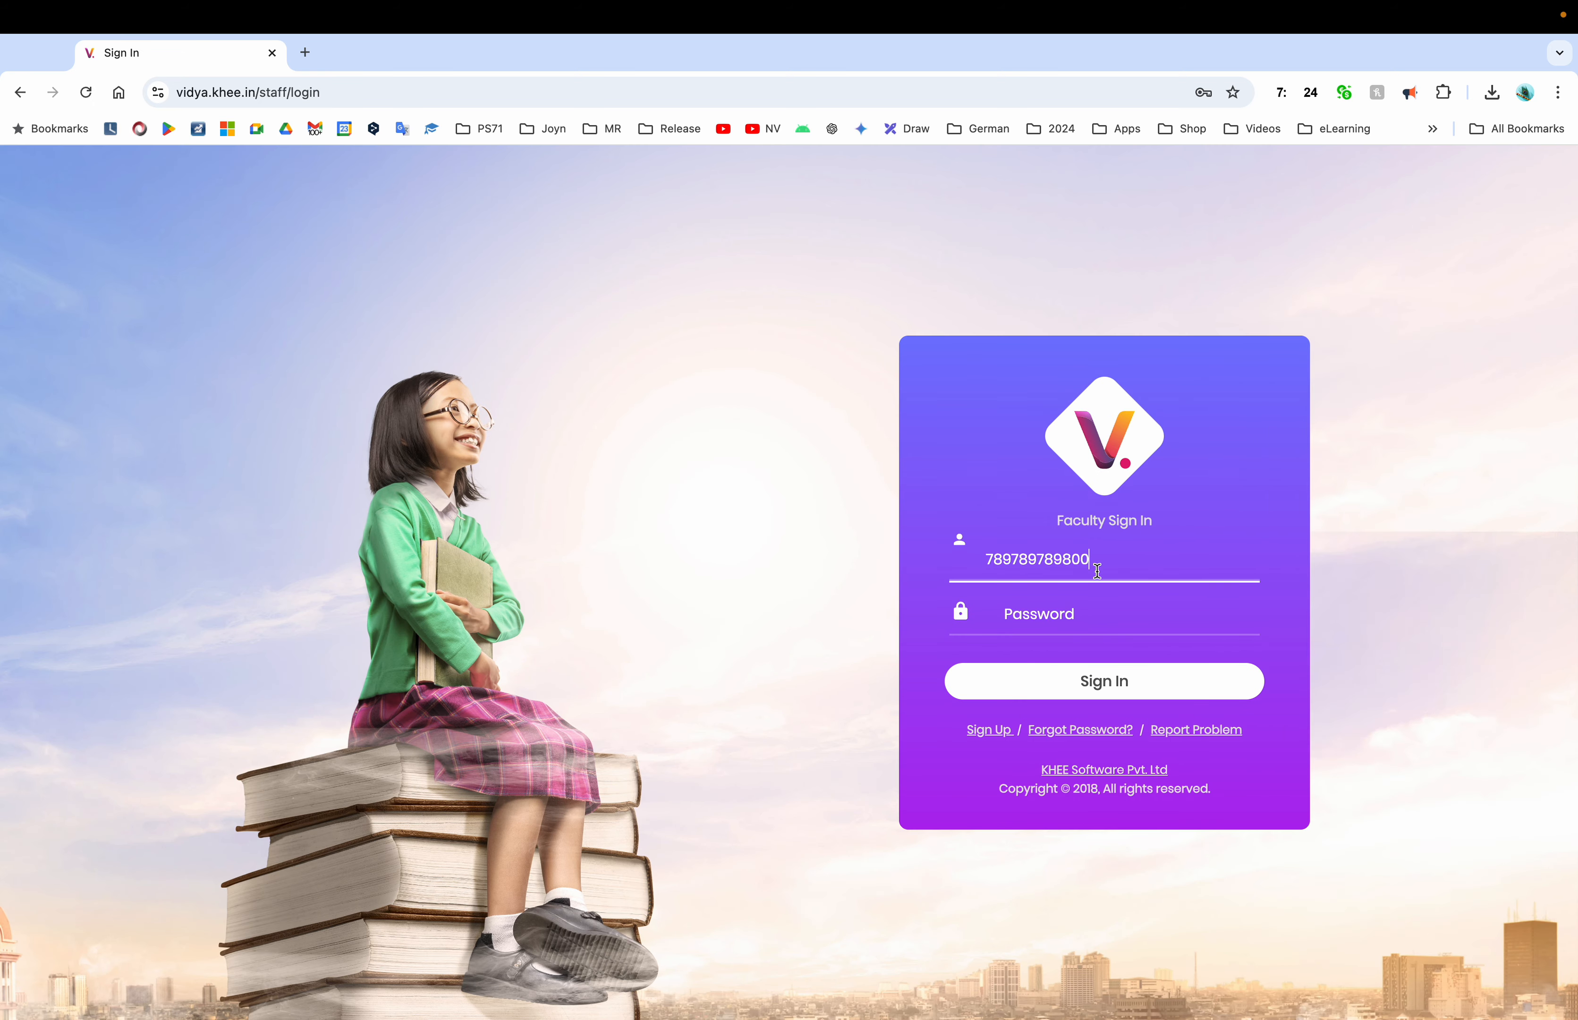
{"action": "key", "text": "Return"}
{"action": "left_click", "coordinate": [1120, 573]}
{"action": "type", "text": "•••••"}
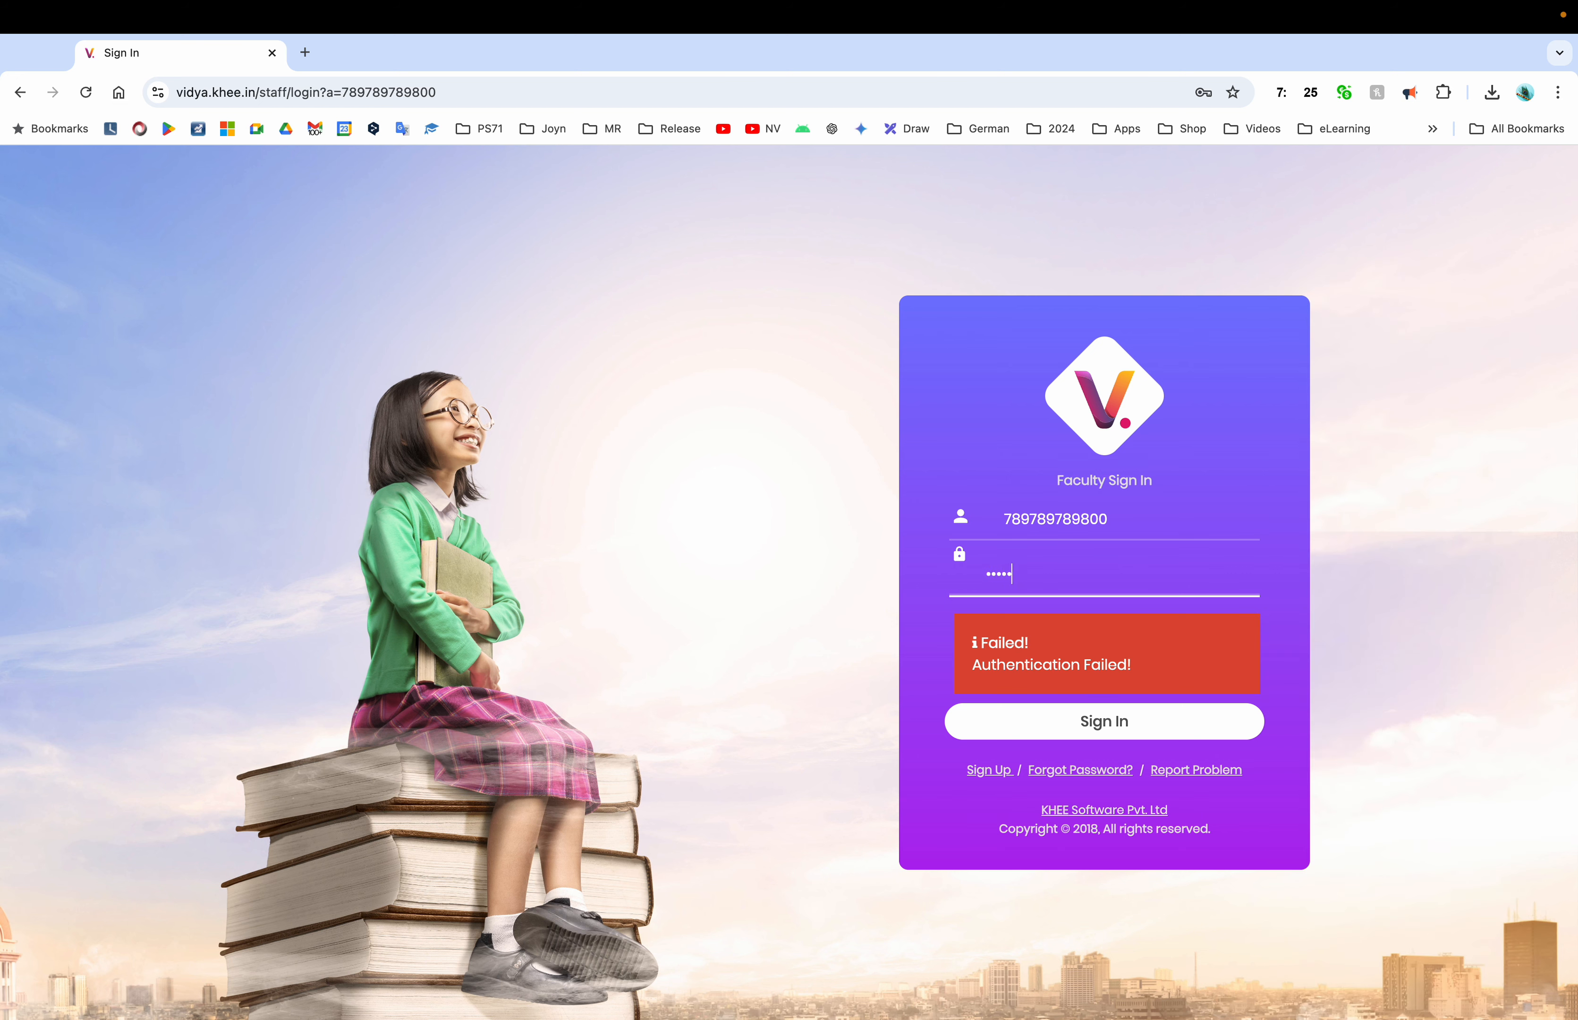
{"action": "type", "text": "•••••"}
{"action": "key", "text": "Return"}
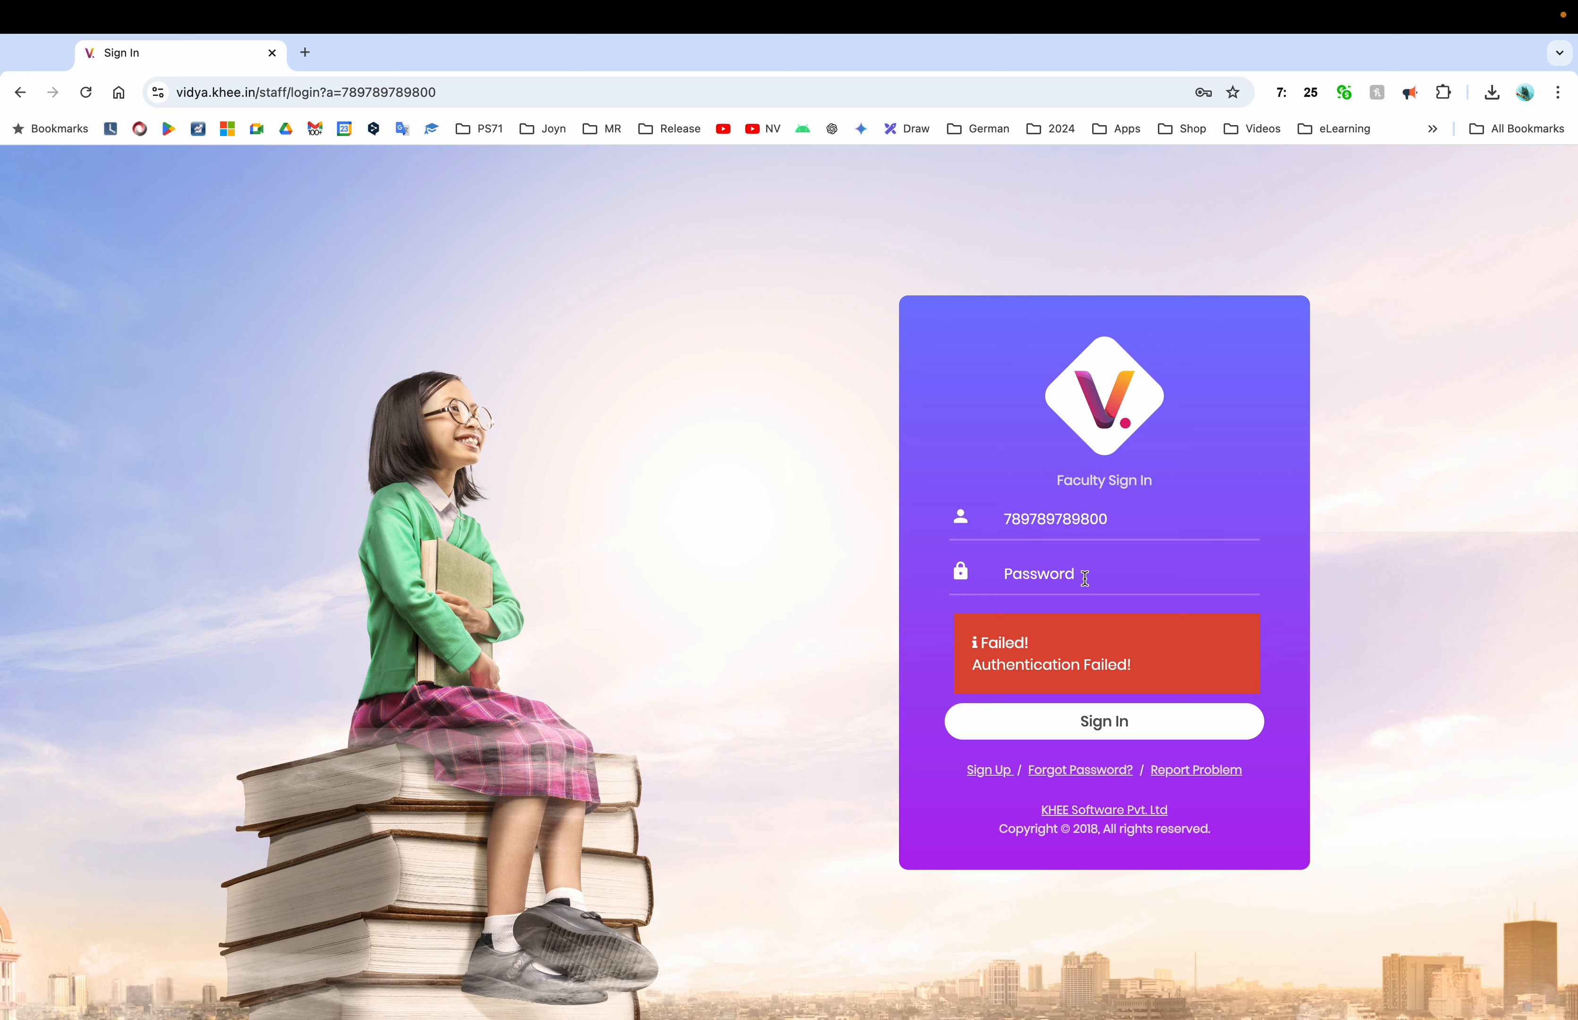
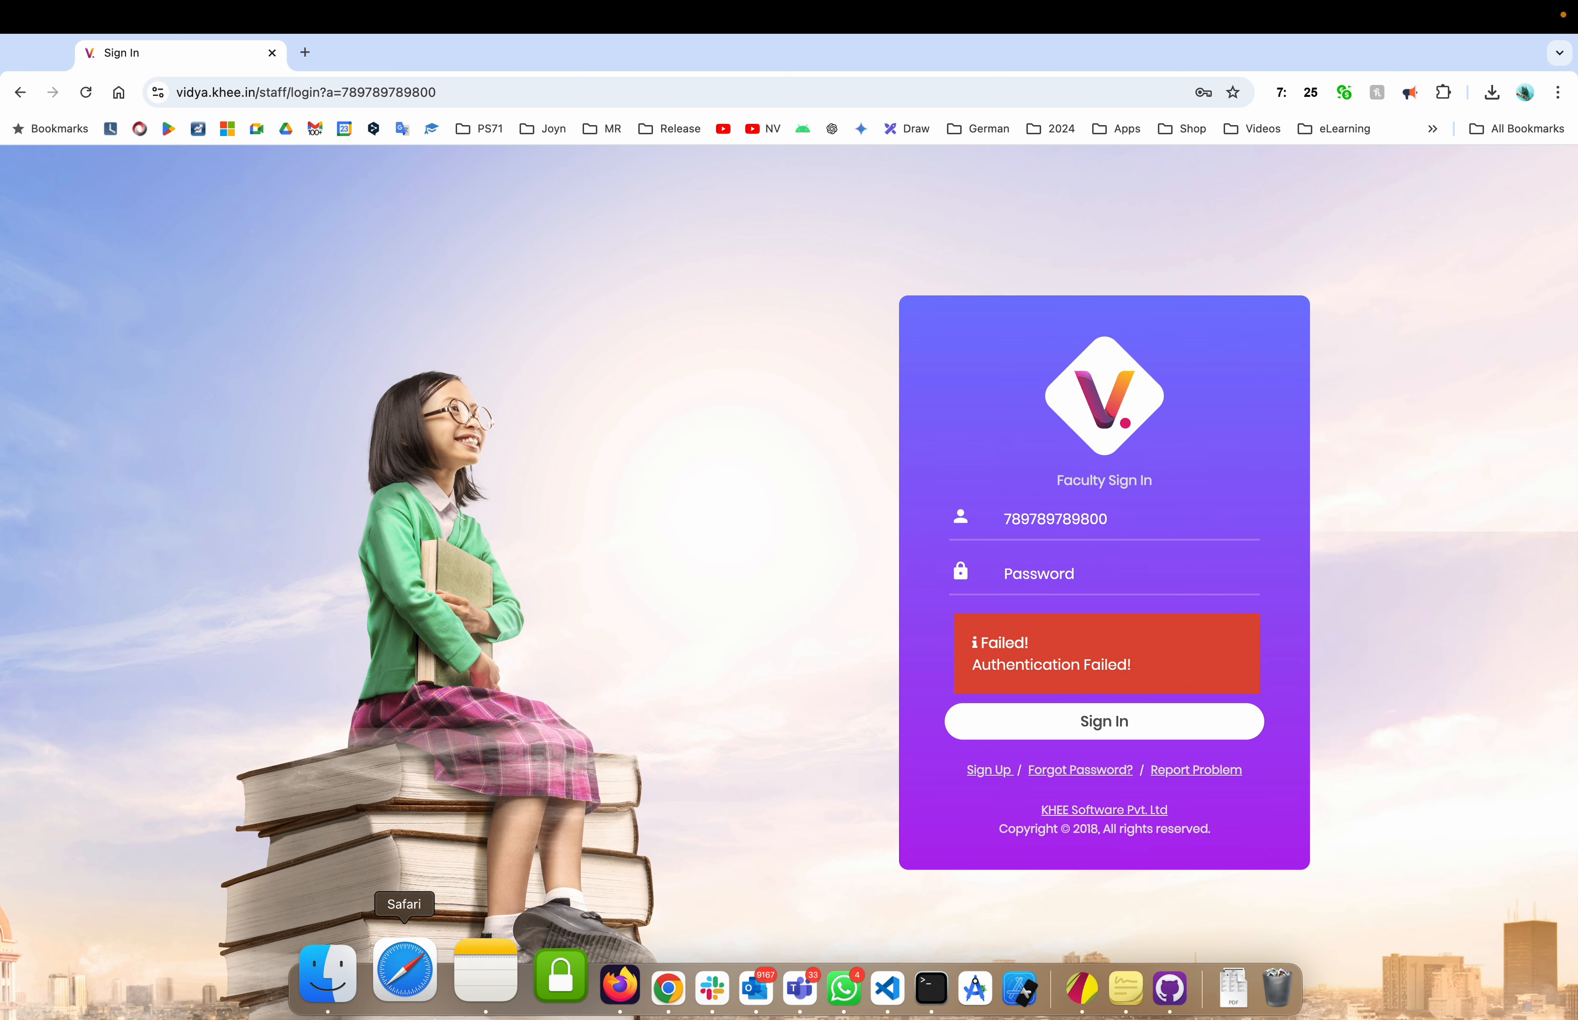
Correct the trailing digits of the faculty sign-in username, then move on to the password field
{"action": "left_click", "coordinate": [1127, 518]}
{"action": "key", "text": "BackSpace"}
{"action": "key", "text": "BackSpace"}
{"action": "key", "text": "BackSpace"}
{"action": "type", "text": "789"}
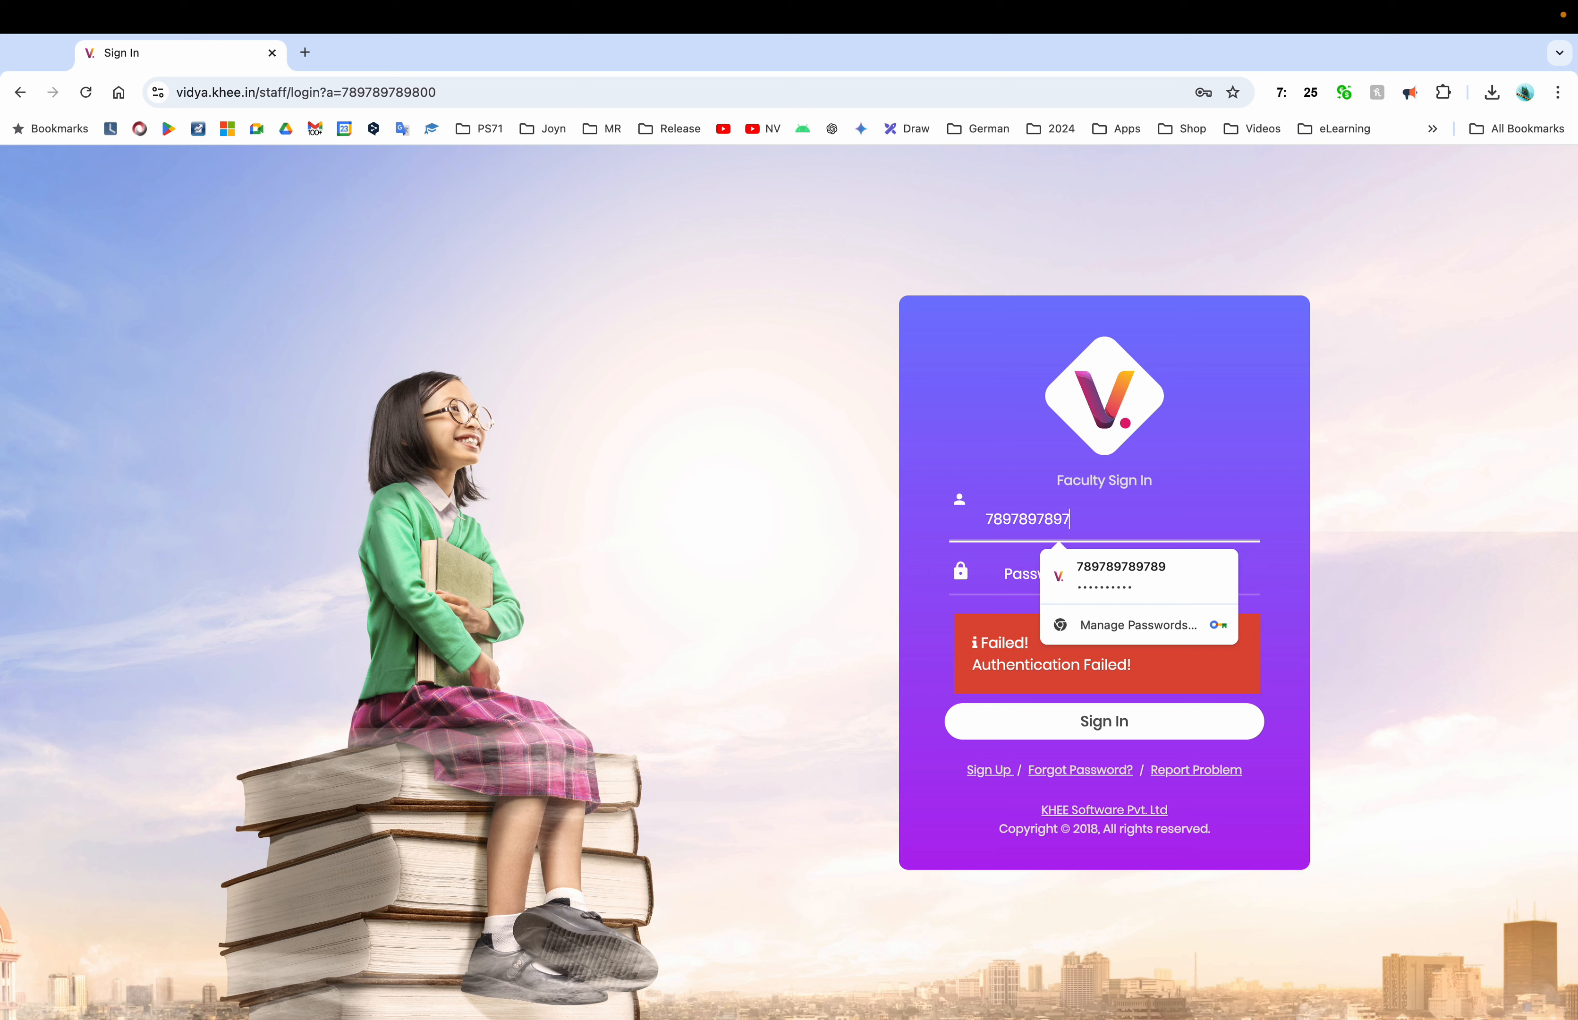
{"action": "key", "text": "Tab"}
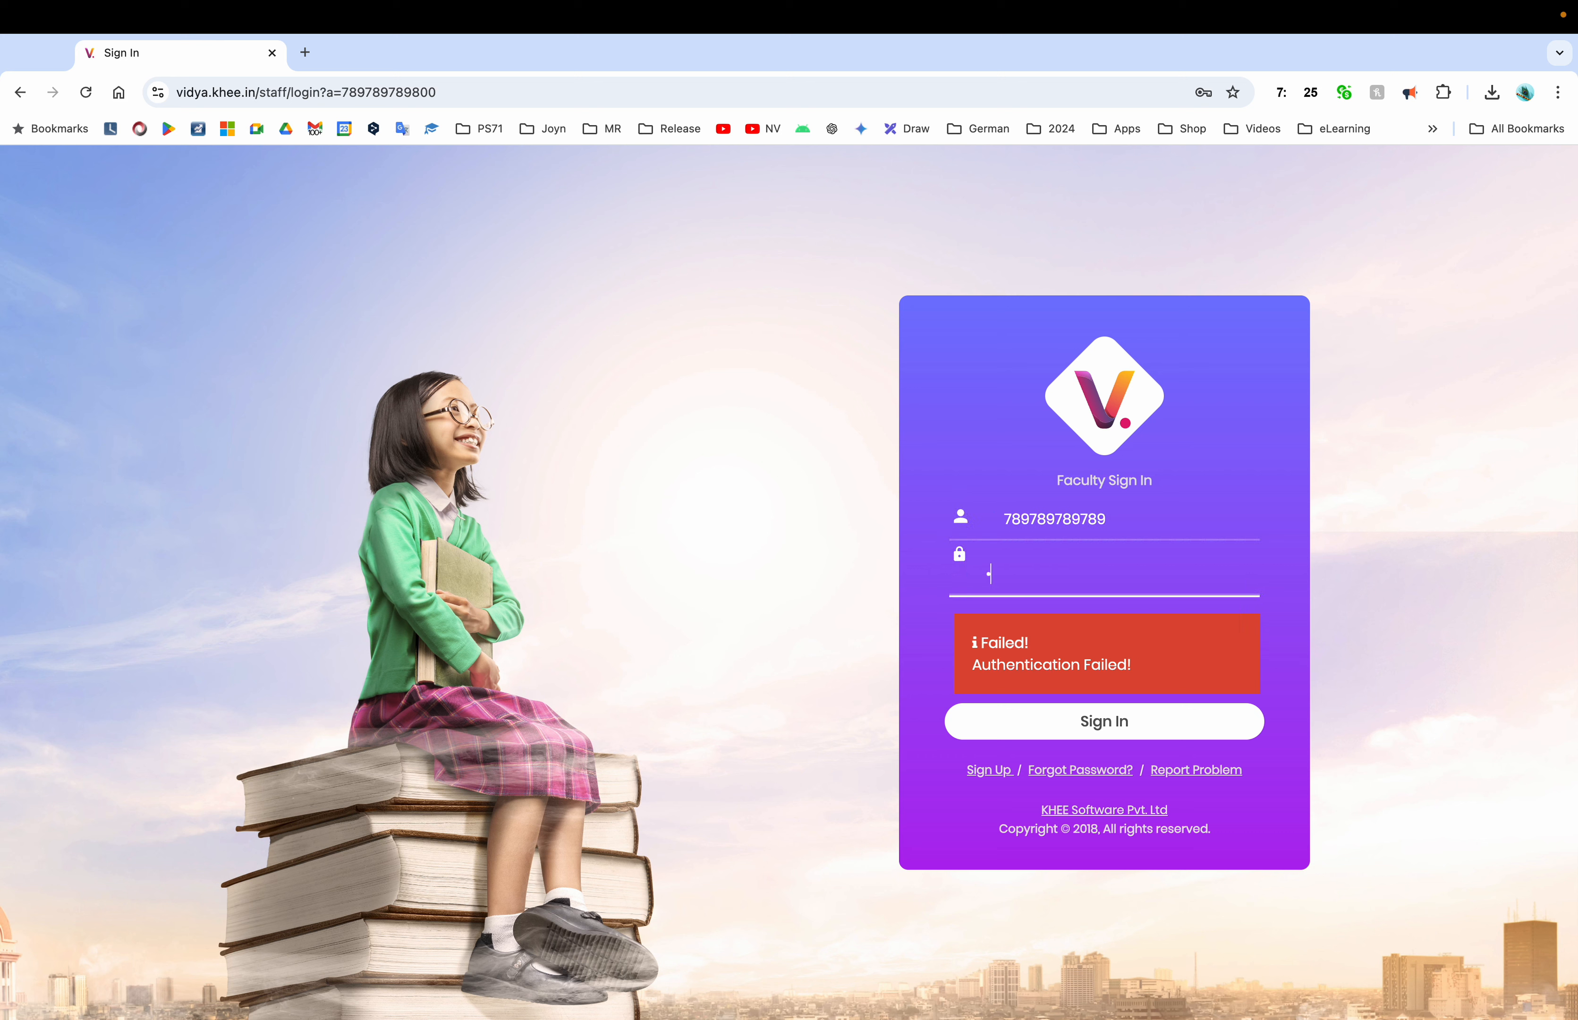
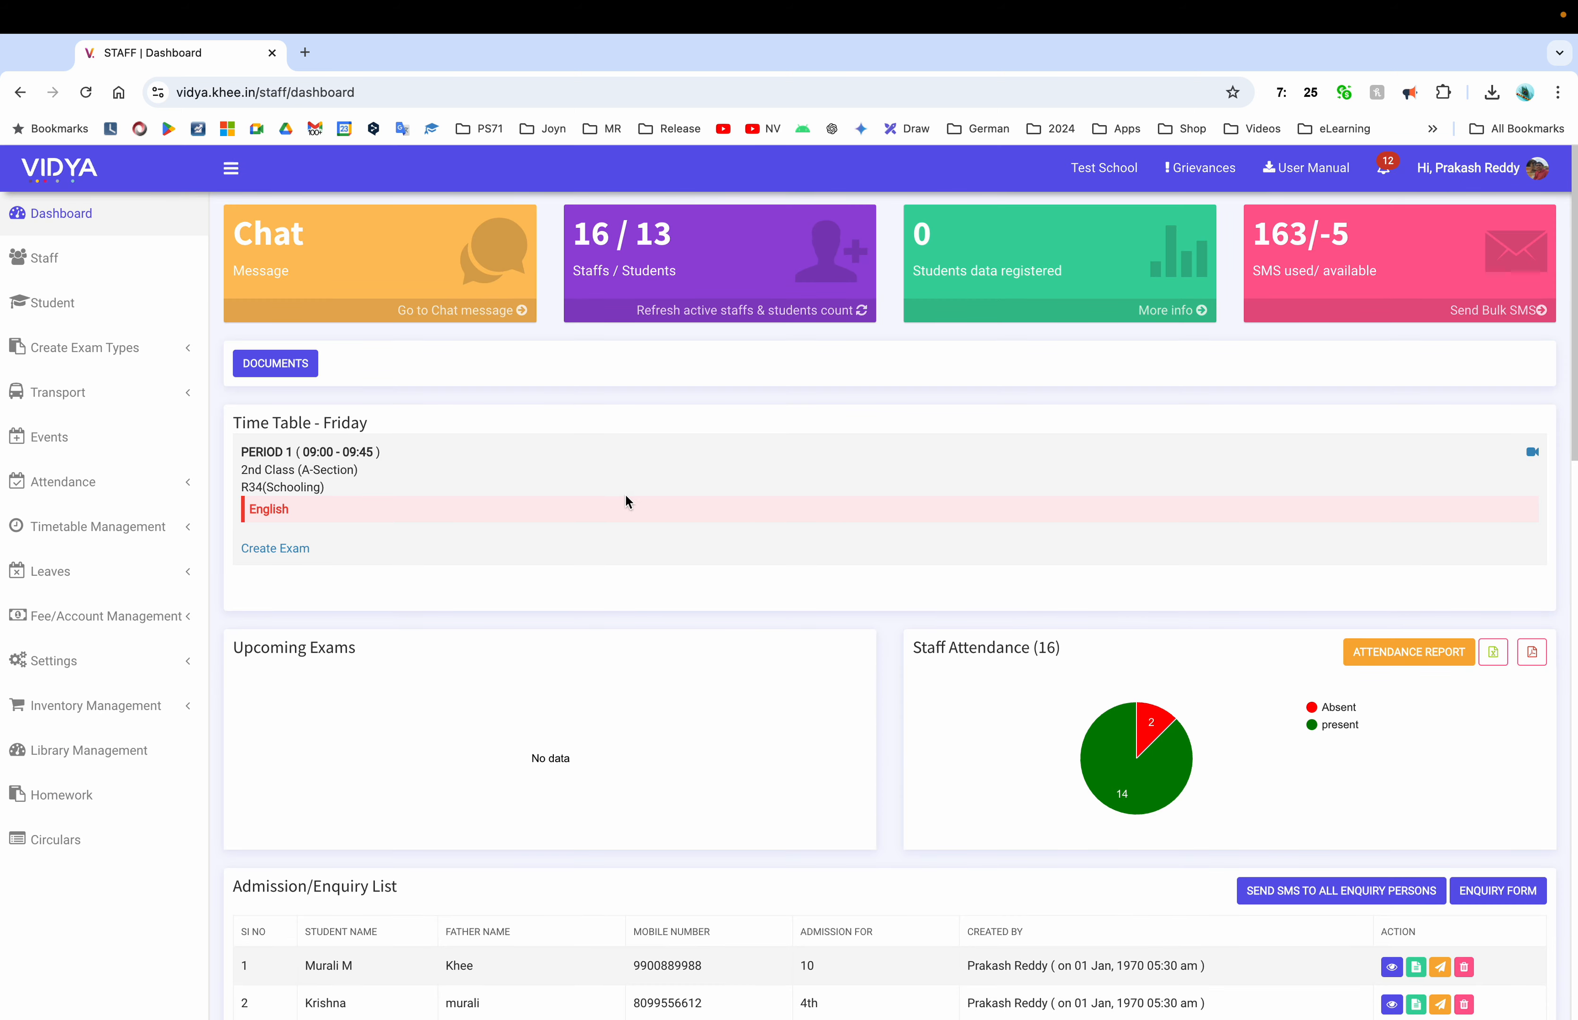
Open the Fees Report under Fee/Account Management, listing 1st and 2nd Class A-Section fees
{"action": "left_click", "coordinate": [44, 257]}
{"action": "scroll", "coordinate": [759, 656], "scroll_direction": "down", "scroll_amount": 3}
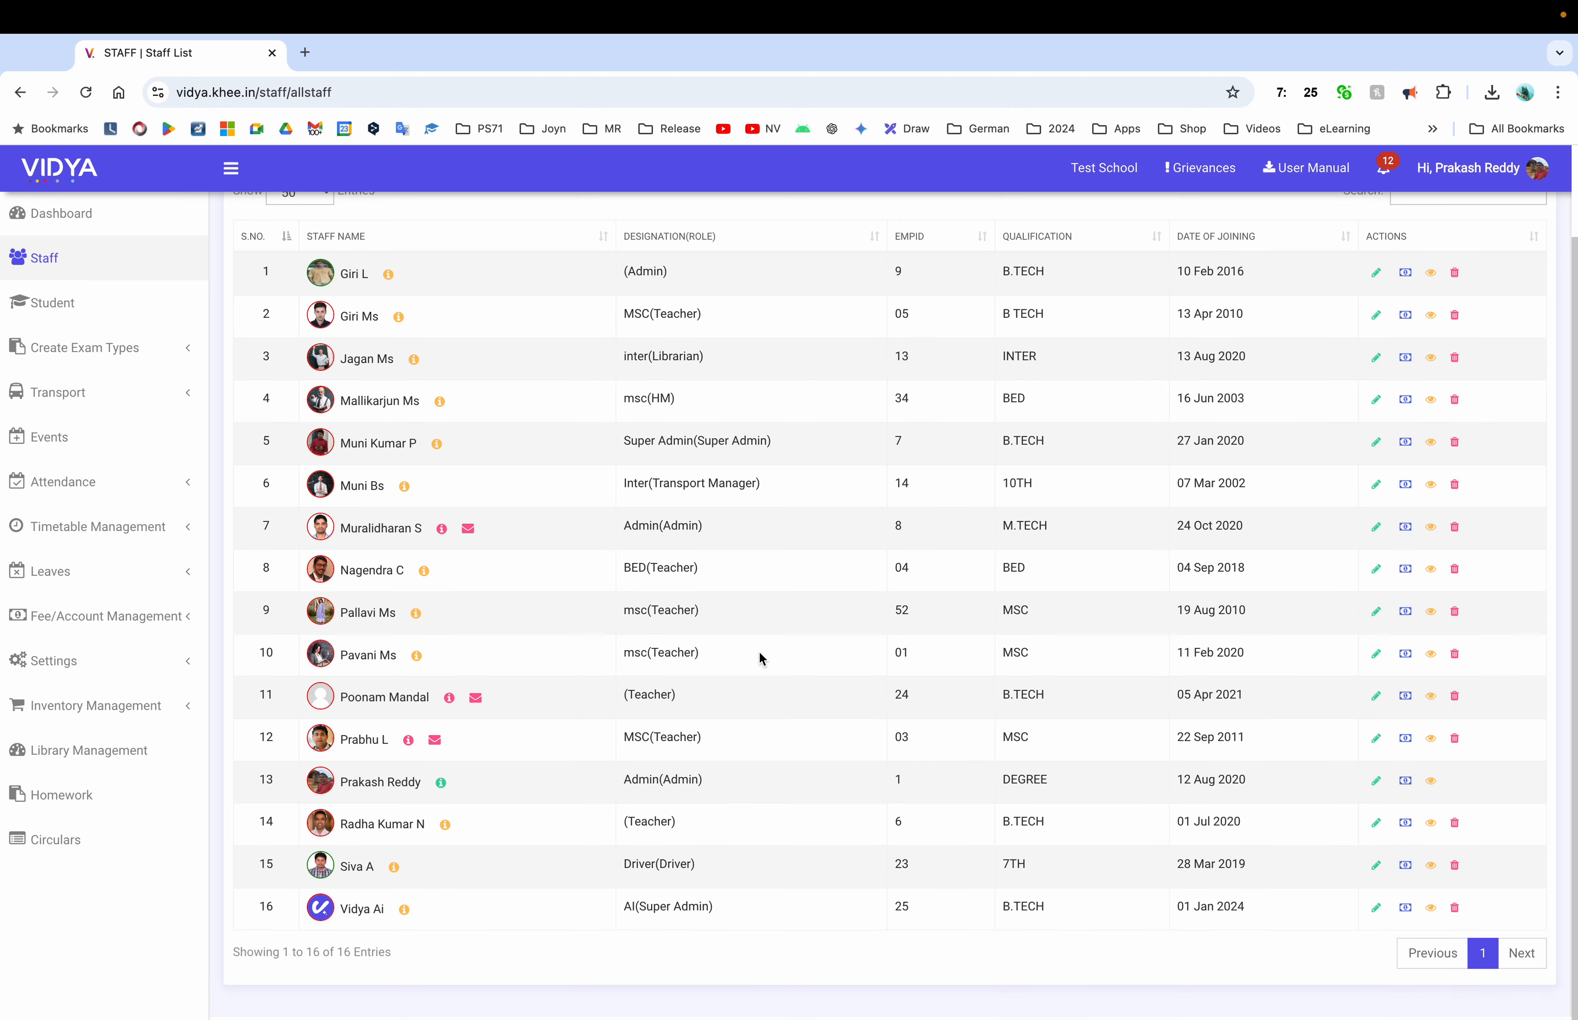
{"action": "scroll", "coordinate": [759, 656], "scroll_direction": "up", "scroll_amount": 2}
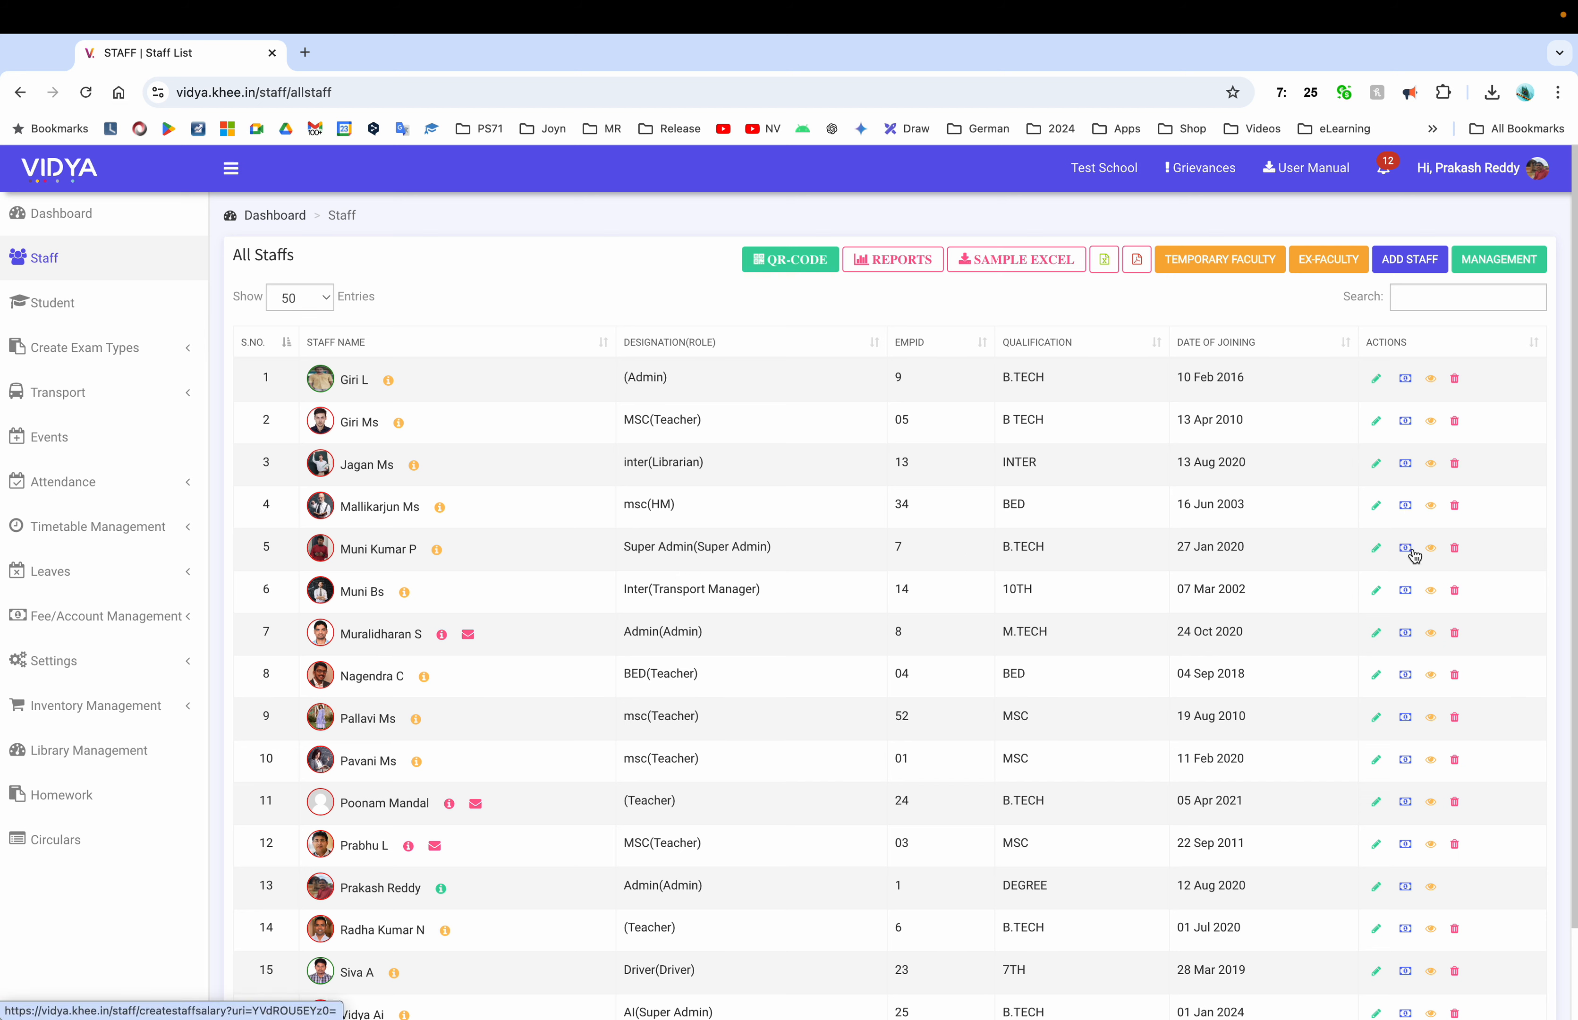
{"action": "left_click", "coordinate": [106, 616]}
{"action": "left_click", "coordinate": [73, 705]}
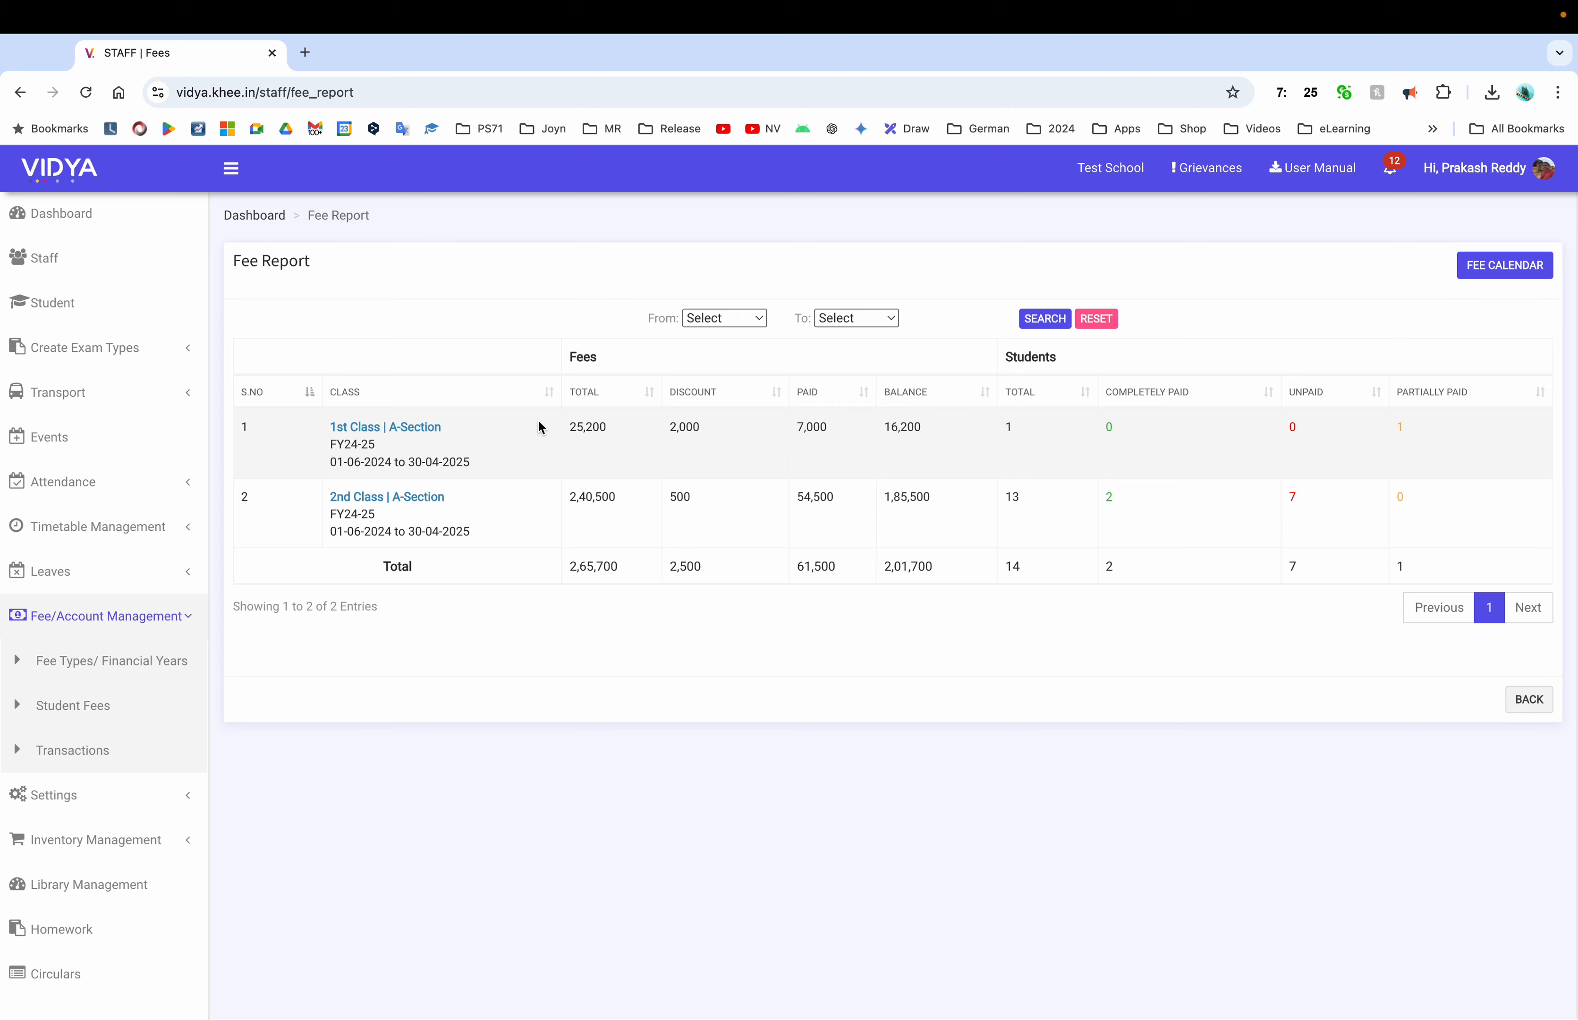
Open the 2nd Class A-Section per-student fee details after a brief look at 1st Class
{"action": "left_click", "coordinate": [431, 431]}
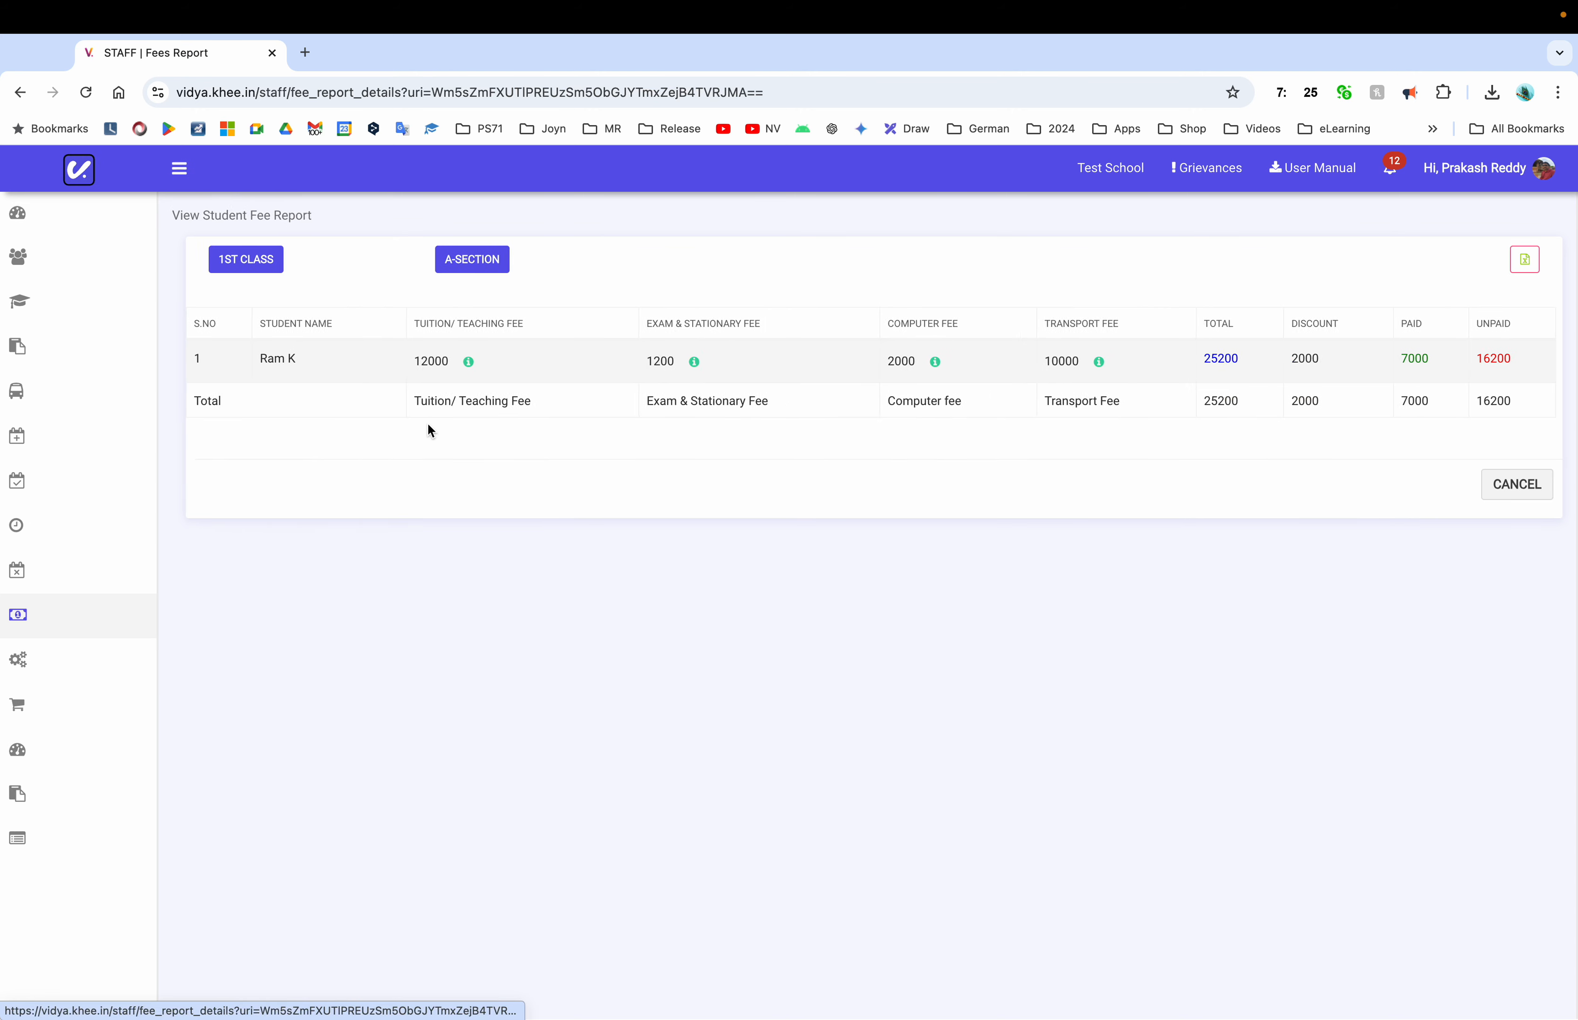
{"action": "left_click", "coordinate": [1520, 489]}
{"action": "left_click", "coordinate": [430, 467]}
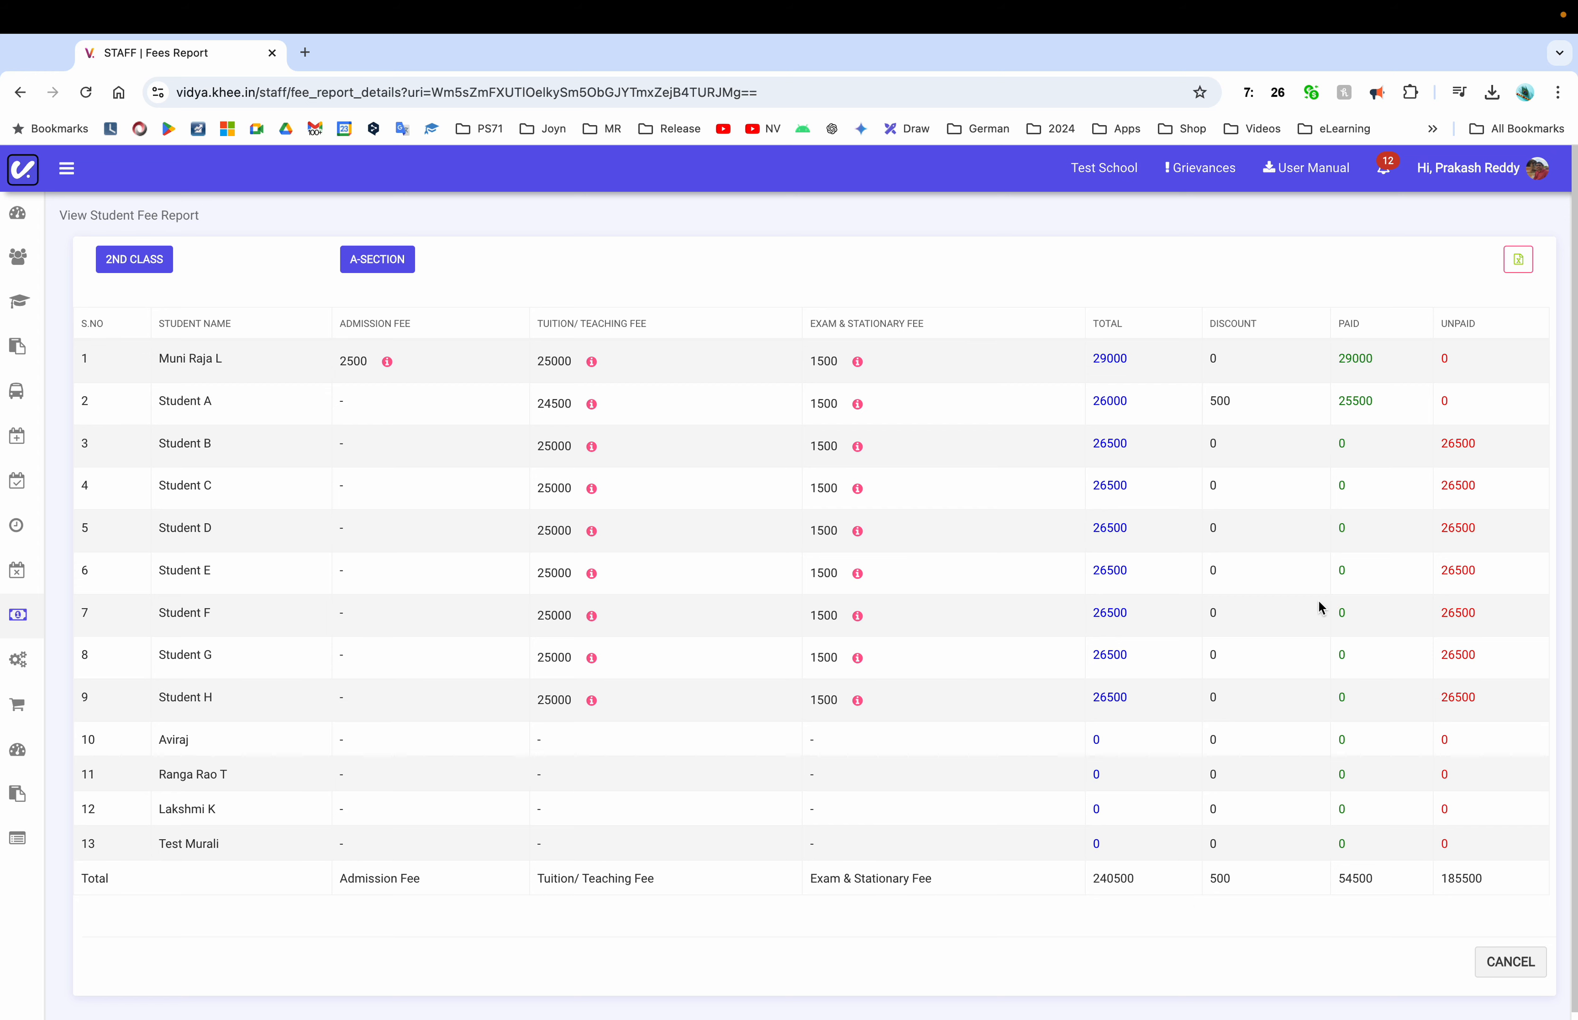
Export the 2nd Class A-Section fee report to Excel and return to the Fee Report
{"action": "left_click", "coordinate": [1516, 265]}
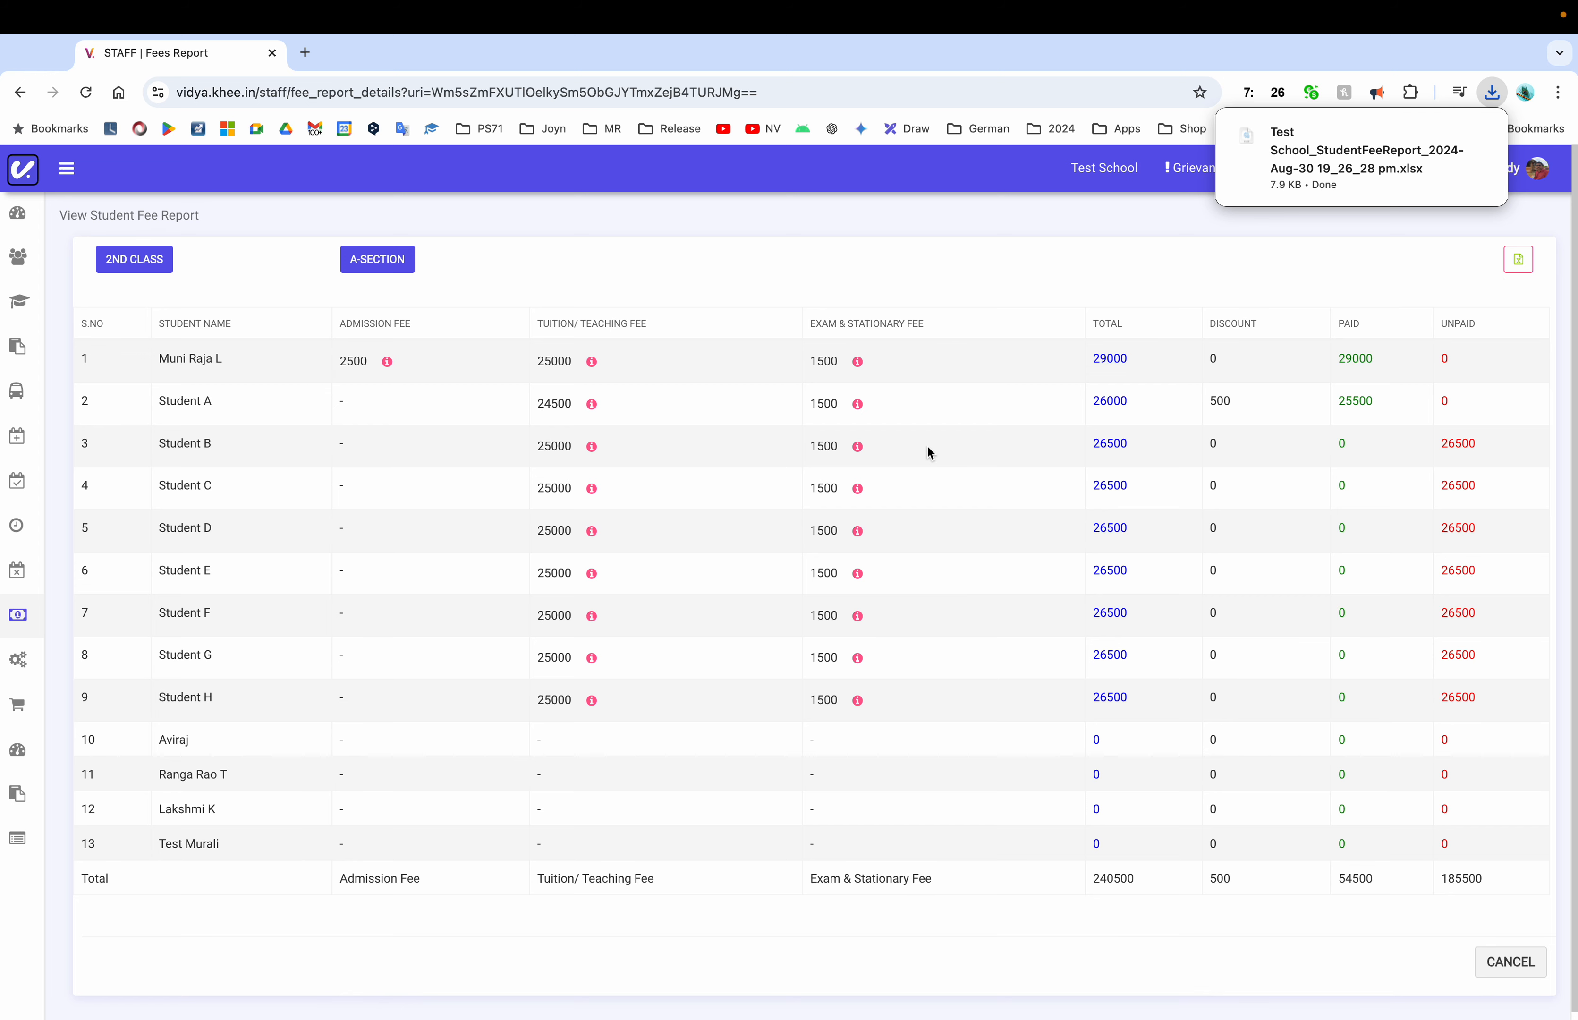
{"action": "scroll", "coordinate": [1020, 610], "scroll_direction": "down", "scroll_amount": 2}
{"action": "scroll", "coordinate": [1020, 610], "scroll_direction": "up", "scroll_amount": 2}
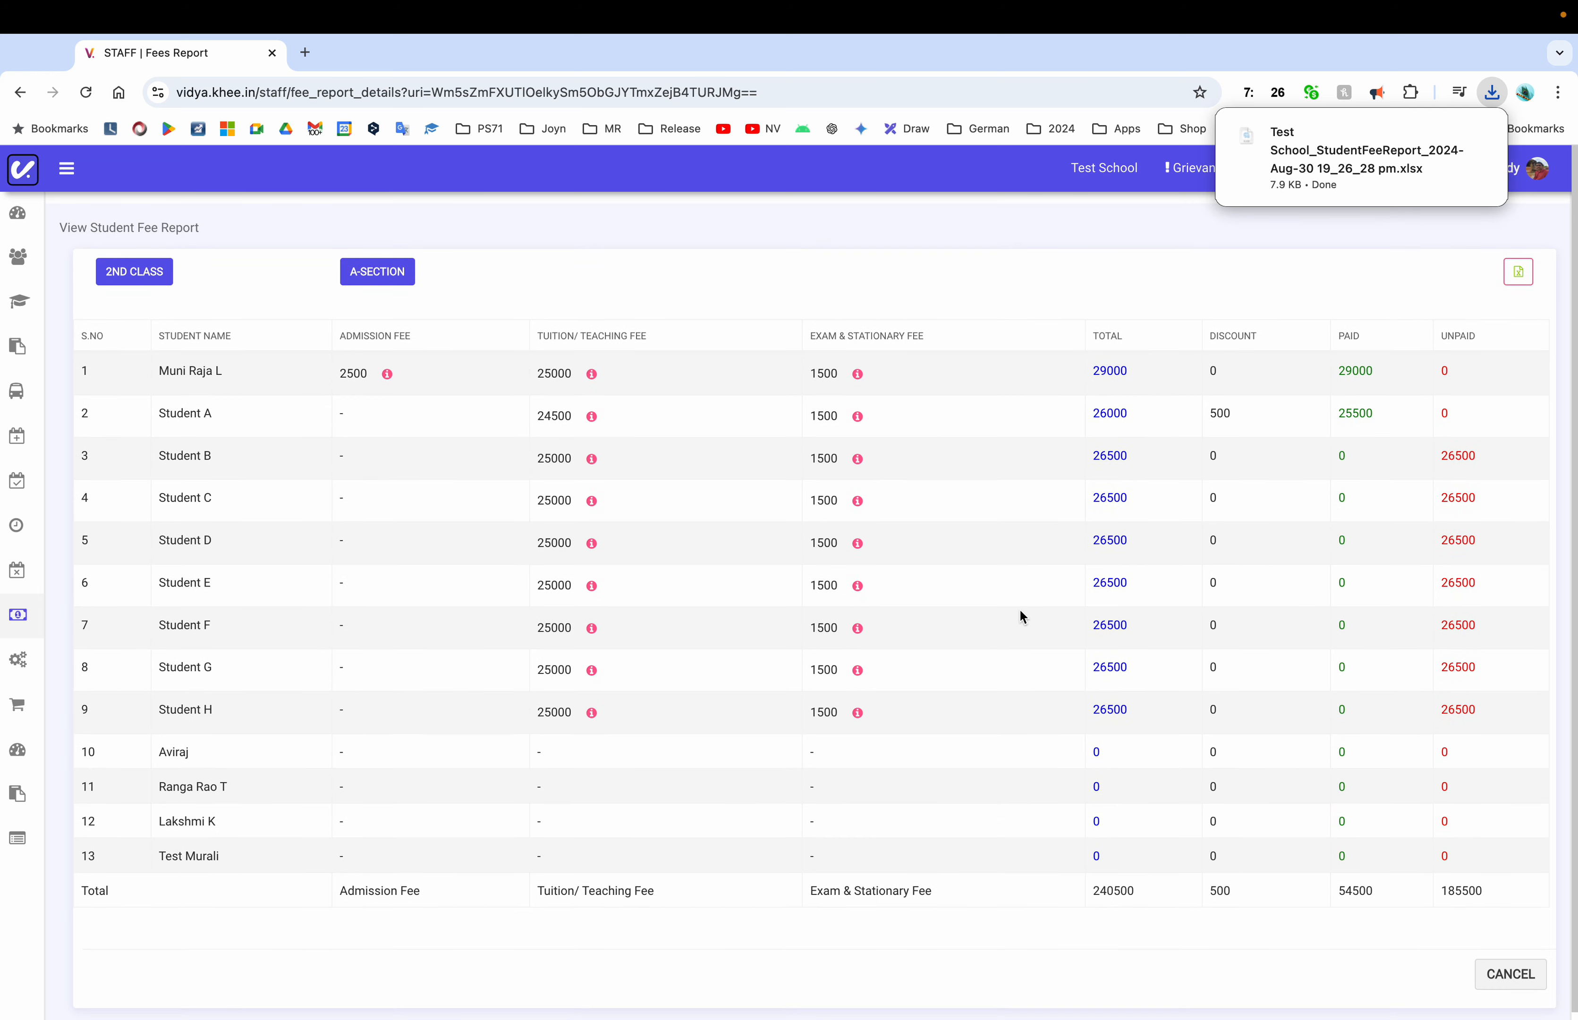
{"action": "scroll", "coordinate": [1019, 615], "scroll_direction": "down", "scroll_amount": 1}
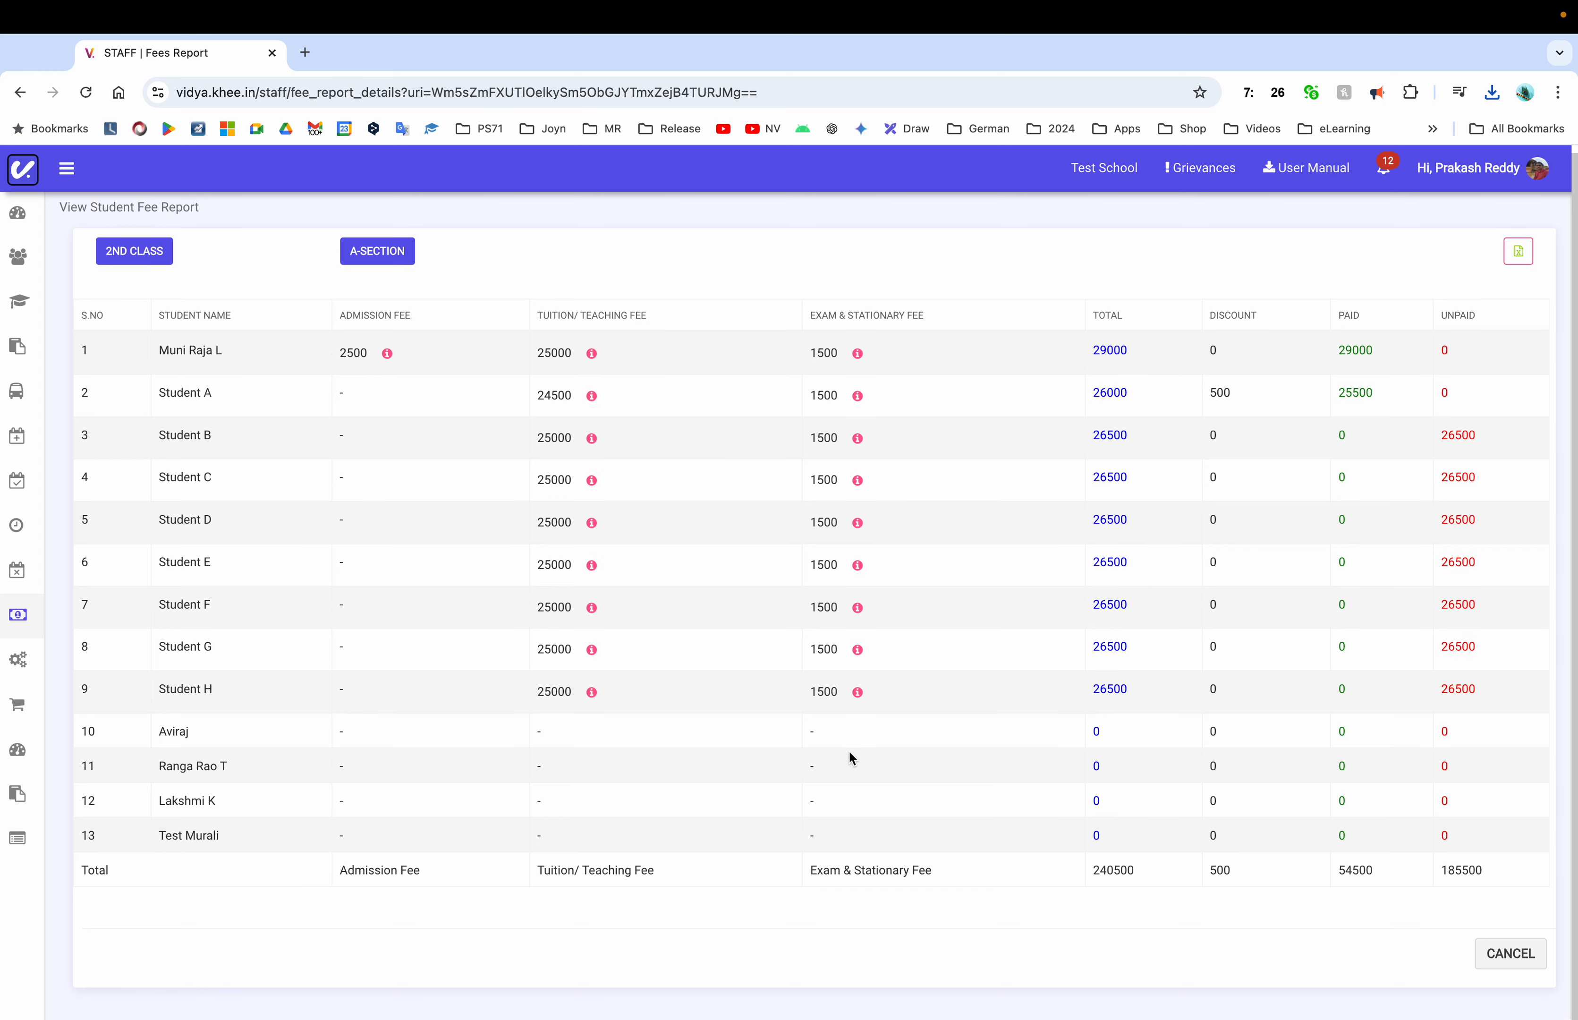
{"action": "left_click", "coordinate": [1511, 953]}
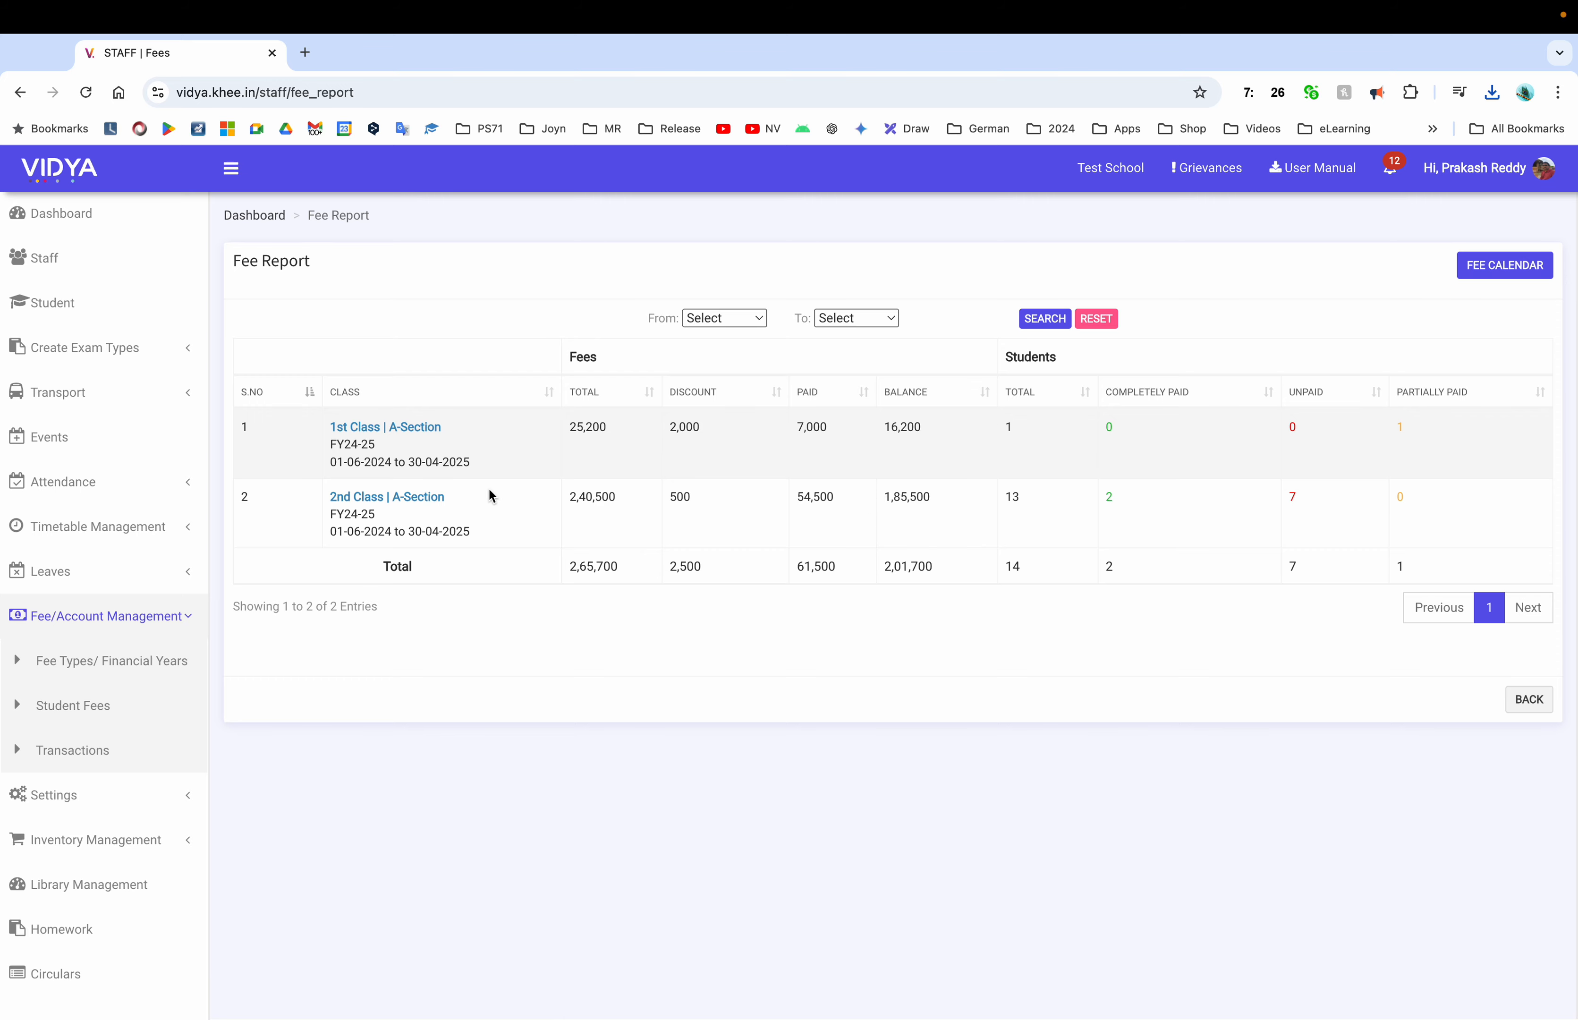
Reopen the 2nd Class A-Section fee details, then go back to the class-wise Fee Report
{"action": "left_click", "coordinate": [424, 498]}
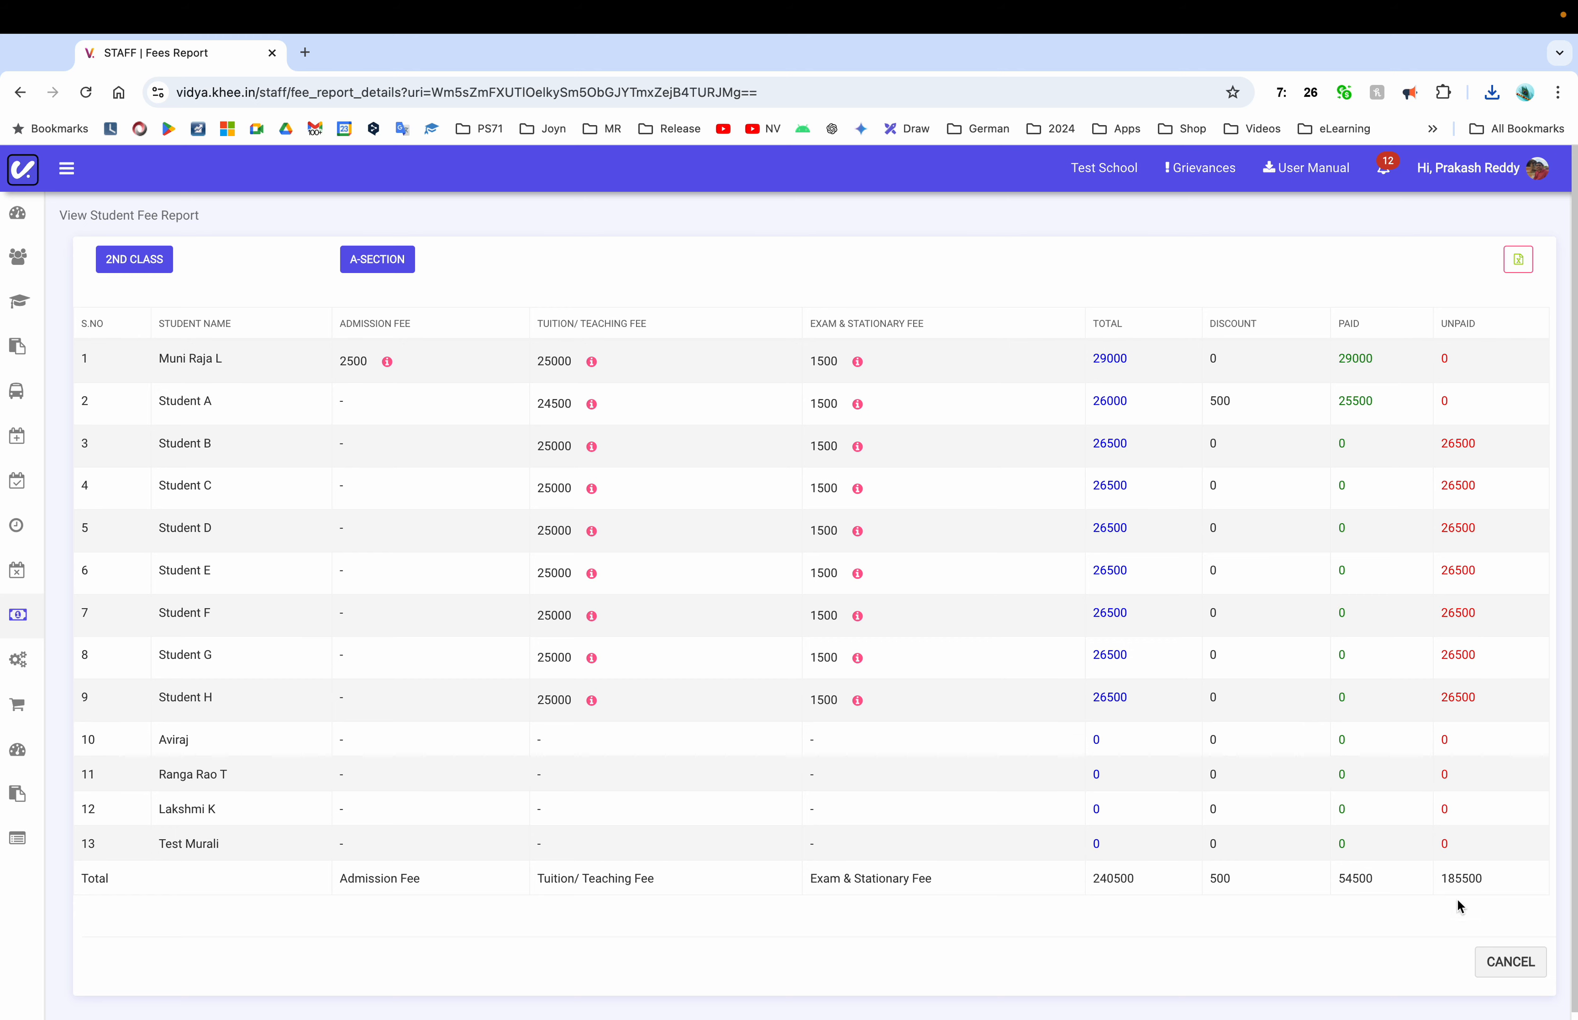
{"action": "left_click", "coordinate": [1510, 960]}
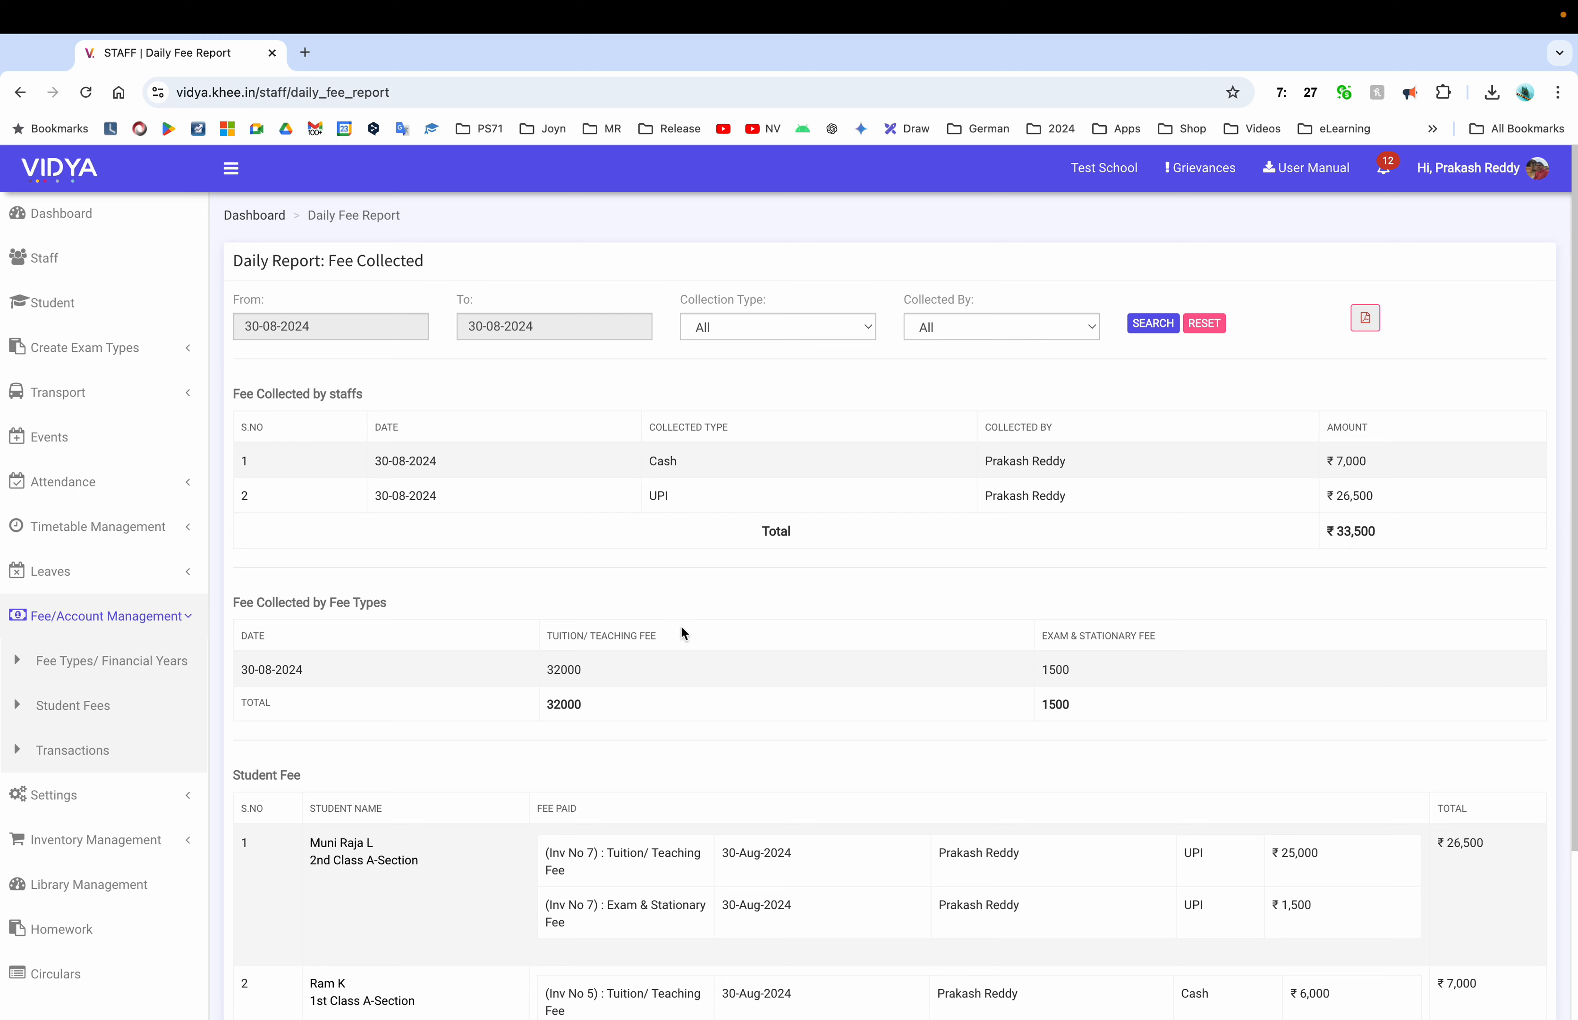
Scroll the daily fee report and highlight the 30-08-2024 entry
{"action": "scroll", "coordinate": [680, 624], "scroll_direction": "down", "scroll_amount": 2}
{"action": "scroll", "coordinate": [505, 591], "scroll_direction": "down", "scroll_amount": 3}
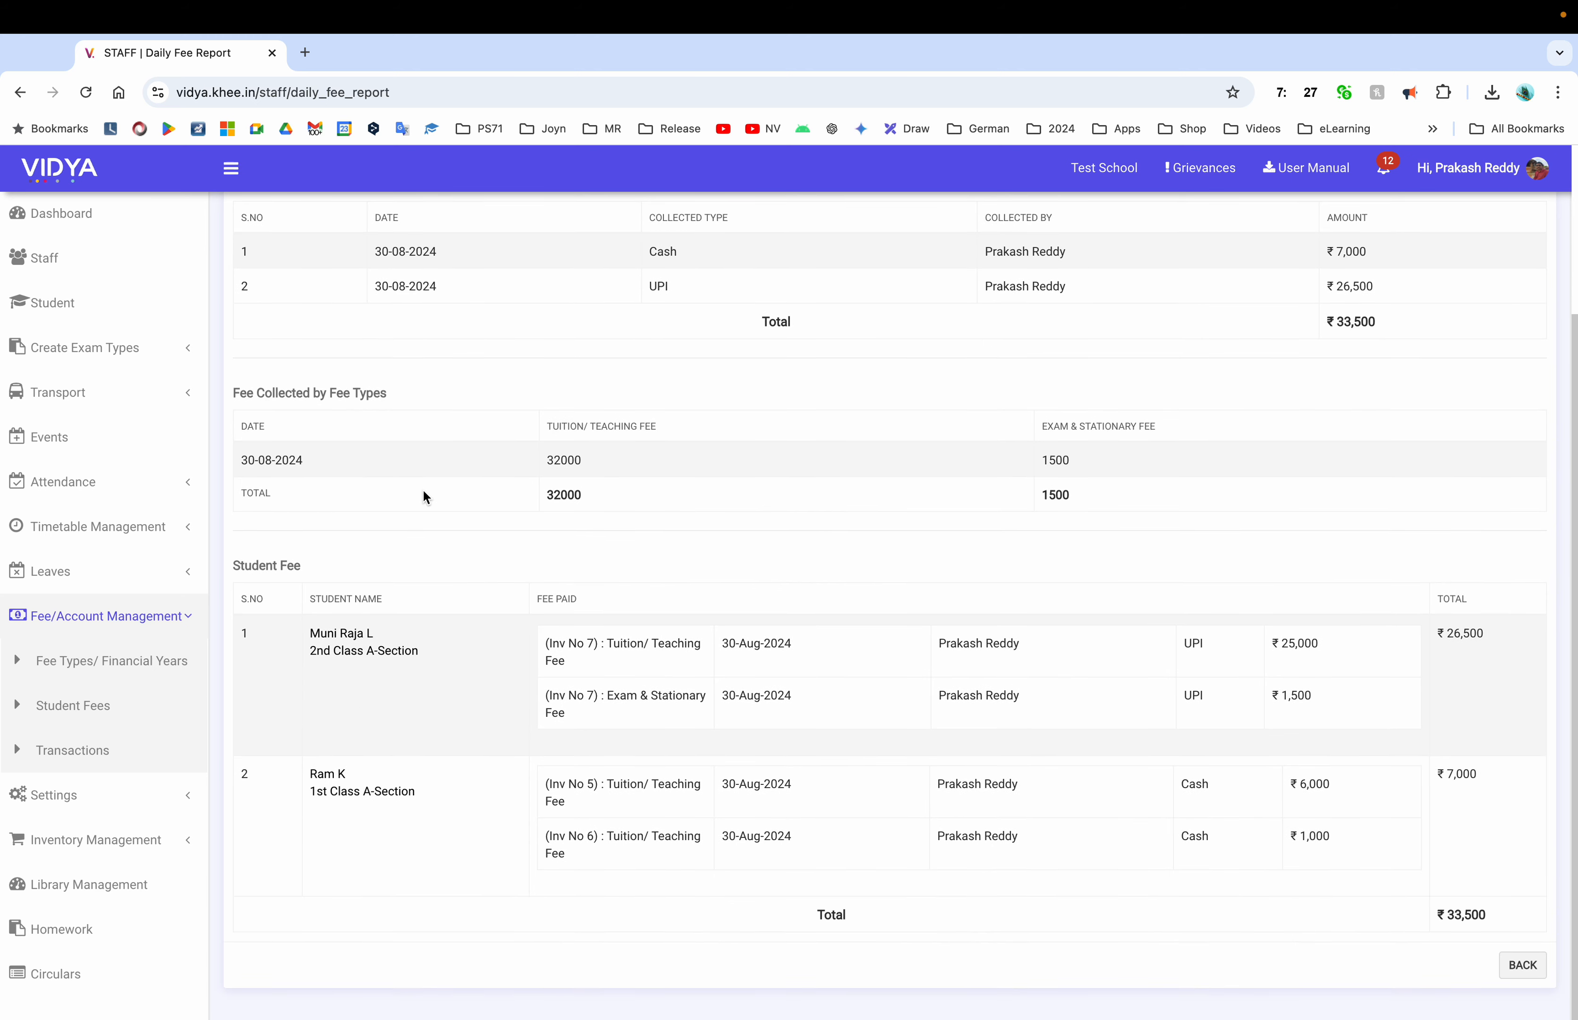
{"action": "triple_click", "coordinate": [245, 459]}
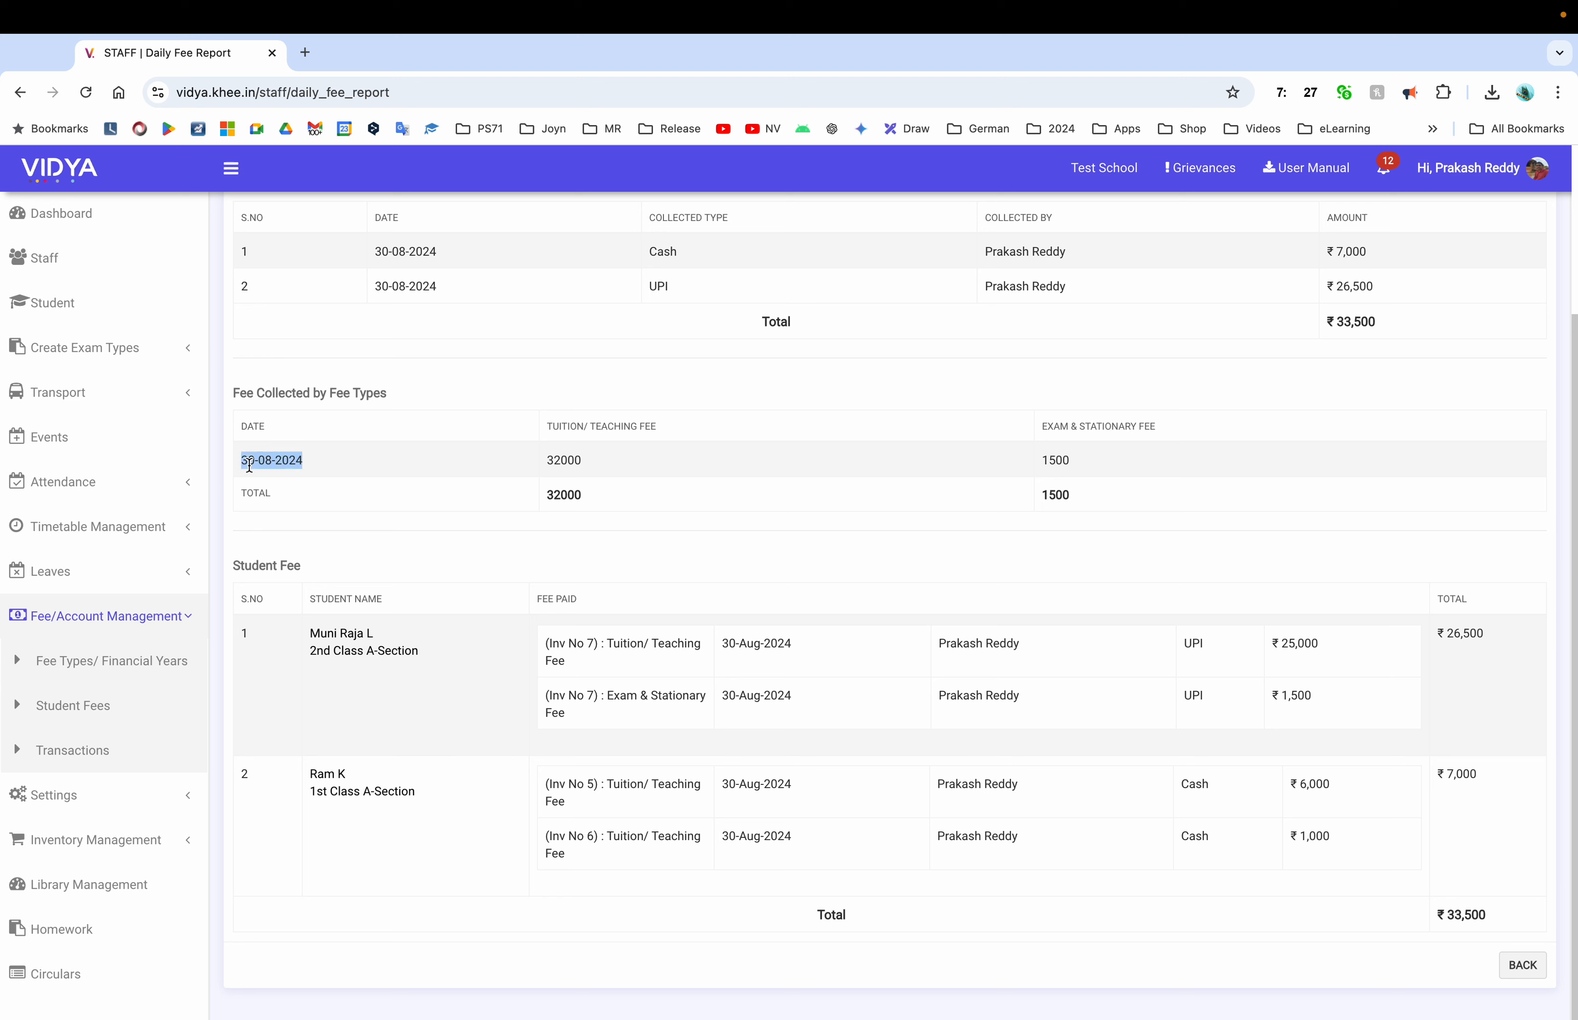
{"action": "left_click", "coordinate": [586, 465]}
{"action": "scroll", "coordinate": [592, 524], "scroll_direction": "up", "scroll_amount": 3}
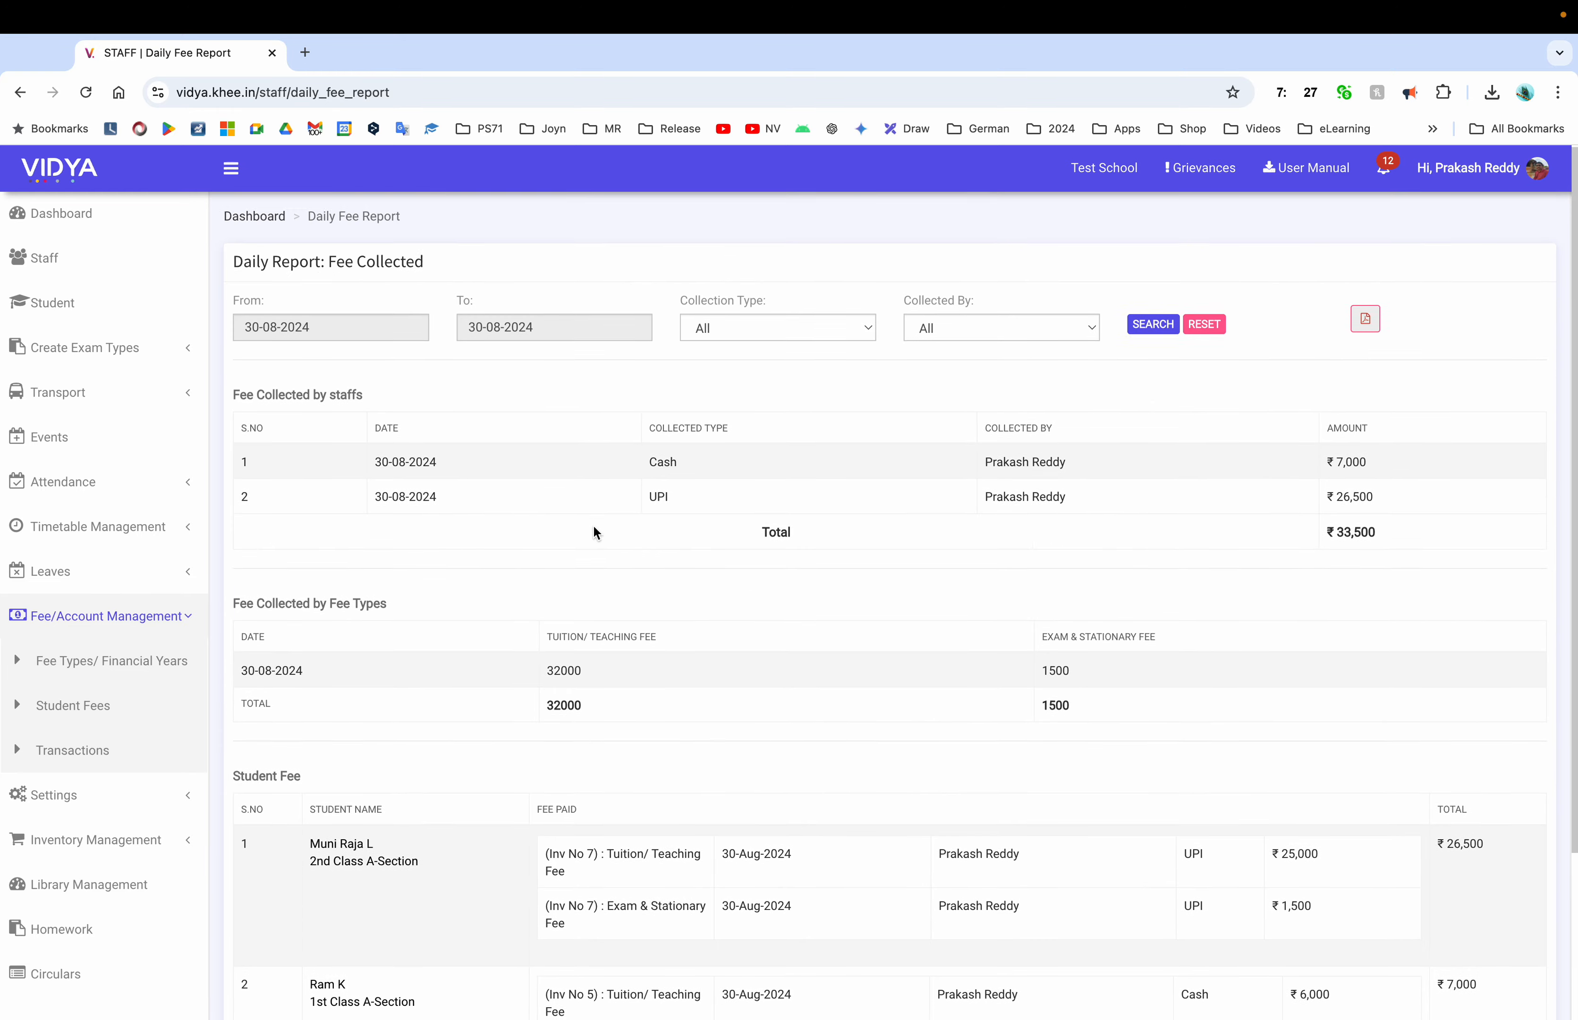
Rerun the daily report from 28-08-2024, reviewing ₹57,500 collected, then go to Student Fees
{"action": "left_click", "coordinate": [350, 326]}
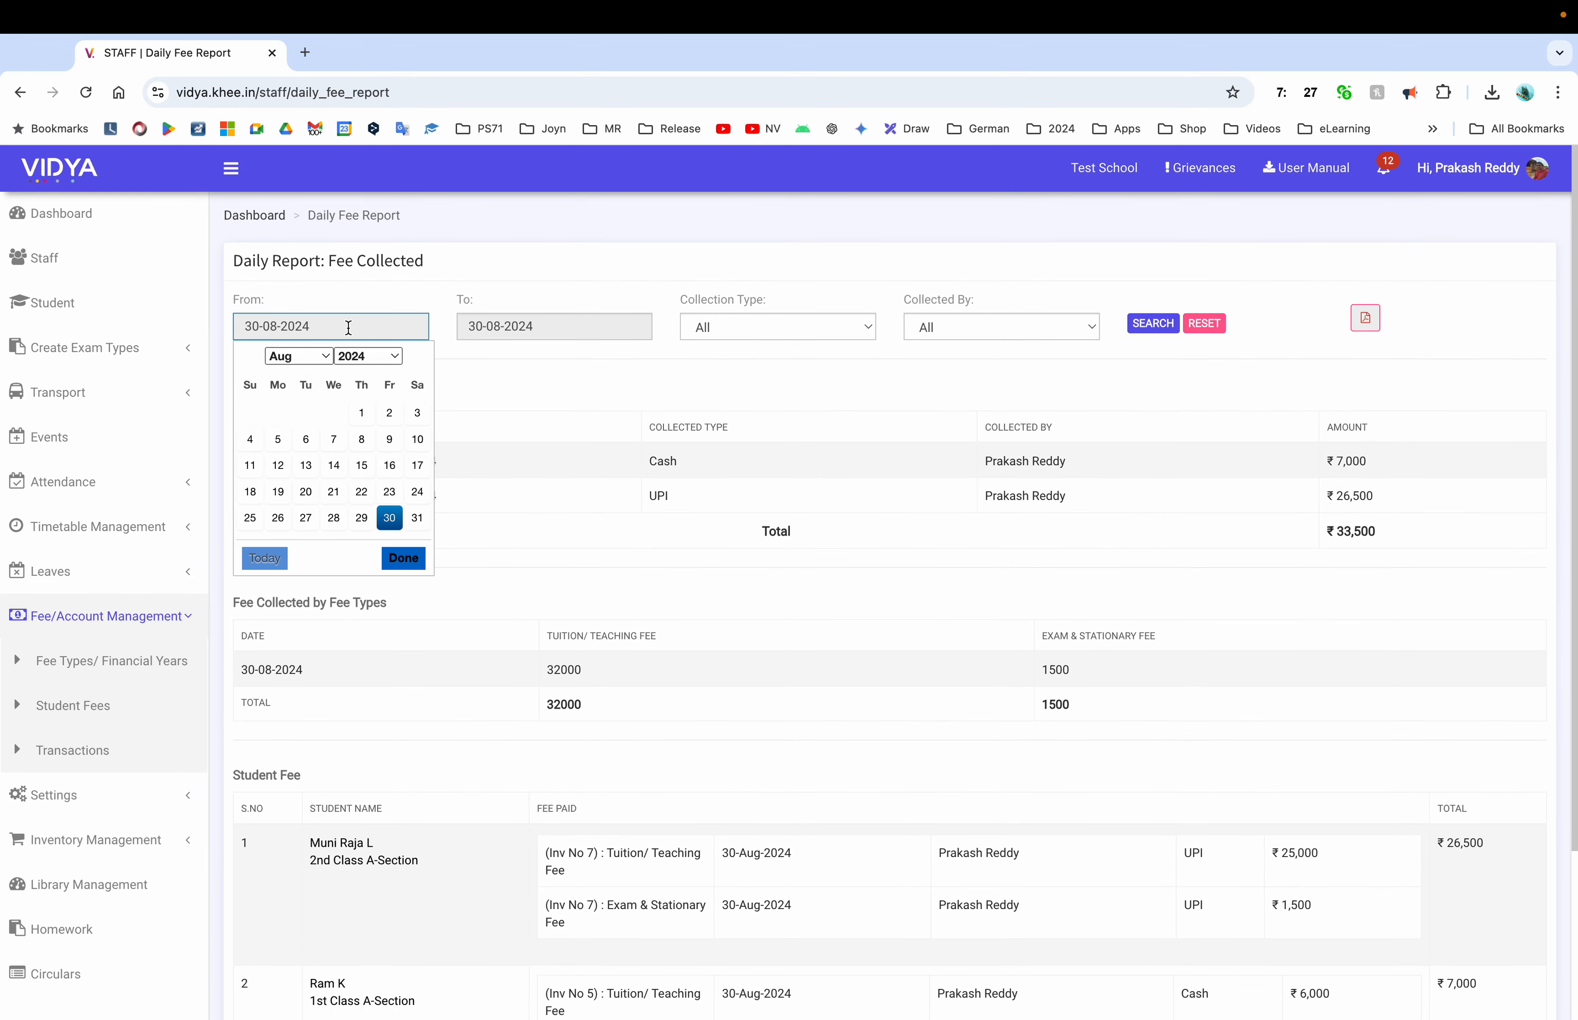
{"action": "left_click", "coordinate": [333, 518]}
{"action": "left_click", "coordinate": [1135, 325]}
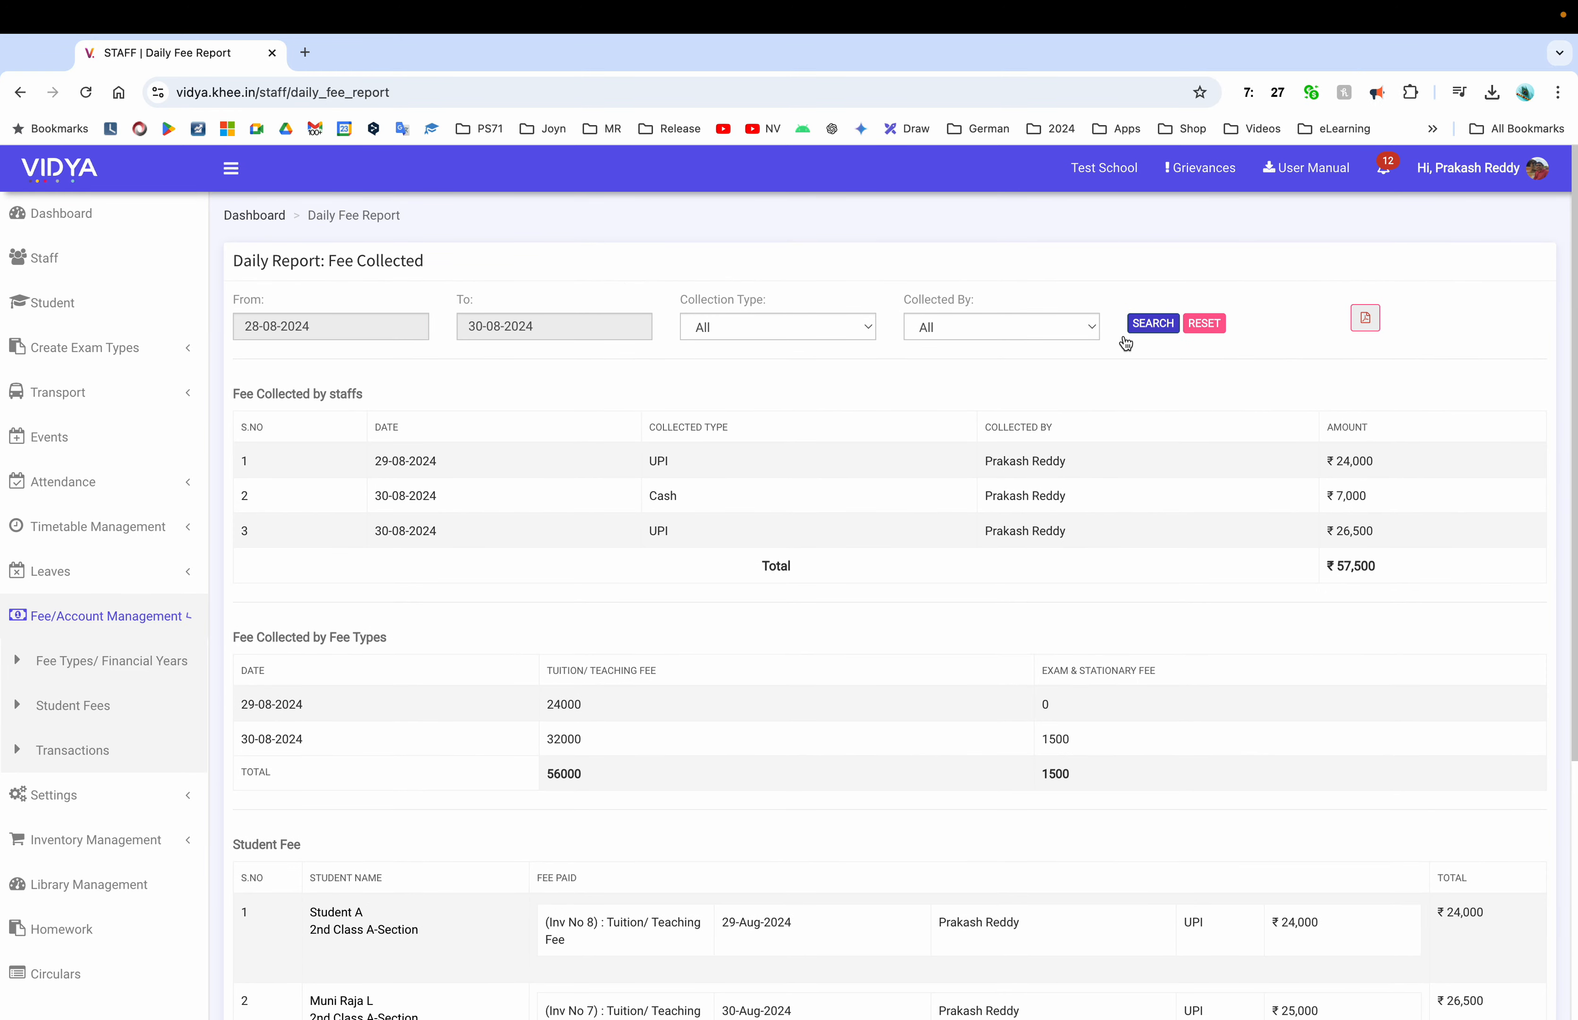
{"action": "double_click", "coordinate": [564, 704]}
{"action": "scroll", "coordinate": [771, 561], "scroll_direction": "down", "scroll_amount": 5}
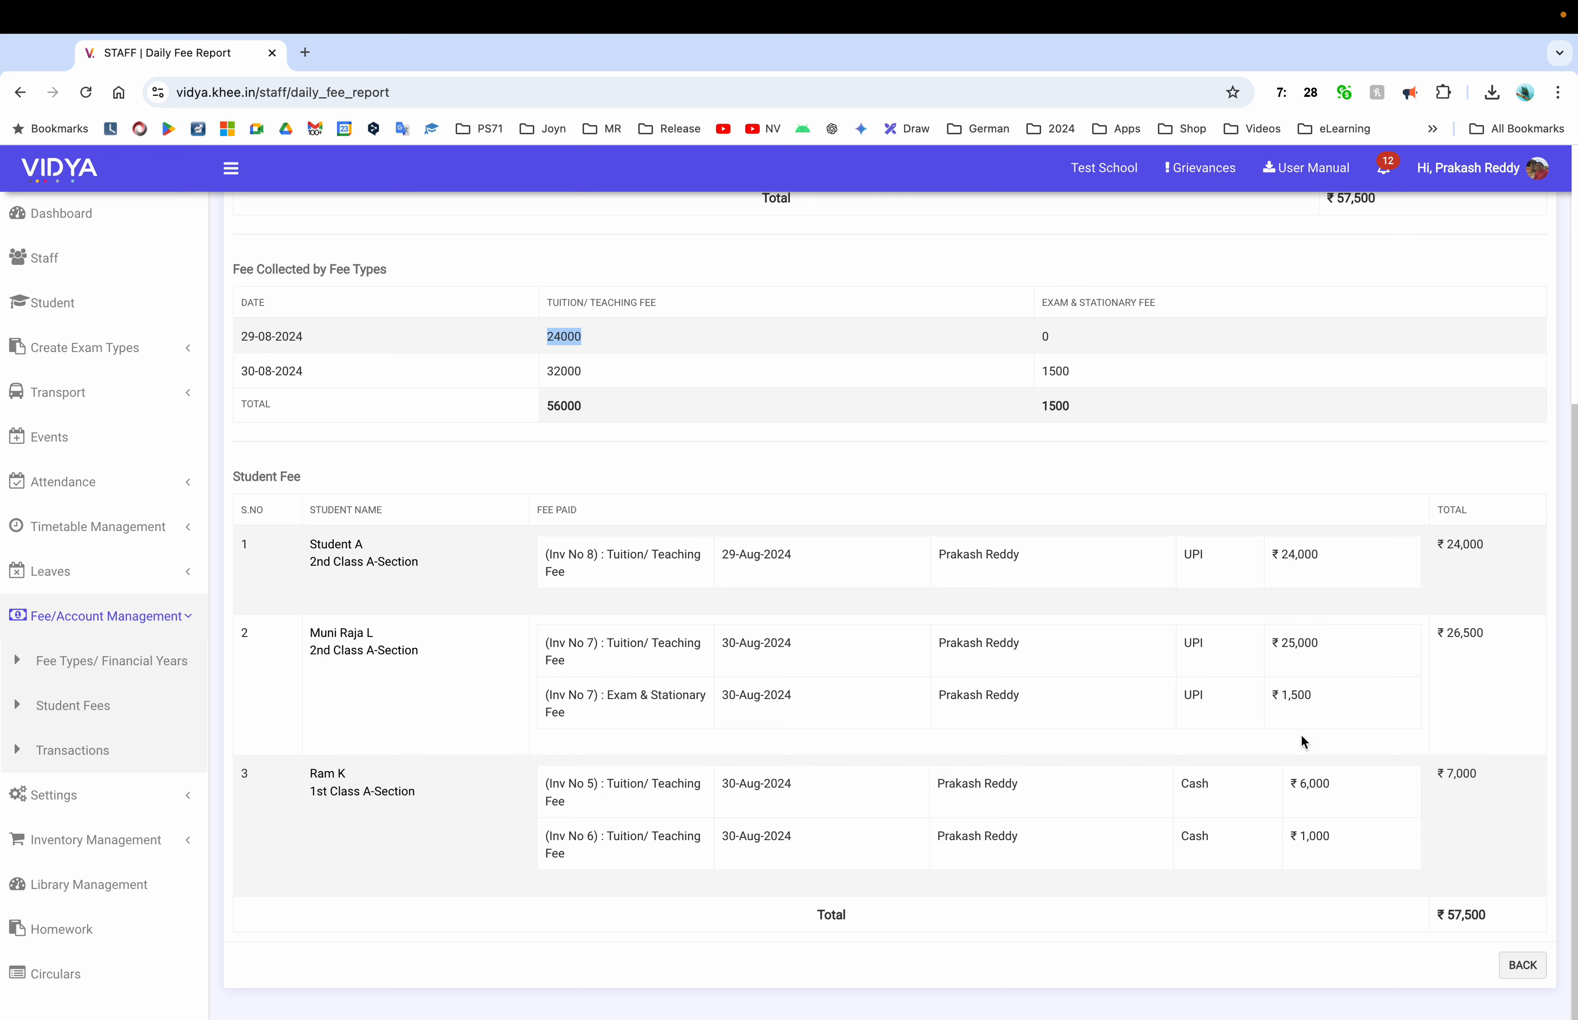
{"action": "scroll", "coordinate": [807, 763], "scroll_direction": "up", "scroll_amount": 5}
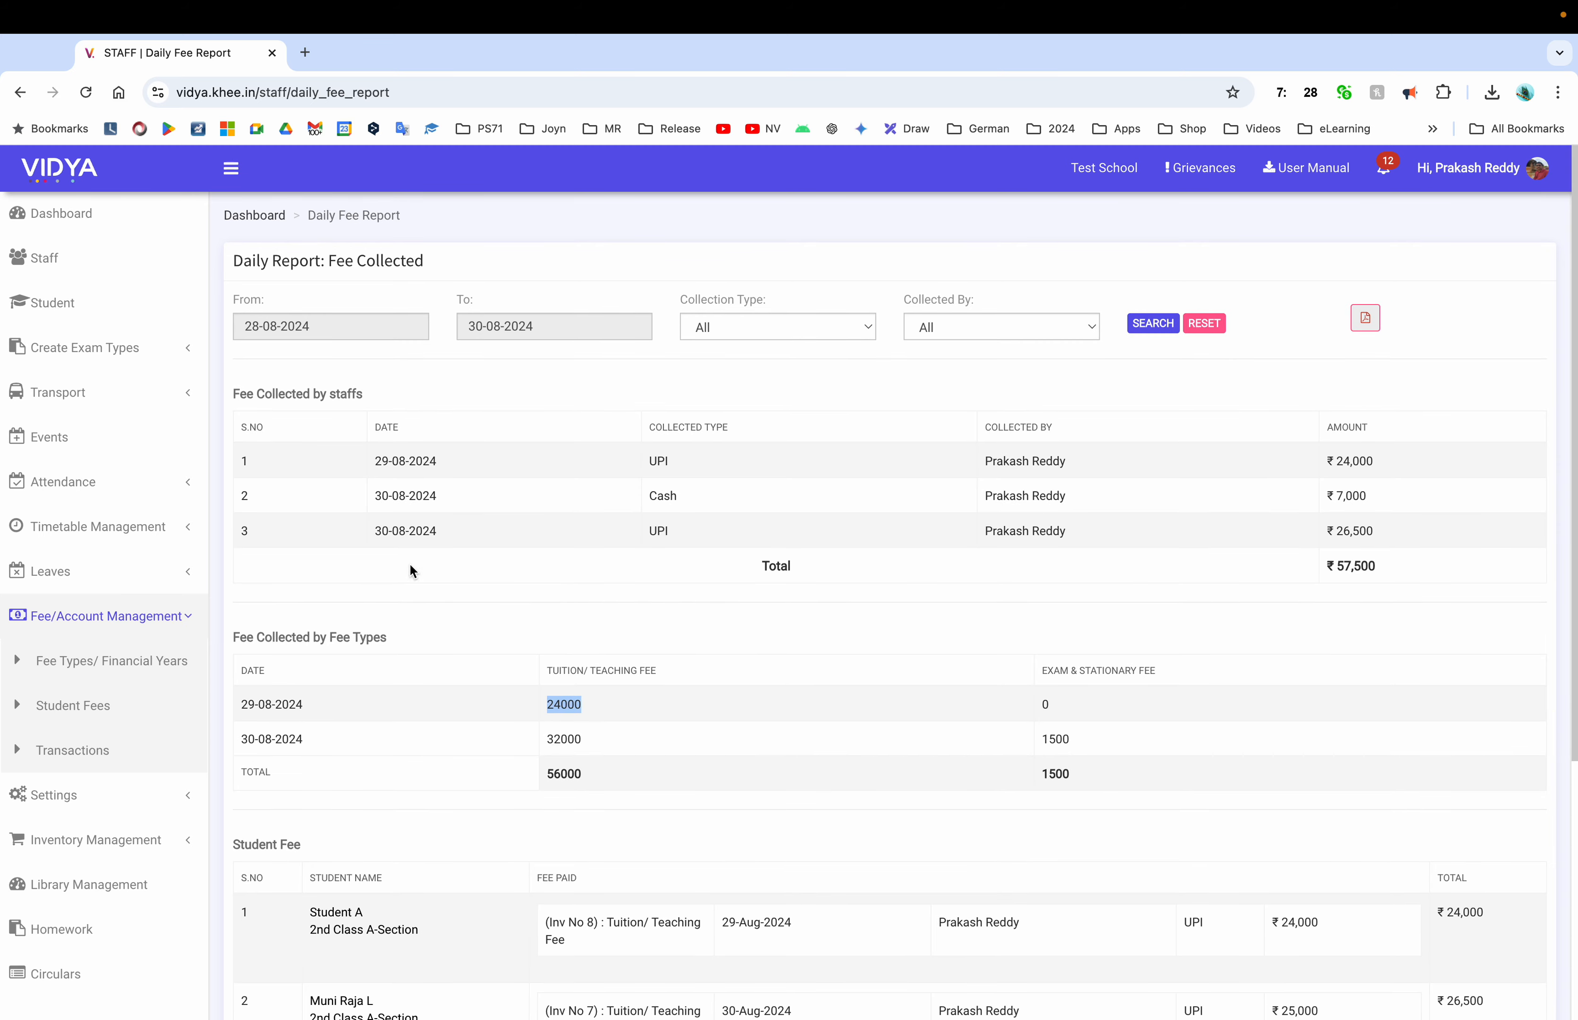
{"action": "left_click", "coordinate": [72, 720]}
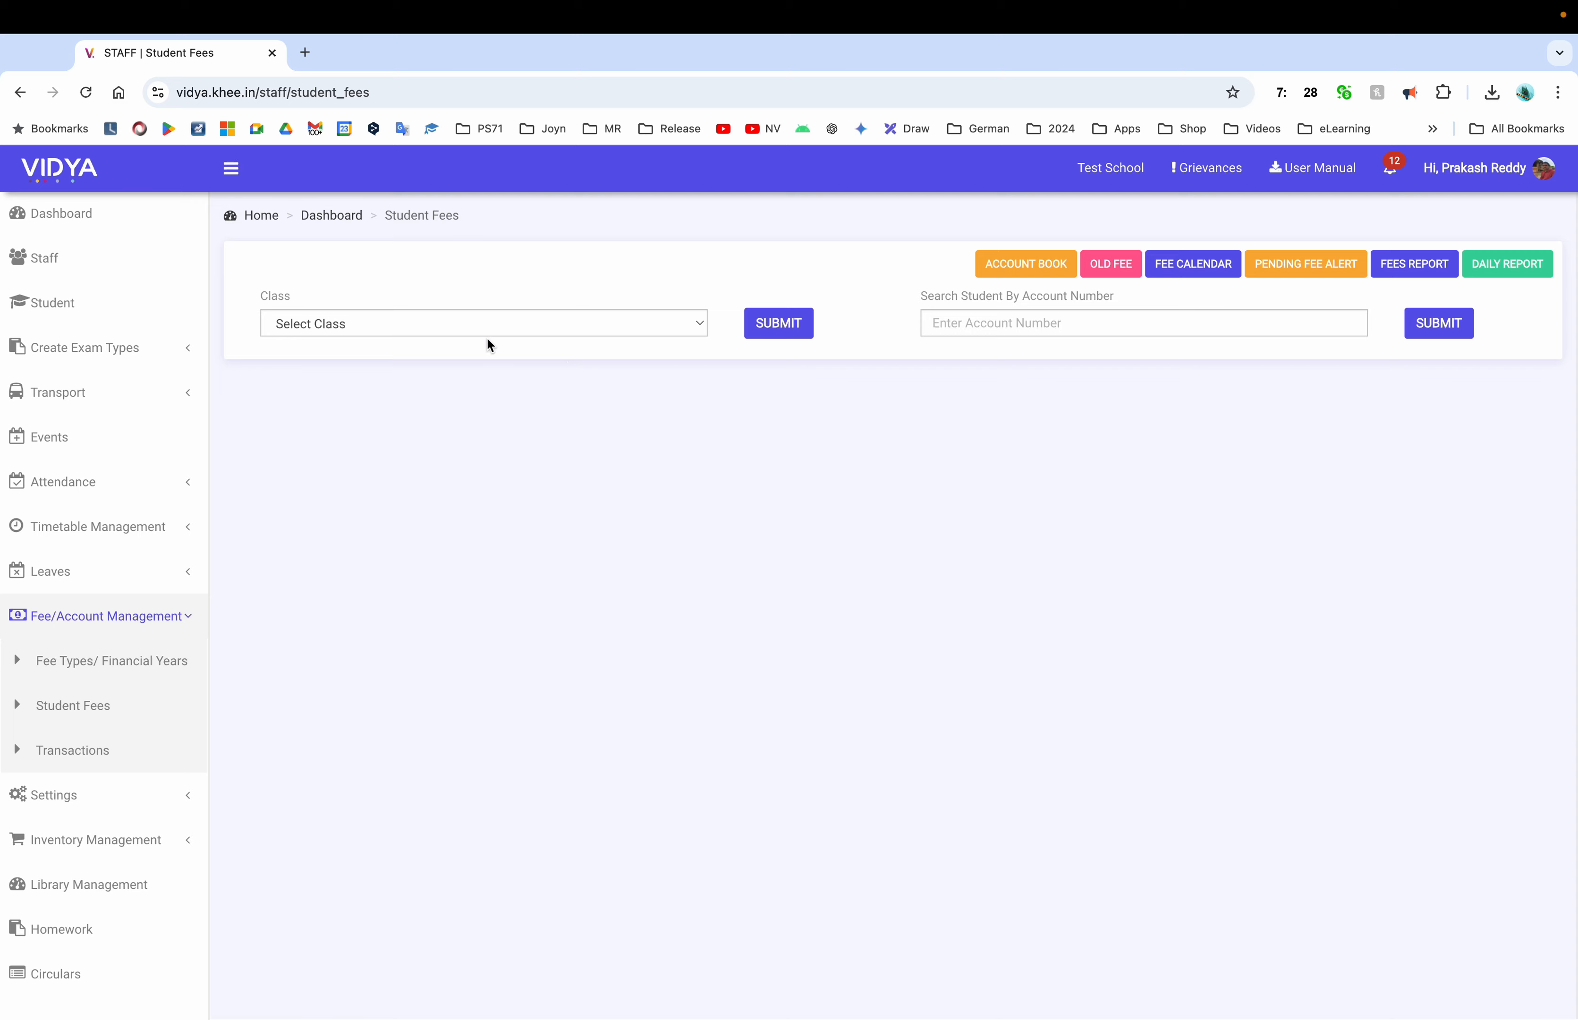
List the 1st Class - A-Section students and start collecting a fee
{"action": "left_click", "coordinate": [487, 336]}
{"action": "left_click", "coordinate": [405, 346]}
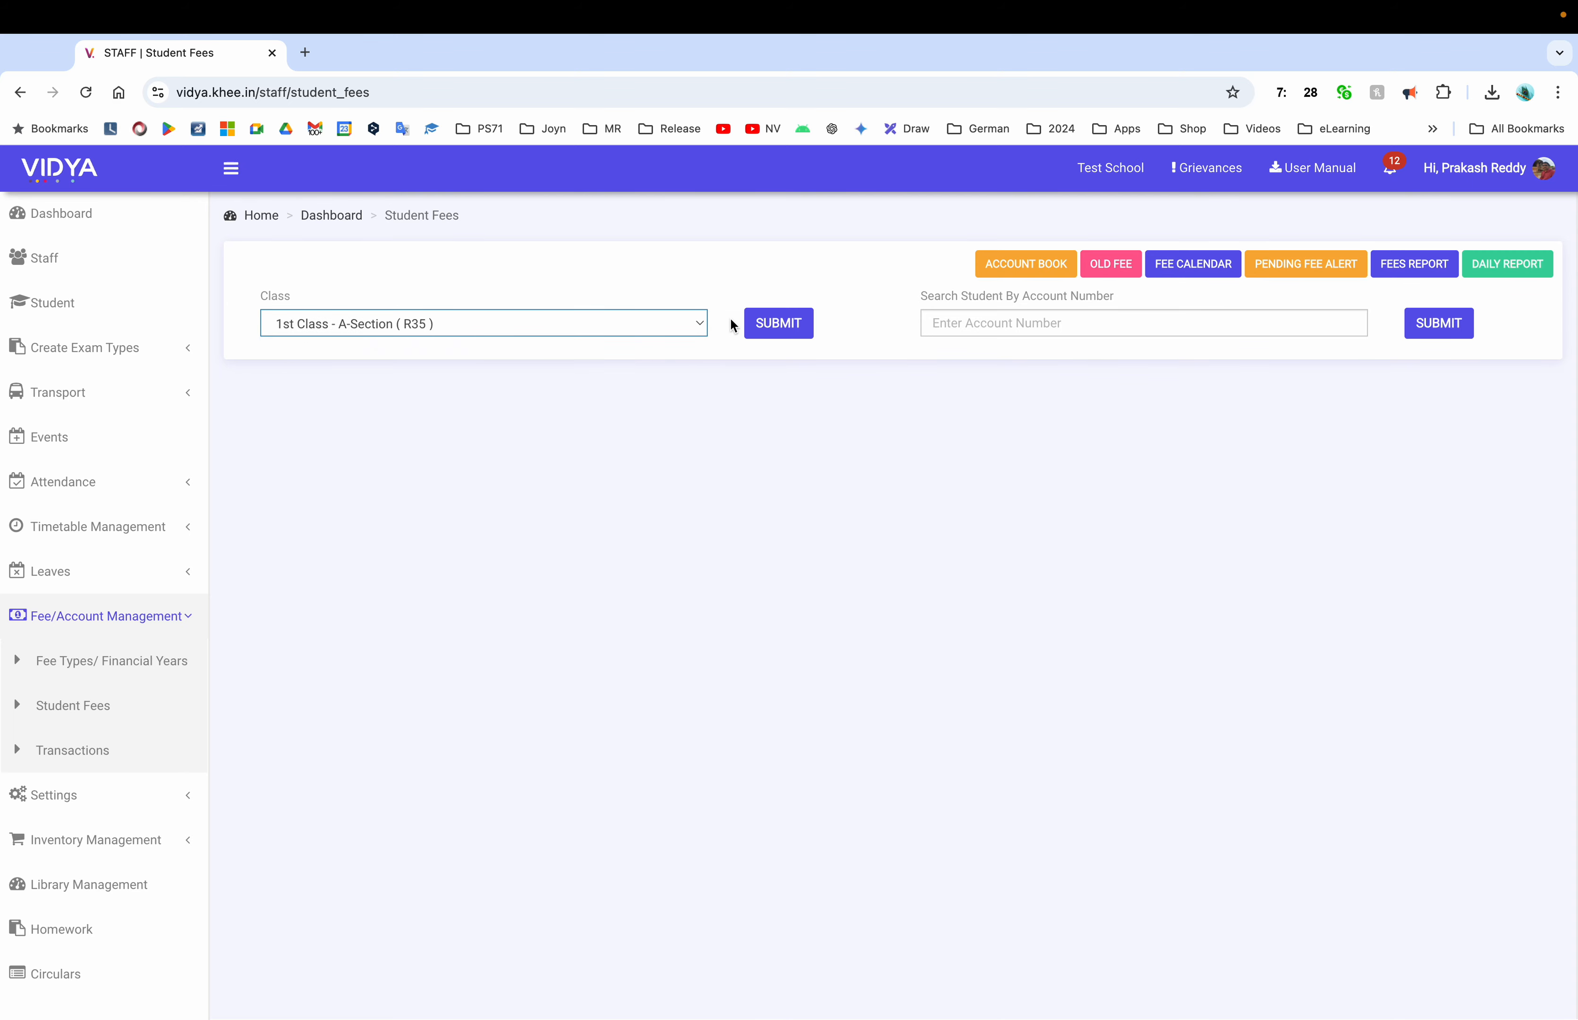
{"action": "left_click", "coordinate": [789, 326]}
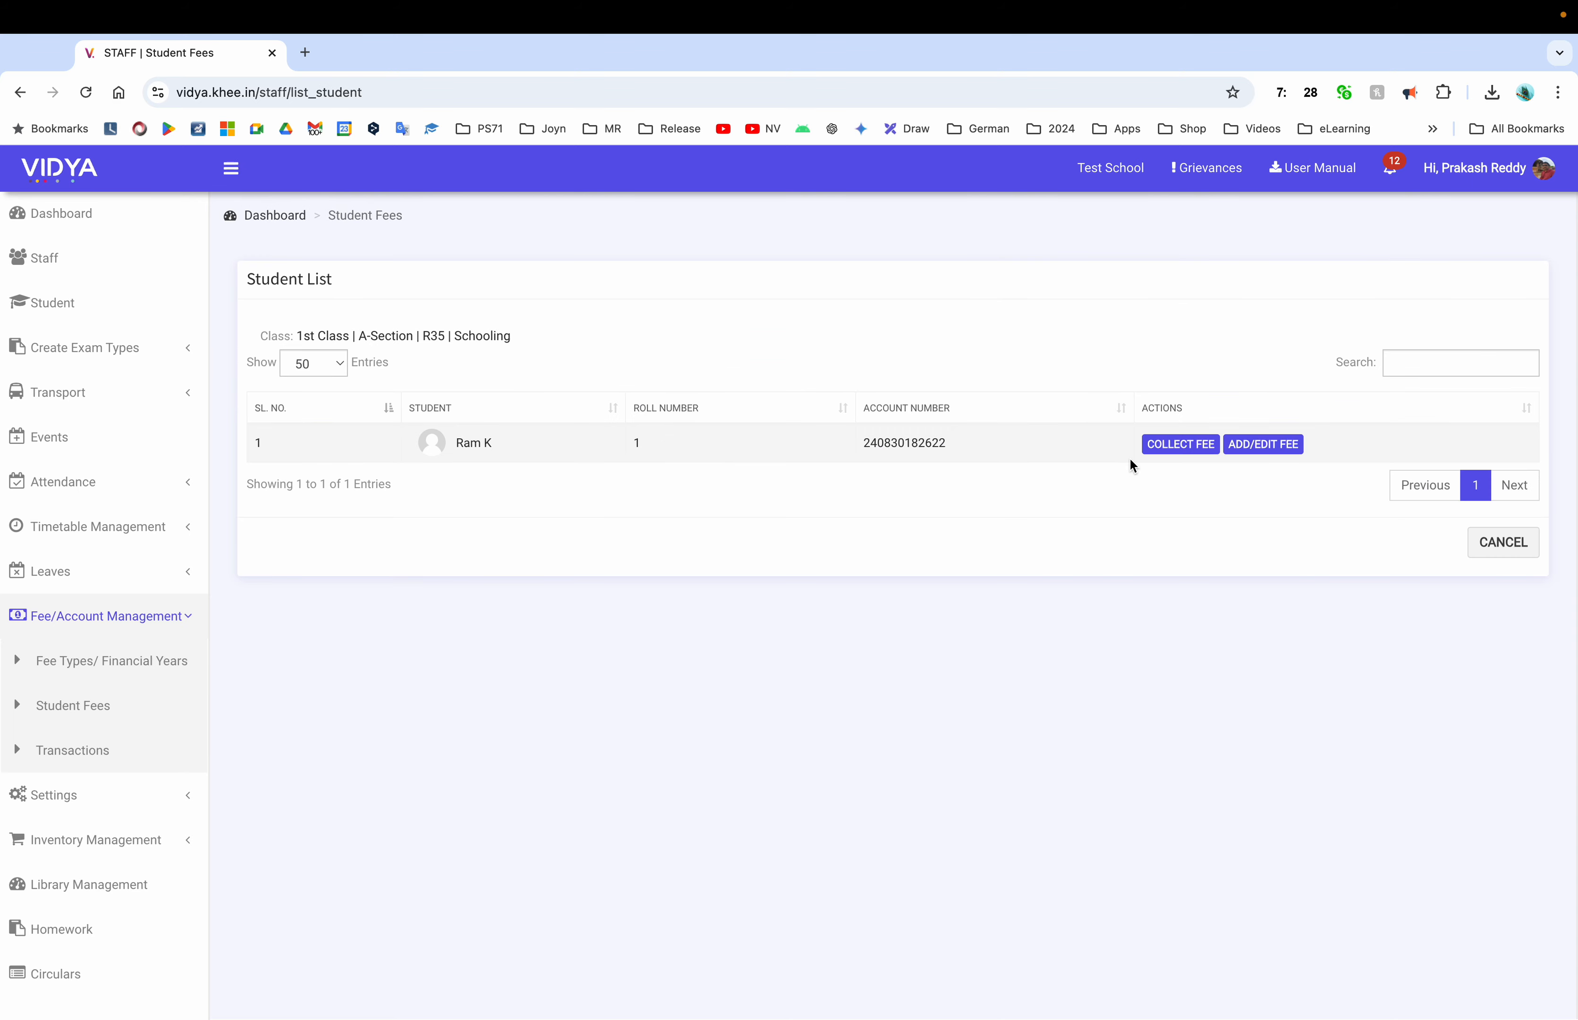
{"action": "left_click", "coordinate": [1202, 455]}
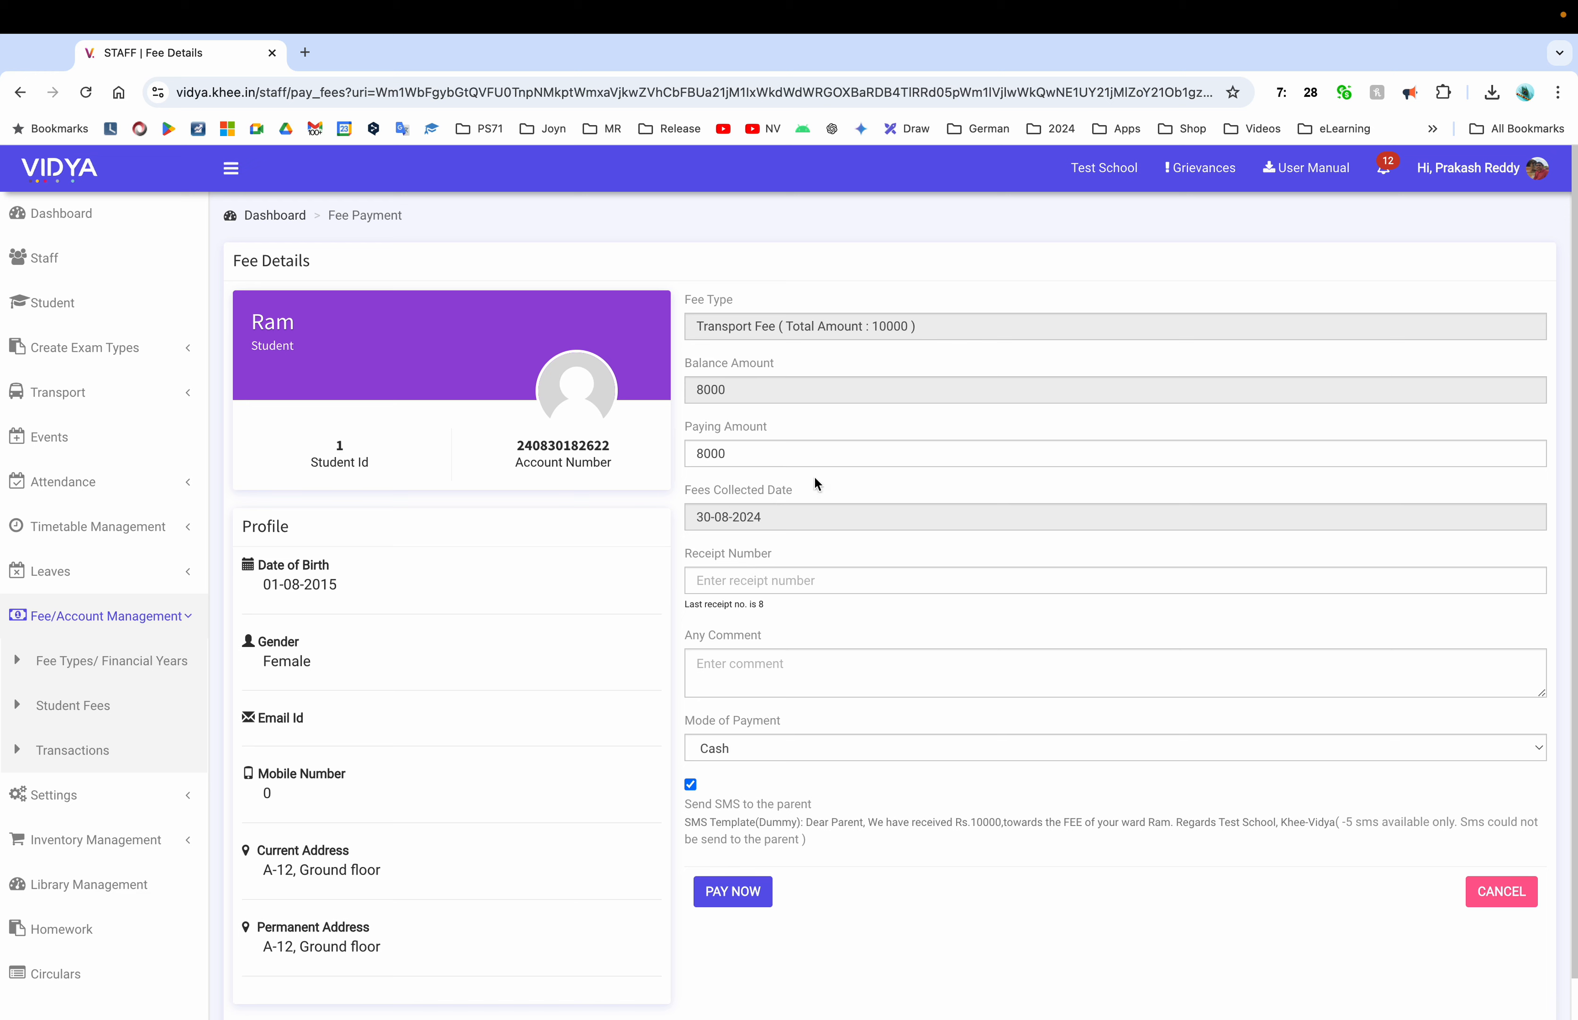
Pay 4000 dated 27-08-2024 with a receipt number, then open the Daily Report
{"action": "left_click", "coordinate": [771, 520]}
{"action": "left_click", "coordinate": [757, 708]}
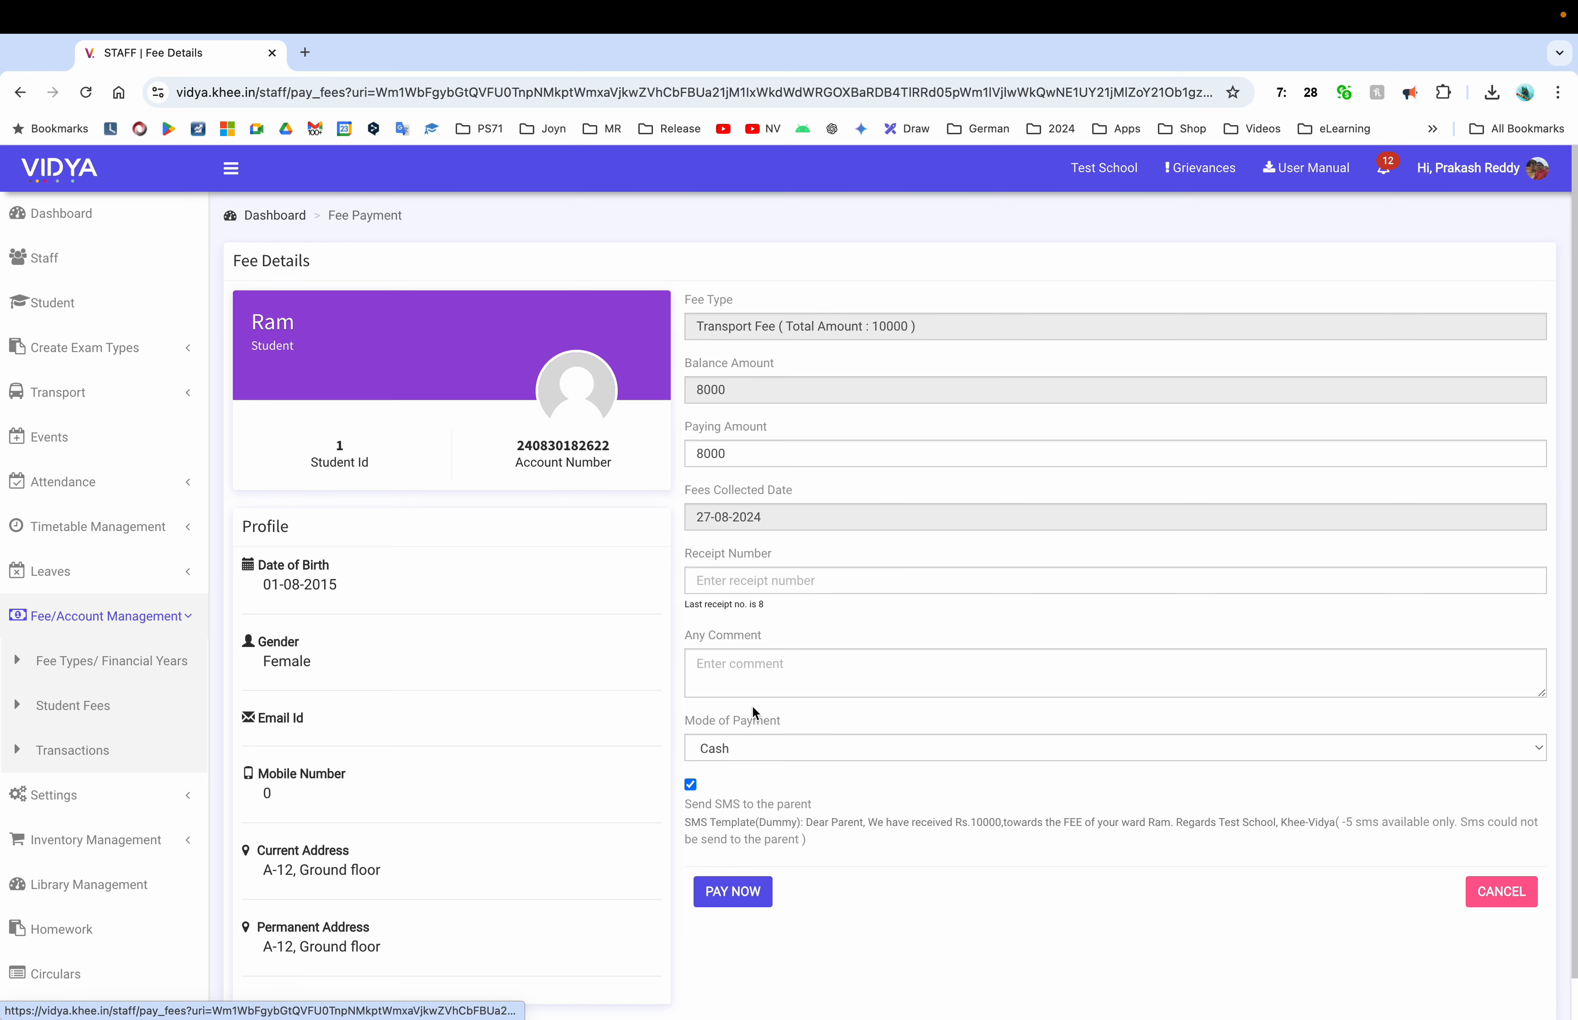
{"action": "double_click", "coordinate": [760, 458]}
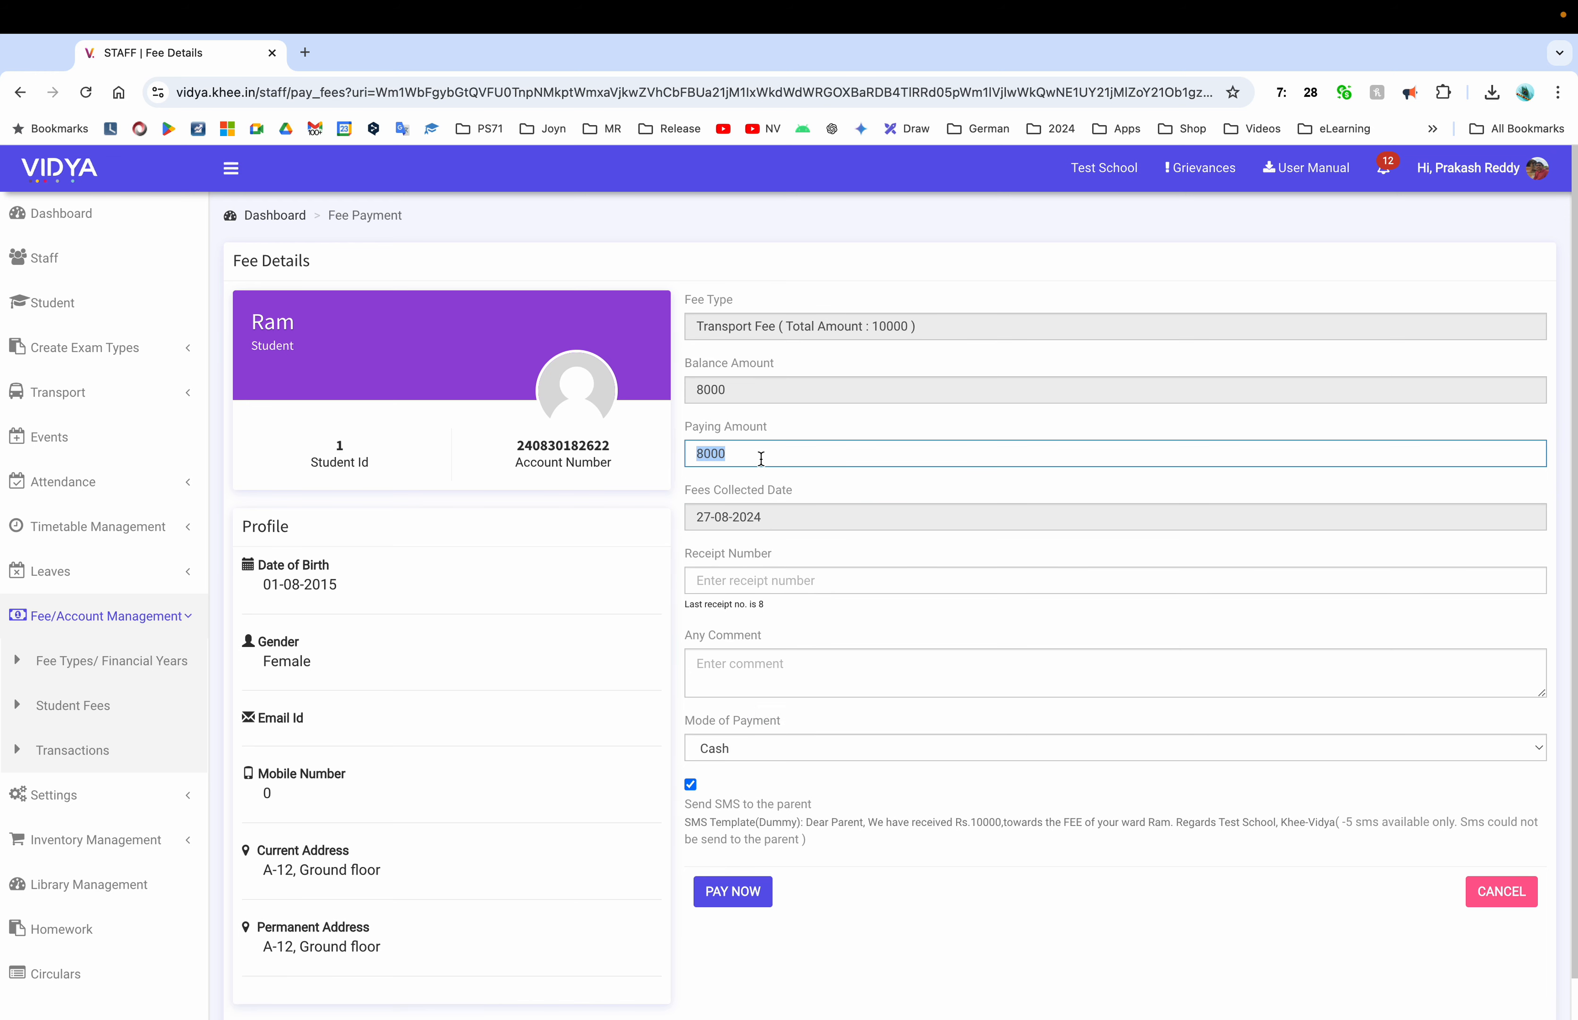
{"action": "type", "text": "4000"}
{"action": "left_click", "coordinate": [762, 581]}
{"action": "type", "text": "9"}
{"action": "left_click", "coordinate": [723, 882]}
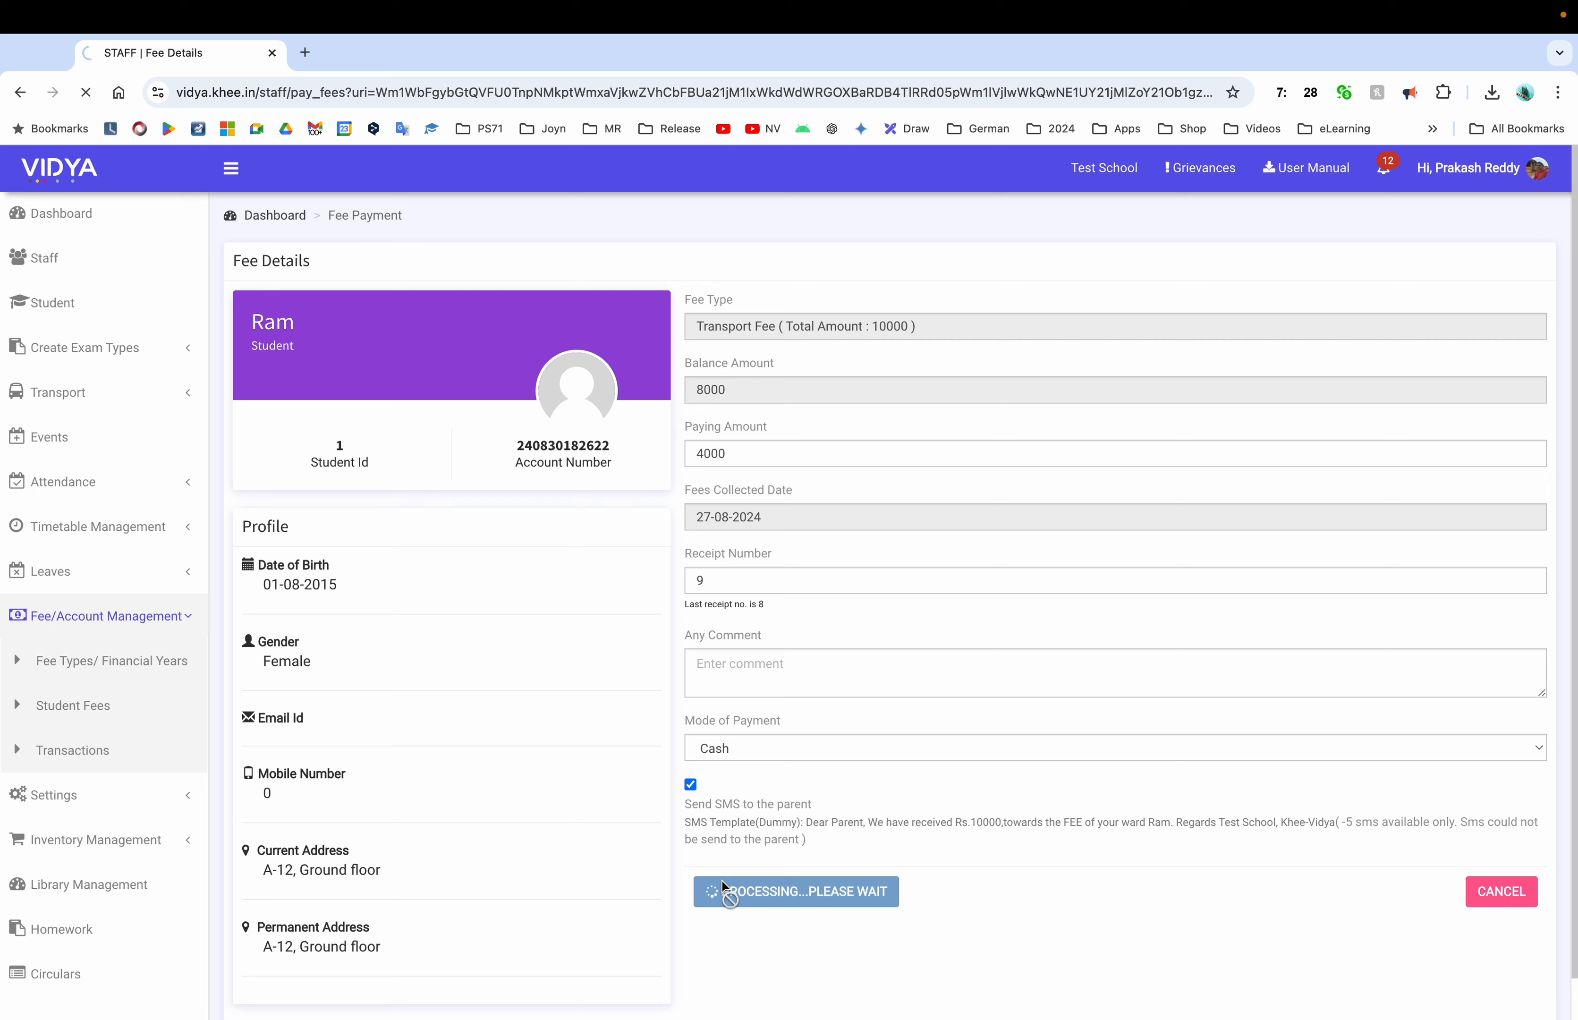
{"action": "left_click", "coordinate": [110, 714]}
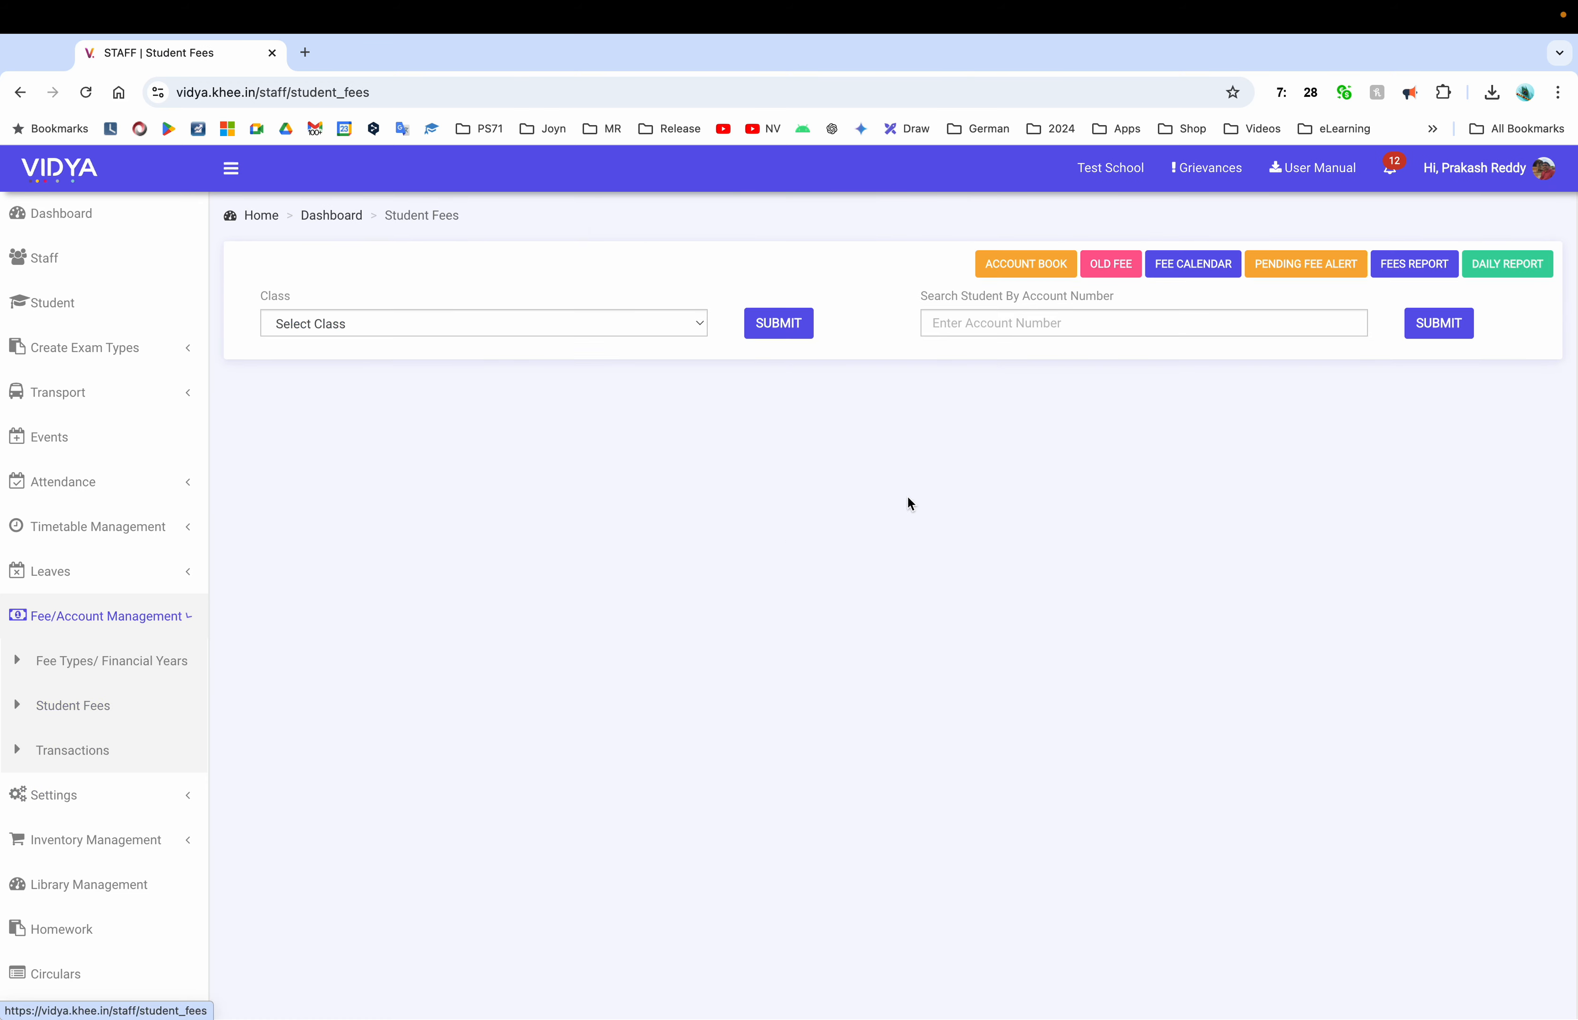
{"action": "left_click", "coordinate": [1512, 263]}
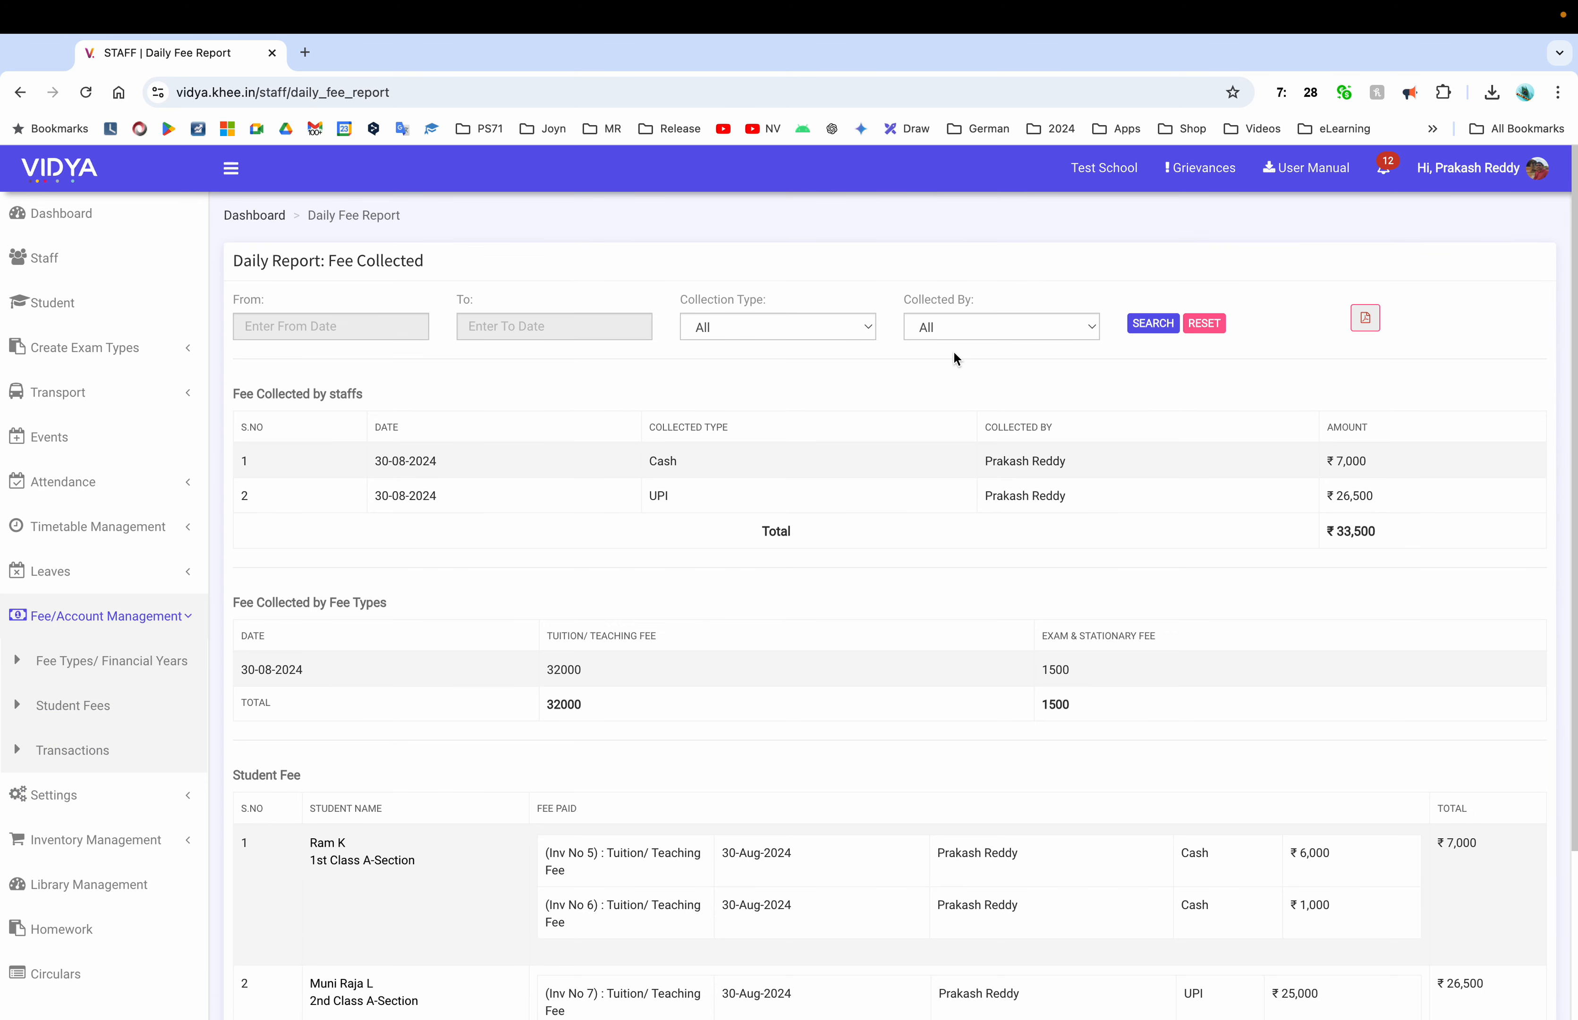
Rerun the daily report from 26-08-2024, totalling ₹61,500, then return to Student Fees
{"action": "left_click", "coordinate": [345, 328]}
{"action": "left_click", "coordinate": [278, 518]}
{"action": "left_click", "coordinate": [554, 327]}
{"action": "left_click", "coordinate": [613, 517]}
{"action": "left_click", "coordinate": [1153, 323]}
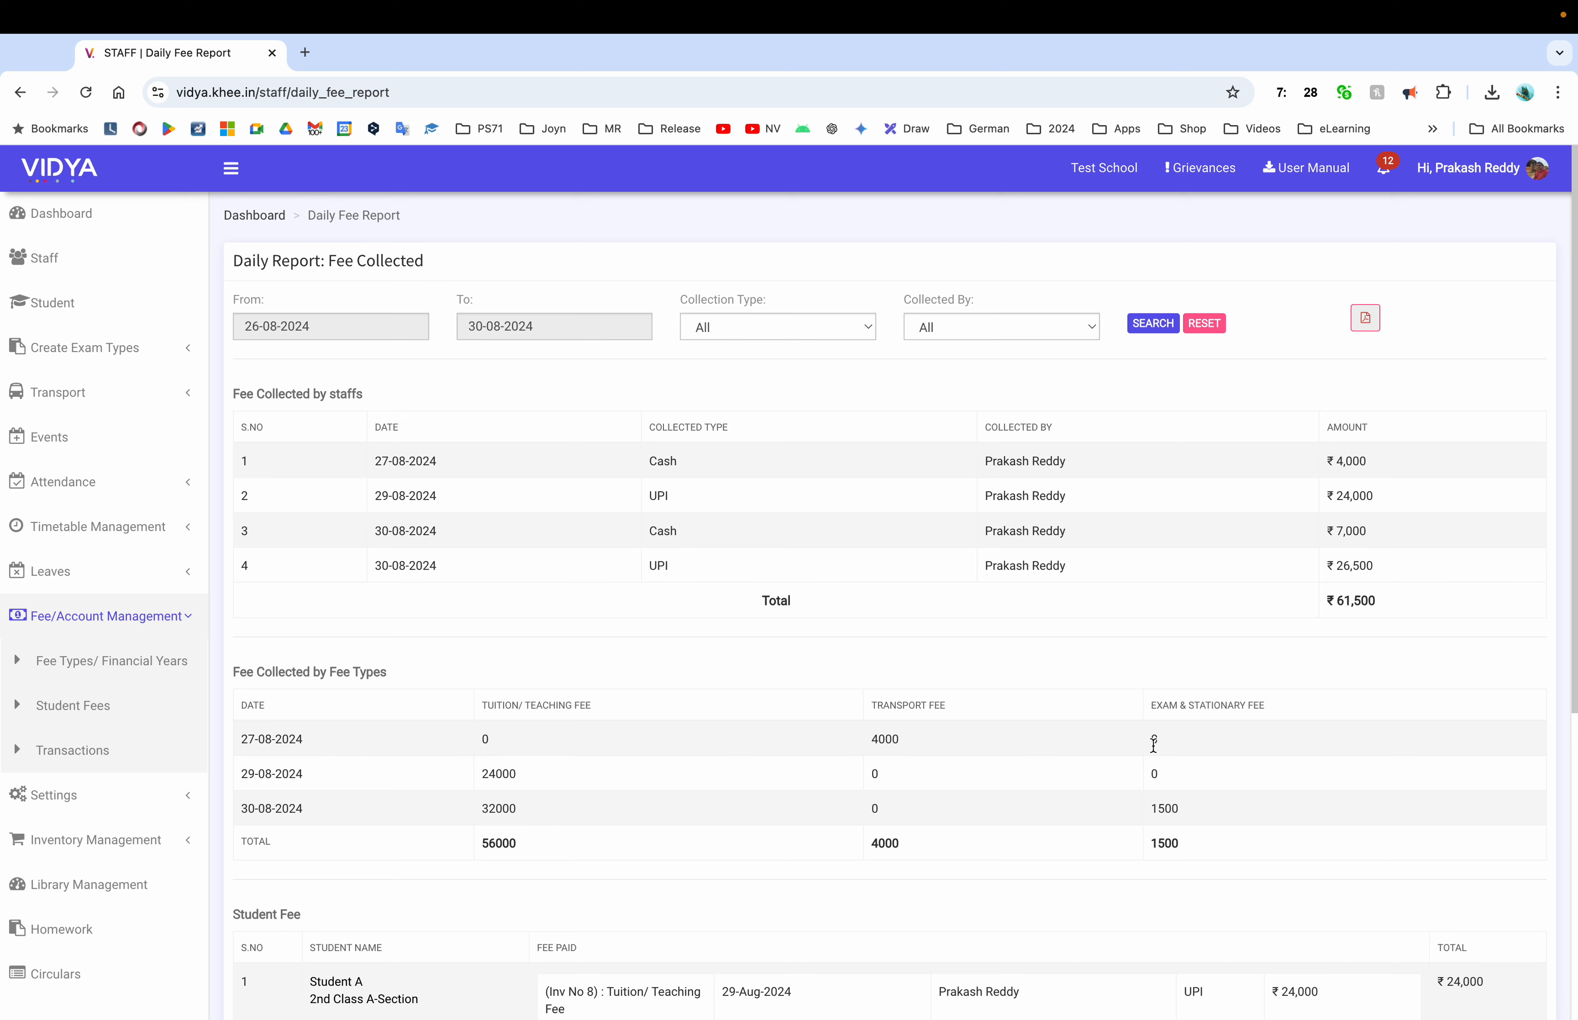
{"action": "scroll", "coordinate": [1148, 873], "scroll_direction": "down", "scroll_amount": 5}
{"action": "scroll", "coordinate": [1148, 872], "scroll_direction": "down", "scroll_amount": 1}
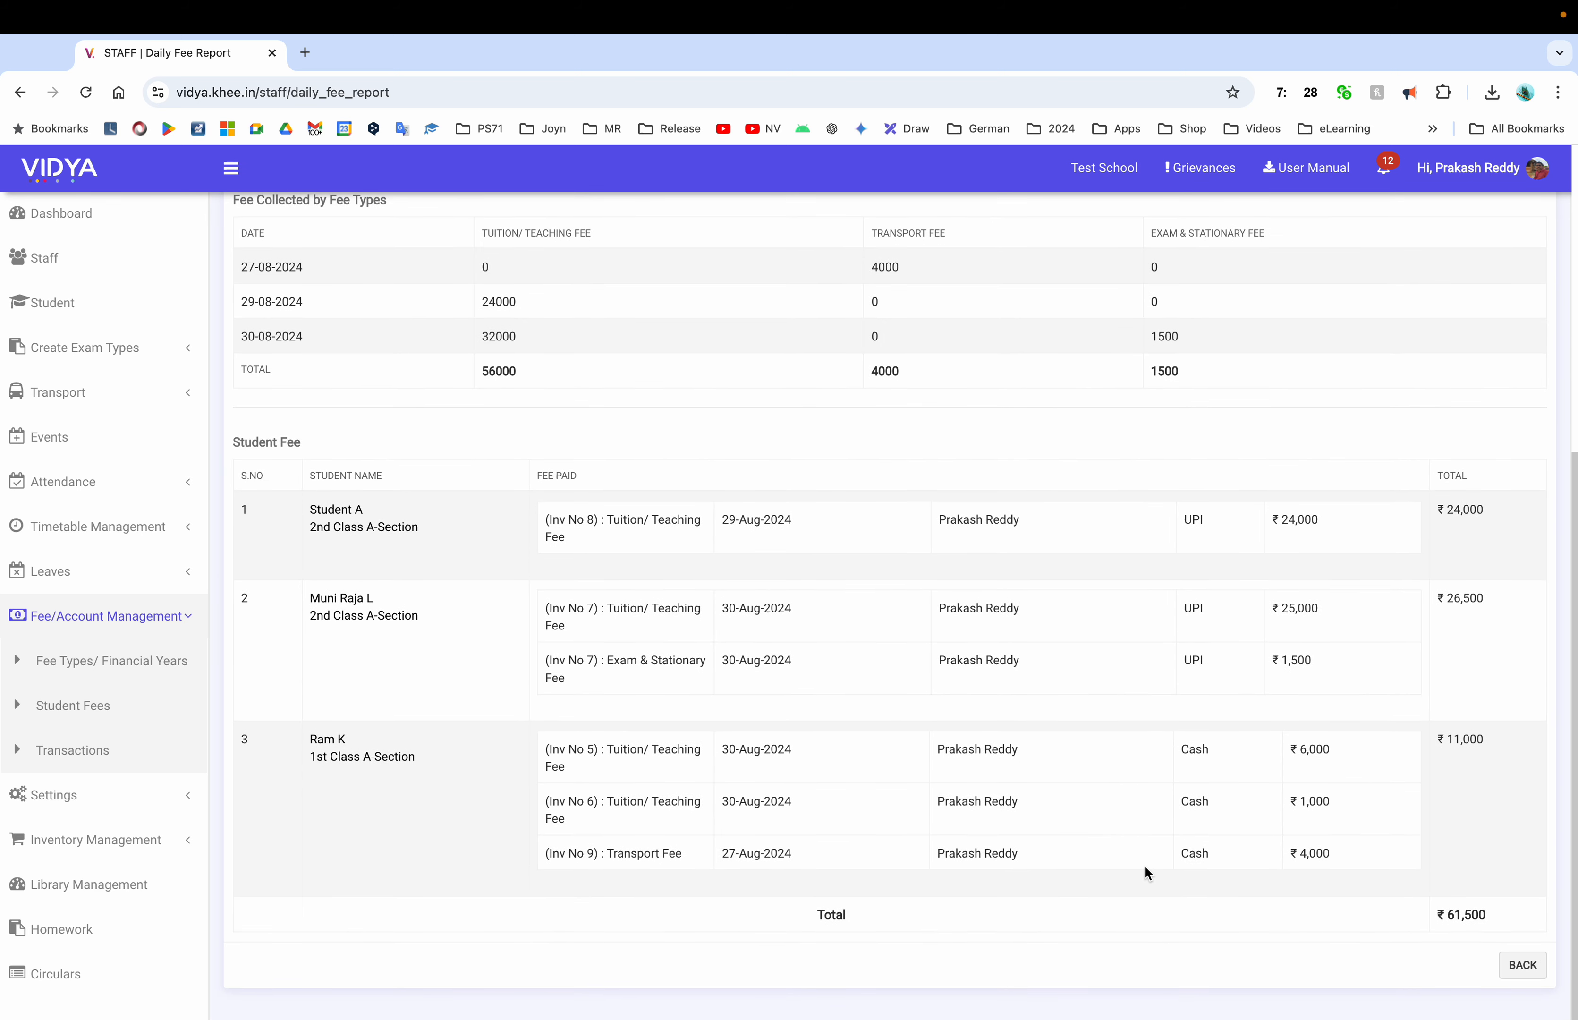
{"action": "left_click", "coordinate": [1522, 965]}
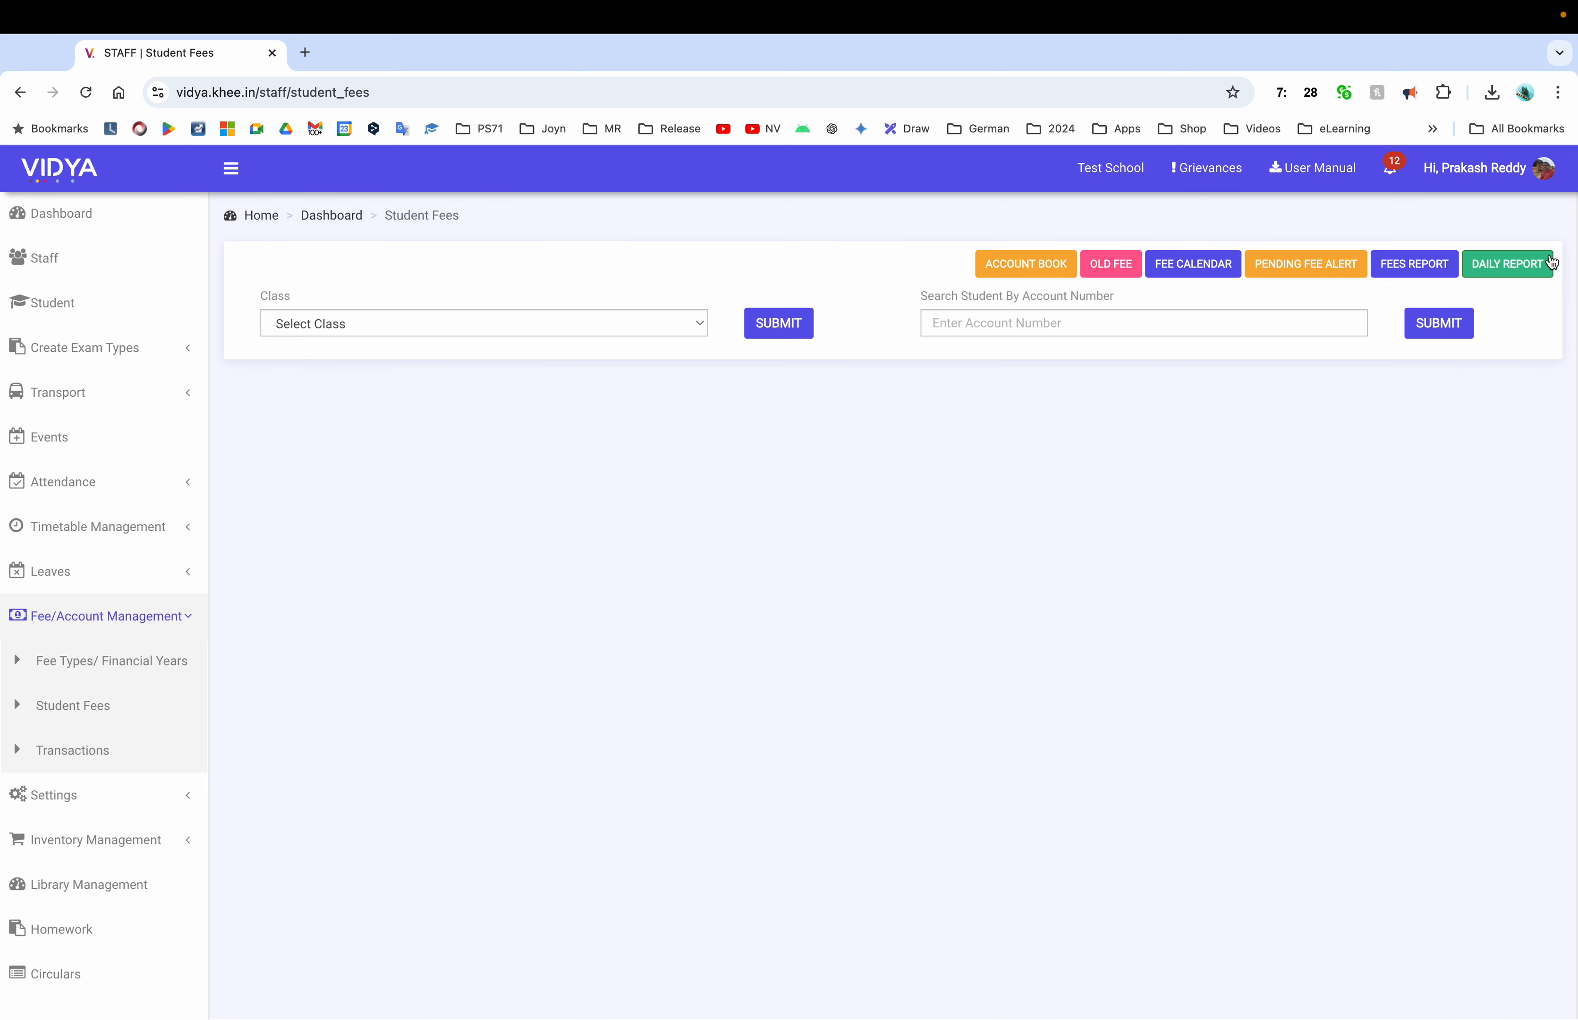
Open Settings > Semesters/Exams and briefly view the Exam Analysis page
{"action": "left_click", "coordinate": [54, 794]}
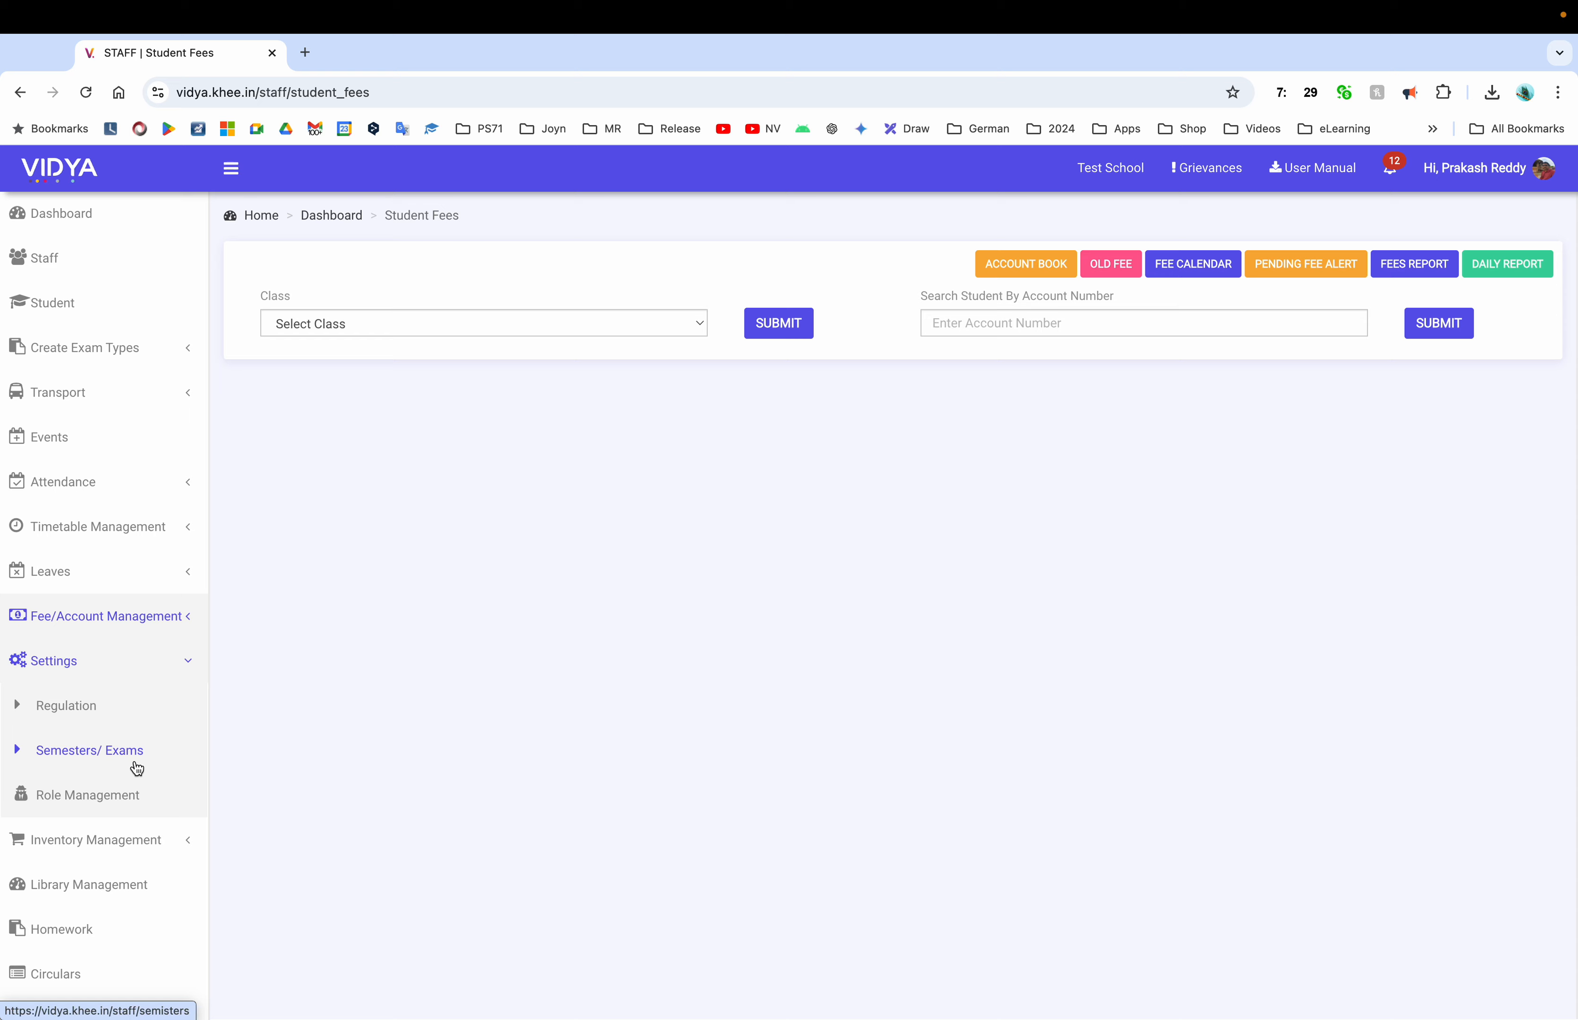
{"action": "left_click", "coordinate": [104, 754]}
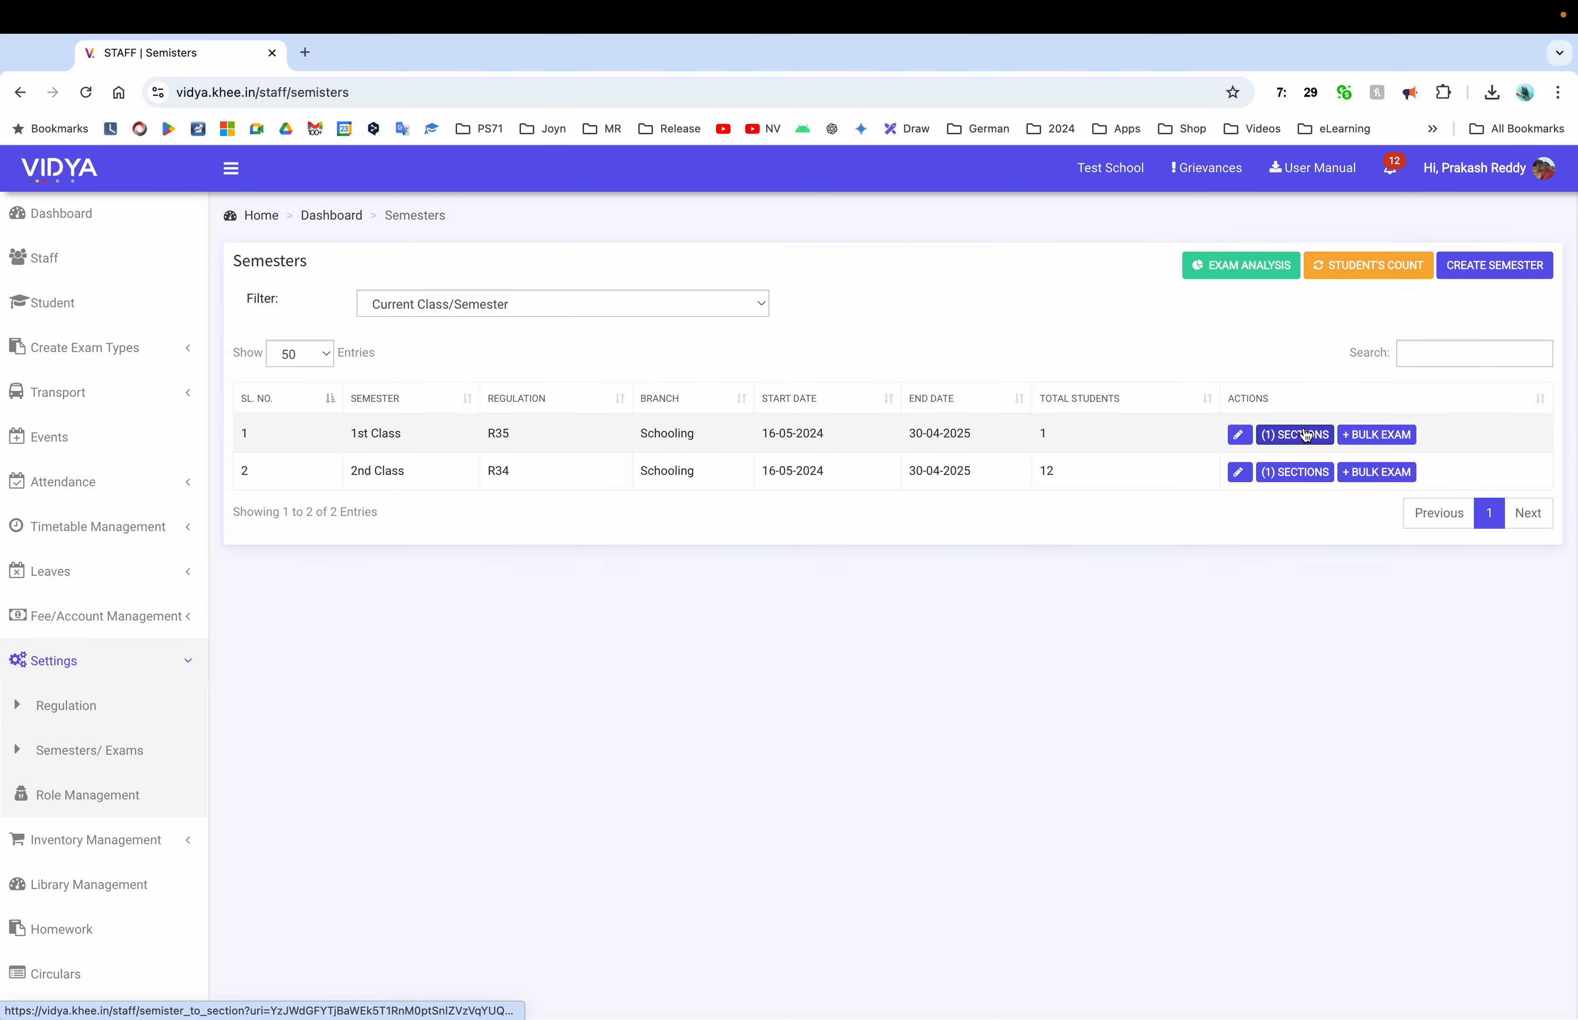
{"action": "left_click", "coordinate": [1223, 273]}
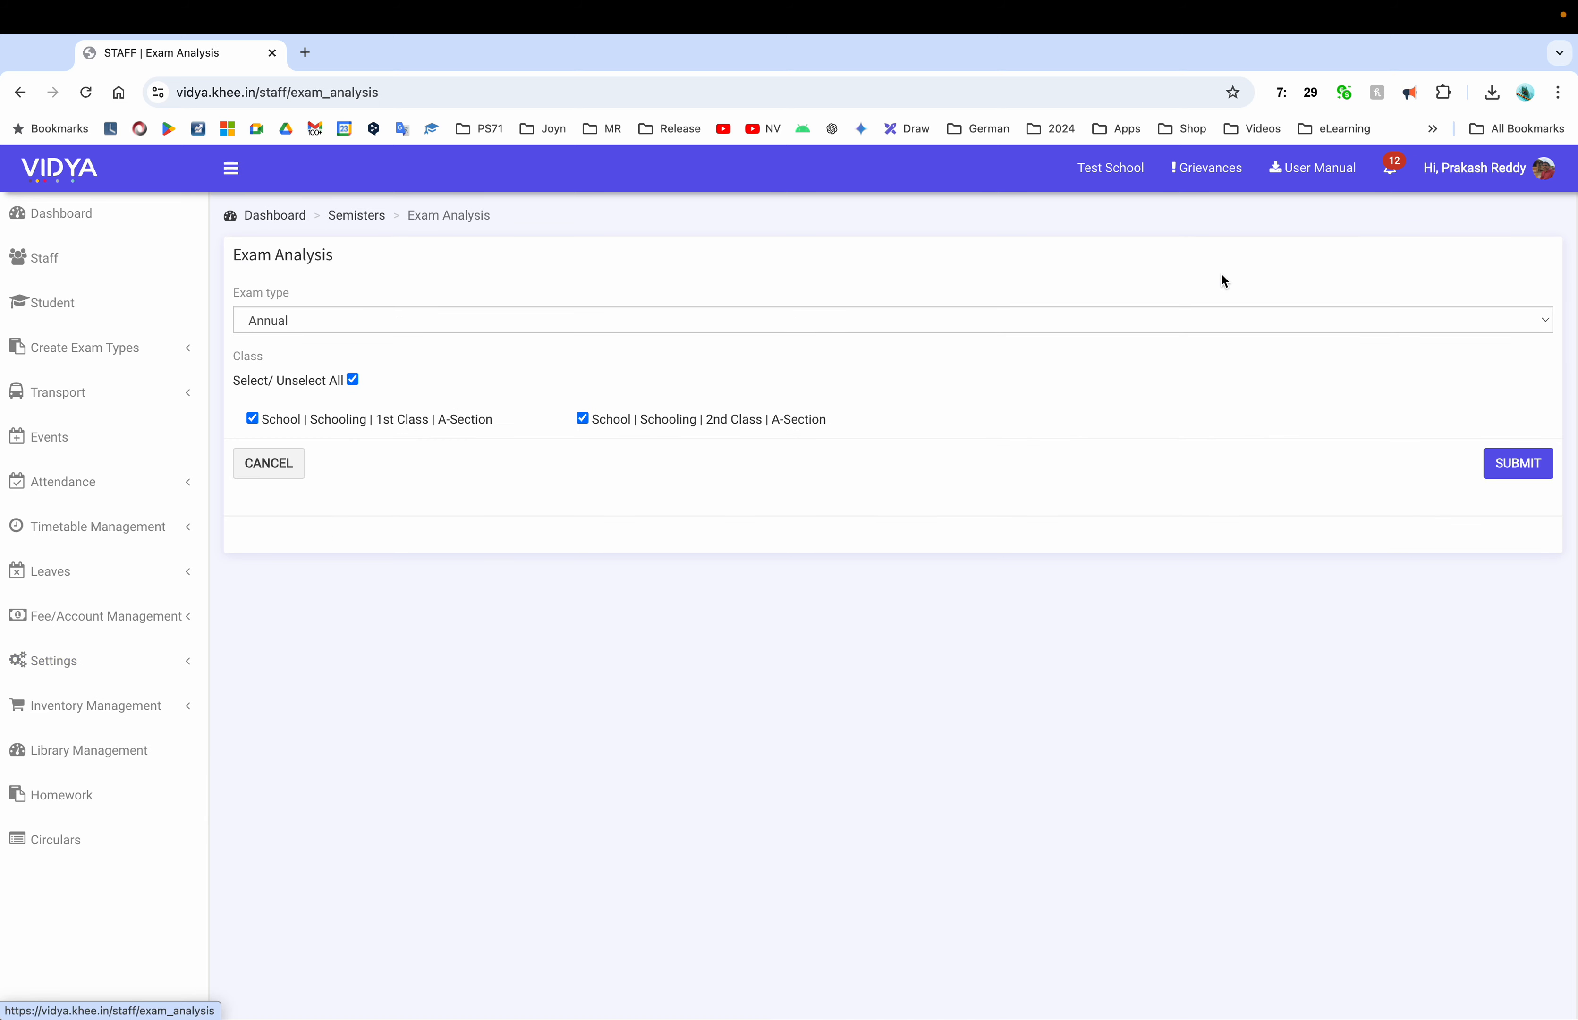
{"action": "left_click", "coordinate": [292, 464]}
Browse 1st Class A-Section exams and the Create Exam types, then cancel back to Semesters
{"action": "left_click", "coordinate": [1272, 443]}
{"action": "left_click", "coordinate": [1194, 341]}
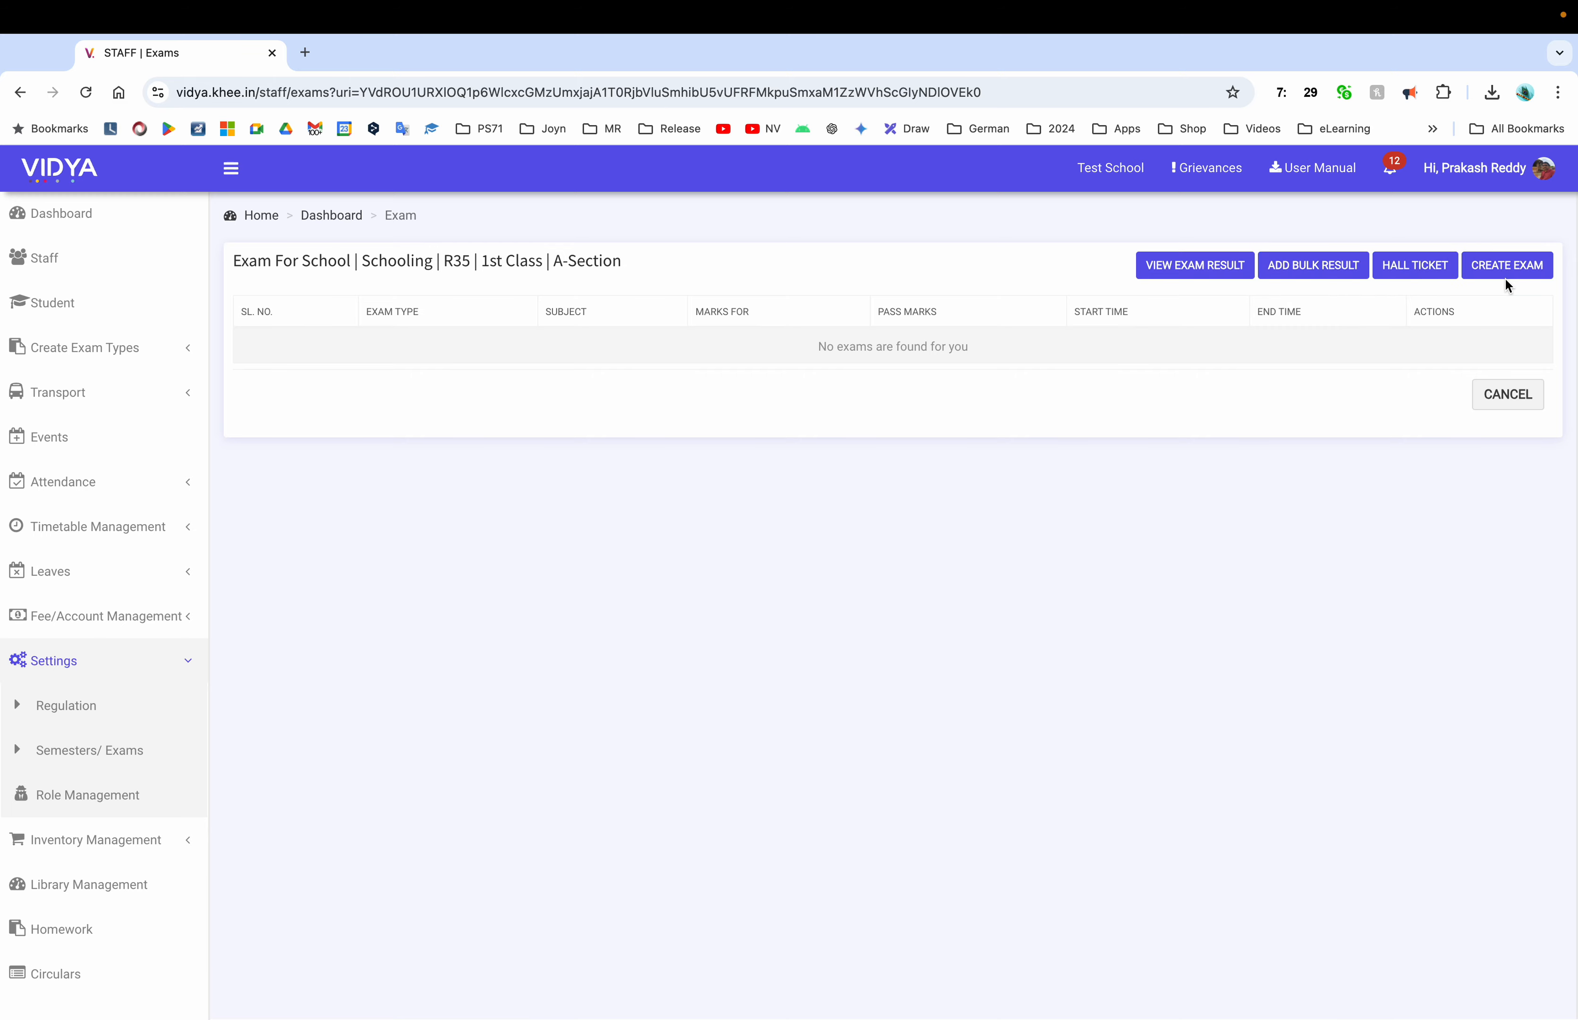
{"action": "left_click", "coordinate": [1492, 277]}
{"action": "left_click", "coordinate": [545, 355]}
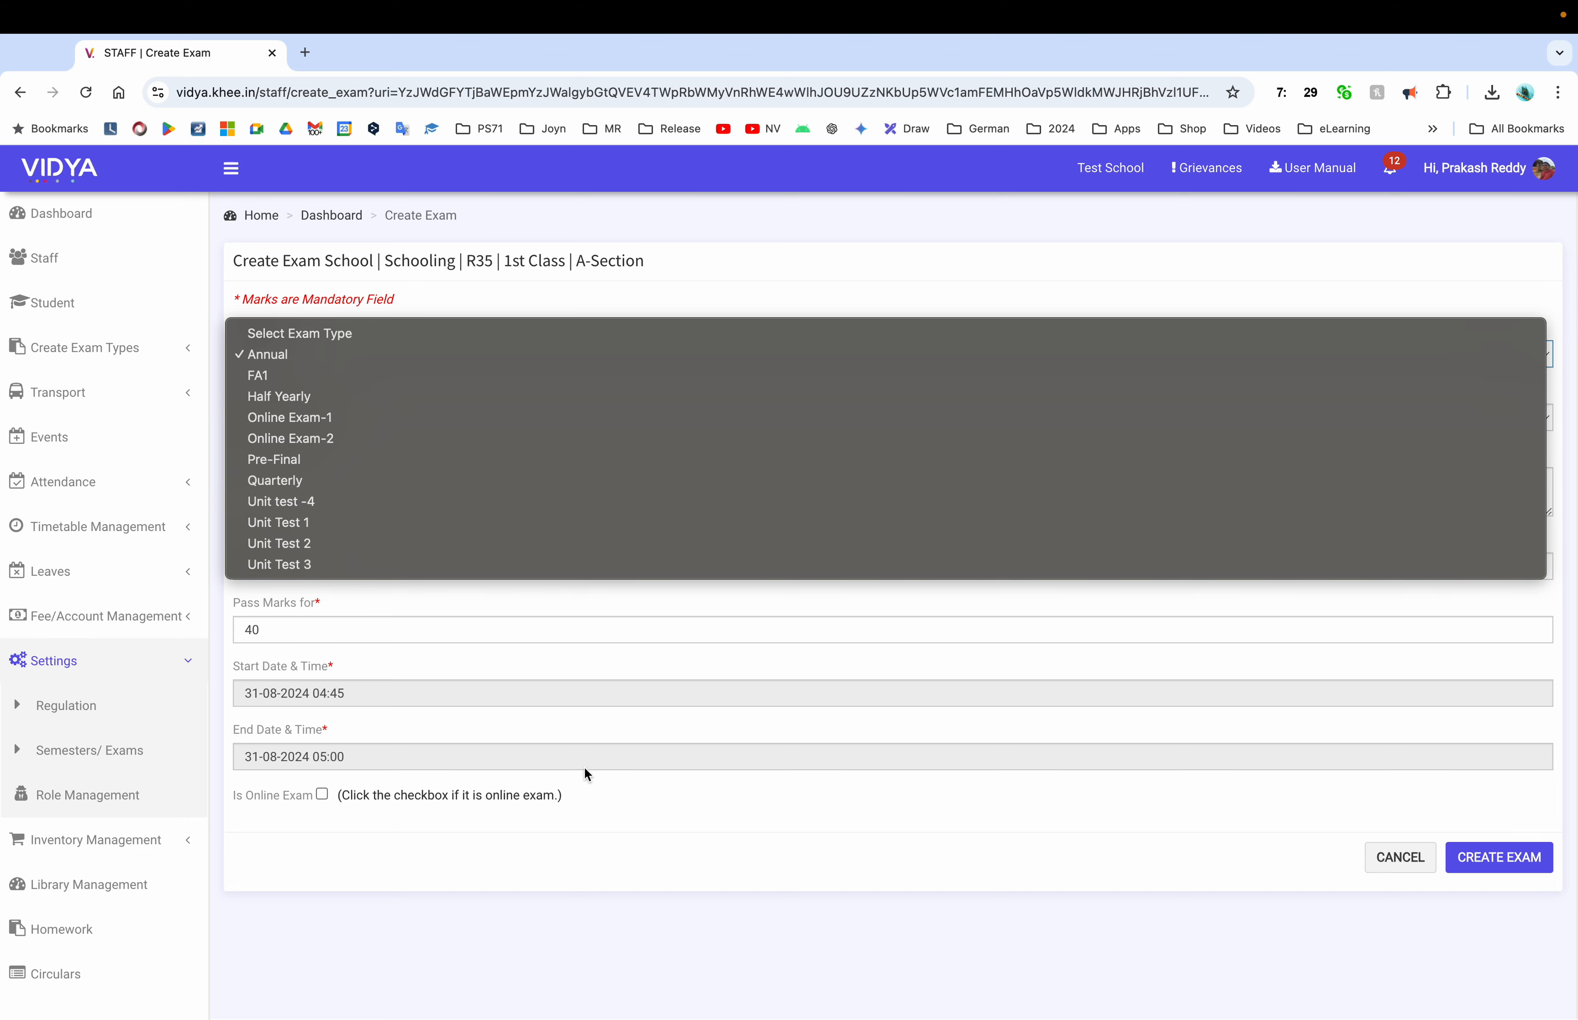
{"action": "left_click", "coordinate": [587, 837]}
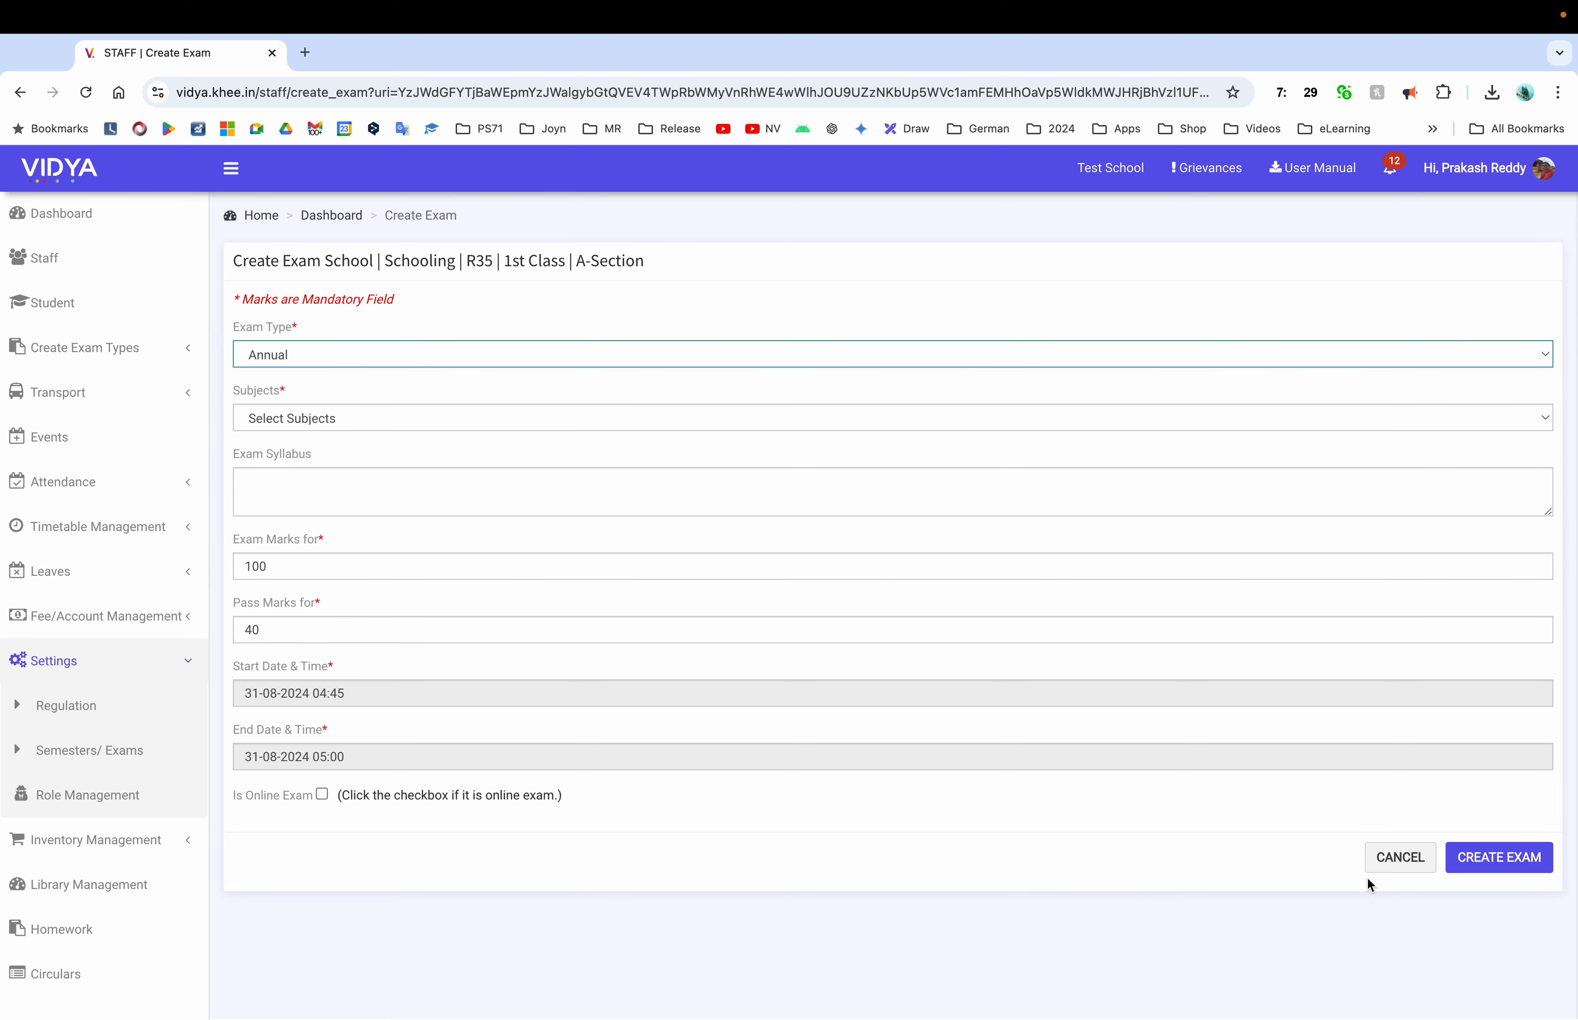
{"action": "left_click", "coordinate": [1395, 865]}
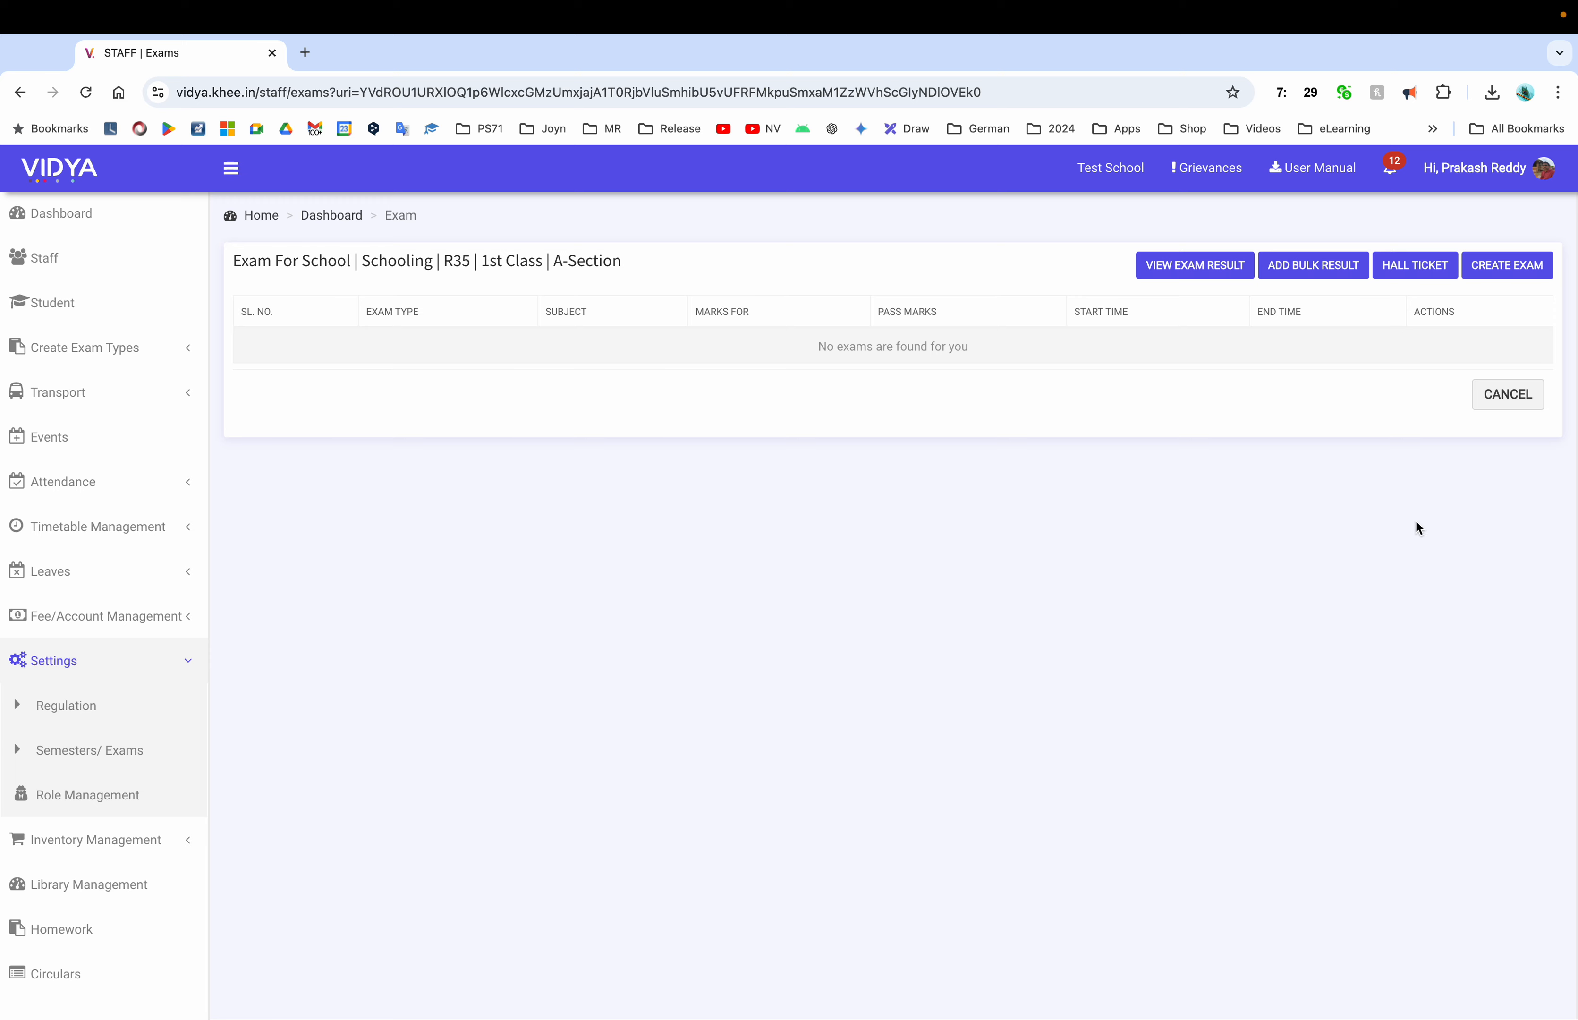
{"action": "left_click", "coordinate": [1515, 397]}
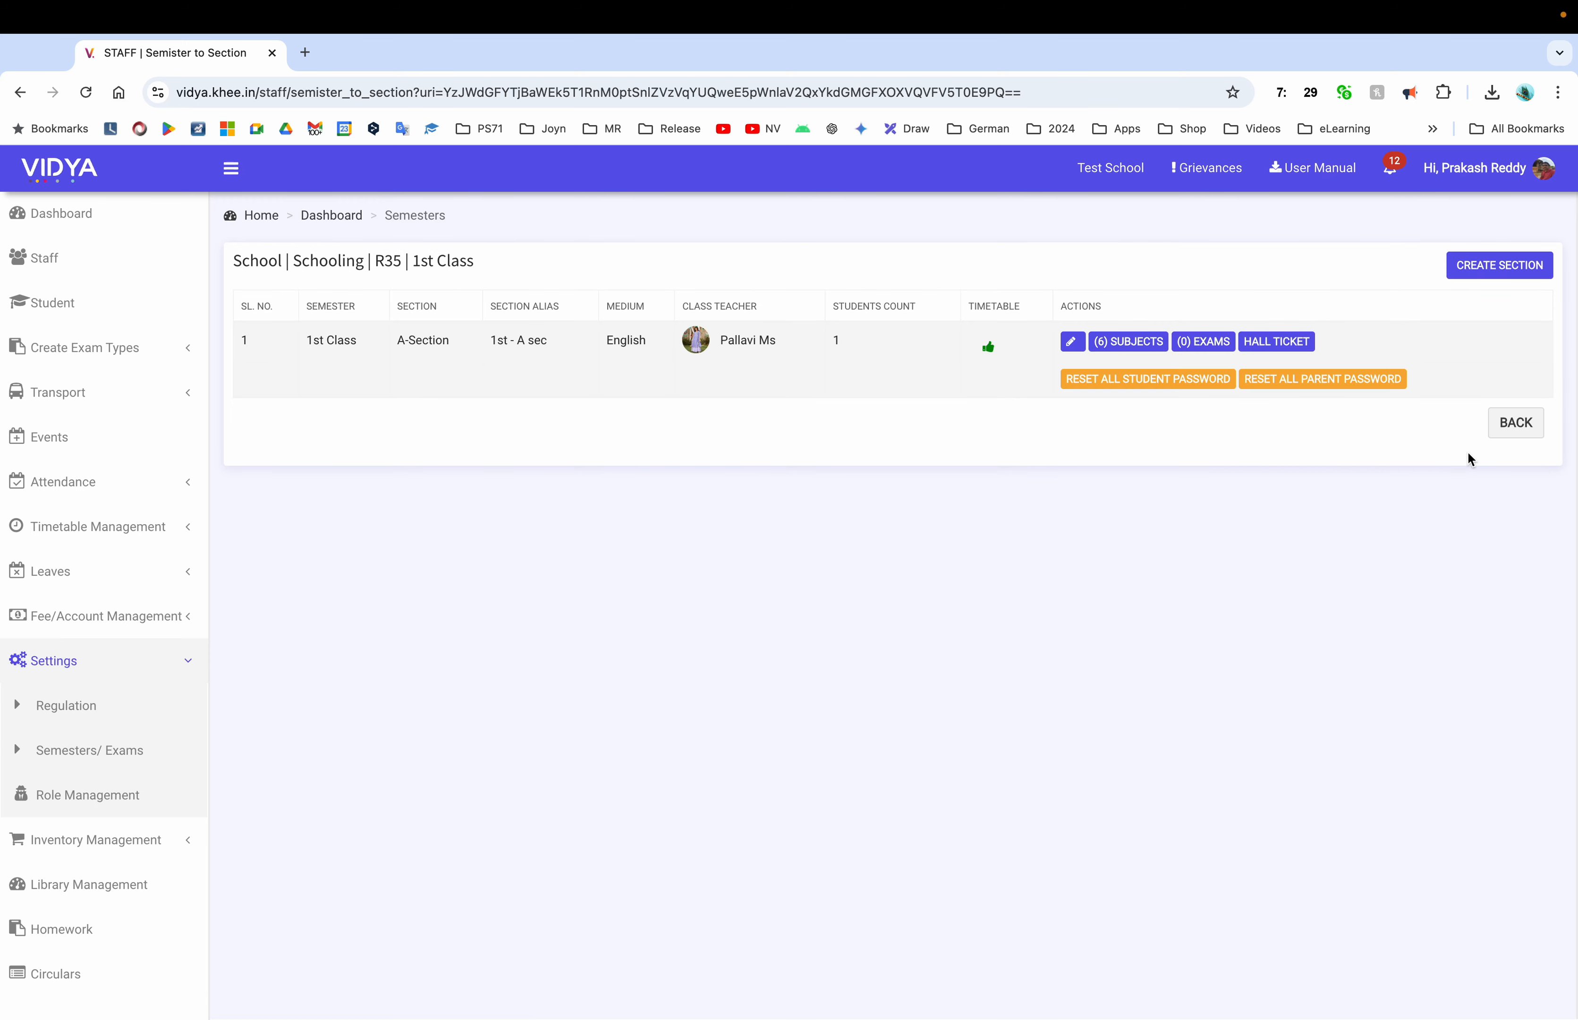
{"action": "left_click", "coordinate": [1516, 423]}
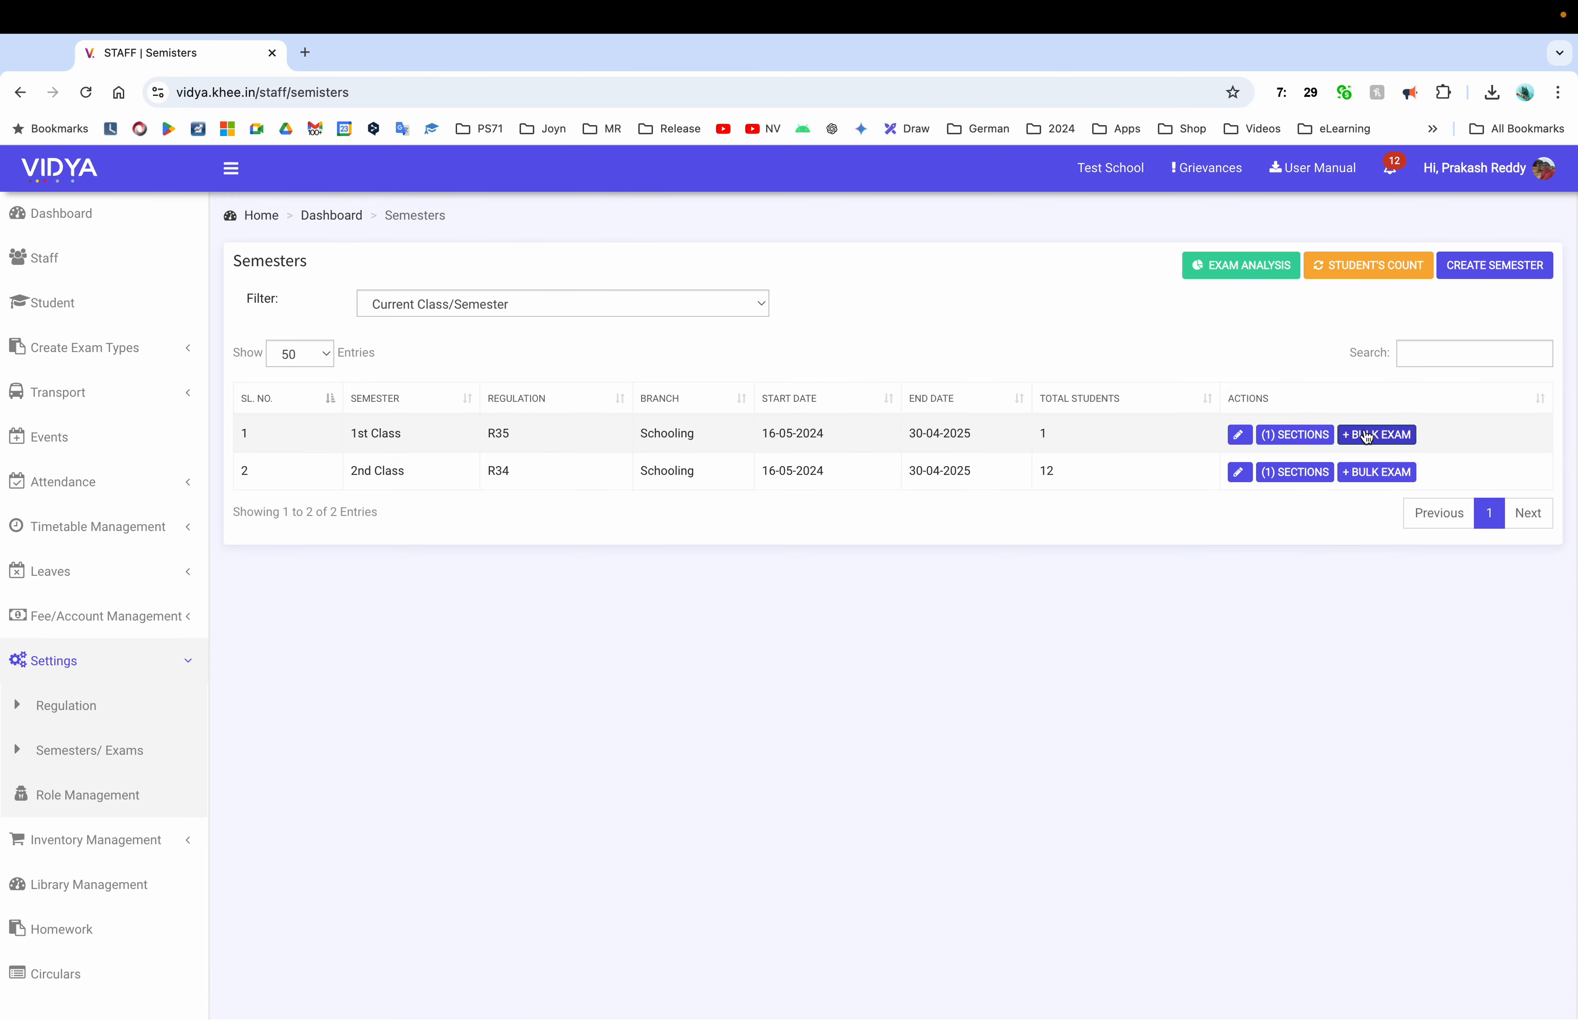
Start a bulk exam for 1st Class with exam type Unit Test 1
{"action": "left_click", "coordinate": [1390, 436]}
{"action": "left_click", "coordinate": [629, 363]}
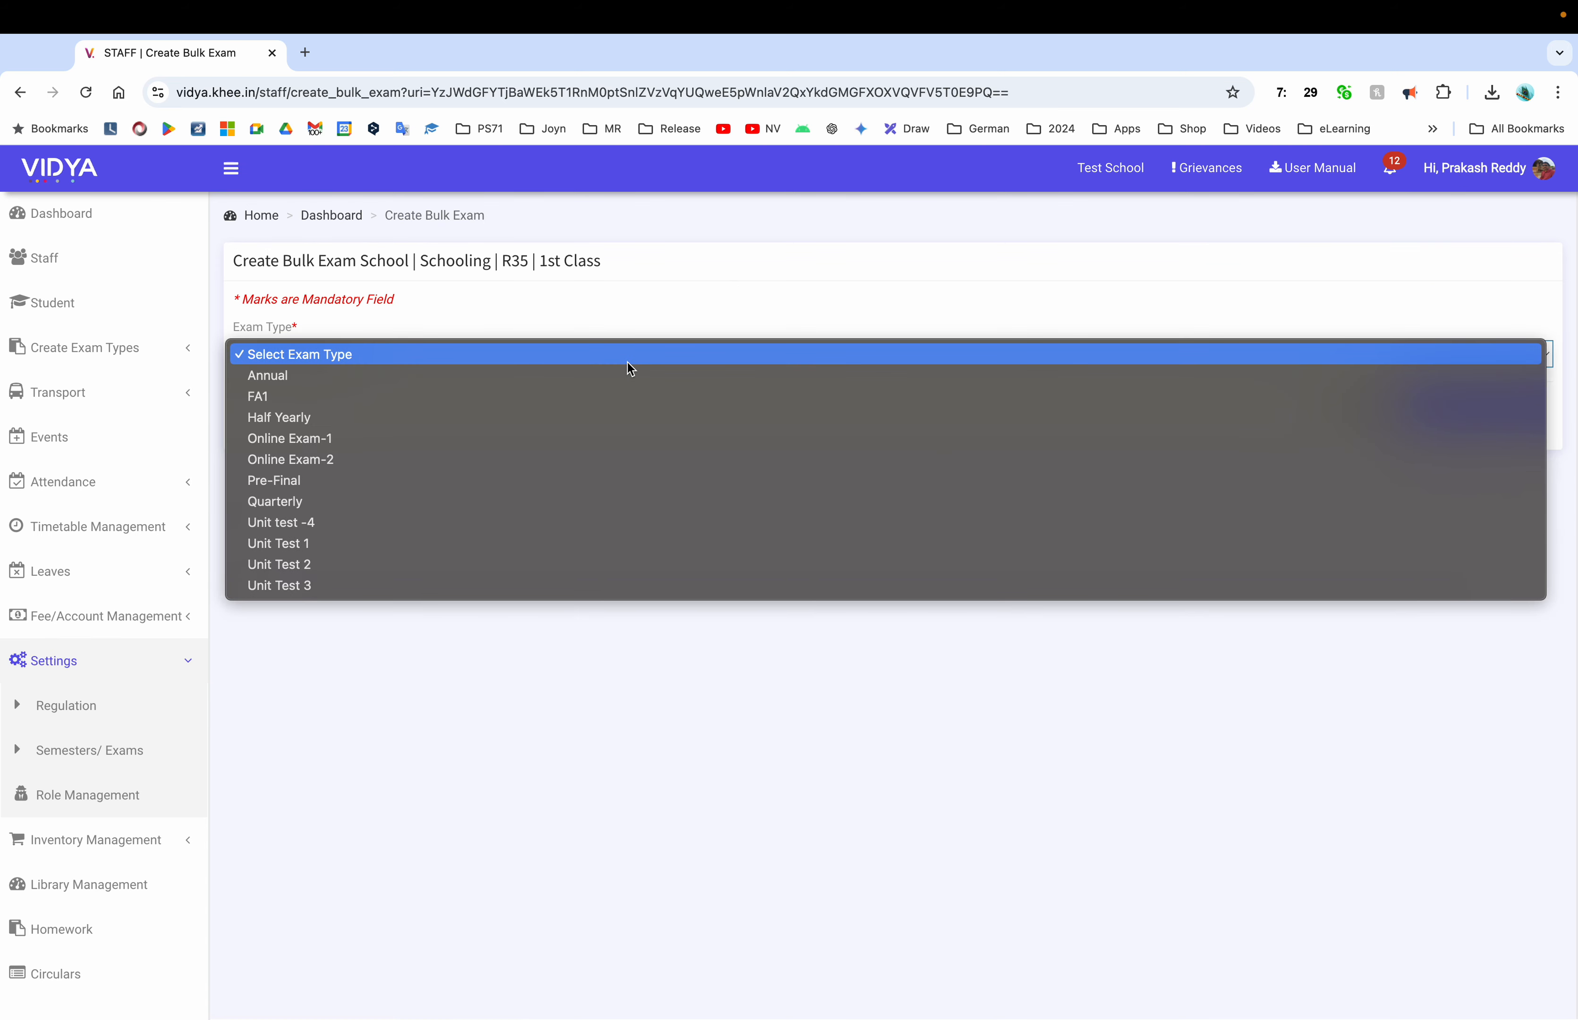
{"action": "left_click", "coordinate": [442, 542]}
{"action": "scroll", "coordinate": [623, 451], "scroll_direction": "down", "scroll_amount": 1}
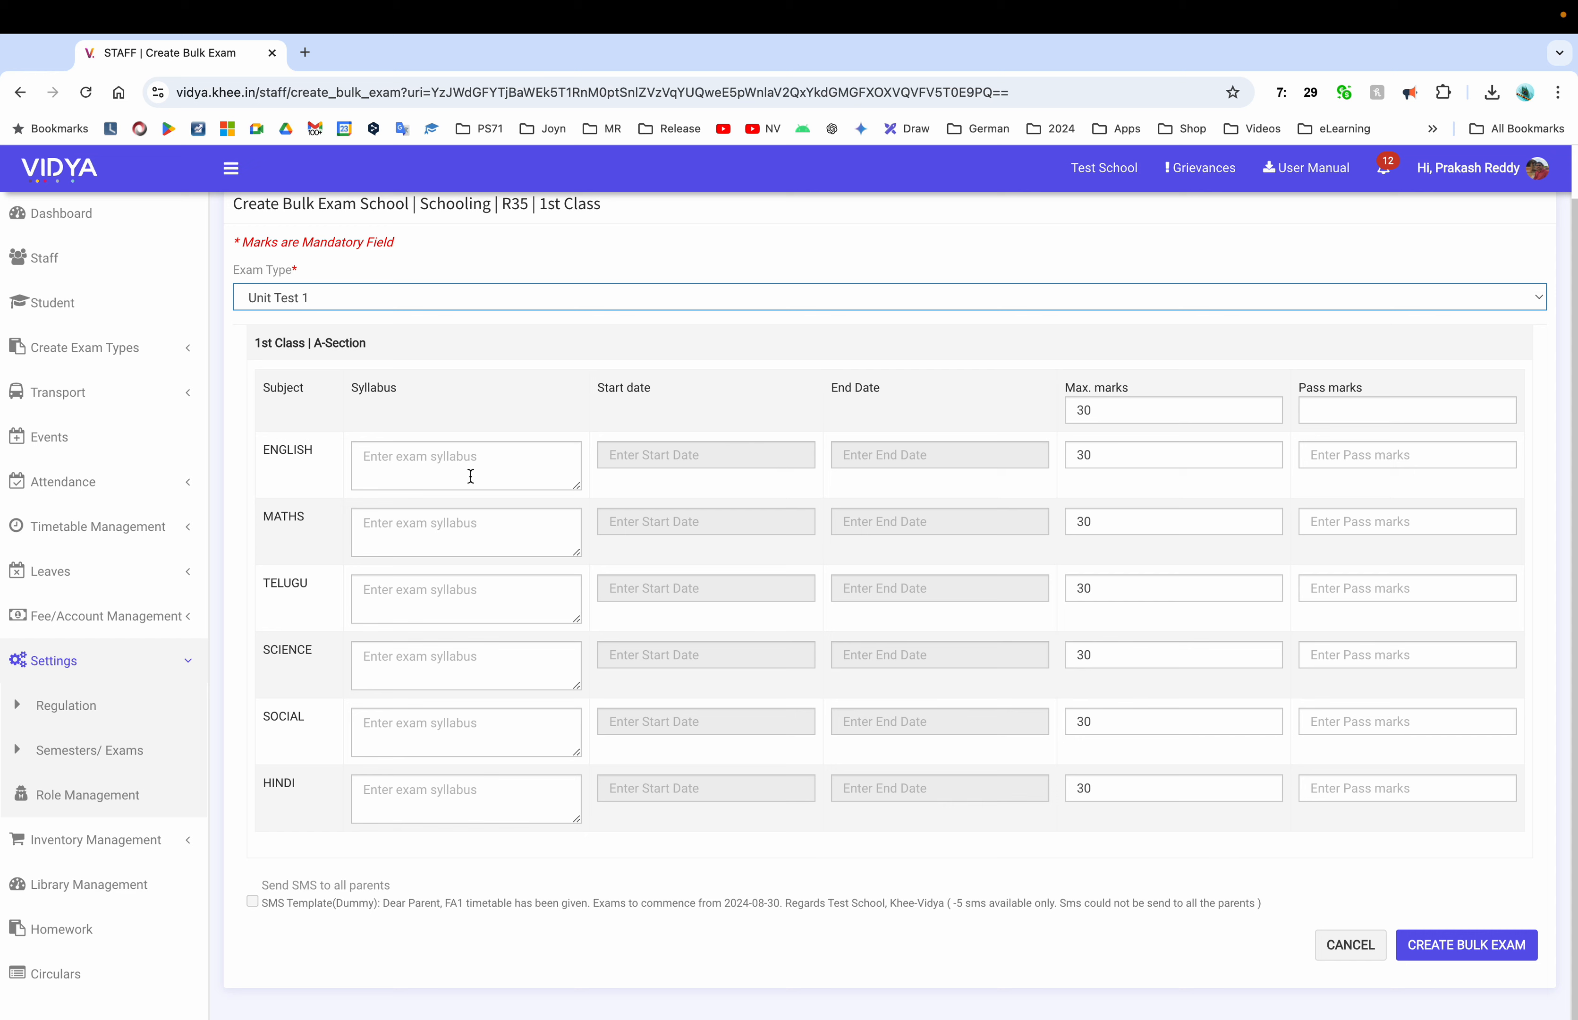
Schedule English for 01-08-2024, 09:00–11:00
{"action": "left_click", "coordinate": [679, 455]}
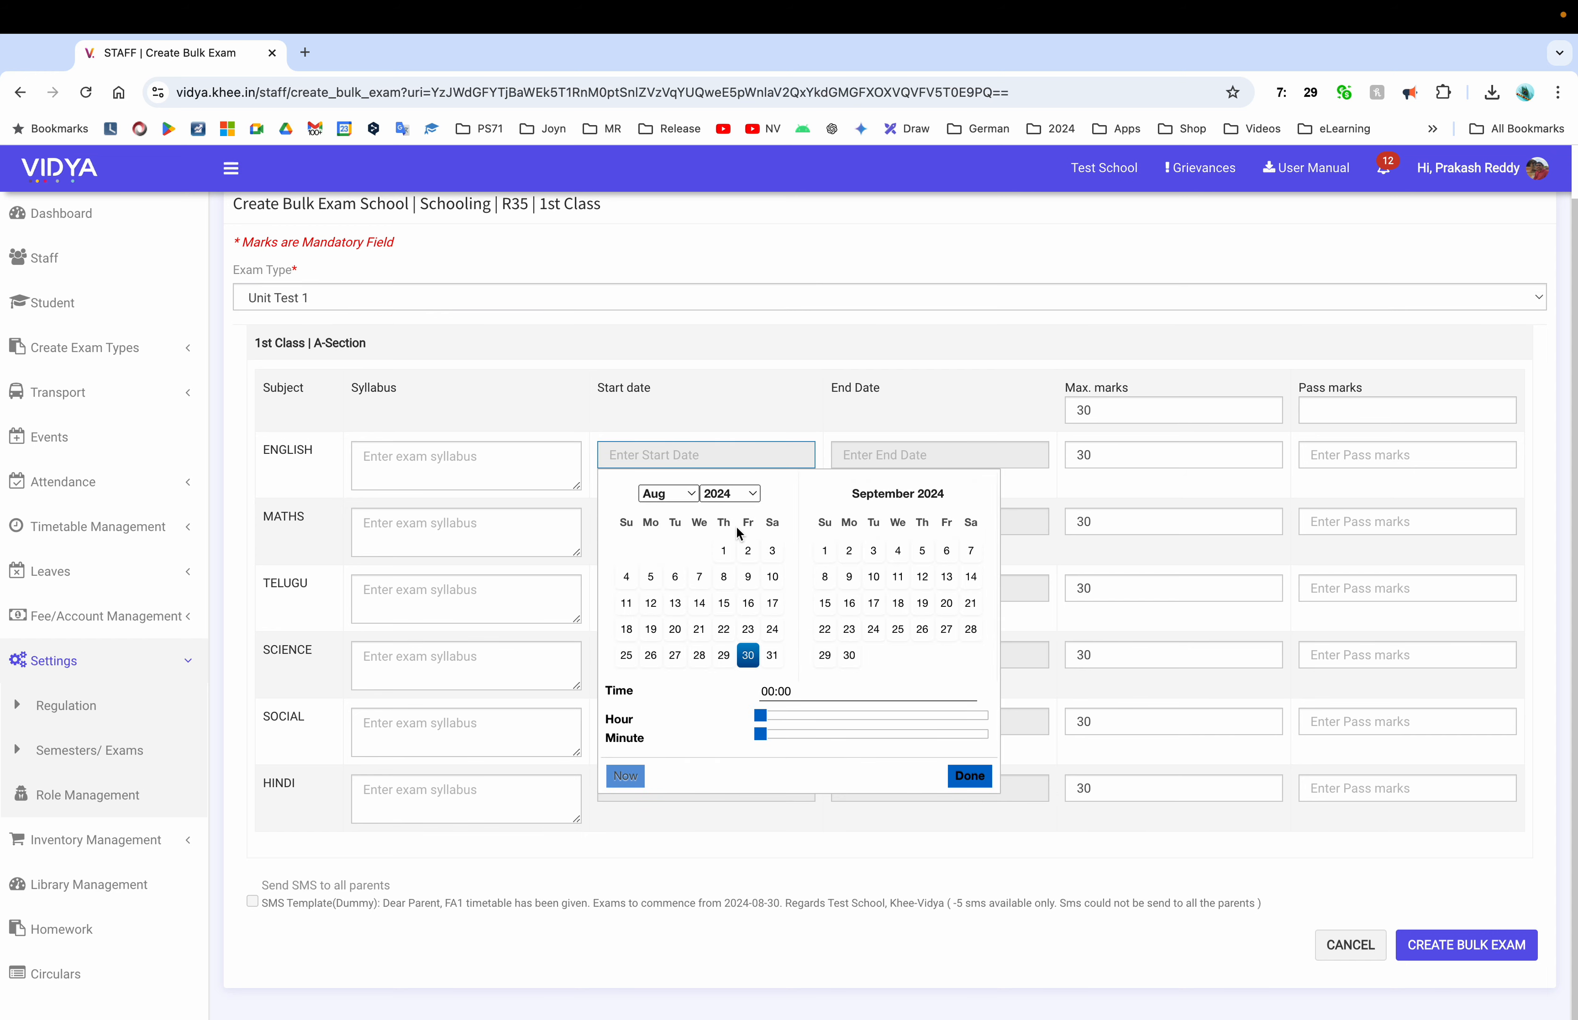
{"action": "left_click", "coordinate": [723, 550]}
{"action": "left_click", "coordinate": [820, 716]}
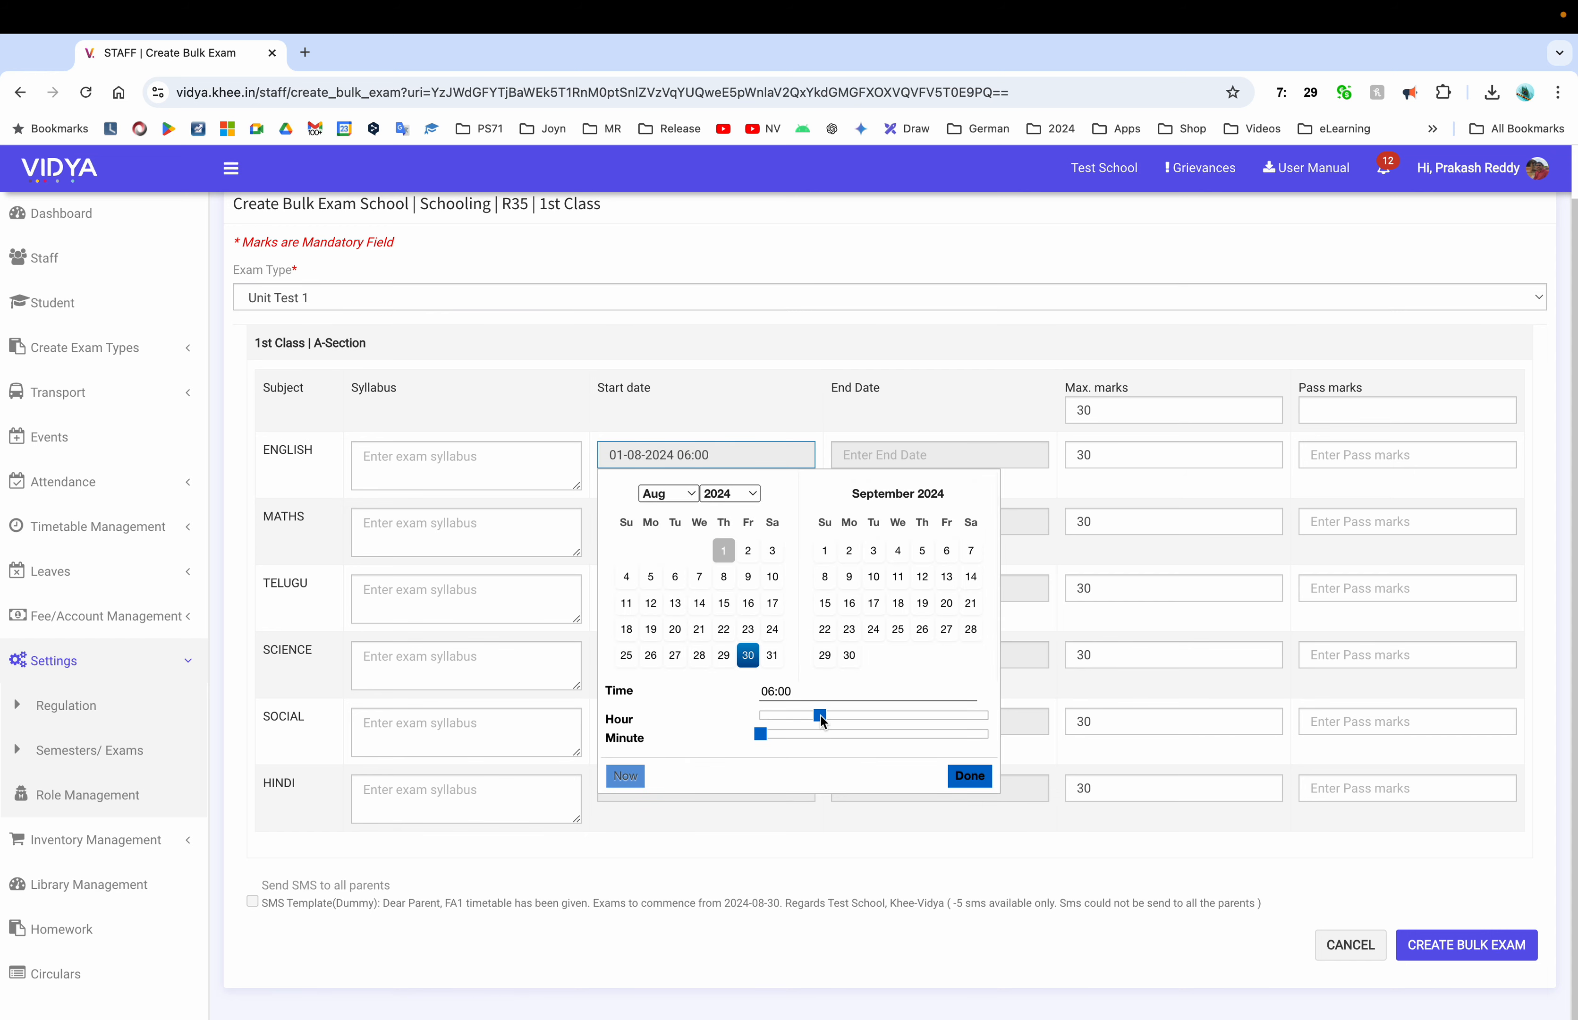
{"action": "left_click", "coordinate": [849, 716]}
{"action": "left_click", "coordinate": [969, 776]}
{"action": "left_click", "coordinate": [939, 454]}
{"action": "left_click", "coordinate": [956, 550]}
{"action": "left_click", "coordinate": [1103, 716]}
Set the common pass marks to 15 and maximum marks to 30 for all subjects
{"action": "left_click", "coordinate": [1202, 775]}
{"action": "left_click", "coordinate": [1343, 405]}
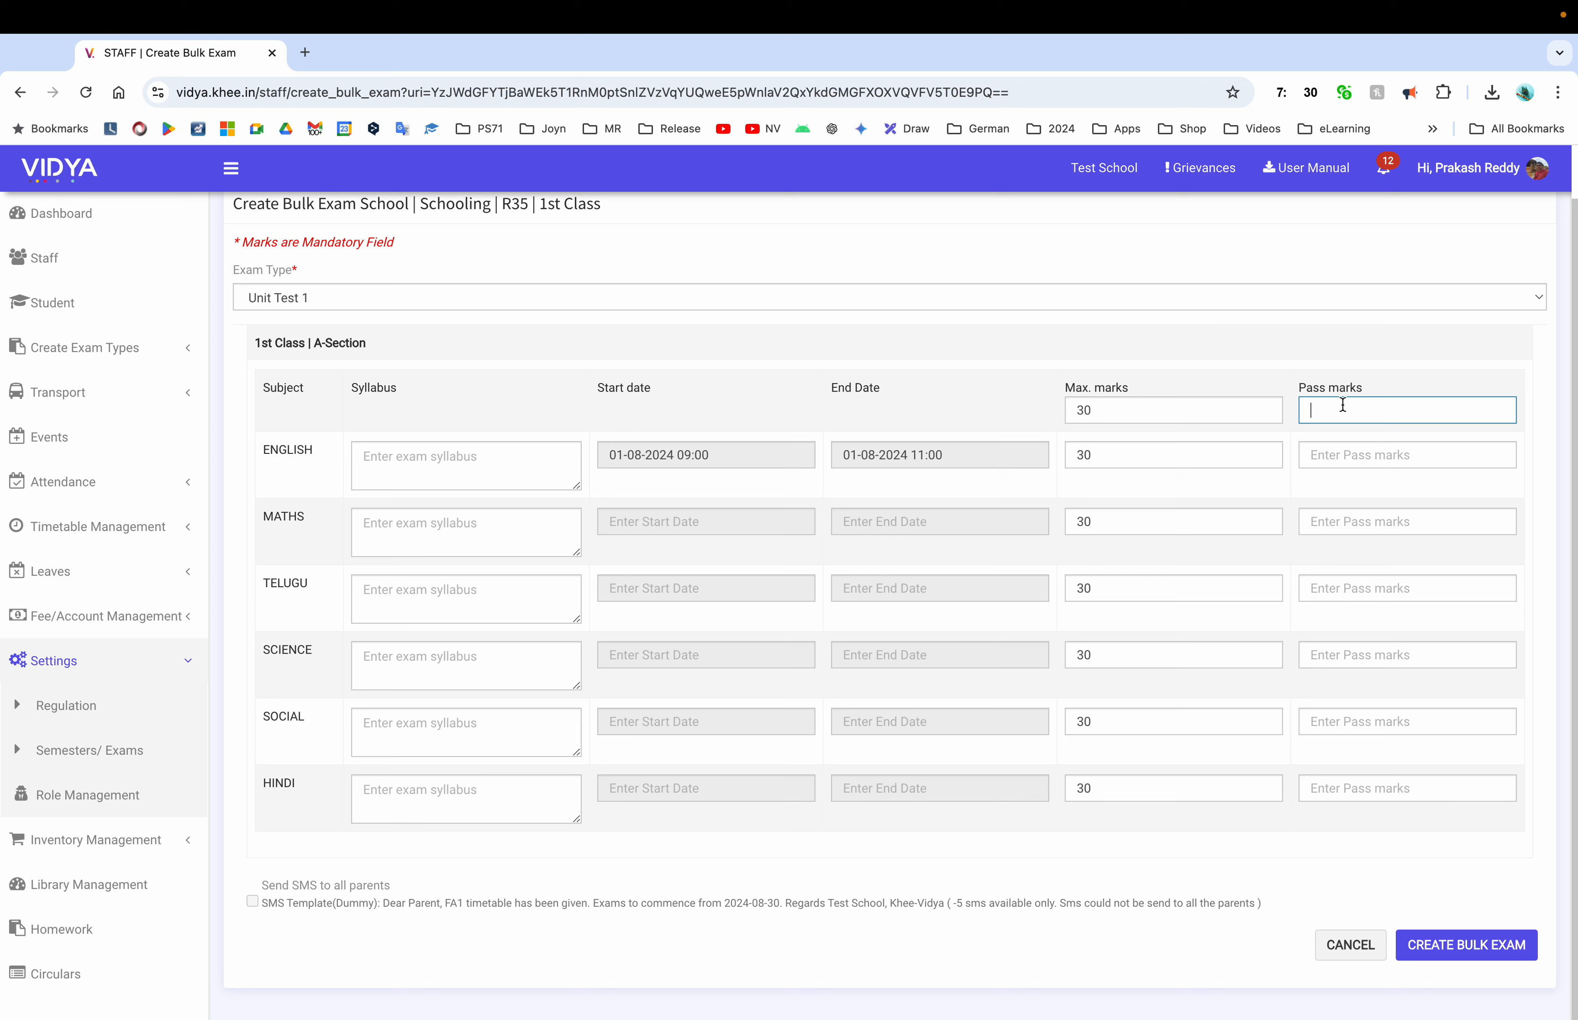
{"action": "type", "text": "15"}
{"action": "key", "text": "BackSpace"}
{"action": "key", "text": "BackSpace"}
{"action": "type", "text": "15"}
{"action": "double_click", "coordinate": [1146, 589]}
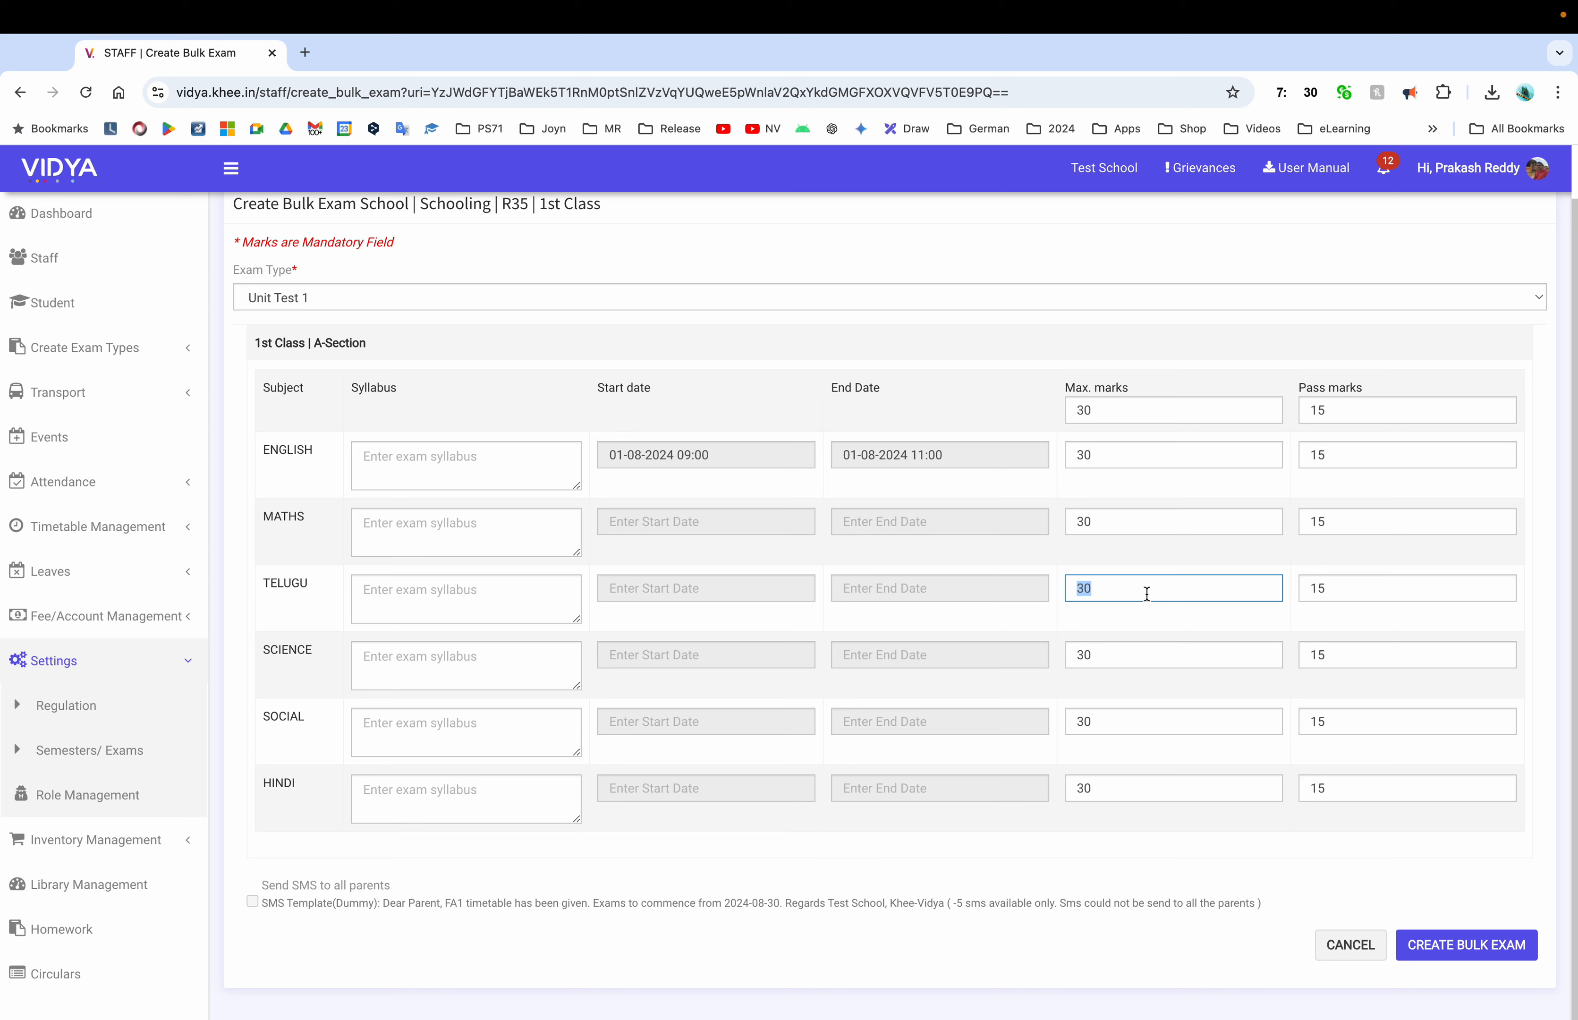
{"action": "type", "text": "25"}
{"action": "double_click", "coordinate": [1389, 597]}
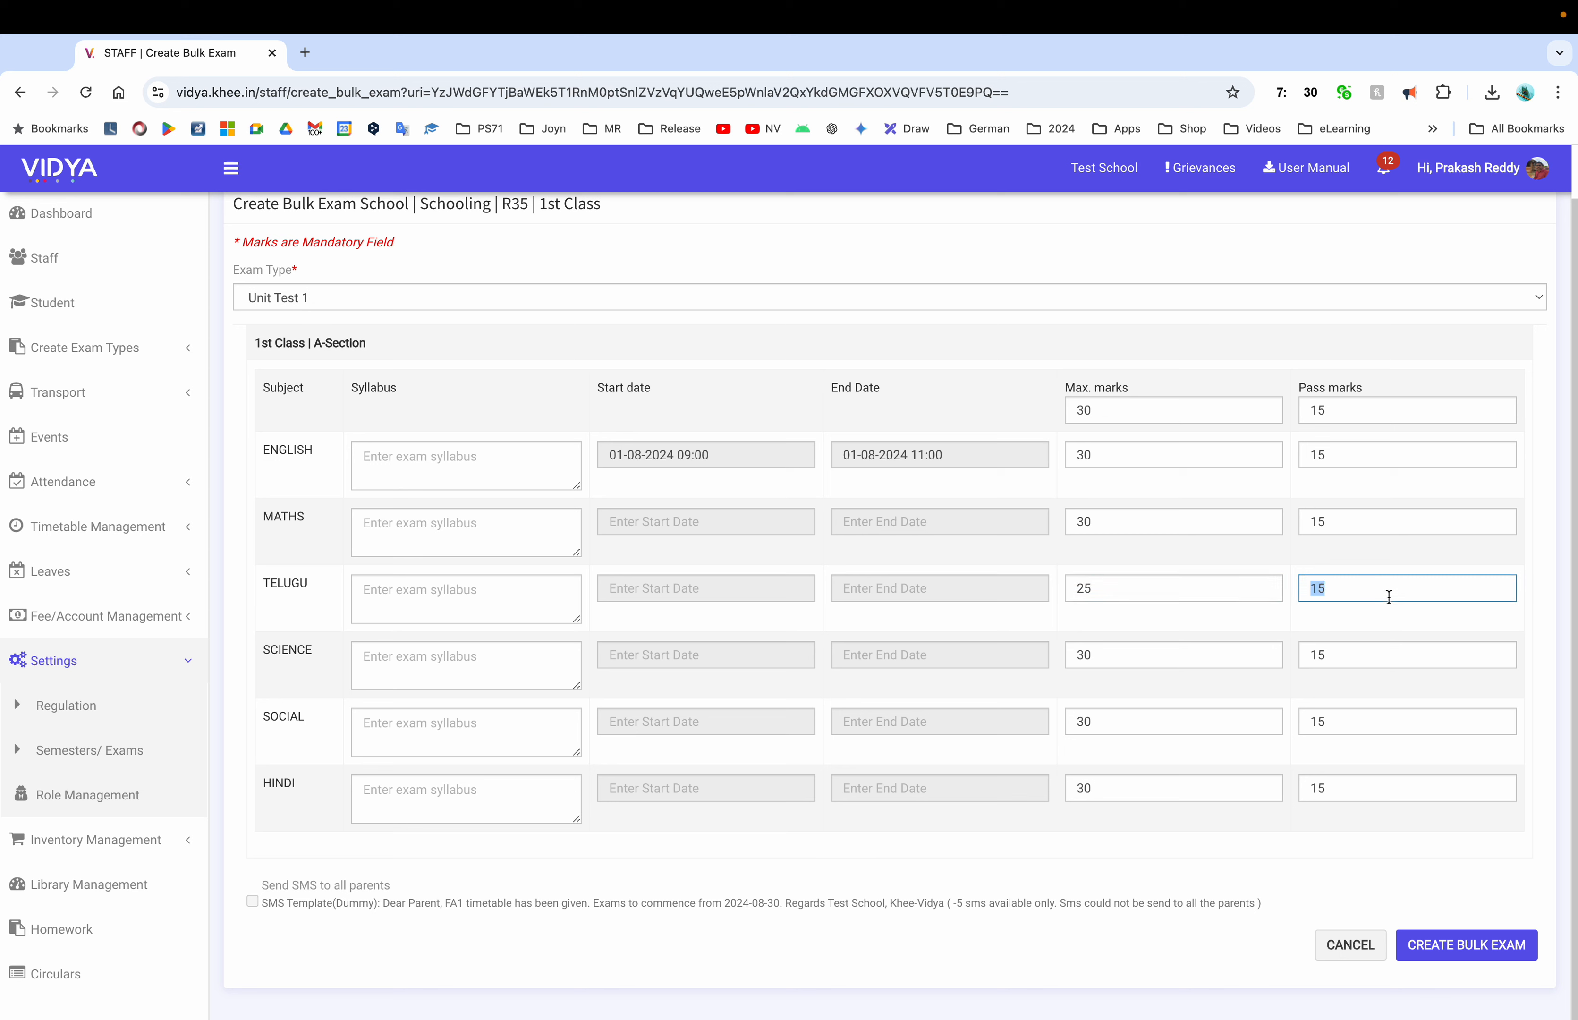
{"action": "type", "text": "10"}
{"action": "double_click", "coordinate": [1141, 581]}
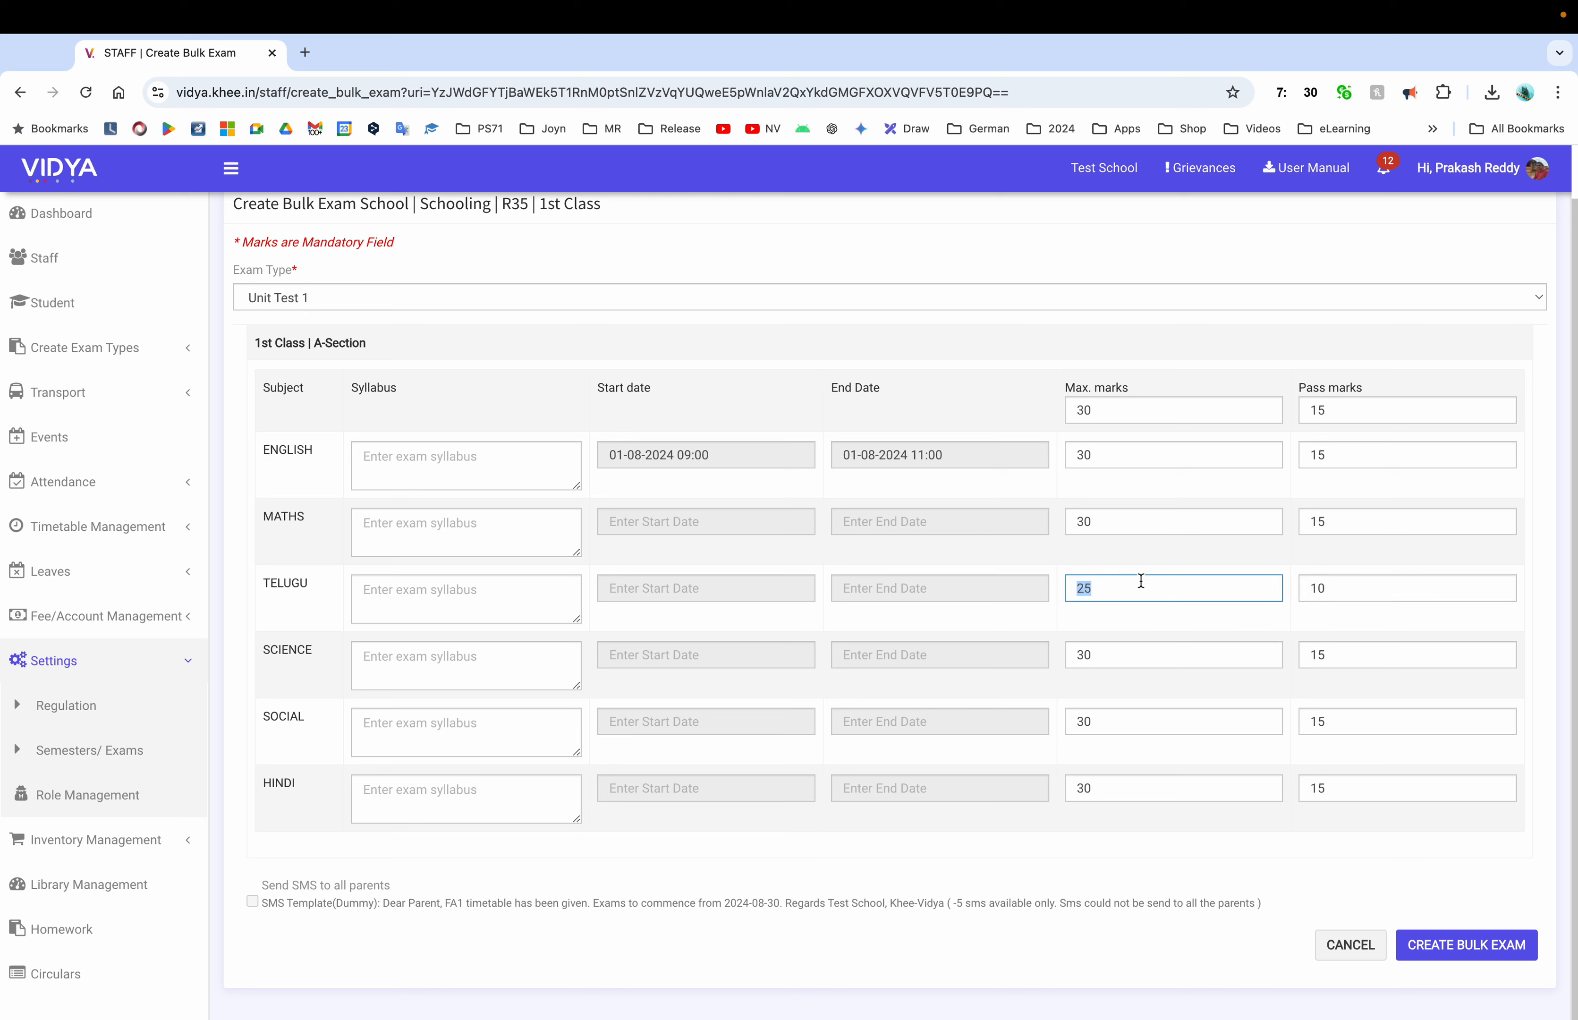
{"action": "double_click", "coordinate": [1117, 419]}
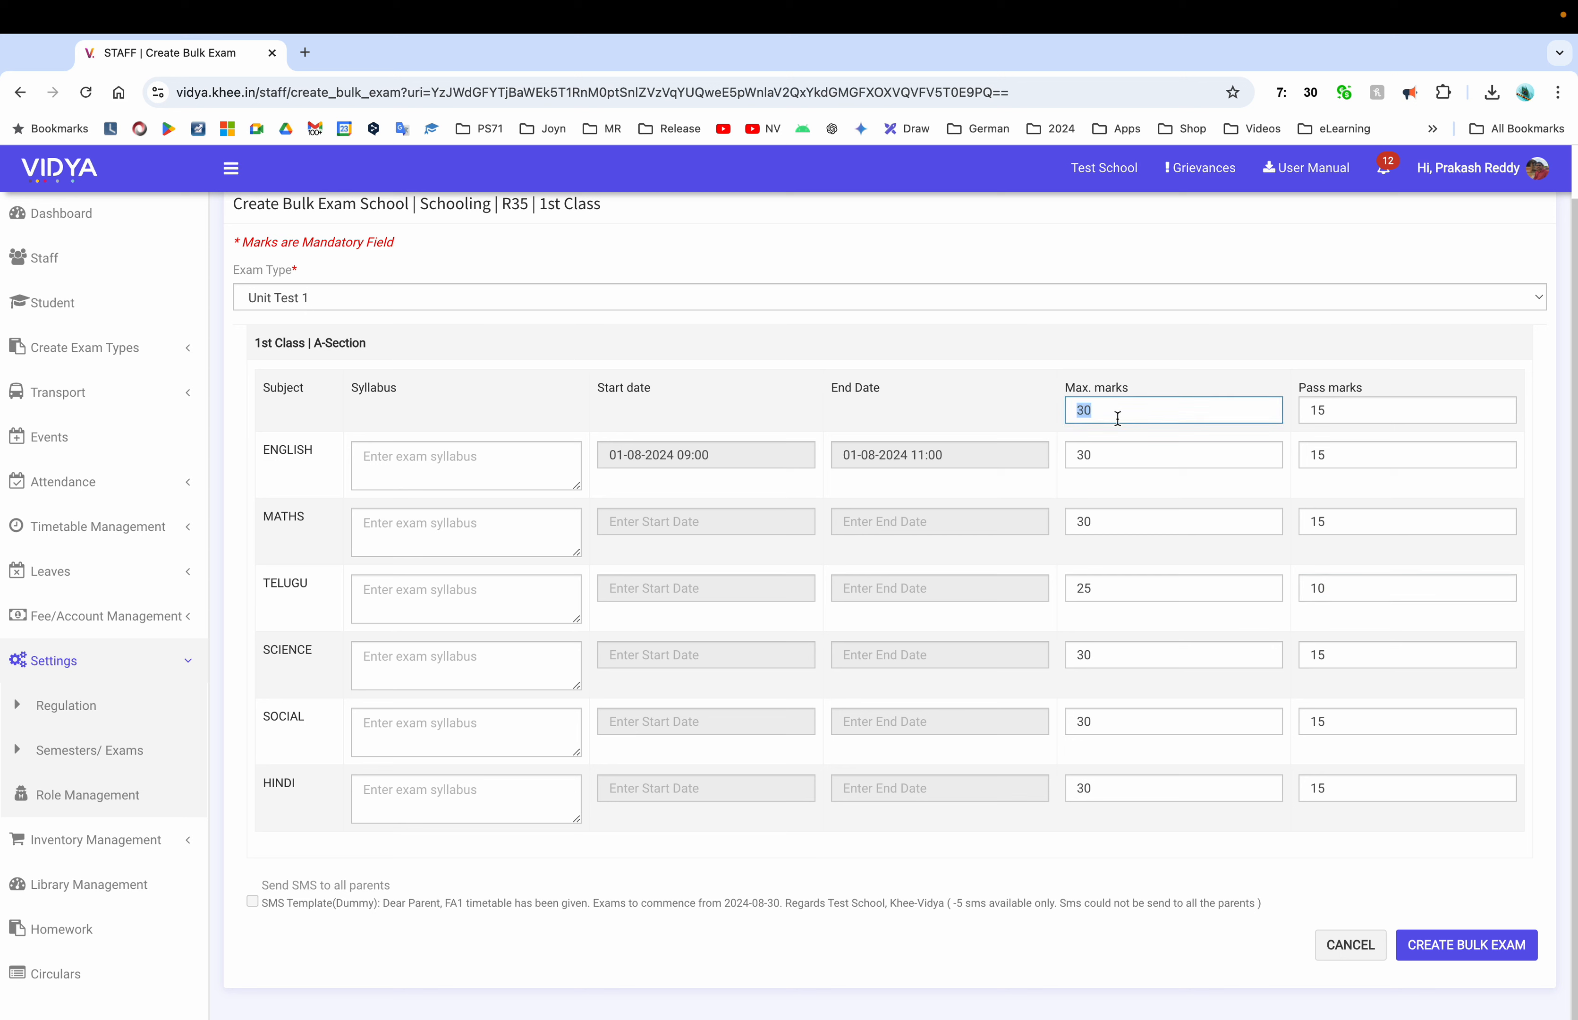
{"action": "type", "text": "30"}
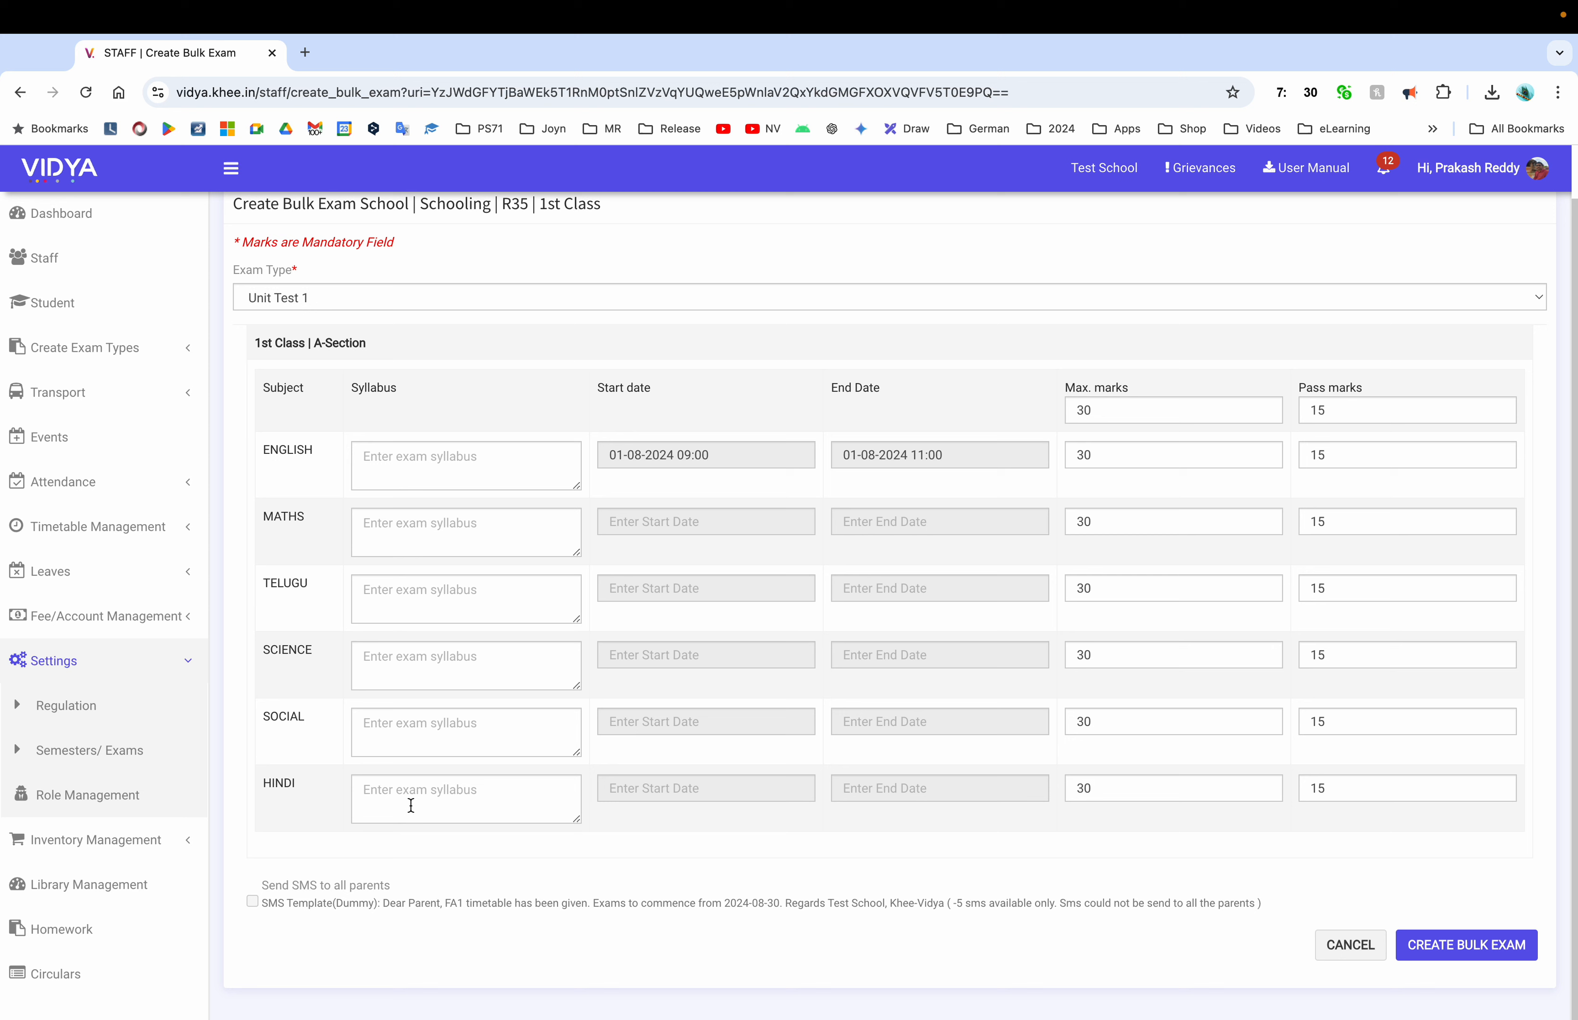
Give Hindi maximum marks 25 and pass marks 12
{"action": "double_click", "coordinate": [1150, 779]}
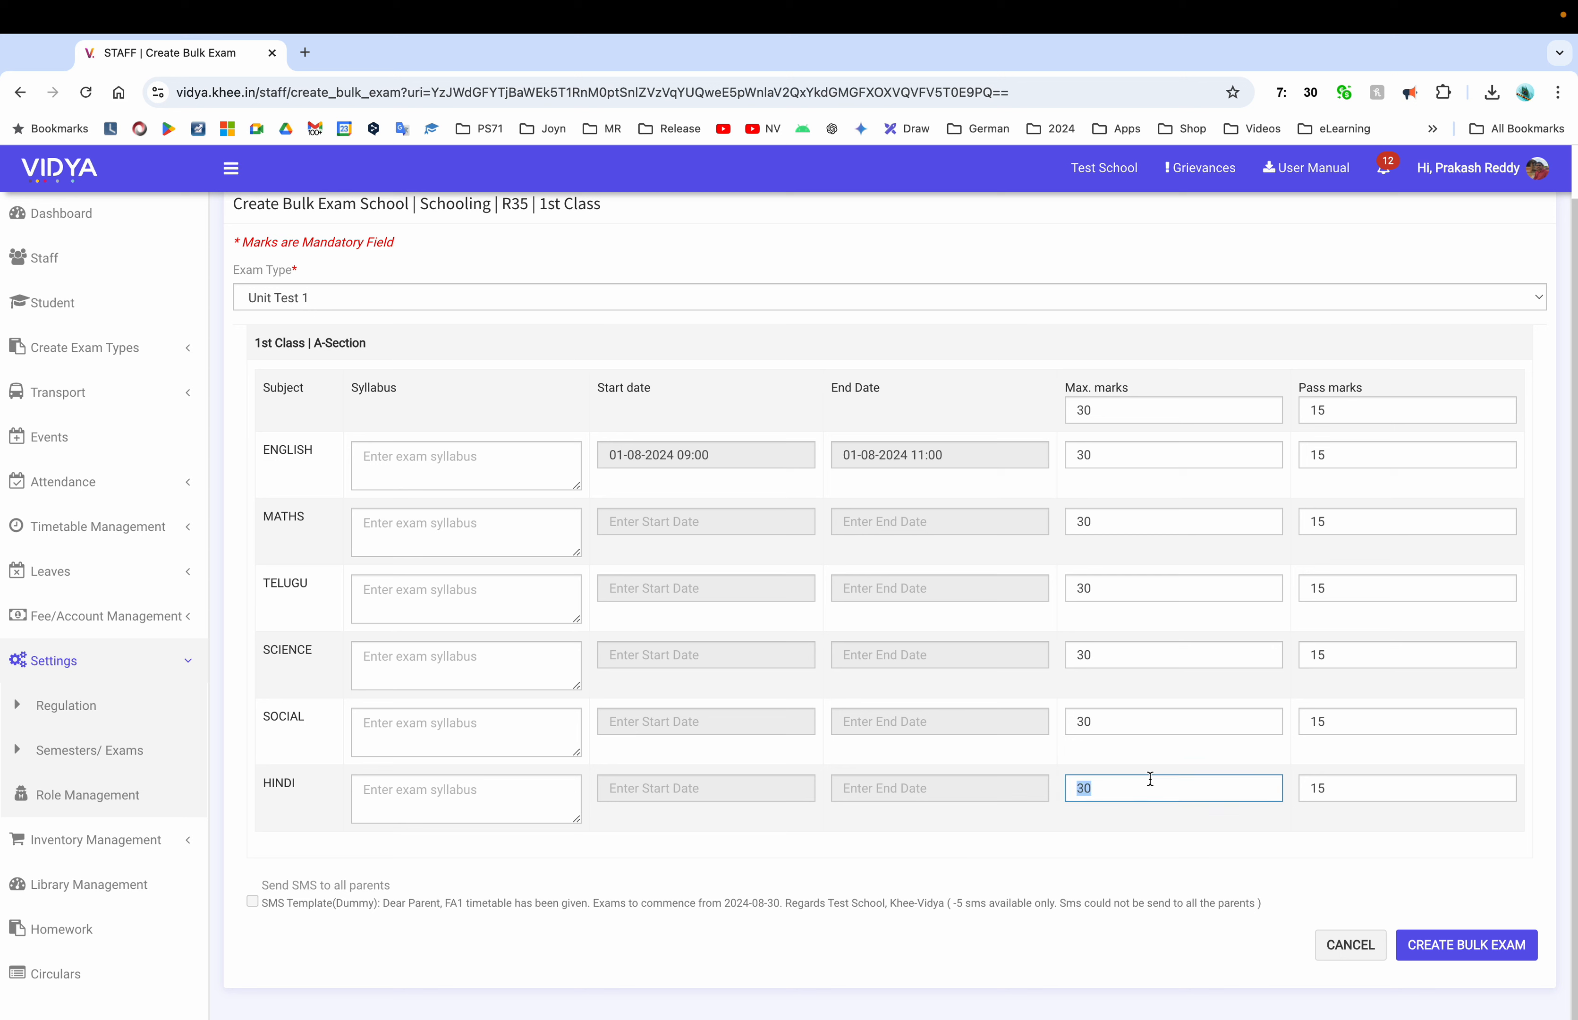
{"action": "type", "text": "25"}
{"action": "double_click", "coordinate": [1375, 789]}
{"action": "type", "text": "12"}
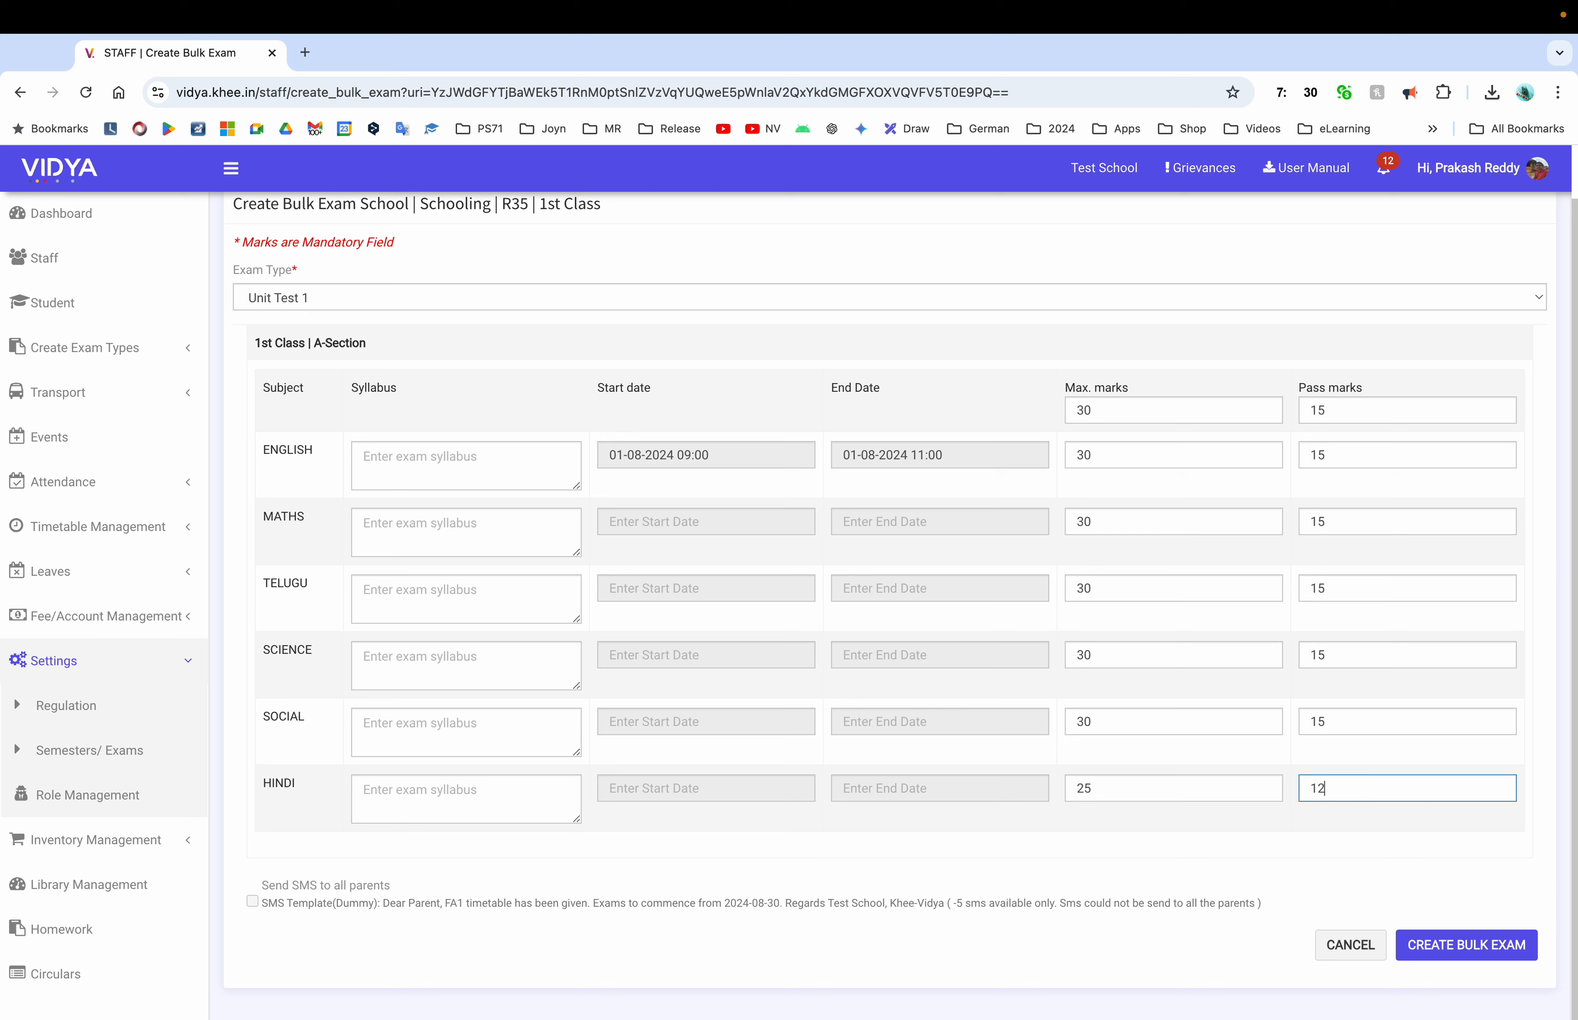
{"action": "left_click", "coordinate": [1158, 855]}
Schedule Maths on 02-08-2024 and Telugu on 03-08-2024, both at 08:00
{"action": "left_click", "coordinate": [740, 516]}
{"action": "left_click", "coordinate": [748, 617]}
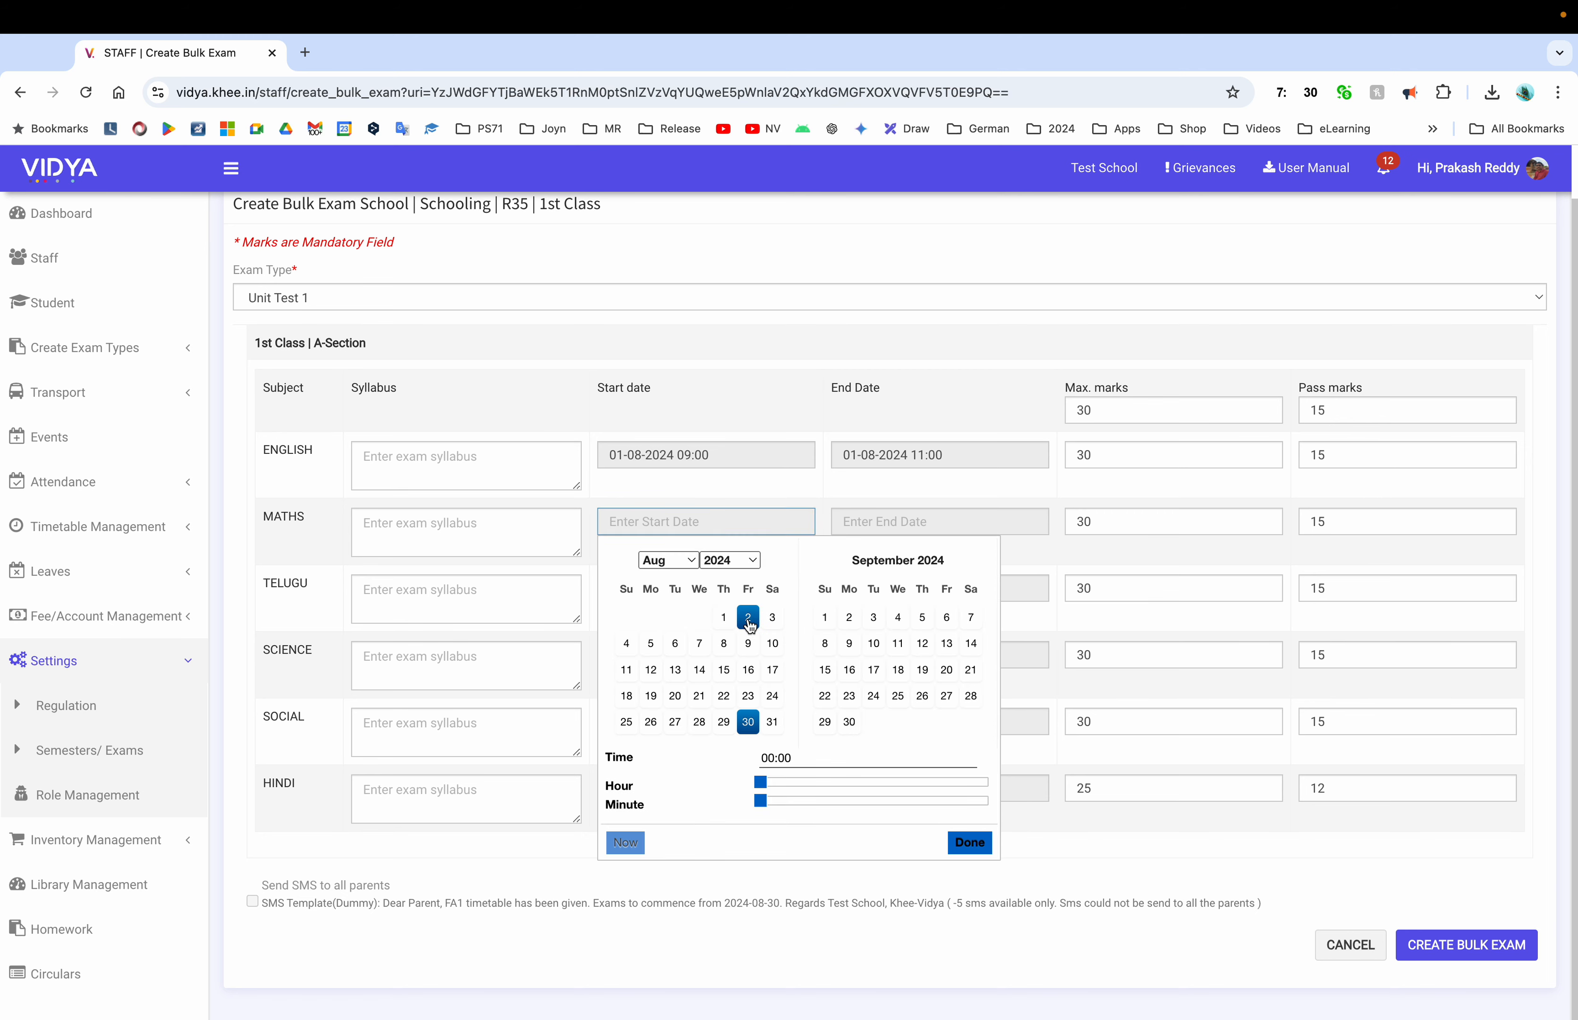
{"action": "left_click", "coordinate": [839, 783]}
{"action": "left_click", "coordinate": [966, 842]}
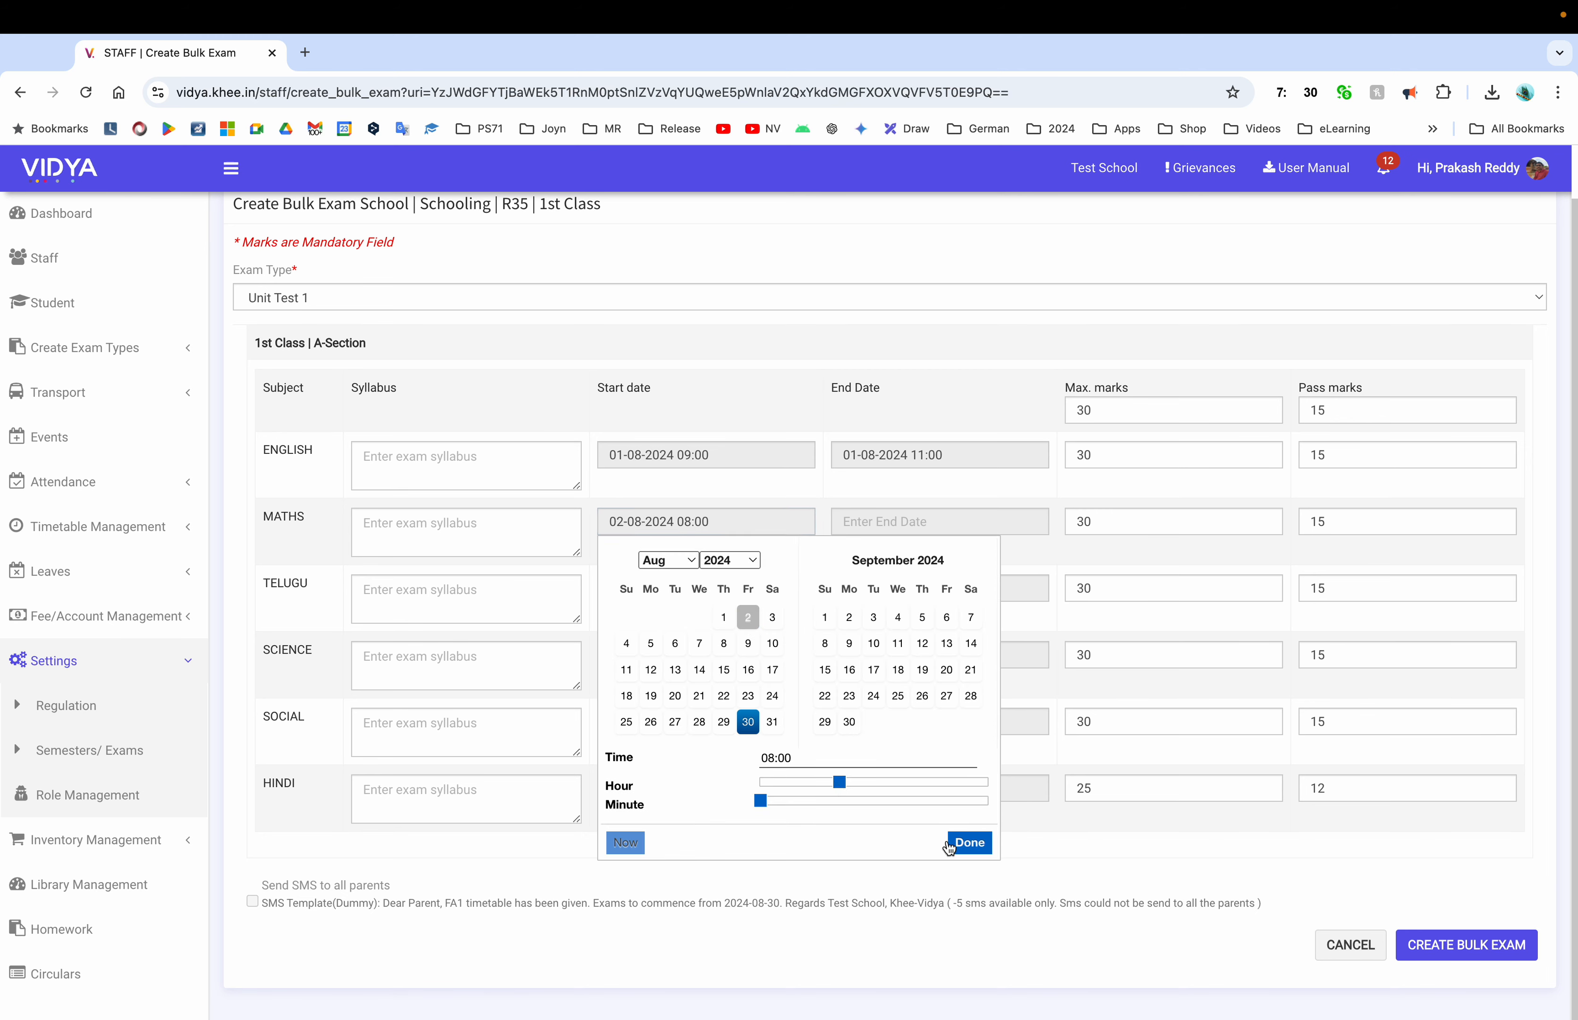
{"action": "left_click", "coordinate": [682, 590]}
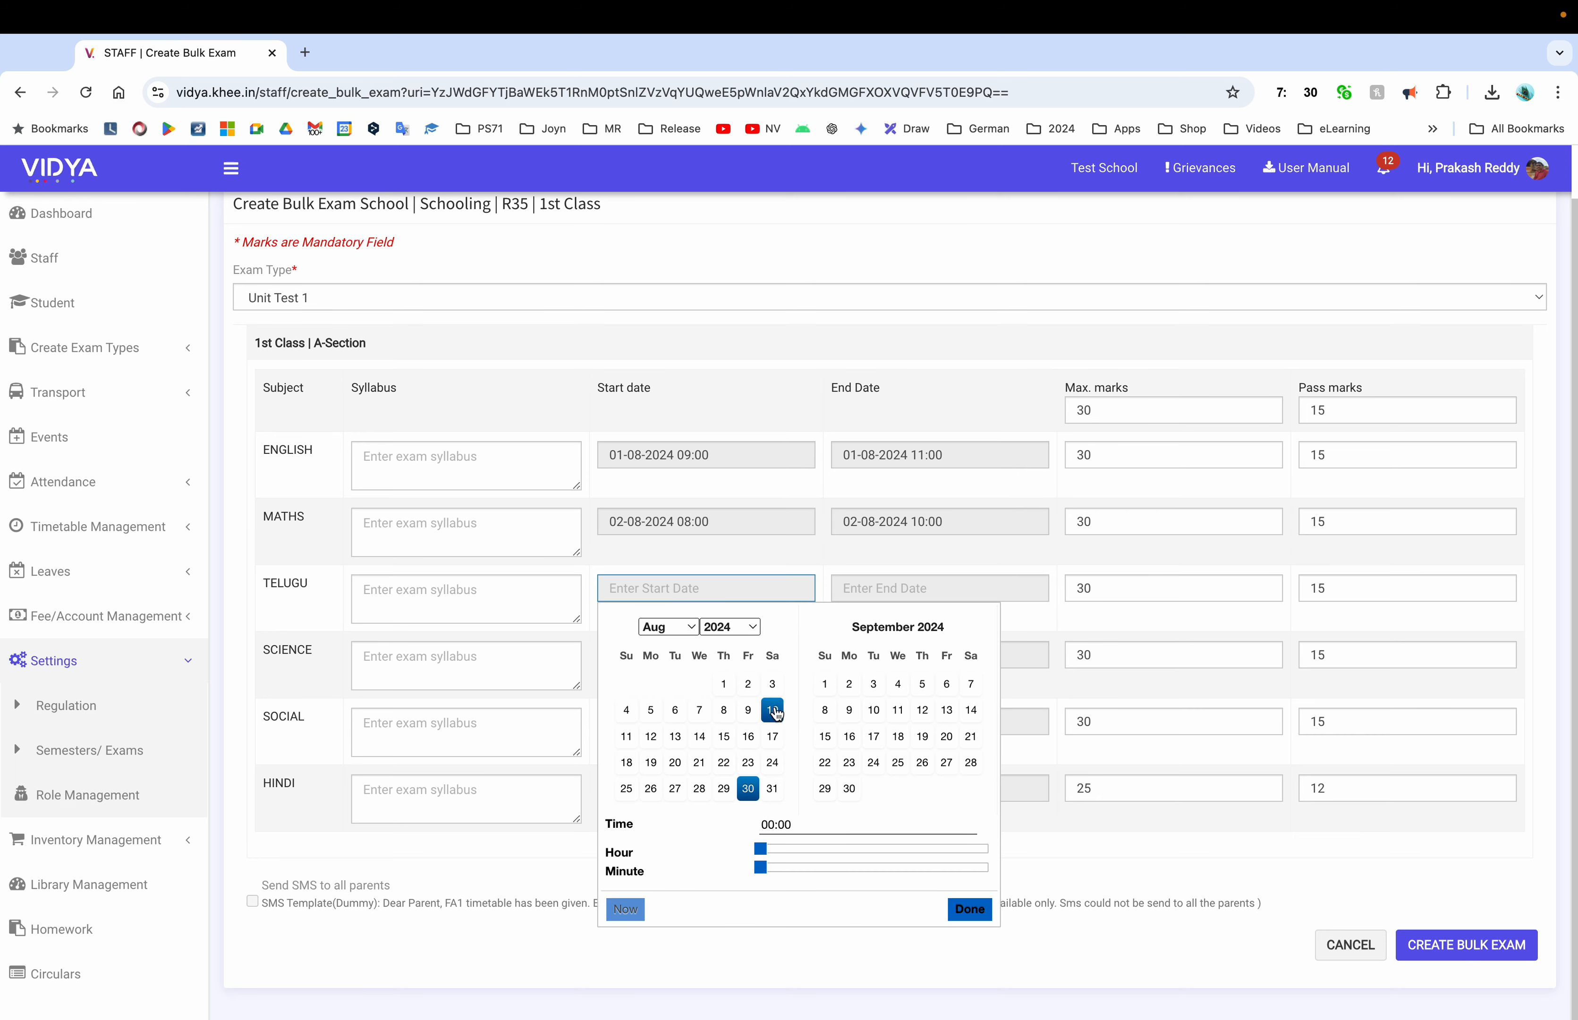
{"action": "left_click", "coordinate": [772, 683]}
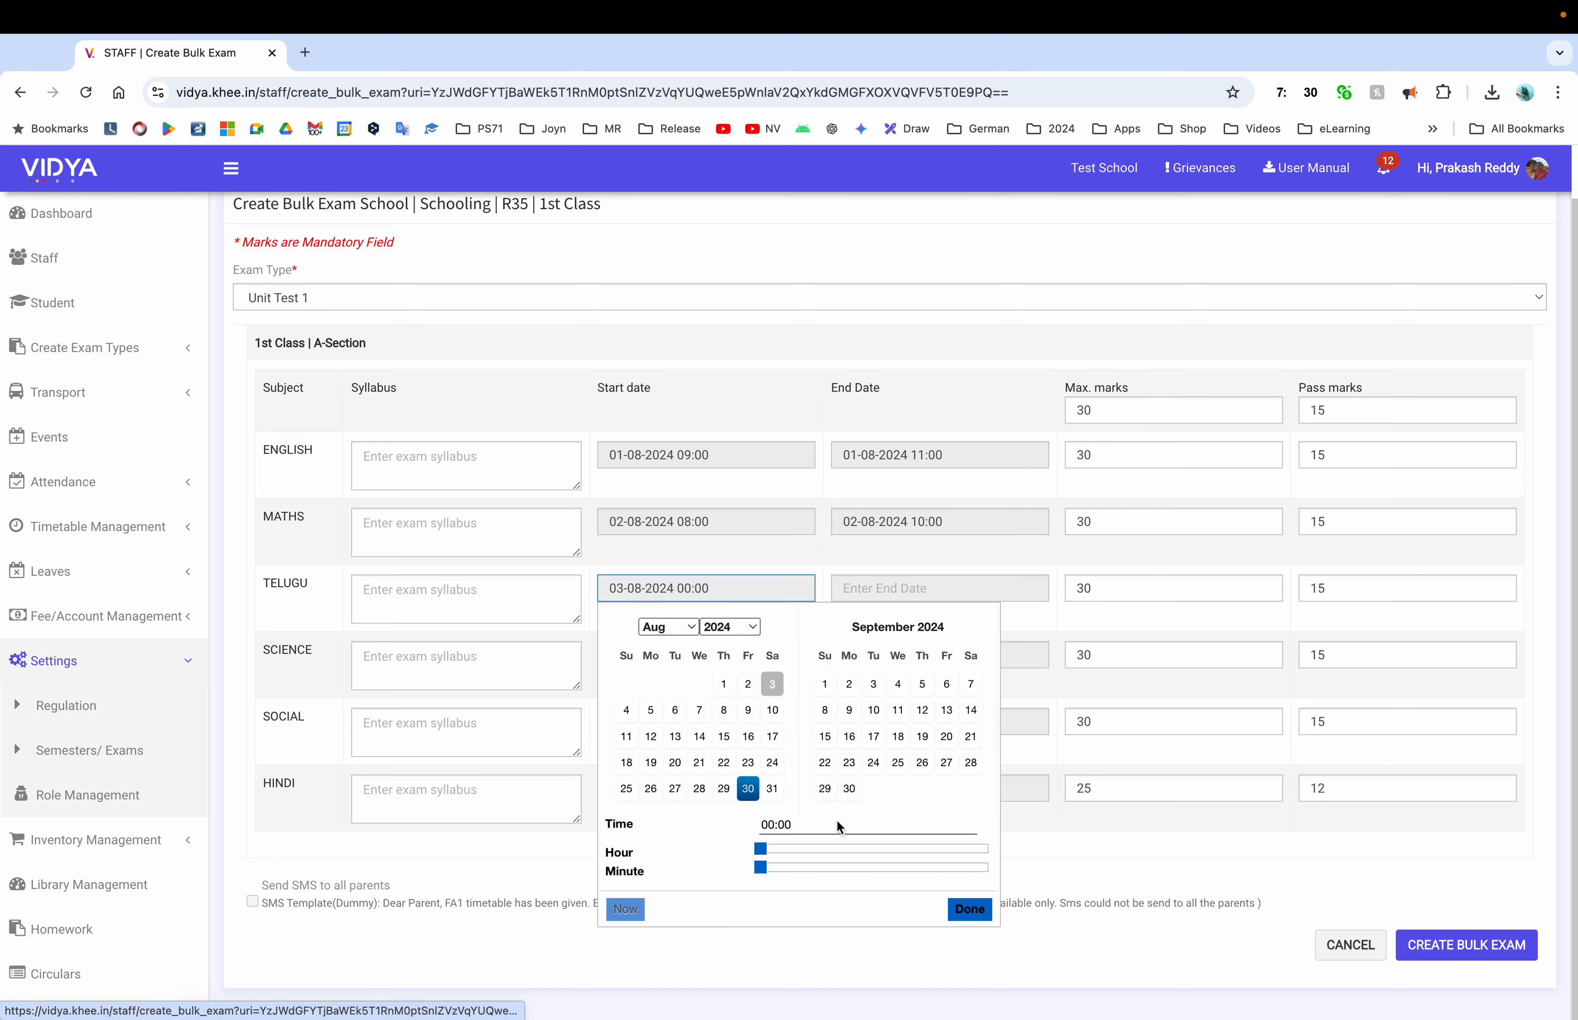
{"action": "left_click", "coordinate": [837, 847]}
{"action": "left_click", "coordinate": [966, 909]}
Schedule Social on 06-08-2024 and Hindi on 07-08-2024 at 13:00, then create the bulk exams
{"action": "left_click", "coordinate": [676, 724]}
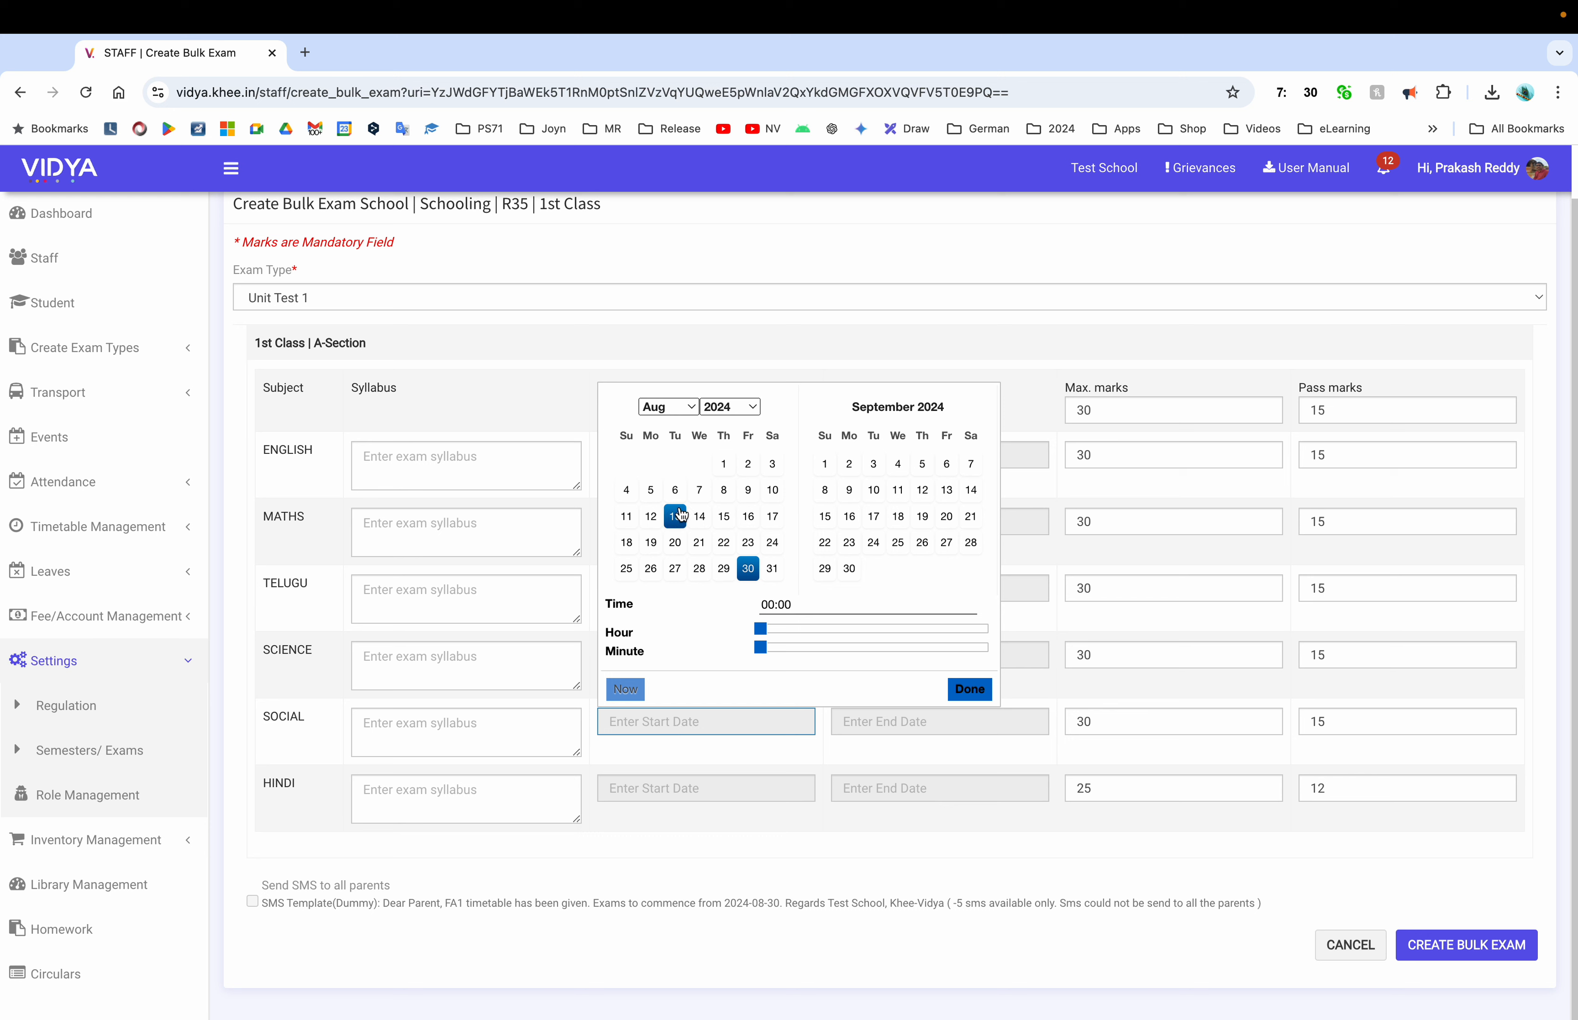
{"action": "left_click", "coordinate": [674, 491]}
{"action": "left_click_drag", "start_coordinate": [760, 627], "coordinate": [847, 628]}
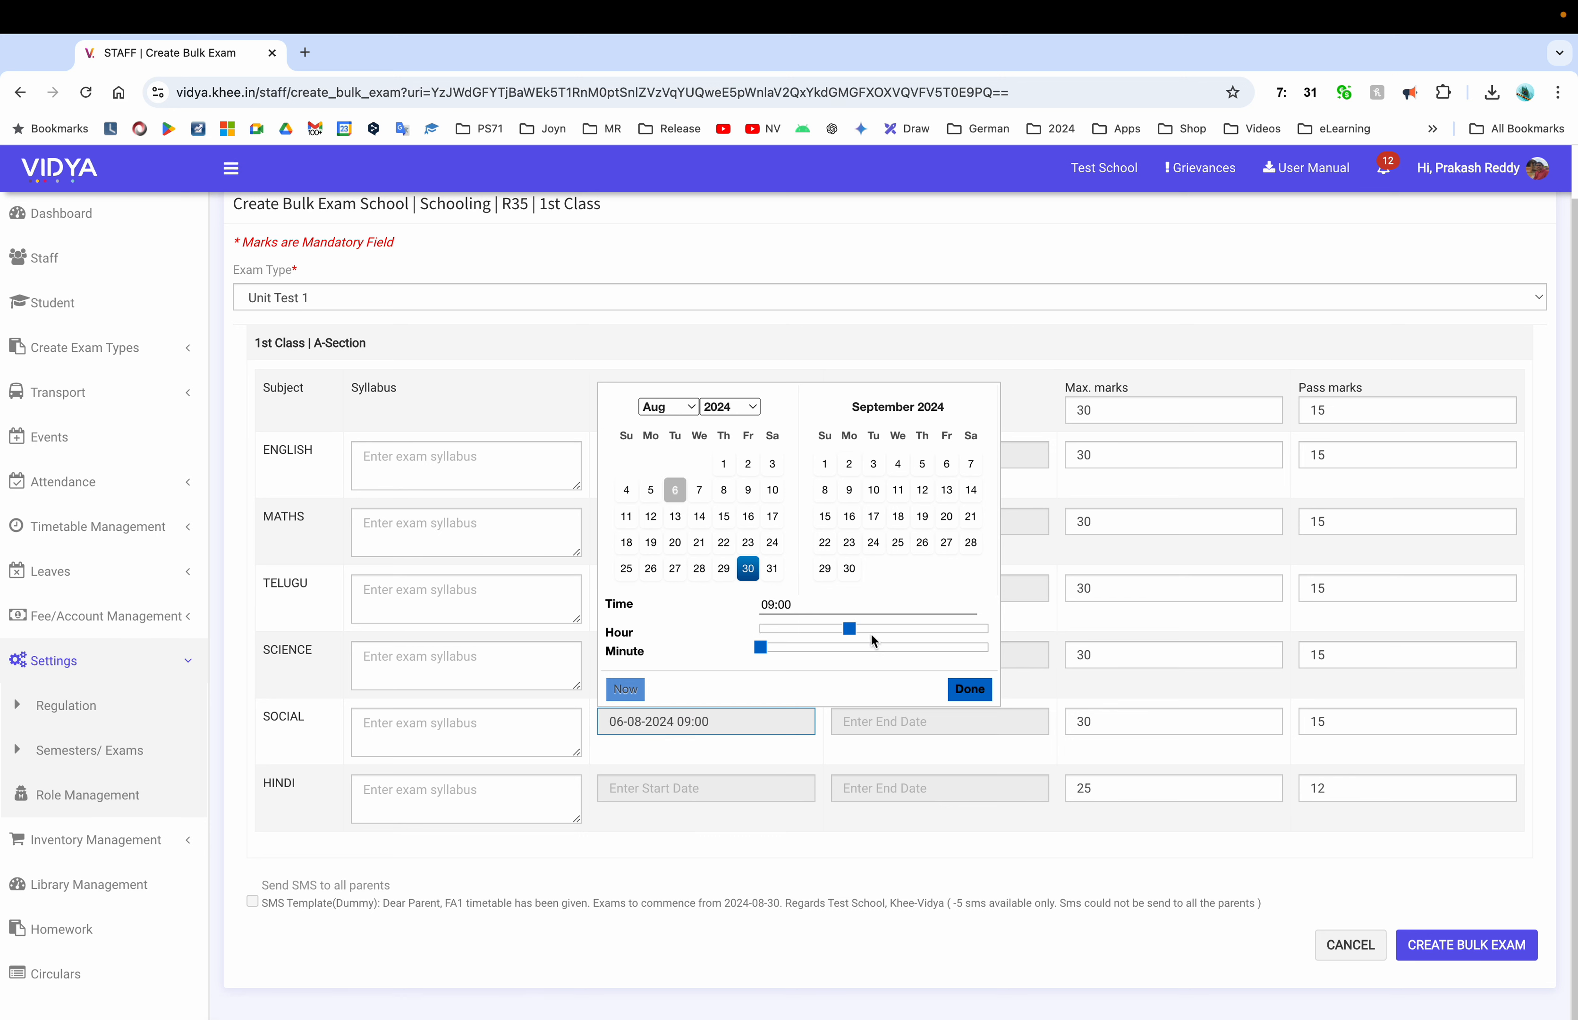
{"action": "left_click", "coordinate": [969, 688]}
{"action": "left_click", "coordinate": [667, 794]}
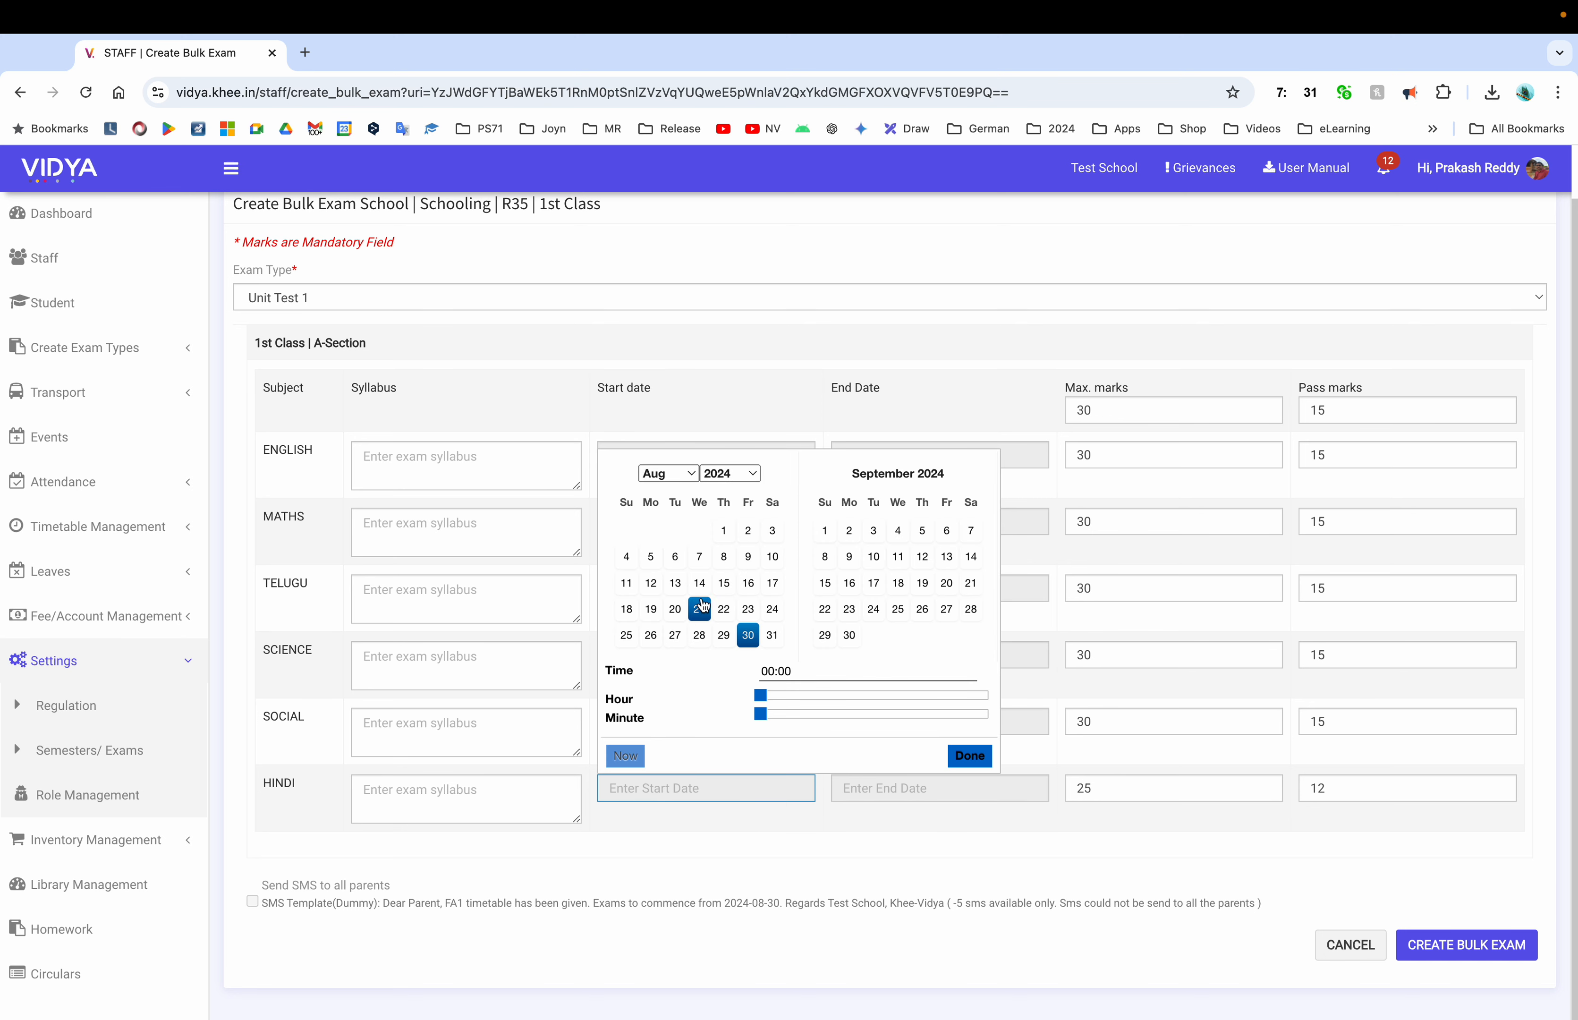
{"action": "left_click", "coordinate": [698, 556]}
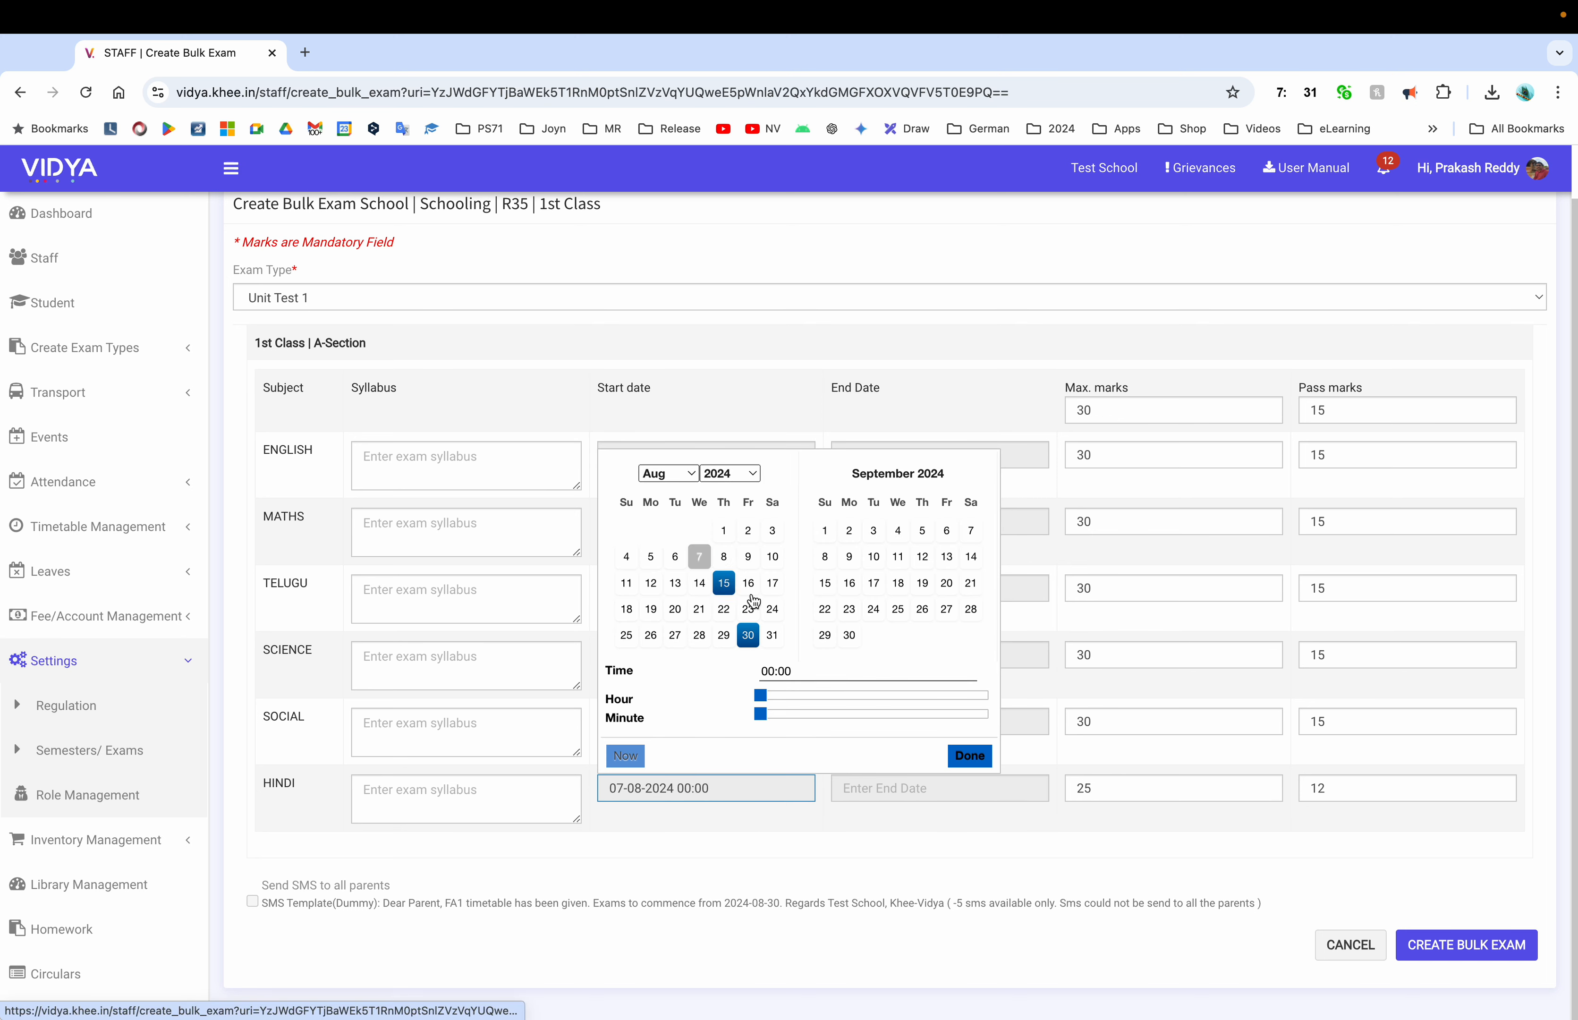
{"action": "left_click", "coordinate": [890, 695]}
{"action": "left_click", "coordinate": [969, 755]}
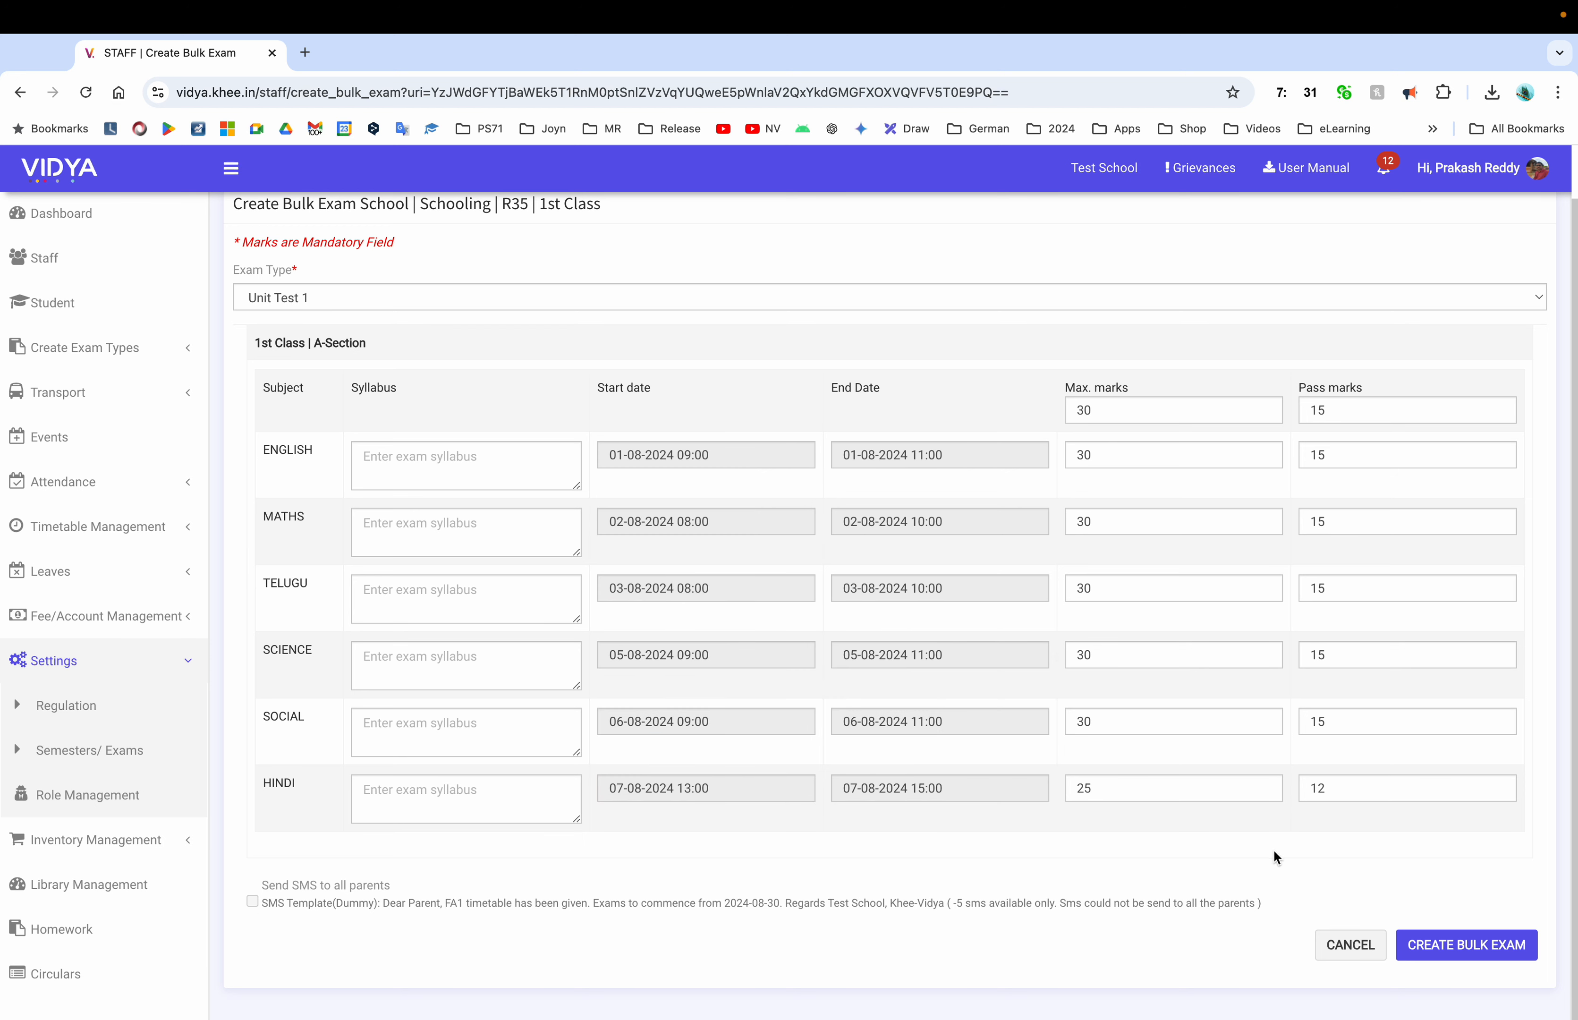
{"action": "left_click", "coordinate": [1466, 950]}
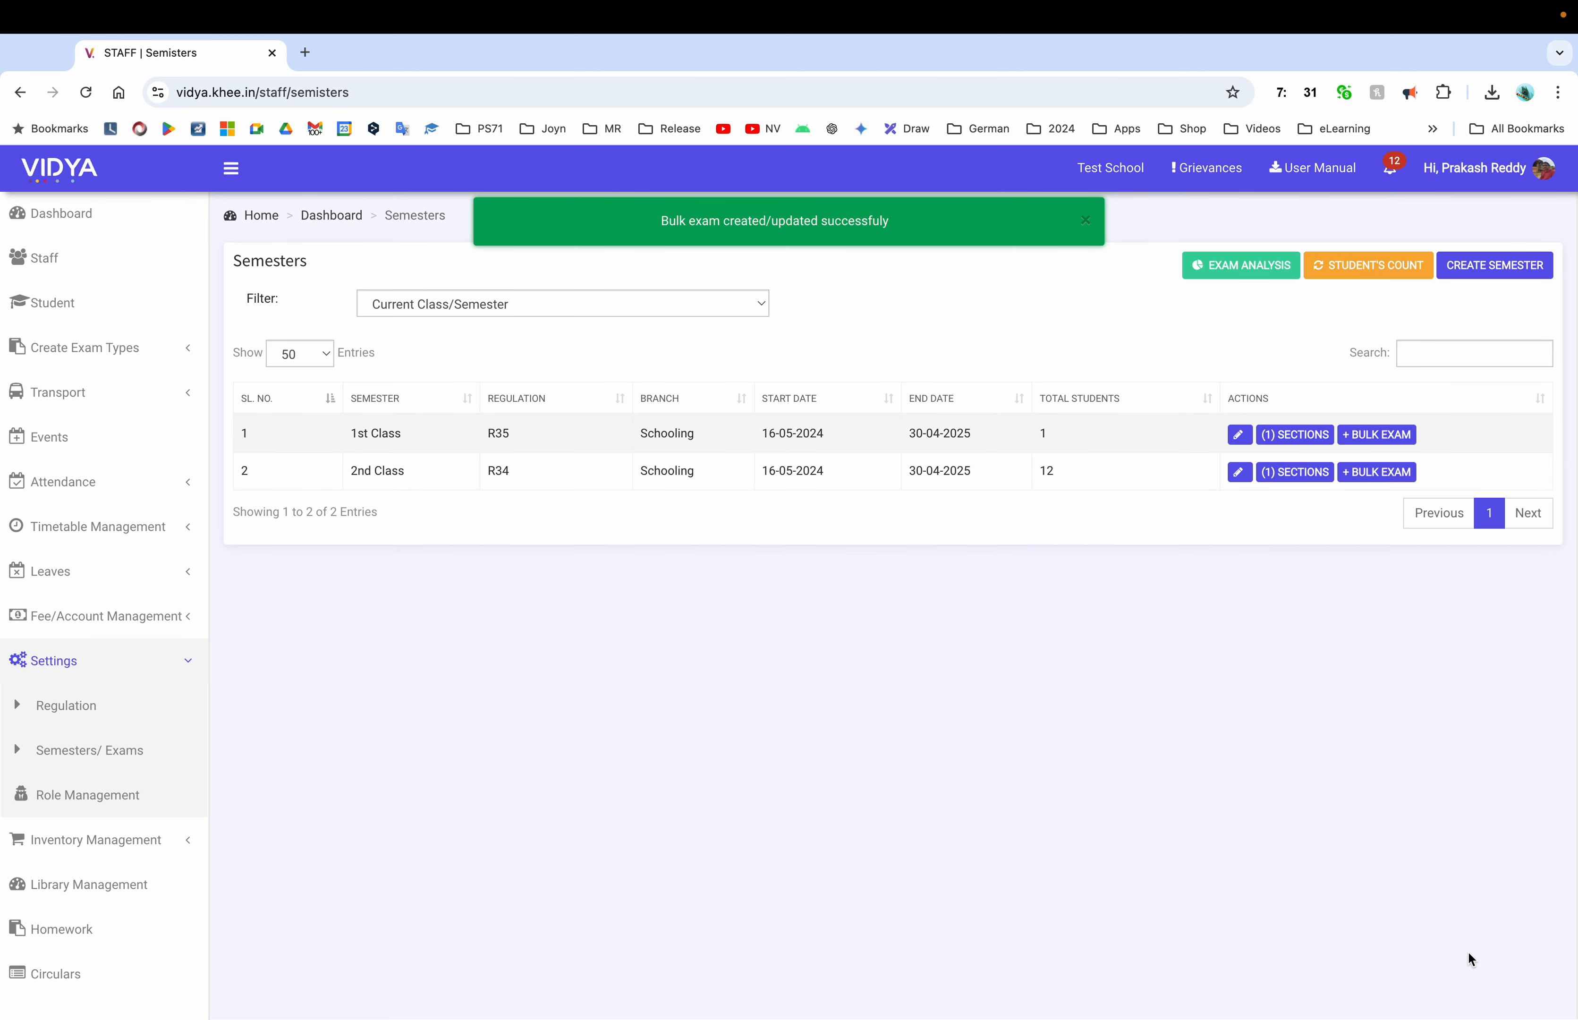
Open 1st Class A-Section's exams and the results entry for the 01 Aug 2024 English exam
{"action": "left_click", "coordinate": [1294, 434]}
{"action": "left_click", "coordinate": [1299, 341]}
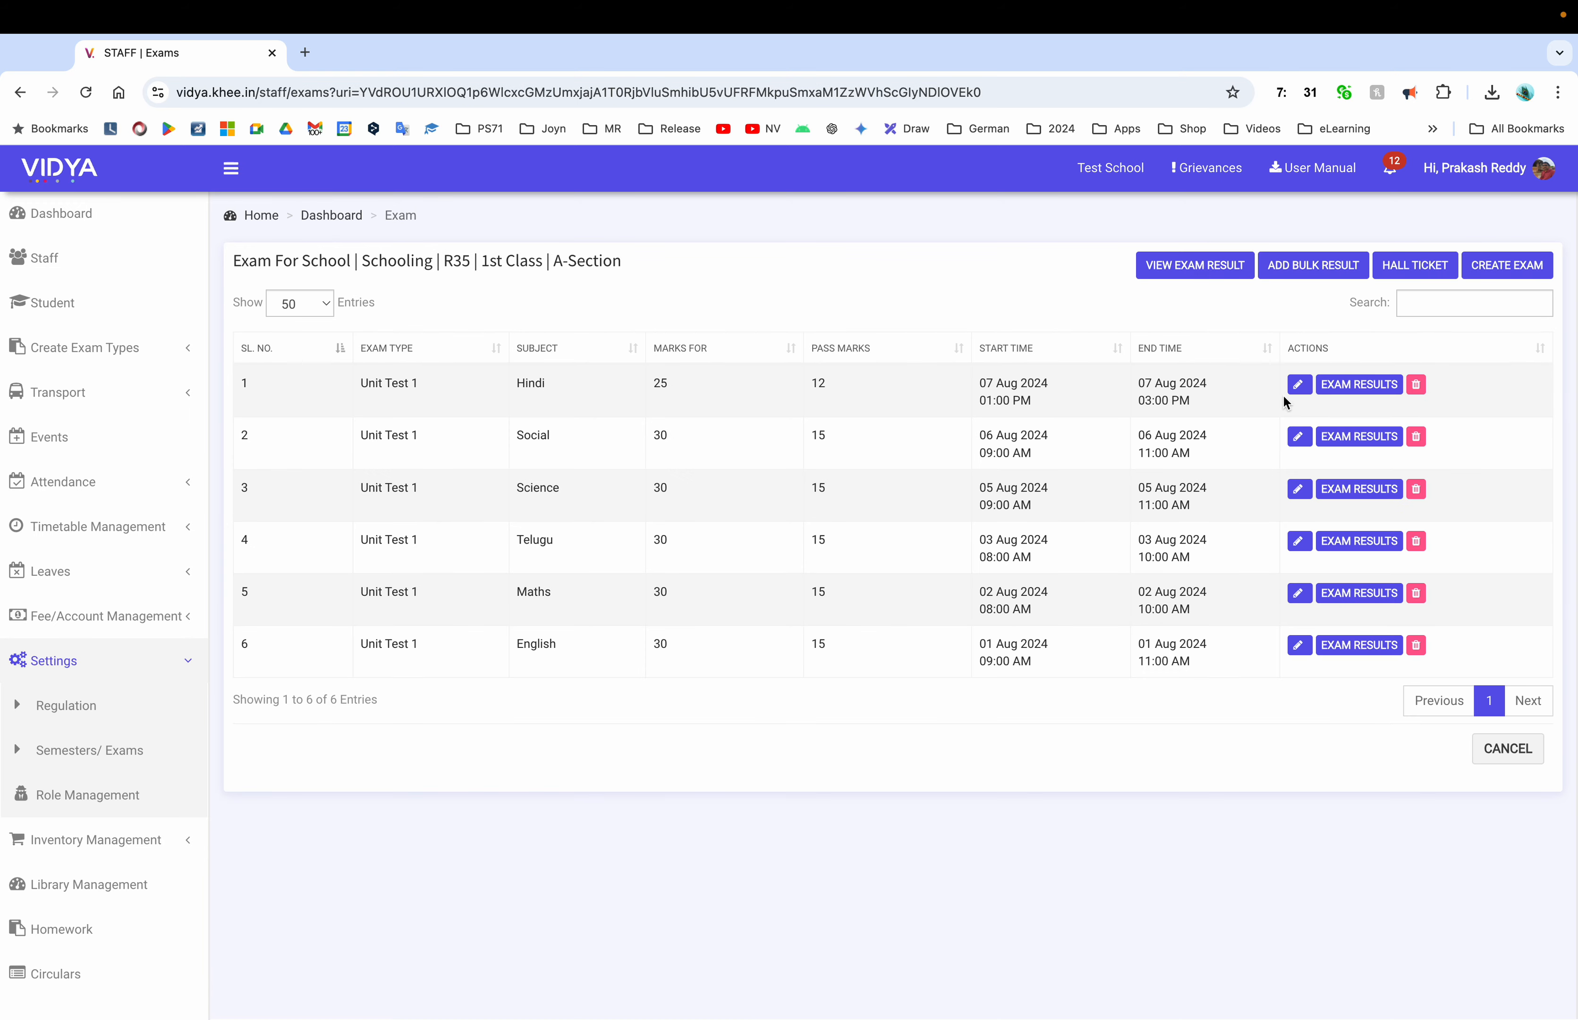
{"action": "left_click", "coordinate": [1358, 645]}
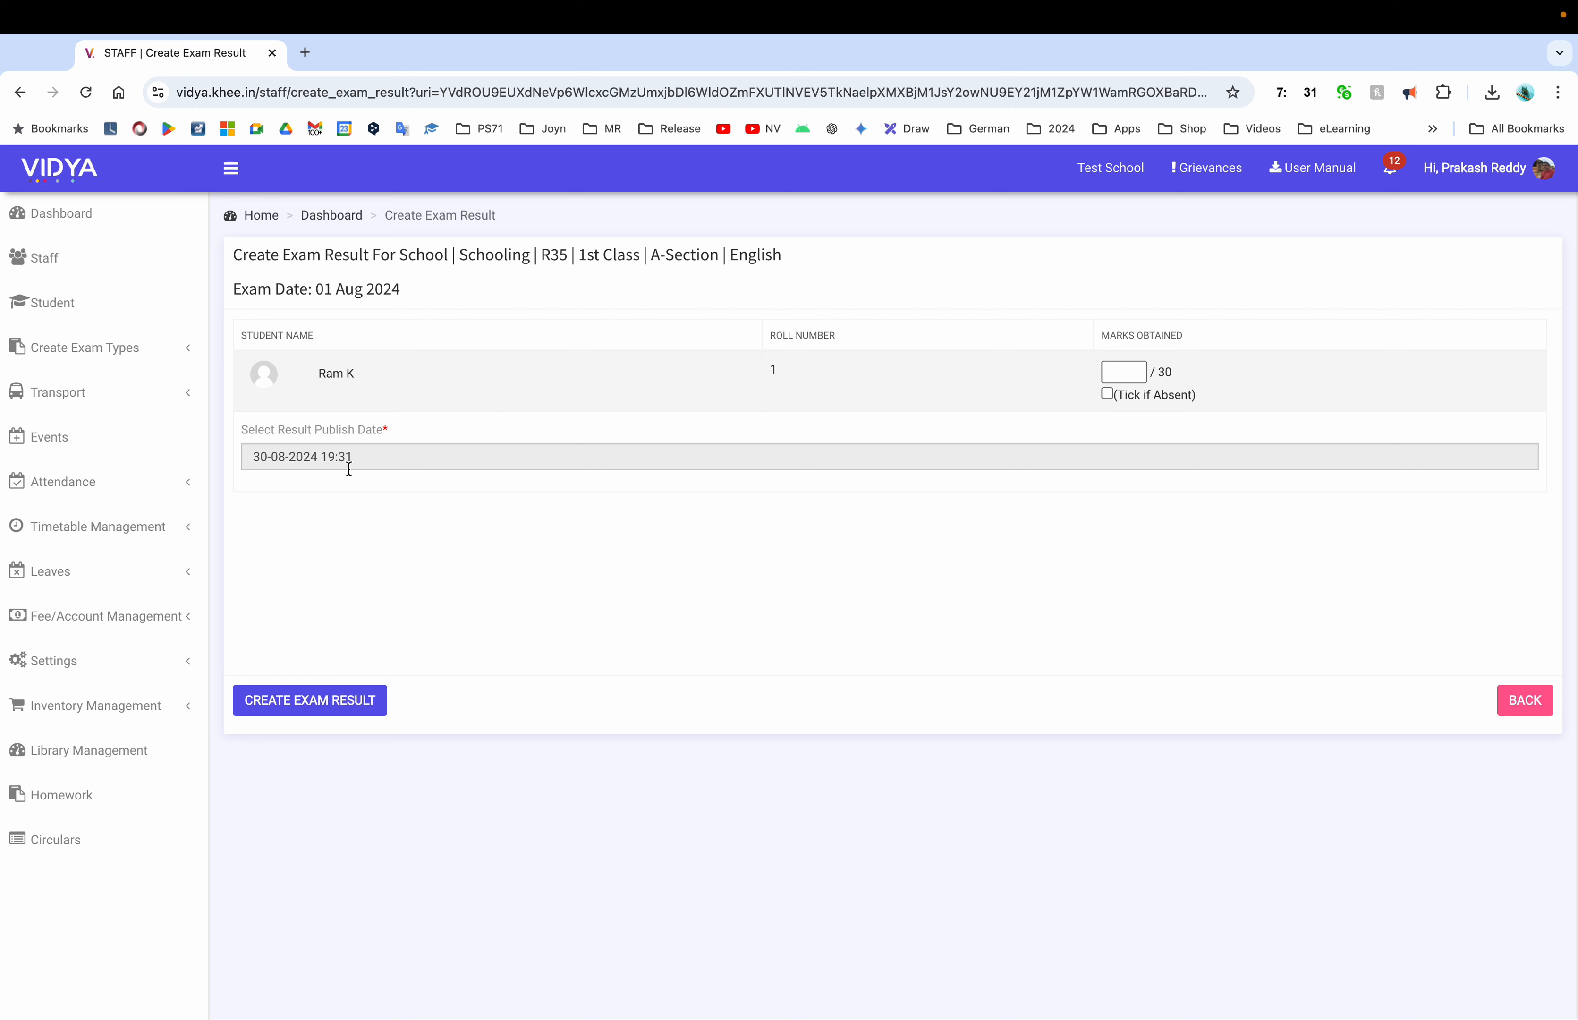
{"action": "left_click", "coordinate": [377, 464]}
{"action": "left_click", "coordinate": [492, 552]}
{"action": "left_click_drag", "start_coordinate": [592, 717], "coordinate": [382, 731]}
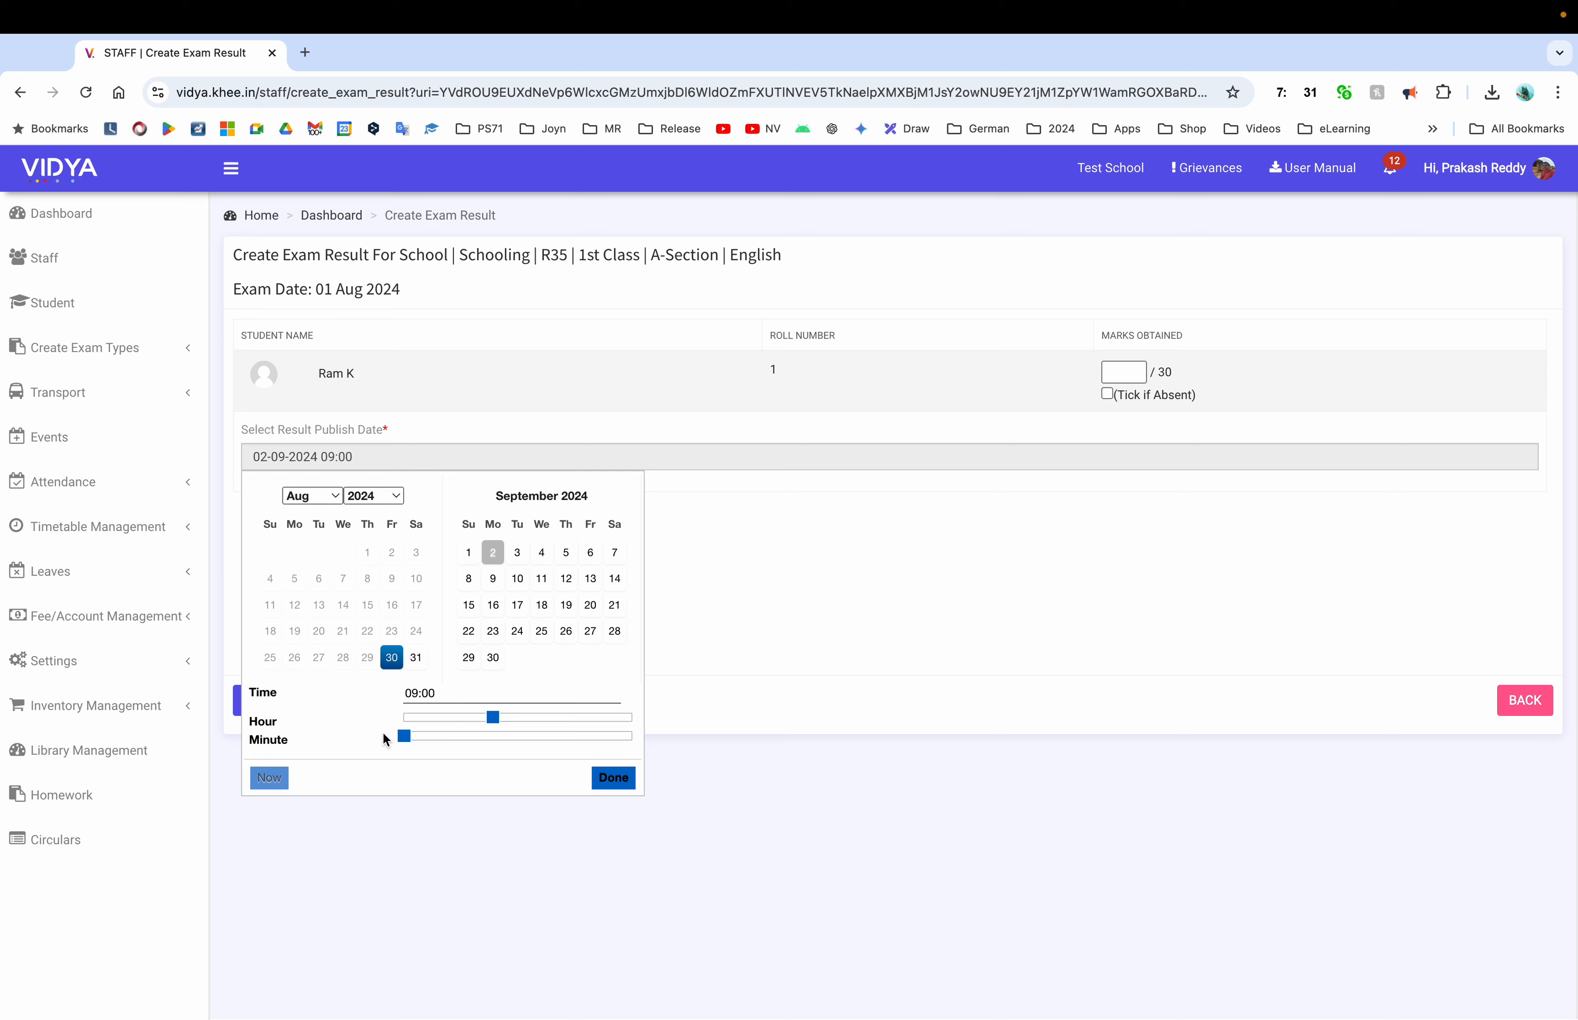
{"action": "left_click", "coordinate": [611, 780]}
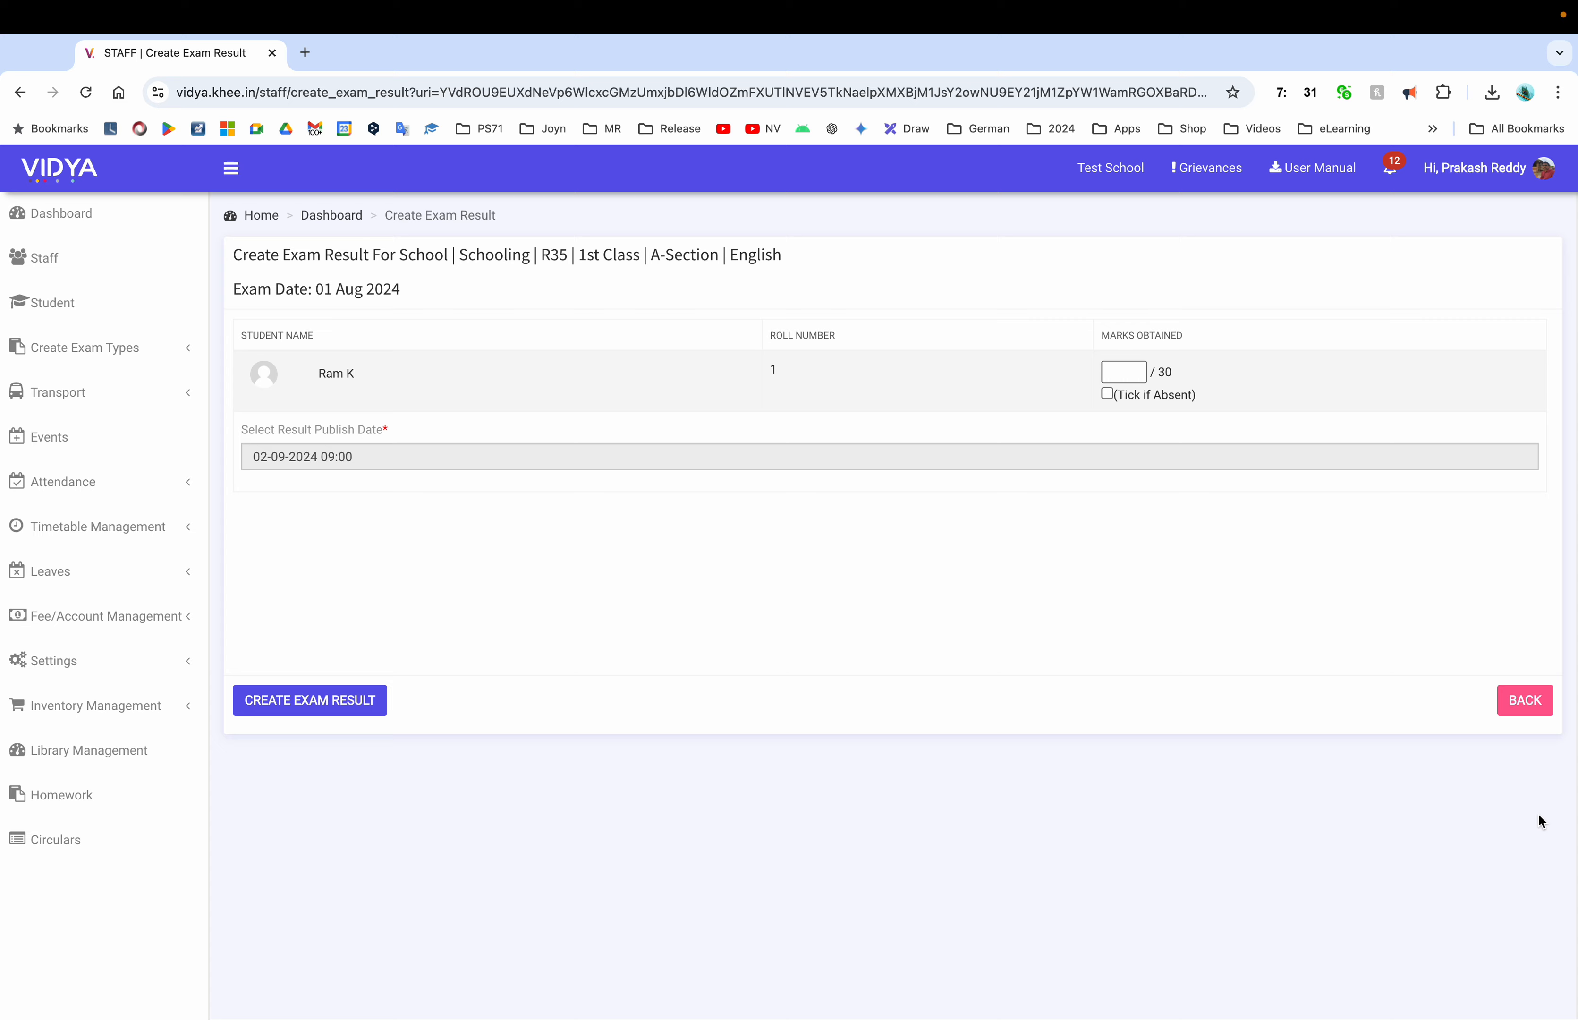
{"action": "left_click", "coordinate": [1525, 704]}
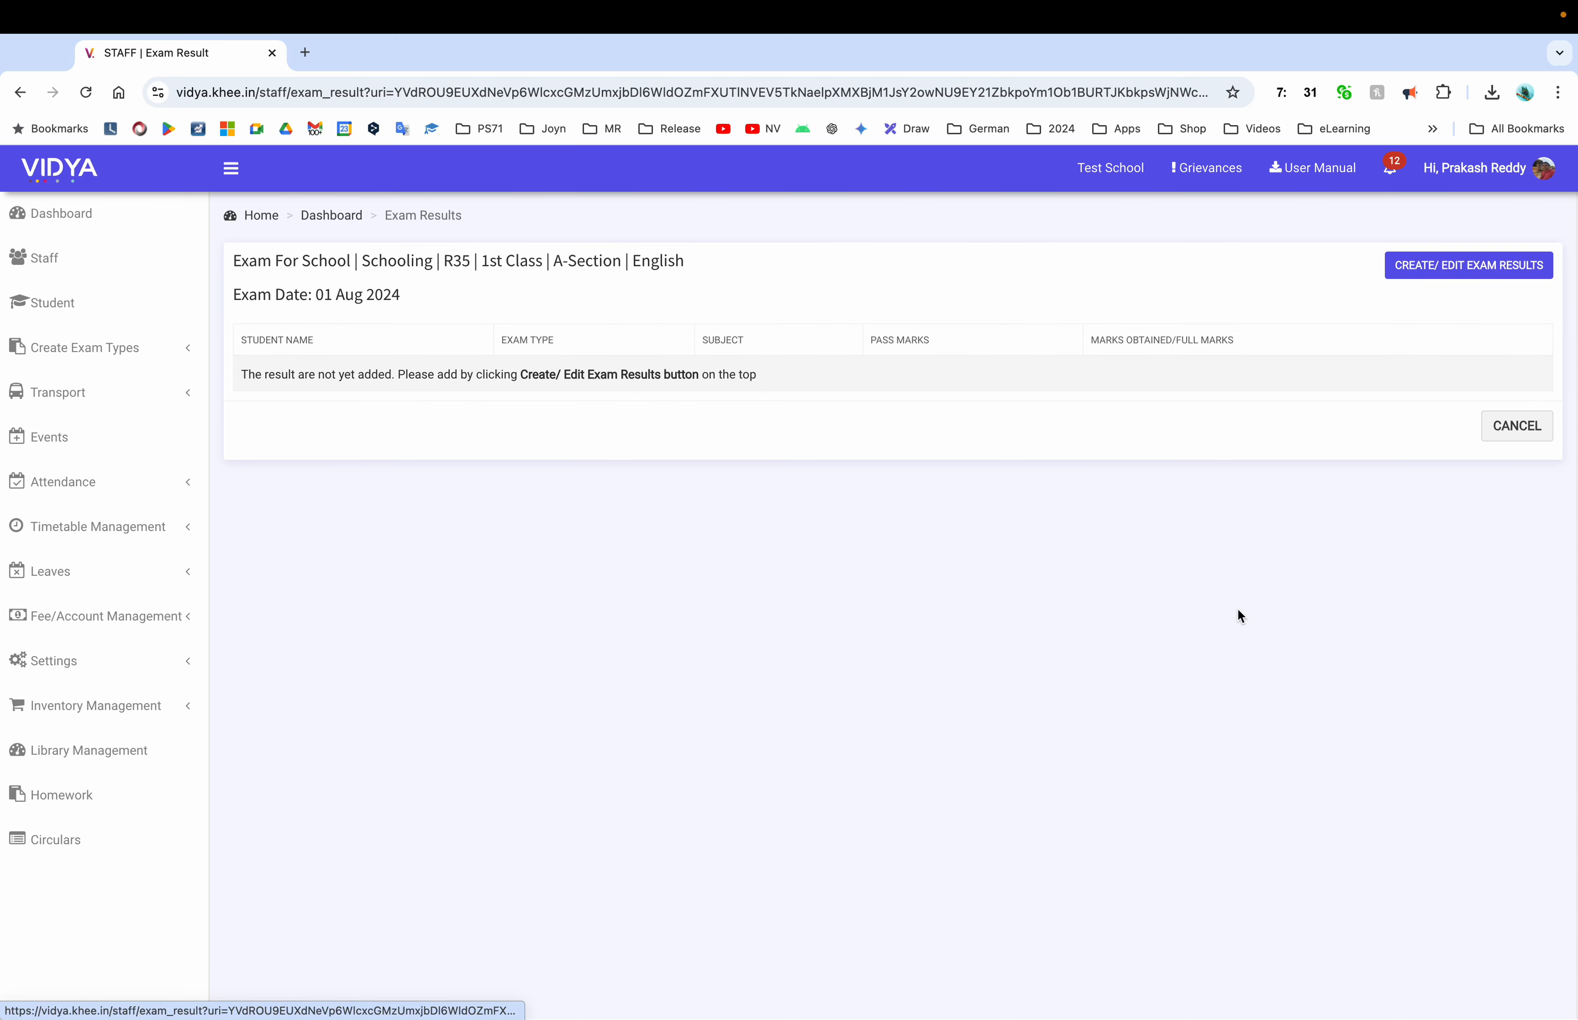
Leave 1st Class and open 2nd Class A-Section's exam list, abandoning a new single exam
{"action": "left_click", "coordinate": [1518, 431]}
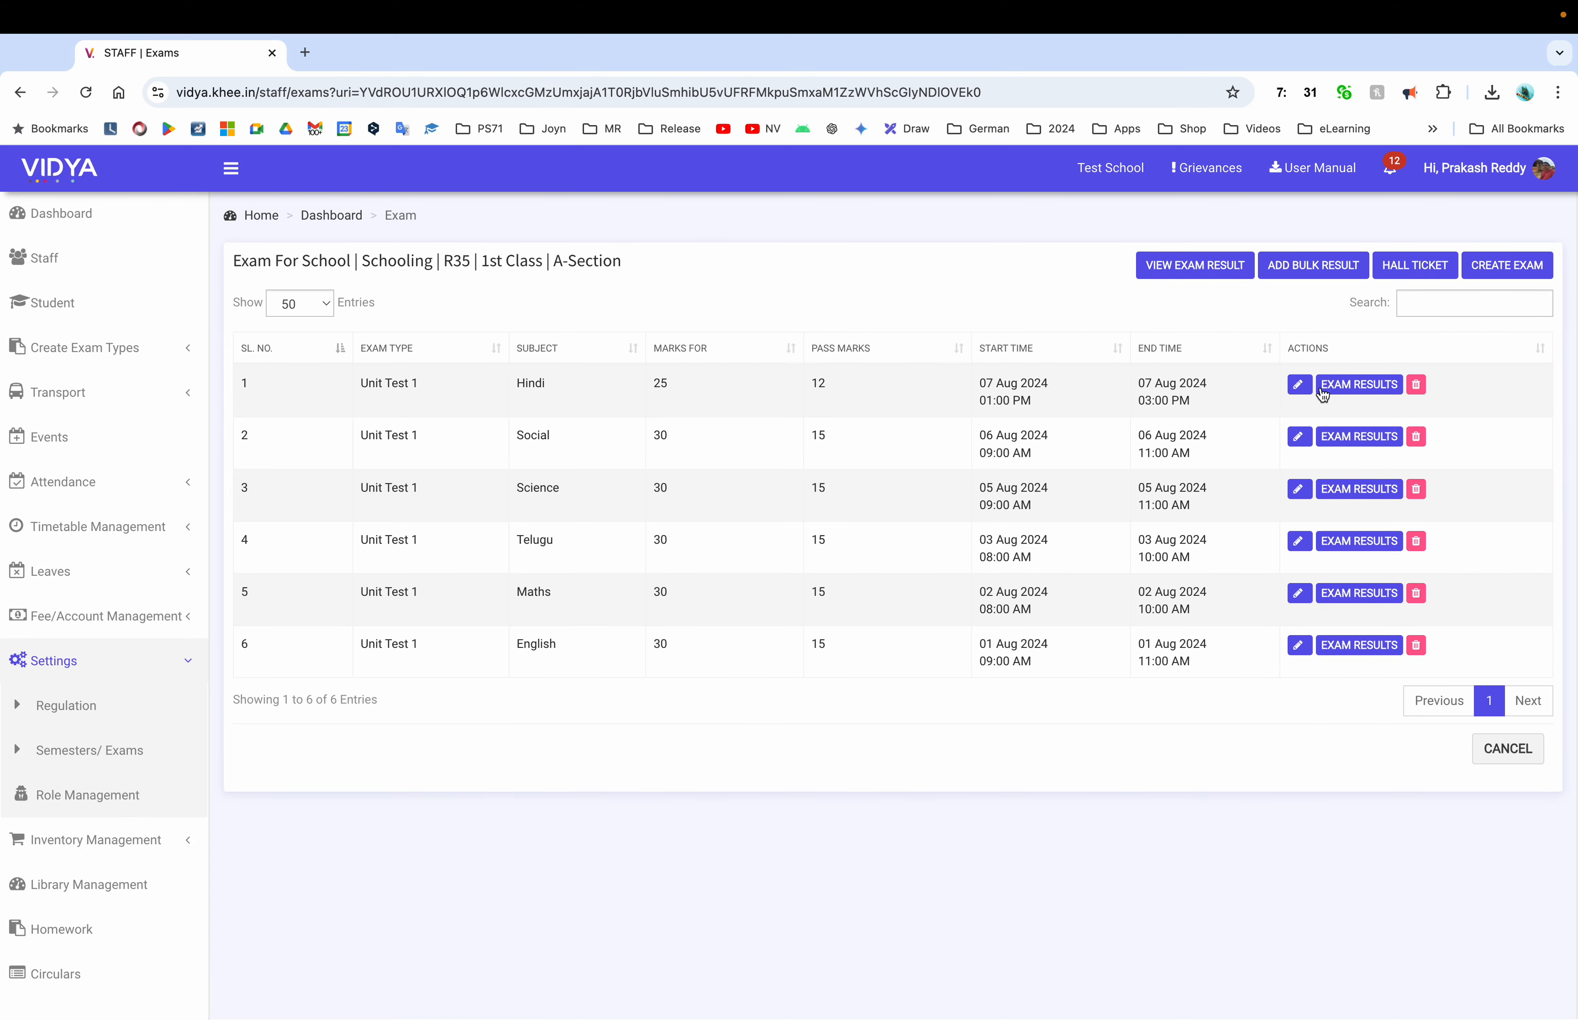
{"action": "left_click", "coordinate": [1507, 748]}
{"action": "left_click", "coordinate": [1202, 341]}
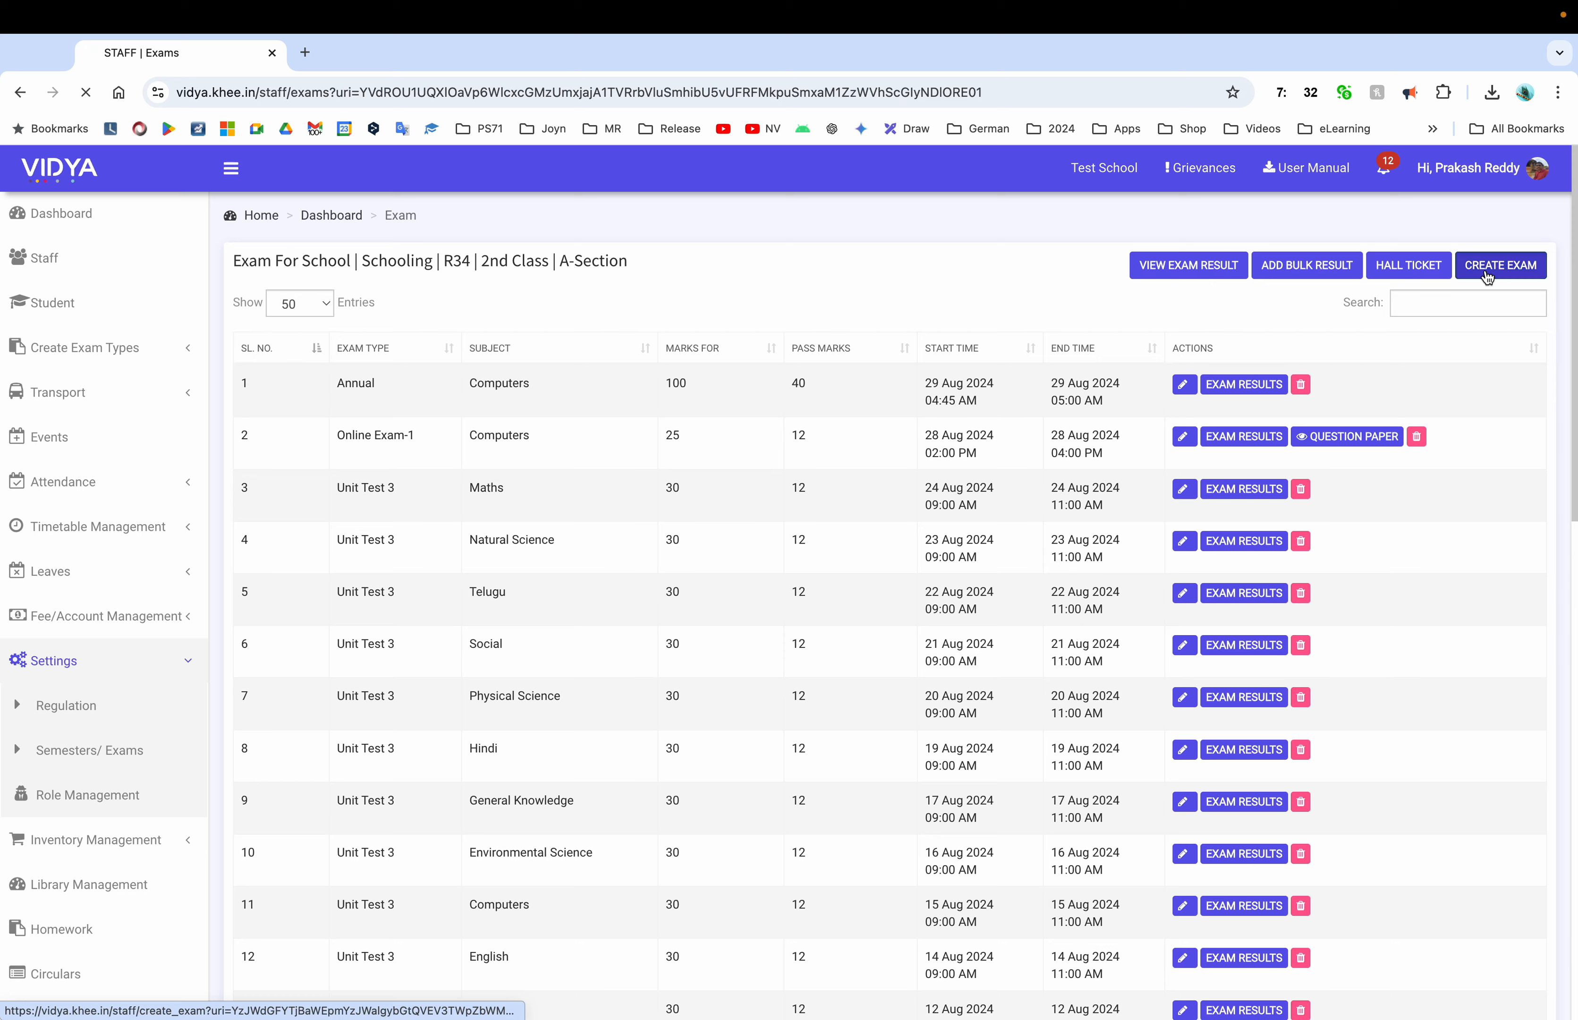
{"action": "left_click", "coordinate": [1485, 267]}
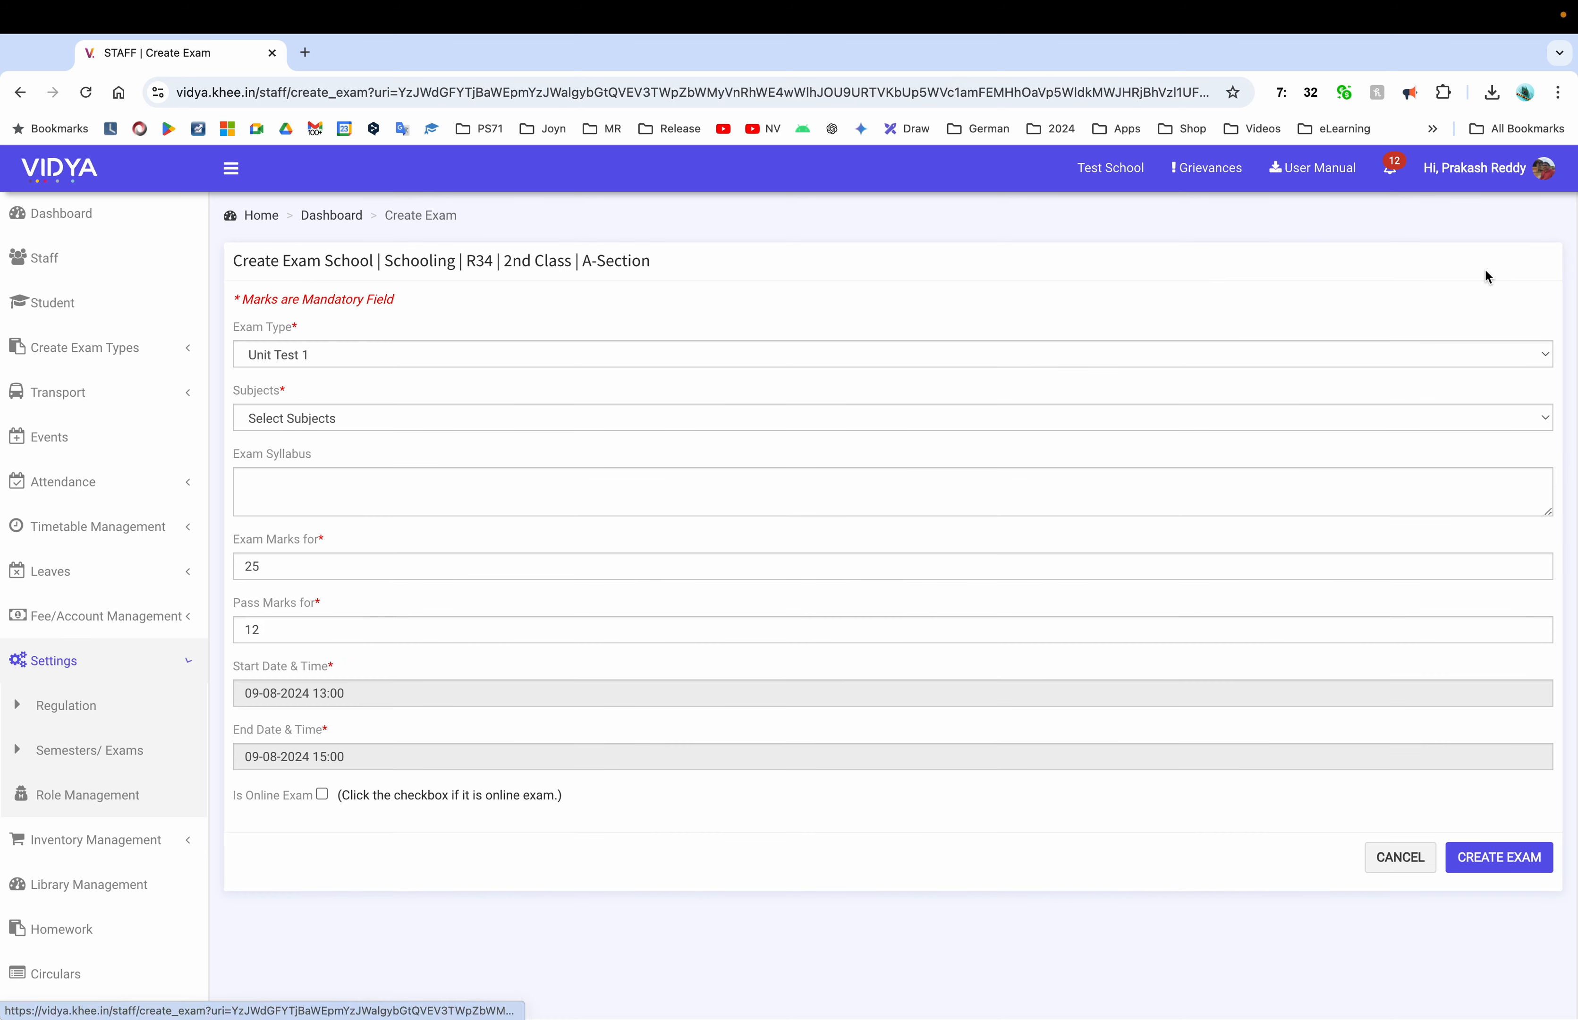
{"action": "left_click", "coordinate": [1404, 858]}
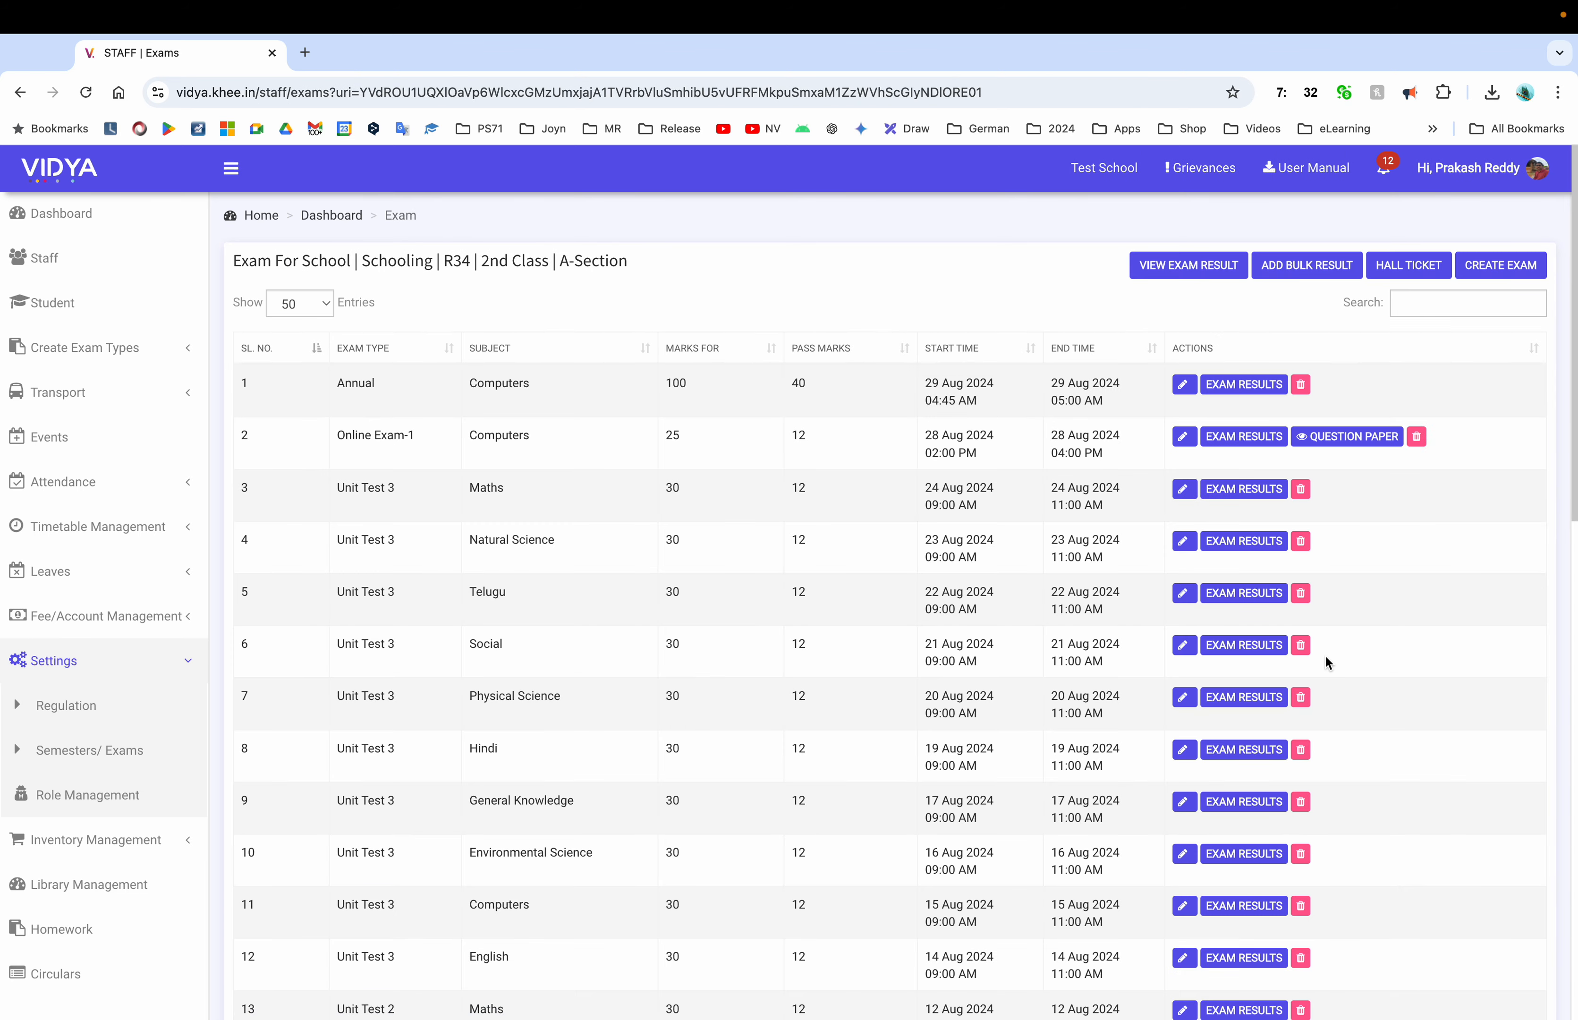
Scroll through the 32 existing 2nd Class exams, then return to the Semesters class list
{"action": "scroll", "coordinate": [1323, 653], "scroll_direction": "down", "scroll_amount": 10}
{"action": "scroll", "coordinate": [1324, 653], "scroll_direction": "down", "scroll_amount": 7}
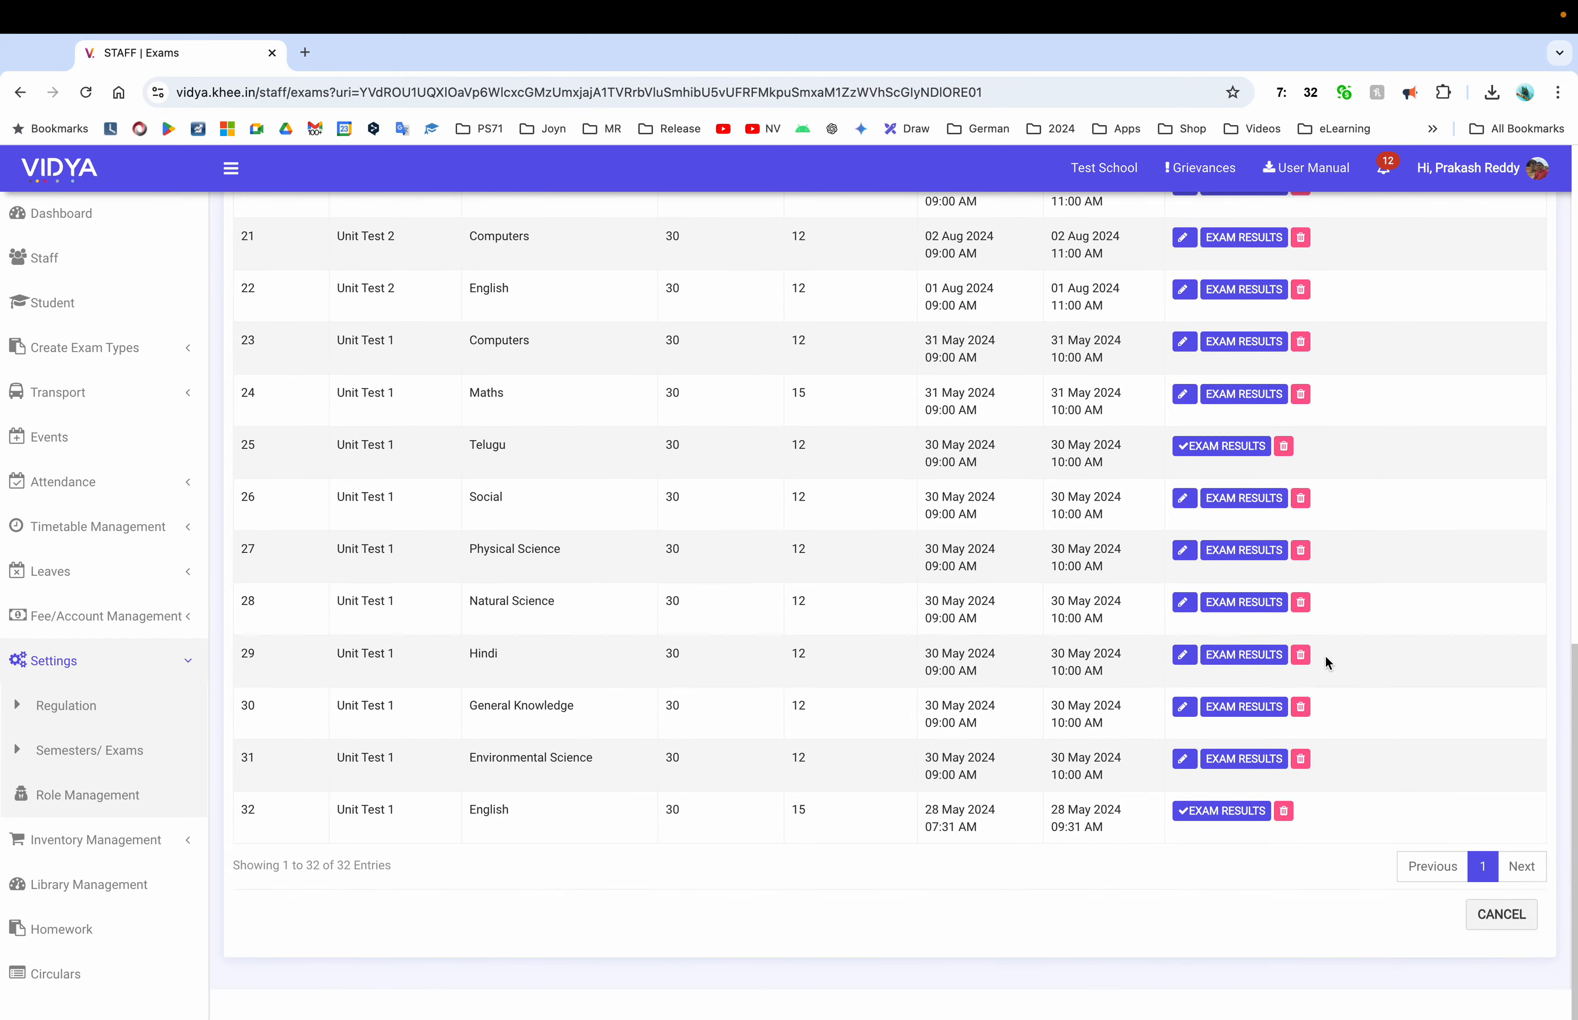
{"action": "scroll", "coordinate": [1324, 653], "scroll_direction": "up", "scroll_amount": 10}
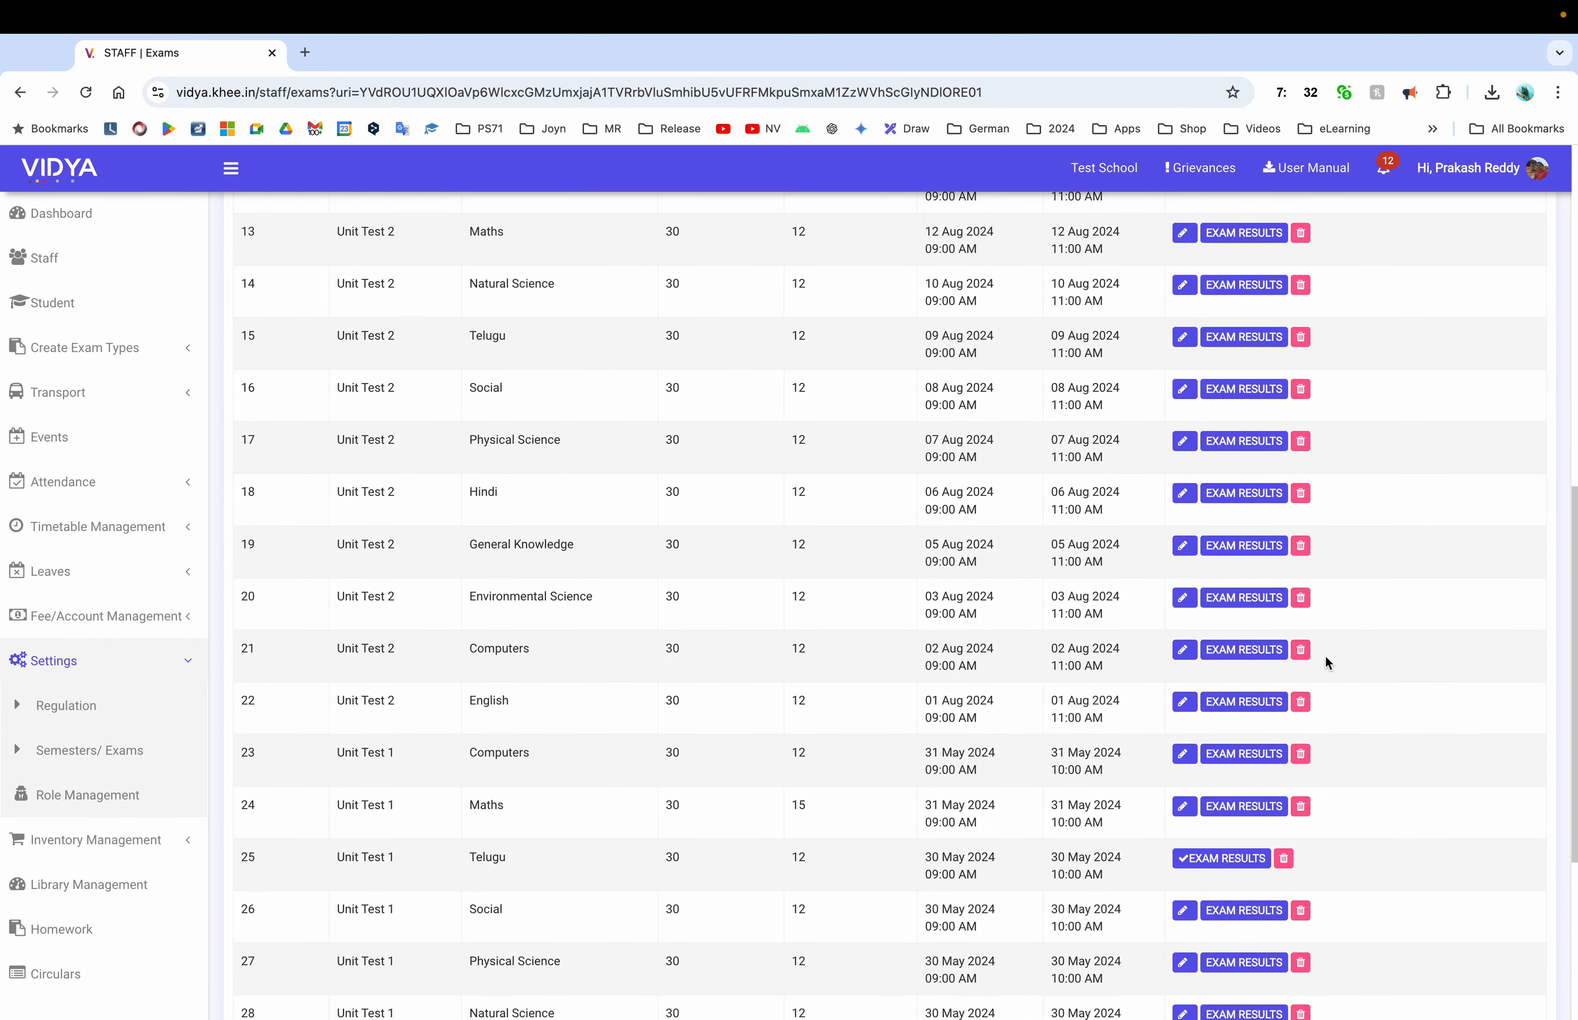
{"action": "scroll", "coordinate": [1324, 653], "scroll_direction": "up", "scroll_amount": 5}
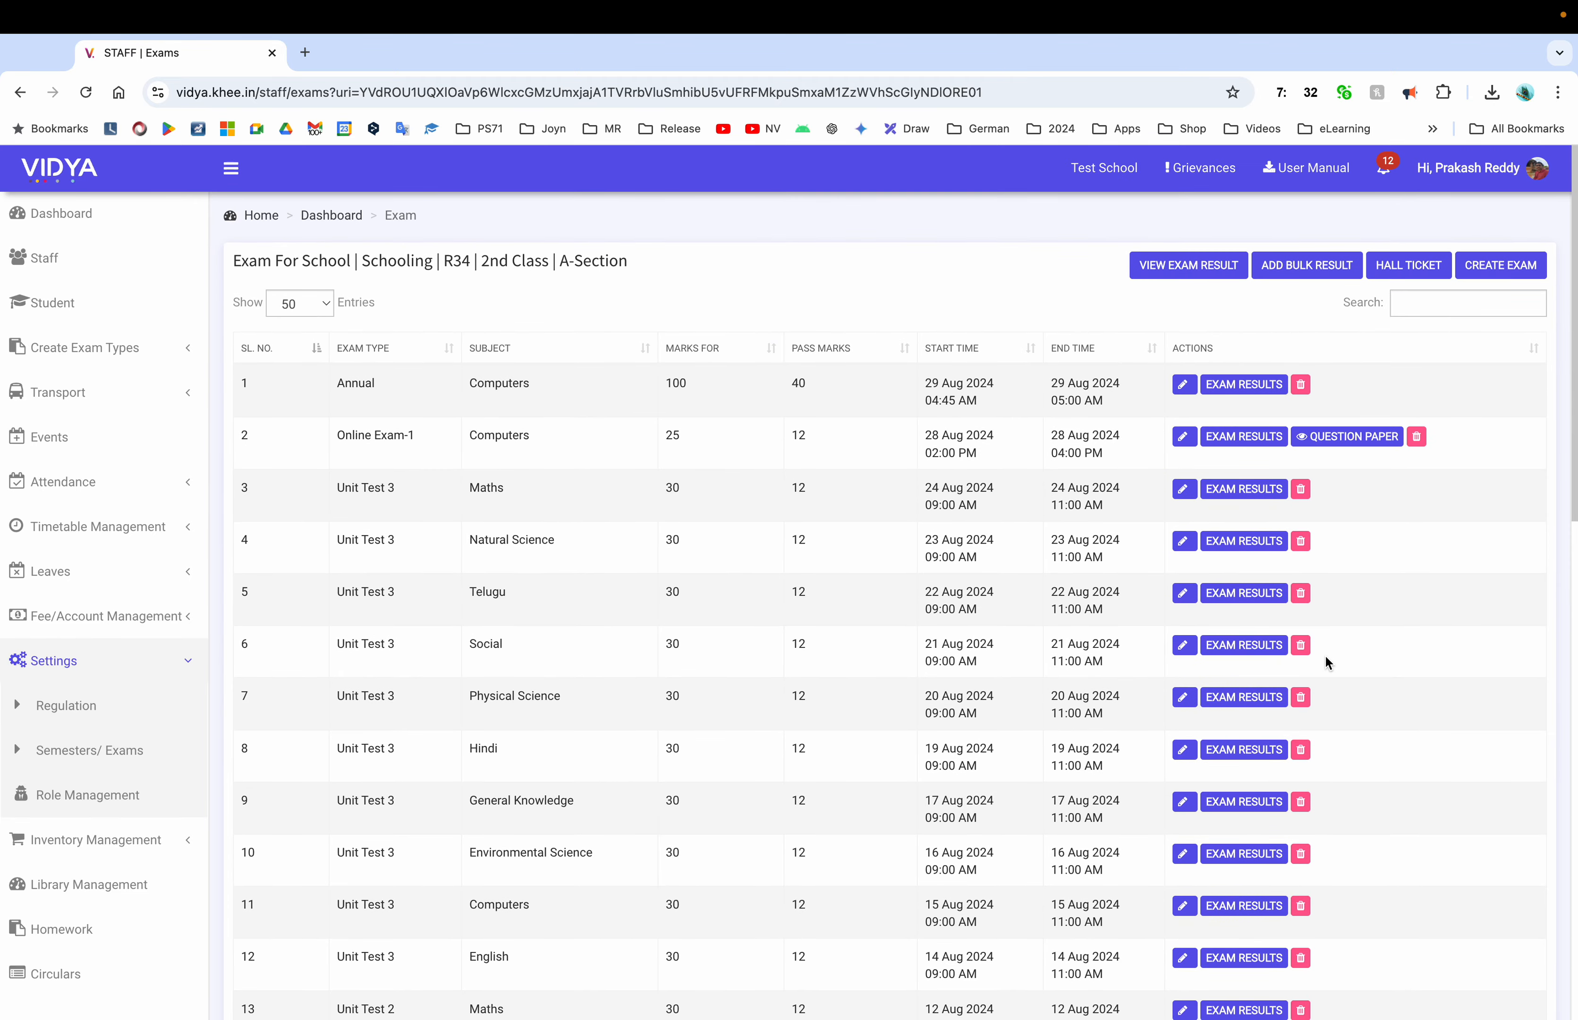
{"action": "scroll", "coordinate": [1456, 666], "scroll_direction": "down", "scroll_amount": 15}
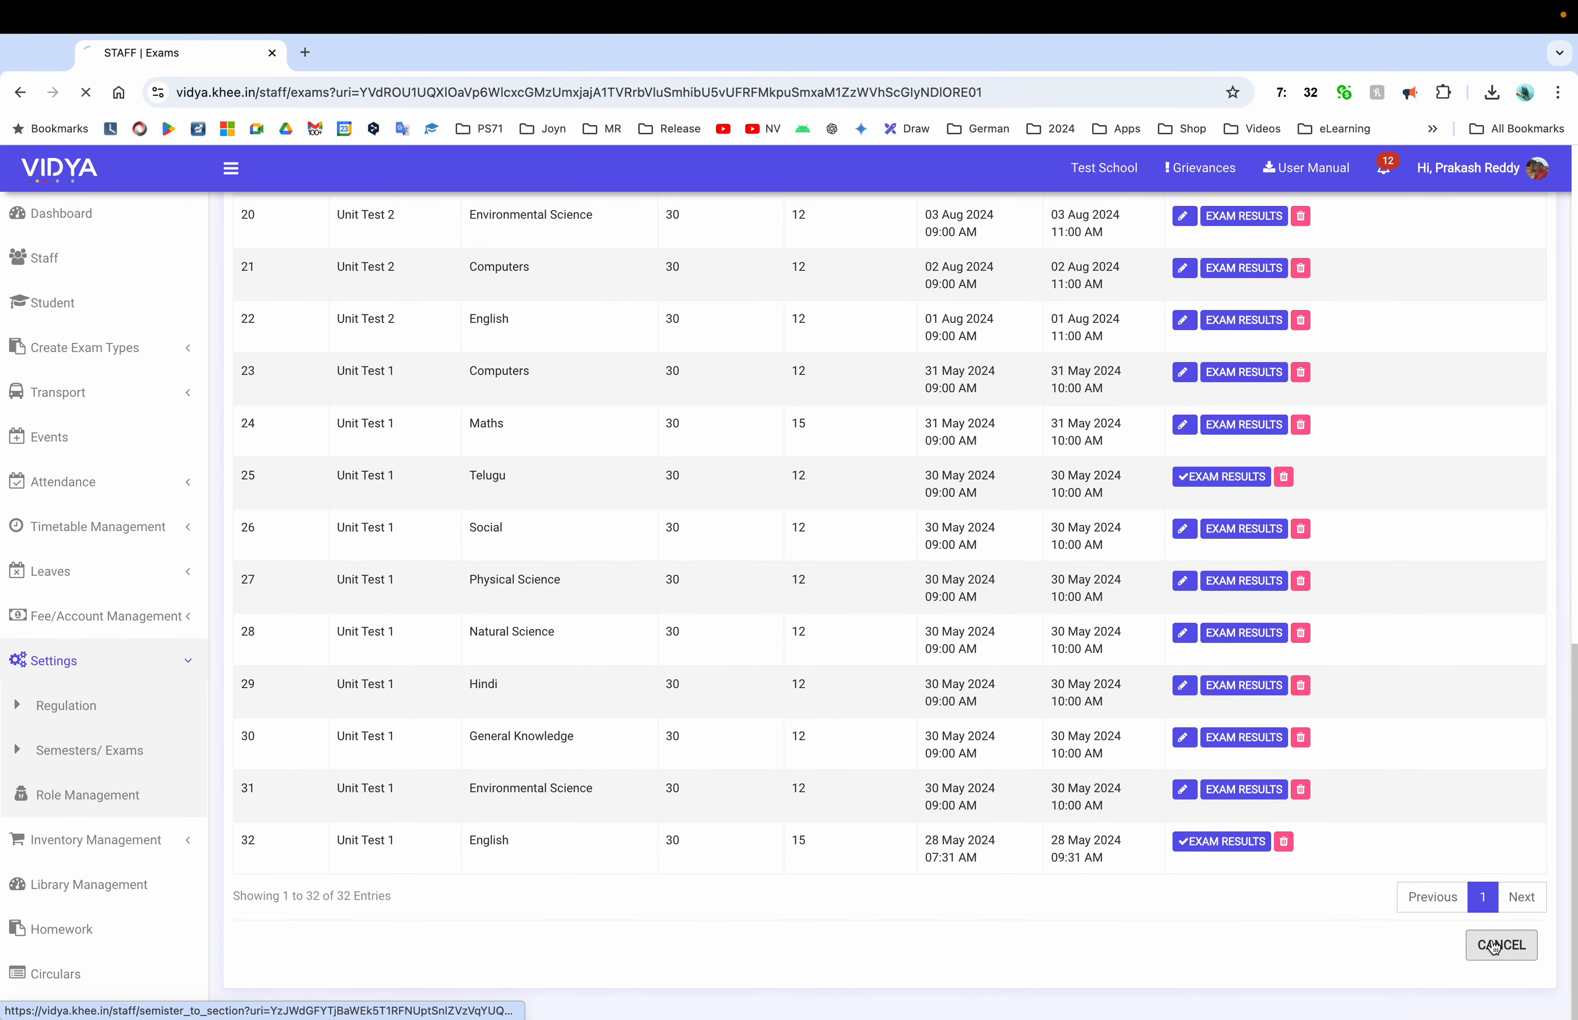
{"action": "left_click", "coordinate": [1499, 944]}
{"action": "left_click", "coordinate": [1512, 423]}
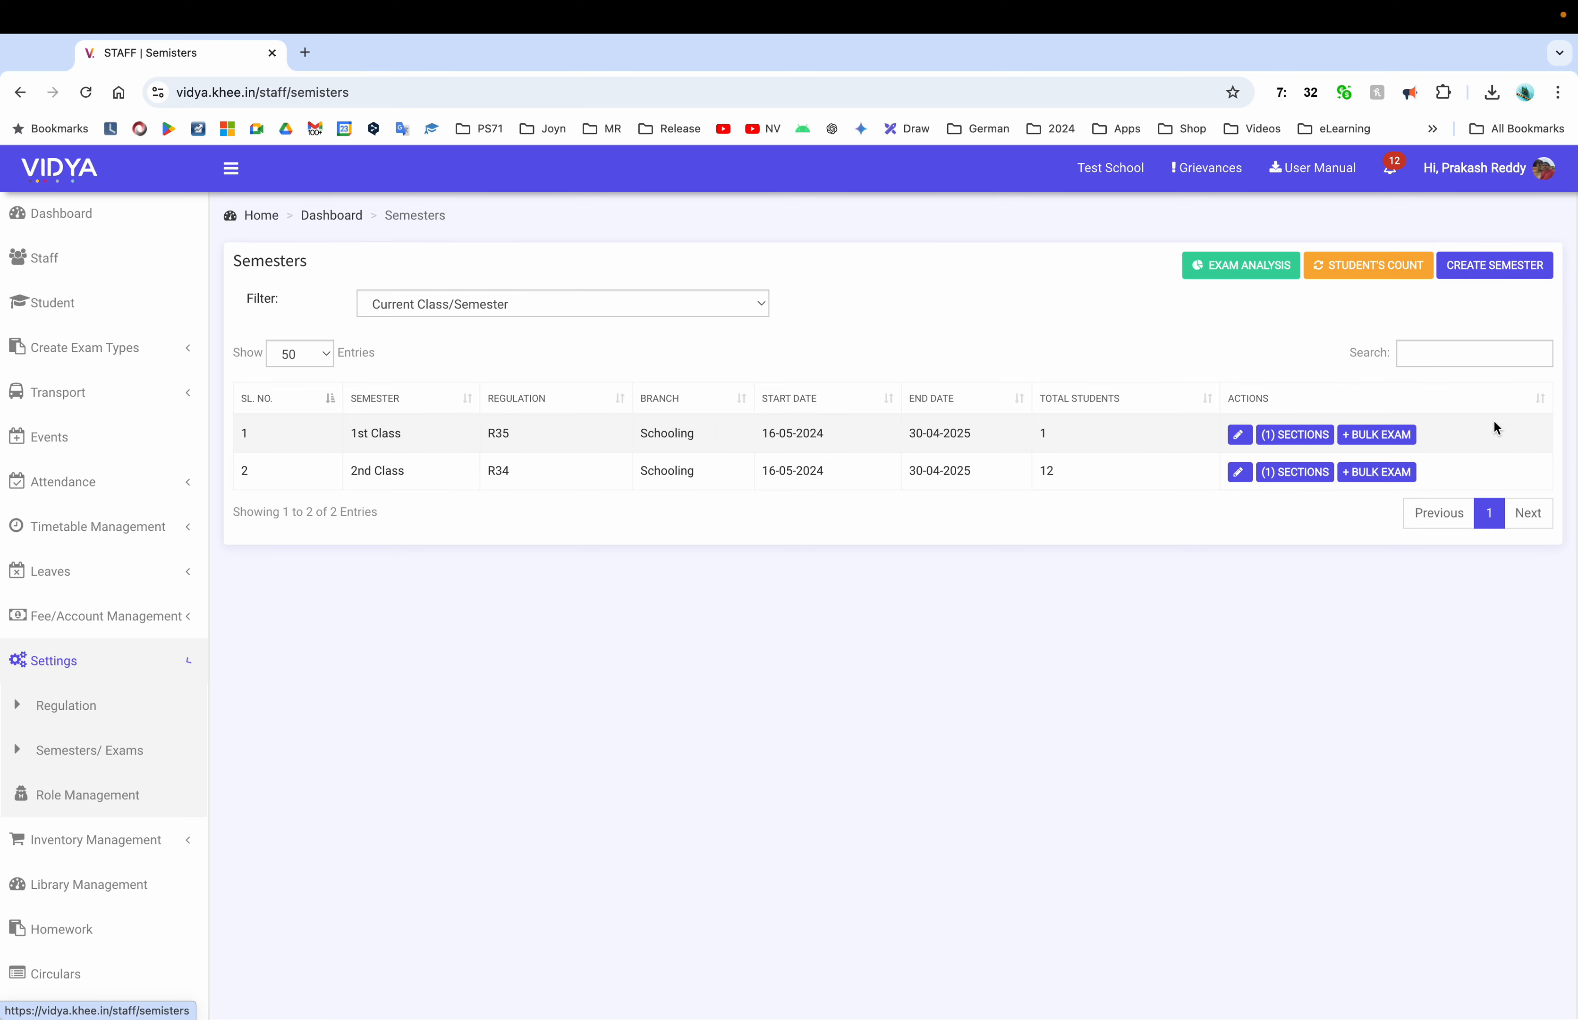
Start a bulk exam on the 2nd Class row with exam type Unit test -4
{"action": "left_click", "coordinate": [1396, 475]}
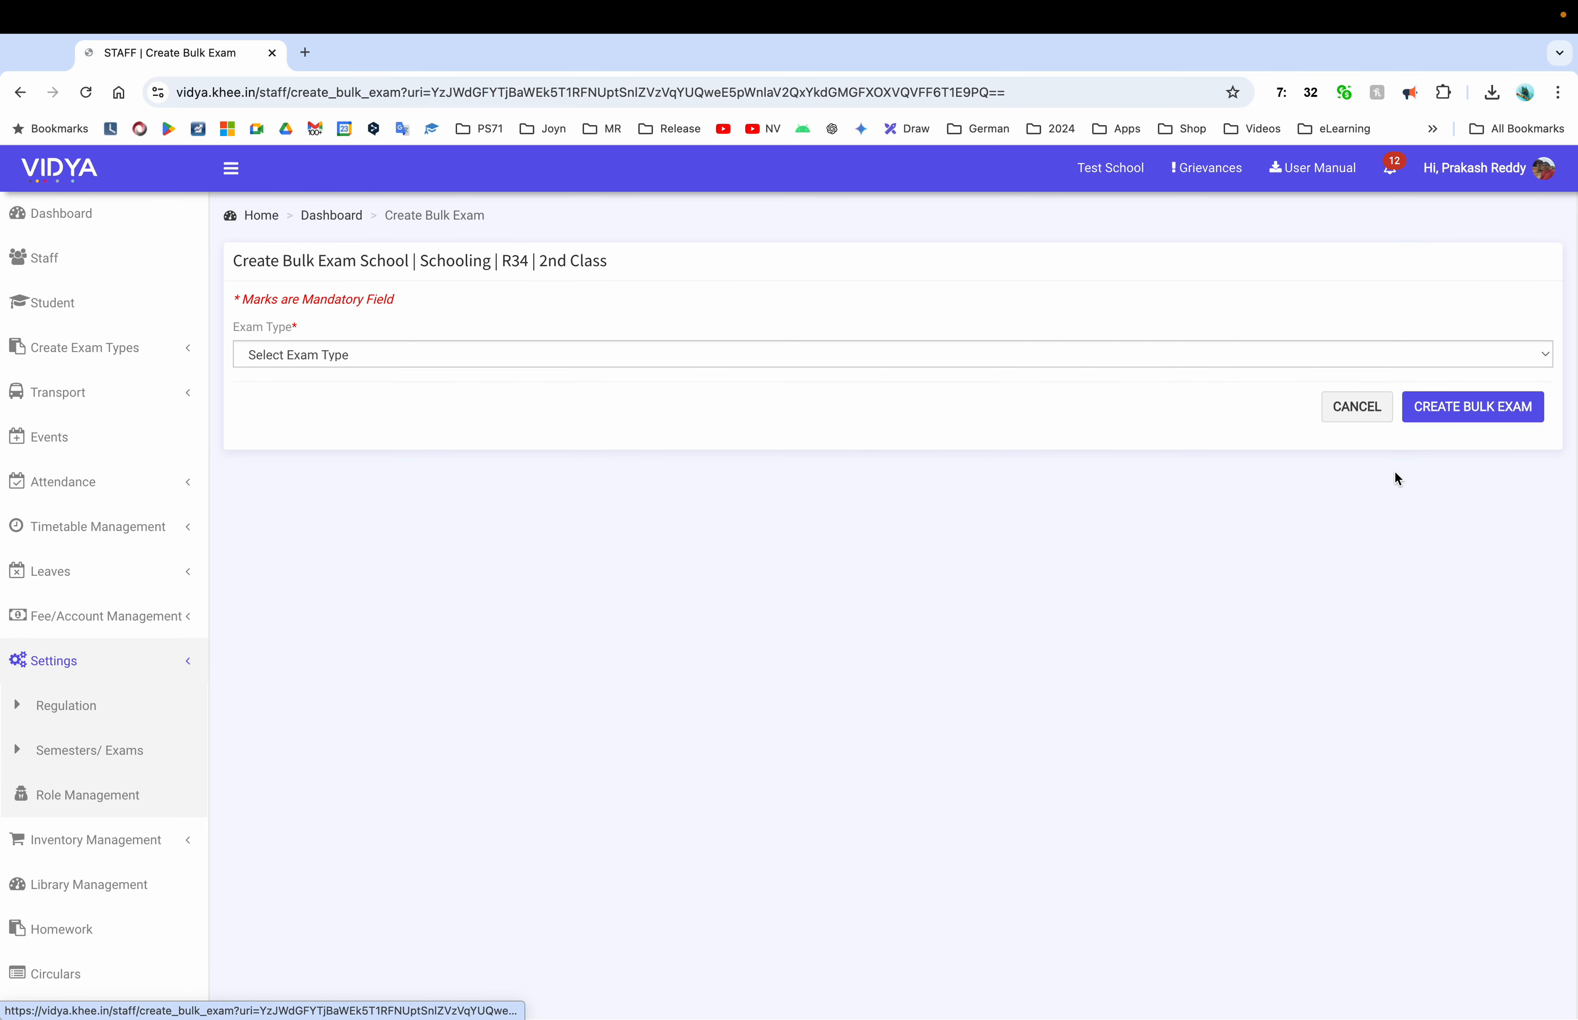
{"action": "left_click", "coordinate": [813, 359]}
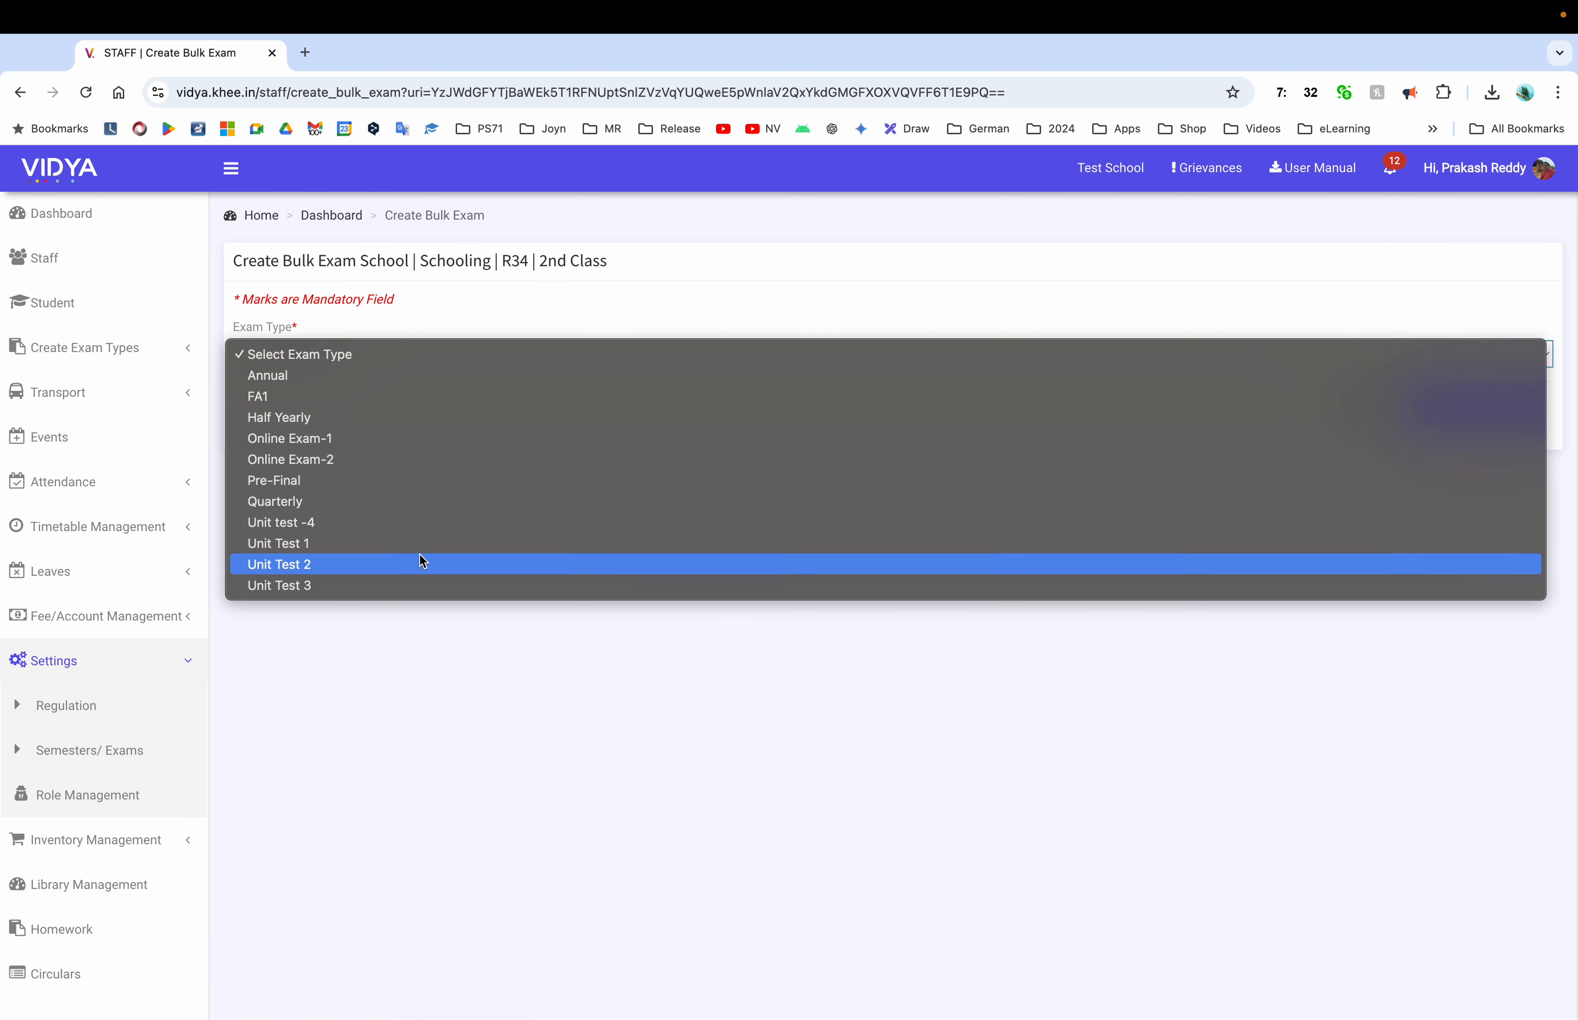
{"action": "left_click", "coordinate": [434, 522]}
{"action": "scroll", "coordinate": [623, 546], "scroll_direction": "down", "scroll_amount": 5}
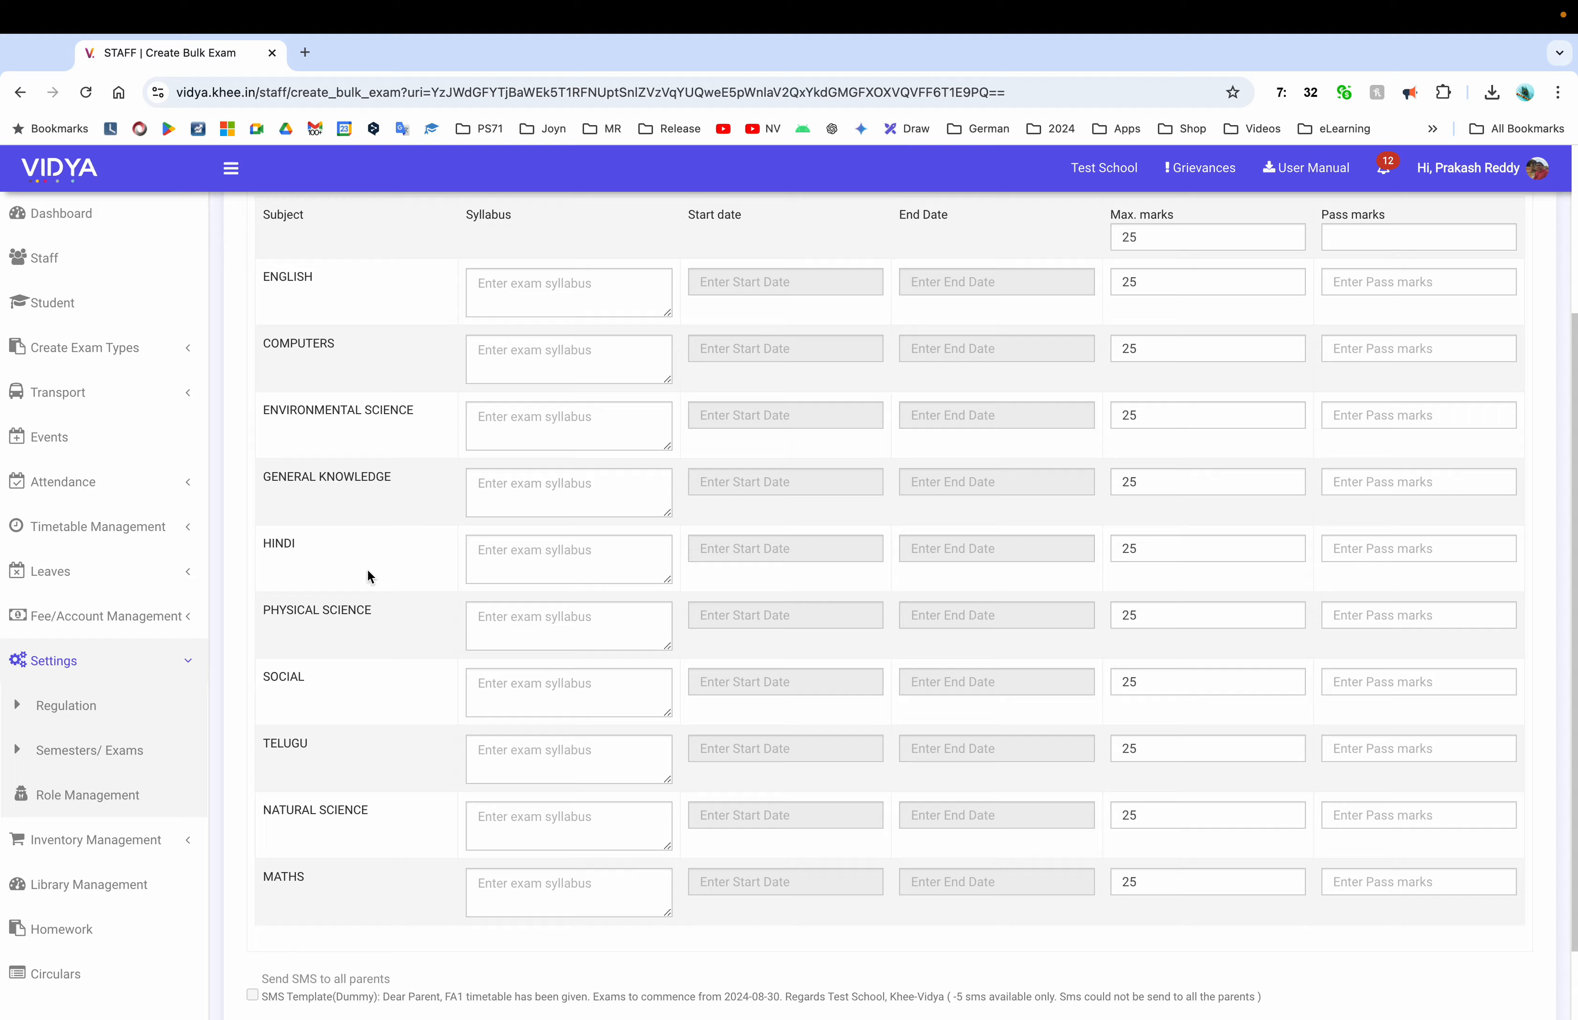
{"action": "scroll", "coordinate": [367, 568], "scroll_direction": "up", "scroll_amount": 2}
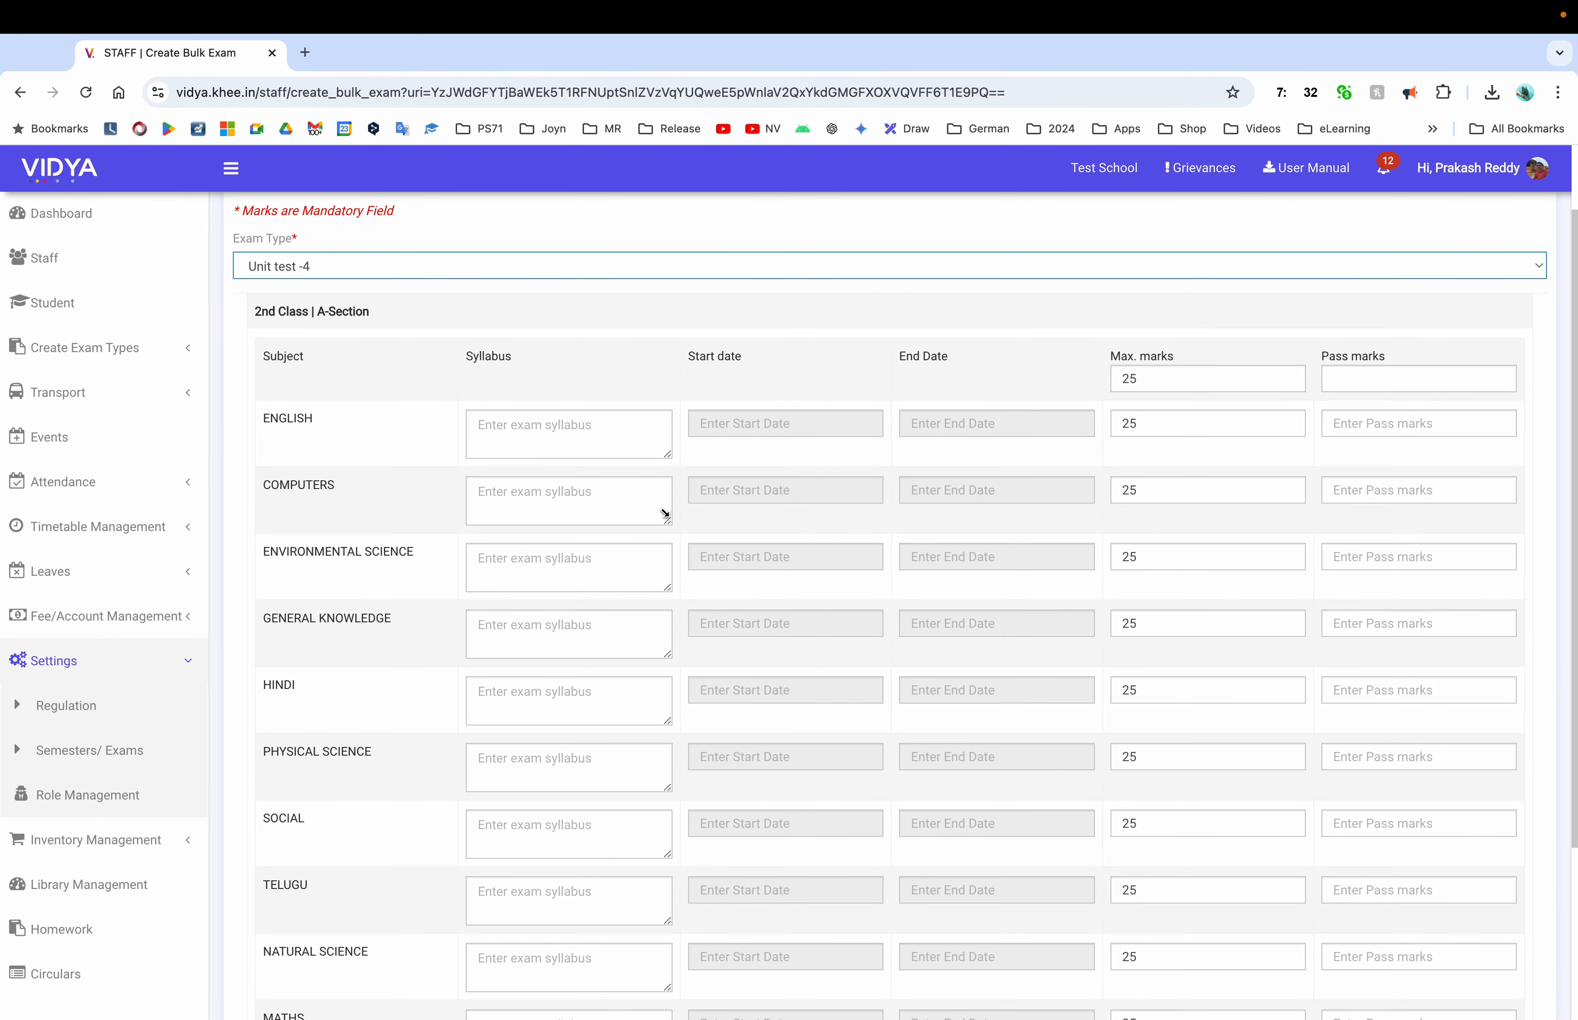
Schedule English for 29-08-2024 at 07:00 and apply pass marks 12 to every subject
{"action": "left_click", "coordinate": [797, 419]}
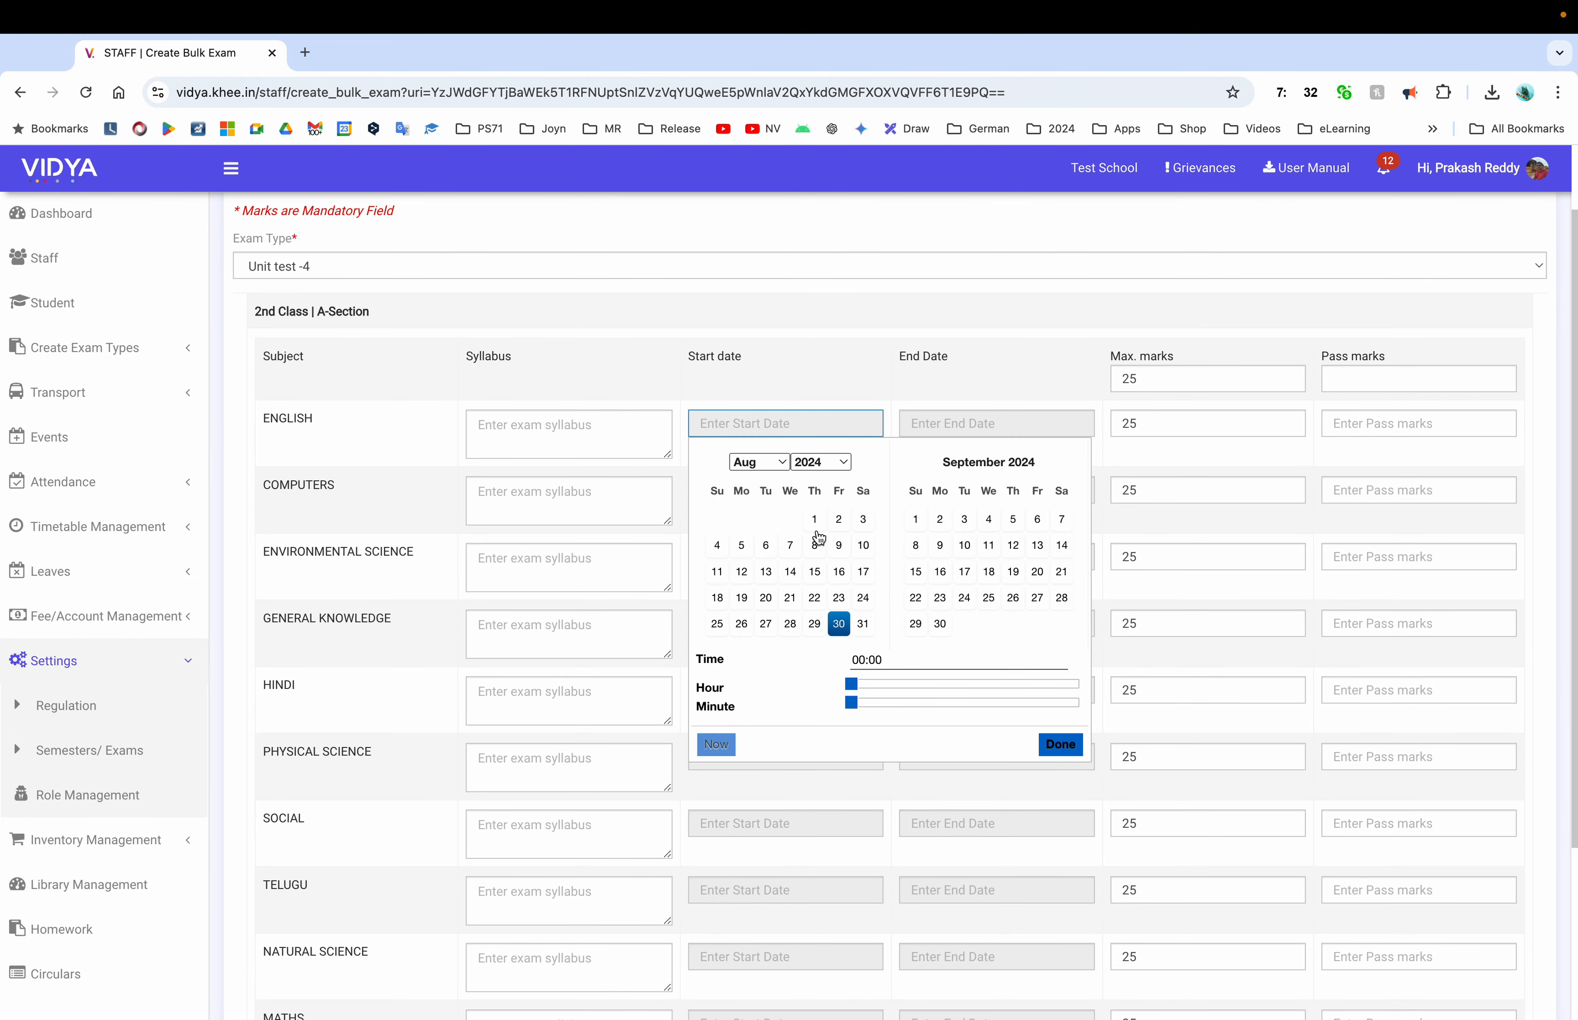
{"action": "left_click", "coordinate": [814, 623]}
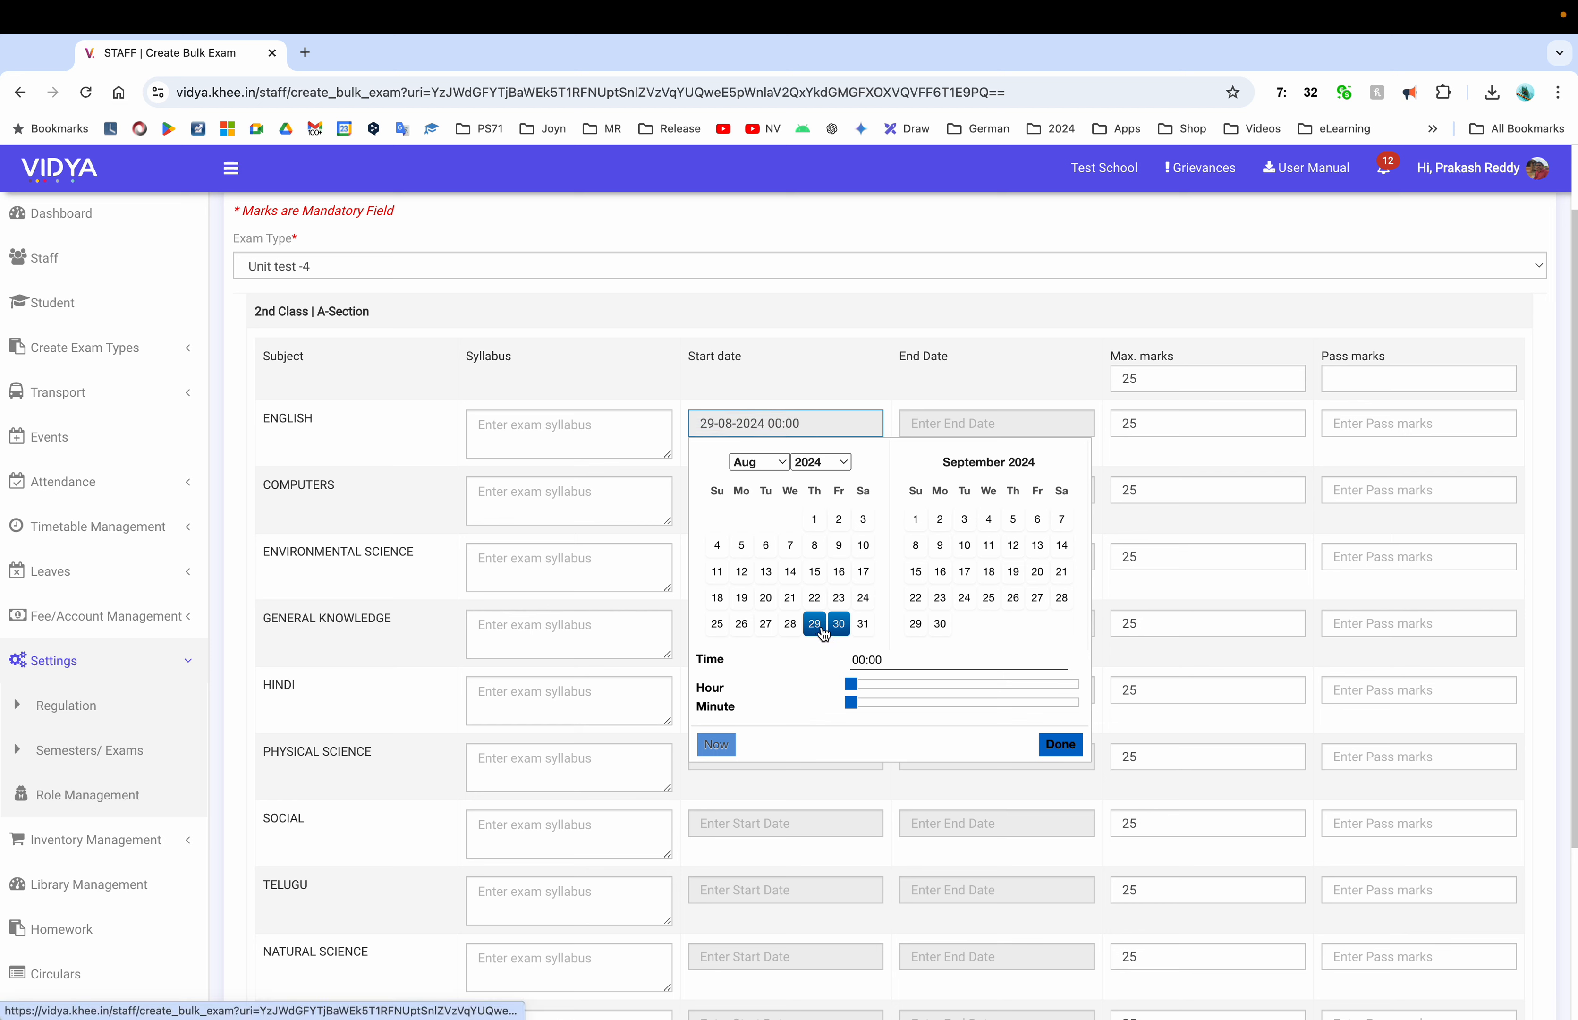
{"action": "left_click_drag", "start_coordinate": [850, 684], "coordinate": [922, 685]}
{"action": "left_click", "coordinate": [1060, 744]}
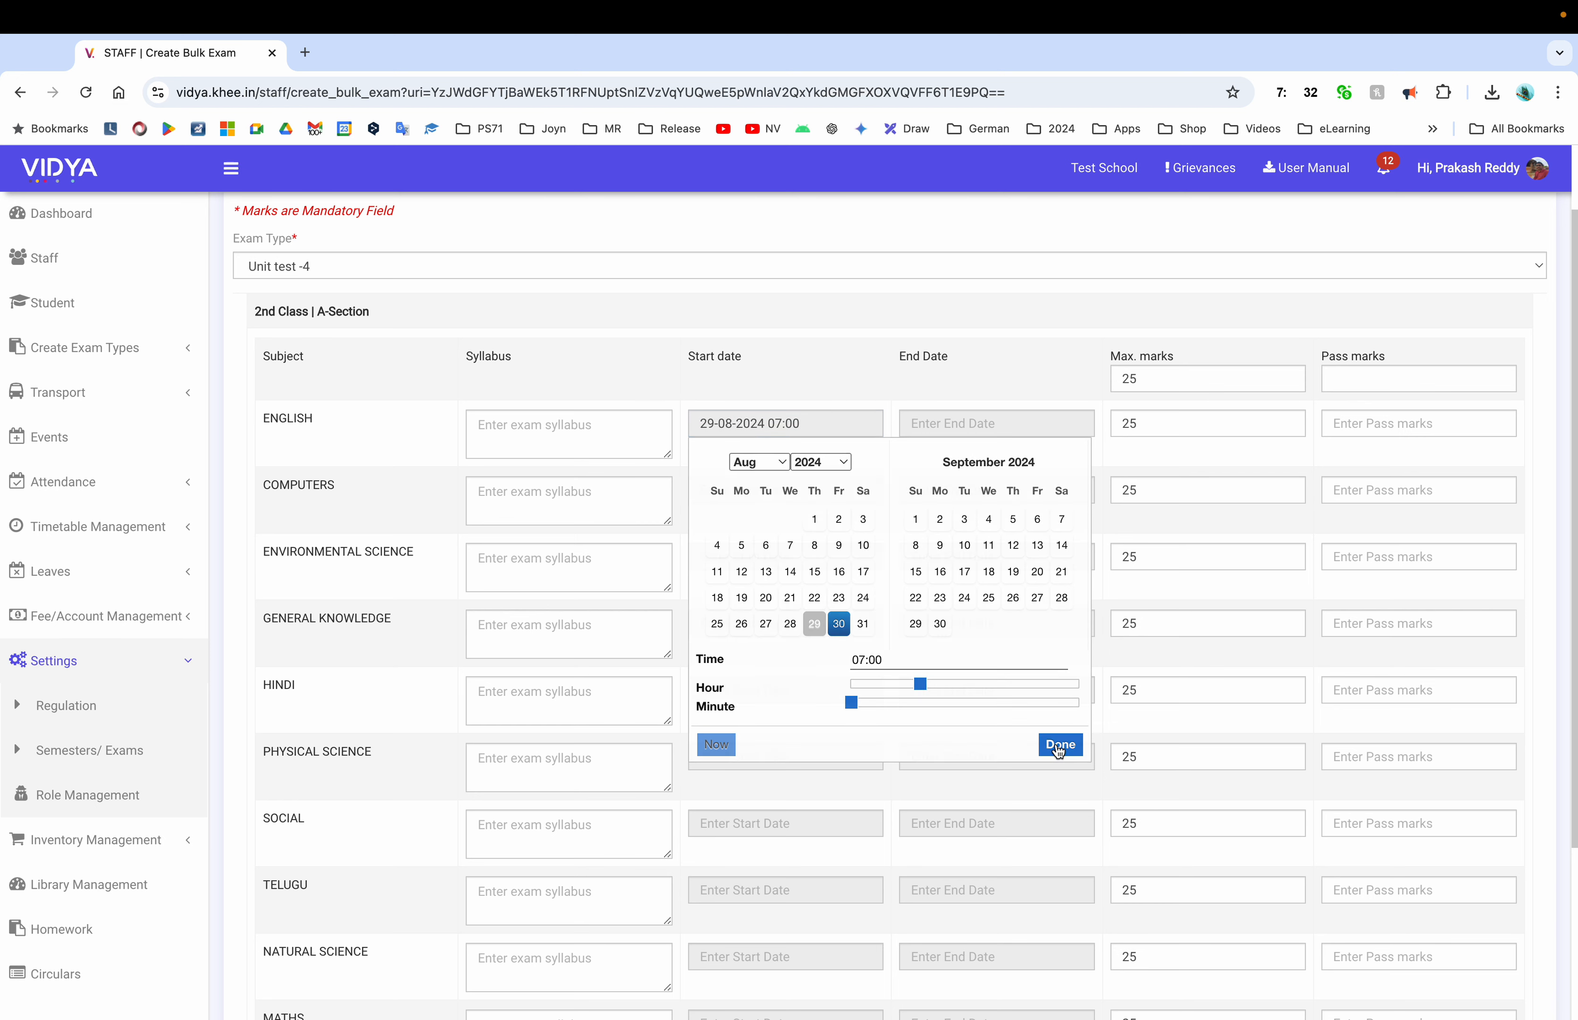
{"action": "left_click", "coordinate": [1349, 382]}
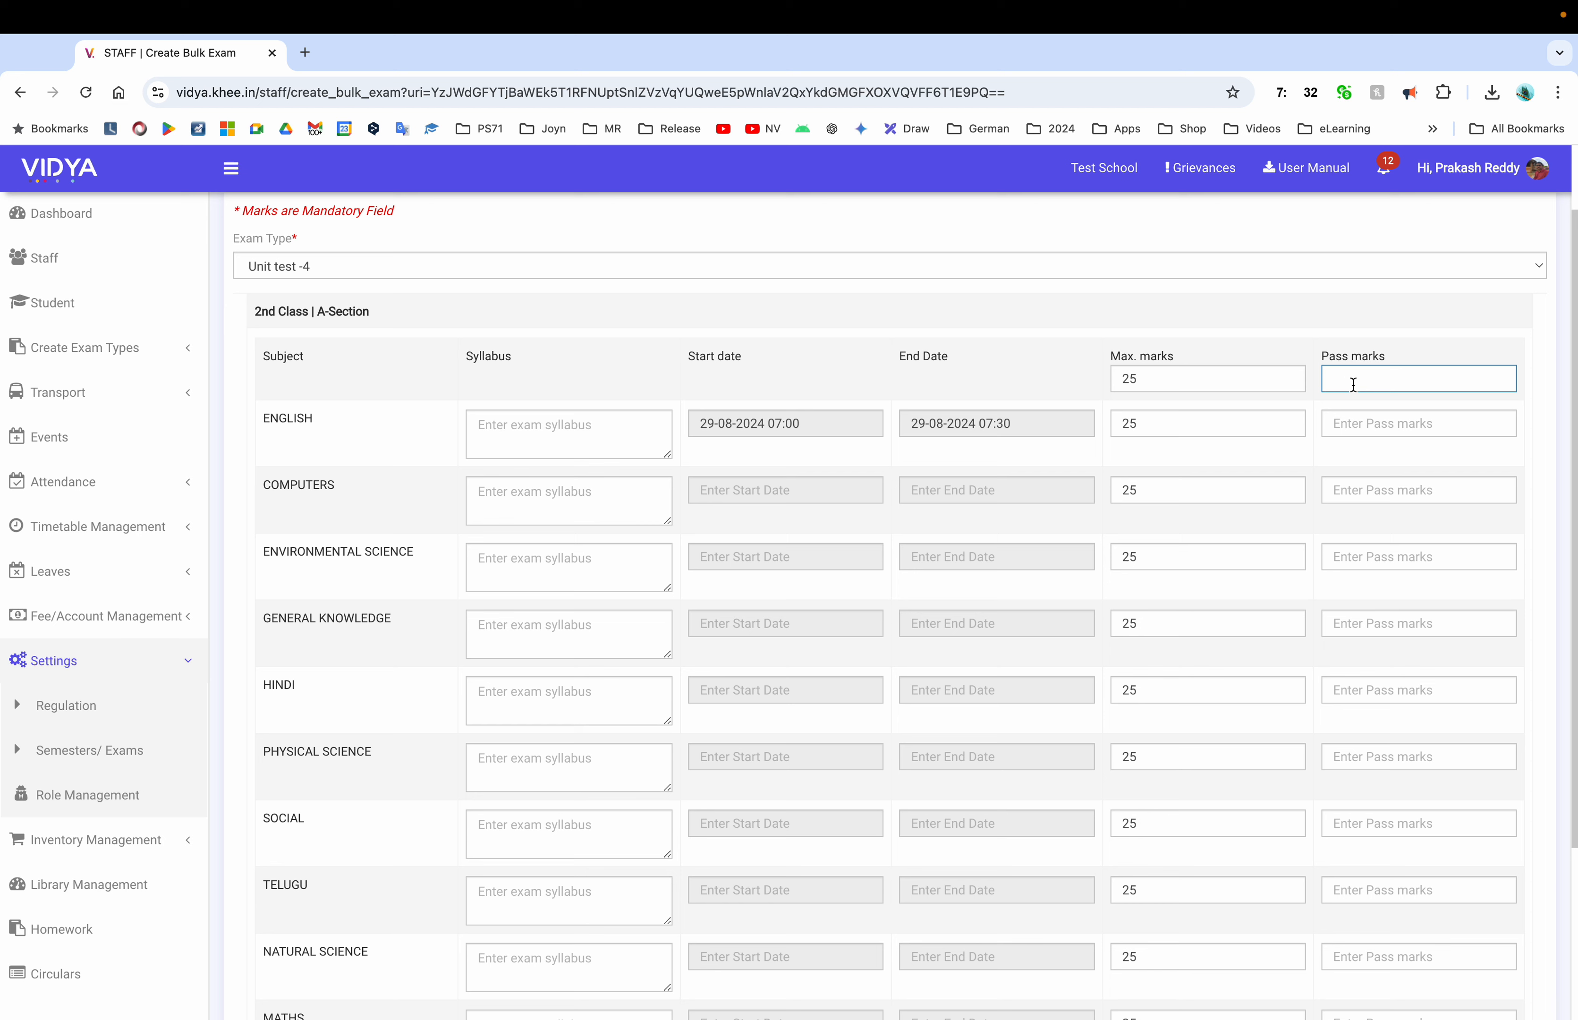
{"action": "type", "text": "12"}
{"action": "left_click", "coordinate": [1077, 325]}
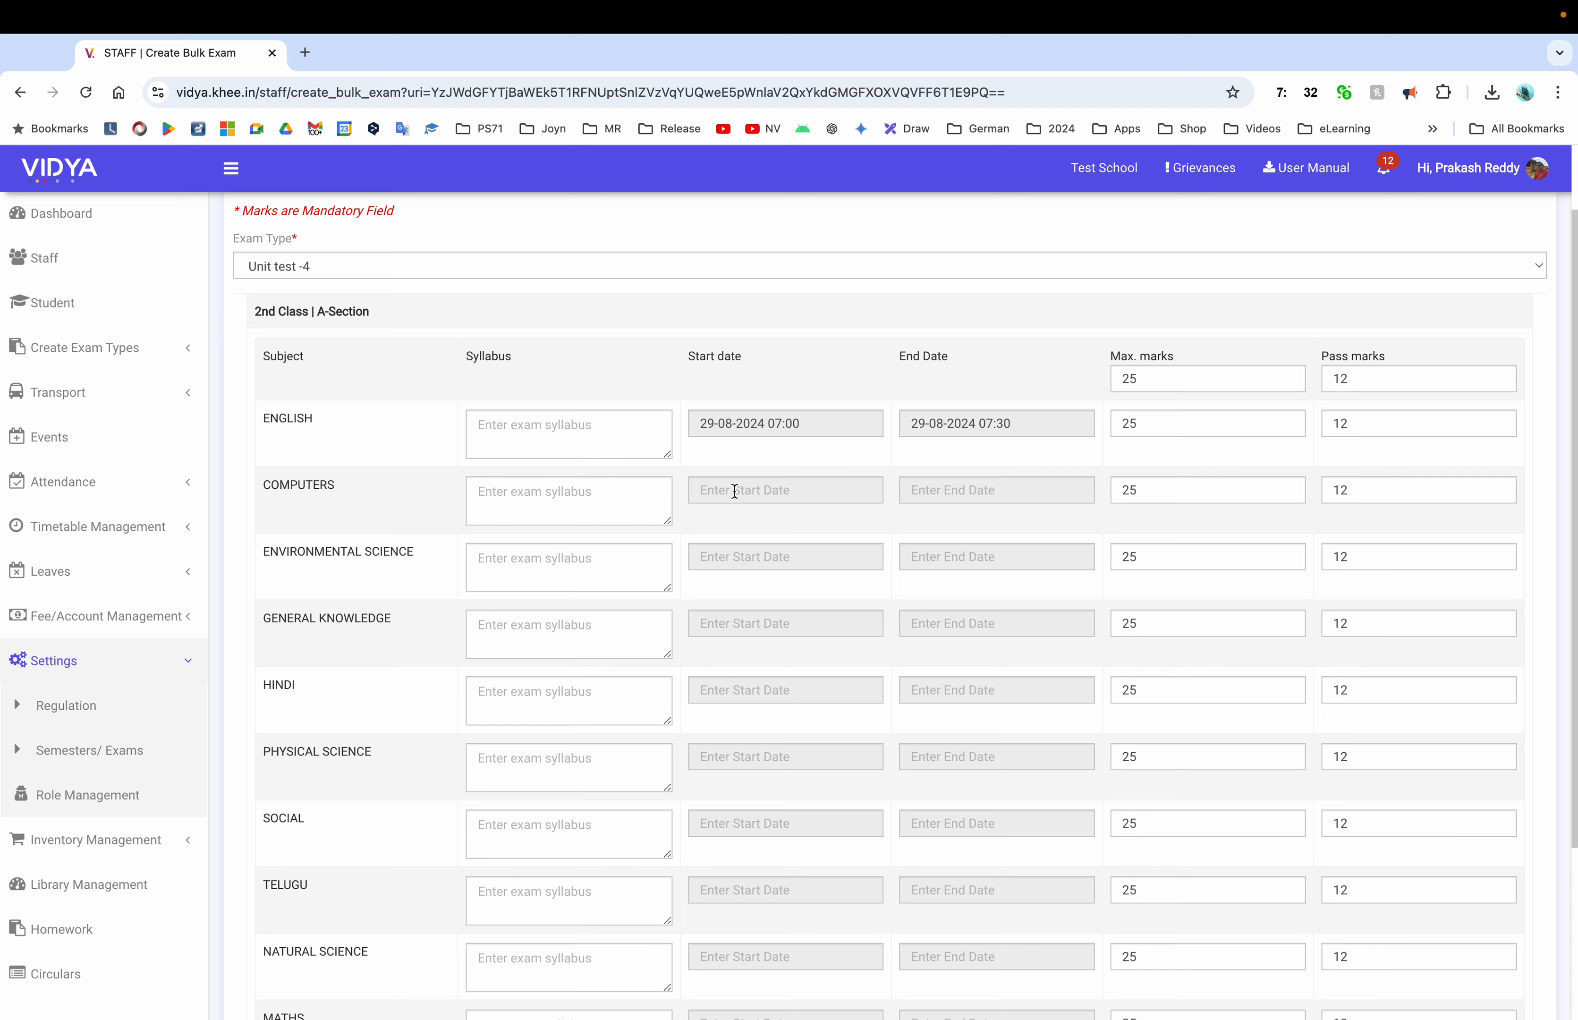
Schedule General Knowledge on 31 August at 08:00 and Hindi on 2 September at 09:00
{"action": "left_click", "coordinate": [747, 556]}
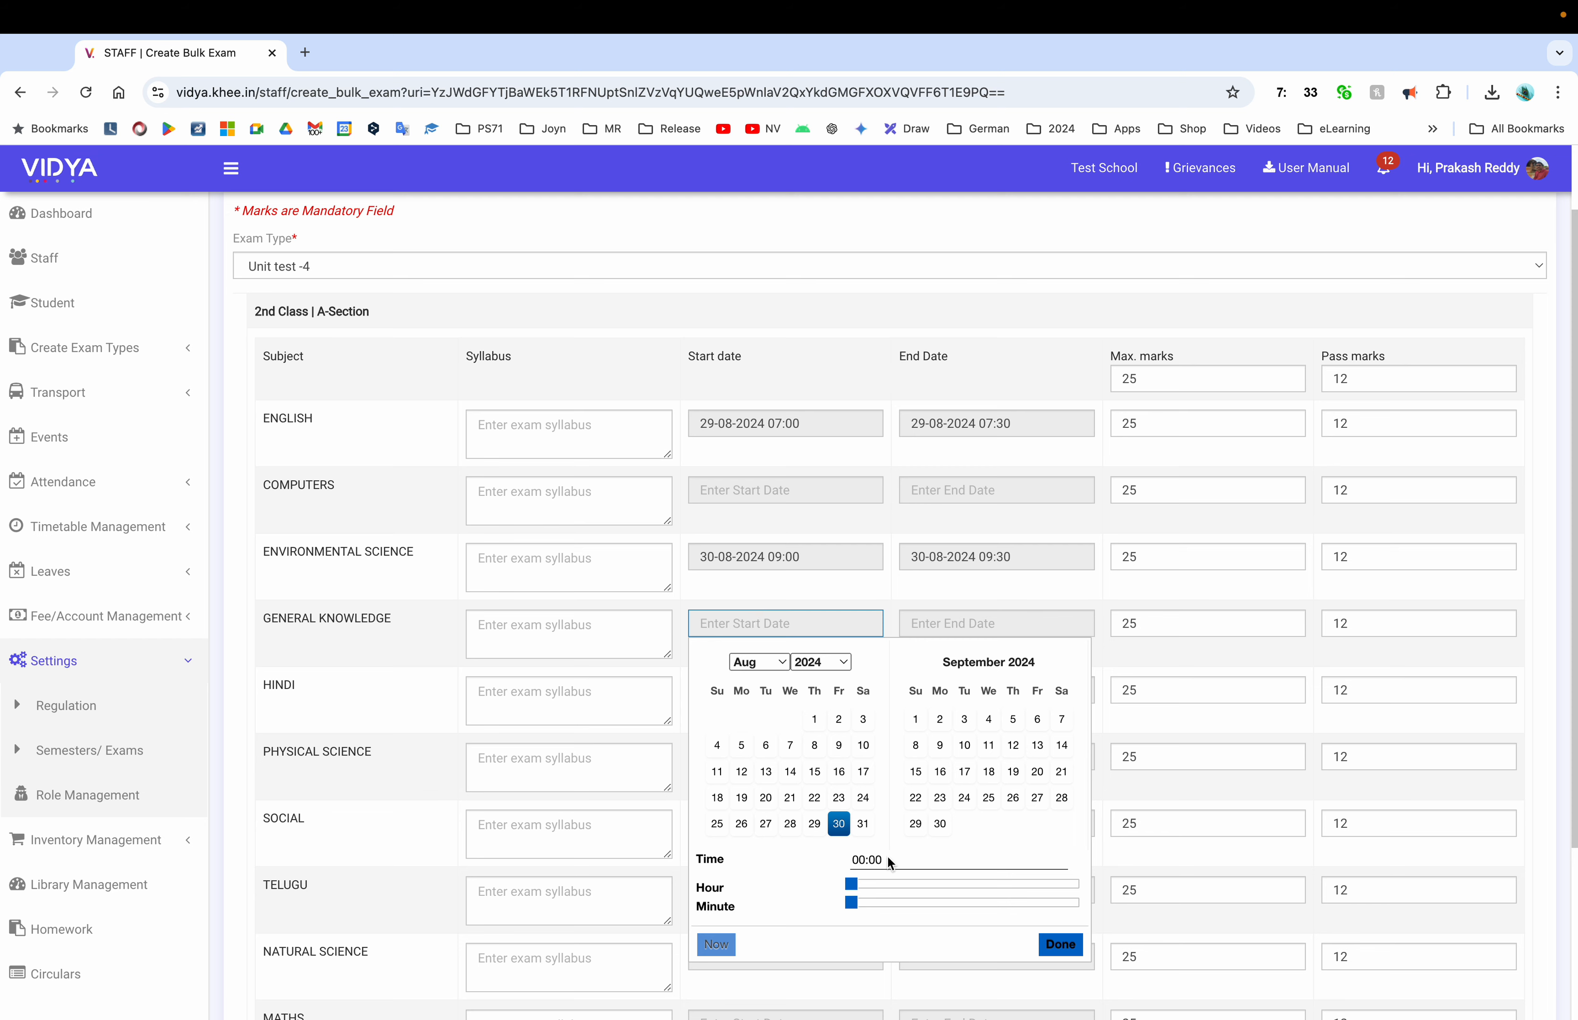
{"action": "left_click", "coordinate": [862, 826]}
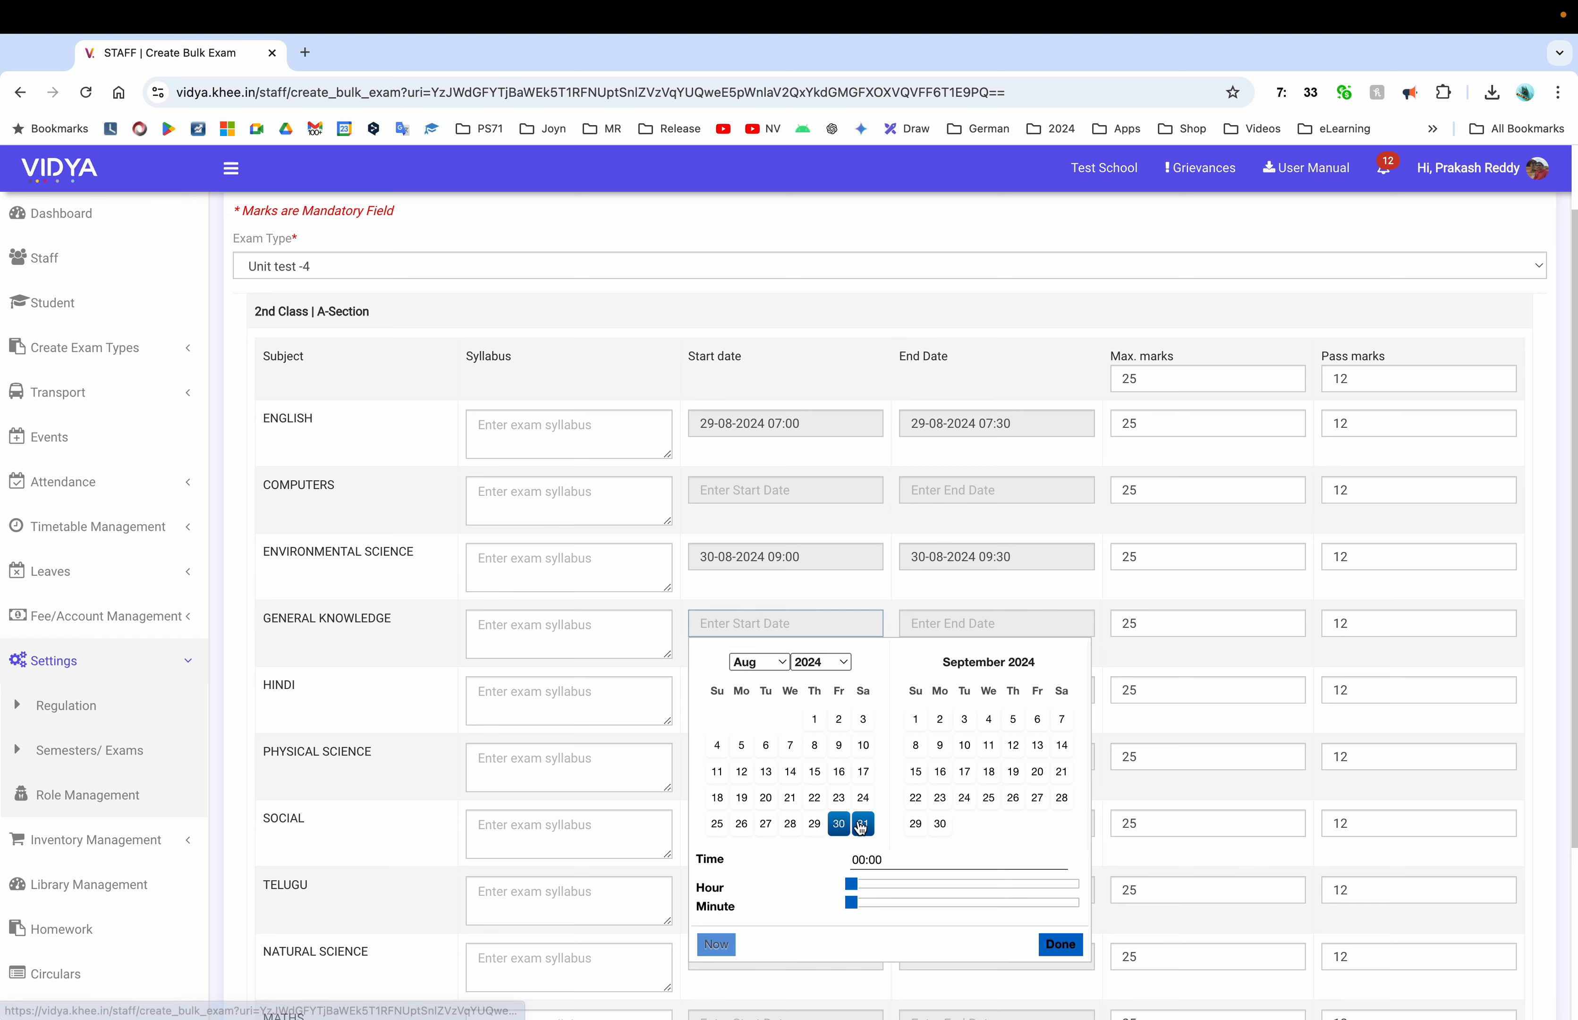
{"action": "left_click", "coordinate": [934, 884]}
{"action": "left_click", "coordinate": [1059, 944]}
{"action": "scroll", "coordinate": [822, 780], "scroll_direction": "down", "scroll_amount": 3}
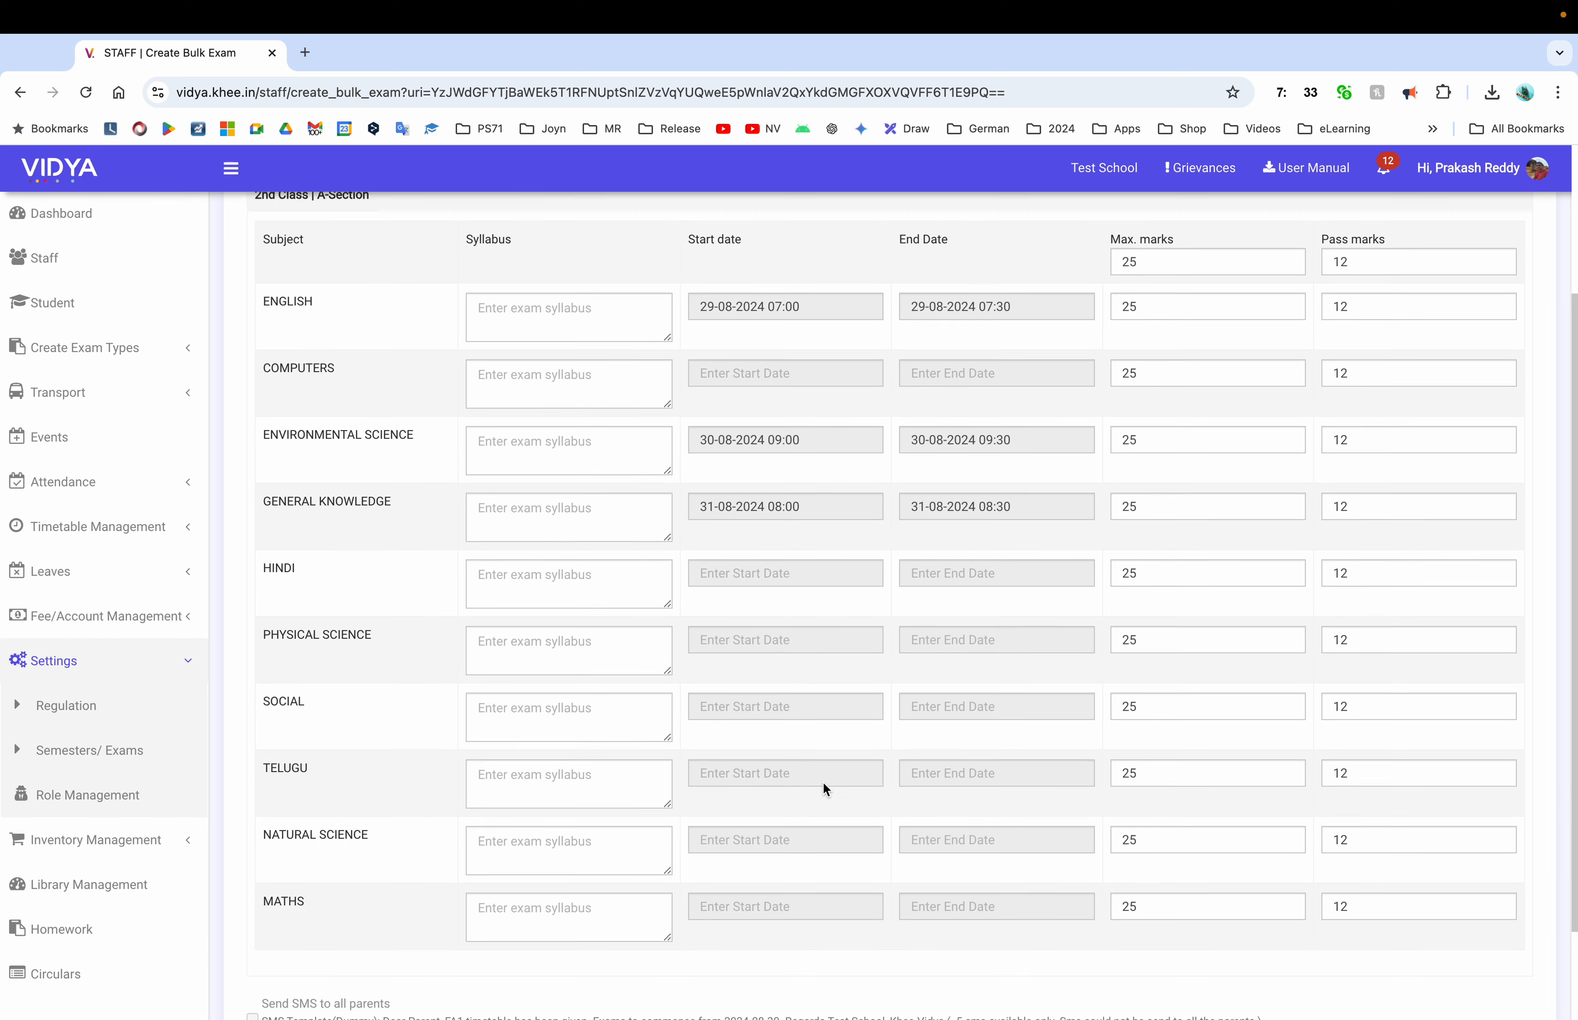
{"action": "left_click", "coordinate": [777, 535]}
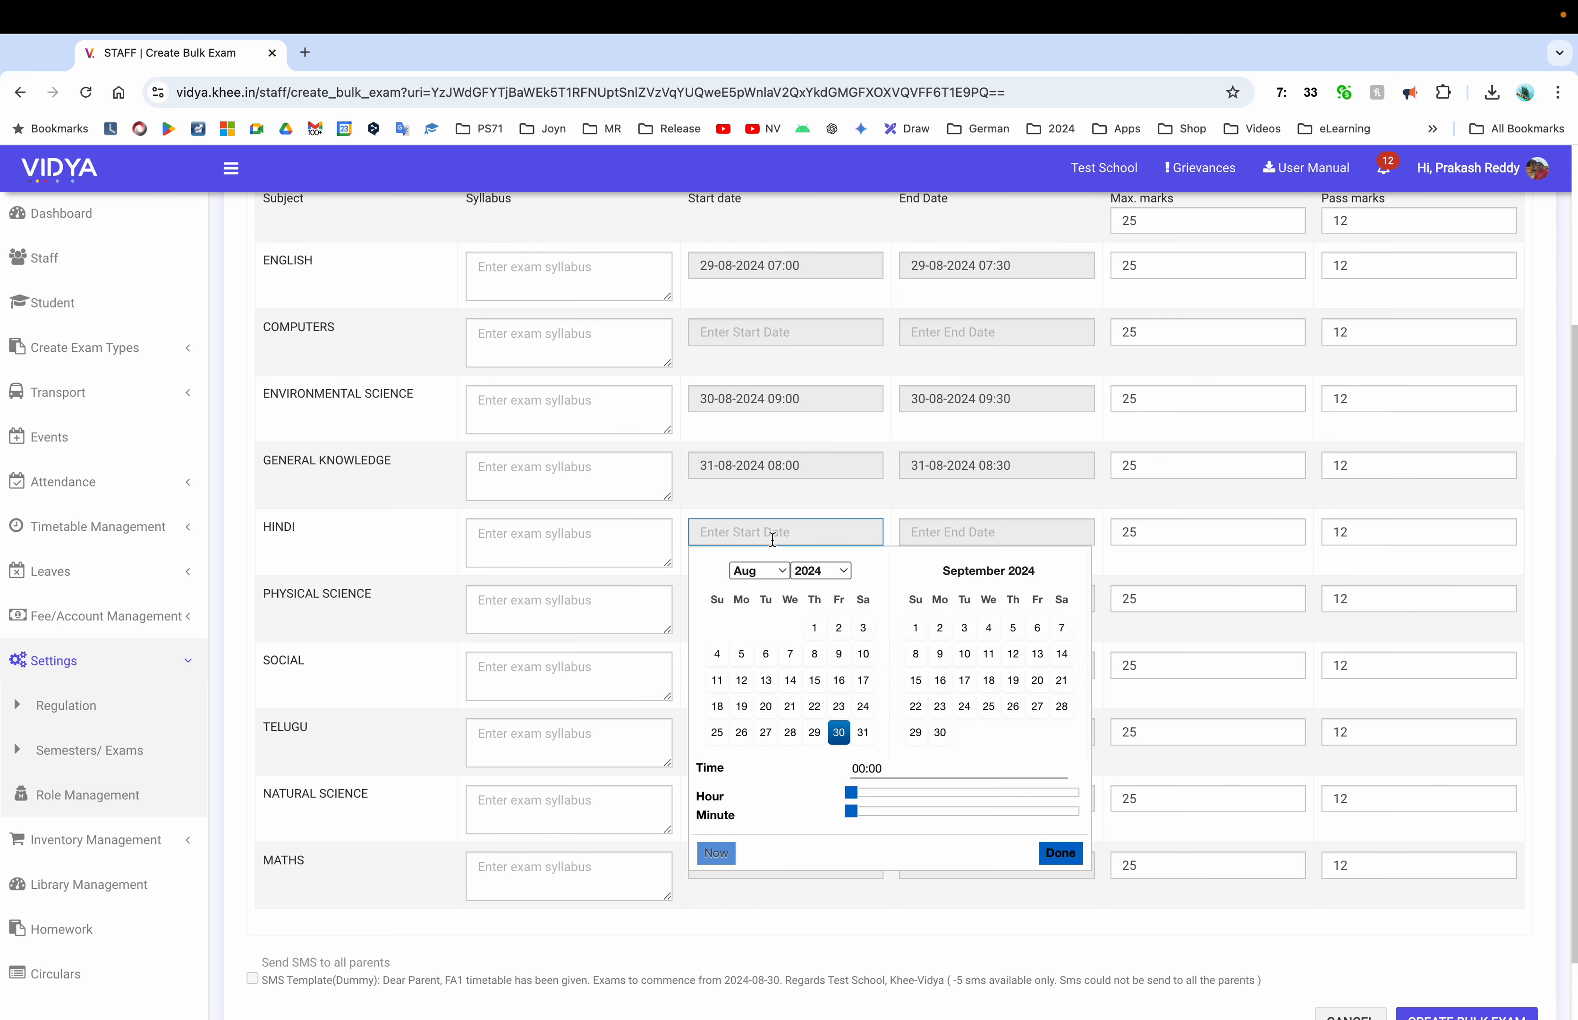
{"action": "left_click", "coordinate": [940, 627]}
{"action": "left_click", "coordinate": [912, 793]}
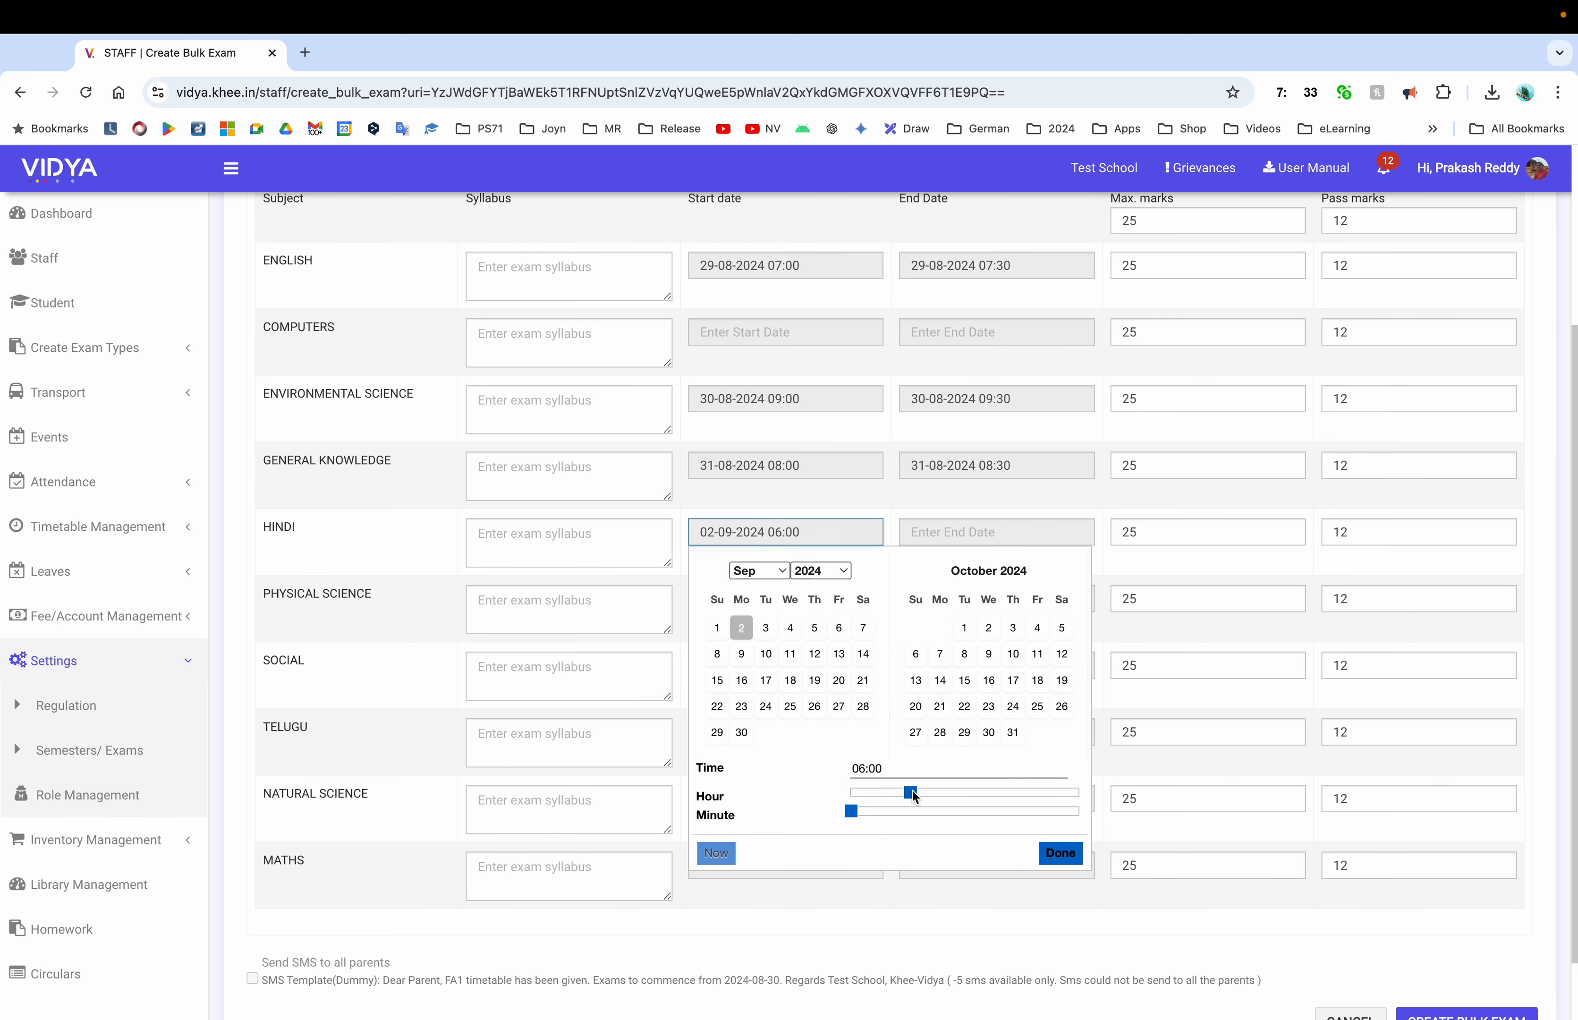
{"action": "left_click", "coordinate": [940, 793]}
{"action": "left_click", "coordinate": [1059, 853]}
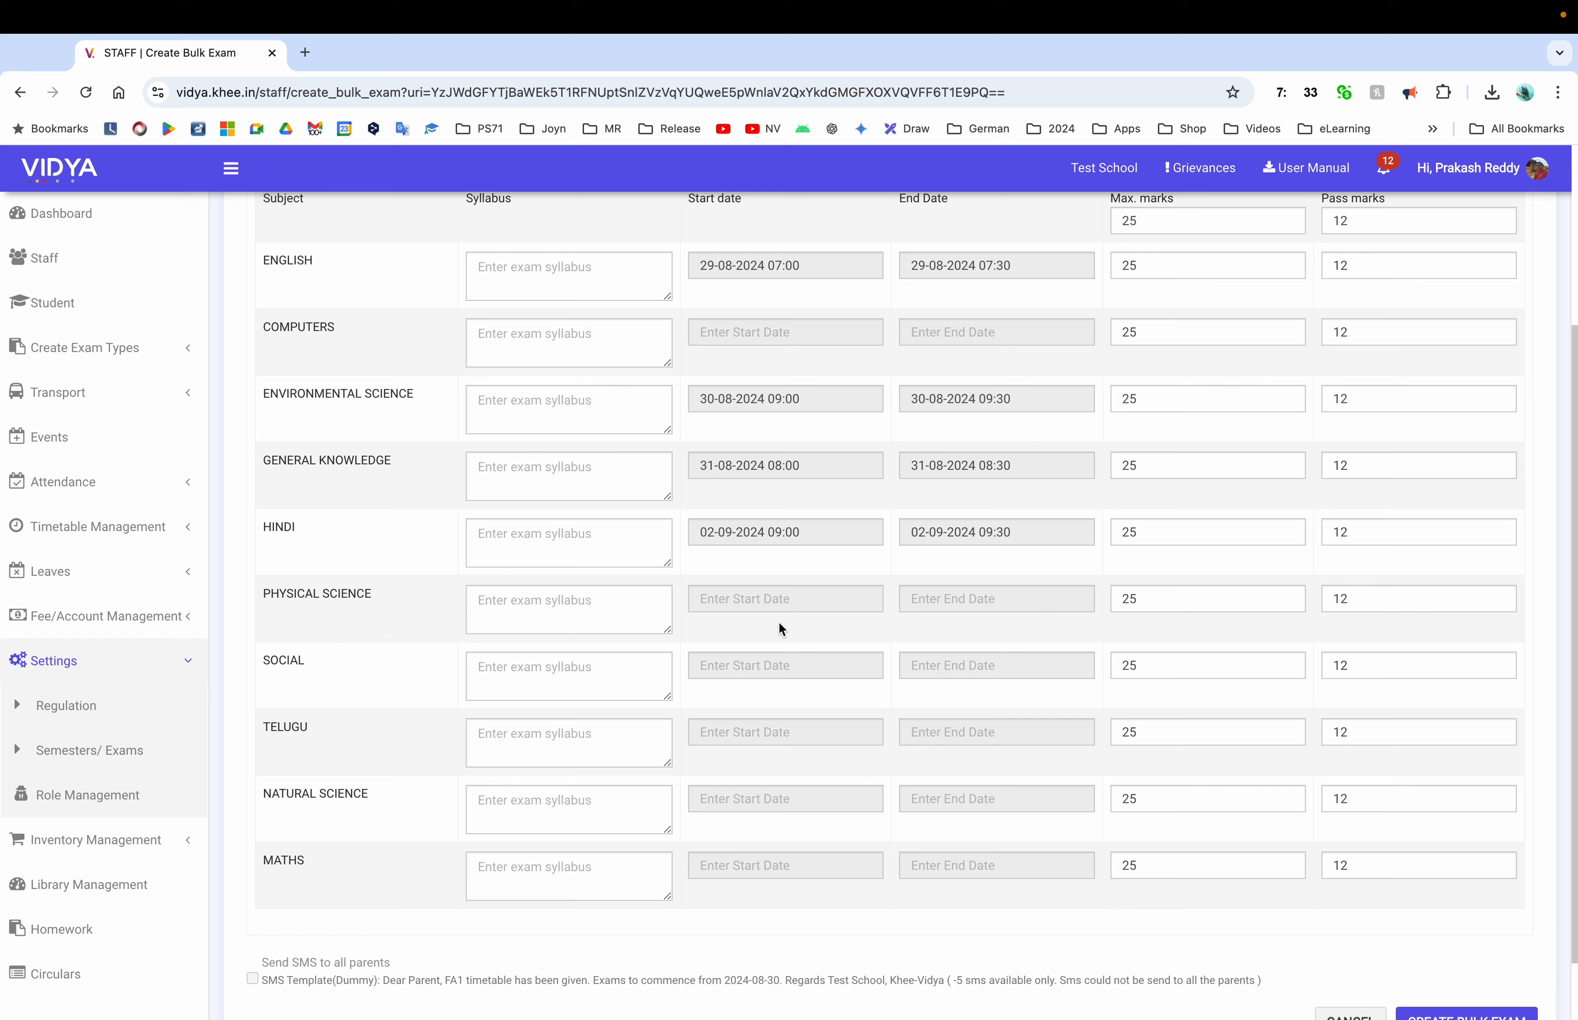
Schedule Physical Science on 3 September and Social on 4 September, both at 09:00
{"action": "left_click", "coordinate": [778, 600]}
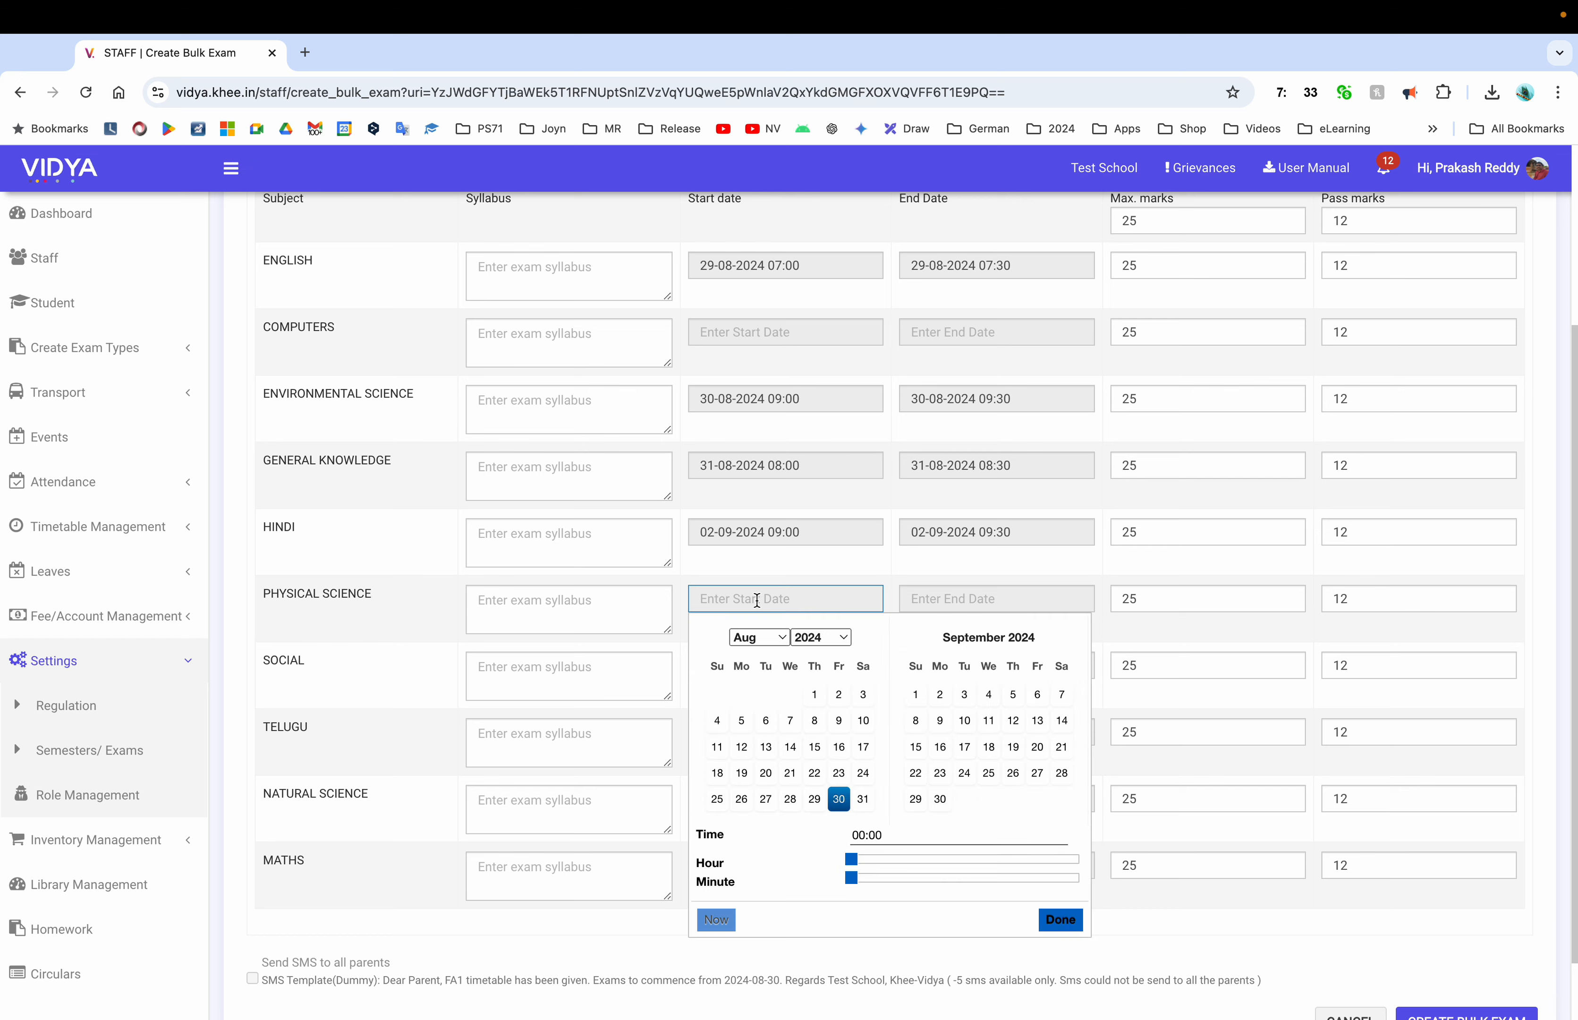
{"action": "left_click", "coordinate": [964, 694]}
{"action": "left_click", "coordinate": [928, 858]}
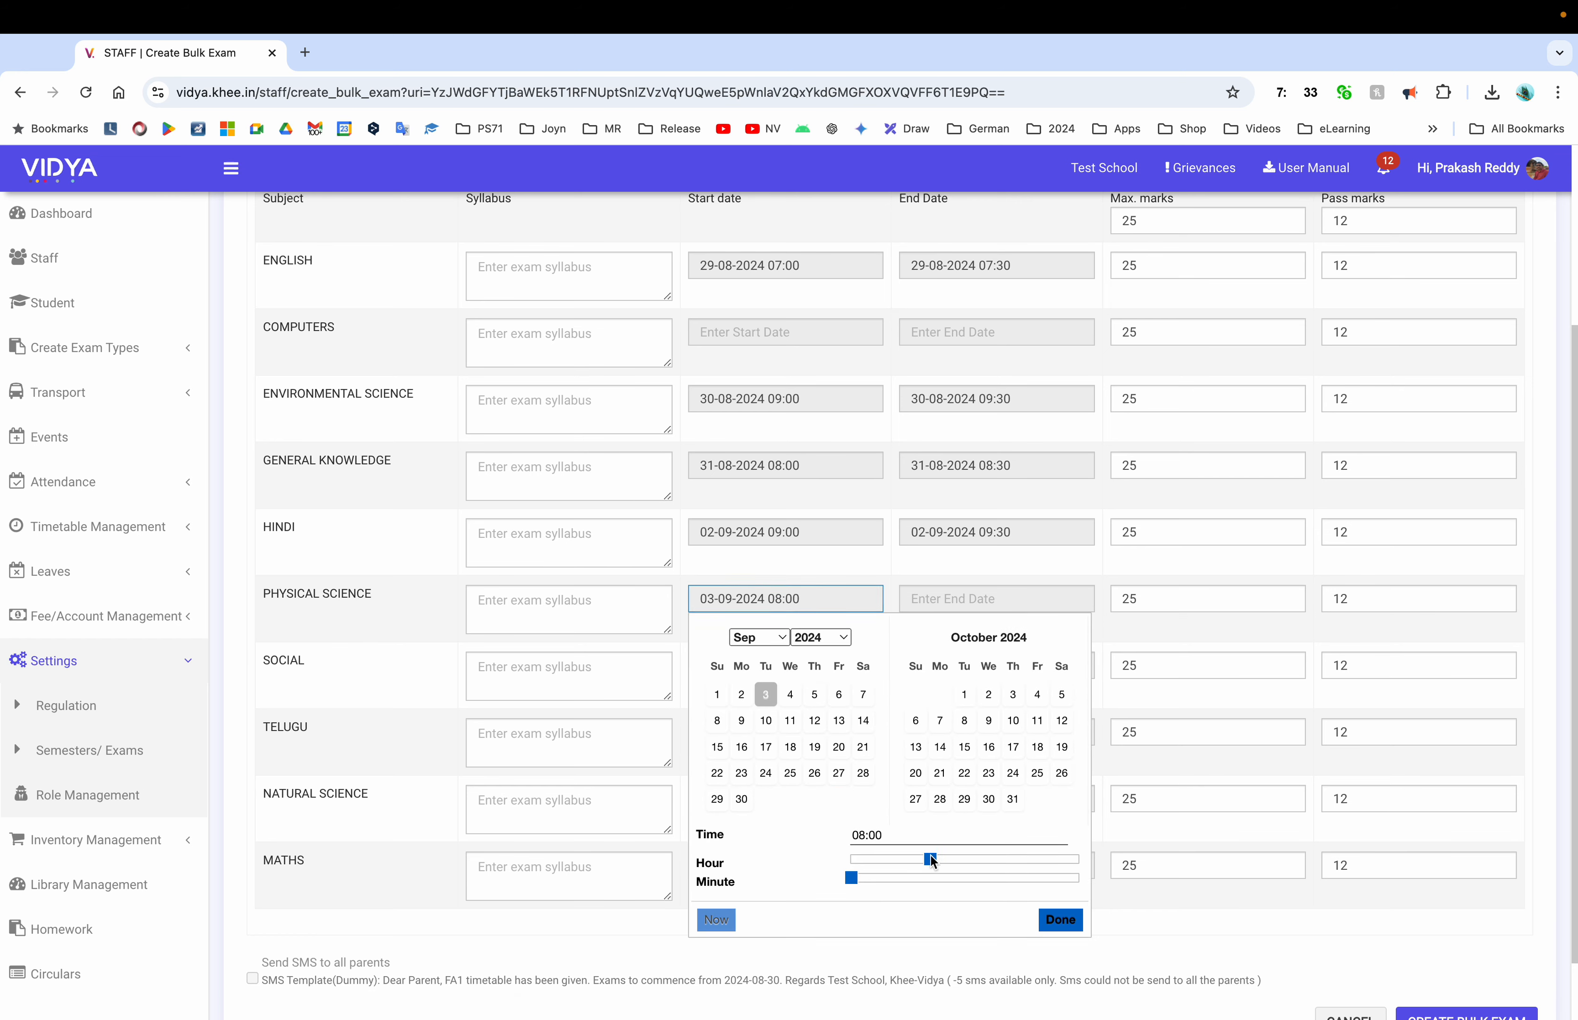
{"action": "left_click", "coordinate": [941, 859]}
{"action": "left_click", "coordinate": [1059, 919]}
{"action": "left_click", "coordinate": [785, 666]}
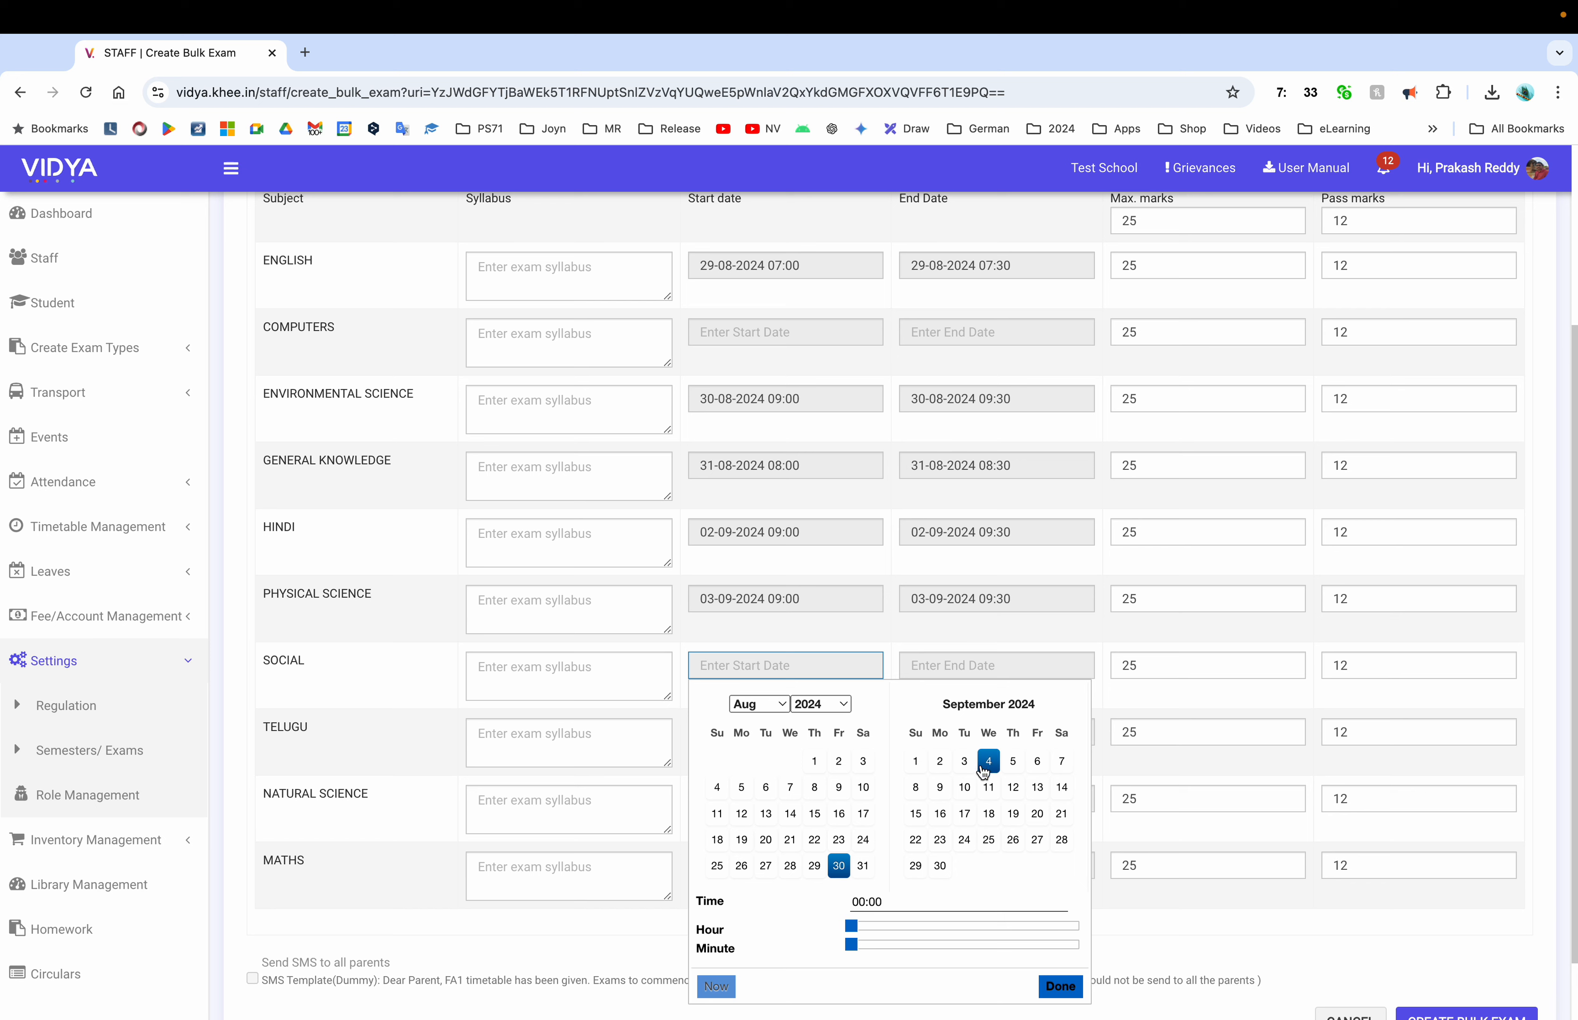
{"action": "left_click", "coordinate": [988, 767]}
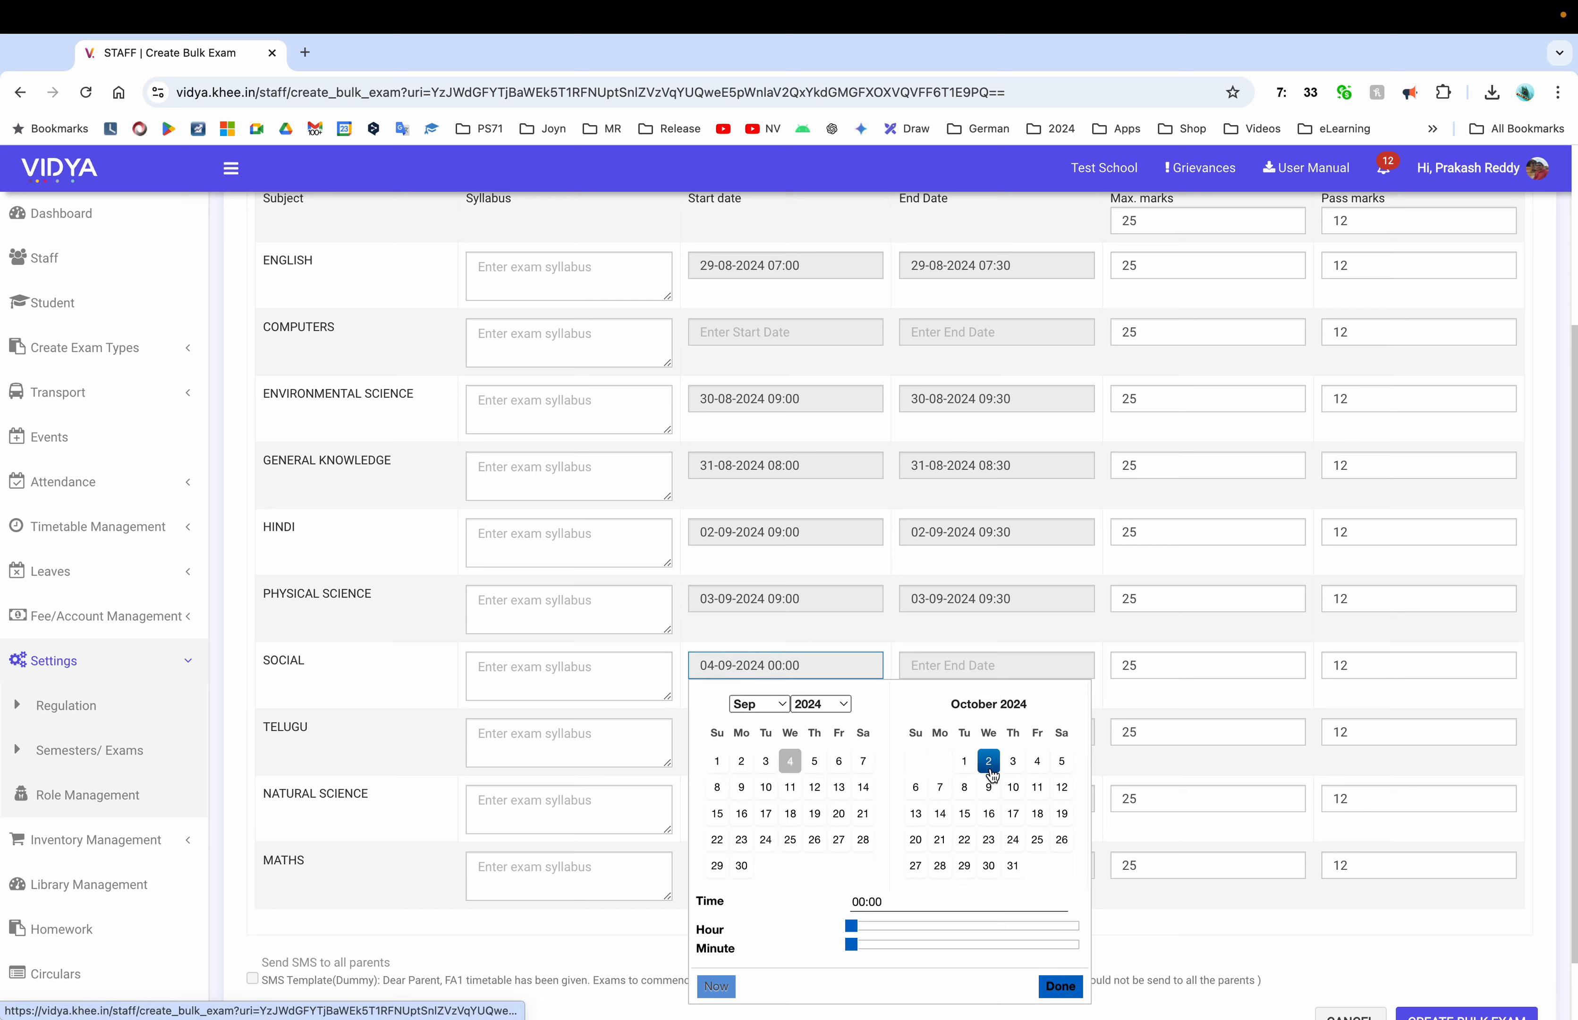
{"action": "left_click", "coordinate": [940, 926]}
{"action": "left_click", "coordinate": [1058, 985]}
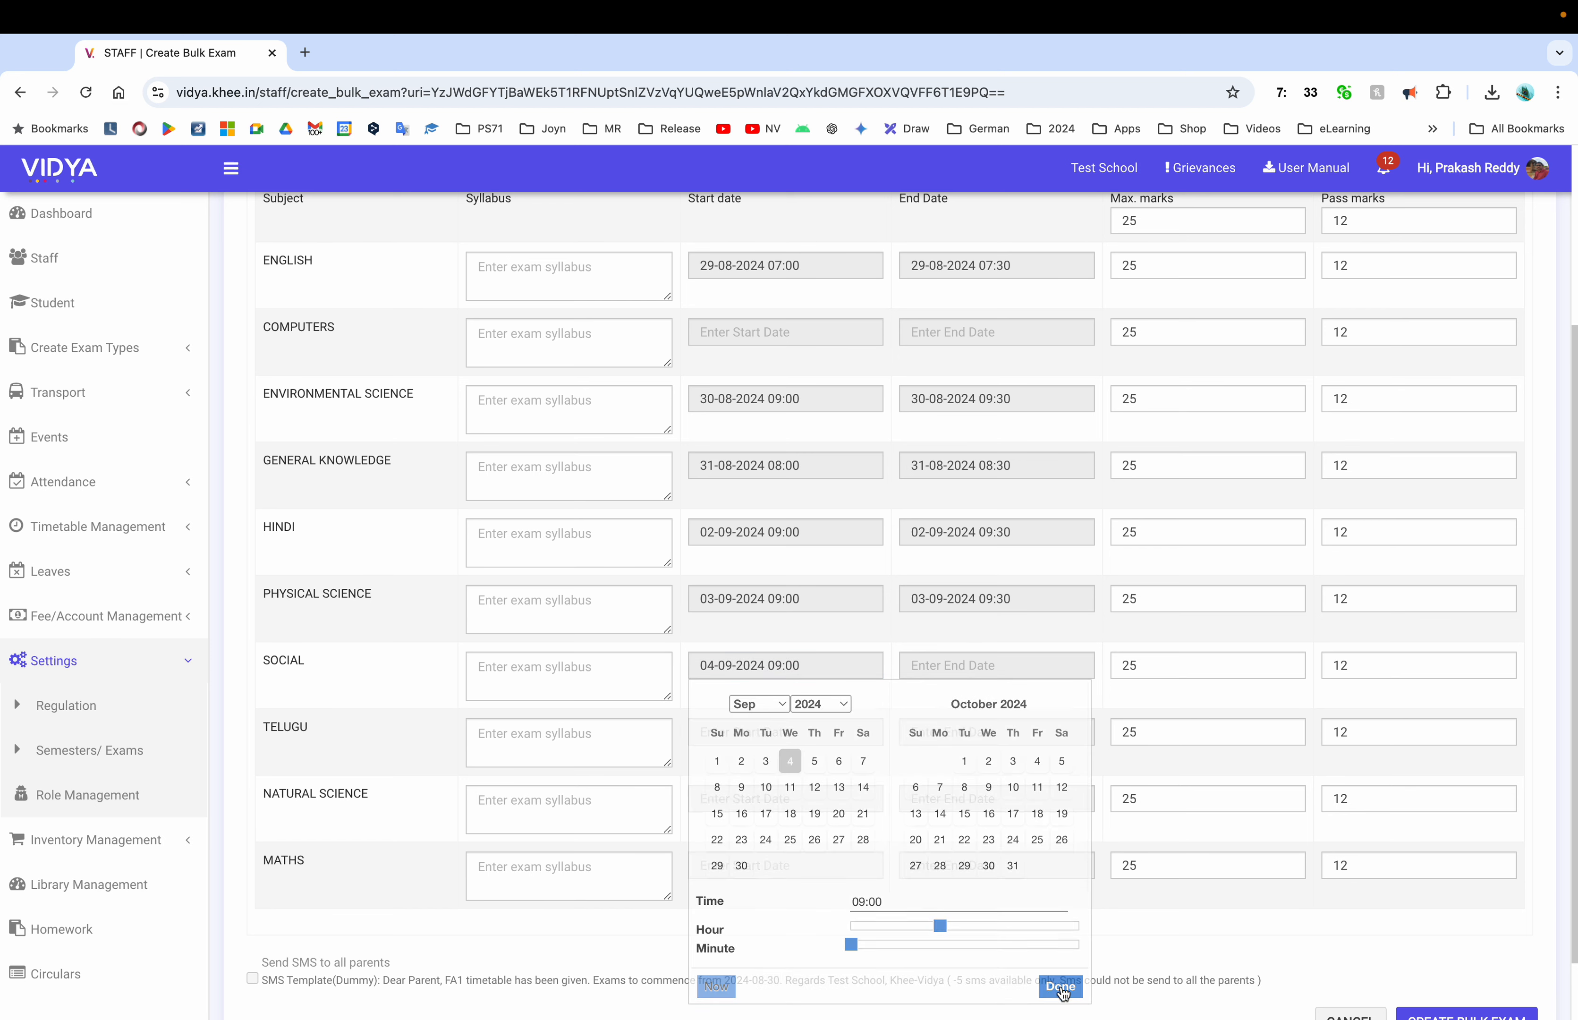
Schedule Telugu, Natural Science and Maths on 5, 6 and 7 September at 10:00
{"action": "left_click", "coordinate": [737, 732]}
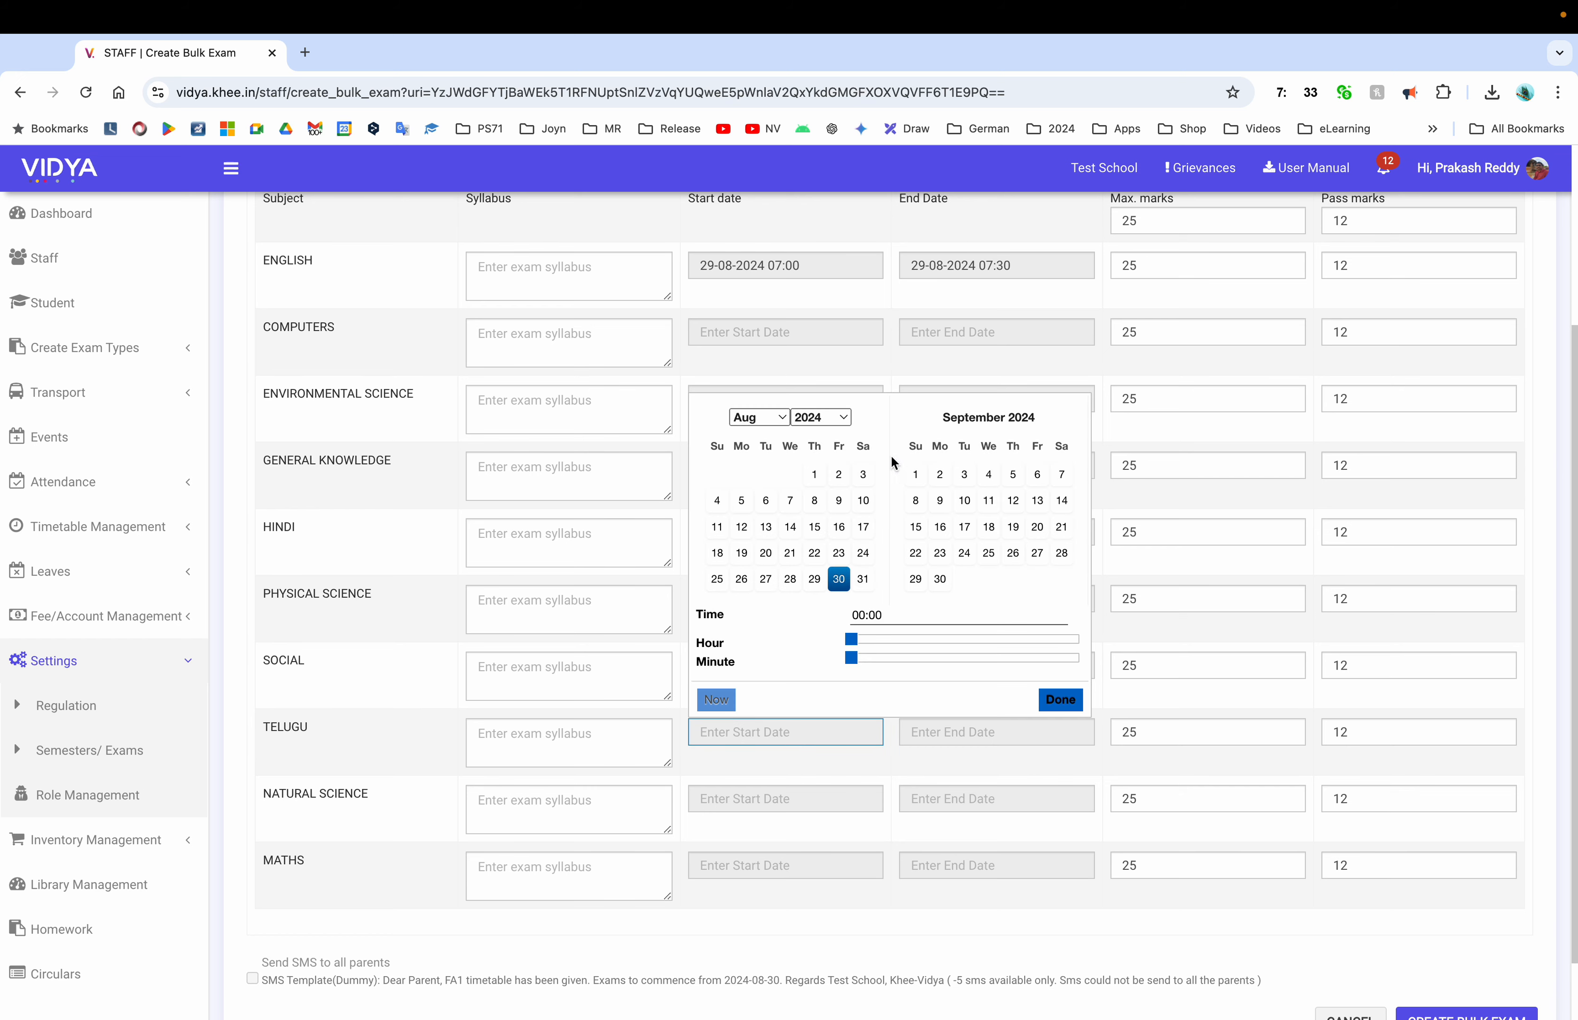
{"action": "left_click", "coordinate": [1012, 475]}
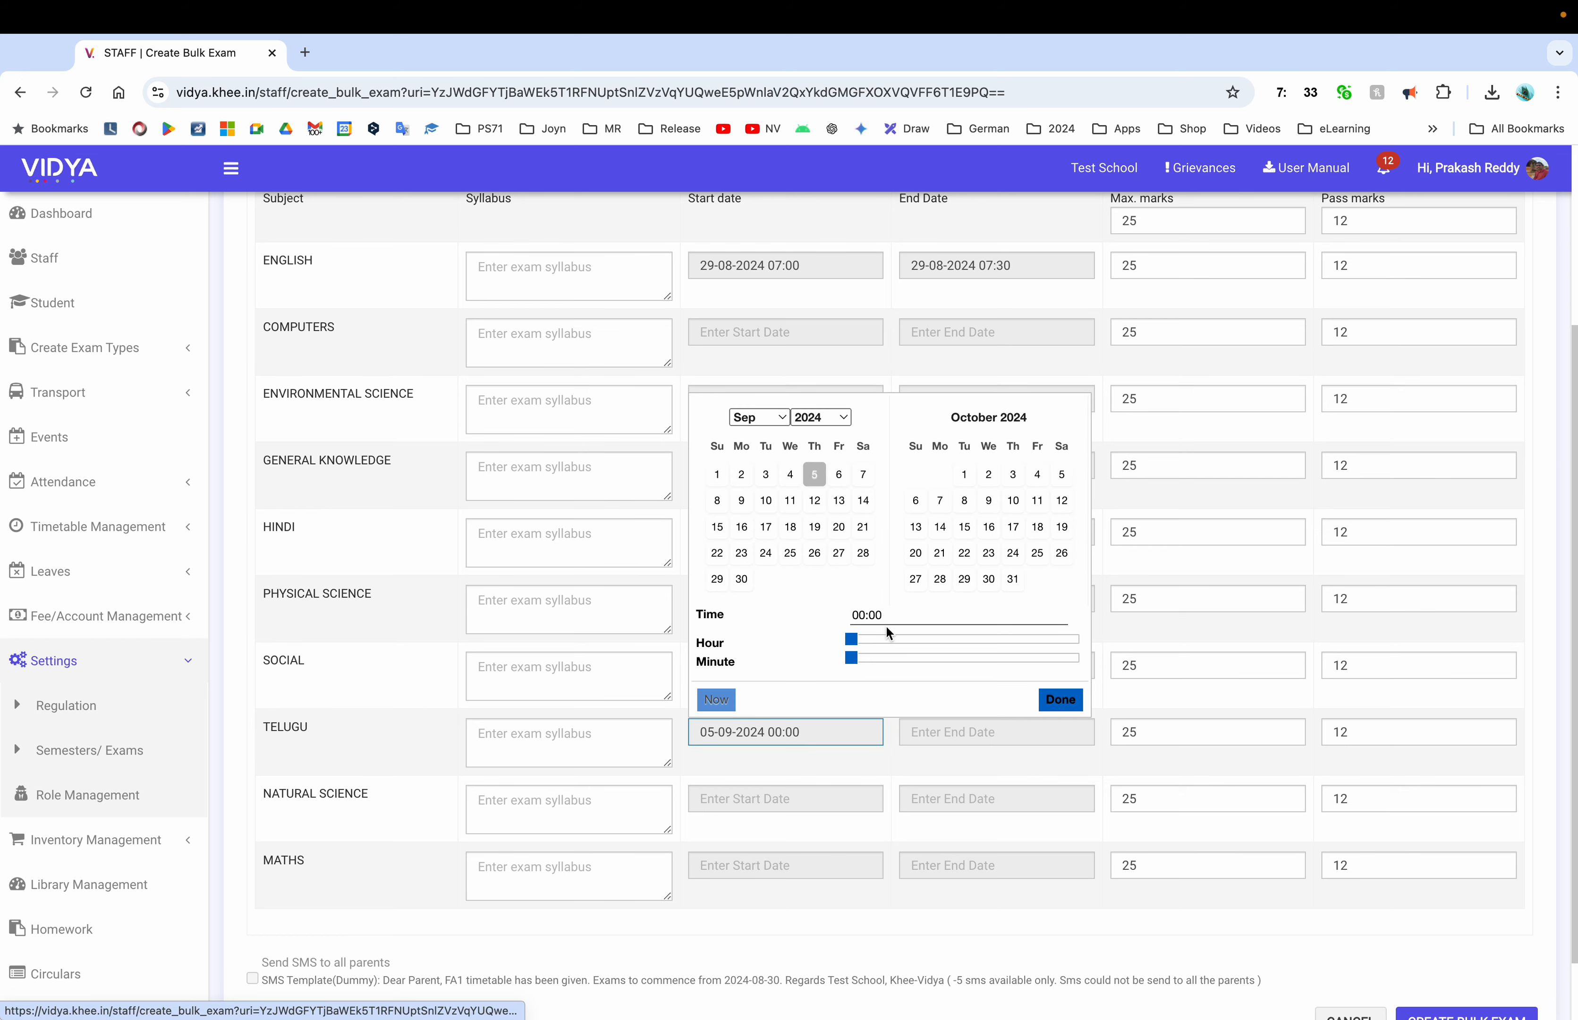
{"action": "left_click", "coordinate": [950, 639]}
{"action": "left_click", "coordinate": [1051, 699]}
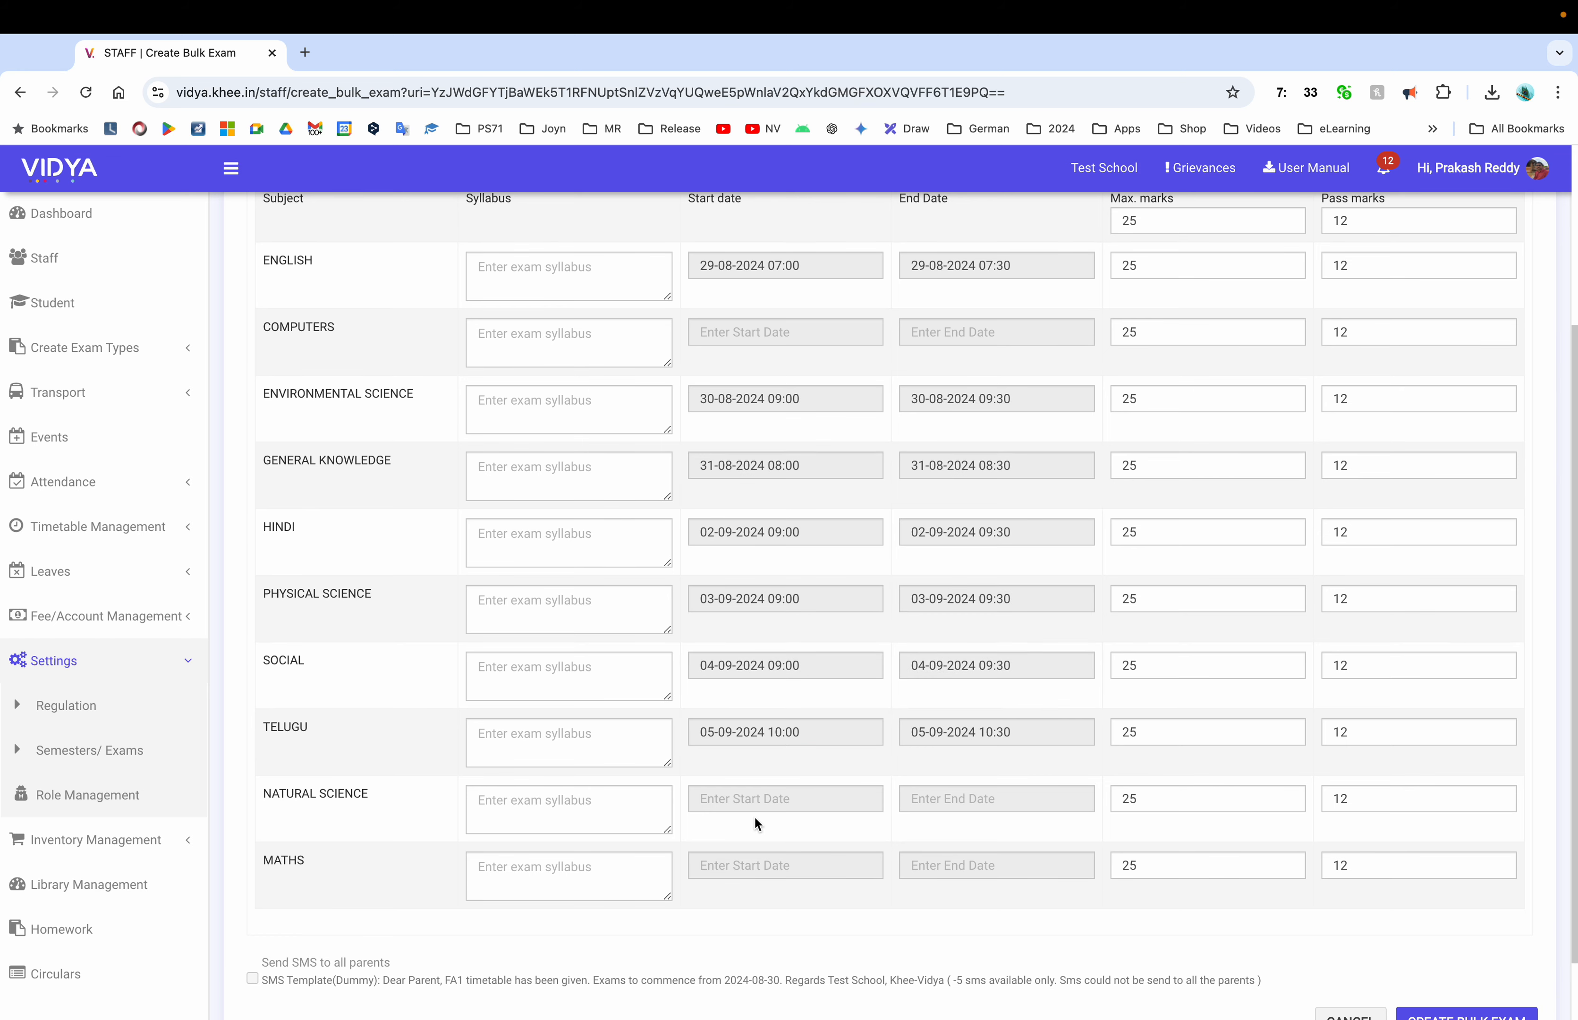
{"action": "left_click", "coordinate": [787, 798]}
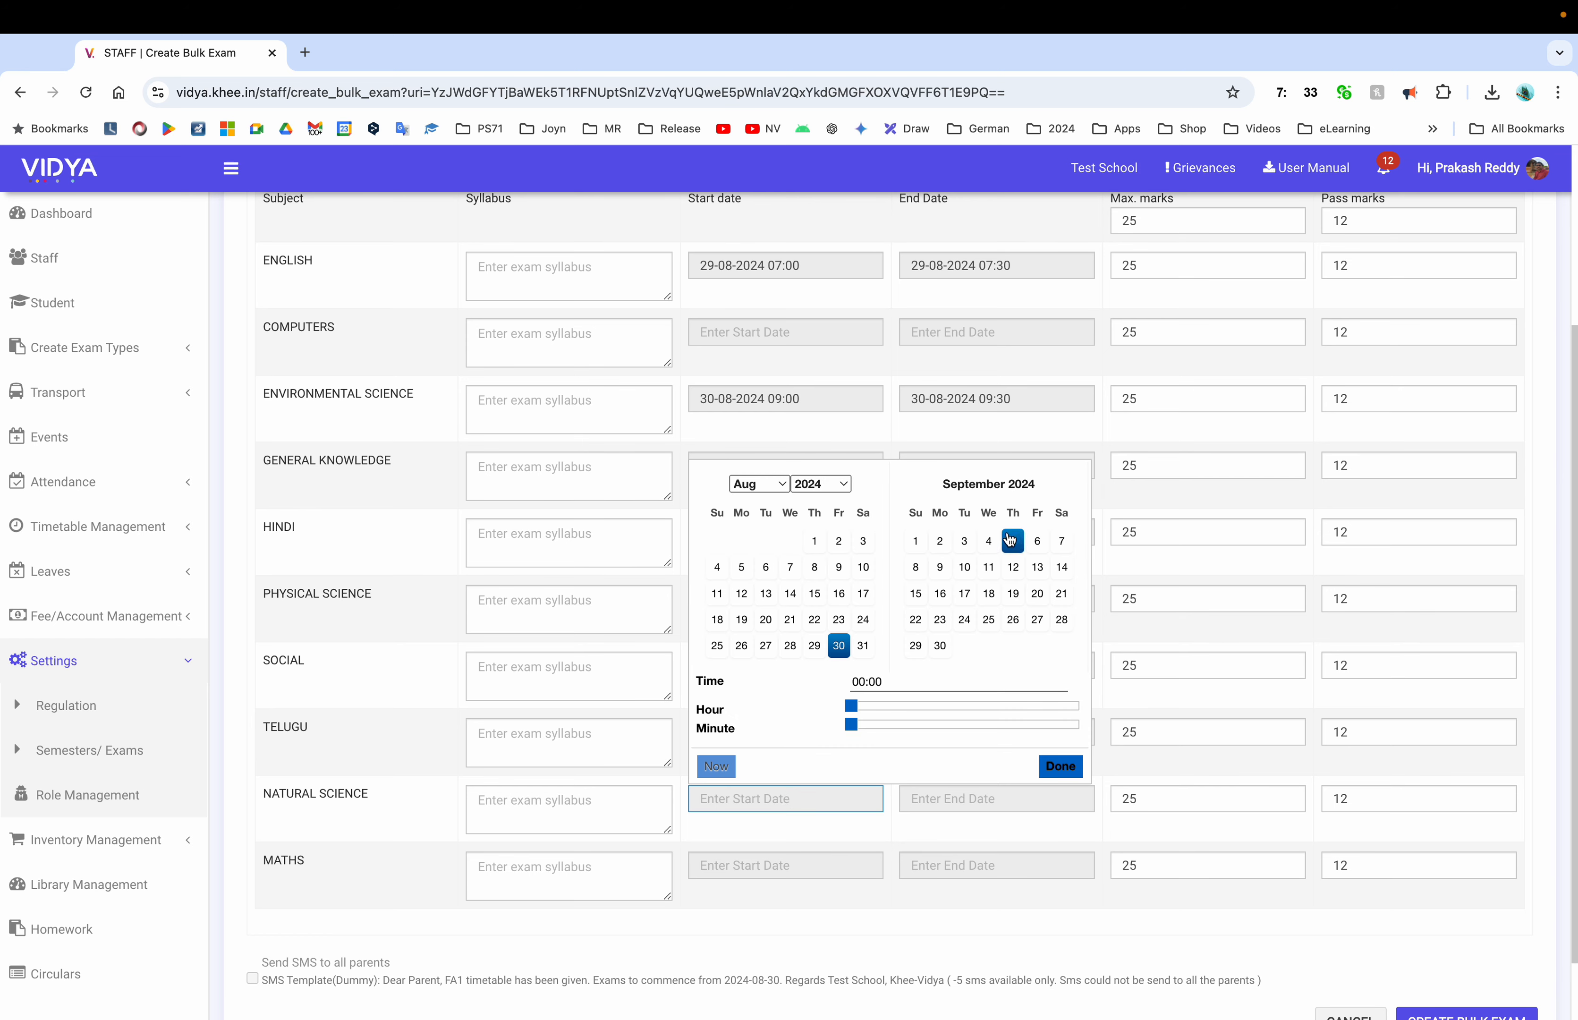
{"action": "left_click", "coordinate": [1030, 545]}
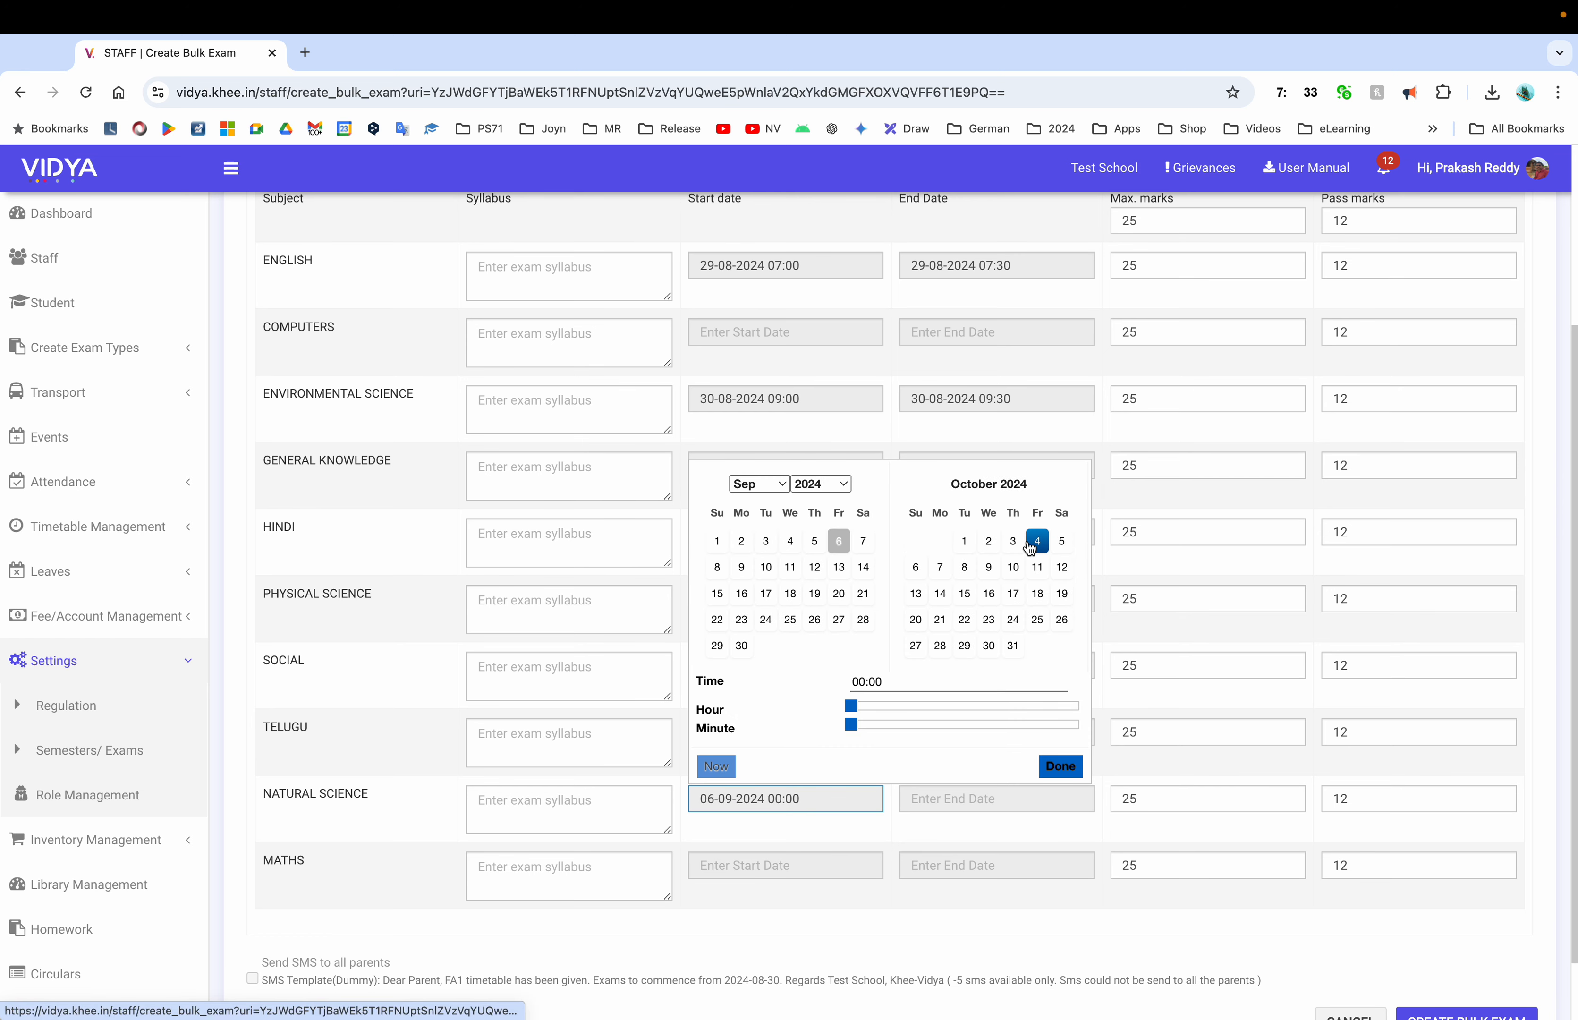
{"action": "left_click", "coordinate": [954, 706]}
{"action": "left_click", "coordinate": [1060, 766]}
{"action": "left_click", "coordinate": [786, 865]}
{"action": "left_click", "coordinate": [1061, 608]}
{"action": "left_click", "coordinate": [951, 772]}
{"action": "left_click", "coordinate": [1060, 833]}
{"action": "scroll", "coordinate": [826, 521], "scroll_direction": "up", "scroll_amount": 1}
Clear General Knowledge's max and pass marks fields
{"action": "scroll", "coordinate": [1130, 590], "scroll_direction": "down", "scroll_amount": 2}
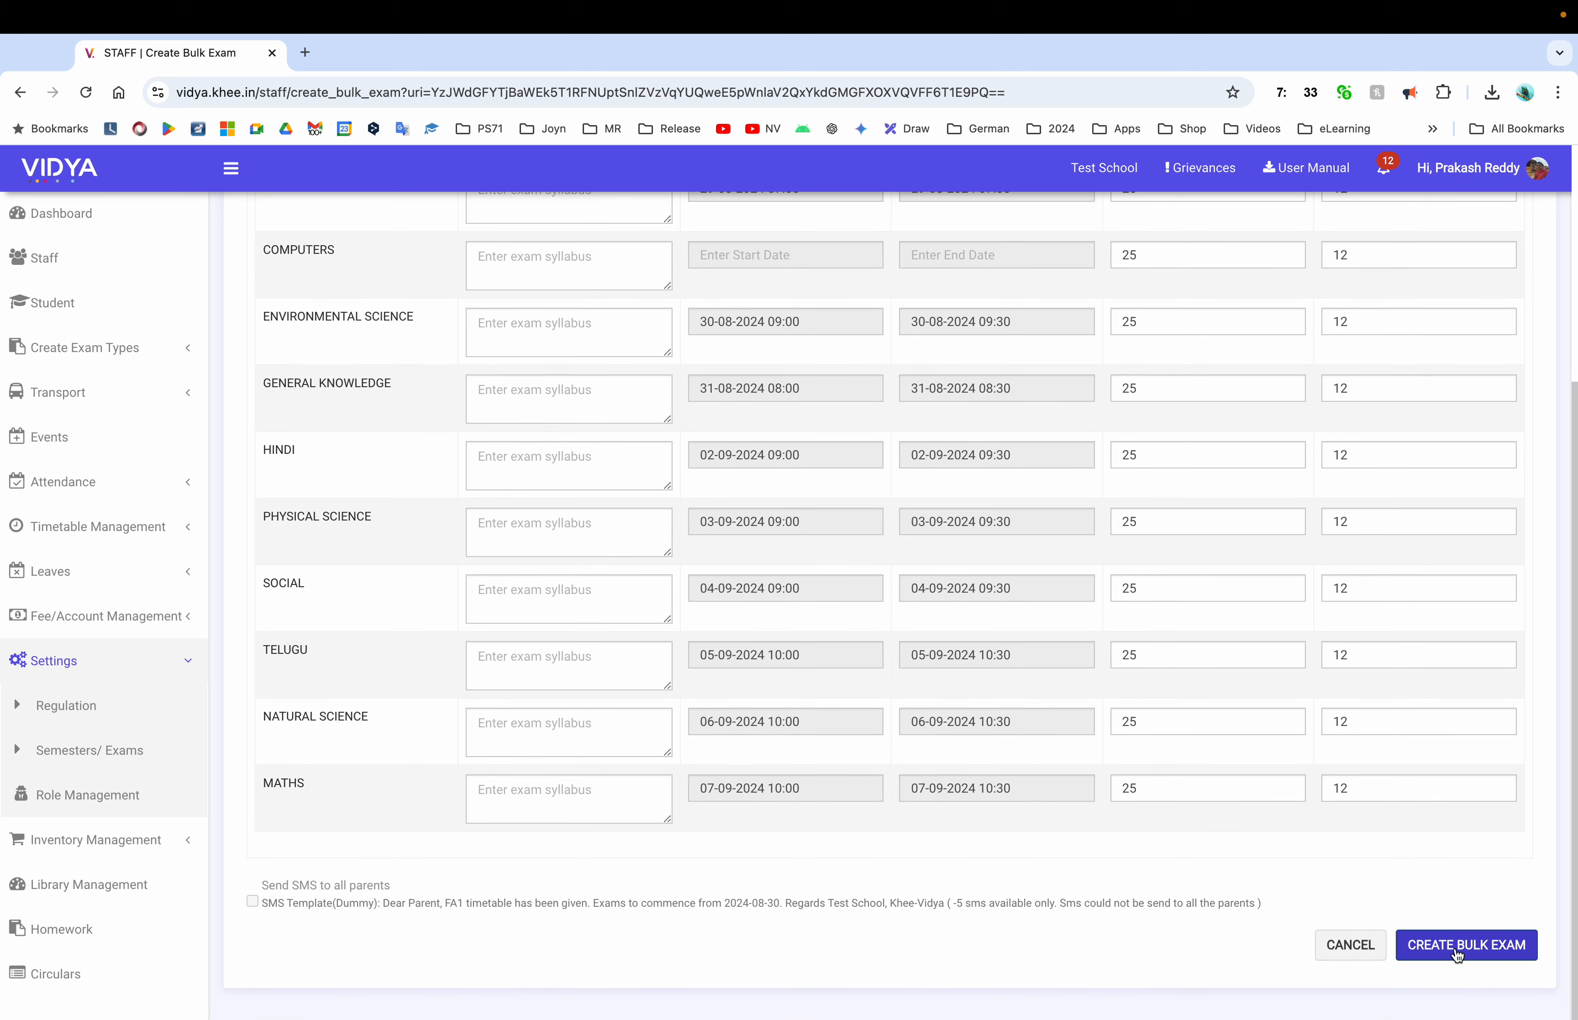
{"action": "scroll", "coordinate": [1183, 703], "scroll_direction": "up", "scroll_amount": 3}
{"action": "left_click_drag", "start_coordinate": [1145, 548], "coordinate": [1094, 544]}
{"action": "key", "text": "BackSpace"}
{"action": "key", "text": "Tab"}
{"action": "key", "text": "BackSpace"}
{"action": "left_click", "coordinate": [1241, 588]}
{"action": "left_click", "coordinate": [1365, 552]}
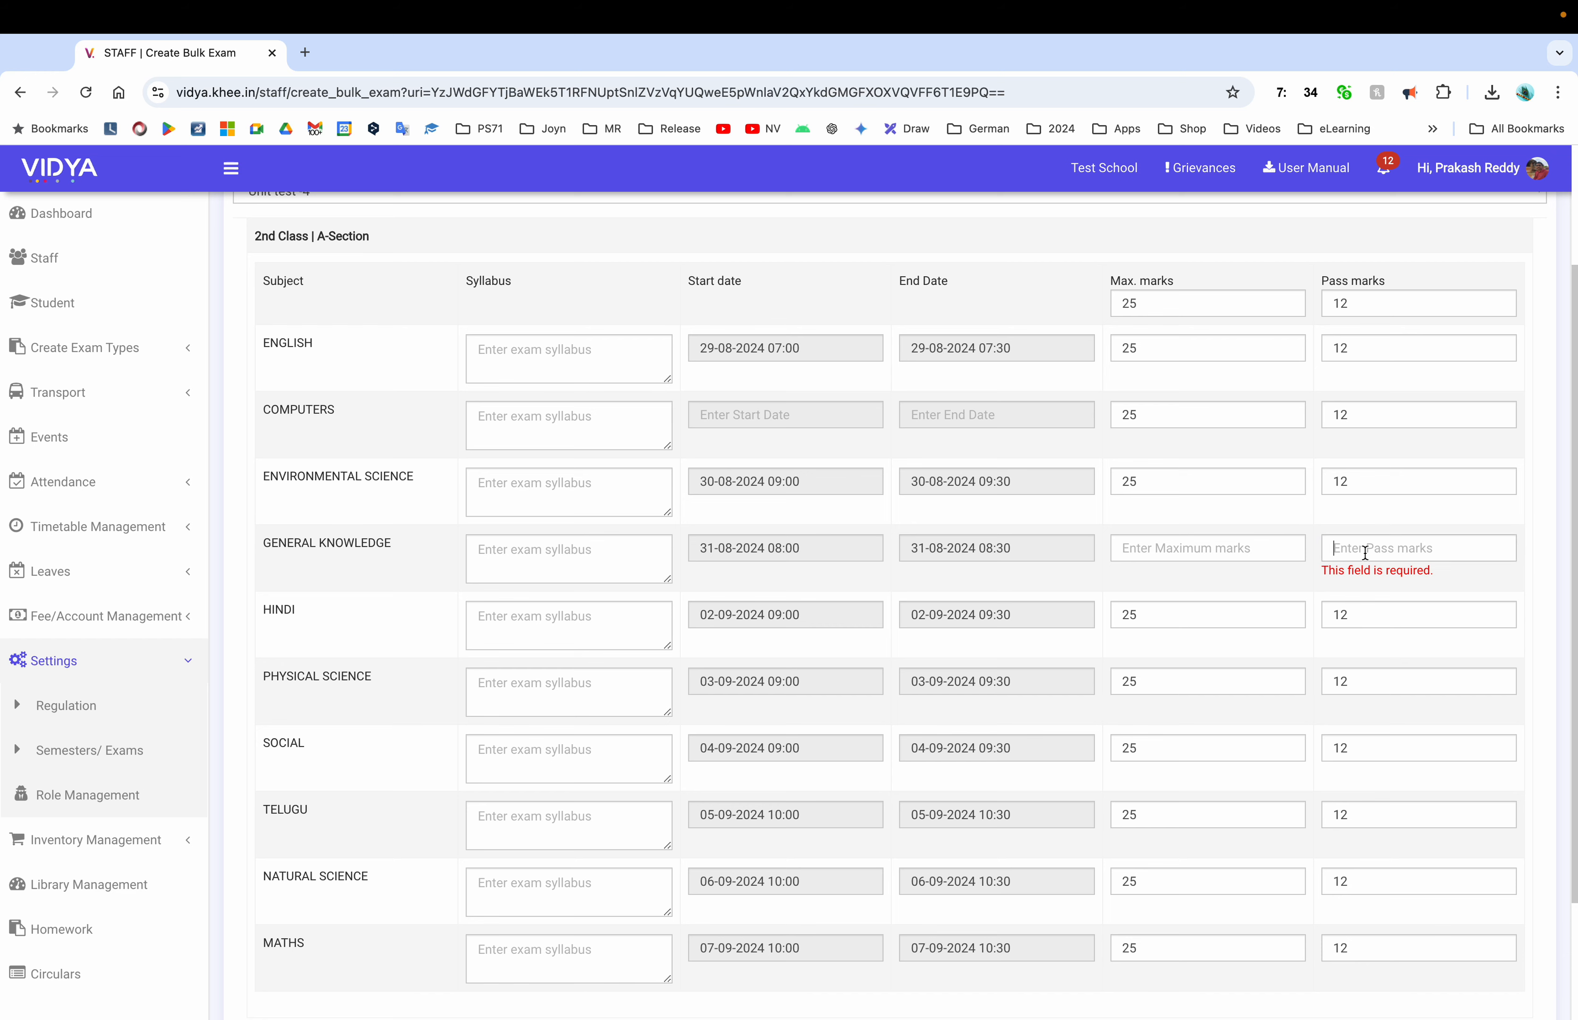
{"action": "key", "text": "shift+Tab"}
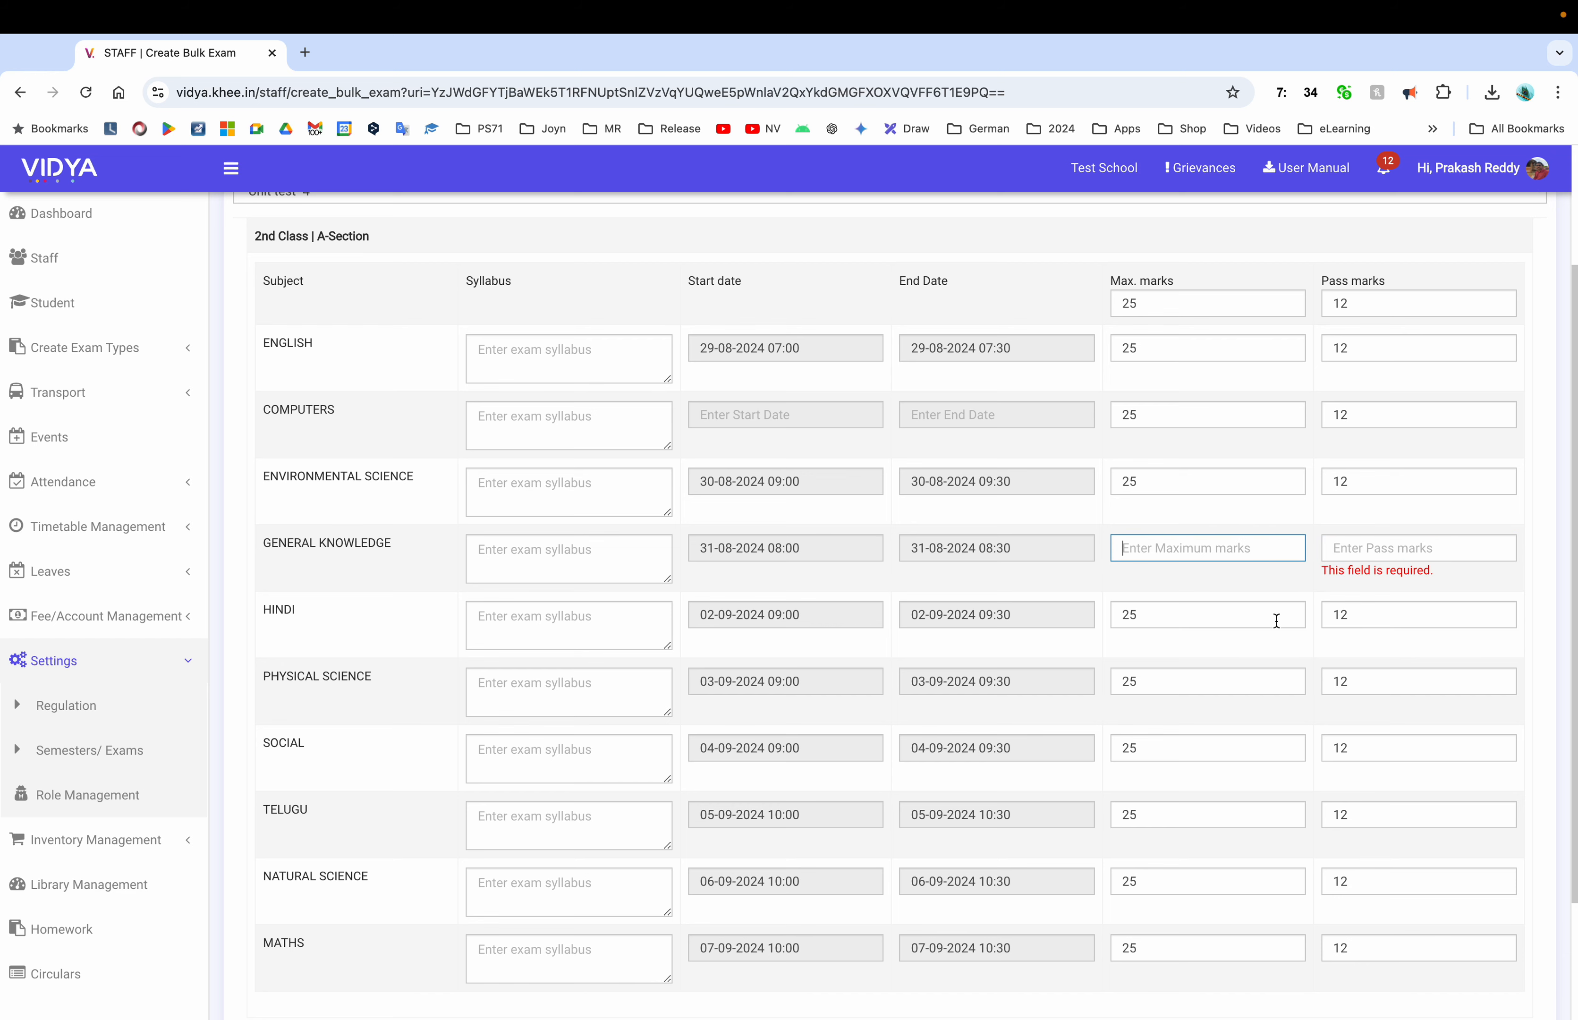
Create the Unit test -4 bulk exam, returning to 2nd Class's section page
{"action": "scroll", "coordinate": [1276, 620], "scroll_direction": "down", "scroll_amount": 3}
{"action": "left_click", "coordinate": [1455, 933]}
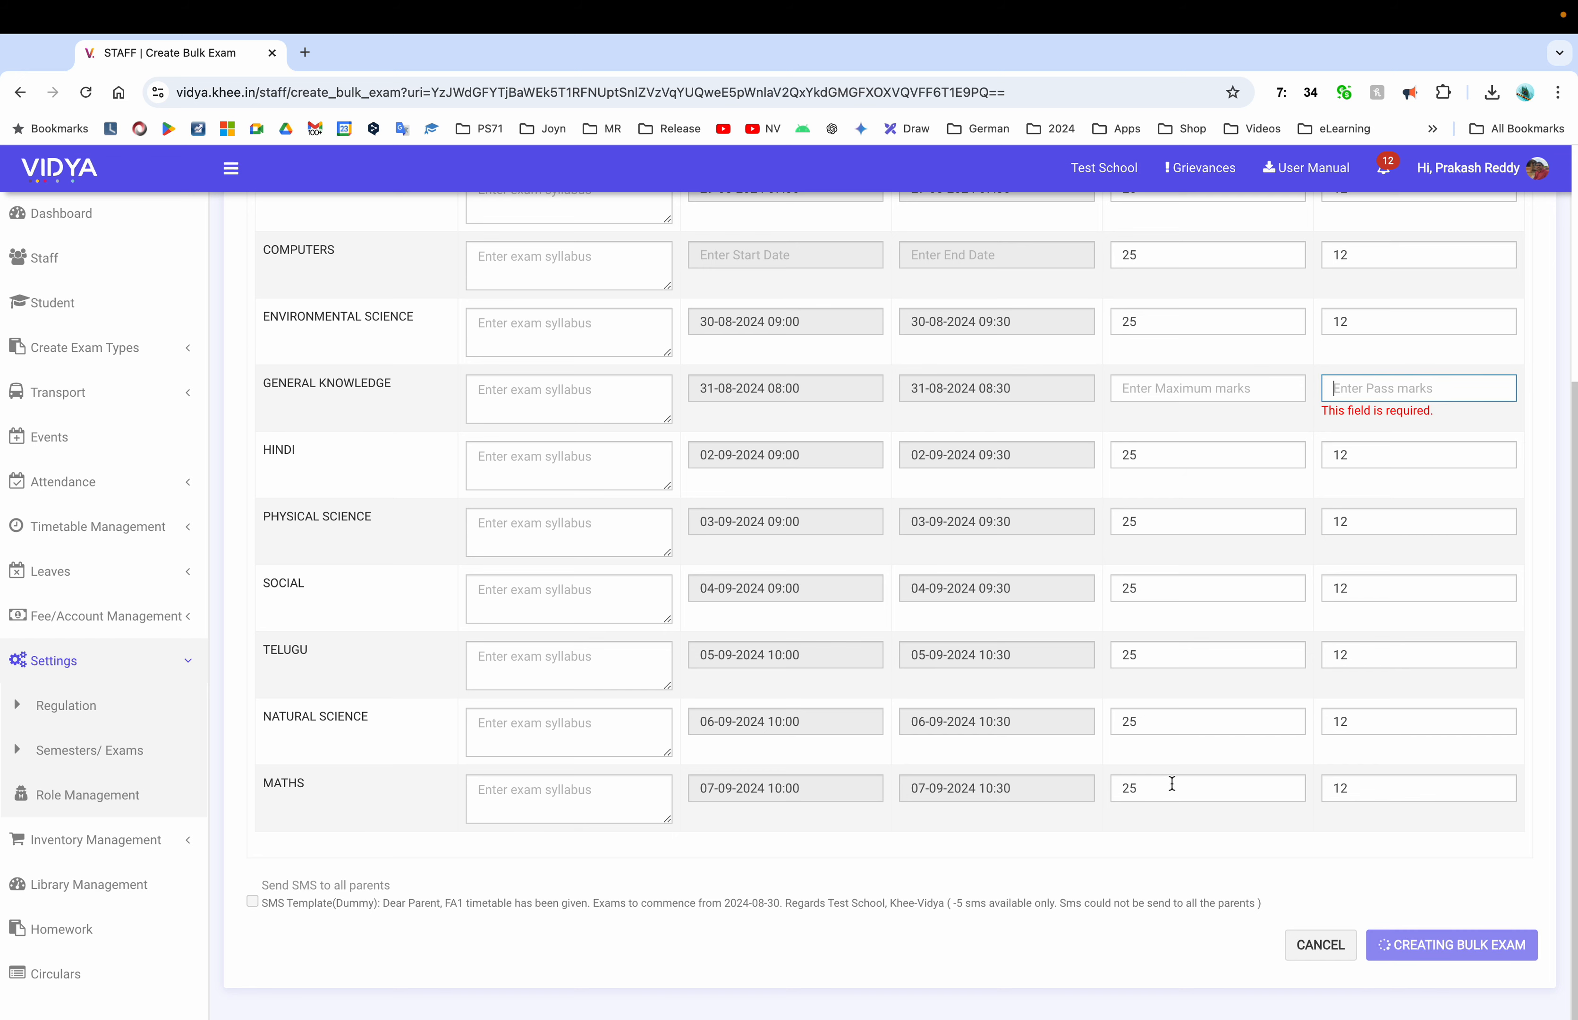
{"action": "scroll", "coordinate": [1308, 610], "scroll_direction": "up", "scroll_amount": 1}
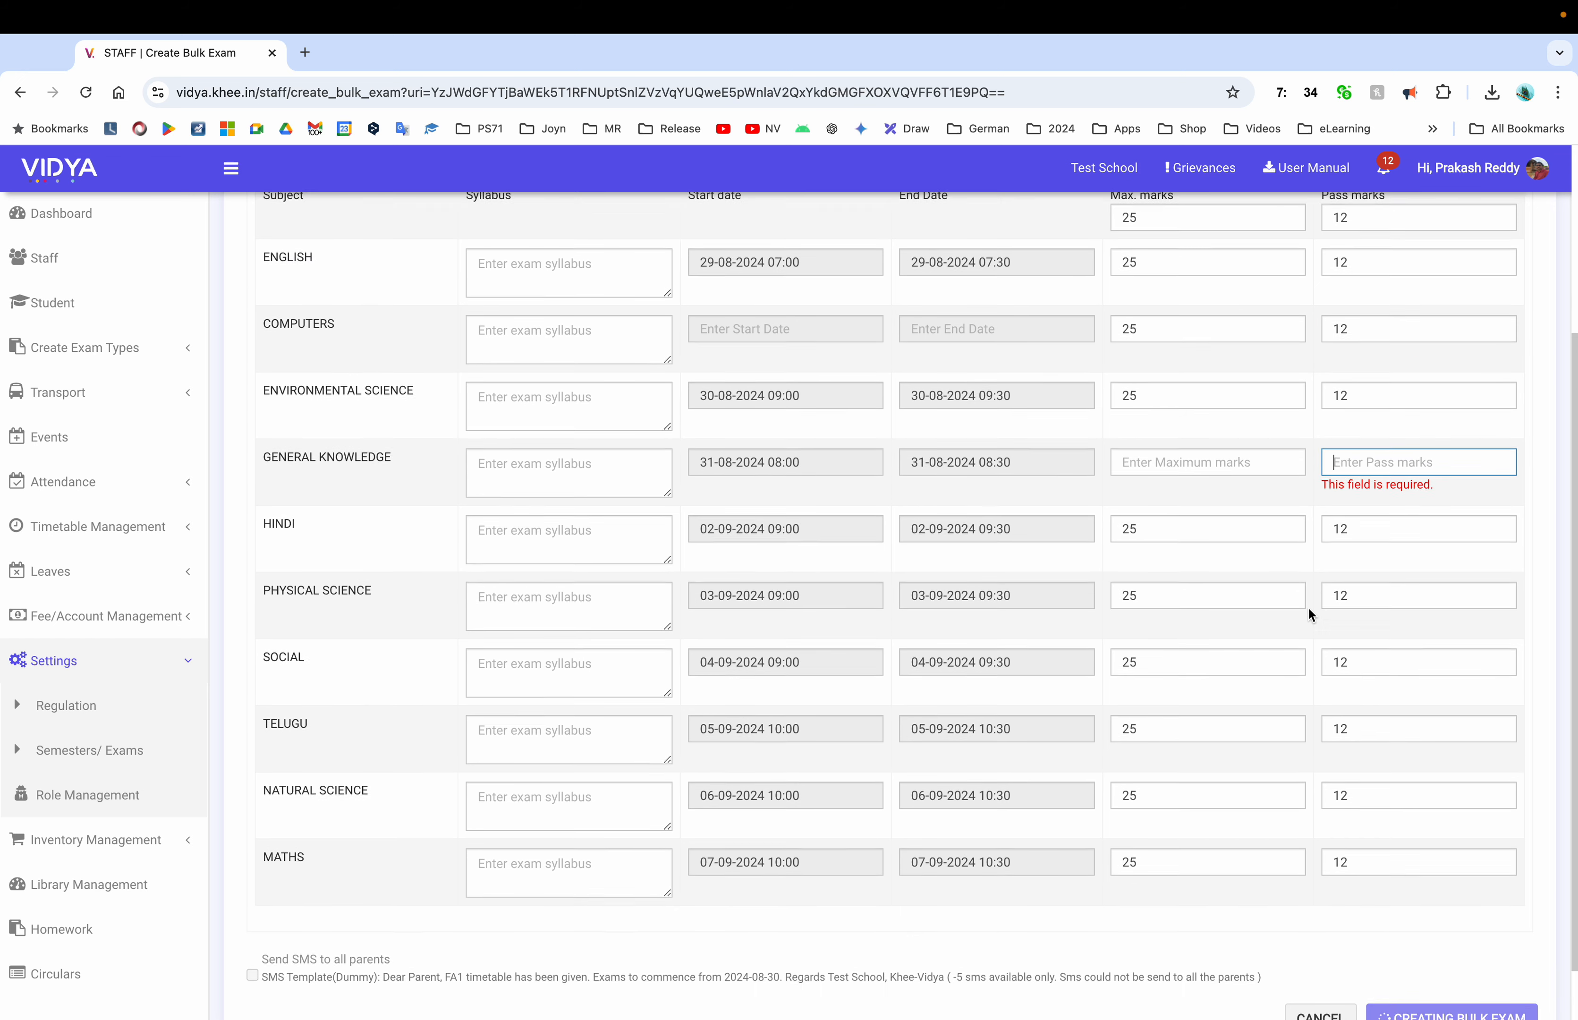
{"action": "scroll", "coordinate": [1307, 607], "scroll_direction": "up", "scroll_amount": 2}
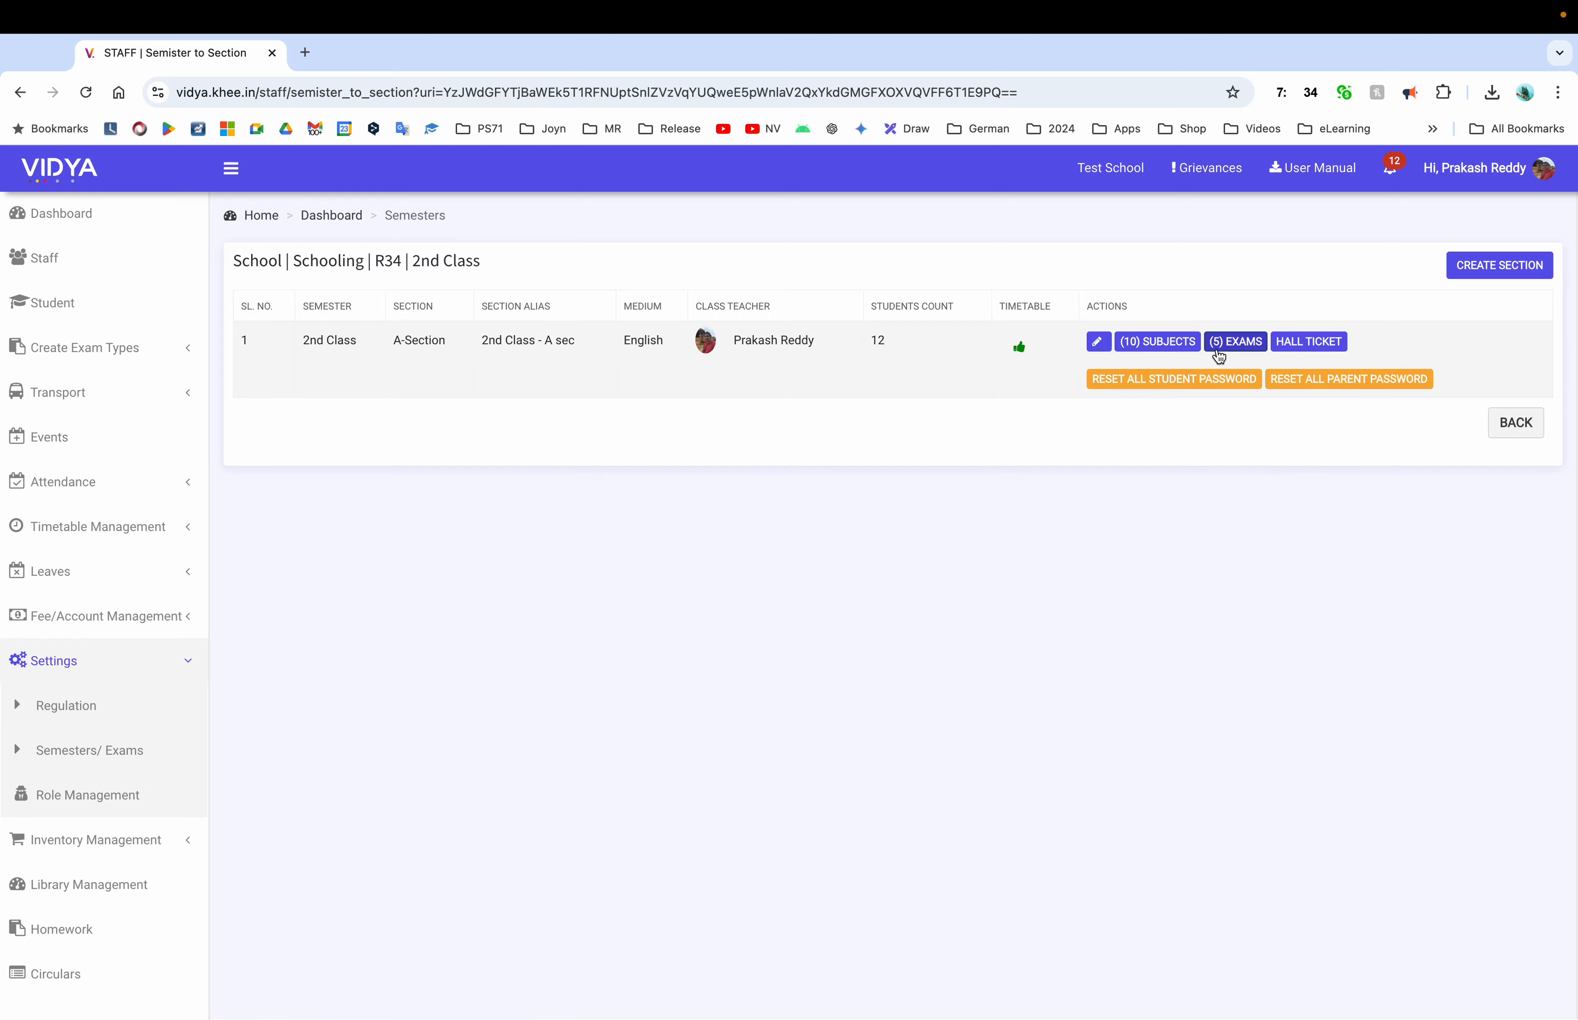
Scroll through 2nd Class A-Section's 32-exam list, then return to the Semesters list
{"action": "left_click", "coordinate": [1218, 348]}
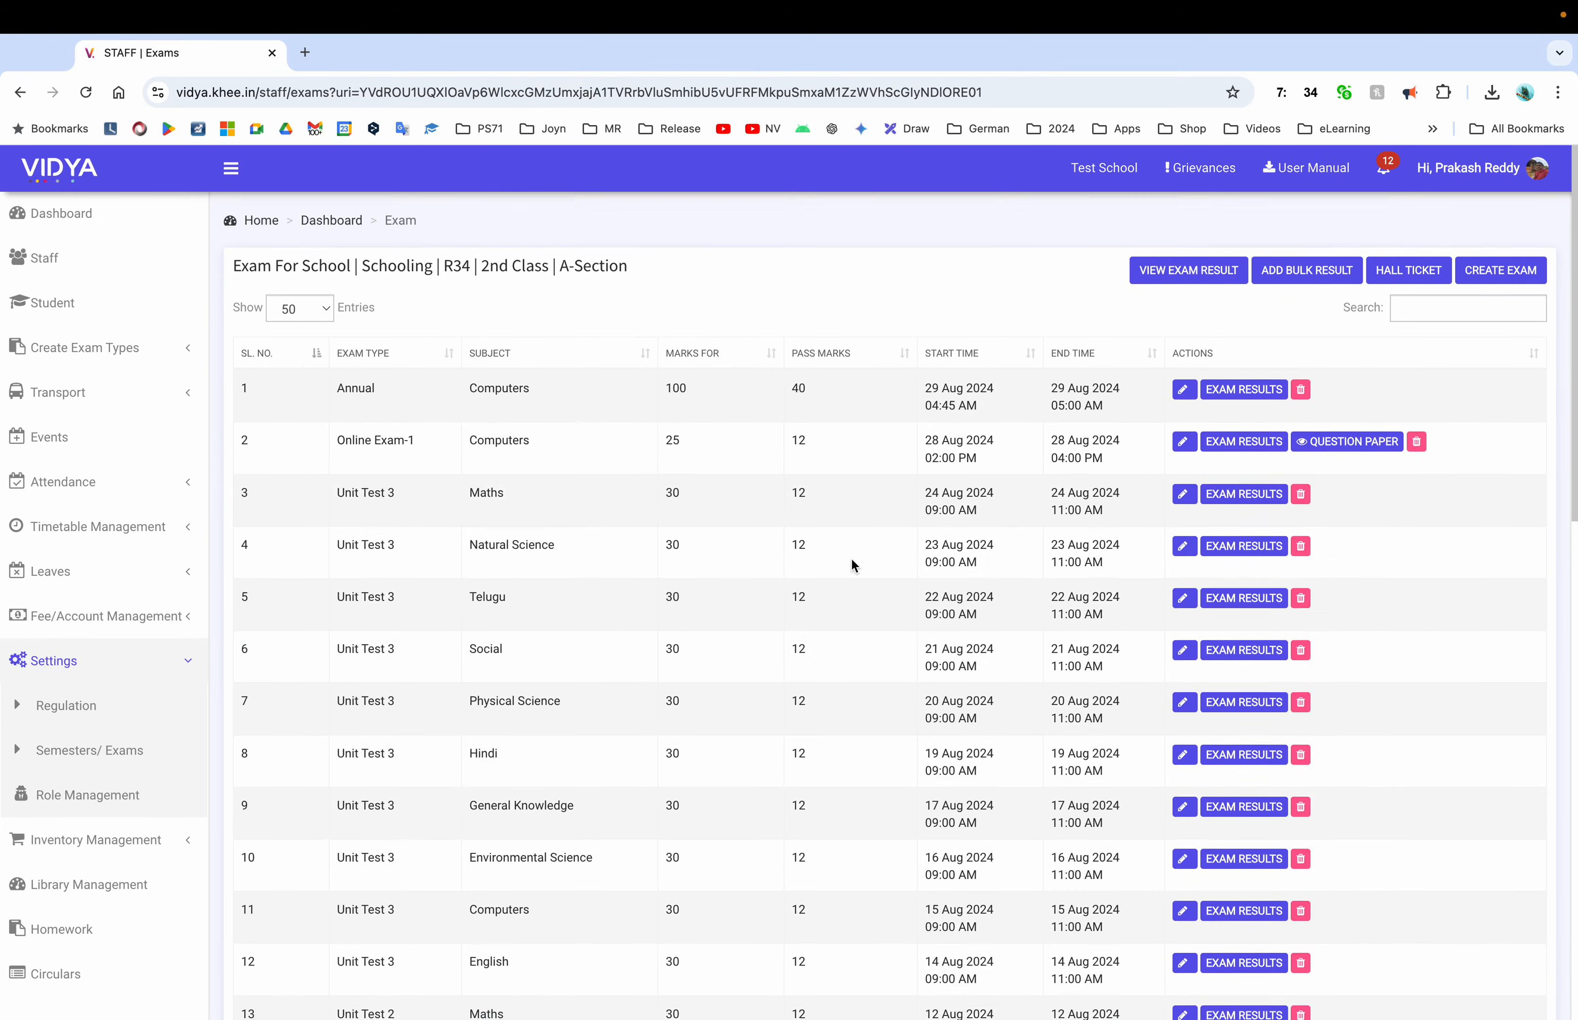
{"action": "scroll", "coordinate": [852, 560], "scroll_direction": "down", "scroll_amount": 15}
{"action": "scroll", "coordinate": [852, 560], "scroll_direction": "up", "scroll_amount": 15}
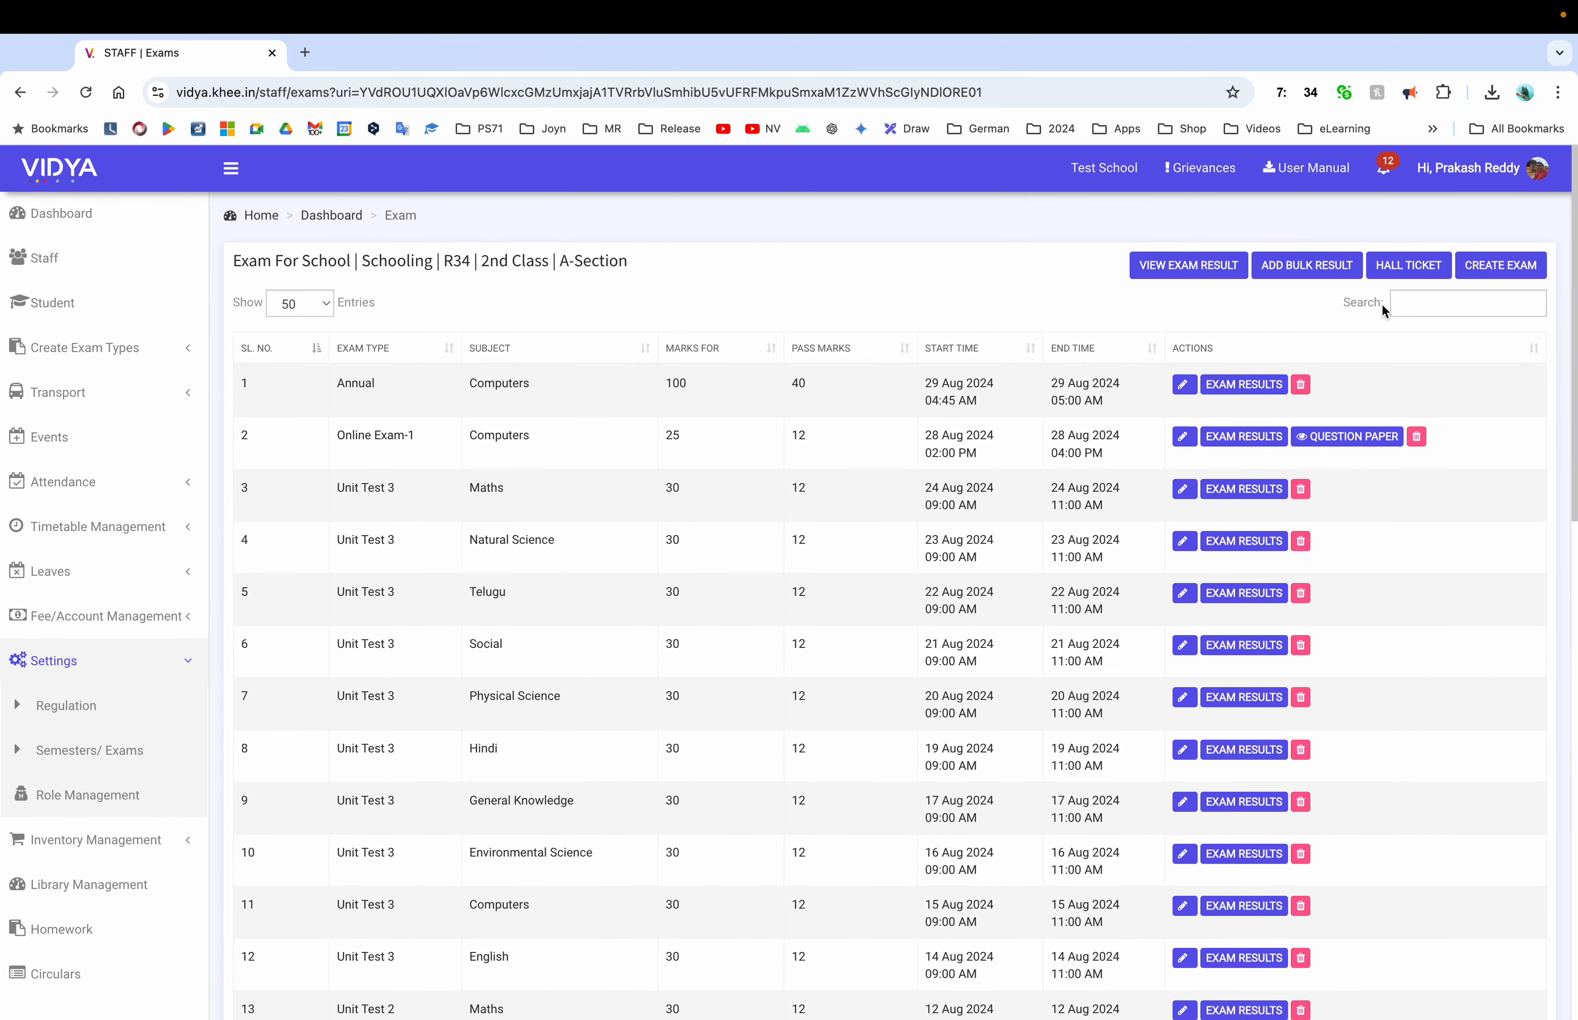
{"action": "scroll", "coordinate": [1034, 532], "scroll_direction": "down", "scroll_amount": 15}
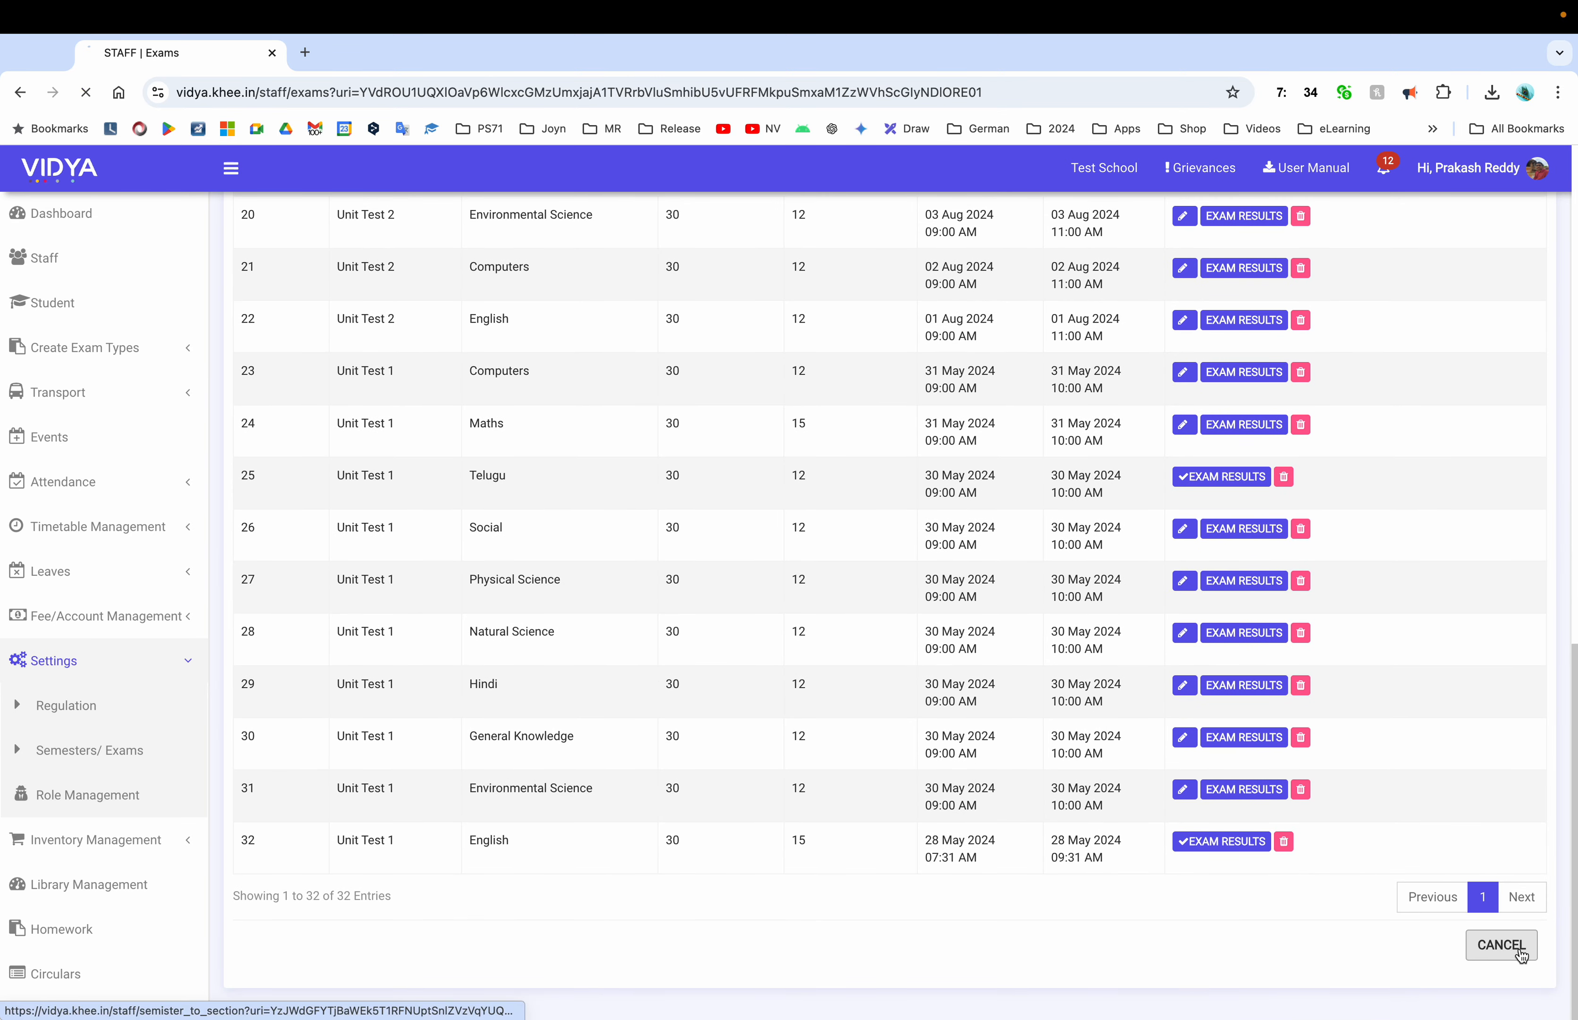
{"action": "left_click", "coordinate": [1502, 944]}
{"action": "left_click", "coordinate": [1528, 433]}
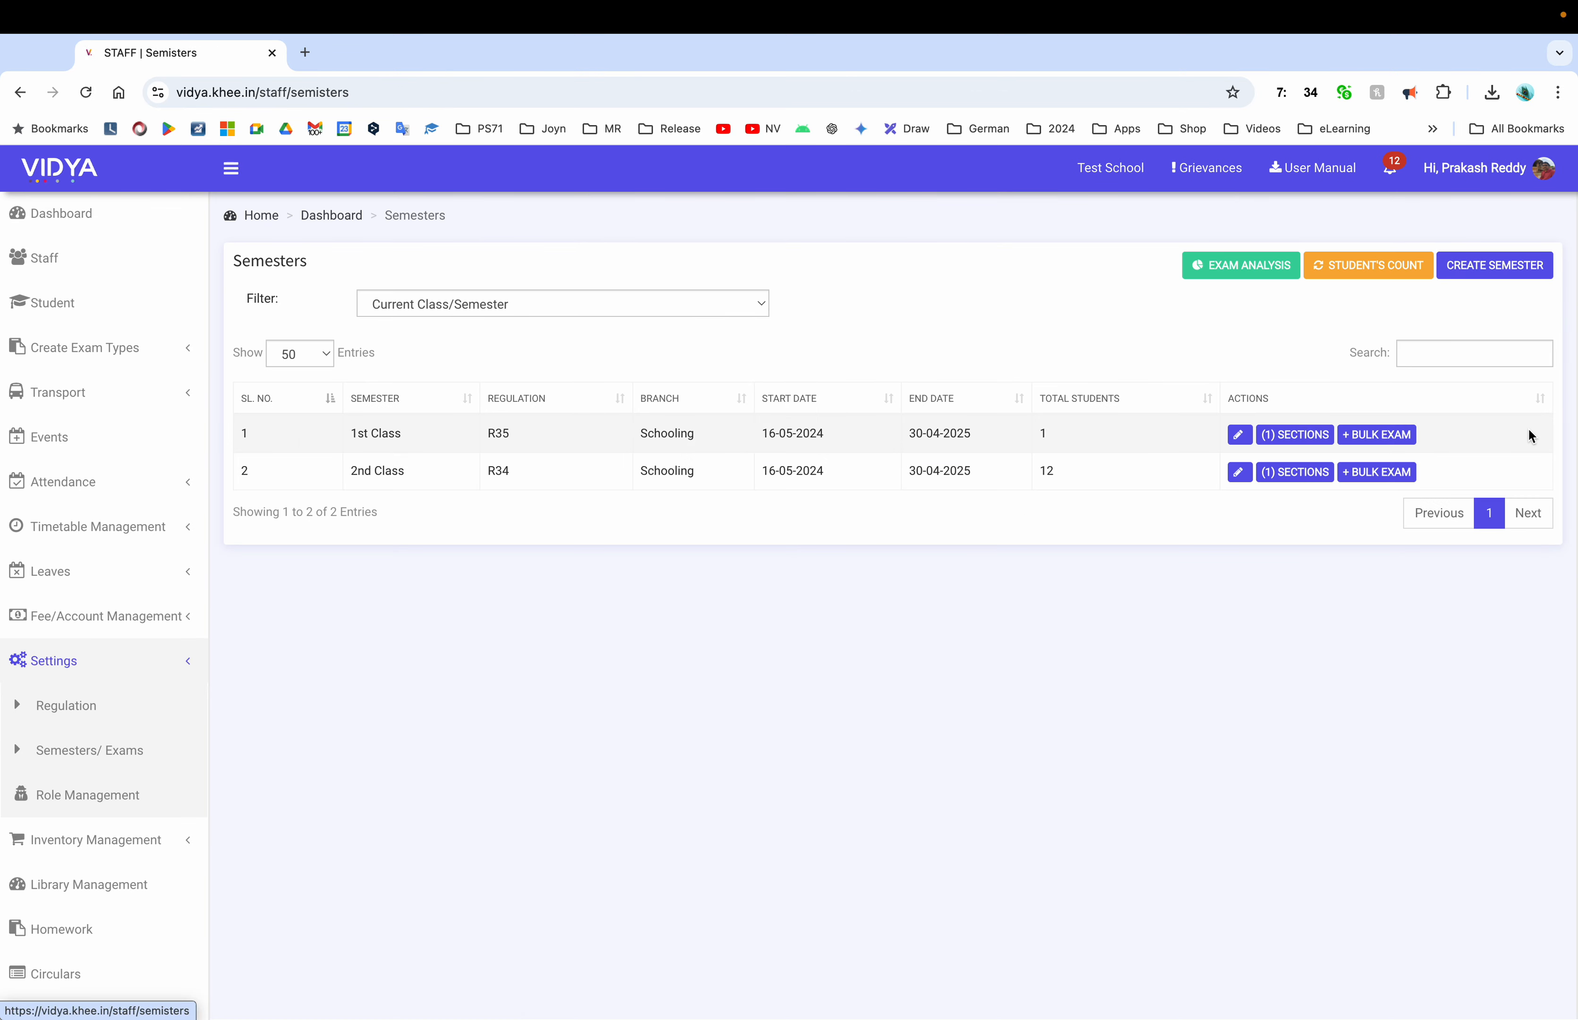
Start a new 2nd Class bulk exam and date the English paper 29 August
{"action": "left_click", "coordinate": [1378, 476]}
{"action": "scroll", "coordinate": [888, 596], "scroll_direction": "down", "scroll_amount": 3}
{"action": "left_click", "coordinate": [1207, 294]}
{"action": "type", "text": "25"}
{"action": "left_click", "coordinate": [785, 338]}
{"action": "left_click", "coordinate": [814, 539]}
{"action": "left_click_drag", "start_coordinate": [853, 599], "coordinate": [948, 600]}
{"action": "left_click", "coordinate": [1059, 659]}
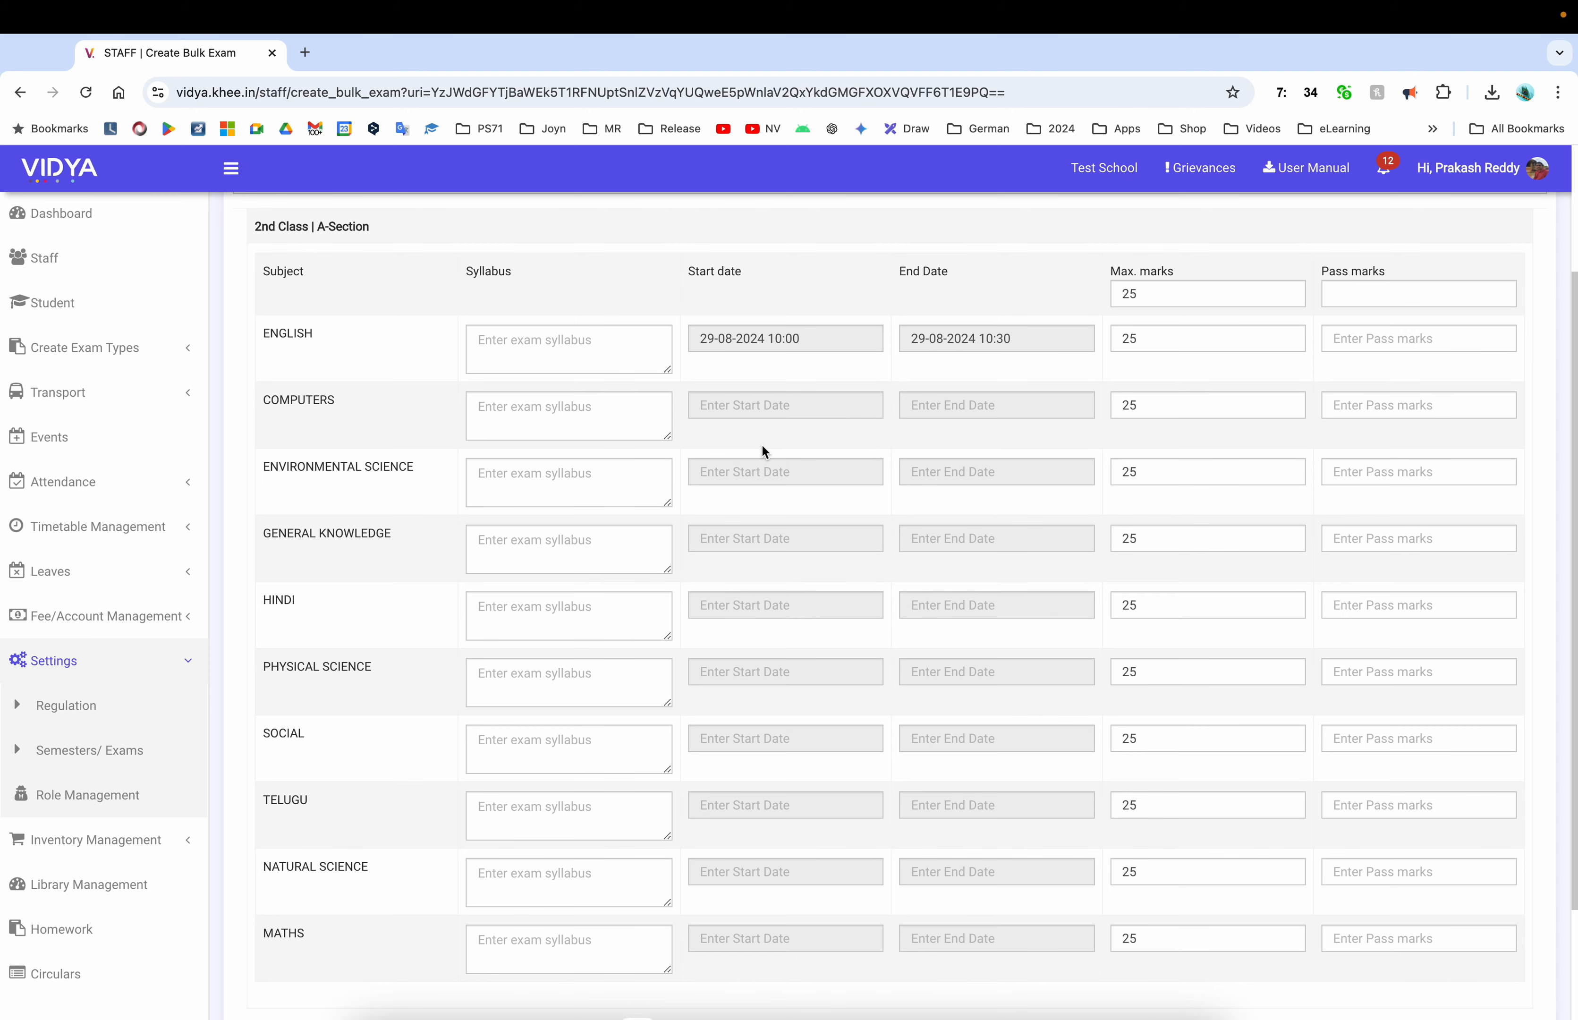
Clear the stray Computers date and reload the form to reset it
{"action": "left_click", "coordinate": [744, 410]}
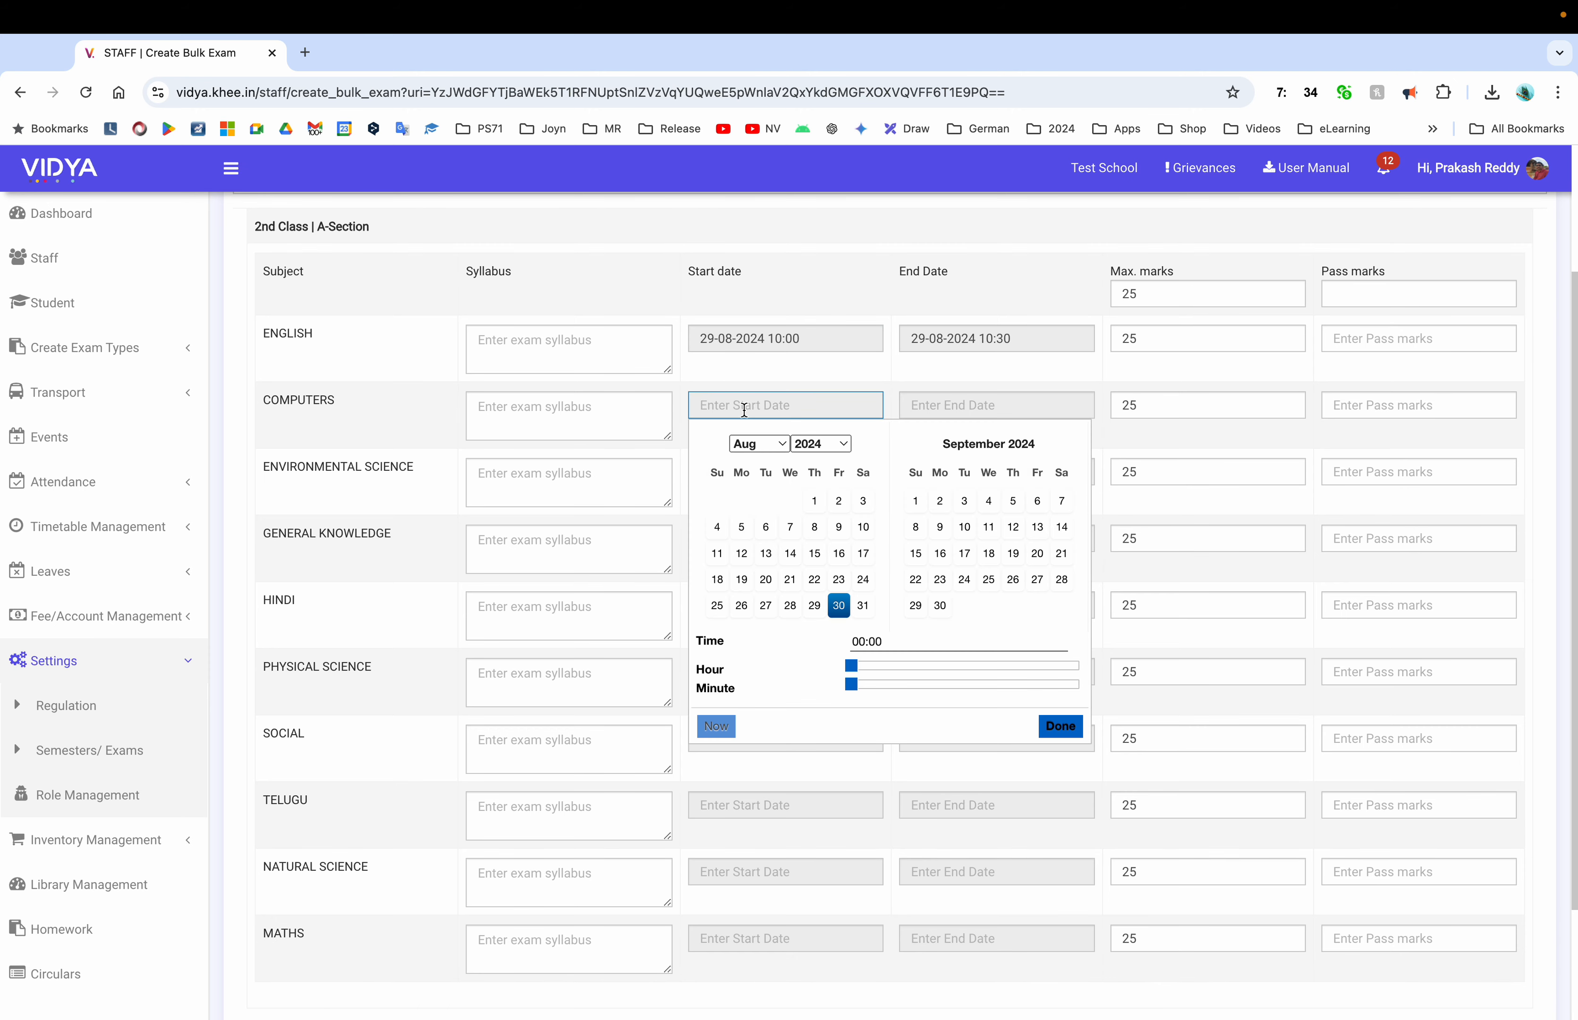
{"action": "left_click", "coordinate": [614, 454]}
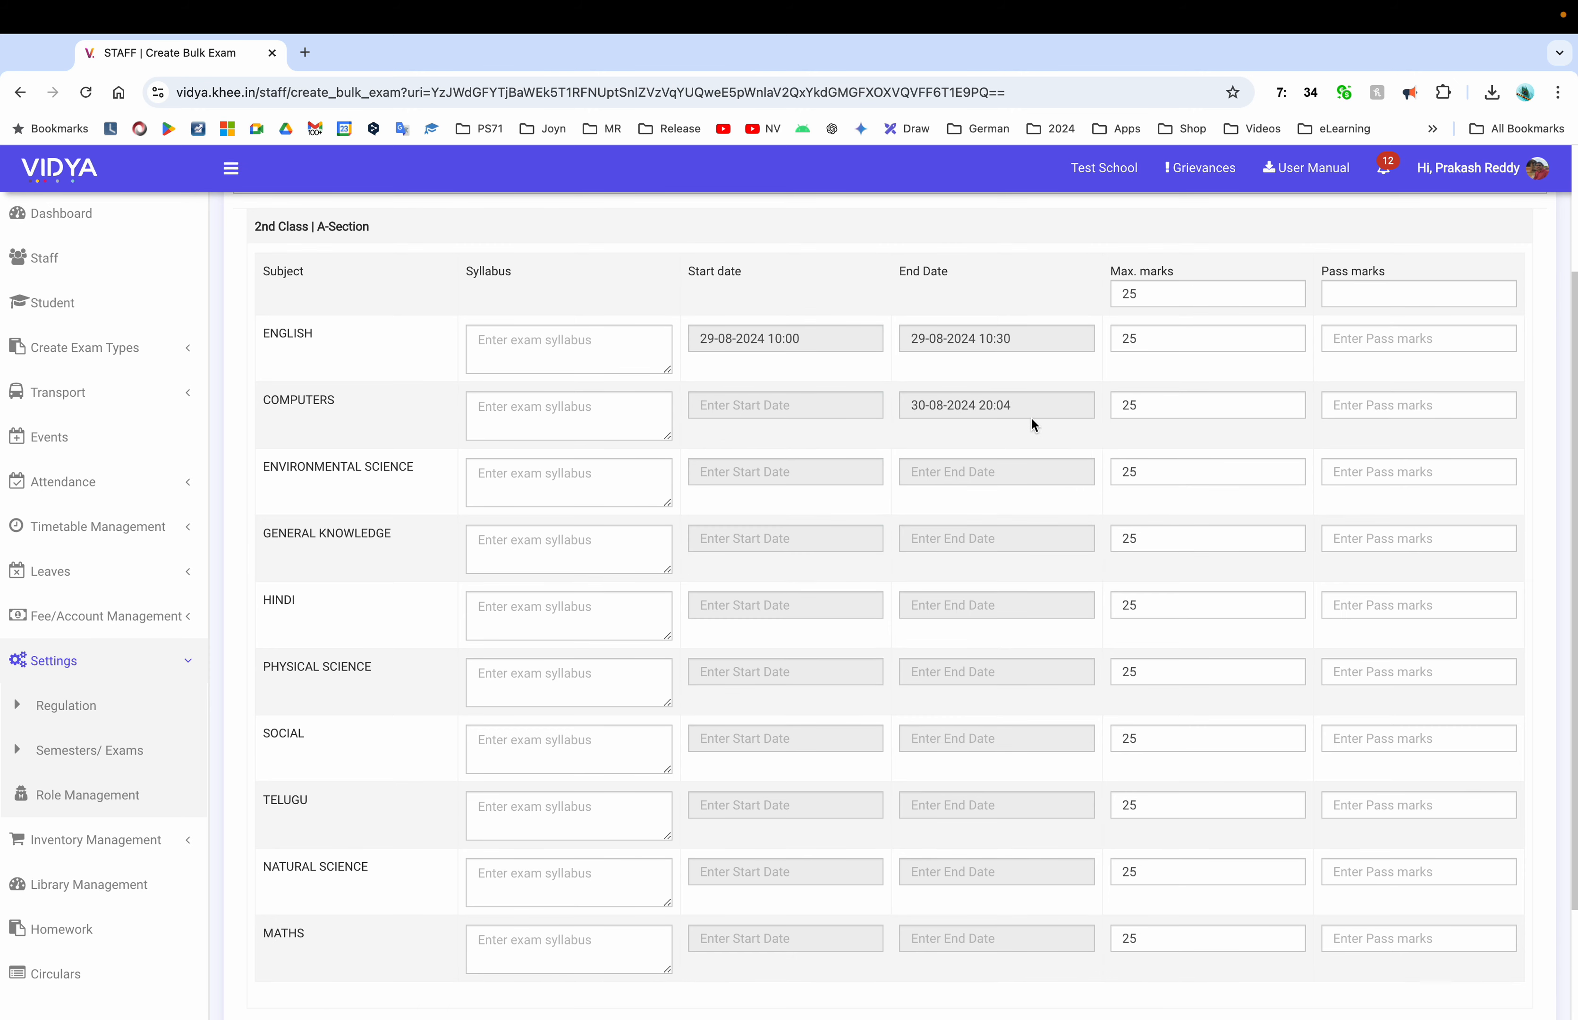
{"action": "left_click_drag", "start_coordinate": [1030, 418], "coordinate": [868, 407]}
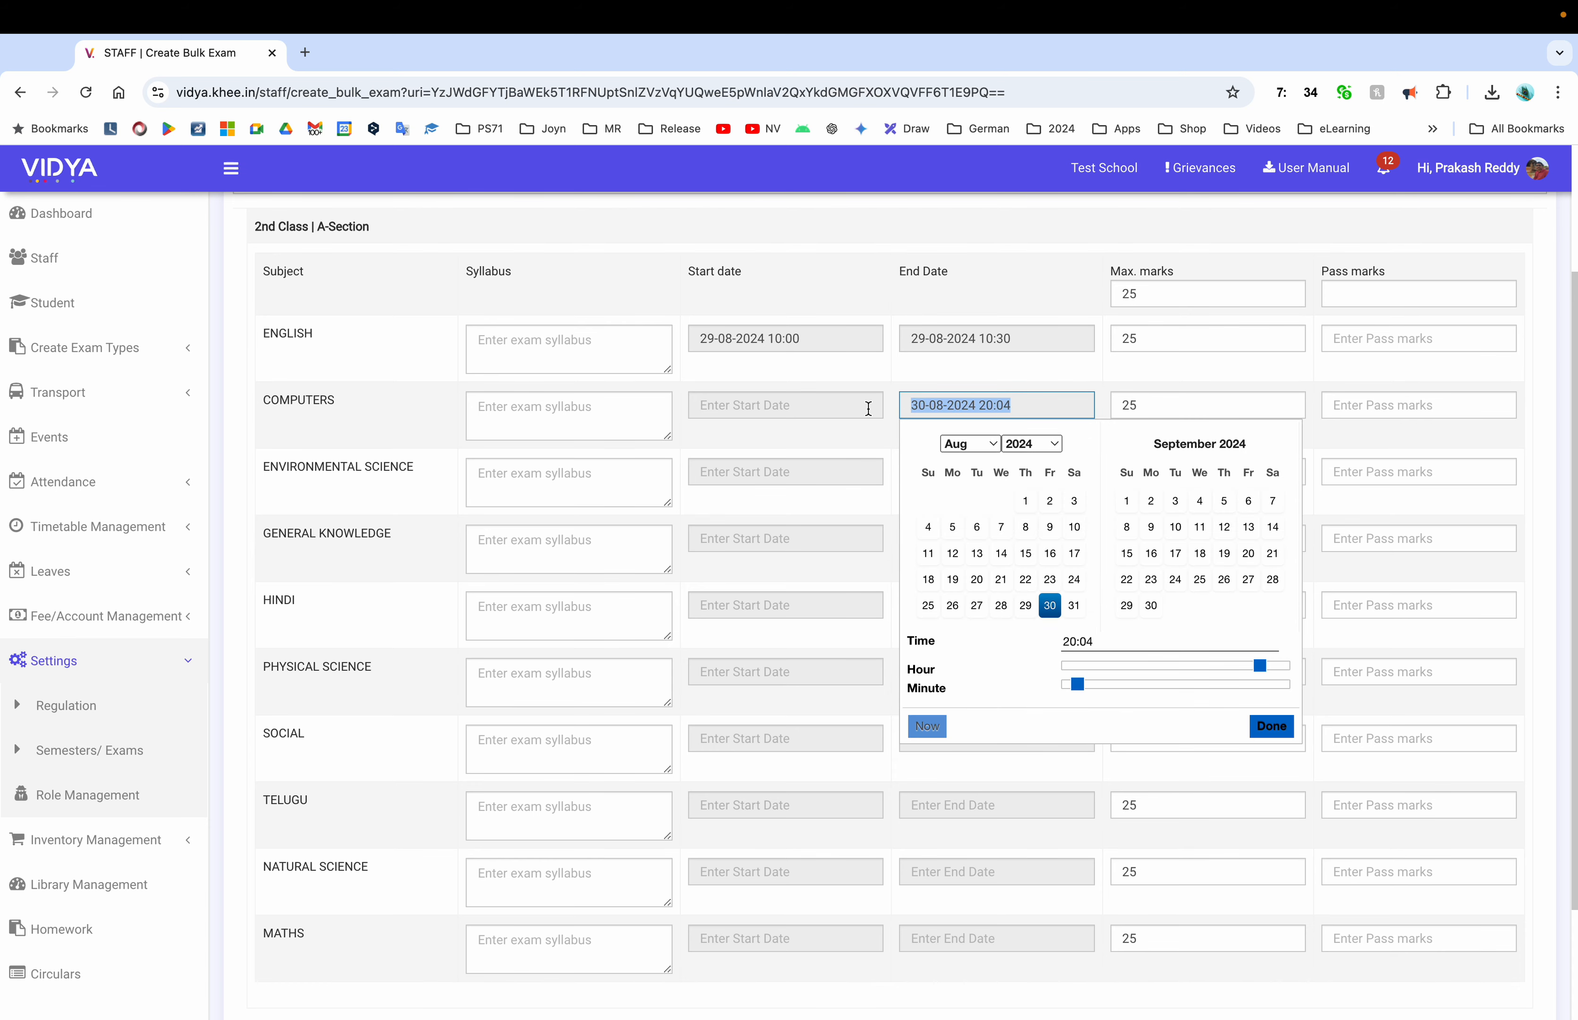
{"action": "left_click", "coordinate": [839, 439]}
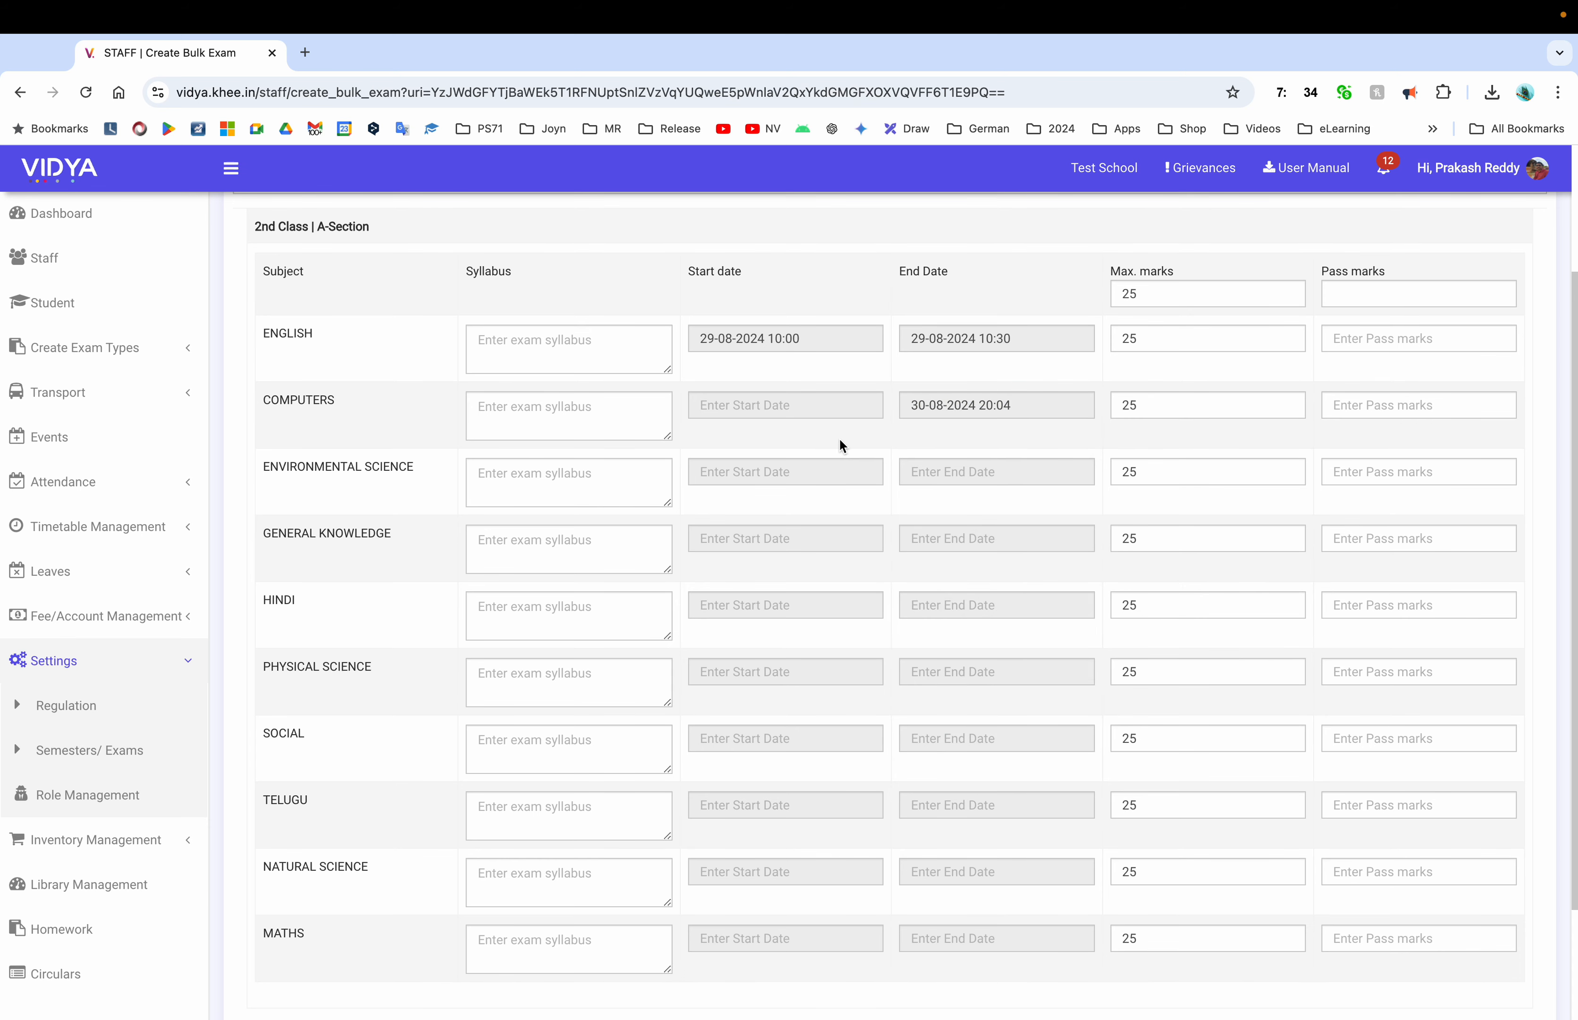
{"action": "key", "text": "super+r"}
{"action": "scroll", "coordinate": [641, 549], "scroll_direction": "down", "scroll_amount": 1}
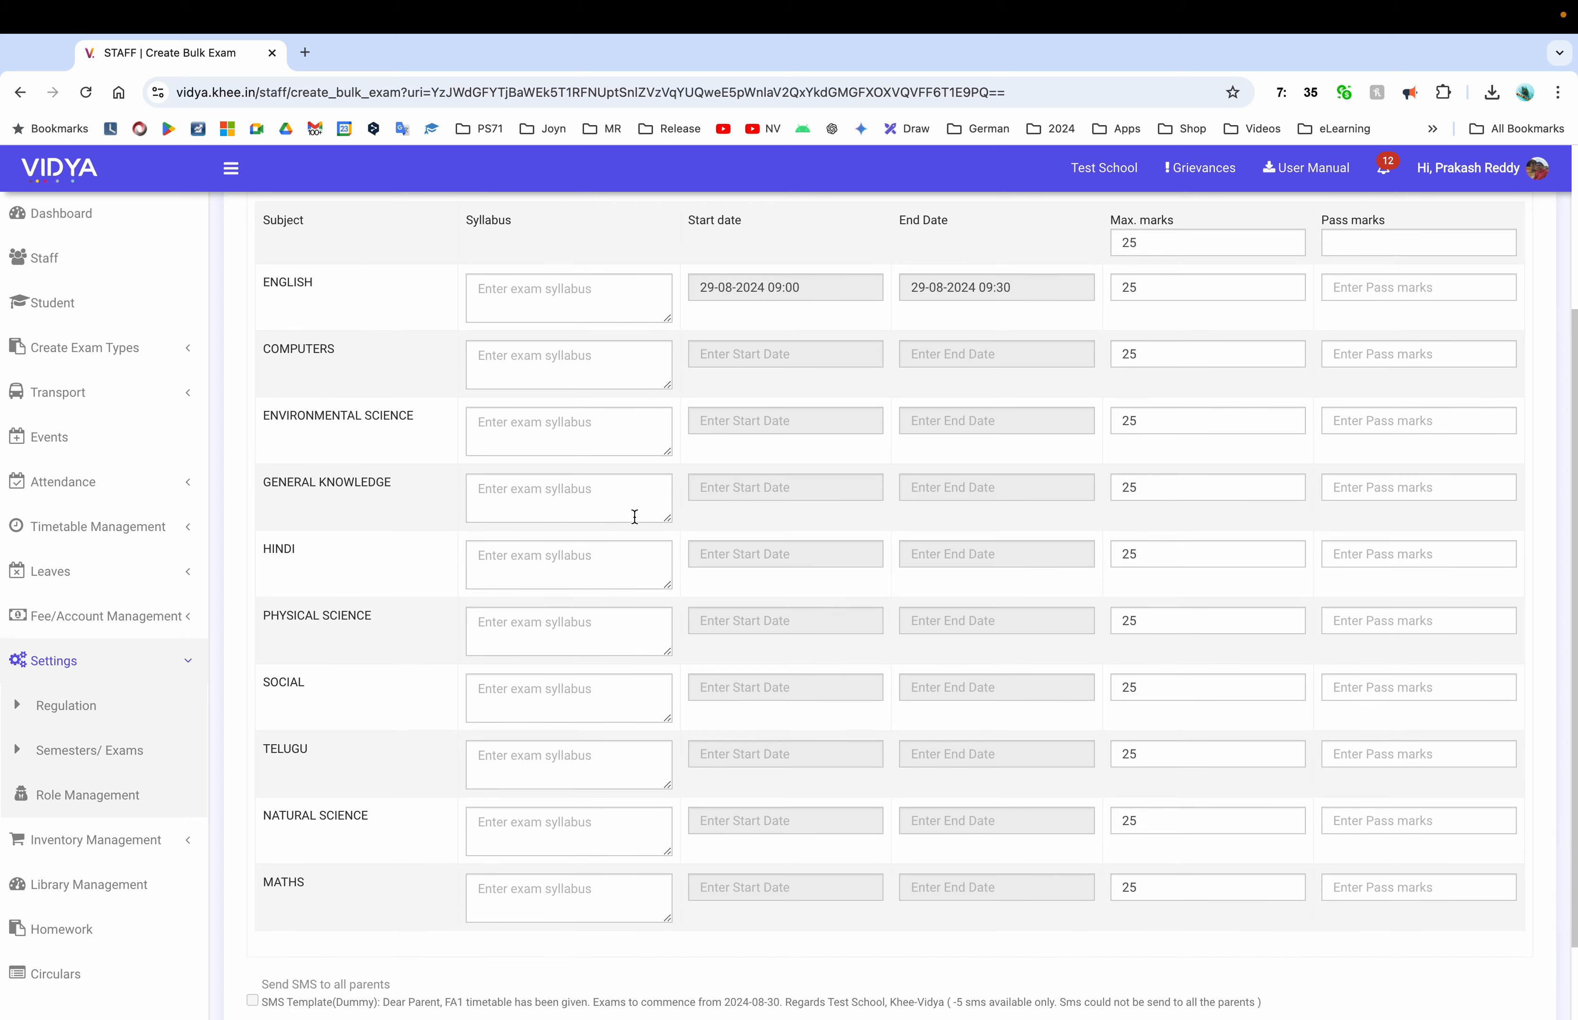
Set Hindi to 30 August 08:00 and Maths to 5 September 10:00, confirming Natural Science
{"action": "left_click", "coordinate": [750, 561]}
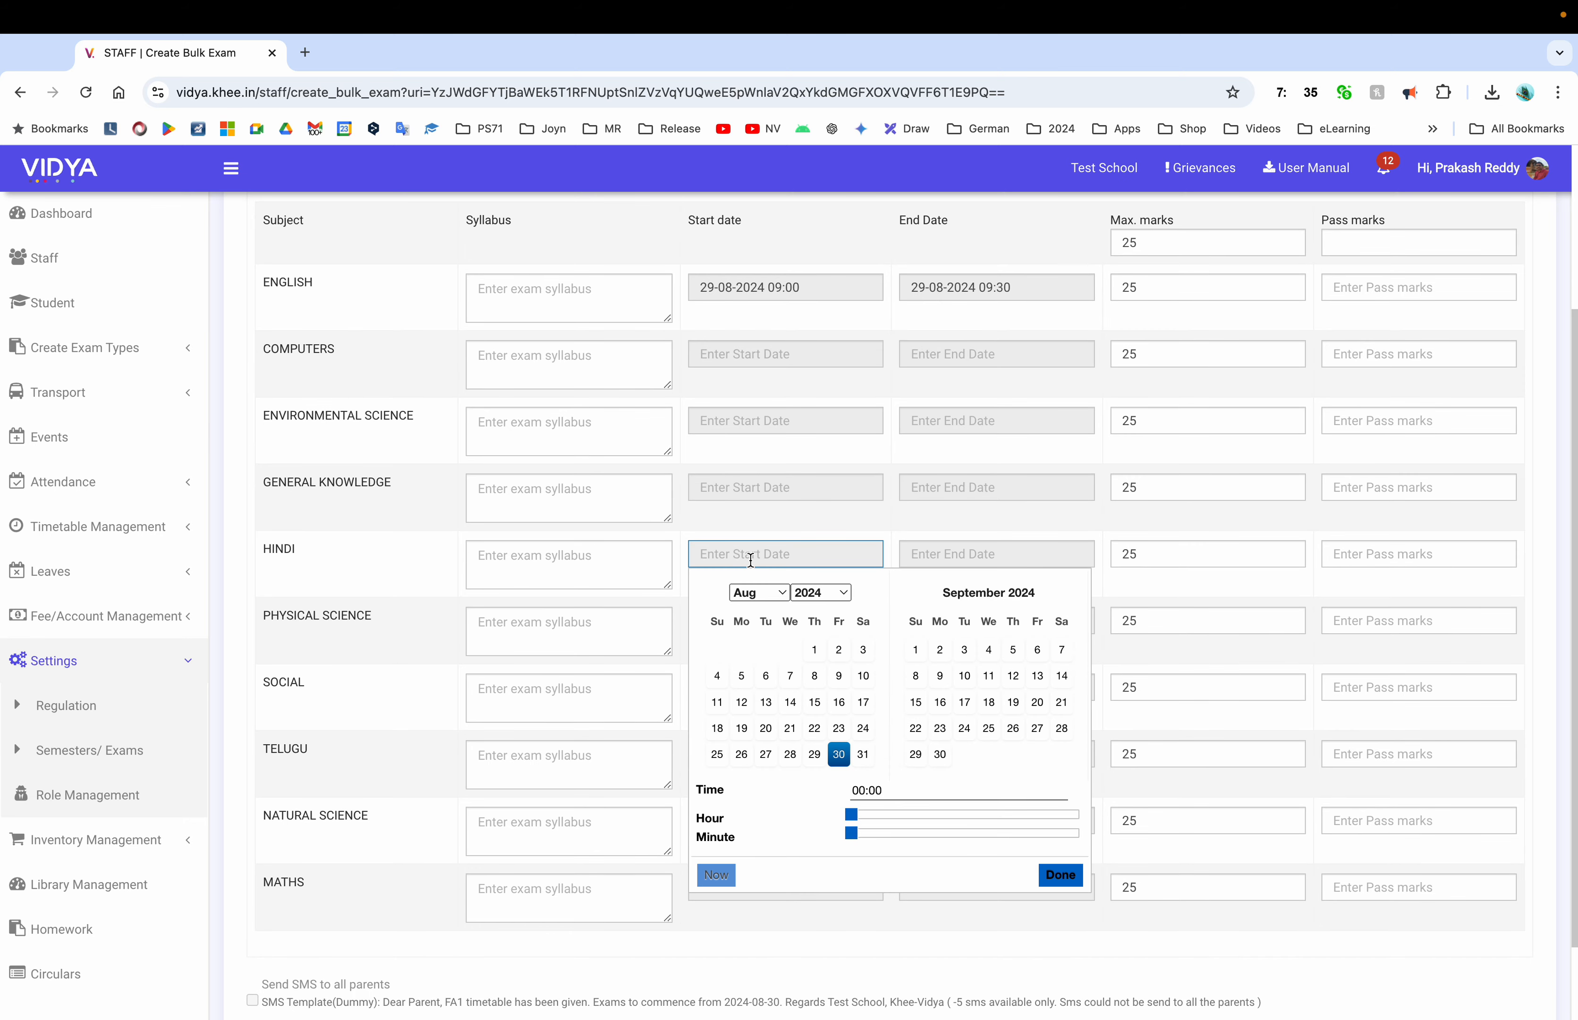
{"action": "left_click", "coordinate": [840, 754]}
{"action": "left_click", "coordinate": [927, 814]}
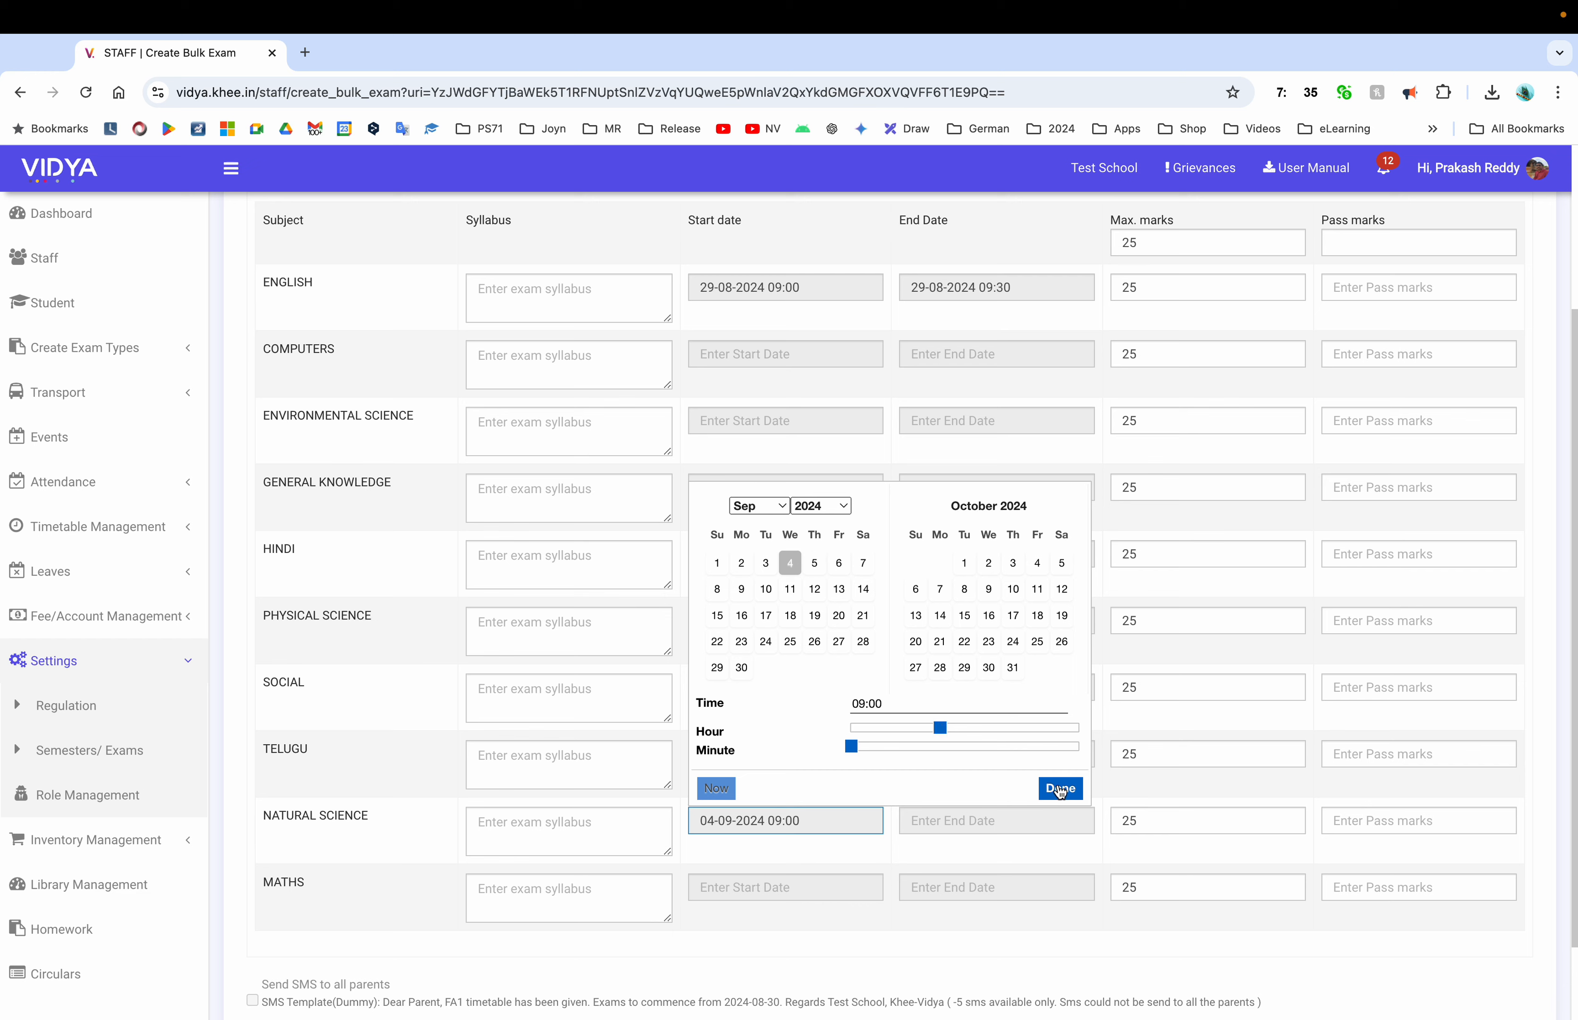
{"action": "left_click", "coordinate": [1060, 787]}
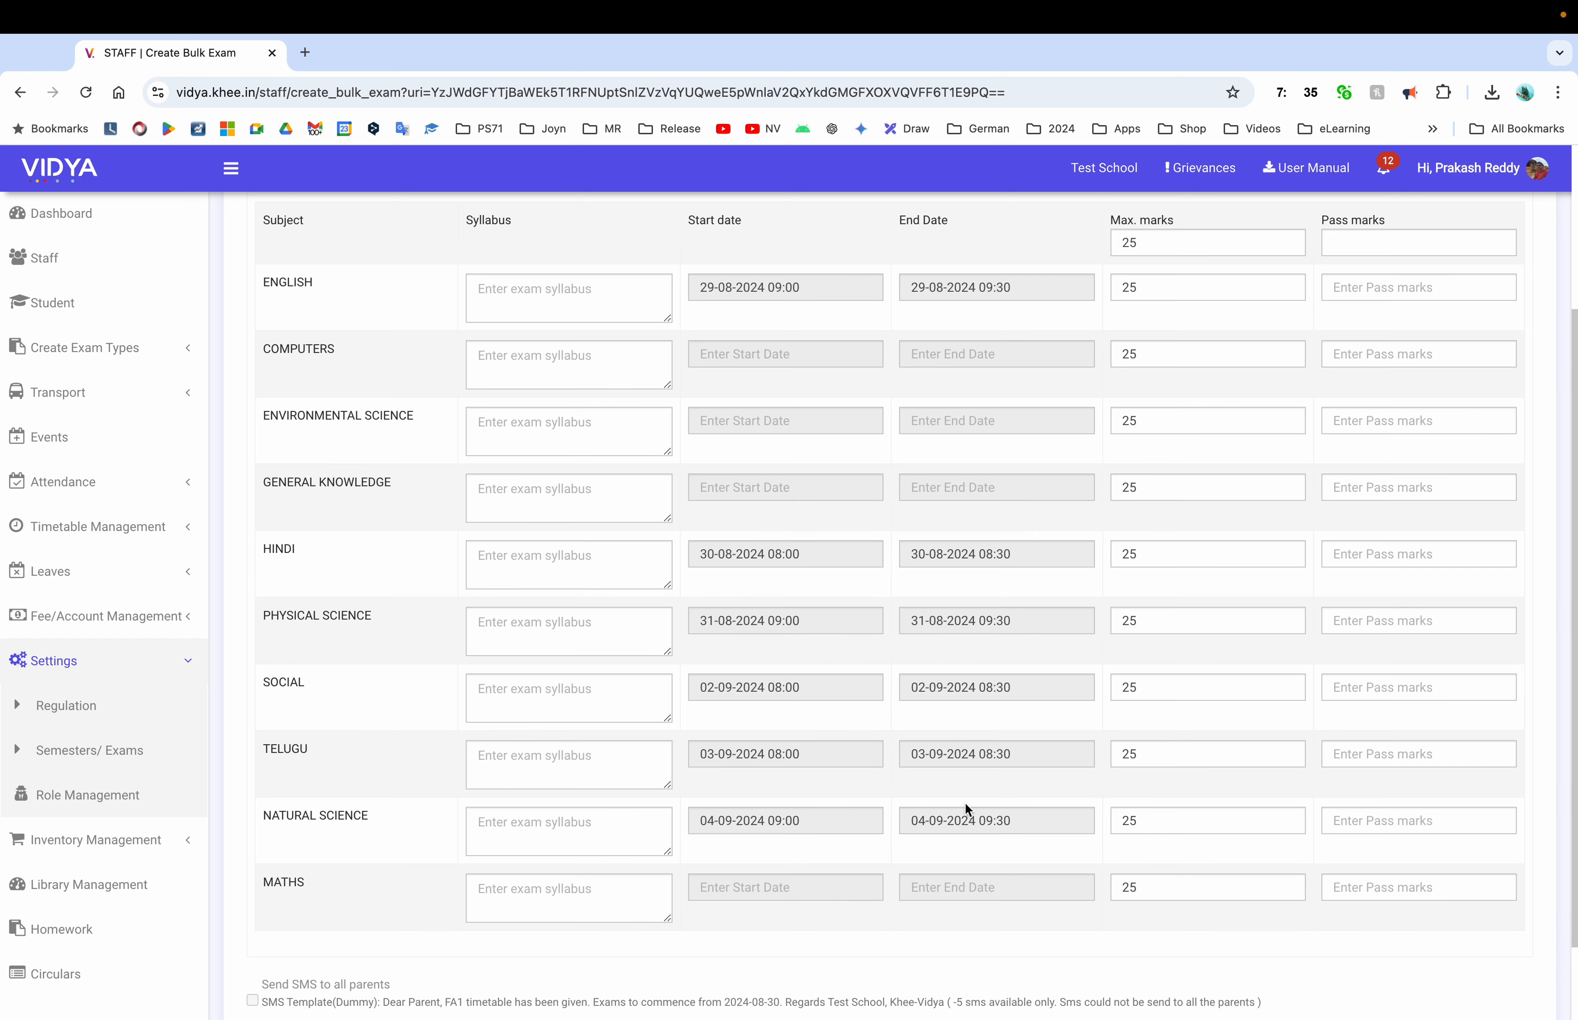
{"action": "left_click", "coordinate": [797, 885]}
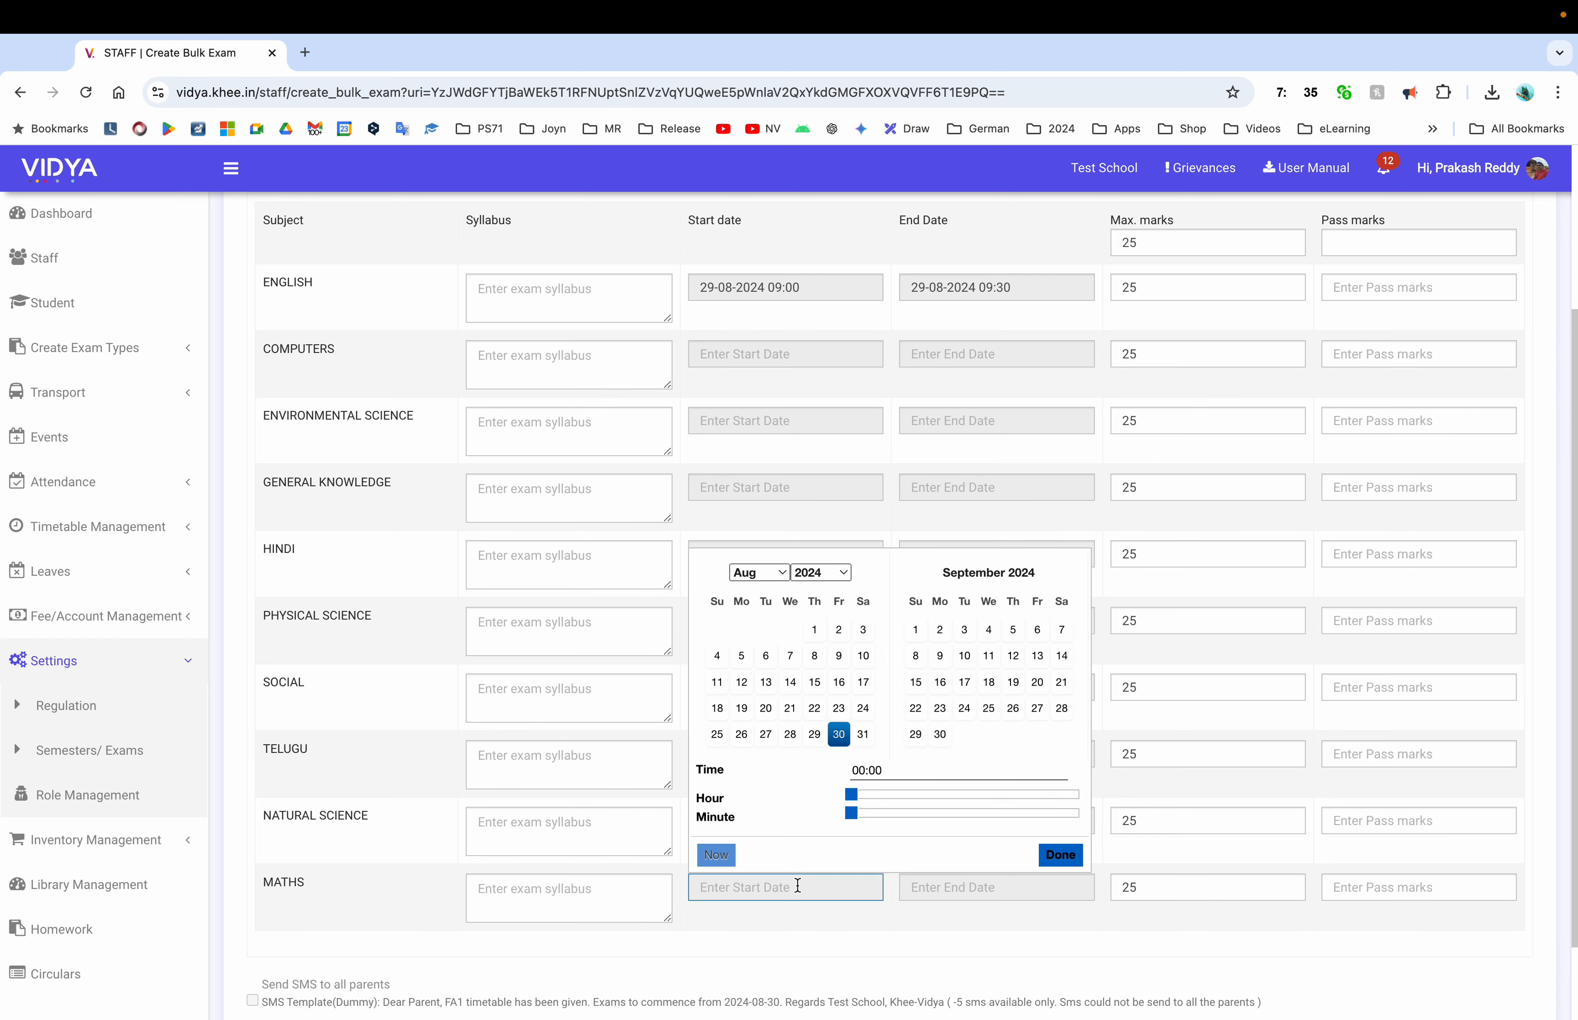
{"action": "left_click", "coordinate": [1012, 630]}
{"action": "left_click", "coordinate": [953, 795]}
Move English to 7 September and Hindi to 9 September, then review the subject table
{"action": "left_click", "coordinate": [798, 508]}
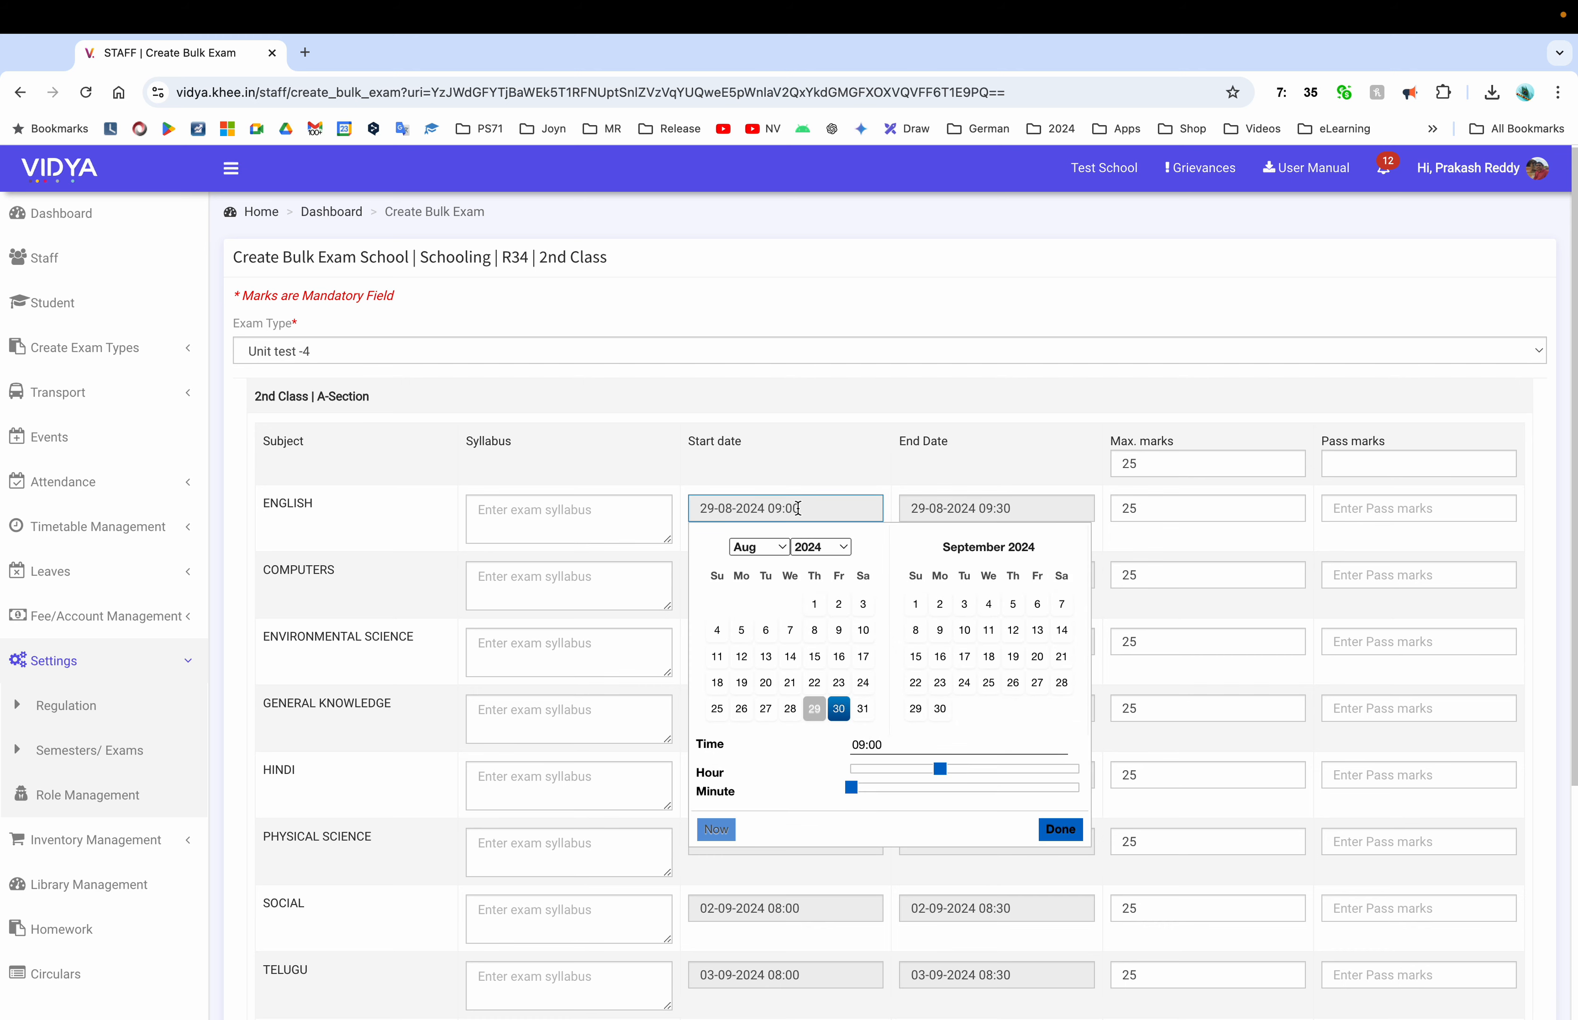
{"action": "left_click", "coordinate": [1061, 603]}
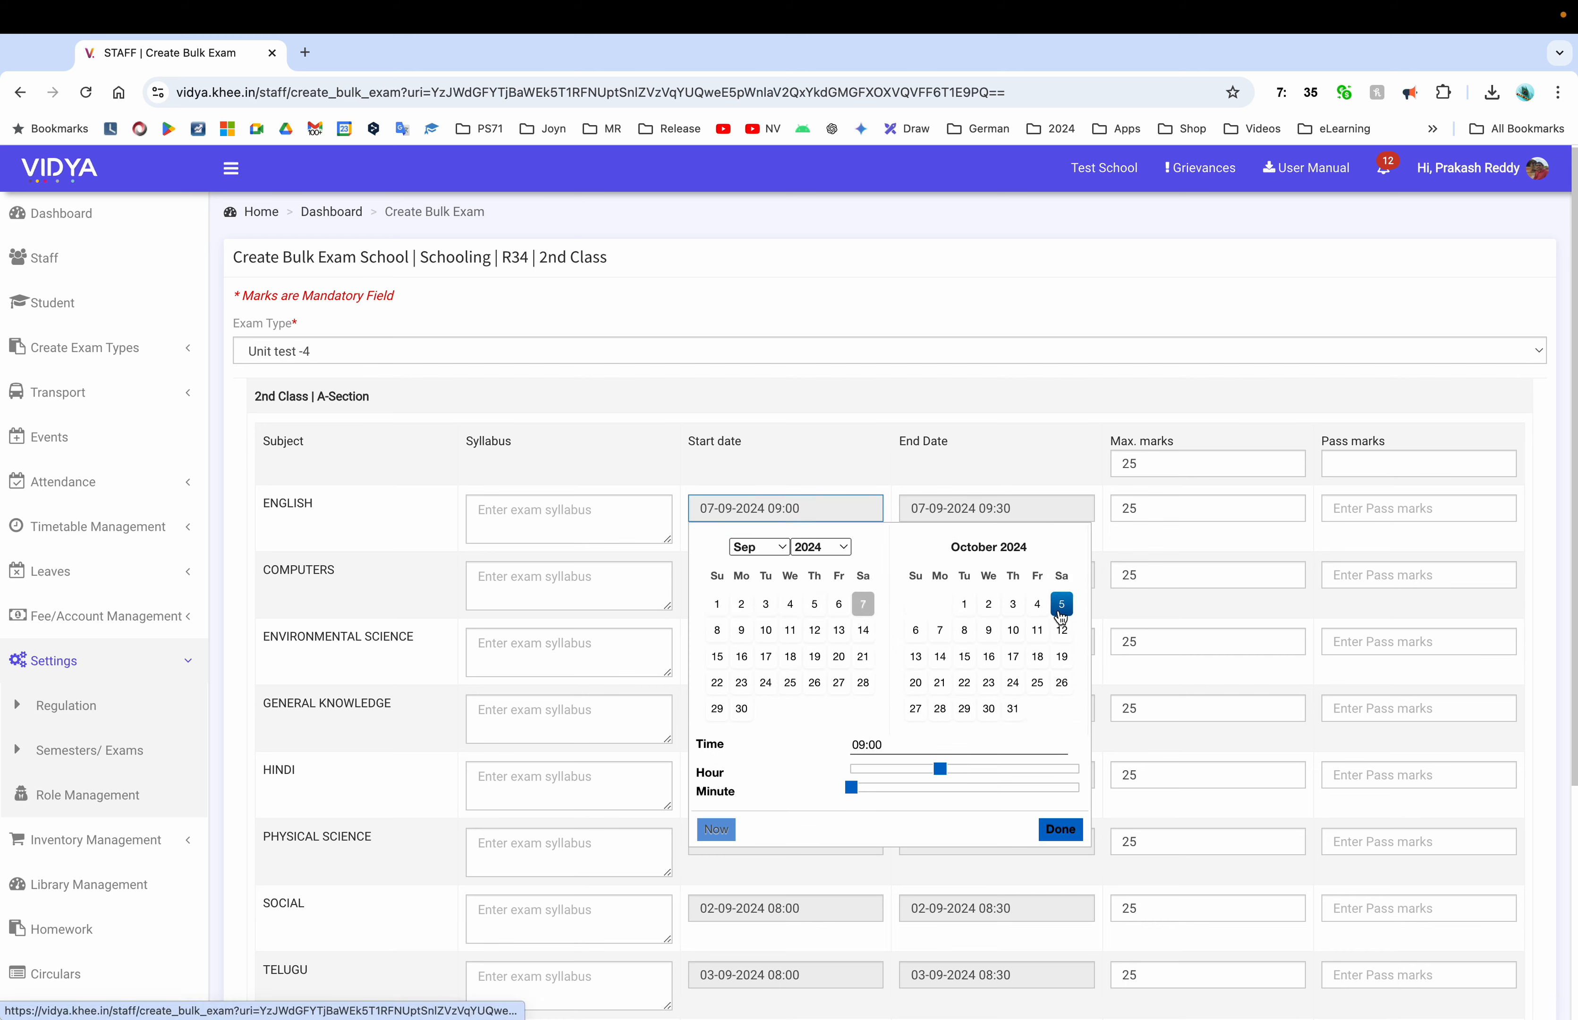
{"action": "left_click", "coordinate": [1059, 829]}
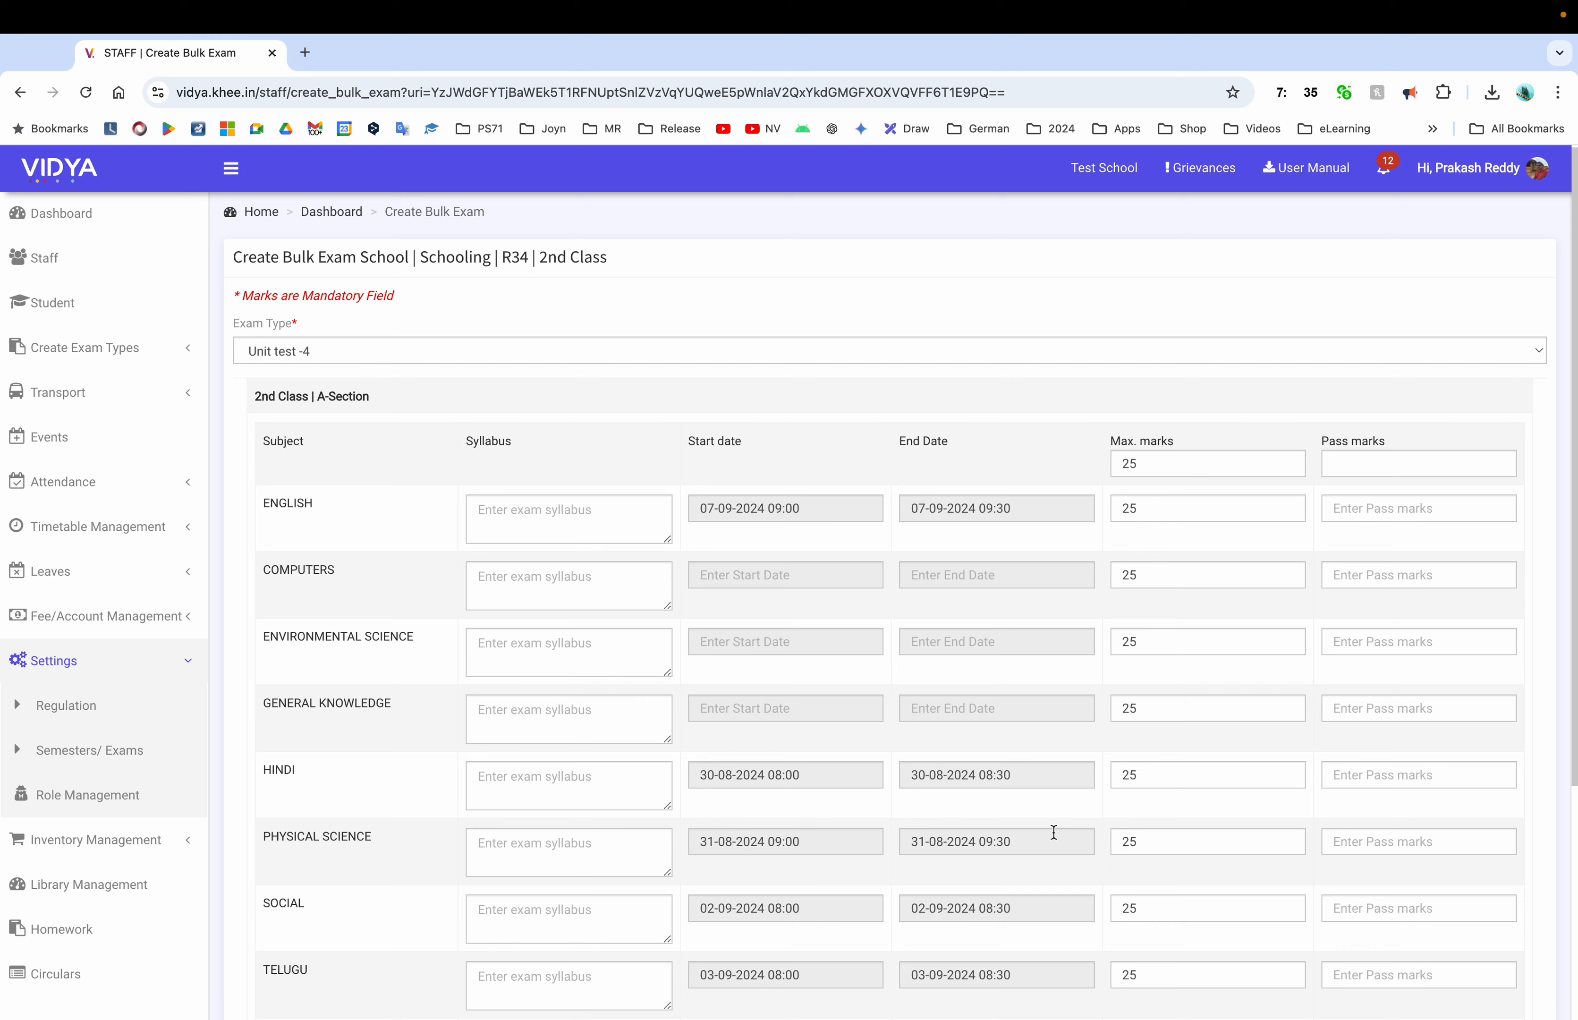
{"action": "scroll", "coordinate": [835, 673], "scroll_direction": "down", "scroll_amount": 1}
{"action": "scroll", "coordinate": [833, 666], "scroll_direction": "down", "scroll_amount": 2}
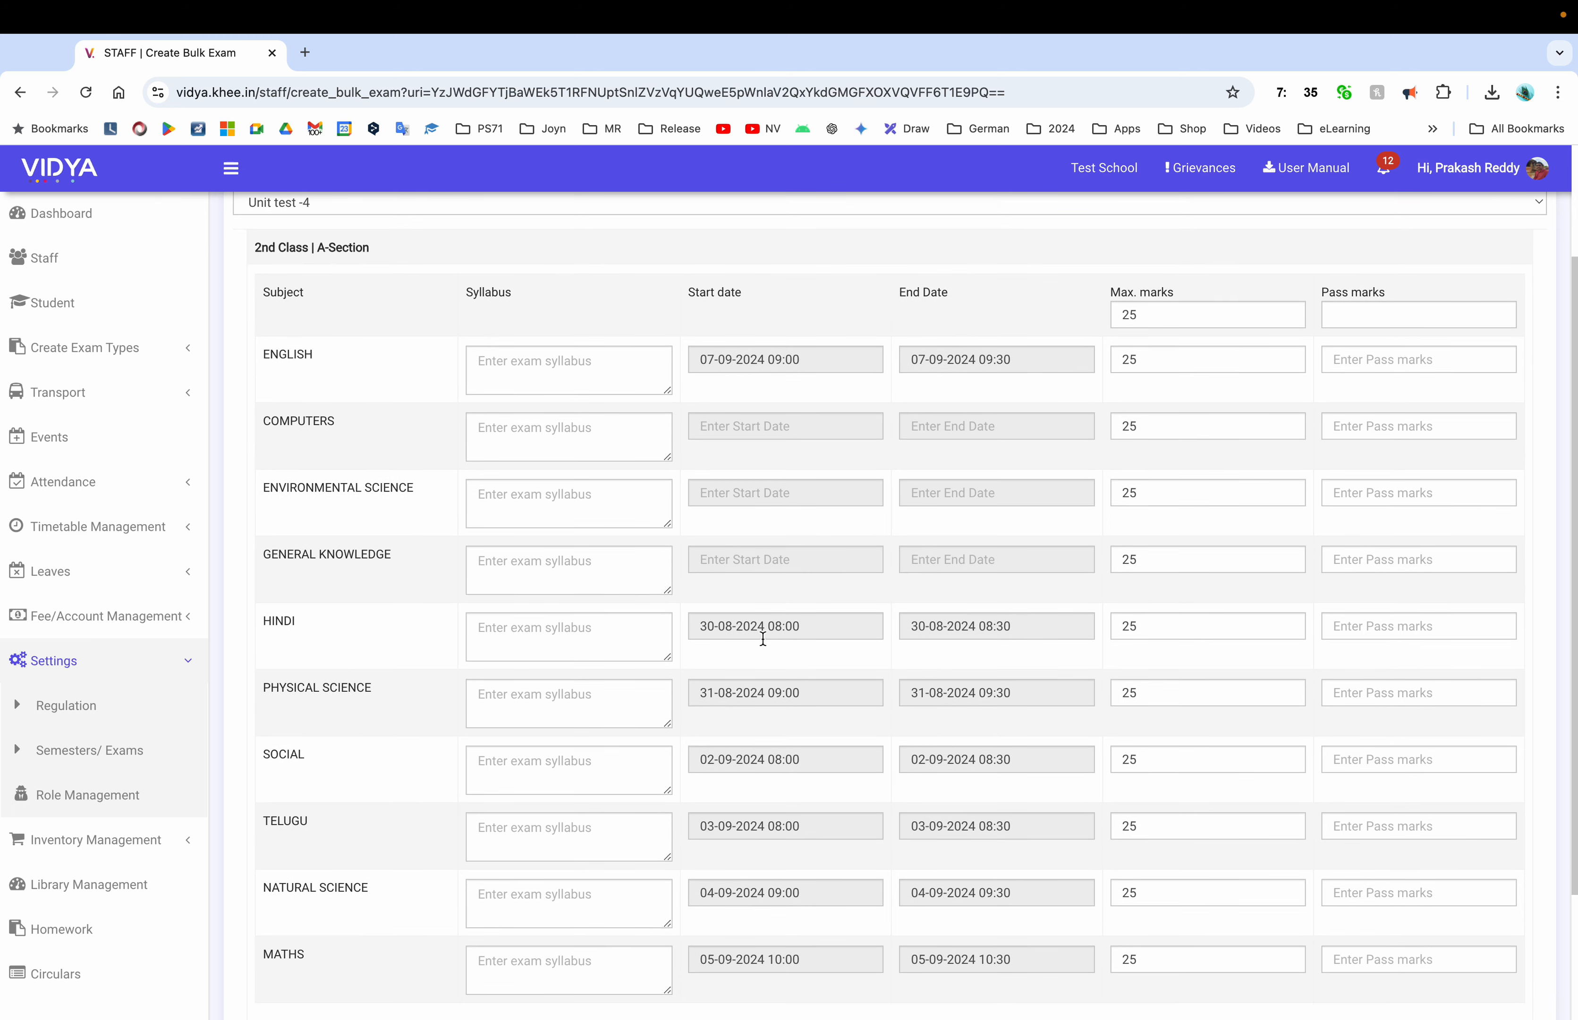
{"action": "left_click", "coordinate": [762, 636]}
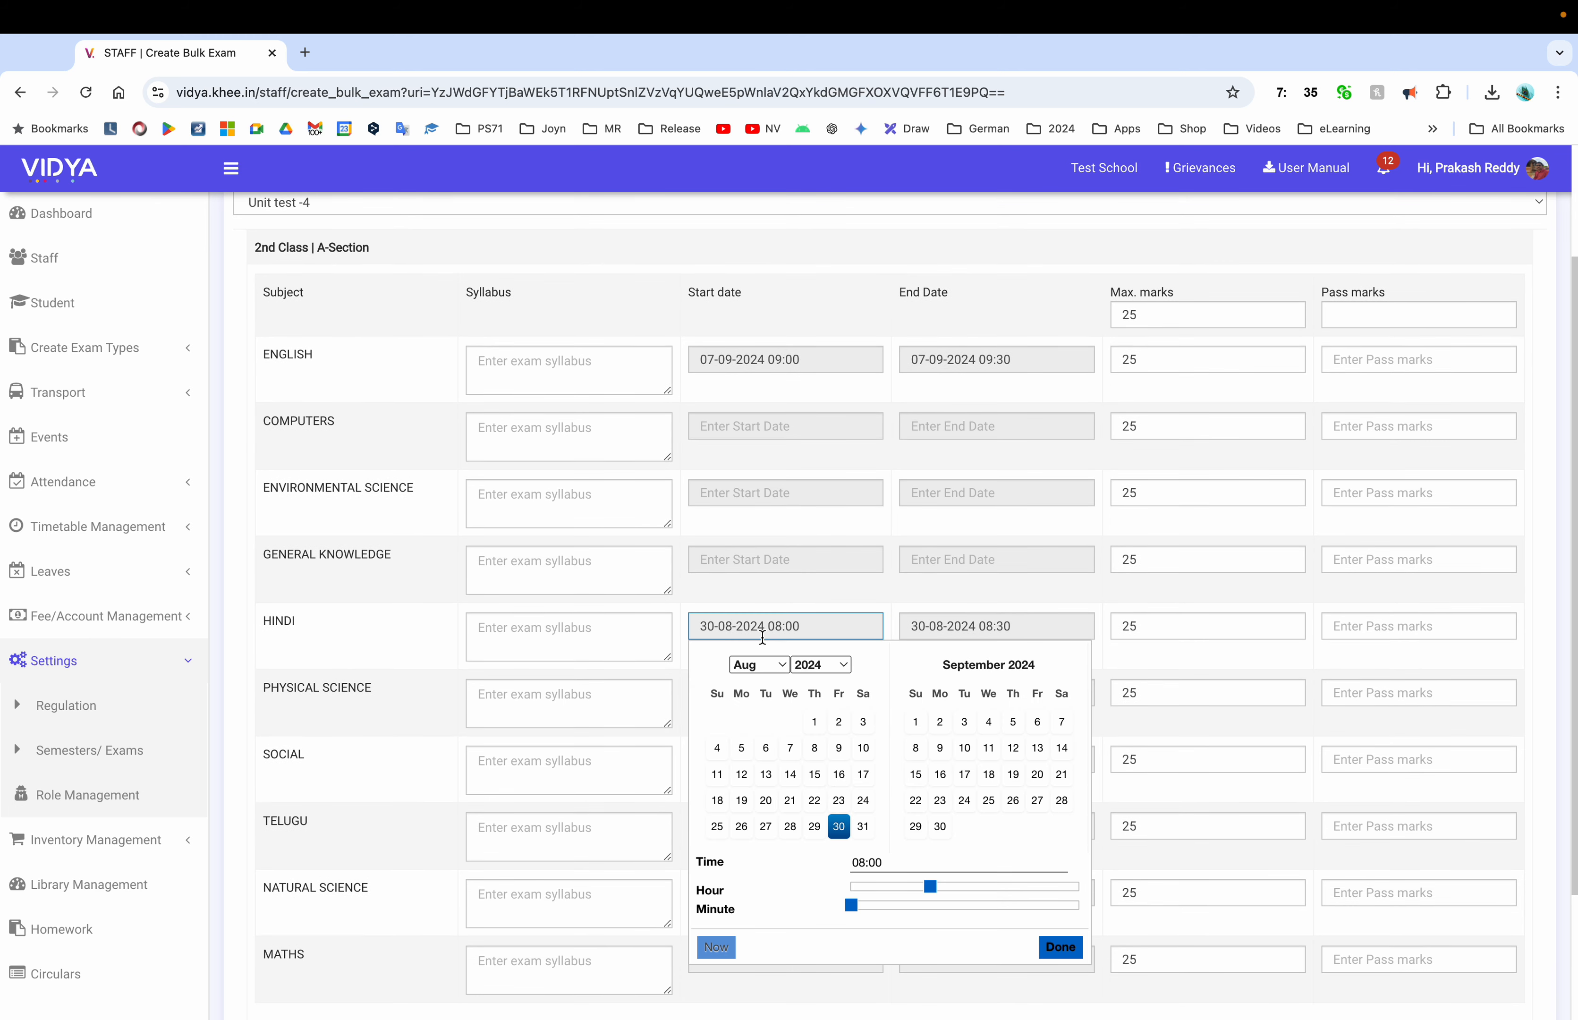
{"action": "left_click", "coordinate": [940, 747]}
{"action": "left_click", "coordinate": [1056, 947]}
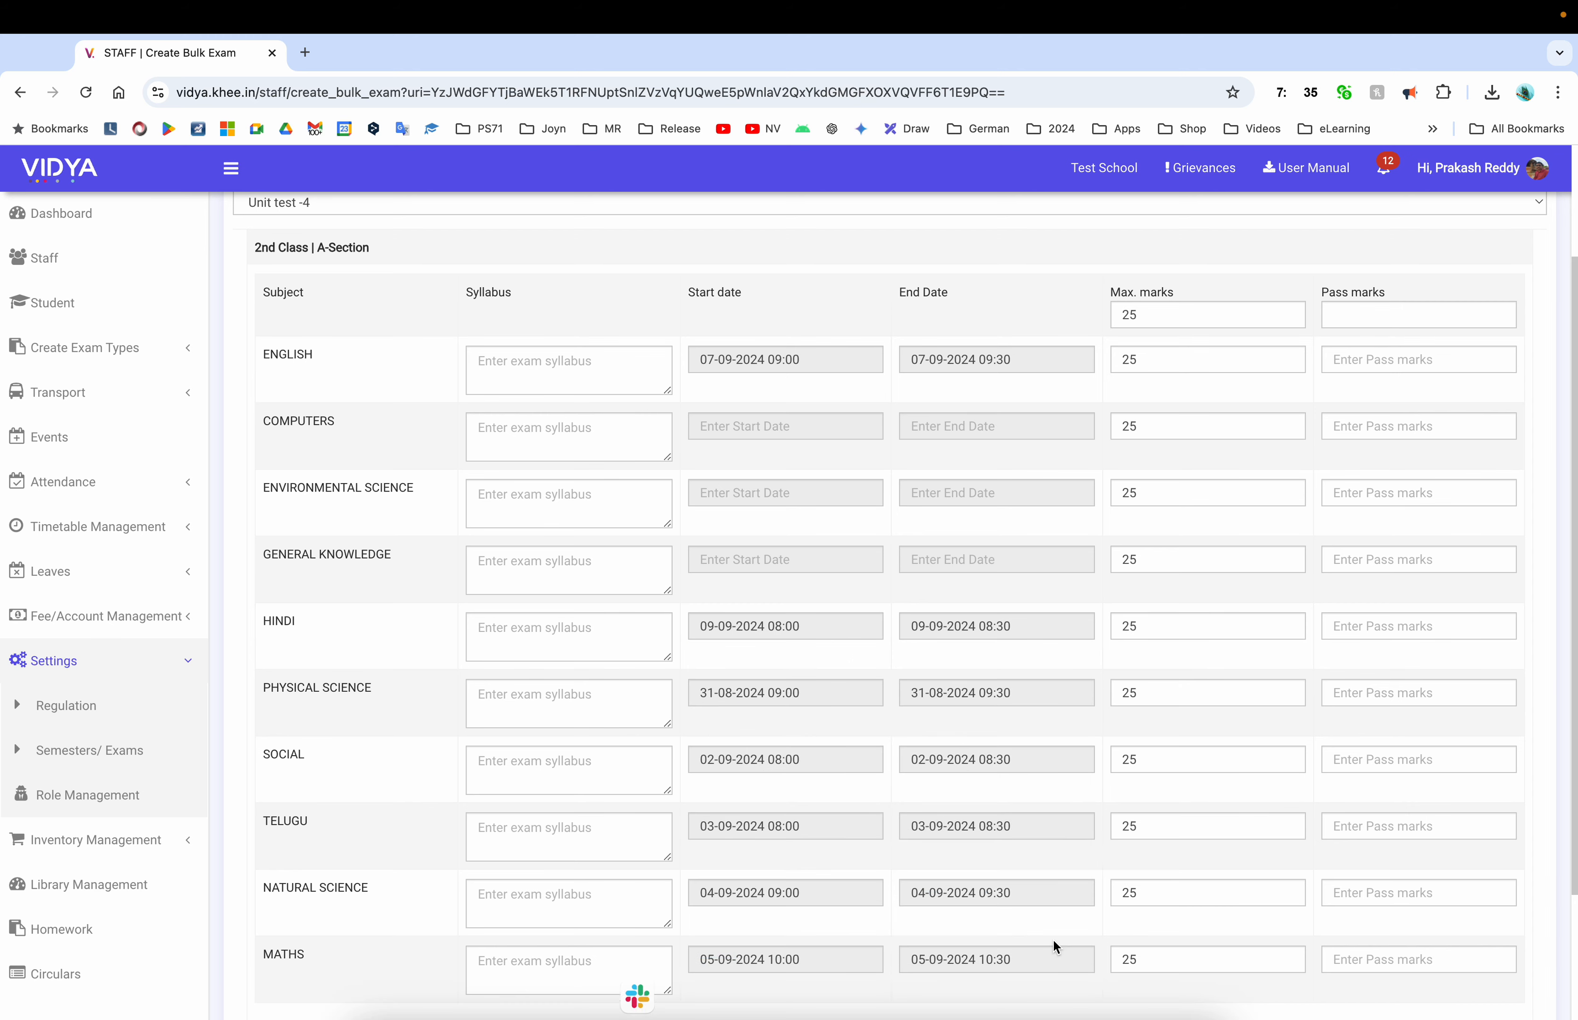
{"action": "scroll", "coordinate": [917, 692], "scroll_direction": "down", "scroll_amount": 3}
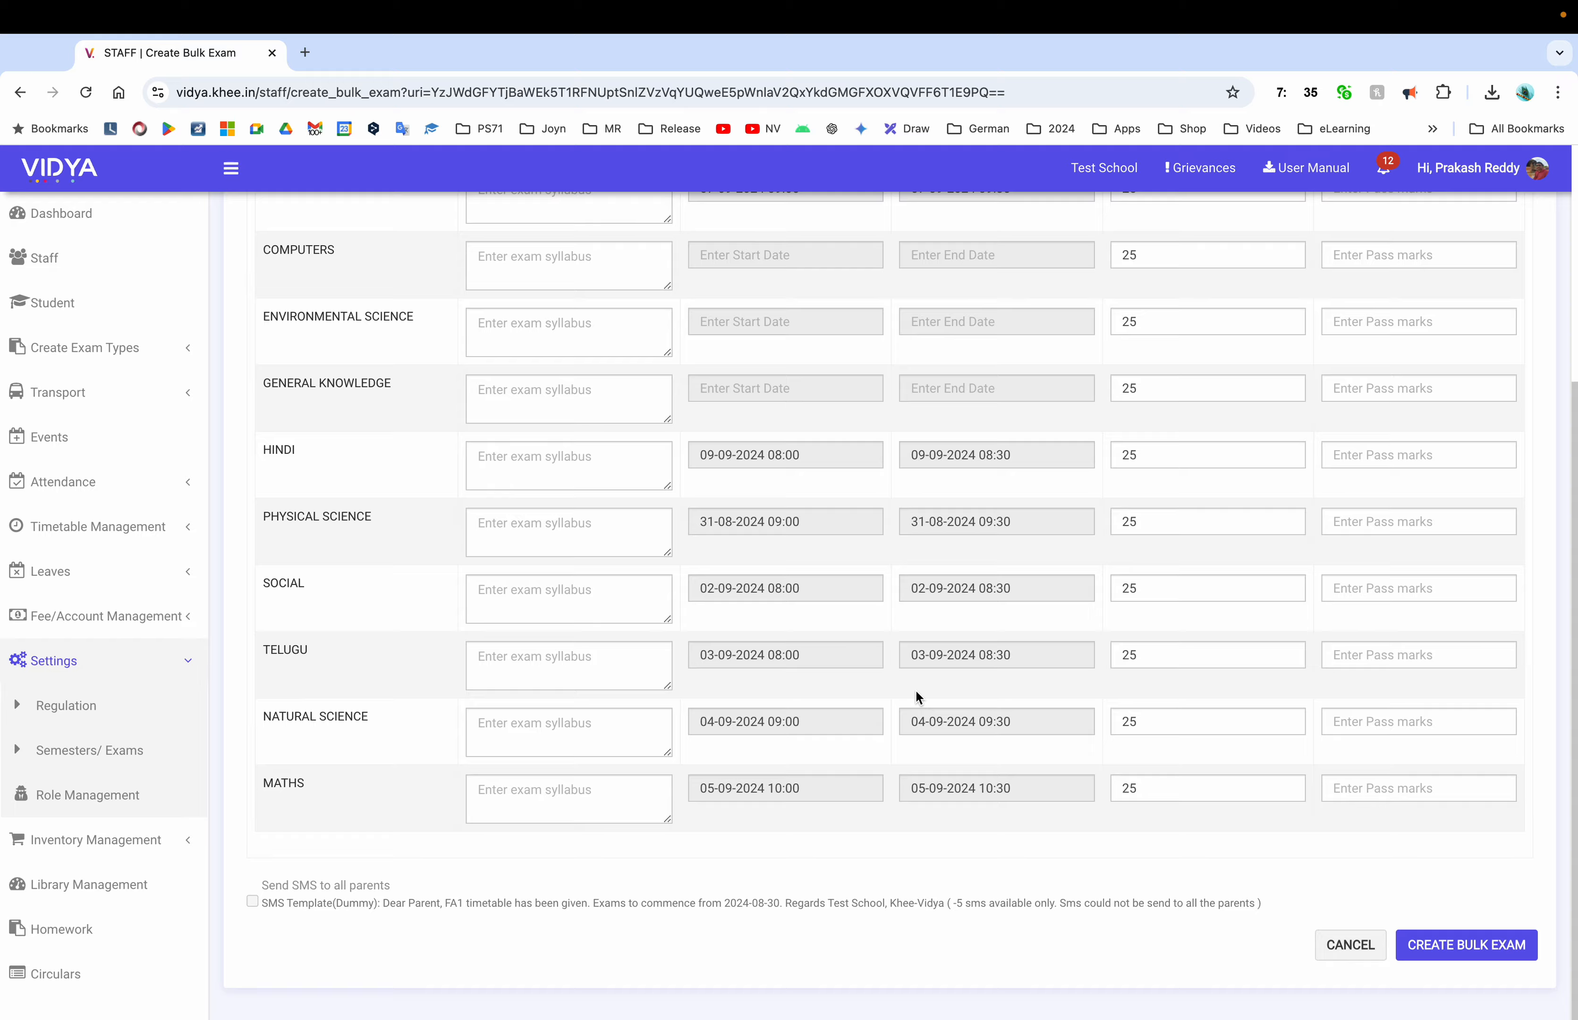
{"action": "scroll", "coordinate": [915, 689], "scroll_direction": "up", "scroll_amount": 10}
{"action": "scroll", "coordinate": [915, 689], "scroll_direction": "down", "scroll_amount": 10}
{"action": "scroll", "coordinate": [814, 802], "scroll_direction": "up", "scroll_amount": 5}
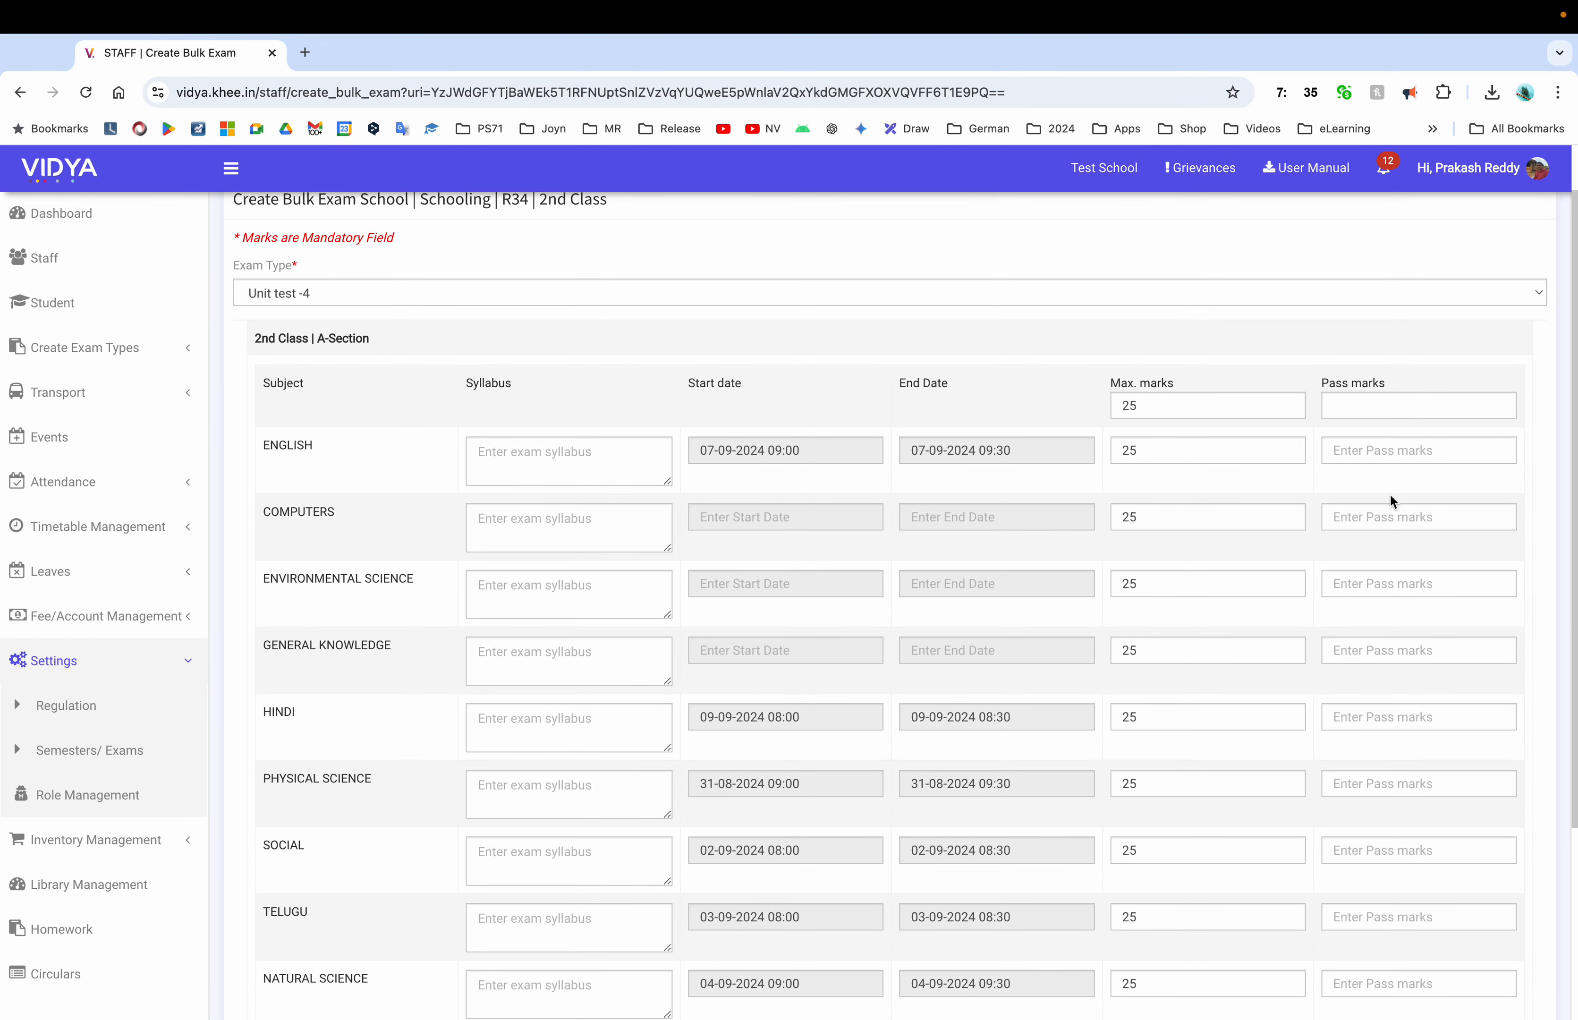
Apply pass marks 10 to all subjects and create the Unit test -4 bulk exams
{"action": "left_click", "coordinate": [1360, 406]}
{"action": "type", "text": "10"}
{"action": "scroll", "coordinate": [1359, 406], "scroll_direction": "down", "scroll_amount": 5}
{"action": "left_click", "coordinate": [779, 841]}
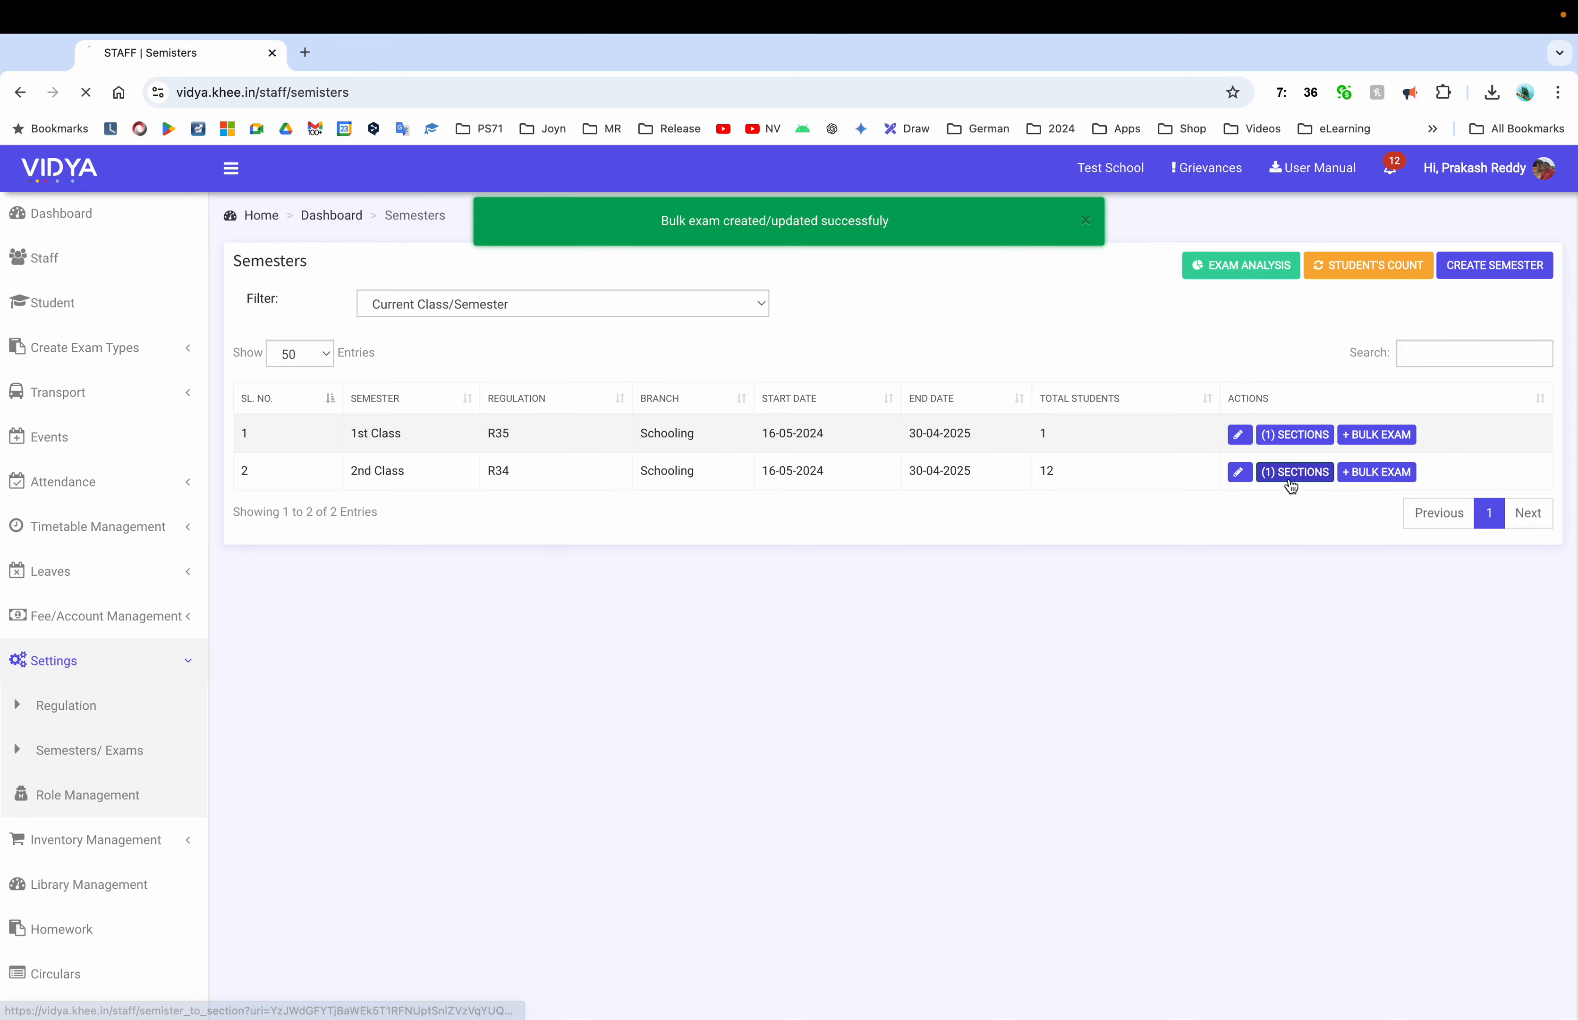
Open 2nd Class A-Section's exam list to see the seven new Unit test -4 papers
{"action": "left_click", "coordinate": [1292, 472]}
{"action": "left_click", "coordinate": [1224, 341]}
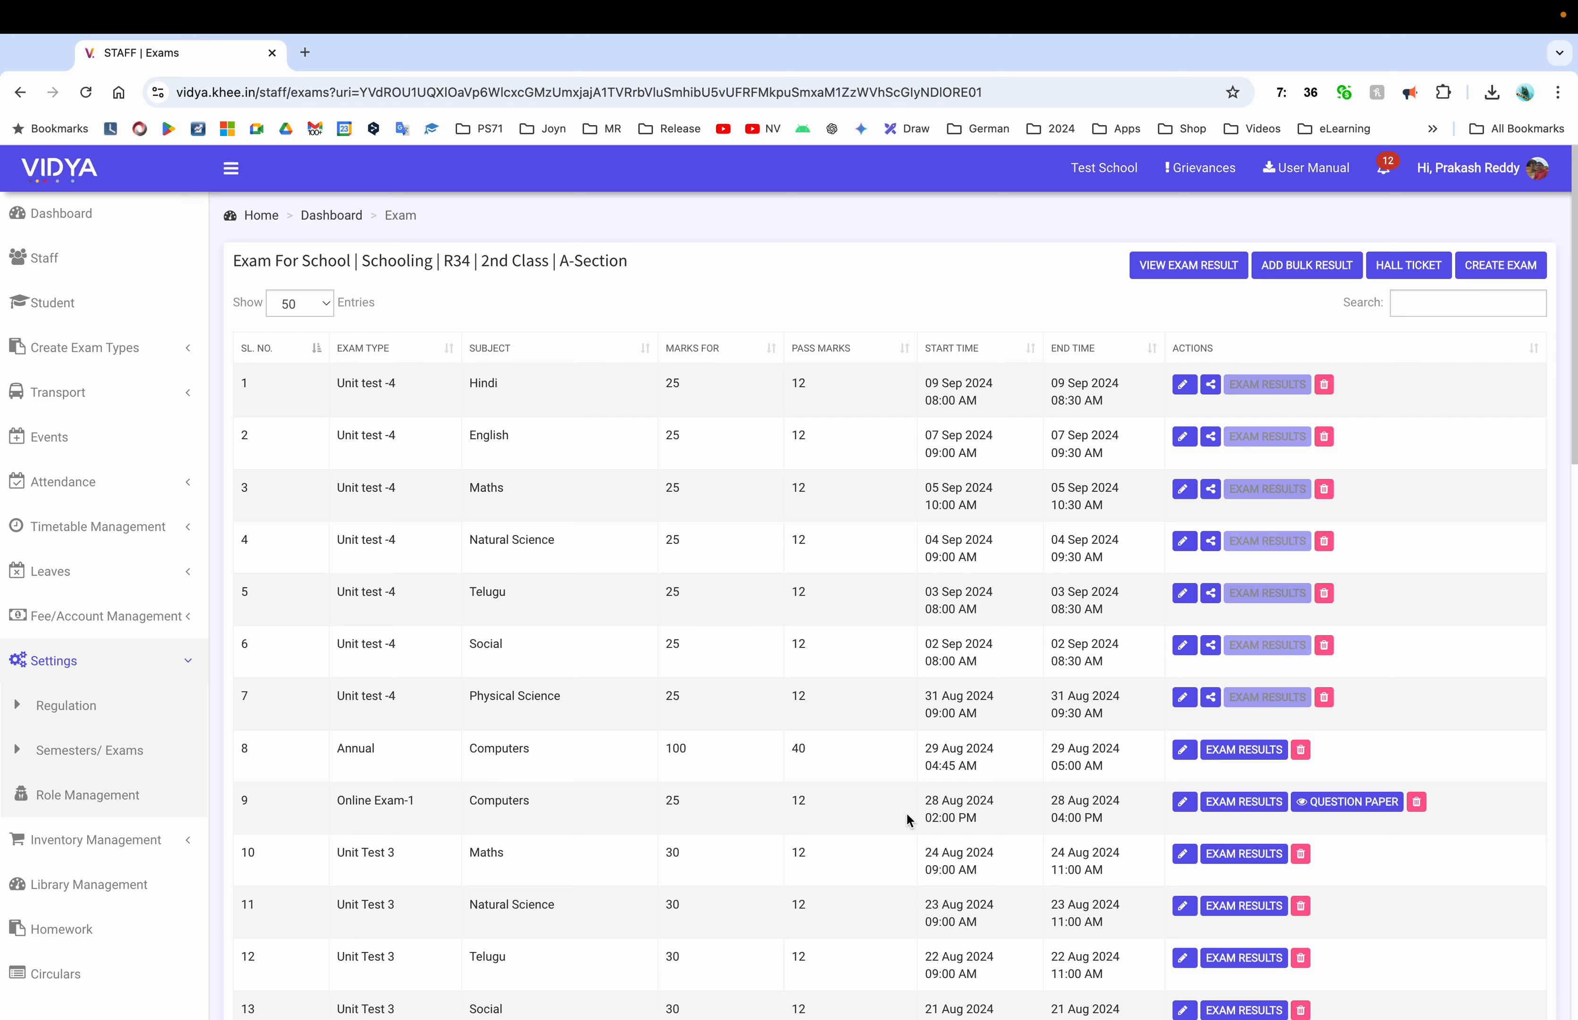
{"action": "scroll", "coordinate": [1245, 859], "scroll_direction": "down", "scroll_amount": 5}
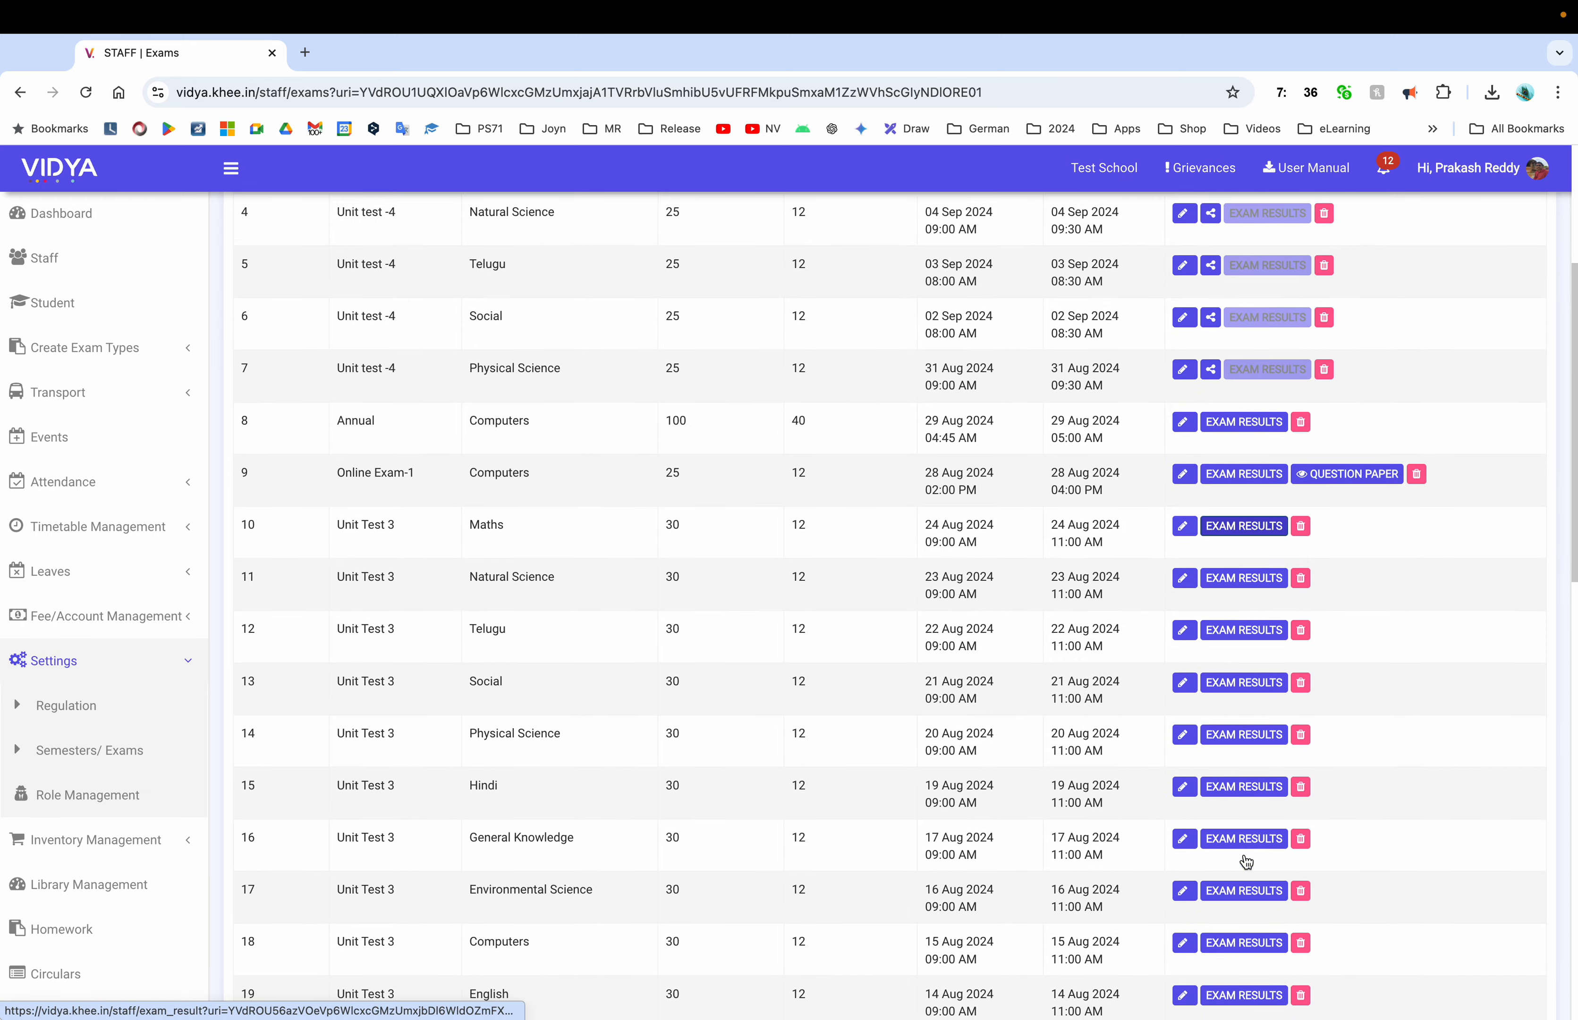
Open the Maths exam's results and mark-entry form, then go back without changes
{"action": "left_click", "coordinate": [1242, 519]}
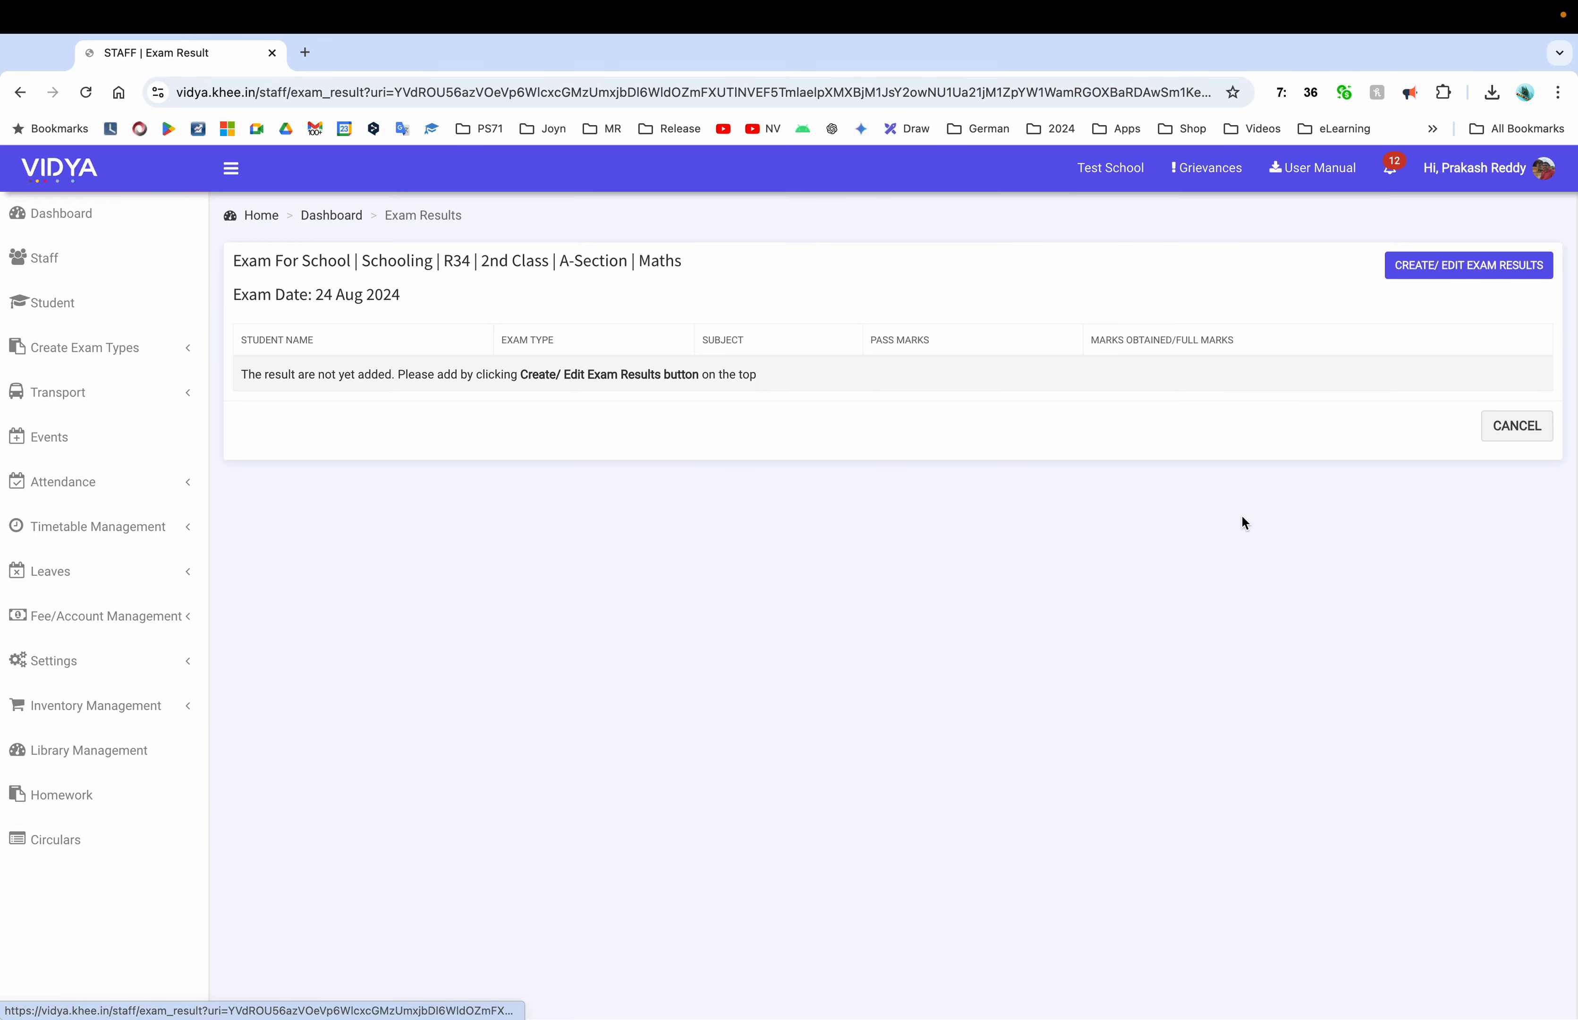
{"action": "left_click", "coordinate": [1468, 267]}
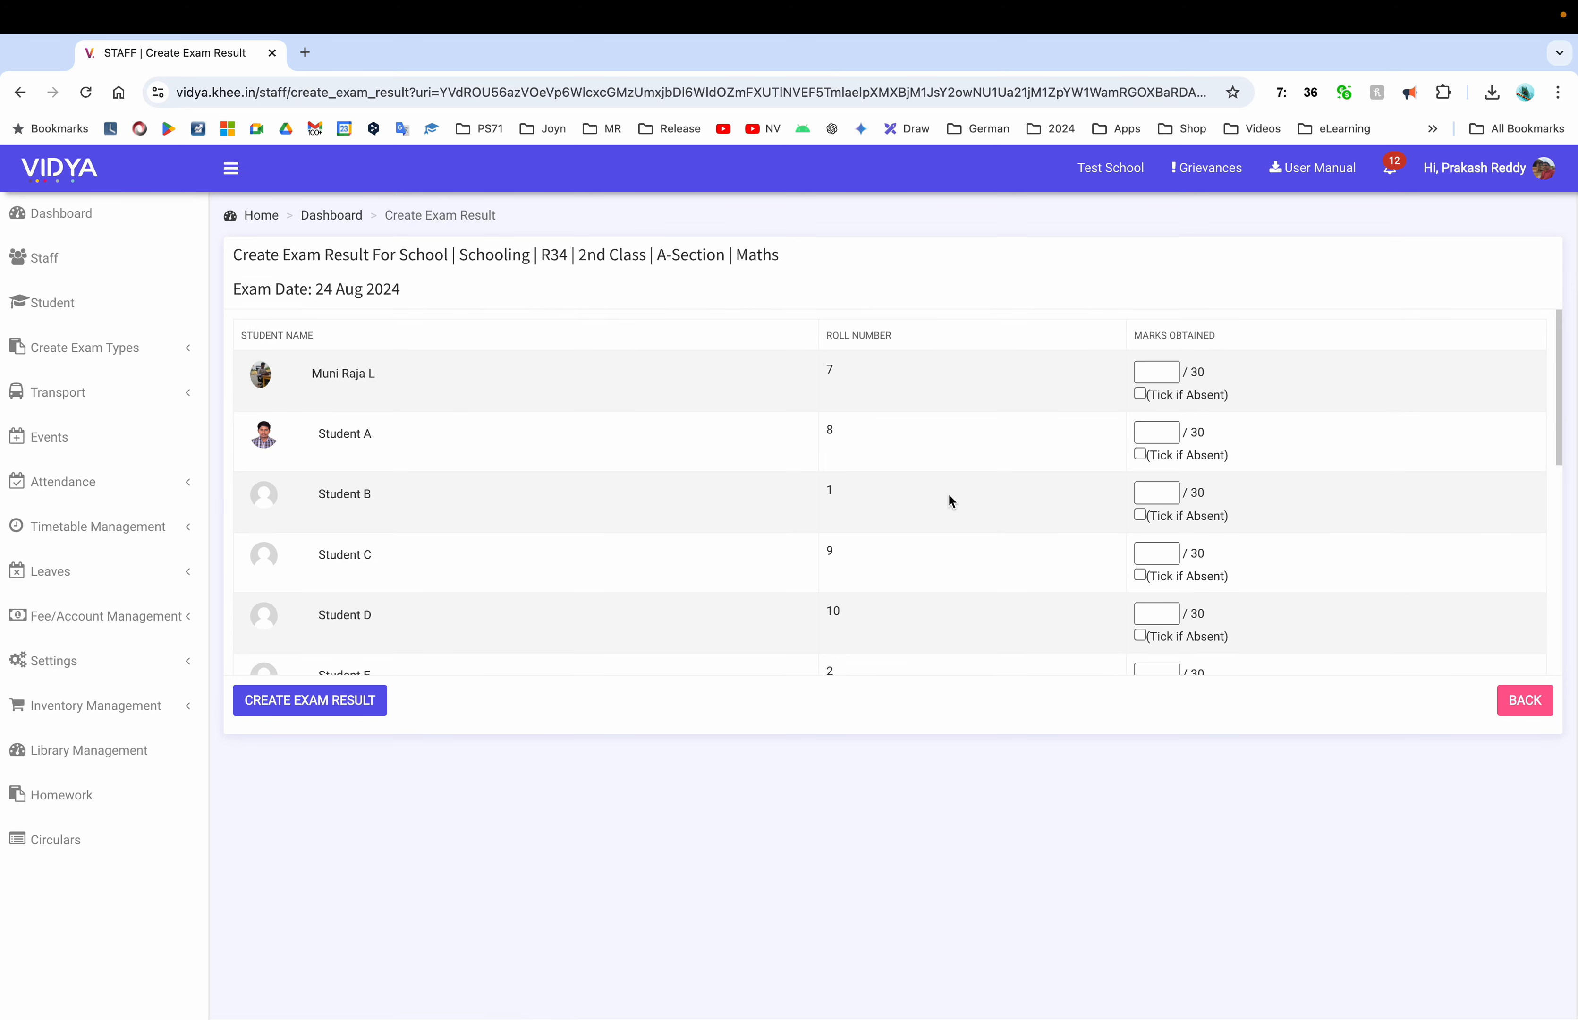
{"action": "scroll", "coordinate": [825, 593], "scroll_direction": "down", "scroll_amount": 8}
{"action": "scroll", "coordinate": [825, 593], "scroll_direction": "up", "scroll_amount": 10}
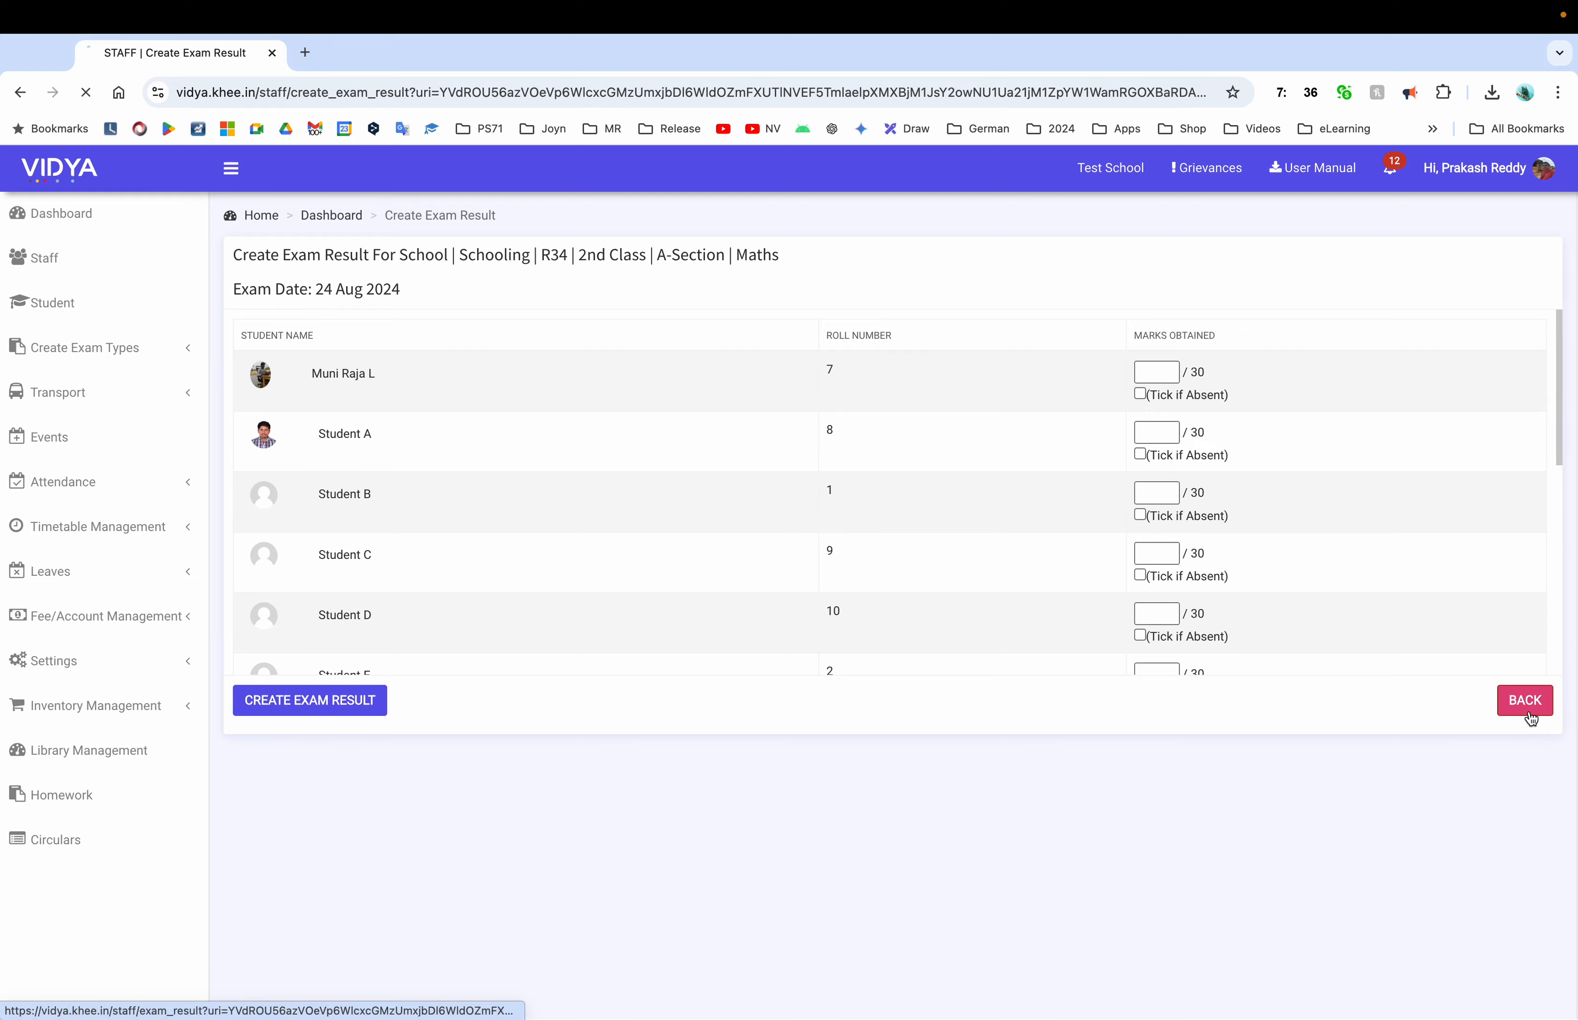
{"action": "left_click", "coordinate": [1526, 710]}
Return to the staff dashboard and scroll down to its Exams section
{"action": "left_click", "coordinate": [123, 219]}
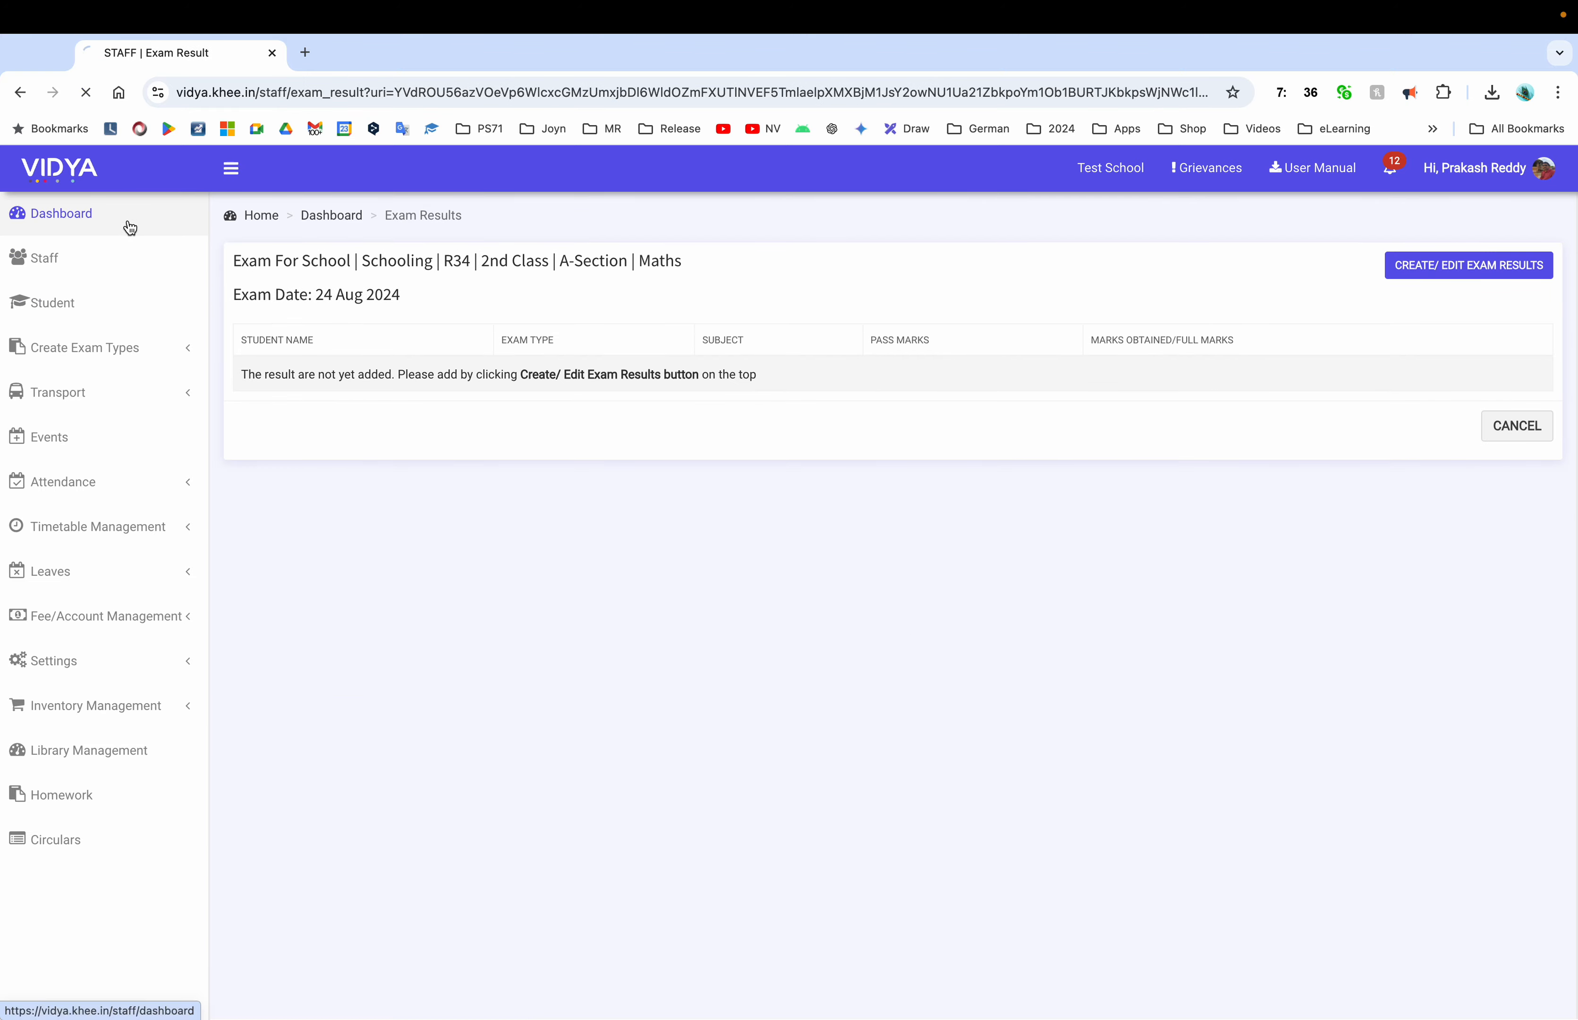
{"action": "scroll", "coordinate": [499, 538], "scroll_direction": "down", "scroll_amount": 2}
{"action": "scroll", "coordinate": [499, 538], "scroll_direction": "down", "scroll_amount": 10}
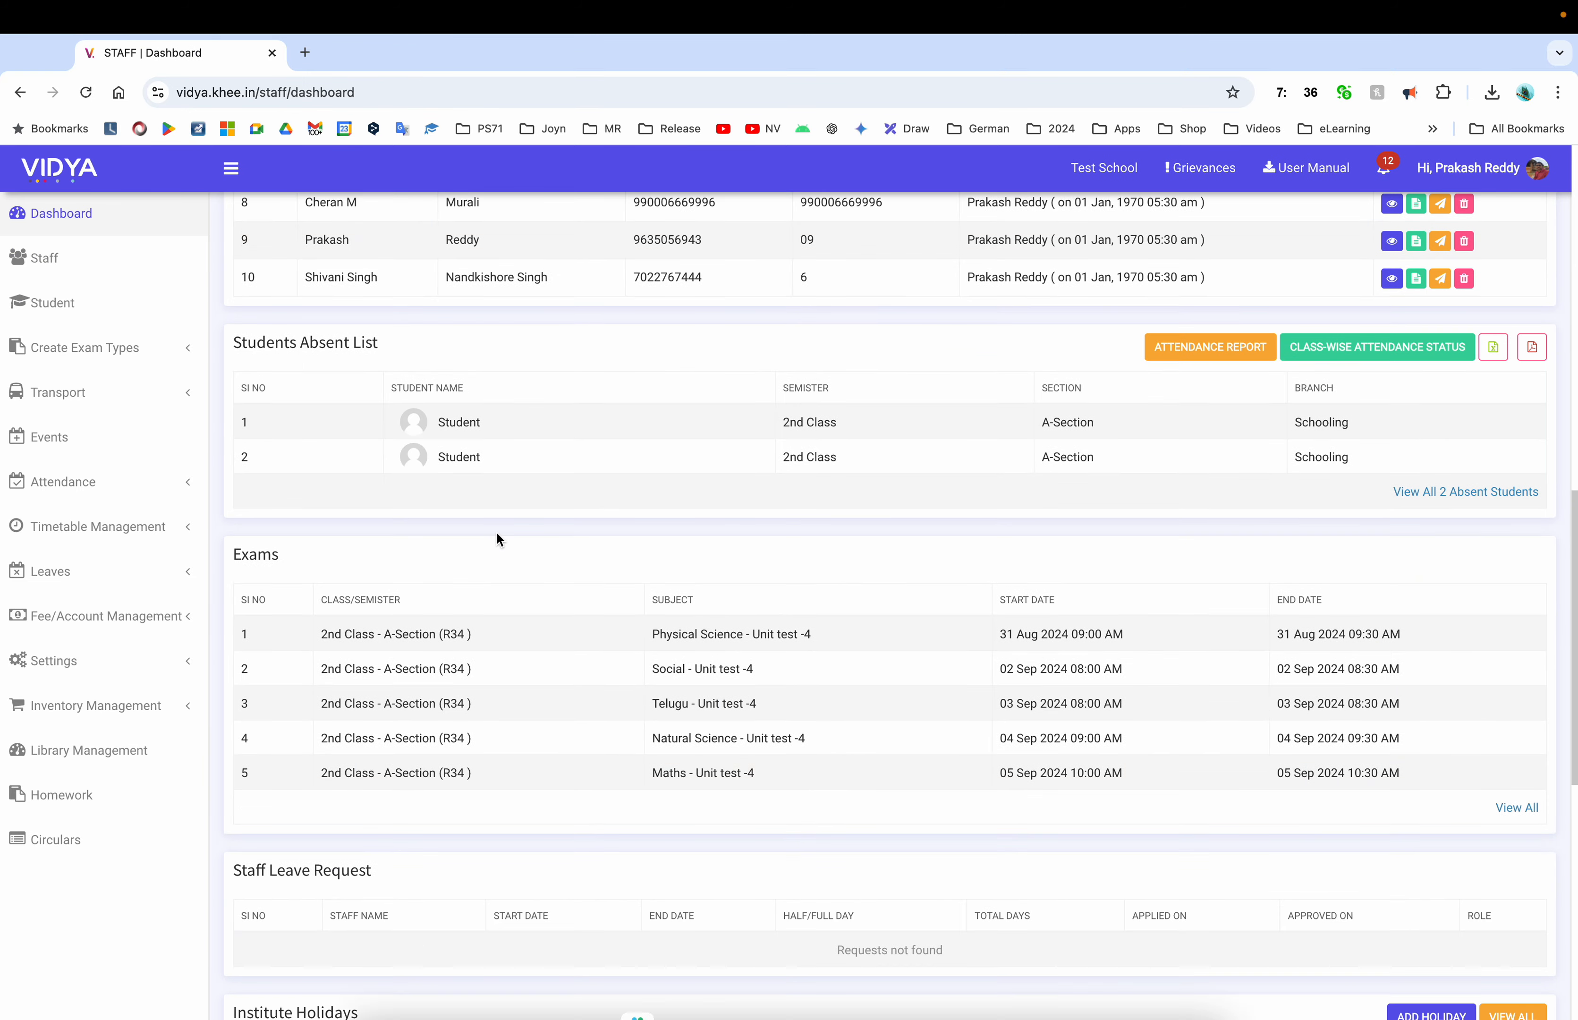
{"action": "scroll", "coordinate": [497, 534], "scroll_direction": "up", "scroll_amount": 5}
{"action": "scroll", "coordinate": [497, 533], "scroll_direction": "down", "scroll_amount": 9}
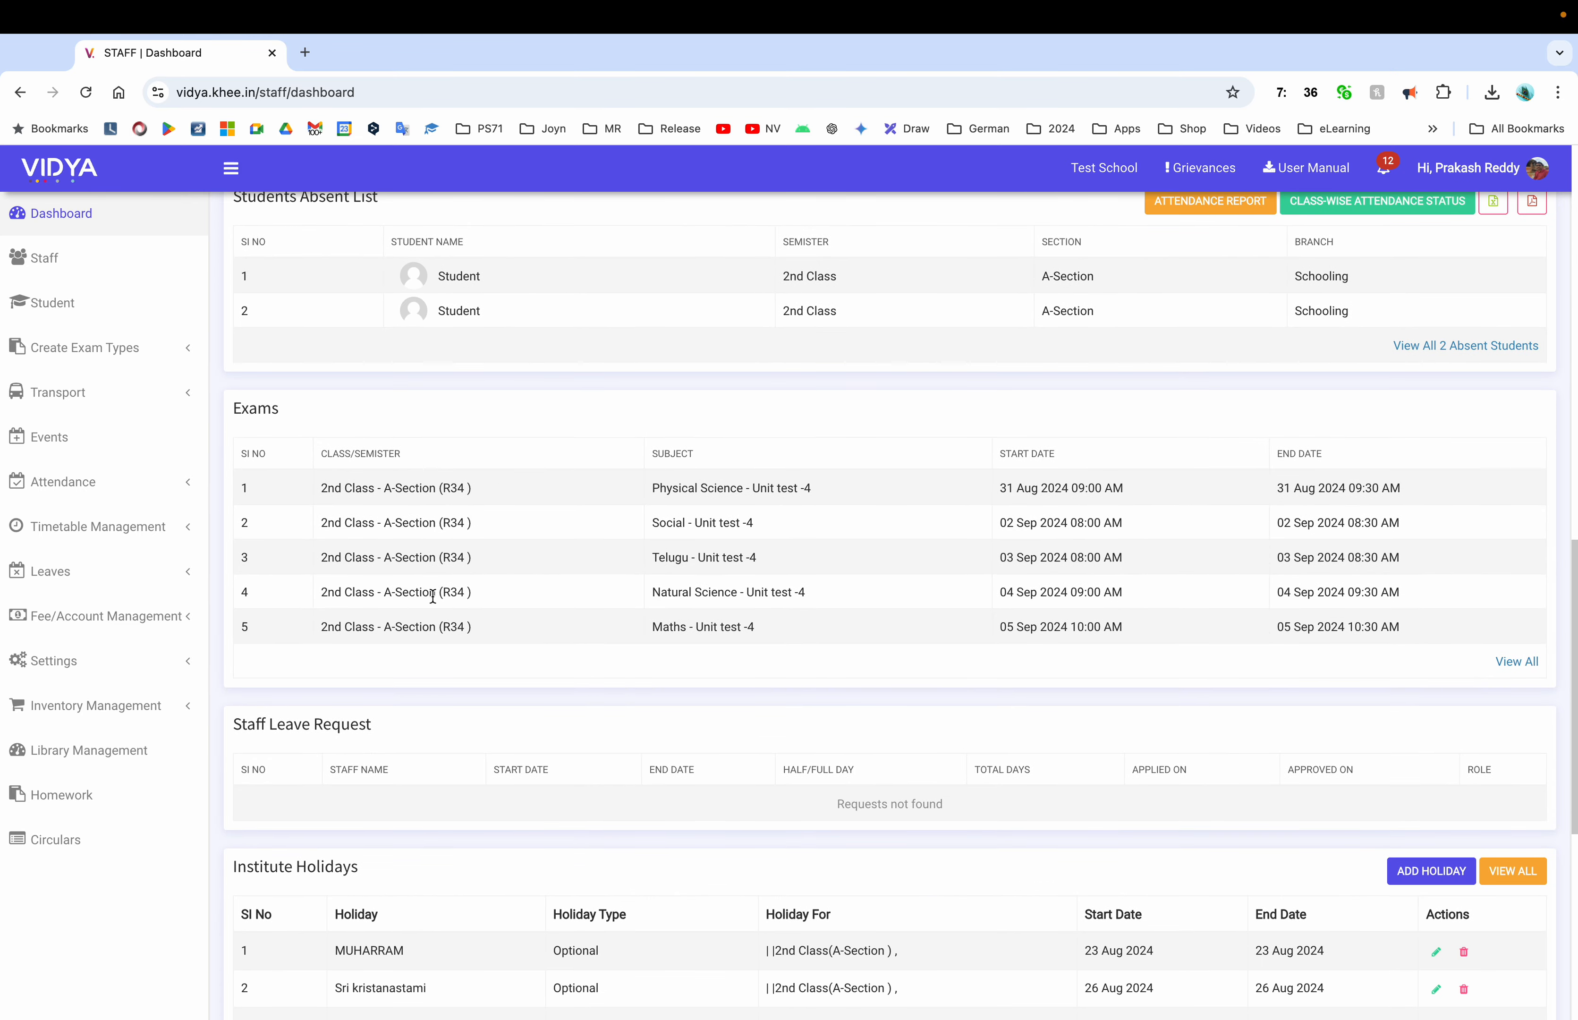
{"action": "scroll", "coordinate": [431, 594], "scroll_direction": "down", "scroll_amount": 8}
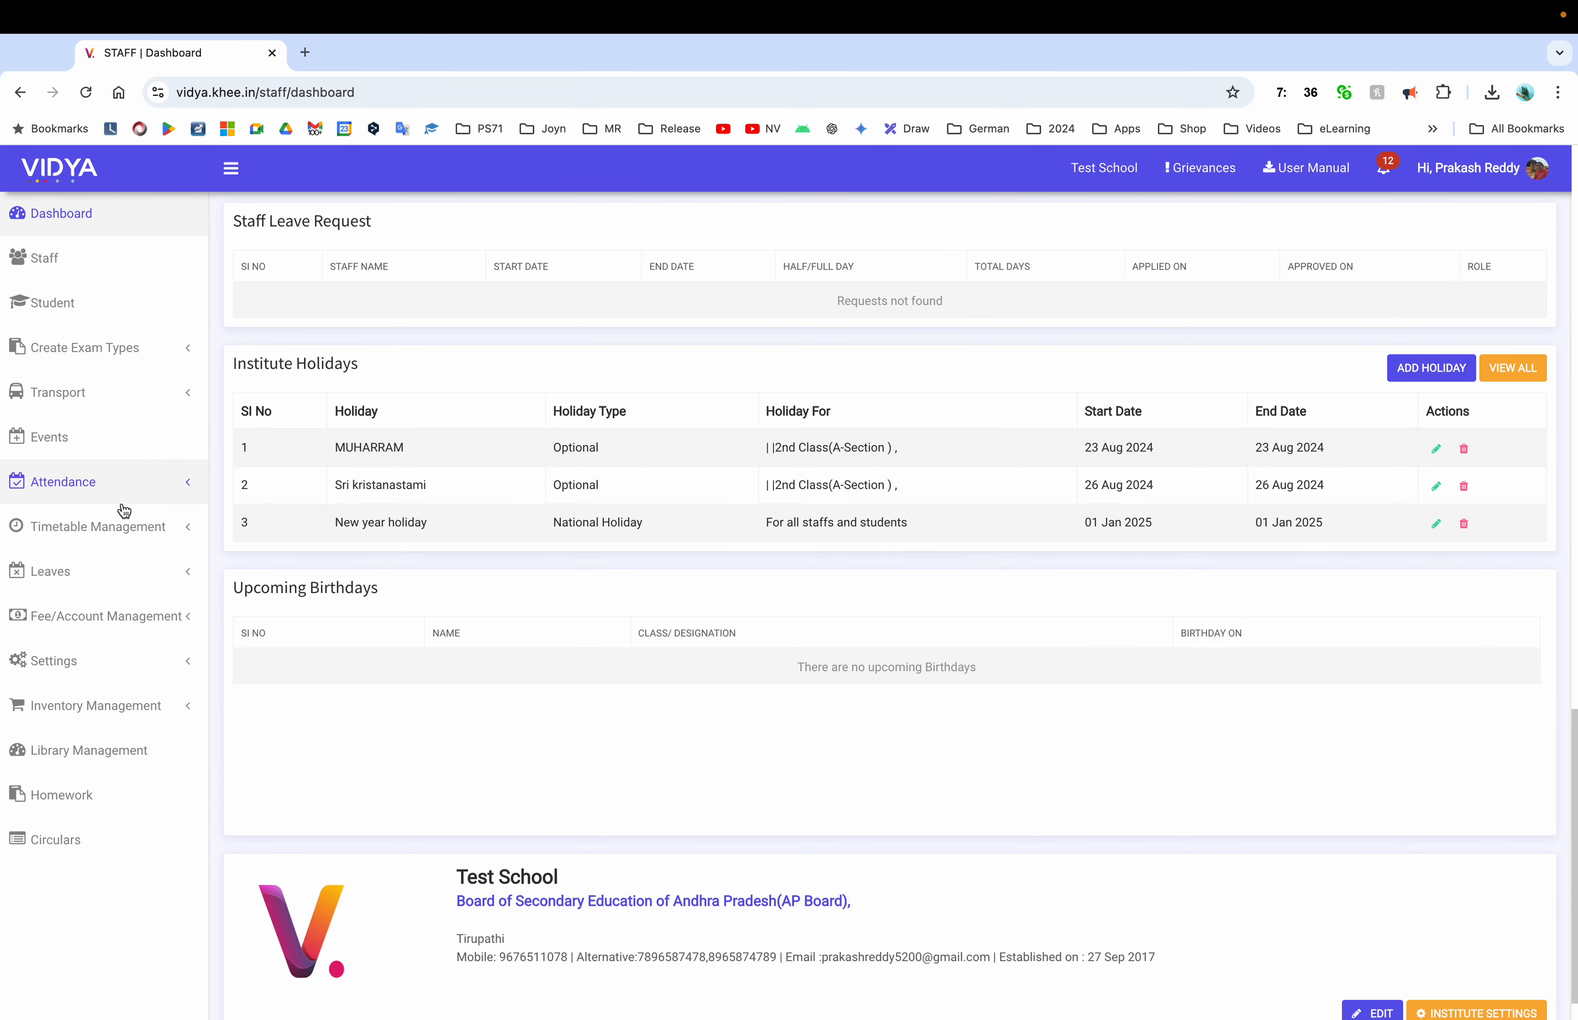
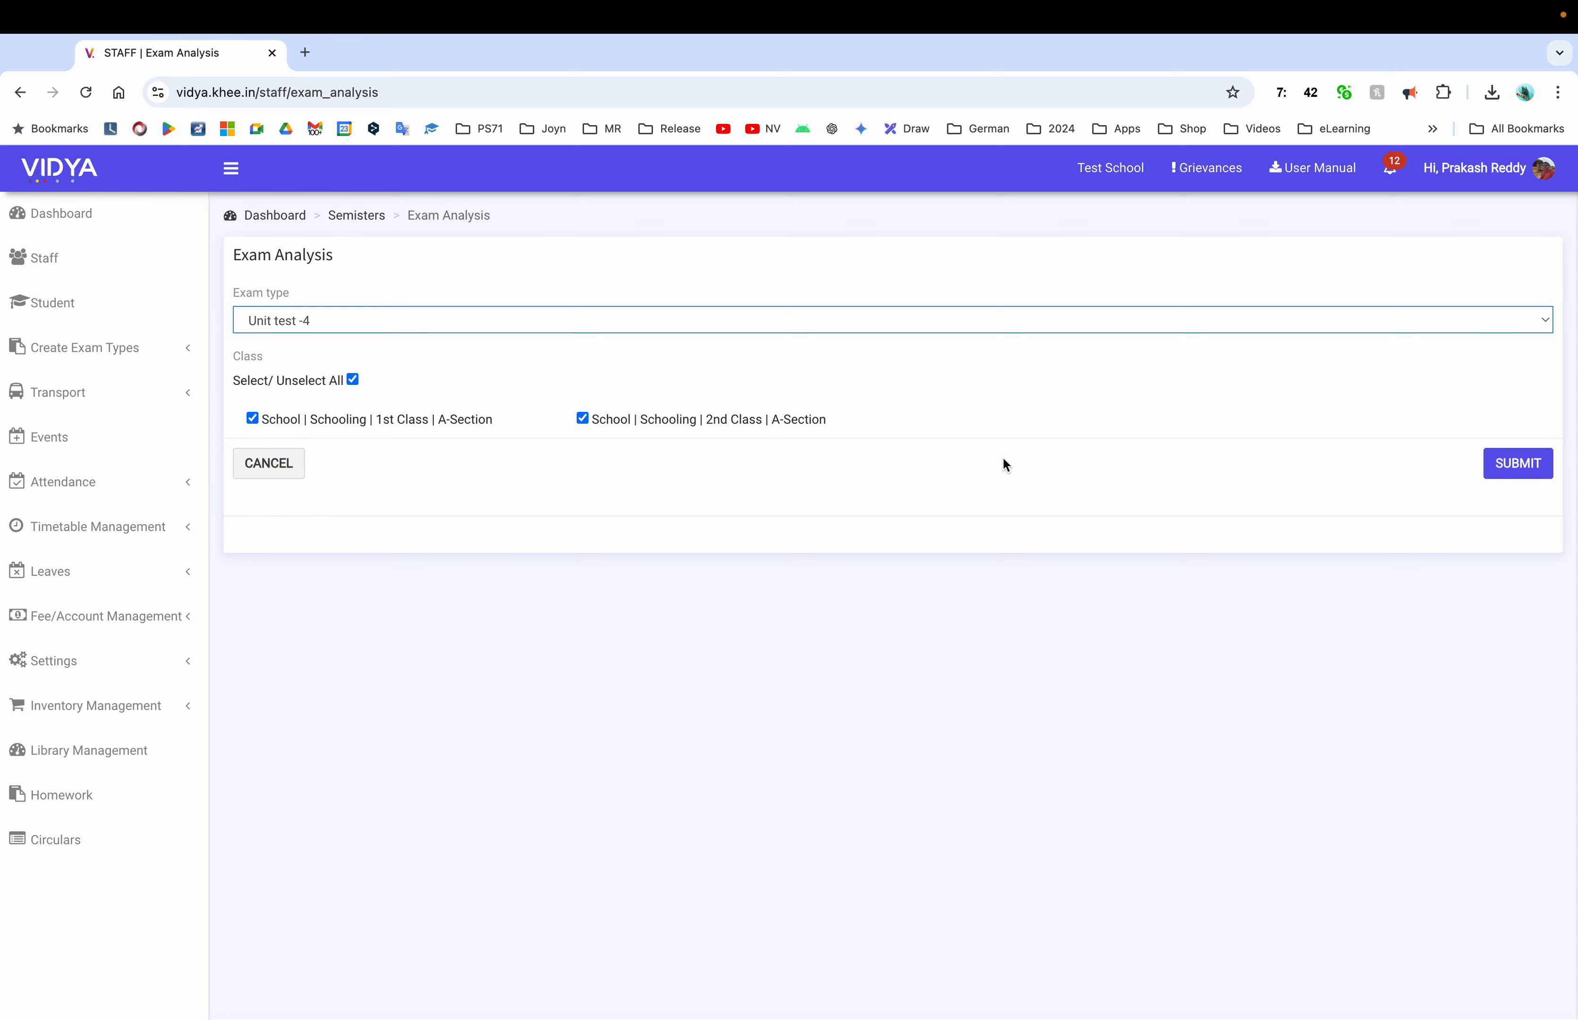
Generate the Unit test -4 analysis and review the 1st and 2nd Class result tables
{"action": "left_click", "coordinate": [1518, 462]}
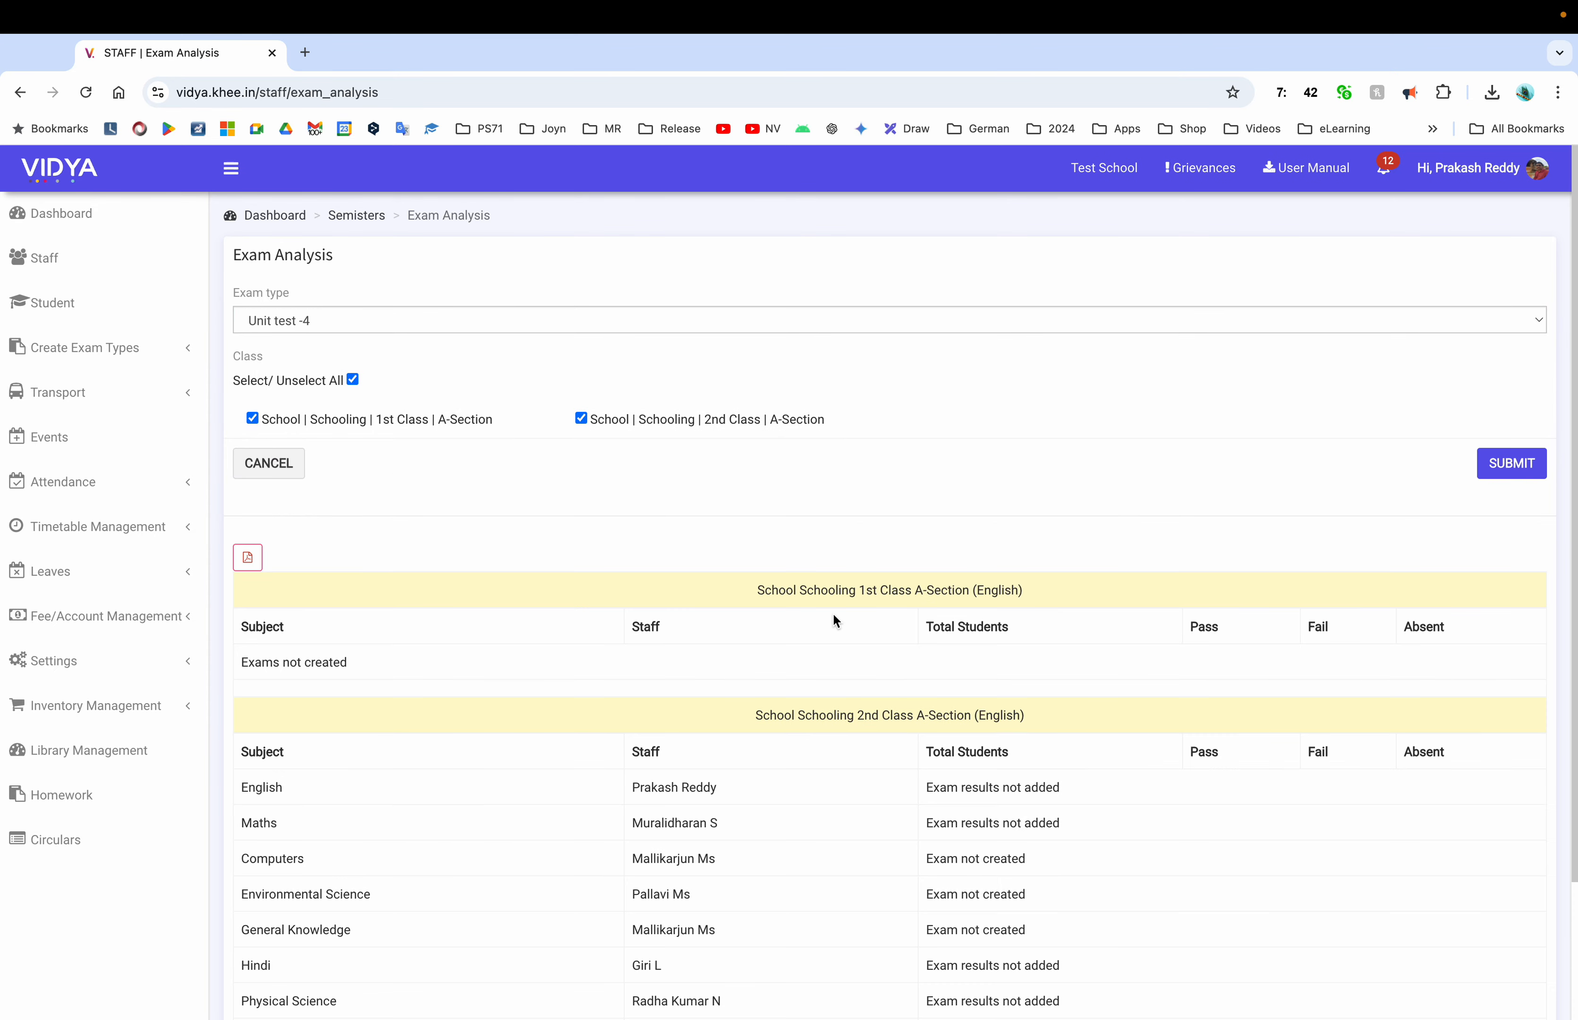
{"action": "scroll", "coordinate": [834, 613], "scroll_direction": "down", "scroll_amount": 3}
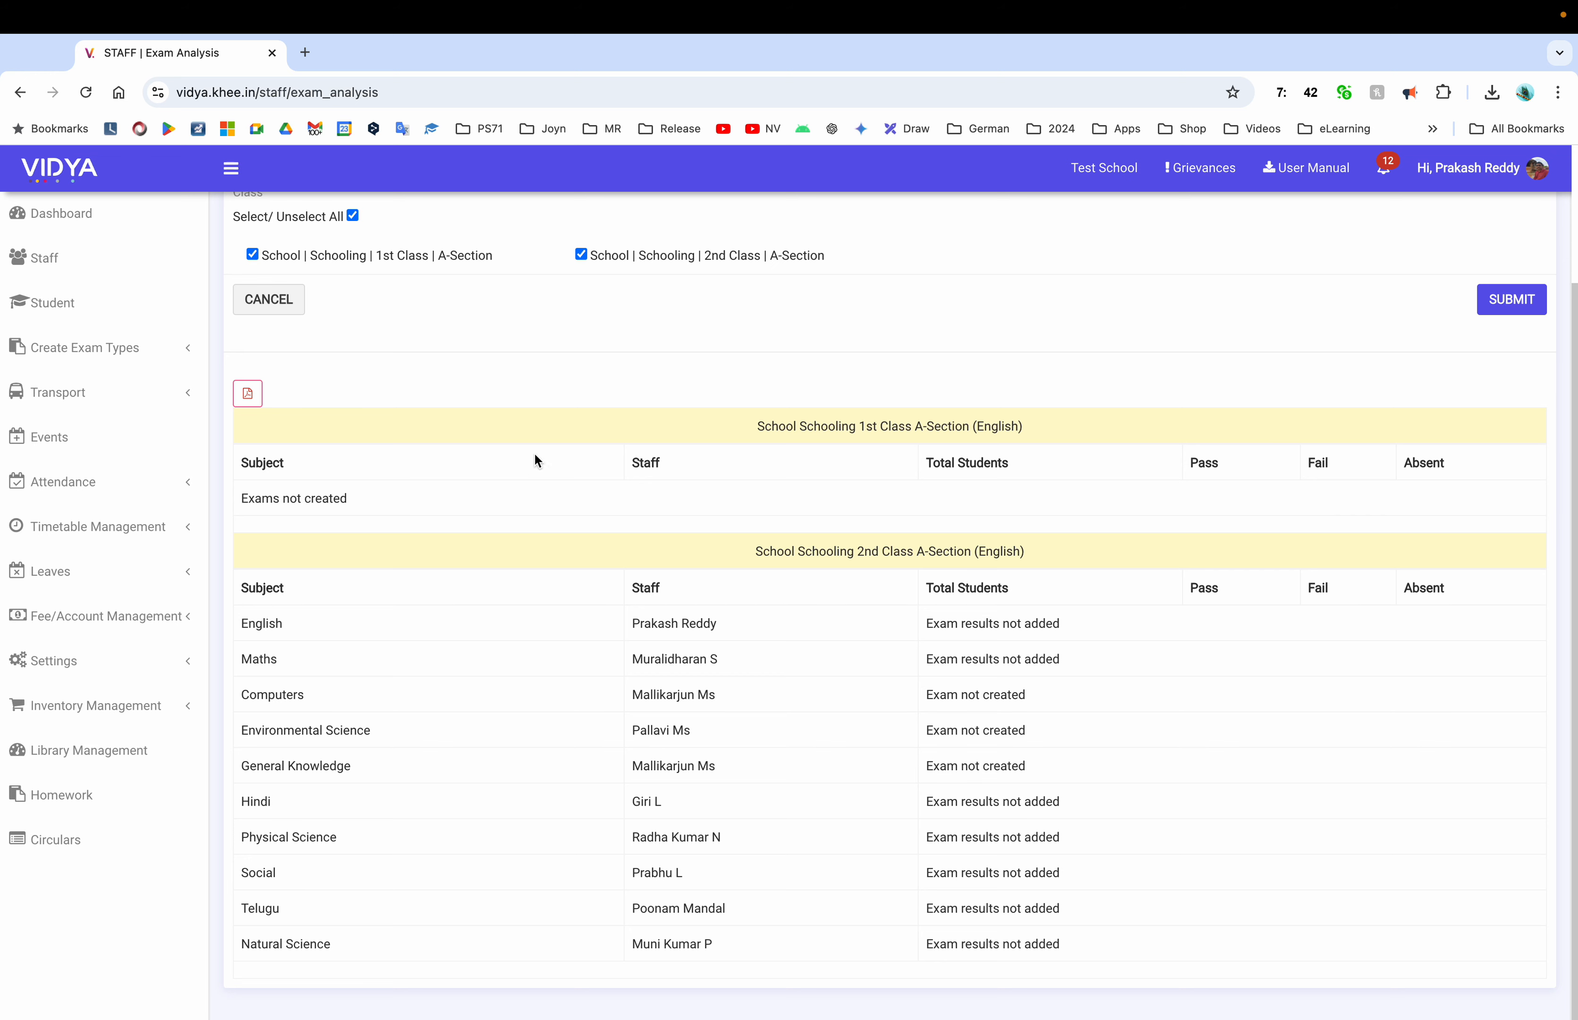
{"action": "triple_click", "coordinate": [889, 427]}
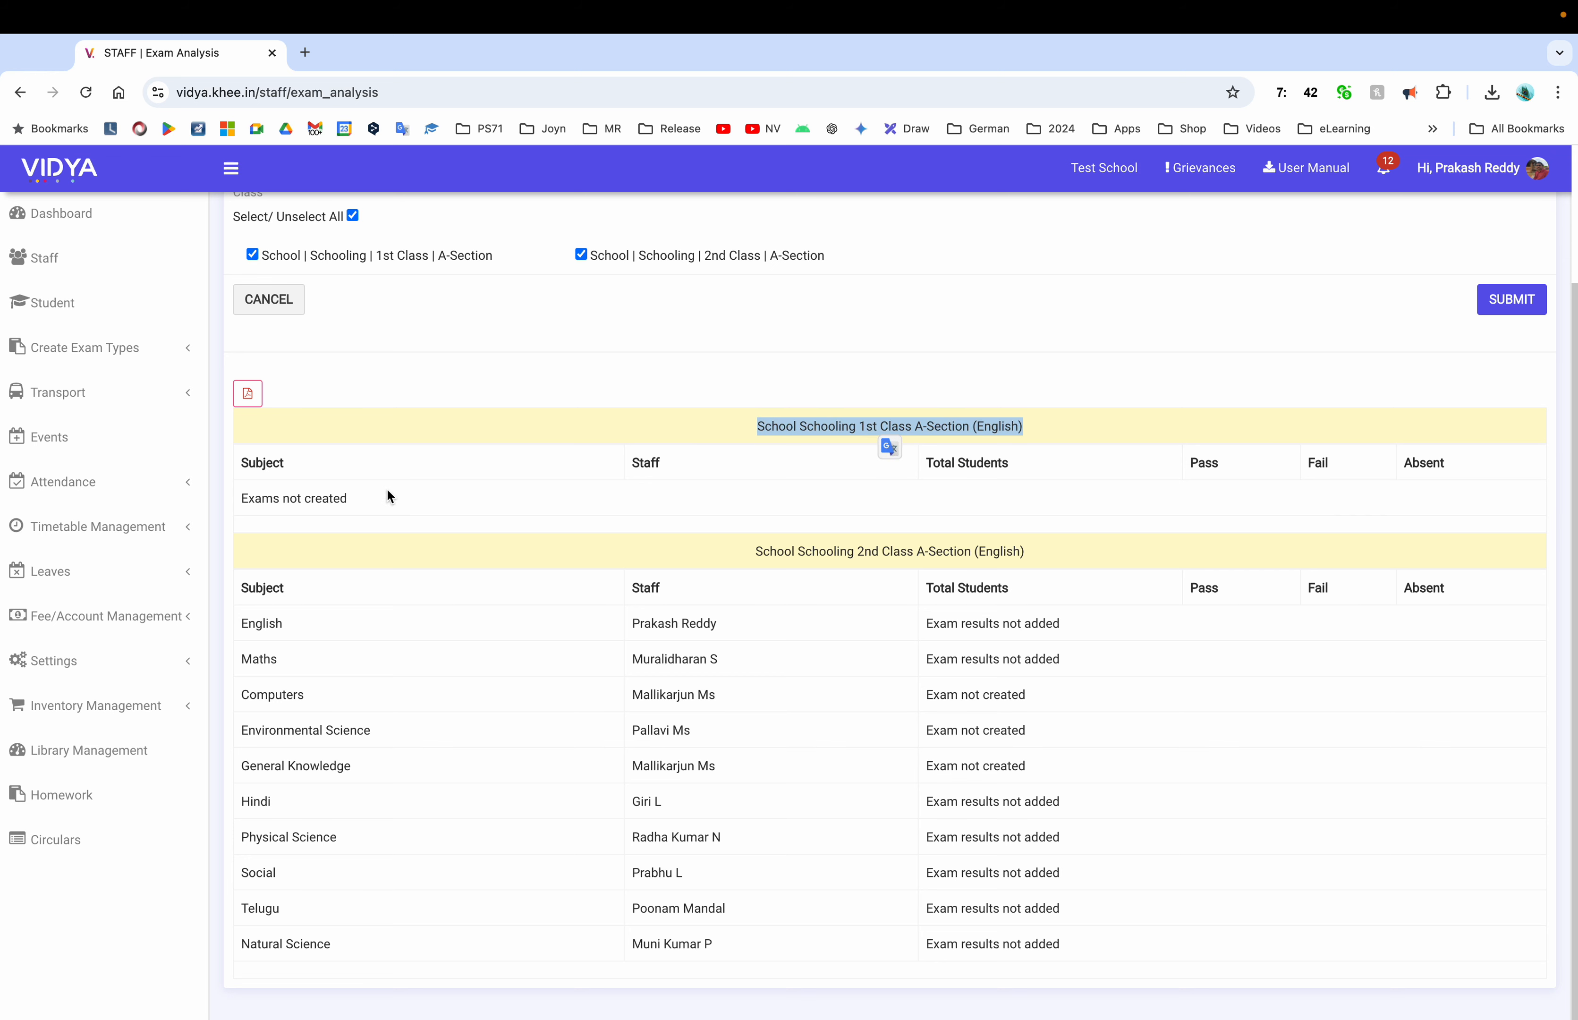
{"action": "scroll", "coordinate": [424, 331], "scroll_direction": "up", "scroll_amount": 3}
{"action": "scroll", "coordinate": [952, 756], "scroll_direction": "down", "scroll_amount": 3}
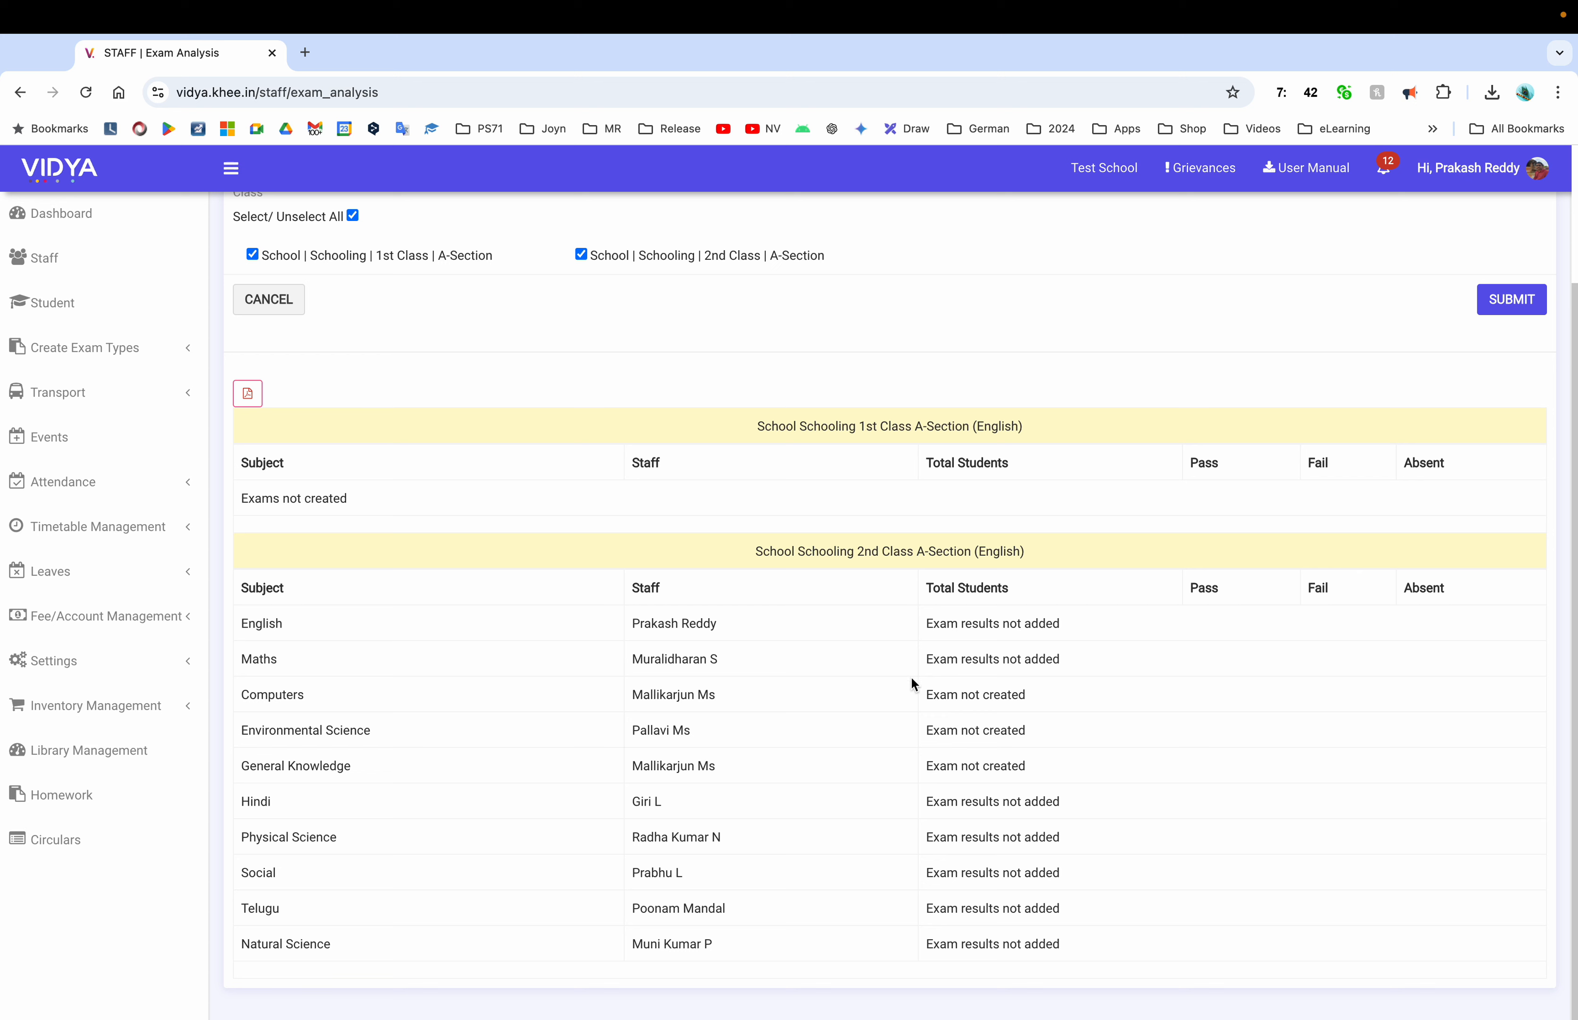
{"action": "left_click_drag", "start_coordinate": [958, 696], "coordinate": [995, 697]}
{"action": "scroll", "coordinate": [1125, 795], "scroll_direction": "up", "scroll_amount": 3}
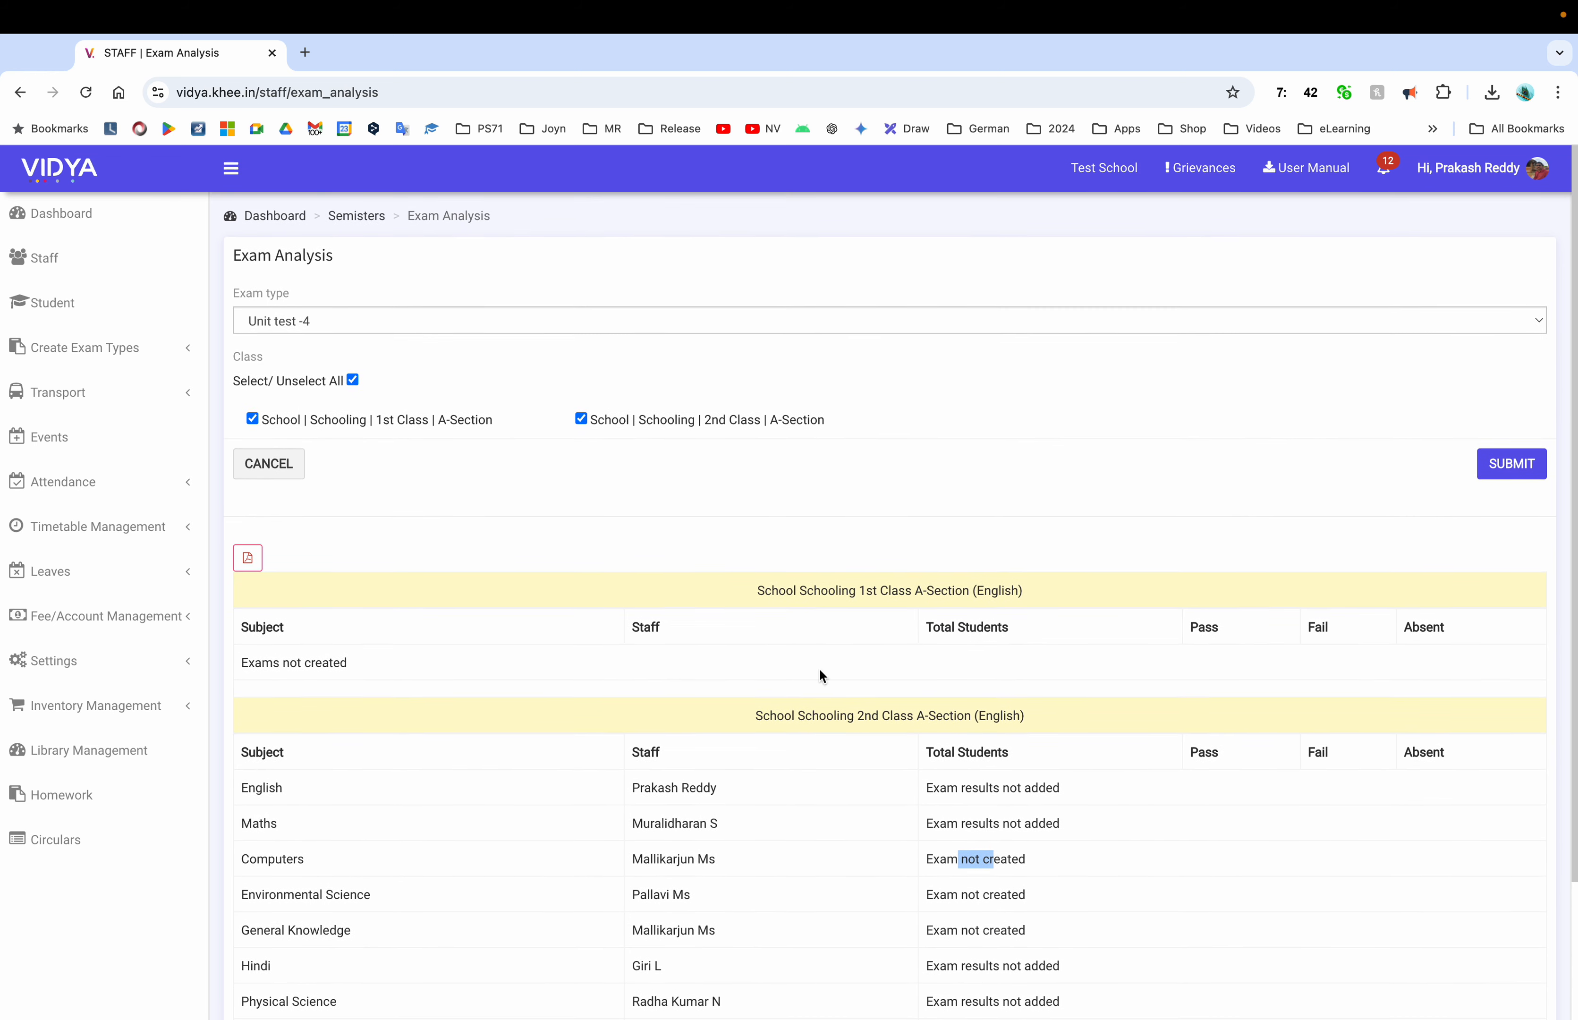
Switch the exam type to Unit Test 3 and rerun the analysis
{"action": "left_click", "coordinate": [339, 320]}
{"action": "left_click", "coordinate": [332, 291]}
{"action": "left_click", "coordinate": [1511, 463]}
{"action": "scroll", "coordinate": [932, 493], "scroll_direction": "down", "scroll_amount": 3}
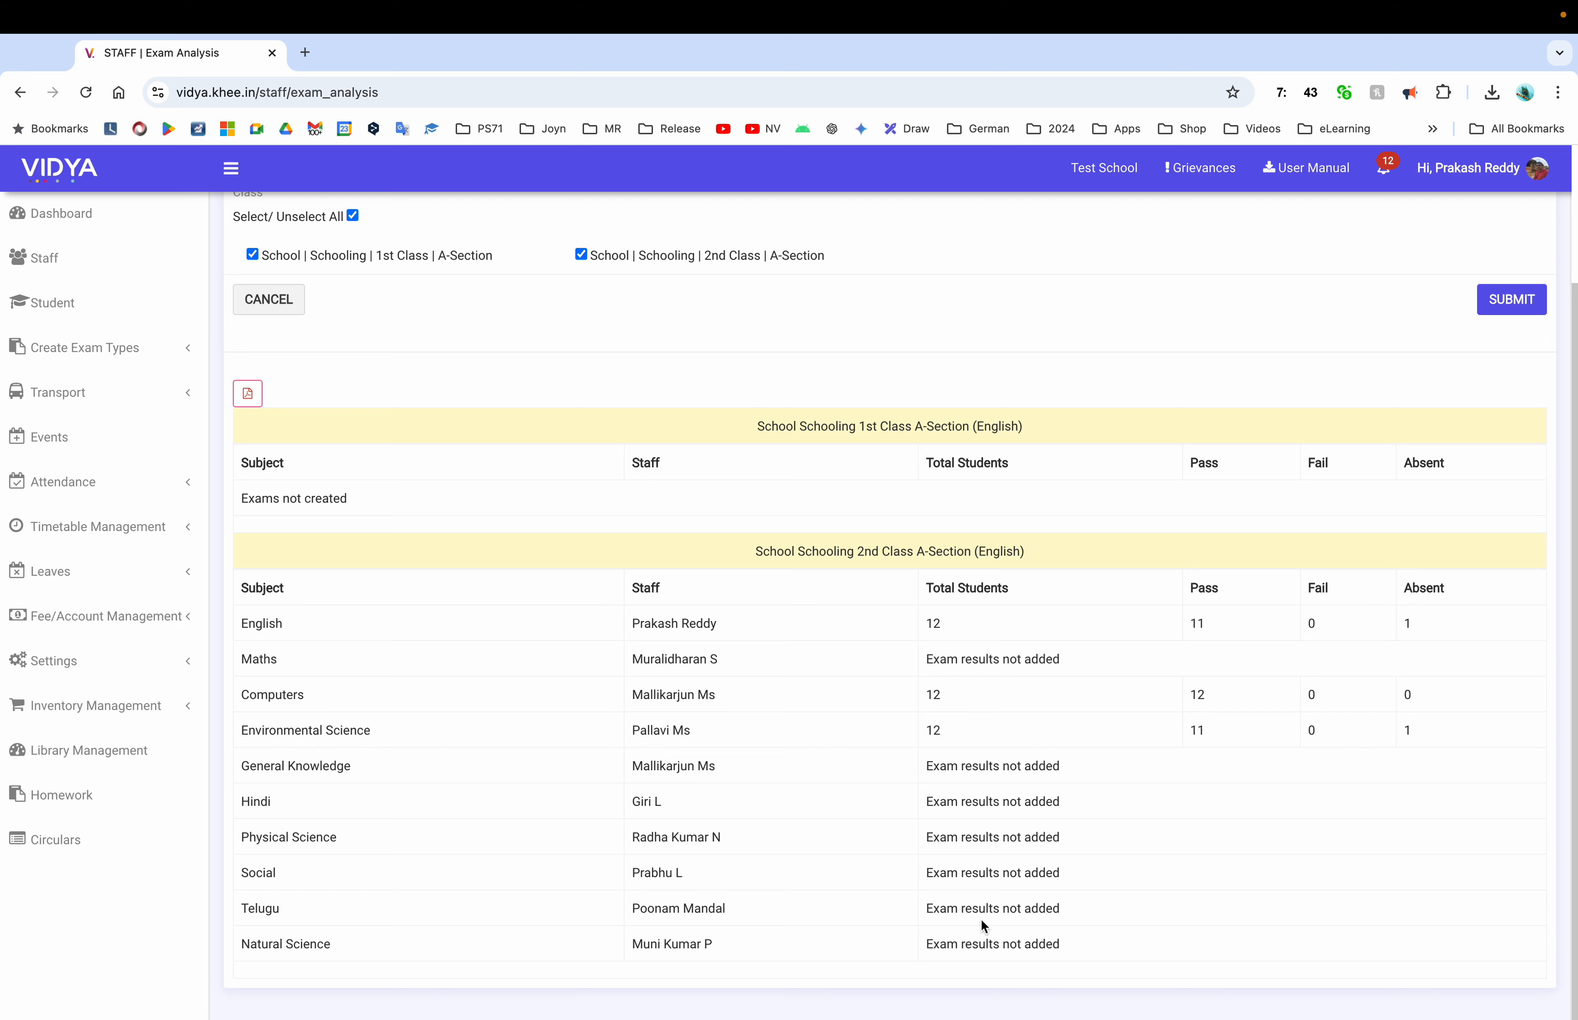
Scroll through the Unit Test 3 pass, fail and absent counts, then cancel back to Semesters
{"action": "scroll", "coordinate": [985, 906], "scroll_direction": "down", "scroll_amount": 1}
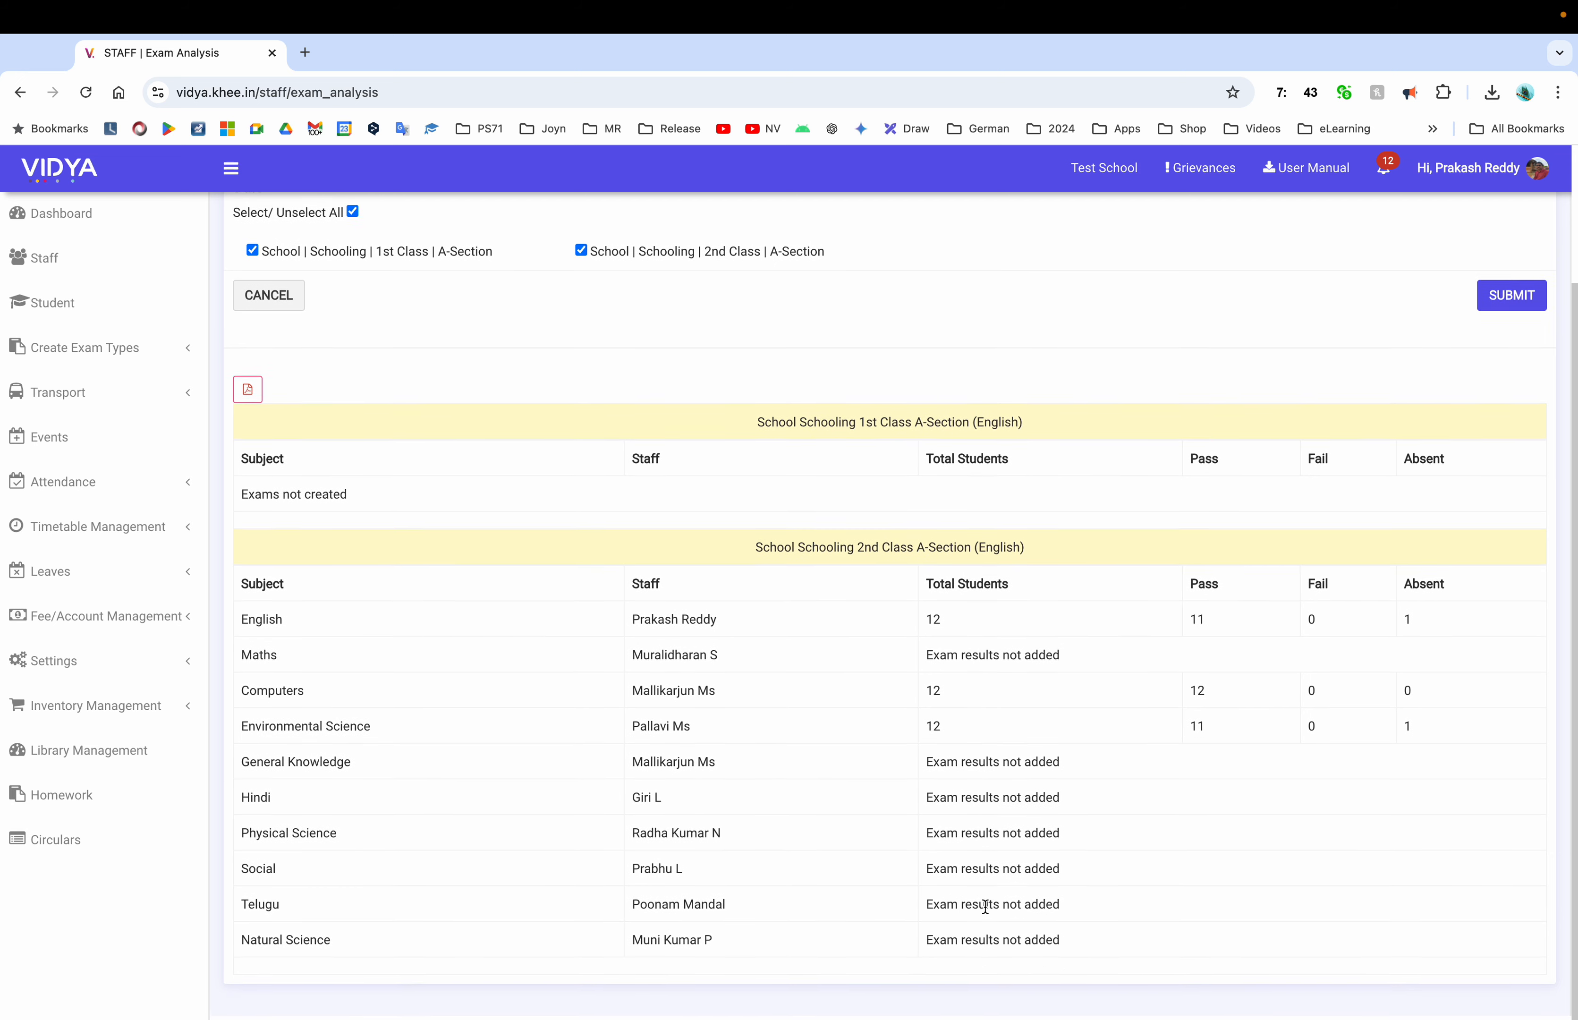
{"action": "scroll", "coordinate": [1059, 717], "scroll_direction": "up", "scroll_amount": 3}
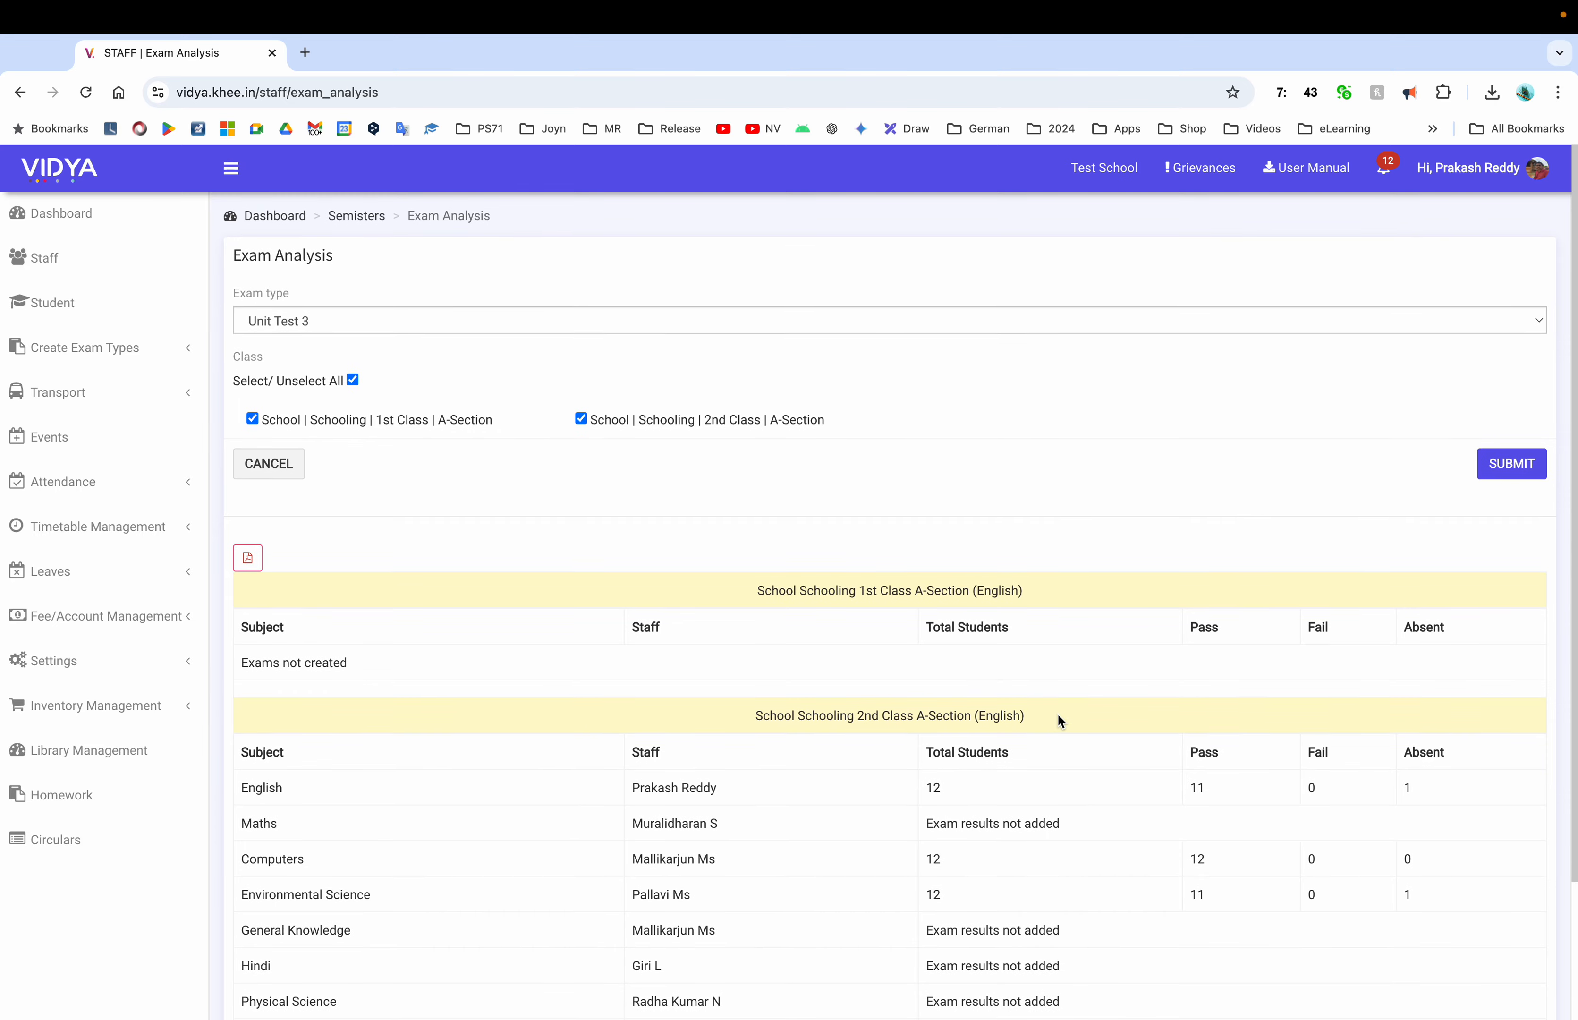
{"action": "scroll", "coordinate": [1059, 718], "scroll_direction": "down", "scroll_amount": 3}
{"action": "scroll", "coordinate": [1057, 712], "scroll_direction": "up", "scroll_amount": 3}
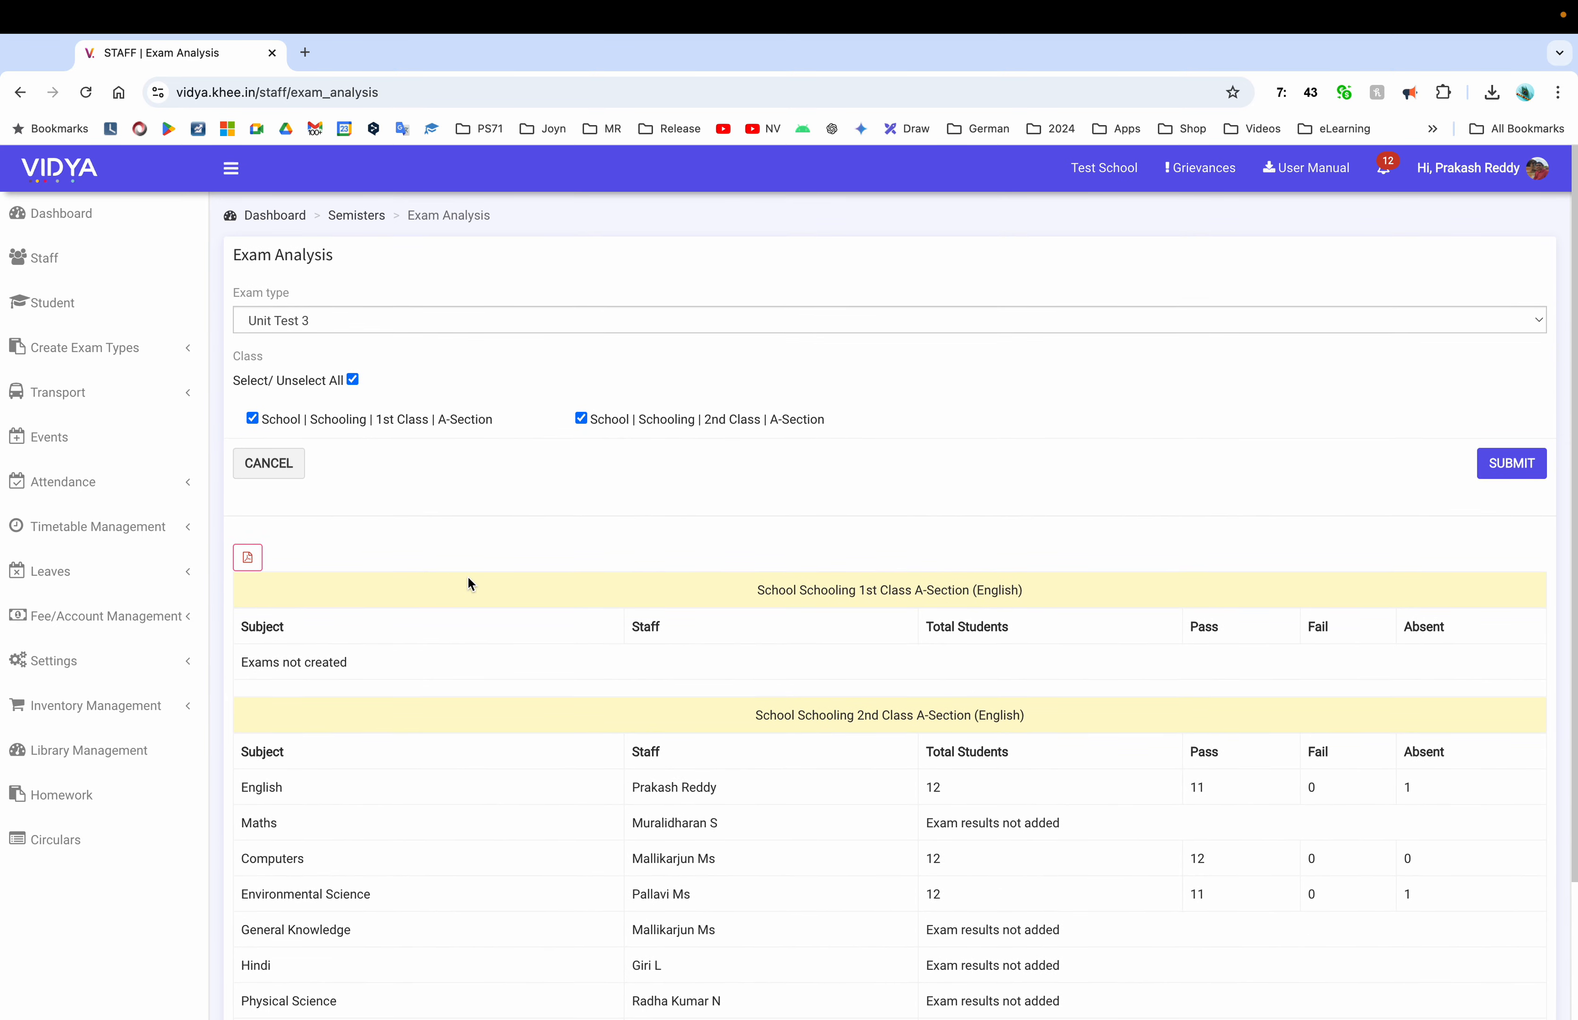
{"action": "left_click", "coordinate": [295, 475]}
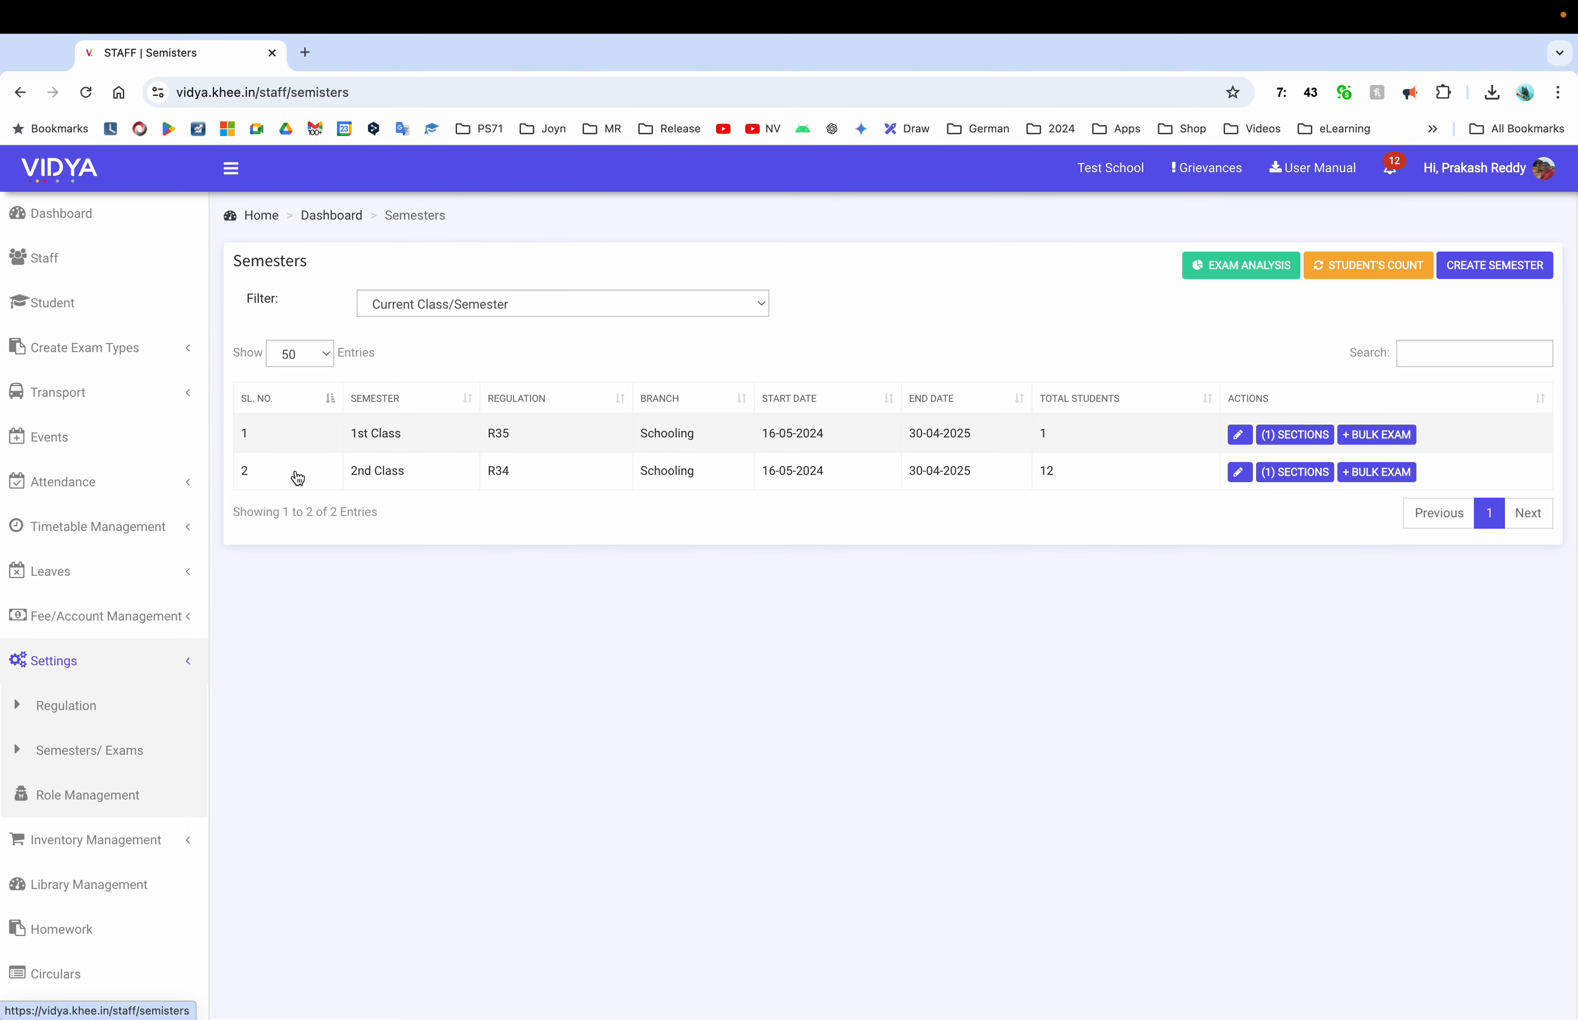
Open 2nd Class A-Section's exams table, scroll through it, then open the Full Exam Results view
{"action": "left_click", "coordinate": [1290, 472]}
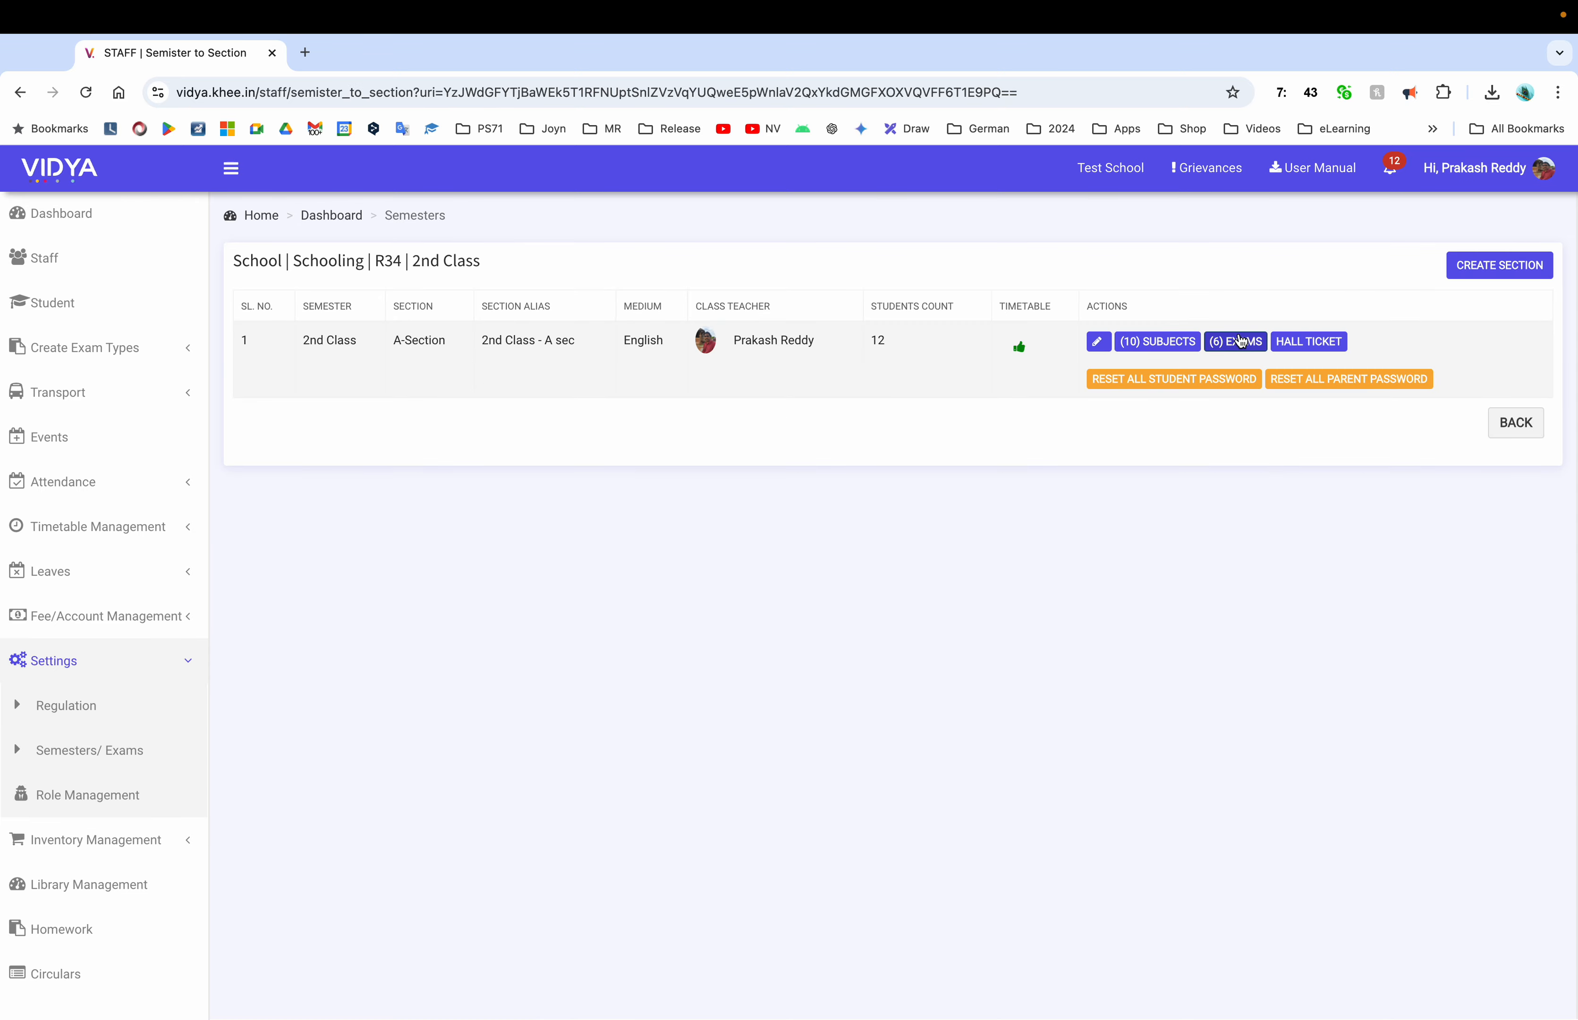
{"action": "left_click", "coordinate": [1240, 341]}
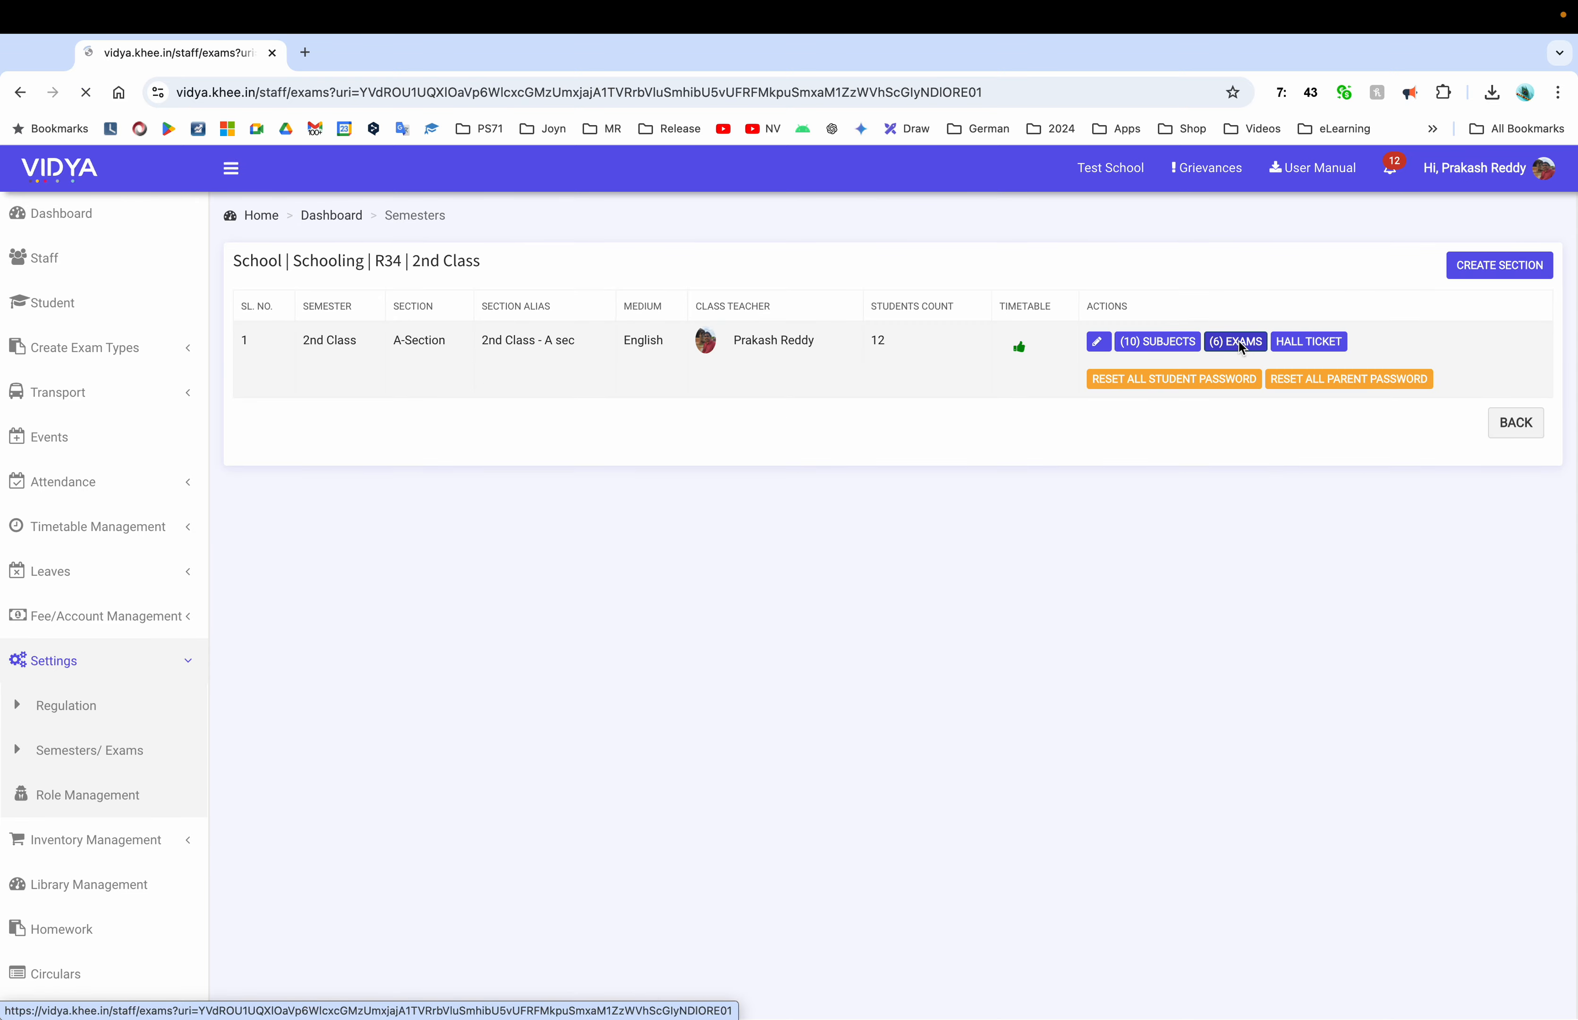
{"action": "scroll", "coordinate": [993, 685], "scroll_direction": "down", "scroll_amount": 2}
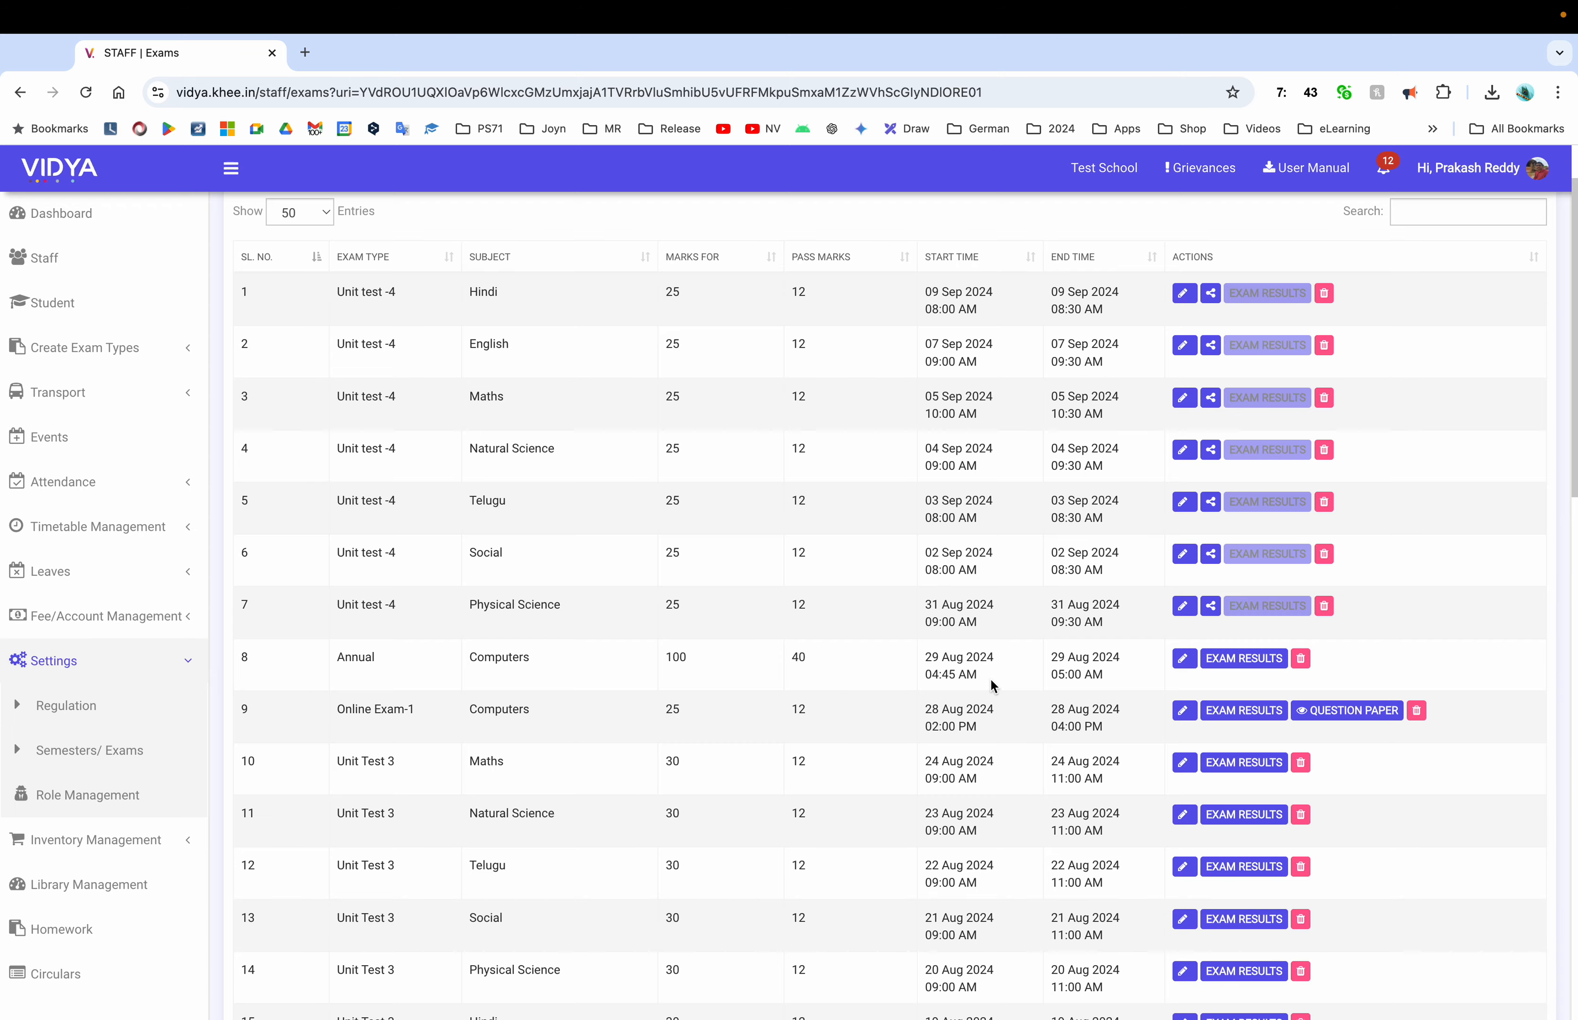
{"action": "scroll", "coordinate": [992, 685], "scroll_direction": "down", "scroll_amount": 3}
{"action": "scroll", "coordinate": [993, 685], "scroll_direction": "down", "scroll_amount": 3}
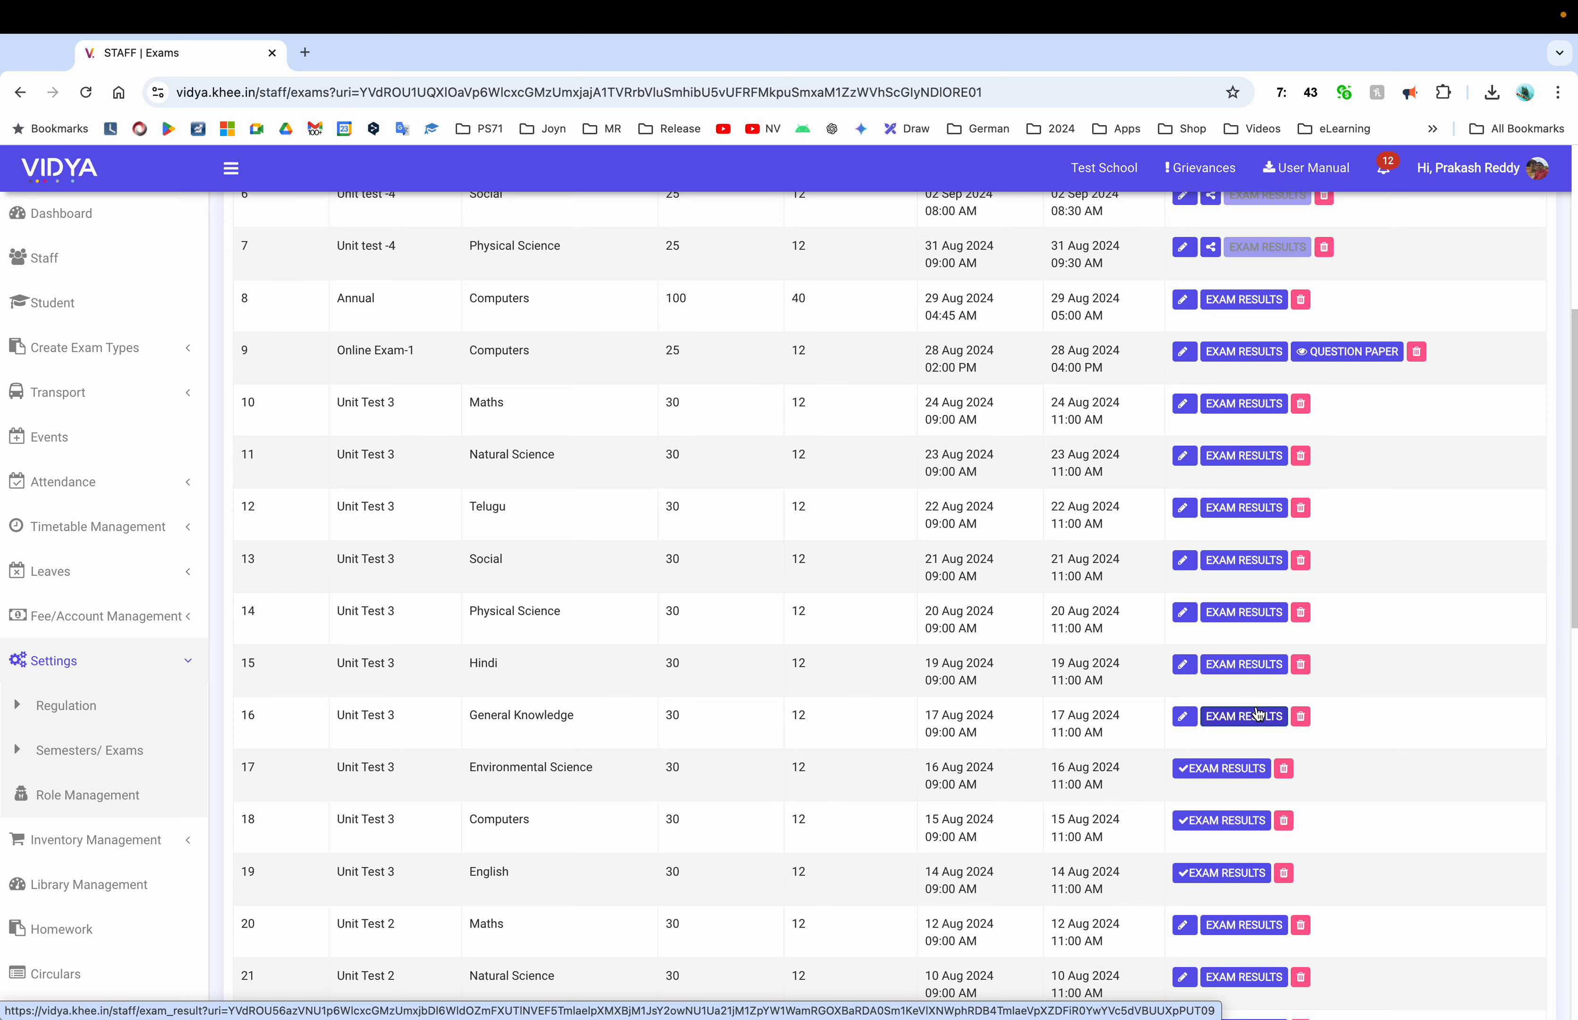
{"action": "scroll", "coordinate": [1242, 734], "scroll_direction": "down", "scroll_amount": 3}
{"action": "scroll", "coordinate": [1242, 741], "scroll_direction": "up", "scroll_amount": 10}
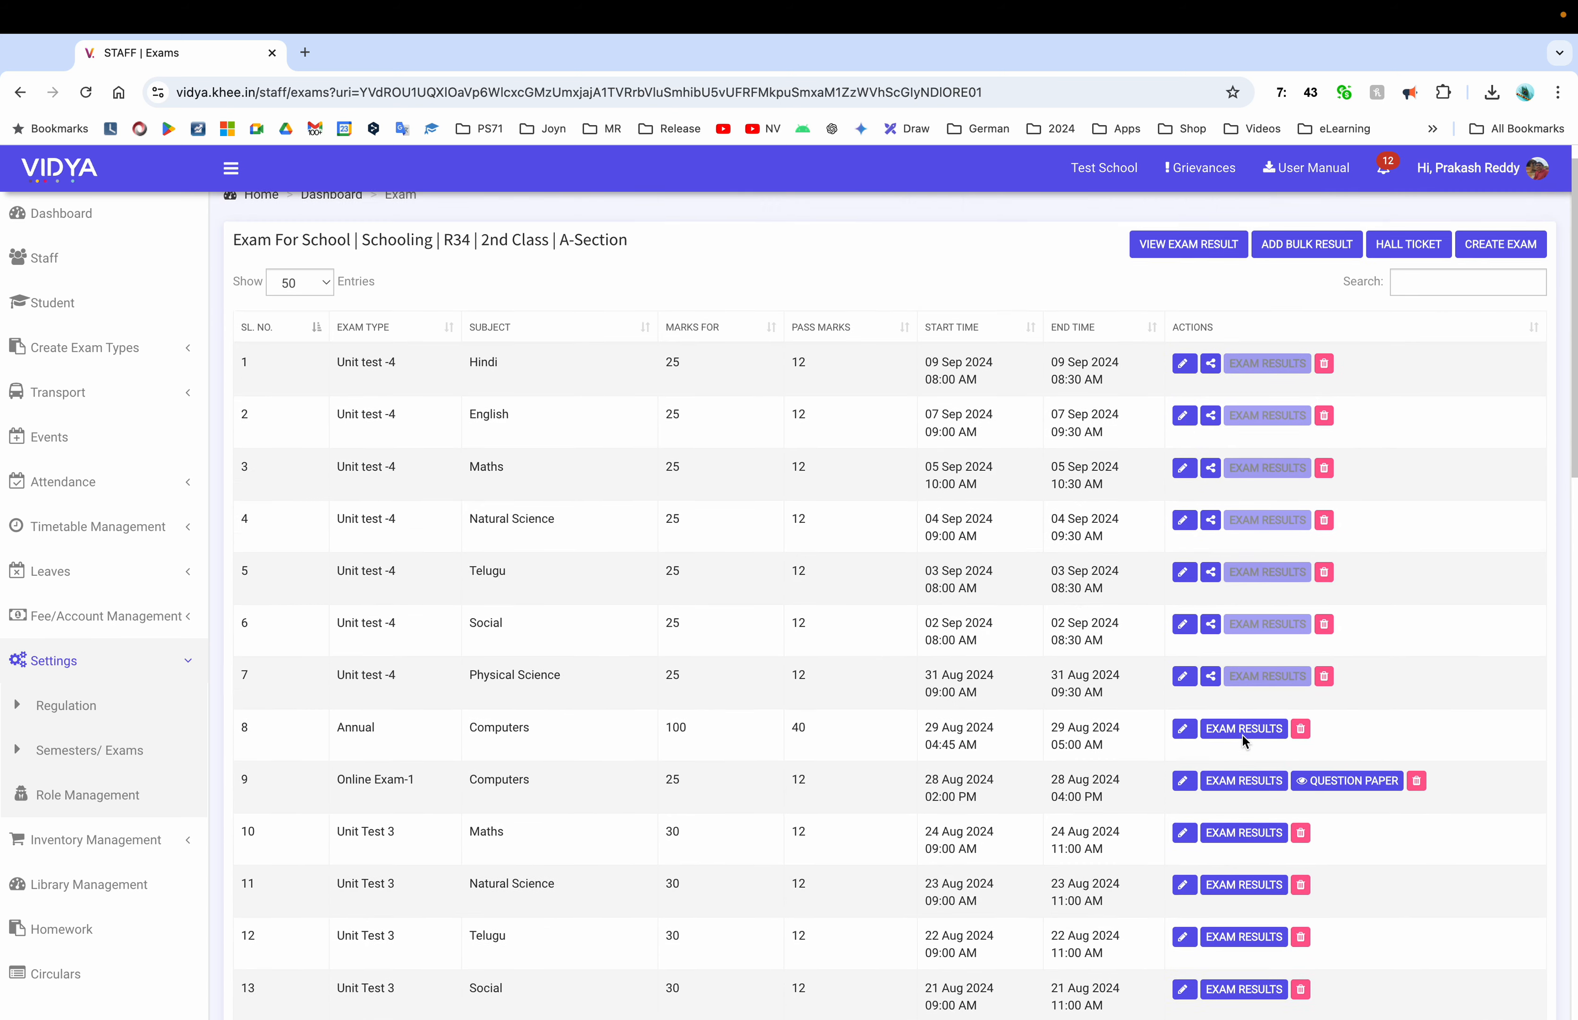
{"action": "left_click", "coordinate": [1188, 264]}
{"action": "left_click", "coordinate": [997, 320]}
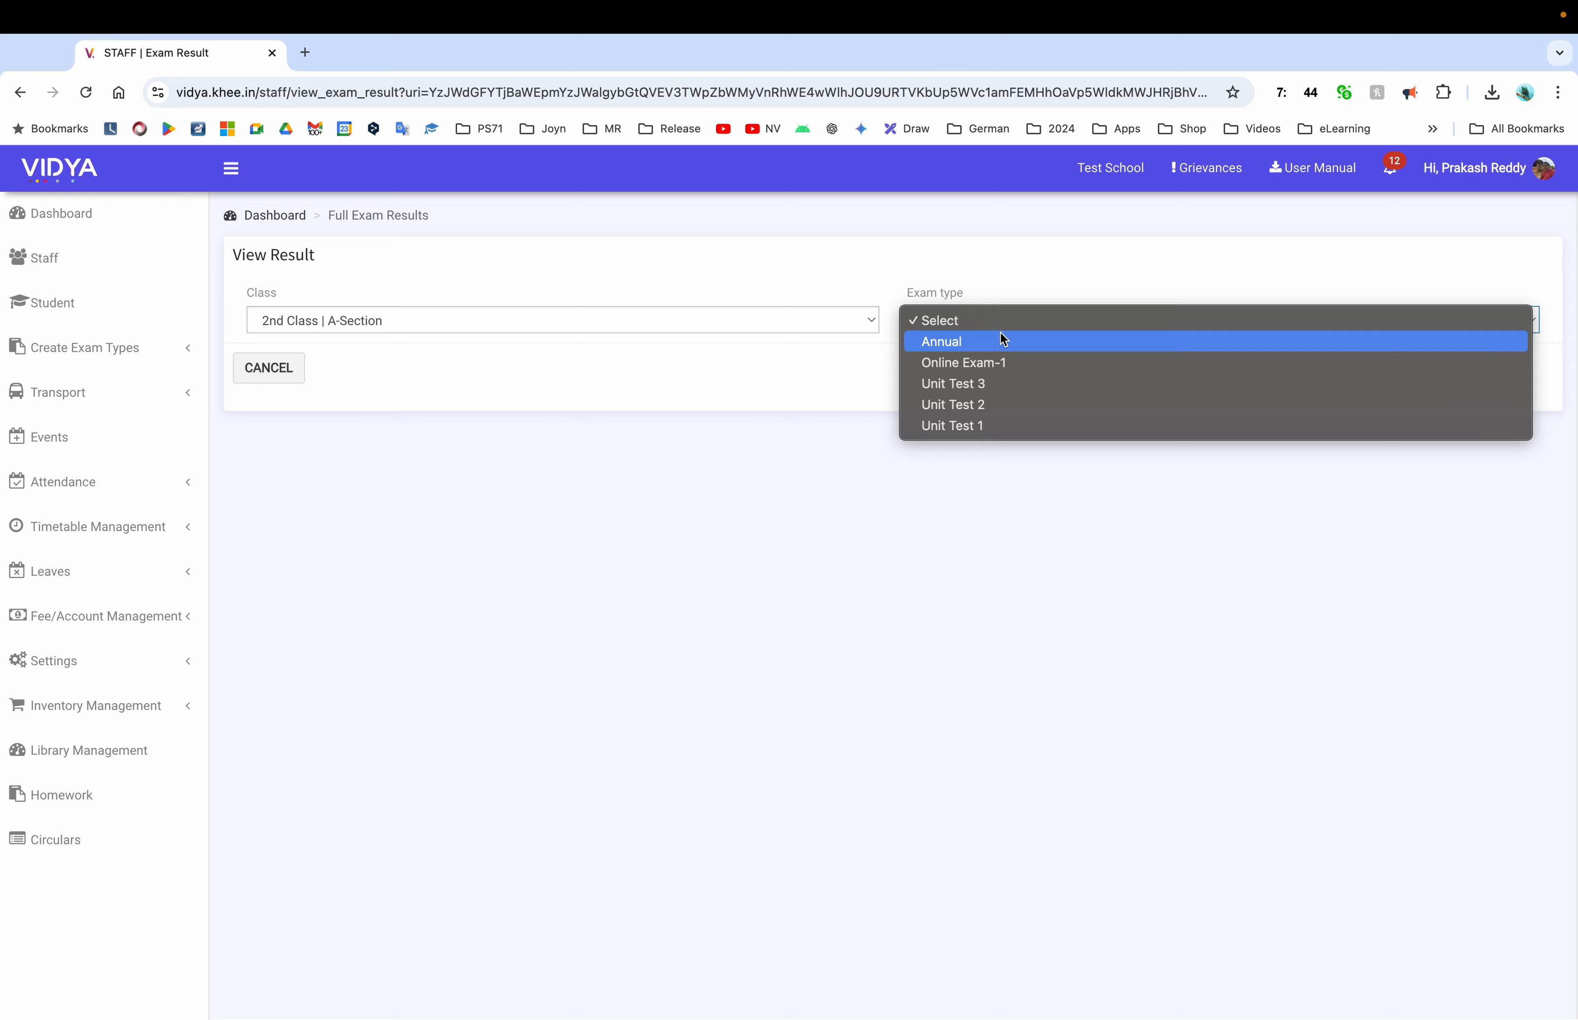
View 2nd Class A-Section's Unit Test 3 marks, totals and ranks, then go to Student search
{"action": "left_click", "coordinate": [996, 390]}
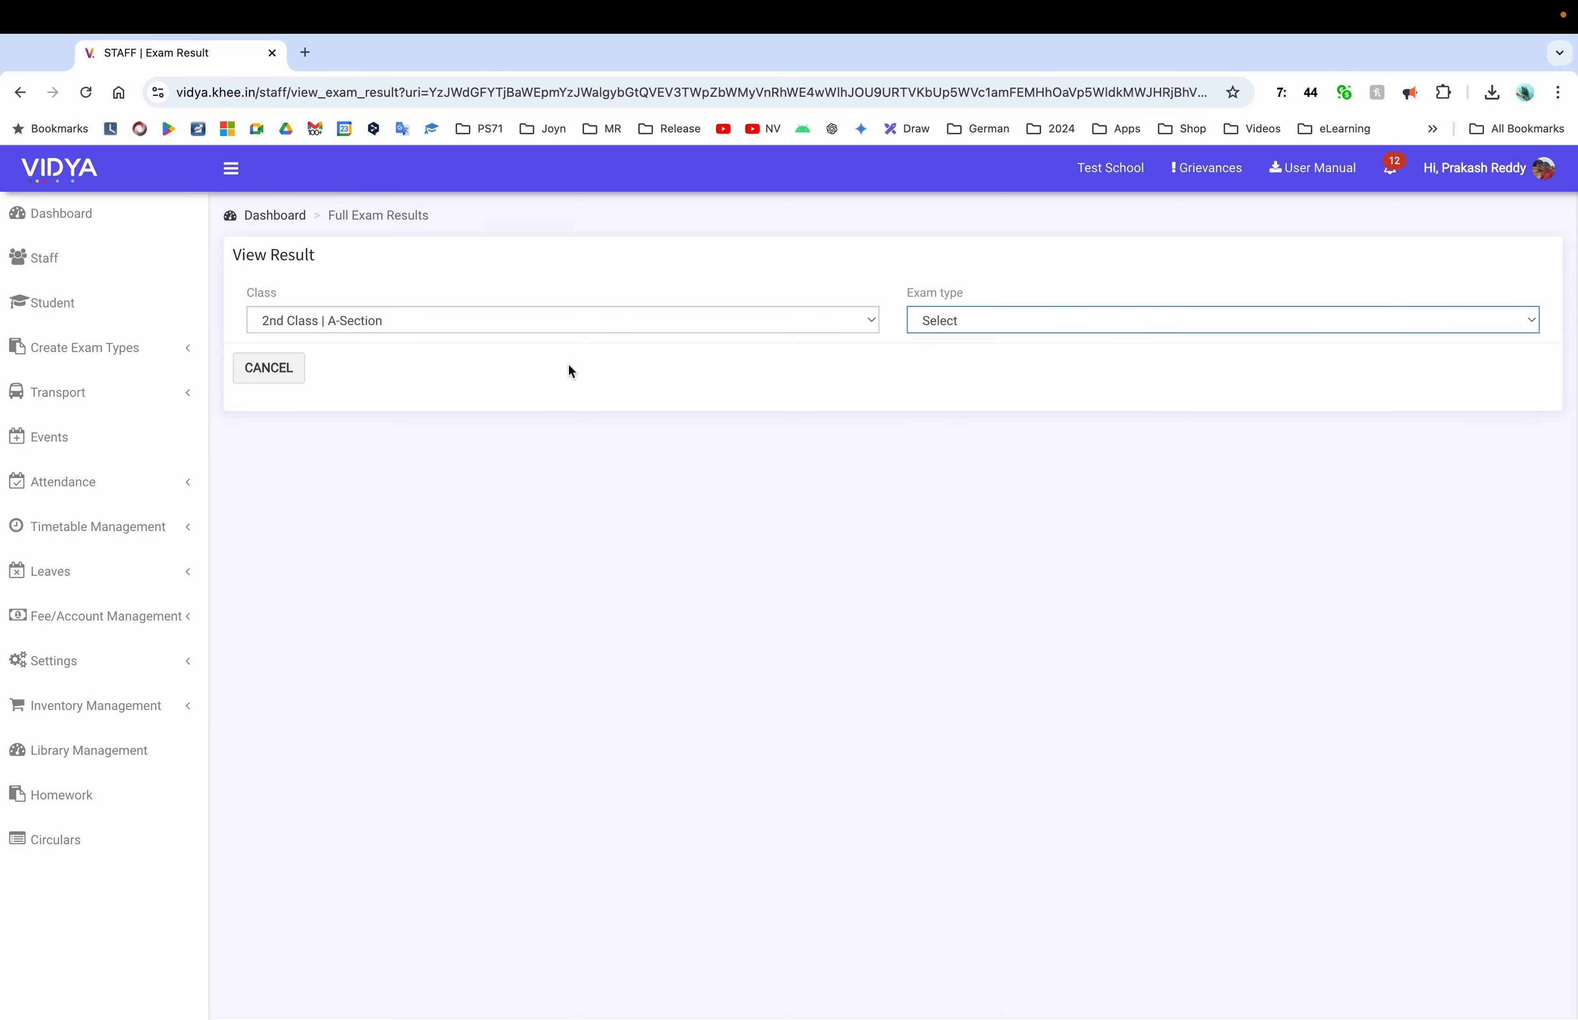
{"action": "scroll", "coordinate": [878, 420], "scroll_direction": "down", "scroll_amount": 1}
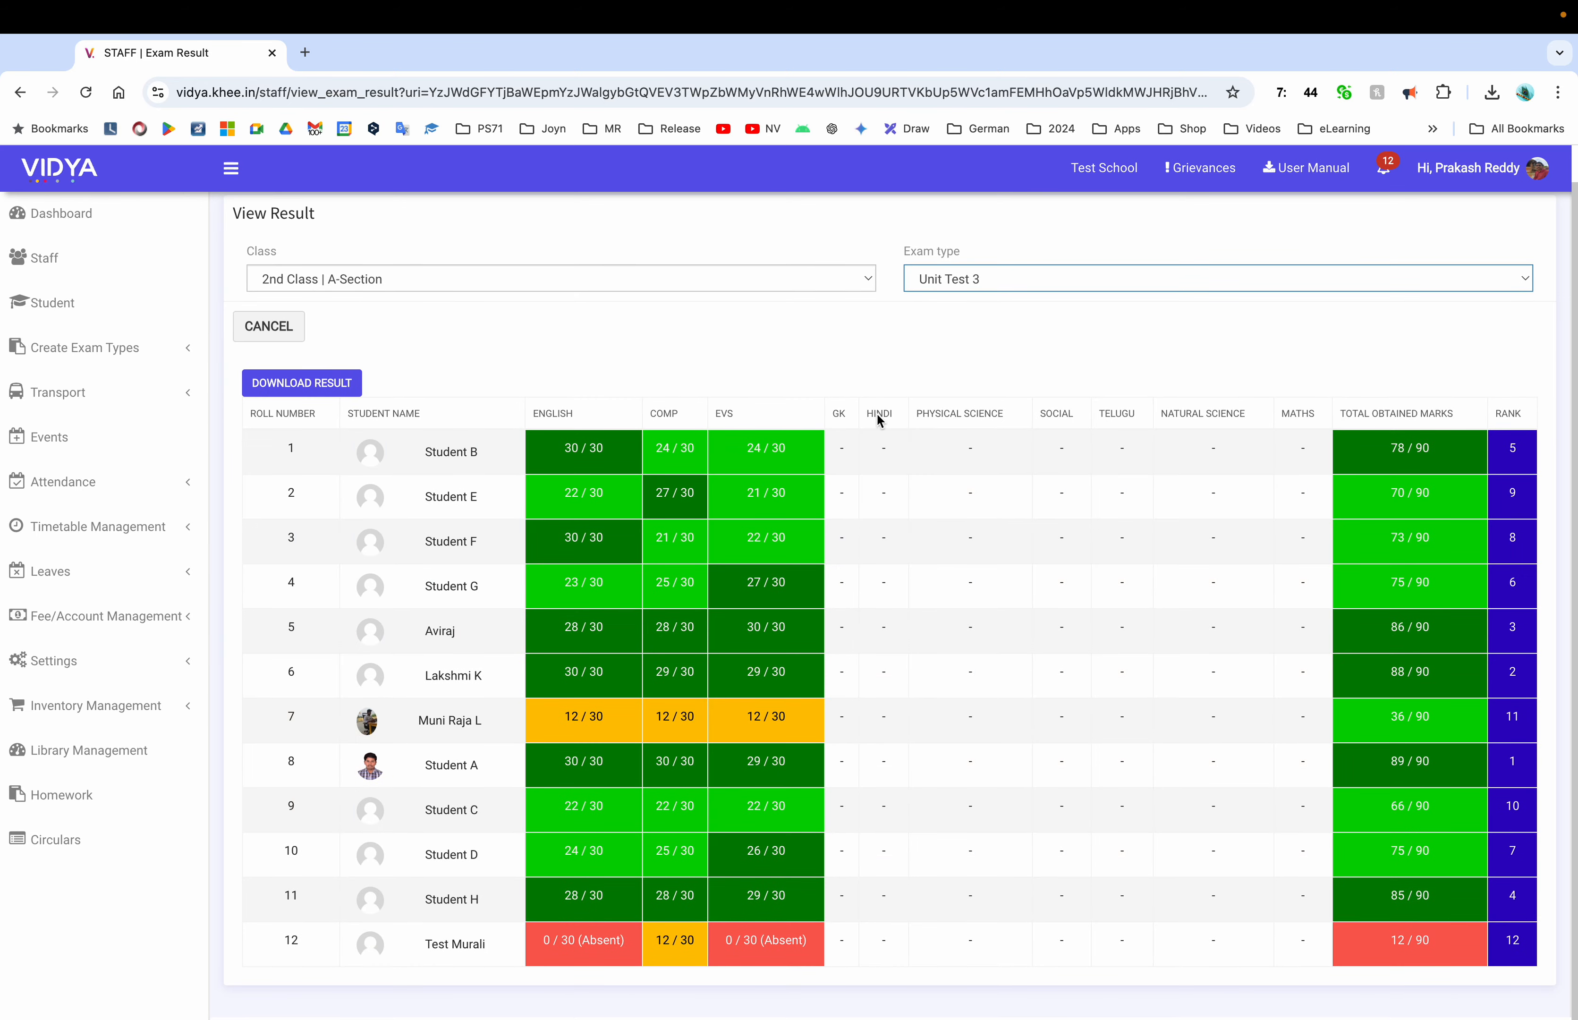
{"action": "left_click", "coordinate": [43, 302]}
{"action": "left_click", "coordinate": [398, 328]}
Load the 12-student list for 2nd Class - A-Section
{"action": "left_click", "coordinate": [383, 370]}
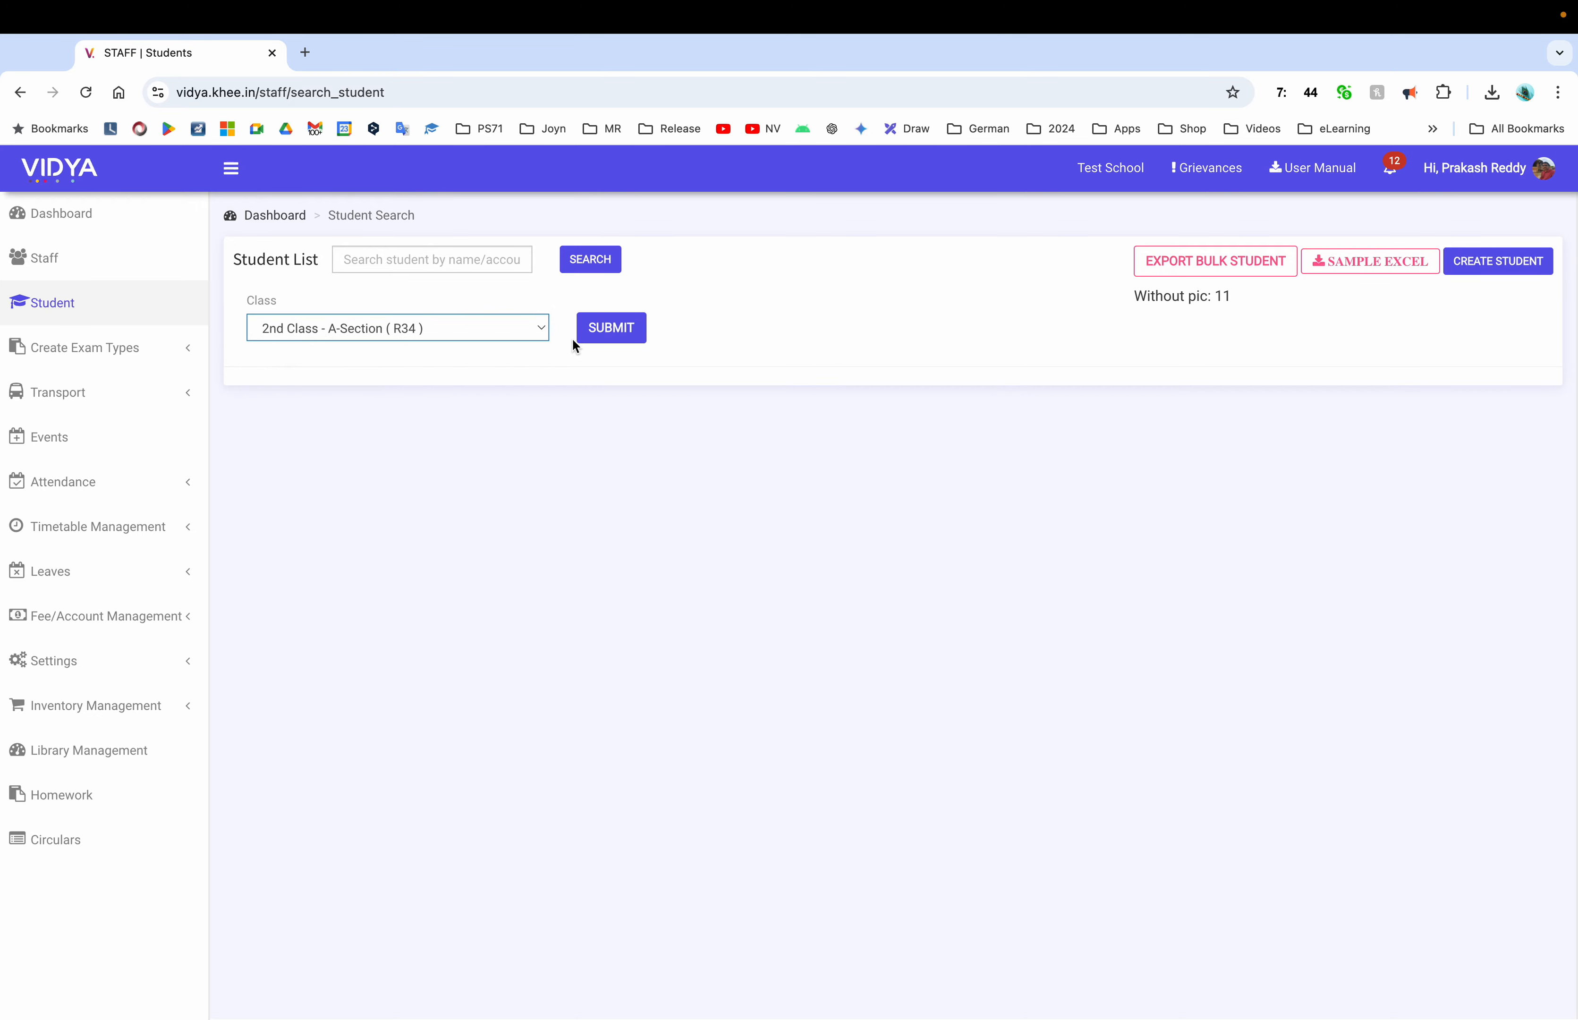
{"action": "left_click", "coordinate": [602, 328]}
{"action": "scroll", "coordinate": [966, 663], "scroll_direction": "down", "scroll_amount": 2}
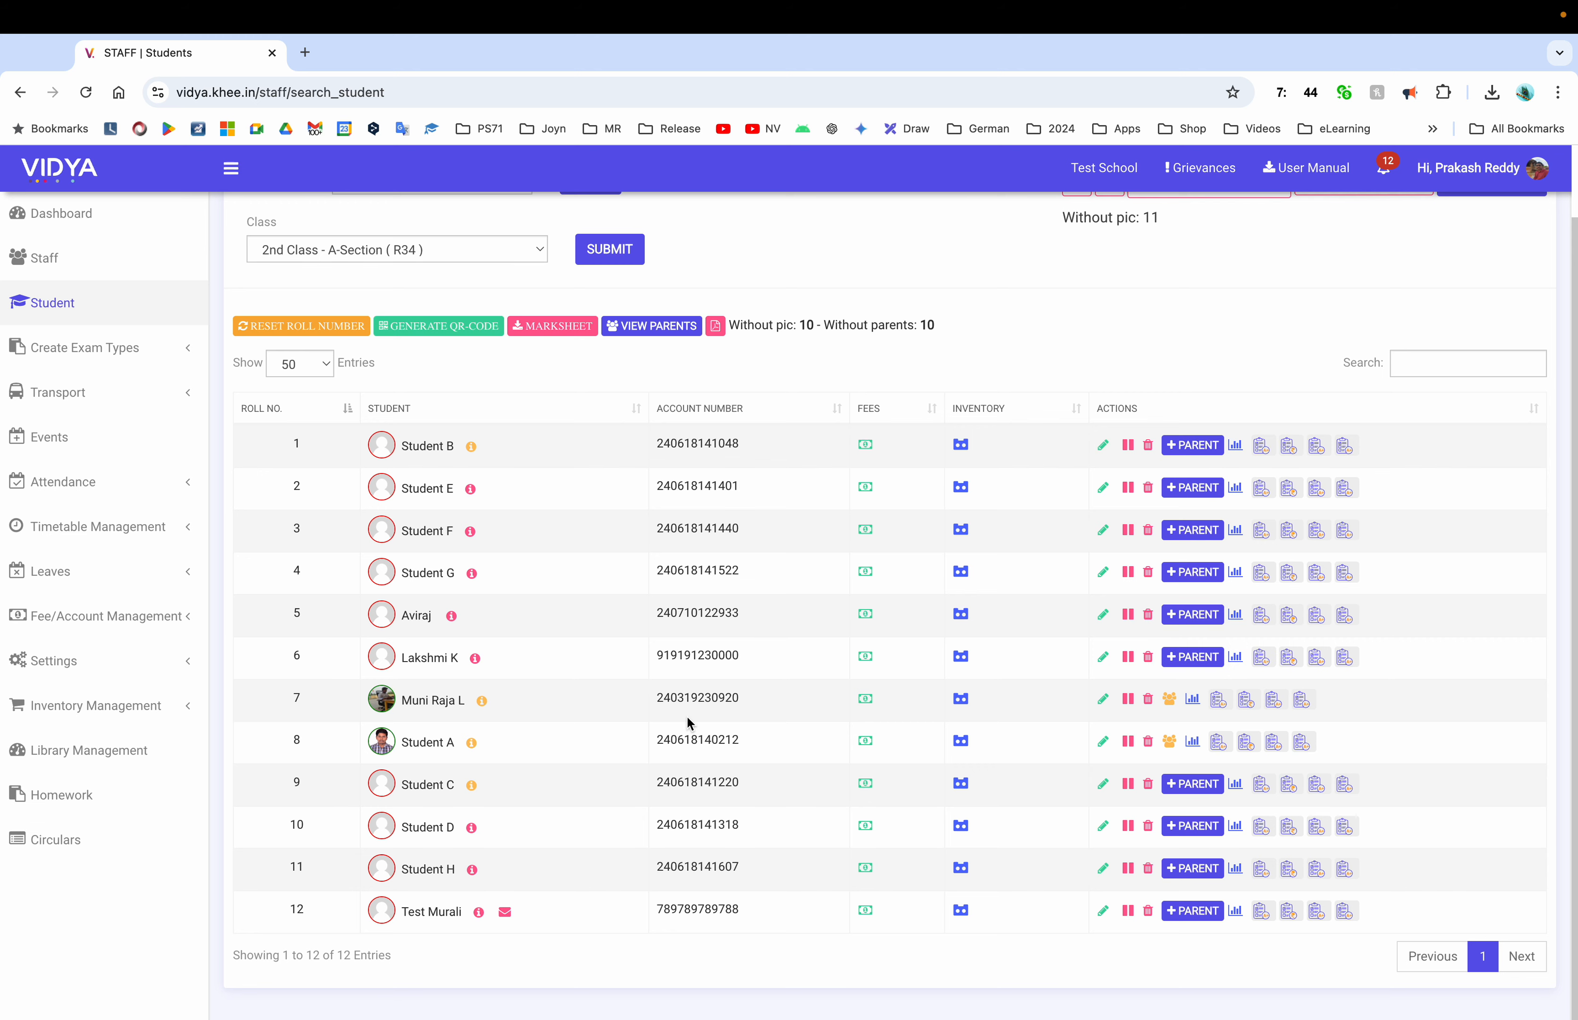
Open the roll-number-7 student's report and marksheet, then close both
{"action": "left_click", "coordinate": [447, 698]}
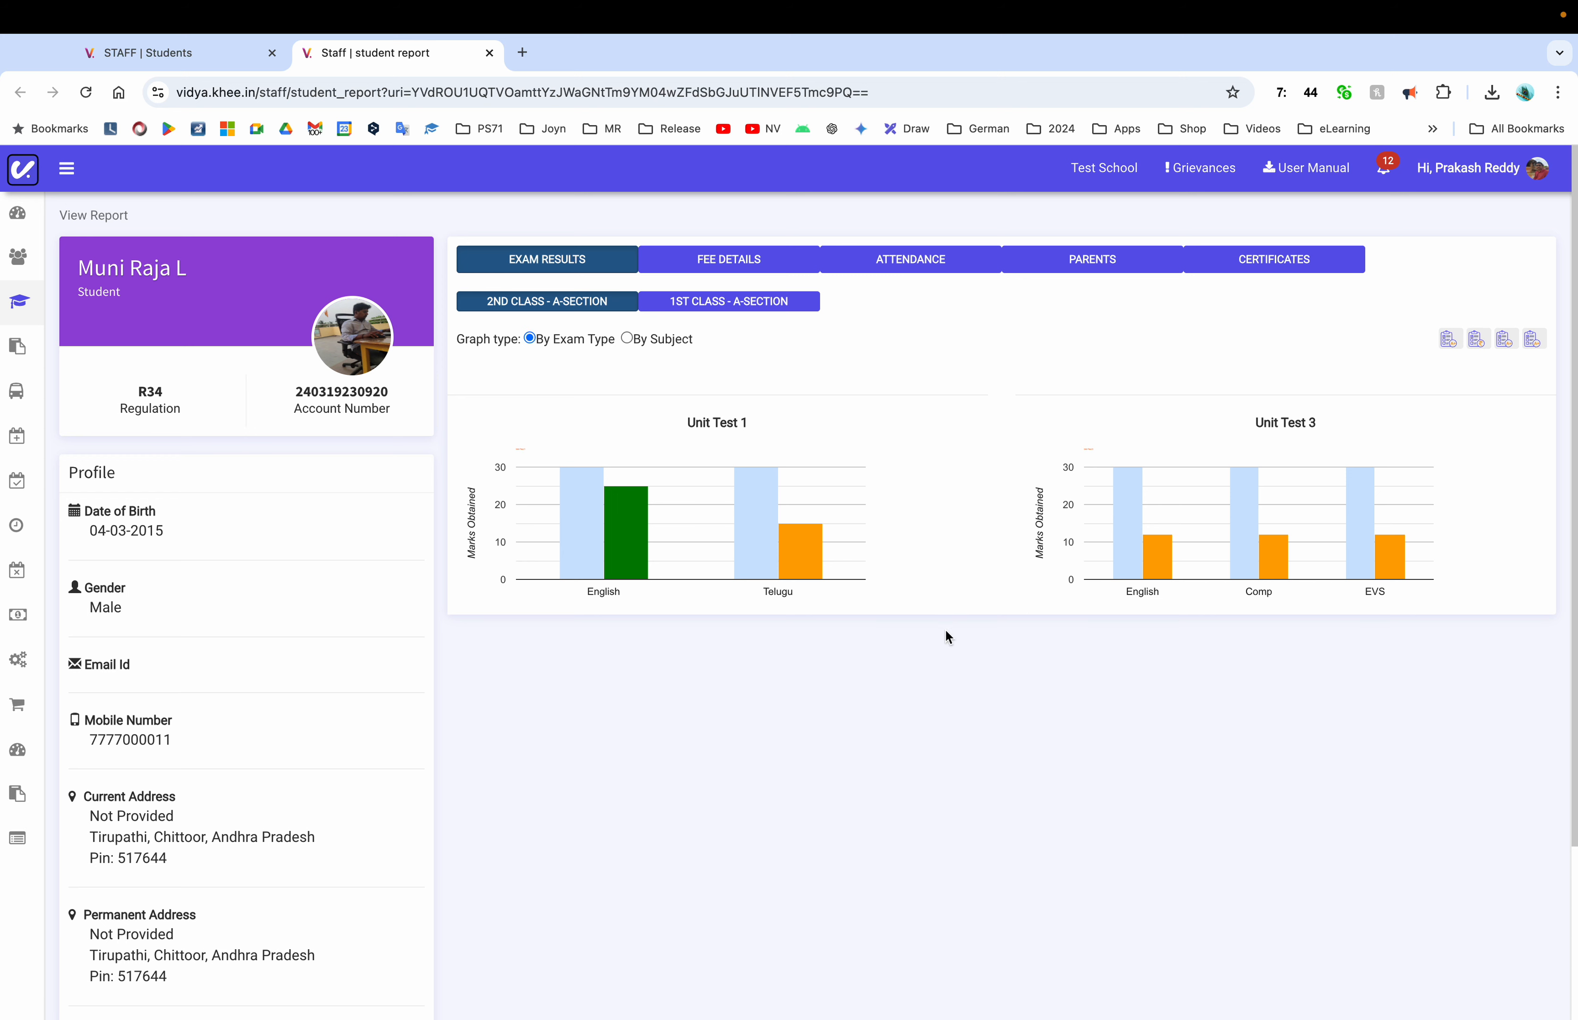
{"action": "left_click", "coordinate": [1450, 340]}
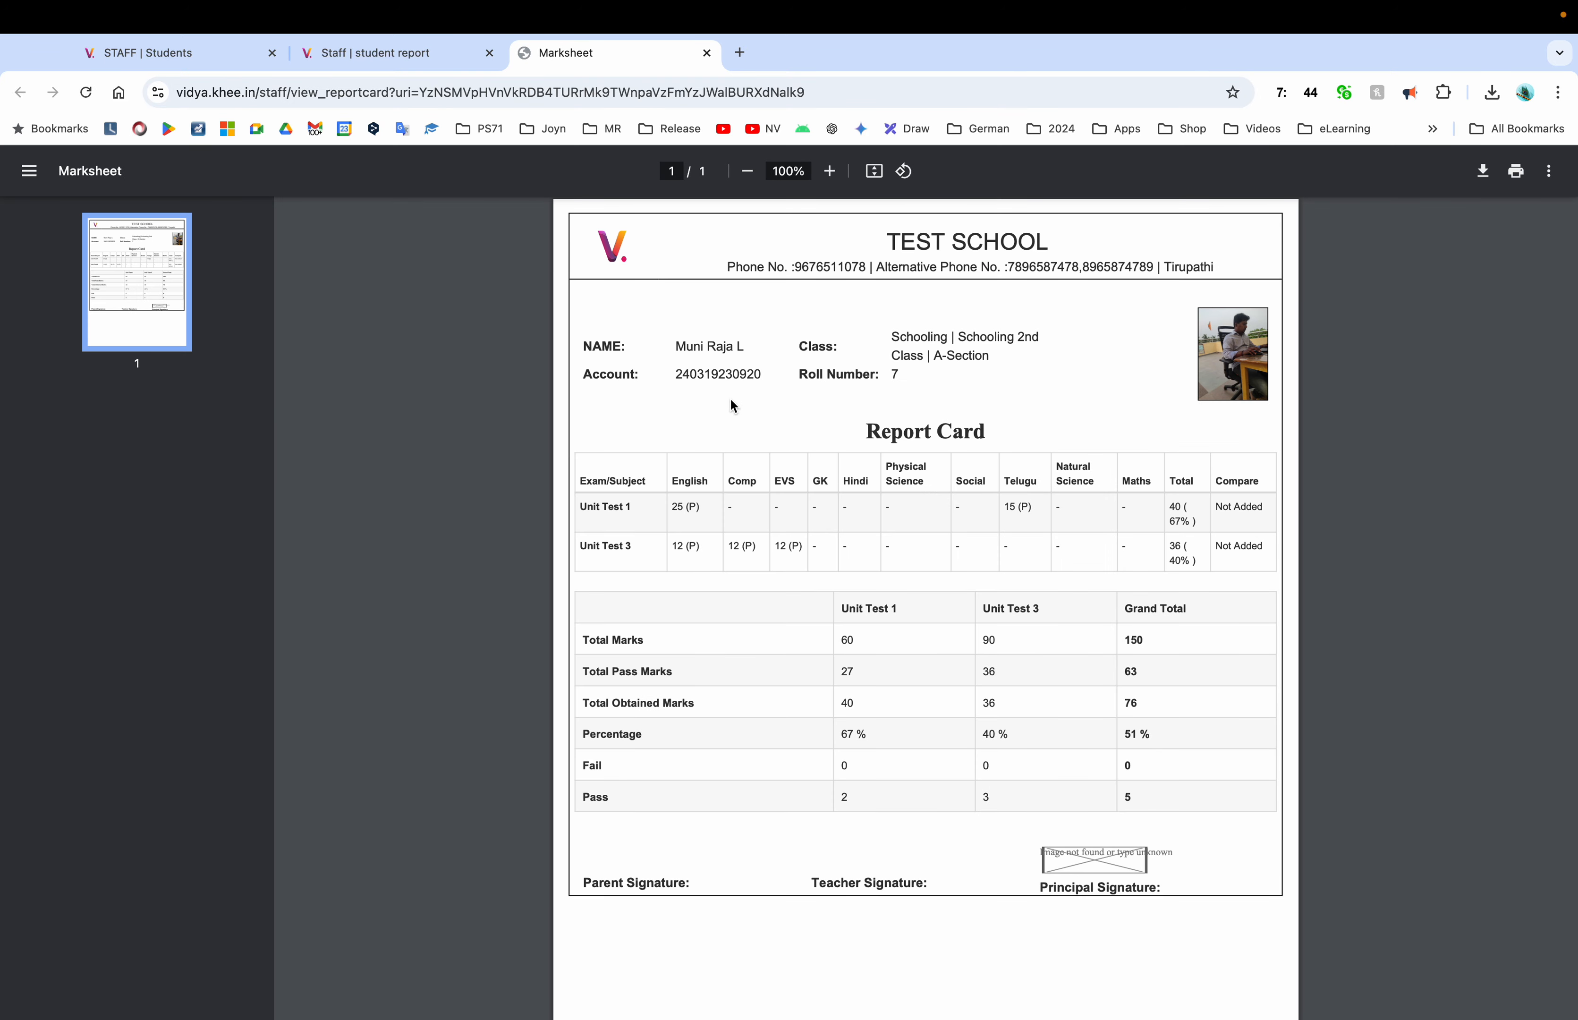
{"action": "left_click", "coordinate": [709, 53]}
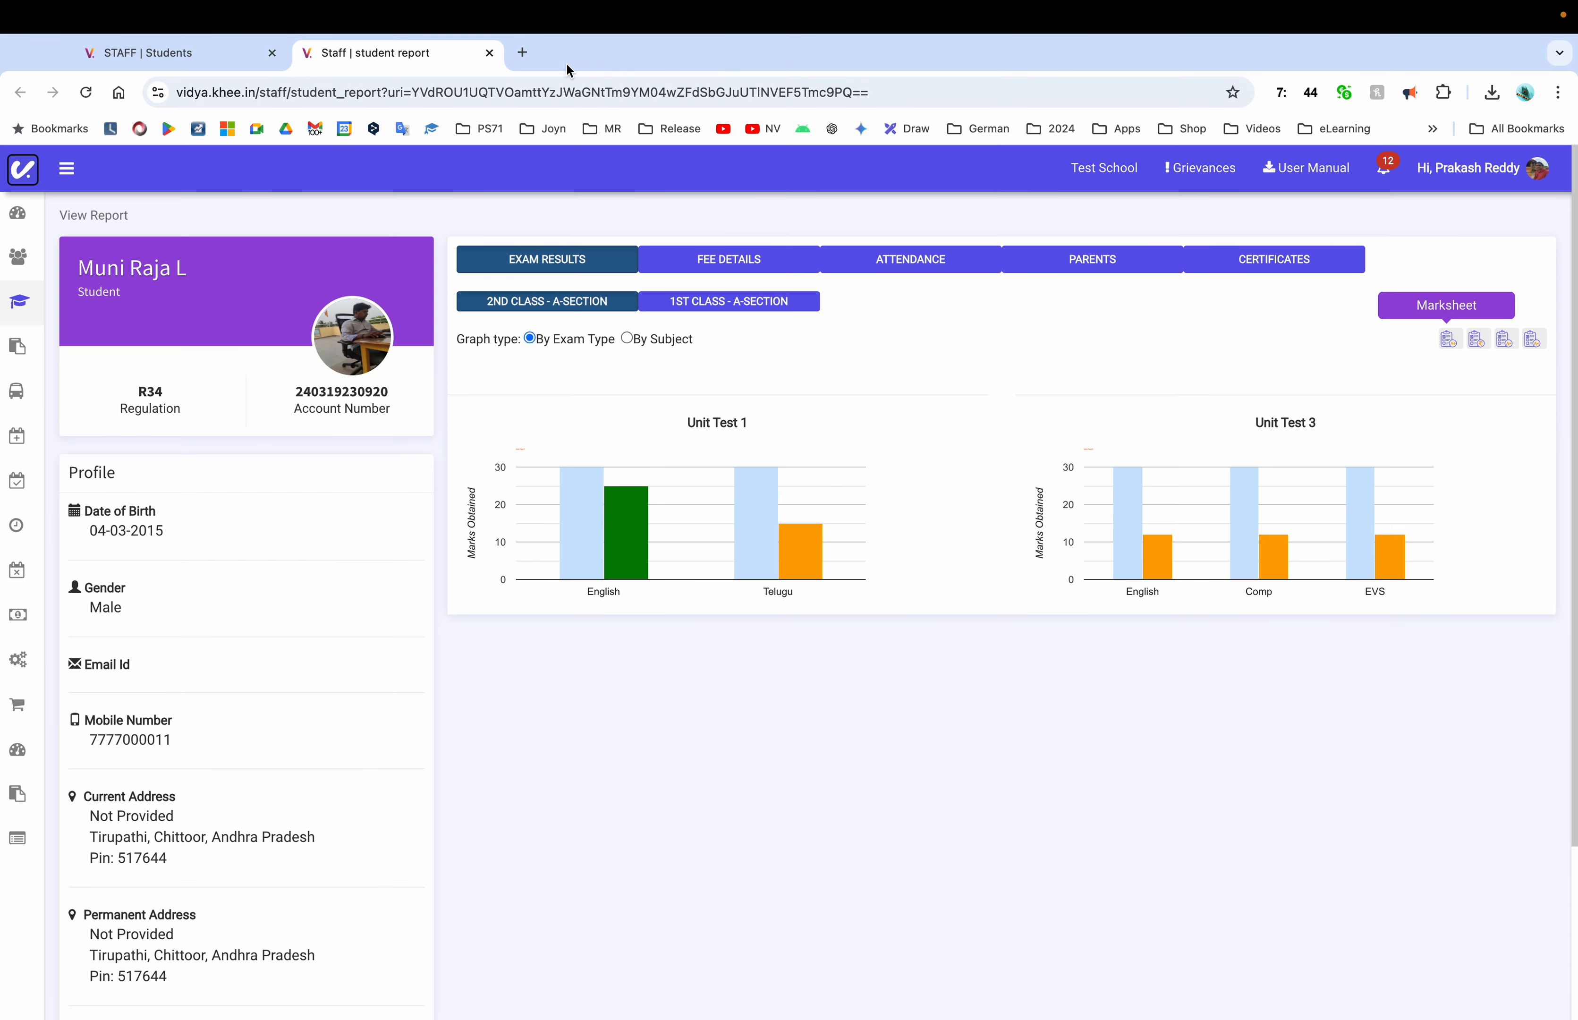
{"action": "left_click", "coordinate": [490, 52]}
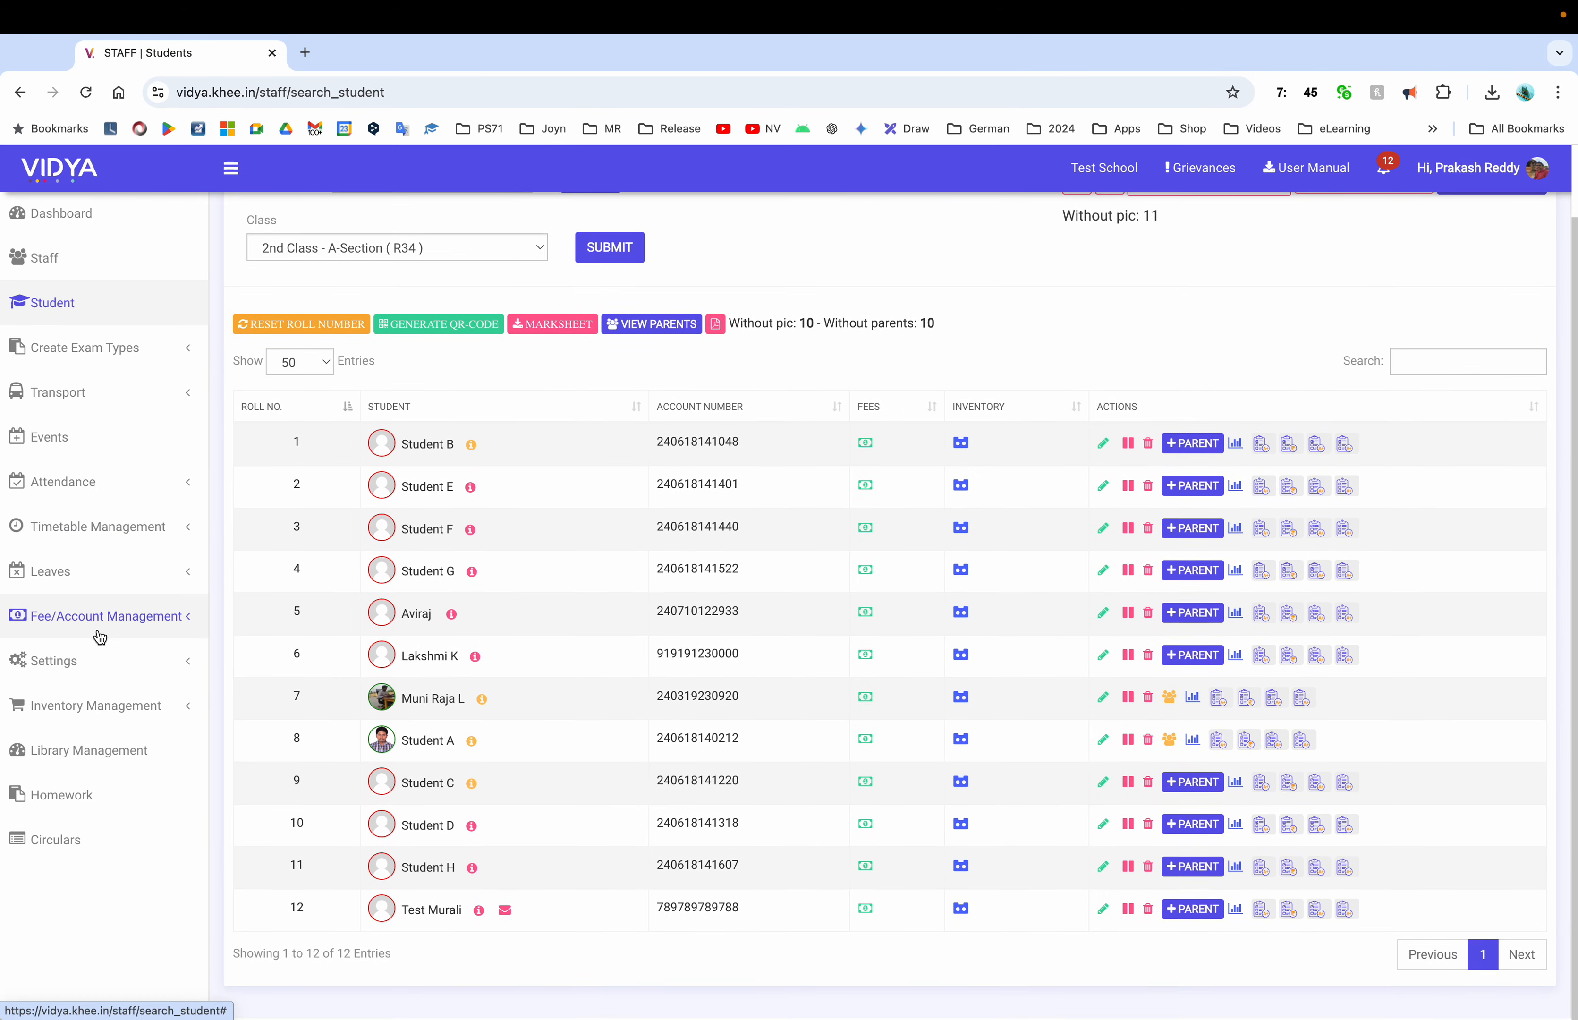
{"action": "left_click", "coordinate": [92, 671]}
Go to Inventory Management > Categories > Issue to Student and load the class's students
{"action": "left_click", "coordinate": [95, 756]}
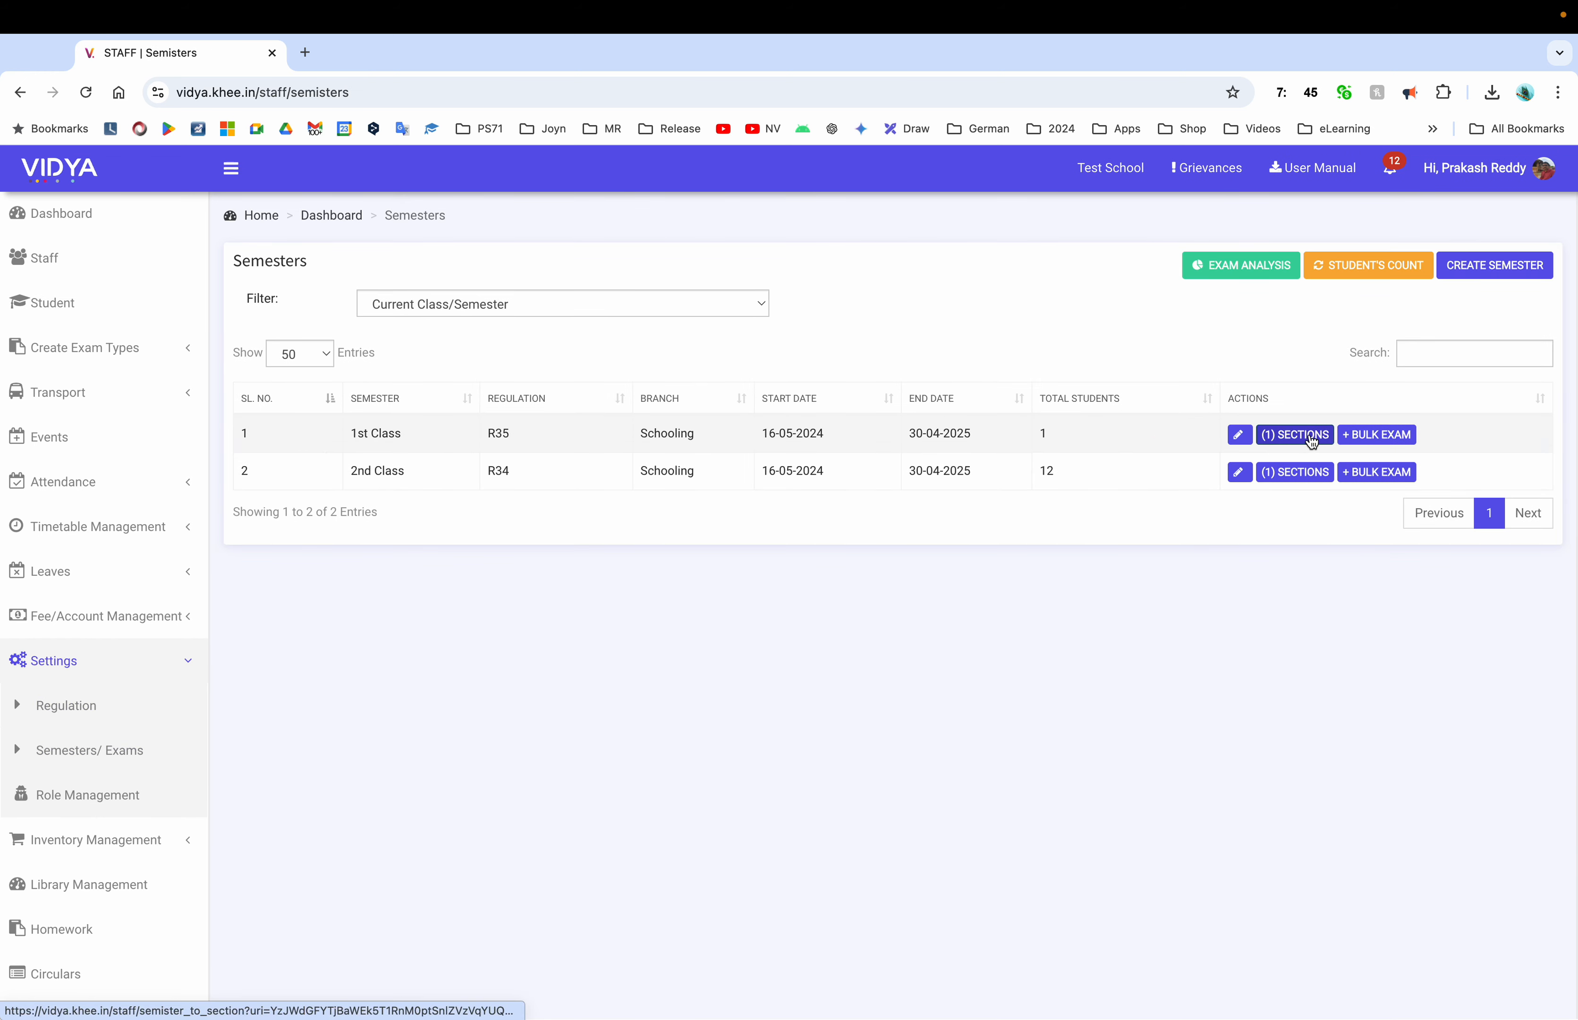
{"action": "left_click", "coordinate": [100, 840]}
{"action": "left_click", "coordinate": [66, 750]}
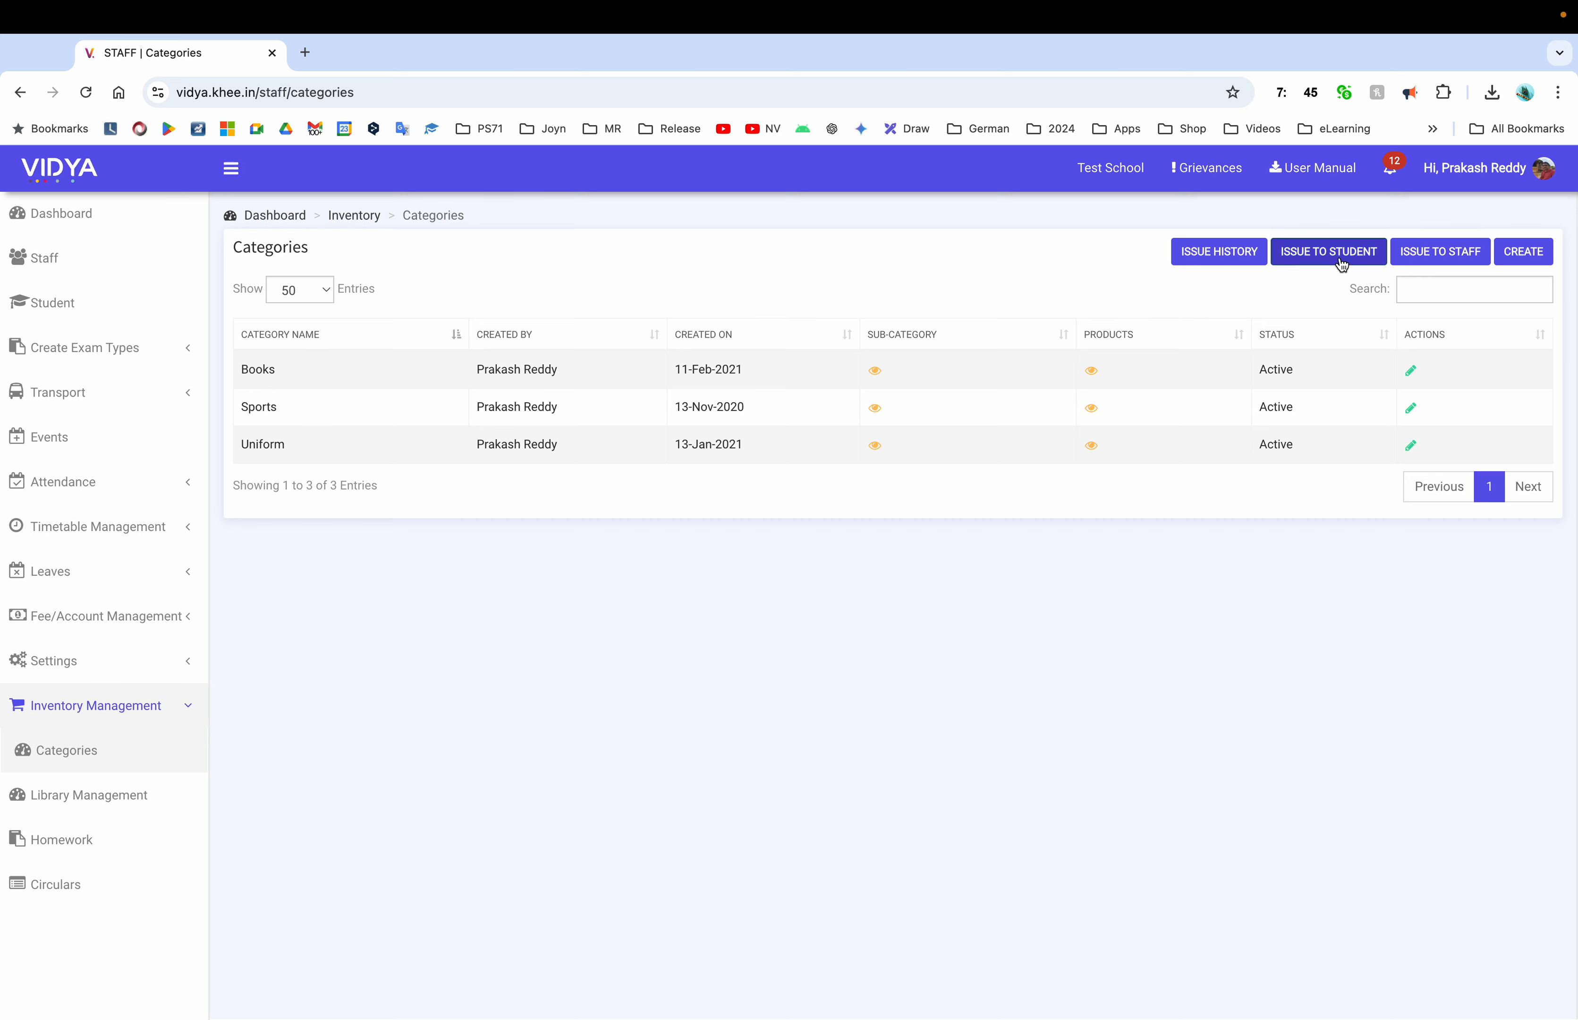
{"action": "left_click", "coordinate": [52, 303]}
{"action": "left_click", "coordinate": [398, 328]}
{"action": "left_click", "coordinate": [609, 327]}
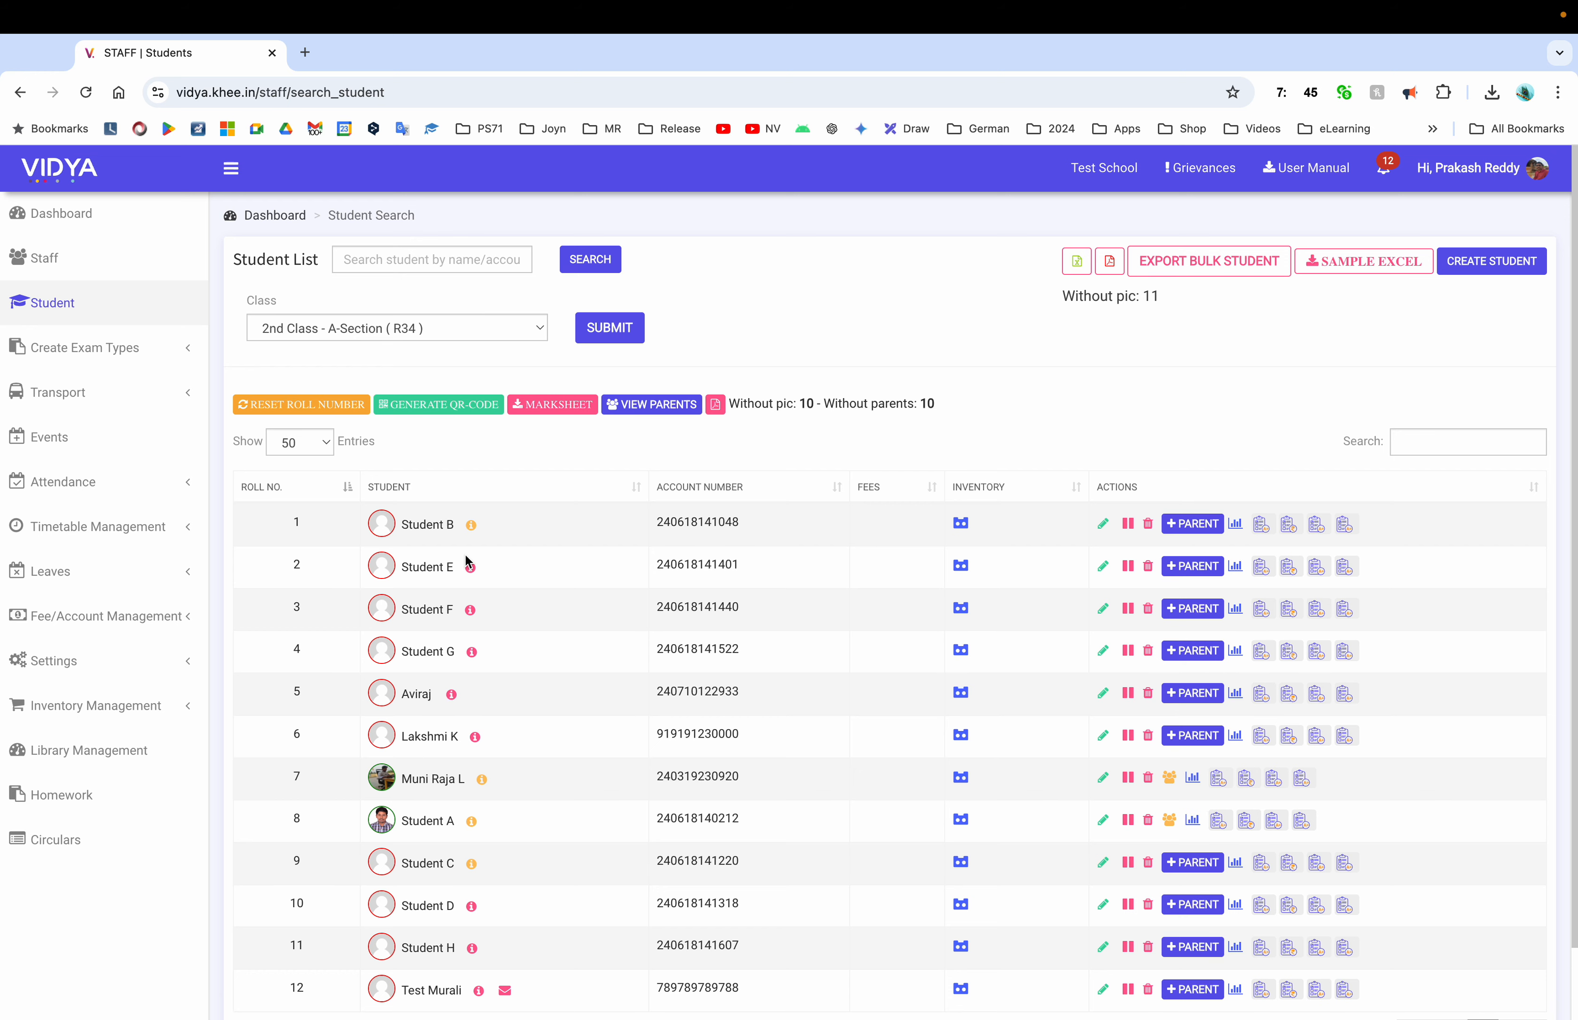
Copy the roll-number-7 student's account number from their report into the Account number field
{"action": "left_click", "coordinate": [425, 780]}
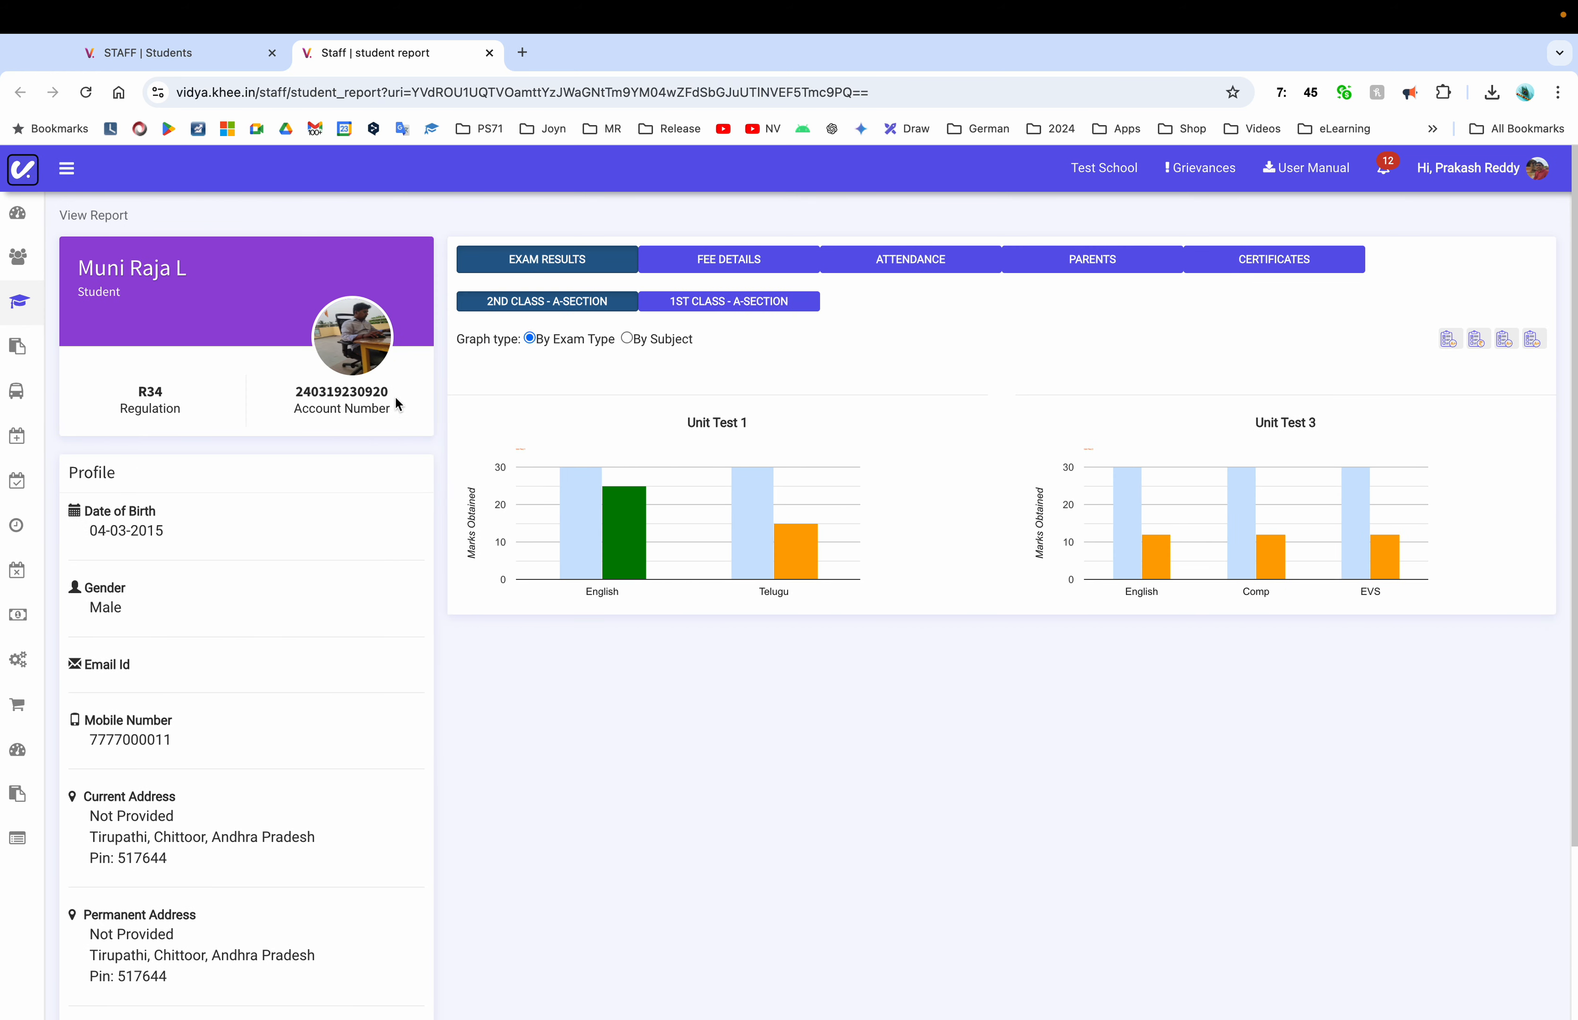
{"action": "double_click", "coordinate": [360, 392]}
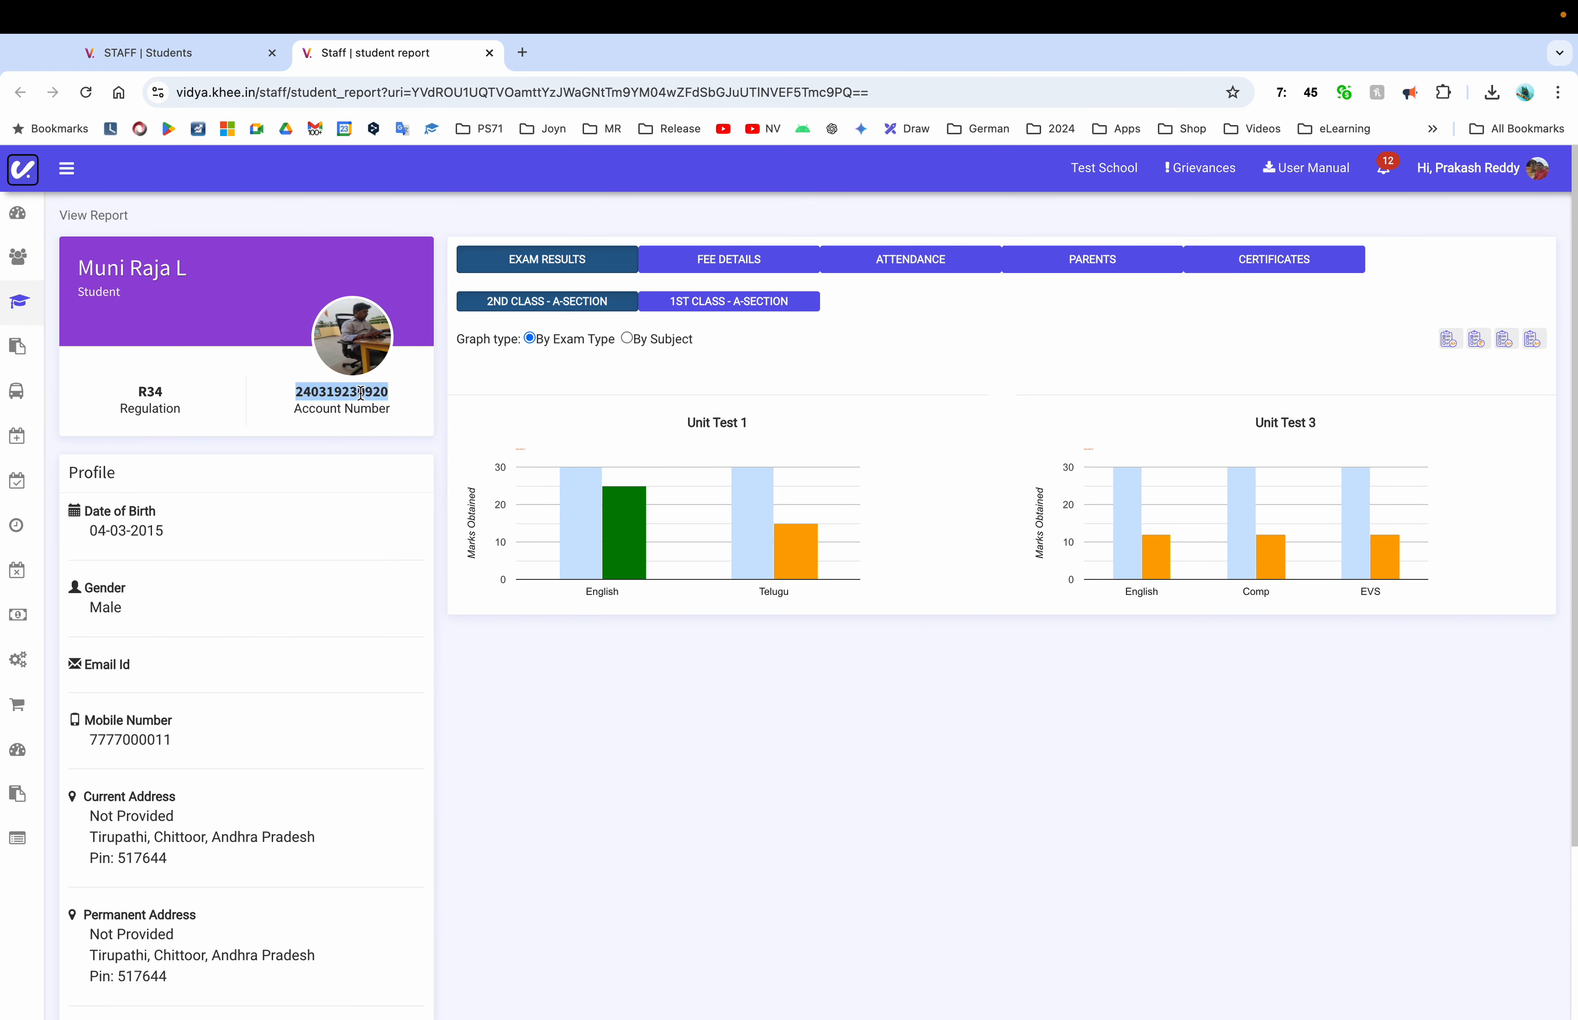
{"action": "left_click", "coordinate": [489, 53]}
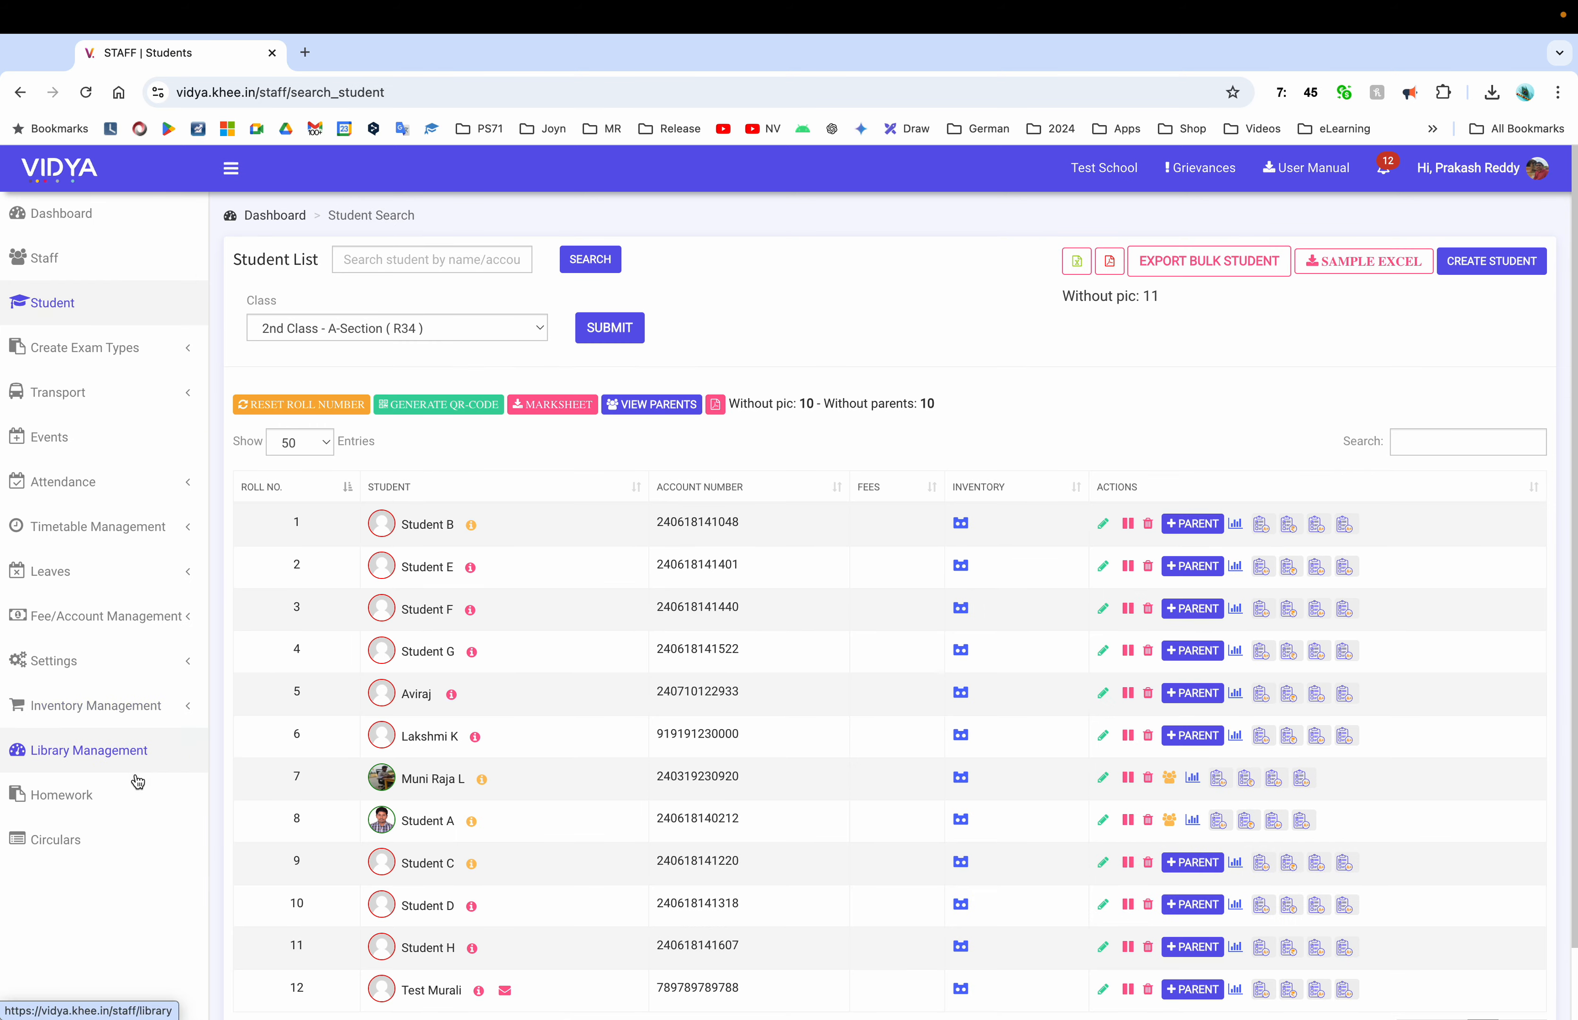
{"action": "left_click", "coordinate": [130, 720]}
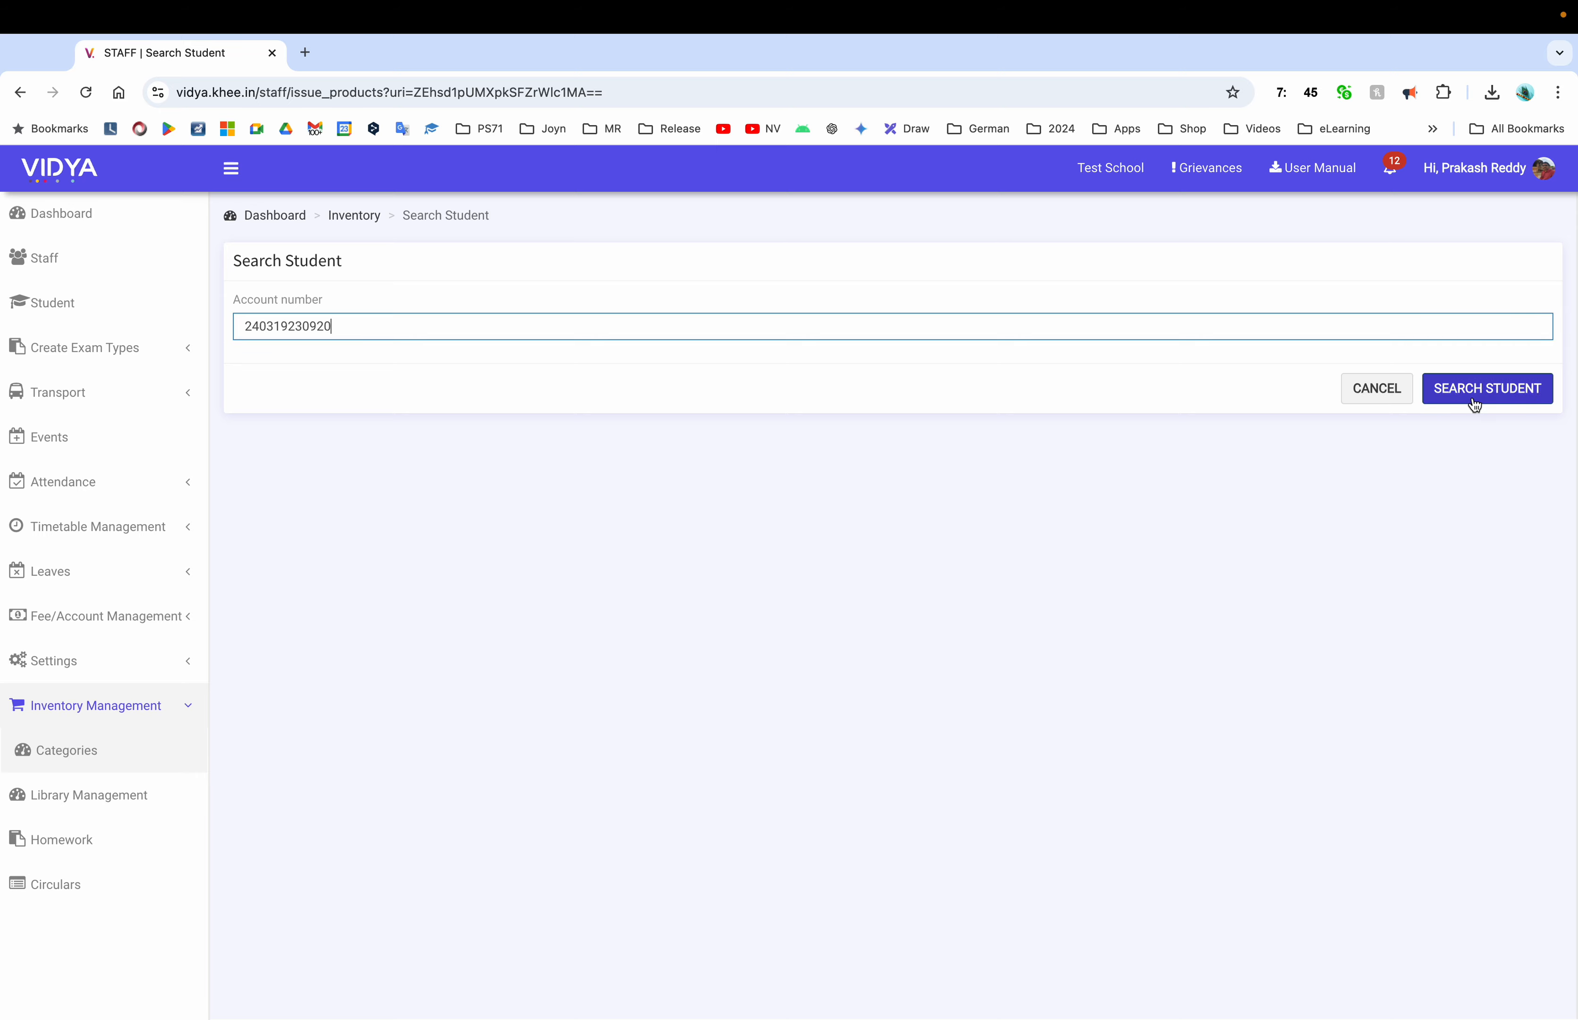
Open roll-number-7 student's Issue Products form, choosing Shirt (Available : 150) with quantity 2
{"action": "left_click", "coordinate": [1473, 398]}
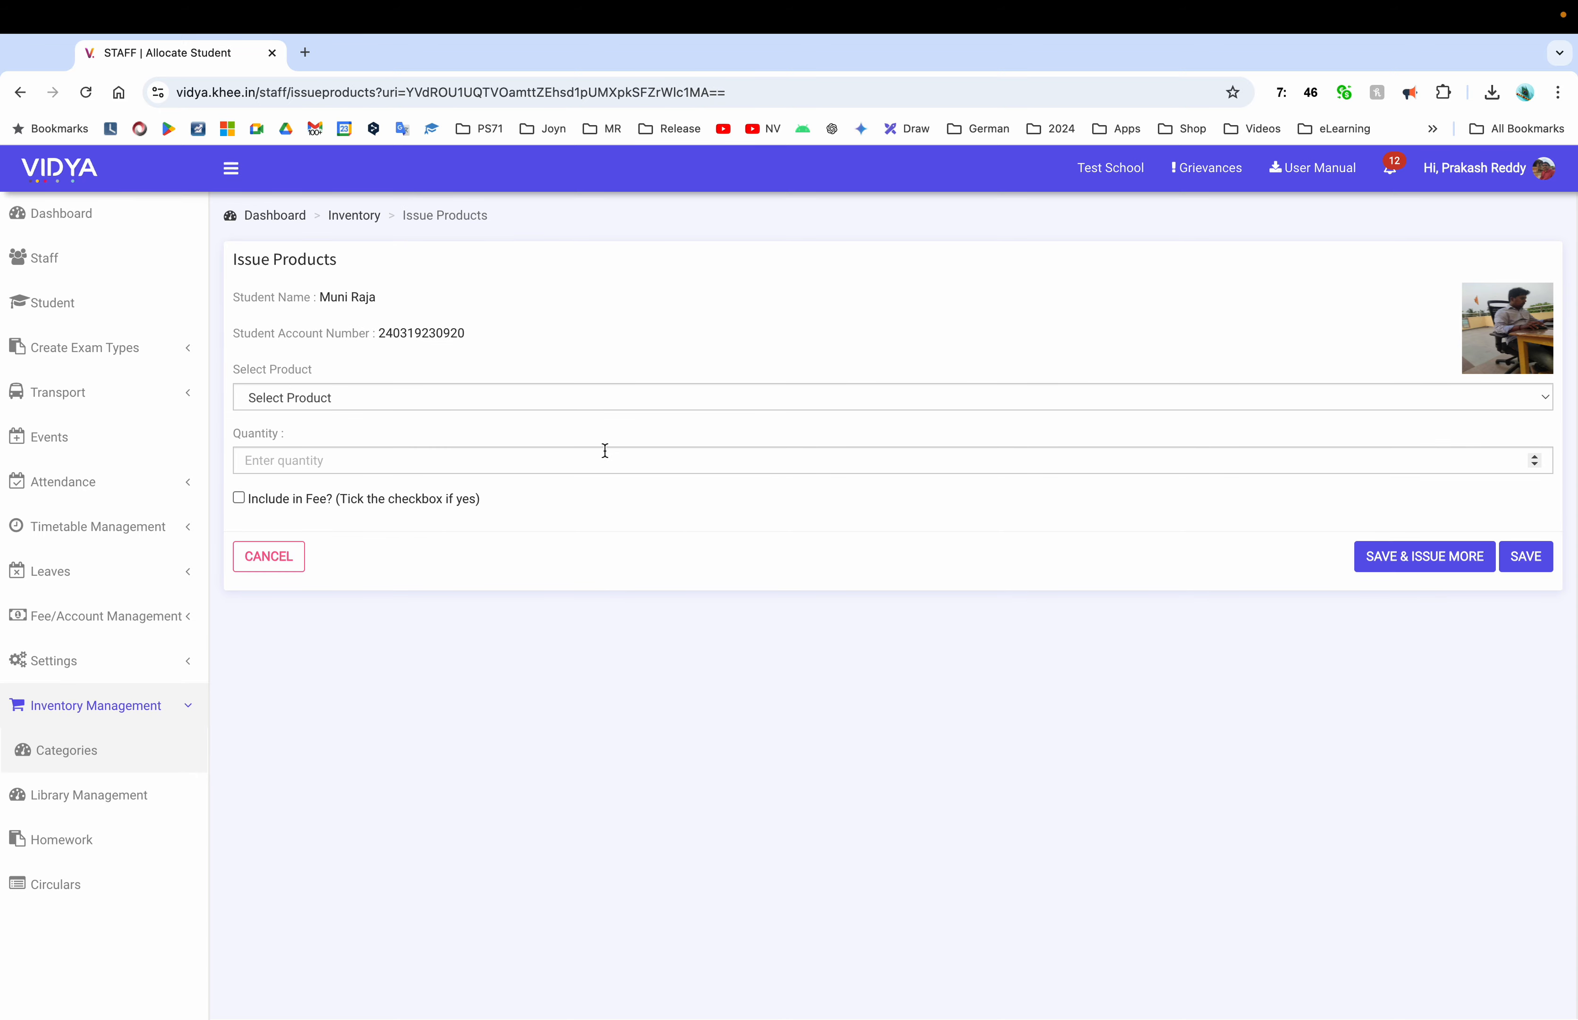
{"action": "left_click", "coordinate": [78, 313]}
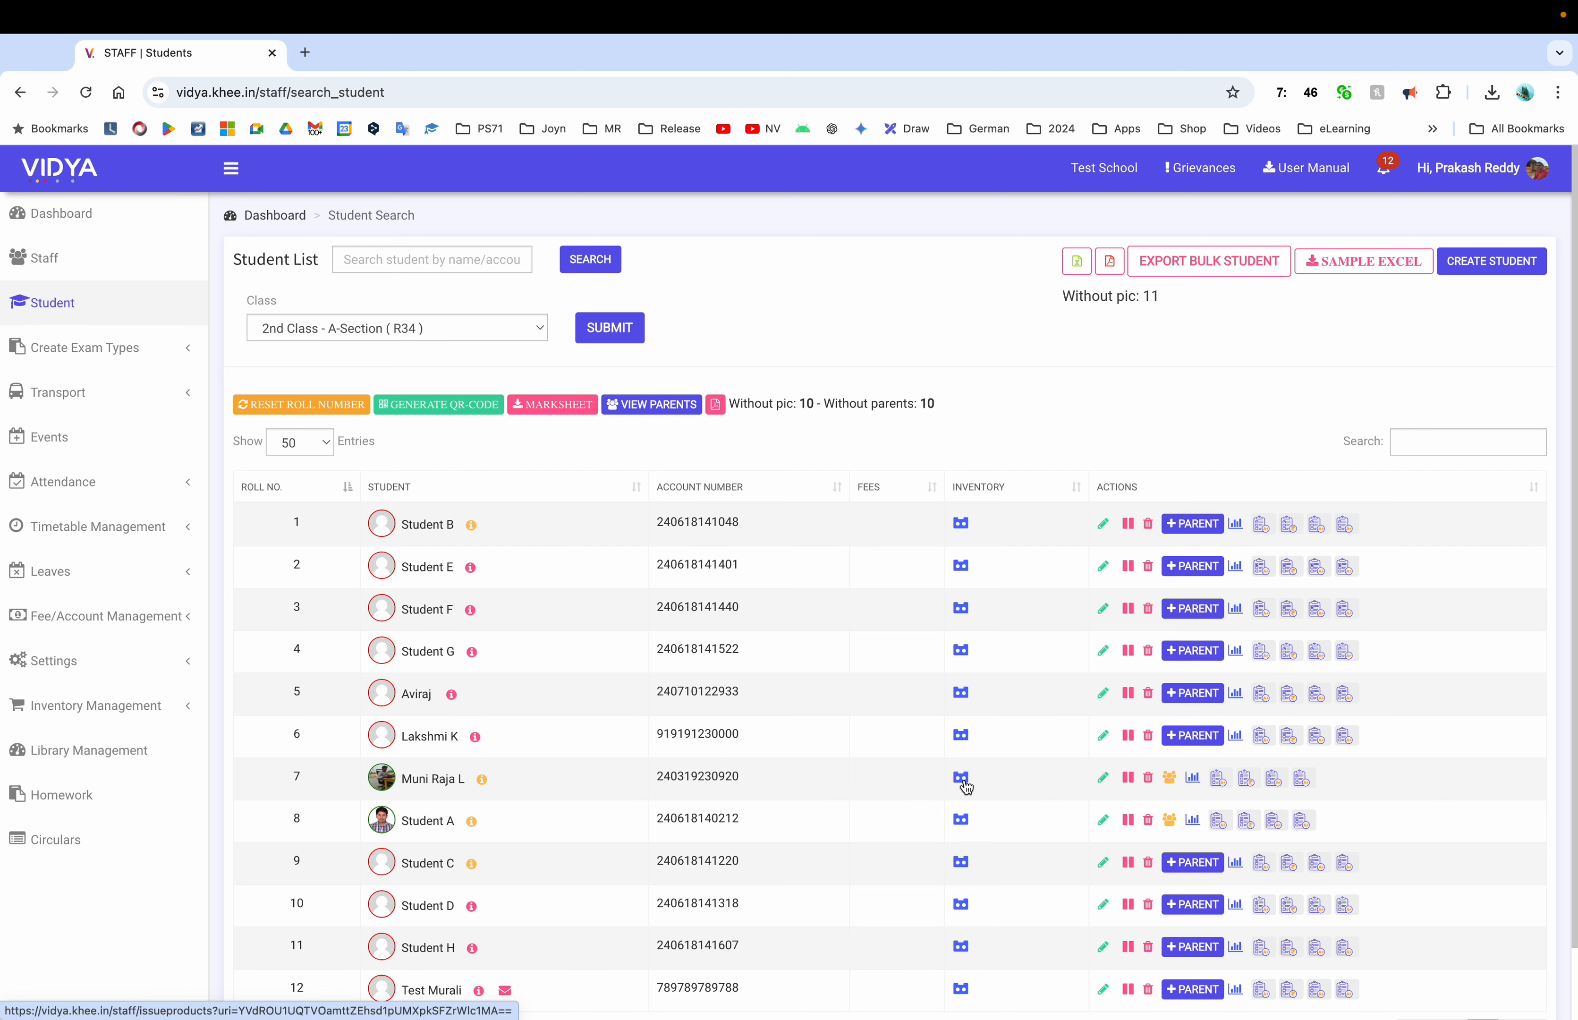
{"action": "left_click", "coordinate": [962, 780]}
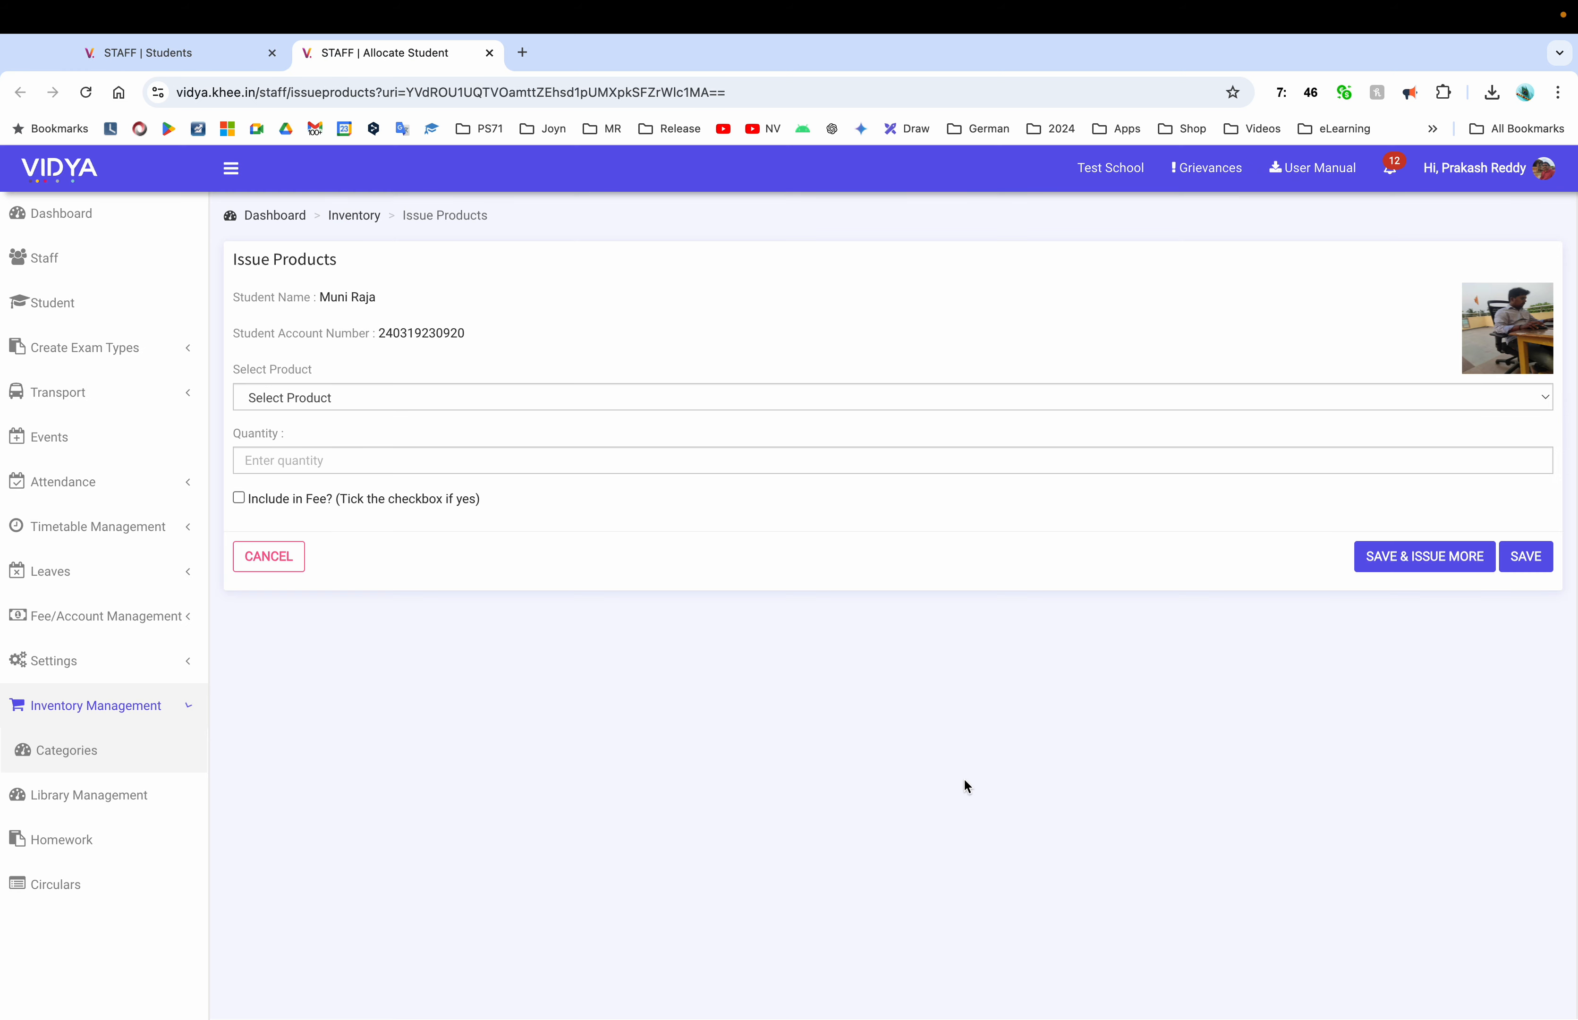
{"action": "left_click", "coordinate": [928, 397]}
{"action": "left_click", "coordinate": [341, 461]}
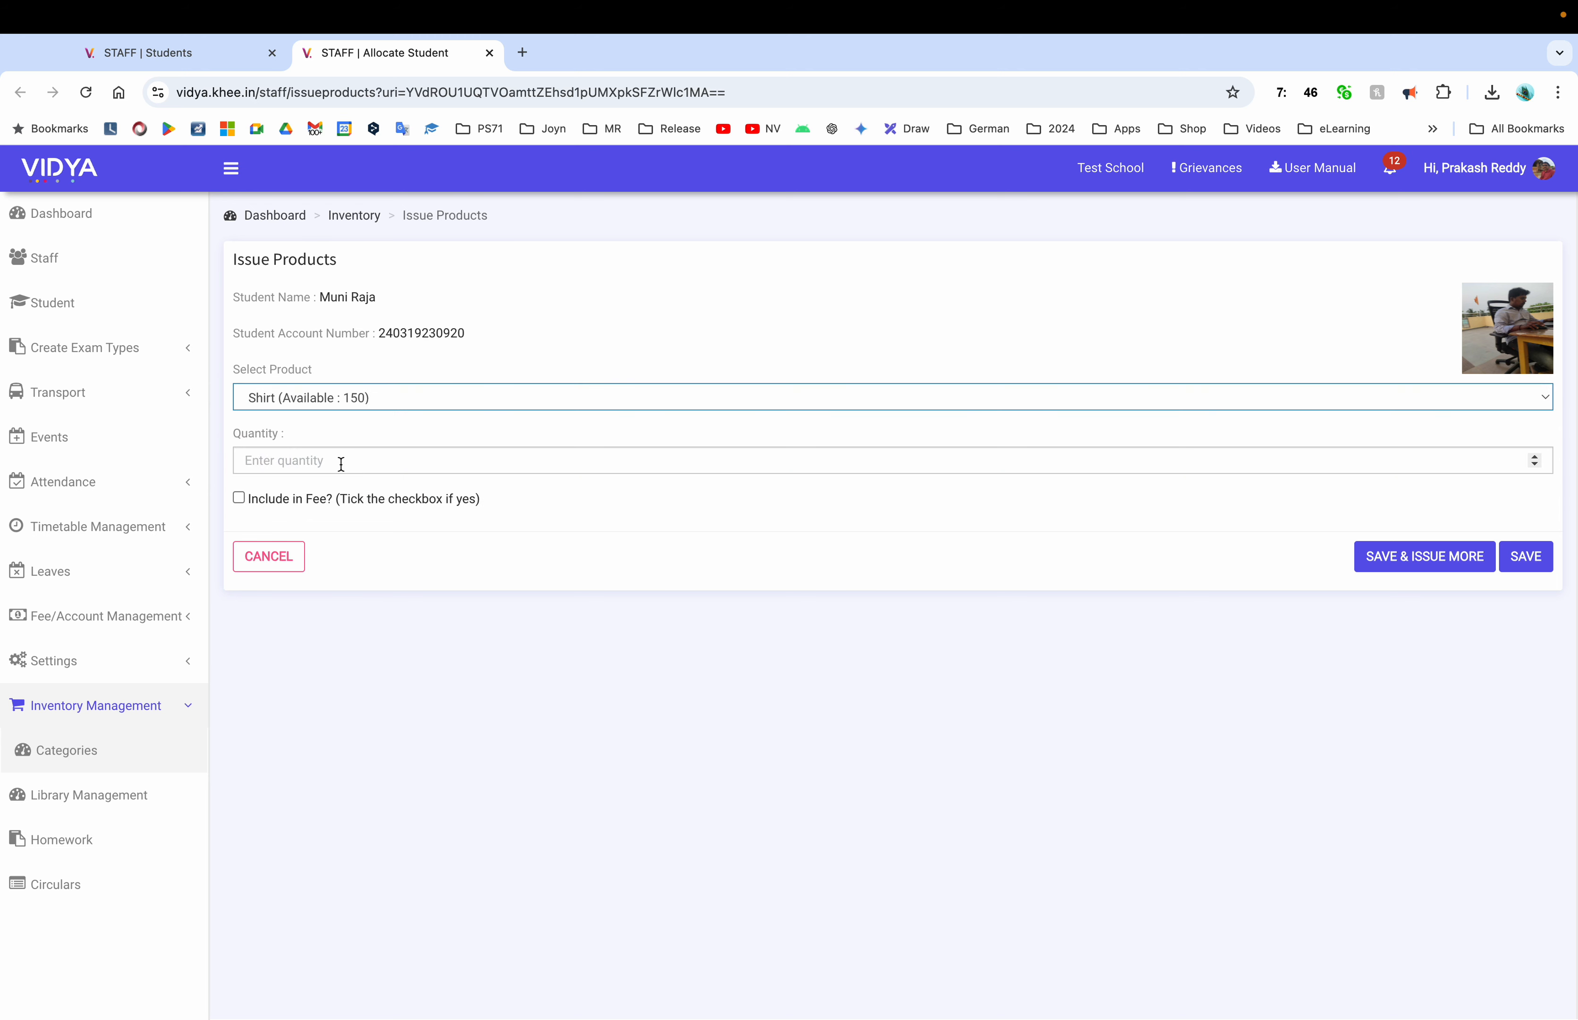
{"action": "left_click", "coordinate": [390, 462]}
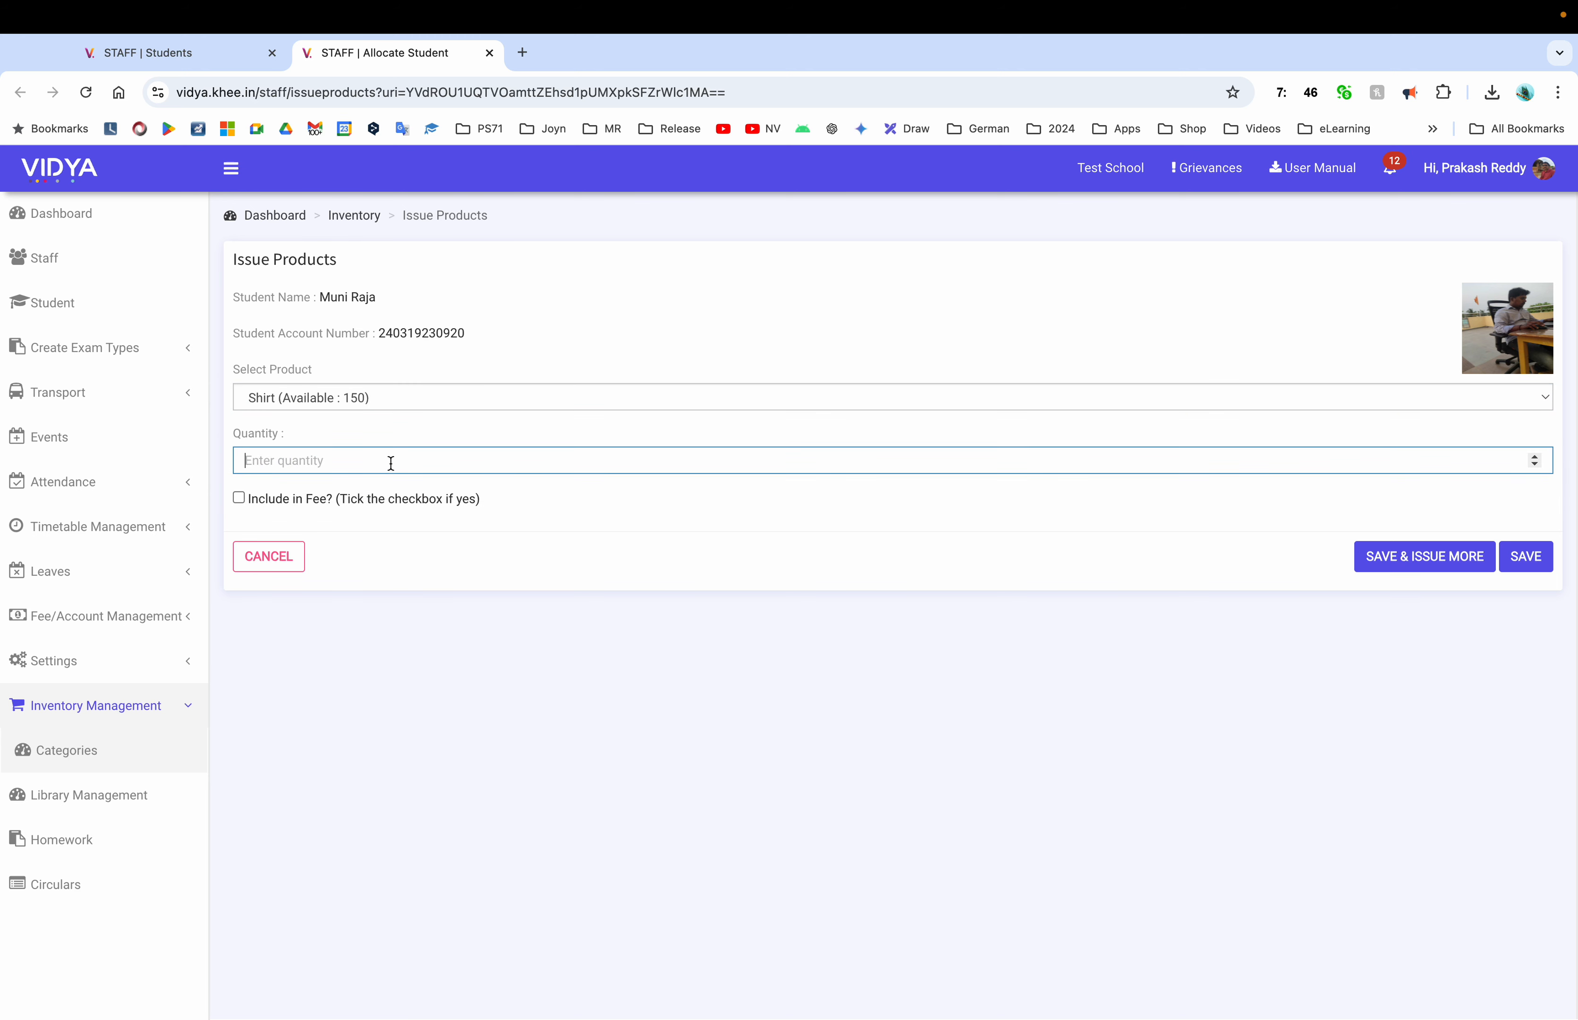
{"action": "type", "text": "2"}
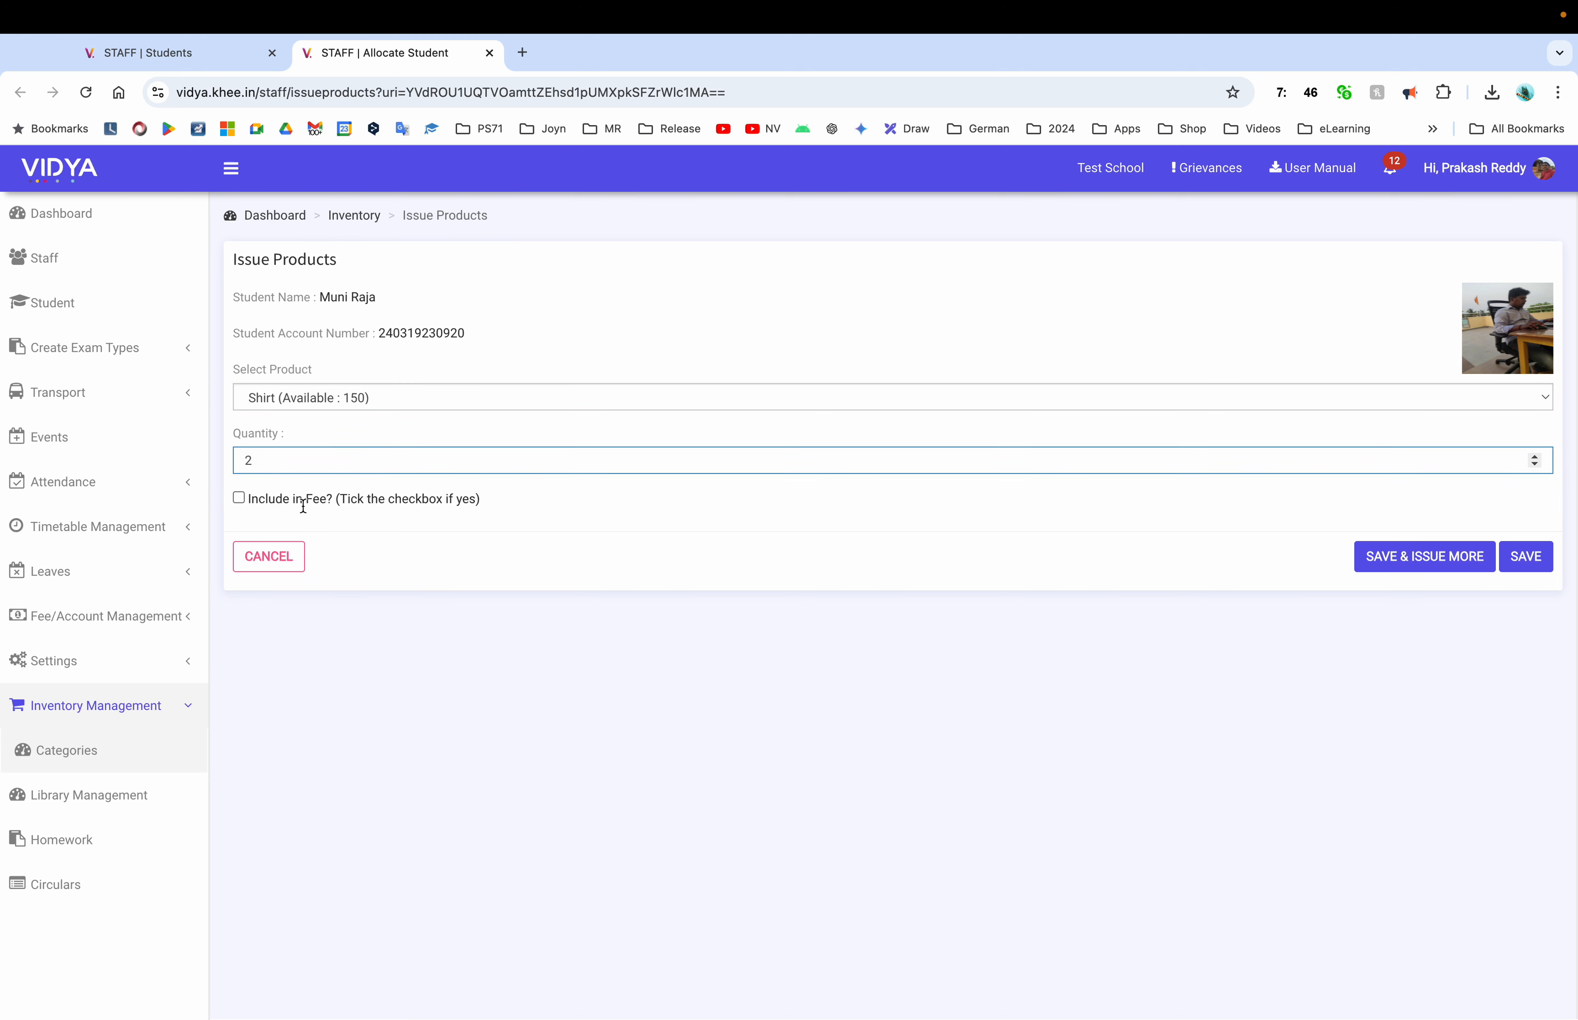
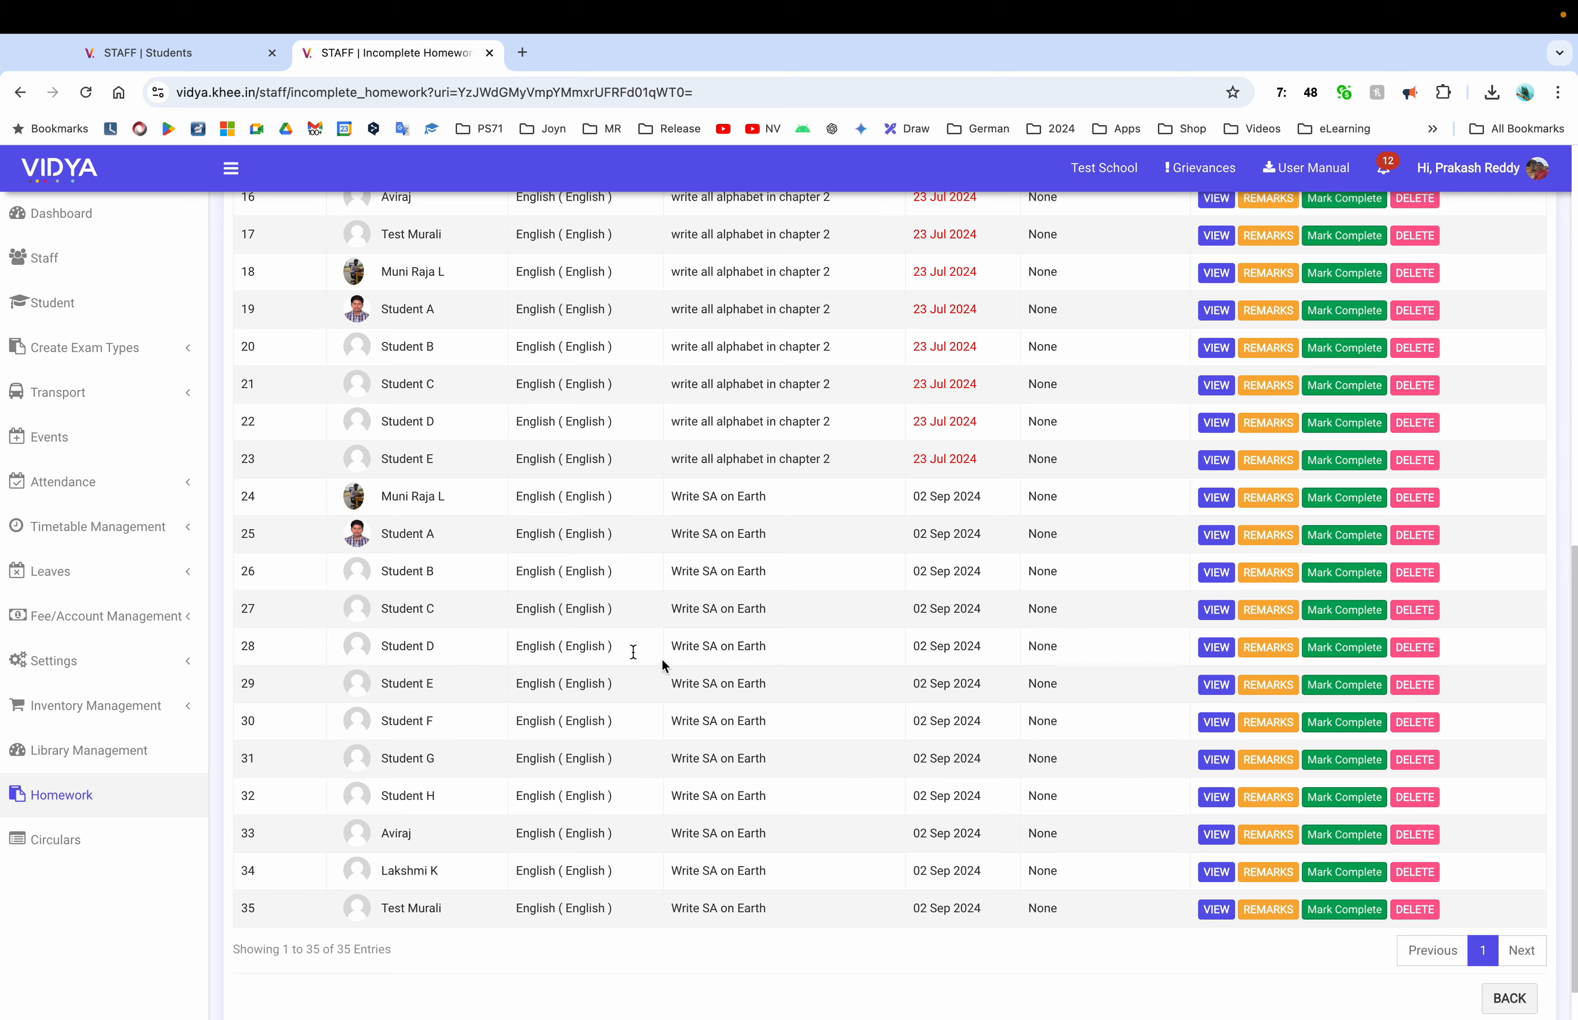
Mark the first student's 'Write words starting with A' homework complete, submitting the completion date
{"action": "scroll", "coordinate": [1246, 599], "scroll_direction": "up", "scroll_amount": 15}
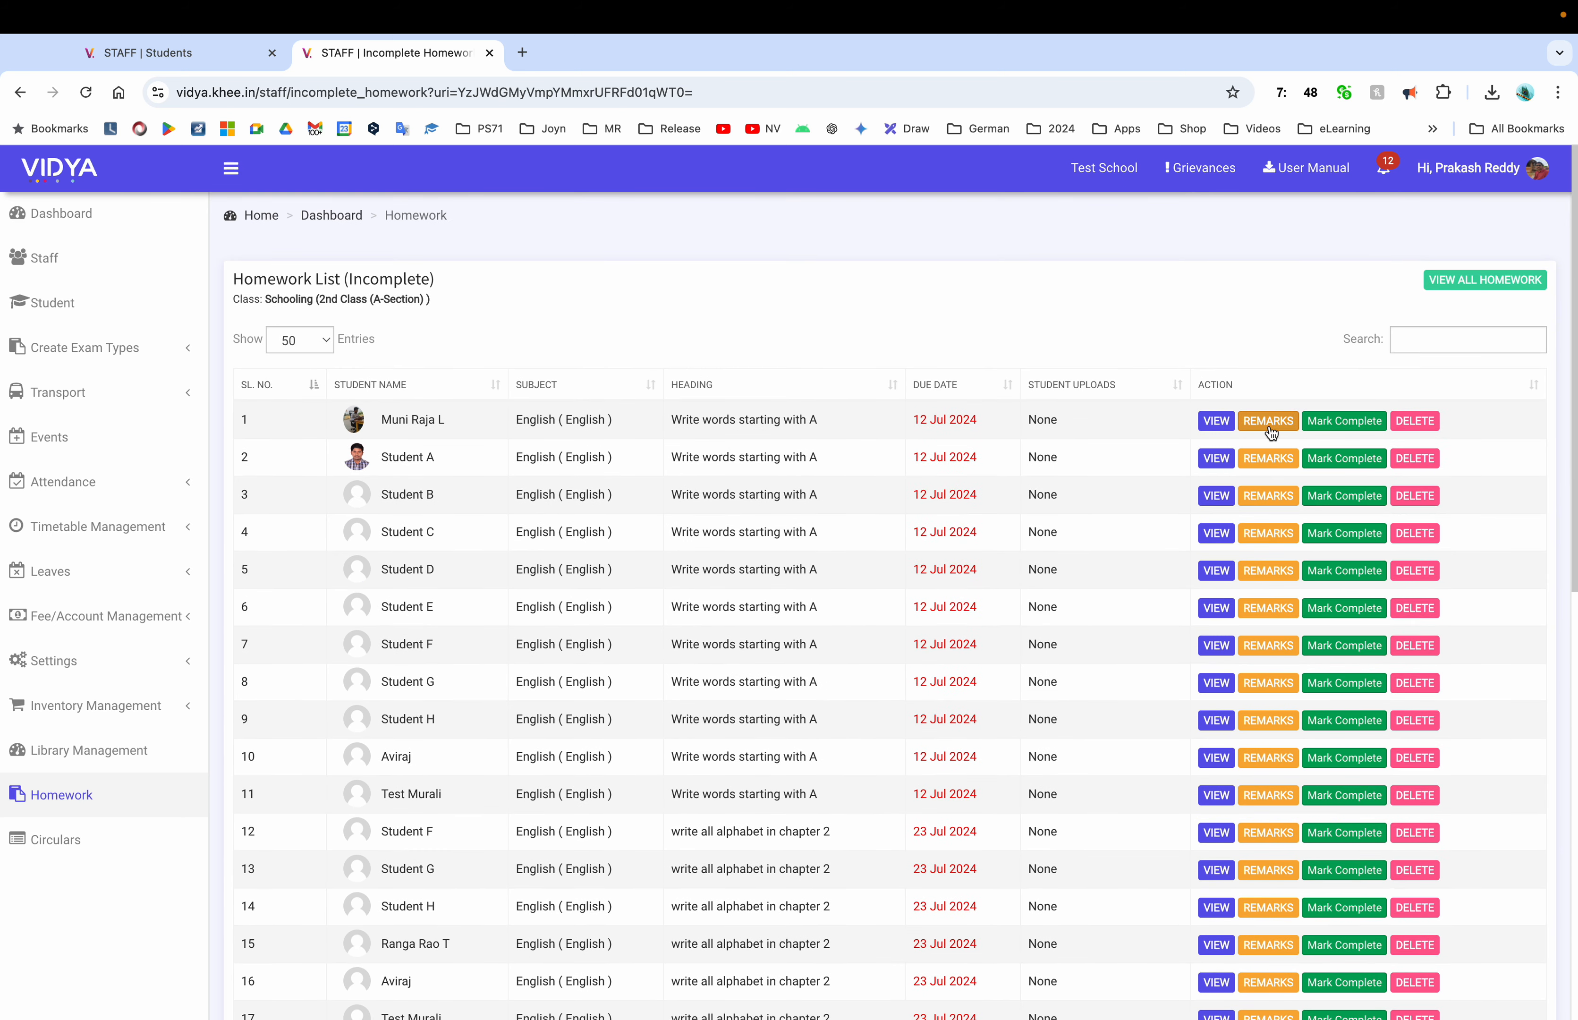
{"action": "left_click", "coordinate": [1358, 424]}
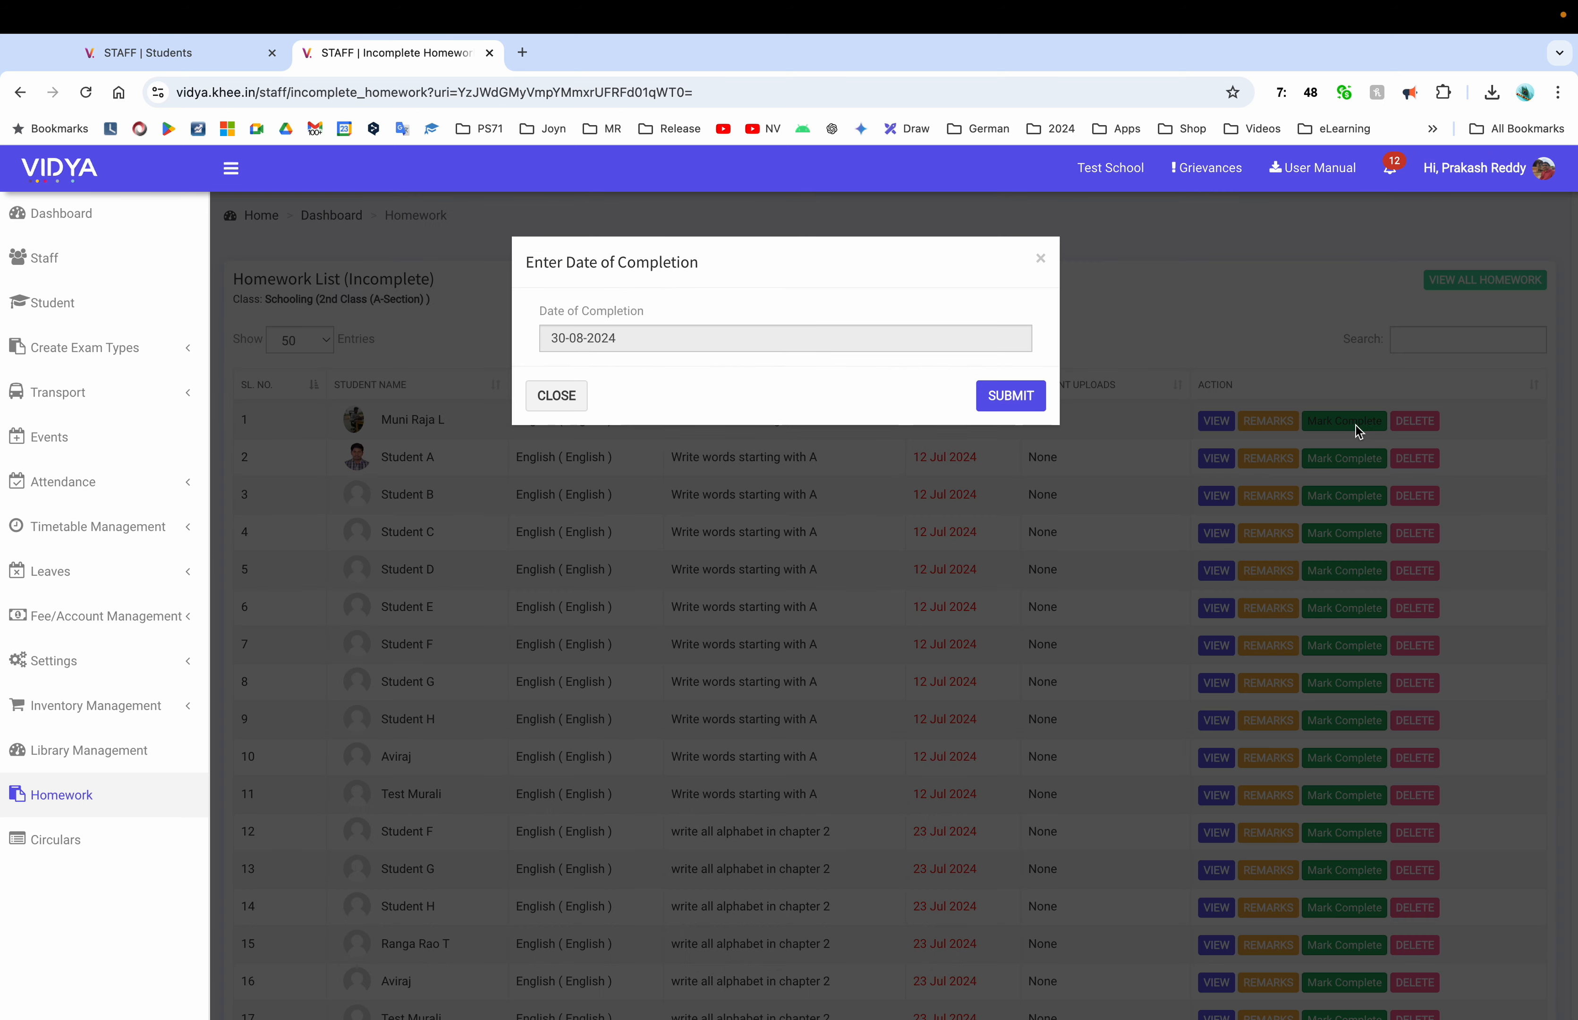
{"action": "left_click", "coordinate": [1009, 396]}
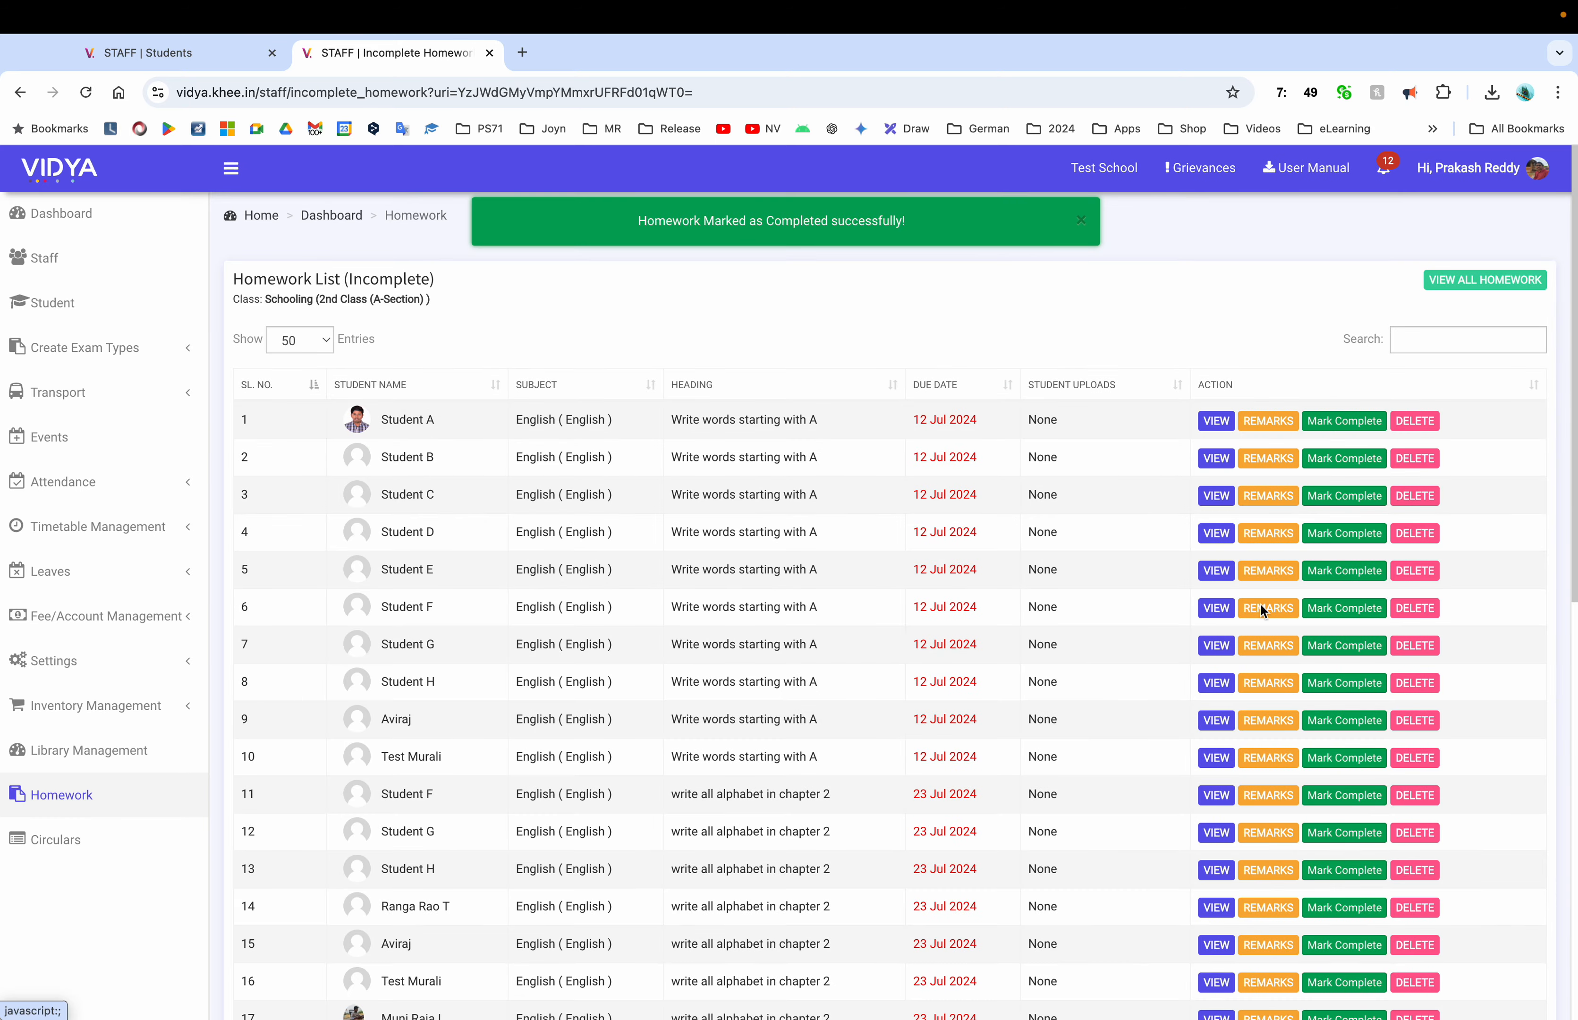
Open the Circulars list showing 7 circulars
{"action": "scroll", "coordinate": [1261, 606], "scroll_direction": "down", "scroll_amount": 10}
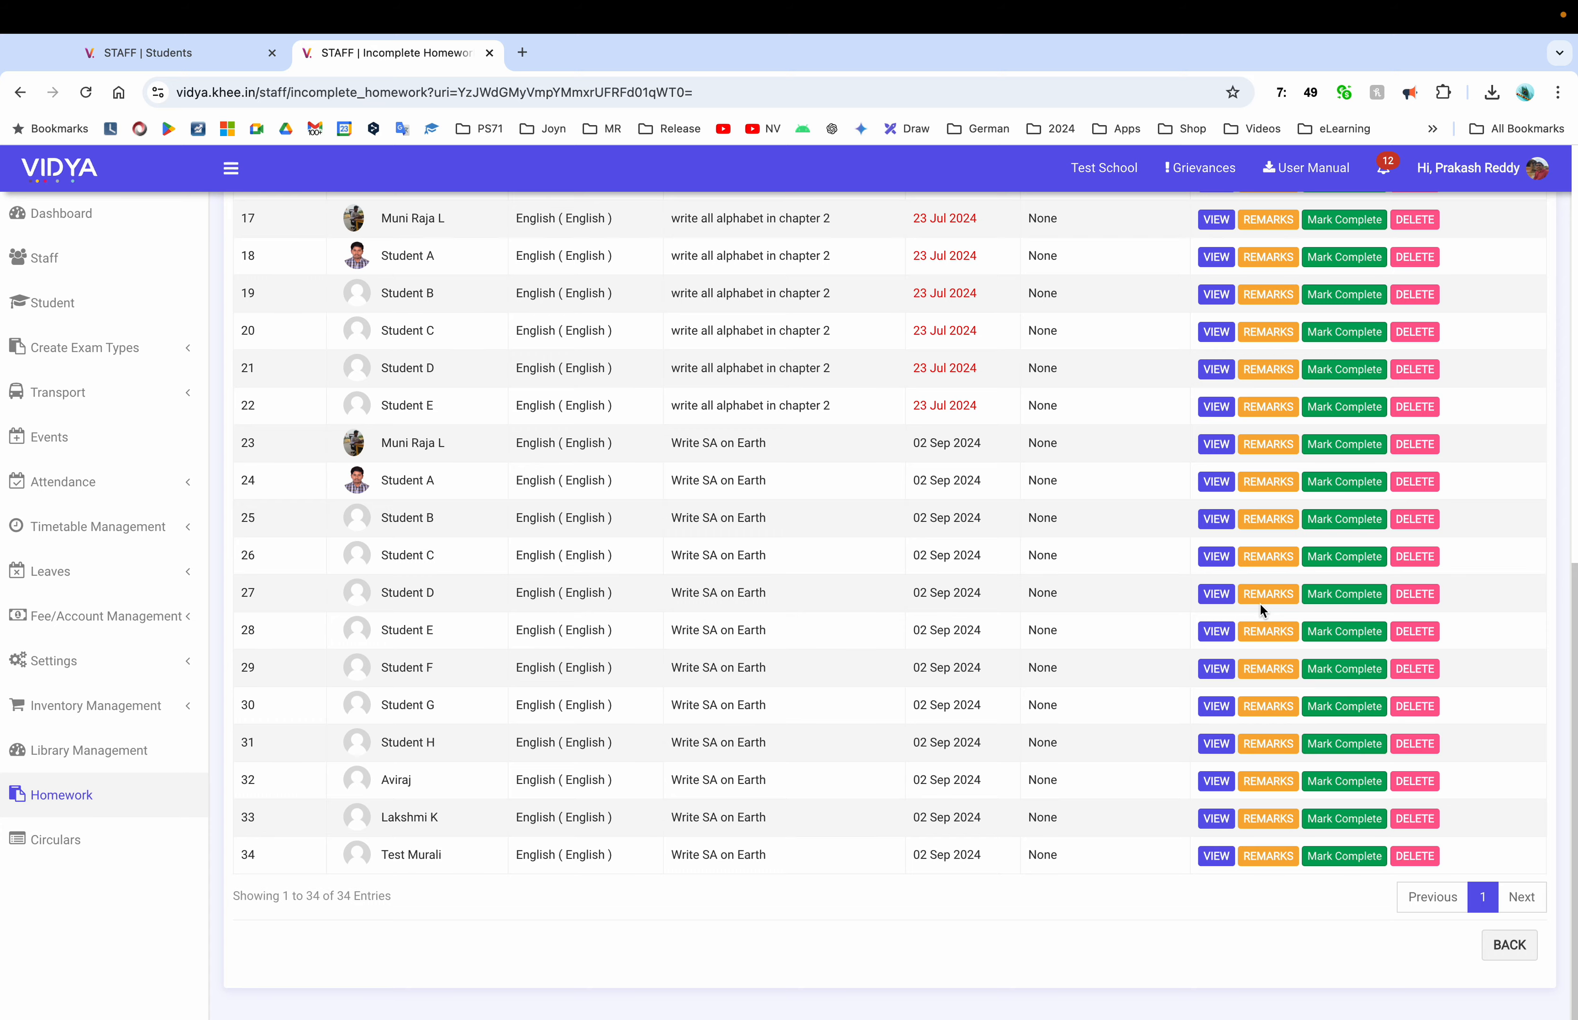
{"action": "scroll", "coordinate": [1261, 607], "scroll_direction": "up", "scroll_amount": 10}
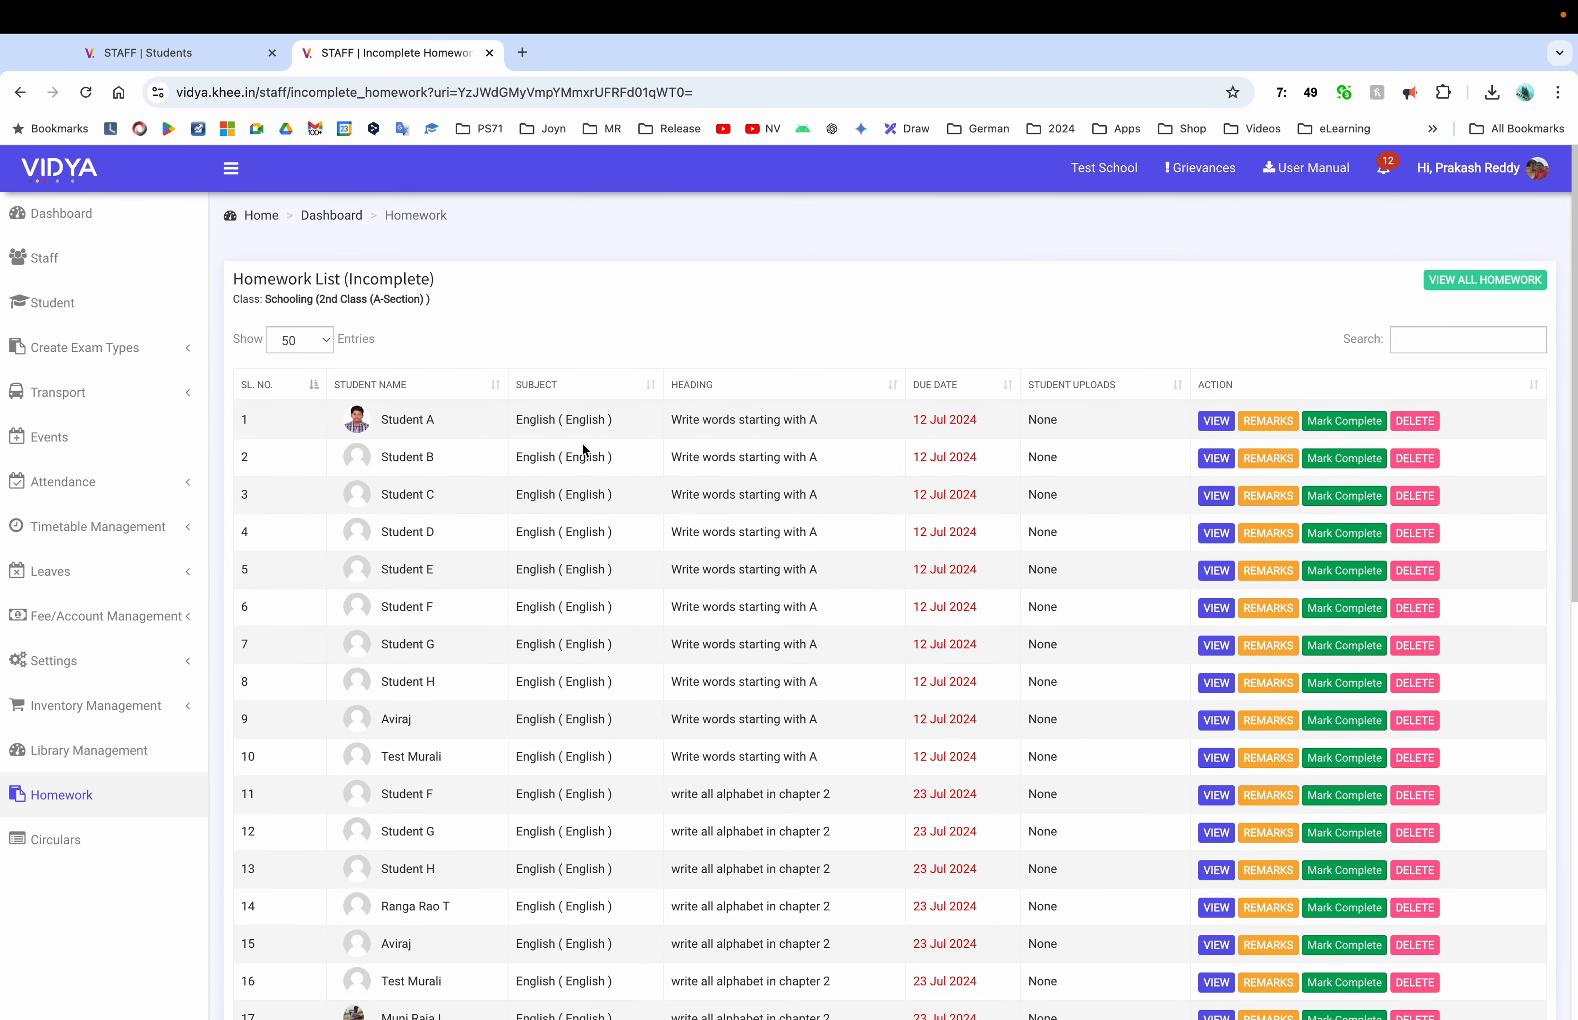
{"action": "left_click", "coordinate": [97, 833]}
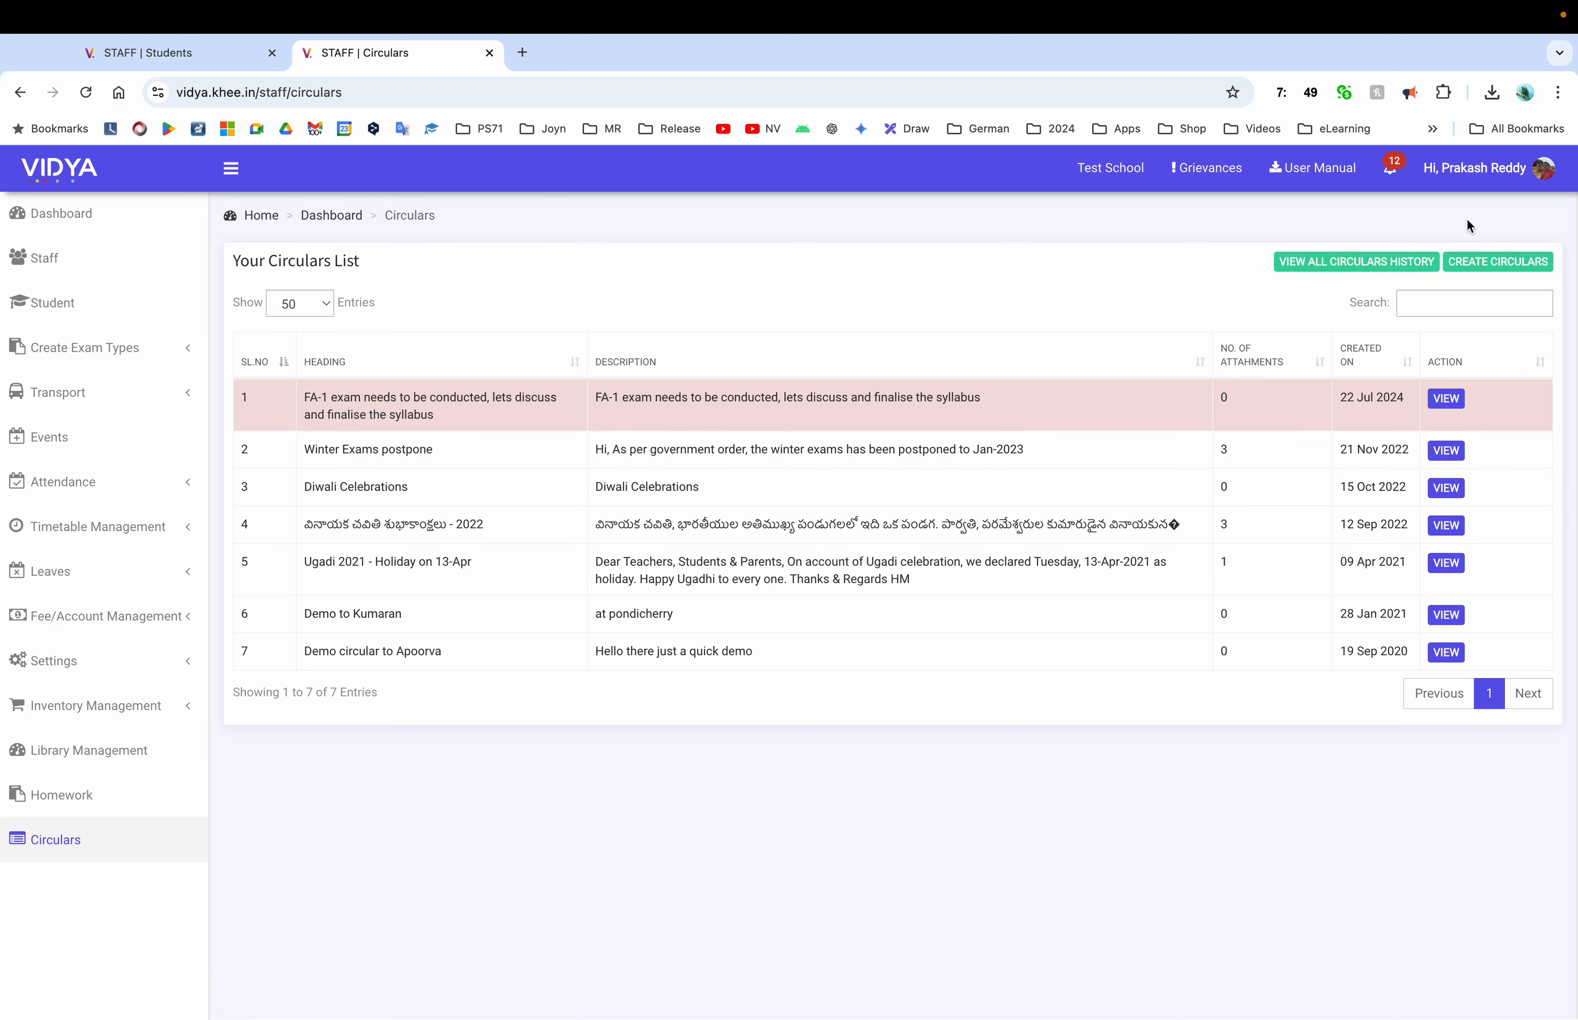
Open the admin's own staff profile from the user name at the top right
{"action": "left_click", "coordinate": [1488, 179]}
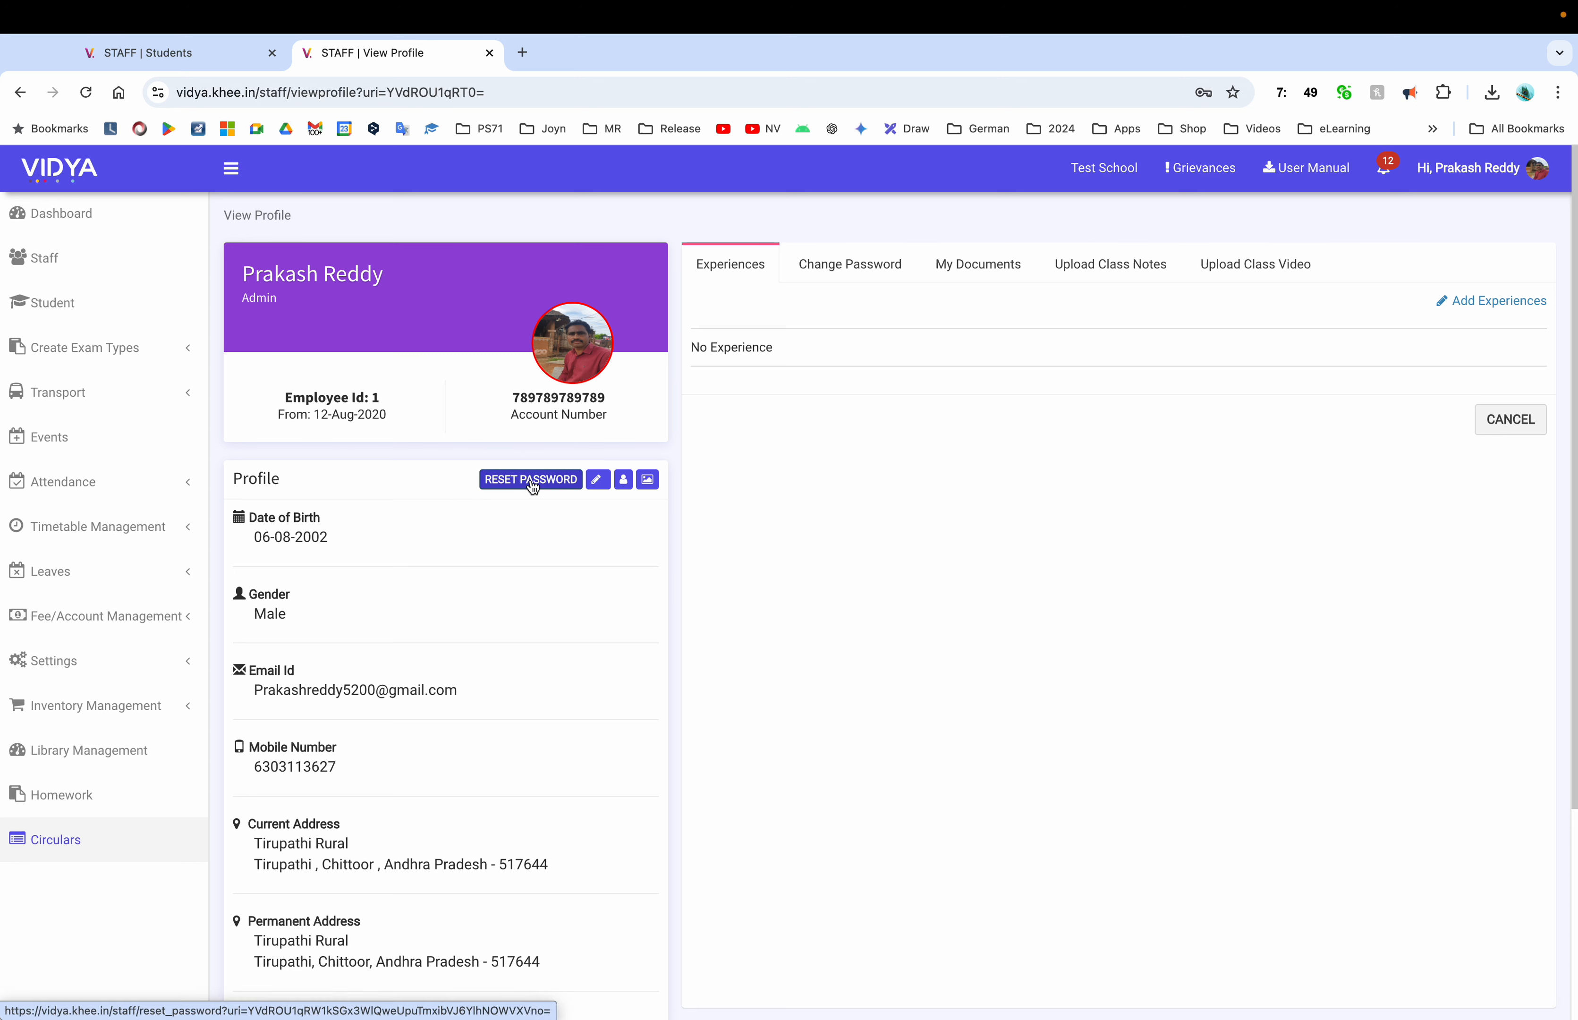
Check the digital signature page and the Change Password form, then open a blank Experience form
{"action": "left_click", "coordinate": [648, 480]}
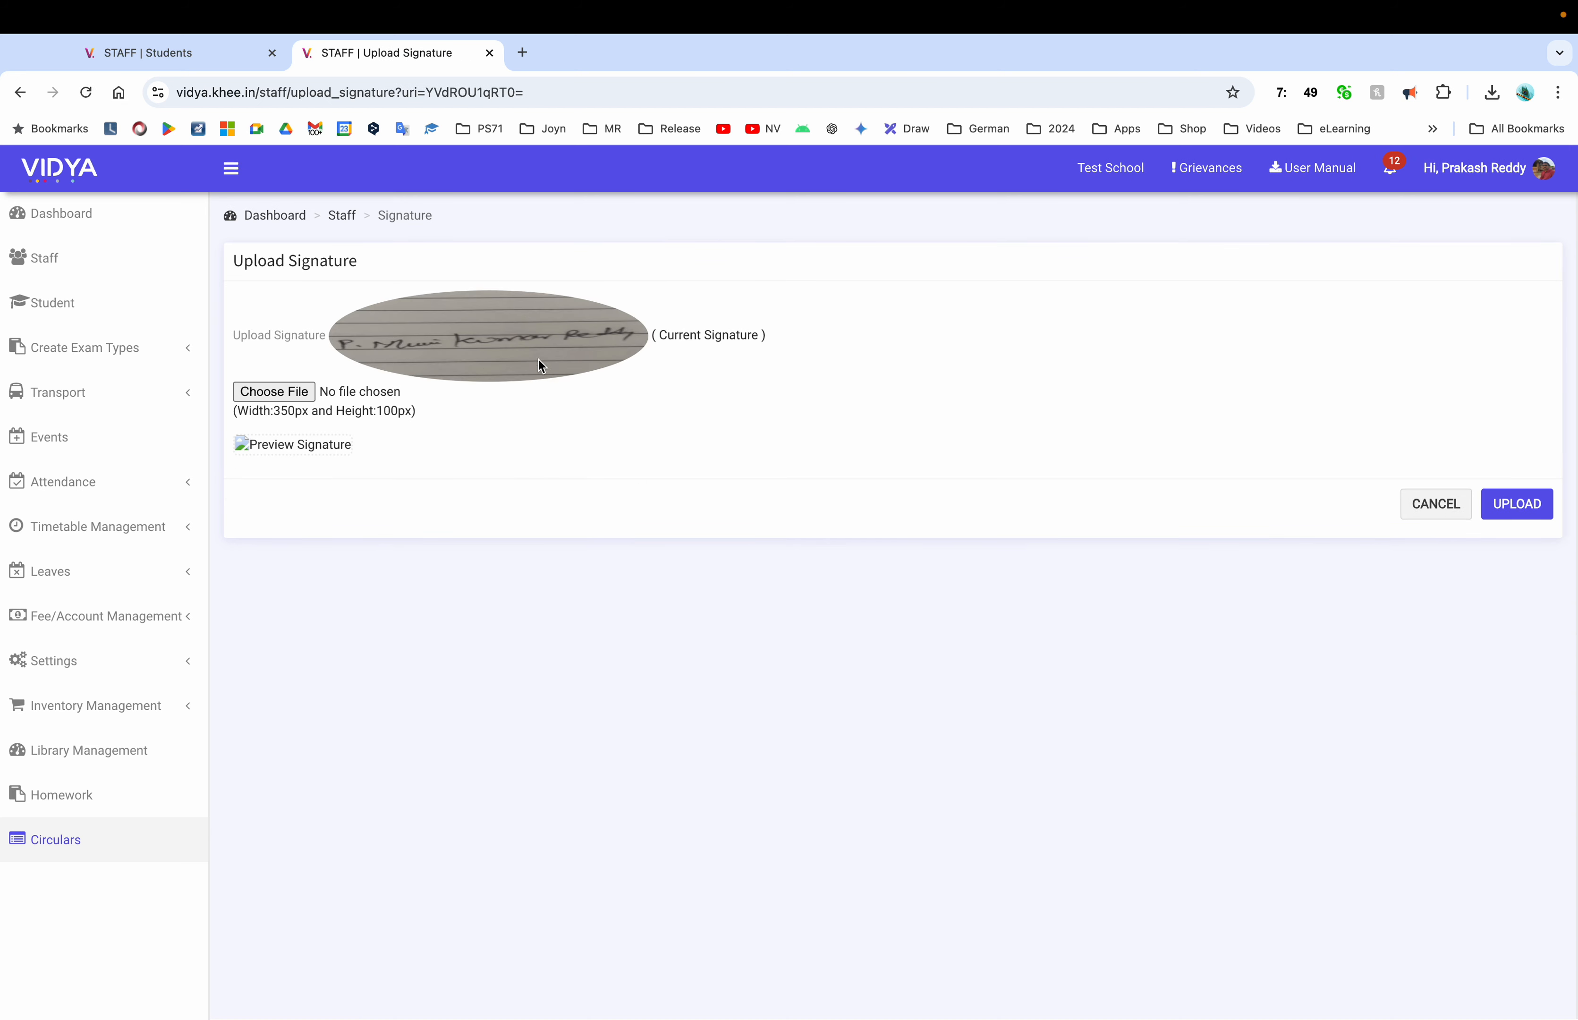
{"action": "left_click", "coordinate": [1435, 510]}
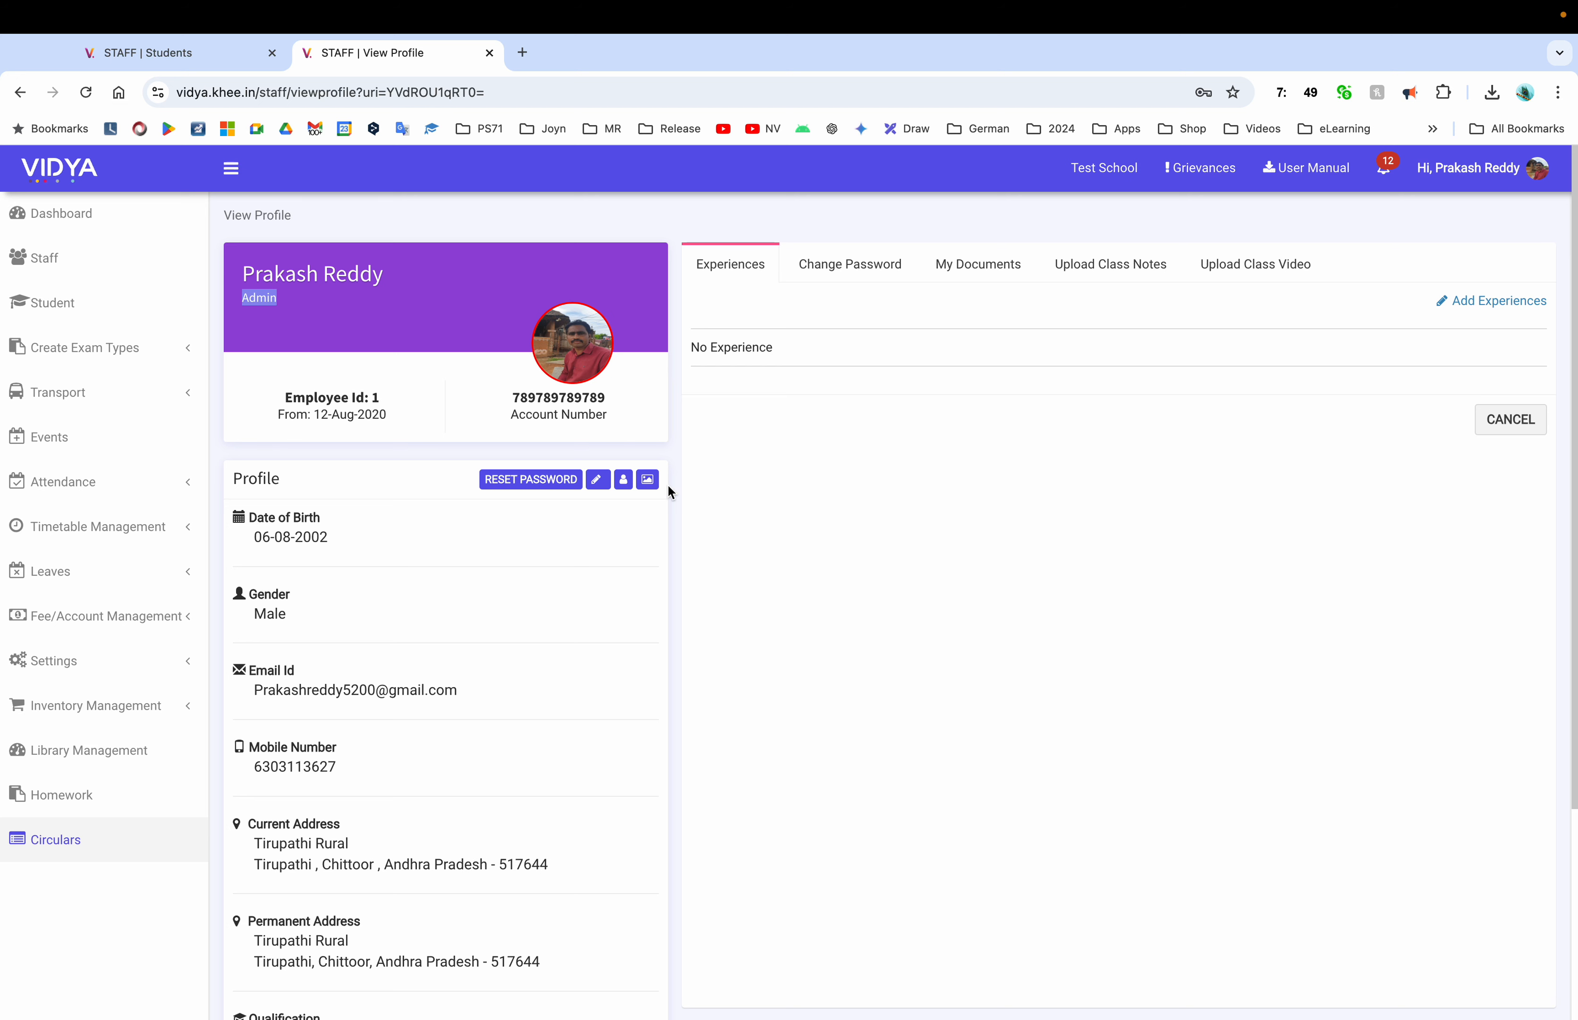
{"action": "left_click", "coordinate": [855, 271]}
{"action": "left_click", "coordinate": [730, 283]}
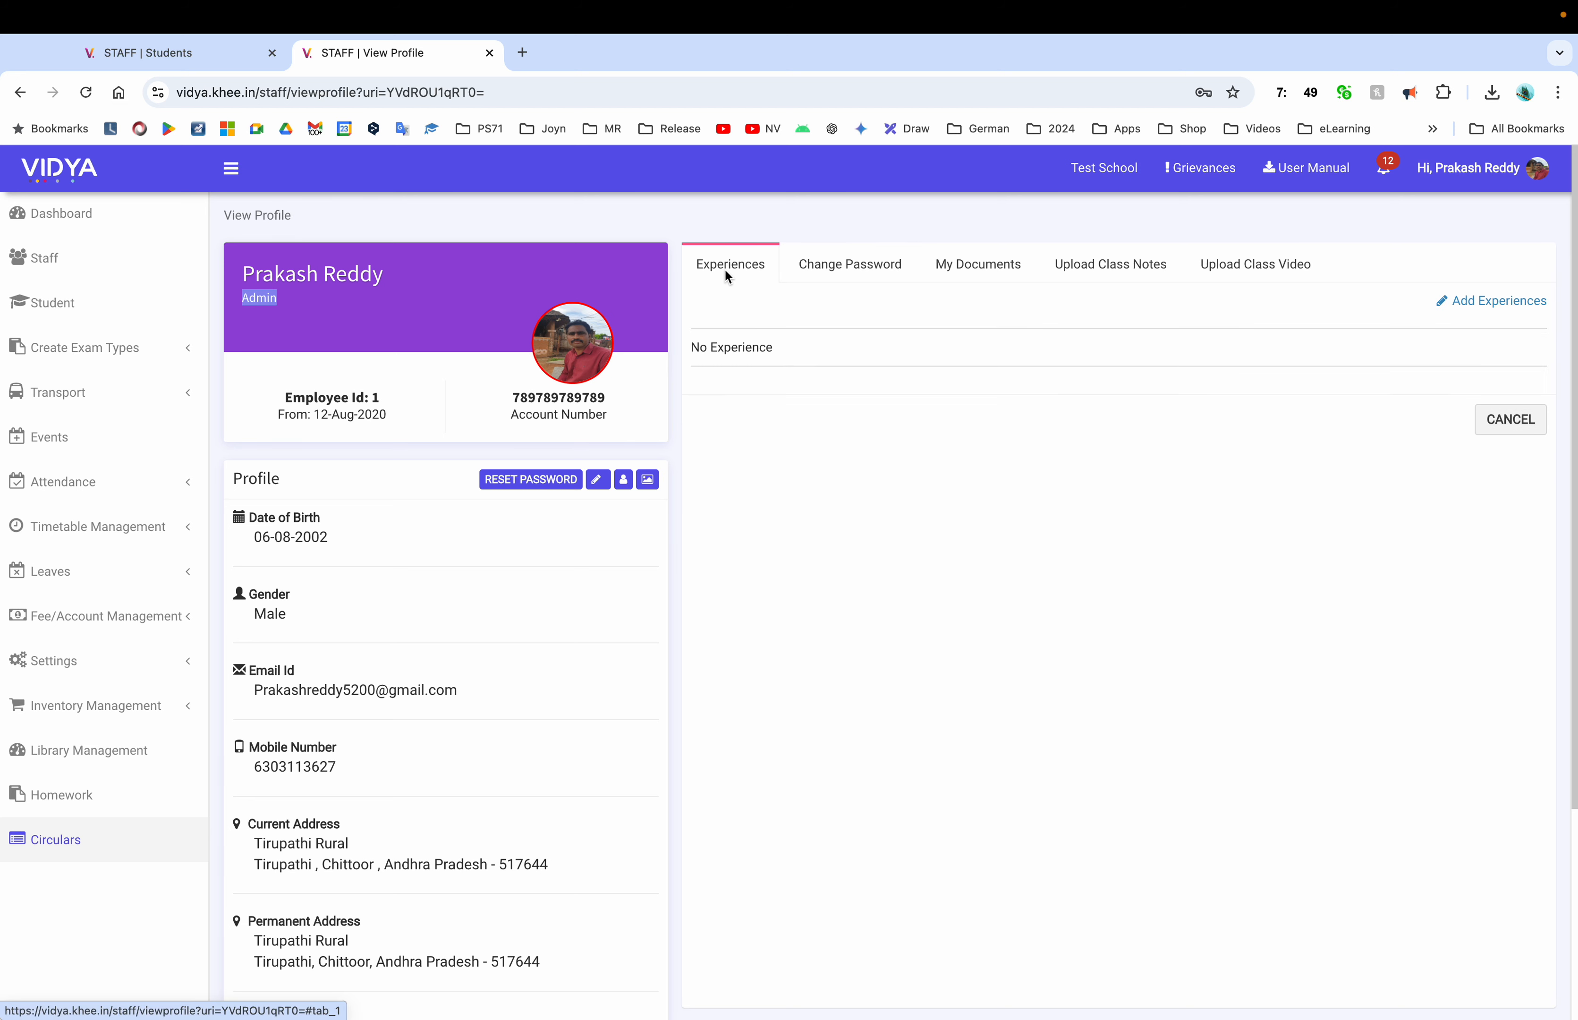
{"action": "left_click", "coordinate": [1509, 305]}
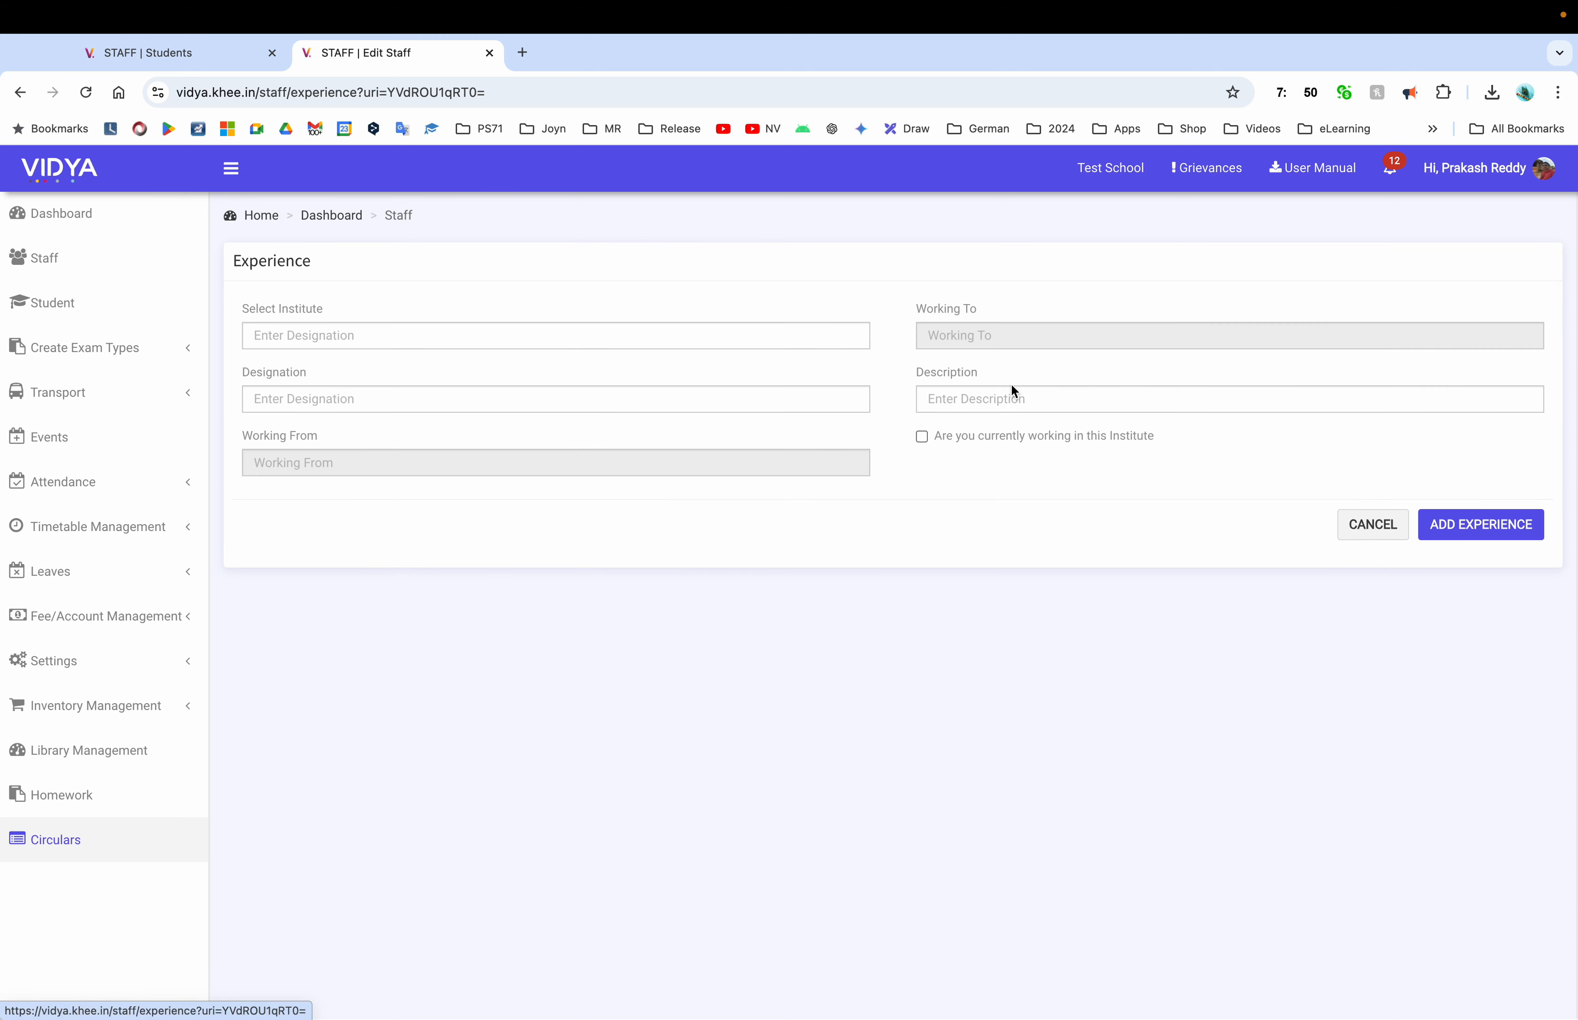
Enter Jyothi School as the institute and Maths Teacher as the designation
{"action": "left_click", "coordinate": [517, 345]}
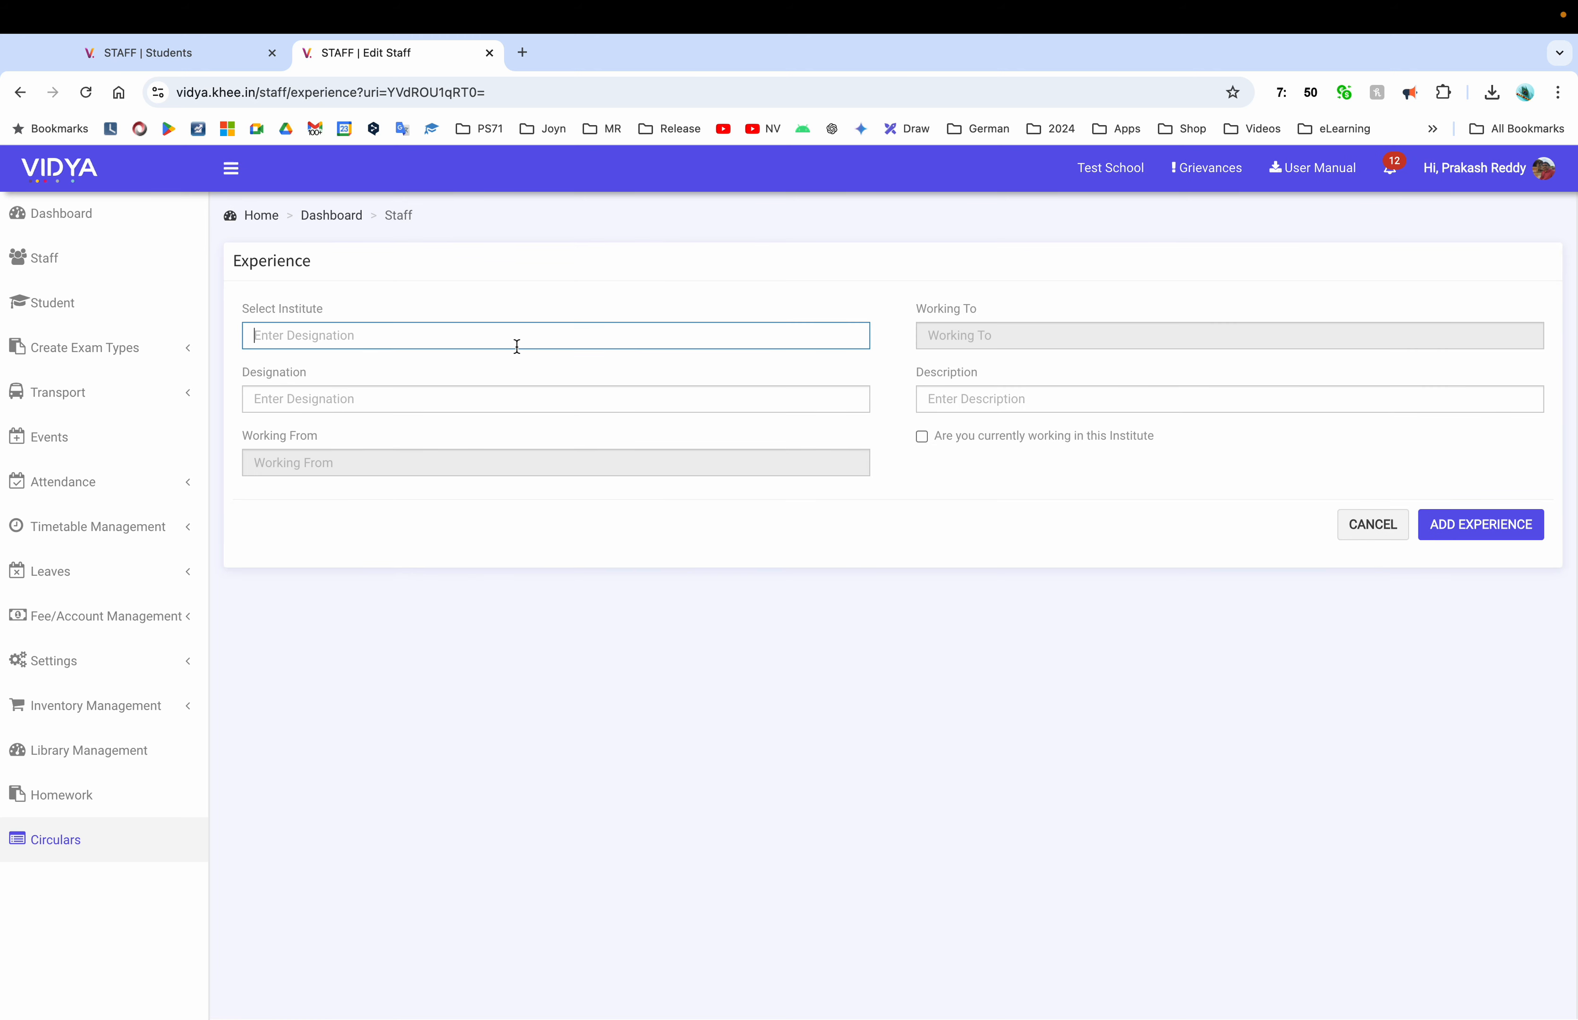
{"action": "type", "text": "Jyothi School"}
{"action": "key", "text": "Tab"}
{"action": "type", "text": "Maths Teacher"}
{"action": "left_click", "coordinate": [403, 462]}
Set August 2022 to September 2024, add description 'Worked as 10th class maths teacher', and save
{"action": "left_click", "coordinate": [371, 502]}
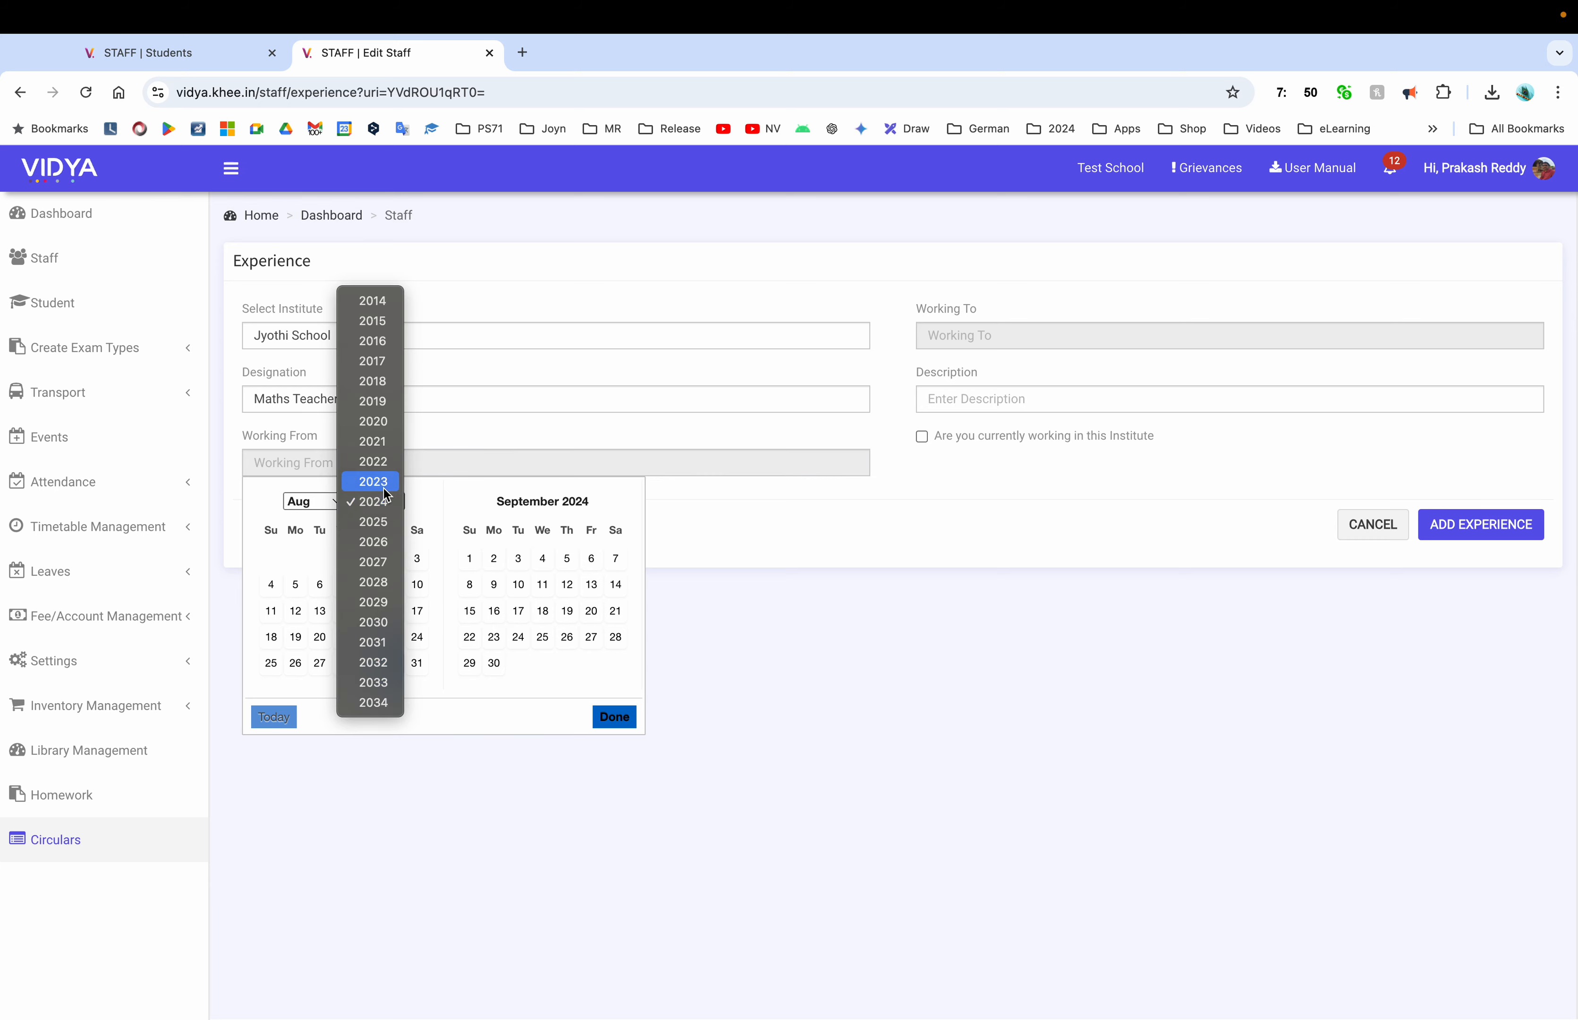
{"action": "left_click", "coordinate": [388, 469]}
{"action": "left_click", "coordinate": [296, 558]}
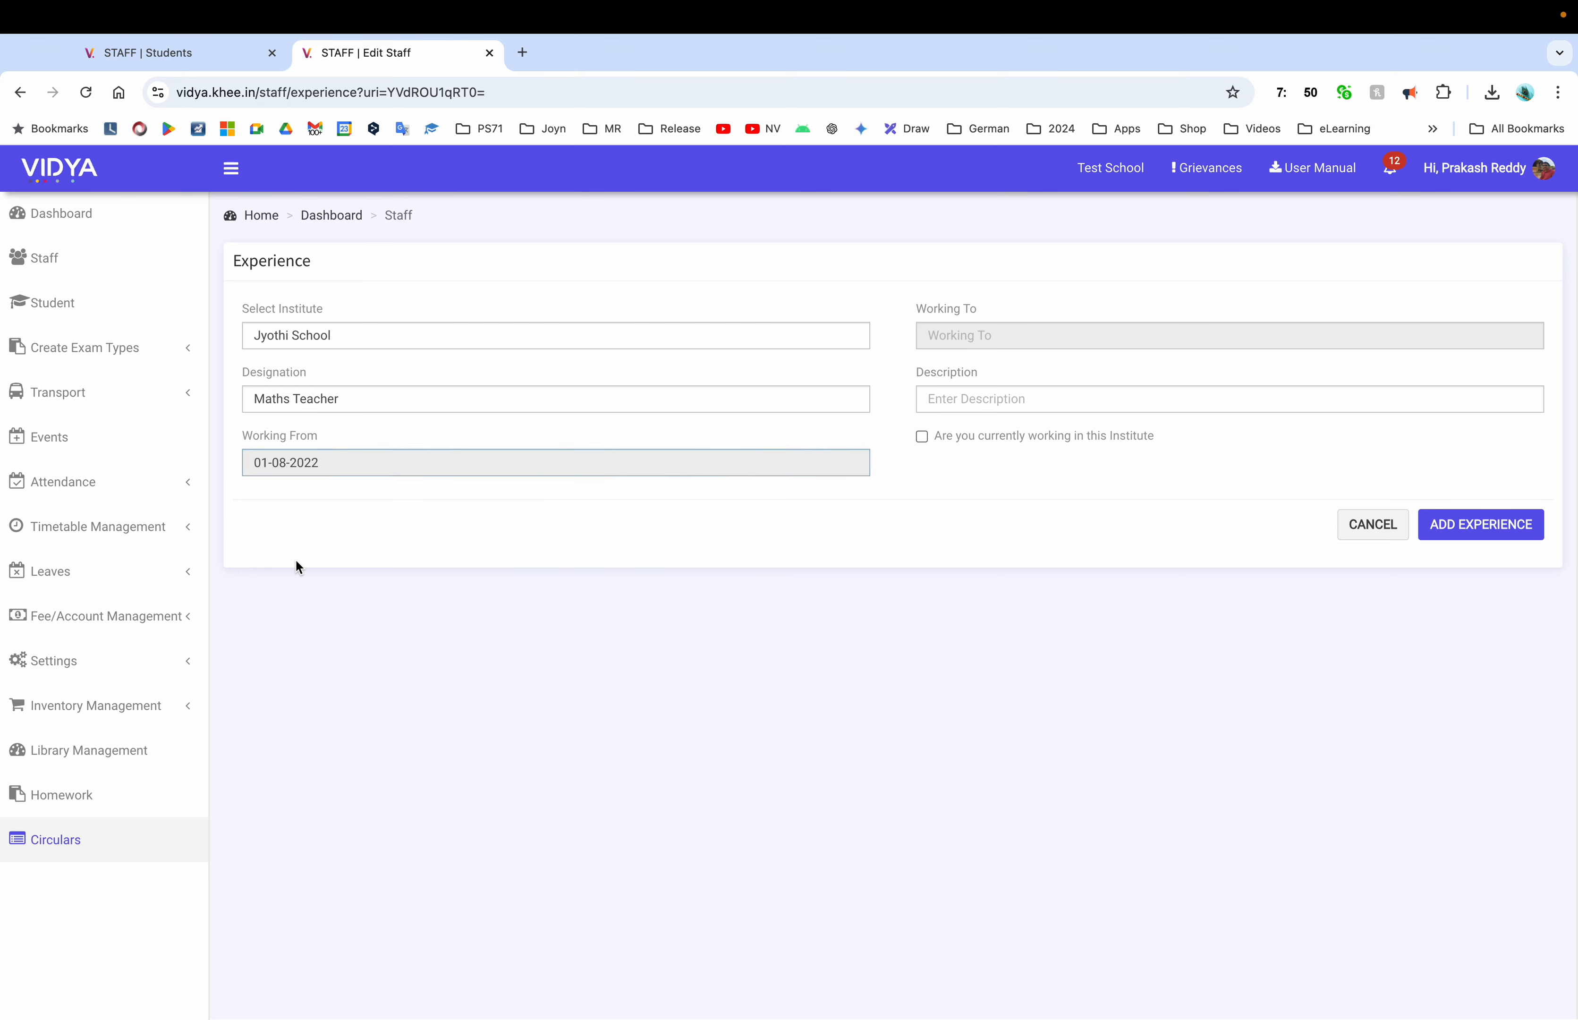
{"action": "left_click", "coordinate": [1143, 431]}
{"action": "left_click", "coordinate": [1229, 399]}
{"action": "type", "text": "Worked as 10th class maths teacher"}
{"action": "left_click", "coordinate": [1481, 525]}
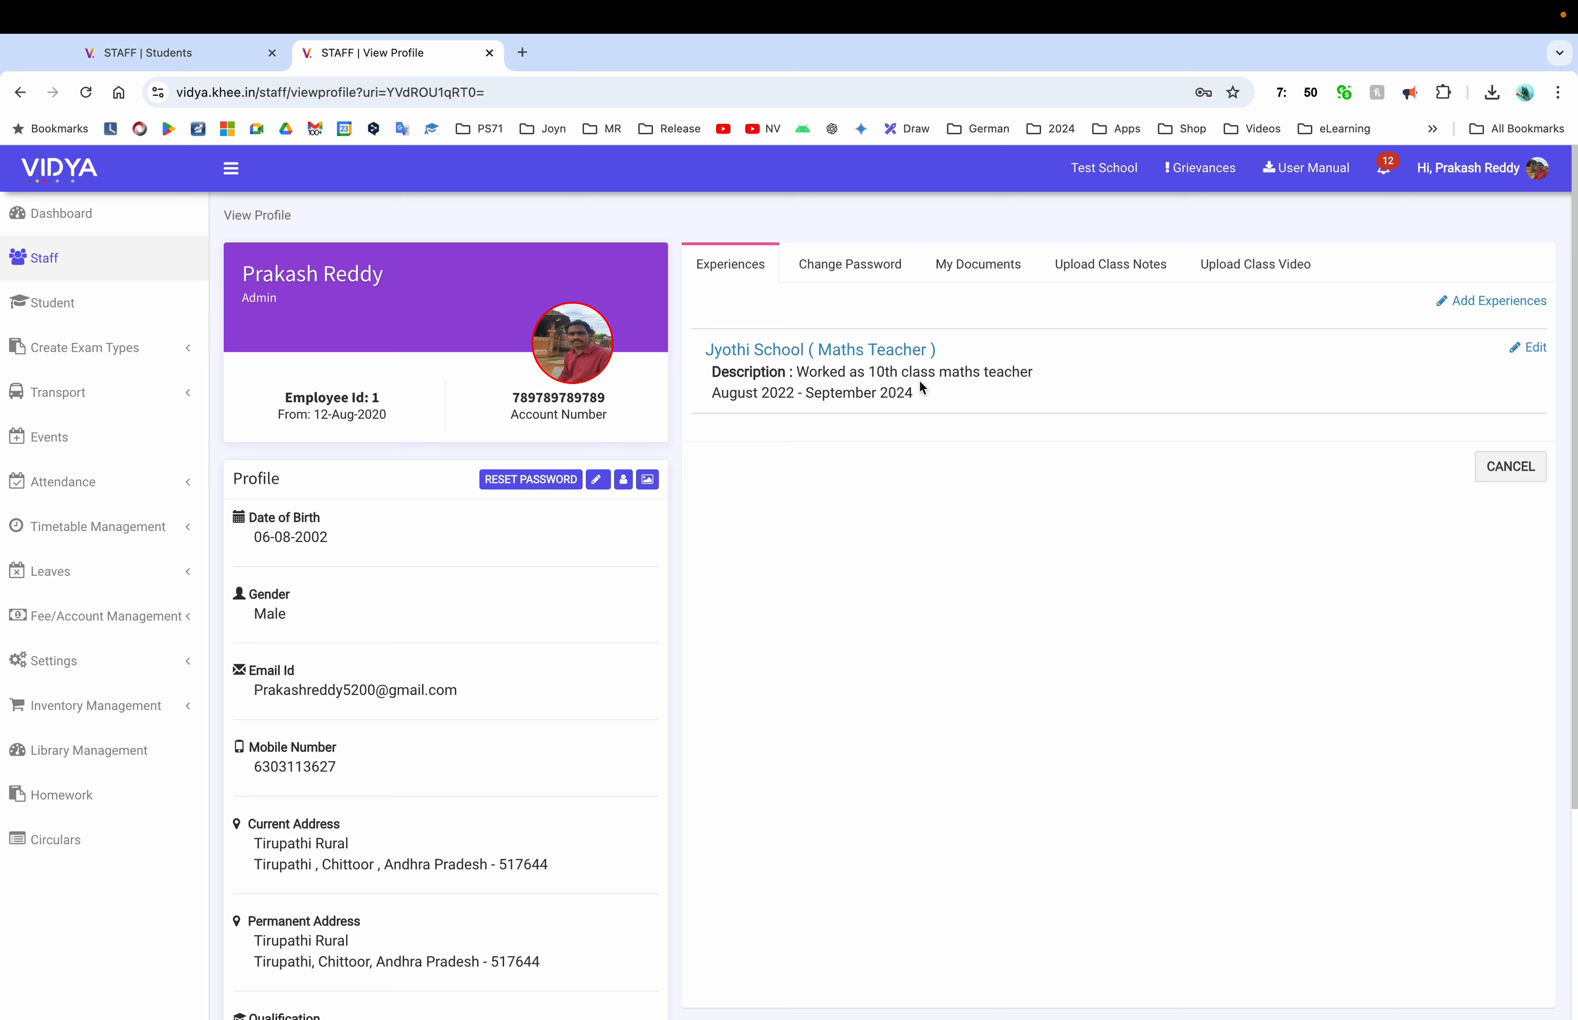
View the Change Password and My Documents tabs, then open the blank Study Notes upload form
{"action": "left_click", "coordinate": [850, 264]}
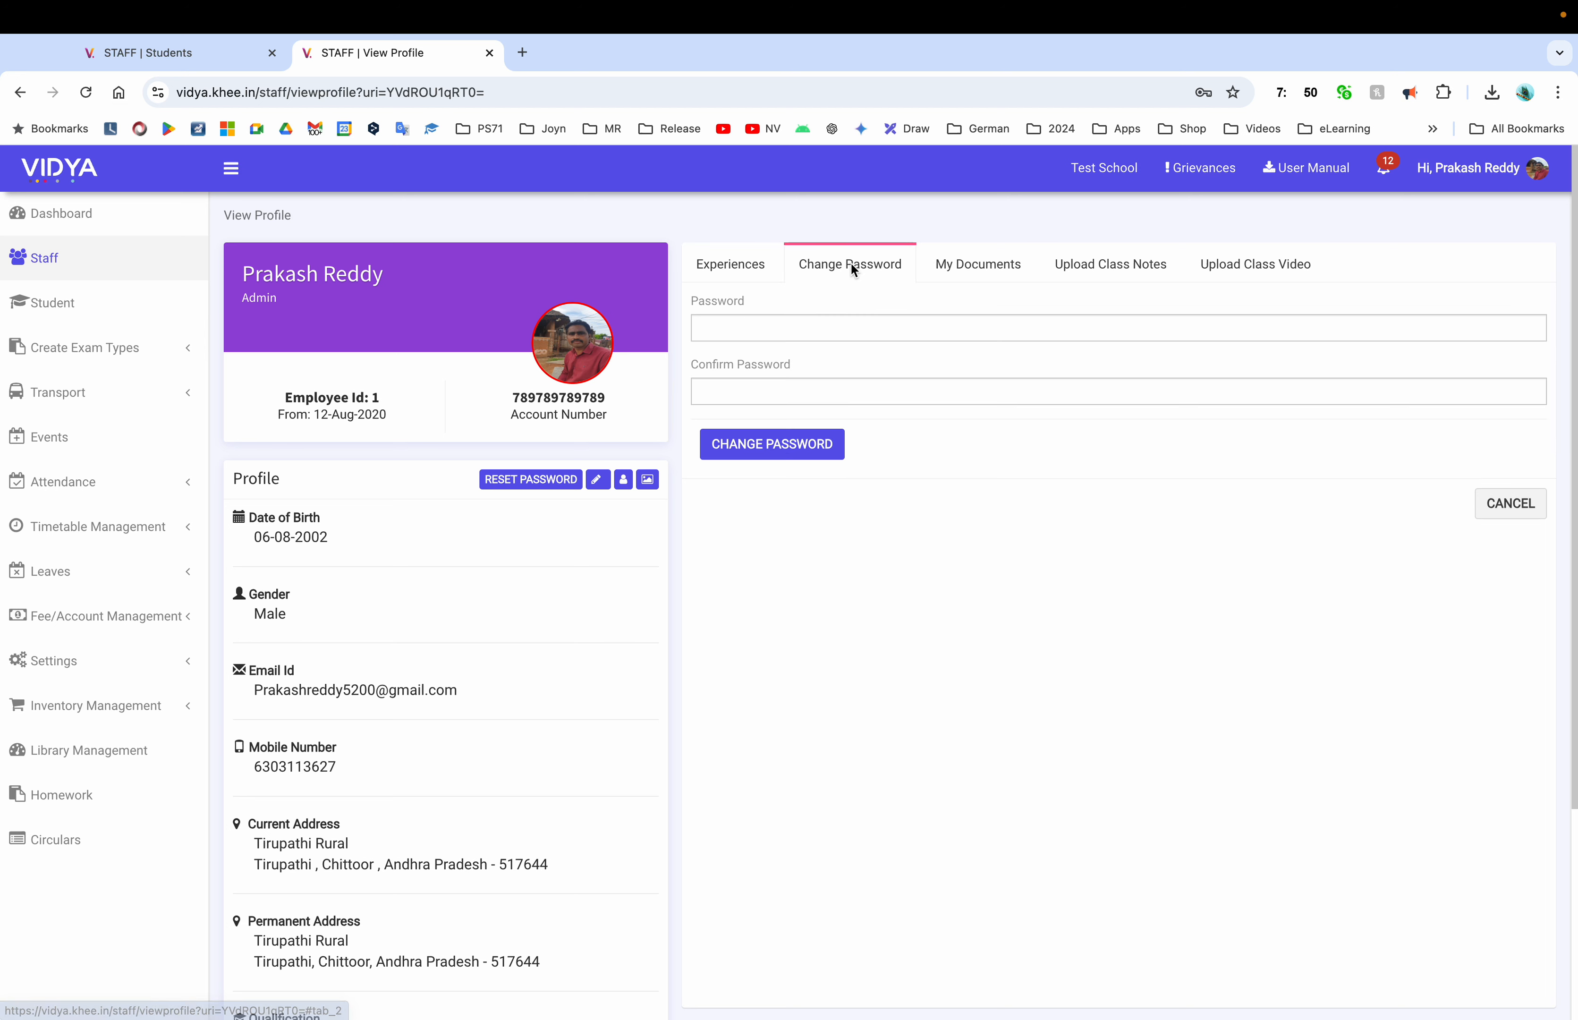
{"action": "left_click", "coordinate": [974, 272]}
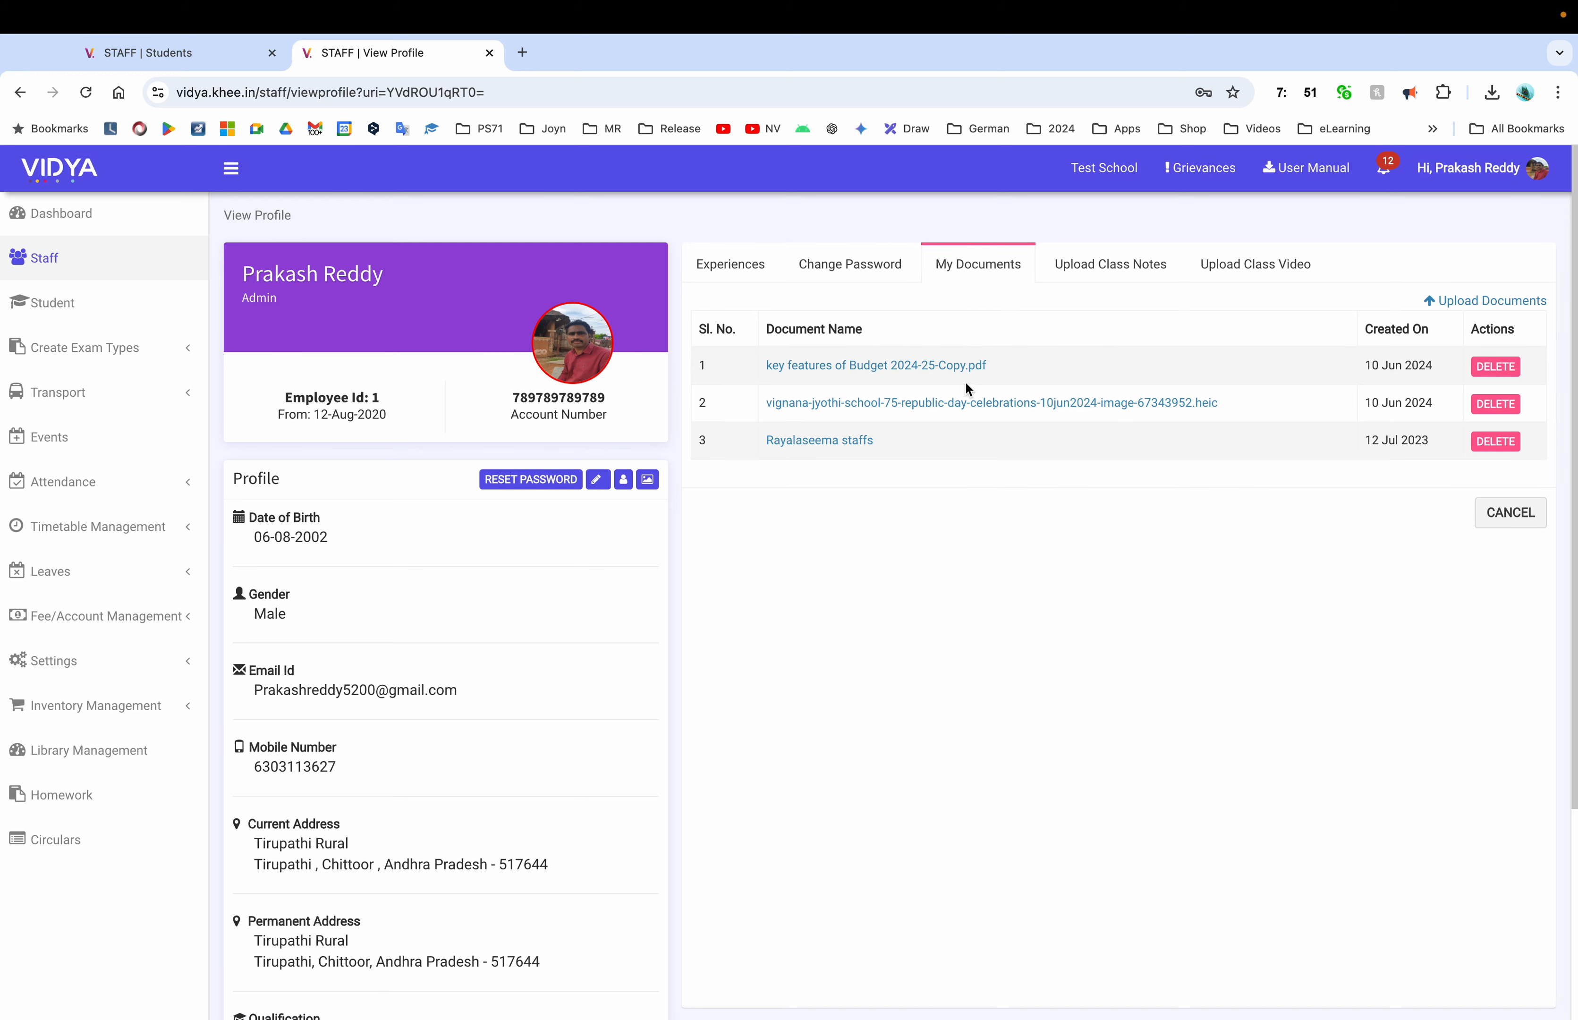
{"action": "left_click", "coordinate": [1110, 264]}
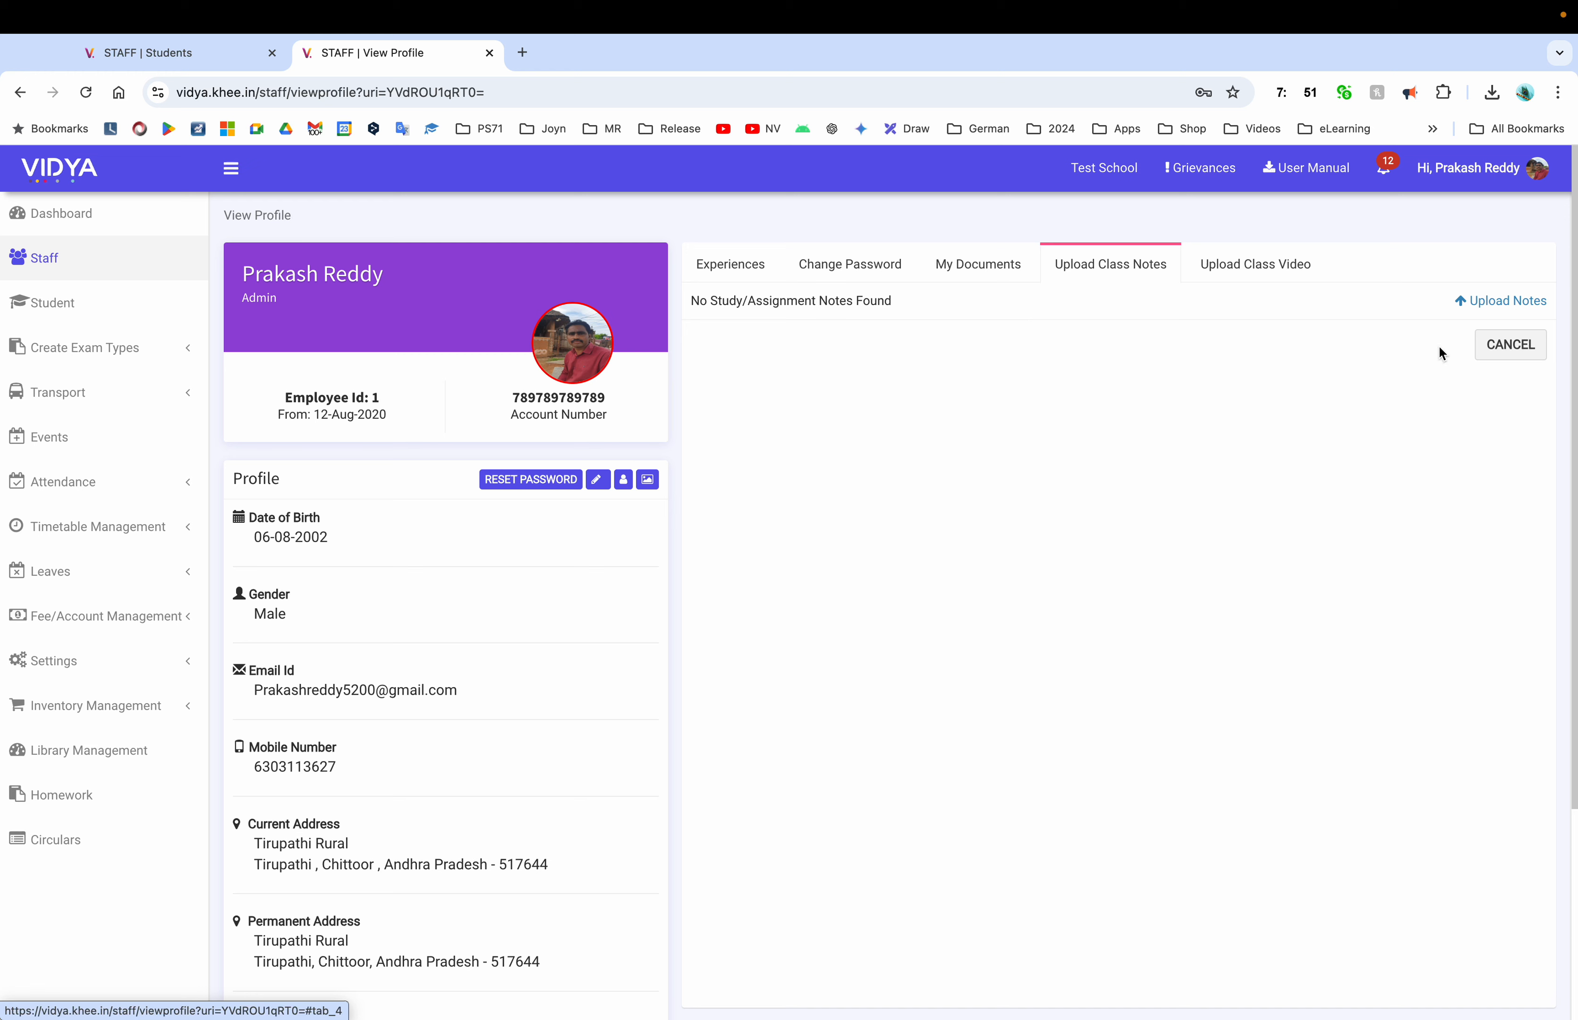
{"action": "left_click", "coordinate": [1501, 306]}
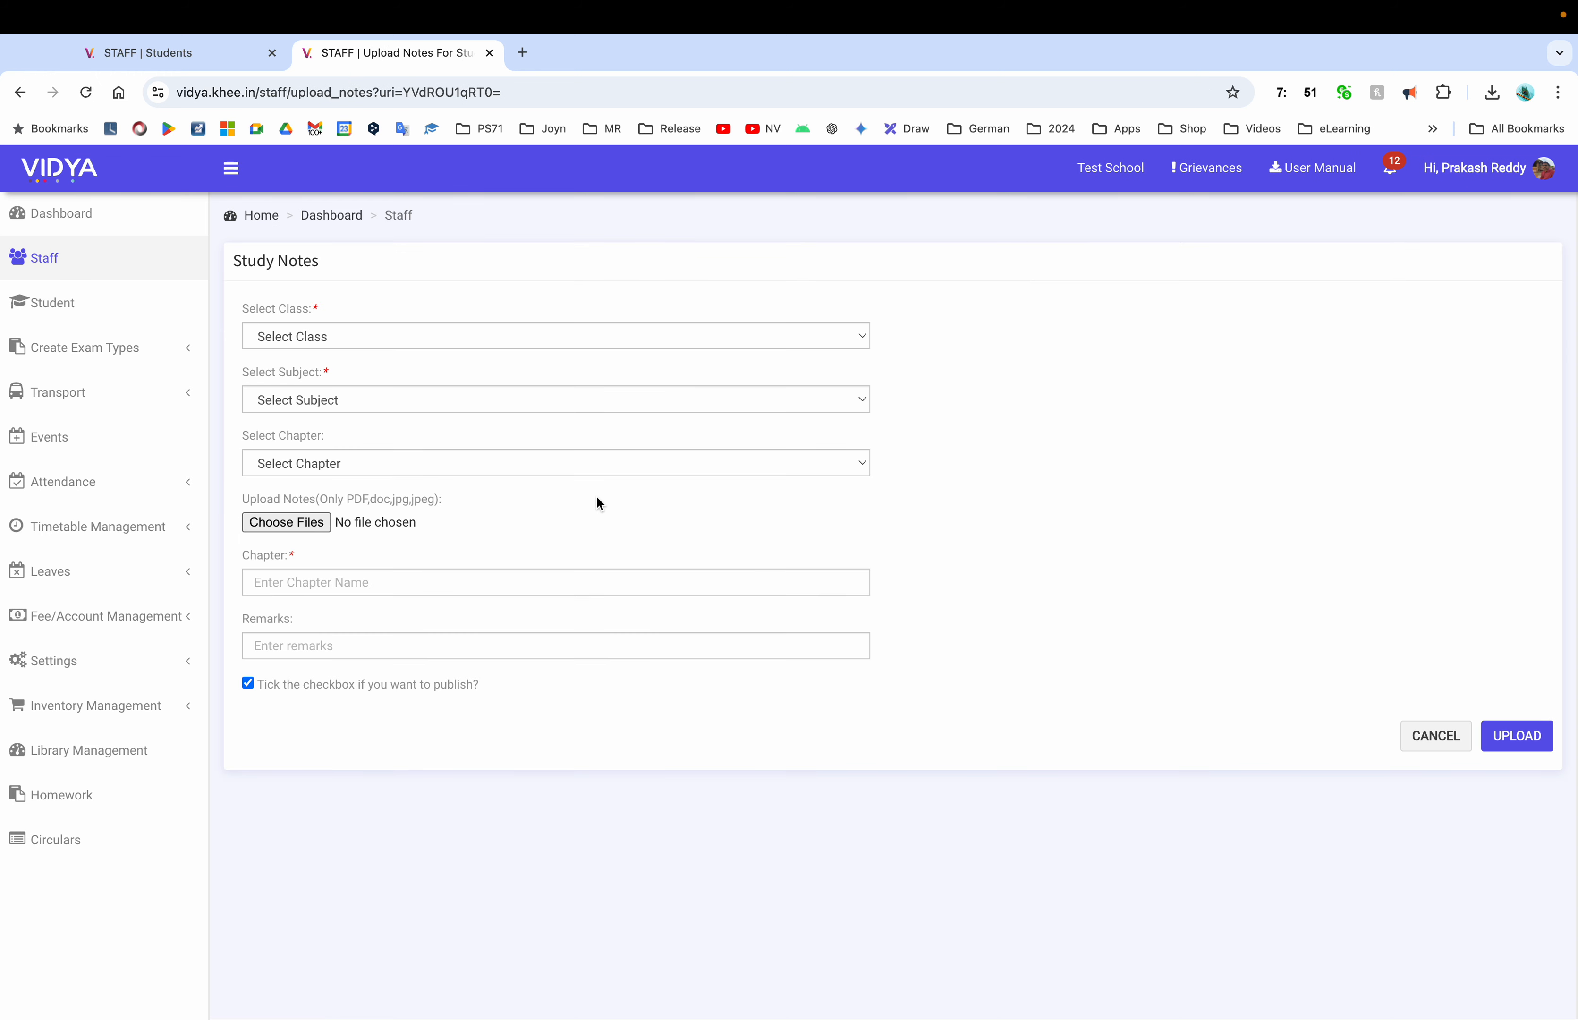
Pick Schooling - 2nd Class (A-Section)(R34) and Maths for notes, then cancel back to the profile
{"action": "left_click", "coordinate": [408, 338]}
{"action": "left_click", "coordinate": [401, 357]}
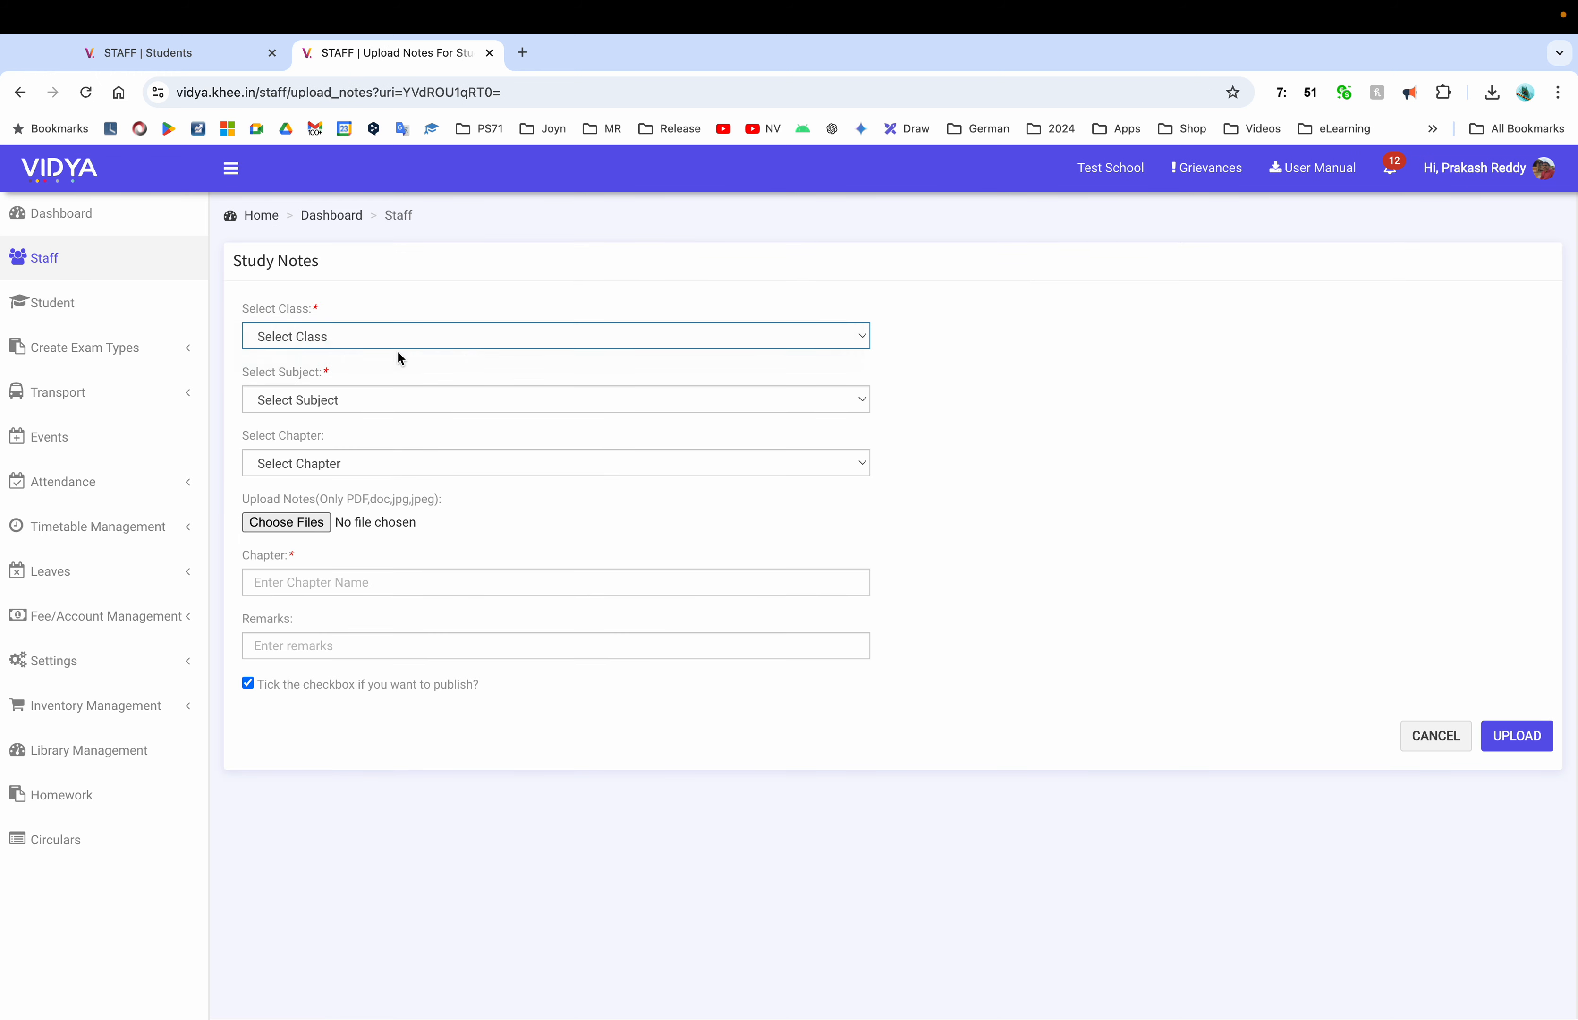
{"action": "left_click", "coordinate": [366, 402]}
{"action": "left_click", "coordinate": [366, 422]}
{"action": "left_click", "coordinate": [365, 463]}
{"action": "left_click", "coordinate": [1429, 736]}
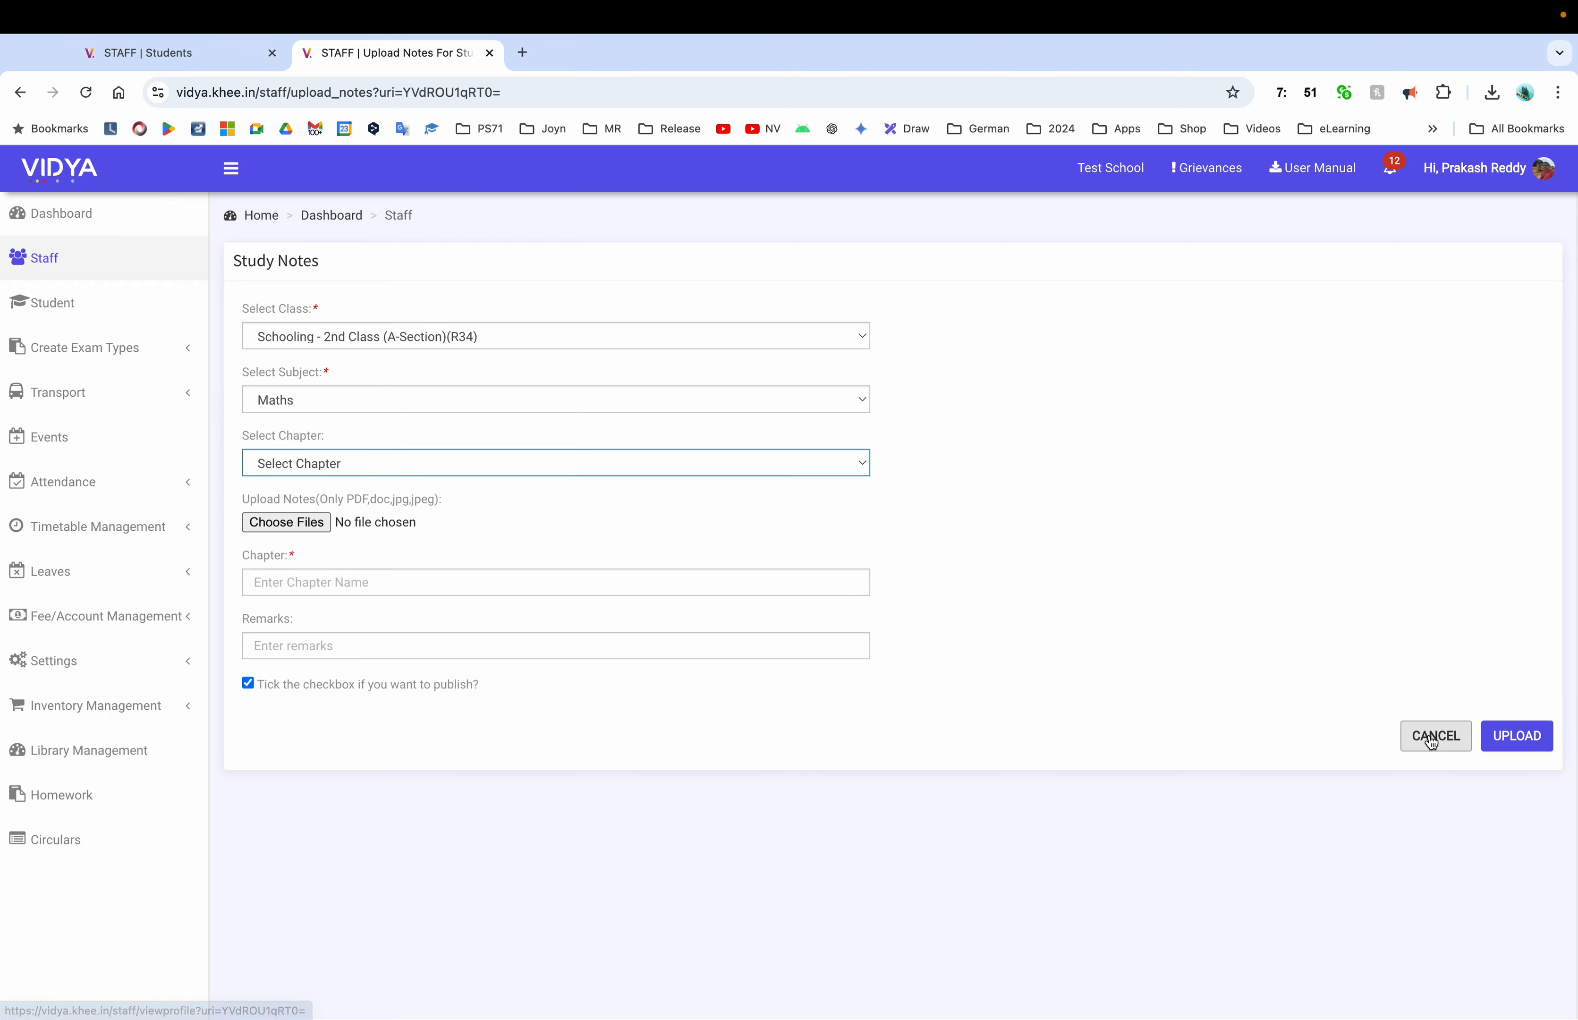
{"action": "left_click", "coordinate": [1429, 736]}
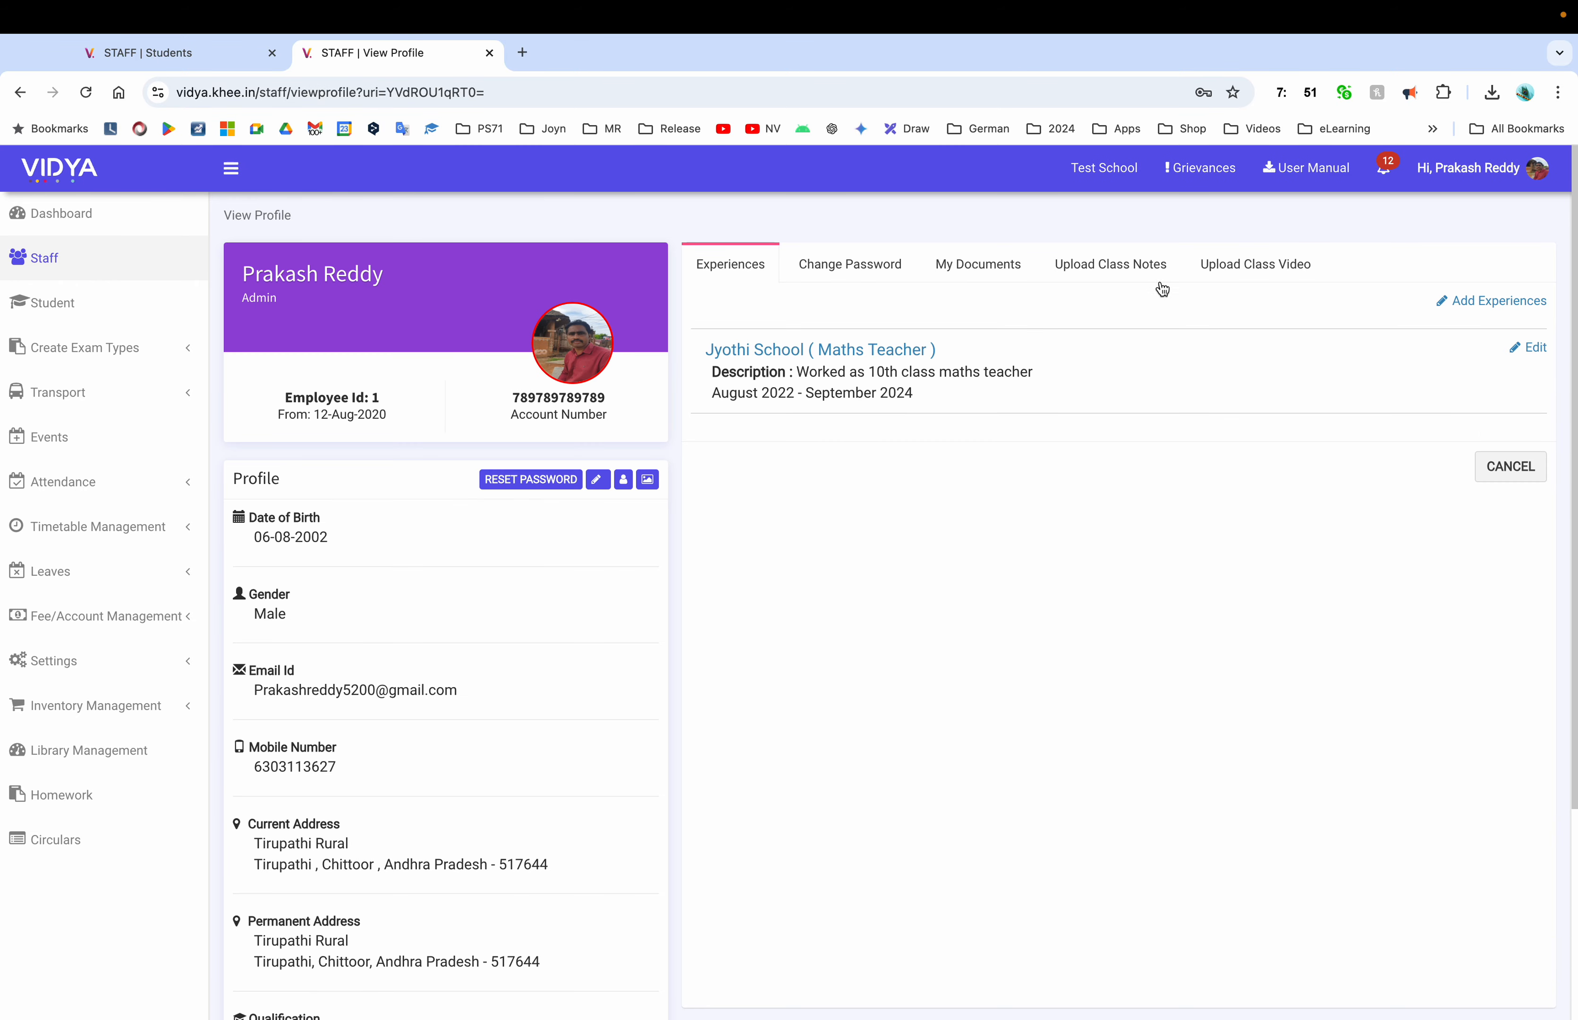
Review the list of uploaded class videos
{"action": "left_click", "coordinate": [1282, 266]}
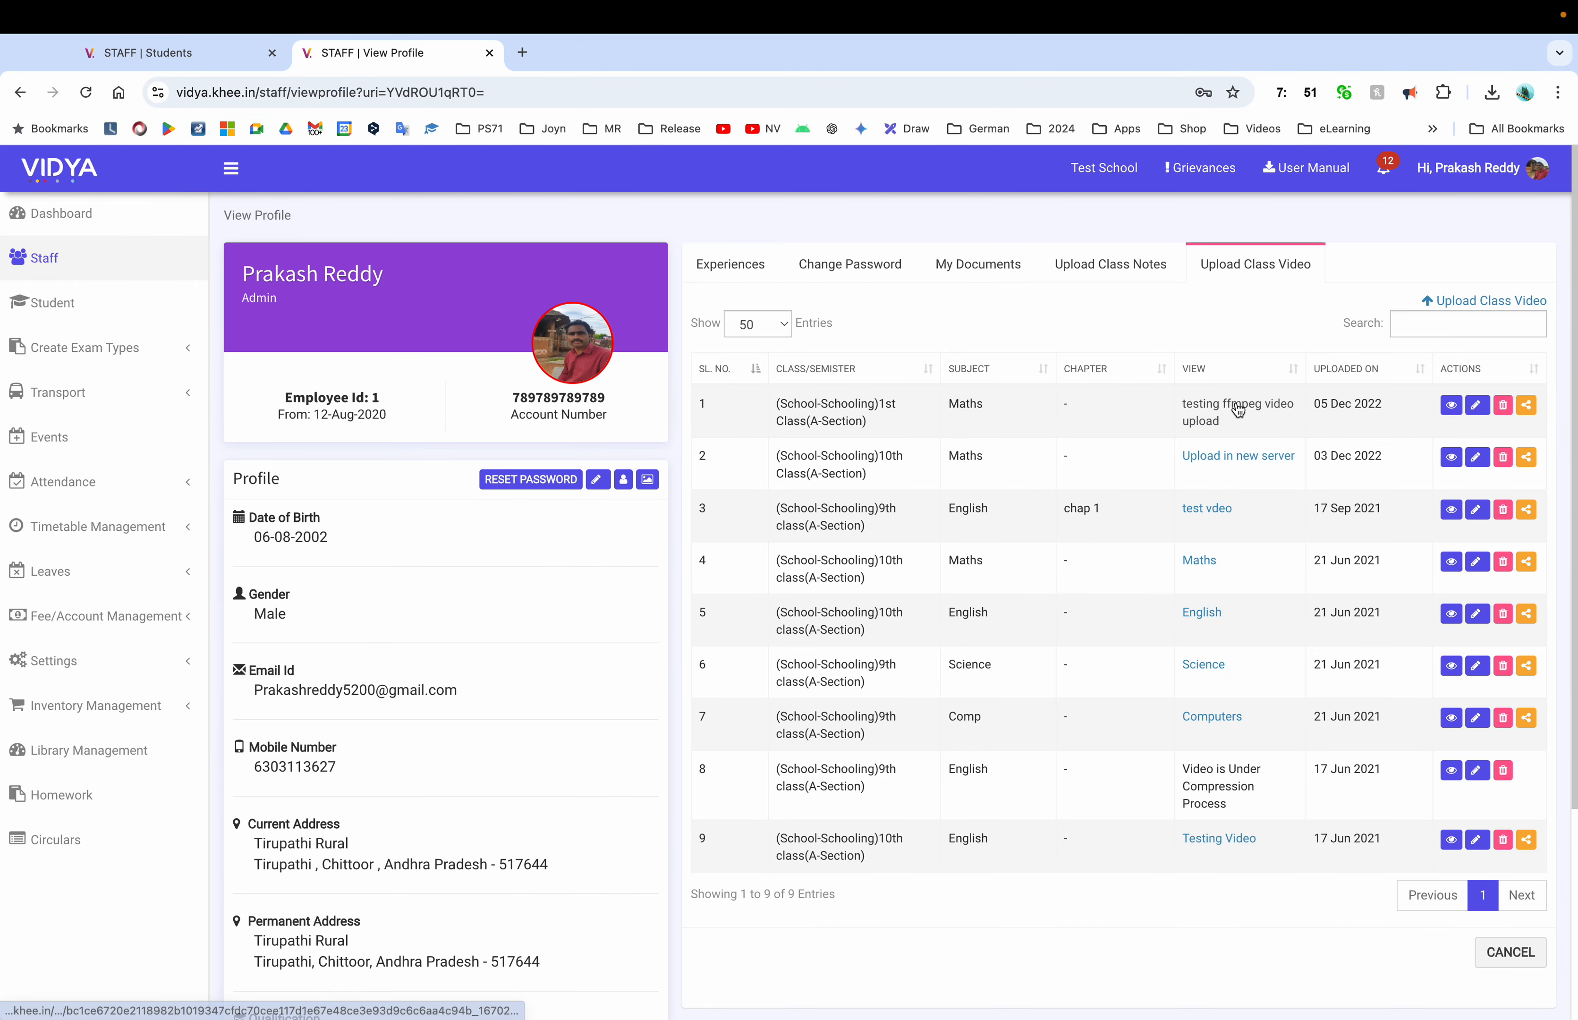
{"action": "scroll", "coordinate": [1232, 739], "scroll_direction": "down", "scroll_amount": 4}
{"action": "scroll", "coordinate": [1232, 740], "scroll_direction": "up", "scroll_amount": 5}
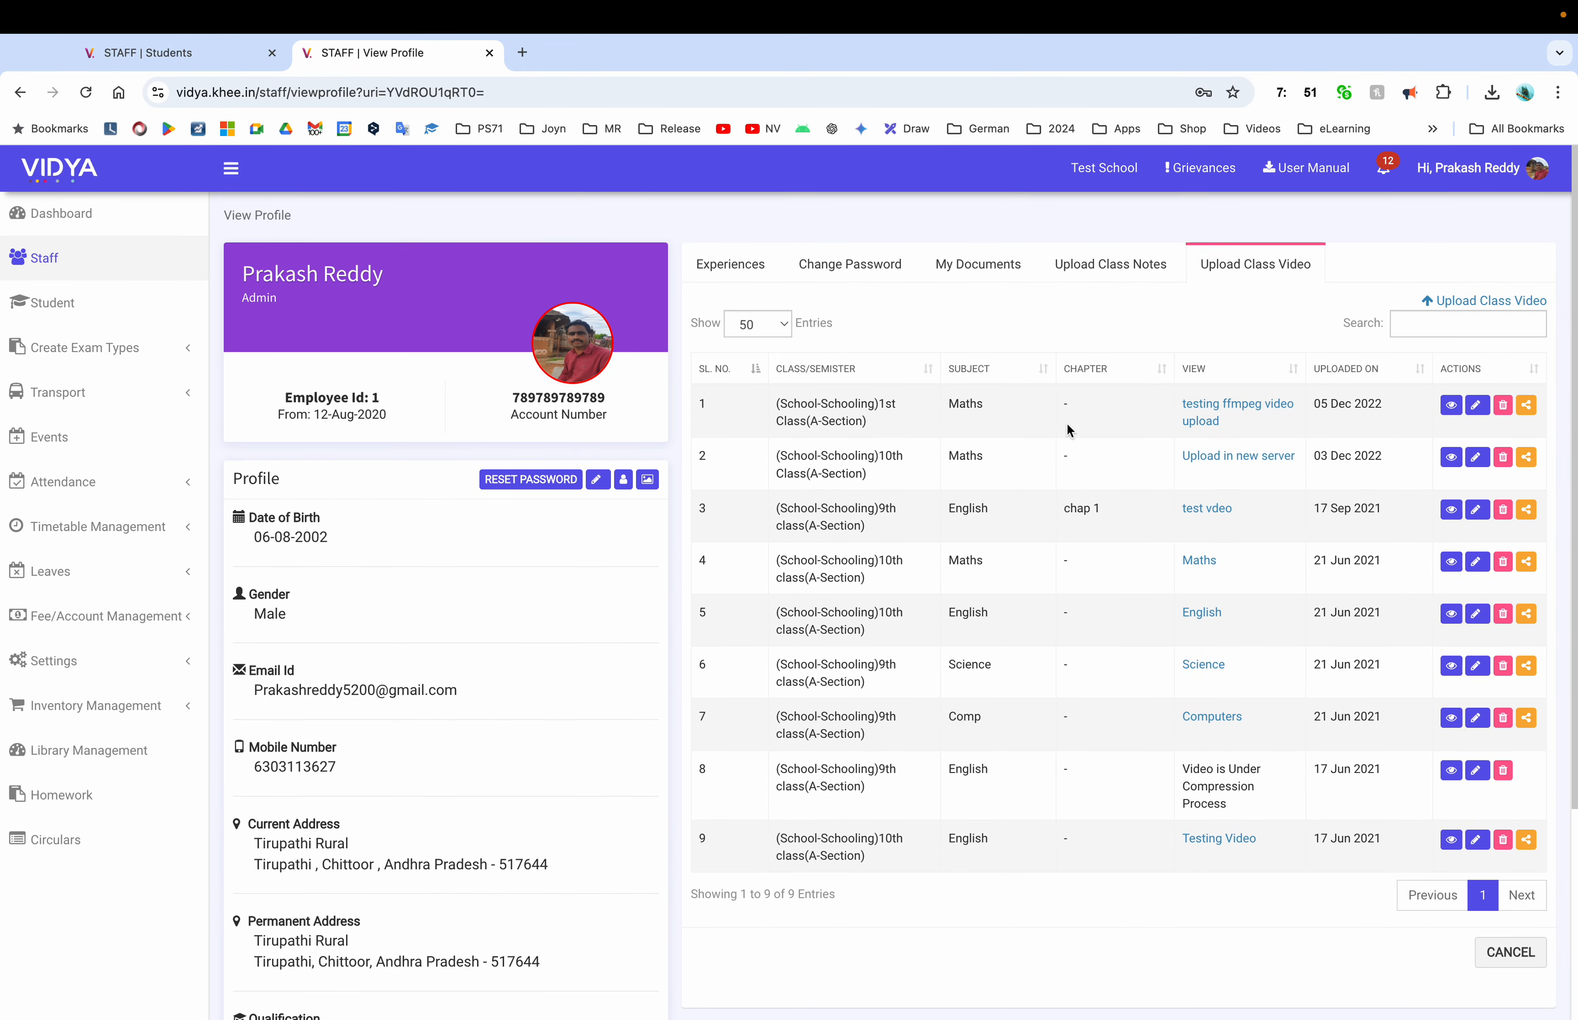
Skim the user manual PDF, close it, and return to the dashboard's holiday list
{"action": "left_click", "coordinate": [1271, 188]}
{"action": "scroll", "coordinate": [653, 554], "scroll_direction": "down", "scroll_amount": 20}
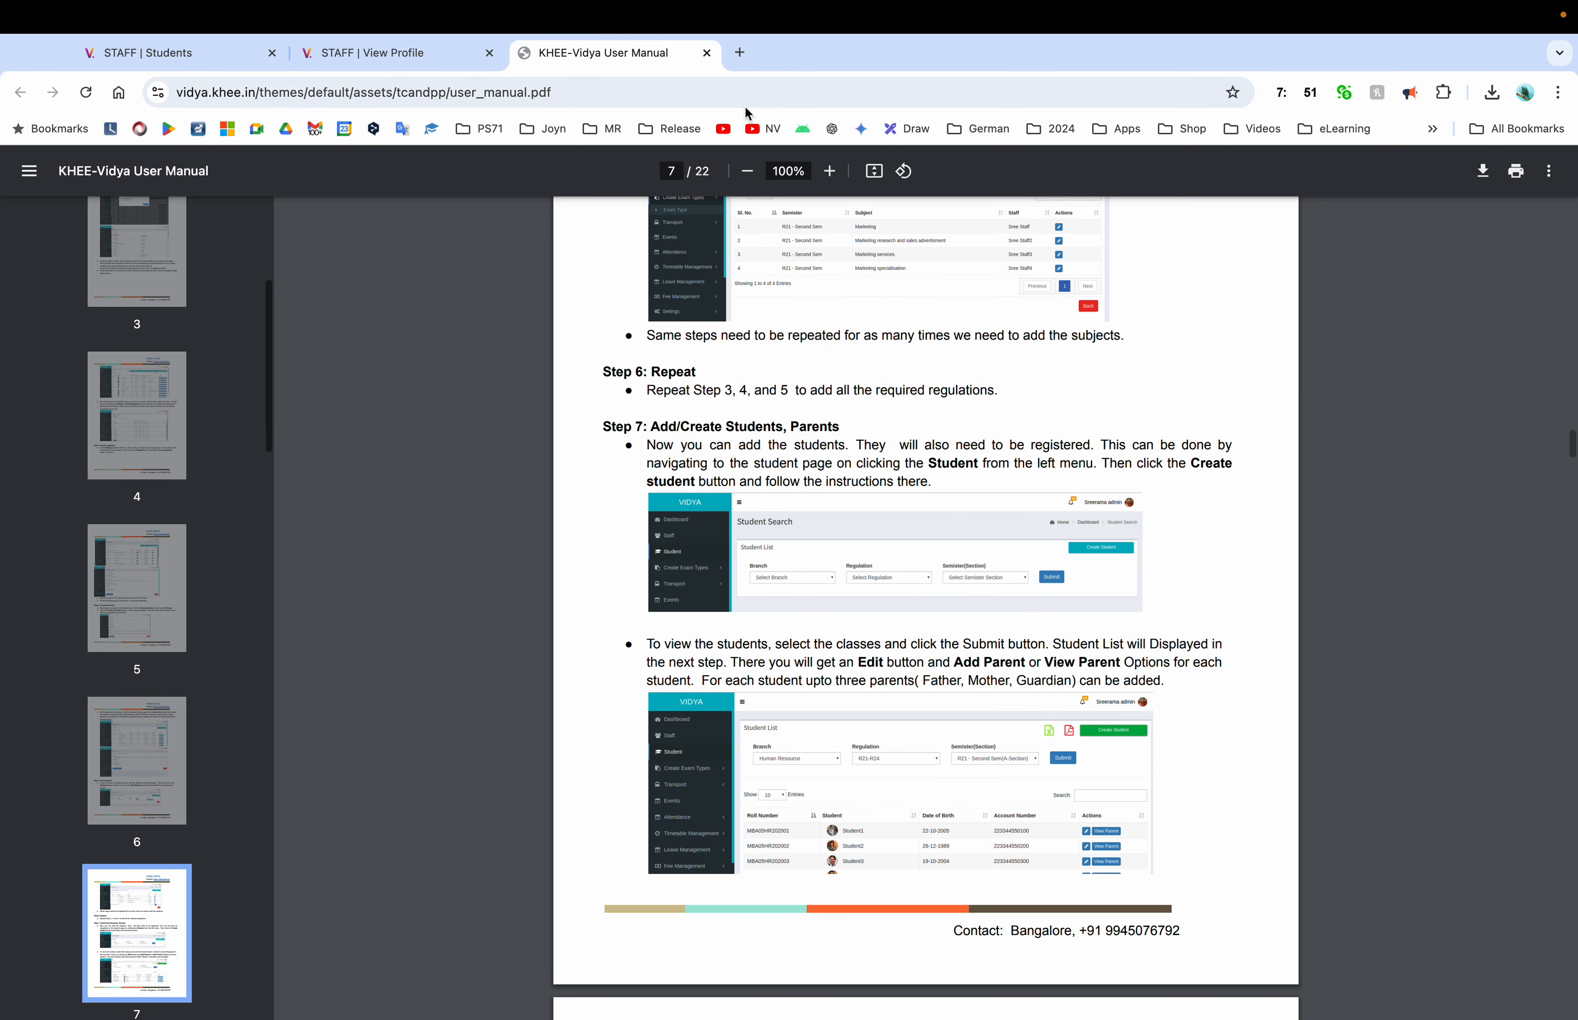
{"action": "left_click", "coordinate": [707, 52]}
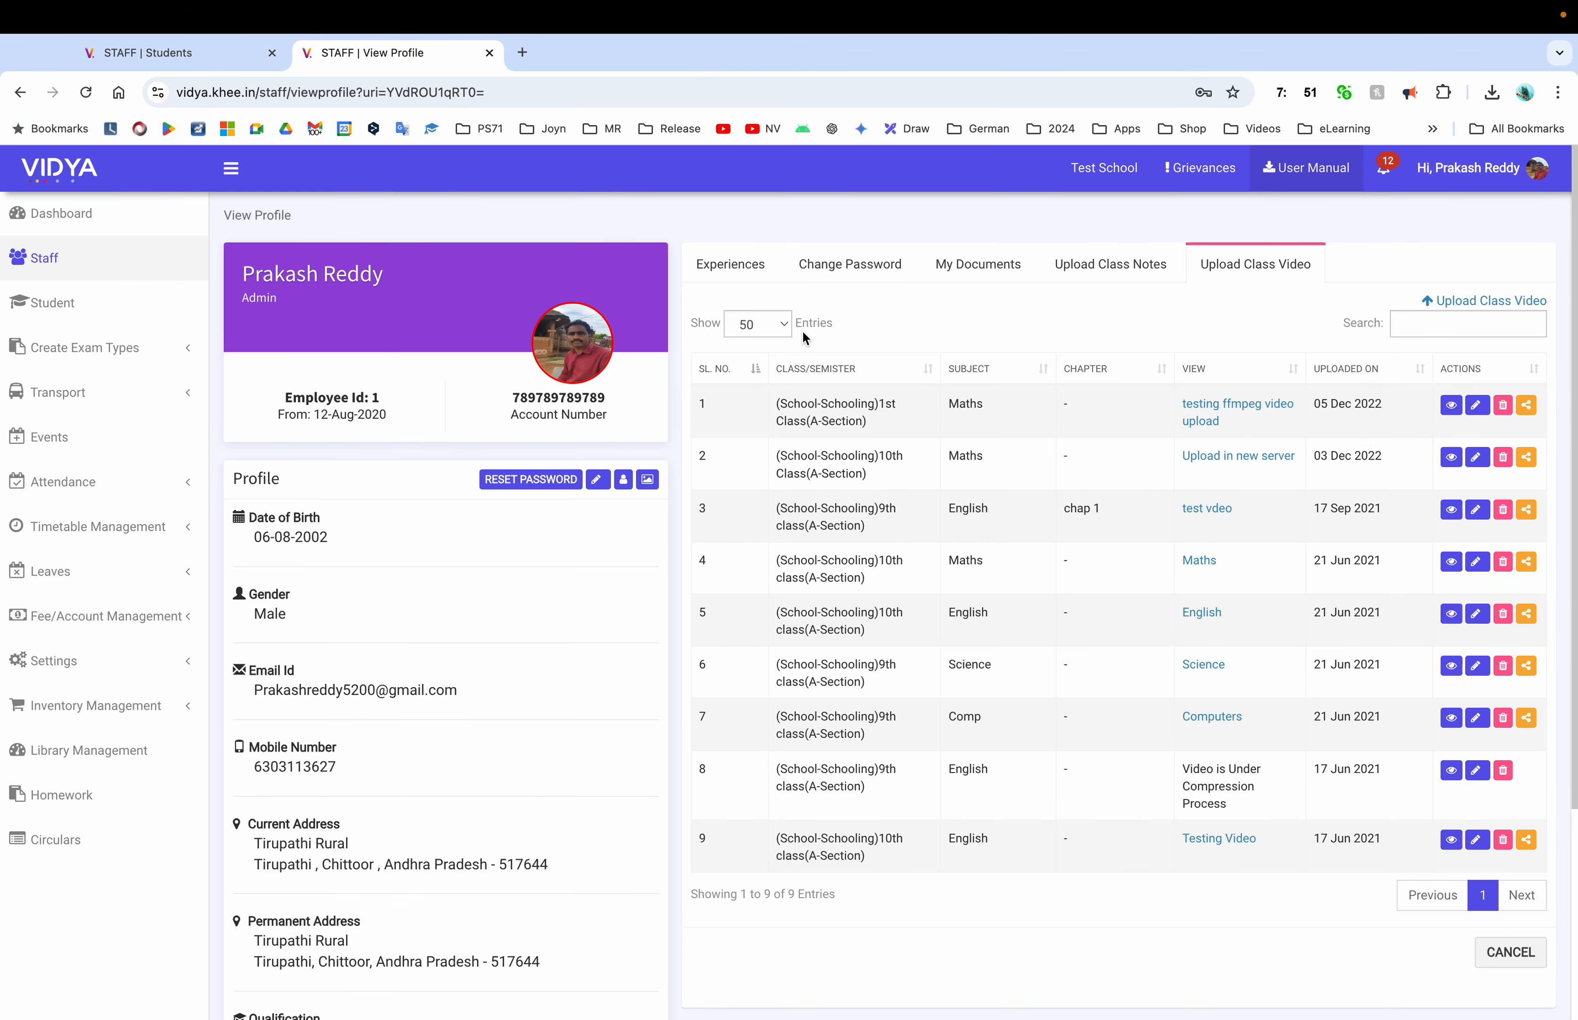
{"action": "left_click", "coordinate": [61, 214]}
{"action": "scroll", "coordinate": [889, 597], "scroll_direction": "down", "scroll_amount": 15}
Close the Students tab and load vidya.khee.in in a new tab
{"action": "left_click", "coordinate": [272, 53]}
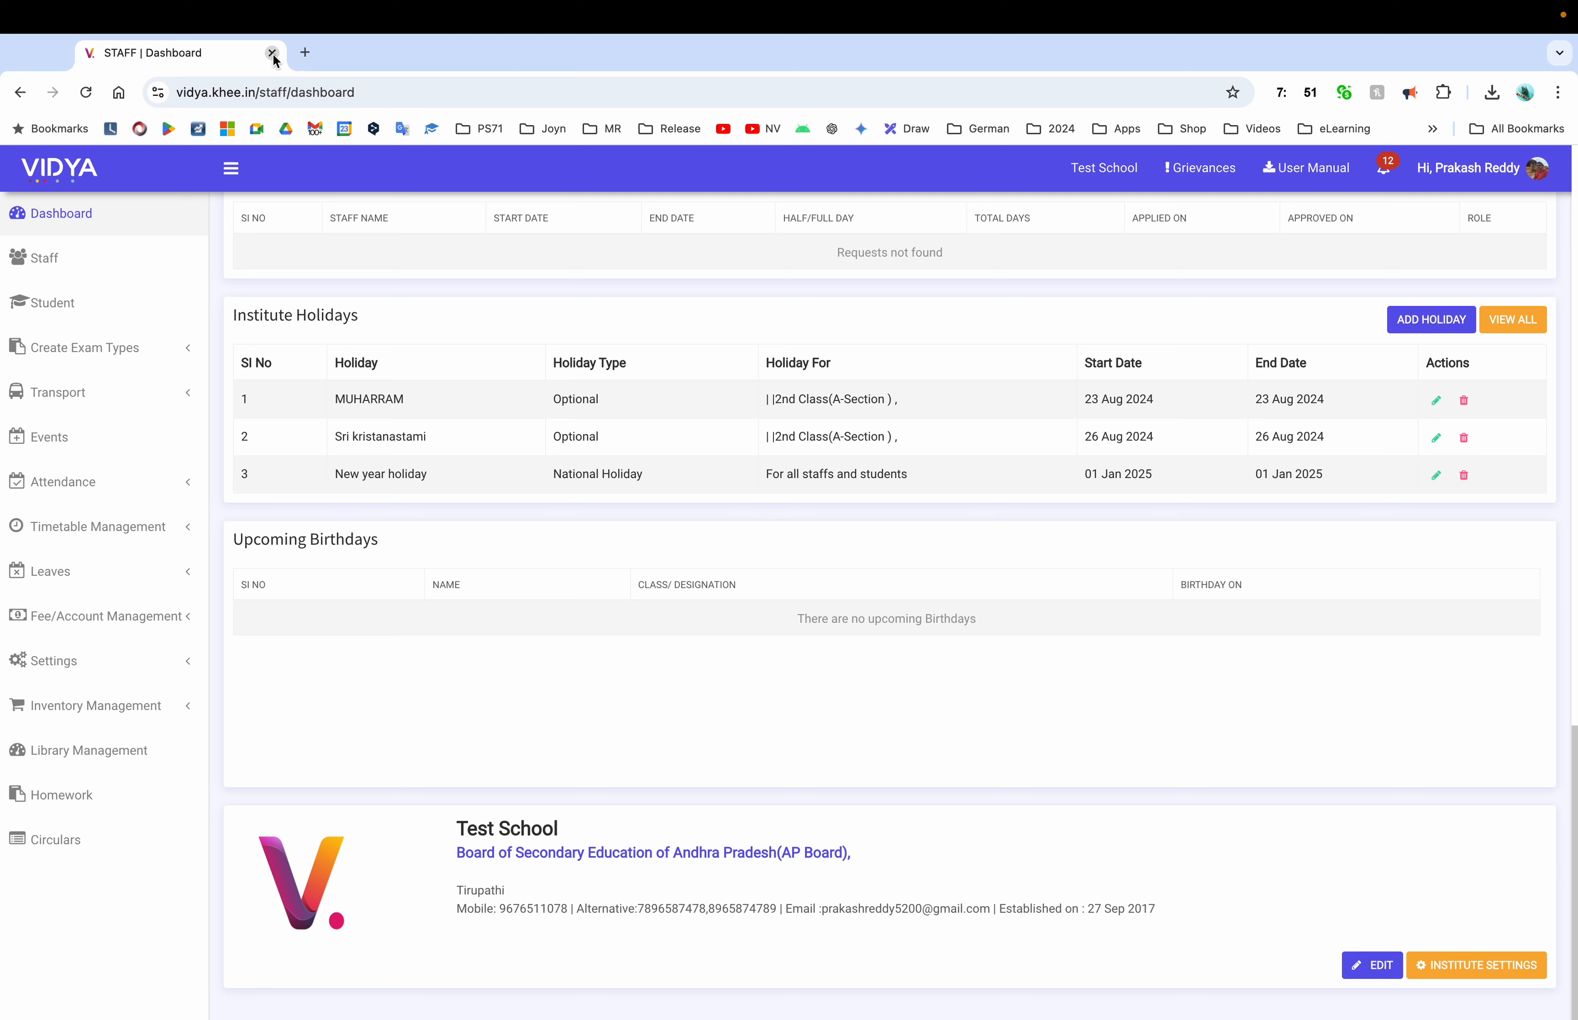
{"action": "left_click", "coordinate": [305, 52]}
{"action": "type", "text": "vidya.khee.in"}
{"action": "key", "text": "Return"}
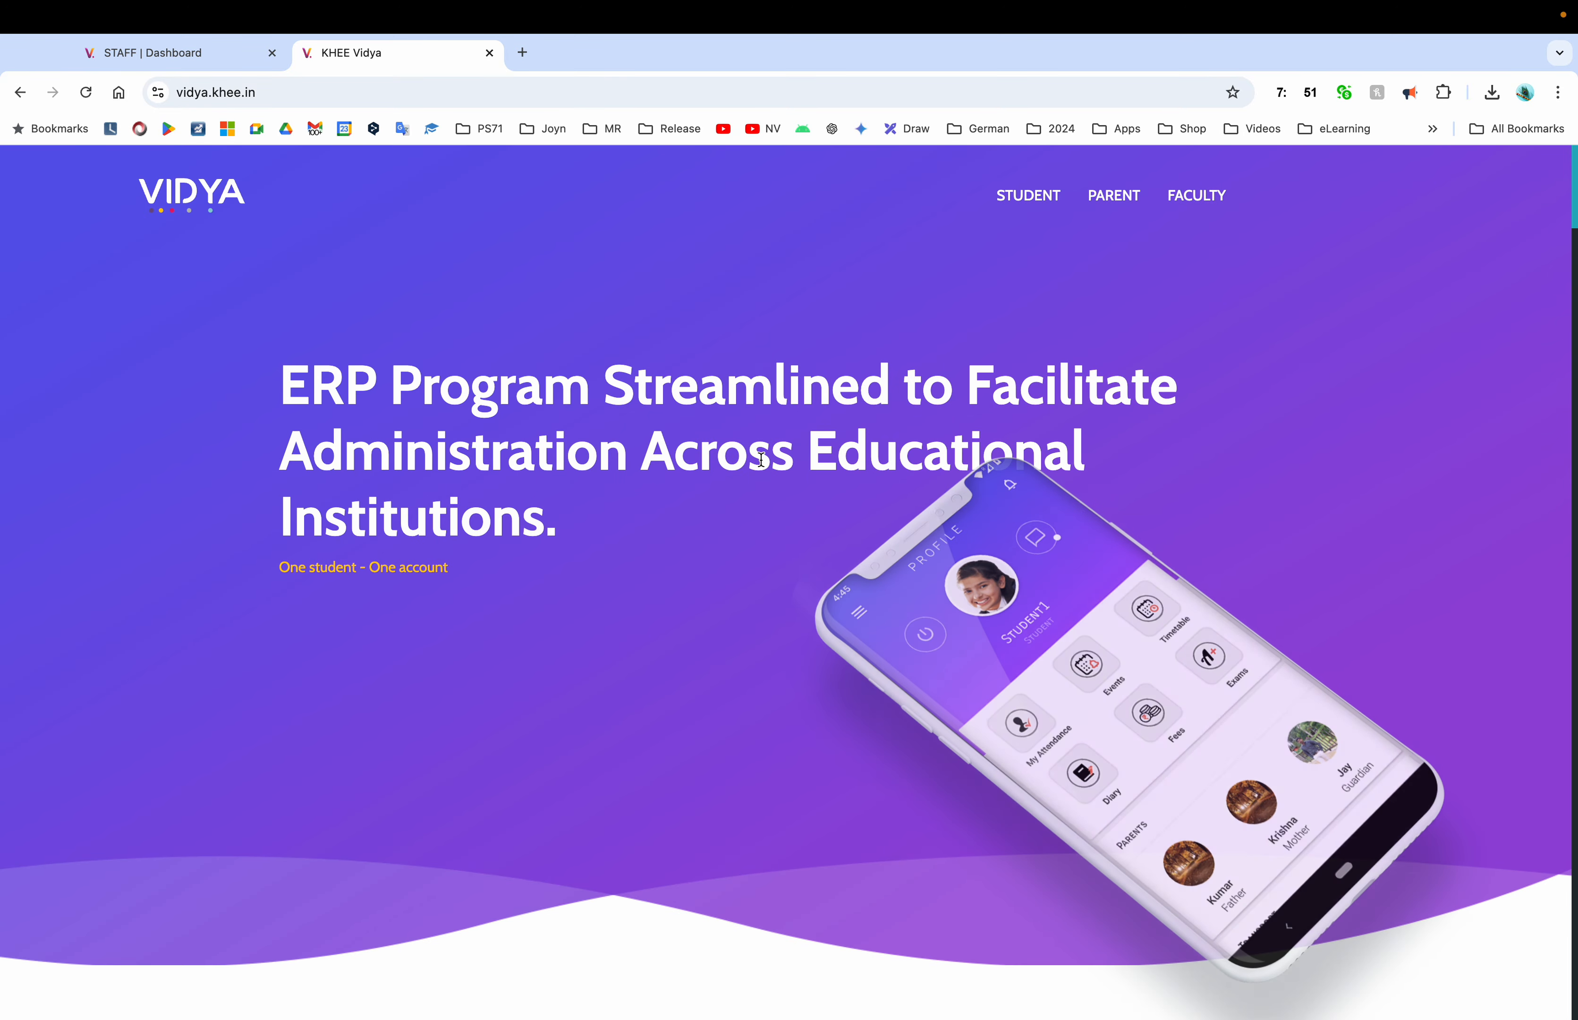
Scroll through the landing page and its subscription plans, then close that tab
{"action": "scroll", "coordinate": [762, 465], "scroll_direction": "down", "scroll_amount": 20}
{"action": "scroll", "coordinate": [760, 461], "scroll_direction": "down", "scroll_amount": 20}
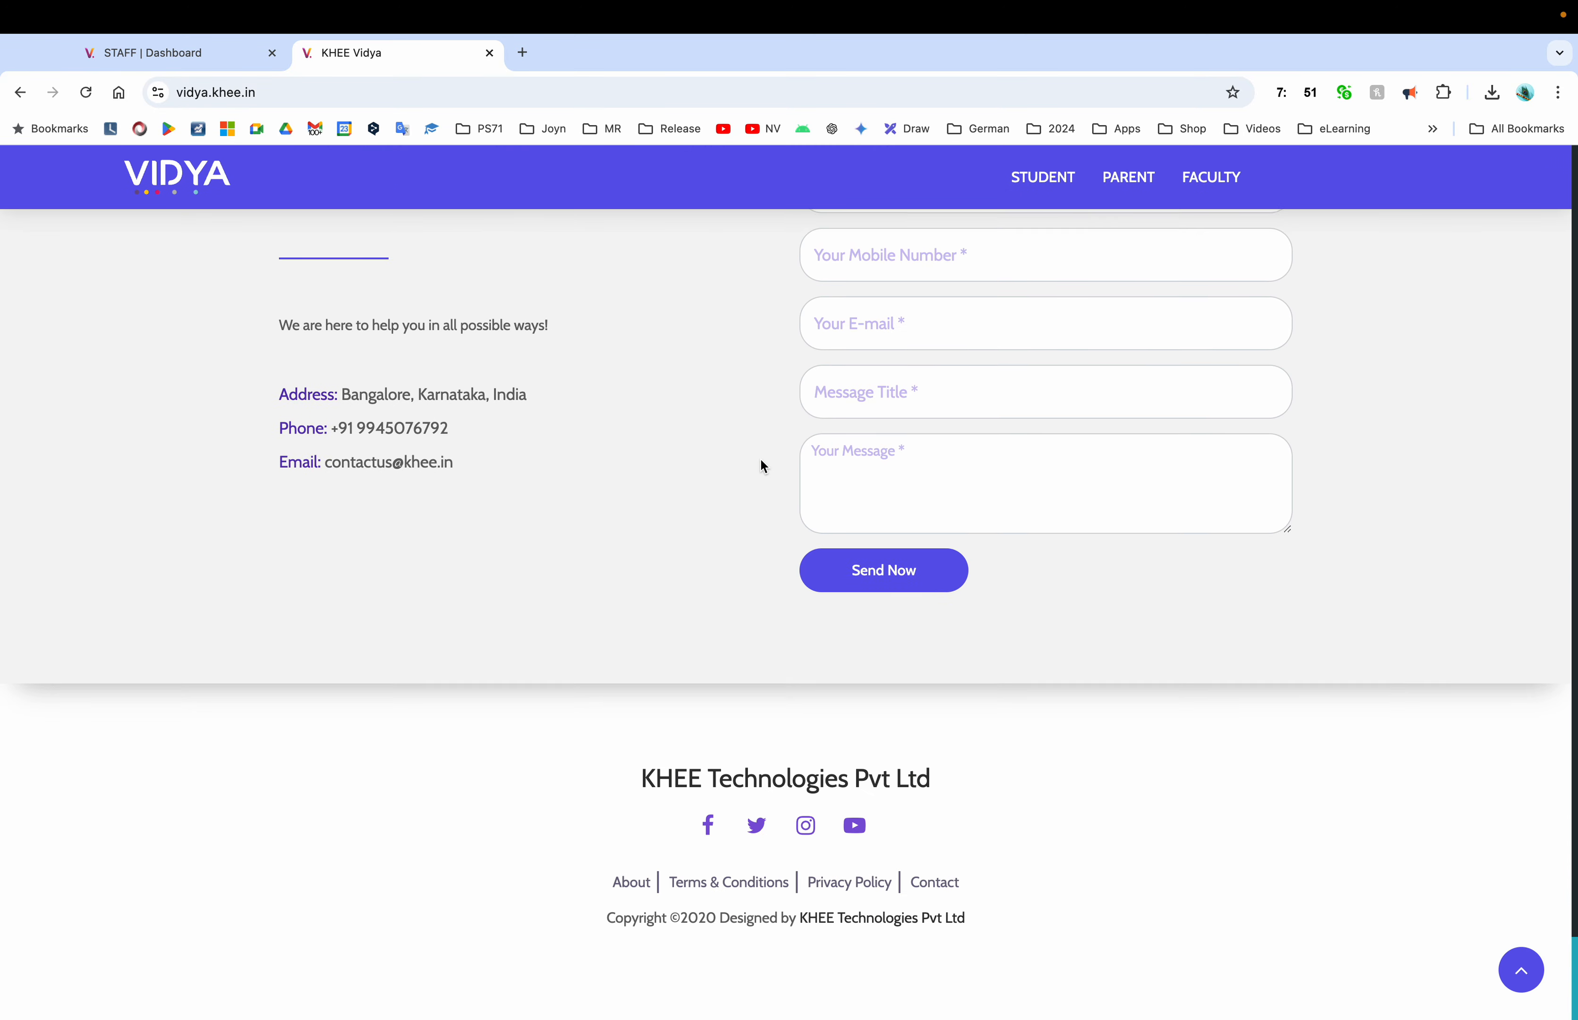
{"action": "scroll", "coordinate": [1307, 723], "scroll_direction": "up", "scroll_amount": 20}
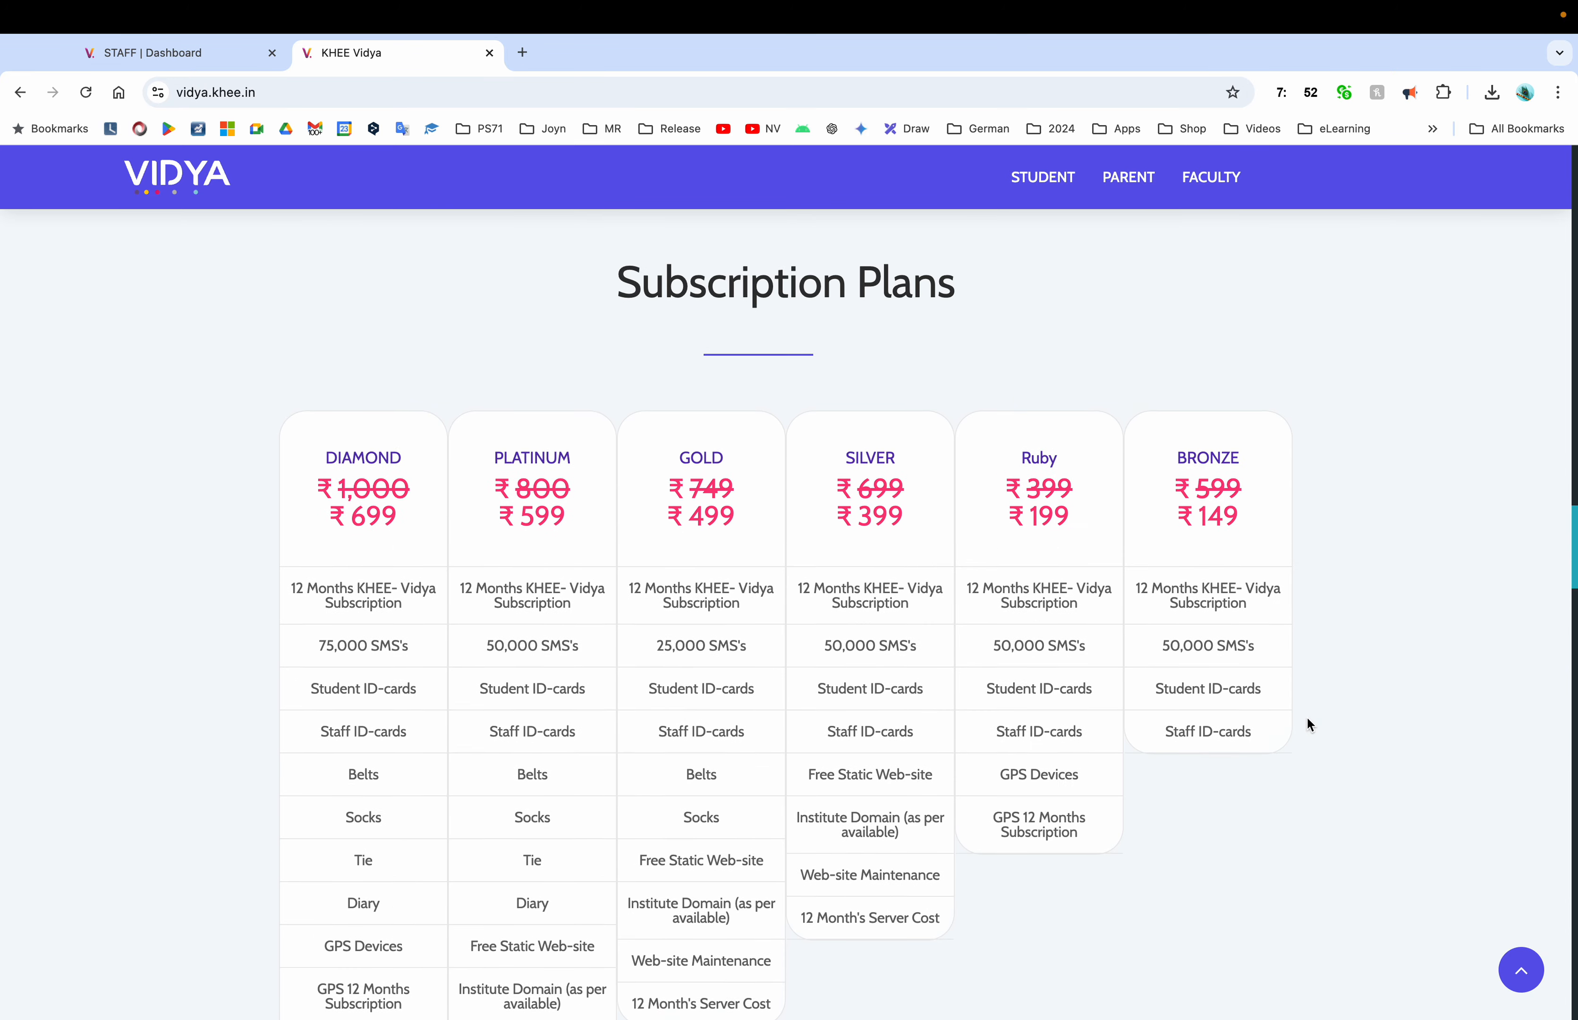
{"action": "scroll", "coordinate": [1307, 723], "scroll_direction": "down", "scroll_amount": 5}
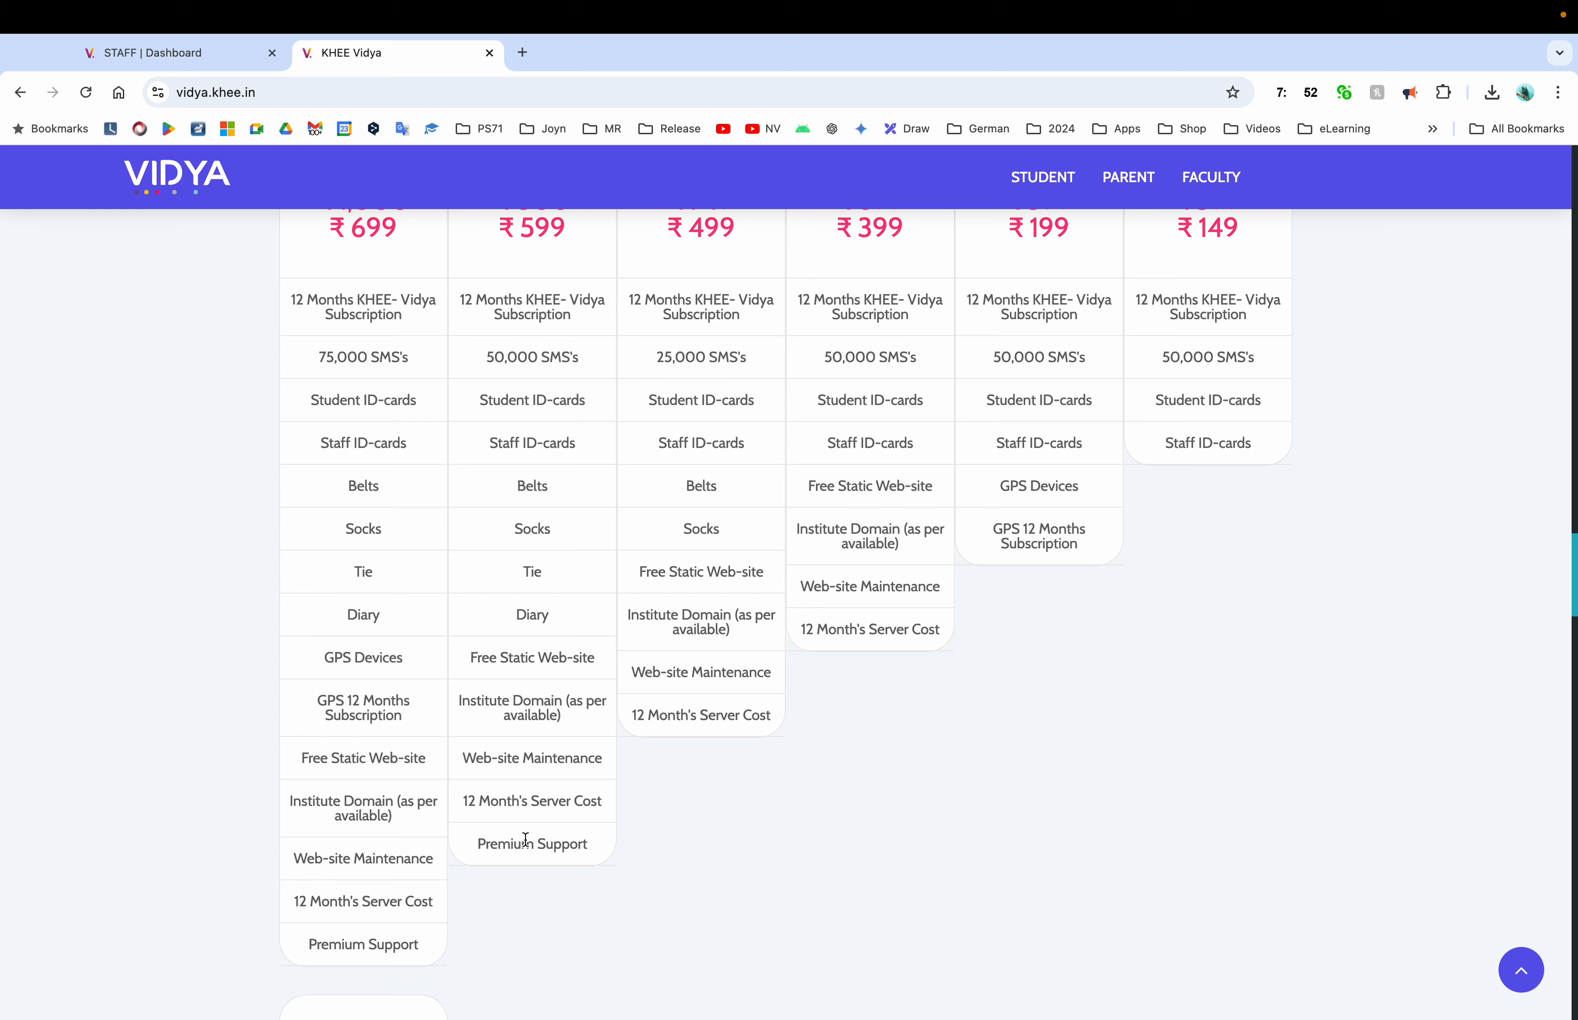
{"action": "scroll", "coordinate": [870, 635], "scroll_direction": "up", "scroll_amount": 10}
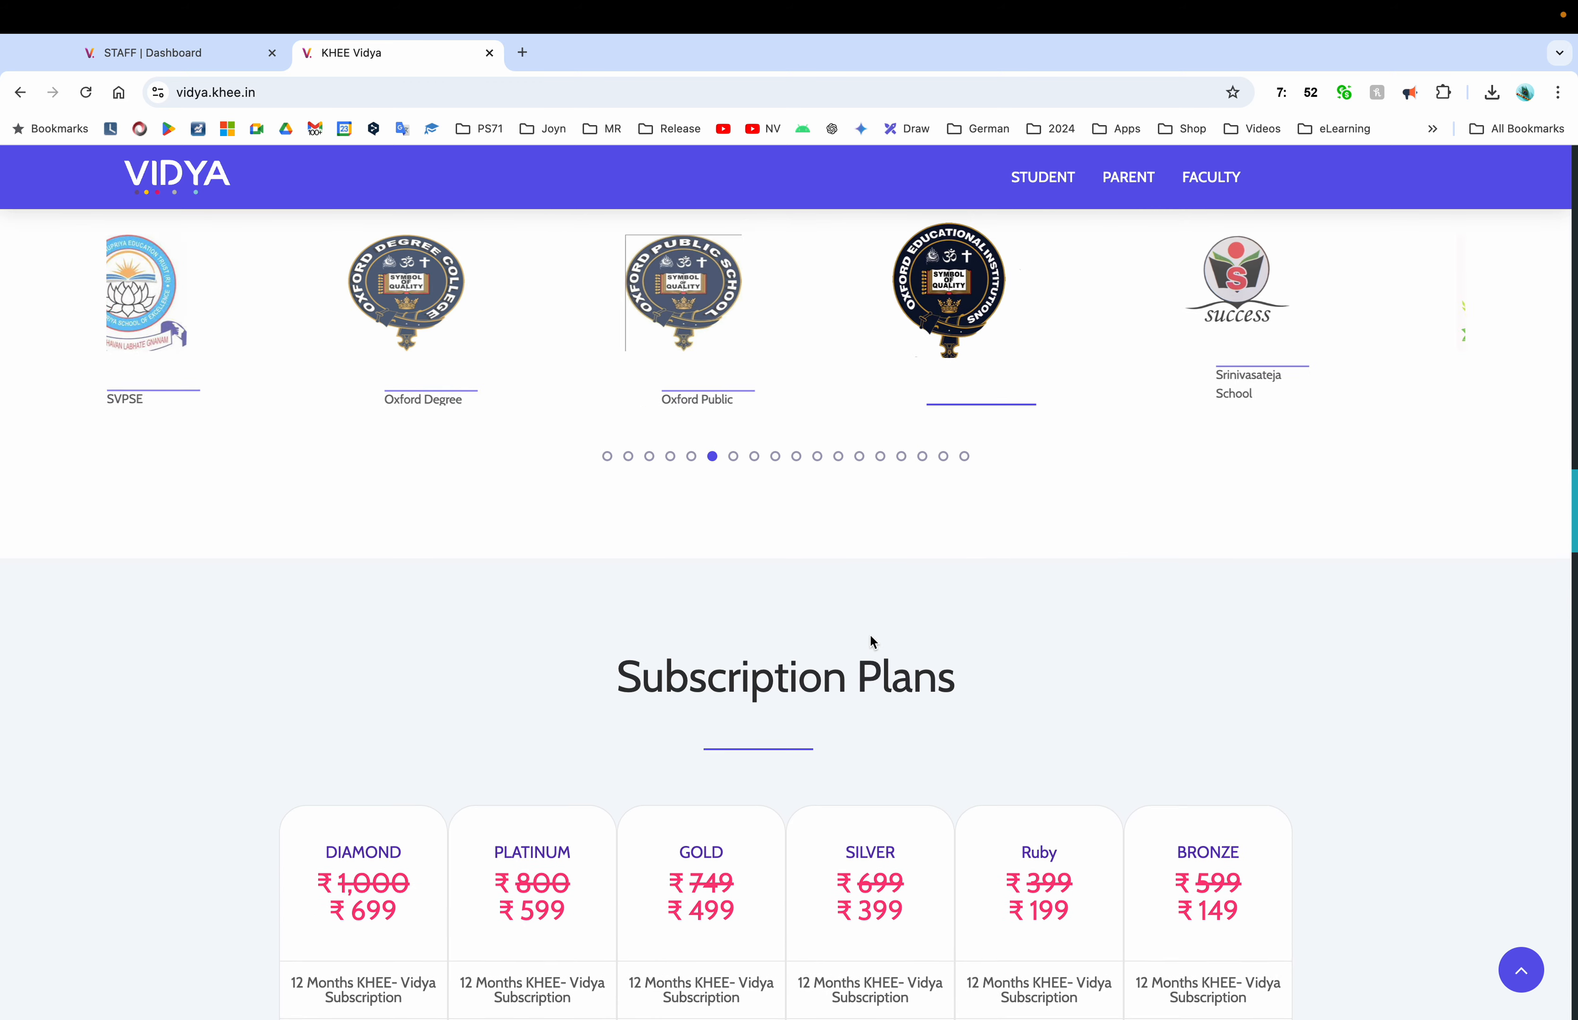
{"action": "scroll", "coordinate": [871, 641], "scroll_direction": "up", "scroll_amount": 15}
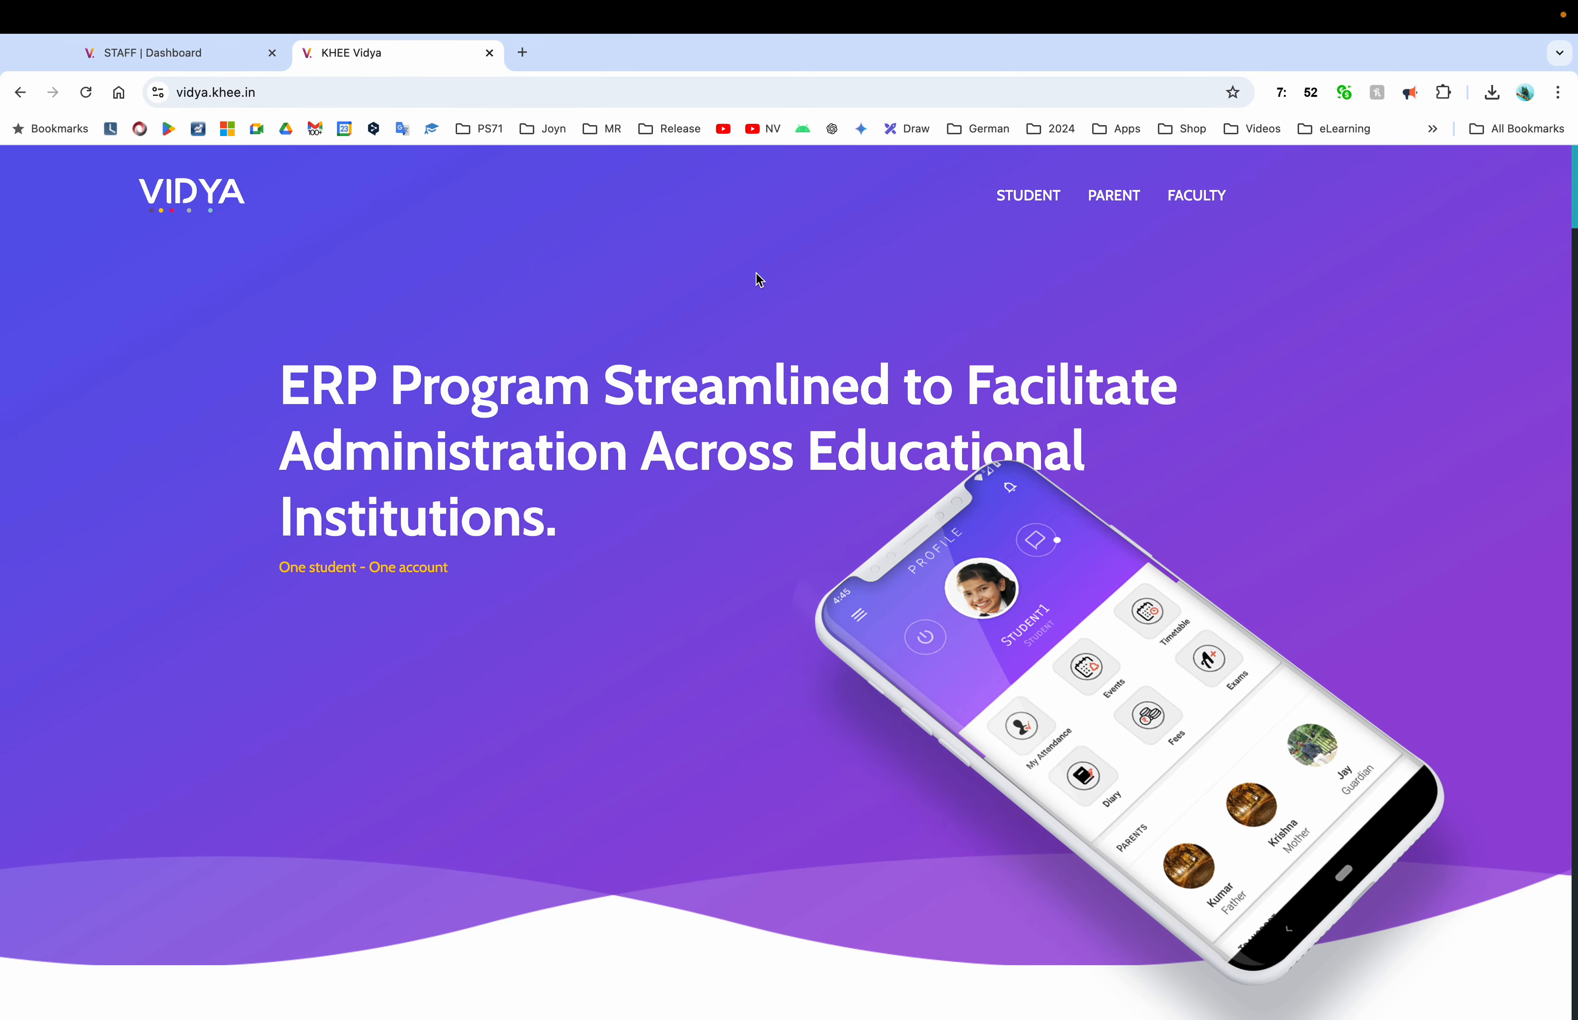
{"action": "scroll", "coordinate": [918, 511], "scroll_direction": "down", "scroll_amount": 15}
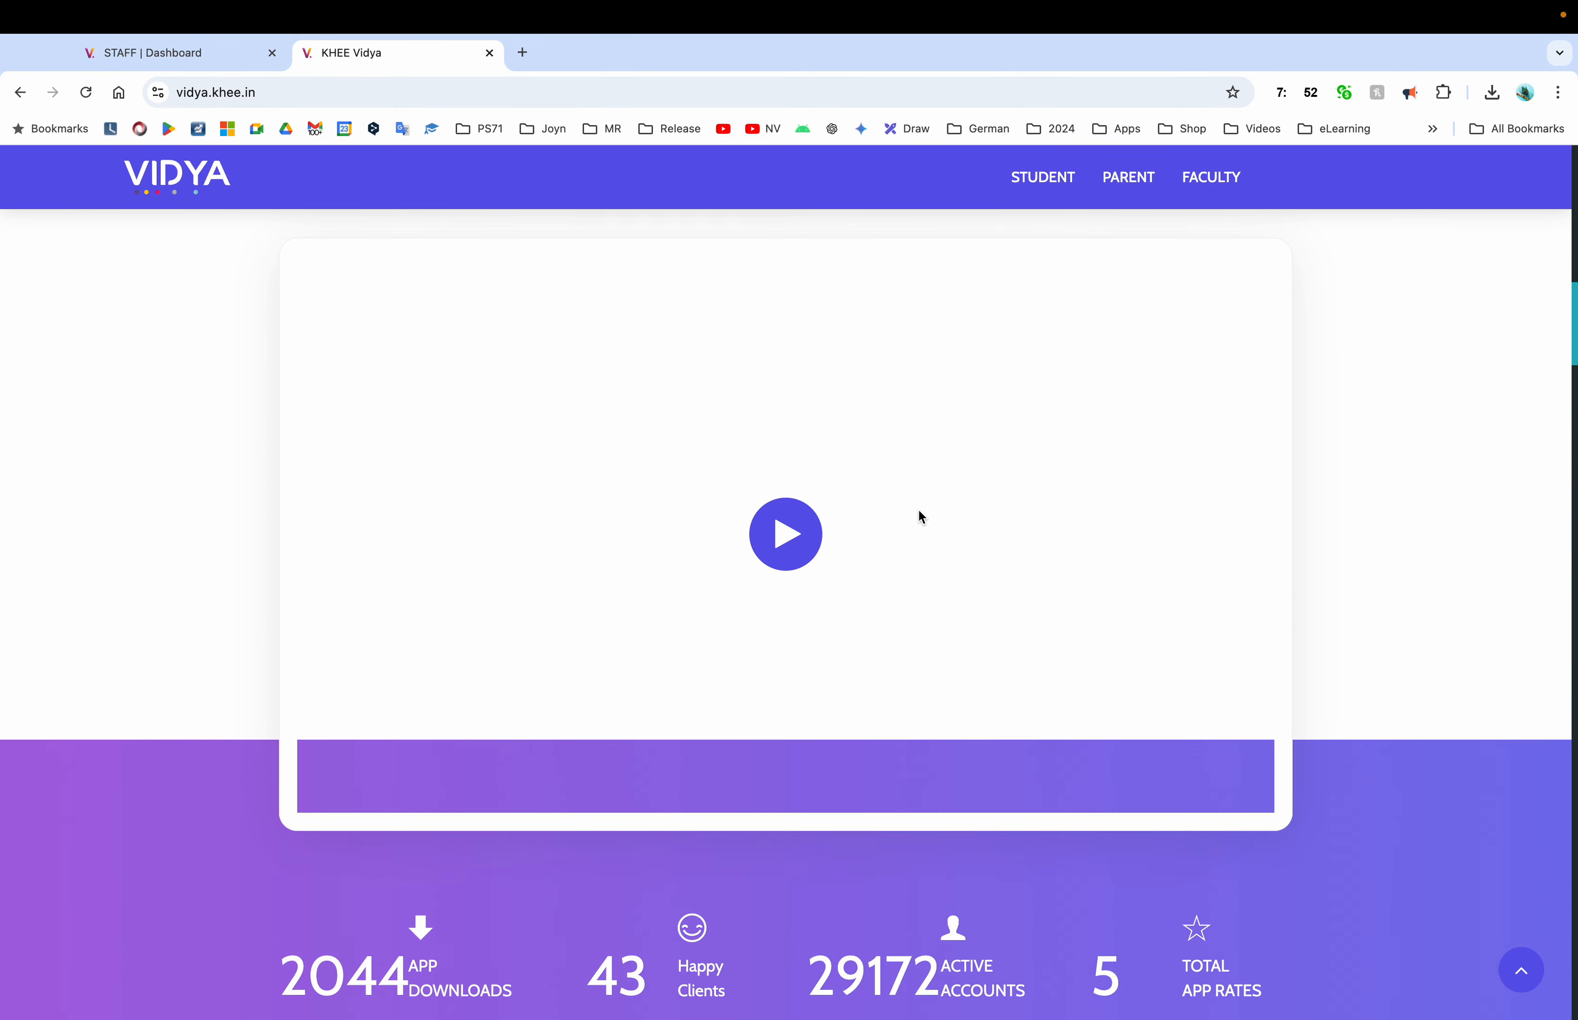
{"action": "scroll", "coordinate": [918, 515], "scroll_direction": "up", "scroll_amount": 15}
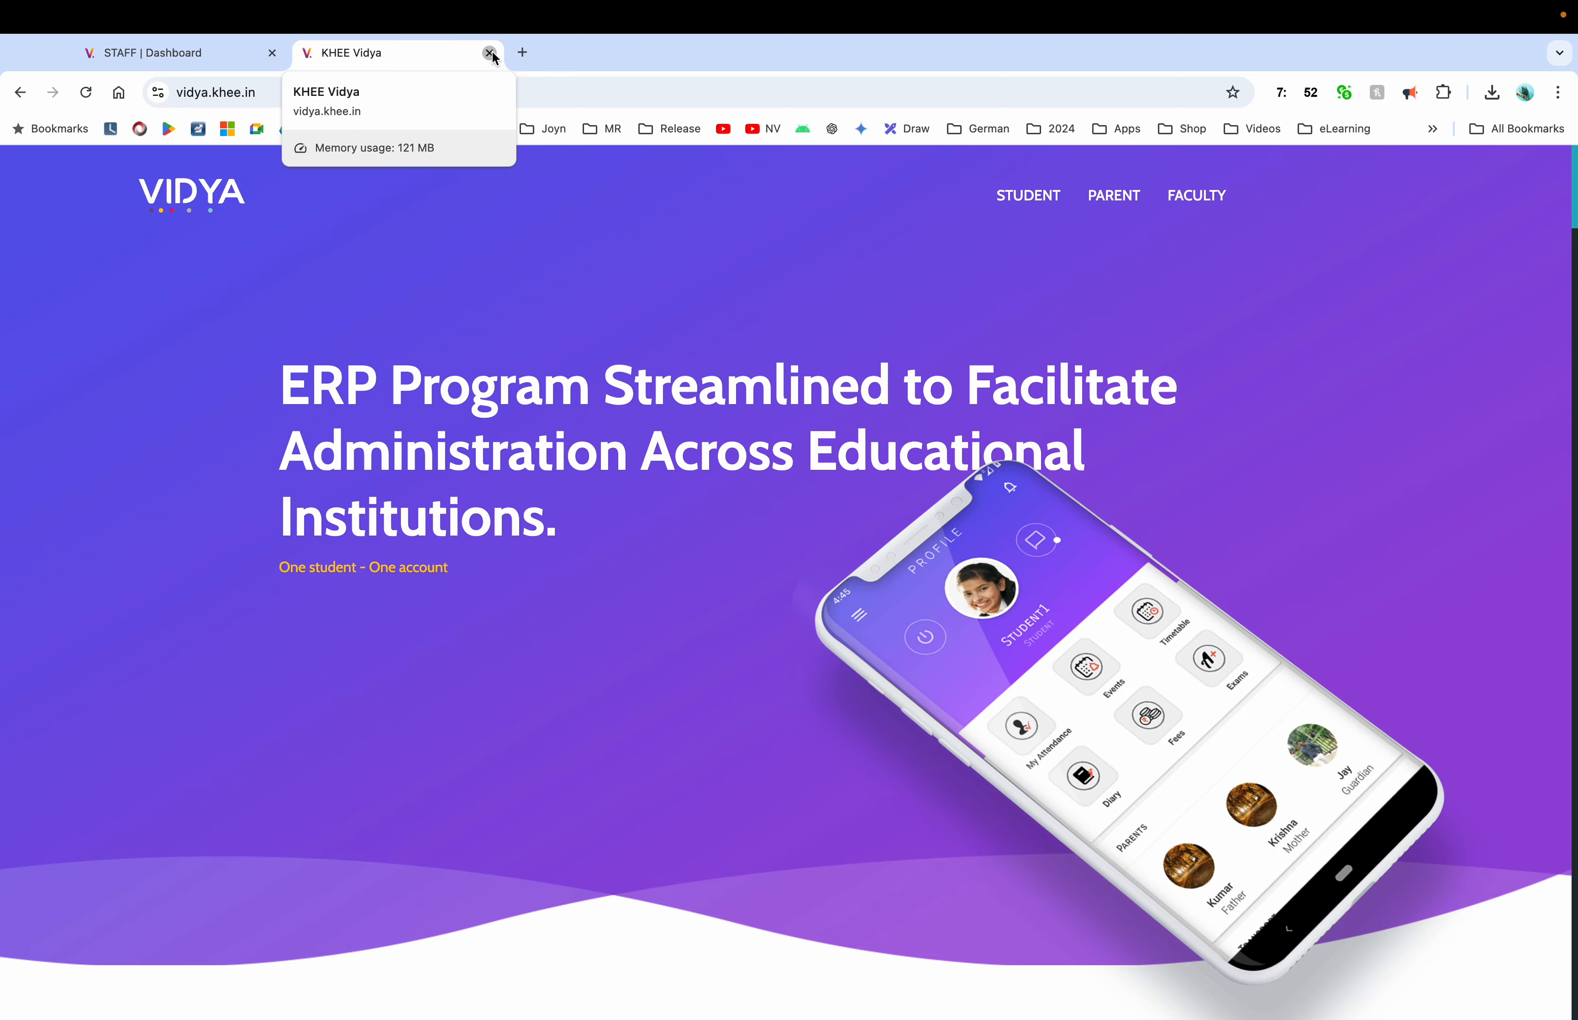
{"action": "left_click", "coordinate": [490, 53]}
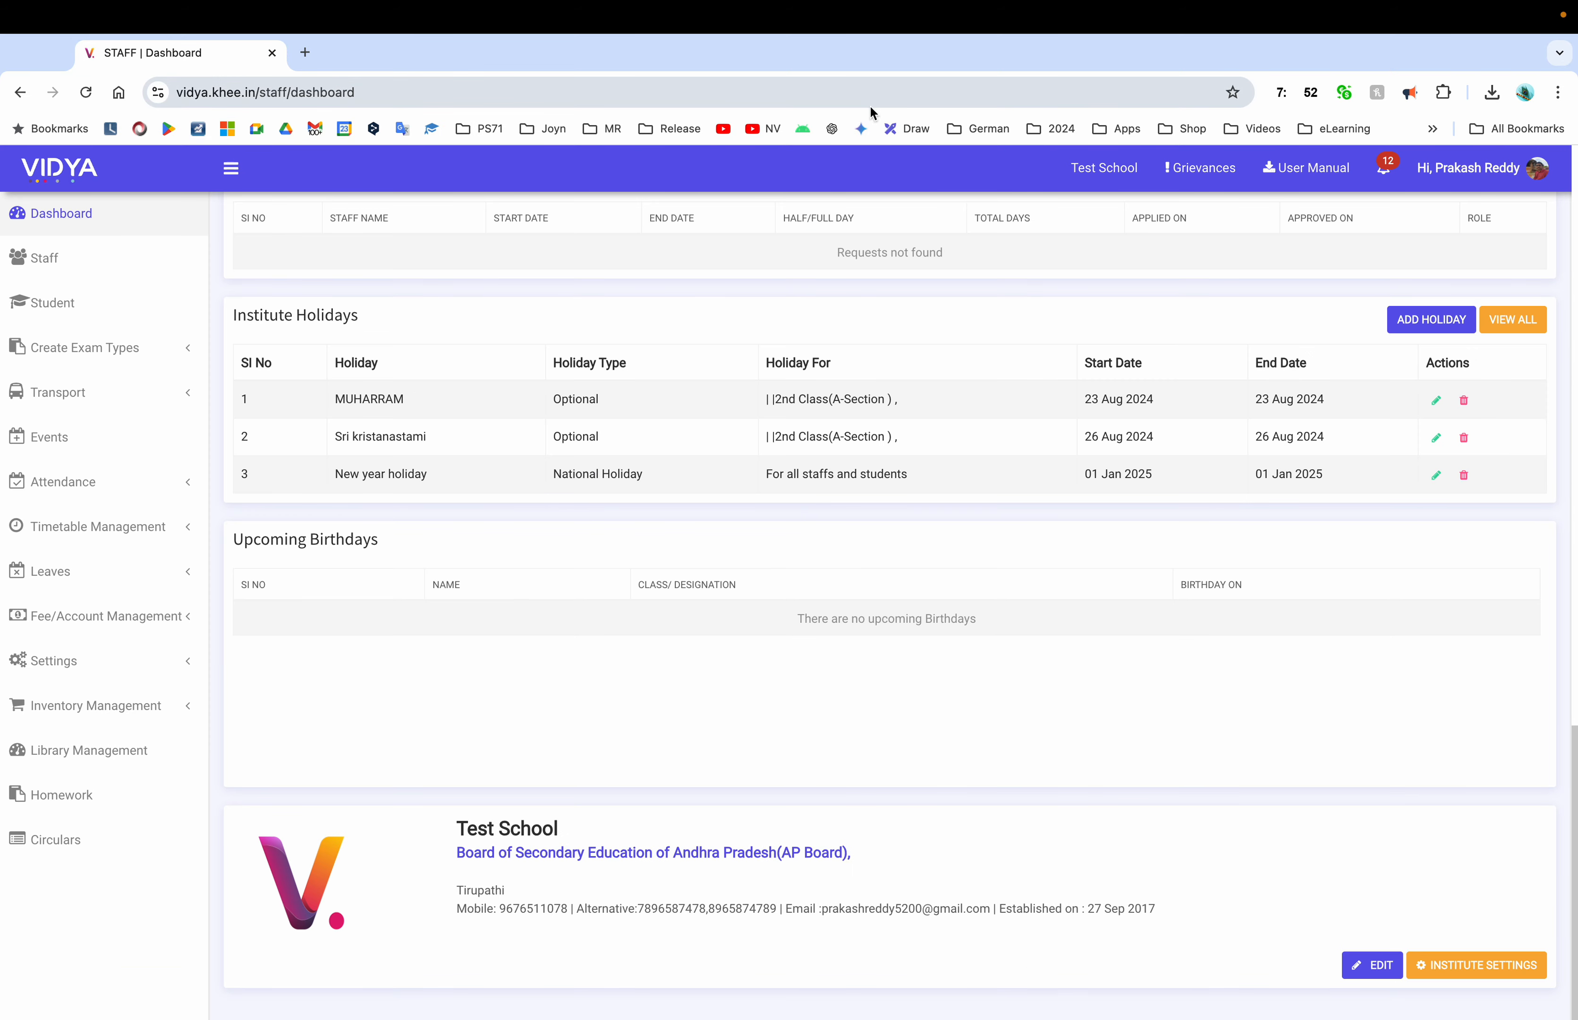
{"action": "mouse_move", "coordinate": [1140, 4]}
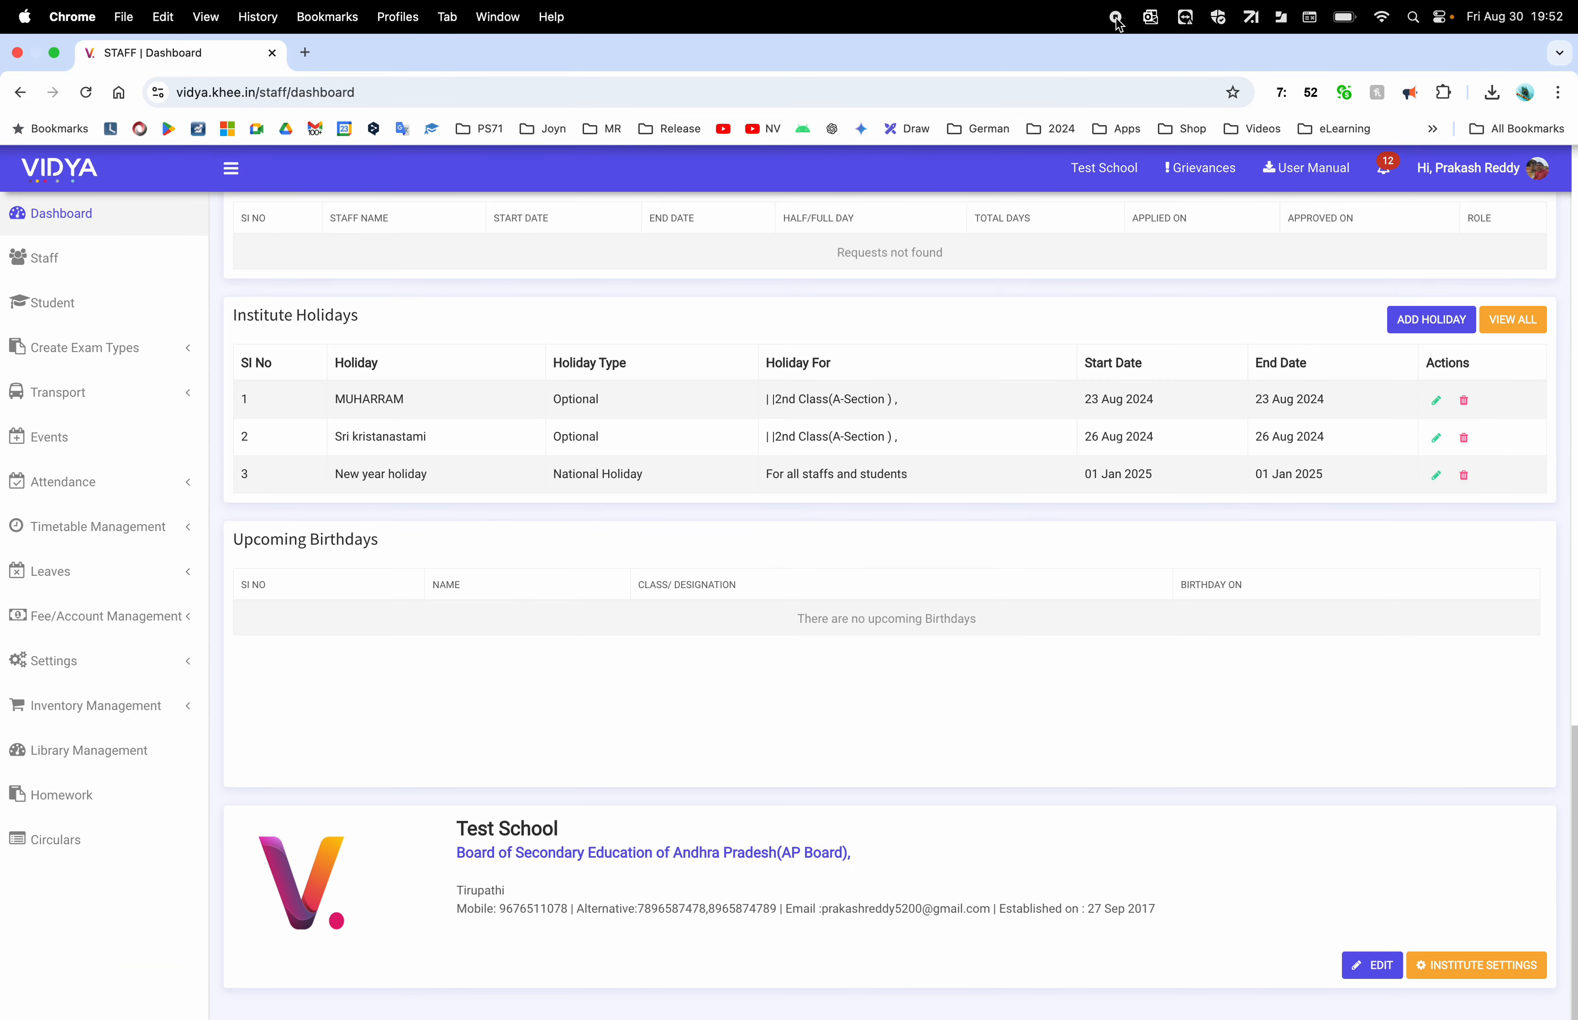